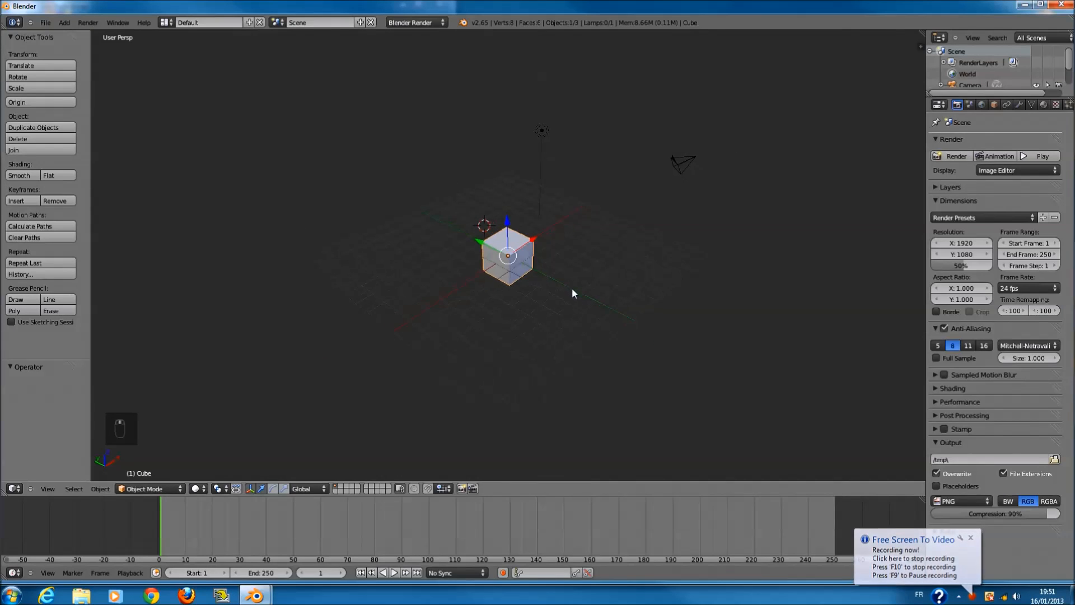
{"action": "scroll", "coordinate": [566, 283], "scroll_direction": "up", "scroll_amount": 3}
{"action": "scroll", "coordinate": [567, 280], "scroll_direction": "down", "scroll_amount": 3}
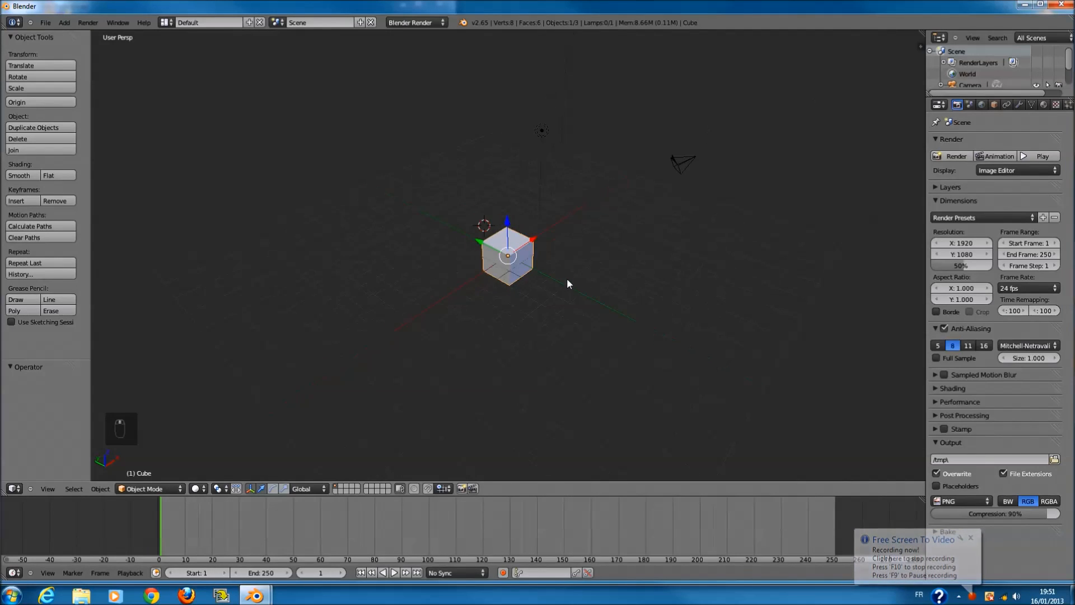
{"action": "scroll", "coordinate": [572, 267], "scroll_direction": "up", "scroll_amount": 1}
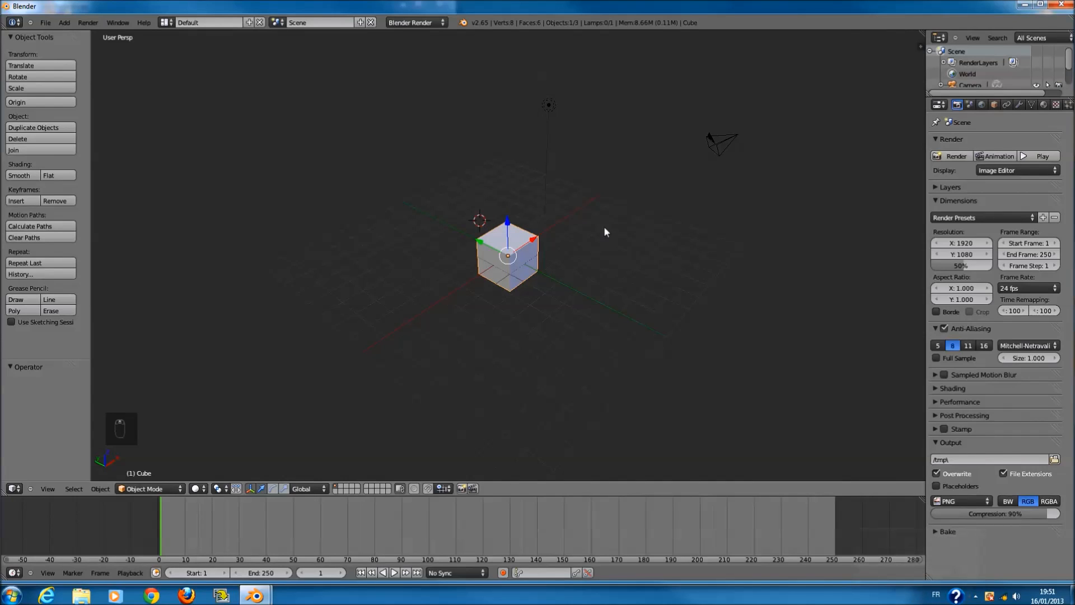
{"action": "scroll", "coordinate": [552, 238], "scroll_direction": "up", "scroll_amount": 1}
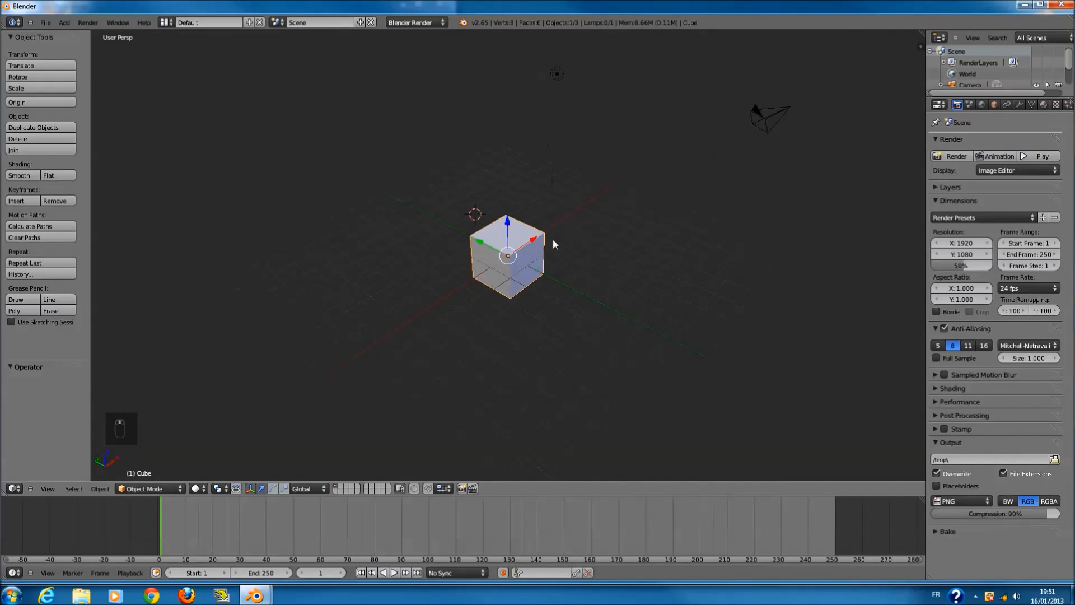
{"action": "scroll", "coordinate": [554, 265], "scroll_direction": "up", "scroll_amount": 2, "text": "shift"}
{"action": "scroll", "coordinate": [553, 264], "scroll_direction": "up", "scroll_amount": 2}
{"action": "scroll", "coordinate": [553, 264], "scroll_direction": "down", "scroll_amount": 3}
{"action": "scroll", "coordinate": [638, 286], "scroll_direction": "down", "scroll_amount": 2}
{"action": "scroll", "coordinate": [543, 277], "scroll_direction": "up", "scroll_amount": 2}
{"action": "scroll", "coordinate": [563, 291], "scroll_direction": "down", "scroll_amount": 2}
{"action": "middle_click_drag", "start_coordinate": [565, 283], "coordinate": [567, 281]}
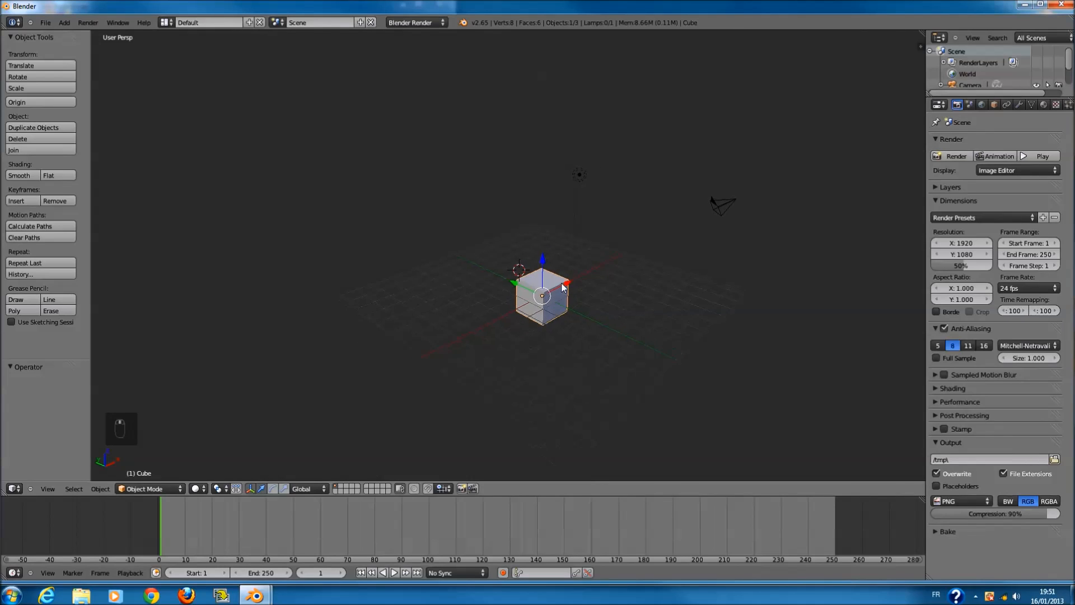
{"action": "scroll", "coordinate": [560, 283], "scroll_direction": "up", "scroll_amount": 1, "text": "ctrl"}
{"action": "scroll", "coordinate": [558, 283], "scroll_direction": "up", "scroll_amount": 1}
{"action": "scroll", "coordinate": [556, 287], "scroll_direction": "down", "scroll_amount": 1}
{"action": "scroll", "coordinate": [556, 287], "scroll_direction": "up", "scroll_amount": 1}
{"action": "key", "text": "a"}
{"action": "key", "text": "a"}
{"action": "key", "text": "a"}
{"action": "scroll", "coordinate": [563, 293], "scroll_direction": "down", "scroll_amount": 1}
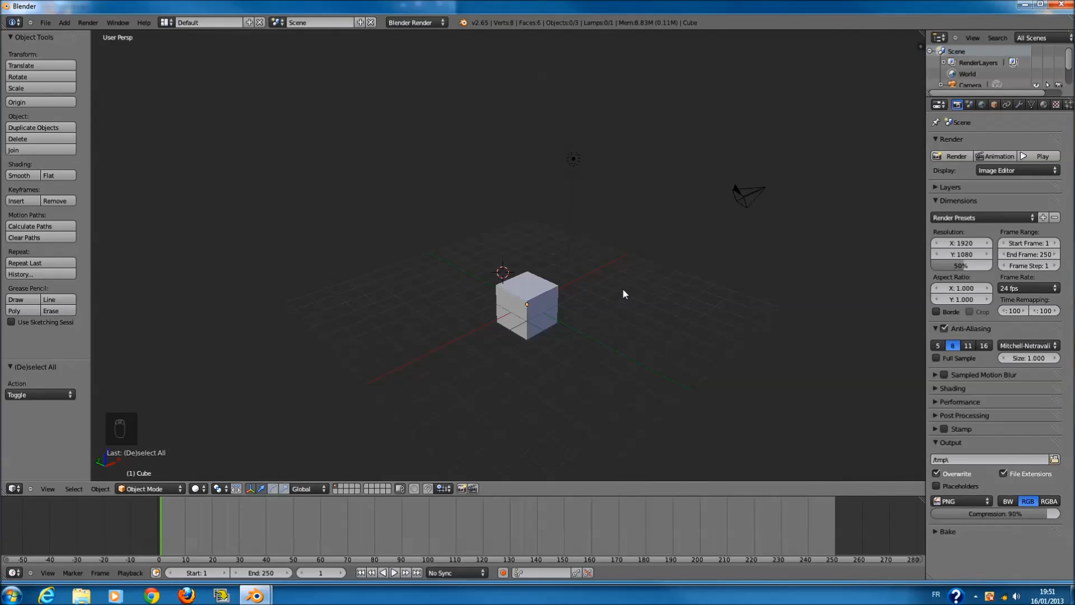
{"action": "mouse_move", "coordinate": [629, 277]}
{"action": "middle_mouse_down"}
{"action": "mouse_move", "coordinate": [625, 294]}
{"action": "mouse_move", "coordinate": [627, 285]}
{"action": "middle_mouse_up"}
- Display the scene in wireframe from the front orthographic view and reset the 3D cursor to the origin
{"action": "key", "text": "KP_1"}
{"action": "key", "text": "KP_5"}
{"action": "key", "text": "z"}
{"action": "key", "text": "z"}
{"action": "key", "text": "z"}
{"action": "key", "text": "a"}
{"action": "scroll", "coordinate": [598, 259], "scroll_direction": "up", "scroll_amount": 3}
{"action": "scroll", "coordinate": [593, 261], "scroll_direction": "down", "scroll_amount": 2}
{"action": "key", "text": "a"}
{"action": "scroll", "coordinate": [589, 279], "scroll_direction": "down", "scroll_amount": 2, "text": "ctrl"}
{"action": "scroll", "coordinate": [586, 296], "scroll_direction": "up", "scroll_amount": 1}
{"action": "key", "text": "shift+c"}
{"action": "scroll", "coordinate": [535, 313], "scroll_direction": "down", "scroll_amount": 8, "text": "ctrl"}
{"action": "scroll", "coordinate": [543, 309], "scroll_direction": "down", "scroll_amount": 3, "text": "shift"}
- Delete the default cube from the scene
{"action": "right_click", "coordinate": [561, 304]}
{"action": "key", "text": "x"}
{"action": "left_click", "coordinate": [561, 304]}
- Add a mesh circle at the origin with 12 vertices and the Ngon fill type
{"action": "key", "text": "shift+a"}
{"action": "mouse_move", "coordinate": [561, 306]}
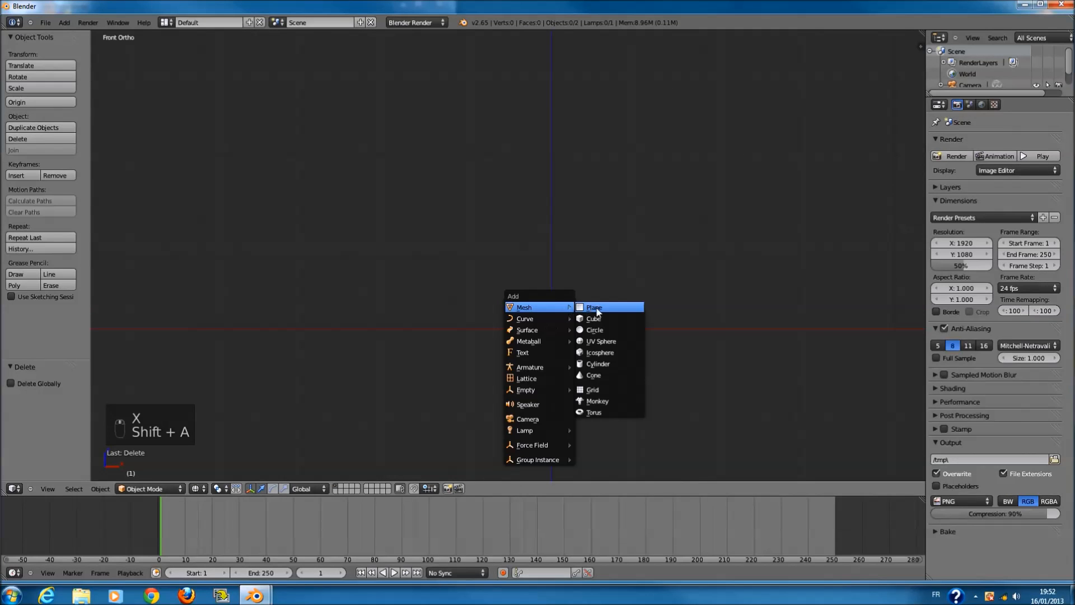
{"action": "left_click", "coordinate": [609, 330]}
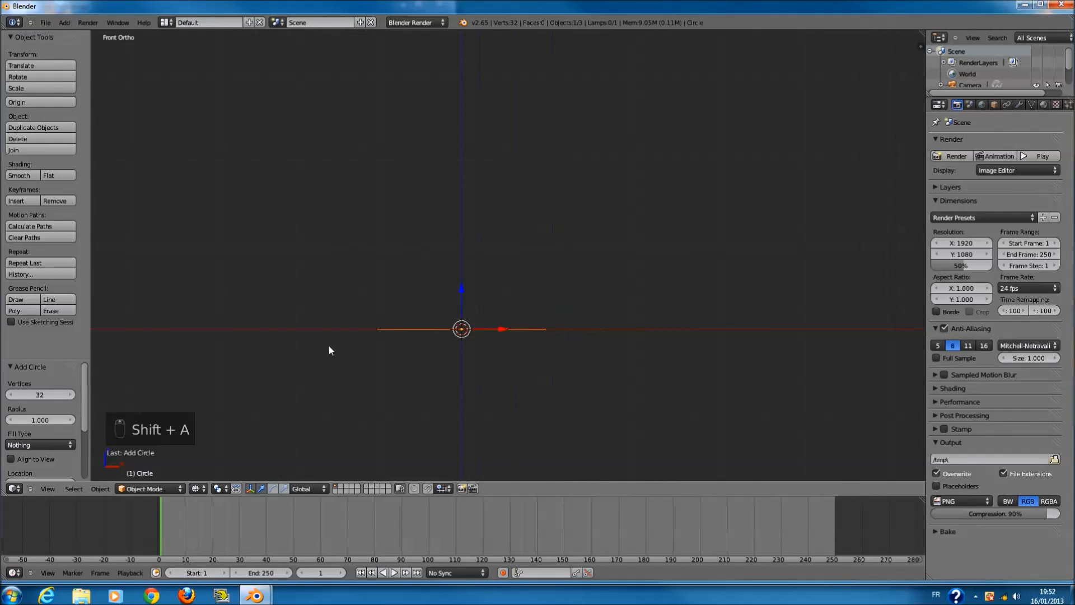
{"action": "left_click", "coordinate": [40, 395]}
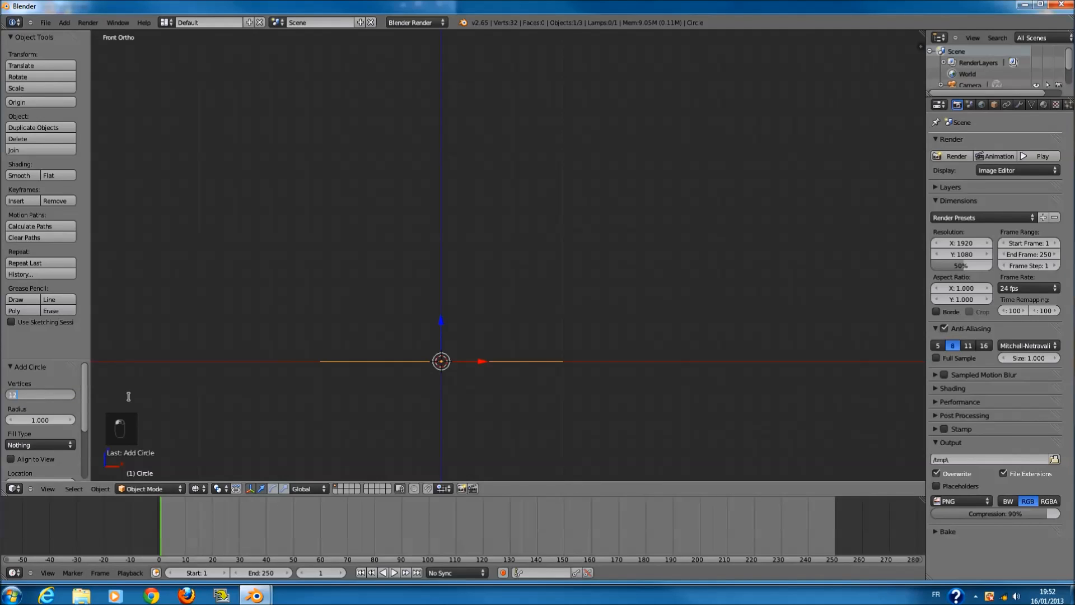
{"action": "scroll", "coordinate": [369, 355], "scroll_direction": "down", "scroll_amount": 2, "text": "shift"}
{"action": "left_click", "coordinate": [35, 444]}
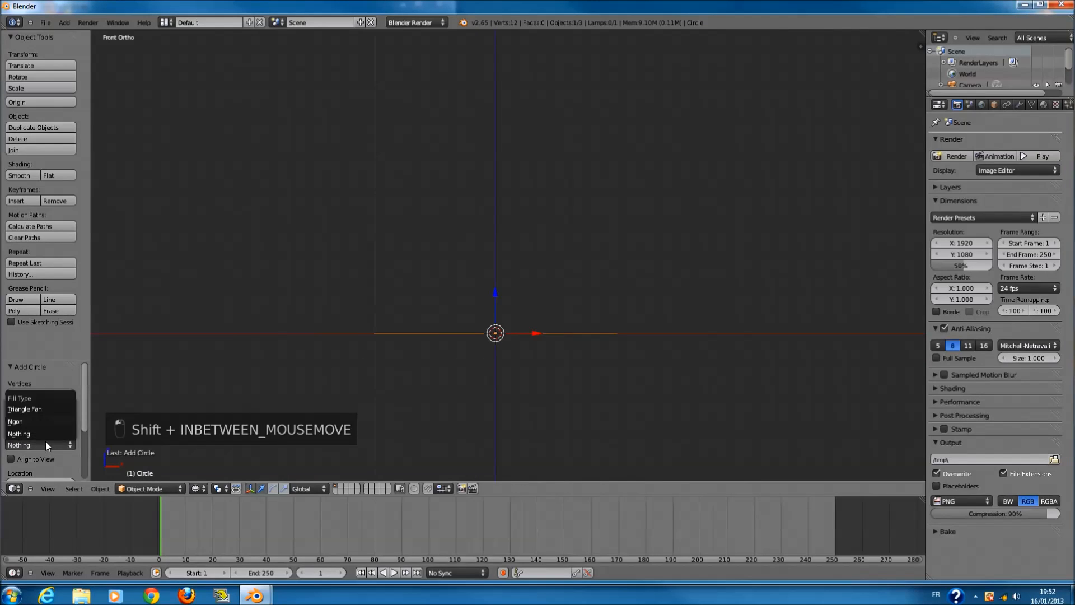
{"action": "left_click", "coordinate": [9, 416]}
{"action": "scroll", "coordinate": [504, 283], "scroll_direction": "down", "scroll_amount": 1}
{"action": "scroll", "coordinate": [528, 285], "scroll_direction": "up", "scroll_amount": 1}
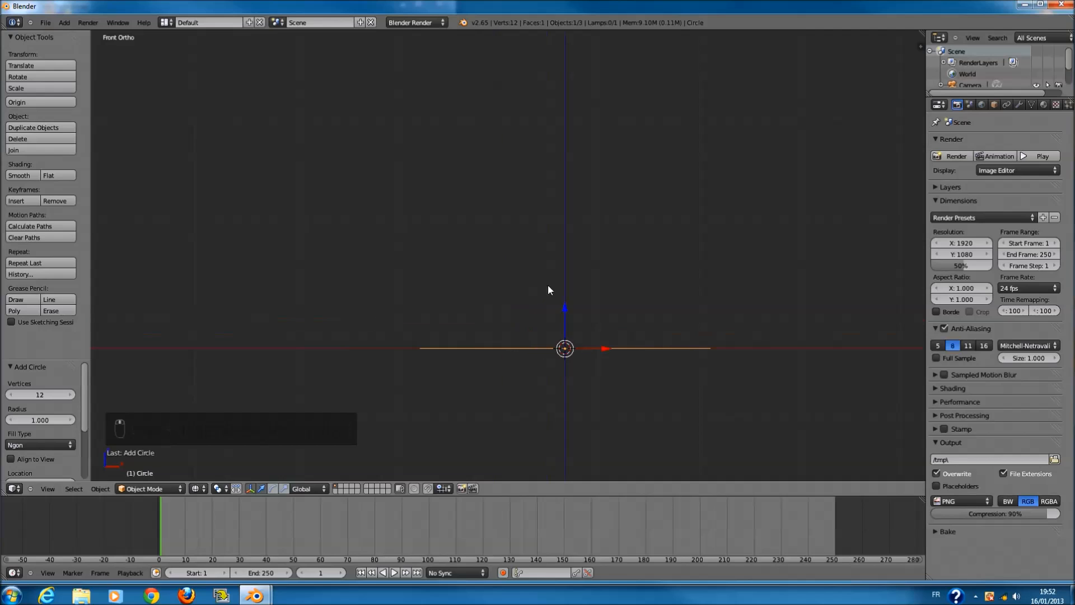
- Extrude the disc straight up into a cylinder about two-thirds as tall as wide, and add a level-2 Subdivision Surface
{"action": "key", "text": "Tab"}
{"action": "key", "text": "e"}
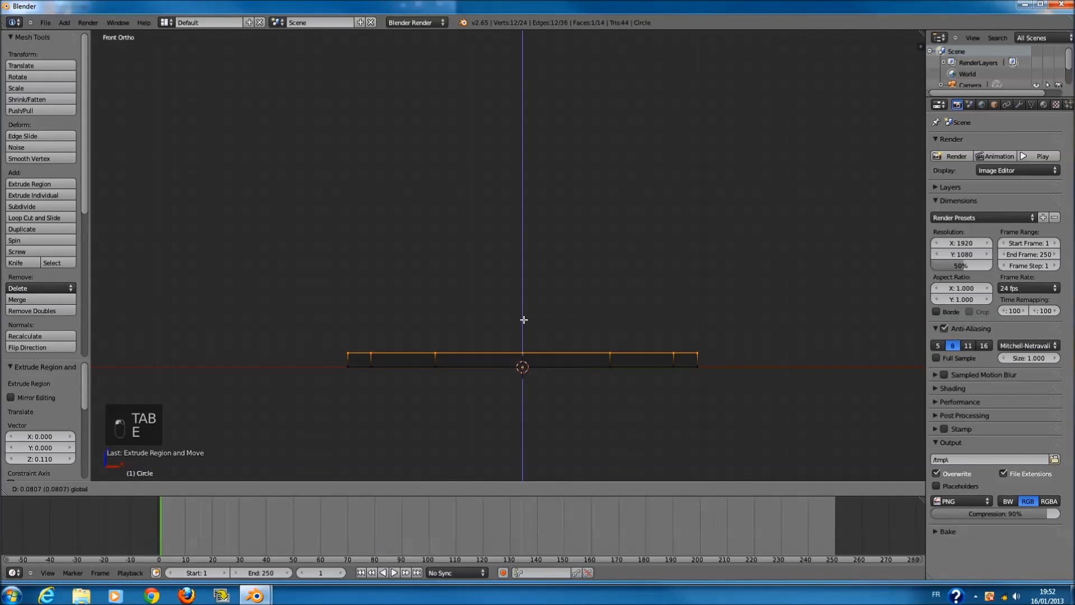
{"action": "left_click", "coordinate": [504, 115]}
{"action": "key", "text": "Tab"}
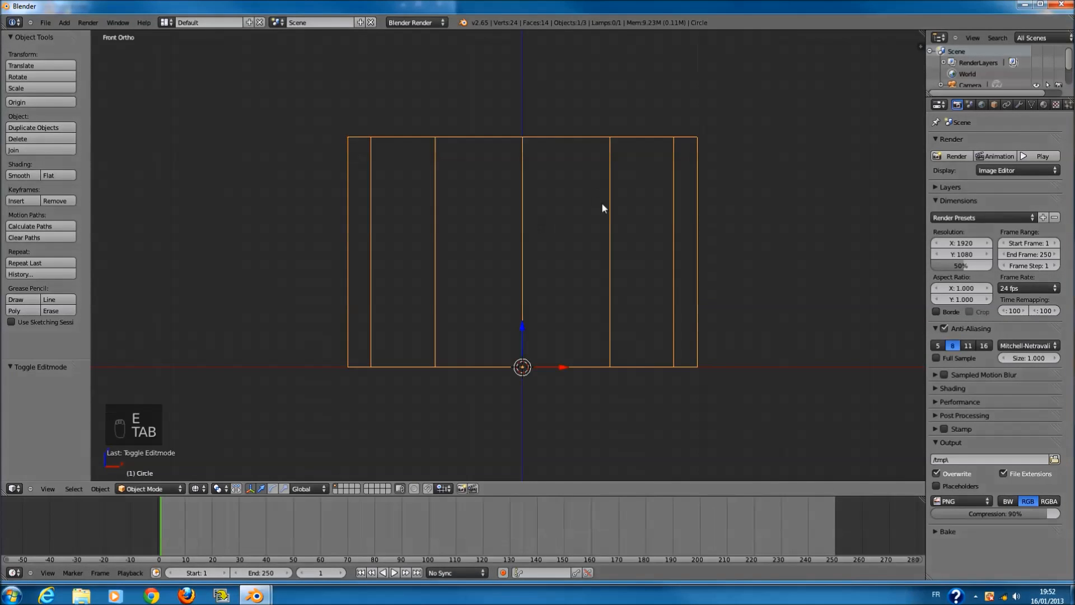
{"action": "key", "text": "ctrl+2"}
- Delete the cylinder's top face to leave the upper end open
{"action": "key", "text": "Tab"}
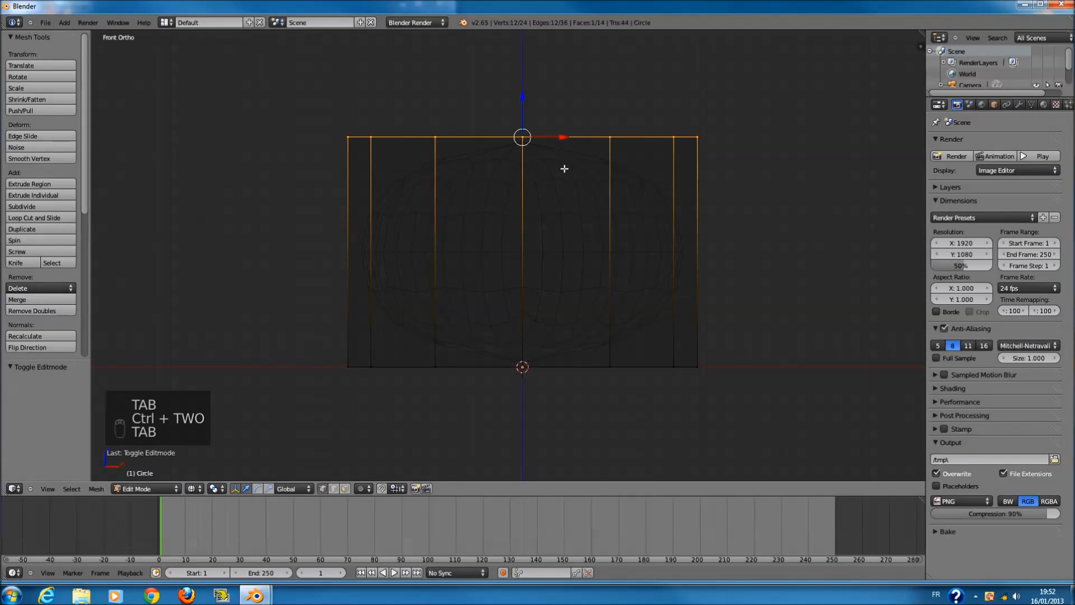
{"action": "key", "text": "x"}
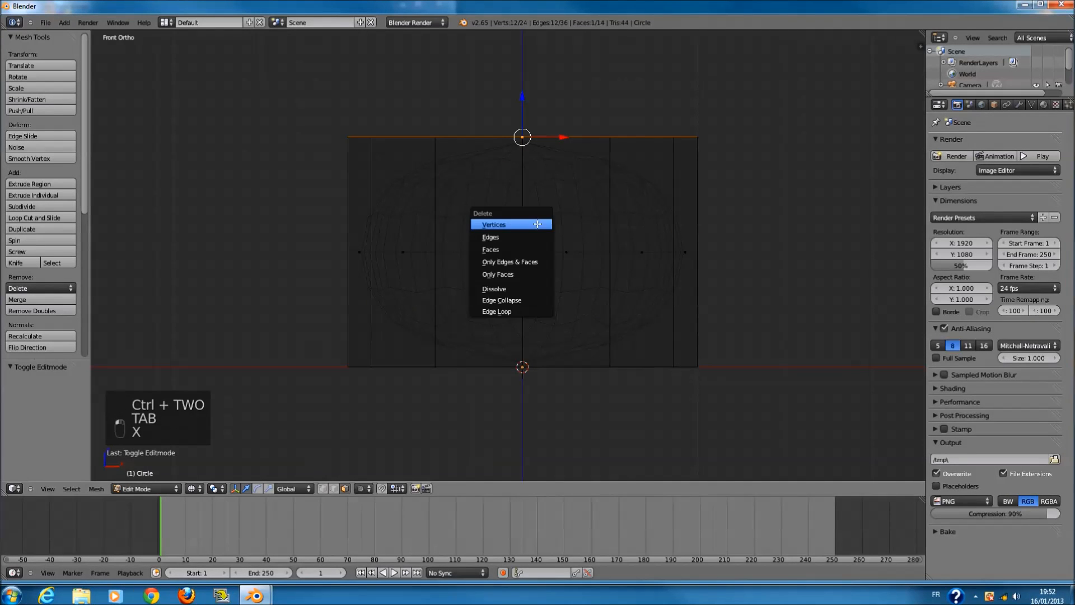
{"action": "left_click", "coordinate": [531, 248]}
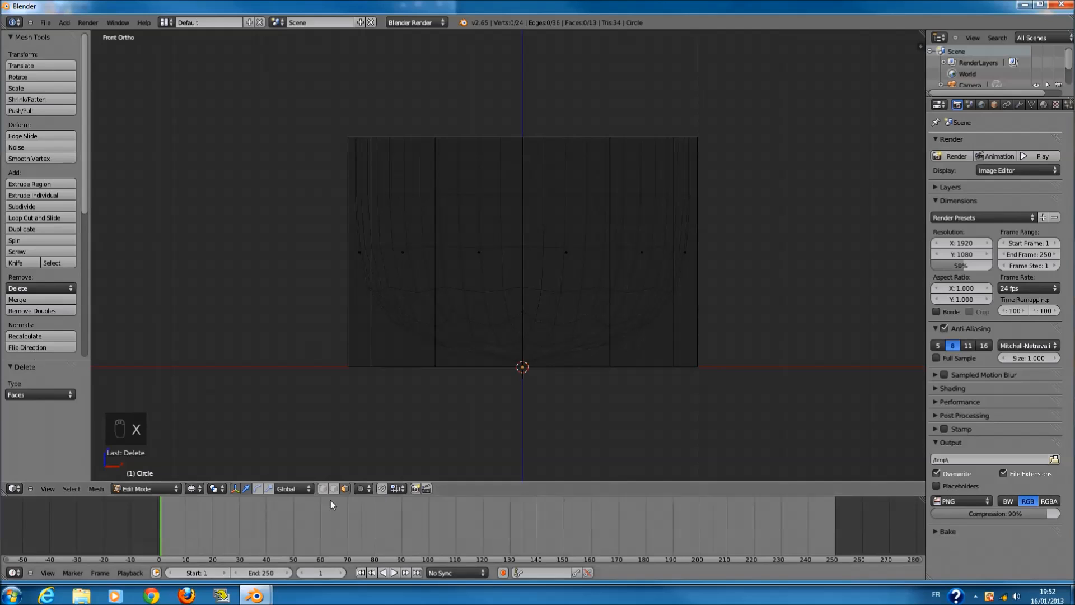
{"action": "key", "text": "c"}
{"action": "left_click_drag", "start_coordinate": [362, 146], "coordinate": [689, 145]}
{"action": "right_click", "coordinate": [681, 201]}
{"action": "key", "text": "a"}
- Add a horizontal loop cut around the cylinder wall and slide it down close to the base
{"action": "key", "text": "ctrl+r"}
{"action": "left_click", "coordinate": [698, 236]}
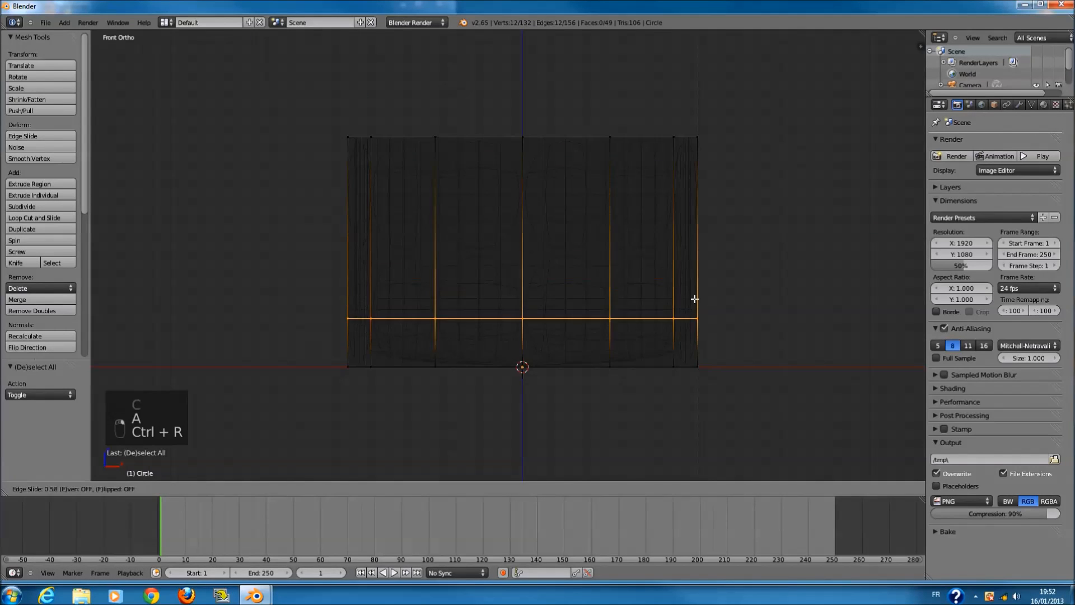
{"action": "left_click", "coordinate": [698, 334]}
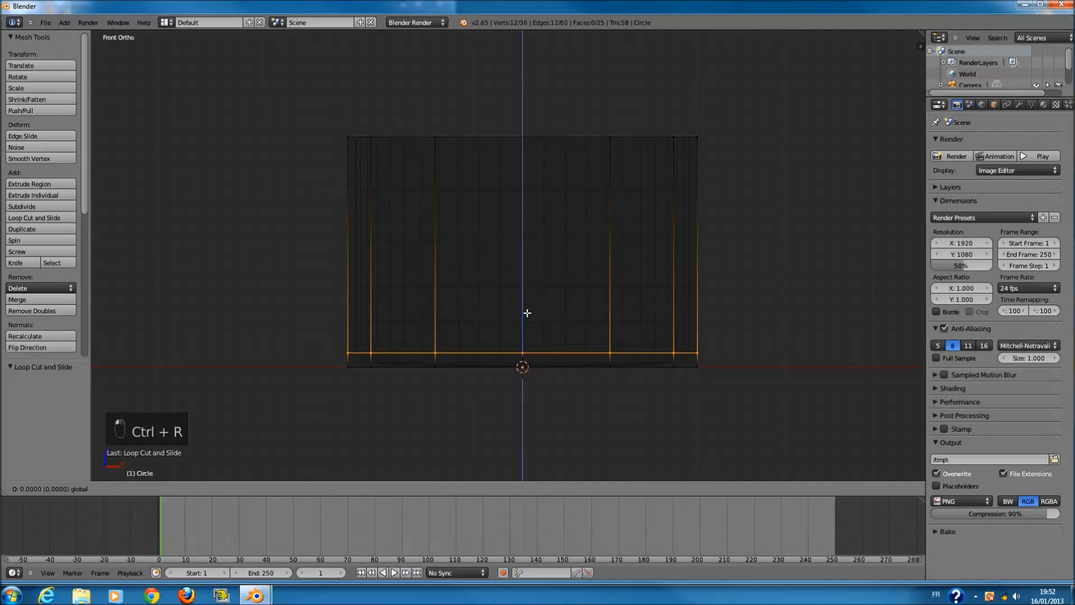
- Select the ring of vertices at the open top and lower it by 0.155 along Z
{"action": "key", "text": "a"}
{"action": "key", "text": "z"}
{"action": "key", "text": "z"}
{"action": "key", "text": "a"}
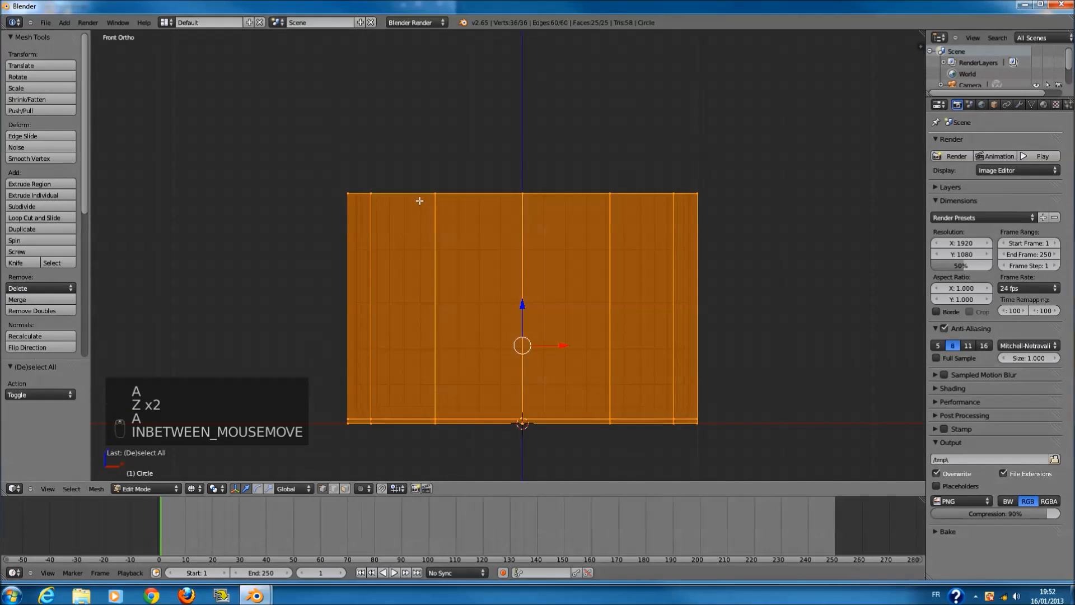
{"action": "key", "text": "a"}
{"action": "key", "text": "c"}
{"action": "left_click_drag", "start_coordinate": [365, 192], "coordinate": [686, 194]}
{"action": "right_click", "coordinate": [686, 194]}
{"action": "mouse_move", "coordinate": [521, 158]}
{"action": "left_mouse_down"}
{"action": "mouse_move", "coordinate": [521, 126]}
{"action": "mouse_move", "coordinate": [524, 162]}
{"action": "left_mouse_up"}
- Extrude the top ring slightly upward and scale the new ring inward to about 0.967
{"action": "key", "text": "z"}
{"action": "mouse_move", "coordinate": [524, 161]}
{"action": "middle_mouse_down"}
{"action": "mouse_move", "coordinate": [554, 269]}
{"action": "mouse_move", "coordinate": [530, 262]}
{"action": "middle_mouse_up"}
{"action": "key", "text": "KP_Decimal"}
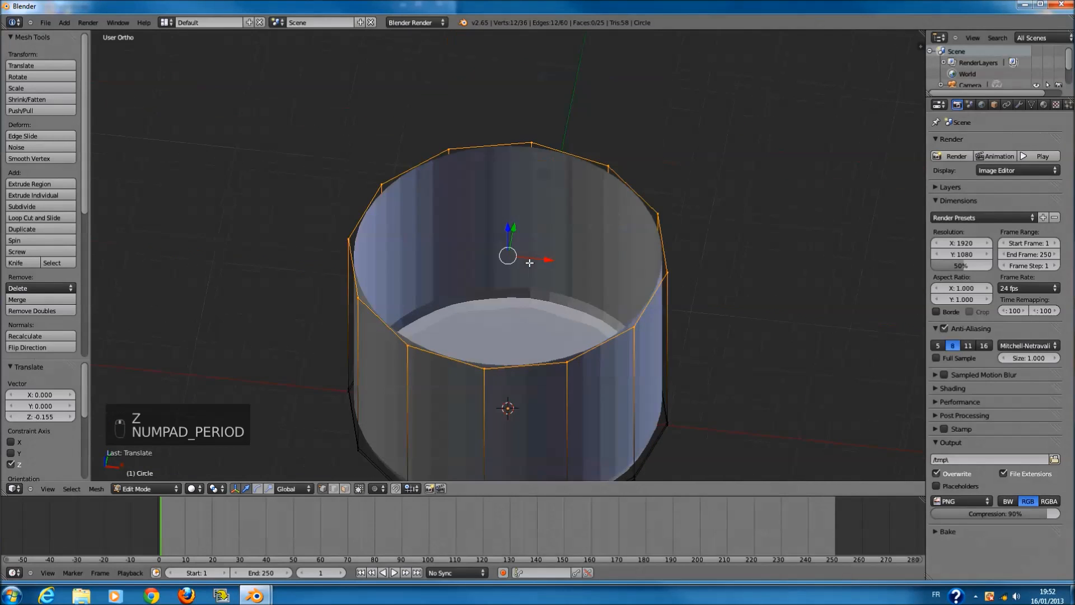
{"action": "key", "text": "KP_1"}
{"action": "key", "text": "z"}
{"action": "scroll", "coordinate": [529, 265], "scroll_direction": "up", "scroll_amount": 2}
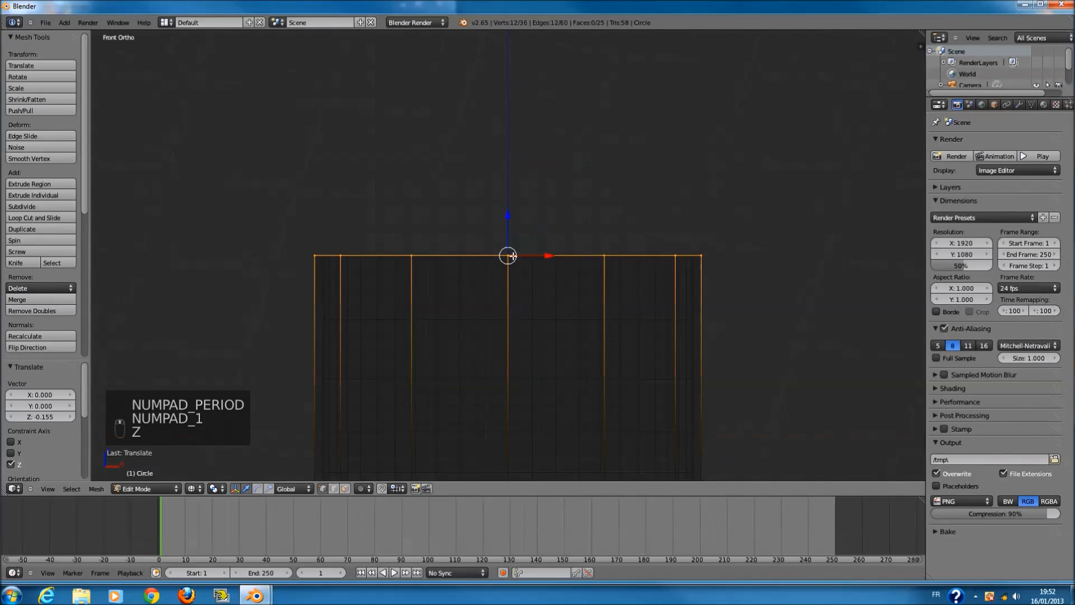
{"action": "key", "text": "e"}
{"action": "left_click", "coordinate": [584, 269]}
{"action": "scroll", "coordinate": [583, 270], "scroll_direction": "up", "scroll_amount": 2}
{"action": "key", "text": "e"}
{"action": "left_click", "coordinate": [505, 212]}
{"action": "key", "text": "s"}
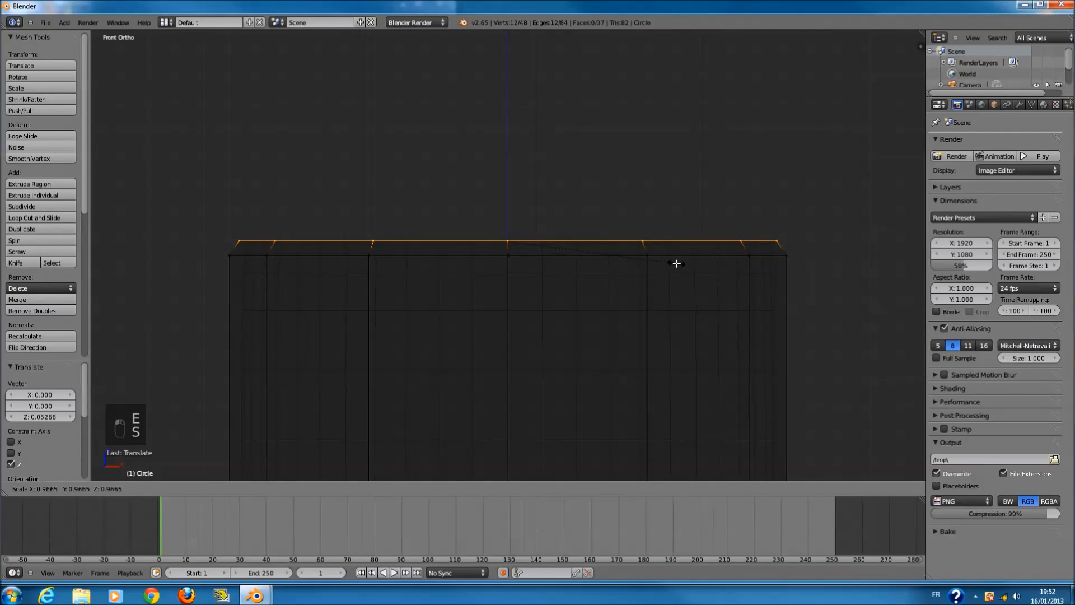
{"action": "left_click", "coordinate": [676, 263]}
- Flatten the rim slightly, extrude its top ring again and scale the new ring inward to about 0.99
{"action": "key", "text": "e"}
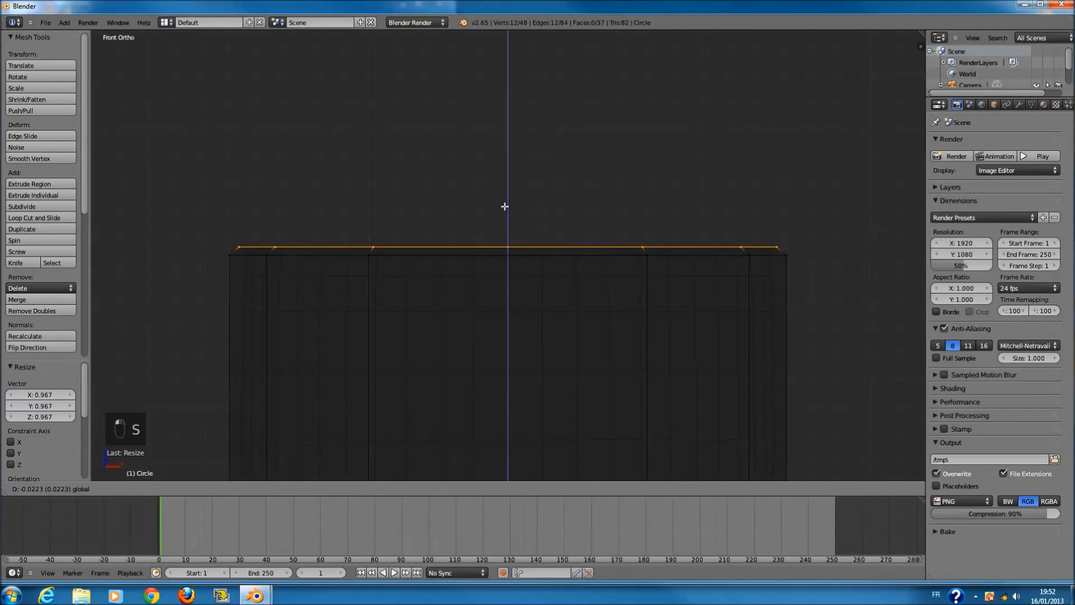
{"action": "left_click", "coordinate": [508, 189]}
{"action": "key", "text": "s"}
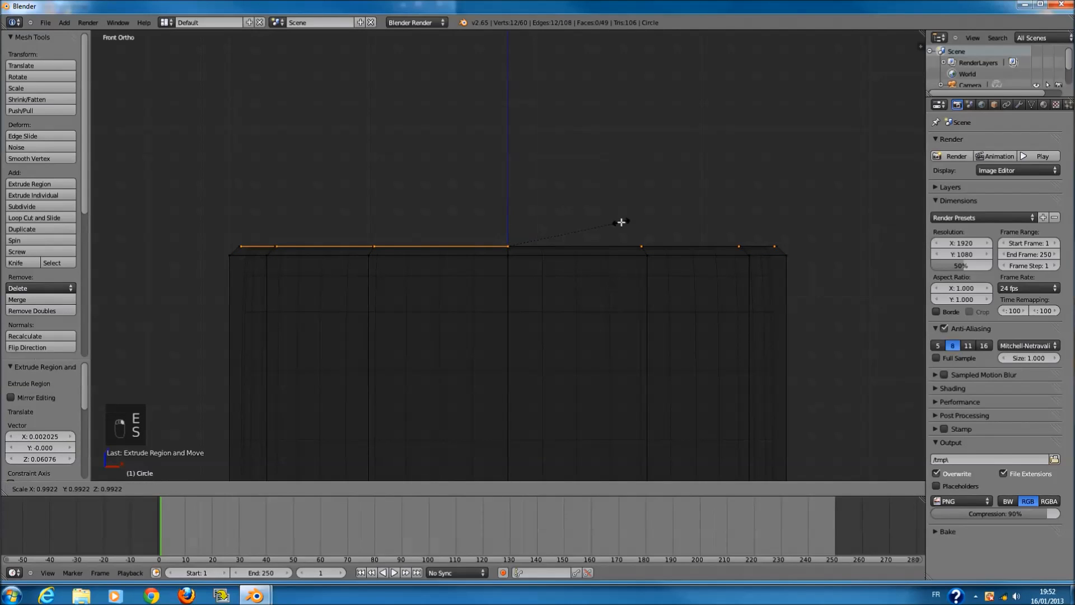
{"action": "left_click", "coordinate": [619, 223]}
- Add two loop cuts around the cylinder wall and scale them apart along Z toward the rim and the base
{"action": "key", "text": "Tab"}
{"action": "scroll", "coordinate": [624, 252], "scroll_direction": "down", "scroll_amount": 4}
{"action": "scroll", "coordinate": [629, 288], "scroll_direction": "up", "scroll_amount": 1}
{"action": "key", "text": "Tab"}
{"action": "key", "text": "a"}
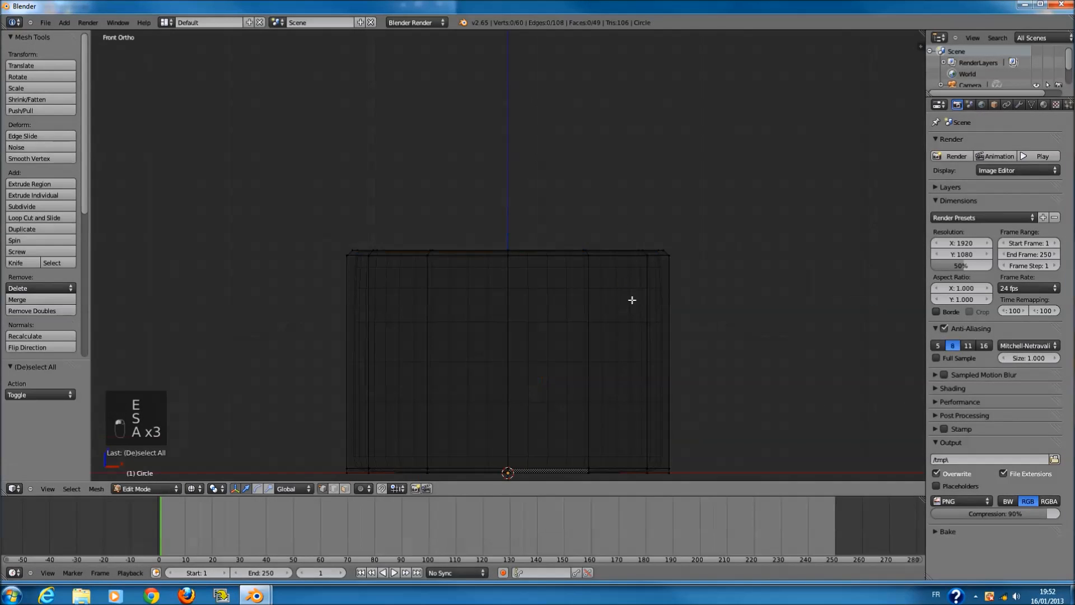
{"action": "key", "text": "ctrl+r"}
{"action": "scroll", "coordinate": [634, 301], "scroll_direction": "up", "scroll_amount": 1}
{"action": "left_click", "coordinate": [635, 303]}
{"action": "key", "text": "s"}
{"action": "key", "text": "z"}
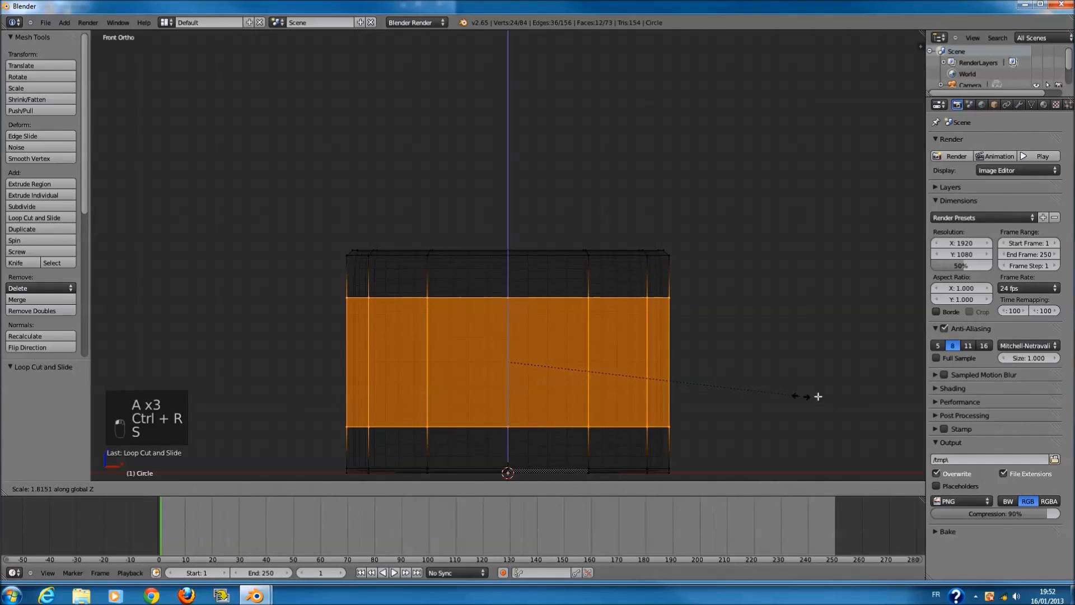
{"action": "left_click", "coordinate": [881, 381]}
- Return to Object Mode with solid display and apply smooth shading to the cylinder
{"action": "key", "text": "z"}
{"action": "scroll", "coordinate": [600, 329], "scroll_direction": "down", "scroll_amount": 1}
{"action": "key", "text": "Tab"}
{"action": "middle_click_drag", "start_coordinate": [599, 328], "coordinate": [574, 358]}
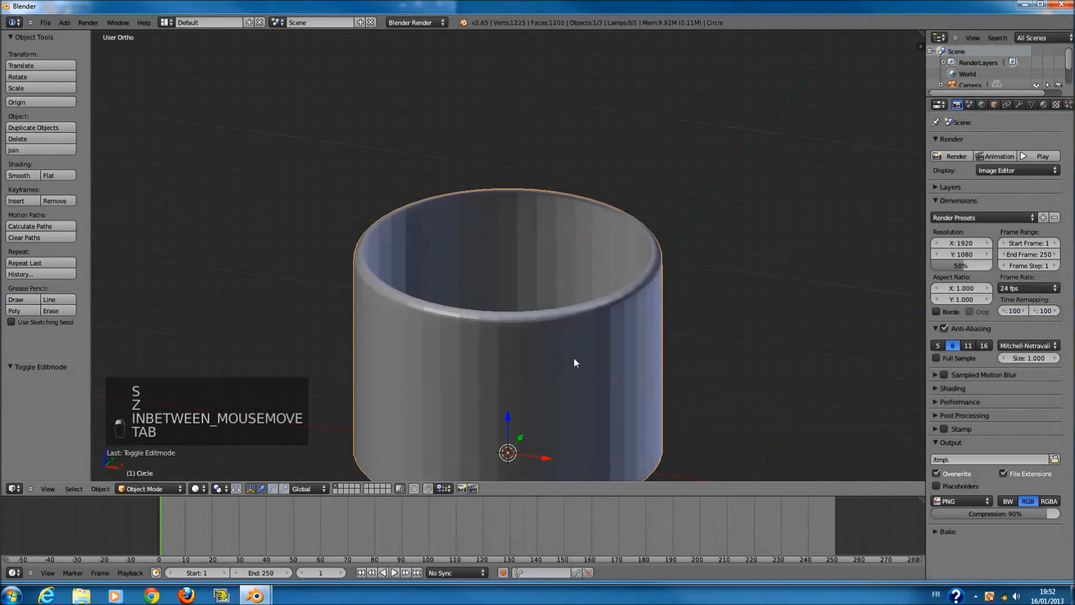
{"action": "scroll", "coordinate": [464, 240], "scroll_direction": "up", "scroll_amount": 2}
{"action": "middle_click_drag", "start_coordinate": [464, 241], "coordinate": [541, 256]}
- Add a Solidify modifier to the cylinder and set its thickness to 0.02
{"action": "left_click", "coordinate": [1020, 104]}
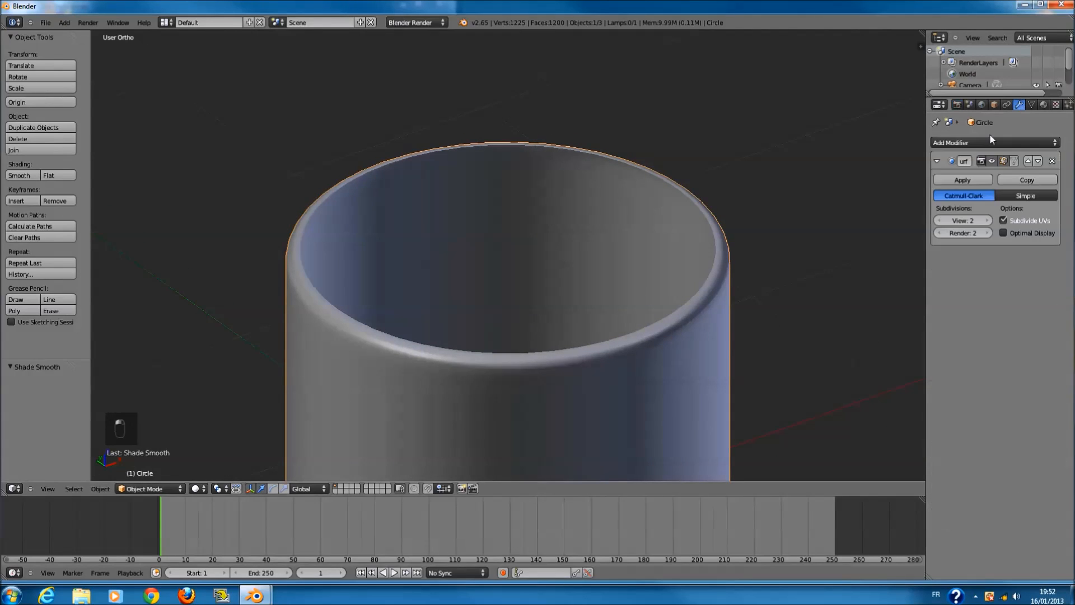
{"action": "left_click", "coordinate": [992, 142]}
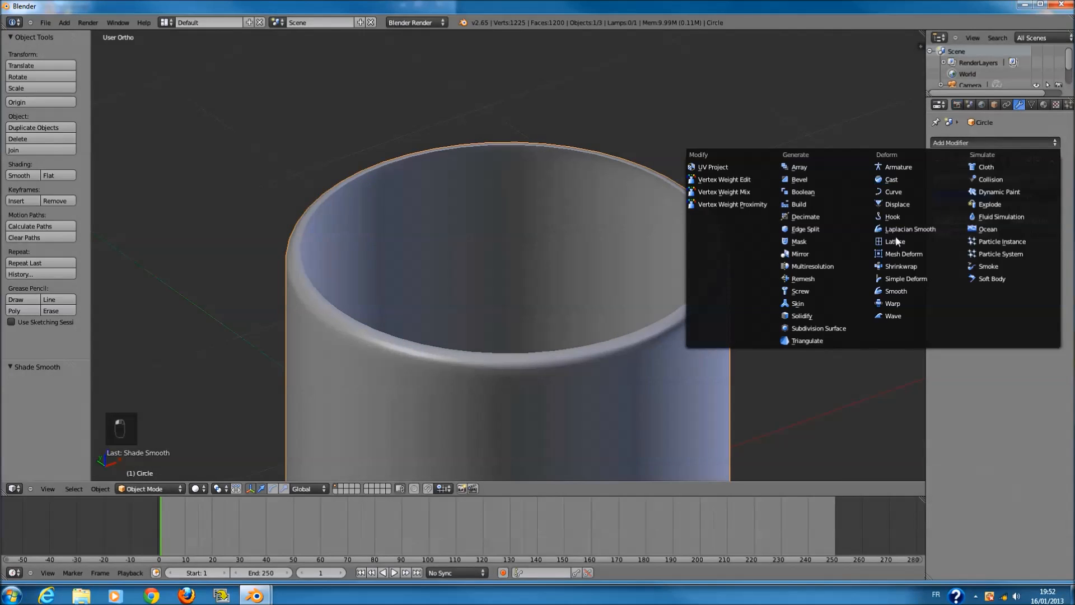
{"action": "left_click", "coordinate": [807, 316]}
{"action": "scroll", "coordinate": [764, 308], "scroll_direction": "down", "scroll_amount": 1}
{"action": "left_click", "coordinate": [990, 297]}
{"action": "left_click", "coordinate": [990, 297]}
{"action": "left_click", "coordinate": [990, 297]}
{"action": "left_click", "coordinate": [990, 297]}
{"action": "left_click", "coordinate": [990, 297]}
{"action": "left_click", "coordinate": [990, 297]}
{"action": "left_click", "coordinate": [990, 297]}
{"action": "left_click", "coordinate": [990, 297]}
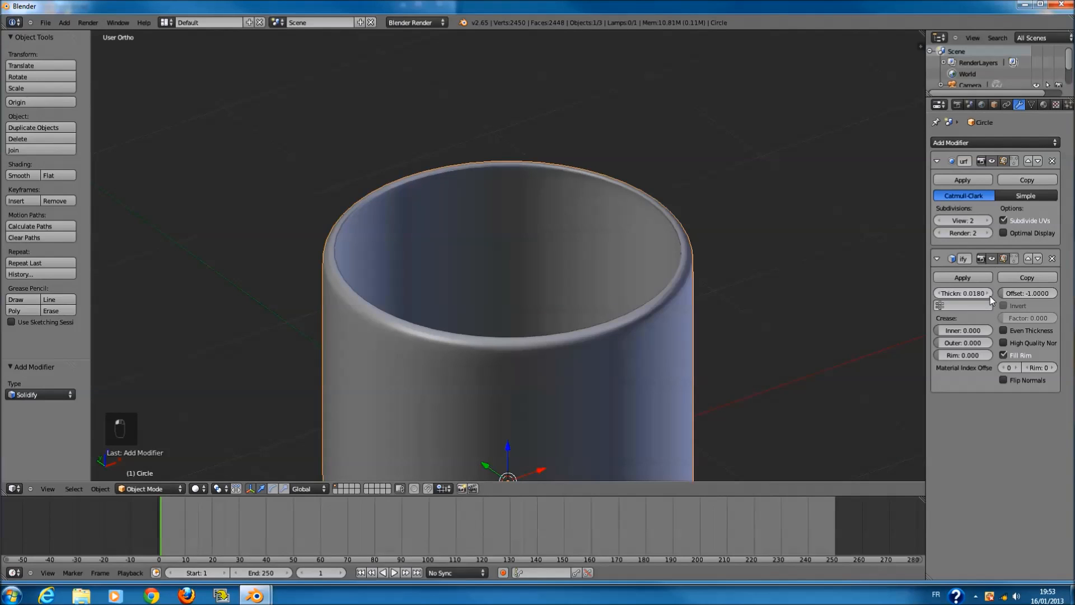
{"action": "left_click", "coordinate": [990, 297]}
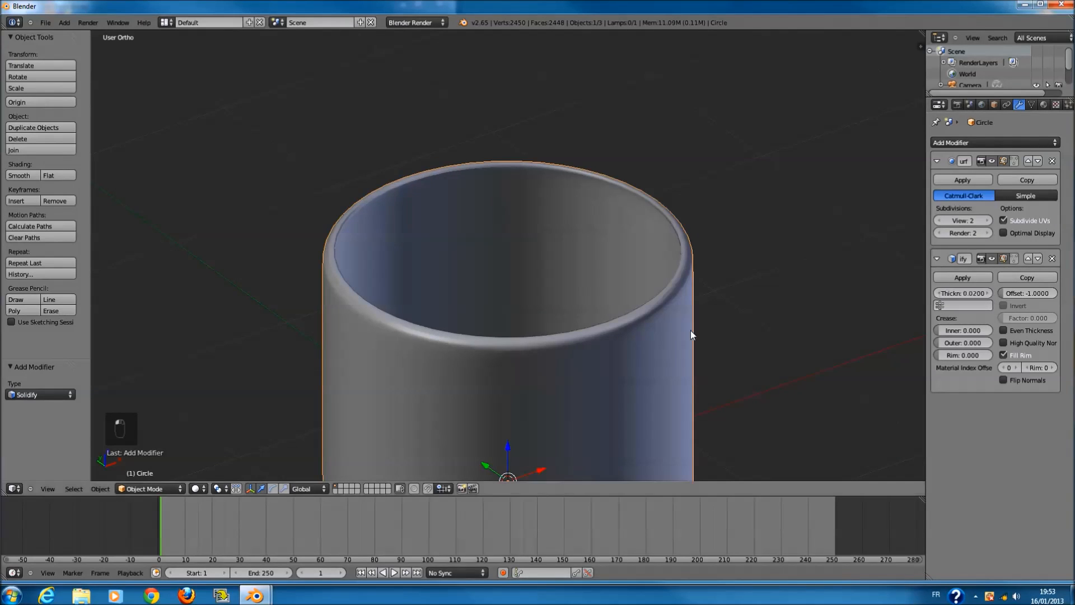
- Select the two uppermost rim rings and scale them outward by about 1.05 to flare the lip of the cylinder
{"action": "key", "text": "KP_1"}
{"action": "key", "text": "z"}
{"action": "key", "text": "Tab"}
{"action": "key", "text": "a"}
{"action": "key", "text": "a"}
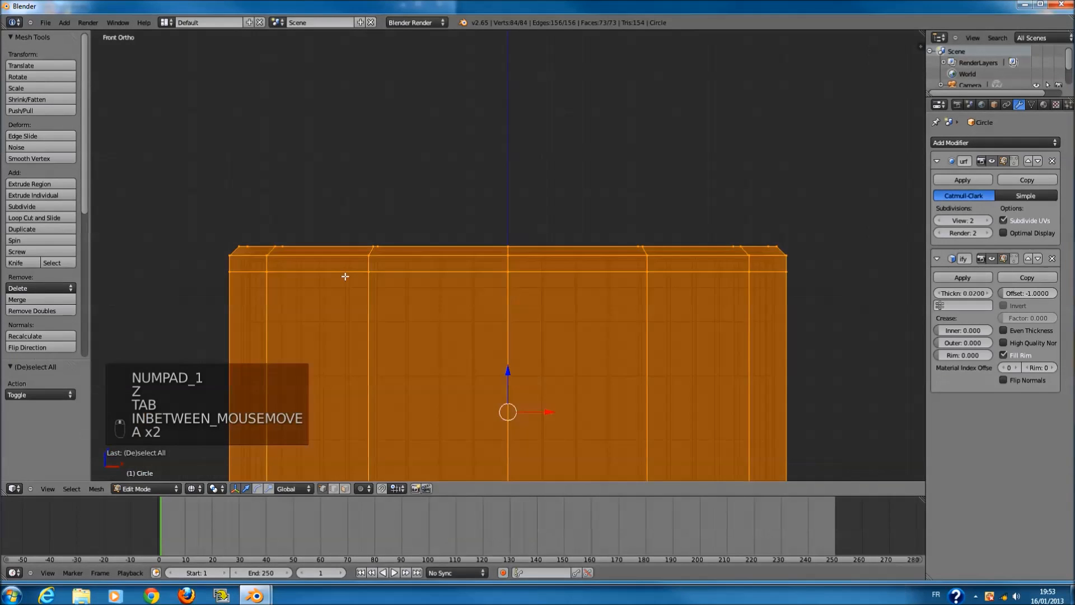
{"action": "key", "text": "a"}
{"action": "key", "text": "c"}
{"action": "scroll", "coordinate": [197, 218], "scroll_direction": "up", "scroll_amount": 5}
{"action": "mouse_move", "coordinate": [197, 209]}
{"action": "left_mouse_down"}
{"action": "mouse_move", "coordinate": [845, 204]}
{"action": "mouse_move", "coordinate": [339, 207]}
{"action": "left_mouse_up"}
{"action": "right_click", "coordinate": [340, 208]}
{"action": "scroll", "coordinate": [734, 271], "scroll_direction": "down", "scroll_amount": 1}
{"action": "key", "text": "s"}
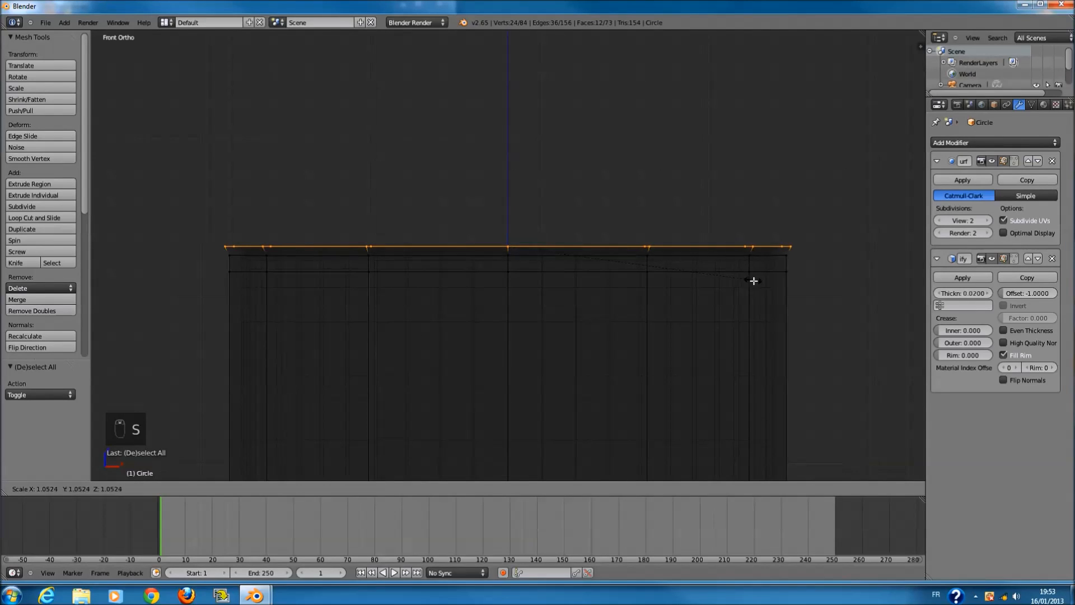
{"action": "left_click", "coordinate": [756, 282]}
{"action": "key", "text": "z"}
{"action": "key", "text": "Tab"}
{"action": "scroll", "coordinate": [686, 287], "scroll_direction": "down", "scroll_amount": 3}
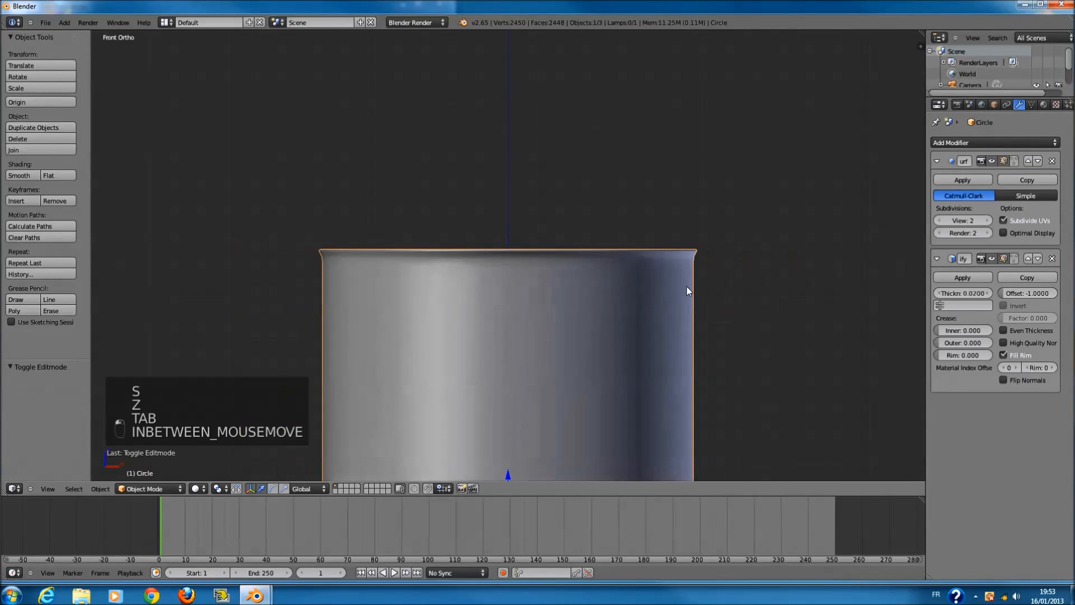
- Add a mesh cube at the origin and scale it down uniformly to a small block
{"action": "key", "text": "z"}
{"action": "scroll", "coordinate": [661, 305], "scroll_direction": "up", "scroll_amount": 2}
{"action": "scroll", "coordinate": [602, 268], "scroll_direction": "down", "scroll_amount": 1}
{"action": "scroll", "coordinate": [582, 274], "scroll_direction": "up", "scroll_amount": 1}
{"action": "key", "text": "shift+a"}
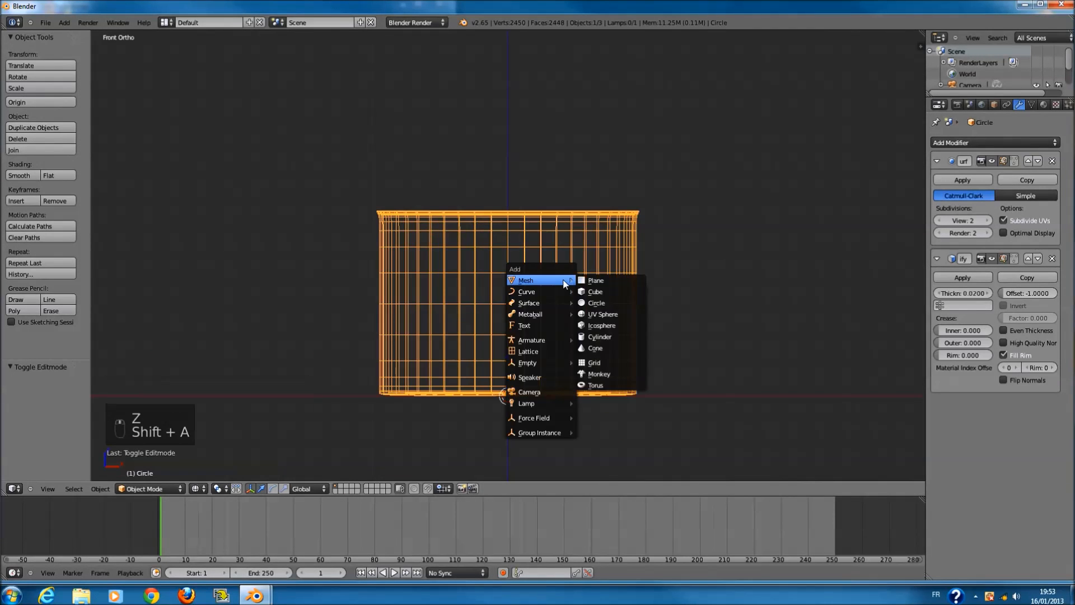
{"action": "left_click", "coordinate": [615, 291]}
{"action": "key", "text": "s"}
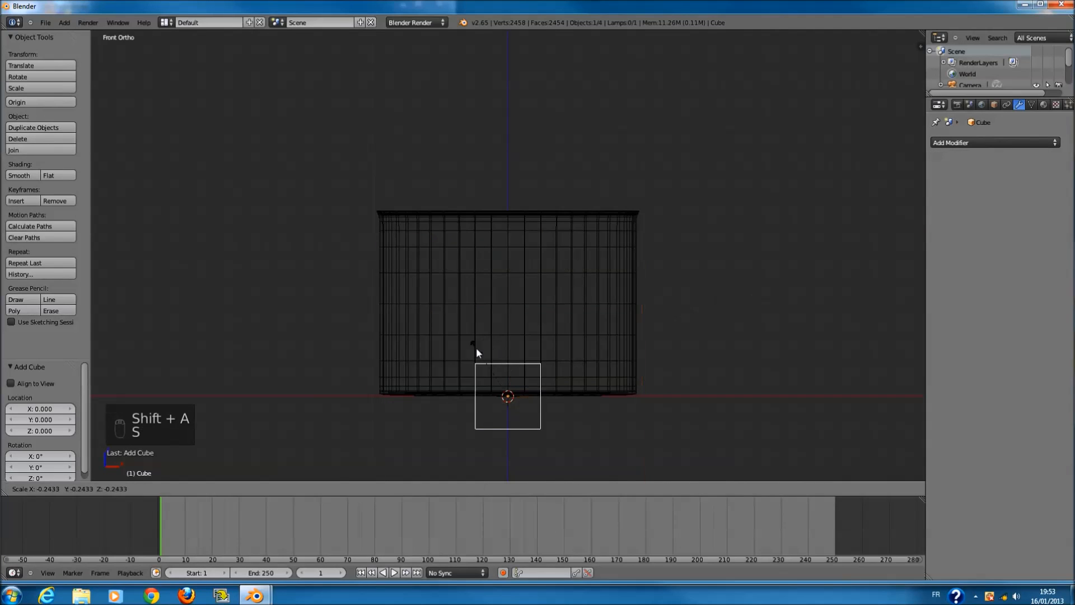
{"action": "left_click", "coordinate": [501, 360]}
- Move the small cube up along Z and outward along X until it meets the container's outer wall just below the rim
{"action": "left_click_drag", "start_coordinate": [508, 357], "coordinate": [506, 208]}
{"action": "left_click_drag", "start_coordinate": [541, 245], "coordinate": [655, 255]}
{"action": "scroll", "coordinate": [649, 255], "scroll_direction": "down", "scroll_amount": 3, "text": "ctrl"}
{"action": "scroll", "coordinate": [560, 256], "scroll_direction": "up", "scroll_amount": 5}
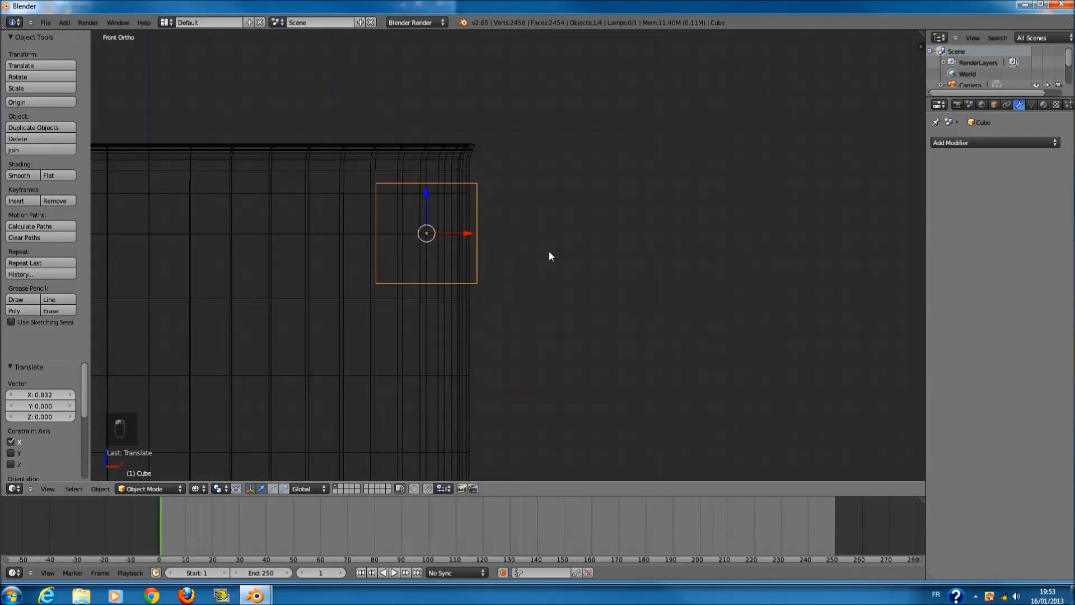
{"action": "left_click_drag", "start_coordinate": [471, 239], "coordinate": [539, 252]}
{"action": "scroll", "coordinate": [546, 261], "scroll_direction": "down", "scroll_amount": 3}
{"action": "scroll", "coordinate": [549, 259], "scroll_direction": "up", "scroll_amount": 2}
- In Edit Mode, add a horizontal loop cut around the middle of the small cube and clear the selection
{"action": "key", "text": "Tab"}
{"action": "key", "text": "a"}
{"action": "key", "text": "a"}
{"action": "key", "text": "ctrl+r"}
{"action": "left_click", "coordinate": [546, 219]}
{"action": "key", "text": "a"}
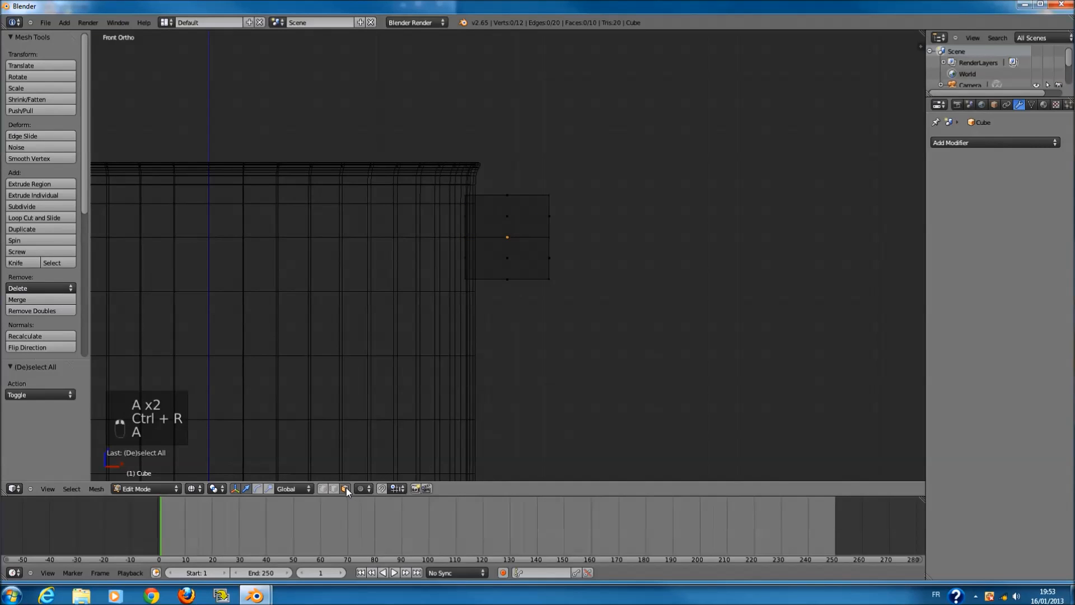
- Extrude the upper half of the cube's outward-facing side along X into a long handle bar
{"action": "key", "text": "c"}
{"action": "left_click", "coordinate": [567, 214]}
{"action": "right_click", "coordinate": [567, 214]}
{"action": "scroll", "coordinate": [549, 239], "scroll_direction": "down", "scroll_amount": 4}
{"action": "scroll", "coordinate": [548, 239], "scroll_direction": "up", "scroll_amount": 4, "text": "ctrl"}
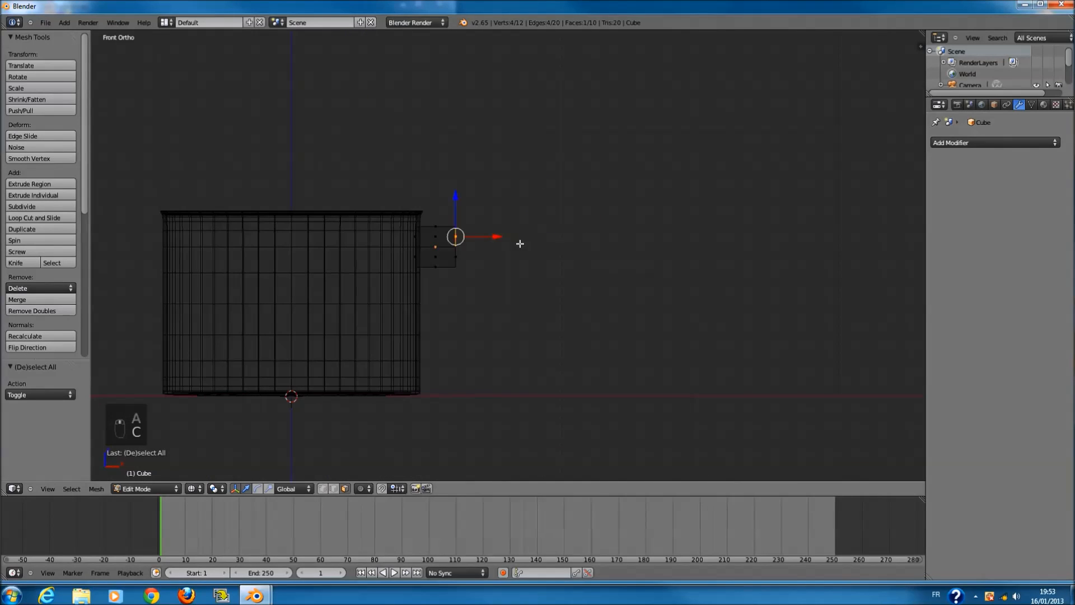
{"action": "key", "text": "e"}
{"action": "left_click", "coordinate": [757, 255]}
{"action": "key", "text": "a"}
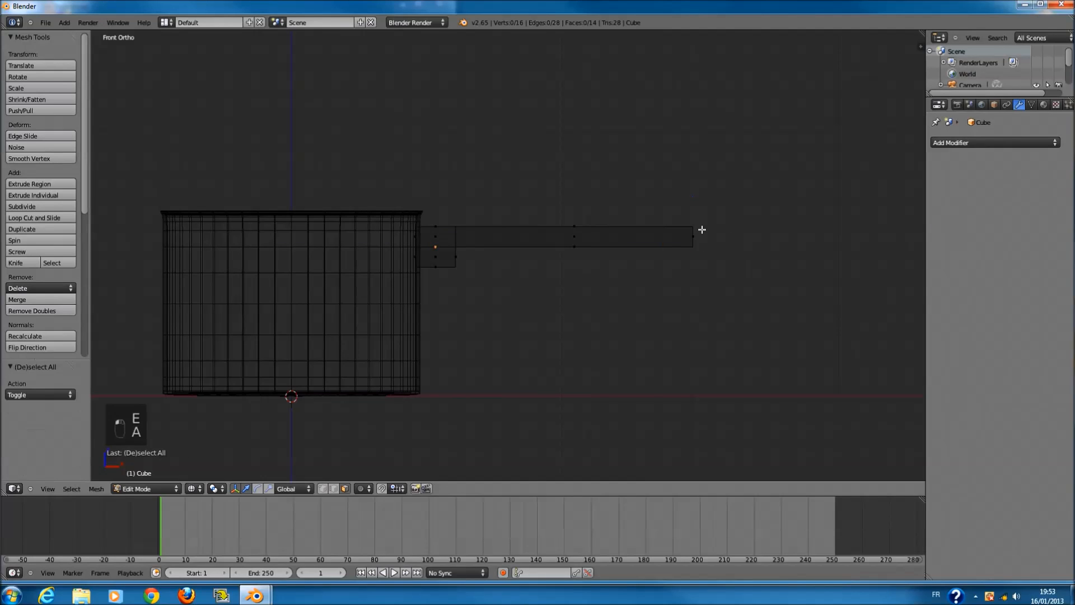
- Add a loop cut near the handle bar's free end and extrude the end section's underside down by about 0.06
{"action": "key", "text": "ctrl+r"}
{"action": "left_click", "coordinate": [747, 250]}
{"action": "key", "text": "a"}
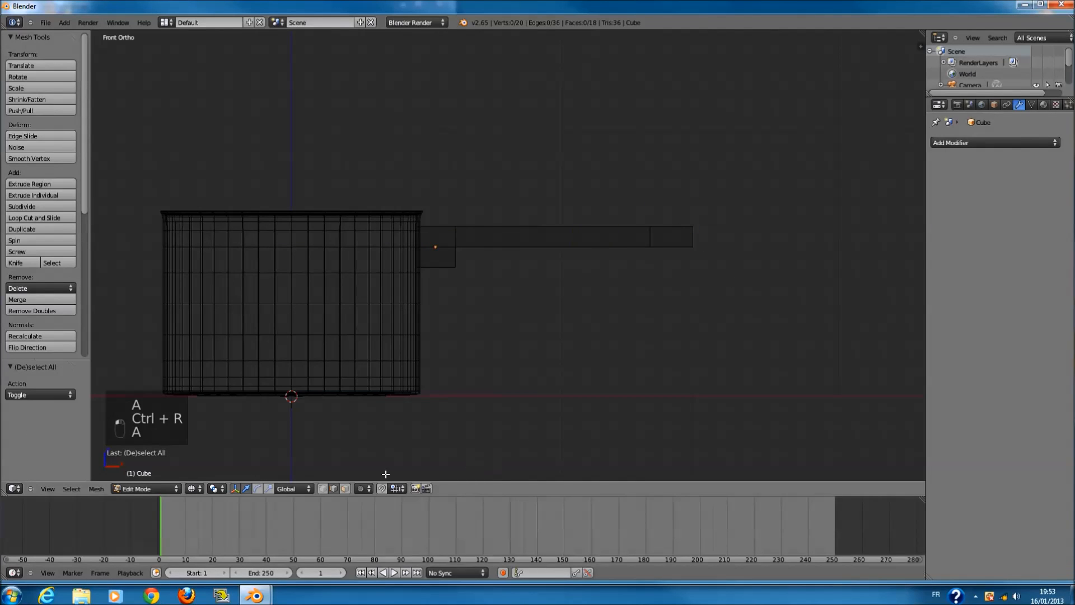
{"action": "key", "text": "c"}
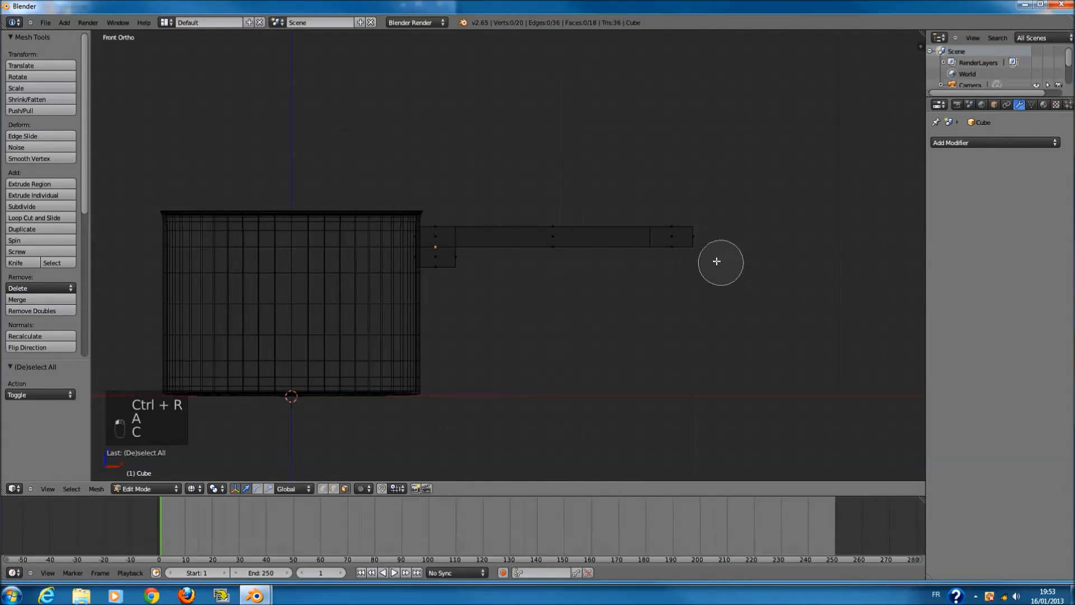
{"action": "right_click", "coordinate": [672, 266]}
{"action": "key", "text": "e"}
{"action": "left_click", "coordinate": [732, 276]}
{"action": "scroll", "coordinate": [751, 276], "scroll_direction": "up", "scroll_amount": 1}
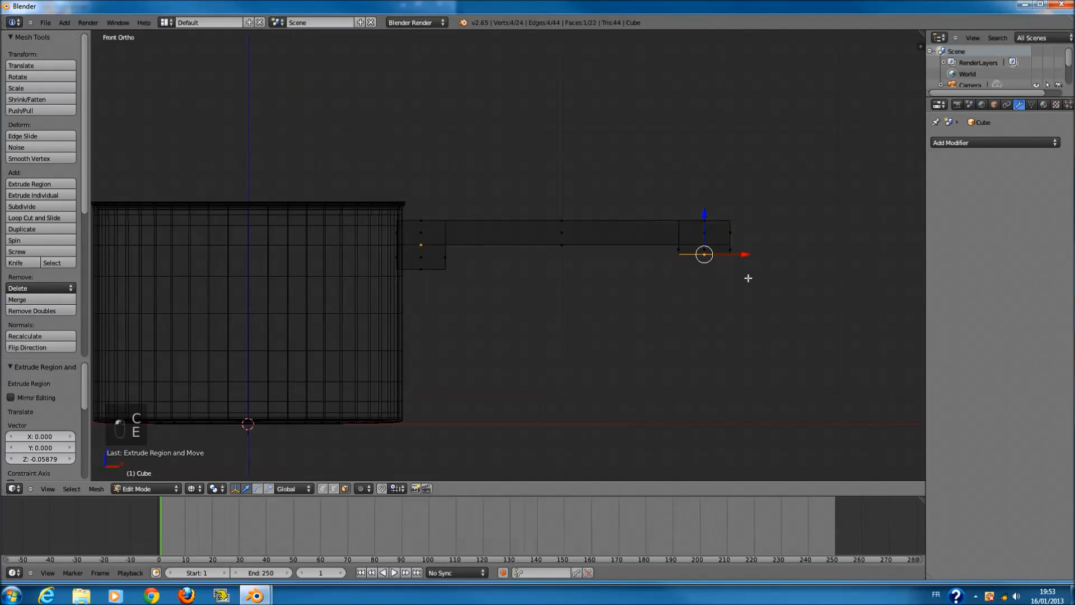
- Return to Object Mode and add a Subdivision Surface of level 2 to the handle
{"action": "key", "text": "Tab"}
{"action": "key", "text": "KP_7"}
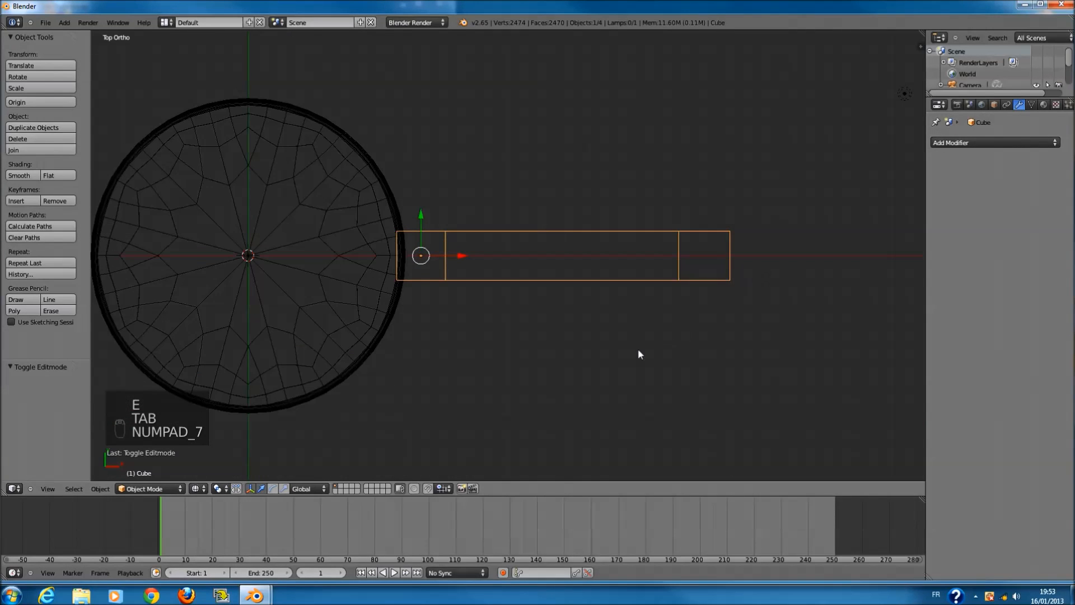
{"action": "key", "text": "z"}
{"action": "key", "text": "KP_1"}
{"action": "key", "text": "z"}
{"action": "key", "text": "ctrl+2"}
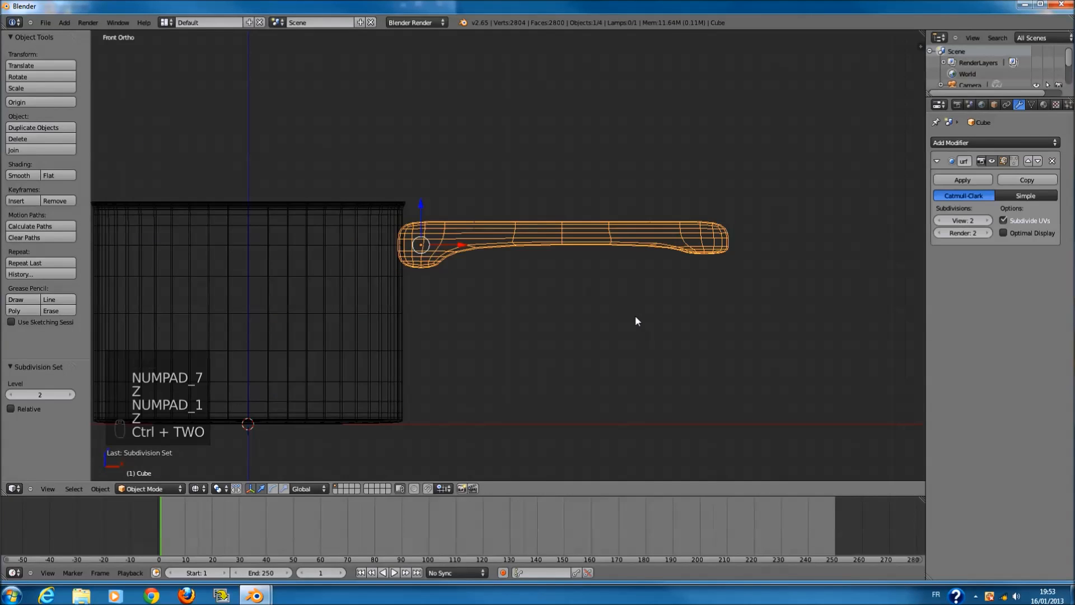
{"action": "key", "text": "z"}
{"action": "scroll", "coordinate": [503, 255], "scroll_direction": "up", "scroll_amount": 1}
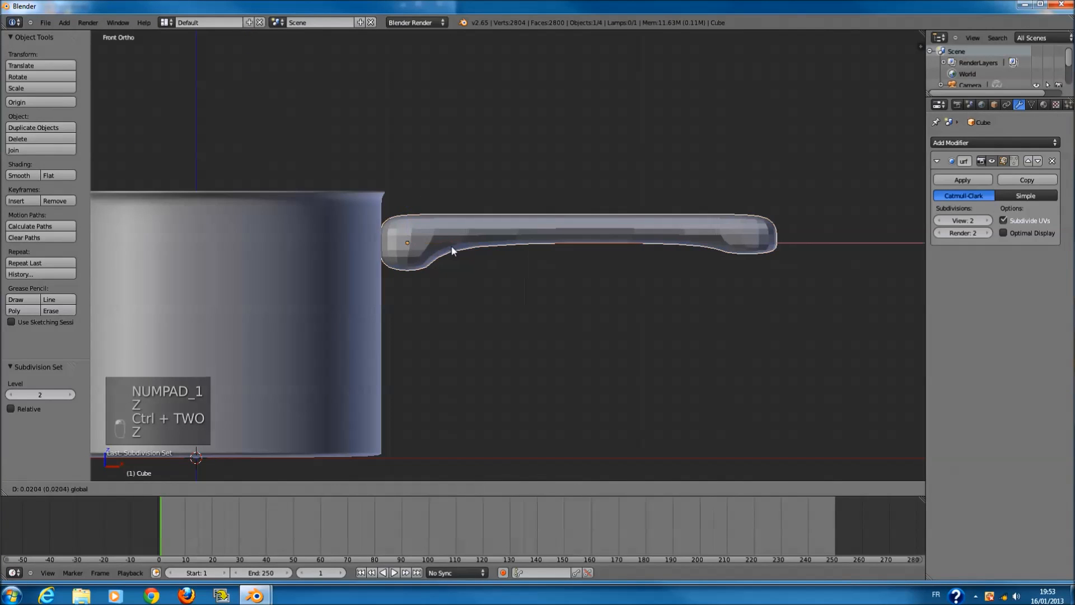
- Delete the handle's end faces on the side that meets the container wall
{"action": "key", "text": "z"}
{"action": "key", "text": "Tab"}
{"action": "key", "text": "a"}
{"action": "key", "text": "a"}
{"action": "scroll", "coordinate": [393, 249], "scroll_direction": "down", "scroll_amount": 3, "text": "ctrl"}
{"action": "key", "text": "a"}
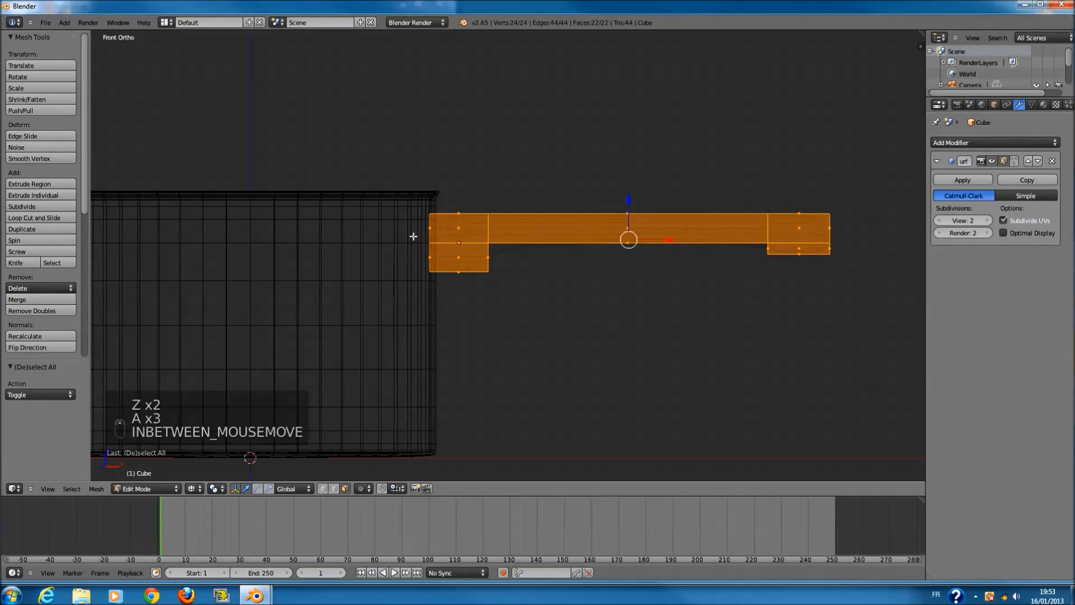
{"action": "scroll", "coordinate": [411, 234], "scroll_direction": "up", "scroll_amount": 2}
{"action": "key", "text": "a"}
{"action": "key", "text": "c"}
{"action": "left_click_drag", "start_coordinate": [391, 216], "coordinate": [383, 273]}
{"action": "right_click", "coordinate": [384, 274]}
{"action": "key", "text": "x"}
{"action": "left_click", "coordinate": [384, 274]}
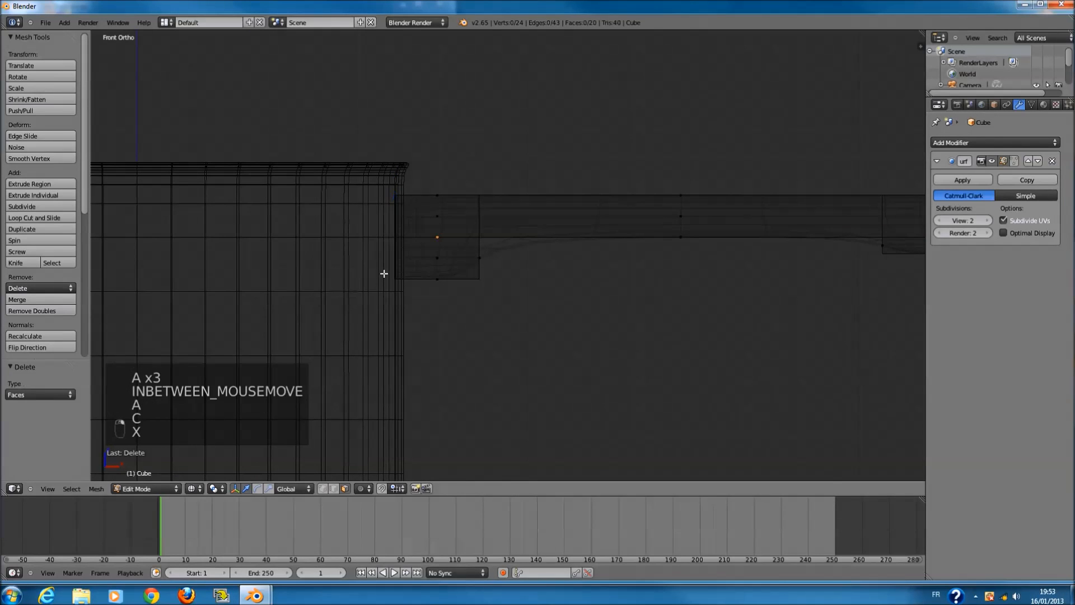
- In Object Mode, shift the handle about 0.013 along X and apply smooth shading to it
{"action": "key", "text": "Tab"}
{"action": "key", "text": "z"}
{"action": "mouse_move", "coordinate": [452, 251]}
{"action": "middle_mouse_down"}
{"action": "mouse_move", "coordinate": [542, 304]}
{"action": "mouse_move", "coordinate": [470, 220]}
{"action": "middle_mouse_up"}
{"action": "left_click_drag", "start_coordinate": [495, 251], "coordinate": [497, 250]}
{"action": "middle_click_drag", "start_coordinate": [497, 250], "coordinate": [361, 254]}
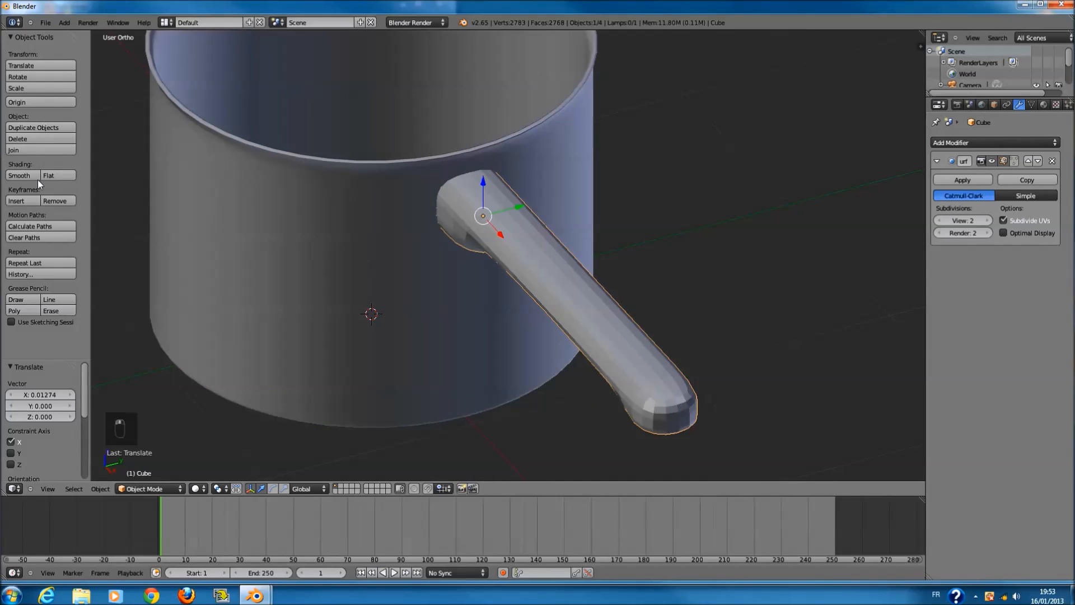
{"action": "left_click", "coordinate": [22, 177]}
- Add two loop cuts across the handle's long middle section and scale them apart along X by about 2.65
{"action": "key", "text": "KP_7"}
{"action": "key", "text": "Tab"}
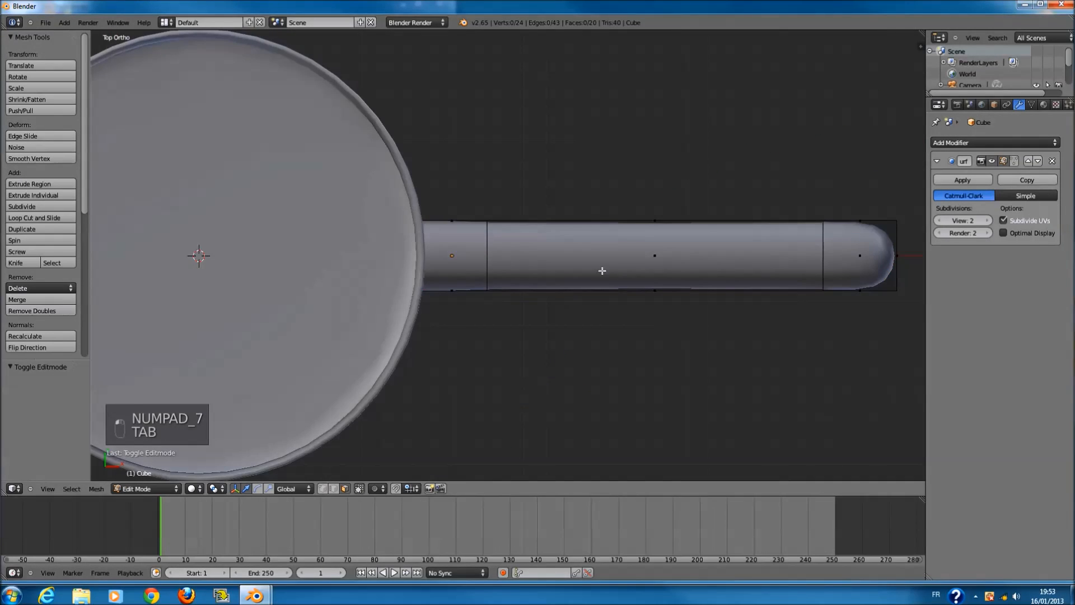
{"action": "key", "text": "z"}
{"action": "key", "text": "a"}
{"action": "key", "text": "a"}
{"action": "key", "text": "ctrl+r"}
{"action": "scroll", "coordinate": [581, 233], "scroll_direction": "up", "scroll_amount": 1}
{"action": "left_click", "coordinate": [581, 234]}
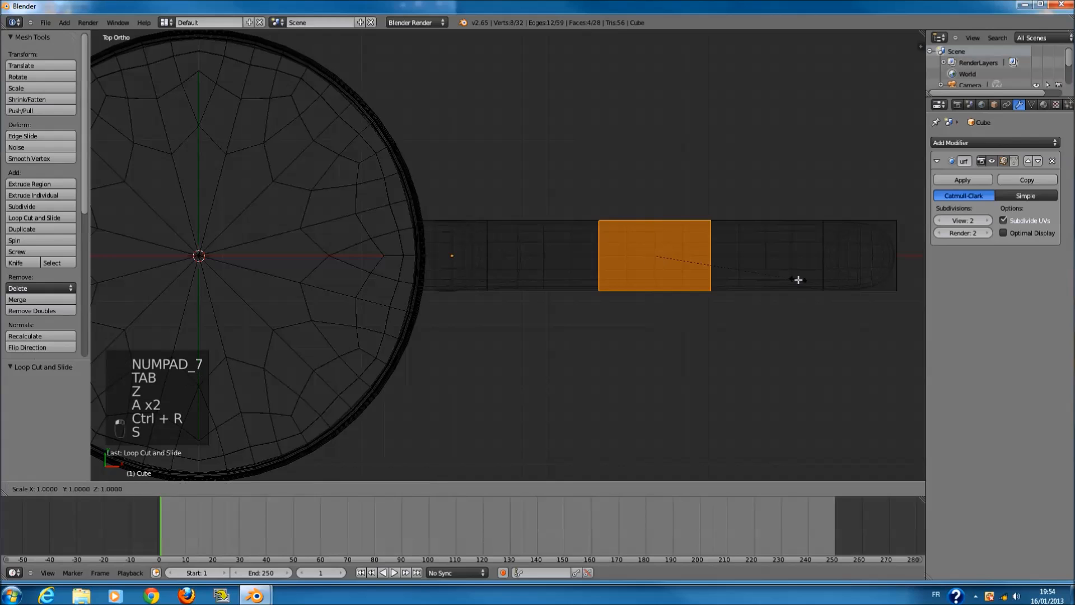
{"action": "key", "text": "s"}
{"action": "key", "text": "x"}
{"action": "left_click", "coordinate": [1035, 313]}
- Scale the middle section between the two new loops slightly narrower along Y
{"action": "key", "text": "s"}
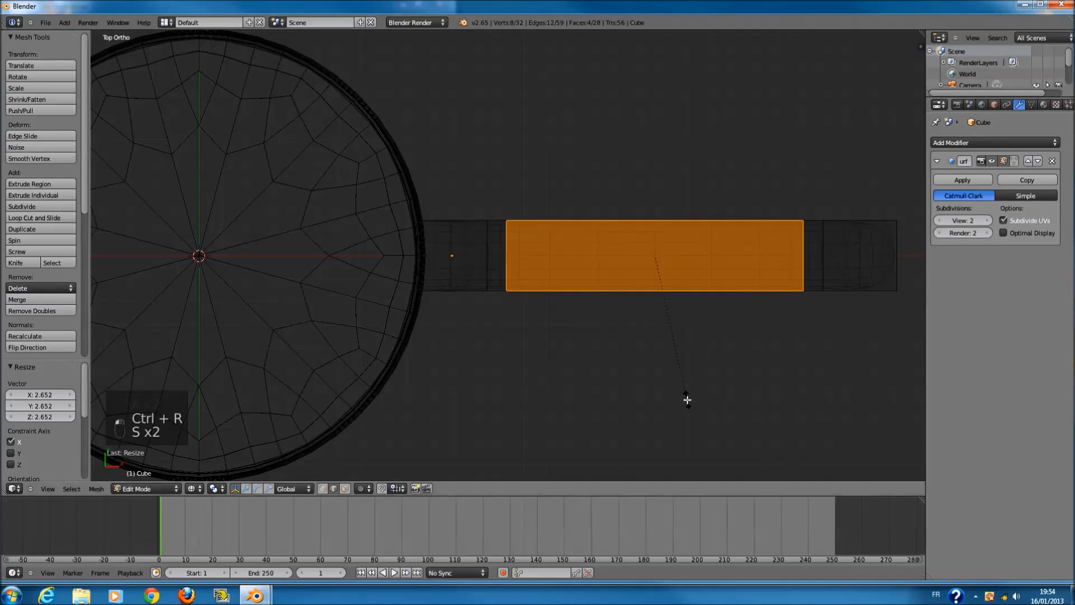
{"action": "key", "text": "y"}
{"action": "left_click", "coordinate": [683, 378]}
{"action": "key", "text": "a"}
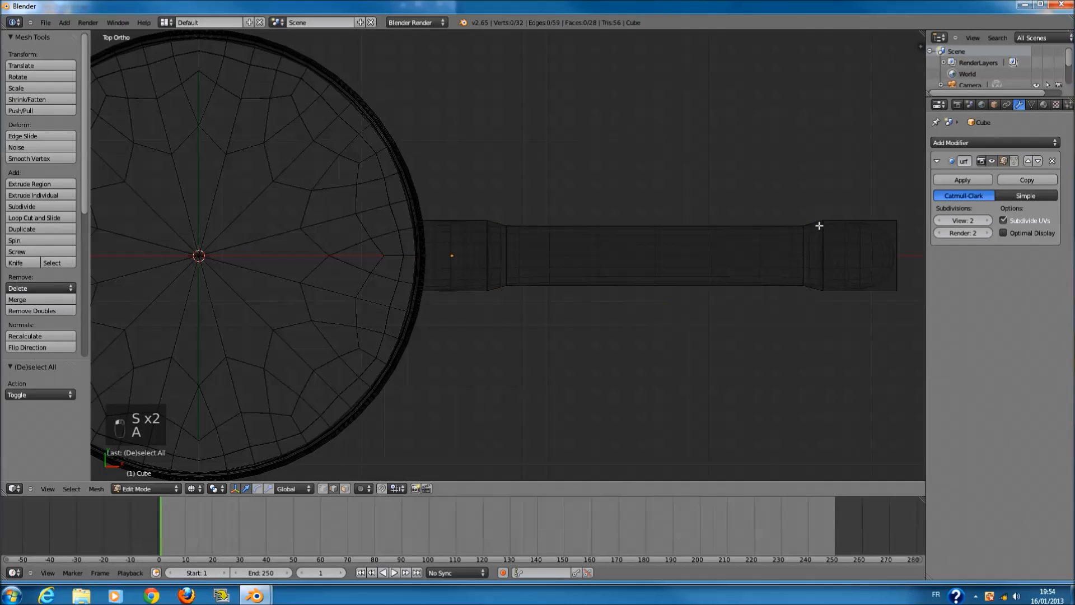
- Add a loop cut within each of the two tapered transitions at the ends of the handle's middle section
{"action": "key", "text": "ctrl+r"}
{"action": "left_click", "coordinate": [819, 226]}
{"action": "left_click", "coordinate": [822, 227]}
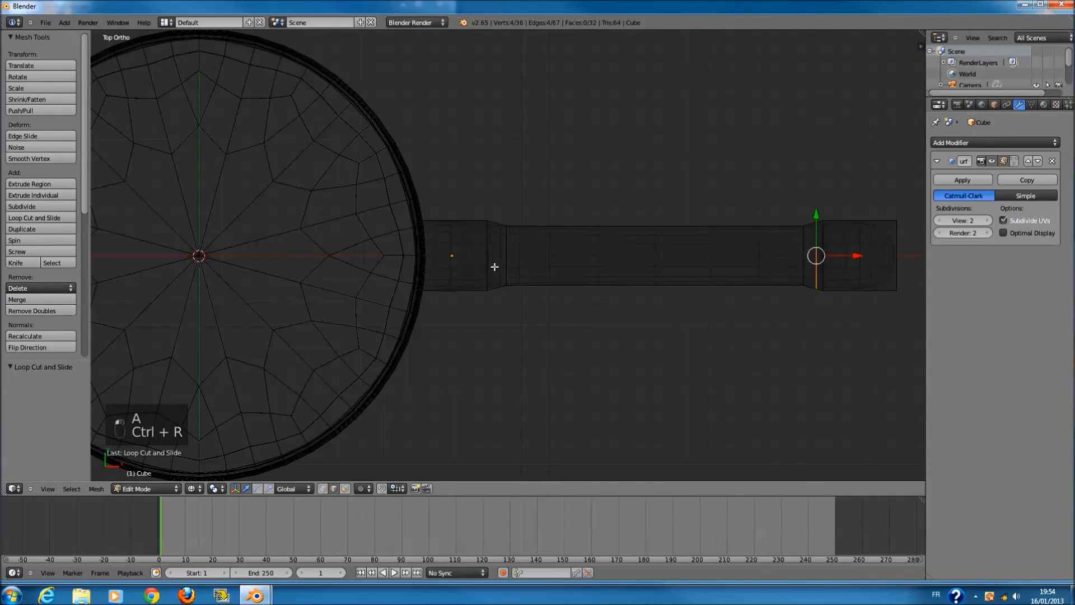
{"action": "key", "text": "z"}
{"action": "key", "text": "a"}
{"action": "key", "text": "ctrl+r"}
{"action": "left_click", "coordinate": [431, 214]}
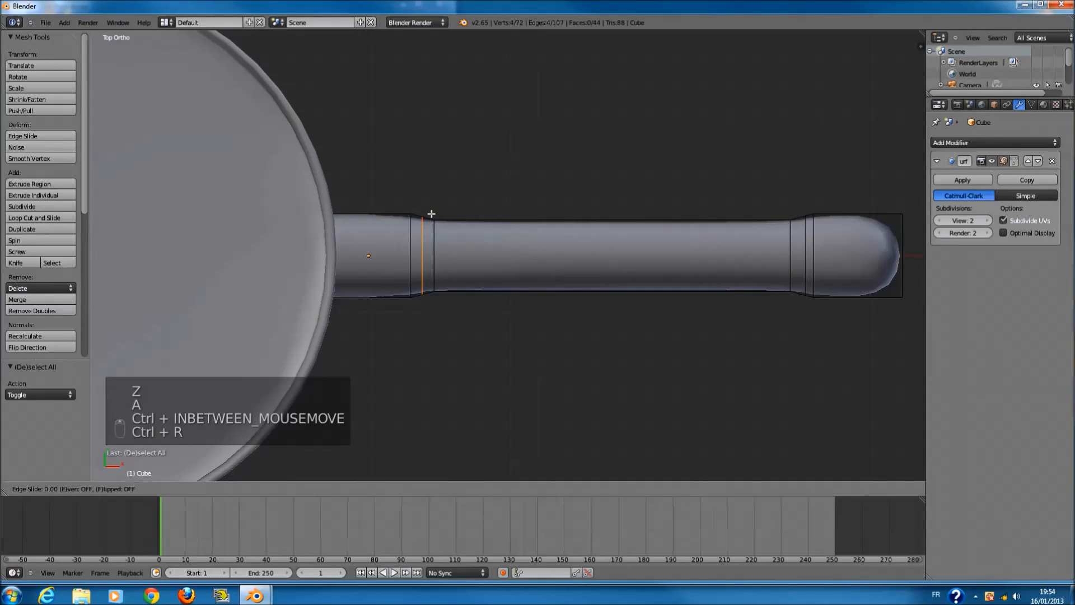
{"action": "left_click", "coordinate": [427, 214]}
- Add another supporting loop cut beside the tapered transition nearest the container
{"action": "key", "text": "a"}
{"action": "key", "text": "ctrl+r"}
{"action": "left_click", "coordinate": [412, 219]}
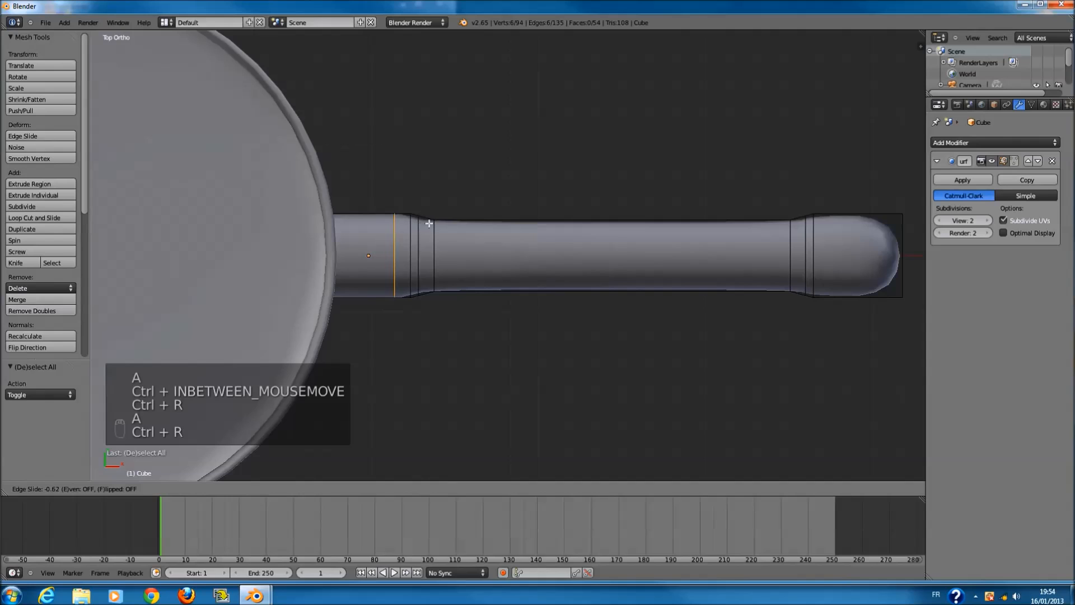
{"action": "left_click", "coordinate": [429, 223]}
{"action": "key", "text": "a"}
- Add two loop cuts to the handle's free end section, one slid toward the tip and one toward the taper
{"action": "key", "text": "ctrl+r"}
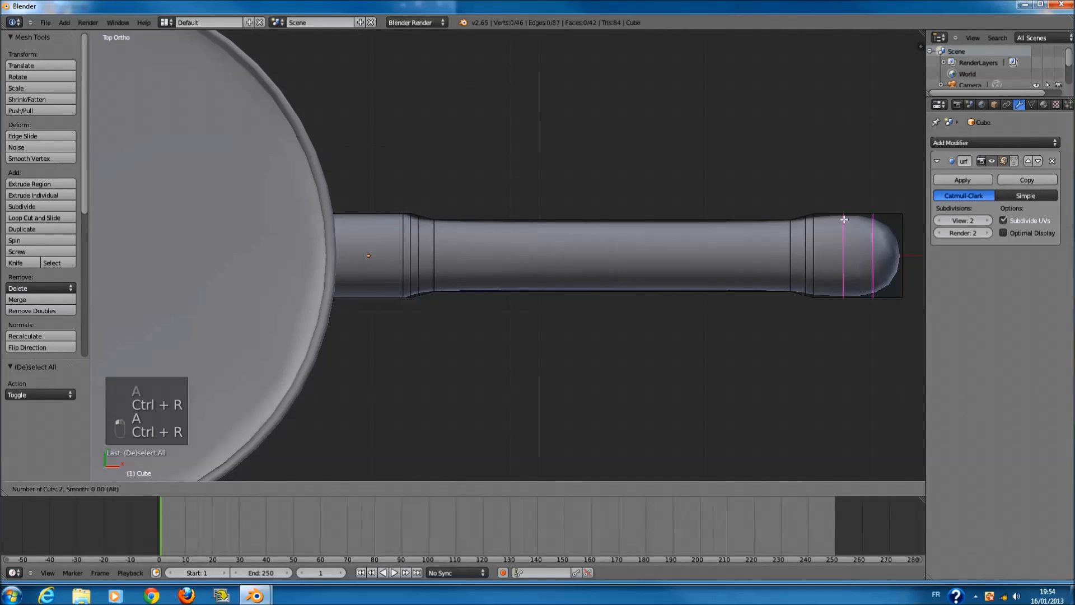
{"action": "scroll", "coordinate": [843, 219], "scroll_direction": "down", "scroll_amount": 1}
{"action": "left_click", "coordinate": [845, 220]}
{"action": "left_click", "coordinate": [878, 228]}
{"action": "key", "text": "a"}
{"action": "key", "text": "ctrl+r"}
{"action": "left_click", "coordinate": [848, 211]}
{"action": "left_click", "coordinate": [815, 207]}
{"action": "key", "text": "Tab"}
{"action": "scroll", "coordinate": [720, 308], "scroll_direction": "down", "scroll_amount": 2}
{"action": "middle_click_drag", "start_coordinate": [719, 308], "coordinate": [595, 248]}
{"action": "scroll", "coordinate": [586, 313], "scroll_direction": "up", "scroll_amount": 2}
- Add two lengthwise loop cuts along the handle and scale them apart along Y by about 1.95
{"action": "key", "text": "Tab"}
{"action": "key", "text": "1"}
{"action": "middle_click_drag", "start_coordinate": [586, 347], "coordinate": [524, 341]}
{"action": "scroll", "coordinate": [525, 341], "scroll_direction": "up", "scroll_amount": 1}
{"action": "key", "text": "a"}
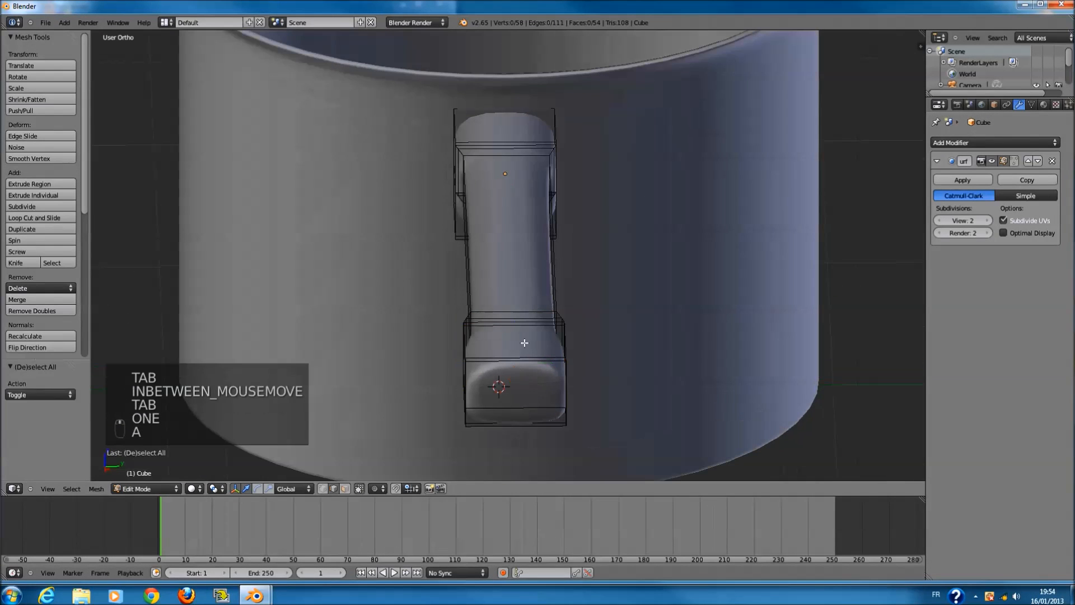
{"action": "key", "text": "ctrl+r"}
{"action": "scroll", "coordinate": [521, 348], "scroll_direction": "up", "scroll_amount": 1}
{"action": "left_click", "coordinate": [522, 348]}
{"action": "key", "text": "s"}
{"action": "key", "text": "x"}
{"action": "left_click", "coordinate": [628, 360]}
{"action": "key", "text": "s"}
{"action": "key", "text": "y"}
{"action": "left_click", "coordinate": [769, 371]}
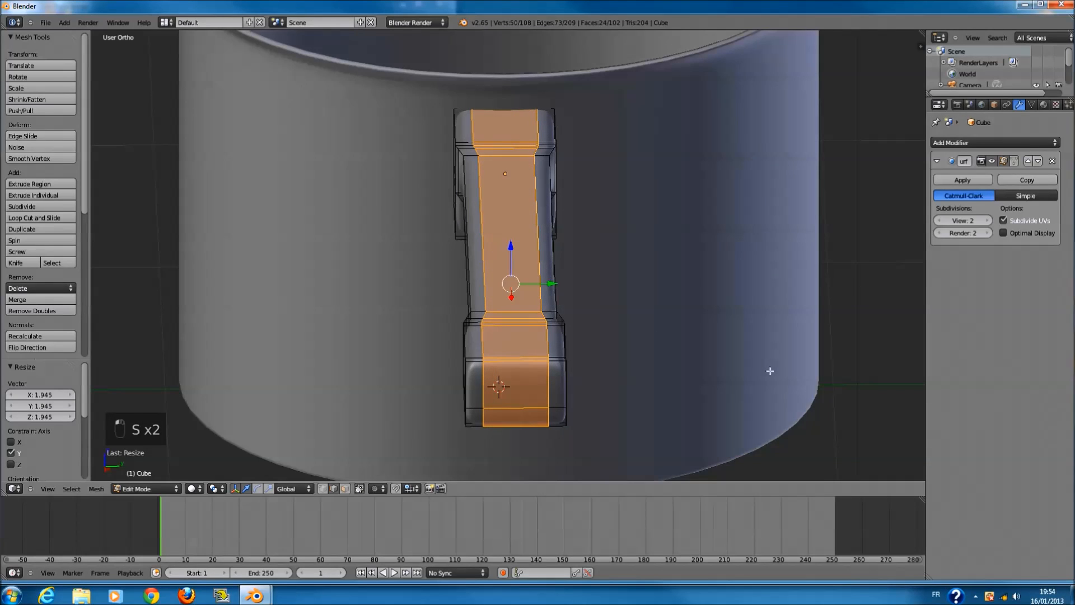
- In wireframe right view, circle-select the vertices along both outer sides of the handle in vertex mode
{"action": "key", "text": "KP_3"}
{"action": "scroll", "coordinate": [770, 371], "scroll_direction": "up", "scroll_amount": 3}
{"action": "key", "text": "z"}
{"action": "key", "text": "a"}
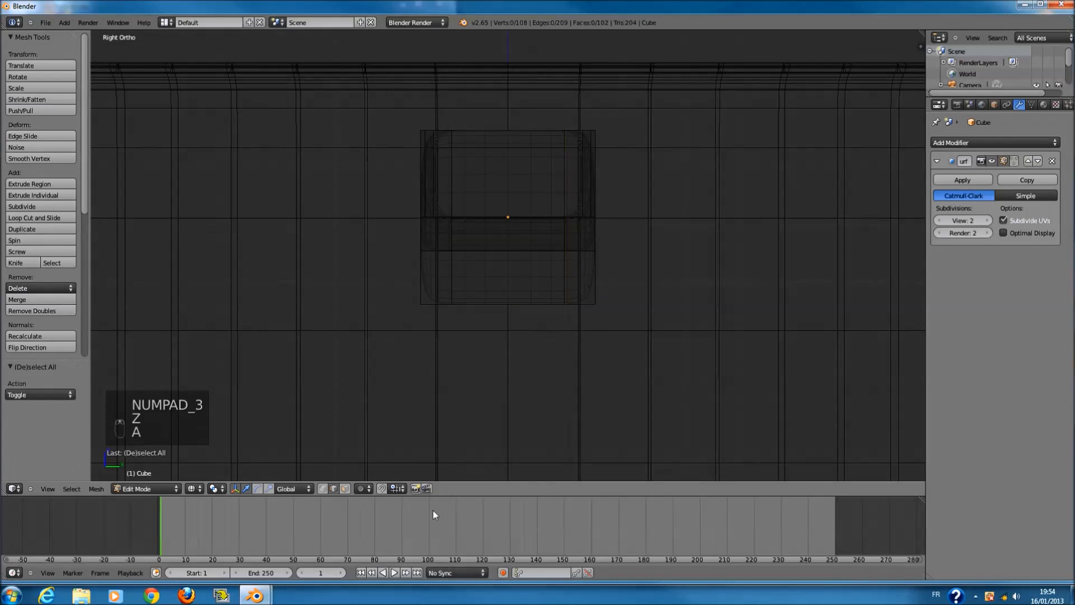
{"action": "key", "text": "c"}
{"action": "right_click", "coordinate": [632, 183]}
{"action": "left_click", "coordinate": [325, 489]}
{"action": "key", "text": "c"}
{"action": "scroll", "coordinate": [403, 124], "scroll_direction": "down", "scroll_amount": 4}
{"action": "left_click_drag", "start_coordinate": [403, 124], "coordinate": [391, 329]}
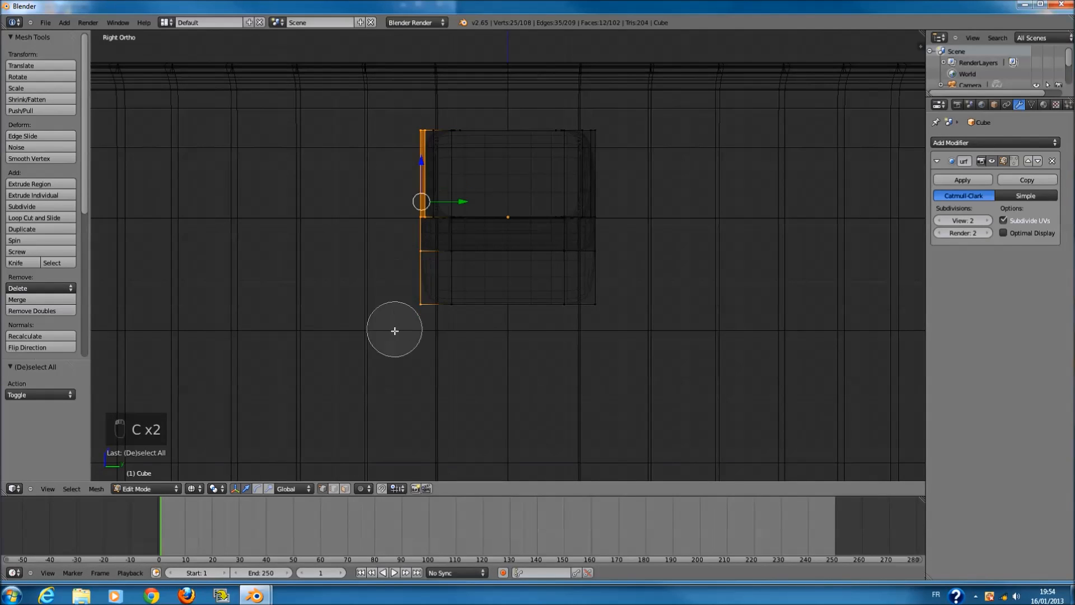
{"action": "scroll", "coordinate": [421, 133], "scroll_direction": "up", "scroll_amount": 3}
{"action": "middle_click_drag", "start_coordinate": [433, 128], "coordinate": [436, 191]}
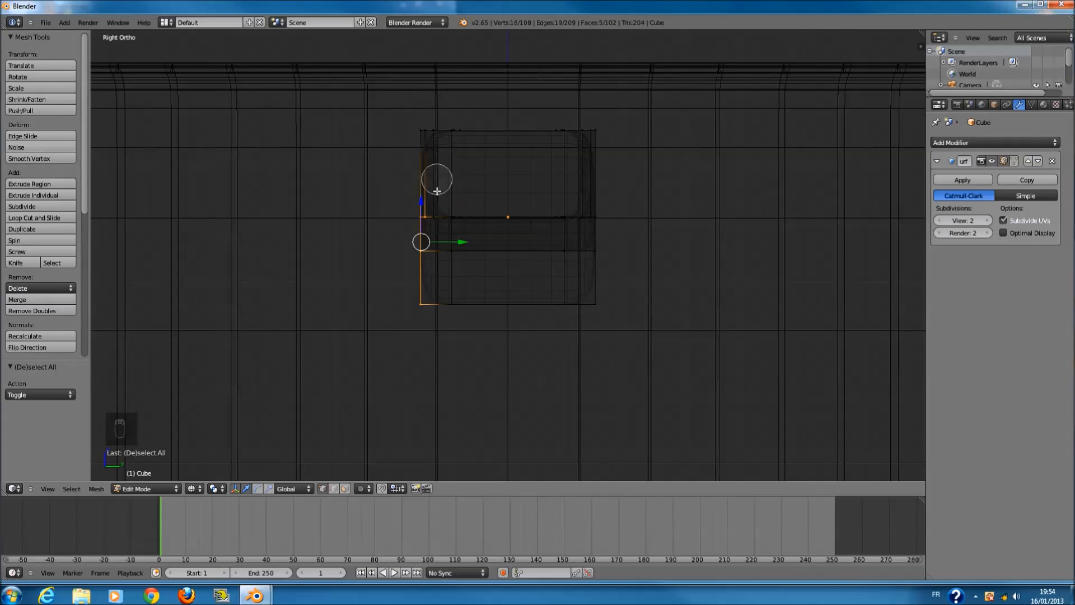
{"action": "middle_click_drag", "start_coordinate": [419, 271], "coordinate": [408, 196]}
{"action": "left_click_drag", "start_coordinate": [408, 134], "coordinate": [412, 268]}
{"action": "left_click_drag", "start_coordinate": [610, 122], "coordinate": [602, 329]}
{"action": "key", "text": "s"}
{"action": "key", "text": "y"}
{"action": "right_click", "coordinate": [564, 339]}
{"action": "key", "text": "s"}
{"action": "right_click", "coordinate": [562, 322]}
- Add the missed vertices at the handle's upper corner to the side selection and check it in solid display
{"action": "scroll", "coordinate": [569, 287], "scroll_direction": "up", "scroll_amount": 3}
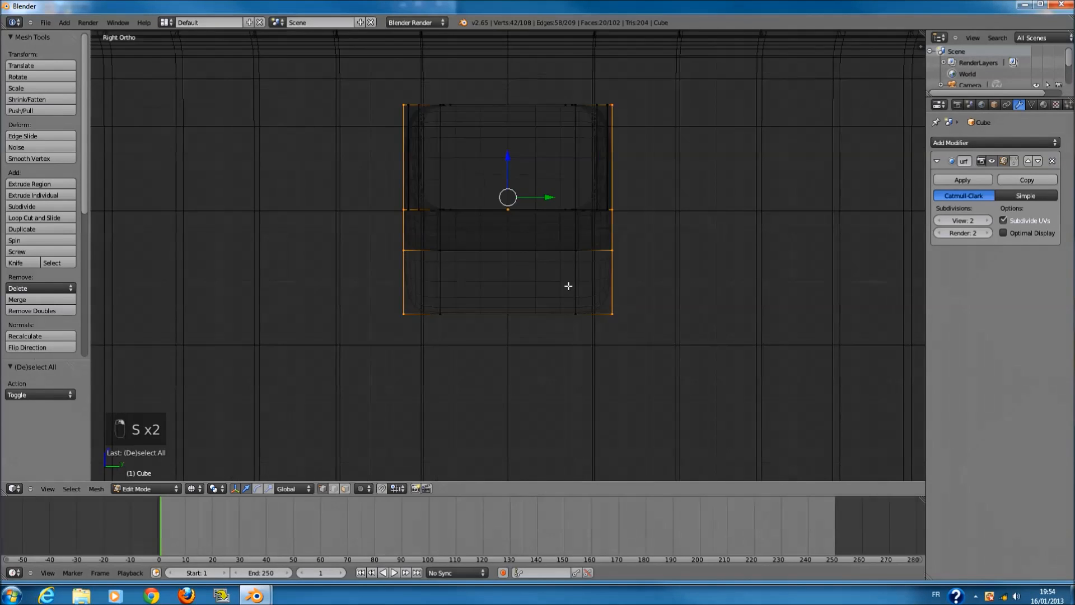
{"action": "key", "text": "c"}
{"action": "left_click", "coordinate": [340, 39]}
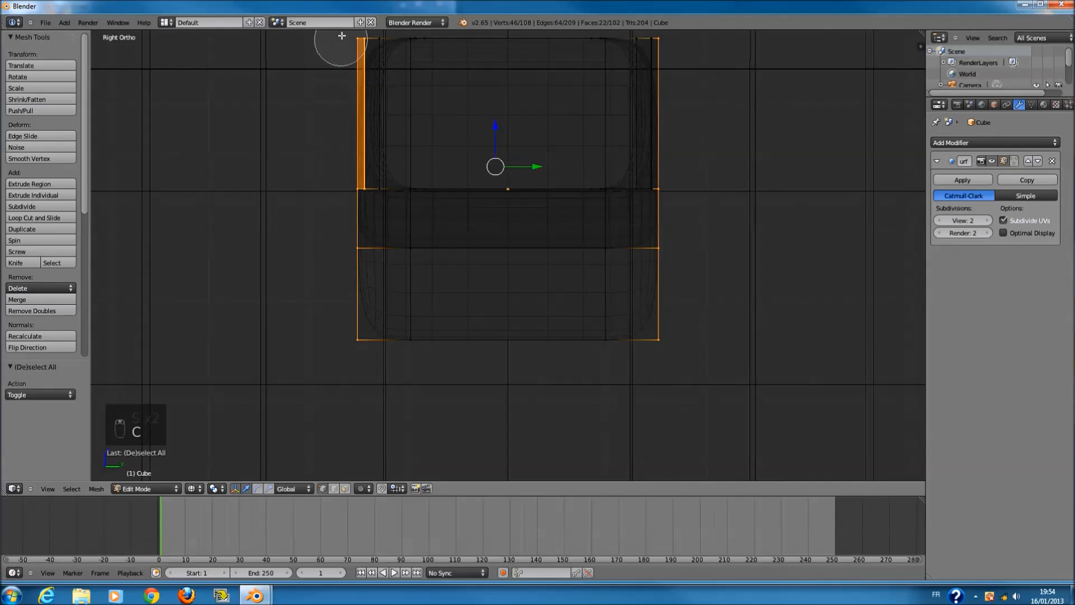
{"action": "right_click", "coordinate": [340, 39]}
{"action": "key", "text": "z"}
{"action": "scroll", "coordinate": [415, 197], "scroll_direction": "down", "scroll_amount": 2}
{"action": "mouse_move", "coordinate": [417, 199]}
{"action": "middle_mouse_down"}
{"action": "mouse_move", "coordinate": [455, 217]}
{"action": "mouse_move", "coordinate": [485, 257]}
{"action": "mouse_move", "coordinate": [420, 242]}
{"action": "mouse_move", "coordinate": [395, 218]}
{"action": "middle_mouse_up"}
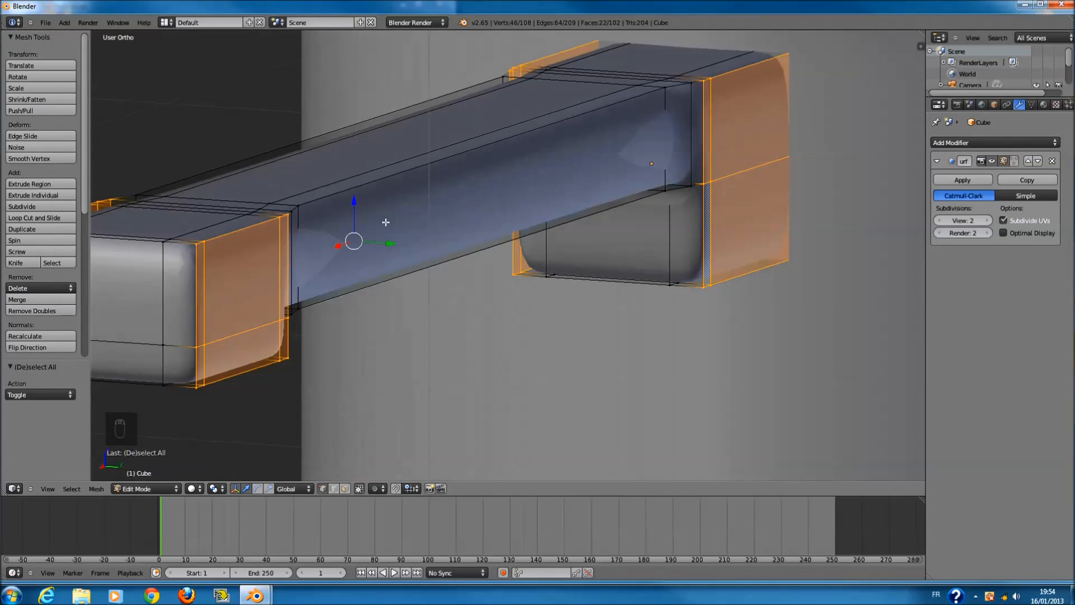
- Circle-select the remaining vertices down both outer sides of the handle in the wireframe right view
{"action": "key", "text": "KP_1"}
{"action": "key", "text": "KP_3"}
{"action": "key", "text": "z"}
{"action": "key", "text": "c"}
{"action": "scroll", "coordinate": [383, 105], "scroll_direction": "down", "scroll_amount": 2}
{"action": "left_click_drag", "start_coordinate": [394, 98], "coordinate": [401, 353]}
{"action": "left_click_drag", "start_coordinate": [612, 317], "coordinate": [606, 86]}
{"action": "right_click", "coordinate": [607, 86]}
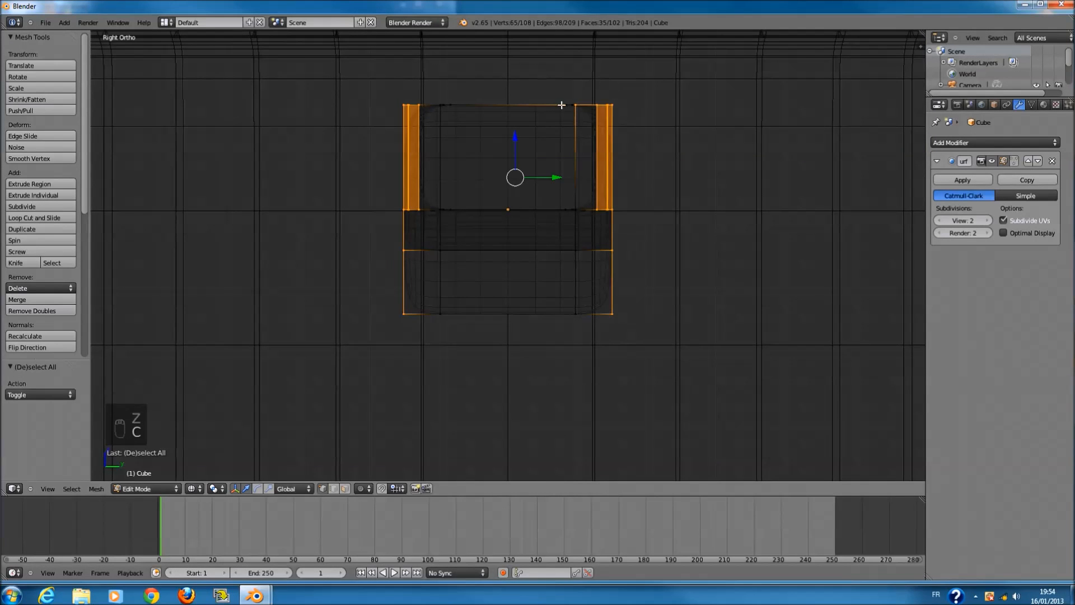
- Deselect the stray inner vertices on the handle's end blocks, keeping only the outer side vertices selected
{"action": "key", "text": "z"}
{"action": "middle_click_drag", "start_coordinate": [552, 103], "coordinate": [459, 346]}
{"action": "key", "text": "c"}
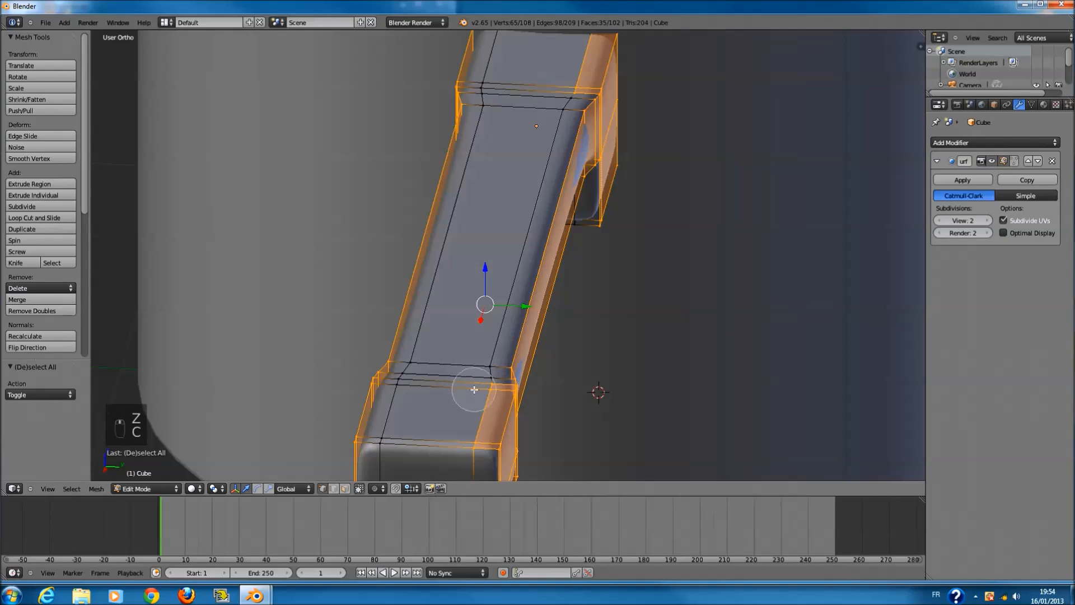
{"action": "middle_click_drag", "start_coordinate": [473, 387], "coordinate": [470, 439]}
{"action": "right_click", "coordinate": [470, 442]}
{"action": "scroll", "coordinate": [501, 358], "scroll_direction": "down", "scroll_amount": 1}
{"action": "scroll", "coordinate": [520, 223], "scroll_direction": "down", "scroll_amount": 1}
{"action": "key", "text": "c"}
{"action": "mouse_move", "coordinate": [539, 133]}
{"action": "middle_mouse_down"}
{"action": "mouse_move", "coordinate": [549, 90]}
{"action": "mouse_move", "coordinate": [558, 179]}
{"action": "middle_mouse_up"}
{"action": "right_click", "coordinate": [549, 90]}
{"action": "key", "text": "z"}
{"action": "key", "text": "KP_1"}
{"action": "key", "text": "KP_3"}
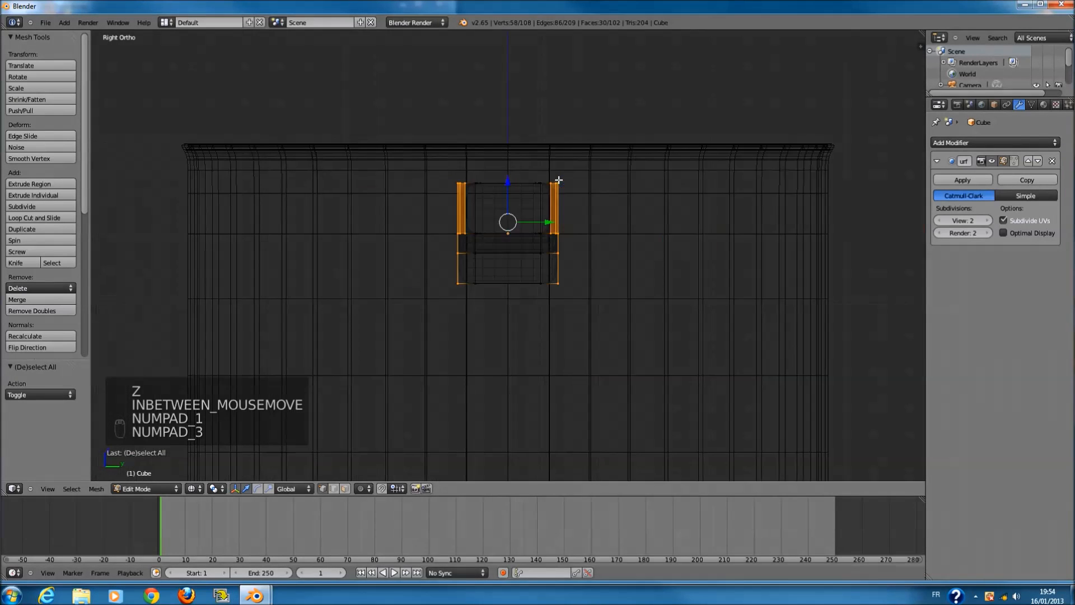
- Scale the selected side vertices of the handle along Z by about 0.854 and check the shape in object mode
{"action": "key", "text": "z"}
{"action": "key", "text": "s"}
{"action": "key", "text": "z"}
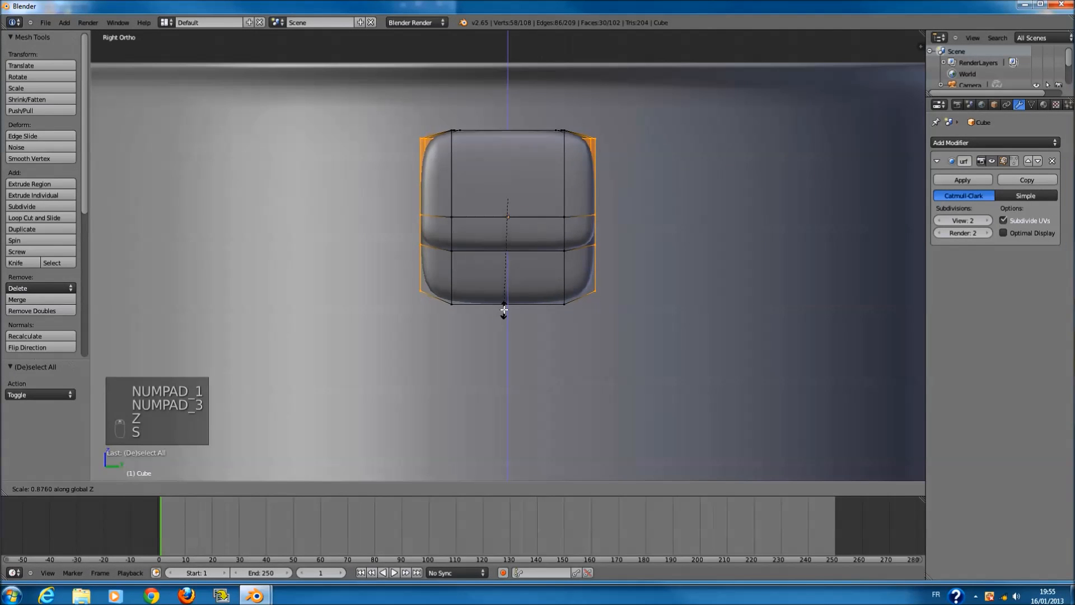
{"action": "left_click", "coordinate": [504, 307]}
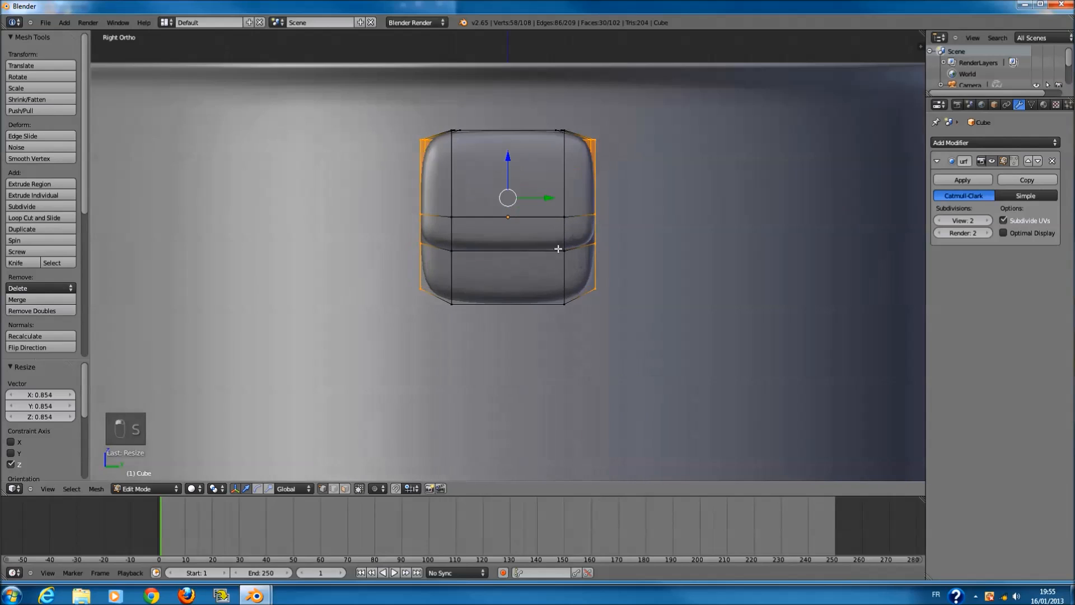
{"action": "key", "text": "Tab"}
{"action": "key", "text": "KP_1"}
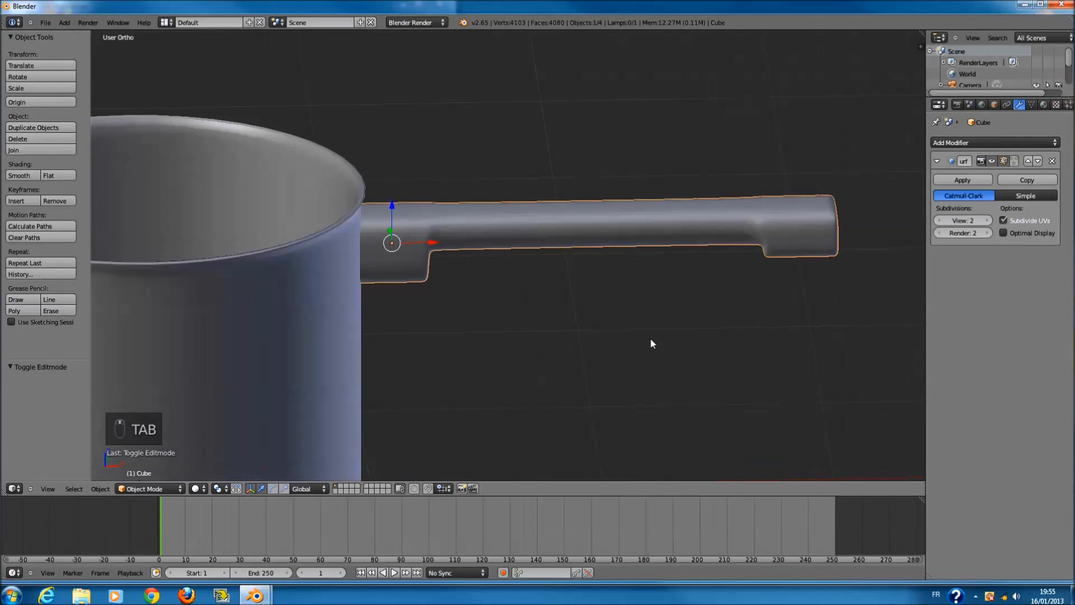
{"action": "scroll", "coordinate": [593, 259], "scroll_direction": "down", "scroll_amount": 4}
{"action": "scroll", "coordinate": [698, 274], "scroll_direction": "up", "scroll_amount": 3}
- In wireframe edit mode, select the underside vertices of the handle's free end and scale them along Y by about 0.628
{"action": "key", "text": "Tab"}
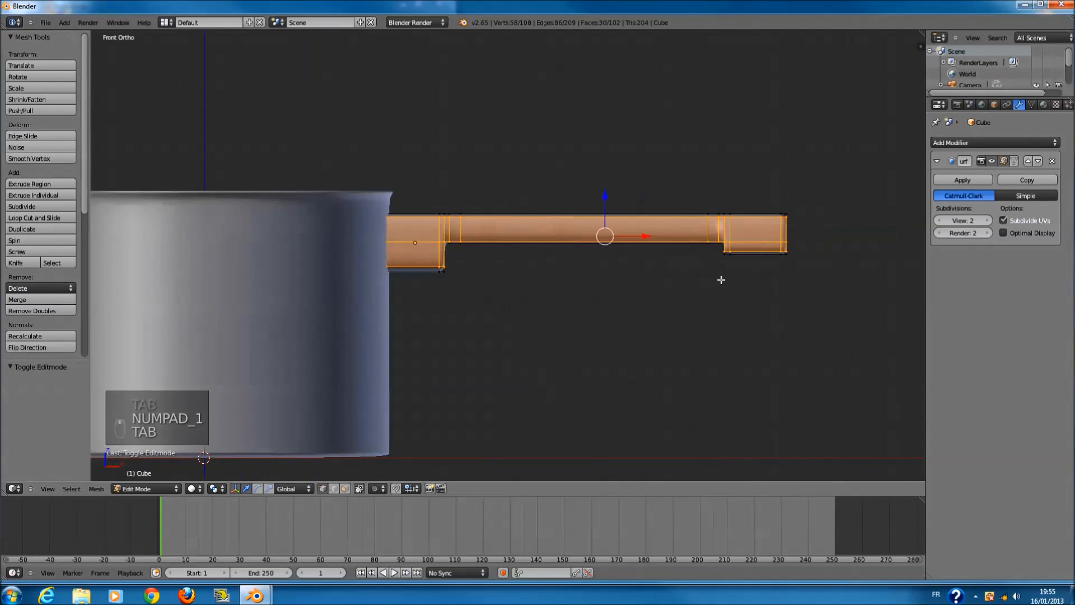
{"action": "scroll", "coordinate": [720, 279], "scroll_direction": "up", "scroll_amount": 5}
{"action": "key", "text": "z"}
{"action": "scroll", "coordinate": [811, 264], "scroll_direction": "down", "scroll_amount": 2}
{"action": "key", "text": "a"}
{"action": "key", "text": "c"}
{"action": "mouse_move", "coordinate": [741, 249]}
{"action": "left_mouse_down"}
{"action": "mouse_move", "coordinate": [730, 260]}
{"action": "mouse_move", "coordinate": [835, 270]}
{"action": "left_mouse_up"}
{"action": "key", "text": "c"}
{"action": "key", "text": "KP_3"}
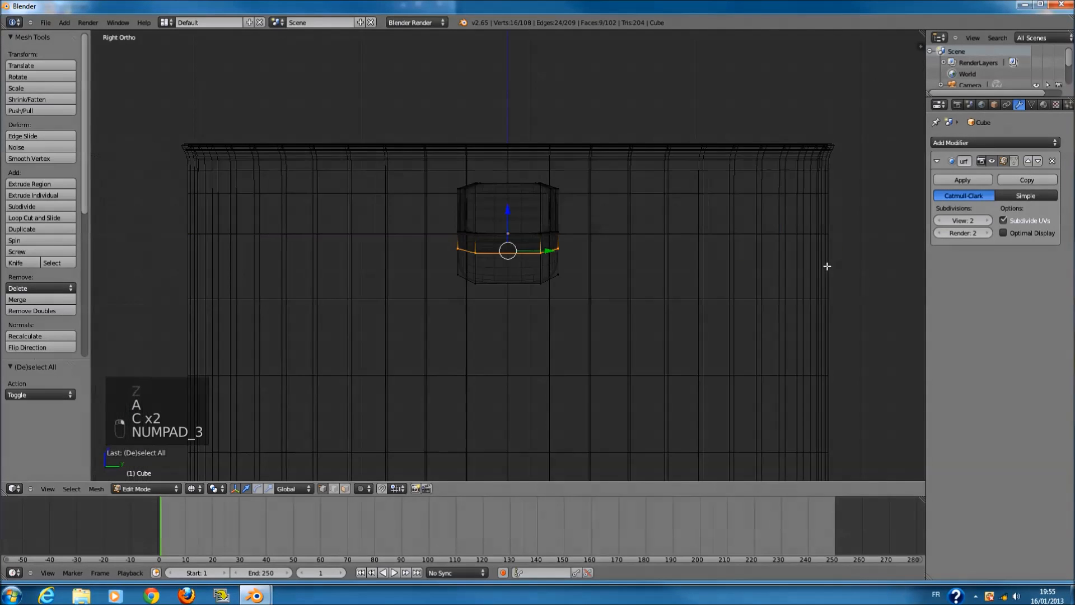
{"action": "key", "text": "s"}
{"action": "key", "text": "y"}
{"action": "left_click", "coordinate": [663, 249]}
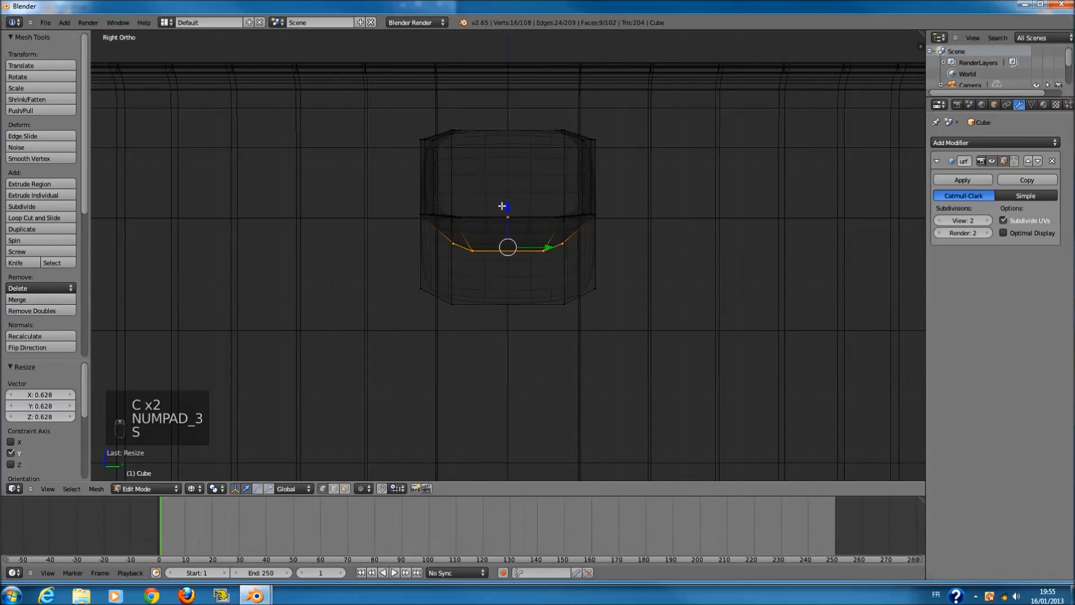
- Add a centred lengthwise loop cut down the middle of the handle
{"action": "key", "text": "a"}
{"action": "key", "text": "ctrl+r"}
{"action": "left_click", "coordinate": [509, 141]}
{"action": "right_click", "coordinate": [509, 142]}
{"action": "key", "text": "z"}
{"action": "key", "text": "a"}
{"action": "key", "text": "z"}
{"action": "key", "text": "a"}
{"action": "key", "text": "a"}
{"action": "key", "text": "c"}
{"action": "left_click", "coordinate": [508, 254]}
{"action": "left_click_drag", "start_coordinate": [507, 217], "coordinate": [508, 226]}
{"action": "middle_click_drag", "start_coordinate": [508, 226], "coordinate": [536, 271]}
- Return to object mode in solid display, check the saucepan from the front and top, and deselect everything
{"action": "key", "text": "z"}
{"action": "scroll", "coordinate": [548, 220], "scroll_direction": "down", "scroll_amount": 3}
{"action": "key", "text": "Tab"}
{"action": "scroll", "coordinate": [529, 287], "scroll_direction": "down", "scroll_amount": 2}
{"action": "key", "text": "KP_1"}
{"action": "scroll", "coordinate": [514, 223], "scroll_direction": "down", "scroll_amount": 5}
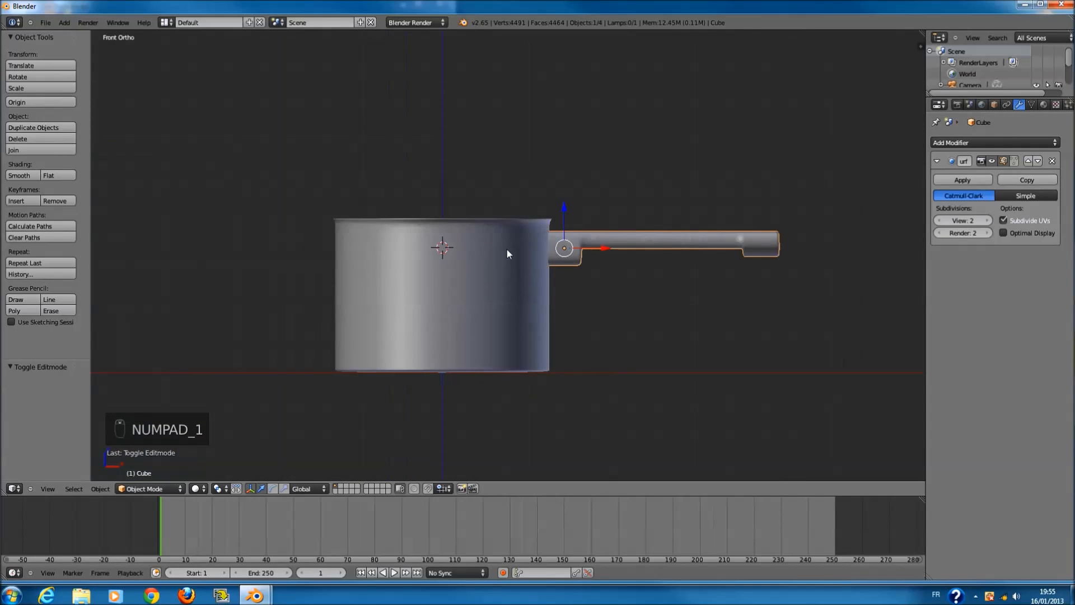
{"action": "key", "text": "z"}
{"action": "key", "text": "z"}
{"action": "scroll", "coordinate": [487, 280], "scroll_direction": "down", "scroll_amount": 2}
{"action": "key", "text": "KP_7"}
{"action": "key", "text": "a"}
{"action": "key", "text": "a"}
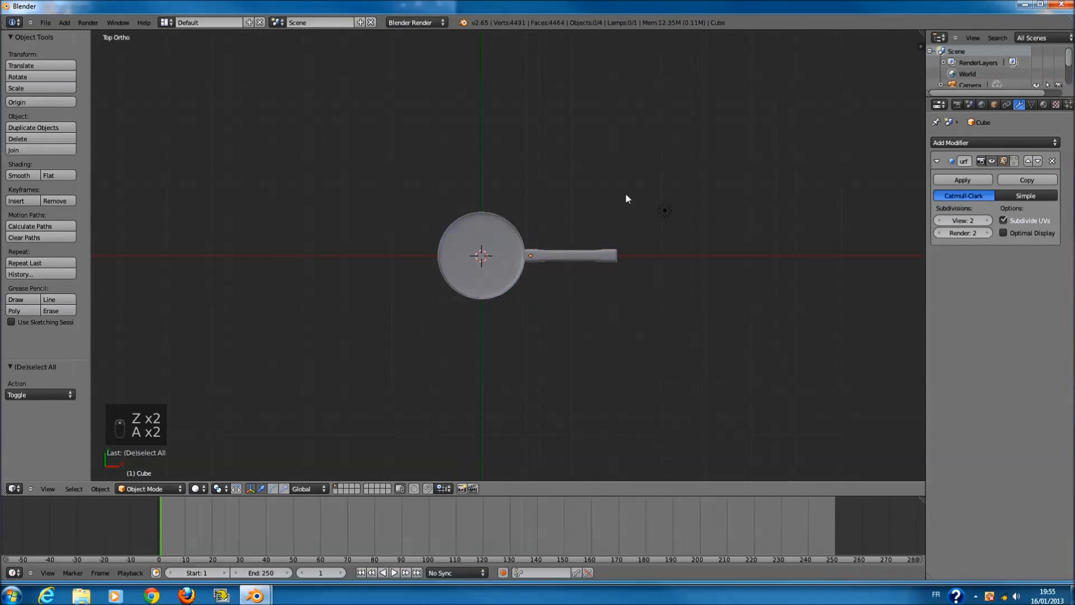
- Reset the 3D cursor to the origin and add a cube mesh there, viewed from the front
{"action": "key", "text": "a"}
{"action": "key", "text": "a"}
{"action": "scroll", "coordinate": [605, 299], "scroll_direction": "up", "scroll_amount": 3}
{"action": "key", "text": "shift+c"}
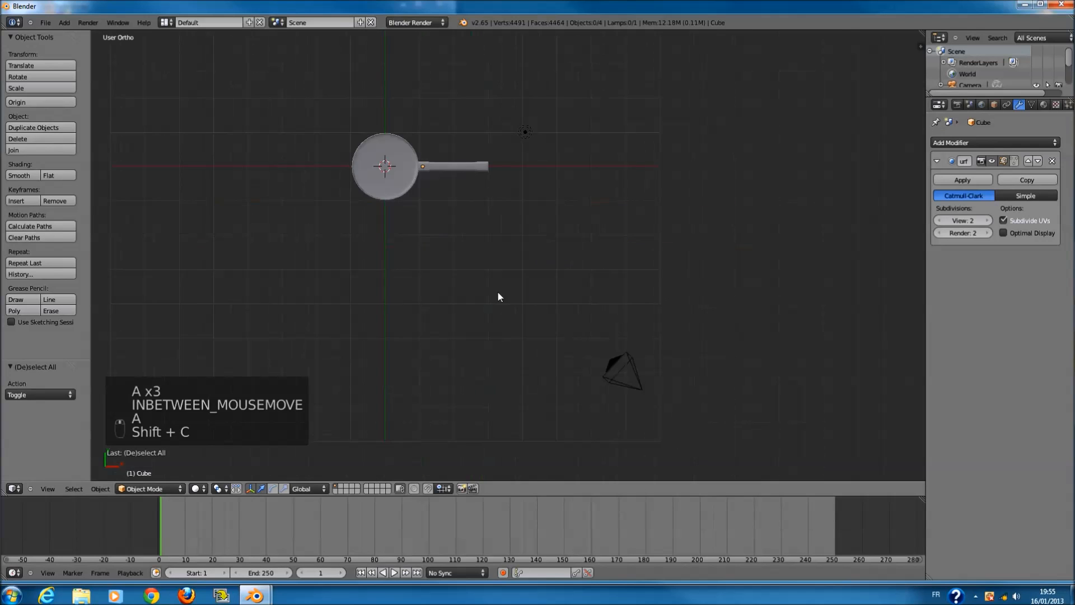
{"action": "key", "text": "shift+a"}
{"action": "mouse_move", "coordinate": [493, 267]}
{"action": "left_click", "coordinate": [535, 278]}
{"action": "key", "text": "KP_1"}
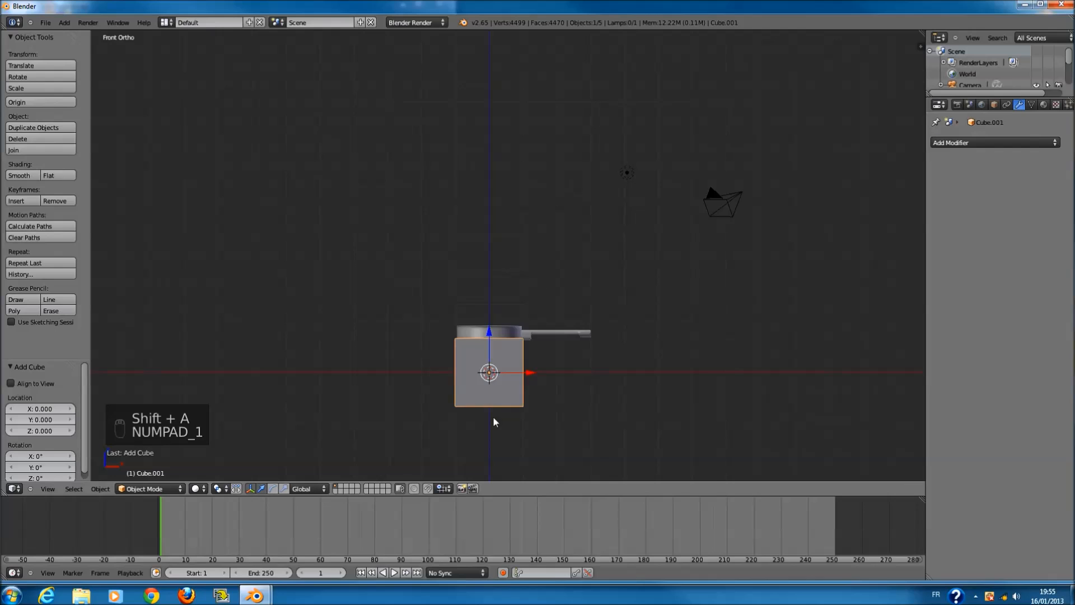
- Flatten the new cube along Z to about 0.095 of its height and move it down beneath the pan's base
{"action": "scroll", "coordinate": [475, 273], "scroll_direction": "up", "scroll_amount": 1}
{"action": "scroll", "coordinate": [476, 275], "scroll_direction": "up", "scroll_amount": 5, "text": "shift"}
{"action": "key", "text": "z"}
{"action": "scroll", "coordinate": [504, 353], "scroll_direction": "down", "scroll_amount": 3, "text": "ctrl"}
{"action": "scroll", "coordinate": [521, 392], "scroll_direction": "up", "scroll_amount": 3}
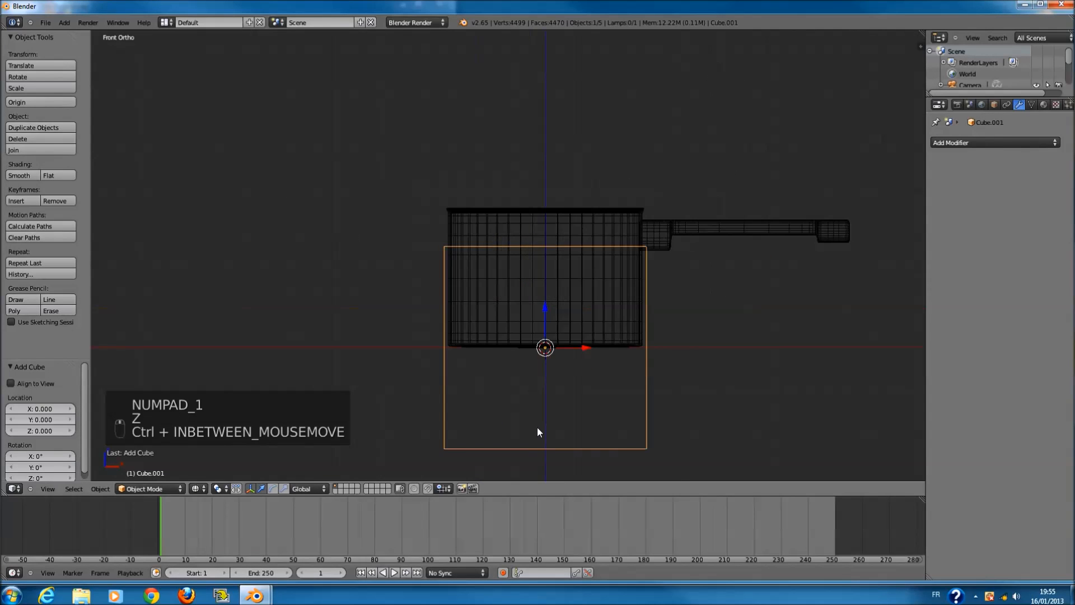
{"action": "key", "text": "s"}
{"action": "key", "text": "z"}
{"action": "left_click", "coordinate": [541, 342]}
{"action": "key", "text": "g"}
{"action": "key", "text": "z"}
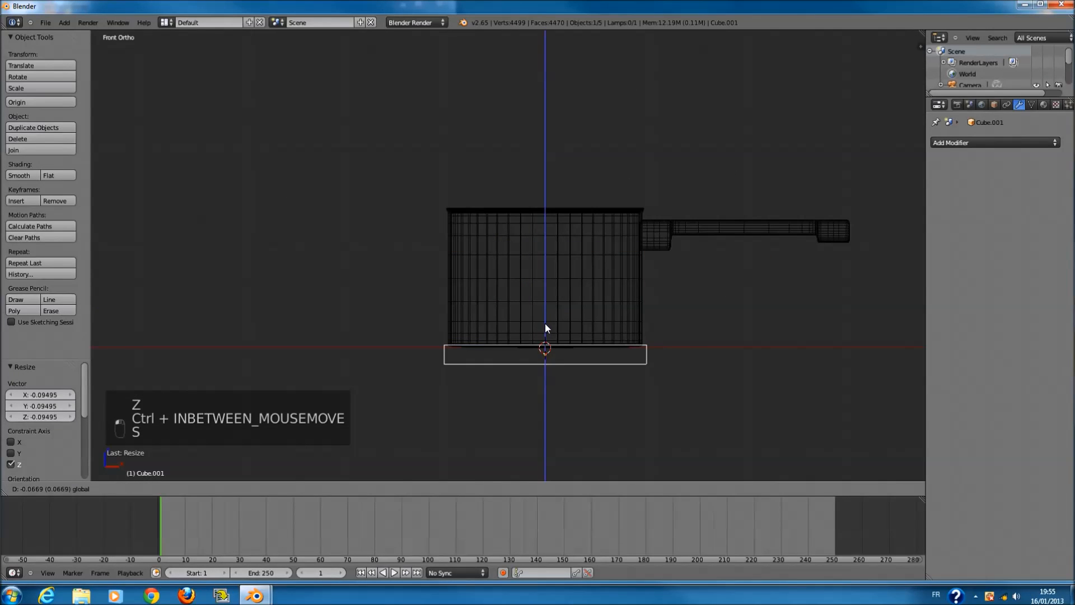
{"action": "left_click", "coordinate": [546, 334]}
- Enlarge the slab uniformly by about 4.684 and thin it along Z by about 0.198
{"action": "scroll", "coordinate": [588, 343], "scroll_direction": "down", "scroll_amount": 4}
{"action": "key", "text": "s"}
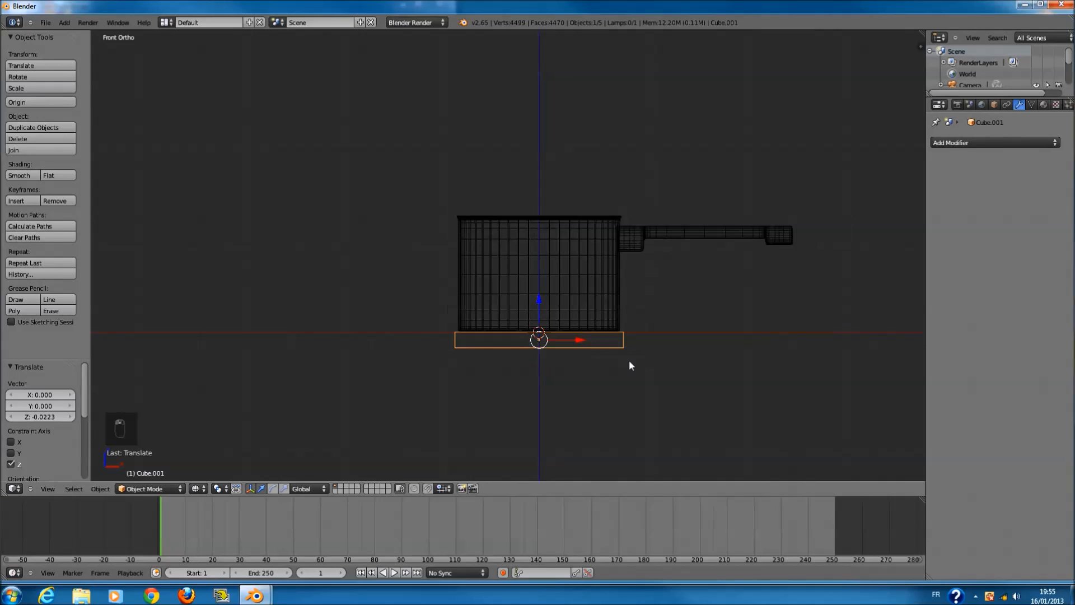
{"action": "left_click", "coordinate": [1050, 383]}
{"action": "key", "text": "s"}
{"action": "key", "text": "z"}
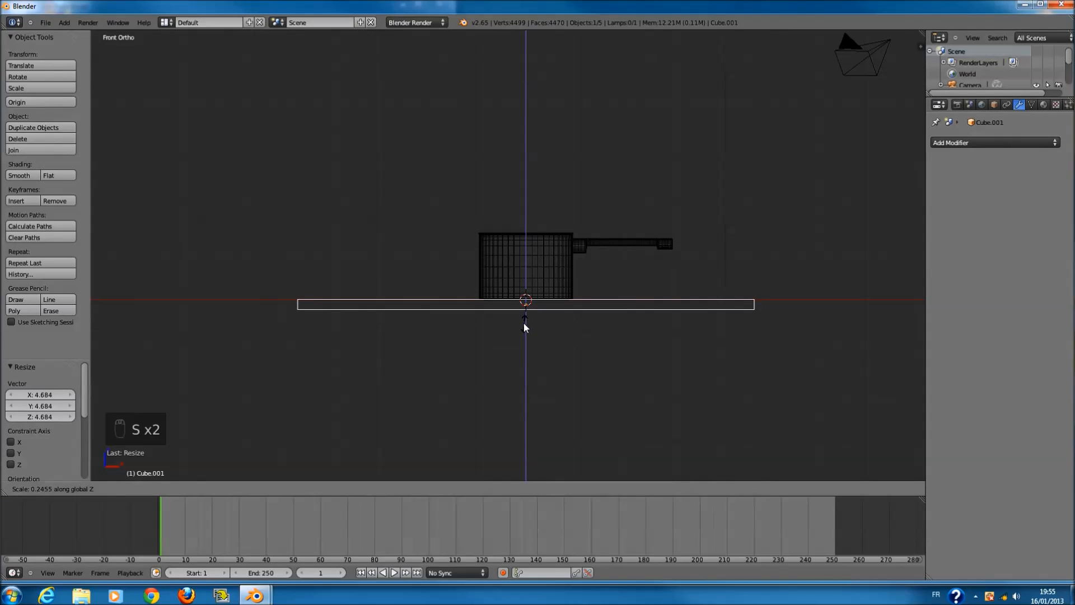
{"action": "left_click", "coordinate": [523, 319]}
{"action": "key", "text": "z"}
{"action": "middle_click_drag", "start_coordinate": [512, 275], "coordinate": [556, 314]}
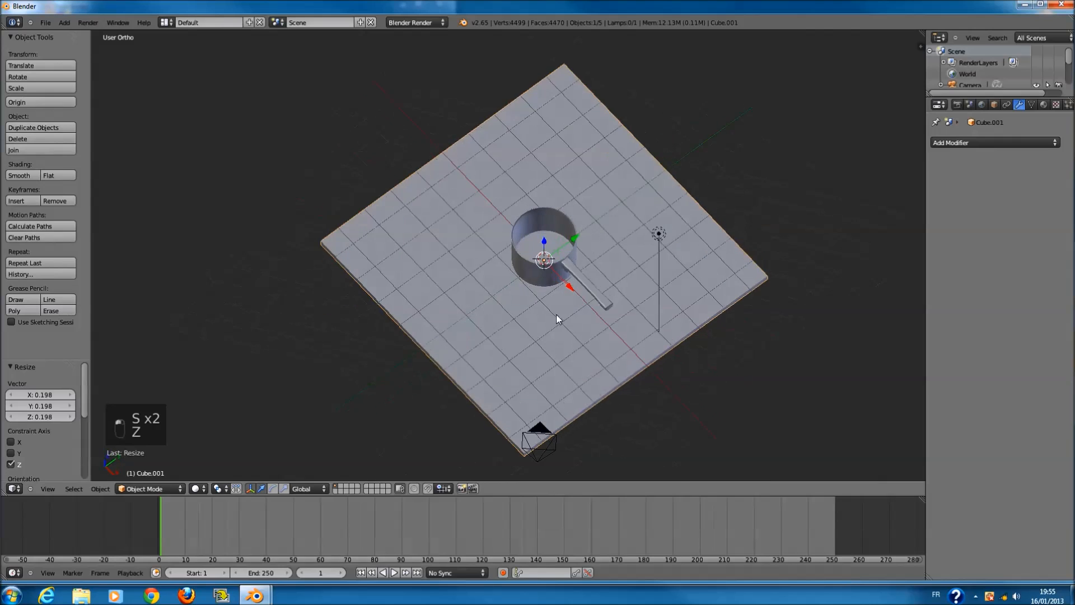
- Scale the slab down by about 0.731 and raise it along Z by about 0.03 to meet the pan's base
{"action": "key", "text": "s"}
{"action": "right_click", "coordinate": [723, 298]}
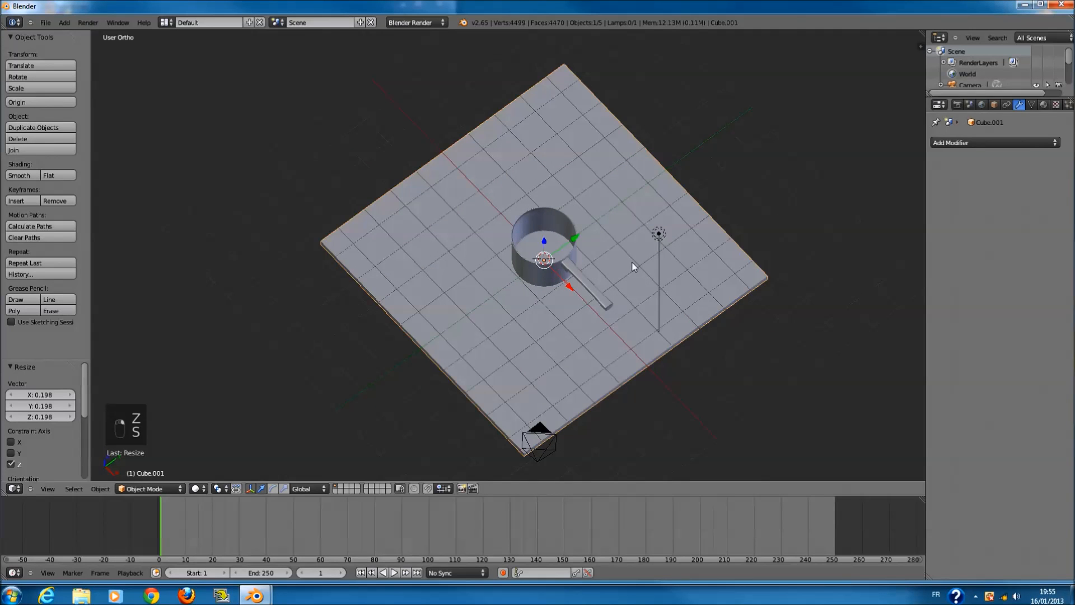
{"action": "key", "text": "KP_7"}
{"action": "key", "text": "z"}
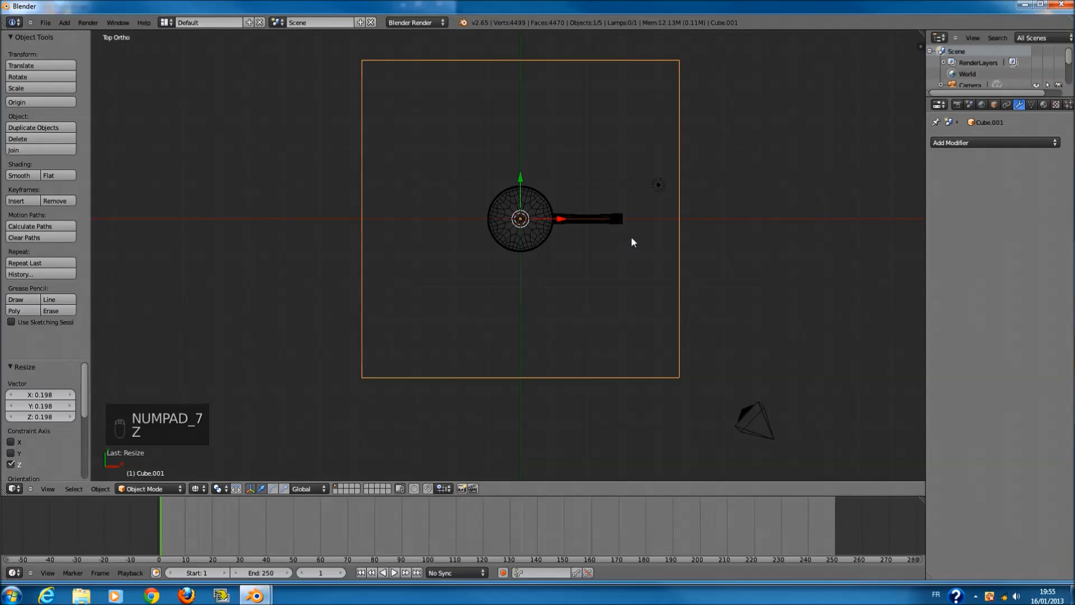
{"action": "key", "text": "s"}
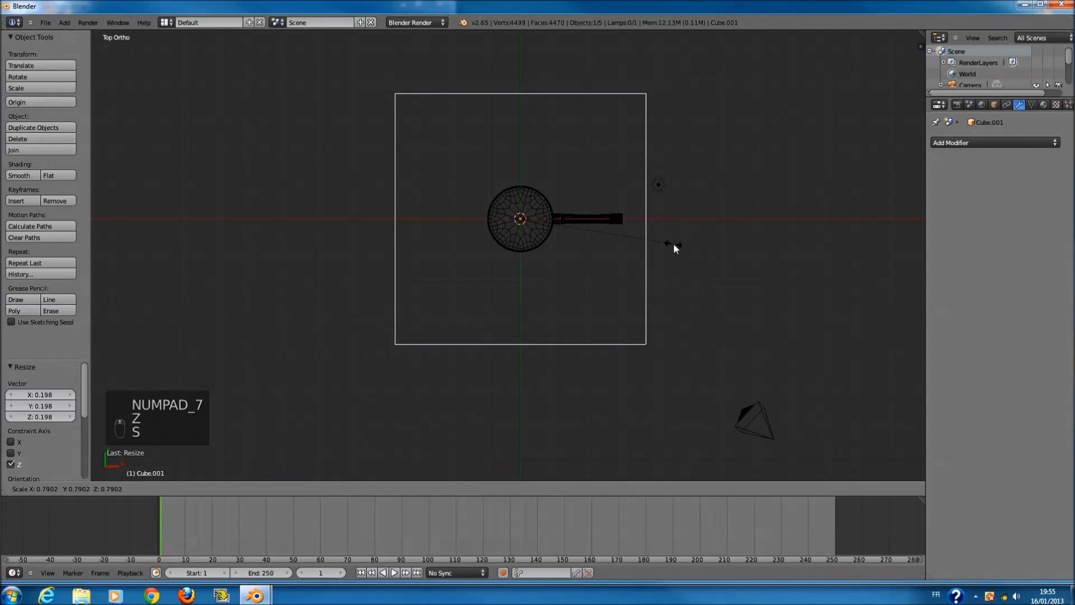
{"action": "left_click", "coordinate": [657, 250]}
{"action": "key", "text": "KP_1"}
{"action": "key", "text": "KP_Decimal"}
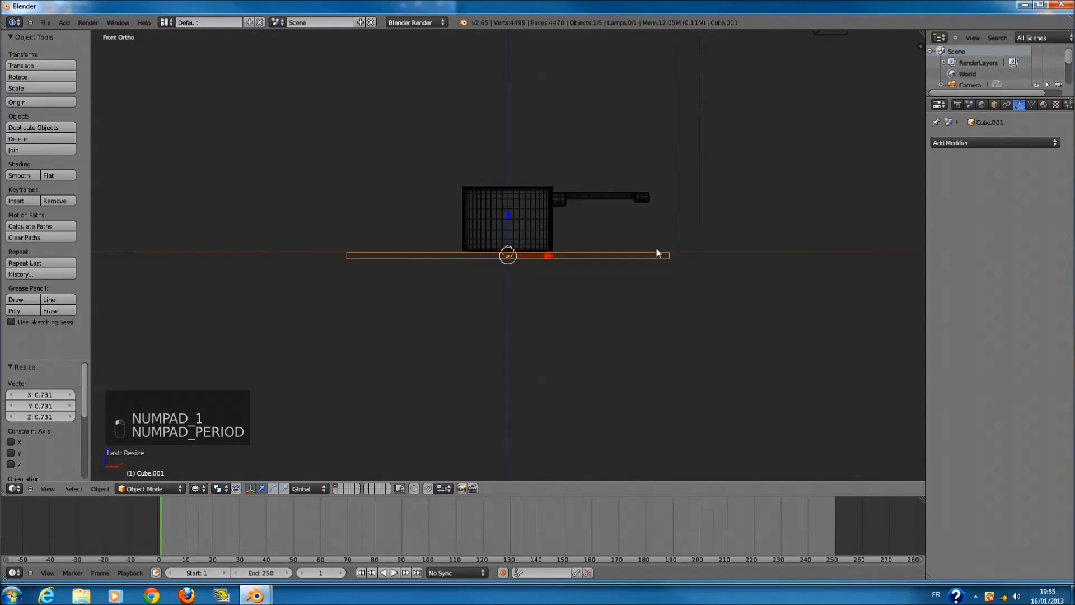
{"action": "left_click_drag", "start_coordinate": [507, 216], "coordinate": [510, 211]}
- Add a plane at the origin and scale it by about 5.214 and again by 1.121, extending well past the slab
{"action": "key", "text": "KP_7"}
{"action": "scroll", "coordinate": [527, 209], "scroll_direction": "down", "scroll_amount": 10}
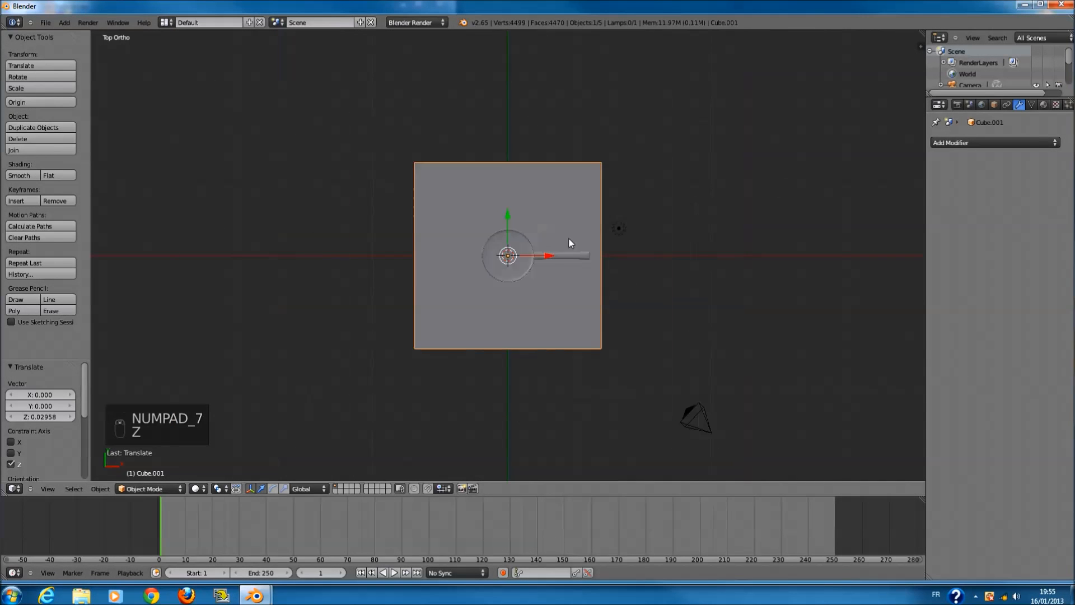
{"action": "key", "text": "z"}
{"action": "key", "text": "z"}
{"action": "key", "text": "shift+a"}
{"action": "left_click", "coordinate": [601, 290]}
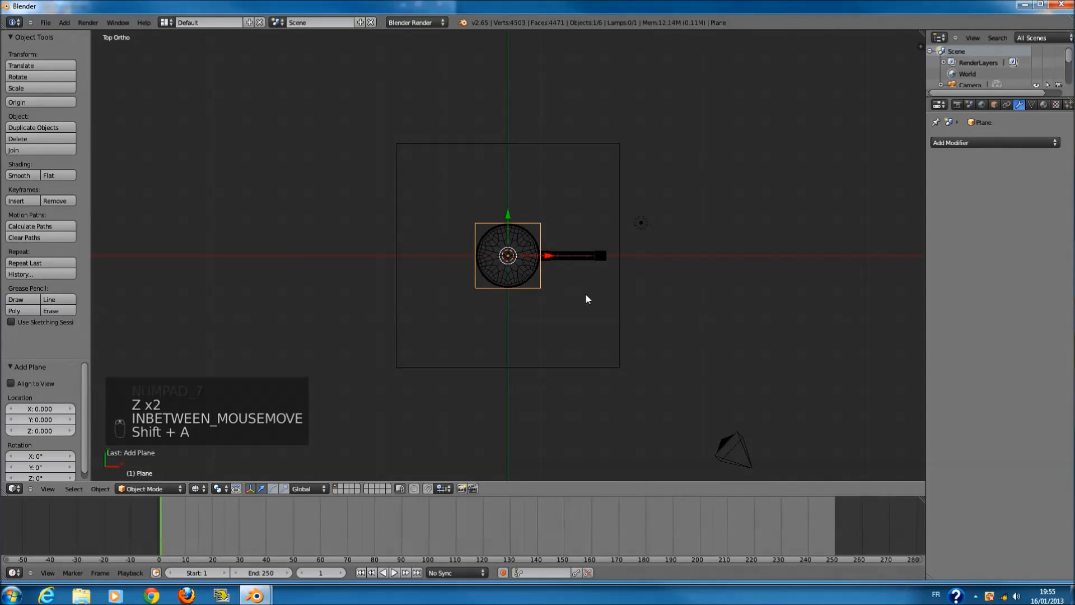
{"action": "key", "text": "s"}
{"action": "left_click", "coordinate": [651, 276]}
{"action": "scroll", "coordinate": [651, 276], "scroll_direction": "down", "scroll_amount": 3}
{"action": "key", "text": "s"}
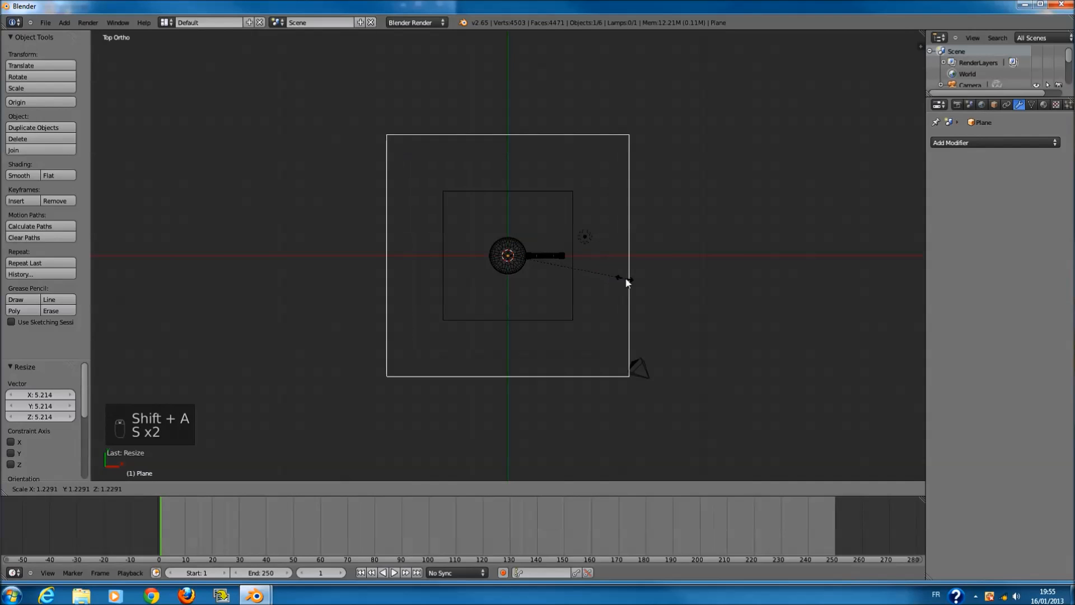
{"action": "left_click", "coordinate": [613, 274]}
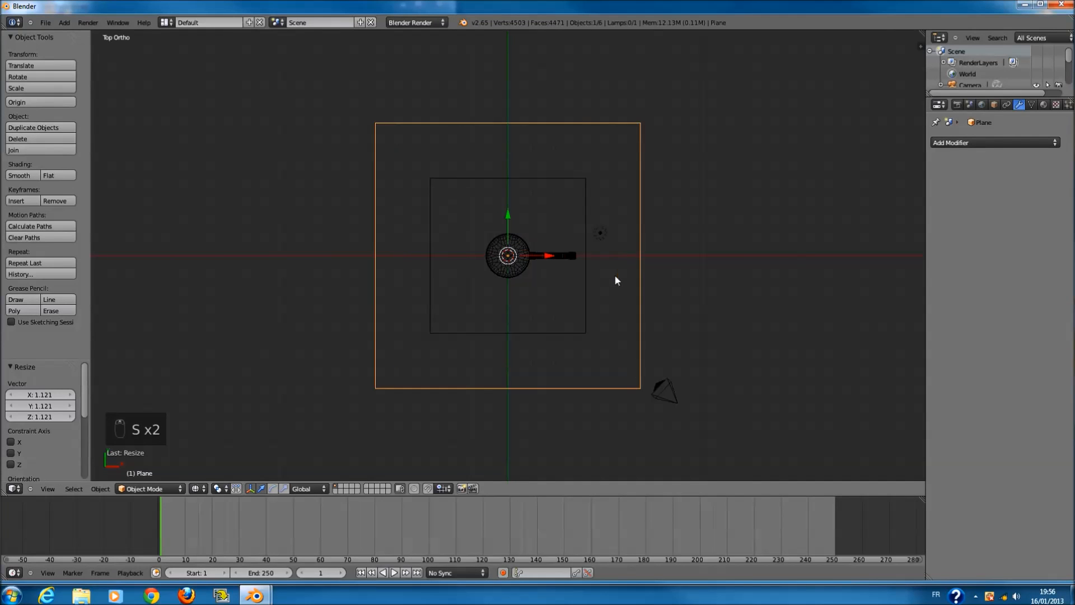
- In edit mode and right view, select only the plane's far edge on the positive Y side
{"action": "scroll", "coordinate": [614, 274], "scroll_direction": "up", "scroll_amount": 3}
{"action": "key", "text": "a"}
{"action": "key", "text": "a"}
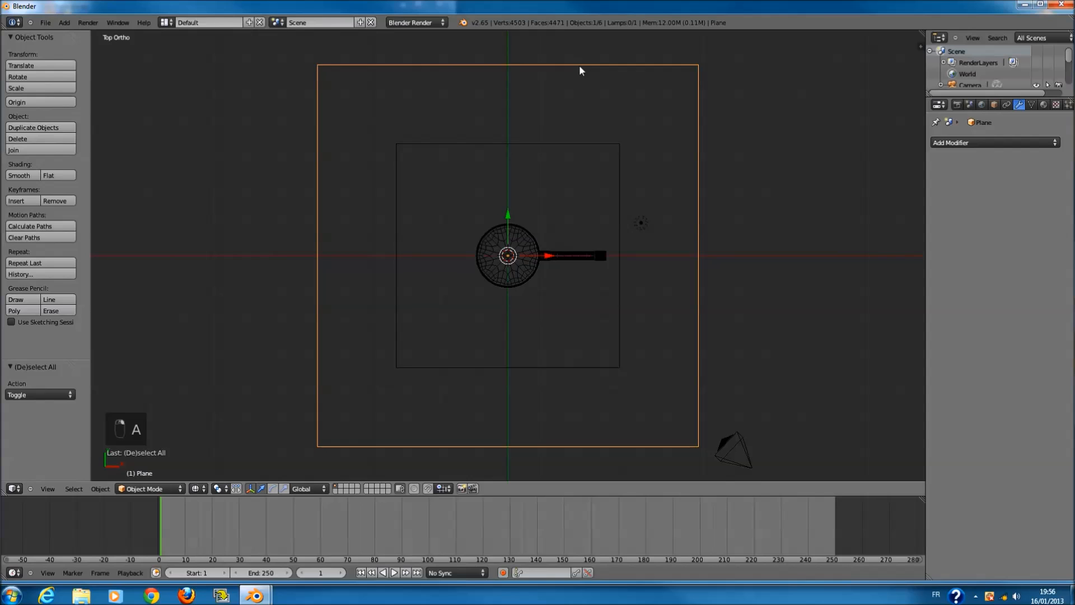
{"action": "key", "text": "KP_3"}
{"action": "key", "text": "Tab"}
{"action": "key", "text": "a"}
{"action": "scroll", "coordinate": [748, 224], "scroll_direction": "up", "scroll_amount": 1}
{"action": "key", "text": "c"}
{"action": "left_click", "coordinate": [803, 244]}
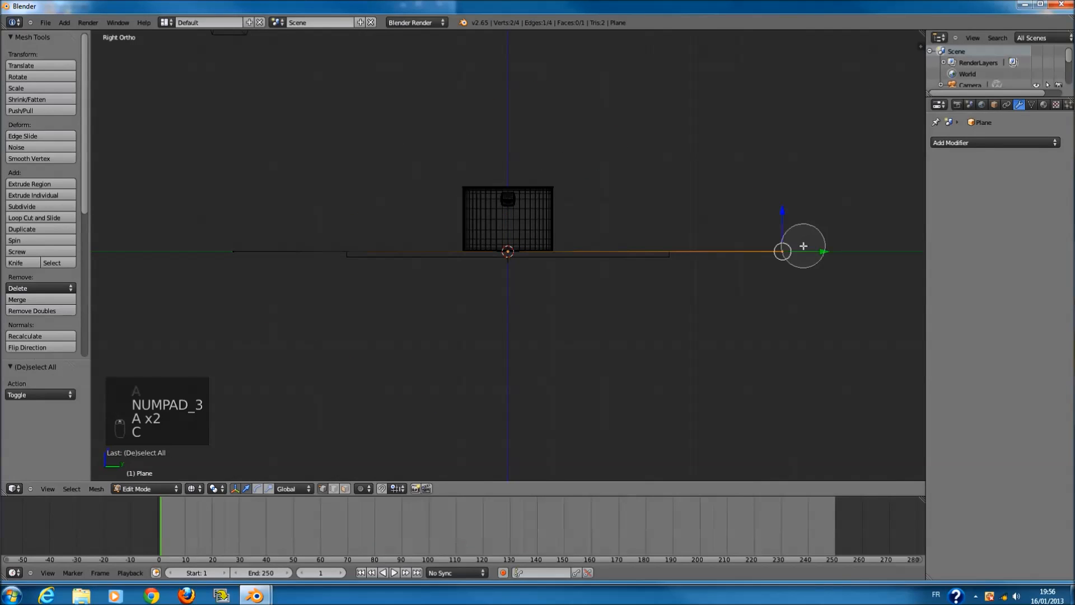
{"action": "right_click", "coordinate": [803, 245]}
- Extrude the plane's far edge and raise it along Z by about 5.55 and a bit more as a back wall
{"action": "scroll", "coordinate": [792, 254], "scroll_direction": "down", "scroll_amount": 1}
{"action": "key", "text": "e"}
{"action": "right_click", "coordinate": [754, 225]}
{"action": "left_click_drag", "start_coordinate": [738, 214], "coordinate": [727, 33]}
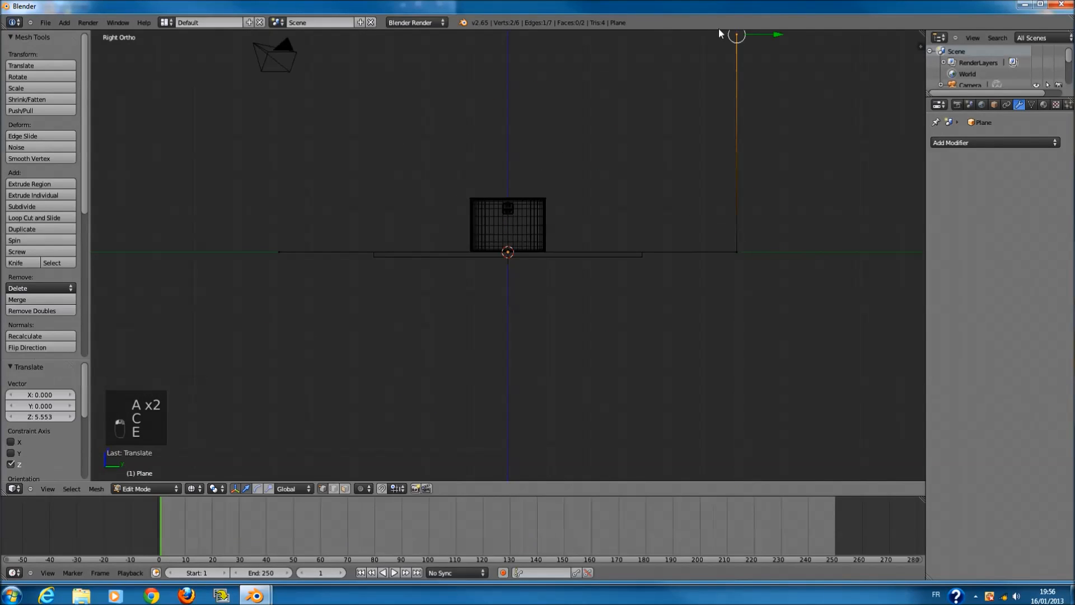
{"action": "scroll", "coordinate": [720, 37], "scroll_direction": "down", "scroll_amount": 3}
{"action": "left_click_drag", "start_coordinate": [642, 92], "coordinate": [628, 50]}
- Leave edit mode, select the camera and align it to a view facing the saucepan and back wall
{"action": "key", "text": "Tab"}
{"action": "mouse_move", "coordinate": [653, 149]}
{"action": "middle_mouse_down"}
{"action": "mouse_move", "coordinate": [727, 173]}
{"action": "mouse_move", "coordinate": [719, 203]}
{"action": "mouse_move", "coordinate": [685, 161]}
{"action": "mouse_move", "coordinate": [710, 184]}
{"action": "middle_mouse_up"}
{"action": "key", "text": "z"}
{"action": "right_click", "coordinate": [685, 162]}
{"action": "scroll", "coordinate": [710, 184], "scroll_direction": "up", "scroll_amount": 1}
{"action": "middle_click_drag", "start_coordinate": [609, 182], "coordinate": [596, 304], "text": "shift"}
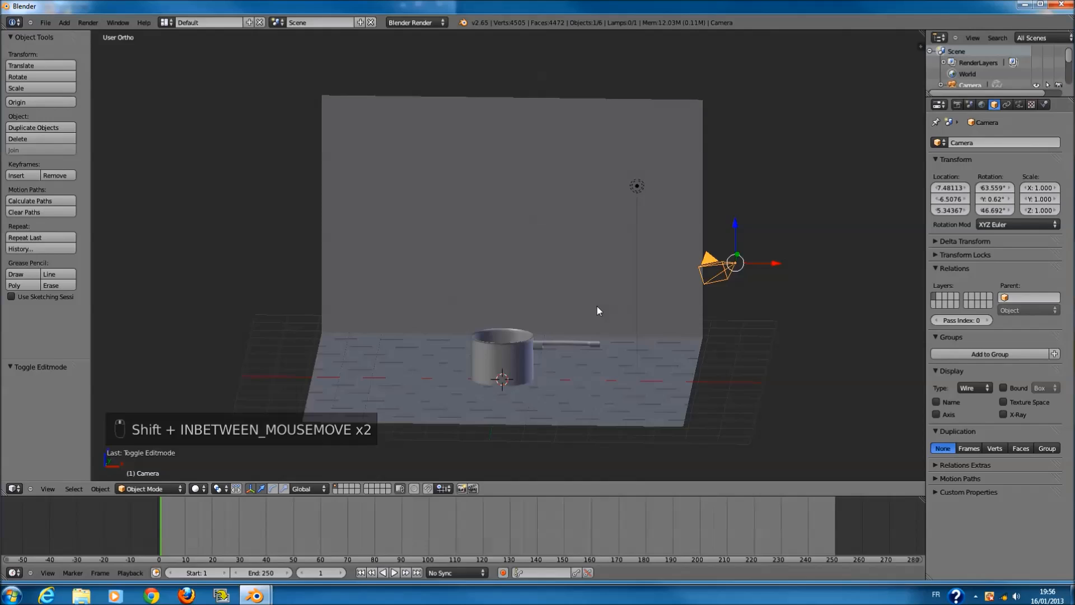
{"action": "key", "text": "ctrl+alt+KP_0"}
- Move the camera along its viewing axis to about X 0.85, Y -12.6, Z 5.44 to frame the saucepan
{"action": "key", "text": "g"}
{"action": "left_click", "coordinate": [551, 344]}
{"action": "key", "text": "g"}
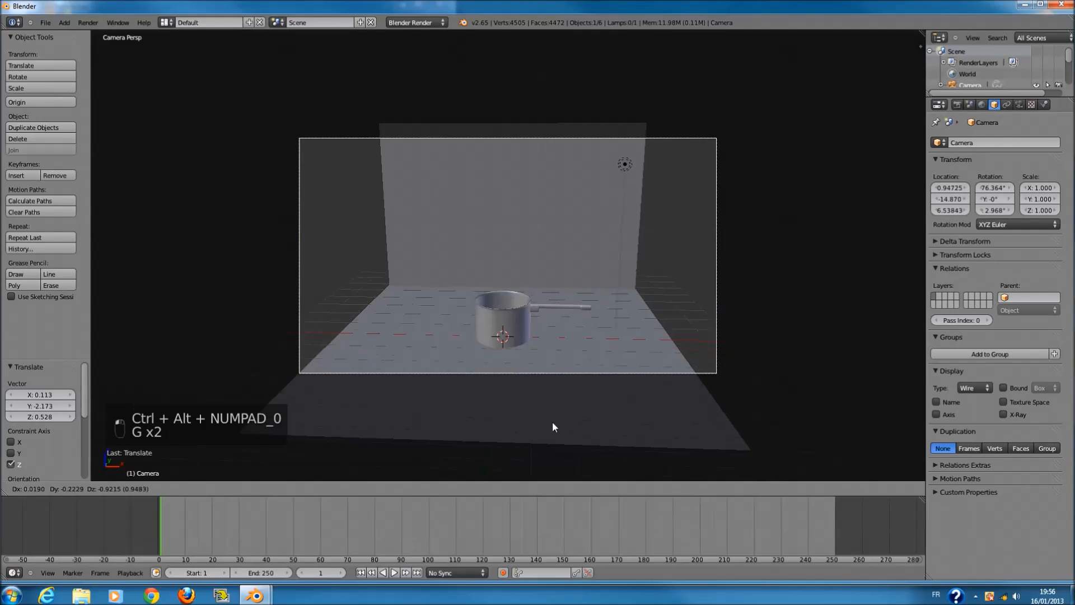
{"action": "left_click", "coordinate": [554, 455]}
{"action": "key", "text": "g"}
{"action": "middle_click", "coordinate": [550, 446]}
{"action": "left_click", "coordinate": [532, 395]}
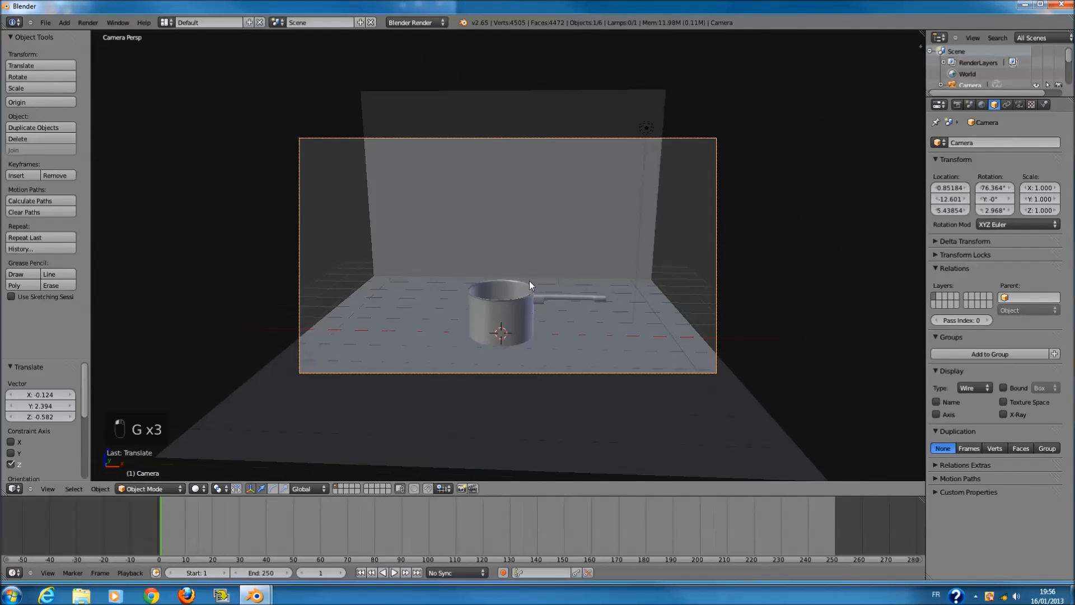
{"action": "key", "text": "g"}
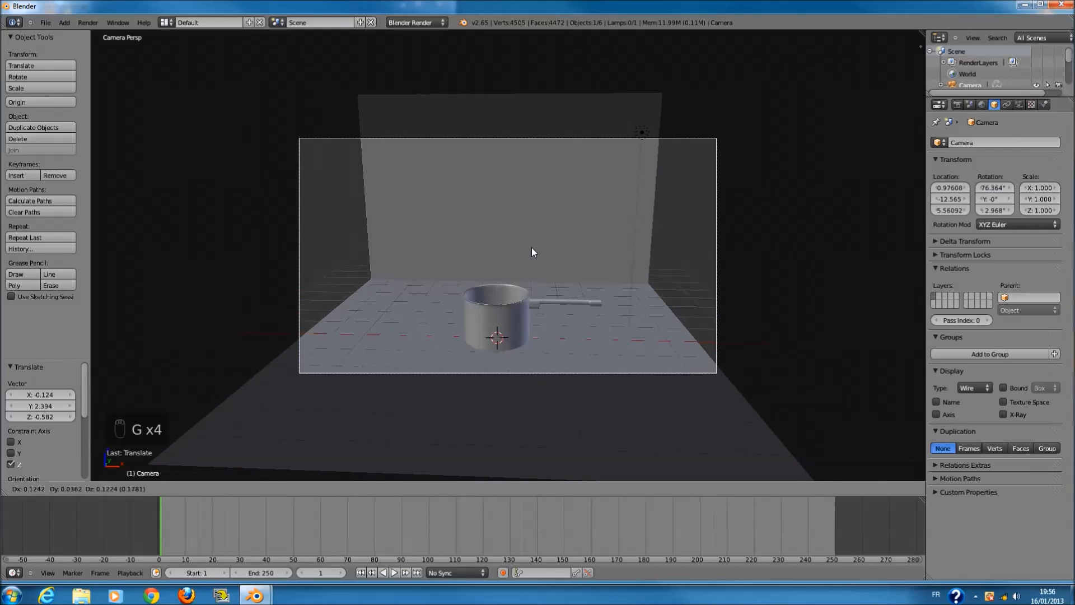
{"action": "left_click", "coordinate": [532, 297]}
{"action": "key", "text": "z"}
{"action": "key", "text": "z"}
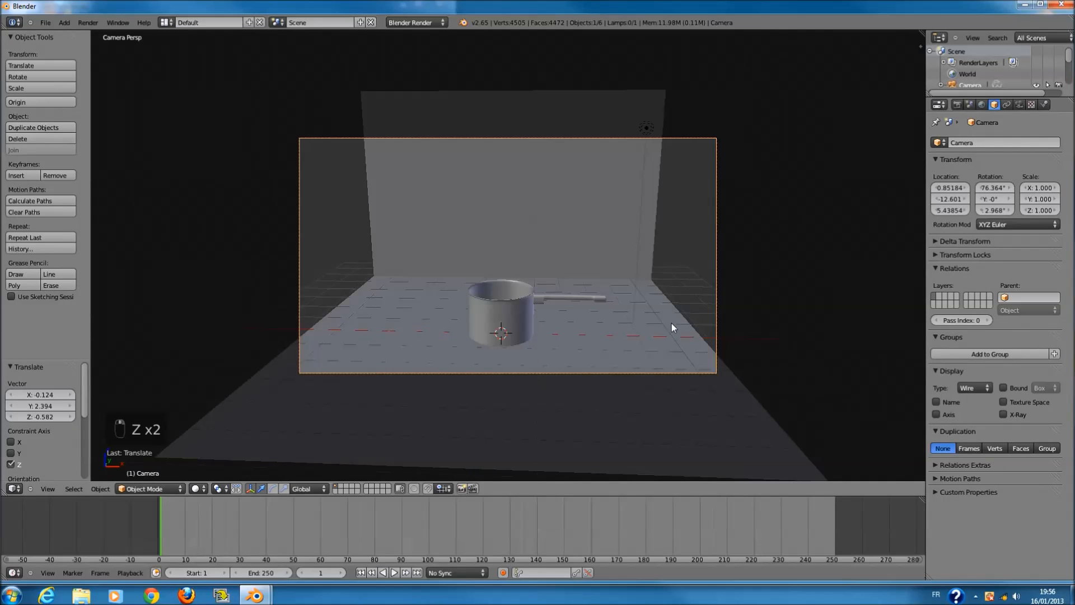
- Scale the floor and back wall plane along X by about 1.75 to widen the backdrop
{"action": "right_click", "coordinate": [684, 324]}
{"action": "key", "text": "s"}
{"action": "key", "text": "x"}
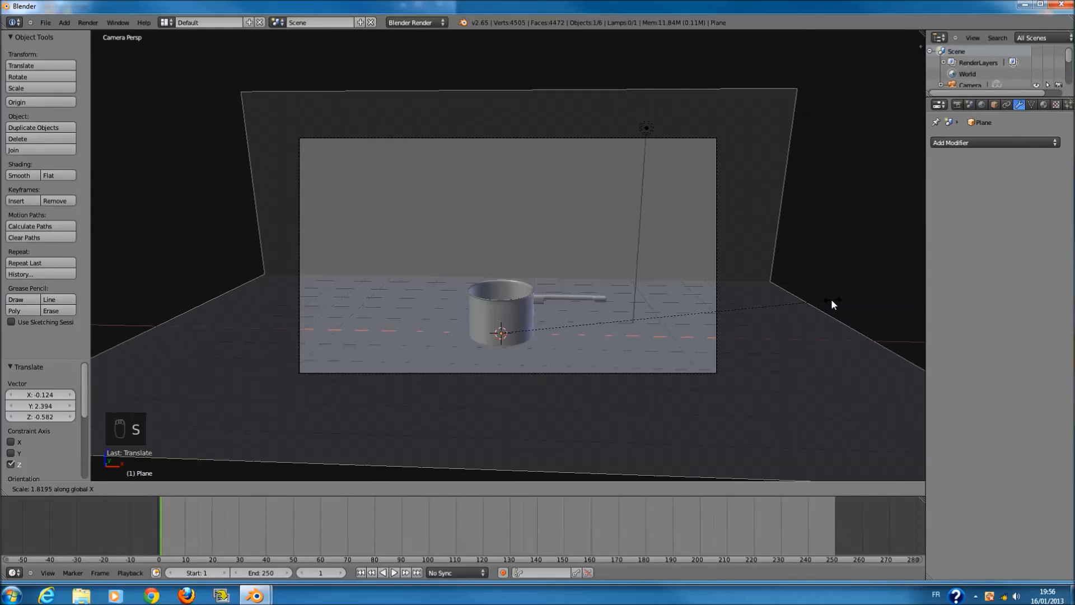
{"action": "left_click", "coordinate": [821, 309]}
{"action": "scroll", "coordinate": [482, 294], "scroll_direction": "down", "scroll_amount": 2}
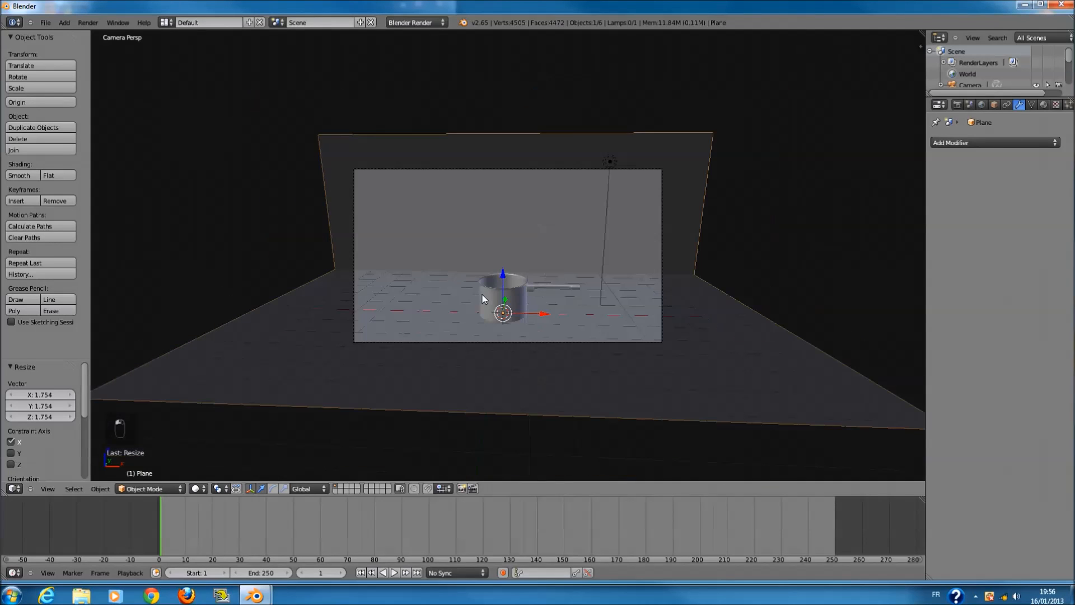
- From the top view in wireframe, move the backdrop plane about -2.03 along Y, and return to the solid camera view
{"action": "key", "text": "KP_7"}
{"action": "key", "text": "z"}
{"action": "scroll", "coordinate": [491, 254], "scroll_direction": "down", "scroll_amount": 1}
{"action": "left_click_drag", "start_coordinate": [505, 246], "coordinate": [512, 295]}
{"action": "key", "text": "KP_0"}
{"action": "key", "text": "z"}
{"action": "scroll", "coordinate": [671, 228], "scroll_direction": "up", "scroll_amount": 3}
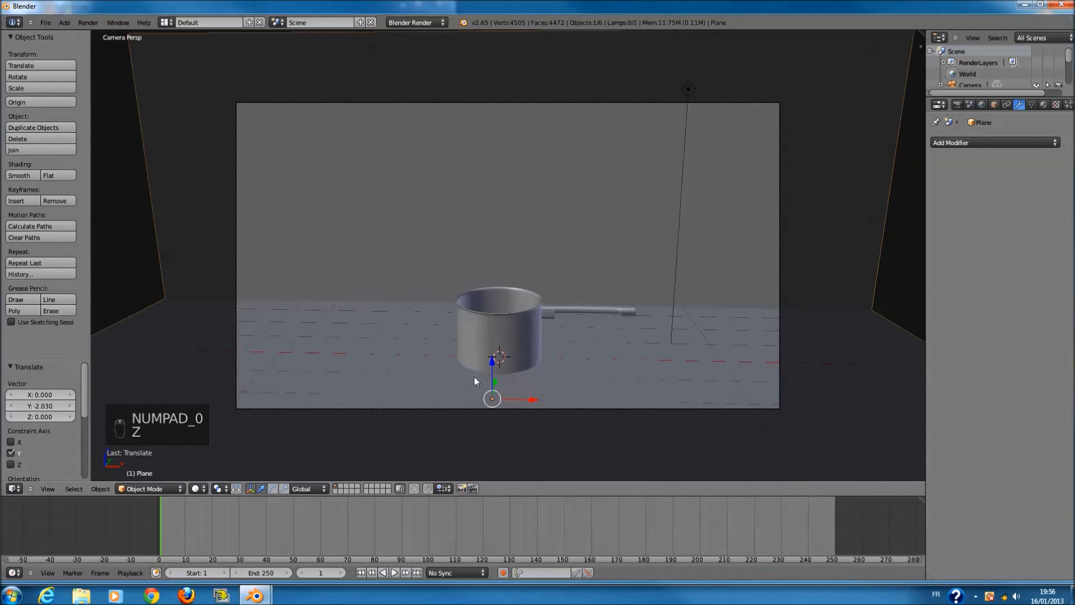
{"action": "scroll", "coordinate": [481, 373], "scroll_direction": "down", "scroll_amount": 2}
{"action": "scroll", "coordinate": [485, 354], "scroll_direction": "up", "scroll_amount": 2}
- Raise the camera along Z and tilt it about -14.5° around X
{"action": "right_click", "coordinate": [778, 295]}
{"action": "key", "text": "g"}
{"action": "key", "text": "z"}
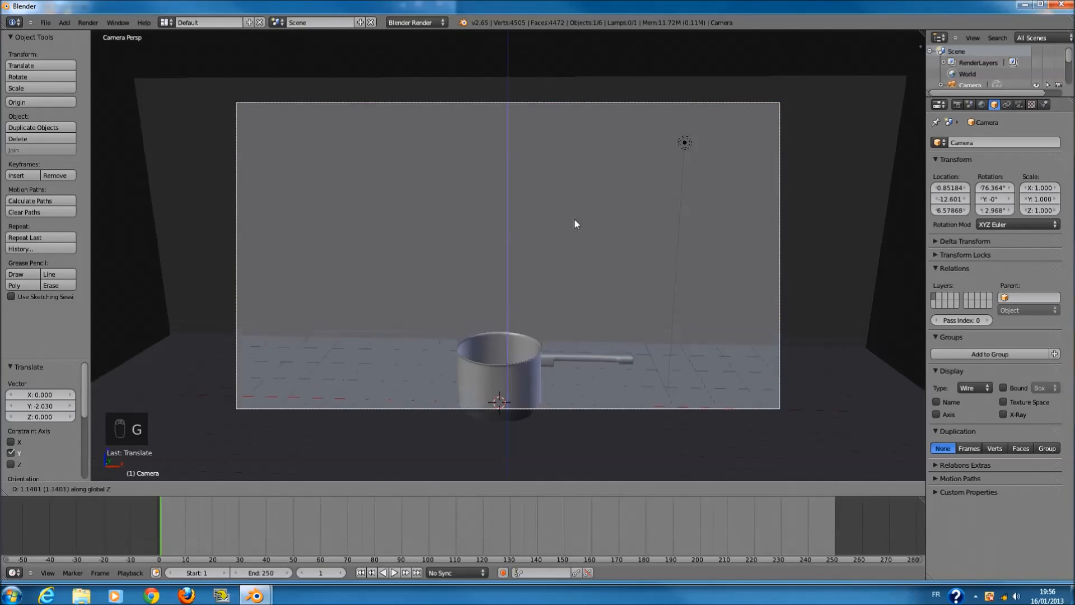
{"action": "left_click", "coordinate": [574, 178]}
{"action": "key", "text": "r"}
{"action": "key", "text": "x"}
{"action": "left_click", "coordinate": [570, 213]}
- Move the camera by about X -0.12, Y 0.88, Z 1.67 to centre the saucepan in the frame
{"action": "key", "text": "g"}
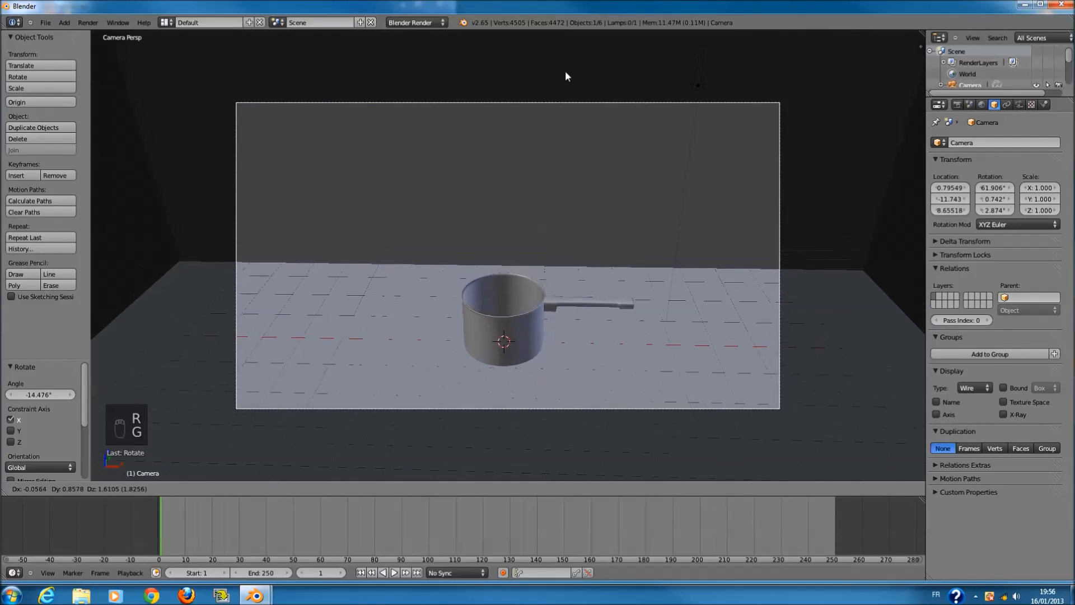
{"action": "left_click", "coordinate": [500, 332]}
{"action": "scroll", "coordinate": [499, 332], "scroll_direction": "up", "scroll_amount": 5}
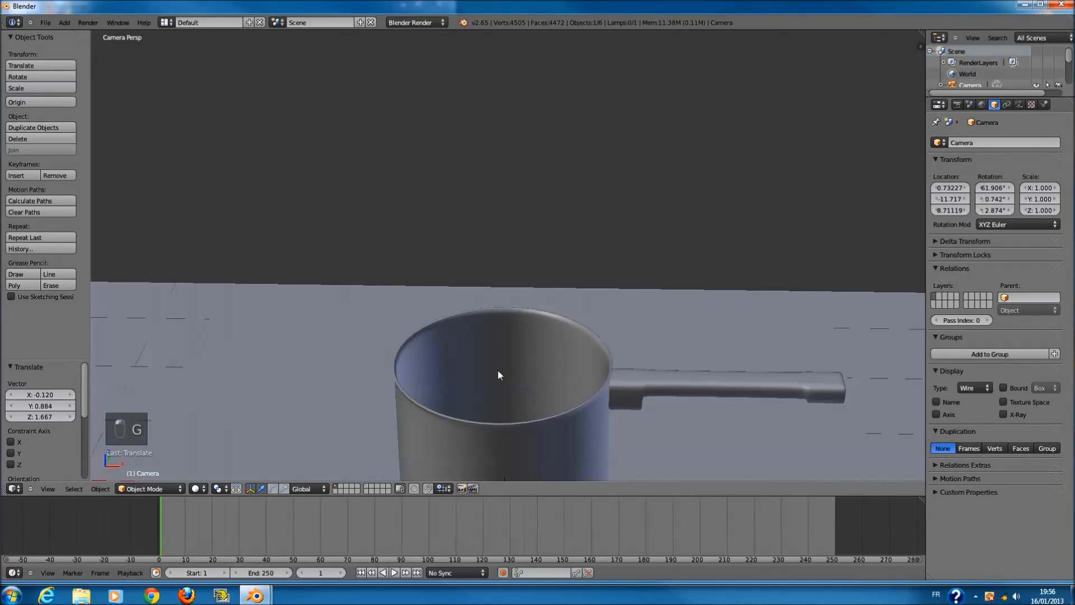
{"action": "scroll", "coordinate": [501, 333], "scroll_direction": "down", "scroll_amount": 5}
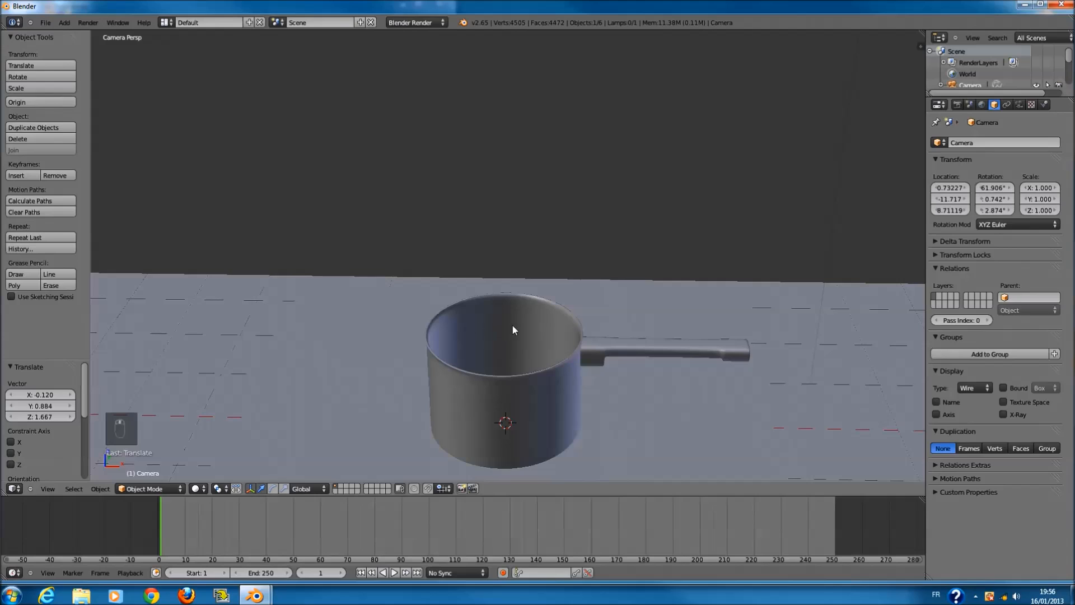
{"action": "scroll", "coordinate": [517, 277], "scroll_direction": "down", "scroll_amount": 3}
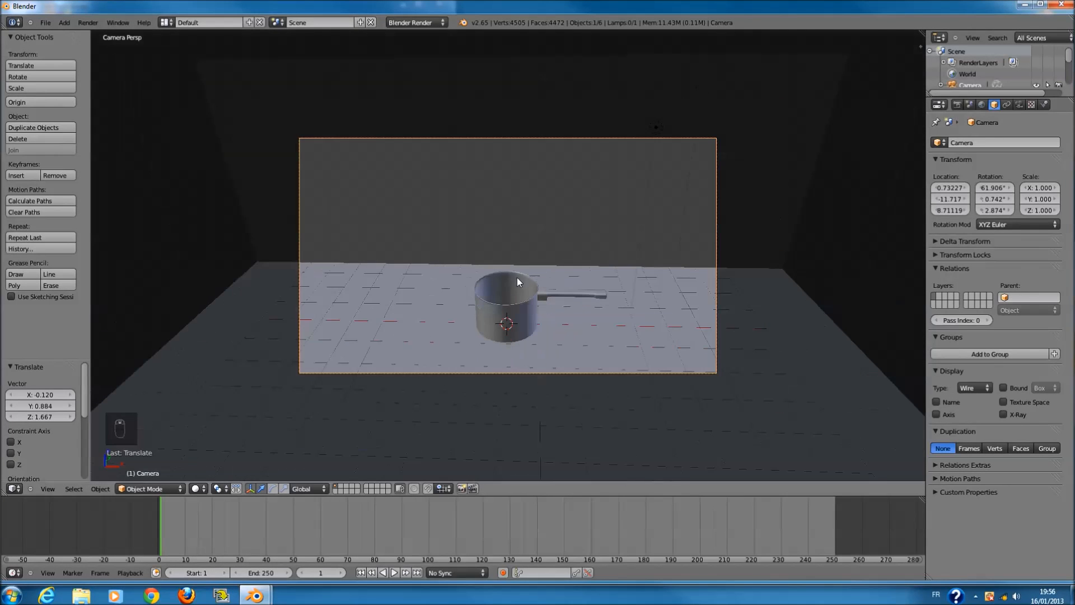
- Delete the lamp above the saucepan from the scene
{"action": "scroll", "coordinate": [588, 117], "scroll_direction": "up", "scroll_amount": 2}
{"action": "right_click", "coordinate": [704, 93]}
{"action": "key", "text": "x"}
{"action": "left_click", "coordinate": [692, 135]}
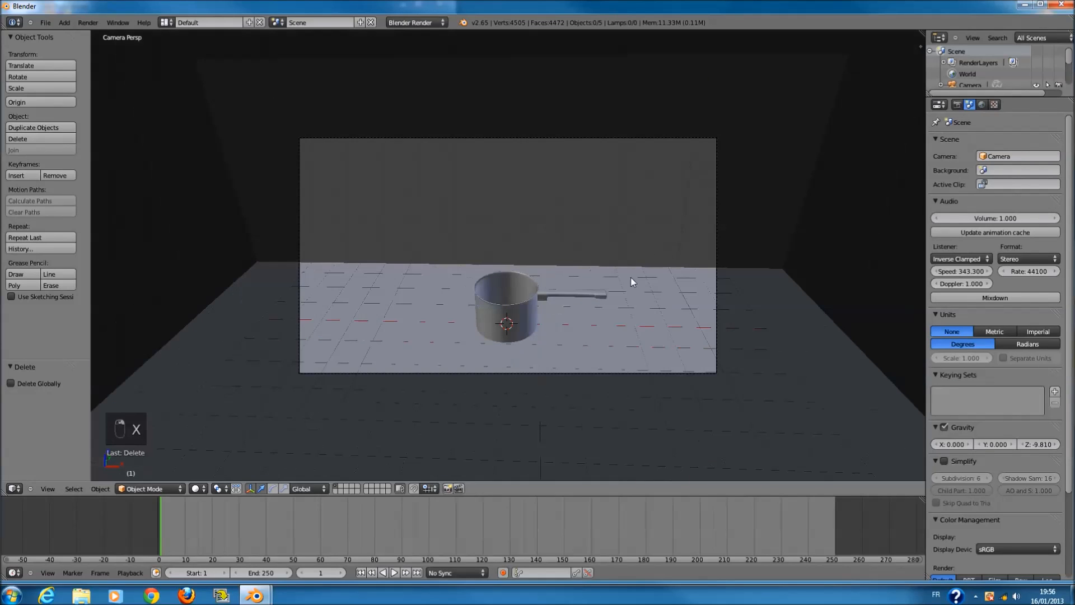
- Switch the render engine to Cycles Render and collapse the two modifiers of the saucepan body
{"action": "left_click", "coordinate": [416, 23]}
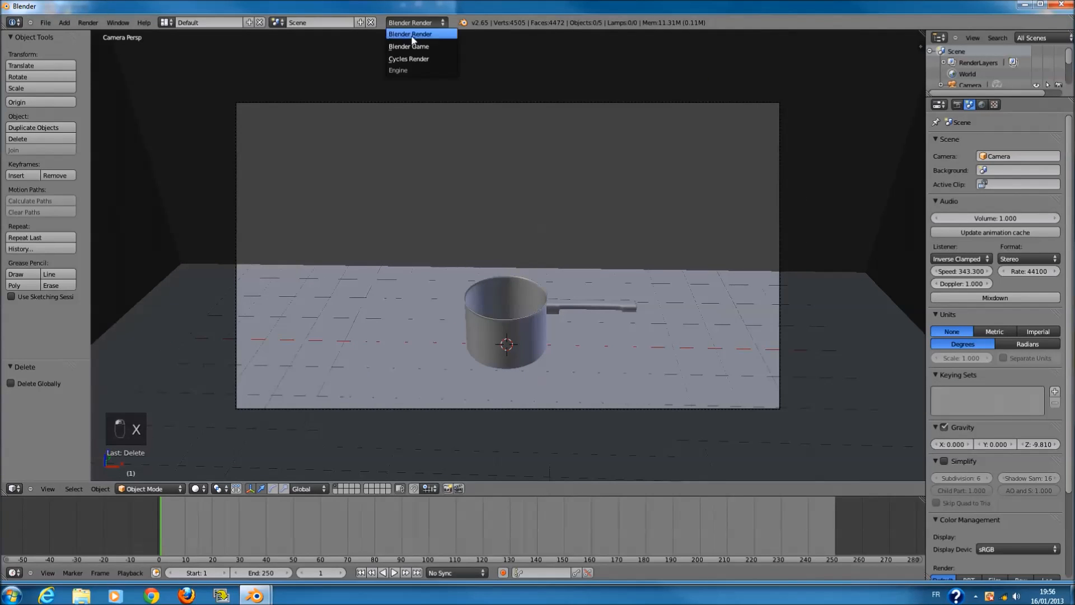
{"action": "left_click", "coordinate": [409, 58]}
{"action": "right_click", "coordinate": [469, 313]}
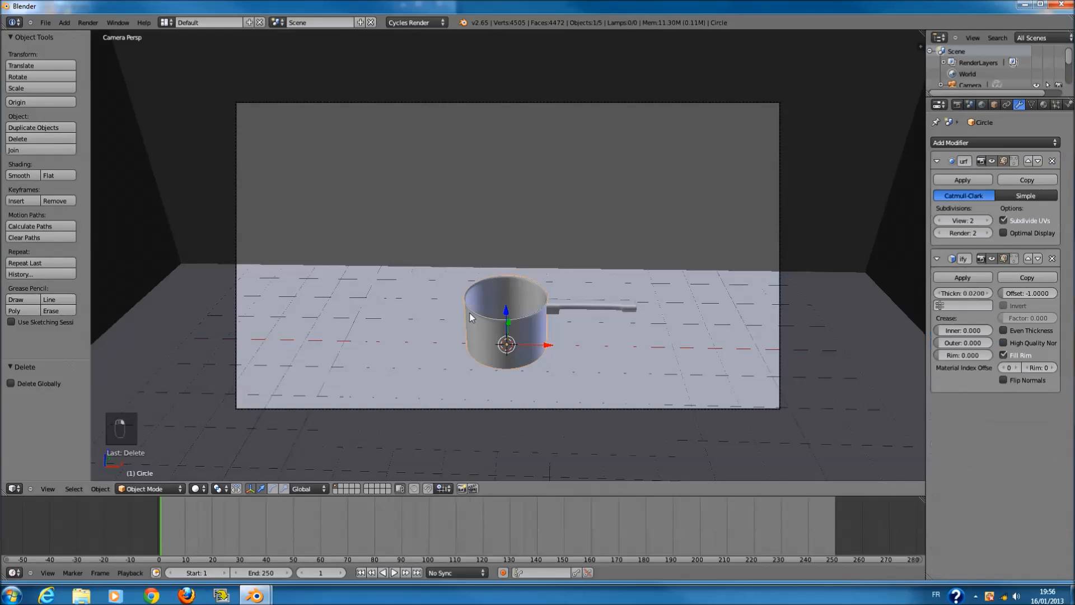
{"action": "left_click", "coordinate": [938, 162]}
{"action": "left_click", "coordinate": [937, 182]}
- Save the scene as tutorial_cuisine.blend in the blender save system folder
{"action": "key", "text": "ctrl+s"}
{"action": "left_click", "coordinate": [324, 66]}
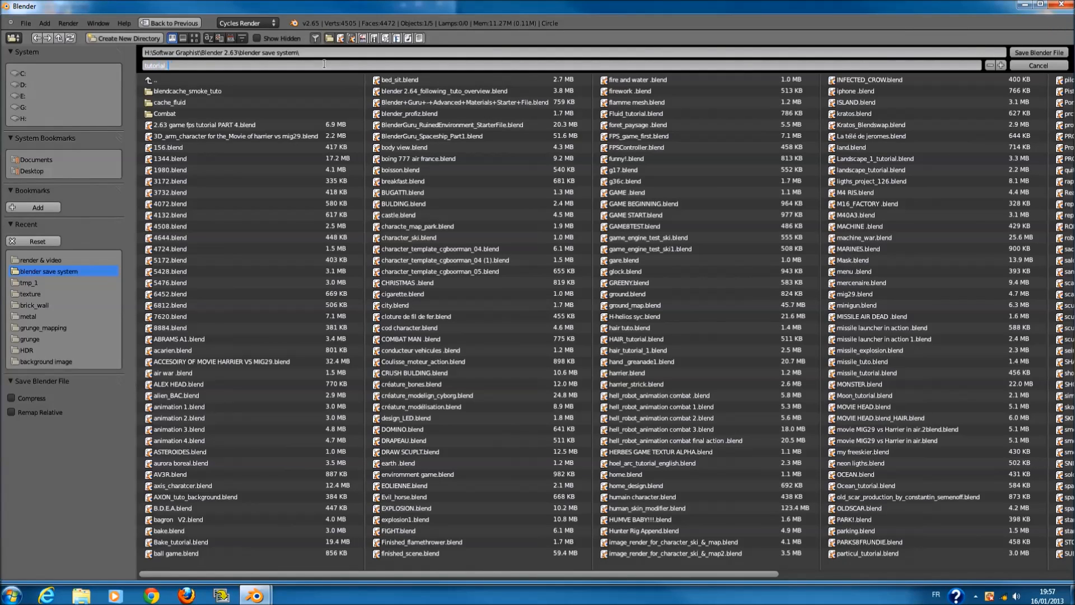
{"action": "key", "text": "Return"}
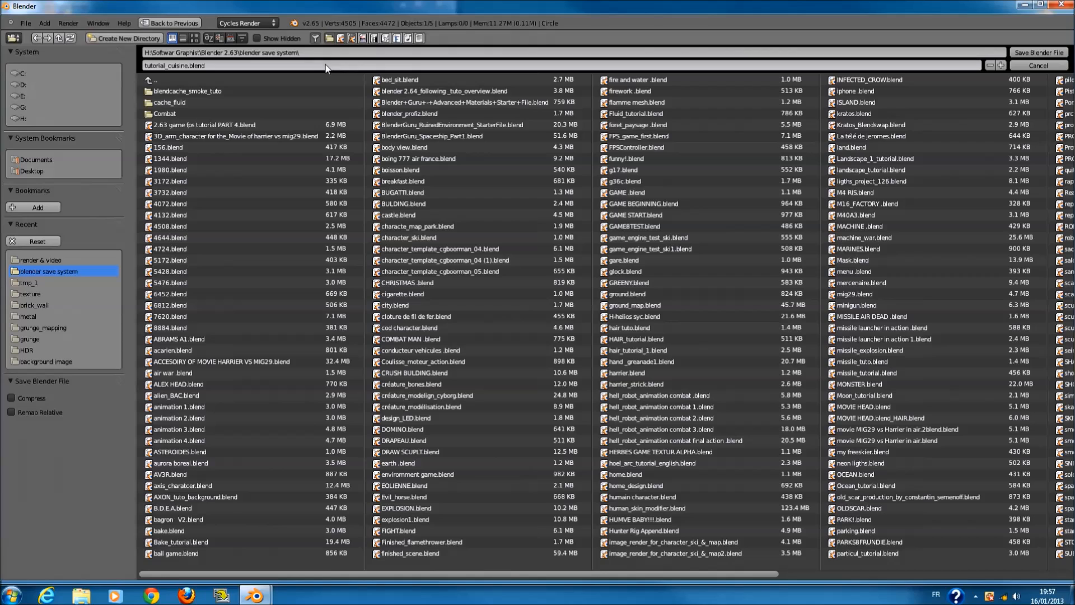
{"action": "left_click", "coordinate": [1042, 52]}
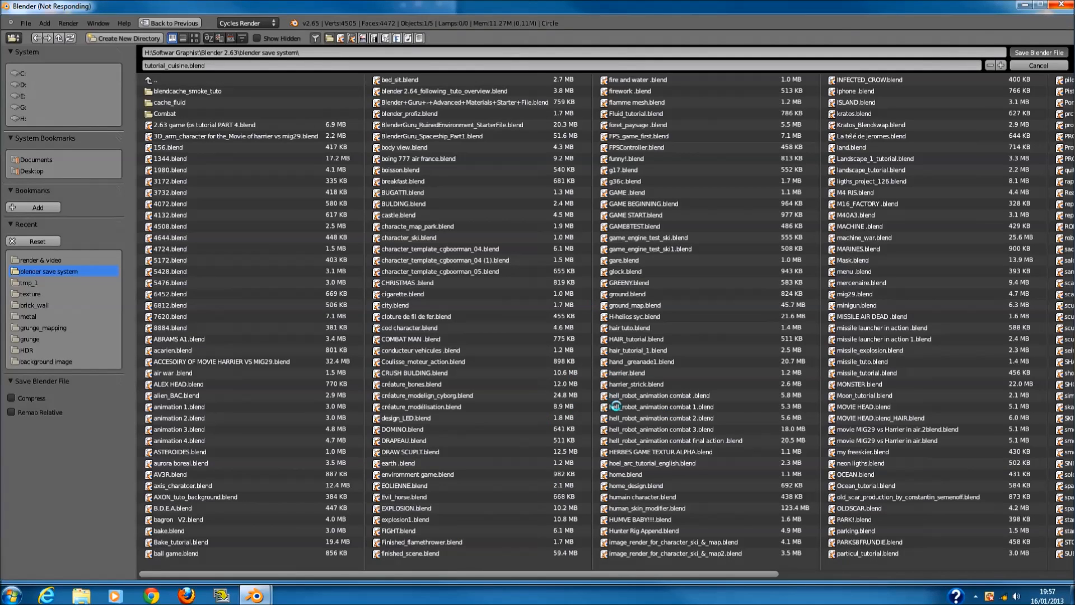
- Create a new material named metal on the saucepan body
{"action": "scroll", "coordinate": [594, 338], "scroll_direction": "up", "scroll_amount": 5}
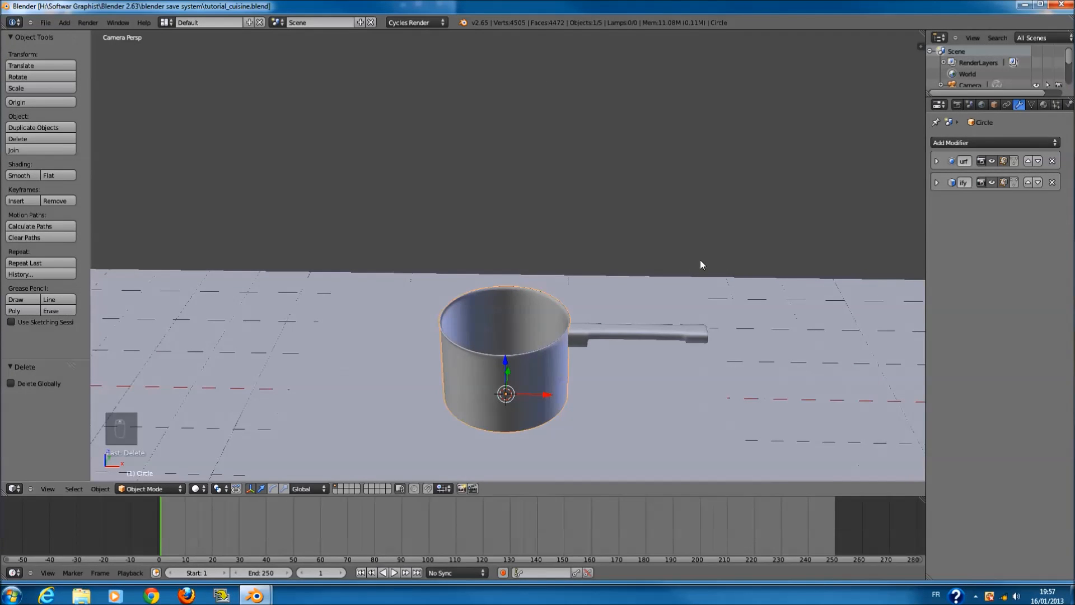
{"action": "left_click", "coordinate": [1044, 104]}
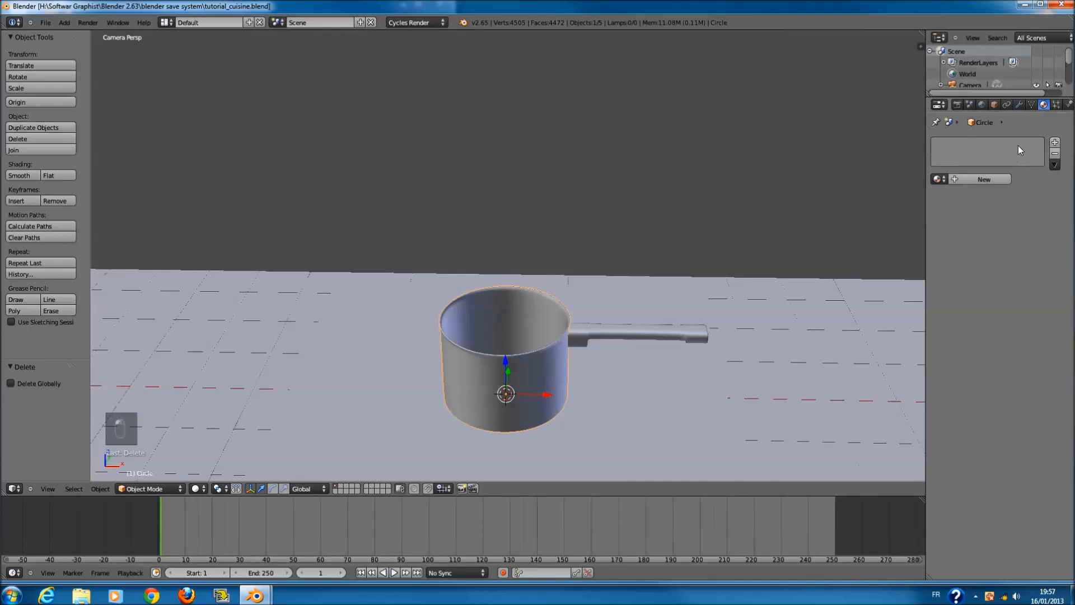
{"action": "left_click", "coordinate": [990, 178]}
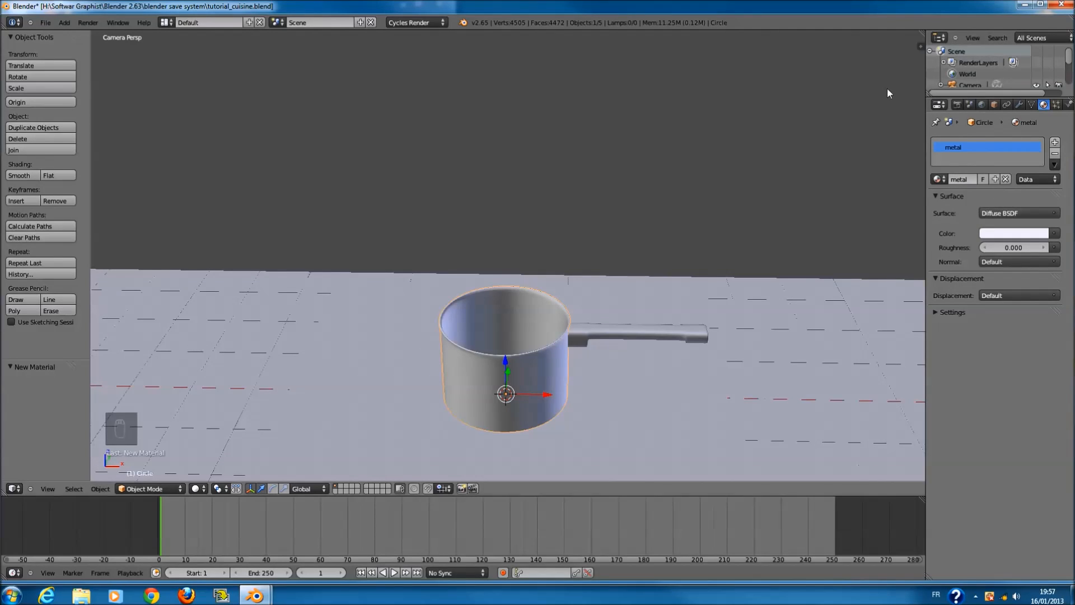
- Split the 3D viewport into two side-by-side areas and turn the second one into a Node Editor
{"action": "left_click_drag", "start_coordinate": [925, 32], "coordinate": [556, 427]}
{"action": "left_click", "coordinate": [547, 498]}
{"action": "left_click_drag", "start_coordinate": [550, 497], "coordinate": [376, 541]}
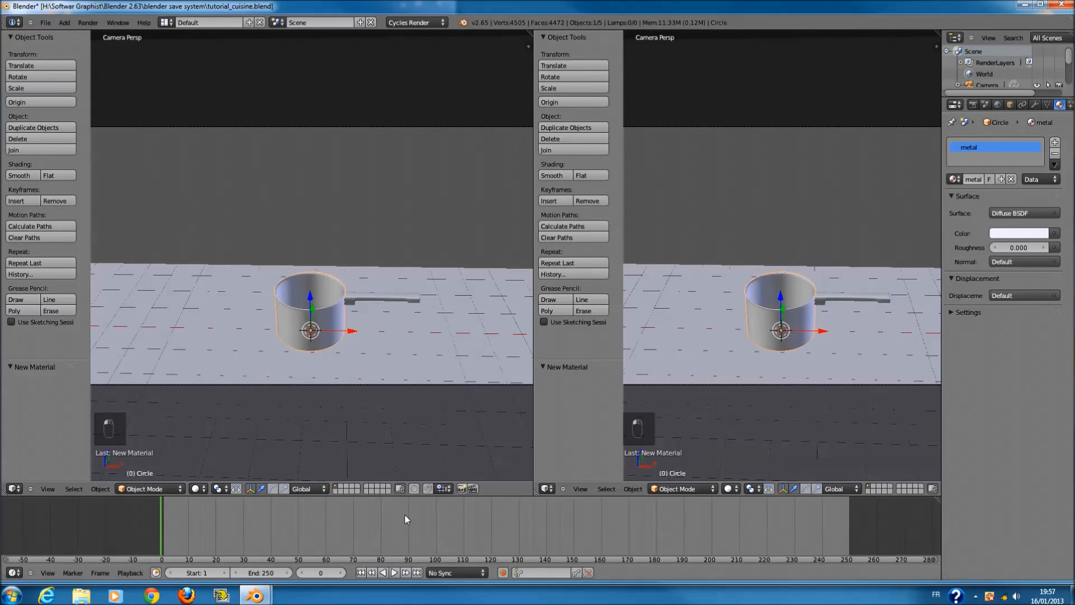
{"action": "left_click", "coordinate": [546, 489]}
{"action": "left_click", "coordinate": [594, 366]}
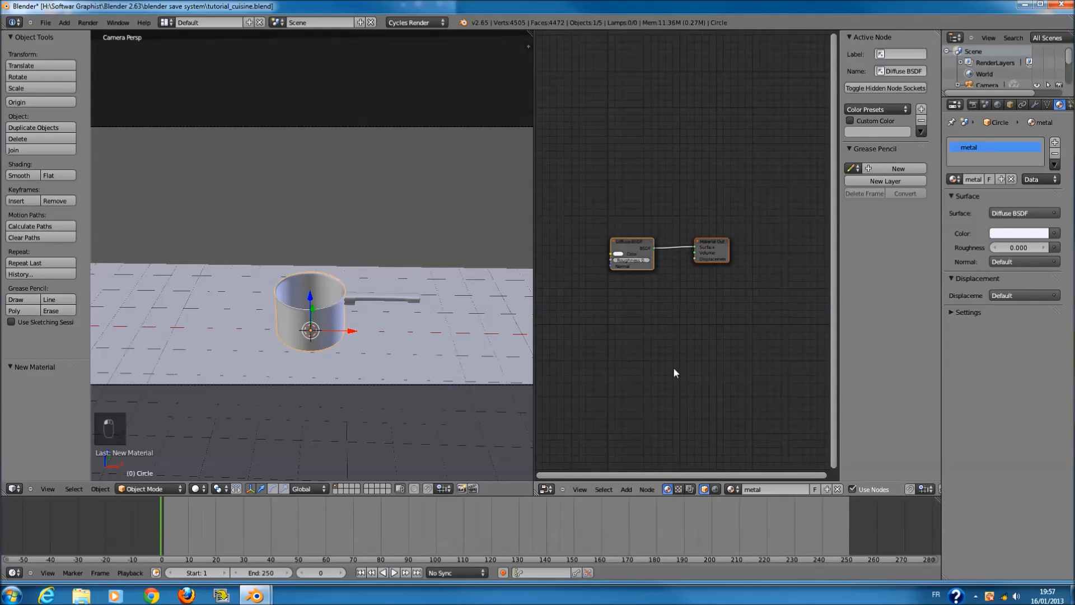
- Add a Mix Shader node and insert it between the metal material's Diffuse BSDF and Material Output nodes
{"action": "scroll", "coordinate": [673, 368], "scroll_direction": "up", "scroll_amount": 4}
{"action": "middle_click_drag", "start_coordinate": [616, 350], "coordinate": [741, 368]}
{"action": "middle_click_drag", "start_coordinate": [655, 349], "coordinate": [703, 347]}
{"action": "key", "text": "a"}
{"action": "key", "text": "shift+a"}
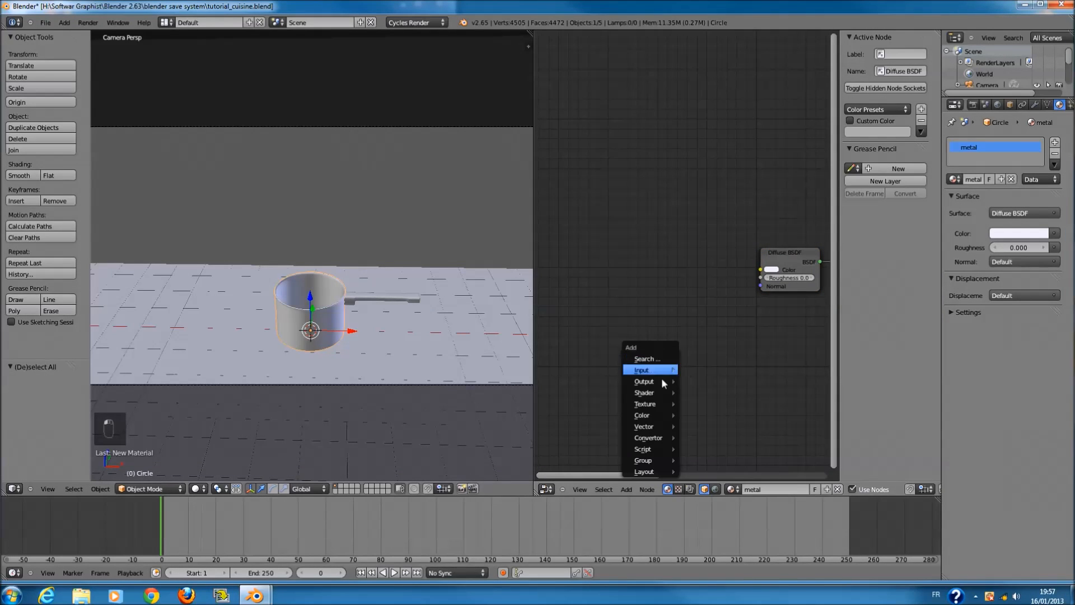
{"action": "mouse_move", "coordinate": [659, 390]}
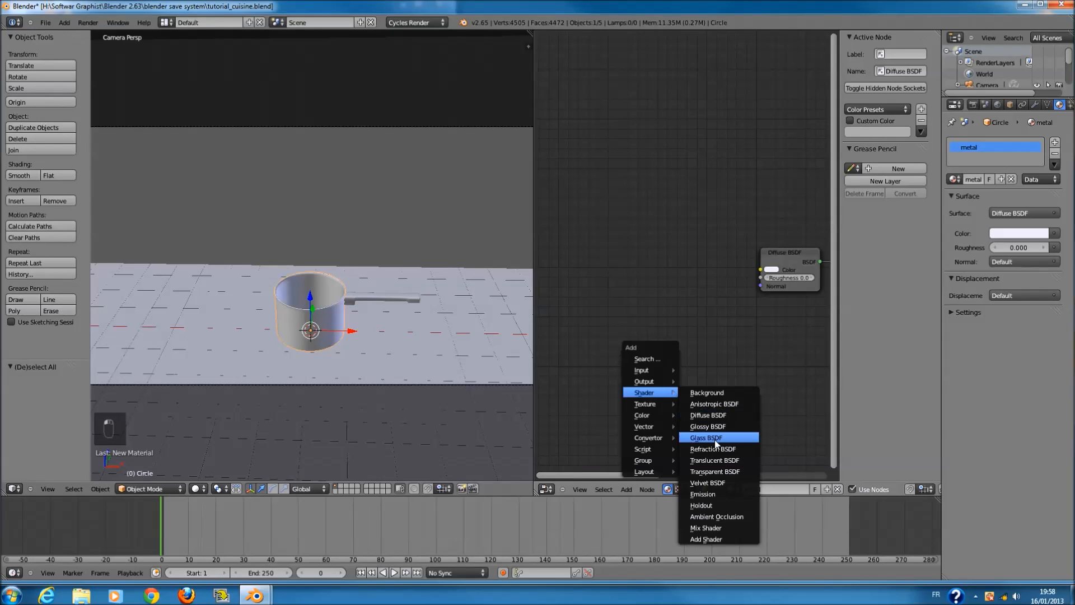
{"action": "left_click", "coordinate": [723, 528]}
{"action": "scroll", "coordinate": [750, 436], "scroll_direction": "down", "scroll_amount": 2}
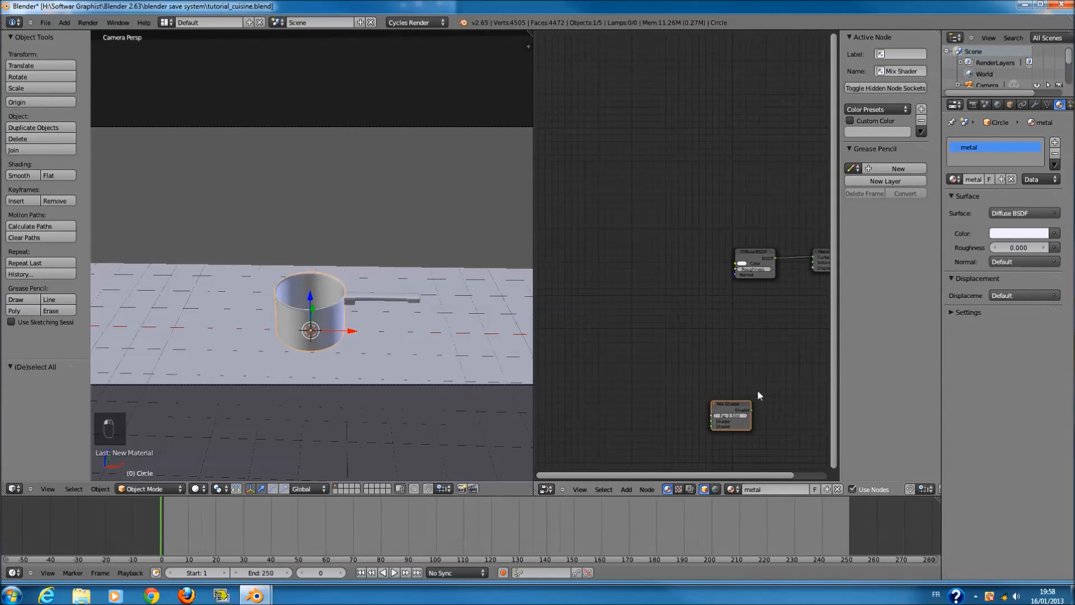
{"action": "left_click_drag", "start_coordinate": [764, 251], "coordinate": [661, 263]}
{"action": "left_click_drag", "start_coordinate": [730, 410], "coordinate": [752, 257]}
- Add an Anisotropic BSDF node below the Diffuse BSDF and link it to the Mix Shader's second shader input
{"action": "scroll", "coordinate": [750, 258], "scroll_direction": "up", "scroll_amount": 5}
{"action": "left_click_drag", "start_coordinate": [637, 269], "coordinate": [648, 235]}
{"action": "key", "text": "shift+a"}
{"action": "mouse_move", "coordinate": [650, 315]}
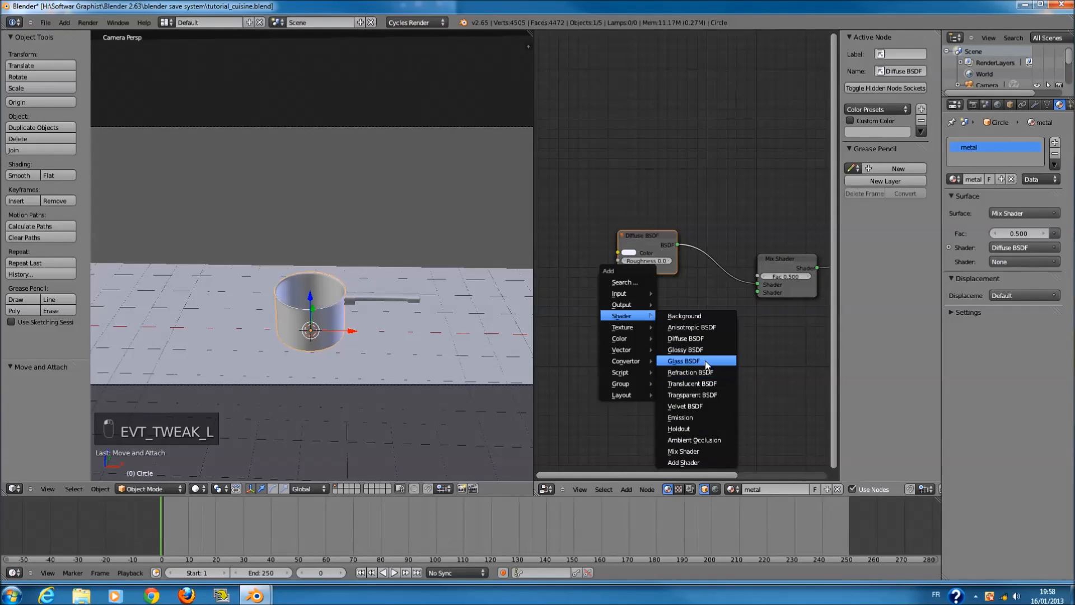
{"action": "left_click", "coordinate": [700, 328]}
{"action": "left_click", "coordinate": [676, 335]}
{"action": "left_click_drag", "start_coordinate": [694, 329], "coordinate": [777, 302]}
- Check the metal material on the saucepan body in rendered viewport shading and return to solid shading
{"action": "key", "text": "KP_Decimal"}
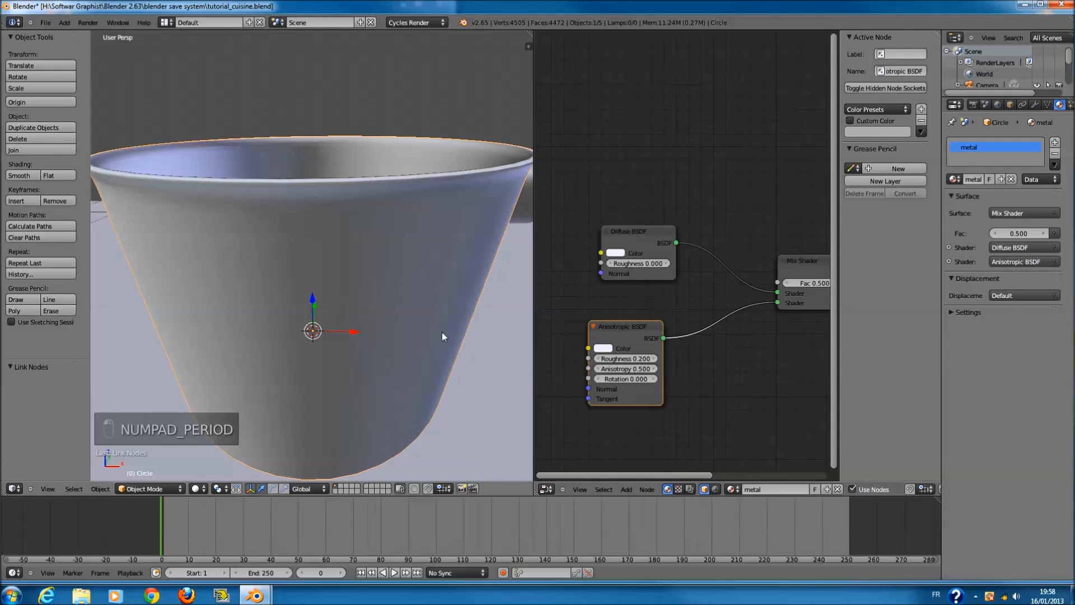
{"action": "scroll", "coordinate": [364, 296], "scroll_direction": "down", "scroll_amount": 3}
{"action": "middle_click_drag", "start_coordinate": [364, 296], "coordinate": [403, 292]}
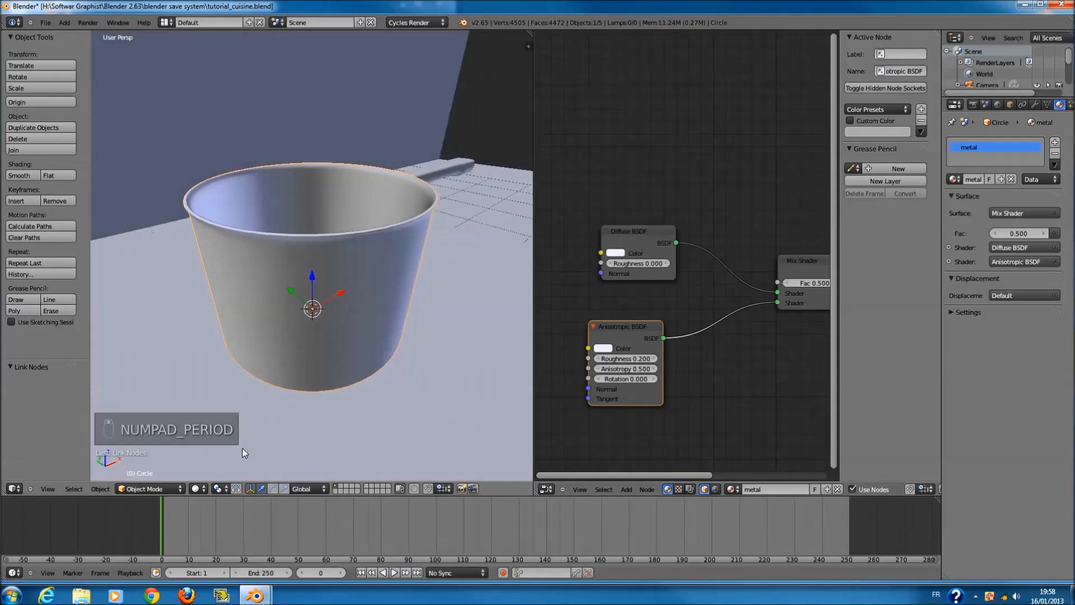
{"action": "left_click", "coordinate": [196, 488]}
{"action": "left_click", "coordinate": [224, 417]}
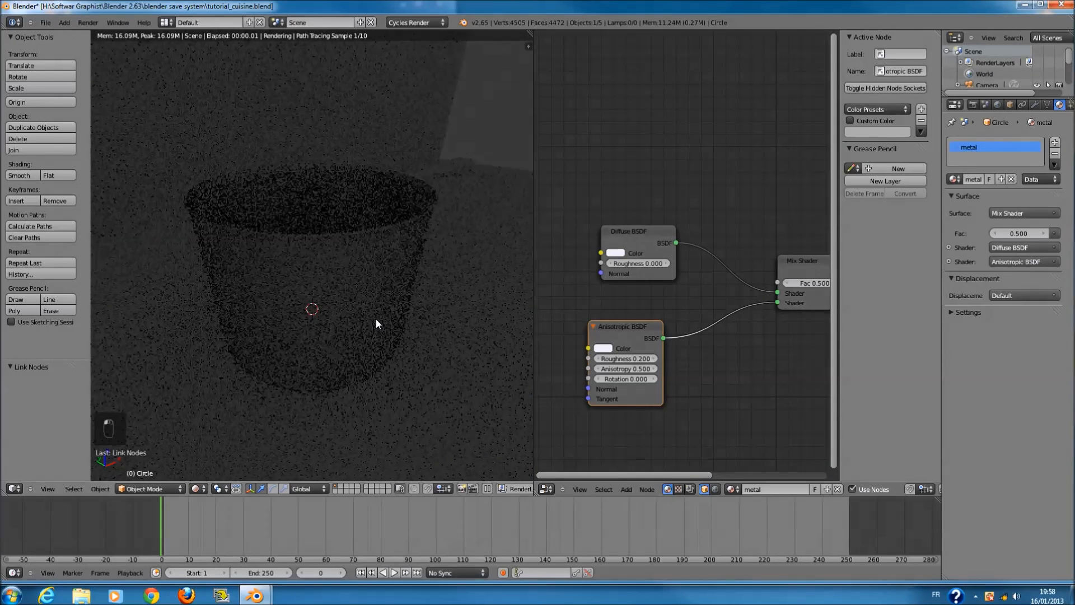
{"action": "scroll", "coordinate": [368, 313], "scroll_direction": "down", "scroll_amount": 2}
{"action": "left_click", "coordinate": [196, 488]}
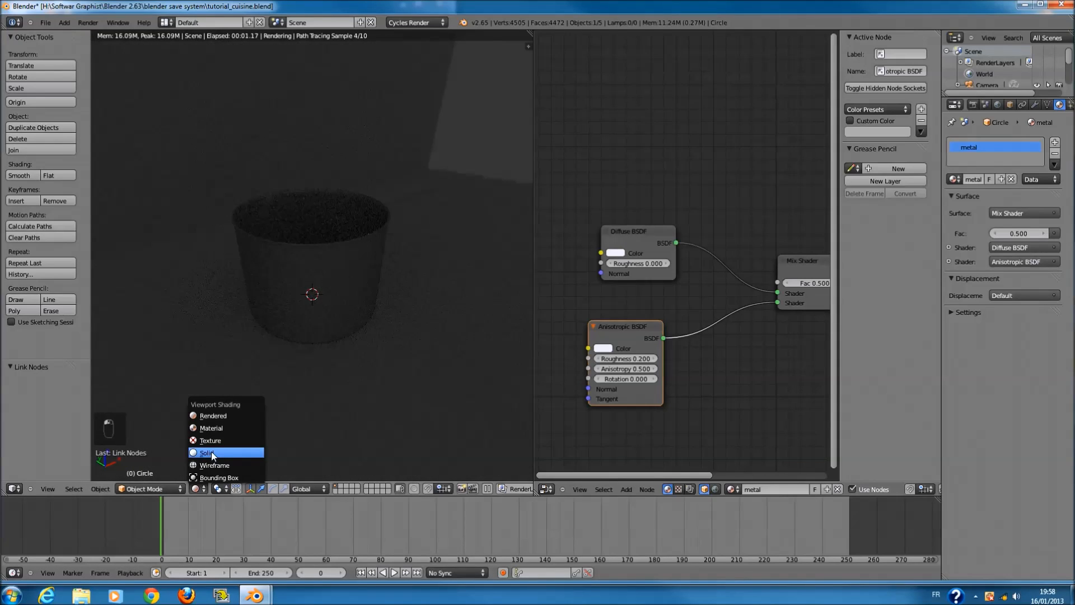
{"action": "left_click", "coordinate": [210, 451]}
- In top view, add a Sun lamp and move it along positive X and about -9.84 along Y, outside the floor's front corner
{"action": "key", "text": "KP_7"}
{"action": "scroll", "coordinate": [425, 369], "scroll_direction": "down", "scroll_amount": 3}
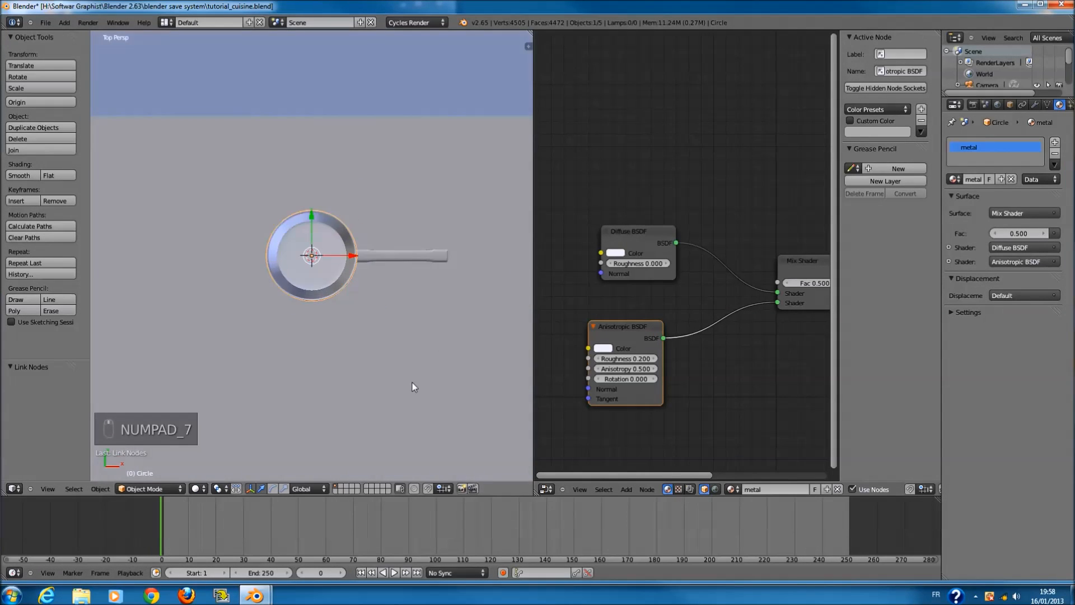
{"action": "scroll", "coordinate": [355, 319], "scroll_direction": "up", "scroll_amount": 5}
{"action": "key", "text": "shift+a"}
{"action": "mouse_move", "coordinate": [345, 449]}
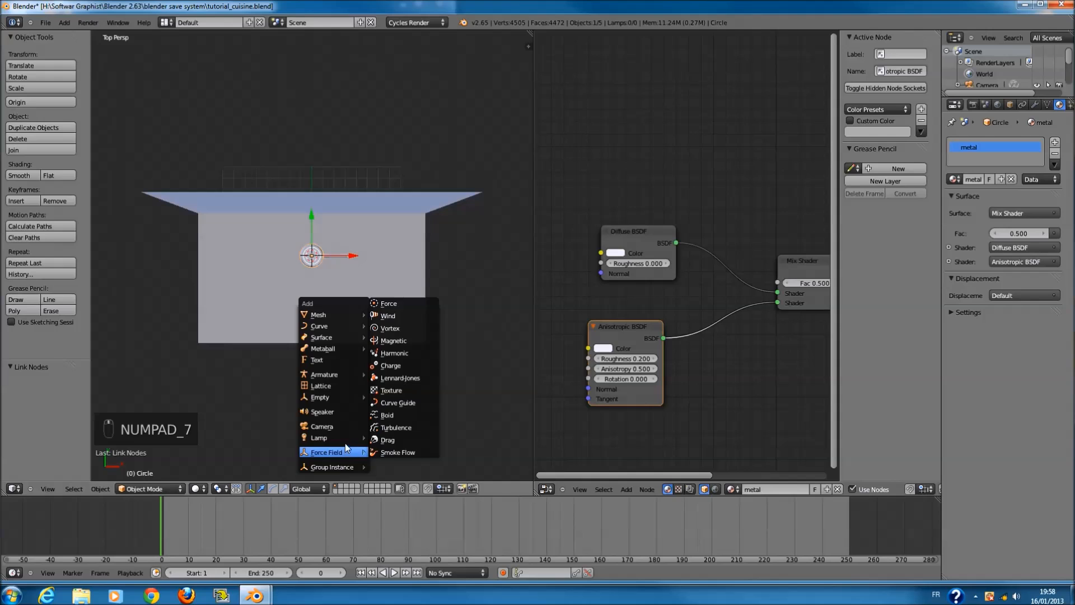
{"action": "left_click", "coordinate": [401, 452]}
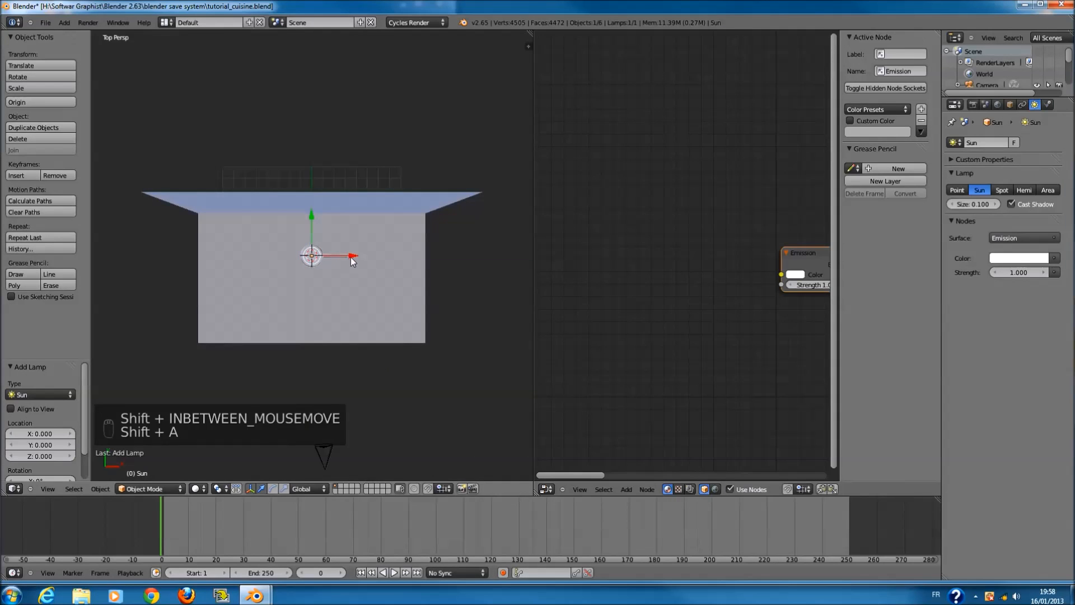
{"action": "left_click_drag", "start_coordinate": [351, 257], "coordinate": [467, 257]}
{"action": "left_click_drag", "start_coordinate": [429, 225], "coordinate": [454, 335]}
{"action": "key", "text": "r"}
{"action": "key", "text": "x"}
{"action": "right_click", "coordinate": [457, 359]}
- In orthographic top view, rotate the Sun lamp about 22.8° around Y and about 33.8° around X
{"action": "key", "text": "KP_7"}
{"action": "key", "text": "KP_5"}
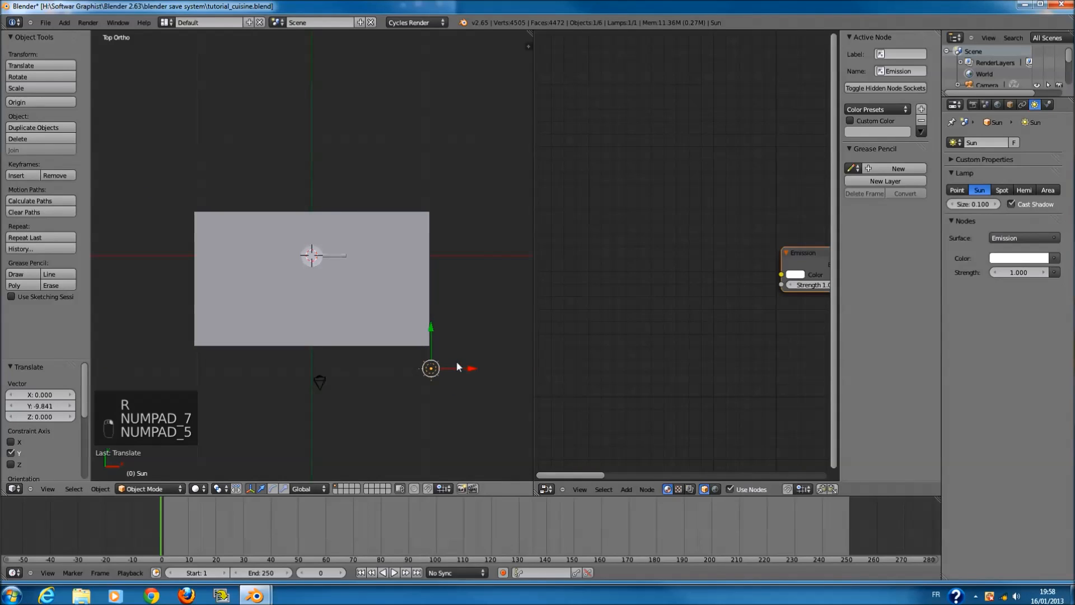
{"action": "key", "text": "r"}
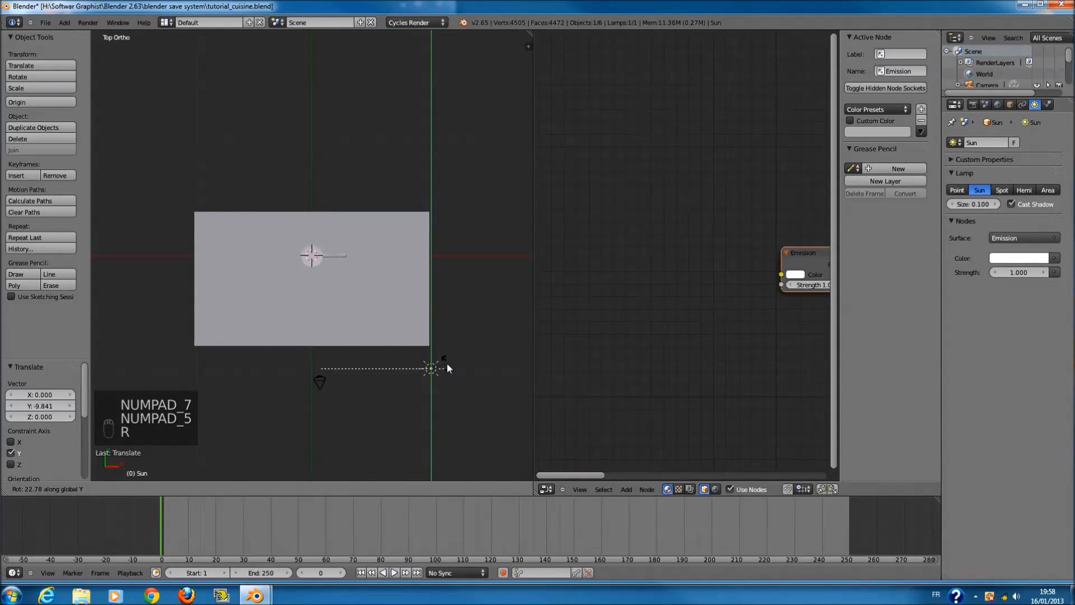
{"action": "left_click", "coordinate": [446, 363]}
{"action": "key", "text": "r"}
{"action": "key", "text": "x"}
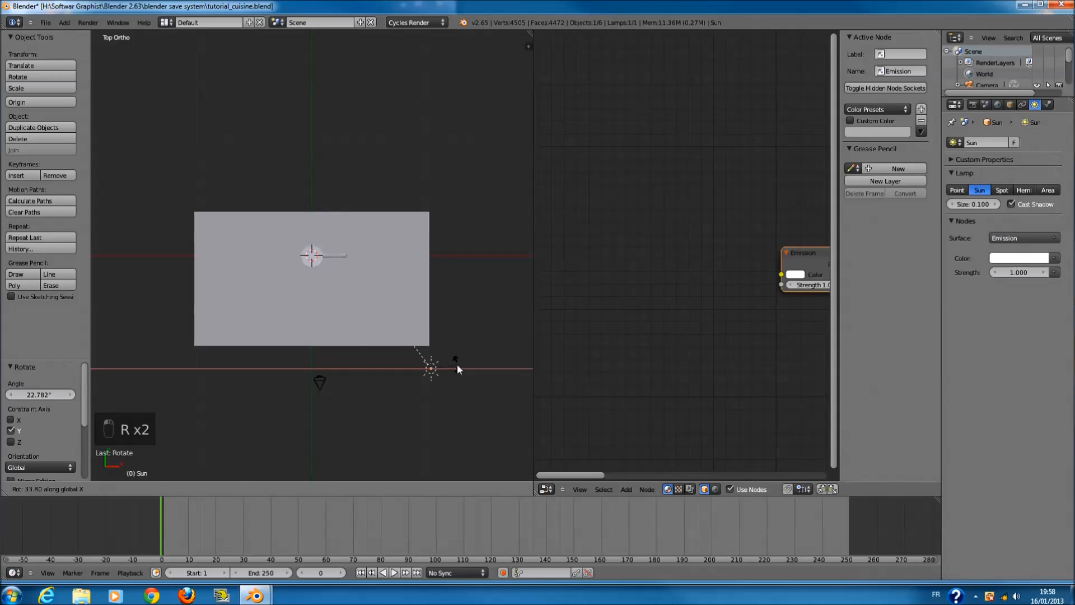
{"action": "left_click", "coordinate": [456, 364]}
- Examine the sunlit saucepan up close in rendered viewport shading
{"action": "middle_click_drag", "start_coordinate": [464, 365], "coordinate": [481, 268]}
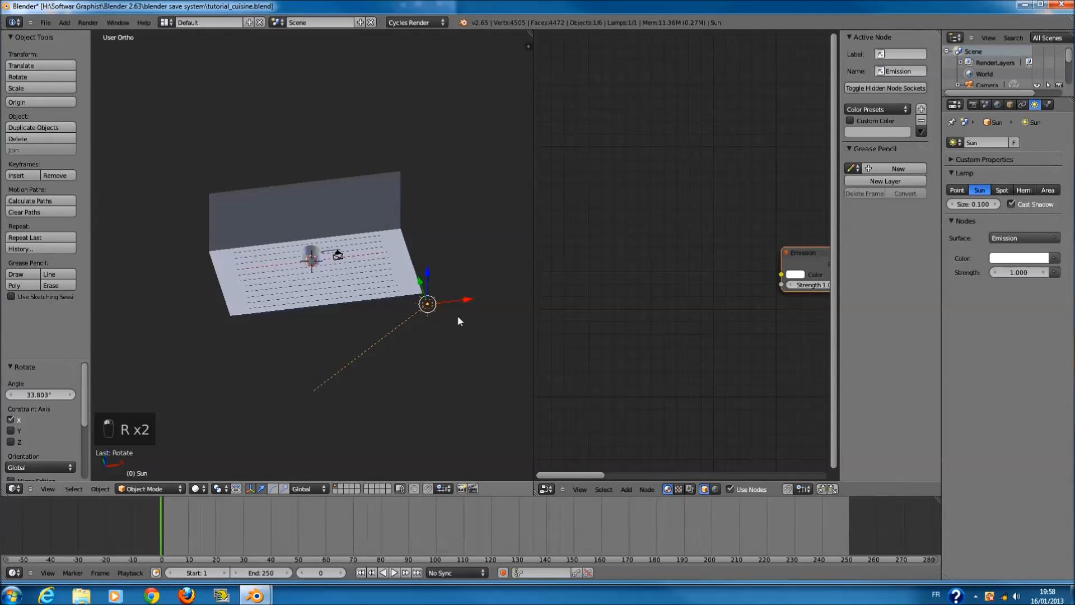
{"action": "scroll", "coordinate": [457, 317], "scroll_direction": "up", "scroll_amount": 4}
{"action": "left_click", "coordinate": [197, 488]}
{"action": "left_click", "coordinate": [222, 418]}
{"action": "scroll", "coordinate": [351, 241], "scroll_direction": "up", "scroll_amount": 6}
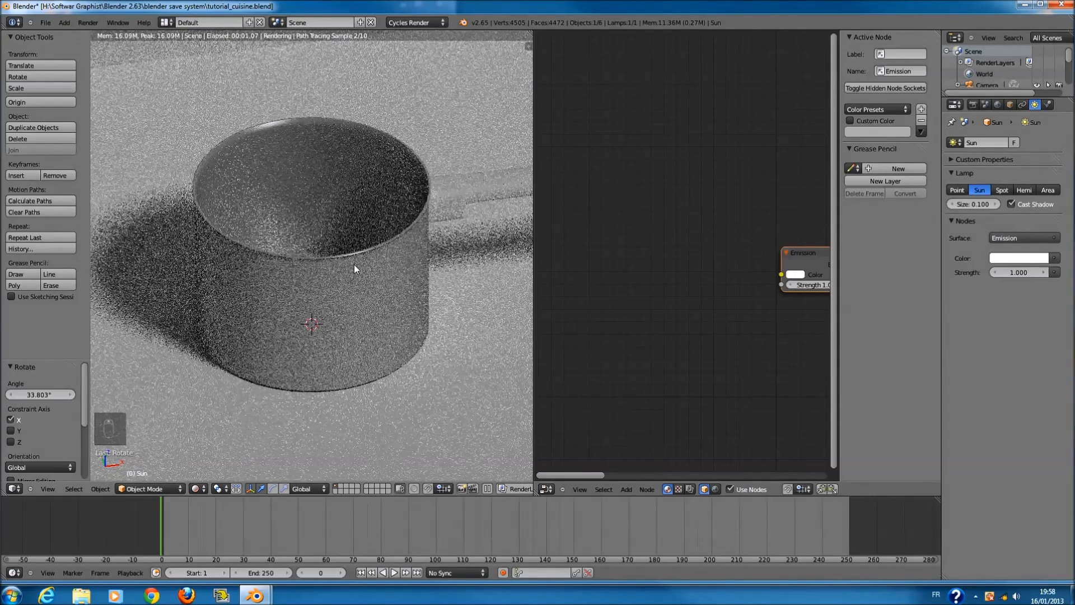
- Select the saucepan body and bring its metal material's Diffuse and Anisotropic BSDF nodes into view
{"action": "scroll", "coordinate": [662, 323], "scroll_direction": "down", "scroll_amount": 3}
{"action": "scroll", "coordinate": [664, 326], "scroll_direction": "up", "scroll_amount": 2}
{"action": "middle_click_drag", "start_coordinate": [726, 320], "coordinate": [601, 306]}
{"action": "right_click", "coordinate": [325, 250]}
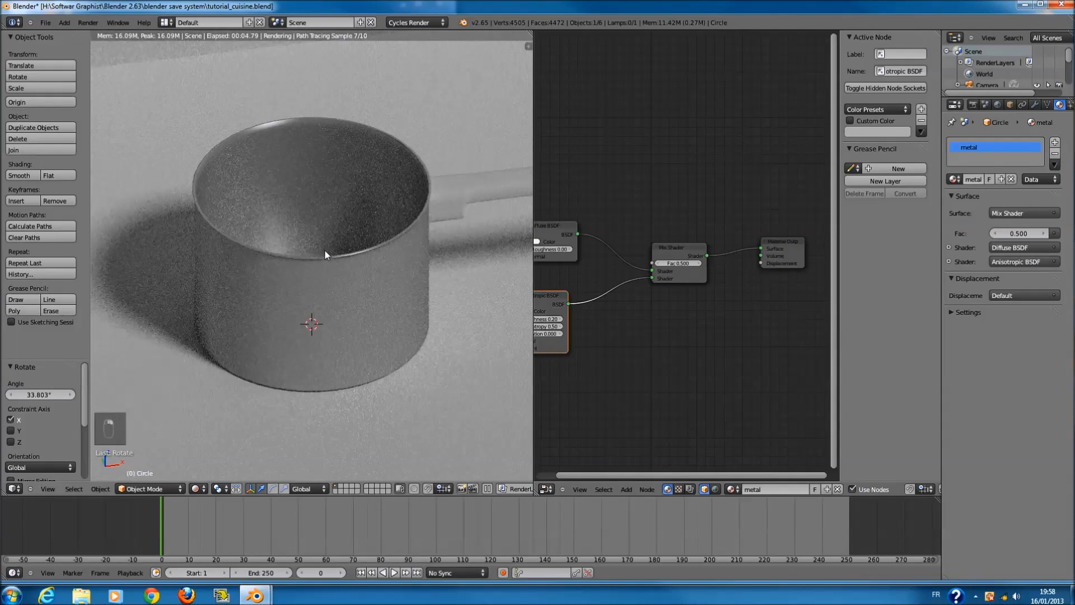
{"action": "scroll", "coordinate": [657, 320], "scroll_direction": "up", "scroll_amount": 2}
{"action": "scroll", "coordinate": [656, 317], "scroll_direction": "up", "scroll_amount": 2}
{"action": "middle_click_drag", "start_coordinate": [650, 318], "coordinate": [713, 302]}
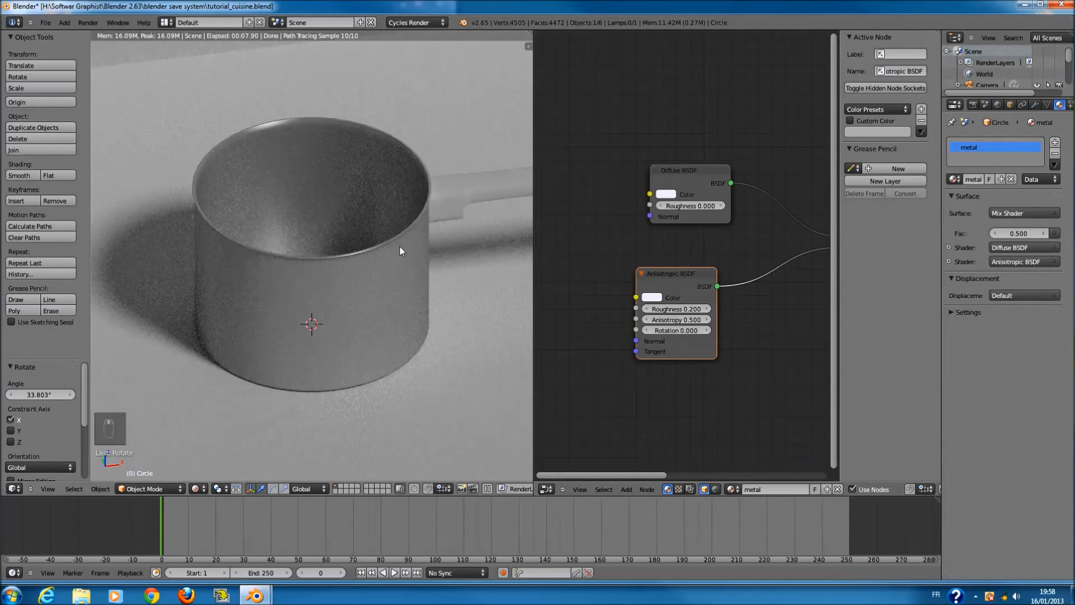
- Set the metal material's Anisotropic BSDF roughness and anisotropy both to 0
{"action": "scroll", "coordinate": [699, 281], "scroll_direction": "up", "scroll_amount": 3}
{"action": "left_click_drag", "start_coordinate": [687, 331], "coordinate": [580, 338]}
{"action": "left_click_drag", "start_coordinate": [688, 350], "coordinate": [493, 348]}
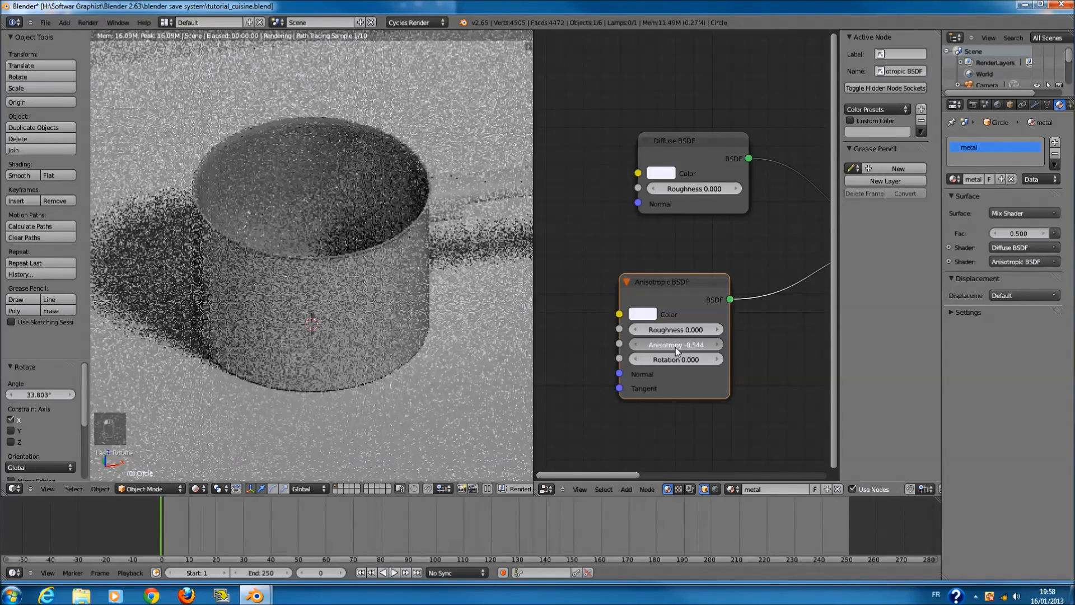
{"action": "left_click", "coordinate": [661, 344]}
{"action": "type", "text": "0"}
{"action": "key", "text": "Return"}
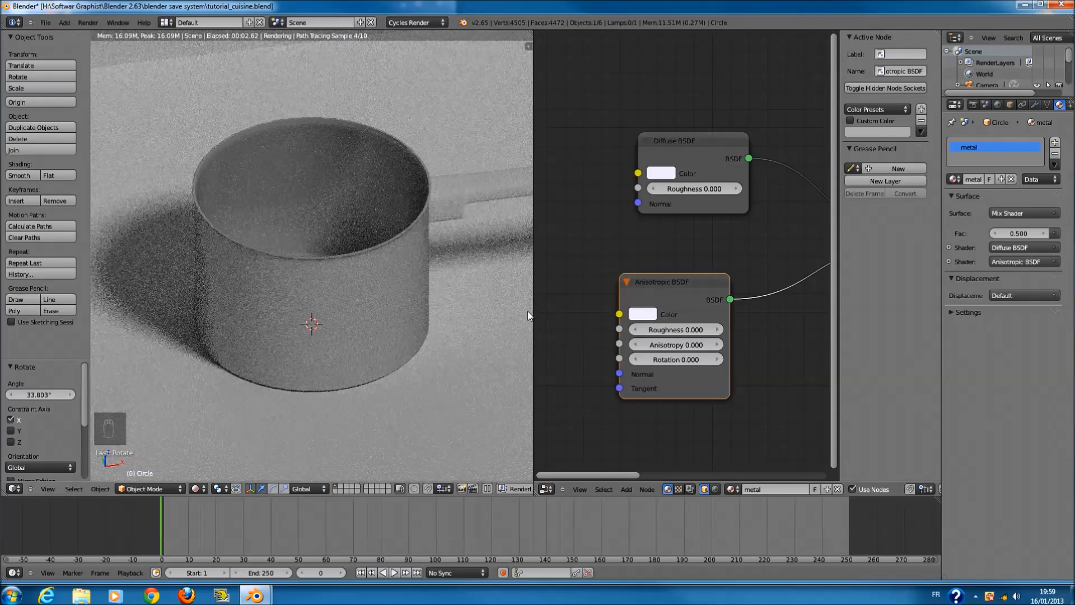
- Set the Anisotropic BSDF's anisotropy to 1.000 and its roughness to 0.060
{"action": "left_click", "coordinate": [675, 330]}
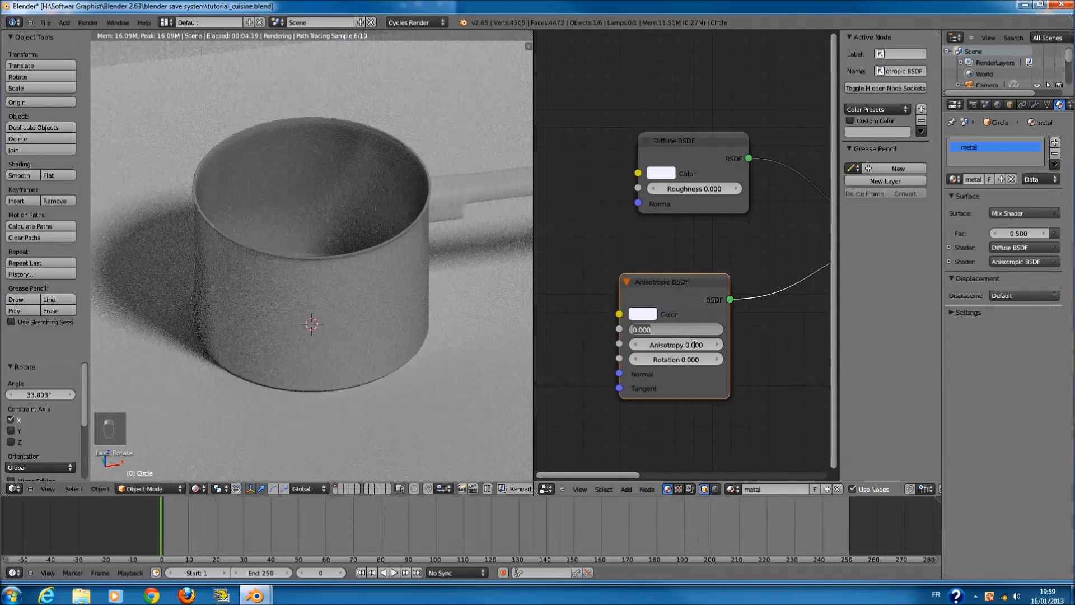
{"action": "key", "text": "Escape"}
{"action": "left_click", "coordinate": [694, 345]}
{"action": "key", "text": "Escape"}
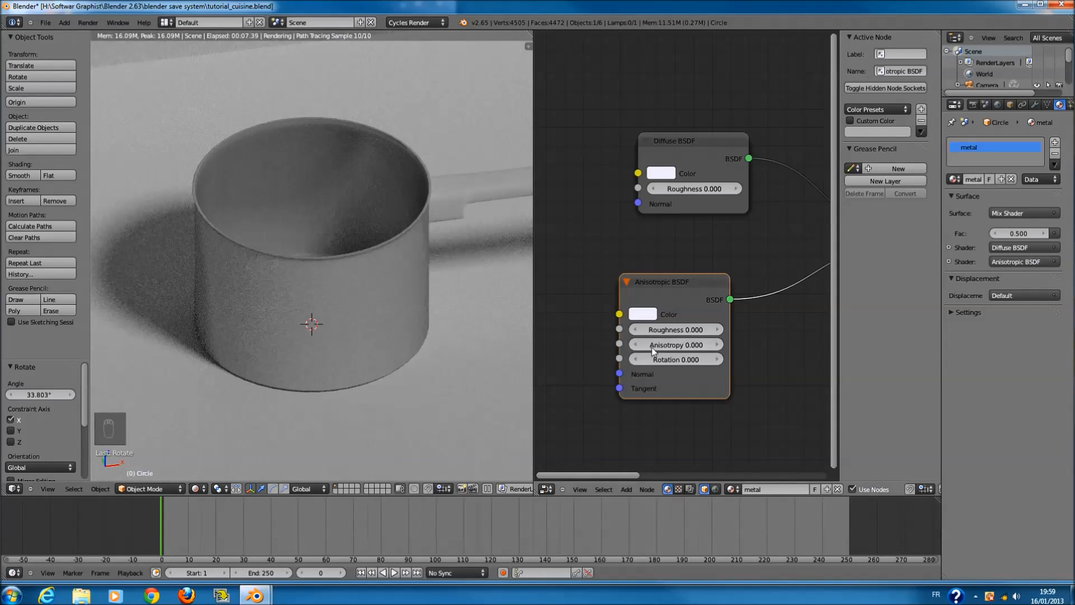
{"action": "left_click_drag", "start_coordinate": [652, 346], "coordinate": [754, 353]}
{"action": "mouse_move", "coordinate": [670, 332]}
{"action": "left_mouse_down"}
{"action": "mouse_move", "coordinate": [692, 336]}
{"action": "mouse_move", "coordinate": [679, 331]}
{"action": "left_mouse_up"}
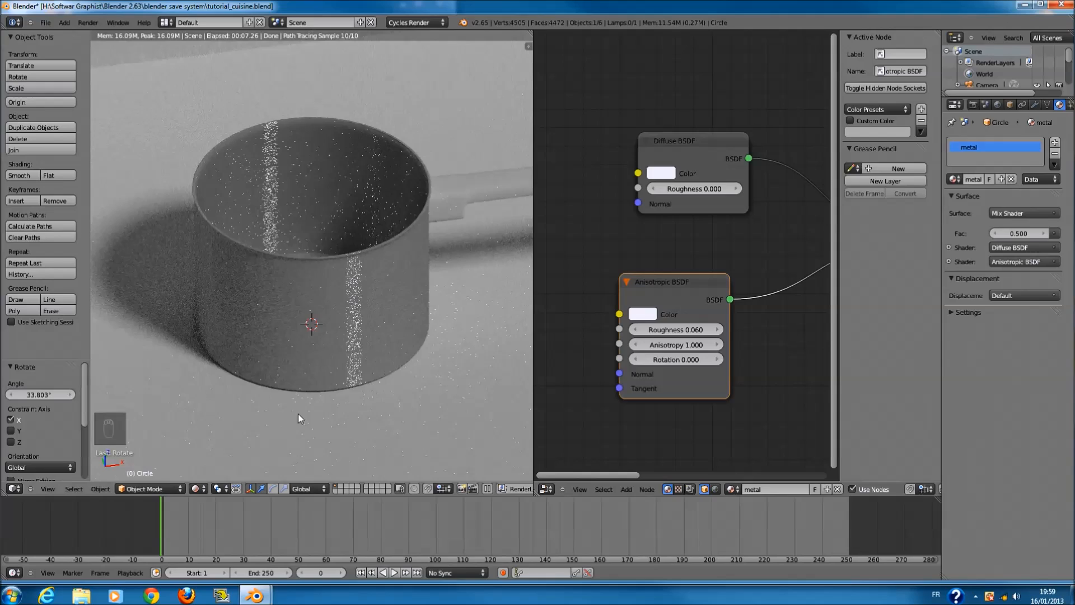
- Return the 3D viewport to solid shading with a wider view of the saucepan
{"action": "scroll", "coordinate": [458, 163], "scroll_direction": "down", "scroll_amount": 2}
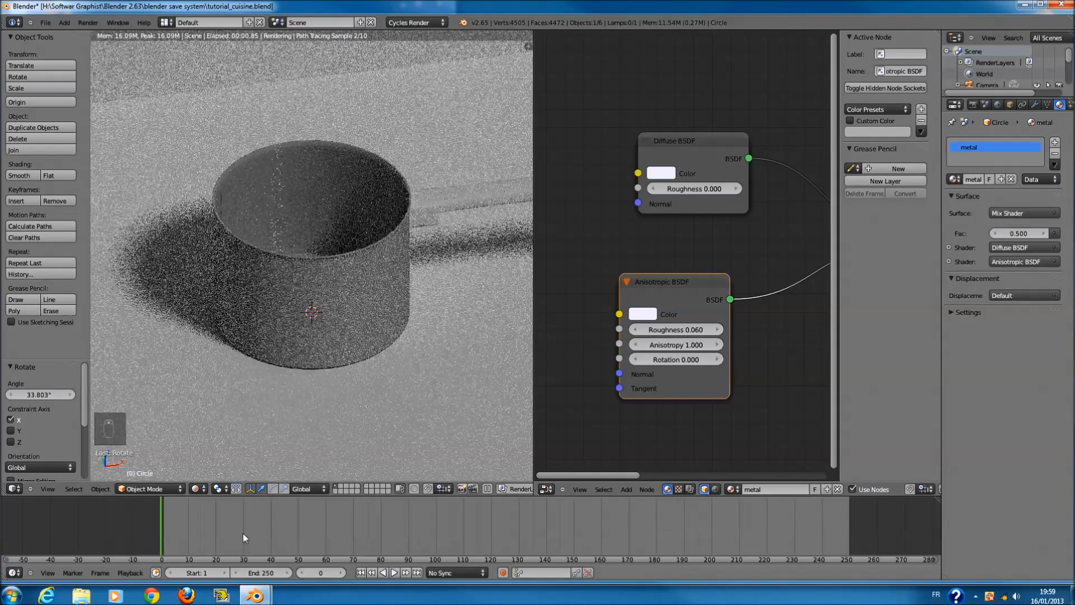
{"action": "left_click", "coordinate": [195, 488]}
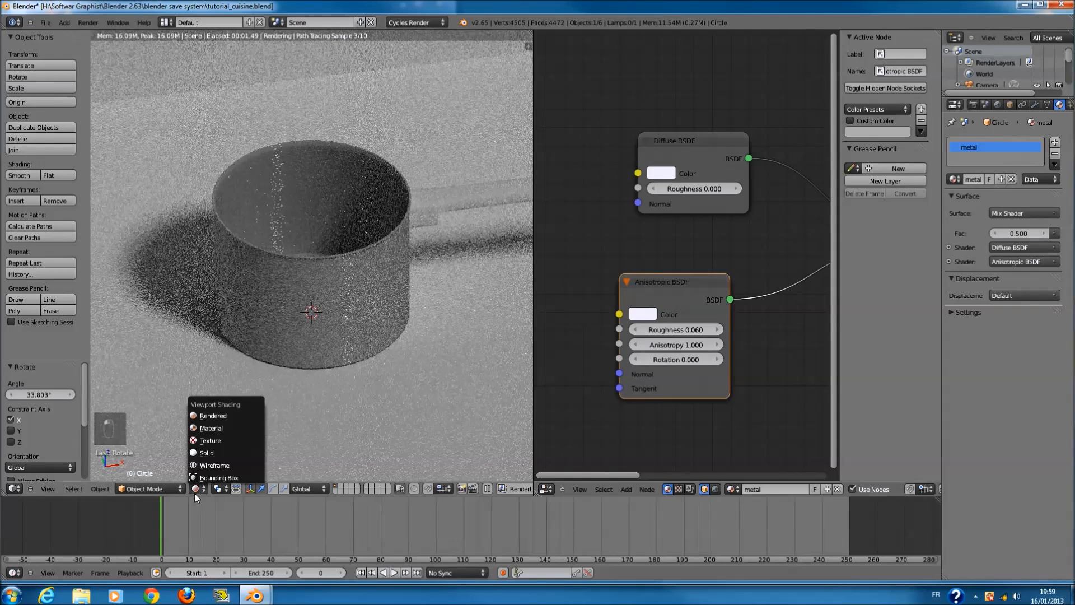
{"action": "left_click", "coordinate": [224, 454]}
{"action": "scroll", "coordinate": [483, 165], "scroll_direction": "down", "scroll_amount": 3}
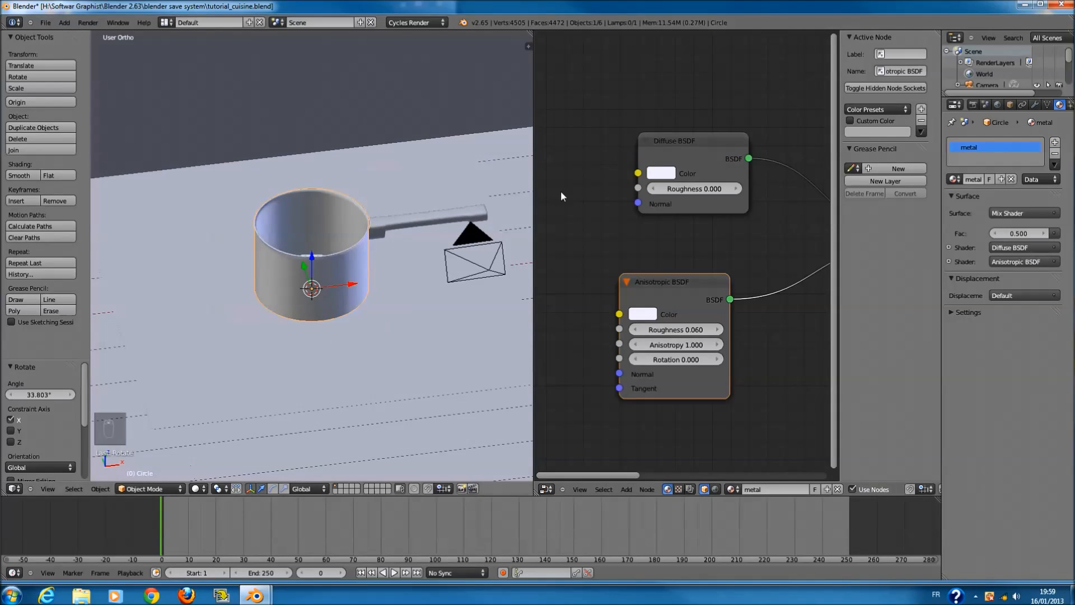
{"action": "scroll", "coordinate": [609, 280], "scroll_direction": "down", "scroll_amount": 3}
{"action": "key", "text": "a"}
{"action": "key", "text": "a"}
{"action": "key", "text": "a"}
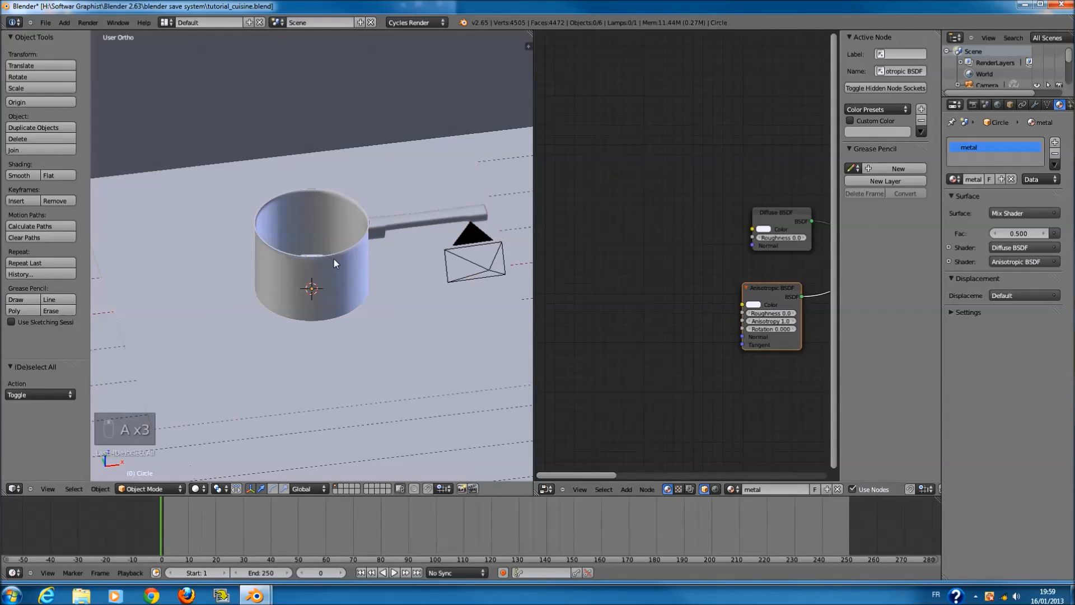
- Add an Image Texture node to the metal material and link its Color output to the Anisotropic BSDF's color
{"action": "scroll", "coordinate": [607, 334], "scroll_direction": "up", "scroll_amount": 1}
{"action": "key", "text": "shift+a"}
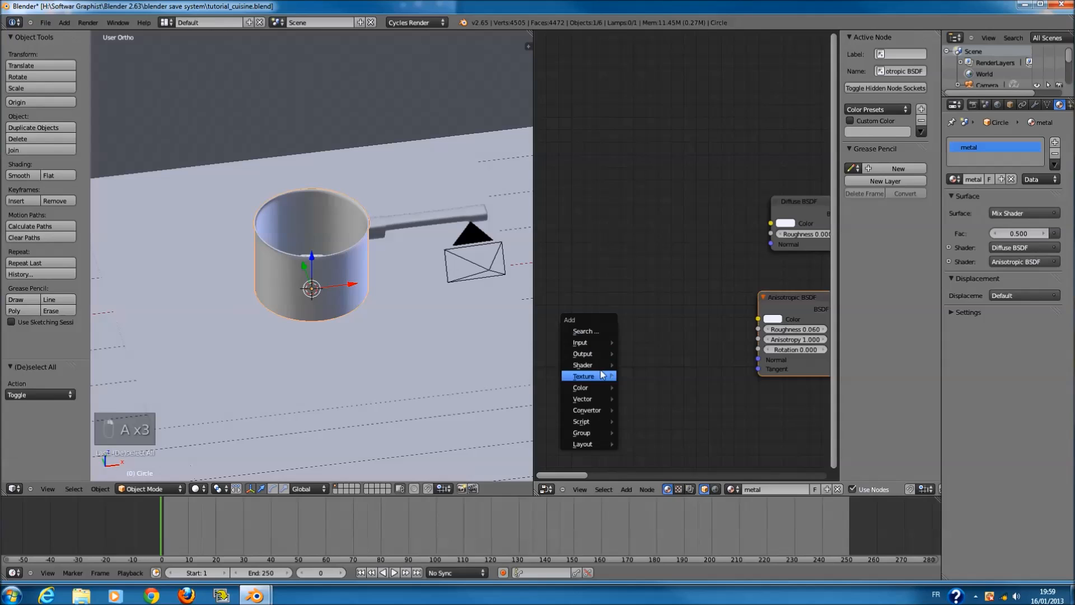
{"action": "mouse_move", "coordinate": [617, 367]}
{"action": "mouse_move", "coordinate": [585, 375]}
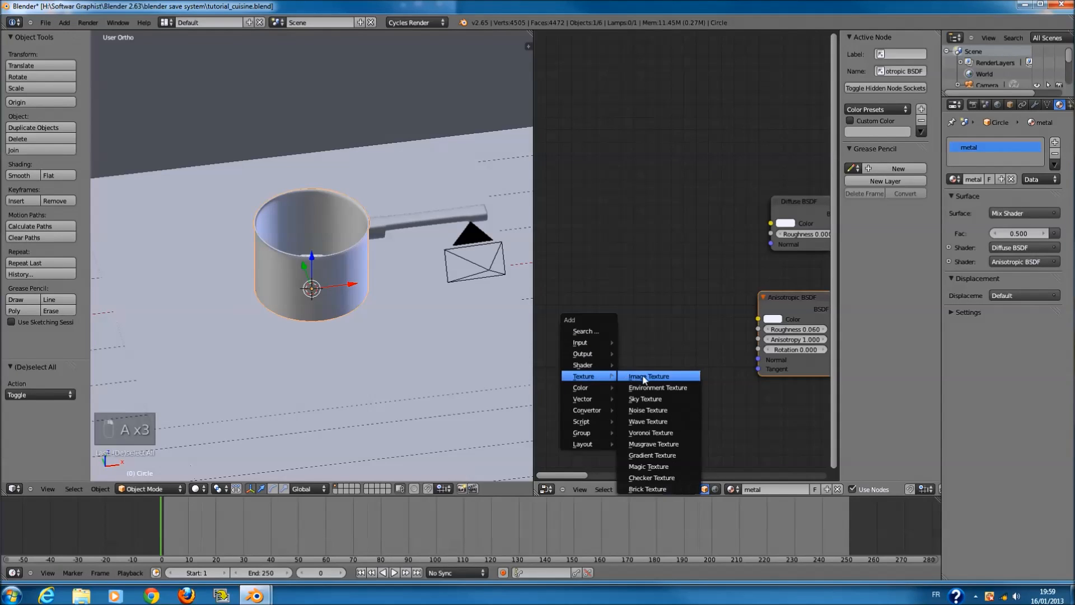
{"action": "left_click", "coordinate": [641, 377]}
{"action": "left_click", "coordinate": [674, 368]}
{"action": "mouse_move", "coordinate": [670, 376]}
{"action": "left_mouse_down"}
{"action": "mouse_move", "coordinate": [600, 315]}
{"action": "mouse_move", "coordinate": [605, 307]}
{"action": "mouse_move", "coordinate": [786, 336]}
{"action": "left_mouse_up"}
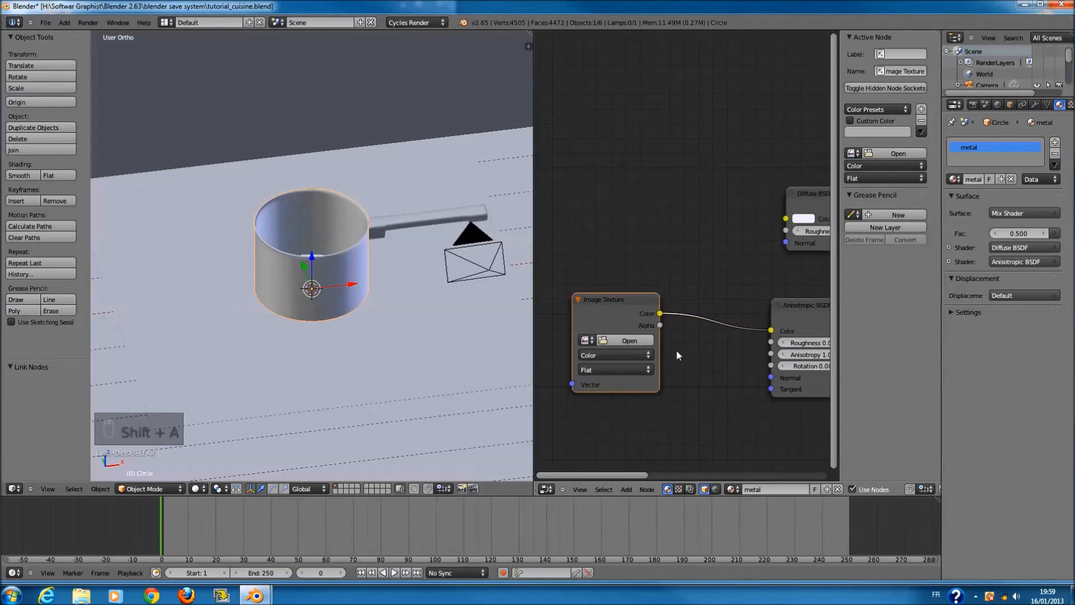
- Reroute the Image Texture's color link from the Anisotropic BSDF to the Diffuse BSDF's color input
{"action": "left_click", "coordinate": [640, 341]}
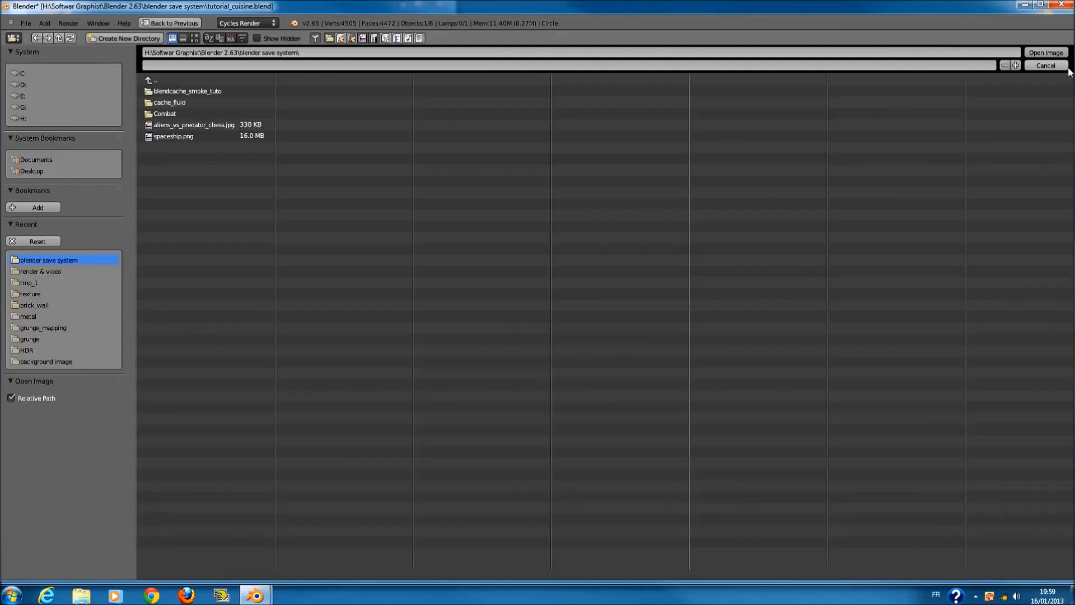
{"action": "left_click", "coordinate": [1046, 65]}
{"action": "left_click_drag", "start_coordinate": [786, 336], "coordinate": [787, 218]}
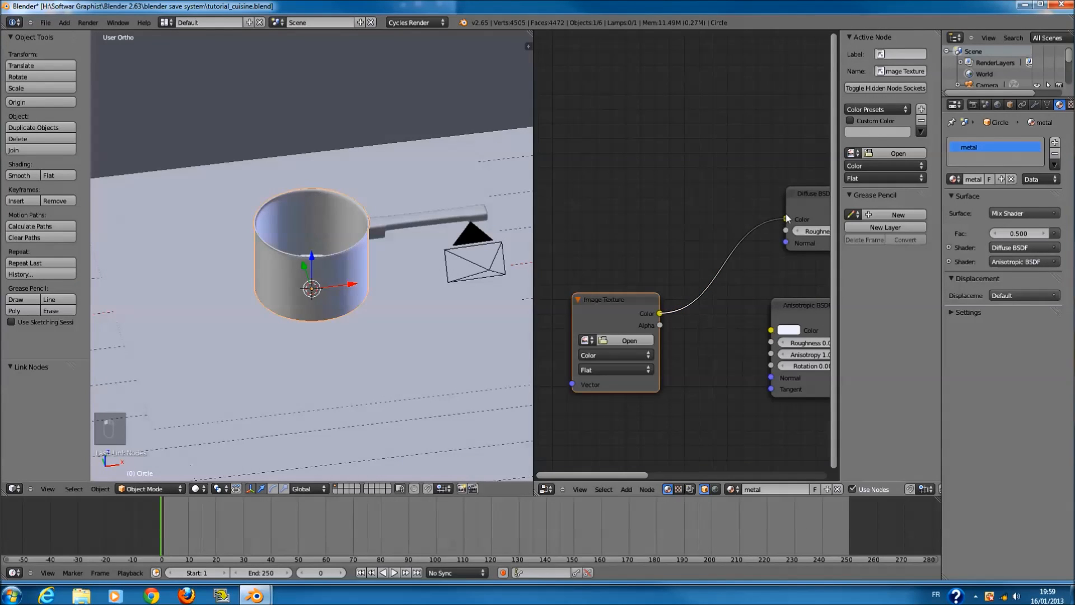
- Browse the recent texture folder as thumbnails for an image for the Image Texture node
{"action": "left_click", "coordinate": [629, 341]}
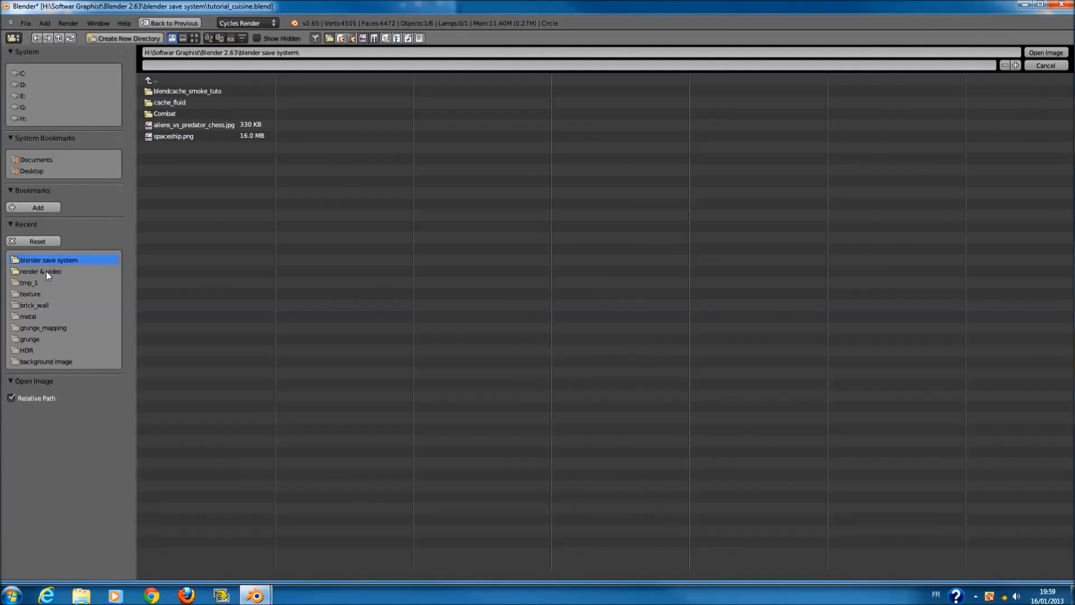
{"action": "left_click", "coordinate": [38, 293]}
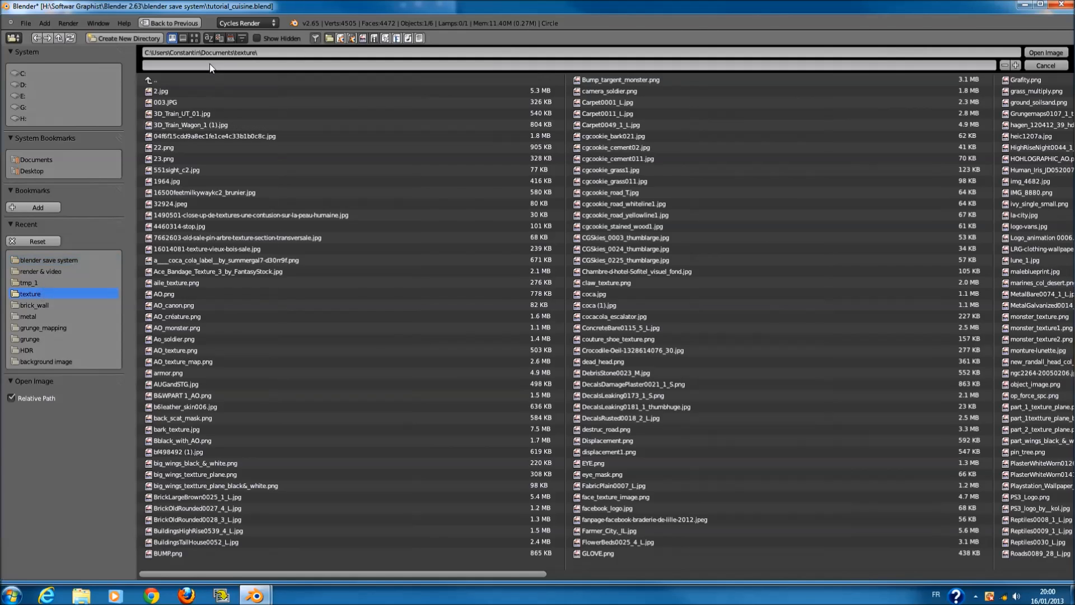
{"action": "left_click", "coordinate": [193, 38]}
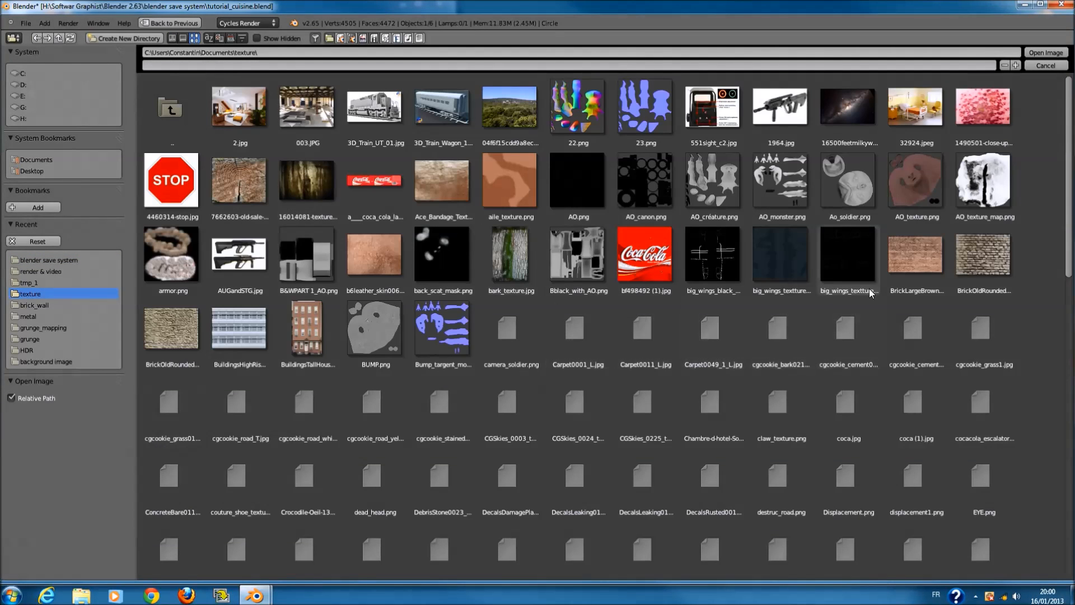
{"action": "scroll", "coordinate": [869, 288], "scroll_direction": "down", "scroll_amount": 4}
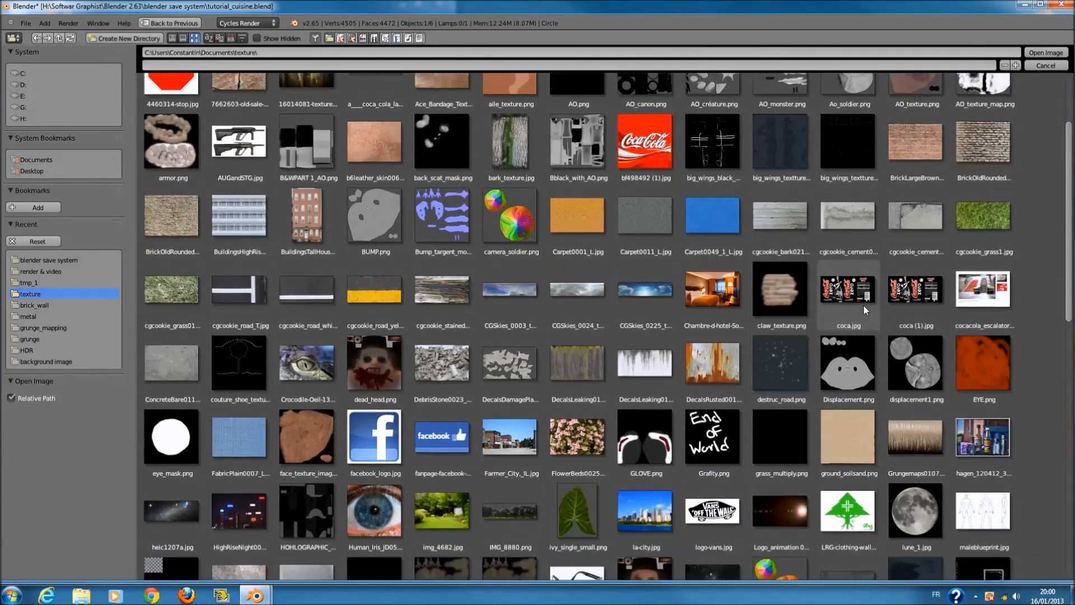
{"action": "scroll", "coordinate": [863, 305], "scroll_direction": "down", "scroll_amount": 4}
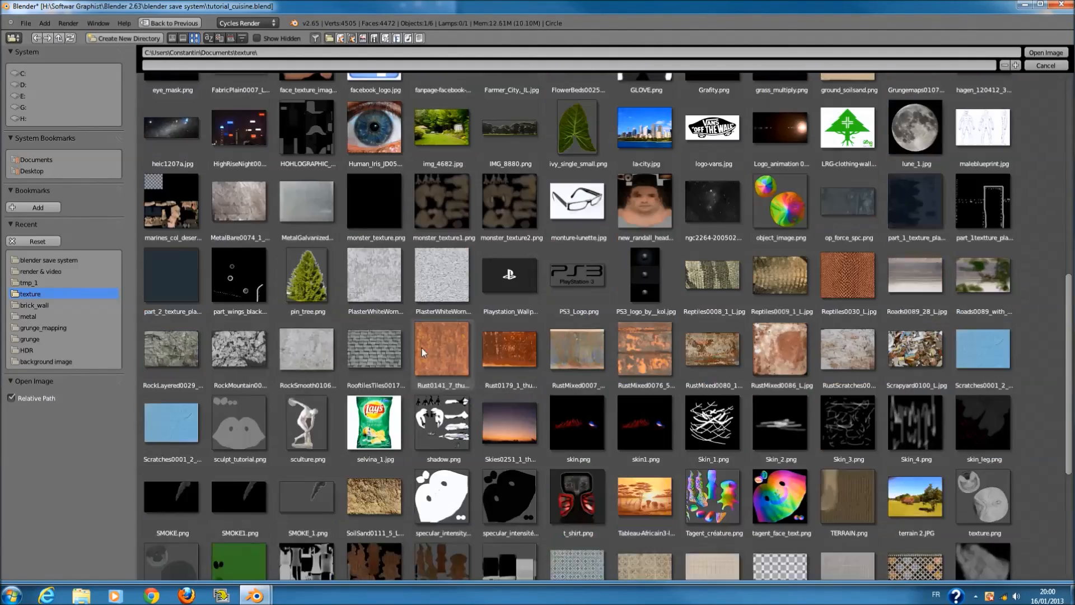
{"action": "scroll", "coordinate": [422, 347], "scroll_direction": "up", "scroll_amount": 1}
- Load metal froicé.jpg from the fer folder in H:\texture into the Image Texture node
{"action": "left_click", "coordinate": [39, 119]}
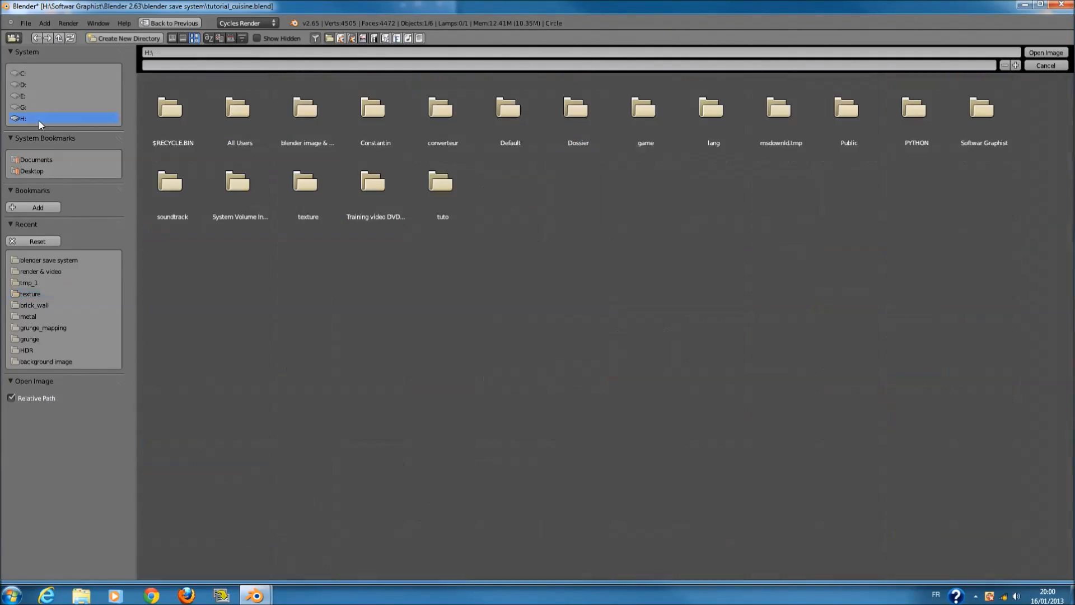
{"action": "left_click", "coordinate": [308, 193]}
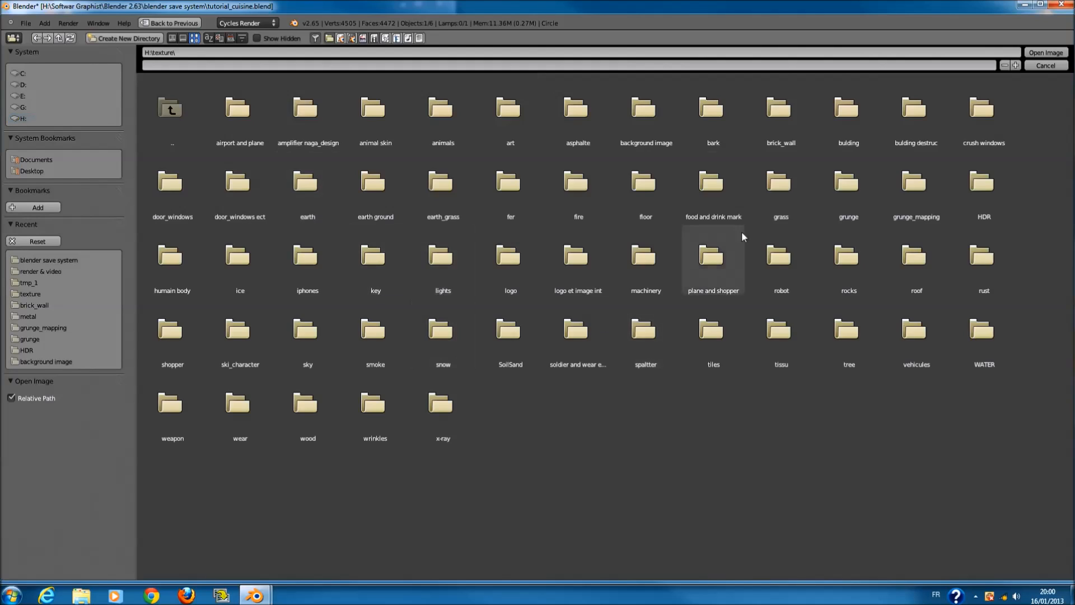
{"action": "left_click", "coordinate": [602, 196]}
{"action": "left_click", "coordinate": [170, 109]}
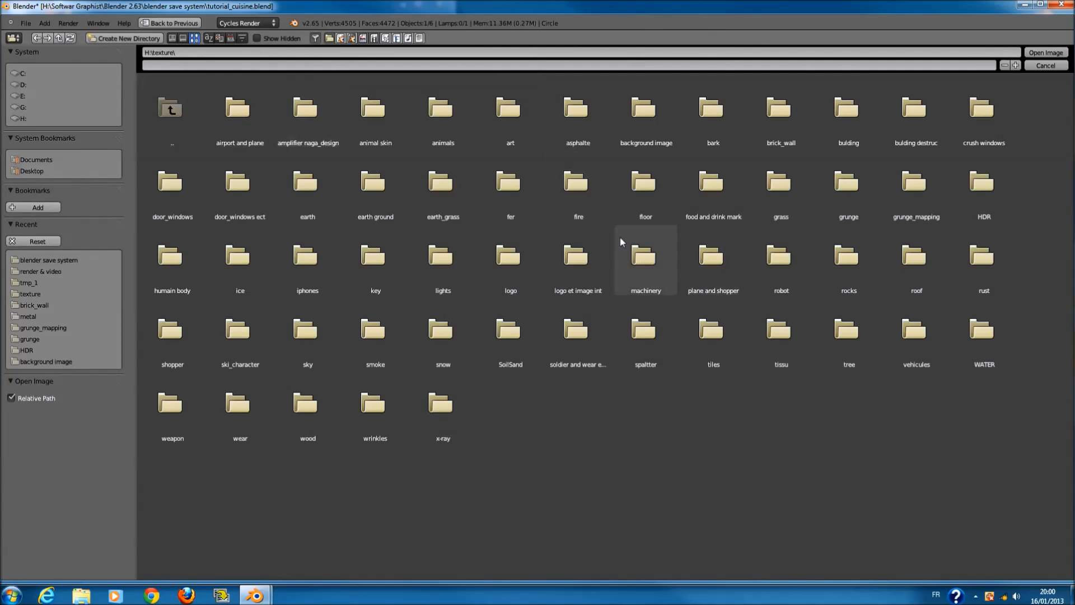
{"action": "left_click", "coordinate": [644, 244]}
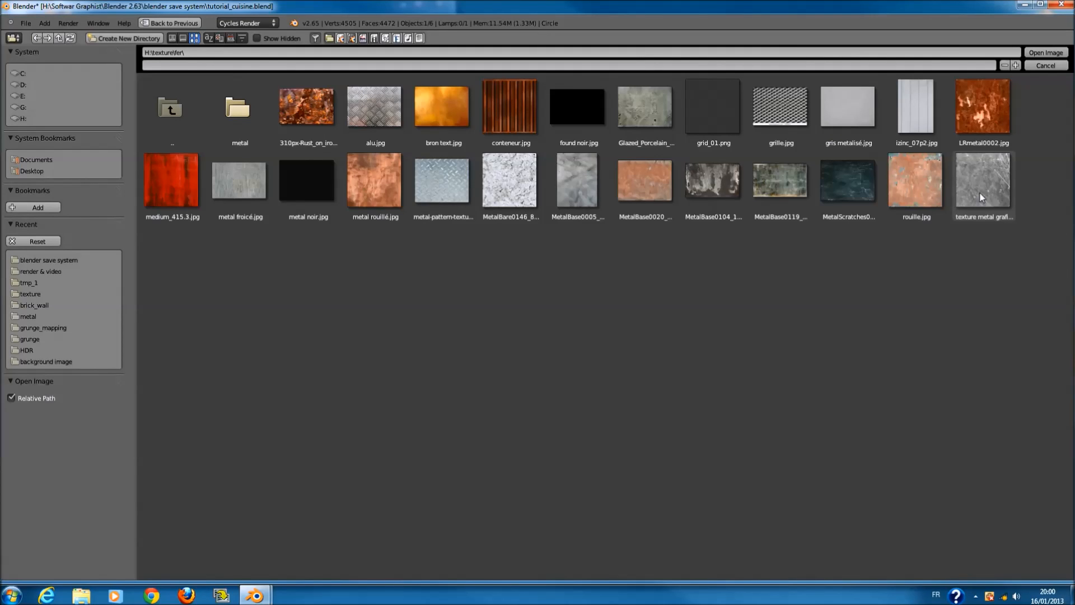
{"action": "left_click", "coordinate": [264, 189]}
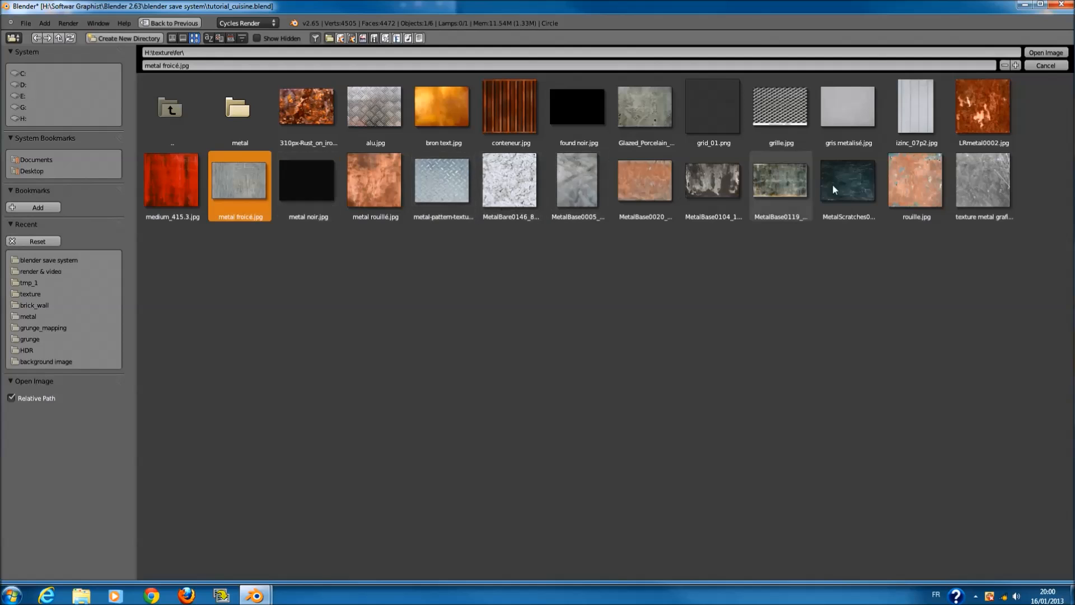
{"action": "left_click", "coordinate": [1046, 53]}
- Move the Image Texture node up so it lines up beside the Diffuse BSDF node
{"action": "scroll", "coordinate": [706, 244], "scroll_direction": "up", "scroll_amount": 3}
{"action": "scroll", "coordinate": [697, 261], "scroll_direction": "down", "scroll_amount": 7}
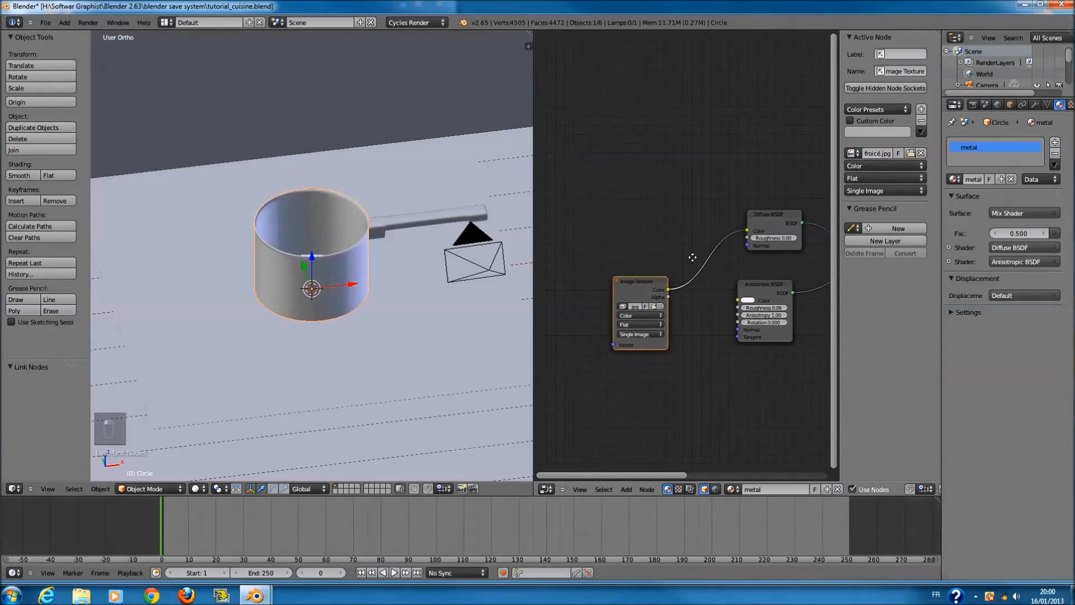
{"action": "middle_click_drag", "start_coordinate": [696, 263], "coordinate": [623, 202]}
{"action": "scroll", "coordinate": [652, 289], "scroll_direction": "up", "scroll_amount": 6}
{"action": "scroll", "coordinate": [636, 297], "scroll_direction": "down", "scroll_amount": 4}
{"action": "middle_click_drag", "start_coordinate": [639, 301], "coordinate": [727, 362]}
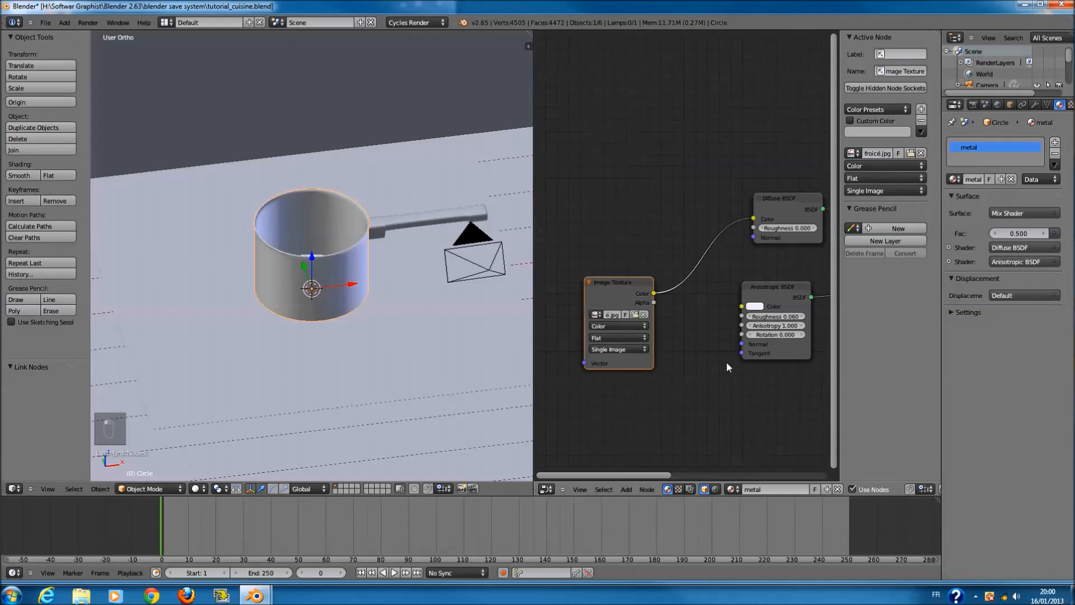
{"action": "scroll", "coordinate": [726, 362], "scroll_direction": "up", "scroll_amount": 2}
{"action": "left_click_drag", "start_coordinate": [629, 285], "coordinate": [627, 242]}
{"action": "scroll", "coordinate": [775, 247], "scroll_direction": "down", "scroll_amount": 3}
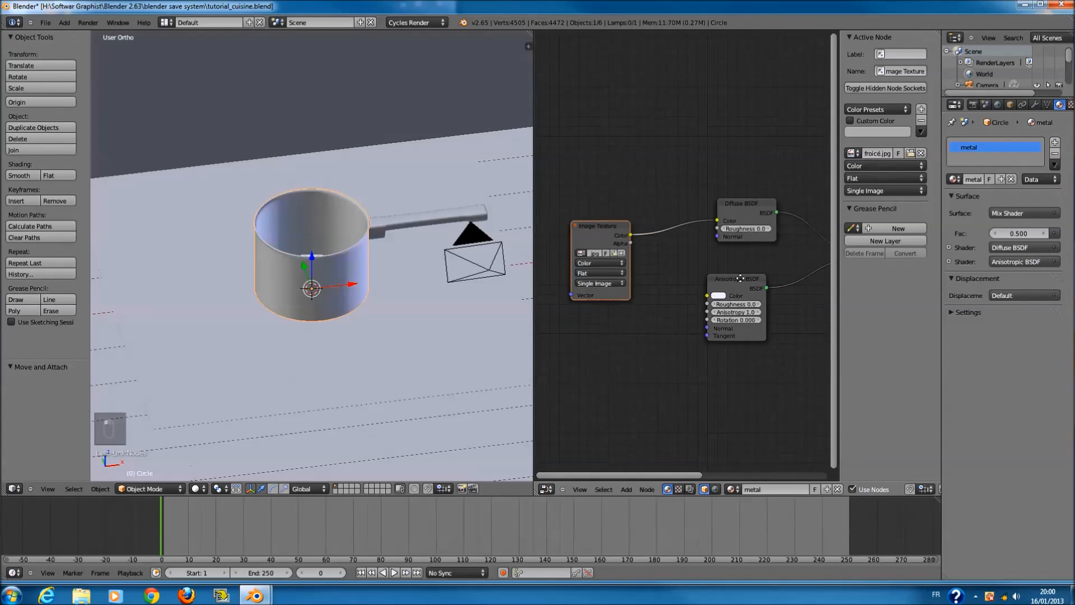
{"action": "scroll", "coordinate": [684, 297], "scroll_direction": "down", "scroll_amount": 1}
- Examine the saucepan body and the metal material's node chain through to the Material Output
{"action": "scroll", "coordinate": [404, 337], "scroll_direction": "up", "scroll_amount": 7}
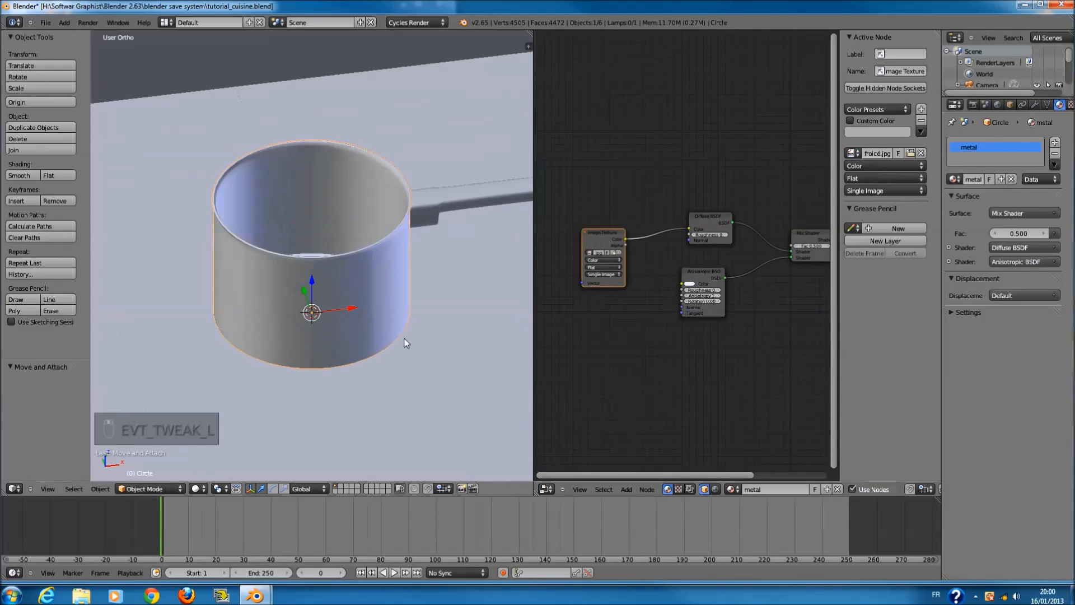
{"action": "scroll", "coordinate": [404, 337], "scroll_direction": "down", "scroll_amount": 3}
{"action": "mouse_move", "coordinate": [404, 338]}
{"action": "middle_mouse_down"}
{"action": "mouse_move", "coordinate": [419, 383]}
{"action": "mouse_move", "coordinate": [409, 341]}
{"action": "middle_mouse_up"}
{"action": "scroll", "coordinate": [409, 341], "scroll_direction": "up", "scroll_amount": 3}
{"action": "scroll", "coordinate": [393, 359], "scroll_direction": "down", "scroll_amount": 4}
{"action": "scroll", "coordinate": [646, 337], "scroll_direction": "up", "scroll_amount": 2}
{"action": "scroll", "coordinate": [691, 344], "scroll_direction": "down", "scroll_amount": 5}
{"action": "middle_click_drag", "start_coordinate": [713, 336], "coordinate": [619, 331]}
{"action": "left_click", "coordinate": [755, 237]}
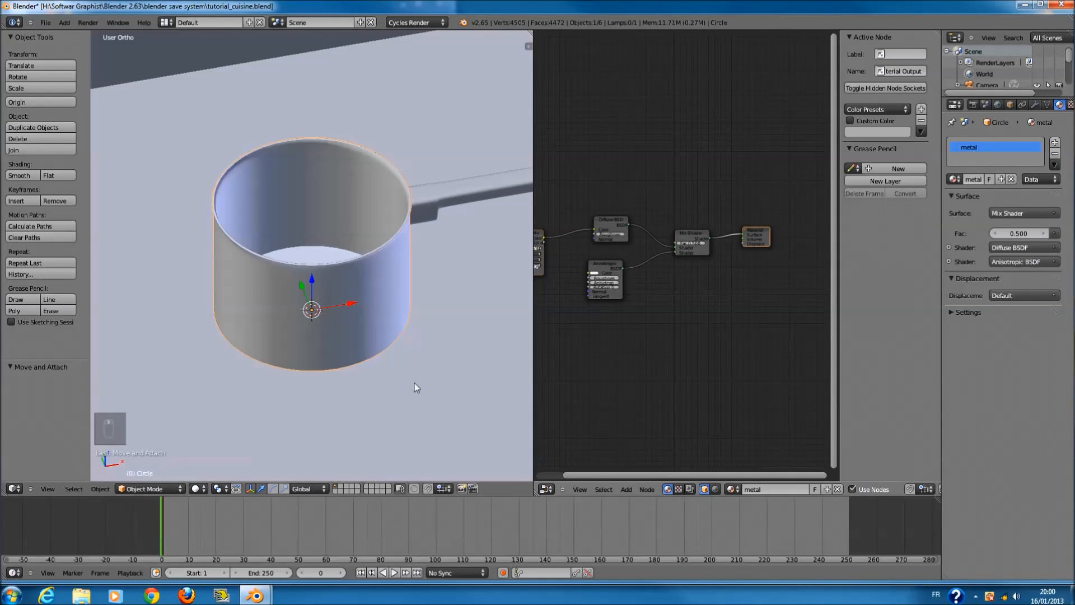
- In front view, edit the saucepan body in wireframe, select its whole mesh and apply Split
{"action": "scroll", "coordinate": [248, 462], "scroll_direction": "up", "scroll_amount": 3}
{"action": "key", "text": "KP_1"}
{"action": "key", "text": "Tab"}
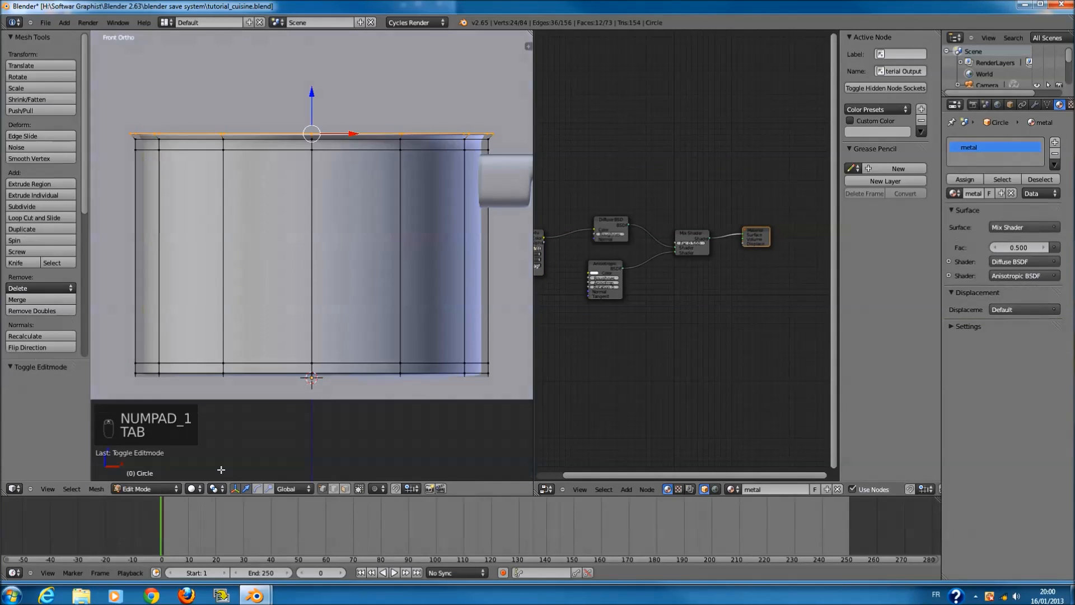
{"action": "key", "text": "z"}
{"action": "key", "text": "a"}
{"action": "key", "text": "z"}
{"action": "key", "text": "a"}
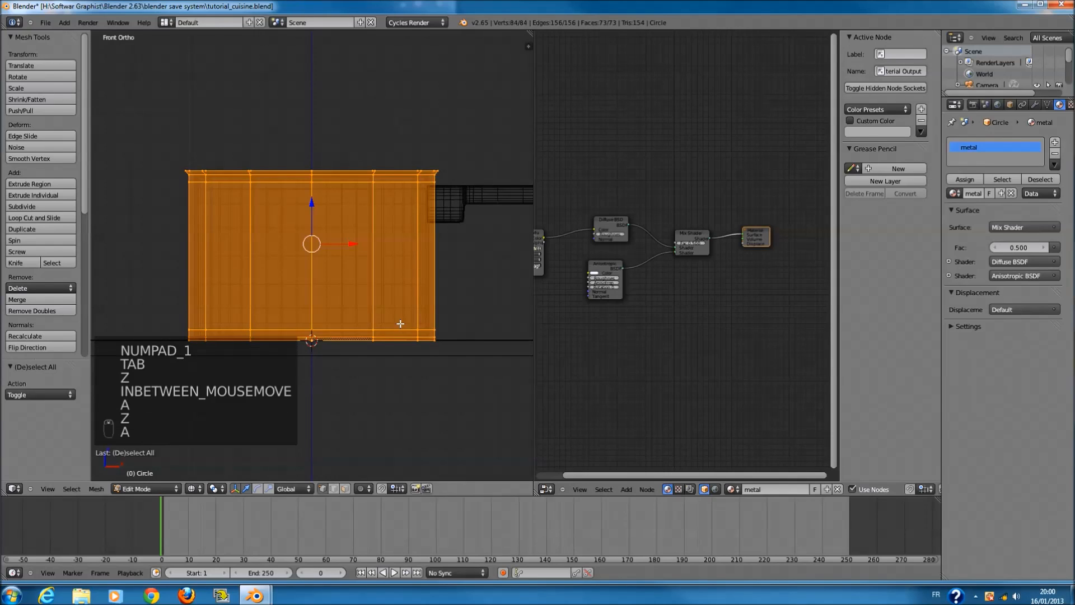
{"action": "key", "text": "y"}
- Replace the node editor with the UV/Image Editor and unwrap the saucepan body with Cylinder Projection
{"action": "scroll", "coordinate": [400, 324], "scroll_direction": "up", "scroll_amount": 1}
{"action": "left_click", "coordinate": [546, 488]}
{"action": "left_click", "coordinate": [576, 424]}
{"action": "scroll", "coordinate": [374, 308], "scroll_direction": "down", "scroll_amount": 1}
{"action": "key", "text": "u"}
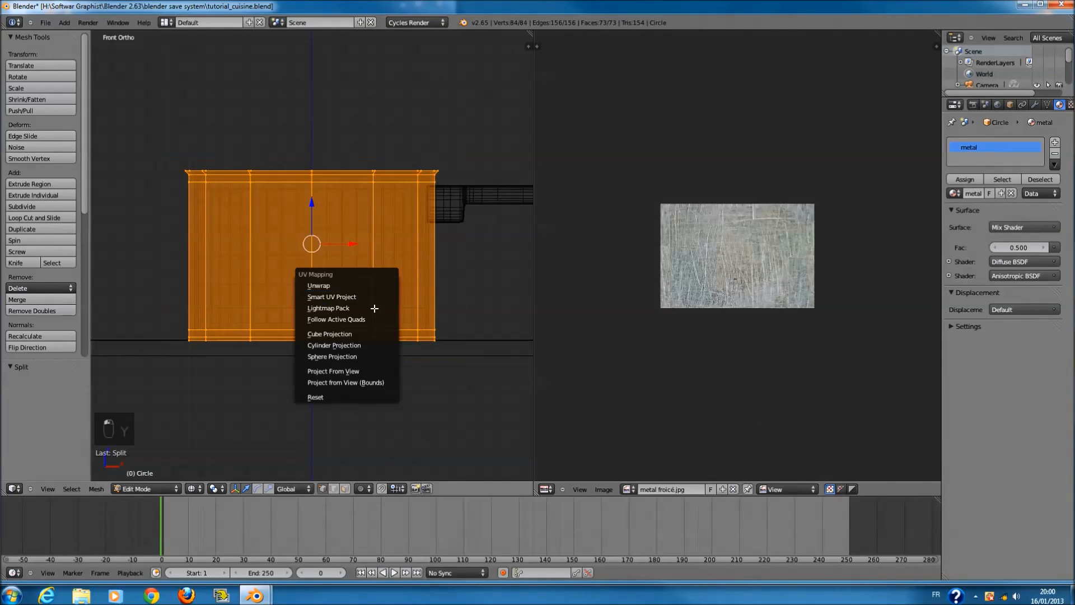
{"action": "left_click", "coordinate": [377, 344]}
- Move and scale the saucepan body's UV layout until it covers the whole scratched-metal image
{"action": "scroll", "coordinate": [808, 233], "scroll_direction": "up", "scroll_amount": 2}
{"action": "scroll", "coordinate": [782, 214], "scroll_direction": "down", "scroll_amount": 1}
{"action": "key", "text": "g"}
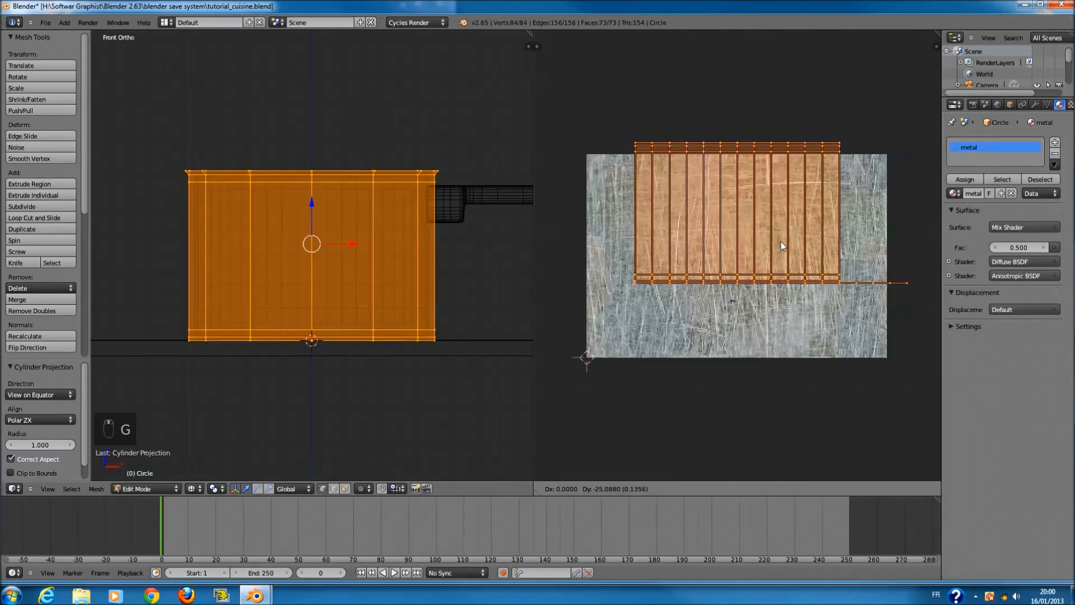
{"action": "left_click", "coordinate": [779, 274]}
{"action": "key", "text": "s"}
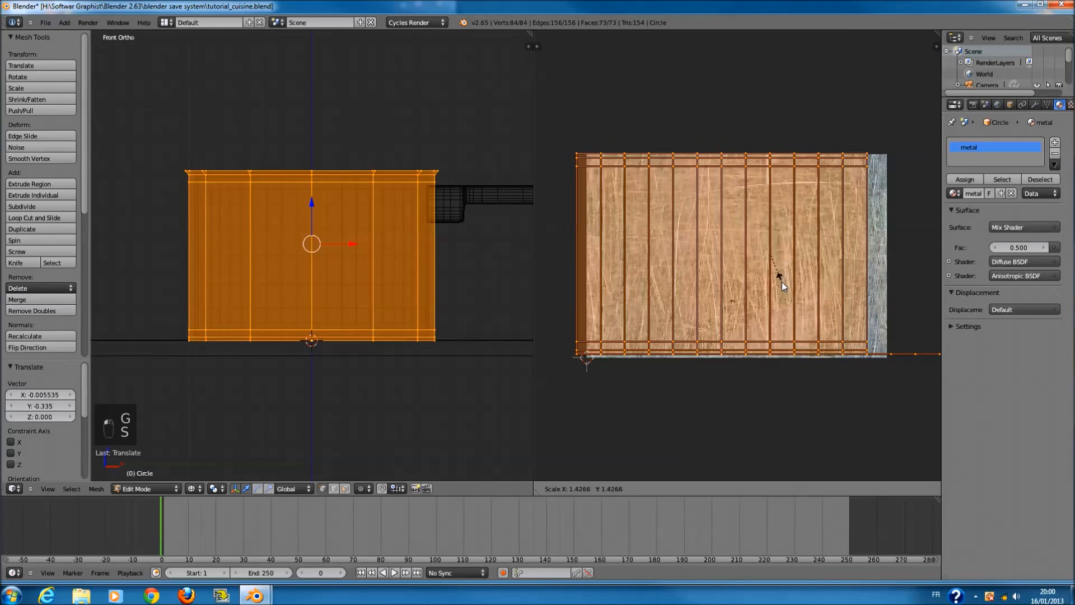
{"action": "left_click", "coordinate": [783, 282]}
{"action": "key", "text": "g"}
{"action": "left_click", "coordinate": [792, 285]}
{"action": "key", "text": "g"}
{"action": "left_click", "coordinate": [803, 289]}
{"action": "key", "text": "s"}
{"action": "left_click", "coordinate": [806, 289]}
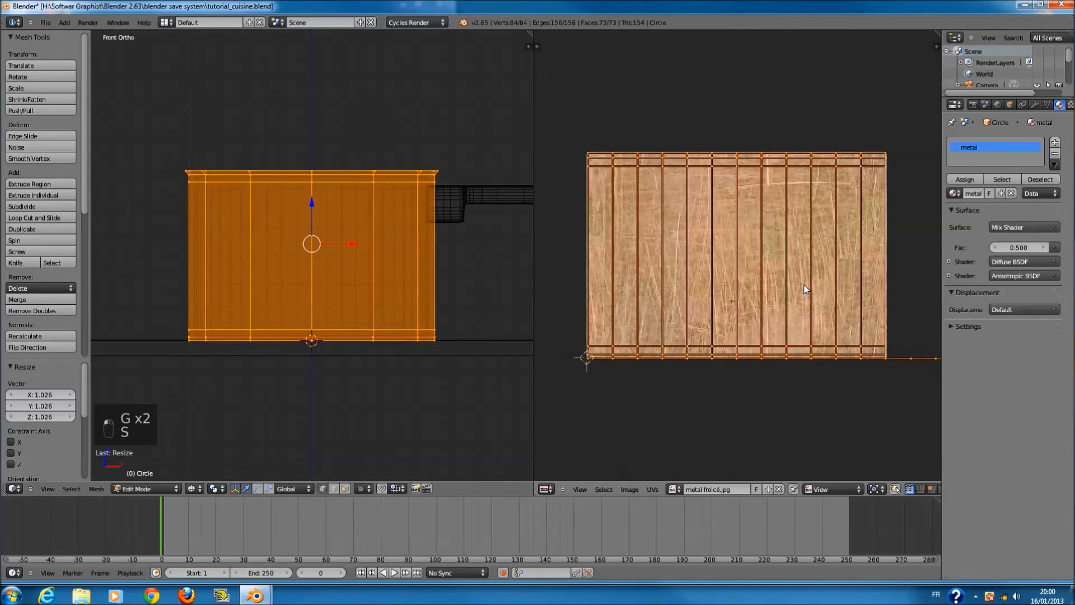
- Clear the mesh selection and circle-select the faces along the bottom of the saucepan body in wireframe
{"action": "key", "text": "z"}
{"action": "key", "text": "z"}
{"action": "key", "text": "a"}
{"action": "scroll", "coordinate": [268, 475], "scroll_direction": "up", "scroll_amount": 2}
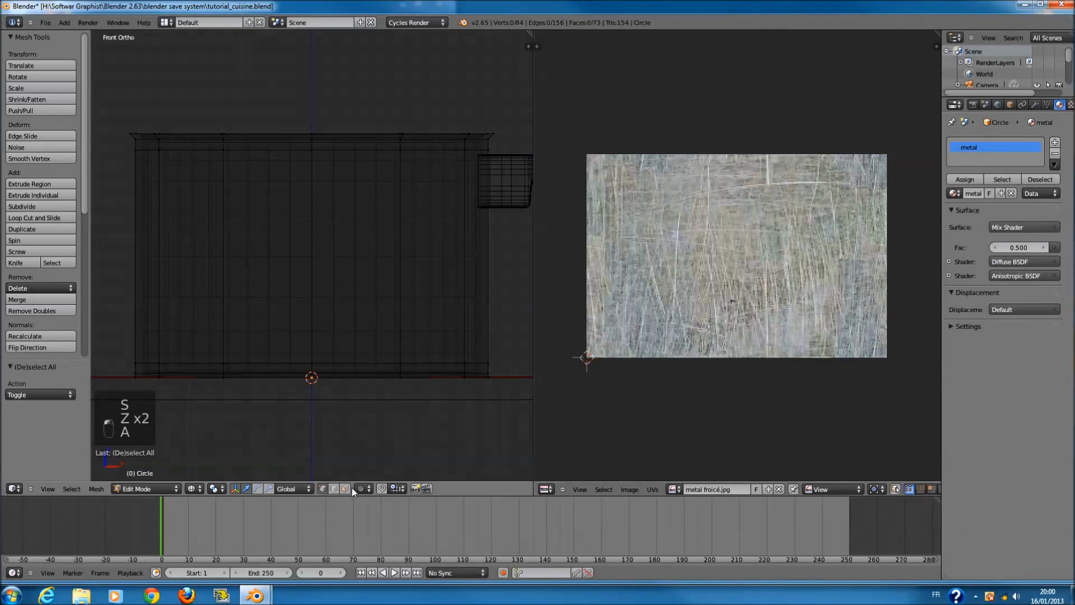
{"action": "key", "text": "c"}
{"action": "left_click_drag", "start_coordinate": [140, 396], "coordinate": [473, 396]}
{"action": "right_click", "coordinate": [479, 348]}
- From top view, unwrap the selected bottom faces with Project from View (Bounds) so they fill the image
{"action": "key", "text": "KP_7"}
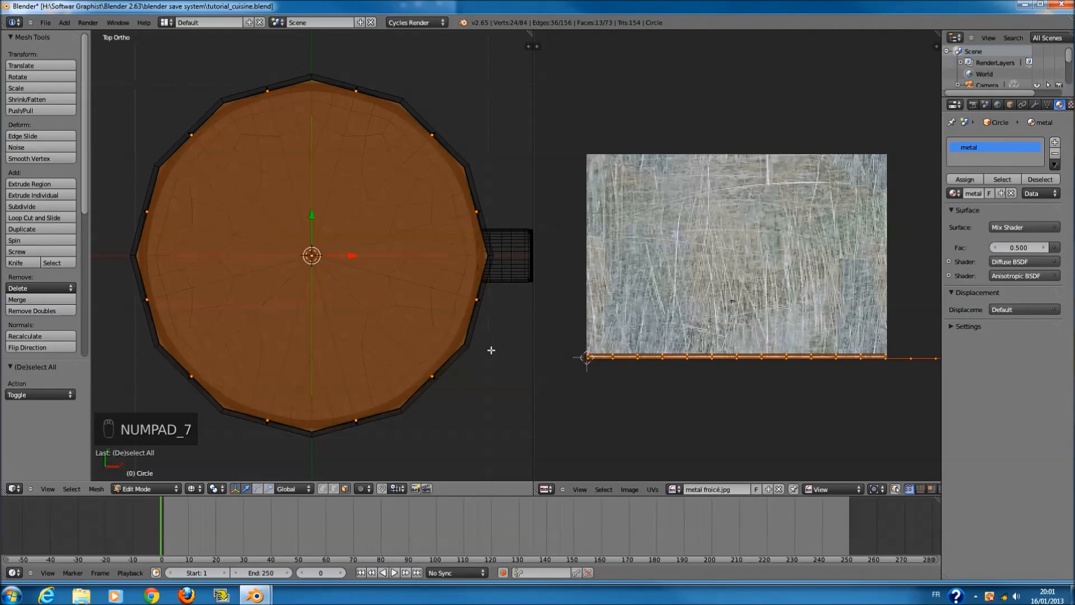
{"action": "key", "text": "u"}
{"action": "key", "text": "u"}
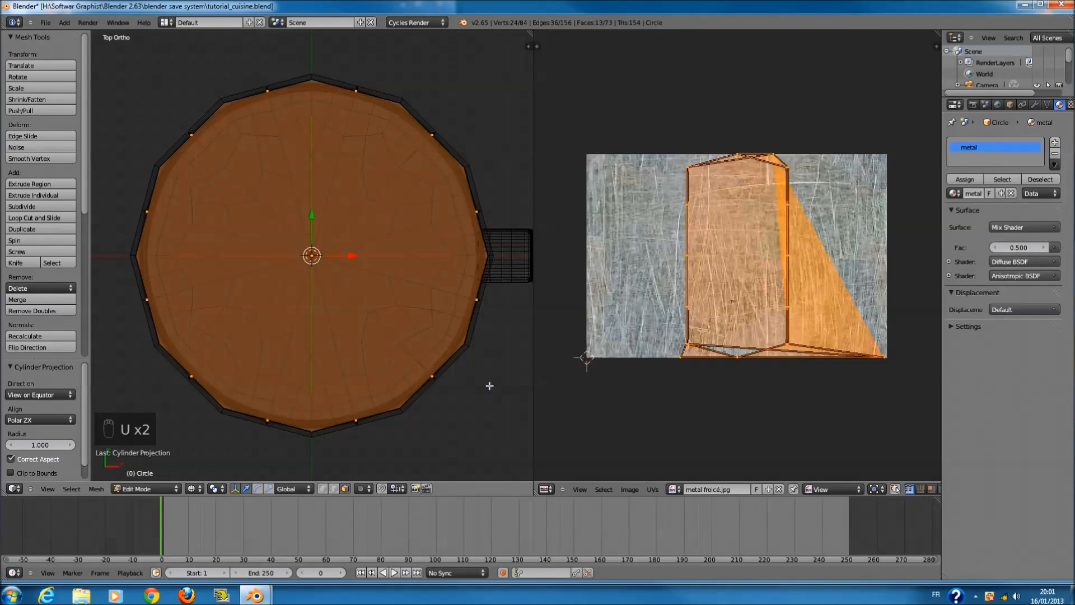
{"action": "key", "text": "u"}
{"action": "left_click", "coordinate": [491, 404]}
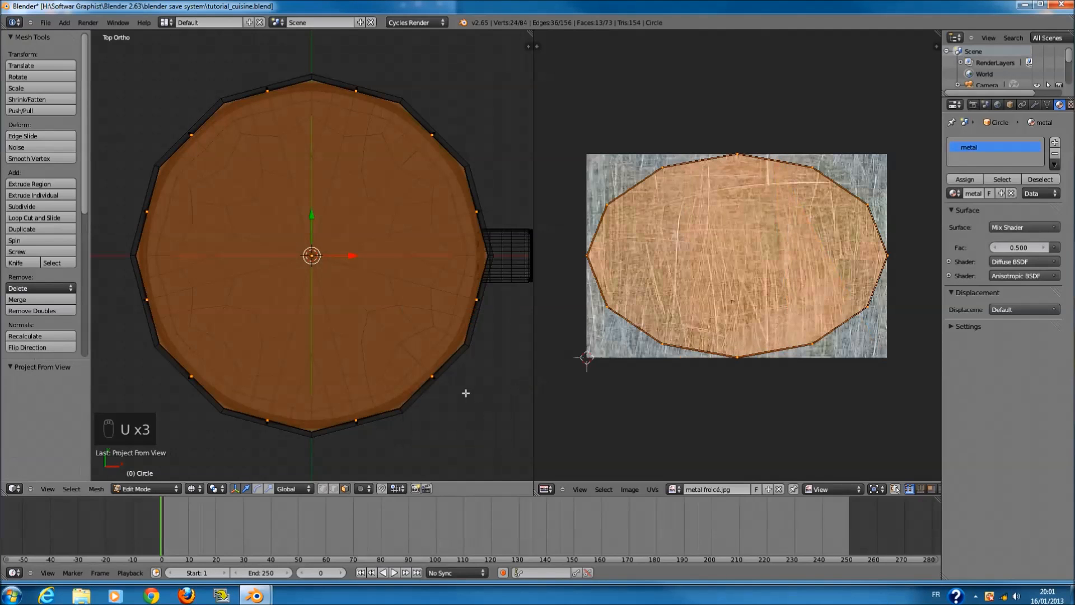
{"action": "key", "text": "u"}
{"action": "left_click", "coordinate": [493, 386]}
- Inspect the pan in solid shading and reproject the bottom faces' UVs from front view, filling the image bounds
{"action": "scroll", "coordinate": [500, 301], "scroll_direction": "down", "scroll_amount": 2}
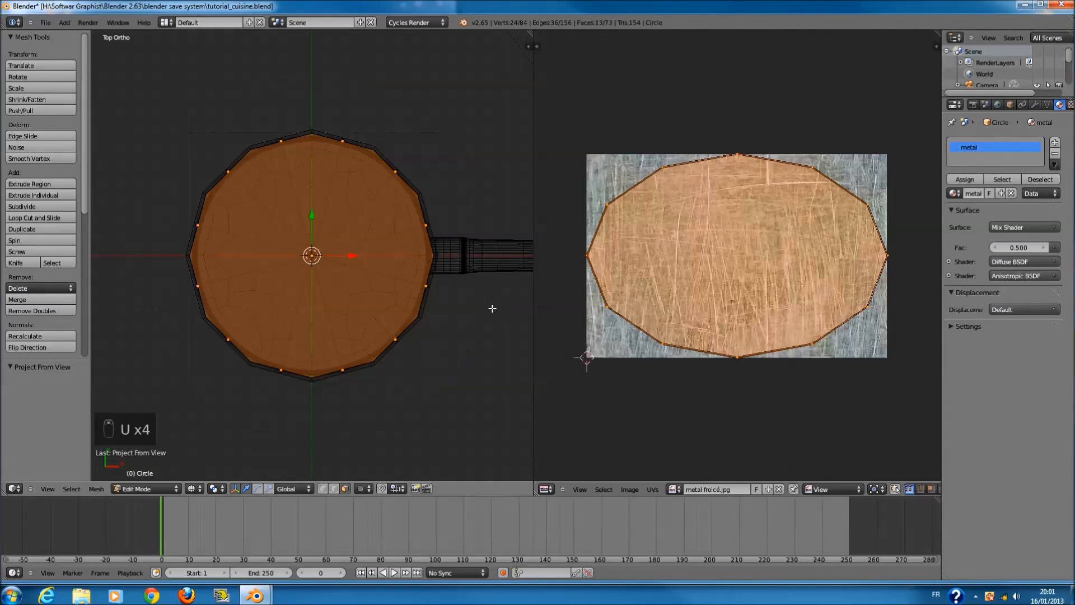
{"action": "key", "text": "z"}
{"action": "middle_click_drag", "start_coordinate": [492, 308], "coordinate": [465, 232]}
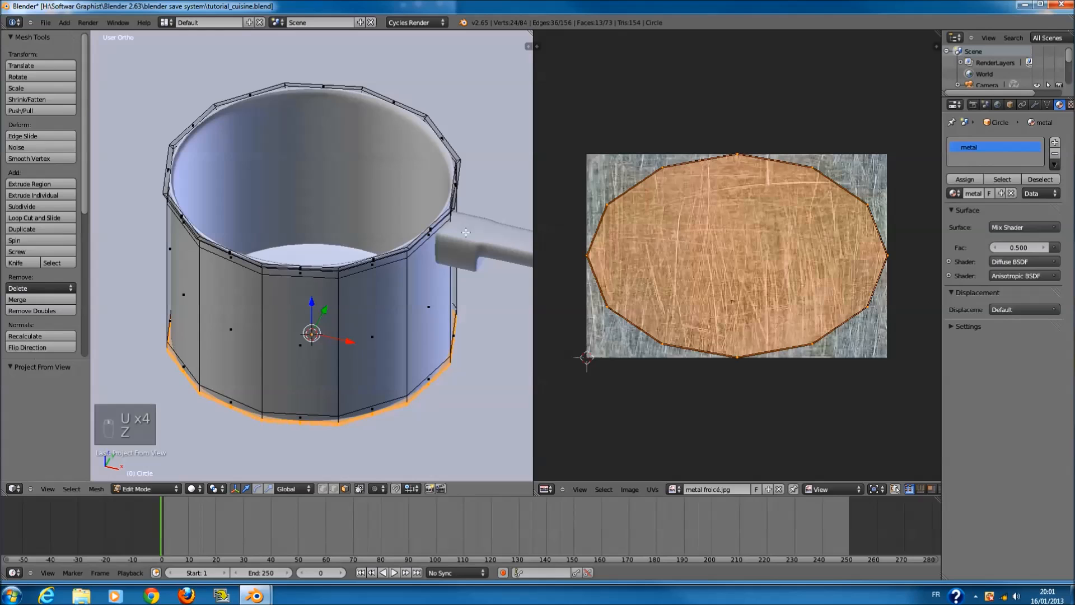
{"action": "key", "text": "KP_1"}
{"action": "scroll", "coordinate": [641, 131], "scroll_direction": "up", "scroll_amount": 4}
{"action": "scroll", "coordinate": [899, 294], "scroll_direction": "down", "scroll_amount": 1}
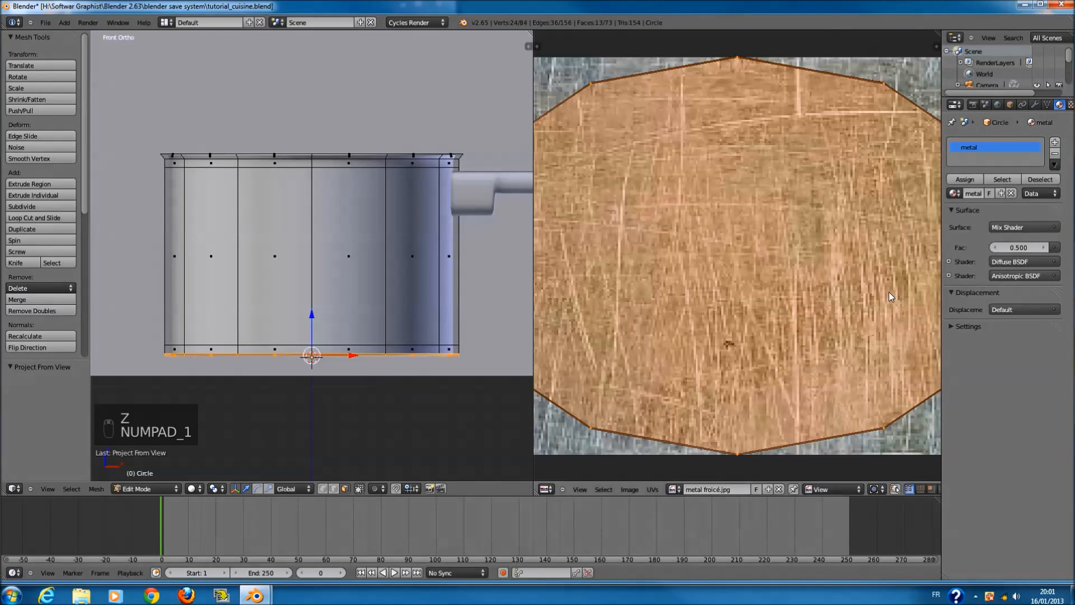
{"action": "key", "text": "u"}
{"action": "left_click", "coordinate": [373, 360]}
{"action": "scroll", "coordinate": [426, 355], "scroll_direction": "down", "scroll_amount": 1}
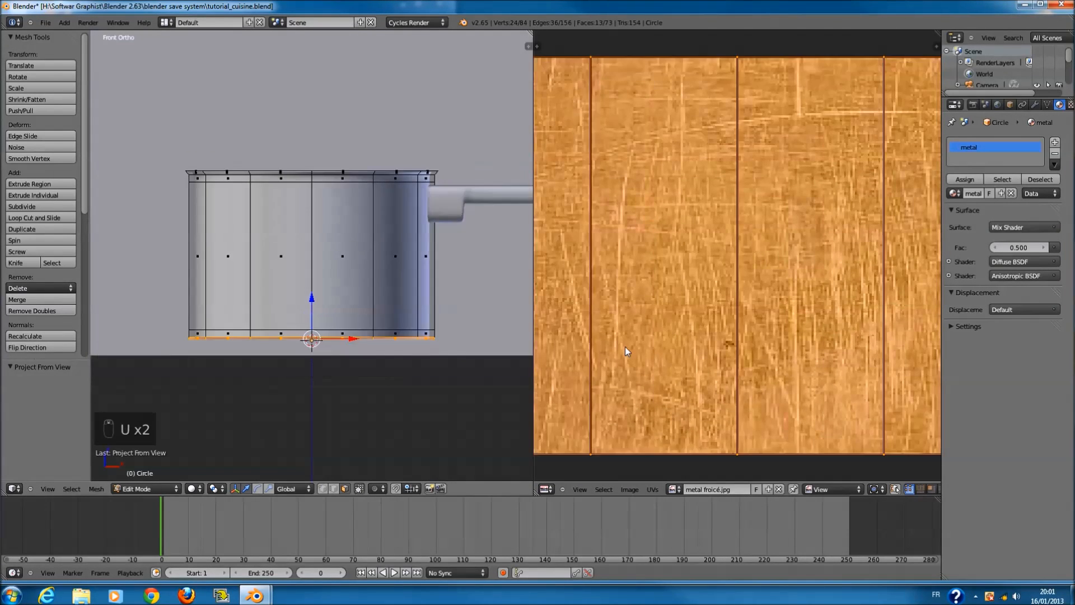
{"action": "scroll", "coordinate": [660, 343], "scroll_direction": "down", "scroll_amount": 3}
{"action": "key", "text": "u"}
{"action": "key", "text": "u"}
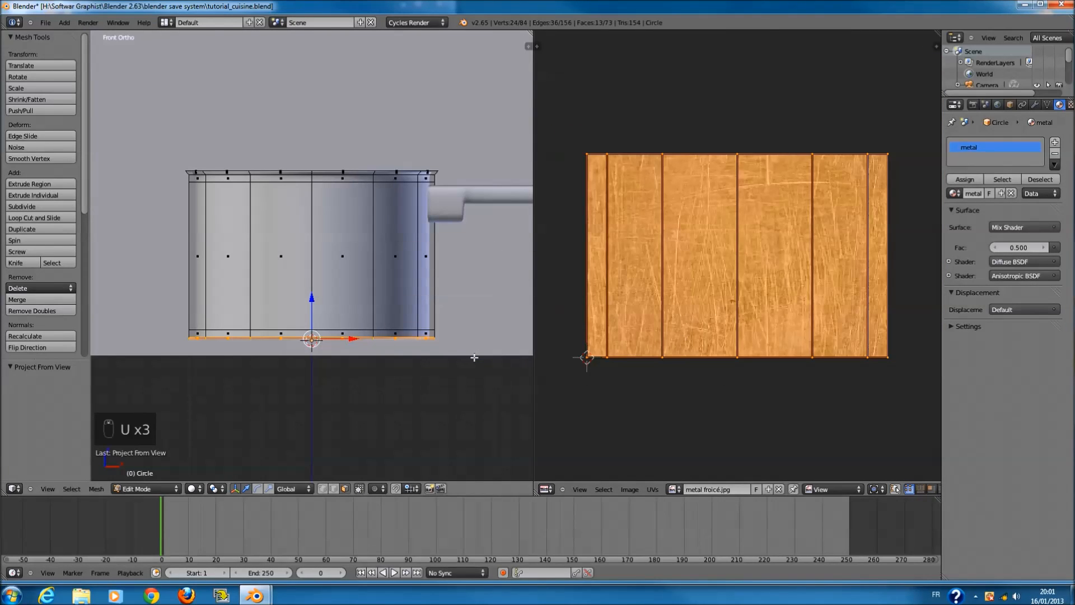
{"action": "key", "text": "u"}
- In top view, select the face at the centre of the pan's base, reproject its UVs and return to Object Mode
{"action": "scroll", "coordinate": [777, 300], "scroll_direction": "down", "scroll_amount": 1}
{"action": "scroll", "coordinate": [645, 323], "scroll_direction": "up", "scroll_amount": 1}
{"action": "middle_click_drag", "start_coordinate": [430, 327], "coordinate": [478, 351]}
{"action": "key", "text": "z"}
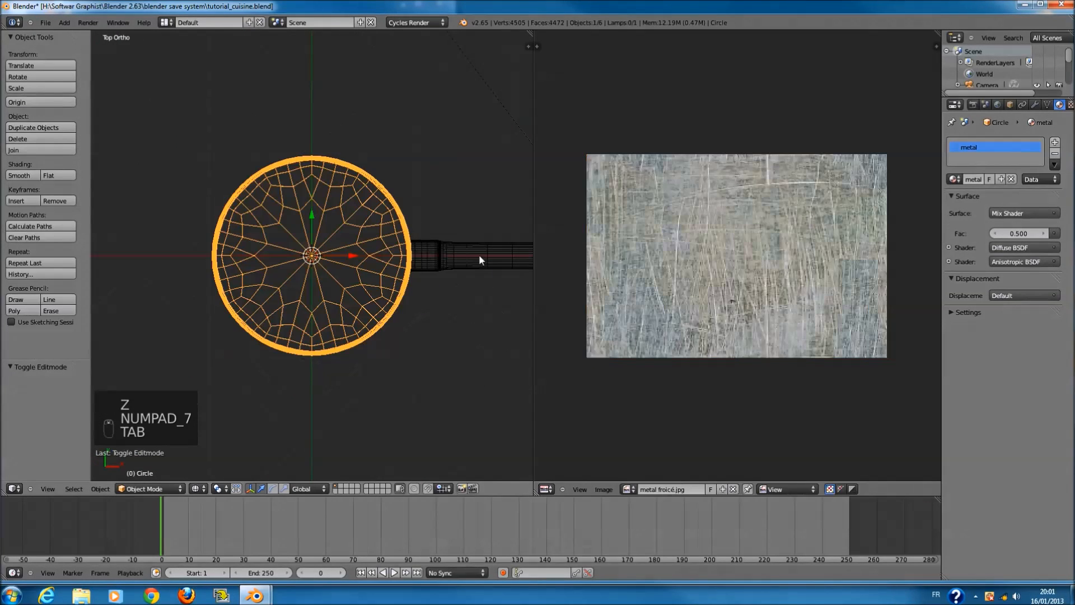
{"action": "key", "text": "Tab"}
{"action": "key", "text": "KP_1"}
{"action": "key", "text": "KP_7"}
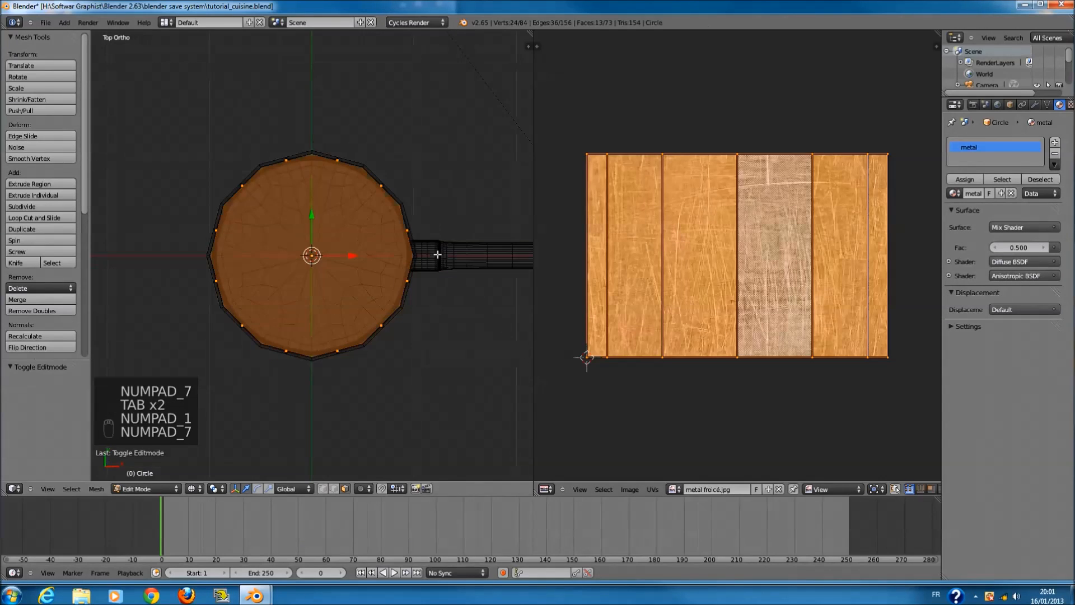
{"action": "key", "text": "a"}
{"action": "key", "text": "a"}
{"action": "key", "text": "c"}
{"action": "left_click", "coordinate": [312, 257]}
{"action": "key", "text": "u"}
{"action": "left_click", "coordinate": [312, 255]}
{"action": "key", "text": "z"}
{"action": "key", "text": "Tab"}
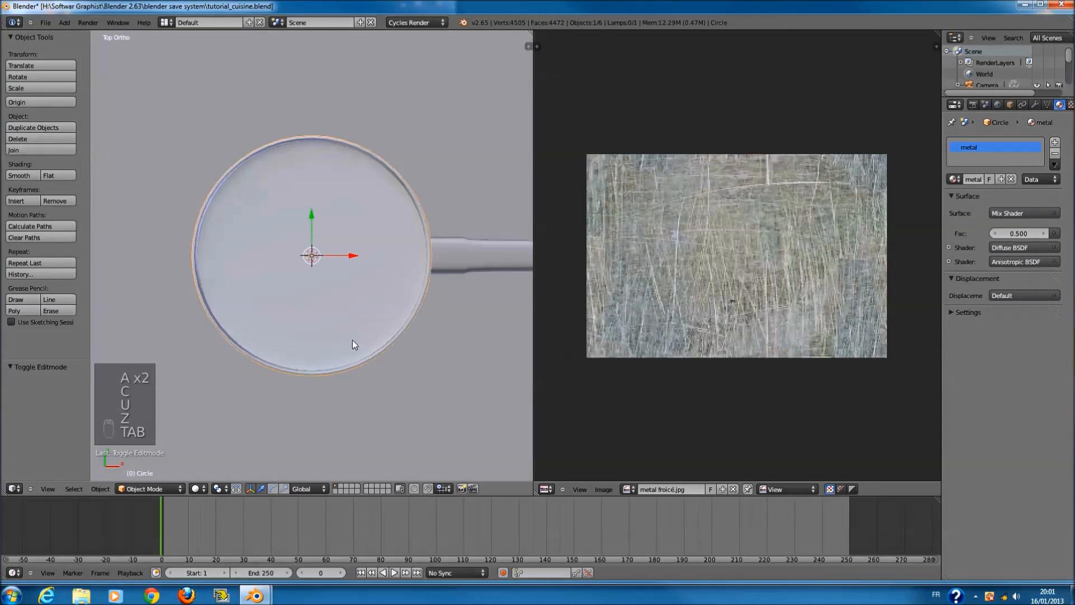
- Preview the saucepan in Rendered shading and replace the UV/Image Editor with the Node Editor
{"action": "left_click", "coordinate": [201, 488]}
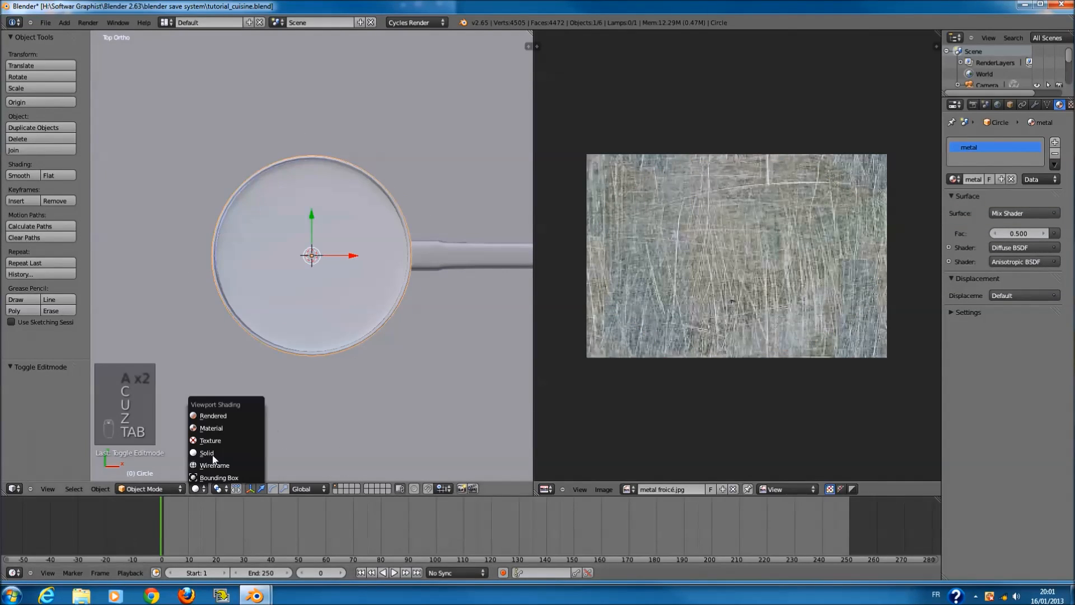
{"action": "left_click", "coordinate": [229, 417]}
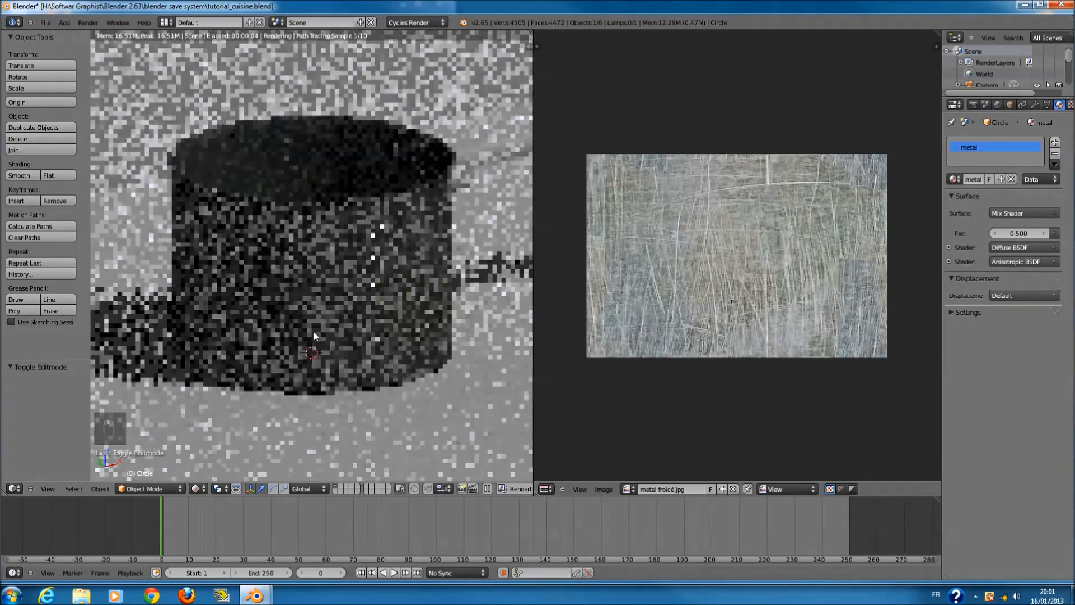
{"action": "left_click", "coordinate": [544, 489]}
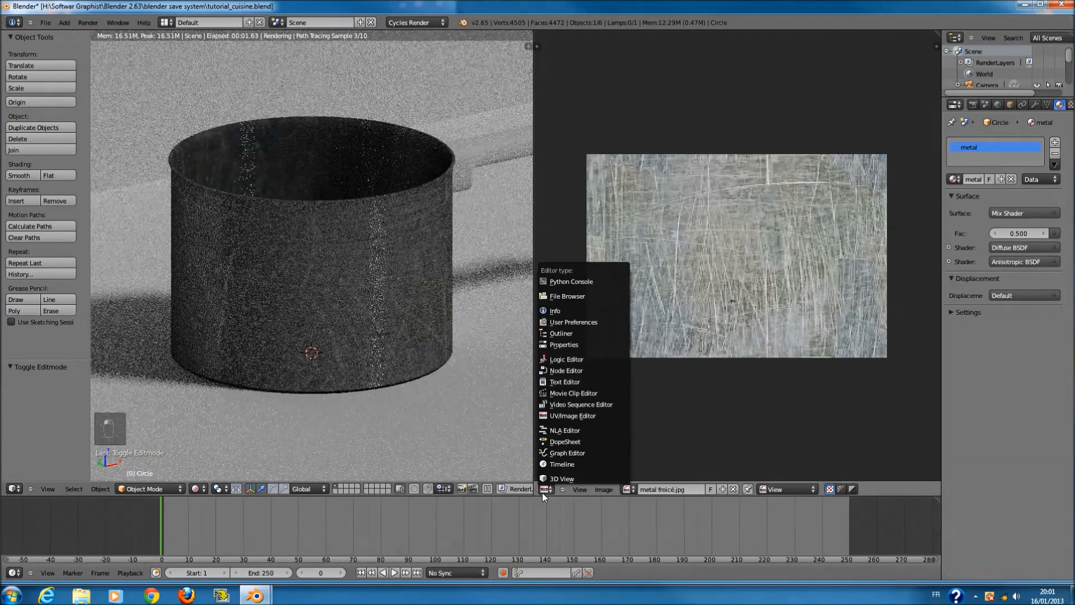
{"action": "left_click", "coordinate": [583, 371]}
- Add a Texture Coordinate input node before the Image Texture node in the metal material
{"action": "scroll", "coordinate": [679, 324], "scroll_direction": "up", "scroll_amount": 3}
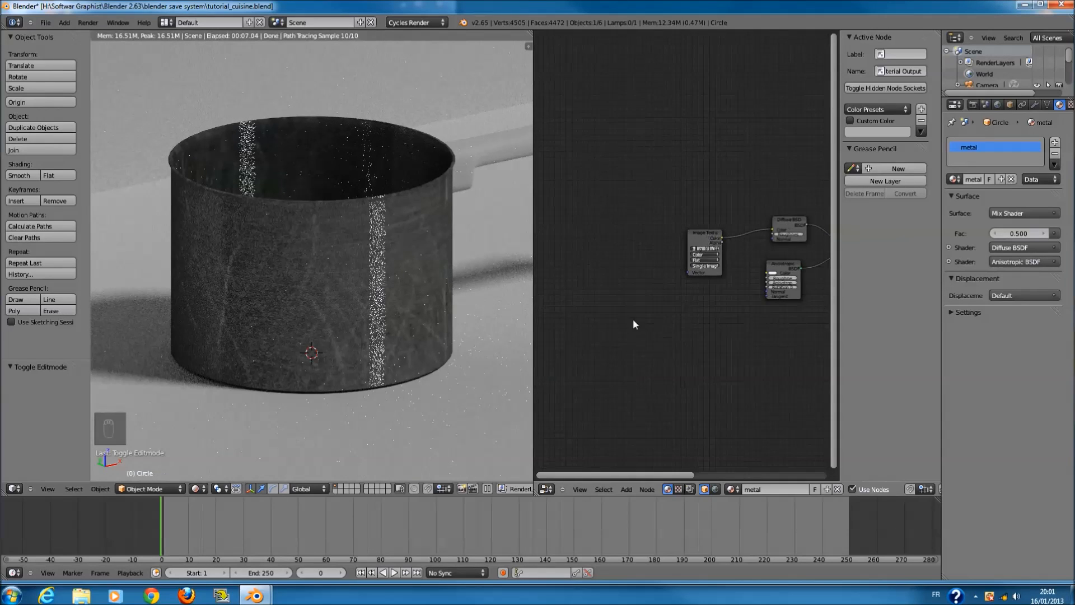
{"action": "key", "text": "shift+a"}
{"action": "mouse_move", "coordinate": [618, 316]}
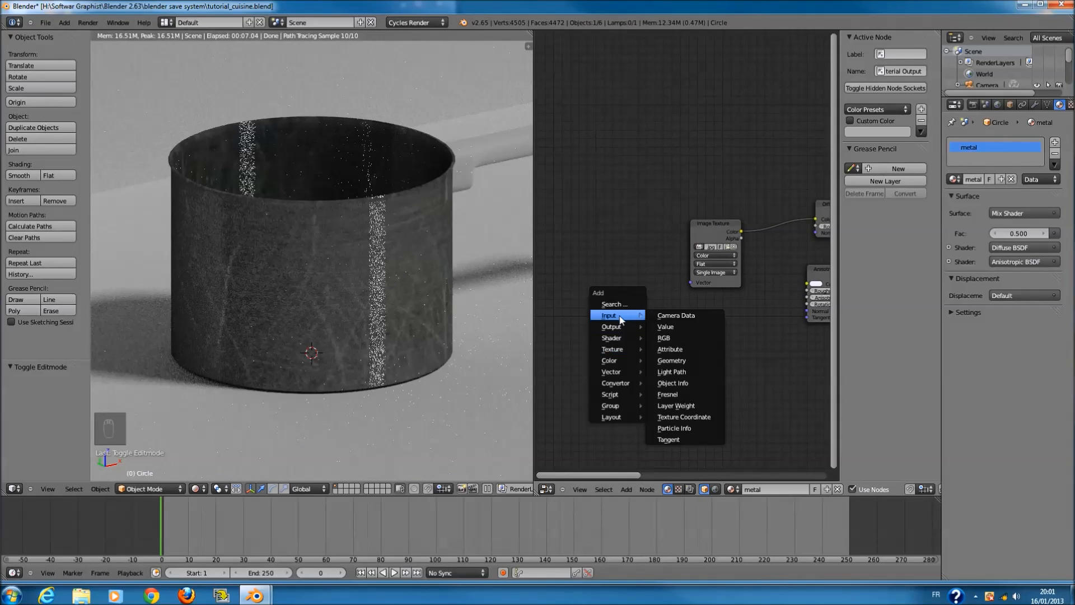
{"action": "left_click", "coordinate": [684, 416]}
{"action": "left_click", "coordinate": [612, 299]}
{"action": "middle_click_drag", "start_coordinate": [612, 300], "coordinate": [643, 307]}
- Add a Mapping vector node between the Texture Coordinate and Image Texture nodes
{"action": "key", "text": "shift+a"}
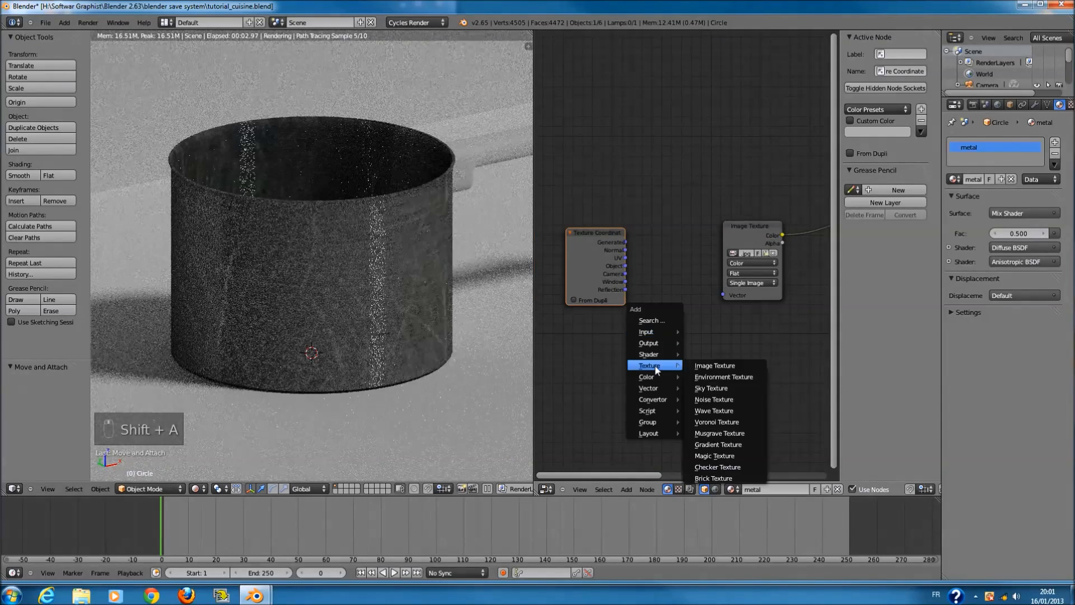
{"action": "mouse_move", "coordinate": [656, 402]}
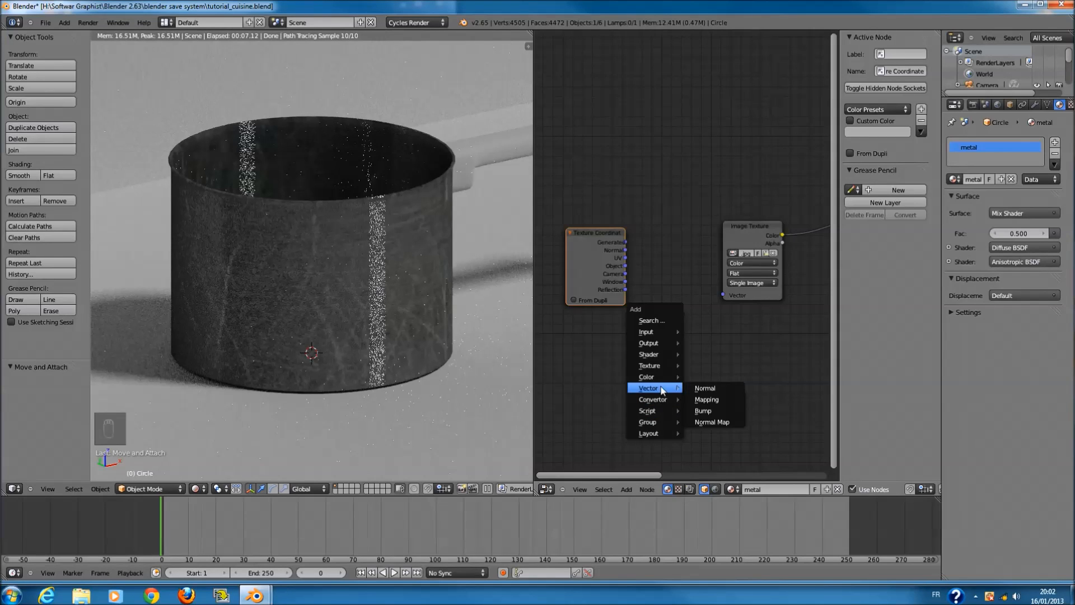
{"action": "left_click", "coordinate": [707, 400]}
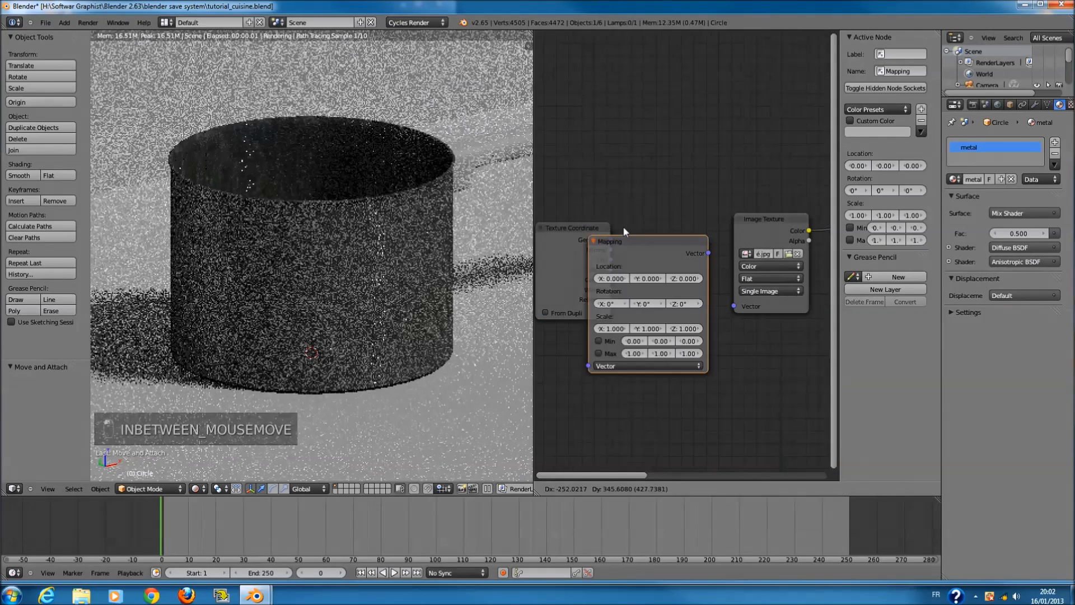
{"action": "left_click", "coordinate": [623, 227]}
- Link the Texture Coordinate's UV output to the Mapping node and the Mapping output to the Image Texture's Vector
{"action": "scroll", "coordinate": [619, 239], "scroll_direction": "down", "scroll_amount": 5}
{"action": "left_click_drag", "start_coordinate": [596, 239], "coordinate": [619, 330]}
{"action": "scroll", "coordinate": [751, 343], "scroll_direction": "up", "scroll_amount": 2}
{"action": "left_click_drag", "start_coordinate": [709, 253], "coordinate": [737, 308]}
{"action": "scroll", "coordinate": [616, 353], "scroll_direction": "up", "scroll_amount": 2}
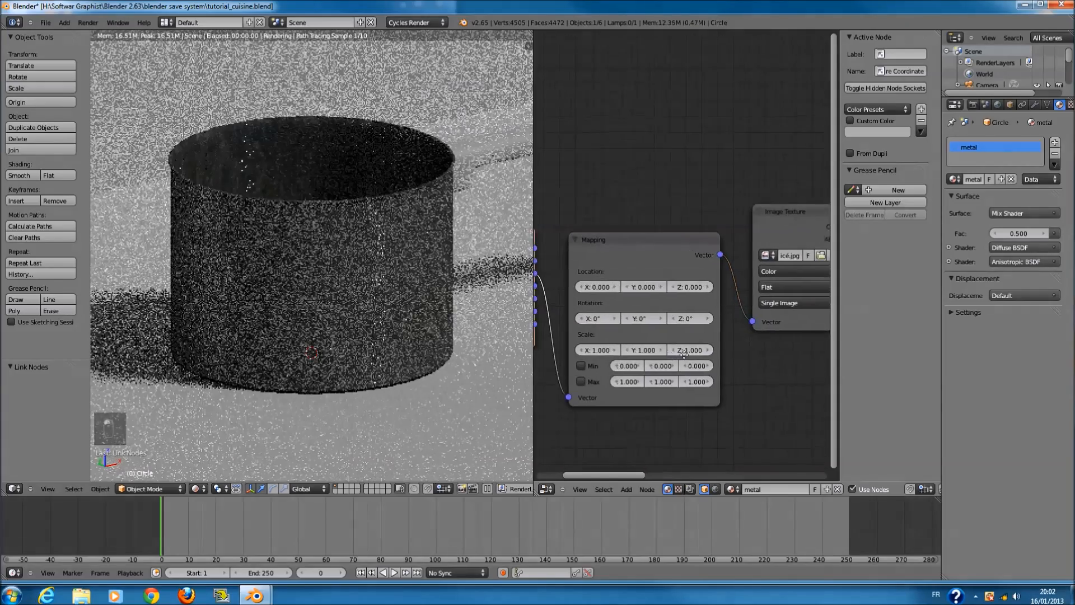
- Set the Mapping node's scale to 2 on X, Y and Z
{"action": "left_click", "coordinate": [612, 358]}
{"action": "left_click", "coordinate": [667, 361]}
{"action": "left_click", "coordinate": [672, 362]}
{"action": "type", "text": "2"}
{"action": "key", "text": "Return"}
{"action": "left_click", "coordinate": [616, 361]}
{"action": "type", "text": "2"}
{"action": "key", "text": "Return"}
{"action": "left_click", "coordinate": [720, 362]}
{"action": "type", "text": "2"}
{"action": "key", "text": "Return"}
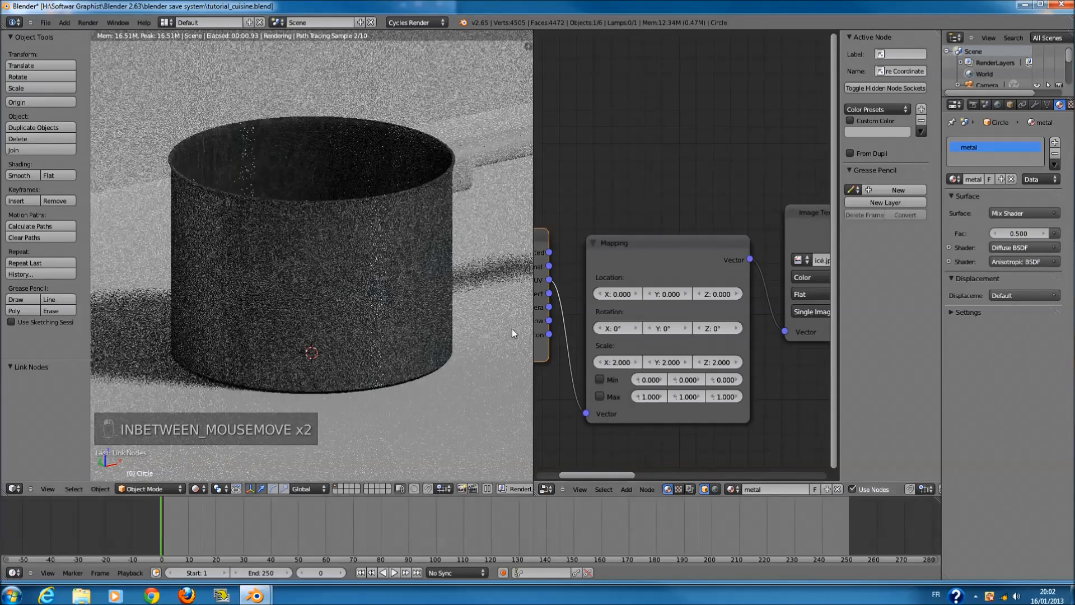
- Set the Mapping node's scale to 6 on X, Y and Z
{"action": "left_click", "coordinate": [616, 362]}
{"action": "type", "text": "6"}
{"action": "key", "text": "Return"}
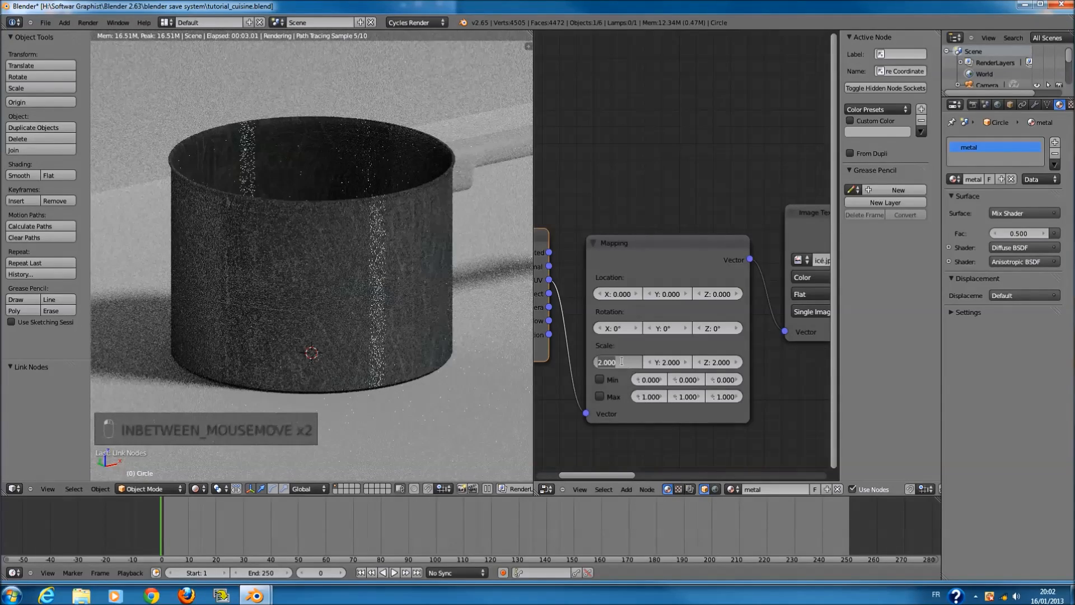
{"action": "left_click", "coordinate": [677, 362]}
{"action": "type", "text": "6"}
{"action": "key", "text": "Return"}
{"action": "left_click", "coordinate": [725, 358]}
{"action": "type", "text": "6"}
{"action": "key", "text": "Return"}
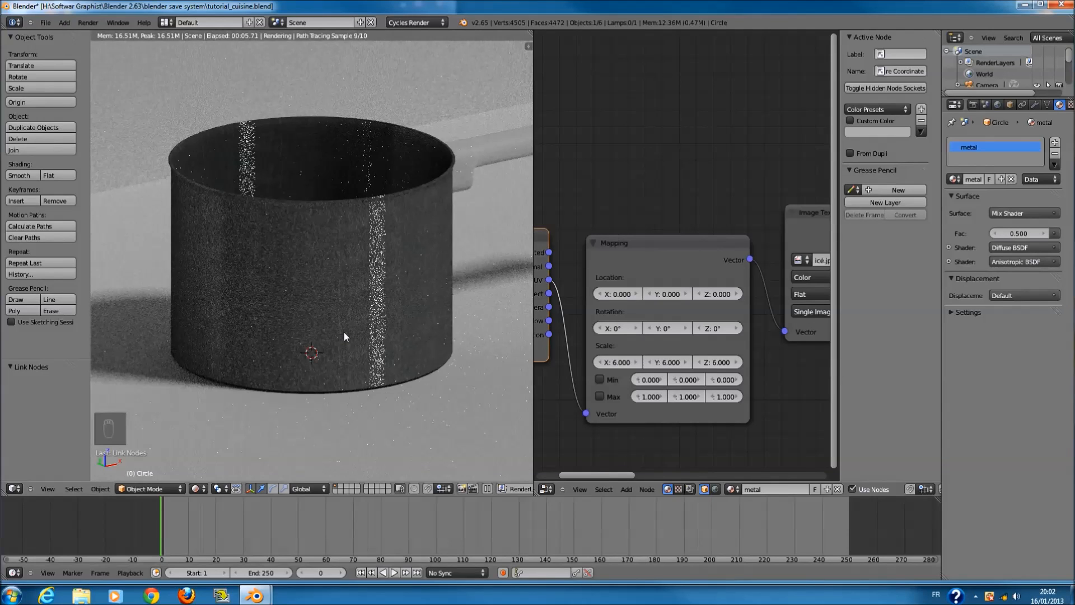
- Connect the Image Texture node to the Material Output's Displacement input and move the output node down
{"action": "scroll", "coordinate": [734, 355], "scroll_direction": "down", "scroll_amount": 5}
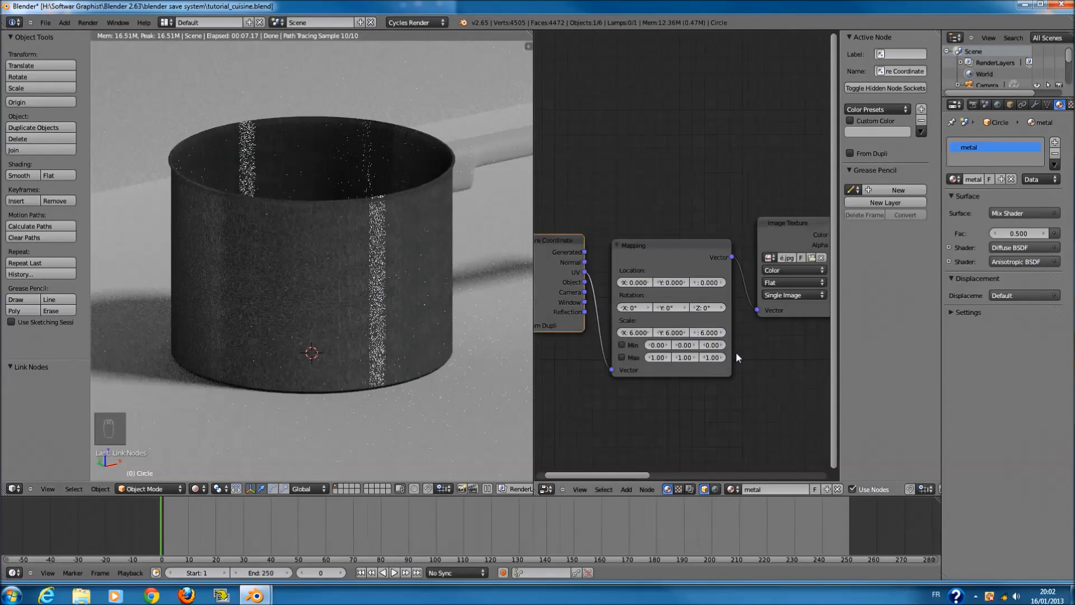
{"action": "middle_click_drag", "start_coordinate": [768, 350], "coordinate": [617, 345]}
{"action": "scroll", "coordinate": [625, 287], "scroll_direction": "up", "scroll_amount": 2}
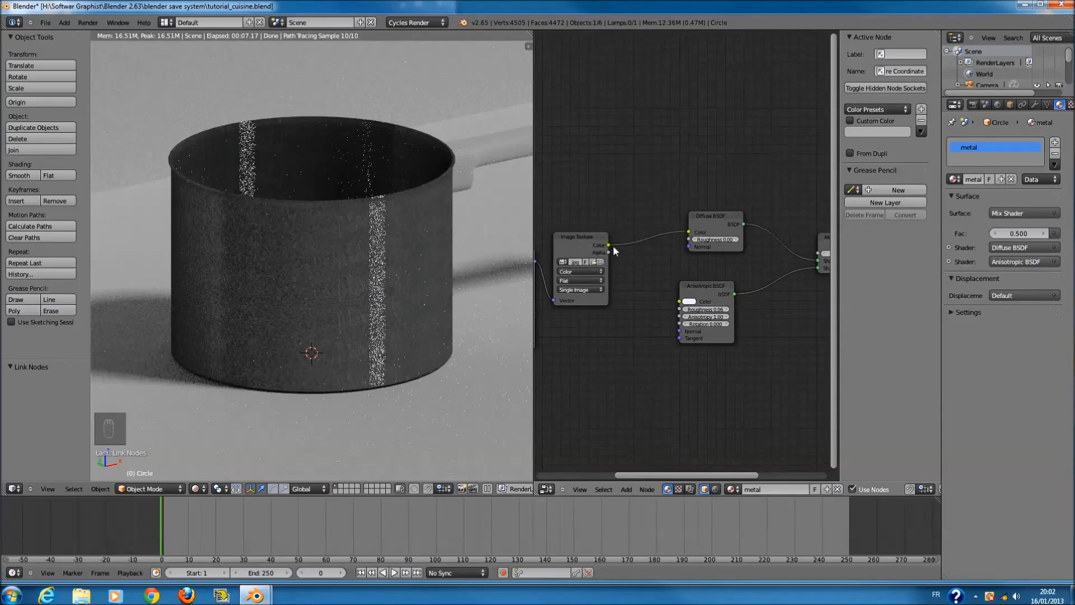
{"action": "left_click_drag", "start_coordinate": [615, 257], "coordinate": [633, 267]}
{"action": "scroll", "coordinate": [644, 275], "scroll_direction": "down", "scroll_amount": 1}
{"action": "middle_click_drag", "start_coordinate": [644, 275], "coordinate": [545, 300]}
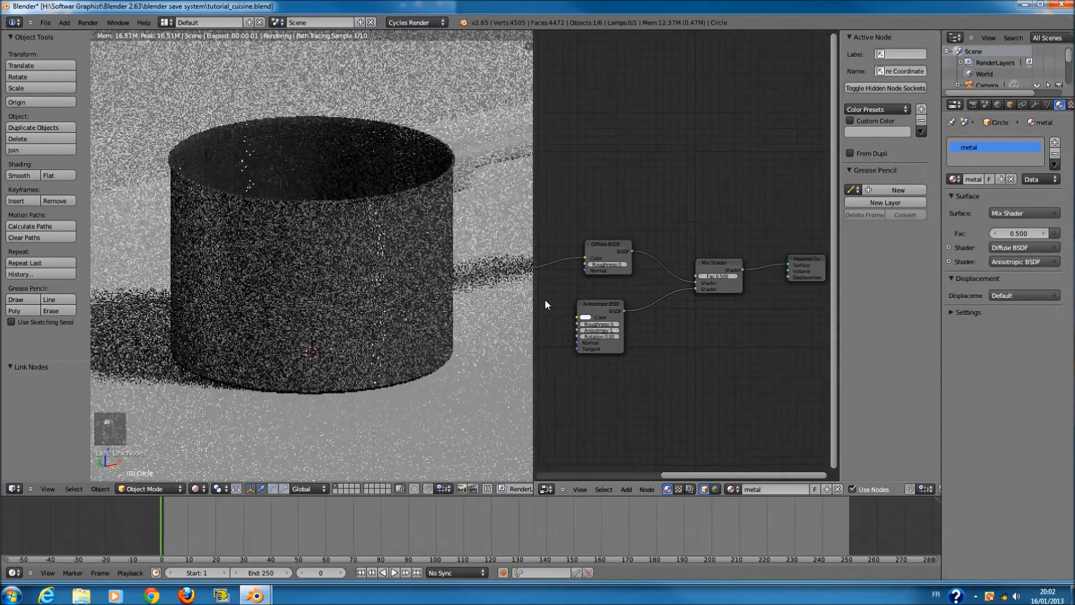
{"action": "scroll", "coordinate": [556, 276], "scroll_direction": "down", "scroll_amount": 1}
{"action": "left_click_drag", "start_coordinate": [541, 264], "coordinate": [786, 336]}
{"action": "left_click", "coordinate": [786, 257]}
{"action": "scroll", "coordinate": [669, 343], "scroll_direction": "up", "scroll_amount": 1}
{"action": "scroll", "coordinate": [666, 354], "scroll_direction": "up", "scroll_amount": 2}
{"action": "middle_click_drag", "start_coordinate": [689, 333], "coordinate": [576, 300]}
{"action": "middle_click_drag", "start_coordinate": [686, 304], "coordinate": [774, 289]}
- Add a Mix color node below the Mix Shader, near the Displacement link
{"action": "key", "text": "shift+a"}
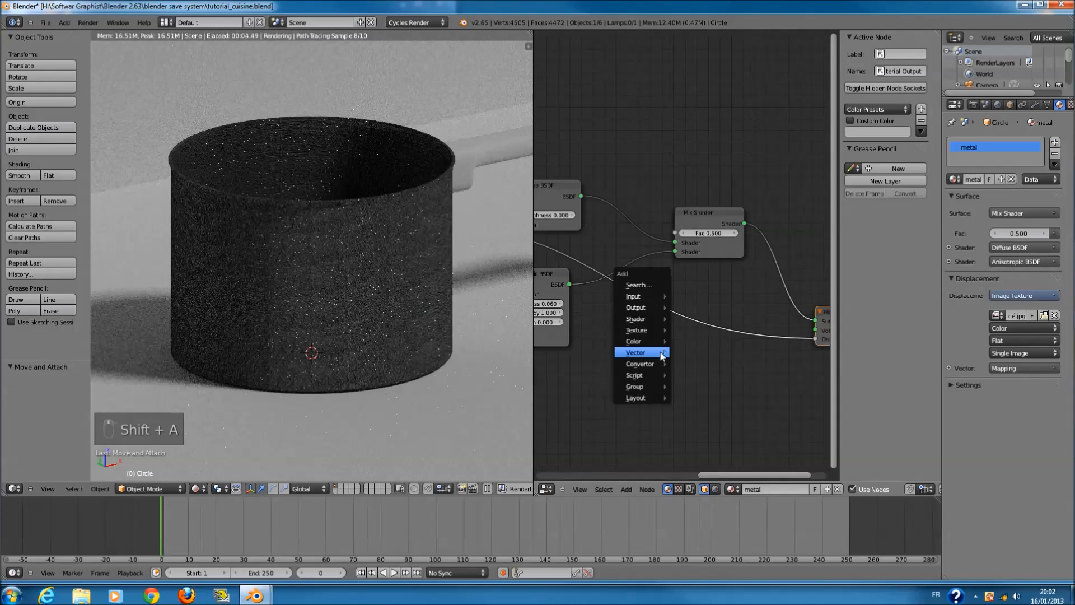
{"action": "mouse_move", "coordinate": [644, 341]}
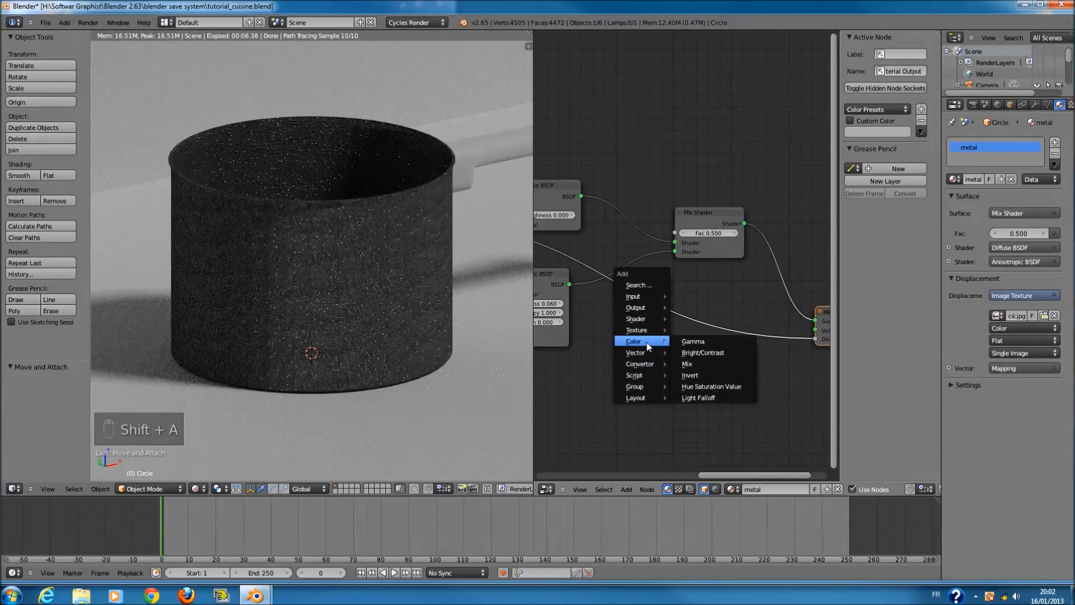
{"action": "left_click", "coordinate": [693, 366]}
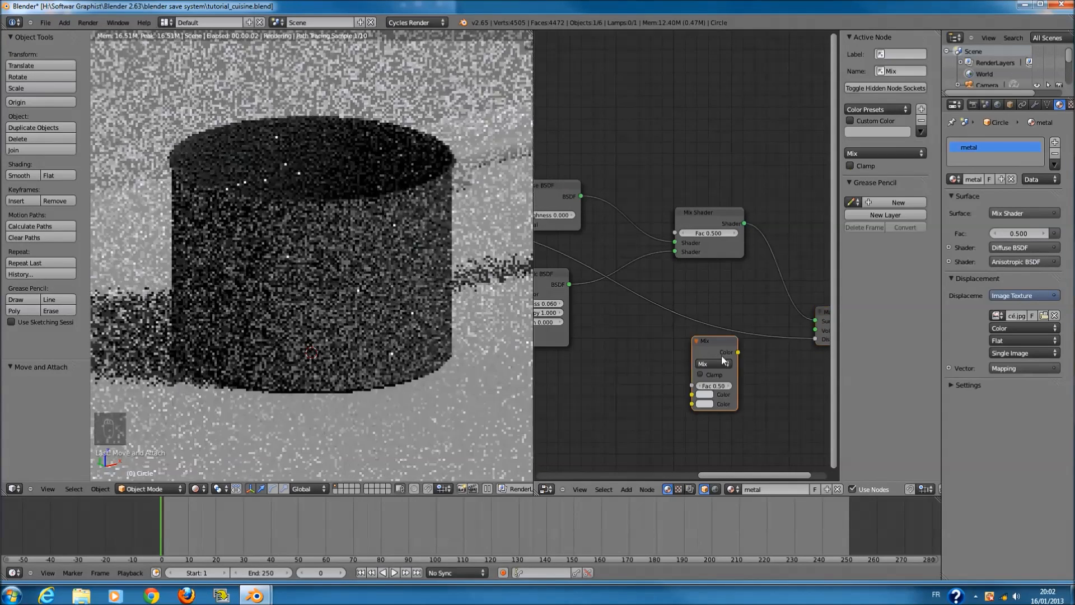
{"action": "left_click", "coordinate": [706, 361]}
- Route the Image Texture through the Mix node's second Color input into the Material Output's Displacement
{"action": "left_click_drag", "start_coordinate": [682, 394], "coordinate": [692, 373]}
{"action": "scroll", "coordinate": [681, 395], "scroll_direction": "down", "scroll_amount": 2}
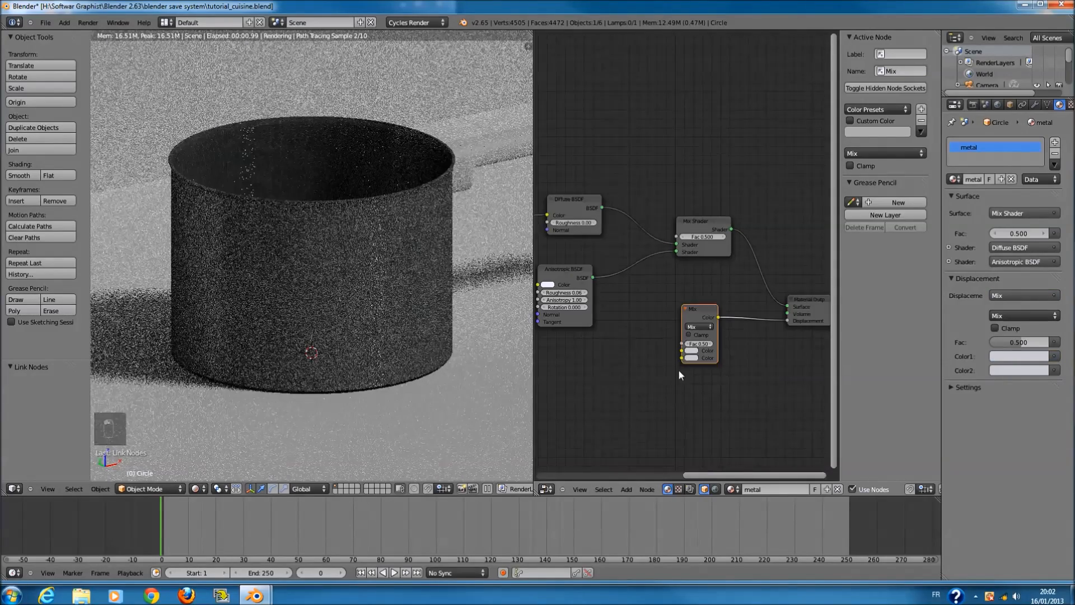
{"action": "key", "text": "ctrl+z"}
{"action": "left_click_drag", "start_coordinate": [683, 353], "coordinate": [684, 359]}
{"action": "scroll", "coordinate": [705, 356], "scroll_direction": "up", "scroll_amount": 2}
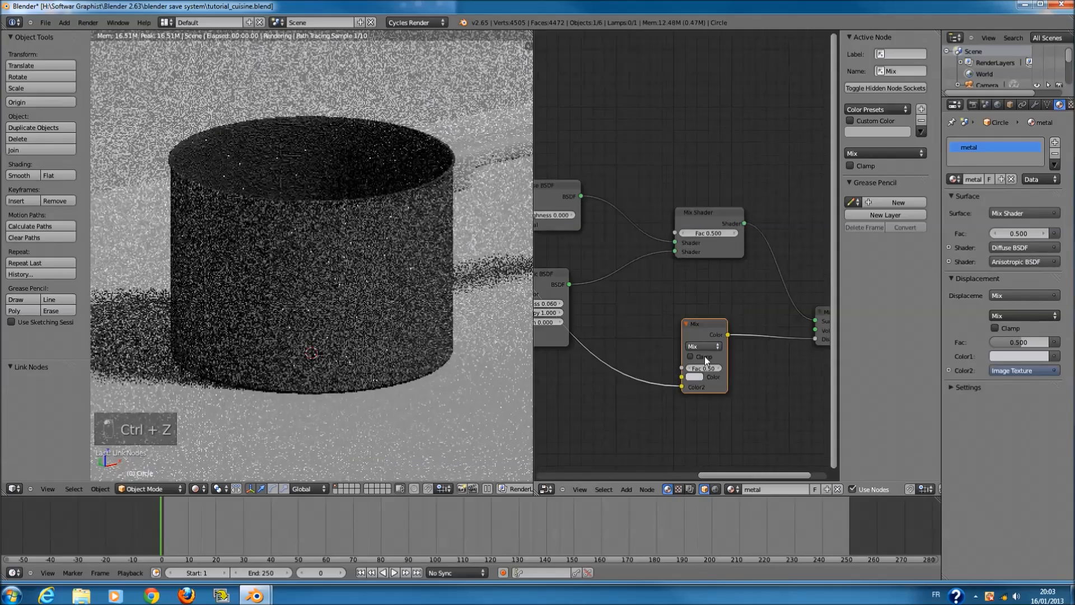
- Change the Mix color node's blend mode to Multiply and set its Fac to 0.1
{"action": "left_click", "coordinate": [704, 347]}
{"action": "left_click", "coordinate": [706, 318]}
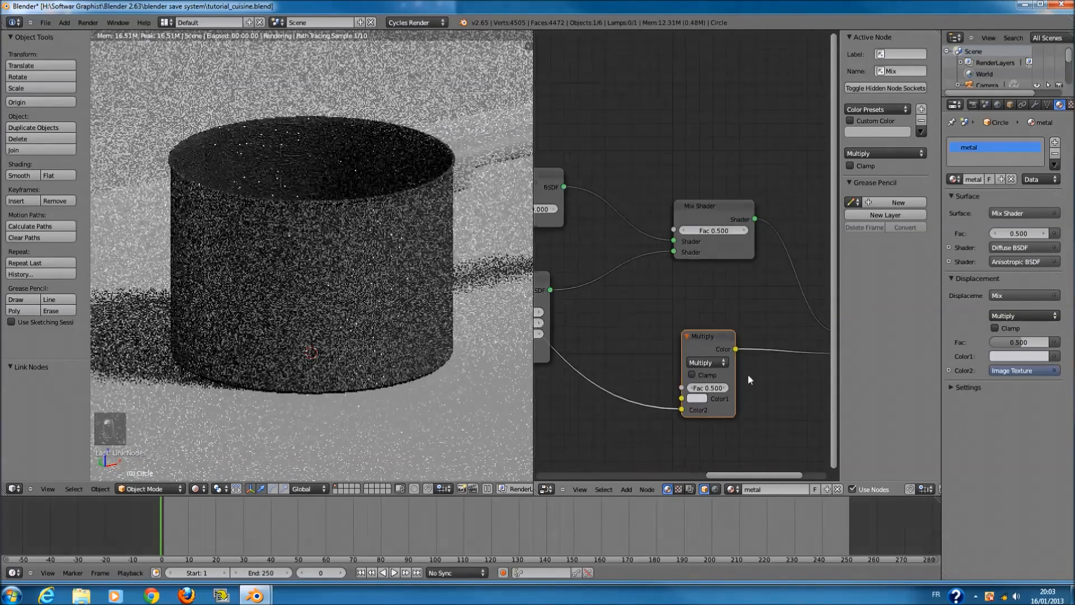
{"action": "scroll", "coordinate": [747, 392], "scroll_direction": "up", "scroll_amount": 2}
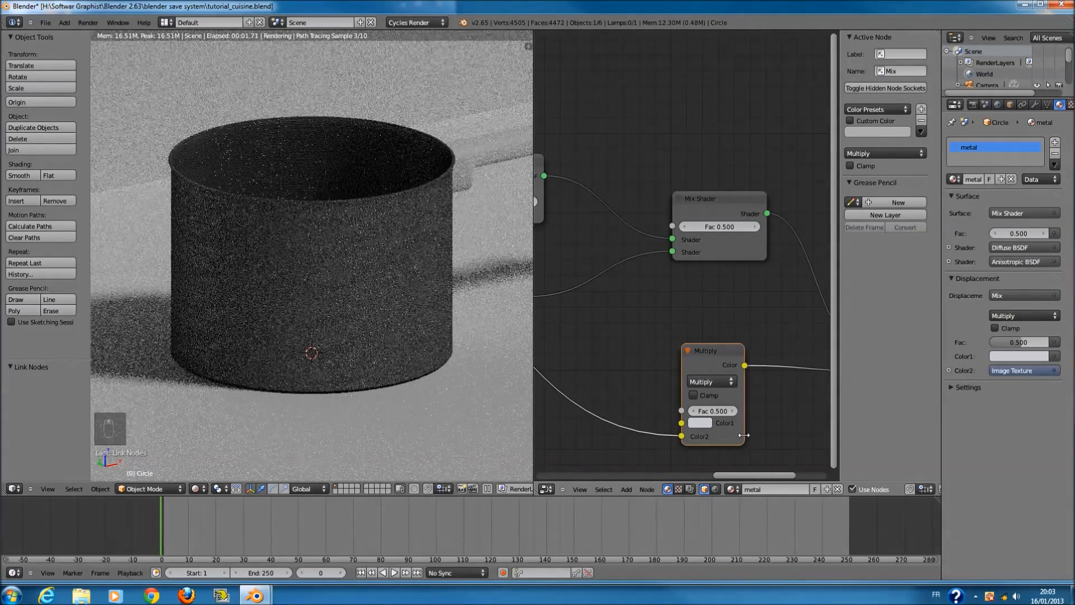
{"action": "scroll", "coordinate": [744, 435], "scroll_direction": "up", "scroll_amount": 2}
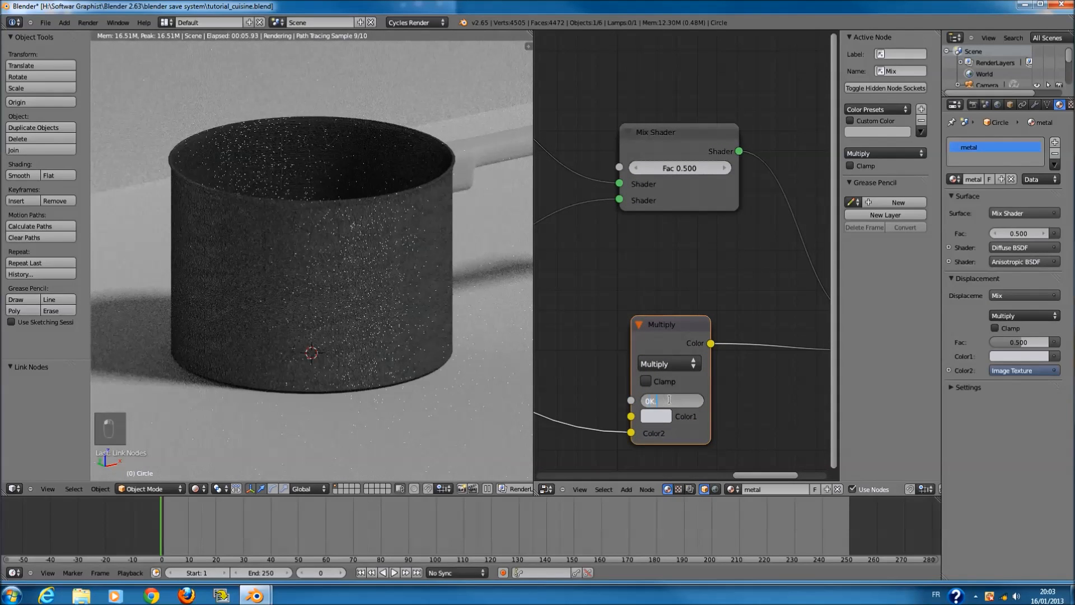
{"action": "key", "text": "Return"}
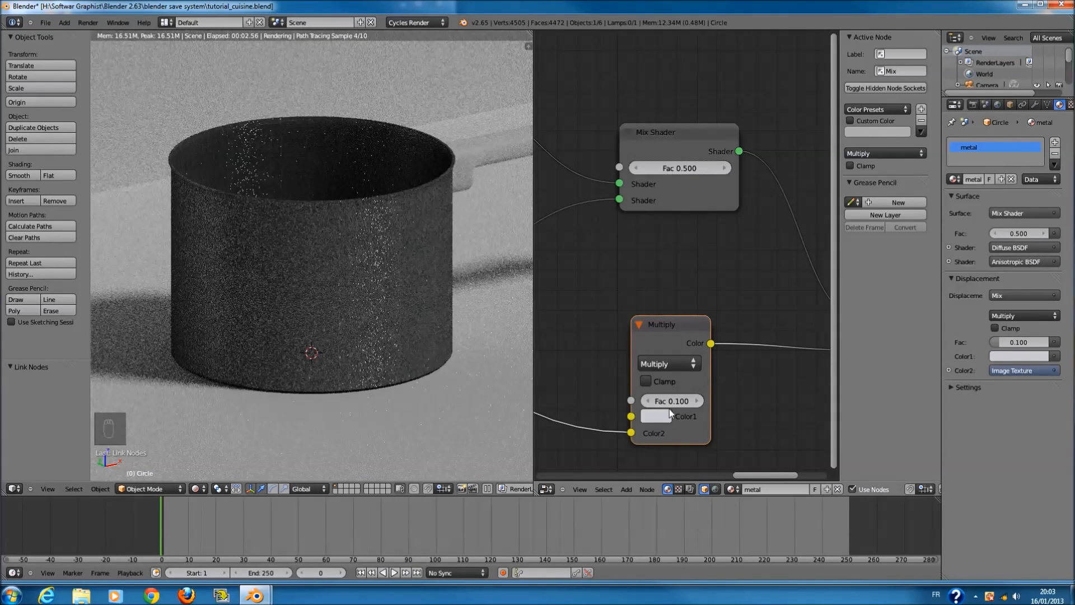
{"action": "scroll", "coordinate": [655, 302], "scroll_direction": "down", "scroll_amount": 1}
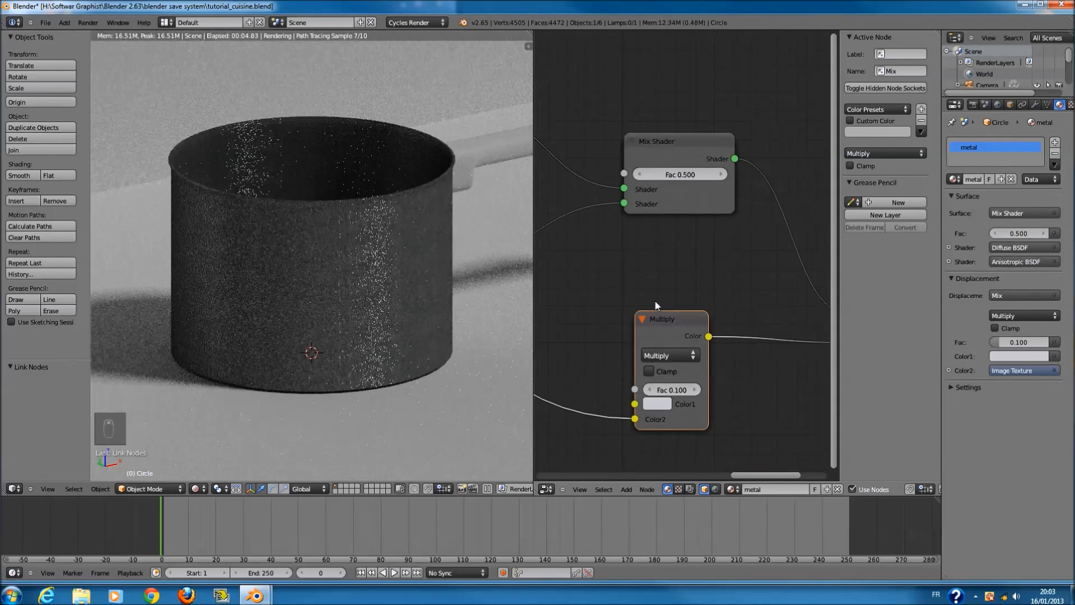
{"action": "scroll", "coordinate": [657, 305], "scroll_direction": "down", "scroll_amount": 1}
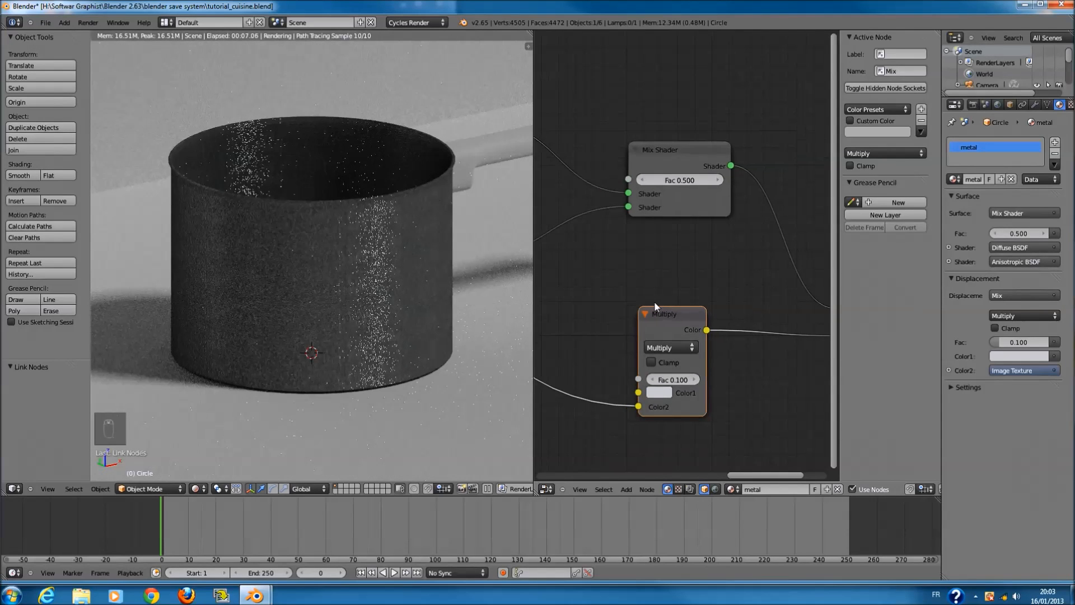
- Move the Multiply node to just below the Anisotropic BSDF node
{"action": "scroll", "coordinate": [657, 305], "scroll_direction": "down", "scroll_amount": 4}
{"action": "middle_click_drag", "start_coordinate": [616, 331], "coordinate": [747, 320]}
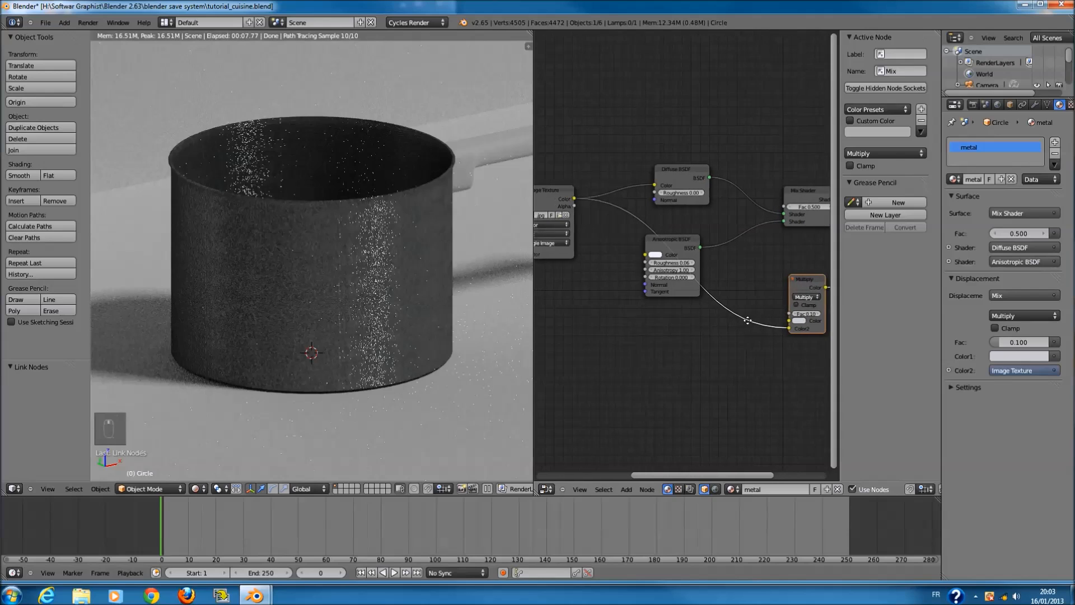
{"action": "left_click_drag", "start_coordinate": [795, 288], "coordinate": [657, 344]}
{"action": "scroll", "coordinate": [666, 252], "scroll_direction": "up", "scroll_amount": 2}
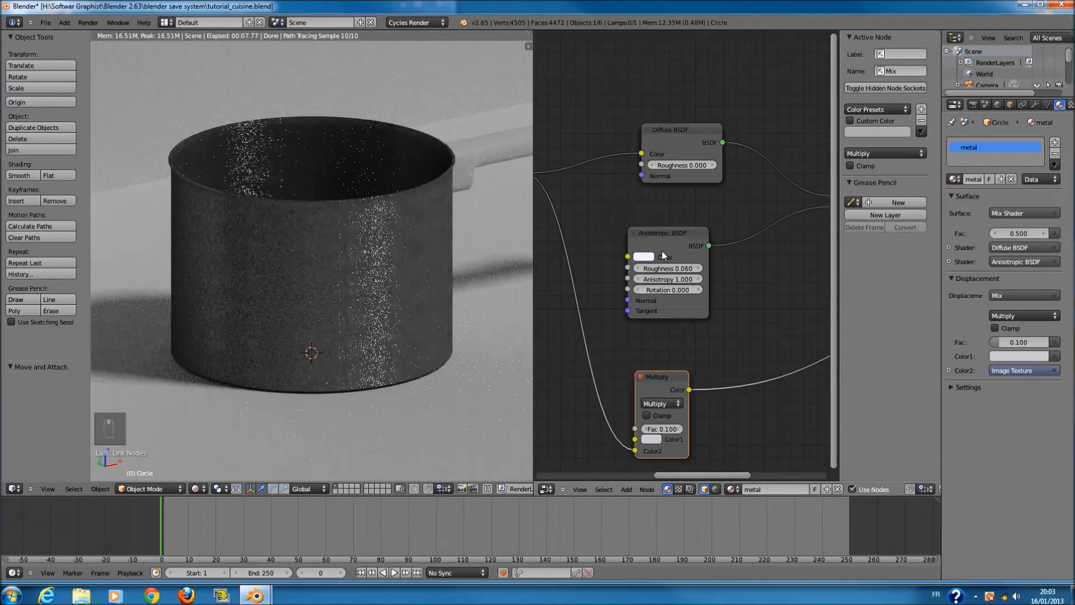
- Try roughness values of 1 and 0.43 on the Anisotropic BSDF node
{"action": "scroll", "coordinate": [663, 256], "scroll_direction": "up", "scroll_amount": 3}
{"action": "left_click", "coordinate": [668, 287]}
{"action": "type", "text": "1"}
{"action": "key", "text": "Return"}
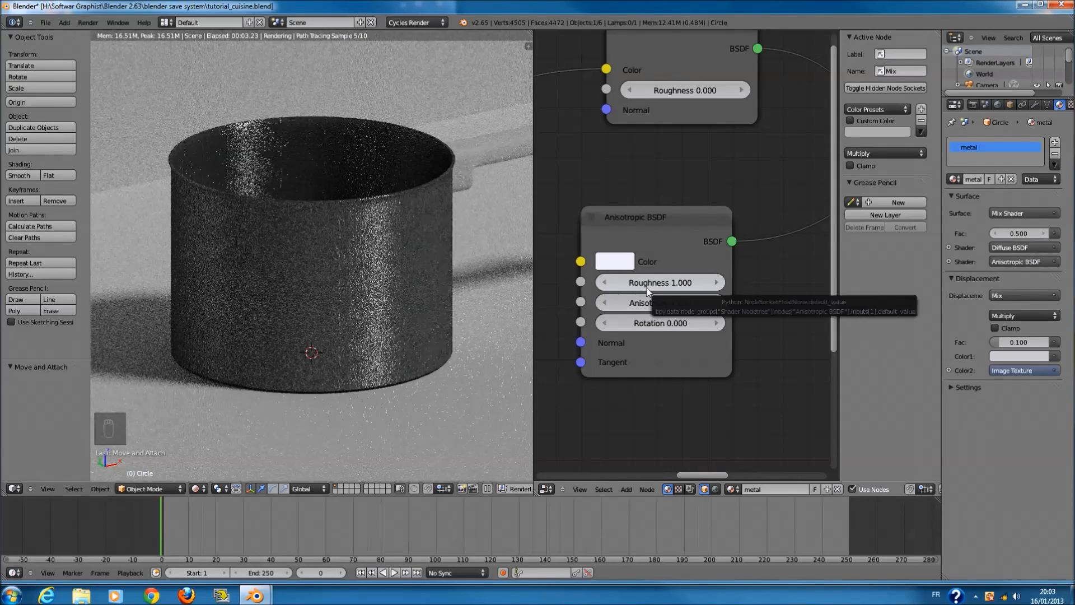
{"action": "left_click", "coordinate": [675, 283]}
{"action": "type", "text": "0.43"}
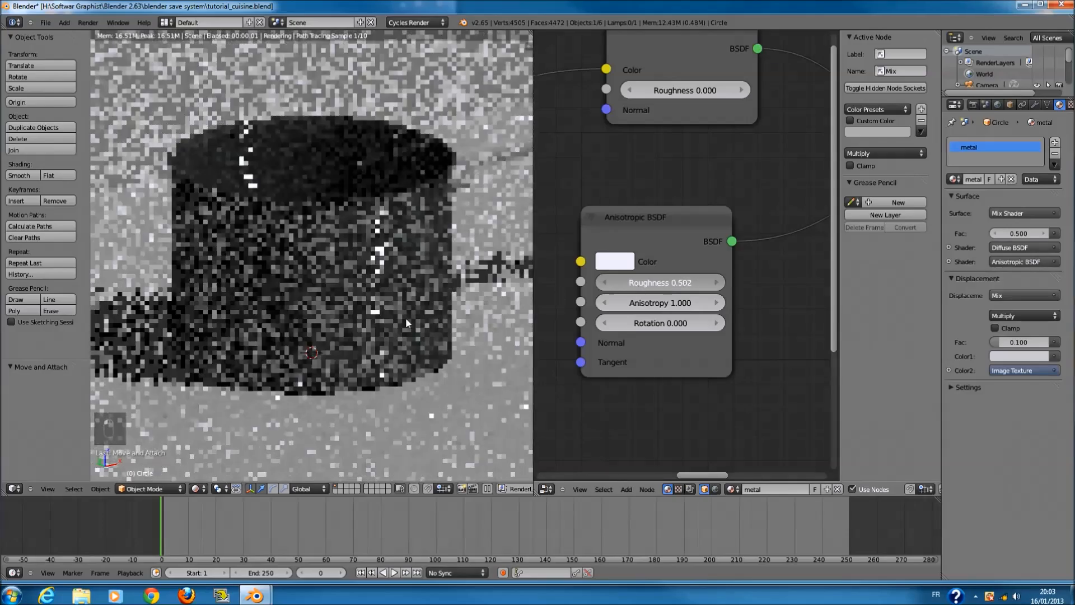
{"action": "key", "text": "Return"}
- Try an anisotropy of 0.192 with a roughness of 0 on the Anisotropic BSDF node
{"action": "left_click_drag", "start_coordinate": [675, 302], "coordinate": [482, 303]}
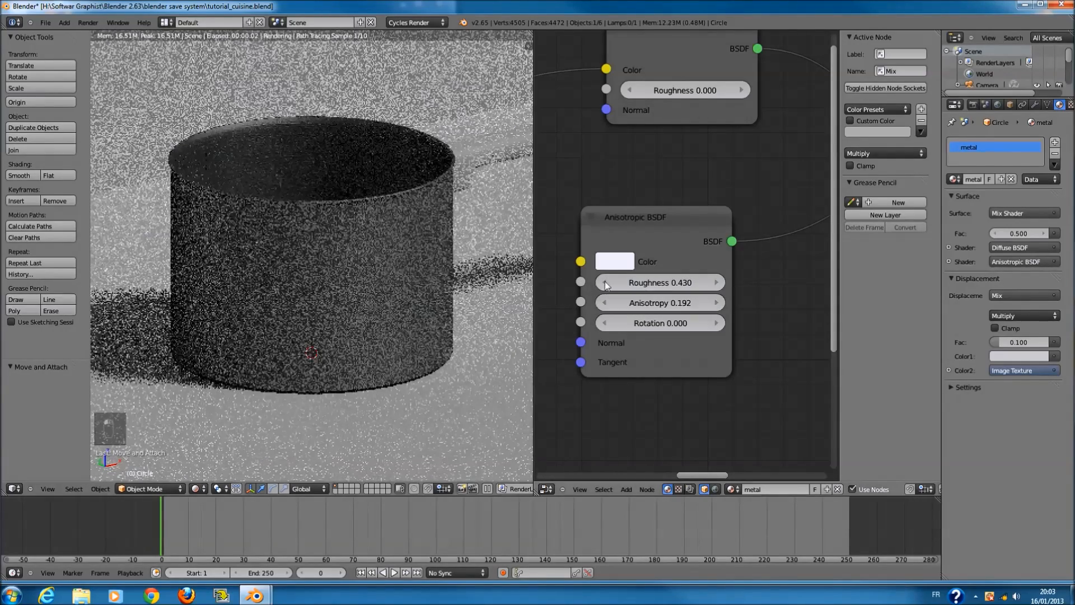
{"action": "left_click_drag", "start_coordinate": [666, 287], "coordinate": [512, 308]}
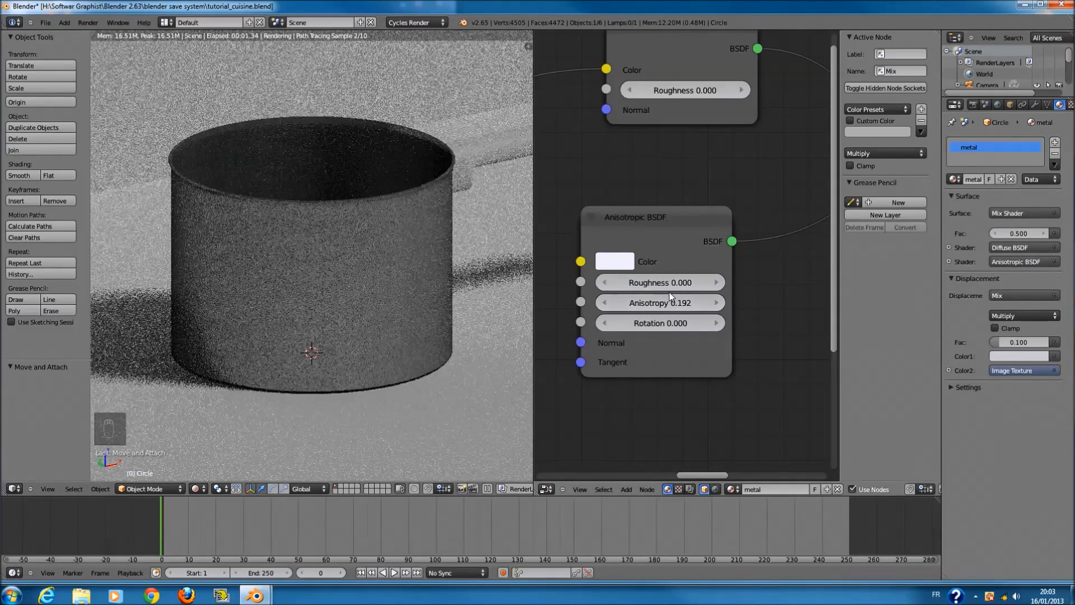
{"action": "left_click", "coordinate": [670, 291]}
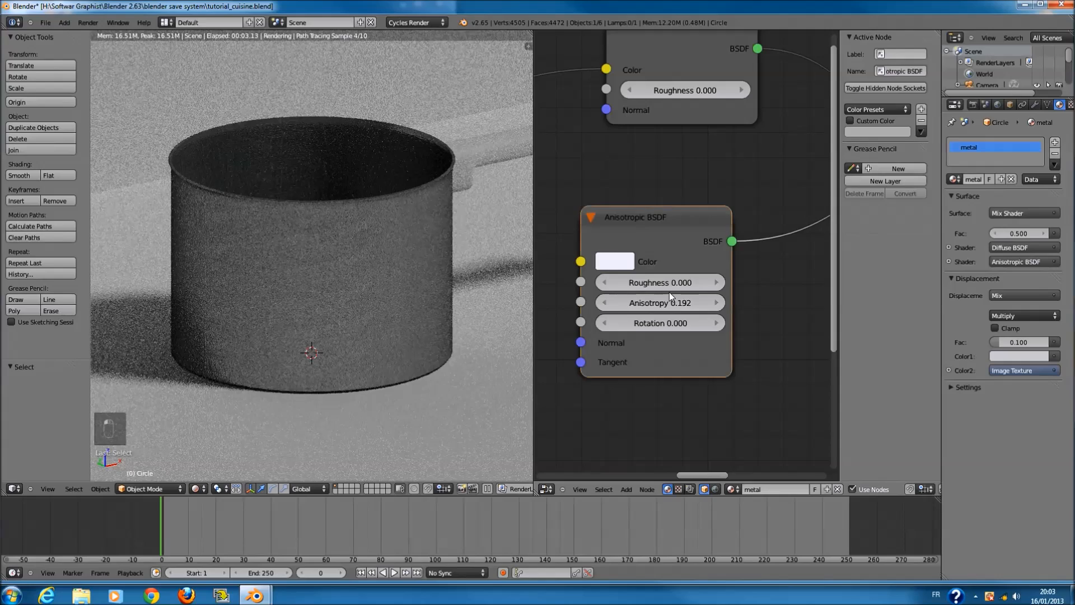
- Set the Anisotropic BSDF's roughness to 1 and its anisotropy to 0.9
{"action": "left_click", "coordinate": [685, 282]}
{"action": "type", "text": "1"}
{"action": "key", "text": "Return"}
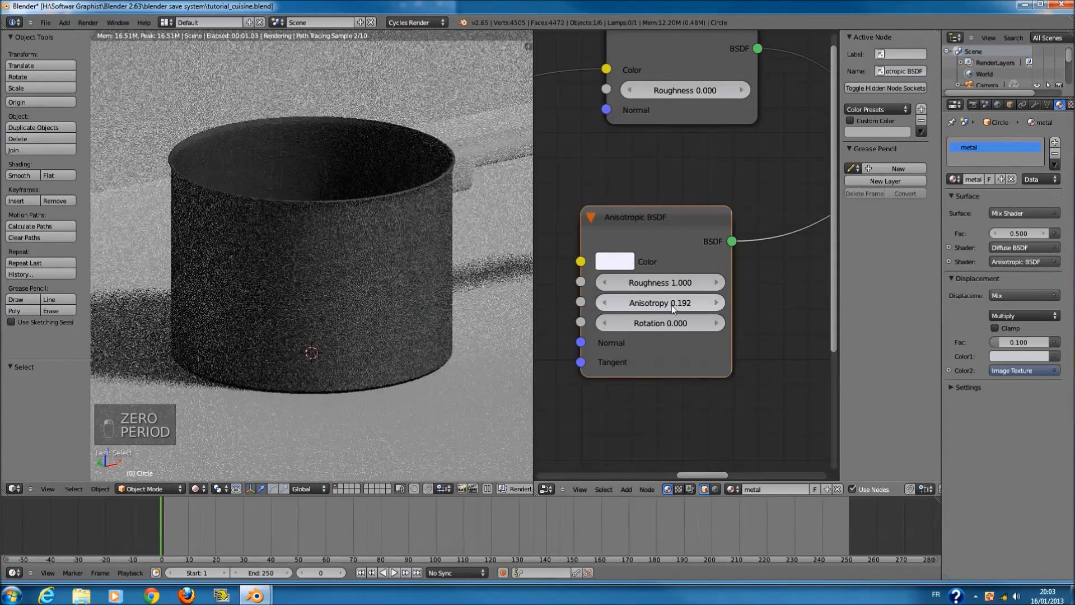
{"action": "left_click", "coordinate": [667, 304]}
{"action": "type", "text": "0."}
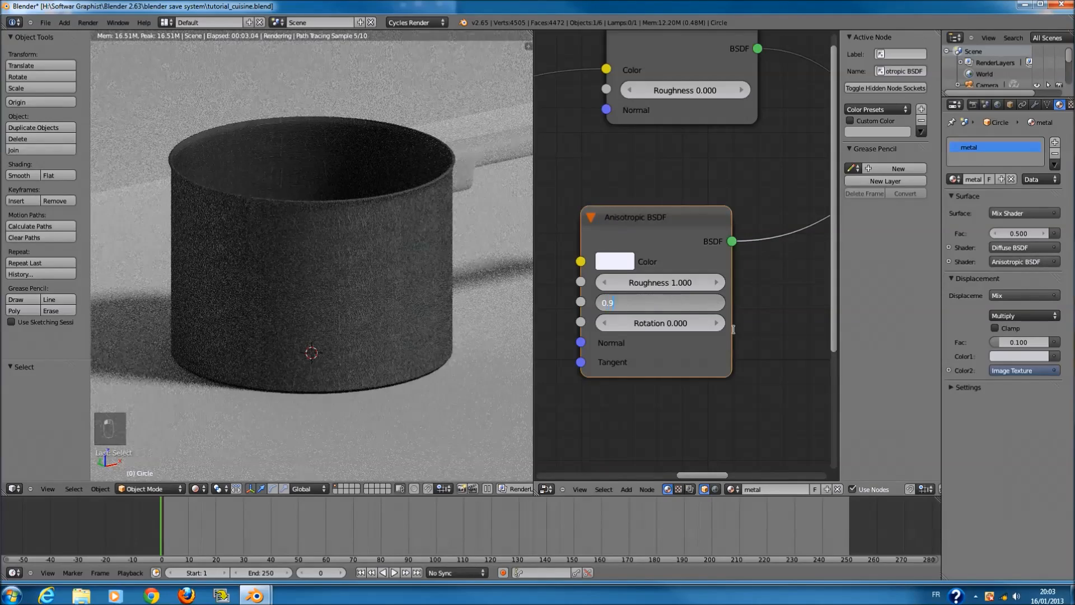
{"action": "type", "text": "9"}
{"action": "key", "text": "Return"}
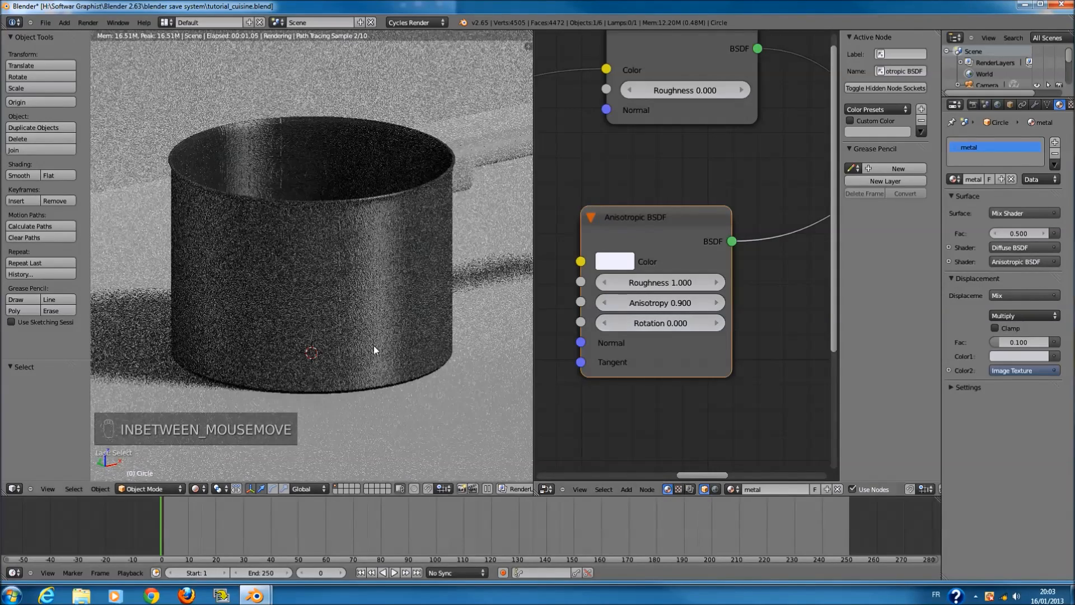
- Try an Anisotropic BSDF rotation of 0.2, inspect the pan from several angles, and return the rotation to 0
{"action": "mouse_move", "coordinate": [408, 322]}
{"action": "middle_mouse_down"}
{"action": "mouse_move", "coordinate": [449, 376]}
{"action": "mouse_move", "coordinate": [315, 310]}
{"action": "mouse_move", "coordinate": [409, 331]}
{"action": "middle_mouse_up"}
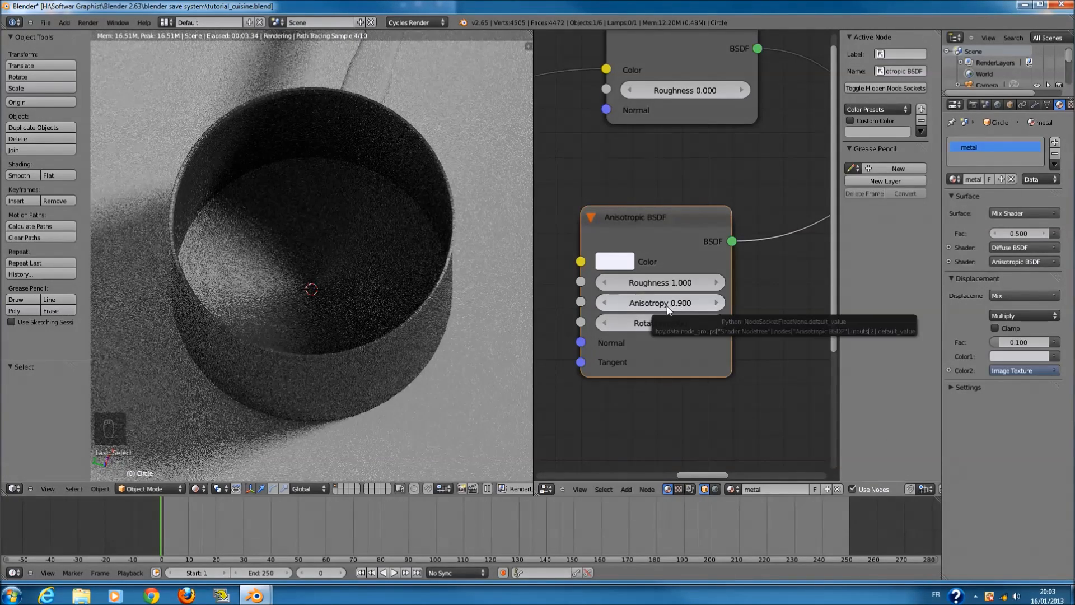
{"action": "middle_click_drag", "start_coordinate": [437, 333], "coordinate": [210, 274]}
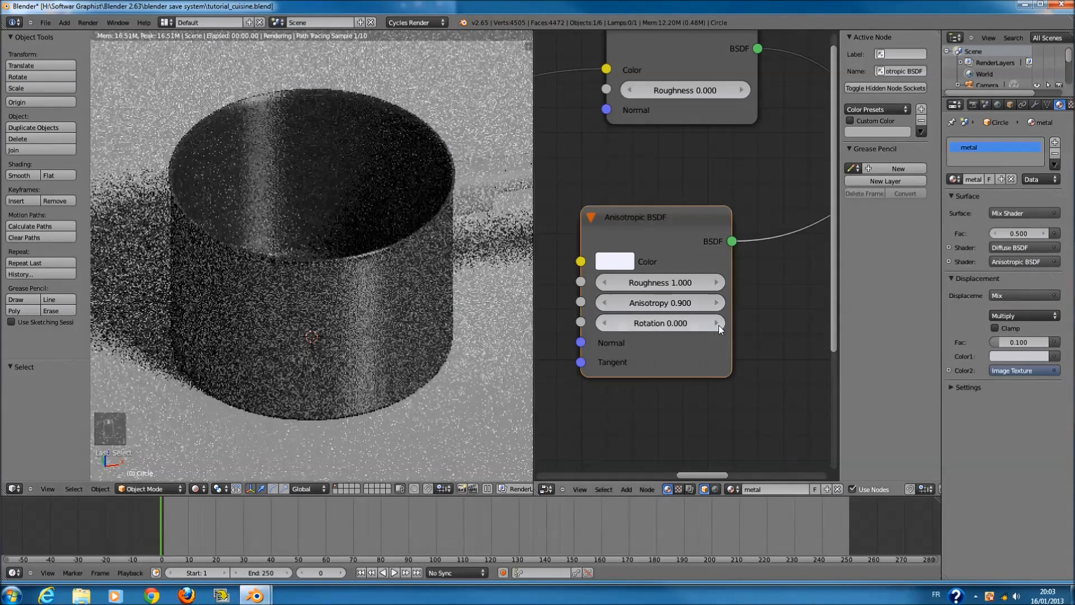
{"action": "left_click", "coordinate": [719, 324]}
{"action": "left_click", "coordinate": [720, 325]}
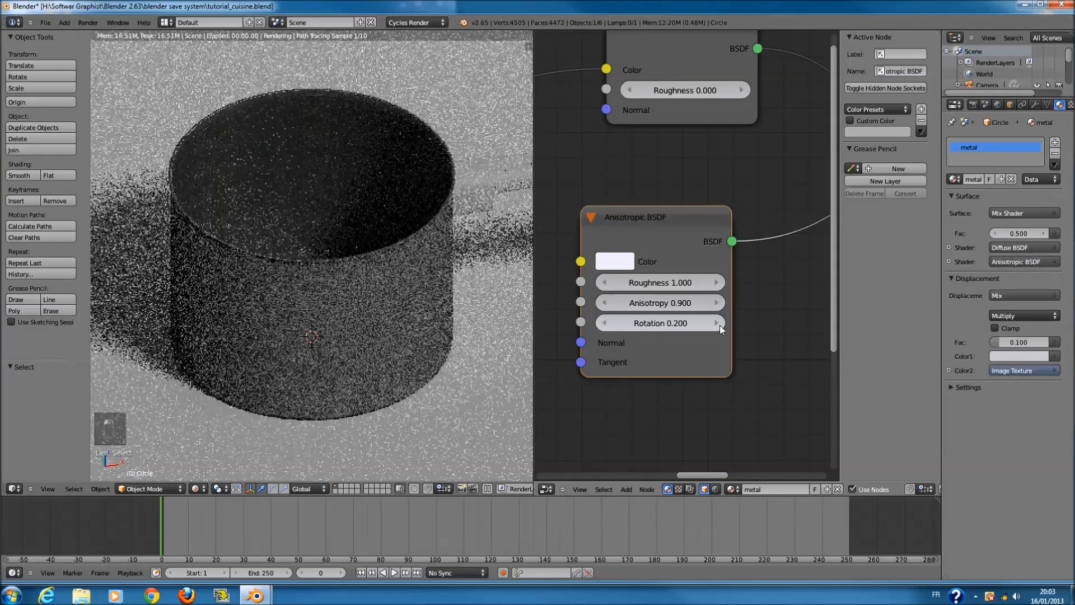
{"action": "middle_click_drag", "start_coordinate": [469, 342], "coordinate": [391, 304]}
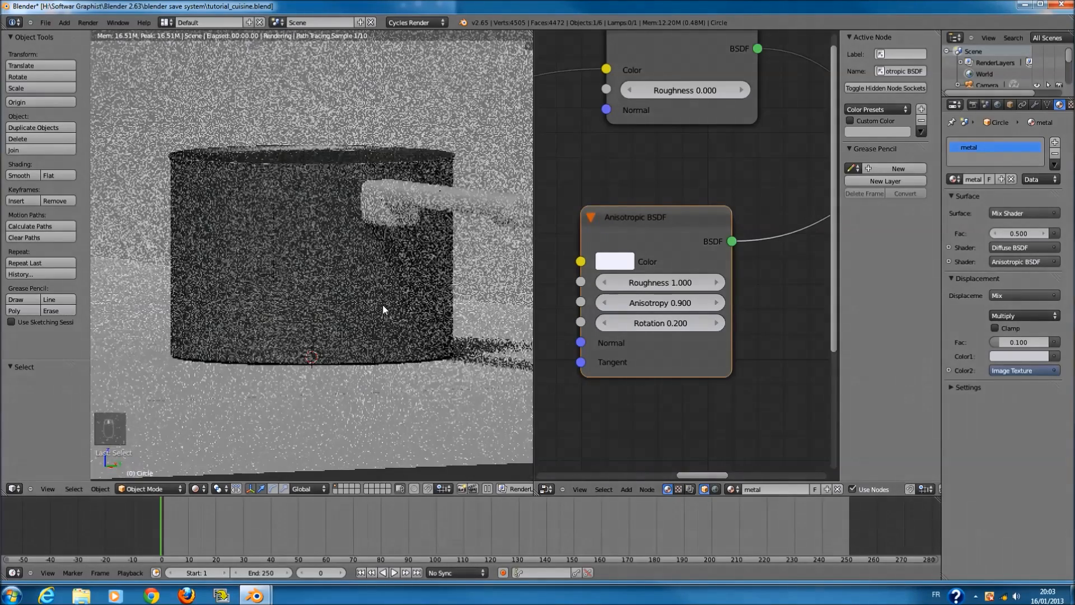
{"action": "left_click", "coordinate": [616, 321]}
{"action": "left_click", "coordinate": [616, 321]}
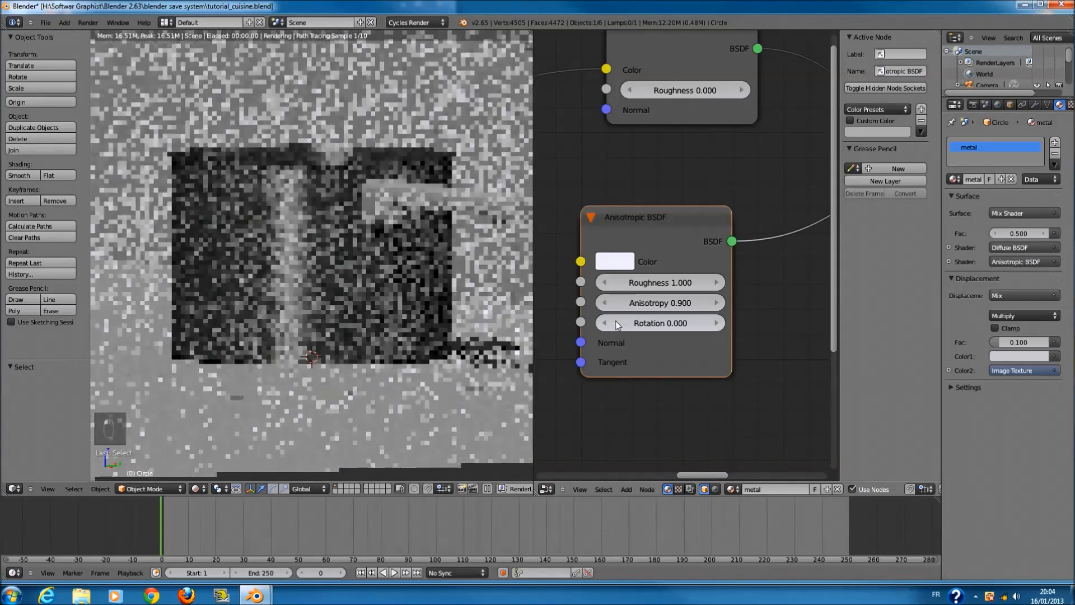
{"action": "left_click", "coordinate": [613, 323]}
{"action": "middle_click_drag", "start_coordinate": [614, 334], "coordinate": [631, 370]}
{"action": "middle_click_drag", "start_coordinate": [506, 332], "coordinate": [399, 237]}
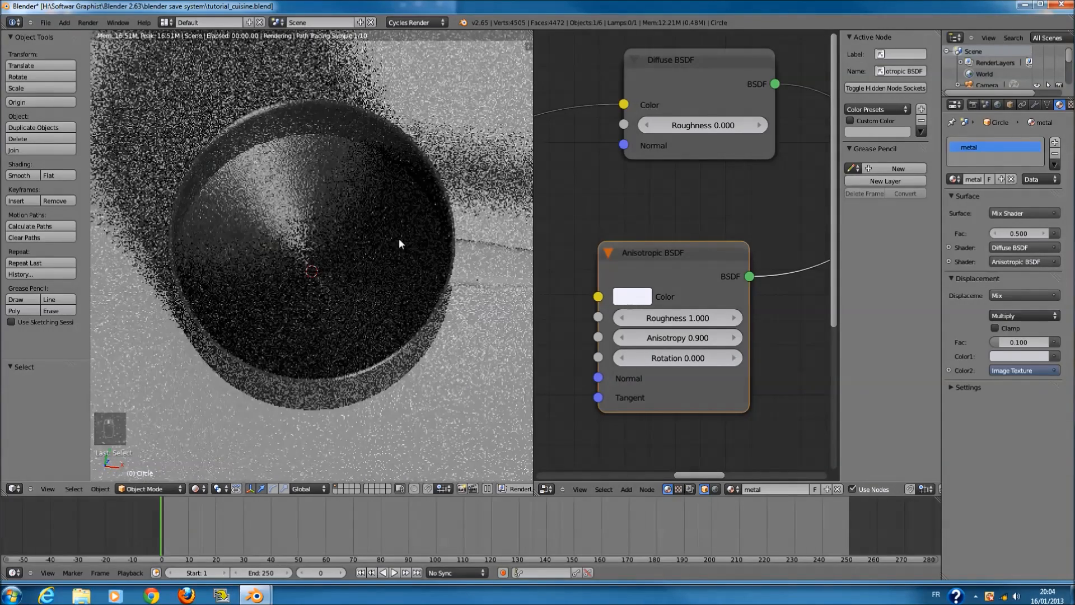
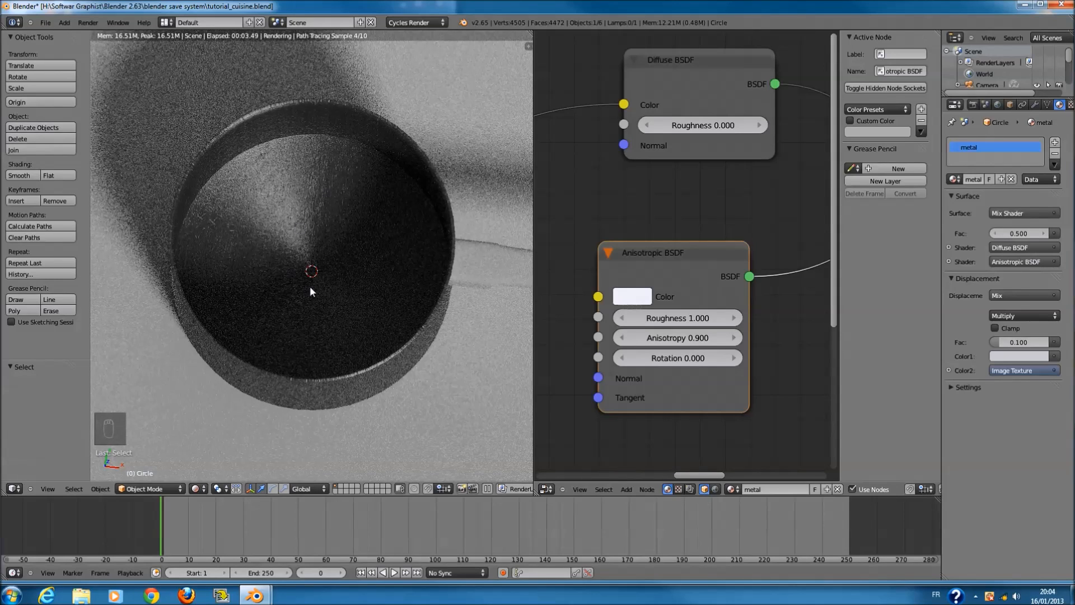
- Switch the 3D view from rendered shading to a wireframe top view and select the square floor object around the pan
{"action": "left_click", "coordinate": [197, 489]}
{"action": "left_click", "coordinate": [235, 449]}
{"action": "scroll", "coordinate": [297, 374], "scroll_direction": "down", "scroll_amount": 3}
{"action": "key", "text": "KP_7"}
{"action": "key", "text": "z"}
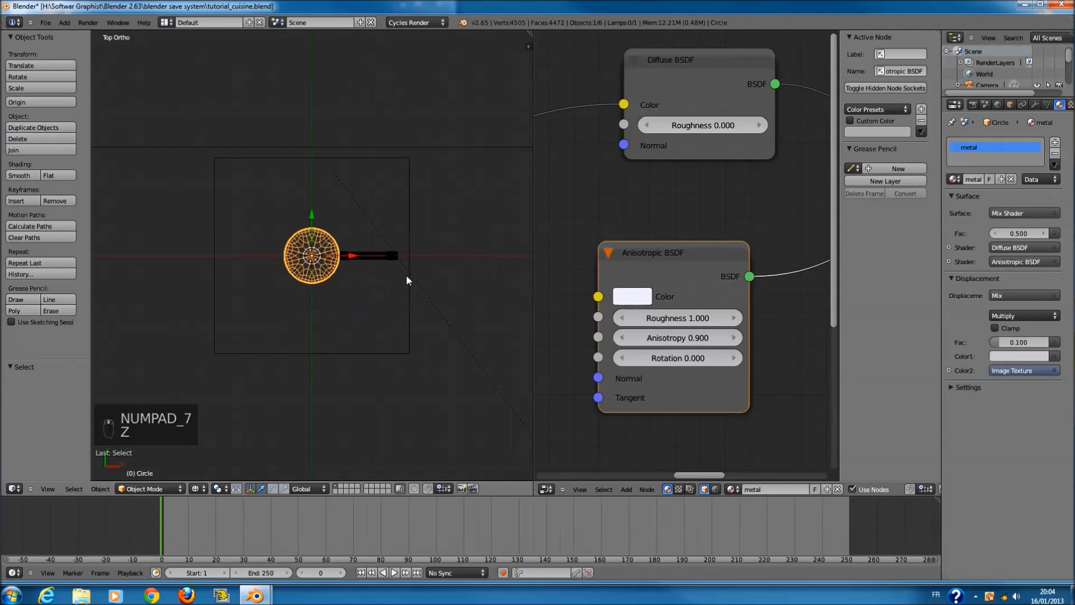
{"action": "right_click", "coordinate": [407, 280]}
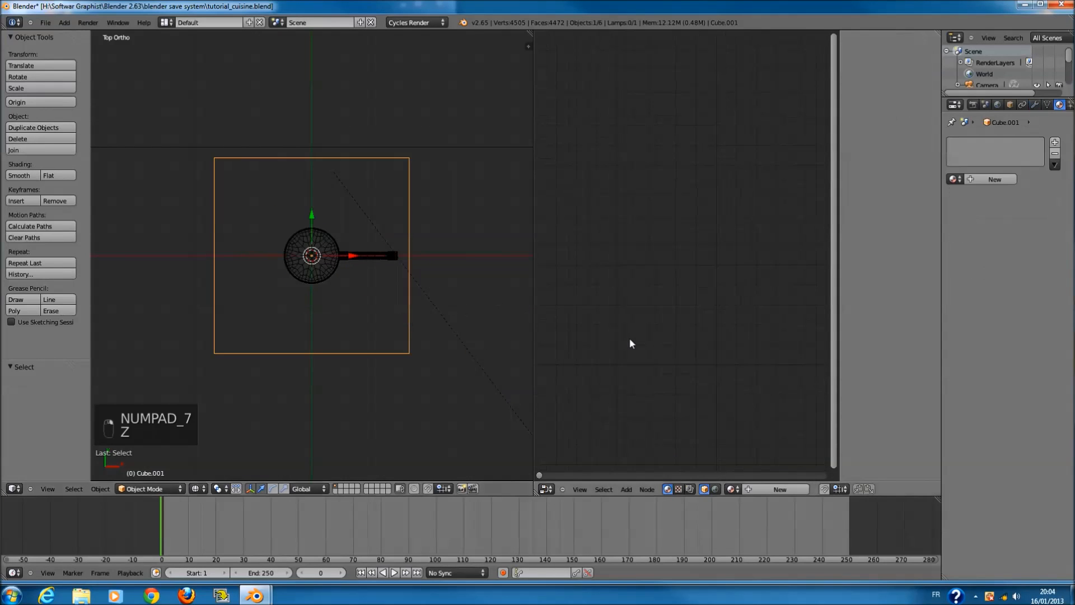
{"action": "left_click", "coordinate": [994, 179]}
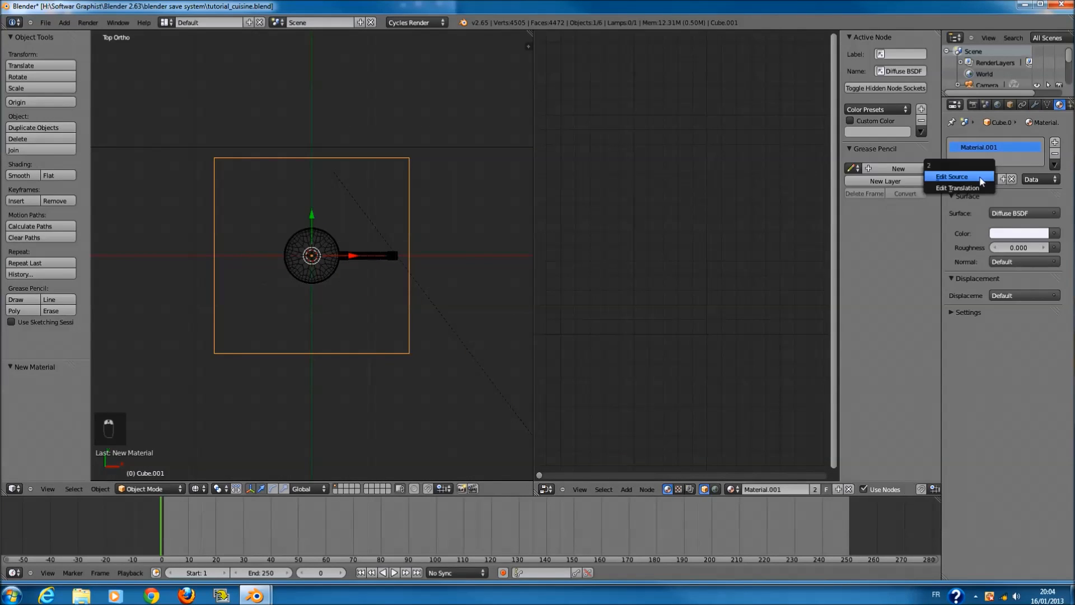
{"action": "left_click", "coordinate": [1012, 179]}
{"action": "left_click", "coordinate": [955, 179]}
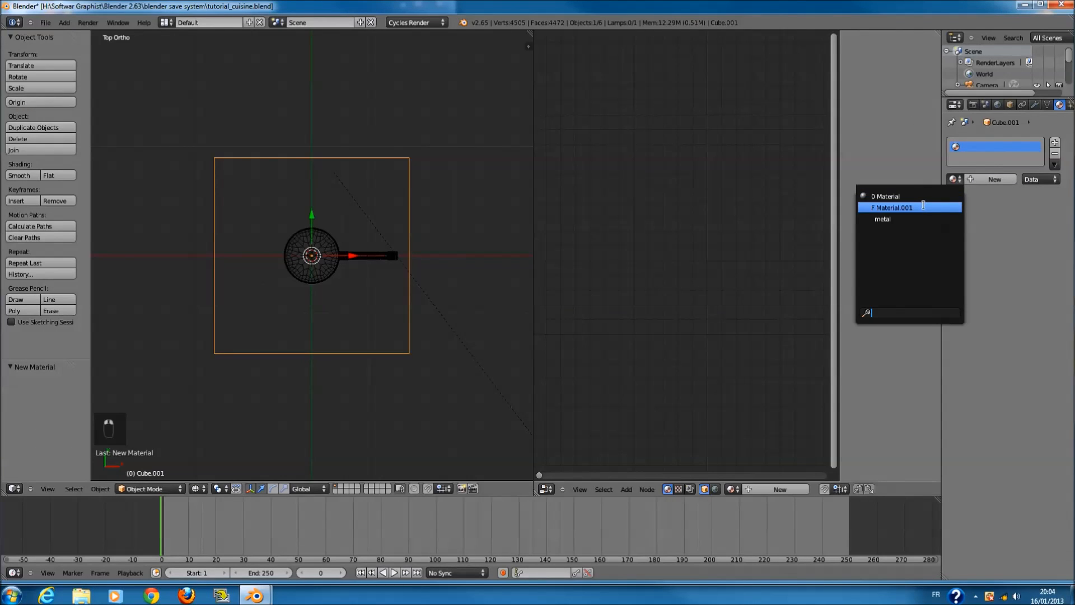
{"action": "left_click", "coordinate": [921, 196]}
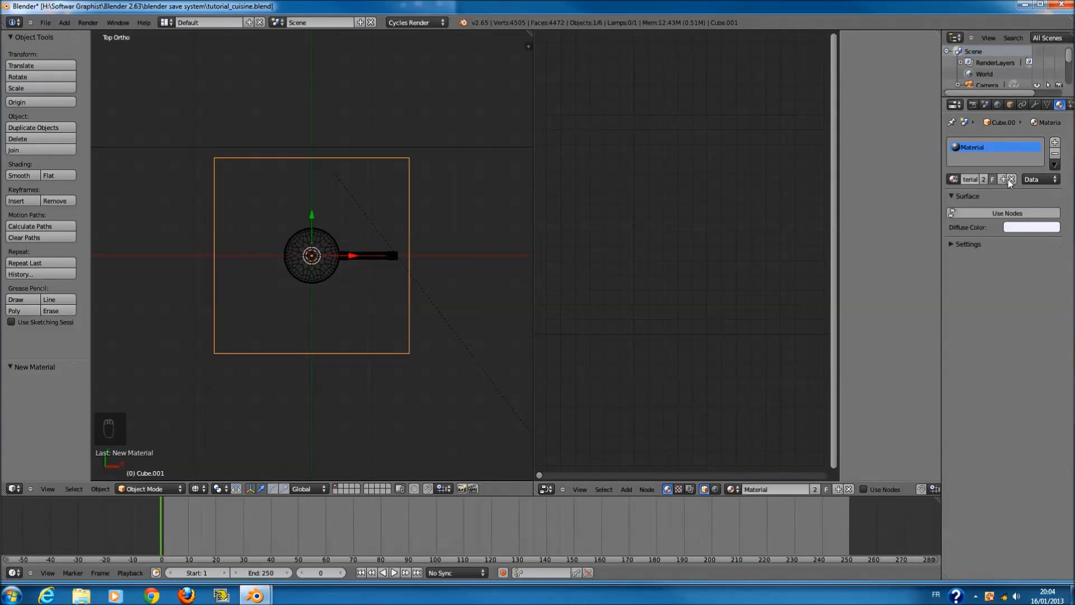
{"action": "left_click", "coordinate": [1012, 179]}
- Assign the existing "Material" to the floor, rename it "foor" and enable its shader nodes
{"action": "left_click", "coordinate": [954, 179]}
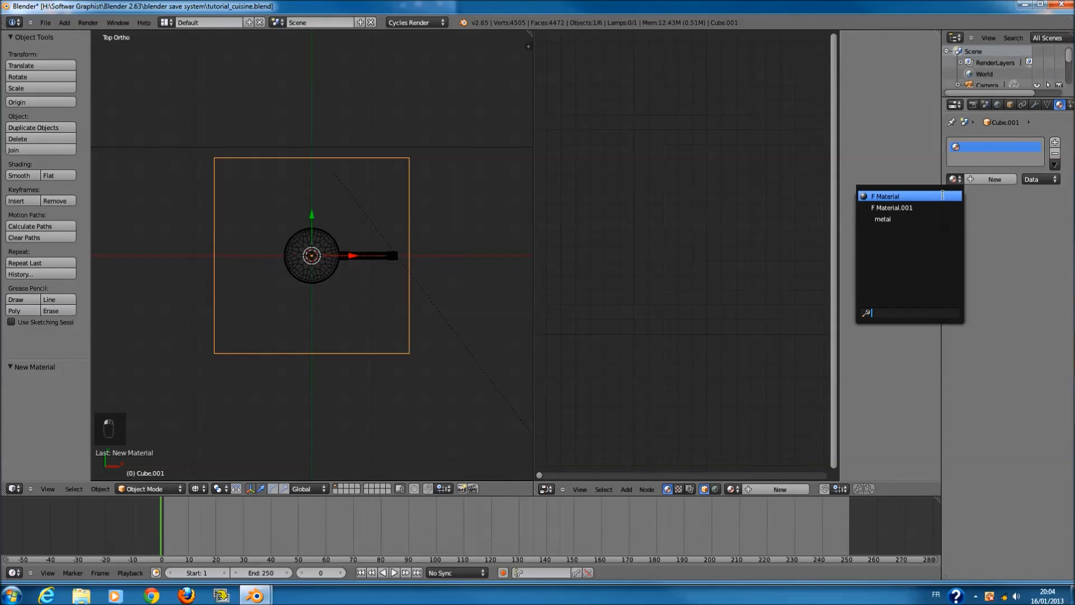
{"action": "left_click", "coordinate": [942, 196]}
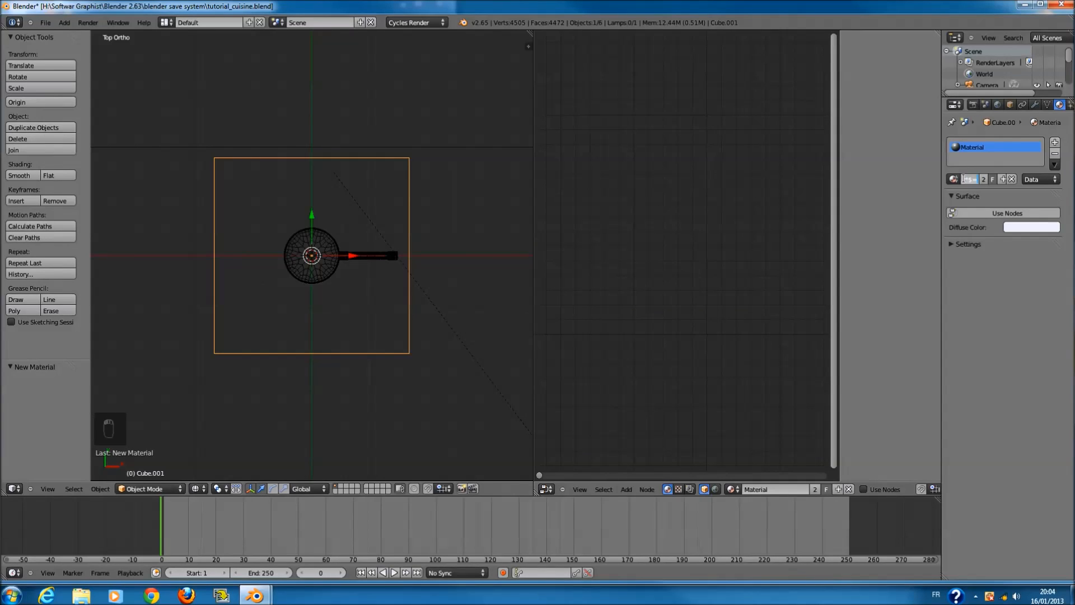
{"action": "key", "text": "Return"}
{"action": "left_click", "coordinate": [996, 212]}
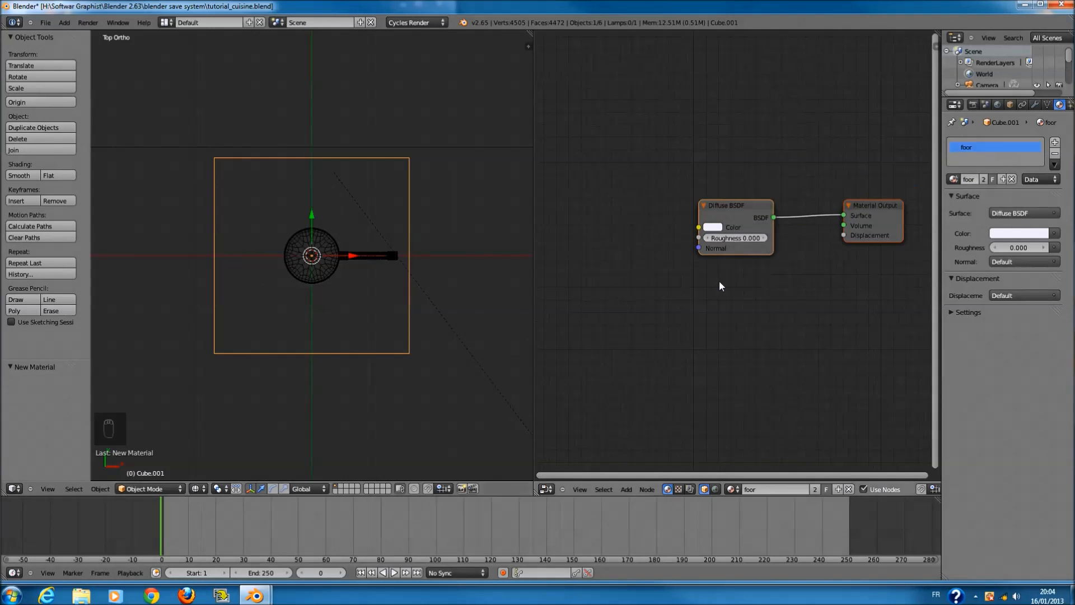
- Set the floor material's Diffuse BSDF color to near black
{"action": "scroll", "coordinate": [666, 339], "scroll_direction": "up", "scroll_amount": 1}
{"action": "key", "text": "shift+a"}
{"action": "mouse_move", "coordinate": [666, 341]}
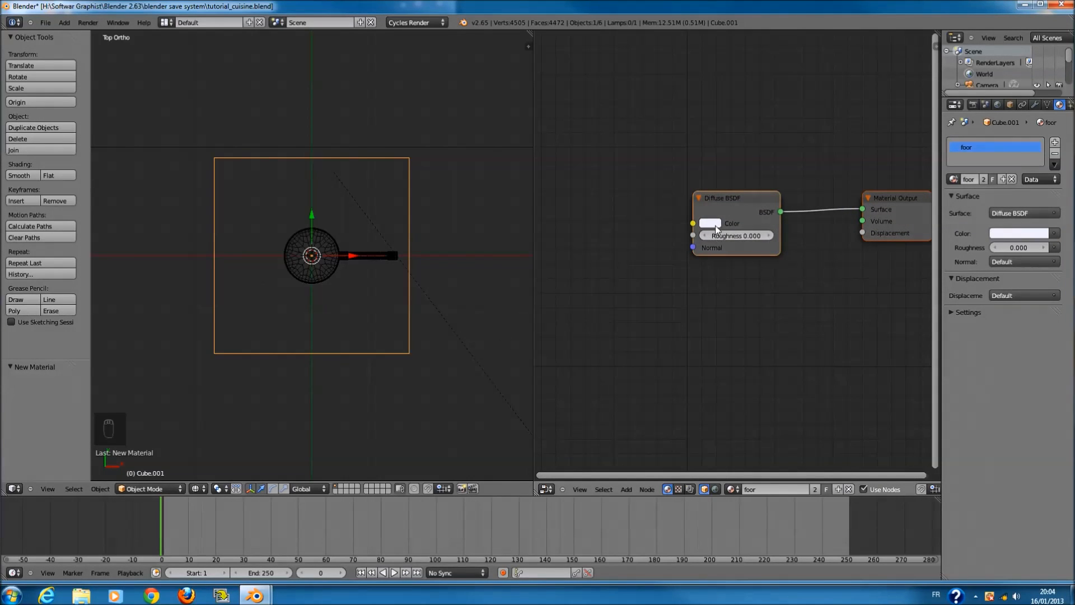
{"action": "left_click", "coordinate": [712, 224]}
{"action": "left_click_drag", "start_coordinate": [795, 122], "coordinate": [805, 140]}
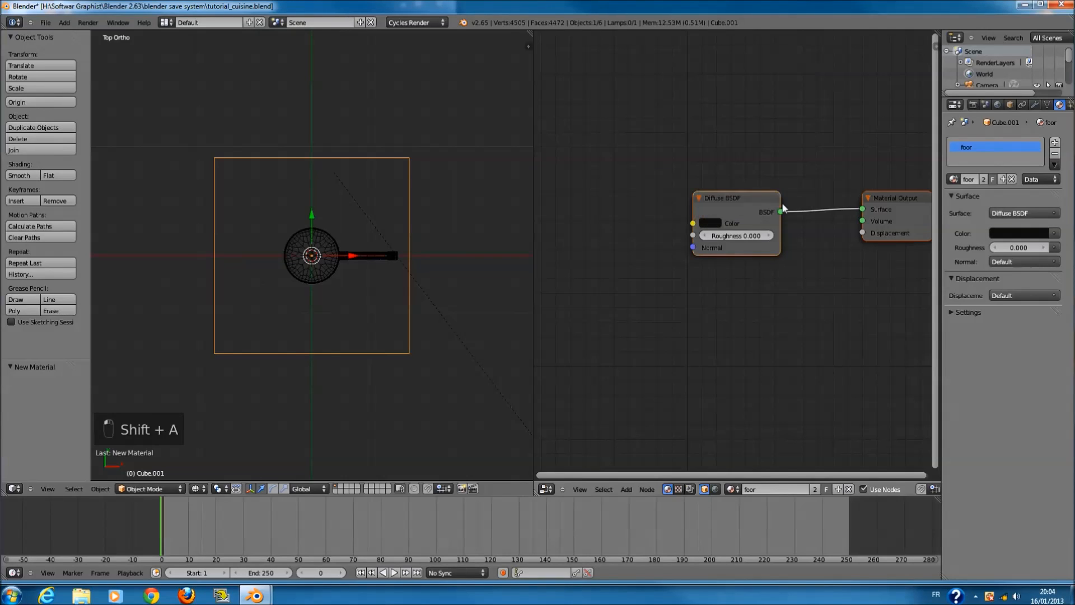
- Move the Diffuse BSDF node away from the Material Output and insert a Mix Shader on the link between them
{"action": "left_click_drag", "start_coordinate": [728, 197], "coordinate": [573, 212]}
{"action": "key", "text": "shift+a"}
{"action": "mouse_move", "coordinate": [668, 284]}
{"action": "mouse_move", "coordinate": [650, 265]}
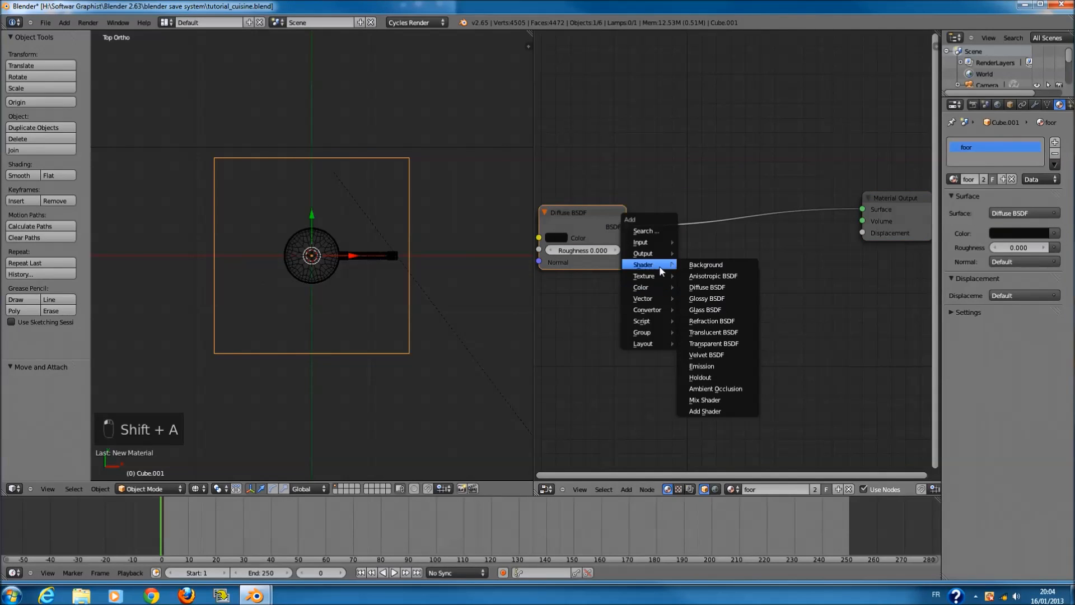
{"action": "left_click", "coordinate": [722, 395]}
{"action": "left_click", "coordinate": [751, 386]}
{"action": "left_click_drag", "start_coordinate": [751, 386], "coordinate": [733, 234]}
- Add a Glossy BSDF below the Diffuse BSDF, link it to the Mix Shader's second shader input, and set its roughness to 0.100
{"action": "key", "text": "shift+a"}
{"action": "mouse_move", "coordinate": [681, 327]}
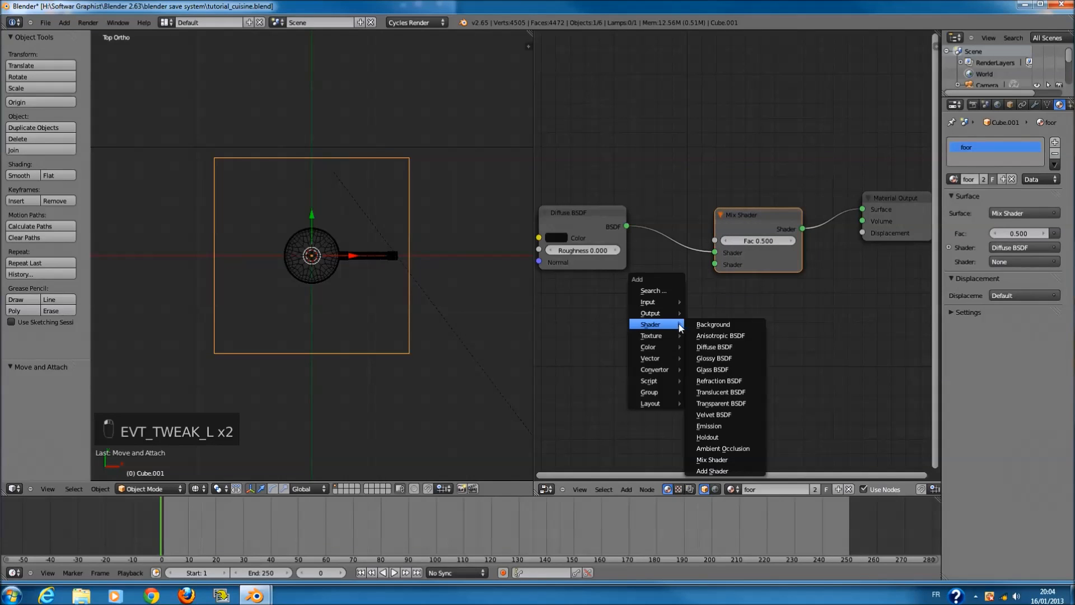
{"action": "left_click", "coordinate": [728, 358]}
{"action": "left_click", "coordinate": [669, 328]}
{"action": "left_click_drag", "start_coordinate": [709, 290], "coordinate": [718, 264]}
{"action": "left_click_drag", "start_coordinate": [632, 326], "coordinate": [589, 326]}
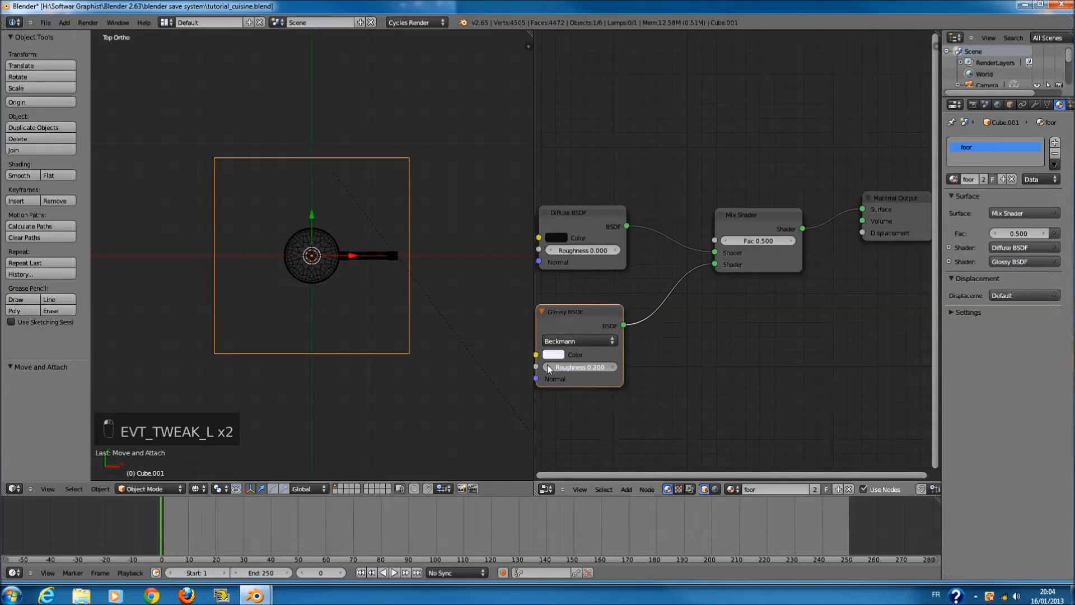
{"action": "scroll", "coordinate": [589, 380], "scroll_direction": "down", "scroll_amount": 3}
{"action": "key", "text": "a"}
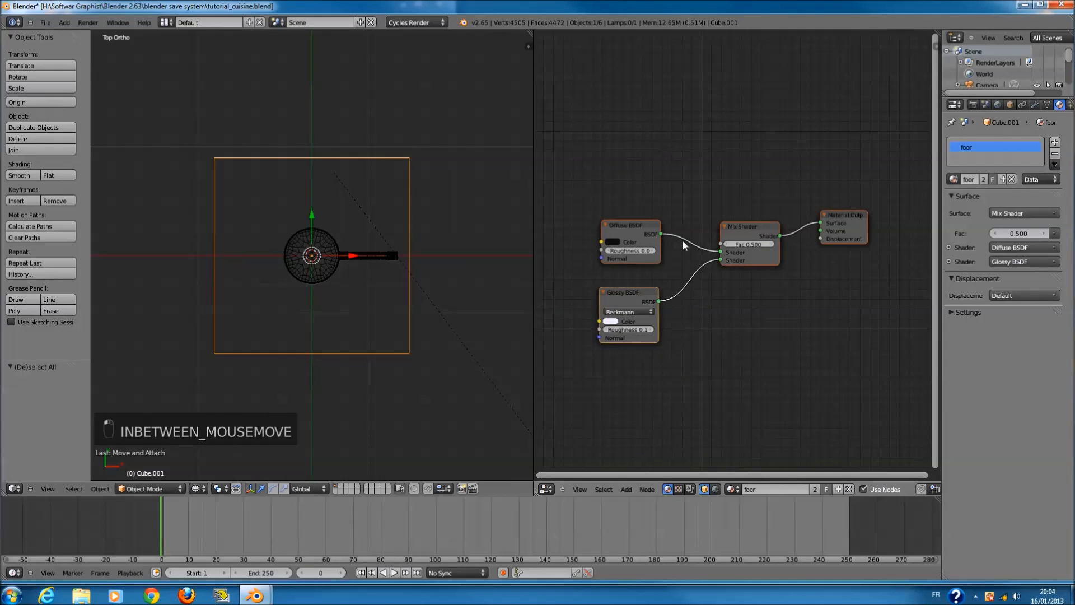
- Add a Fresnel node above the Diffuse BSDF and link its Fac output to the Mix Shader's Fac input
{"action": "scroll", "coordinate": [680, 273], "scroll_direction": "up", "scroll_amount": 2}
{"action": "key", "text": "shift+a"}
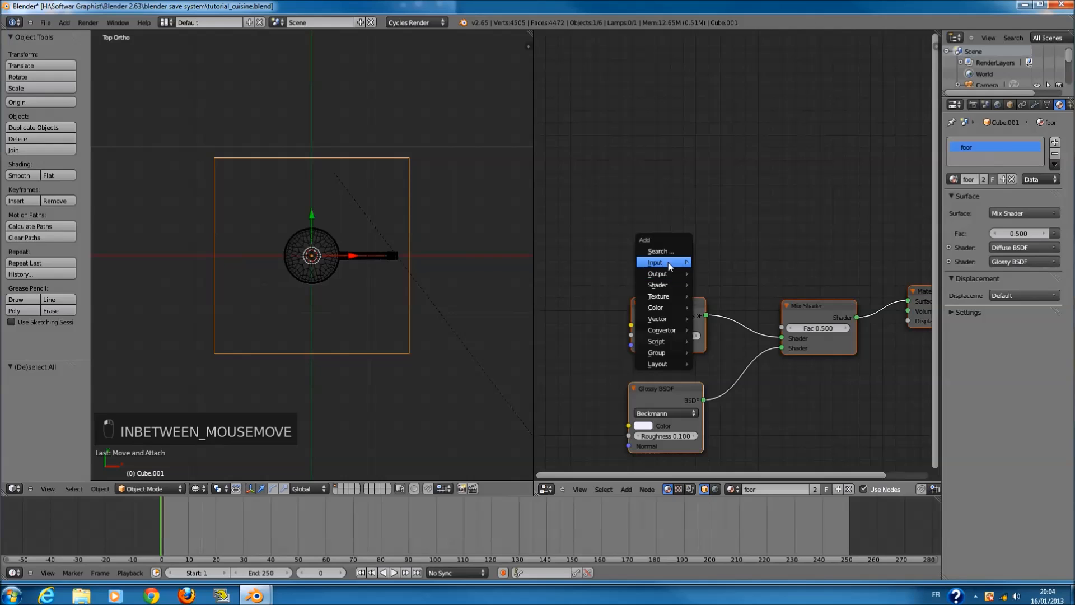
{"action": "mouse_move", "coordinate": [671, 266]}
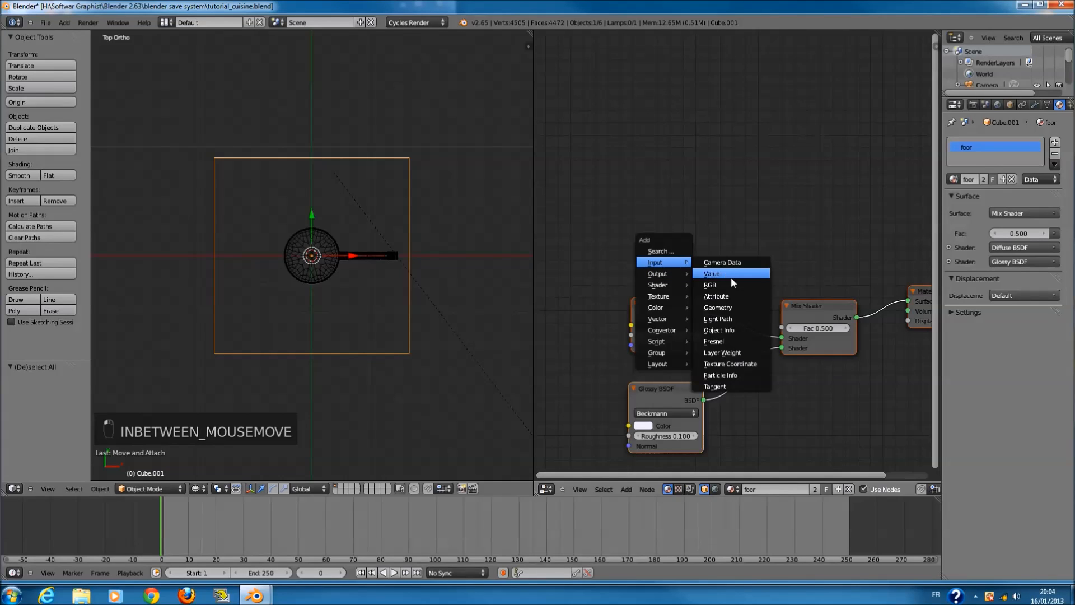
{"action": "left_click", "coordinate": [743, 342]}
{"action": "left_click", "coordinate": [659, 258]}
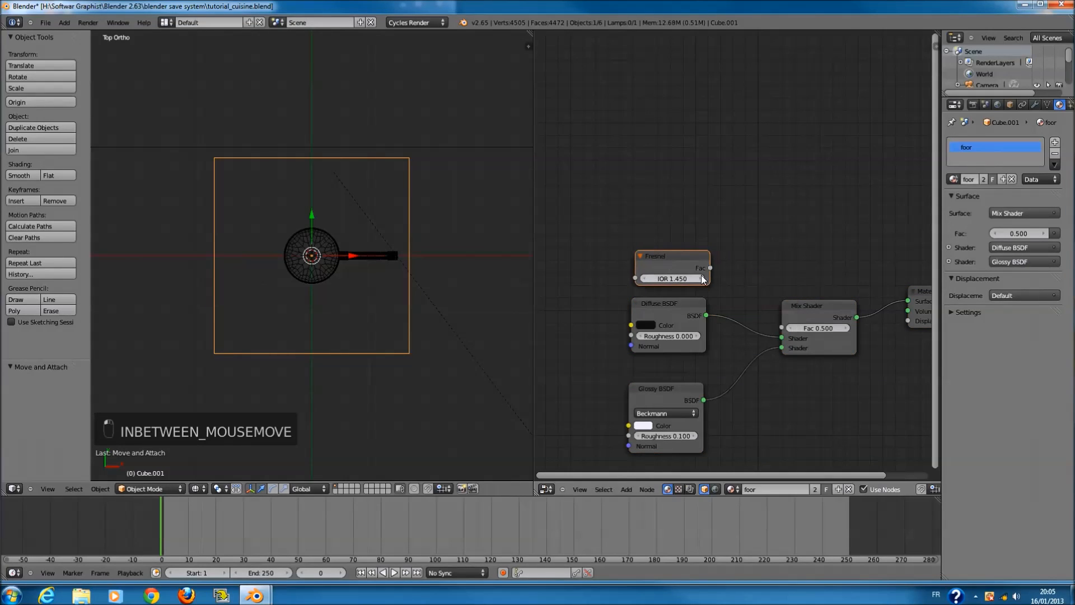
{"action": "left_click_drag", "start_coordinate": [742, 297], "coordinate": [782, 328]}
- Preview the floor and saucepan in rendered shading from an angled view
{"action": "middle_click_drag", "start_coordinate": [381, 269], "coordinate": [281, 433]}
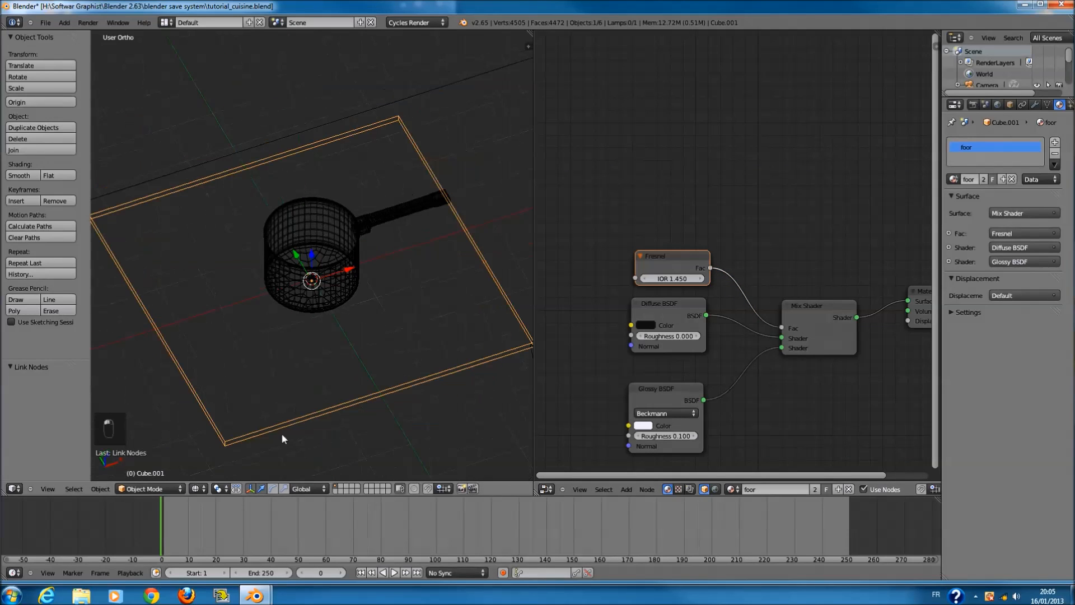
{"action": "left_click", "coordinate": [196, 489]}
{"action": "left_click", "coordinate": [224, 409]}
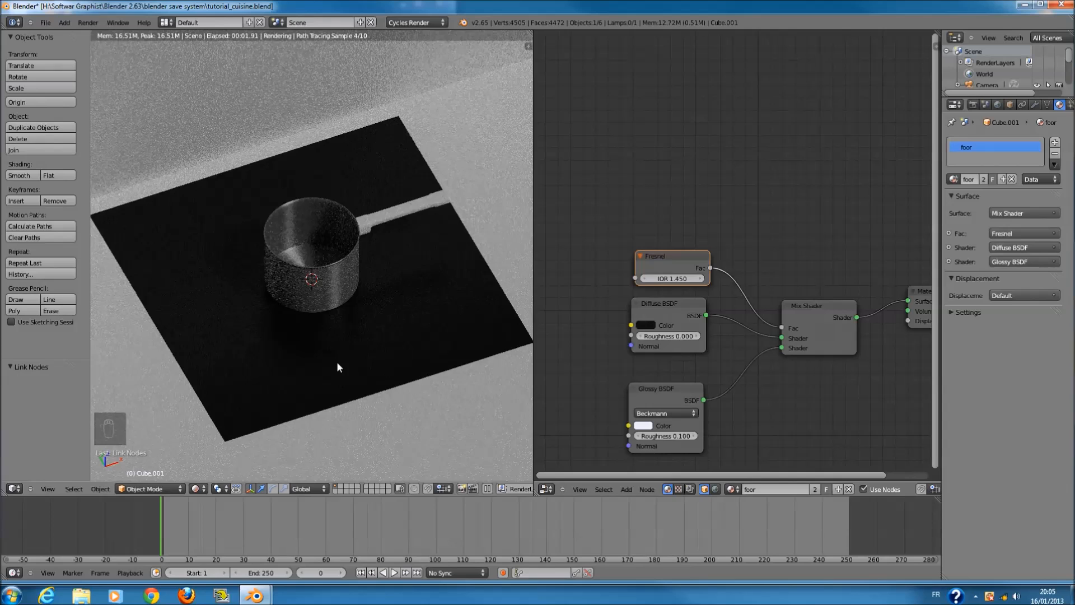
- Try a Fresnel IOR of 1.000 and one of about 201.7 on the floor material in the rendered preview
{"action": "scroll", "coordinate": [653, 287], "scroll_direction": "up", "scroll_amount": 2}
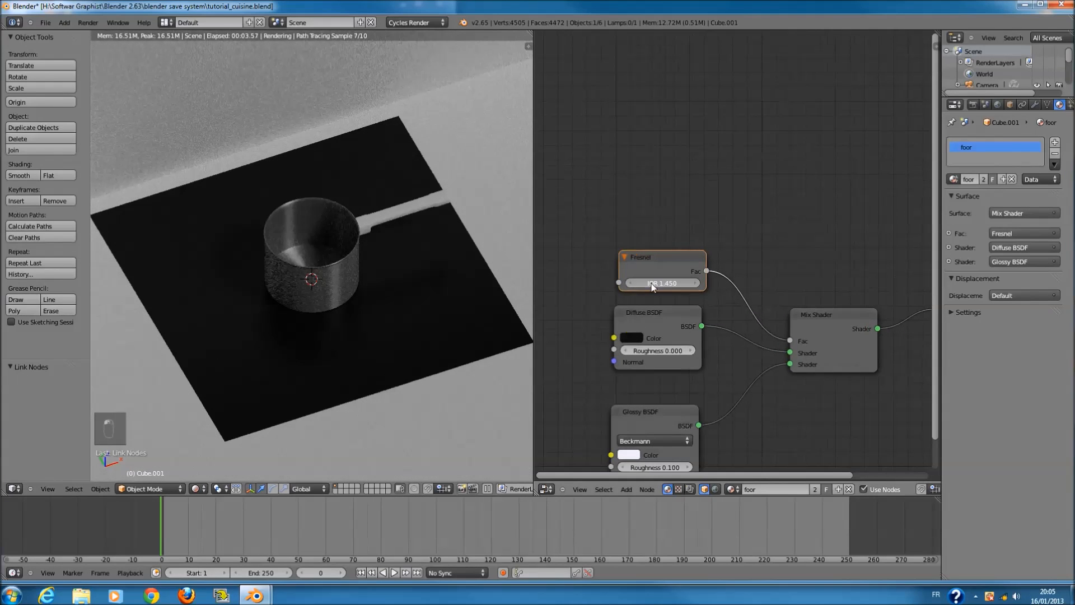
{"action": "left_click", "coordinate": [664, 285]}
{"action": "type", "text": "1"}
{"action": "left_click", "coordinate": [570, 289]}
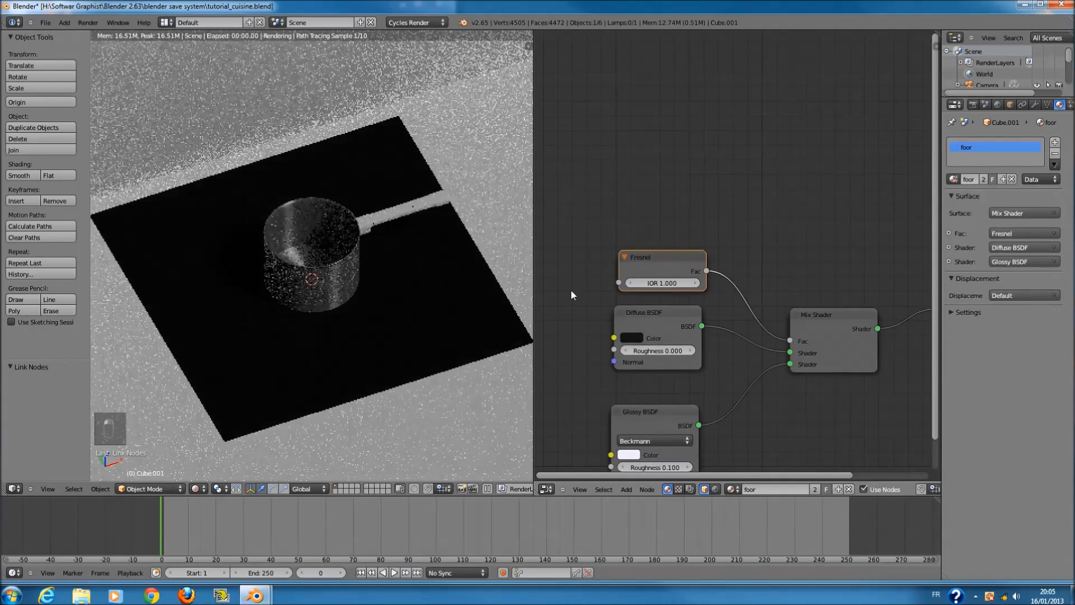
{"action": "left_click_drag", "start_coordinate": [662, 287], "coordinate": [354, 250]}
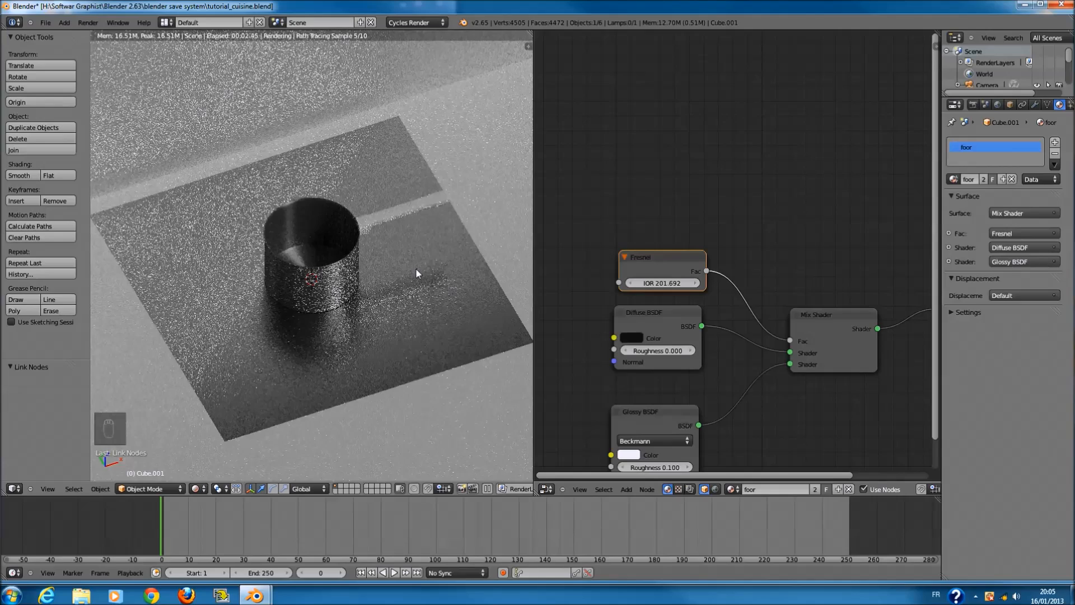
- Try a Fresnel IOR of 2.000 in the rendered preview, and restore the value to 1.450
{"action": "left_click", "coordinate": [661, 284]}
{"action": "type", "text": "2"}
{"action": "key", "text": "Return"}
{"action": "left_click", "coordinate": [675, 286]}
{"action": "key", "text": "Return"}
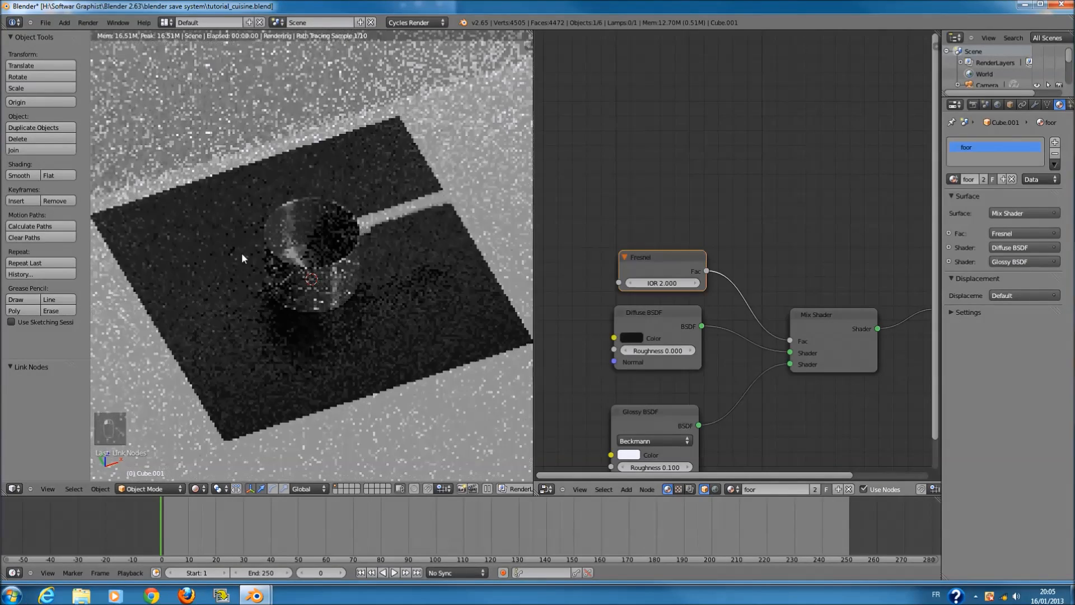
{"action": "left_click", "coordinate": [673, 286]}
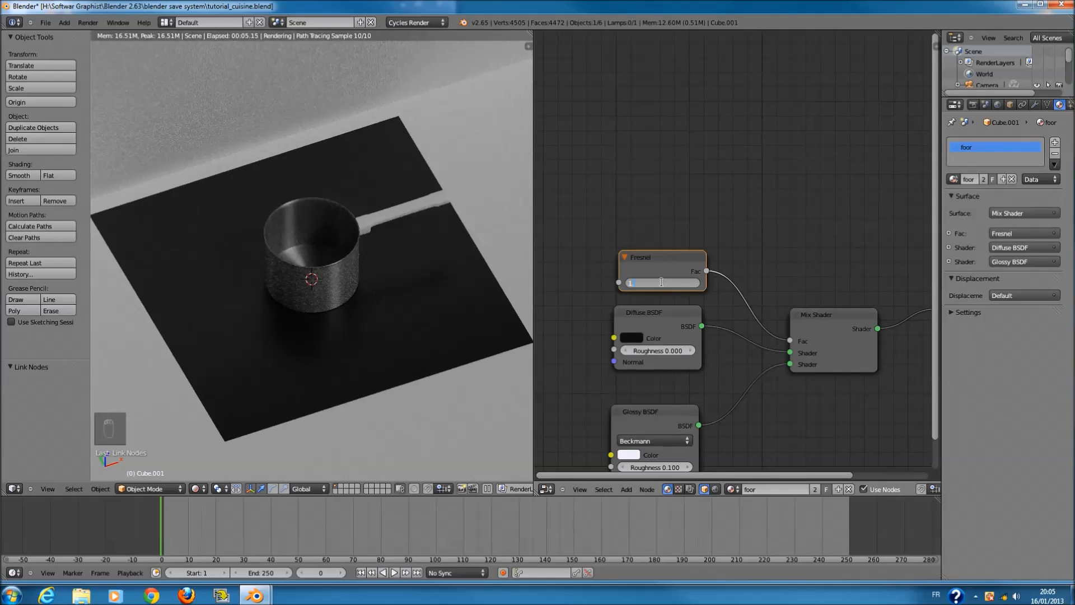
{"action": "key", "text": "Return"}
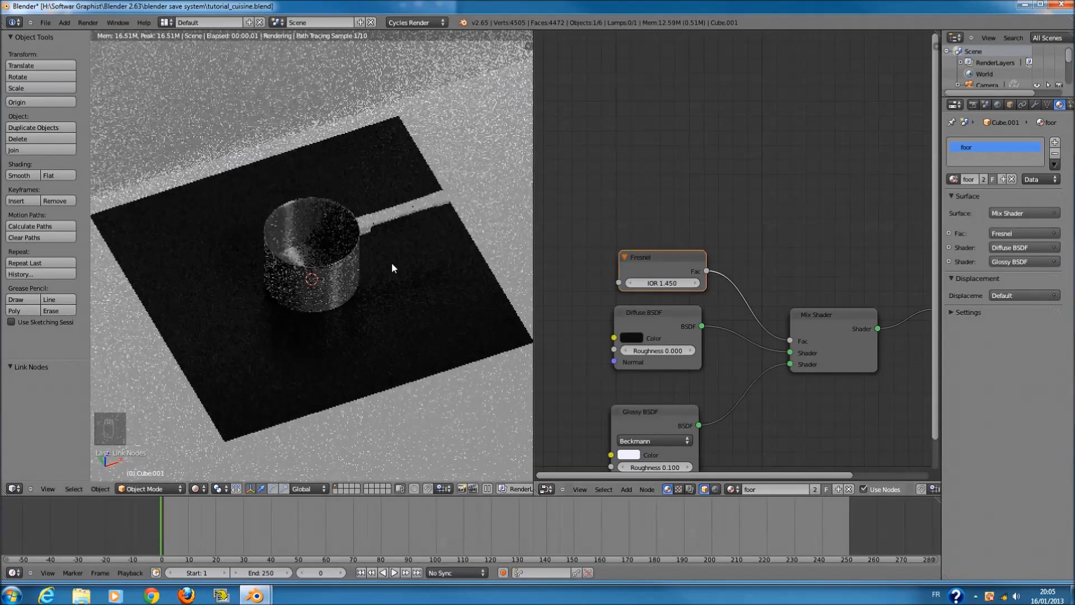
- Switch to solid shading, move the large backdrop plane by -0.149 along Z, and check its position in wireframe front orthographic view
{"action": "middle_click_drag", "start_coordinate": [298, 384], "coordinate": [424, 341]}
{"action": "key", "text": "z"}
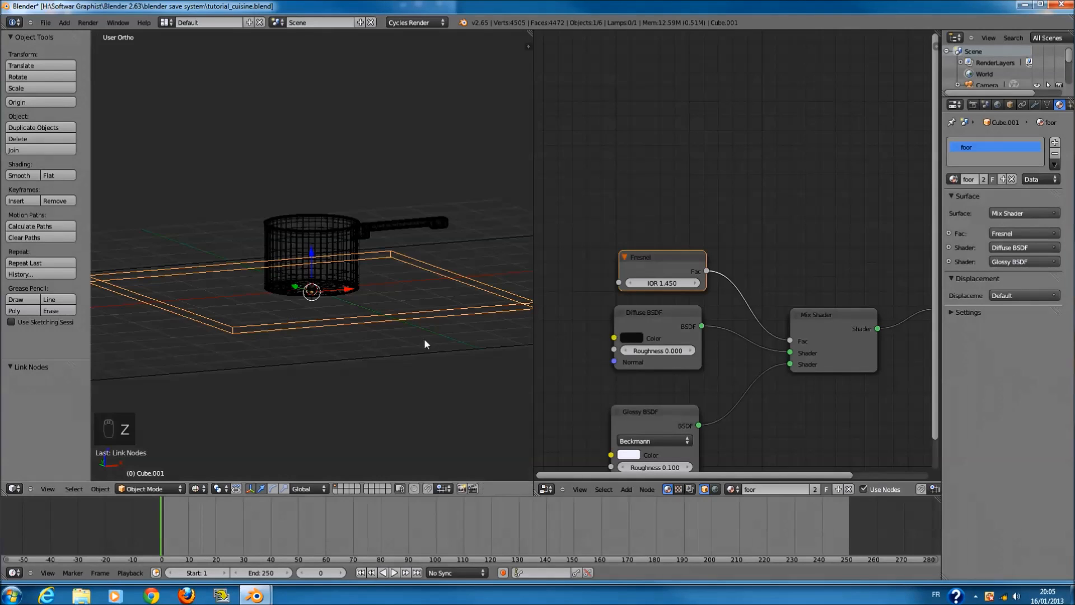
{"action": "key", "text": "z"}
{"action": "middle_click_drag", "start_coordinate": [322, 344], "coordinate": [310, 332]}
{"action": "scroll", "coordinate": [311, 331], "scroll_direction": "down", "scroll_amount": 2}
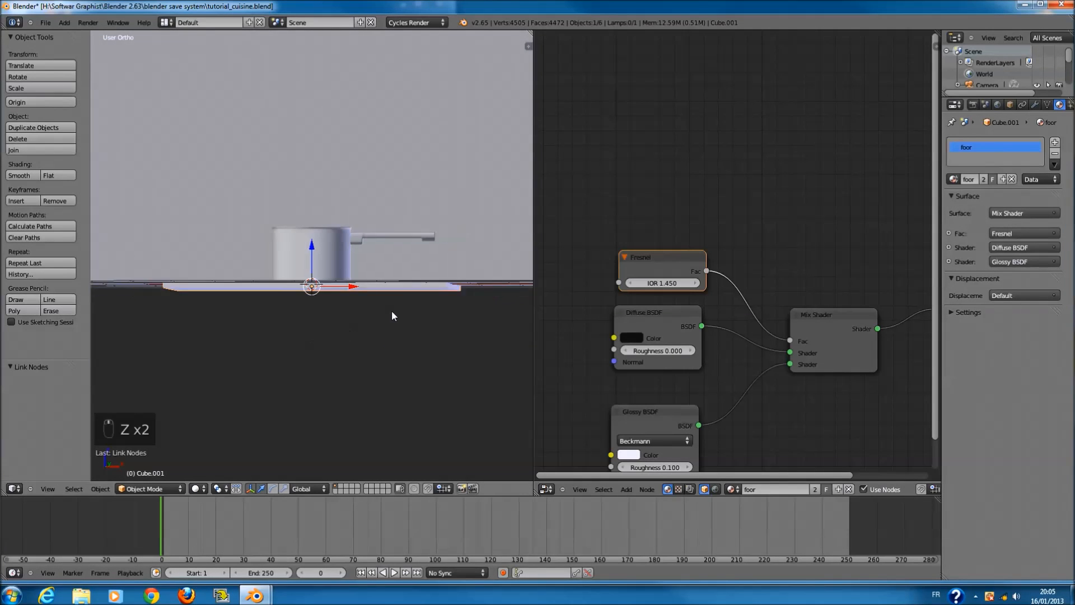
{"action": "middle_click_drag", "start_coordinate": [450, 305], "coordinate": [460, 316]}
{"action": "right_click", "coordinate": [389, 288]}
{"action": "left_click_drag", "start_coordinate": [316, 254], "coordinate": [314, 243]}
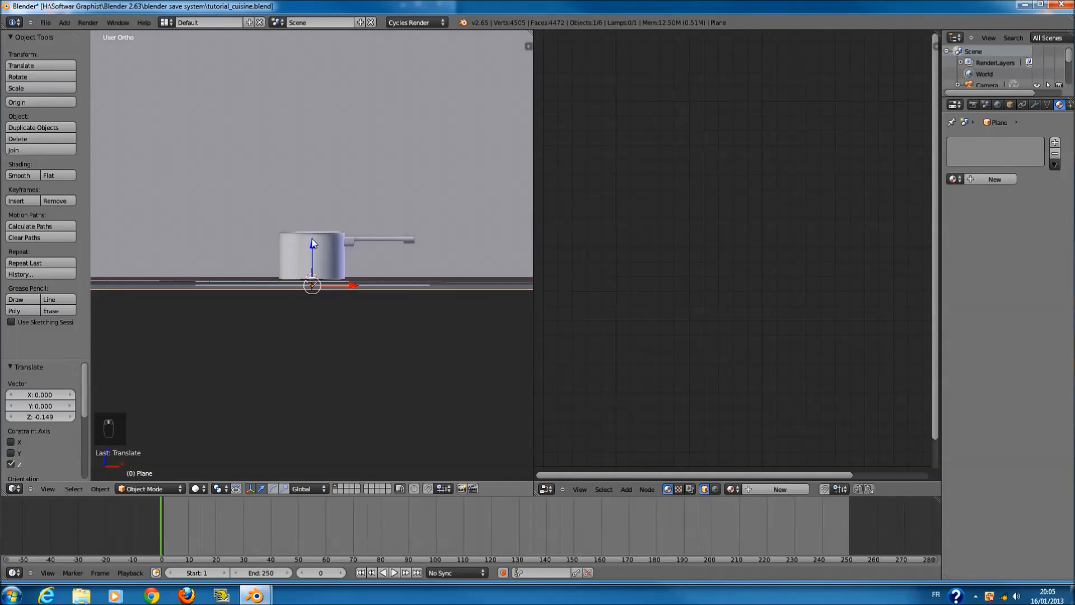
{"action": "key", "text": "KP_5"}
{"action": "key", "text": "z"}
{"action": "key", "text": "KP_1"}
{"action": "key", "text": "KP_5"}
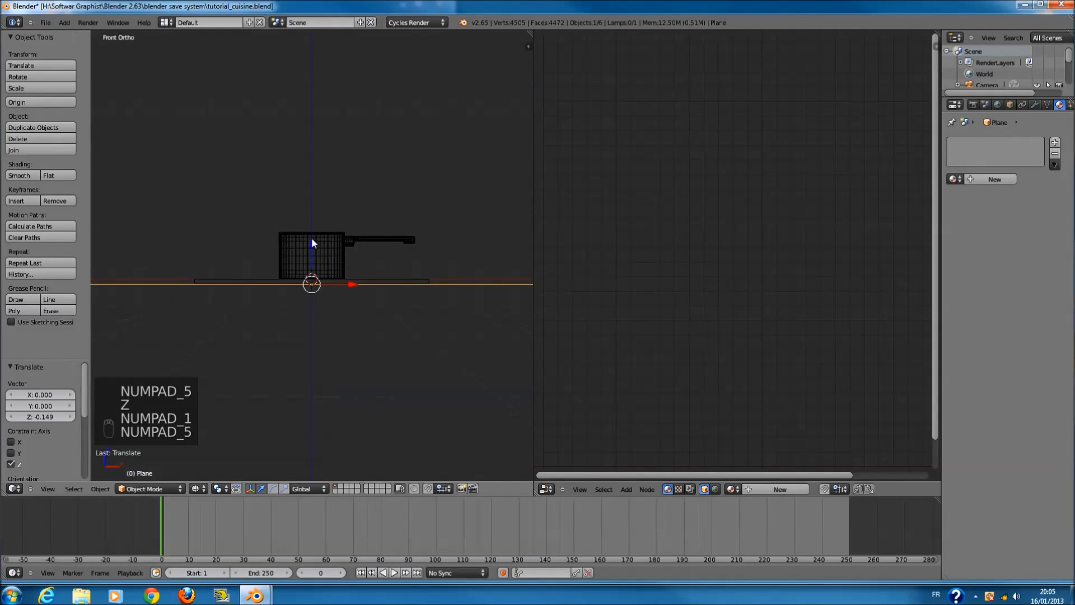
{"action": "scroll", "coordinate": [316, 239], "scroll_direction": "up", "scroll_amount": 2}
{"action": "scroll", "coordinate": [317, 275], "scroll_direction": "down", "scroll_amount": 3}
- In Edit Mode, select the backdrop plane's horizontal face and UV map it from the top with Project from View (Bounds)
{"action": "key", "text": "z"}
{"action": "mouse_move", "coordinate": [322, 286]}
{"action": "middle_mouse_down"}
{"action": "mouse_move", "coordinate": [364, 347]}
{"action": "mouse_move", "coordinate": [373, 300]}
{"action": "middle_mouse_up"}
{"action": "key", "text": "Tab"}
{"action": "key", "text": "z"}
{"action": "right_click", "coordinate": [374, 299]}
{"action": "key", "text": "z"}
{"action": "key", "text": "KP_7"}
{"action": "key", "text": "u"}
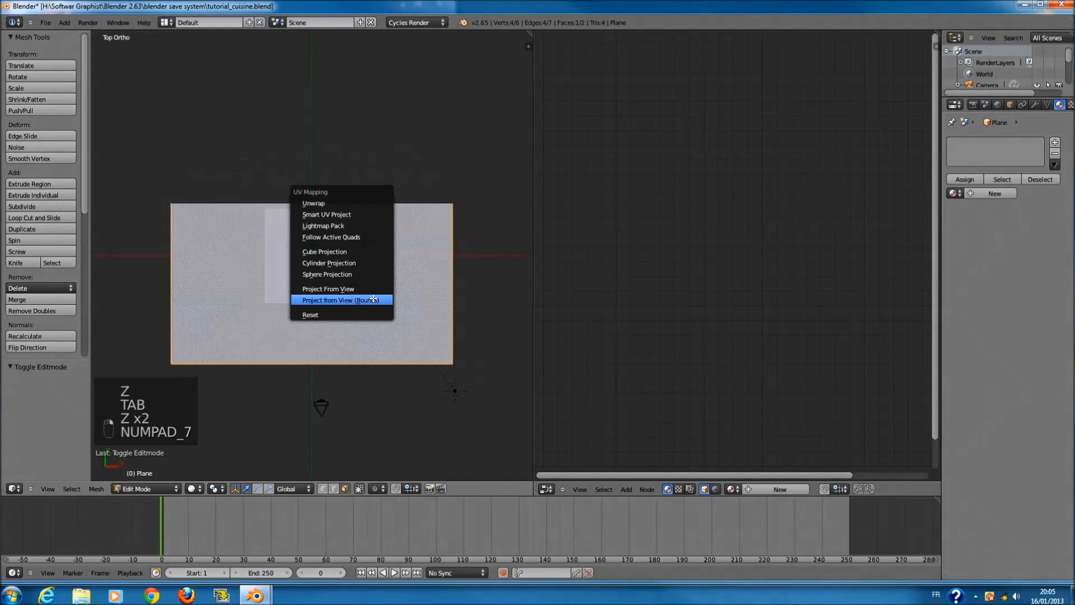
{"action": "left_click", "coordinate": [373, 297]}
- UV map the backdrop plane's vertical wall face by projecting from the front view, and return to Object Mode
{"action": "key", "text": "KP_3"}
{"action": "key", "text": "KP_1"}
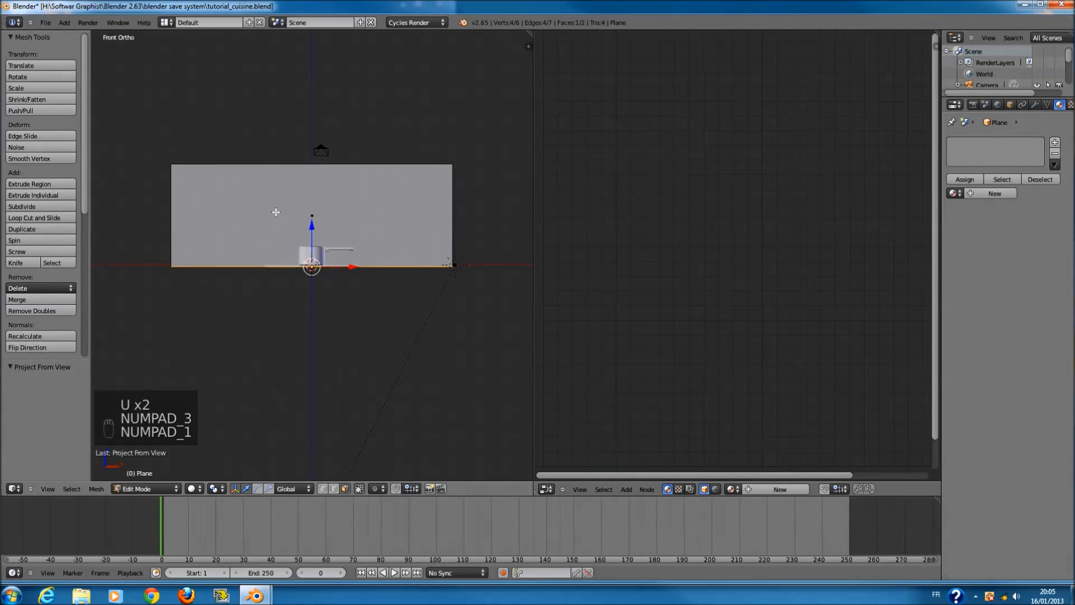
{"action": "key", "text": "u"}
{"action": "left_click", "coordinate": [276, 211]}
{"action": "key", "text": "Tab"}
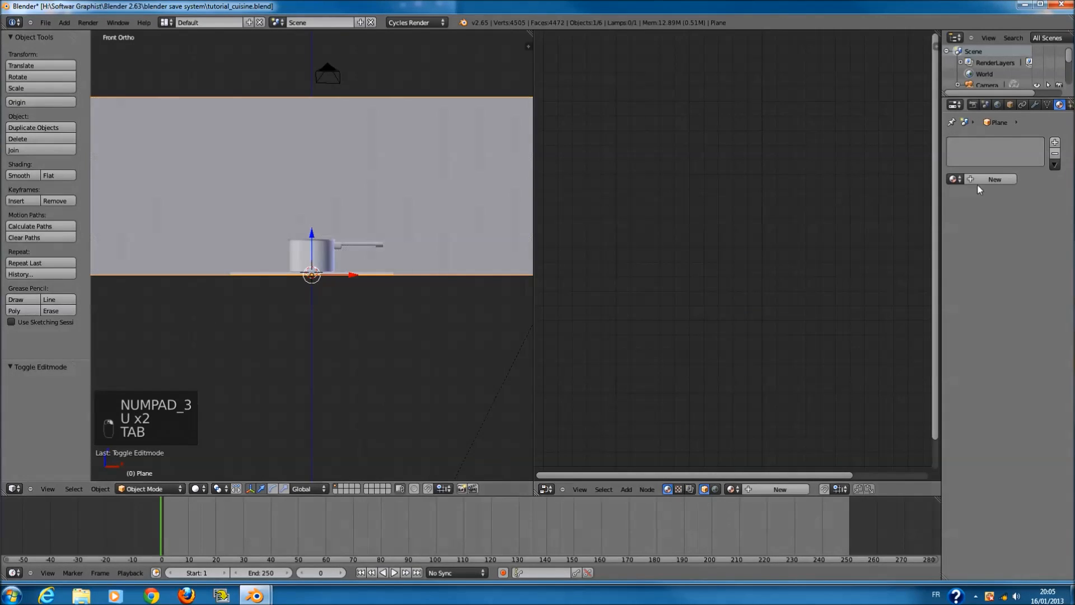
- Create a material named MUR on the backdrop plane, and replace it in the slot with Material.001 renamed as CONTOIR
{"action": "left_click", "coordinate": [992, 192]}
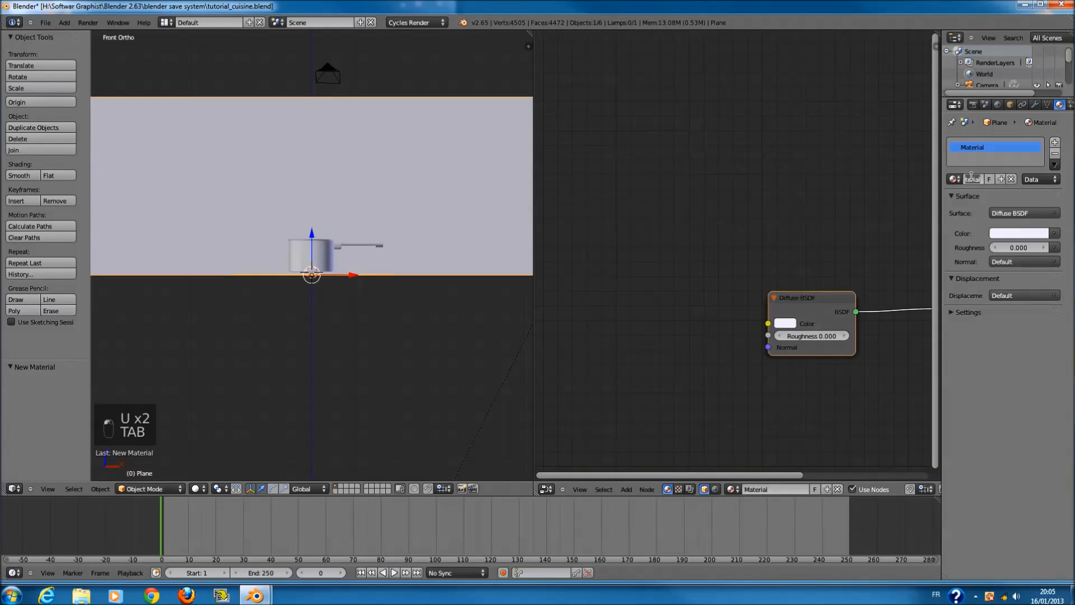
{"action": "key", "text": "Return"}
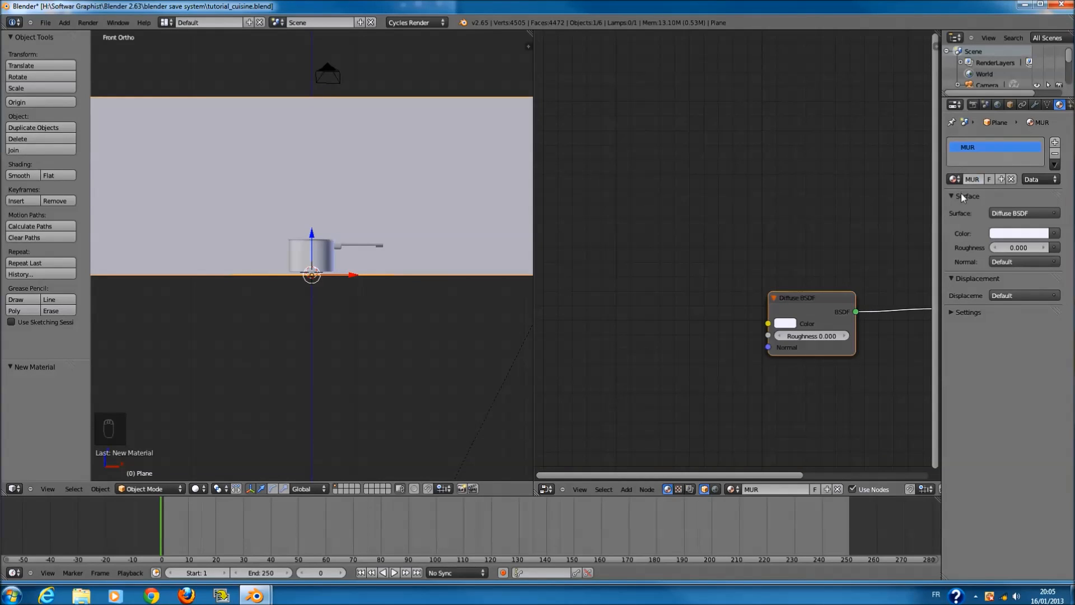
{"action": "left_click", "coordinate": [959, 182]}
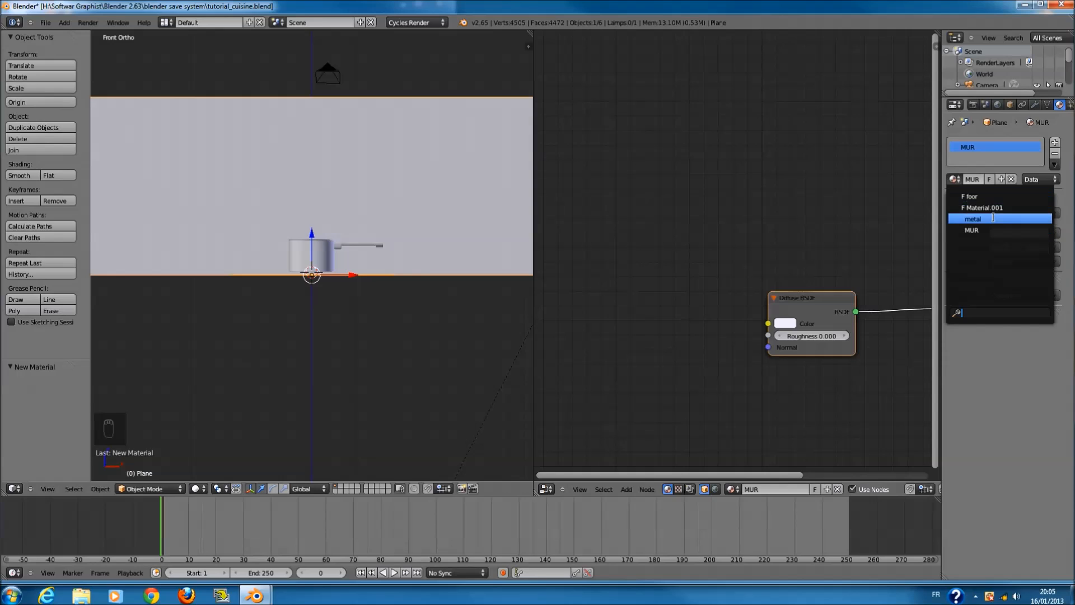
{"action": "left_click", "coordinate": [1010, 207]}
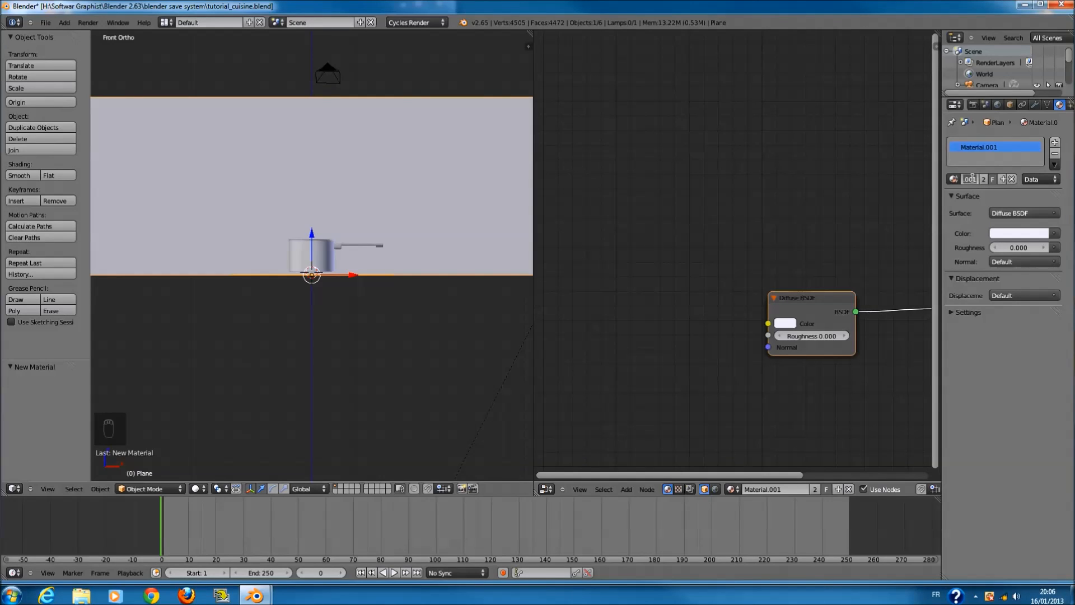
{"action": "type", "text": "R"}
{"action": "key", "text": "Return"}
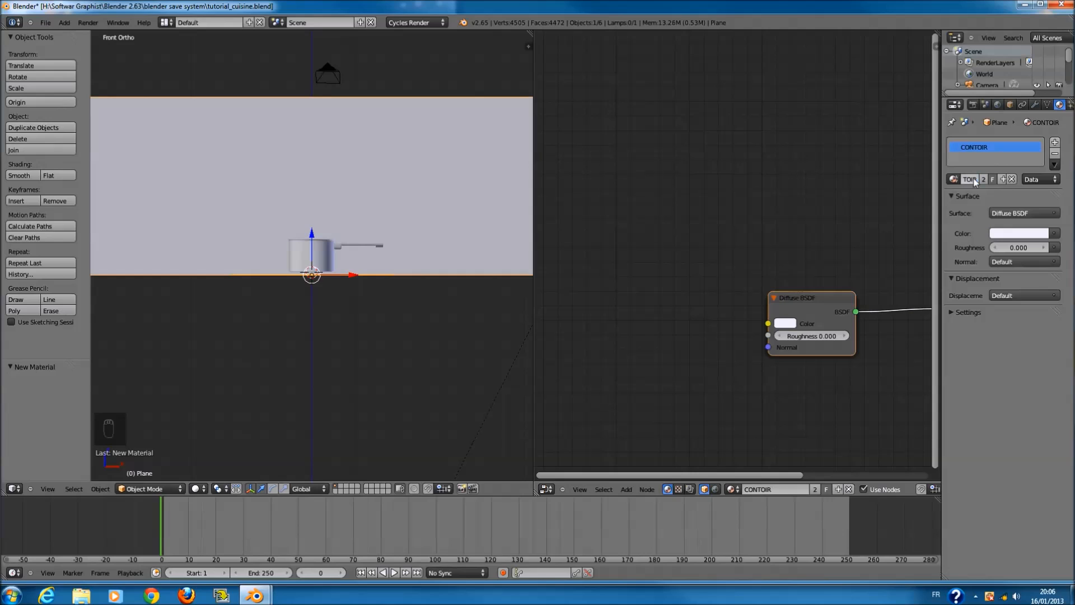
- Try the "foor" material on the backdrop plane and switch its slot back to CONTOIR
{"action": "left_click", "coordinate": [953, 180]}
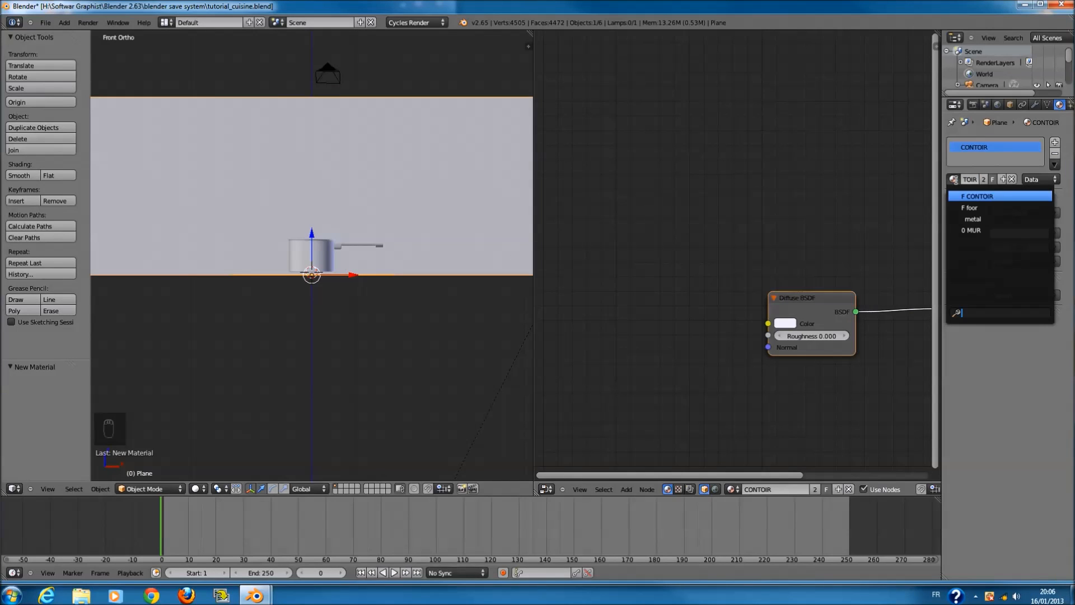
{"action": "left_click", "coordinate": [984, 207]}
{"action": "left_click", "coordinate": [954, 179]}
{"action": "left_click", "coordinate": [968, 194]}
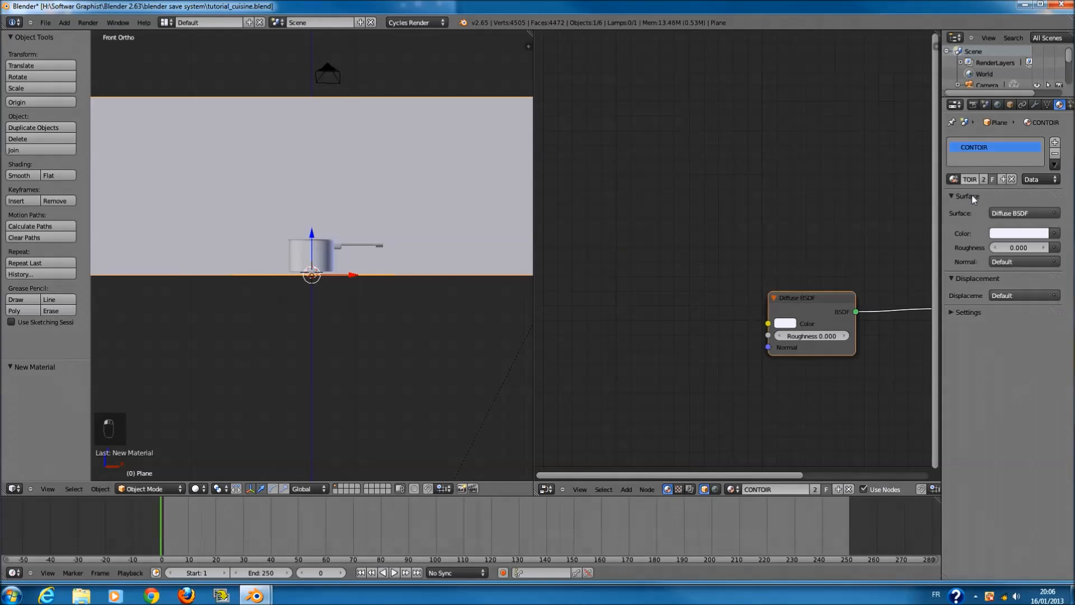
{"action": "scroll", "coordinate": [897, 220], "scroll_direction": "down", "scroll_amount": 3}
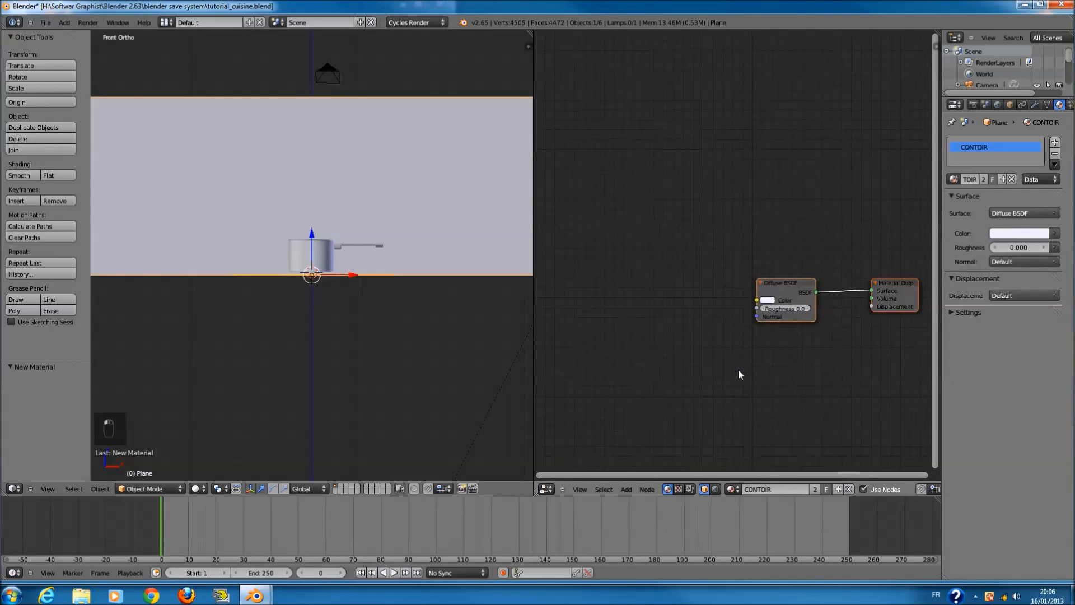
{"action": "scroll", "coordinate": [739, 372], "scroll_direction": "up", "scroll_amount": 2}
{"action": "key", "text": "shift+a"}
- Add a second material slot to the backdrop plane in Edit Mode, load MUR into it, and return to Object Mode in solid shading
{"action": "key", "text": "z"}
{"action": "middle_click_drag", "start_coordinate": [421, 225], "coordinate": [463, 205]}
{"action": "key", "text": "Tab"}
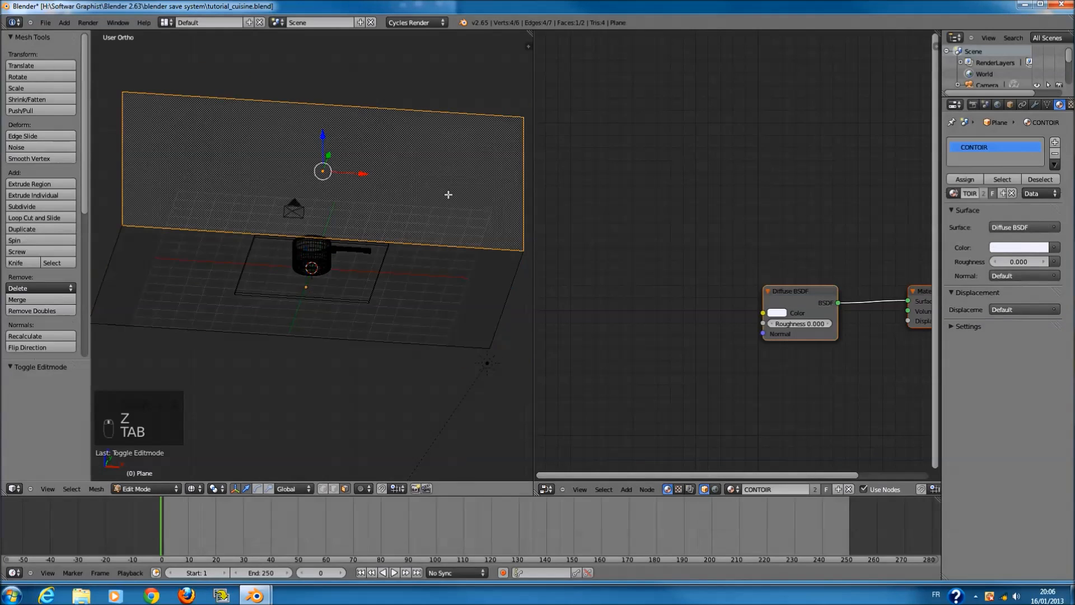
{"action": "left_click", "coordinate": [1055, 143]}
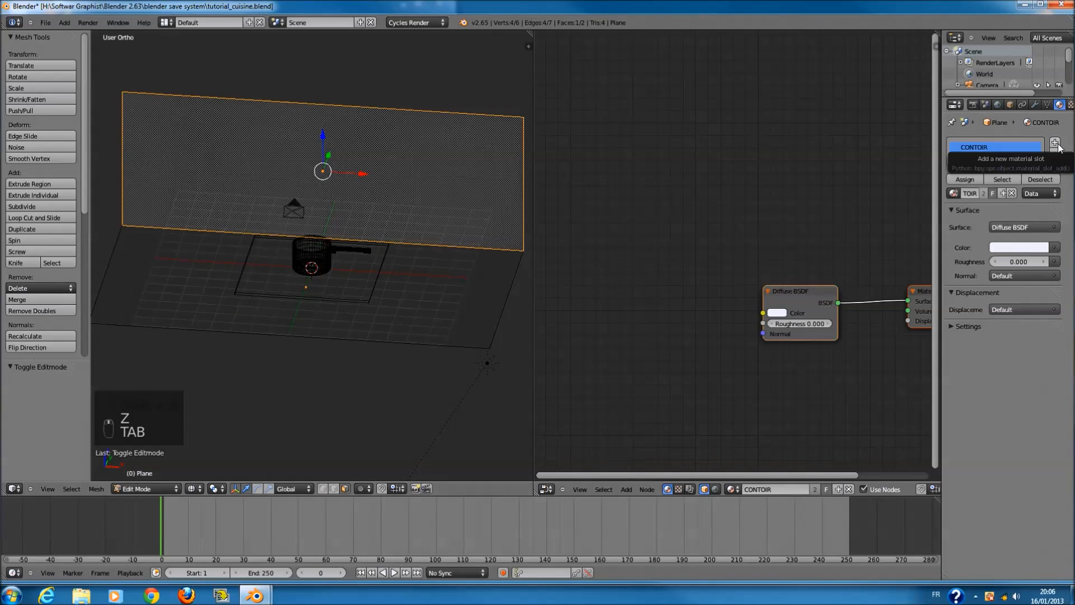
{"action": "left_click", "coordinate": [954, 194]}
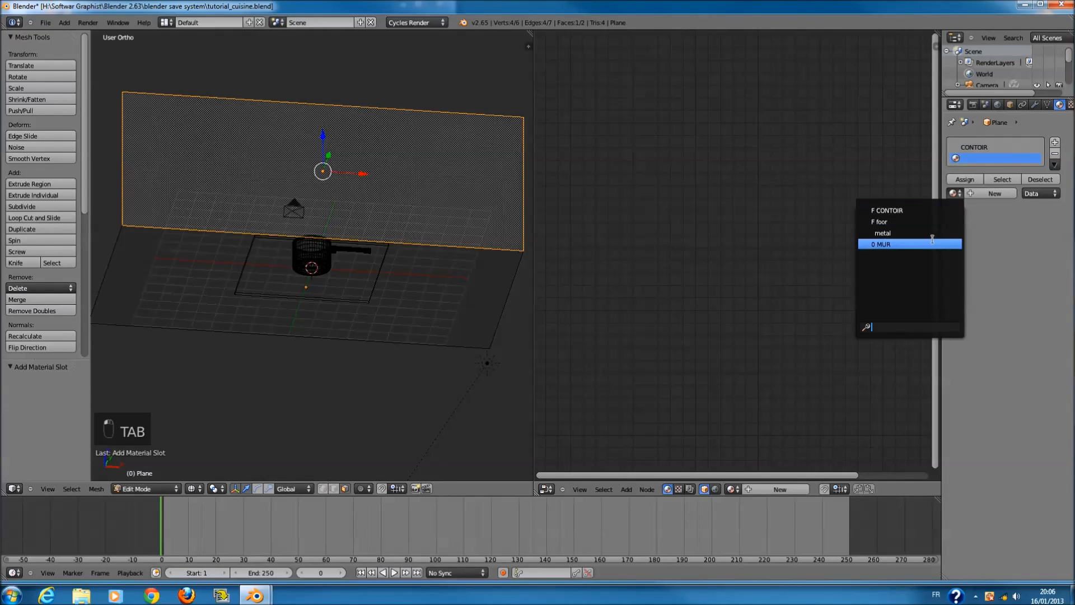
{"action": "left_click", "coordinate": [882, 245]}
{"action": "key", "text": "z"}
{"action": "key", "text": "Tab"}
- Select the saucepan's body and handle in turn to check which materials they carry
{"action": "scroll", "coordinate": [374, 258], "scroll_direction": "up", "scroll_amount": 2}
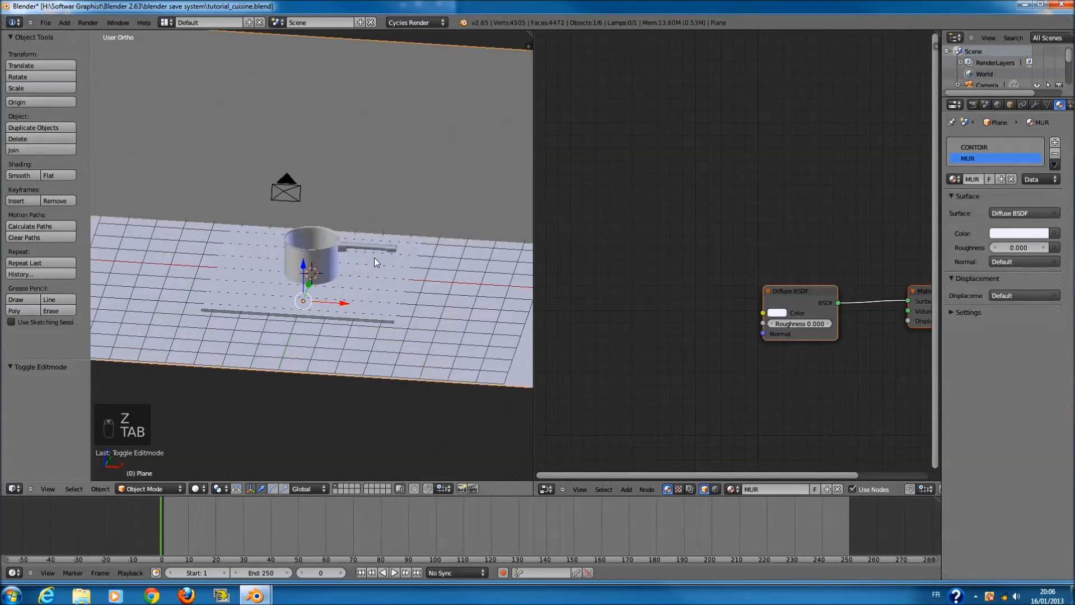
{"action": "right_click", "coordinate": [374, 252]}
{"action": "right_click", "coordinate": [325, 274]}
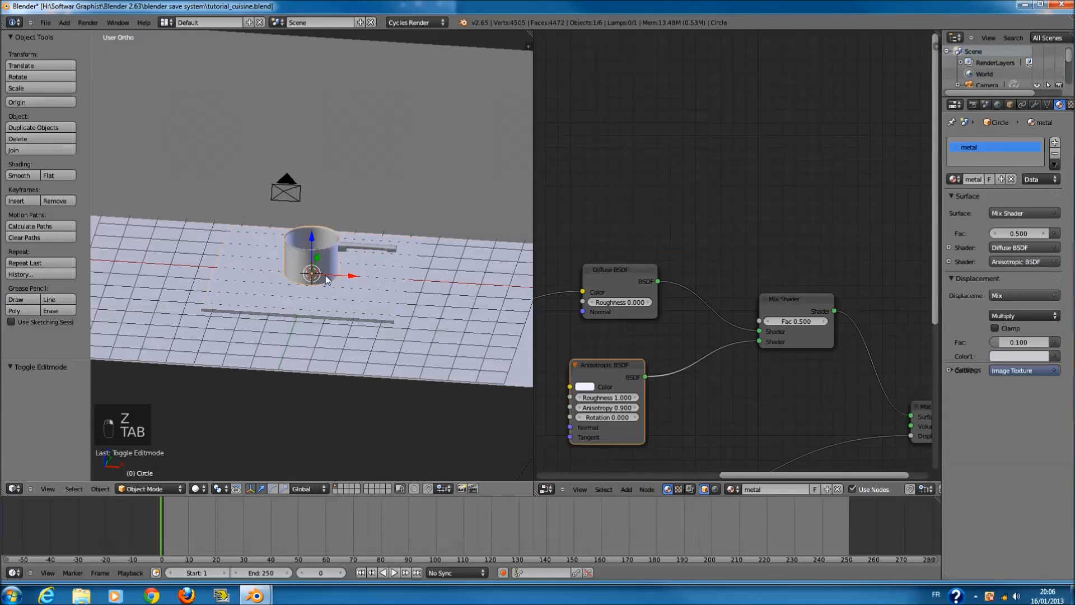
{"action": "right_click", "coordinate": [361, 253]}
{"action": "right_click", "coordinate": [363, 251]}
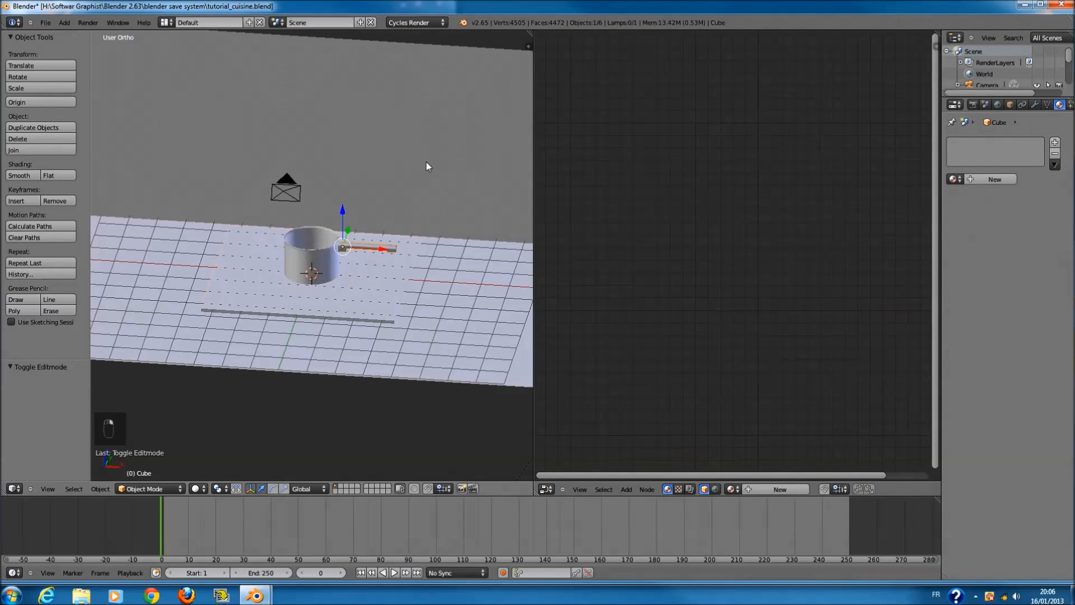
{"action": "scroll", "coordinate": [446, 196], "scroll_direction": "down", "scroll_amount": 2}
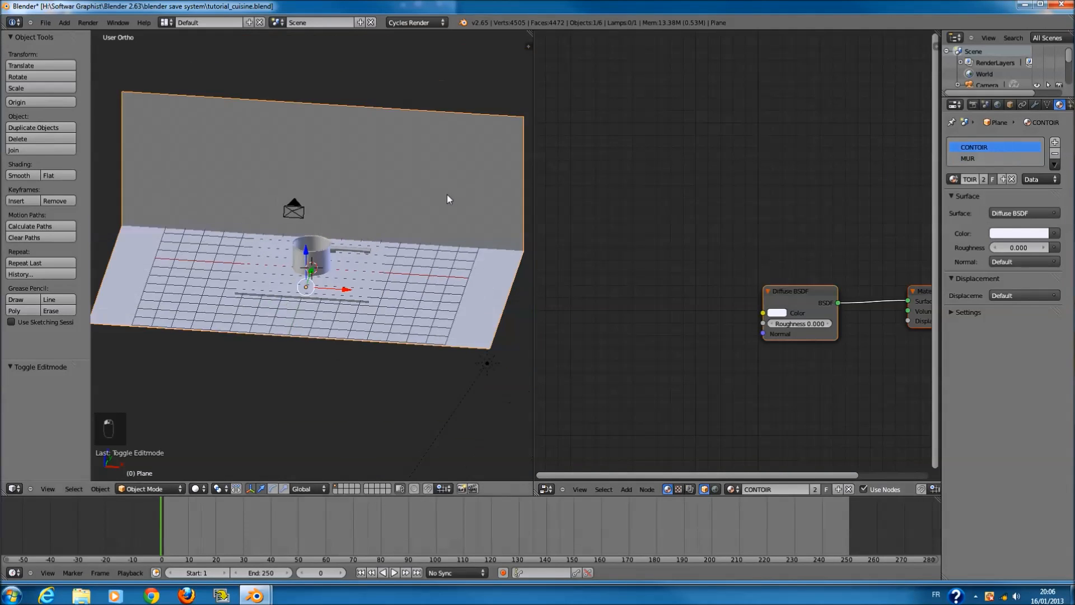
- Select the backdrop's horizontal face in Edit Mode and link a new Image Texture node to the CONTOIR Diffuse BSDF's Color
{"action": "key", "text": "Tab"}
{"action": "right_click", "coordinate": [424, 293]}
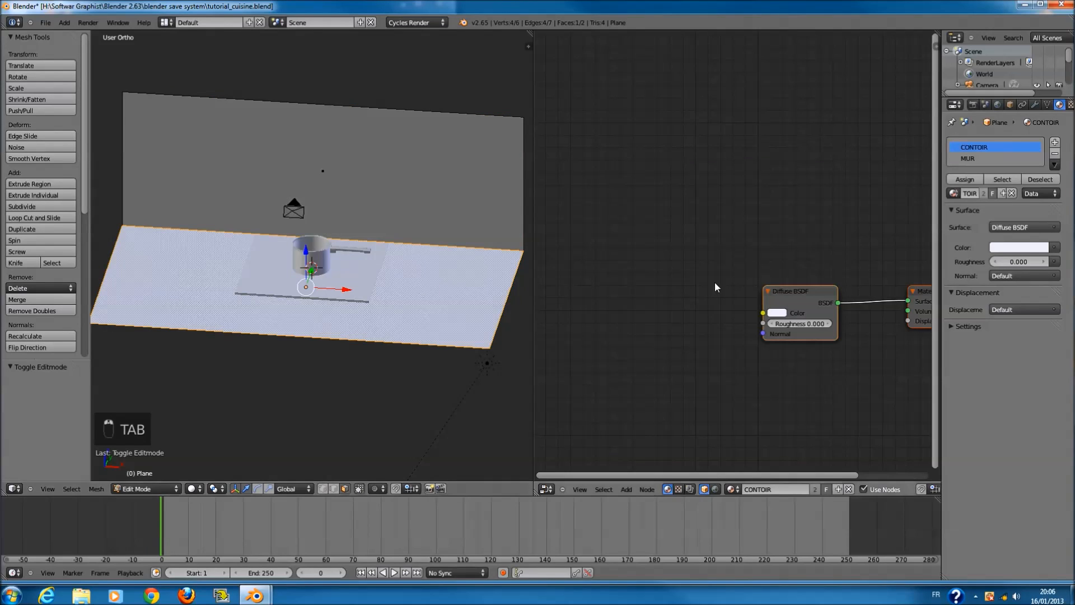
{"action": "key", "text": "shift+a"}
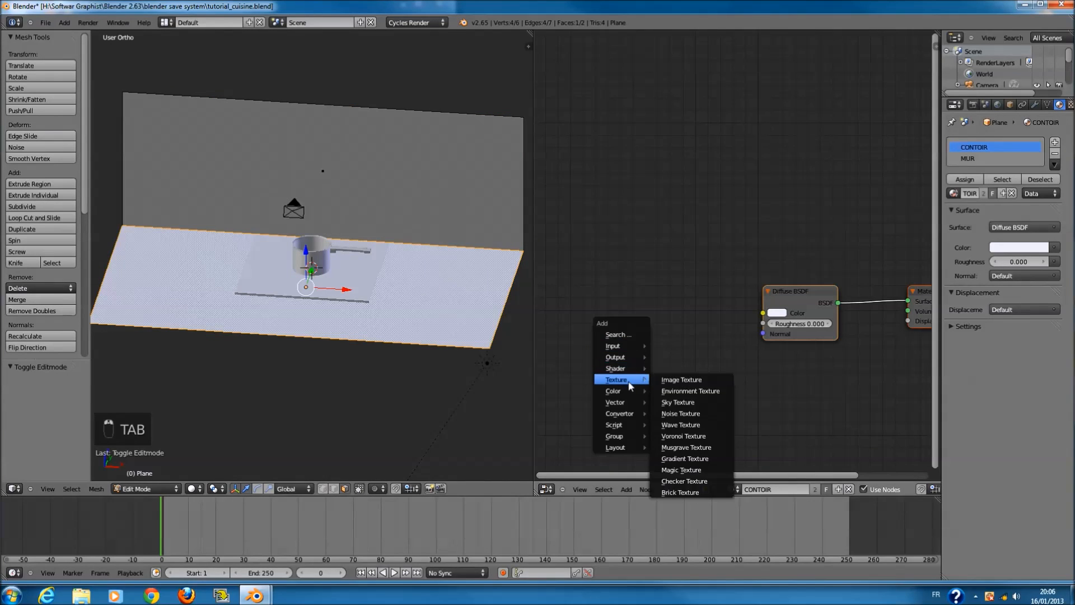
{"action": "left_click", "coordinate": [683, 379]}
{"action": "left_click_drag", "start_coordinate": [658, 338], "coordinate": [768, 323]}
- Load WoodFine0039_2_L.jpg from the texture folder into the CONTOIR Image Texture node
{"action": "left_click", "coordinate": [626, 365]}
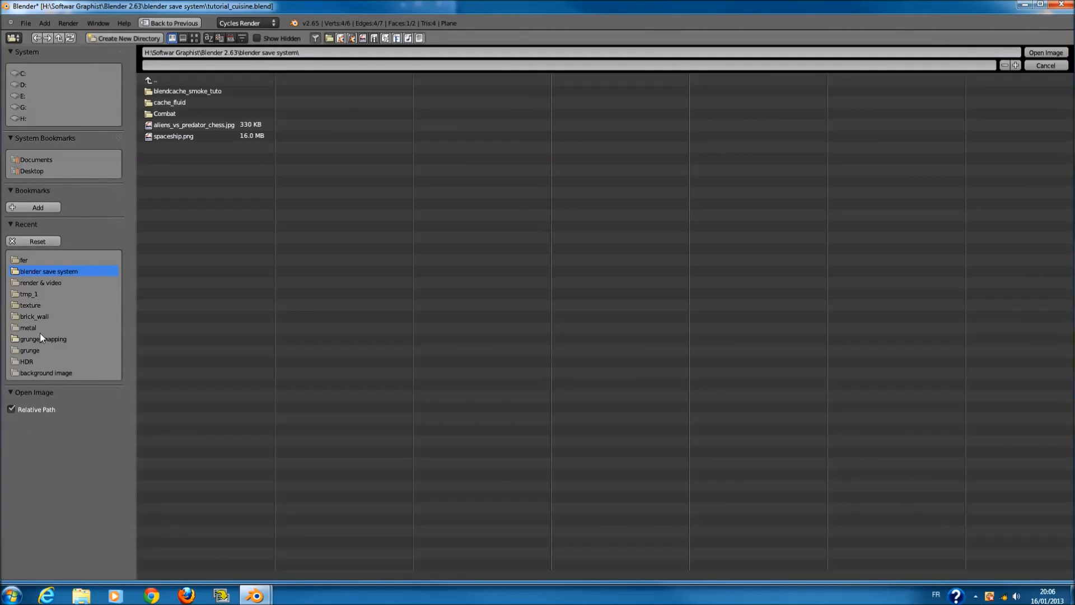
{"action": "left_click", "coordinate": [44, 303]}
{"action": "left_click", "coordinate": [194, 38]}
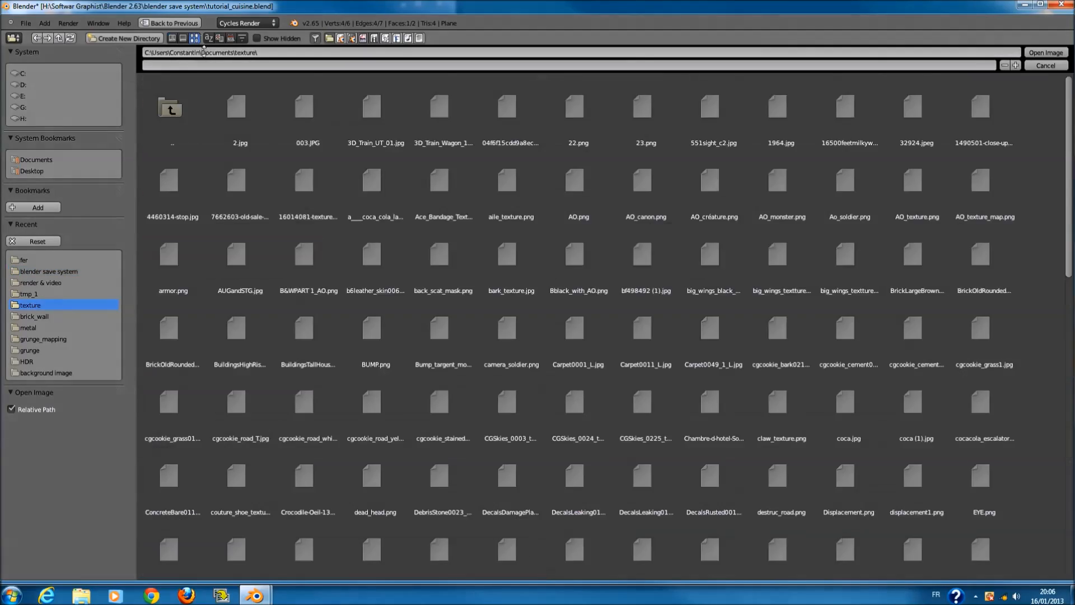
{"action": "scroll", "coordinate": [761, 405], "scroll_direction": "down", "scroll_amount": 10}
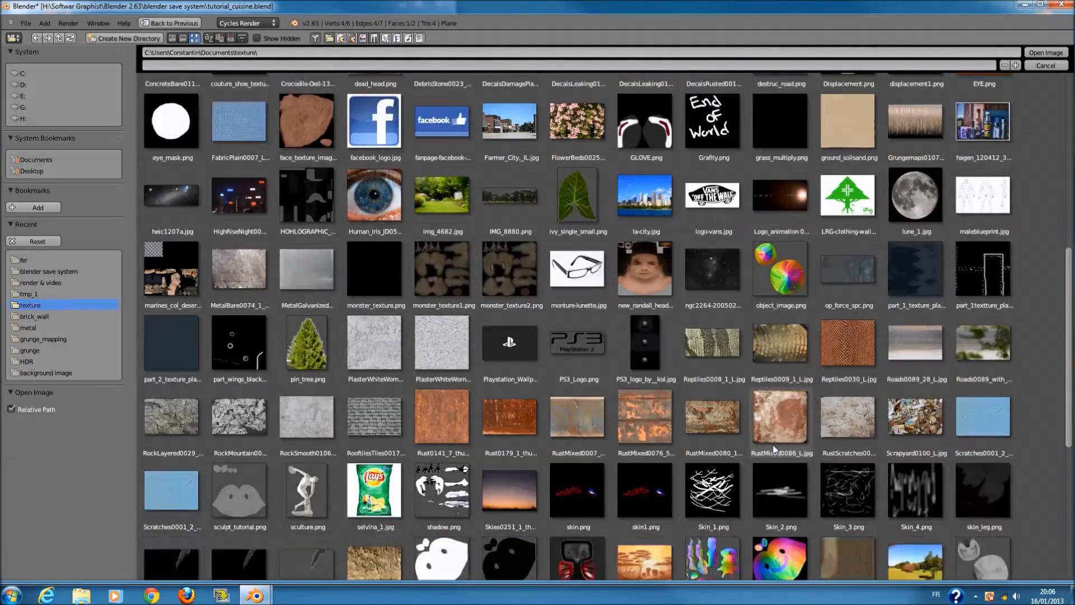
{"action": "scroll", "coordinate": [774, 448], "scroll_direction": "down", "scroll_amount": 6}
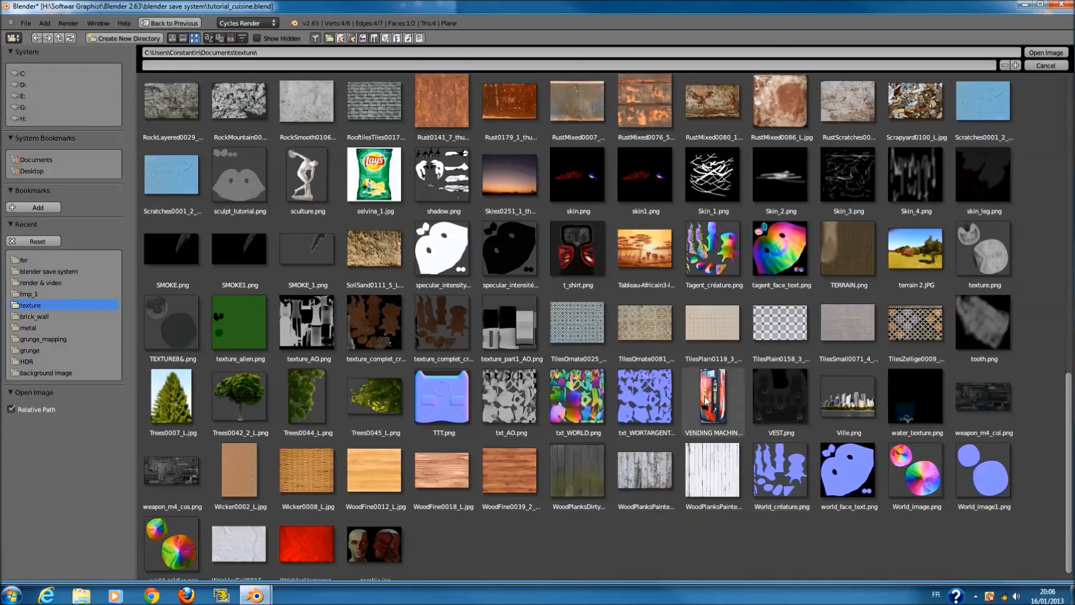
{"action": "left_click", "coordinate": [520, 465]}
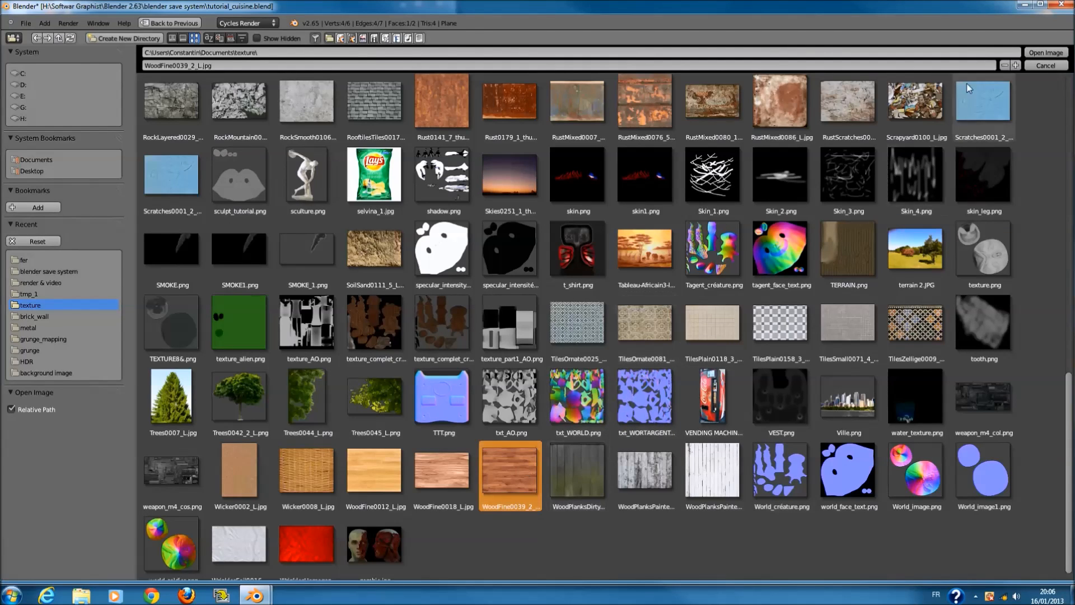
{"action": "left_click", "coordinate": [1067, 52]}
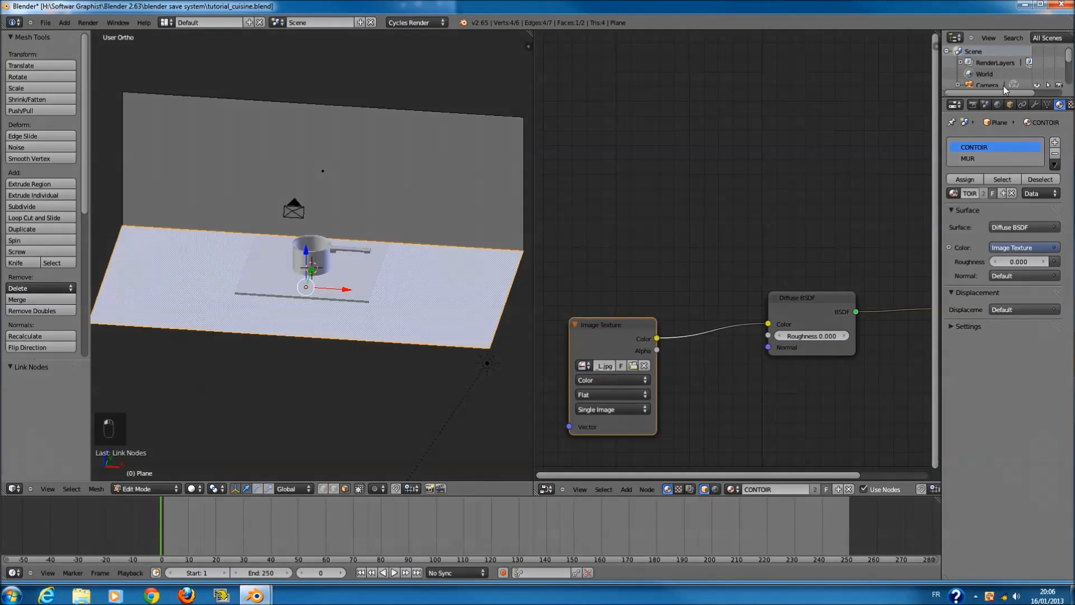
- Preview the wood texture on the backdrop in rendered shading from another angle, and return to solid shading
{"action": "left_click", "coordinate": [190, 489]}
{"action": "left_click", "coordinate": [215, 415]}
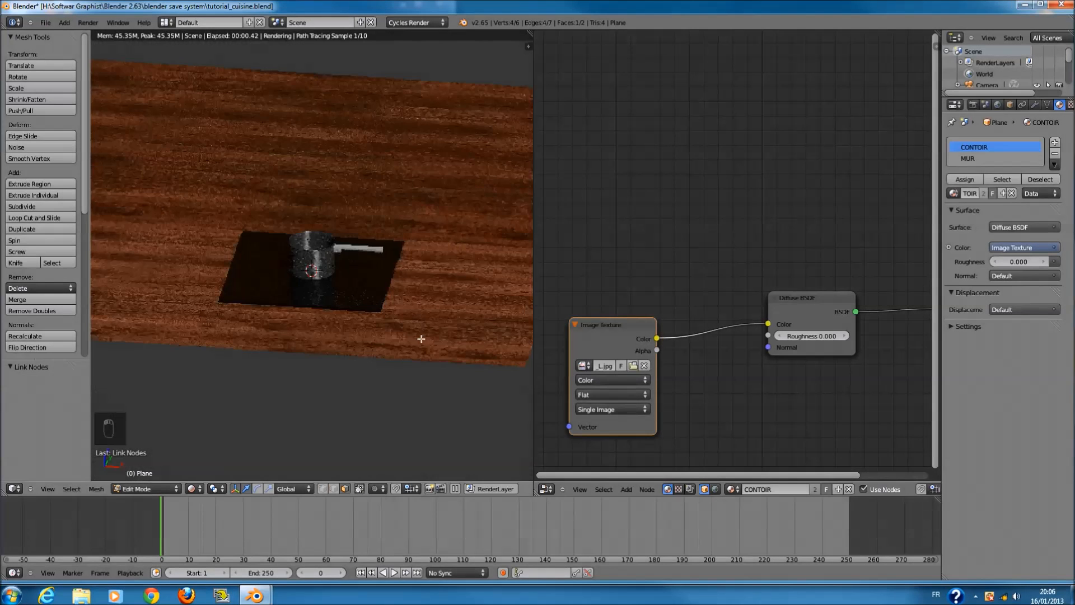
{"action": "scroll", "coordinate": [396, 319], "scroll_direction": "down", "scroll_amount": 3}
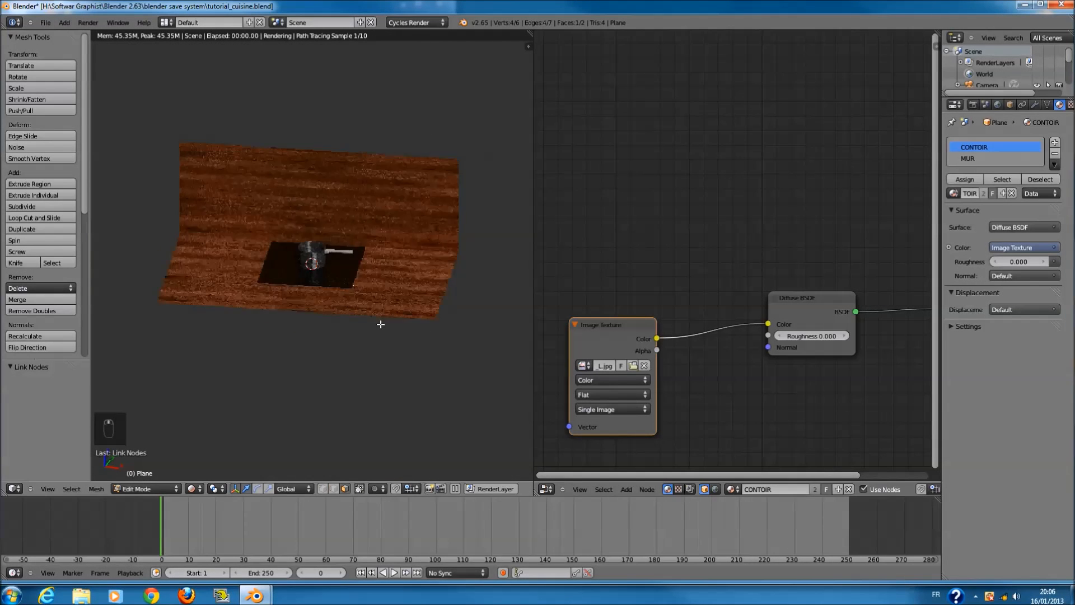
{"action": "middle_click_drag", "start_coordinate": [379, 321], "coordinate": [345, 398]}
{"action": "scroll", "coordinate": [345, 397], "scroll_direction": "up", "scroll_amount": 1}
{"action": "left_click", "coordinate": [199, 490]}
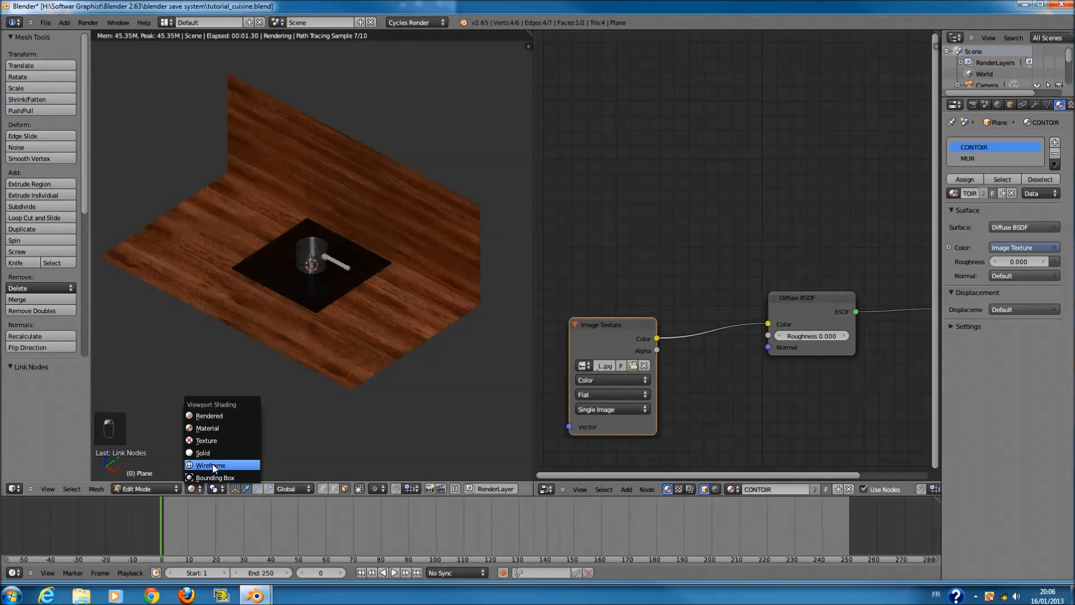
{"action": "left_click", "coordinate": [215, 453]}
- Select the backdrop's vertical wall face in front view and assign the MUR material to it
{"action": "key", "text": "Tab"}
{"action": "key", "text": "Tab"}
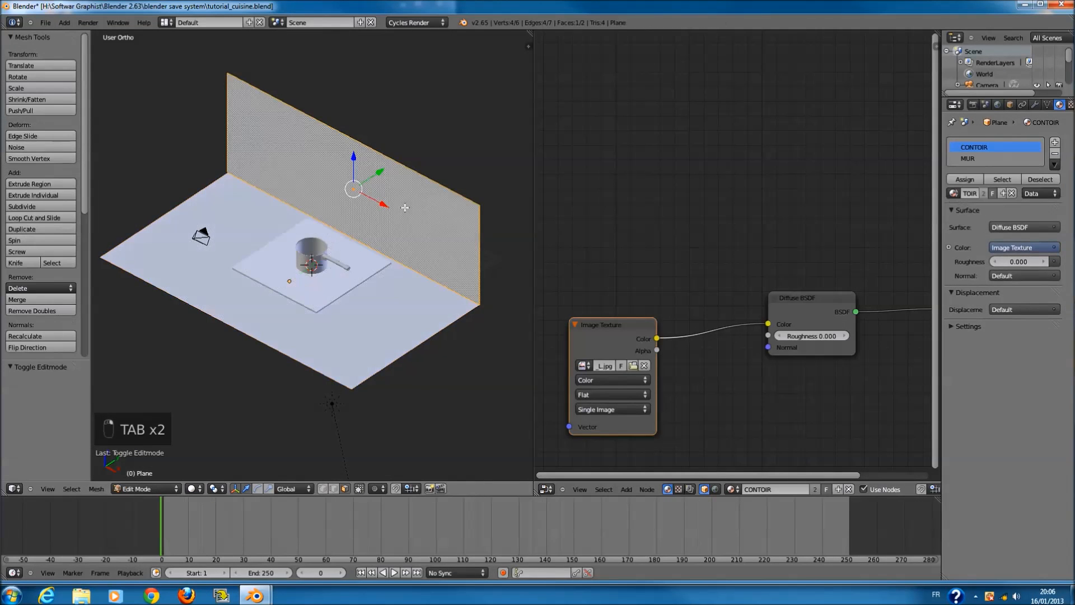
{"action": "key", "text": "KP_1"}
{"action": "scroll", "coordinate": [392, 186], "scroll_direction": "up", "scroll_amount": 1}
{"action": "key", "text": "u"}
{"action": "key", "text": "u"}
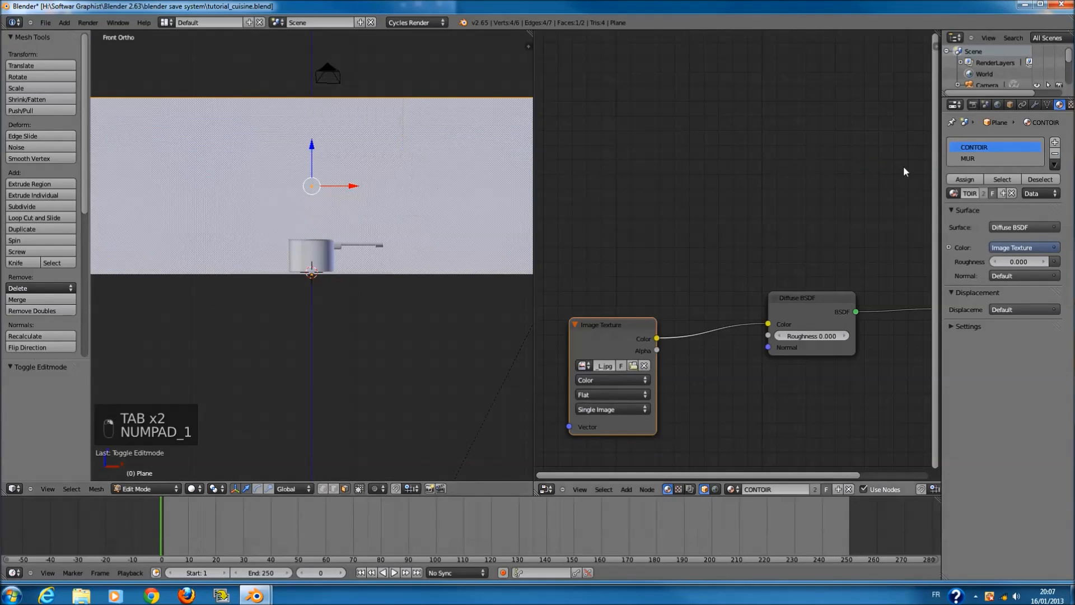
{"action": "left_click", "coordinate": [970, 158]}
{"action": "left_click", "coordinate": [973, 177]}
- Add an Image Texture node to the MUR material and link its Color to the Diffuse BSDF's Color
{"action": "scroll", "coordinate": [828, 216], "scroll_direction": "down", "scroll_amount": 1}
{"action": "key", "text": "shift+a"}
{"action": "mouse_move", "coordinate": [616, 317]}
{"action": "left_click", "coordinate": [709, 329]}
{"action": "left_click_drag", "start_coordinate": [721, 313], "coordinate": [761, 308]}
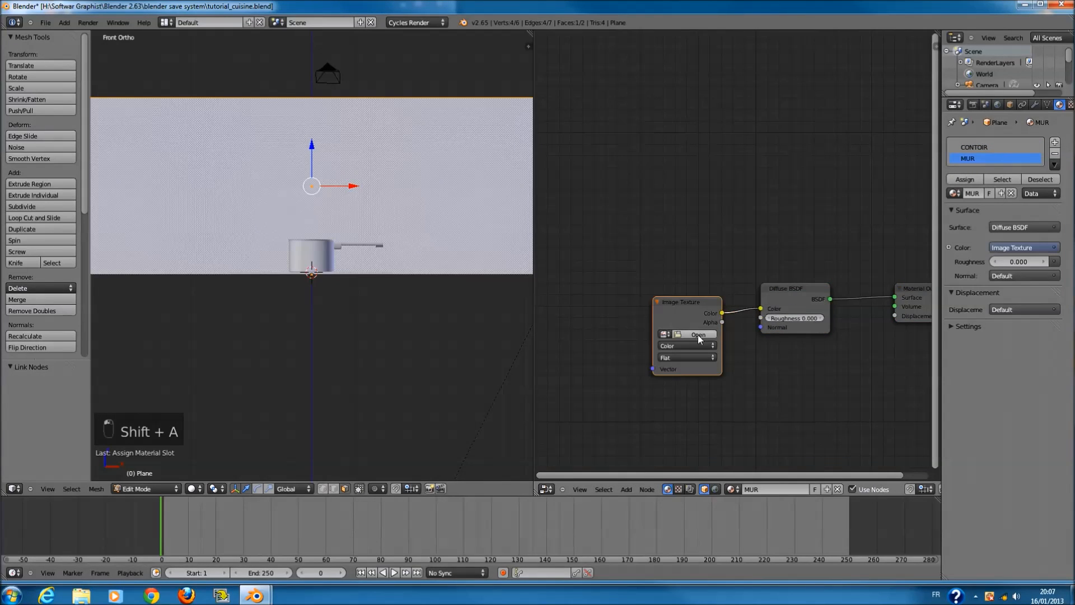
- Load TilesPlain0118_3_L.jpg into the MUR Image Texture node, browsing the texture folder by thumbnails
{"action": "left_click", "coordinate": [698, 334]}
{"action": "left_click", "coordinate": [194, 38]}
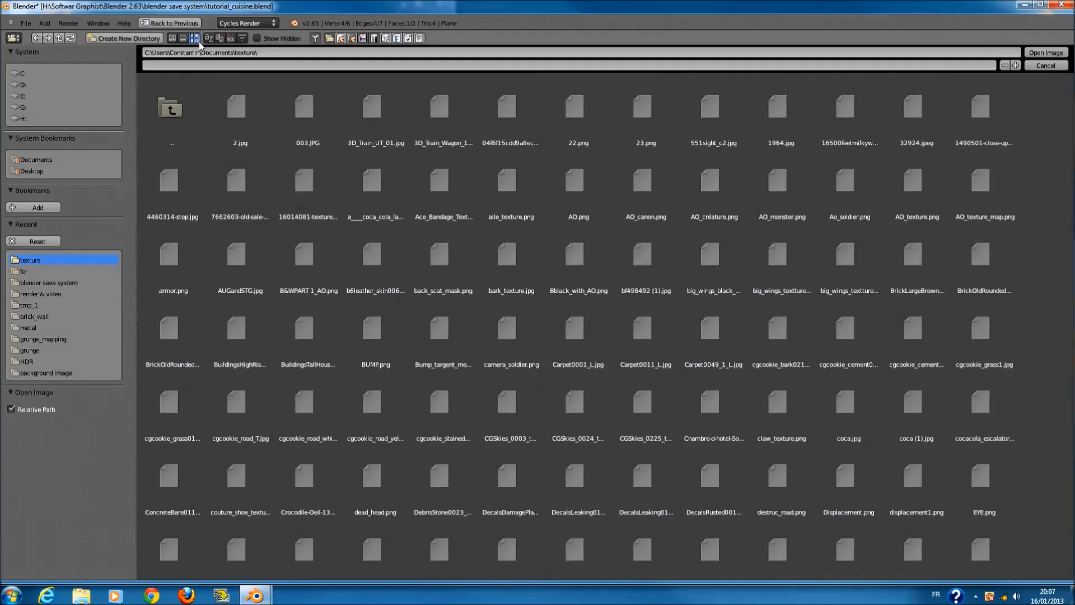
{"action": "scroll", "coordinate": [582, 394], "scroll_direction": "down", "scroll_amount": 5}
{"action": "scroll", "coordinate": [719, 455], "scroll_direction": "down", "scroll_amount": 8}
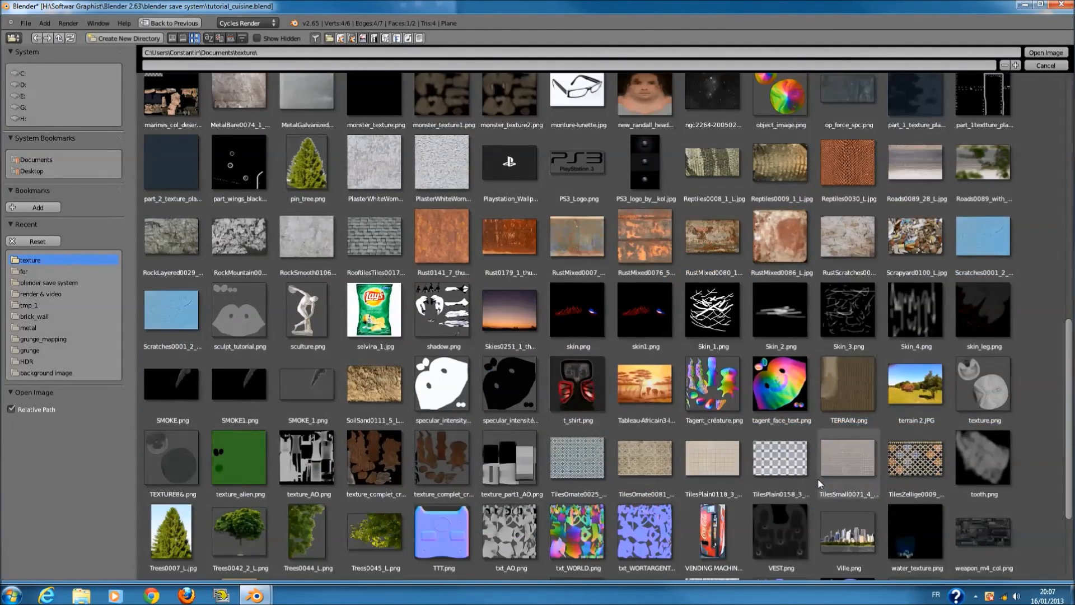
{"action": "left_click", "coordinate": [713, 458]}
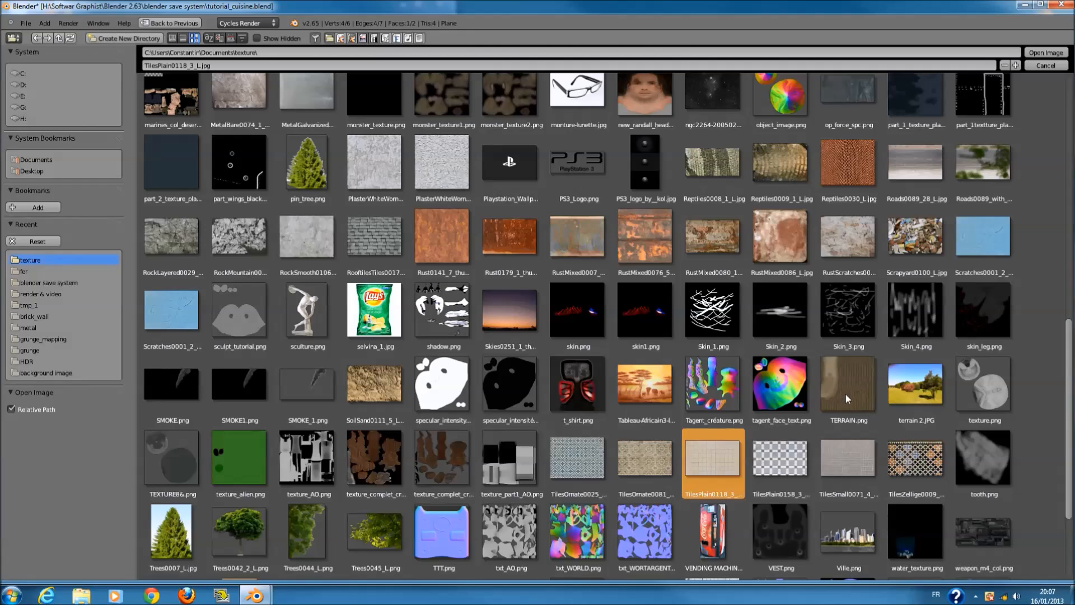
{"action": "left_click", "coordinate": [1043, 52]}
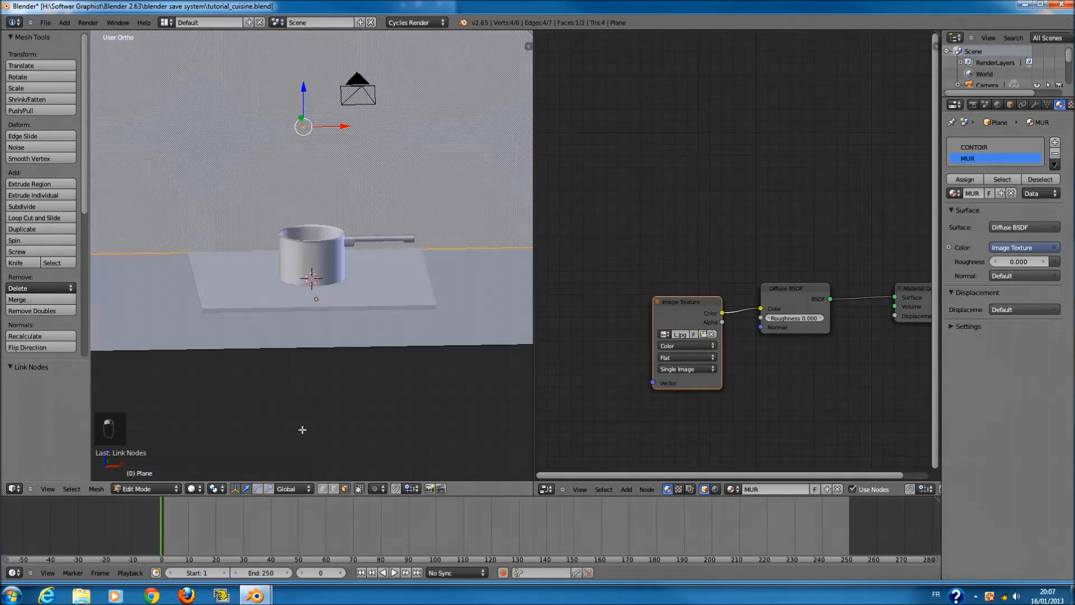
- Space out the MUR nodes and move the image texture's link from the Diffuse BSDF's Color to its Roughness
{"action": "middle_click_drag", "start_coordinate": [303, 430], "coordinate": [305, 446]}
{"action": "middle_click_drag", "start_coordinate": [709, 322], "coordinate": [608, 288]}
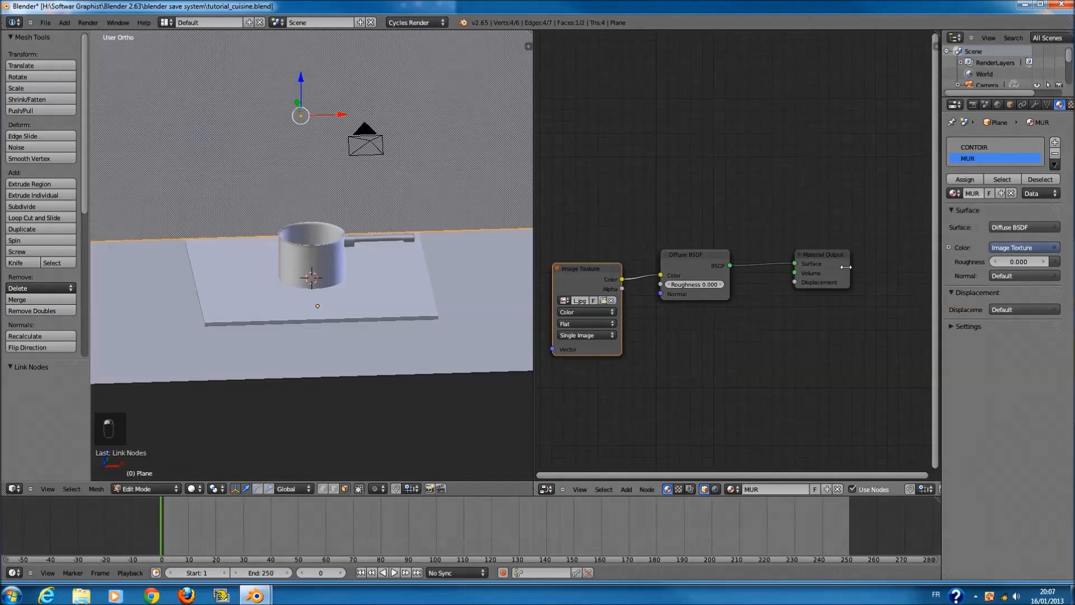
{"action": "left_click_drag", "start_coordinate": [842, 265], "coordinate": [940, 265]}
{"action": "left_click_drag", "start_coordinate": [727, 264], "coordinate": [770, 261]}
{"action": "key", "text": "shift+a"}
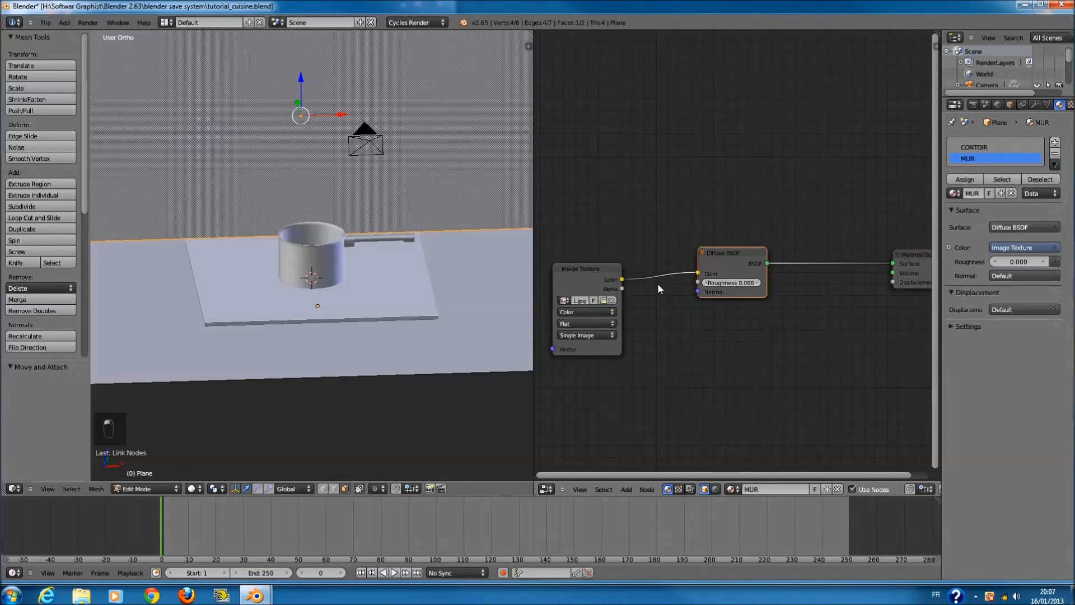
{"action": "key", "text": "shift+a"}
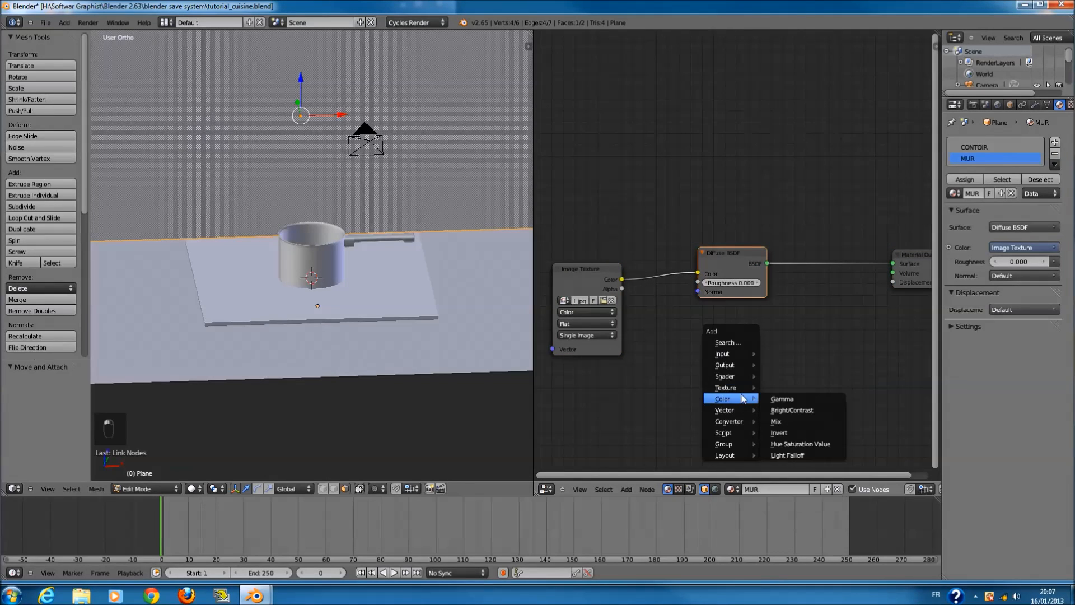
{"action": "left_click_drag", "start_coordinate": [698, 278], "coordinate": [698, 282]}
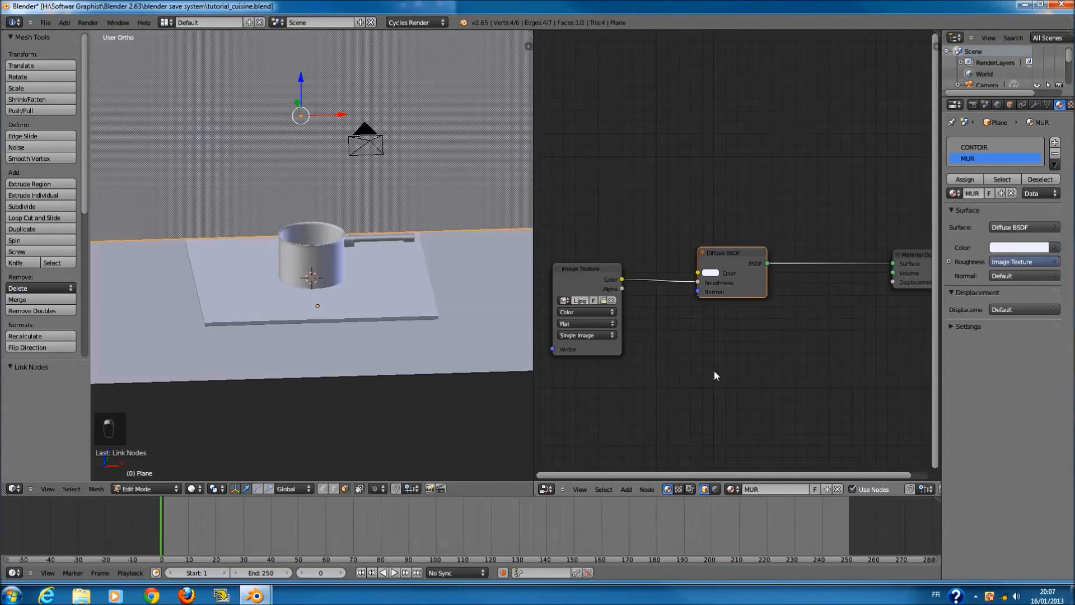
- Insert a Mix Shader node between the MUR material's Diffuse BSDF and Material Output
{"action": "key", "text": "shift+a"}
{"action": "mouse_move", "coordinate": [717, 371]}
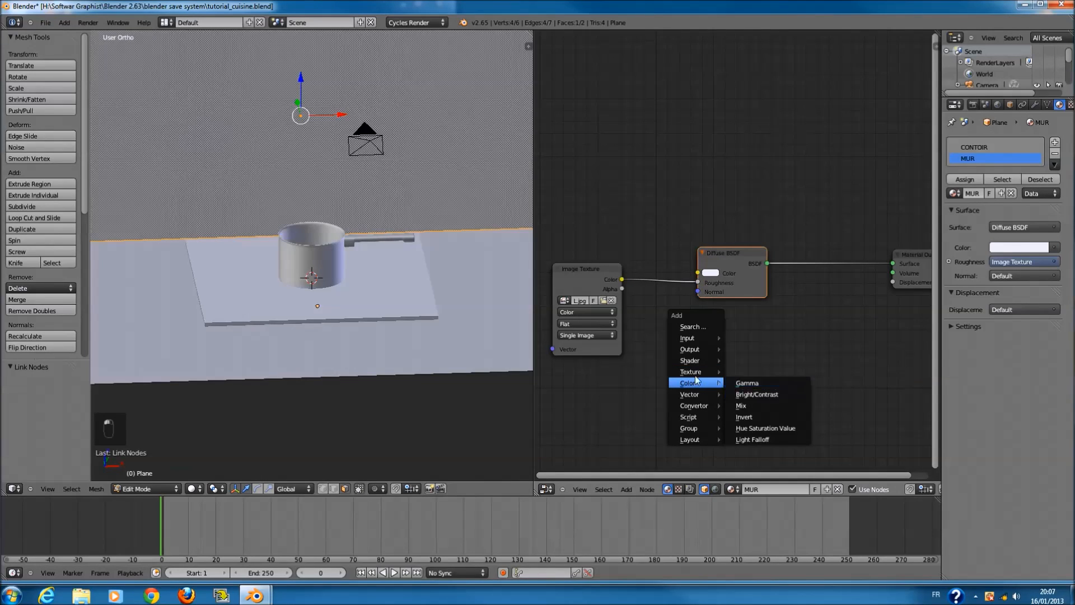
{"action": "left_click", "coordinate": [752, 496]}
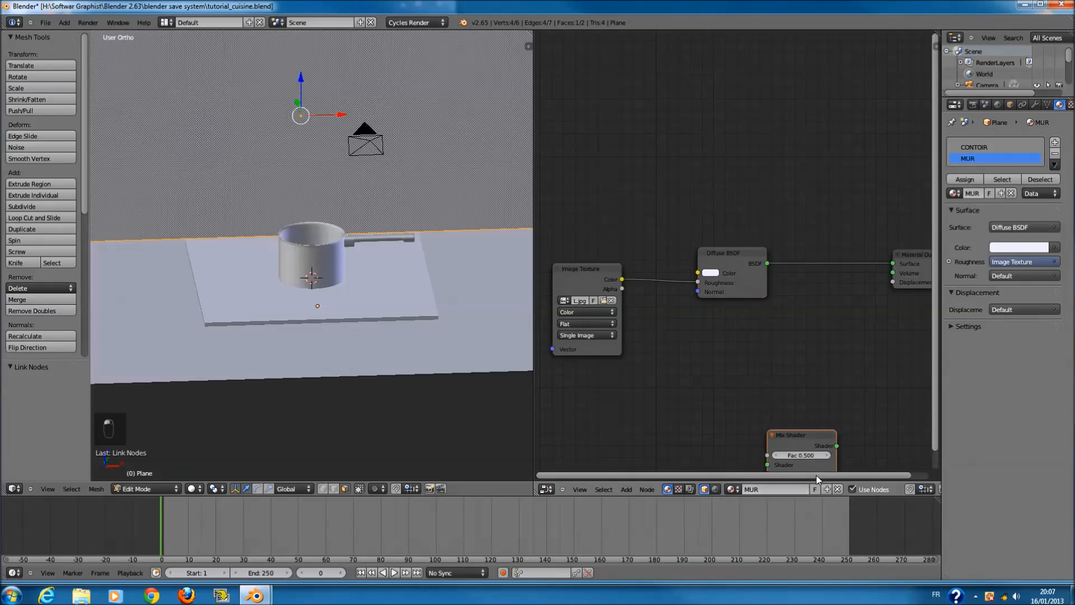
{"action": "left_click_drag", "start_coordinate": [807, 411], "coordinate": [842, 260]}
- Add a Glossy BSDF below the Diffuse BSDF and link it to the Mix Shader's second Shader input
{"action": "key", "text": "shift+a"}
{"action": "mouse_move", "coordinate": [728, 384]}
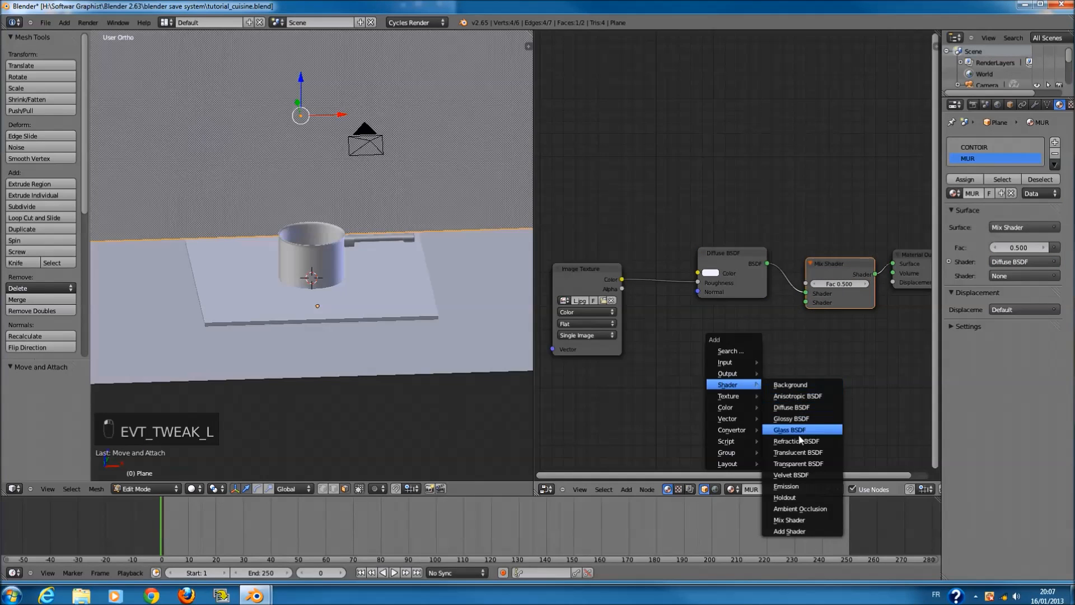
{"action": "left_click", "coordinate": [805, 419]}
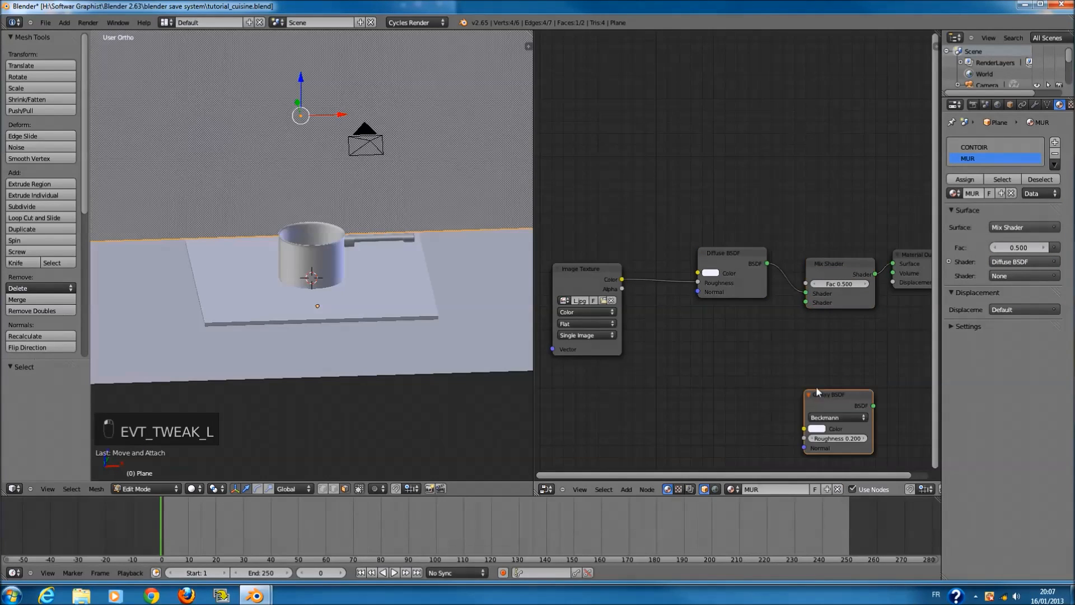
{"action": "left_click", "coordinate": [764, 339]}
{"action": "left_click_drag", "start_coordinate": [796, 344], "coordinate": [806, 302]}
- Add a color Mix node set to Multiply, feed the image texture into its Color2, and link its output to Displacement
{"action": "key", "text": "shift+a"}
{"action": "mouse_move", "coordinate": [755, 410]}
{"action": "left_click", "coordinate": [822, 434]}
{"action": "left_click_drag", "start_coordinate": [659, 319], "coordinate": [821, 470]}
{"action": "left_click_drag", "start_coordinate": [908, 310], "coordinate": [892, 282]}
{"action": "left_click_drag", "start_coordinate": [822, 416], "coordinate": [713, 416]}
{"action": "left_click", "coordinate": [734, 432]}
{"action": "left_click", "coordinate": [737, 402]}
- Preview the scene in rendered shading through the camera, leaving Edit Mode to check the tiled wall and its nodes
{"action": "left_click", "coordinate": [192, 488]}
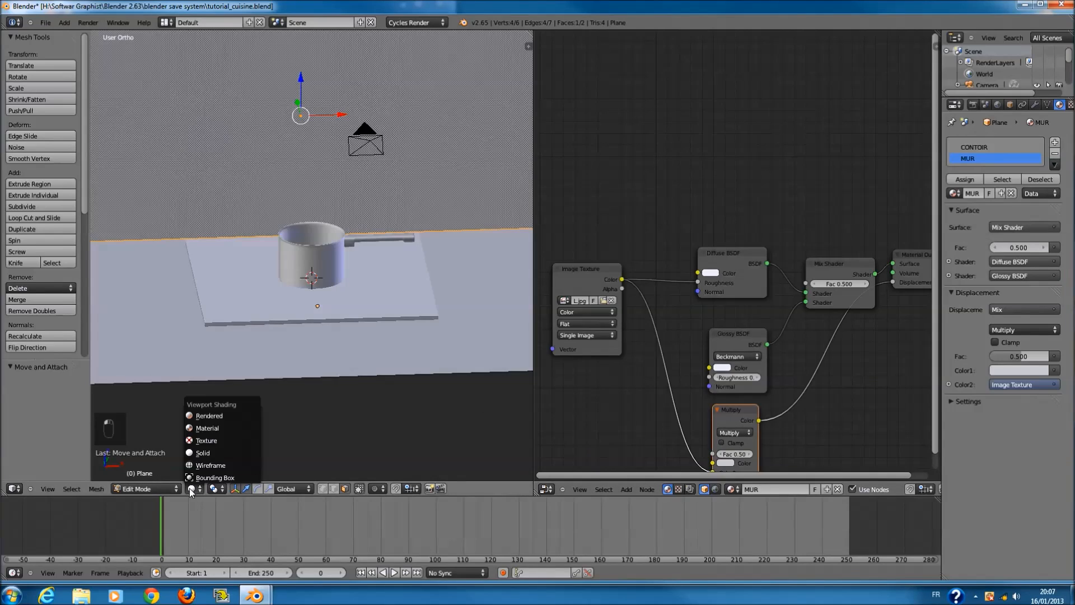
{"action": "left_click", "coordinate": [209, 416]}
{"action": "key", "text": "KP_0"}
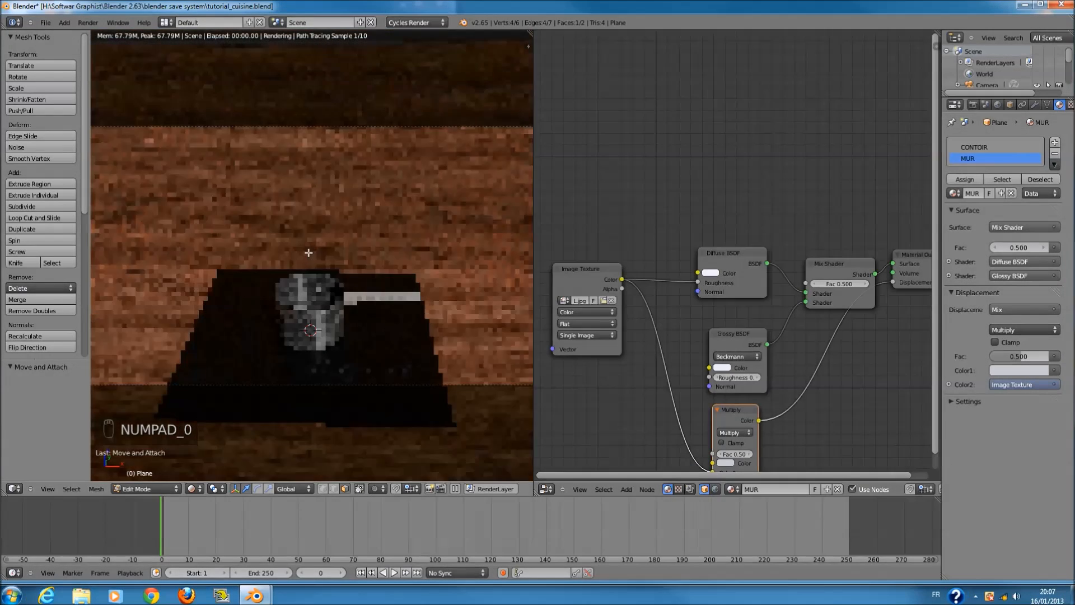
{"action": "key", "text": "Tab"}
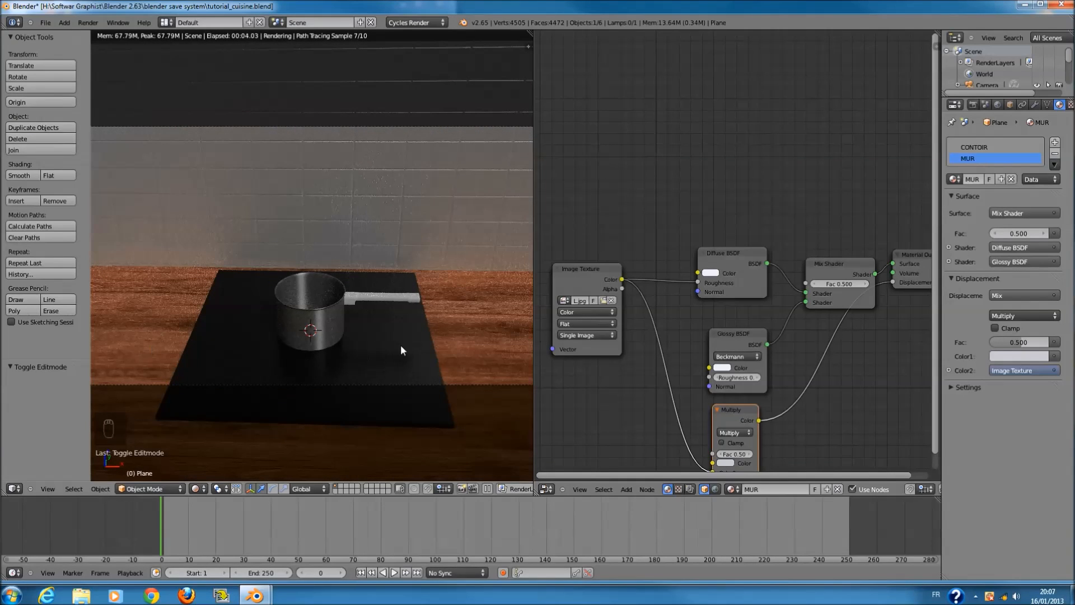
{"action": "scroll", "coordinate": [417, 303], "scroll_direction": "down", "scroll_amount": 2}
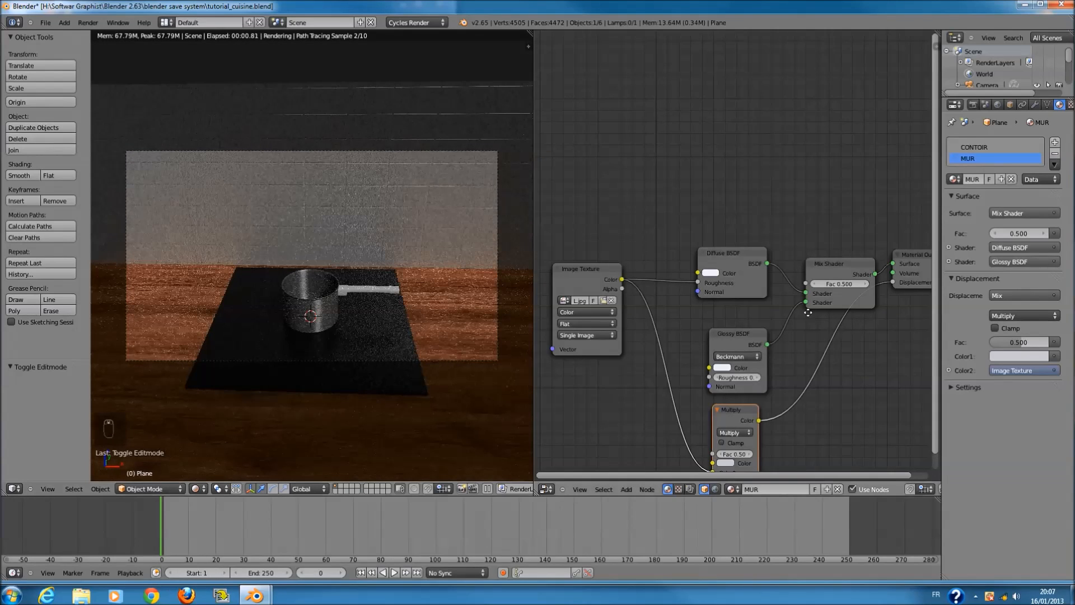
{"action": "scroll", "coordinate": [818, 274], "scroll_direction": "up", "scroll_amount": 3}
{"action": "scroll", "coordinate": [731, 353], "scroll_direction": "up", "scroll_amount": 2}
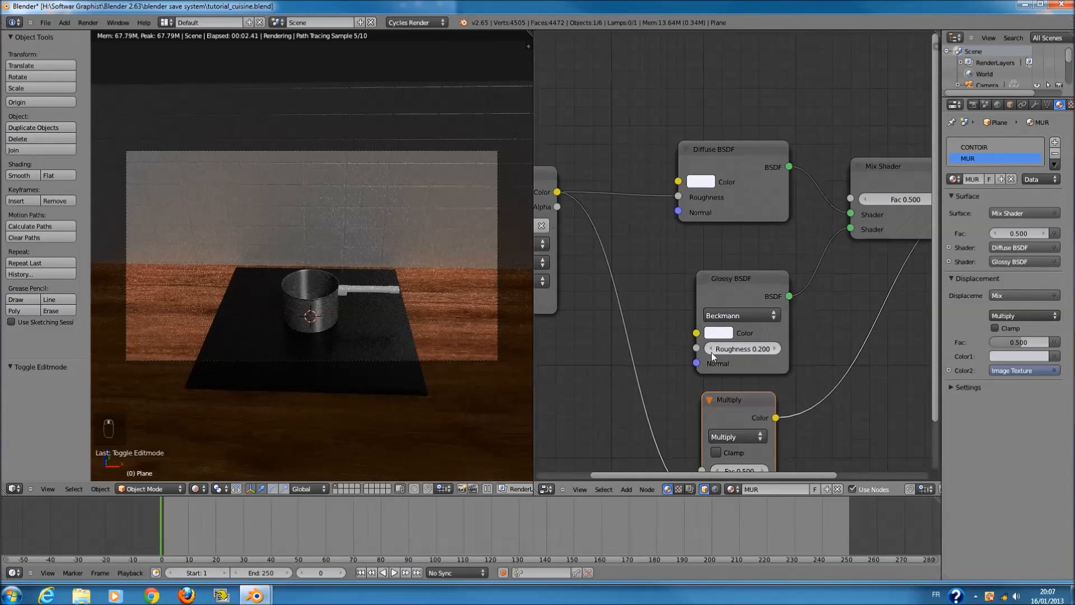
- Set the MUR material's Glossy BSDF roughness to 0.100 and return the viewport to solid shading
{"action": "left_click", "coordinate": [713, 350]}
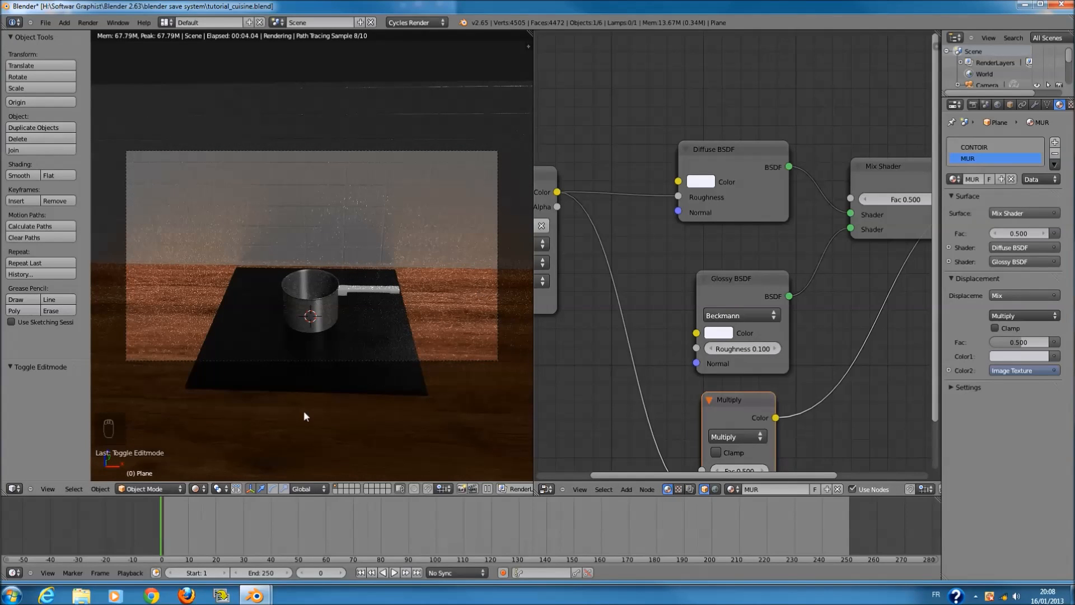
{"action": "left_click", "coordinate": [196, 488]}
{"action": "left_click", "coordinate": [224, 448]}
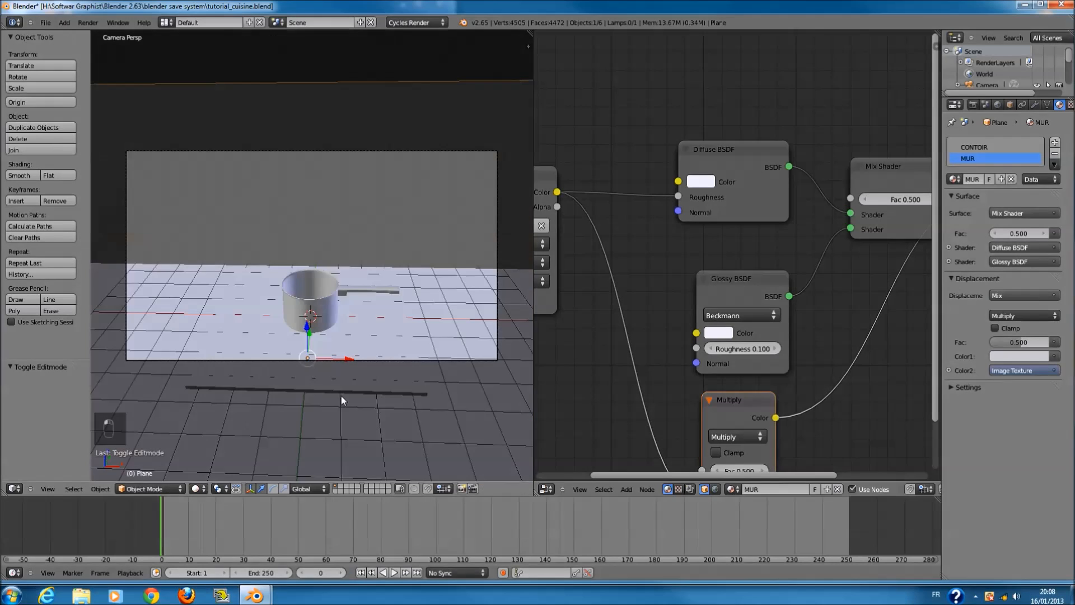
- Give the saucepan handle a new material with a near-black diffuse color of about 0.013 in each RGB channel
{"action": "scroll", "coordinate": [392, 369], "scroll_direction": "up", "scroll_amount": 4}
{"action": "right_click", "coordinate": [426, 329]}
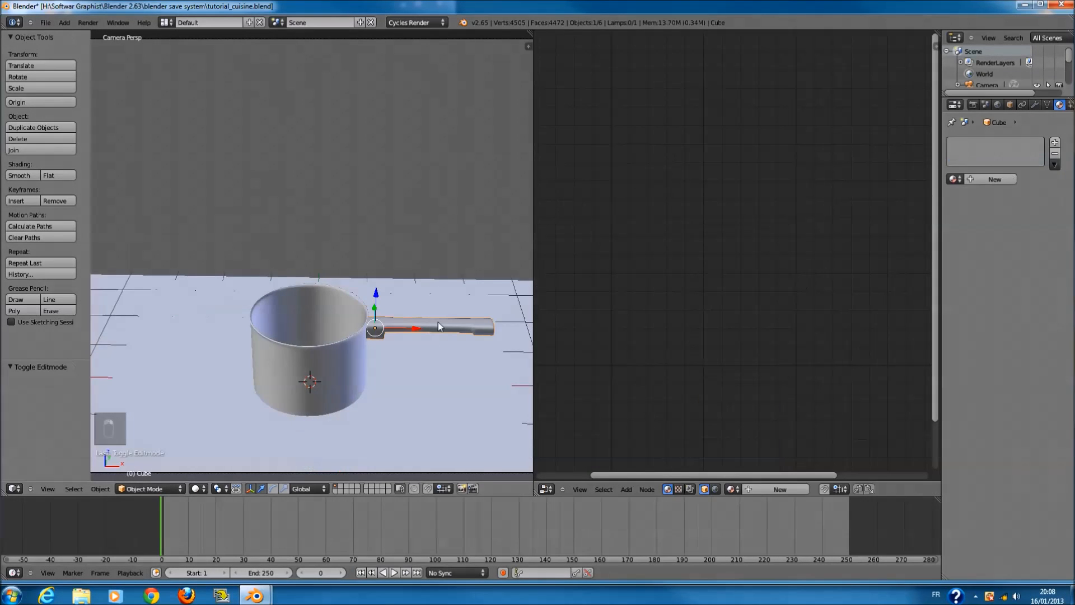
{"action": "left_click", "coordinate": [996, 180]}
{"action": "scroll", "coordinate": [728, 210], "scroll_direction": "down", "scroll_amount": 3}
{"action": "key", "text": "shift+a"}
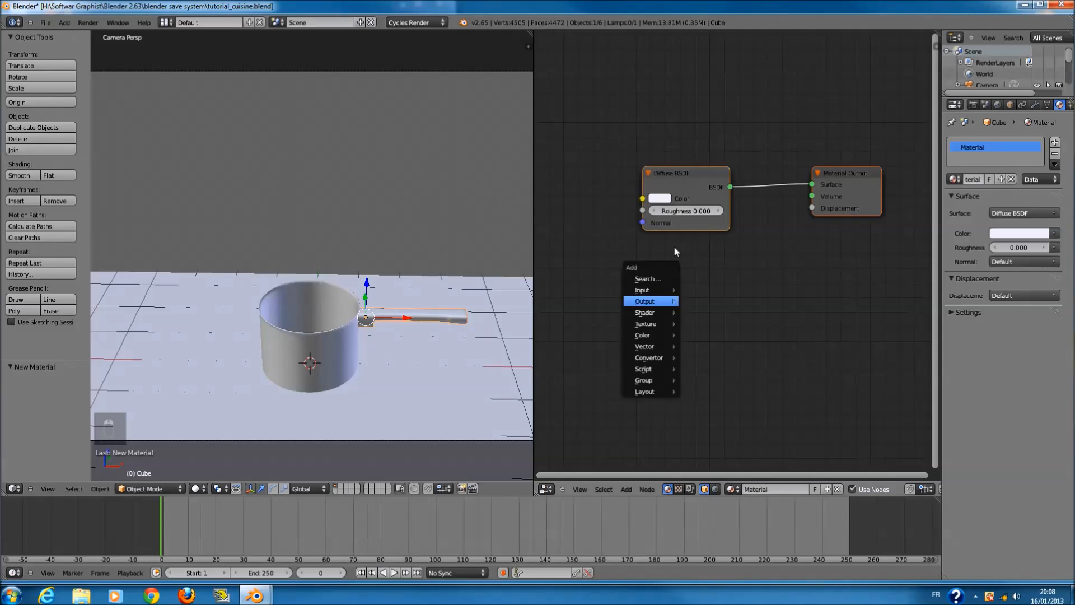
{"action": "left_click", "coordinate": [666, 198]}
{"action": "left_click", "coordinate": [749, 108]}
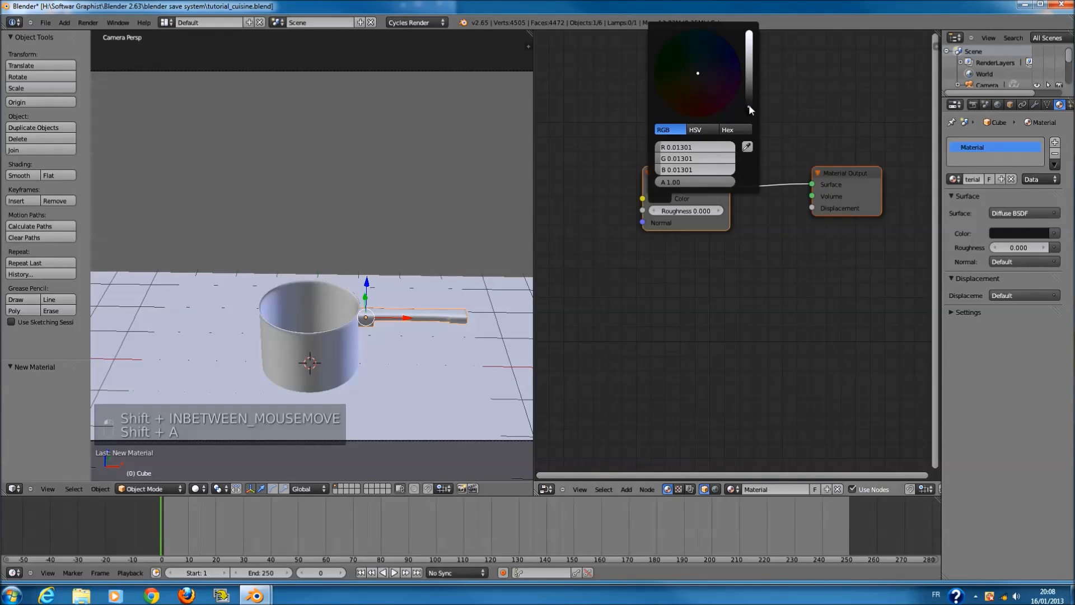
- Space out the handle material's nodes and insert a Mix Shader between the Diffuse BSDF and the Material Output
{"action": "scroll", "coordinate": [817, 210], "scroll_direction": "down", "scroll_amount": 3}
{"action": "left_click_drag", "start_coordinate": [843, 184], "coordinate": [881, 189]}
{"action": "left_click_drag", "start_coordinate": [716, 208], "coordinate": [563, 220]}
{"action": "key", "text": "shift+a"}
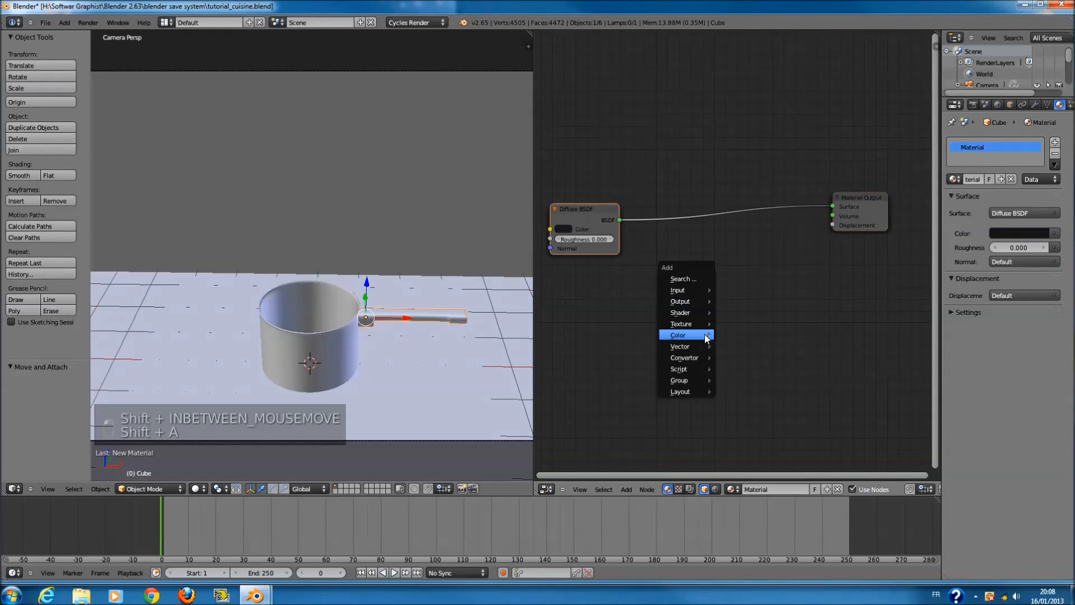
{"action": "mouse_move", "coordinate": [702, 313]}
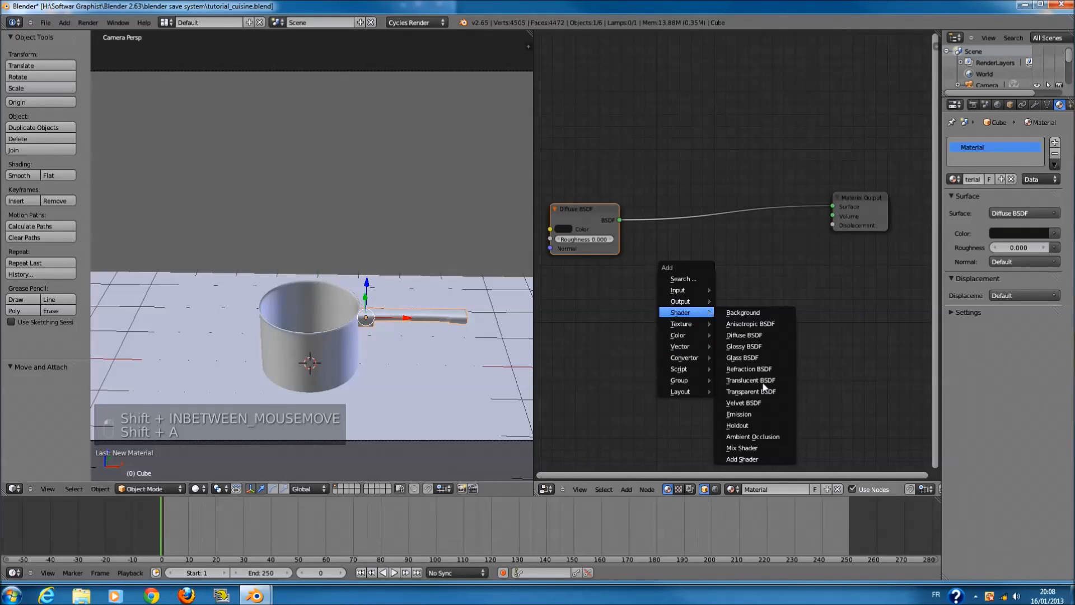
{"action": "left_click", "coordinate": [765, 448]}
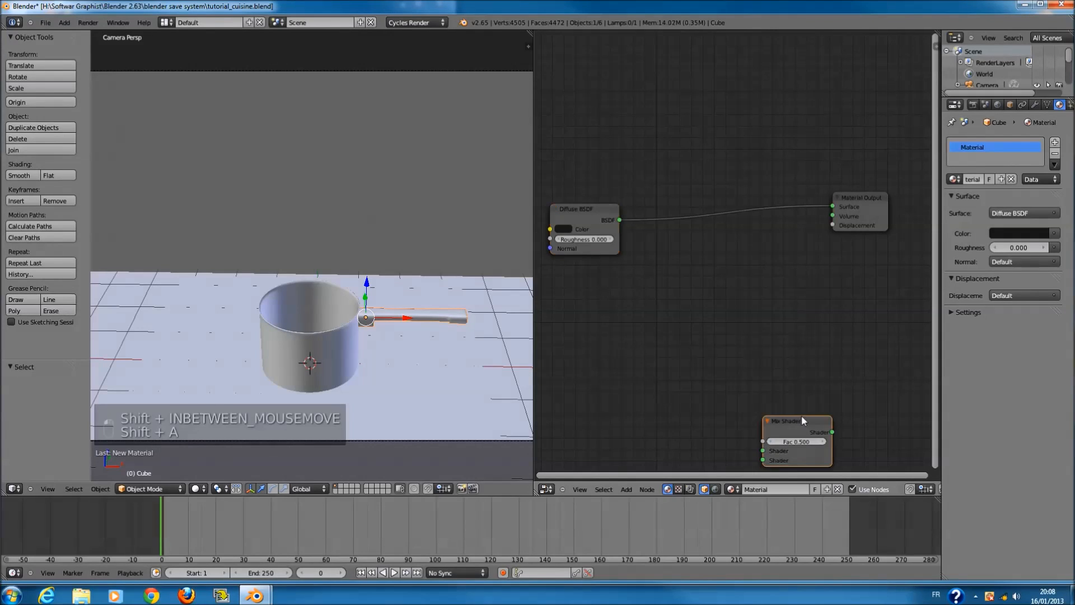
{"action": "left_click", "coordinate": [748, 223]}
- Add a Velvet BSDF below the Diffuse BSDF and link it to the Mix Shader's second Shader input
{"action": "key", "text": "shift+a"}
{"action": "mouse_move", "coordinate": [703, 356]}
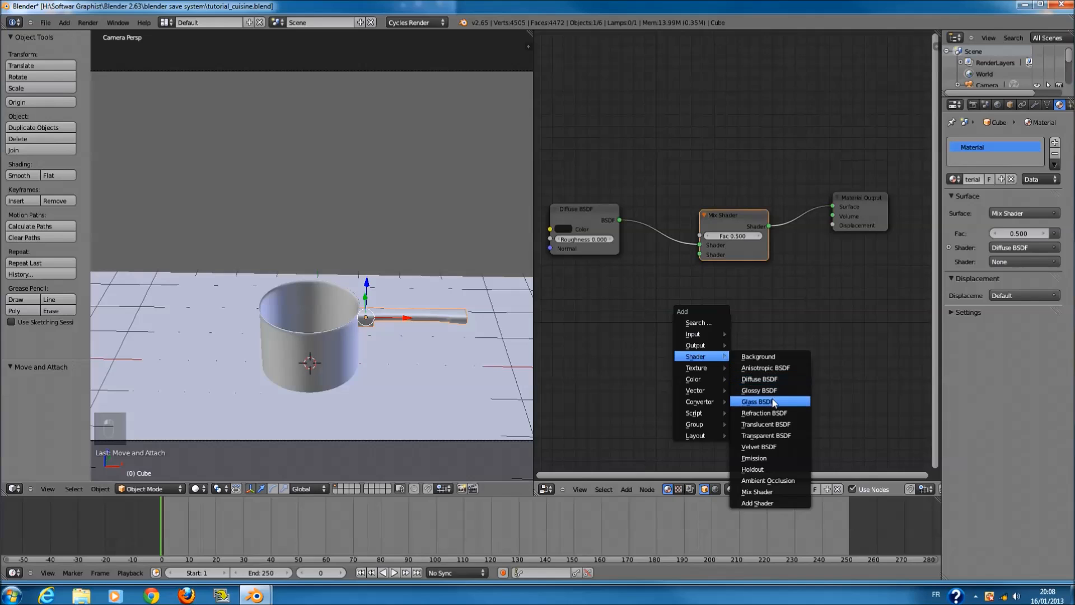
{"action": "left_click", "coordinate": [776, 446]}
{"action": "left_click_drag", "start_coordinate": [819, 424], "coordinate": [619, 287]}
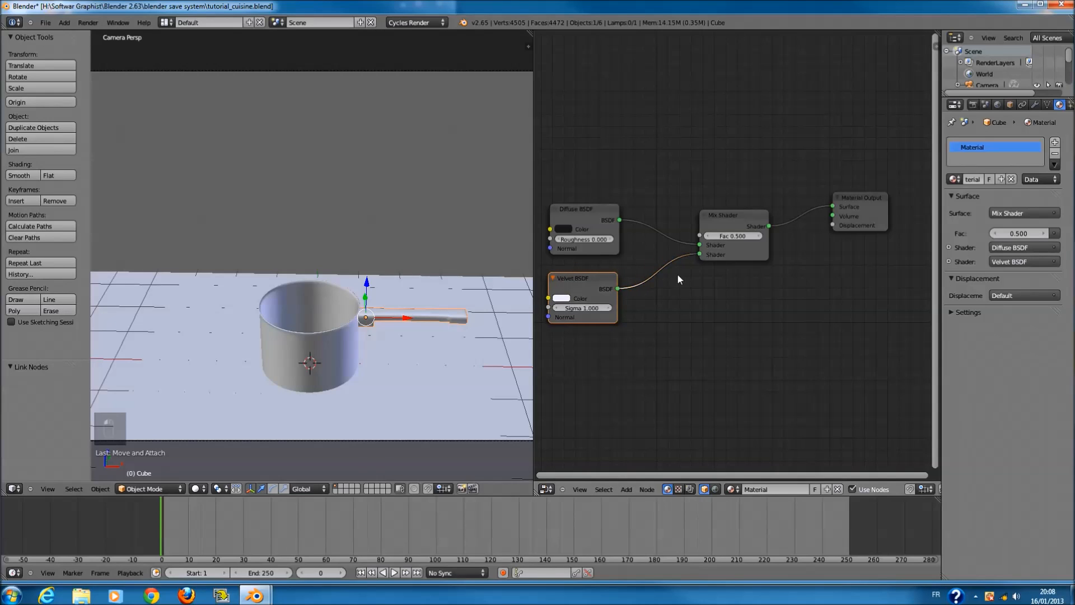
- Switch the 3D view to rendered shading to check the handle's material
{"action": "key", "text": "z"}
{"action": "left_click", "coordinate": [197, 489]}
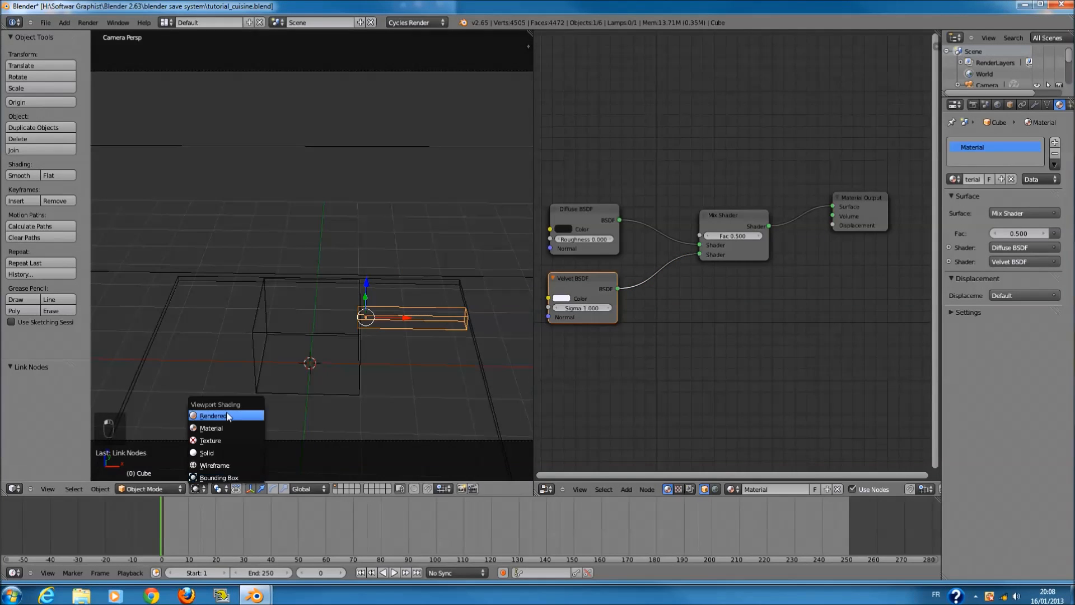
{"action": "left_click", "coordinate": [241, 420]}
- Change the Velvet BSDF color of the handle material to a muted grey-blue
{"action": "scroll", "coordinate": [628, 291], "scroll_direction": "up", "scroll_amount": 2}
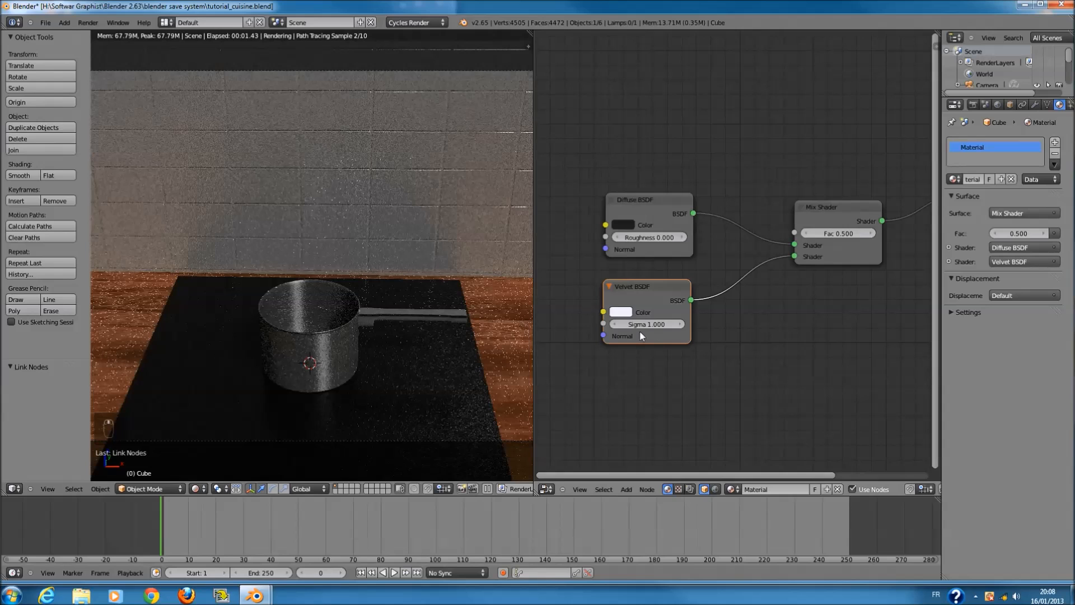
{"action": "left_click", "coordinate": [622, 313]}
{"action": "left_click_drag", "start_coordinate": [707, 202], "coordinate": [715, 136]}
{"action": "scroll", "coordinate": [635, 280], "scroll_direction": "up", "scroll_amount": 1}
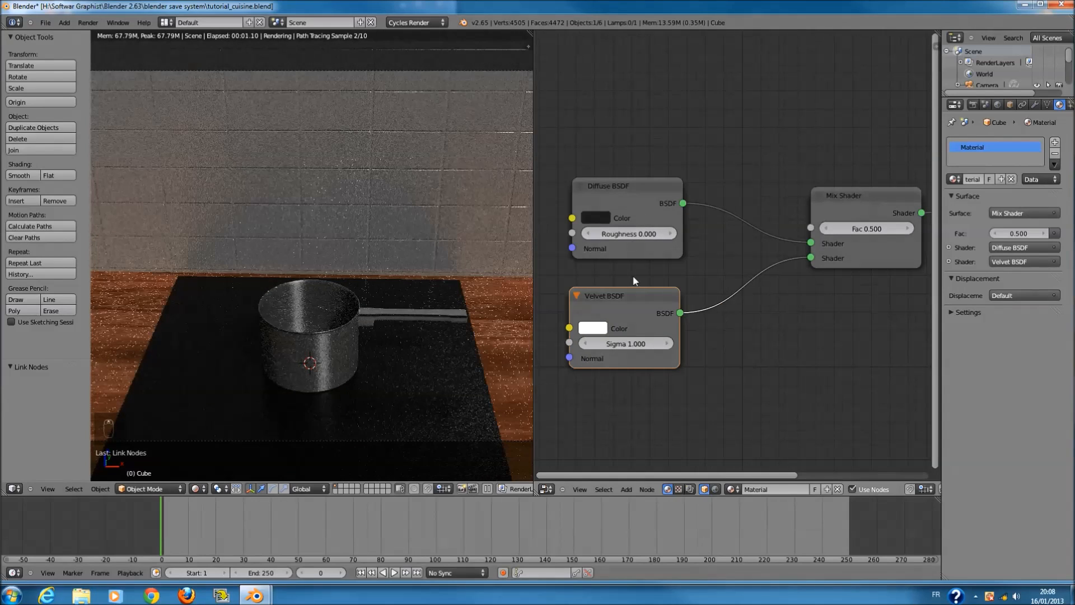
{"action": "left_click", "coordinate": [597, 331]}
{"action": "mouse_move", "coordinate": [657, 144]}
{"action": "left_mouse_down"}
{"action": "mouse_move", "coordinate": [627, 217]}
{"action": "mouse_move", "coordinate": [647, 160]}
{"action": "left_mouse_up"}
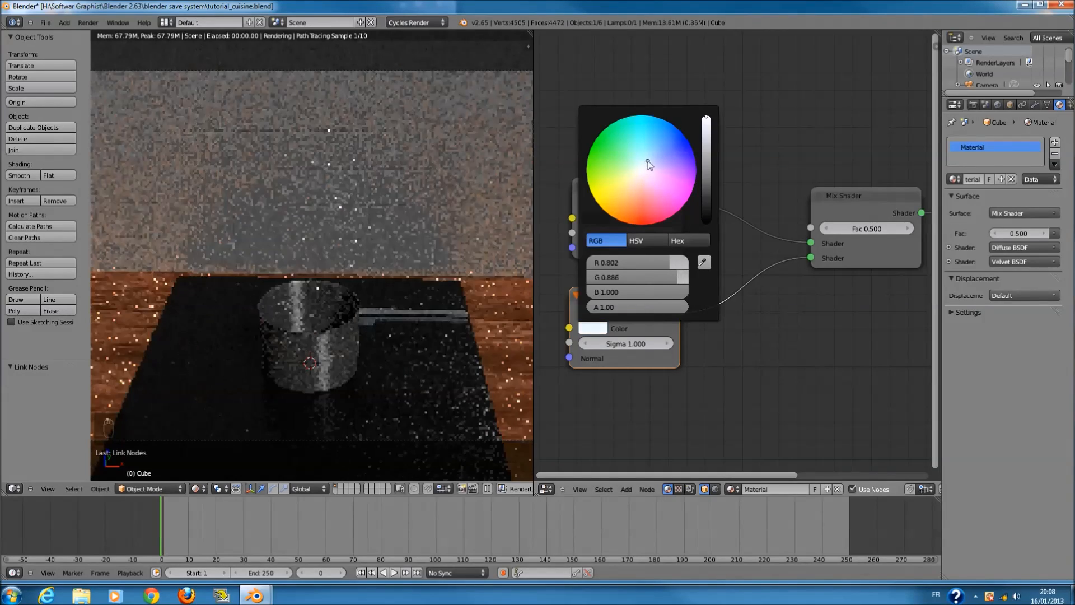
{"action": "left_click_drag", "start_coordinate": [713, 155], "coordinate": [641, 163]}
{"action": "left_click", "coordinate": [590, 216]}
- Inspect the rendered saucepan handle up close and through the camera, expanding the 3D view over the Node Editor area
{"action": "middle_click_drag", "start_coordinate": [347, 330], "coordinate": [257, 331]}
{"action": "scroll", "coordinate": [261, 327], "scroll_direction": "up", "scroll_amount": 6}
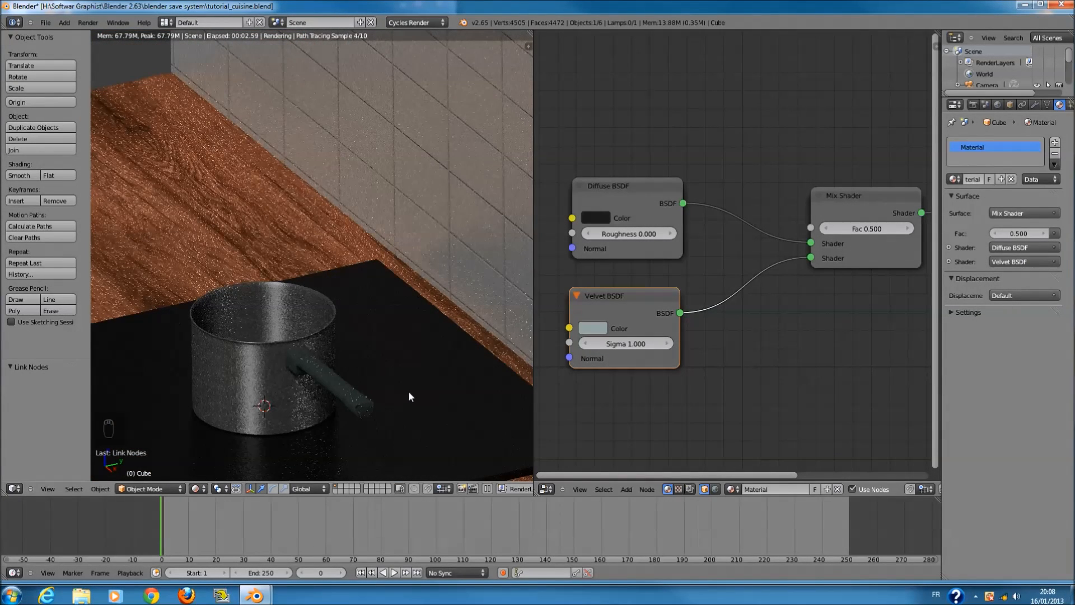
{"action": "key", "text": "KP_0"}
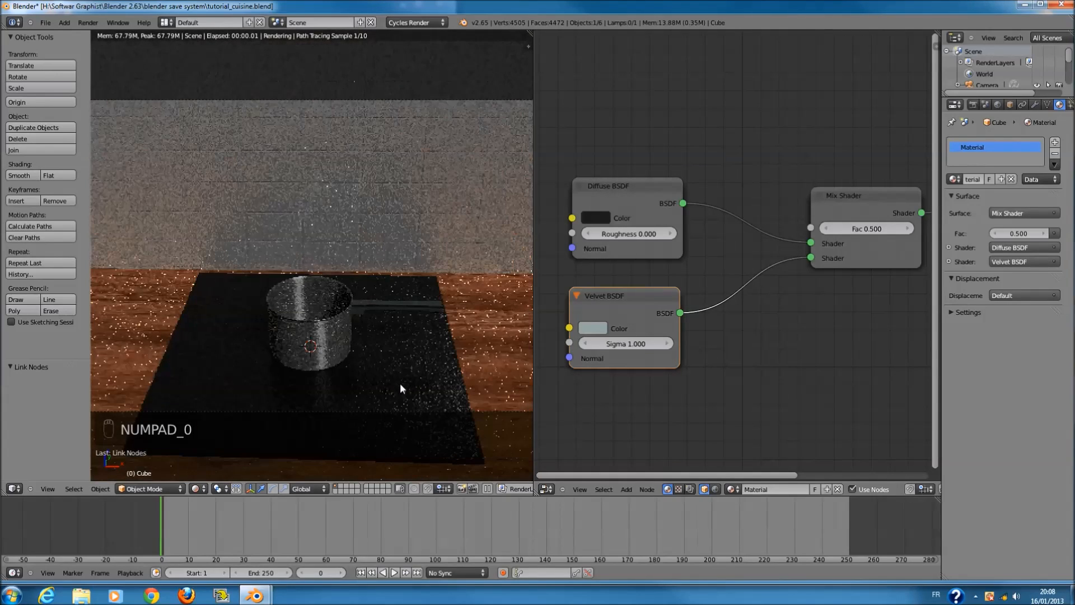
{"action": "left_click_drag", "start_coordinate": [527, 40], "coordinate": [610, 34]}
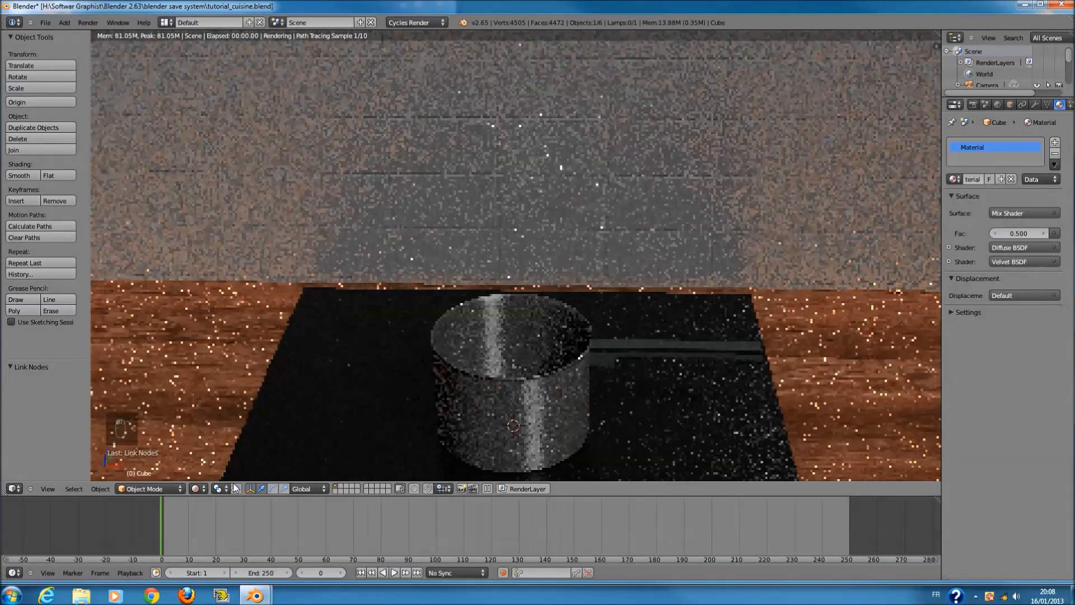
{"action": "left_click", "coordinate": [196, 488]}
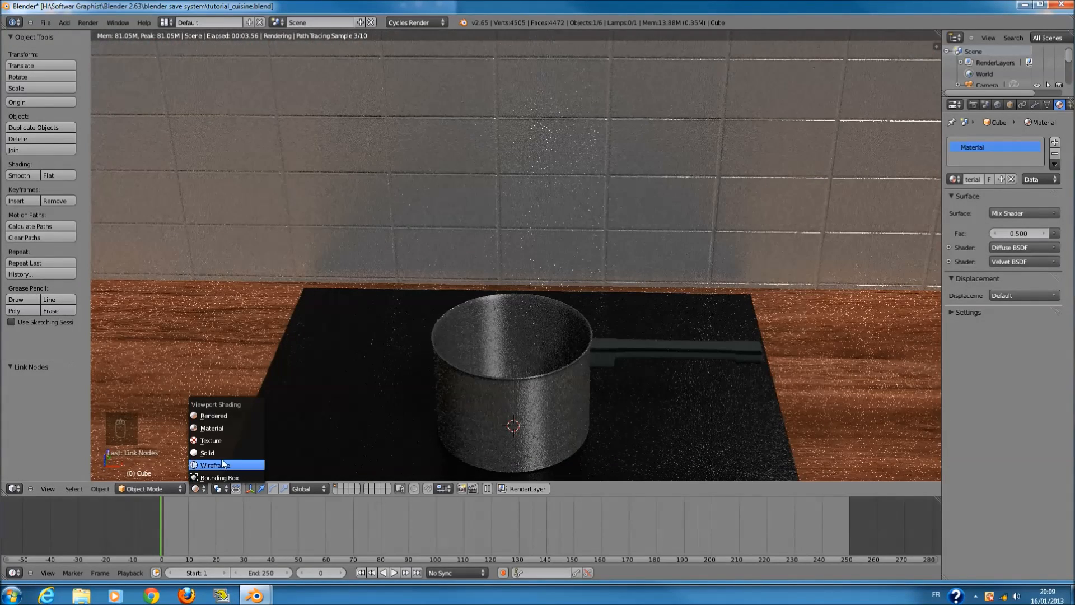
{"action": "scroll", "coordinate": [472, 349], "scroll_direction": "down", "scroll_amount": 3}
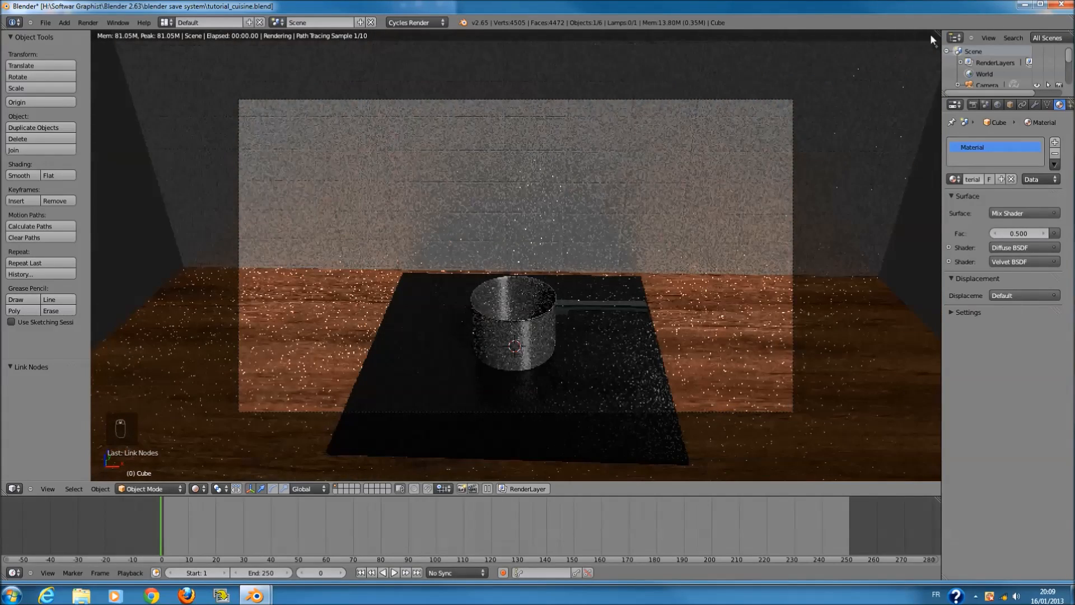
- Split the 3D view side by side, keeping a solid-shaded camera view in one area and a Node Editor in the other
{"action": "left_click_drag", "start_coordinate": [930, 33], "coordinate": [504, 257]}
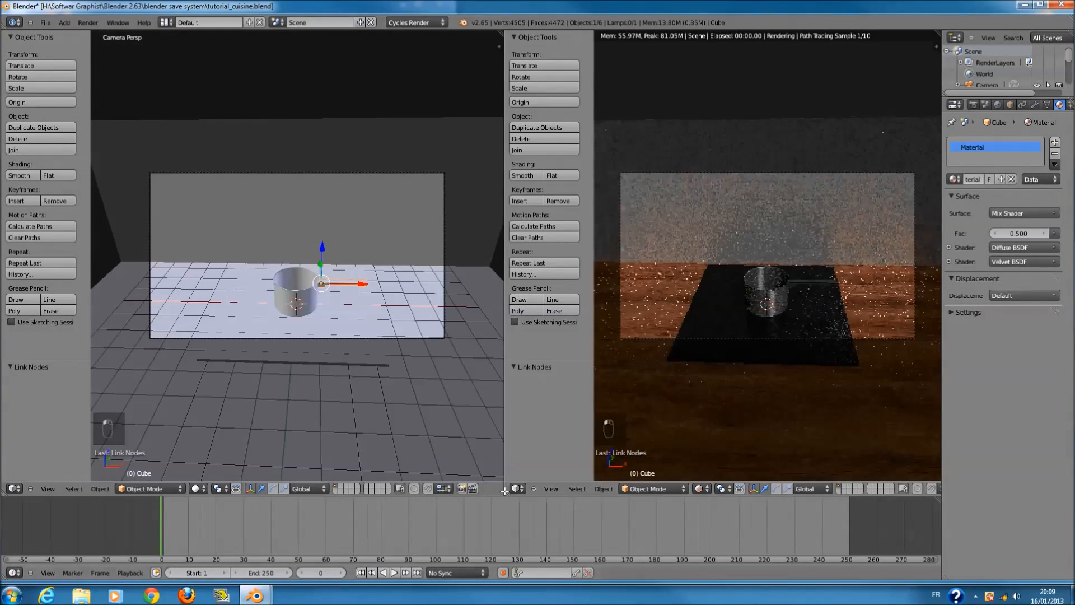
{"action": "left_click", "coordinate": [516, 489]}
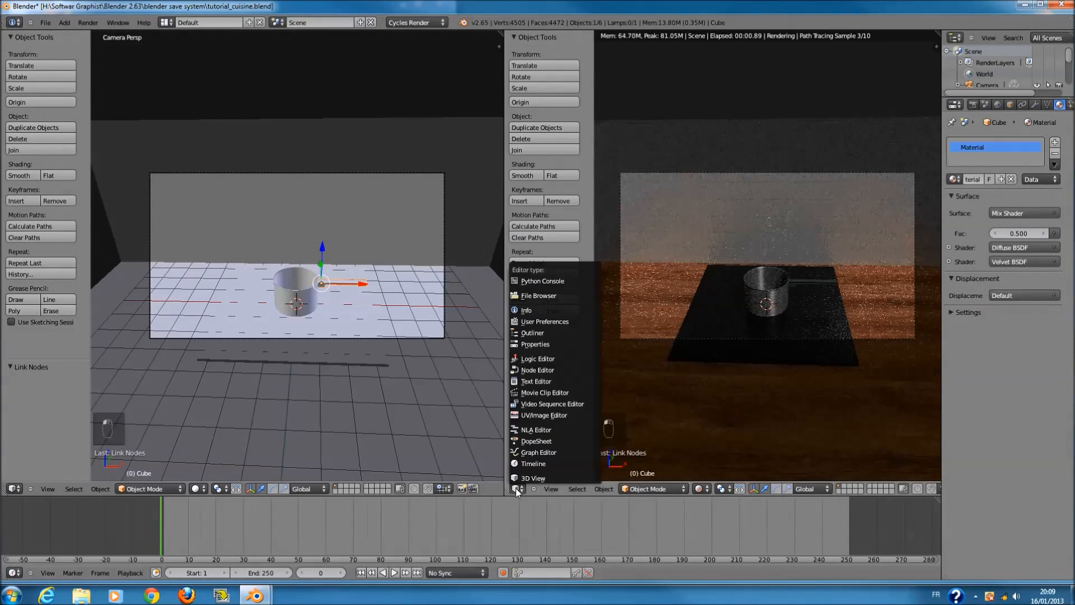
{"action": "left_click", "coordinate": [538, 370]}
{"action": "scroll", "coordinate": [428, 195], "scroll_direction": "up", "scroll_amount": 2}
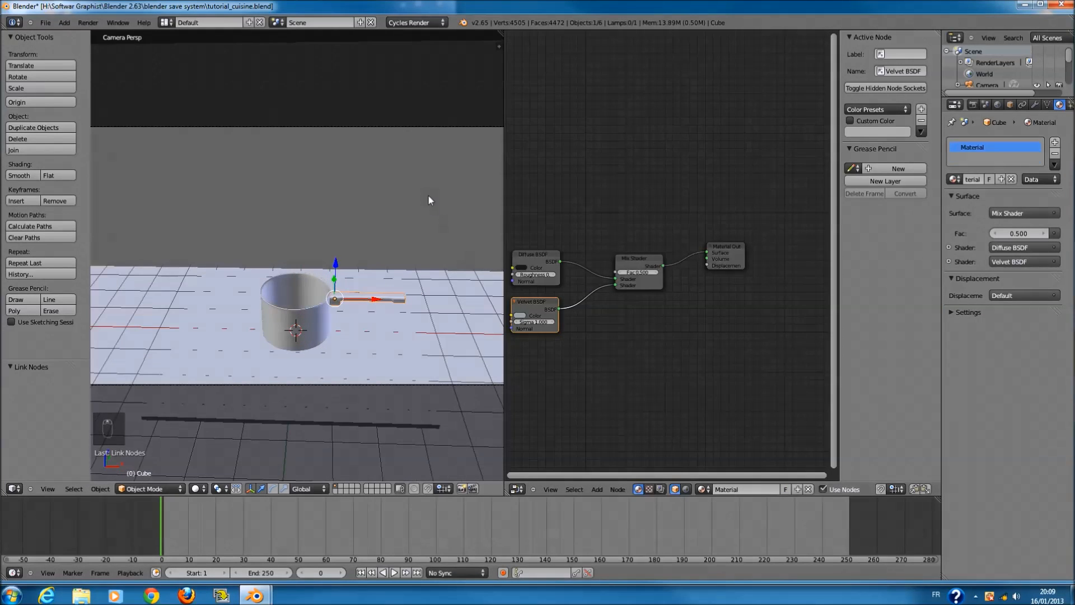
- Add a color Mix node to the room plane's CONTOIR material and feed the image texture's Color into its Color2
{"action": "right_click", "coordinate": [427, 194]}
{"action": "scroll", "coordinate": [428, 194], "scroll_direction": "down", "scroll_amount": 2}
{"action": "left_click", "coordinate": [990, 146]}
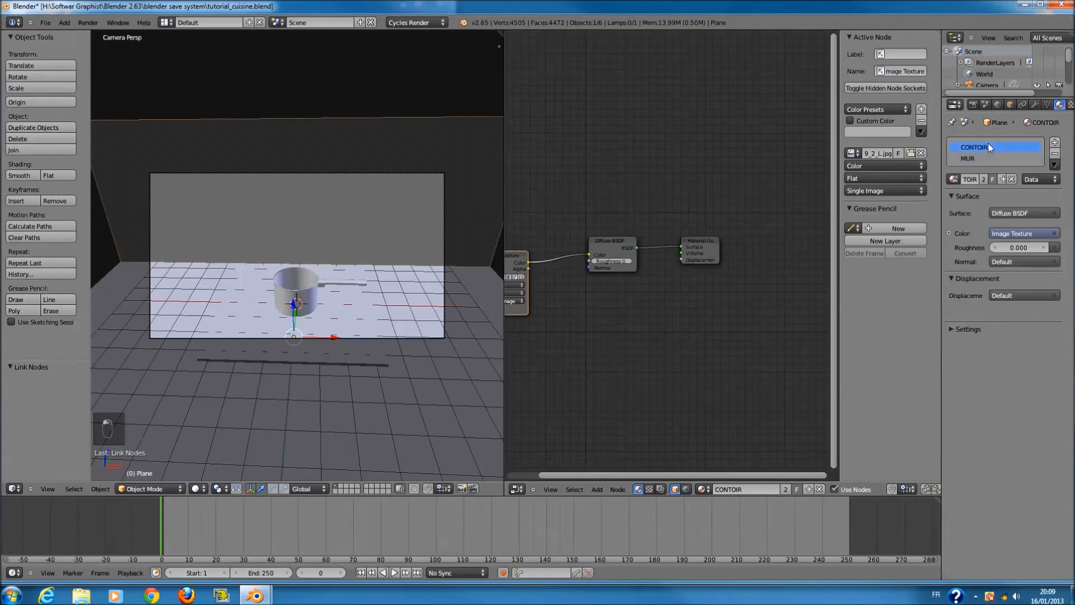
{"action": "key", "text": "shift+a"}
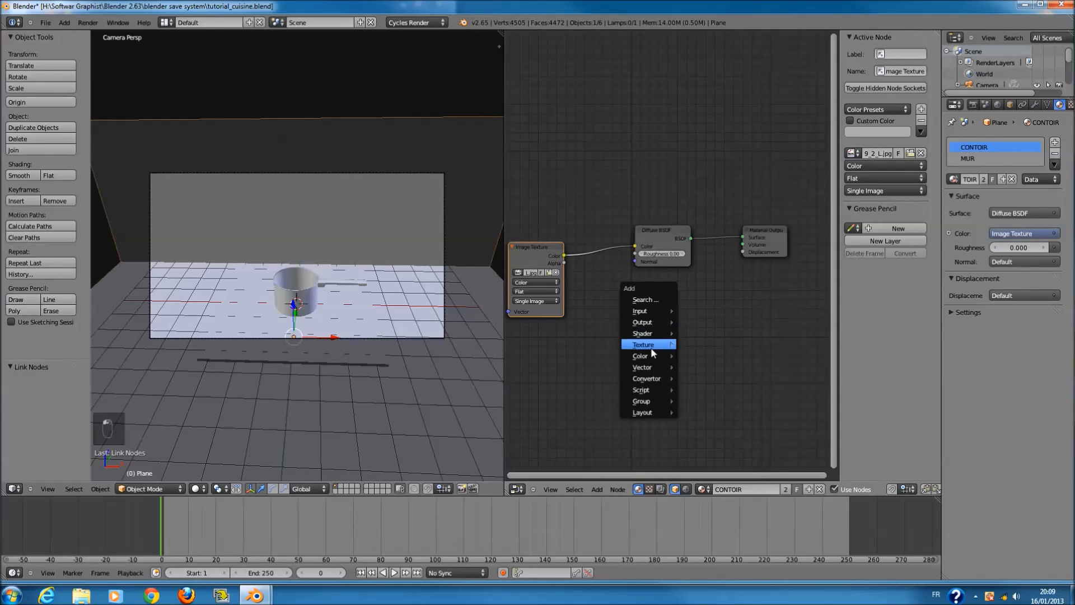
{"action": "mouse_move", "coordinate": [648, 318]}
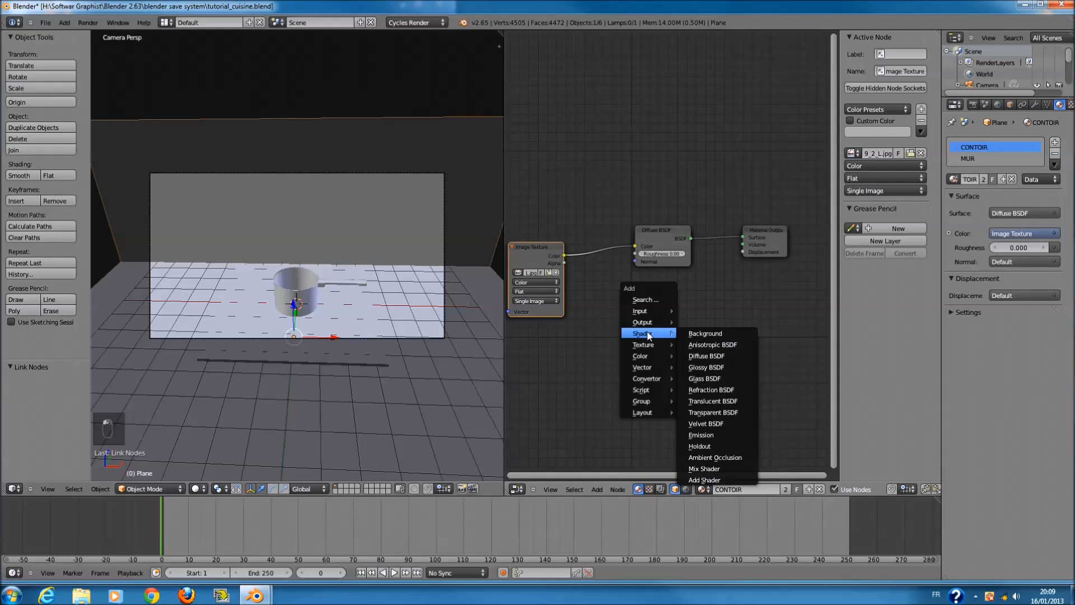
{"action": "mouse_move", "coordinate": [649, 360]}
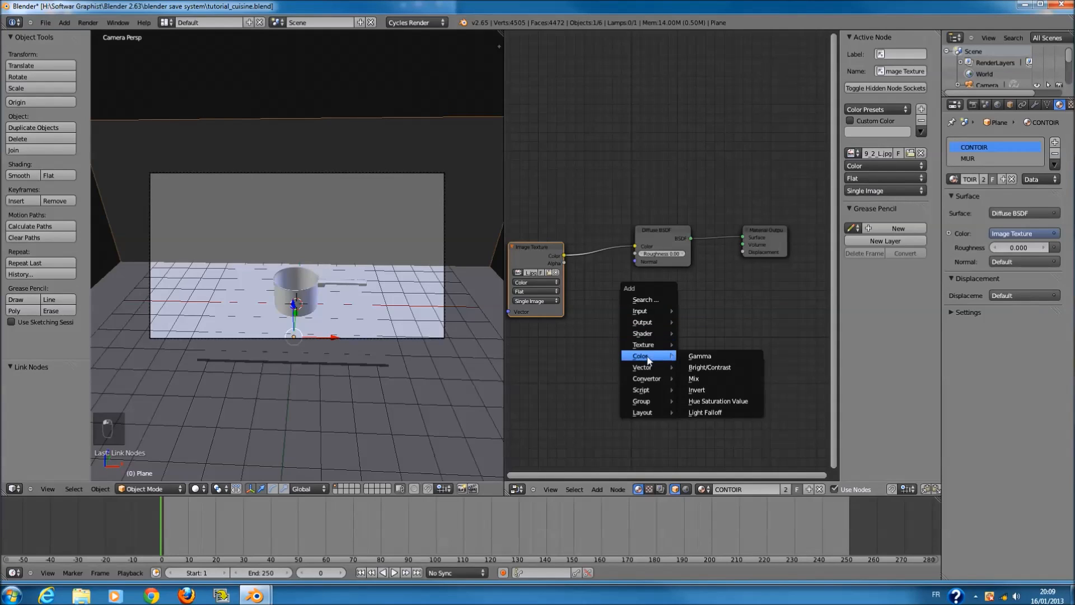
{"action": "left_click", "coordinate": [697, 378]}
{"action": "left_click", "coordinate": [597, 277]}
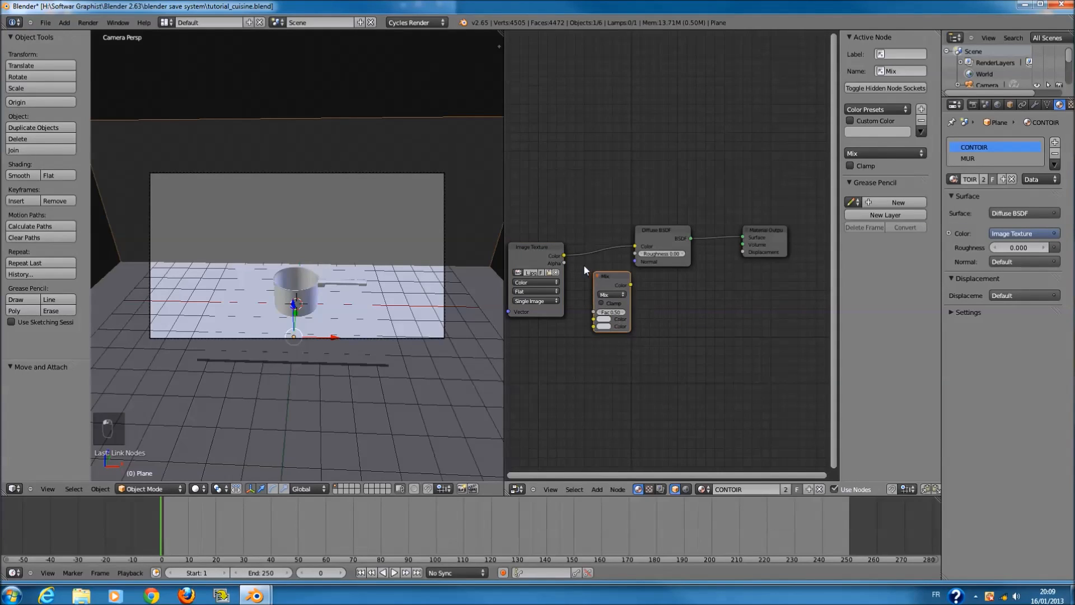
{"action": "left_click_drag", "start_coordinate": [609, 279], "coordinate": [676, 308]}
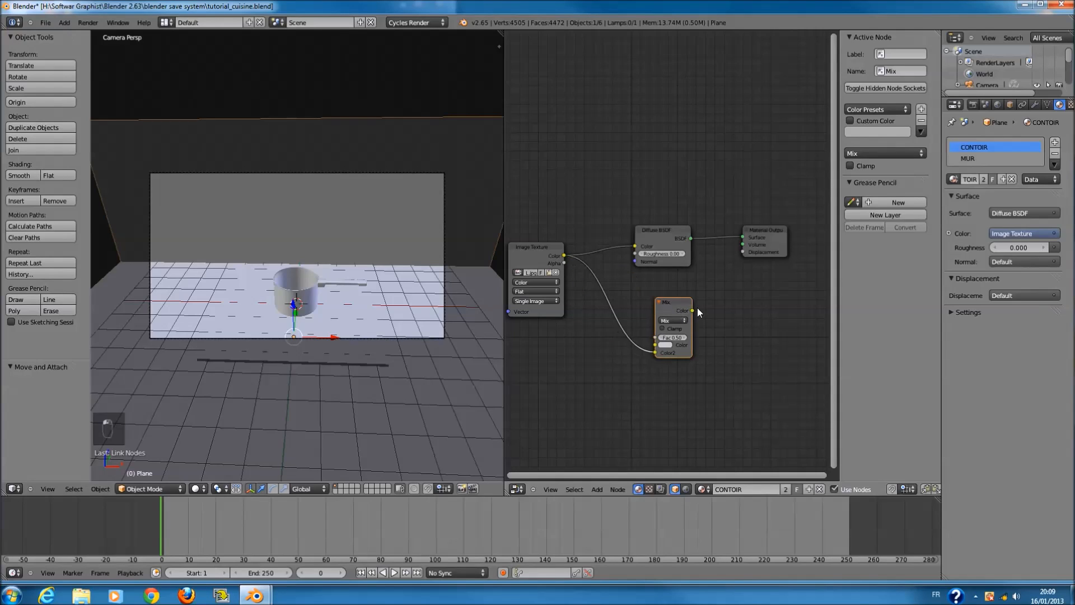
- Link the Mix node's output to the Material Output's Displacement and set its blend mode to Multiply
{"action": "left_click_drag", "start_coordinate": [746, 255], "coordinate": [742, 252]}
{"action": "scroll", "coordinate": [683, 308], "scroll_direction": "up", "scroll_amount": 2}
{"action": "left_click_drag", "start_coordinate": [681, 311], "coordinate": [652, 313]}
{"action": "scroll", "coordinate": [652, 327], "scroll_direction": "up", "scroll_amount": 1}
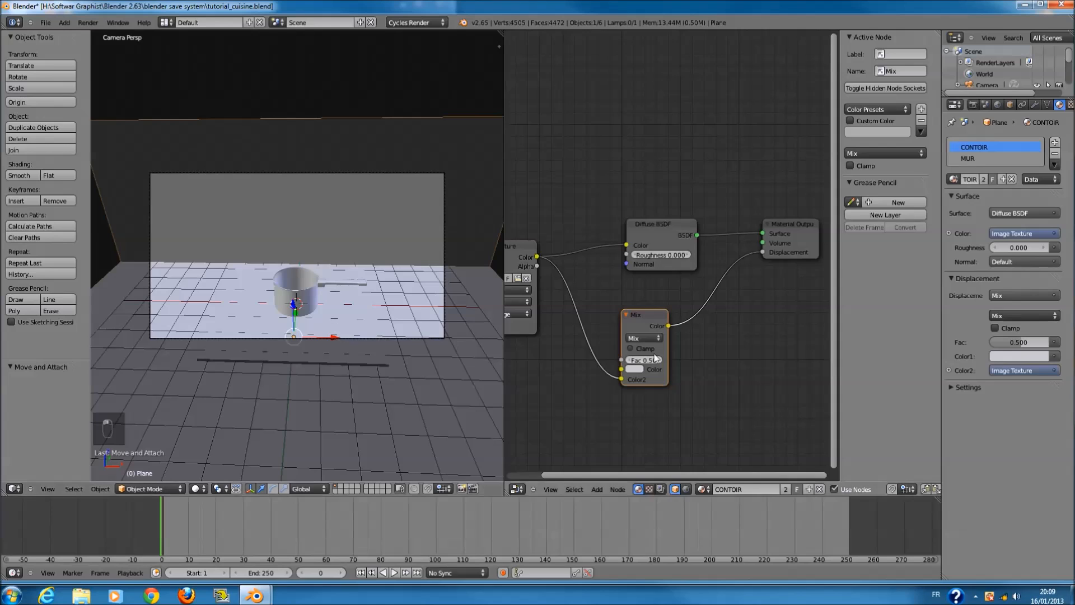
{"action": "left_click", "coordinate": [641, 339]}
{"action": "left_click", "coordinate": [642, 308]}
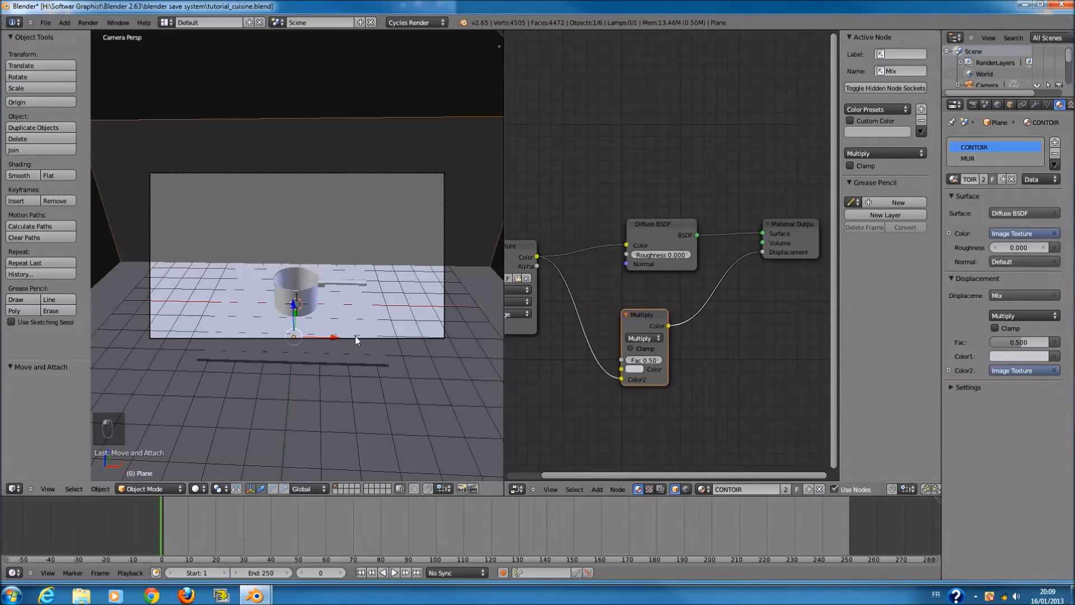
{"action": "scroll", "coordinate": [269, 465], "scroll_direction": "up", "scroll_amount": 2}
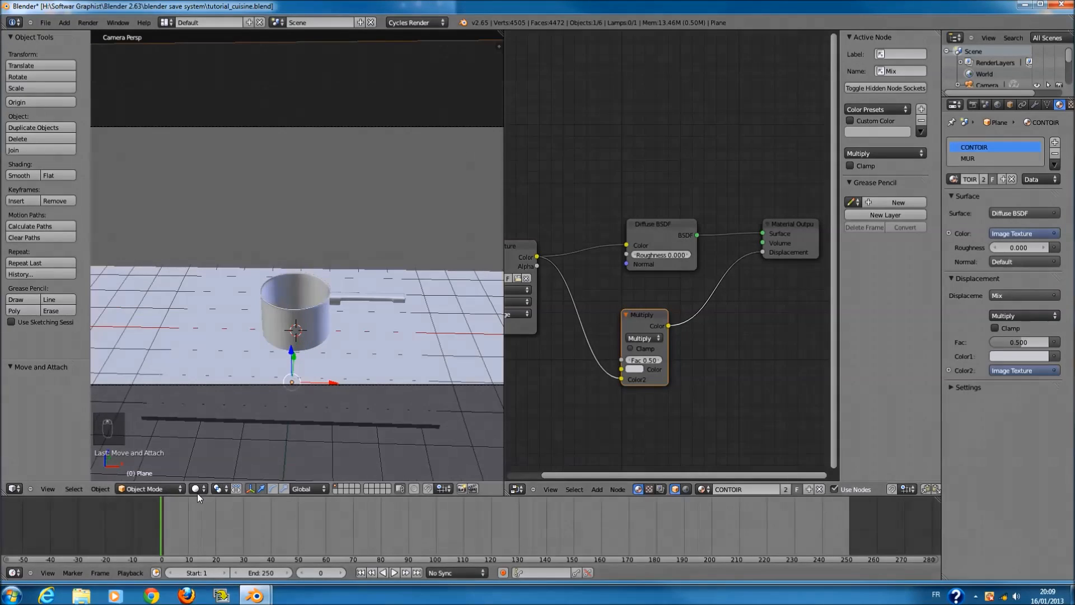
- Preview the scene with rendered shading and set the CONTOIR material's Multiply node factor to 0.10
{"action": "left_click", "coordinate": [196, 489]}
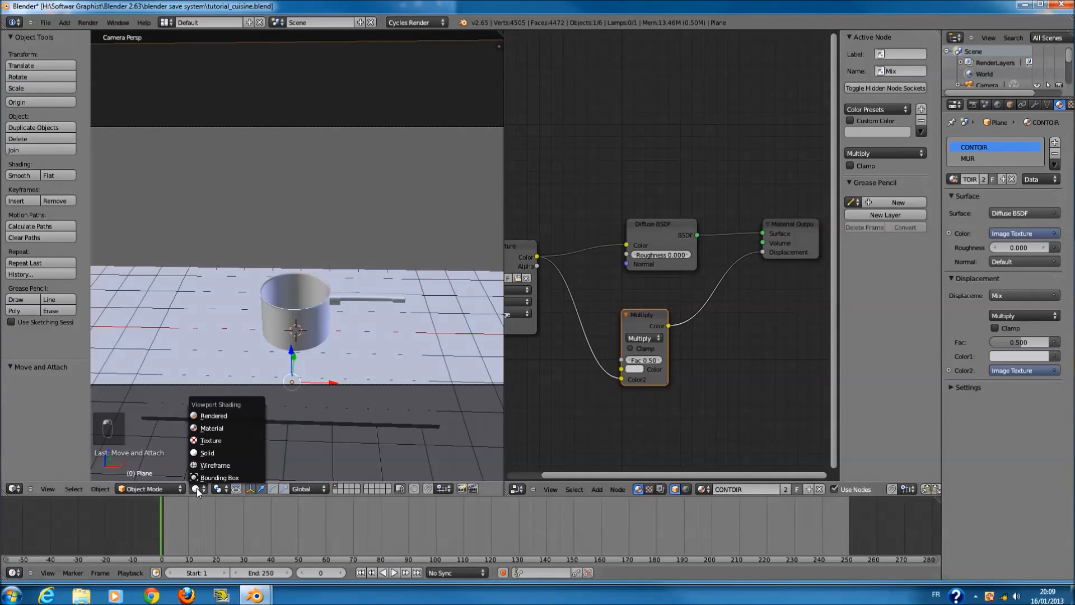
{"action": "left_click", "coordinate": [237, 416]}
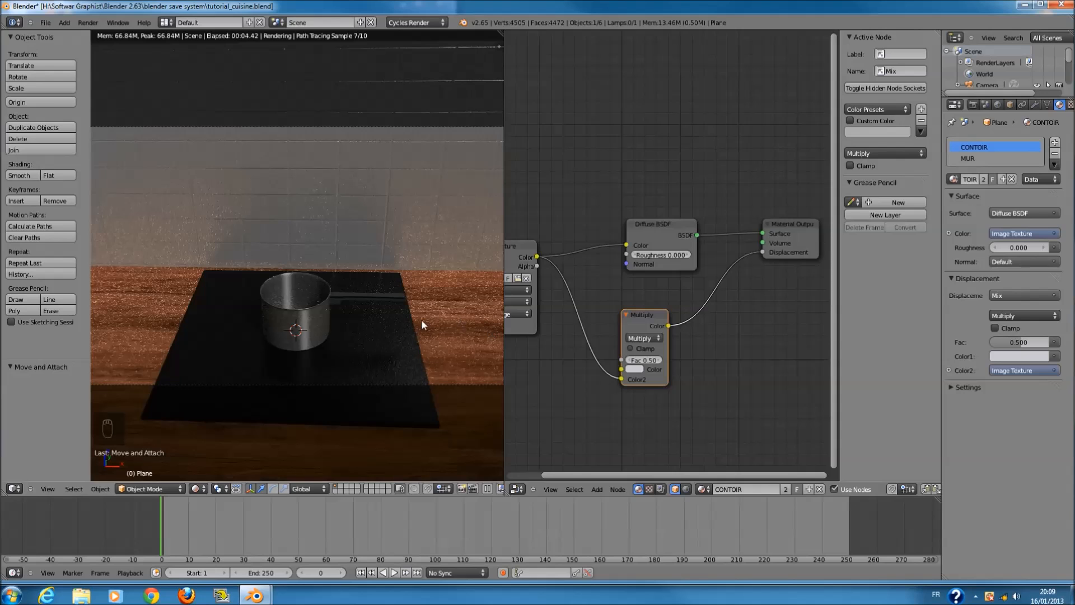
{"action": "scroll", "coordinate": [618, 344], "scroll_direction": "up", "scroll_amount": 1}
{"action": "left_click", "coordinate": [631, 370]}
{"action": "left_click", "coordinate": [631, 370]}
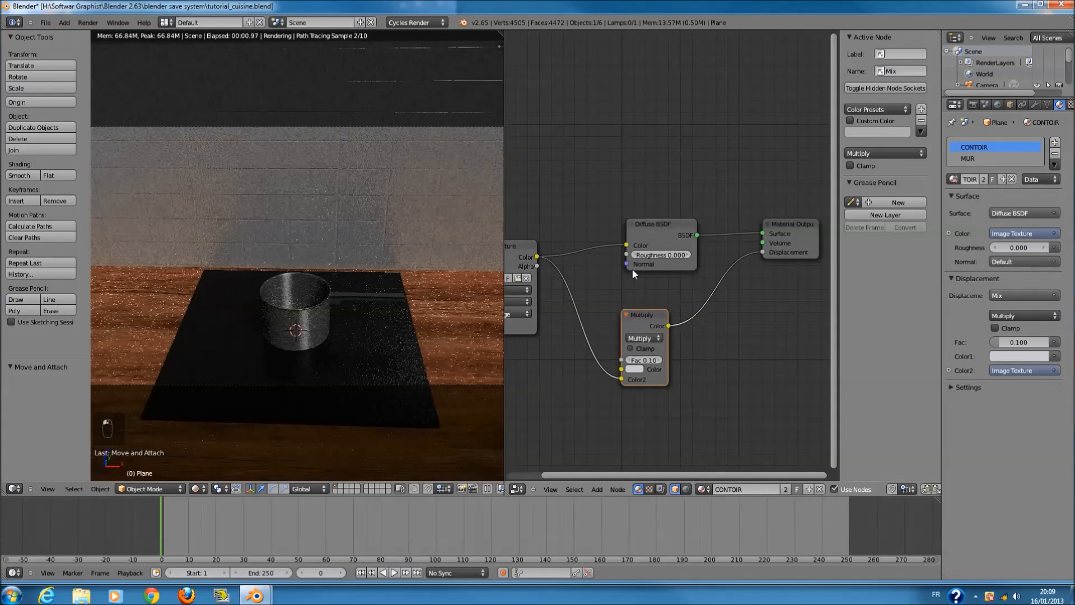
- Move the Material Output node farther from the Diffuse BSDF node and place a Fresnel node above the Diffuse BSDF
{"action": "middle_click_drag", "start_coordinate": [644, 188], "coordinate": [636, 285]}
{"action": "key", "text": "shift+a"}
{"action": "mouse_move", "coordinate": [636, 286]}
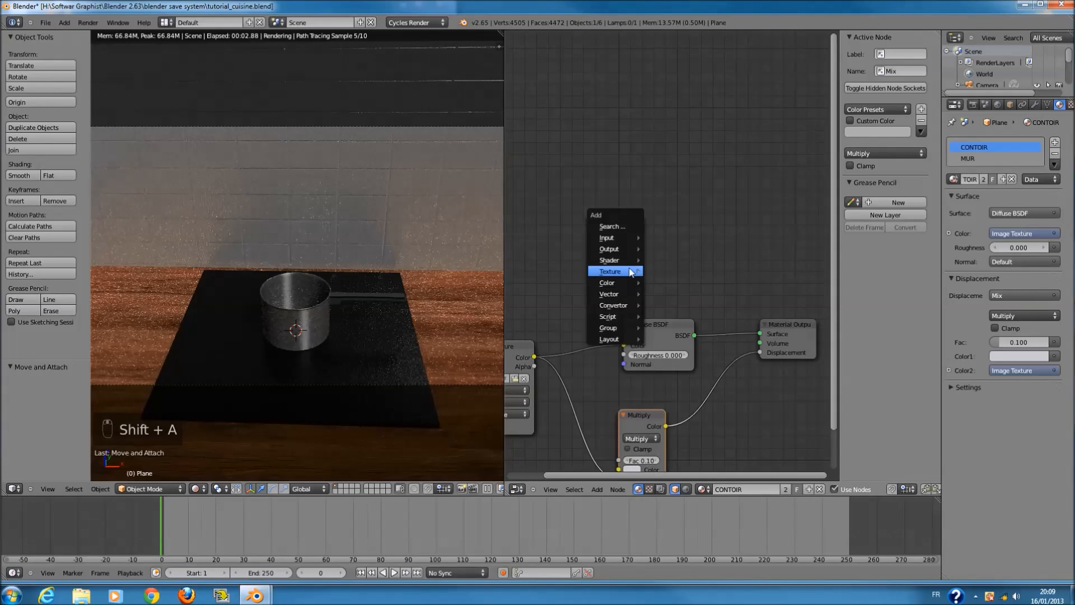
{"action": "left_click_drag", "start_coordinate": [770, 333], "coordinate": [872, 336]}
{"action": "middle_click_drag", "start_coordinate": [754, 354], "coordinate": [689, 354]}
{"action": "key", "text": "shift+a"}
{"action": "mouse_move", "coordinate": [688, 354]}
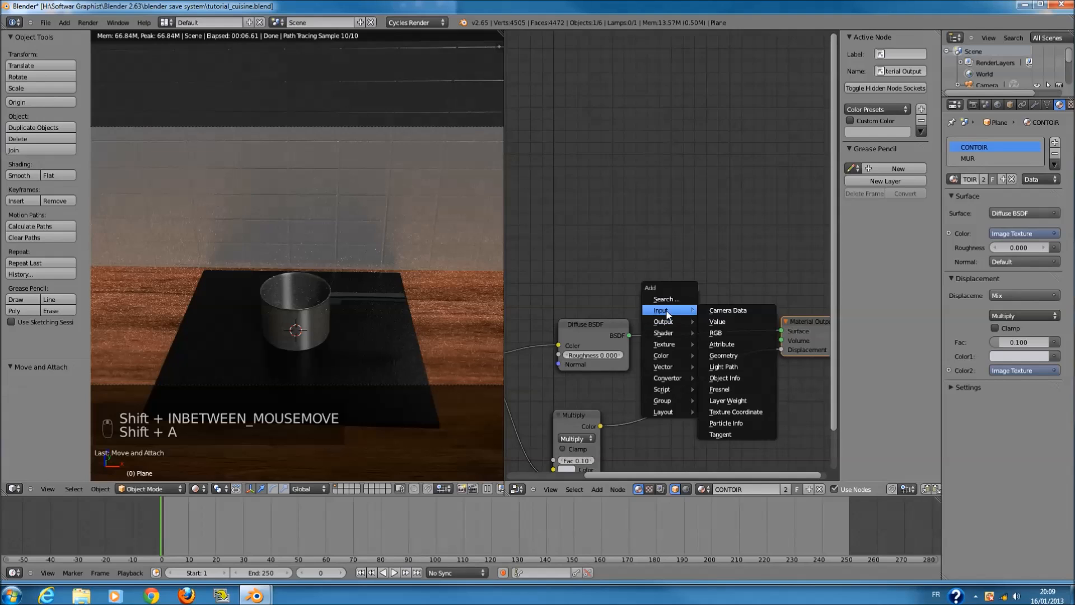
{"action": "mouse_move", "coordinate": [666, 312]}
{"action": "left_click", "coordinate": [751, 389]}
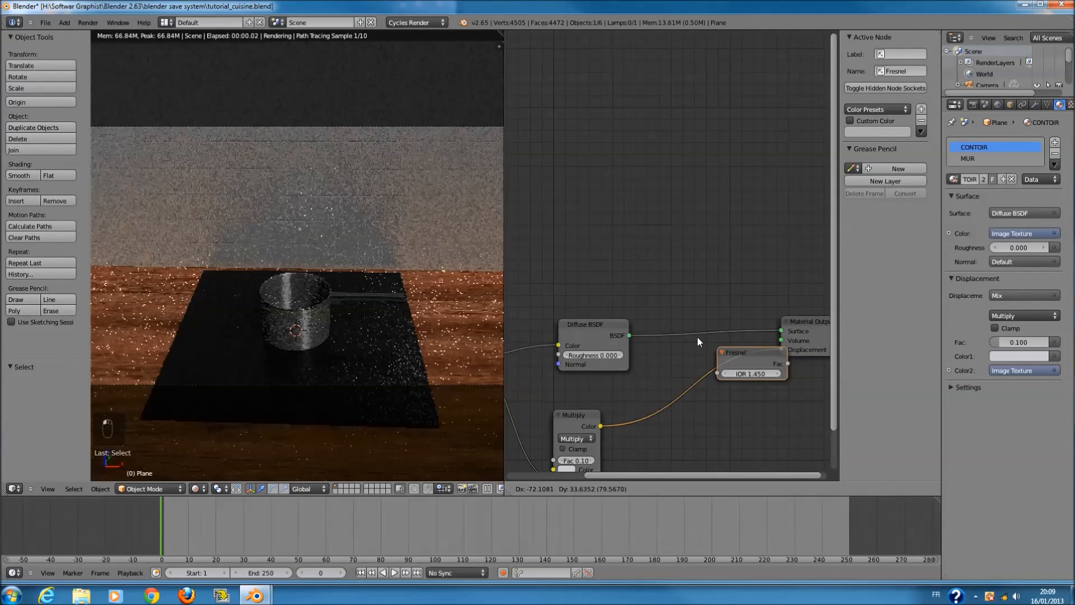
{"action": "left_click", "coordinate": [651, 324]}
- Insert a Mix Shader between the Diffuse BSDF and the Material Output, with Fresnel driving its Fac input
{"action": "key", "text": "shift+a"}
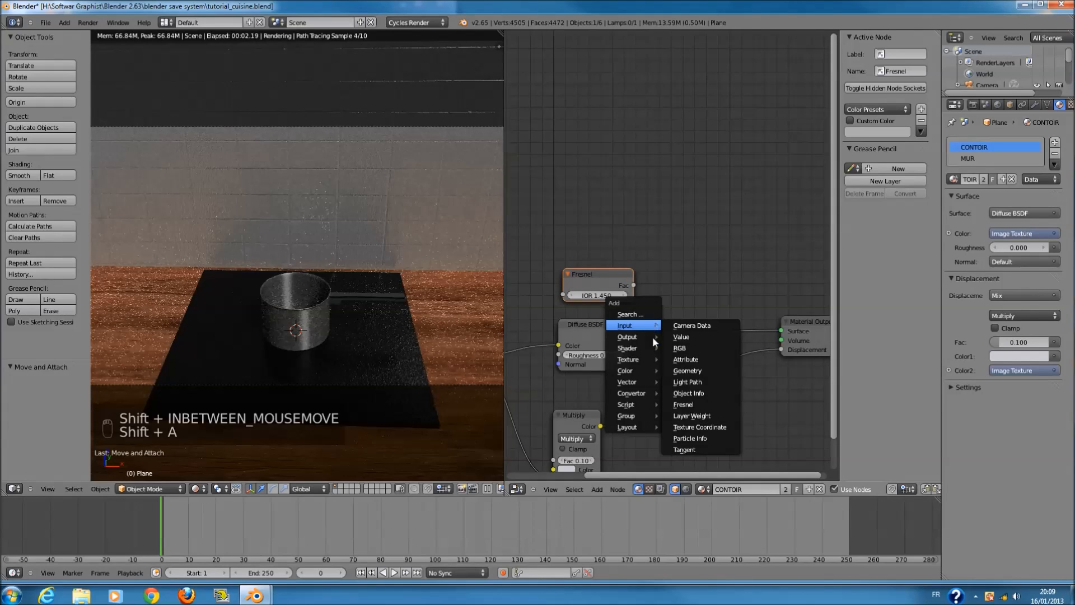
{"action": "mouse_move", "coordinate": [633, 350]}
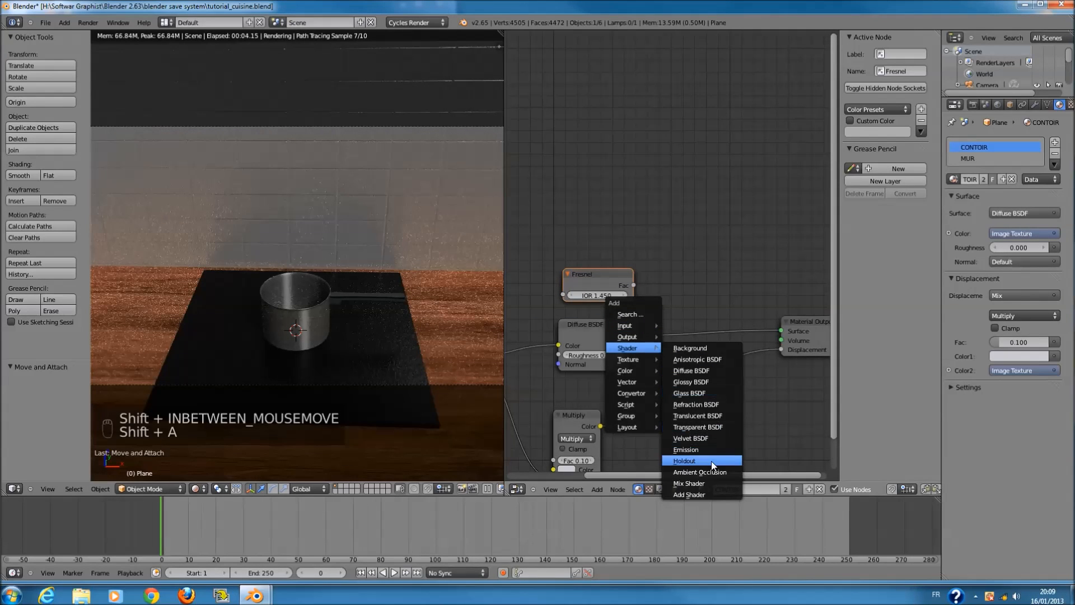
{"action": "left_click", "coordinate": [714, 481]}
{"action": "left_click_drag", "start_coordinate": [742, 388], "coordinate": [655, 328]}
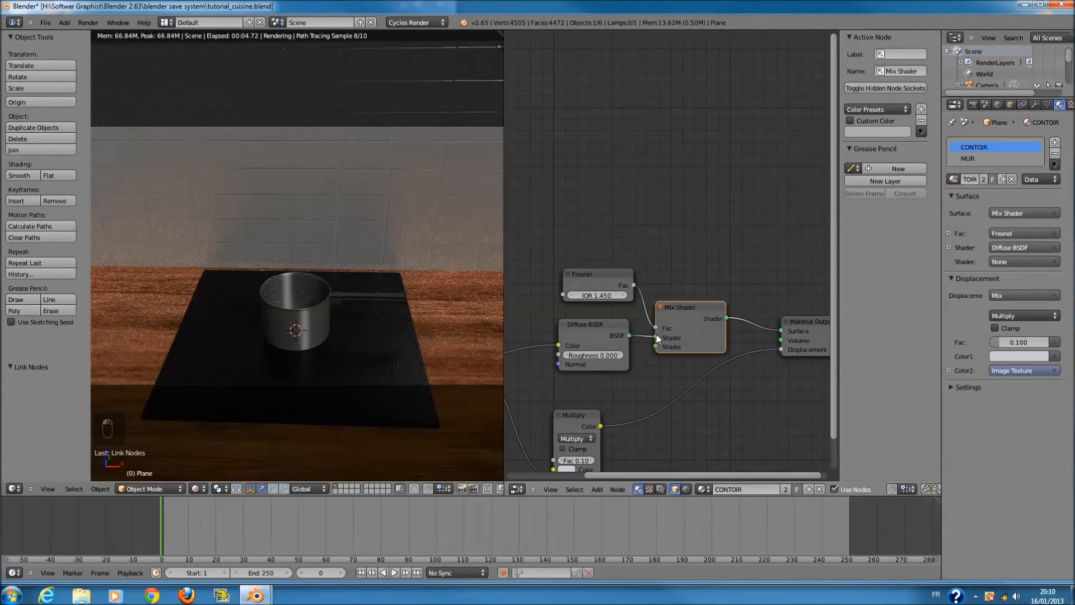
{"action": "left_click_drag", "start_coordinate": [793, 334], "coordinate": [793, 334]}
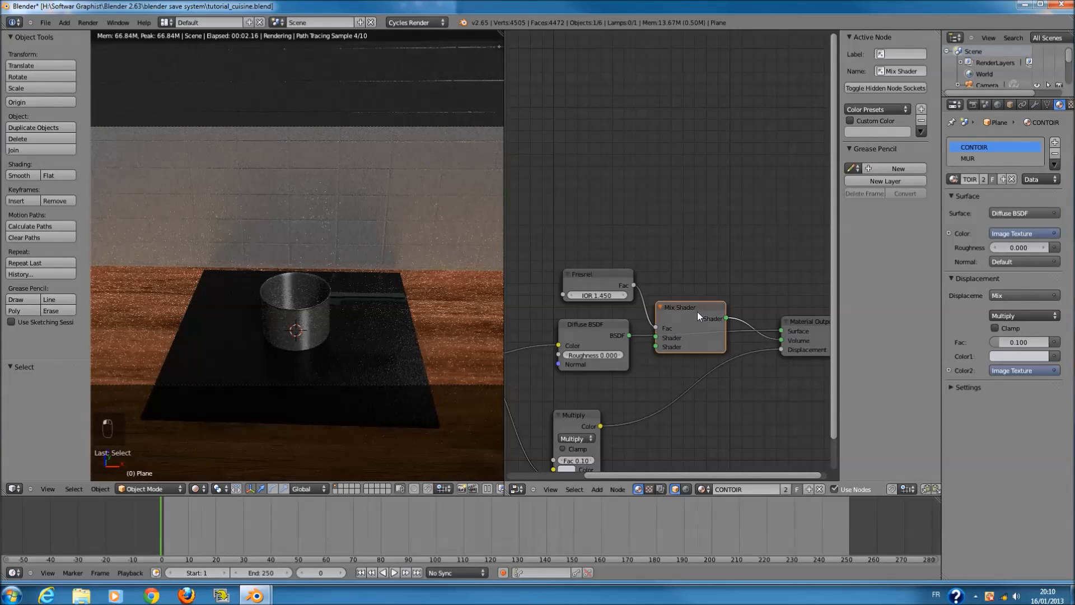
- Delete the Mix Shader and Fresnel nodes from the CONTOIR material
{"action": "key", "text": "x"}
{"action": "right_click", "coordinate": [603, 287]}
{"action": "key", "text": "x"}
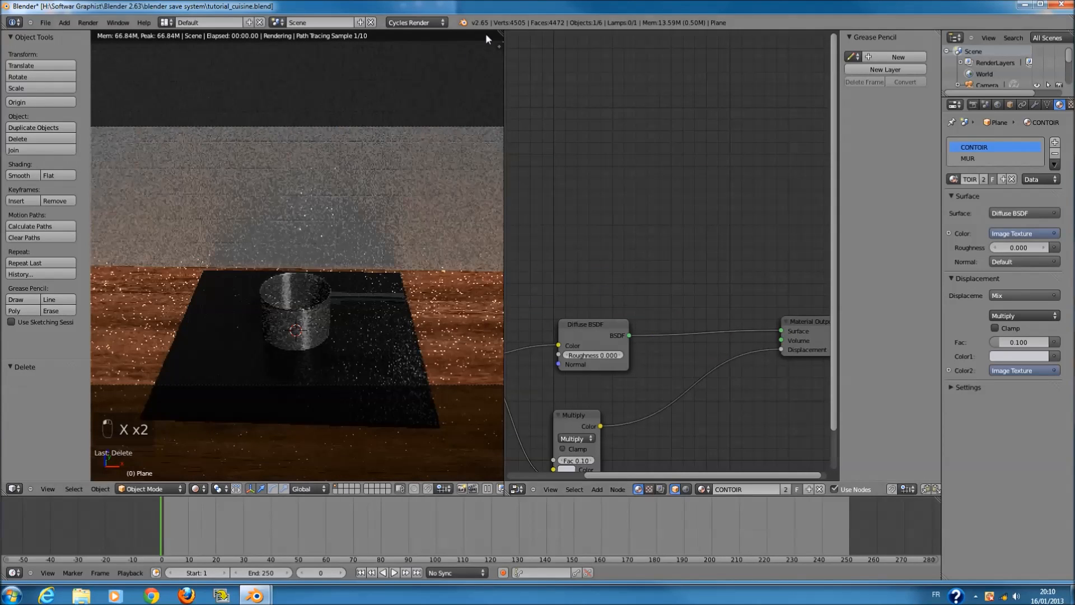
- Merge the node editor area into the 3D view and switch the viewport to solid shading
{"action": "left_click_drag", "start_coordinate": [500, 34], "coordinate": [616, 291]}
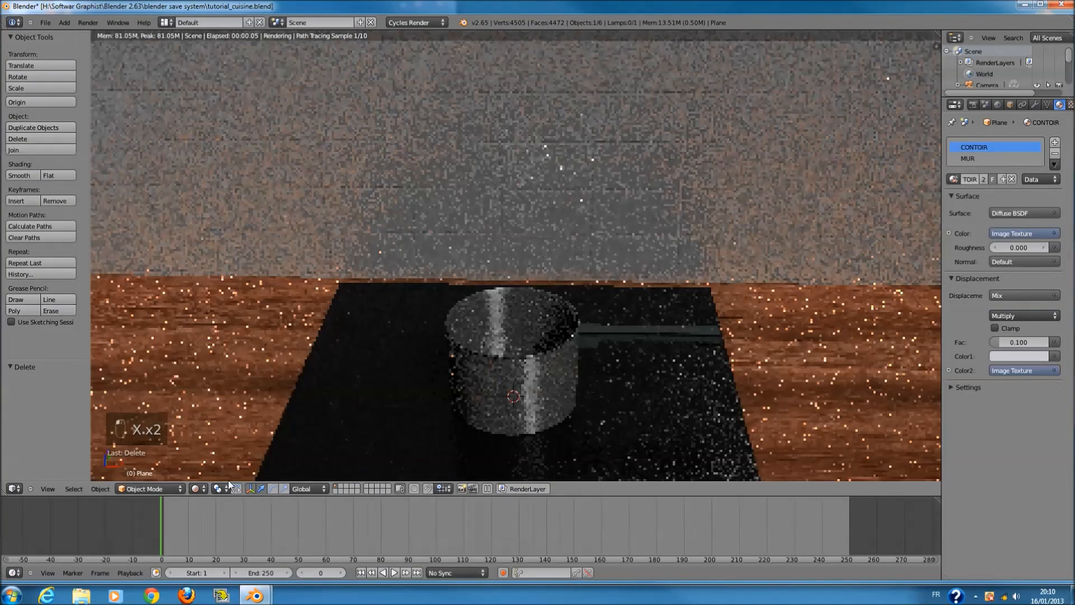
{"action": "left_click", "coordinate": [201, 487]}
{"action": "left_click", "coordinate": [229, 452]}
- Show the scene as a front-view wireframe with all objects selected and save over tutorial_cuisine.blend
{"action": "key", "text": "KP_1"}
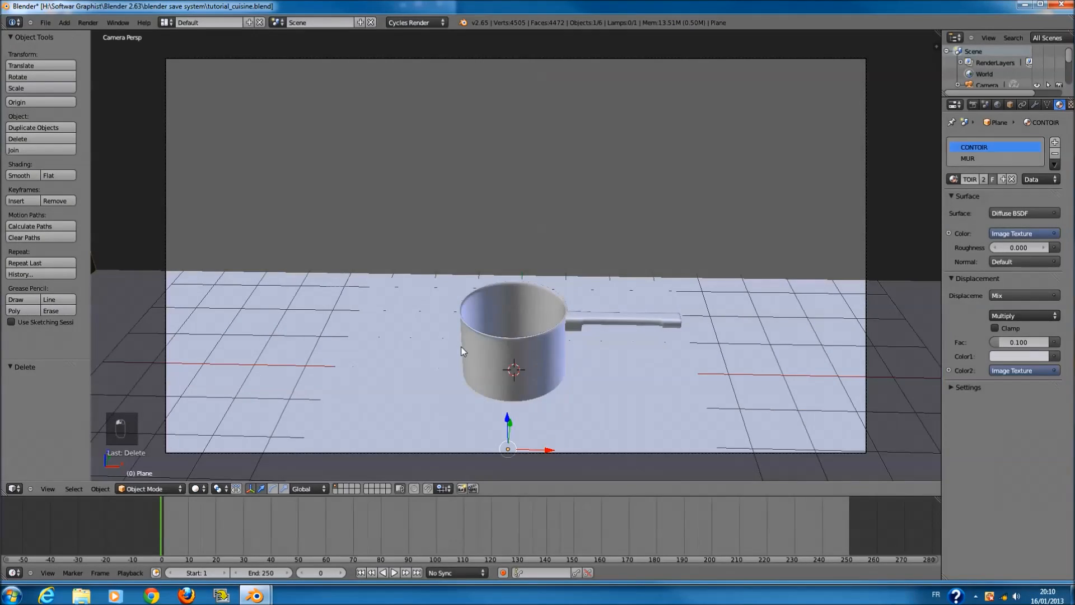
{"action": "key", "text": "z"}
{"action": "key", "text": "a"}
{"action": "key", "text": "a"}
{"action": "scroll", "coordinate": [561, 265], "scroll_direction": "down", "scroll_amount": 5}
{"action": "key", "text": "ctrl+s"}
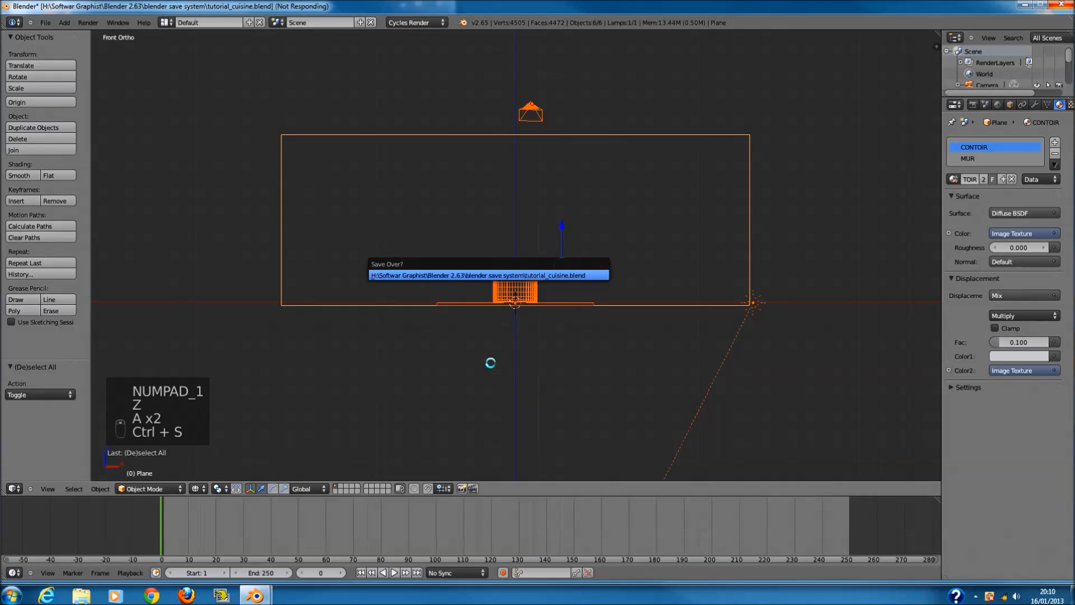
{"action": "scroll", "coordinate": [348, 457], "scroll_direction": "down", "scroll_amount": 1}
{"action": "scroll", "coordinate": [348, 457], "scroll_direction": "up", "scroll_amount": 2}
- Switch to an empty layer and add a mesh plane at the world origin in top view
{"action": "left_click", "coordinate": [343, 488]}
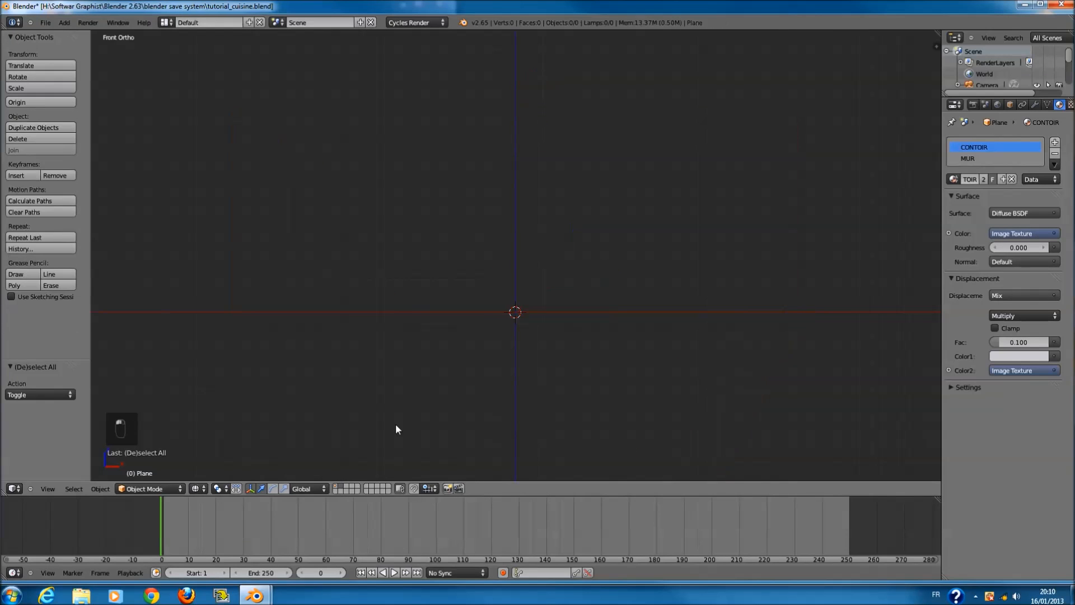
{"action": "key", "text": "KP_7"}
{"action": "key", "text": "shift+c"}
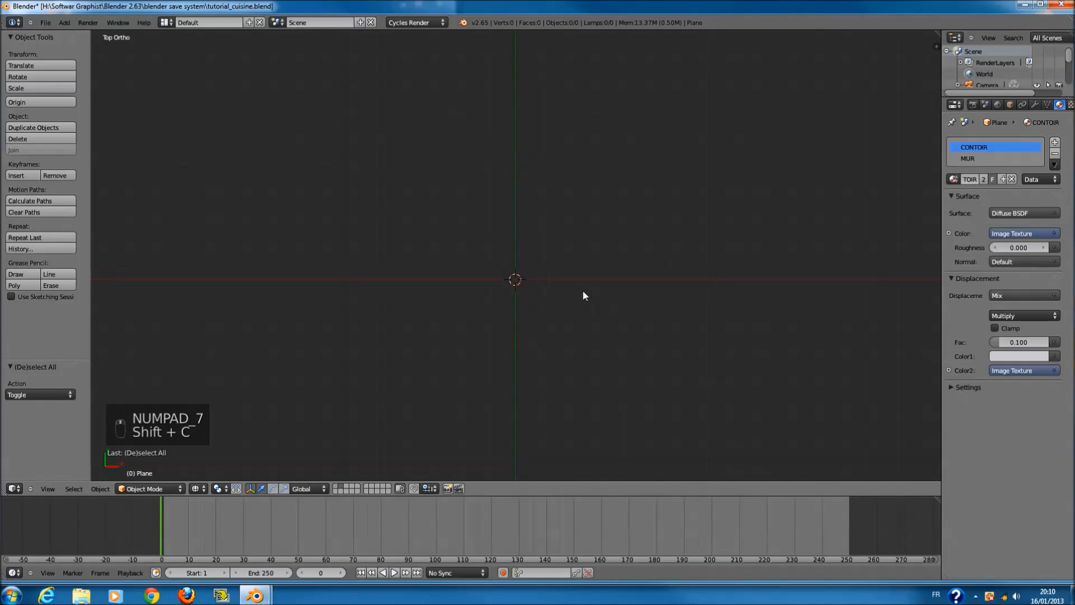
{"action": "key", "text": "shift+a"}
{"action": "mouse_move", "coordinate": [545, 324]}
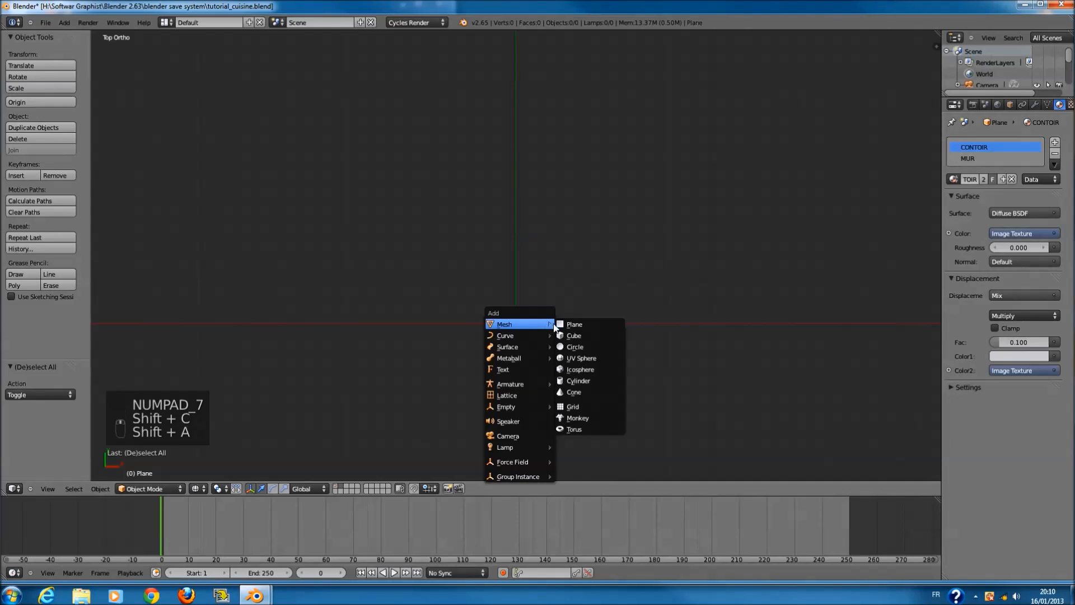
{"action": "left_click", "coordinate": [588, 328]}
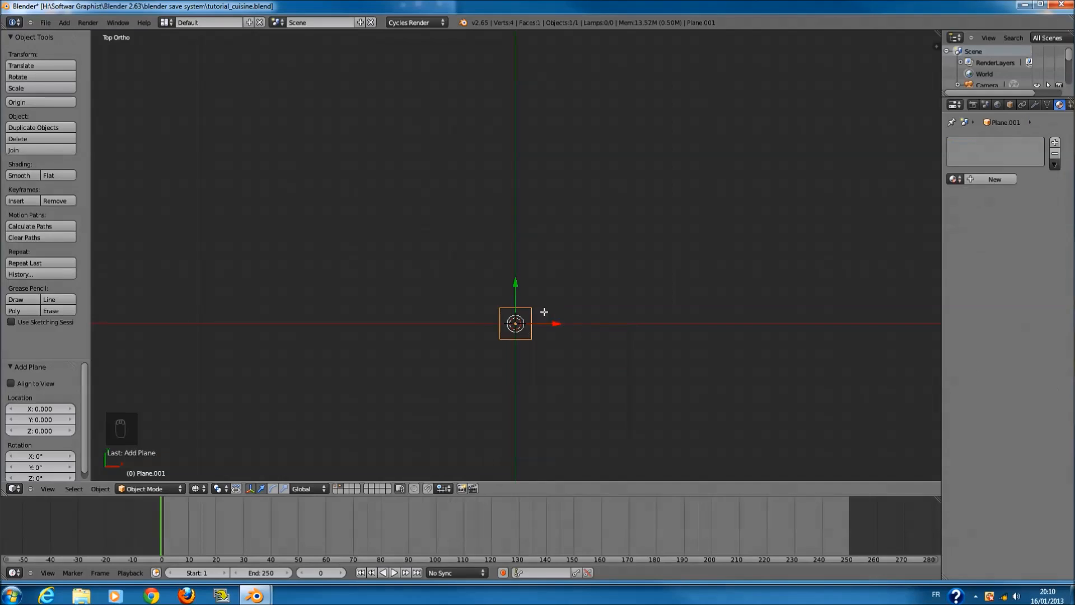
- Divide the new plane with 13 evenly spaced vertical loop cuts in Edit Mode
{"action": "key", "text": "Tab"}
{"action": "scroll", "coordinate": [531, 333], "scroll_direction": "up", "scroll_amount": 5}
{"action": "key", "text": "a"}
{"action": "key", "text": "a"}
{"action": "key", "text": "a"}
{"action": "key", "text": "a"}
{"action": "key", "text": "a"}
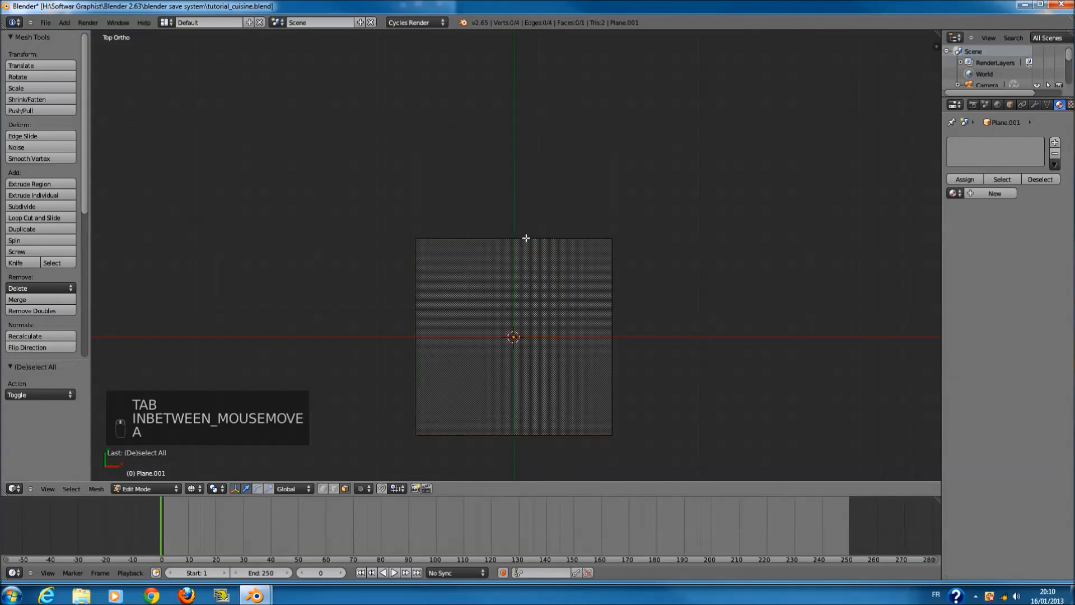
{"action": "key", "text": "ctrl+r"}
{"action": "scroll", "coordinate": [518, 223], "scroll_direction": "up", "scroll_amount": 12}
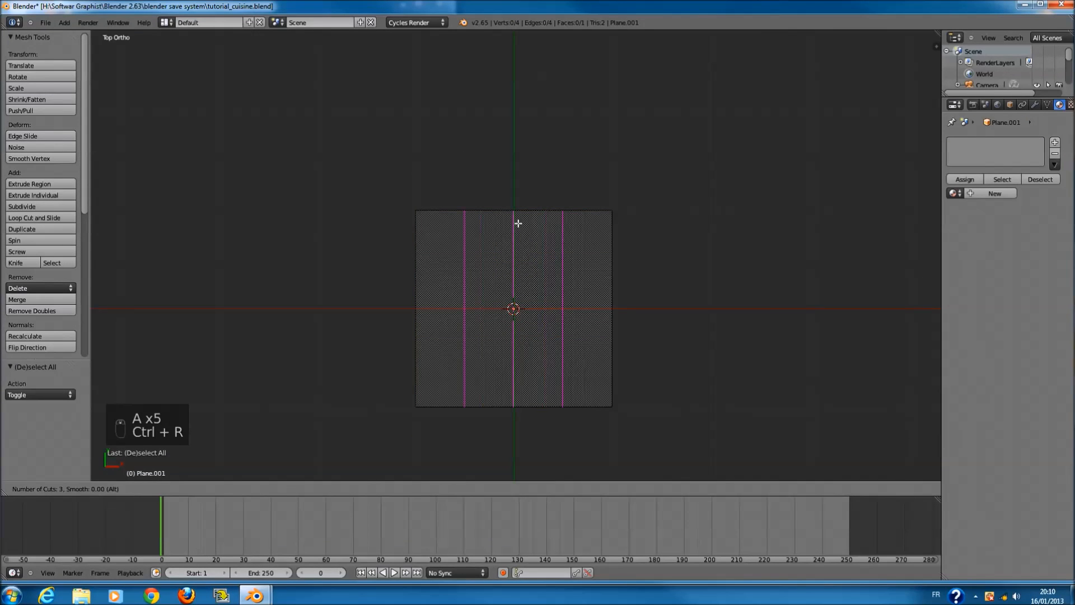
{"action": "left_click", "coordinate": [518, 224]}
{"action": "key", "text": "a"}
- Add two horizontal loop cuts across the plane and scale them along X to about 0.4, pinching the middle
{"action": "key", "text": "ctrl+r"}
{"action": "scroll", "coordinate": [575, 285], "scroll_direction": "up", "scroll_amount": 1}
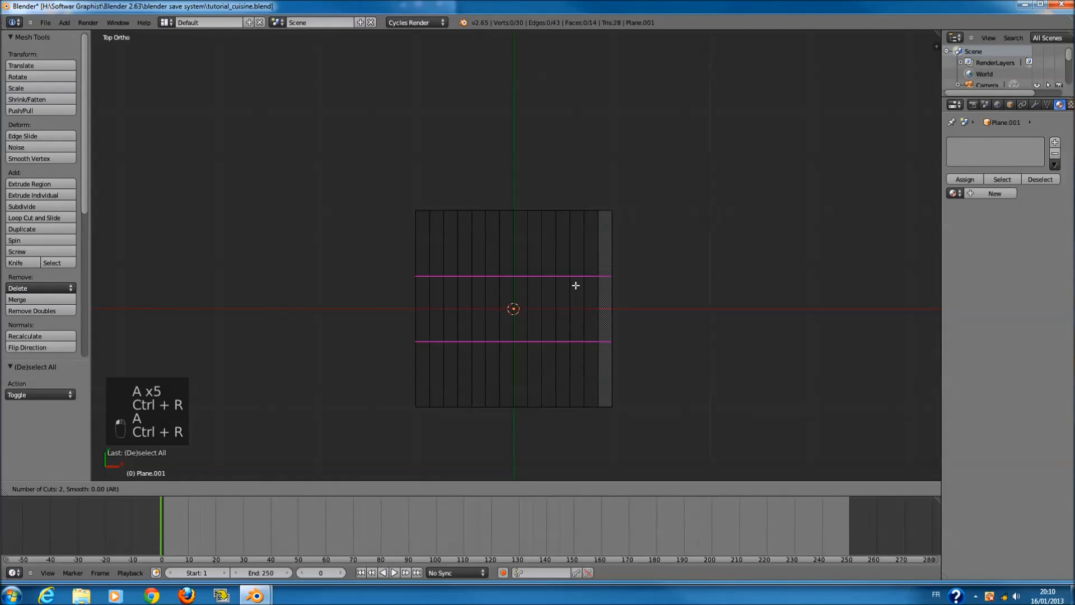
{"action": "left_click", "coordinate": [576, 286]}
{"action": "key", "text": "s"}
{"action": "right_click", "coordinate": [667, 301]}
{"action": "key", "text": "s"}
{"action": "key", "text": "y"}
{"action": "right_click", "coordinate": [619, 306]}
{"action": "key", "text": "s"}
{"action": "key", "text": "x"}
{"action": "left_click", "coordinate": [542, 322]}
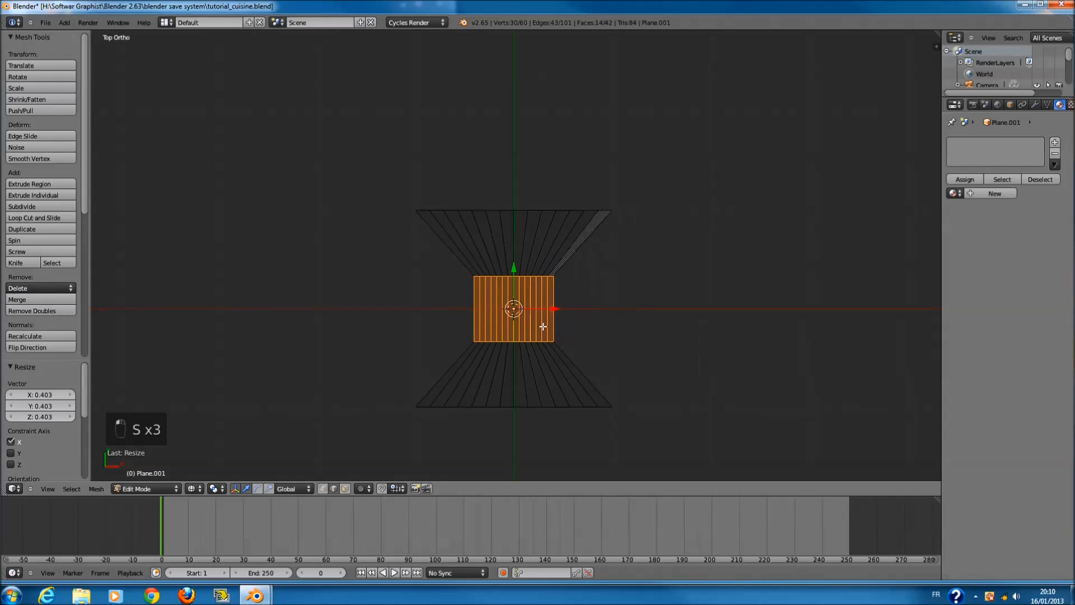
{"action": "key", "text": "a"}
{"action": "scroll", "coordinate": [398, 390], "scroll_direction": "up", "scroll_amount": 1}
{"action": "key", "text": "c"}
{"action": "left_click", "coordinate": [412, 392]}
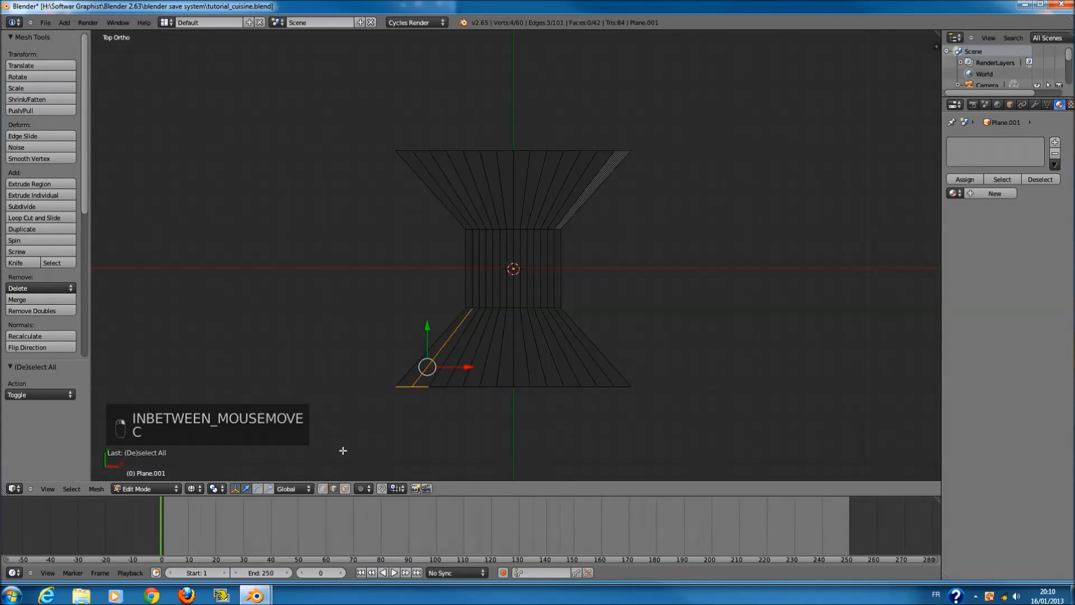
{"action": "scroll", "coordinate": [406, 409], "scroll_direction": "up", "scroll_amount": 1}
{"action": "scroll", "coordinate": [402, 412], "scroll_direction": "up", "scroll_amount": 1}
{"action": "key", "text": "a"}
- Select every second vertex along the upper and lower edges and scale them slightly inward for zigzag ends
{"action": "key", "text": "c"}
{"action": "left_click", "coordinate": [369, 444]}
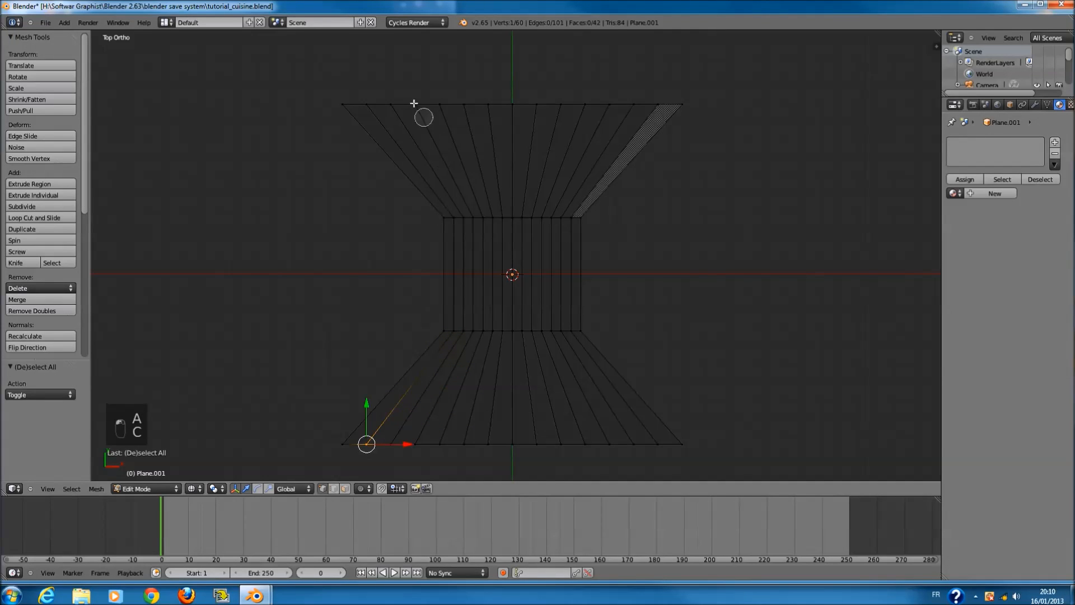
{"action": "left_click", "coordinate": [375, 104]}
{"action": "left_click_drag", "start_coordinate": [423, 451], "coordinate": [608, 450]}
{"action": "left_click", "coordinate": [662, 450]}
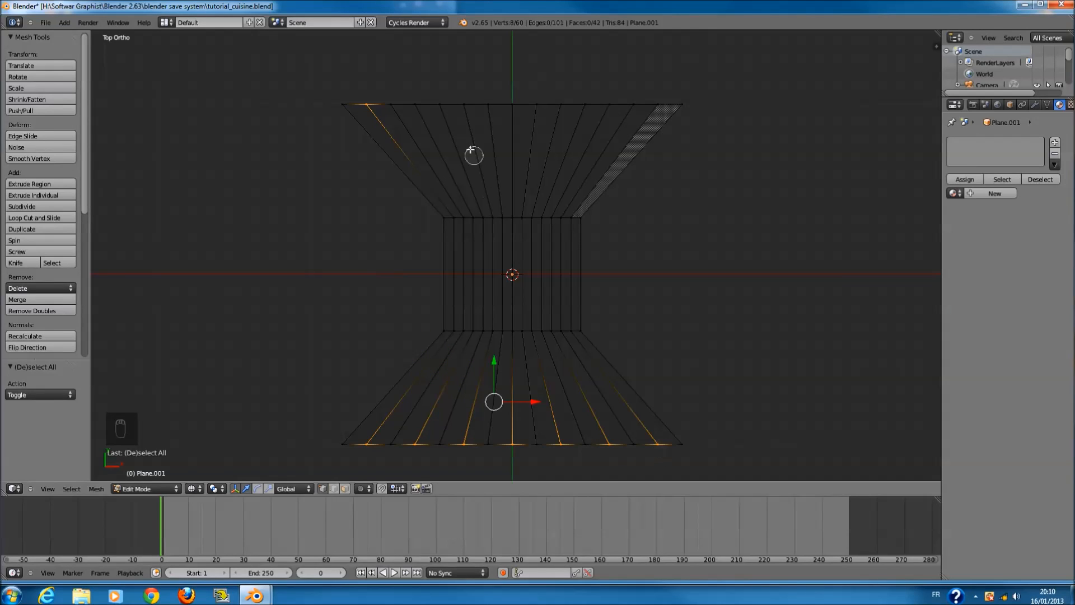
{"action": "left_click_drag", "start_coordinate": [433, 103], "coordinate": [656, 102]}
{"action": "key", "text": "s"}
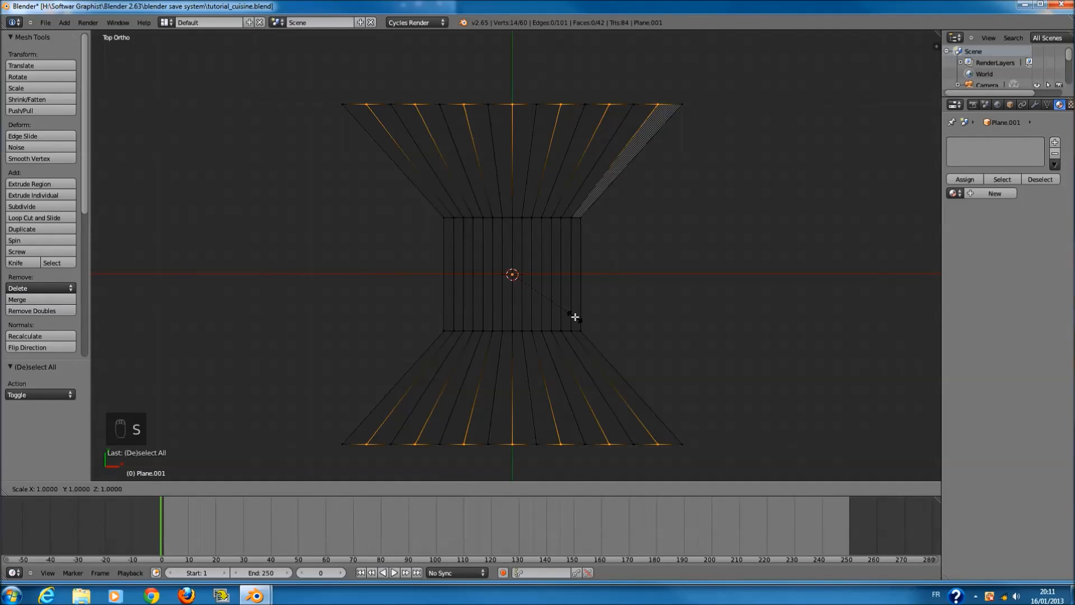
{"action": "left_click", "coordinate": [579, 312]}
{"action": "key", "text": "Tab"}
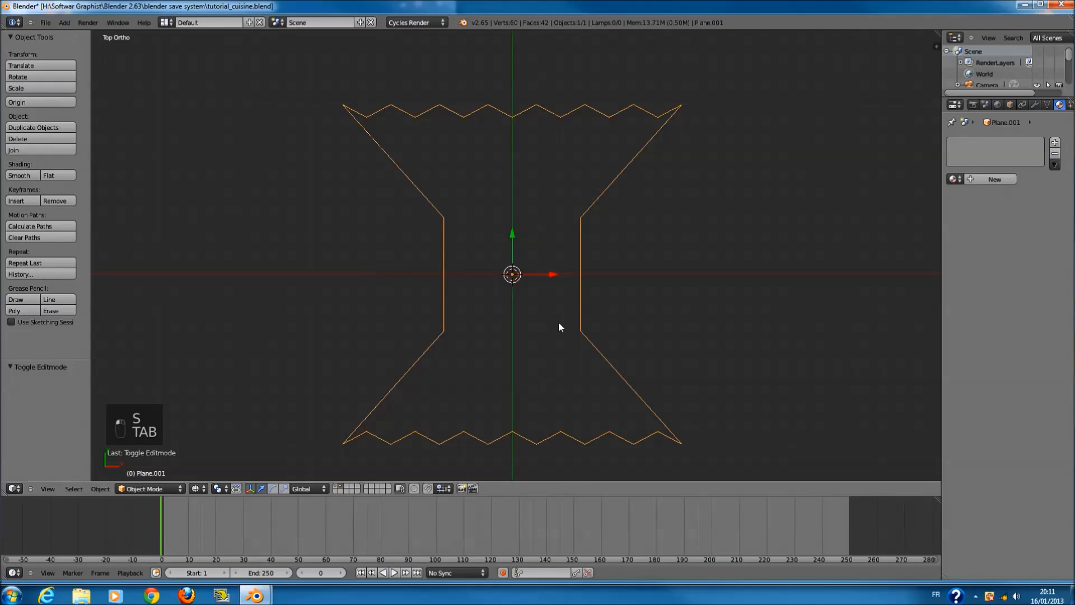
- Apply level 2 subdivision surface smoothing to the bow-tie mesh and display it in solid shading
{"action": "key", "text": "ctrl+2"}
{"action": "key", "text": "z"}
{"action": "key", "text": "Tab"}
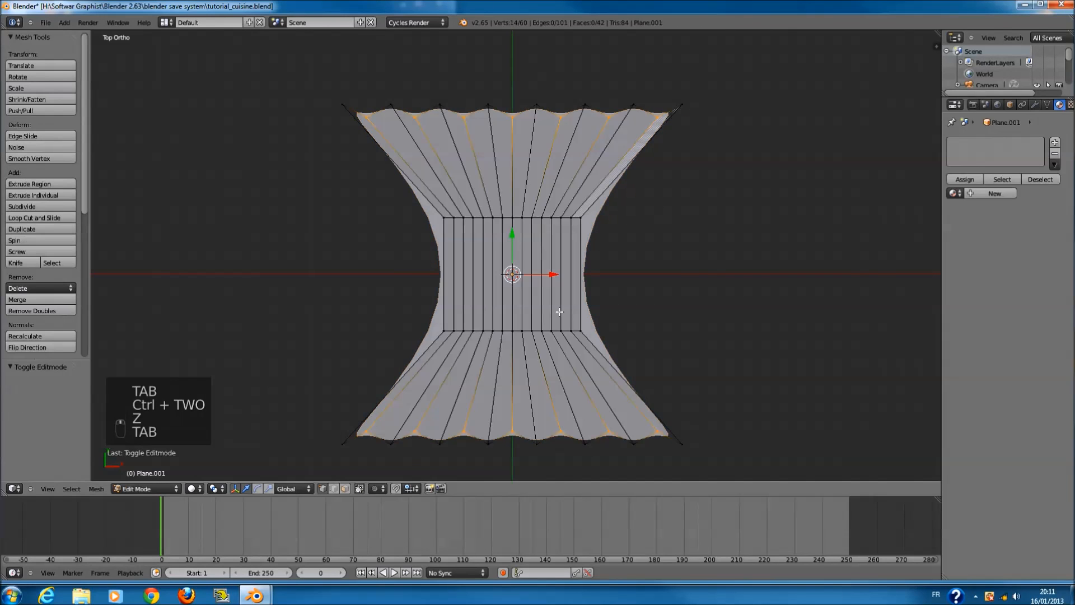
- Extrude the whole bow-tie mesh slightly upward in right view to give it thickness, and shade it smooth
{"action": "key", "text": "KP_3"}
{"action": "key", "text": "KP_Decimal"}
{"action": "key", "text": "Tab"}
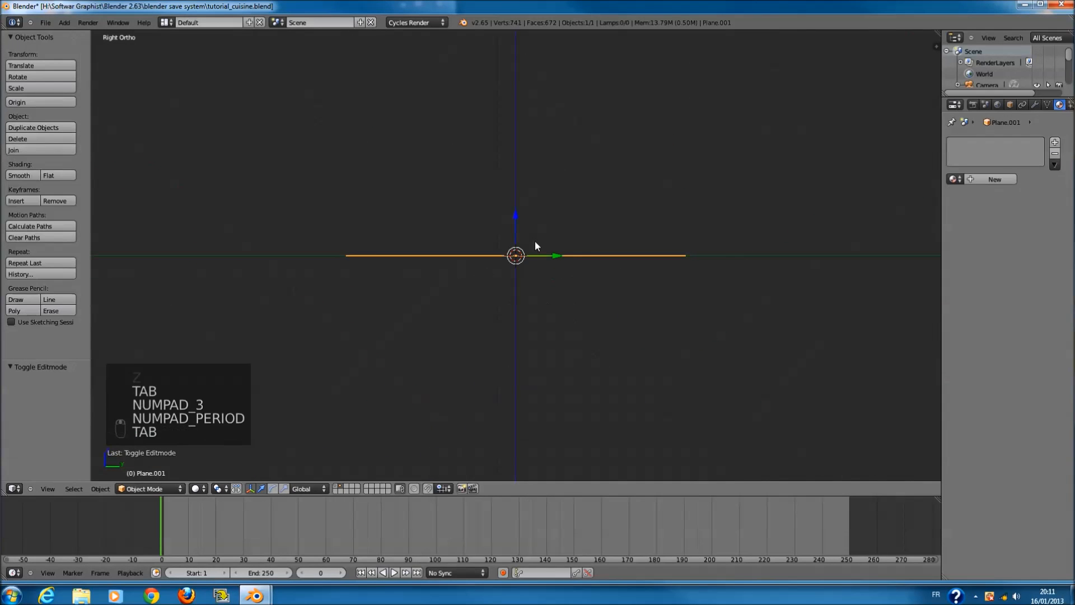
{"action": "key", "text": "Tab"}
{"action": "key", "text": "a"}
{"action": "key", "text": "a"}
{"action": "key", "text": "a"}
{"action": "key", "text": "a"}
{"action": "key", "text": "e"}
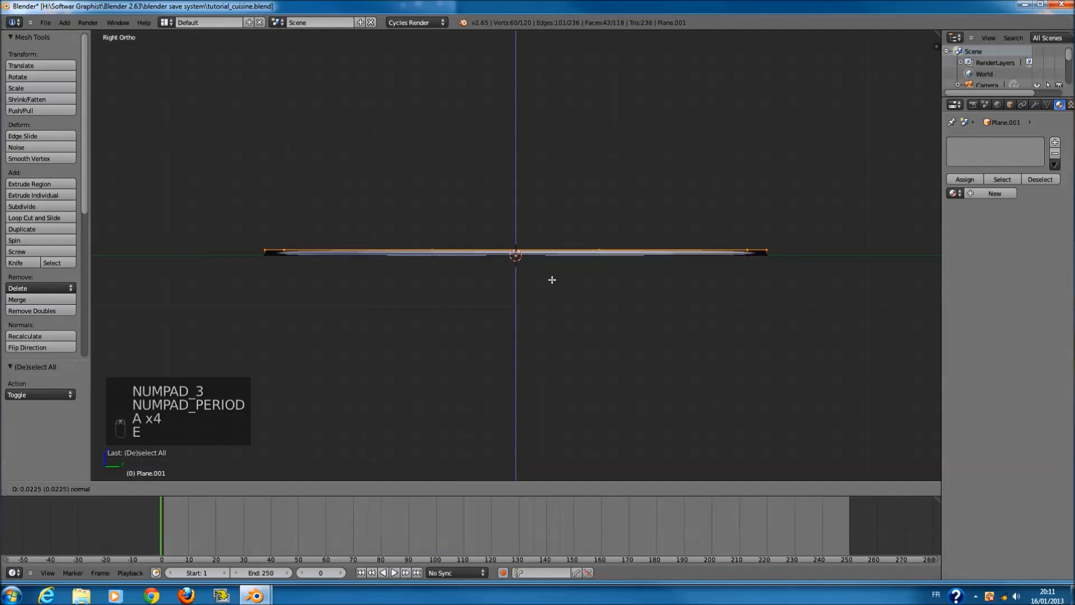
{"action": "key", "text": "Tab"}
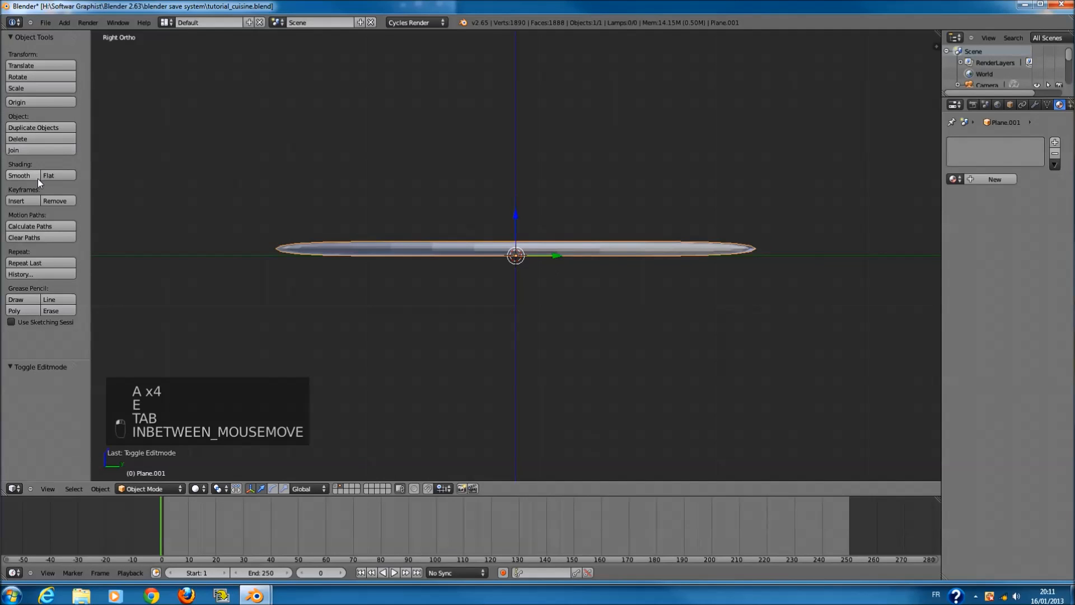
- Add a horizontal loop cut across the bow-tie's upper flare, slide it about 0.24 toward the waist, and scale it slightly
{"action": "key", "text": "KP_7"}
{"action": "key", "text": "Tab"}
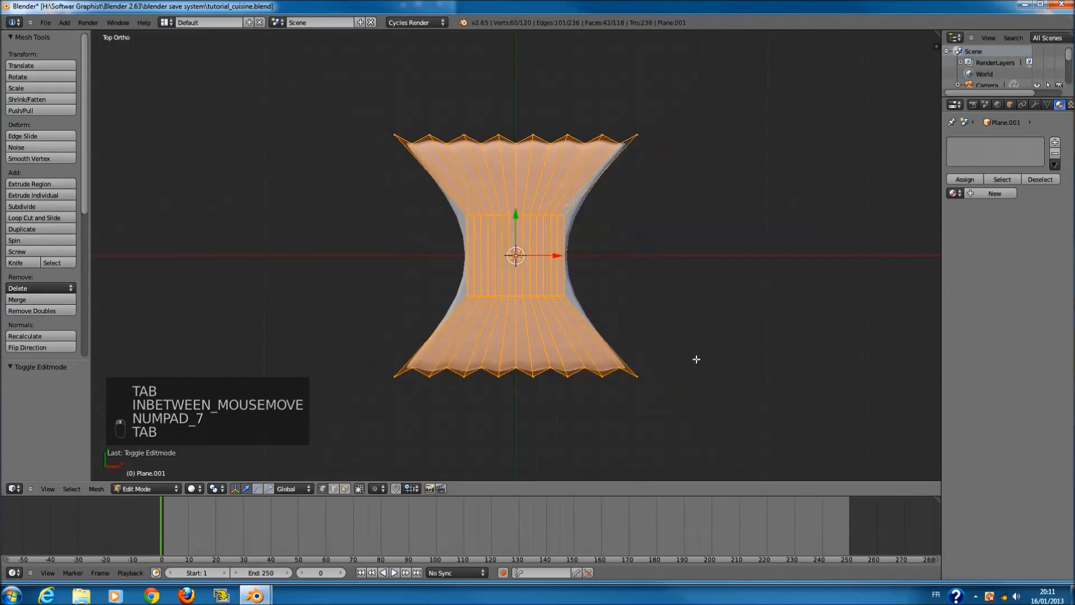
{"action": "scroll", "coordinate": [697, 359], "scroll_direction": "up", "scroll_amount": 1}
{"action": "key", "text": "a"}
{"action": "key", "text": "a"}
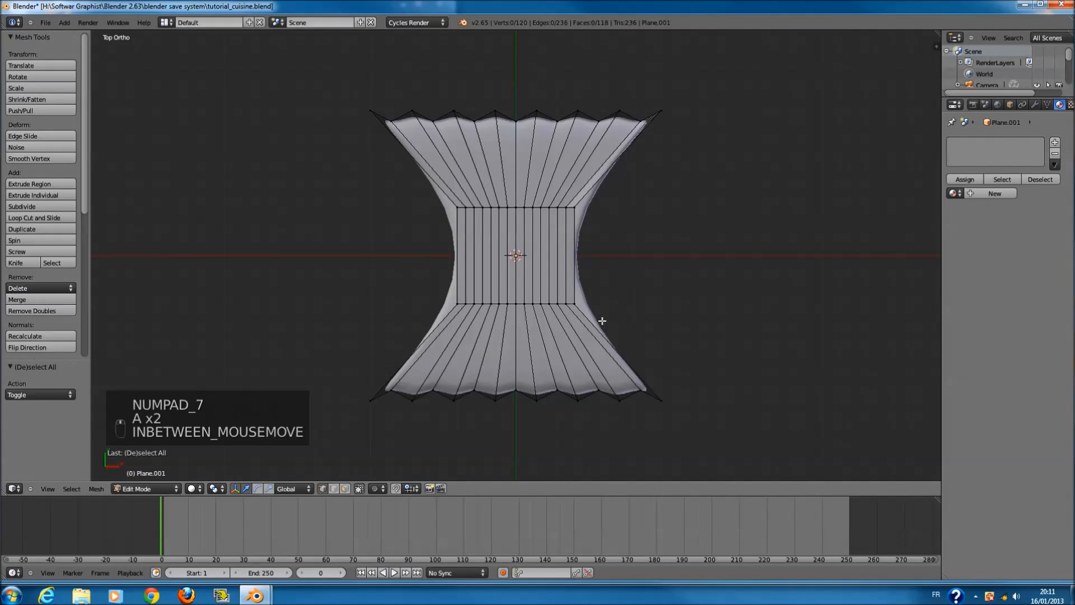
{"action": "scroll", "coordinate": [602, 322], "scroll_direction": "up", "scroll_amount": 2}
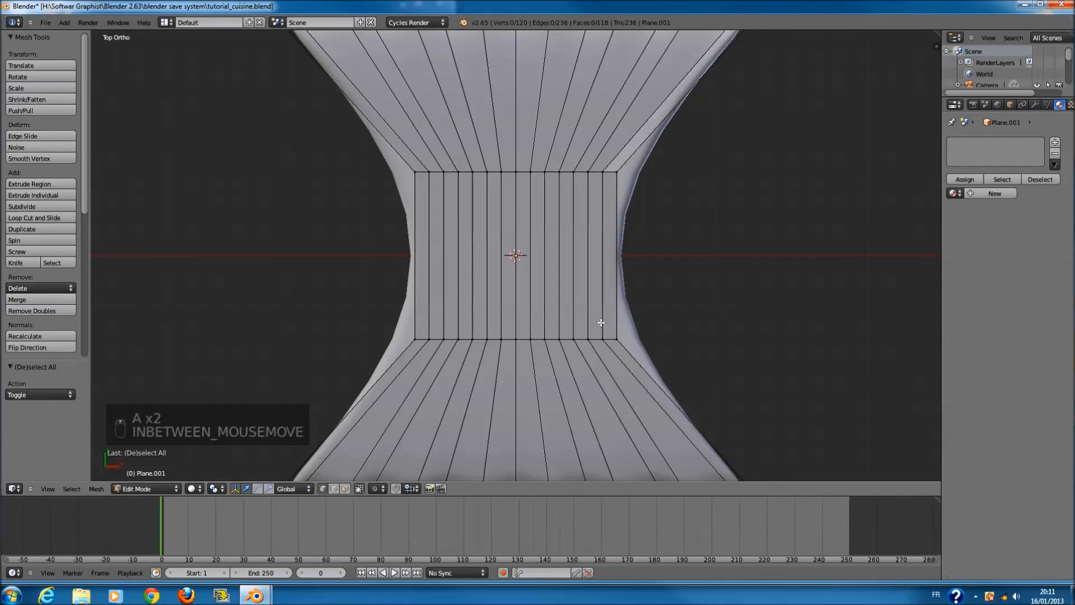
{"action": "scroll", "coordinate": [601, 323], "scroll_direction": "down", "scroll_amount": 2}
{"action": "middle_click_drag", "start_coordinate": [601, 322], "coordinate": [560, 308]}
{"action": "key", "text": "KP_7"}
{"action": "key", "text": "z"}
{"action": "scroll", "coordinate": [556, 307], "scroll_direction": "up", "scroll_amount": 1}
{"action": "key", "text": "ctrl+r"}
{"action": "left_click", "coordinate": [402, 140]}
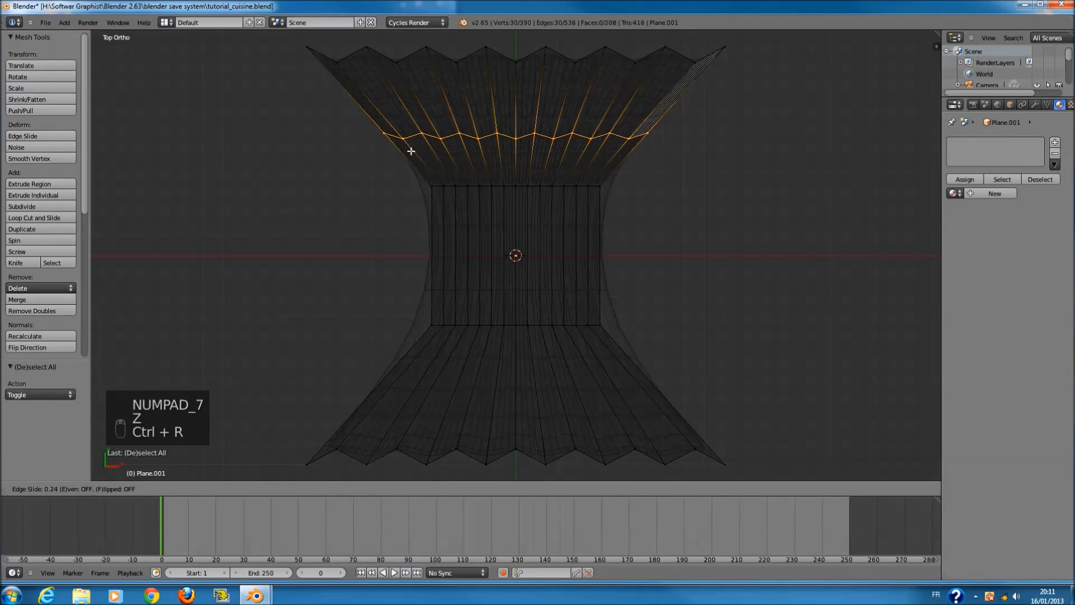
{"action": "left_click", "coordinate": [411, 151]}
{"action": "key", "text": "s"}
{"action": "left_click", "coordinate": [684, 196]}
{"action": "key", "text": "z"}
{"action": "key", "text": "a"}
- Add a horizontal loop cut across the lower flare close to the waist and scale it to about 1.088
{"action": "key", "text": "ctrl+r"}
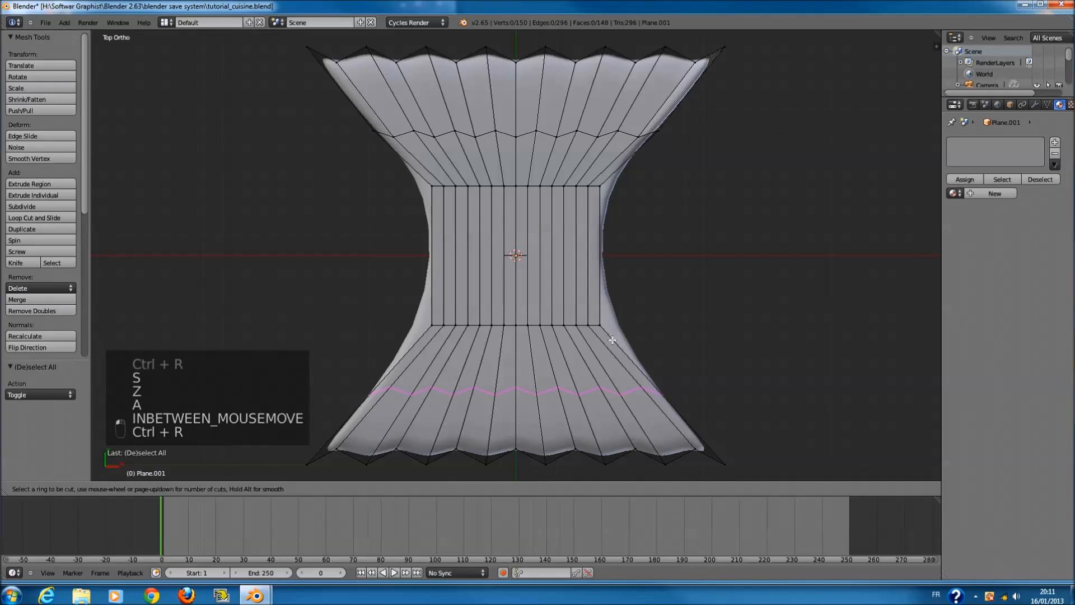
{"action": "left_click", "coordinate": [612, 336]}
{"action": "left_click", "coordinate": [639, 296]}
{"action": "key", "text": "s"}
{"action": "left_click", "coordinate": [676, 338]}
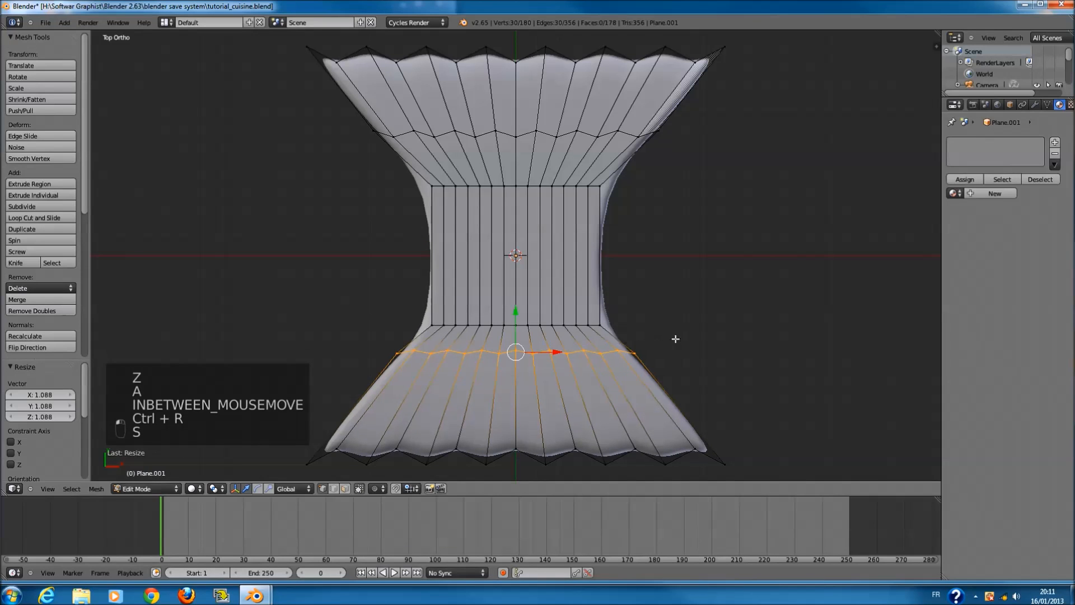
- Move the lower flare loop slightly away from the waist along Y and scale it to about 1.016
{"action": "left_click_drag", "start_coordinate": [516, 315], "coordinate": [516, 325]}
{"action": "key", "text": "s"}
{"action": "left_click", "coordinate": [732, 382]}
{"action": "scroll", "coordinate": [620, 384], "scroll_direction": "down", "scroll_amount": 1}
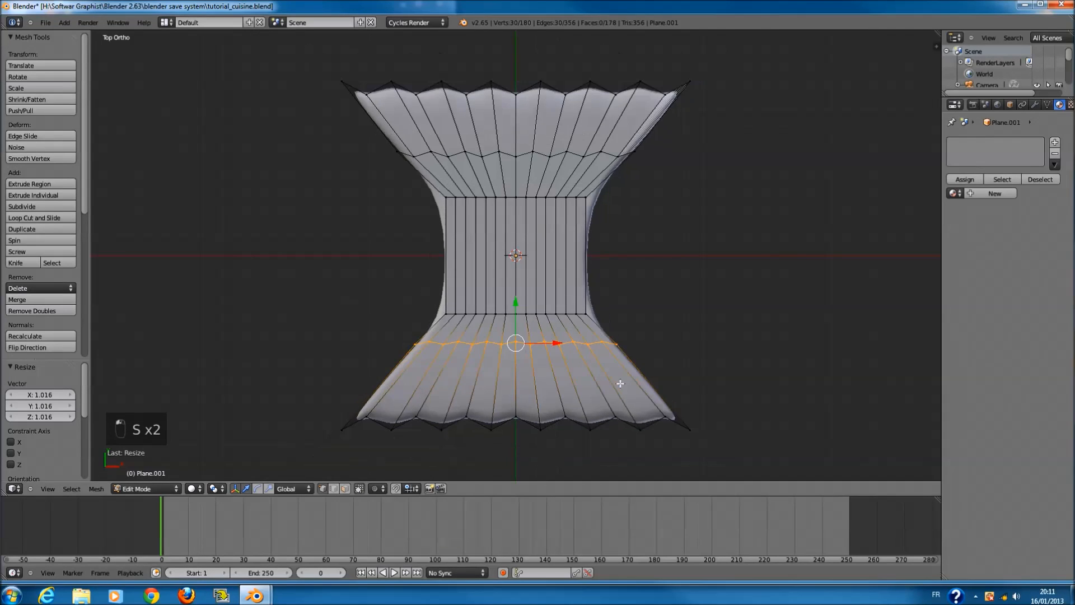
- Select all vertices of both zigzag ends in wireframe and try to scale them inward along X
{"action": "key", "text": "z"}
{"action": "key", "text": "a"}
{"action": "key", "text": "c"}
{"action": "left_click_drag", "start_coordinate": [355, 425], "coordinate": [699, 449]}
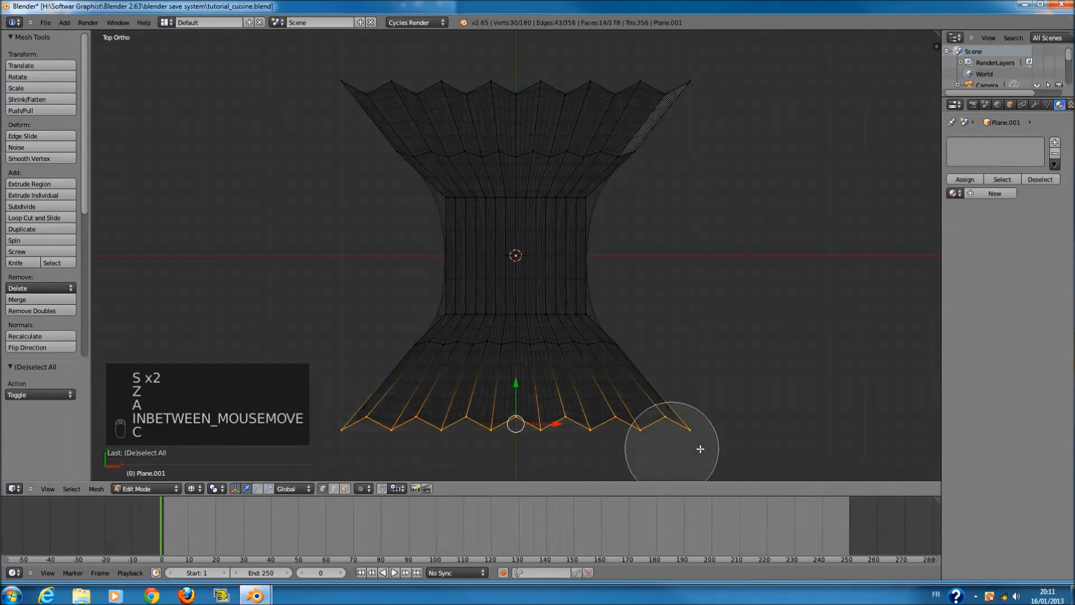
{"action": "left_click_drag", "start_coordinate": [699, 65], "coordinate": [360, 67]}
{"action": "right_click", "coordinate": [783, 200]}
{"action": "key", "text": "s"}
{"action": "key", "text": "x"}
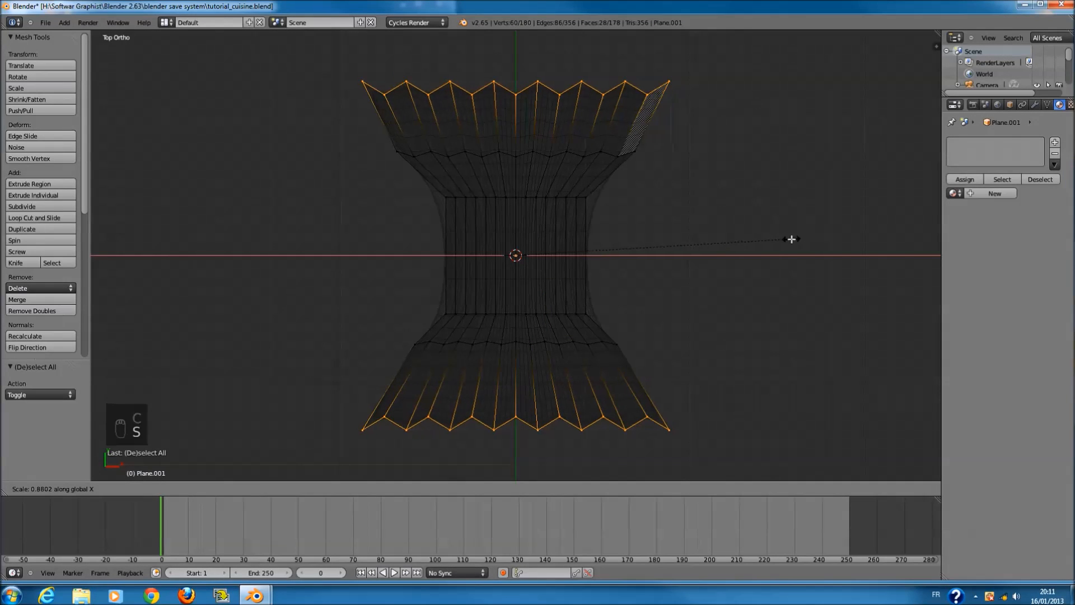
{"action": "left_click", "coordinate": [806, 240]}
- Add both flare loops to the selected zigzag ends and scale everything slightly narrower along X
{"action": "key", "text": "c"}
{"action": "left_click_drag", "start_coordinate": [420, 146], "coordinate": [693, 156]}
{"action": "left_click_drag", "start_coordinate": [381, 368], "coordinate": [645, 368]}
{"action": "right_click", "coordinate": [823, 342]}
{"action": "key", "text": "s"}
{"action": "key", "text": "x"}
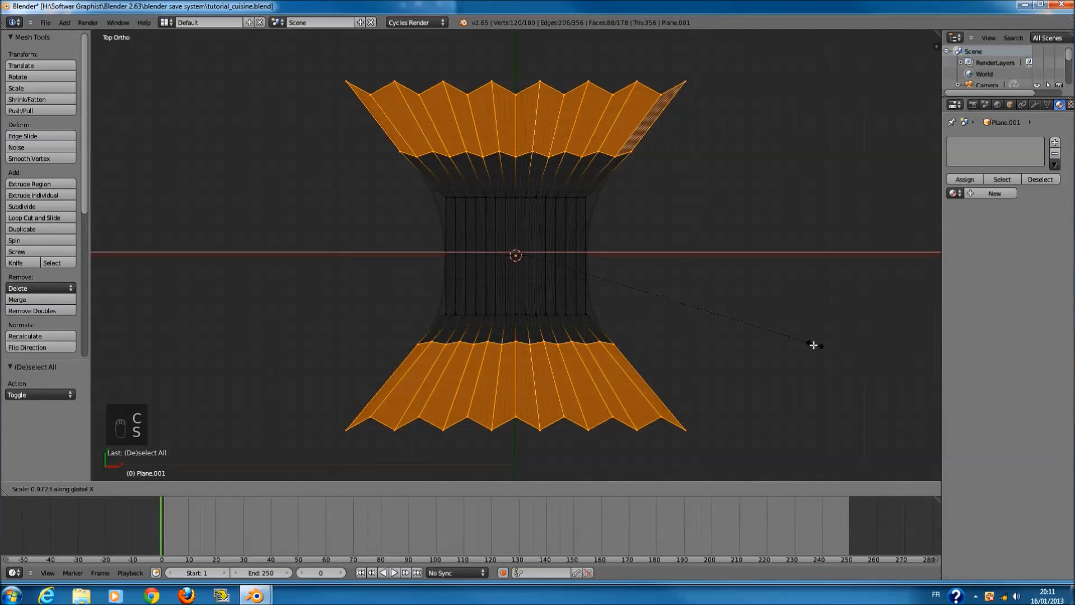
{"action": "left_click", "coordinate": [799, 343]}
- Examine the smoothed bow-tie's outline and thickness from above, from the side and at an angle
{"action": "key", "text": "z"}
{"action": "key", "text": "Tab"}
{"action": "mouse_move", "coordinate": [679, 319]}
{"action": "middle_mouse_down"}
{"action": "mouse_move", "coordinate": [636, 293]}
{"action": "mouse_move", "coordinate": [555, 204]}
{"action": "mouse_move", "coordinate": [550, 280]}
{"action": "middle_mouse_up"}
{"action": "key", "text": "Tab"}
{"action": "key", "text": "KP_7"}
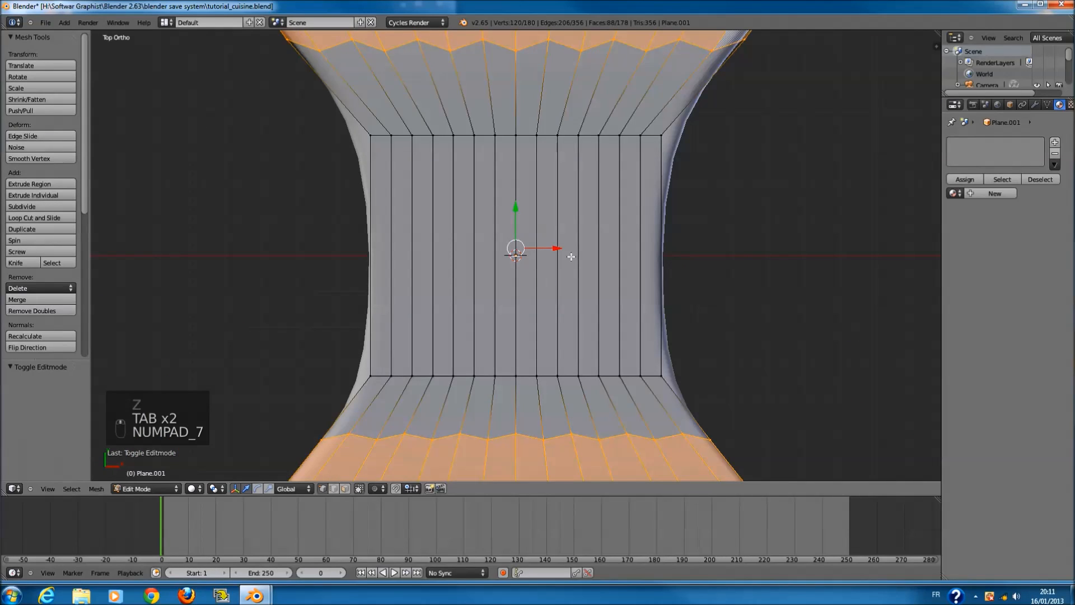
{"action": "key", "text": "KP_3"}
{"action": "key", "text": "z"}
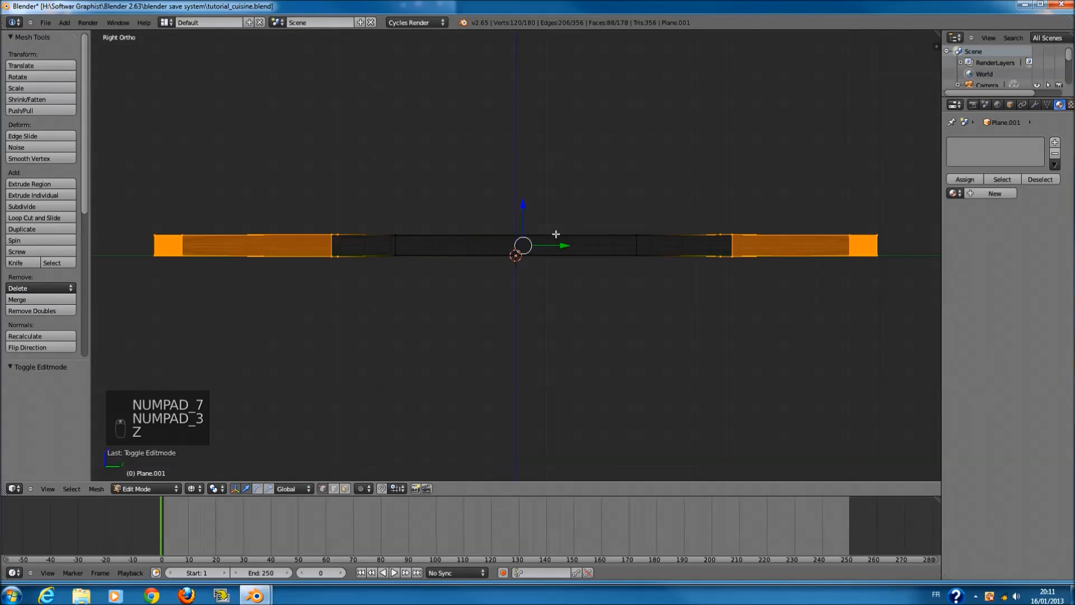
{"action": "key", "text": "Tab"}
{"action": "mouse_move", "coordinate": [556, 234]}
{"action": "middle_mouse_down"}
{"action": "mouse_move", "coordinate": [631, 287]}
{"action": "mouse_move", "coordinate": [683, 306]}
{"action": "mouse_move", "coordinate": [667, 343]}
{"action": "mouse_move", "coordinate": [549, 307]}
{"action": "mouse_move", "coordinate": [485, 333]}
{"action": "mouse_move", "coordinate": [384, 309]}
{"action": "mouse_move", "coordinate": [275, 239]}
{"action": "mouse_move", "coordinate": [643, 314]}
{"action": "mouse_move", "coordinate": [871, 303]}
{"action": "mouse_move", "coordinate": [623, 241]}
{"action": "middle_mouse_up"}
{"action": "key", "text": "z"}
{"action": "middle_click_drag", "start_coordinate": [471, 248], "coordinate": [595, 282]}
- Save the scene over the existing tutorial_cuisine.blend file and minimise the main and preferences windows
{"action": "key", "text": "ctrl+s"}
{"action": "left_click", "coordinate": [595, 283]}
{"action": "left_click", "coordinate": [1026, 4]}
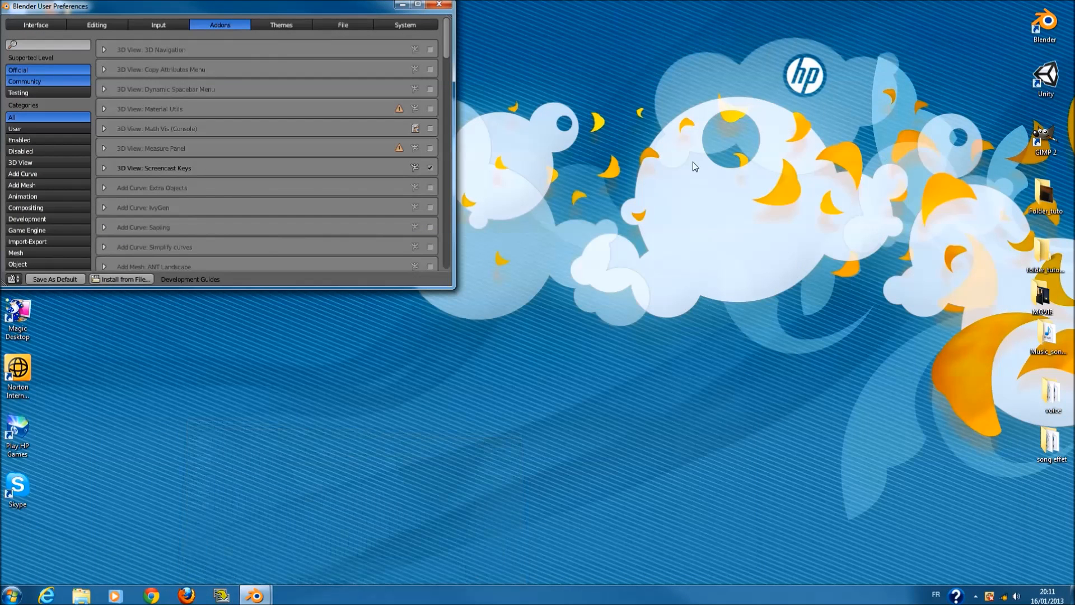
{"action": "left_click", "coordinate": [402, 4]}
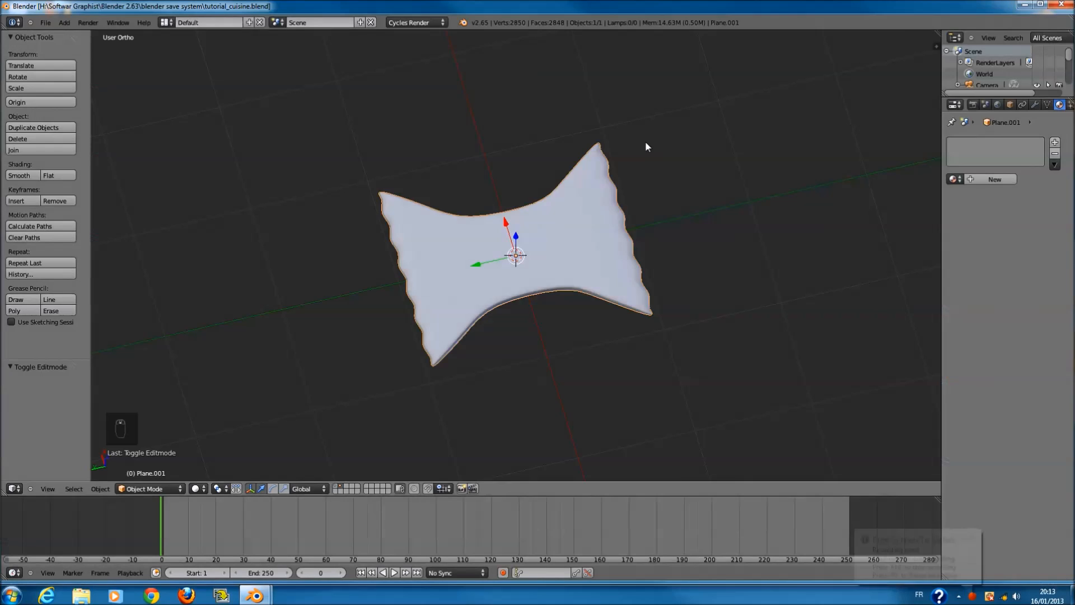
- Select the upper flare loop in wireframe, move it about -0.09 along Y toward the waist, and scale it wider
{"action": "key", "text": "KP_7"}
{"action": "key", "text": "Tab"}
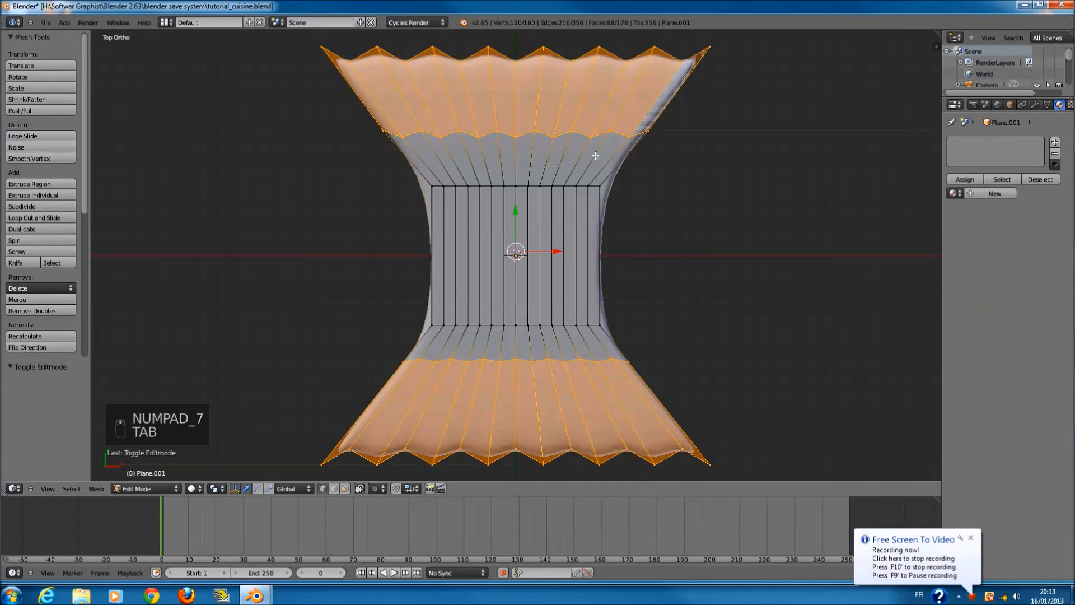
{"action": "key", "text": "a"}
{"action": "key", "text": "a"}
{"action": "scroll", "coordinate": [600, 270], "scroll_direction": "up", "scroll_amount": 4}
{"action": "scroll", "coordinate": [600, 270], "scroll_direction": "down", "scroll_amount": 2}
{"action": "key", "text": "c"}
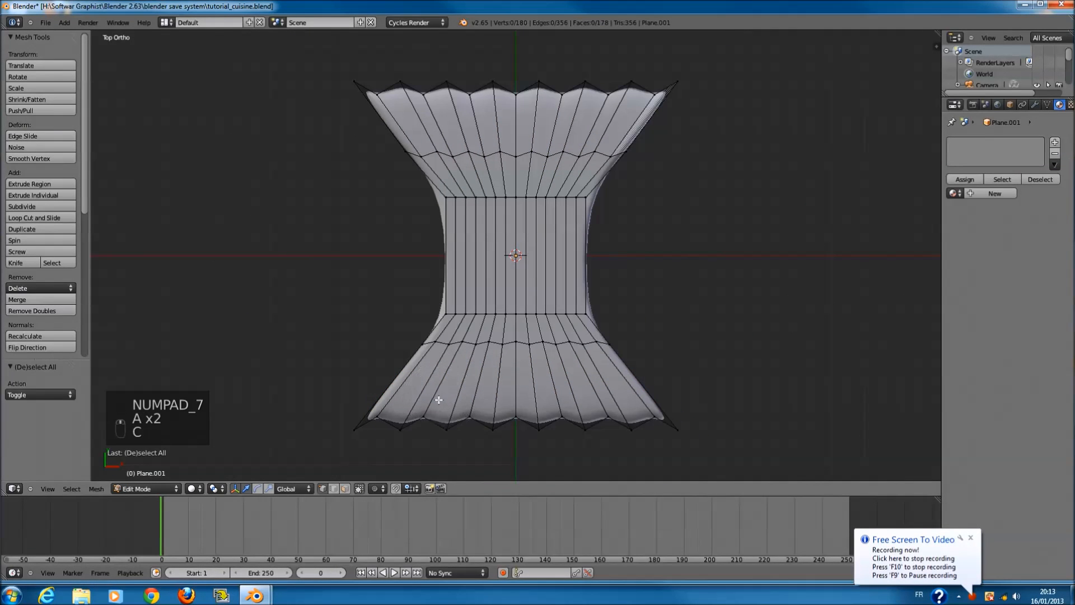
{"action": "key", "text": "c"}
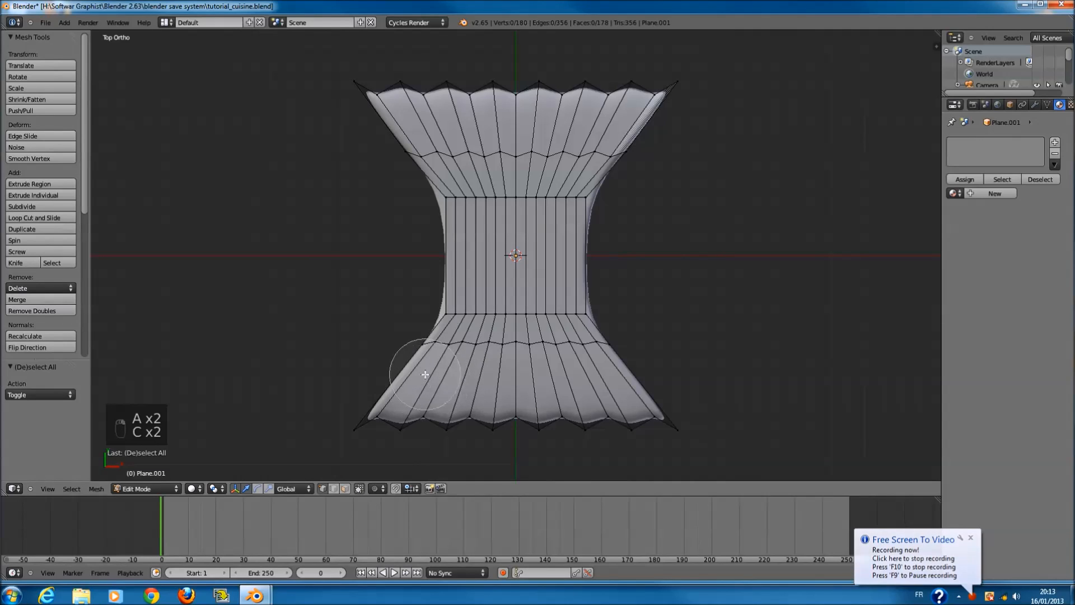
{"action": "key", "text": "z"}
{"action": "key", "text": "c"}
{"action": "mouse_move", "coordinate": [421, 154]}
{"action": "left_mouse_down"}
{"action": "mouse_move", "coordinate": [582, 180]}
{"action": "mouse_move", "coordinate": [625, 169]}
{"action": "left_mouse_up"}
{"action": "middle_click_drag", "start_coordinate": [540, 198], "coordinate": [593, 215]}
{"action": "right_click", "coordinate": [646, 227]}
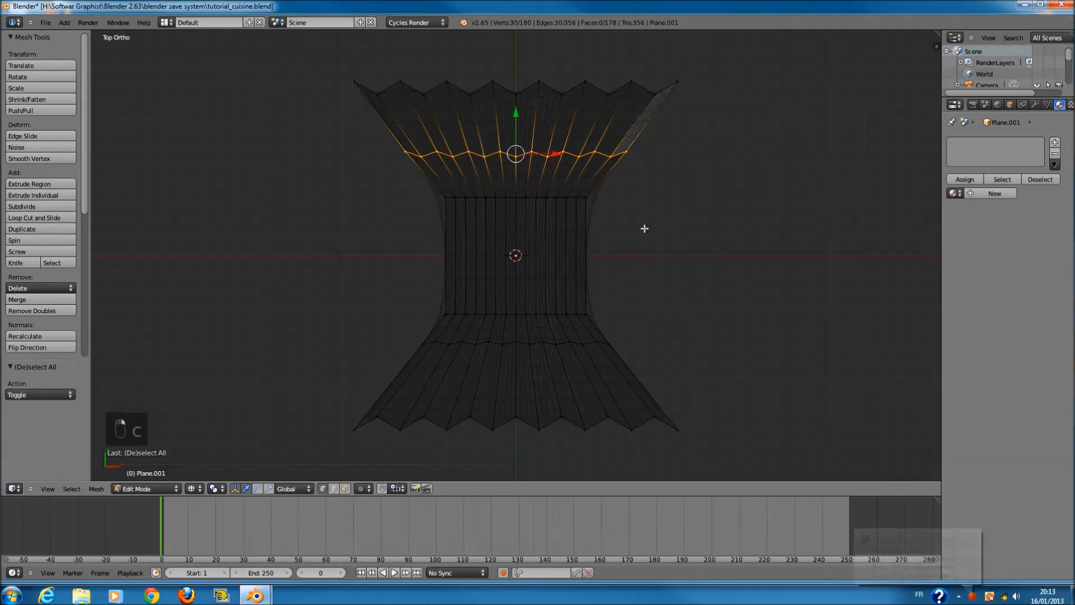
{"action": "key", "text": "g"}
{"action": "right_click", "coordinate": [639, 230]}
{"action": "left_click_drag", "start_coordinate": [519, 107], "coordinate": [517, 123]}
{"action": "key", "text": "s"}
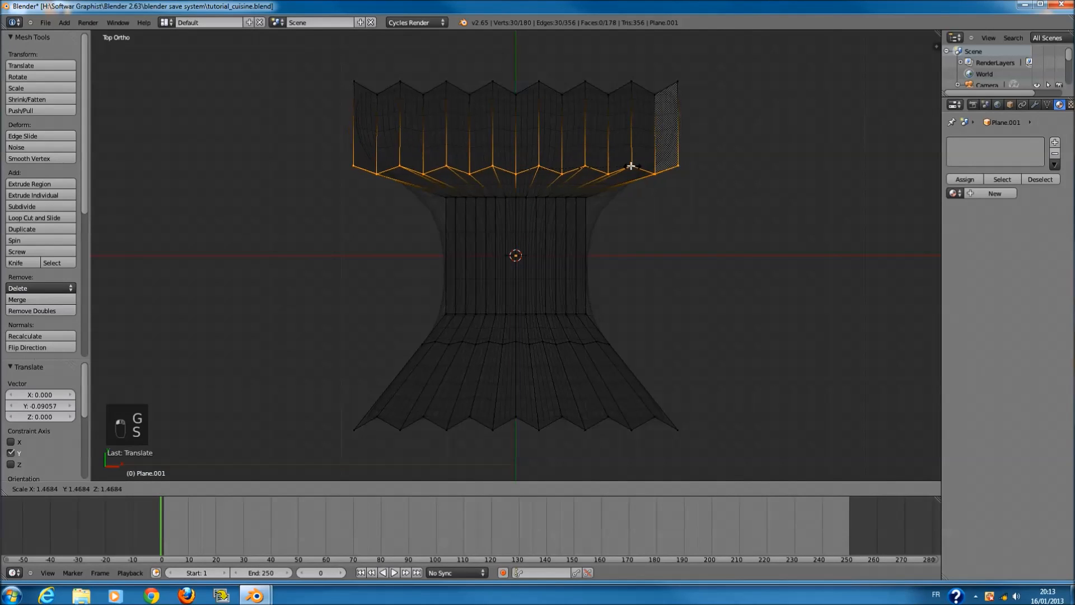
{"action": "left_click", "coordinate": [620, 163]}
- Select the bow-tie's central waist section, scale it to 0.672 along Y, and narrow it clearly along X
{"action": "key", "text": "a"}
{"action": "key", "text": "c"}
{"action": "mouse_move", "coordinate": [473, 199]}
{"action": "left_mouse_down"}
{"action": "mouse_move", "coordinate": [476, 214]}
{"action": "mouse_move", "coordinate": [592, 230]}
{"action": "mouse_move", "coordinate": [555, 217]}
{"action": "mouse_move", "coordinate": [431, 308]}
{"action": "mouse_move", "coordinate": [574, 313]}
{"action": "left_mouse_up"}
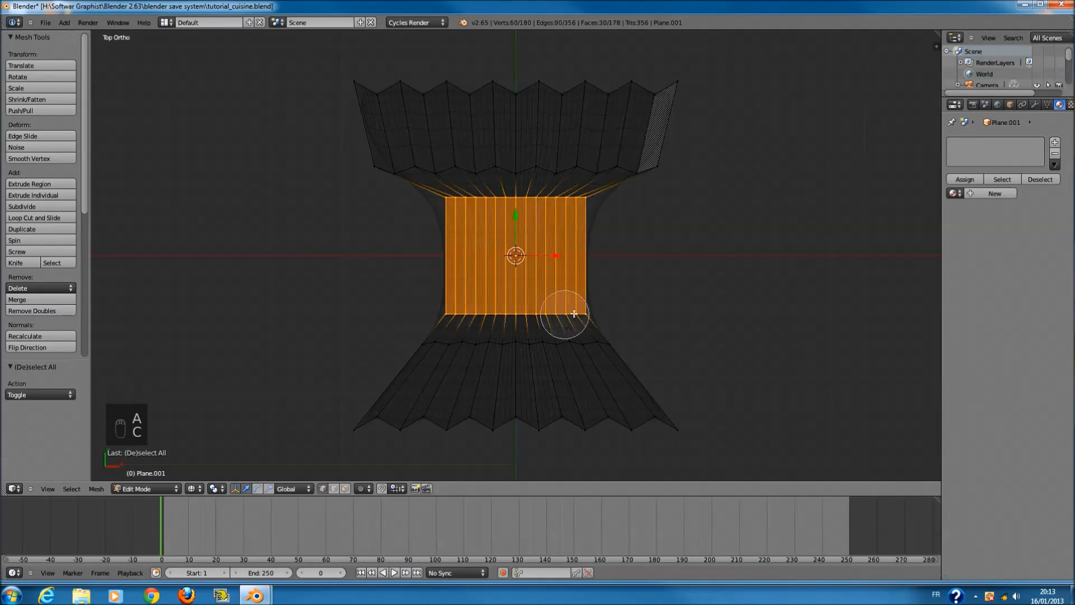
{"action": "right_click", "coordinate": [719, 278]}
{"action": "key", "text": "s"}
{"action": "key", "text": "y"}
{"action": "left_click", "coordinate": [650, 281]}
{"action": "key", "text": "s"}
{"action": "key", "text": "x"}
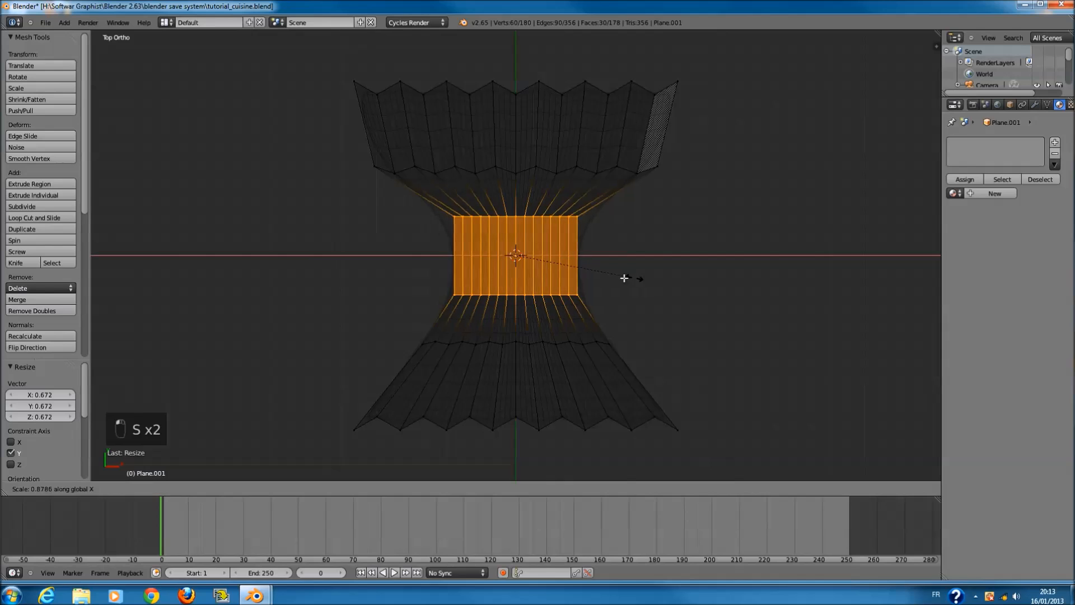
{"action": "left_click", "coordinate": [575, 308]}
- Select the lower flare loop, adjust its scale along Y, and widen it along X to match the upper flare
{"action": "key", "text": "a"}
{"action": "key", "text": "c"}
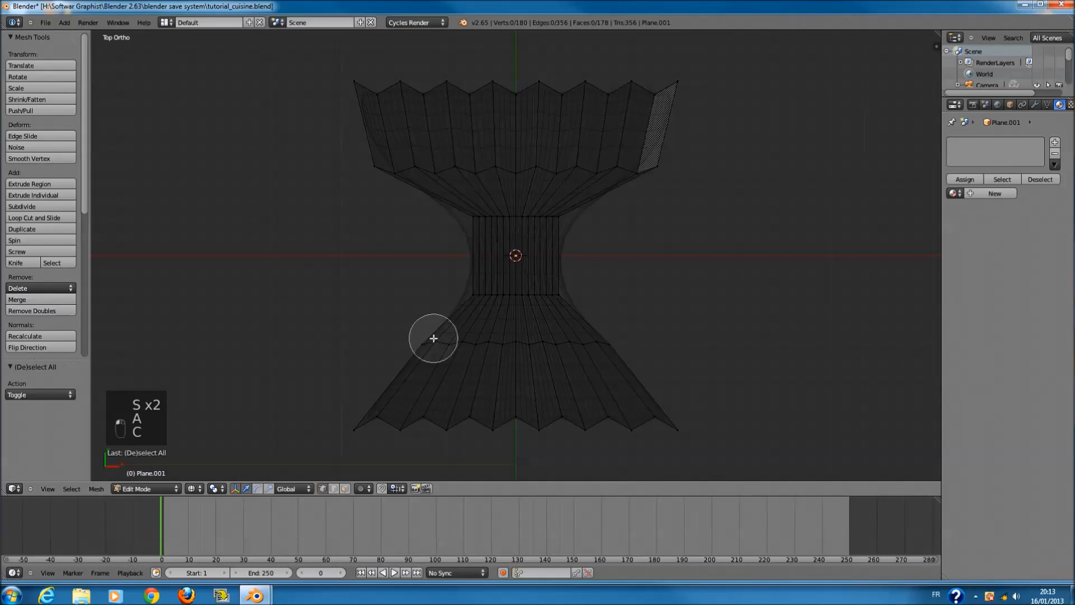
{"action": "left_click_drag", "start_coordinate": [431, 338], "coordinate": [612, 339]}
{"action": "right_click", "coordinate": [612, 338]}
{"action": "key", "text": "s"}
{"action": "key", "text": "y"}
{"action": "left_click", "coordinate": [645, 336]}
{"action": "key", "text": "s"}
{"action": "key", "text": "x"}
{"action": "left_click", "coordinate": [689, 337]}
- Select the lower zigzag end, move it slightly outward along Y, enlarge it slightly, and view the shape in solid shading
{"action": "key", "text": "a"}
{"action": "scroll", "coordinate": [505, 380], "scroll_direction": "down", "scroll_amount": 1}
{"action": "key", "text": "c"}
{"action": "mouse_move", "coordinate": [427, 392]}
{"action": "left_mouse_down"}
{"action": "mouse_move", "coordinate": [492, 391]}
{"action": "mouse_move", "coordinate": [396, 391]}
{"action": "left_mouse_up"}
{"action": "right_click", "coordinate": [396, 391]}
{"action": "key", "text": "s"}
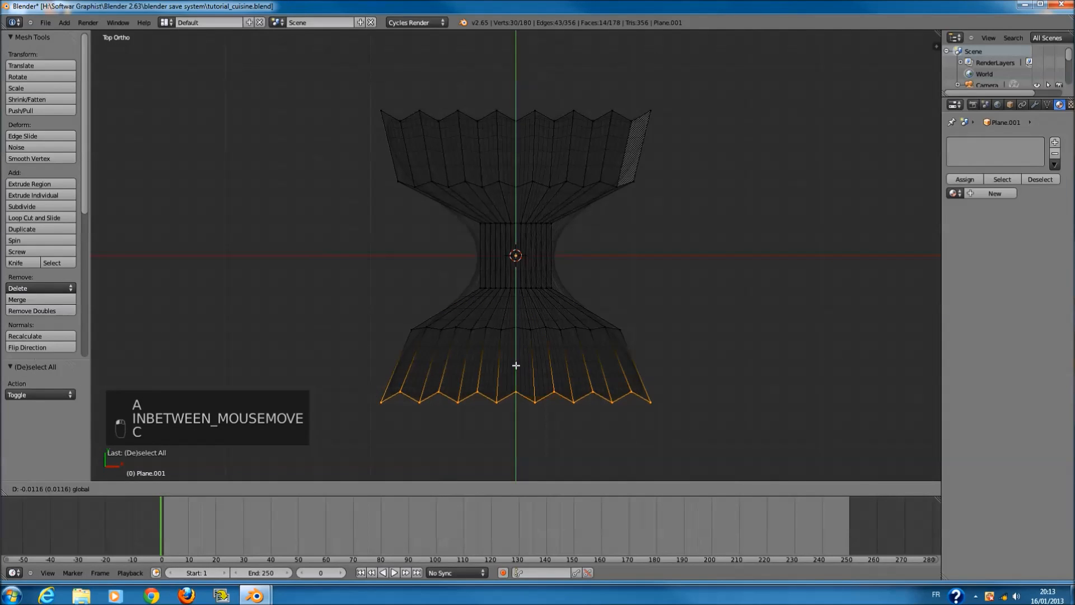
{"action": "left_click", "coordinate": [653, 384]}
{"action": "key", "text": "z"}
{"action": "key", "text": "Tab"}
{"action": "middle_click_drag", "start_coordinate": [607, 310], "coordinate": [560, 277]}
{"action": "scroll", "coordinate": [560, 273], "scroll_direction": "up", "scroll_amount": 2}
- Circle-select one adjacent vertex pair on each side of the centre on both the lower and upper flare loops, seen from above
{"action": "key", "text": "KP_7"}
{"action": "key", "text": "Tab"}
{"action": "key", "text": "z"}
{"action": "key", "text": "a"}
{"action": "scroll", "coordinate": [428, 413], "scroll_direction": "down", "scroll_amount": 1}
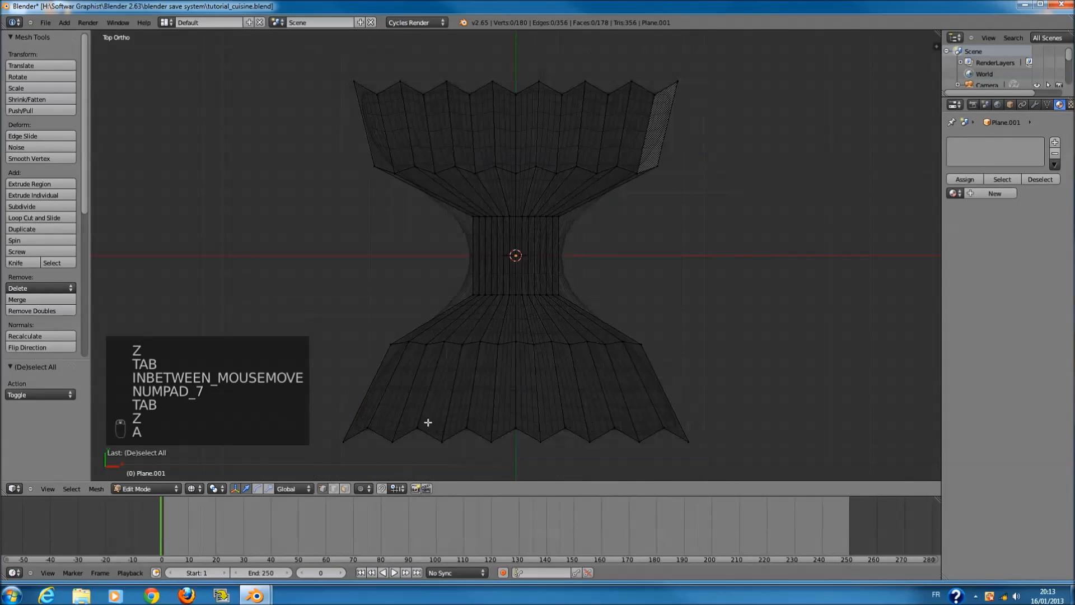
{"action": "key", "text": "c"}
{"action": "right_click", "coordinate": [411, 371]}
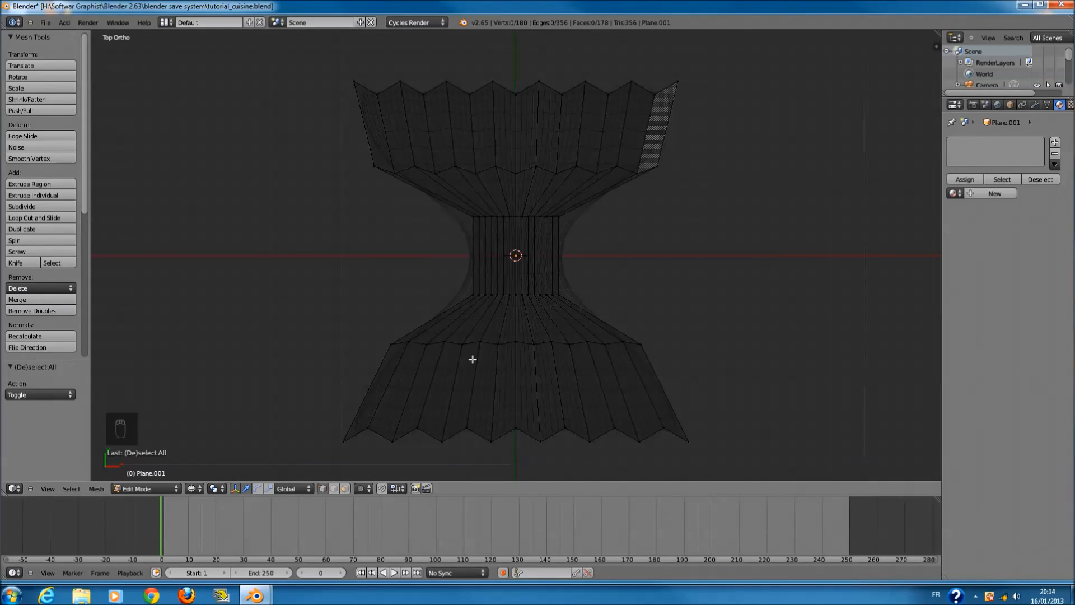
{"action": "key", "text": "x"}
{"action": "key", "text": "c"}
{"action": "left_click", "coordinate": [436, 346]}
{"action": "left_click", "coordinate": [584, 345]}
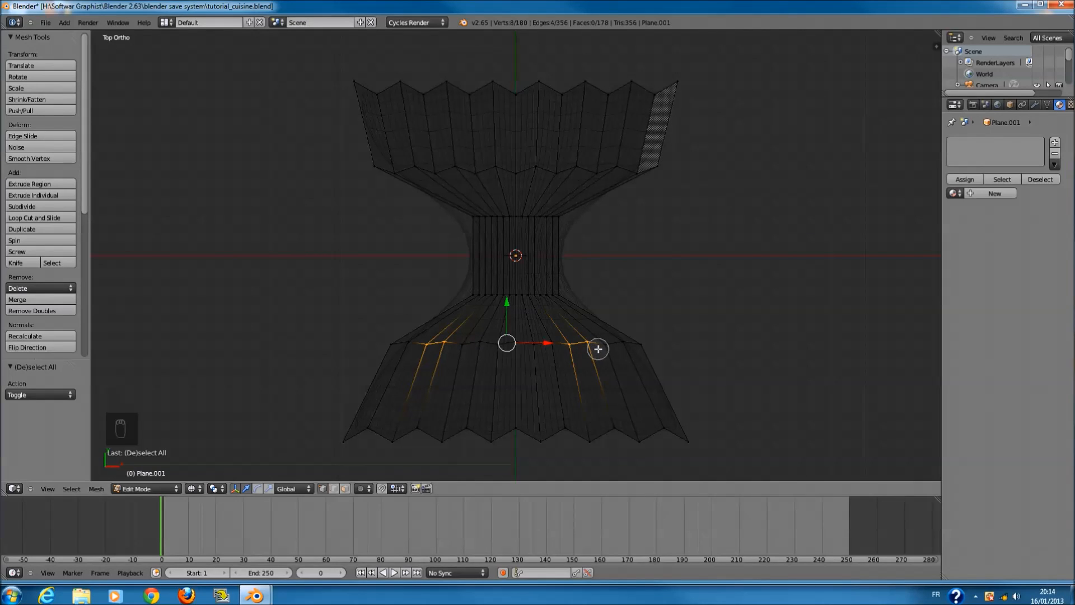
{"action": "middle_click", "coordinate": [567, 345]}
{"action": "left_click", "coordinate": [405, 166]}
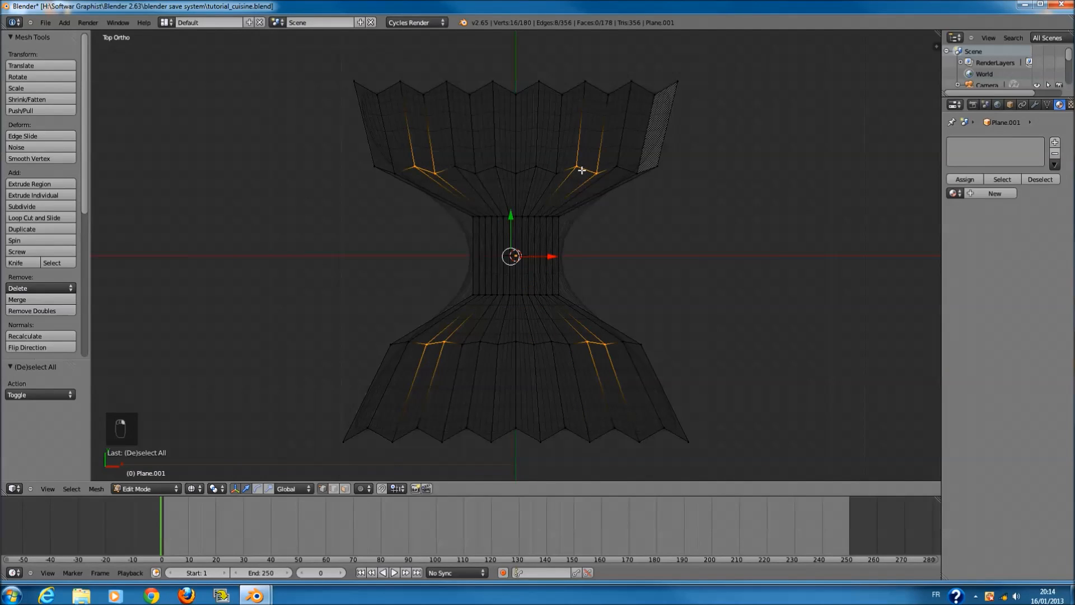
- Add the matching vertex pairs at both ends of the waist to the selection, forming a narrow strip on each side
{"action": "scroll", "coordinate": [582, 170], "scroll_direction": "up", "scroll_amount": 2}
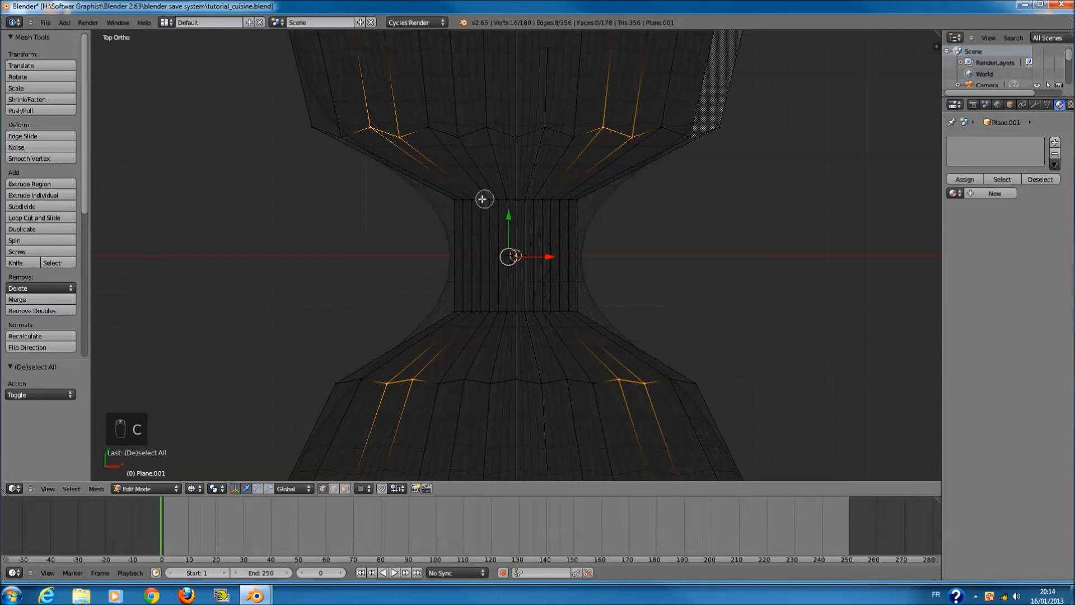
{"action": "left_click_drag", "start_coordinate": [474, 197], "coordinate": [510, 290]}
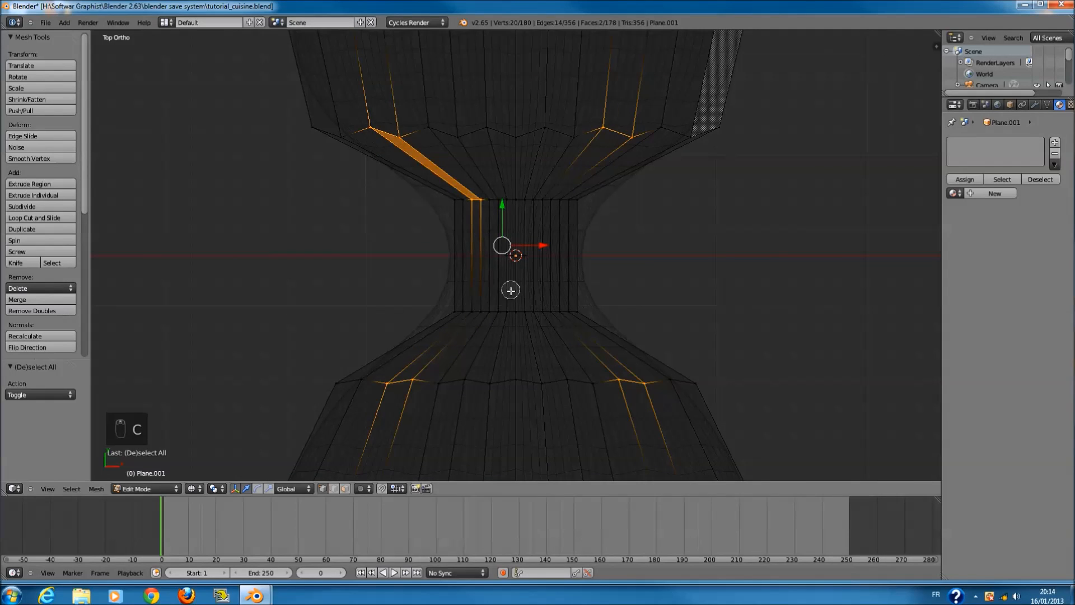
{"action": "left_click", "coordinate": [482, 311]}
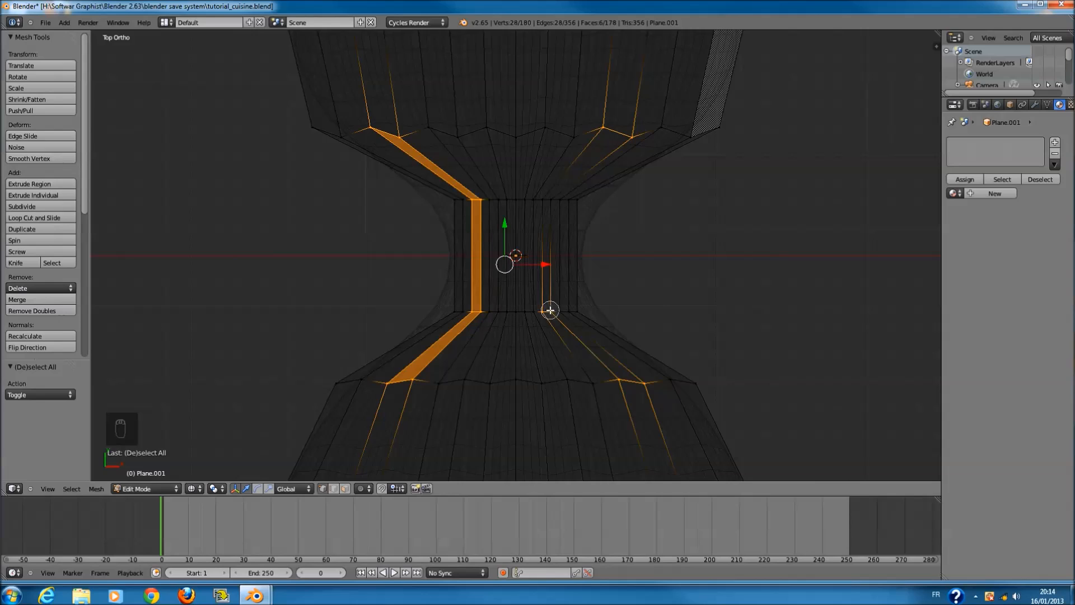
{"action": "left_click_drag", "start_coordinate": [549, 310], "coordinate": [558, 311]}
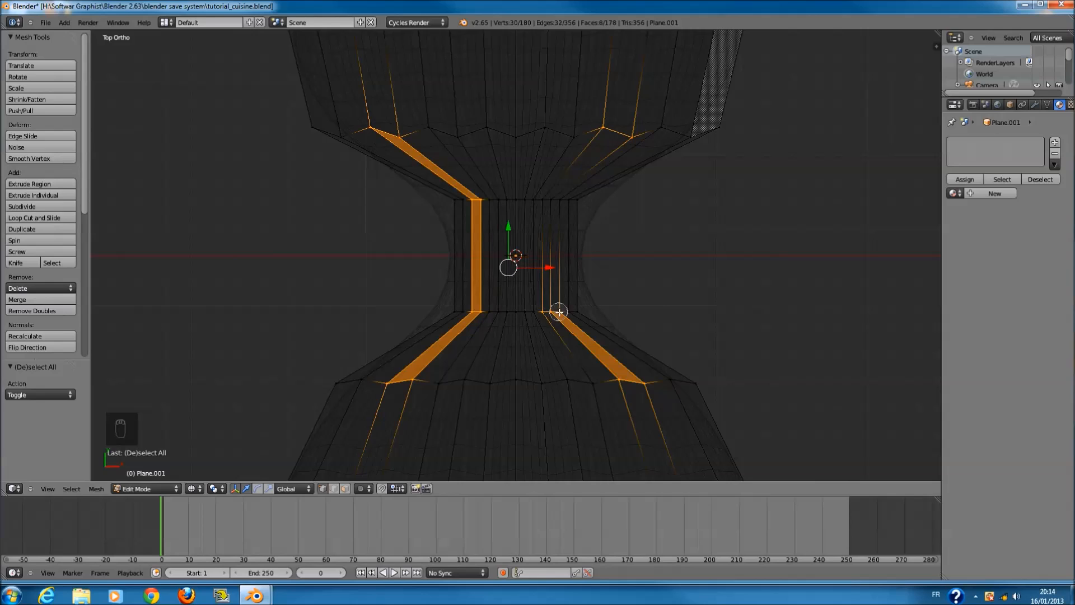
{"action": "left_click", "coordinate": [555, 199]}
- Complete the strip selection on the upper flare loop by adding the outer vertex pair and removing the inner pair
{"action": "scroll", "coordinate": [597, 144], "scroll_direction": "up", "scroll_amount": 1}
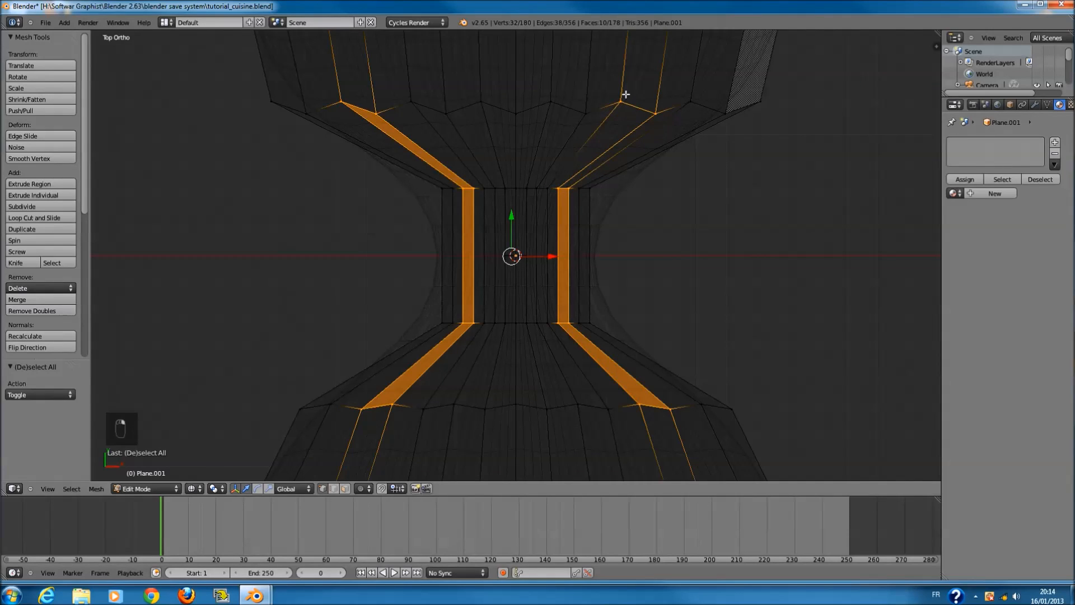
{"action": "scroll", "coordinate": [630, 93], "scroll_direction": "up", "scroll_amount": 1}
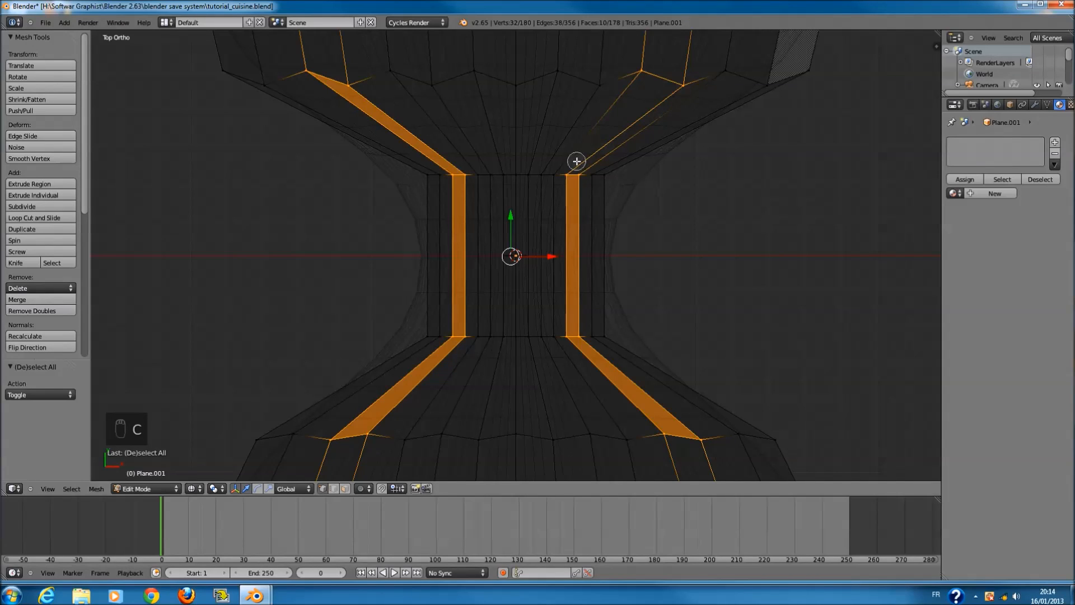
{"action": "scroll", "coordinate": [616, 123], "scroll_direction": "down", "scroll_amount": 1}
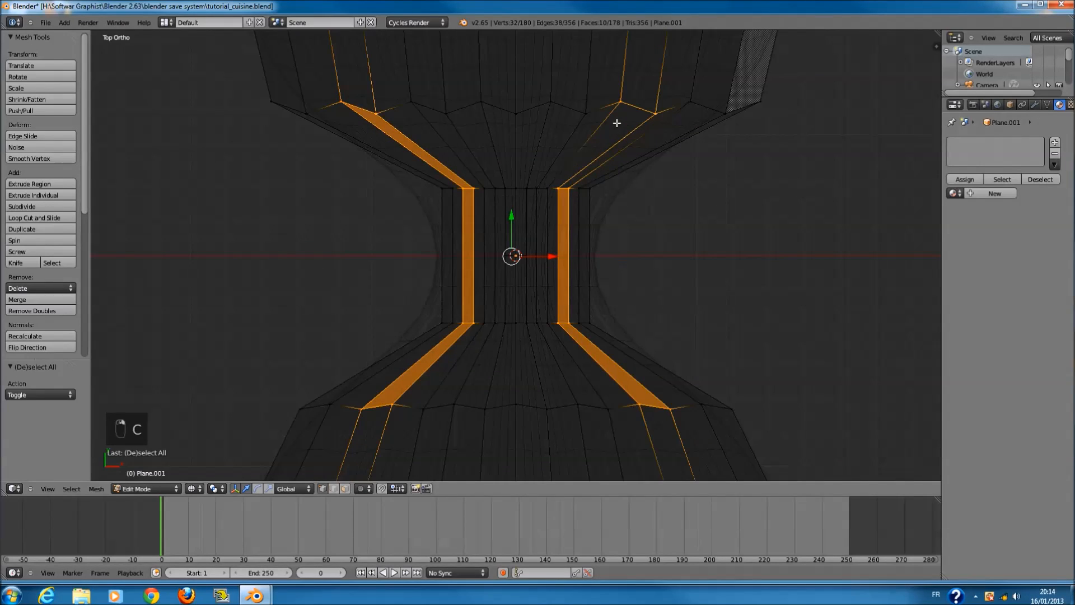
{"action": "left_click_drag", "start_coordinate": [689, 100], "coordinate": [602, 106]}
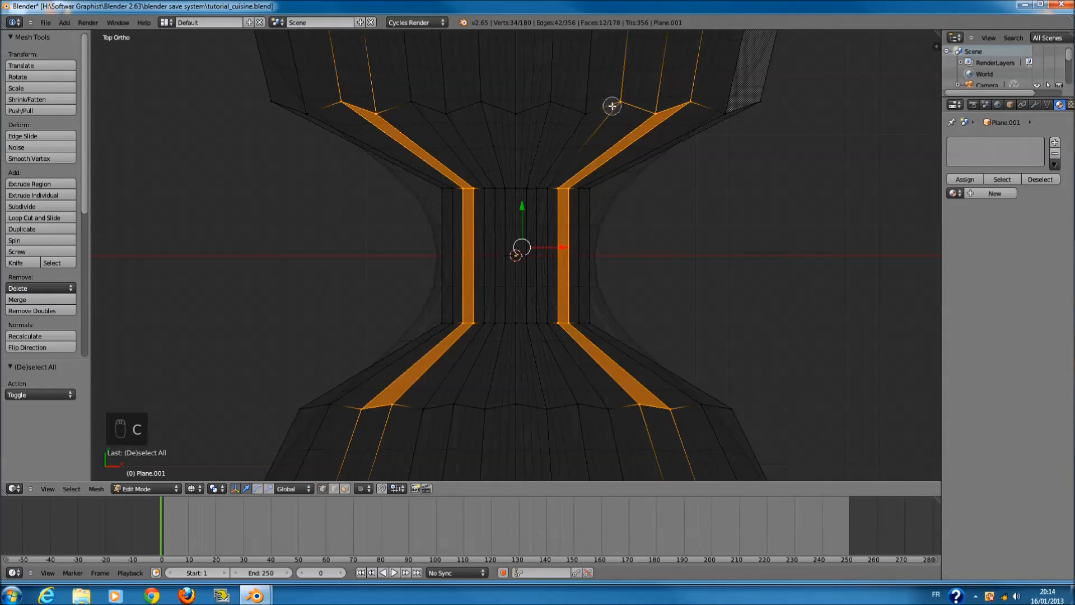
{"action": "key", "text": "c"}
- Raise the two selected strips slightly along Z and preview the smoothed shape from several angles in solid shading
{"action": "mouse_move", "coordinate": [620, 103]}
{"action": "middle_mouse_down"}
{"action": "mouse_move", "coordinate": [571, 206]}
{"action": "mouse_move", "coordinate": [531, 221]}
{"action": "middle_mouse_up"}
{"action": "key", "text": "z"}
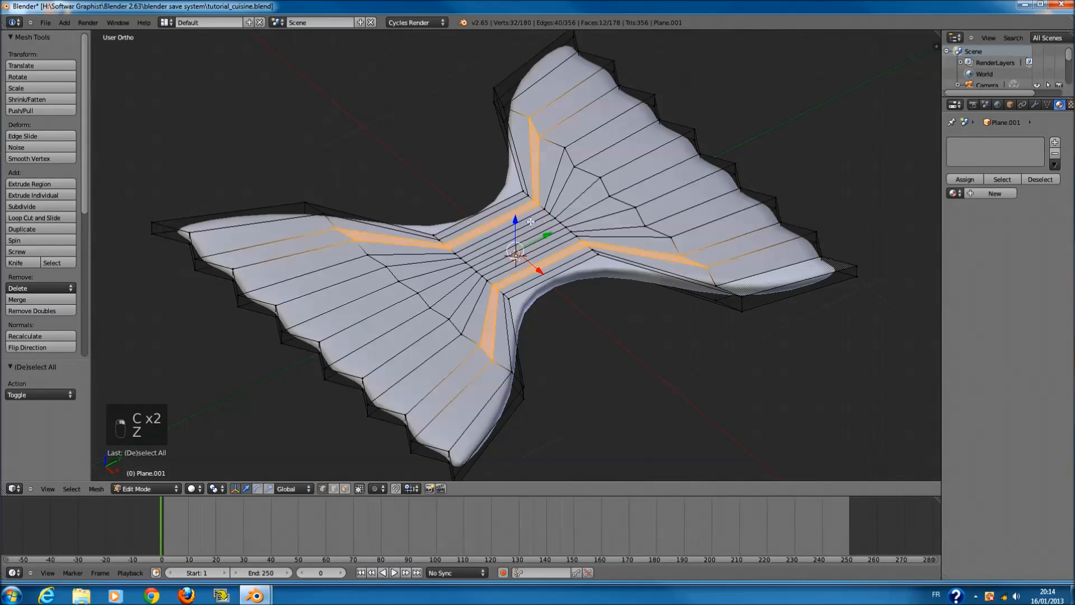
{"action": "left_click_drag", "start_coordinate": [515, 217], "coordinate": [515, 199]}
{"action": "key", "text": "Tab"}
{"action": "scroll", "coordinate": [519, 207], "scroll_direction": "down", "scroll_amount": 2}
{"action": "middle_click_drag", "start_coordinate": [523, 213], "coordinate": [615, 294]}
{"action": "key", "text": "Tab"}
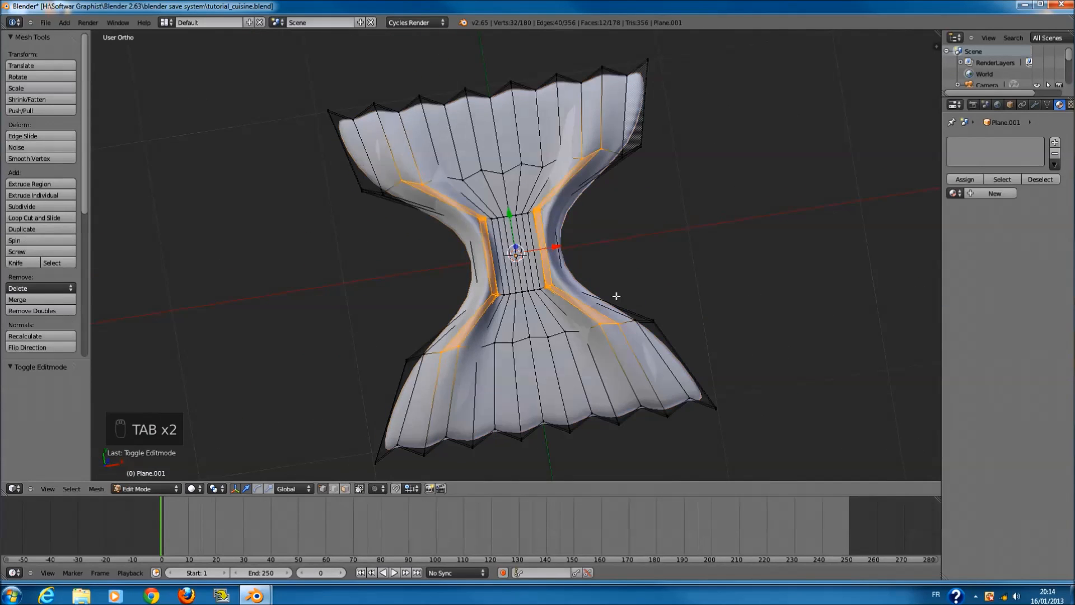
- Clear the selection and circle-select the adjacent vertex pair on each side of the upper and lower flare loops
{"action": "key", "text": "KP_7"}
{"action": "key", "text": "z"}
{"action": "key", "text": "a"}
{"action": "scroll", "coordinate": [605, 275], "scroll_direction": "up", "scroll_amount": 4}
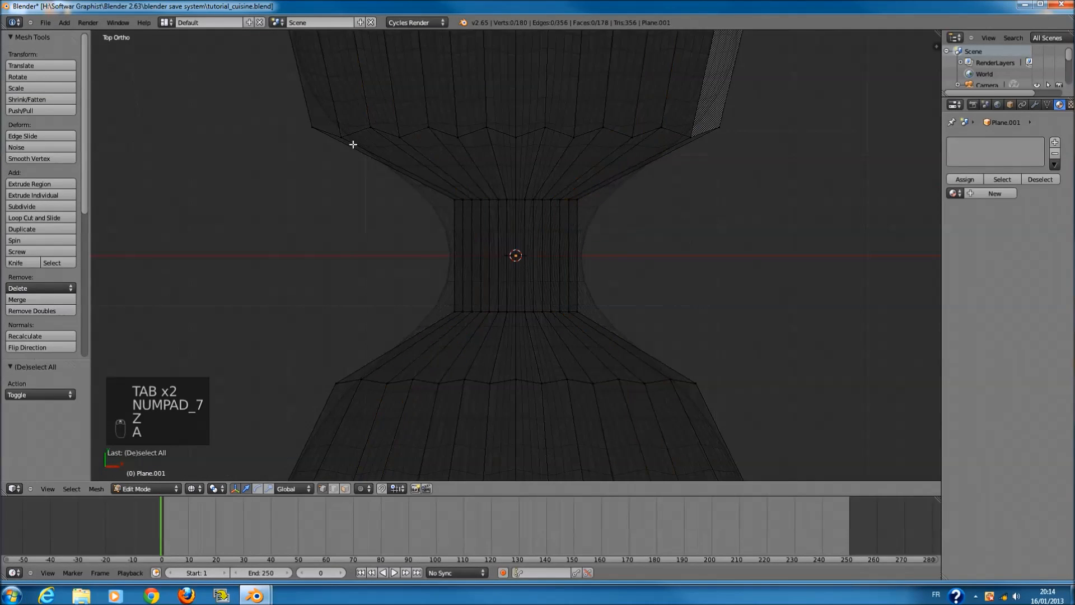
{"action": "key", "text": "c"}
{"action": "left_click_drag", "start_coordinate": [372, 125], "coordinate": [415, 130]}
{"action": "left_click_drag", "start_coordinate": [633, 125], "coordinate": [653, 125]}
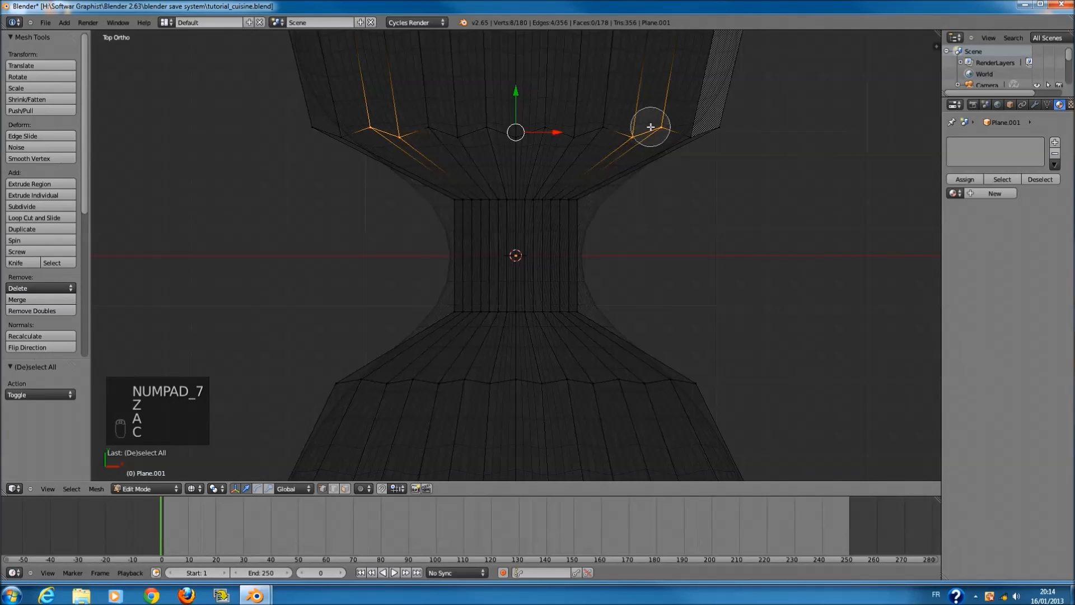
{"action": "left_click_drag", "start_coordinate": [384, 377], "coordinate": [400, 388]}
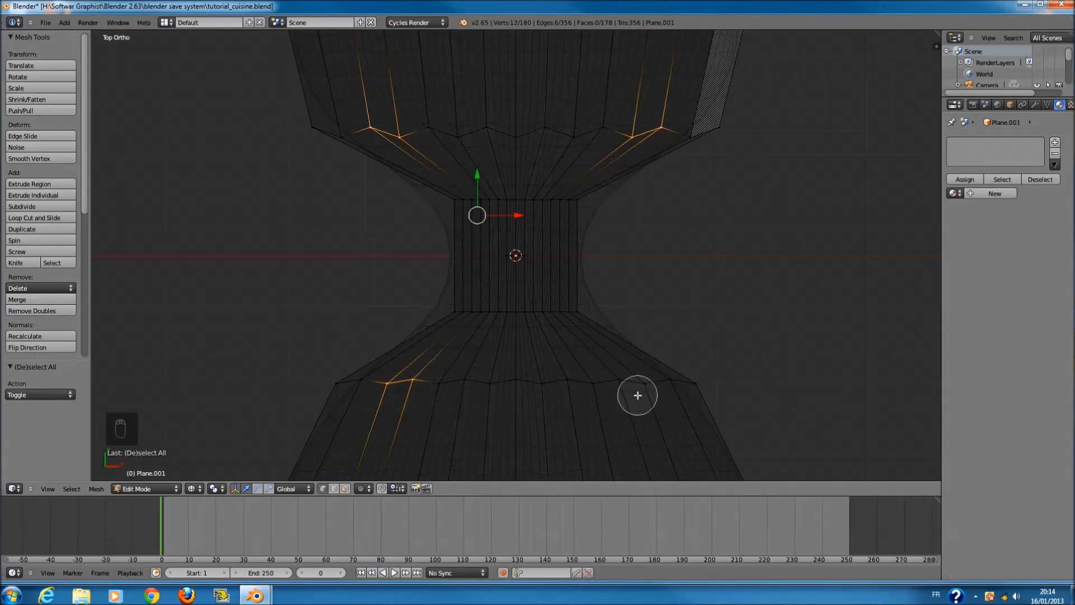
{"action": "key", "text": "c"}
{"action": "left_click", "coordinate": [628, 394]}
{"action": "right_click", "coordinate": [628, 393]}
- Scale the selected flare vertex pairs to 0.856 along X and preview the smoothed result in solid shading
{"action": "key", "text": "s"}
{"action": "key", "text": "y"}
{"action": "right_click", "coordinate": [718, 357]}
{"action": "key", "text": "s"}
{"action": "key", "text": "x"}
{"action": "left_click", "coordinate": [675, 368]}
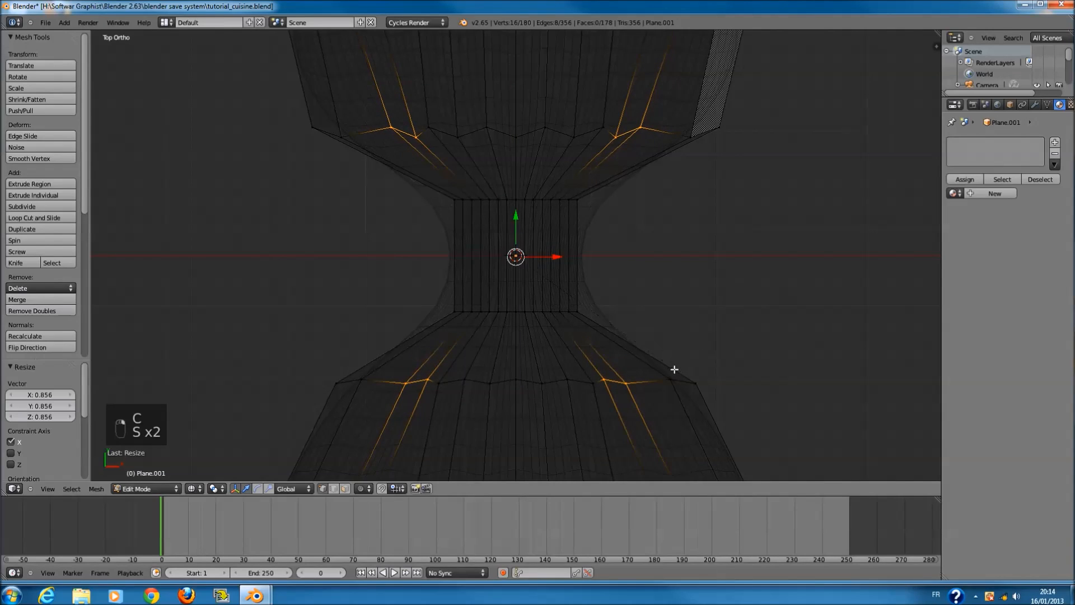
{"action": "key", "text": "z"}
{"action": "key", "text": "Tab"}
{"action": "middle_click_drag", "start_coordinate": [590, 345], "coordinate": [623, 304]}
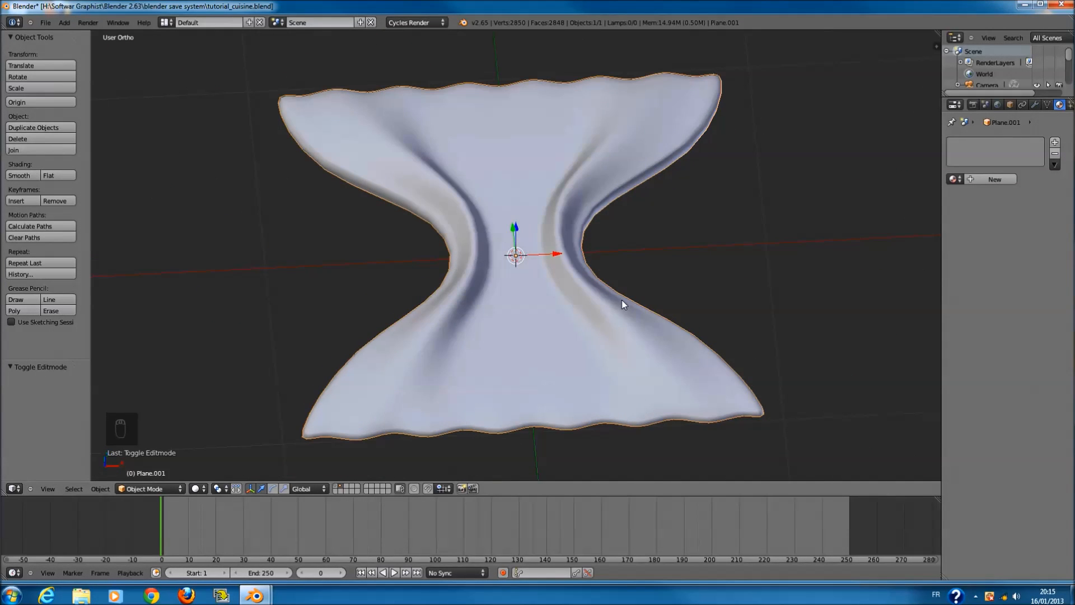
- Circle-select scattered vertices on the lower flare loop, both zigzag ends and the upper edge of the waist, seen from above
{"action": "key", "text": "Tab"}
{"action": "key", "text": "KP_7"}
{"action": "key", "text": "z"}
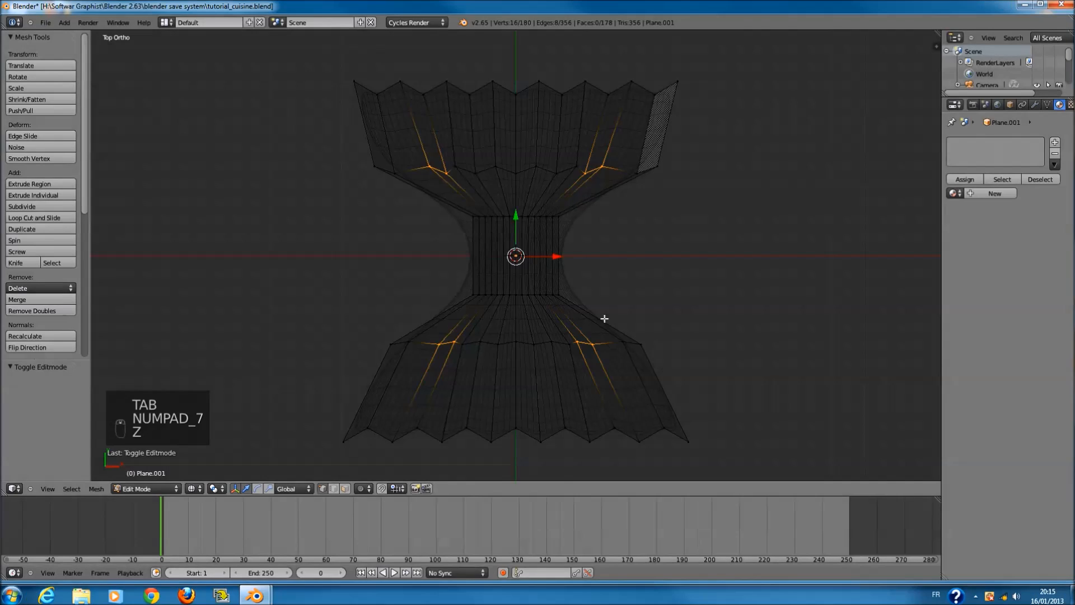
{"action": "key", "text": "a"}
{"action": "key", "text": "c"}
{"action": "mouse_move", "coordinate": [507, 325]}
{"action": "left_mouse_down"}
{"action": "mouse_move", "coordinate": [504, 379]}
{"action": "mouse_move", "coordinate": [395, 427]}
{"action": "left_mouse_up"}
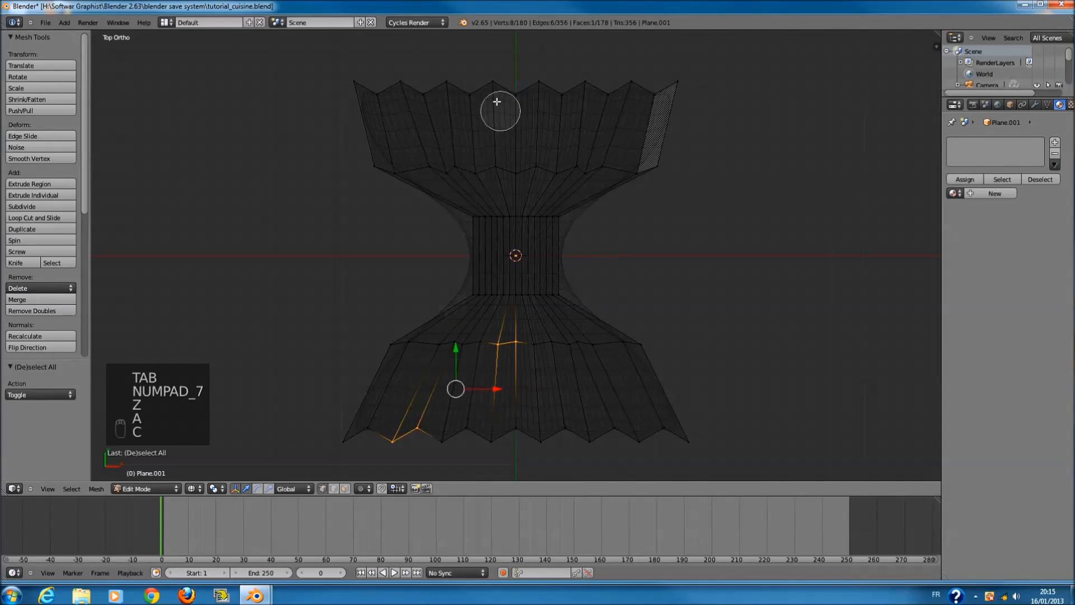
{"action": "left_click_drag", "start_coordinate": [499, 108], "coordinate": [420, 88]}
{"action": "left_click", "coordinate": [645, 95]}
{"action": "left_click", "coordinate": [537, 230]}
{"action": "right_click", "coordinate": [537, 229]}
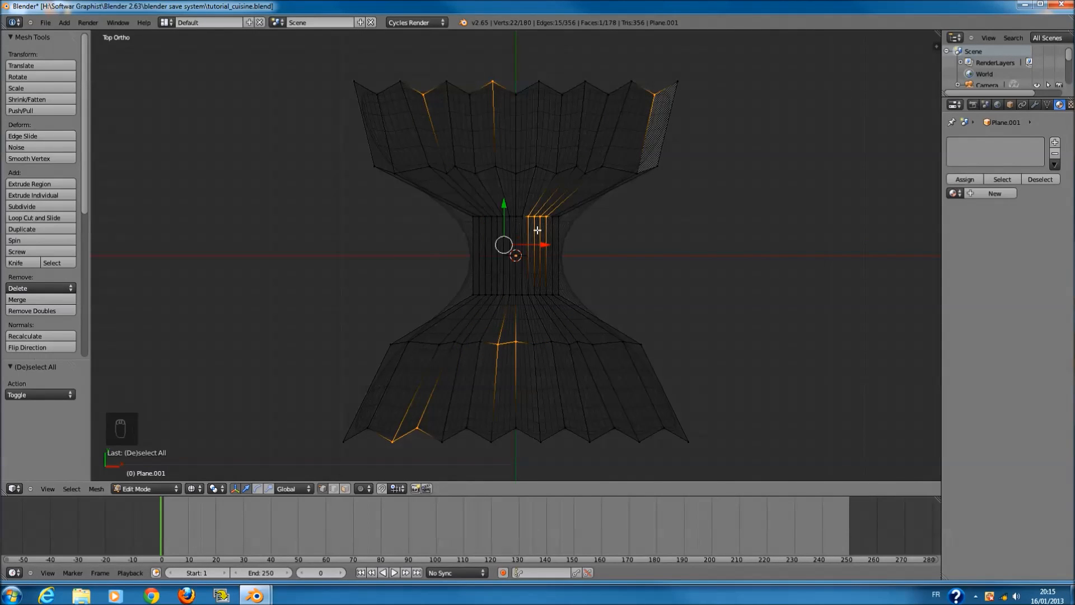
- Raise the scattered vertices about 0.03 along Z, check the smoothed shape and save the file
{"action": "middle_click_drag", "start_coordinate": [619, 271], "coordinate": [533, 207]}
{"action": "key", "text": "z"}
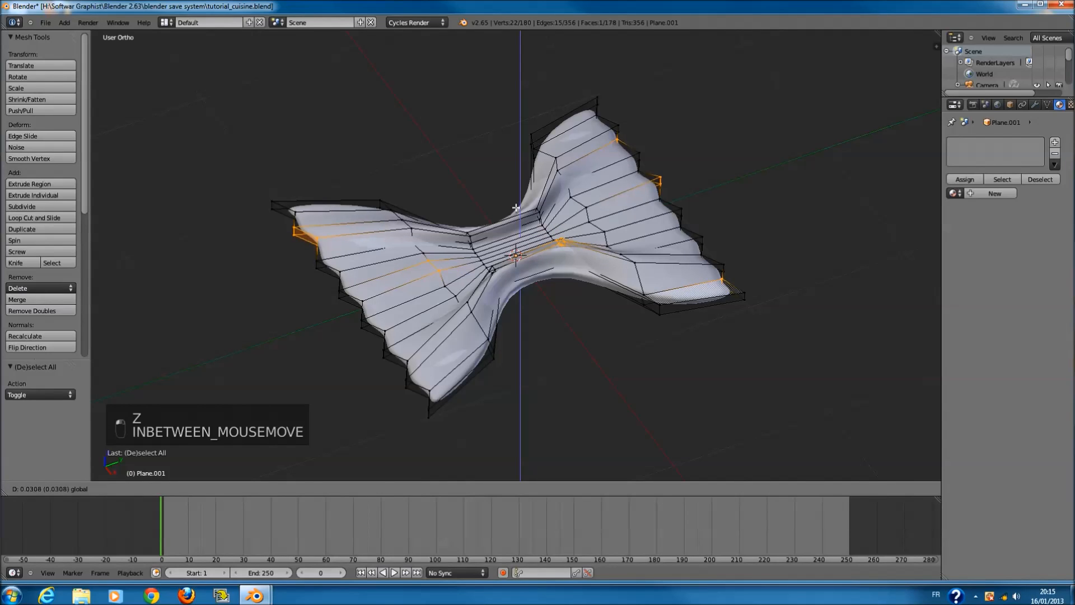
{"action": "key", "text": "Tab"}
{"action": "middle_click_drag", "start_coordinate": [525, 237], "coordinate": [589, 255]}
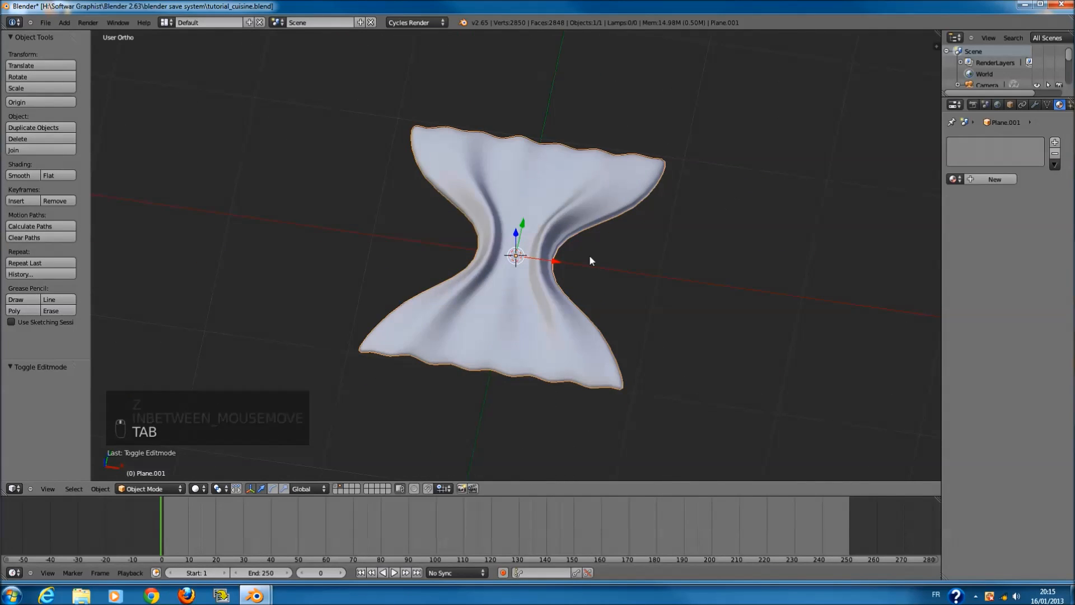
{"action": "key", "text": "KP_7"}
{"action": "key", "text": "ctrl+s"}
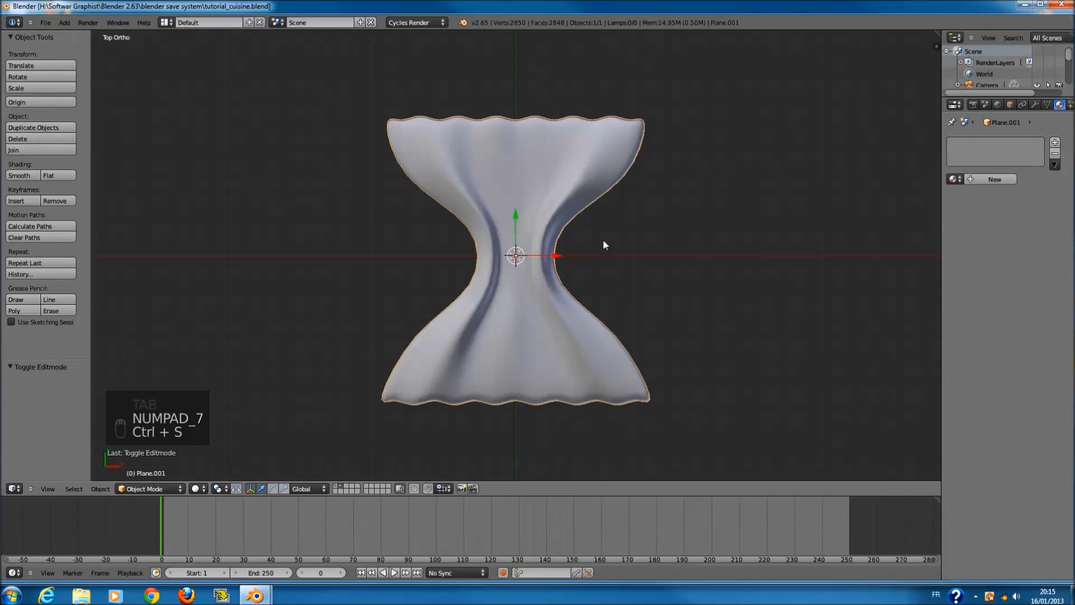
- Circle-select all seven inner notch vertices along the lower zigzag end in wireframe
{"action": "key", "text": "Tab"}
{"action": "key", "text": "z"}
{"action": "key", "text": "a"}
{"action": "scroll", "coordinate": [470, 380], "scroll_direction": "up", "scroll_amount": 2}
{"action": "key", "text": "c"}
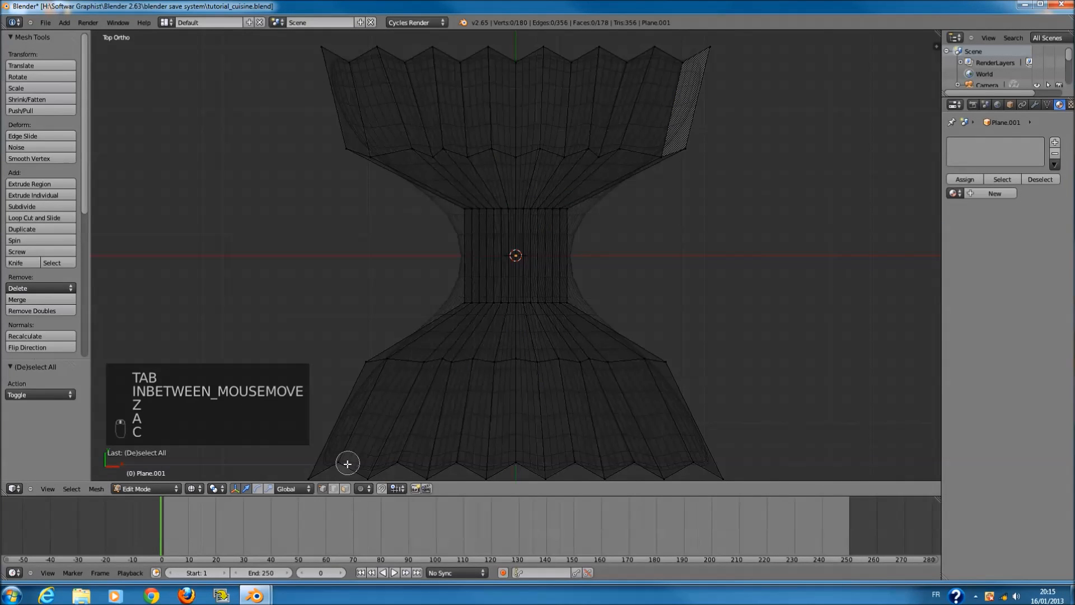
{"action": "left_click_drag", "start_coordinate": [405, 458], "coordinate": [644, 459]}
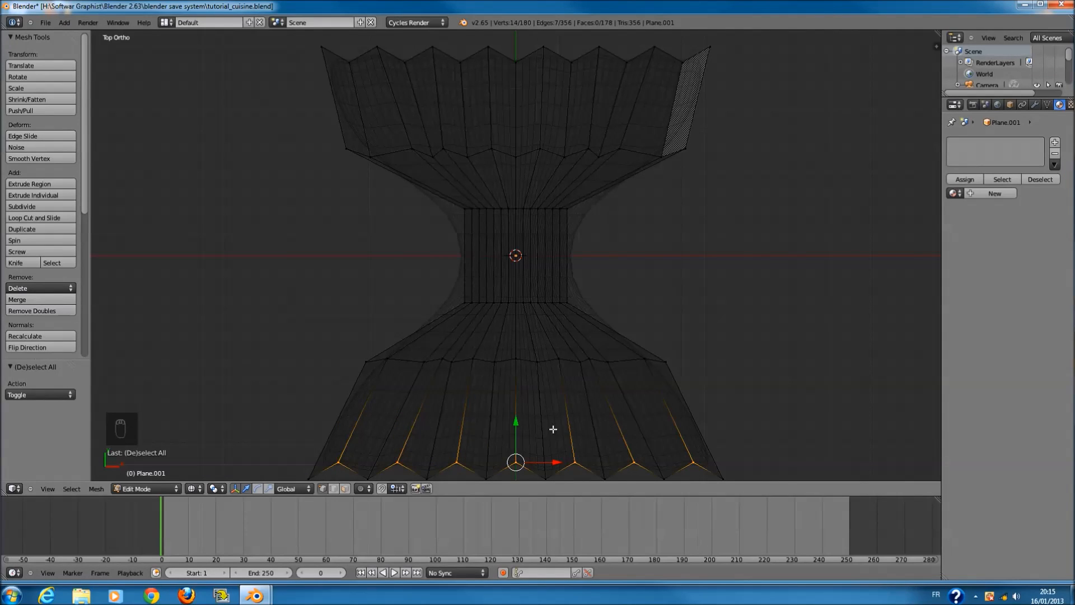
- Move the lower notch vertices inward along Y and scale them to 0.903
{"action": "left_click_drag", "start_coordinate": [513, 416], "coordinate": [515, 398]}
{"action": "key", "text": "s"}
{"action": "left_click", "coordinate": [737, 406]}
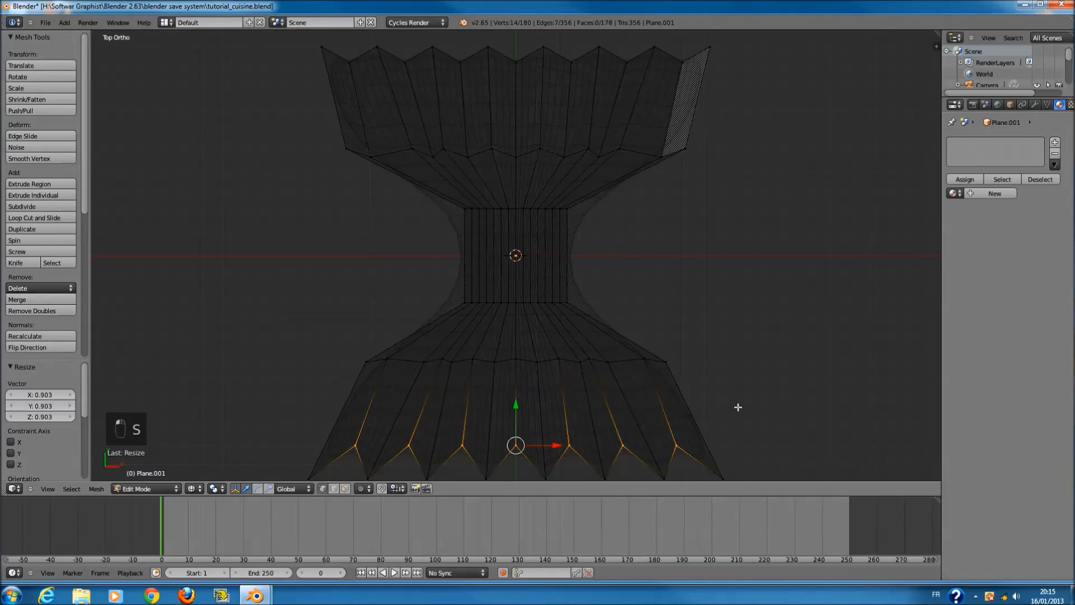
- Clear the selection and circle-select all seven inner notch vertices along the upper zigzag end
{"action": "key", "text": "Tab"}
{"action": "scroll", "coordinate": [539, 348], "scroll_direction": "down", "scroll_amount": 2}
{"action": "scroll", "coordinate": [539, 347], "scroll_direction": "up", "scroll_amount": 2, "text": "shift"}
{"action": "key", "text": "Tab"}
{"action": "scroll", "coordinate": [539, 347], "scroll_direction": "up", "scroll_amount": 4}
{"action": "key", "text": "a"}
{"action": "key", "text": "a"}
{"action": "key", "text": "c"}
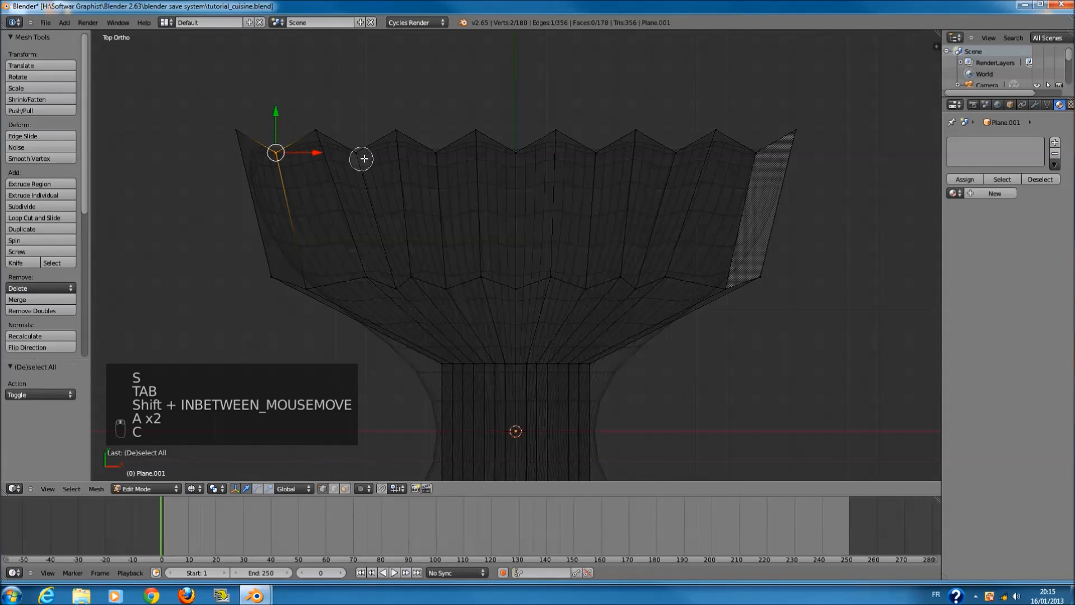
{"action": "left_click_drag", "start_coordinate": [430, 155], "coordinate": [521, 154]}
{"action": "left_click_drag", "start_coordinate": [599, 161], "coordinate": [673, 157]}
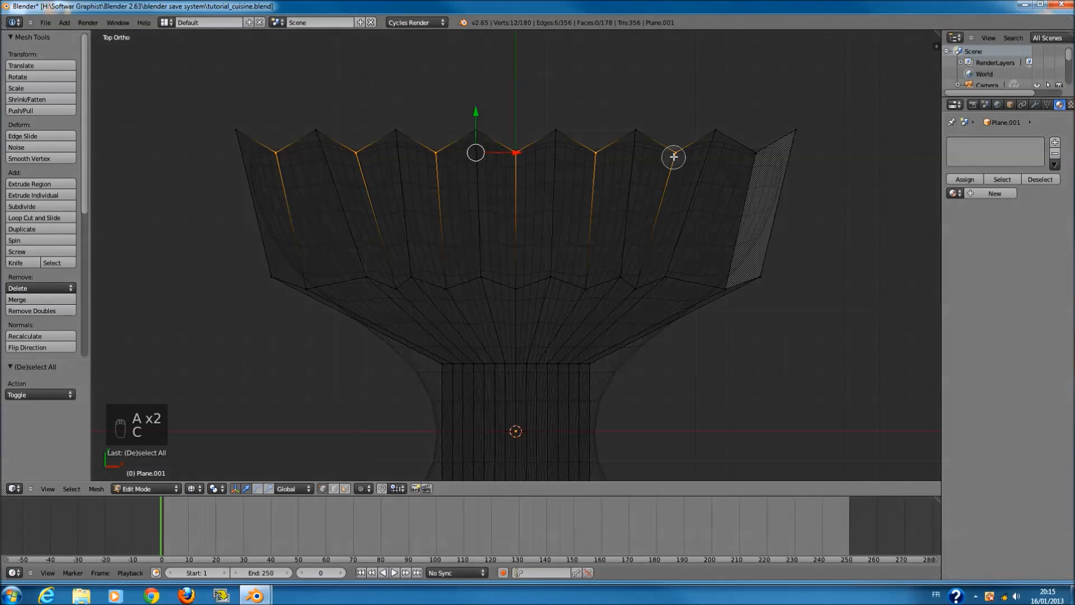
{"action": "left_click", "coordinate": [760, 159]}
{"action": "right_click", "coordinate": [760, 158]}
- Move the upper notch vertices inward along Y, scale them down slightly and preview the shape in solid shading
{"action": "left_click_drag", "start_coordinate": [517, 122], "coordinate": [516, 164]}
{"action": "key", "text": "s"}
{"action": "left_click", "coordinate": [824, 225]}
{"action": "key", "text": "Tab"}
{"action": "scroll", "coordinate": [729, 223], "scroll_direction": "down", "scroll_amount": 6}
{"action": "key", "text": "z"}
{"action": "middle_click_drag", "start_coordinate": [660, 287], "coordinate": [576, 223]}
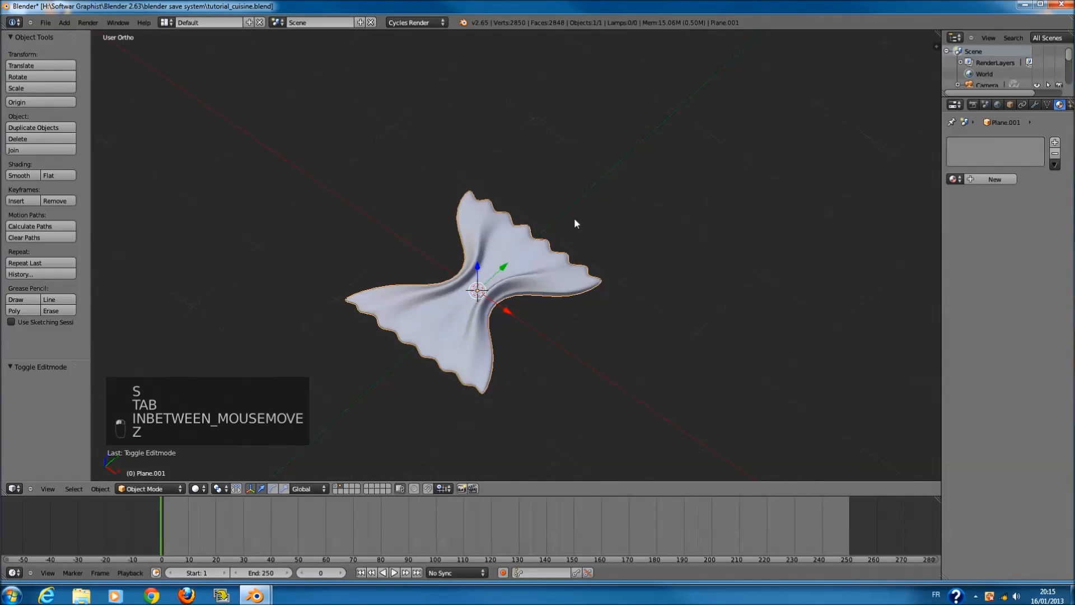
- Save the file and add a new material to the bow-tie object
{"action": "key", "text": "ctrl+s"}
{"action": "left_click", "coordinate": [992, 178]}
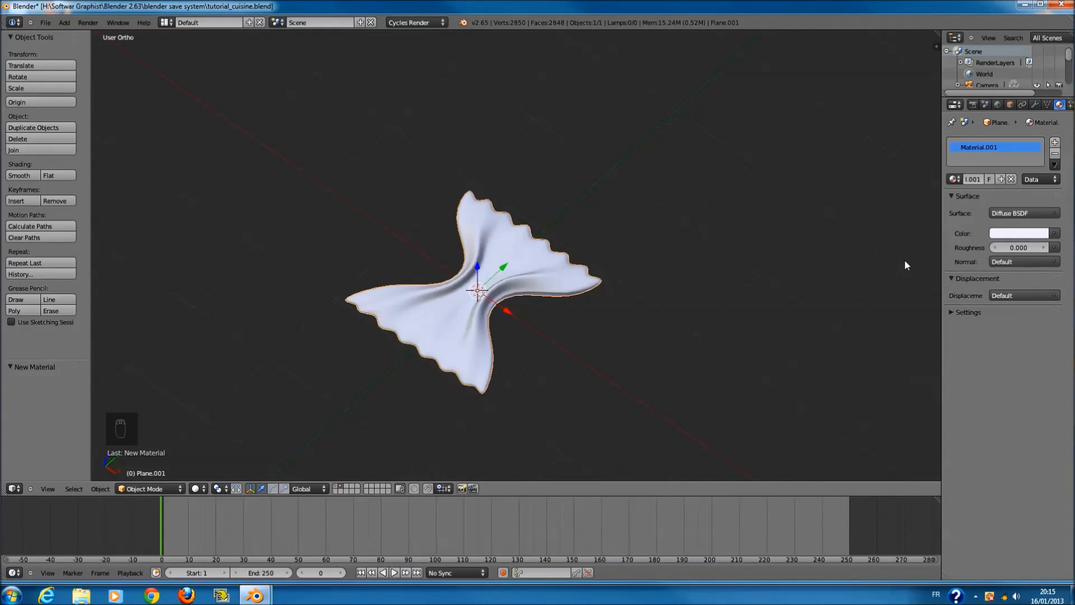
{"action": "scroll", "coordinate": [475, 315], "scroll_direction": "up", "scroll_amount": 5}
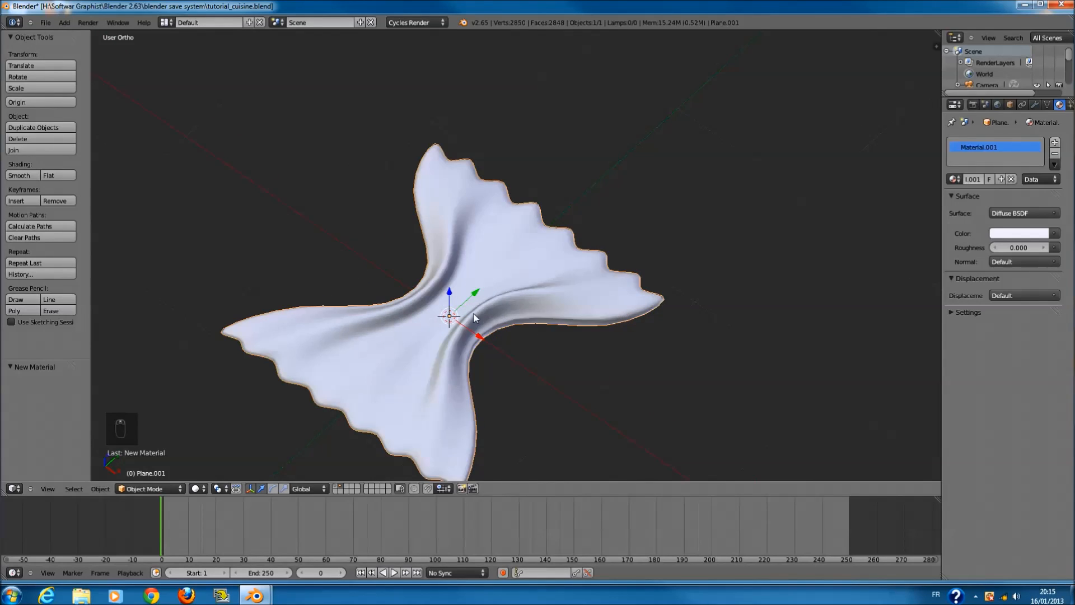
{"action": "key", "text": "Tab"}
{"action": "key", "text": "a"}
{"action": "key", "text": "a"}
{"action": "key", "text": "z"}
{"action": "key", "text": "a"}
{"action": "key", "text": "a"}
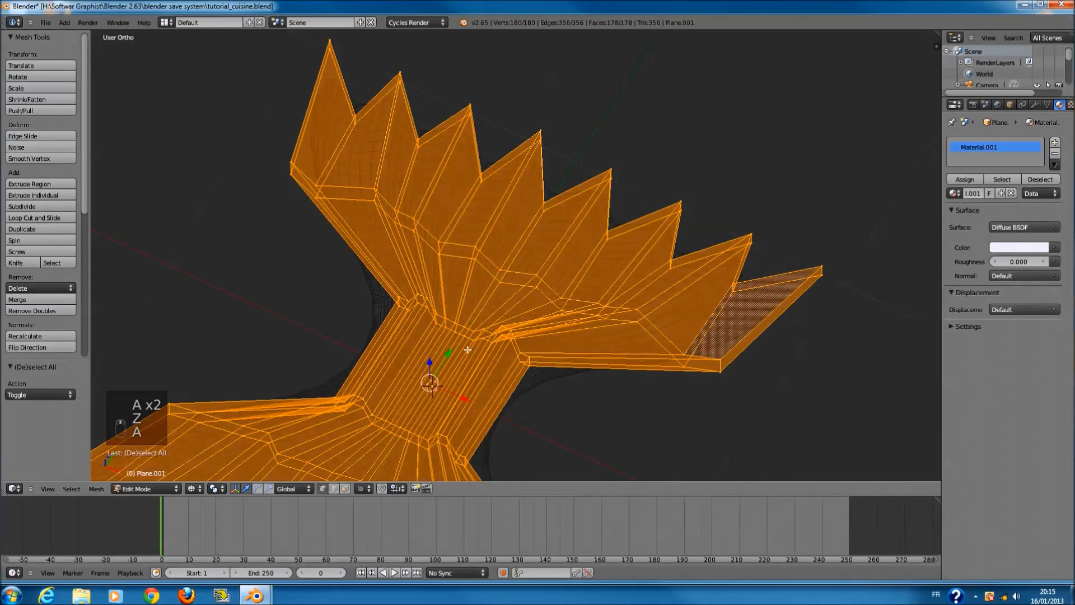
{"action": "key", "text": "KP_7"}
{"action": "scroll", "coordinate": [588, 383], "scroll_direction": "down", "scroll_amount": 3}
{"action": "key", "text": "c"}
{"action": "left_click", "coordinate": [507, 339]}
{"action": "right_click", "coordinate": [543, 351]}
{"action": "key", "text": "z"}
{"action": "middle_click_drag", "start_coordinate": [543, 352], "coordinate": [506, 274]}
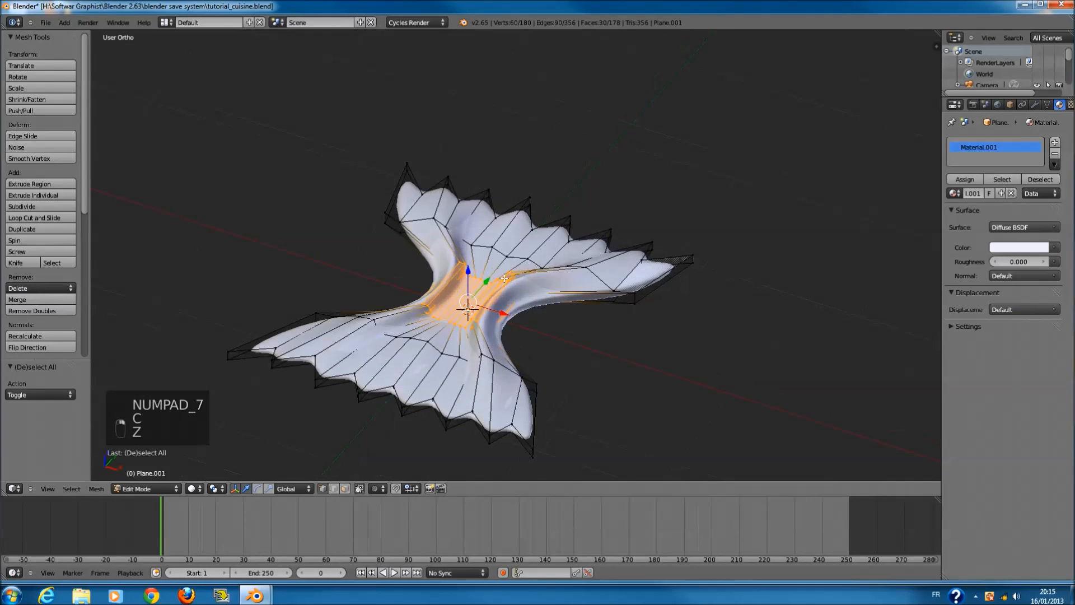
{"action": "scroll", "coordinate": [506, 274], "scroll_direction": "up", "scroll_amount": 3}
- Clear the selection and circle-select the narrow central strip running the full length of the waist, seen from above
{"action": "key", "text": "KP_7"}
{"action": "key", "text": "z"}
{"action": "key", "text": "a"}
{"action": "key", "text": "c"}
{"action": "scroll", "coordinate": [506, 350], "scroll_direction": "up", "scroll_amount": 4}
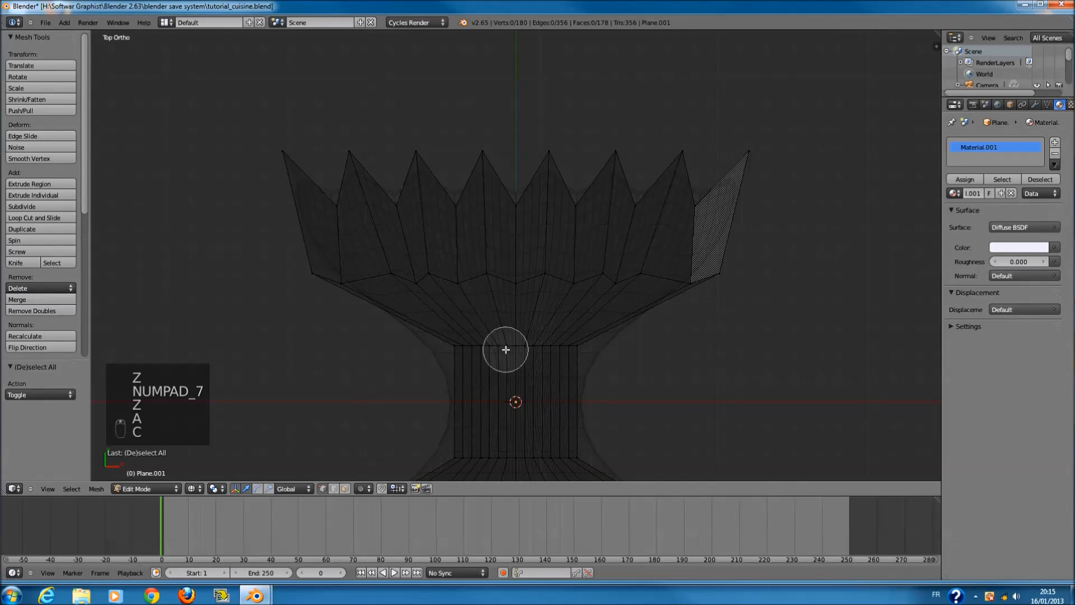
{"action": "mouse_move", "coordinate": [519, 343]}
{"action": "left_mouse_down"}
{"action": "mouse_move", "coordinate": [504, 444]}
{"action": "mouse_move", "coordinate": [513, 413]}
{"action": "mouse_move", "coordinate": [494, 433]}
{"action": "left_mouse_up"}
{"action": "middle_click", "coordinate": [476, 451]}
- Raise the waist's central strip about 0.049 along Z
{"action": "key", "text": "z"}
{"action": "middle_click_drag", "start_coordinate": [556, 458], "coordinate": [422, 252]}
{"action": "key", "text": "g"}
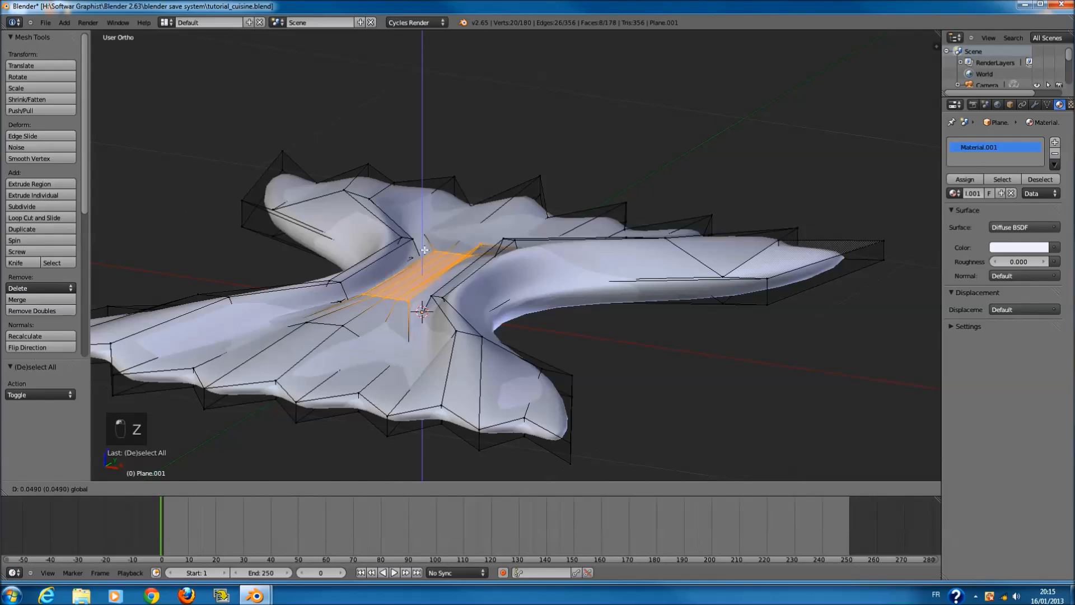
{"action": "left_click", "coordinate": [424, 250]}
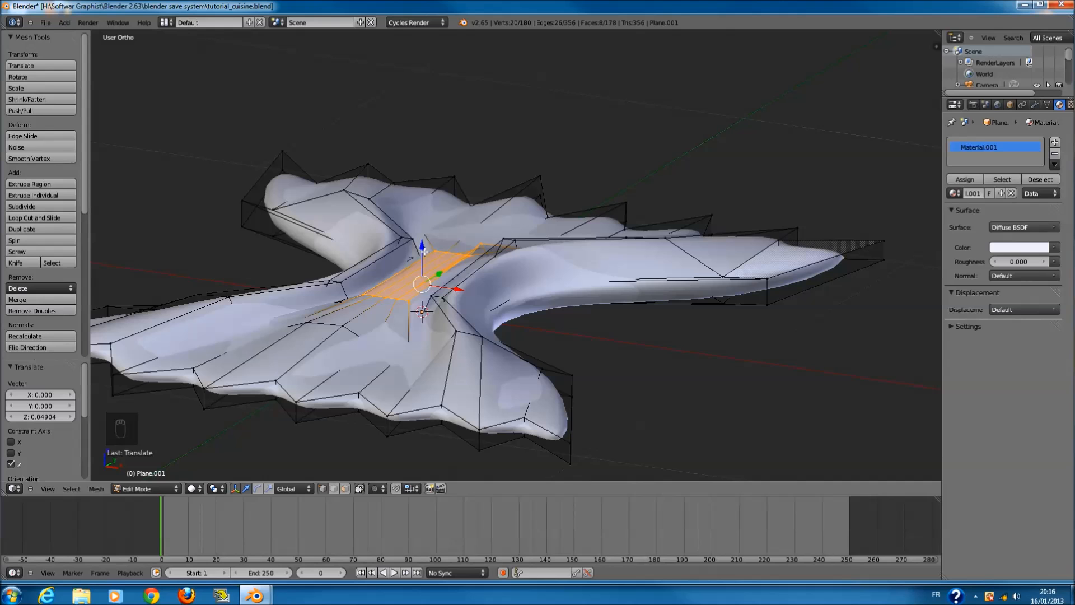
- Clear the selection and circle-select the outer strips of the waist on both sides of the centre
{"action": "key", "text": "KP_7"}
{"action": "key", "text": "z"}
{"action": "scroll", "coordinate": [444, 305], "scroll_direction": "up", "scroll_amount": 5}
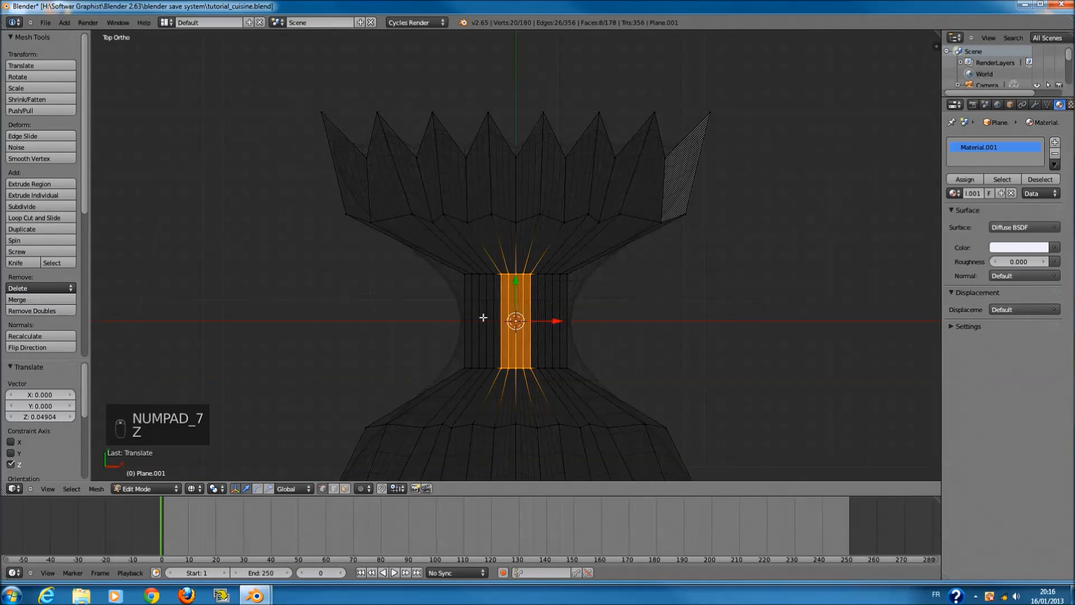
{"action": "key", "text": "a"}
{"action": "key", "text": "z"}
{"action": "mouse_move", "coordinate": [461, 227]}
{"action": "left_mouse_down"}
{"action": "mouse_move", "coordinate": [444, 216]}
{"action": "mouse_move", "coordinate": [449, 372]}
{"action": "left_mouse_up"}
{"action": "mouse_move", "coordinate": [620, 218]}
{"action": "left_mouse_down"}
{"action": "mouse_move", "coordinate": [578, 213]}
{"action": "mouse_move", "coordinate": [578, 358]}
{"action": "mouse_move", "coordinate": [599, 372]}
{"action": "left_mouse_up"}
{"action": "key", "text": "z"}
{"action": "middle_click_drag", "start_coordinate": [599, 372], "coordinate": [605, 245]}
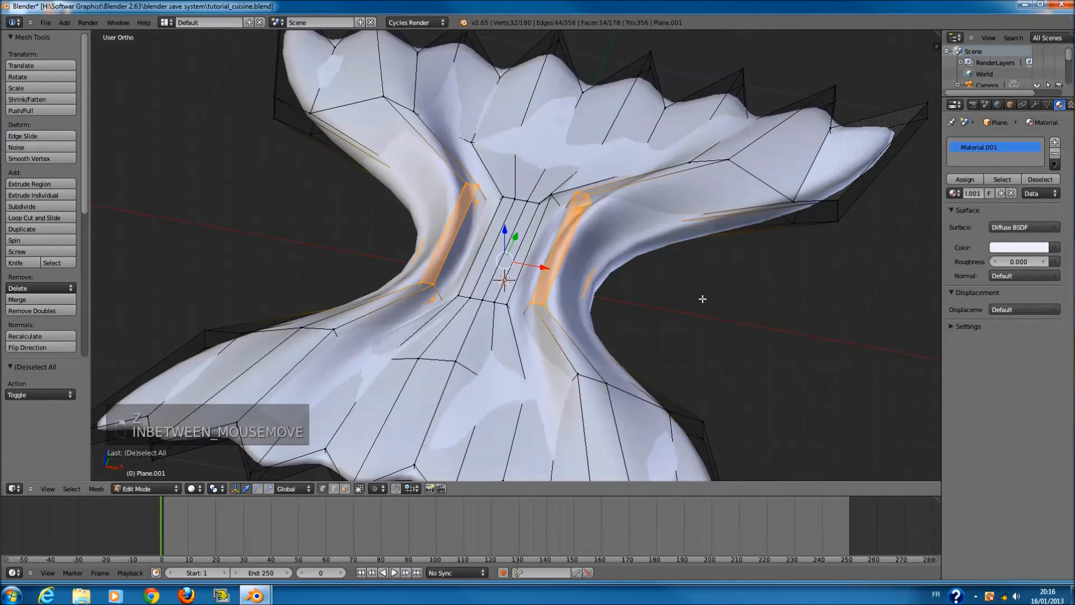
{"action": "key", "text": "s"}
{"action": "right_click", "coordinate": [667, 296]}
{"action": "key", "text": "s"}
{"action": "right_click", "coordinate": [667, 296]}
{"action": "key", "text": "z"}
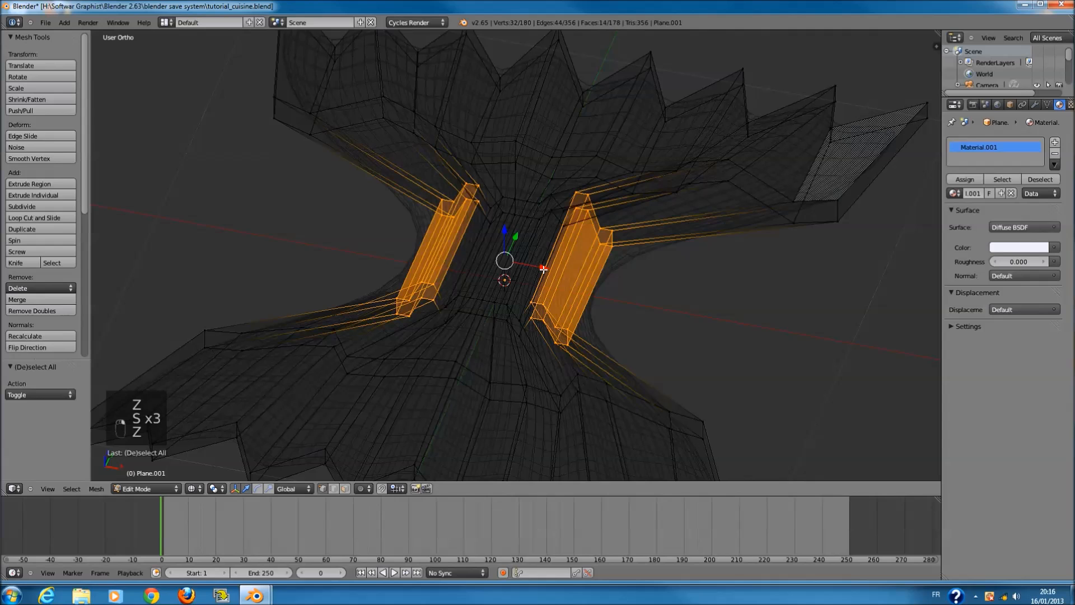
- Add the middle part of the waist to the selection in top view so the whole waist is selected
{"action": "key", "text": "KP_7"}
{"action": "key", "text": "c"}
{"action": "left_click_drag", "start_coordinate": [545, 329], "coordinate": [582, 368]}
{"action": "right_click", "coordinate": [584, 367]}
{"action": "key", "text": "z"}
{"action": "key", "text": "s"}
{"action": "key", "text": "y"}
{"action": "right_click", "coordinate": [675, 309]}
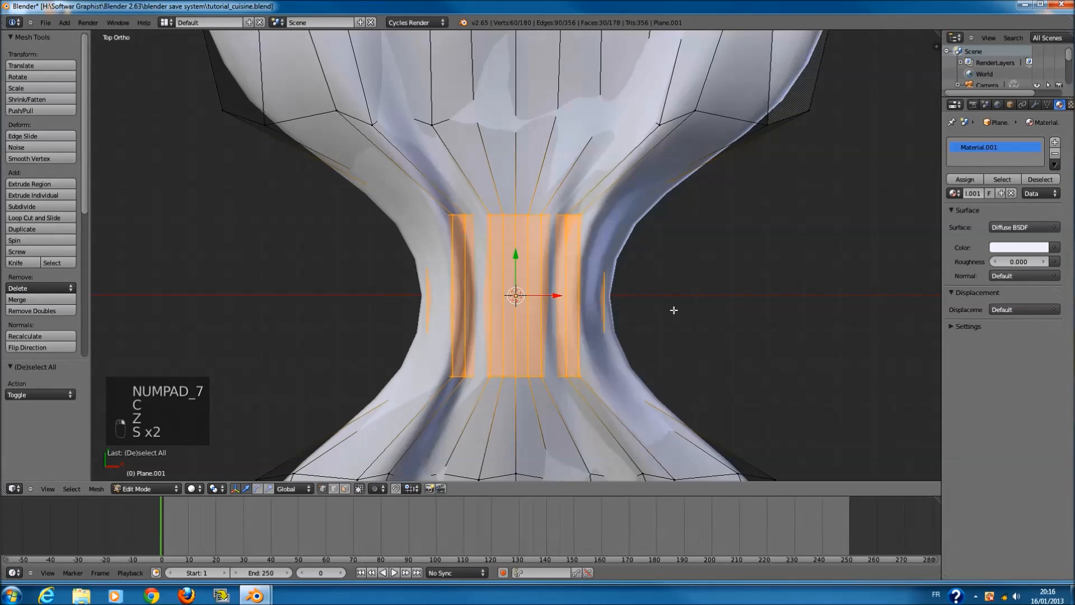
{"action": "key", "text": "s"}
{"action": "key", "text": "x"}
{"action": "left_click", "coordinate": [582, 303]}
{"action": "key", "text": "z"}
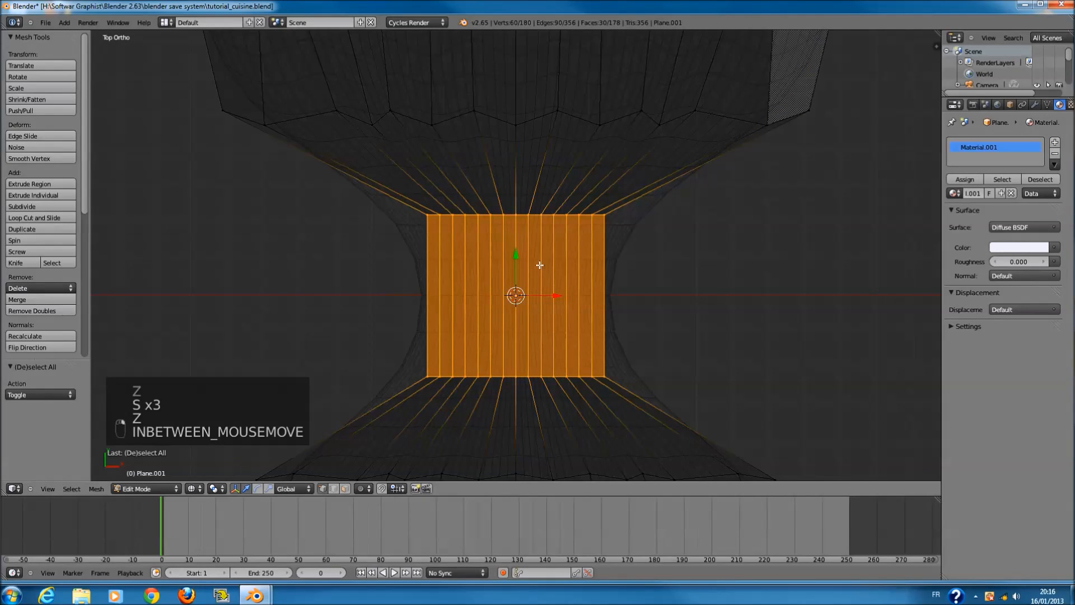
- Drop the outer strips of the waist from the selection, scale the remaining strips along X to about 0.69, and leave Edit Mode
{"action": "key", "text": "c"}
{"action": "middle_click_drag", "start_coordinate": [610, 195], "coordinate": [611, 386]}
{"action": "mouse_move", "coordinate": [462, 387]}
{"action": "middle_mouse_down"}
{"action": "mouse_move", "coordinate": [381, 267]}
{"action": "mouse_move", "coordinate": [409, 208]}
{"action": "middle_mouse_up"}
{"action": "key", "text": "Escape"}
{"action": "key", "text": "z"}
{"action": "key", "text": "s"}
{"action": "key", "text": "x"}
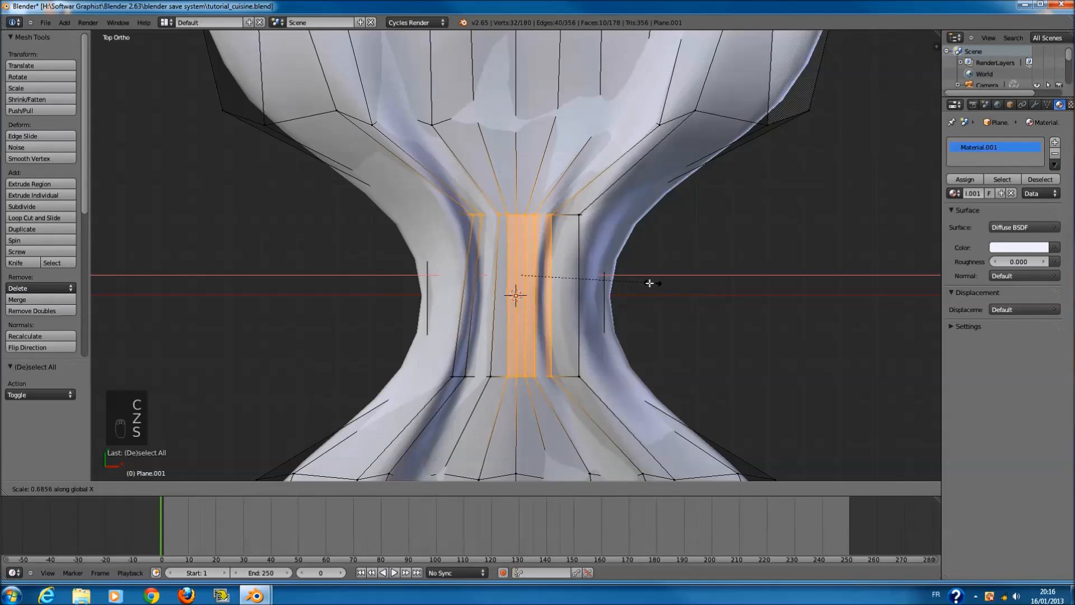
{"action": "left_click", "coordinate": [662, 292]}
{"action": "scroll", "coordinate": [661, 291], "scroll_direction": "down", "scroll_amount": 2}
{"action": "key", "text": "Tab"}
- Rename the bow-tie's material patte and set its diffuse colour to yellow with R 0.800, G 0.745, B 0.235
{"action": "middle_click_drag", "start_coordinate": [660, 292], "coordinate": [711, 295]}
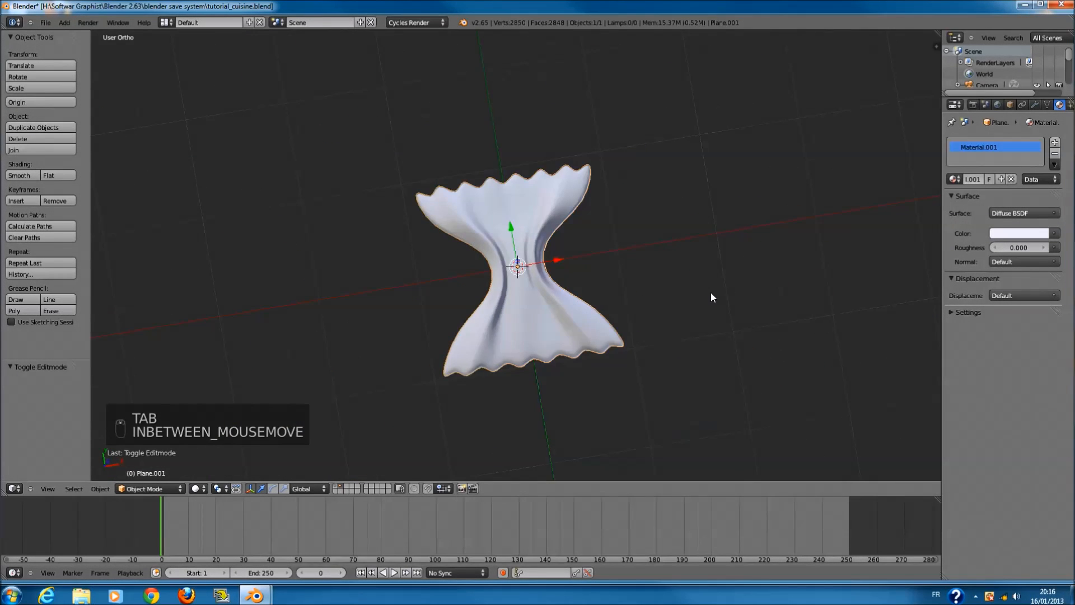
{"action": "key", "text": "KP_7"}
{"action": "scroll", "coordinate": [710, 293], "scroll_direction": "up", "scroll_amount": 3}
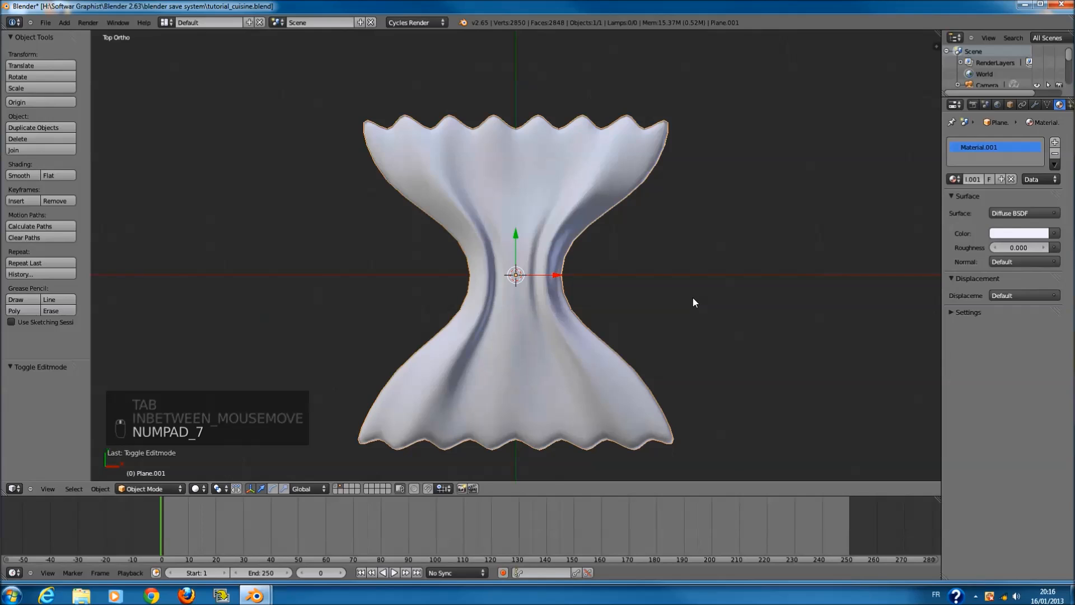
{"action": "left_click", "coordinate": [967, 178]}
{"action": "key", "text": "Return"}
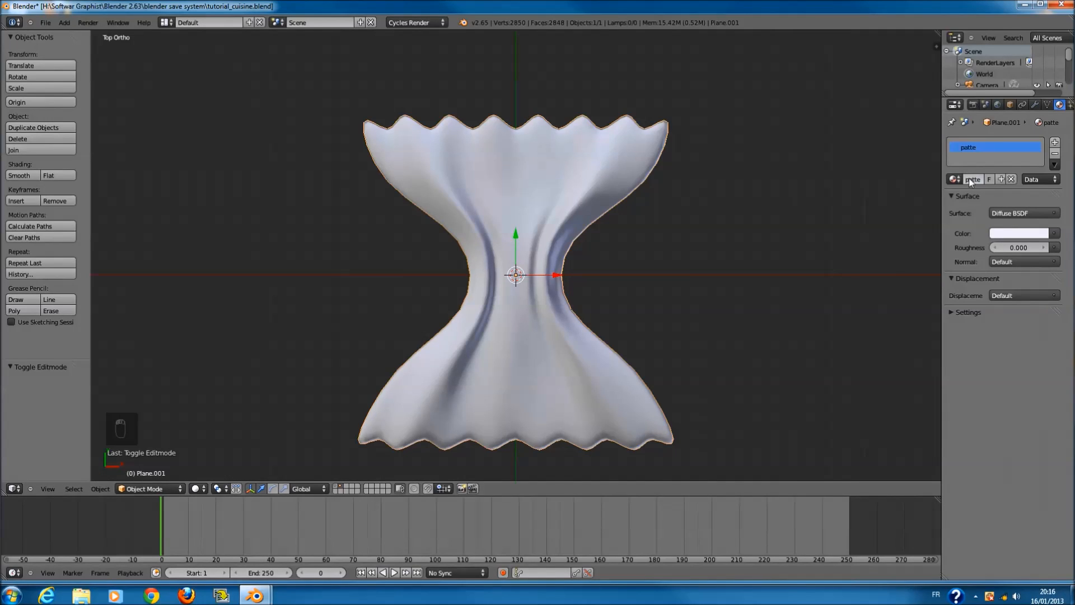
{"action": "left_click", "coordinate": [1023, 235]}
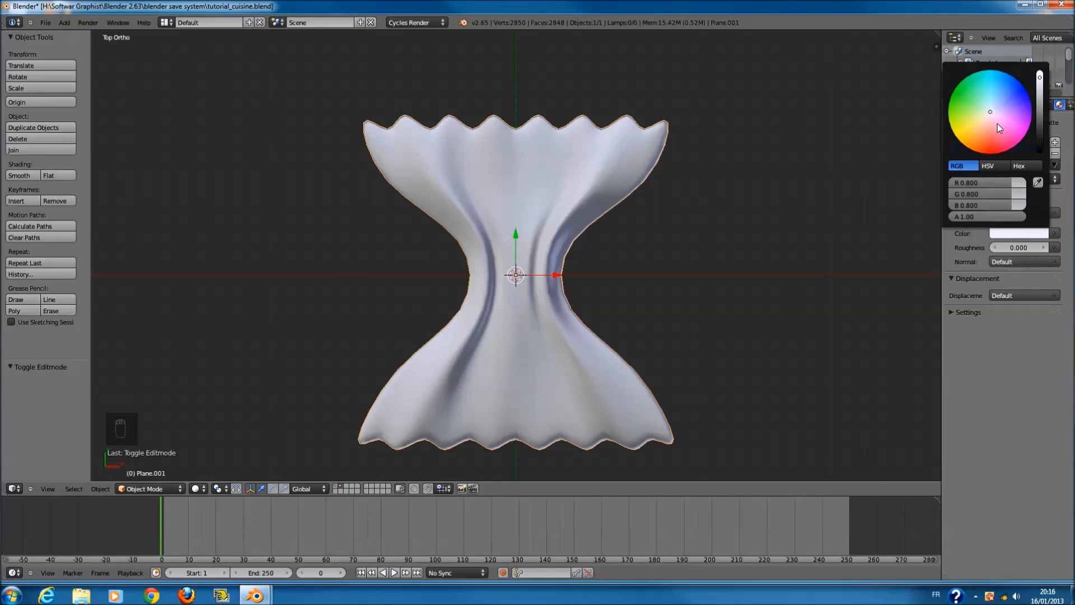
{"action": "left_click_drag", "start_coordinate": [990, 119], "coordinate": [967, 129]}
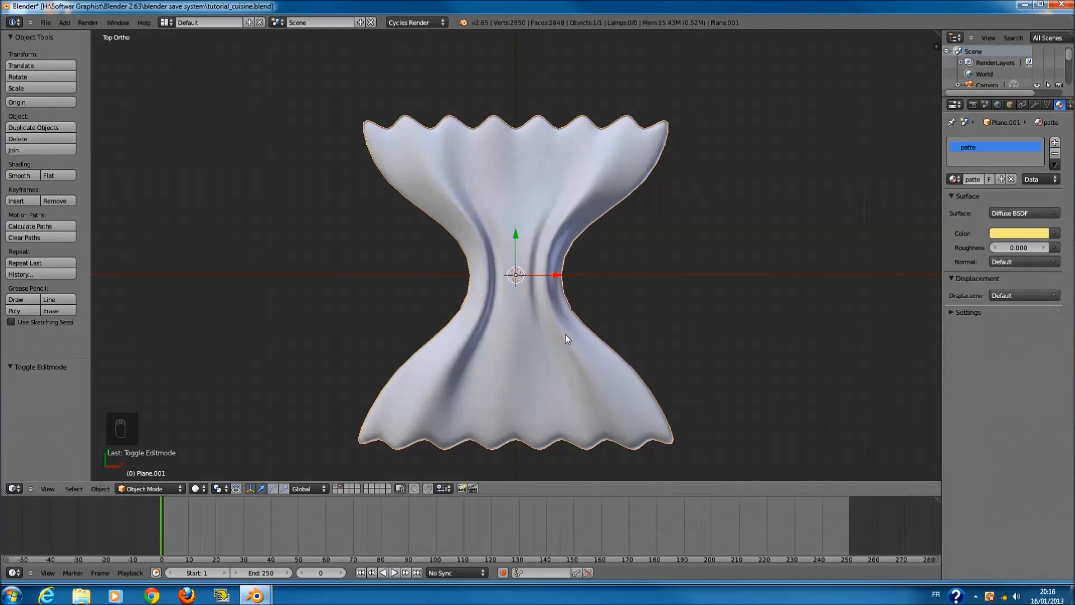
- Preview the bow-tie in Rendered shading and shift its diffuse colour to a warmer, more orange yellow
{"action": "left_click", "coordinate": [197, 488]}
{"action": "left_click", "coordinate": [211, 415]}
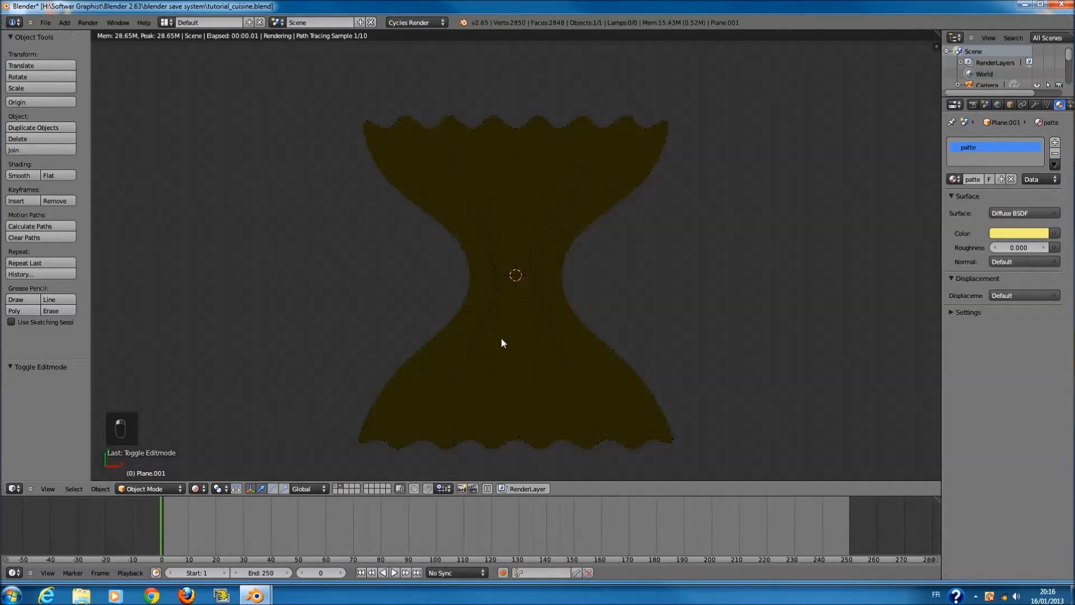
{"action": "left_click", "coordinate": [1005, 233]}
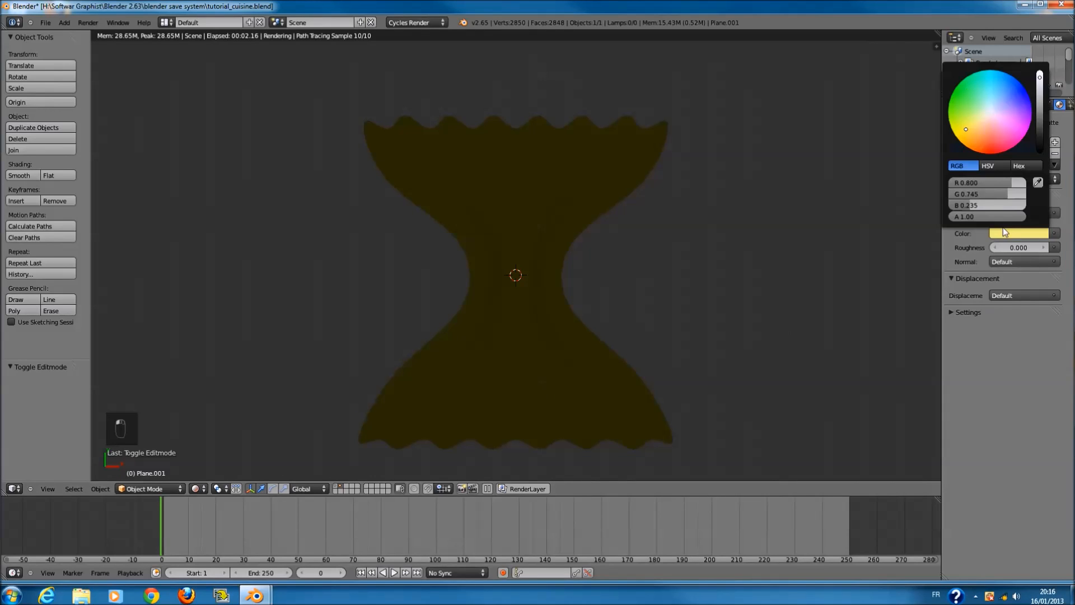
{"action": "left_click_drag", "start_coordinate": [972, 134], "coordinate": [964, 140]}
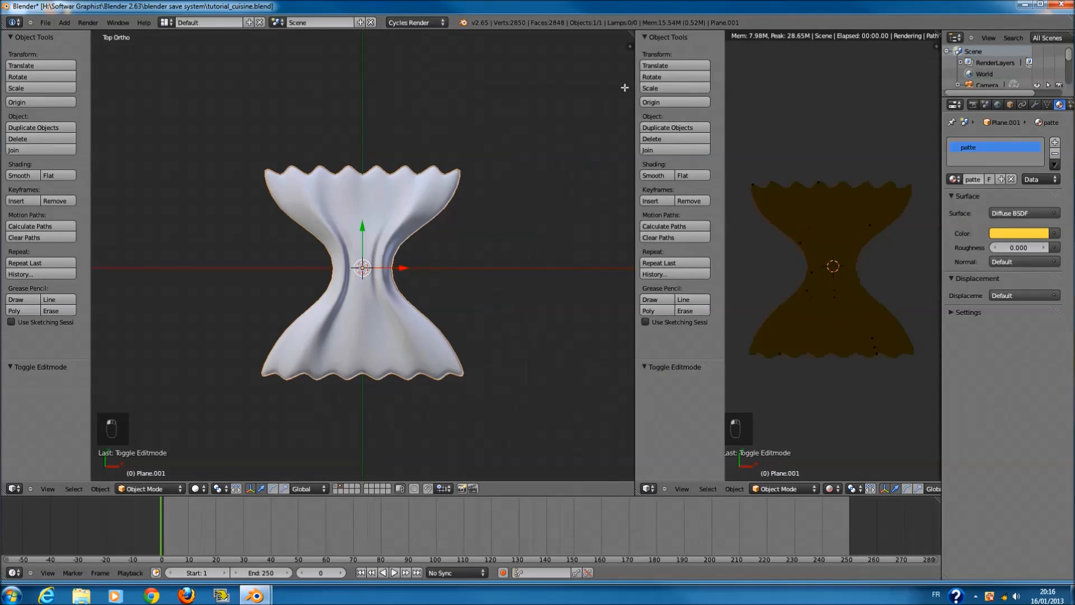
- Show the Node Editor beside the 3D view with the patte material's shader nodes in view
{"action": "left_click", "coordinate": [562, 489]}
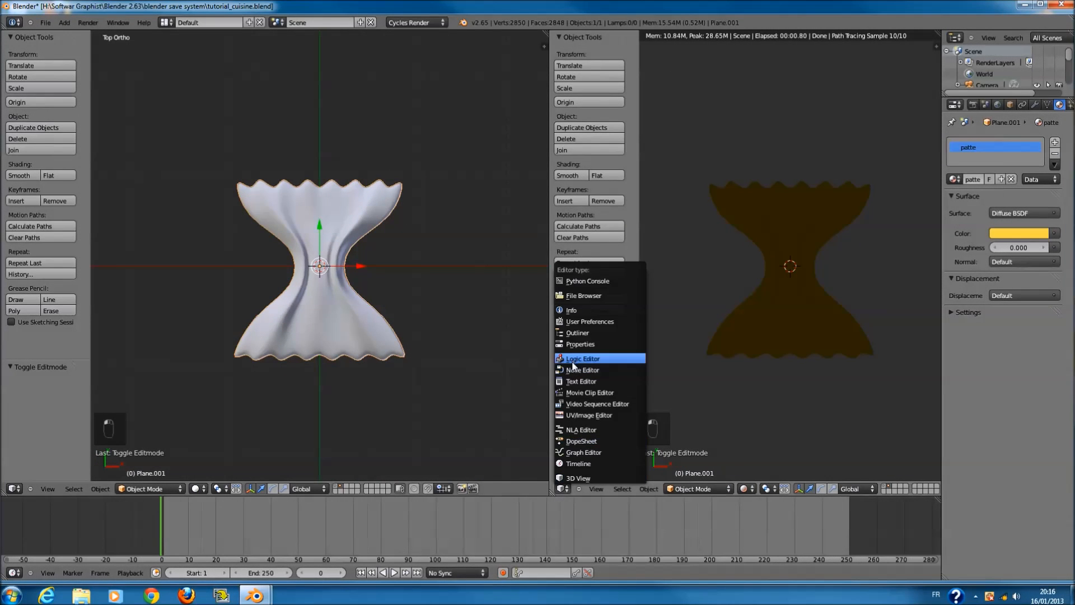
{"action": "left_click", "coordinate": [589, 372]}
{"action": "scroll", "coordinate": [628, 365], "scroll_direction": "up", "scroll_amount": 4}
{"action": "key", "text": "n"}
{"action": "middle_click_drag", "start_coordinate": [641, 362], "coordinate": [773, 365]}
{"action": "scroll", "coordinate": [750, 361], "scroll_direction": "up", "scroll_amount": 2}
{"action": "key", "text": "shift+a"}
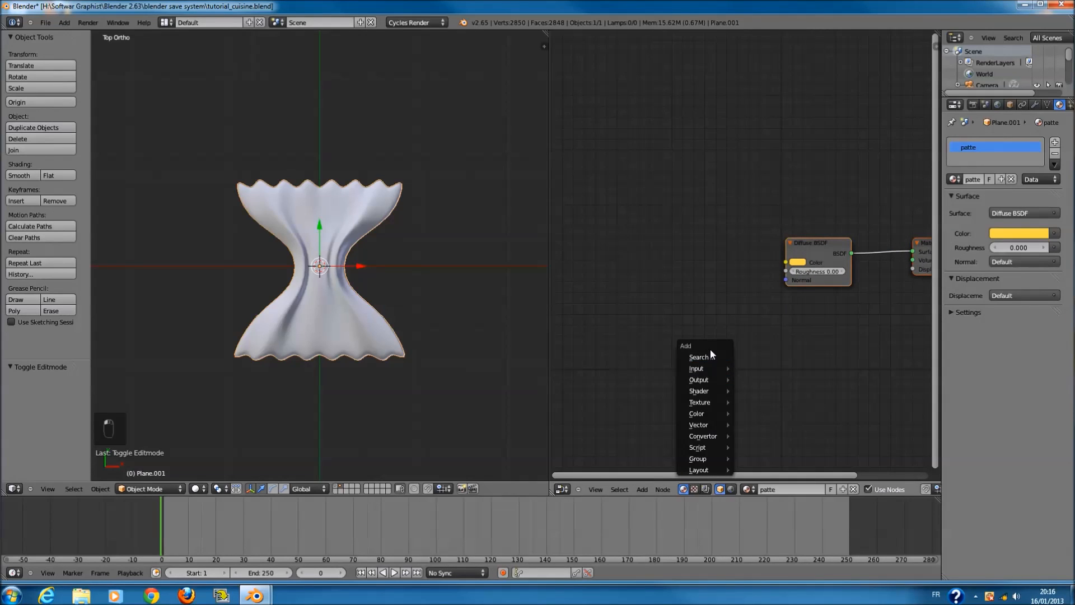
{"action": "left_click", "coordinate": [713, 354]}
{"action": "type", "text": "sss"}
{"action": "key", "text": "BackSpace"}
{"action": "key", "text": "BackSpace"}
{"action": "key", "text": "BackSpace"}
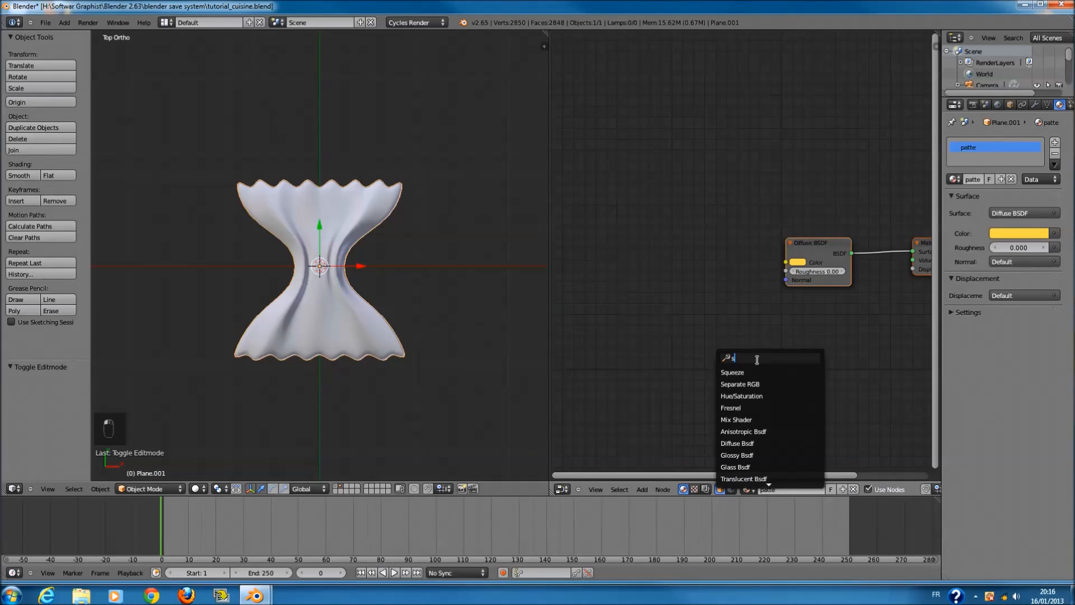
{"action": "key", "text": "Escape"}
- Add a Translucent BSDF shader node to the patte material below the Diffuse BSDF
{"action": "key", "text": "shift+a"}
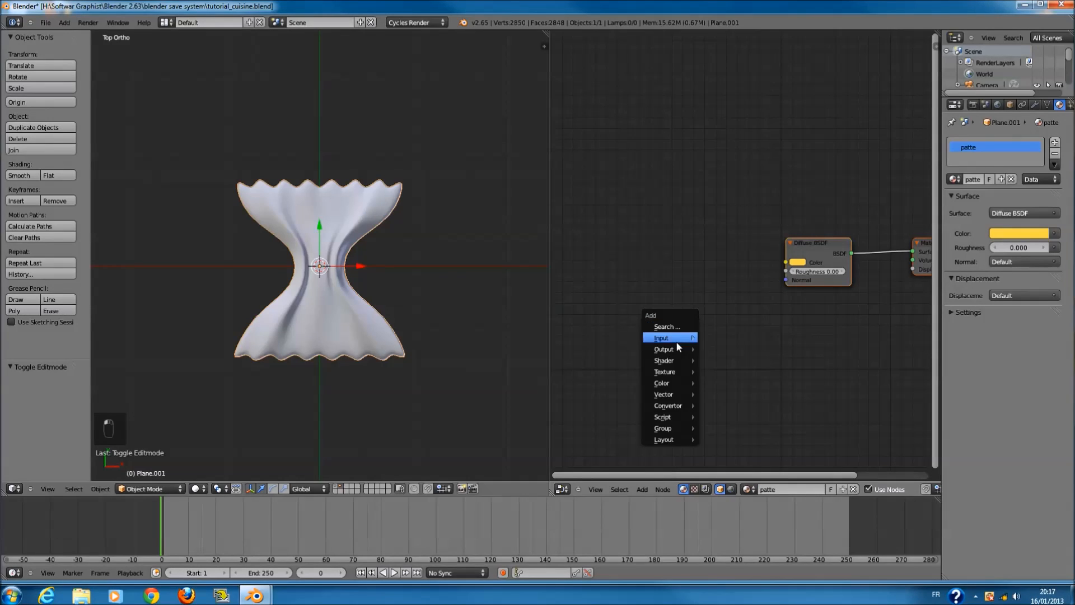
{"action": "mouse_move", "coordinate": [679, 340]}
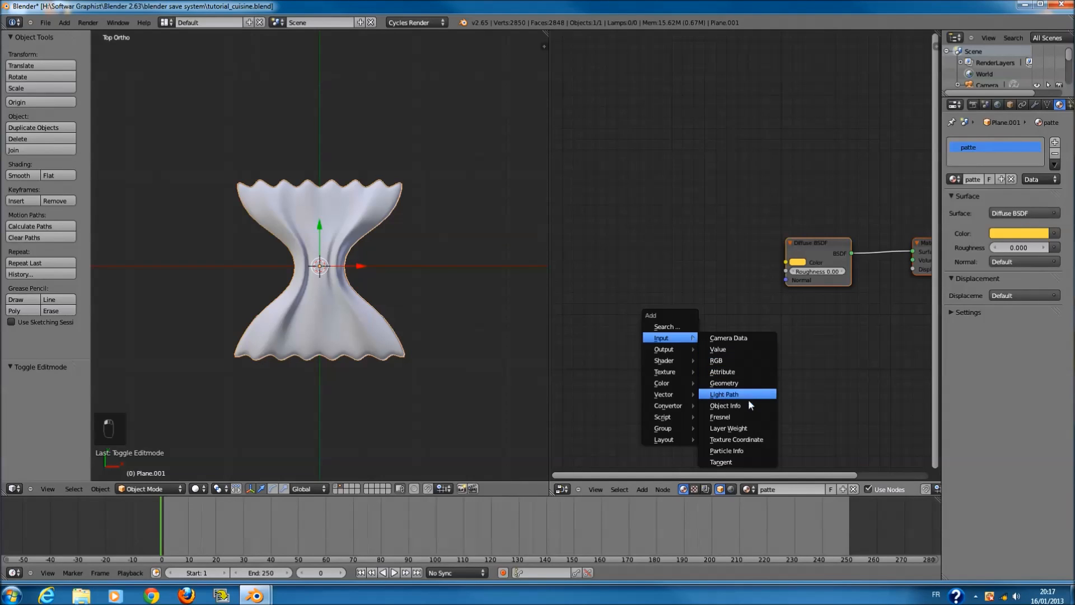
{"action": "mouse_move", "coordinate": [684, 437]}
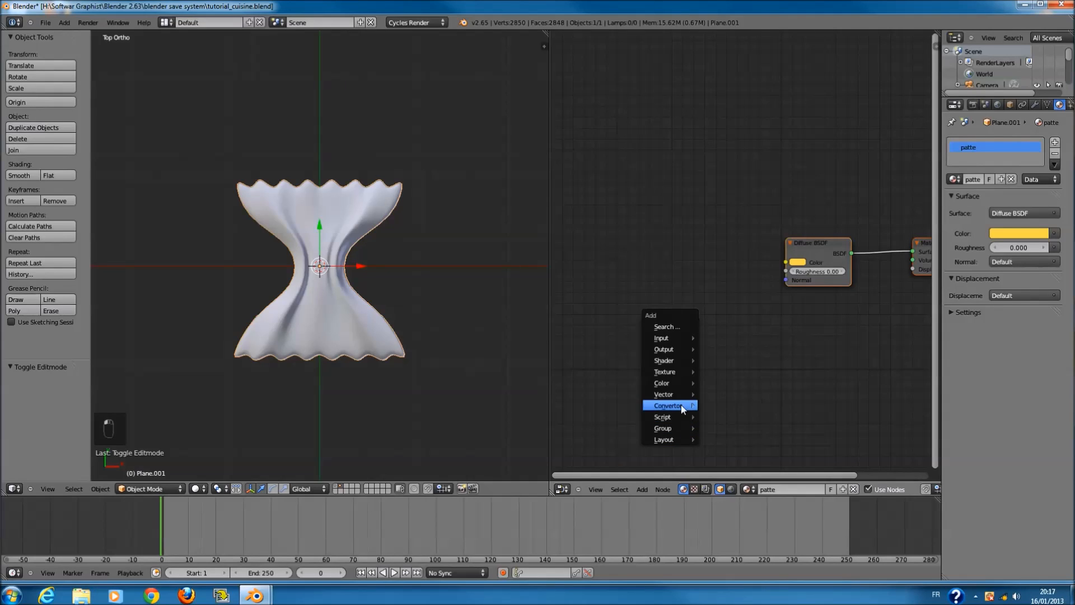
{"action": "mouse_move", "coordinate": [682, 408]}
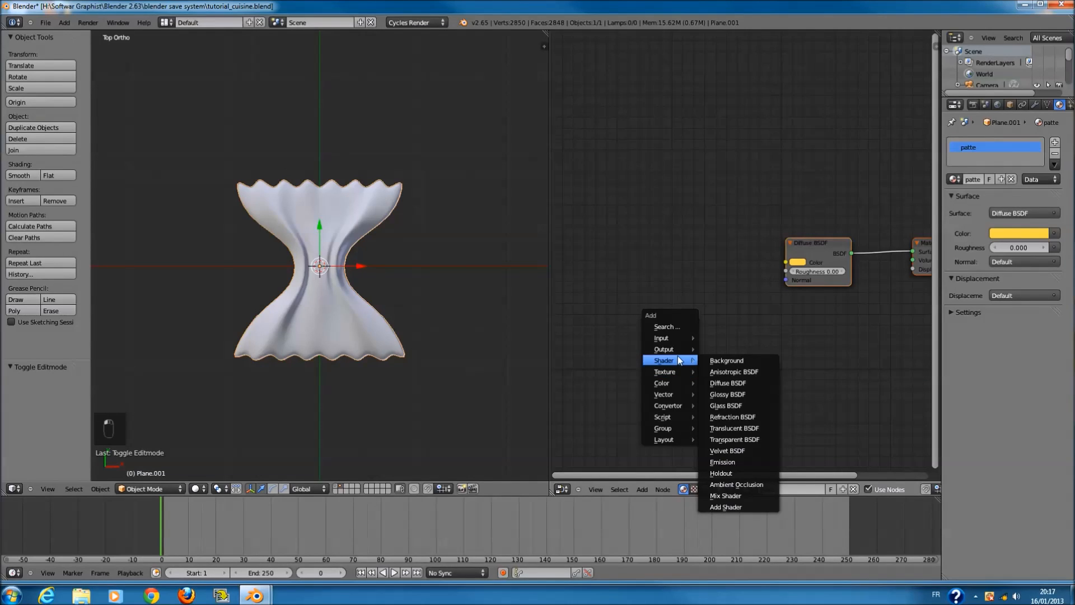
{"action": "left_click", "coordinate": [754, 432]}
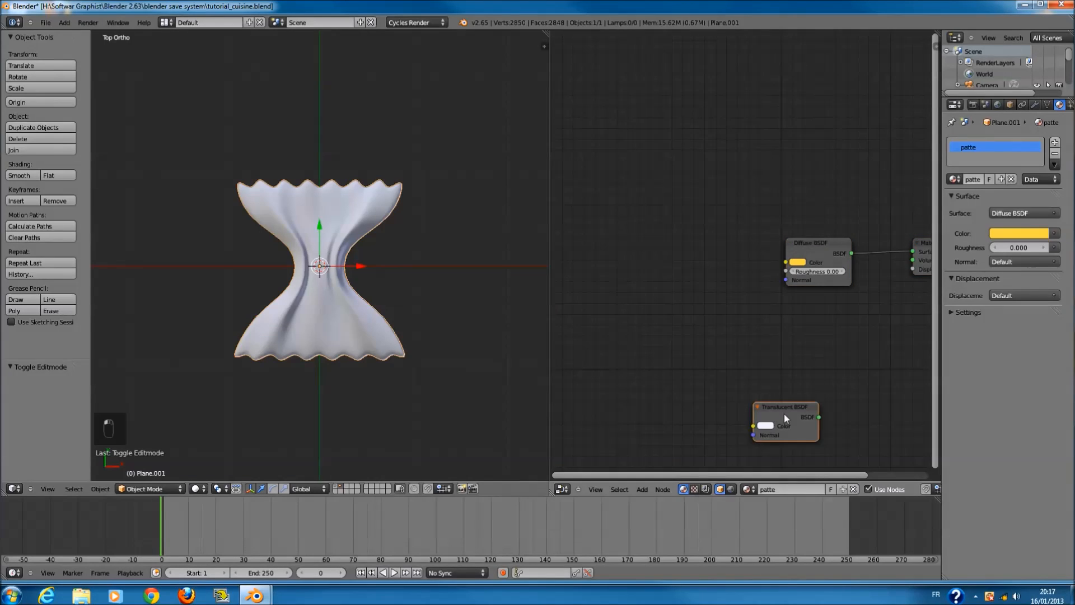
- Link the Translucent BSDF output to the Diffuse BSDF's Color input and move the Translucent node closer to it
{"action": "left_click", "coordinate": [611, 250]}
{"action": "scroll", "coordinate": [622, 252], "scroll_direction": "up", "scroll_amount": 2}
{"action": "left_click_drag", "start_coordinate": [612, 258], "coordinate": [783, 278]}
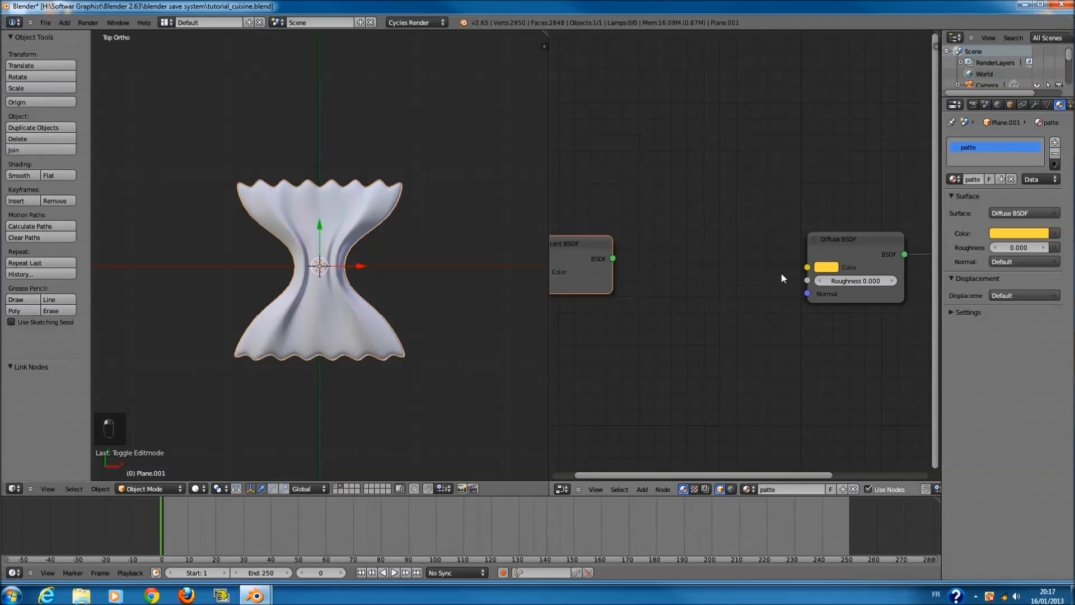
{"action": "left_click_drag", "start_coordinate": [605, 261], "coordinate": [806, 267]}
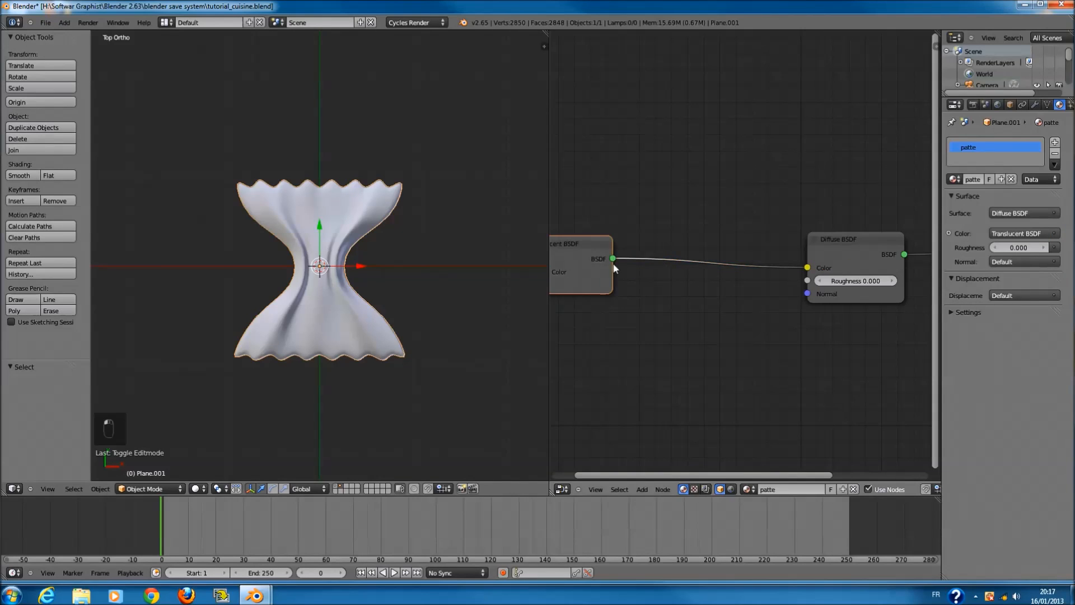
{"action": "left_click_drag", "start_coordinate": [602, 265], "coordinate": [673, 279]}
{"action": "scroll", "coordinate": [326, 460], "scroll_direction": "up", "scroll_amount": 3}
- Check the bow-tie from several angles in Rendered shading and set the Translucent BSDF colour to orange
{"action": "left_click", "coordinate": [197, 489]}
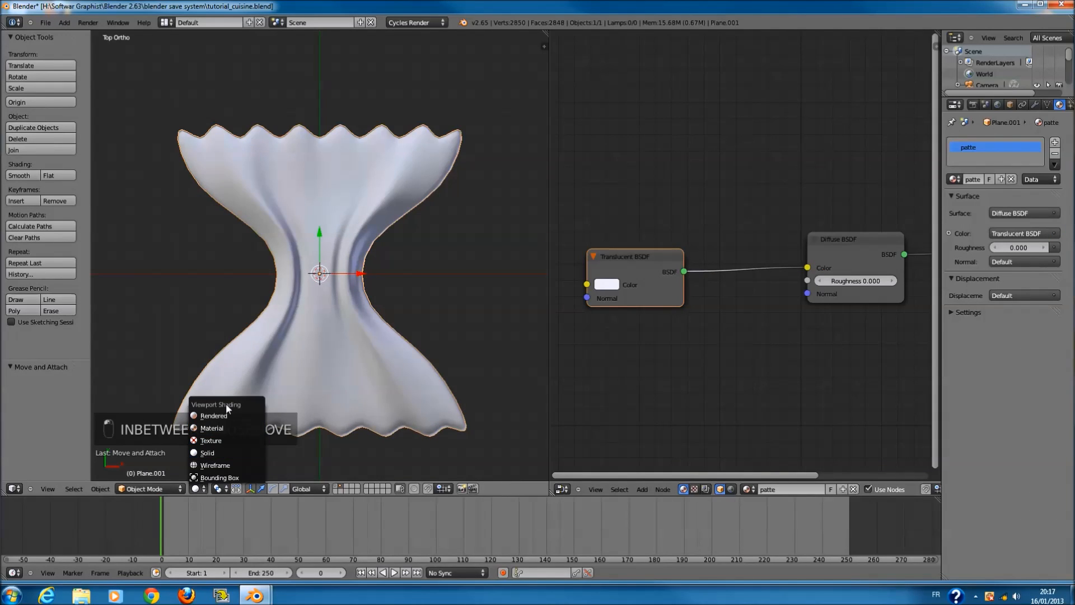
{"action": "left_click", "coordinate": [230, 418]}
{"action": "middle_click_drag", "start_coordinate": [361, 375], "coordinate": [399, 280]}
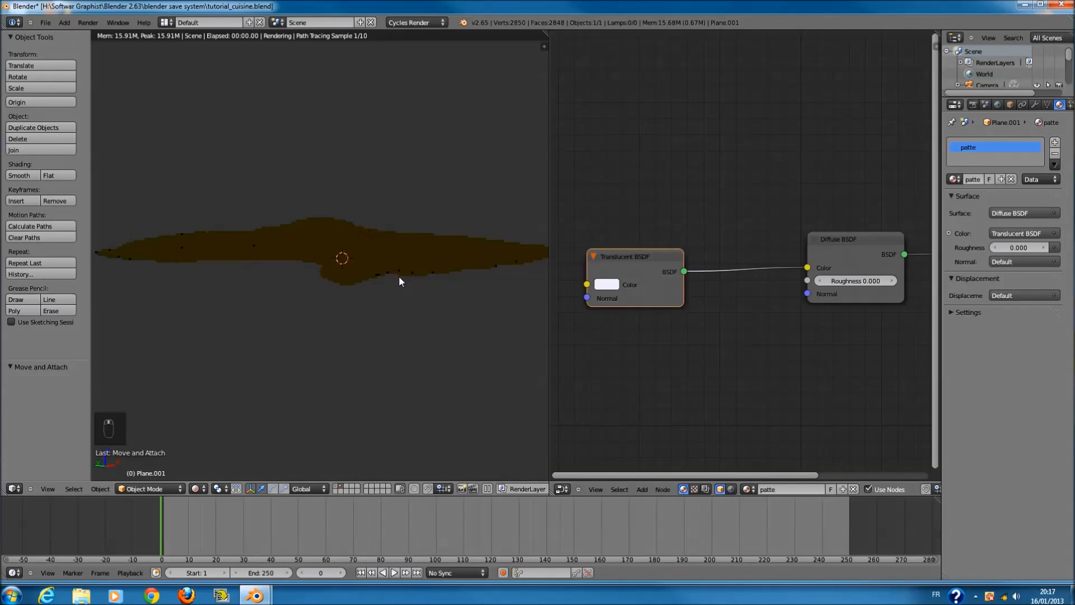
{"action": "middle_click_drag", "start_coordinate": [398, 280], "coordinate": [468, 448]}
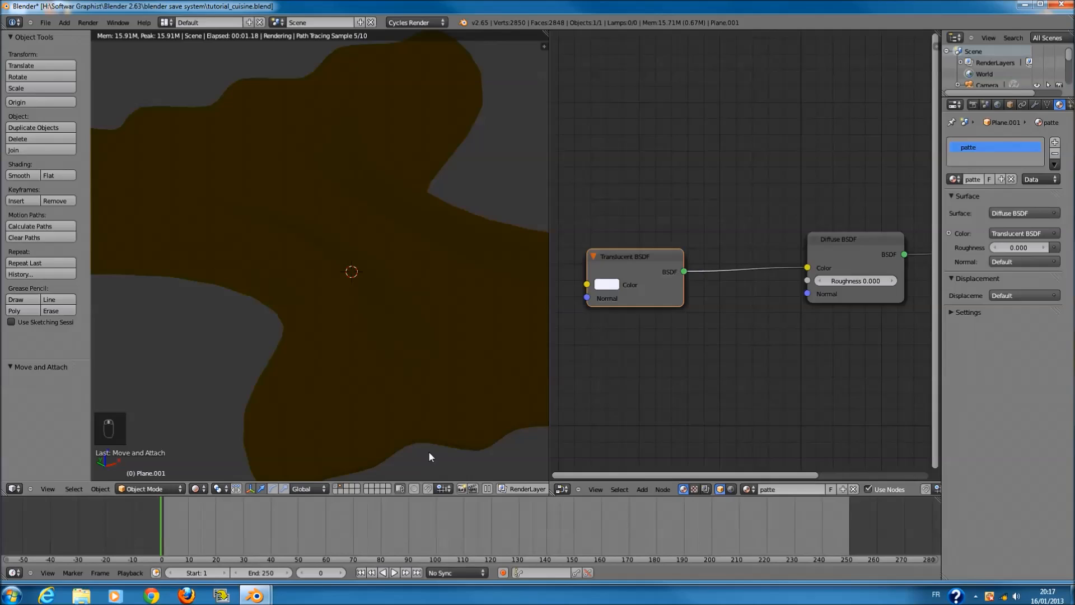
{"action": "scroll", "coordinate": [430, 438], "scroll_direction": "down", "scroll_amount": 3}
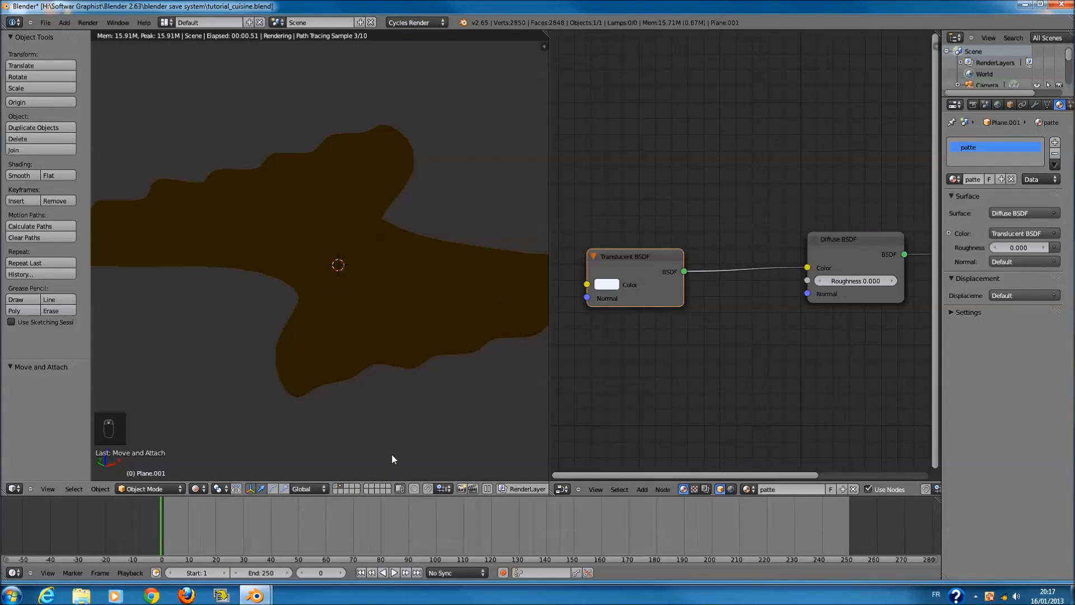
{"action": "left_click", "coordinate": [607, 286]}
{"action": "left_click_drag", "start_coordinate": [636, 155], "coordinate": [596, 287]}
- Return to Solid shading, move the bow-tie to the first layer, and display that layer with the kitchen scene
{"action": "left_click", "coordinate": [194, 489]}
{"action": "left_click", "coordinate": [228, 443]}
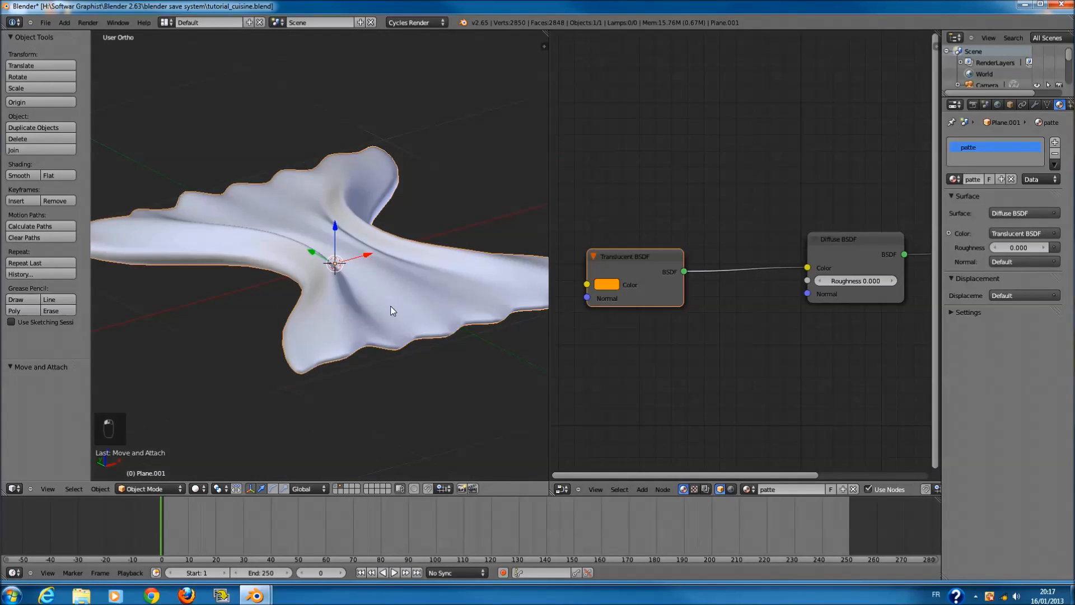
{"action": "key", "text": "m"}
{"action": "left_click", "coordinate": [484, 325]}
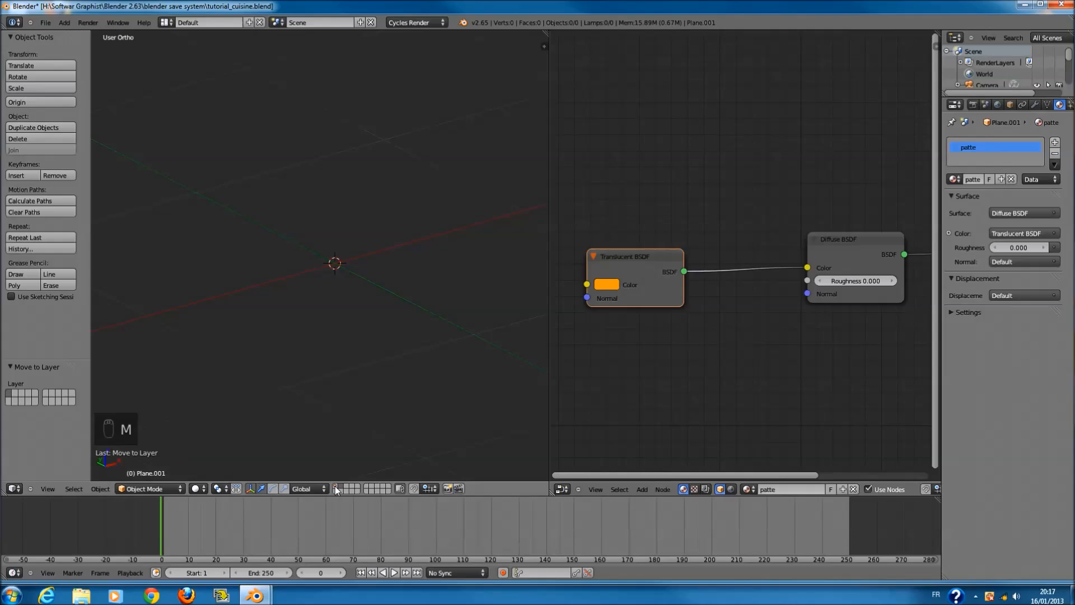
{"action": "left_click", "coordinate": [336, 487]}
- Move the bow-tie about -1.299 along X so it lies out from under the pan
{"action": "scroll", "coordinate": [336, 436], "scroll_direction": "down", "scroll_amount": 5}
{"action": "middle_click_drag", "start_coordinate": [423, 179], "coordinate": [402, 219]}
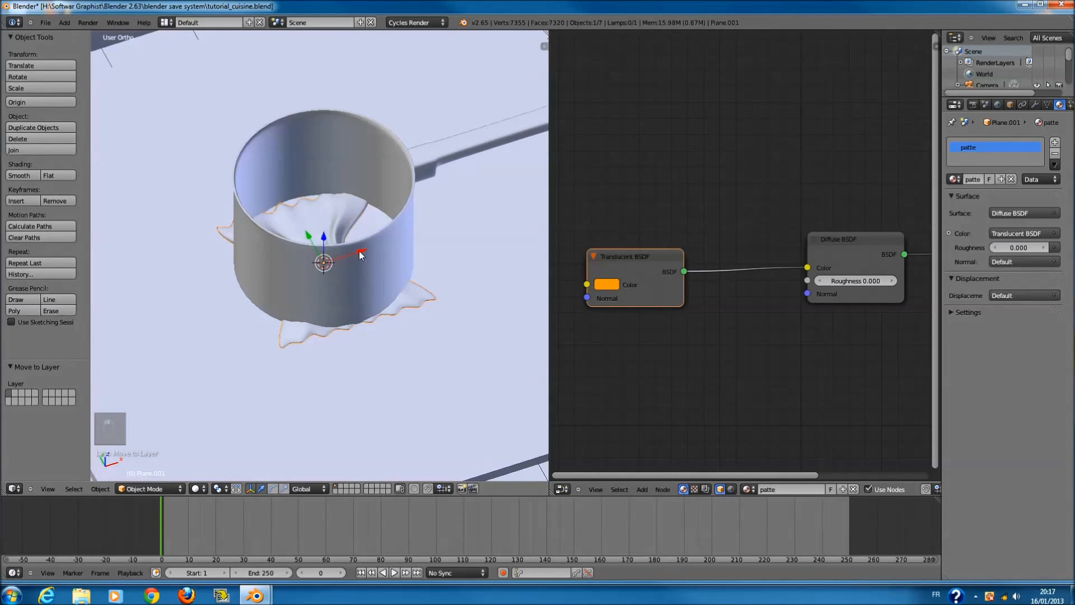
{"action": "left_click_drag", "start_coordinate": [359, 251], "coordinate": [256, 319]}
{"action": "scroll", "coordinate": [257, 319], "scroll_direction": "down", "scroll_amount": 3}
{"action": "scroll", "coordinate": [358, 311], "scroll_direction": "down", "scroll_amount": 6, "text": "ctrl"}
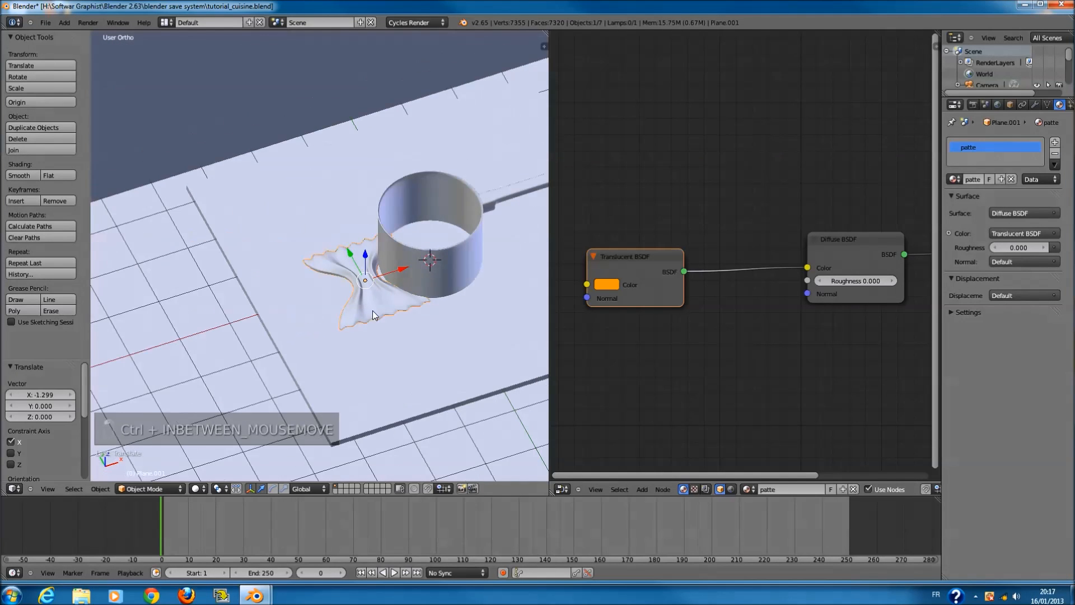
- Examine the bow-tie's material next to the pan in Rendered shading
{"action": "left_click", "coordinate": [198, 489]}
{"action": "left_click", "coordinate": [215, 416]}
{"action": "scroll", "coordinate": [388, 329], "scroll_direction": "up", "scroll_amount": 4}
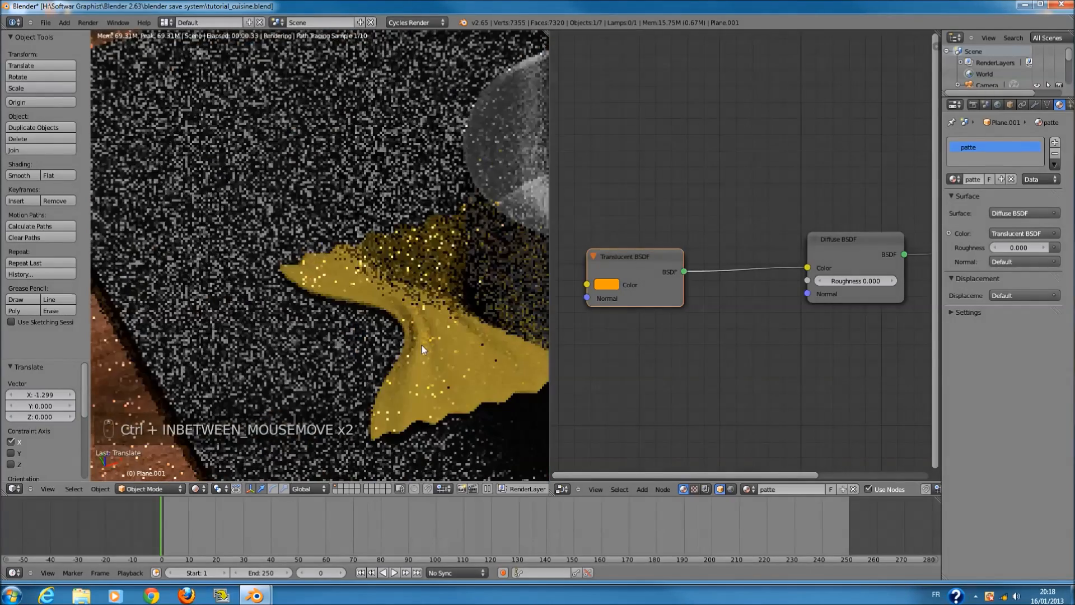
{"action": "scroll", "coordinate": [422, 345], "scroll_direction": "up", "scroll_amount": 4, "text": "ctrl"}
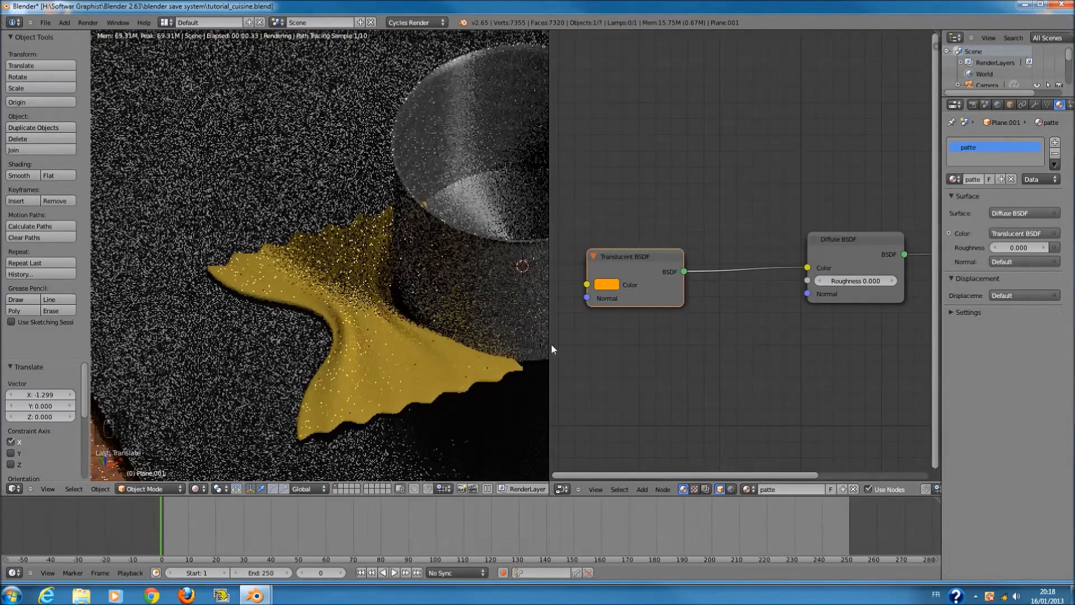
- Reroute the Translucent BSDF link from the Diffuse BSDF's Color input to its Roughness input
{"action": "scroll", "coordinate": [804, 276], "scroll_direction": "up", "scroll_amount": 1}
{"action": "scroll", "coordinate": [804, 279], "scroll_direction": "down", "scroll_amount": 1}
{"action": "left_click_drag", "start_coordinate": [797, 265], "coordinate": [692, 269]}
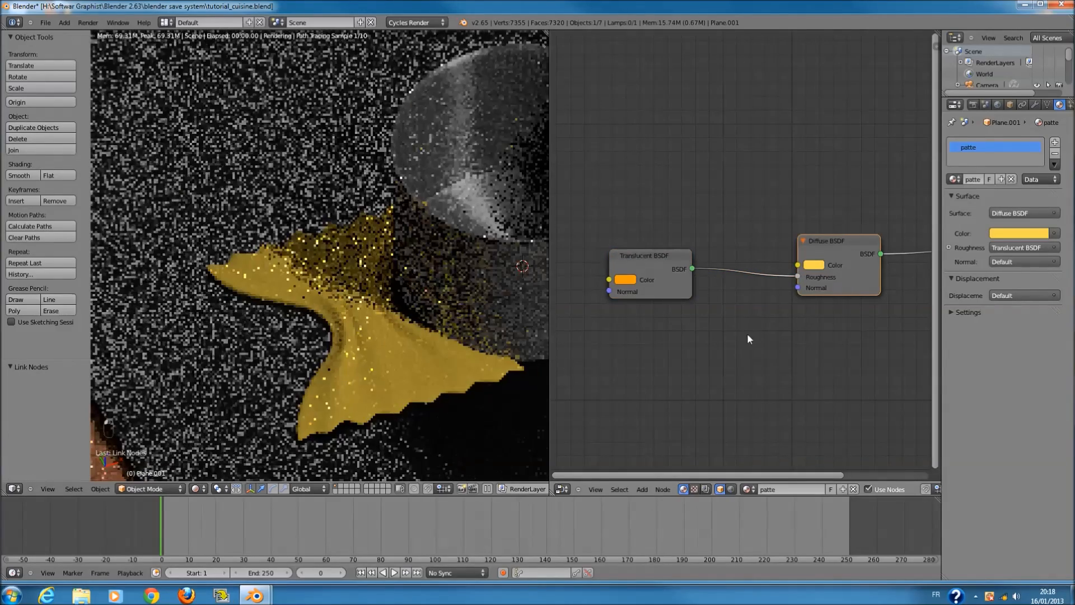
- Set the Translucent BSDF colour to near-white
{"action": "left_click", "coordinate": [626, 280]}
{"action": "left_click_drag", "start_coordinate": [672, 180], "coordinate": [710, 124]}
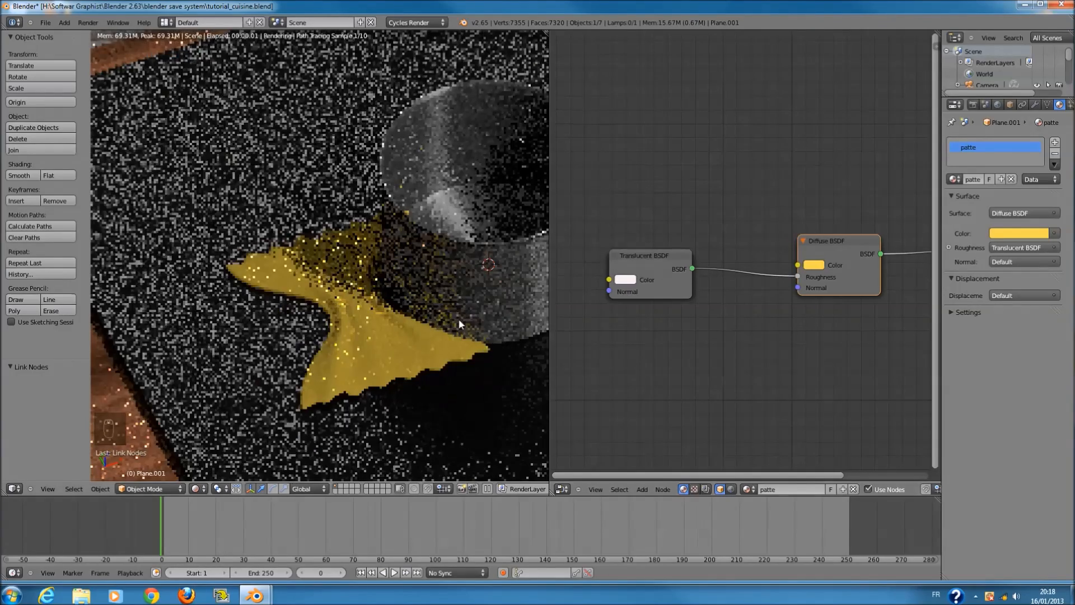
{"action": "left_click", "coordinate": [632, 280]}
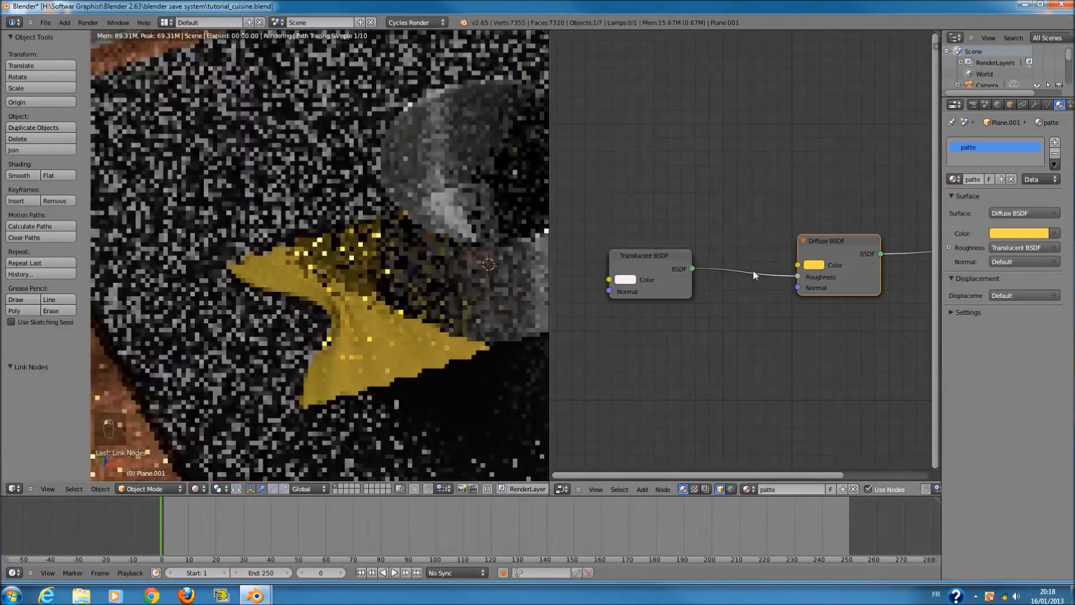
- Detach the Translucent BSDF from the Diffuse BSDF and stack the two nodes, leaving room before the Material Output
{"action": "key", "text": "g"}
{"action": "left_click_drag", "start_coordinate": [767, 278], "coordinate": [807, 327]}
{"action": "scroll", "coordinate": [661, 274], "scroll_direction": "down", "scroll_amount": 3}
{"action": "left_click_drag", "start_coordinate": [801, 287], "coordinate": [715, 299]}
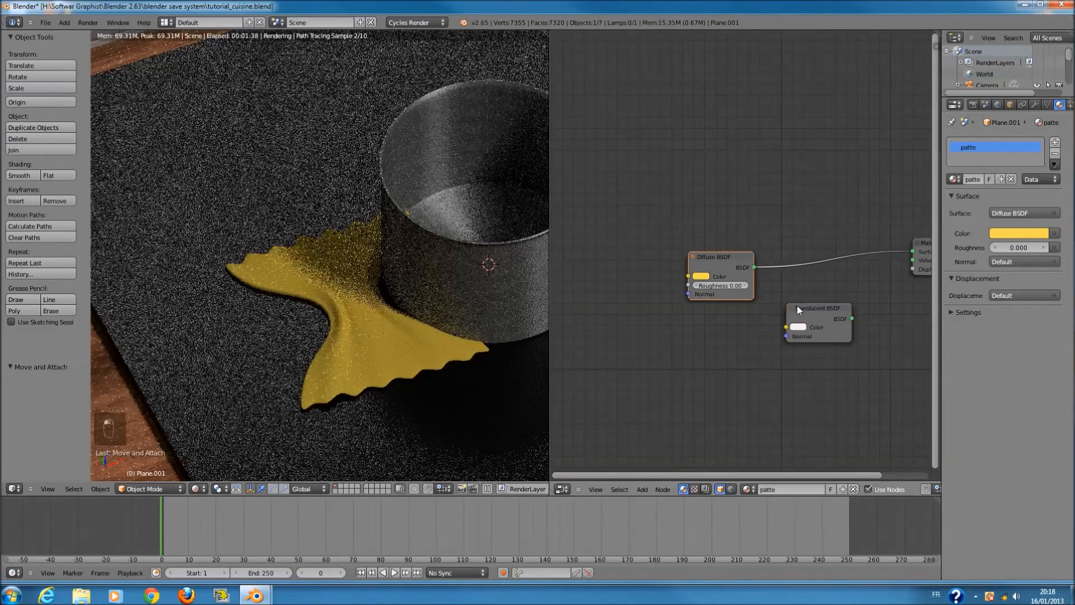
{"action": "left_click_drag", "start_coordinate": [801, 309], "coordinate": [713, 337]}
- Insert a Mix Shader before the Material Output, feeding it the Diffuse BSDF first and the Translucent BSDF second
{"action": "key", "text": "shift+a"}
{"action": "mouse_move", "coordinate": [698, 346]}
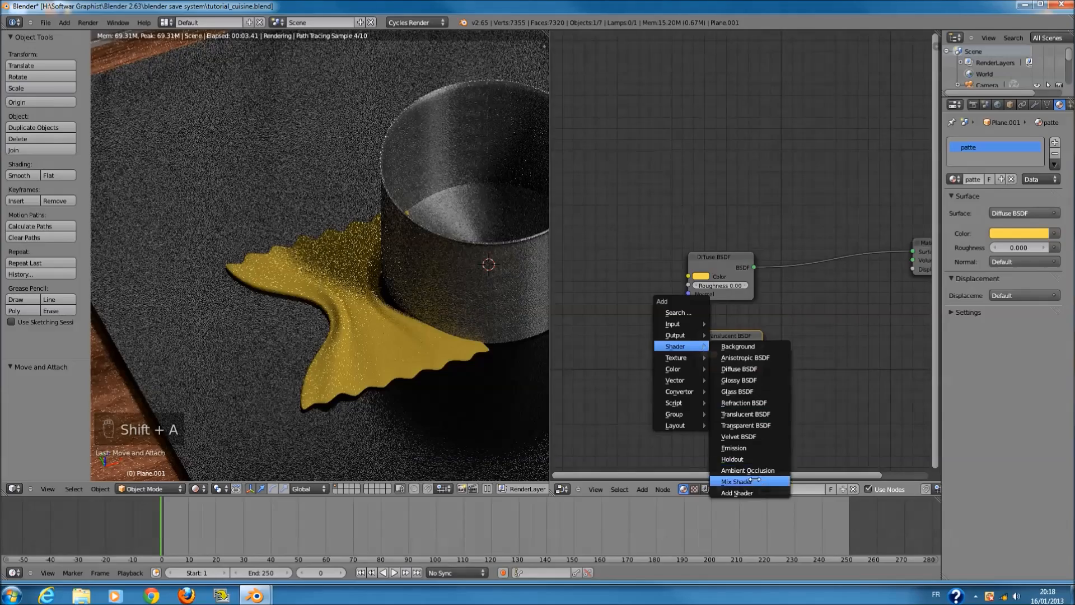
{"action": "left_click", "coordinate": [750, 480]}
{"action": "left_click_drag", "start_coordinate": [795, 440], "coordinate": [763, 346]}
{"action": "scroll", "coordinate": [758, 360], "scroll_direction": "up", "scroll_amount": 3}
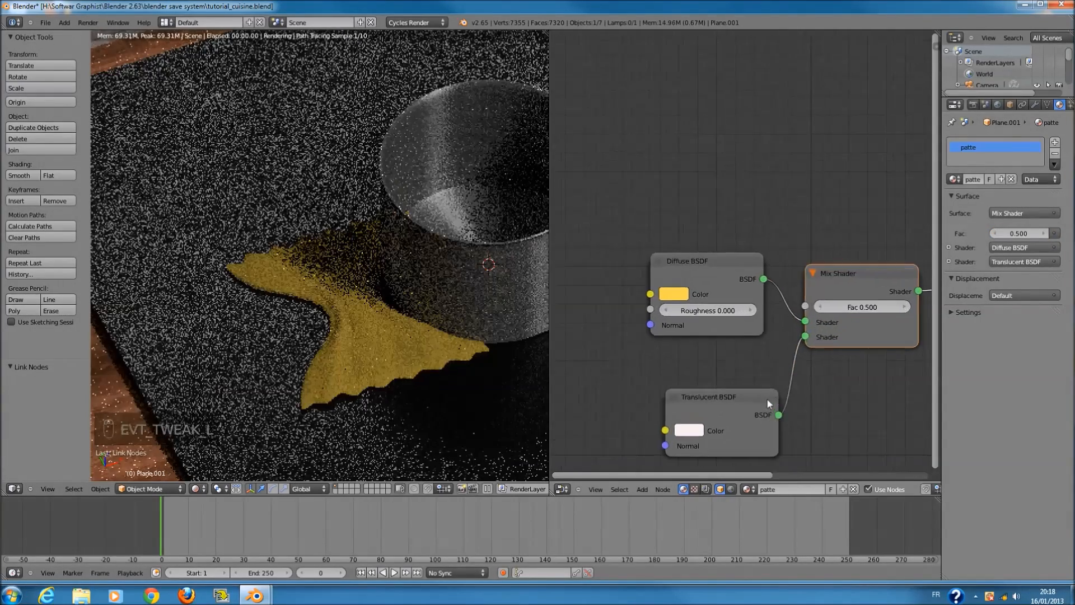
- Align the Translucent BSDF node beneath the Diffuse BSDF and set its colour to a saturated orange-yellow
{"action": "left_click_drag", "start_coordinate": [732, 405], "coordinate": [703, 377]}
{"action": "left_click", "coordinate": [678, 407]}
{"action": "mouse_move", "coordinate": [692, 278]}
{"action": "left_mouse_down"}
{"action": "mouse_move", "coordinate": [663, 320]}
{"action": "mouse_move", "coordinate": [672, 325]}
{"action": "left_mouse_up"}
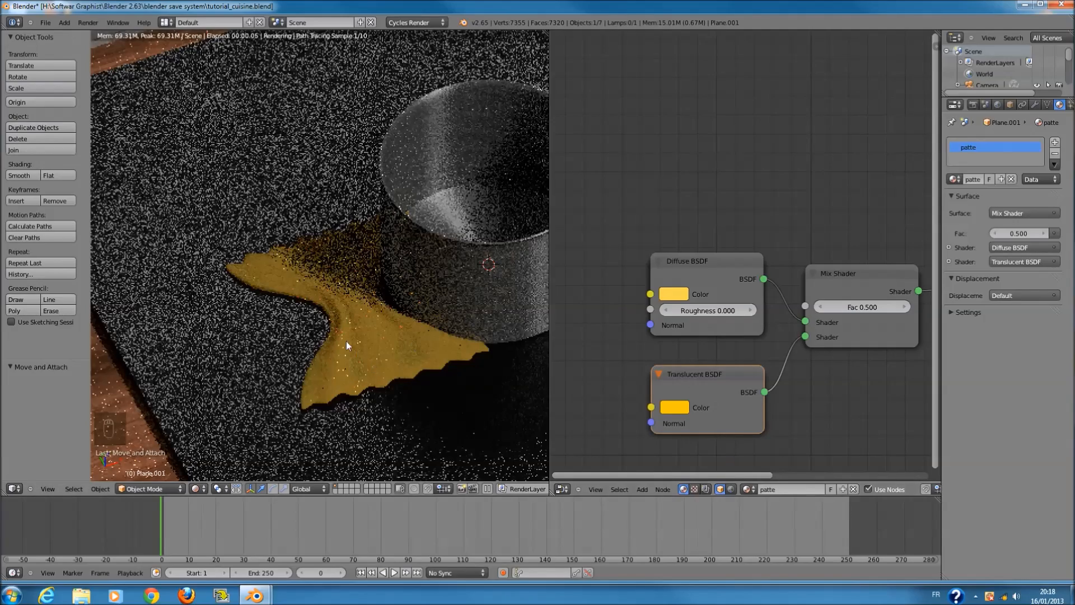
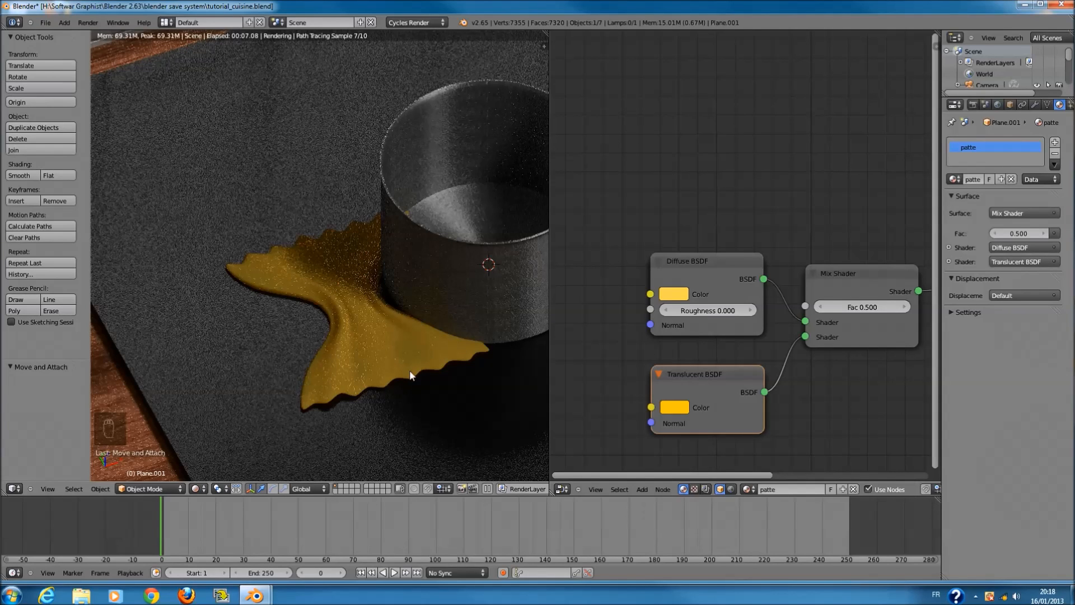
- Switch the viewport to solid shading, shrink the pasta to about 0.2 of its size and move it to the second layer
{"action": "left_click", "coordinate": [200, 489]}
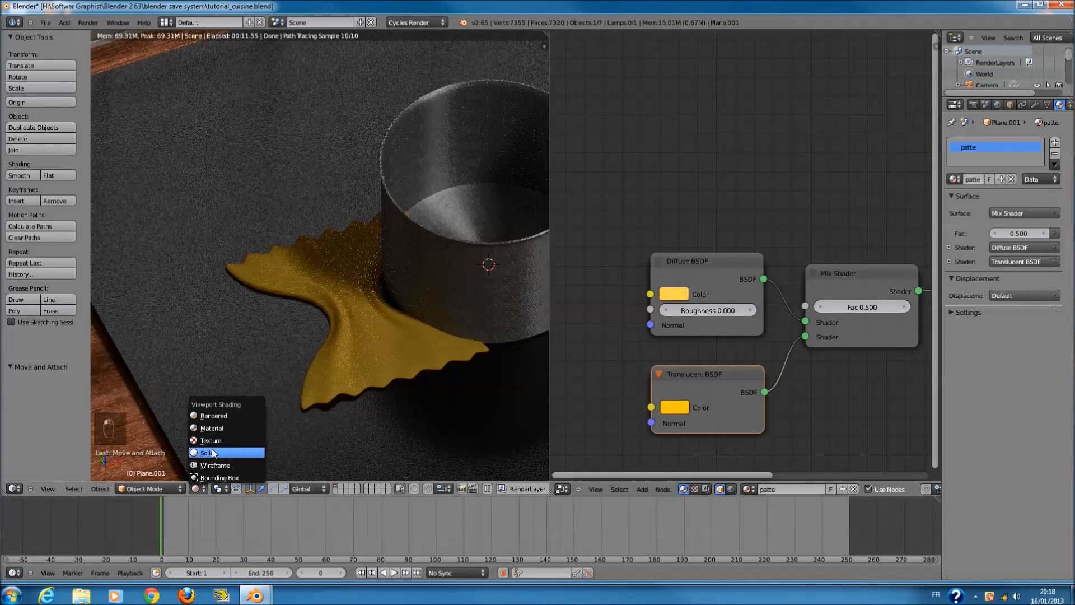
{"action": "left_click", "coordinate": [207, 451]}
{"action": "scroll", "coordinate": [360, 330], "scroll_direction": "down", "scroll_amount": 4}
{"action": "key", "text": "s"}
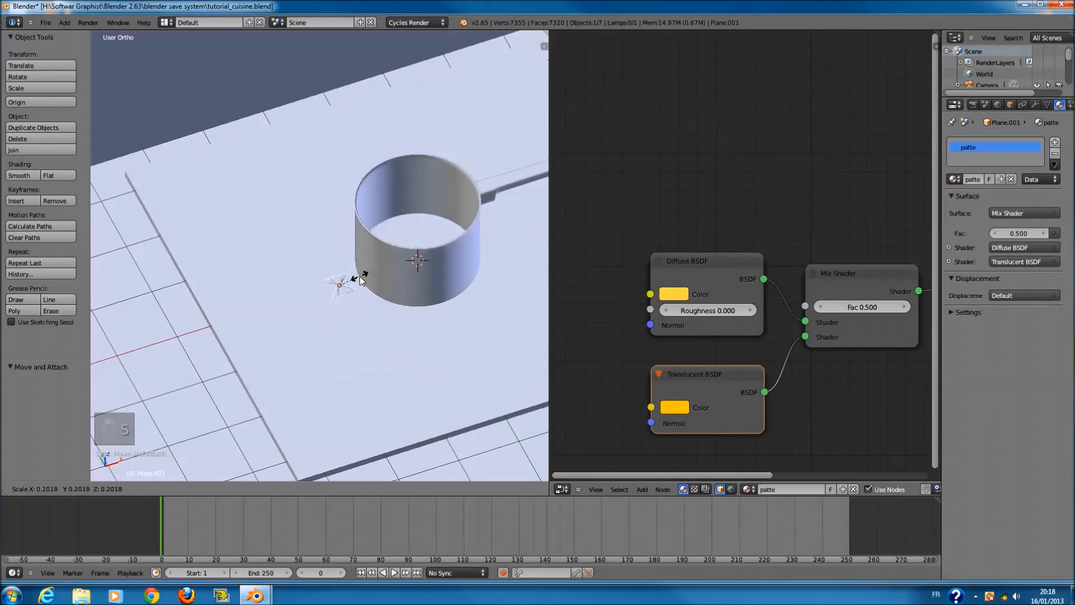
{"action": "left_click", "coordinate": [364, 278]}
{"action": "key", "text": "m"}
{"action": "left_click", "coordinate": [469, 304]}
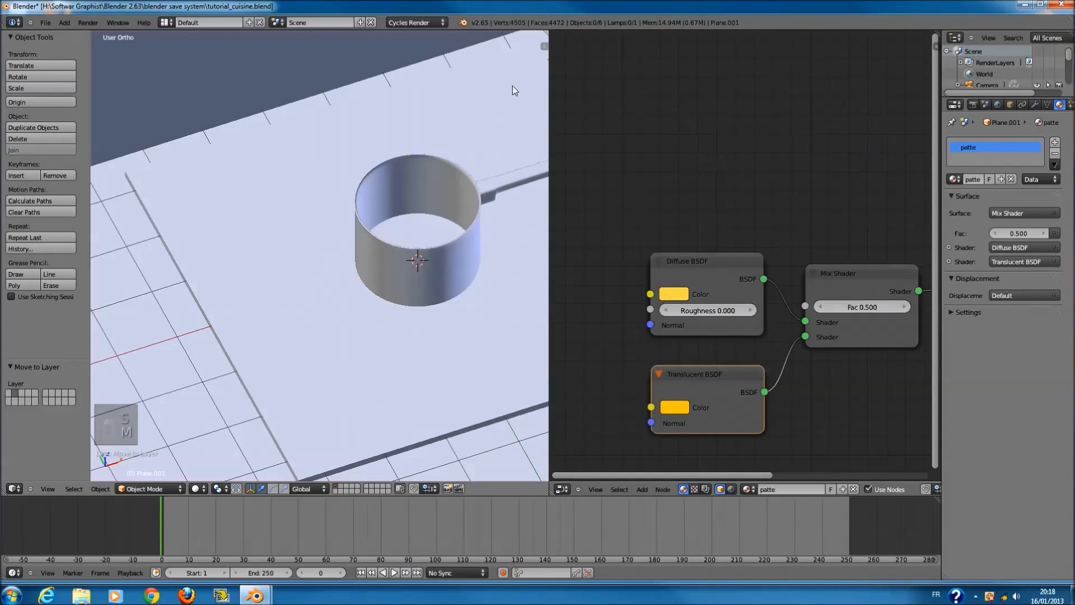
- Expand the 3D view over the node editor, duplicate the pan's bottom face and lower the copy beneath the pan
{"action": "left_click_drag", "start_coordinate": [547, 33], "coordinate": [700, 224]}
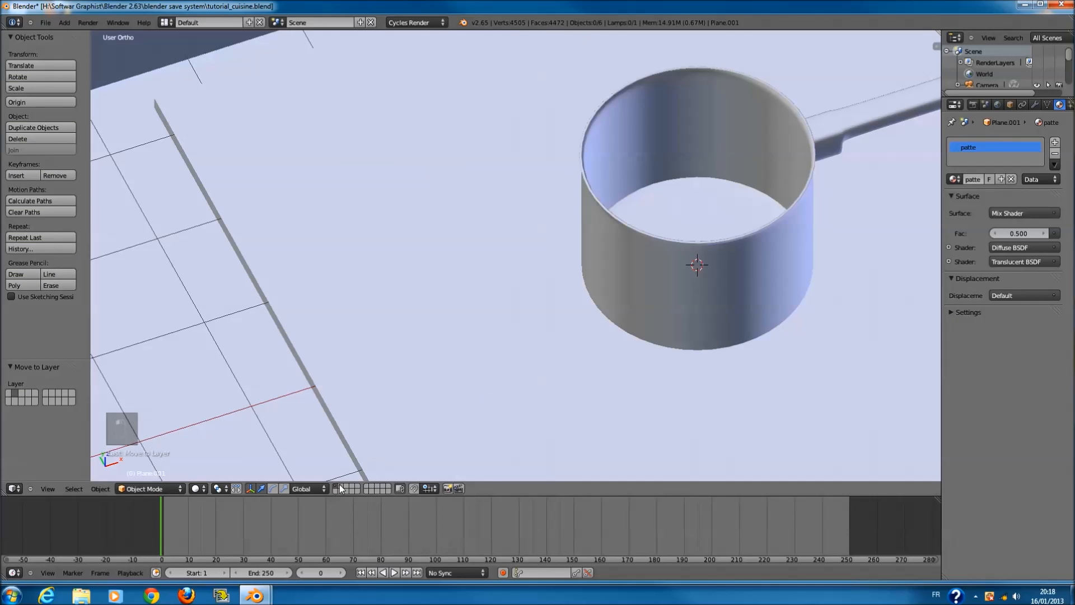
{"action": "right_click", "coordinate": [702, 245]}
{"action": "key", "text": "KP_1"}
{"action": "key", "text": "z"}
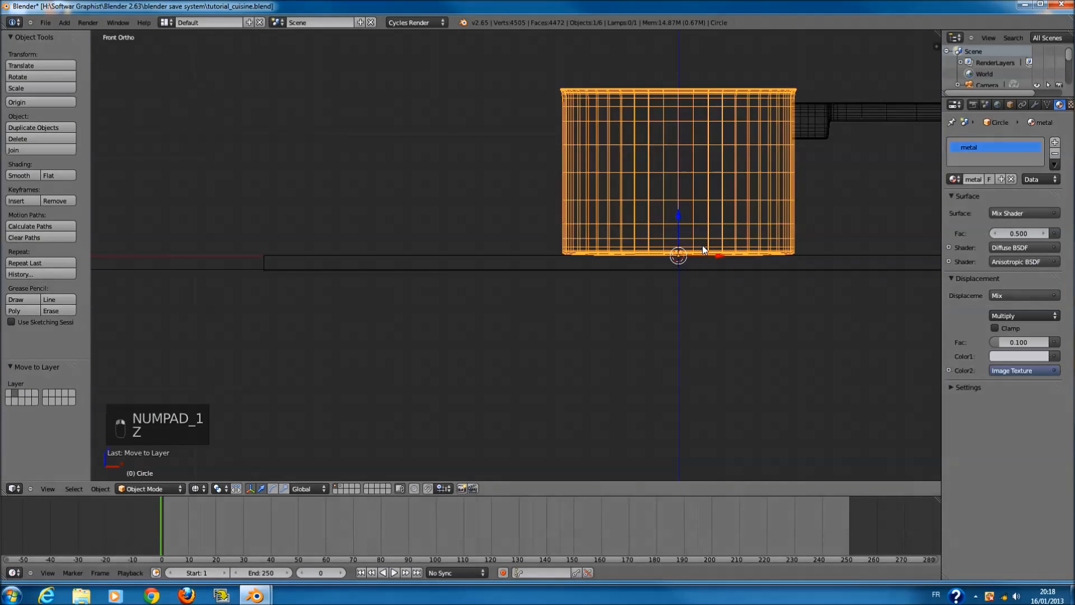
{"action": "key", "text": "Tab"}
{"action": "scroll", "coordinate": [560, 237], "scroll_direction": "up", "scroll_amount": 4}
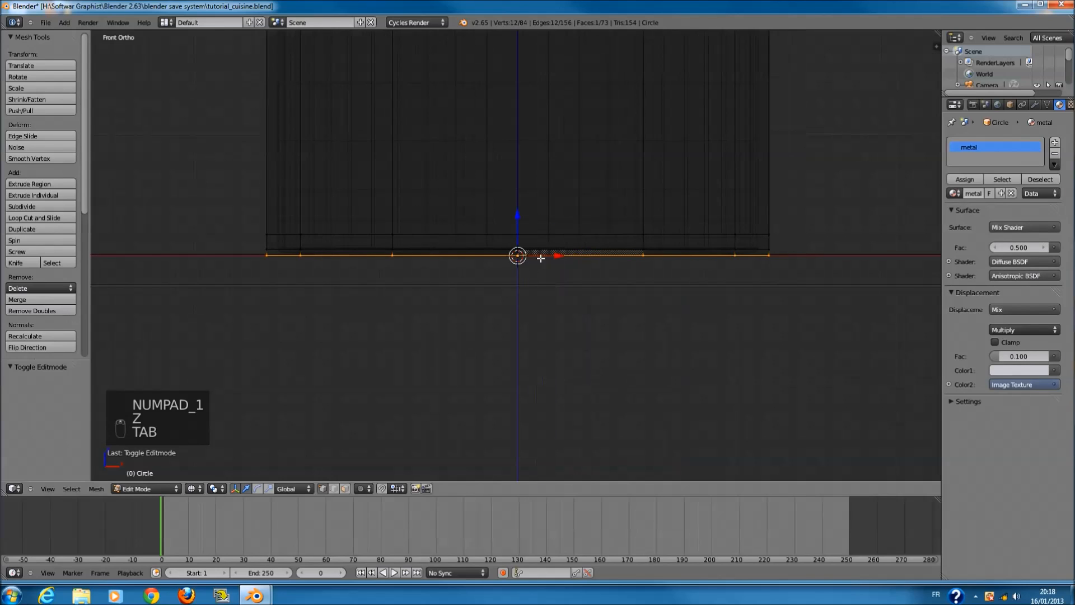
{"action": "key", "text": "shift+d"}
{"action": "left_click", "coordinate": [581, 284]}
{"action": "scroll", "coordinate": [582, 284], "scroll_direction": "down", "scroll_amount": 3}
{"action": "left_click_drag", "start_coordinate": [527, 230], "coordinate": [560, 290]}
- Separate the duplicated bottom face from the pan's mesh into its own object
{"action": "key", "text": "m"}
{"action": "key", "text": "Tab"}
{"action": "key", "text": "Tab"}
{"action": "scroll", "coordinate": [616, 312], "scroll_direction": "up", "scroll_amount": 3}
{"action": "key", "text": "p"}
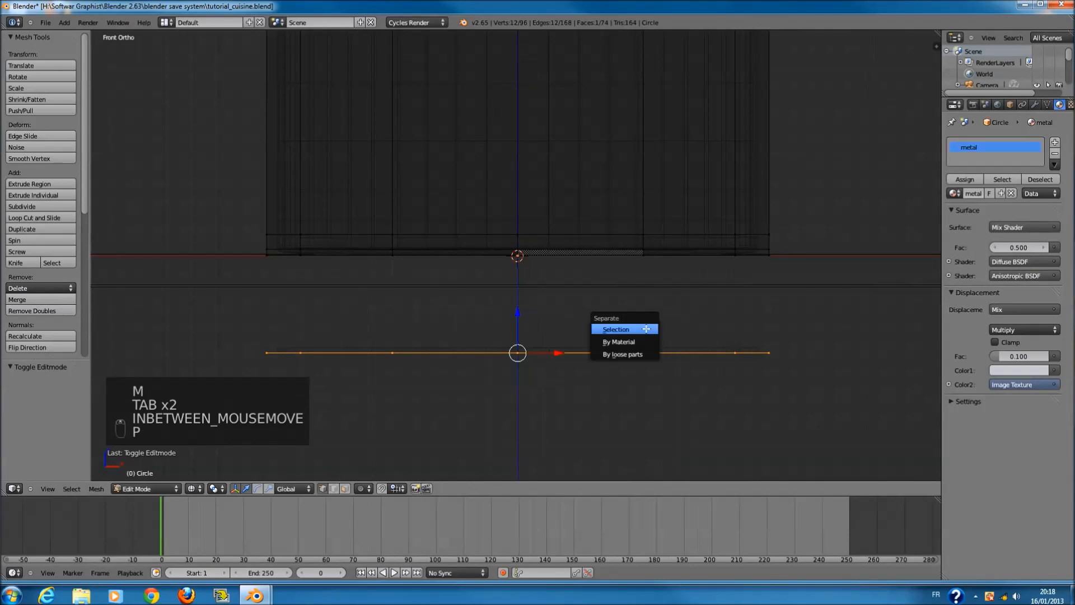
{"action": "left_click", "coordinate": [646, 329]}
{"action": "key", "text": "Tab"}
{"action": "scroll", "coordinate": [658, 336], "scroll_direction": "down", "scroll_amount": 2}
- Move the separated disc to the second layer and display only that layer
{"action": "right_click", "coordinate": [650, 322]}
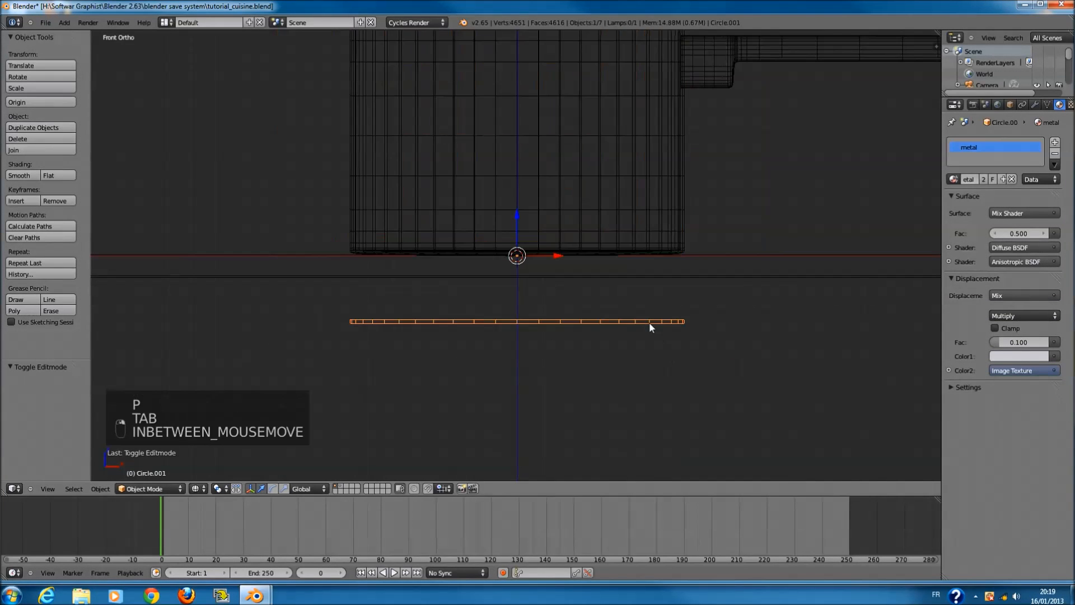
{"action": "key", "text": "g"}
{"action": "key", "text": "m"}
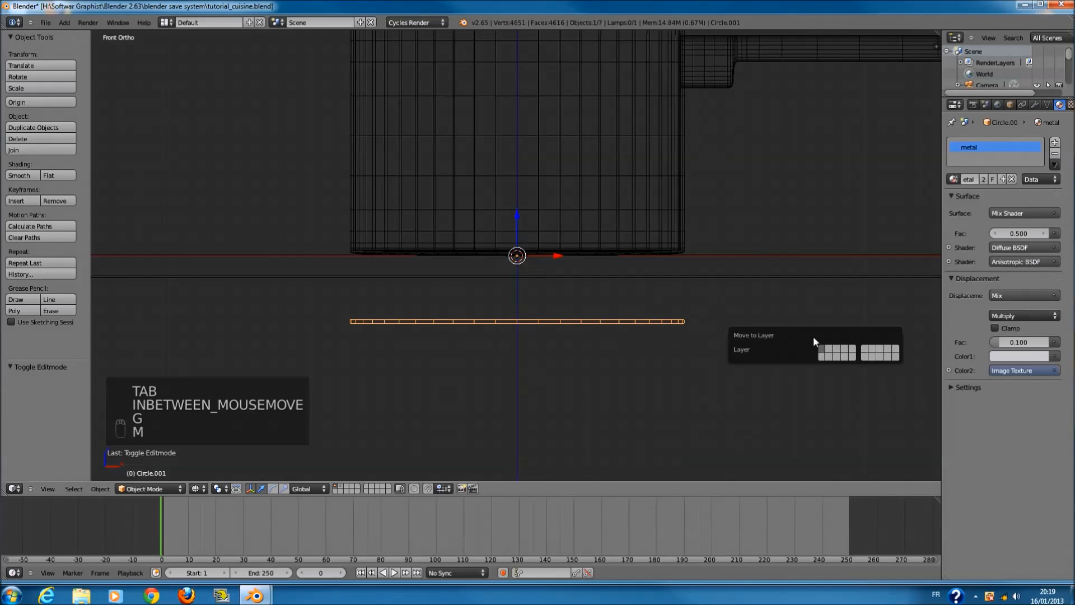
{"action": "left_click", "coordinate": [825, 347]}
{"action": "left_click", "coordinate": [341, 487]}
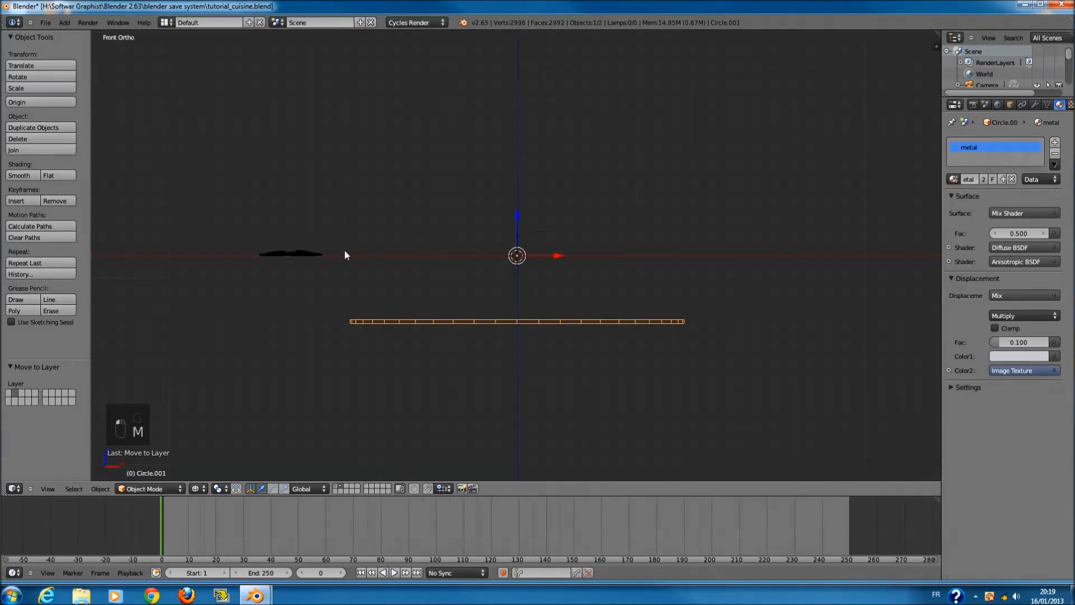
- Shift the pasta by about -0.058 along the X axis, farther away from the disc
{"action": "right_click", "coordinate": [313, 255]}
{"action": "key", "text": "g"}
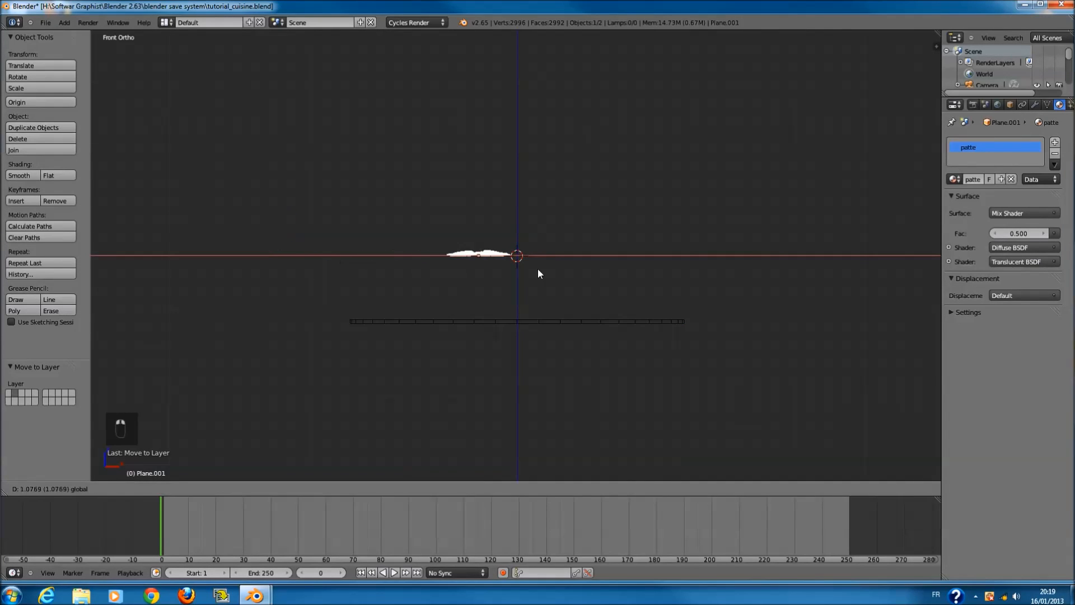
{"action": "left_click", "coordinate": [335, 278]}
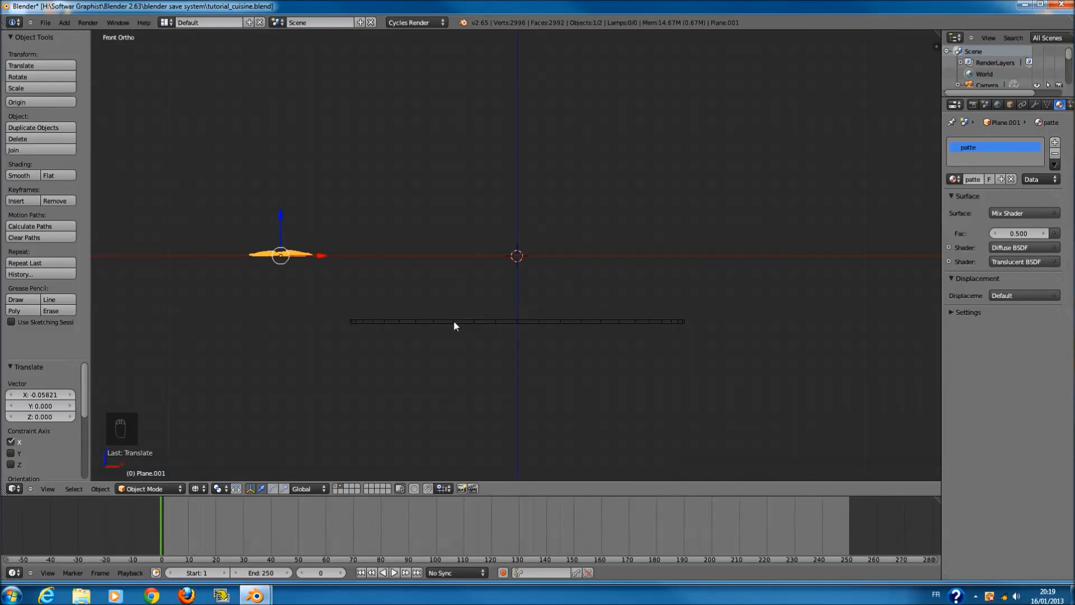
- Set the disc's origin to its geometry and return to solid shading
{"action": "right_click", "coordinate": [453, 321]}
{"action": "left_click", "coordinate": [21, 98]}
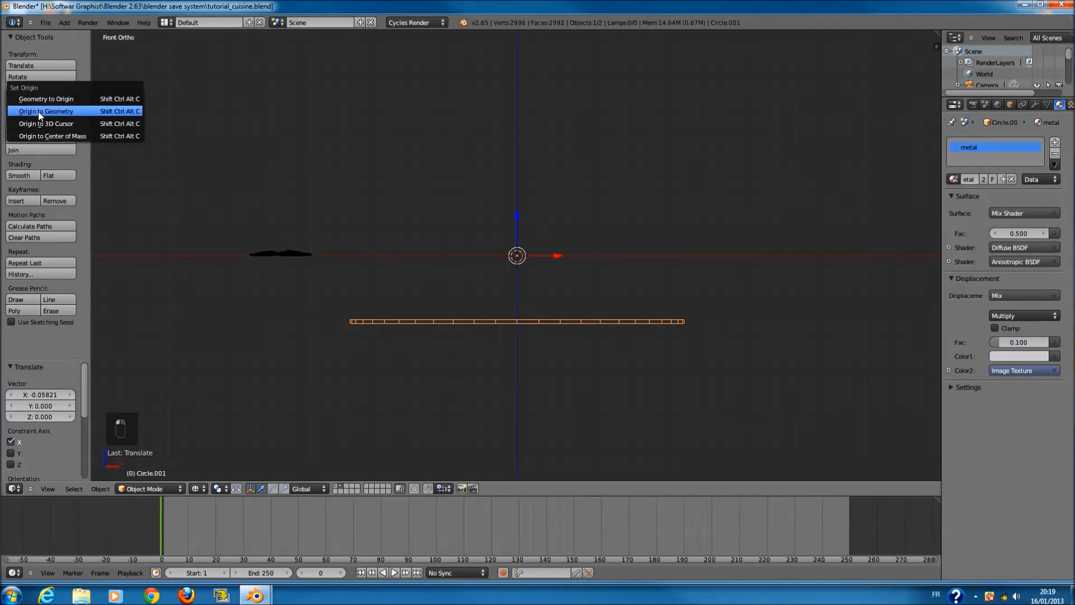
{"action": "left_click", "coordinate": [37, 111]}
{"action": "middle_click_drag", "start_coordinate": [529, 283], "coordinate": [537, 335]}
{"action": "key", "text": "z"}
{"action": "scroll", "coordinate": [537, 339], "scroll_direction": "down", "scroll_amount": 2}
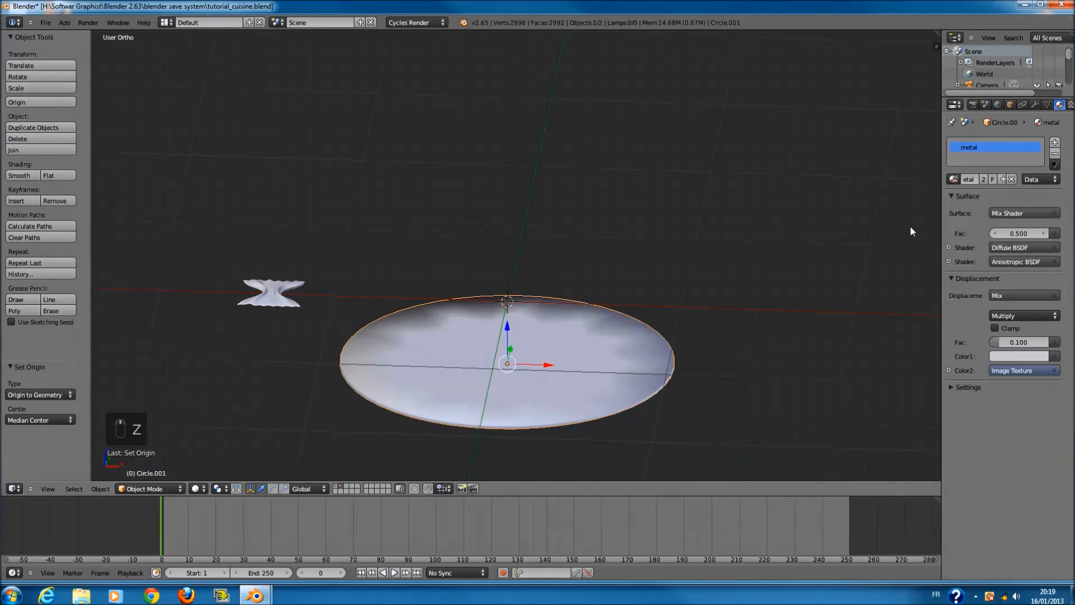
- Remove the Subsurf and Solidify modifiers from the disc
{"action": "left_click", "coordinate": [1035, 105]}
{"action": "left_click", "coordinate": [1053, 161]}
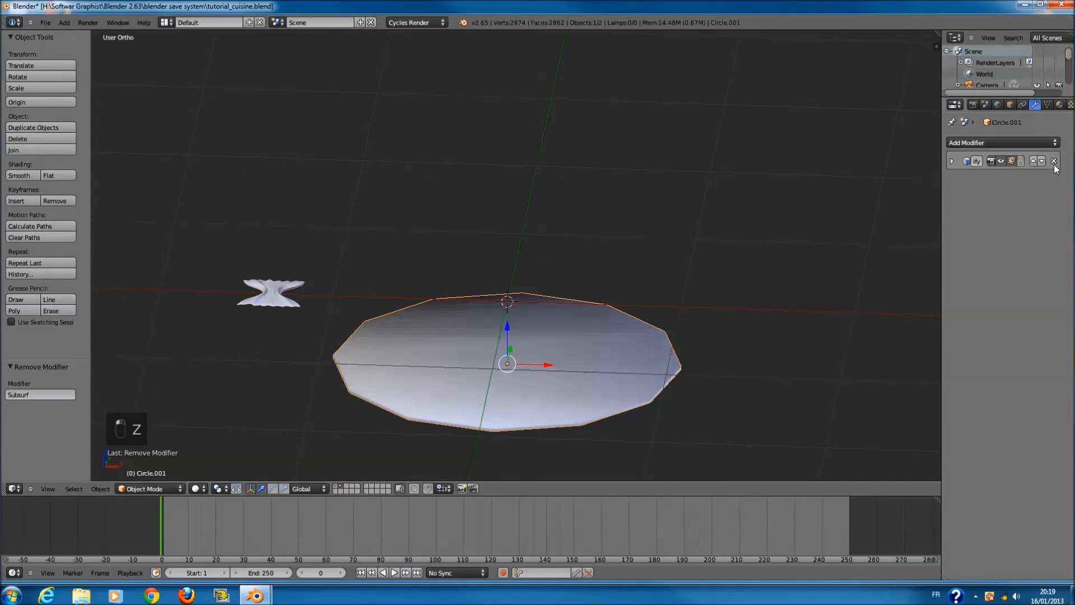
{"action": "left_click", "coordinate": [1054, 162]}
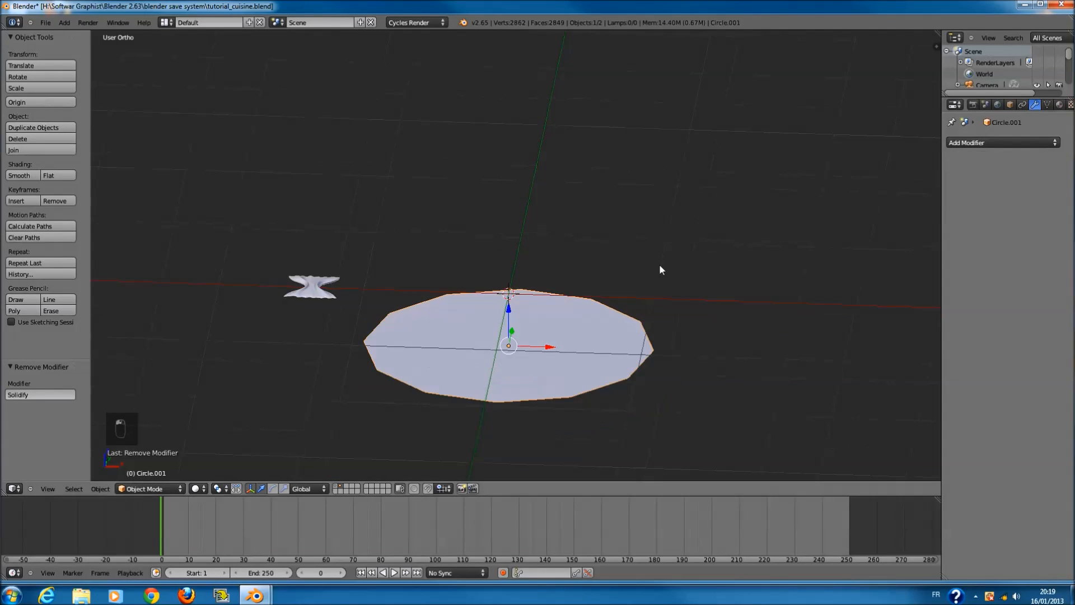
- Put the pasta object in a new group named "patte"
{"action": "right_click", "coordinate": [302, 300]}
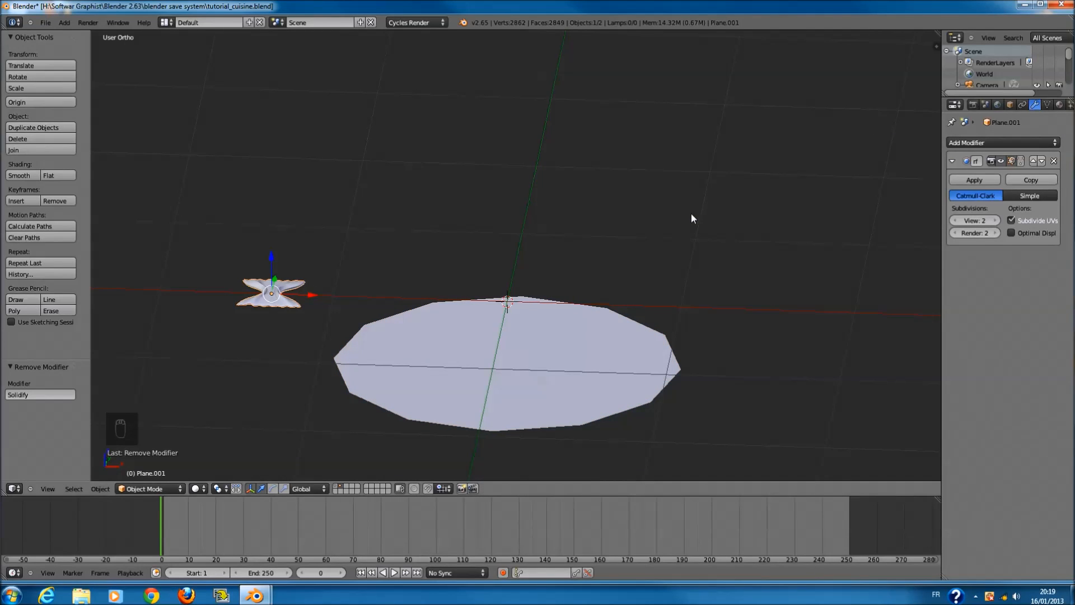
{"action": "key", "text": "ctrl+g"}
{"action": "left_click", "coordinate": [41, 392]}
{"action": "type", "text": "patte"}
{"action": "key", "text": "Return"}
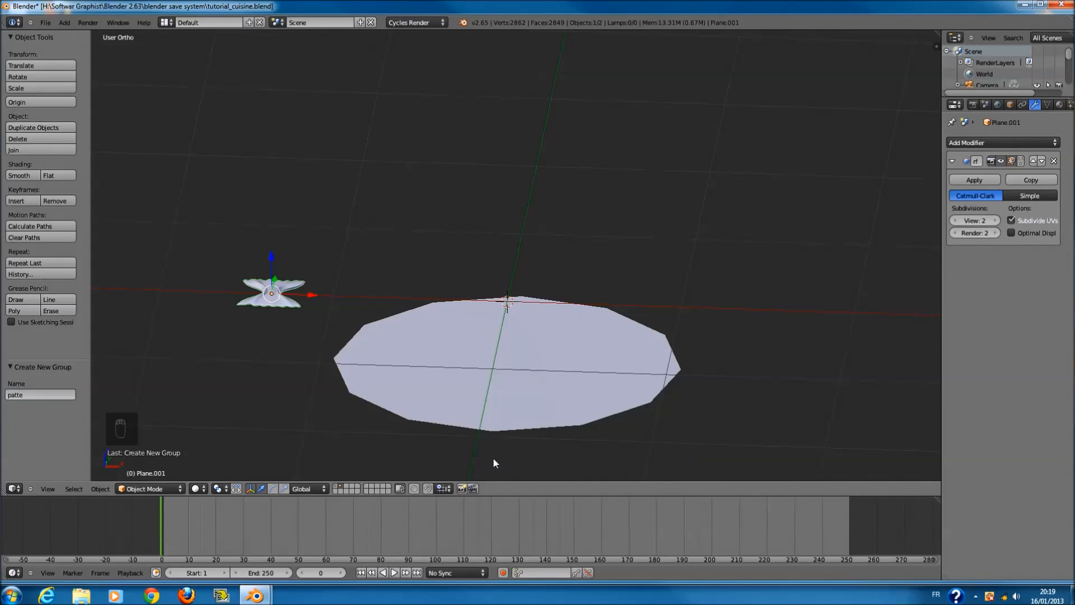
- Widen the properties editor and add a particle system named "patte" to the disc
{"action": "left_click", "coordinate": [535, 407]}
{"action": "left_click_drag", "start_coordinate": [942, 221], "coordinate": [775, 222]}
{"action": "left_click", "coordinate": [930, 104]}
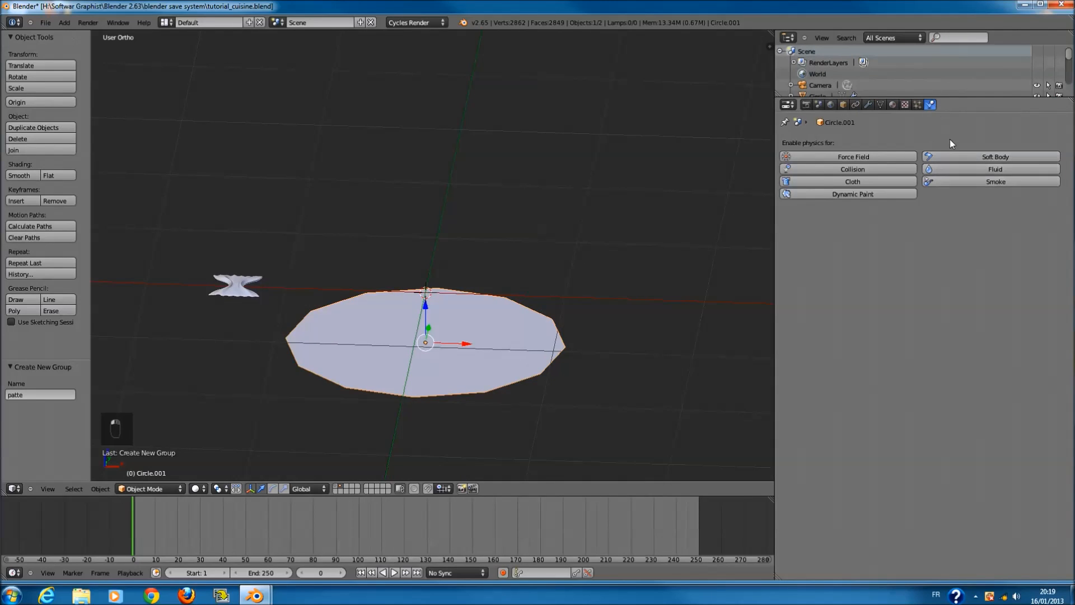
{"action": "left_click", "coordinate": [917, 105]}
{"action": "left_click", "coordinate": [964, 174]}
{"action": "type", "text": "patte"}
{"action": "key", "text": "Return"}
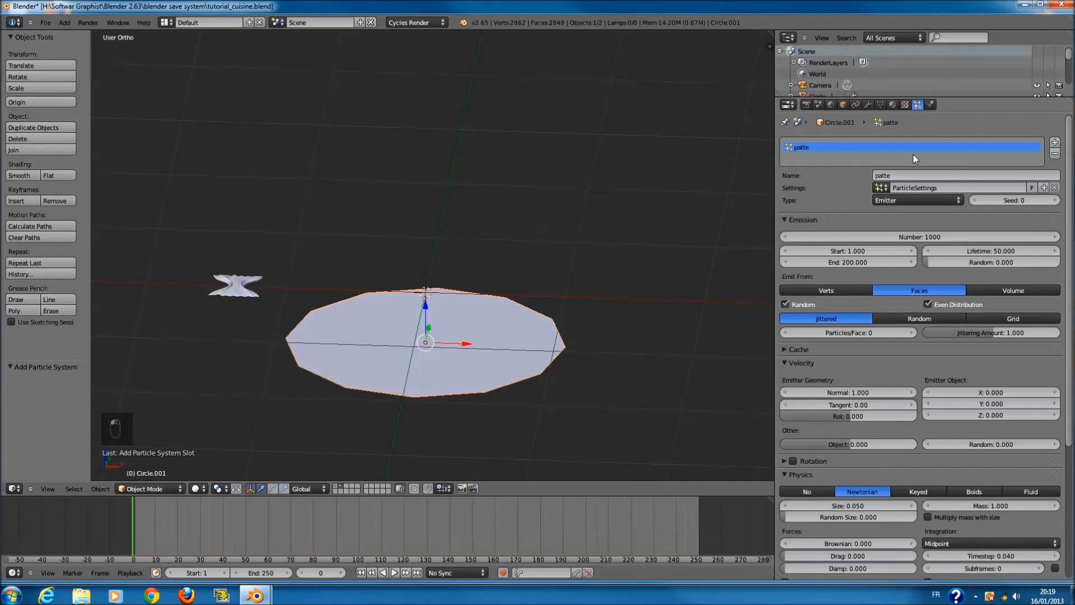
- Play the animation briefly to check which way the disc emits its particles
{"action": "key", "text": "alt+a"}
{"action": "scroll", "coordinate": [500, 307], "scroll_direction": "down", "scroll_amount": 2}
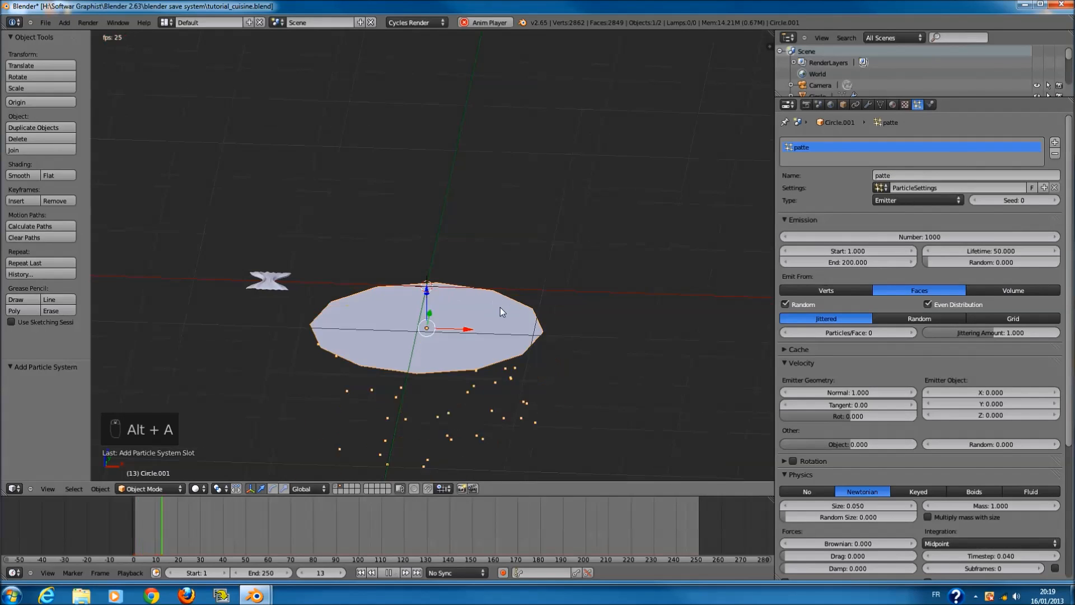
{"action": "key", "text": "alt+a"}
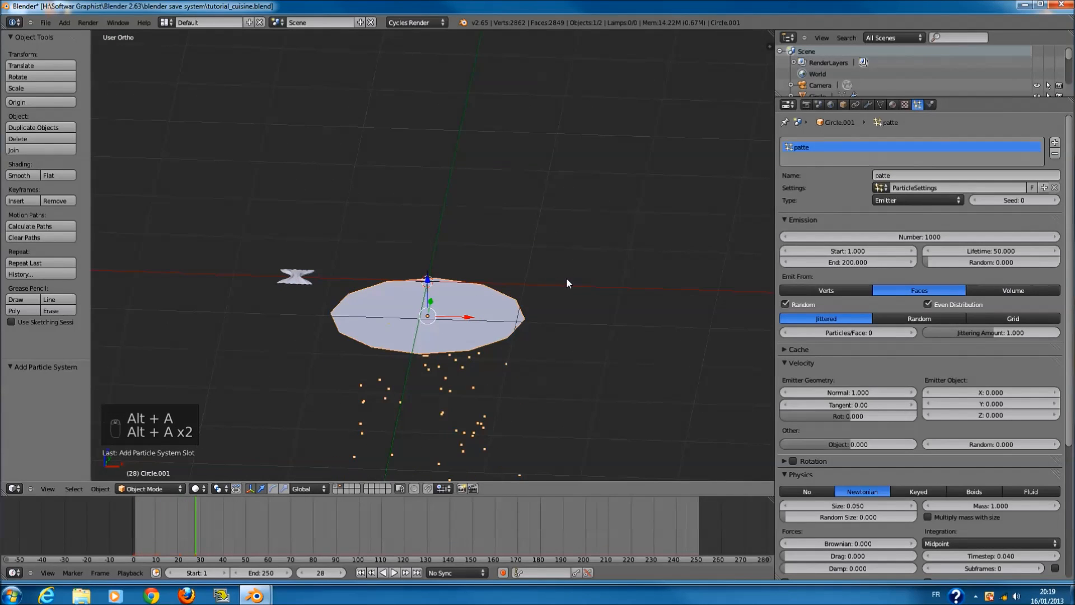
{"action": "type", "text": "rx"}
{"action": "type", "text": "18"}
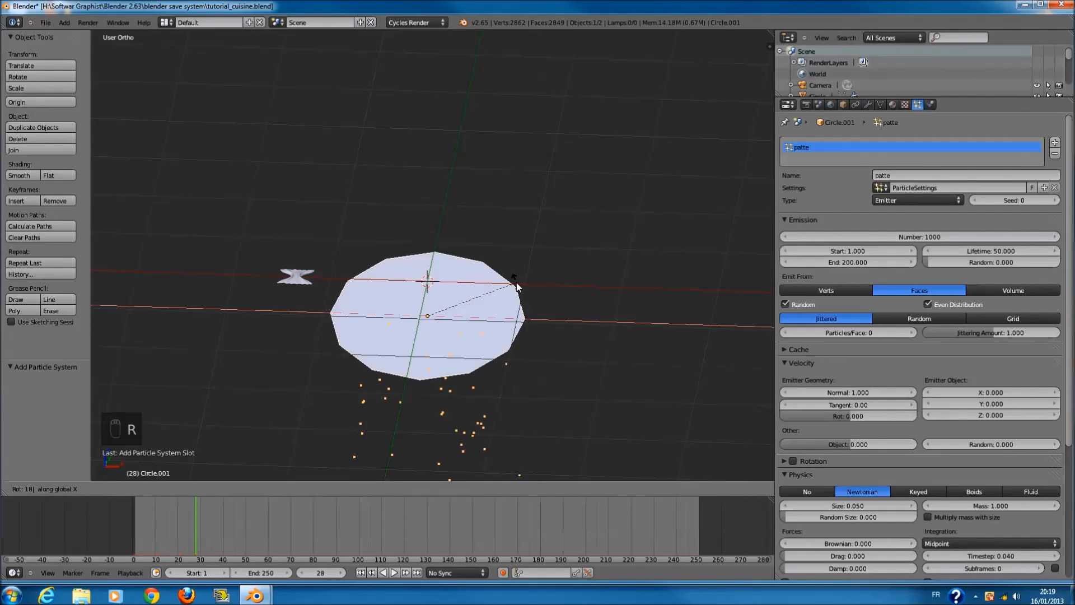
{"action": "key", "text": "Return"}
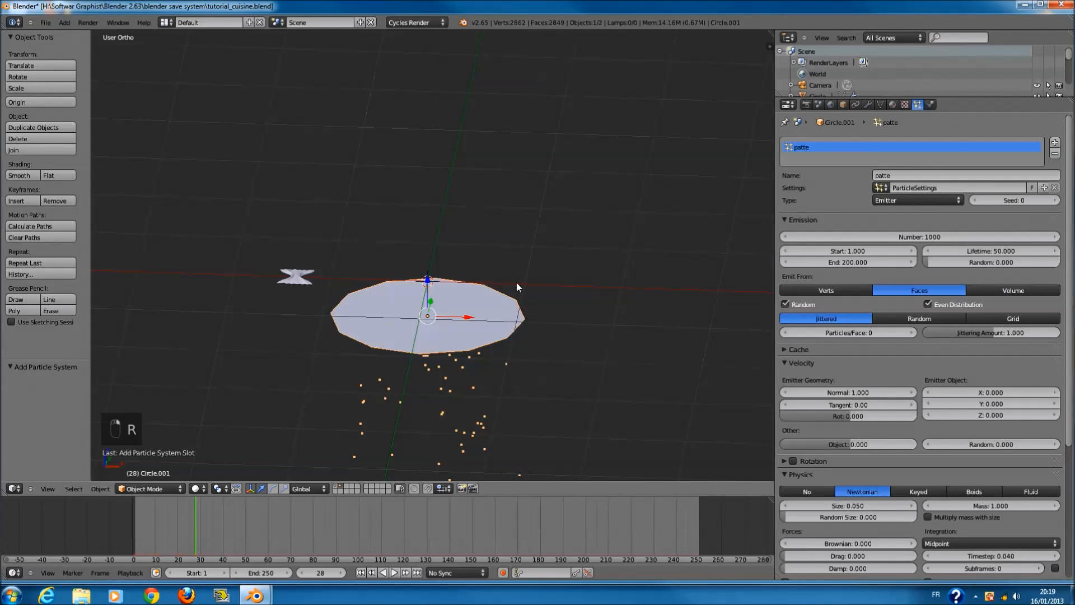
- Rotate the disc 180° about the X axis and play back the particle emission
{"action": "type", "text": "rx"}
{"action": "type", "text": "180"}
{"action": "key", "text": "Return"}
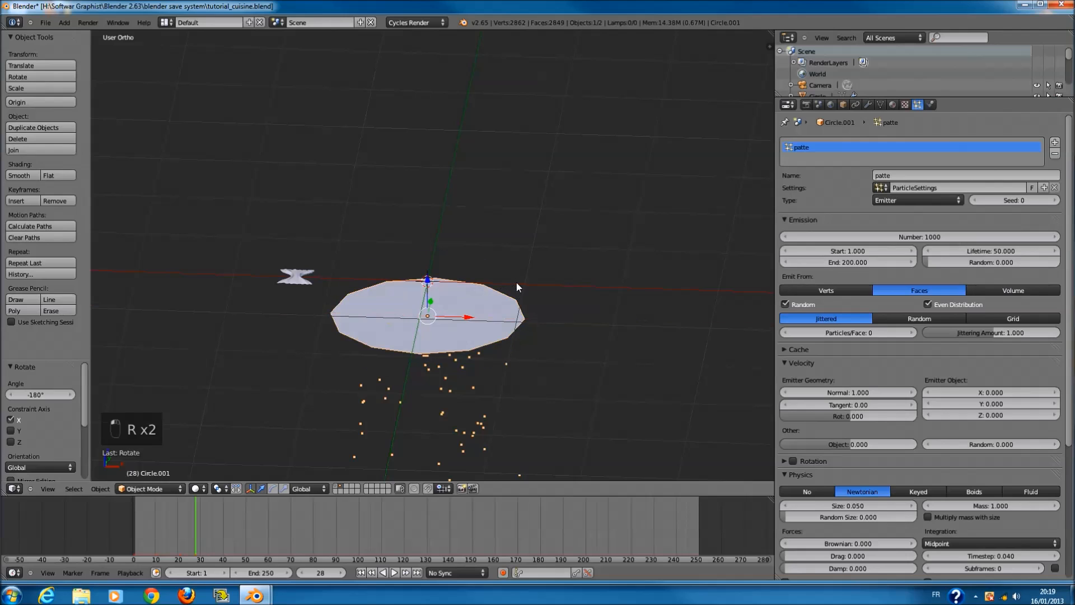
{"action": "key", "text": "alt+a"}
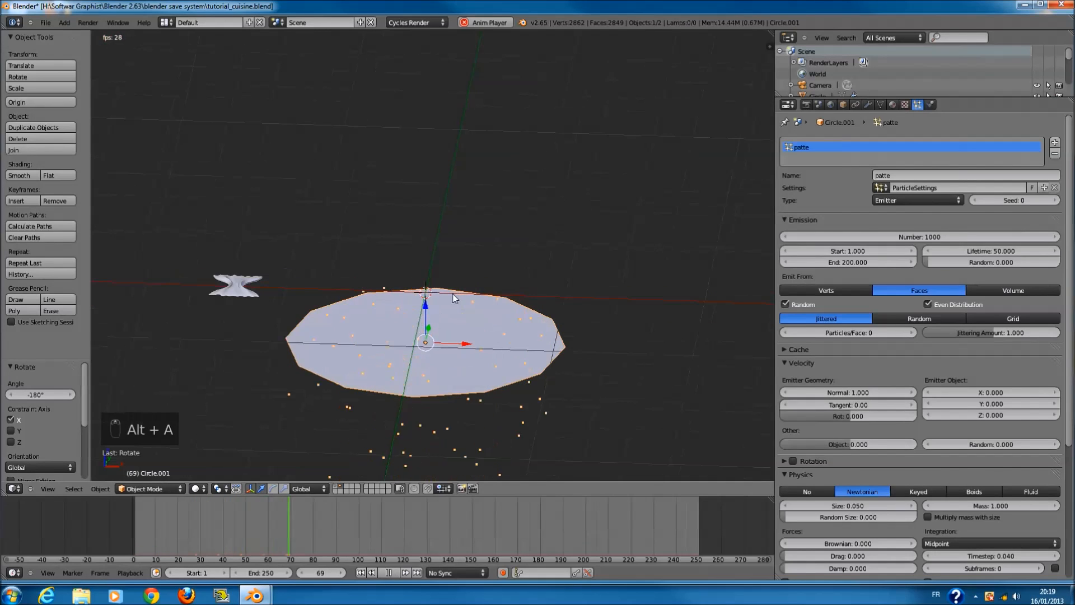
{"action": "key", "text": "alt+a"}
- Try a particle lifetime of 1 and play the animation to see its effect
{"action": "scroll", "coordinate": [838, 371], "scroll_direction": "down", "scroll_amount": 1}
{"action": "left_click", "coordinate": [840, 370]}
{"action": "key", "text": "Return"}
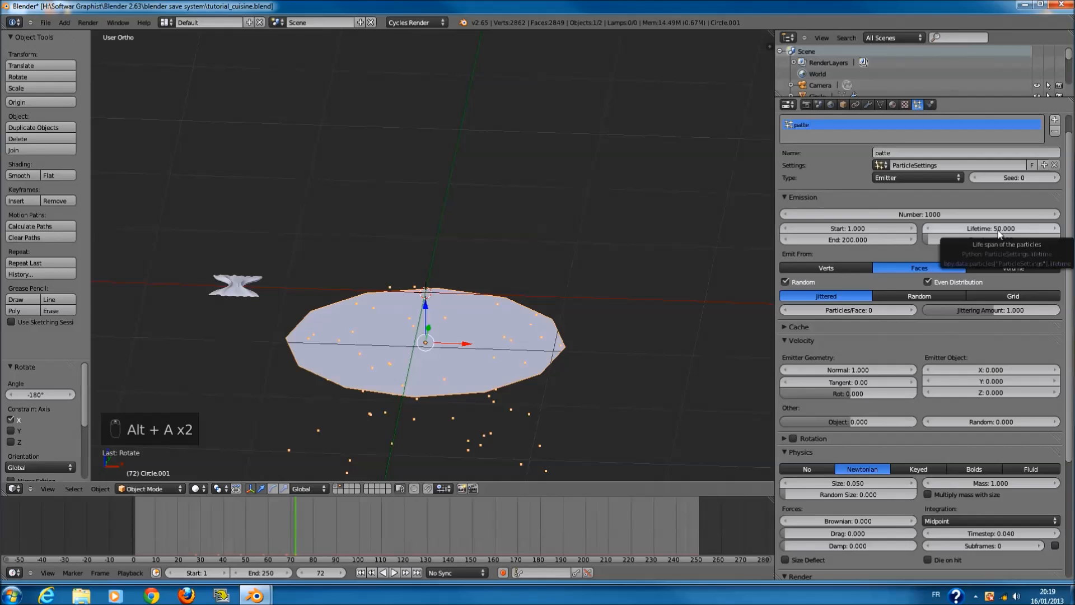
{"action": "key", "text": "BackSpace"}
{"action": "key", "text": "alt+a"}
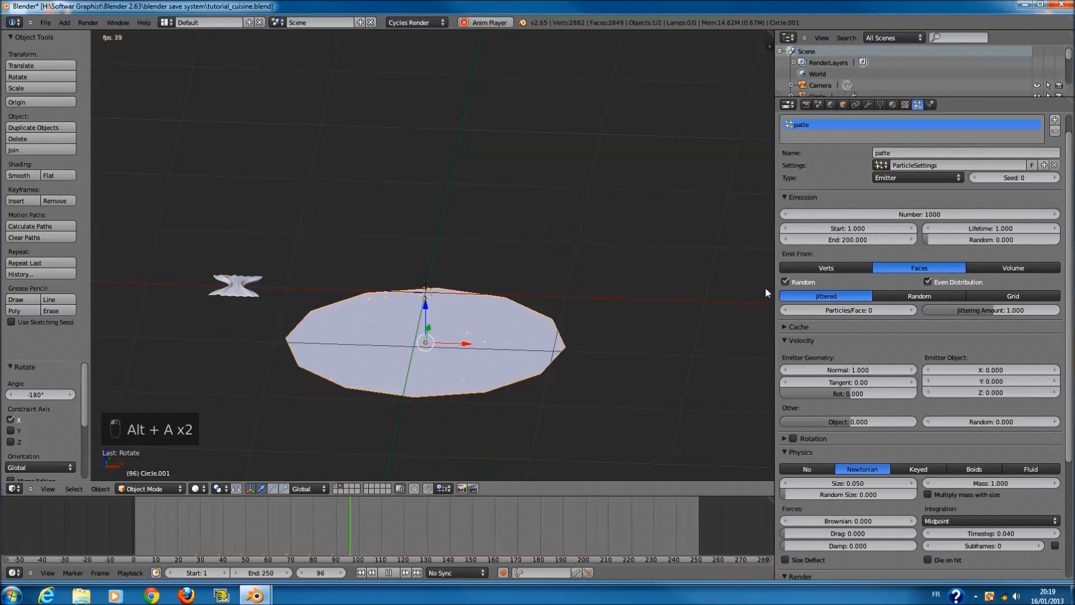
{"action": "mouse_move", "coordinate": [619, 301]}
{"action": "middle_mouse_down"}
{"action": "mouse_move", "coordinate": [619, 274]}
{"action": "mouse_move", "coordinate": [621, 291]}
{"action": "middle_mouse_up"}
- Restore the particle lifetime to 50
{"action": "left_click", "coordinate": [989, 230]}
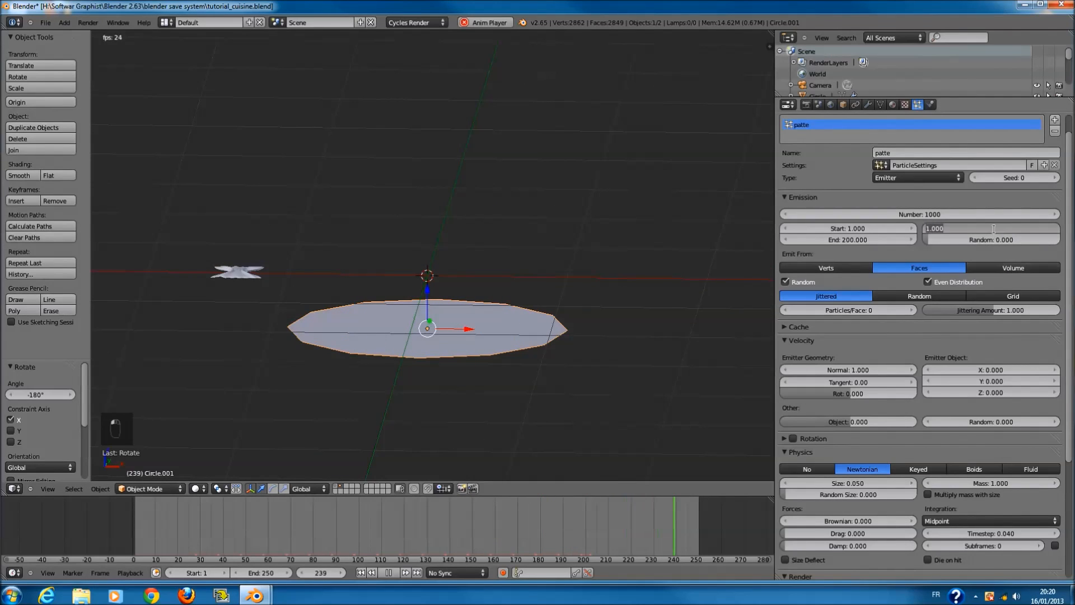
{"action": "type", "text": "50"}
{"action": "key", "text": "Return"}
- Collapse the particle display settings and set the gravity field weight to 0
{"action": "scroll", "coordinate": [916, 399], "scroll_direction": "down", "scroll_amount": 4}
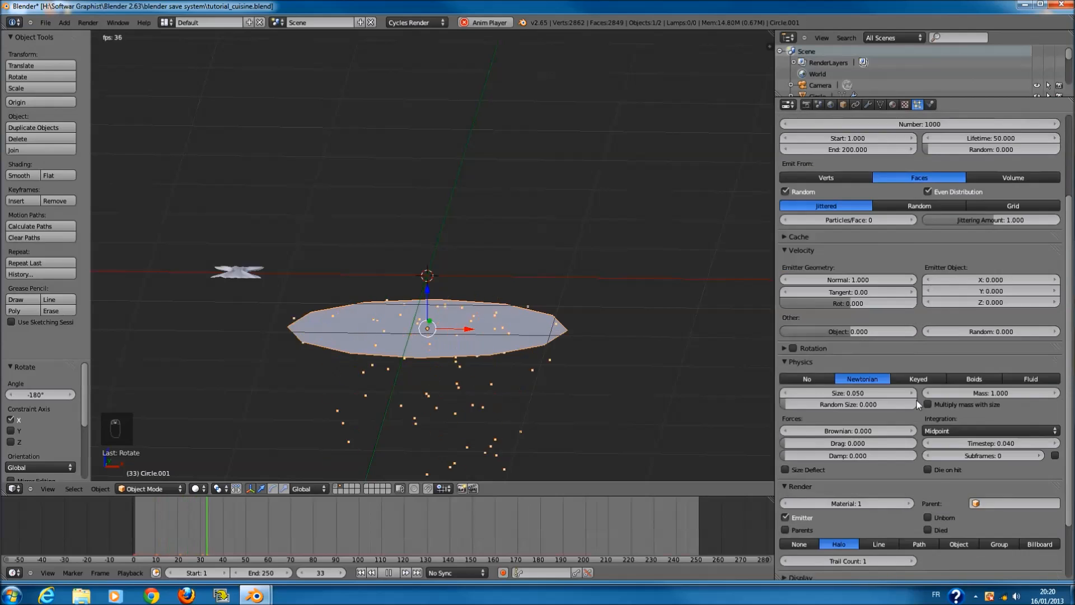
{"action": "scroll", "coordinate": [916, 399], "scroll_direction": "down", "scroll_amount": 3}
{"action": "left_click", "coordinate": [824, 508]}
{"action": "scroll", "coordinate": [824, 507], "scroll_direction": "down", "scroll_amount": 4}
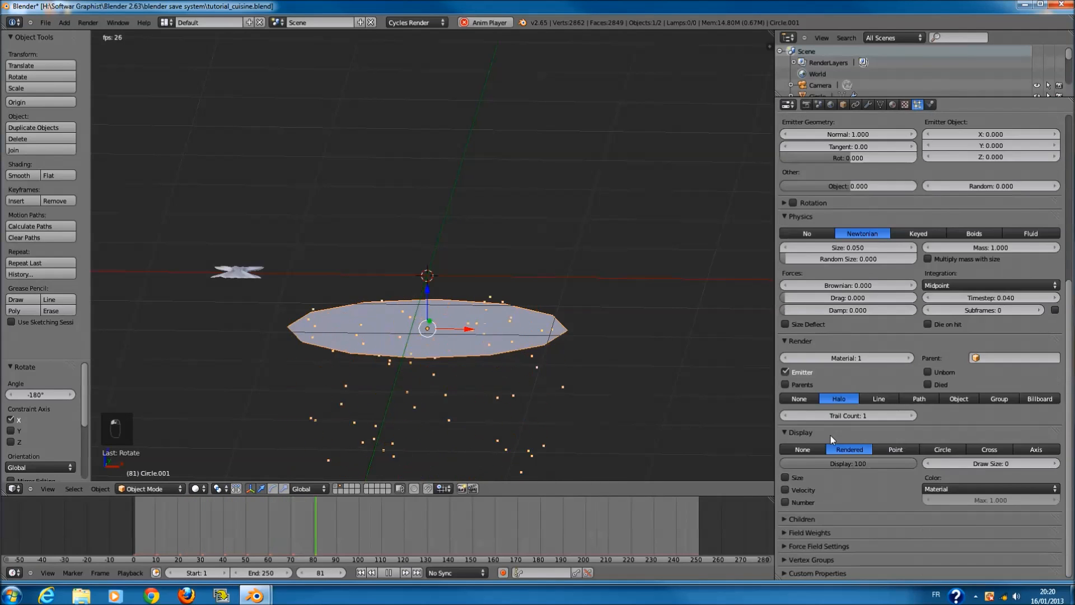
{"action": "left_click", "coordinate": [830, 432]}
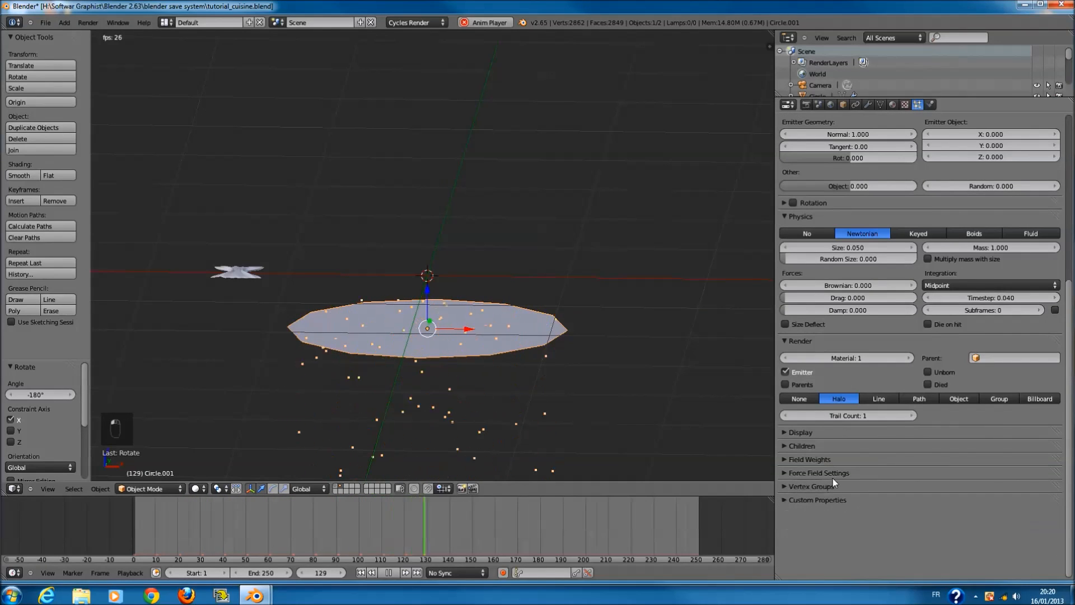
{"action": "left_click", "coordinate": [830, 458]}
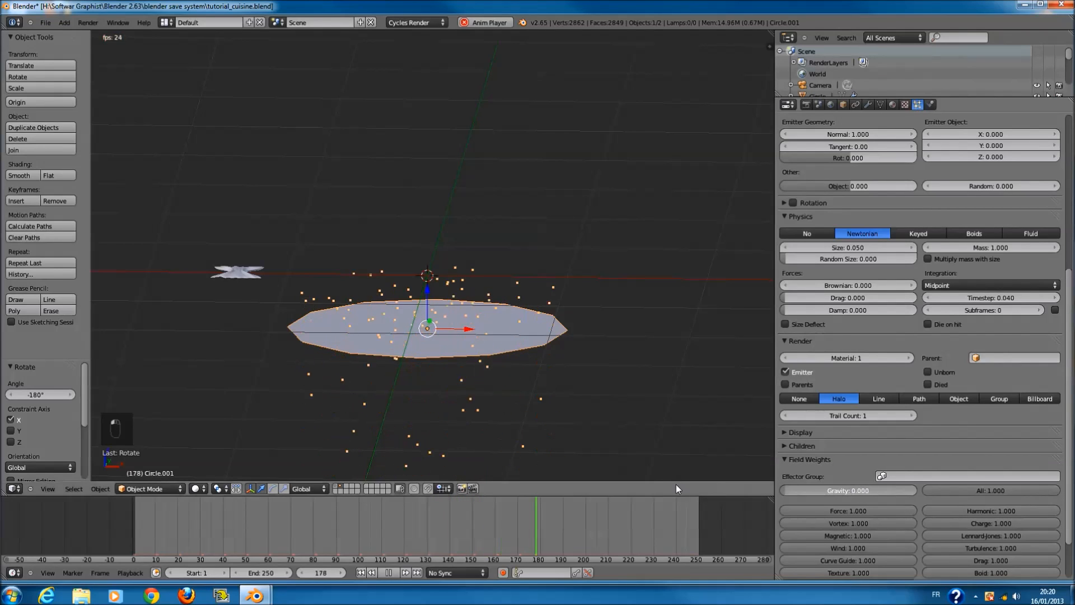
- Set the particles' normal emission velocity to 0.1 and inspect the emission during playback
{"action": "middle_click_drag", "start_coordinate": [616, 385], "coordinate": [616, 362]}
{"action": "scroll", "coordinate": [885, 330], "scroll_direction": "up", "scroll_amount": 5}
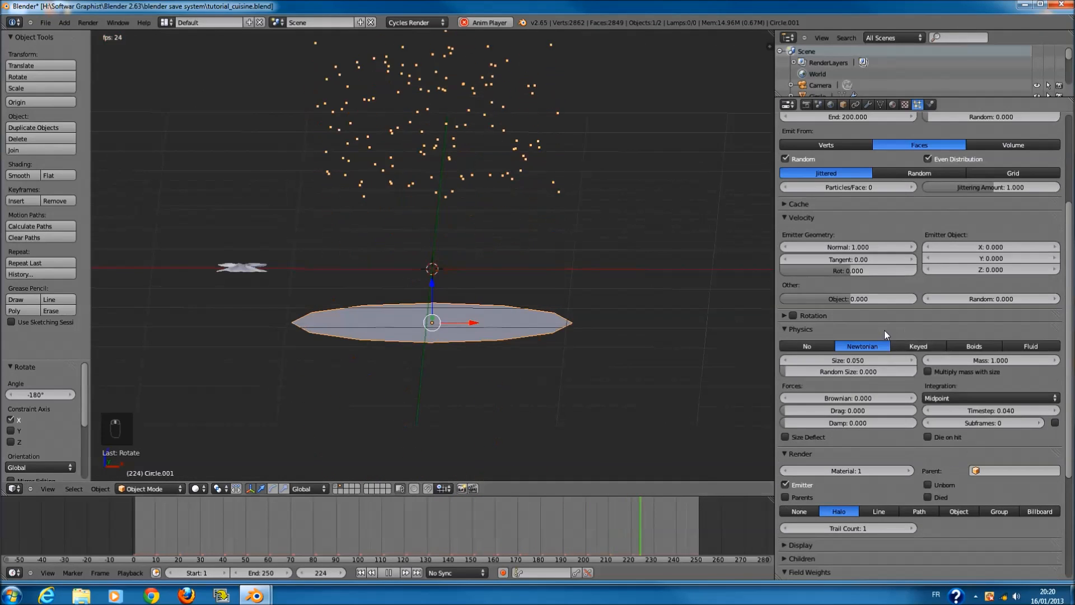
{"action": "left_click", "coordinate": [855, 247]}
{"action": "type", "text": "0."}
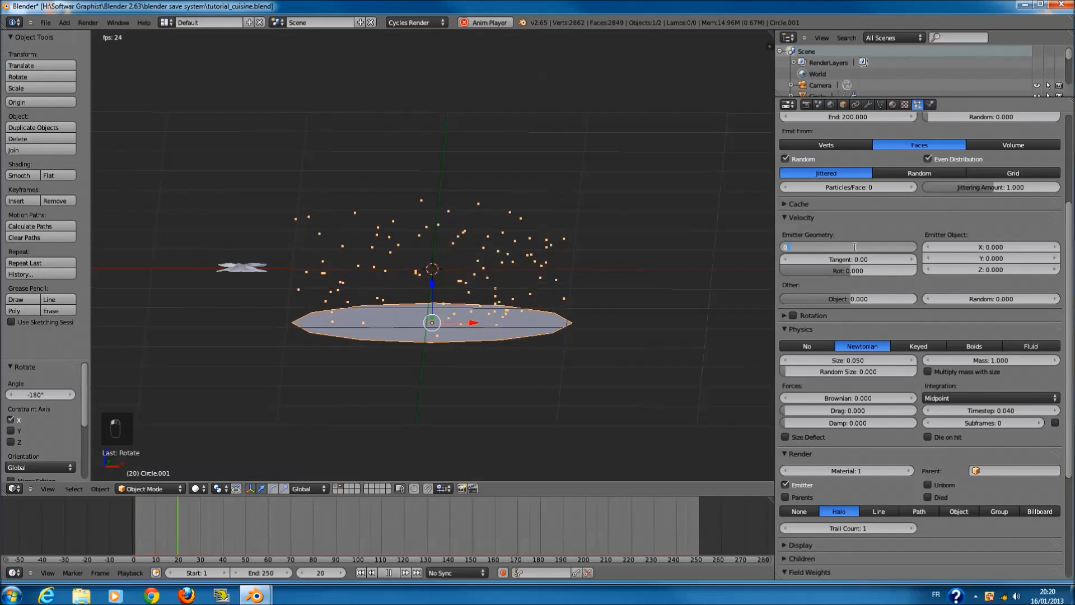
{"action": "type", "text": "1"}
{"action": "key", "text": "Return"}
{"action": "middle_click_drag", "start_coordinate": [735, 297], "coordinate": [652, 316]}
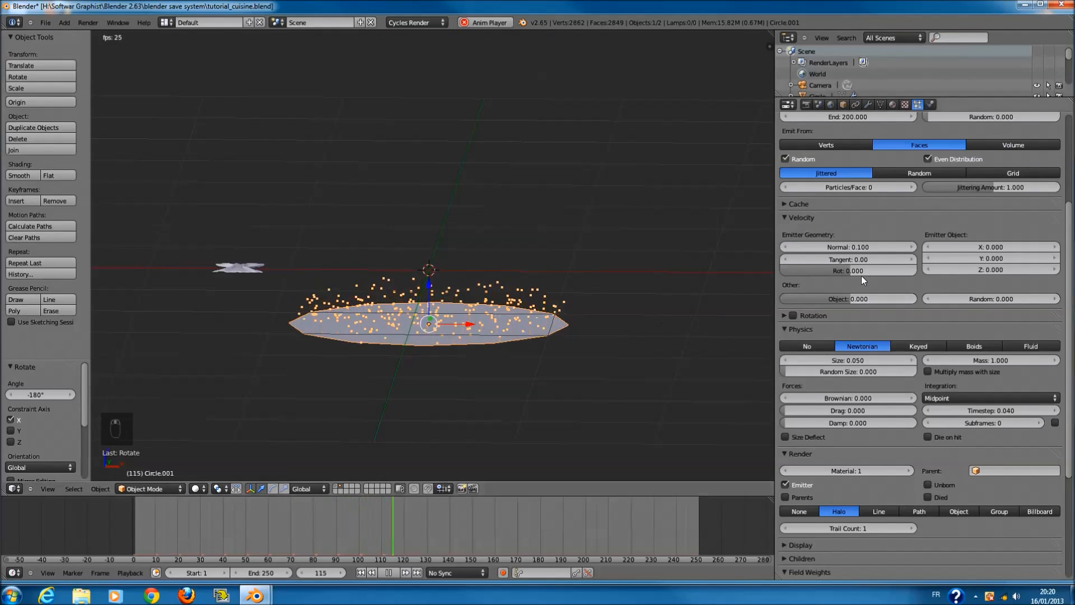
- Set the particle lifetime to 100 and the normal emission velocity to 0.2
{"action": "scroll", "coordinate": [861, 275], "scroll_direction": "up", "scroll_amount": 3}
{"action": "left_click", "coordinate": [996, 173]}
{"action": "type", "text": "100"}
{"action": "key", "text": "Return"}
{"action": "left_click", "coordinate": [857, 318]}
{"action": "type", "text": "0.2"}
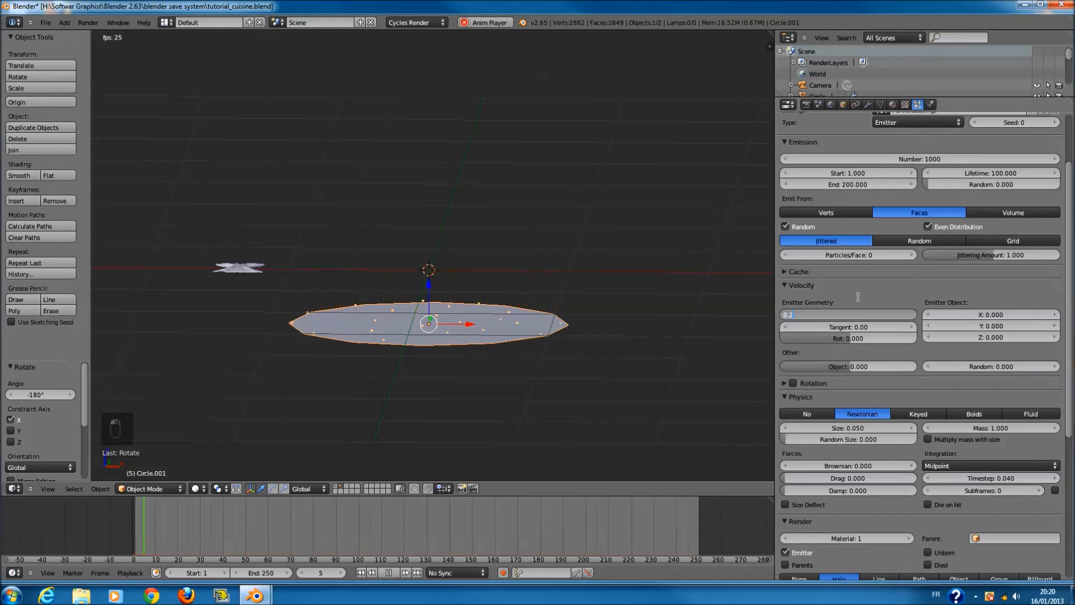
{"action": "key", "text": "Return"}
{"action": "scroll", "coordinate": [868, 273], "scroll_direction": "up", "scroll_amount": 3}
{"action": "mouse_move", "coordinate": [593, 289]}
{"action": "middle_mouse_down"}
{"action": "mouse_move", "coordinate": [600, 278]}
{"action": "mouse_move", "coordinate": [596, 286]}
{"action": "middle_mouse_up"}
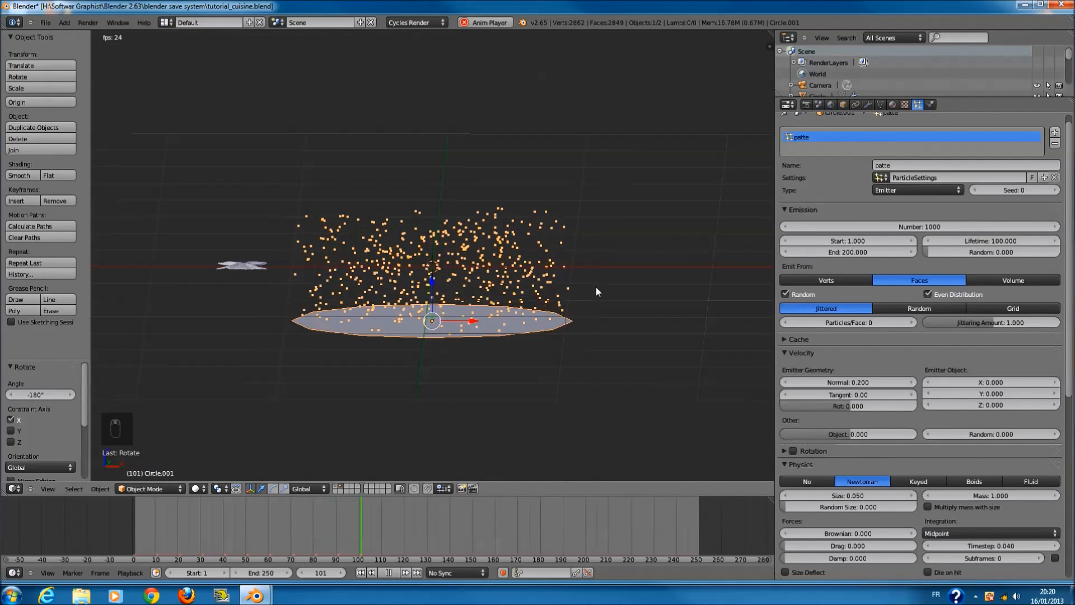
- Show the pan's layer in front wireframe view, raise the disc about 0.028 along Z to the pan's bottom, and replay the emission
{"action": "key", "text": "alt+a"}
{"action": "key", "text": "KP_1"}
{"action": "key", "text": "z"}
{"action": "left_click", "coordinate": [337, 486], "text": "shift"}
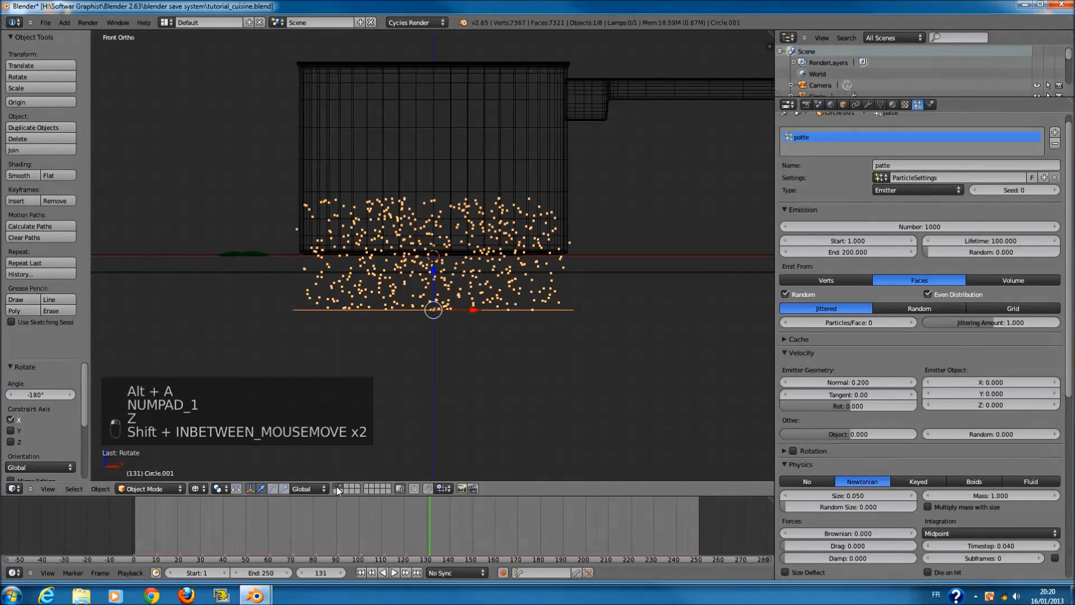
{"action": "scroll", "coordinate": [422, 374], "scroll_direction": "up", "scroll_amount": 4, "text": "shift"}
{"action": "left_click", "coordinate": [437, 335]}
{"action": "left_click_drag", "start_coordinate": [439, 340], "coordinate": [438, 270]}
{"action": "key", "text": "alt+a"}
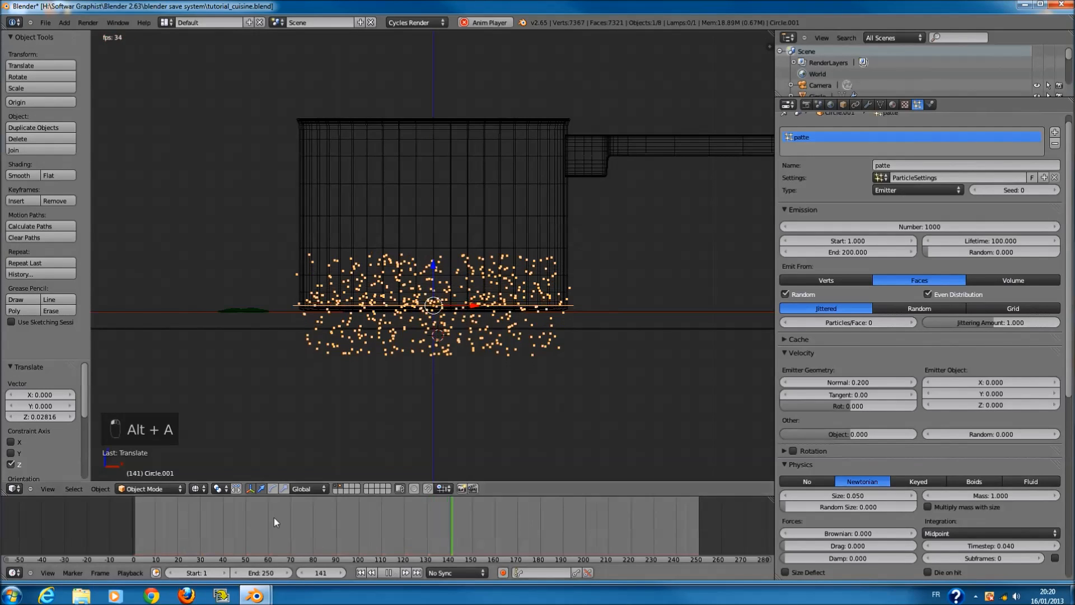
{"action": "left_click", "coordinate": [119, 513]}
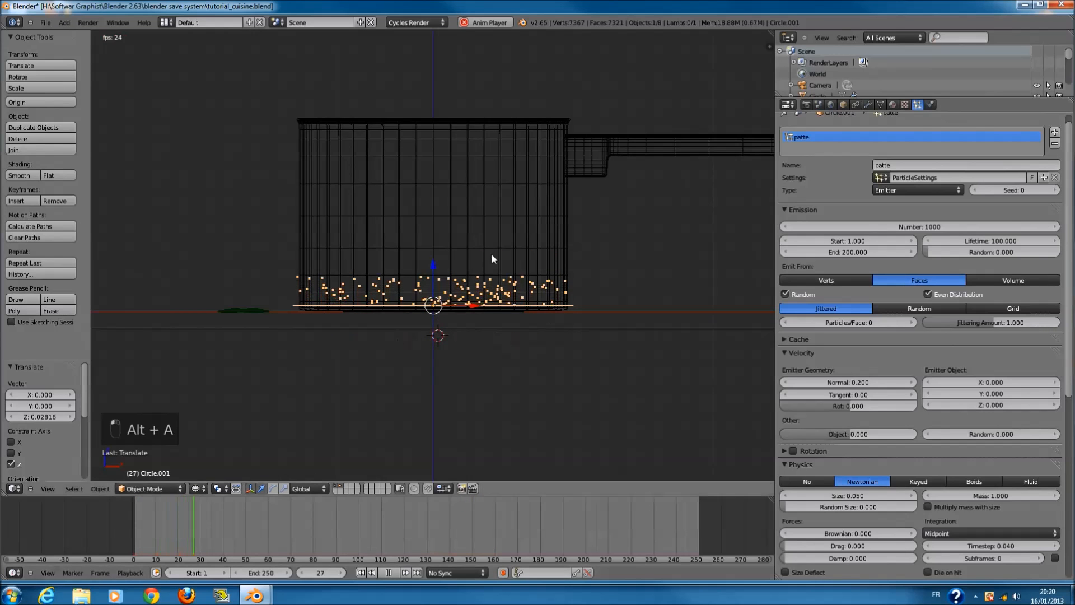
- Scale the disc down by about 0.935 and again by about 0.979 so the particles stay inside the pan's walls
{"action": "scroll", "coordinate": [492, 254], "scroll_direction": "up", "scroll_amount": 4, "text": "shift"}
{"action": "scroll", "coordinate": [492, 255], "scroll_direction": "up", "scroll_amount": 1}
{"action": "key", "text": "s"}
{"action": "left_click", "coordinate": [606, 331]}
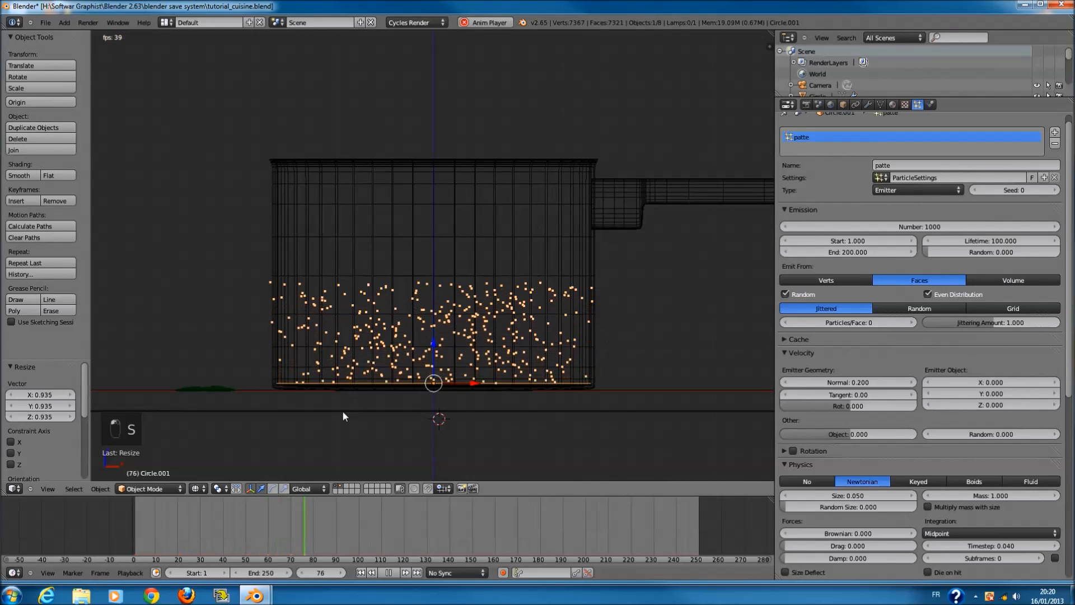
{"action": "key", "text": "z"}
{"action": "key", "text": "z"}
{"action": "key", "text": "z"}
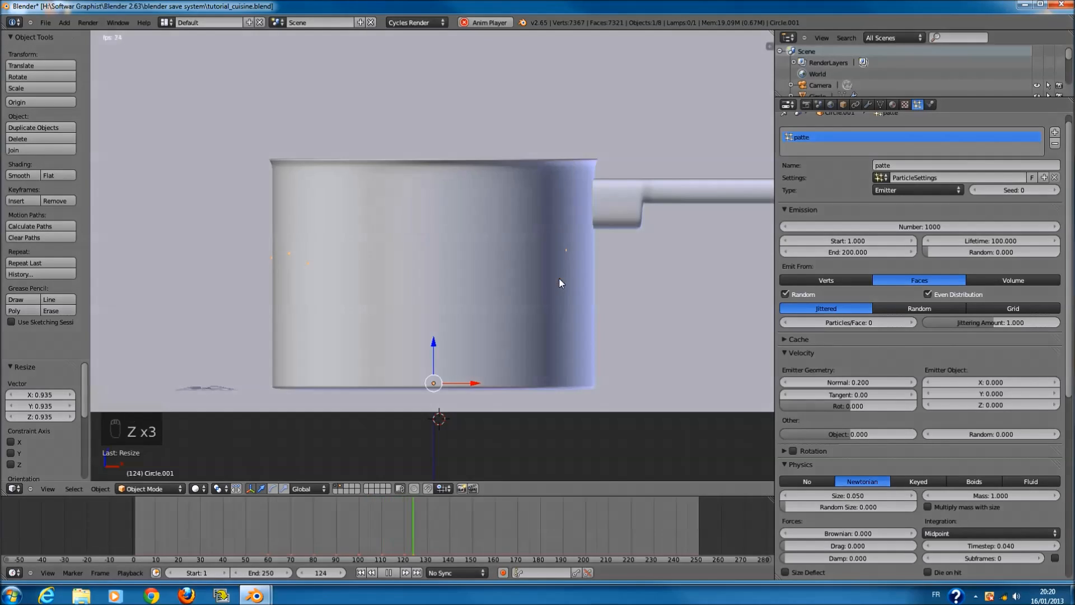
{"action": "key", "text": "z"}
{"action": "key", "text": "s"}
{"action": "left_click", "coordinate": [640, 348]}
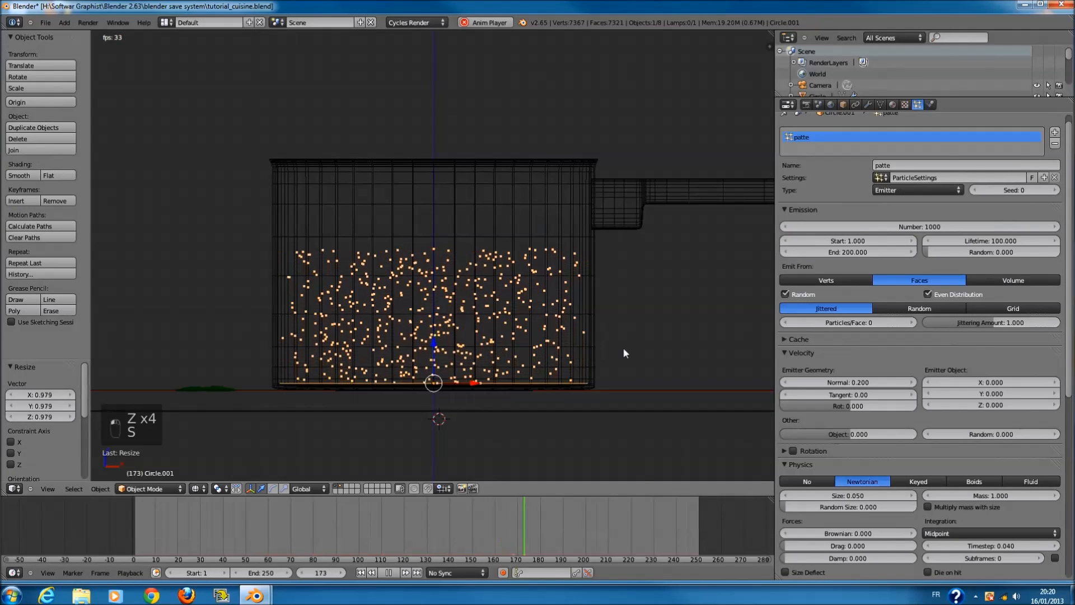
- Stop the playback and examine the particles inside the pan in solid shading through the camera
{"action": "middle_click_drag", "start_coordinate": [513, 311], "coordinate": [490, 355]}
{"action": "scroll", "coordinate": [491, 356], "scroll_direction": "down", "scroll_amount": 1}
{"action": "key", "text": "z"}
{"action": "key", "text": "e"}
{"action": "key", "text": "alt+a"}
{"action": "key", "text": "KP_0"}
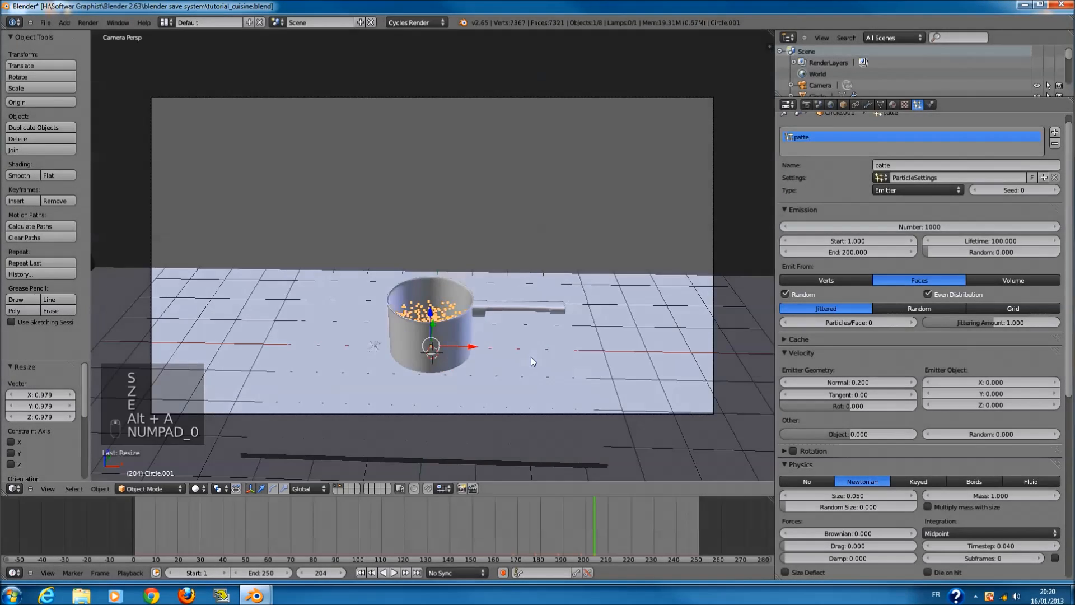
{"action": "scroll", "coordinate": [452, 297], "scroll_direction": "up", "scroll_amount": 2}
- Select the disc in wireframe and render its particles as instances of the group patte
{"action": "right_click", "coordinate": [350, 396]}
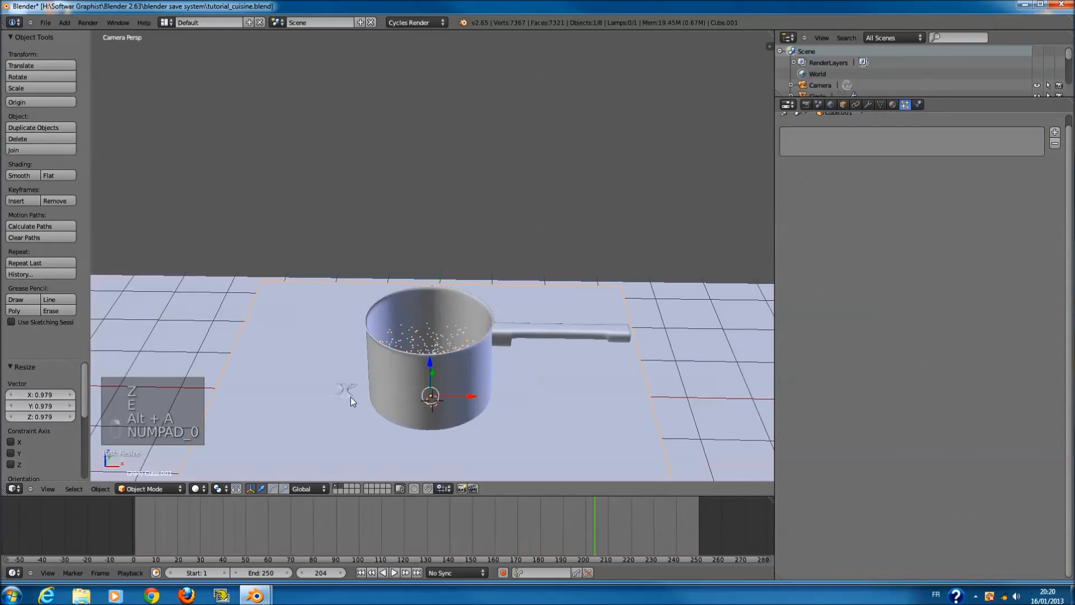
{"action": "key", "text": "z"}
{"action": "right_click", "coordinate": [409, 361]}
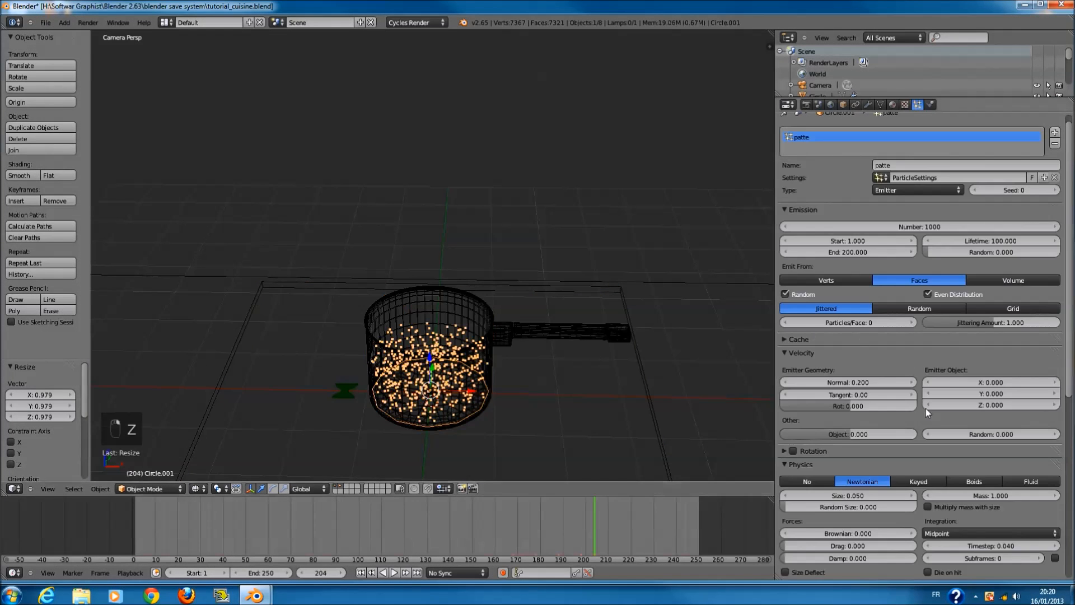
{"action": "scroll", "coordinate": [896, 411], "scroll_direction": "down", "scroll_amount": 1}
{"action": "left_click", "coordinate": [823, 442]}
{"action": "left_click", "coordinate": [823, 455]}
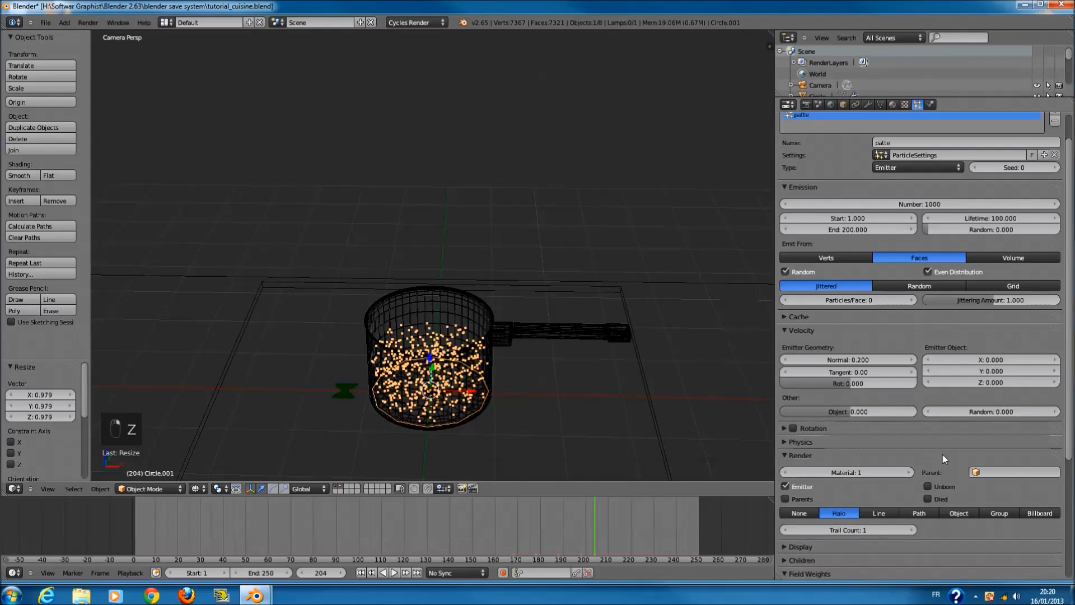
{"action": "left_click", "coordinate": [1009, 471]}
{"action": "left_click", "coordinate": [1000, 513]}
{"action": "left_click", "coordinate": [1002, 527]}
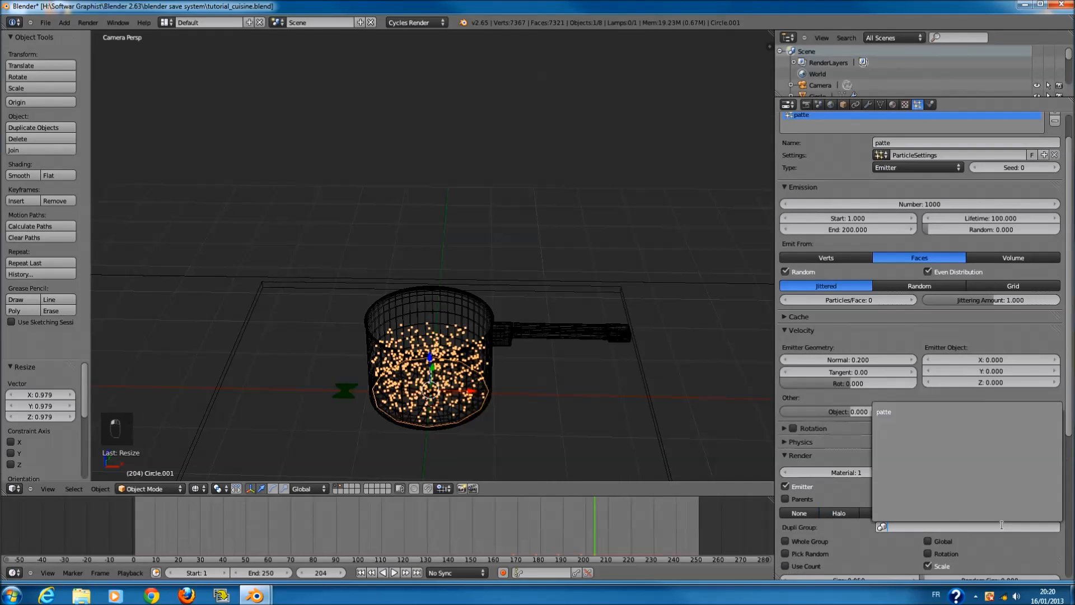
{"action": "left_click", "coordinate": [927, 413]}
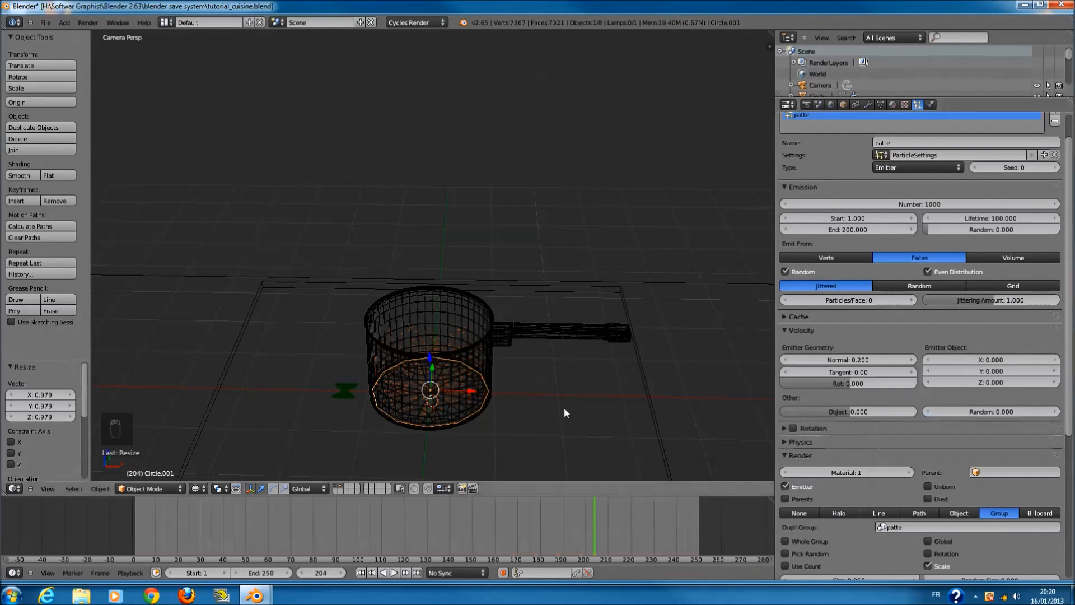
- Set the size of the instanced pasta particles to 1, without random size
{"action": "key", "text": "z"}
{"action": "scroll", "coordinate": [535, 393], "scroll_direction": "up", "scroll_amount": 3}
{"action": "scroll", "coordinate": [535, 385], "scroll_direction": "down", "scroll_amount": 2}
{"action": "scroll", "coordinate": [905, 513], "scroll_direction": "down", "scroll_amount": 4}
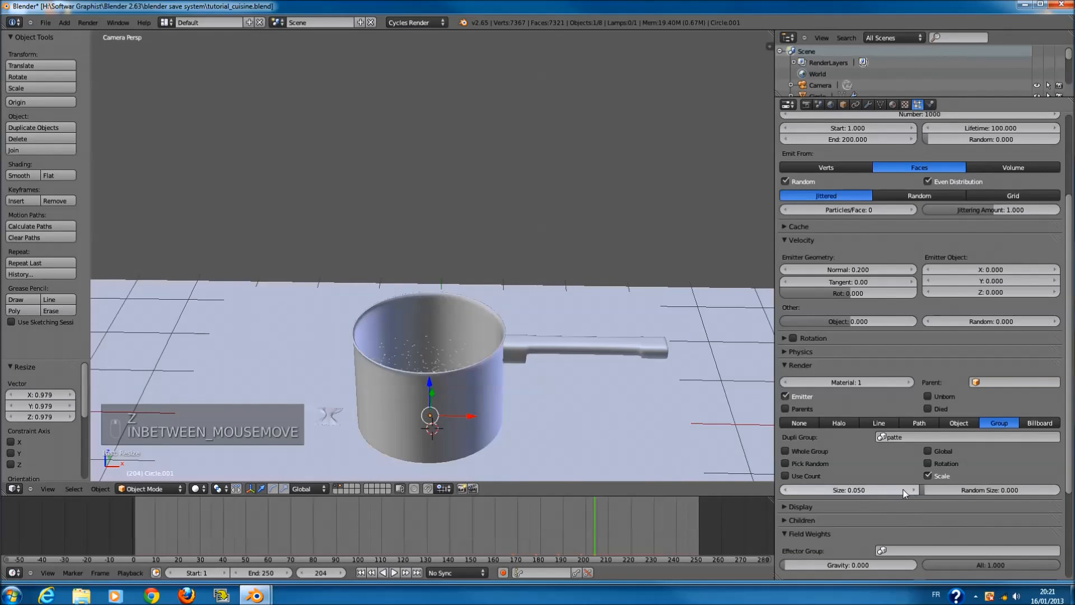
{"action": "left_click_drag", "start_coordinate": [959, 493], "coordinate": [1002, 494]}
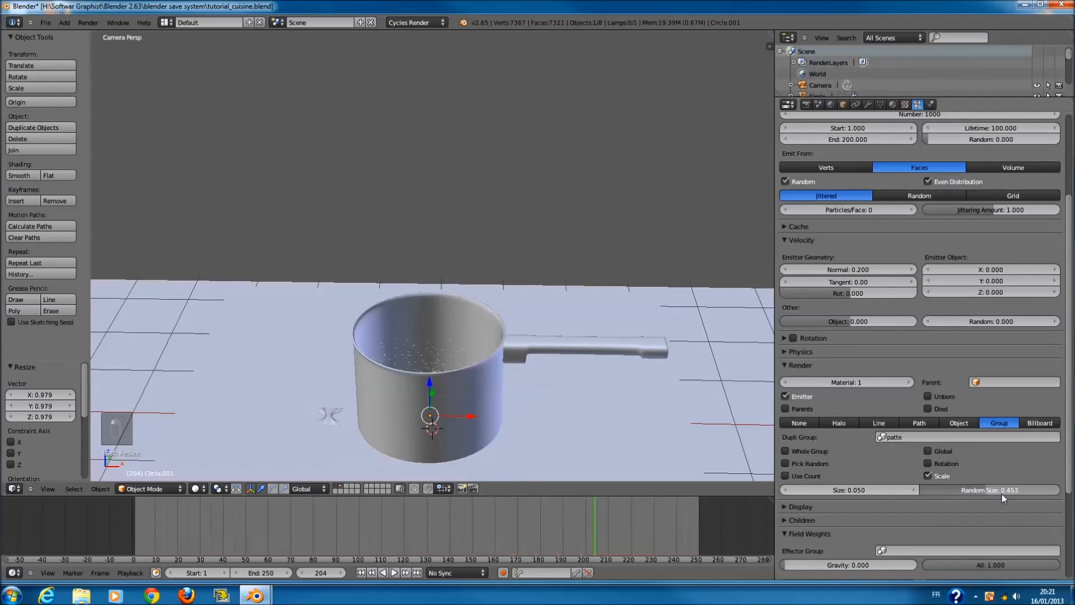
{"action": "left_click", "coordinate": [911, 495]}
{"action": "type", "text": "1"}
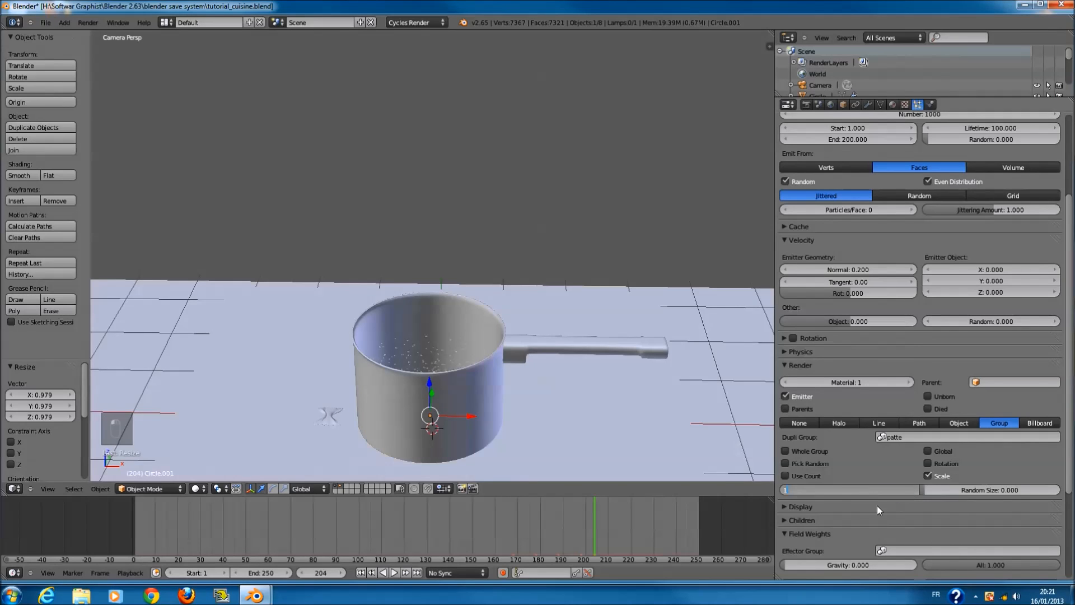
{"action": "key", "text": "Return"}
- Frame the disc from above and show only the layer holding the pasta and the disc, in solid shading
{"action": "key", "text": "KP_Decimal"}
{"action": "mouse_move", "coordinate": [512, 449]}
{"action": "middle_mouse_down"}
{"action": "mouse_move", "coordinate": [553, 358]}
{"action": "mouse_move", "coordinate": [550, 371]}
{"action": "mouse_move", "coordinate": [531, 359]}
{"action": "mouse_move", "coordinate": [552, 322]}
{"action": "middle_mouse_up"}
{"action": "key", "text": "KP_7"}
{"action": "key", "text": "z"}
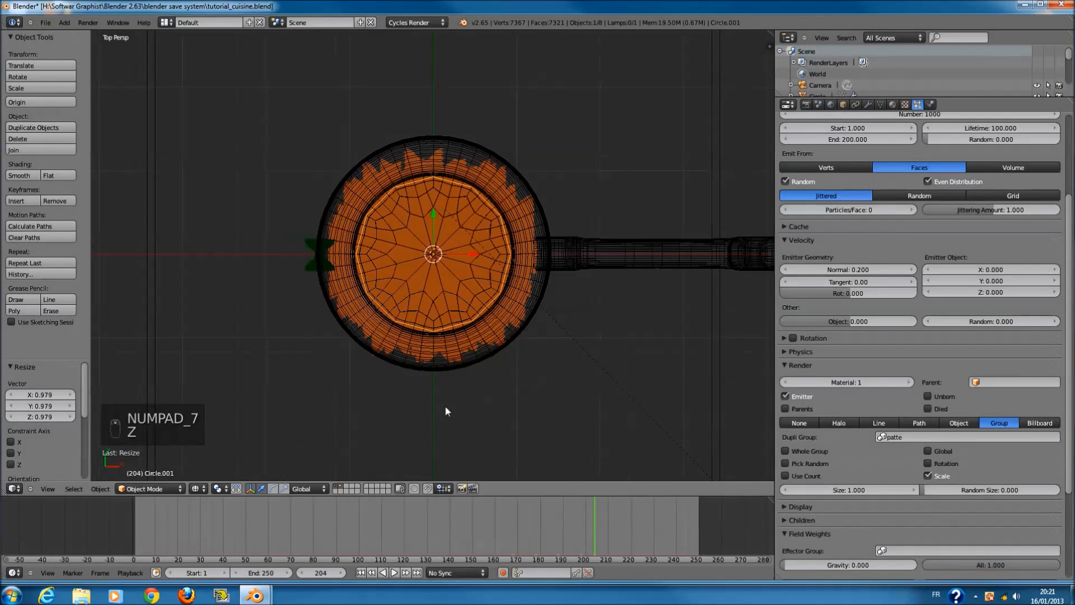
{"action": "left_click", "coordinate": [339, 486]}
{"action": "key", "text": "z"}
{"action": "key", "text": "z"}
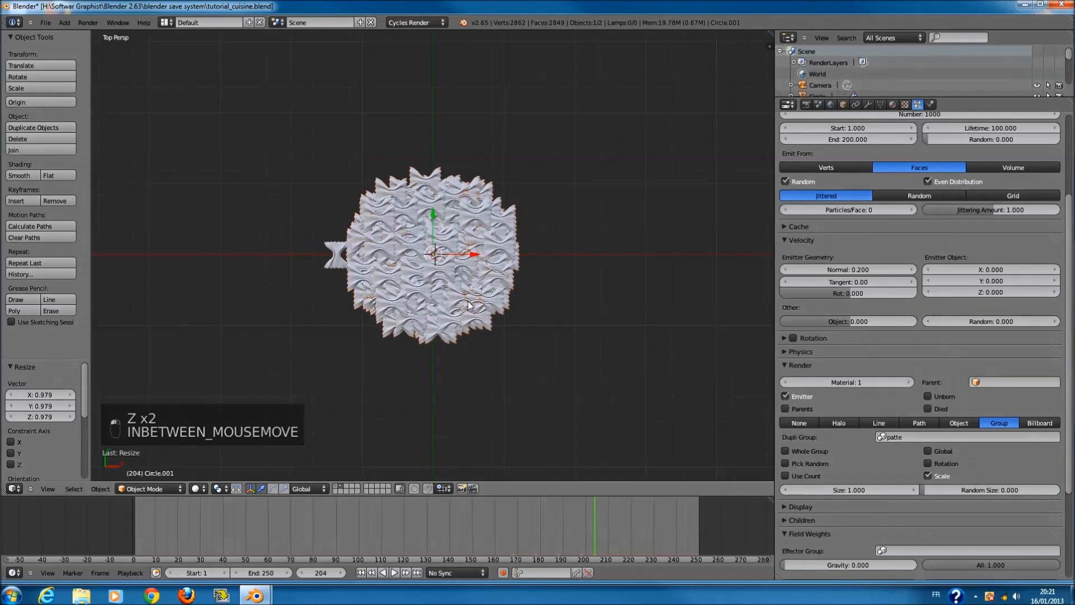
- Try 0.1 and other low values as the particle emission number
{"action": "scroll", "coordinate": [878, 345], "scroll_direction": "up", "scroll_amount": 4}
{"action": "left_click", "coordinate": [917, 205]}
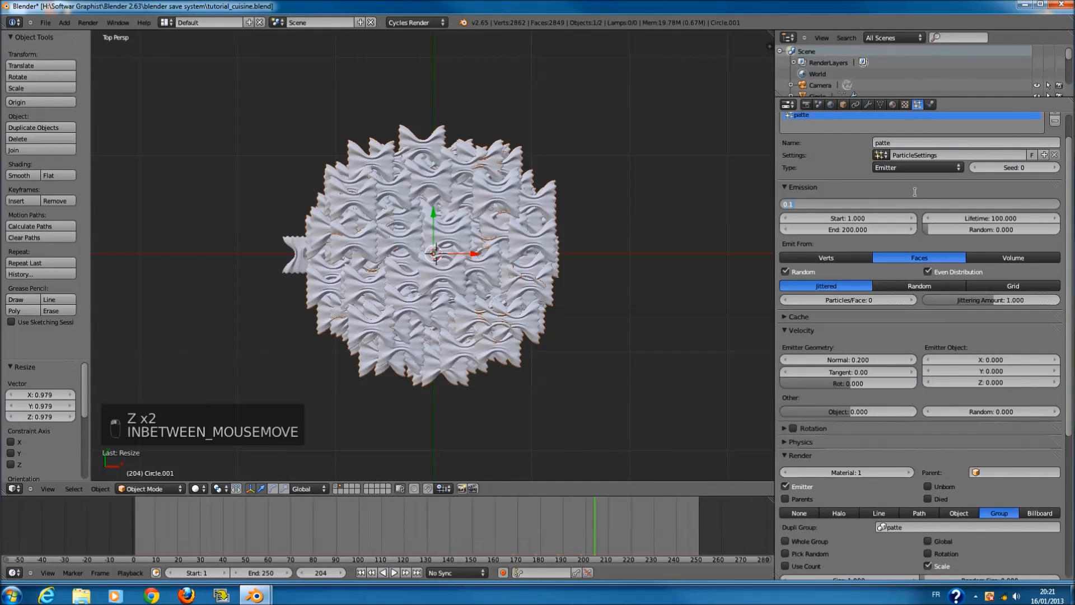
{"action": "key", "text": "Return"}
{"action": "middle_click_drag", "start_coordinate": [727, 236], "coordinate": [923, 237]}
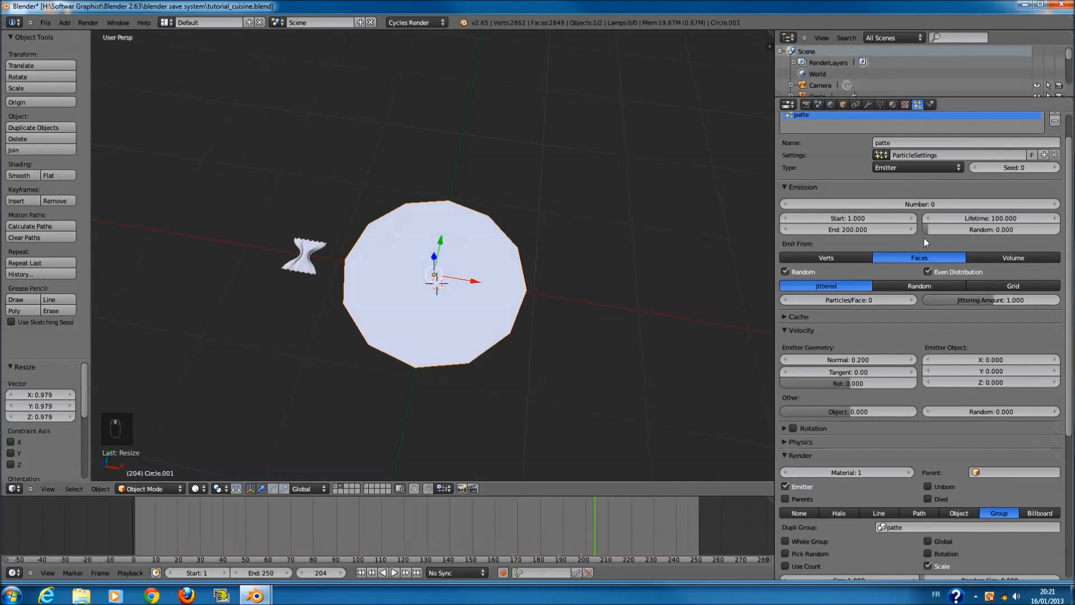
{"action": "left_click", "coordinate": [923, 204]}
{"action": "type", "text": "1"}
{"action": "key", "text": "Return"}
{"action": "left_click", "coordinate": [914, 206]}
{"action": "key", "text": "Return"}
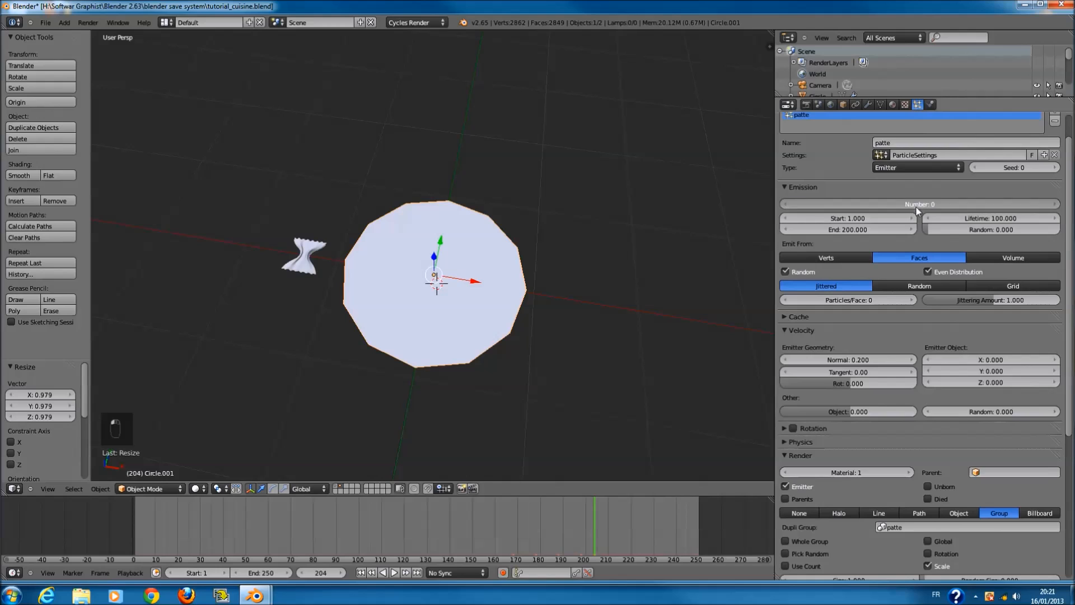
{"action": "key", "text": "Return"}
{"action": "left_click", "coordinate": [915, 206]}
{"action": "key", "text": "Return"}
- Set the particle emission number to 100 and check the instances from an angle
{"action": "left_click", "coordinate": [915, 205]}
{"action": "type", "text": "1"}
{"action": "key", "text": "Return"}
{"action": "middle_click_drag", "start_coordinate": [656, 284], "coordinate": [572, 322]}
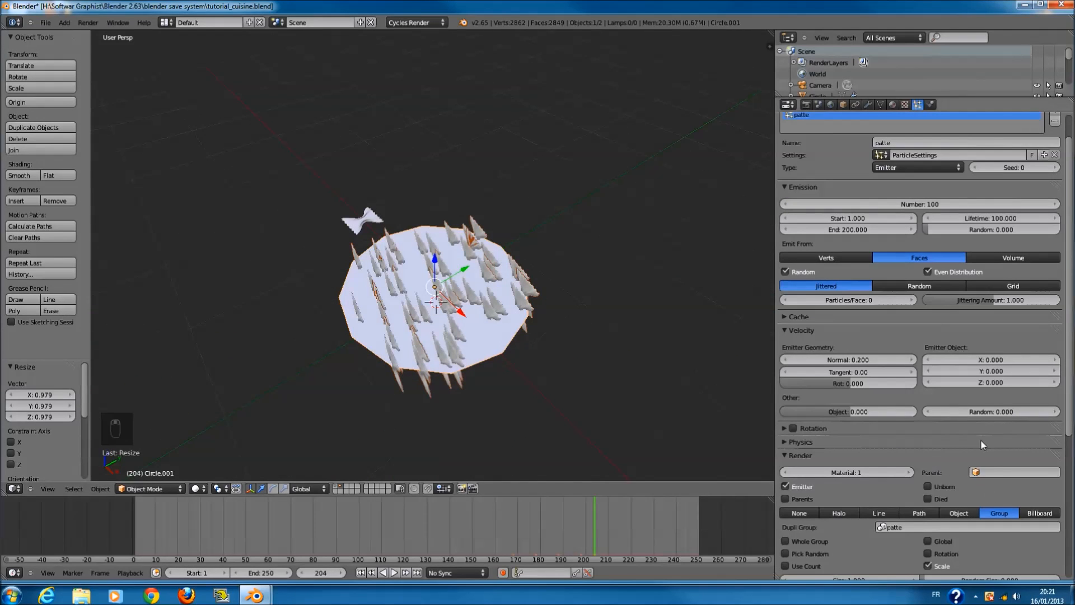
- Enable Rotation for the group instances and inspect them in front orthographic view
{"action": "scroll", "coordinate": [980, 439], "scroll_direction": "down", "scroll_amount": 3}
{"action": "left_click", "coordinate": [927, 475]}
{"action": "left_click", "coordinate": [928, 477]}
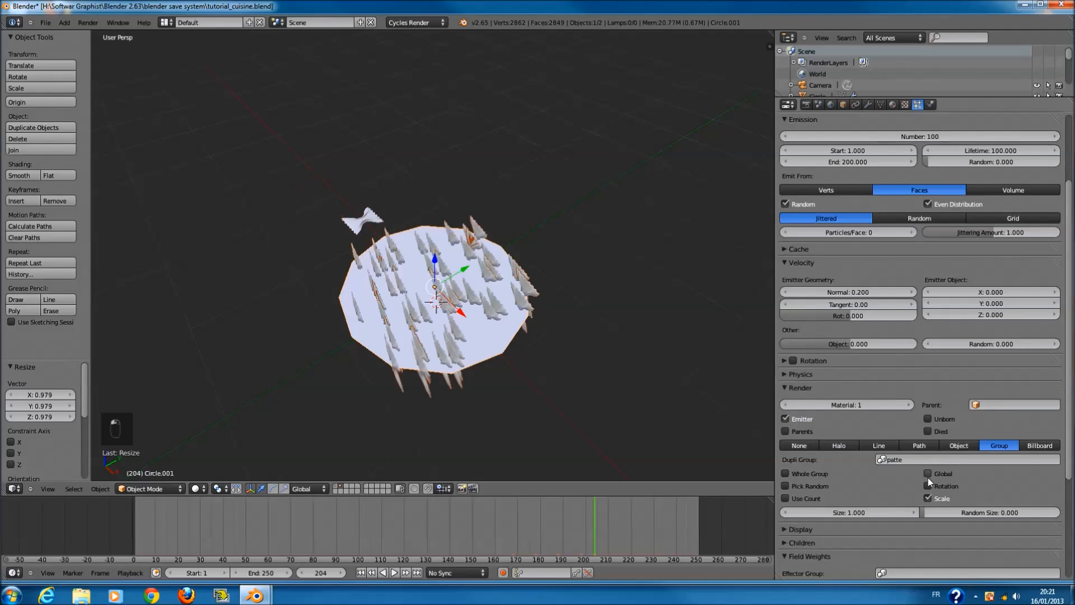
{"action": "left_click", "coordinate": [928, 486]}
{"action": "middle_click_drag", "start_coordinate": [560, 419], "coordinate": [633, 383]}
{"action": "key", "text": "KP_1"}
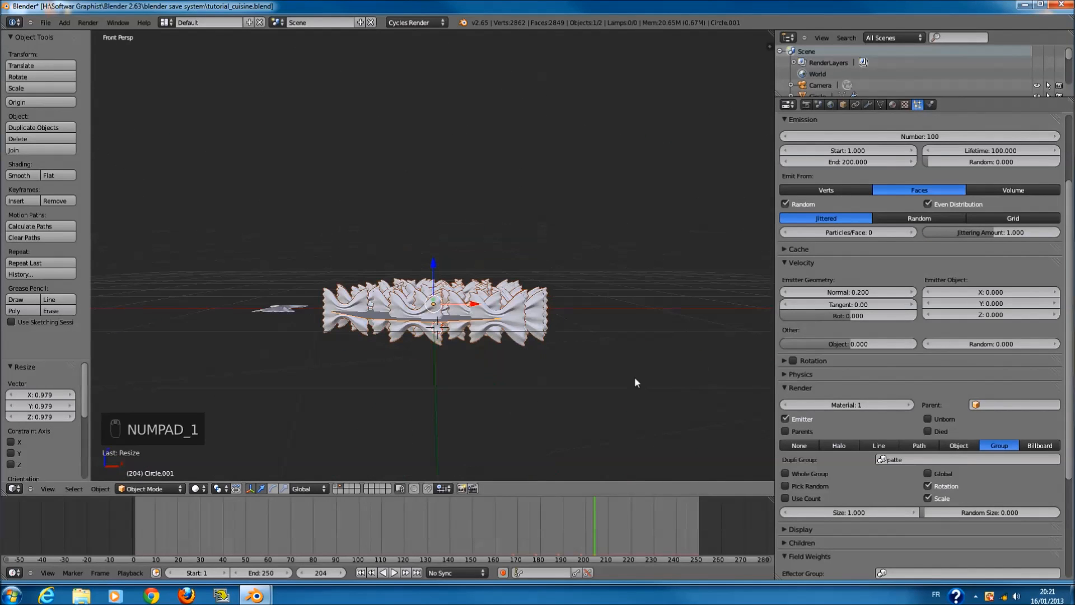
{"action": "key", "text": "KP_5"}
- Try the Whole Group, Pick Random and Use Count options of the group instances, leaving each one disabled
{"action": "left_click", "coordinate": [786, 474]}
{"action": "left_click", "coordinate": [786, 473]}
{"action": "left_click", "coordinate": [786, 474]}
{"action": "left_click", "coordinate": [786, 474]}
{"action": "left_click", "coordinate": [786, 485]}
{"action": "left_click", "coordinate": [786, 485]}
{"action": "left_click", "coordinate": [786, 497]}
{"action": "left_click", "coordinate": [785, 498]}
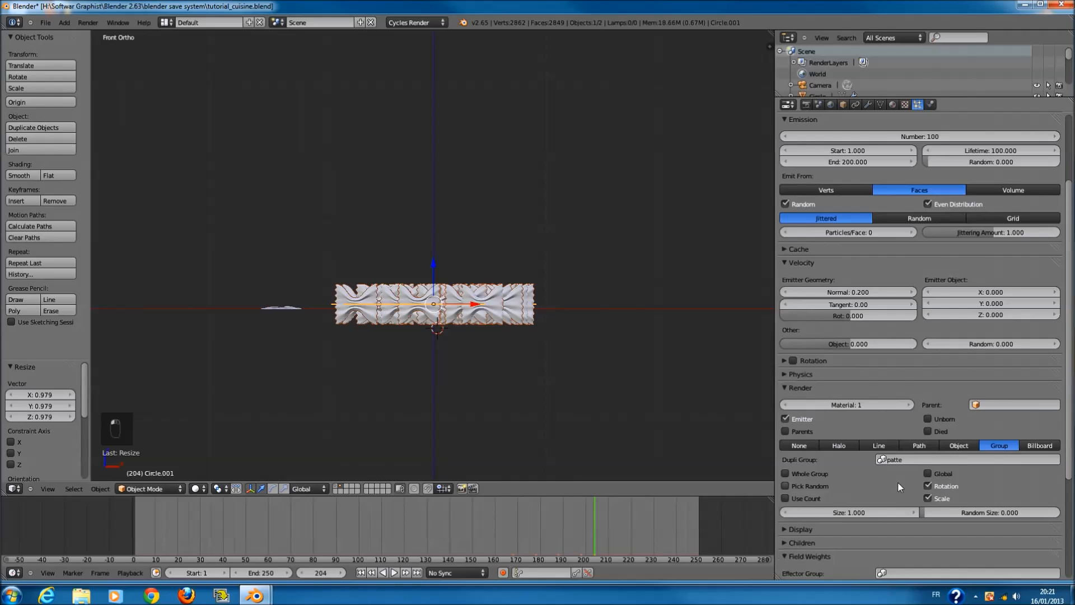
- Compare the instances with Global and Rotation on and off, leaving Global disabled and Rotation enabled
{"action": "left_click", "coordinate": [931, 476]}
{"action": "left_click", "coordinate": [931, 476]}
{"action": "left_click", "coordinate": [927, 474]}
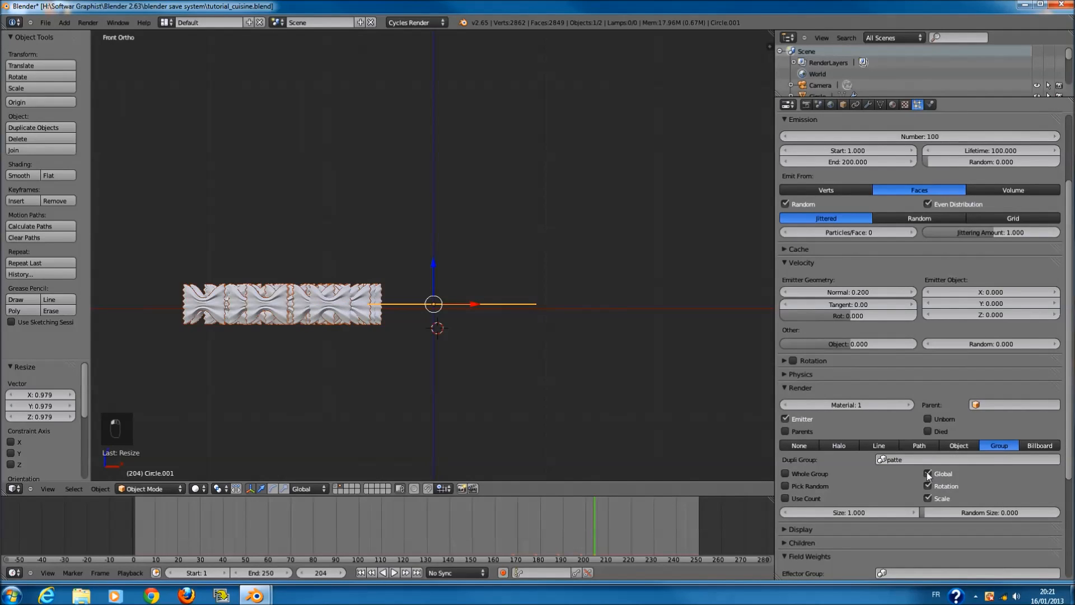
{"action": "left_click", "coordinate": [928, 474]}
{"action": "left_click", "coordinate": [928, 486]}
{"action": "left_click", "coordinate": [929, 485]}
{"action": "left_click", "coordinate": [928, 485]}
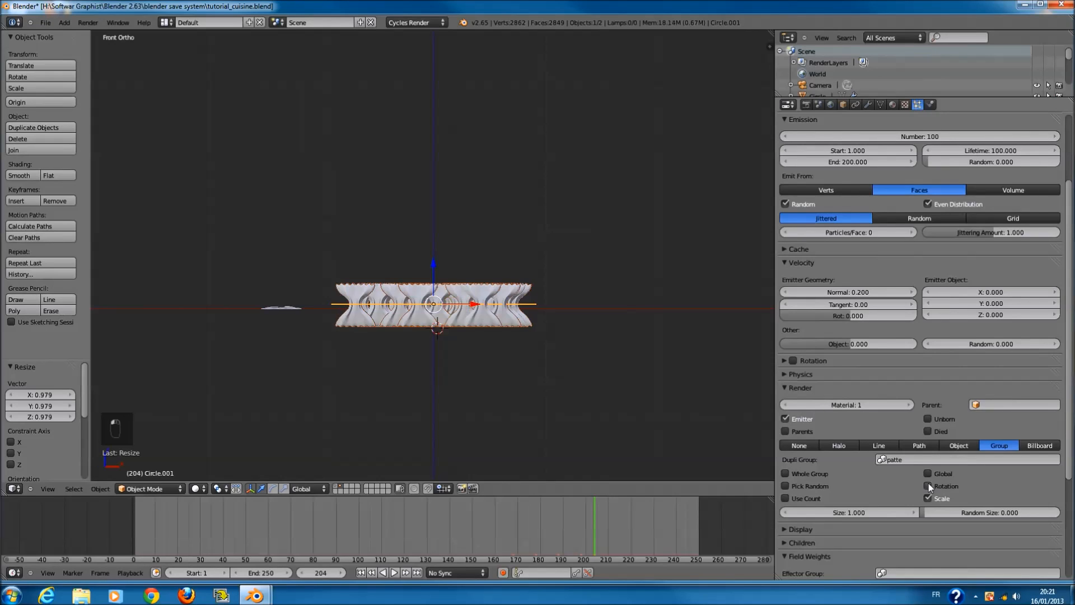
{"action": "left_click", "coordinate": [928, 486]}
- Rotate the original bow-tie pasta 90° about the Y axis
{"action": "scroll", "coordinate": [243, 331], "scroll_direction": "up", "scroll_amount": 2}
{"action": "right_click", "coordinate": [238, 330]}
{"action": "middle_click_drag", "start_coordinate": [238, 330], "coordinate": [292, 330], "text": "shift"}
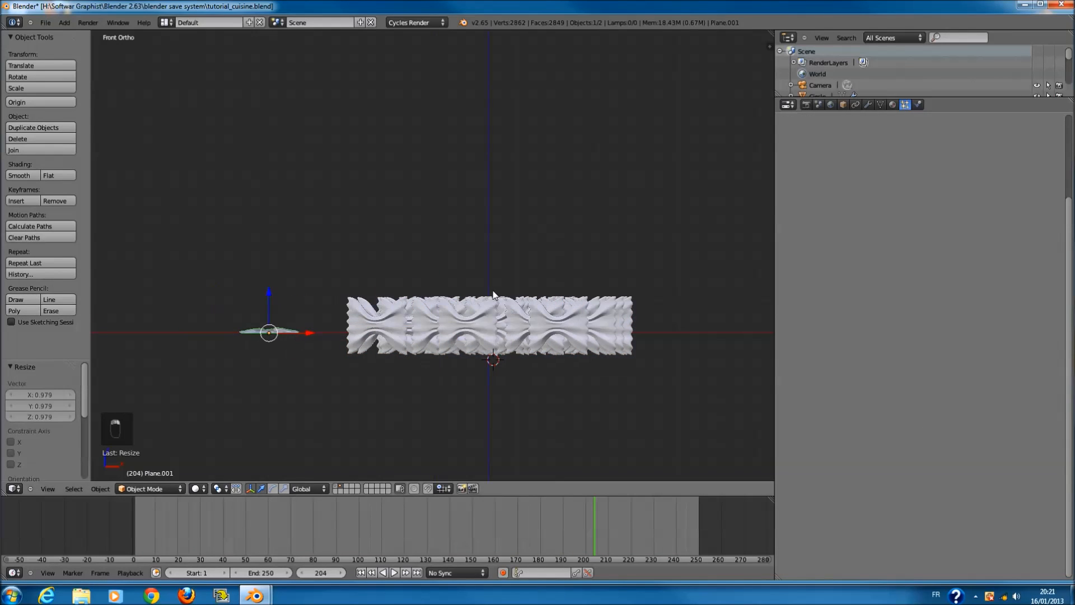
{"action": "key", "text": "r"}
{"action": "right_click", "coordinate": [267, 354]}
{"action": "type", "text": "r"}
{"action": "type", "text": "90"}
{"action": "key", "text": "Return"}
{"action": "middle_click_drag", "start_coordinate": [456, 305], "coordinate": [576, 335]}
- Reselect the disc and examine the orientation of its pasta instances from above
{"action": "right_click", "coordinate": [490, 327]}
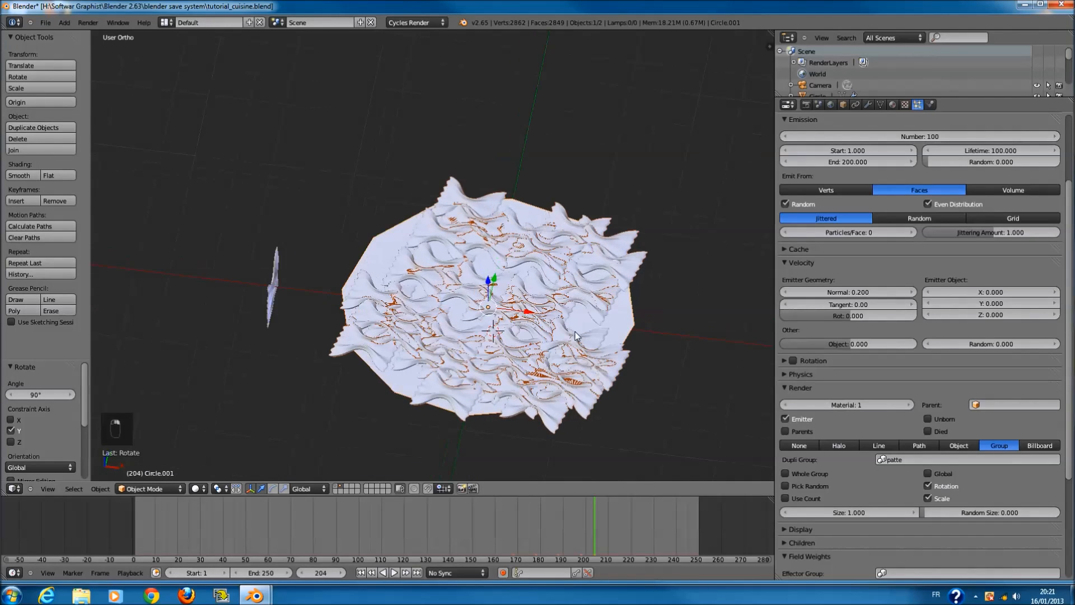
{"action": "key", "text": "KP_7"}
{"action": "scroll", "coordinate": [576, 335], "scroll_direction": "up", "scroll_amount": 3, "text": "ctrl"}
{"action": "scroll", "coordinate": [576, 334], "scroll_direction": "up", "scroll_amount": 1}
{"action": "scroll", "coordinate": [577, 334], "scroll_direction": "up", "scroll_amount": 4, "text": "shift"}
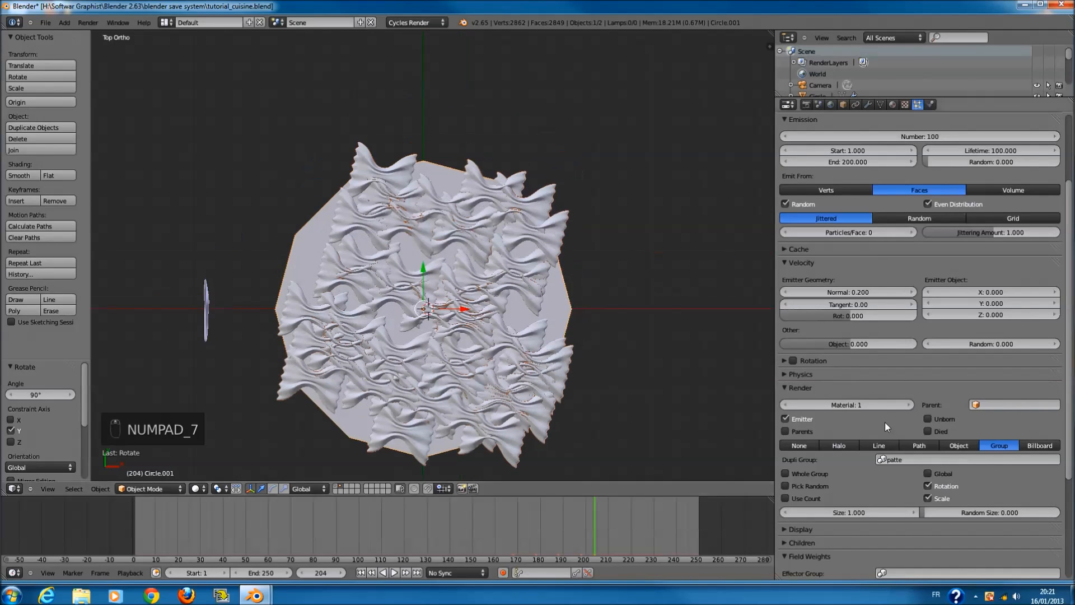
{"action": "scroll", "coordinate": [989, 491], "scroll_direction": "down", "scroll_amount": 2}
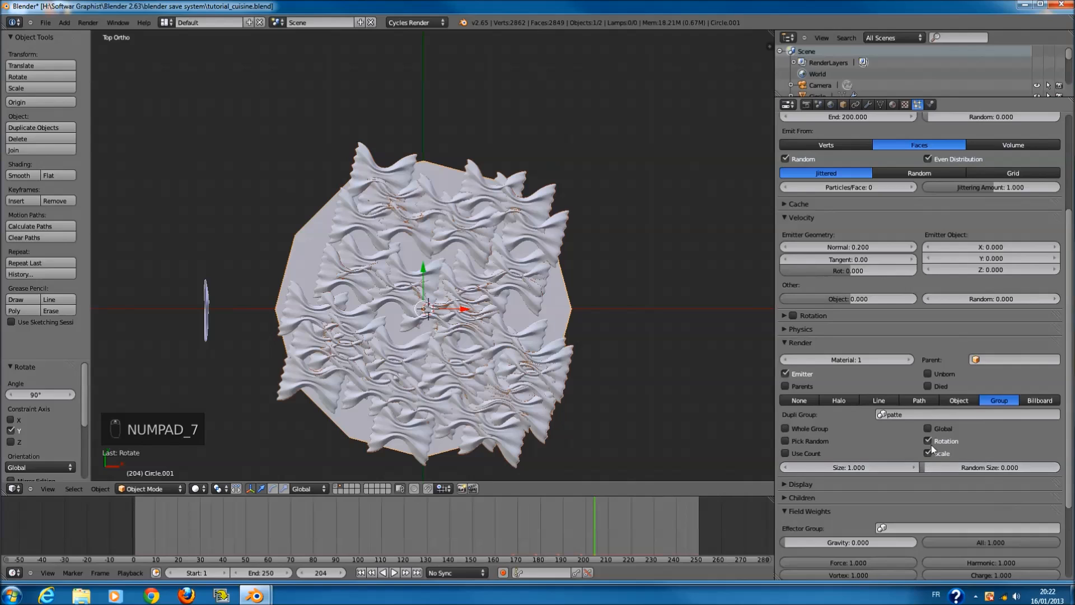
- Enable Rotation for the pasta particle system and play the animation to review the instances
{"action": "scroll", "coordinate": [922, 376], "scroll_direction": "up", "scroll_amount": 5}
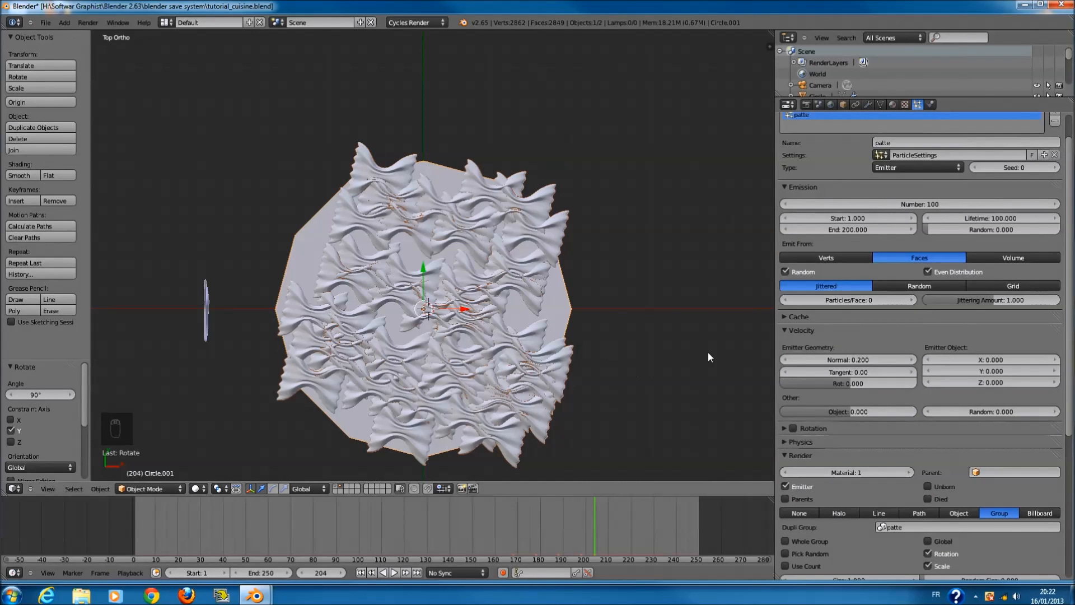
{"action": "left_click", "coordinate": [829, 334]}
{"action": "left_click", "coordinate": [793, 344]}
{"action": "left_click", "coordinate": [818, 344]}
{"action": "key", "text": "alt+a"}
{"action": "key", "text": "alt+a"}
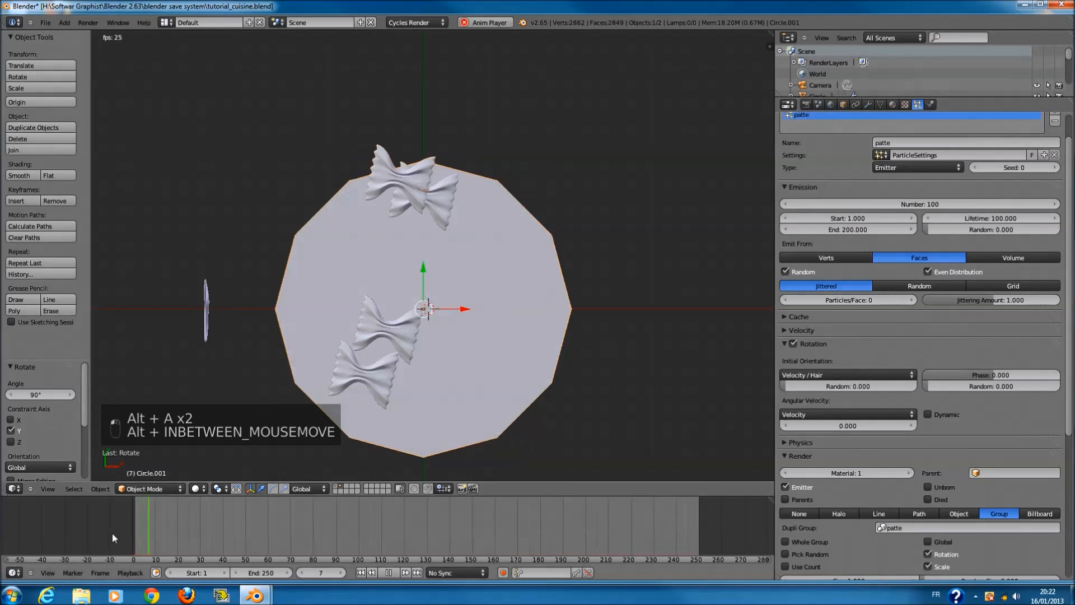
{"action": "middle_click_drag", "start_coordinate": [476, 415], "coordinate": [338, 445]}
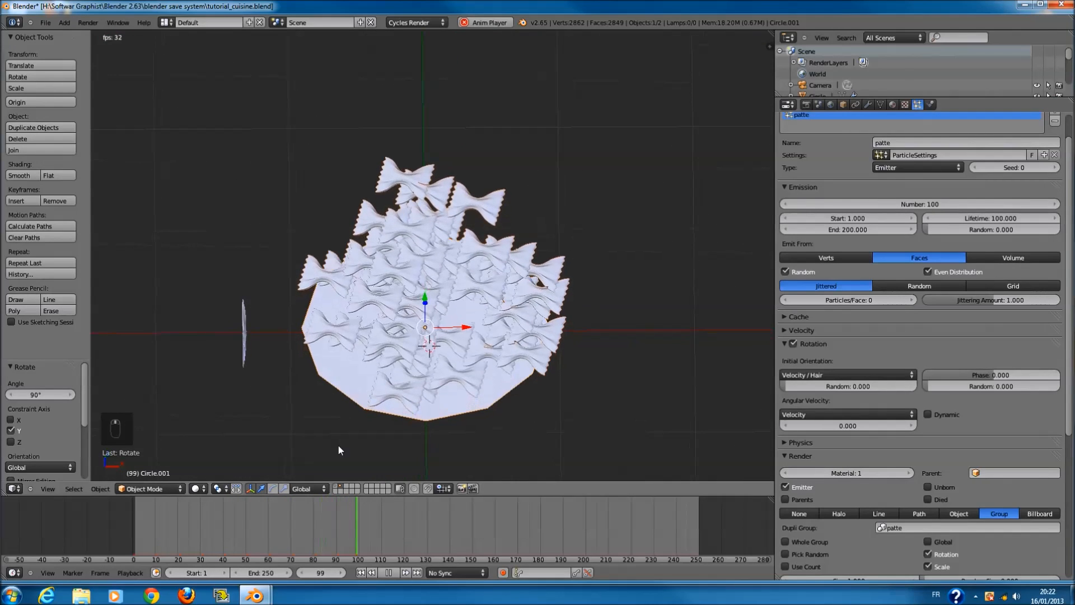
{"action": "left_click", "coordinate": [141, 519]}
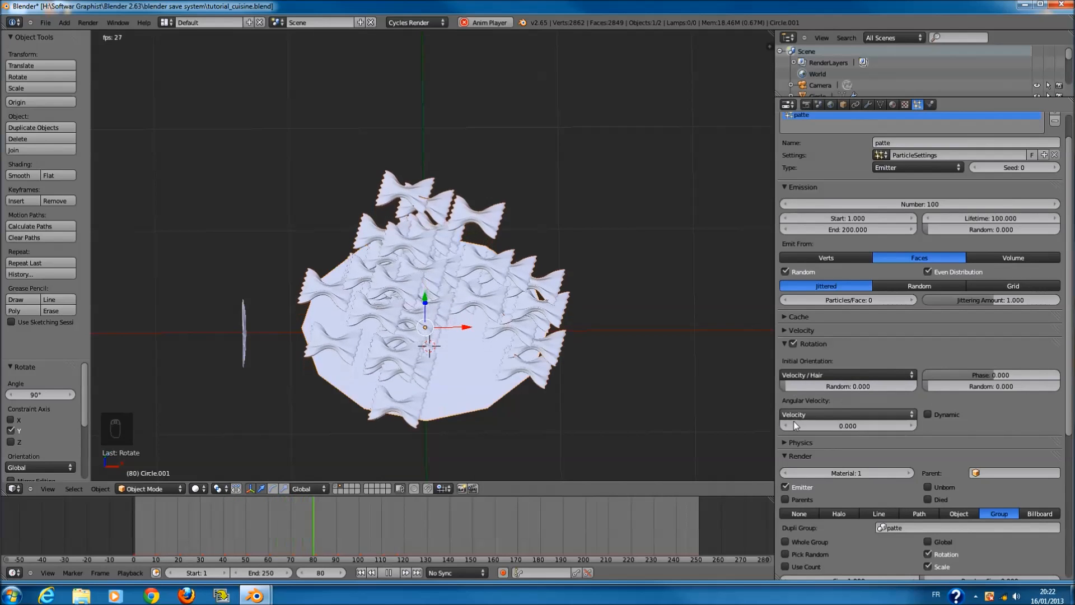
- Set the random phase of the particle rotation to 1.000, enable Dynamic, and replay the emission from several angles
{"action": "left_click_drag", "start_coordinate": [927, 388], "coordinate": [1064, 390]}
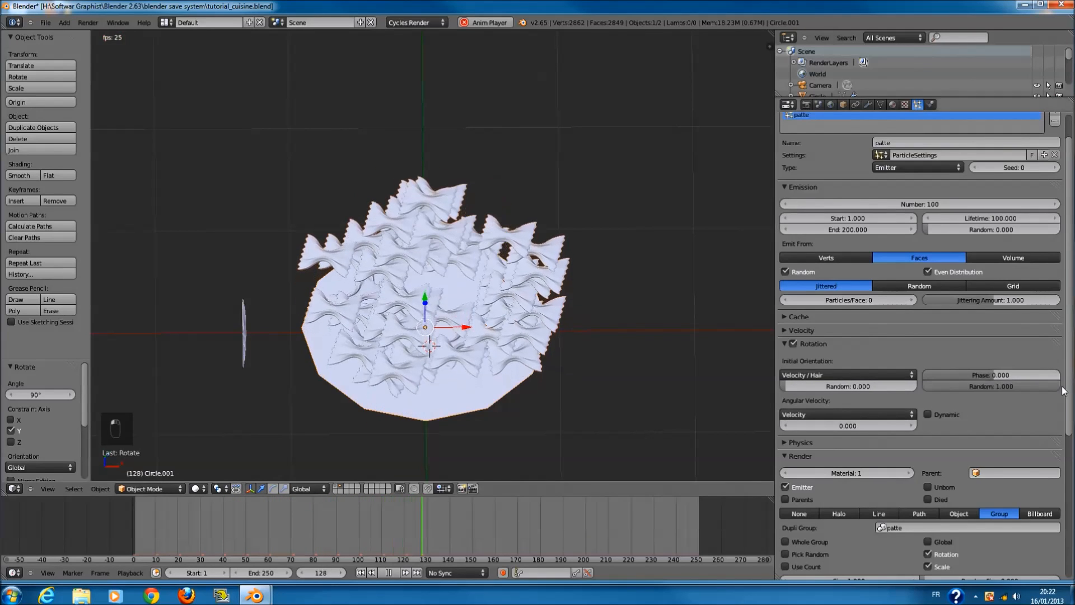
{"action": "left_click", "coordinate": [930, 415]}
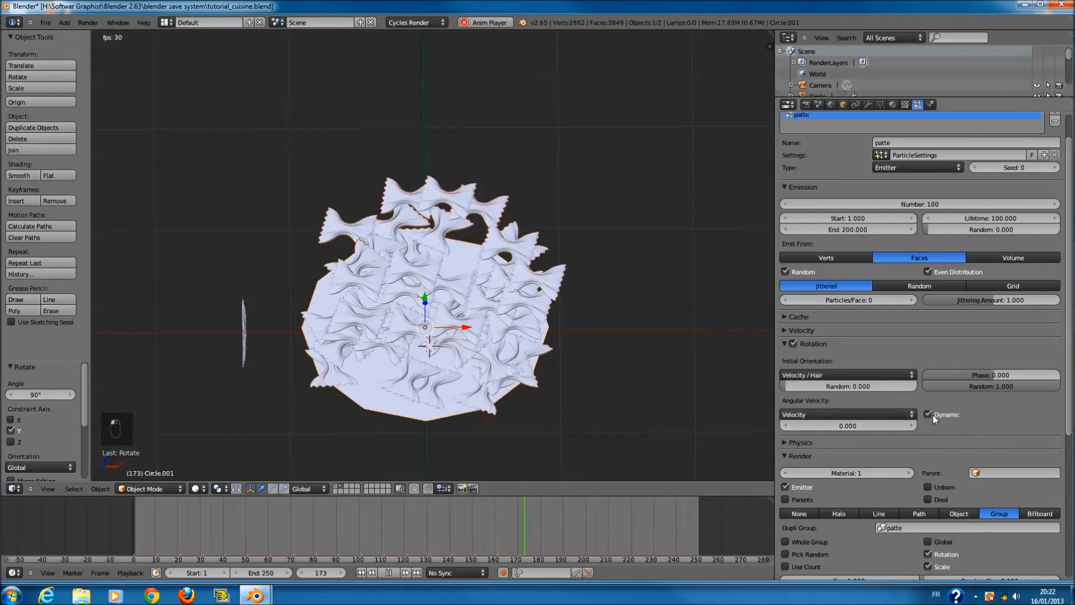
{"action": "middle_click_drag", "start_coordinate": [582, 391], "coordinate": [513, 377]}
{"action": "left_click", "coordinate": [114, 533]}
{"action": "middle_click_drag", "start_coordinate": [366, 394], "coordinate": [490, 384]}
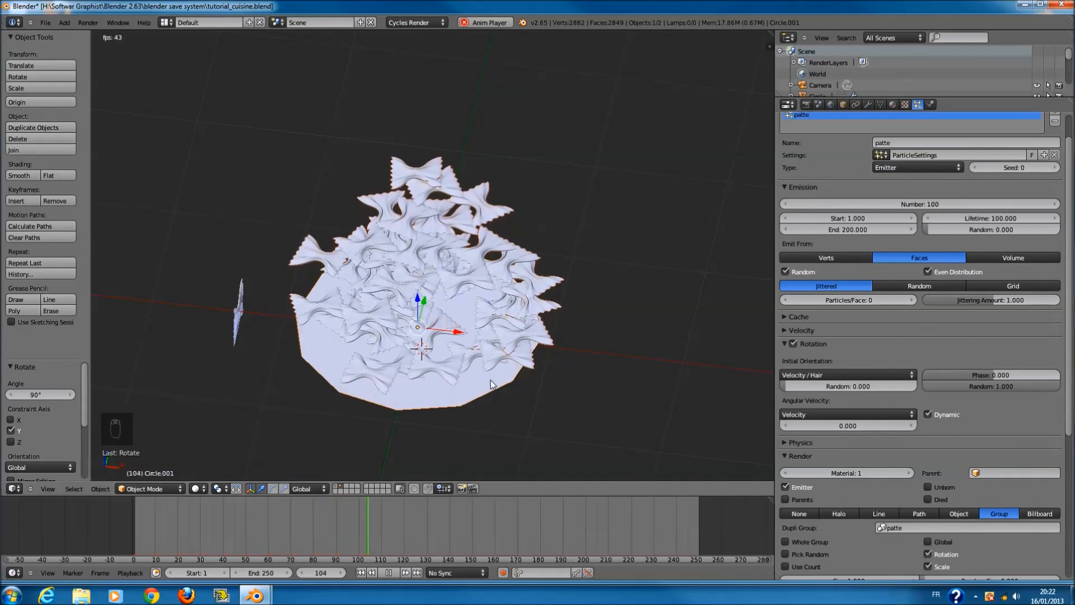
{"action": "key", "text": "alt+a"}
{"action": "middle_click_drag", "start_coordinate": [637, 419], "coordinate": [633, 365]}
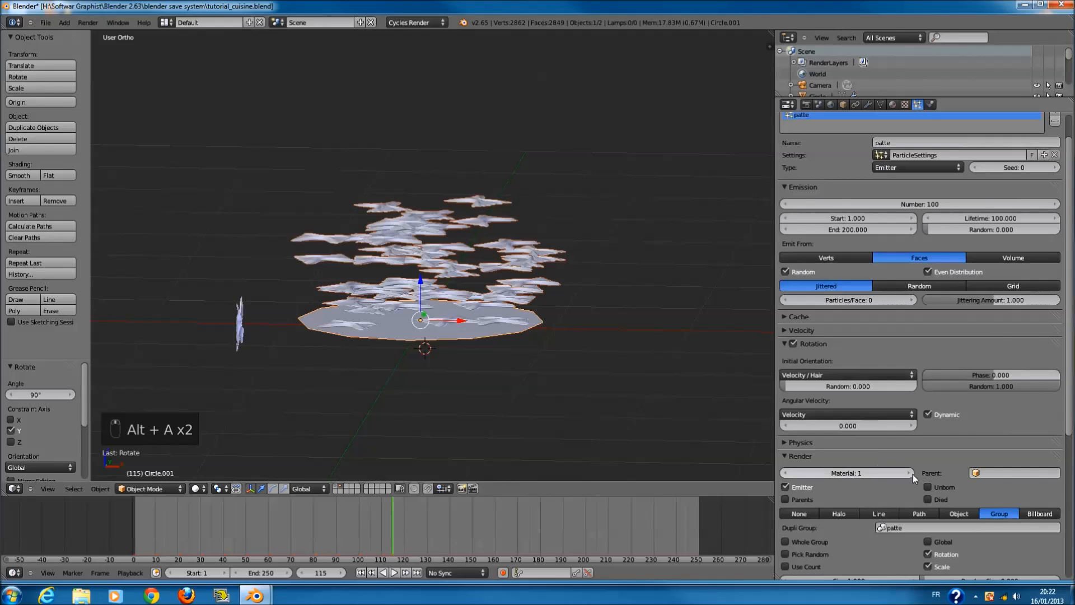
- Try the Global option of the group instances, leaving it disabled
{"action": "scroll", "coordinate": [931, 503], "scroll_direction": "down", "scroll_amount": 2}
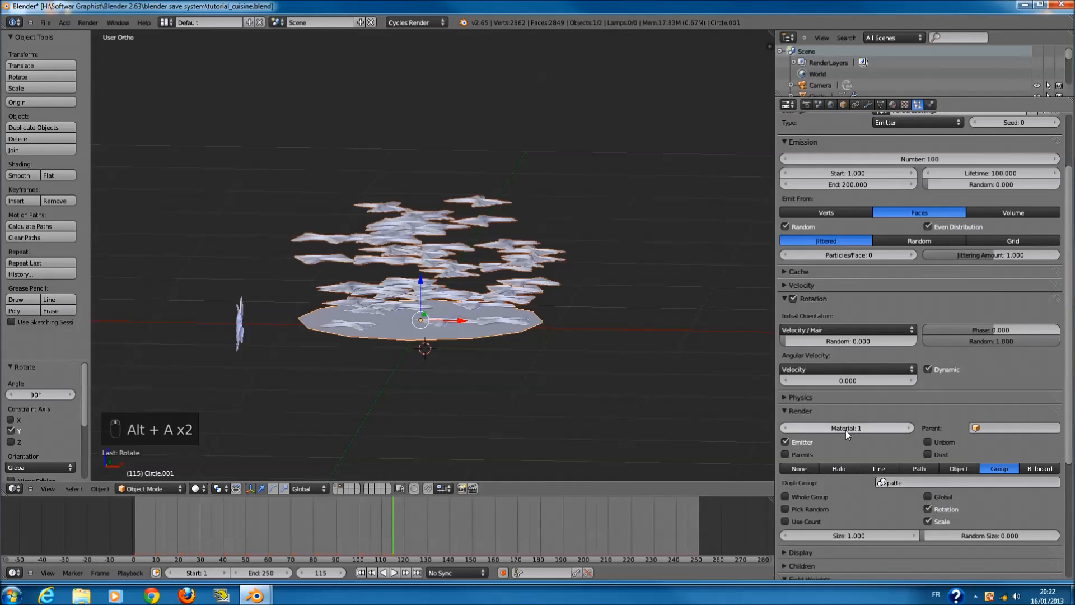
{"action": "left_click", "coordinate": [927, 497]}
{"action": "left_click", "coordinate": [928, 497]}
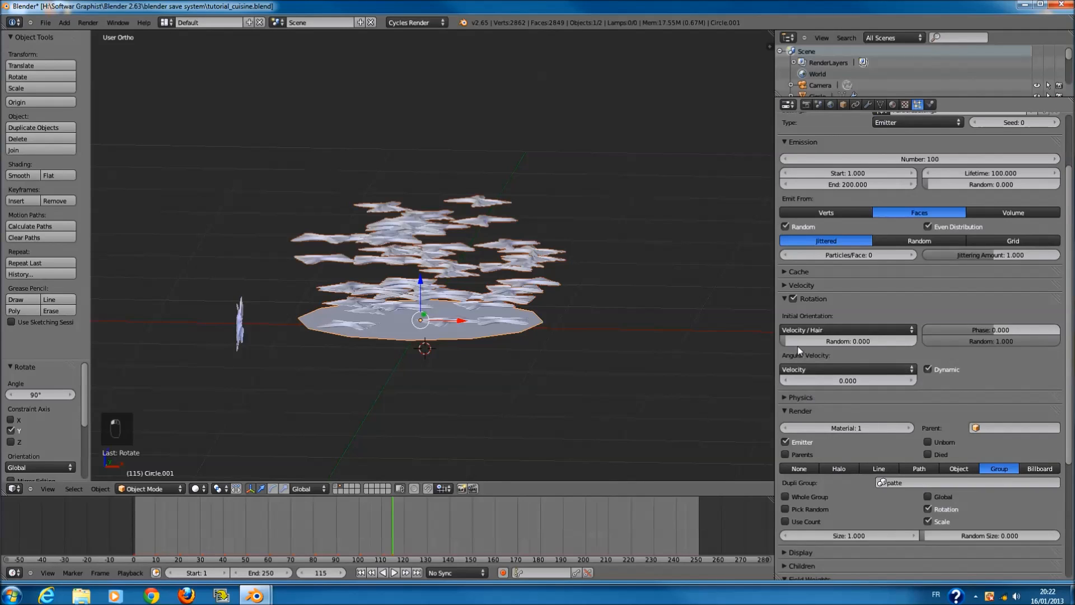
- Set the emitter geometry's Rot velocity to 1.000 and replay the animation from the start
{"action": "left_click", "coordinate": [800, 285]}
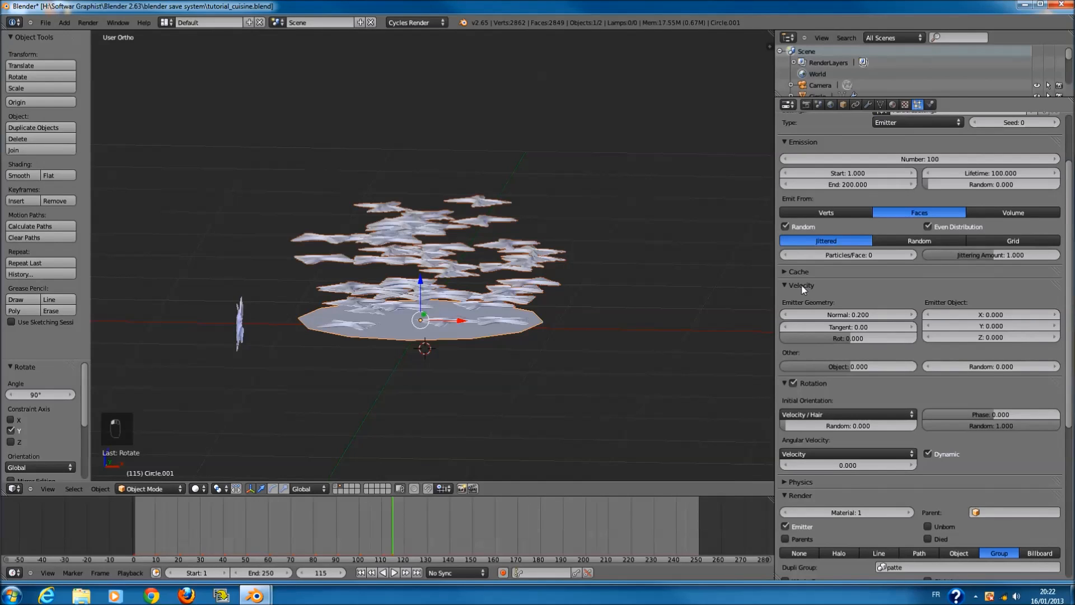
{"action": "left_click_drag", "start_coordinate": [845, 339], "coordinate": [977, 364]}
{"action": "left_click", "coordinate": [127, 529]}
{"action": "key", "text": "alt+a"}
{"action": "middle_click_drag", "start_coordinate": [413, 356], "coordinate": [420, 403]}
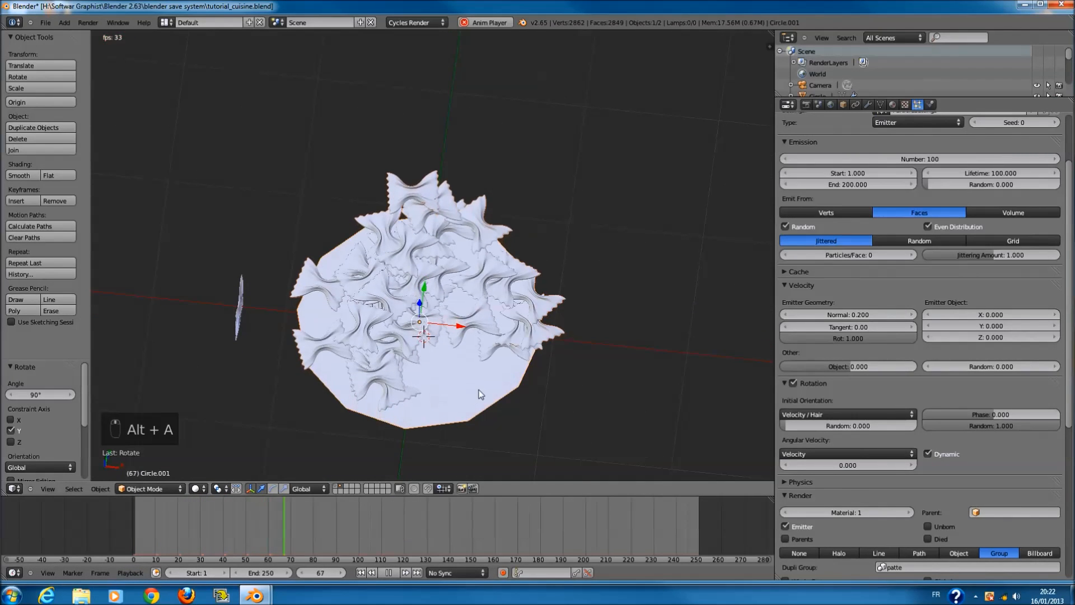
{"action": "middle_click_drag", "start_coordinate": [479, 389], "coordinate": [450, 328]}
{"action": "key", "text": "alt+a"}
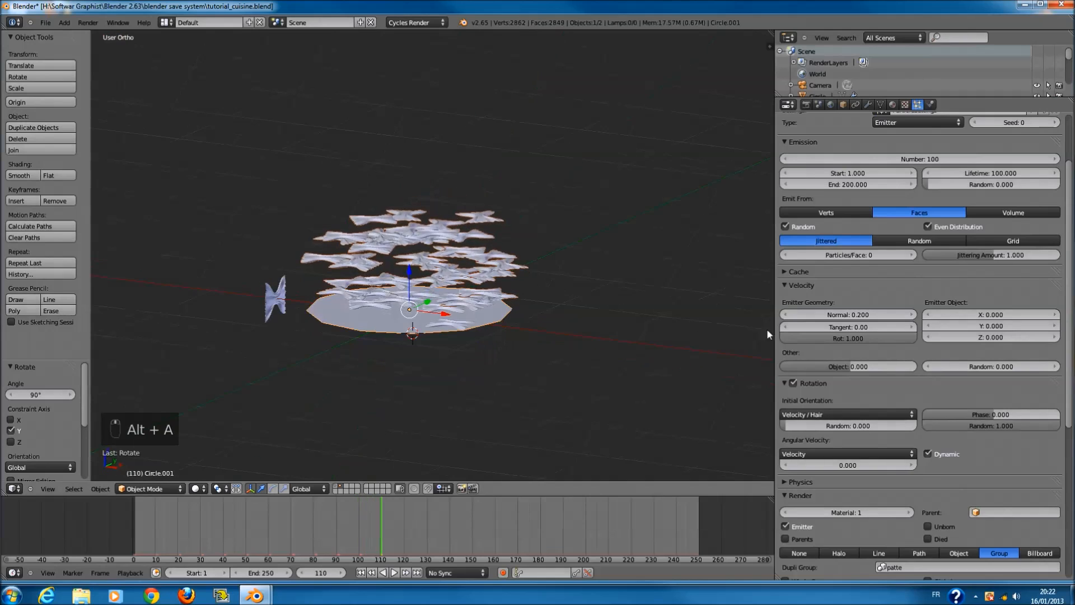
- Set the number of emitted pasta particles to 200 while viewing the disc from the front
{"action": "key", "text": "KP_1"}
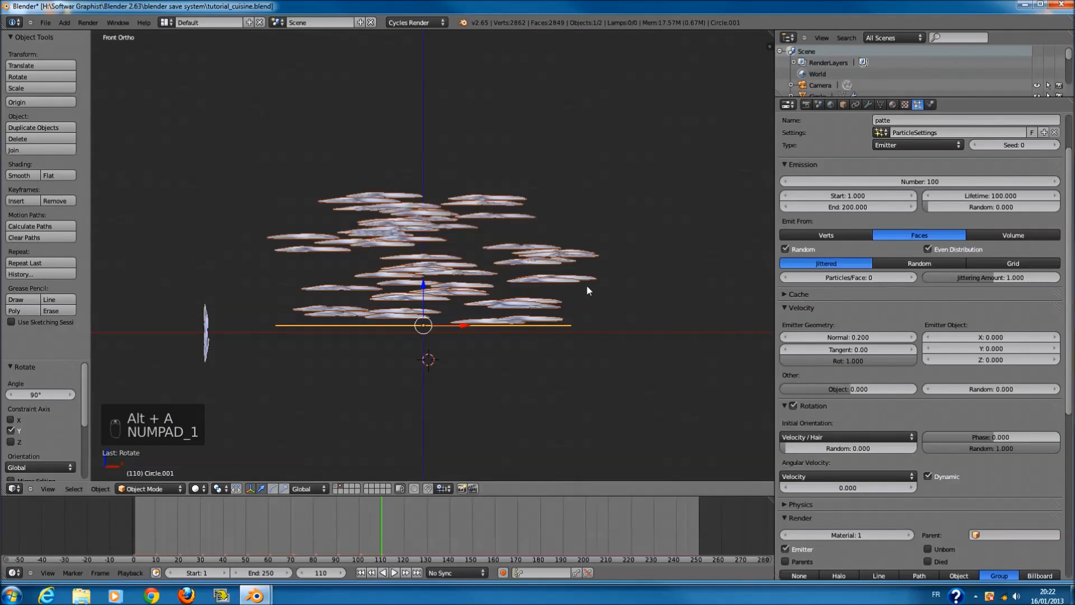
{"action": "scroll", "coordinate": [586, 285], "scroll_direction": "up", "scroll_amount": 4, "text": "shift"}
{"action": "scroll", "coordinate": [990, 265], "scroll_direction": "up", "scroll_amount": 3}
{"action": "left_click", "coordinate": [920, 238]}
{"action": "type", "text": "1"}
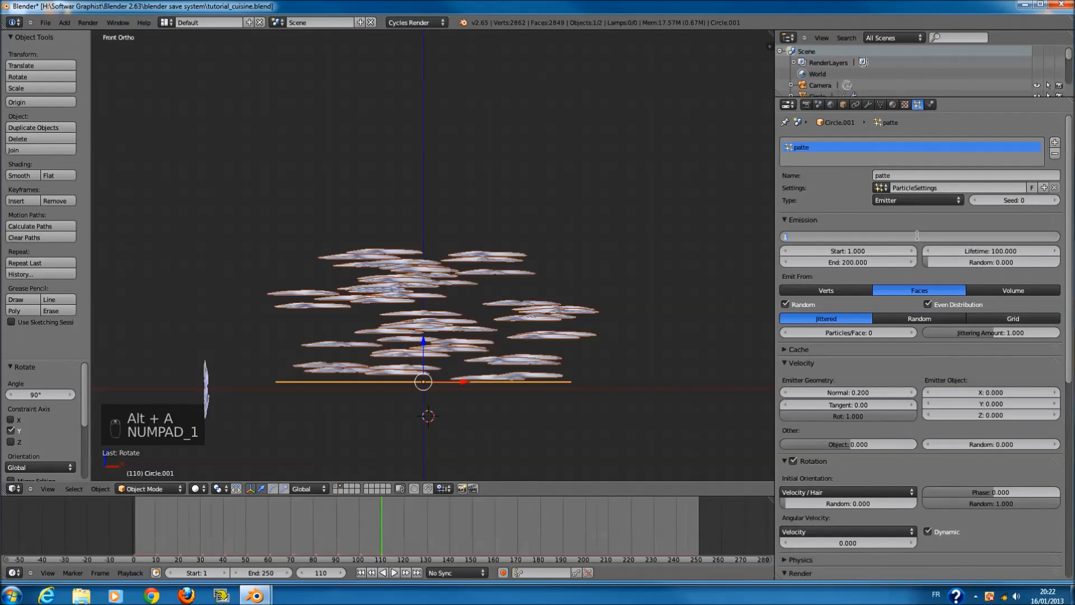
{"action": "left_click", "coordinate": [919, 229]}
{"action": "left_click", "coordinate": [916, 240]}
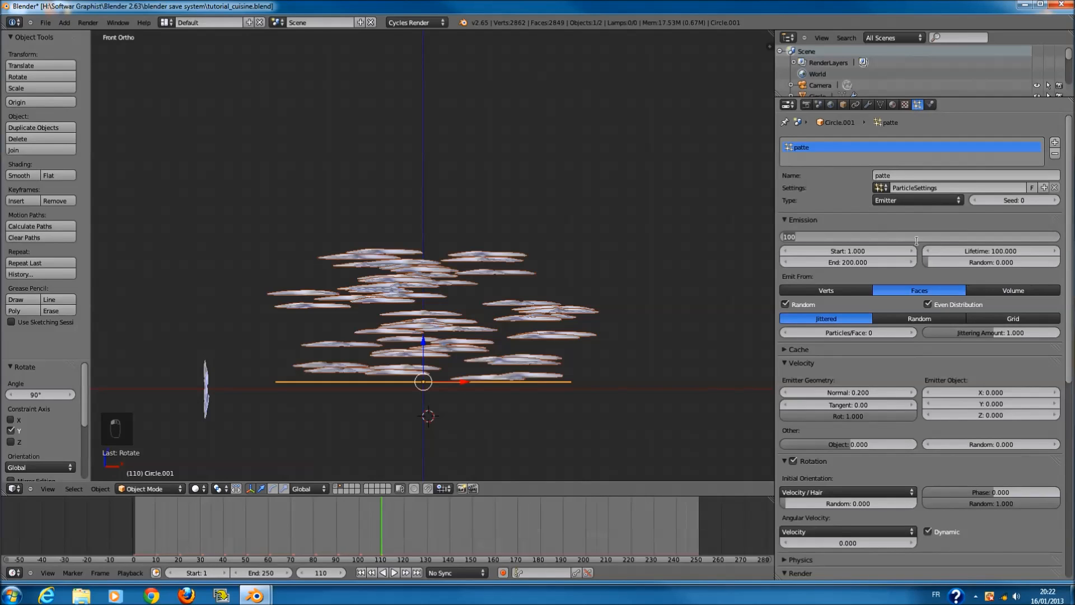
{"action": "type", "text": "200"}
{"action": "key", "text": "Return"}
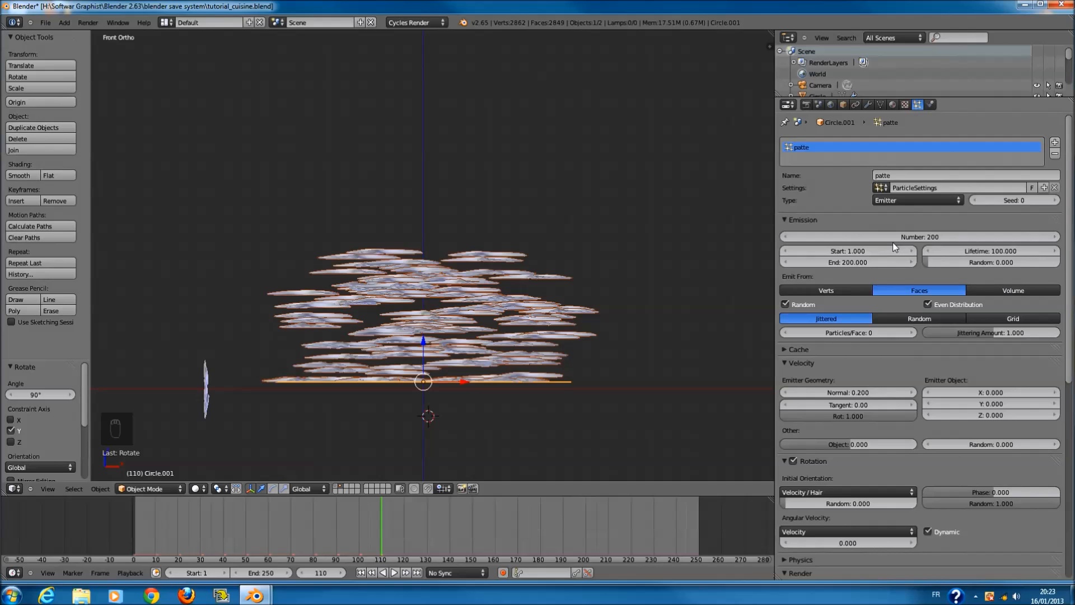
- Set the number of emitted pasta particles to 500 and play the emission from the start, checking the pile from the front
{"action": "left_click", "coordinate": [907, 235]}
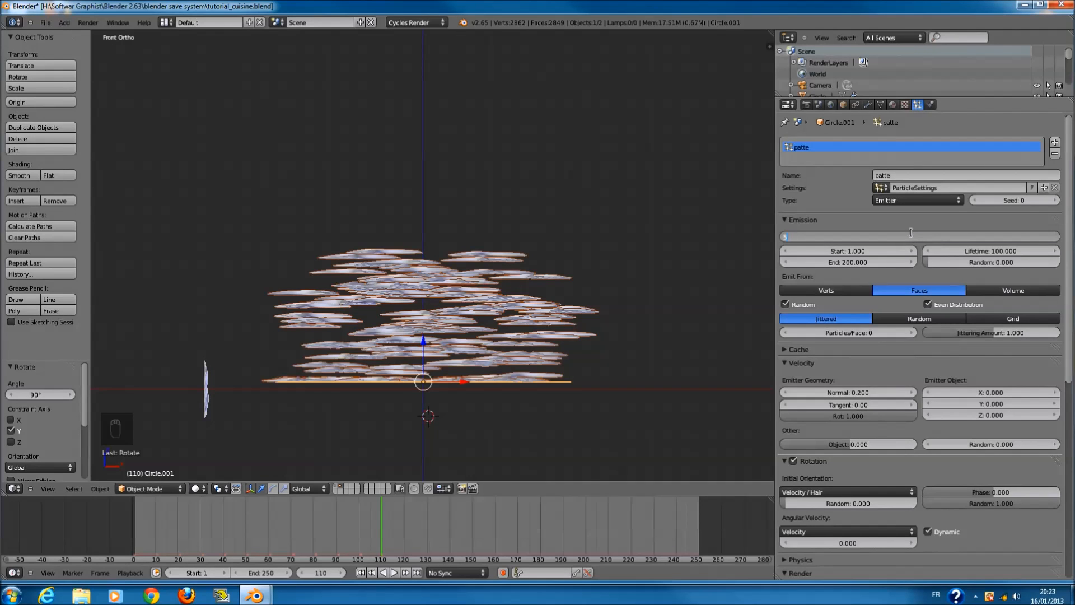
{"action": "key", "text": "Return"}
{"action": "middle_click_drag", "start_coordinate": [616, 320], "coordinate": [604, 364]}
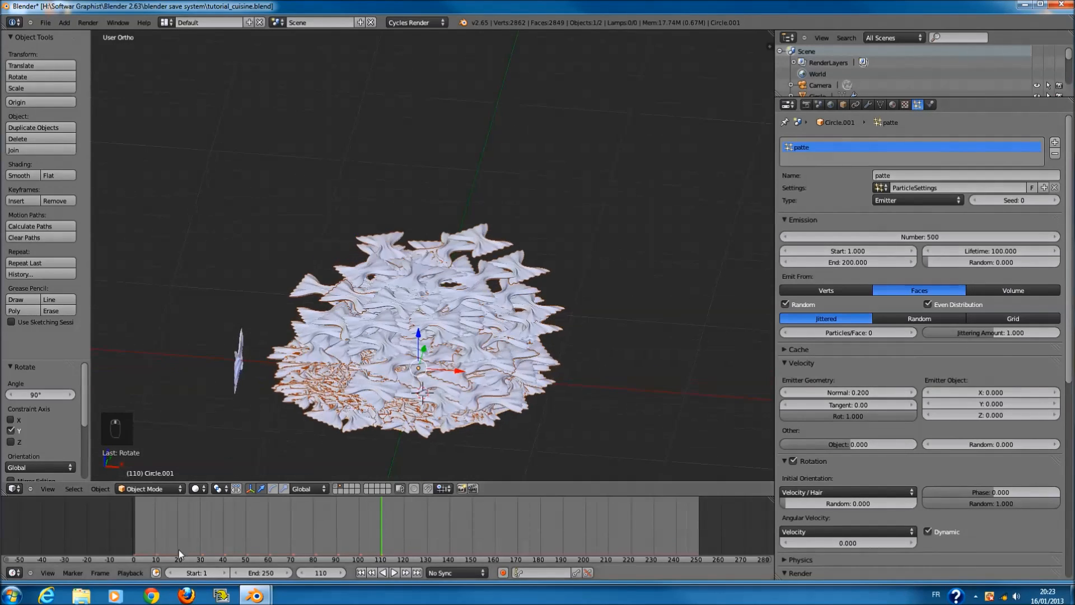
{"action": "left_click_drag", "start_coordinate": [149, 545], "coordinate": [120, 538]}
{"action": "key", "text": "alt+a"}
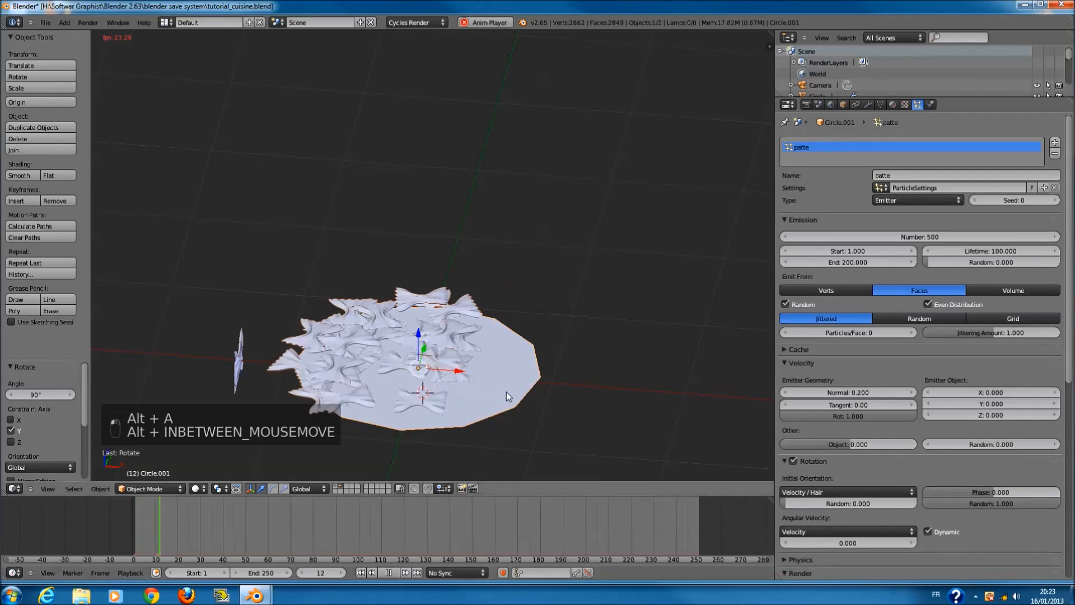
{"action": "middle_click_drag", "start_coordinate": [507, 394], "coordinate": [518, 379]}
{"action": "key", "text": "KP_1"}
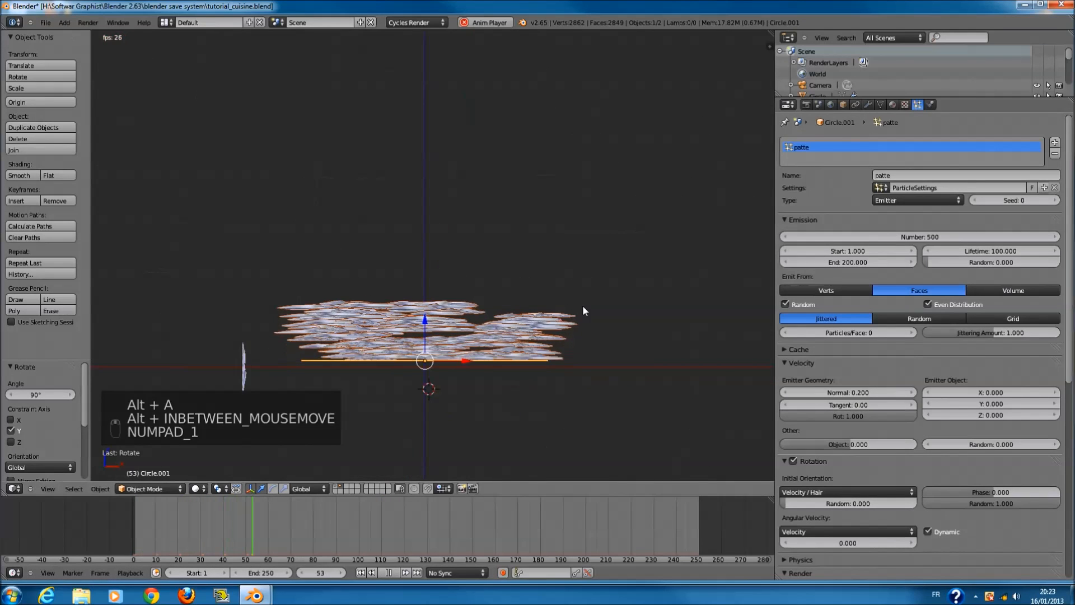
{"action": "key", "text": "alt+a"}
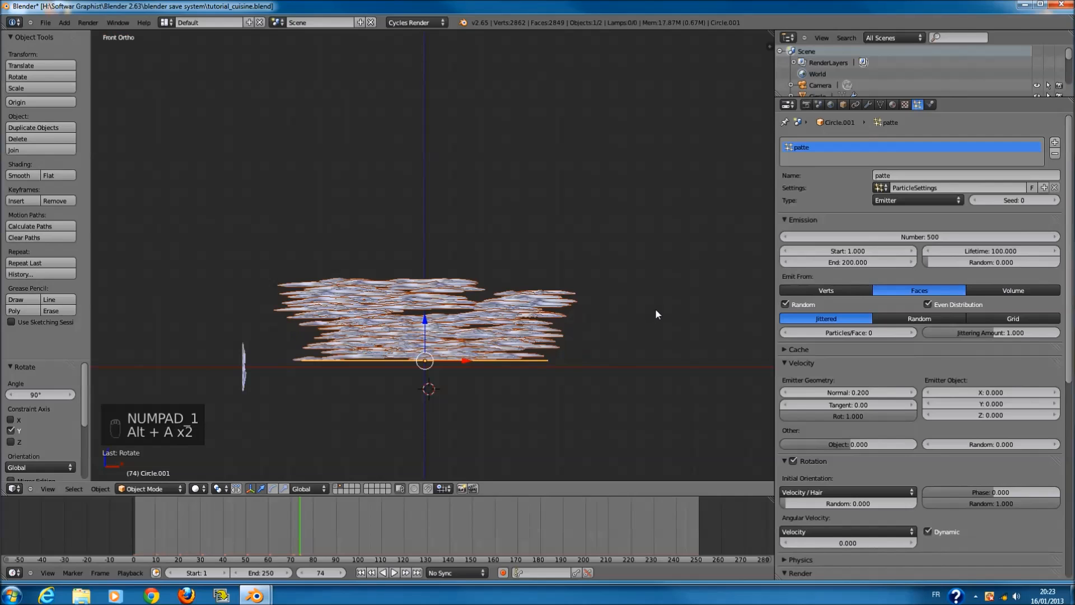
{"action": "key", "text": "alt+a"}
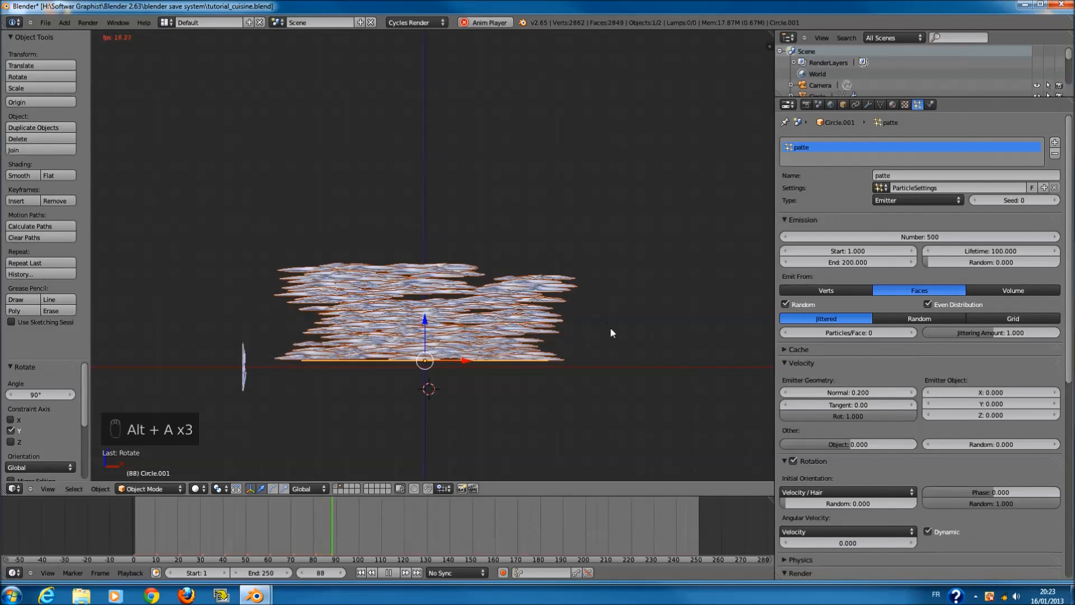
{"action": "key", "text": "alt+a"}
- Scale the disc down to about 0.904 and replay the pasta emission
{"action": "key", "text": "s"}
{"action": "left_click", "coordinate": [581, 362]}
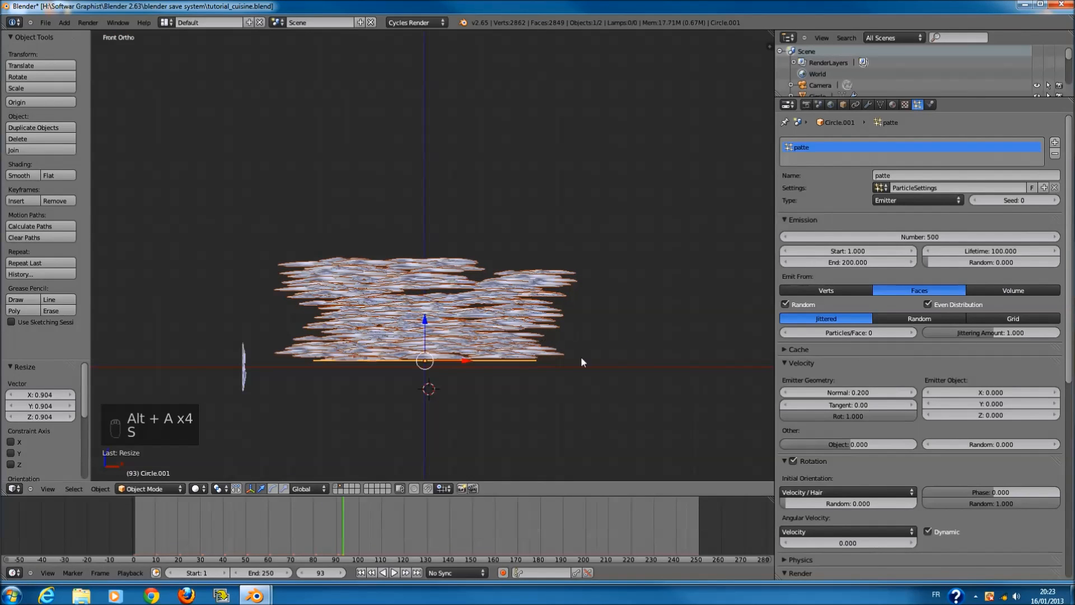
{"action": "left_click_drag", "start_coordinate": [213, 559], "coordinate": [172, 547]}
{"action": "left_click", "coordinate": [173, 547]}
{"action": "key", "text": "alt+a"}
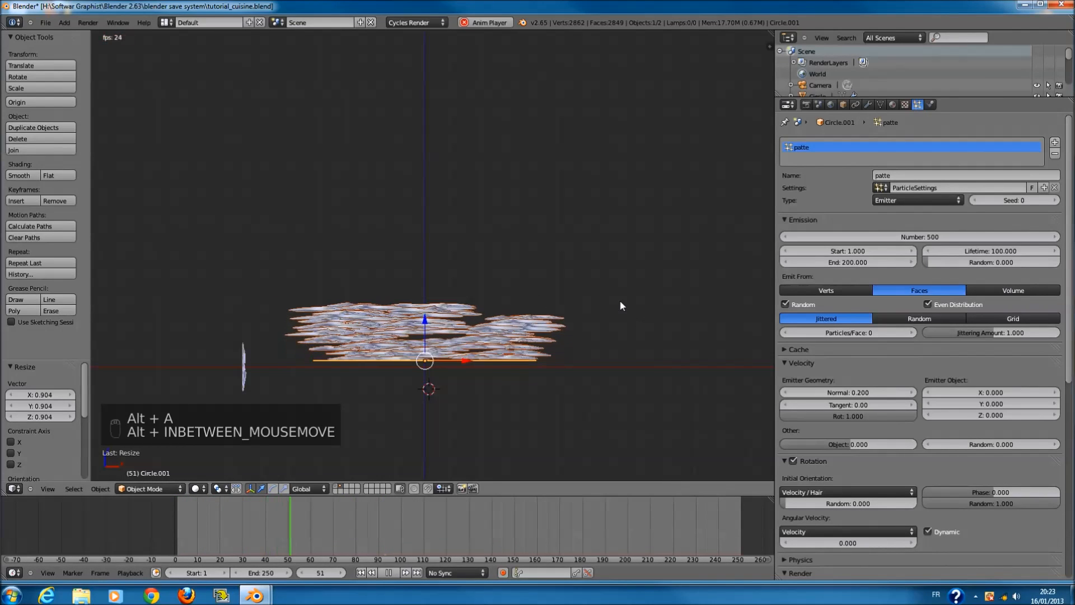
{"action": "scroll", "coordinate": [597, 301], "scroll_direction": "down", "scroll_amount": 1}
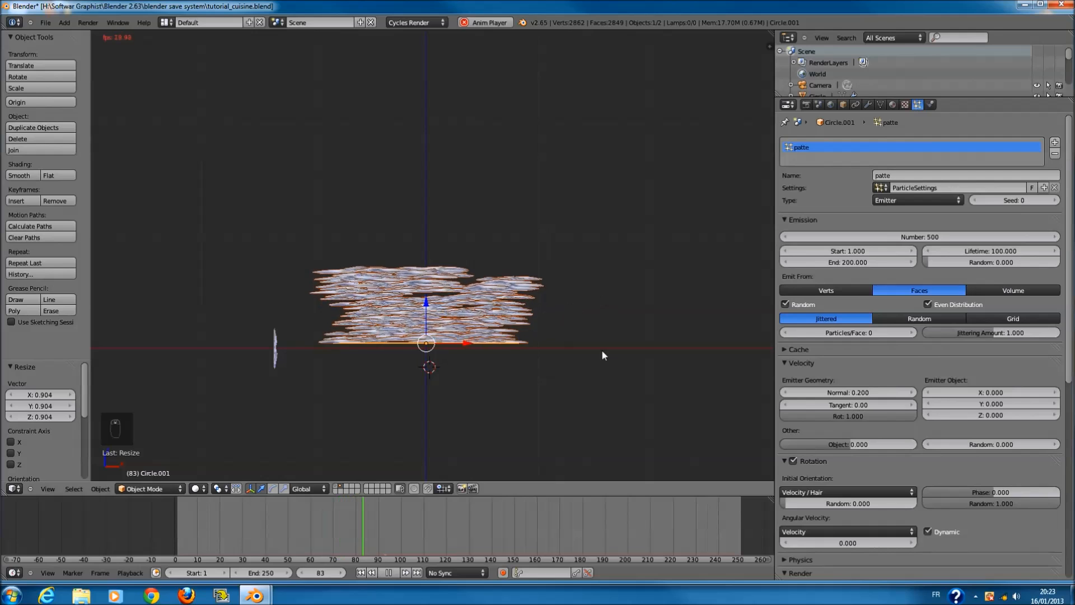
{"action": "key", "text": "alt+a"}
- Show the pan's layer together with the pasta and scale the disc down by about 0.814 at frame 0
{"action": "left_click", "coordinate": [339, 486], "text": "shift"}
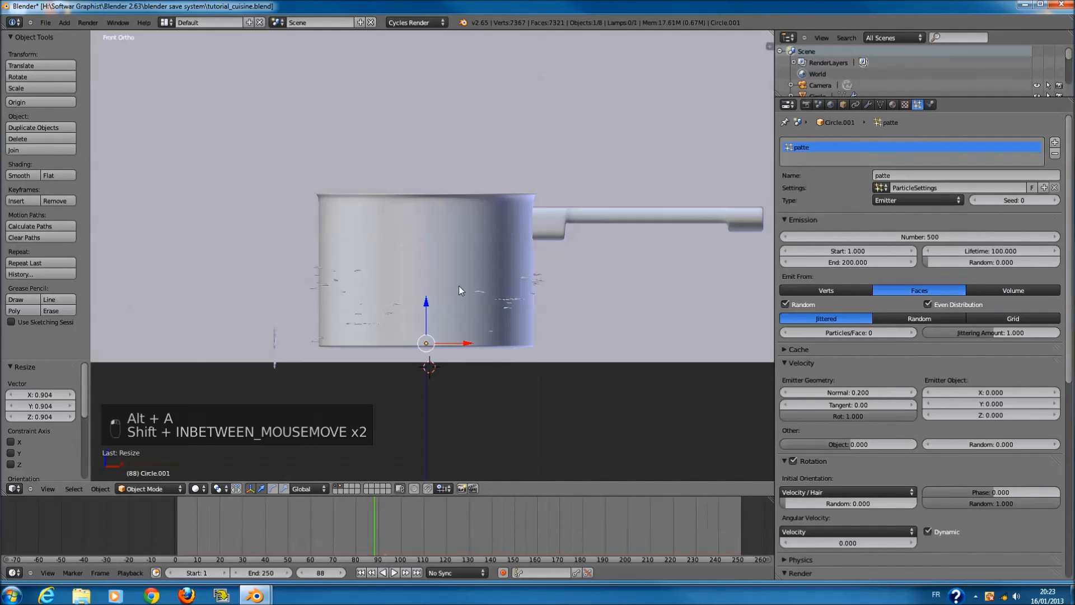
{"action": "middle_click_drag", "start_coordinate": [459, 289], "coordinate": [324, 519]}
{"action": "left_click", "coordinate": [139, 550]}
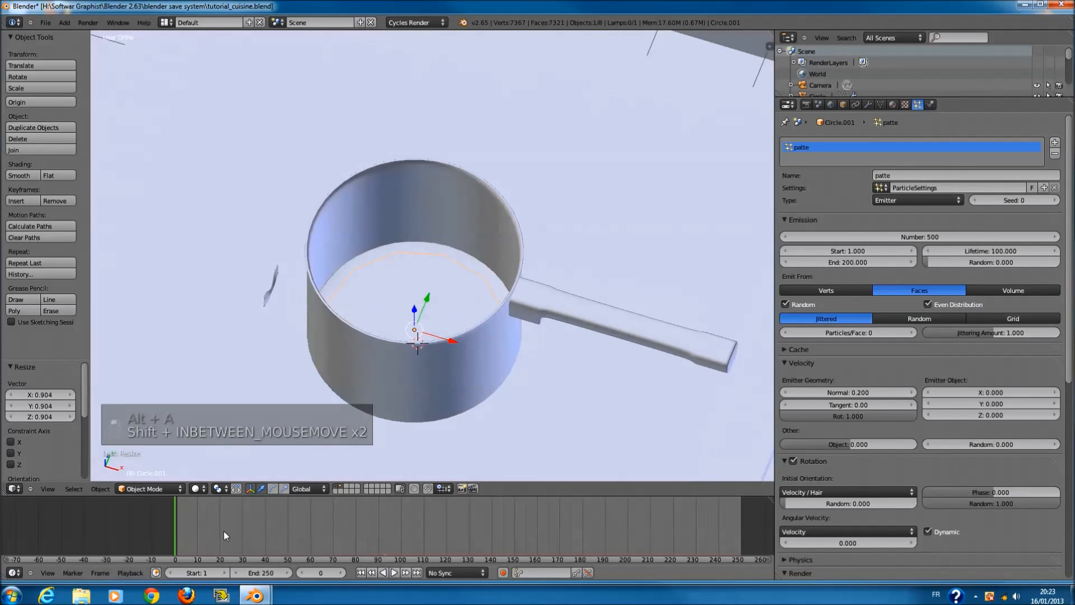
{"action": "key", "text": "z"}
{"action": "key", "text": "s"}
{"action": "left_click", "coordinate": [590, 313]}
{"action": "key", "text": "z"}
{"action": "key", "text": "alt+a"}
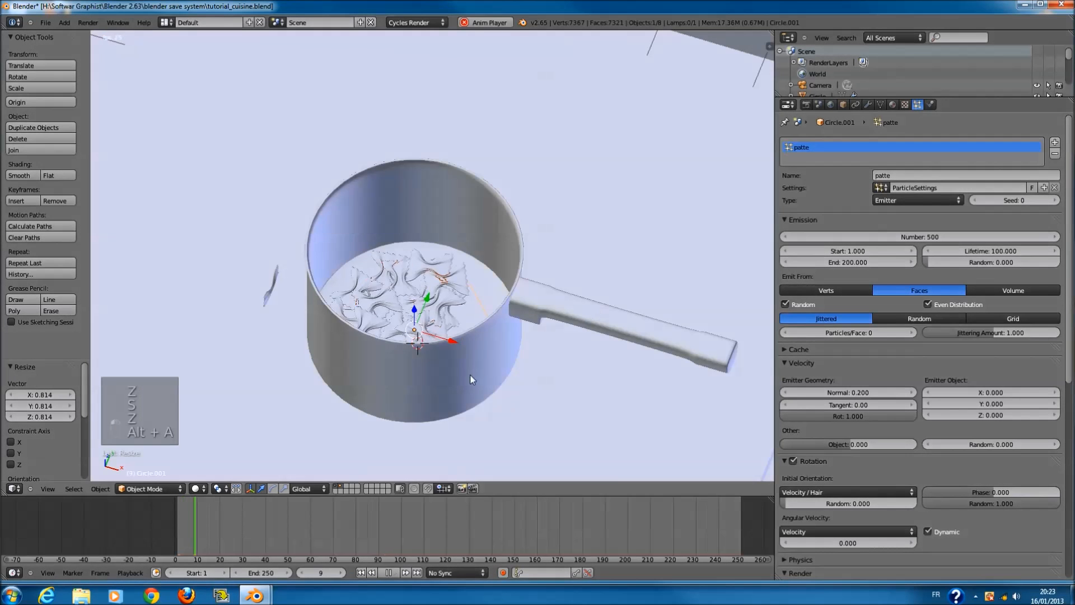
- Examine how the pasta fits inside the pan from the front and through the camera, in solid and wireframe display
{"action": "key", "text": "KP_1"}
{"action": "key", "text": "z"}
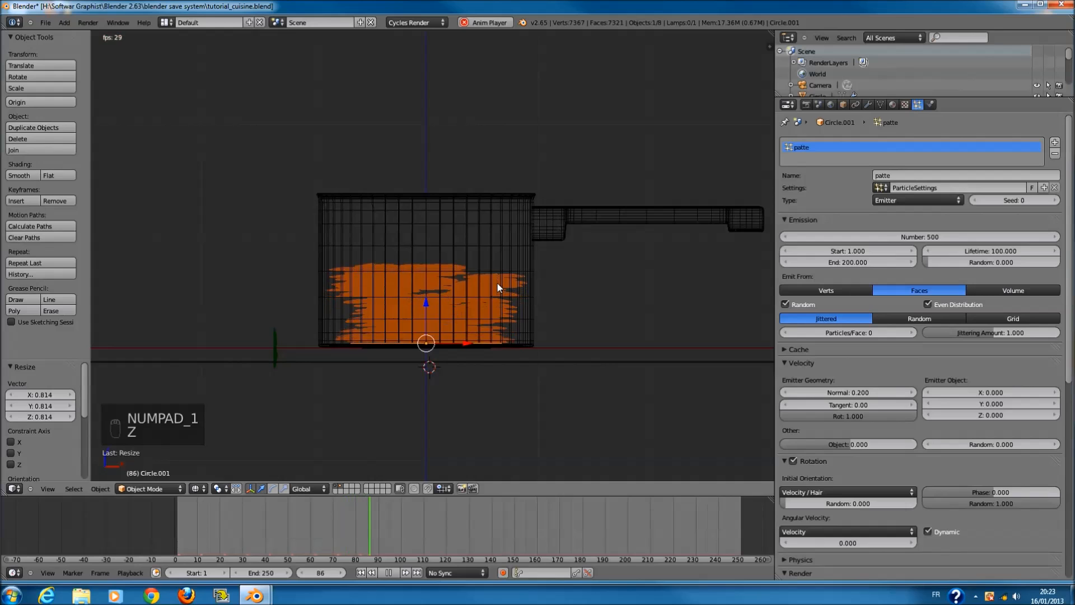
{"action": "key", "text": "z"}
{"action": "key", "text": "z"}
{"action": "key", "text": "z"}
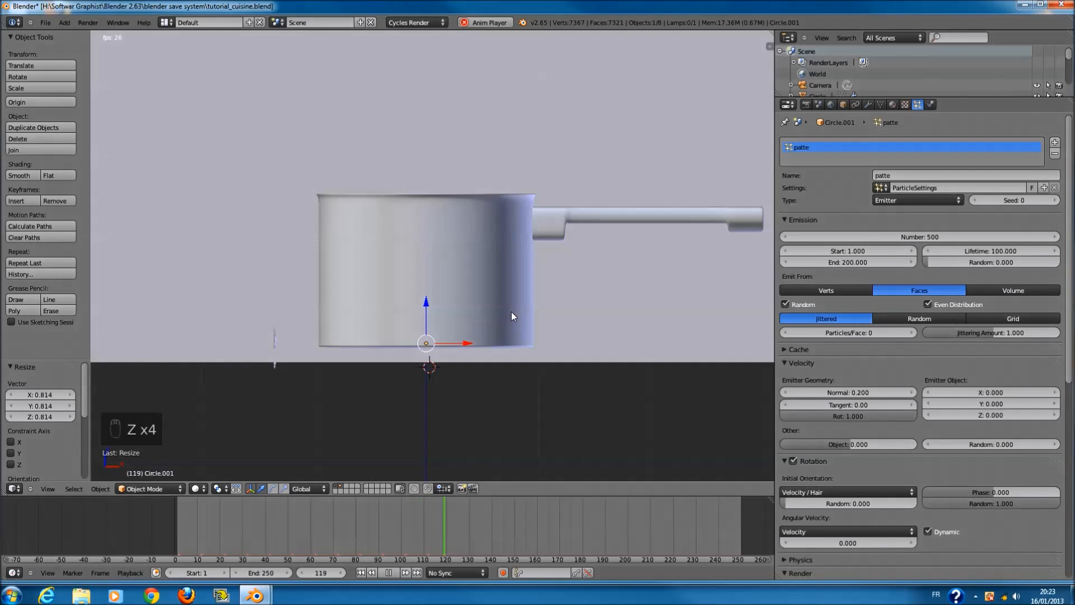
{"action": "key", "text": "alt+a"}
{"action": "key", "text": "KP_0"}
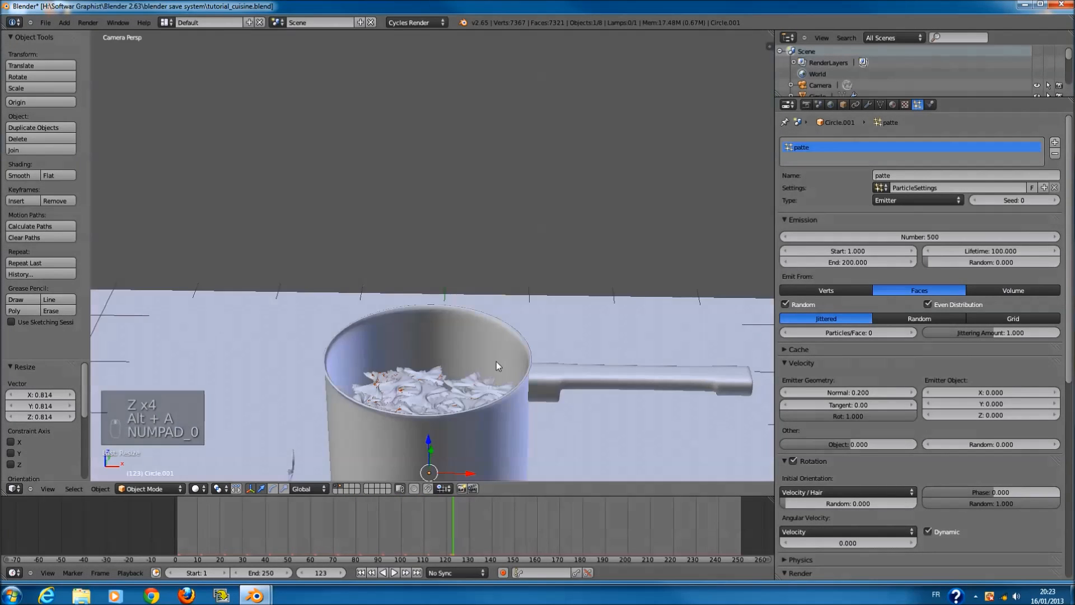
{"action": "scroll", "coordinate": [484, 354], "scroll_direction": "down", "scroll_amount": 3}
{"action": "key", "text": "z"}
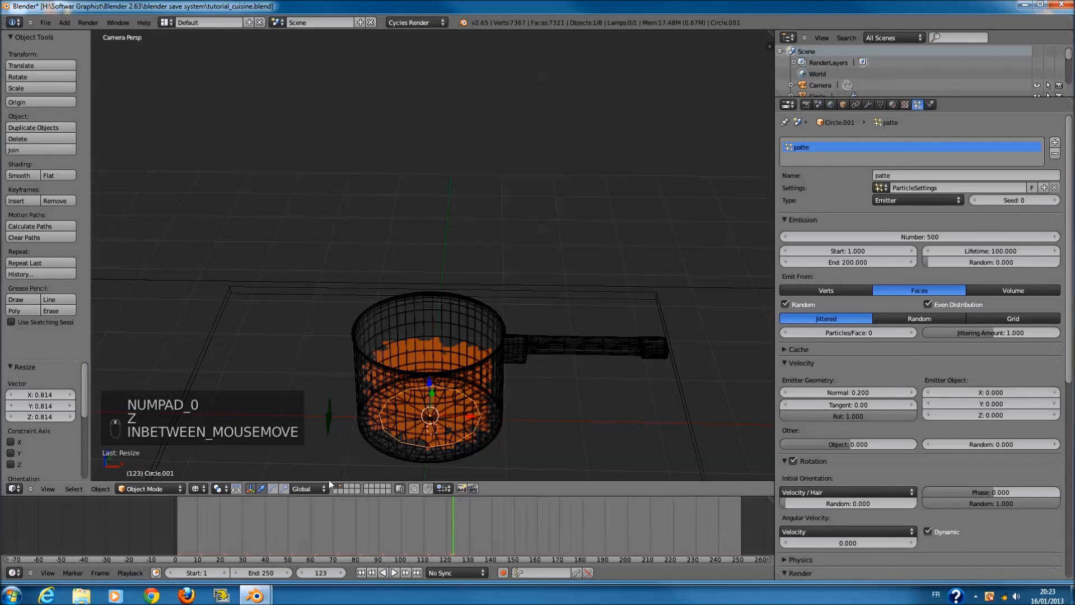
- Move the original bow-tie pasta to the third layer and save the file
{"action": "left_click", "coordinate": [340, 487]}
{"action": "left_click", "coordinate": [336, 486]}
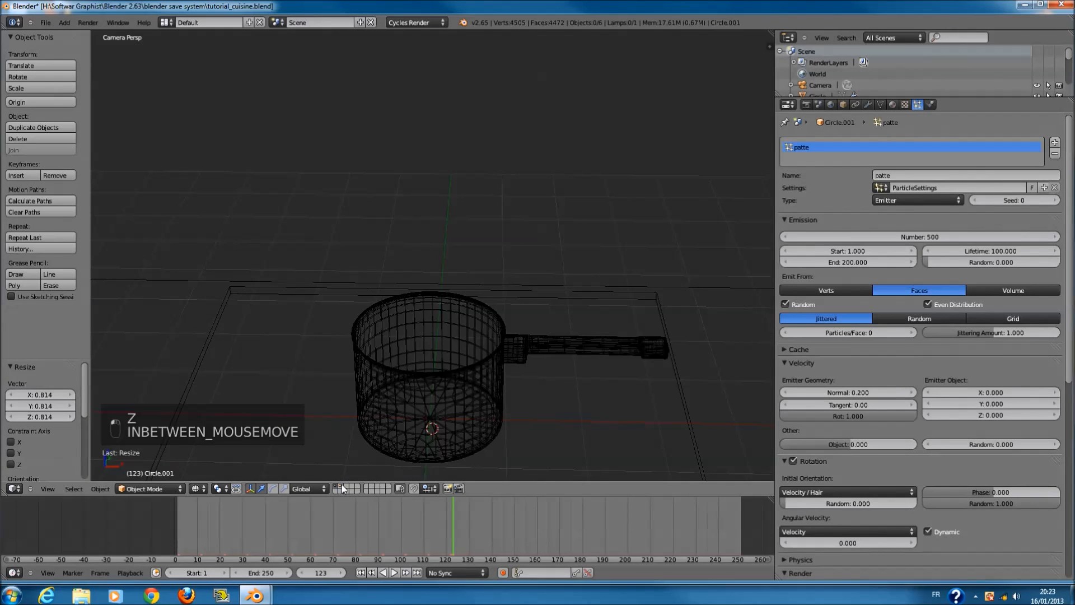
{"action": "left_click", "coordinate": [341, 487]}
{"action": "right_click", "coordinate": [330, 419]}
{"action": "key", "text": "m"}
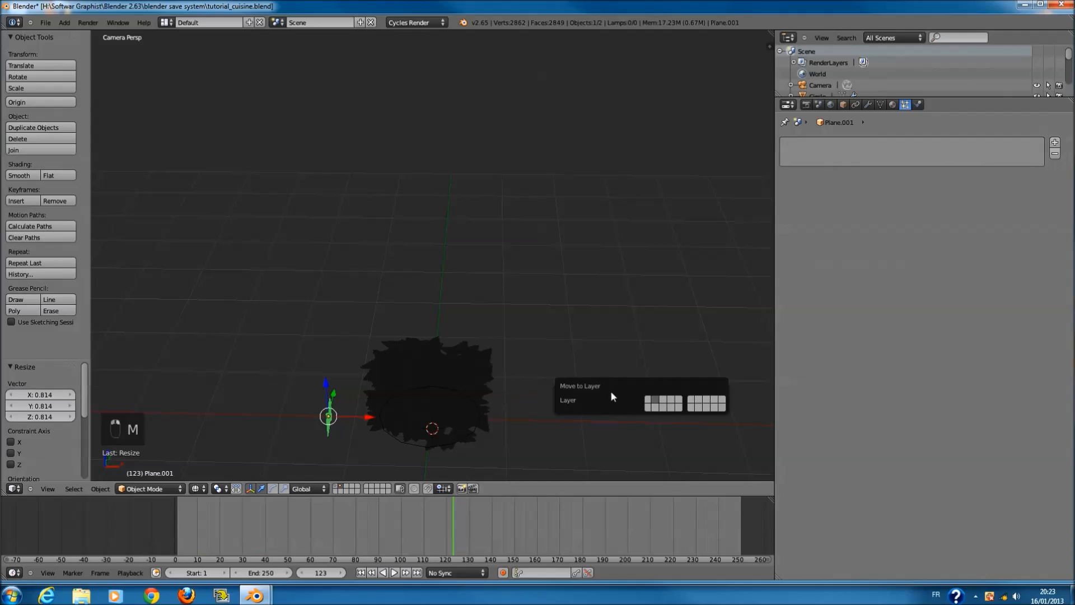
{"action": "left_click", "coordinate": [659, 405]}
{"action": "key", "text": "ctrl+s"}
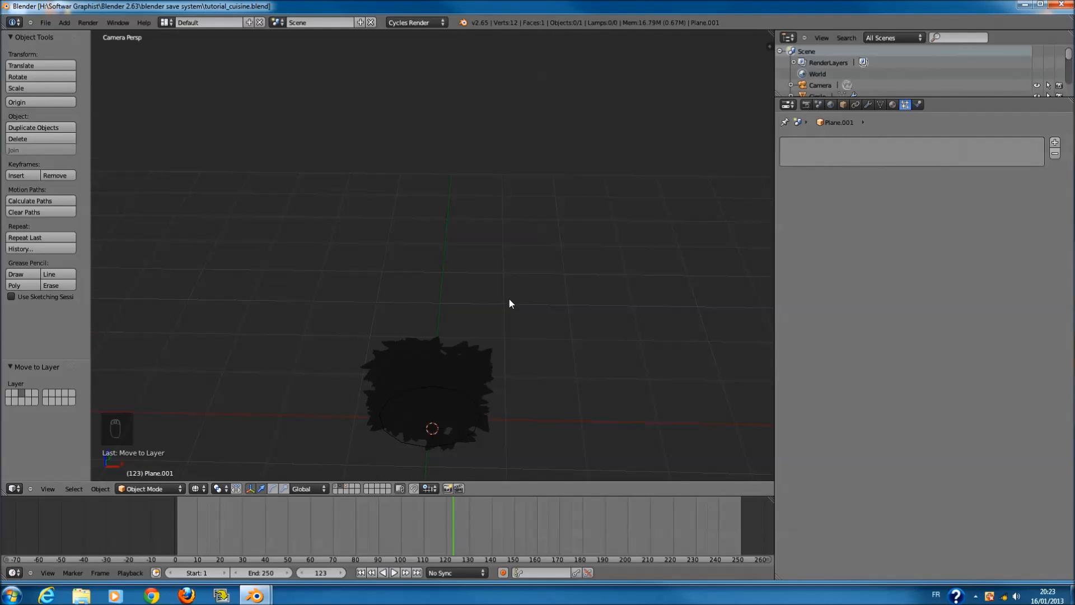
- Show only the pan's layer in front view and reset the 3D cursor to the scene's origin
{"action": "key", "text": "KP_1"}
{"action": "key", "text": "KP_5"}
{"action": "key", "text": "KP_7"}
{"action": "key", "text": "KP_5"}
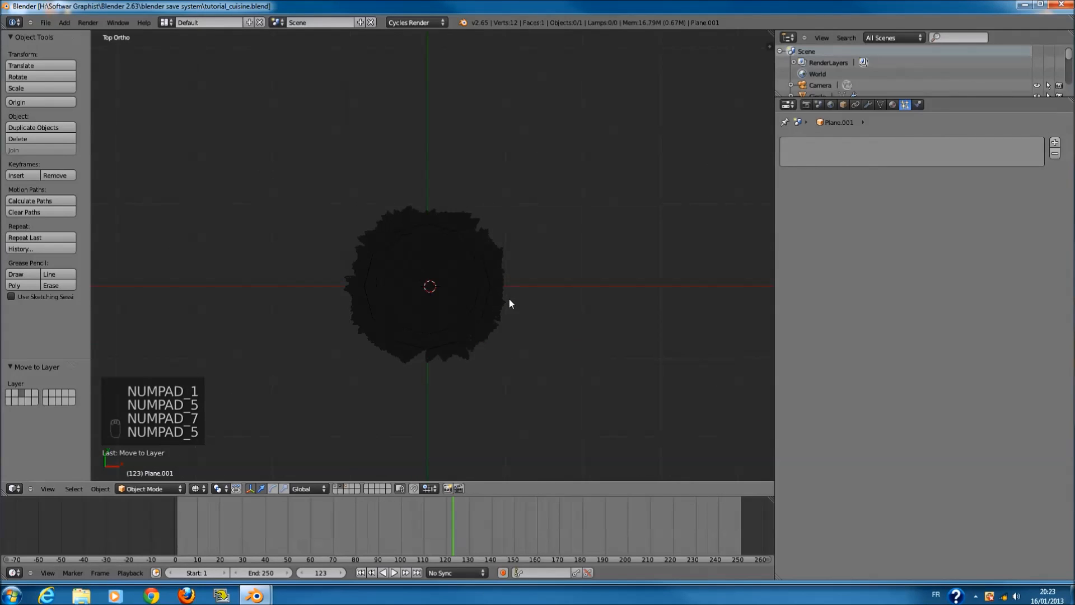
{"action": "left_click", "coordinate": [335, 487]}
{"action": "right_click", "coordinate": [499, 333]}
{"action": "key", "text": "KP_1"}
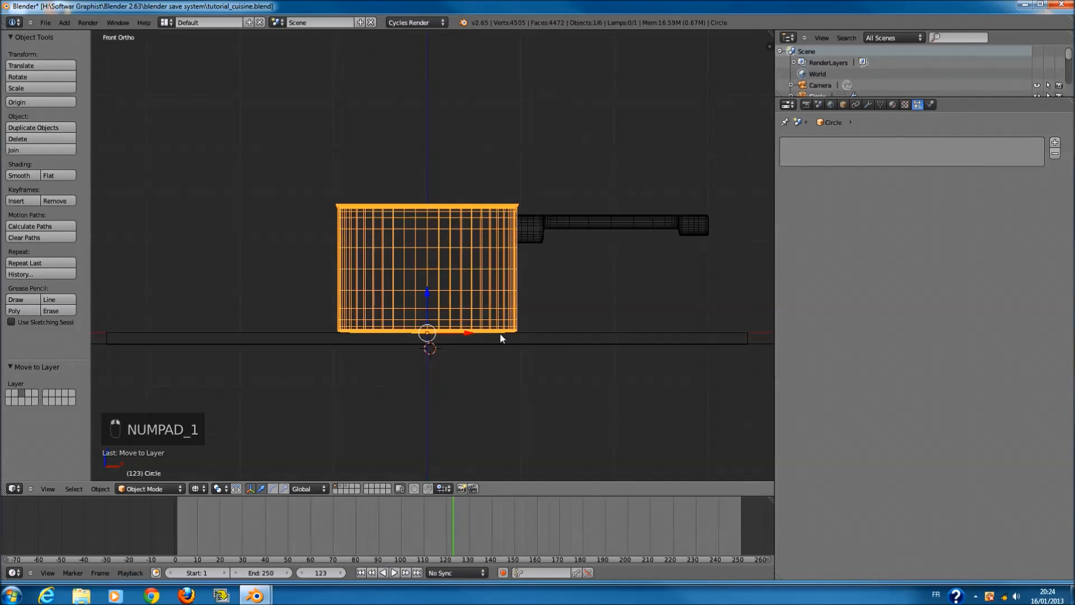
{"action": "key", "text": "shift+c"}
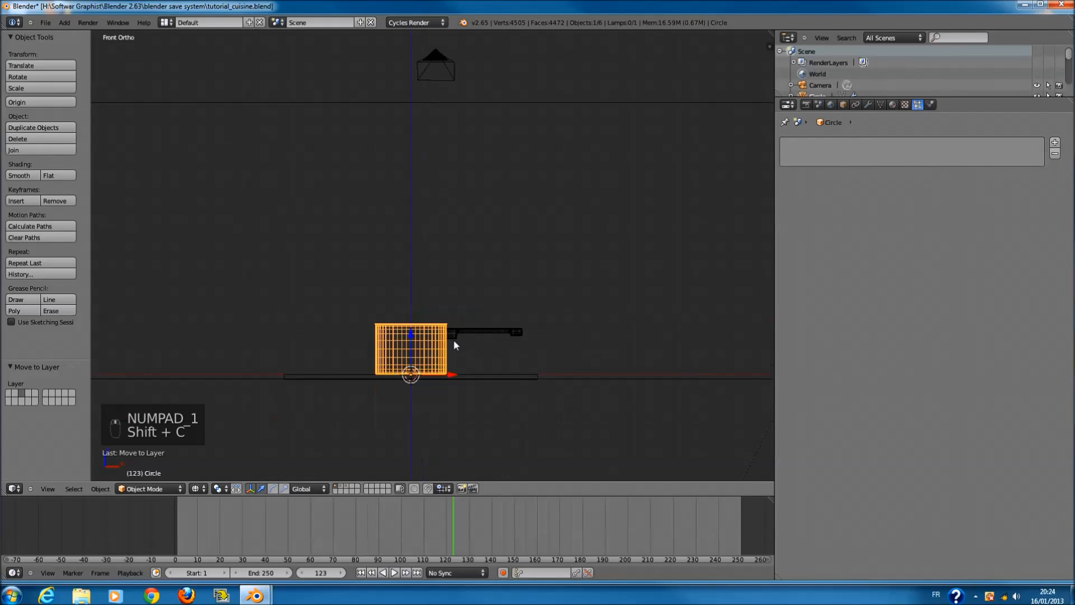
{"action": "scroll", "coordinate": [520, 325], "scroll_direction": "up", "scroll_amount": 7}
{"action": "key", "text": "shift+a"}
{"action": "mouse_move", "coordinate": [507, 323]}
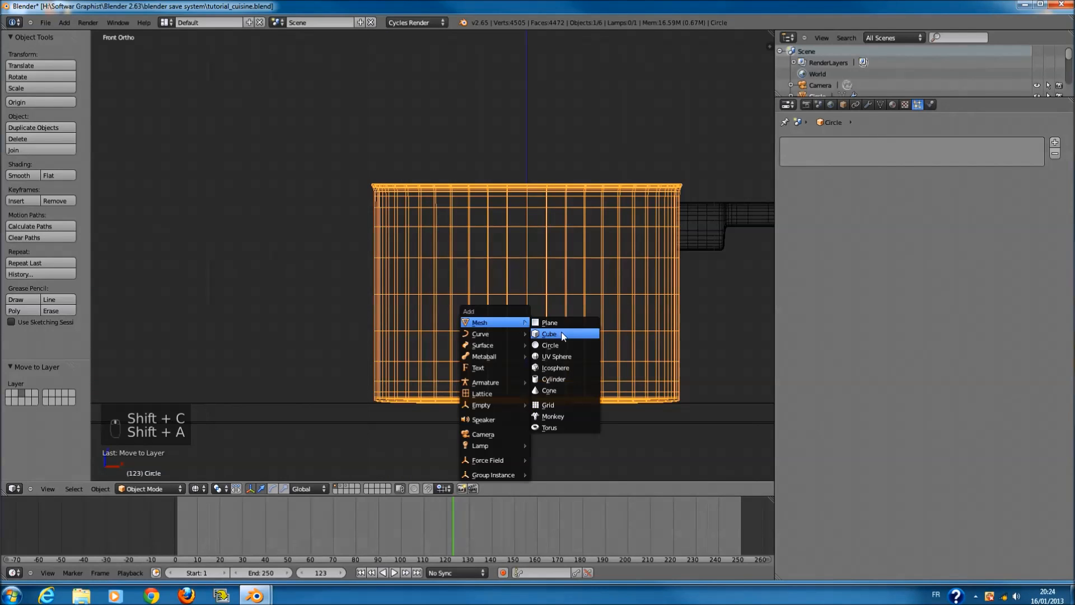
{"action": "left_click", "coordinate": [562, 345]}
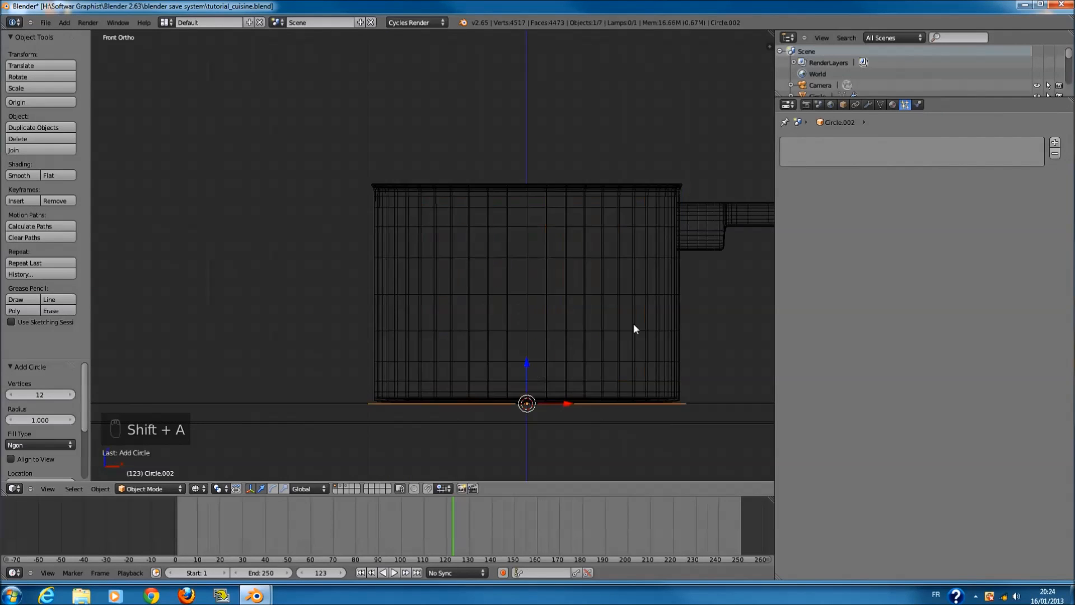
{"action": "scroll", "coordinate": [463, 379], "scroll_direction": "down", "scroll_amount": 4, "text": "ctrl"}
{"action": "left_click_drag", "start_coordinate": [463, 375], "coordinate": [458, 162]}
{"action": "key", "text": "z"}
{"action": "scroll", "coordinate": [657, 223], "scroll_direction": "up", "scroll_amount": 2}
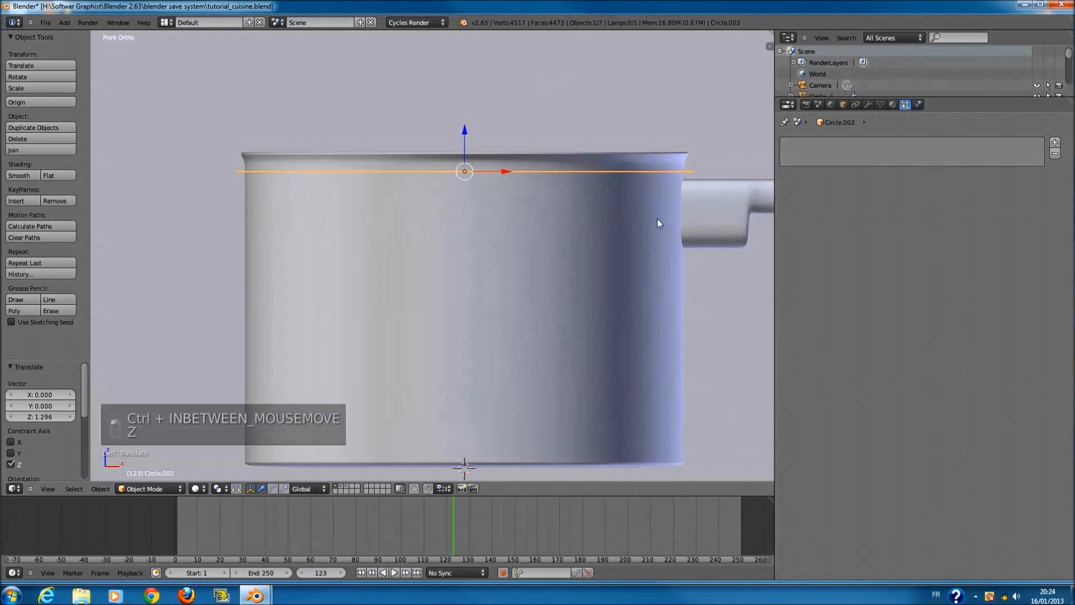
{"action": "key", "text": "s"}
{"action": "right_click", "coordinate": [517, 311]}
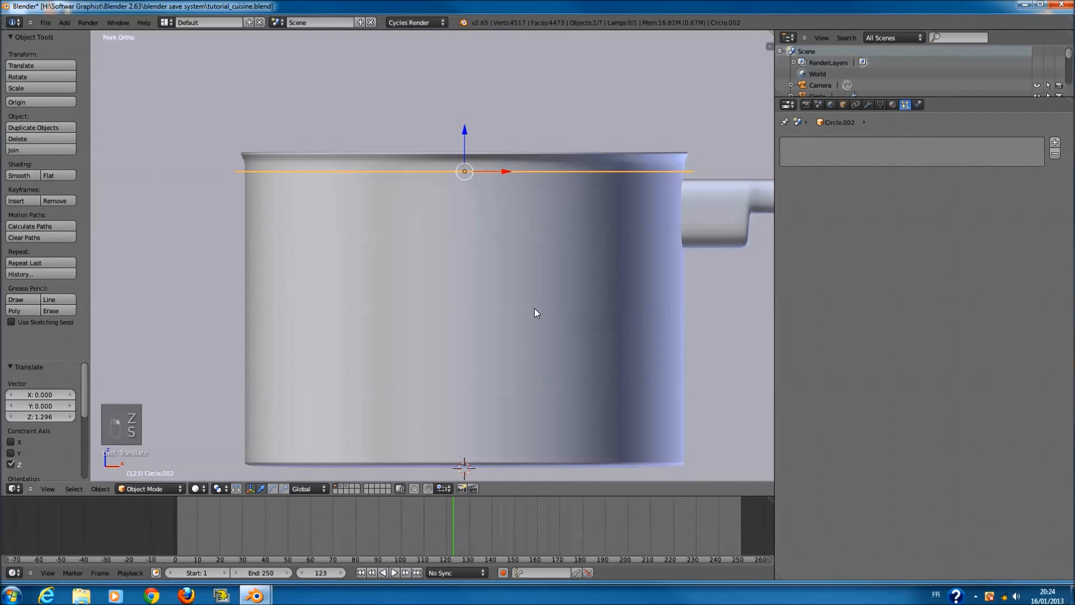
{"action": "key", "text": "x"}
{"action": "left_click", "coordinate": [534, 309]}
- Add a filled 12-vertex circle at the pan's base and raise it 1.254 along Z to just below the rim
{"action": "key", "text": "shift+a"}
{"action": "mouse_move", "coordinate": [534, 309]}
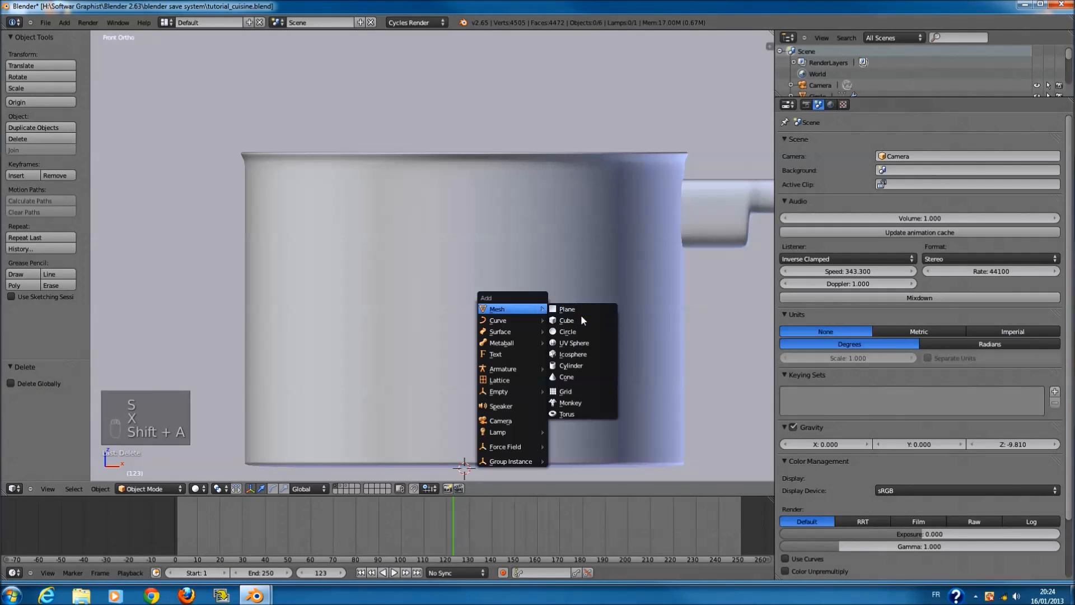
{"action": "left_click", "coordinate": [591, 335]}
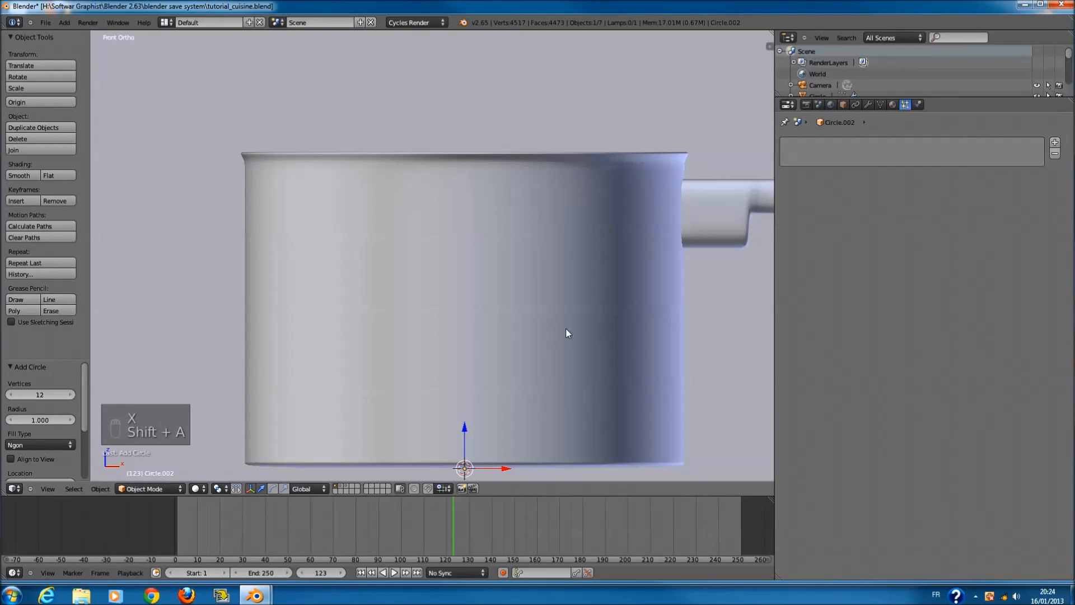
{"action": "key", "text": "z"}
{"action": "key", "text": "s"}
{"action": "key", "text": "s"}
{"action": "left_click", "coordinate": [457, 426]}
{"action": "left_click_drag", "start_coordinate": [462, 431], "coordinate": [439, 145]}
{"action": "key", "text": "KP_7"}
{"action": "key", "text": "z"}
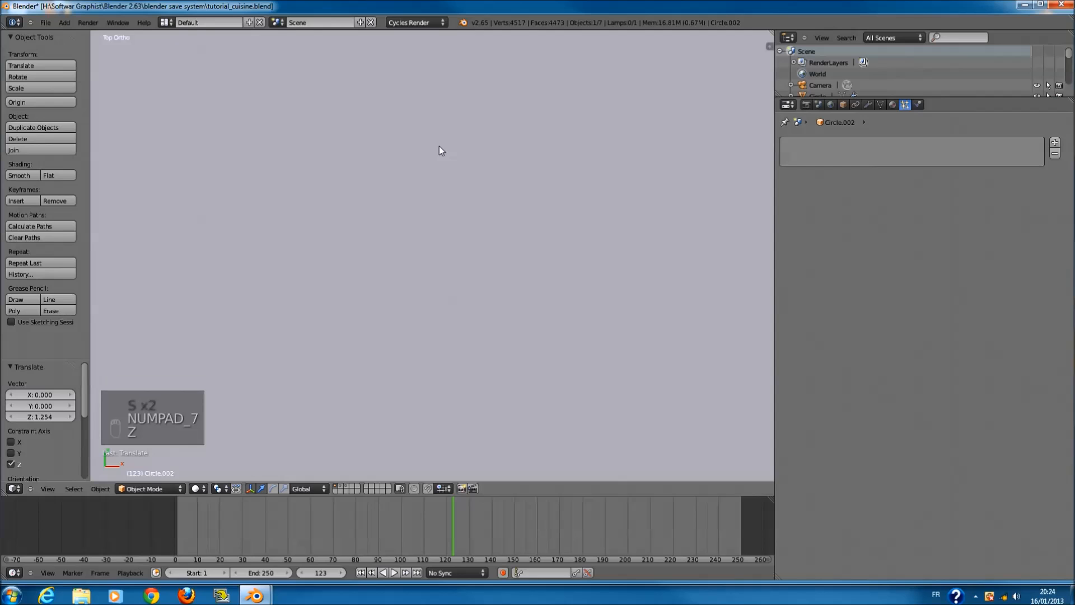
- Give the water disc a level 2 subdivision and scale it by about 1.178 to meet the pan's walls
{"action": "key", "text": "KP_Decimal"}
{"action": "key", "text": "s"}
{"action": "right_click", "coordinate": [588, 290]}
{"action": "key", "text": "ctrl+2"}
{"action": "key", "text": "s"}
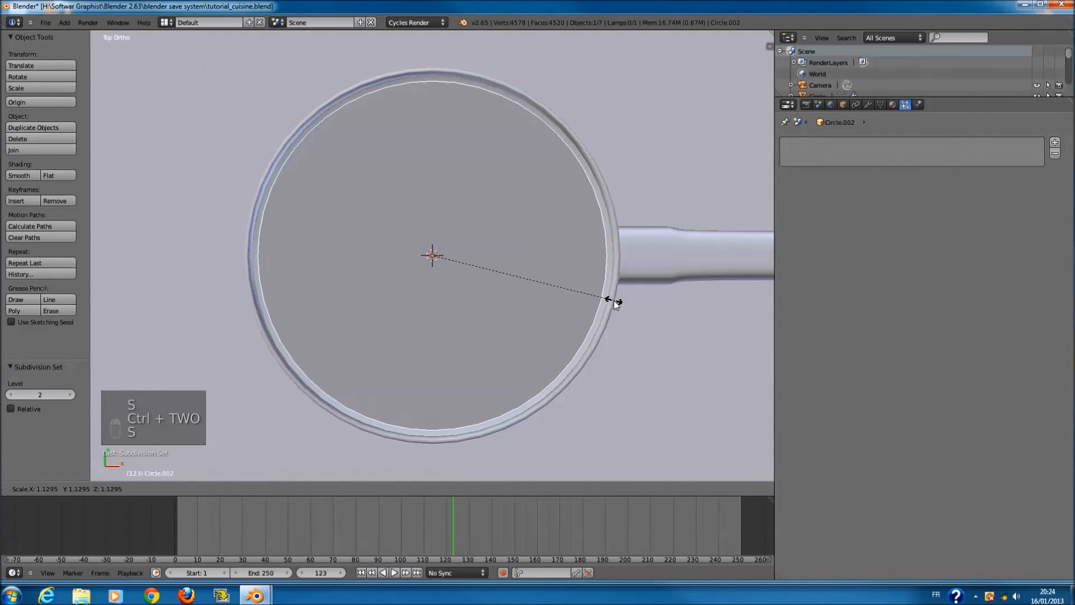
{"action": "left_click", "coordinate": [622, 305]}
{"action": "key", "text": "z"}
{"action": "key", "text": "KP_1"}
{"action": "key", "text": "z"}
{"action": "middle_click_drag", "start_coordinate": [583, 290], "coordinate": [436, 339]}
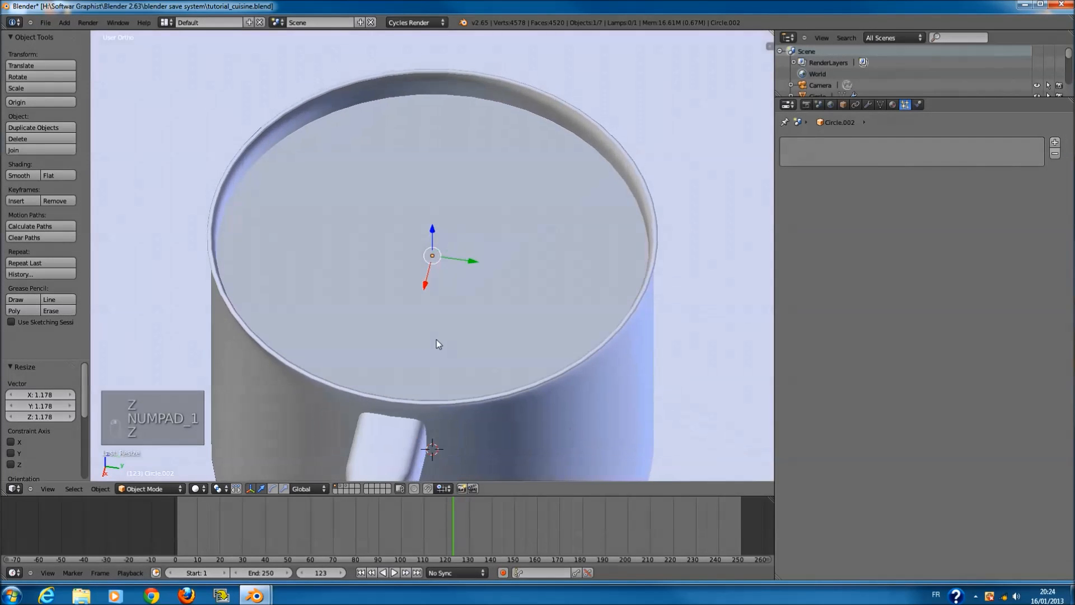
- Lower the water disc by about 0.322 along Z and check its level through the camera
{"action": "key", "text": "KP_1"}
{"action": "key", "text": "z"}
{"action": "scroll", "coordinate": [405, 392], "scroll_direction": "down", "scroll_amount": 2}
{"action": "key", "text": "z"}
{"action": "scroll", "coordinate": [396, 402], "scroll_direction": "down", "scroll_amount": 2, "text": "shift"}
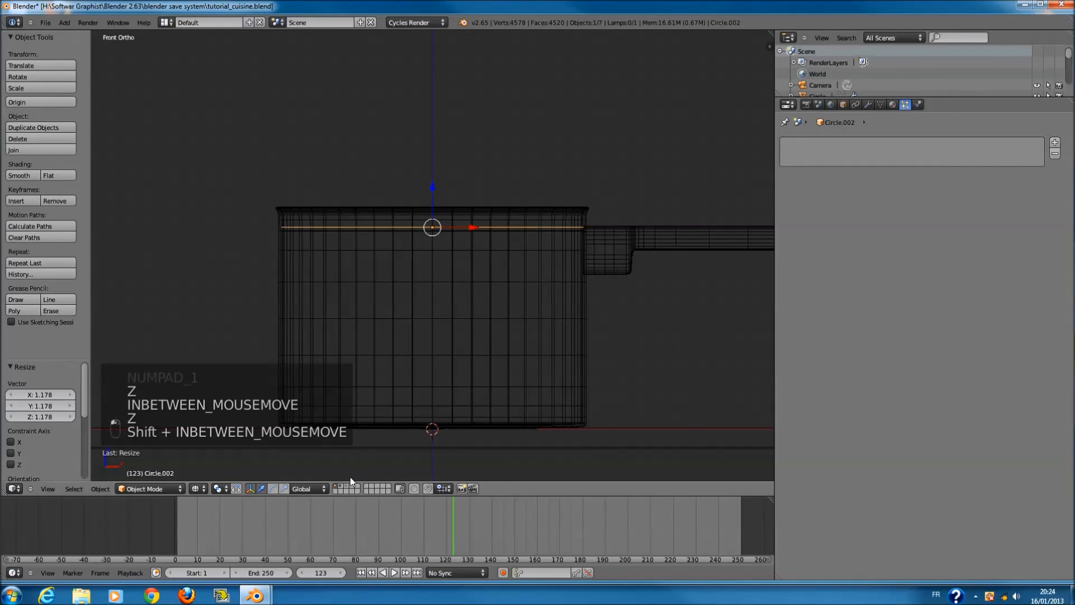
{"action": "scroll", "coordinate": [353, 477], "scroll_direction": "up", "scroll_amount": 3}
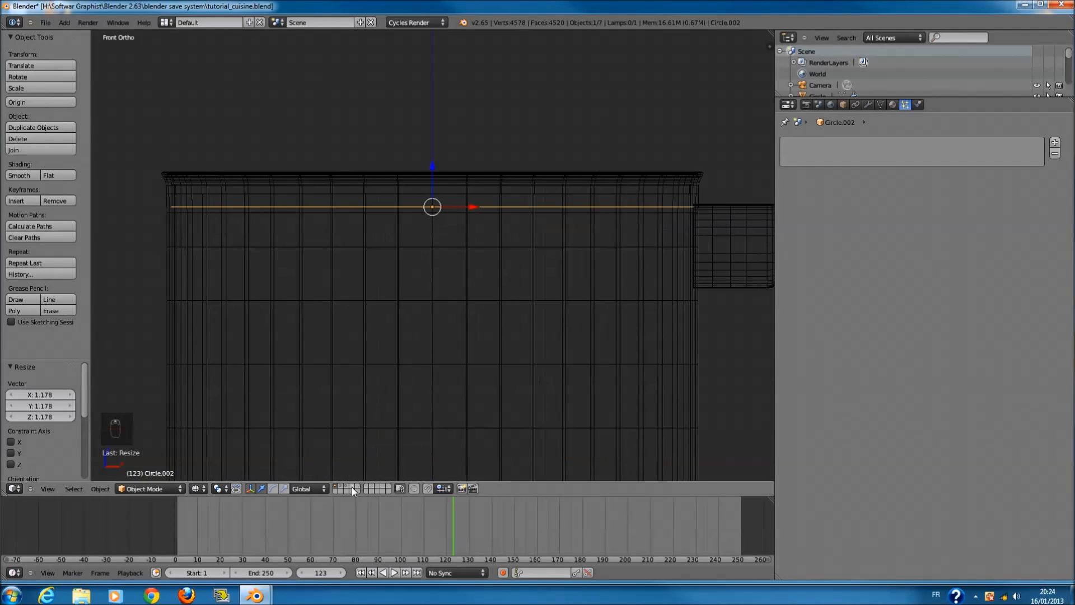
{"action": "left_click", "coordinate": [342, 486], "text": "shift"}
{"action": "scroll", "coordinate": [401, 292], "scroll_direction": "down", "scroll_amount": 2}
{"action": "left_click_drag", "start_coordinate": [434, 196], "coordinate": [434, 256]}
{"action": "key", "text": "KP_0"}
{"action": "key", "text": "z"}
{"action": "key", "text": "z"}
{"action": "key", "text": "z"}
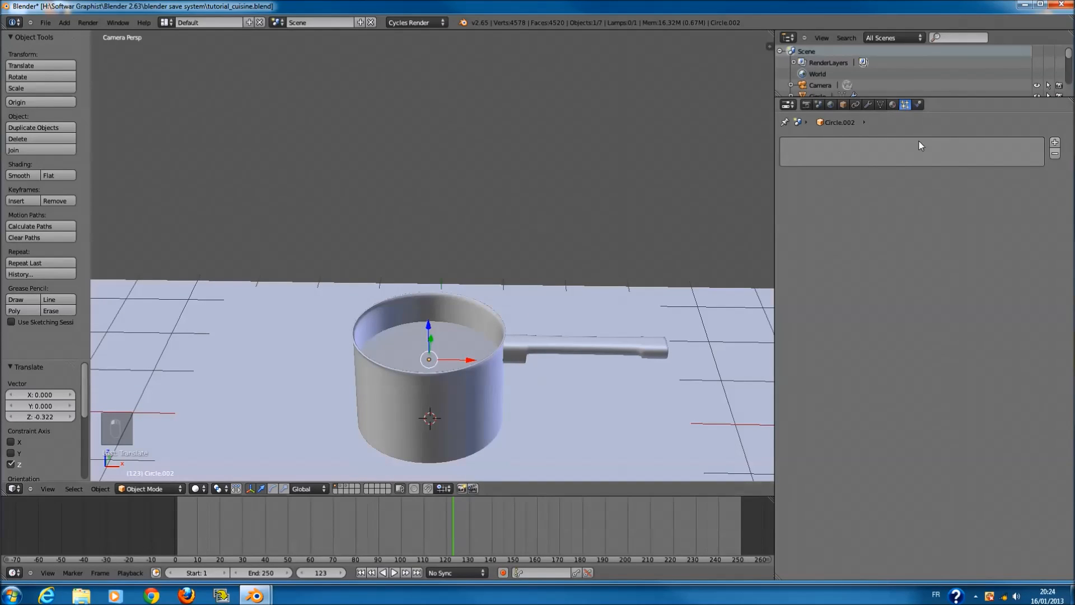
- Create a new material named EAU on the water disc, leaving the disc without a particle system
{"action": "left_click", "coordinate": [1055, 142]}
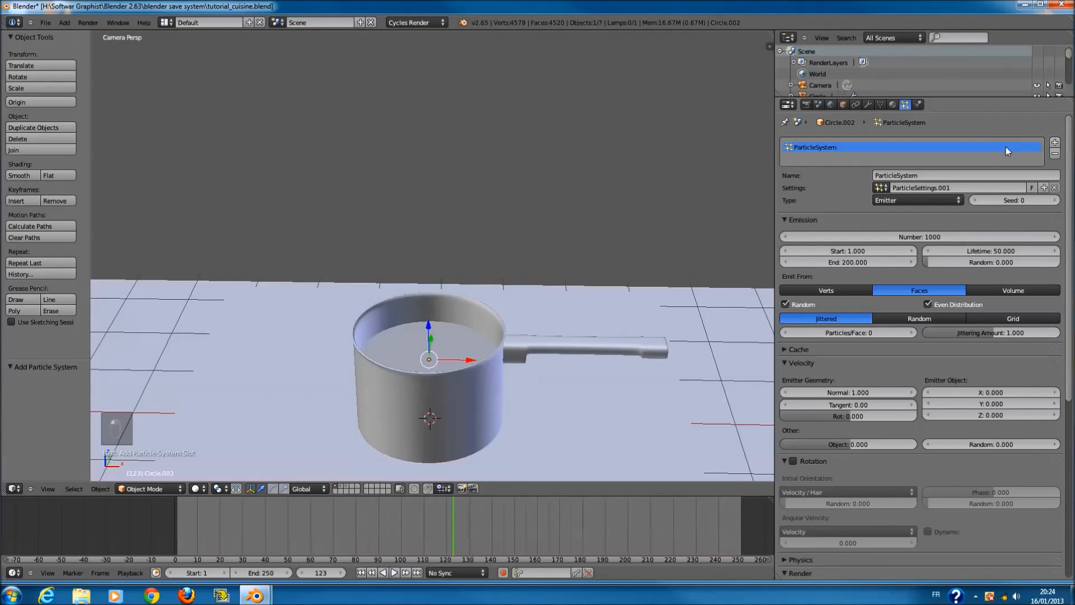
{"action": "left_click", "coordinate": [1055, 154]}
{"action": "left_click", "coordinate": [892, 105]}
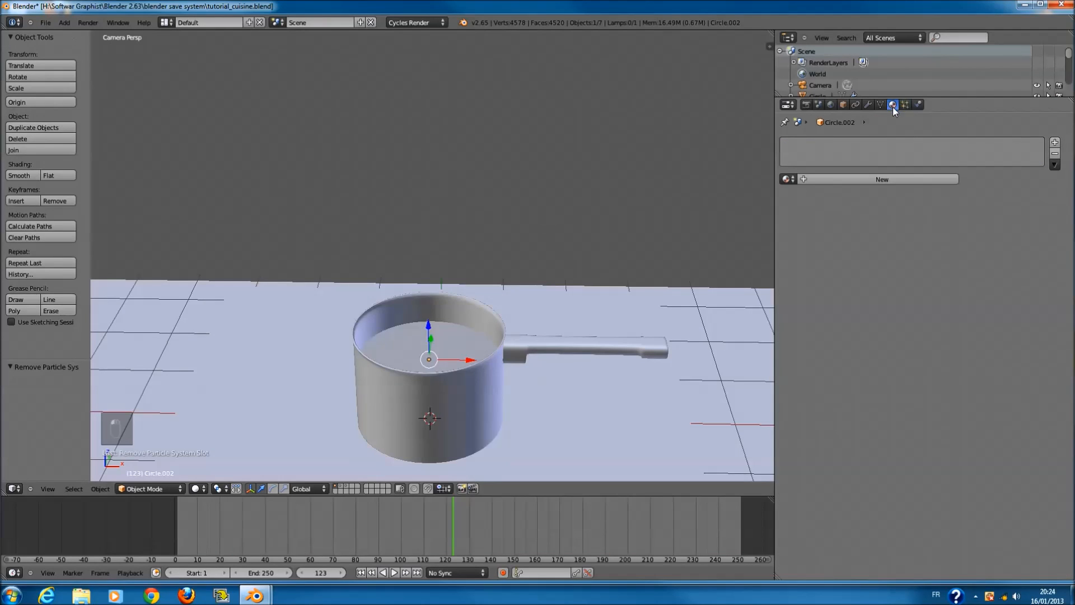
{"action": "left_click", "coordinate": [791, 178]}
{"action": "left_click", "coordinate": [881, 178]}
{"action": "left_click", "coordinate": [879, 179]}
{"action": "type", "text": "Ea"}
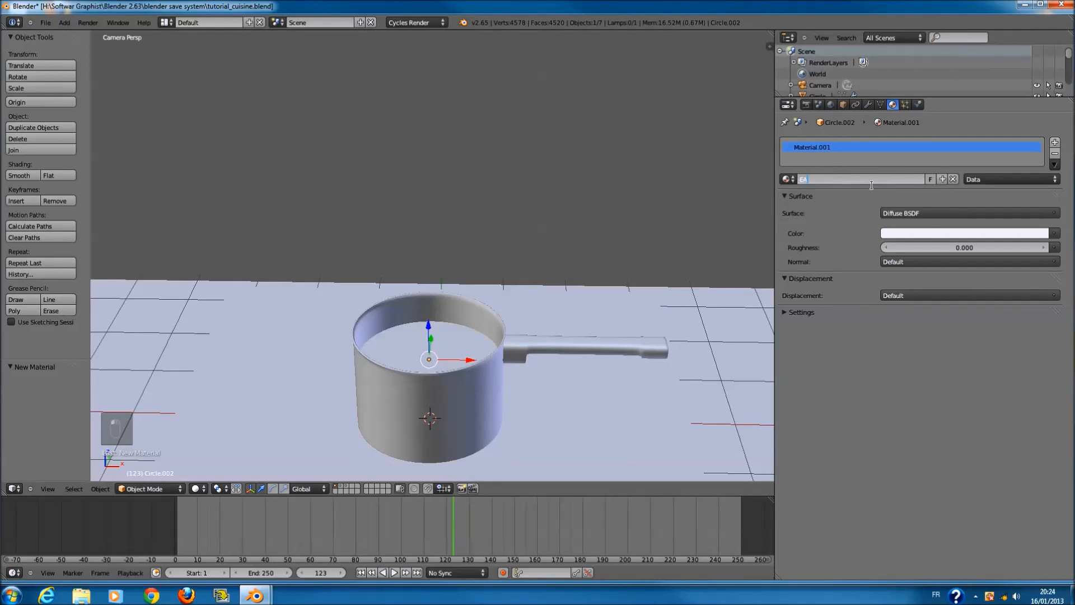
{"action": "key", "text": "Return"}
- Open a node editor beside the 3D view and move the EAU Diffuse BSDF away from the material output
{"action": "left_click_drag", "start_coordinate": [774, 109], "coordinate": [908, 110]}
{"action": "left_click_drag", "start_coordinate": [903, 34], "coordinate": [667, 224]}
{"action": "left_click", "coordinate": [677, 488]}
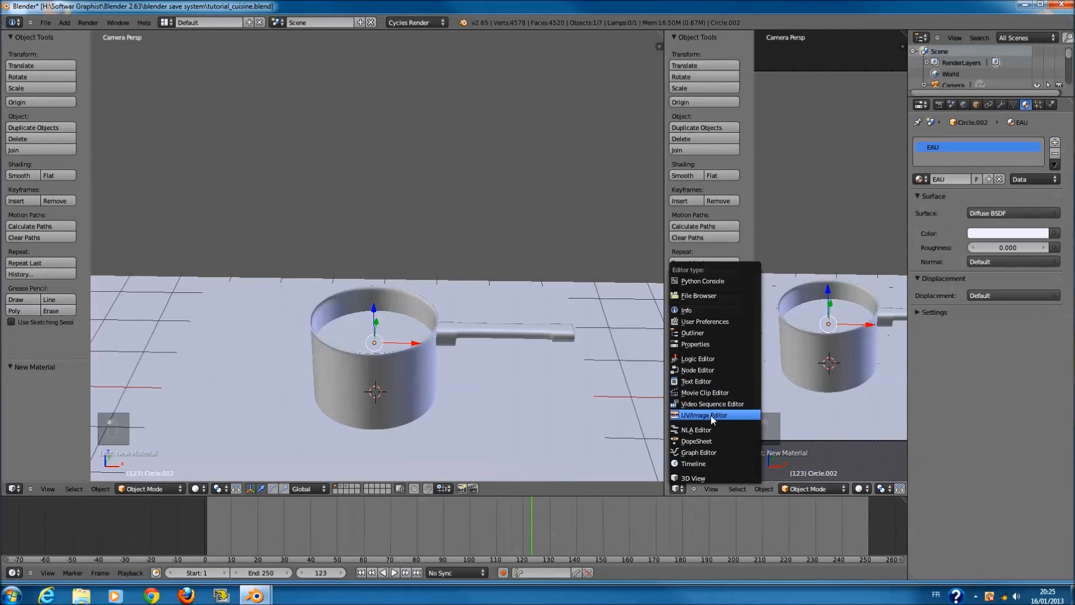
{"action": "left_click", "coordinate": [717, 368]}
{"action": "key", "text": "n"}
{"action": "scroll", "coordinate": [739, 316], "scroll_direction": "up", "scroll_amount": 12}
{"action": "middle_click_drag", "start_coordinate": [736, 302], "coordinate": [828, 320]}
{"action": "scroll", "coordinate": [828, 318], "scroll_direction": "down", "scroll_amount": 4}
{"action": "left_click_drag", "start_coordinate": [793, 267], "coordinate": [728, 255]}
{"action": "scroll", "coordinate": [761, 321], "scroll_direction": "up", "scroll_amount": 4}
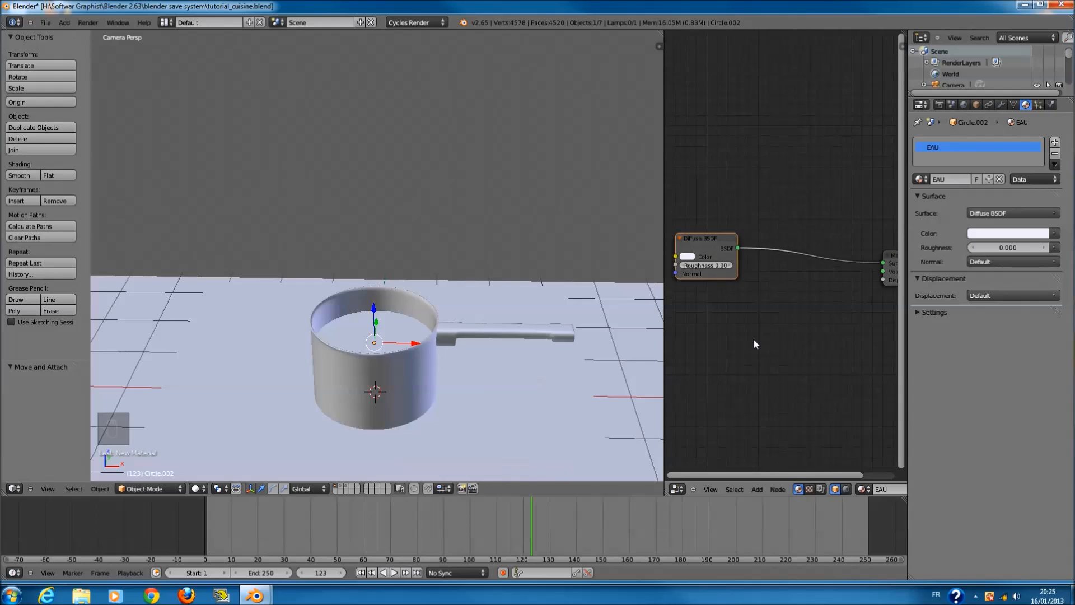
- Insert a Mix Shader between the Diffuse BSDF and the material output
{"action": "key", "text": "shift+a"}
{"action": "mouse_move", "coordinate": [733, 386]}
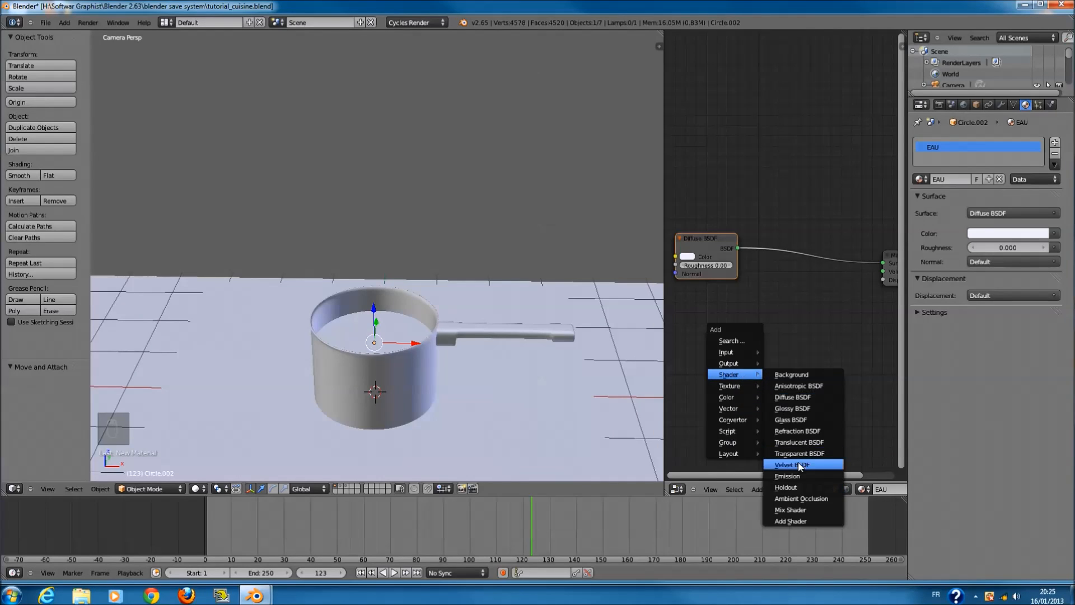
{"action": "left_click", "coordinate": [809, 509]}
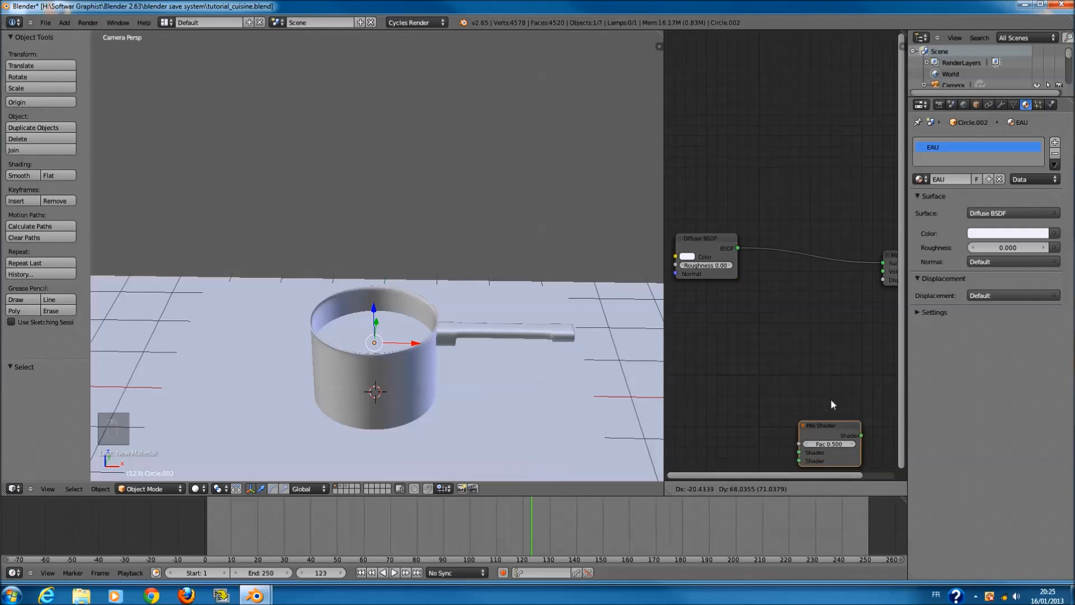
{"action": "left_click", "coordinate": [819, 277]}
- Add a Glass BSDF with IOR 1.000 and link it to the Mix Shader's second shader input
{"action": "key", "text": "shift+a"}
{"action": "mouse_move", "coordinate": [737, 351]}
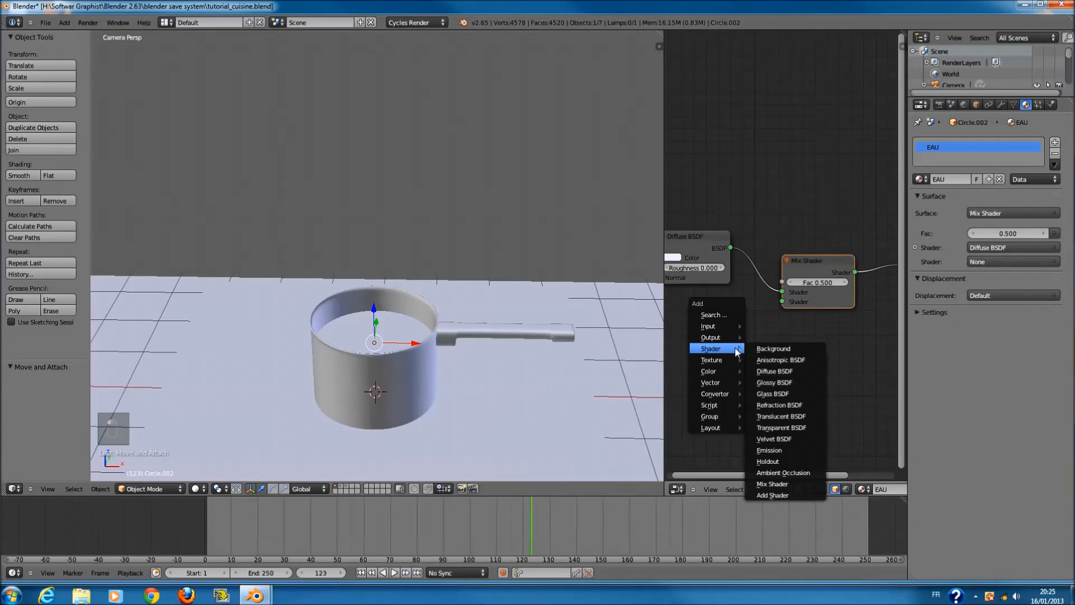
{"action": "left_click", "coordinate": [792, 383]}
{"action": "left_click", "coordinate": [650, 331]}
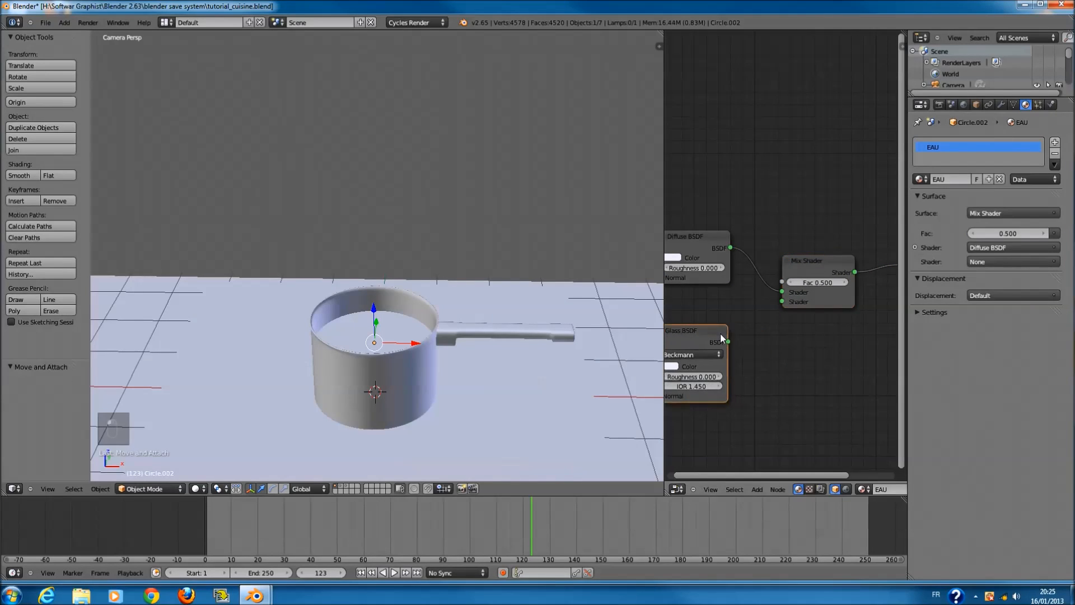
{"action": "left_click_drag", "start_coordinate": [728, 341], "coordinate": [782, 302]}
{"action": "middle_click_drag", "start_coordinate": [766, 321], "coordinate": [806, 328]}
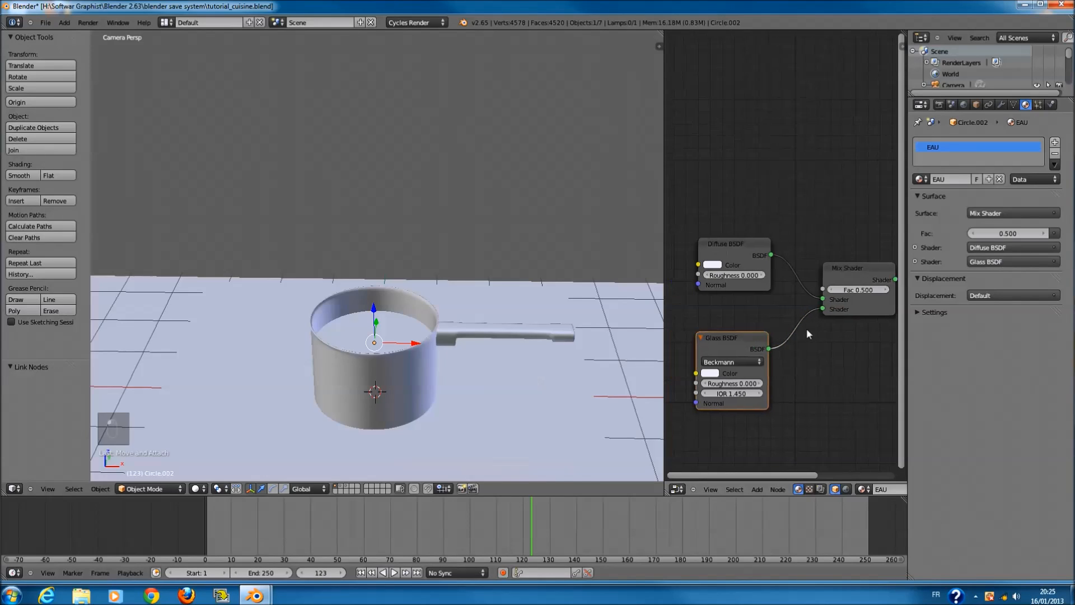
{"action": "scroll", "coordinate": [418, 405], "scroll_direction": "up", "scroll_amount": 3}
{"action": "scroll", "coordinate": [388, 361], "scroll_direction": "down", "scroll_amount": 2}
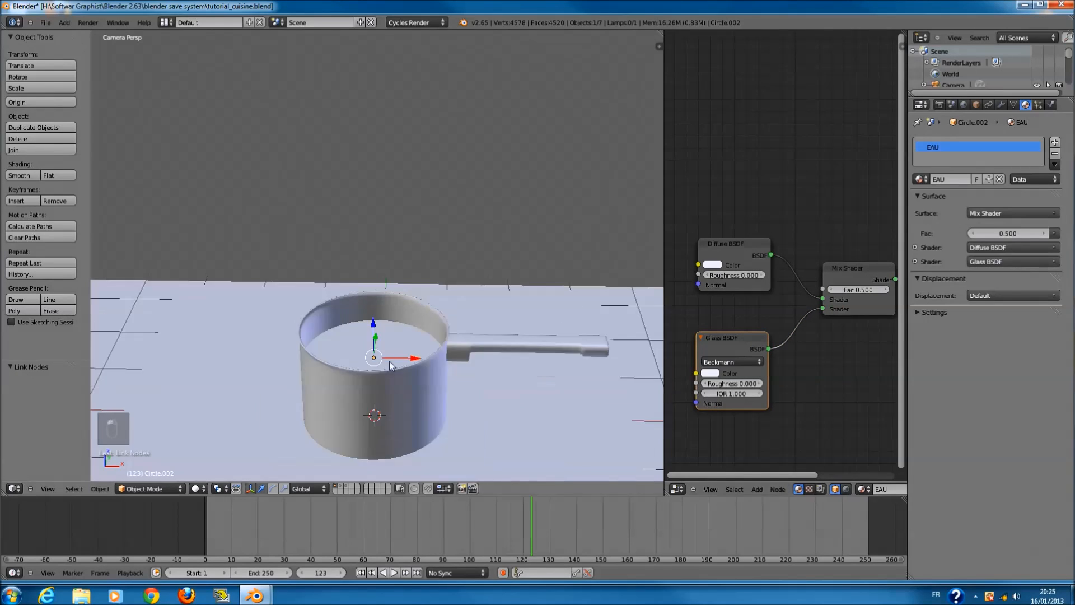
- Preview the water disc up close in rendered shading at frame 0, with the pasta's layer shown too
{"action": "middle_click_drag", "start_coordinate": [389, 362], "coordinate": [375, 365]}
{"action": "key", "text": "KP_Decimal"}
{"action": "left_click", "coordinate": [193, 495]}
{"action": "left_click", "coordinate": [205, 490]}
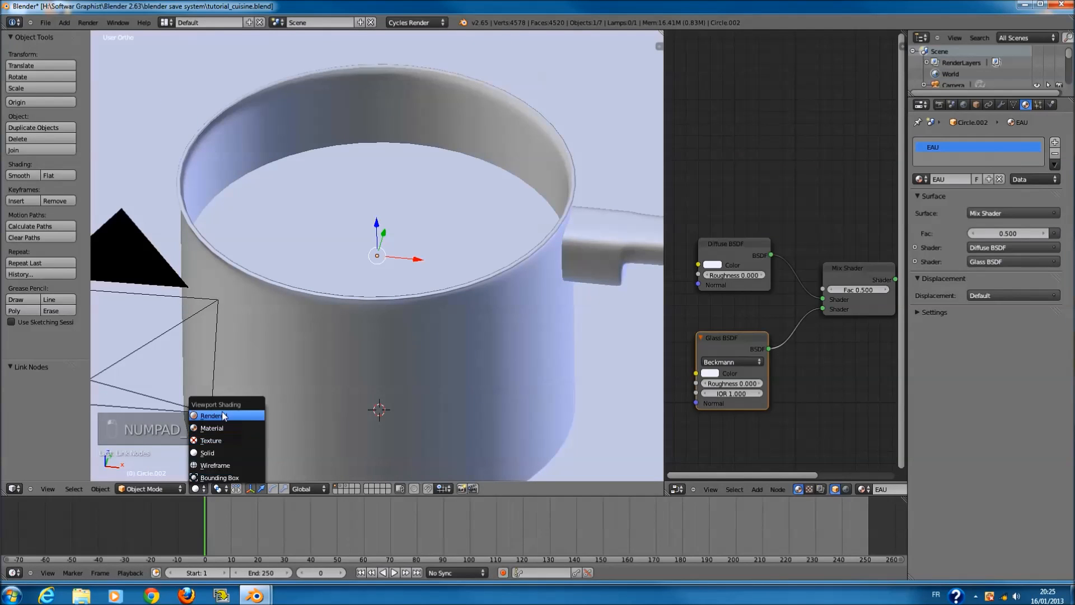
{"action": "left_click", "coordinate": [230, 414]}
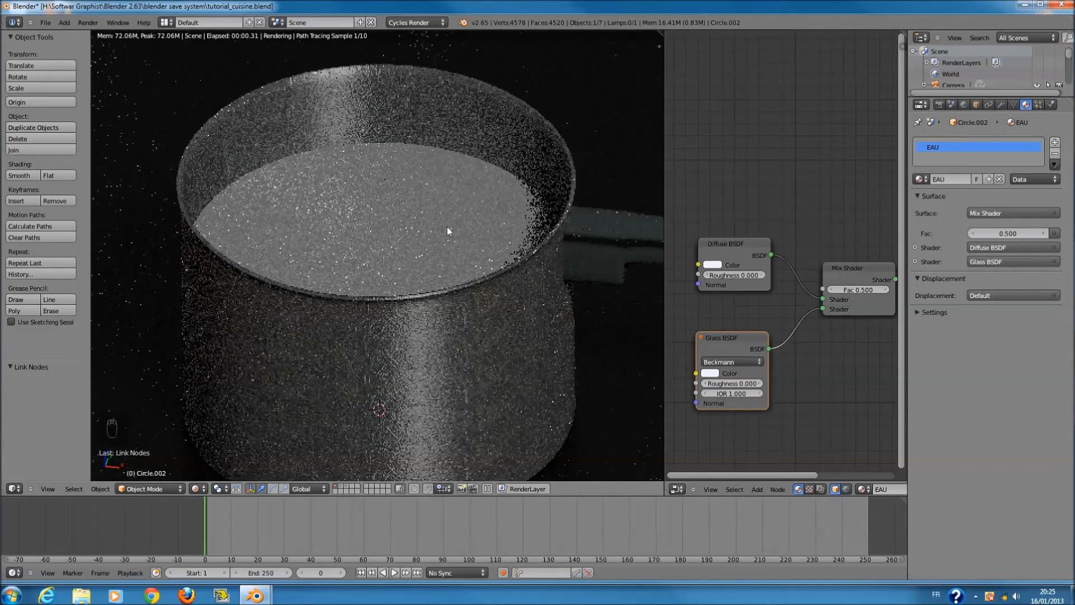
{"action": "left_click", "coordinate": [341, 486], "text": "shift"}
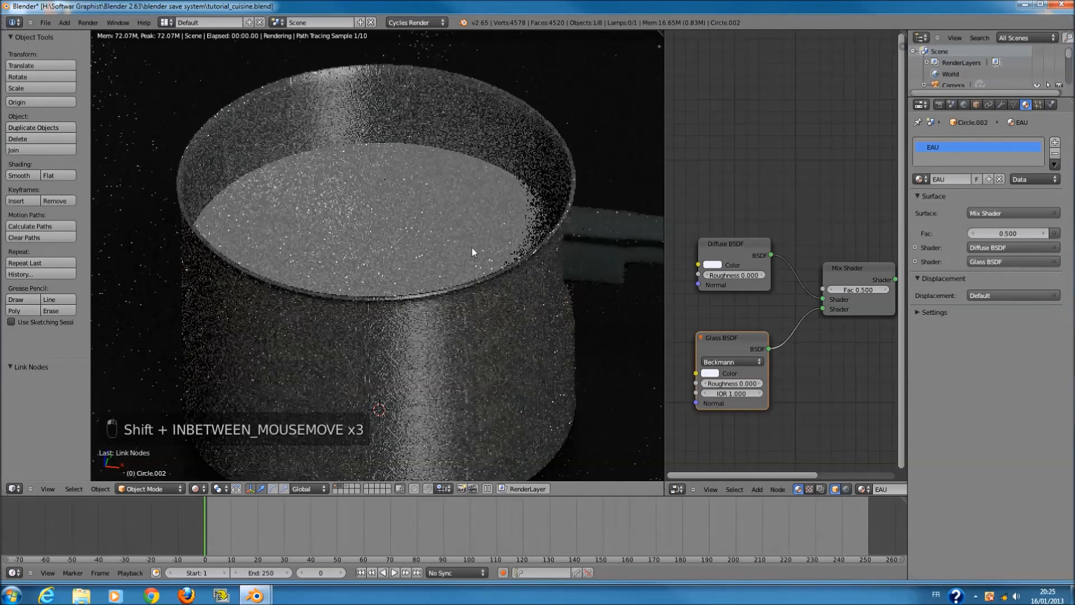
- Link the Glass BSDF directly to the material output's Surface, check the rendered water from above and return to solid shading
{"action": "scroll", "coordinate": [767, 322], "scroll_direction": "up", "scroll_amount": 1}
{"action": "scroll", "coordinate": [768, 319], "scroll_direction": "down", "scroll_amount": 2}
{"action": "middle_click_drag", "start_coordinate": [821, 308], "coordinate": [727, 306]}
{"action": "left_click_drag", "start_coordinate": [724, 305], "coordinate": [834, 273]}
{"action": "middle_click_drag", "start_coordinate": [532, 264], "coordinate": [588, 342]}
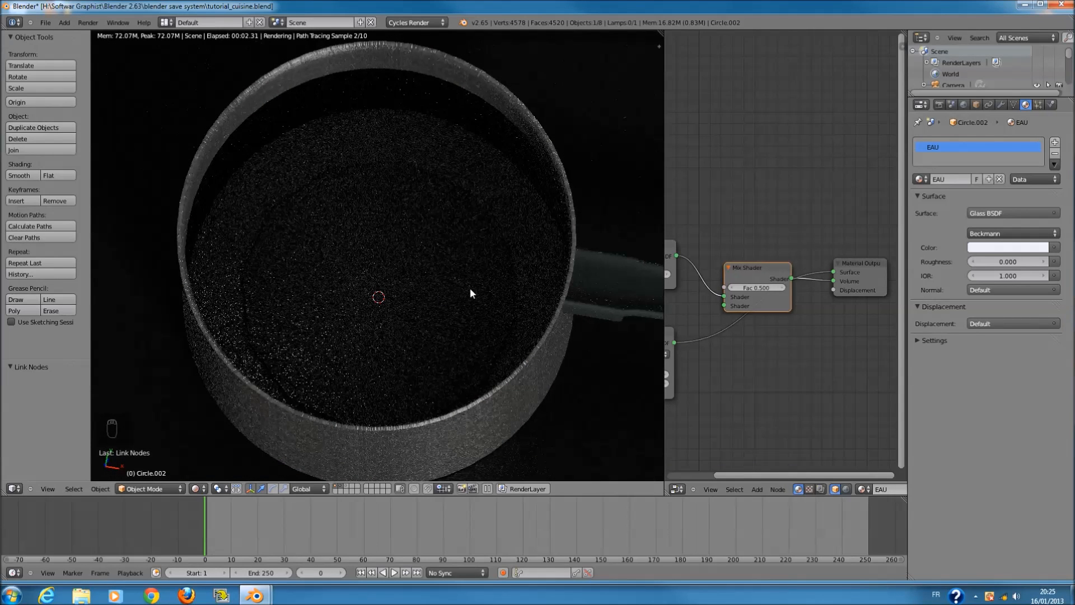
{"action": "middle_click_drag", "start_coordinate": [688, 326], "coordinate": [810, 296]}
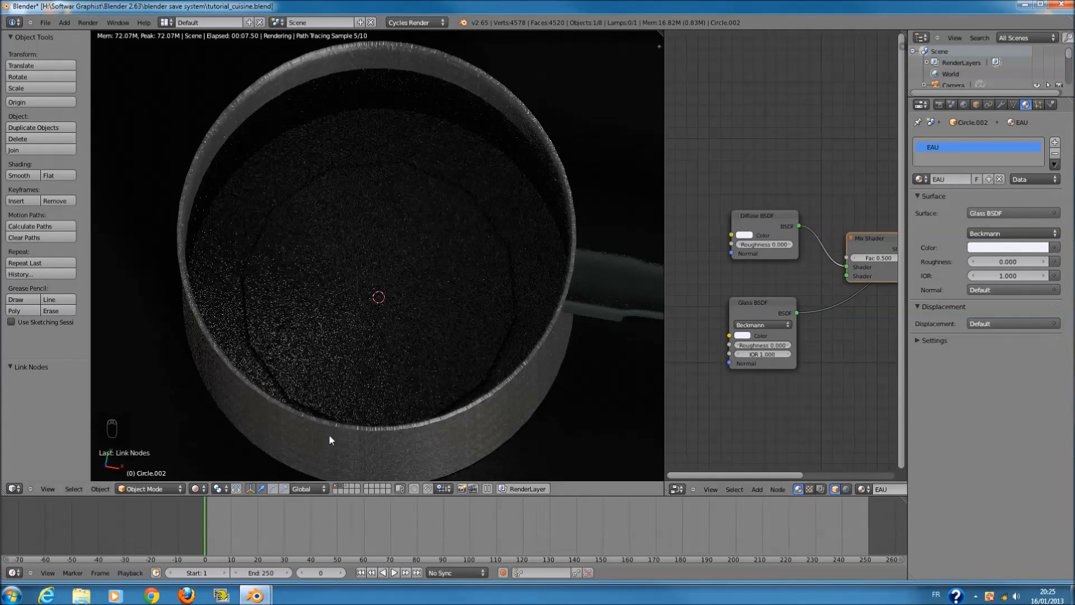
{"action": "left_click", "coordinate": [203, 488]}
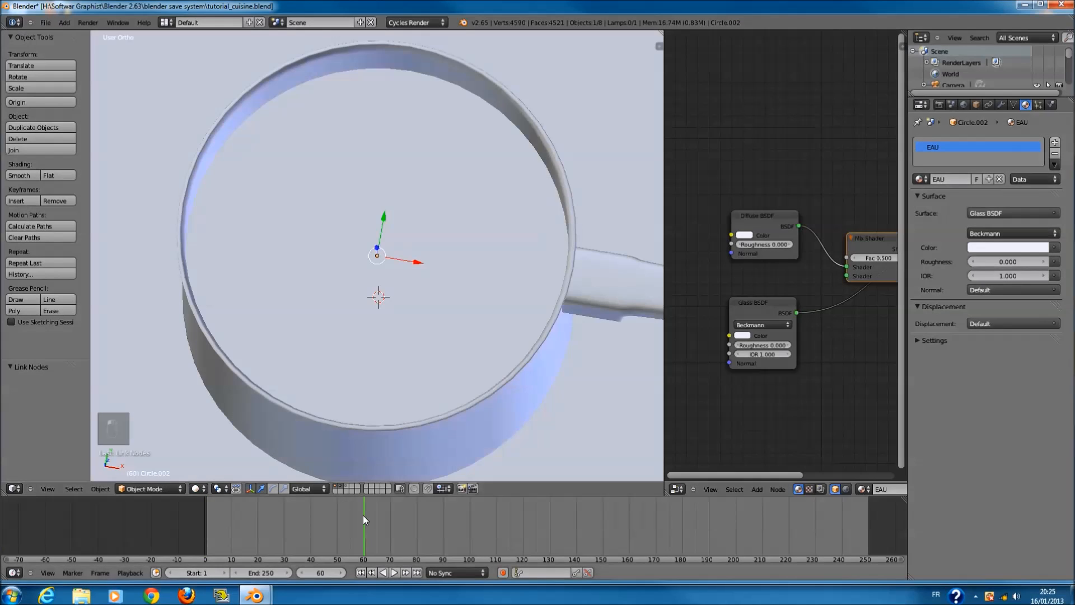
- Scrub the timeline to frame 108 and preview the pan and its water surface from above in rendered shading
{"action": "key", "text": "z"}
{"action": "key", "text": "z"}
{"action": "key", "text": "KP_1"}
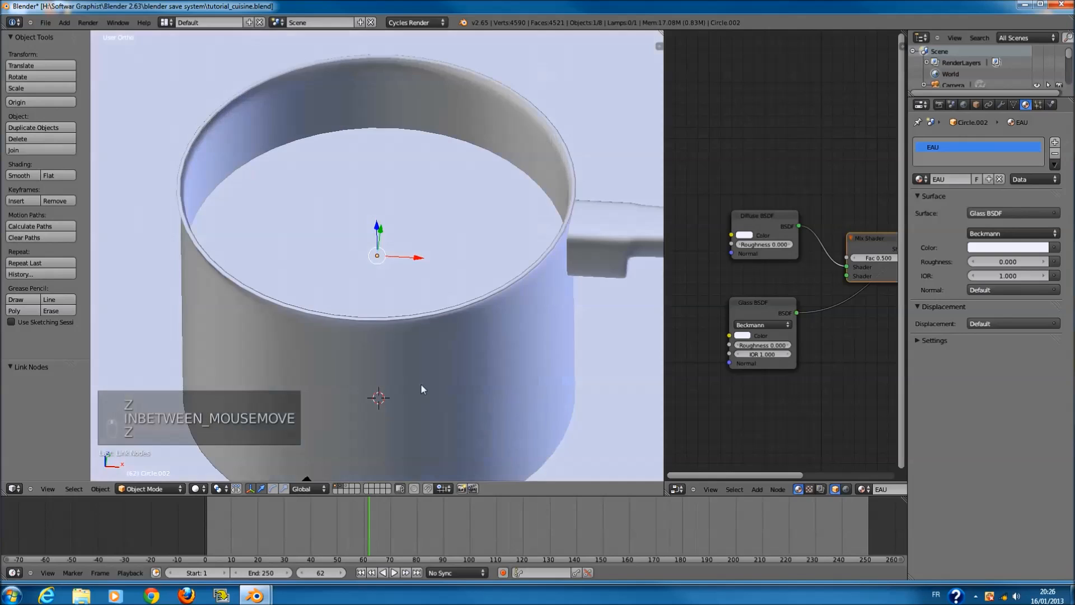
{"action": "key", "text": "z"}
{"action": "left_click_drag", "start_coordinate": [394, 535], "coordinate": [491, 545]}
{"action": "middle_click_drag", "start_coordinate": [448, 465], "coordinate": [386, 437]}
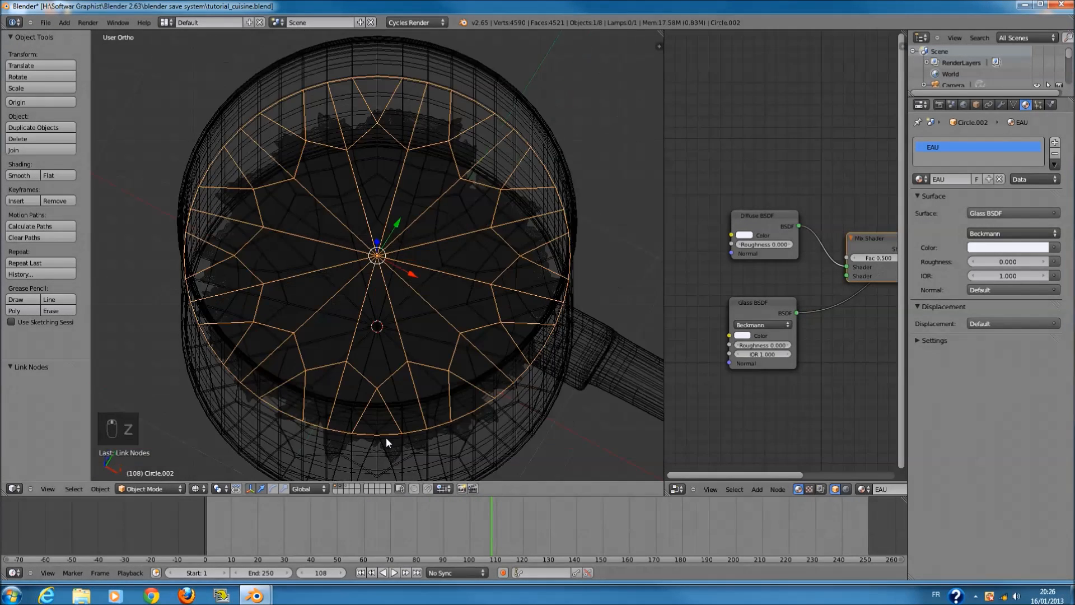
{"action": "key", "text": "z"}
{"action": "left_click", "coordinate": [198, 488]}
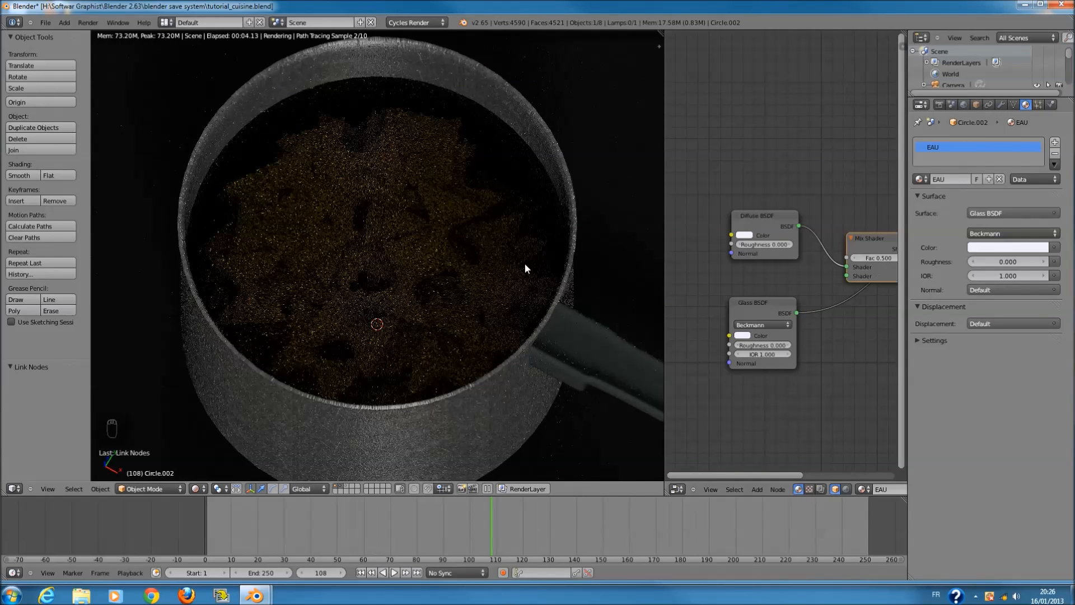
- Link the Mix Shader's output to the Surface input of the EAU material output
{"action": "scroll", "coordinate": [754, 220], "scroll_direction": "up", "scroll_amount": 4}
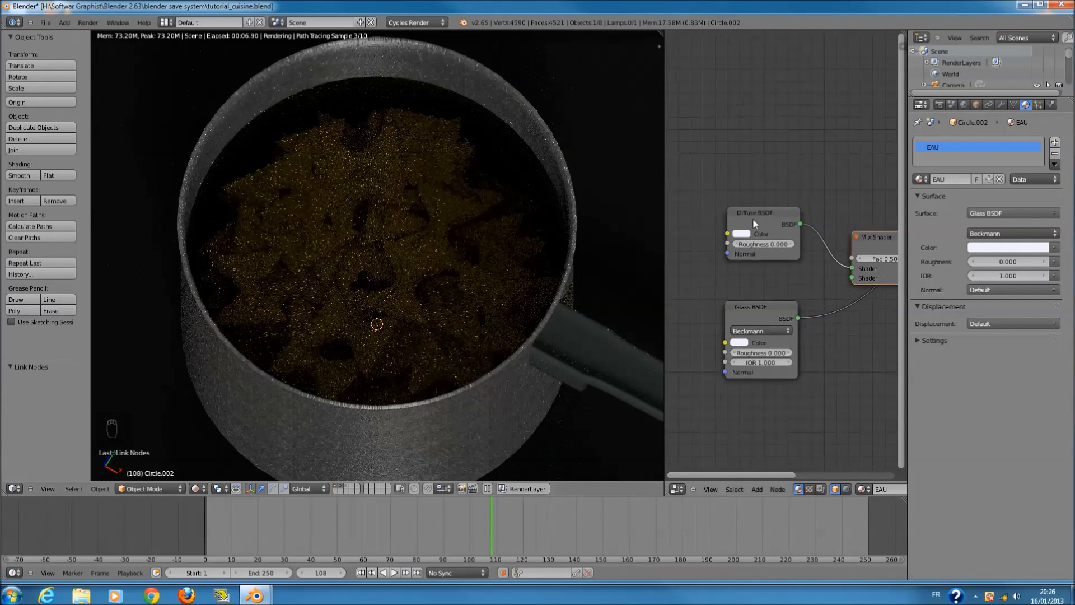
{"action": "middle_click_drag", "start_coordinate": [787, 193], "coordinate": [799, 155]}
{"action": "scroll", "coordinate": [826, 236], "scroll_direction": "down", "scroll_amount": 4}
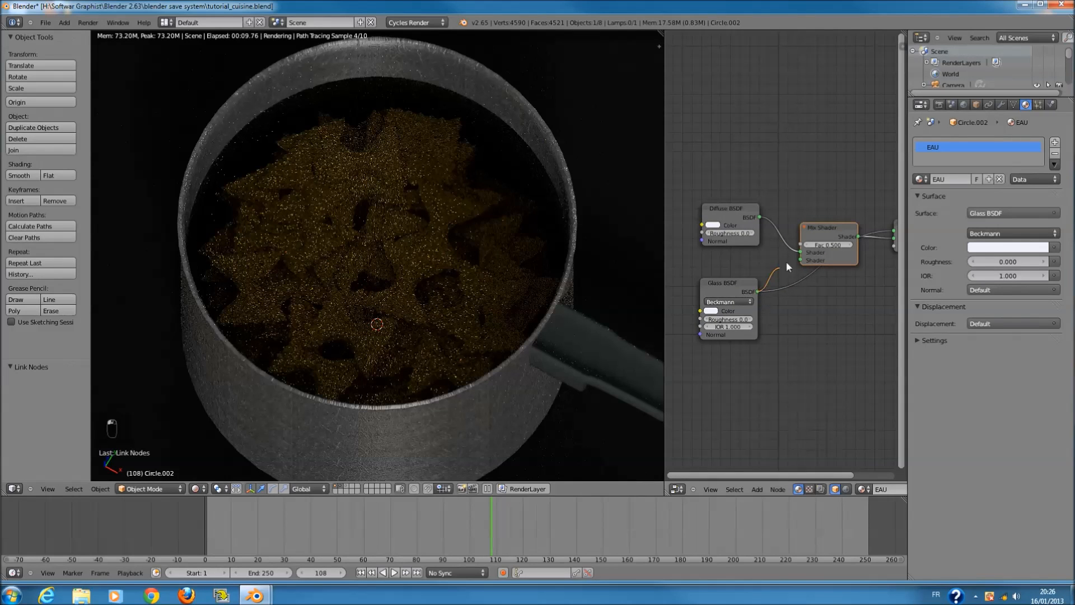
{"action": "middle_click_drag", "start_coordinate": [804, 261], "coordinate": [729, 252]}
{"action": "scroll", "coordinate": [784, 228], "scroll_direction": "up", "scroll_amount": 3}
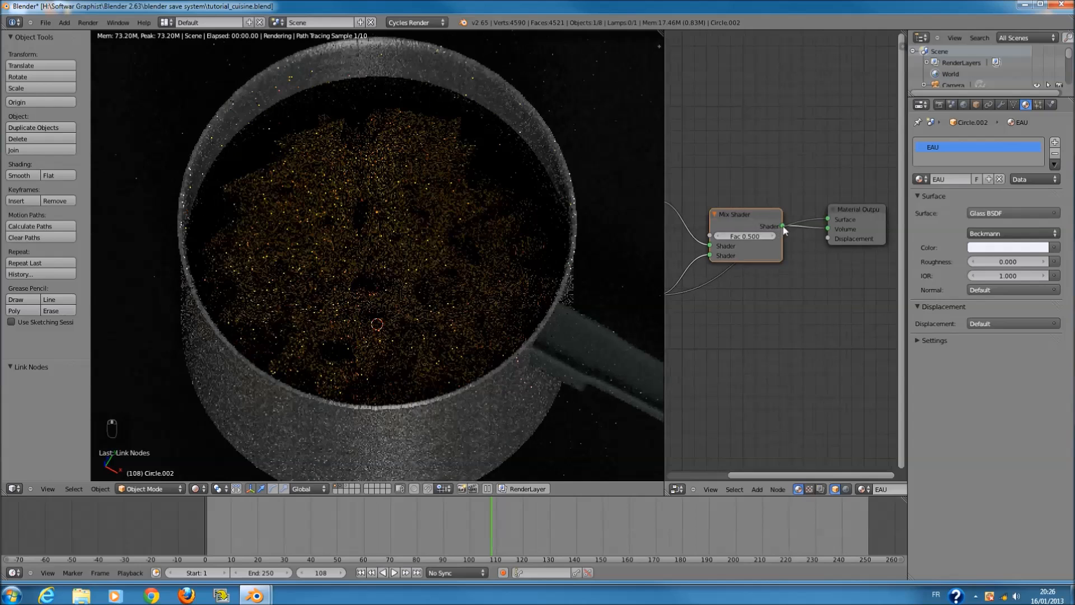
{"action": "left_click_drag", "start_coordinate": [783, 226], "coordinate": [828, 219]}
{"action": "middle_click_drag", "start_coordinate": [798, 233], "coordinate": [856, 254]}
{"action": "scroll", "coordinate": [850, 253], "scroll_direction": "up", "scroll_amount": 1}
{"action": "scroll", "coordinate": [822, 233], "scroll_direction": "up", "scroll_amount": 1}
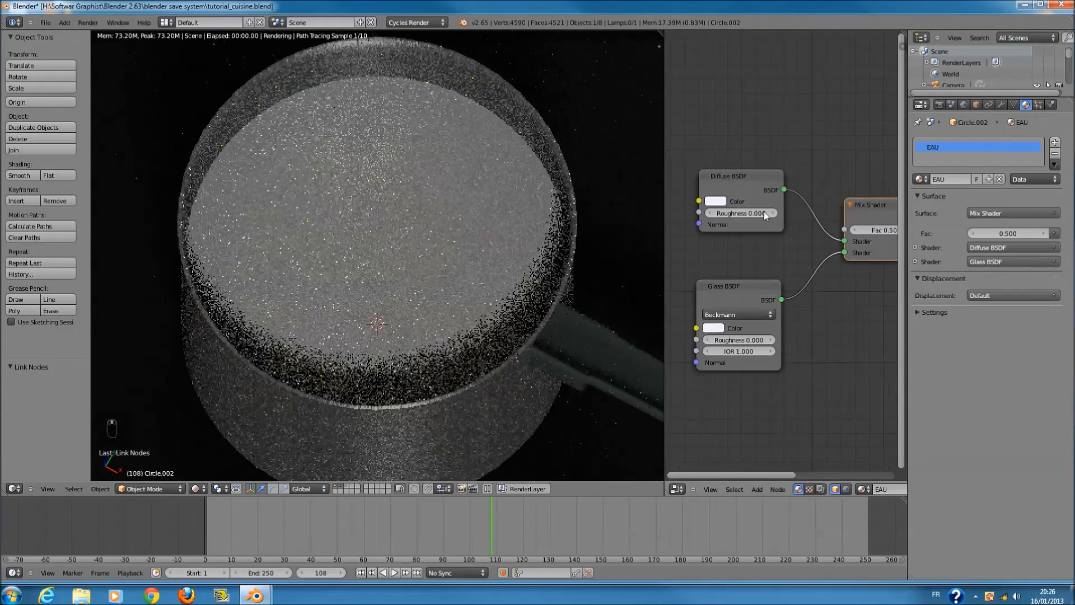
- Set the Diffuse BSDF colour to black and the Glass BSDF colour to pure white
{"action": "left_click", "coordinate": [717, 200]}
{"action": "left_click_drag", "start_coordinate": [803, 50], "coordinate": [803, 120]}
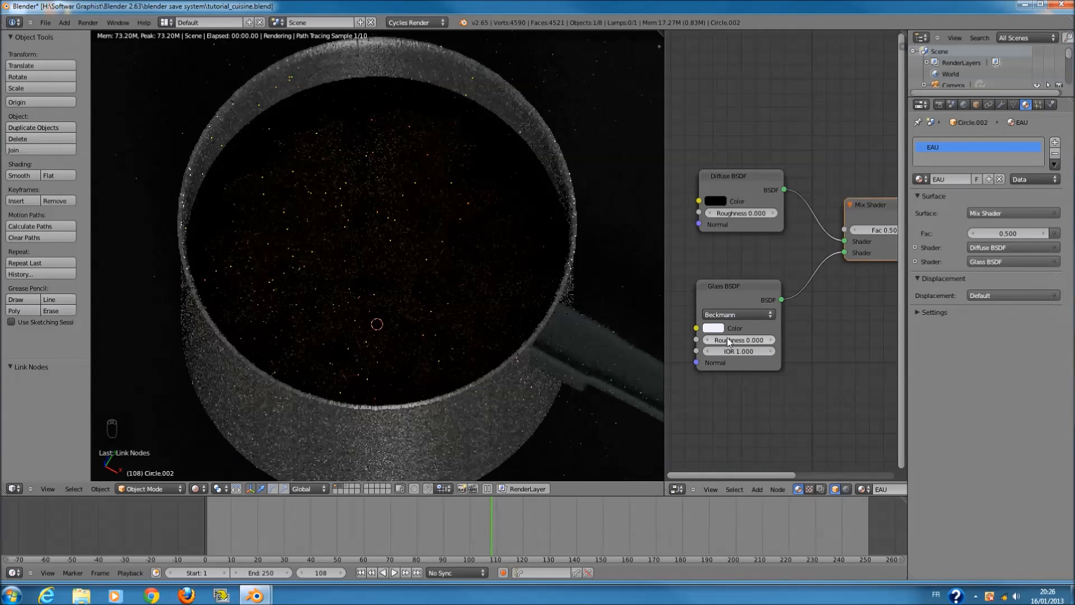
{"action": "left_click", "coordinate": [713, 328]}
{"action": "left_click_drag", "start_coordinate": [801, 170], "coordinate": [802, 150]}
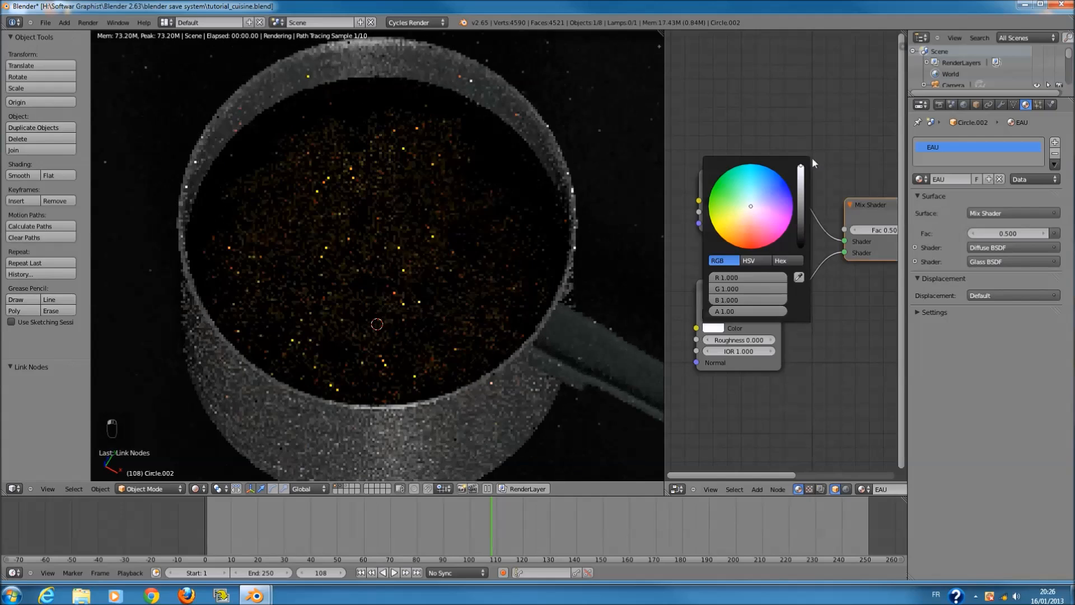
- Delete the Mix Shader and Diffuse BSDF nodes, leaving the Glass BSDF linked directly to the material output's Surface
{"action": "left_click", "coordinate": [861, 204]}
{"action": "key", "text": "x"}
{"action": "scroll", "coordinate": [784, 201], "scroll_direction": "down", "scroll_amount": 1}
{"action": "middle_click_drag", "start_coordinate": [780, 198], "coordinate": [721, 195]}
{"action": "left_click", "coordinate": [716, 200]}
{"action": "key", "text": "x"}
{"action": "scroll", "coordinate": [728, 263], "scroll_direction": "down", "scroll_amount": 1}
{"action": "left_click_drag", "start_coordinate": [733, 284], "coordinate": [875, 217]}
{"action": "left_click_drag", "start_coordinate": [728, 272], "coordinate": [816, 187]}
{"action": "scroll", "coordinate": [781, 257], "scroll_direction": "up", "scroll_amount": 2}
{"action": "scroll", "coordinate": [781, 260], "scroll_direction": "up", "scroll_amount": 1}
- Add a Transparent BSDF below the Glass BSDF and link it to the material output's Surface
{"action": "key", "text": "shift+a"}
{"action": "mouse_move", "coordinate": [758, 293]}
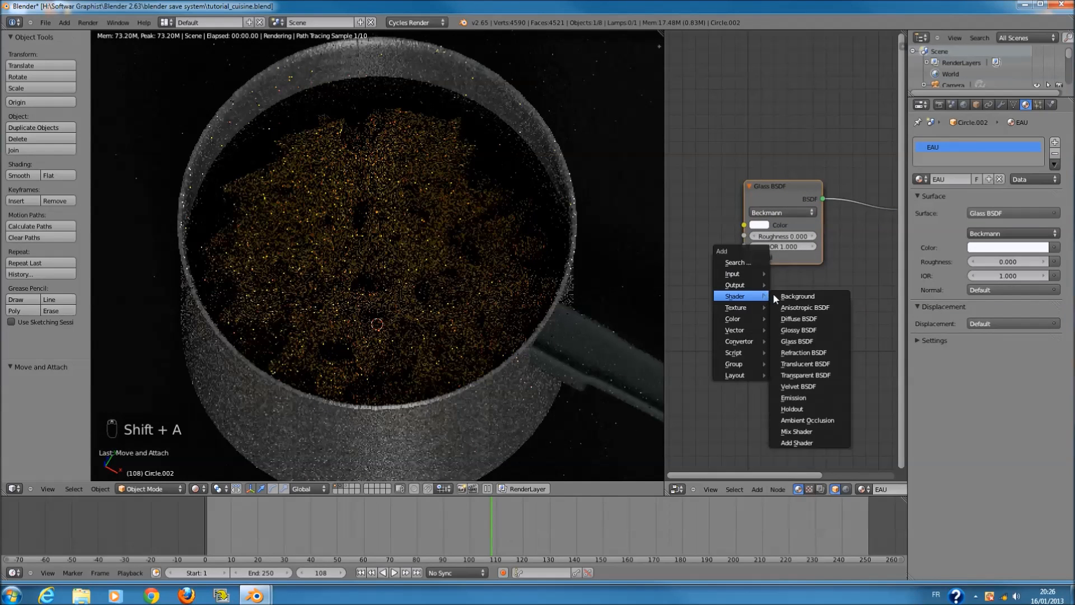
{"action": "left_click", "coordinate": [832, 372]}
{"action": "left_click", "coordinate": [836, 308]}
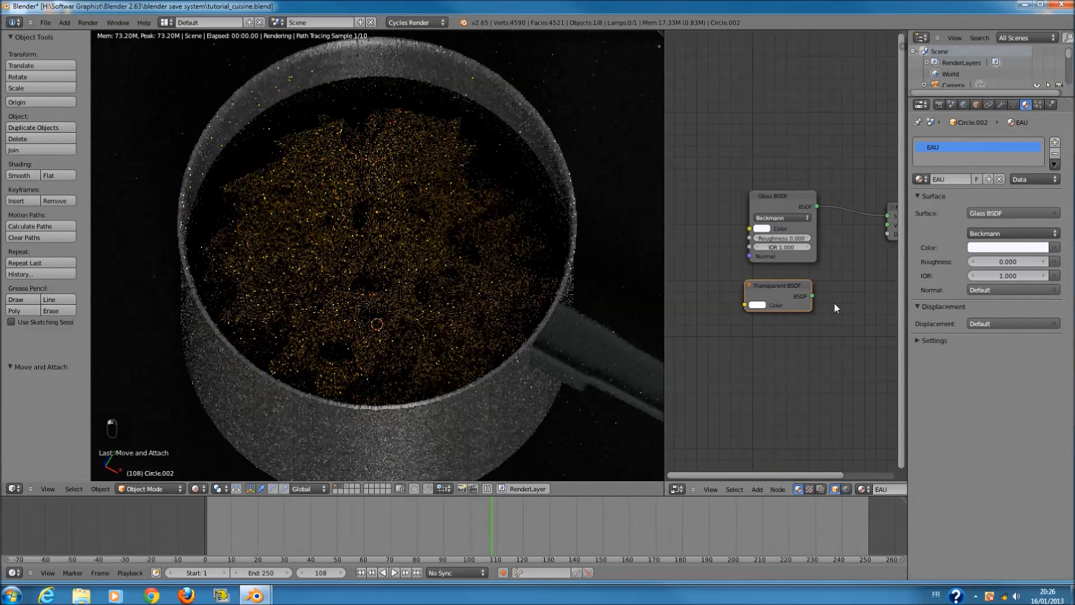
{"action": "left_click_drag", "start_coordinate": [814, 297], "coordinate": [887, 216]}
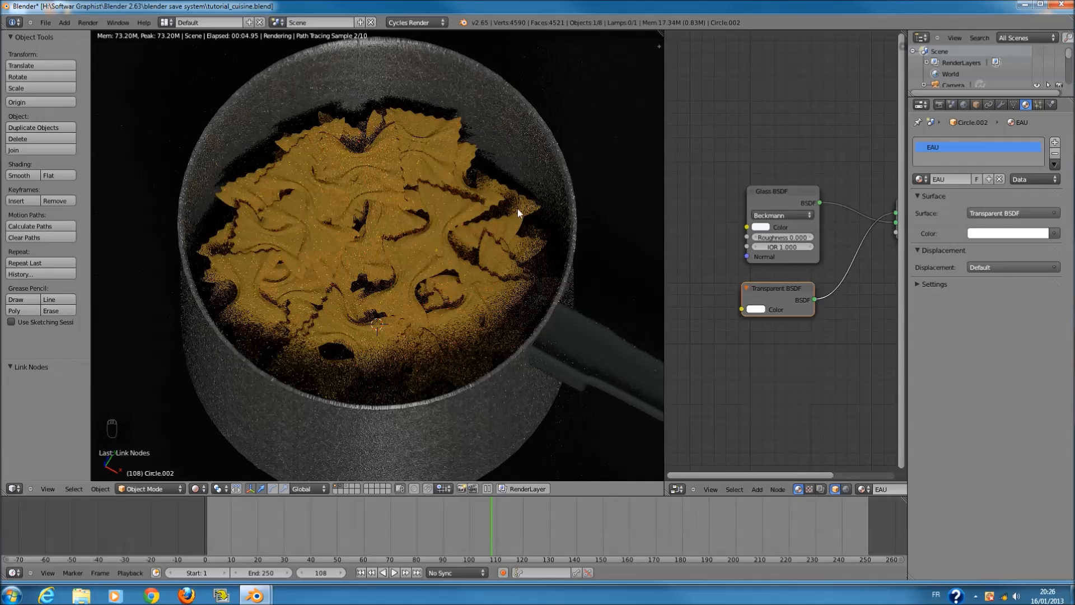
- Insert a Mix Shader with Fac 0.500 before the material output, combining the Glass BSDF first and the Transparent BSDF second
{"action": "left_click_drag", "start_coordinate": [798, 255], "coordinate": [755, 247]}
{"action": "left_click_drag", "start_coordinate": [748, 284], "coordinate": [668, 275]}
{"action": "left_click_drag", "start_coordinate": [886, 225], "coordinate": [853, 217]}
{"action": "left_click_drag", "start_coordinate": [741, 183], "coordinate": [709, 182]}
{"action": "key", "text": "shift+a"}
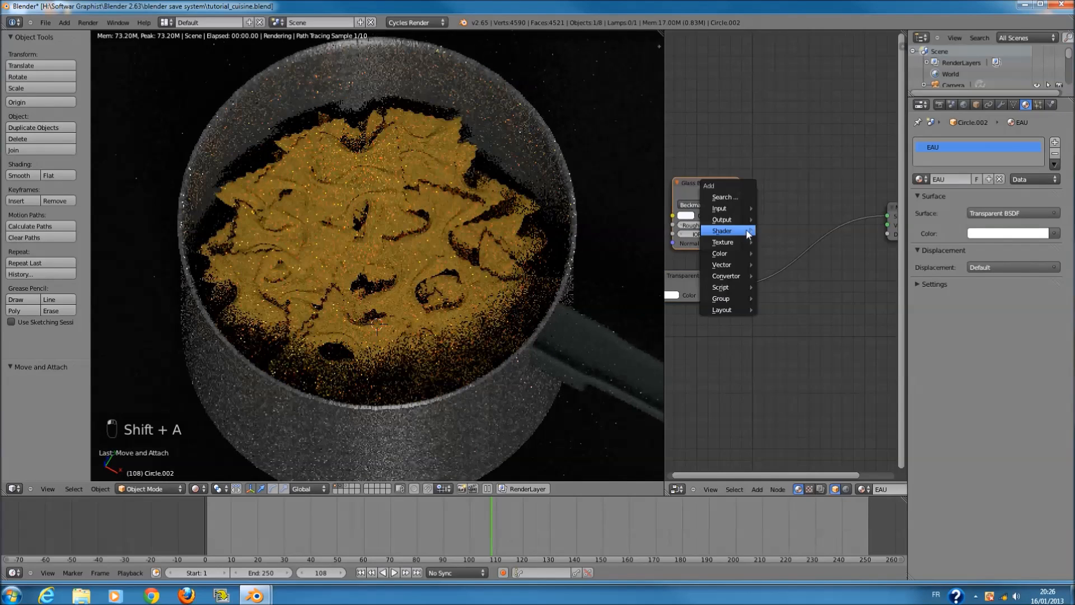
{"action": "mouse_move", "coordinate": [748, 234]}
{"action": "left_click", "coordinate": [795, 365]}
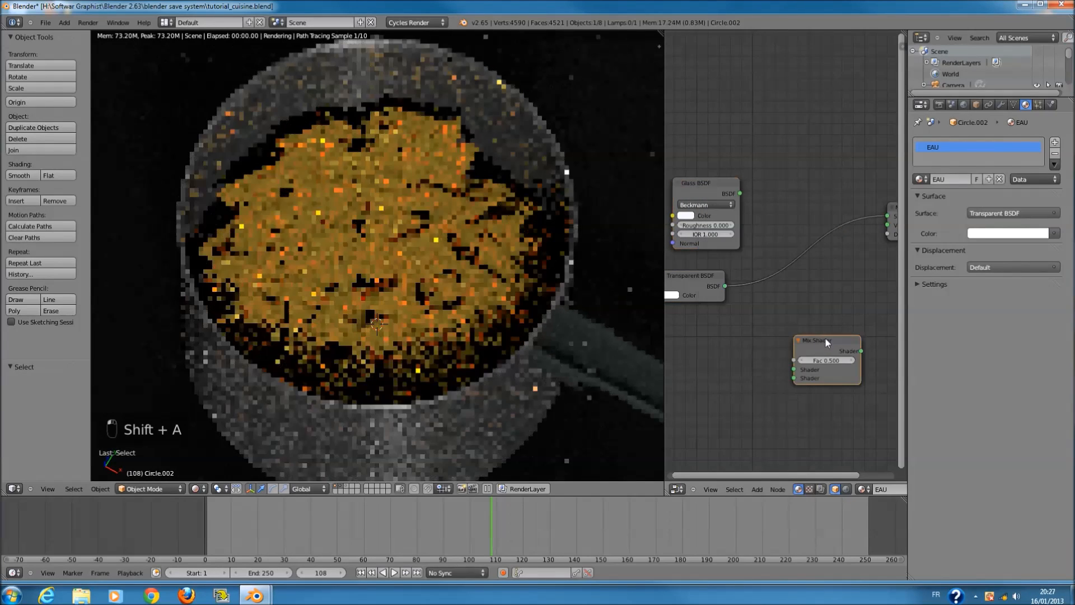
{"action": "left_click_drag", "start_coordinate": [826, 338], "coordinate": [811, 214]}
{"action": "left_click_drag", "start_coordinate": [739, 194], "coordinate": [779, 244]}
{"action": "left_click_drag", "start_coordinate": [688, 275], "coordinate": [740, 277]}
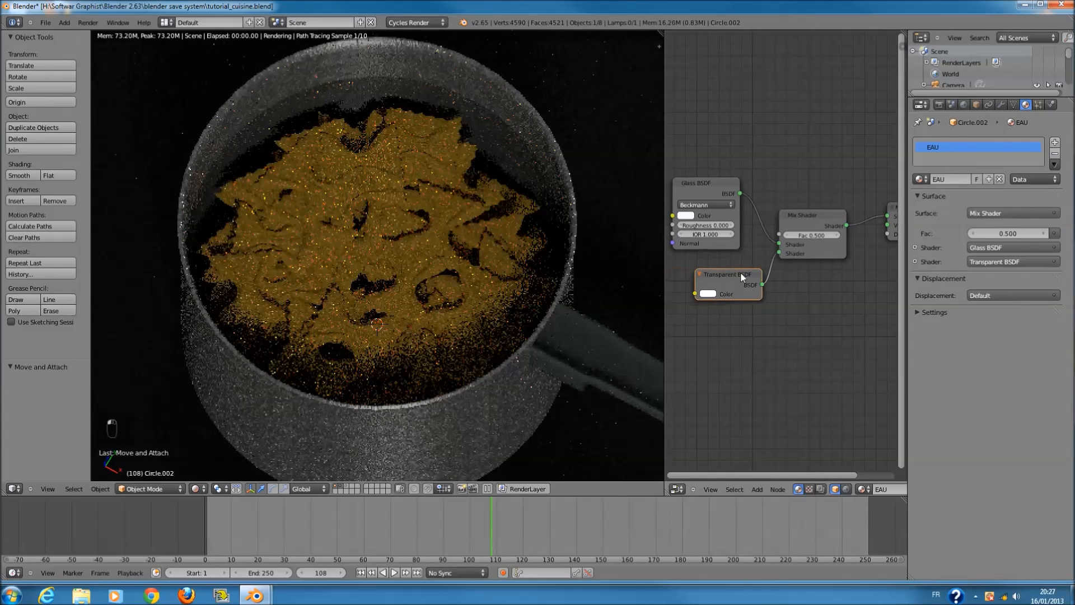
- Line up the Transparent BSDF node directly beneath the Glass BSDF node
{"action": "scroll", "coordinate": [740, 271], "scroll_direction": "up", "scroll_amount": 1}
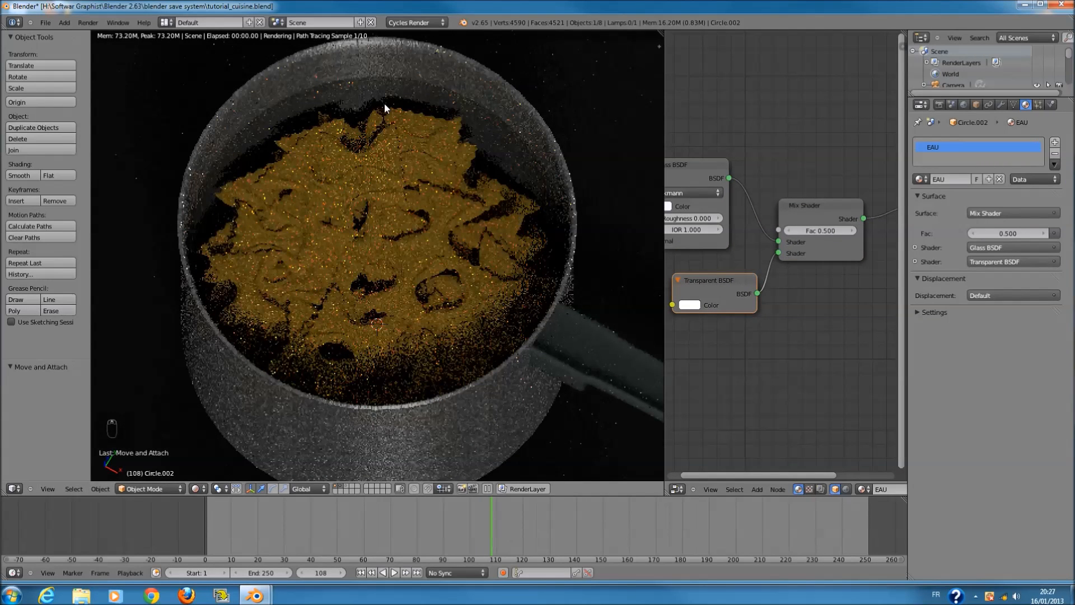
{"action": "middle_click_drag", "start_coordinate": [707, 252], "coordinate": [745, 252]}
{"action": "left_click_drag", "start_coordinate": [758, 287], "coordinate": [738, 284]}
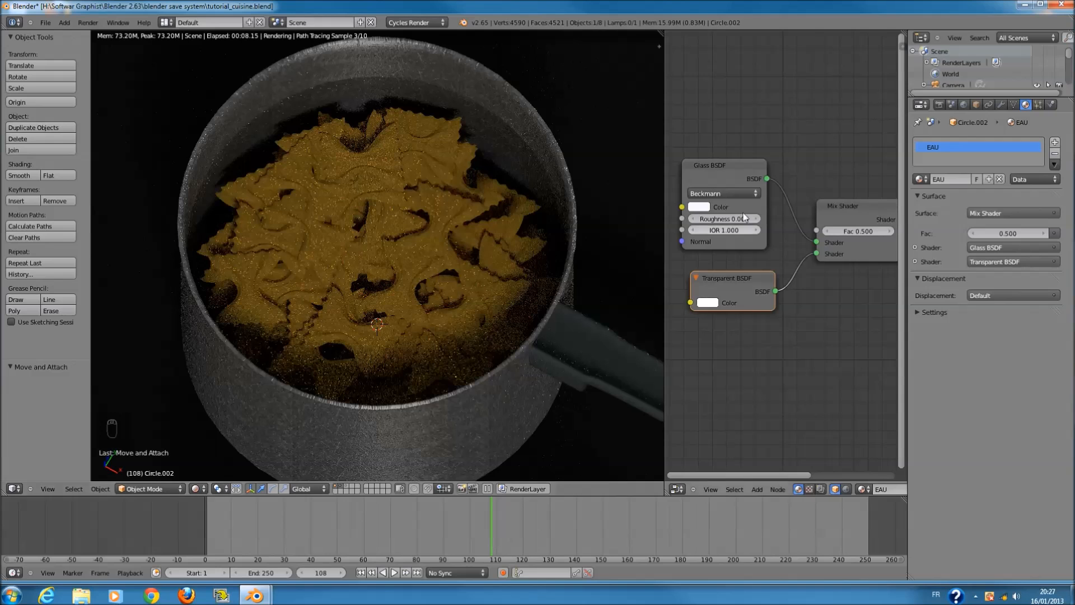
{"action": "left_click_drag", "start_coordinate": [728, 273], "coordinate": [718, 271]}
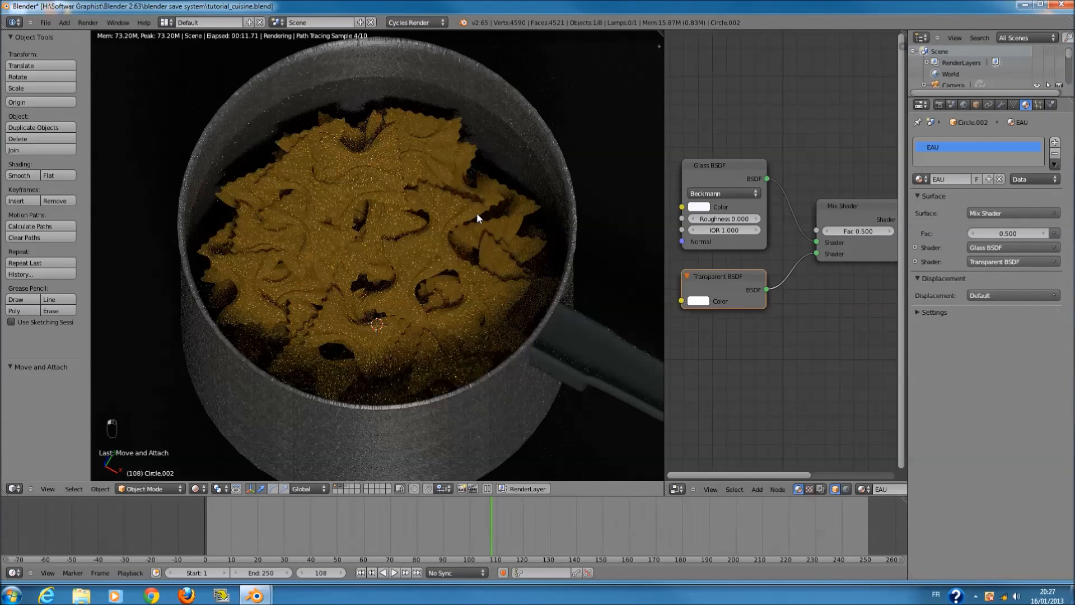
- Check the rendered pan through the camera, return to a wireframe front view and save the file
{"action": "key", "text": "KP_0"}
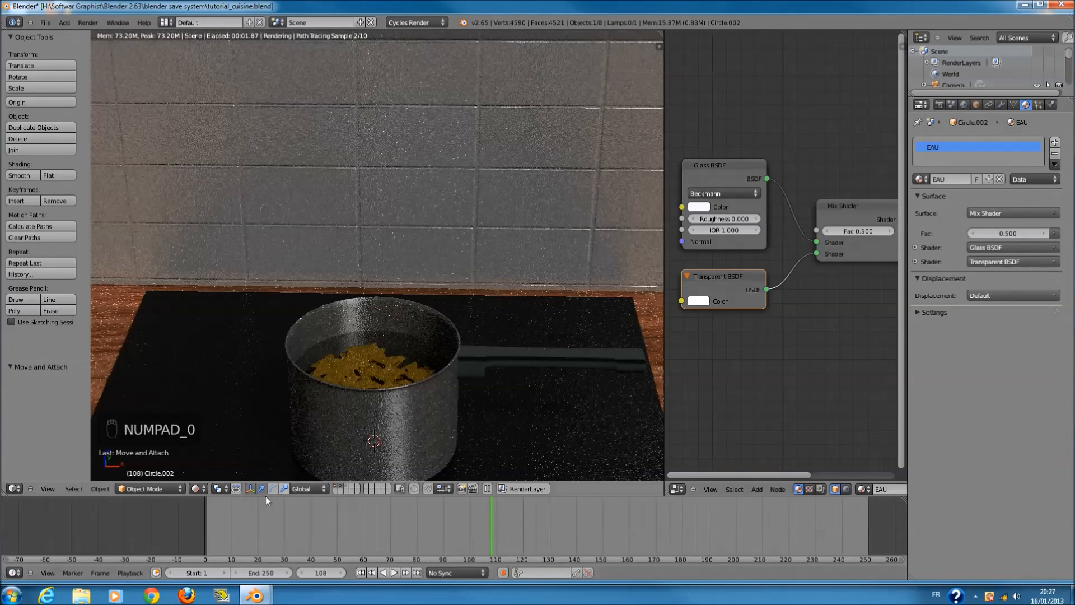
{"action": "left_click", "coordinate": [199, 491]}
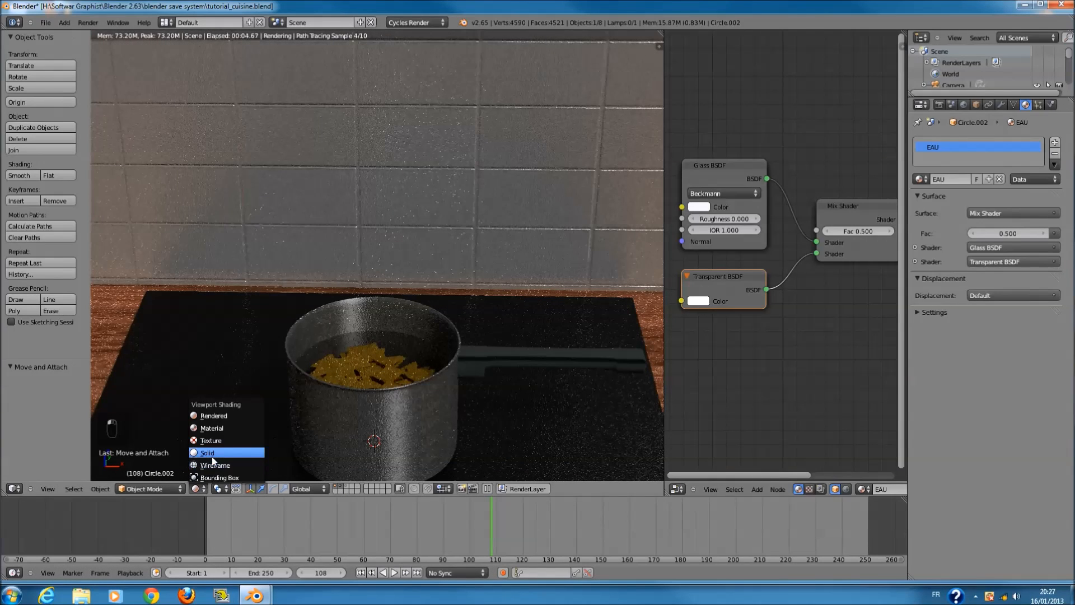
{"action": "left_click", "coordinate": [224, 448]}
{"action": "key", "text": "KP_1"}
{"action": "key", "text": "z"}
{"action": "key", "text": "ctrl+s"}
{"action": "scroll", "coordinate": [390, 294], "scroll_direction": "down", "scroll_amount": 1}
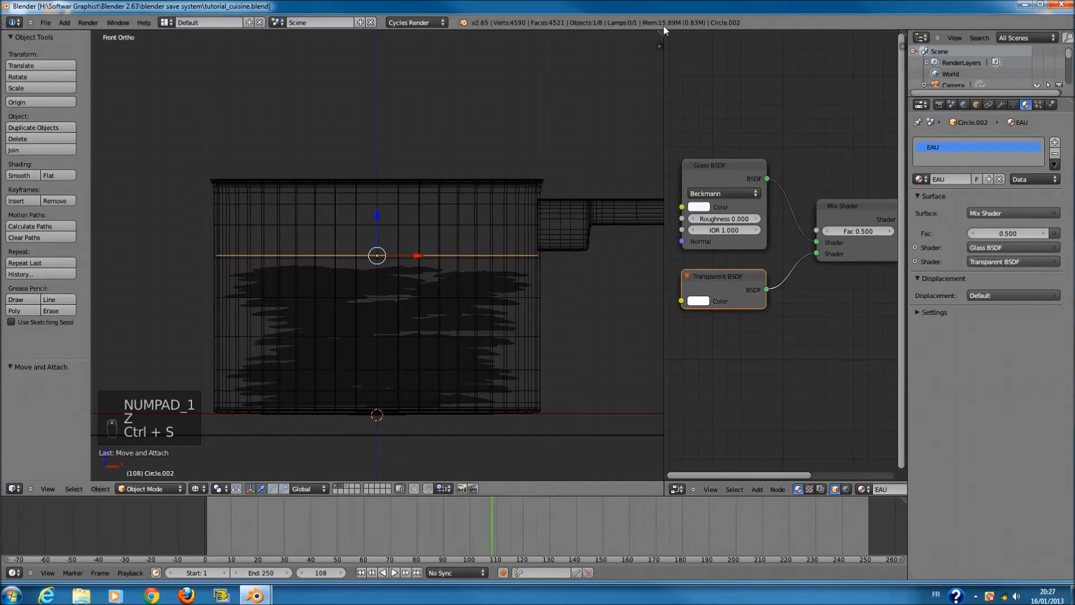
- Expand the 3D view over the node editor, switch to an empty layer and add a UV sphere
{"action": "left_click_drag", "start_coordinate": [664, 34], "coordinate": [784, 56]}
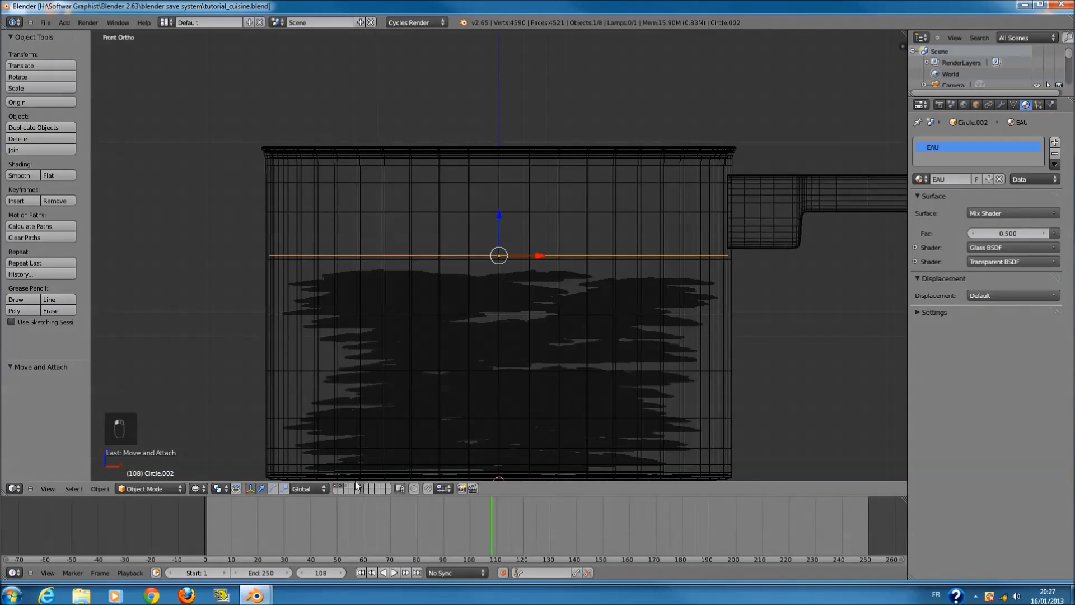
{"action": "left_click", "coordinate": [336, 489]}
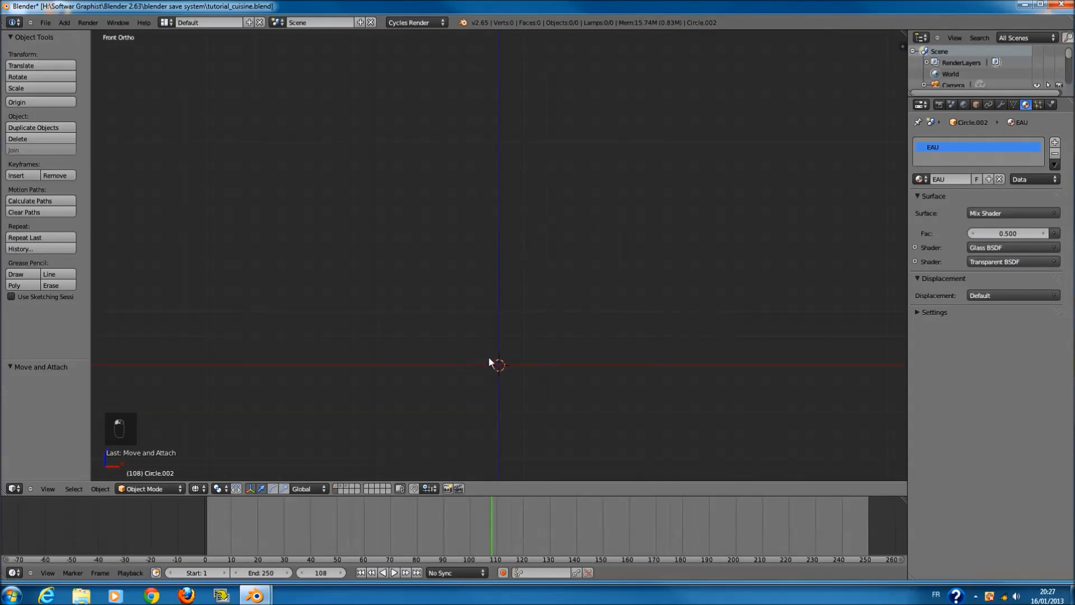
{"action": "key", "text": "shift+a"}
{"action": "mouse_move", "coordinate": [529, 309]}
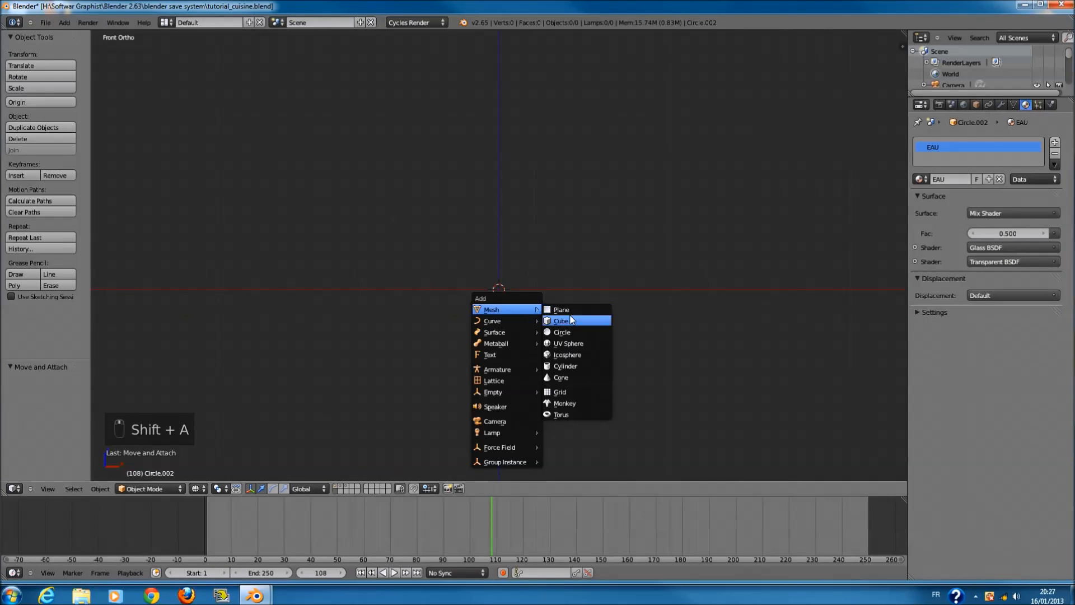
{"action": "left_click", "coordinate": [567, 343]}
{"action": "scroll", "coordinate": [560, 294], "scroll_direction": "down", "scroll_amount": 8}
- Delete the vertices of the sphere's lower half to leave an open dome
{"action": "key", "text": "Tab"}
{"action": "key", "text": "a"}
{"action": "left_click", "coordinate": [360, 488]}
{"action": "key", "text": "c"}
{"action": "mouse_move", "coordinate": [381, 333]}
{"action": "left_mouse_down"}
{"action": "mouse_move", "coordinate": [636, 344]}
{"action": "mouse_move", "coordinate": [424, 336]}
{"action": "left_mouse_up"}
{"action": "right_click", "coordinate": [417, 327]}
{"action": "key", "text": "x"}
{"action": "left_click", "coordinate": [413, 324]}
{"action": "key", "text": "Tab"}
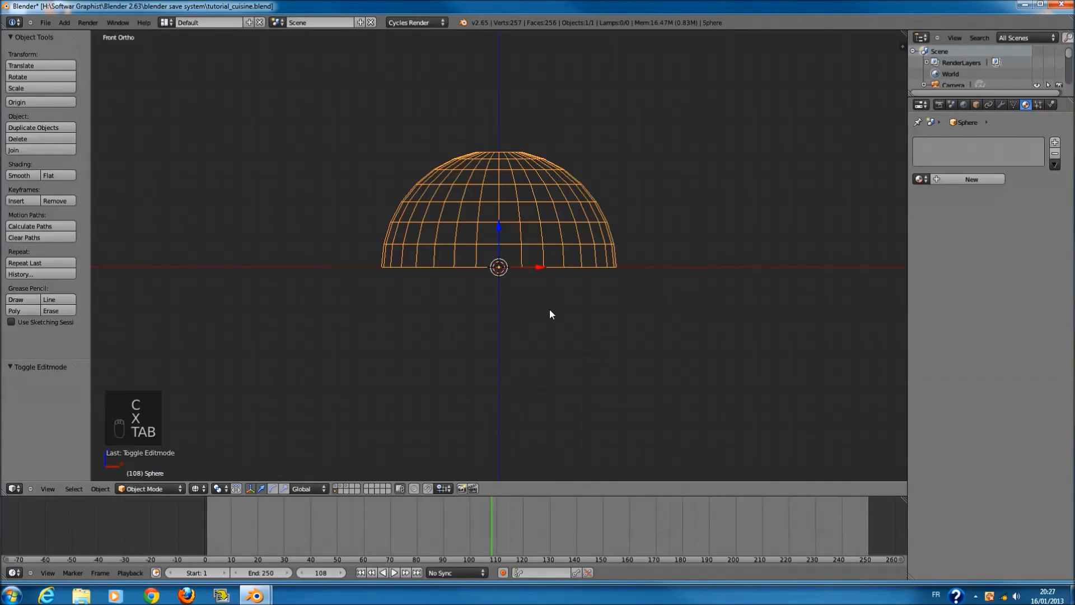
- Apply smooth shading to the dome and show it in solid shading from the top
{"action": "key", "text": "KP_7"}
{"action": "key", "text": "z"}
{"action": "key", "text": "z"}
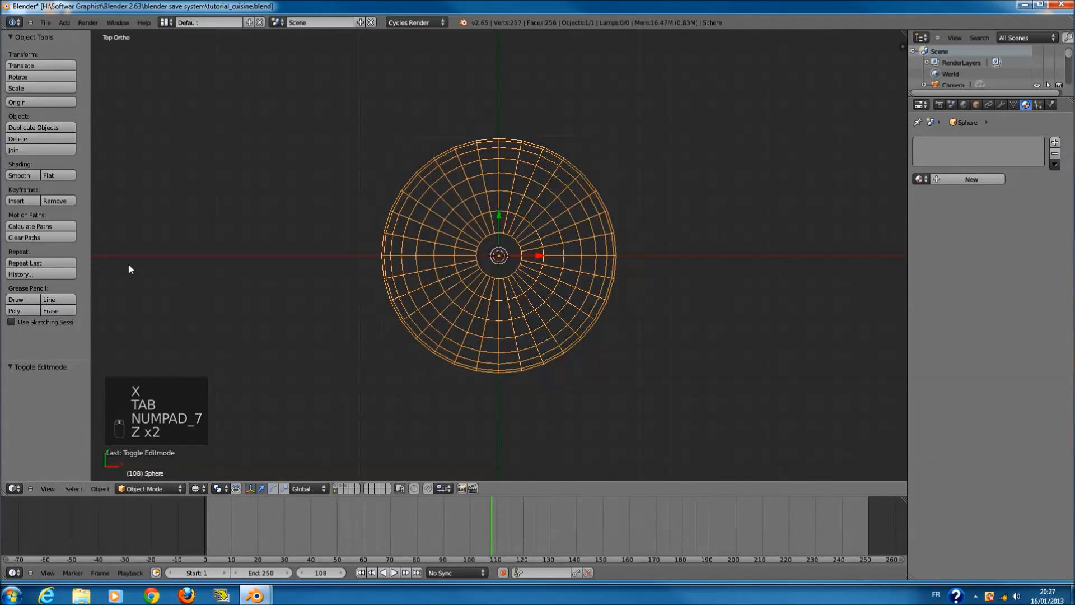
{"action": "key", "text": "z"}
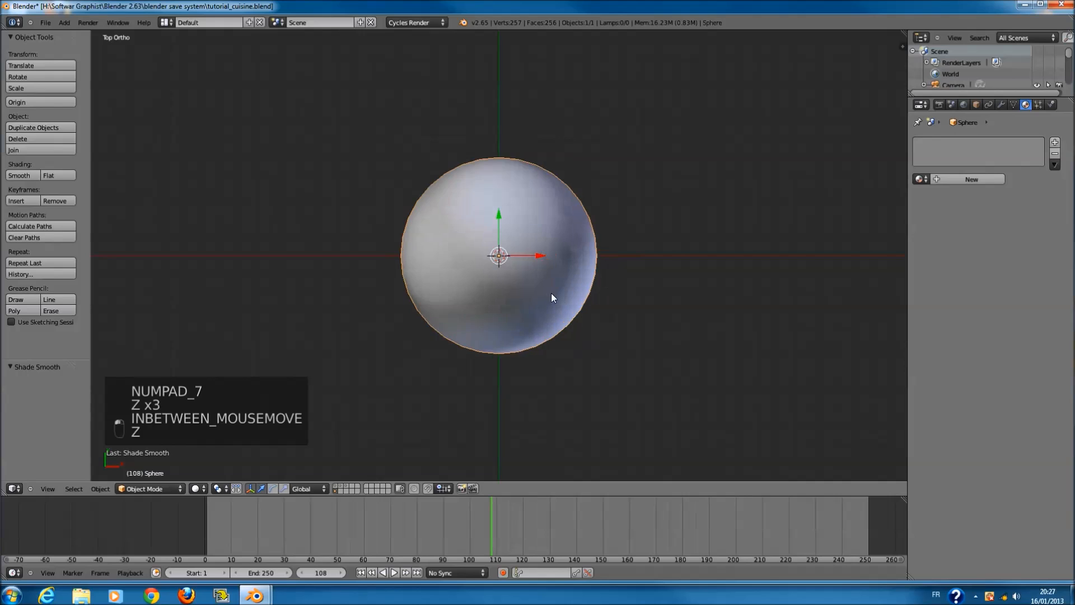
- Duplicate the dome, place the copy against its negative X side and scale it by about 0.584
{"action": "key", "text": "shift+d"}
{"action": "right_click", "coordinate": [551, 253]}
{"action": "left_click", "coordinate": [432, 255]}
{"action": "key", "text": "s"}
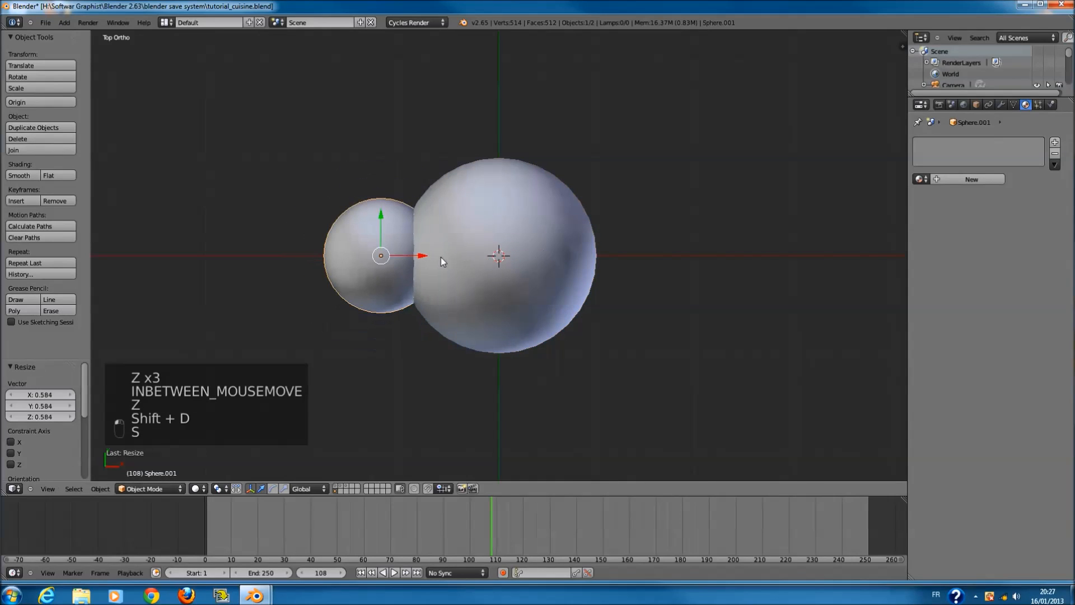
{"action": "left_click", "coordinate": [420, 254]}
- Duplicate the small dome toward negative Y and scale the copy by about 1.565
{"action": "key", "text": "shift+d"}
{"action": "key", "text": "y"}
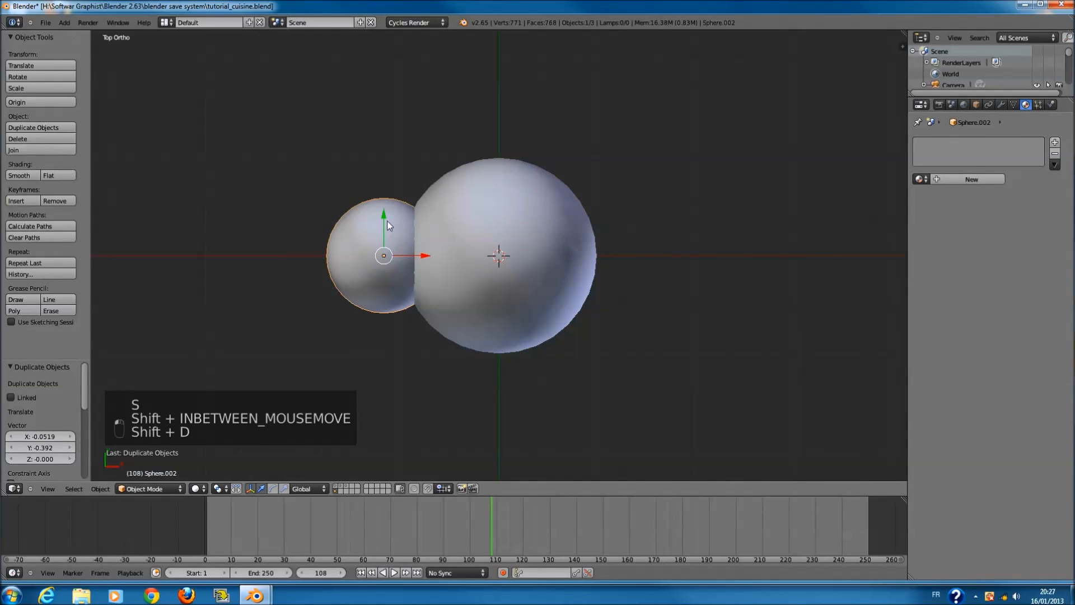
{"action": "left_click", "coordinate": [374, 302]}
{"action": "key", "text": "s"}
{"action": "left_click", "coordinate": [472, 320]}
- Duplicate the last dome toward positive X, below the original dome, and scale the copy down
{"action": "key", "text": "shift+d"}
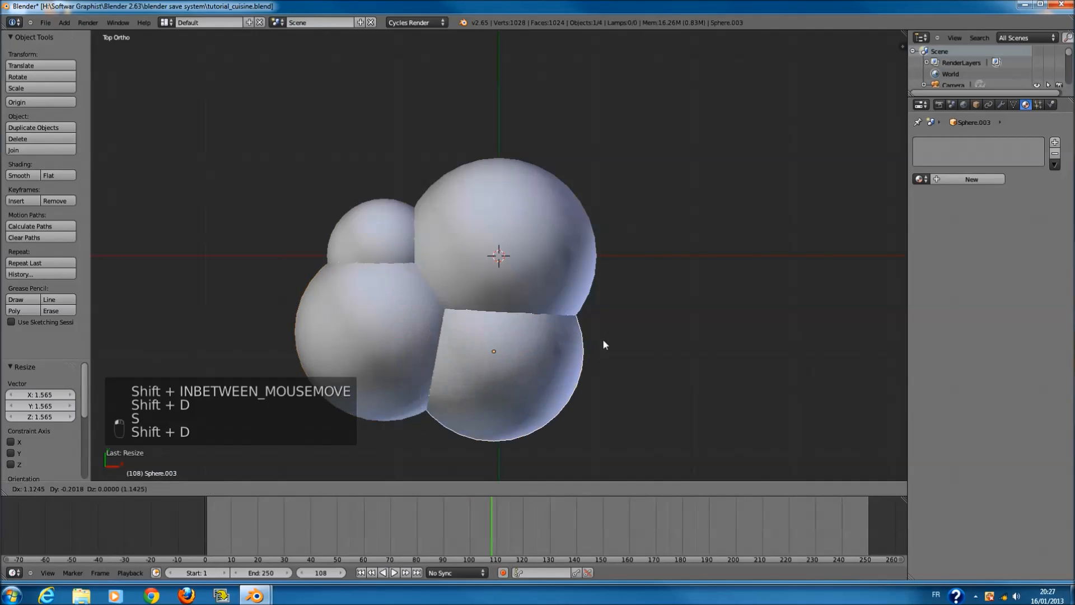
{"action": "left_click", "coordinate": [600, 343]}
{"action": "key", "text": "s"}
{"action": "left_click", "coordinate": [566, 343]}
- Place another dome copy against the original's positive X side and scale it by about 1.253
{"action": "key", "text": "shift+d"}
{"action": "left_click", "coordinate": [684, 295]}
{"action": "key", "text": "s"}
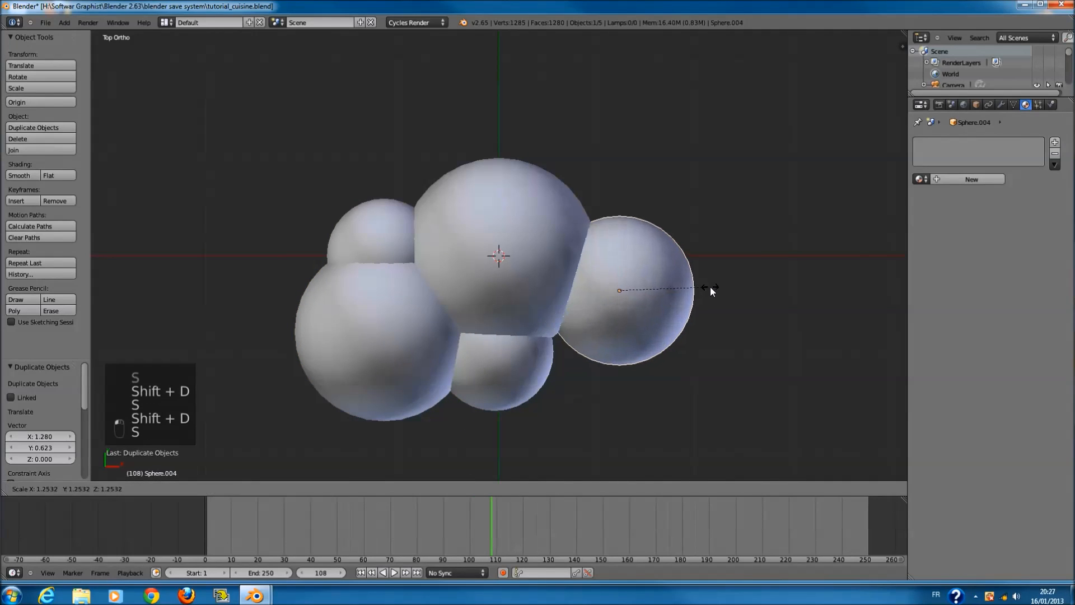
{"action": "left_click", "coordinate": [710, 287]}
{"action": "key", "text": "shift+f"}
{"action": "key", "text": "Escape"}
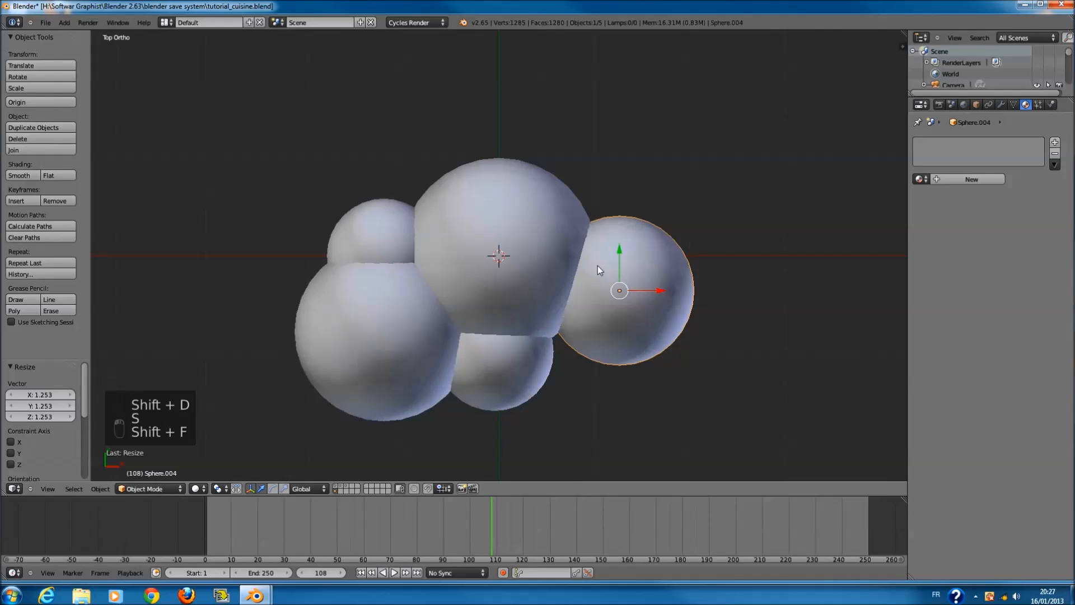
- In perspective view, duplicate the last dome toward positive Y and scale the copy by about 0.662
{"action": "key", "text": "KP_5"}
{"action": "key", "text": "KP_5"}
{"action": "key", "text": "KP_5"}
{"action": "scroll", "coordinate": [644, 235], "scroll_direction": "down", "scroll_amount": 2}
{"action": "key", "text": "shift+d"}
{"action": "left_click", "coordinate": [669, 165]}
{"action": "key", "text": "s"}
{"action": "left_click", "coordinate": [637, 182]}
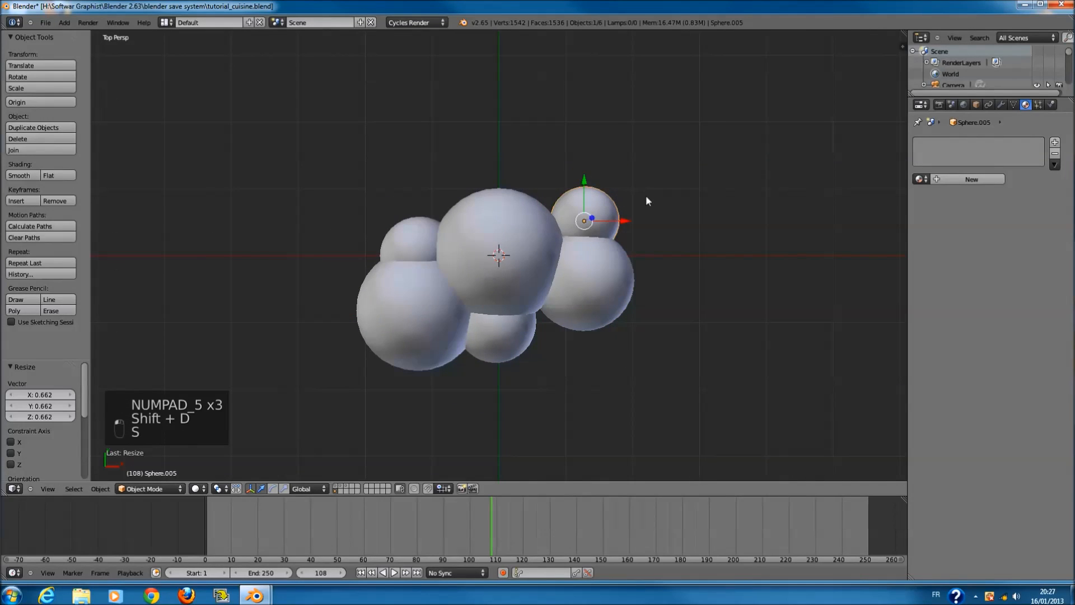
- Add another dome copy above the original's positive X side and scale it by about 1.114
{"action": "key", "text": "shift+d"}
{"action": "left_click", "coordinate": [608, 169]}
{"action": "key", "text": "s"}
{"action": "left_click", "coordinate": [613, 173]}
{"action": "key", "text": "shift+f"}
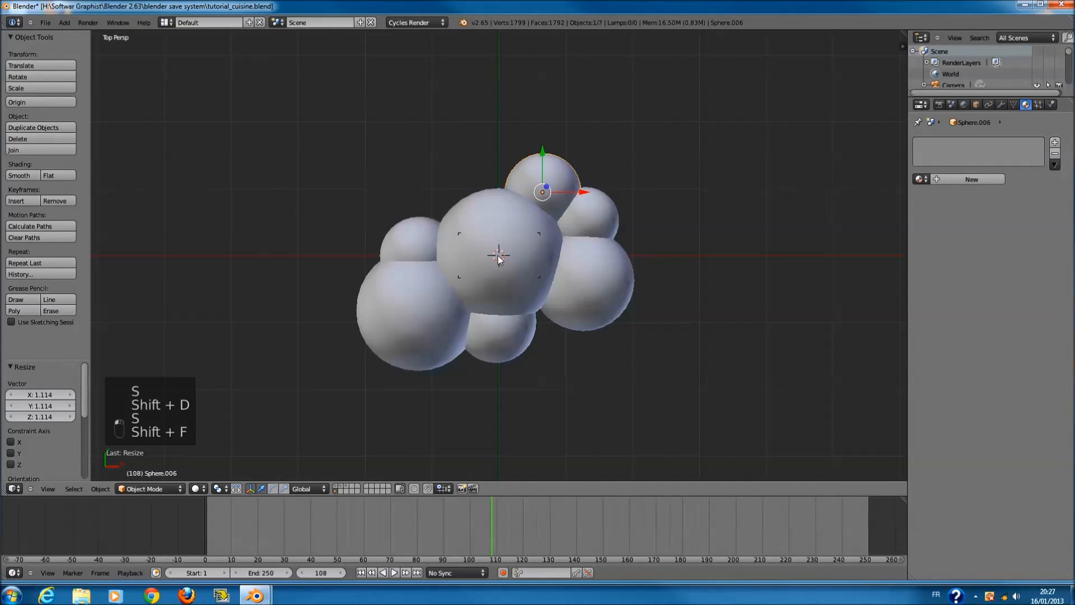
{"action": "left_click", "coordinate": [491, 256]}
- Duplicate the last dome to the original's negative X, positive Y side and scale the copy by about 1.327
{"action": "key", "text": "shift+d"}
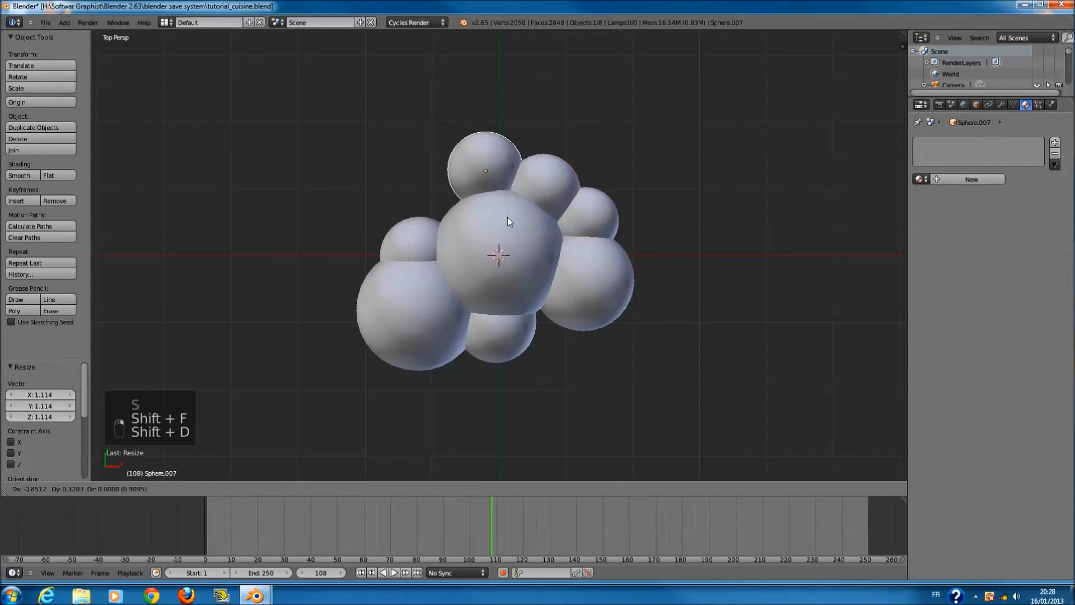
{"action": "left_click", "coordinate": [484, 223]}
{"action": "key", "text": "s"}
{"action": "left_click", "coordinate": [507, 231]}
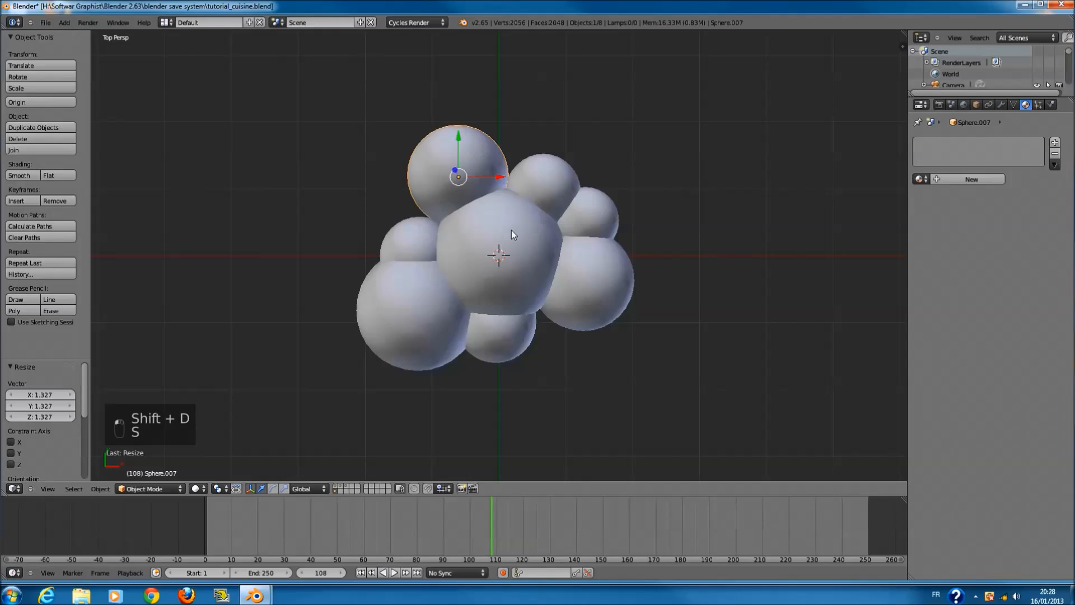
- Place a smaller dome copy at the cluster's negative X end and add an even smaller copy overlapping it
{"action": "key", "text": "shift+d"}
{"action": "left_click", "coordinate": [407, 338]}
{"action": "key", "text": "s"}
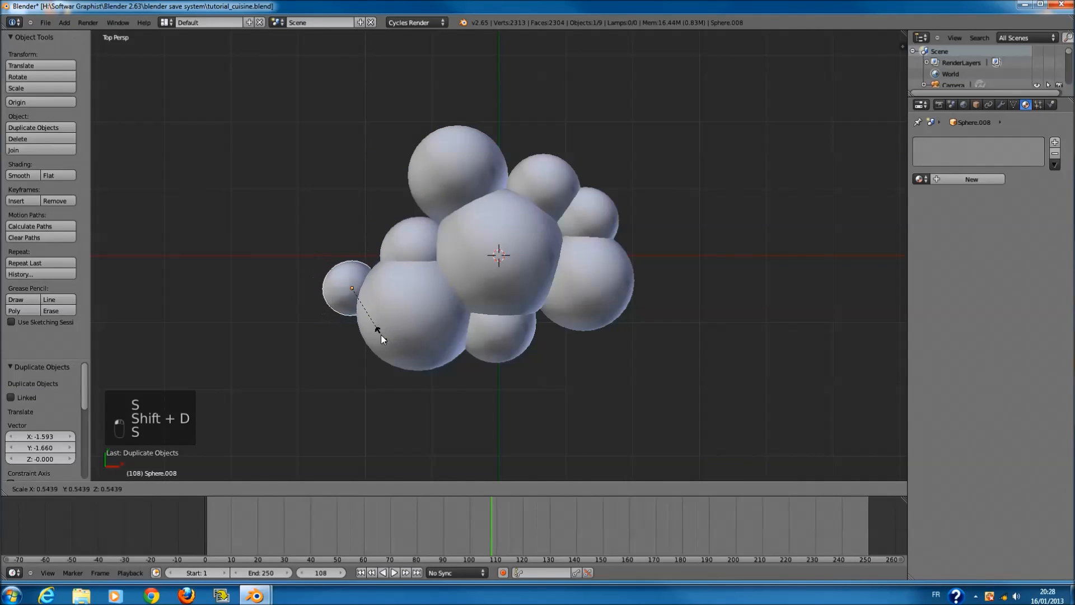
{"action": "left_click", "coordinate": [367, 332]}
{"action": "key", "text": "shift+d"}
{"action": "left_click", "coordinate": [360, 352]}
{"action": "key", "text": "s"}
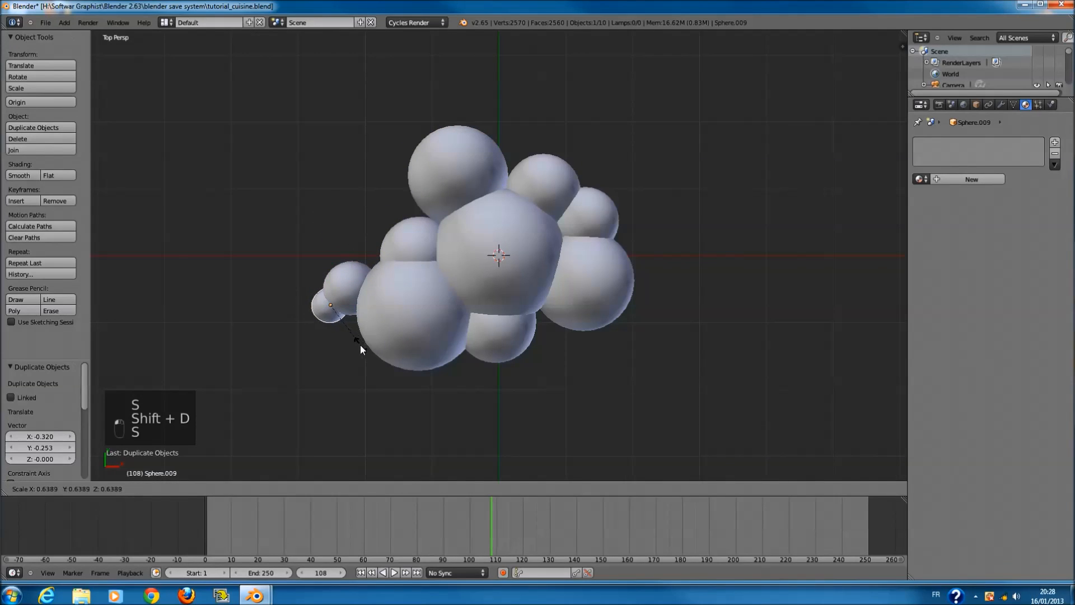
{"action": "left_click", "coordinate": [357, 335]}
- Duplicate the smallest dome onto the cluster between the original and the largest neighbouring dome, raise it along Z and shift it slightly toward negative X
{"action": "key", "text": "shift+d"}
{"action": "left_click", "coordinate": [562, 270]}
{"action": "middle_click_drag", "start_coordinate": [445, 264], "coordinate": [437, 293]}
{"action": "key", "text": "g"}
{"action": "key", "text": "z"}
{"action": "left_click", "coordinate": [391, 188]}
{"action": "left_click_drag", "start_coordinate": [435, 290], "coordinate": [496, 290]}
{"action": "left_click_drag", "start_coordinate": [454, 252], "coordinate": [451, 218]}
- Enlarge the raised dome to about 1.5 times its size and shift it about 0.074 toward negative Y
{"action": "key", "text": "s"}
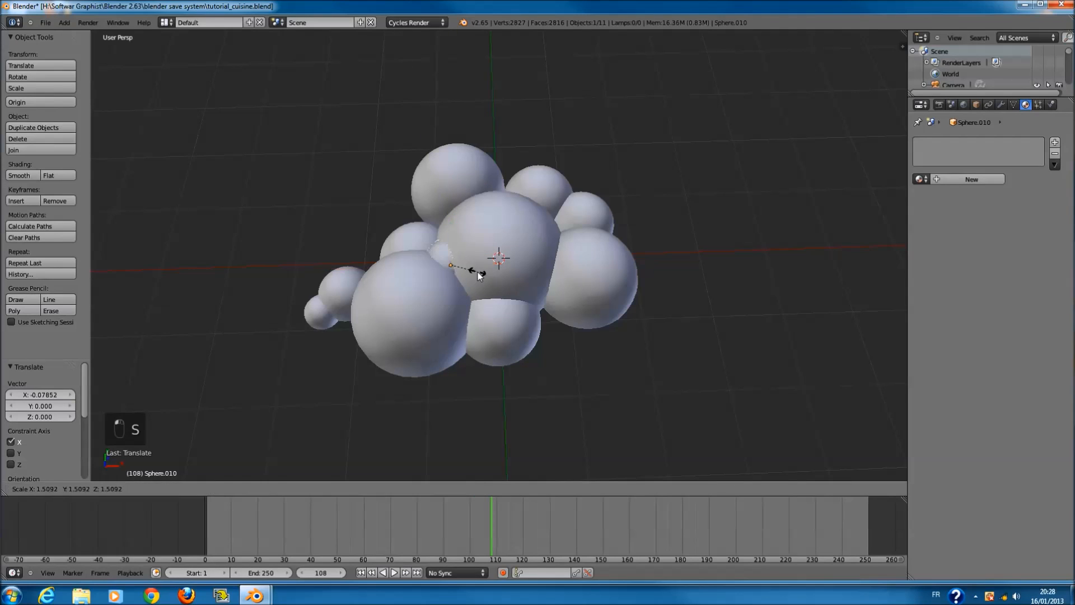
{"action": "left_click", "coordinate": [484, 274]}
{"action": "left_click_drag", "start_coordinate": [446, 250], "coordinate": [451, 224]}
{"action": "middle_click_drag", "start_coordinate": [451, 224], "coordinate": [600, 251]}
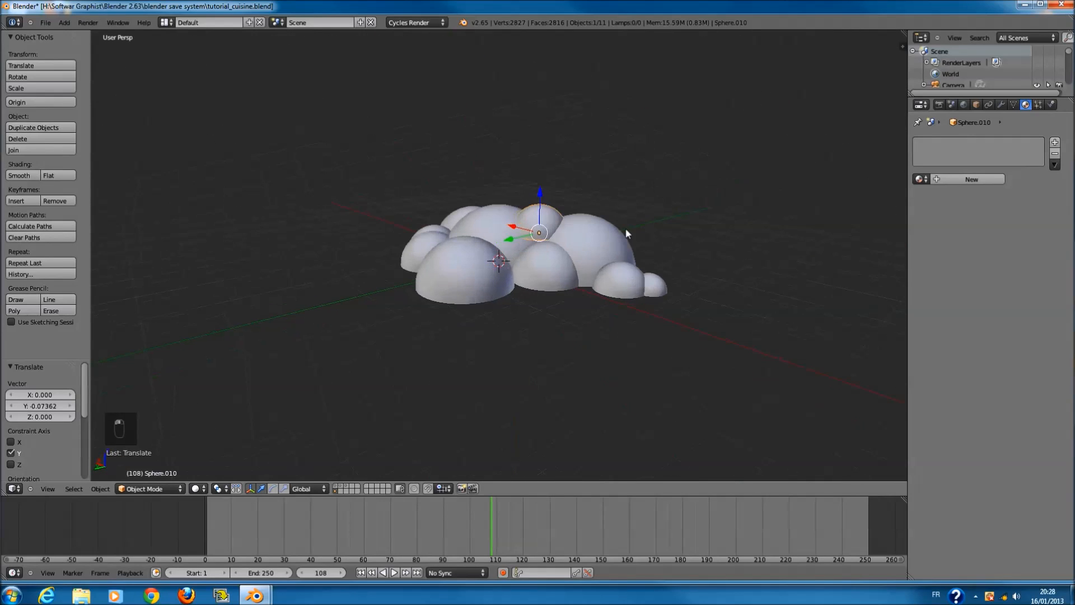
- Inspect the bubble cluster from the right and front, in wireframe and solid shading, with orthographic projection
{"action": "key", "text": "a"}
{"action": "key", "text": "a"}
{"action": "key", "text": "a"}
{"action": "key", "text": "KP_3"}
{"action": "key", "text": "z"}
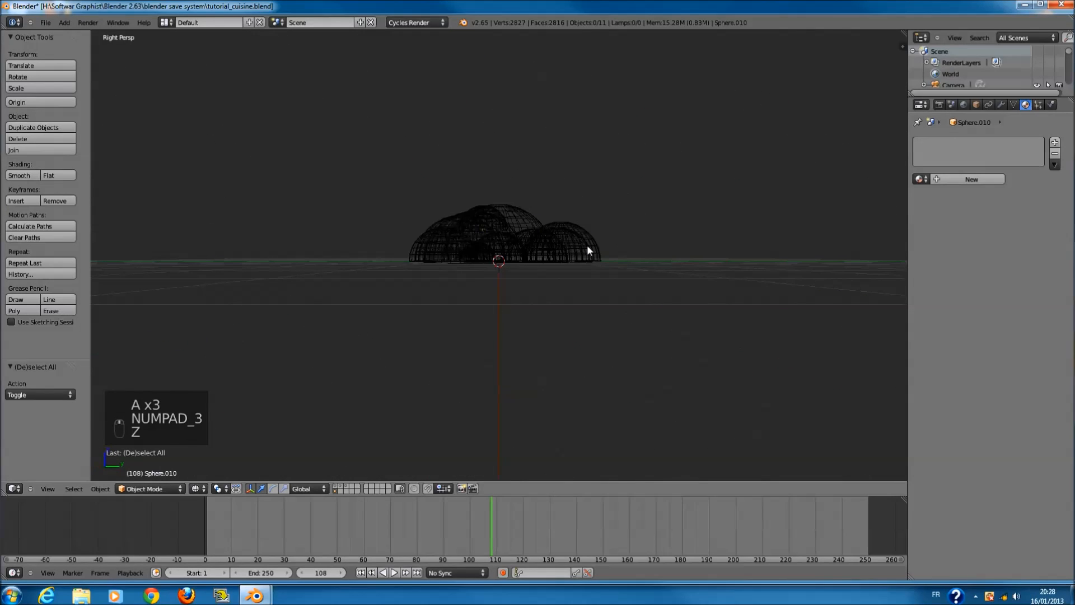
{"action": "key", "text": "KP_1"}
{"action": "key", "text": "KP_5"}
{"action": "key", "text": "KP_5"}
{"action": "key", "text": "KP_5"}
{"action": "key", "text": "z"}
{"action": "key", "text": "z"}
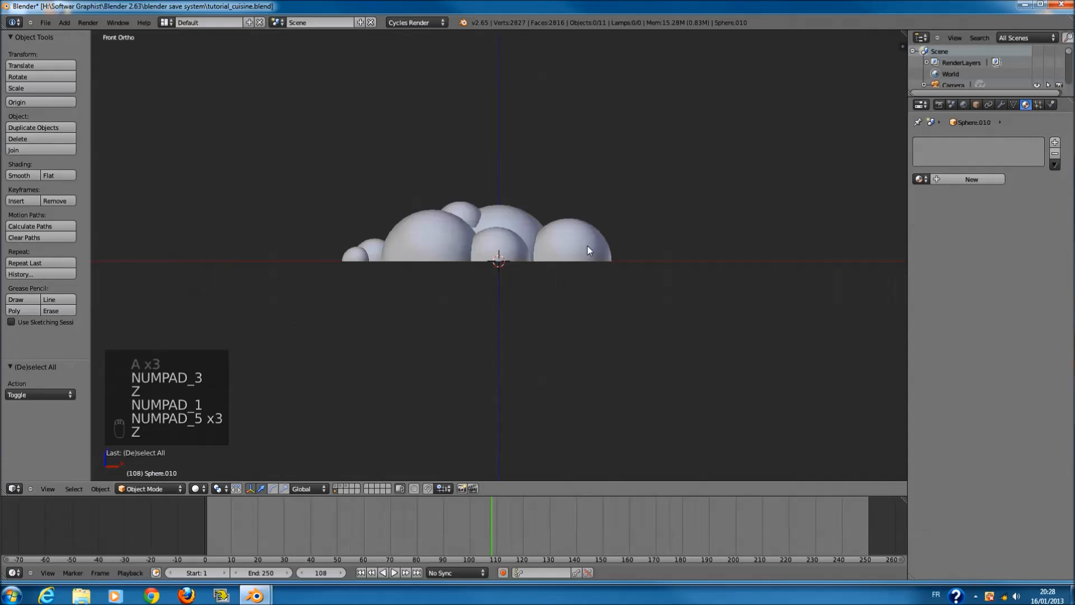
- In the front wireframe view, select the small raised dome and lower it slightly into the cluster
{"action": "key", "text": "a"}
{"action": "key", "text": "z"}
{"action": "scroll", "coordinate": [482, 196], "scroll_direction": "up", "scroll_amount": 2}
{"action": "key", "text": "z"}
{"action": "right_click", "coordinate": [479, 207]}
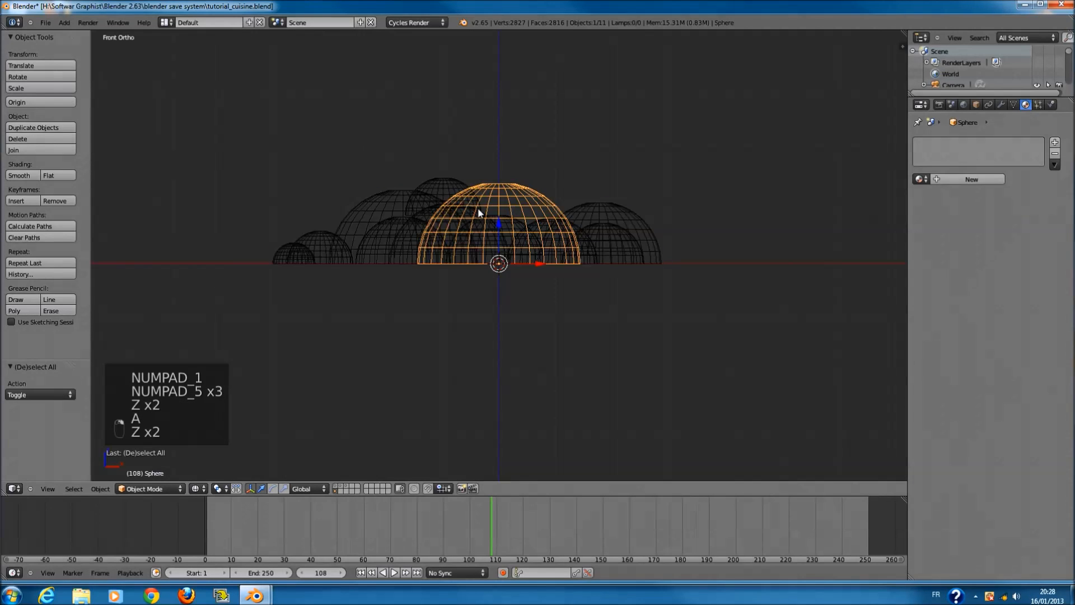
{"action": "right_click", "coordinate": [453, 189]}
{"action": "left_click_drag", "start_coordinate": [443, 177], "coordinate": [446, 182]}
{"action": "key", "text": "z"}
{"action": "scroll", "coordinate": [554, 246], "scroll_direction": "down", "scroll_amount": 1}
- Select all the domes, save the file and check the cluster in solid shading from an angled view
{"action": "key", "text": "z"}
{"action": "key", "text": "a"}
{"action": "key", "text": "a"}
{"action": "key", "text": "ctrl+s"}
{"action": "scroll", "coordinate": [557, 267], "scroll_direction": "down", "scroll_amount": 1}
{"action": "scroll", "coordinate": [538, 247], "scroll_direction": "up", "scroll_amount": 2}
{"action": "middle_click_drag", "start_coordinate": [516, 229], "coordinate": [528, 282]}
{"action": "key", "text": "z"}
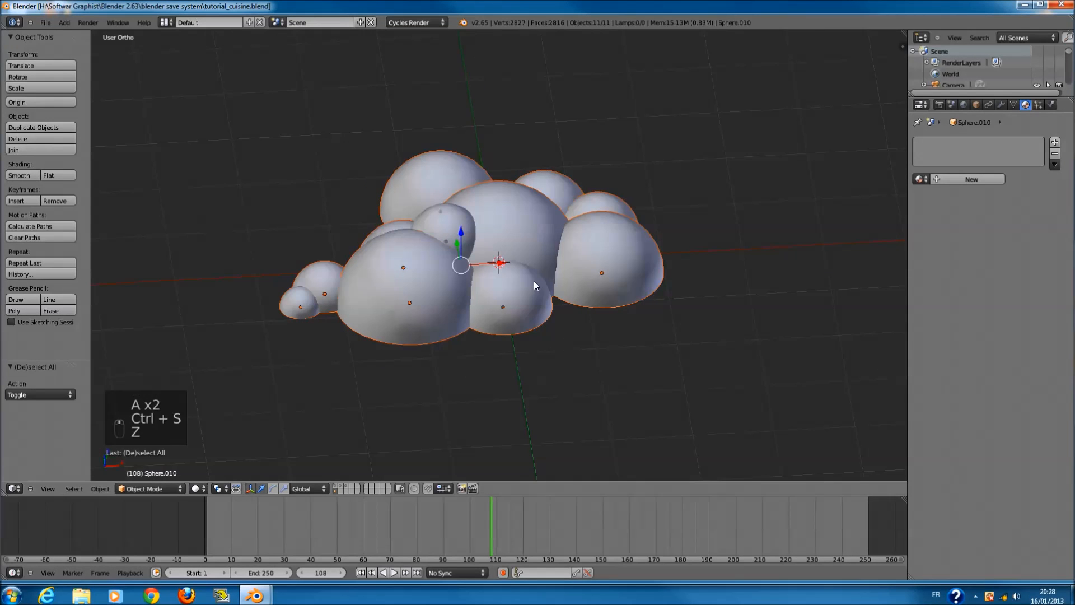
- In the top wireframe view, move the large dome and its small neighbour from the cluster's positive X side out into empty space
{"action": "key", "text": "KP_7"}
{"action": "key", "text": "z"}
{"action": "scroll", "coordinate": [584, 101], "scroll_direction": "down", "scroll_amount": 1}
{"action": "key", "text": "z"}
{"action": "right_click", "coordinate": [595, 268]}
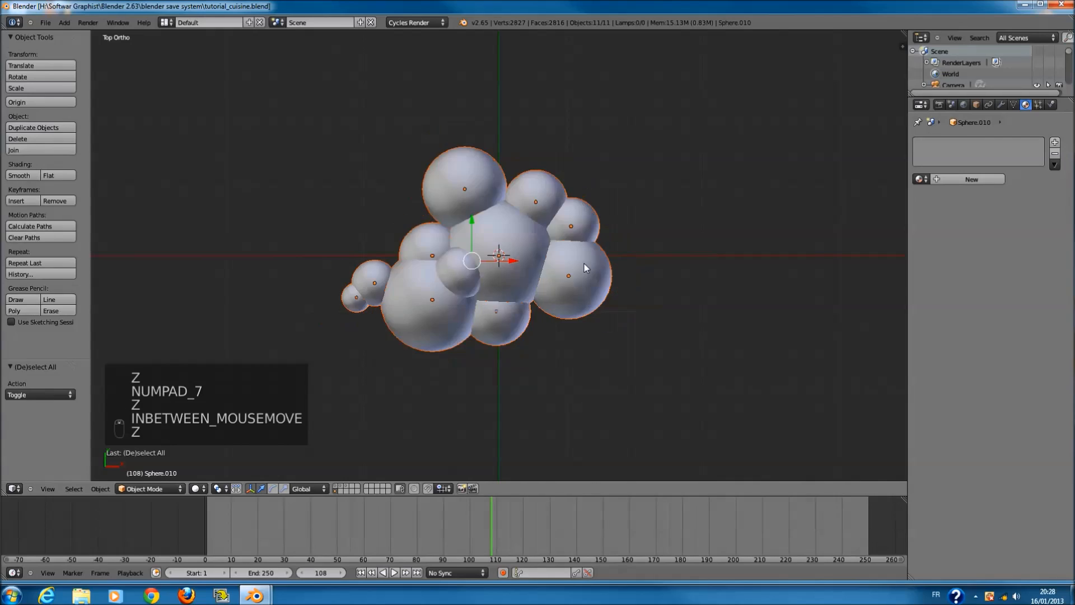
{"action": "key", "text": "z"}
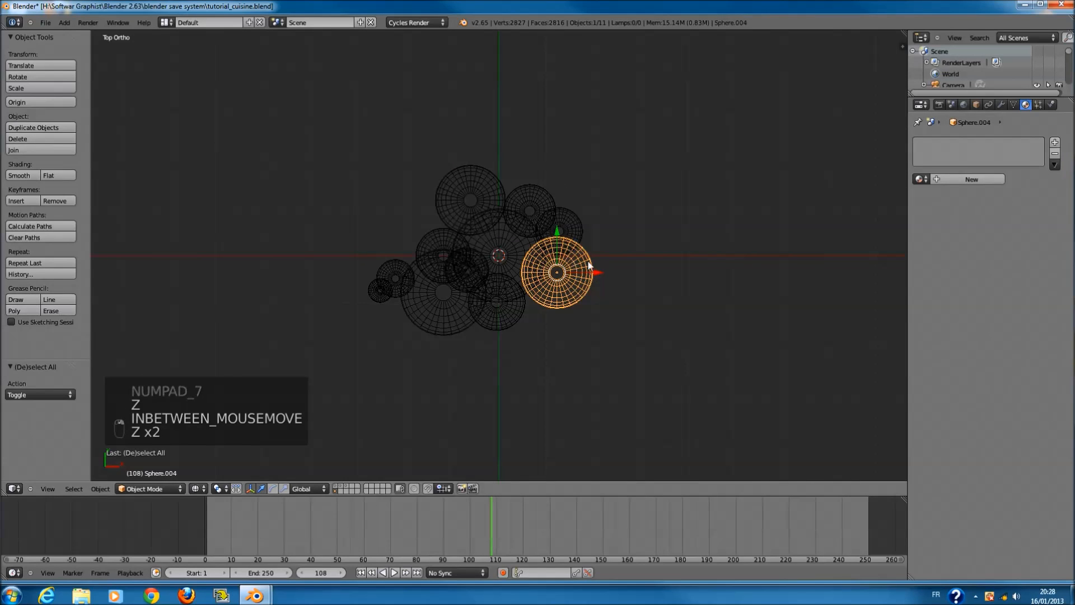
{"action": "key", "text": "g"}
{"action": "left_click", "coordinate": [820, 267]}
{"action": "right_click", "coordinate": [578, 234]}
{"action": "key", "text": "g"}
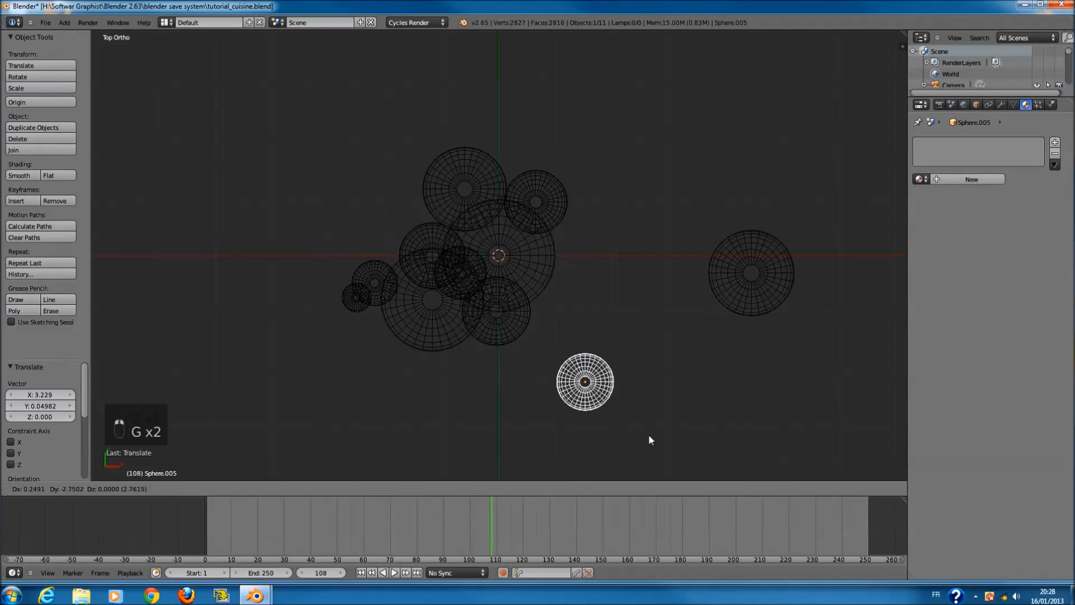
{"action": "left_click", "coordinate": [650, 439]}
{"action": "scroll", "coordinate": [619, 328], "scroll_direction": "down", "scroll_amount": 1}
{"action": "scroll", "coordinate": [618, 325], "scroll_direction": "down", "scroll_amount": 1}
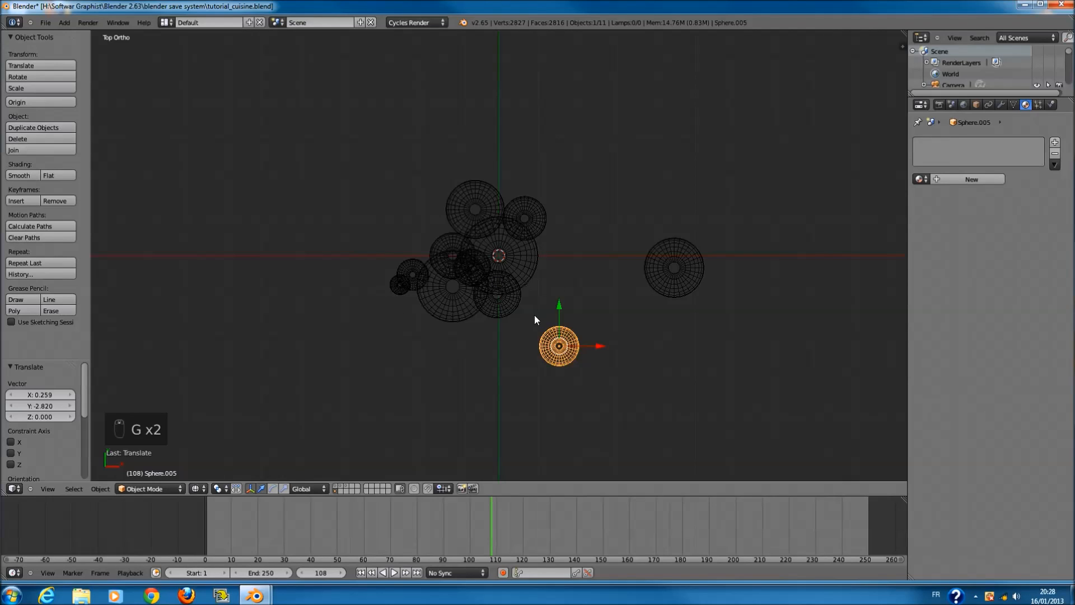
{"action": "scroll", "coordinate": [535, 304], "scroll_direction": "up", "scroll_amount": 2}
{"action": "key", "text": "g"}
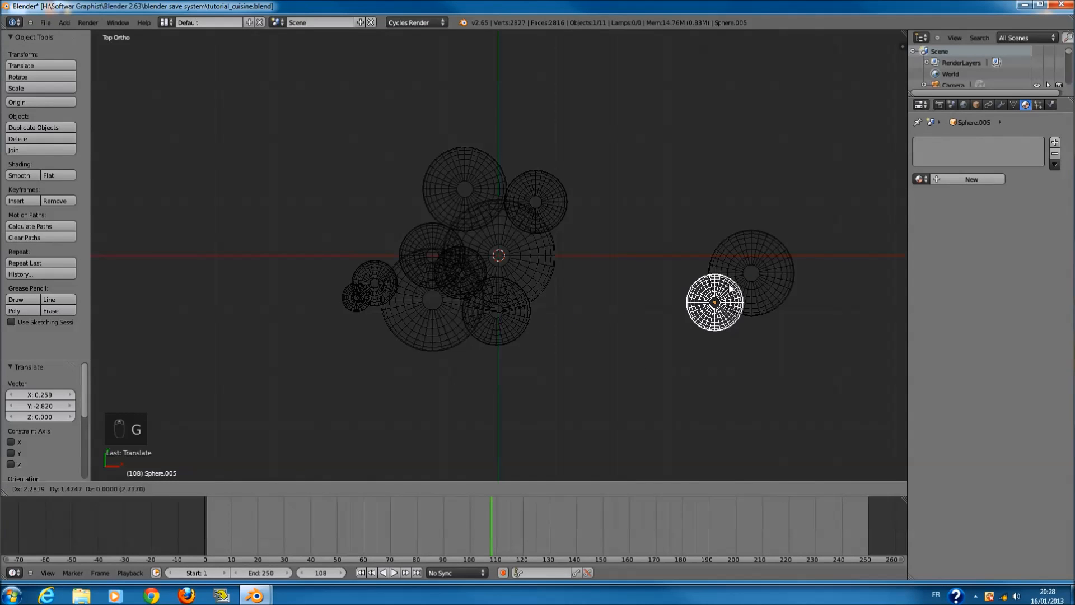
{"action": "right_click", "coordinate": [682, 312]}
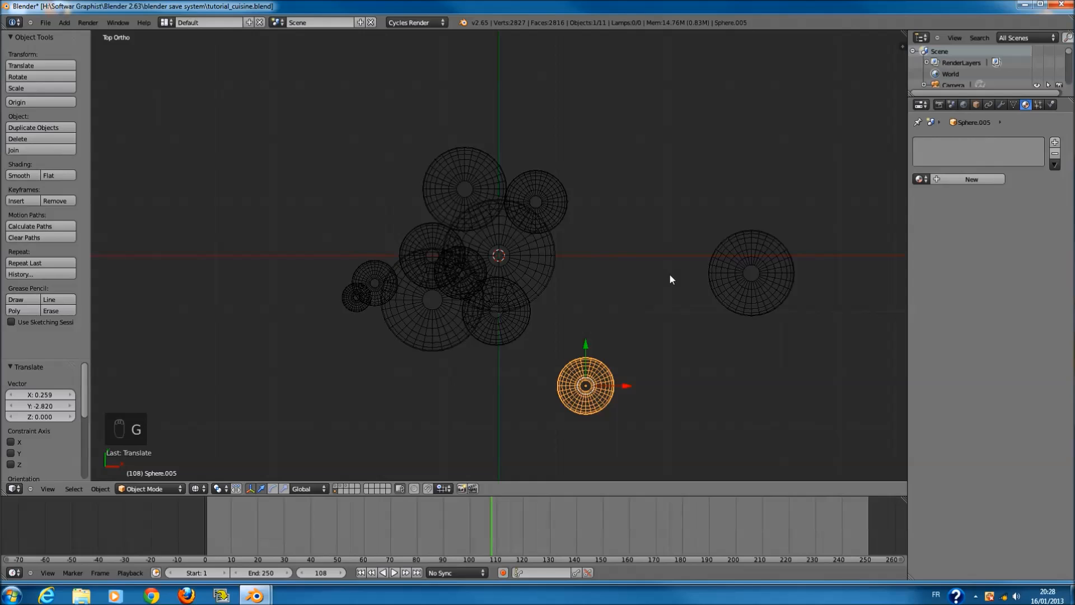
{"action": "right_click", "coordinate": [703, 287]}
{"action": "right_click", "coordinate": [625, 370]}
- Move the detached large dome back against the original's positive X side, just above the X axis, and place the small dome below it
{"action": "right_click", "coordinate": [787, 266]}
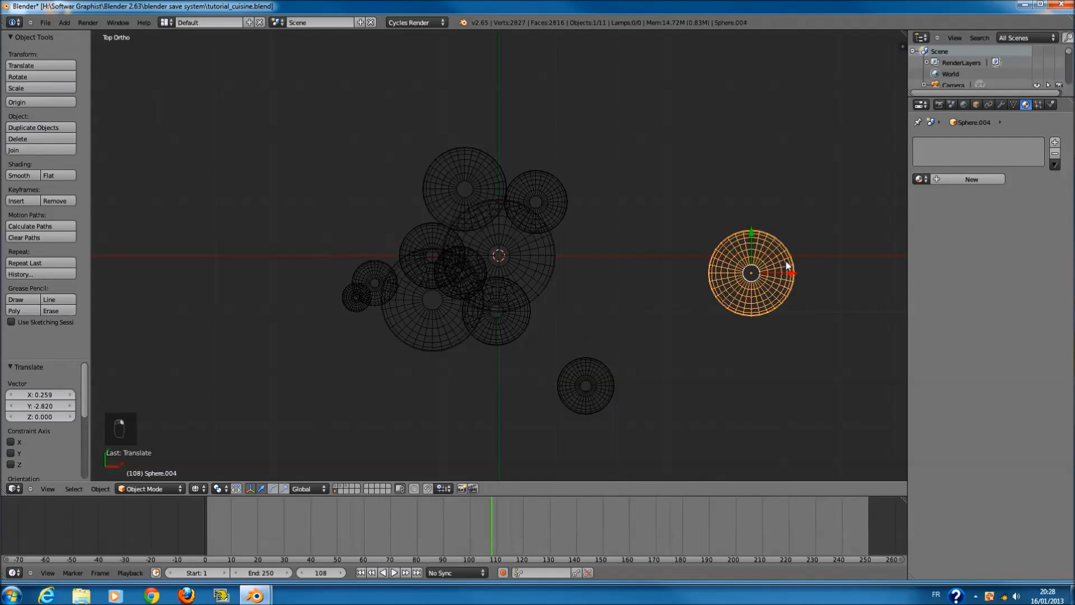
{"action": "key", "text": "g"}
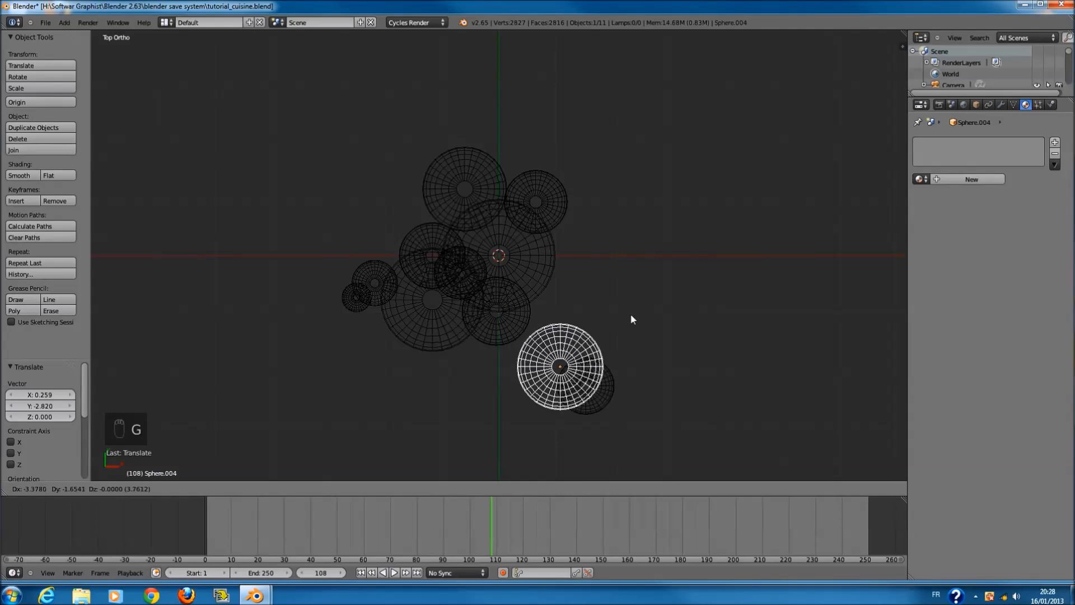
{"action": "left_click", "coordinate": [635, 208]}
{"action": "right_click", "coordinate": [596, 375]}
{"action": "key", "text": "g"}
{"action": "left_click", "coordinate": [548, 263]}
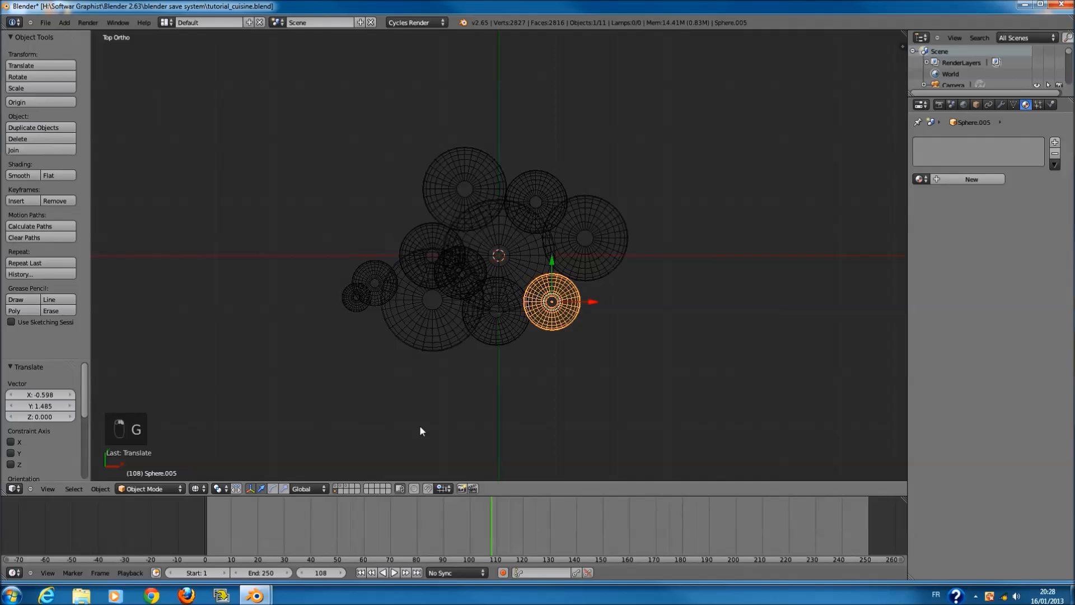
{"action": "key", "text": "shift+a"}
{"action": "mouse_move", "coordinate": [454, 519]}
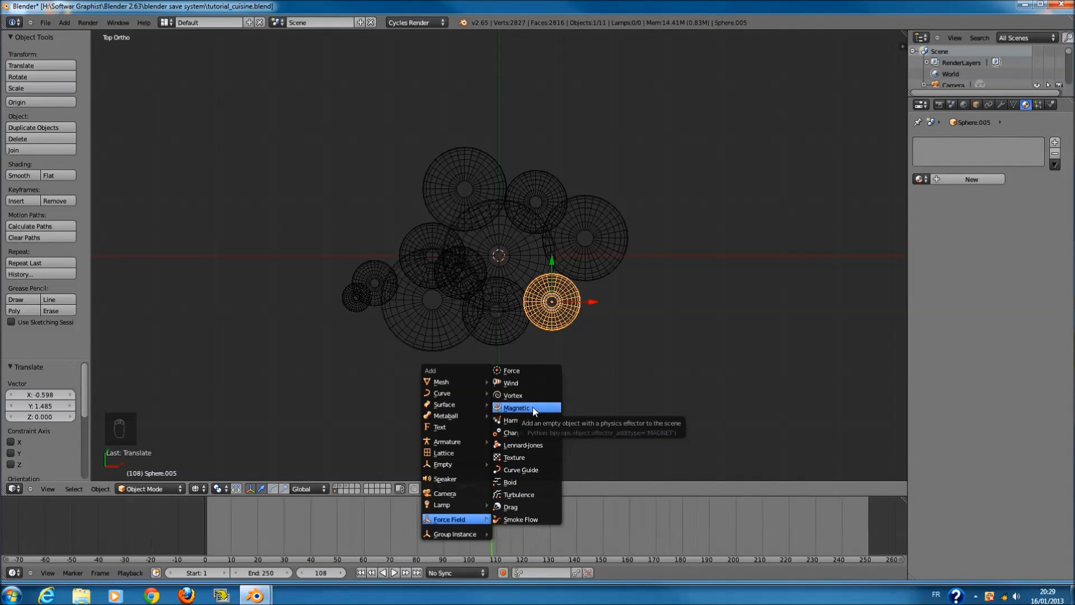
{"action": "scroll", "coordinate": [556, 289], "scroll_direction": "down", "scroll_amount": 2}
- Check the rearranged cluster in solid shading and nudge the small dome on the positive X, negative Y side very slightly in top view
{"action": "scroll", "coordinate": [556, 289], "scroll_direction": "up", "scroll_amount": 2}
{"action": "key", "text": "z"}
{"action": "scroll", "coordinate": [582, 352], "scroll_direction": "down", "scroll_amount": 1}
{"action": "middle_click_drag", "start_coordinate": [588, 367], "coordinate": [555, 287]}
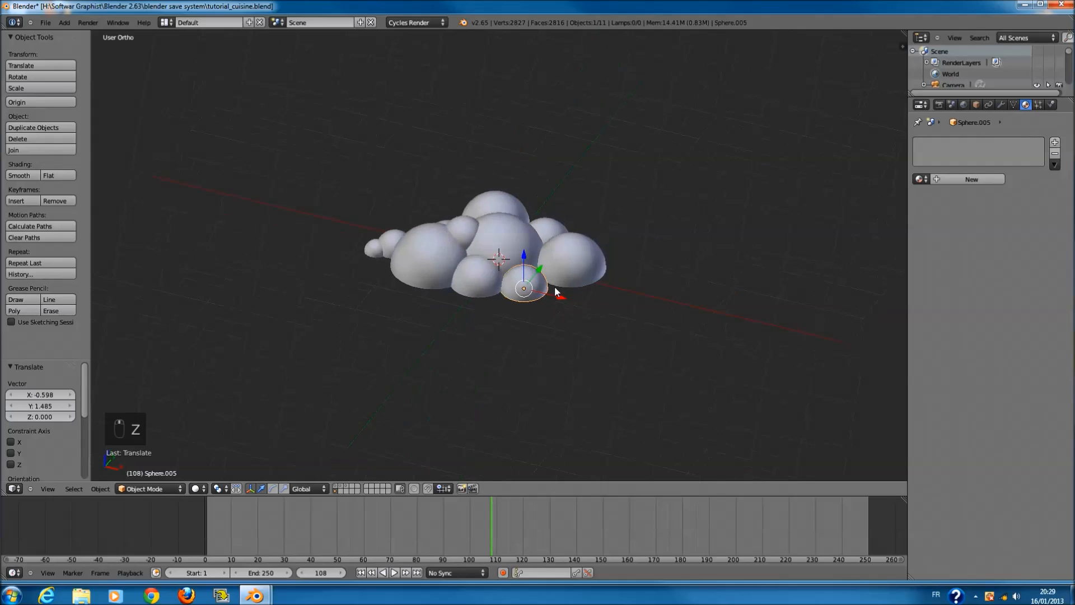
{"action": "key", "text": "KP_7"}
{"action": "key", "text": "z"}
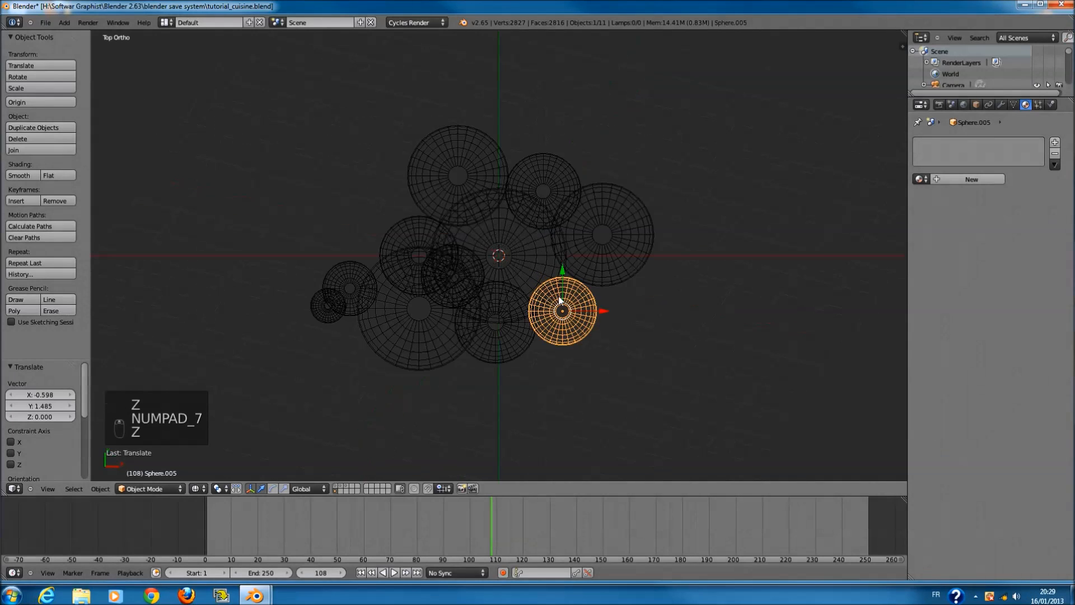
{"action": "key", "text": "g"}
{"action": "left_click", "coordinate": [586, 307]}
{"action": "key", "text": "z"}
{"action": "key", "text": "z"}
{"action": "key", "text": "z"}
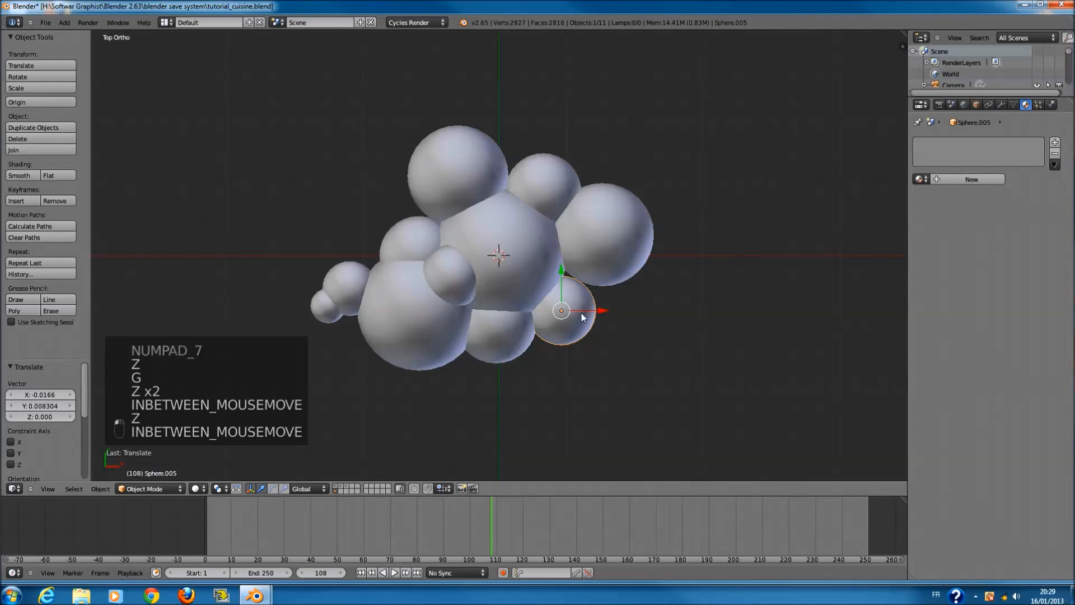
- Move the small dome closer in, against the original and the large positive X dome, deselect everything and save the file
{"action": "key", "text": "g"}
{"action": "left_click", "coordinate": [580, 297]}
{"action": "key", "text": "z"}
{"action": "key", "text": "z"}
{"action": "key", "text": "z"}
{"action": "key", "text": "a"}
{"action": "key", "text": "a"}
{"action": "key", "text": "a"}
{"action": "key", "text": "ctrl+s"}
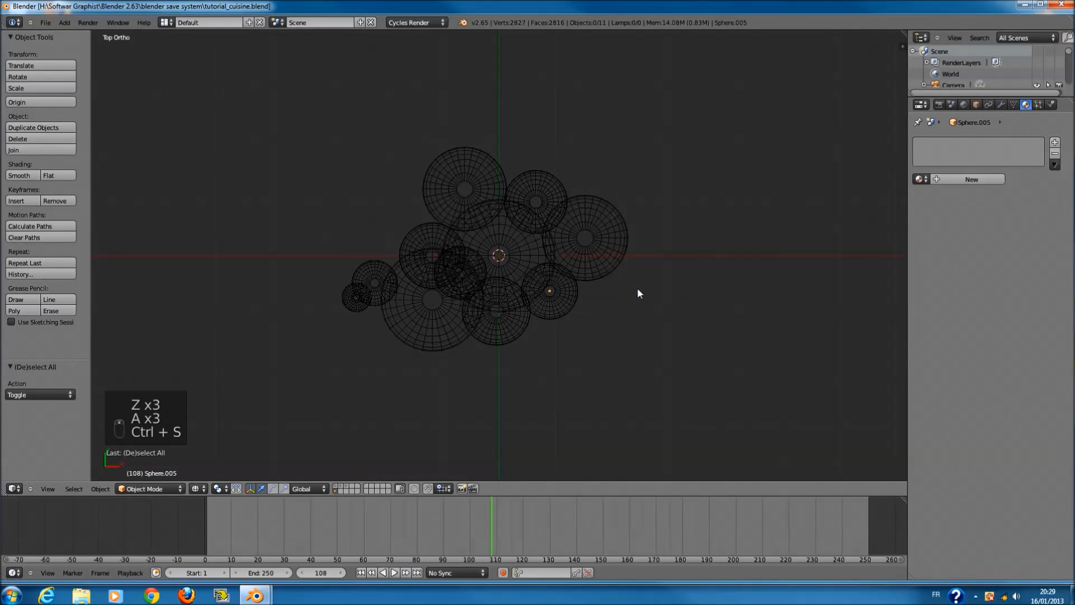
- Select all the domes and join them into a single mesh object
{"action": "scroll", "coordinate": [467, 285], "scroll_direction": "down", "scroll_amount": 1}
{"action": "scroll", "coordinate": [467, 286], "scroll_direction": "down", "scroll_amount": 1, "text": "shift"}
{"action": "scroll", "coordinate": [503, 286], "scroll_direction": "up", "scroll_amount": 6, "text": "shift"}
{"action": "key", "text": "a"}
{"action": "scroll", "coordinate": [539, 319], "scroll_direction": "down", "scroll_amount": 1}
{"action": "scroll", "coordinate": [539, 319], "scroll_direction": "down", "scroll_amount": 2, "text": "shift"}
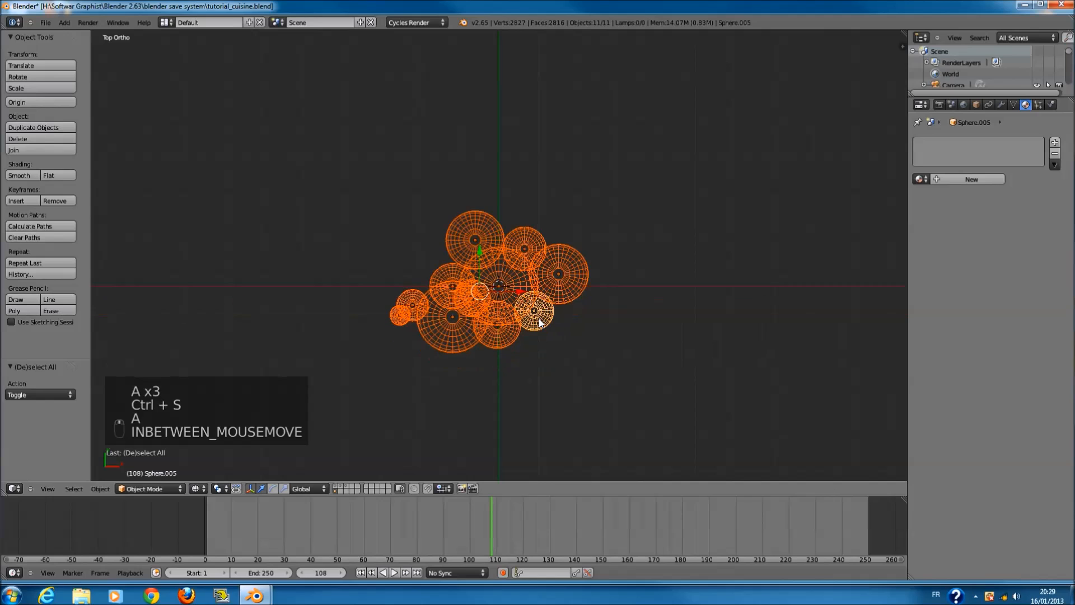
{"action": "key", "text": "ctrl+j"}
{"action": "key", "text": "z"}
{"action": "scroll", "coordinate": [567, 322], "scroll_direction": "up", "scroll_amount": 1}
{"action": "key", "text": "z"}
- Select all geometry of the joined bubble mesh in Edit Mode, unwrap its UVs and return to Object Mode
{"action": "key", "text": "Tab"}
{"action": "key", "text": "a"}
{"action": "key", "text": "a"}
{"action": "key", "text": "a"}
{"action": "key", "text": "Tab"}
{"action": "key", "text": "Tab"}
{"action": "key", "text": "a"}
{"action": "key", "text": "a"}
{"action": "key", "text": "a"}
{"action": "key", "text": "u"}
{"action": "left_click", "coordinate": [607, 317]}
{"action": "key", "text": "Tab"}
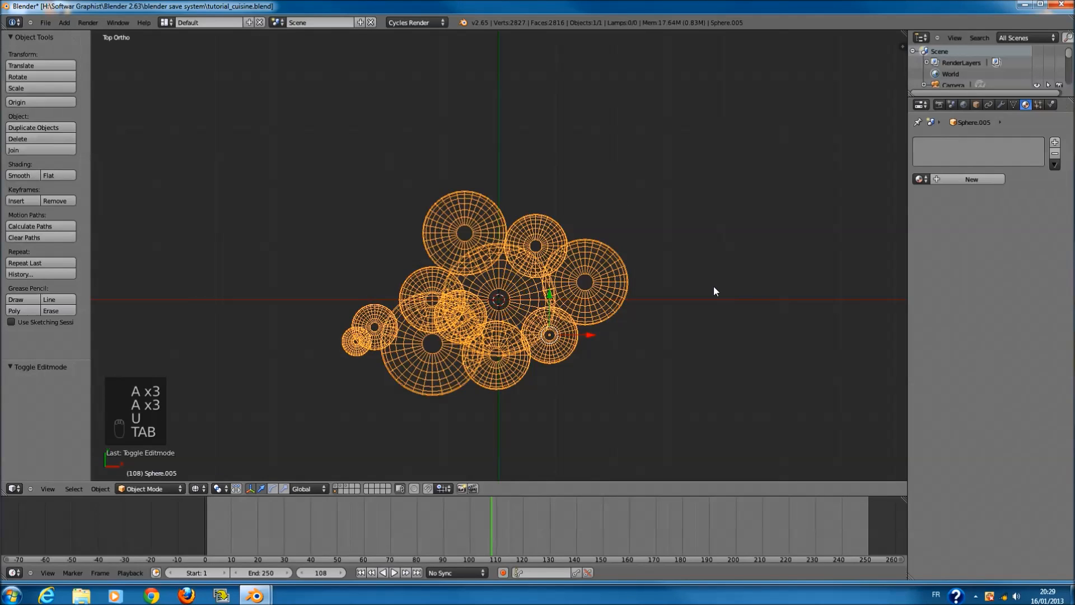
- Add a new material to the joined bubble mesh and name it bulle
{"action": "left_click", "coordinate": [956, 179]}
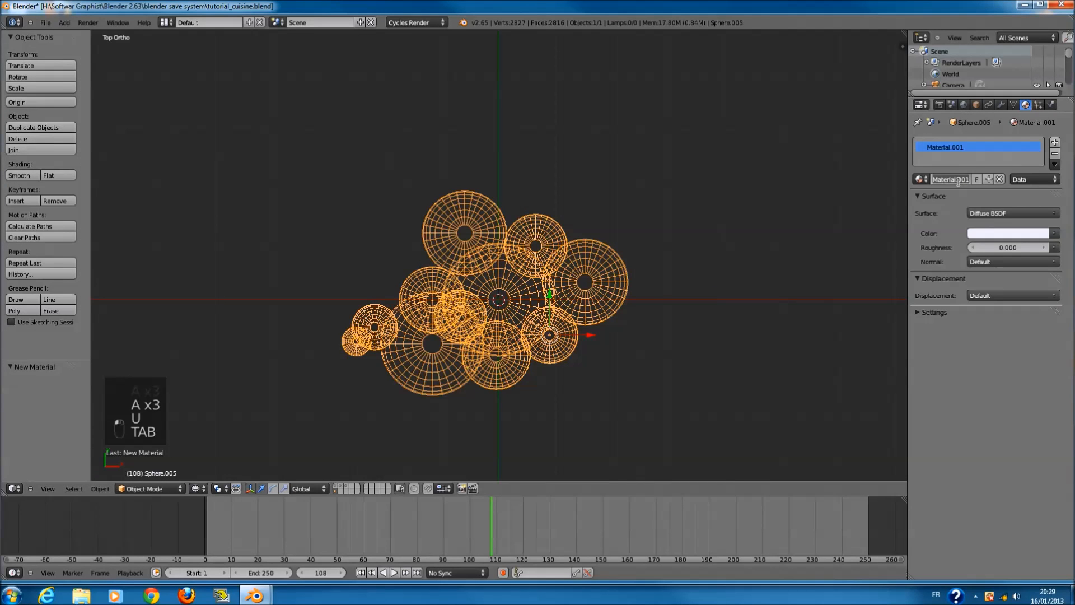
{"action": "left_click", "coordinate": [958, 179]}
{"action": "type", "text": "bulle"}
{"action": "key", "text": "Return"}
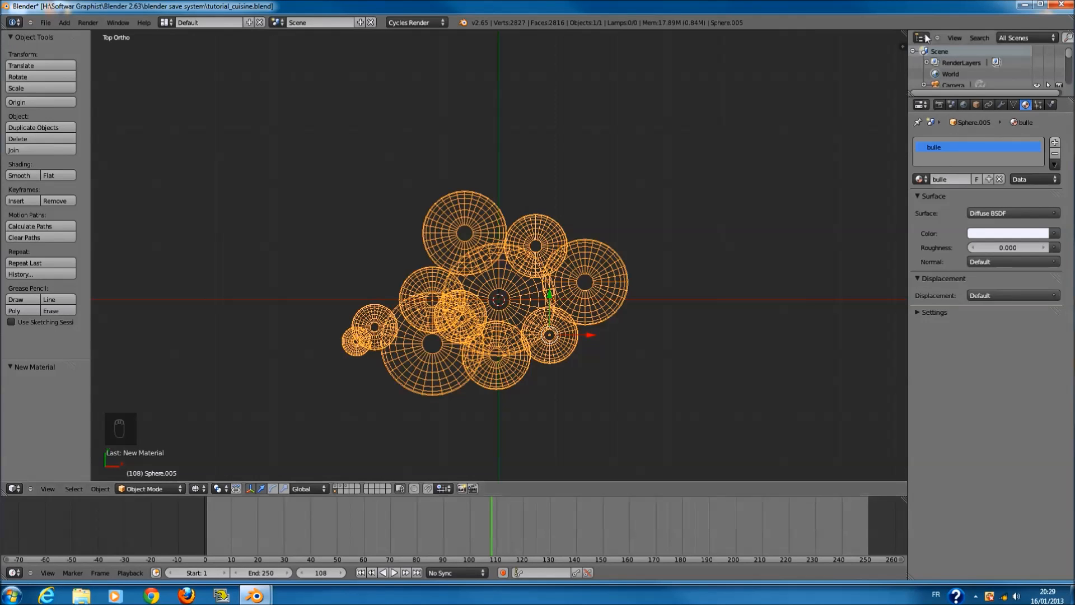
- Split the 3D view into two side-by-side areas, turn the new one into a Node Editor and frame the bubble mesh at an angle
{"action": "key", "text": "z"}
{"action": "left_click_drag", "start_coordinate": [897, 32], "coordinate": [505, 84]}
{"action": "left_click", "coordinate": [517, 488]}
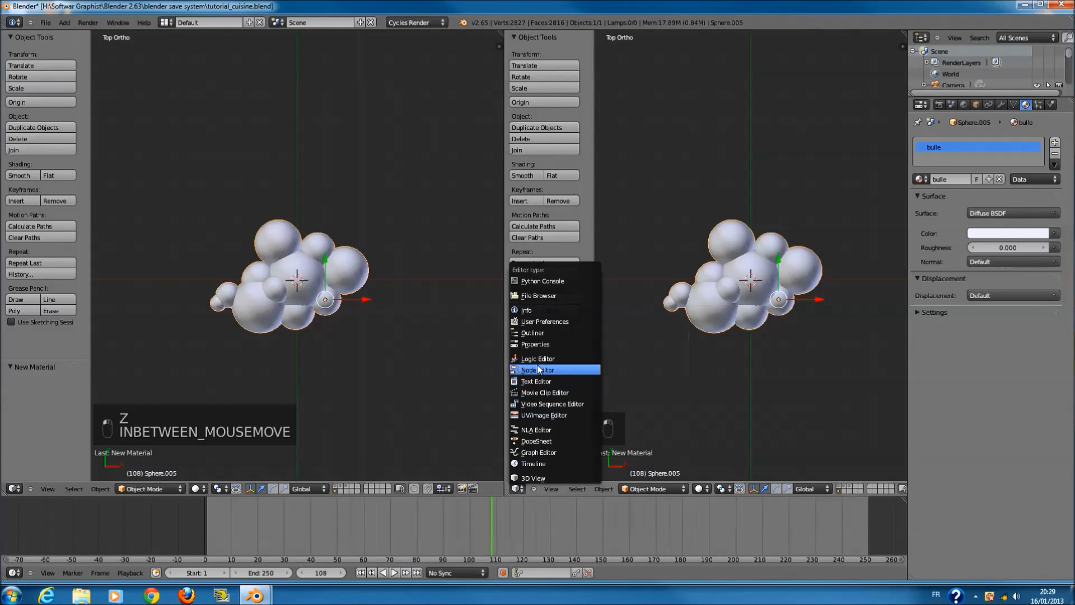
{"action": "left_click", "coordinate": [536, 368]}
{"action": "key", "text": "KP_Decimal"}
{"action": "middle_click_drag", "start_coordinate": [401, 303], "coordinate": [441, 258]}
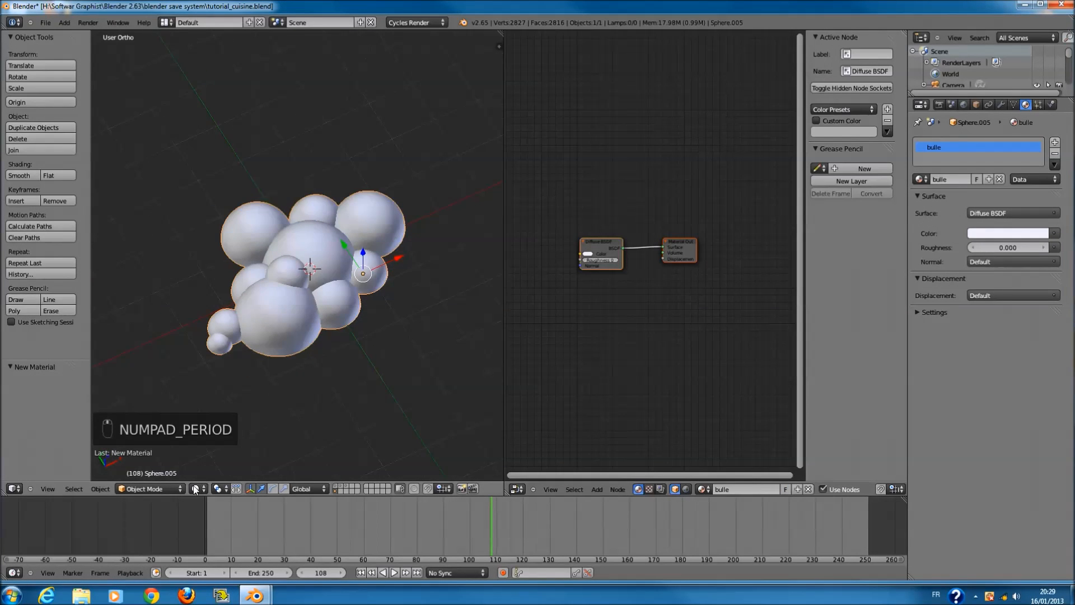
- Switch the 3D viewport's shading to Rendered to preview the bubble material
{"action": "left_click", "coordinate": [198, 488]}
{"action": "left_click", "coordinate": [223, 415]}
{"action": "left_click", "coordinate": [197, 488]}
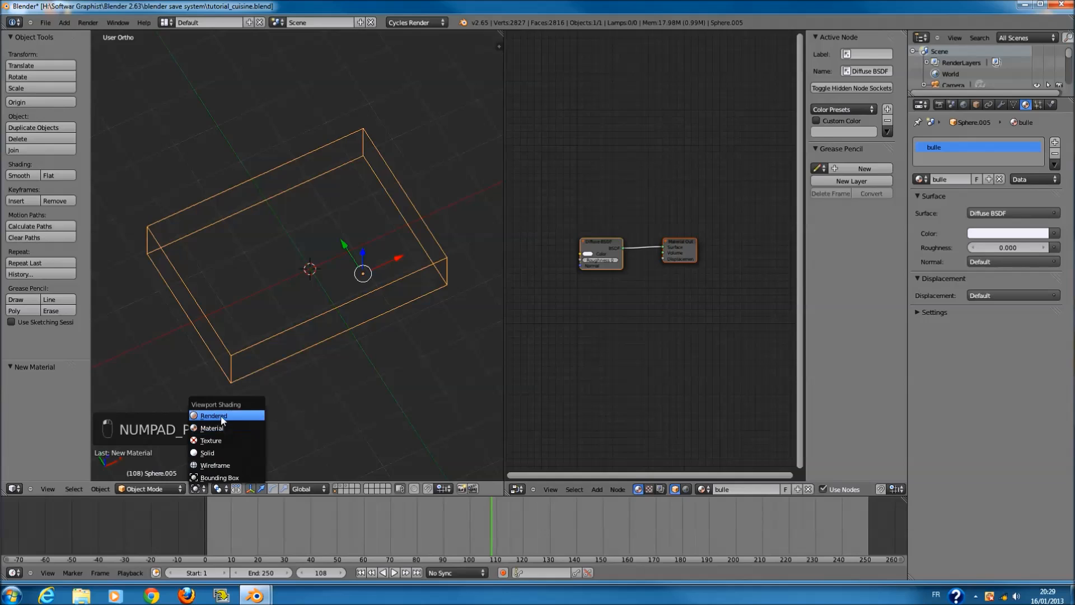
{"action": "left_click", "coordinate": [220, 415]}
- Move the Diffuse BSDF and Material Output nodes apart to make room between them
{"action": "scroll", "coordinate": [650, 291], "scroll_direction": "up", "scroll_amount": 4}
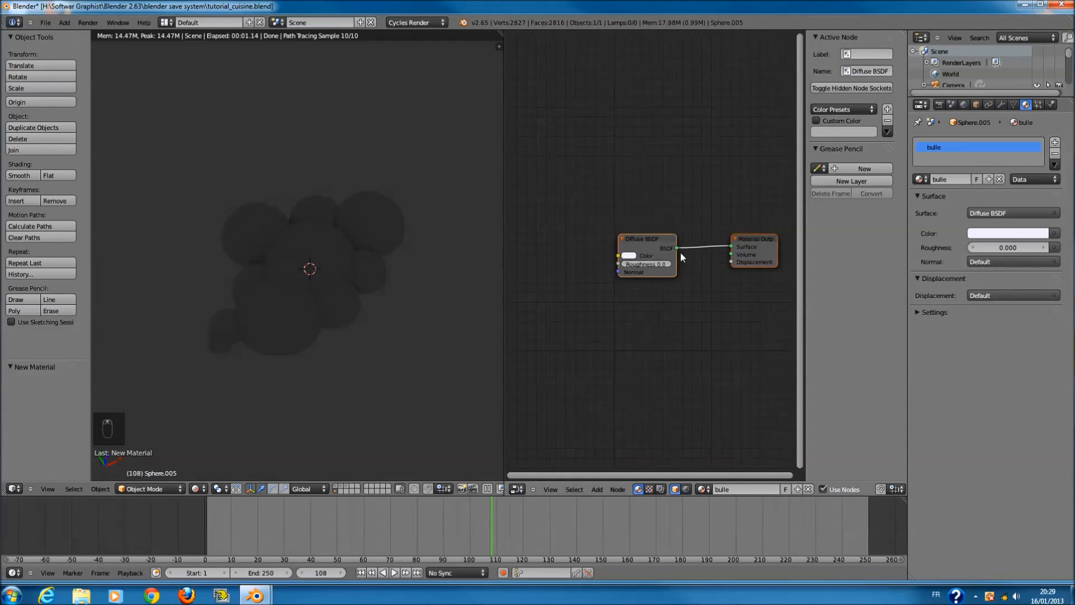
{"action": "scroll", "coordinate": [716, 273], "scroll_direction": "down", "scroll_amount": 6}
{"action": "left_click_drag", "start_coordinate": [631, 247], "coordinate": [534, 246]}
{"action": "left_click_drag", "start_coordinate": [743, 250], "coordinate": [763, 255]}
- Add a Glass BSDF shader node and insert it on the link between Diffuse BSDF and Material Output
{"action": "scroll", "coordinate": [637, 311], "scroll_direction": "up", "scroll_amount": 1}
{"action": "scroll", "coordinate": [636, 316], "scroll_direction": "up", "scroll_amount": 1}
{"action": "key", "text": "shift+a"}
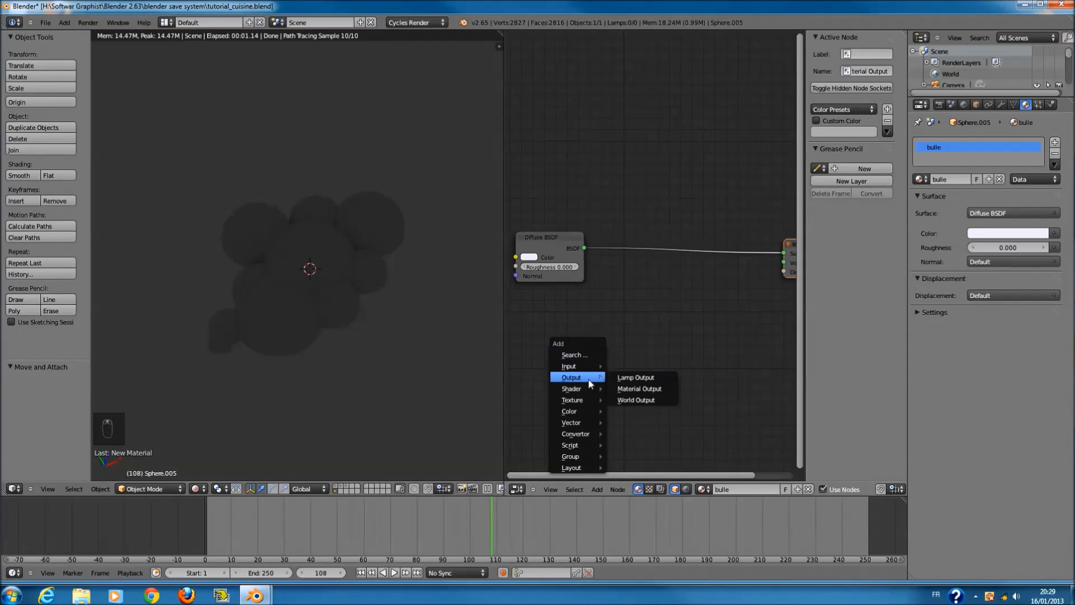
{"action": "mouse_move", "coordinate": [576, 390]}
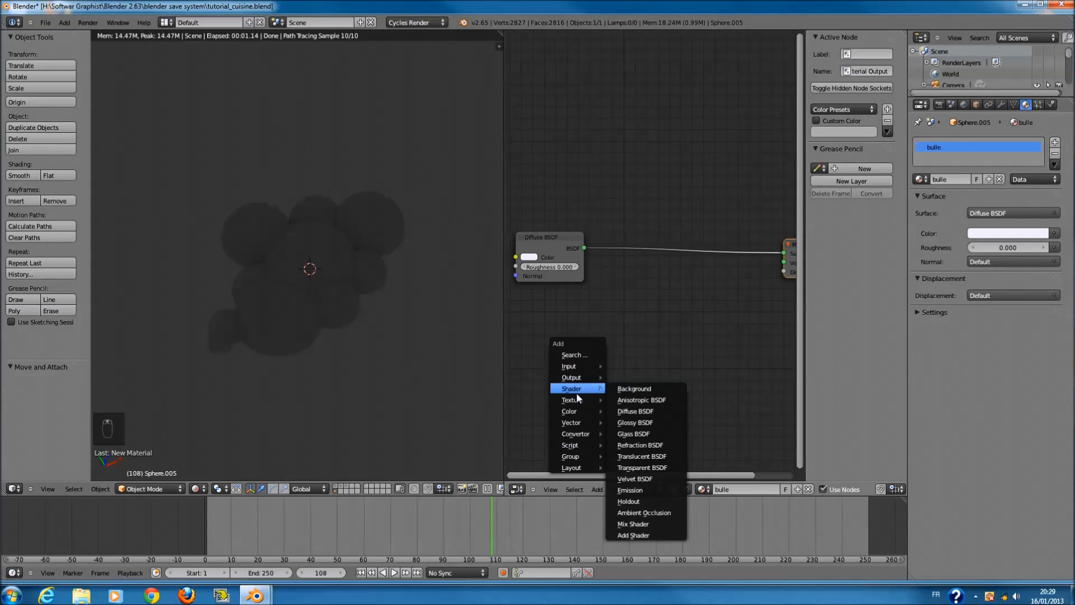
{"action": "left_click", "coordinate": [635, 434]}
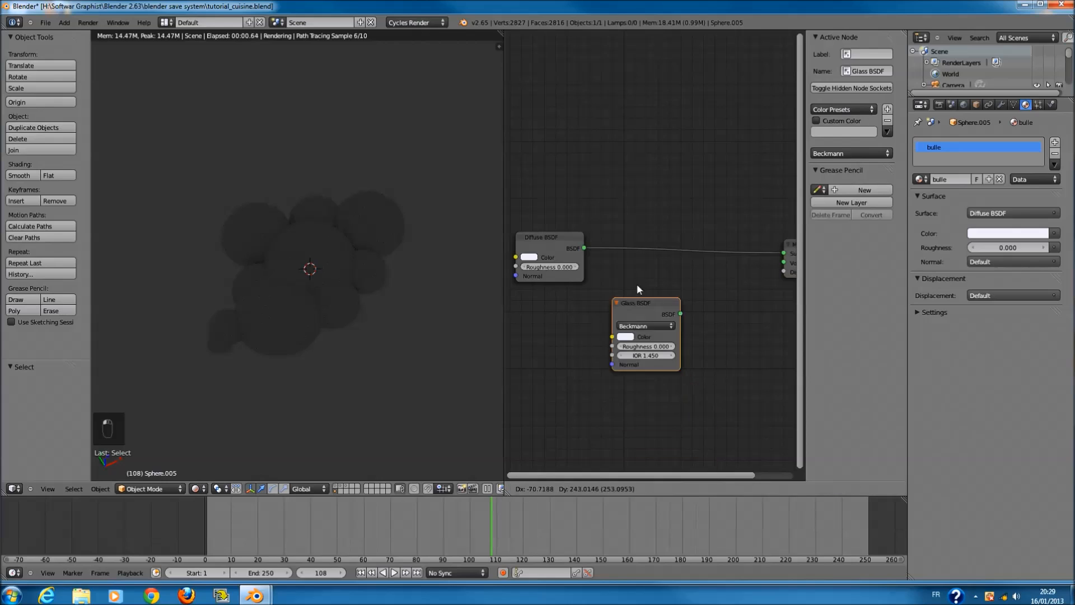
{"action": "left_click", "coordinate": [653, 249]}
- Reroute the Diffuse BSDF link from the Glass BSDF's Color input to its Roughness input
{"action": "left_click", "coordinate": [560, 265]}
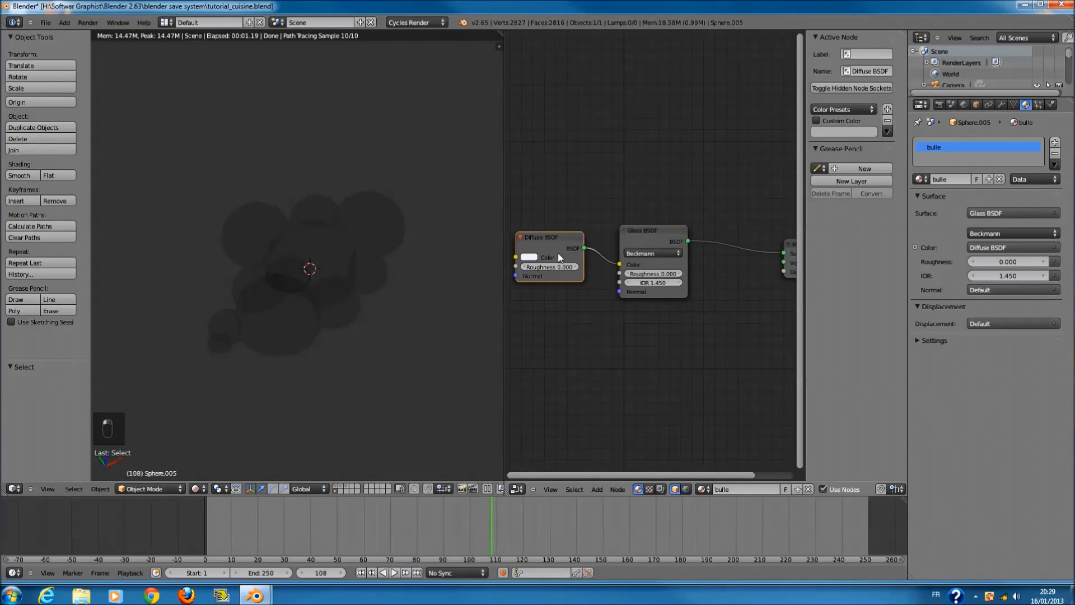
{"action": "left_click", "coordinate": [532, 257]}
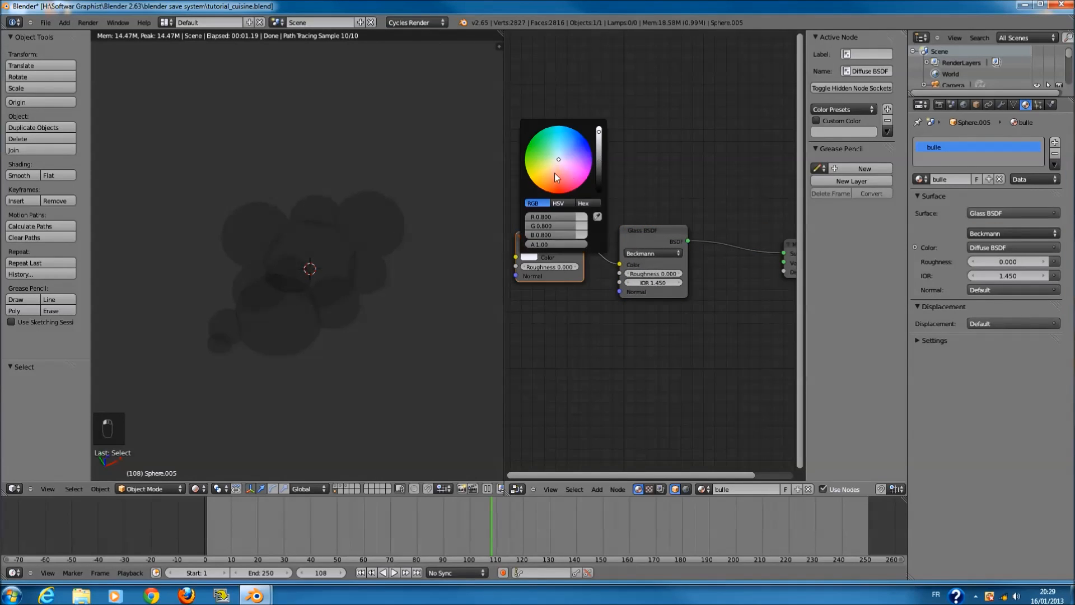
{"action": "left_click_drag", "start_coordinate": [620, 264], "coordinate": [620, 273]}
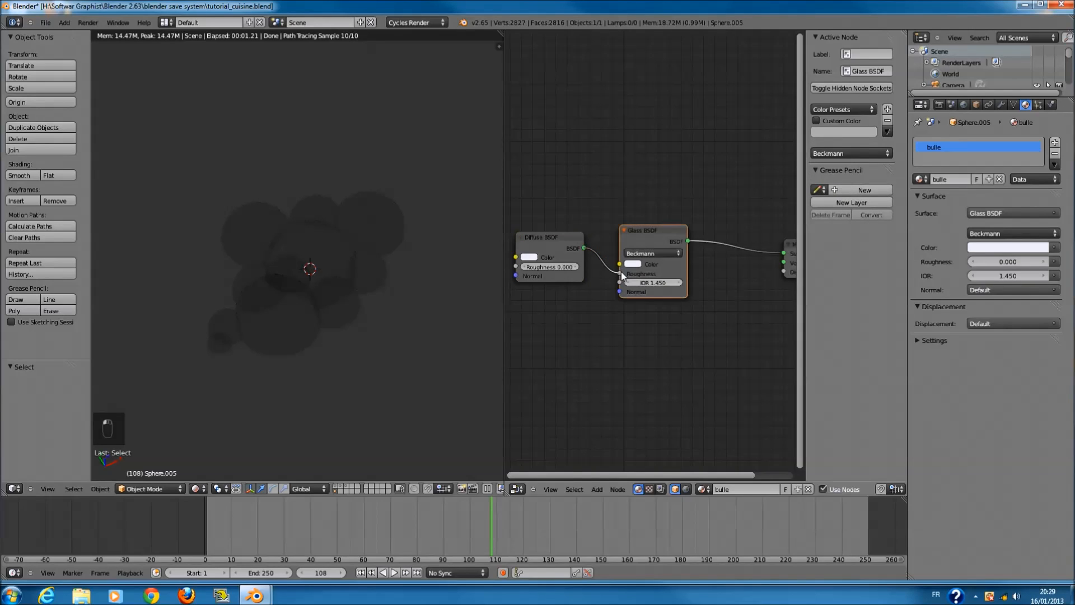
- Try an orange-yellow colour on the Glass BSDF and a blue colour on the Diffuse BSDF
{"action": "left_click", "coordinate": [634, 264]}
{"action": "mouse_move", "coordinate": [674, 169]}
{"action": "left_mouse_down"}
{"action": "mouse_move", "coordinate": [674, 132]}
{"action": "mouse_move", "coordinate": [659, 173]}
{"action": "mouse_move", "coordinate": [577, 243]}
{"action": "left_mouse_up"}
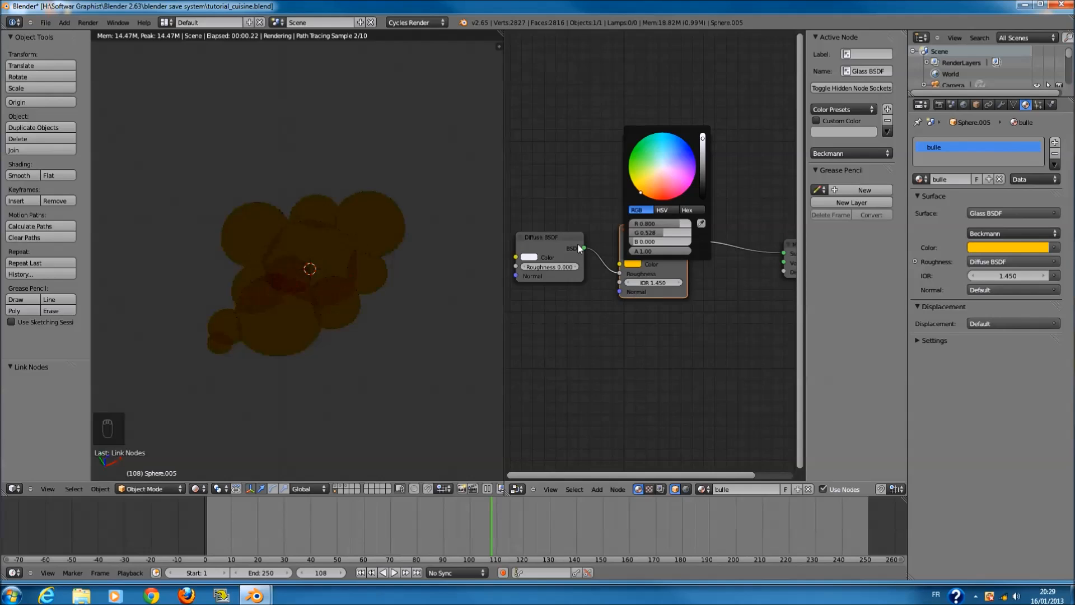
{"action": "left_click", "coordinate": [531, 257]}
{"action": "left_click_drag", "start_coordinate": [580, 145], "coordinate": [609, 99]}
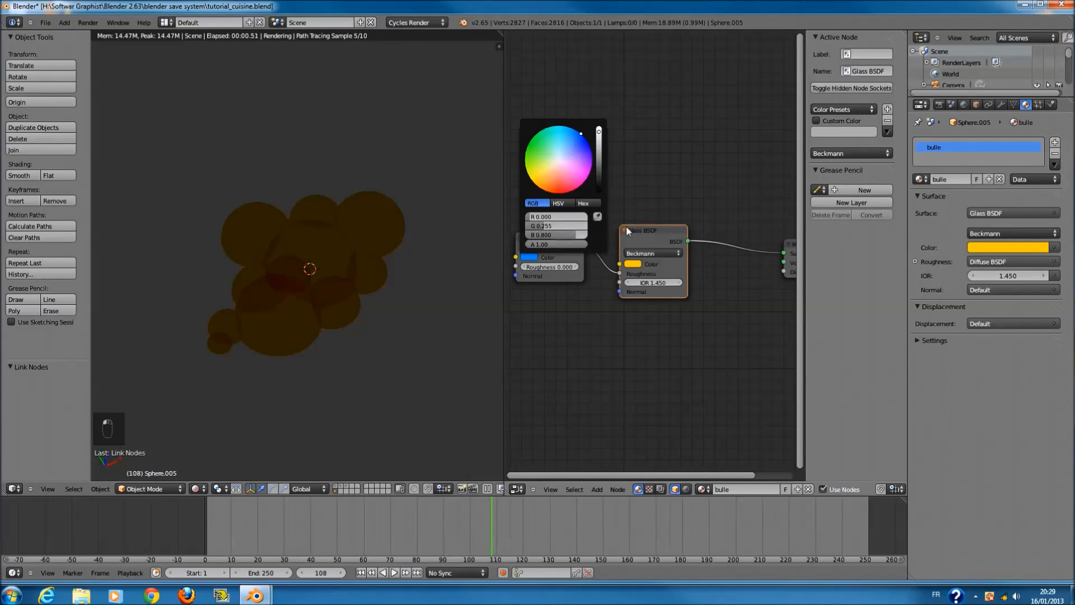
- Return the Glass BSDF and Diffuse BSDF colours to near white
{"action": "left_click", "coordinate": [636, 264]}
{"action": "left_click", "coordinate": [662, 167]}
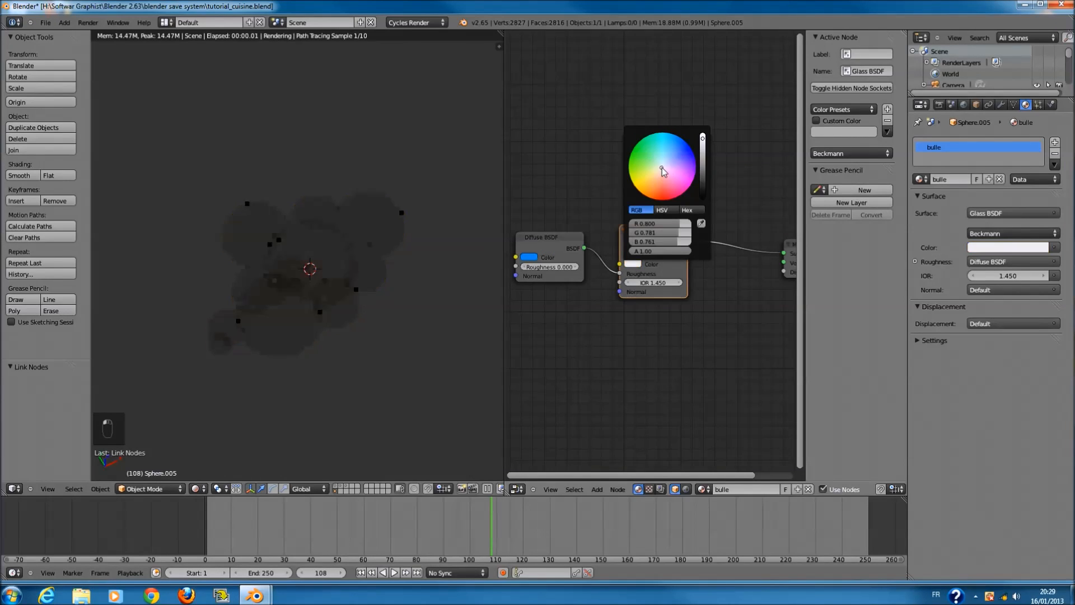
{"action": "left_click", "coordinate": [529, 257]}
{"action": "left_click_drag", "start_coordinate": [556, 149], "coordinate": [568, 248]}
{"action": "left_click_drag", "start_coordinate": [556, 187], "coordinate": [557, 159]}
- Reposition the Material Output node, disconnect the Diffuse BSDF from the Glass BSDF and set it aside
{"action": "left_click_drag", "start_coordinate": [788, 244], "coordinate": [749, 250]}
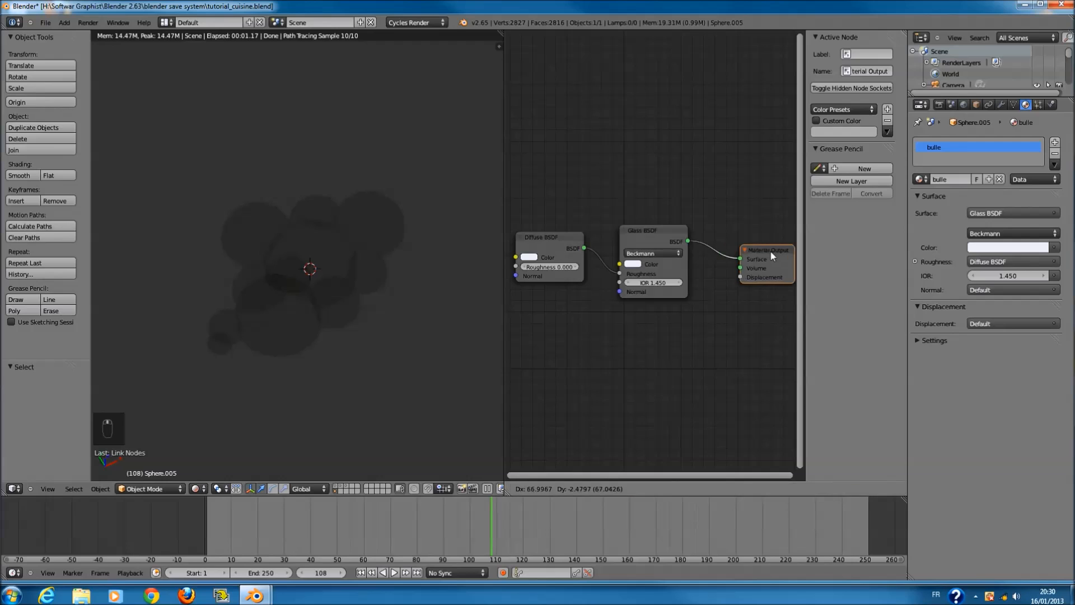
{"action": "left_click", "coordinate": [665, 239]}
{"action": "left_click", "coordinate": [554, 247]}
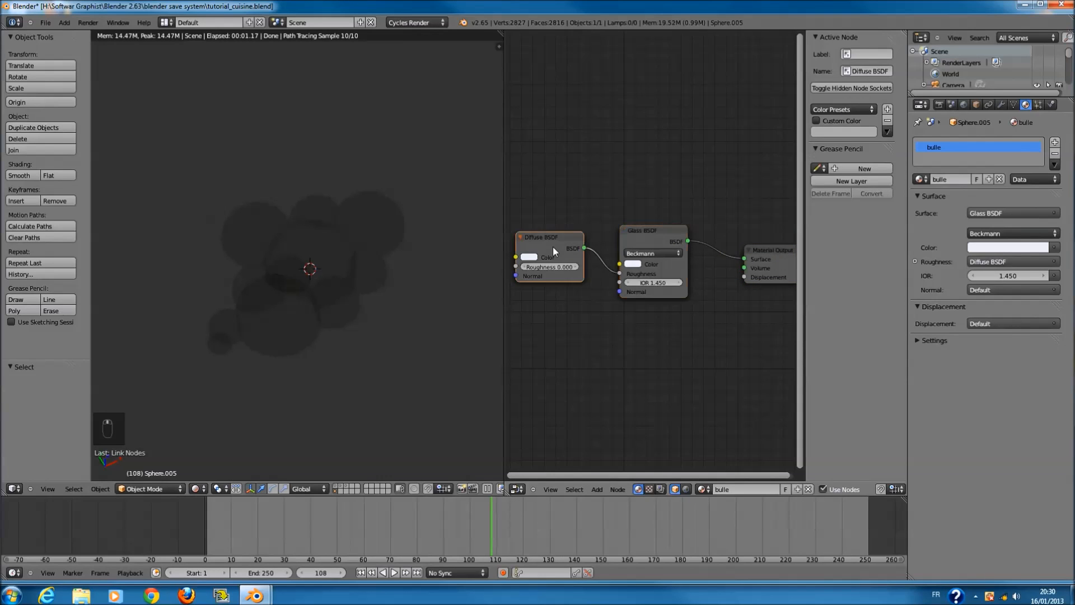
{"action": "left_click_drag", "start_coordinate": [620, 275], "coordinate": [543, 183]}
- Add a Mix Shader node and insert it between the Glass BSDF and the Material Output
{"action": "key", "text": "shift+a"}
{"action": "mouse_move", "coordinate": [615, 384]}
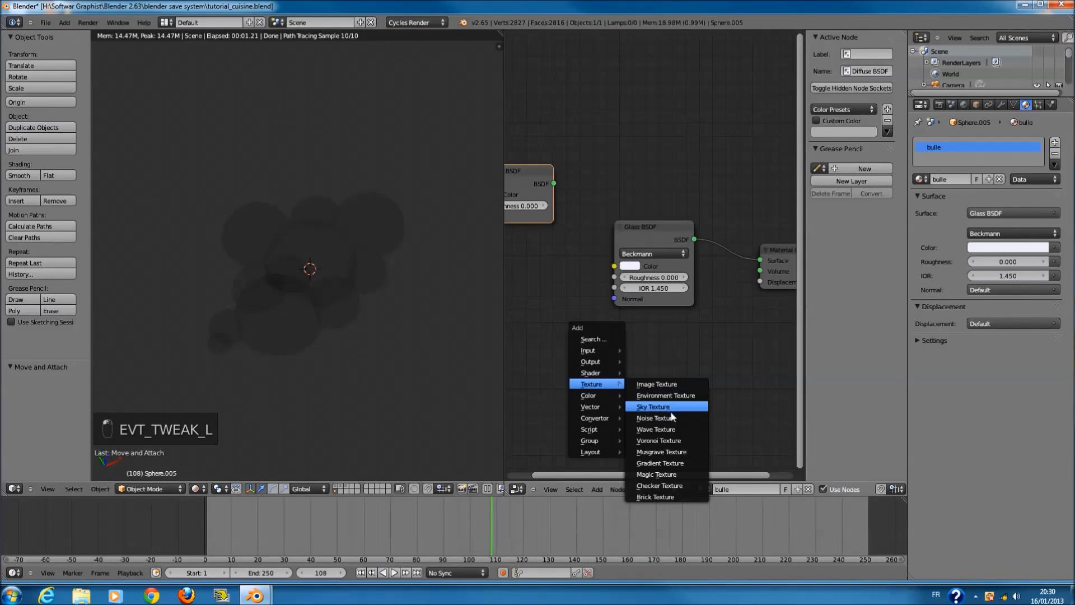
{"action": "mouse_move", "coordinate": [589, 397]}
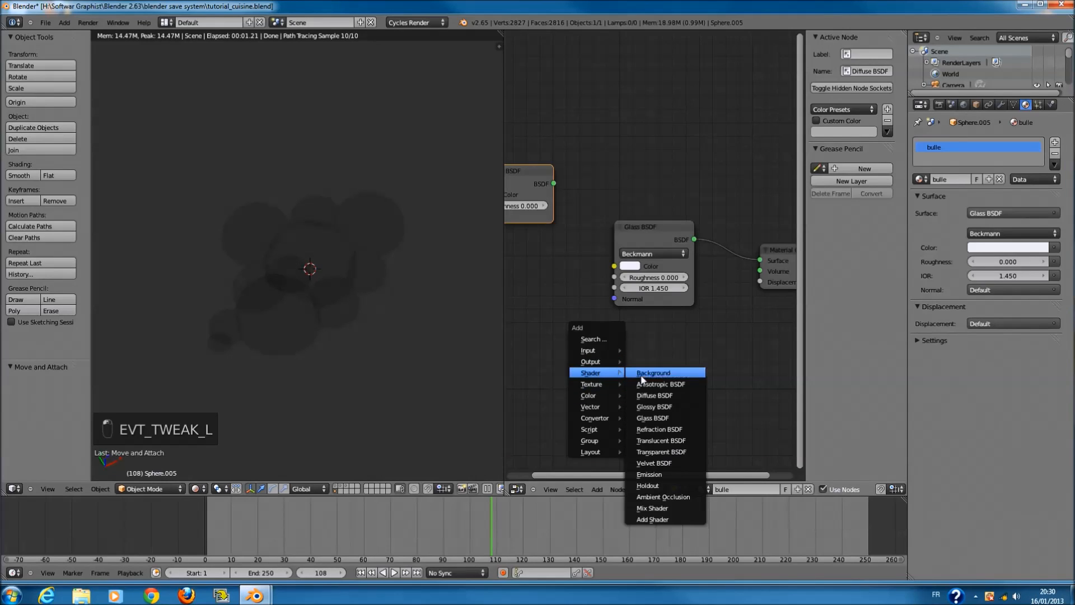
{"action": "left_click", "coordinate": [669, 508]}
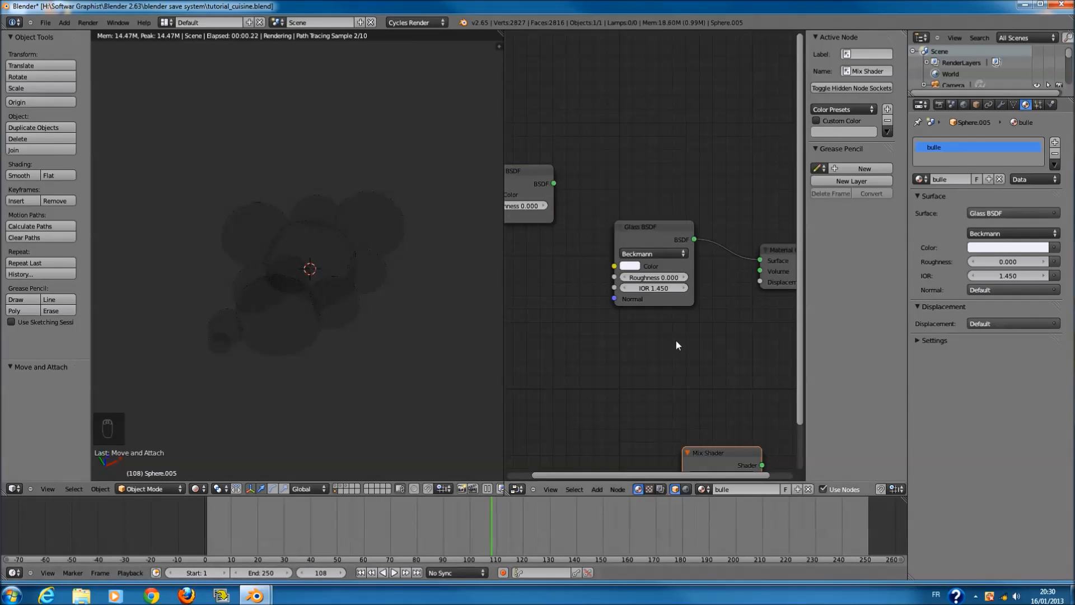
{"action": "left_click_drag", "start_coordinate": [650, 228], "coordinate": [560, 250]}
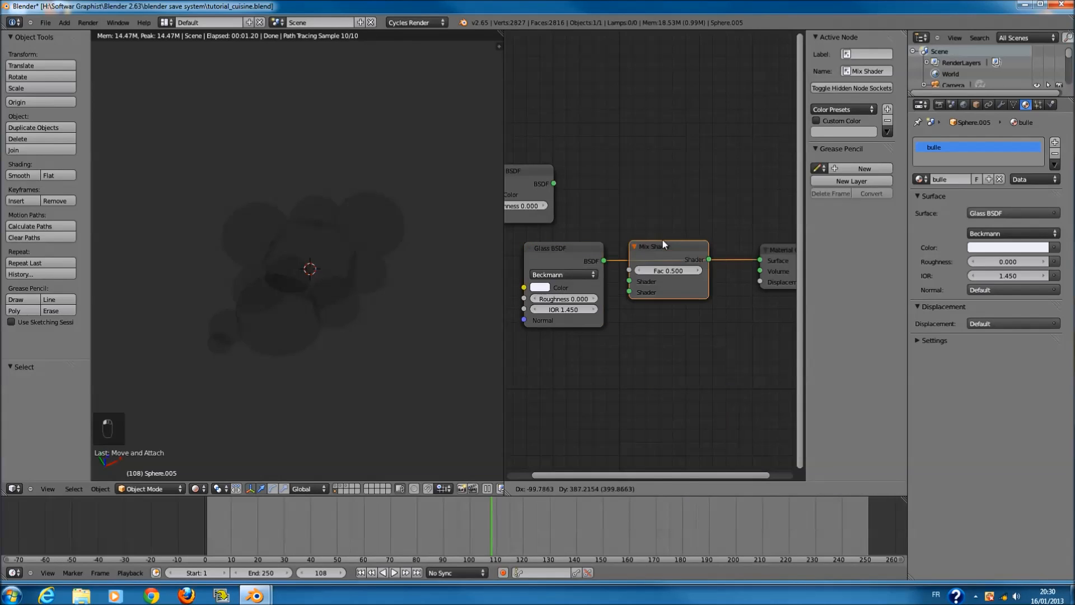
{"action": "left_click", "coordinate": [664, 245]}
{"action": "left_click_drag", "start_coordinate": [661, 257], "coordinate": [677, 269]}
- Add a Transparent BSDF node and connect it to the Mix Shader's second Shader input
{"action": "key", "text": "shift+a"}
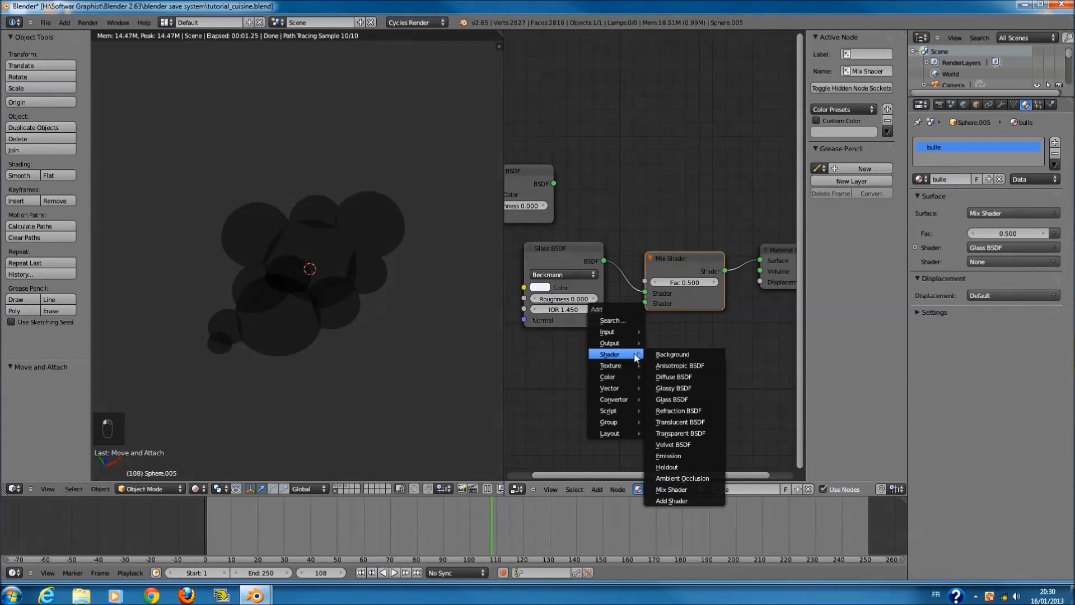
{"action": "left_click", "coordinate": [699, 432]}
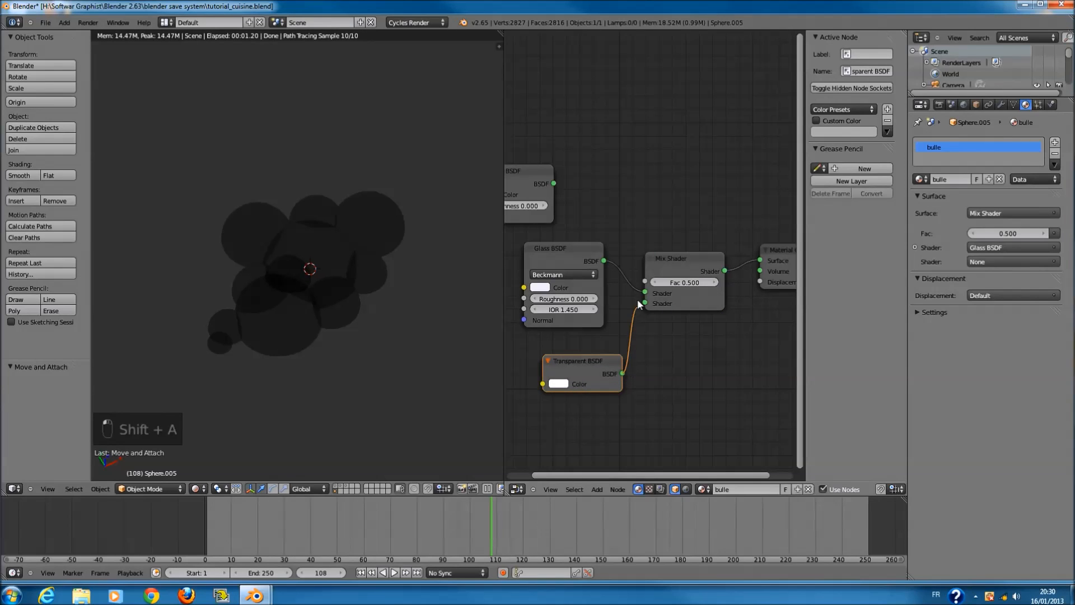
{"action": "left_click_drag", "start_coordinate": [639, 302], "coordinate": [645, 304]}
- Check the spheres in Solid shading at closer range and return the viewport to Rendered shading
{"action": "key", "text": "z"}
{"action": "key", "text": "z"}
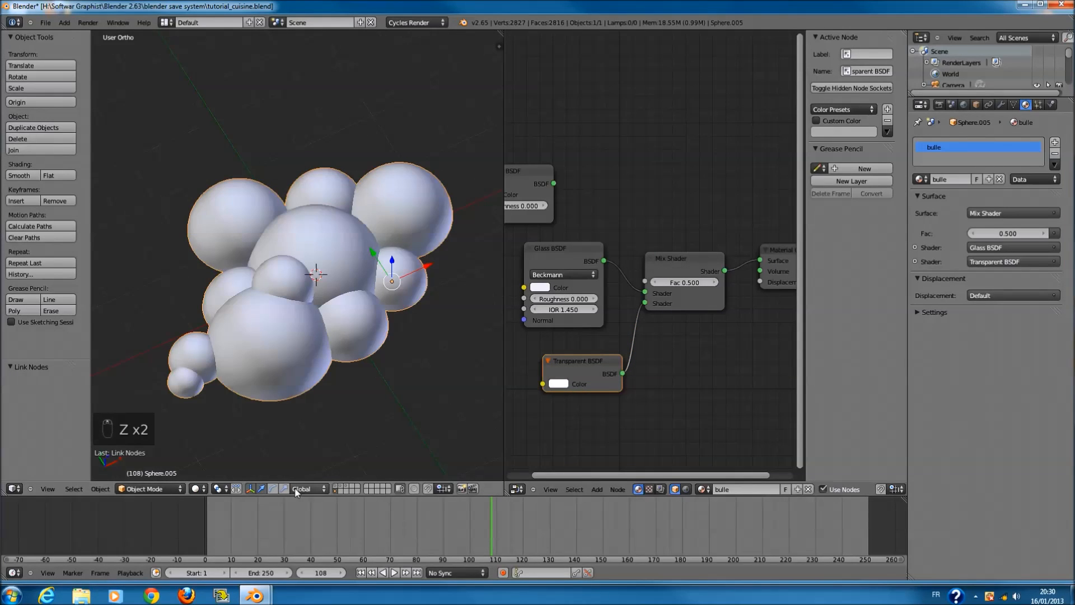
{"action": "left_click", "coordinate": [196, 488]}
{"action": "left_click", "coordinate": [226, 419]}
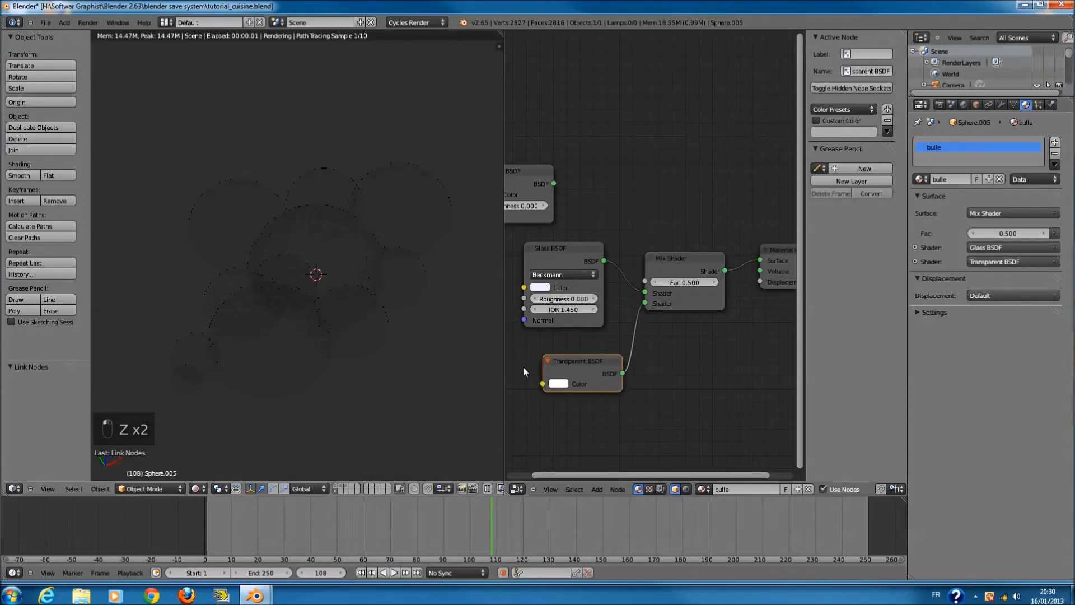
- Try a yellow tint on the Transparent BSDF and restore its colour to white
{"action": "middle_click_drag", "start_coordinate": [579, 368], "coordinate": [604, 369]}
{"action": "left_click_drag", "start_coordinate": [606, 366], "coordinate": [597, 365]}
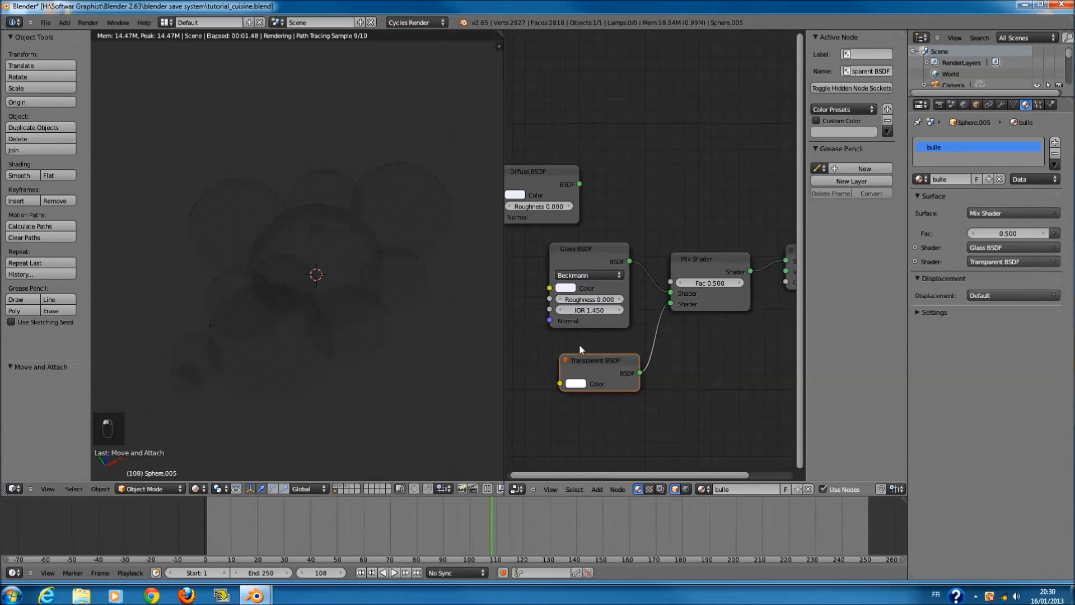
{"action": "left_click", "coordinate": [565, 288]}
{"action": "left_click", "coordinate": [580, 384]}
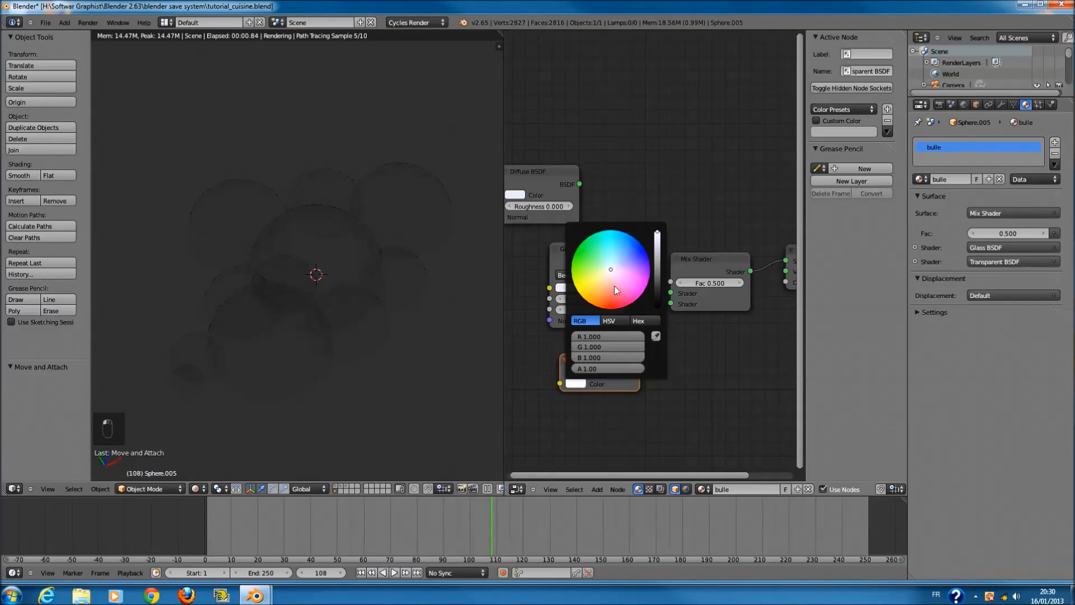
{"action": "left_click_drag", "start_coordinate": [602, 277], "coordinate": [592, 284]}
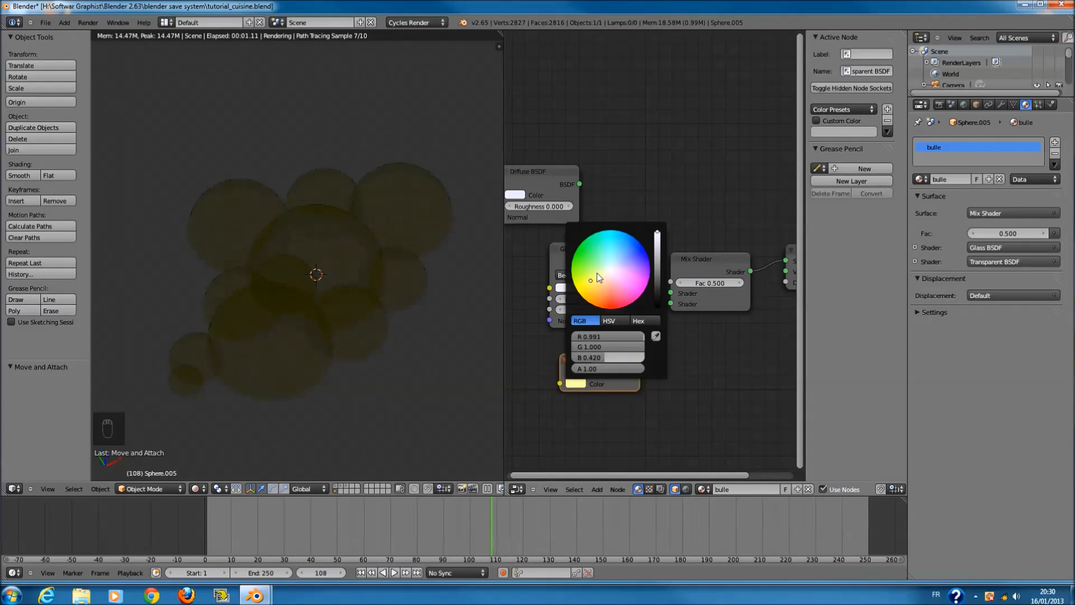
{"action": "left_click", "coordinate": [578, 291]}
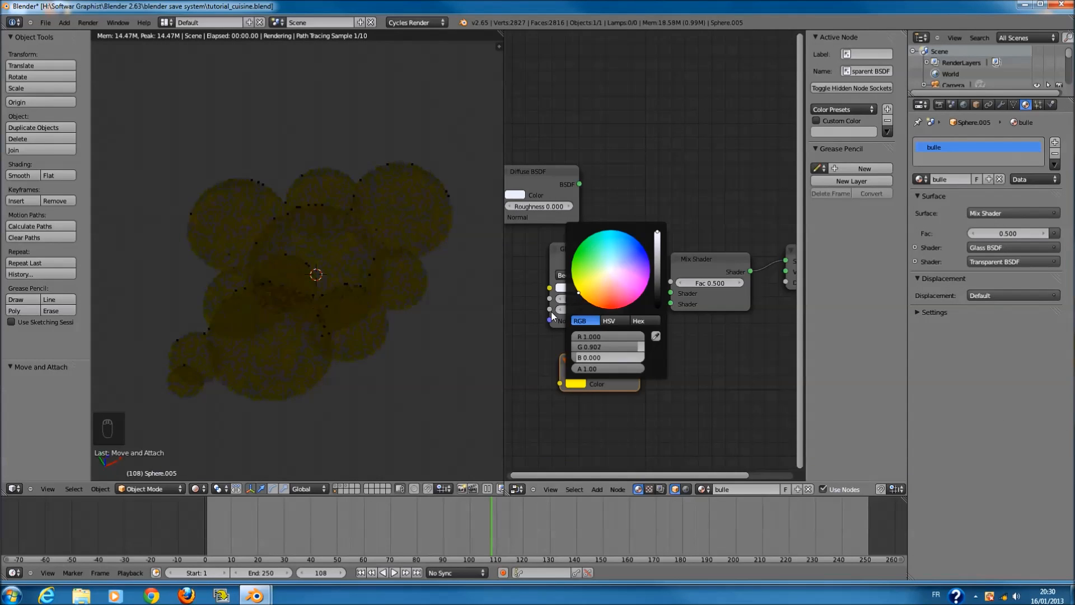
{"action": "left_click", "coordinate": [612, 269]}
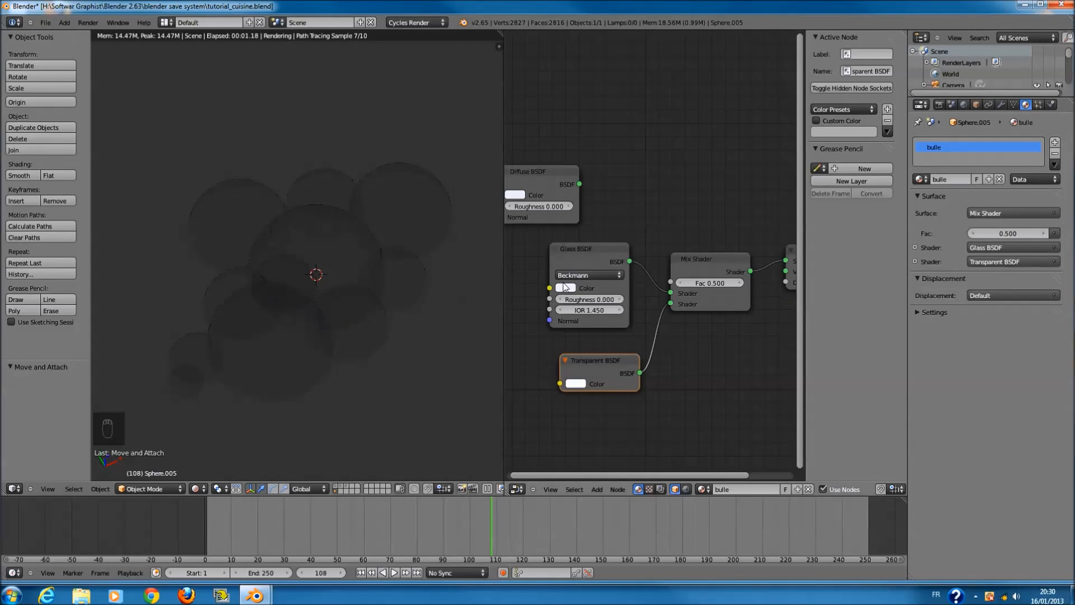
- Set the Glass BSDF colour to a near-white of R 0.793, G 0.800, B 0.764
{"action": "left_click", "coordinate": [566, 288]}
{"action": "mouse_move", "coordinate": [609, 159]}
{"action": "left_mouse_down"}
{"action": "mouse_move", "coordinate": [555, 241]}
{"action": "mouse_move", "coordinate": [599, 176]}
{"action": "left_mouse_up"}
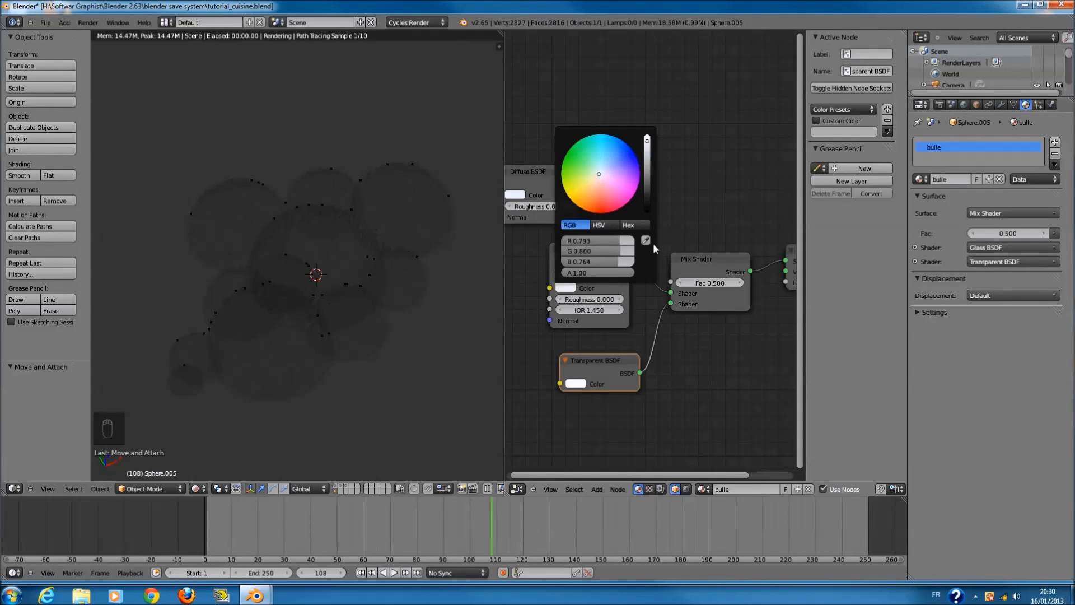
{"action": "scroll", "coordinate": [668, 307], "scroll_direction": "down", "scroll_amount": 1}
{"action": "scroll", "coordinate": [593, 324], "scroll_direction": "up", "scroll_amount": 1}
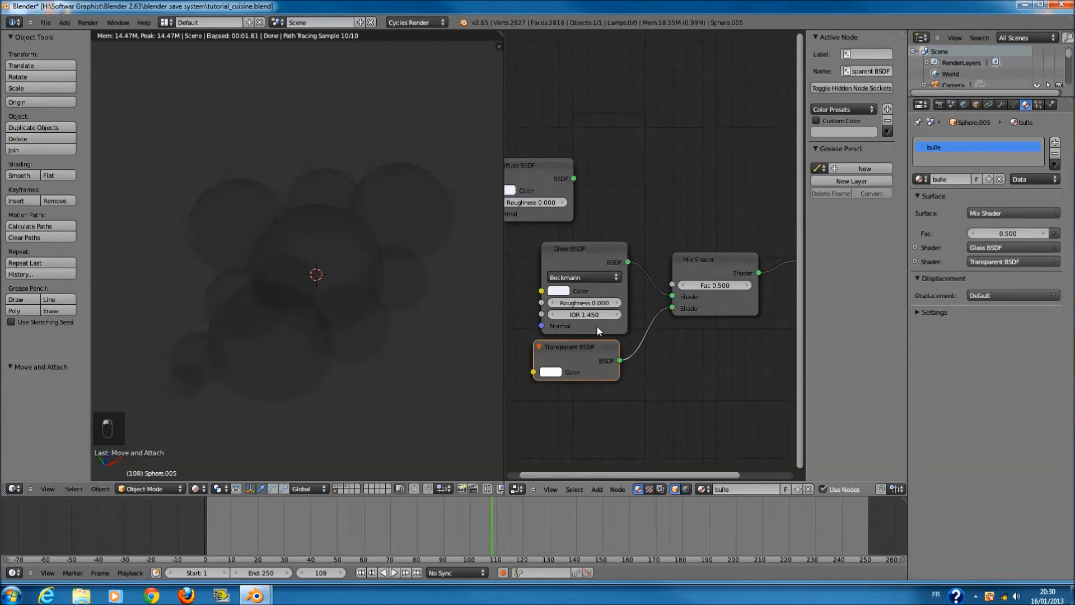
- Try a very high IOR of about 898.5 on the Glass BSDF
{"action": "left_click", "coordinate": [616, 315]}
{"action": "left_click", "coordinate": [616, 316]}
{"action": "left_click_drag", "start_coordinate": [771, 315], "coordinate": [968, 314]}
{"action": "left_click", "coordinate": [583, 312]}
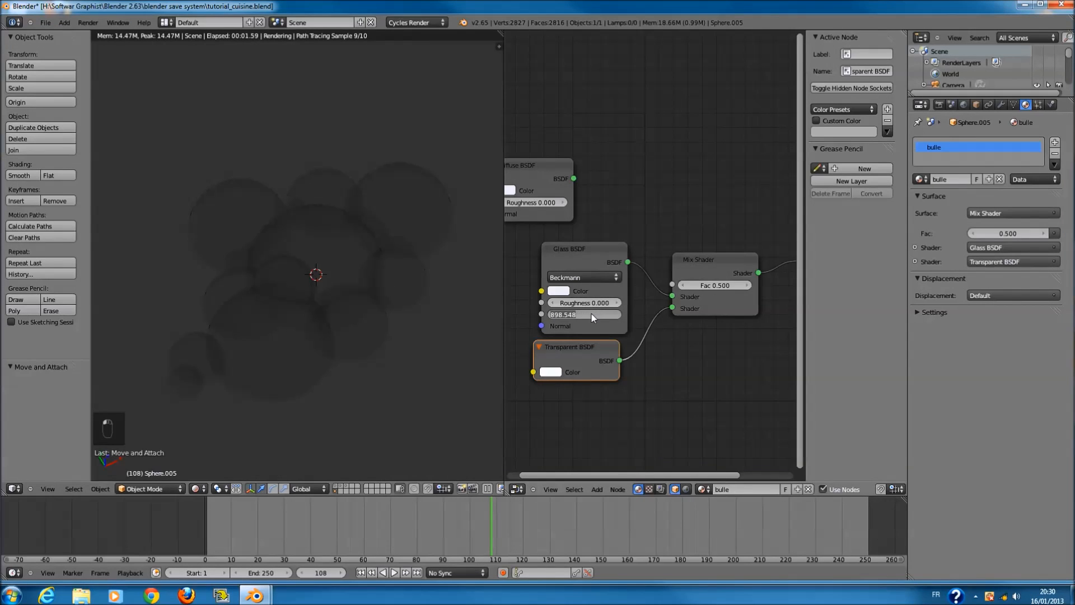
{"action": "key", "text": "Escape"}
- Set the Glass BSDF's IOR to 1.000 and shift the node slightly beside the Mix Shader
{"action": "left_click", "coordinate": [586, 315]}
{"action": "type", "text": "1"}
{"action": "left_click", "coordinate": [691, 345]}
{"action": "scroll", "coordinate": [592, 269], "scroll_direction": "down", "scroll_amount": 3}
{"action": "left_click_drag", "start_coordinate": [583, 252], "coordinate": [601, 248]}
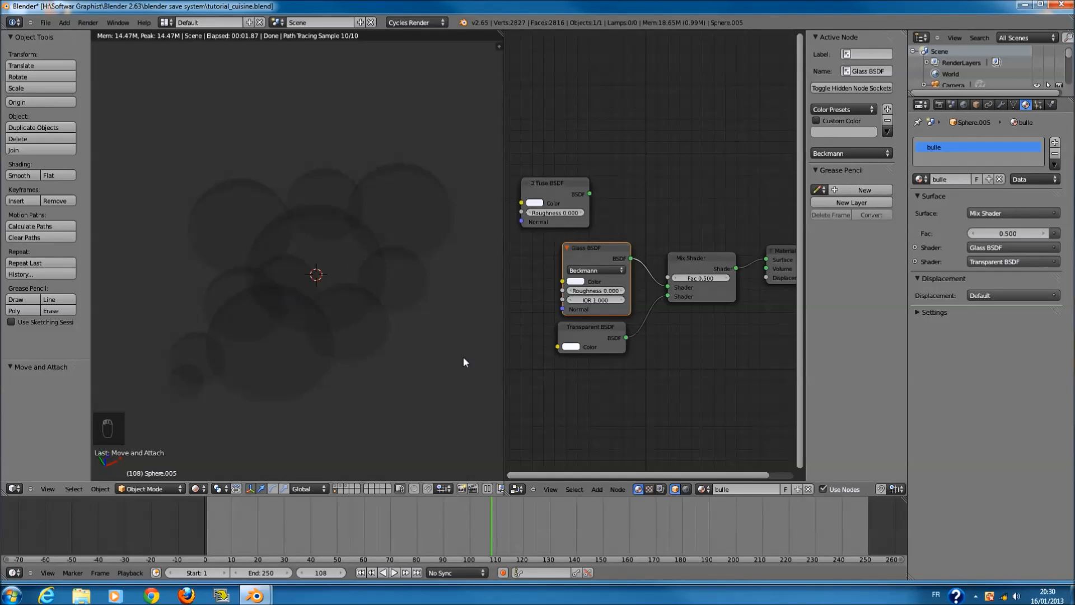
- Try adding a texture node below the shaders and delete it again
{"action": "left_click", "coordinate": [597, 325]}
{"action": "scroll", "coordinate": [655, 318], "scroll_direction": "down", "scroll_amount": 1}
{"action": "middle_click_drag", "start_coordinate": [655, 319], "coordinate": [693, 249]}
{"action": "scroll", "coordinate": [689, 252], "scroll_direction": "up", "scroll_amount": 2}
{"action": "key", "text": "a"}
{"action": "key", "text": "shift+a"}
{"action": "mouse_move", "coordinate": [602, 380]}
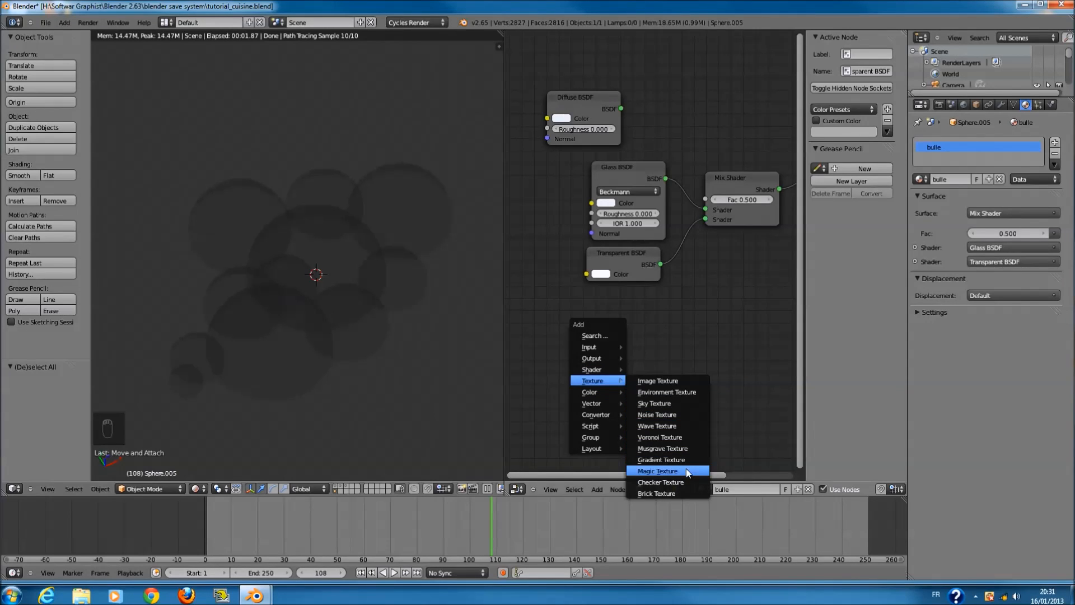
{"action": "left_click", "coordinate": [682, 409]}
{"action": "left_click", "coordinate": [707, 395]}
{"action": "key", "text": "x"}
- Try a Noise Texture node in the bulle material and delete it
{"action": "key", "text": "shift+a"}
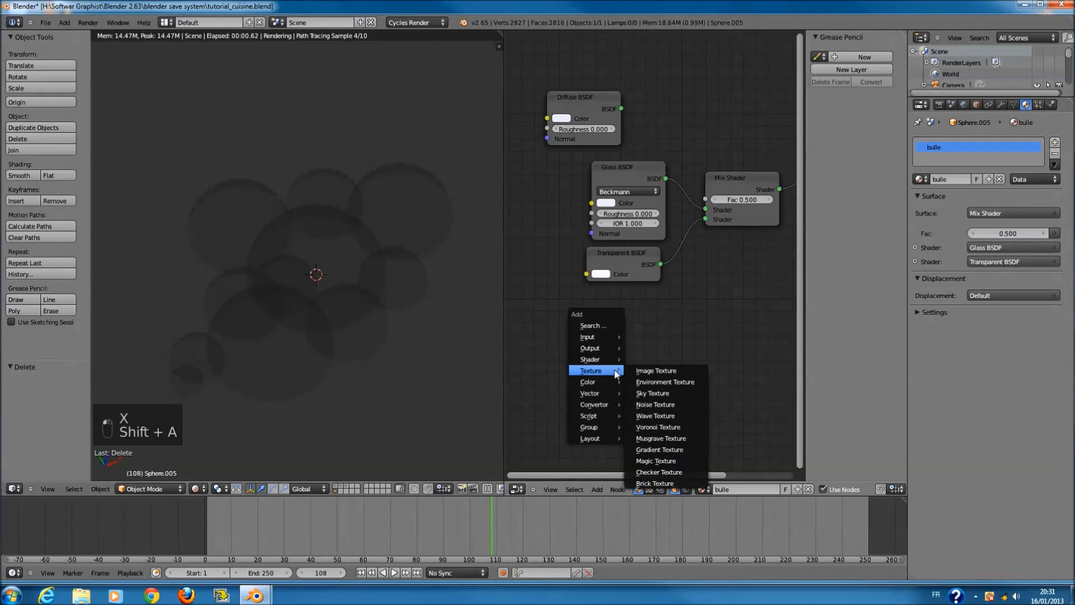
{"action": "left_click", "coordinate": [685, 403]}
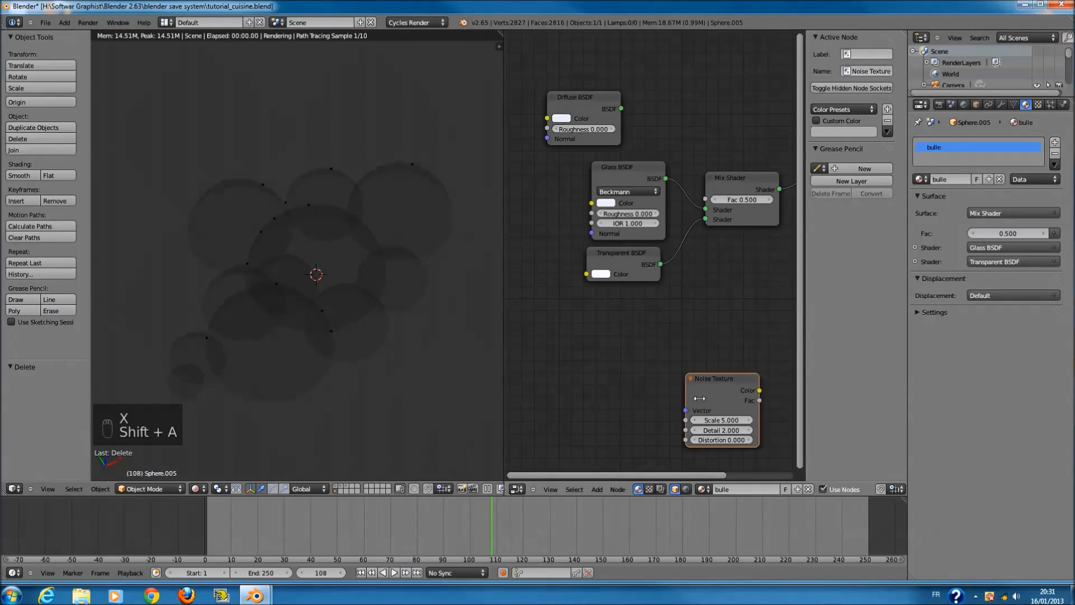
{"action": "key", "text": "x"}
- Try a Voronoi Texture node in the bulle material and delete it
{"action": "key", "text": "shift+a"}
{"action": "mouse_move", "coordinate": [686, 393]}
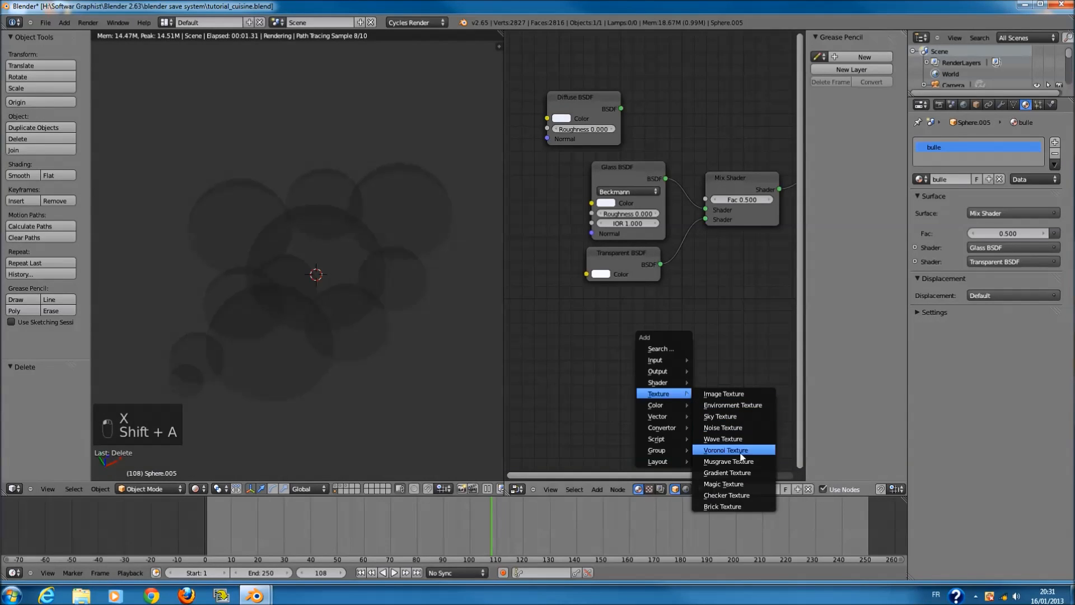
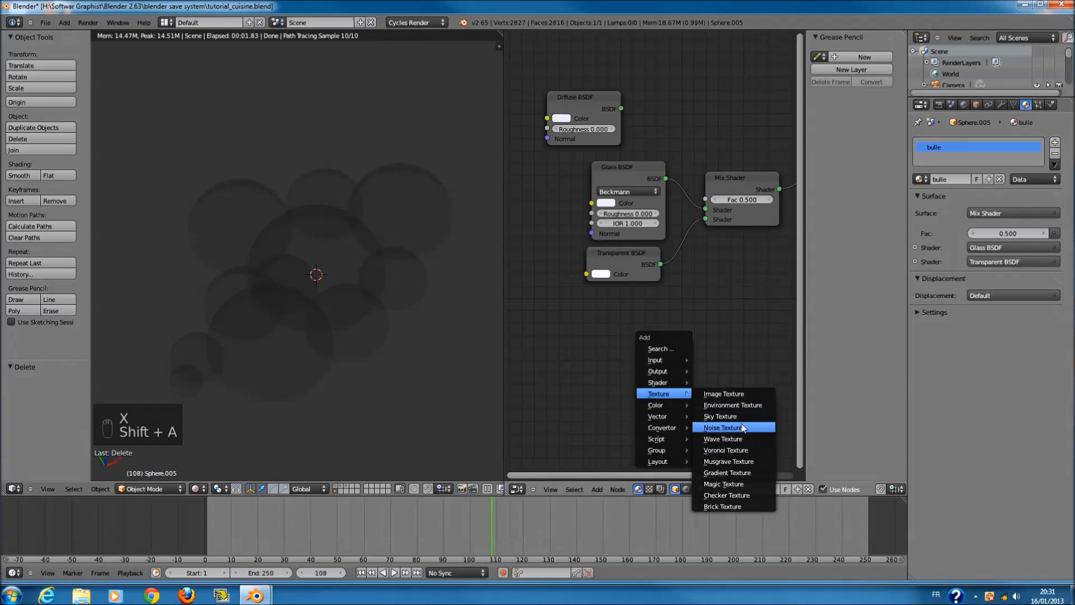
{"action": "left_click", "coordinate": [740, 449]}
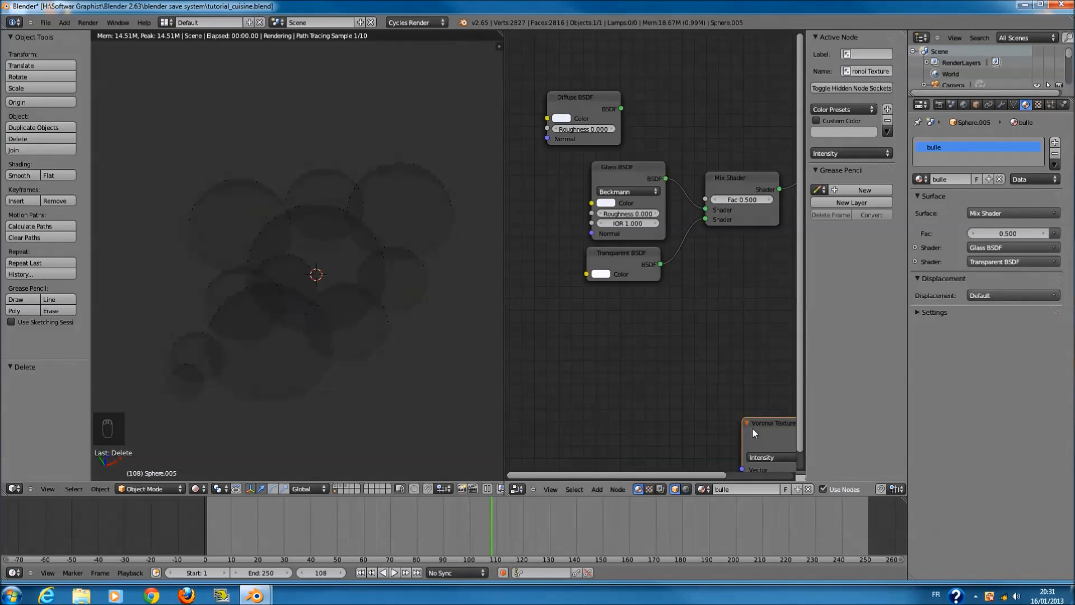
{"action": "left_click", "coordinate": [555, 307]}
{"action": "key", "text": "x"}
{"action": "key", "text": "shift+a"}
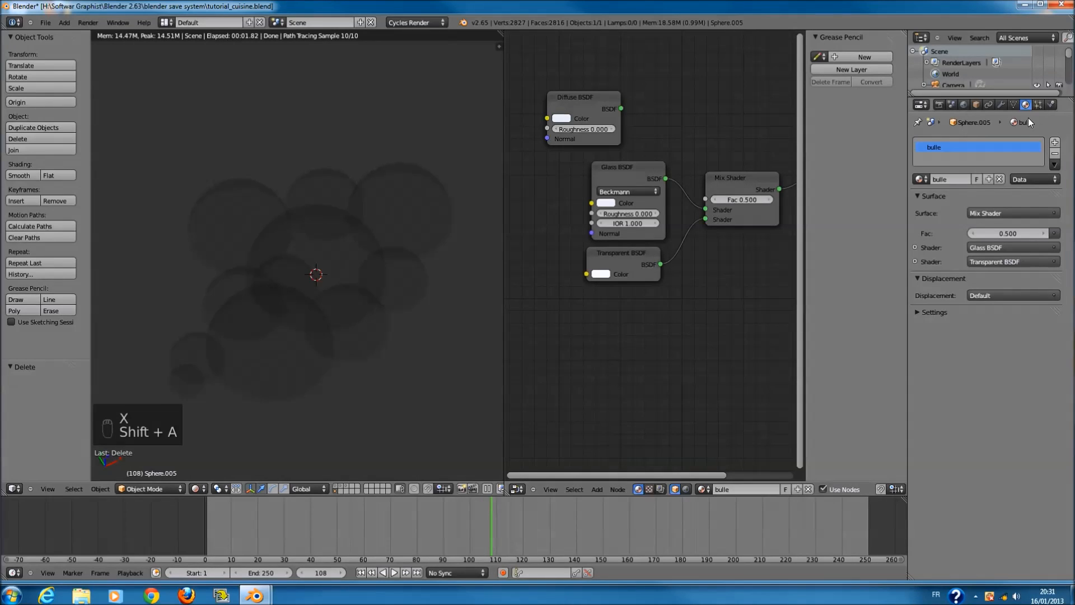
- Try the Blender Render and Blender Game engines, saving the file in between, and return to Cycles Render
{"action": "left_click", "coordinate": [432, 23]}
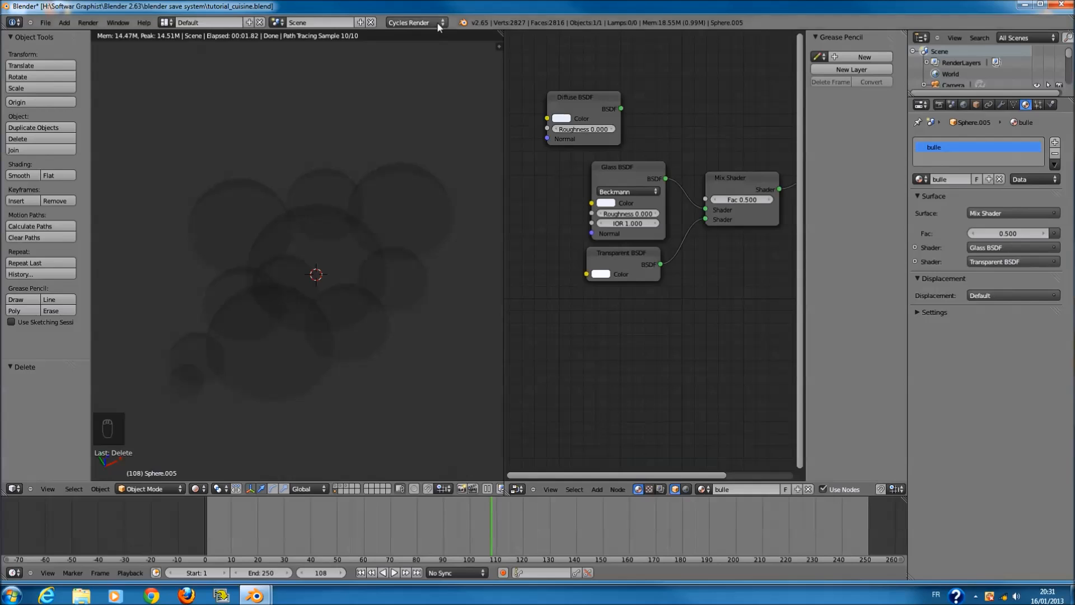
{"action": "left_click", "coordinate": [438, 35]}
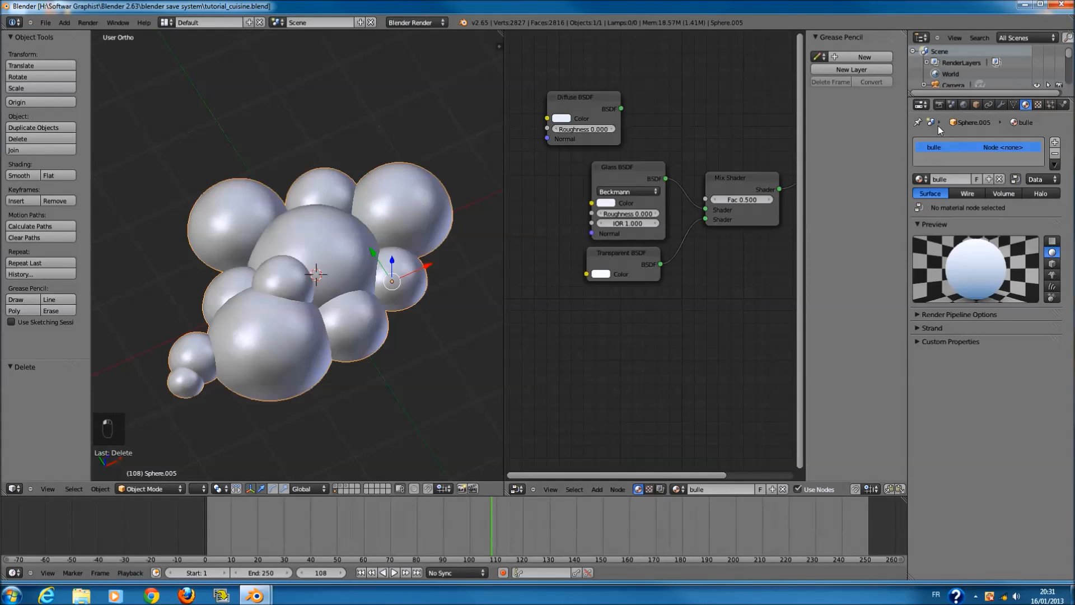
{"action": "key", "text": "ctrl+s"}
{"action": "left_click", "coordinate": [431, 23]}
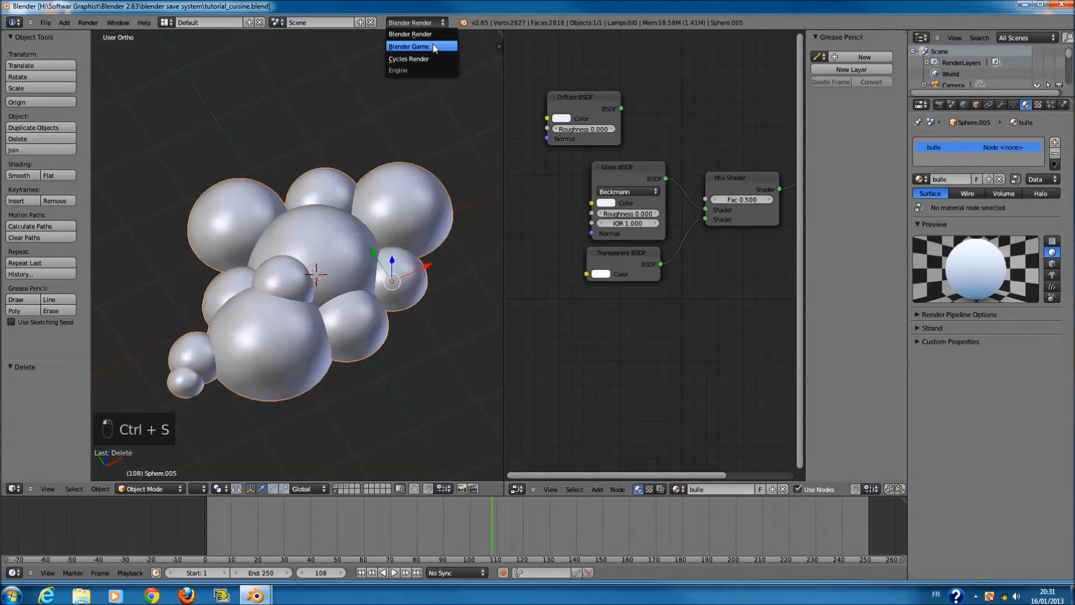
{"action": "left_click", "coordinate": [435, 47]}
{"action": "left_click", "coordinate": [428, 21]}
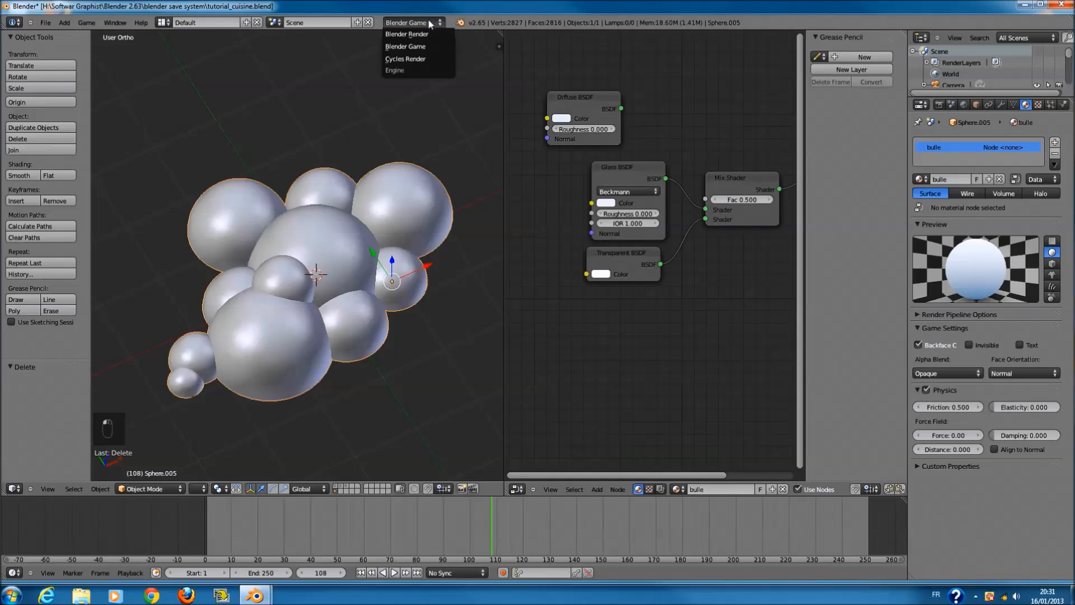
{"action": "left_click", "coordinate": [420, 59]}
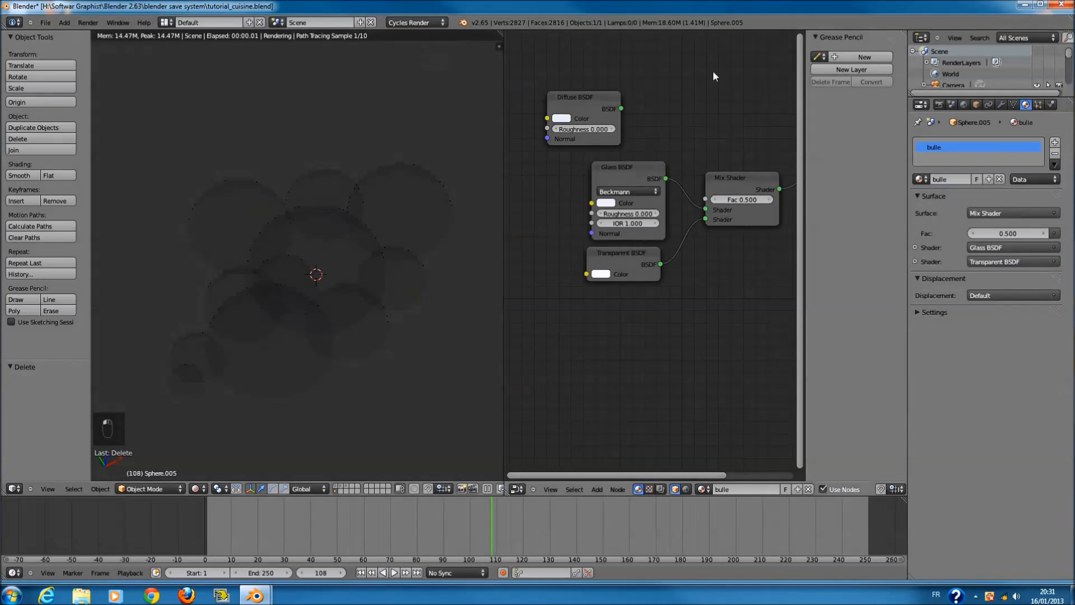
- Display the bubble spheres in Solid viewport shading and save the file
{"action": "left_click", "coordinate": [197, 488]}
{"action": "left_click", "coordinate": [224, 452]}
{"action": "key", "text": "ctrl+s"}
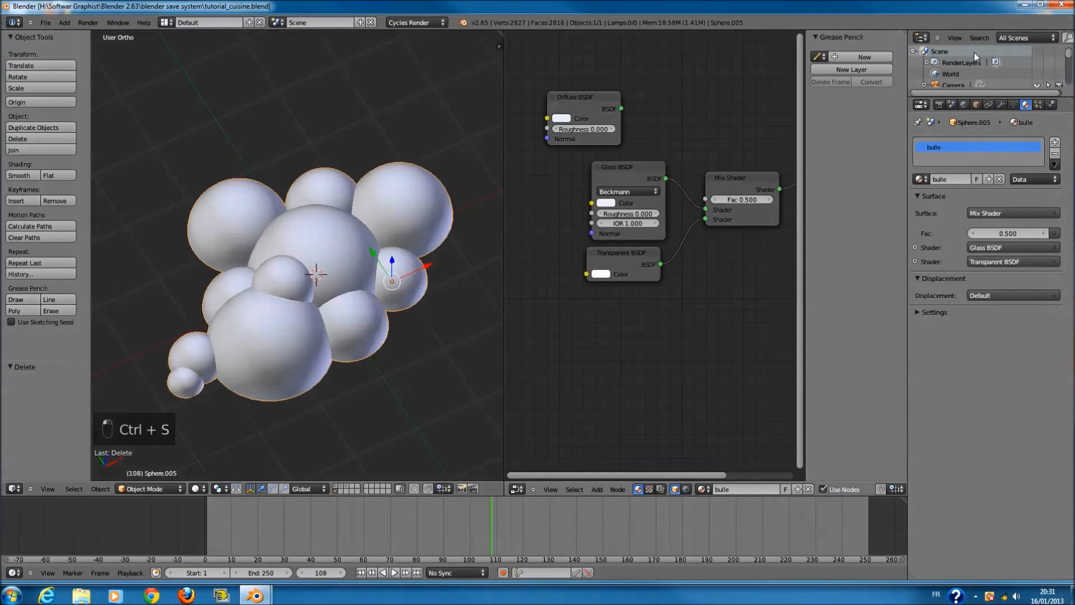
- Switch to a new Blender session, show the default cube's material settings and widen the properties area
{"action": "left_click", "coordinate": [1024, 6]}
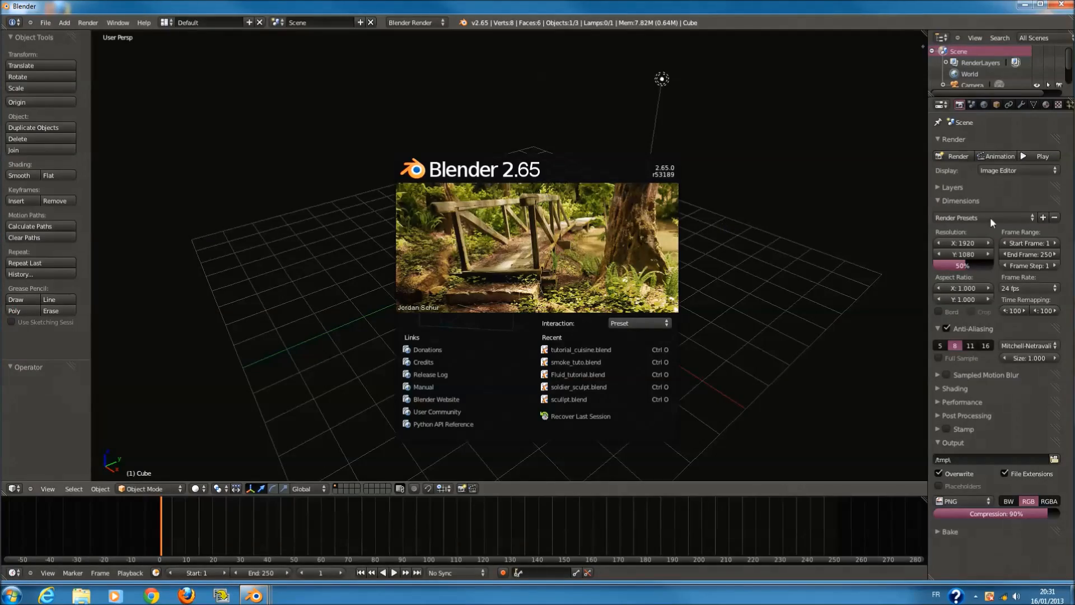
{"action": "left_click", "coordinate": [990, 217]}
{"action": "left_click", "coordinate": [1045, 104]}
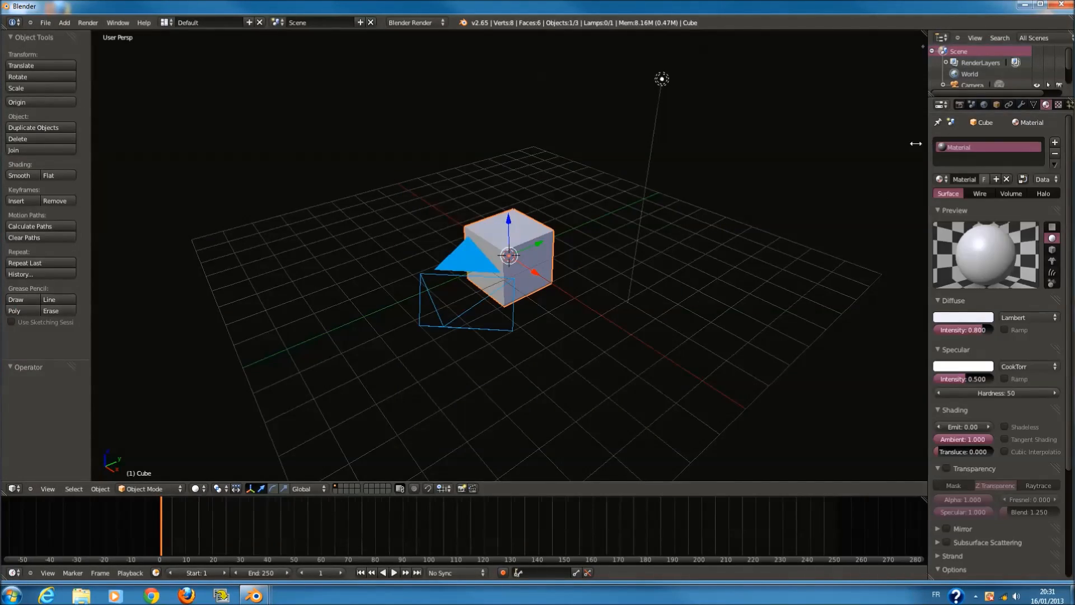
{"action": "left_click_drag", "start_coordinate": [916, 143], "coordinate": [693, 146]}
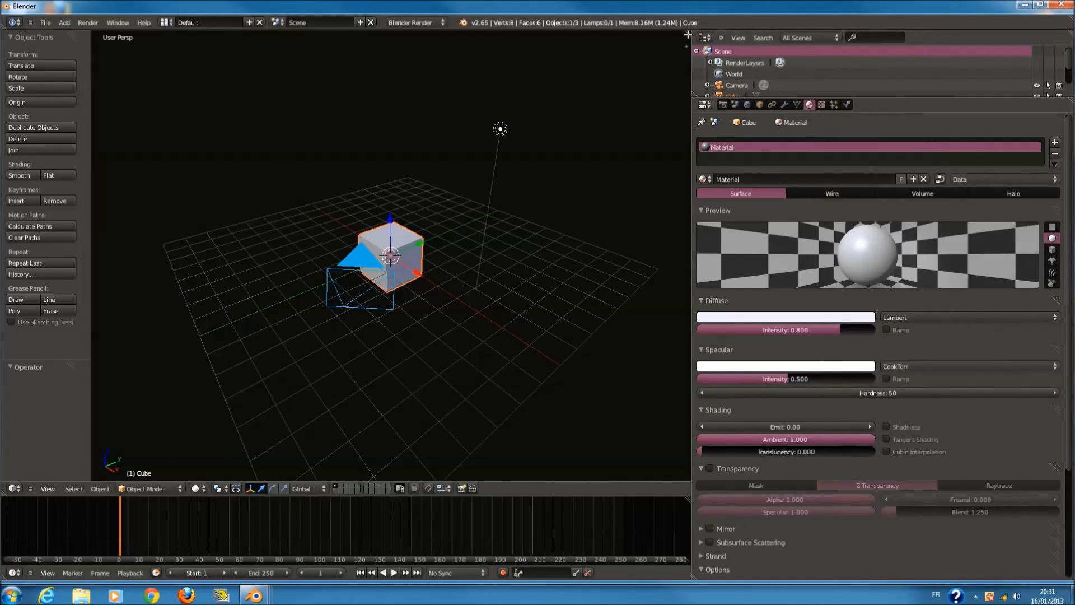
- Split the 3D view vertically and turn the new area into a UV/Image Editor
{"action": "left_click_drag", "start_coordinate": [688, 35], "coordinate": [360, 235]}
{"action": "left_click", "coordinate": [373, 488]}
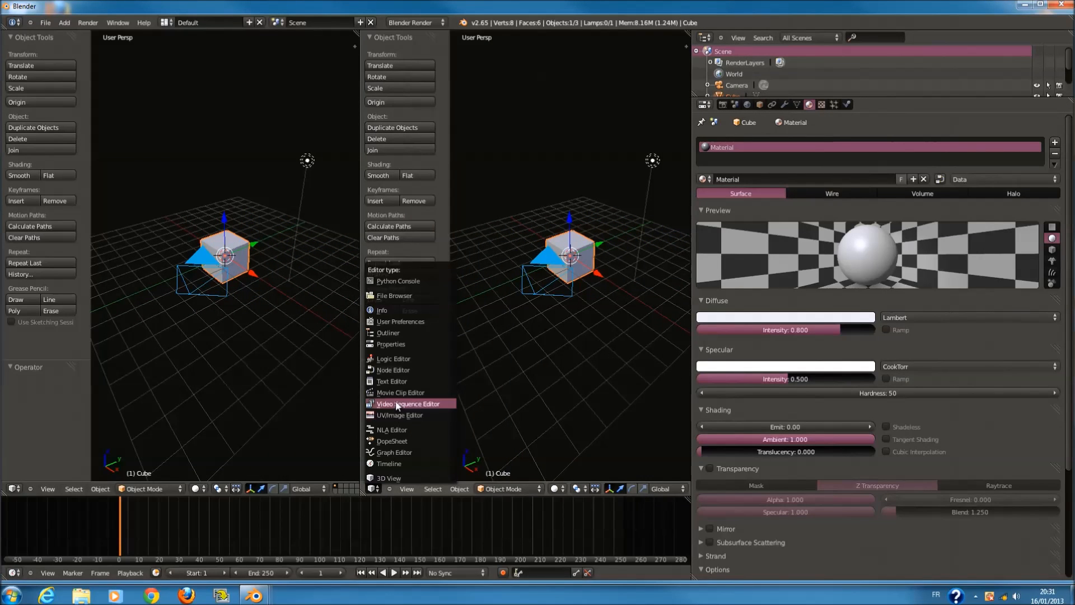
{"action": "left_click", "coordinate": [414, 417]}
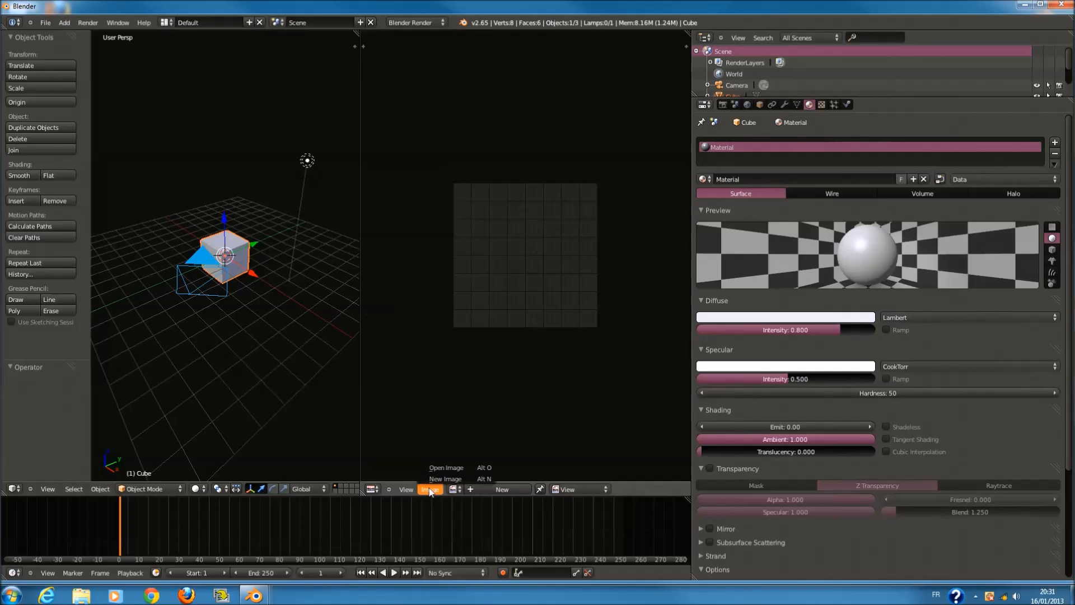
- Set the type of the cube material's texture to Clouds
{"action": "left_click", "coordinate": [821, 104]}
{"action": "left_click", "coordinate": [865, 268]}
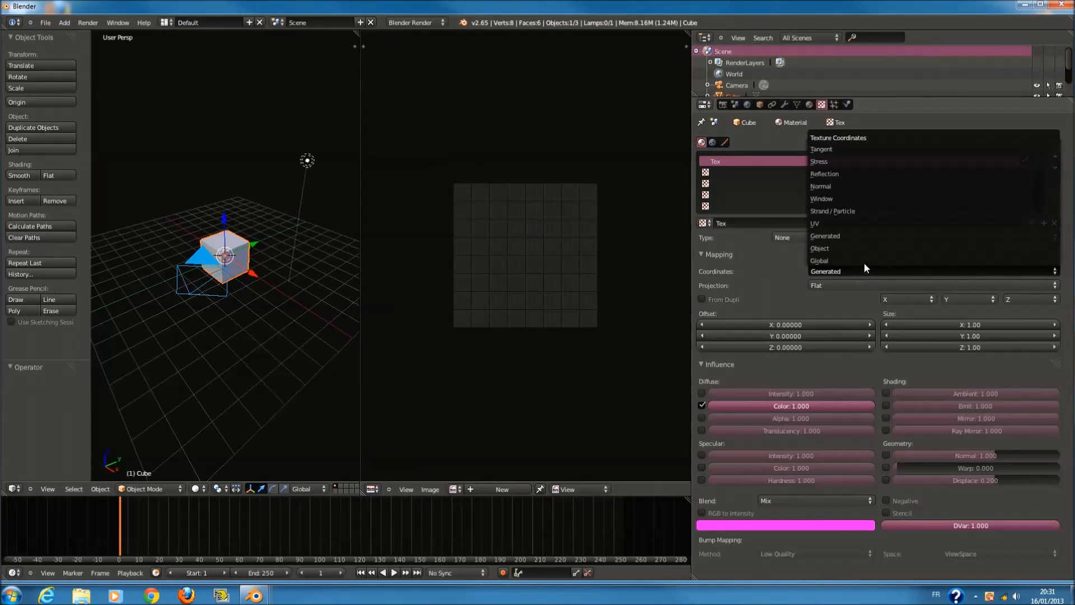
{"action": "left_click", "coordinate": [787, 239]}
{"action": "left_click", "coordinate": [808, 241]}
{"action": "left_click", "coordinate": [818, 236]}
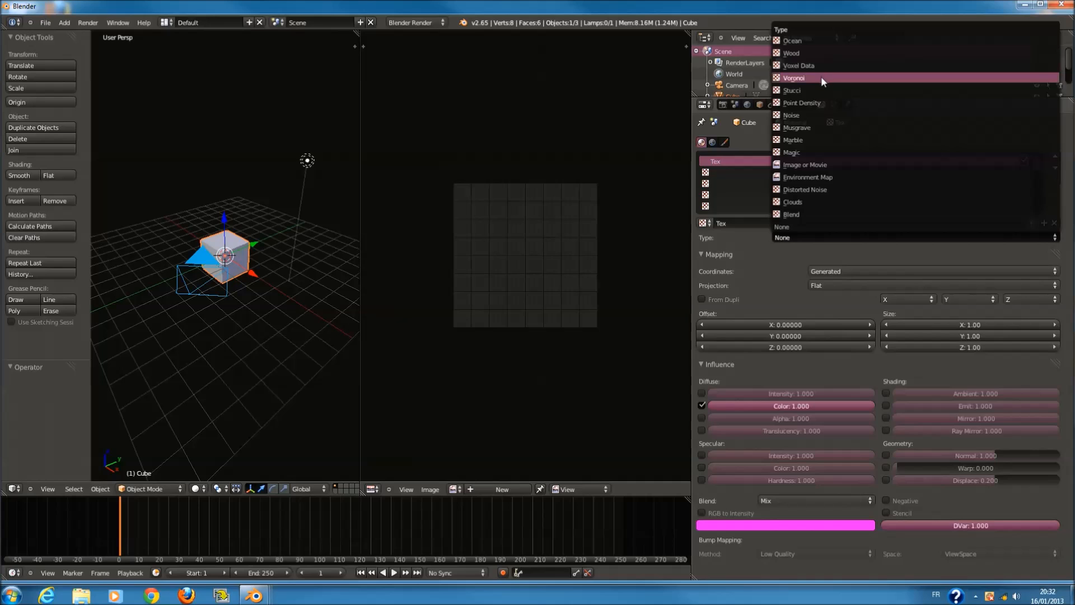
{"action": "left_click", "coordinate": [828, 209]}
- Set the Clouds texture's size to 0.61 and its depth to 10
{"action": "scroll", "coordinate": [828, 280], "scroll_direction": "down", "scroll_amount": 3}
{"action": "scroll", "coordinate": [802, 393], "scroll_direction": "up", "scroll_amount": 1}
{"action": "left_click_drag", "start_coordinate": [806, 426], "coordinate": [767, 428]}
{"action": "left_click", "coordinate": [867, 440]}
{"action": "left_click", "coordinate": [867, 441]}
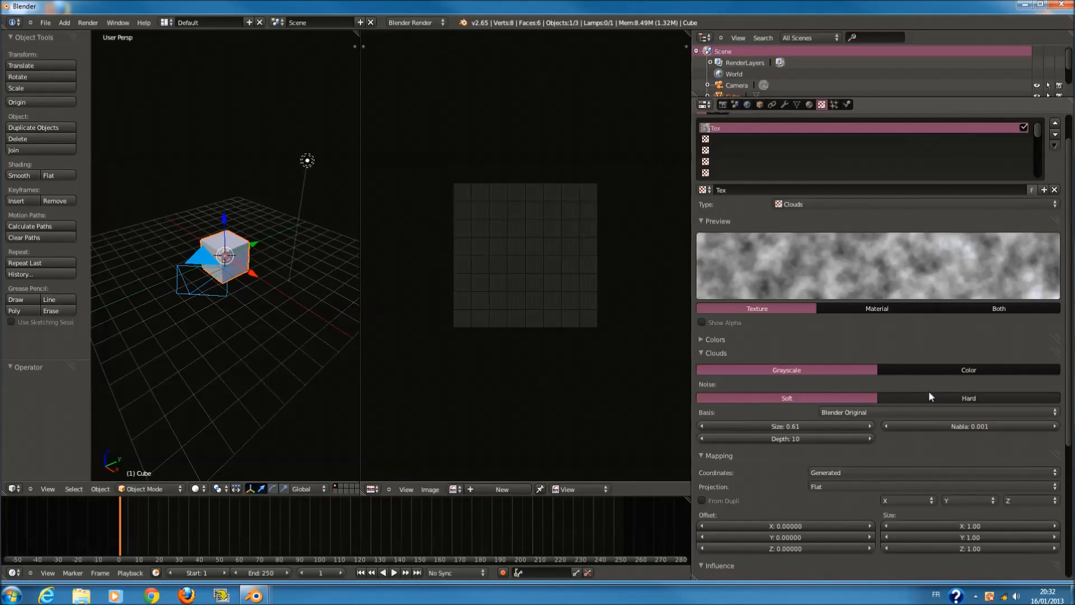
- Try the Color and Hard noise options on the Clouds texture and return to Grayscale and Soft
{"action": "left_click", "coordinate": [946, 373]}
{"action": "left_click", "coordinate": [801, 371]}
{"action": "left_click", "coordinate": [923, 398]}
{"action": "left_click", "coordinate": [835, 395]}
{"action": "left_click", "coordinate": [934, 397]}
{"action": "left_click", "coordinate": [845, 393]}
- Enable RGB to Intensity in the Clouds texture's influence settings and adjust the influence color
{"action": "scroll", "coordinate": [758, 488], "scroll_direction": "down", "scroll_amount": 5}
{"action": "scroll", "coordinate": [759, 489], "scroll_direction": "down", "scroll_amount": 3}
{"action": "left_click", "coordinate": [704, 511]}
{"action": "scroll", "coordinate": [806, 422], "scroll_direction": "up", "scroll_amount": 6}
{"action": "scroll", "coordinate": [841, 376], "scroll_direction": "down", "scroll_amount": 3}
{"action": "scroll", "coordinate": [834, 403], "scroll_direction": "down", "scroll_amount": 4}
{"action": "left_click", "coordinate": [813, 531]}
{"action": "left_click_drag", "start_coordinate": [712, 426], "coordinate": [743, 421]}
{"action": "scroll", "coordinate": [912, 367], "scroll_direction": "up", "scroll_amount": 5}
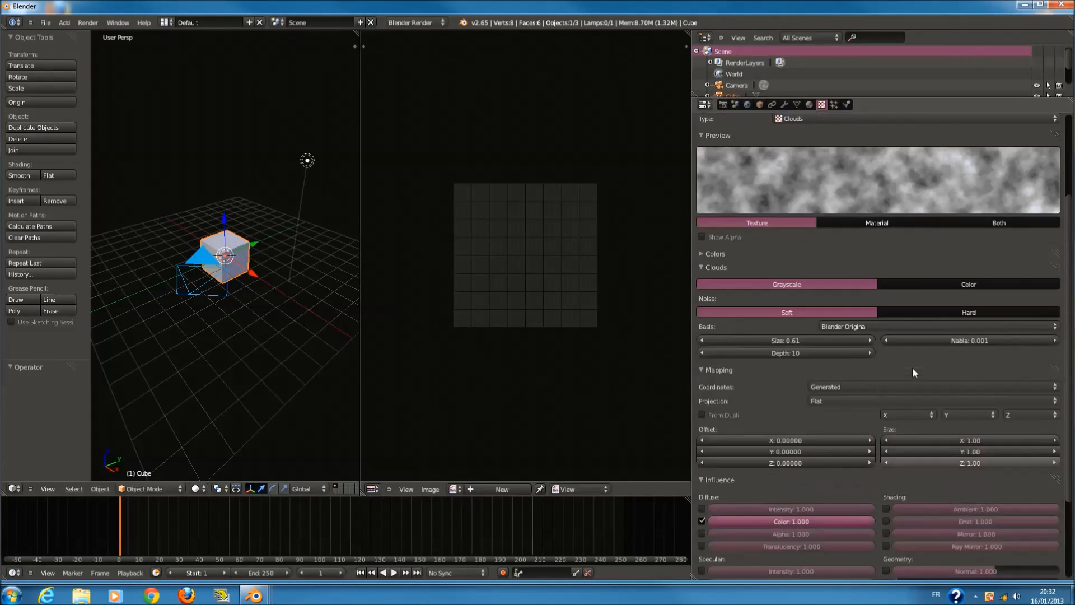
- Set the Clouds texture's blend mode to Add
{"action": "scroll", "coordinate": [910, 360], "scroll_direction": "down", "scroll_amount": 2}
{"action": "scroll", "coordinate": [900, 378], "scroll_direction": "down", "scroll_amount": 2}
{"action": "left_click", "coordinate": [792, 502]}
{"action": "left_click", "coordinate": [792, 480]}
{"action": "scroll", "coordinate": [898, 370], "scroll_direction": "up", "scroll_amount": 9}
{"action": "scroll", "coordinate": [903, 358], "scroll_direction": "down", "scroll_amount": 3}
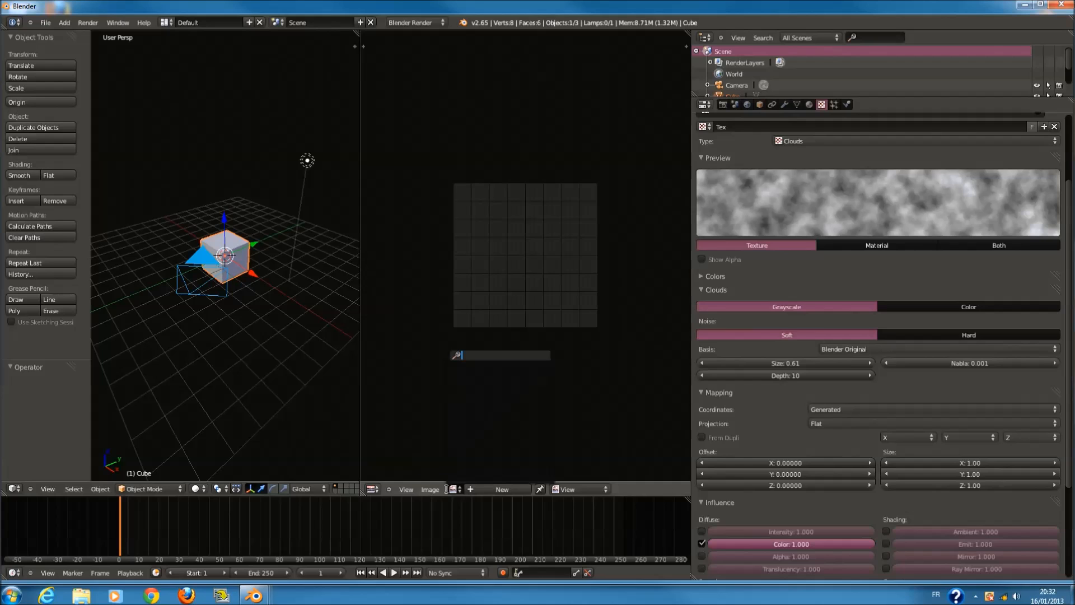
{"action": "scroll", "coordinate": [976, 257], "scroll_direction": "up", "scroll_amount": 4}
{"action": "left_click", "coordinate": [890, 229]}
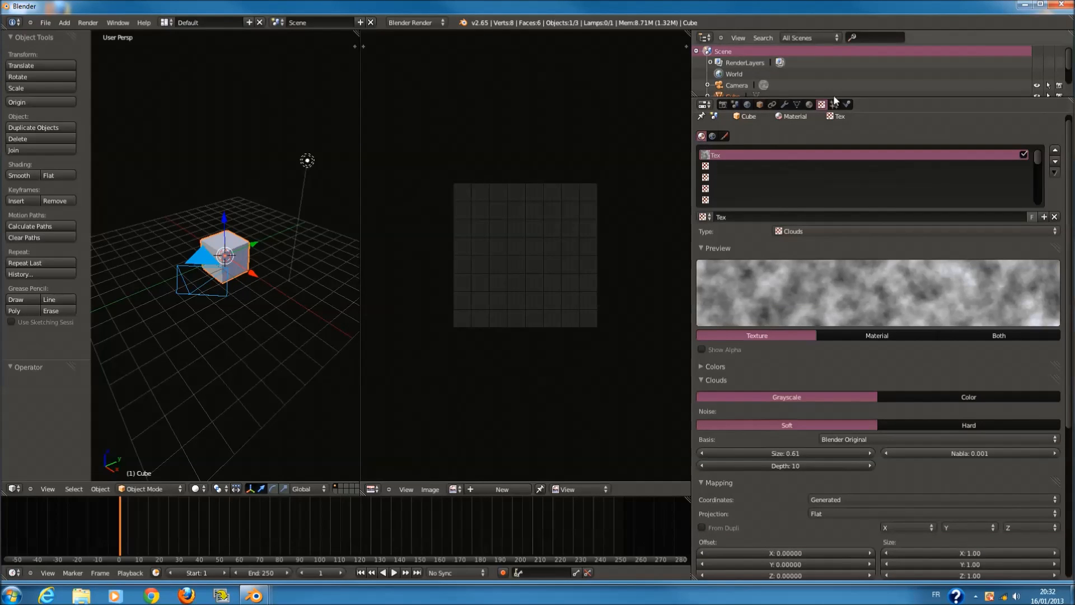
{"action": "left_click", "coordinate": [809, 105]}
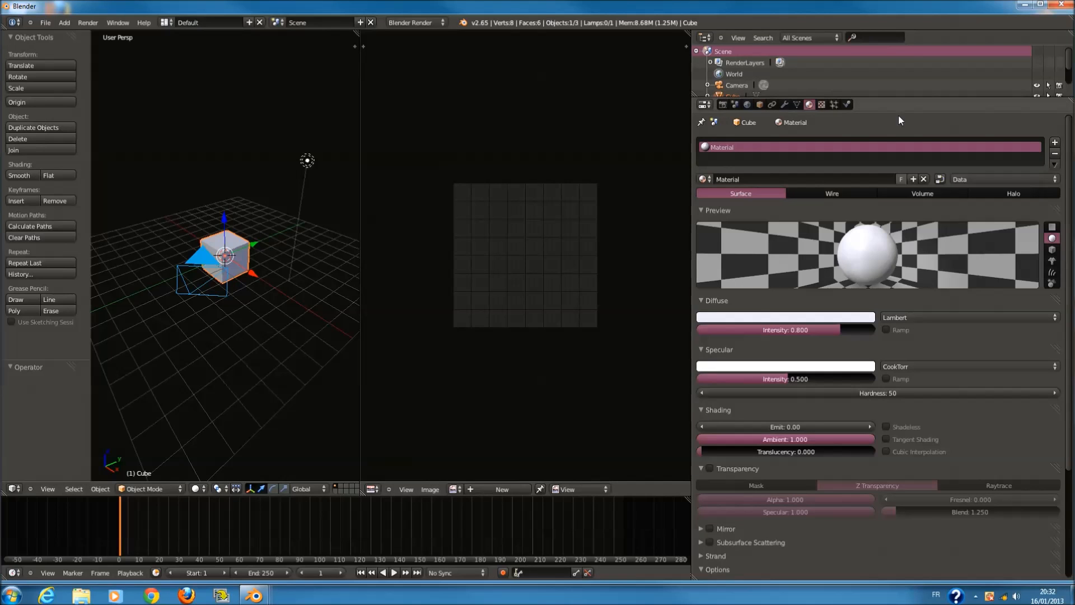
{"action": "left_click", "coordinate": [822, 105]}
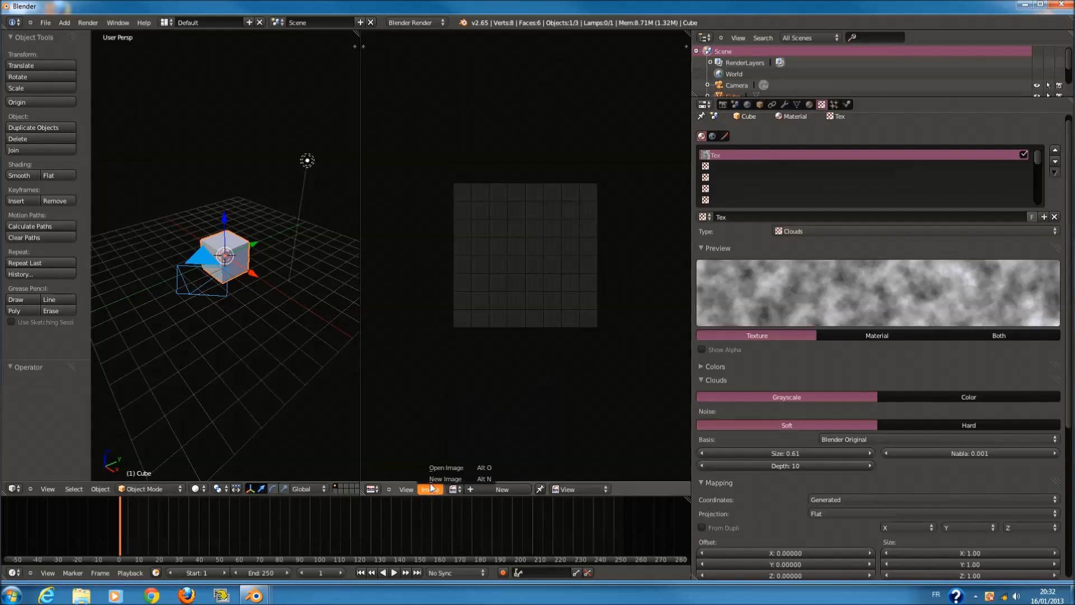
{"action": "left_click", "coordinate": [493, 489]}
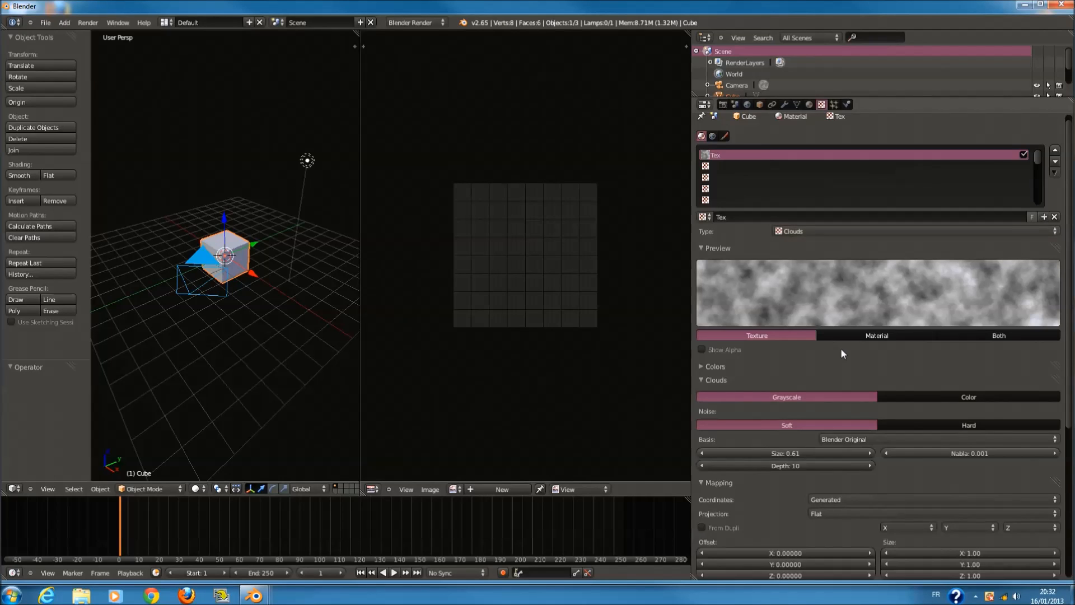
- Collapse the Mapping, Clouds and Influence sections of the texture settings
{"action": "scroll", "coordinate": [841, 348], "scroll_direction": "down", "scroll_amount": 4}
{"action": "left_click", "coordinate": [734, 390]}
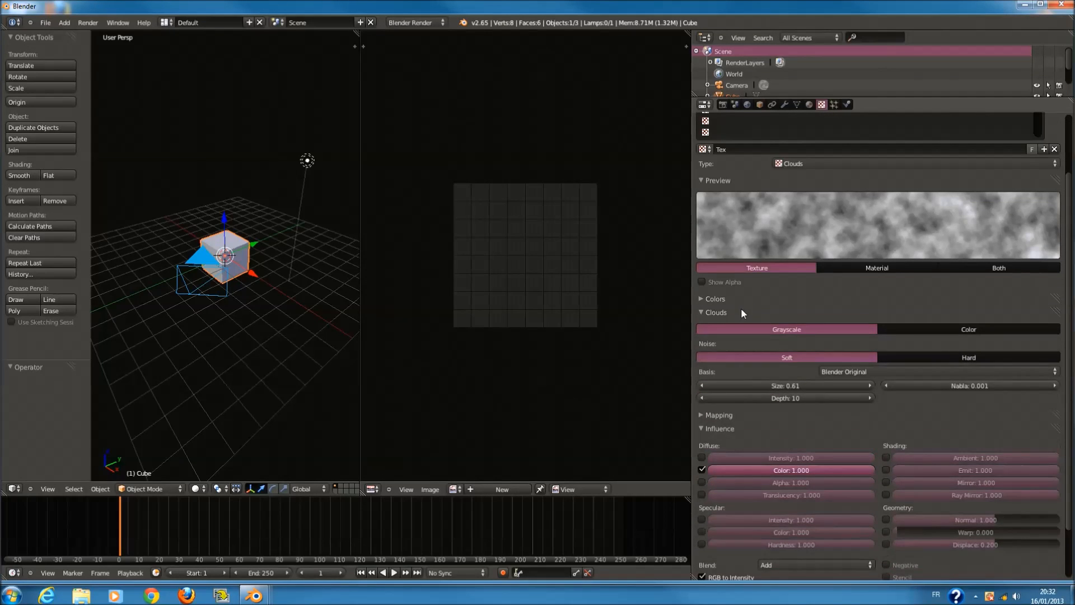
{"action": "left_click", "coordinate": [741, 311]}
{"action": "left_click", "coordinate": [740, 339]}
{"action": "scroll", "coordinate": [755, 292], "scroll_direction": "up", "scroll_amount": 3}
{"action": "left_click", "coordinate": [737, 173]}
{"action": "left_click", "coordinate": [745, 160]}
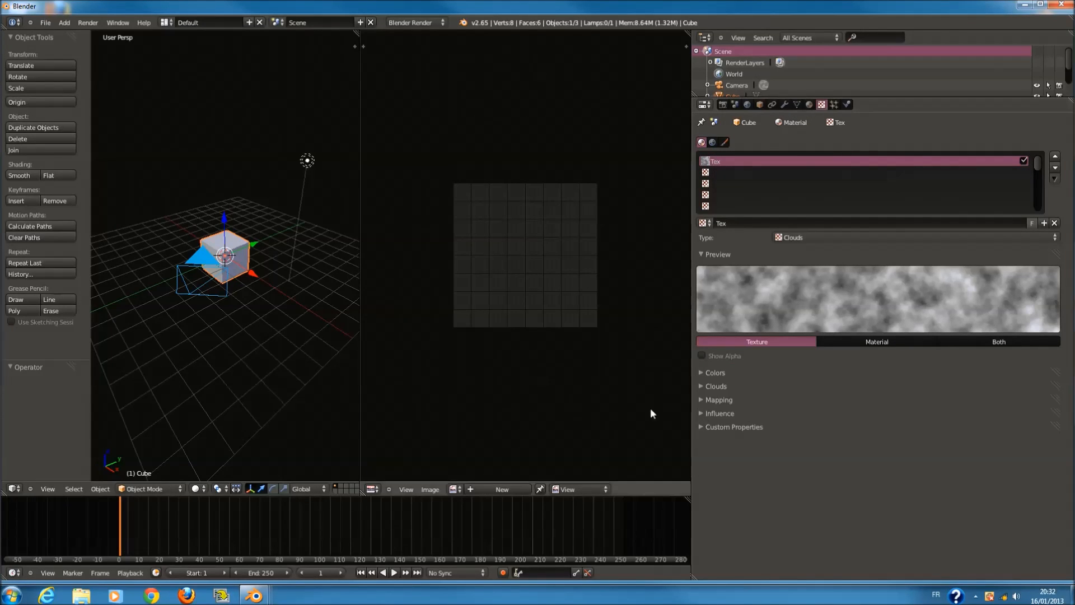
- Select the cube's upper face in top orthographic view and UV unwrap it
{"action": "key", "text": "KP_1"}
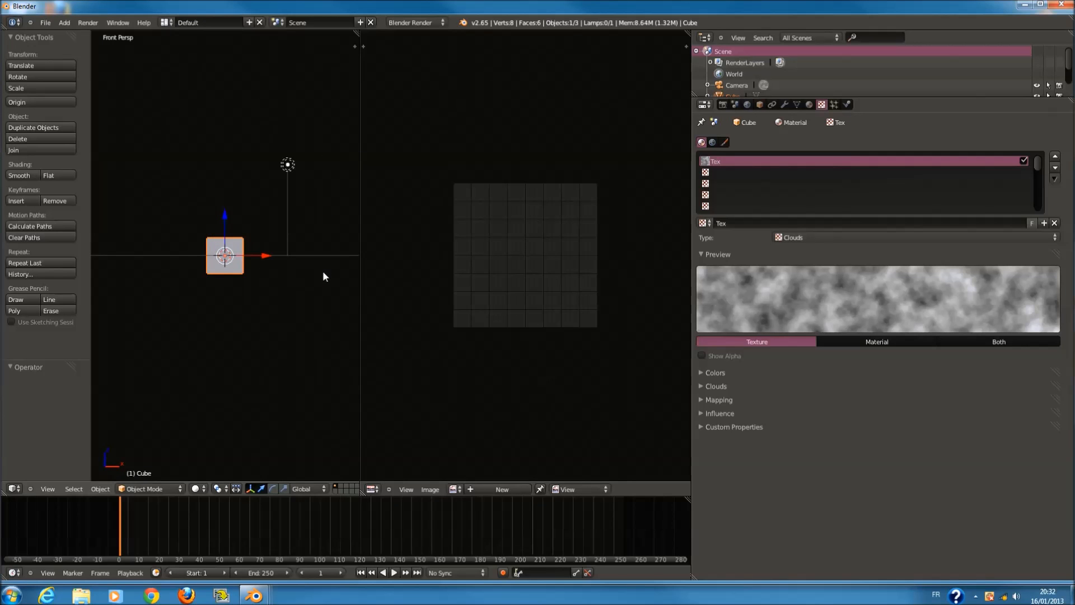
{"action": "key", "text": "KP_5"}
{"action": "key", "text": "KP_7"}
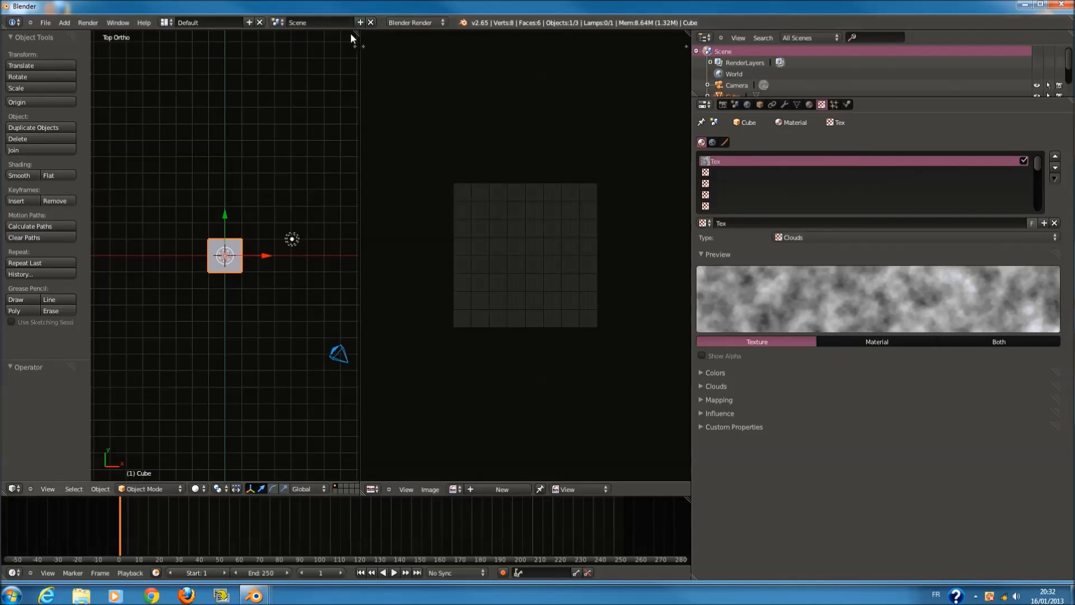
{"action": "key", "text": "Tab"}
{"action": "scroll", "coordinate": [350, 47], "scroll_direction": "up", "scroll_amount": 4}
{"action": "key", "text": "a"}
{"action": "left_click", "coordinate": [345, 489]}
{"action": "right_click", "coordinate": [238, 287]}
{"action": "key", "text": "z"}
{"action": "right_click", "coordinate": [239, 269]}
{"action": "key", "text": "u"}
{"action": "left_click", "coordinate": [239, 268]}
{"action": "key", "text": "Tab"}
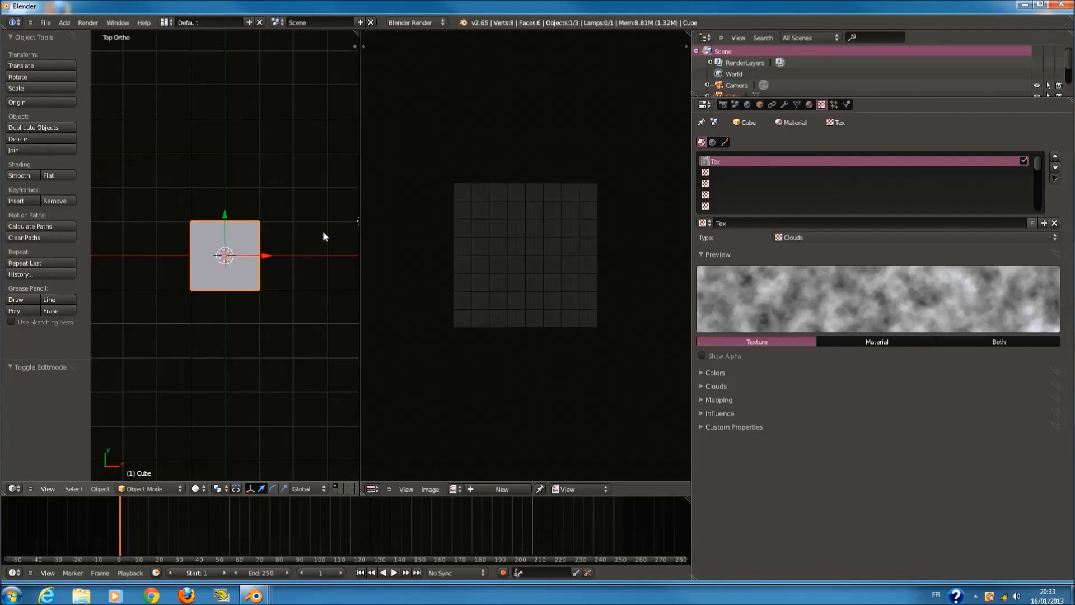
- Render the cloud-textured cube from the default camera angle to check it
{"action": "scroll", "coordinate": [275, 383], "scroll_direction": "up", "scroll_amount": 2}
{"action": "key", "text": "F12"}
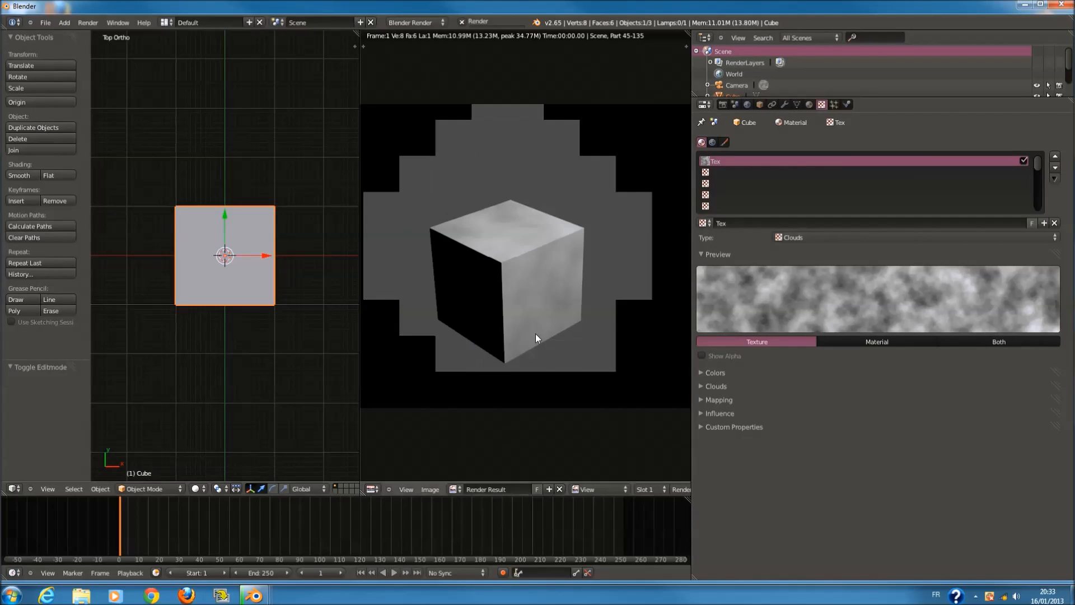
{"action": "scroll", "coordinate": [247, 327], "scroll_direction": "down", "scroll_amount": 1}
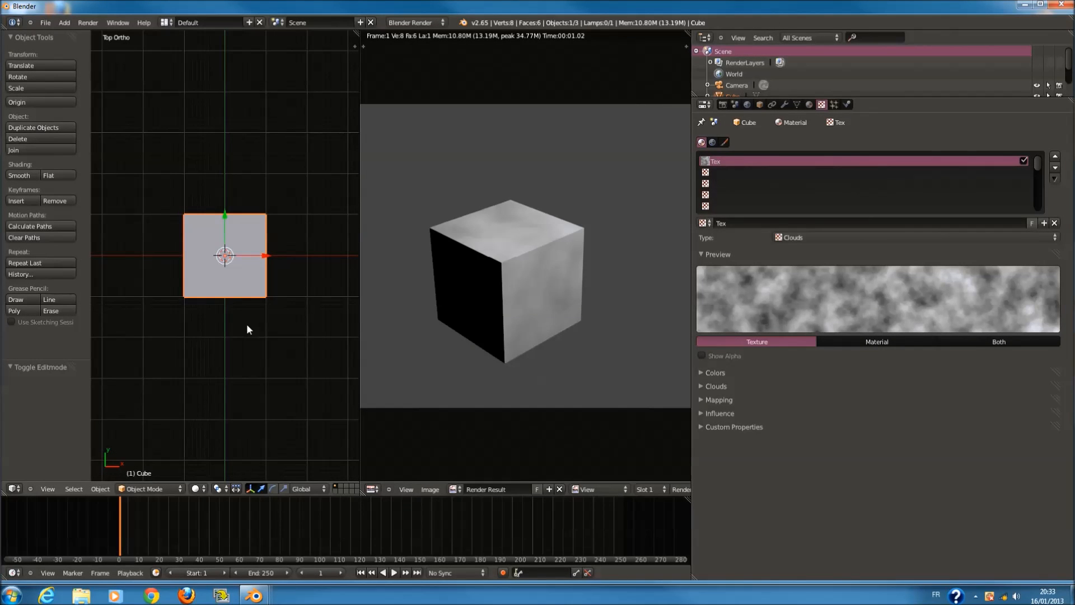
- Reset the camera's location and rotation and raise it about 6.6 units along Z above the cube
{"action": "scroll", "coordinate": [325, 274], "scroll_direction": "down", "scroll_amount": 5}
{"action": "scroll", "coordinate": [282, 388], "scroll_direction": "down", "scroll_amount": 2}
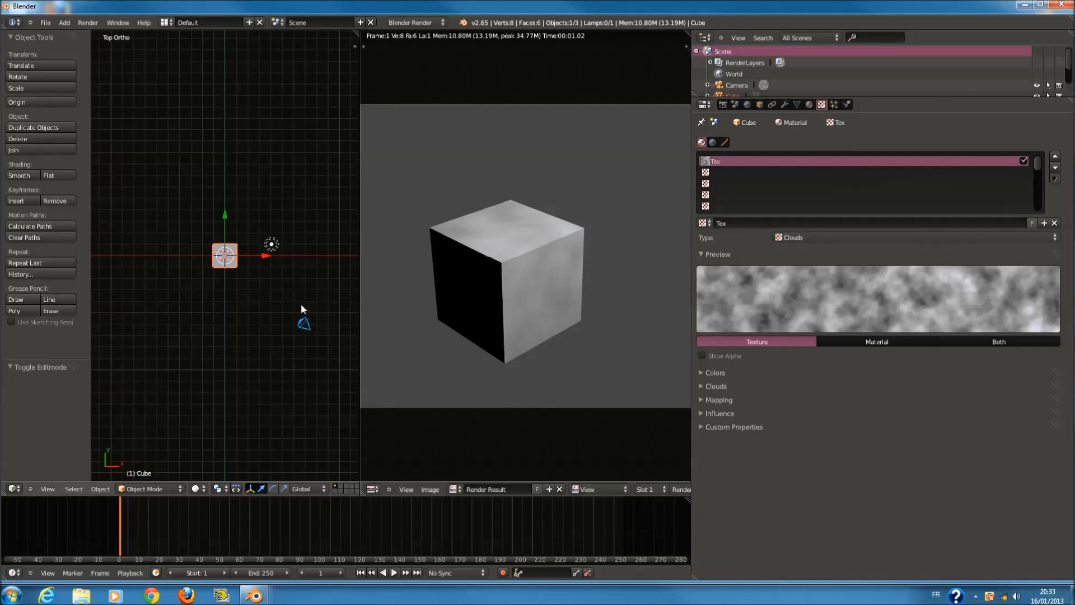
{"action": "right_click", "coordinate": [311, 324]}
{"action": "key", "text": "alt+g"}
{"action": "key", "text": "KP_3"}
{"action": "scroll", "coordinate": [233, 223], "scroll_direction": "up", "scroll_amount": 1}
{"action": "key", "text": "g"}
{"action": "key", "text": "z"}
{"action": "left_click", "coordinate": [229, 85]}
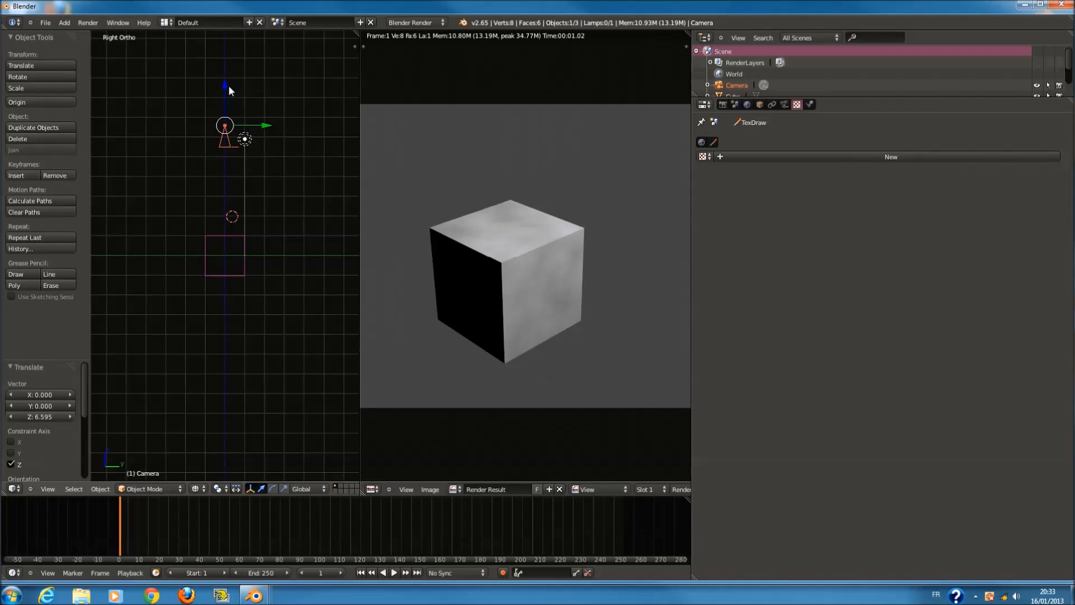
- Look through the overhead camera and render the cube's top face
{"action": "key", "text": "KP_0"}
{"action": "key", "text": "F12"}
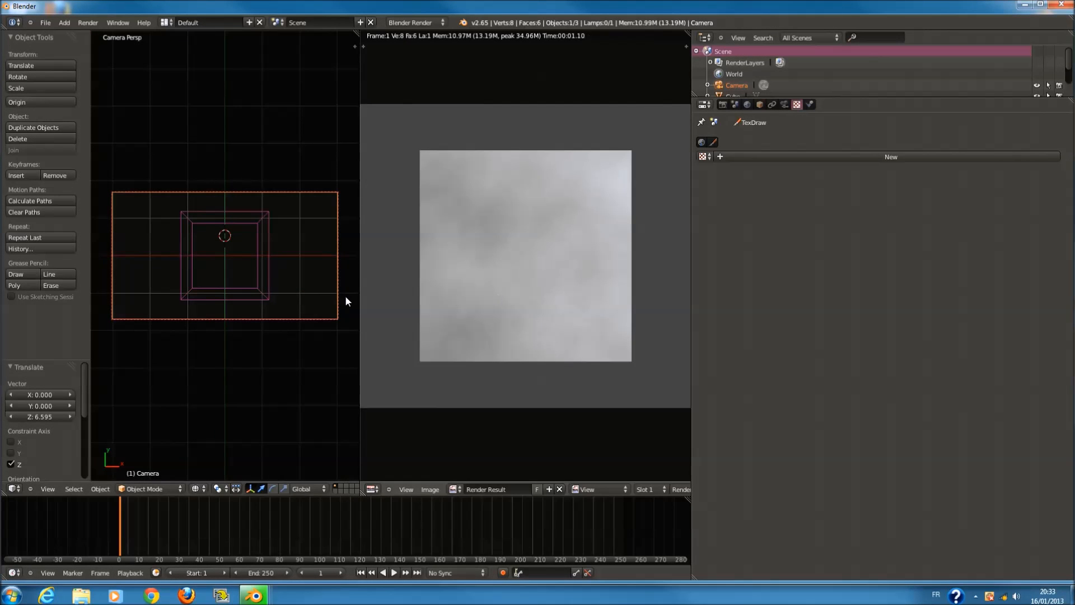
{"action": "scroll", "coordinate": [302, 298], "scroll_direction": "up", "scroll_amount": 1}
{"action": "scroll", "coordinate": [301, 294], "scroll_direction": "down", "scroll_amount": 1}
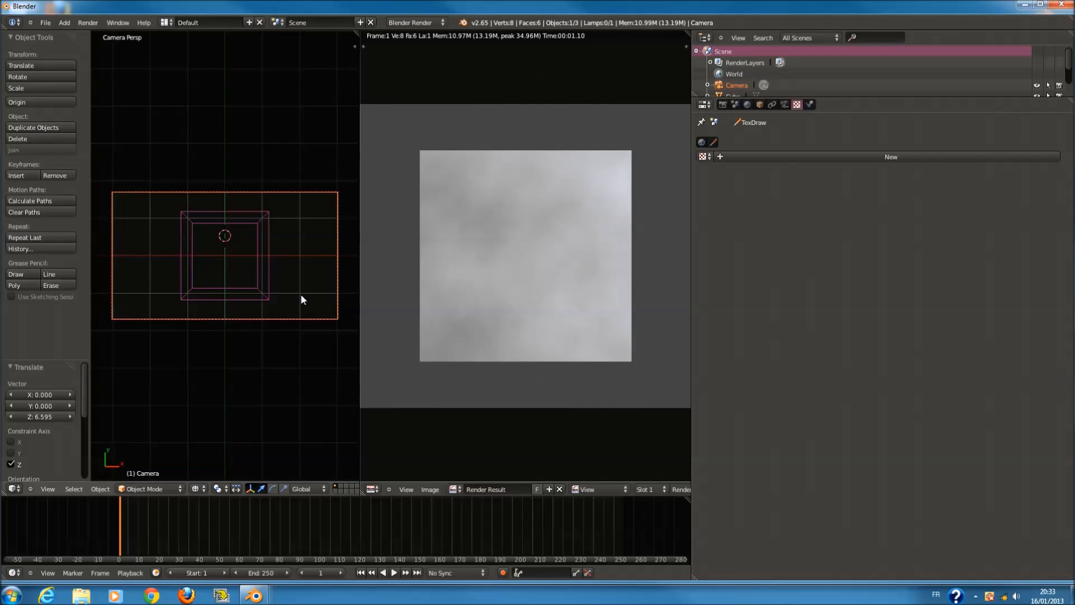
- Display the cube in solid shading and move the camera about 3.9 units down its local Z axis towards the top face
{"action": "scroll", "coordinate": [300, 288], "scroll_direction": "down", "scroll_amount": 1}
{"action": "scroll", "coordinate": [295, 285], "scroll_direction": "down", "scroll_amount": 1}
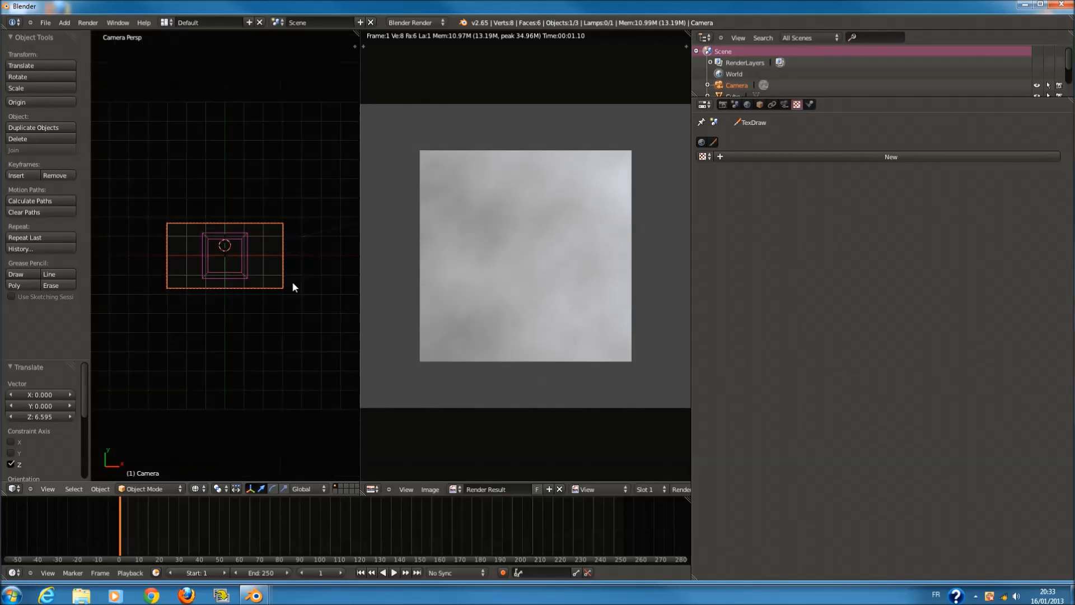
{"action": "left_click", "coordinate": [195, 488]}
{"action": "left_click", "coordinate": [218, 453]}
{"action": "key", "text": "g"}
{"action": "key", "text": "z"}
{"action": "key", "text": "z"}
{"action": "left_click", "coordinate": [237, 310]}
- Select the cube, set its Clouds texture to size 0.35 and depth 9, and render it
{"action": "right_click", "coordinate": [235, 308]}
{"action": "left_click", "coordinate": [716, 386]}
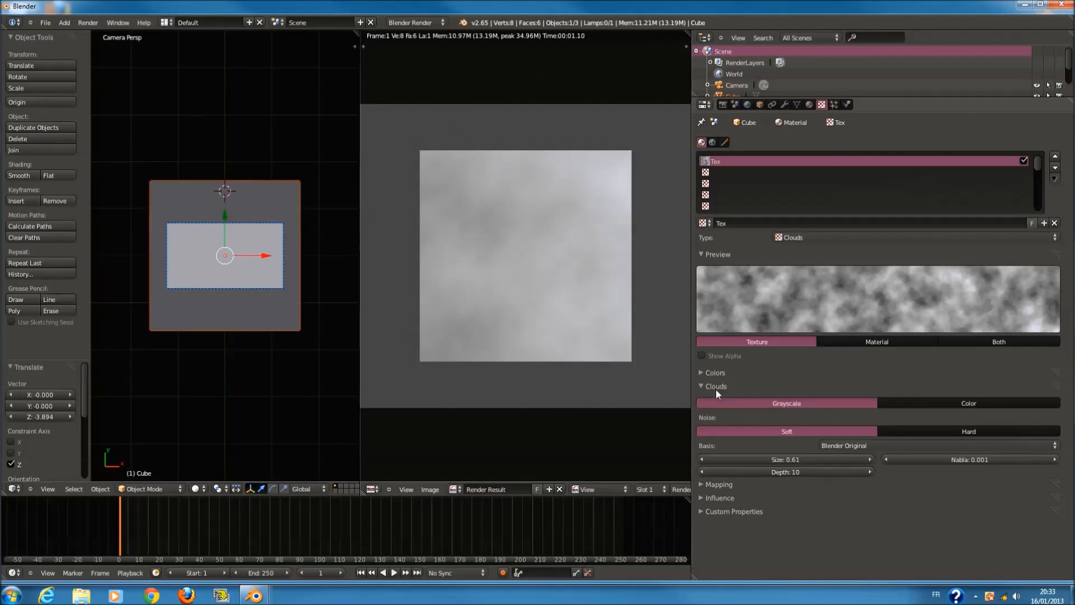
{"action": "left_click_drag", "start_coordinate": [761, 468], "coordinate": [721, 454]}
{"action": "key", "text": "F12"}
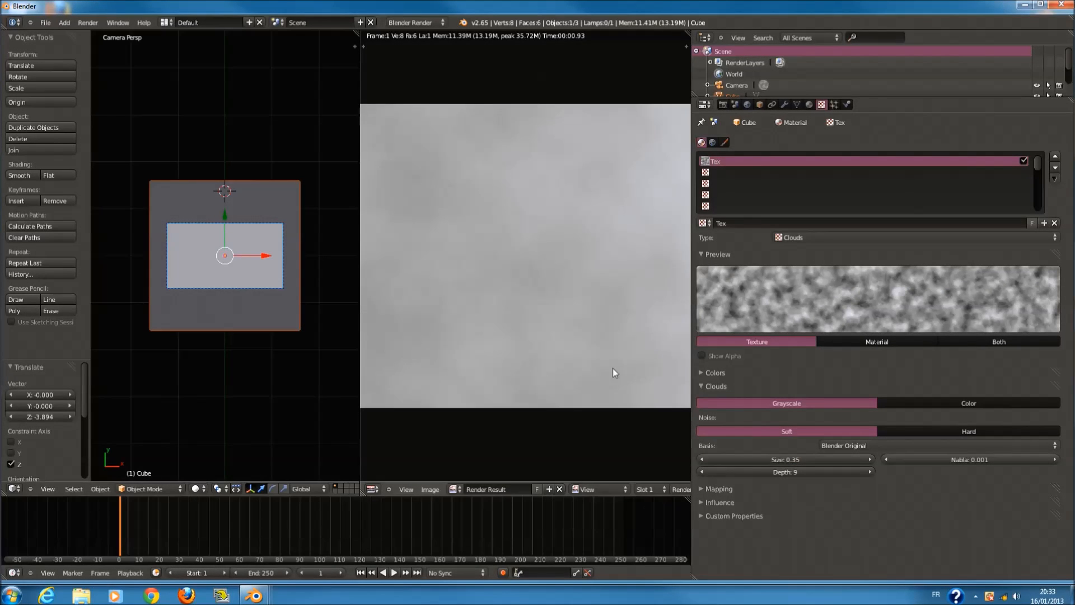
- Change the Clouds noise type to Hard and render the cube's top face
{"action": "left_click", "coordinate": [992, 428]}
{"action": "key", "text": "F12"}
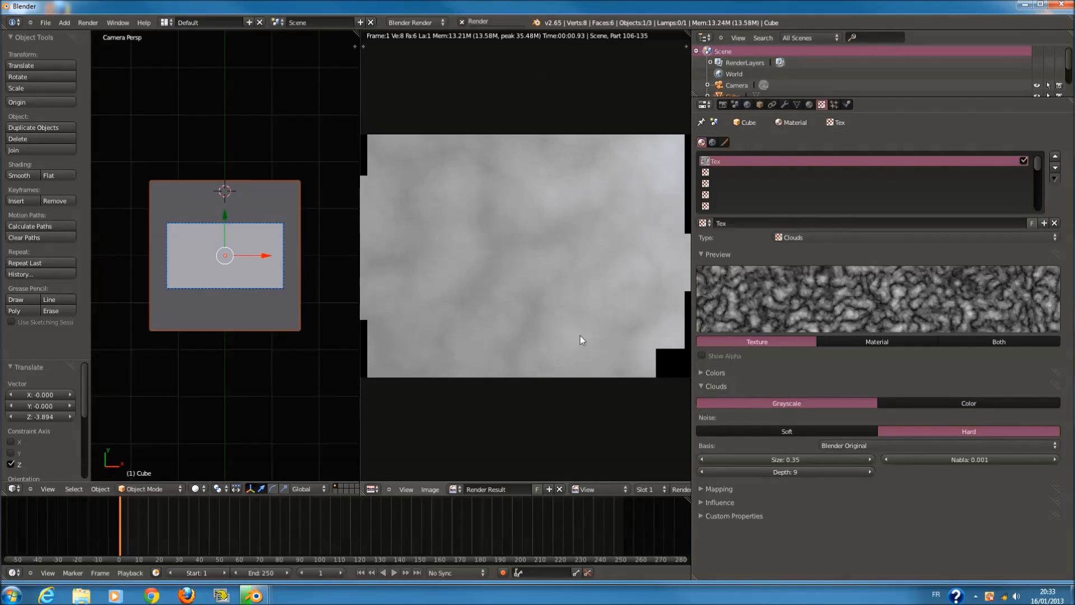
{"action": "scroll", "coordinate": [580, 339], "scroll_direction": "down", "scroll_amount": 3}
{"action": "scroll", "coordinate": [580, 334], "scroll_direction": "up", "scroll_amount": 2}
{"action": "scroll", "coordinate": [579, 334], "scroll_direction": "down", "scroll_amount": 1}
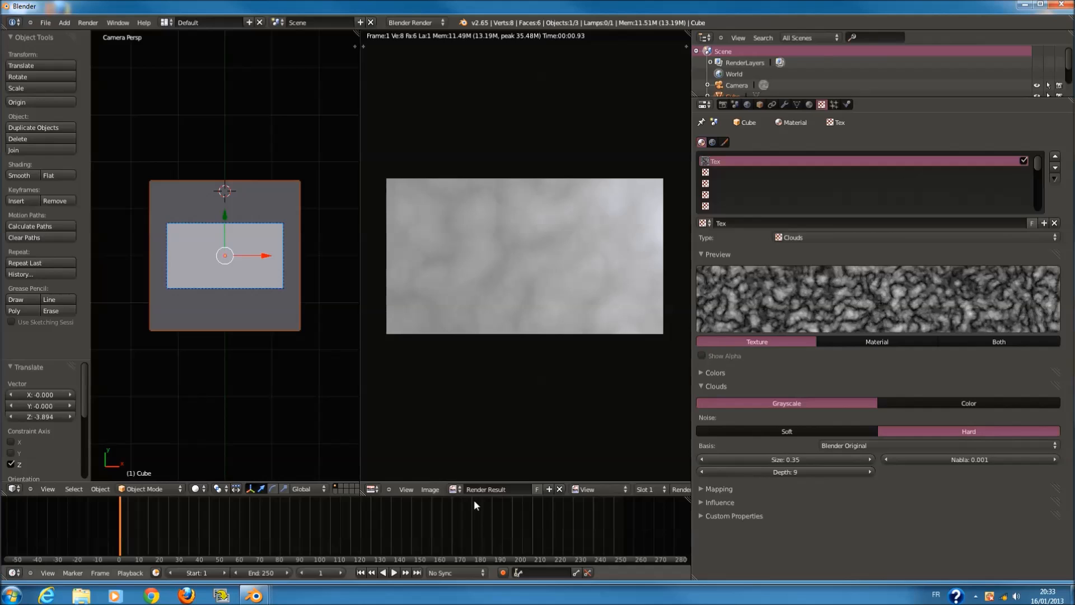
- Show the Clouds texture's influence settings and render the cube's top face again
{"action": "left_click", "coordinate": [747, 506]}
{"action": "scroll", "coordinate": [728, 532], "scroll_direction": "down", "scroll_amount": 5}
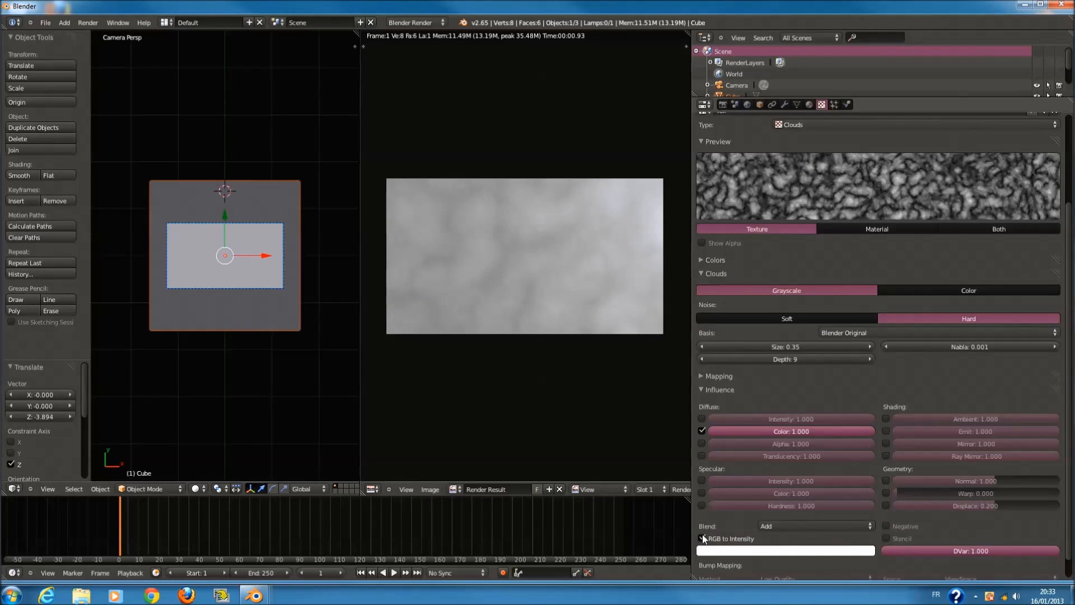
{"action": "key", "text": "F12"}
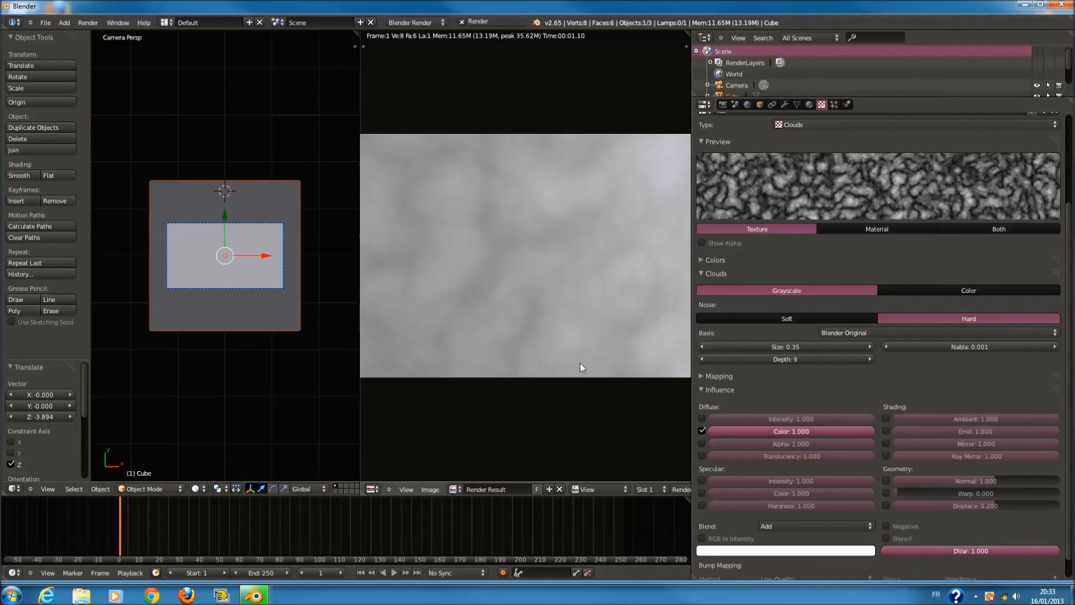
{"action": "scroll", "coordinate": [580, 361], "scroll_direction": "down", "scroll_amount": 2}
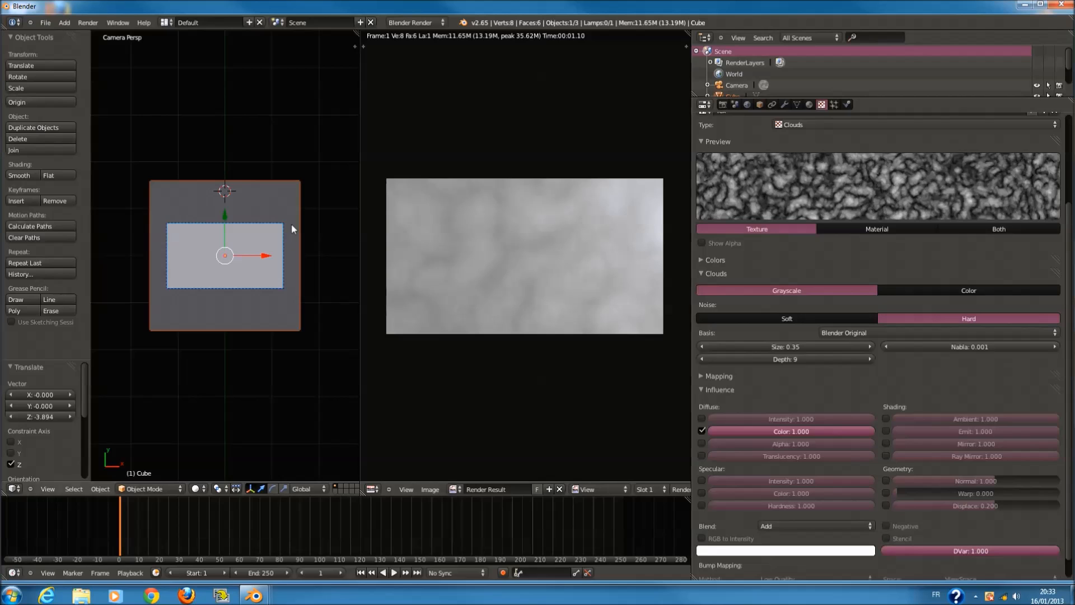
- Save the rendered cloud image as nuage_textures.png in the texture folder
{"action": "left_click", "coordinate": [406, 489]}
{"action": "left_click", "coordinate": [430, 489]}
{"action": "left_click", "coordinate": [452, 446]}
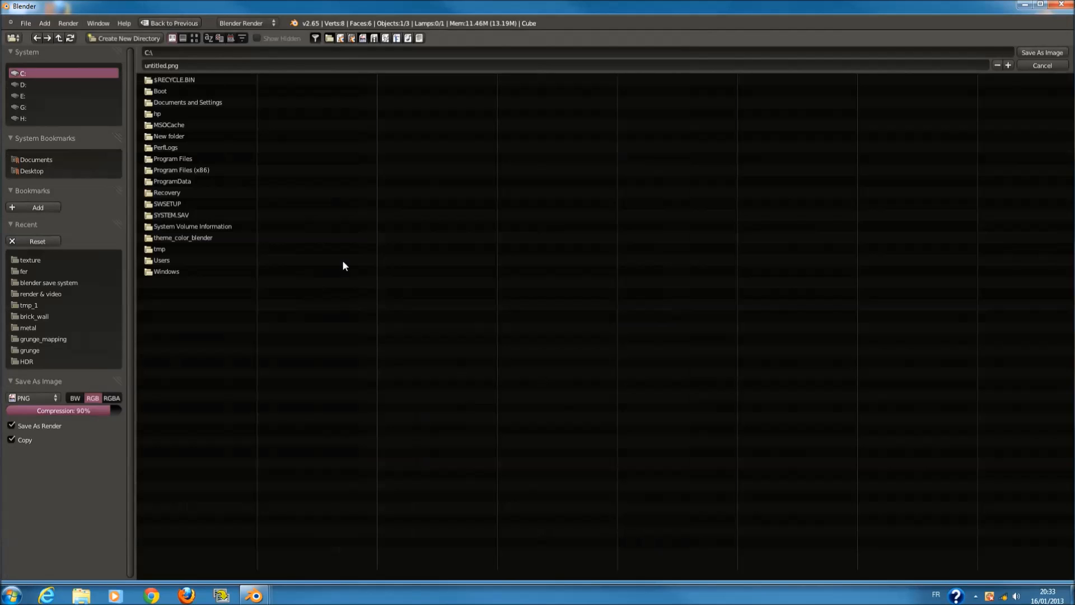
{"action": "left_click", "coordinate": [67, 259]}
{"action": "left_click", "coordinate": [270, 54]}
{"action": "left_click", "coordinate": [273, 66]}
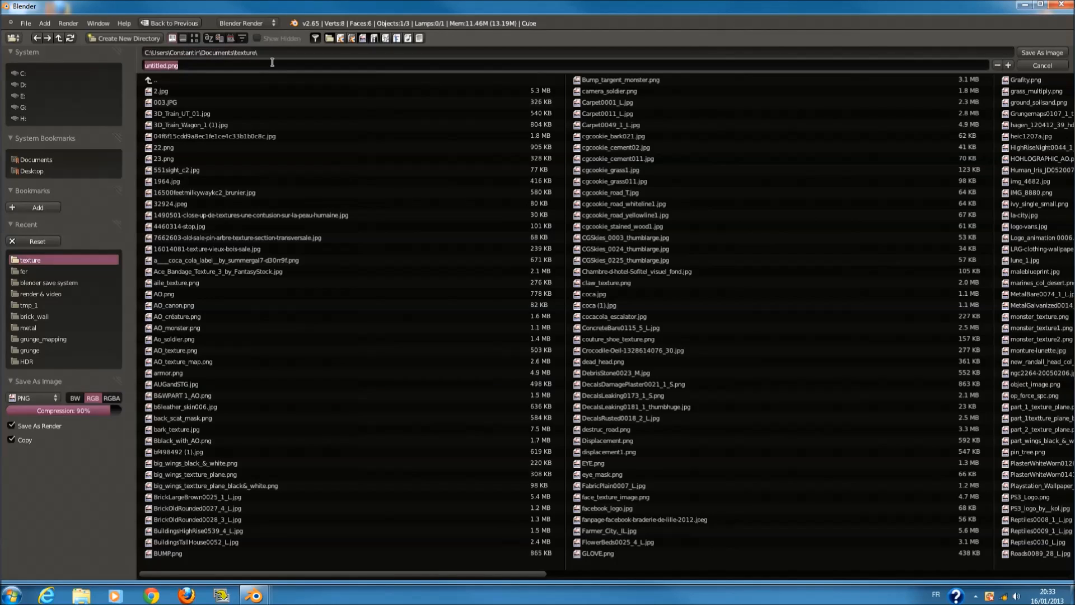
{"action": "key", "text": "BackSpace"}
{"action": "key", "text": "Return"}
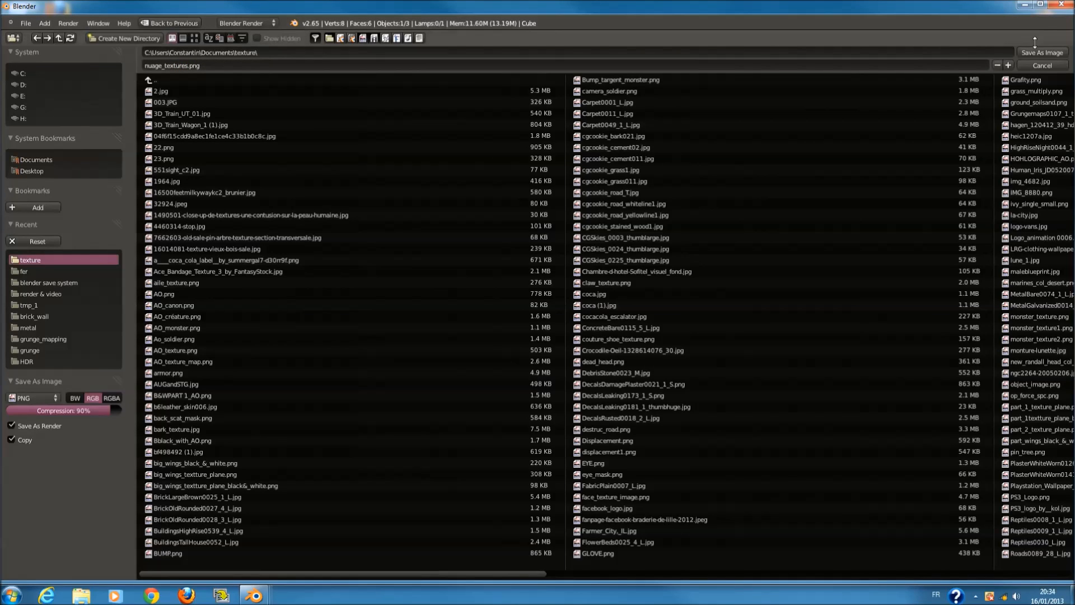
{"action": "left_click_drag", "start_coordinate": [116, 409], "coordinate": [168, 409]}
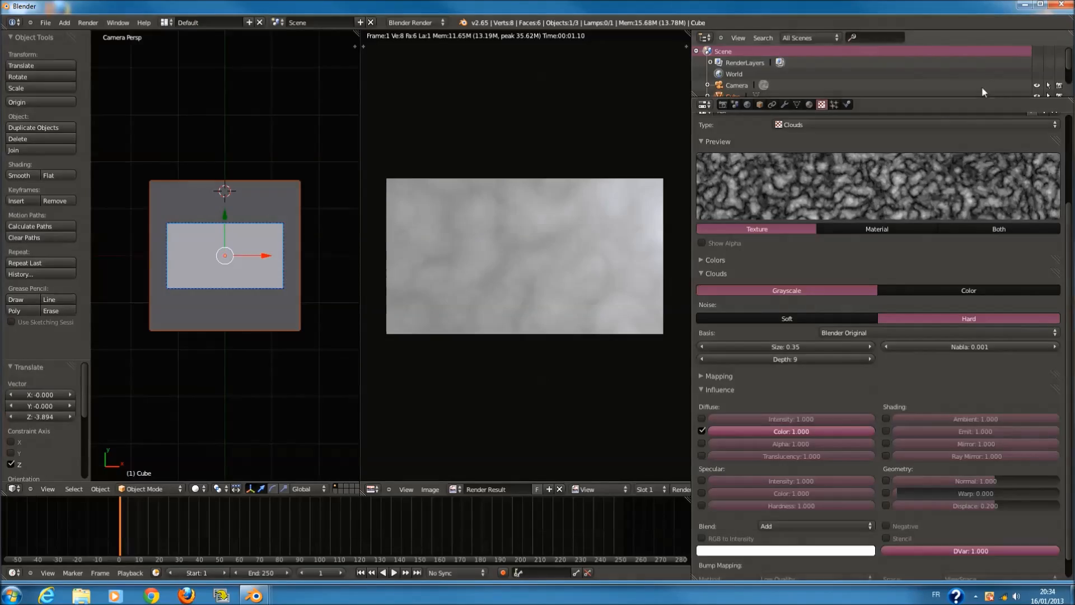
- Switch to the tutorial_cuisine.blend Blender session and add an Image Texture node to the bulle material
{"action": "left_click", "coordinate": [1024, 4]}
{"action": "mouse_move", "coordinate": [235, 594]}
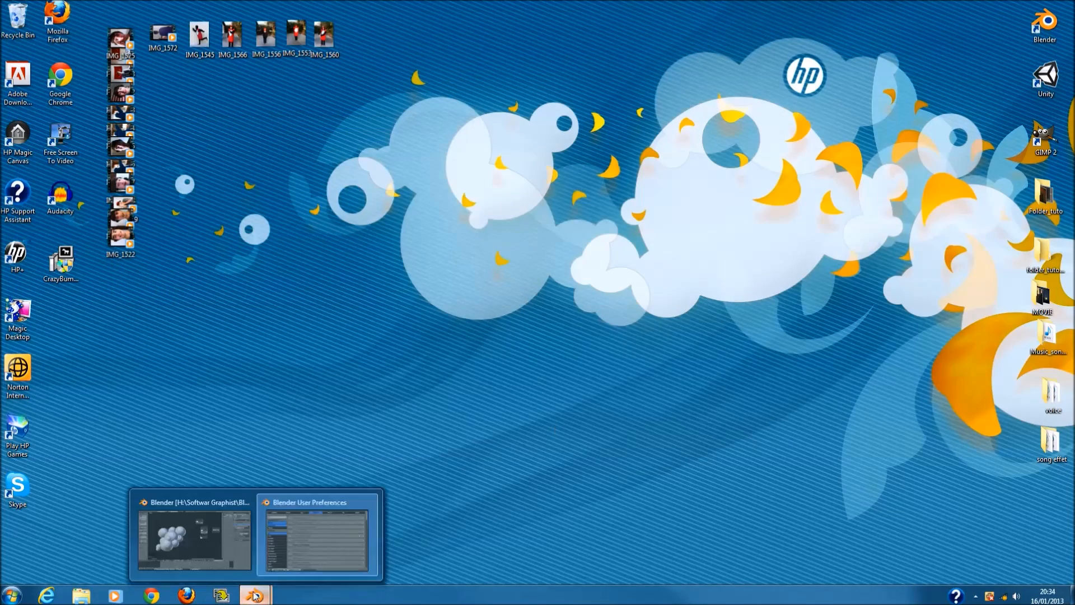
{"action": "left_click", "coordinate": [230, 545]}
{"action": "scroll", "coordinate": [580, 294], "scroll_direction": "down", "scroll_amount": 2}
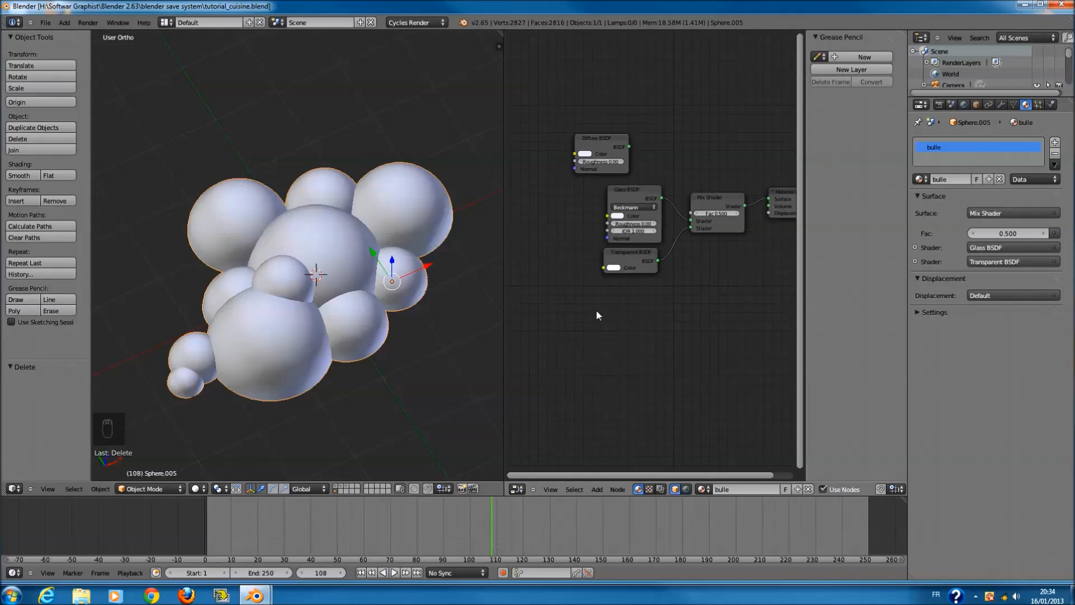
{"action": "scroll", "coordinate": [596, 308], "scroll_direction": "left", "scroll_amount": 4, "text": "ctrl"}
{"action": "key", "text": "shift+a"}
{"action": "mouse_move", "coordinate": [614, 340]}
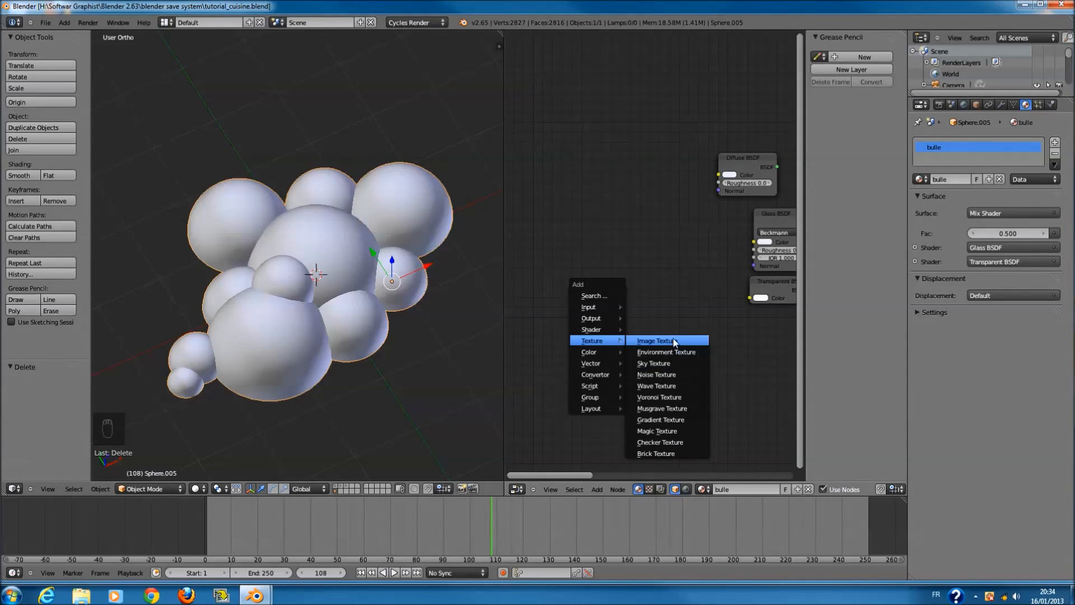
{"action": "left_click", "coordinate": [656, 340]}
{"action": "left_click", "coordinate": [683, 302]}
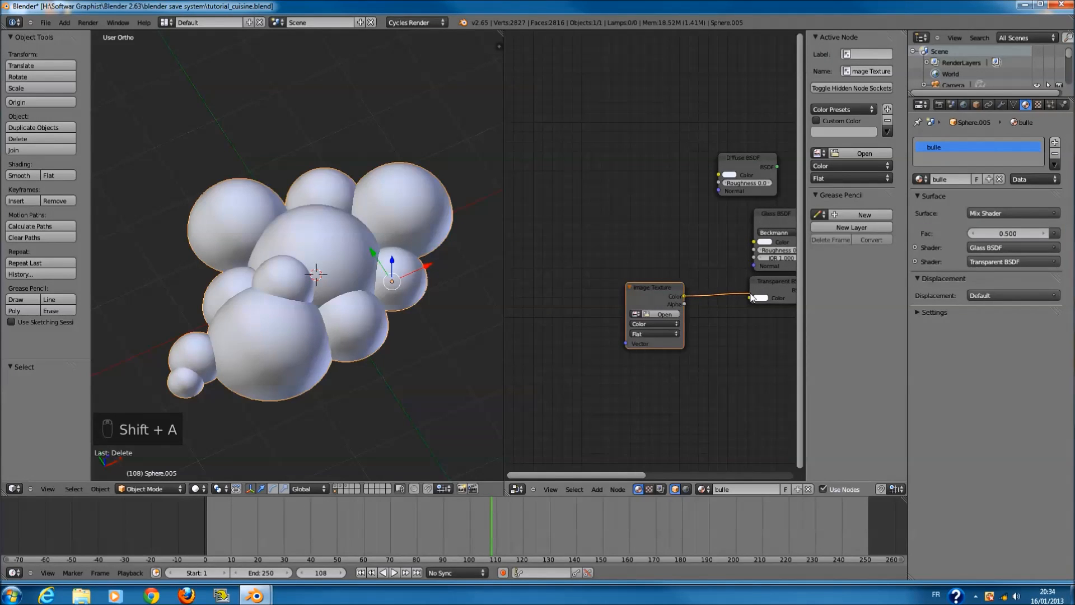
- Load nuage_textures.png from the texture folder into the Image Texture node, browsing the files as thumbnails
{"action": "left_click", "coordinate": [662, 314]}
{"action": "left_click", "coordinate": [22, 260]}
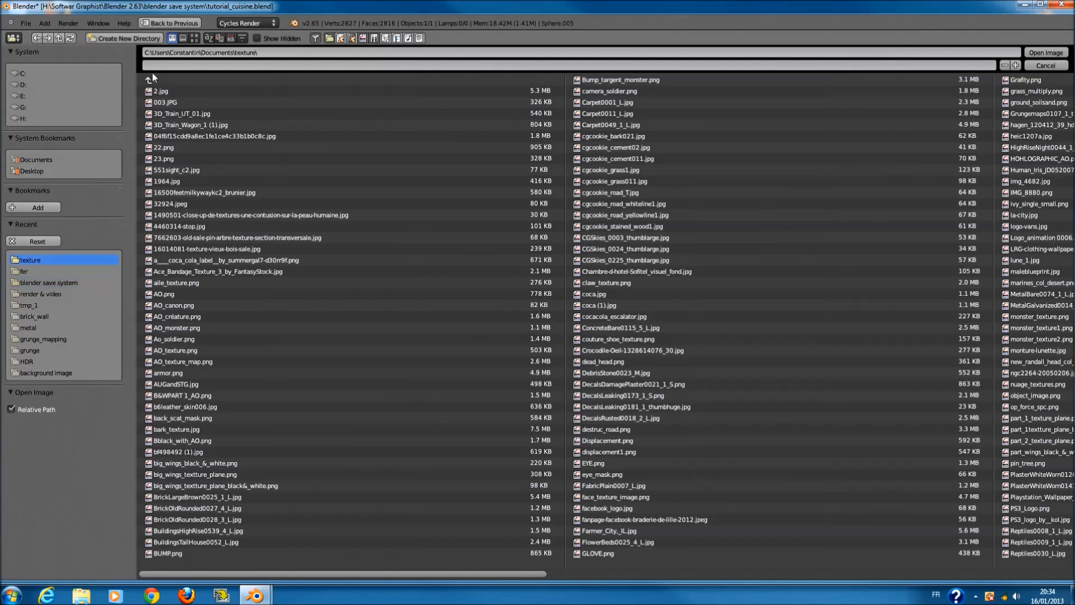
{"action": "left_click", "coordinate": [196, 38]}
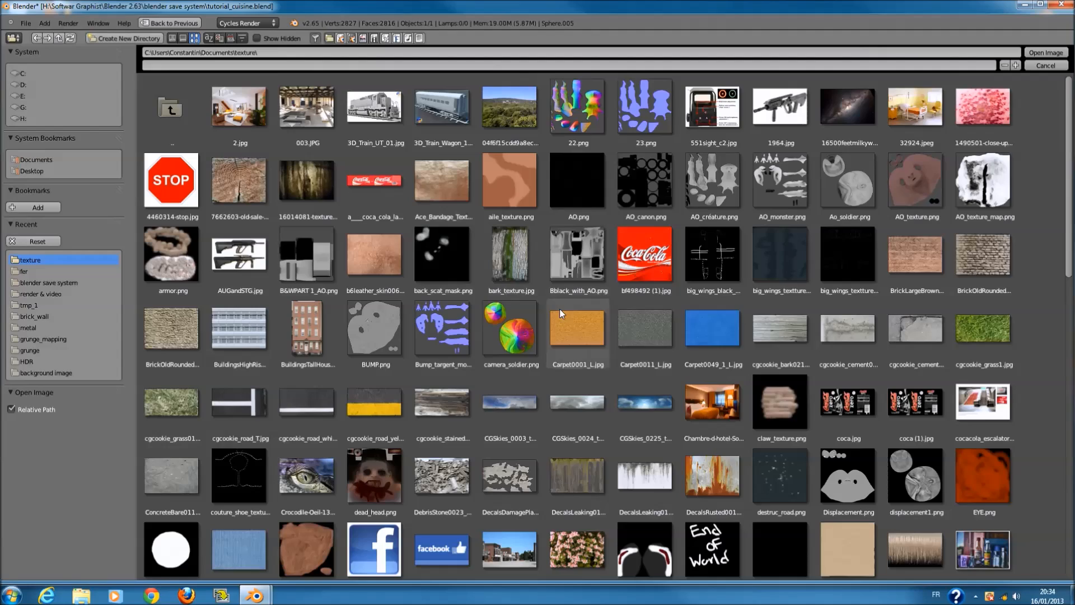
{"action": "scroll", "coordinate": [886, 470], "scroll_direction": "down", "scroll_amount": 5}
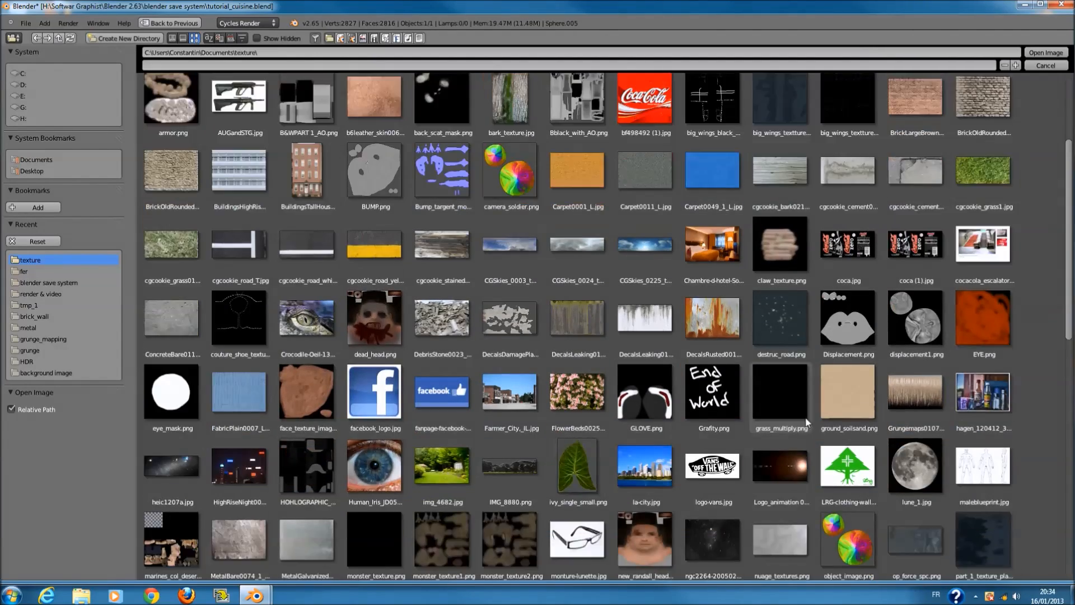
{"action": "scroll", "coordinate": [886, 470], "scroll_direction": "down", "scroll_amount": 8}
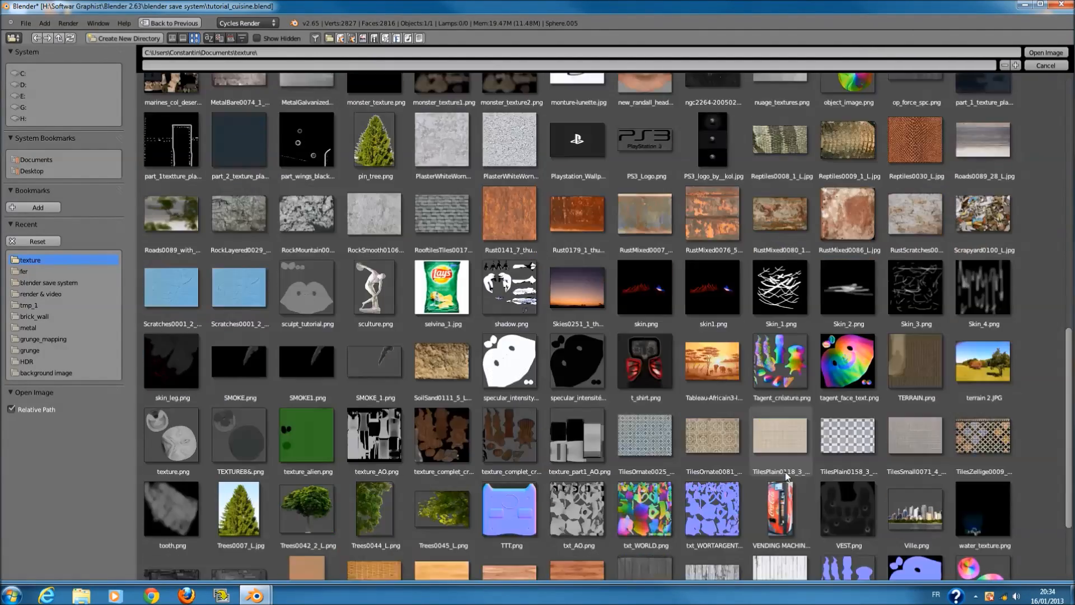
{"action": "scroll", "coordinate": [874, 454], "scroll_direction": "up", "scroll_amount": 4}
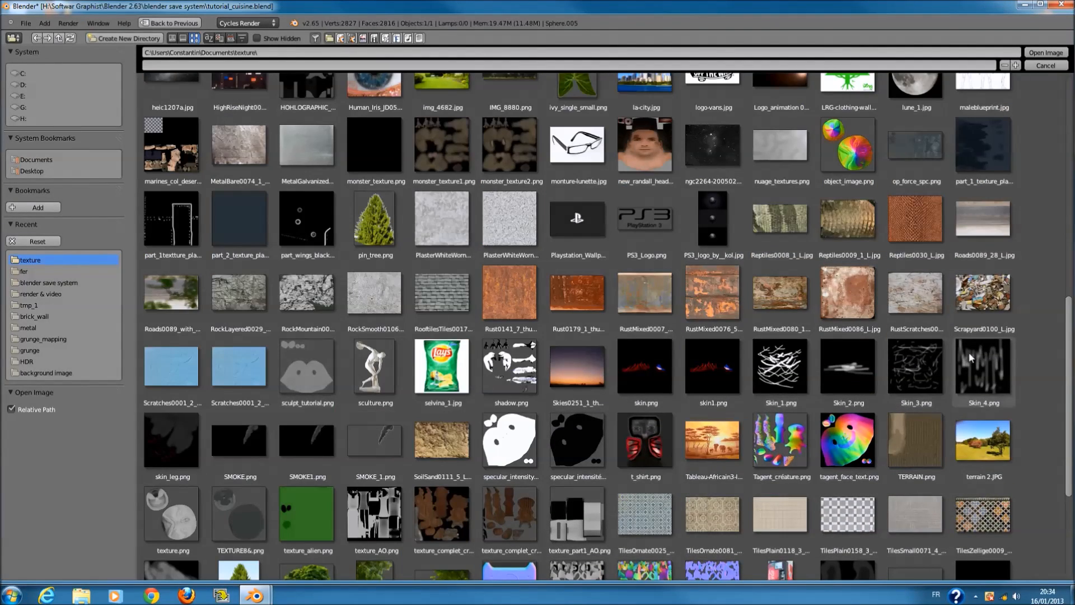
{"action": "scroll", "coordinate": [944, 350], "scroll_direction": "up", "scroll_amount": 3}
{"action": "scroll", "coordinate": [636, 365], "scroll_direction": "down", "scroll_amount": 2}
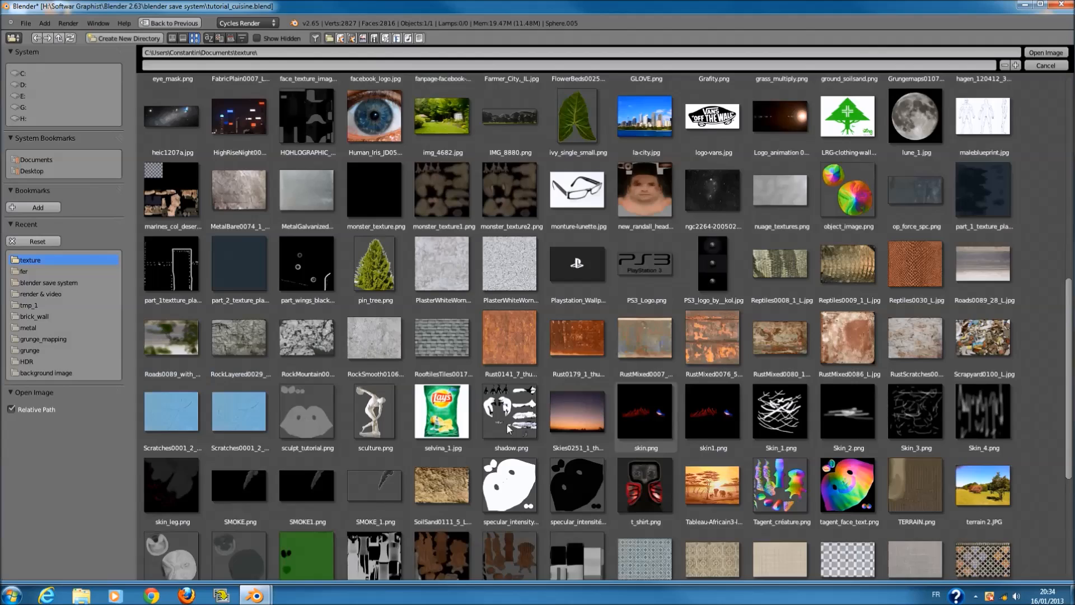
{"action": "scroll", "coordinate": [392, 414], "scroll_direction": "down", "scroll_amount": 3}
{"action": "scroll", "coordinate": [672, 341], "scroll_direction": "up", "scroll_amount": 3}
{"action": "left_click", "coordinate": [784, 193]}
{"action": "left_click", "coordinate": [1043, 52]}
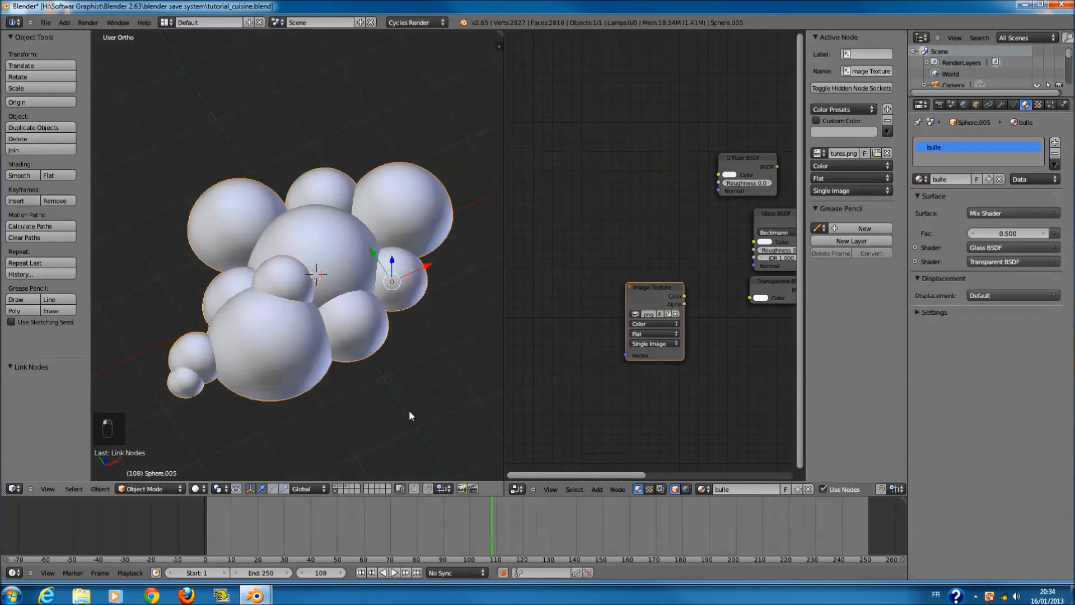
- Set the viewport to rendered shading and link the Image Texture's color output to the Glass BSDF's color
{"action": "left_click", "coordinate": [203, 490]}
{"action": "left_click", "coordinate": [234, 415]}
{"action": "middle_click_drag", "start_coordinate": [636, 362], "coordinate": [568, 385]}
{"action": "scroll", "coordinate": [609, 326], "scroll_direction": "up", "scroll_amount": 1}
{"action": "left_click_drag", "start_coordinate": [614, 326], "coordinate": [690, 268]}
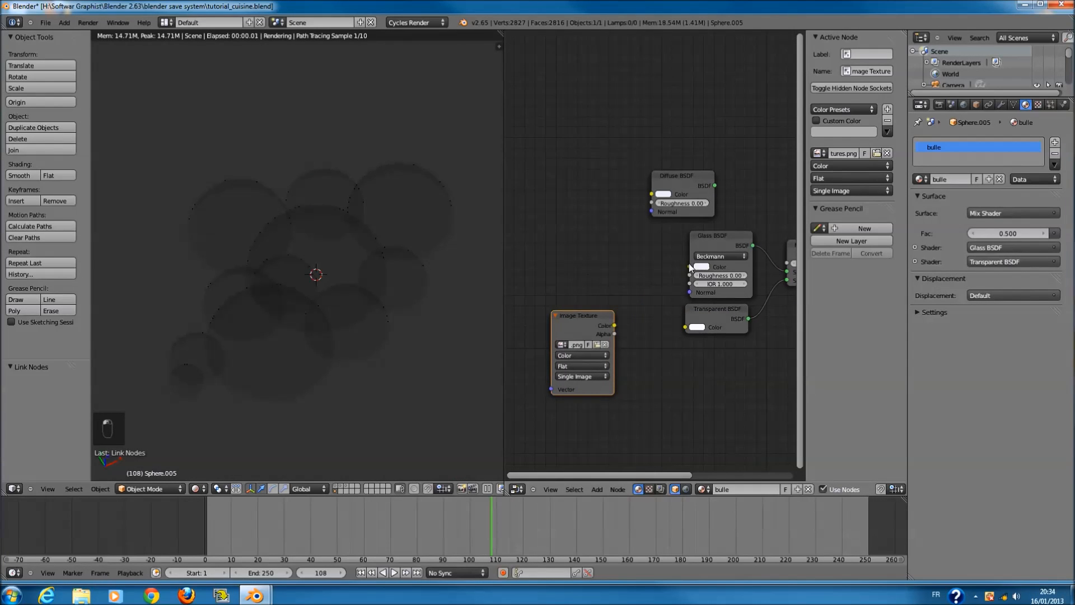
- Try feeding the Image Texture's color output into the Transparent BSDF's color instead of the Glass BSDF
{"action": "left_click_drag", "start_coordinate": [617, 323], "coordinate": [614, 327]}
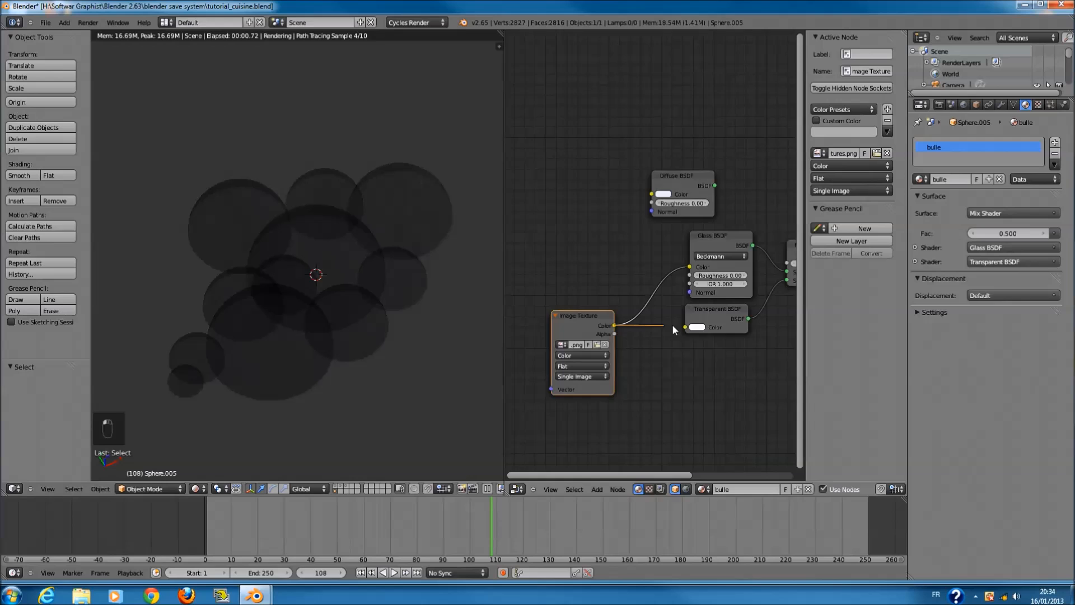
{"action": "left_click_drag", "start_coordinate": [682, 325], "coordinate": [684, 327]}
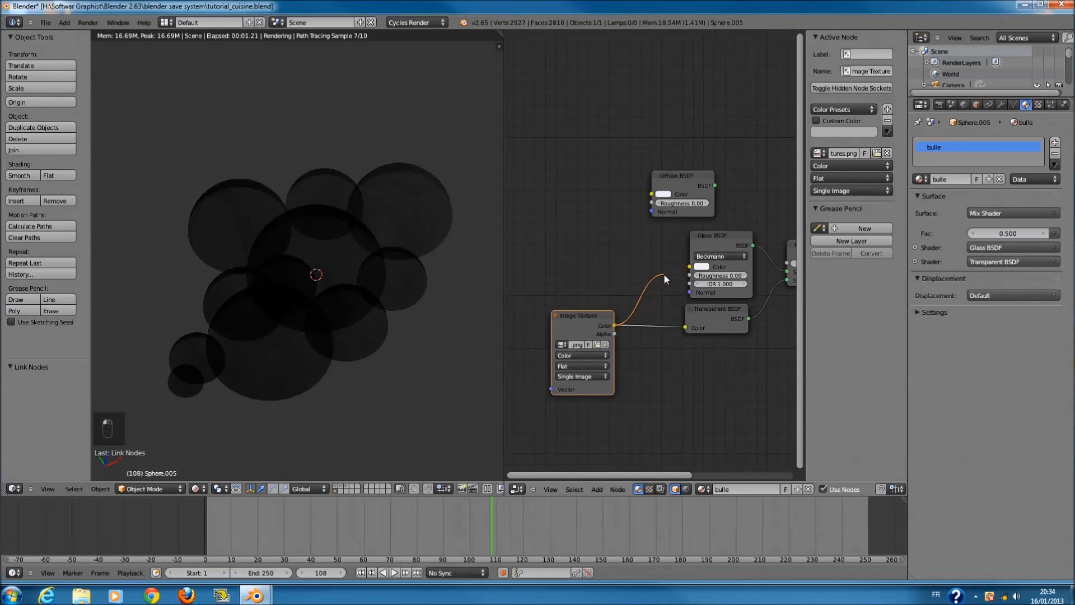
{"action": "left_click_drag", "start_coordinate": [666, 273], "coordinate": [695, 332]}
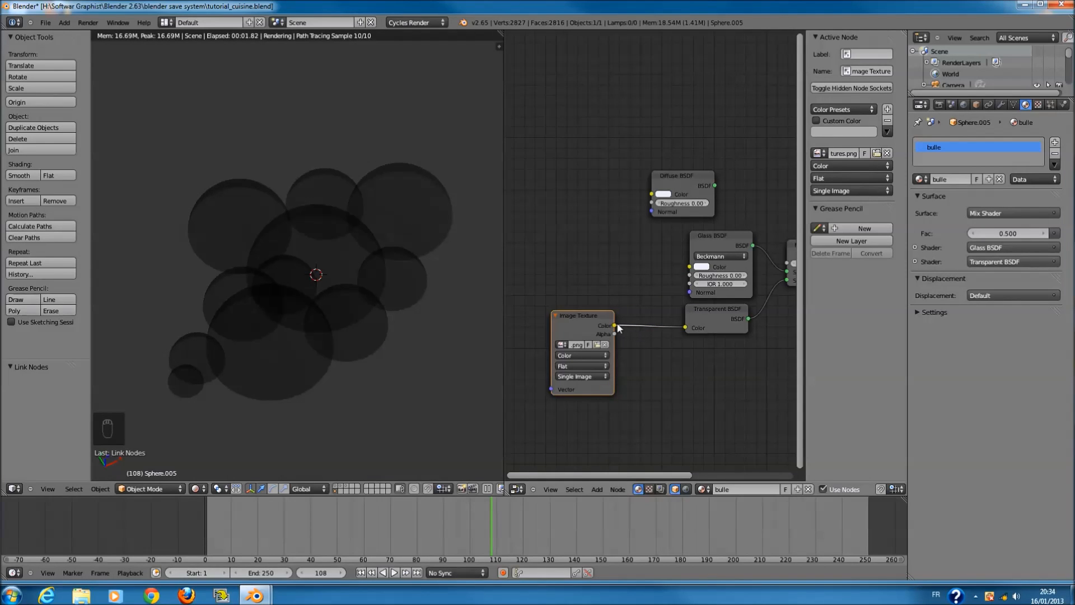
- Link the Image Texture's color output to the Glass BSDF's roughness, leaving the Transparent BSDF's color unlinked
{"action": "left_click_drag", "start_coordinate": [599, 324], "coordinate": [602, 286]}
{"action": "scroll", "coordinate": [632, 324], "scroll_direction": "up", "scroll_amount": 1}
{"action": "middle_click_drag", "start_coordinate": [632, 323], "coordinate": [627, 324]}
{"action": "left_click_drag", "start_coordinate": [659, 335], "coordinate": [665, 278]}
{"action": "scroll", "coordinate": [566, 314], "scroll_direction": "up", "scroll_amount": 1}
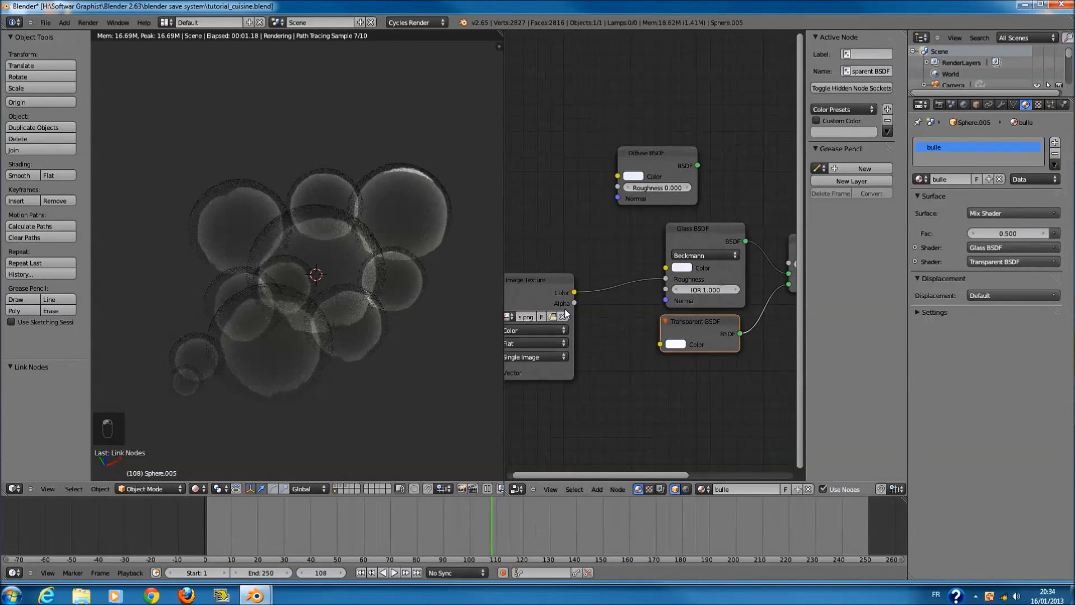
- Move the Image Texture node farther away from the shader nodes
{"action": "middle_click_drag", "start_coordinate": [566, 313], "coordinate": [642, 307]}
{"action": "scroll", "coordinate": [632, 276], "scroll_direction": "down", "scroll_amount": 1}
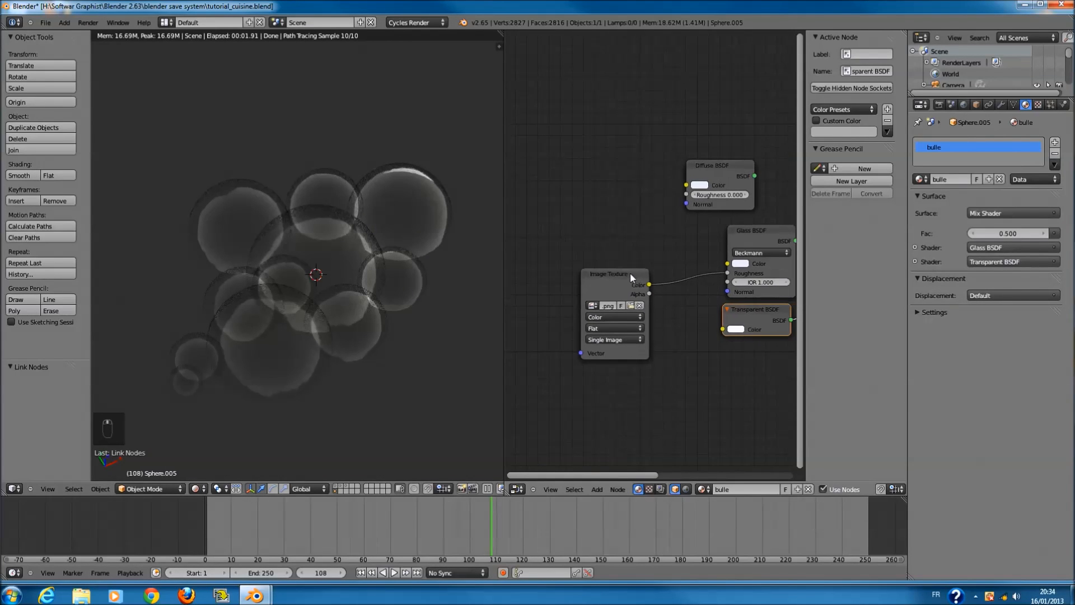
{"action": "left_click_drag", "start_coordinate": [630, 276], "coordinate": [570, 264]}
{"action": "scroll", "coordinate": [600, 318], "scroll_direction": "up", "scroll_amount": 1}
{"action": "middle_click_drag", "start_coordinate": [698, 286], "coordinate": [640, 281]}
{"action": "left_click_drag", "start_coordinate": [694, 276], "coordinate": [531, 279]}
- Move the Material Output node farther out and insert a duplicate of the Mix Shader between it and the existing Mix Shader
{"action": "scroll", "coordinate": [624, 277], "scroll_direction": "down", "scroll_amount": 1}
{"action": "middle_click_drag", "start_coordinate": [626, 280], "coordinate": [661, 275]}
{"action": "scroll", "coordinate": [735, 271], "scroll_direction": "down", "scroll_amount": 3}
{"action": "left_click_drag", "start_coordinate": [667, 273], "coordinate": [755, 274]}
{"action": "left_click", "coordinate": [590, 272]}
{"action": "key", "text": "shift+d"}
{"action": "left_click", "coordinate": [651, 270]}
{"action": "middle_click_drag", "start_coordinate": [650, 271], "coordinate": [758, 277]}
{"action": "scroll", "coordinate": [728, 272], "scroll_direction": "up", "scroll_amount": 1}
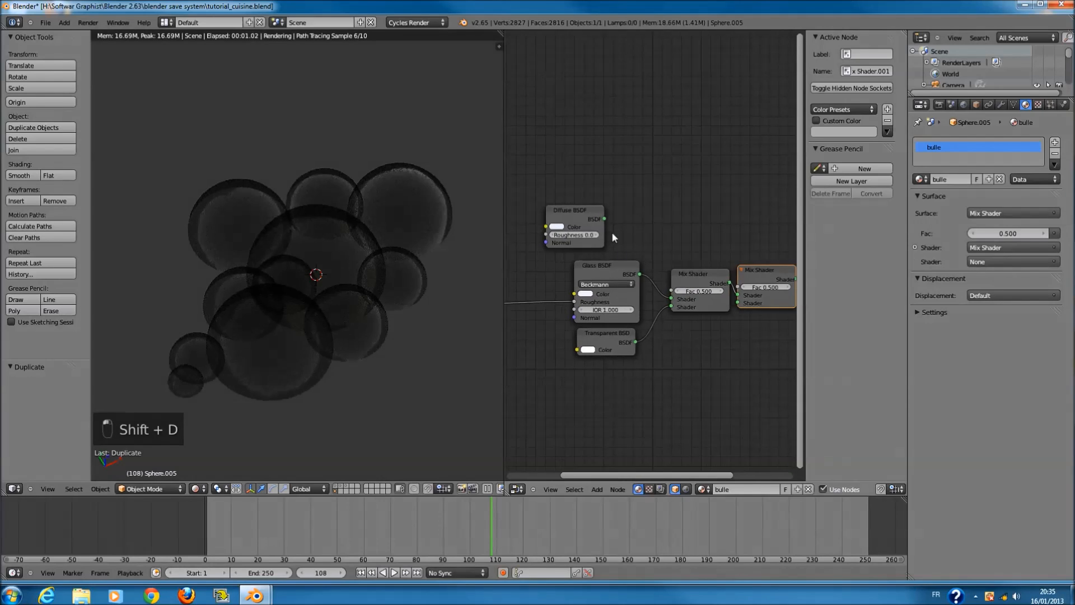
- Link the Diffuse BSDF to the duplicated Mix Shader's free shader input and brighten the diffuse color
{"action": "left_click_drag", "start_coordinate": [605, 218], "coordinate": [737, 303]}
{"action": "scroll", "coordinate": [569, 234], "scroll_direction": "up", "scroll_amount": 1}
{"action": "left_click", "coordinate": [557, 224]}
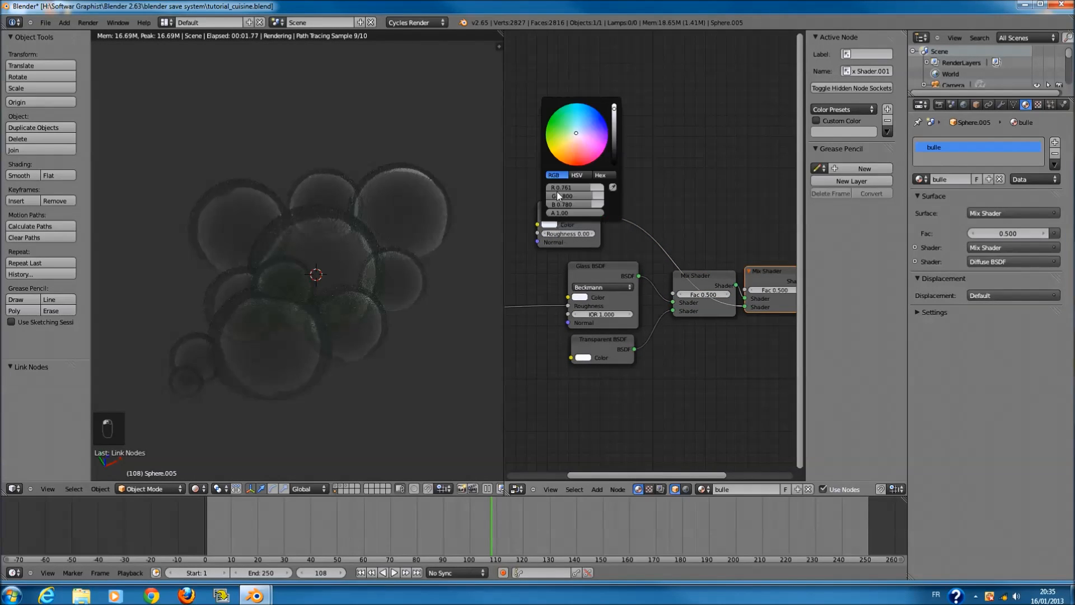
{"action": "left_click_drag", "start_coordinate": [613, 138], "coordinate": [598, 60]}
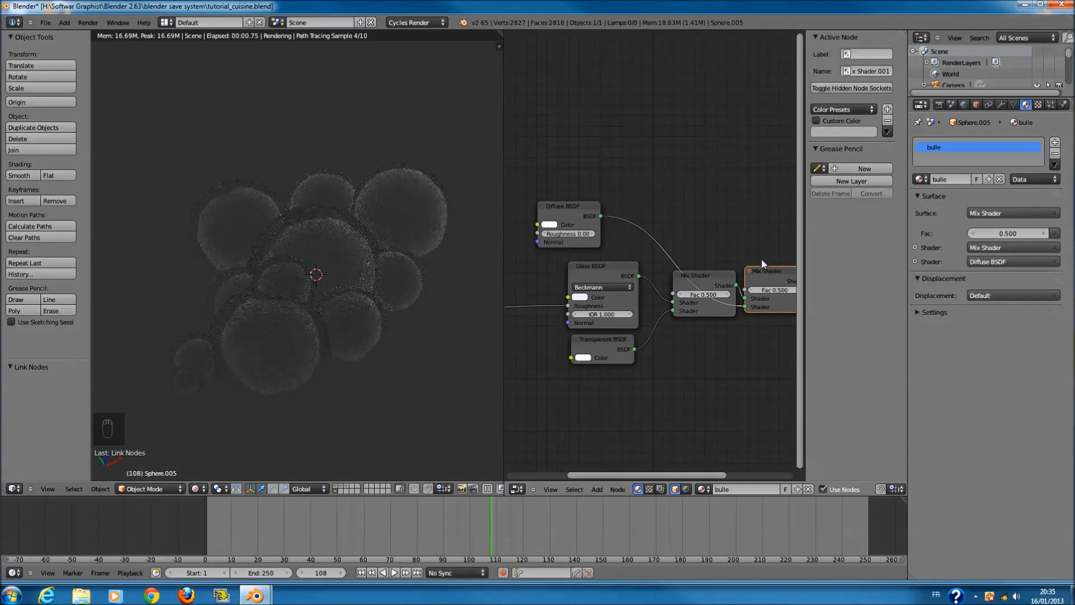
{"action": "scroll", "coordinate": [587, 263], "scroll_direction": "down", "scroll_amount": 3}
{"action": "scroll", "coordinate": [587, 263], "scroll_direction": "up", "scroll_amount": 1}
{"action": "scroll", "coordinate": [465, 283], "scroll_direction": "up", "scroll_amount": 2}
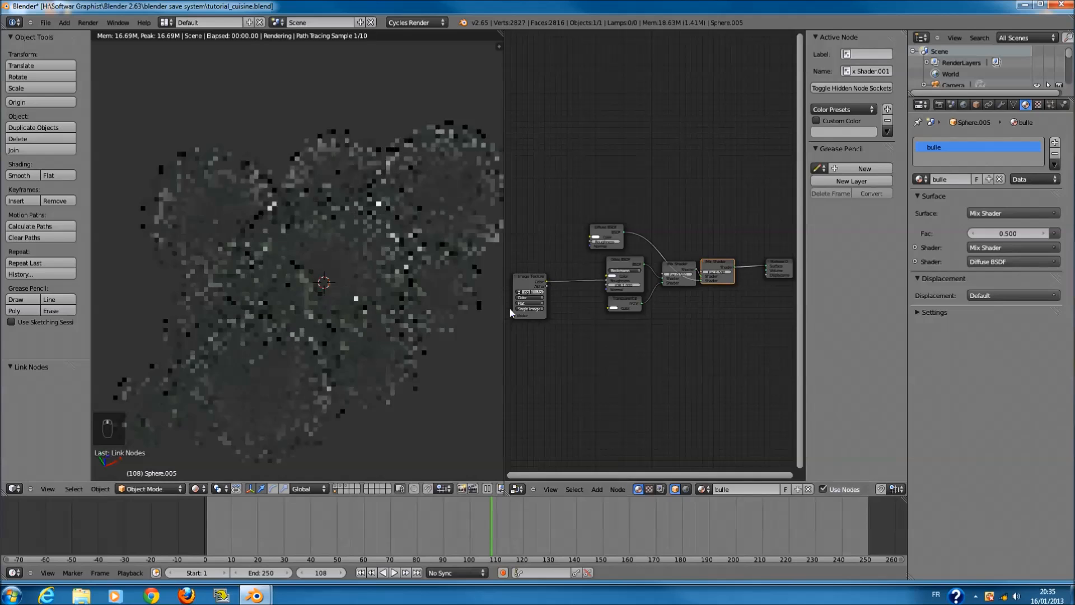
{"action": "scroll", "coordinate": [616, 330], "scroll_direction": "down", "scroll_amount": 2}
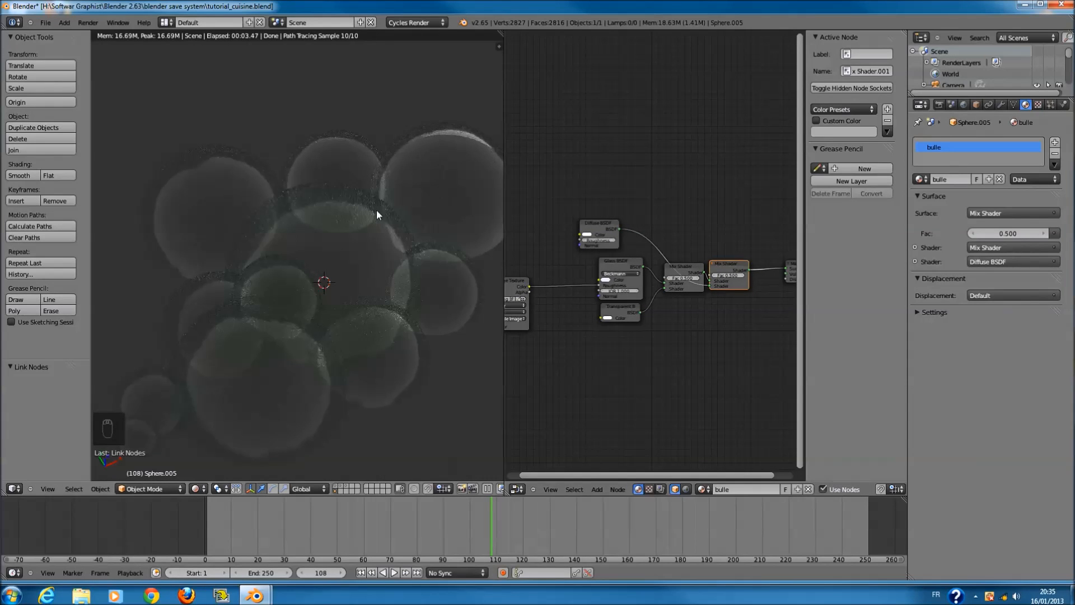
{"action": "middle_click_drag", "start_coordinate": [629, 320], "coordinate": [669, 270]}
{"action": "scroll", "coordinate": [668, 270], "scroll_direction": "down", "scroll_amount": 1}
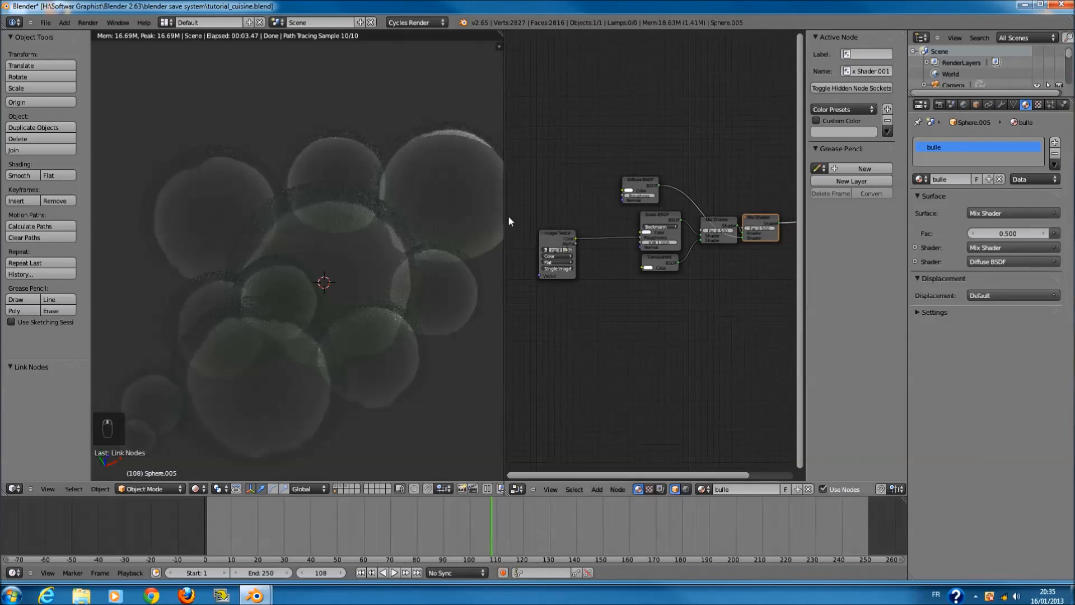
- Widen the node editor and move the Diffuse BSDF node below the two Mix Shader nodes
{"action": "left_click_drag", "start_coordinate": [505, 215], "coordinate": [377, 214]}
{"action": "scroll", "coordinate": [748, 297], "scroll_direction": "up", "scroll_amount": 4}
{"action": "middle_click_drag", "start_coordinate": [750, 299], "coordinate": [624, 330]}
{"action": "scroll", "coordinate": [623, 327], "scroll_direction": "up", "scroll_amount": 1}
{"action": "left_click_drag", "start_coordinate": [535, 237], "coordinate": [657, 357]}
- Try a blue color on the Diffuse BSDF, and settle on a faintly tinted near-white
{"action": "left_click", "coordinate": [624, 371]}
{"action": "left_click_drag", "start_coordinate": [643, 285], "coordinate": [664, 258]}
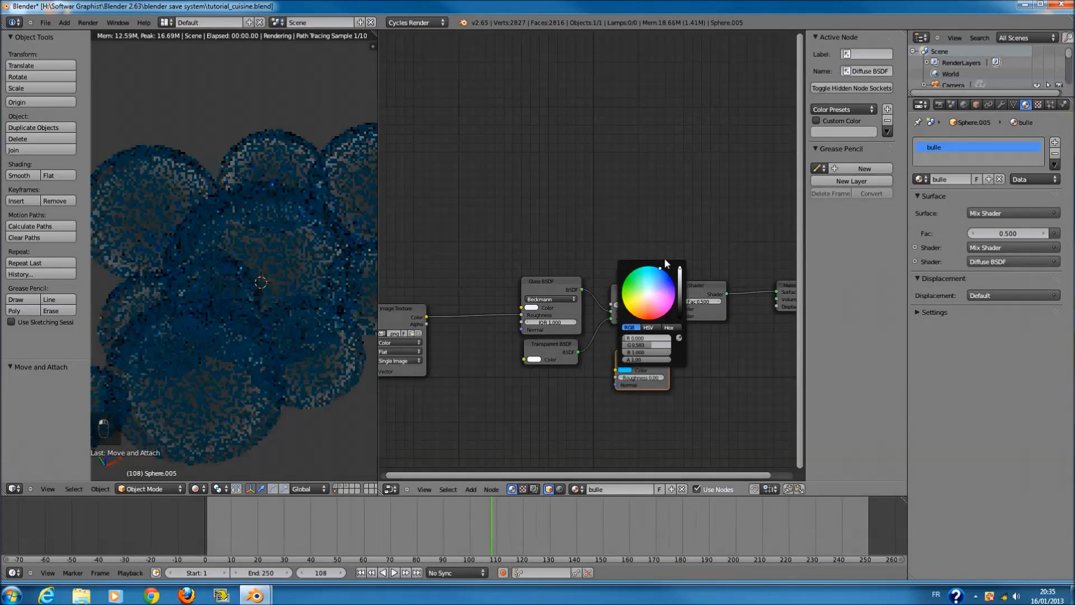
{"action": "left_click", "coordinate": [649, 291]}
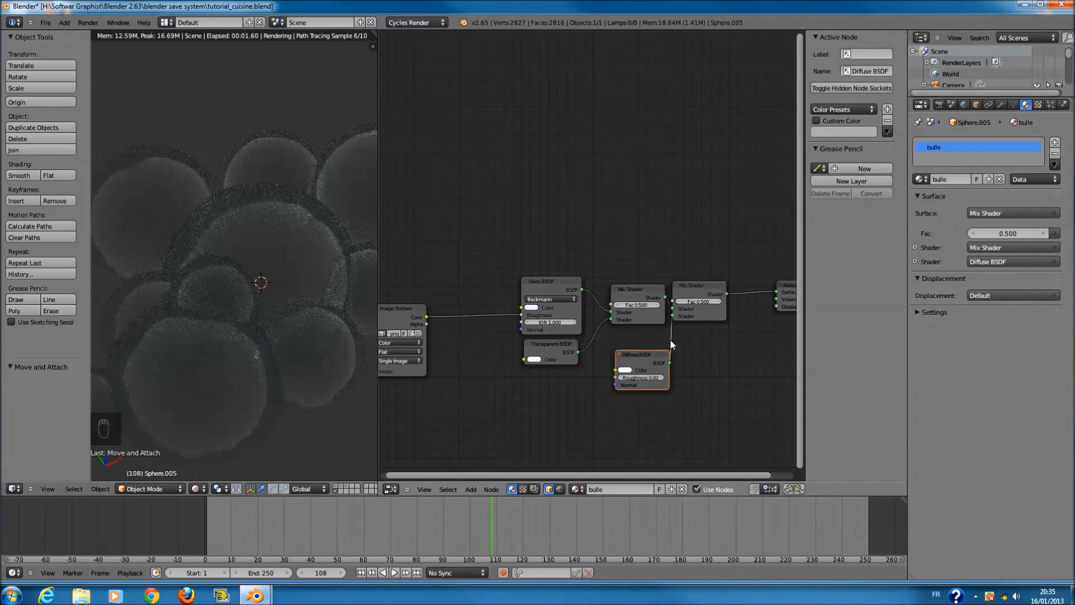
{"action": "scroll", "coordinate": [636, 352], "scroll_direction": "up", "scroll_amount": 2}
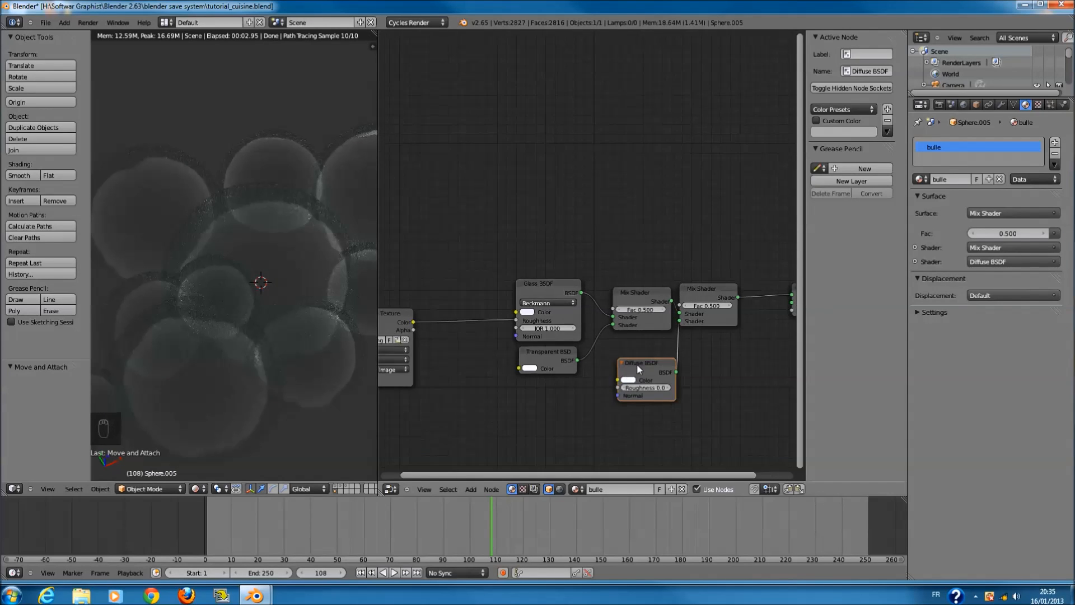
{"action": "left_click", "coordinate": [632, 390]}
{"action": "left_click", "coordinate": [658, 302]}
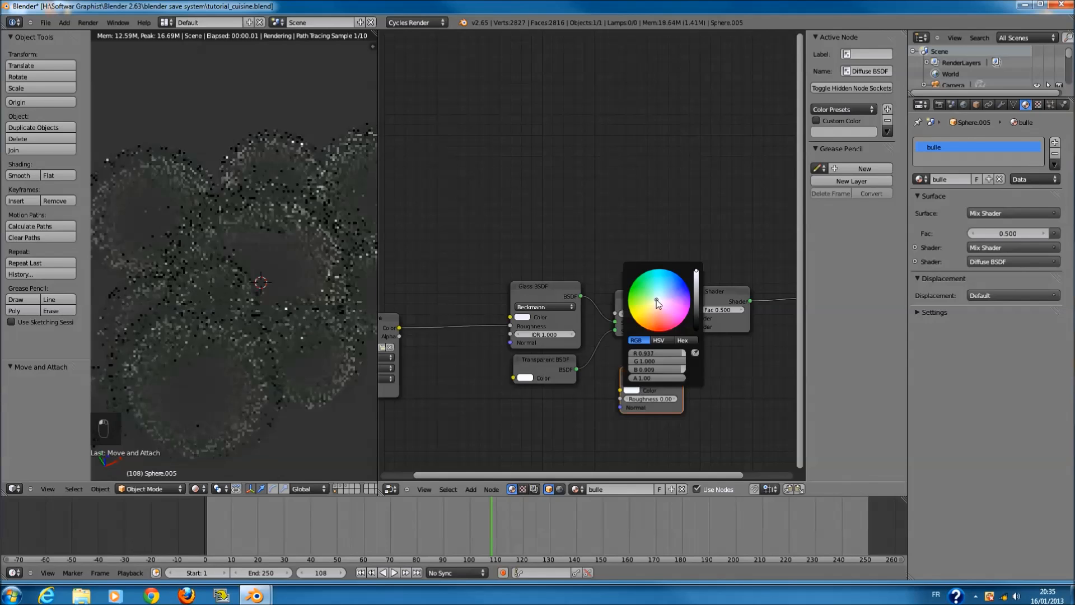
{"action": "scroll", "coordinate": [728, 353], "scroll_direction": "down", "scroll_amount": 1}
{"action": "scroll", "coordinate": [650, 375], "scroll_direction": "up", "scroll_amount": 3}
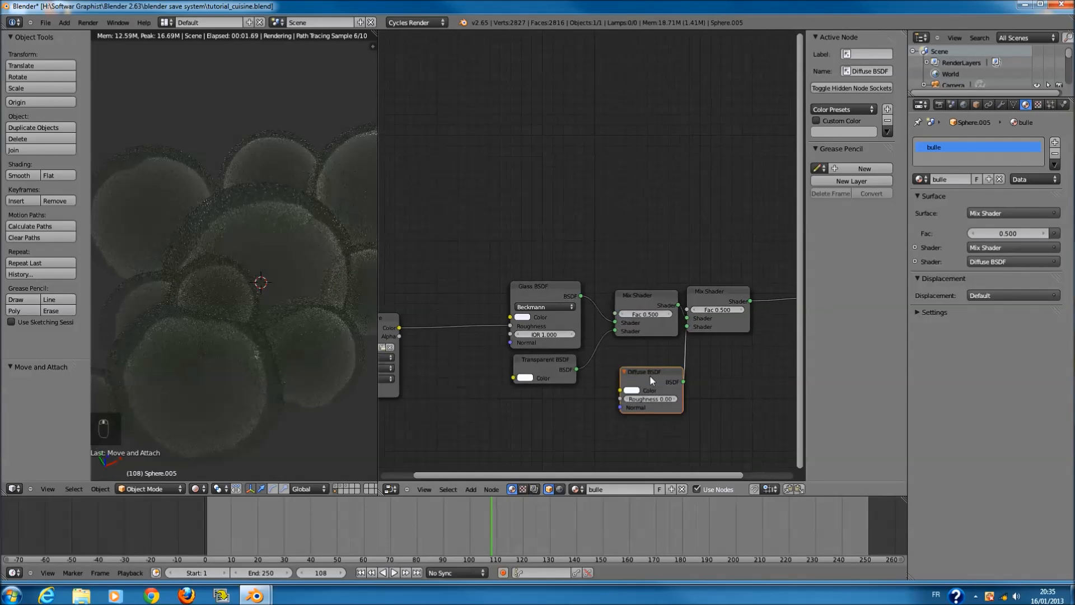
{"action": "left_click", "coordinate": [581, 342]}
{"action": "left_click", "coordinate": [613, 222]}
- Nudge the Diffuse BSDF node up and move the Image Texture node closer to the shader nodes
{"action": "scroll", "coordinate": [604, 292], "scroll_direction": "down", "scroll_amount": 2}
{"action": "left_click_drag", "start_coordinate": [604, 291], "coordinate": [597, 281]}
{"action": "middle_click_drag", "start_coordinate": [565, 298], "coordinate": [706, 300]}
{"action": "left_click_drag", "start_coordinate": [506, 252], "coordinate": [538, 248]}
- Try linking the Image Texture's color output to the Diffuse BSDF's roughness
{"action": "left_click_drag", "start_coordinate": [710, 297], "coordinate": [707, 308]}
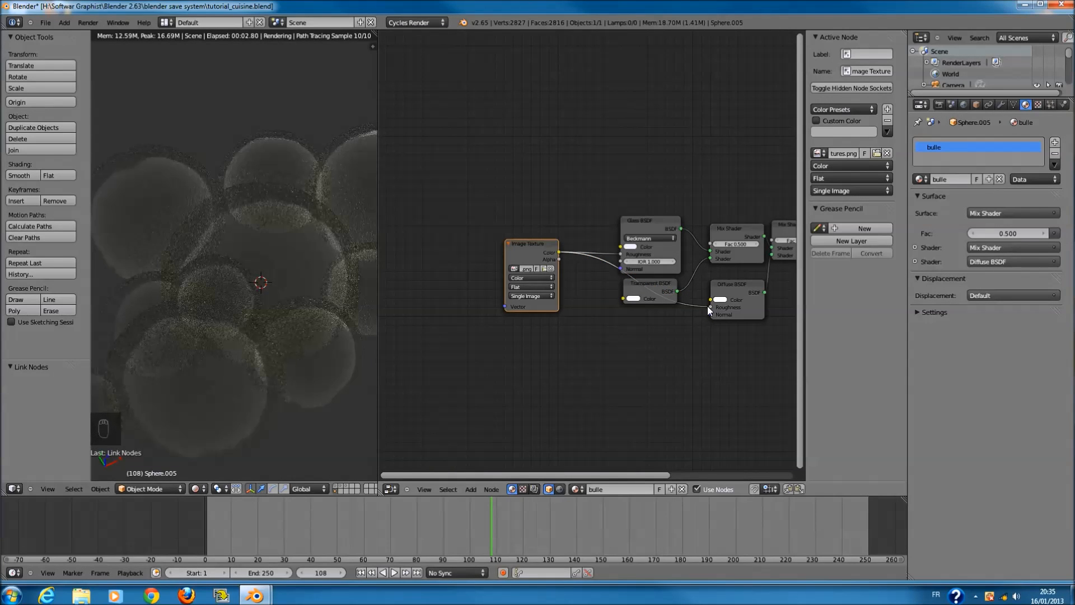
{"action": "left_click_drag", "start_coordinate": [707, 306], "coordinate": [701, 320]}
{"action": "scroll", "coordinate": [744, 313], "scroll_direction": "down", "scroll_amount": 2}
{"action": "scroll", "coordinate": [745, 315], "scroll_direction": "up", "scroll_amount": 1}
{"action": "middle_click_drag", "start_coordinate": [719, 311], "coordinate": [586, 315]}
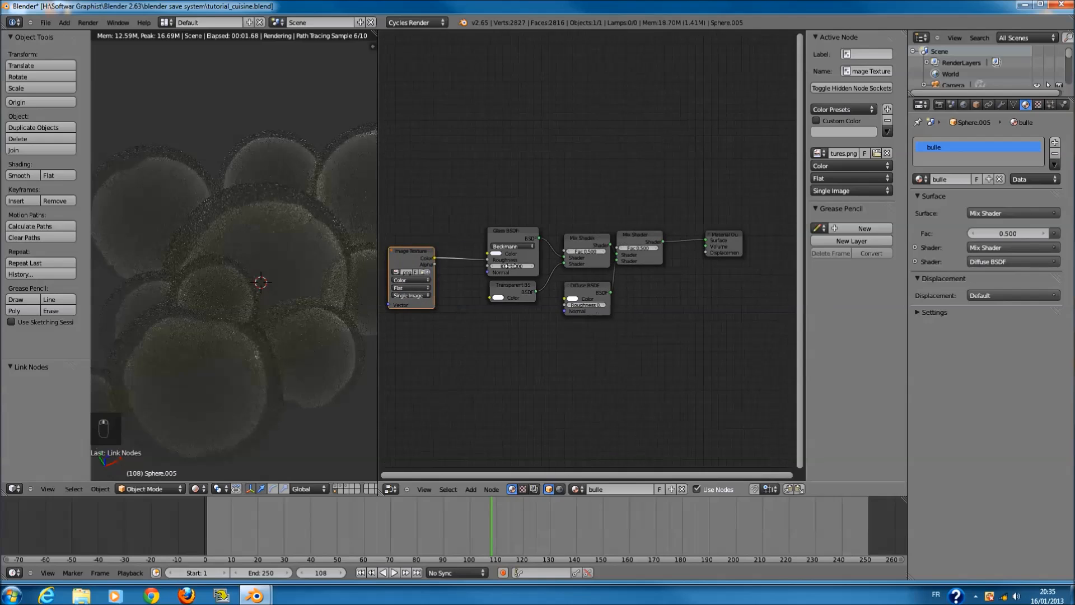
- Add a ColorRamp node and insert it between the Image Texture's color output and the Glass BSDF's roughness
{"action": "middle_click_drag", "start_coordinate": [431, 260], "coordinate": [596, 273]}
{"action": "scroll", "coordinate": [531, 367], "scroll_direction": "up", "scroll_amount": 1}
{"action": "key", "text": "shift+a"}
{"action": "mouse_move", "coordinate": [531, 368]}
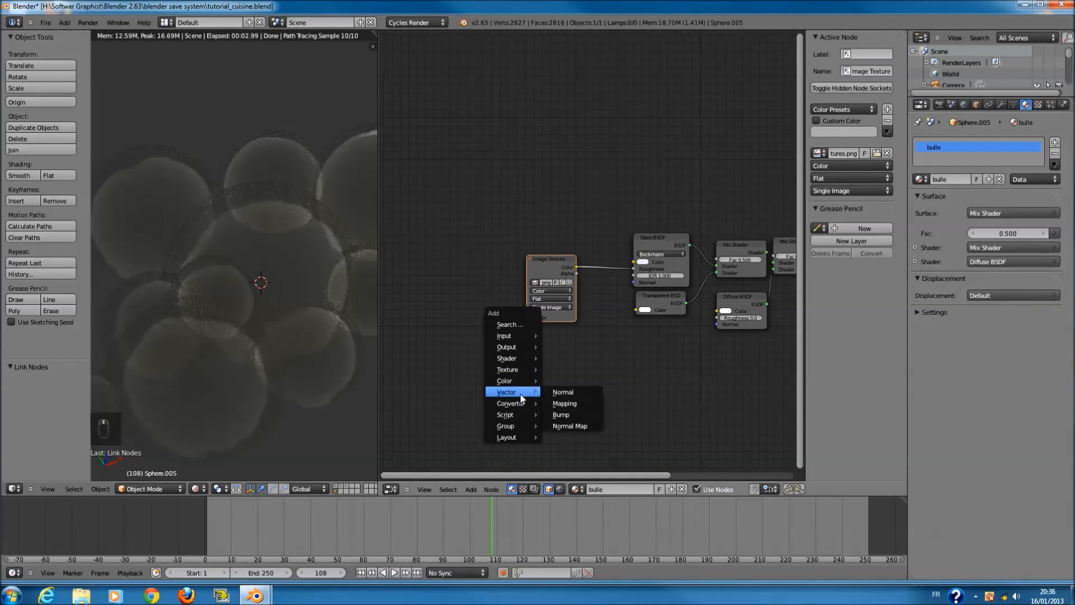
{"action": "mouse_move", "coordinate": [526, 403]}
{"action": "left_click", "coordinate": [569, 403]}
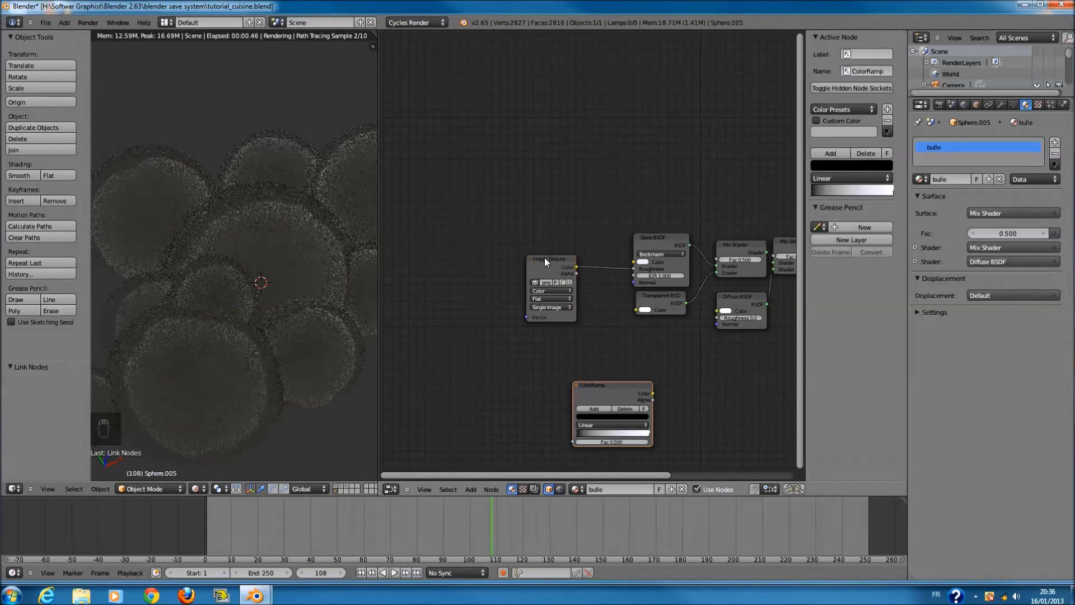
{"action": "left_click_drag", "start_coordinate": [545, 257], "coordinate": [499, 255]}
{"action": "left_click_drag", "start_coordinate": [596, 385], "coordinate": [566, 216]}
{"action": "scroll", "coordinate": [538, 283], "scroll_direction": "up", "scroll_amount": 3}
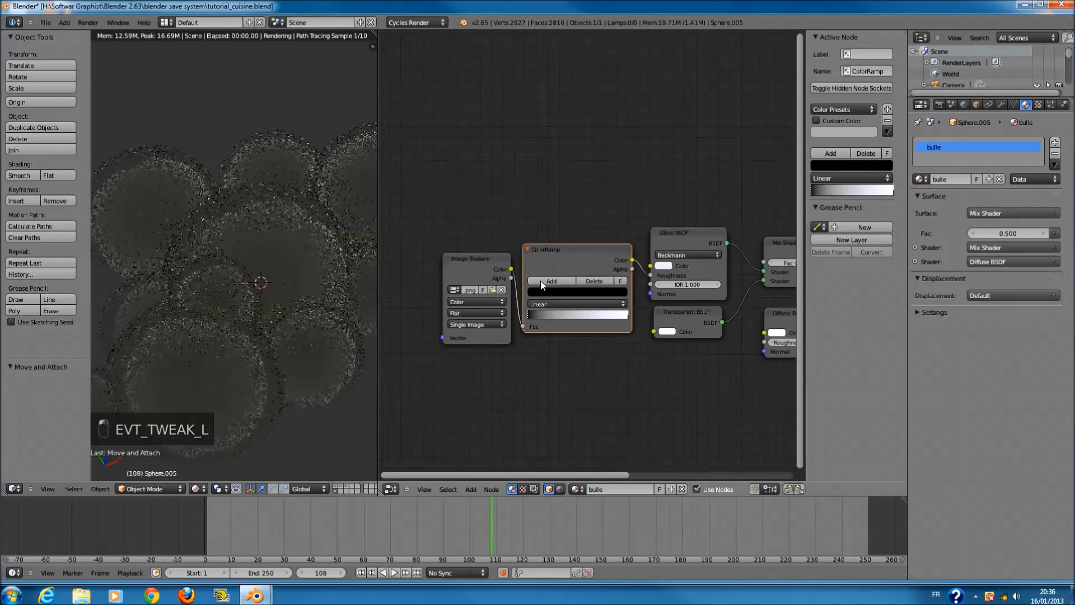
- Reverse the ColorRamp to run from white to black, with the white stop about 30% and the black stop about 70% along
{"action": "scroll", "coordinate": [532, 291], "scroll_direction": "up", "scroll_amount": 1}
{"action": "left_click_drag", "start_coordinate": [504, 347], "coordinate": [590, 345]}
{"action": "left_click", "coordinate": [644, 347]}
{"action": "left_click_drag", "start_coordinate": [564, 348], "coordinate": [493, 345]}
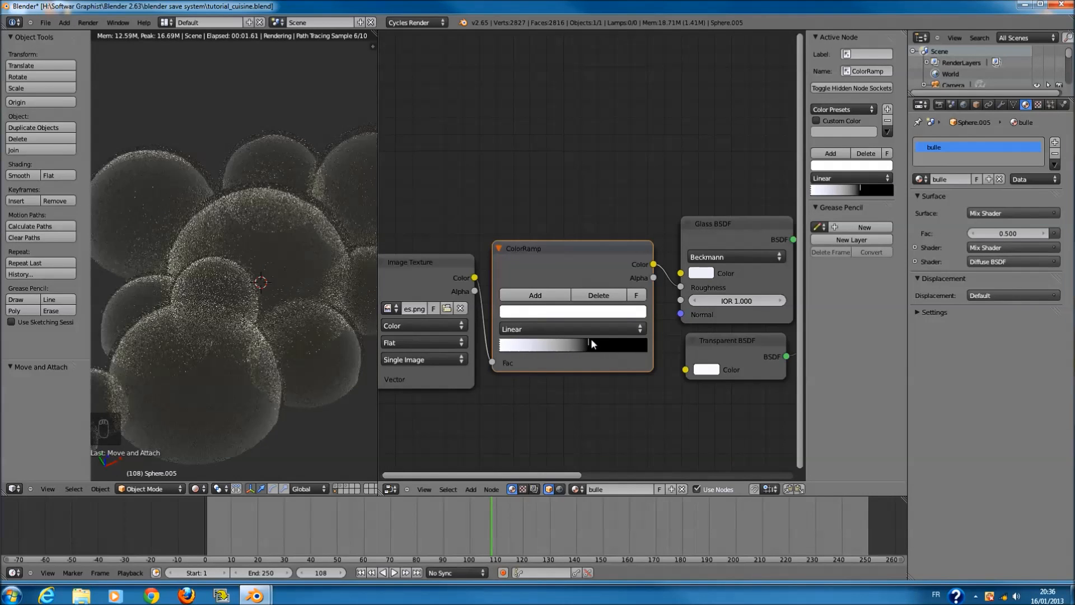
{"action": "mouse_move", "coordinate": [588, 338]}
{"action": "left_mouse_down"}
{"action": "mouse_move", "coordinate": [661, 348]}
{"action": "mouse_move", "coordinate": [644, 349]}
{"action": "left_mouse_up"}
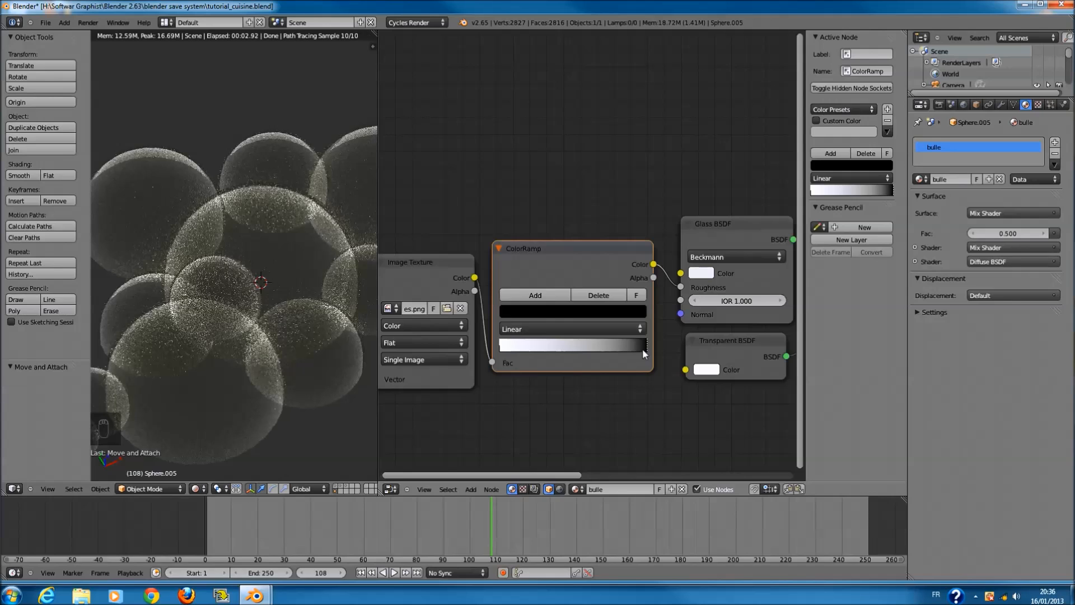
{"action": "left_click_drag", "start_coordinate": [643, 348], "coordinate": [603, 348]}
{"action": "left_click_drag", "start_coordinate": [504, 348], "coordinate": [546, 350]}
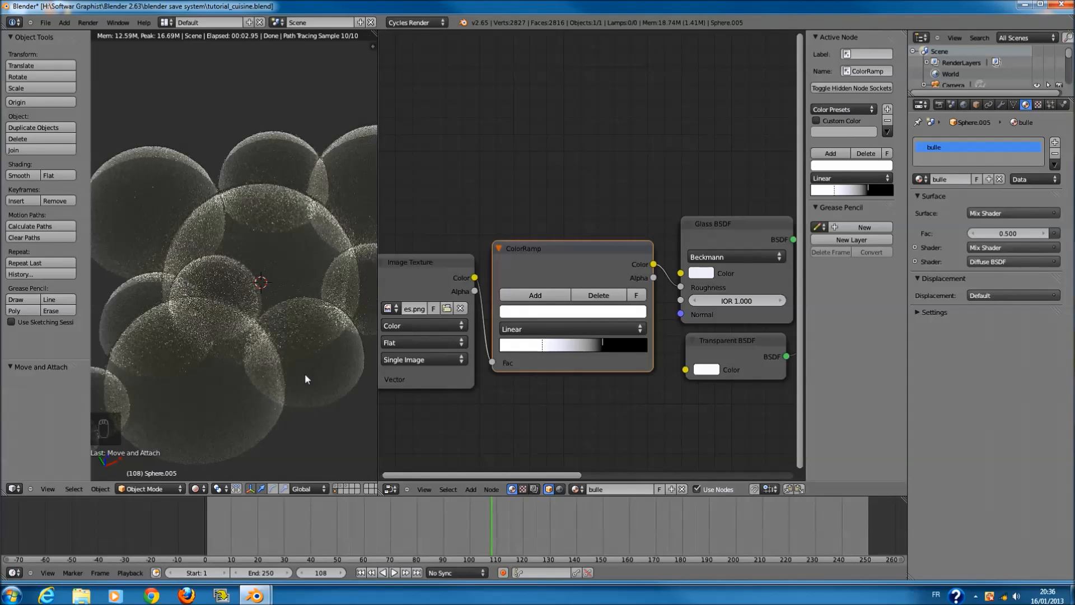
{"action": "scroll", "coordinate": [305, 374], "scroll_direction": "down", "scroll_amount": 4}
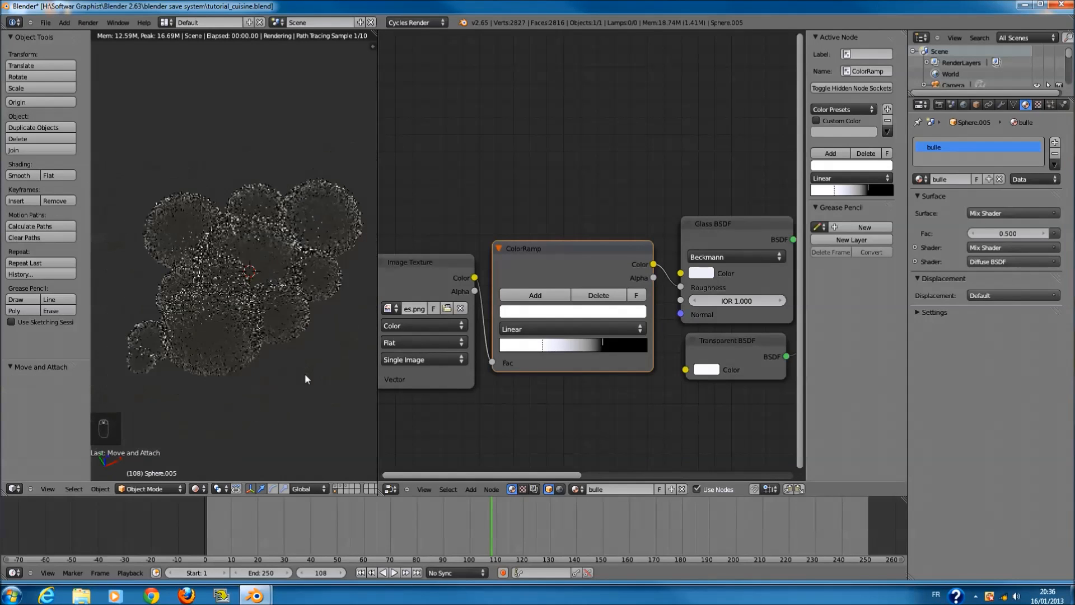
- Unlink the Transparent BSDF from the Mix Shader, try a duplicate of the Glass BSDF, and delete the duplicate
{"action": "scroll", "coordinate": [591, 283], "scroll_direction": "down", "scroll_amount": 1}
{"action": "middle_click_drag", "start_coordinate": [591, 283], "coordinate": [490, 256]}
{"action": "left_click_drag", "start_coordinate": [609, 289], "coordinate": [603, 331]}
{"action": "left_click", "coordinate": [614, 213]}
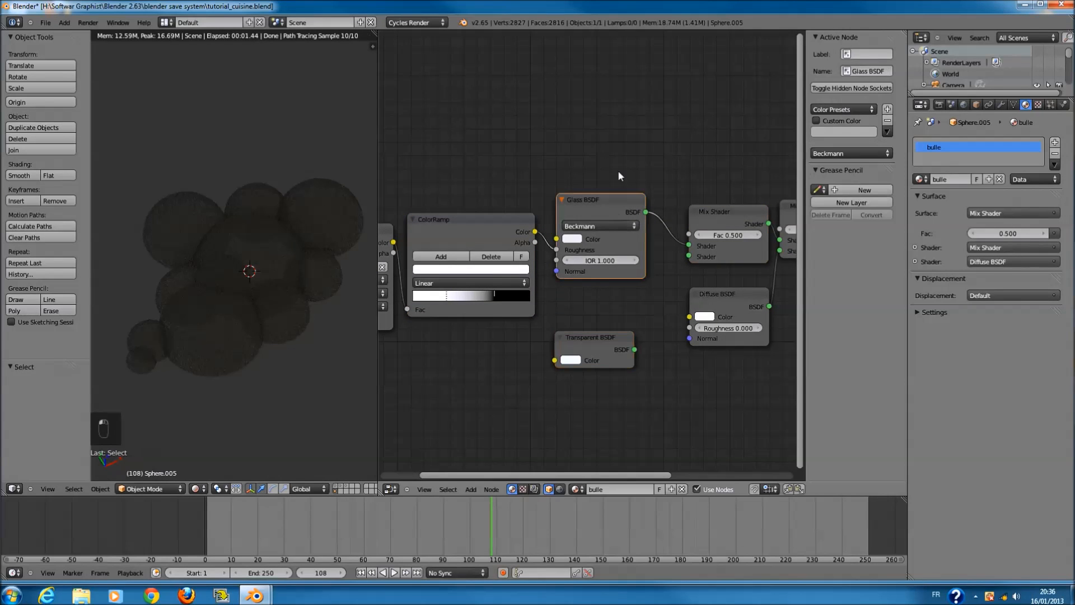
{"action": "key", "text": "shift+d"}
{"action": "left_click_drag", "start_coordinate": [690, 256], "coordinate": [661, 221]}
{"action": "left_click", "coordinate": [612, 113]}
{"action": "key", "text": "x"}
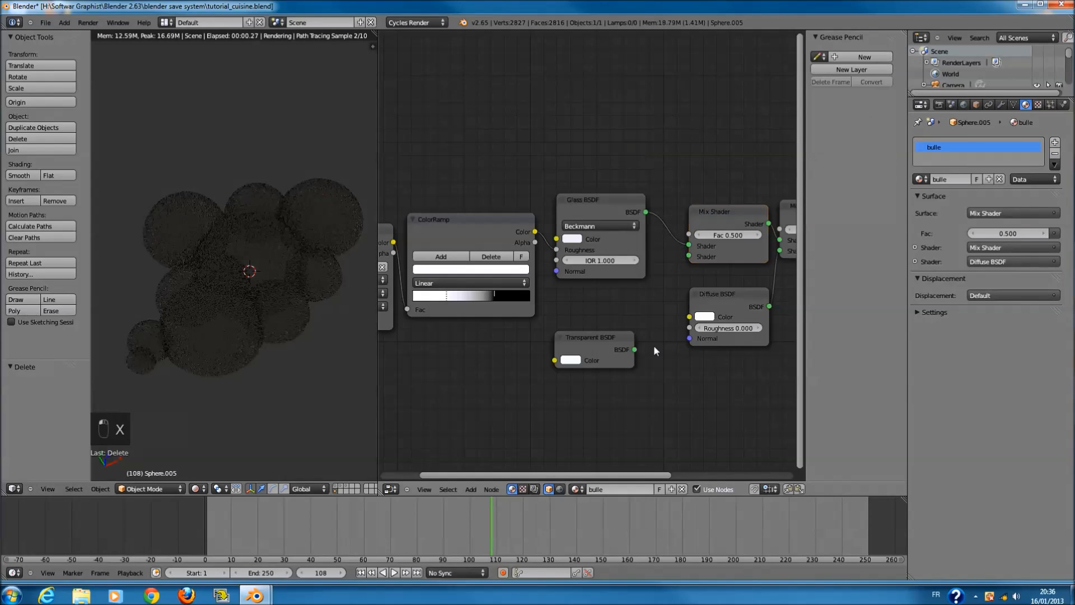
- Relink the Transparent BSDF to the Mix Shader's second shader input and move it back under the Glass BSDF
{"action": "left_click_drag", "start_coordinate": [676, 284], "coordinate": [685, 257]}
{"action": "scroll", "coordinate": [644, 313], "scroll_direction": "up", "scroll_amount": 4}
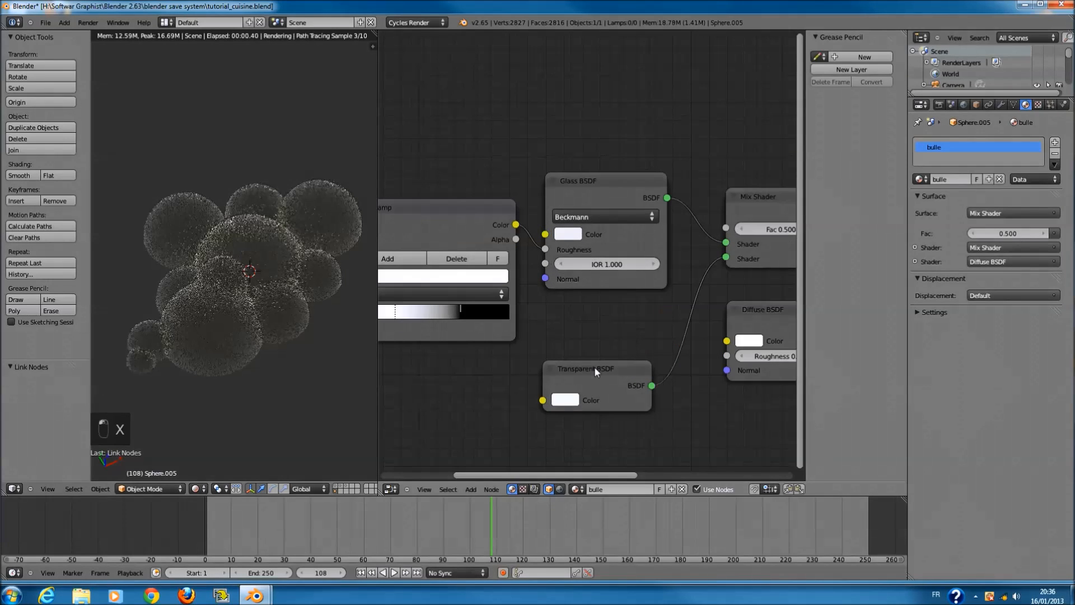
{"action": "left_click_drag", "start_coordinate": [594, 366], "coordinate": [597, 299]}
- Try a Glass BSDF IOR of 1.400, and set it back to 1.000
{"action": "left_click", "coordinate": [653, 266]}
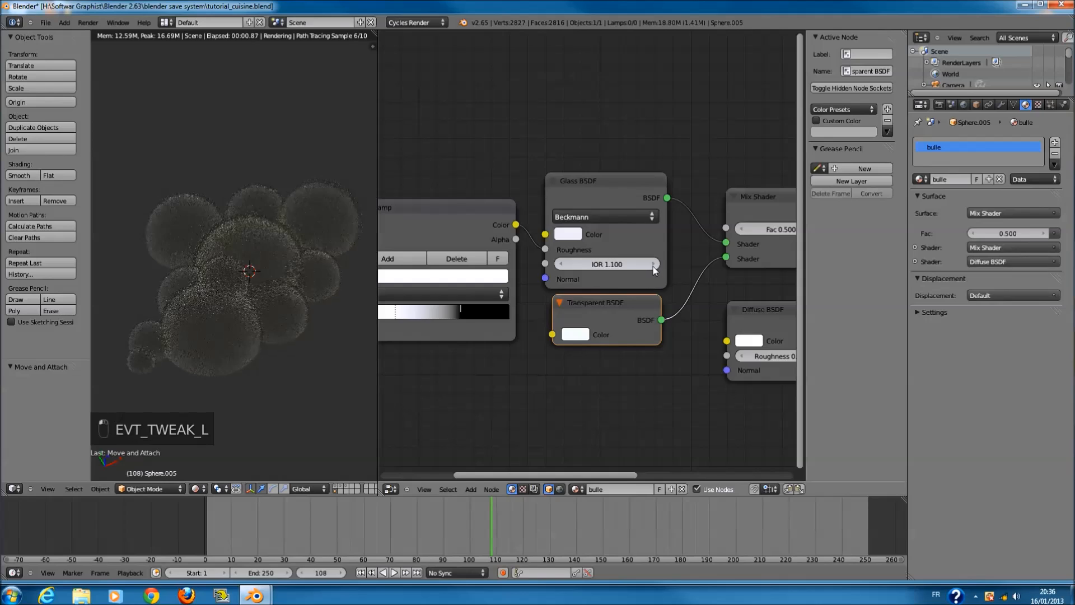
{"action": "left_click", "coordinate": [653, 265]}
{"action": "left_click", "coordinate": [652, 264]}
{"action": "left_click", "coordinate": [653, 264]}
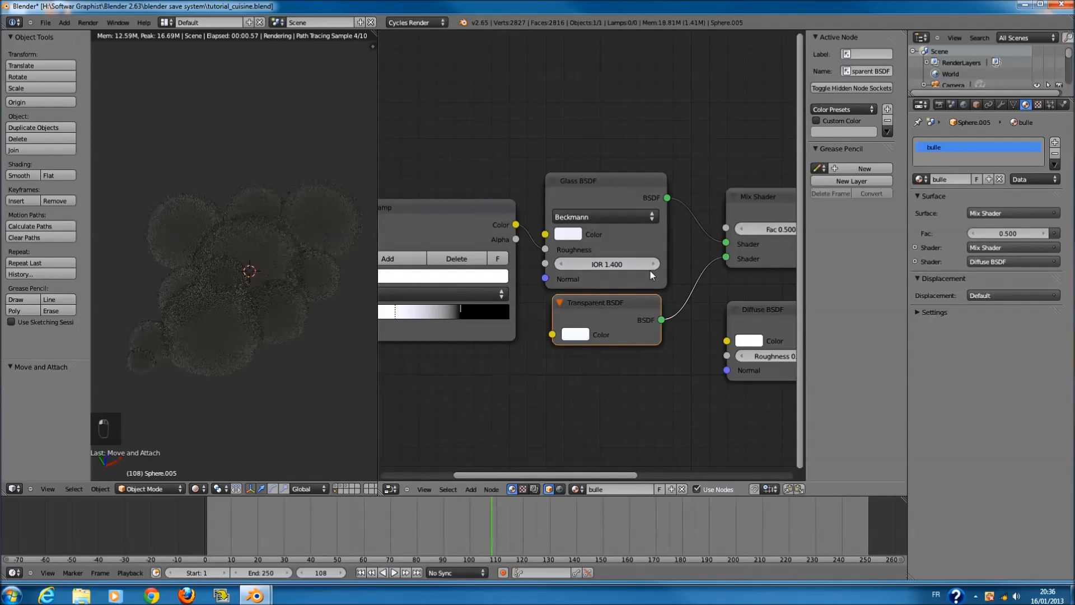
{"action": "left_click_drag", "start_coordinate": [631, 265], "coordinate": [562, 264]}
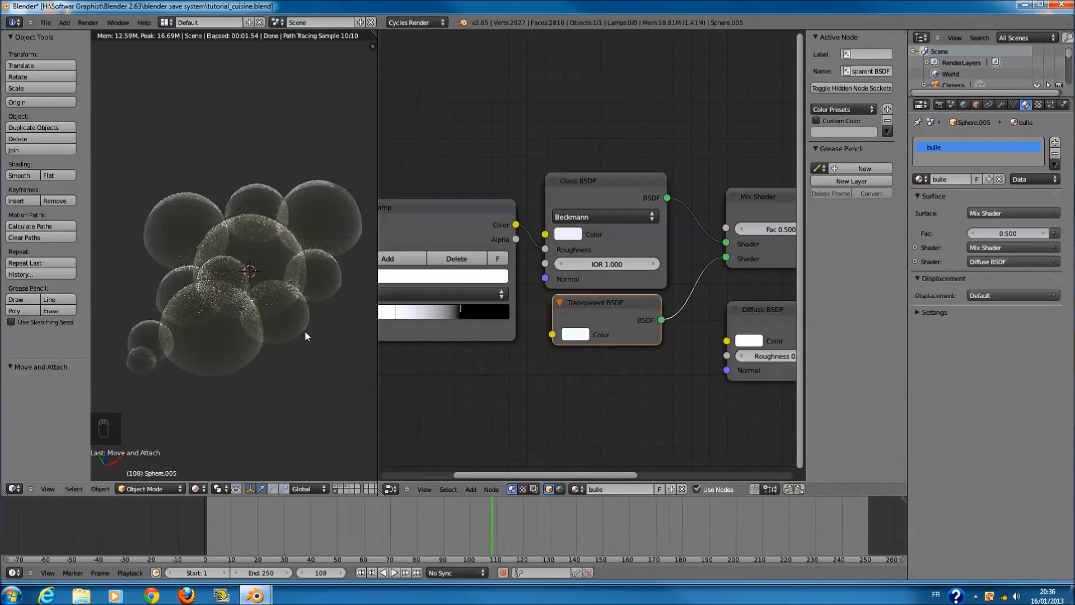
- Show the bubbles from the top in Solid shading, with the 3D view extended over the node editor
{"action": "left_click", "coordinate": [203, 489]}
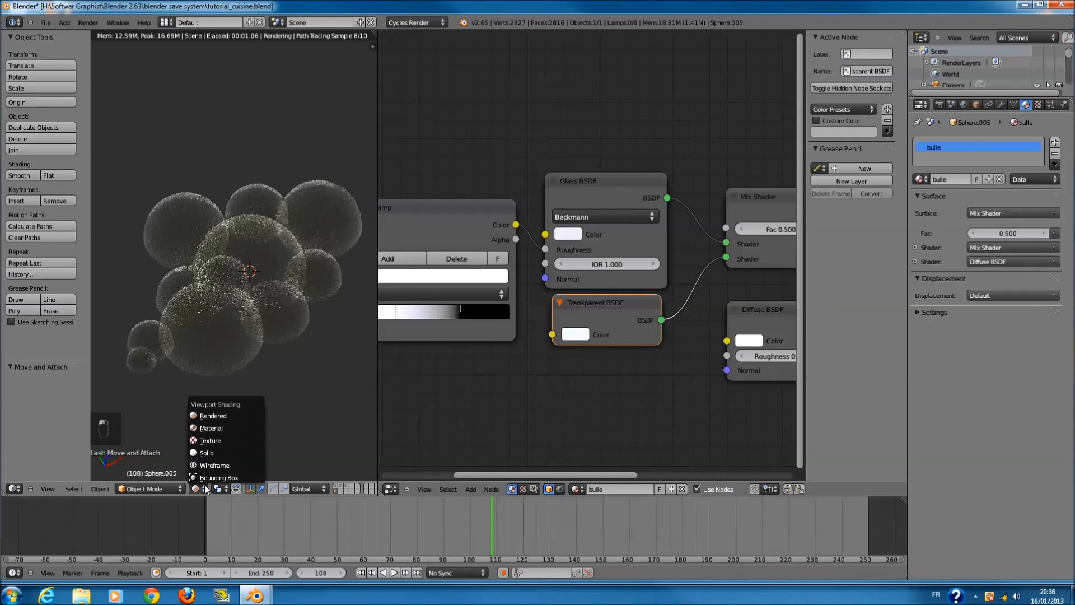
{"action": "left_click", "coordinate": [206, 452]}
{"action": "left_click_drag", "start_coordinate": [371, 31], "coordinate": [443, 42]}
{"action": "key", "text": "KP_7"}
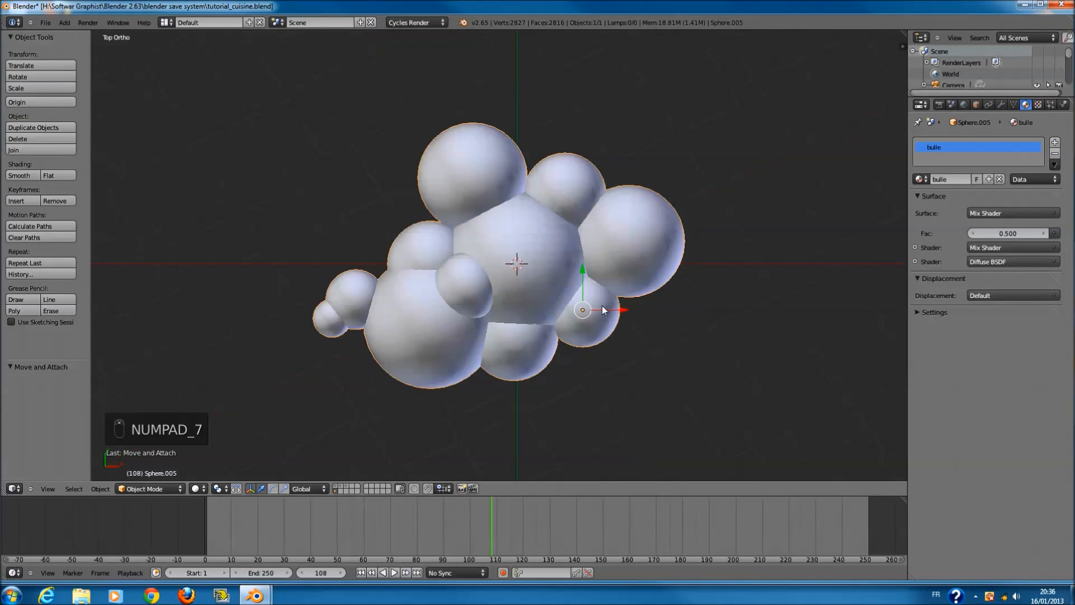
{"action": "scroll", "coordinate": [627, 312], "scroll_direction": "down", "scroll_amount": 2}
{"action": "scroll", "coordinate": [654, 237], "scroll_direction": "up", "scroll_amount": 1}
{"action": "scroll", "coordinate": [654, 236], "scroll_direction": "up", "scroll_amount": 1, "text": "ctrl"}
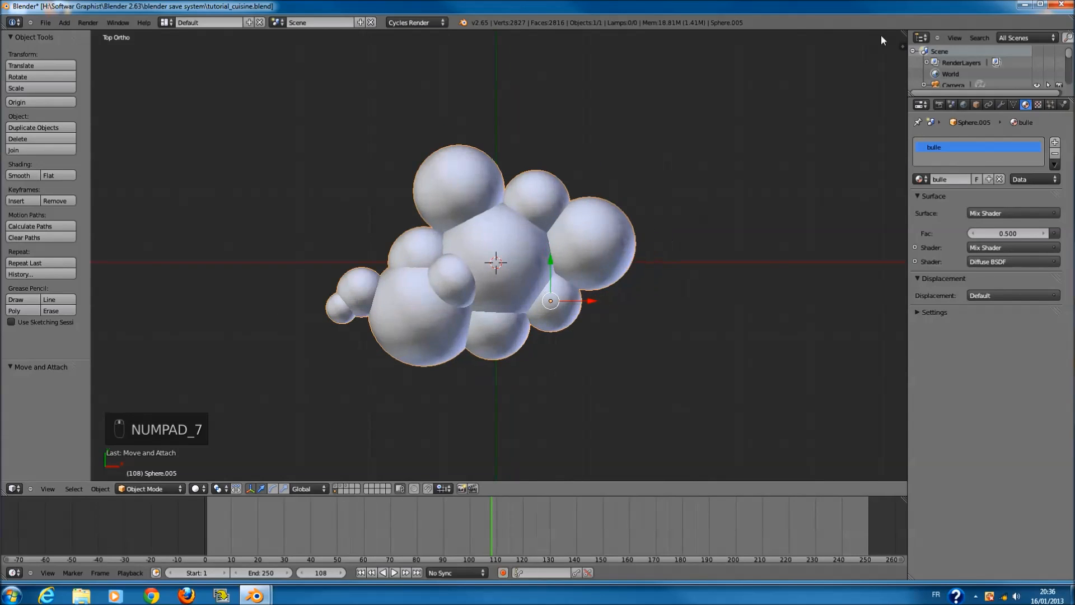
- Split the 3D view and reopen the Node Editor beside it
{"action": "left_click_drag", "start_coordinate": [902, 45], "coordinate": [409, 432]}
{"action": "left_click", "coordinate": [443, 489]}
{"action": "left_click", "coordinate": [465, 379]}
{"action": "scroll", "coordinate": [598, 343], "scroll_direction": "up", "scroll_amount": 2}
- Try adding a Light Falloff node through the node search, and delete it
{"action": "key", "text": "shift+a"}
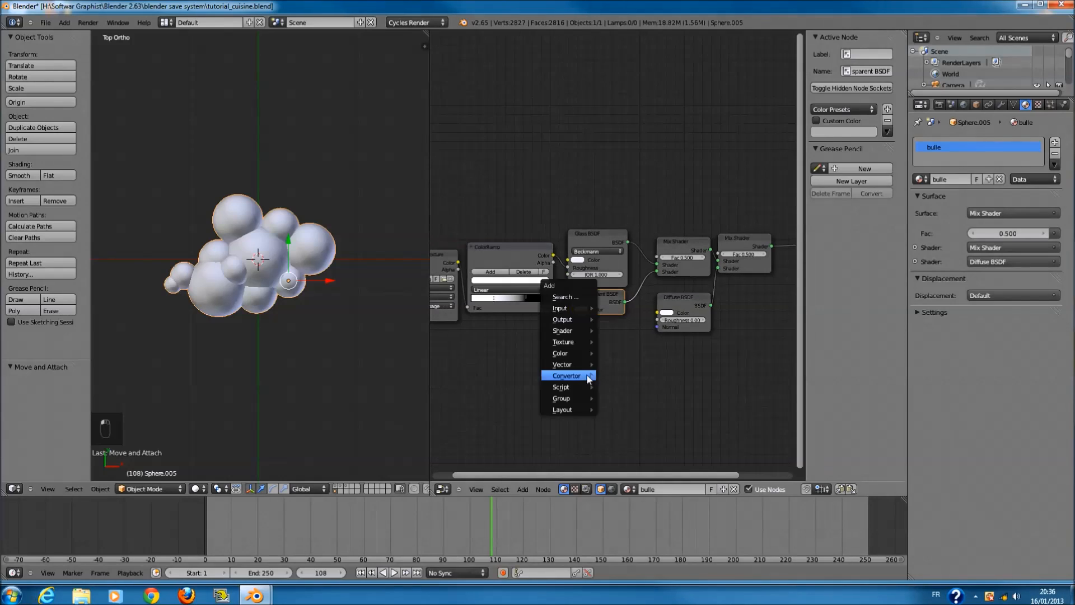
{"action": "left_click", "coordinate": [580, 295]}
{"action": "type", "text": "alp"}
{"action": "key", "text": "BackSpace"}
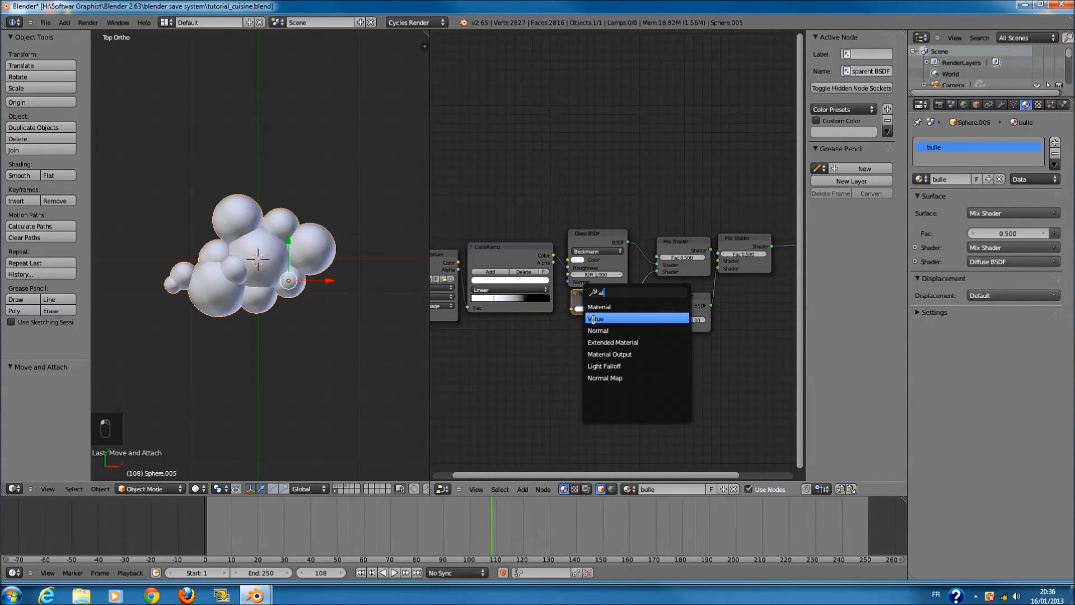
{"action": "left_click", "coordinate": [629, 365]}
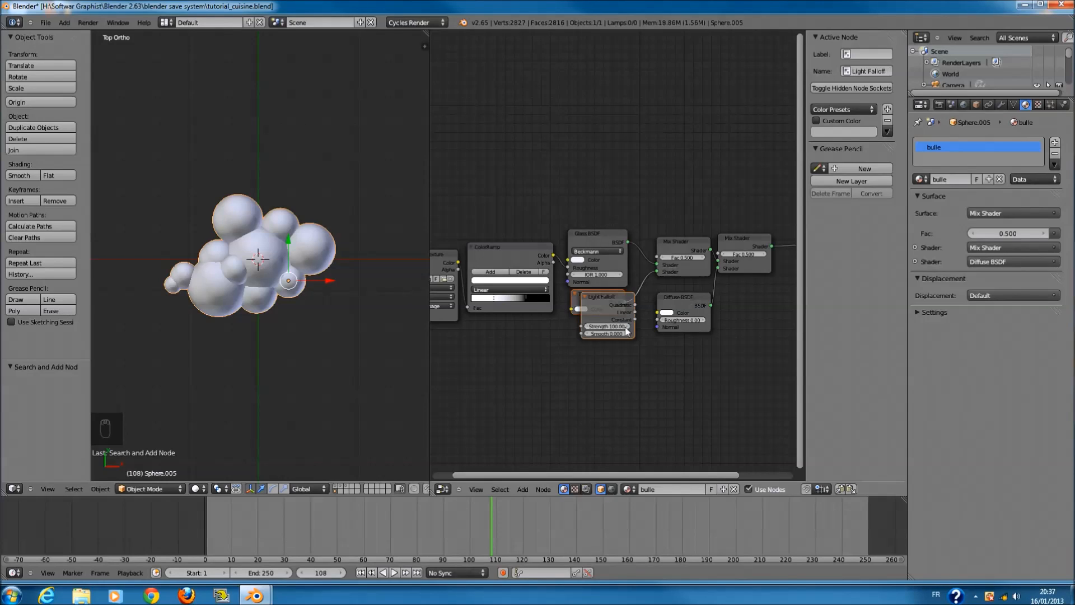
{"action": "key", "text": "x"}
- Add an Ambient Occlusion shader node below the Transparent BSDF
{"action": "key", "text": "shift+a"}
{"action": "mouse_move", "coordinate": [612, 359]}
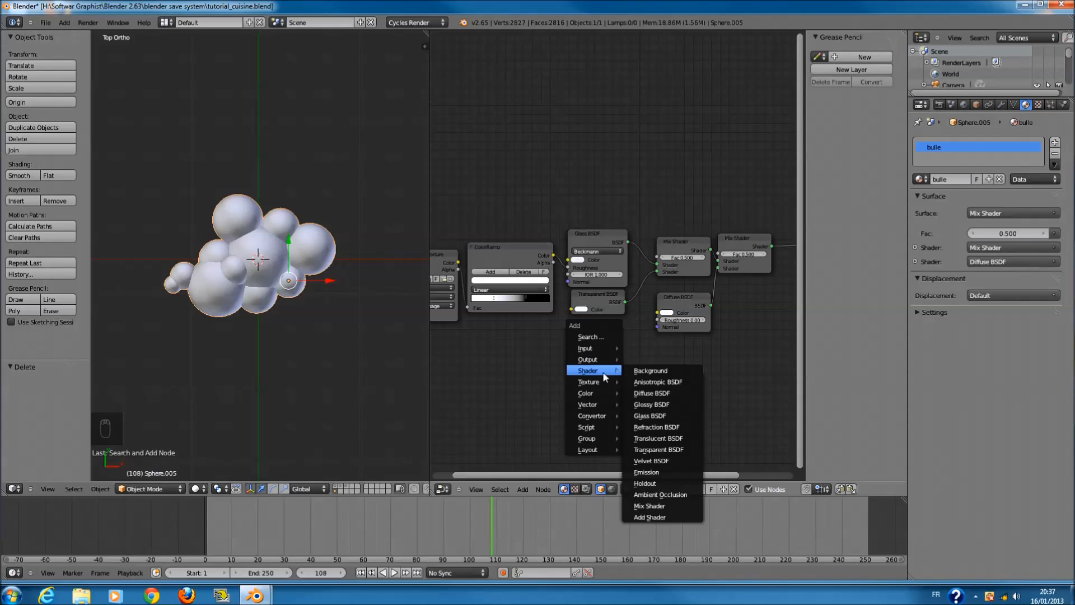
{"action": "mouse_move", "coordinate": [602, 398]}
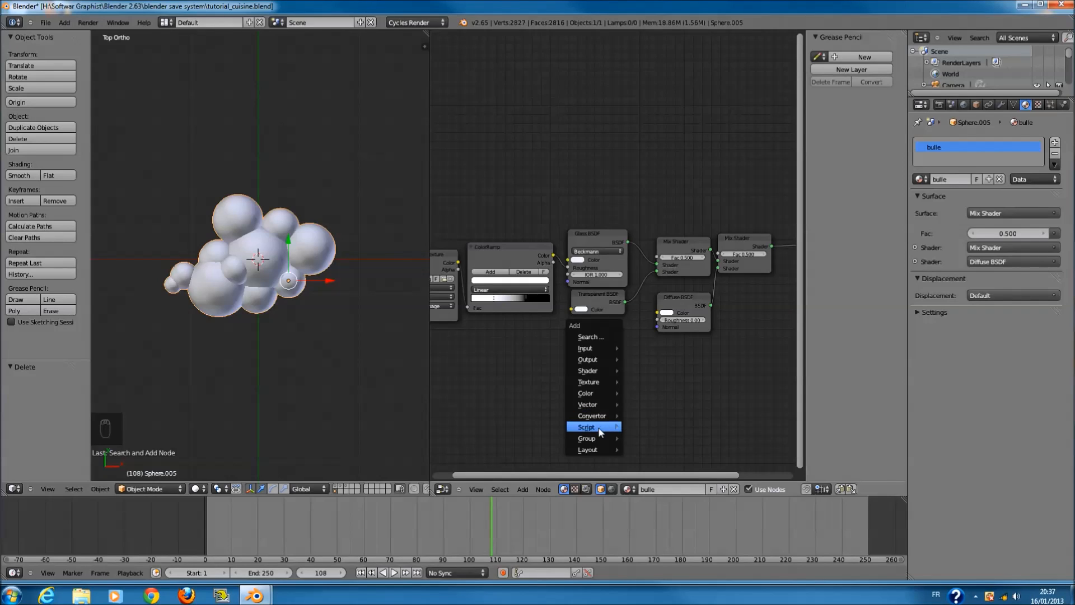
{"action": "mouse_move", "coordinate": [594, 450]}
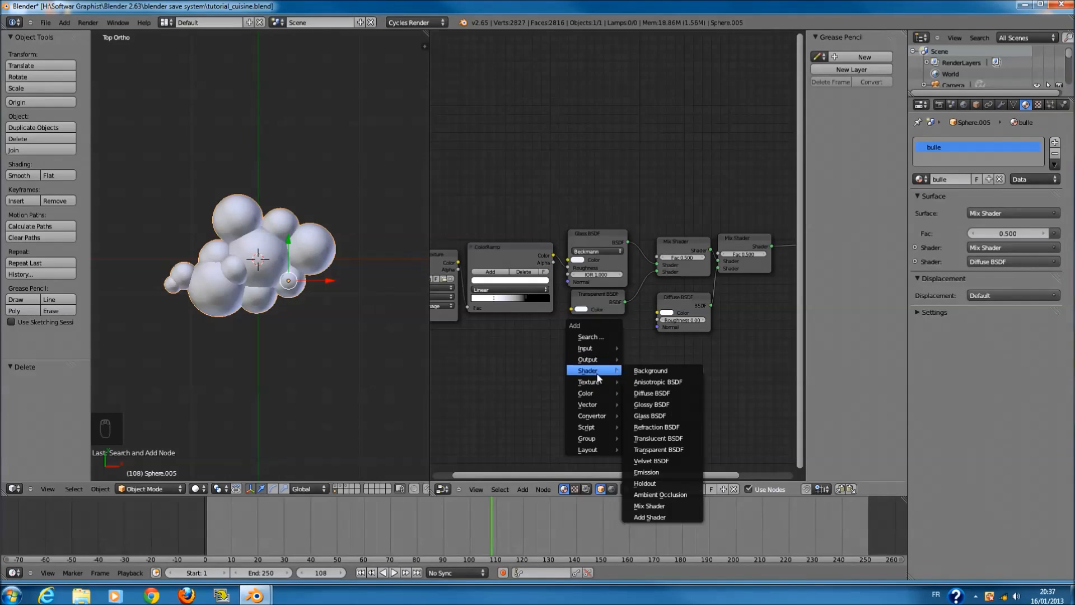
{"action": "left_click", "coordinate": [663, 499]}
{"action": "left_click", "coordinate": [552, 374]}
{"action": "scroll", "coordinate": [605, 347], "scroll_direction": "up", "scroll_amount": 4}
{"action": "middle_click_drag", "start_coordinate": [648, 324], "coordinate": [762, 282]}
- Switch the 3D viewport to Rendered shading
{"action": "left_click", "coordinate": [197, 489]}
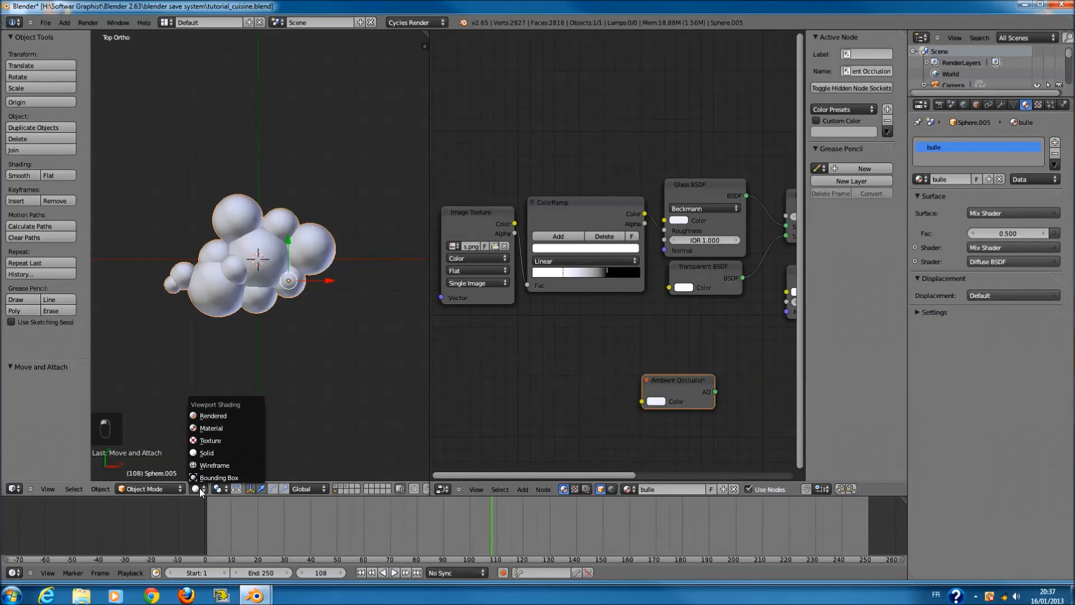
{"action": "left_click", "coordinate": [229, 414]}
{"action": "scroll", "coordinate": [683, 349], "scroll_direction": "down", "scroll_amount": 1}
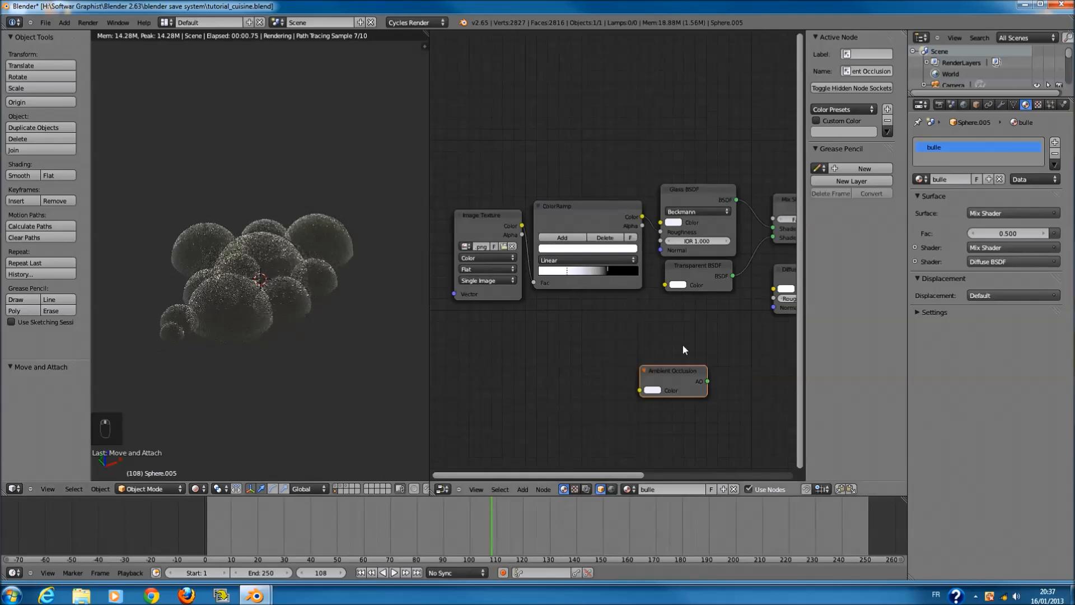
- Try linking the Ambient Occlusion output to the Transparent BSDF's color
{"action": "left_click_drag", "start_coordinate": [680, 366], "coordinate": [638, 347]}
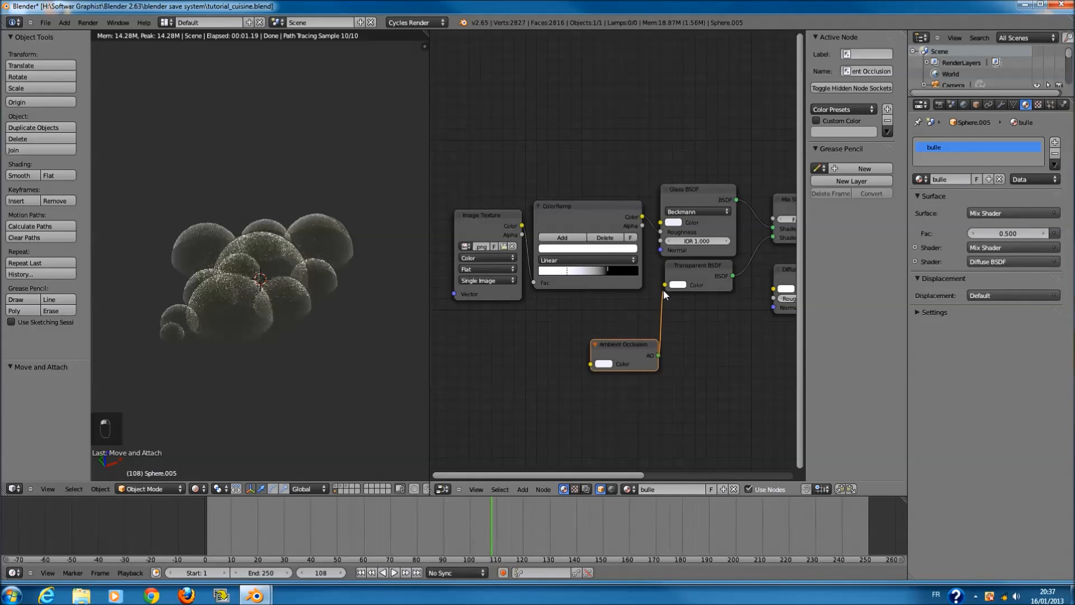
{"action": "left_click_drag", "start_coordinate": [669, 286], "coordinate": [681, 323]}
{"action": "scroll", "coordinate": [728, 318], "scroll_direction": "down", "scroll_amount": 1}
{"action": "middle_click_drag", "start_coordinate": [731, 317], "coordinate": [552, 325]}
{"action": "scroll", "coordinate": [552, 326], "scroll_direction": "down", "scroll_amount": 1}
- Move the Ambient Occlusion node under the Diffuse BSDF and insert a duplicate Mix Shader just before the Material Output
{"action": "left_click_drag", "start_coordinate": [482, 343], "coordinate": [617, 347]}
{"action": "left_click_drag", "start_coordinate": [755, 231], "coordinate": [799, 240]}
{"action": "left_click", "coordinate": [650, 229]}
{"action": "key", "text": "shift+d"}
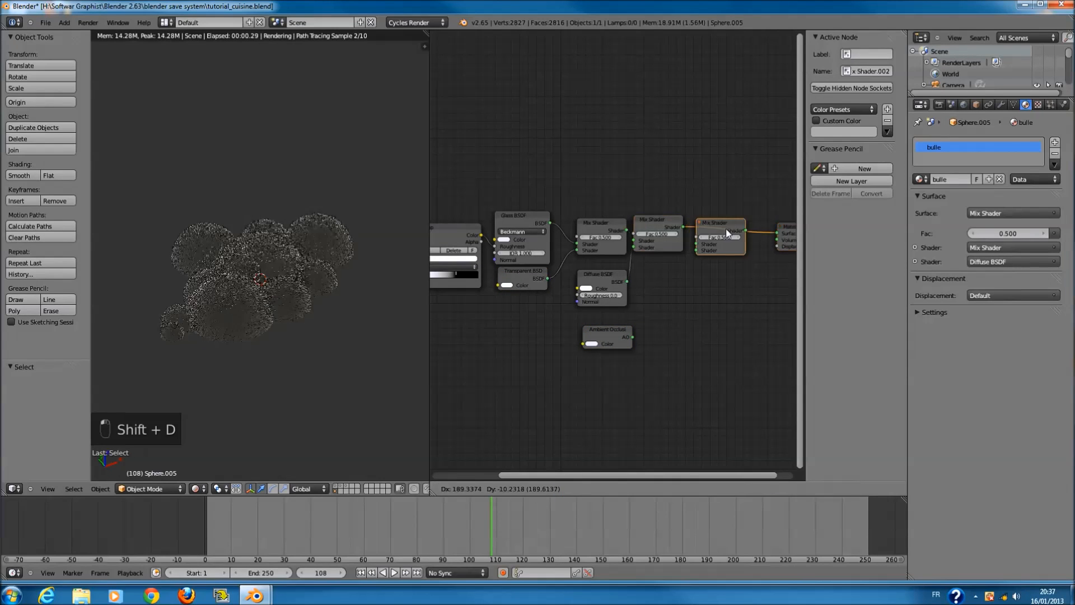
{"action": "left_click", "coordinate": [726, 229]}
- Link the Ambient Occlusion output to the new Mix Shader's second shader input and check the rendered bubbles up close
{"action": "left_click_drag", "start_coordinate": [636, 333], "coordinate": [636, 336]}
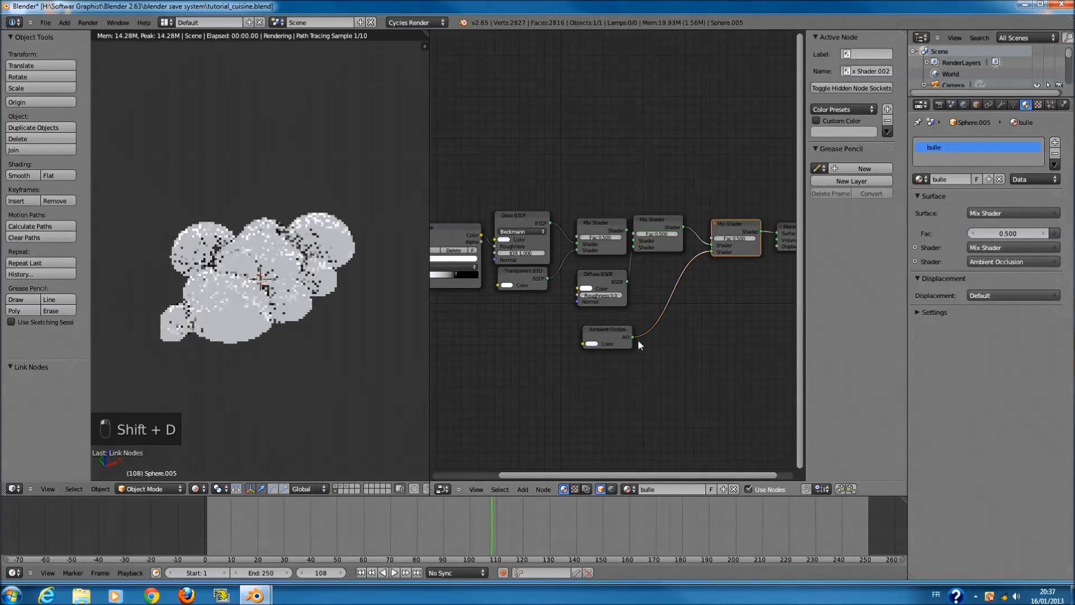
{"action": "scroll", "coordinate": [325, 334], "scroll_direction": "up", "scroll_amount": 4}
{"action": "scroll", "coordinate": [394, 336], "scroll_direction": "down", "scroll_amount": 2}
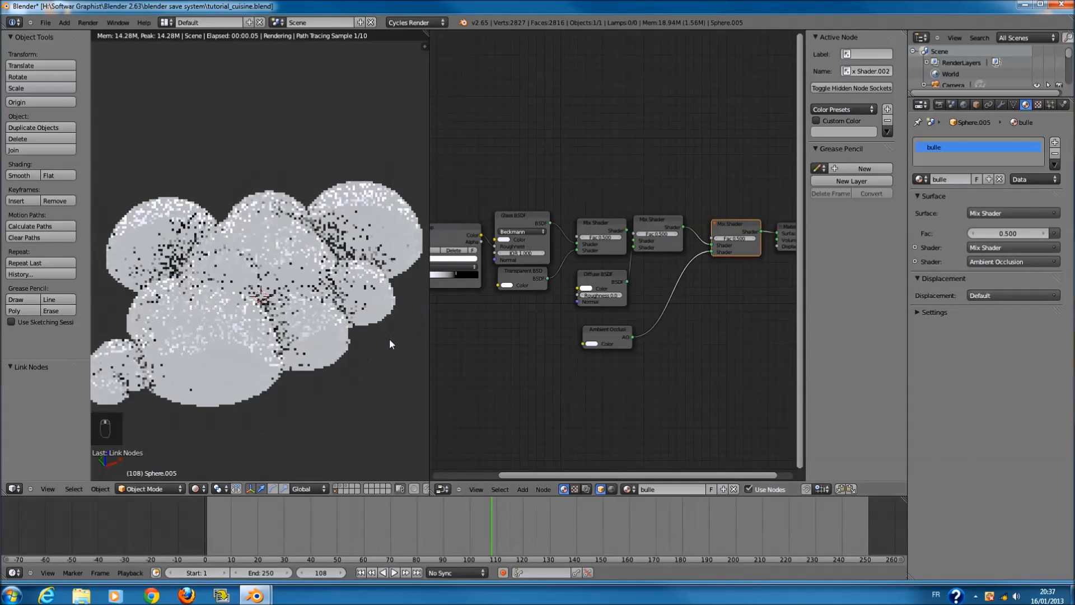
- Darken the Ambient Occlusion color to a grey of 0.256 and relink its output to the earlier Mix Shader's factor
{"action": "scroll", "coordinate": [603, 349], "scroll_direction": "up", "scroll_amount": 2}
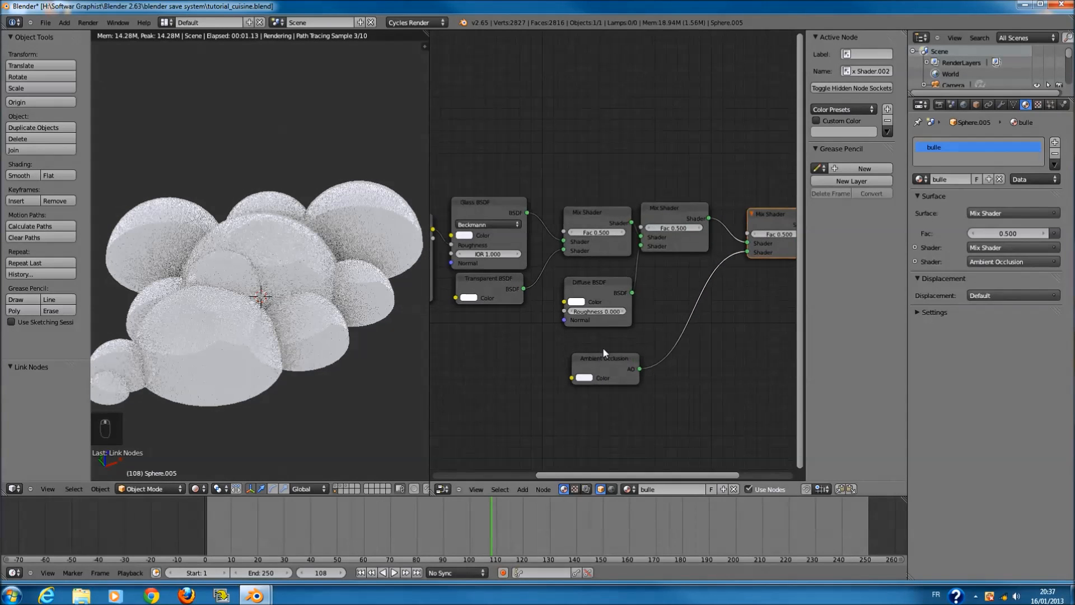
{"action": "left_click", "coordinate": [584, 378]}
{"action": "left_click_drag", "start_coordinate": [655, 305], "coordinate": [655, 278]}
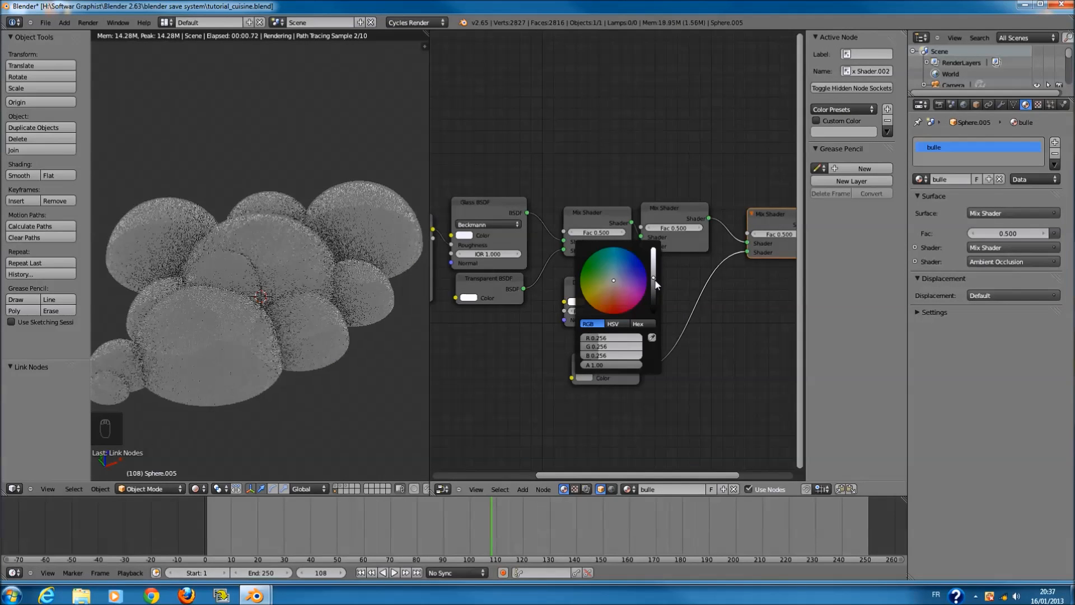
{"action": "middle_click_drag", "start_coordinate": [761, 246], "coordinate": [672, 286]}
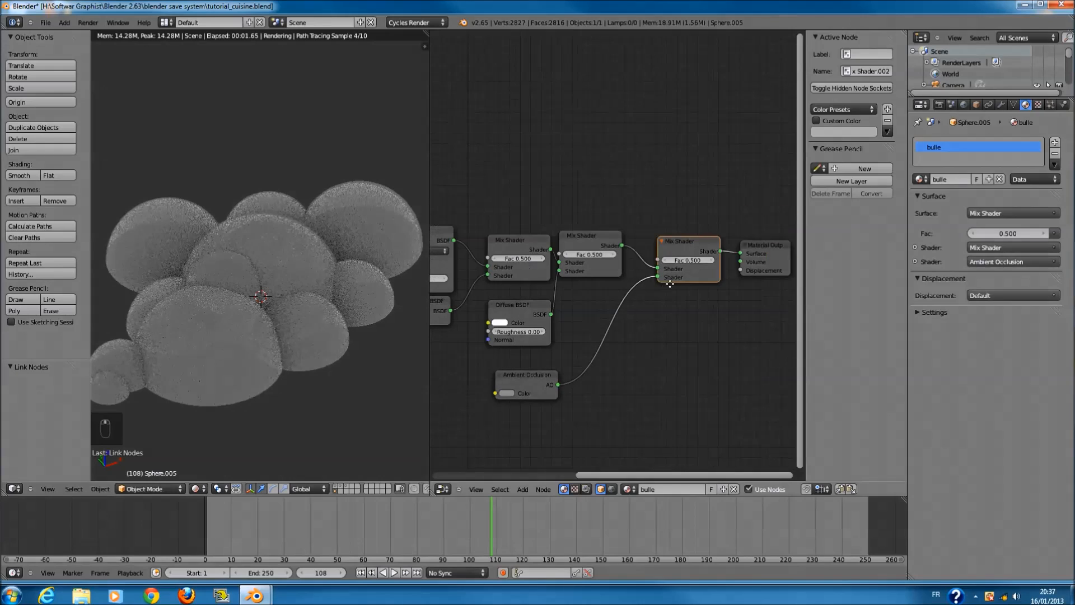
{"action": "left_click_drag", "start_coordinate": [506, 323], "coordinate": [496, 257]}
{"action": "left_click_drag", "start_coordinate": [576, 255], "coordinate": [580, 255]}
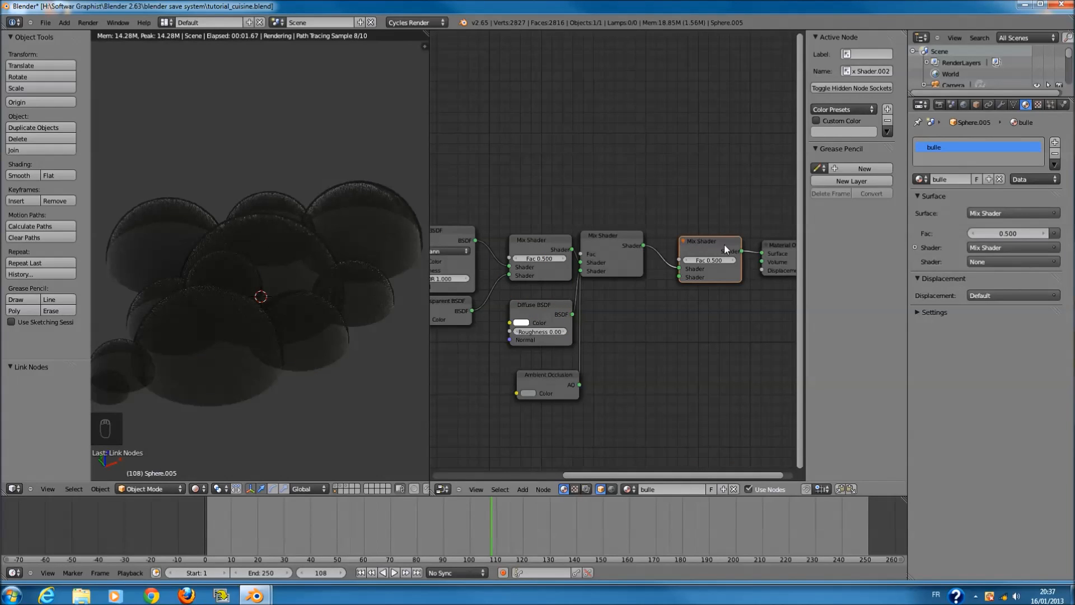
- Delete the last Mix Shader and link the remaining Mix Shader to the Material Output's surface, moving the output closer
{"action": "middle_click_drag", "start_coordinate": [727, 249], "coordinate": [674, 256]}
{"action": "key", "text": "x"}
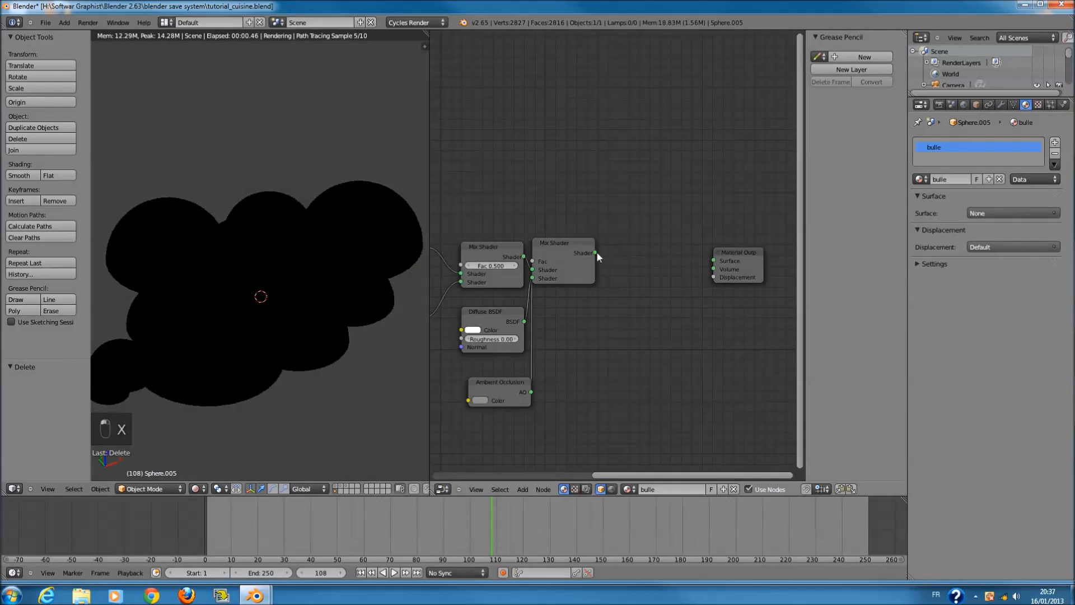
{"action": "left_click_drag", "start_coordinate": [707, 254], "coordinate": [658, 260]}
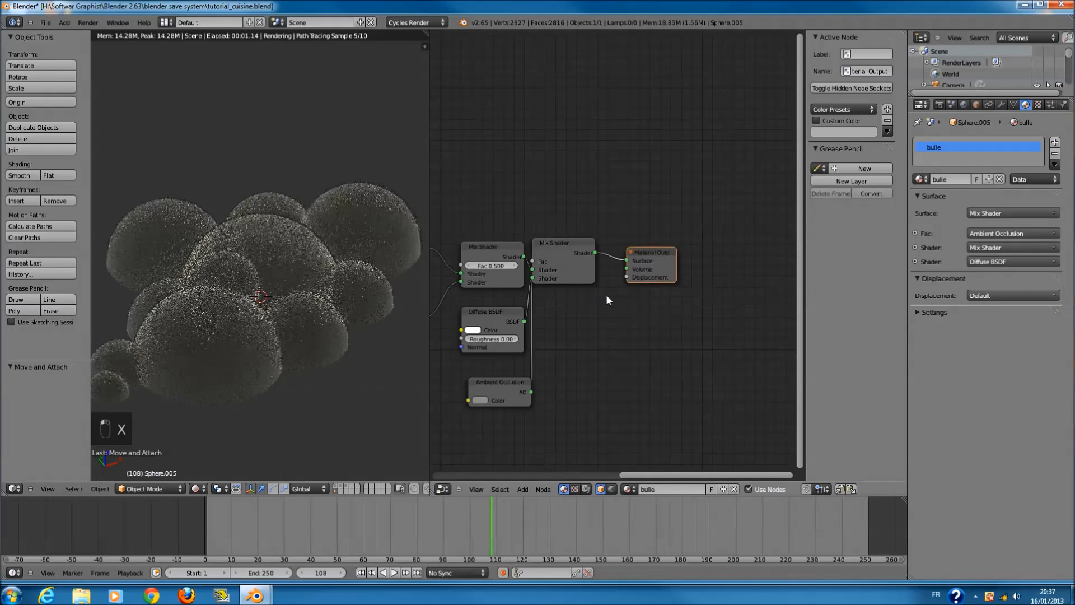
- Move the Ambient Occlusion link from the Mix Shader's factor to the Material Output's volume and set its color to white
{"action": "scroll", "coordinate": [606, 294], "scroll_direction": "up", "scroll_amount": 1}
{"action": "left_click_drag", "start_coordinate": [574, 259], "coordinate": [524, 290]}
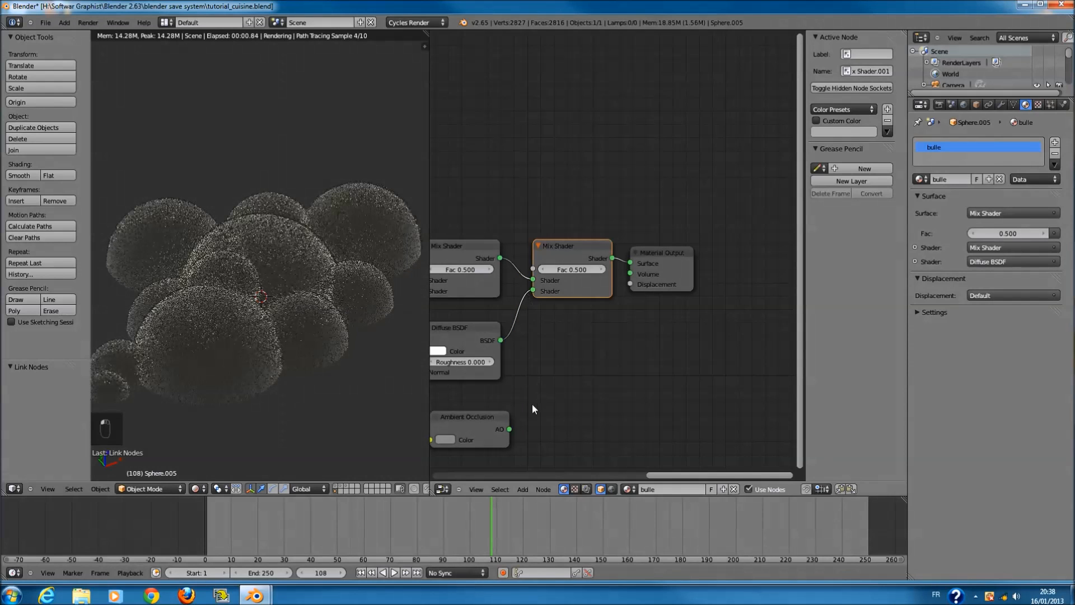
{"action": "left_click_drag", "start_coordinate": [512, 428], "coordinate": [634, 276]}
{"action": "middle_click_drag", "start_coordinate": [481, 421], "coordinate": [650, 401]}
{"action": "left_click", "coordinate": [605, 419]}
{"action": "left_click_drag", "start_coordinate": [693, 294], "coordinate": [703, 260]}
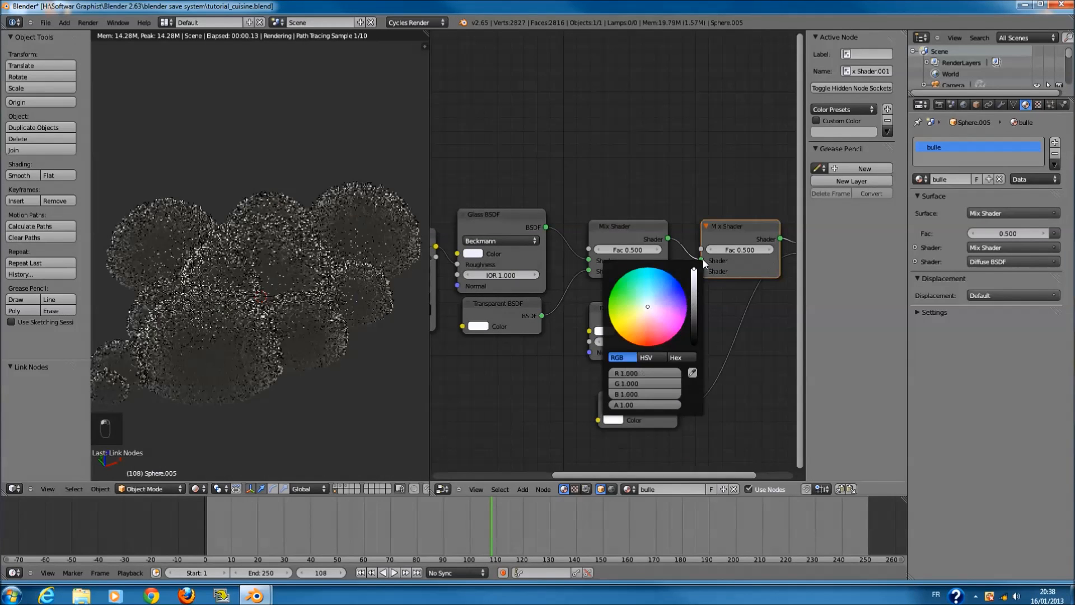
- Disconnect the Ambient Occlusion node from the Material Output and move it under the ColorRamp
{"action": "scroll", "coordinate": [738, 272], "scroll_direction": "down", "scroll_amount": 1}
{"action": "key", "text": "g"}
{"action": "left_click", "coordinate": [691, 325]}
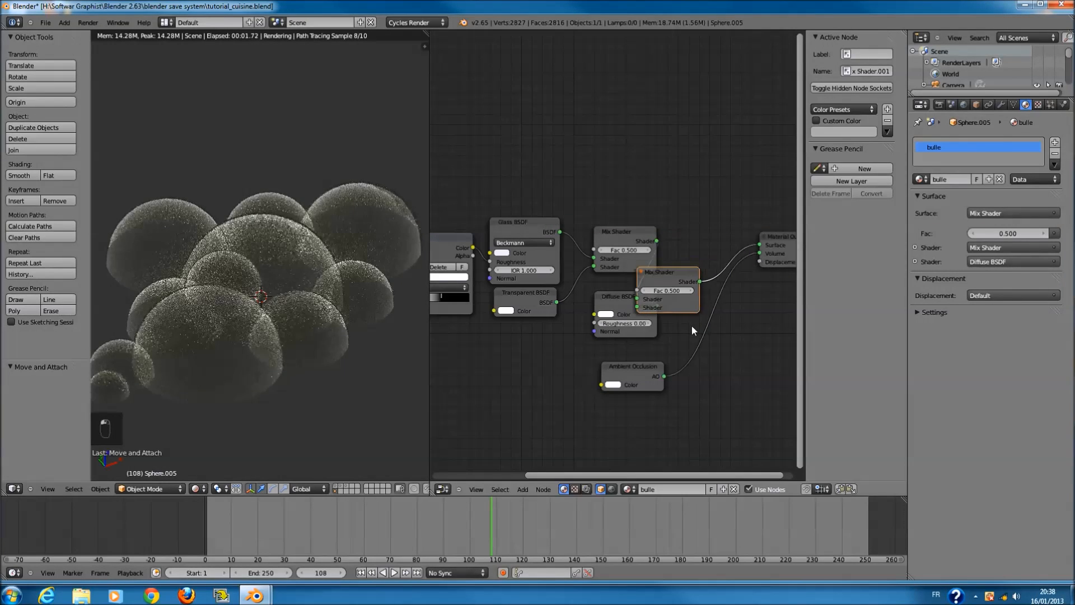
{"action": "left_click_drag", "start_coordinate": [696, 288], "coordinate": [743, 336]}
{"action": "middle_click_drag", "start_coordinate": [740, 388], "coordinate": [808, 393]}
{"action": "left_click_drag", "start_coordinate": [710, 379], "coordinate": [514, 379]}
{"action": "middle_click_drag", "start_coordinate": [544, 385], "coordinate": [677, 394]}
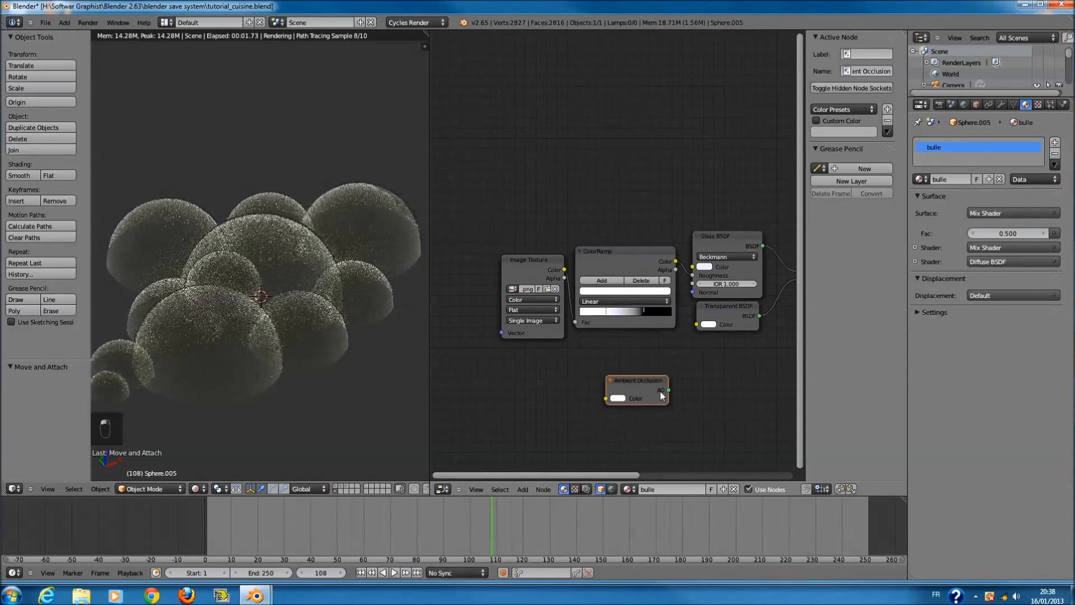
- Try linking the Ambient Occlusion output to the Glass BSDF's roughness, and restore the ColorRamp link to that input
{"action": "left_click_drag", "start_coordinate": [688, 281], "coordinate": [689, 276]}
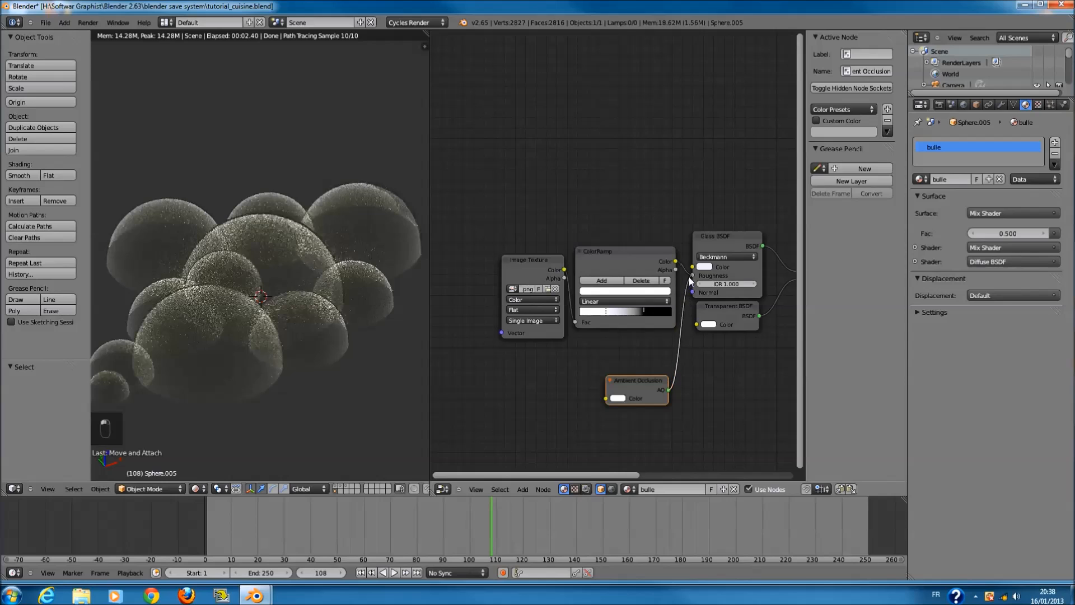
{"action": "left_click_drag", "start_coordinate": [692, 276], "coordinate": [683, 342]}
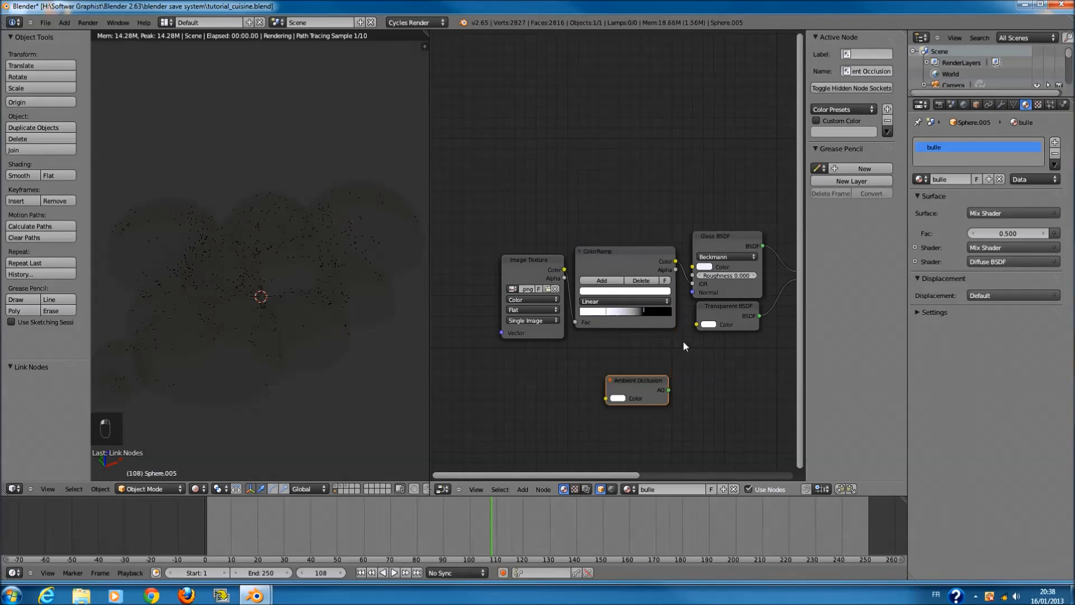
{"action": "left_click", "coordinate": [694, 270]}
{"action": "middle_click_drag", "start_coordinate": [688, 357], "coordinate": [546, 353]}
{"action": "scroll", "coordinate": [468, 352], "scroll_direction": "down", "scroll_amount": 1}
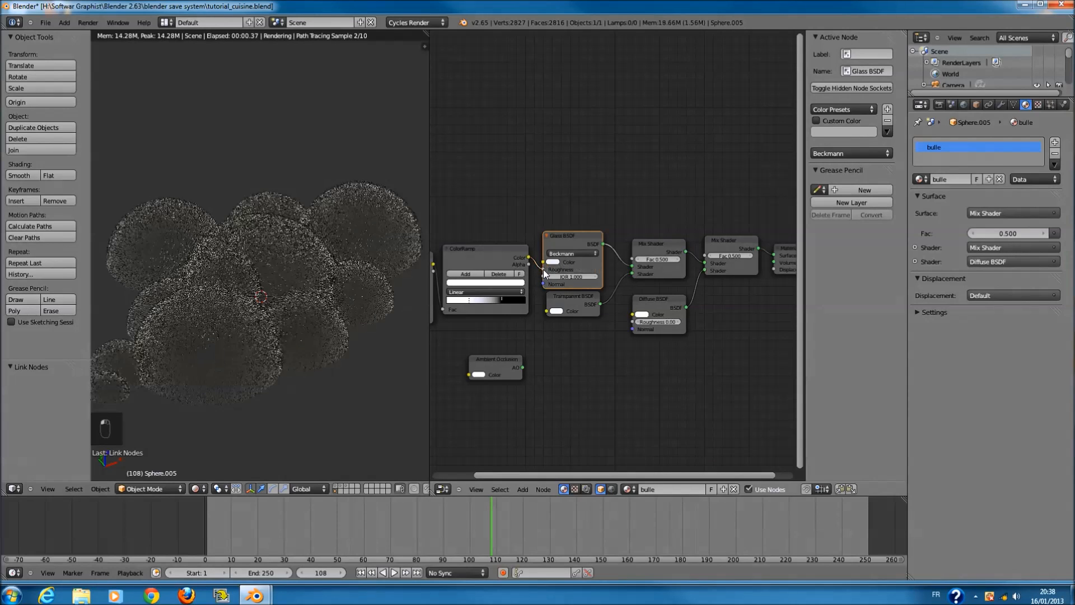
- Delete the Ambient Occlusion node from the bulle material
{"action": "left_click_drag", "start_coordinate": [525, 366], "coordinate": [572, 338]}
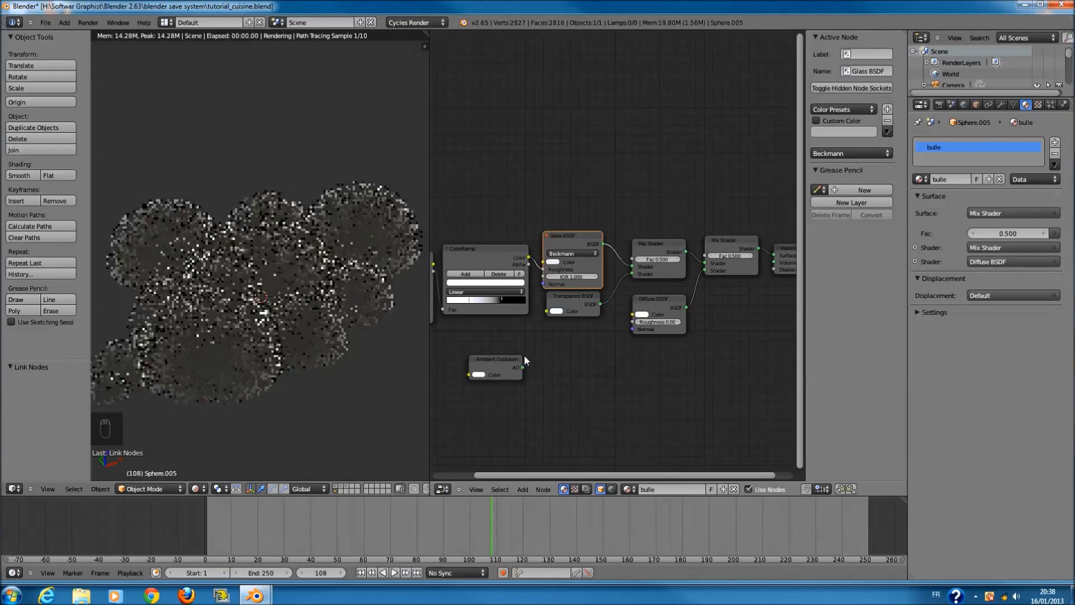
{"action": "left_click", "coordinate": [500, 362]}
{"action": "key", "text": "x"}
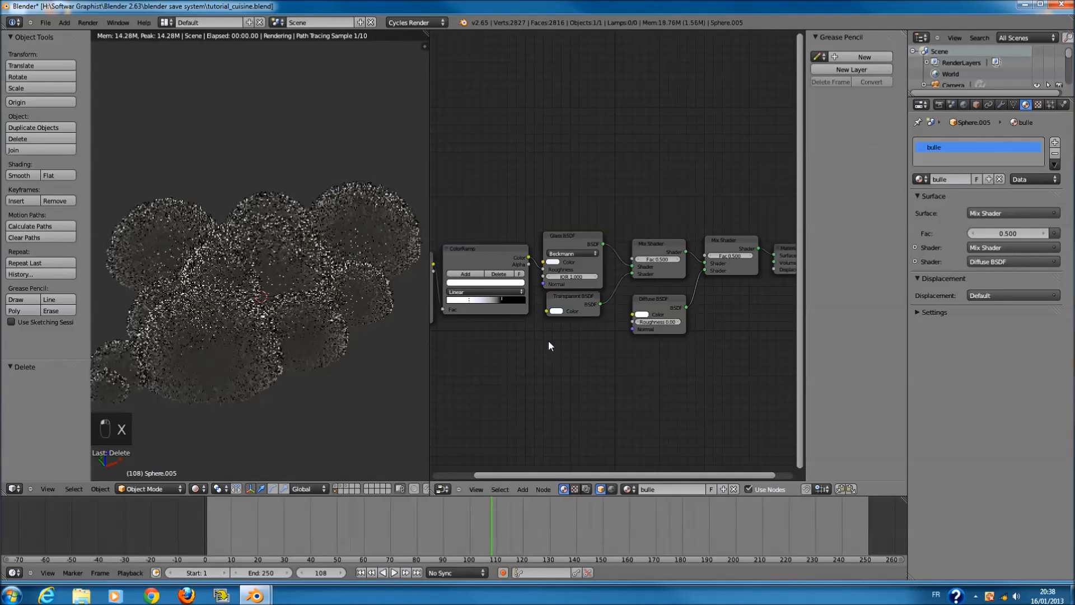
- Expand the rendered 3D viewport over the node editor to inspect the bubbles at a larger size
{"action": "left_click_drag", "start_coordinate": [428, 39], "coordinate": [493, 74]}
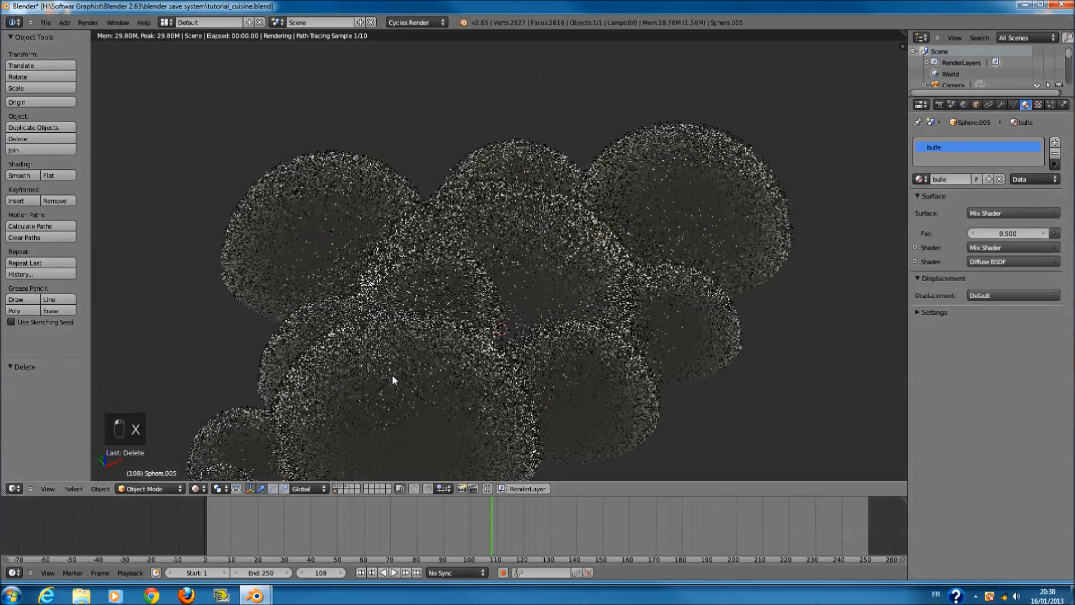
{"action": "left_click", "coordinate": [205, 488]}
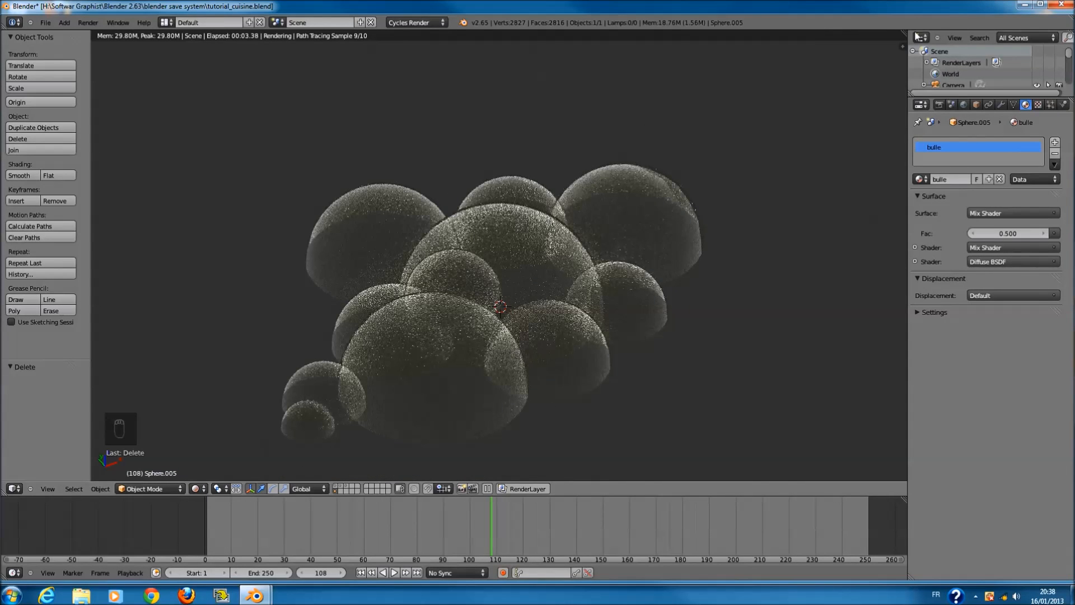
- Split off a wide Node Editor beside the 3D viewport and set the narrow viewport to Rendered shading
{"action": "left_click_drag", "start_coordinate": [907, 33], "coordinate": [312, 56]}
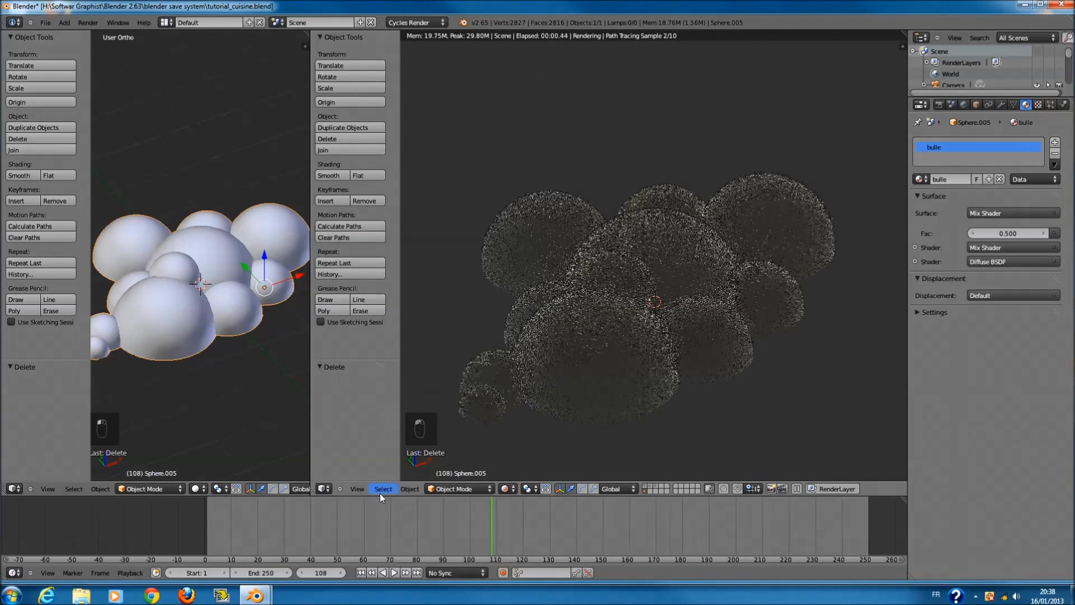
{"action": "left_click", "coordinate": [323, 489]}
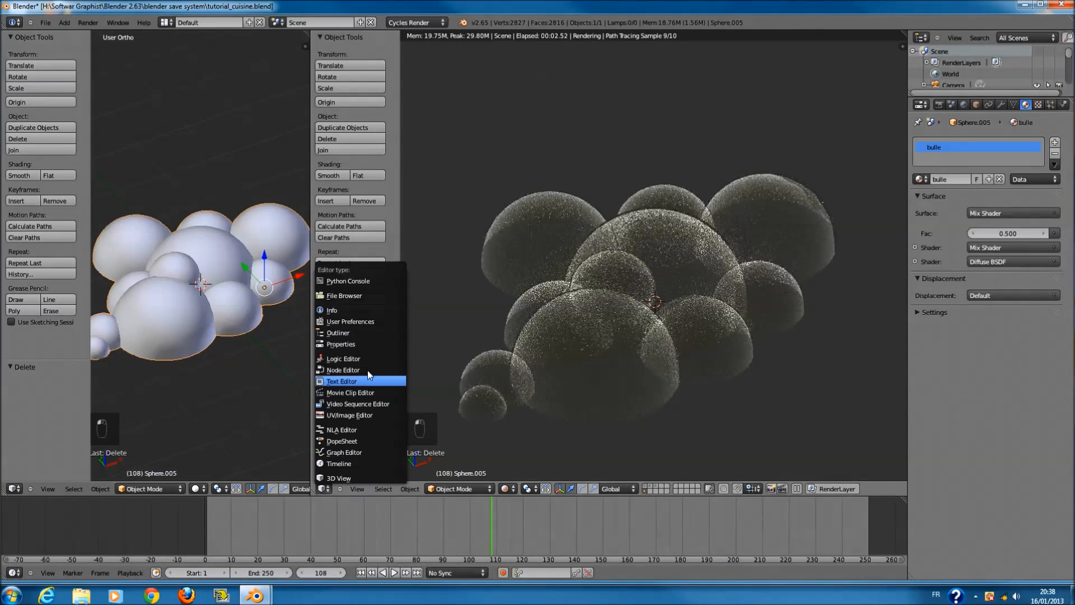
{"action": "left_click", "coordinate": [367, 368]}
{"action": "left_click", "coordinate": [197, 489]}
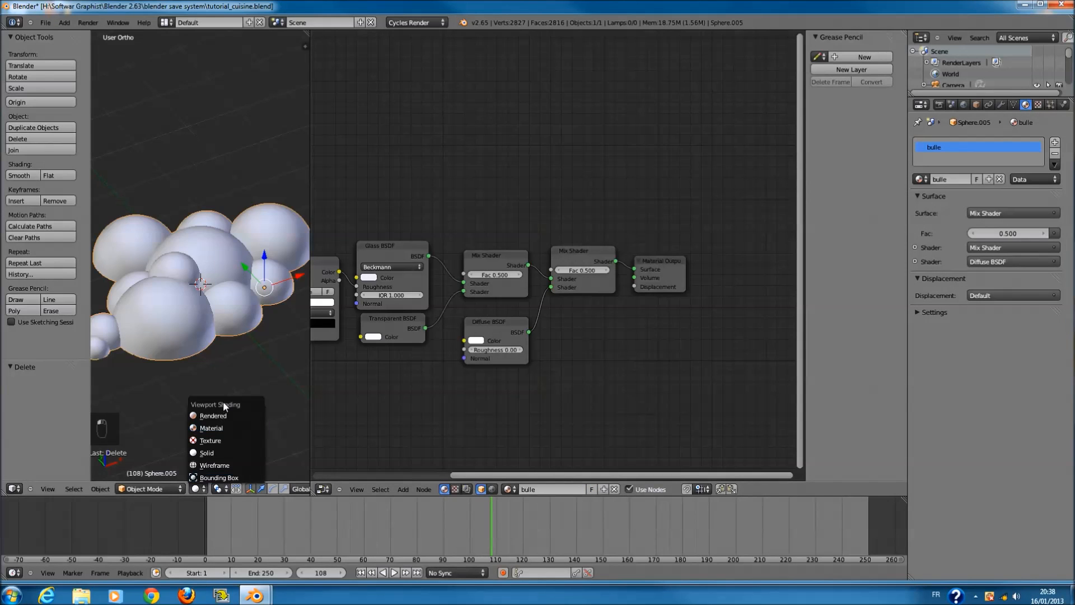
{"action": "left_click", "coordinate": [223, 414]}
- Spread the Material Output, both Mix Shaders and the Diffuse BSDF apart to make room between the nodes
{"action": "middle_click_drag", "start_coordinate": [528, 372], "coordinate": [403, 341]}
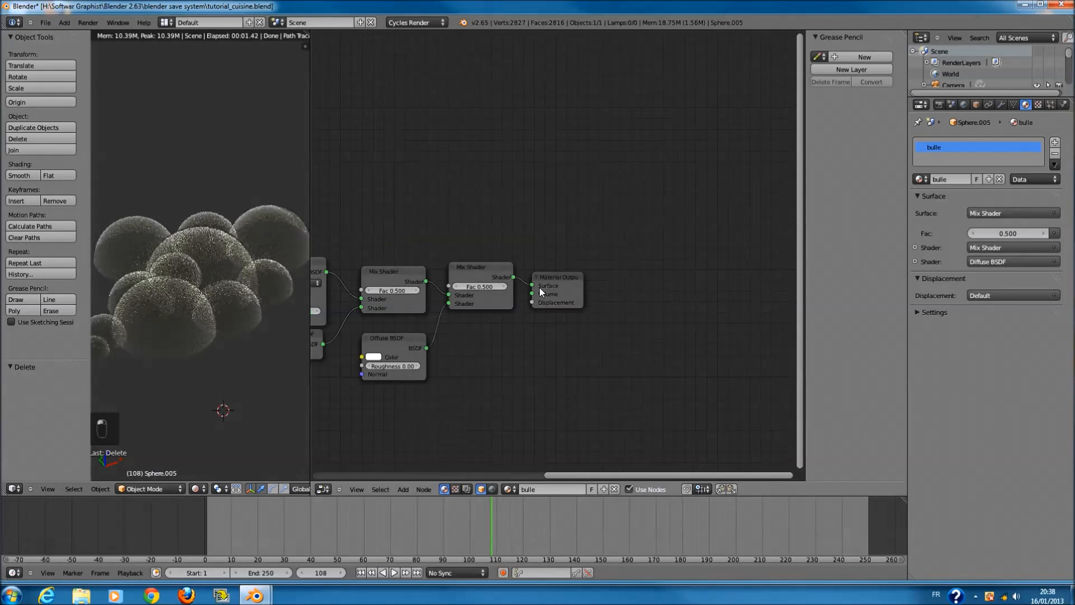
{"action": "left_click_drag", "start_coordinate": [539, 287], "coordinate": [703, 290]}
{"action": "left_click_drag", "start_coordinate": [482, 274], "coordinate": [610, 285]}
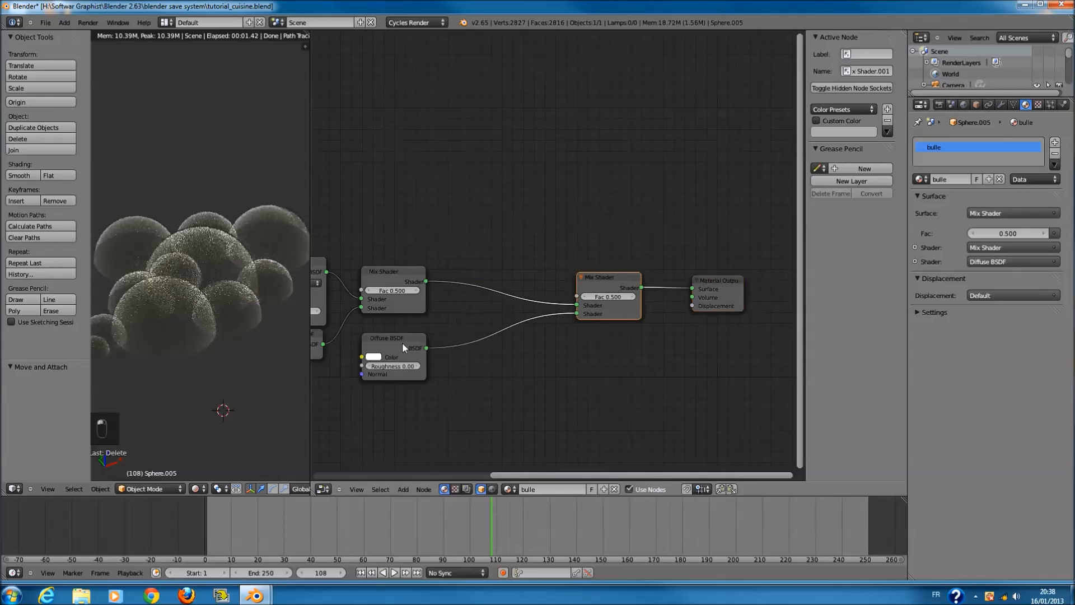
{"action": "left_click_drag", "start_coordinate": [402, 342], "coordinate": [549, 349]}
{"action": "middle_click_drag", "start_coordinate": [549, 348], "coordinate": [656, 367]}
{"action": "left_click_drag", "start_coordinate": [478, 297], "coordinate": [532, 338]}
- Try adding a second ColorRamp node near the first Mix Shader
{"action": "scroll", "coordinate": [531, 330], "scroll_direction": "up", "scroll_amount": 2}
{"action": "key", "text": "shift+a"}
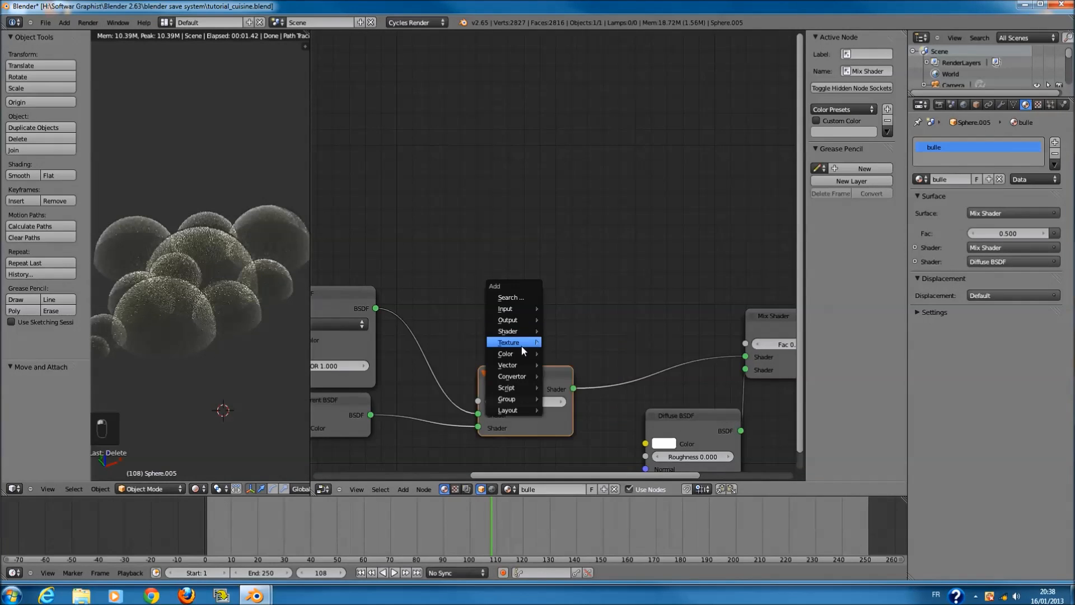
{"action": "mouse_move", "coordinate": [518, 340]}
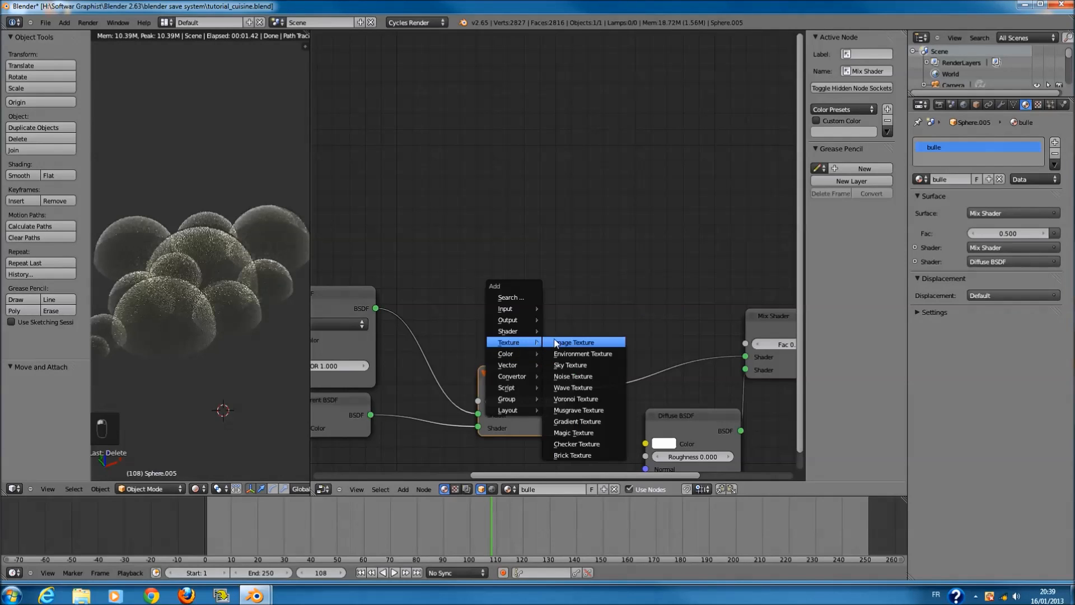
{"action": "mouse_move", "coordinate": [515, 379]}
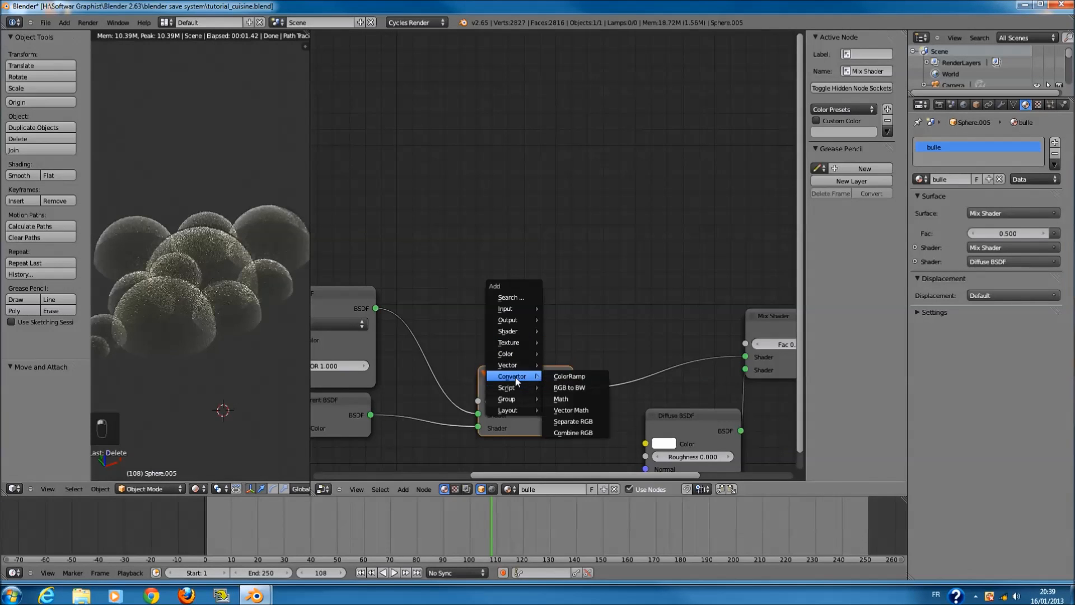
{"action": "left_click", "coordinate": [569, 376]}
{"action": "left_click", "coordinate": [731, 216]}
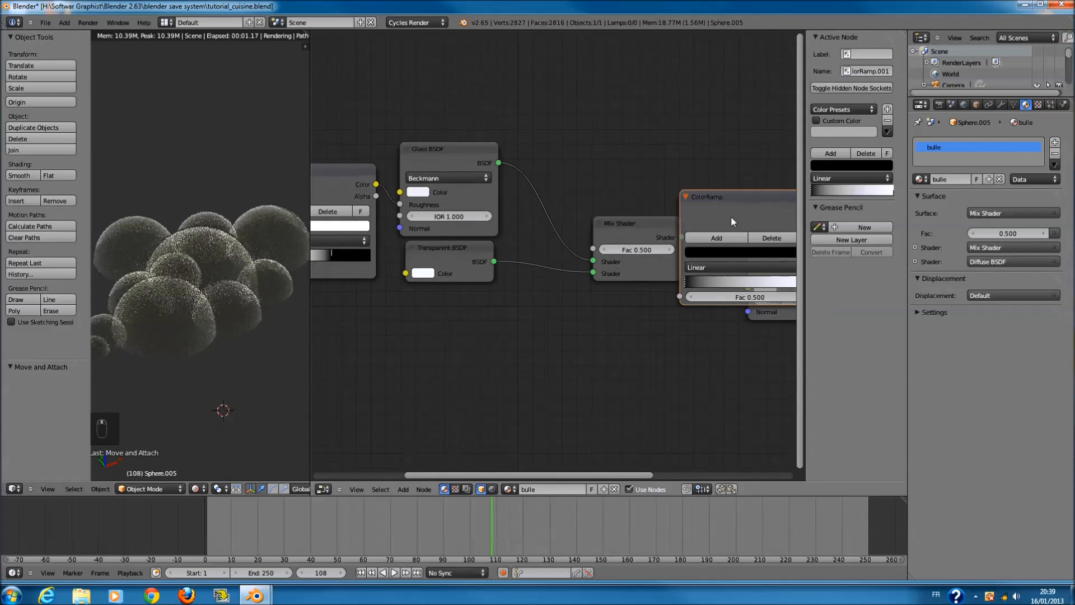
{"action": "key", "text": "x"}
- Move the Mix Shaders, Diffuse BSDF and Material Output back together into a compact node layout
{"action": "middle_click_drag", "start_coordinate": [601, 235], "coordinate": [530, 322]}
{"action": "left_click_drag", "start_coordinate": [550, 316], "coordinate": [490, 256]}
{"action": "scroll", "coordinate": [549, 266], "scroll_direction": "down", "scroll_amount": 5}
{"action": "key", "text": "a"}
{"action": "key", "text": "a"}
{"action": "left_click_drag", "start_coordinate": [641, 317], "coordinate": [485, 313]}
{"action": "scroll", "coordinate": [644, 289], "scroll_direction": "down", "scroll_amount": 5}
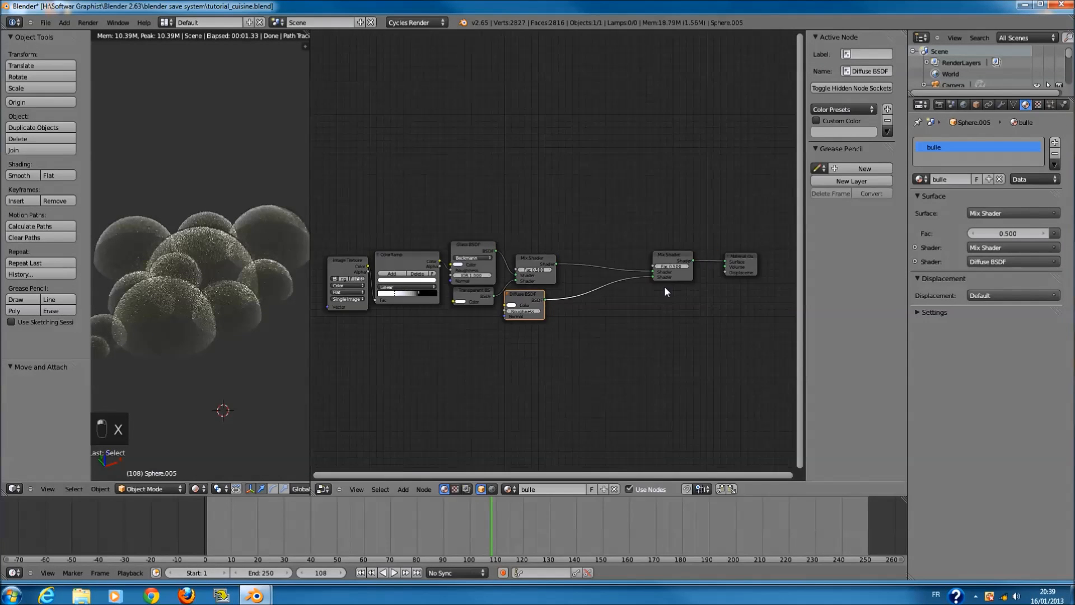
{"action": "left_click_drag", "start_coordinate": [669, 262], "coordinate": [587, 267]}
{"action": "left_click_drag", "start_coordinate": [728, 271], "coordinate": [628, 280]}
- Expand the 3D viewport over the Node Editor and display the bubbles in wireframe from the top view
{"action": "left_click_drag", "start_coordinate": [305, 47], "coordinate": [354, 404]}
{"action": "left_click", "coordinate": [198, 489]}
{"action": "left_click", "coordinate": [216, 459]}
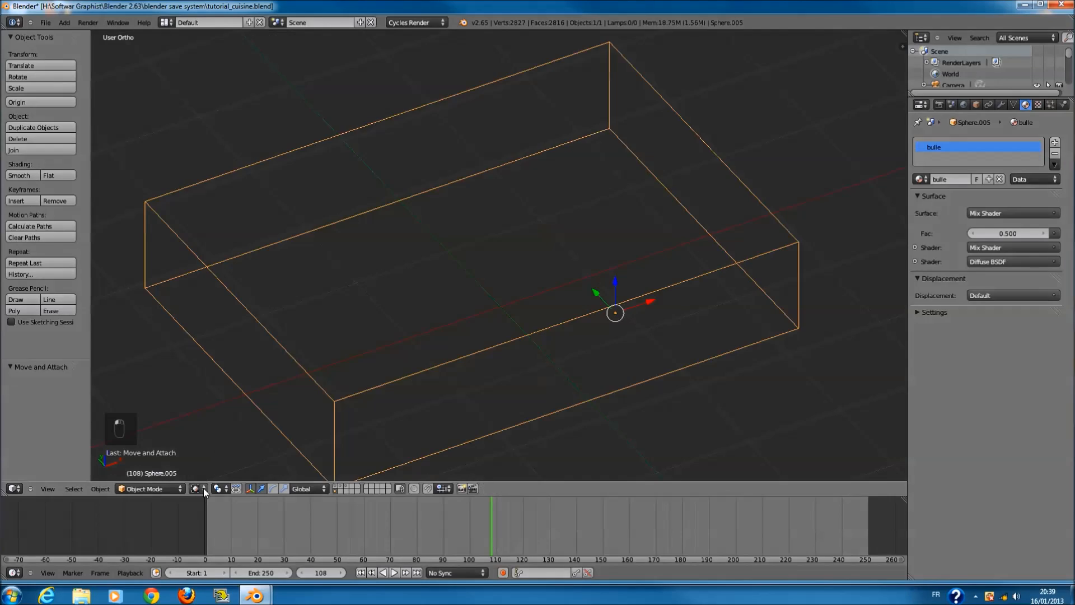
{"action": "key", "text": "z"}
{"action": "key", "text": "KP_7"}
{"action": "key", "text": "z"}
{"action": "key", "text": "z"}
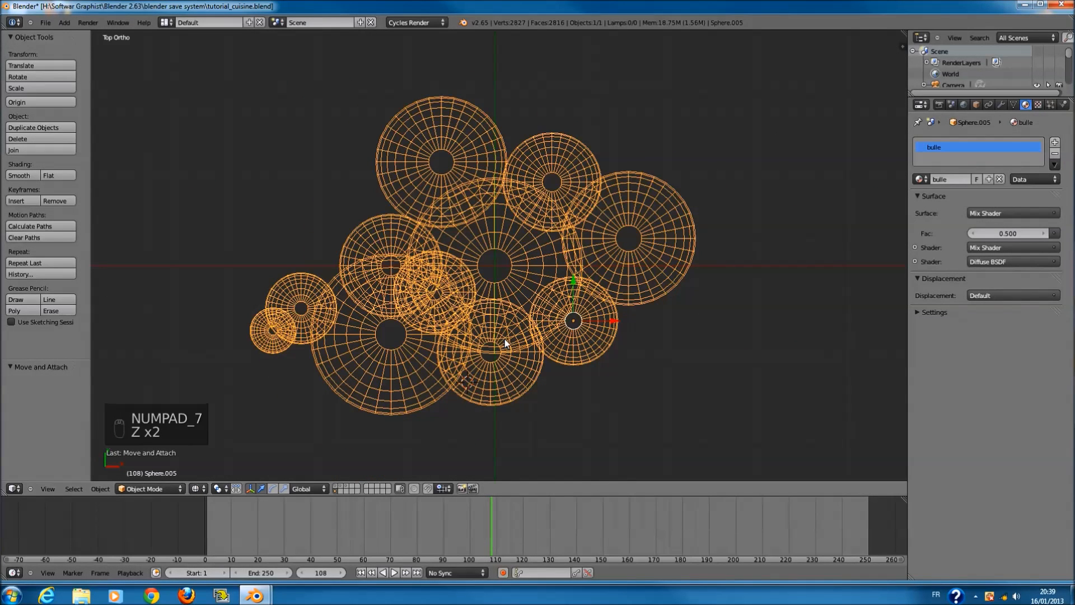
- Put all the bubble spheres in a new group named mousse
{"action": "key", "text": "ctrl+g"}
{"action": "left_click", "coordinate": [53, 395]}
{"action": "type", "text": "patte"}
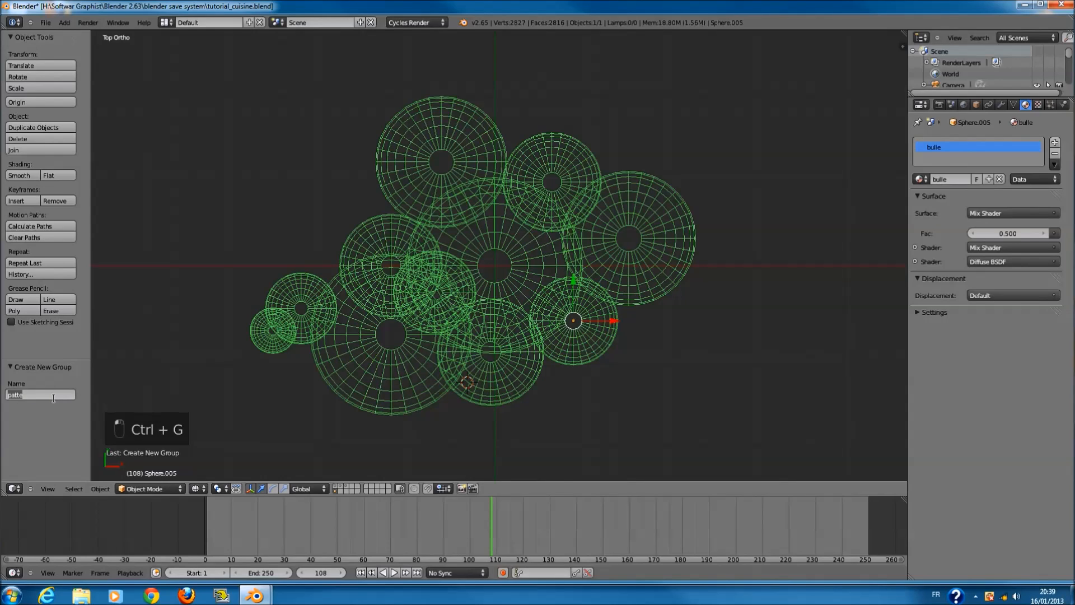
{"action": "type", "text": "UL"}
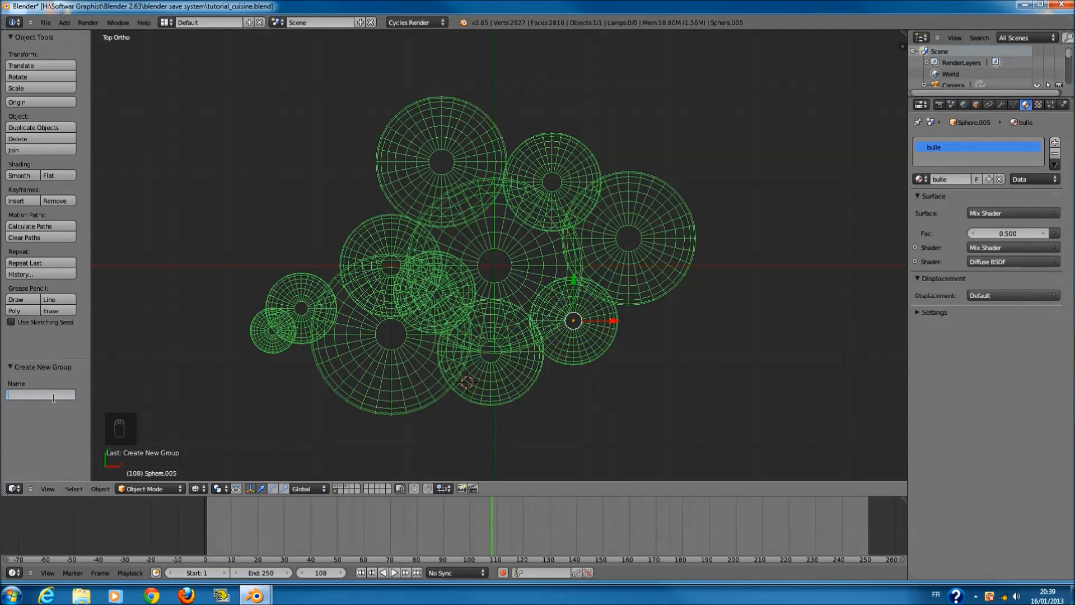
{"action": "type", "text": "se"}
{"action": "key", "text": "Return"}
- Switch to the layer holding the particle-covered circle, display it in wireframe and select the circle
{"action": "key", "text": "z"}
{"action": "scroll", "coordinate": [425, 368], "scroll_direction": "down", "scroll_amount": 5}
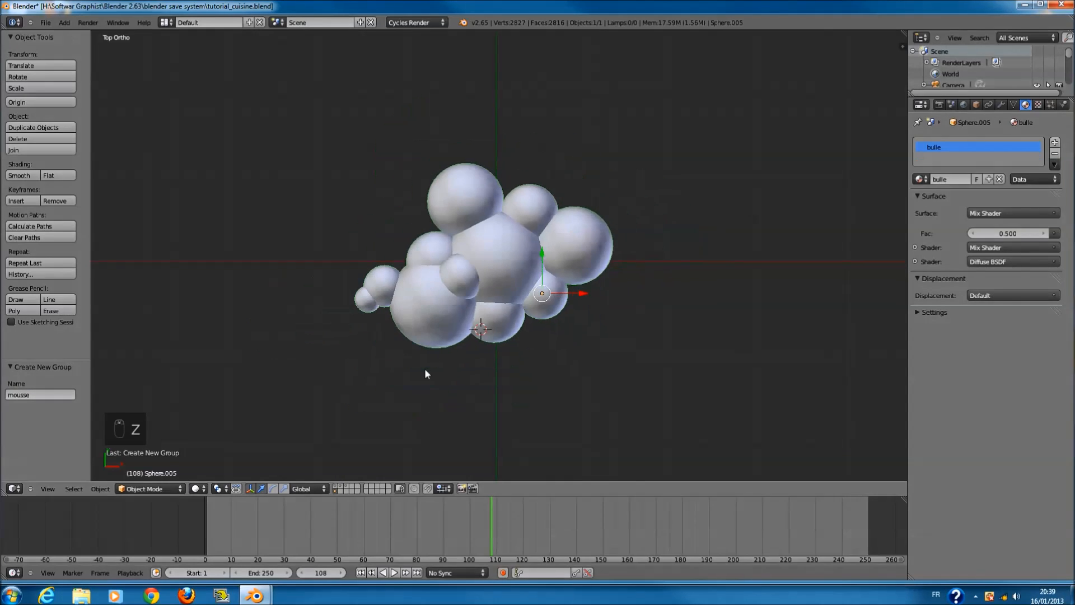
{"action": "left_click", "coordinate": [341, 485]}
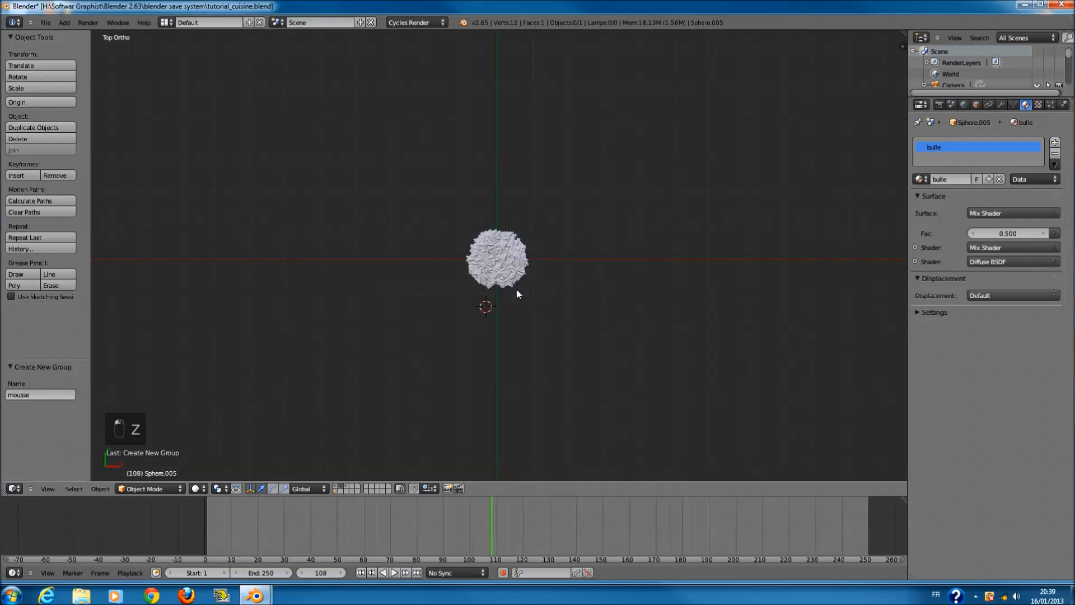
{"action": "key", "text": "z"}
{"action": "scroll", "coordinate": [526, 276], "scroll_direction": "up", "scroll_amount": 6}
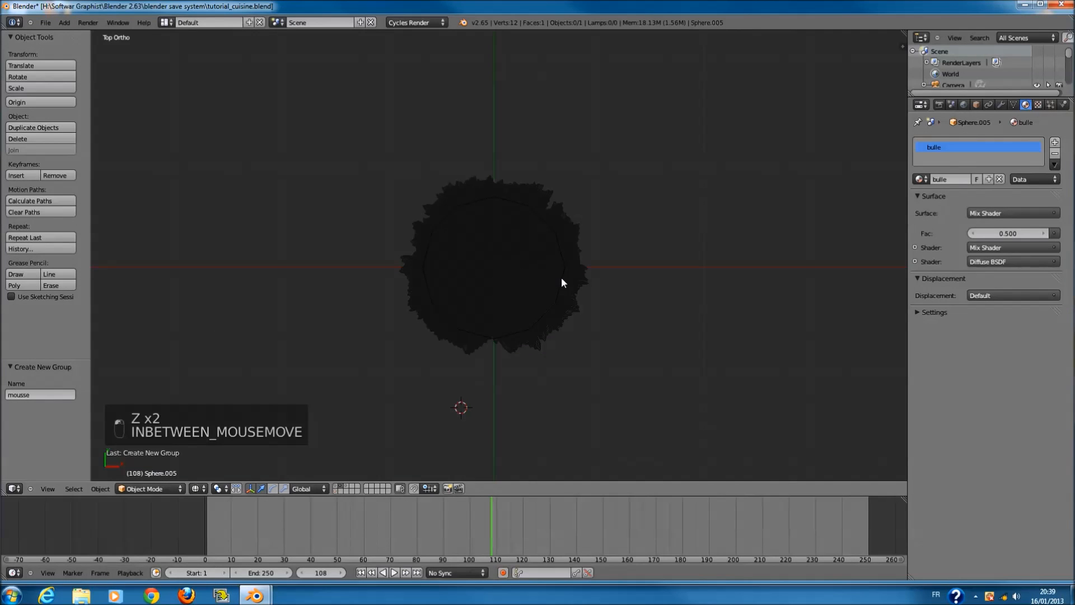
{"action": "right_click", "coordinate": [561, 277]}
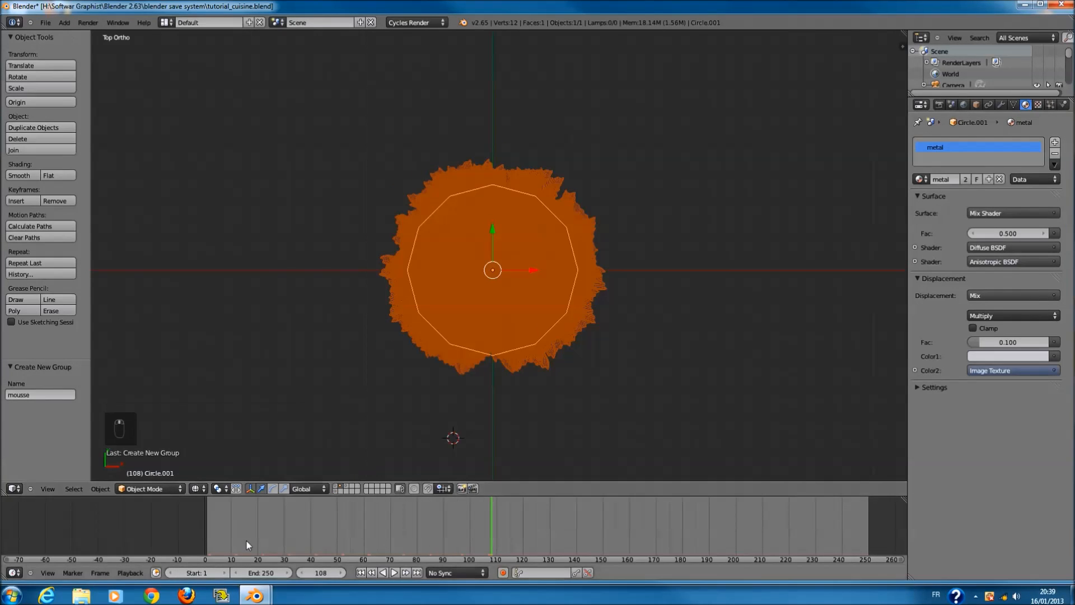
- Rewind the timeline to frame 0, duplicate the circle in place and move the duplicate to the layer with the bubbles
{"action": "left_click", "coordinate": [159, 547]}
{"action": "scroll", "coordinate": [635, 331], "scroll_direction": "down", "scroll_amount": 2}
{"action": "key", "text": "shift+d"}
{"action": "right_click", "coordinate": [710, 323]}
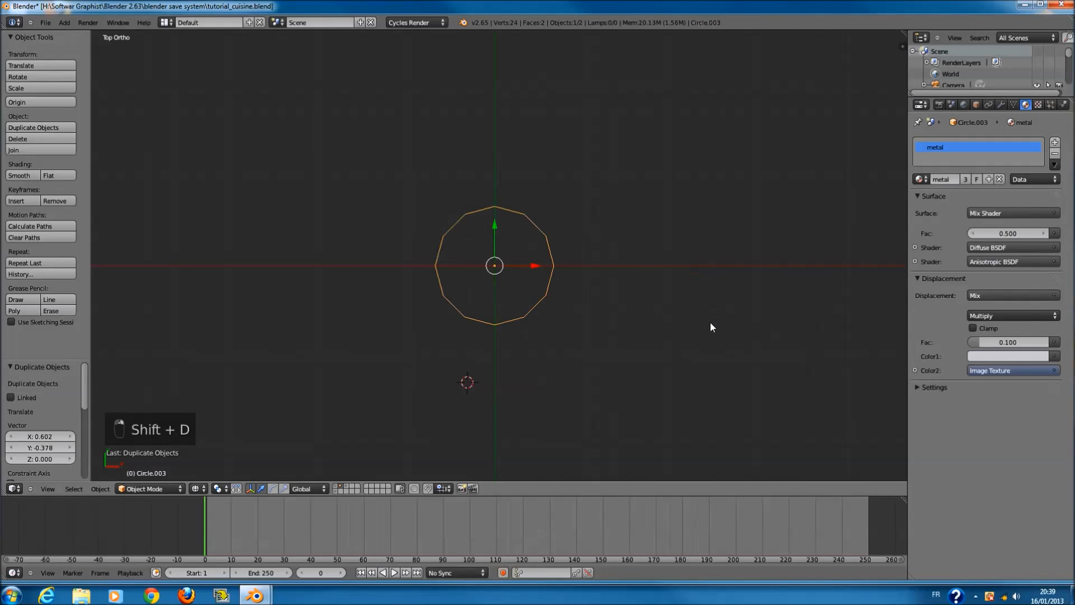
{"action": "key", "text": "m"}
{"action": "left_click", "coordinate": [800, 351]}
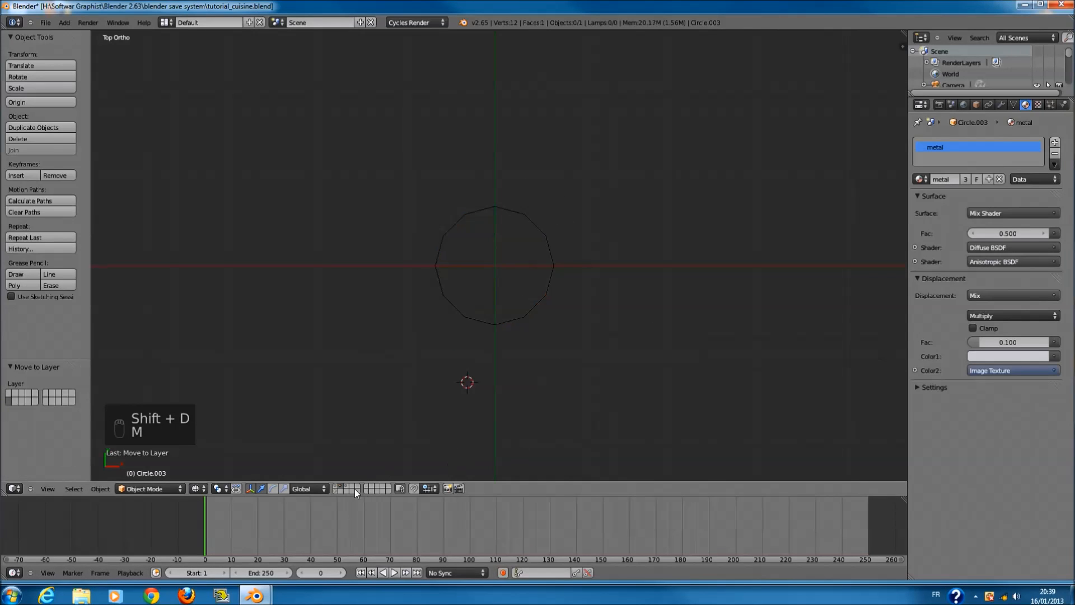
{"action": "left_click", "coordinate": [336, 492]}
- Remove the particle system from the duplicated circle
{"action": "left_click", "coordinate": [1065, 106]}
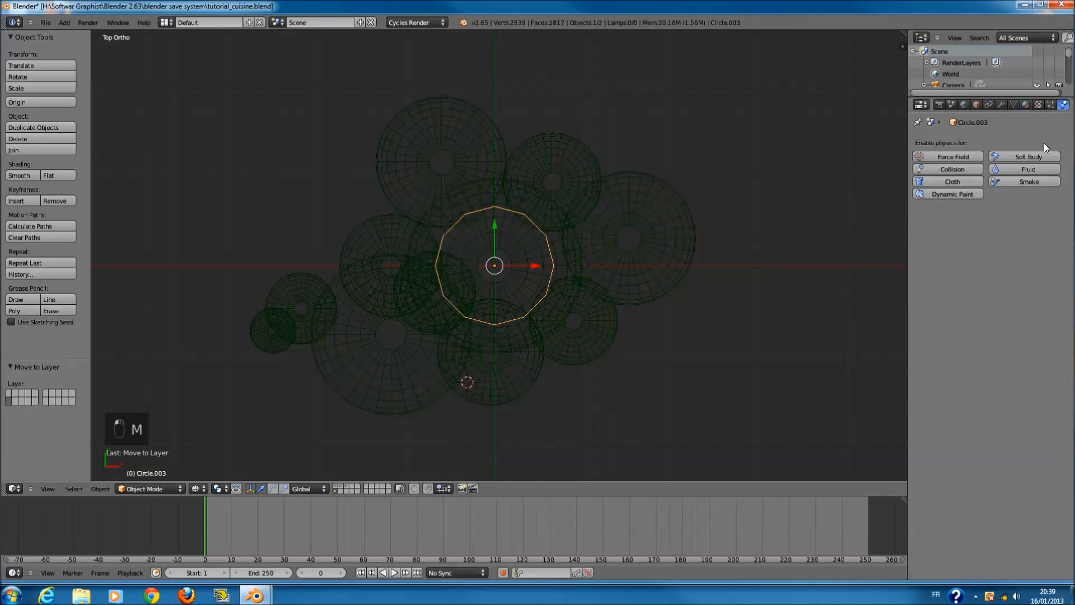
{"action": "left_click", "coordinate": [1051, 106]}
{"action": "left_click", "coordinate": [1055, 154]}
{"action": "scroll", "coordinate": [542, 267], "scroll_direction": "down", "scroll_amount": 10}
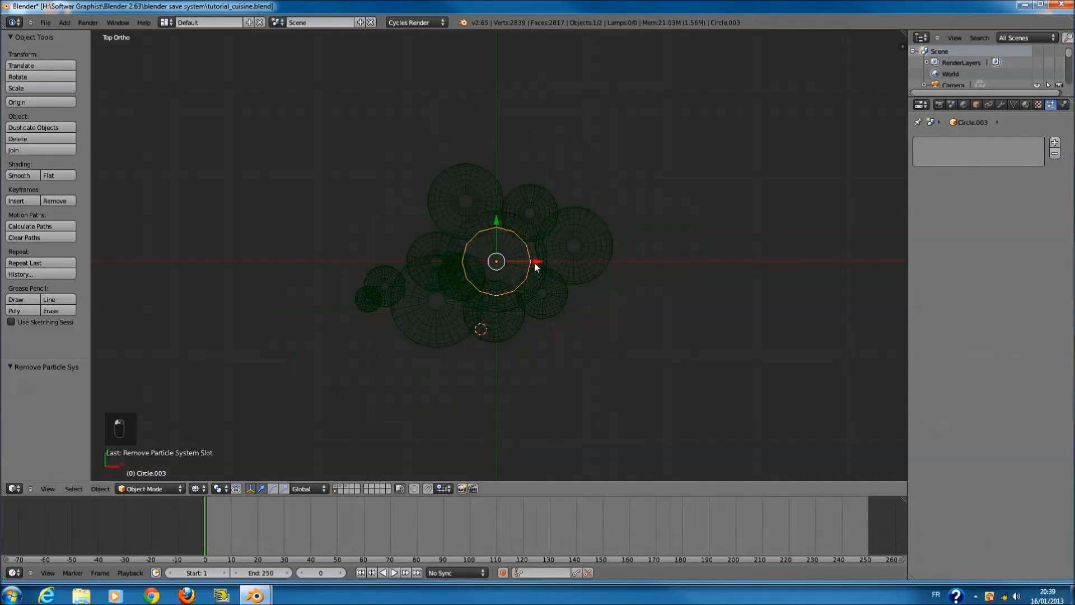
- Scale the bubble cluster down, move it about 0.359 along X clear of the circle, and reselect the circle
{"action": "scroll", "coordinate": [536, 257], "scroll_direction": "up", "scroll_amount": 6}
{"action": "right_click", "coordinate": [583, 245]}
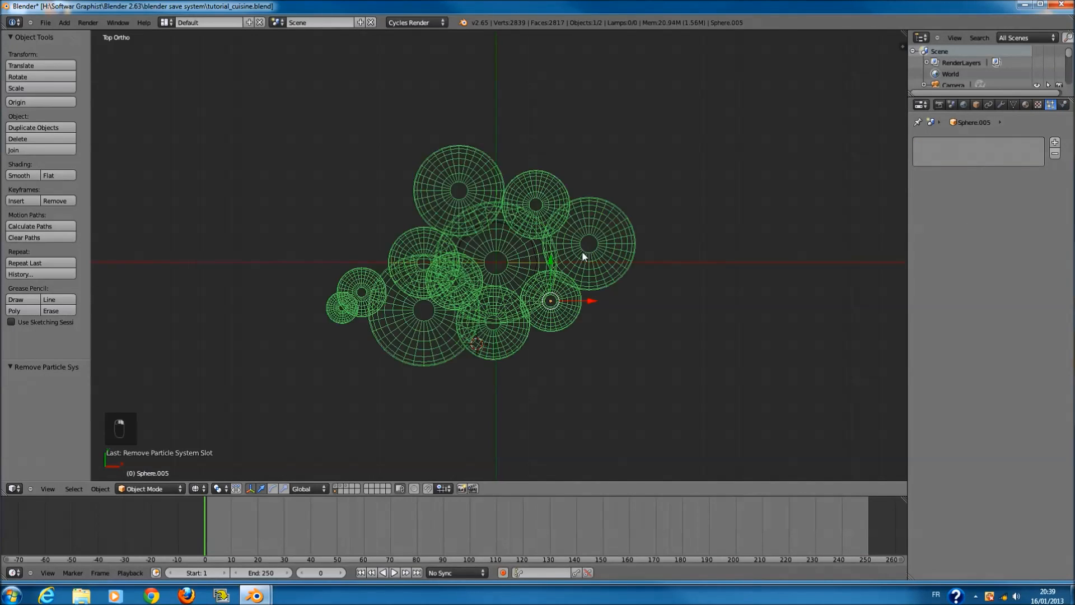
{"action": "key", "text": "s"}
{"action": "left_click", "coordinate": [549, 291]}
{"action": "left_click_drag", "start_coordinate": [567, 301], "coordinate": [589, 303]}
{"action": "scroll", "coordinate": [591, 304], "scroll_direction": "up", "scroll_amount": 4}
{"action": "right_click", "coordinate": [575, 277]}
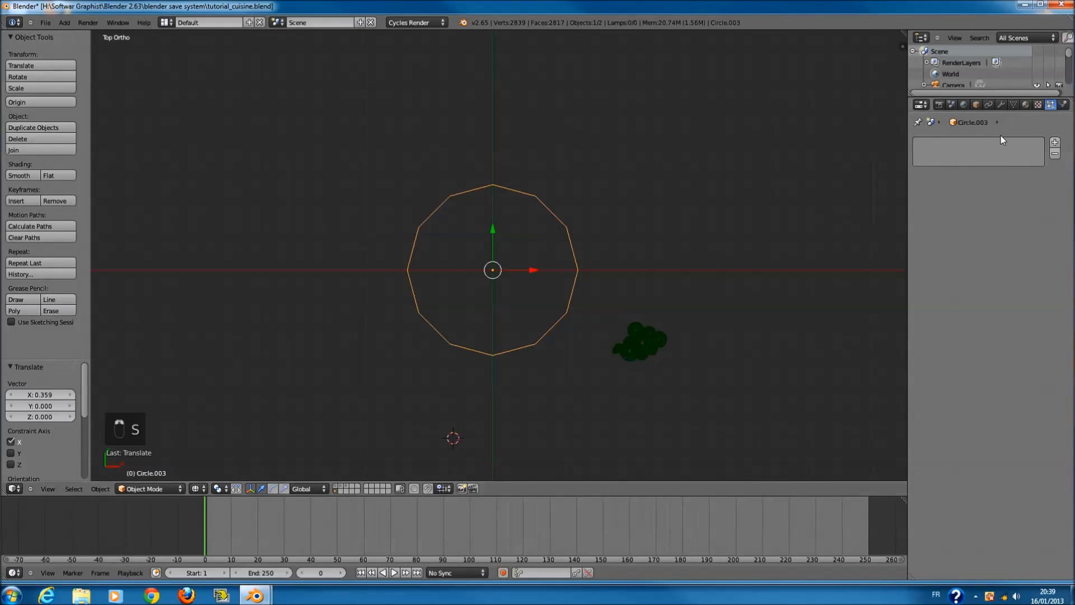
- Add a new particle system named mousse to the circle
{"action": "left_click", "coordinate": [1064, 106]}
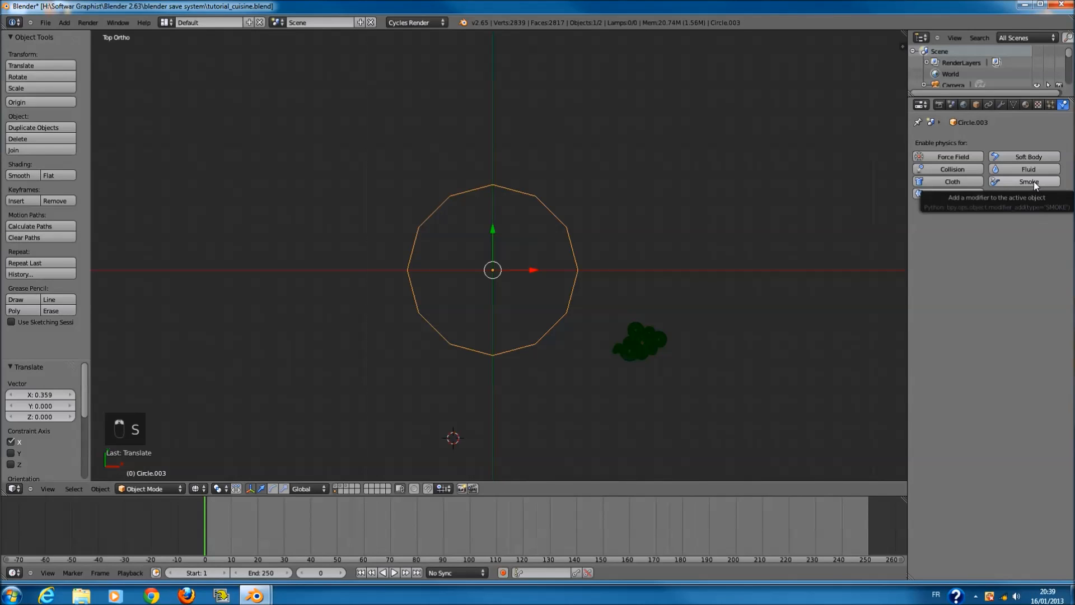
{"action": "left_click", "coordinate": [1050, 105]}
{"action": "left_click", "coordinate": [1055, 144]}
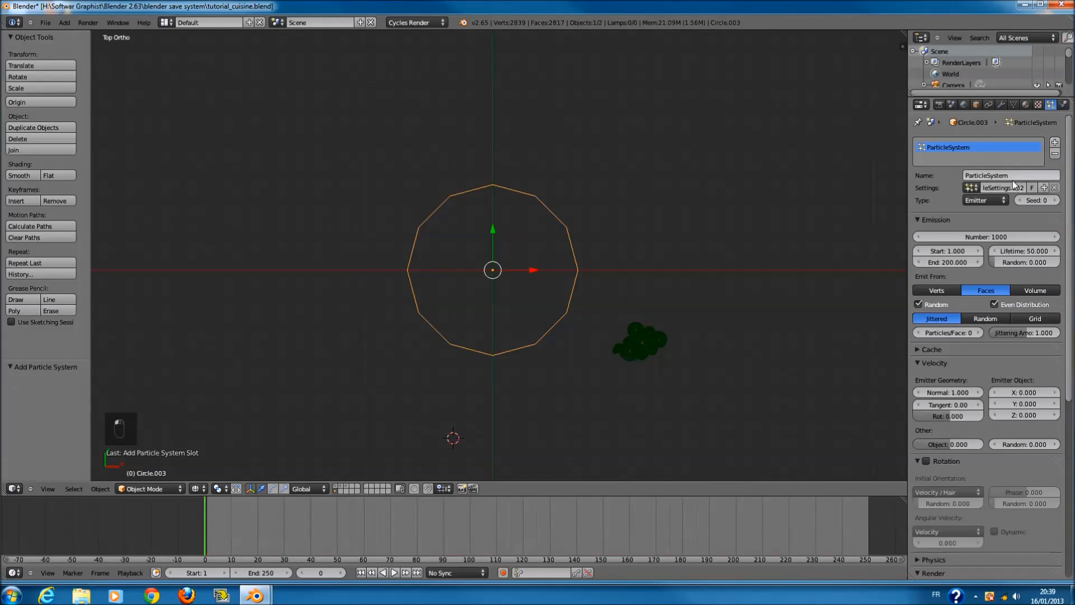
{"action": "left_click", "coordinate": [1002, 199]}
{"action": "left_click", "coordinate": [998, 191]}
{"action": "left_click", "coordinate": [1010, 176]}
{"action": "type", "text": "mousse"}
{"action": "key", "text": "Return"}
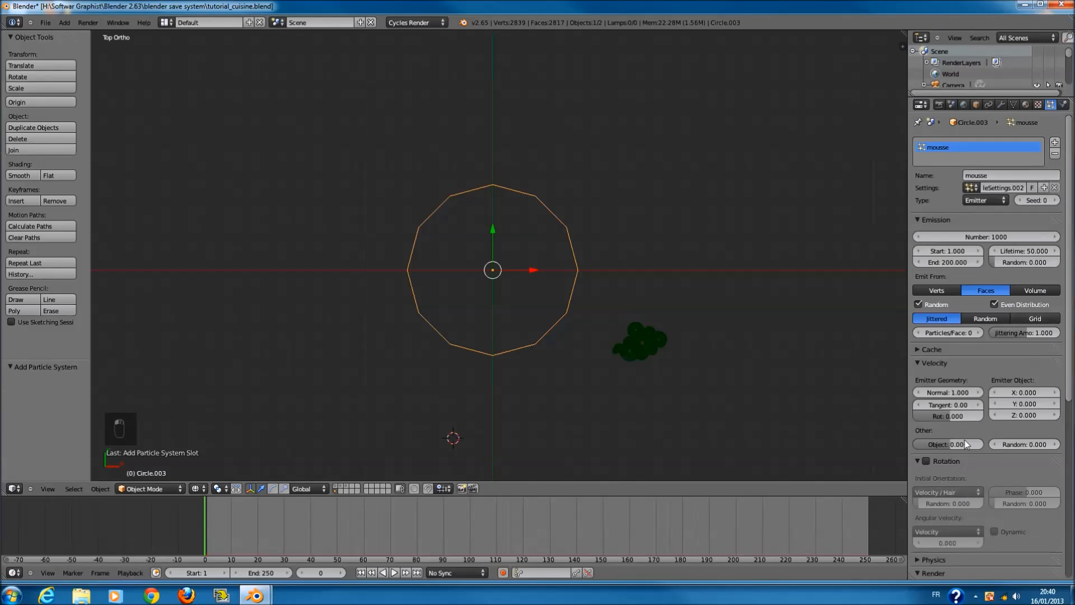
- Render the circle's particles as a group, using mousse as the Dupli Group
{"action": "scroll", "coordinate": [968, 363], "scroll_direction": "down", "scroll_amount": 4}
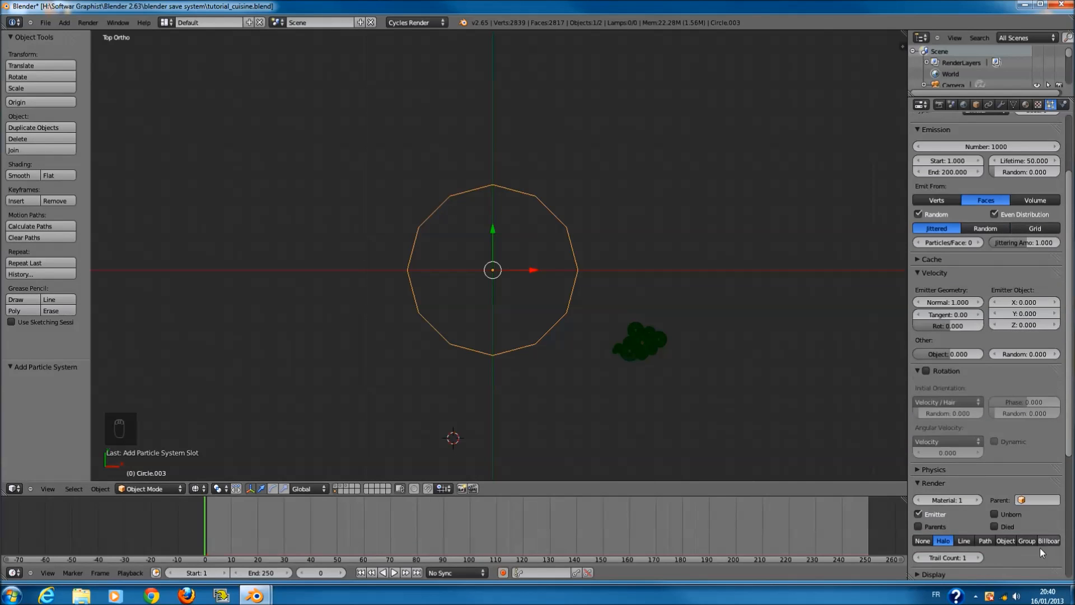
{"action": "left_click", "coordinate": [1020, 542]}
{"action": "left_click", "coordinate": [1020, 552]}
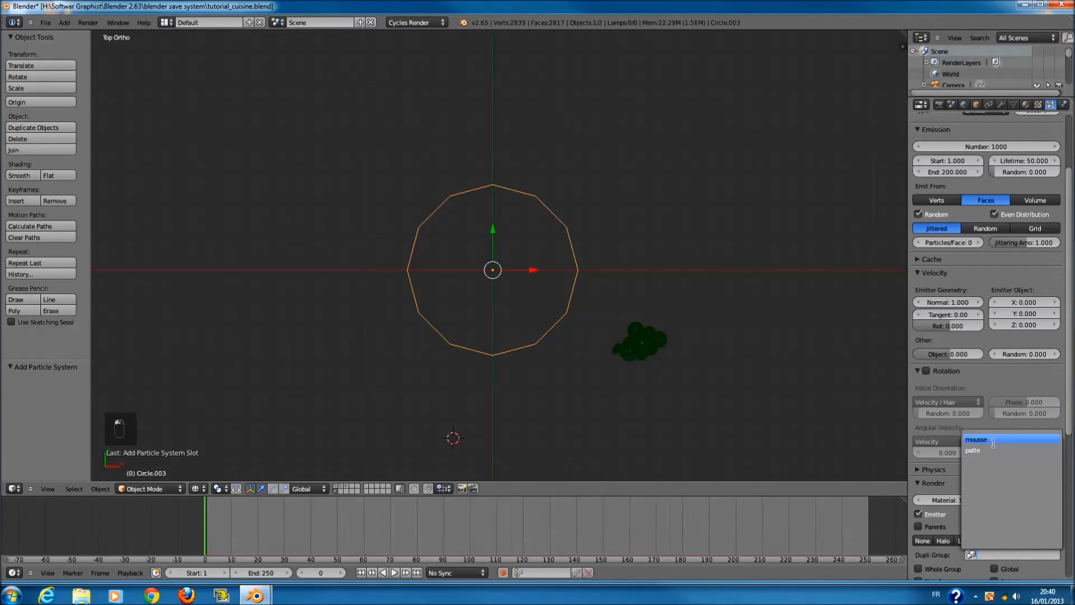
{"action": "left_click", "coordinate": [1002, 447]}
{"action": "scroll", "coordinate": [584, 326], "scroll_direction": "up", "scroll_amount": 1}
- Move the timeline to frame 29 and examine the emitted particles from the side in solid shading
{"action": "left_click_drag", "start_coordinate": [211, 519], "coordinate": [282, 520]}
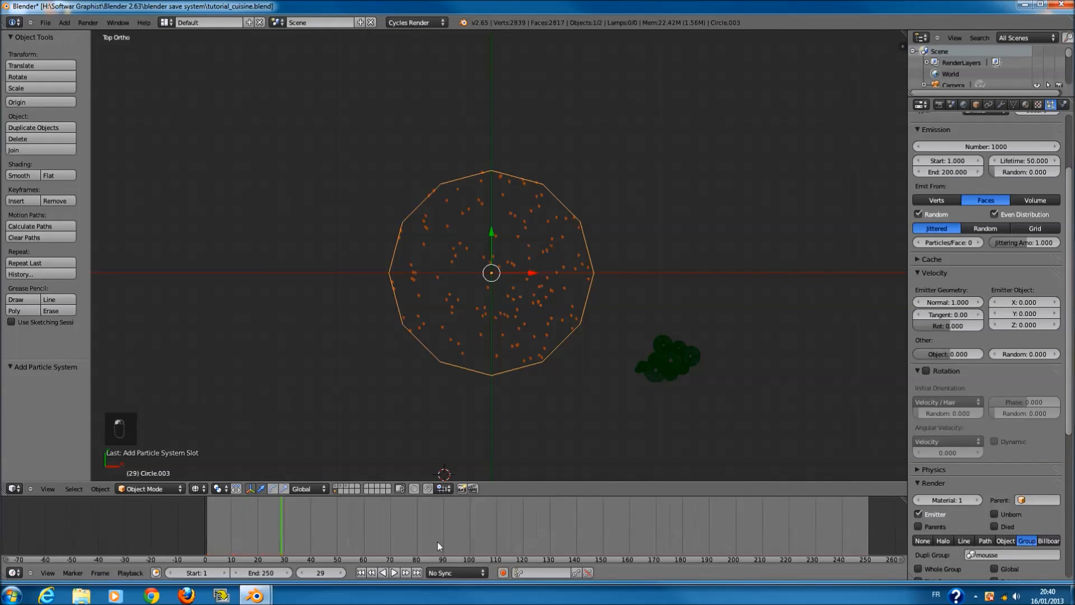
{"action": "key", "text": "z"}
{"action": "middle_click_drag", "start_coordinate": [463, 353], "coordinate": [470, 274]}
{"action": "scroll", "coordinate": [471, 274], "scroll_direction": "up", "scroll_amount": 3}
{"action": "middle_click_drag", "start_coordinate": [532, 382], "coordinate": [513, 309]}
{"action": "scroll", "coordinate": [1012, 417], "scroll_direction": "down", "scroll_amount": 10}
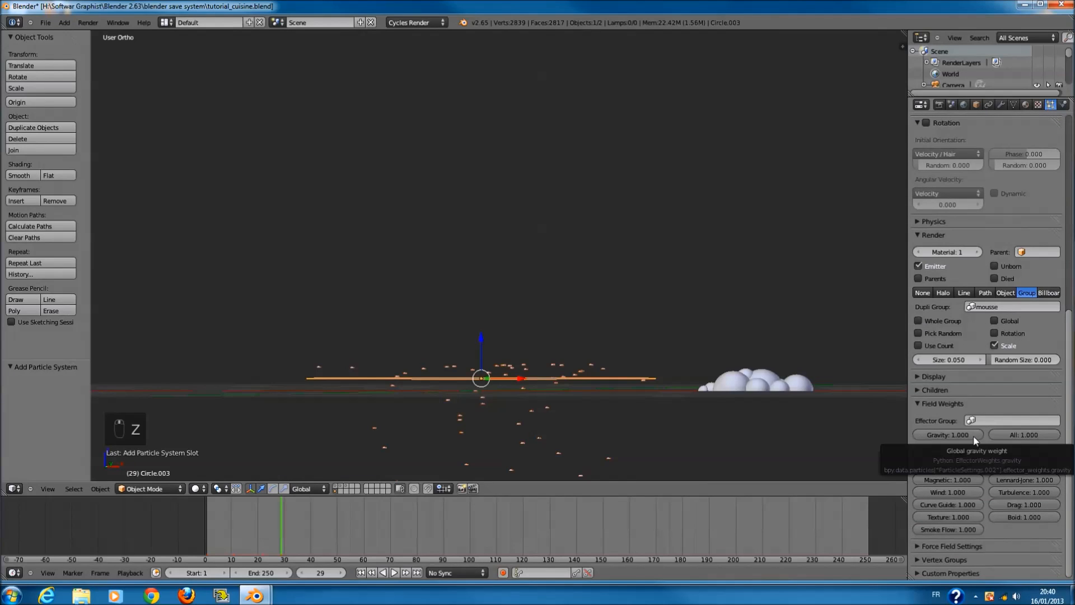
- Set the particles' gravity field weight to 0 and play the animation from the start
{"action": "left_click_drag", "start_coordinate": [973, 437], "coordinate": [896, 433]}
{"action": "middle_click_drag", "start_coordinate": [483, 366], "coordinate": [439, 446]}
{"action": "left_click", "coordinate": [193, 522]}
{"action": "key", "text": "alt+a"}
{"action": "scroll", "coordinate": [562, 356], "scroll_direction": "down", "scroll_amount": 2}
{"action": "middle_click_drag", "start_coordinate": [593, 366], "coordinate": [611, 369]}
{"action": "scroll", "coordinate": [616, 371], "scroll_direction": "up", "scroll_amount": 1}
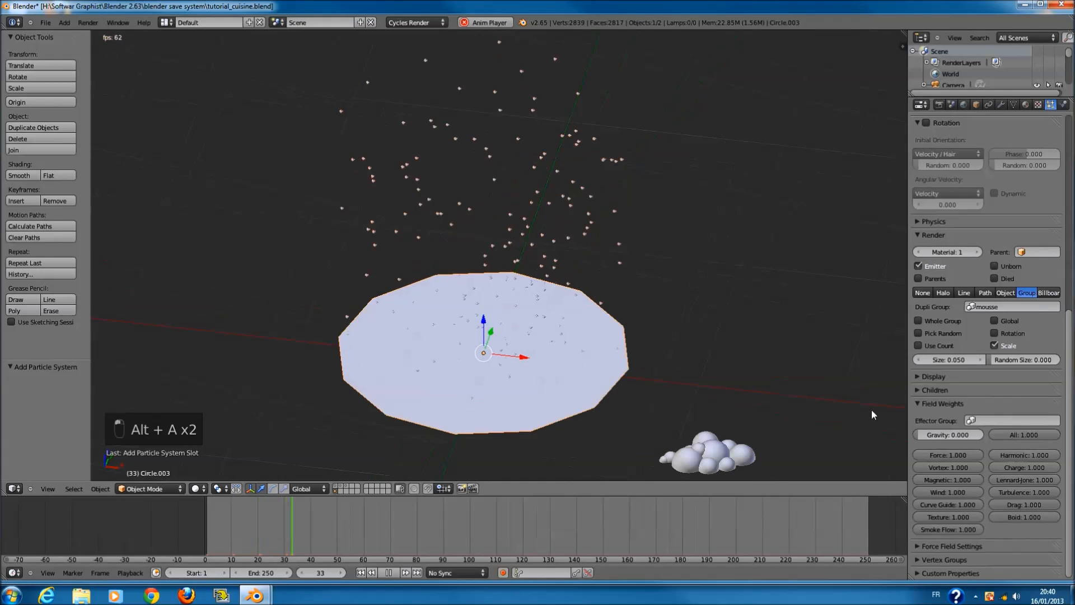
- Set the gravity weight back to 1 and the particle lifetime to 1, and replay the animation in wireframe
{"action": "left_click_drag", "start_coordinate": [921, 432], "coordinate": [993, 432]}
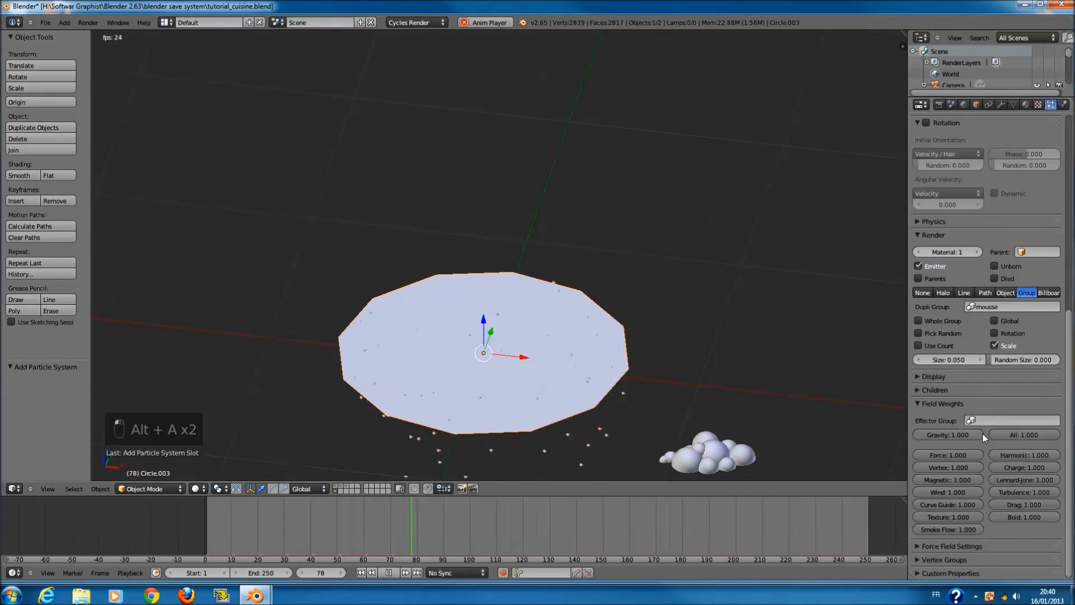
{"action": "scroll", "coordinate": [981, 430], "scroll_direction": "up", "scroll_amount": 15}
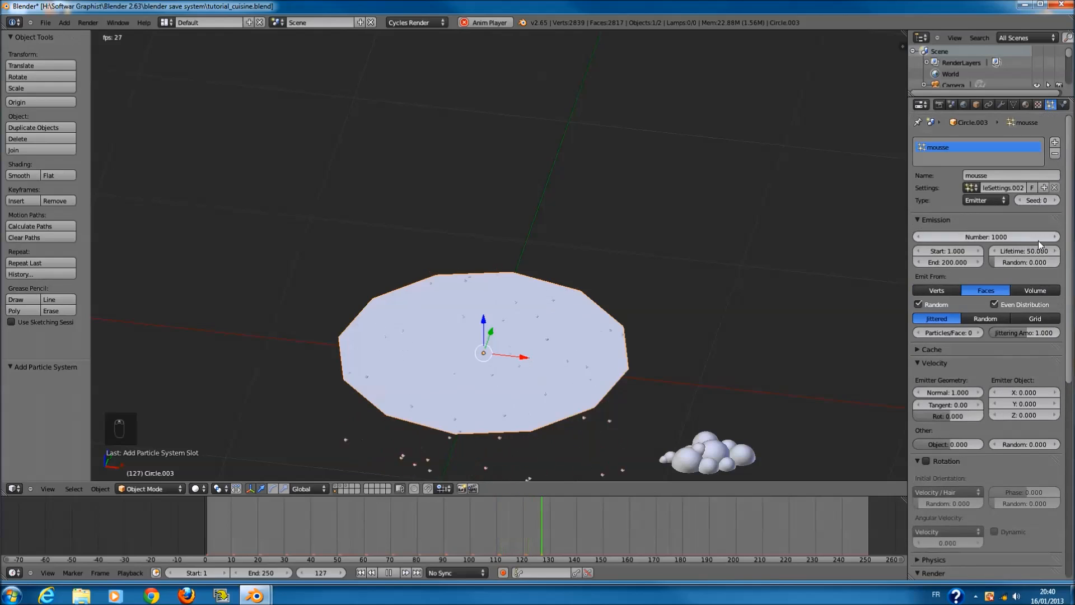
{"action": "middle_click_drag", "start_coordinate": [694, 367], "coordinate": [506, 387]}
{"action": "key", "text": "z"}
{"action": "key", "text": "z"}
{"action": "key", "text": "z"}
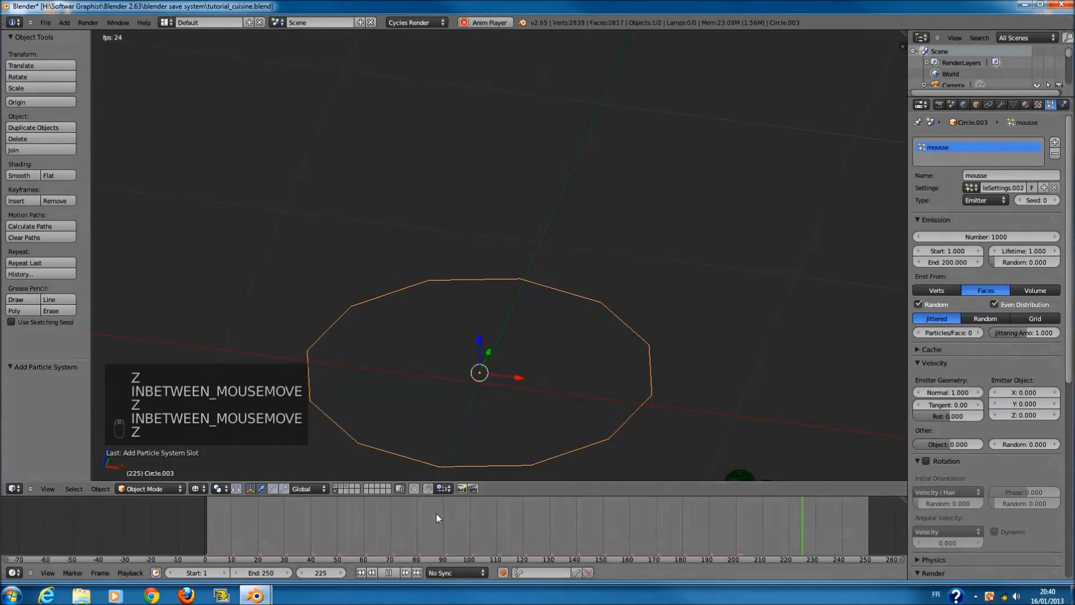
{"action": "left_click", "coordinate": [180, 528]}
{"action": "key", "text": "alt+a"}
{"action": "key", "text": "alt+a"}
- Set the gravity weight to 0 again and play the animation to check the short-lived particles above the circle
{"action": "scroll", "coordinate": [966, 504], "scroll_direction": "down", "scroll_amount": 12}
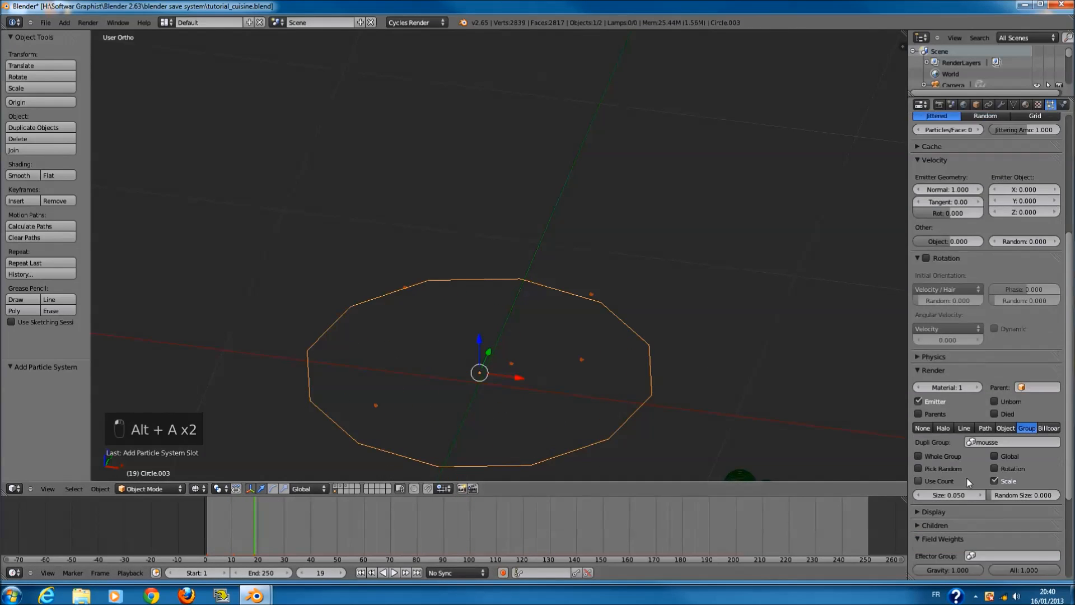
{"action": "left_click_drag", "start_coordinate": [969, 431], "coordinate": [694, 447]}
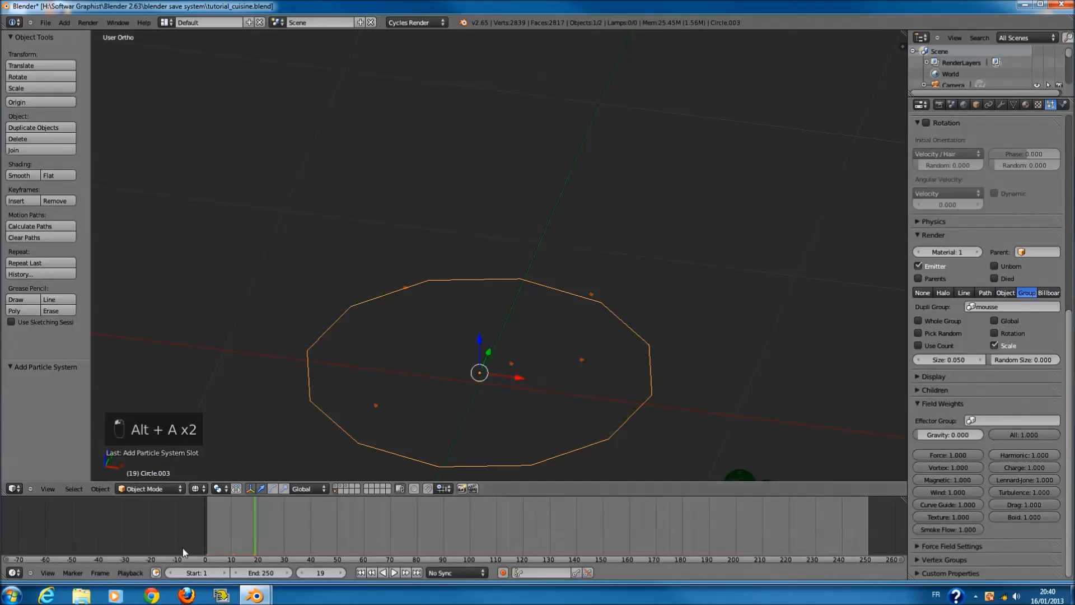
{"action": "left_click", "coordinate": [183, 548]}
{"action": "key", "text": "alt+a"}
{"action": "mouse_move", "coordinate": [509, 410]}
{"action": "middle_mouse_down"}
{"action": "mouse_move", "coordinate": [531, 382]}
{"action": "mouse_move", "coordinate": [567, 398]}
{"action": "middle_mouse_up"}
{"action": "key", "text": "z"}
{"action": "key", "text": "z"}
{"action": "key", "text": "z"}
{"action": "key", "text": "z"}
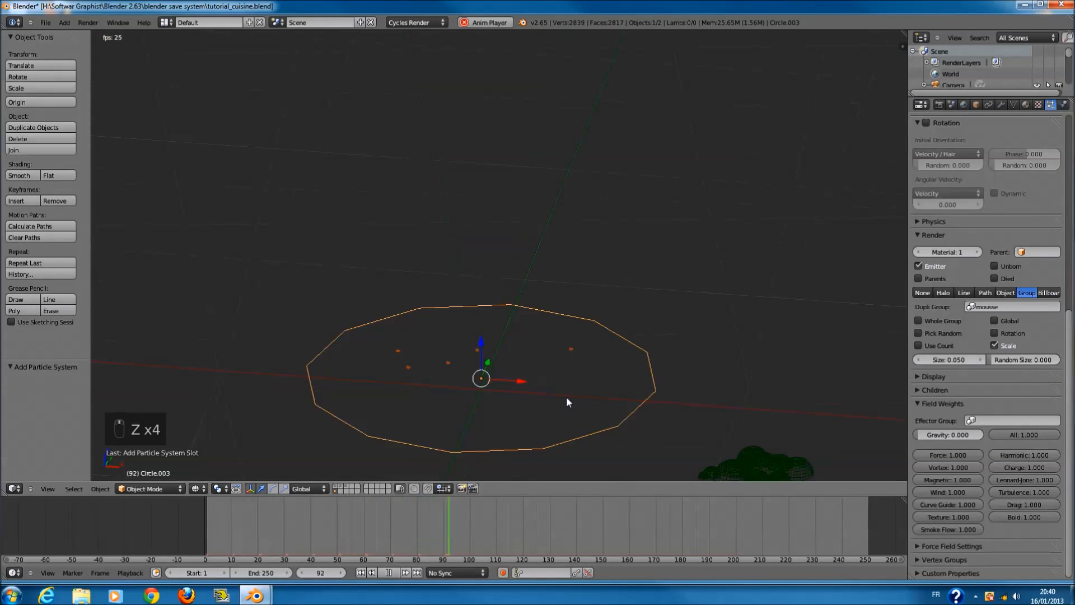
{"action": "key", "text": "alt+a"}
- Set the particle emission's end frame to 1 and play the animation briefly
{"action": "scroll", "coordinate": [1060, 336], "scroll_direction": "up", "scroll_amount": 12}
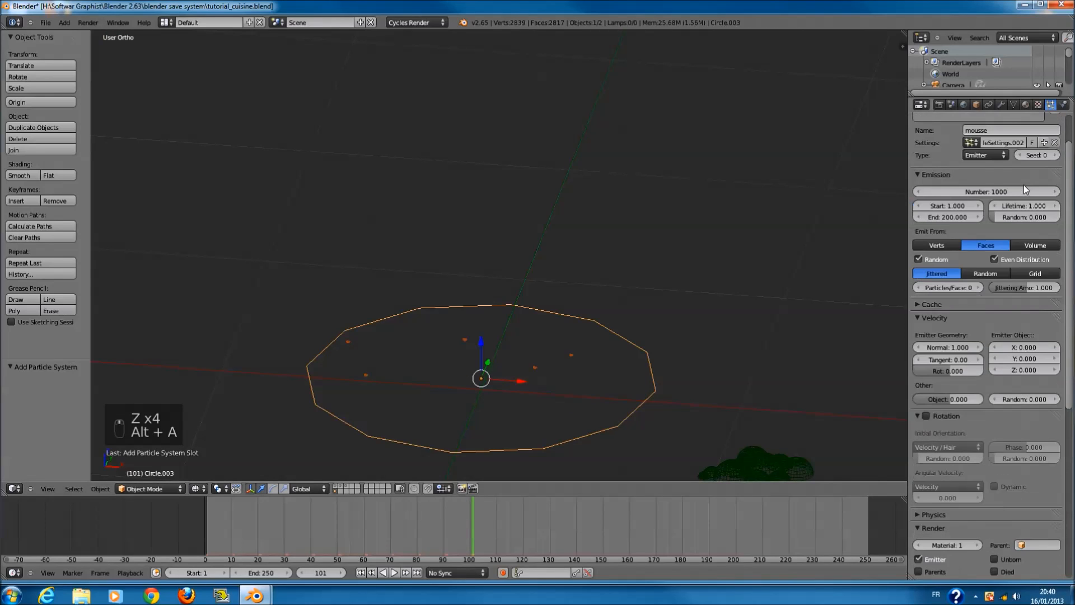
{"action": "left_click", "coordinate": [940, 240]}
{"action": "type", "text": "1"}
{"action": "key", "text": "Return"}
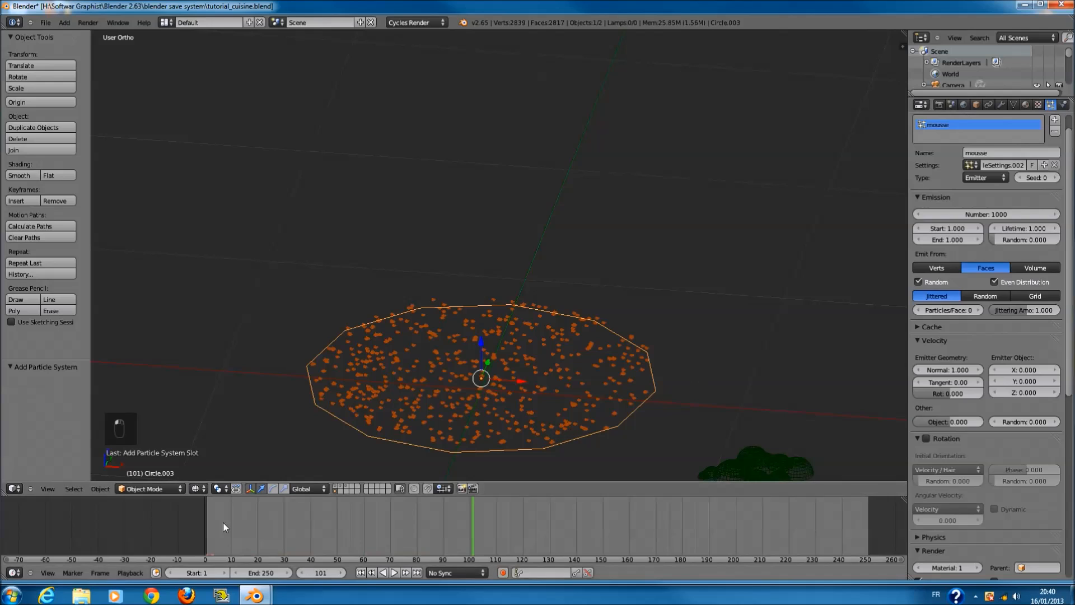
{"action": "key", "text": "alt+a"}
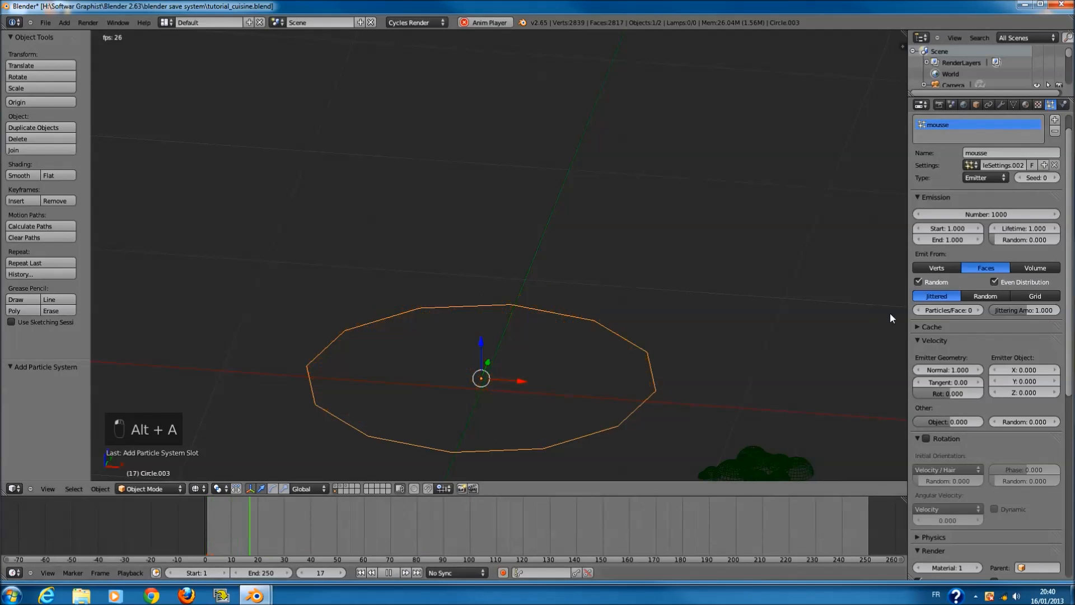
{"action": "key", "text": "alt+a"}
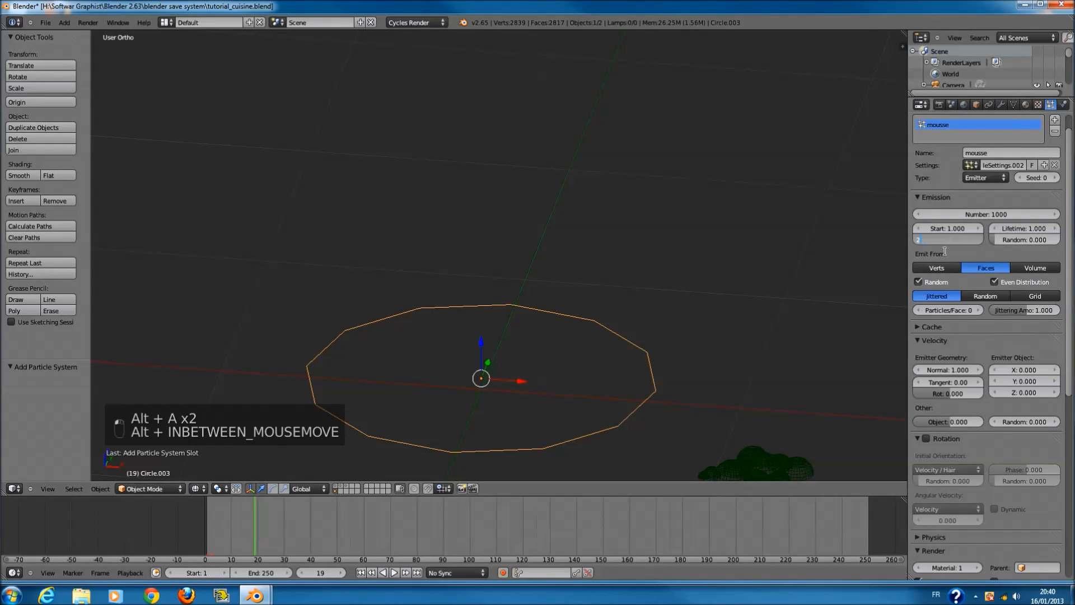
- Set the particle lifetime to 100 with the emission end at 1, and play the animation from the start
{"action": "left_click", "coordinate": [1039, 225]}
{"action": "type", "text": "100"}
{"action": "key", "text": "Return"}
{"action": "left_click", "coordinate": [951, 241]}
{"action": "type", "text": "1"}
{"action": "key", "text": "Return"}
{"action": "left_click", "coordinate": [206, 509]}
{"action": "key", "text": "alt+a"}
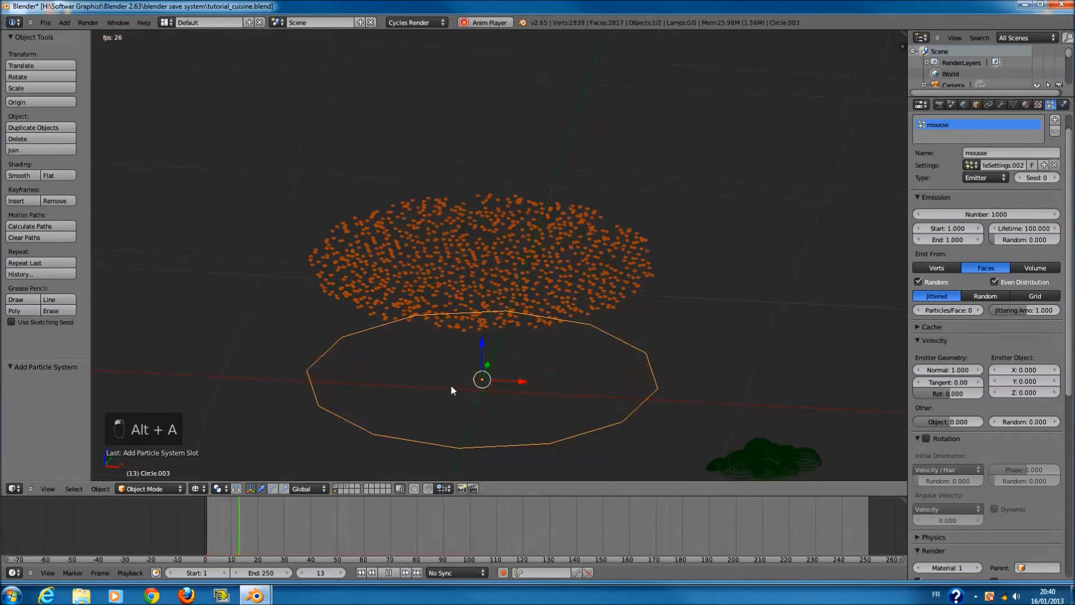
{"action": "middle_click_drag", "start_coordinate": [450, 385], "coordinate": [456, 374]}
{"action": "key", "text": "alt+a"}
- Set the particles' gravity weight to 1 and replay the animation from the start in solid shading
{"action": "scroll", "coordinate": [988, 504], "scroll_direction": "down", "scroll_amount": 12}
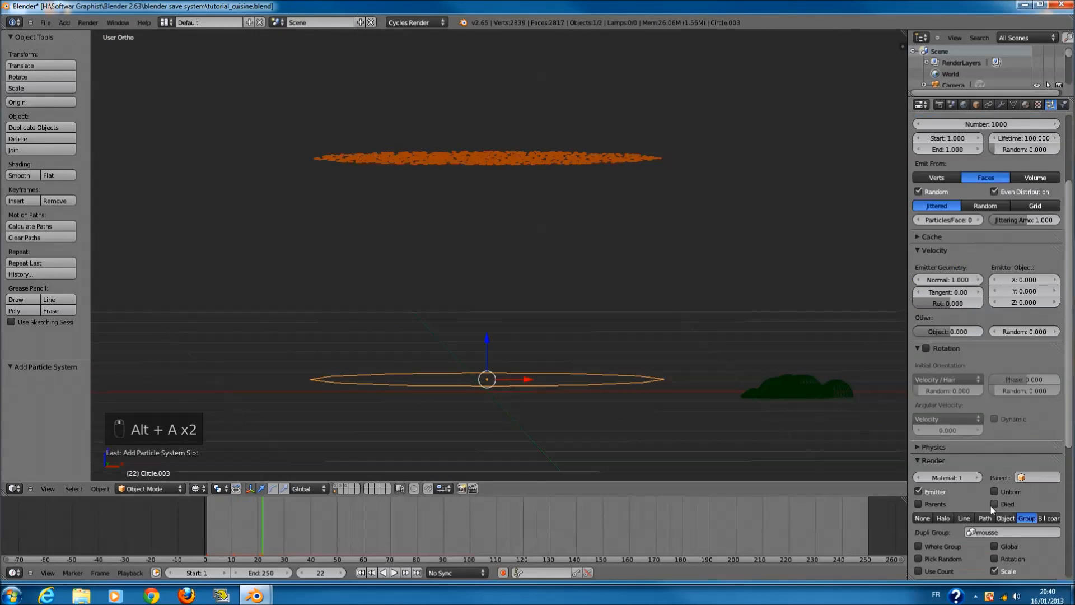
{"action": "left_click_drag", "start_coordinate": [924, 435], "coordinate": [996, 429]}
{"action": "left_click", "coordinate": [202, 527]}
{"action": "key", "text": "alt+a"}
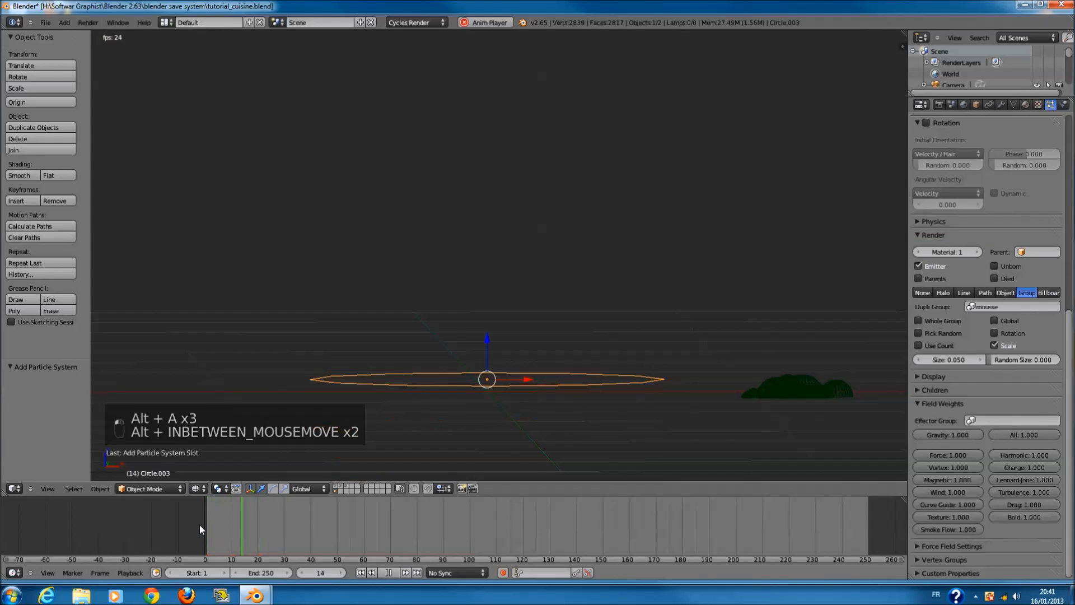
{"action": "key", "text": "z"}
{"action": "key", "text": "z"}
{"action": "middle_click_drag", "start_coordinate": [483, 434], "coordinate": [482, 455]}
{"action": "left_click", "coordinate": [233, 503]}
{"action": "left_click", "coordinate": [206, 511]}
{"action": "left_click", "coordinate": [200, 511]}
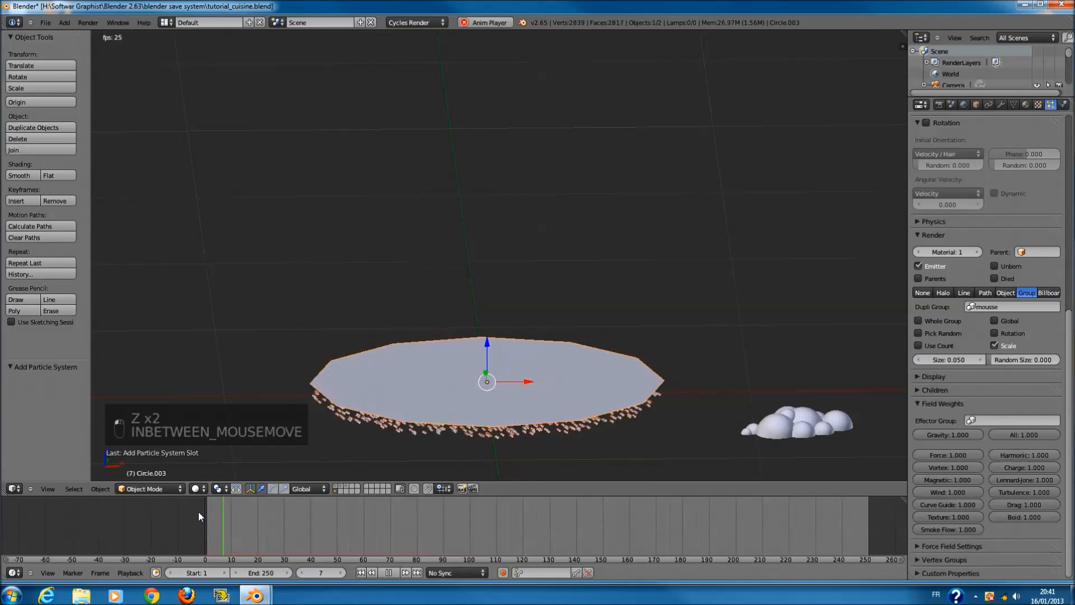
{"action": "left_click", "coordinate": [199, 512]}
{"action": "key", "text": "alt+a"}
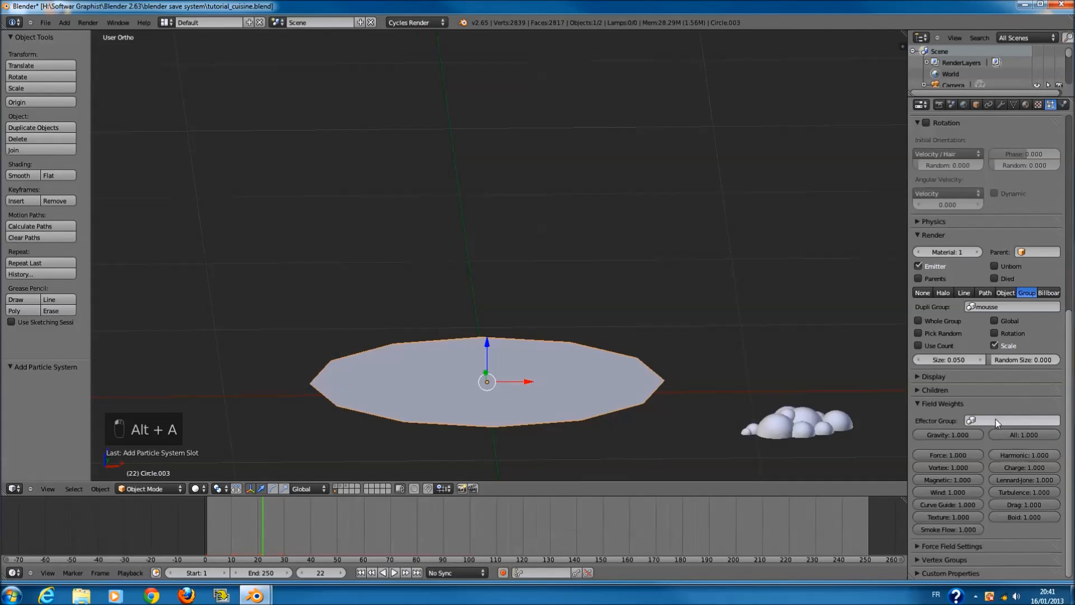
- Set the gravity field weight to 0 and briefly play the animation from the start
{"action": "scroll", "coordinate": [998, 416], "scroll_direction": "up", "scroll_amount": 6}
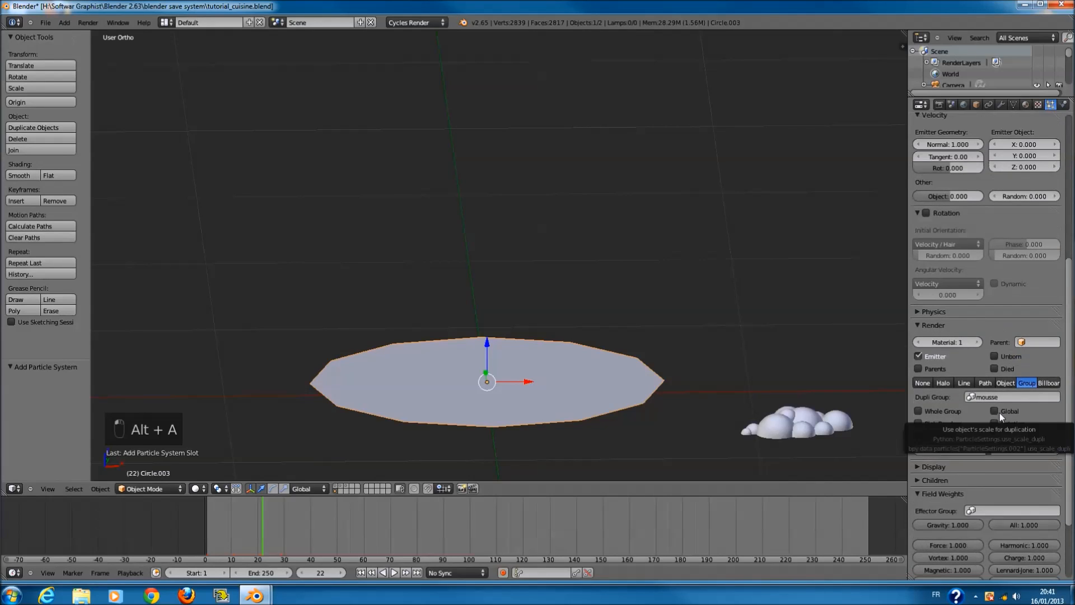
{"action": "scroll", "coordinate": [1033, 355], "scroll_direction": "up", "scroll_amount": 5}
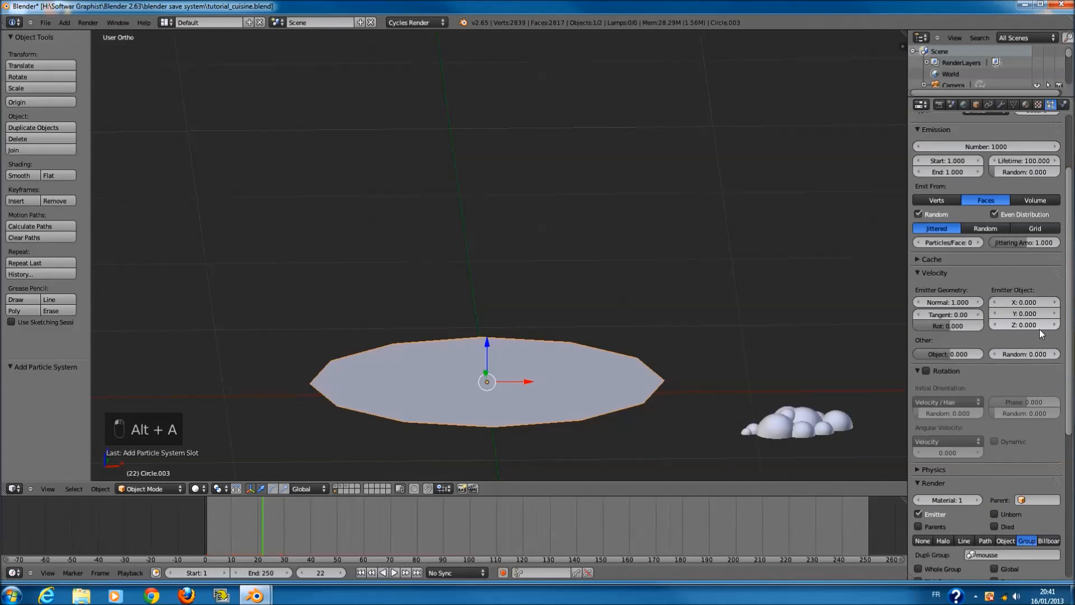
{"action": "scroll", "coordinate": [1032, 156], "scroll_direction": "down", "scroll_amount": 10}
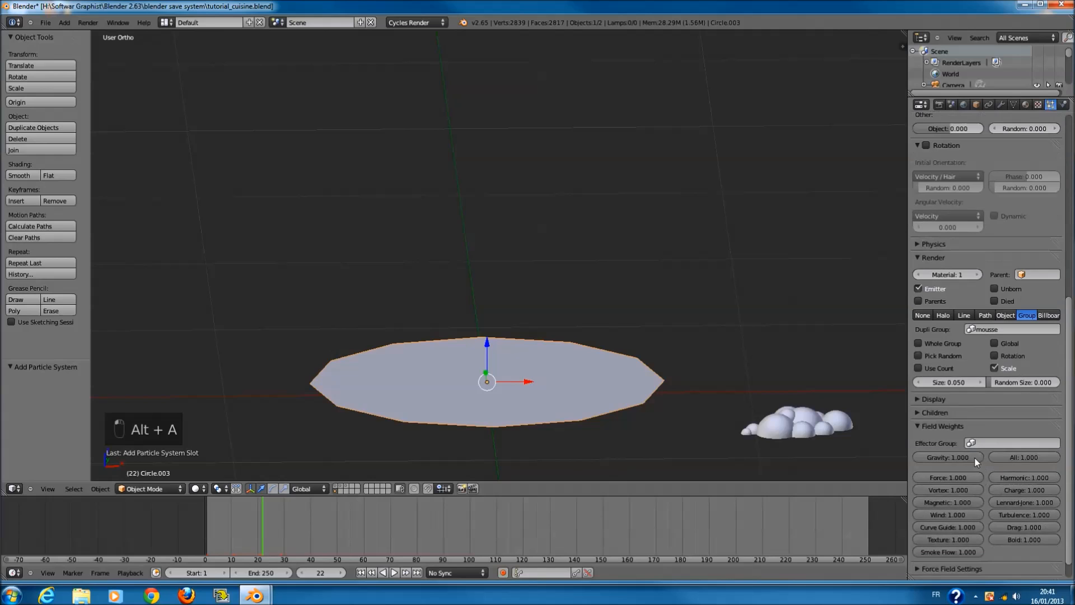
{"action": "left_click_drag", "start_coordinate": [973, 459], "coordinate": [924, 458]}
{"action": "left_click", "coordinate": [151, 529]}
{"action": "key", "text": "alt+a"}
{"action": "key", "text": "alt+a"}
- Set the lifetime of the mousse particles to 1
{"action": "scroll", "coordinate": [1018, 166], "scroll_direction": "up", "scroll_amount": 9}
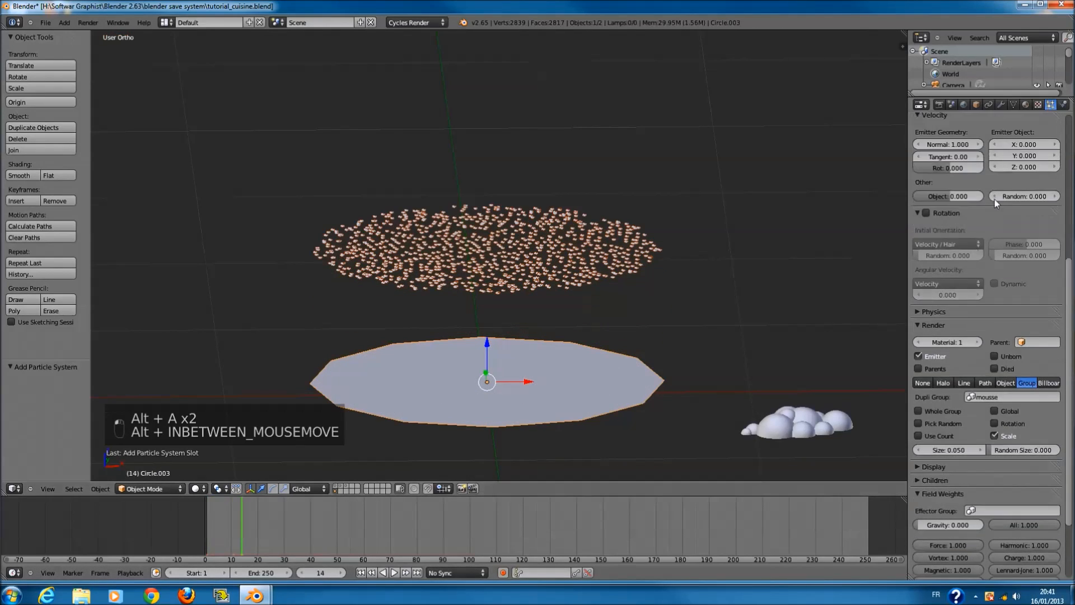
{"action": "scroll", "coordinate": [1018, 166], "scroll_direction": "up", "scroll_amount": 3}
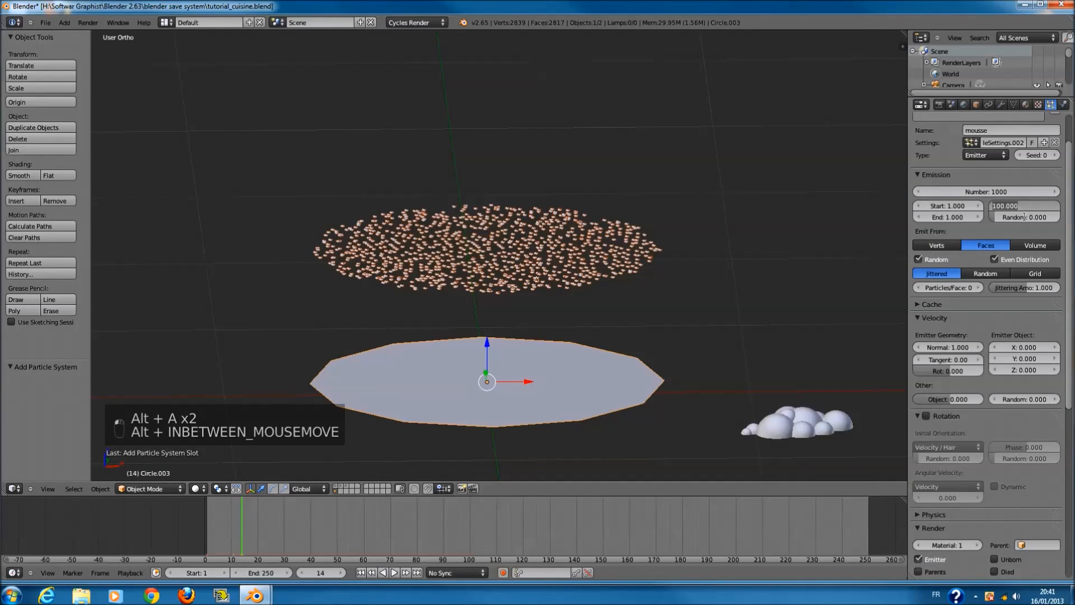
{"action": "key", "text": "Return"}
- Set the particle emission's end frame to 200 and play the animation from the start in wireframe shading
{"action": "left_click", "coordinate": [941, 218]}
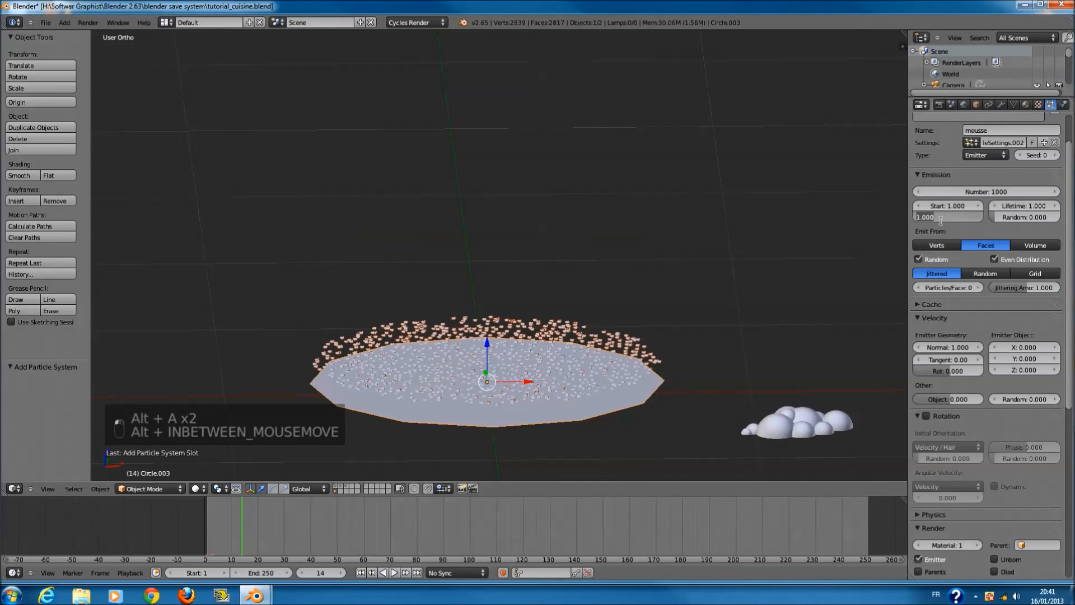
{"action": "key", "text": "Return"}
{"action": "left_click", "coordinate": [944, 217]}
{"action": "type", "text": "200"}
{"action": "key", "text": "Return"}
{"action": "key", "text": "alt+a"}
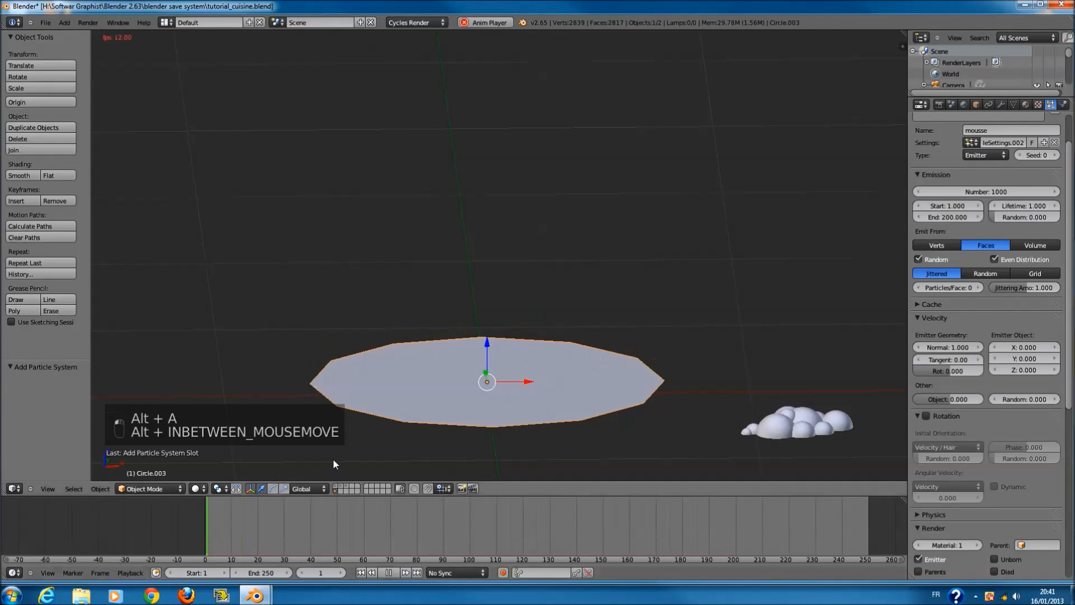
{"action": "key", "text": "z"}
{"action": "key", "text": "z"}
{"action": "key", "text": "z"}
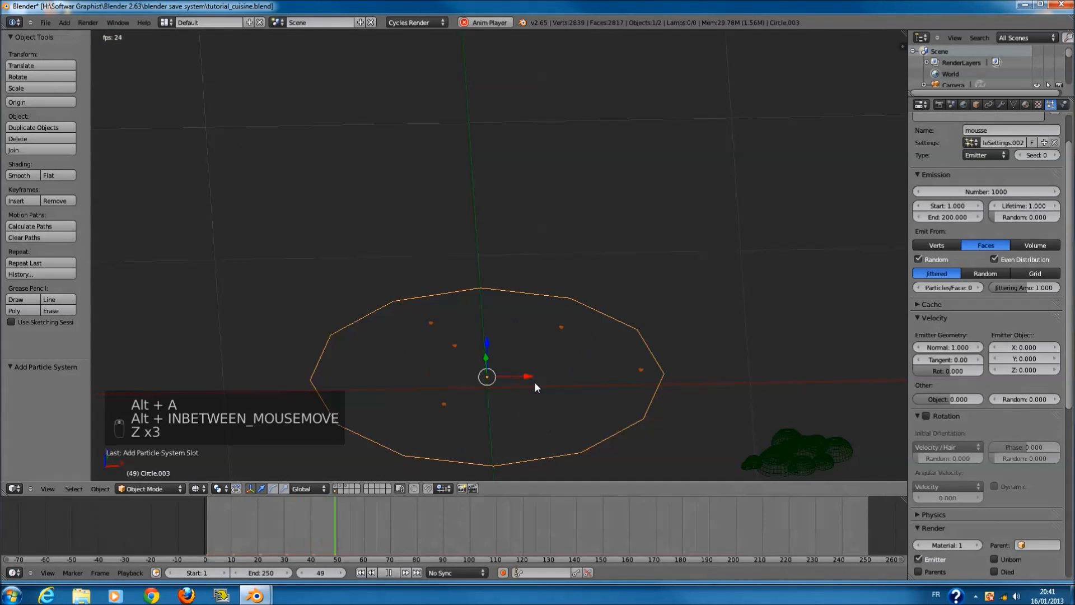
- Try a normal emission velocity of 0 with a replay of the animation, and restore the velocity to 1
{"action": "key", "text": "alt+a"}
{"action": "left_click_drag", "start_coordinate": [950, 350], "coordinate": [857, 353]}
{"action": "left_click", "coordinate": [161, 531]}
{"action": "key", "text": "alt+a"}
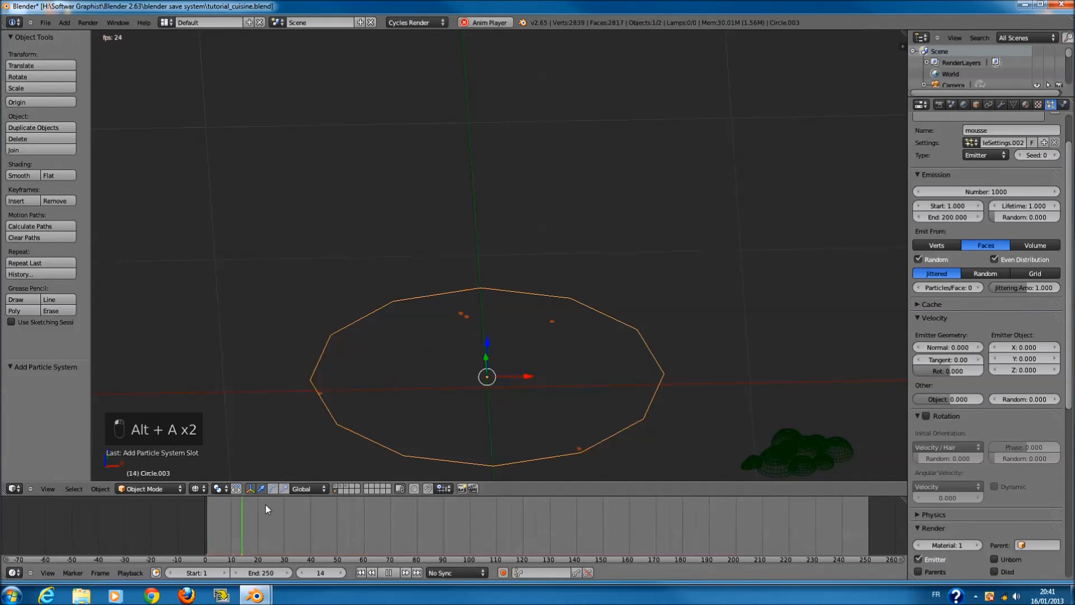
{"action": "key", "text": "alt+a"}
{"action": "key", "text": "Return"}
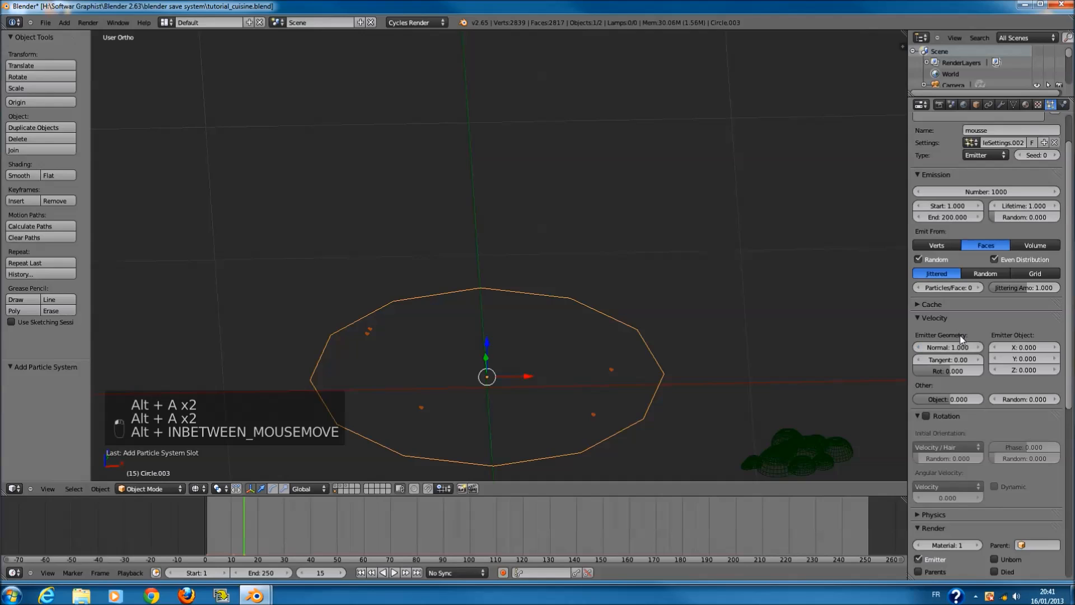
- Set the particle lifetime's randomness to 1 and briefly replay the animation
{"action": "scroll", "coordinate": [990, 316], "scroll_direction": "up", "scroll_amount": 2}
{"action": "left_click_drag", "start_coordinate": [1006, 262], "coordinate": [1063, 262]}
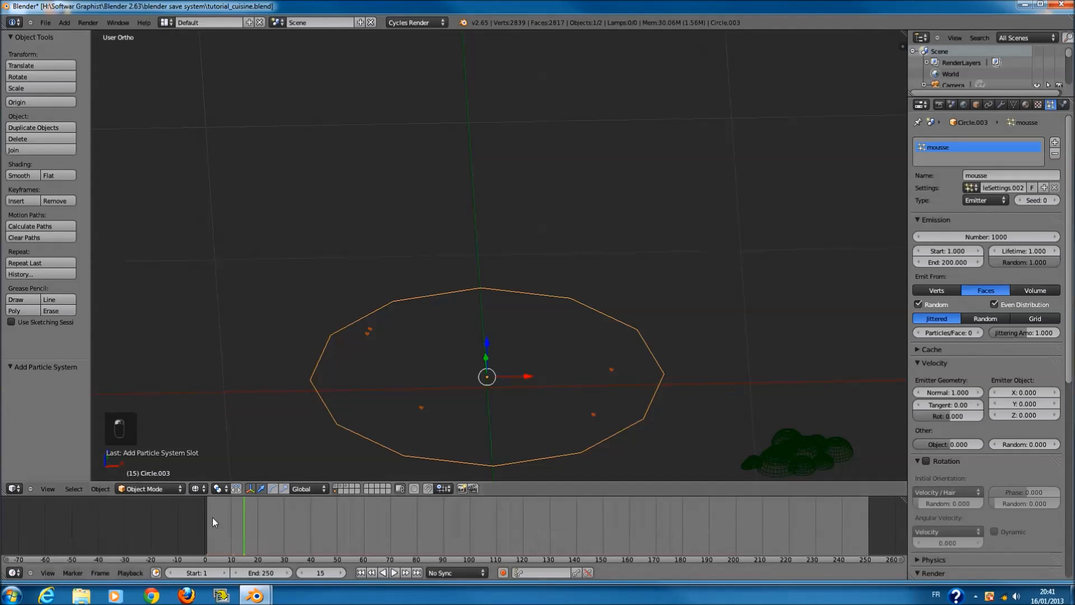
{"action": "key", "text": "alt+a"}
{"action": "key", "text": "alt+a"}
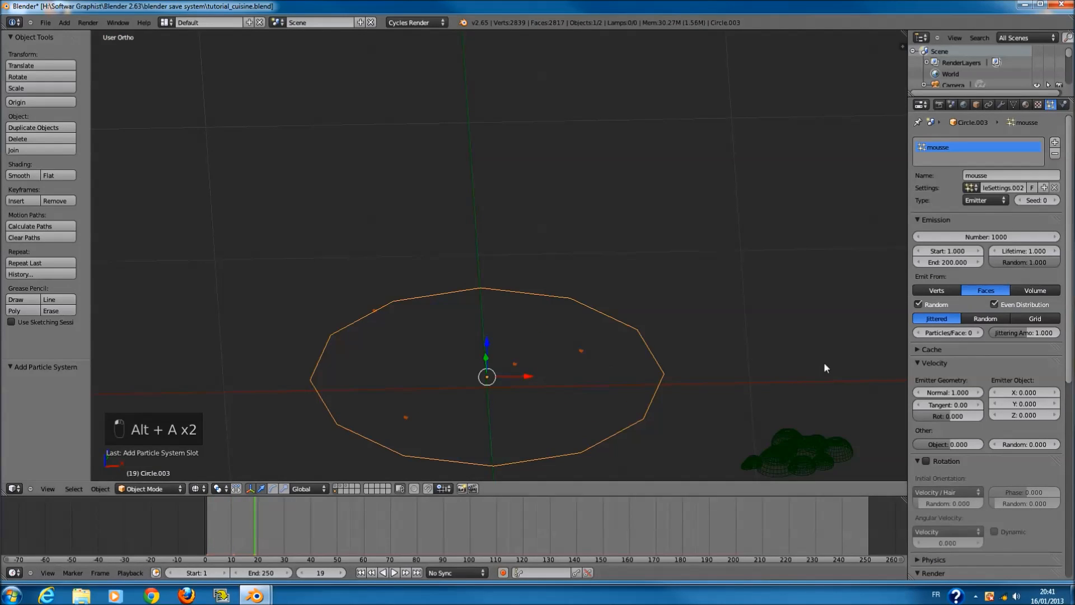
- Raise the number of emitted particles to 100000 and replay the animation from the start
{"action": "left_click", "coordinate": [995, 235]}
{"action": "left_click", "coordinate": [999, 223]}
{"action": "left_click", "coordinate": [195, 523]}
{"action": "key", "text": "alt+a"}
{"action": "key", "text": "alt+a"}
{"action": "left_click", "coordinate": [991, 234]}
{"action": "type", "text": "1"}
{"action": "left_click", "coordinate": [992, 229]}
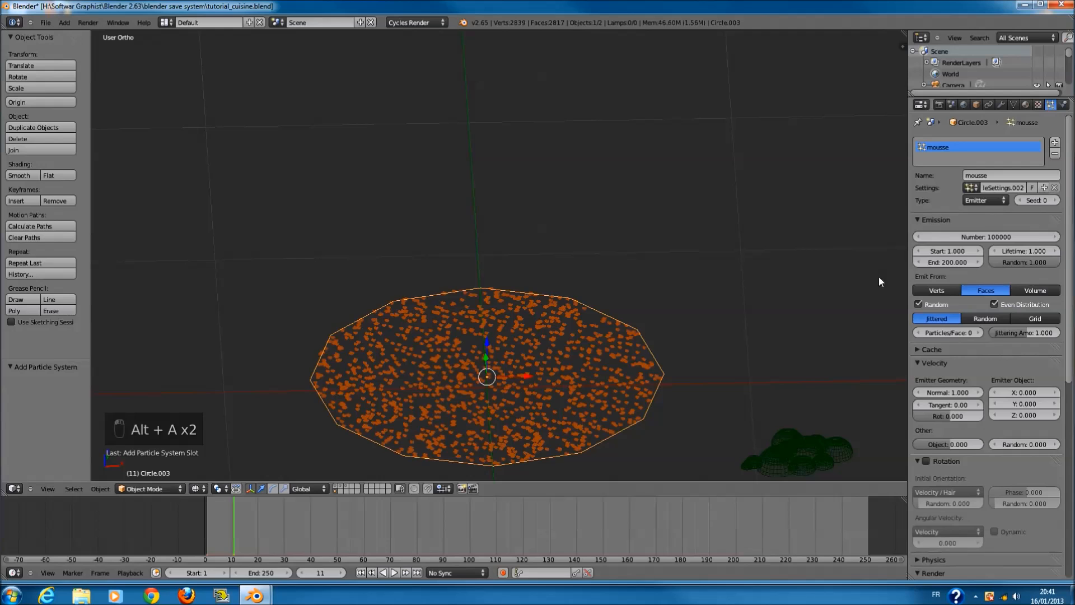
{"action": "left_click", "coordinate": [175, 514]}
{"action": "key", "text": "alt+a"}
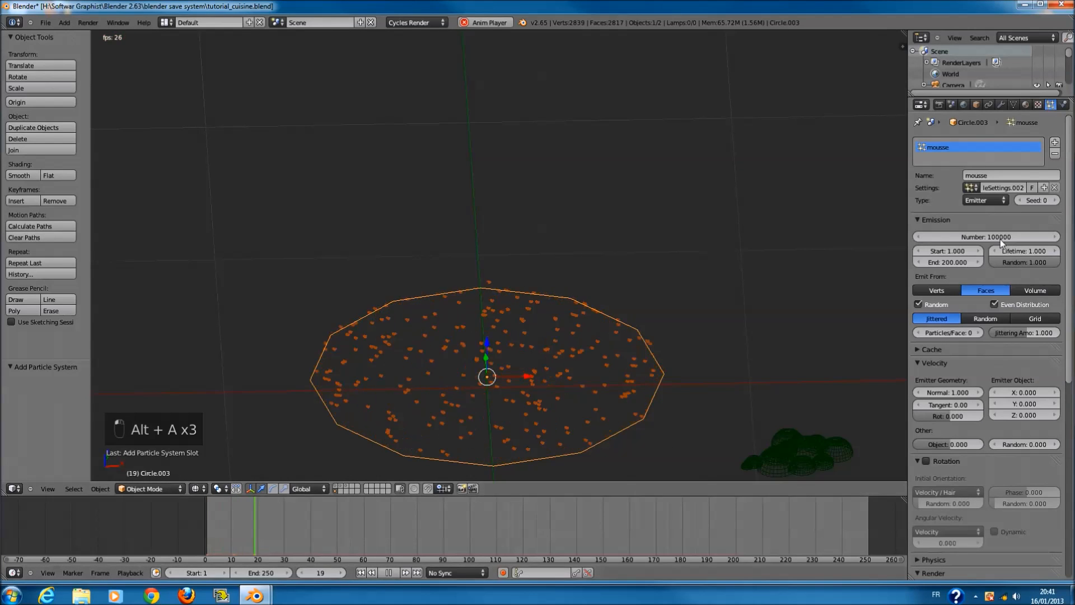
{"action": "key", "text": "alt+a"}
- Switch to solid shading and set the rendered particles' random size to 1 and size to 0.219
{"action": "mouse_move", "coordinate": [639, 375]}
{"action": "middle_mouse_down"}
{"action": "mouse_move", "coordinate": [611, 360]}
{"action": "mouse_move", "coordinate": [616, 411]}
{"action": "mouse_move", "coordinate": [603, 367]}
{"action": "middle_mouse_up"}
{"action": "key", "text": "z"}
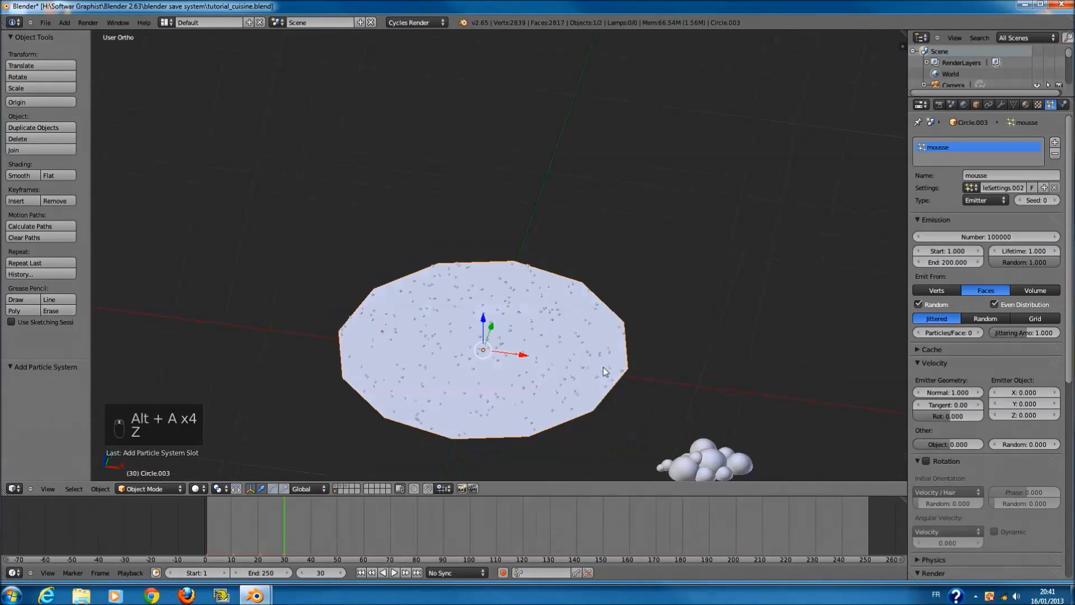
{"action": "key", "text": "KP_Decimal"}
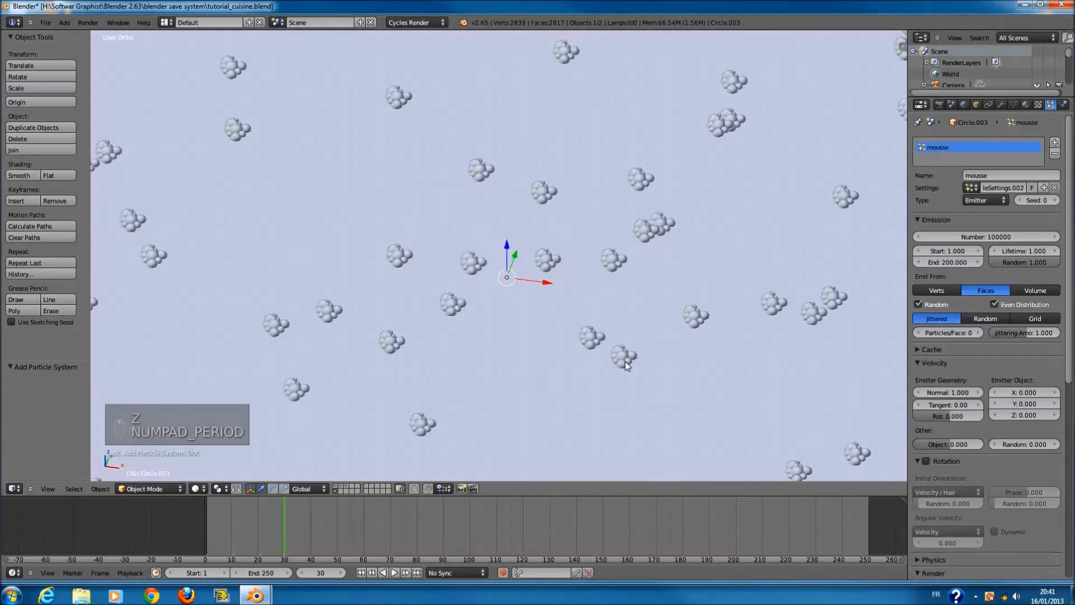
{"action": "scroll", "coordinate": [625, 364], "scroll_direction": "down", "scroll_amount": 10}
{"action": "scroll", "coordinate": [990, 447], "scroll_direction": "down", "scroll_amount": 12}
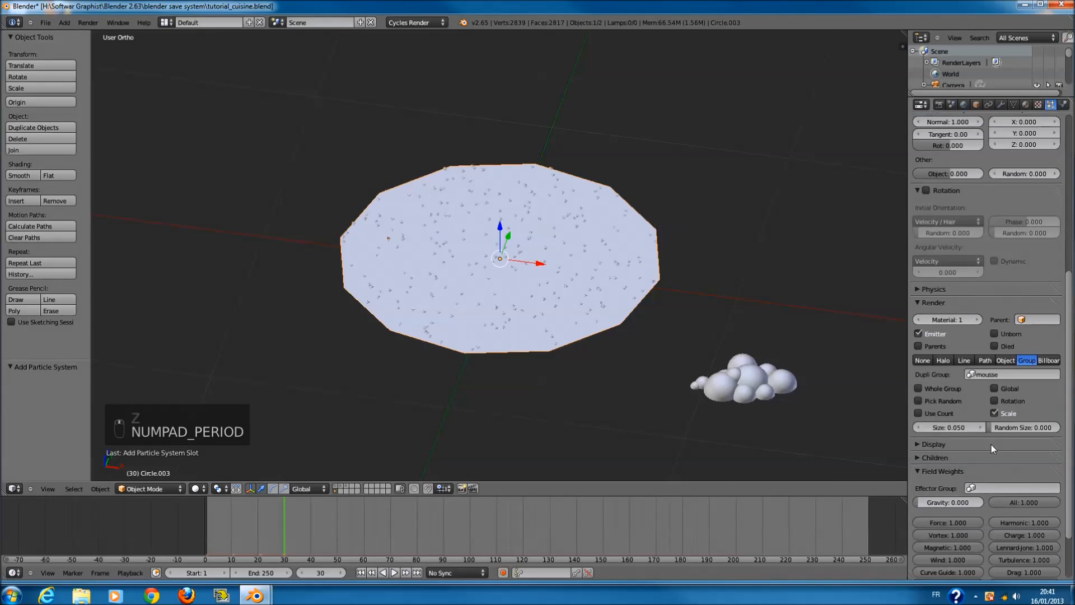
{"action": "left_click_drag", "start_coordinate": [1006, 427], "coordinate": [1053, 427]}
{"action": "left_click_drag", "start_coordinate": [967, 429], "coordinate": [988, 426]}
{"action": "scroll", "coordinate": [481, 402], "scroll_direction": "up", "scroll_amount": 4}
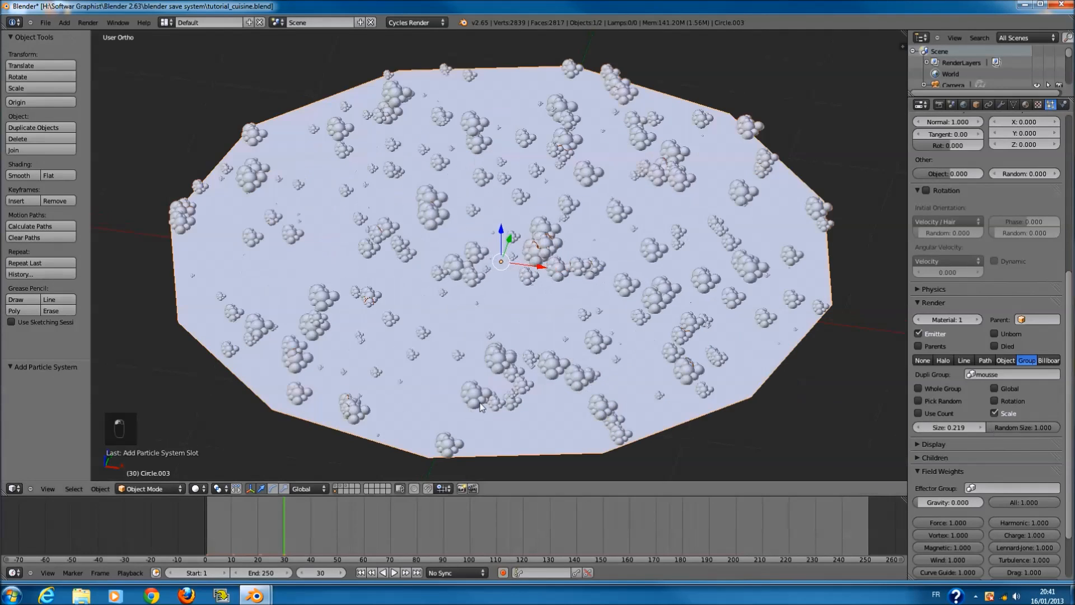
- Play the animation briefly to check the resized bubble clusters on the circle from another angle
{"action": "key", "text": "alt+a"}
{"action": "scroll", "coordinate": [492, 391], "scroll_direction": "down", "scroll_amount": 1}
{"action": "middle_click_drag", "start_coordinate": [505, 378], "coordinate": [522, 367]}
{"action": "key", "text": "alt+a"}
{"action": "scroll", "coordinate": [762, 365], "scroll_direction": "up", "scroll_amount": 1}
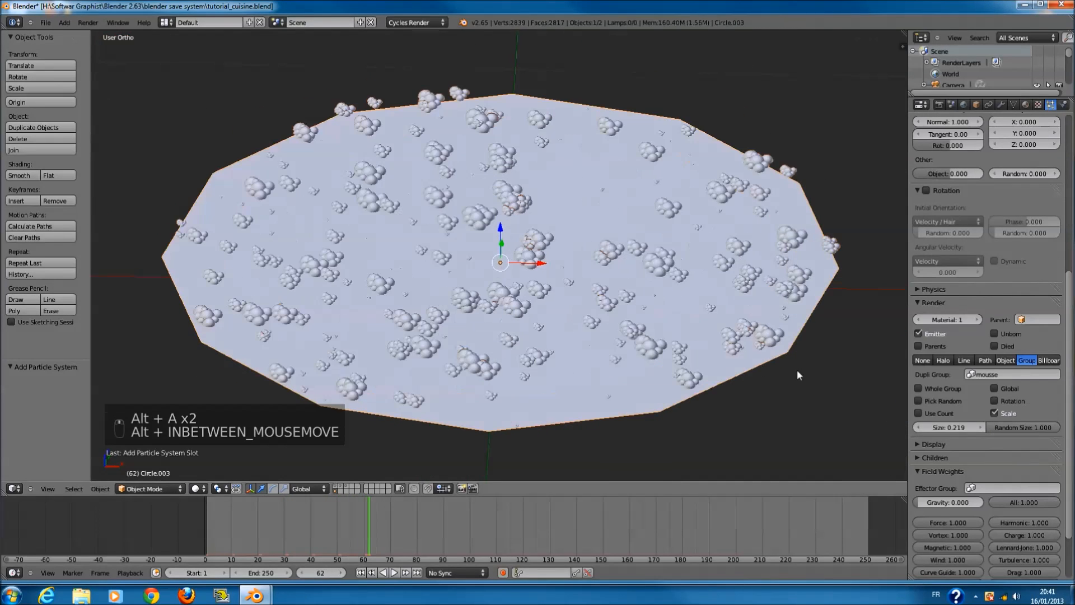
- Look through the mousse particle system's Children and Display settings
{"action": "left_click", "coordinate": [948, 458]}
{"action": "left_click", "coordinate": [951, 468]}
{"action": "left_click", "coordinate": [951, 468]}
{"action": "left_click", "coordinate": [952, 462]}
{"action": "left_click", "coordinate": [954, 462]}
{"action": "left_click", "coordinate": [956, 471]}
{"action": "left_click", "coordinate": [950, 446]}
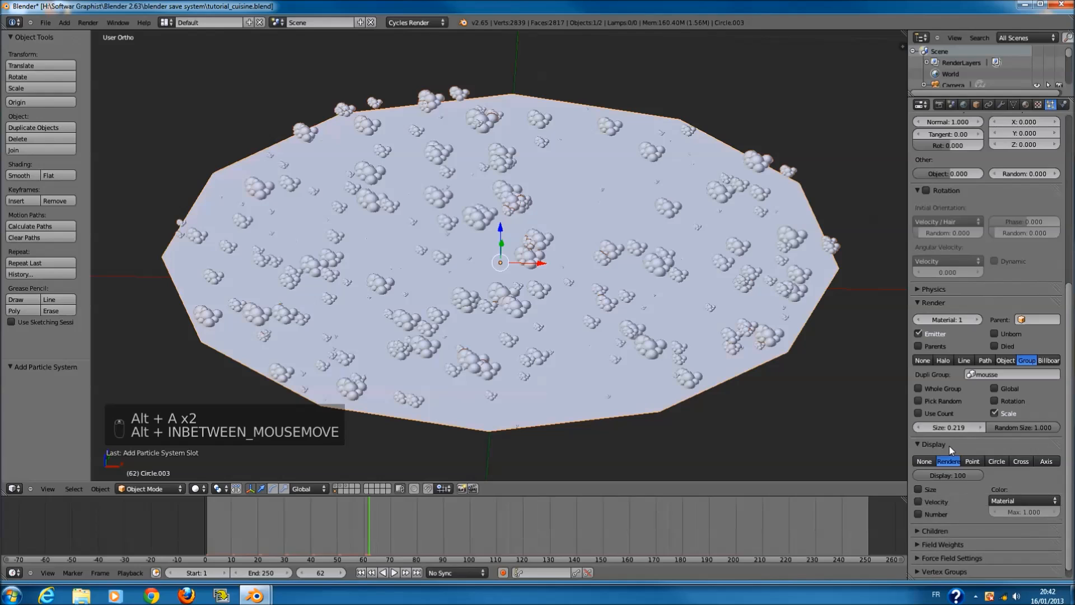
{"action": "left_click", "coordinate": [951, 446]}
{"action": "scroll", "coordinate": [1008, 417], "scroll_direction": "up", "scroll_amount": 3}
- Set the particle physics type to Keyed and play the animation
{"action": "left_click", "coordinate": [943, 370]}
{"action": "left_click", "coordinate": [944, 356]}
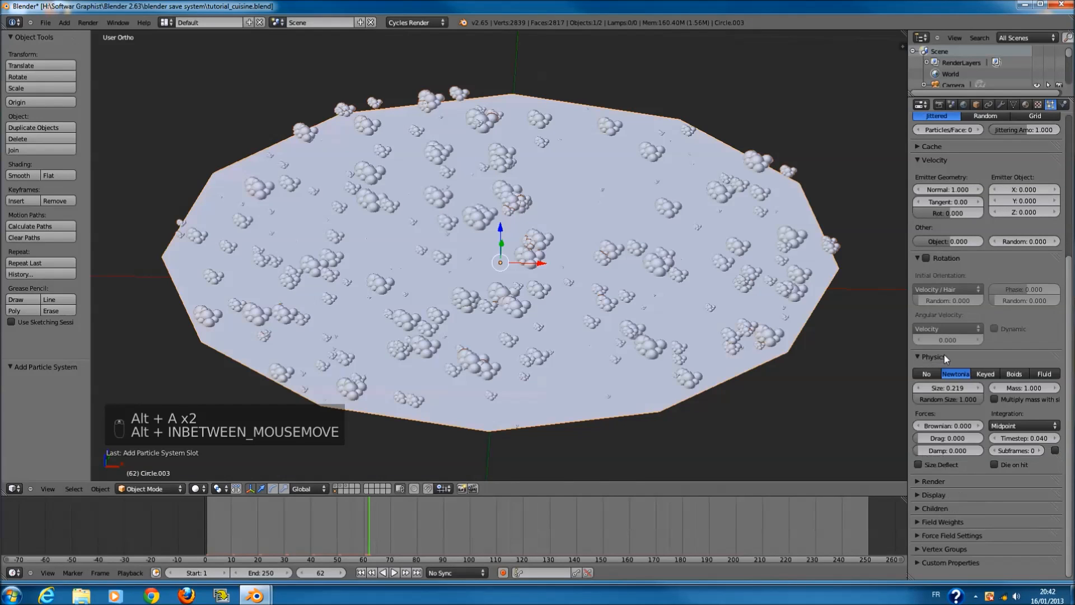
{"action": "left_click", "coordinate": [981, 375]}
{"action": "key", "text": "alt+a"}
{"action": "middle_click_drag", "start_coordinate": [796, 372], "coordinate": [767, 361]}
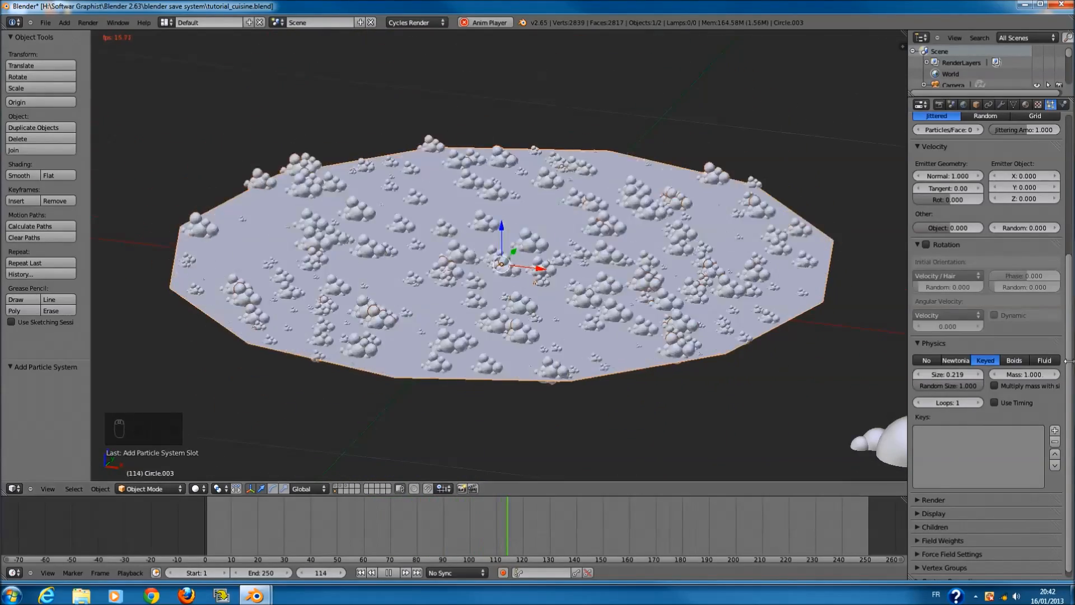
- Set the particle physics type to Boids and watch the animation from the start from several angles
{"action": "left_click", "coordinate": [1023, 360]}
{"action": "middle_click_drag", "start_coordinate": [694, 370], "coordinate": [691, 398]}
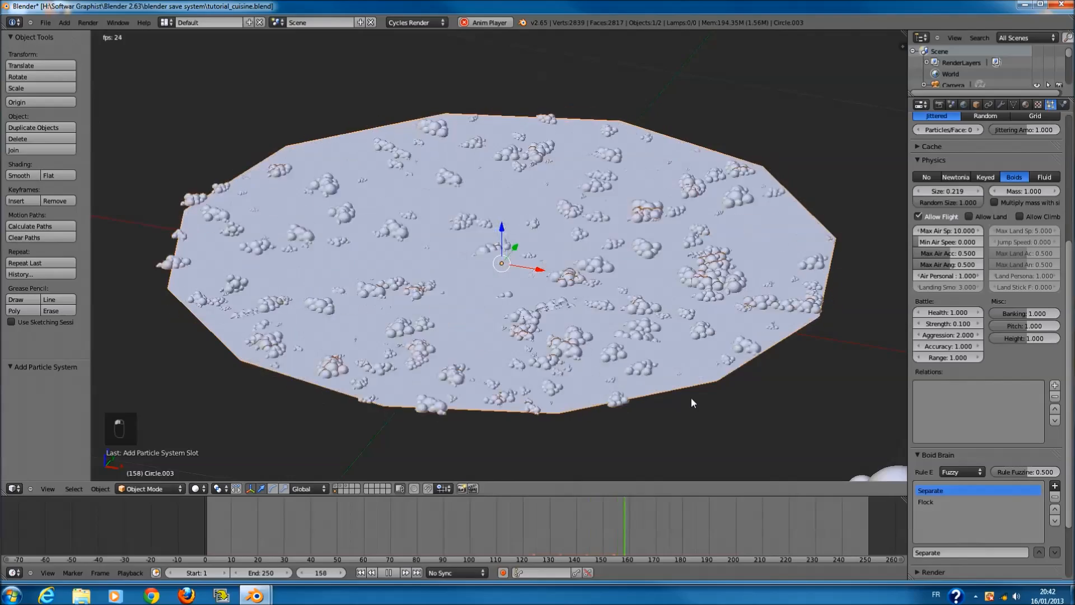
{"action": "middle_click_drag", "start_coordinate": [585, 367], "coordinate": [562, 416]}
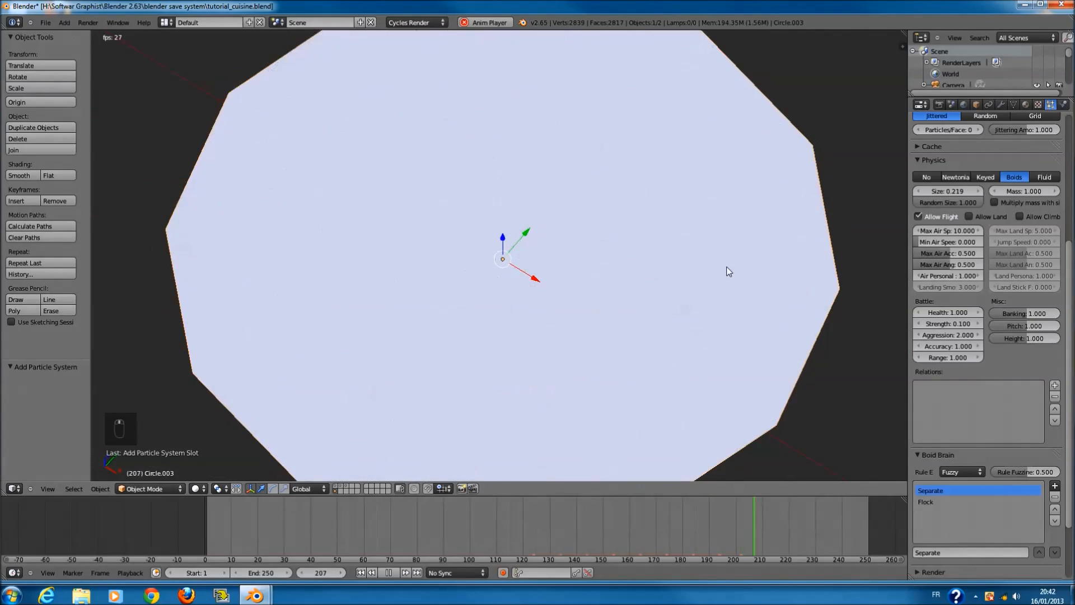
{"action": "scroll", "coordinate": [730, 273], "scroll_direction": "down", "scroll_amount": 1}
{"action": "left_click", "coordinate": [207, 512]}
{"action": "middle_click_drag", "start_coordinate": [538, 401], "coordinate": [560, 367]}
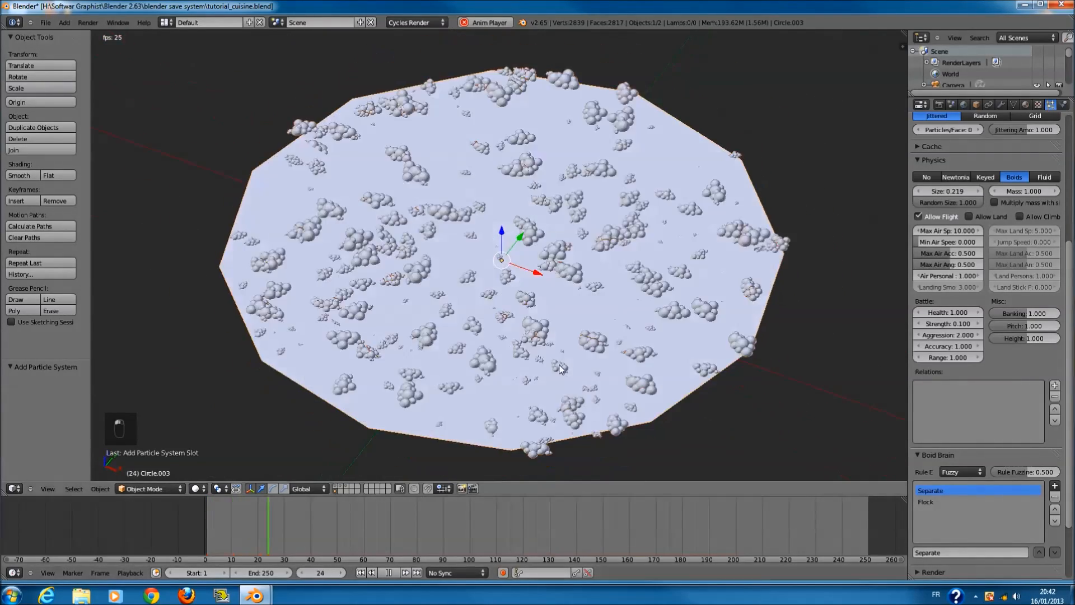
{"action": "key", "text": "alt+a"}
- Set the particle lifetime to 2 and replay the animation from the start, viewing the circle from the side
{"action": "scroll", "coordinate": [1004, 318], "scroll_direction": "up", "scroll_amount": 5}
{"action": "left_click", "coordinate": [943, 273]}
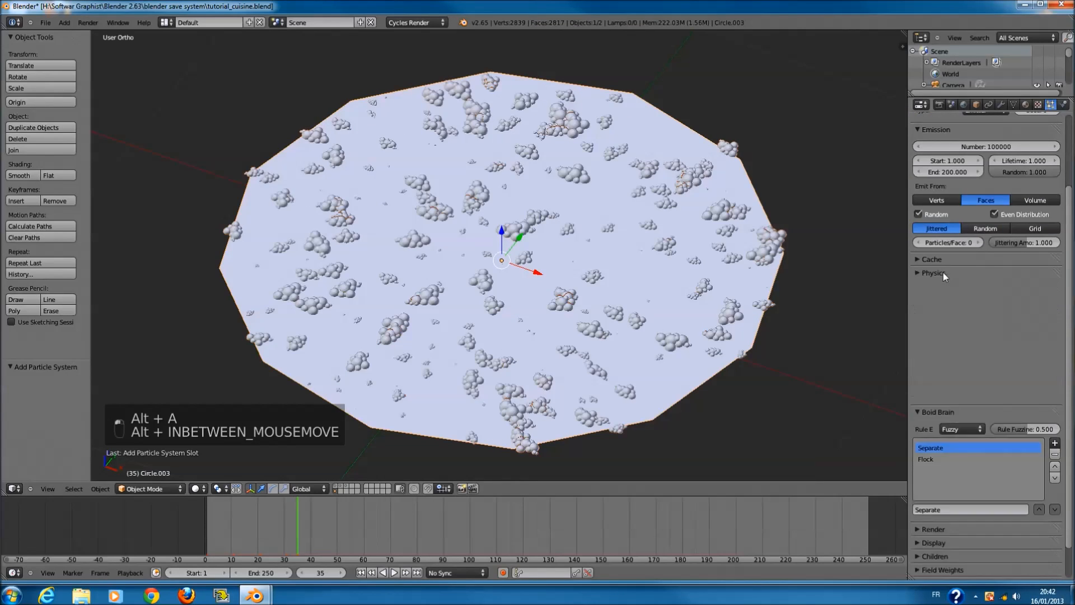
{"action": "scroll", "coordinate": [1031, 257], "scroll_direction": "up", "scroll_amount": 4}
{"action": "left_click", "coordinate": [1025, 252]}
{"action": "type", "text": "2"}
{"action": "key", "text": "Return"}
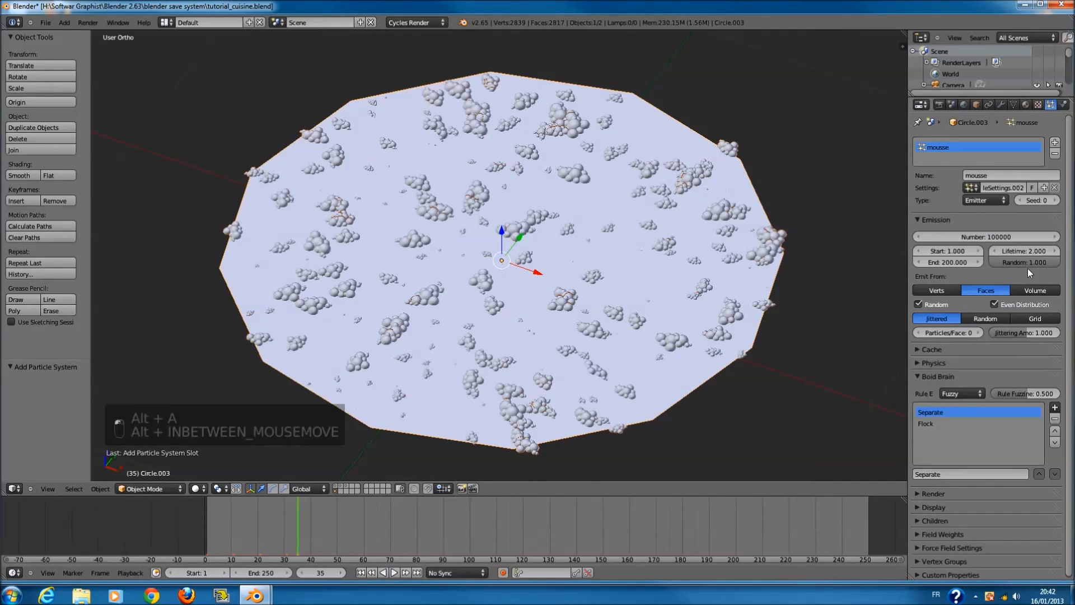
{"action": "key", "text": "alt+a"}
{"action": "left_click", "coordinate": [179, 547]}
{"action": "middle_click_drag", "start_coordinate": [531, 391], "coordinate": [550, 341]}
{"action": "key", "text": "alt+a"}
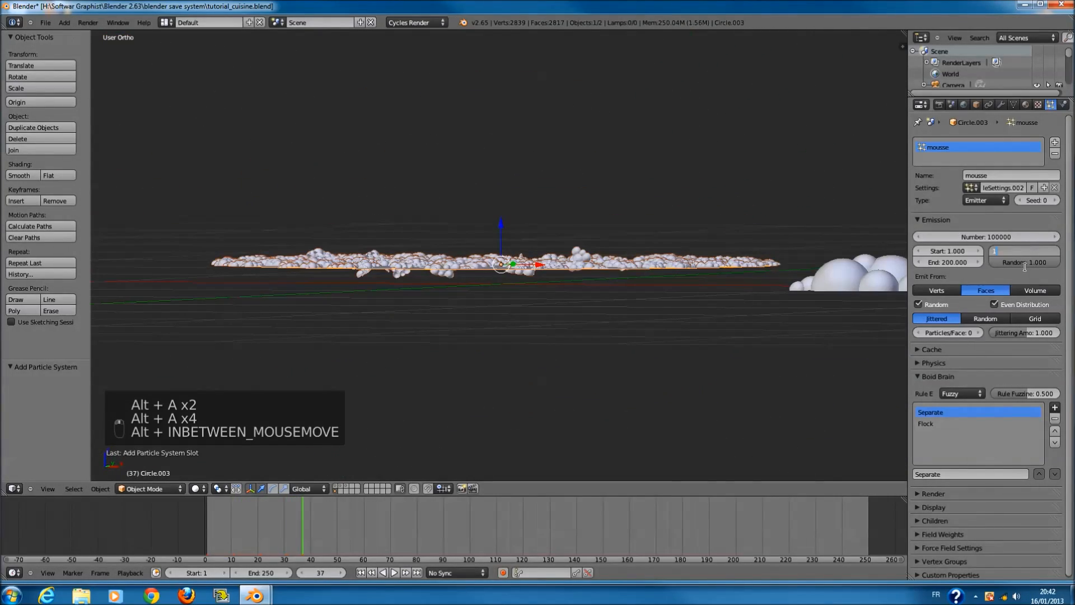
- Try a particle lifetime of 10 with the animation playing, and set the lifetime back to 1
{"action": "key", "text": "Return"}
{"action": "middle_click_drag", "start_coordinate": [552, 391], "coordinate": [554, 421]}
{"action": "key", "text": "alt+a"}
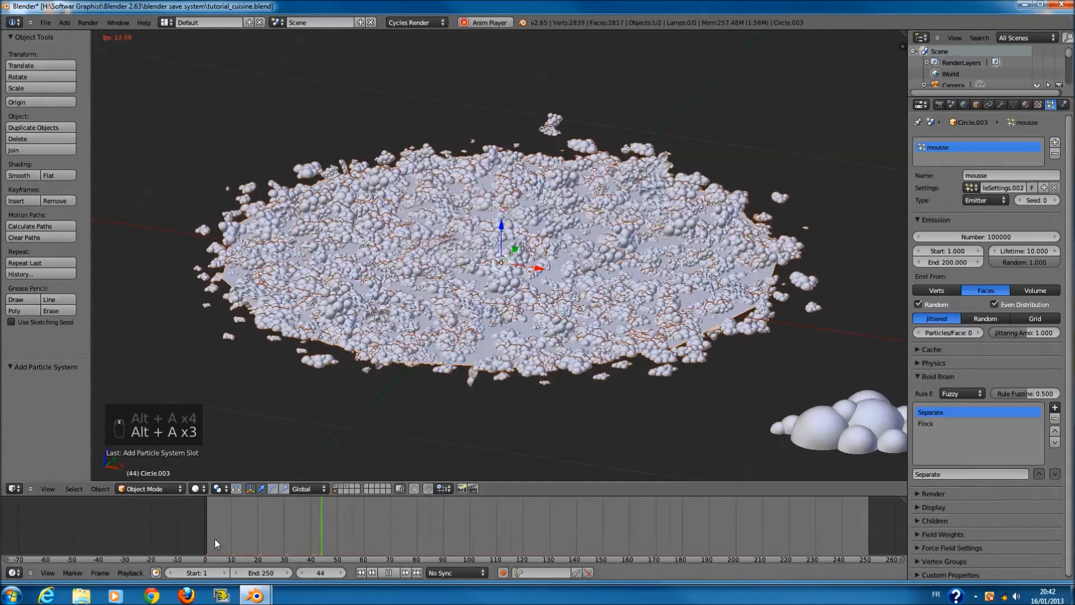
{"action": "middle_click_drag", "start_coordinate": [511, 370], "coordinate": [540, 396]}
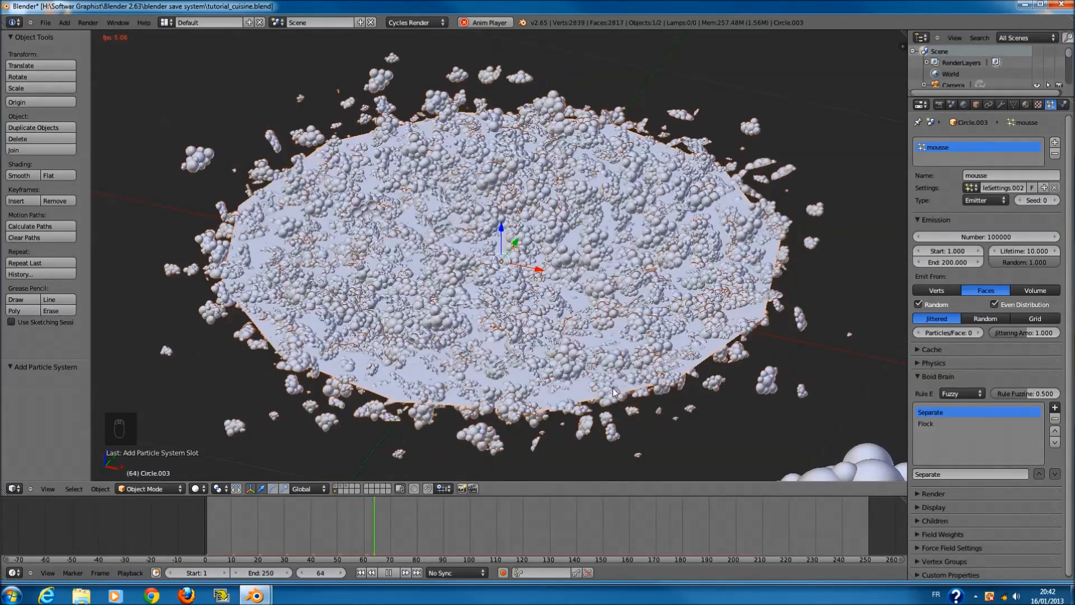
{"action": "key", "text": "alt+a"}
{"action": "left_click", "coordinate": [1026, 252]}
{"action": "type", "text": "1"}
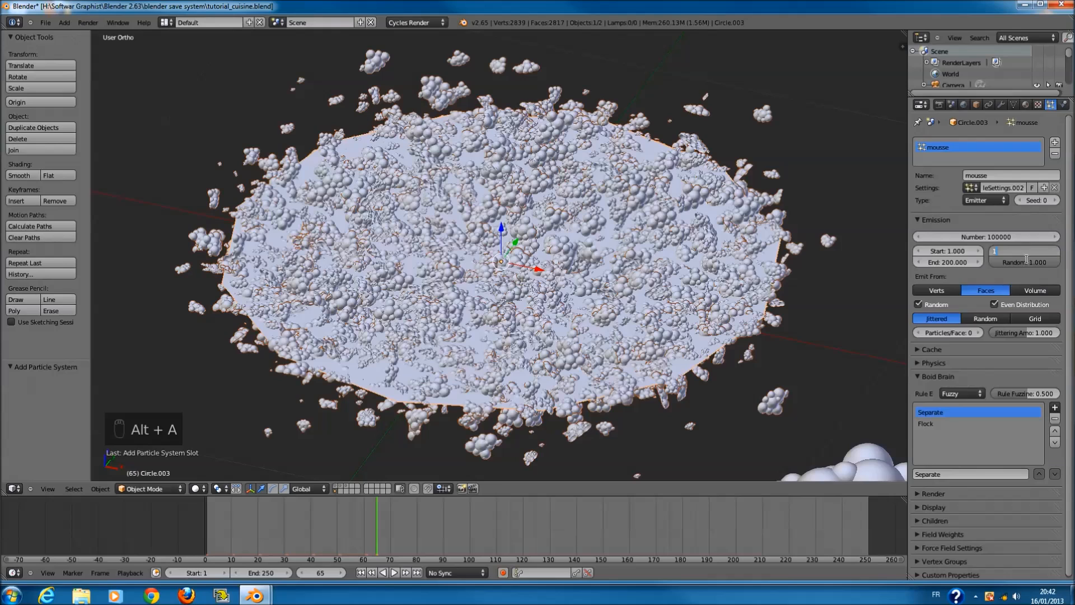
{"action": "key", "text": "Return"}
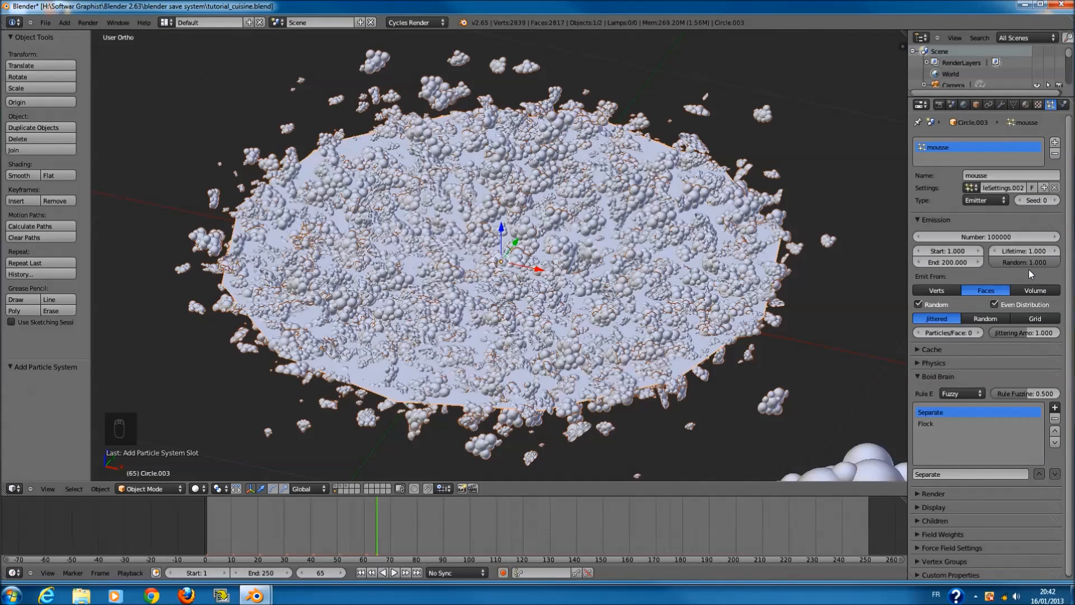
- Collapse the Emission, Cache, Physics and Boid Brain settings of the mousse particle system
{"action": "scroll", "coordinate": [1029, 270], "scroll_direction": "down", "scroll_amount": 1}
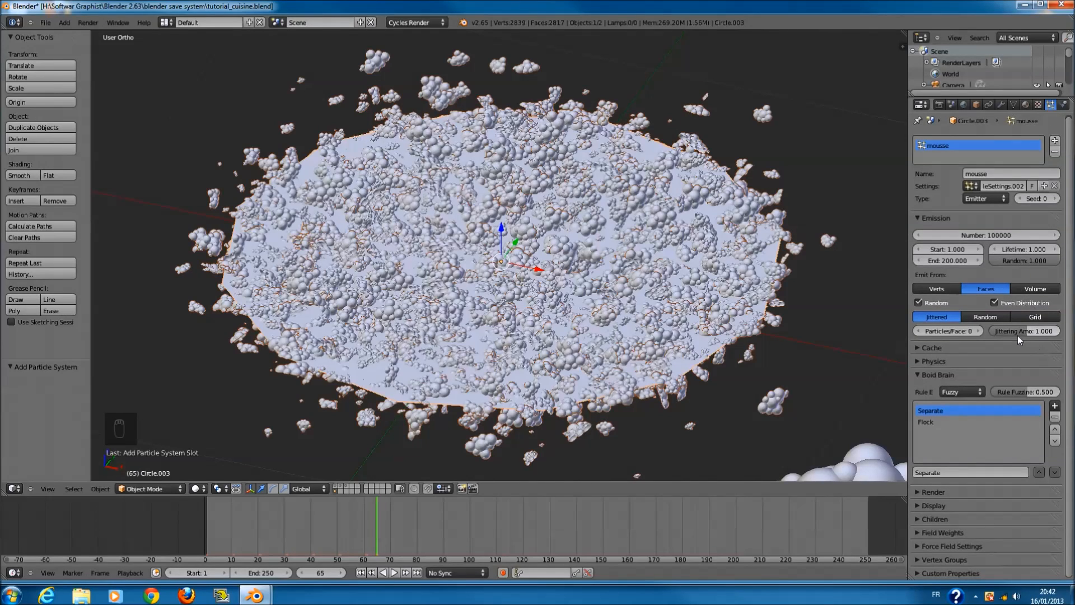
{"action": "left_click", "coordinate": [963, 218]}
{"action": "left_click", "coordinate": [951, 232]}
{"action": "left_click", "coordinate": [955, 232]}
{"action": "left_click", "coordinate": [943, 246]}
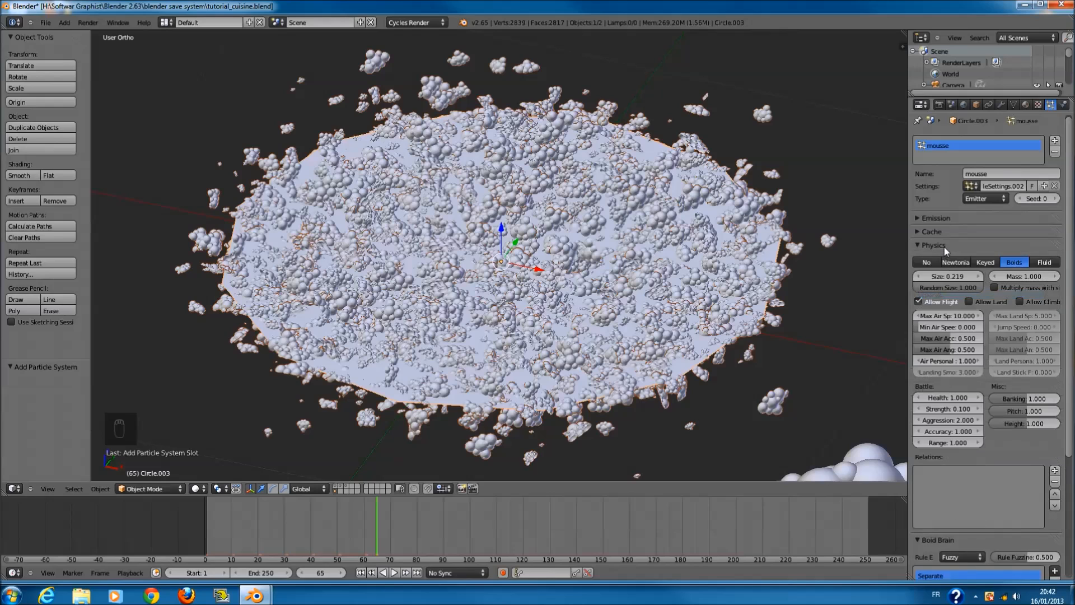
{"action": "left_click_drag", "start_coordinate": [944, 247], "coordinate": [944, 256]}
{"action": "left_click", "coordinate": [944, 258]}
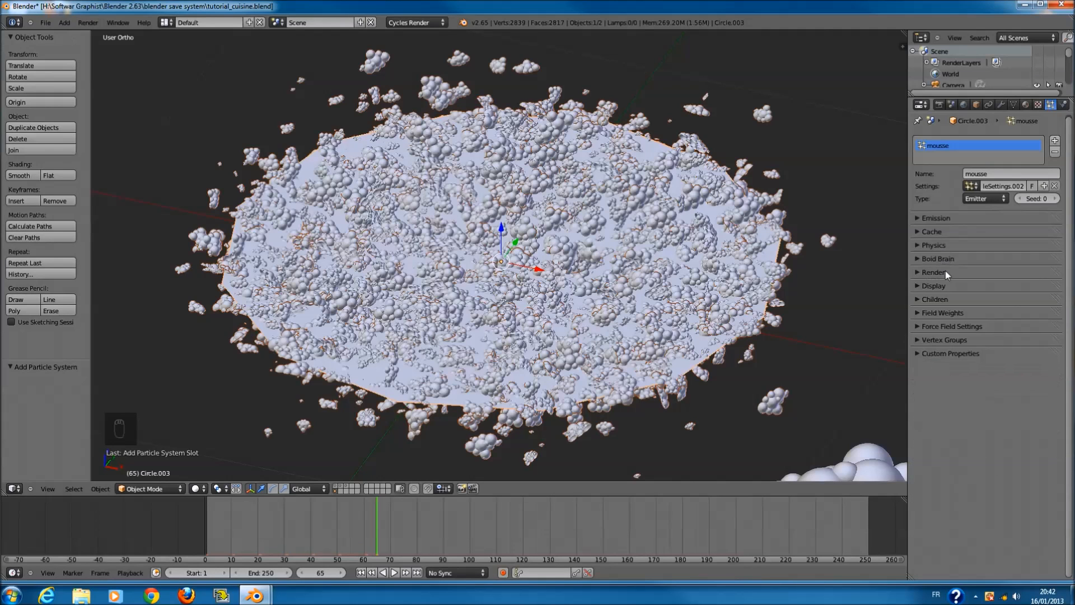
- Play the animation from the start and look through the particle system's Render and Display settings
{"action": "scroll", "coordinate": [214, 516], "scroll_direction": "down", "scroll_amount": 2}
{"action": "key", "text": "alt+a"}
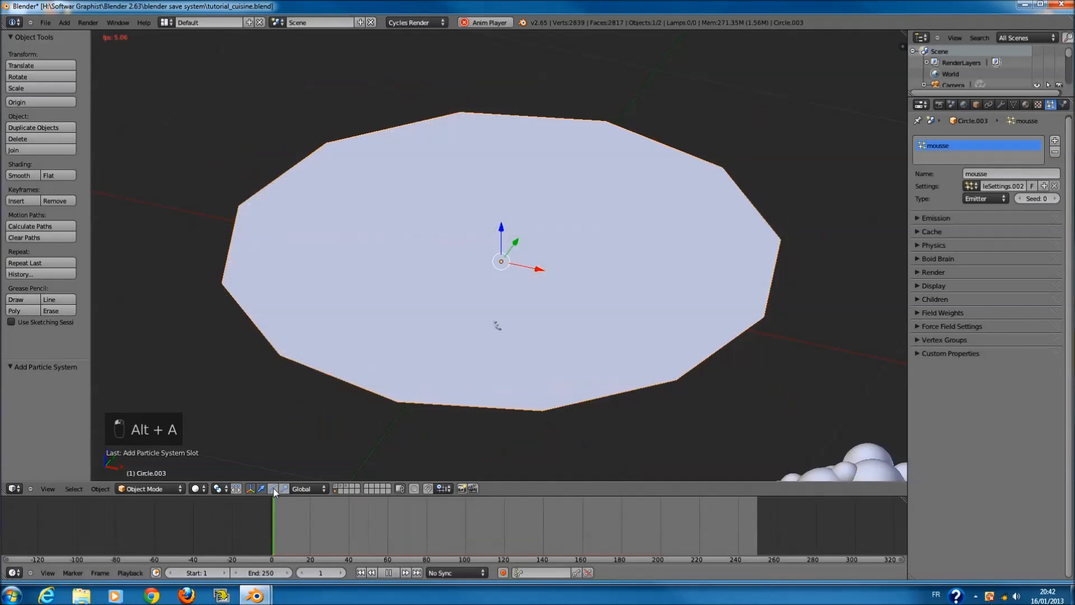
{"action": "left_click", "coordinate": [928, 255]}
{"action": "left_click", "coordinate": [930, 256]}
{"action": "left_click", "coordinate": [935, 268]}
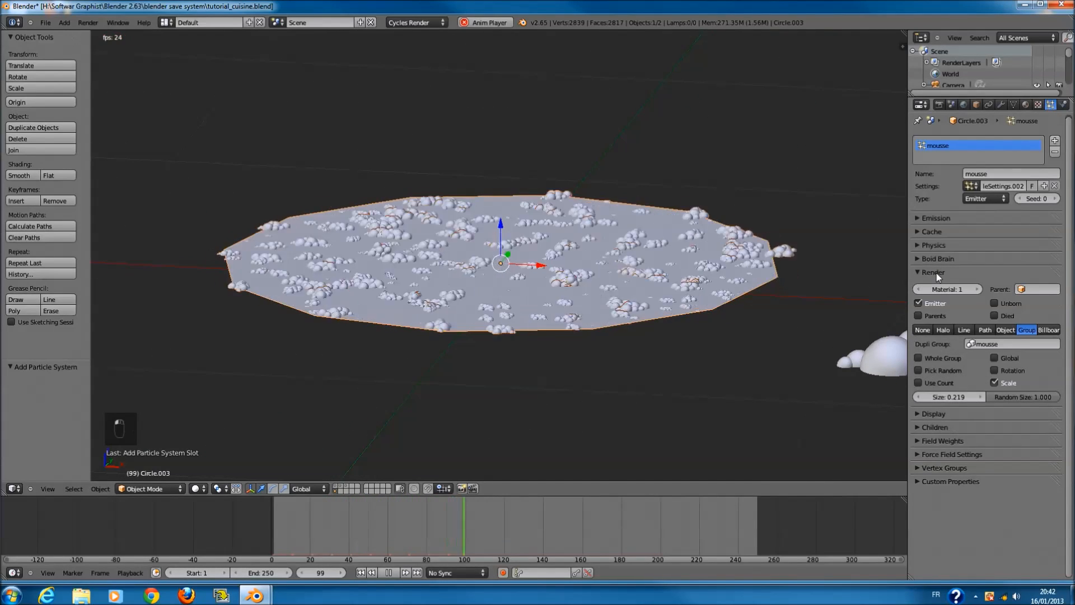
{"action": "left_click", "coordinate": [935, 272]}
{"action": "left_click", "coordinate": [940, 286]}
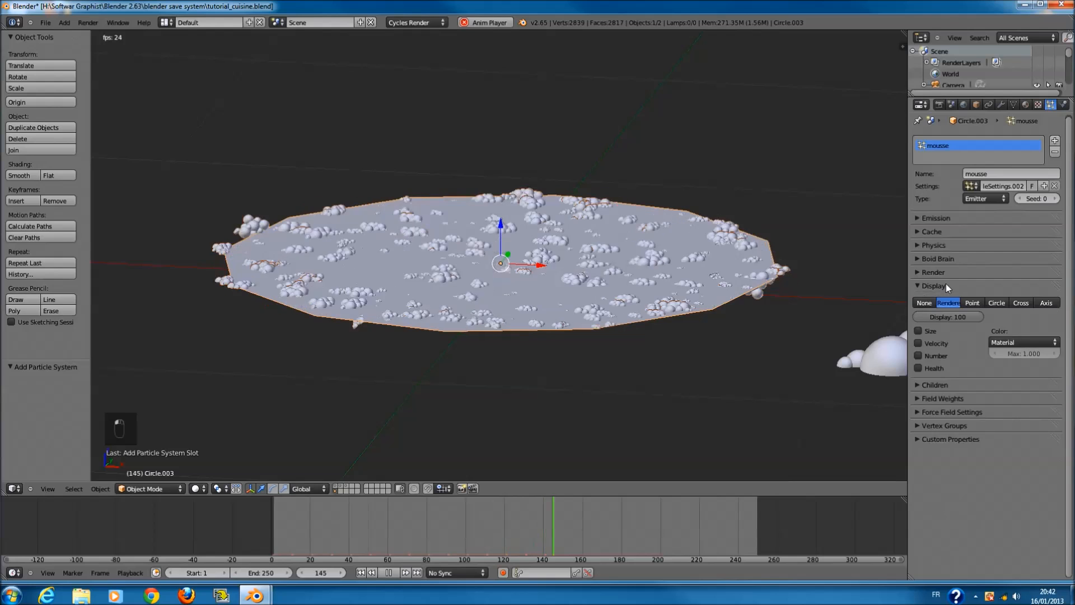
- Look through the Children, Field Weights, Force Field and Vertex Groups settings of the mousse particle system
{"action": "left_click", "coordinate": [952, 286]}
{"action": "left_click", "coordinate": [952, 299]}
{"action": "left_click", "coordinate": [953, 299]}
{"action": "left_click", "coordinate": [955, 312]}
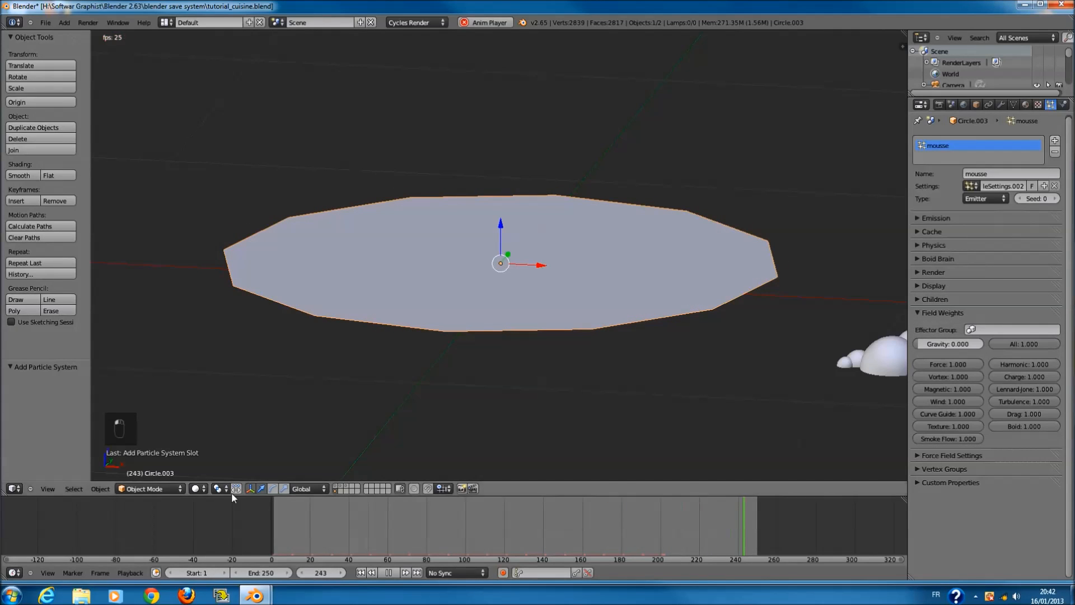
{"action": "left_click", "coordinate": [949, 314]}
{"action": "left_click", "coordinate": [950, 327]}
{"action": "left_click", "coordinate": [950, 327]}
{"action": "left_click", "coordinate": [951, 339]}
{"action": "left_click", "coordinate": [954, 340]}
- Try emitting the particles from Verts and Volume, and set the emission source back to Faces
{"action": "left_click", "coordinate": [946, 219]}
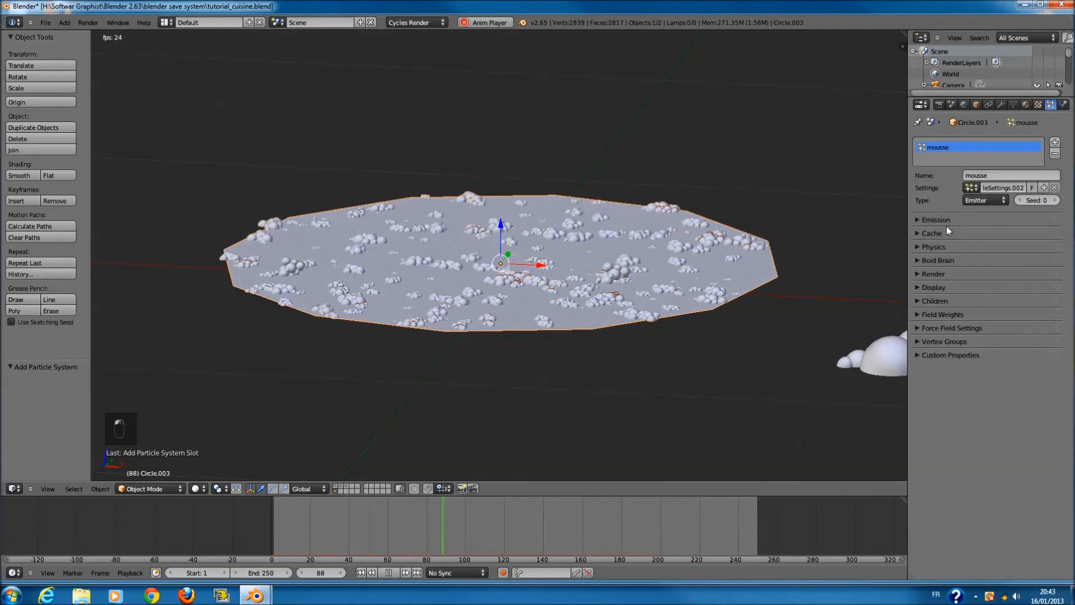
{"action": "left_click", "coordinate": [936, 290]}
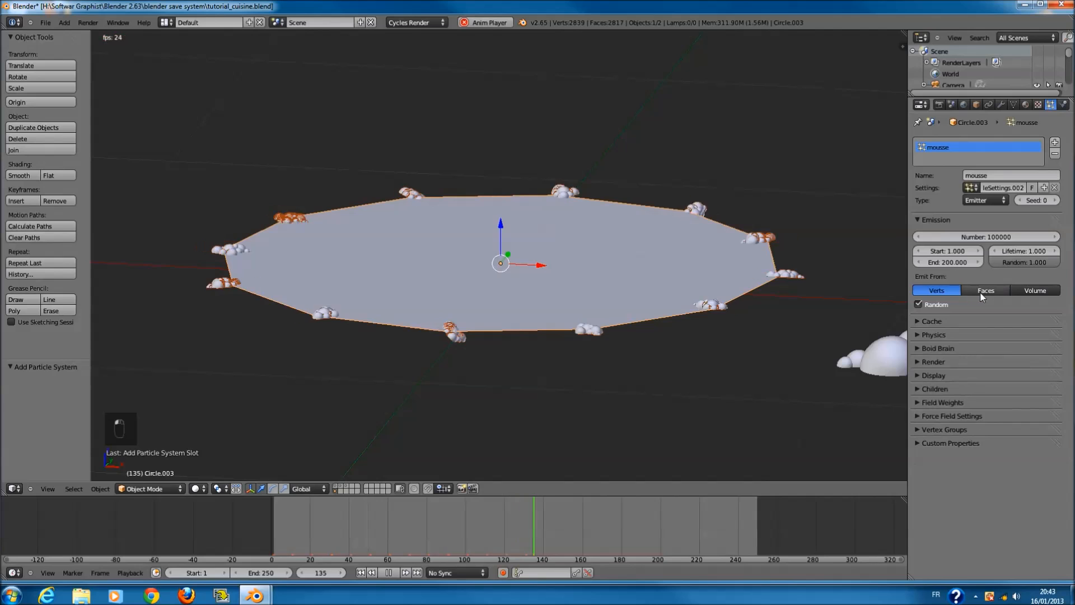
{"action": "left_click", "coordinate": [987, 291]}
{"action": "left_click", "coordinate": [1024, 291]}
{"action": "left_click", "coordinate": [937, 290]}
{"action": "left_click", "coordinate": [986, 290]}
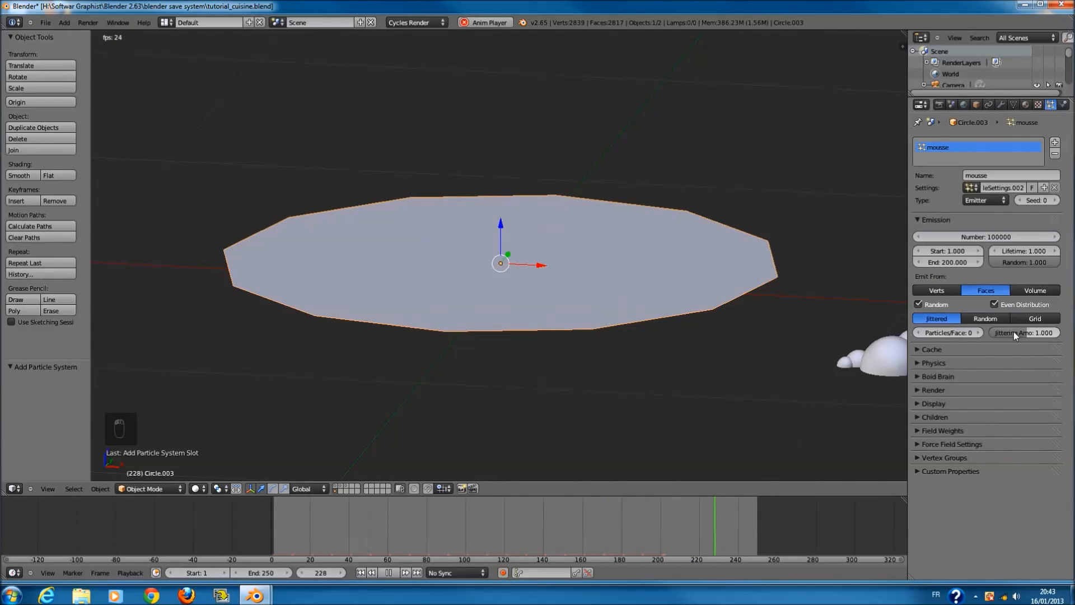
- Look through the Cache, Physics and Boid Brain settings of the mousse particle system and collapse Emission
{"action": "left_click", "coordinate": [949, 350]}
{"action": "left_click", "coordinate": [953, 355]}
{"action": "left_click", "coordinate": [953, 365]}
{"action": "left_click", "coordinate": [953, 365]}
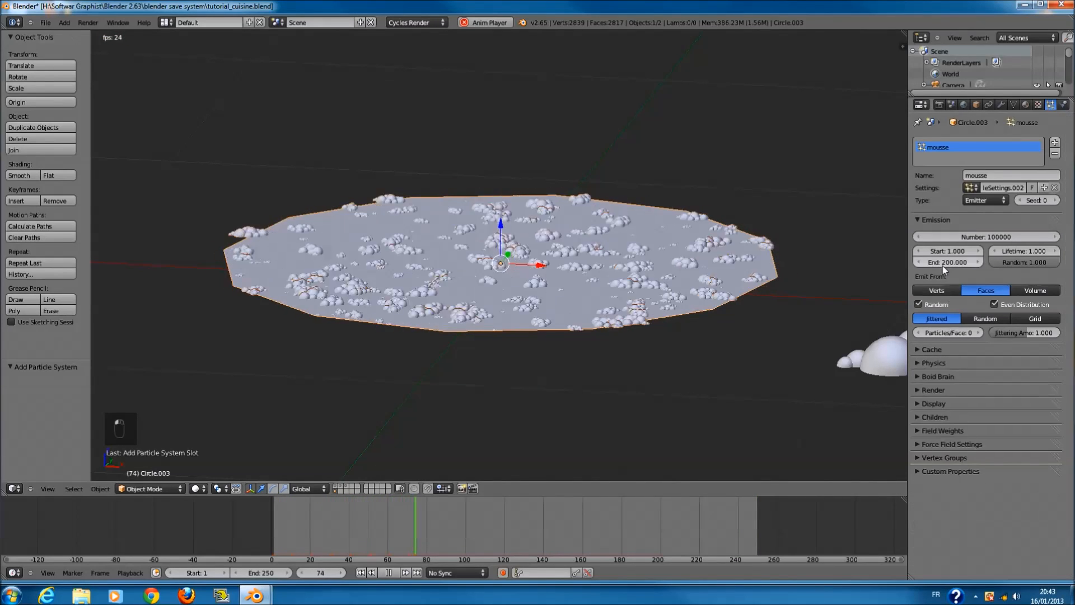
{"action": "left_click", "coordinate": [948, 218]}
{"action": "left_click", "coordinate": [949, 219]}
{"action": "left_click", "coordinate": [949, 218]}
{"action": "left_click", "coordinate": [943, 258]}
{"action": "left_click", "coordinate": [943, 258]}
- Switch the mousse particle physics to Newtonian and set the normal emission velocity to 0
{"action": "left_click", "coordinate": [942, 245]}
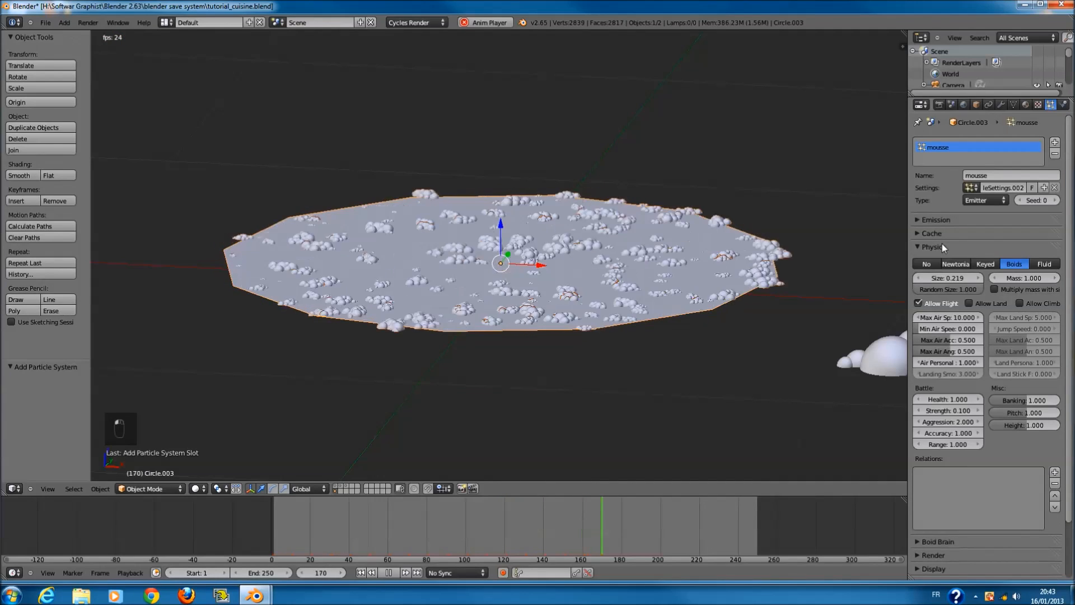
{"action": "left_click", "coordinate": [955, 263]}
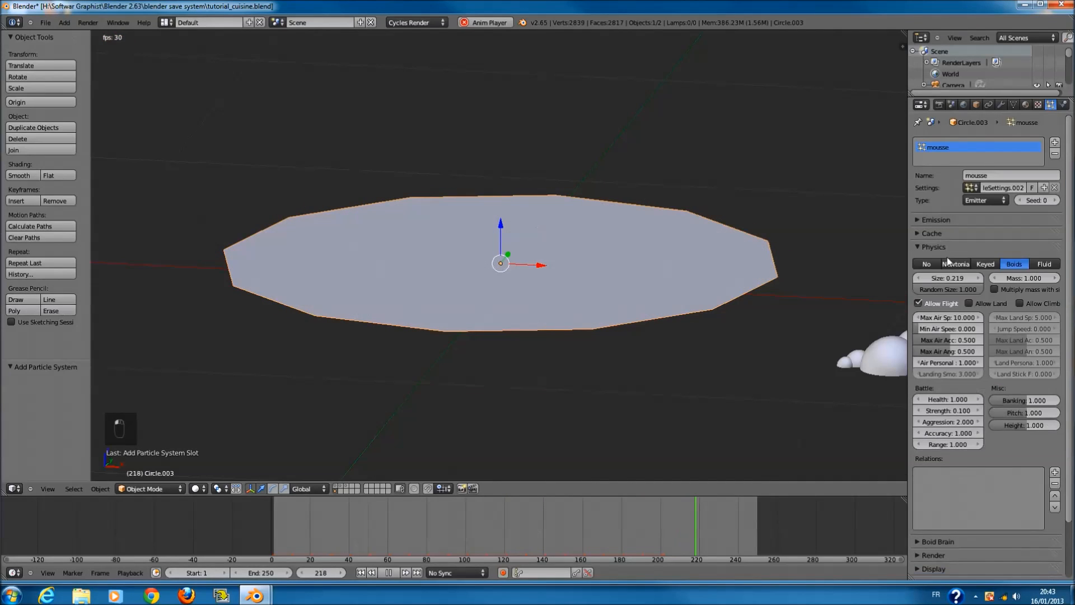
{"action": "mouse_move", "coordinate": [664, 313]}
{"action": "middle_mouse_down"}
{"action": "mouse_move", "coordinate": [658, 295]}
{"action": "mouse_move", "coordinate": [671, 303]}
{"action": "middle_mouse_up"}
{"action": "left_click", "coordinate": [944, 277]}
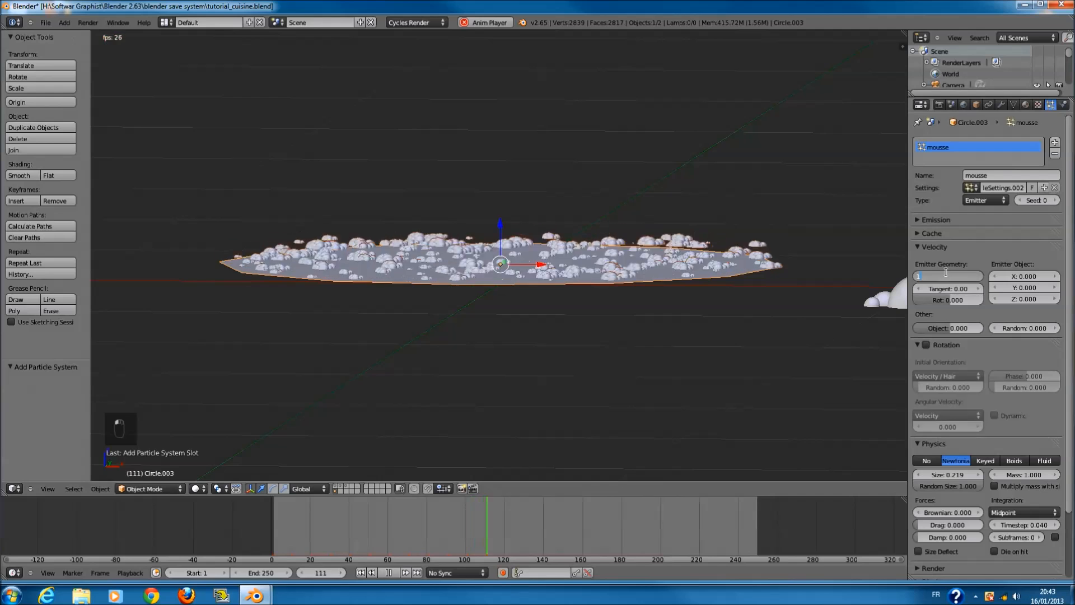
{"action": "type", "text": "000"}
{"action": "key", "text": "Return"}
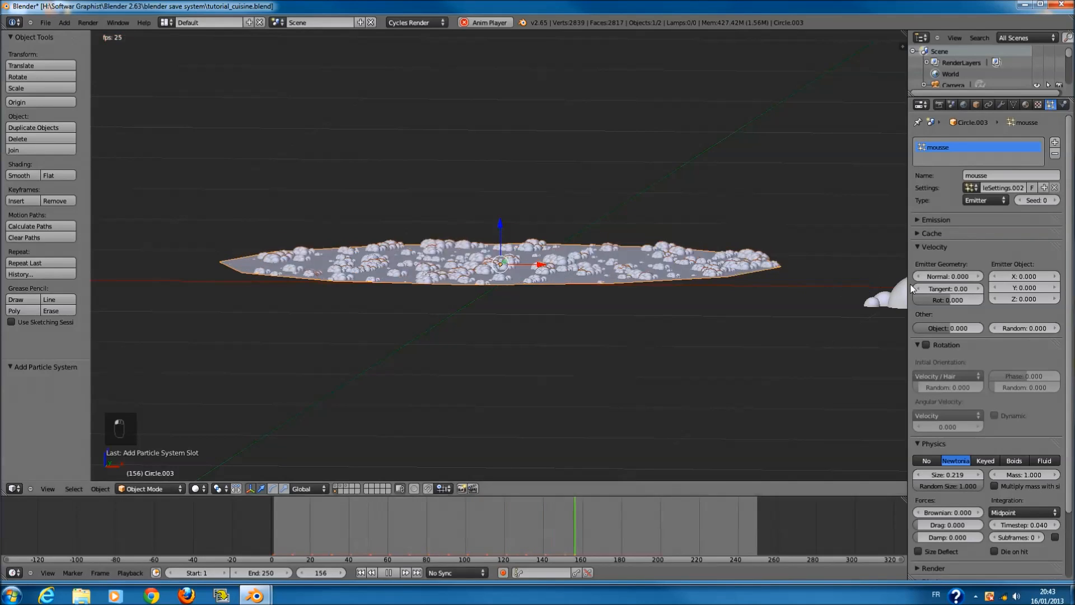
- Try a Rot velocity of -1 with the animation playing, and set the Rot and Object velocities back to 0
{"action": "middle_click_drag", "start_coordinate": [868, 297], "coordinate": [755, 345]}
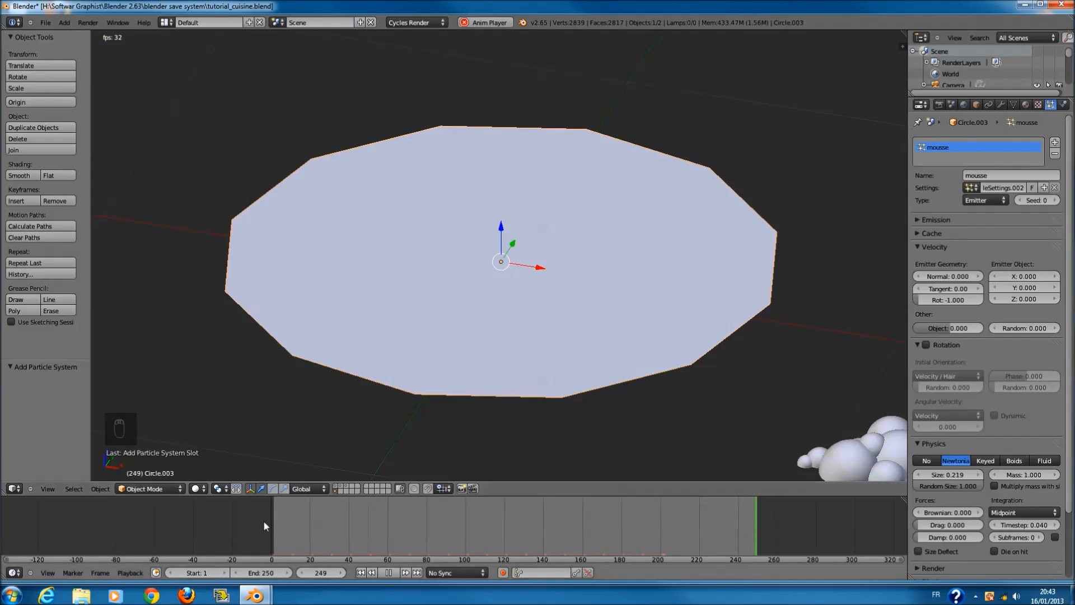
{"action": "left_click", "coordinate": [962, 300]}
{"action": "type", "text": "0"}
{"action": "key", "text": "Return"}
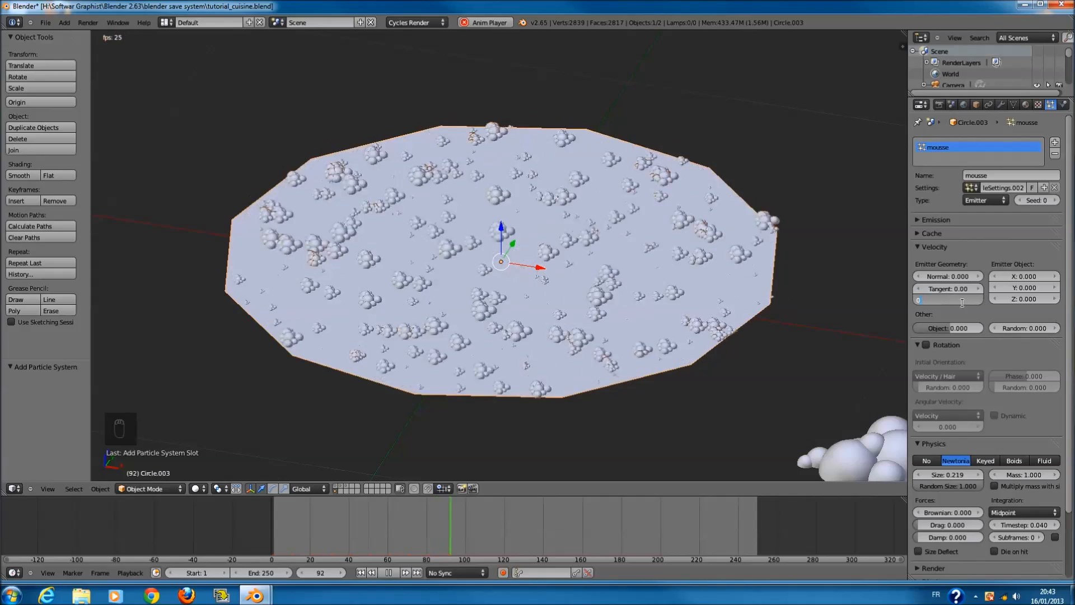
{"action": "left_click", "coordinate": [946, 328]}
{"action": "type", "text": "0.1800"}
{"action": "key", "text": "Return"}
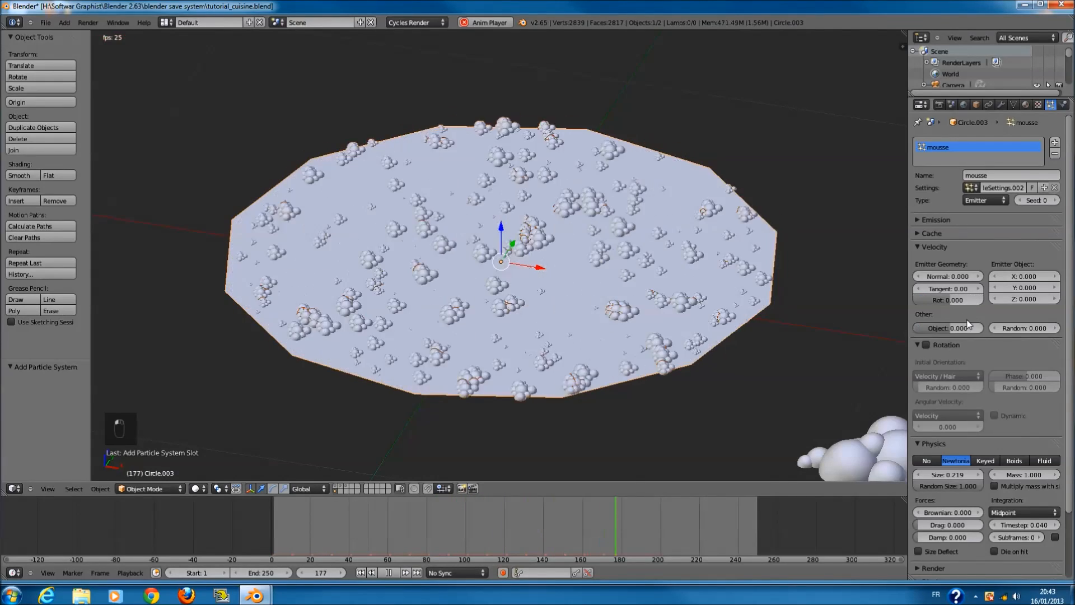
- Enable Rotation for the mousse particles and collapse the Velocity, Emission and Rotation settings
{"action": "left_click", "coordinate": [926, 345]}
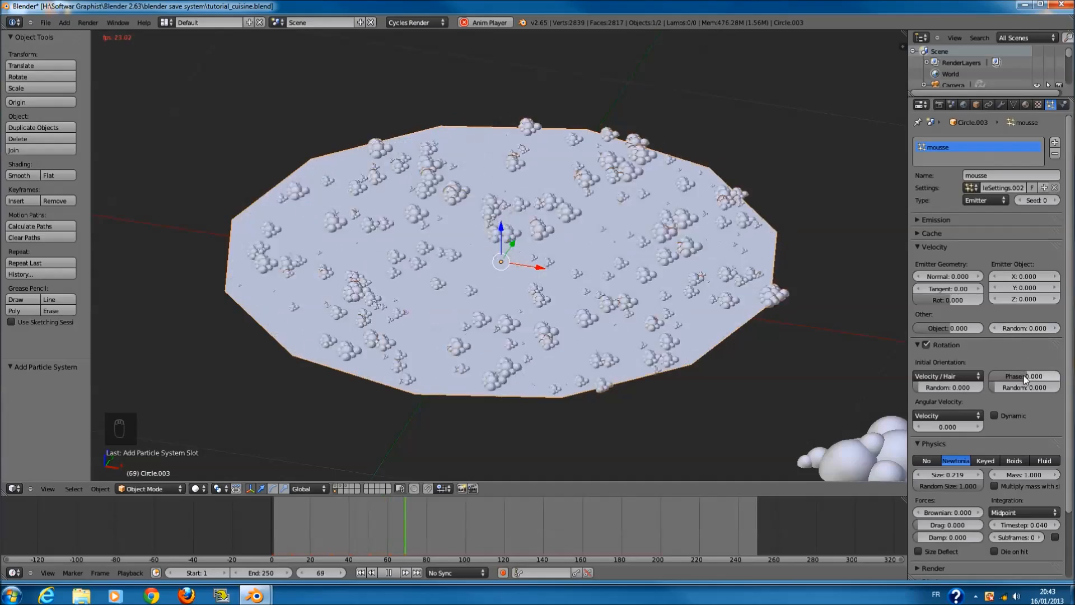
{"action": "scroll", "coordinate": [1023, 338], "scroll_direction": "down", "scroll_amount": 2}
{"action": "scroll", "coordinate": [1003, 367], "scroll_direction": "down", "scroll_amount": 1}
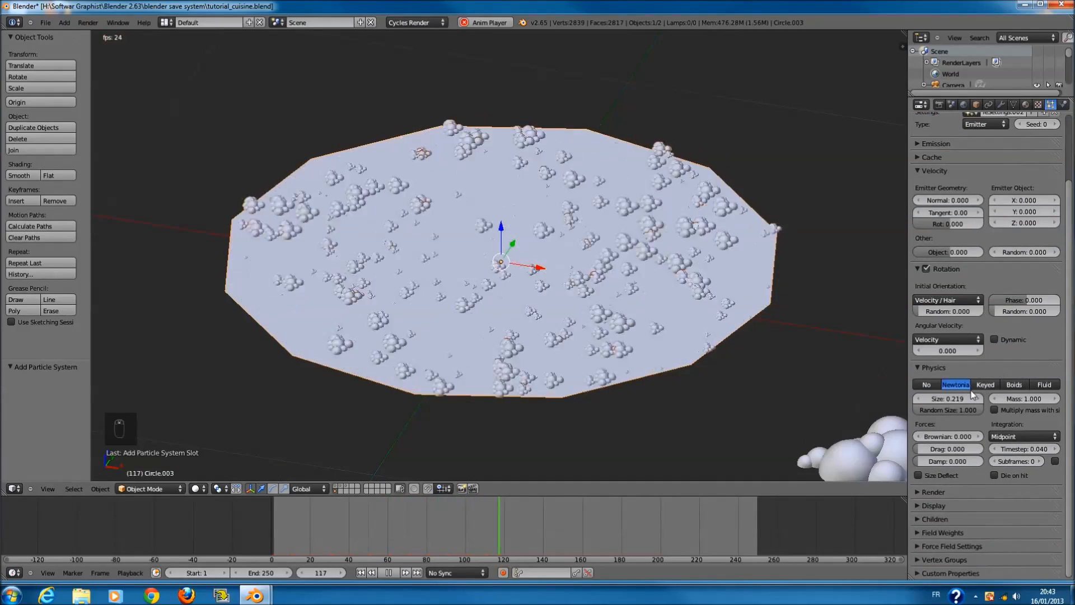
{"action": "scroll", "coordinate": [1001, 350], "scroll_direction": "up", "scroll_amount": 3}
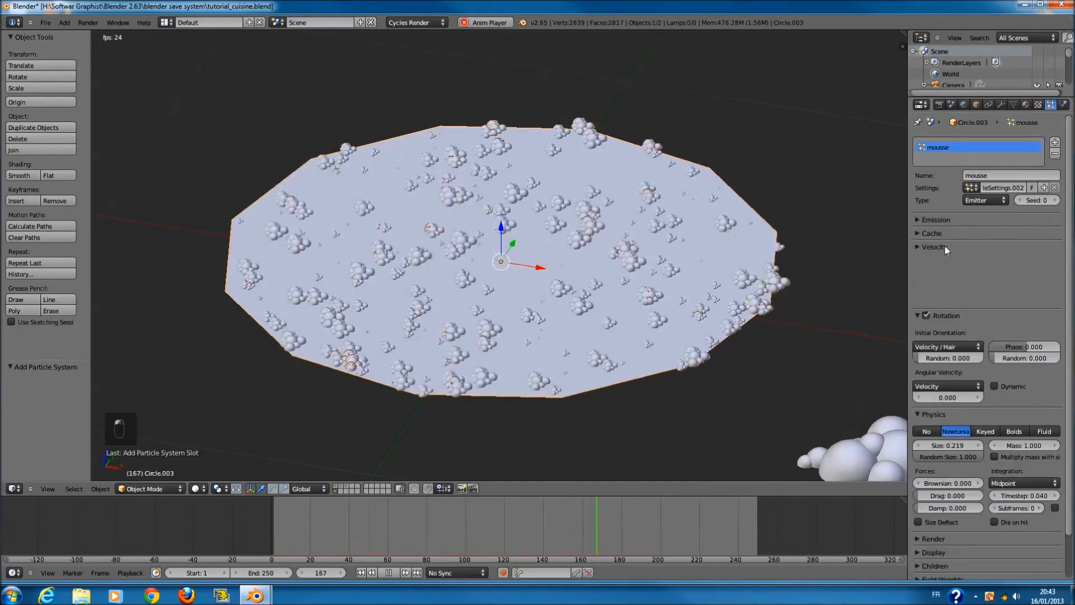
{"action": "left_click", "coordinate": [945, 234]}
{"action": "left_click", "coordinate": [945, 235]}
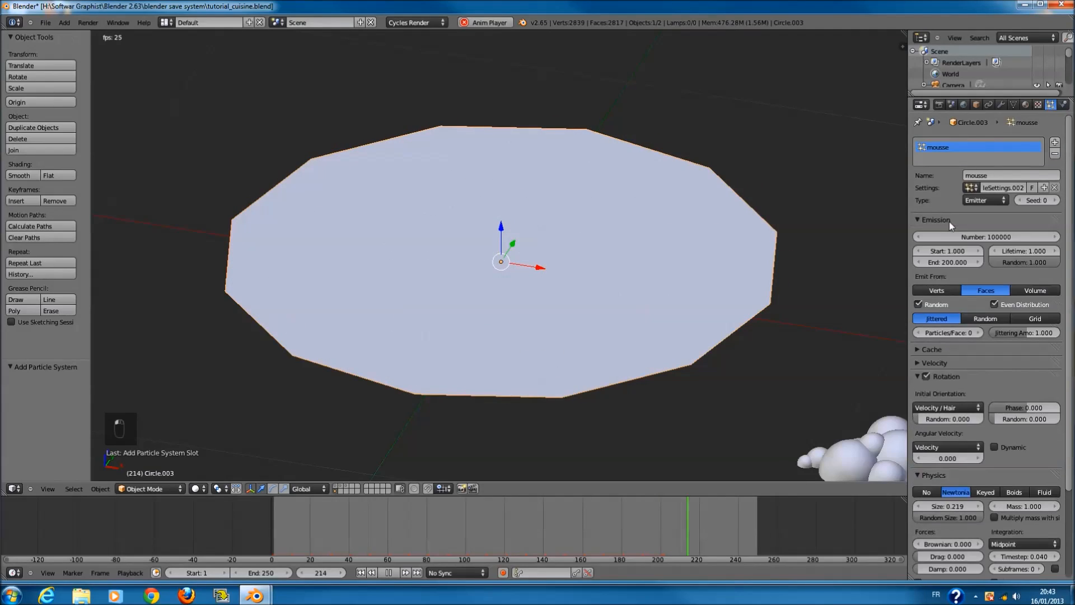
{"action": "left_click", "coordinate": [992, 190]}
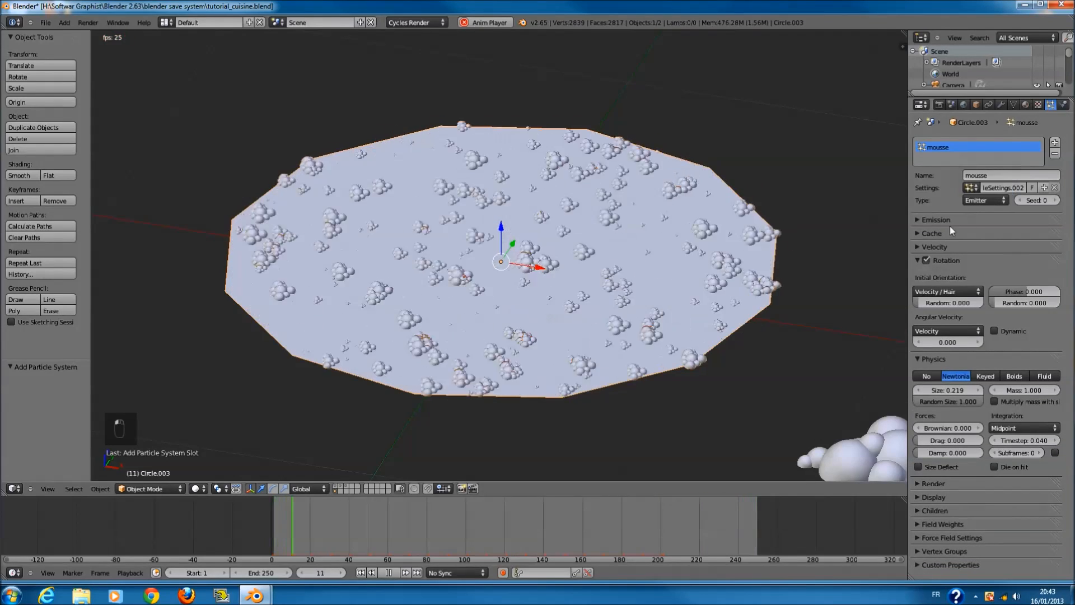
{"action": "left_click", "coordinate": [949, 222]}
{"action": "left_click", "coordinate": [947, 253]}
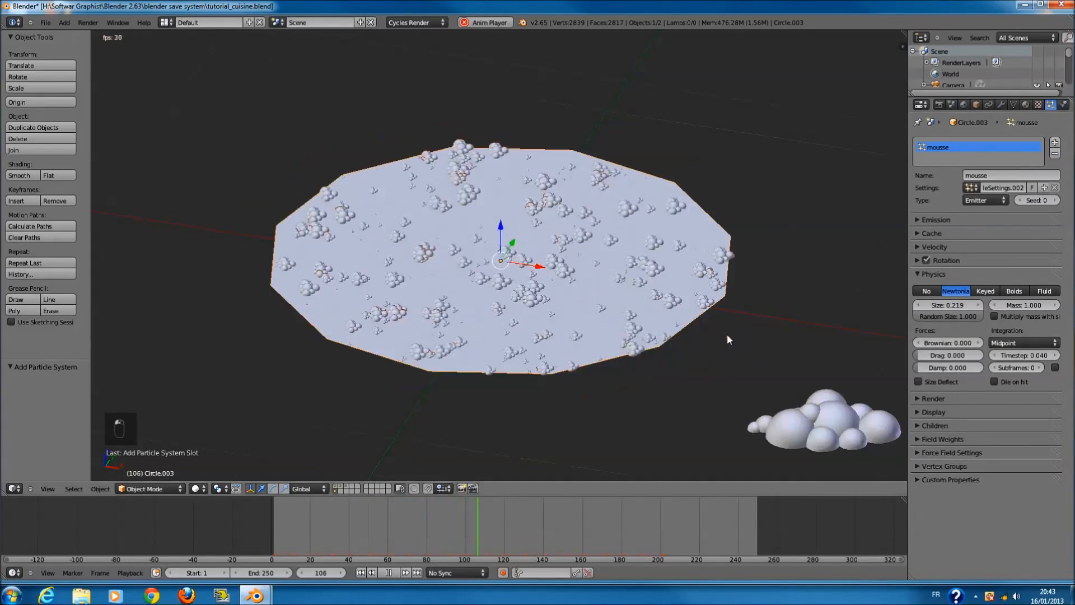
- Replace the open Physics settings with the Render settings, stop the animation near its start, and save over tutorial_cuisine.blend
{"action": "left_click", "coordinate": [949, 274]}
{"action": "left_click", "coordinate": [950, 291]}
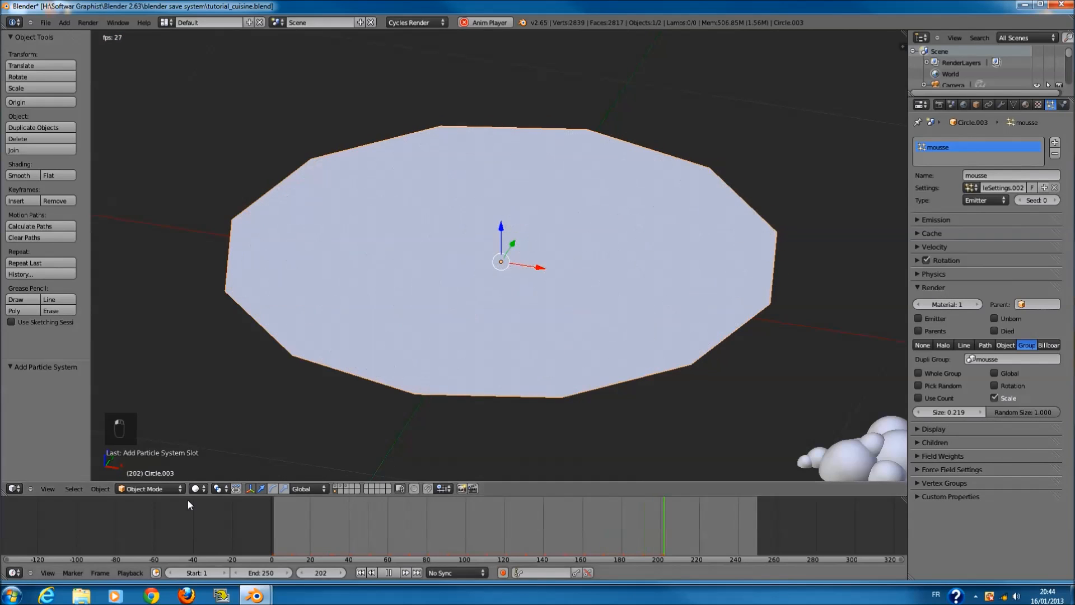
{"action": "key", "text": "alt+a"}
{"action": "key", "text": "alt+a"}
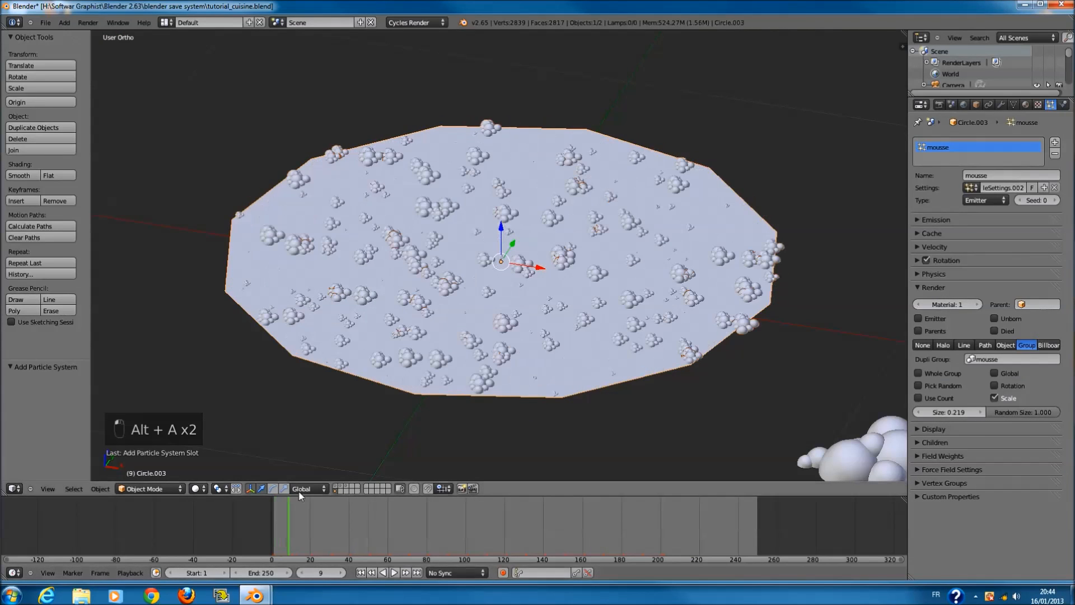
{"action": "key", "text": "ctrl+s"}
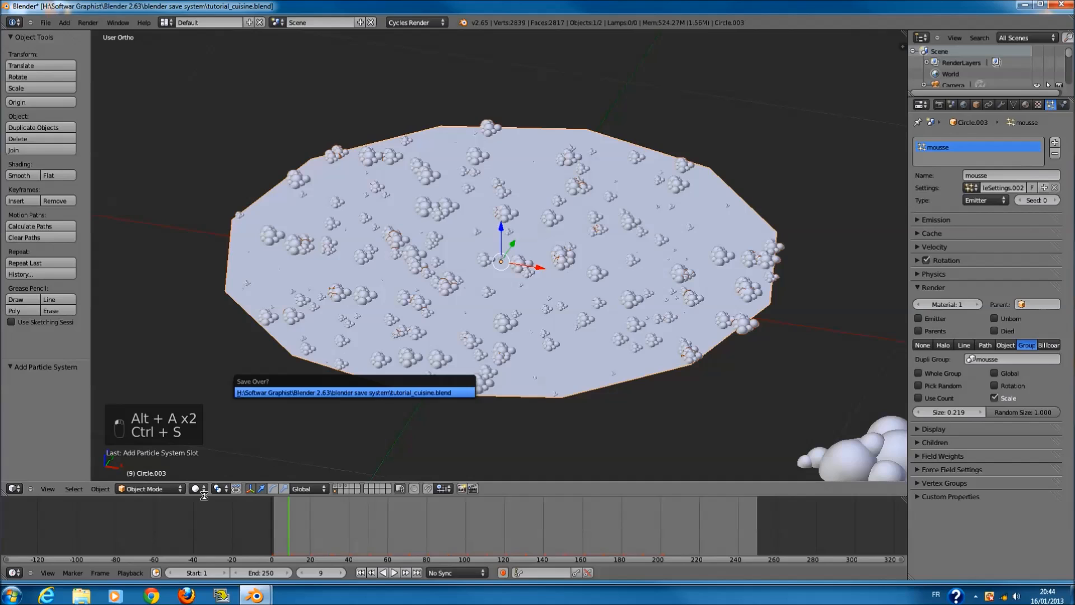
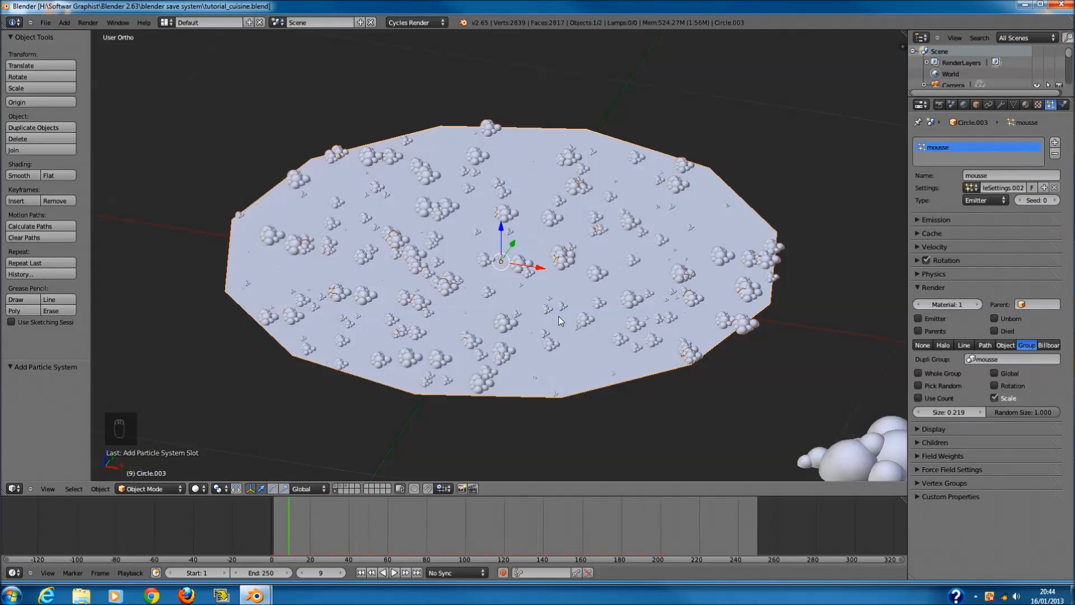
- Preview the foam clusters up close in Rendered viewport shading with the animation playing, and return to Solid shading
{"action": "left_click", "coordinate": [199, 489]}
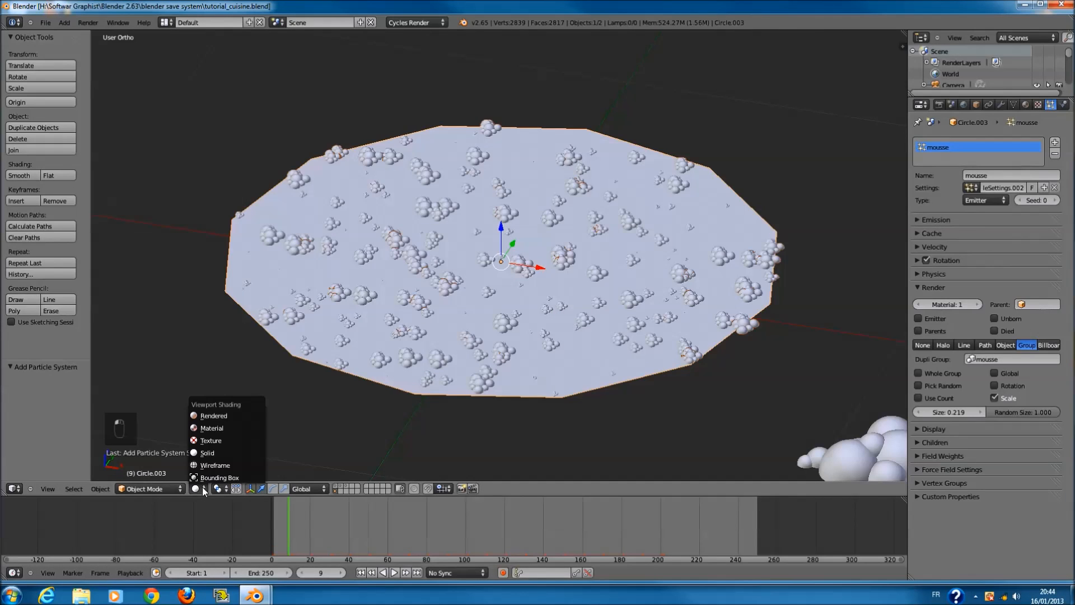
{"action": "left_click", "coordinate": [231, 416]}
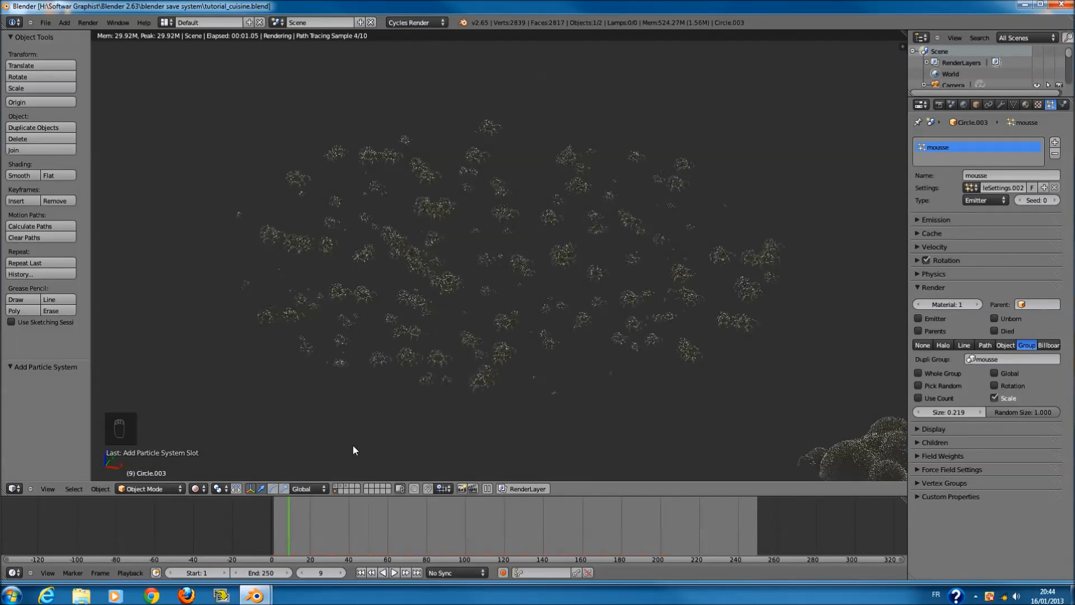
{"action": "key", "text": "alt+a"}
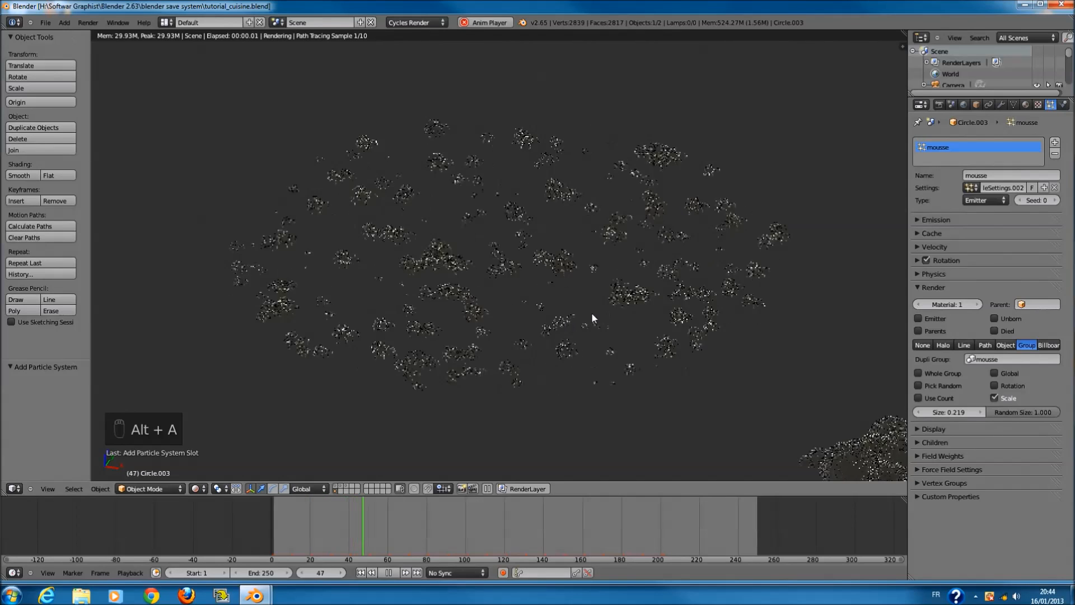
{"action": "key", "text": "alt+a"}
{"action": "scroll", "coordinate": [556, 365], "scroll_direction": "up", "scroll_amount": 4}
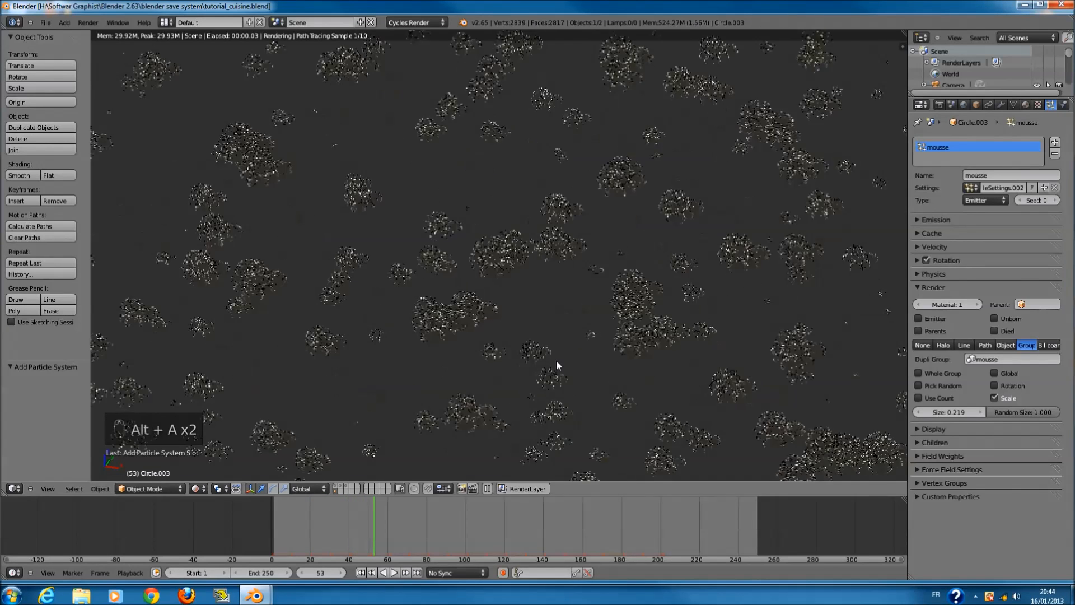
{"action": "scroll", "coordinate": [504, 365], "scroll_direction": "up", "scroll_amount": 1}
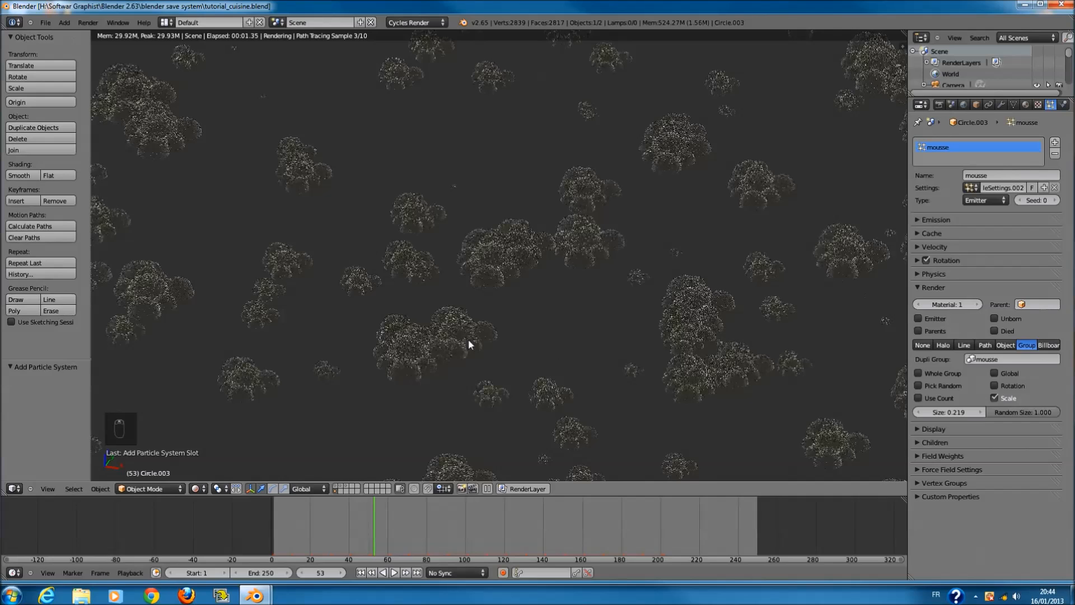
{"action": "key", "text": "alt+a"}
{"action": "key", "text": "alt+a"}
{"action": "left_click", "coordinate": [205, 488]}
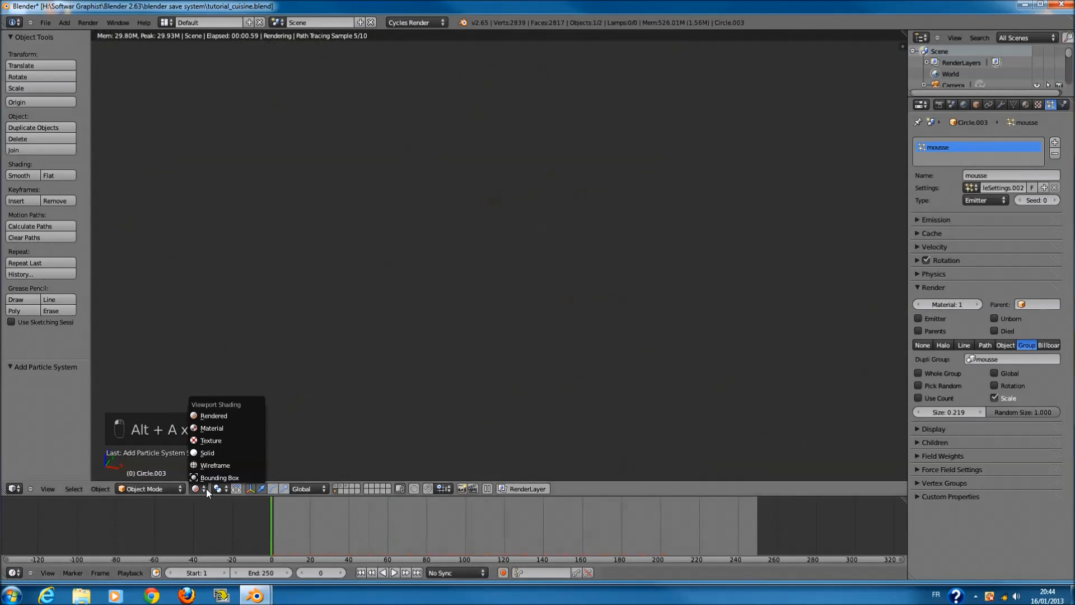
{"action": "left_click", "coordinate": [208, 452]}
- Move the foam-emitting circle to the first layer and show that layer with the saucepan
{"action": "scroll", "coordinate": [476, 350], "scroll_direction": "down", "scroll_amount": 5}
{"action": "key", "text": "m"}
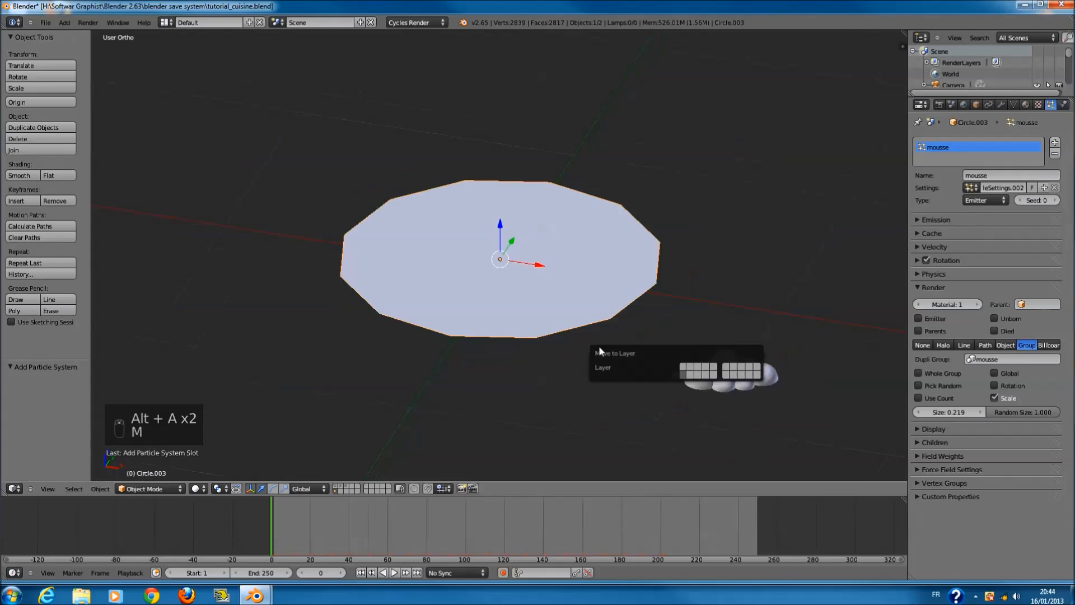
{"action": "left_click", "coordinate": [683, 367]}
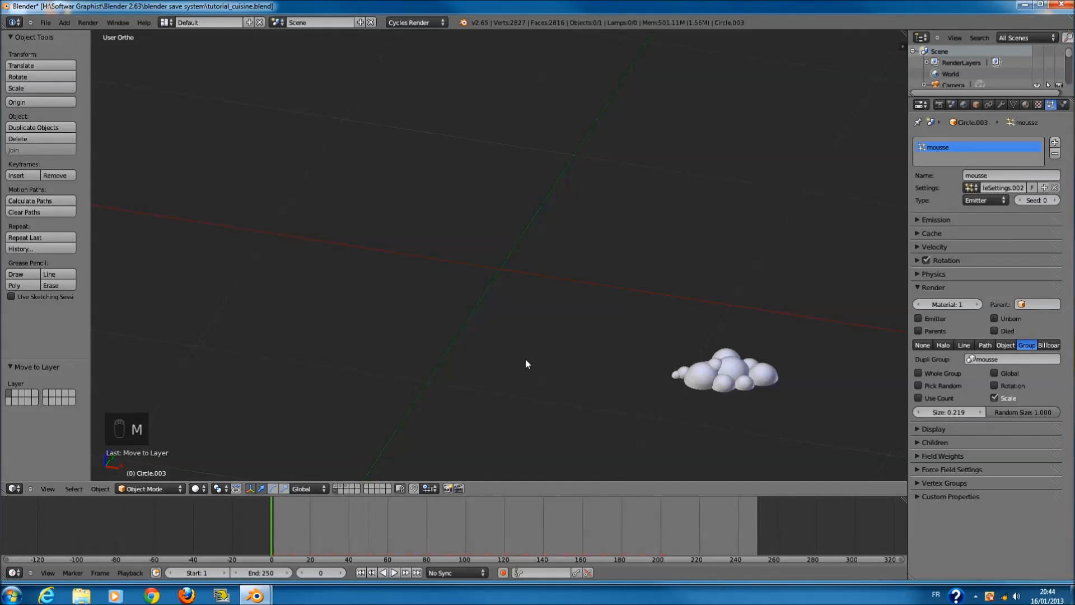
{"action": "left_click", "coordinate": [337, 486]}
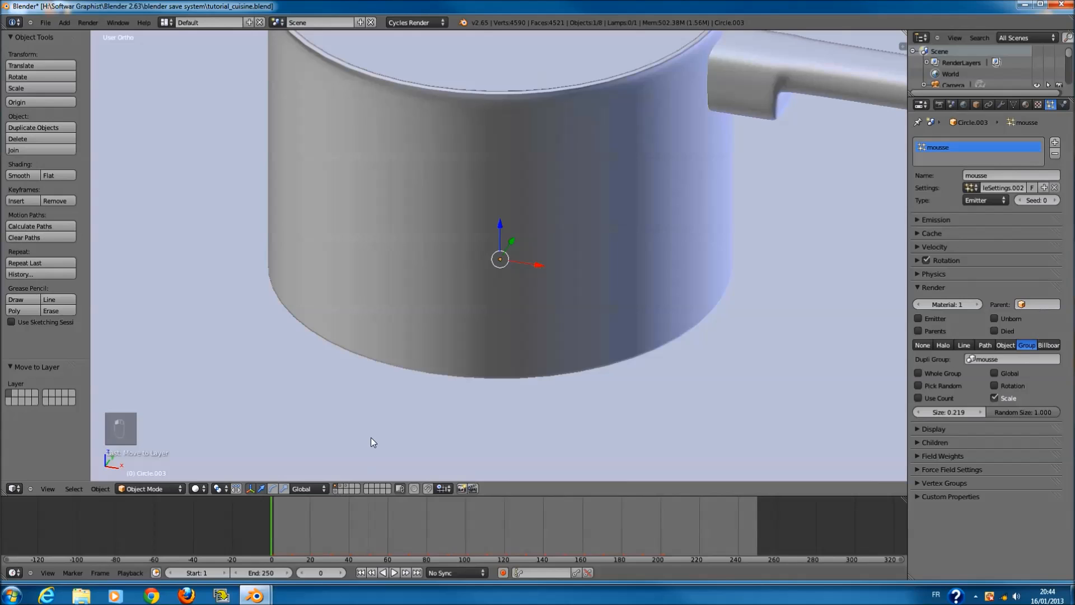
- In front wireframe view, raise the foam circle to the upper part of the saucepan, finishing with a drop of about 0.37
{"action": "key", "text": "KP_1"}
{"action": "key", "text": "KP_Decimal"}
{"action": "key", "text": "z"}
{"action": "scroll", "coordinate": [492, 340], "scroll_direction": "up", "scroll_amount": 7, "text": "shift"}
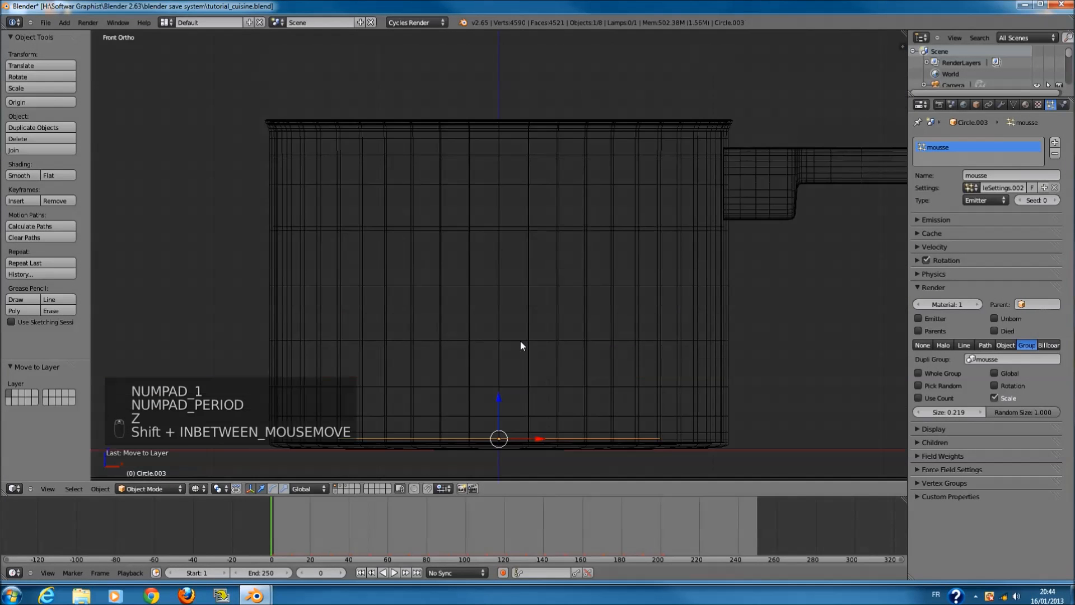
{"action": "left_click_drag", "start_coordinate": [505, 385], "coordinate": [500, 148]}
{"action": "left_click_drag", "start_coordinate": [510, 189], "coordinate": [515, 195]}
- Scale the foam circle up by about 1.34 and again by about 1.025 to meet the saucepan's inner wall, with the animation playing
{"action": "key", "text": "s"}
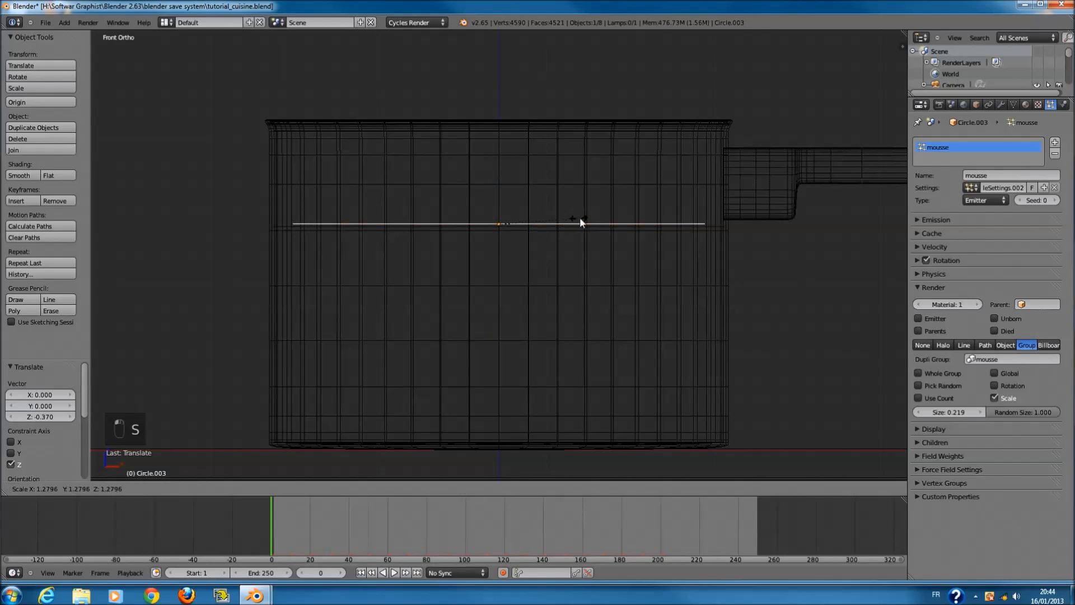
{"action": "left_click", "coordinate": [583, 219]}
{"action": "key", "text": "alt+a"}
{"action": "mouse_move", "coordinate": [561, 228]}
{"action": "middle_mouse_down"}
{"action": "mouse_move", "coordinate": [538, 287]}
{"action": "mouse_move", "coordinate": [550, 288]}
{"action": "middle_mouse_up"}
{"action": "key", "text": "z"}
{"action": "key", "text": "s"}
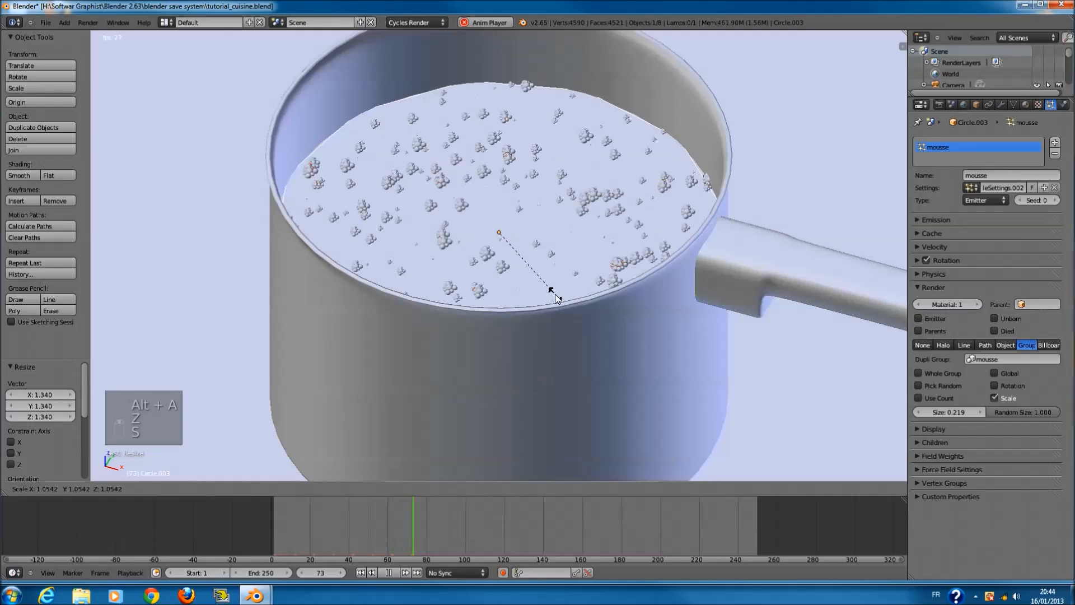
{"action": "left_click", "coordinate": [552, 291]}
{"action": "middle_click_drag", "start_coordinate": [529, 284], "coordinate": [518, 311]}
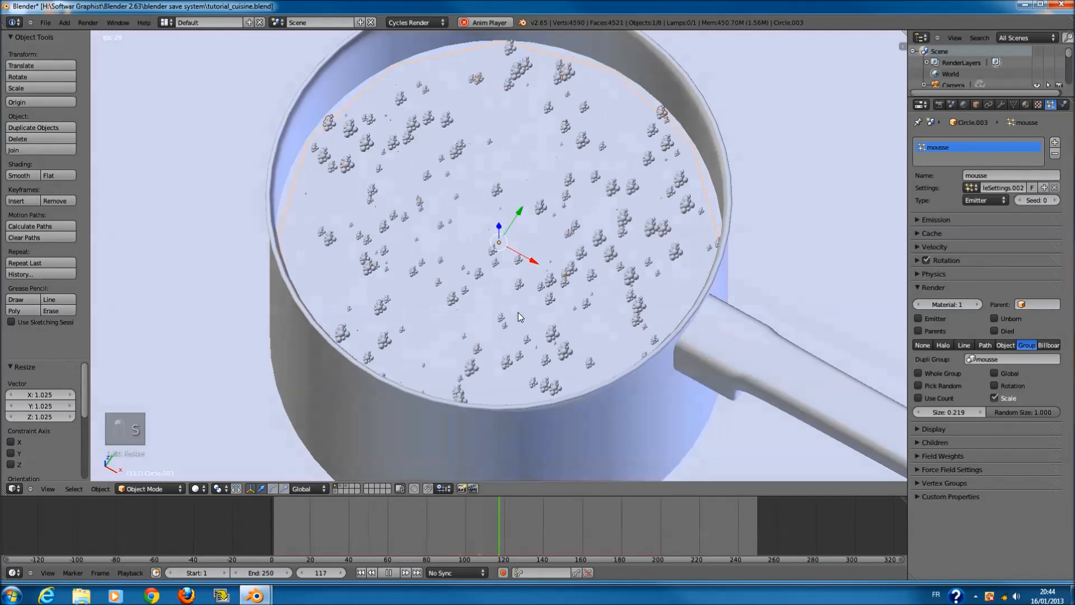
- Check the foam through the camera in wireframe, raise its particle size to 0.594, and play the animation in Solid shading
{"action": "key", "text": "alt+a"}
{"action": "key", "text": "KP_0"}
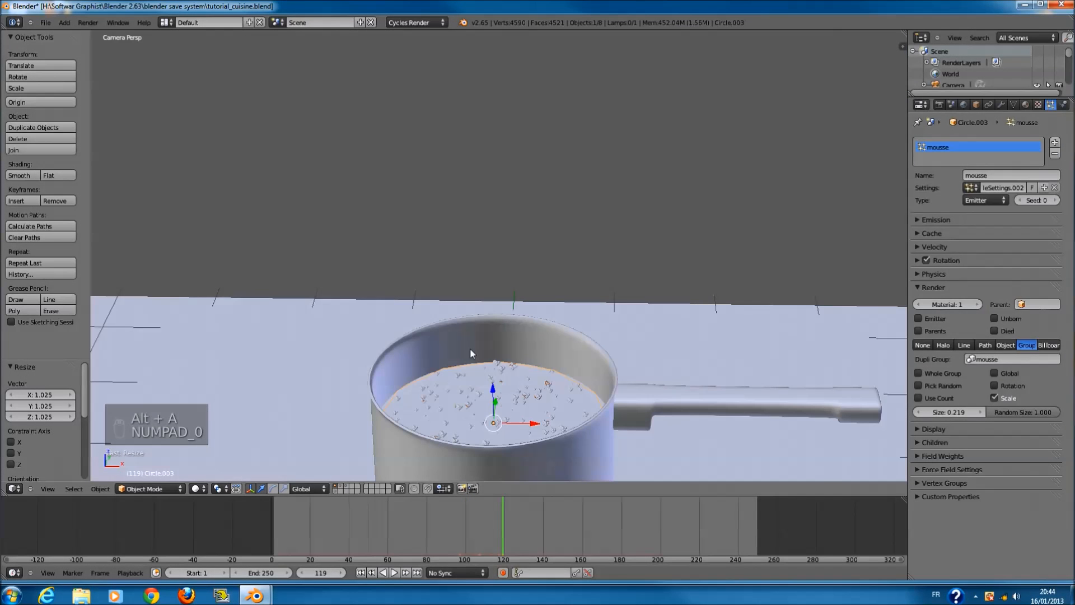
{"action": "key", "text": "z"}
{"action": "key", "text": "z"}
{"action": "key", "text": "z"}
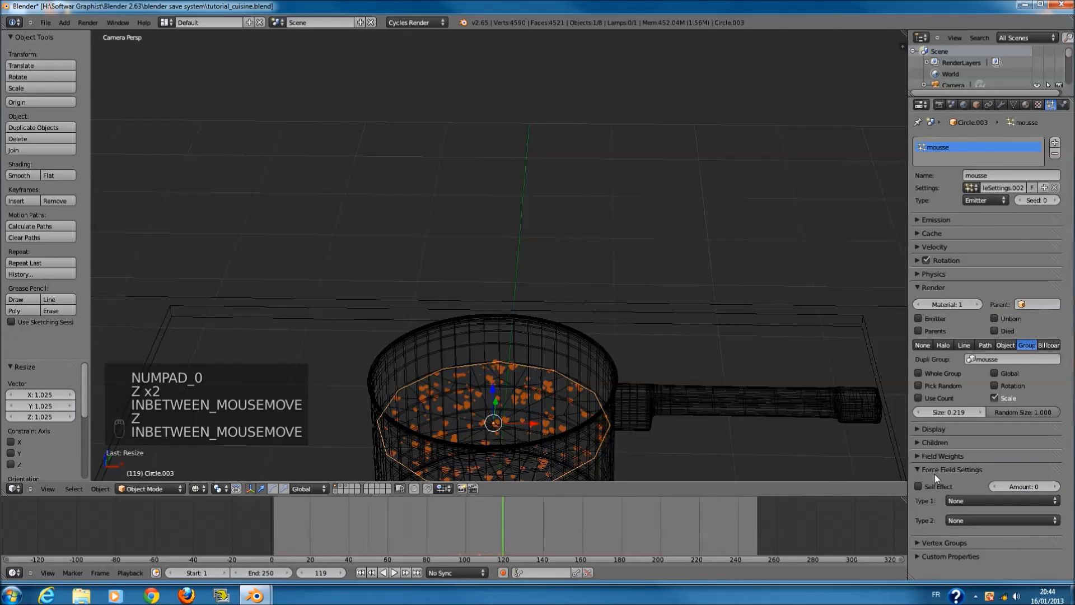
{"action": "left_click_drag", "start_coordinate": [963, 413], "coordinate": [985, 411]}
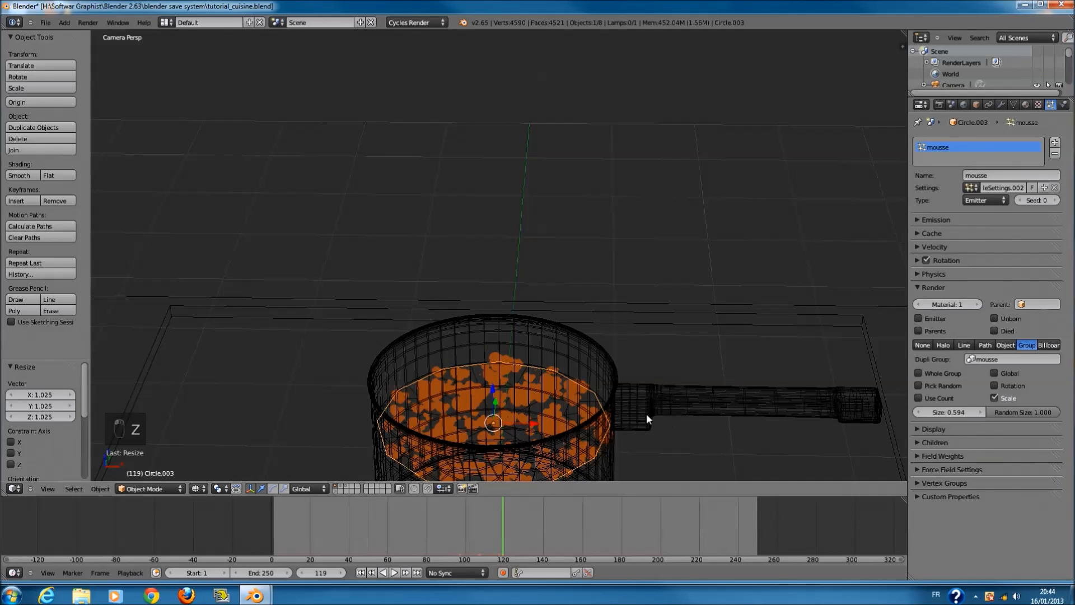
{"action": "key", "text": "z"}
{"action": "key", "text": "alt+a"}
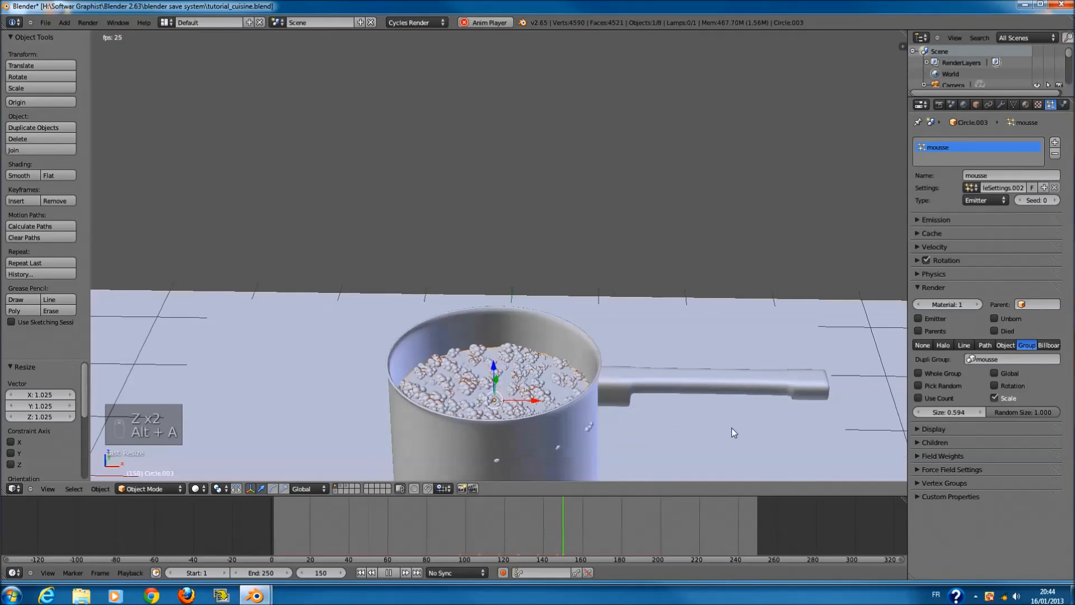
- Scale the foam circle by 0.930, nudge it along Y and by about -0.07 along X inside the saucepan, and stop the animation
{"action": "key", "text": "s"}
{"action": "left_click", "coordinate": [653, 411]}
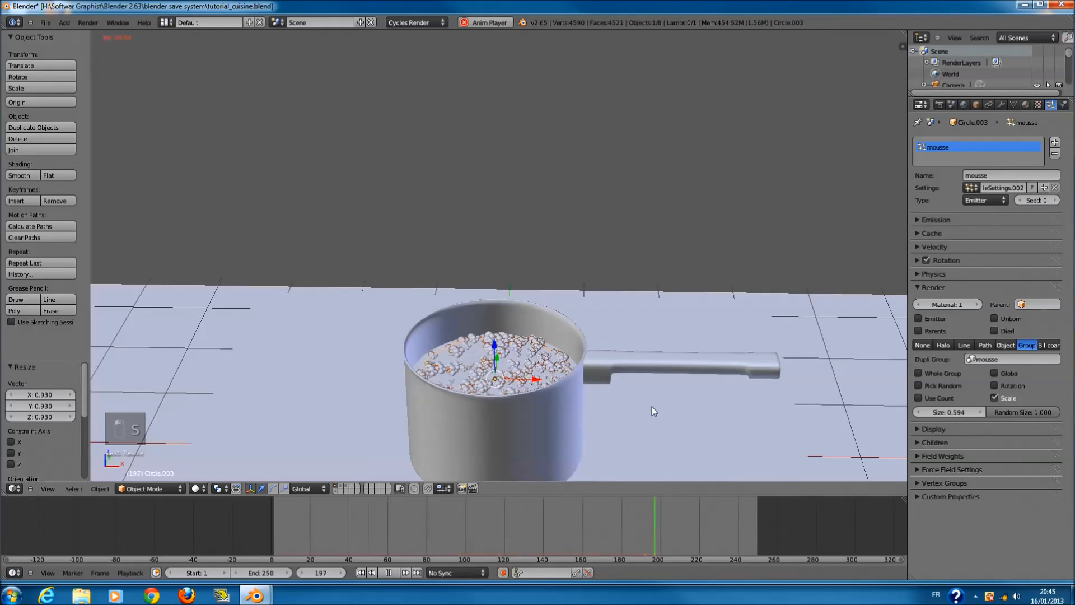
{"action": "middle_click_drag", "start_coordinate": [518, 358], "coordinate": [503, 291]}
{"action": "scroll", "coordinate": [502, 288], "scroll_direction": "up", "scroll_amount": 4}
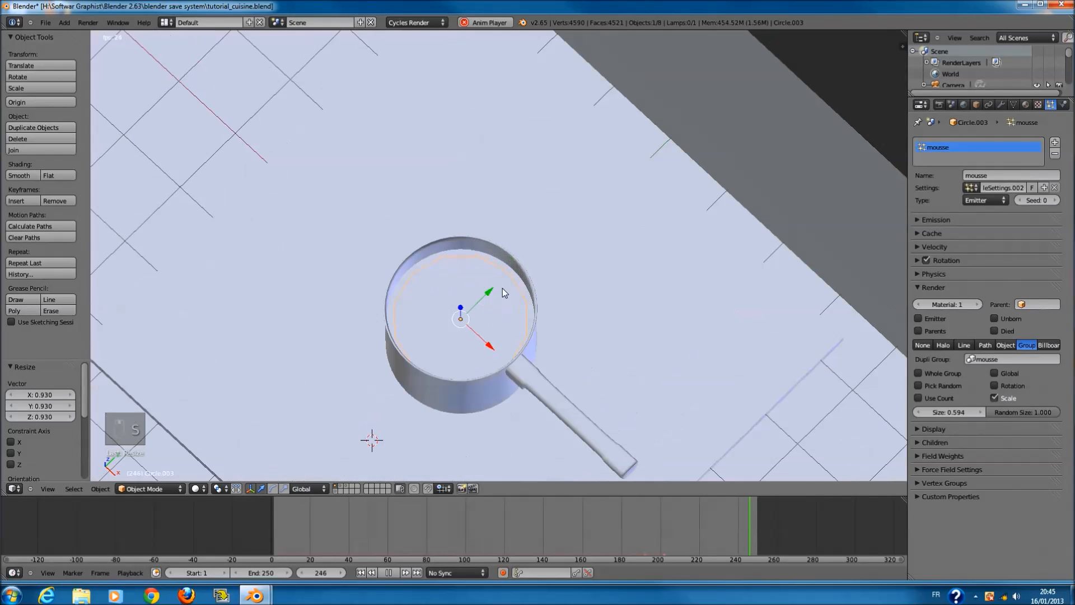
{"action": "left_click_drag", "start_coordinate": [491, 290], "coordinate": [492, 289]}
{"action": "left_click_drag", "start_coordinate": [487, 352], "coordinate": [484, 349]}
{"action": "key", "text": "KP_0"}
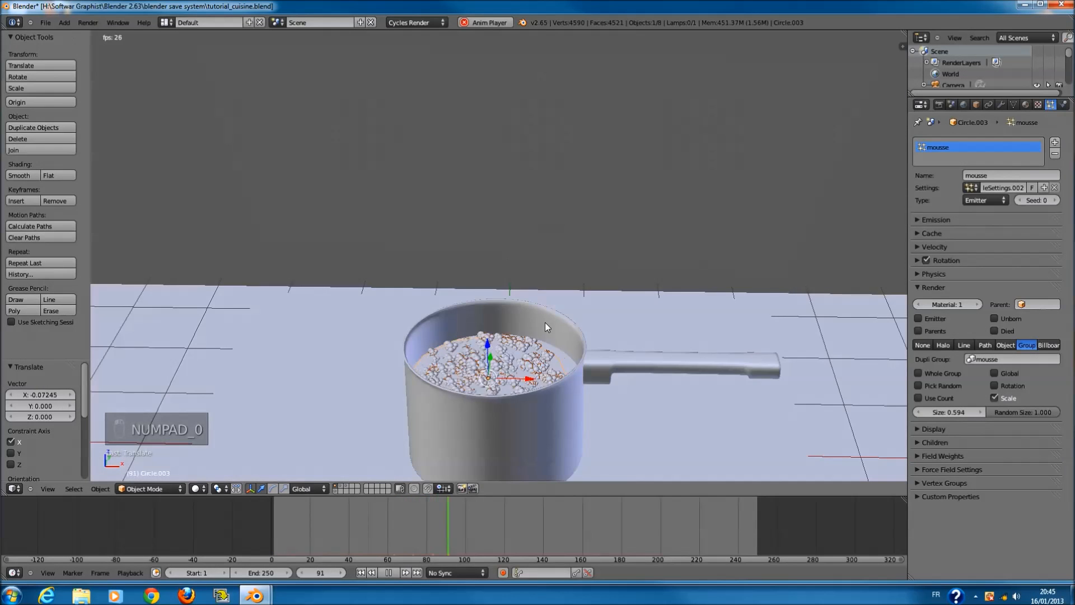
{"action": "key", "text": "alt+a"}
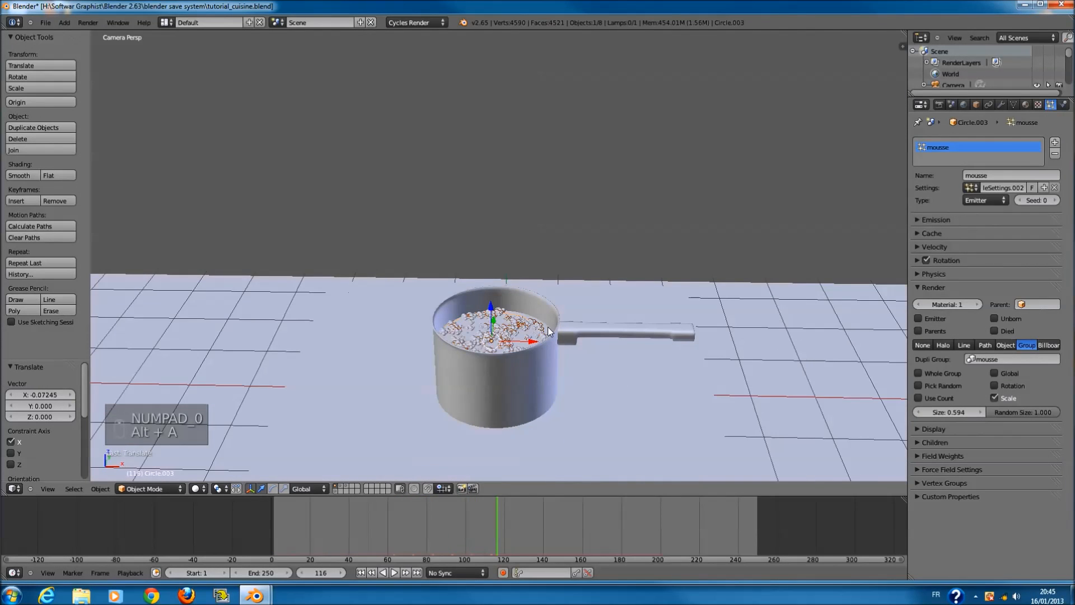
- Preview the foam in the saucepan with Rendered viewport shading, from the camera and from a closer, higher angle
{"action": "scroll", "coordinate": [549, 331], "scroll_direction": "down", "scroll_amount": 2}
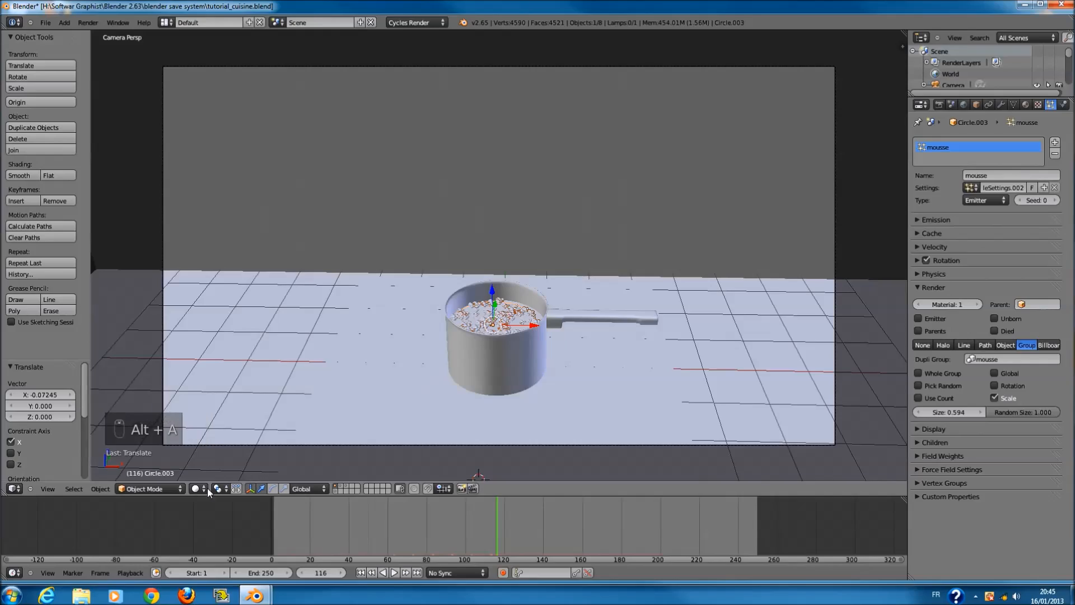
{"action": "left_click", "coordinate": [206, 489]}
{"action": "left_click", "coordinate": [218, 415]}
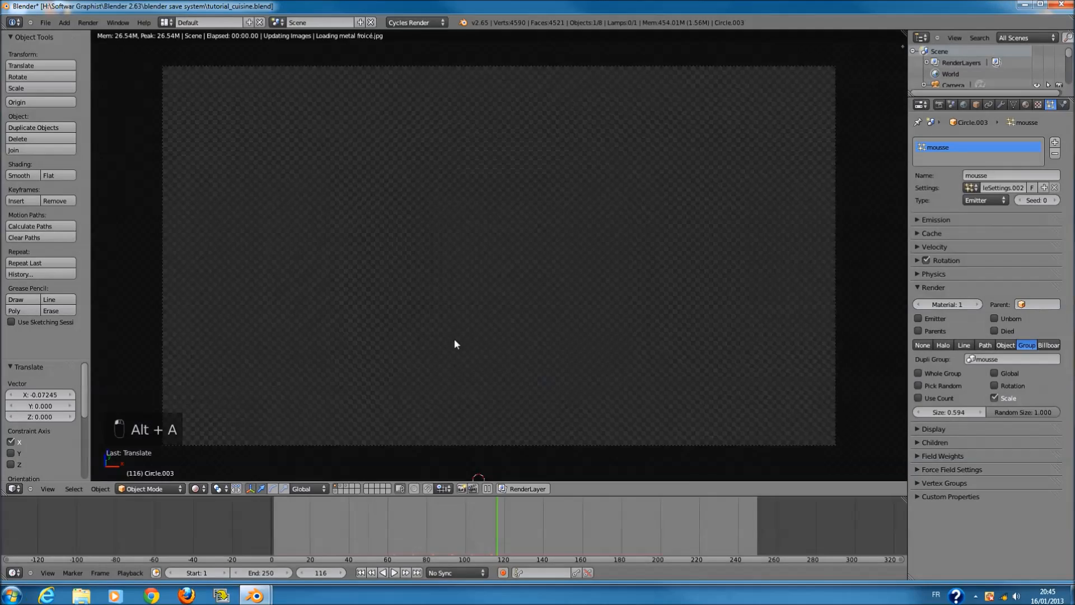
{"action": "scroll", "coordinate": [549, 379], "scroll_direction": "up", "scroll_amount": 5}
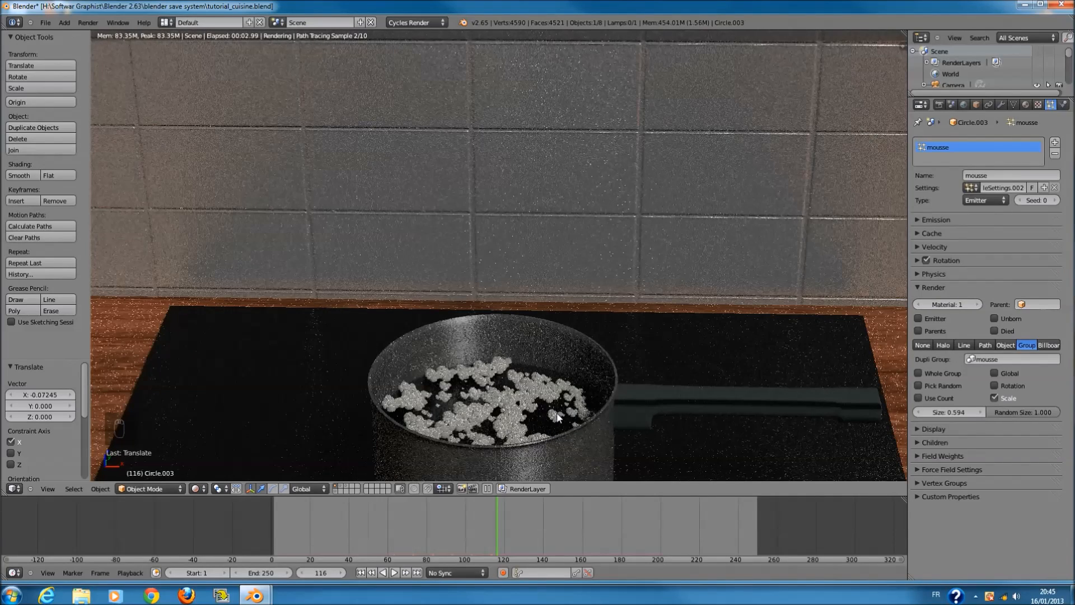
{"action": "scroll", "coordinate": [557, 413], "scroll_direction": "down", "scroll_amount": 6}
{"action": "middle_click_drag", "start_coordinate": [557, 413], "coordinate": [526, 331]}
{"action": "scroll", "coordinate": [562, 378], "scroll_direction": "up", "scroll_amount": 6}
{"action": "scroll", "coordinate": [562, 378], "scroll_direction": "down", "scroll_amount": 4}
{"action": "scroll", "coordinate": [511, 296], "scroll_direction": "up", "scroll_amount": 10}
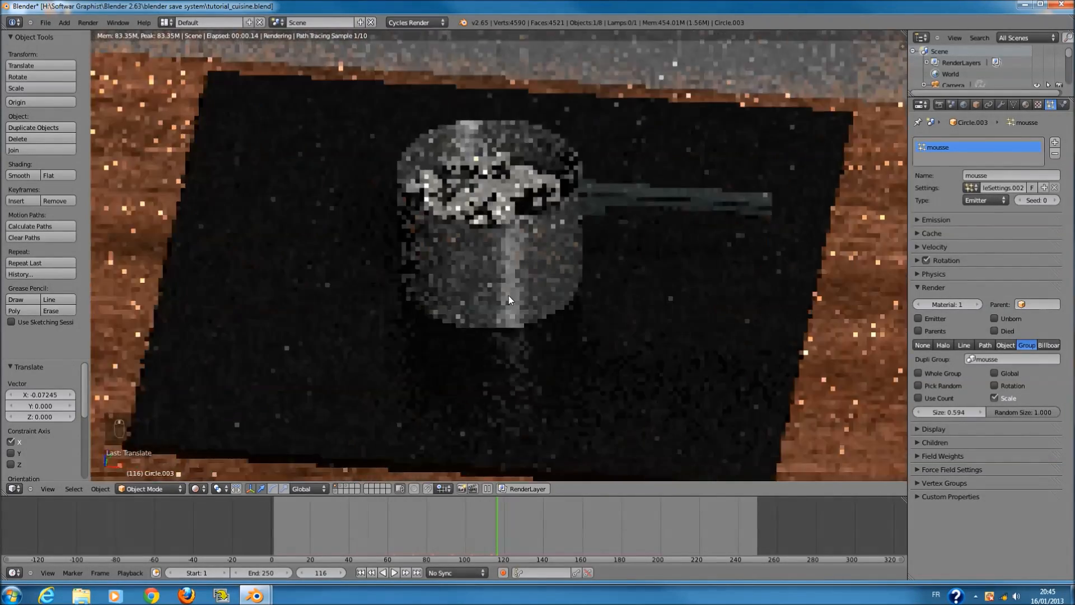
{"action": "scroll", "coordinate": [513, 293], "scroll_direction": "up", "scroll_amount": 1}
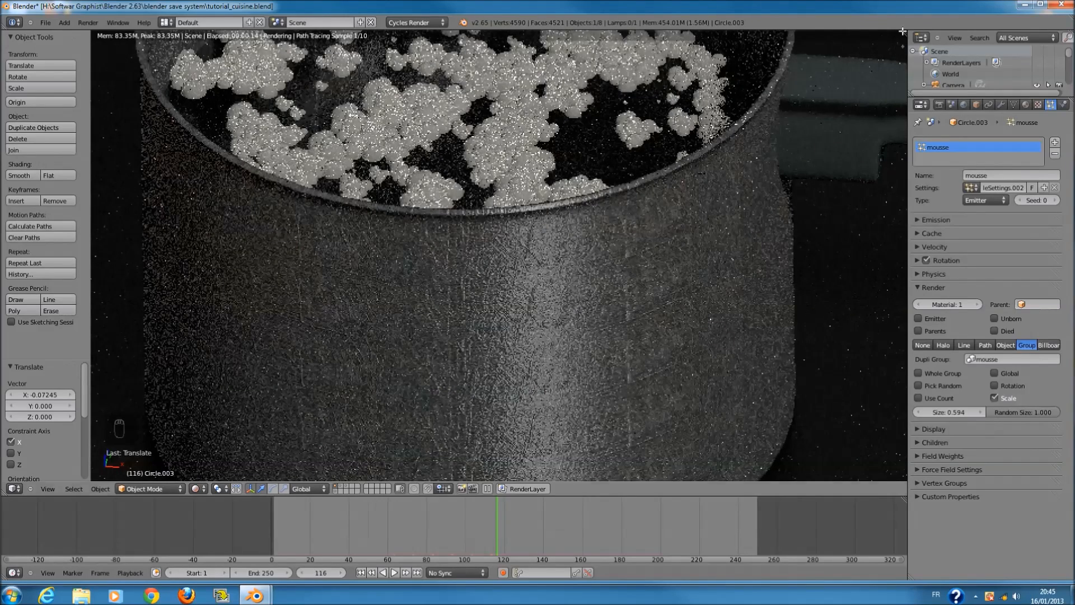
- Split the 3D view in two and turn the new area into a Node Editor
{"action": "left_click_drag", "start_coordinate": [896, 35], "coordinate": [524, 336]}
{"action": "left_click", "coordinate": [536, 488]}
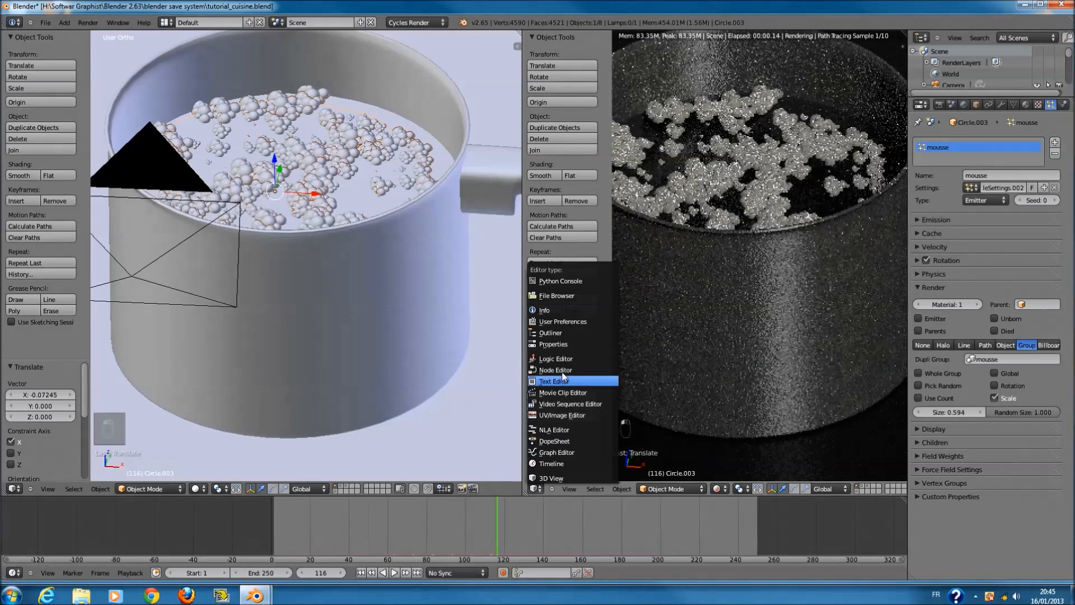
{"action": "left_click", "coordinate": [564, 371]}
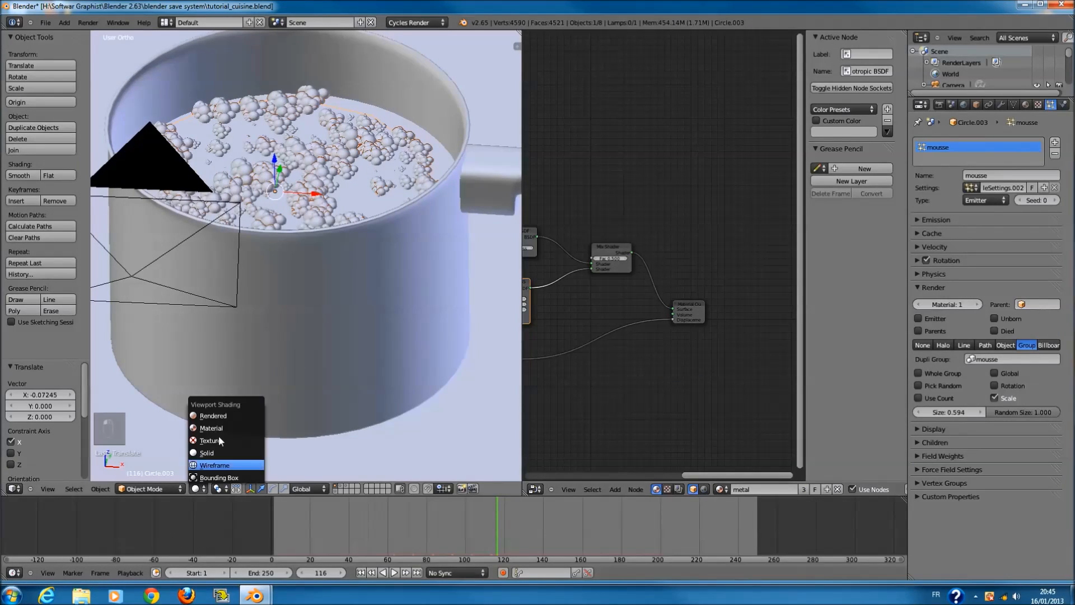
- Examine the metal material's node chain beside a Rendered preview of the saucepan, and return to Solid shading
{"action": "left_click", "coordinate": [223, 415]}
{"action": "scroll", "coordinate": [673, 303], "scroll_direction": "up", "scroll_amount": 3}
{"action": "middle_click_drag", "start_coordinate": [762, 320], "coordinate": [773, 297]}
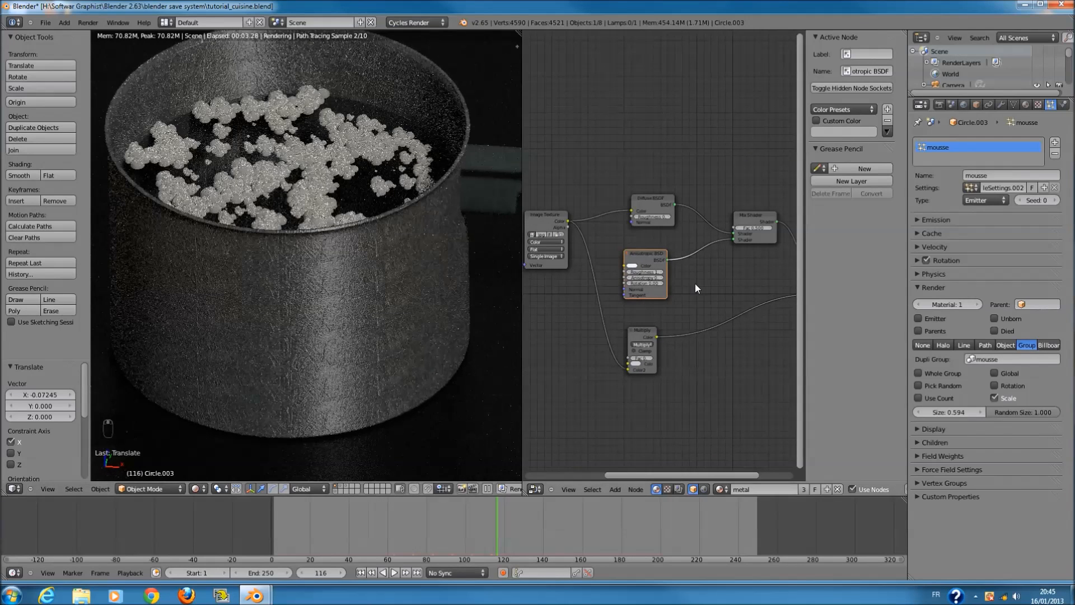
{"action": "scroll", "coordinate": [695, 286], "scroll_direction": "down", "scroll_amount": 1}
{"action": "middle_click_drag", "start_coordinate": [649, 401], "coordinate": [710, 380]}
{"action": "left_click", "coordinate": [209, 490]}
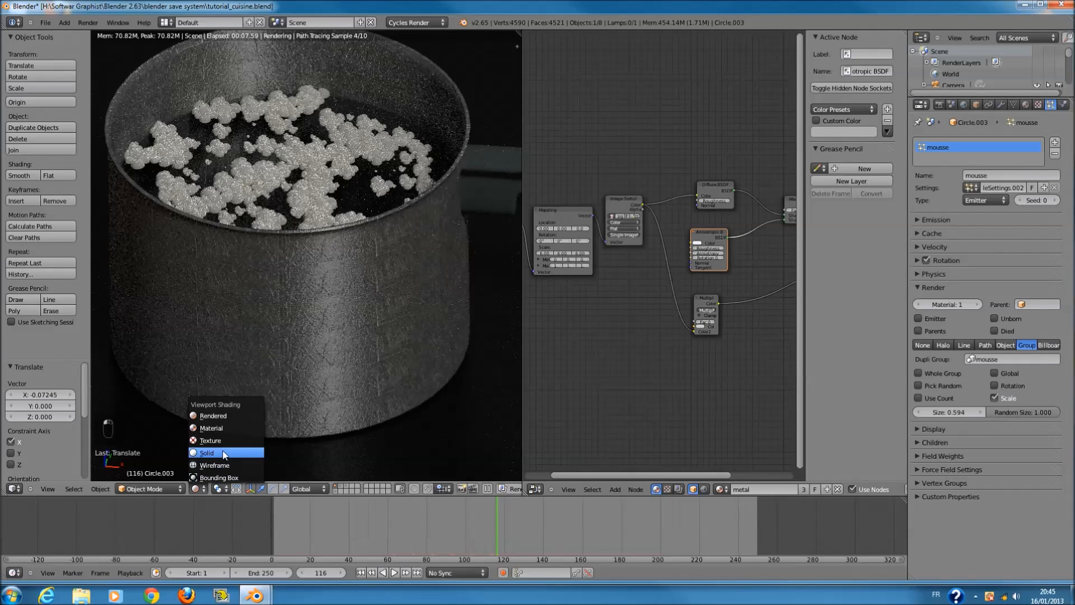
{"action": "left_click", "coordinate": [248, 451]}
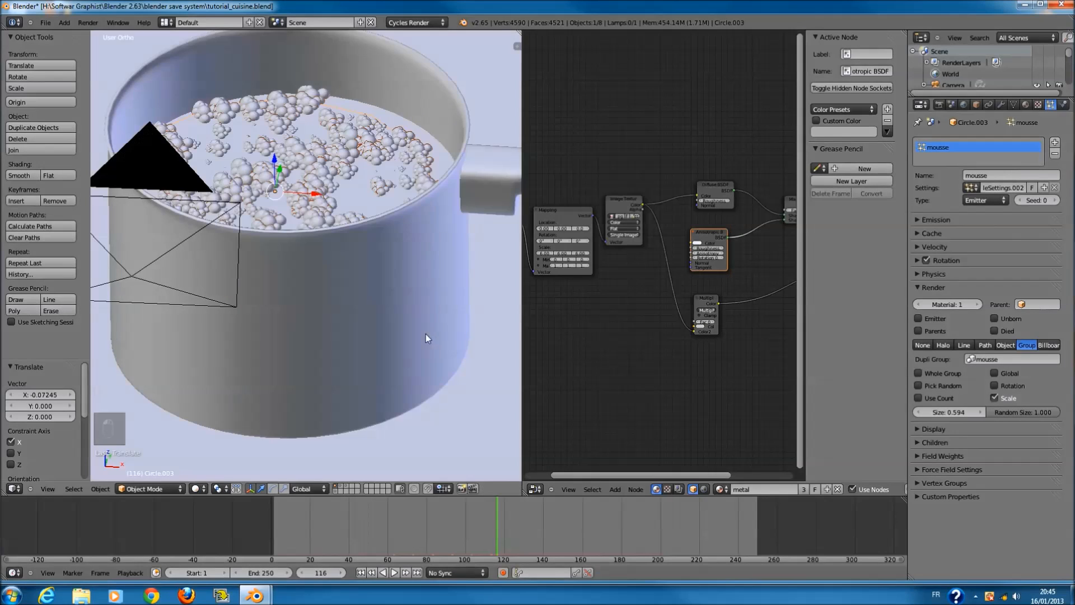
- Select the foam sphere on its own layer to load the bulle material's nodes, and show the saucepan layer in Rendered shading
{"action": "left_click", "coordinate": [335, 494]}
{"action": "right_click", "coordinate": [489, 401]}
{"action": "left_click", "coordinate": [204, 491]}
{"action": "left_click", "coordinate": [337, 489]}
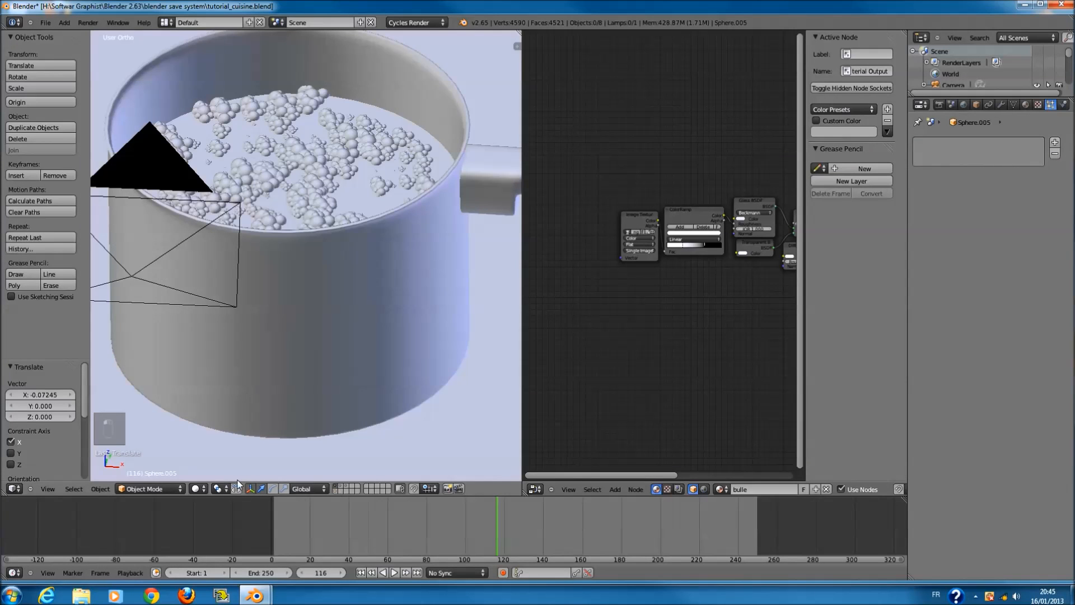
{"action": "left_click", "coordinate": [205, 488]}
{"action": "left_click", "coordinate": [227, 416]}
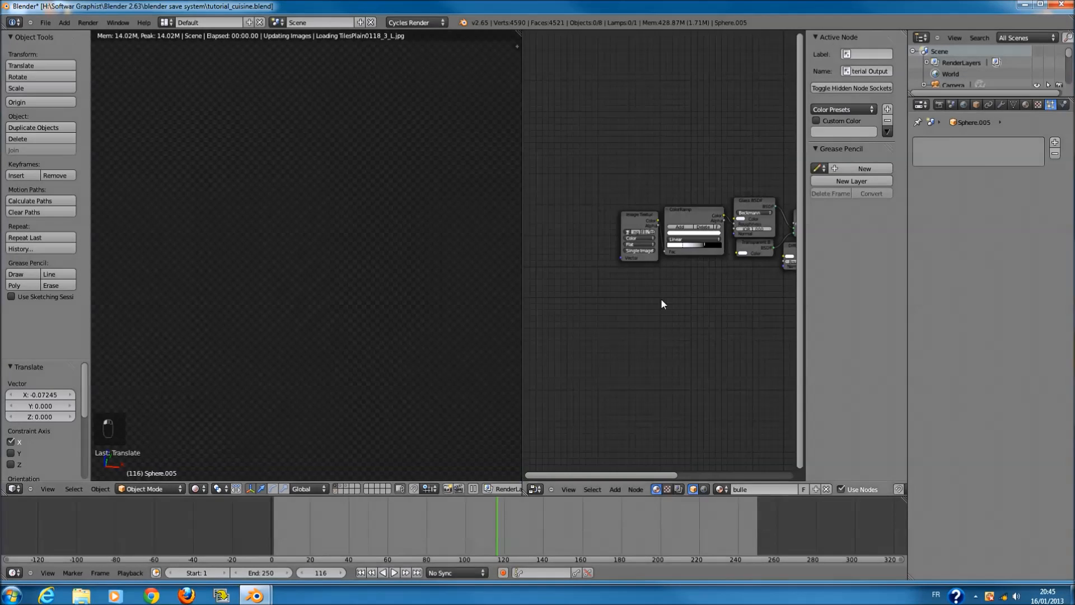
- Delete the ColorRamp node from the bulle material and move the Image Texture next to the Glass BSDF
{"action": "scroll", "coordinate": [609, 286], "scroll_direction": "up", "scroll_amount": 2}
{"action": "left_click_drag", "start_coordinate": [586, 245], "coordinate": [576, 245]}
{"action": "left_click", "coordinate": [623, 249]}
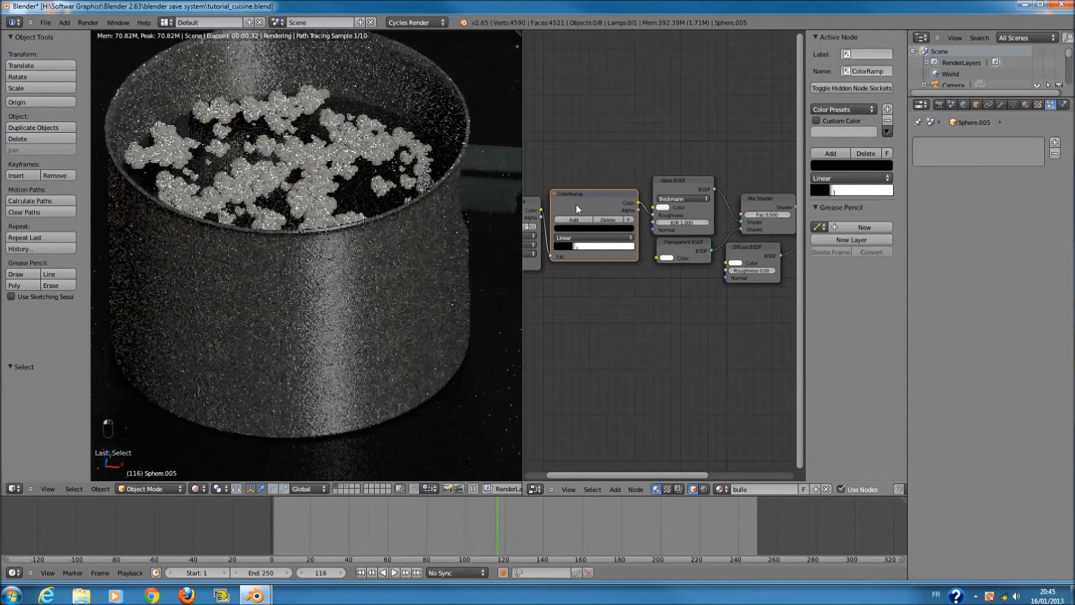
{"action": "key", "text": "x"}
{"action": "left_click_drag", "start_coordinate": [535, 205], "coordinate": [631, 197]}
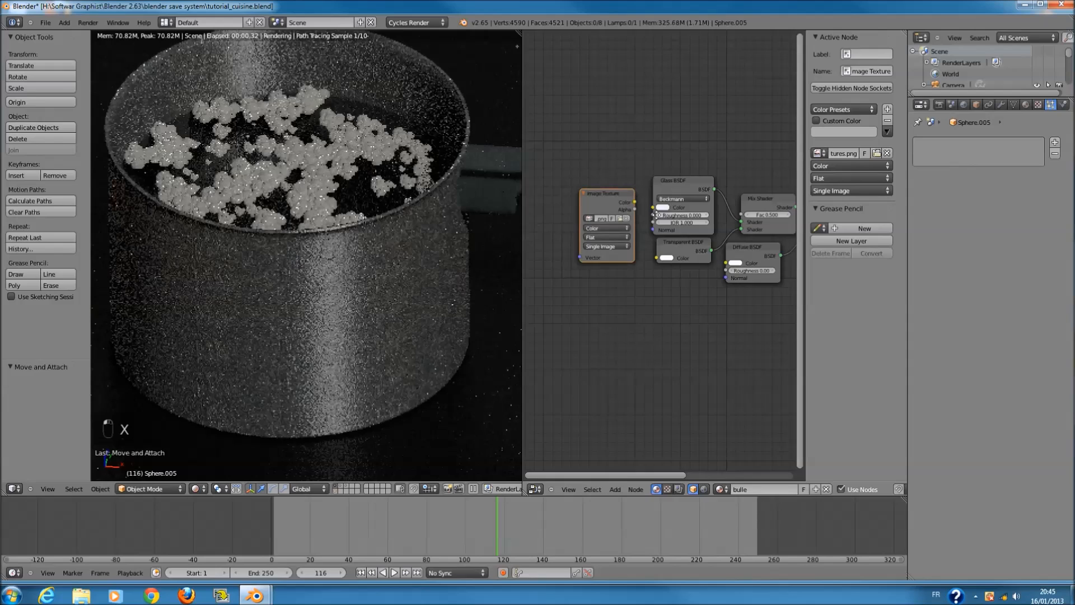
- Delete the Diffuse BSDF and the node combining it, and link the remaining Mix Shader to the Material Output's Surface
{"action": "middle_click_drag", "start_coordinate": [724, 241], "coordinate": [638, 249]}
{"action": "scroll", "coordinate": [638, 250], "scroll_direction": "down", "scroll_amount": 1}
{"action": "left_click", "coordinate": [680, 257]}
{"action": "key", "text": "x"}
{"action": "left_click", "coordinate": [733, 217]}
{"action": "key", "text": "x"}
{"action": "left_click_drag", "start_coordinate": [787, 225], "coordinate": [717, 230]}
{"action": "scroll", "coordinate": [715, 234], "scroll_direction": "up", "scroll_amount": 1}
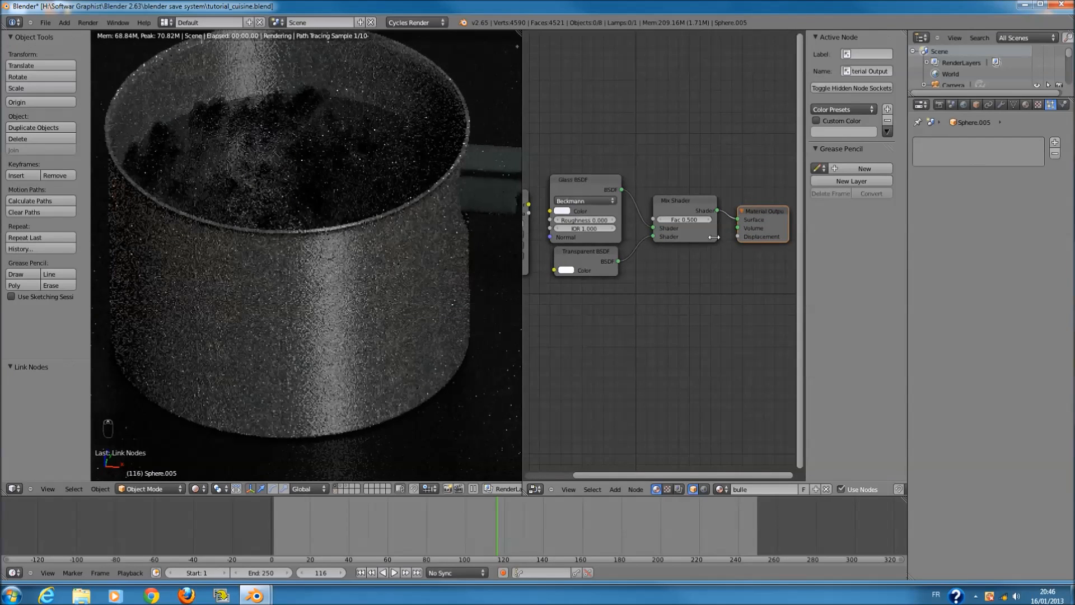
{"action": "scroll", "coordinate": [703, 247], "scroll_direction": "up", "scroll_amount": 1}
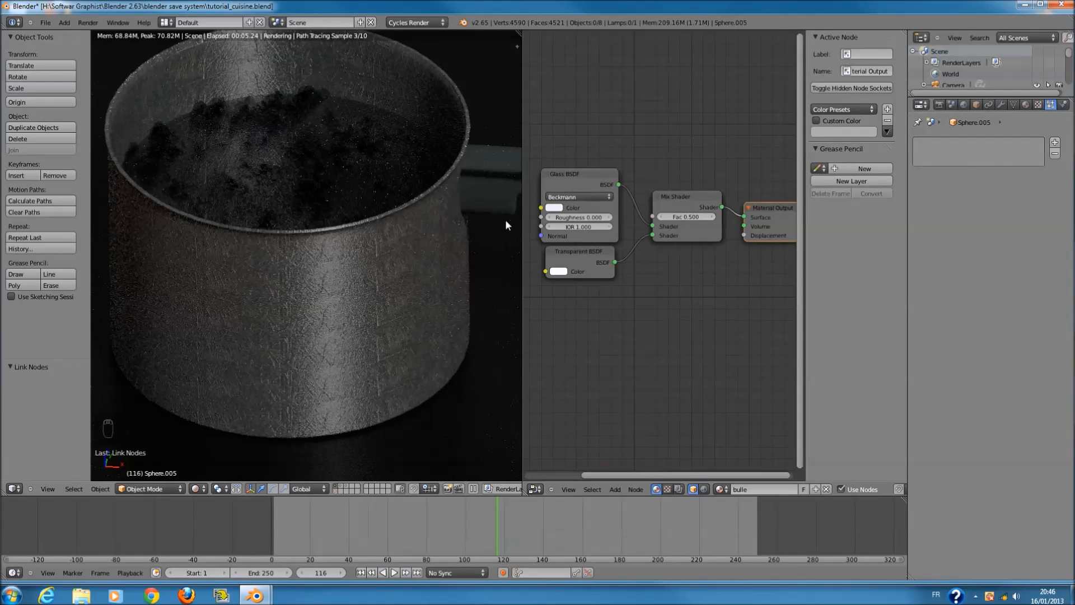
- Link the Image Texture's Color to the Glass BSDF's Color, lower the Transparent BSDF node, and set the glass IOR to 1.100
{"action": "middle_click_drag", "start_coordinate": [568, 205], "coordinate": [671, 193]}
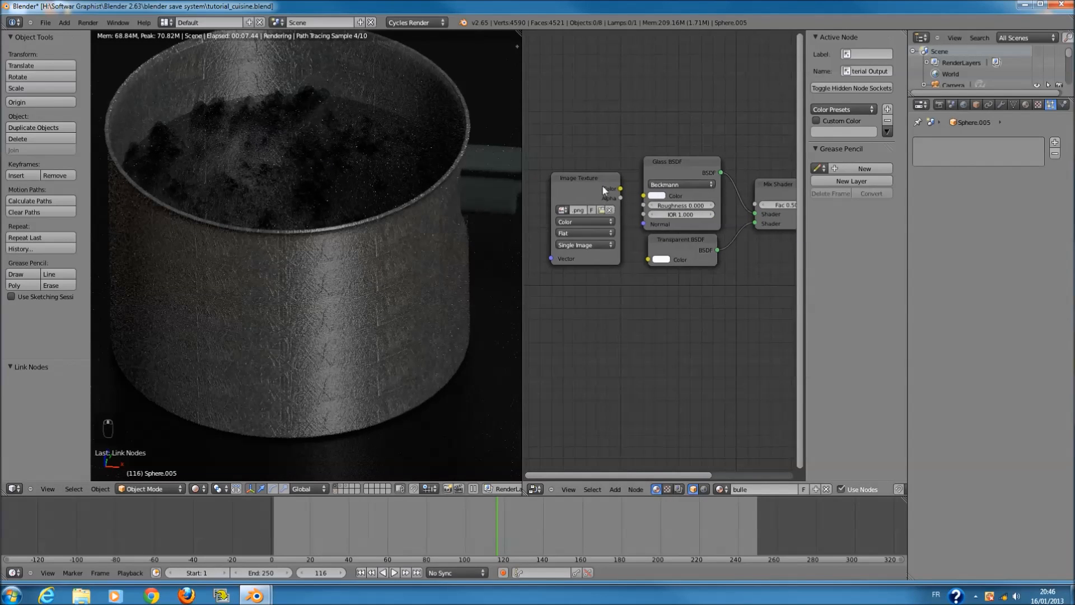
{"action": "left_click_drag", "start_coordinate": [620, 189], "coordinate": [644, 195]}
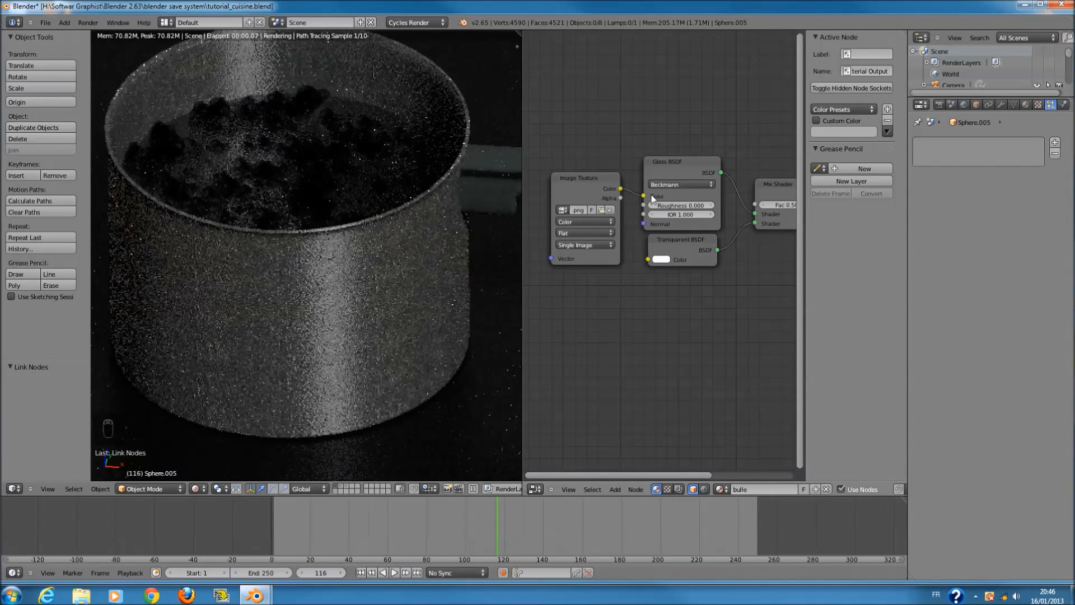
{"action": "left_click_drag", "start_coordinate": [674, 245], "coordinate": [677, 267]}
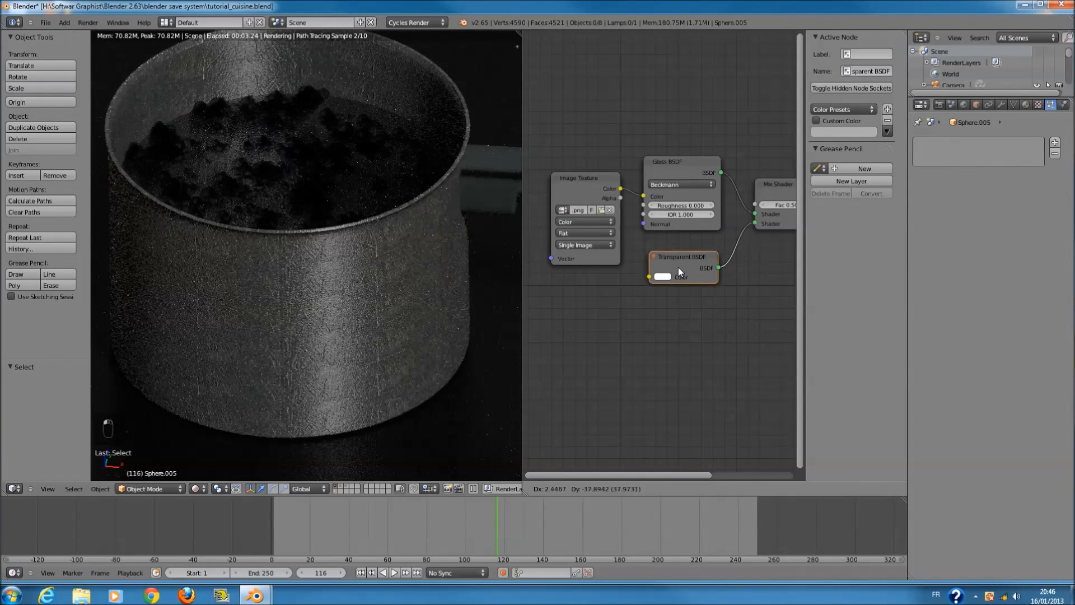
{"action": "left_click", "coordinate": [708, 216]}
{"action": "scroll", "coordinate": [676, 223], "scroll_direction": "up", "scroll_amount": 1}
{"action": "scroll", "coordinate": [676, 223], "scroll_direction": "up", "scroll_amount": 3}
{"action": "scroll", "coordinate": [676, 224], "scroll_direction": "down", "scroll_amount": 2}
- Try the Glass BSDF in the Mix Shader's second Shader input and its Fac input, and unlink it
{"action": "middle_click_drag", "start_coordinate": [677, 223], "coordinate": [553, 230]}
{"action": "middle_click_drag", "start_coordinate": [655, 217], "coordinate": [691, 216]}
{"action": "left_click_drag", "start_coordinate": [691, 216], "coordinate": [689, 225]}
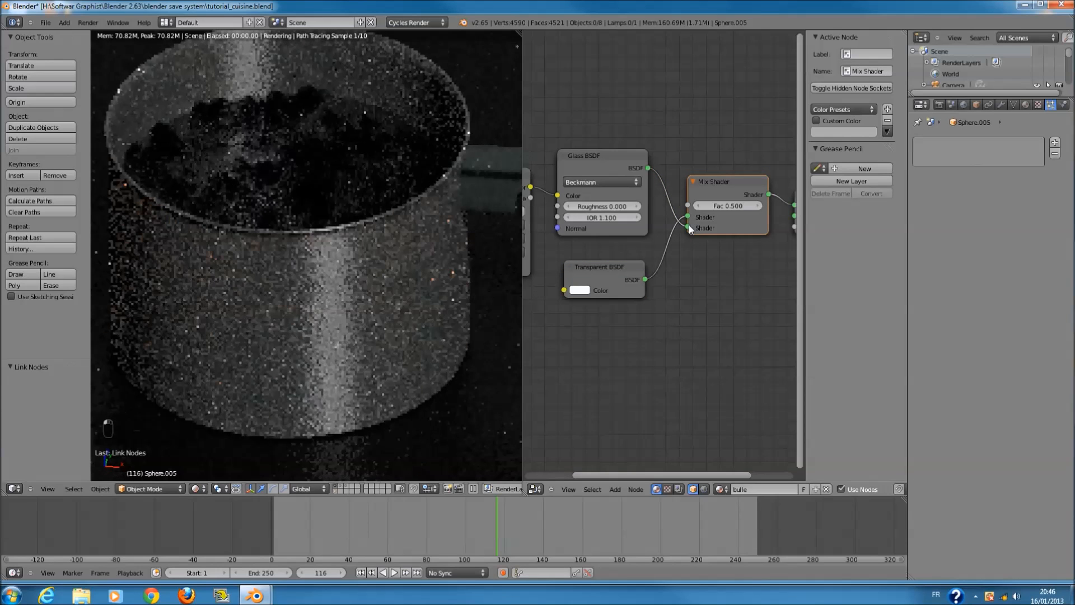
{"action": "left_click_drag", "start_coordinate": [687, 226], "coordinate": [686, 207]}
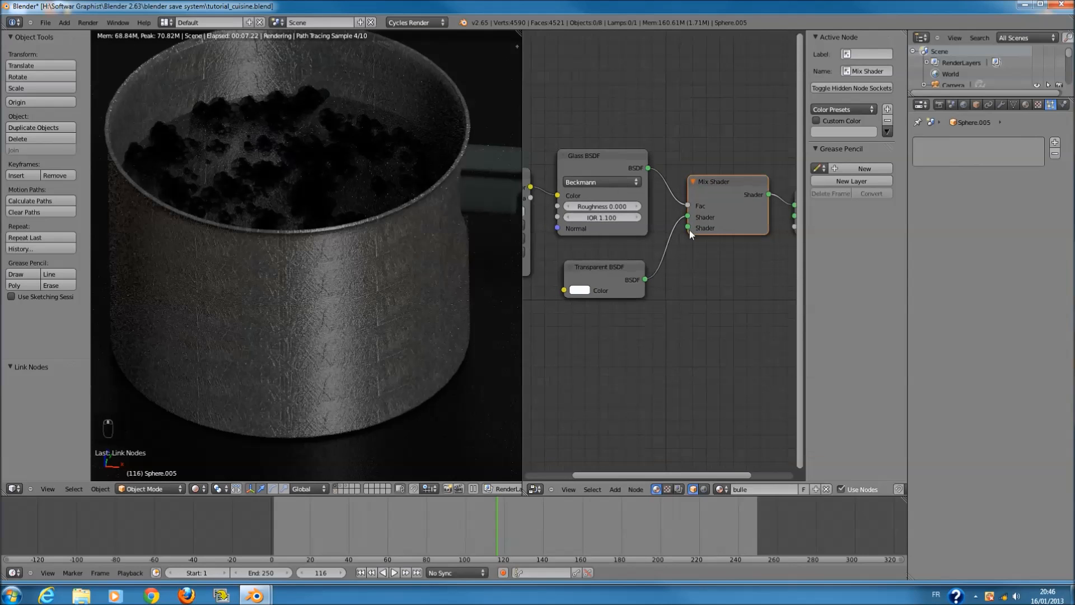
{"action": "scroll", "coordinate": [699, 194], "scroll_direction": "down", "scroll_amount": 2}
{"action": "left_click_drag", "start_coordinate": [682, 211], "coordinate": [754, 217]}
{"action": "scroll", "coordinate": [720, 213], "scroll_direction": "down", "scroll_amount": 4}
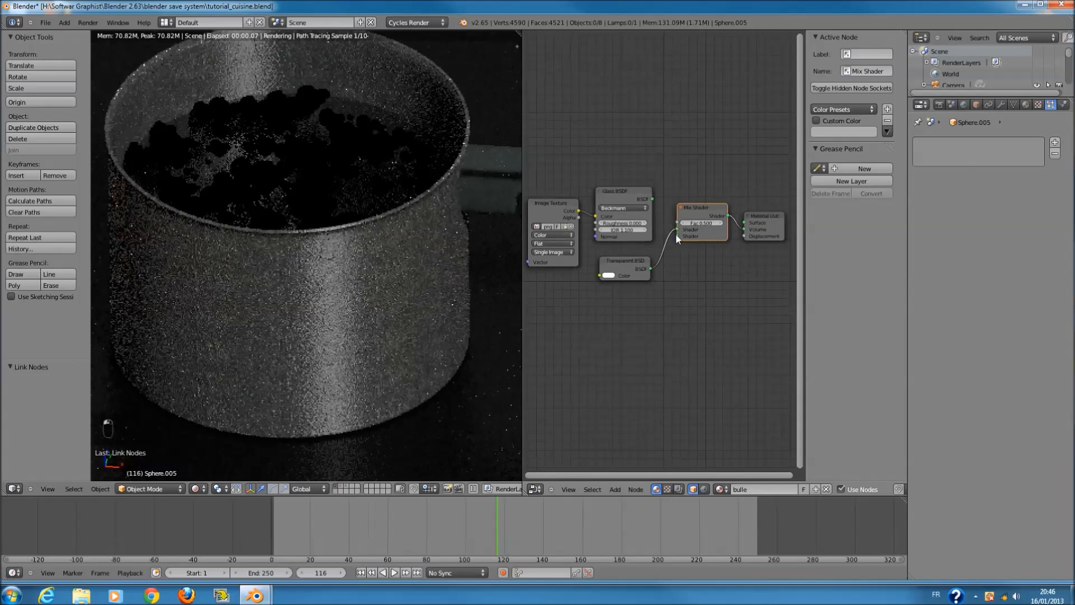
- Reroute the Image Texture's Color into the Glass BSDF's Roughness and link the Glass BSDF to the Mix Shader's first Shader input
{"action": "scroll", "coordinate": [663, 250], "scroll_direction": "up", "scroll_amount": 2}
{"action": "left_click_drag", "start_coordinate": [578, 207], "coordinate": [579, 218]}
{"action": "scroll", "coordinate": [613, 221], "scroll_direction": "up", "scroll_amount": 1}
{"action": "left_click_drag", "start_coordinate": [649, 181], "coordinate": [686, 221]}
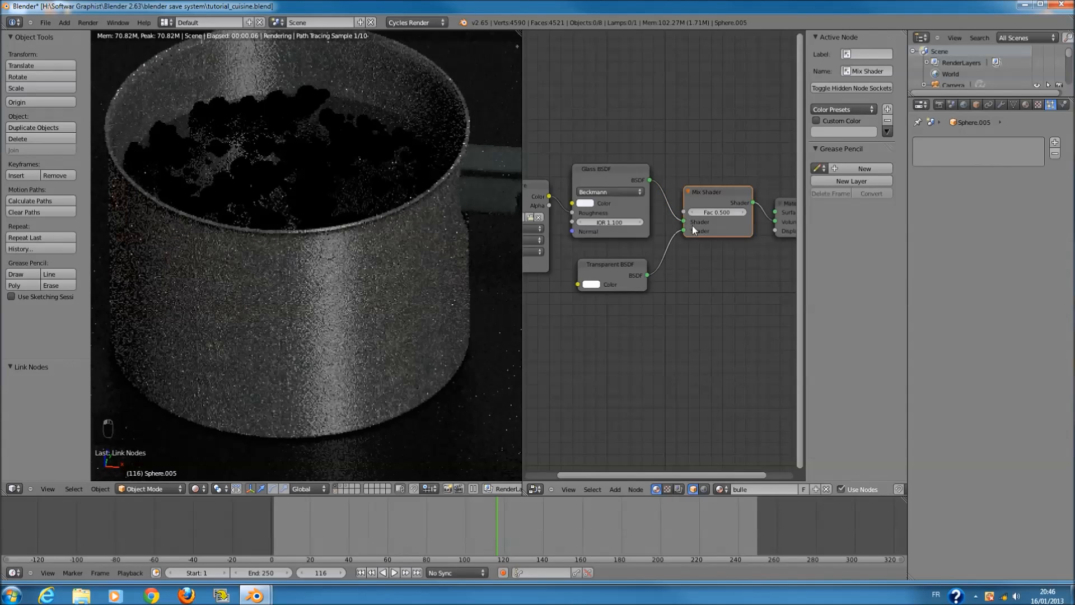
{"action": "left_click", "coordinate": [781, 216]}
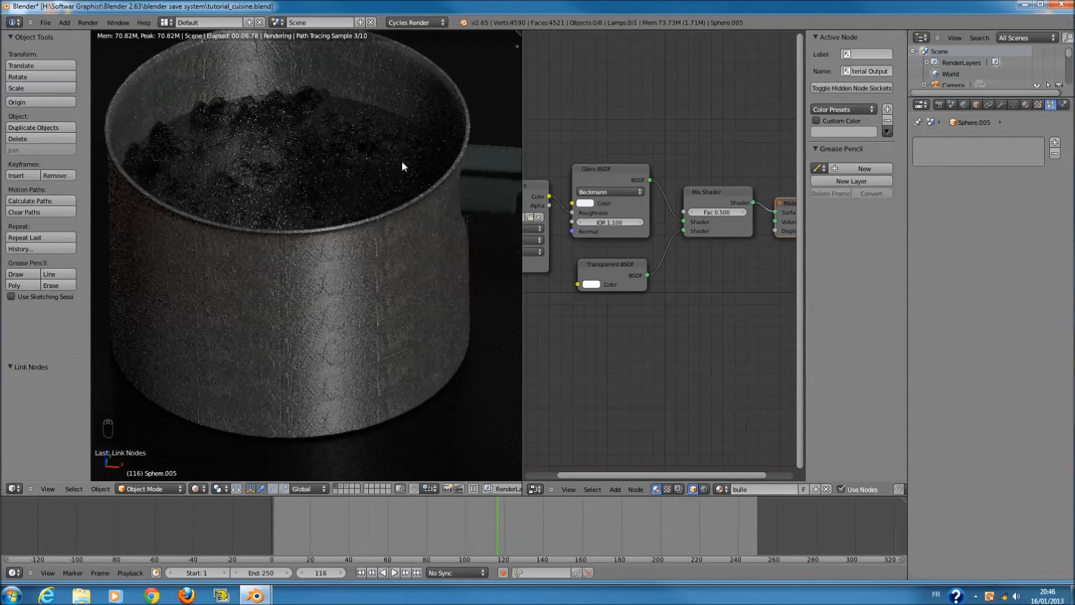
- Brighten the colors of the Transparent BSDF and the Glass BSDF to white
{"action": "middle_click_drag", "start_coordinate": [675, 224], "coordinate": [727, 229]}
{"action": "scroll", "coordinate": [699, 240], "scroll_direction": "up", "scroll_amount": 2}
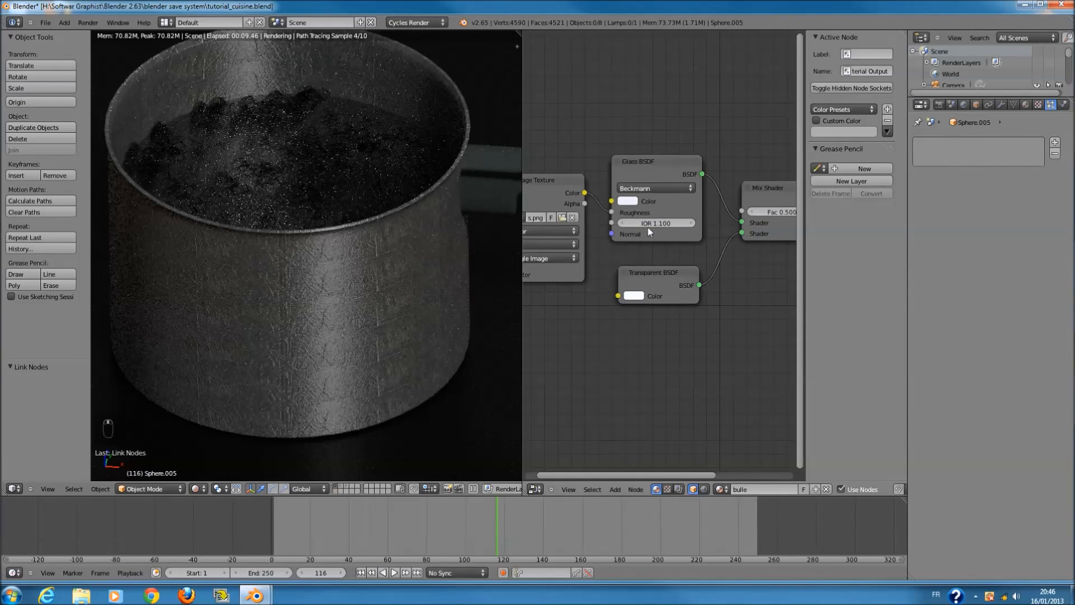
{"action": "left_click", "coordinate": [633, 295]}
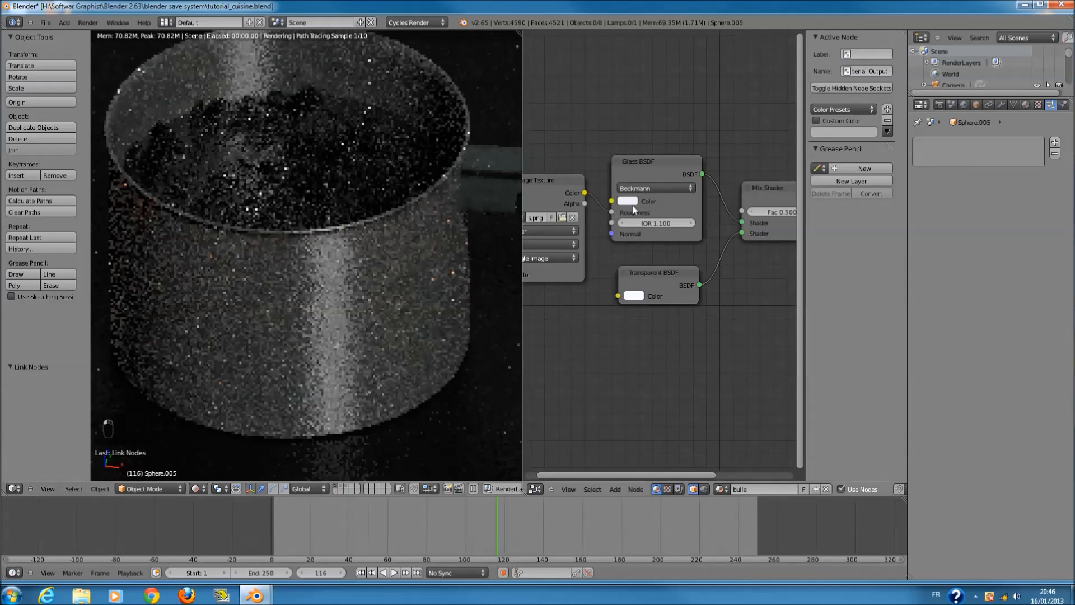
{"action": "left_click", "coordinate": [627, 201]}
{"action": "left_click_drag", "start_coordinate": [710, 53], "coordinate": [715, 32]}
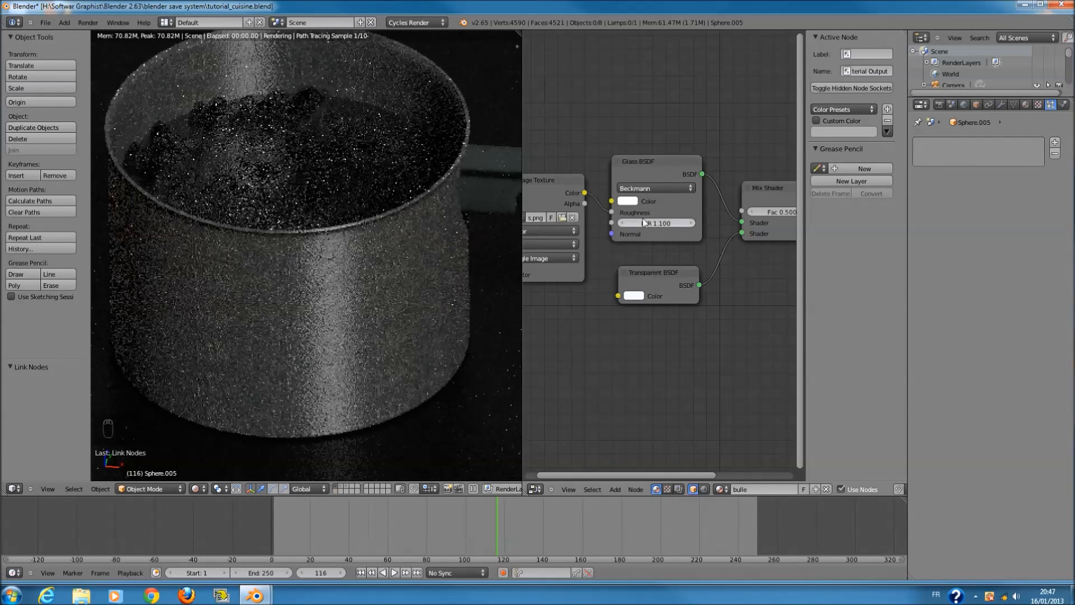
- Set the Glass BSDF's IOR to 1.000 and check the colors of the Glass BSDF and Transparent BSDF
{"action": "left_click", "coordinate": [622, 224]}
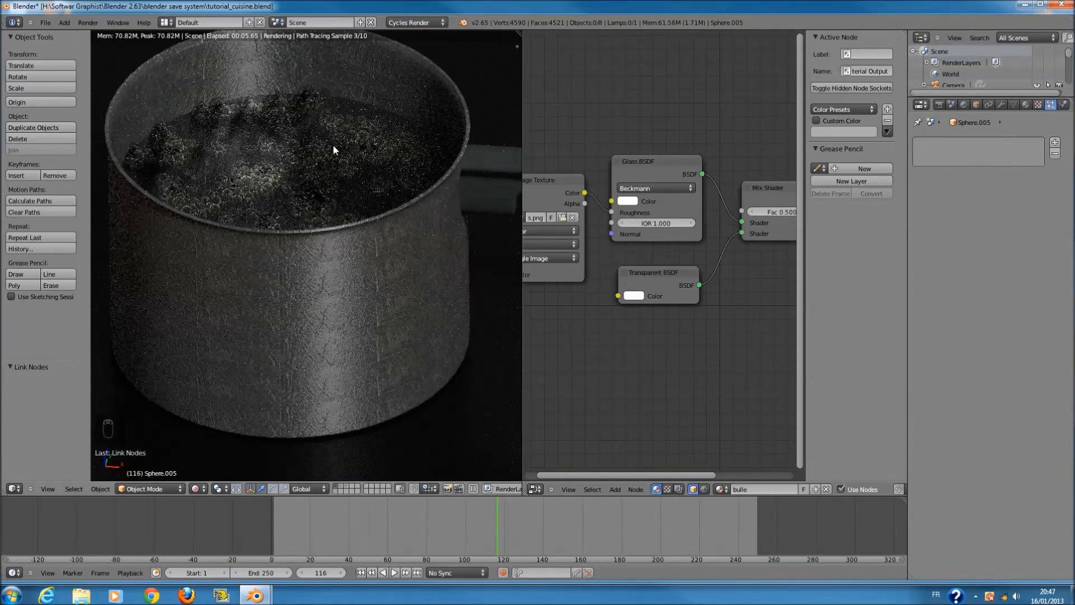
{"action": "left_click", "coordinate": [627, 200]}
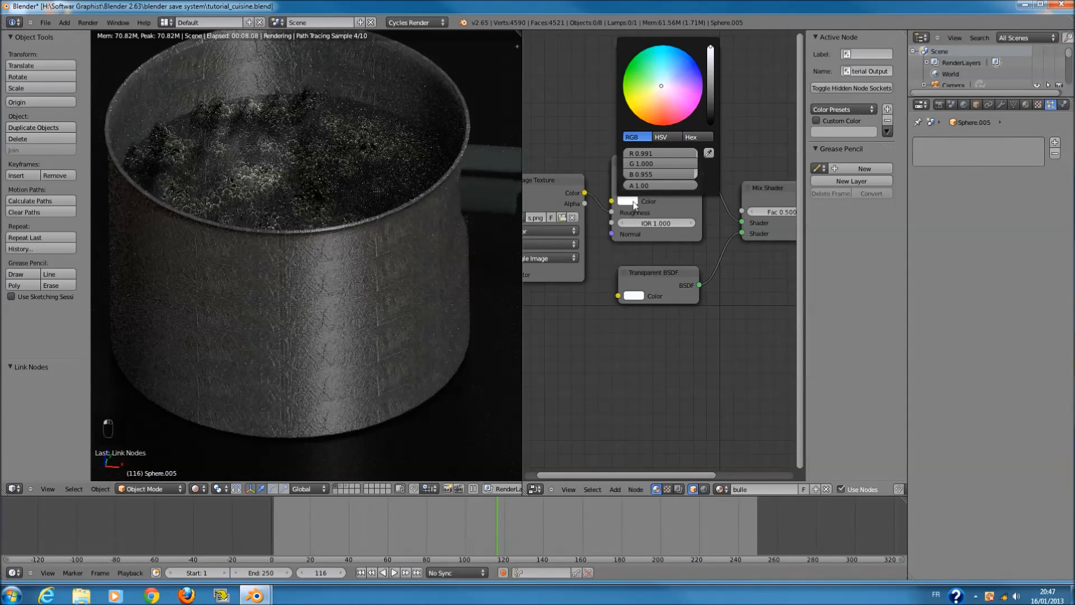
{"action": "left_click", "coordinate": [634, 295]}
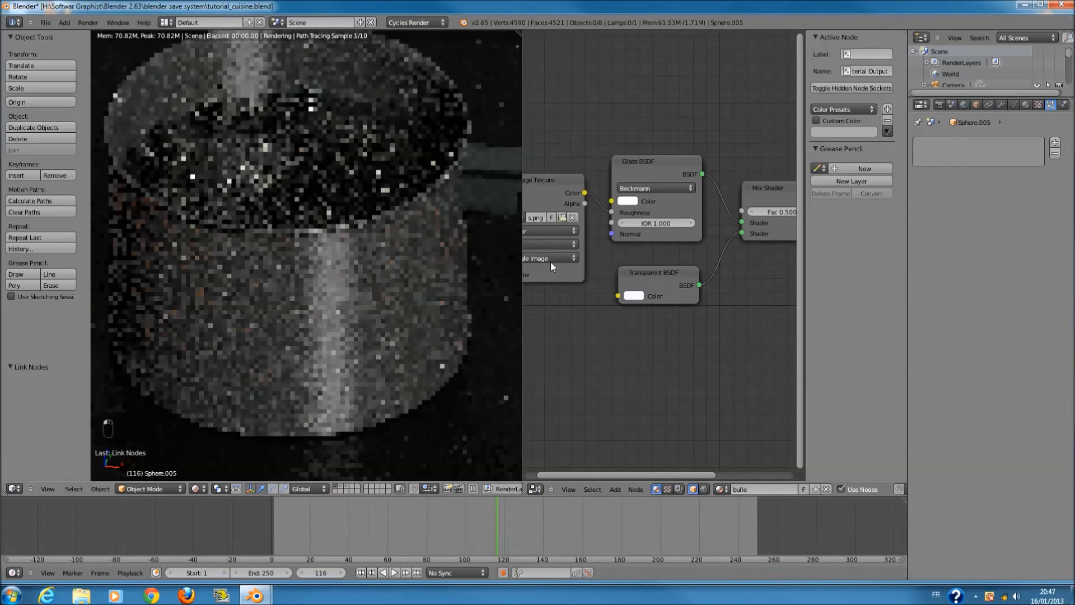
- Try swapping the Glass BSDF and Transparent BSDF between the Mix Shader's two Shader inputs
{"action": "scroll", "coordinate": [693, 258], "scroll_direction": "down", "scroll_amount": 1}
{"action": "scroll", "coordinate": [693, 258], "scroll_direction": "up", "scroll_amount": 1}
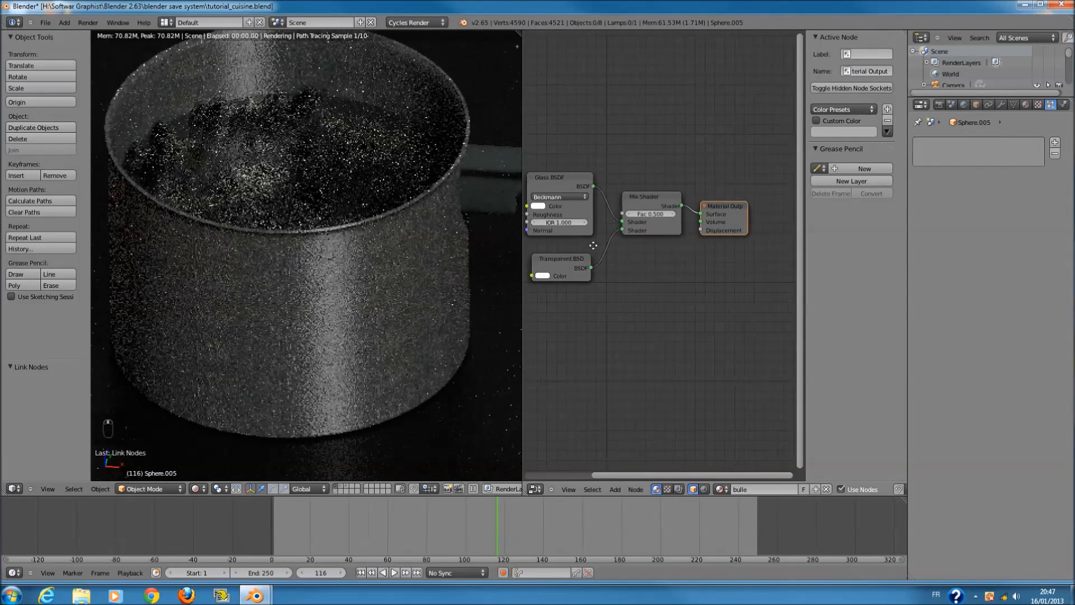
{"action": "scroll", "coordinate": [684, 240], "scroll_direction": "up", "scroll_amount": 1}
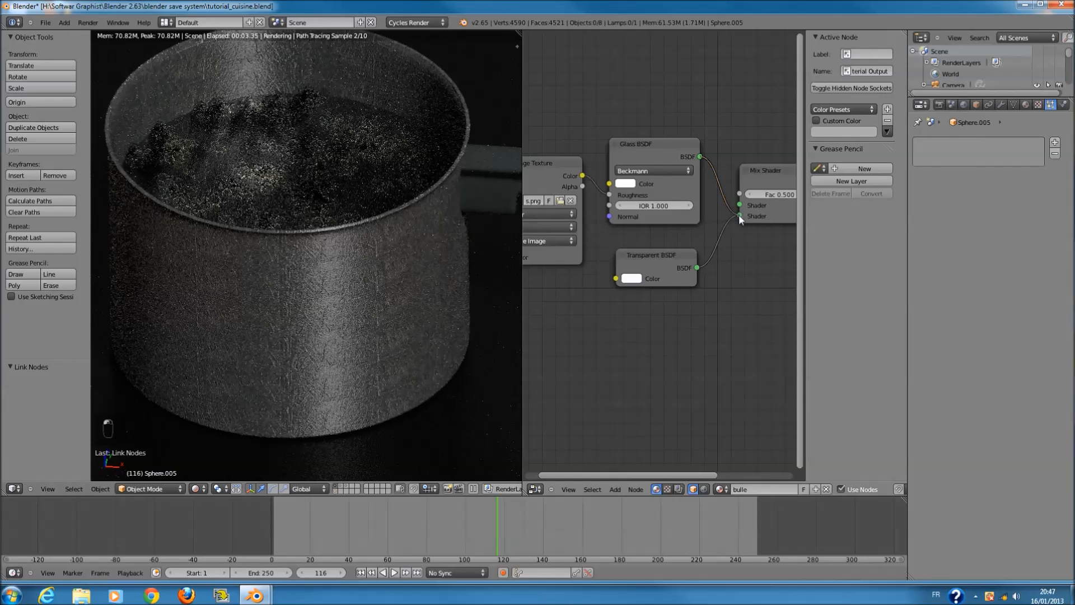
{"action": "left_click_drag", "start_coordinate": [739, 216], "coordinate": [739, 217]}
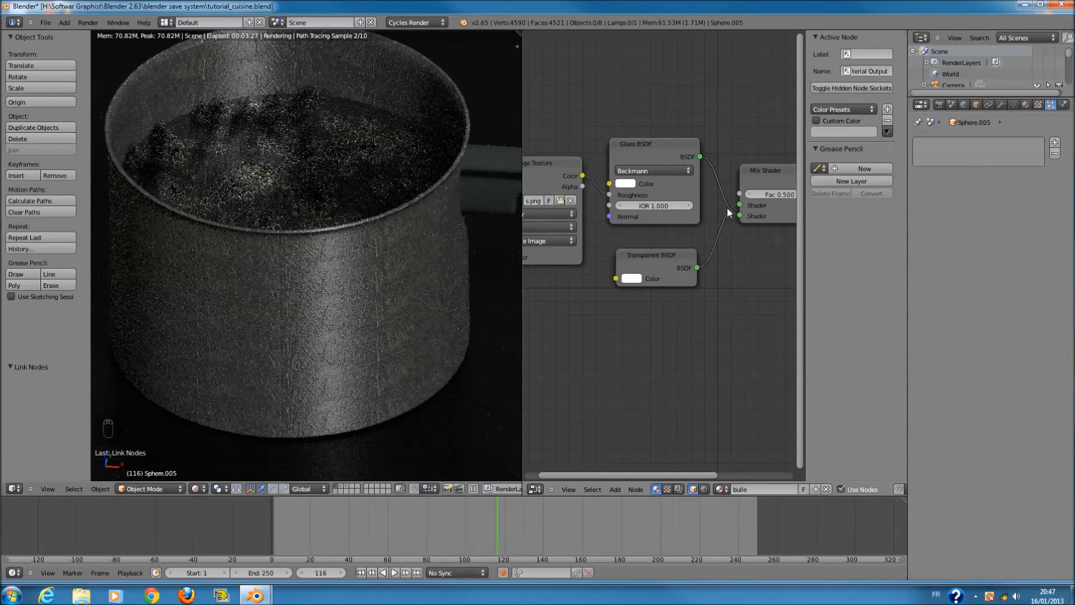
{"action": "left_click", "coordinate": [743, 215]}
{"action": "left_click_drag", "start_coordinate": [739, 205], "coordinate": [740, 216]}
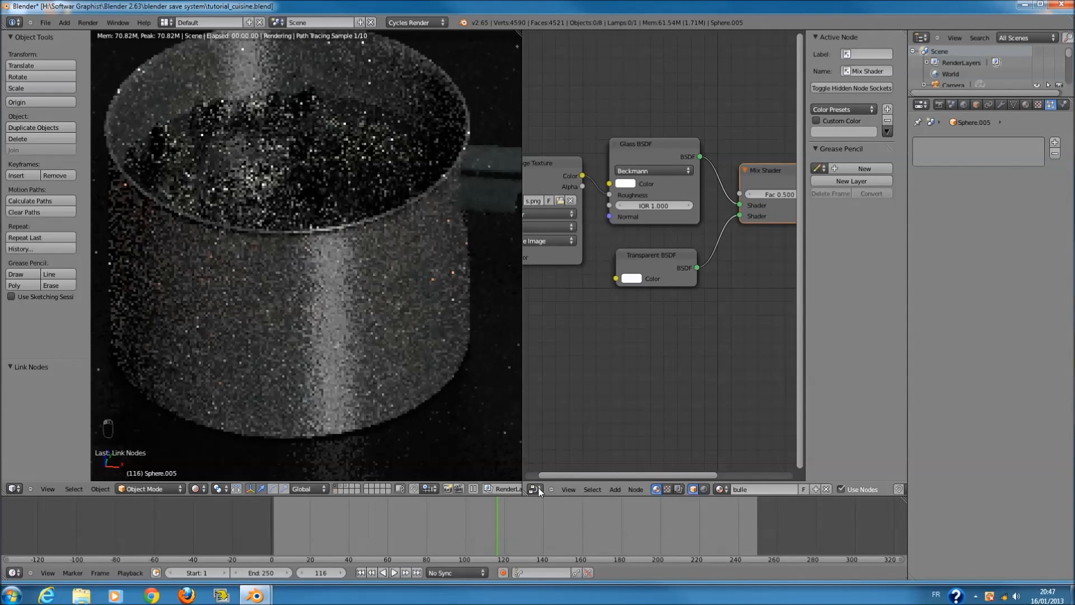
{"action": "left_click", "coordinate": [535, 489]}
{"action": "left_click", "coordinate": [562, 478]}
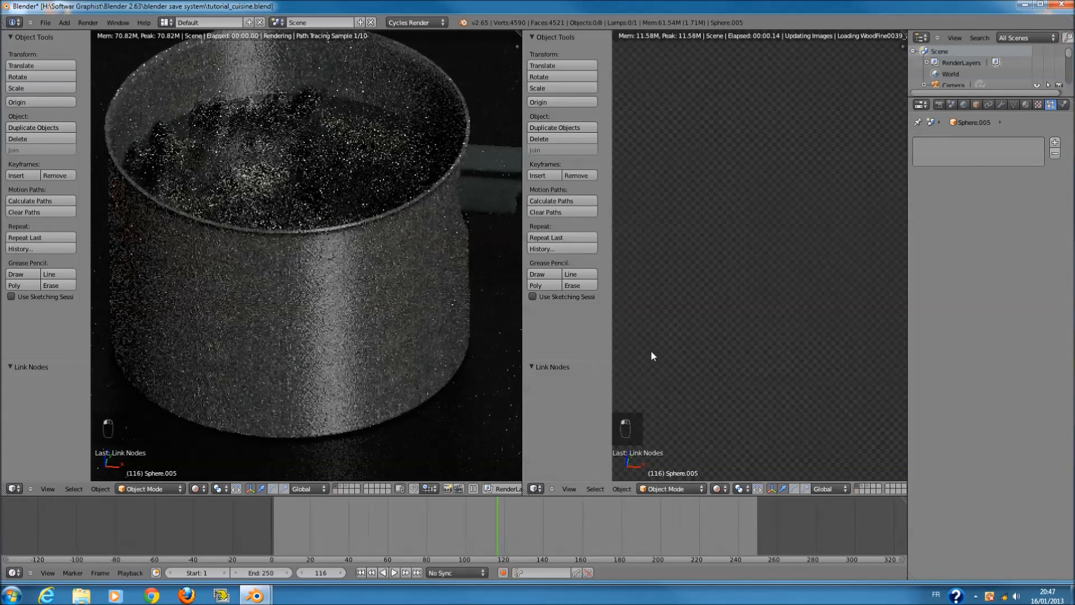
{"action": "left_click", "coordinate": [536, 489]}
{"action": "left_click", "coordinate": [566, 369]}
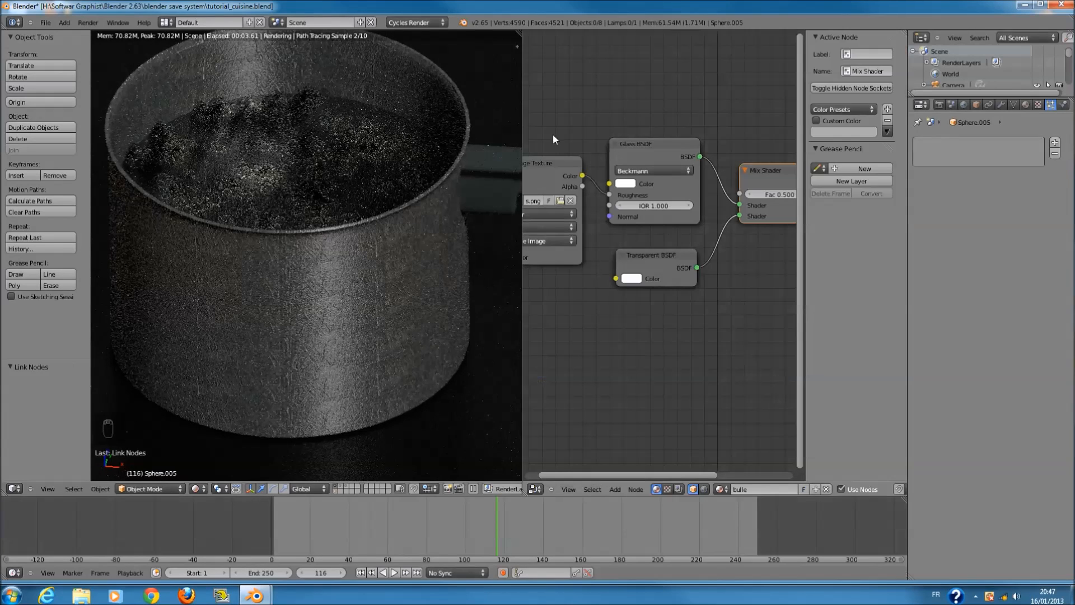
- Leave the rendered preview for wireframe display and select the flat water surface disc inside the saucepan
{"action": "left_click", "coordinate": [196, 488]}
{"action": "left_click", "coordinate": [223, 448]}
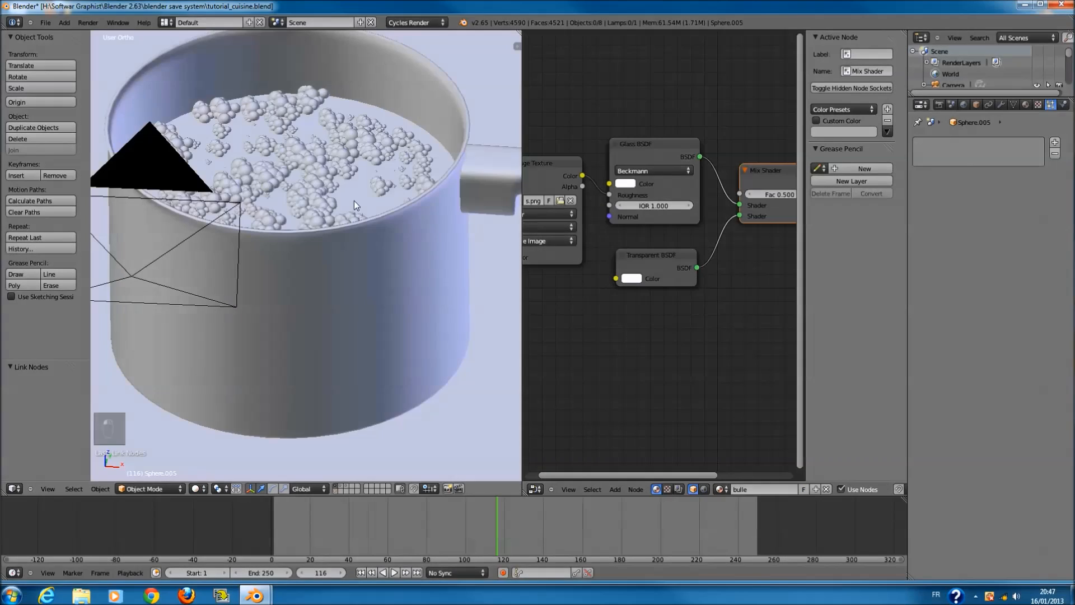
{"action": "key", "text": "KP_7"}
{"action": "key", "text": "z"}
{"action": "key", "text": "z"}
{"action": "middle_click_drag", "start_coordinate": [423, 206], "coordinate": [372, 65]}
{"action": "key", "text": "z"}
{"action": "right_click", "coordinate": [371, 193]}
{"action": "middle_click_drag", "start_coordinate": [371, 196], "coordinate": [384, 216]}
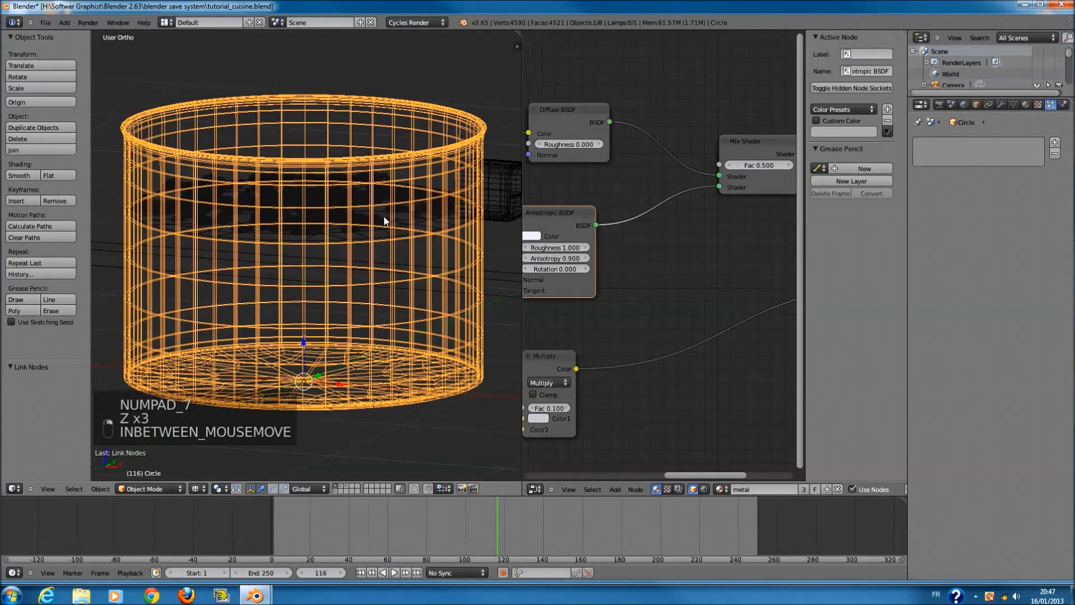
{"action": "right_click", "coordinate": [391, 227]}
{"action": "right_click", "coordinate": [398, 237]}
{"action": "right_click", "coordinate": [395, 234]}
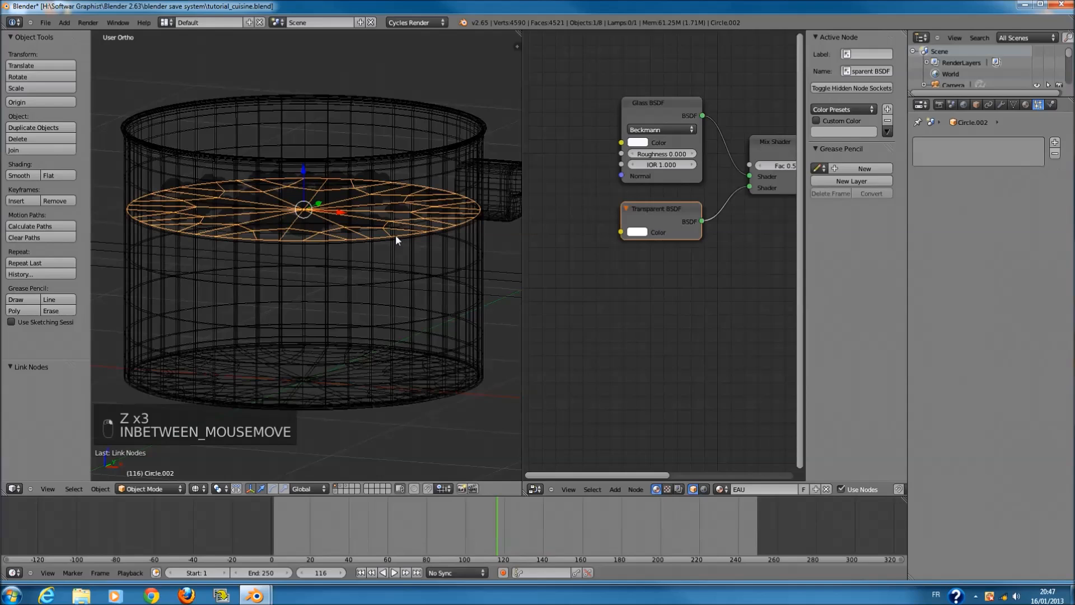
- Move the water surface disc to another layer so that it is hidden from the current scene view
{"action": "key", "text": "KP_1"}
{"action": "key", "text": "KP_Decimal"}
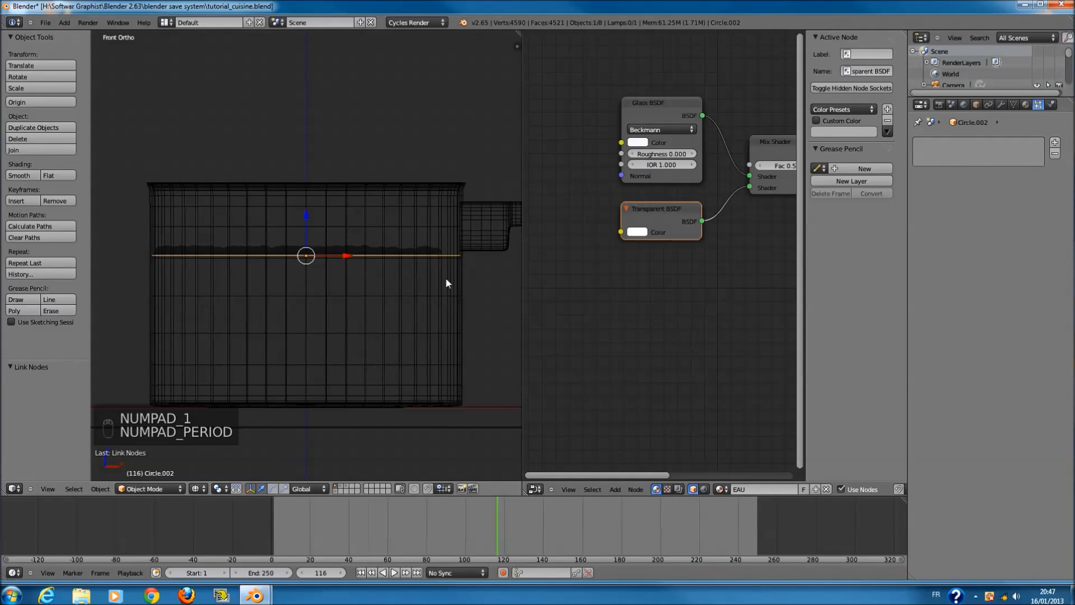
{"action": "key", "text": "m"}
{"action": "key", "text": "m"}
{"action": "left_click", "coordinate": [562, 316]}
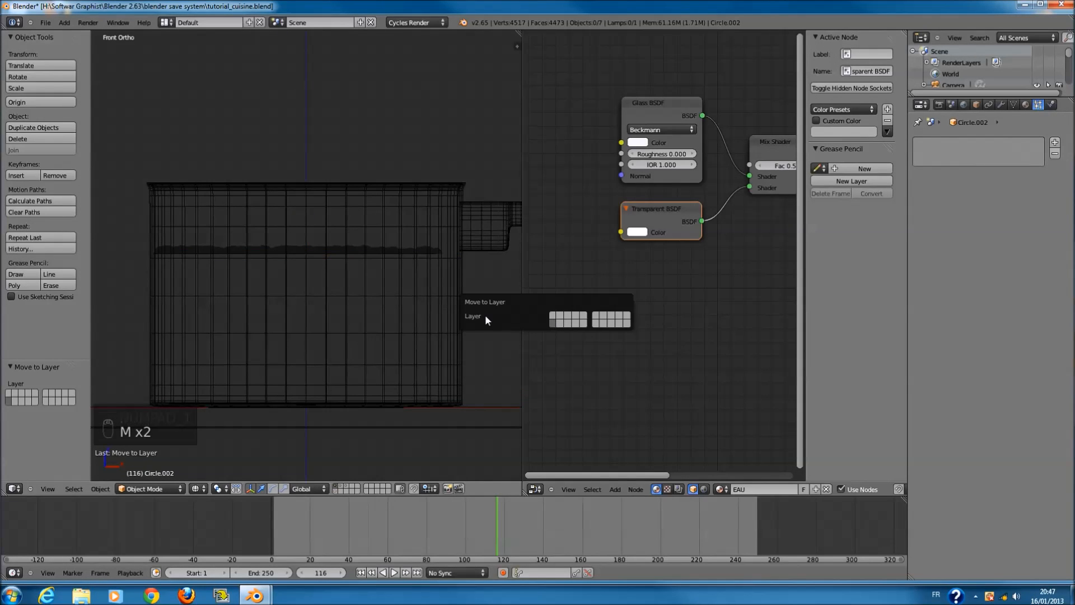
- Examine the distribution of the foam particles inside the saucepan from the top view in solid shading
{"action": "scroll", "coordinate": [313, 253], "scroll_direction": "up", "scroll_amount": 1}
{"action": "key", "text": "z"}
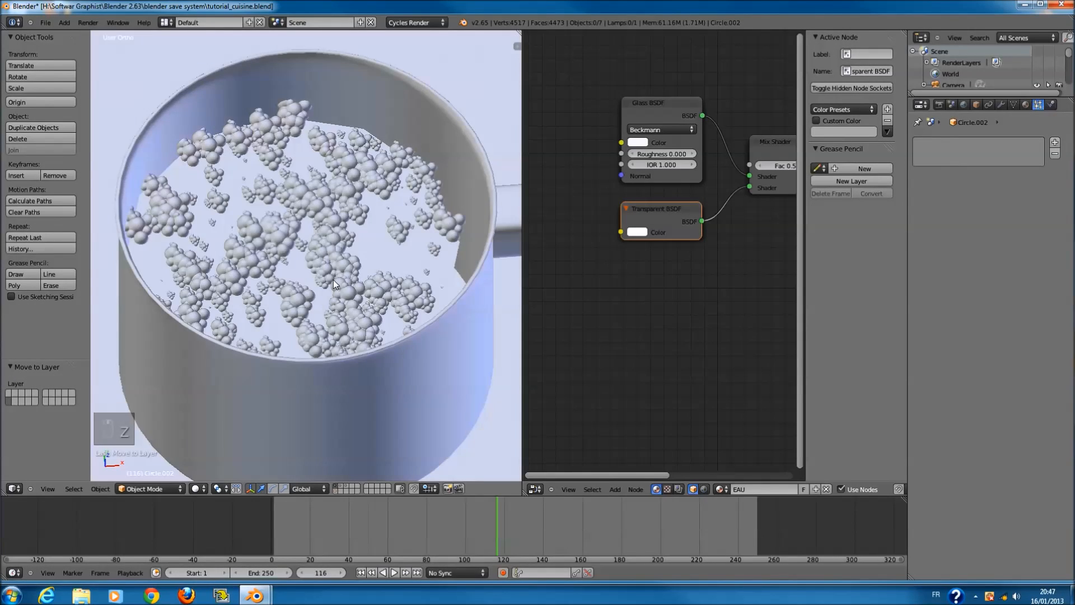
{"action": "key", "text": "KP_7"}
{"action": "scroll", "coordinate": [341, 216], "scroll_direction": "down", "scroll_amount": 2}
{"action": "scroll", "coordinate": [315, 201], "scroll_direction": "up", "scroll_amount": 2}
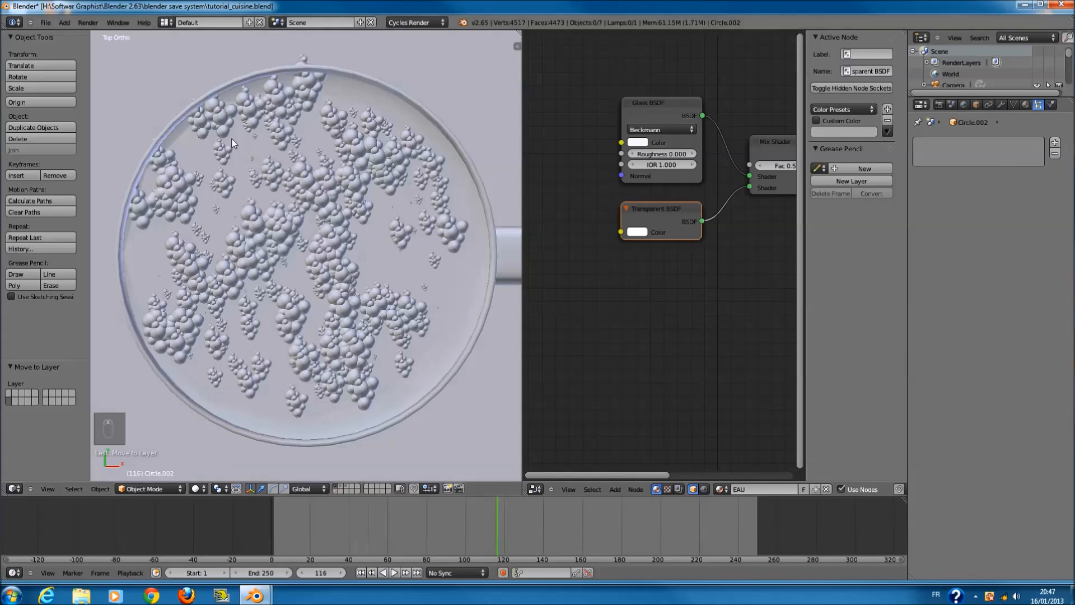
{"action": "scroll", "coordinate": [361, 139], "scroll_direction": "down", "scroll_amount": 1}
{"action": "scroll", "coordinate": [569, 175], "scroll_direction": "down", "scroll_amount": 2}
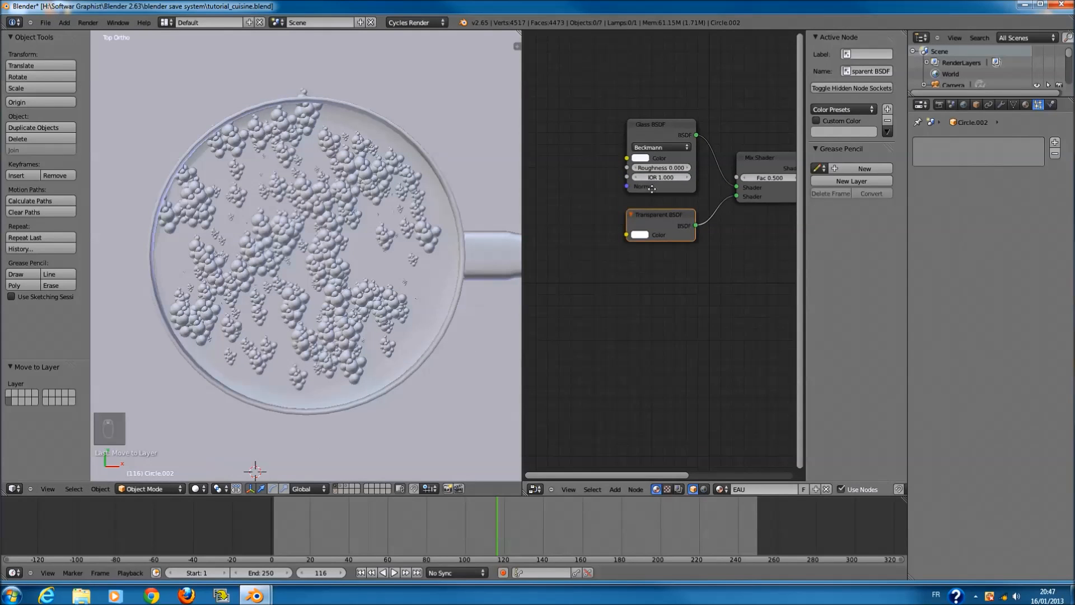
{"action": "left_click", "coordinate": [1022, 9]}
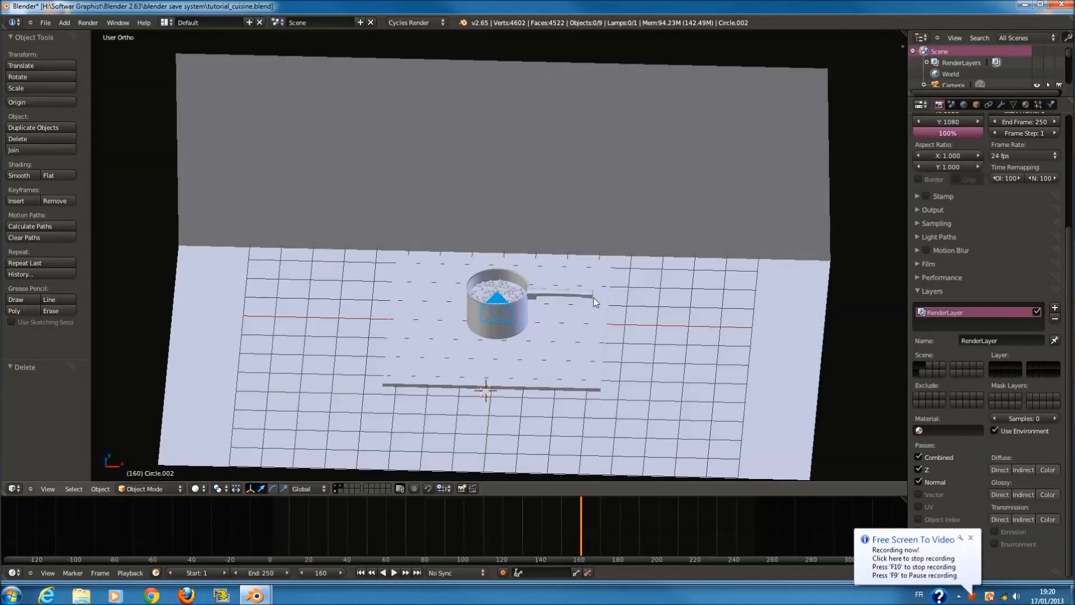
- Select the foam particle emitter disc inside the saucepan
{"action": "middle_click_drag", "start_coordinate": [594, 298], "coordinate": [585, 303]}
{"action": "scroll", "coordinate": [584, 294], "scroll_direction": "down", "scroll_amount": 2, "text": "shift"}
{"action": "scroll", "coordinate": [588, 291], "scroll_direction": "up", "scroll_amount": 6}
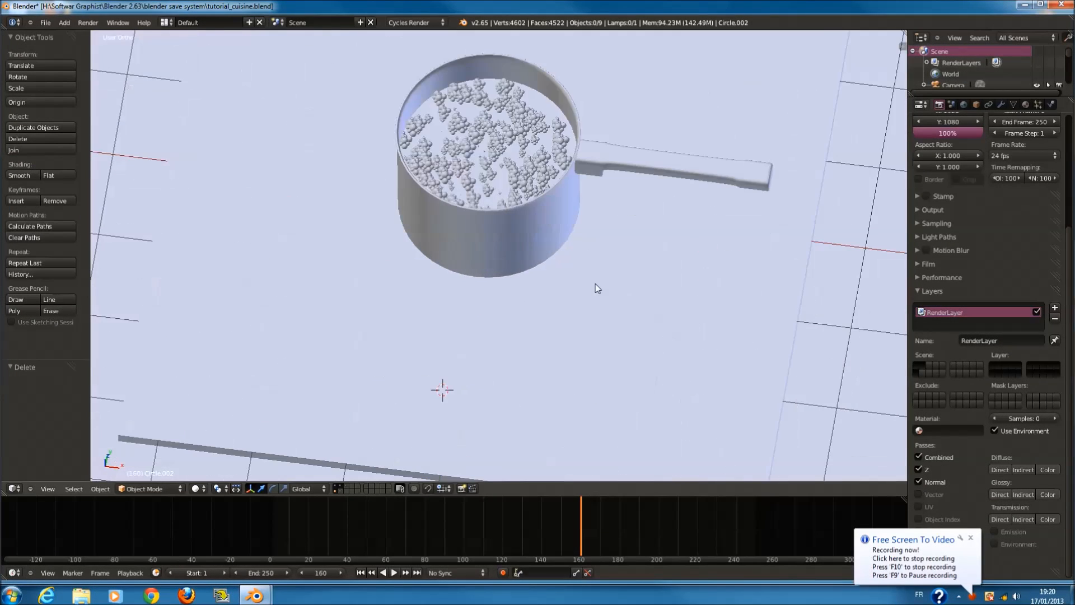
{"action": "scroll", "coordinate": [592, 282], "scroll_direction": "up", "scroll_amount": 6, "text": "shift"}
{"action": "scroll", "coordinate": [593, 285], "scroll_direction": "up", "scroll_amount": 3, "text": "shift"}
{"action": "scroll", "coordinate": [594, 285], "scroll_direction": "up", "scroll_amount": 6}
{"action": "scroll", "coordinate": [607, 191], "scroll_direction": "down", "scroll_amount": 3, "text": "shift"}
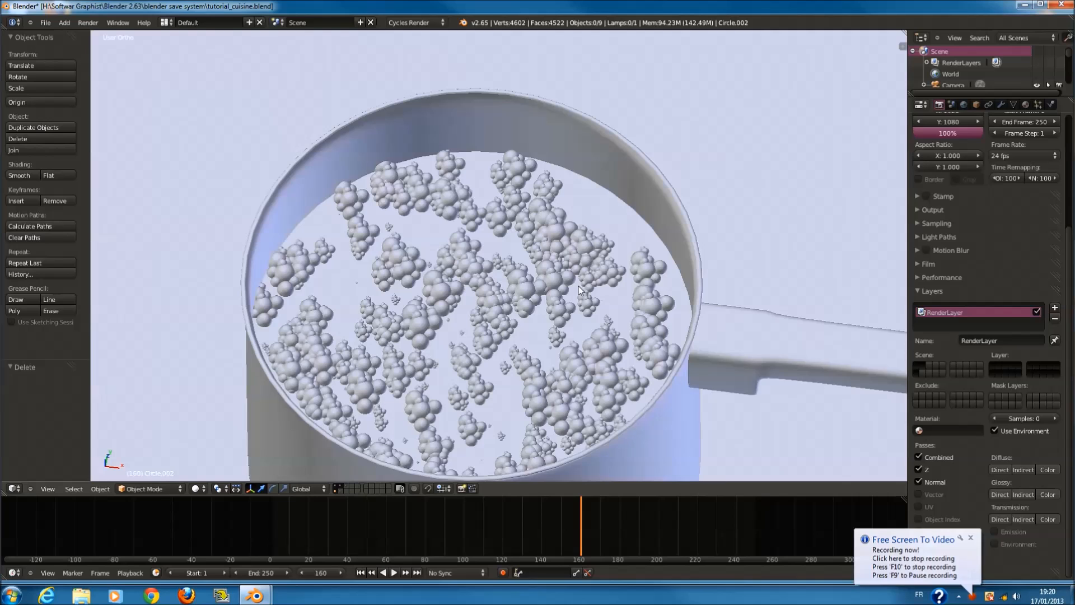
{"action": "right_click", "coordinate": [607, 187]}
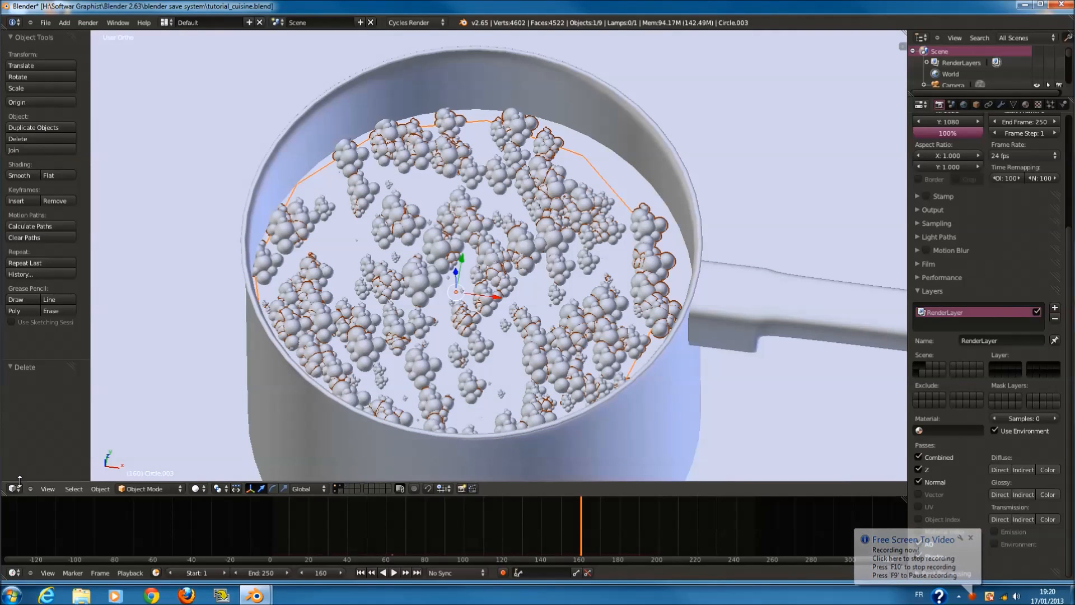
- Display the Render Result in place of the 3D view and examine the foam and the saucepan's contents up close
{"action": "left_click", "coordinate": [13, 488]}
{"action": "left_click", "coordinate": [39, 415]}
{"action": "scroll", "coordinate": [469, 360], "scroll_direction": "up", "scroll_amount": 2}
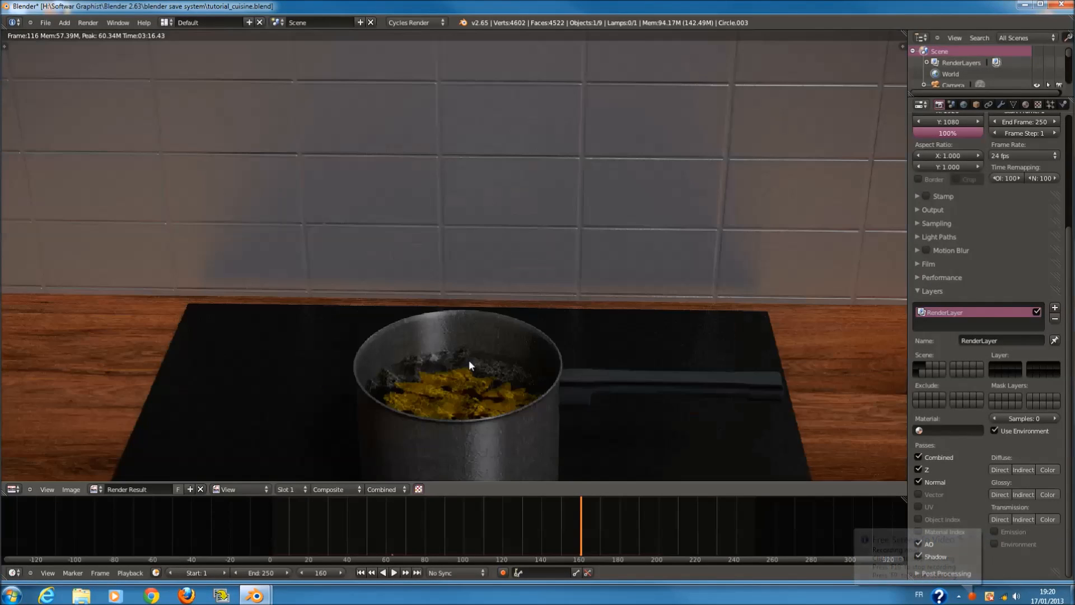
{"action": "middle_click_drag", "start_coordinate": [471, 395], "coordinate": [480, 291]}
{"action": "scroll", "coordinate": [480, 311], "scroll_direction": "up", "scroll_amount": 3}
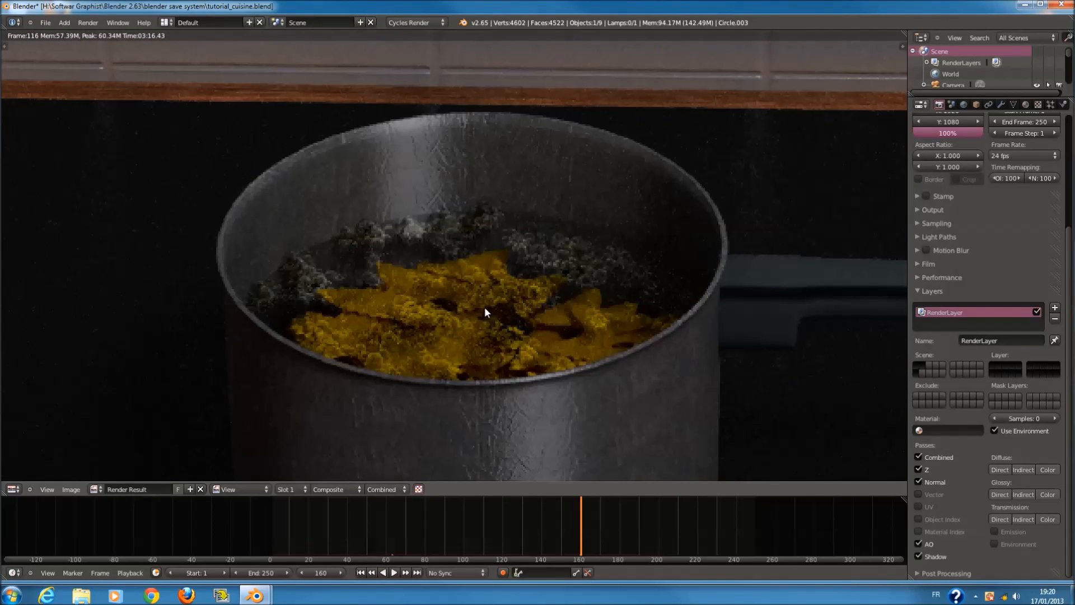
{"action": "scroll", "coordinate": [487, 310], "scroll_direction": "down", "scroll_amount": 1}
{"action": "scroll", "coordinate": [491, 316], "scroll_direction": "up", "scroll_amount": 1}
{"action": "scroll", "coordinate": [498, 294], "scroll_direction": "down", "scroll_amount": 1}
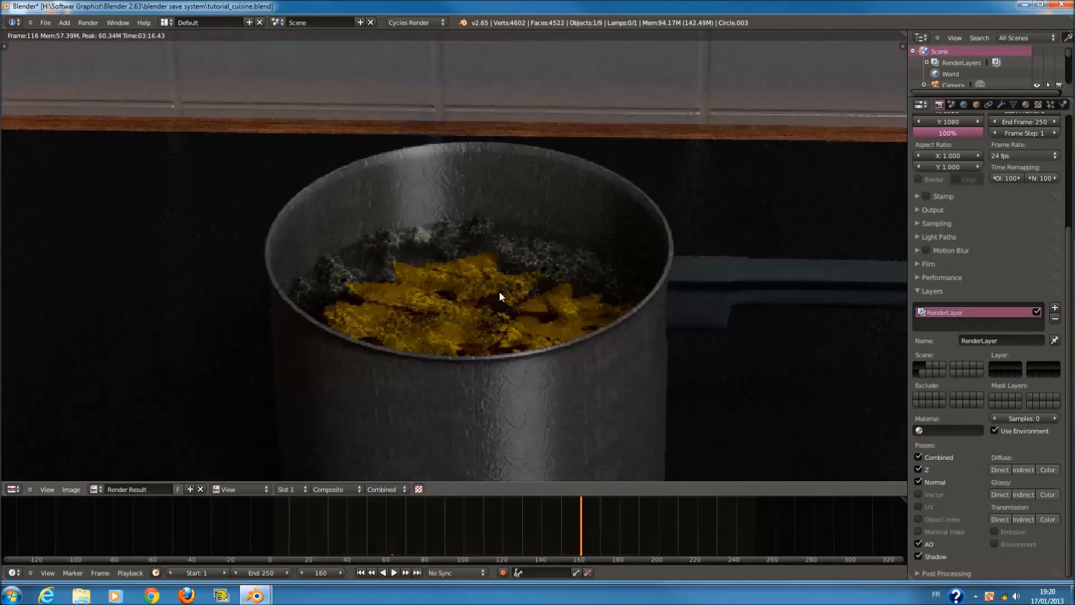
{"action": "scroll", "coordinate": [499, 291], "scroll_direction": "down", "scroll_amount": 5}
{"action": "scroll", "coordinate": [496, 247], "scroll_direction": "up", "scroll_amount": 10}
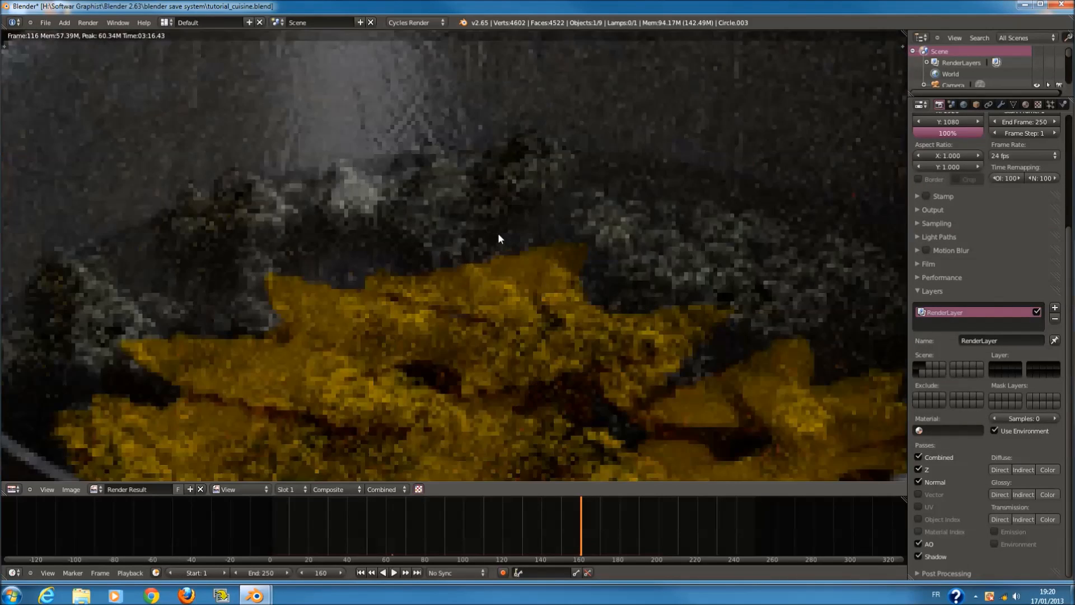
- Switch the area showing the render result back to the 3D view of the saucepan
{"action": "scroll", "coordinate": [498, 233], "scroll_direction": "down", "scroll_amount": 6}
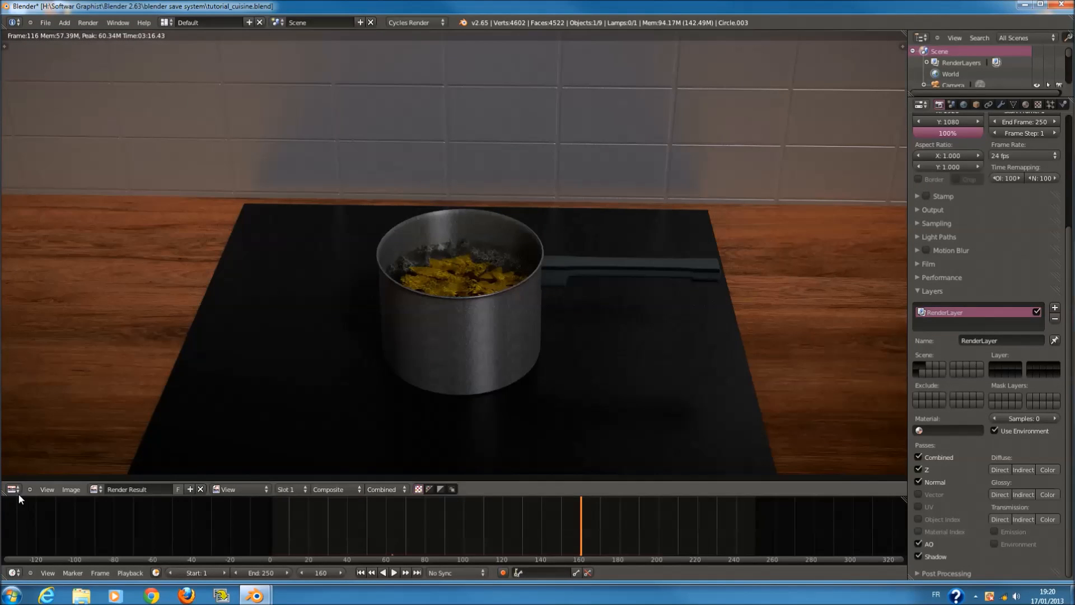
{"action": "left_click", "coordinate": [13, 489]}
{"action": "left_click", "coordinate": [22, 481]}
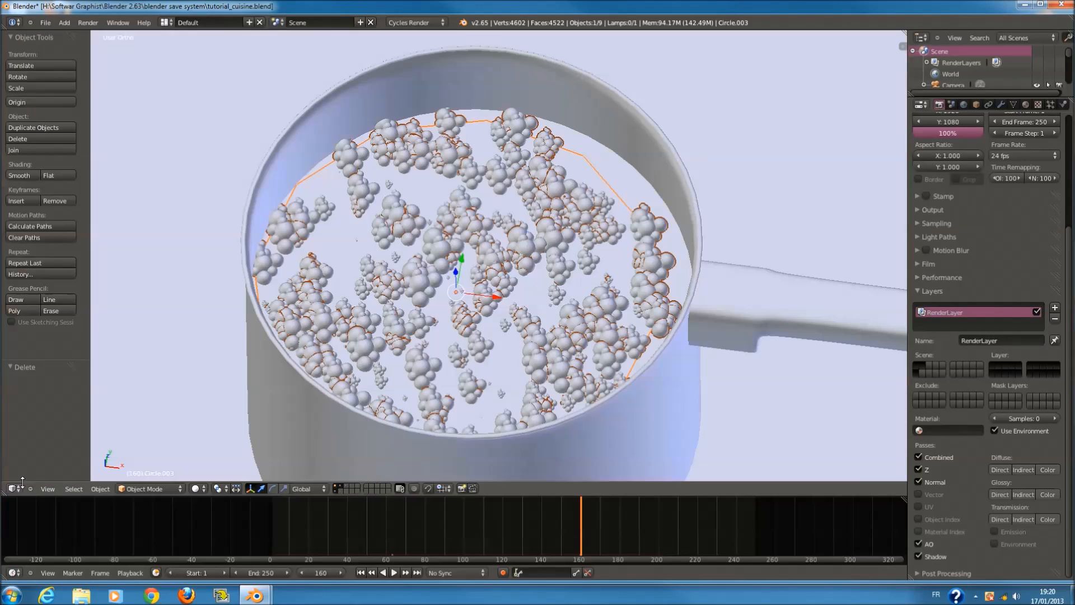
{"action": "scroll", "coordinate": [510, 338], "scroll_direction": "down", "scroll_amount": 3}
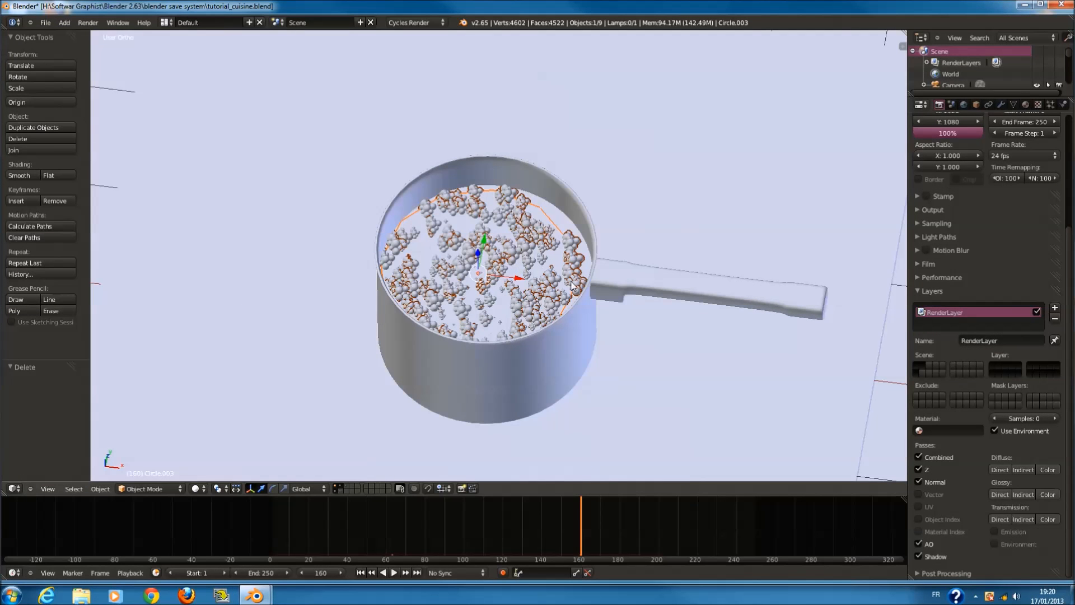
- Select the water surface object inside the saucepan, using wireframe display to reach it, and return to solid shading
{"action": "key", "text": "KP_1"}
{"action": "key", "text": "z"}
{"action": "scroll", "coordinate": [713, 282], "scroll_direction": "up", "scroll_amount": 4}
{"action": "middle_click_drag", "start_coordinate": [688, 335], "coordinate": [670, 436]}
{"action": "key", "text": "z"}
{"action": "middle_click_drag", "start_coordinate": [659, 294], "coordinate": [603, 163]}
{"action": "key", "text": "z"}
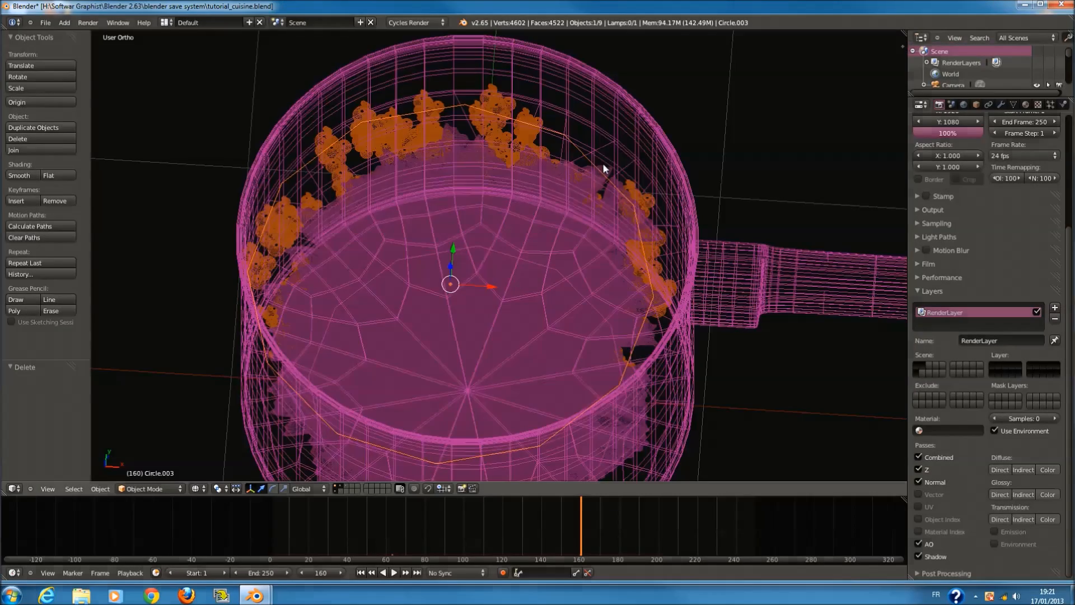
{"action": "right_click", "coordinate": [612, 145]}
{"action": "right_click", "coordinate": [619, 139]}
{"action": "key", "text": "z"}
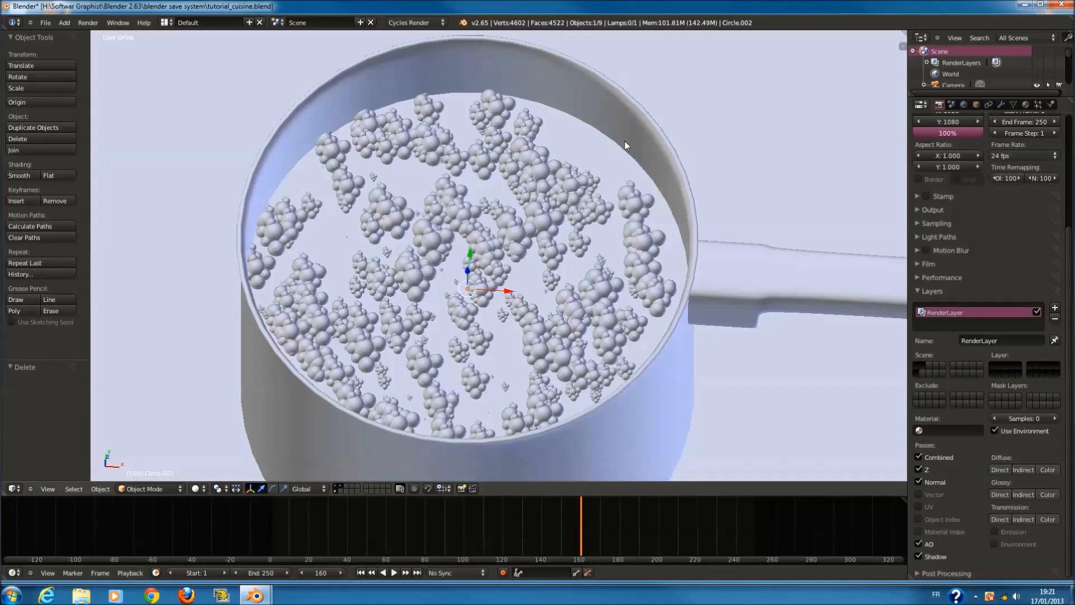
- Show the water's EAU material settings and switch the viewport shading to Rendered
{"action": "left_click", "coordinate": [1025, 104]}
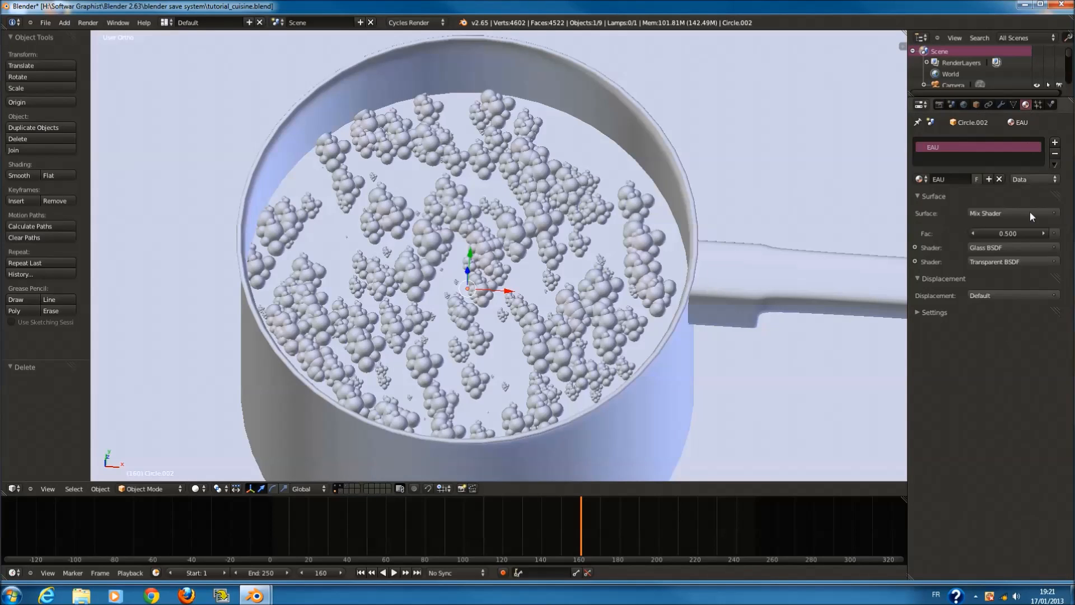
{"action": "left_click", "coordinate": [915, 248]}
{"action": "left_click", "coordinate": [915, 247]}
{"action": "left_click", "coordinate": [915, 261]}
{"action": "left_click", "coordinate": [915, 261]}
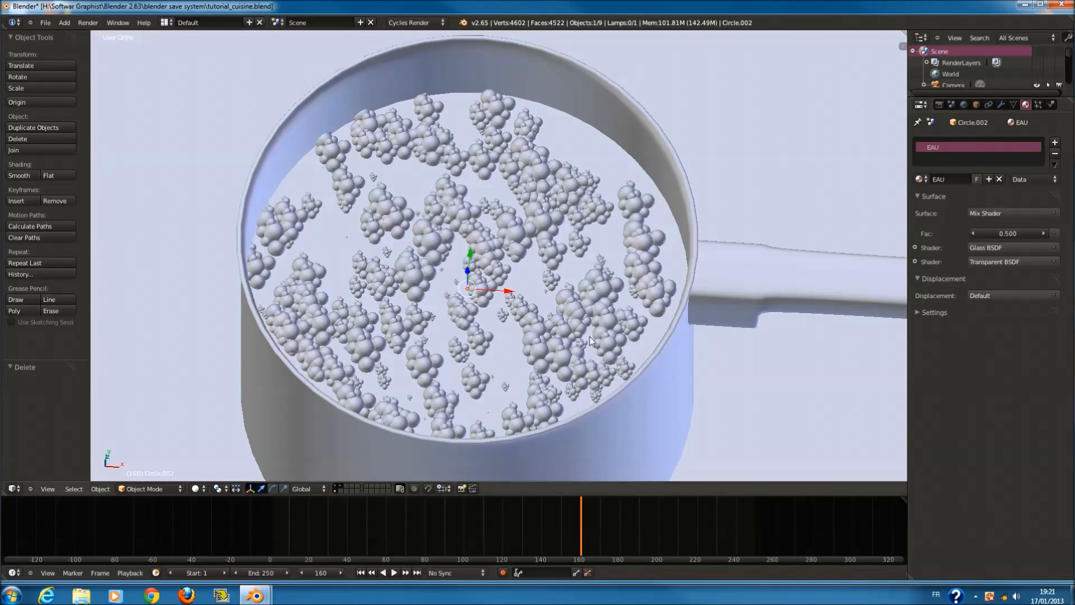
{"action": "left_click", "coordinate": [196, 488]}
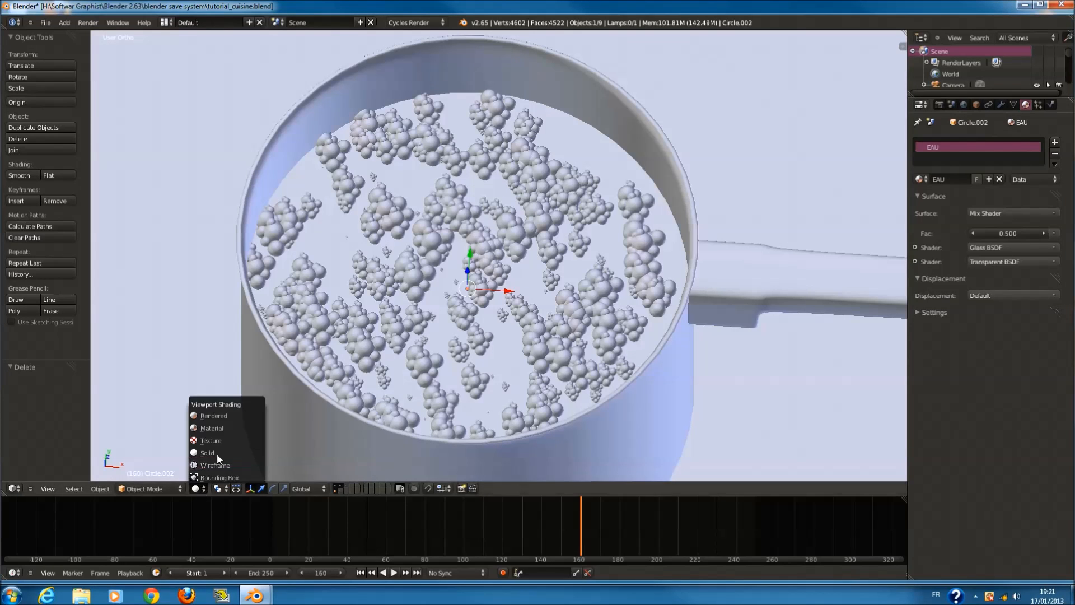
{"action": "left_click", "coordinate": [234, 417]}
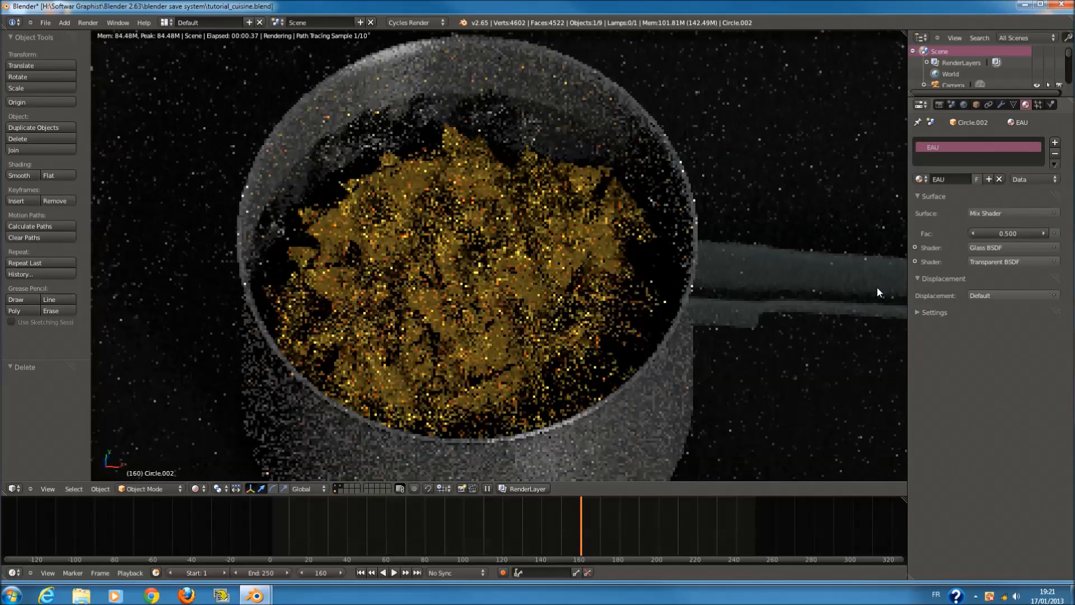
- Tint the Transparent BSDF colour of the EAU material a pale cream yellow
{"action": "left_click", "coordinate": [915, 261]}
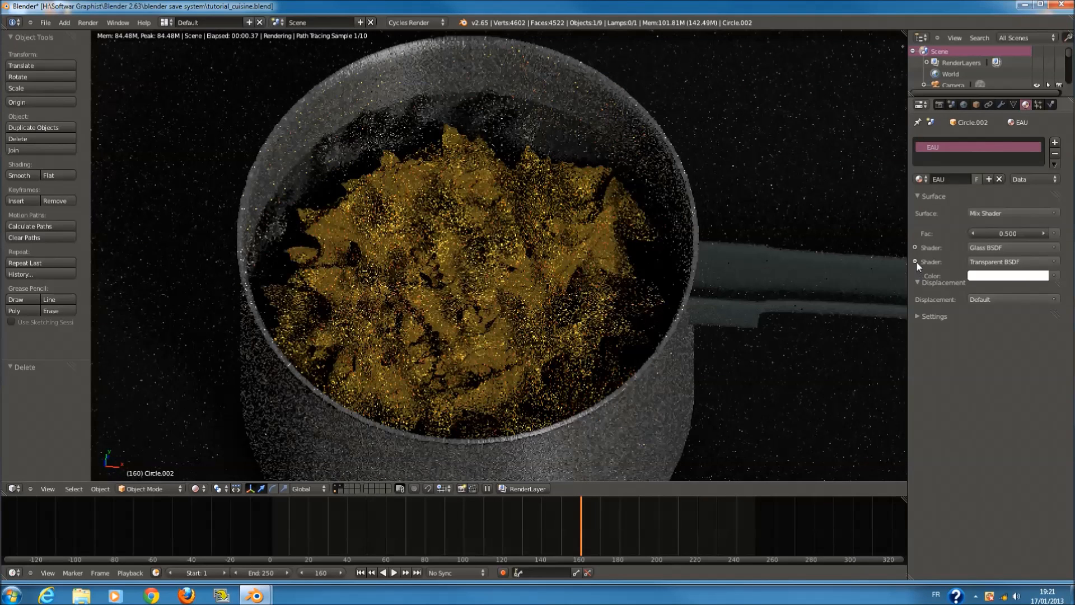
{"action": "left_click", "coordinate": [991, 276]}
{"action": "left_click", "coordinate": [961, 182]}
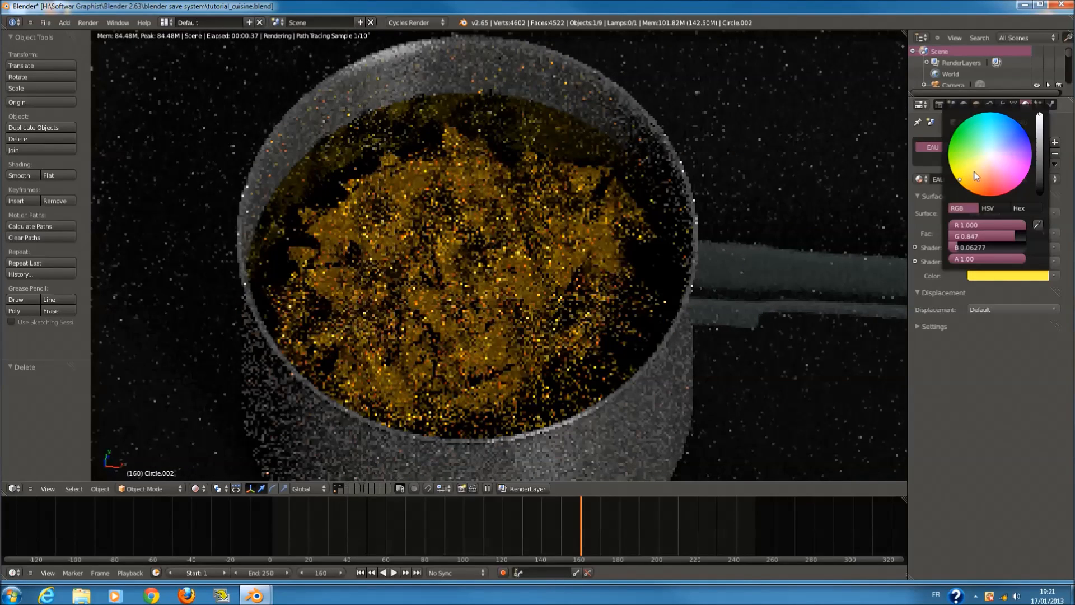
{"action": "mouse_move", "coordinate": [977, 170]}
{"action": "left_mouse_down"}
{"action": "mouse_move", "coordinate": [983, 155]}
{"action": "mouse_move", "coordinate": [983, 164]}
{"action": "left_mouse_up"}
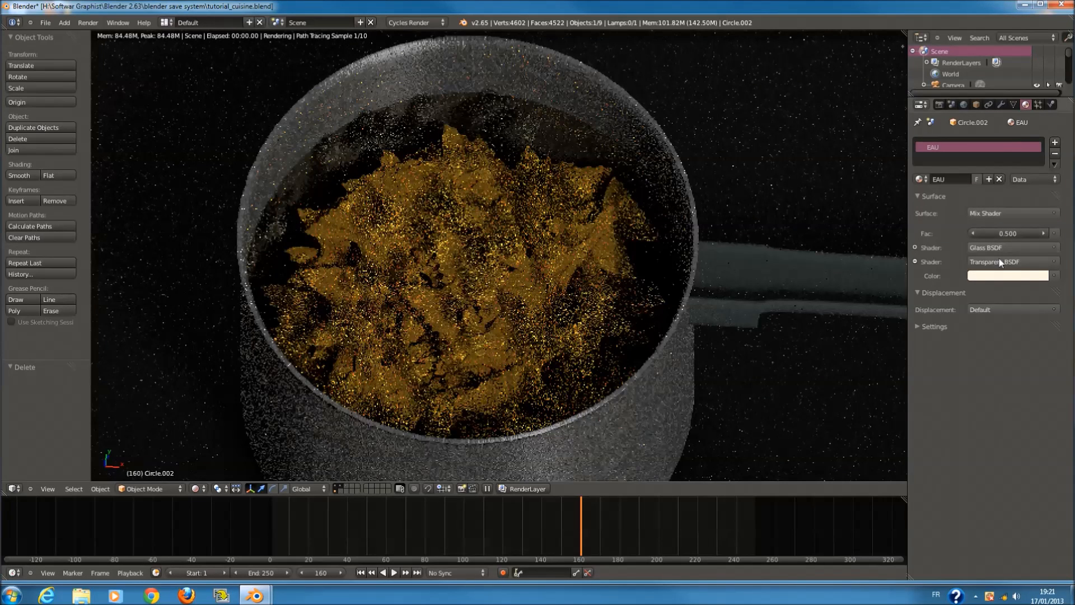
{"action": "left_click", "coordinate": [1005, 275]}
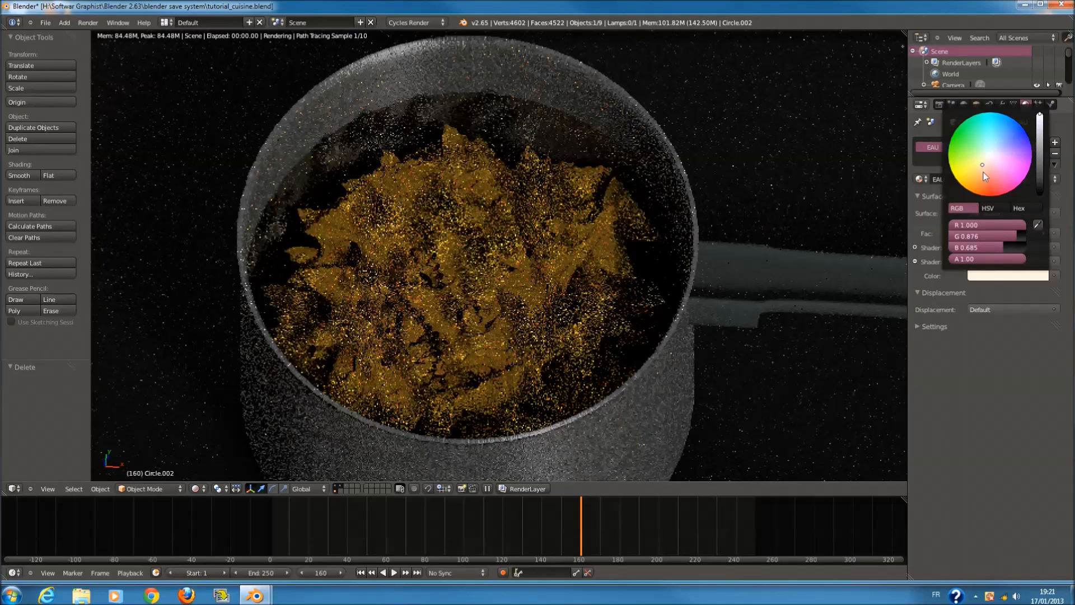
{"action": "left_click", "coordinate": [982, 175]}
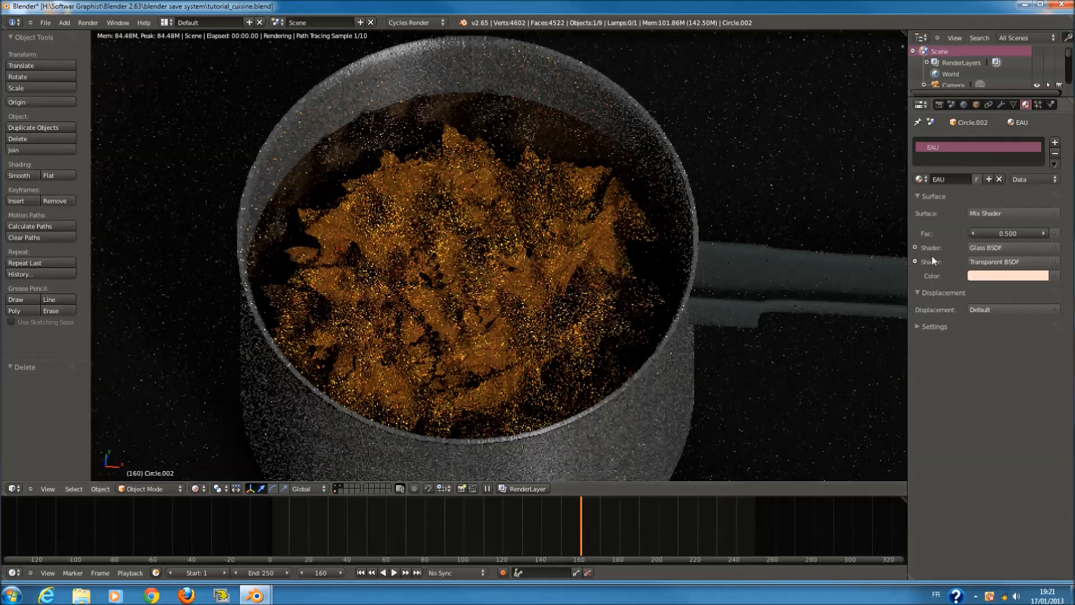
{"action": "left_click", "coordinate": [992, 276]}
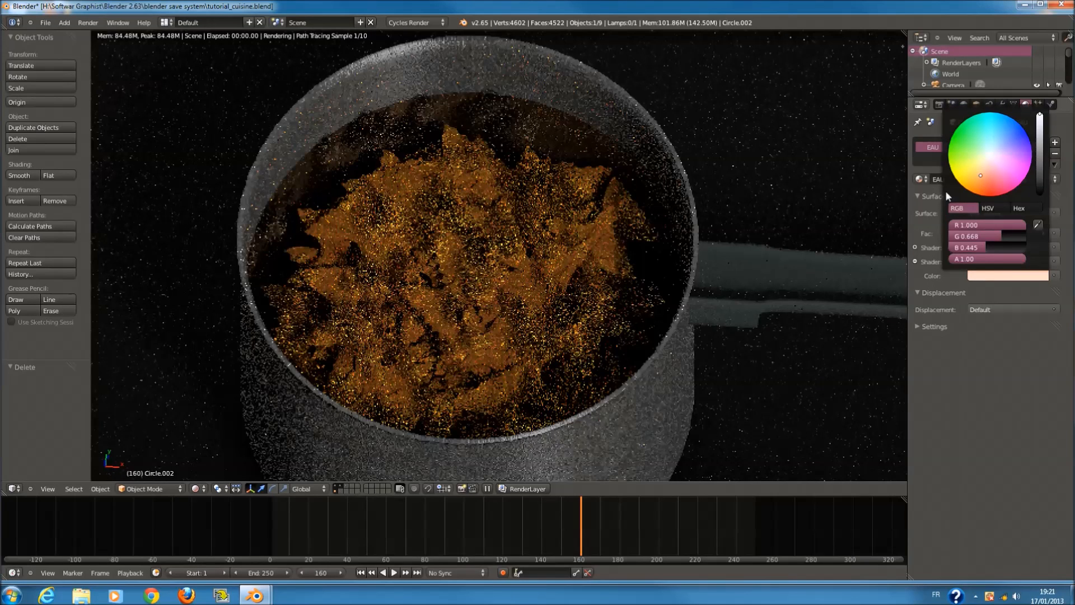
{"action": "left_click_drag", "start_coordinate": [980, 169], "coordinate": [974, 167]}
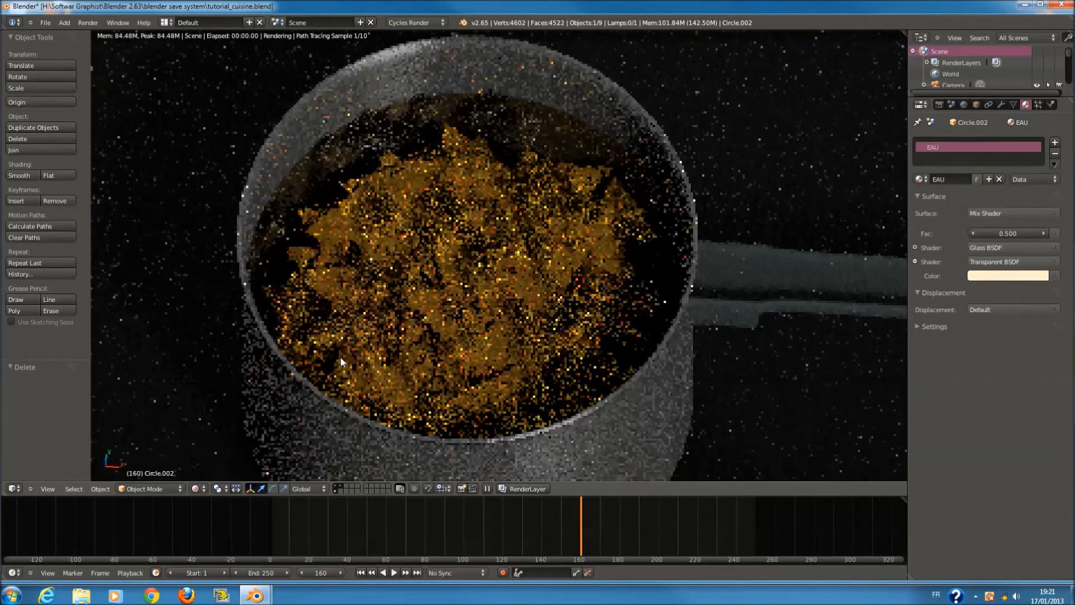
- Check the tinted water through the camera in rendered shading, and return the viewport to Solid
{"action": "key", "text": "KP_0"}
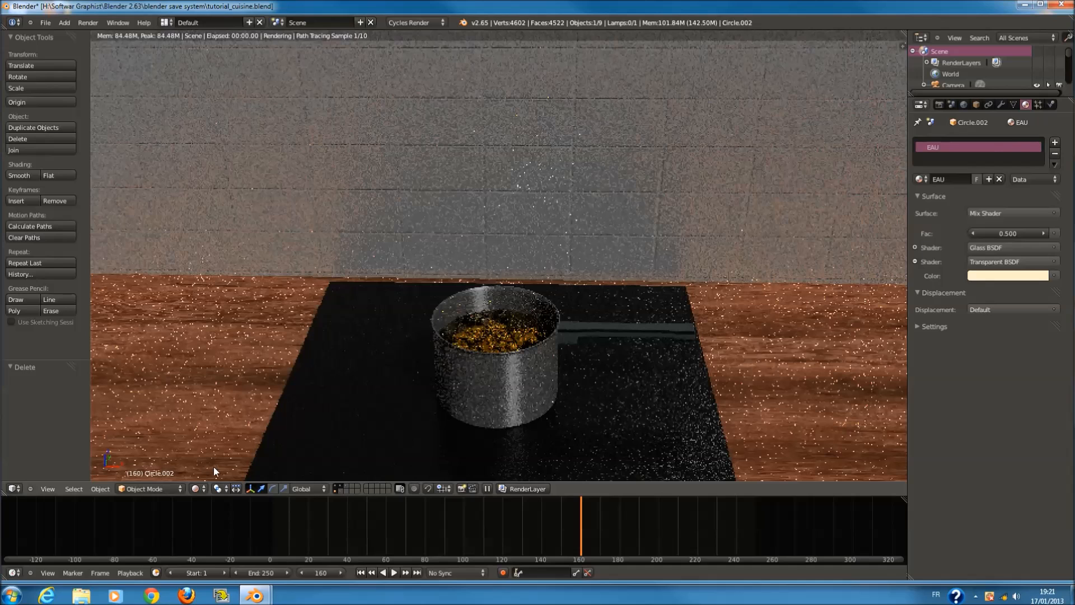
{"action": "left_click", "coordinate": [196, 488]}
{"action": "left_click", "coordinate": [213, 453]}
- Deselect everything in a front orthographic wireframe view of the whole scene and save the file
{"action": "key", "text": "KP_1"}
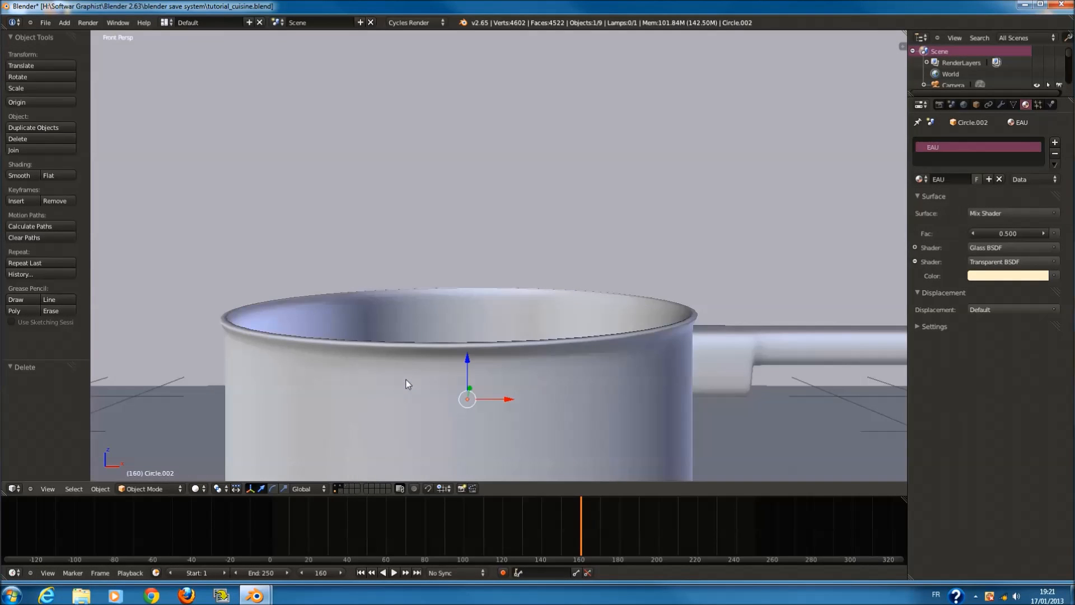
{"action": "key", "text": "KP_5"}
{"action": "scroll", "coordinate": [497, 339], "scroll_direction": "down", "scroll_amount": 6}
{"action": "key", "text": "z"}
{"action": "scroll", "coordinate": [528, 337], "scroll_direction": "down", "scroll_amount": 9}
{"action": "key", "text": "a"}
{"action": "key", "text": "ctrl+s"}
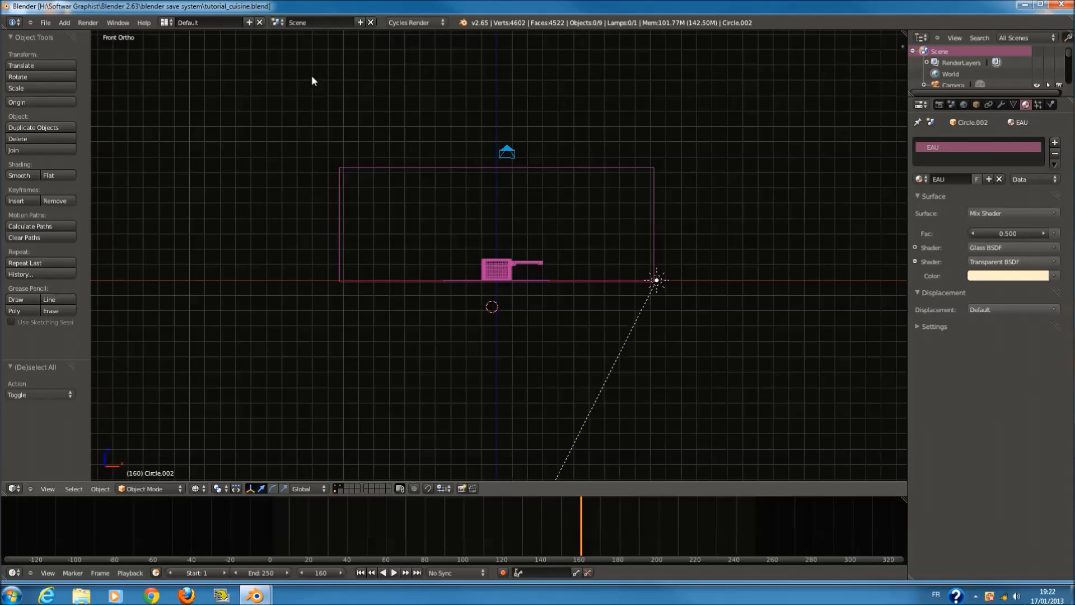
- Add a new scene copied from the current one with the Link Object Data option
{"action": "scroll", "coordinate": [313, 81], "scroll_direction": "up", "scroll_amount": 3}
{"action": "left_click", "coordinate": [280, 22]}
{"action": "left_click", "coordinate": [279, 23]}
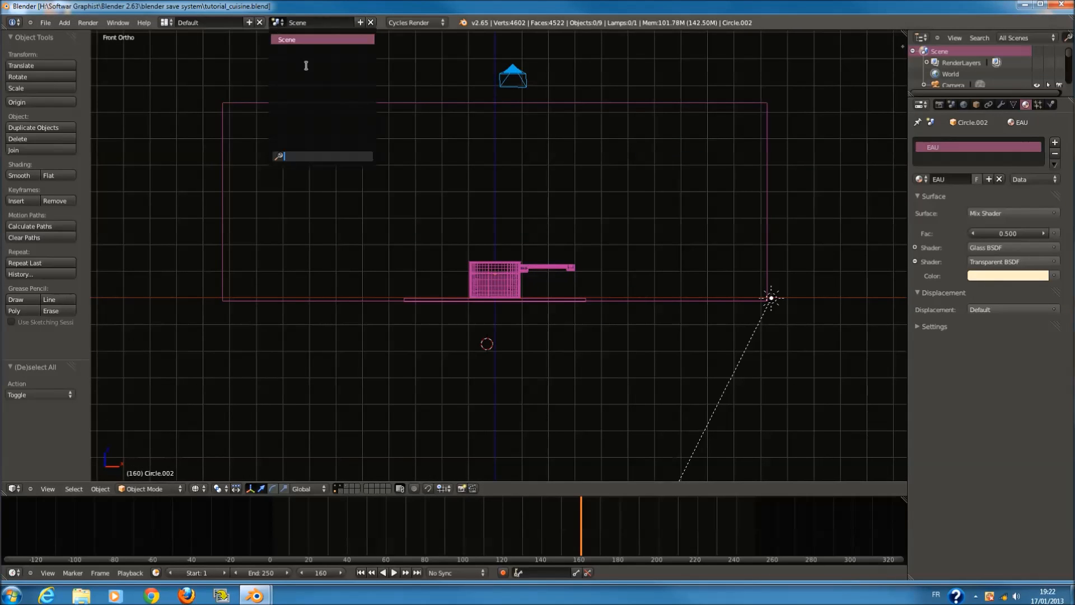
{"action": "left_click", "coordinate": [369, 22]}
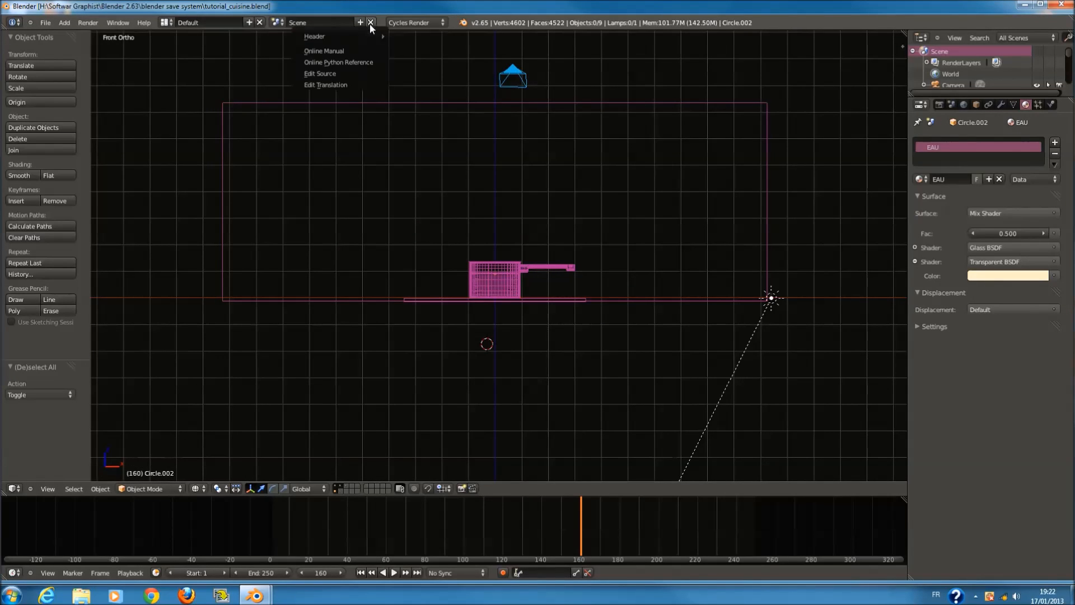
{"action": "right_click", "coordinate": [289, 22]}
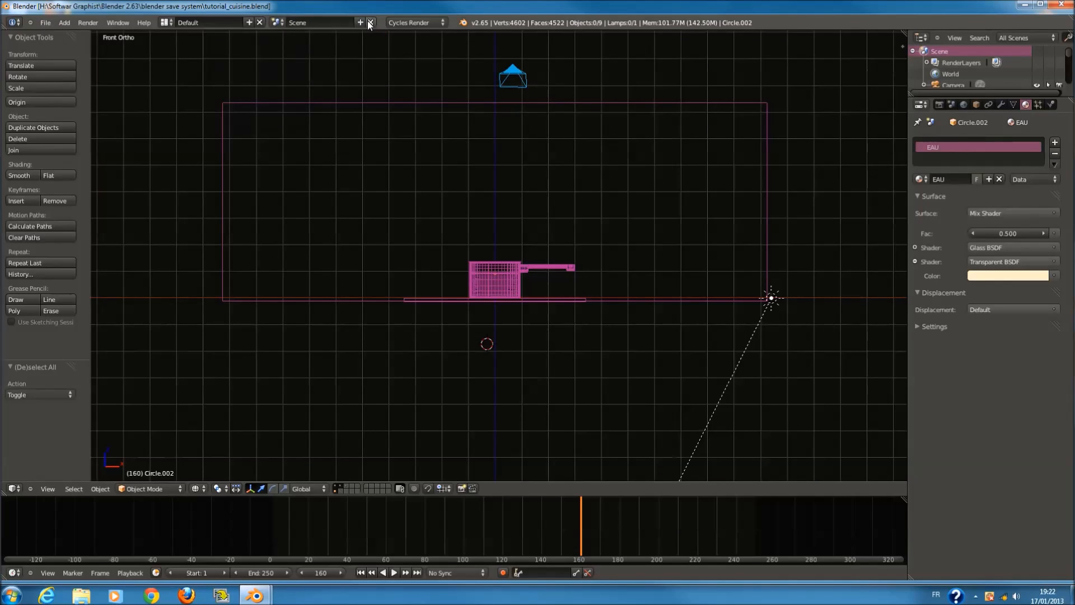
{"action": "left_click", "coordinate": [278, 22]}
{"action": "left_click", "coordinate": [359, 22]}
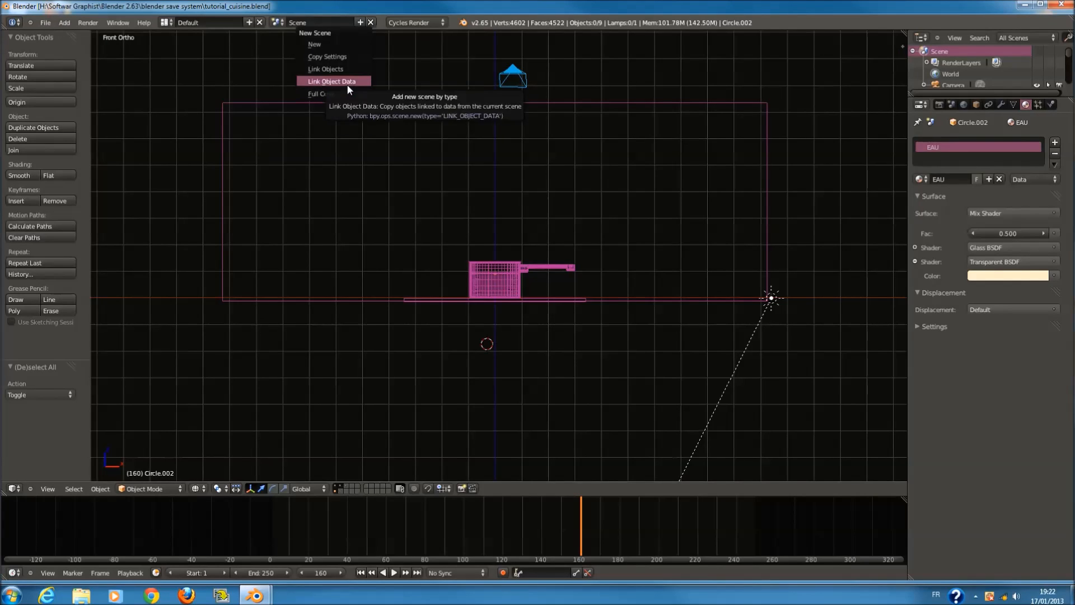
{"action": "left_click", "coordinate": [347, 84]}
- Make the newly copied scene active and rename it Fumé
{"action": "left_click", "coordinate": [279, 24]}
{"action": "left_click", "coordinate": [287, 39]}
{"action": "left_click", "coordinate": [280, 24]}
{"action": "left_click", "coordinate": [292, 51]}
{"action": "left_click", "coordinate": [327, 23]}
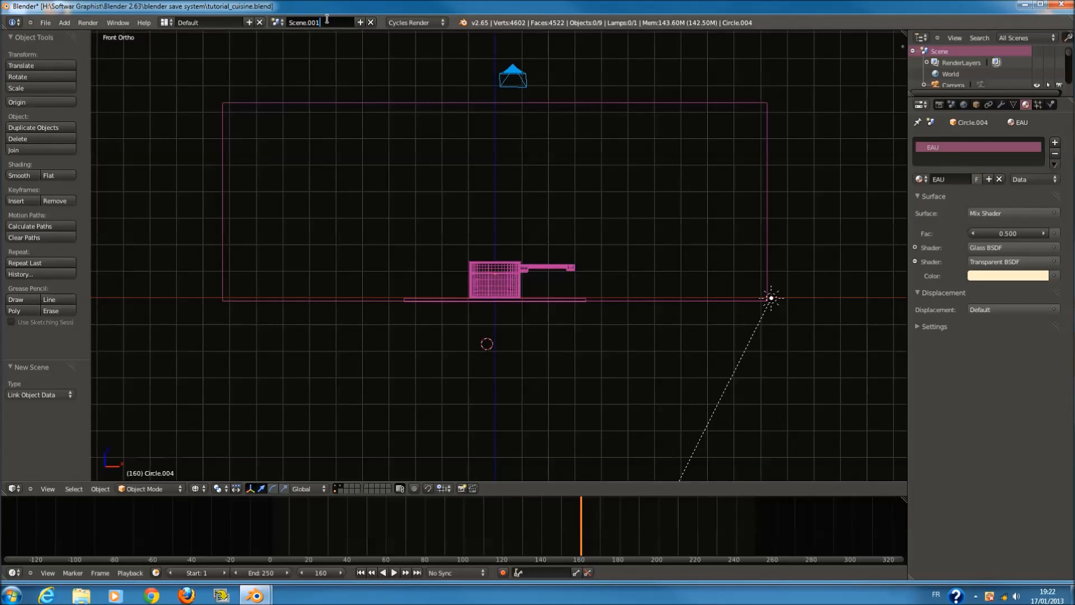
{"action": "left_click_drag", "start_coordinate": [327, 20], "coordinate": [291, 20]}
{"action": "key", "text": "BackSpace"}
{"action": "type", "text": "Fumé"}
{"action": "key", "text": "Return"}
- Select only the saucepan body in the Fumé scene, using wireframe display
{"action": "scroll", "coordinate": [526, 273], "scroll_direction": "up", "scroll_amount": 3}
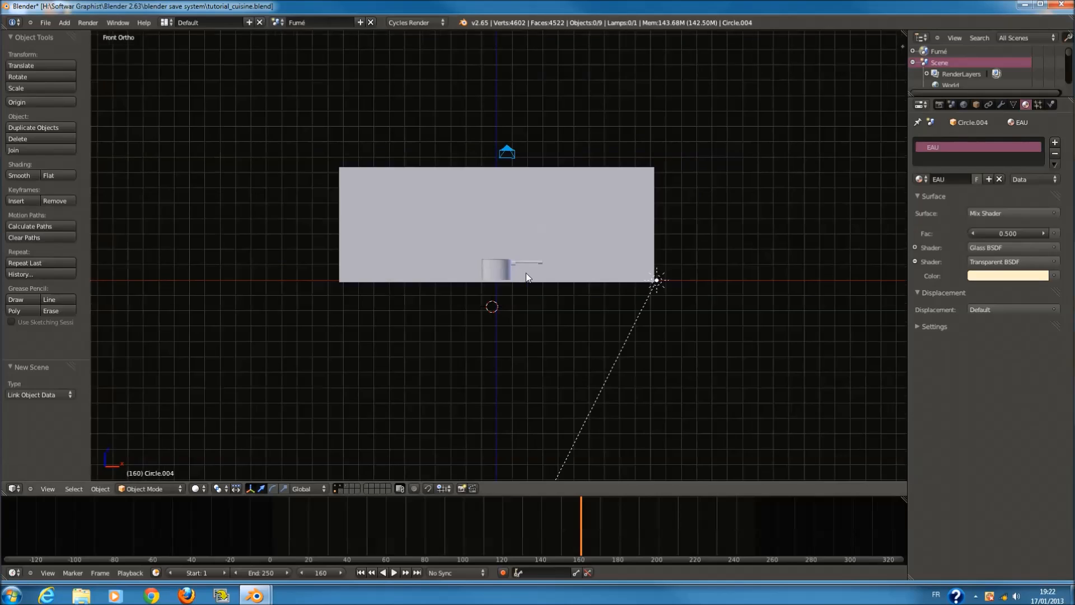
{"action": "scroll", "coordinate": [523, 301], "scroll_direction": "up", "scroll_amount": 1}
{"action": "scroll", "coordinate": [525, 301], "scroll_direction": "down", "scroll_amount": 4}
{"action": "key", "text": "a"}
{"action": "scroll", "coordinate": [527, 301], "scroll_direction": "up", "scroll_amount": 6}
{"action": "scroll", "coordinate": [529, 301], "scroll_direction": "down", "scroll_amount": 1}
{"action": "key", "text": "a"}
{"action": "scroll", "coordinate": [527, 304], "scroll_direction": "up", "scroll_amount": 1}
{"action": "key", "text": "c"}
{"action": "left_click_drag", "start_coordinate": [509, 307], "coordinate": [485, 364]}
{"action": "key", "text": "Escape"}
{"action": "right_click", "coordinate": [504, 270]}
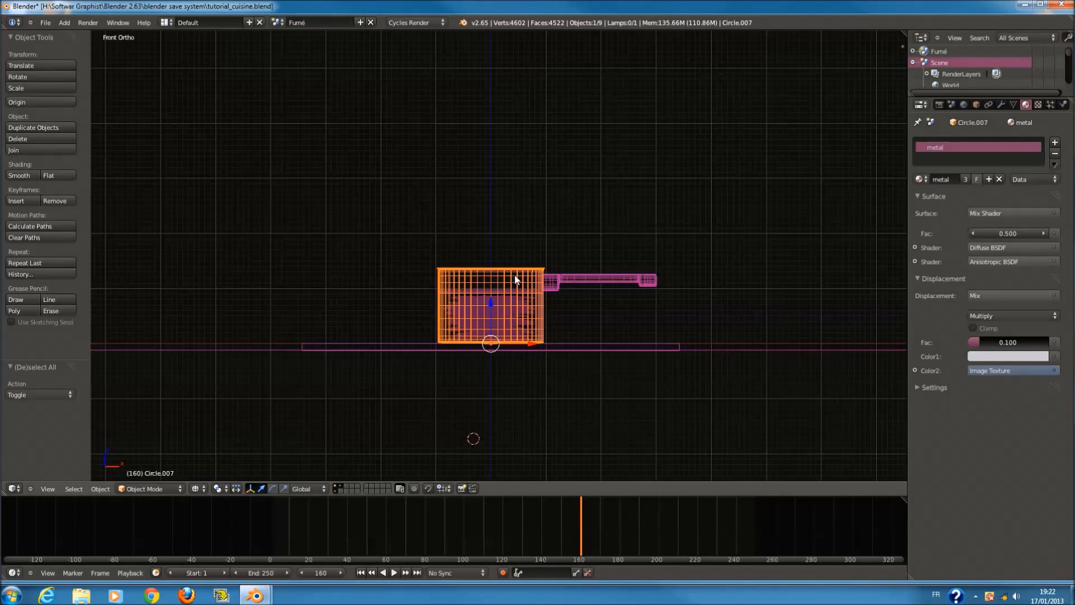
- Delete all objects on the second layer of the Fumé scene
{"action": "left_click", "coordinate": [340, 489]}
{"action": "left_click", "coordinate": [583, 343]}
{"action": "left_click", "coordinate": [341, 486]}
{"action": "key", "text": "a"}
{"action": "key", "text": "x"}
{"action": "left_click", "coordinate": [566, 349]}
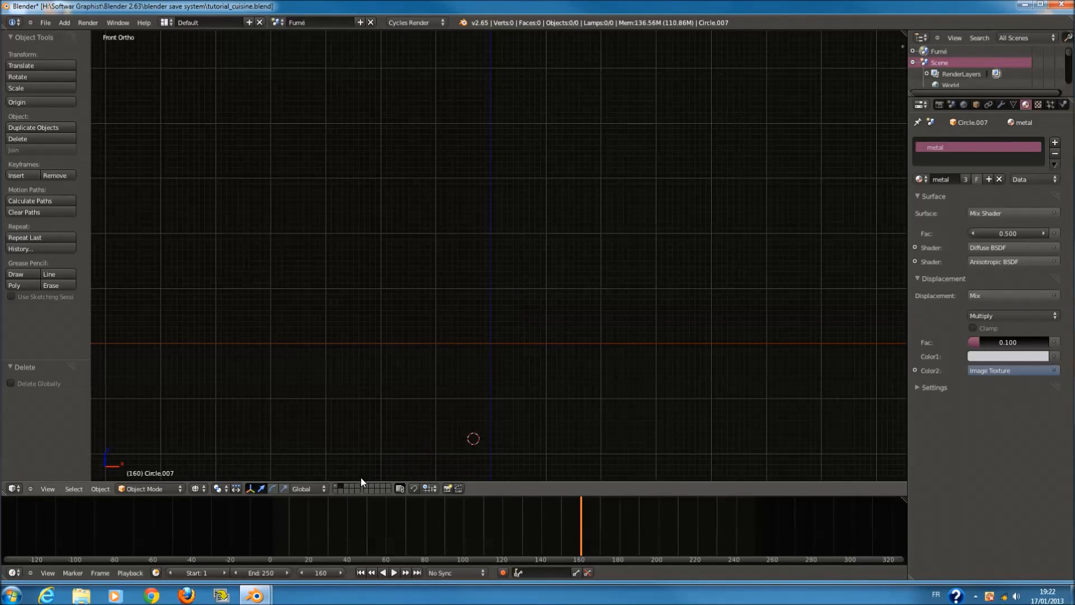
- Delete all objects on the other occupied secondary layer of the Fumé scene and return to the first layer
{"action": "left_click", "coordinate": [347, 487]}
{"action": "left_click", "coordinate": [334, 492]}
{"action": "key", "text": "a"}
{"action": "key", "text": "x"}
{"action": "left_click", "coordinate": [512, 295]}
{"action": "left_click", "coordinate": [335, 486]}
- Switch to the original Scene to compare its contents, and return to the Fumé scene
{"action": "scroll", "coordinate": [495, 311], "scroll_direction": "down", "scroll_amount": 3}
{"action": "scroll", "coordinate": [494, 311], "scroll_direction": "up", "scroll_amount": 2}
{"action": "left_click", "coordinate": [277, 25]}
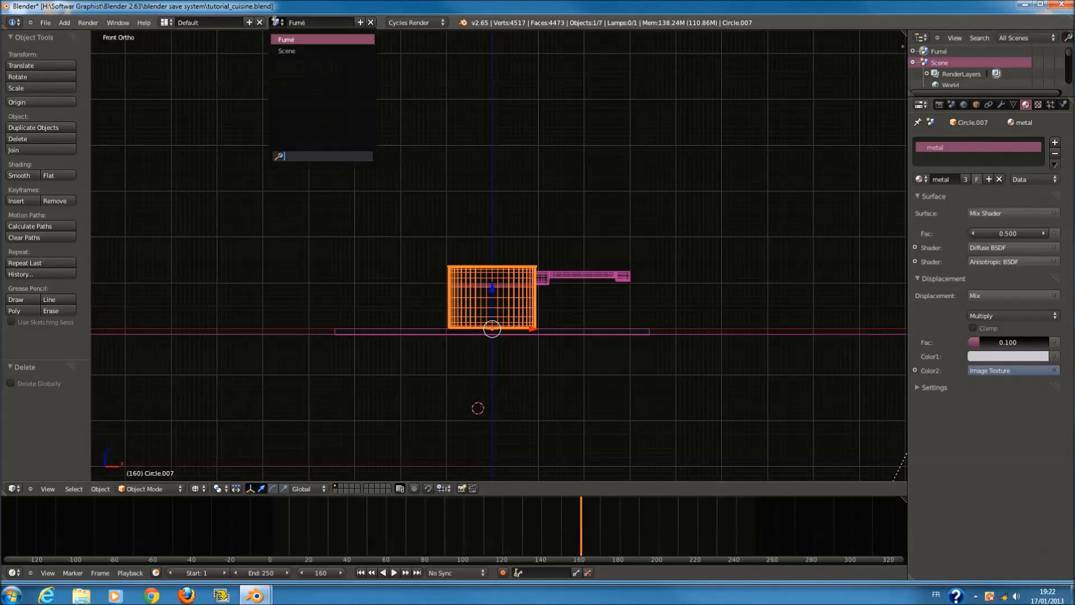
{"action": "left_click", "coordinate": [301, 53]}
{"action": "scroll", "coordinate": [509, 261], "scroll_direction": "up", "scroll_amount": 1}
{"action": "scroll", "coordinate": [487, 309], "scroll_direction": "up", "scroll_amount": 1}
{"action": "left_click", "coordinate": [277, 23]}
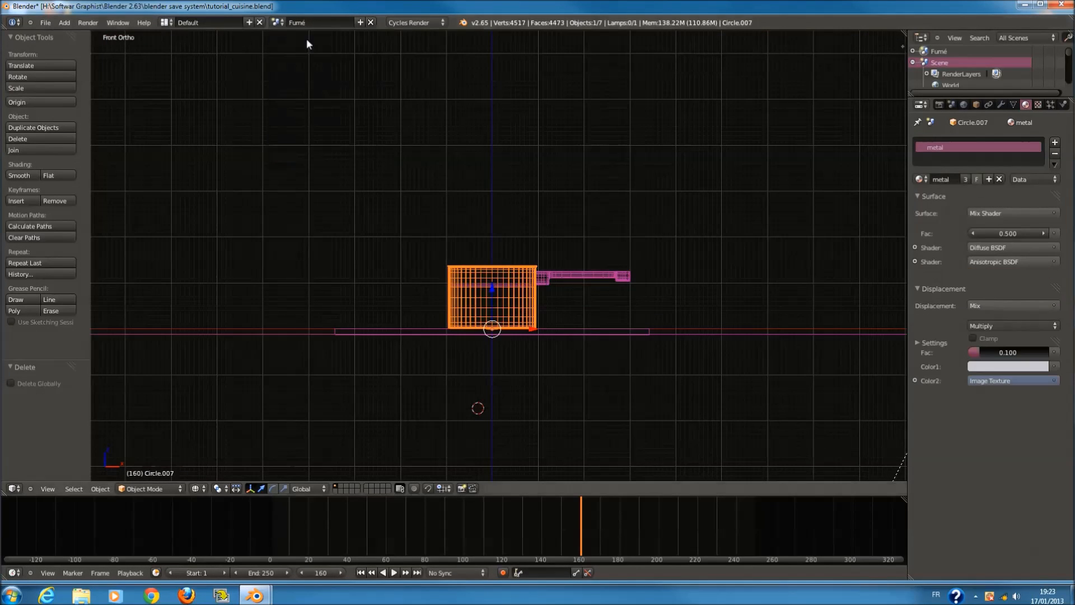
{"action": "left_click", "coordinate": [298, 39]}
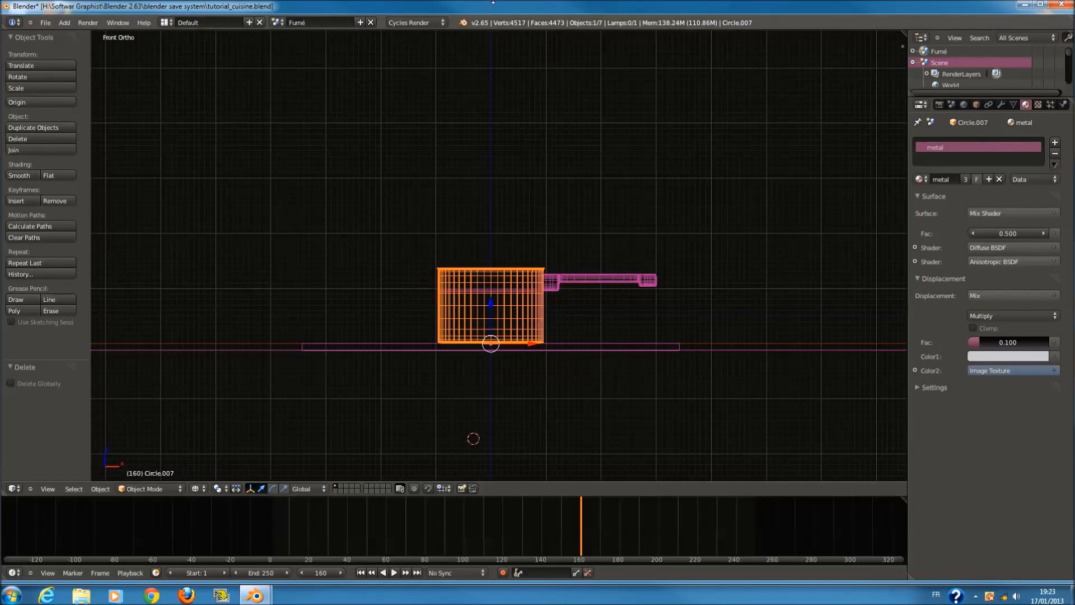
- Set the Fumé scene's render engine to Blender Render and disable nodes on the saucepan's metal material
{"action": "left_click", "coordinate": [441, 23]}
{"action": "left_click", "coordinate": [439, 31]}
{"action": "scroll", "coordinate": [606, 234], "scroll_direction": "down", "scroll_amount": 1}
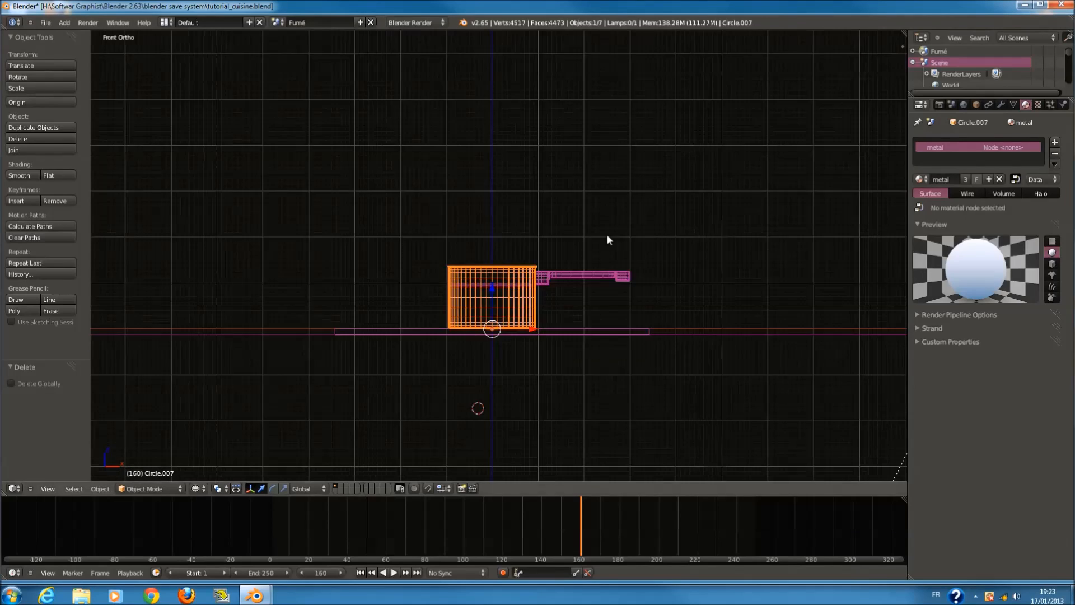
{"action": "scroll", "coordinate": [607, 236], "scroll_direction": "down", "scroll_amount": 1}
{"action": "left_click", "coordinate": [1015, 179]}
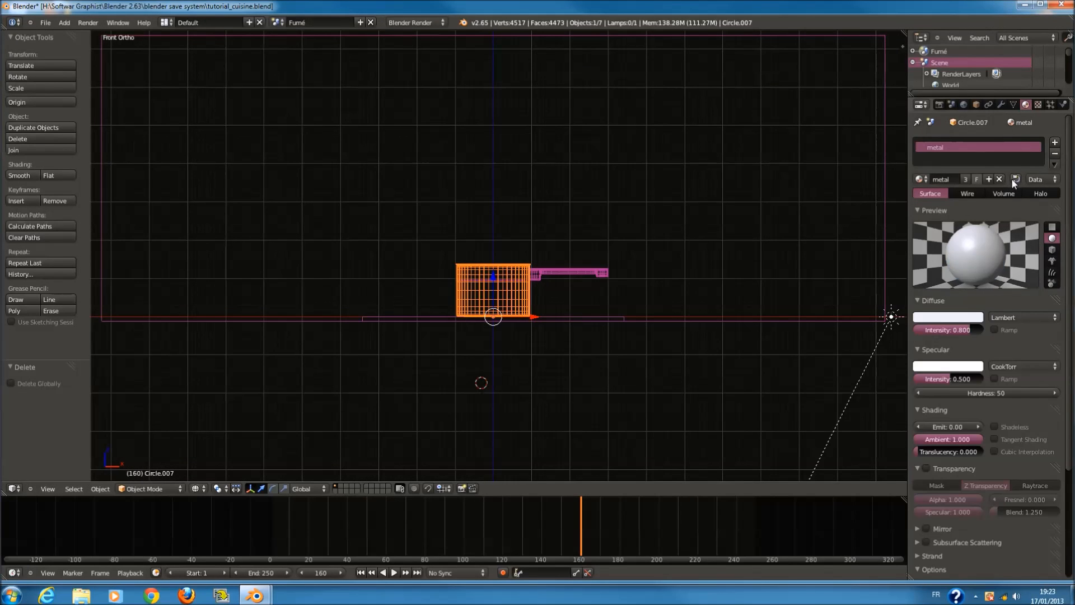
{"action": "left_click", "coordinate": [919, 179]}
- Select the foam emitter disc inside the saucepan and remove its mousse particle system
{"action": "scroll", "coordinate": [532, 297], "scroll_direction": "up", "scroll_amount": 5}
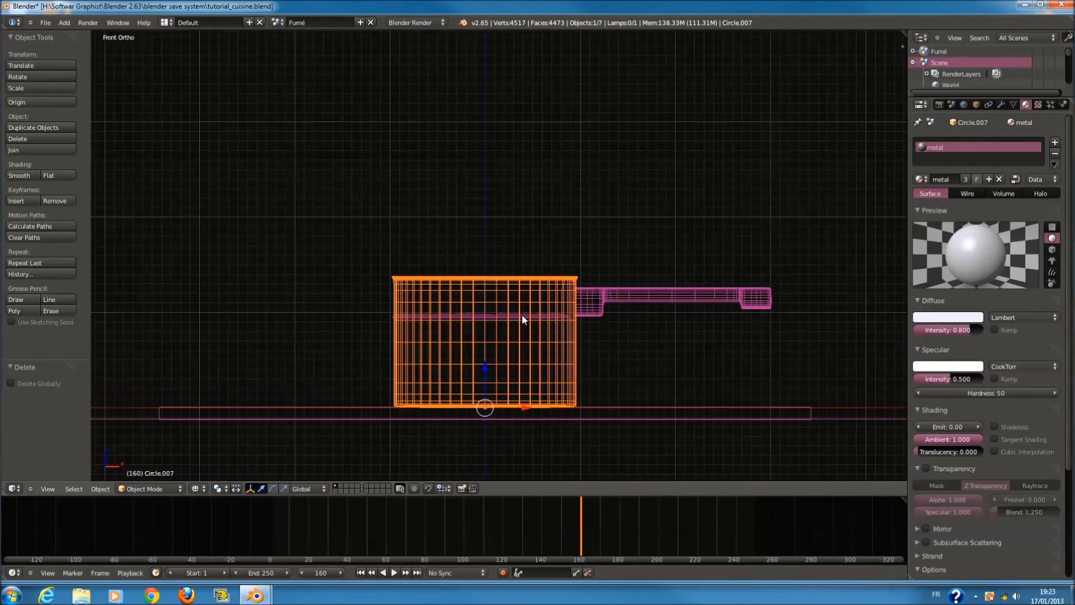
{"action": "right_click", "coordinate": [521, 315]}
{"action": "scroll", "coordinate": [522, 314], "scroll_direction": "up", "scroll_amount": 3}
{"action": "scroll", "coordinate": [521, 316], "scroll_direction": "down", "scroll_amount": 1}
{"action": "scroll", "coordinate": [522, 318], "scroll_direction": "down", "scroll_amount": 2, "text": "shift"}
{"action": "middle_click_drag", "start_coordinate": [522, 321], "coordinate": [506, 367]}
{"action": "scroll", "coordinate": [506, 369], "scroll_direction": "up", "scroll_amount": 1}
{"action": "scroll", "coordinate": [507, 358], "scroll_direction": "up", "scroll_amount": 2}
{"action": "key", "text": "z"}
{"action": "key", "text": "z"}
{"action": "left_click", "coordinate": [1050, 104]}
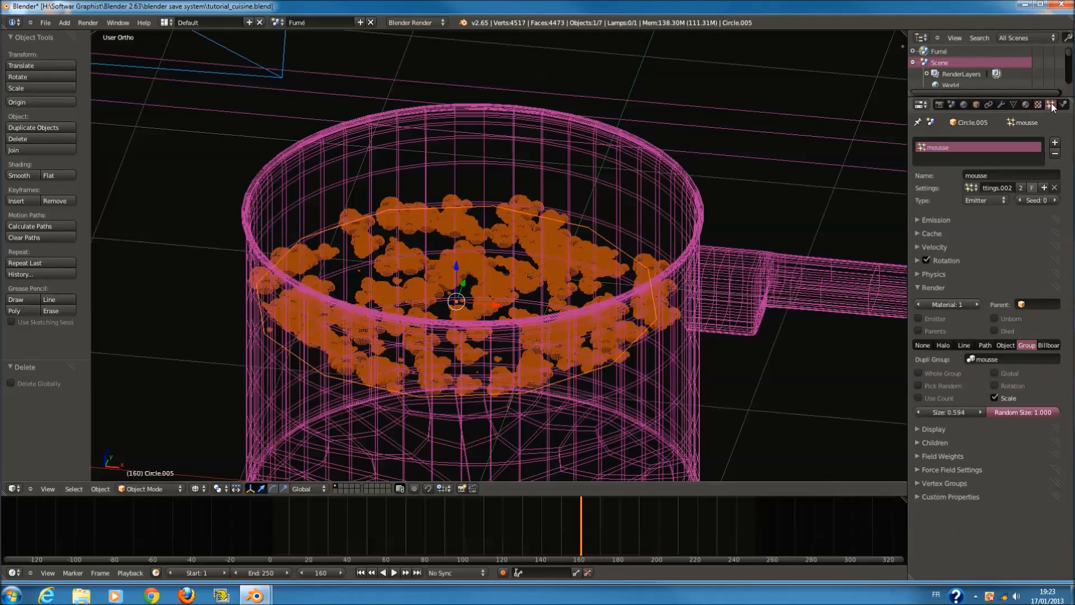
{"action": "left_click", "coordinate": [1055, 154]}
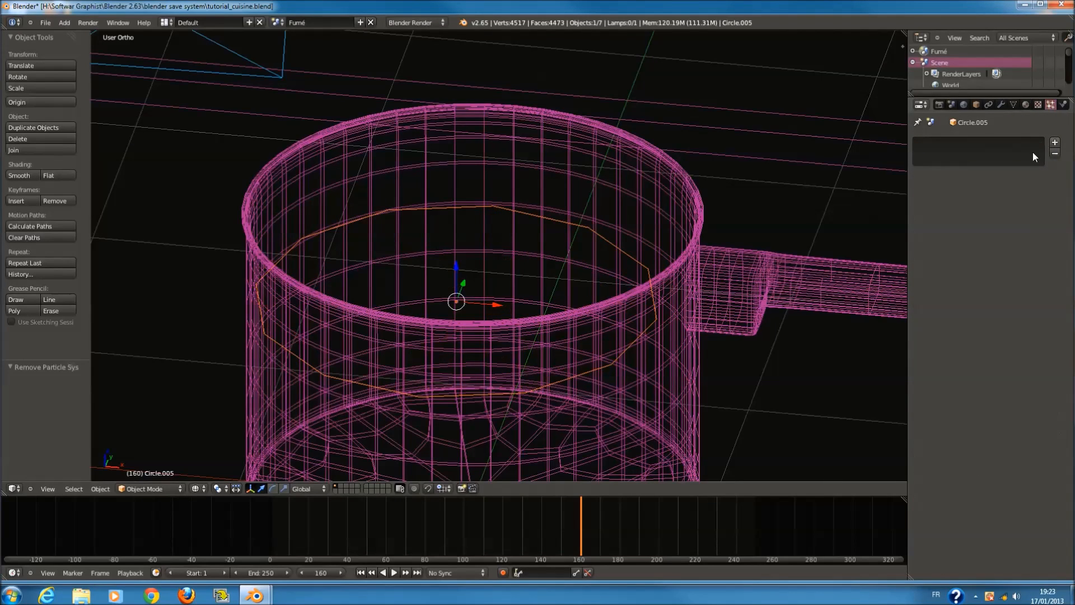
- Raise the emitter disc about 0.317 units along Z so it sits level with the saucepan's rim
{"action": "scroll", "coordinate": [749, 226], "scroll_direction": "down", "scroll_amount": 1}
{"action": "key", "text": "KP_1"}
{"action": "scroll", "coordinate": [517, 281], "scroll_direction": "down", "scroll_amount": 2}
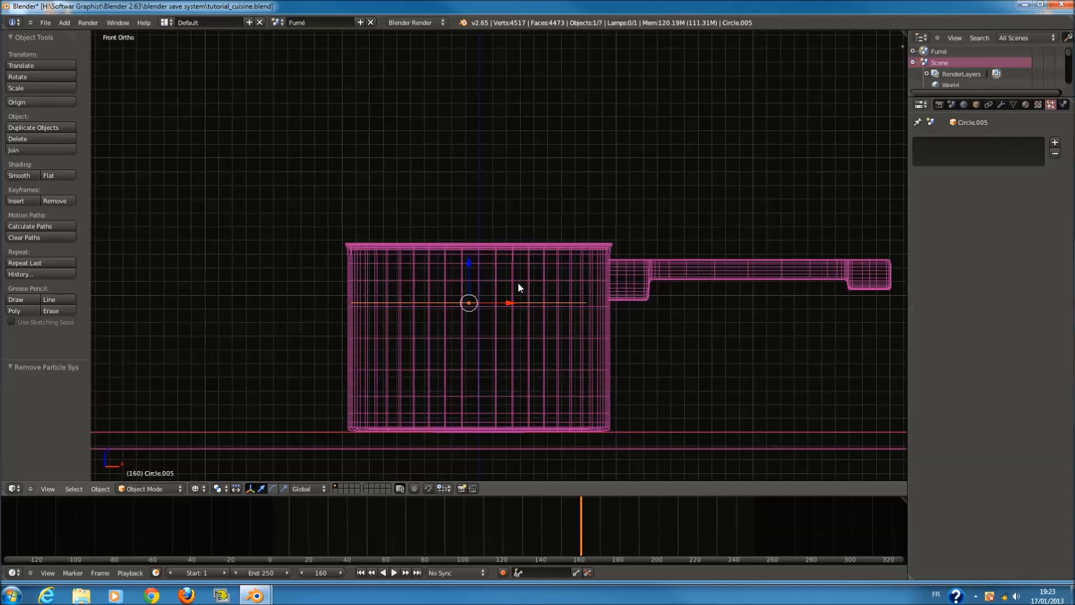
{"action": "scroll", "coordinate": [468, 320], "scroll_direction": "up", "scroll_amount": 2, "text": "shift"}
{"action": "left_click_drag", "start_coordinate": [469, 313], "coordinate": [472, 274]}
{"action": "key", "text": "ctrl+z"}
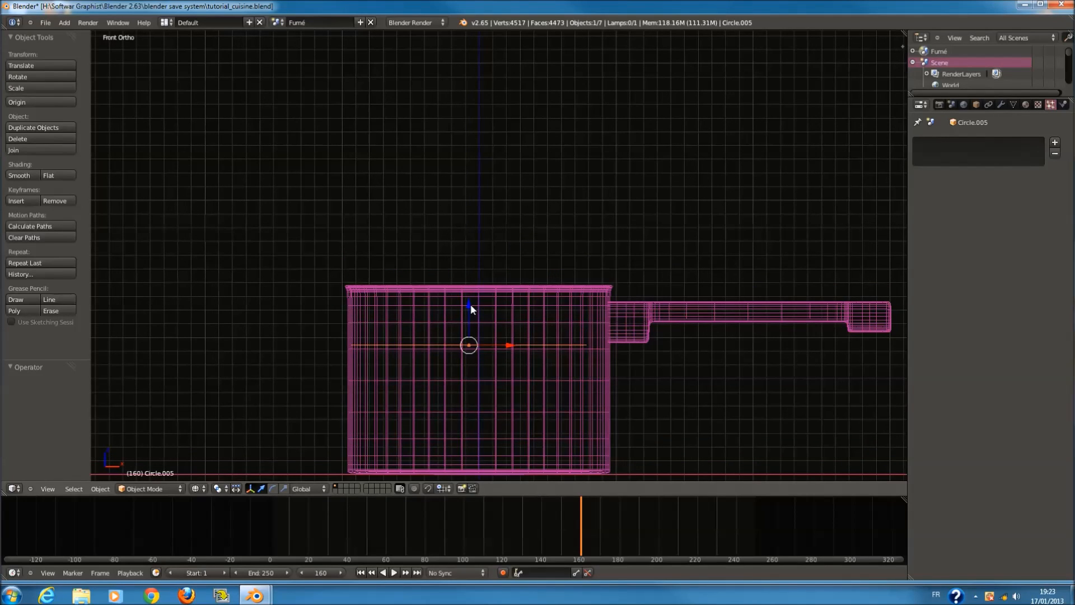
{"action": "left_click_drag", "start_coordinate": [470, 304], "coordinate": [491, 246]}
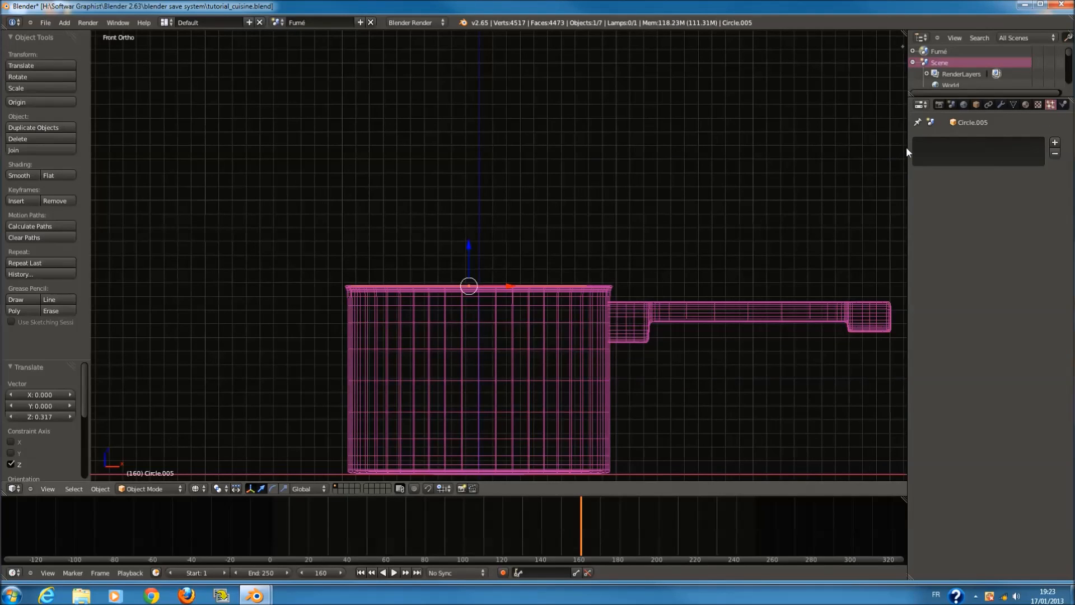
- Add a cube mesh to the Fumé scene at the saucepan's position
{"action": "scroll", "coordinate": [468, 267], "scroll_direction": "down", "scroll_amount": 10}
{"action": "key", "text": "shift+a"}
{"action": "mouse_move", "coordinate": [470, 272]}
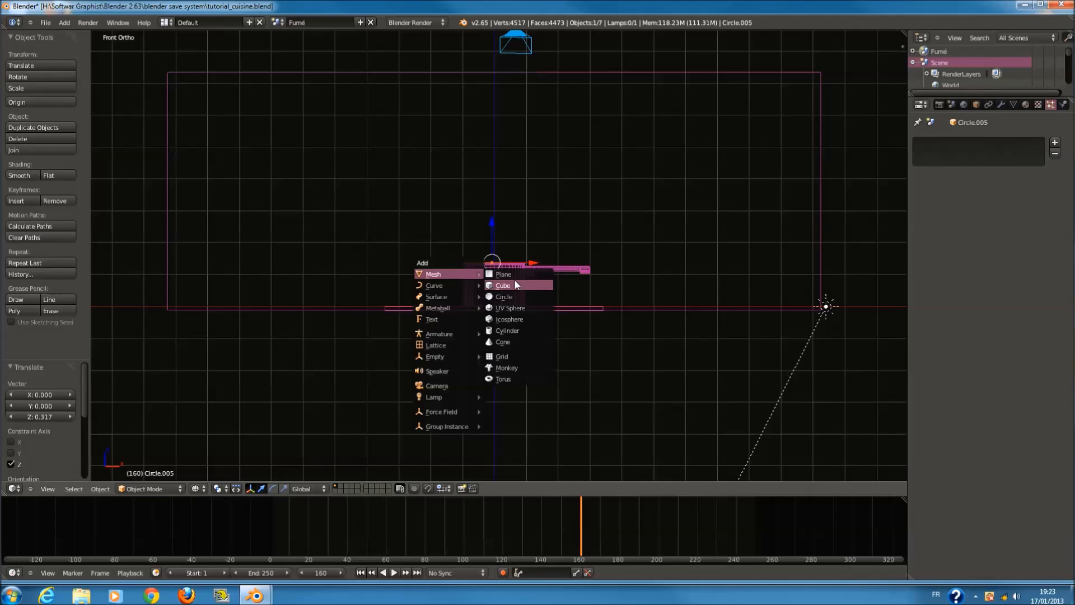
{"action": "left_click", "coordinate": [515, 280]}
{"action": "scroll", "coordinate": [572, 347], "scroll_direction": "down", "scroll_amount": 1}
{"action": "left_click", "coordinate": [572, 346]}
{"action": "scroll", "coordinate": [549, 341], "scroll_direction": "down", "scroll_amount": 3}
{"action": "scroll", "coordinate": [528, 336], "scroll_direction": "up", "scroll_amount": 5}
{"action": "key", "text": "shift+a"}
{"action": "mouse_move", "coordinate": [528, 336]}
{"action": "left_click", "coordinate": [560, 348]}
- Enlarge the cube until it is wider than the saucepan and raise it about 2.802 units along Z
{"action": "key", "text": "s"}
{"action": "left_click", "coordinate": [661, 317]}
{"action": "key", "text": "g"}
{"action": "key", "text": "z"}
{"action": "left_click", "coordinate": [491, 167]}
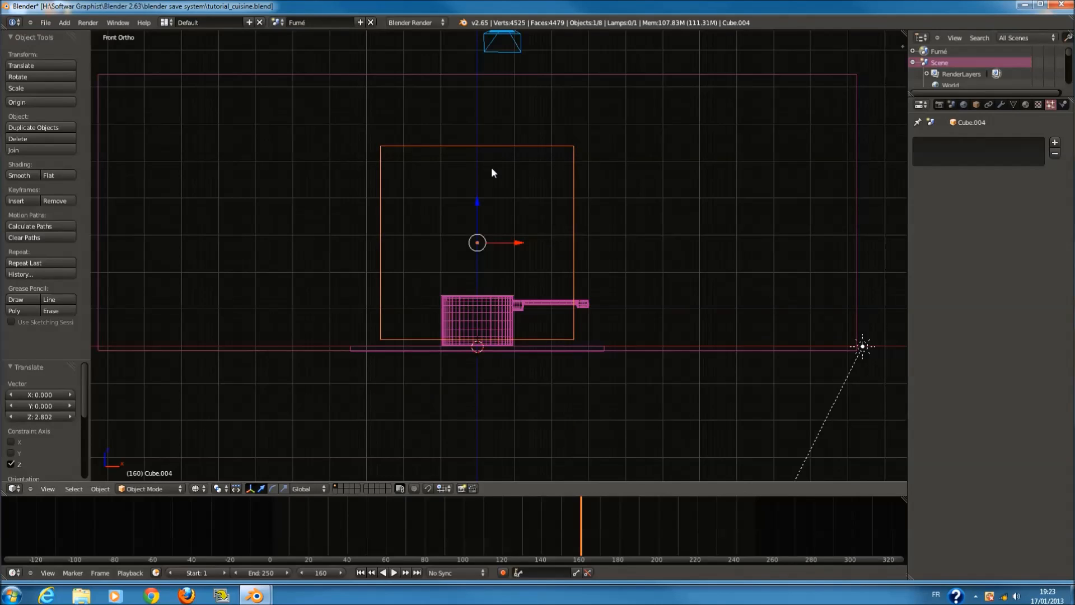
{"action": "key", "text": "KP_0"}
{"action": "key", "text": "z"}
{"action": "key", "text": "KP_1"}
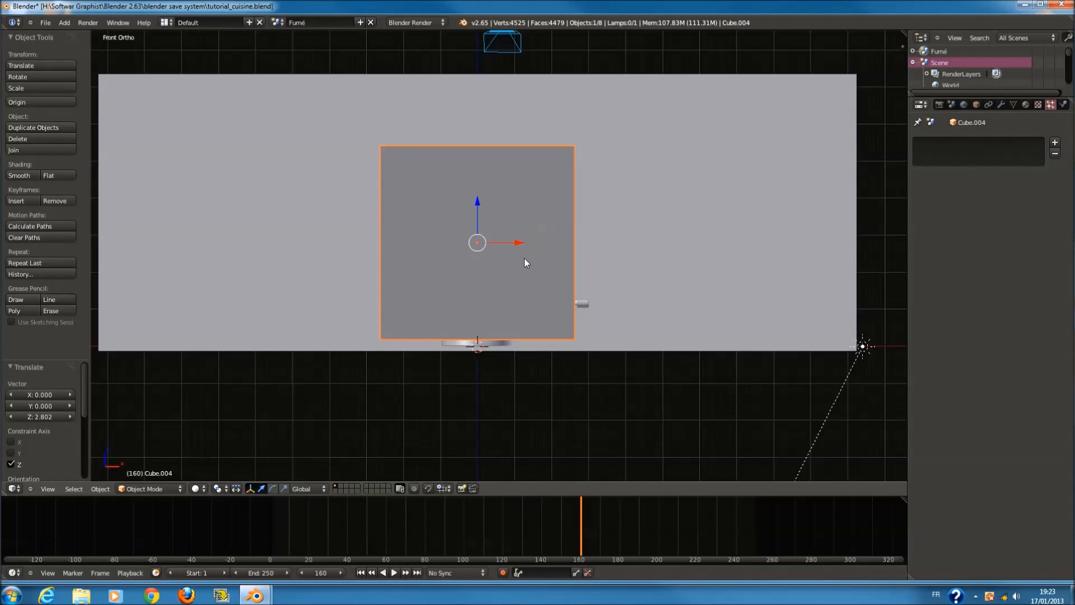
- Stretch the cube along Z and raise it about 1.614 units so its base sits just below the saucepan's rim
{"action": "key", "text": "z"}
{"action": "key", "text": "s"}
{"action": "key", "text": "z"}
{"action": "left_click", "coordinate": [499, 359]}
{"action": "left_click_drag", "start_coordinate": [479, 197], "coordinate": [479, 140]}
{"action": "key", "text": "KP_0"}
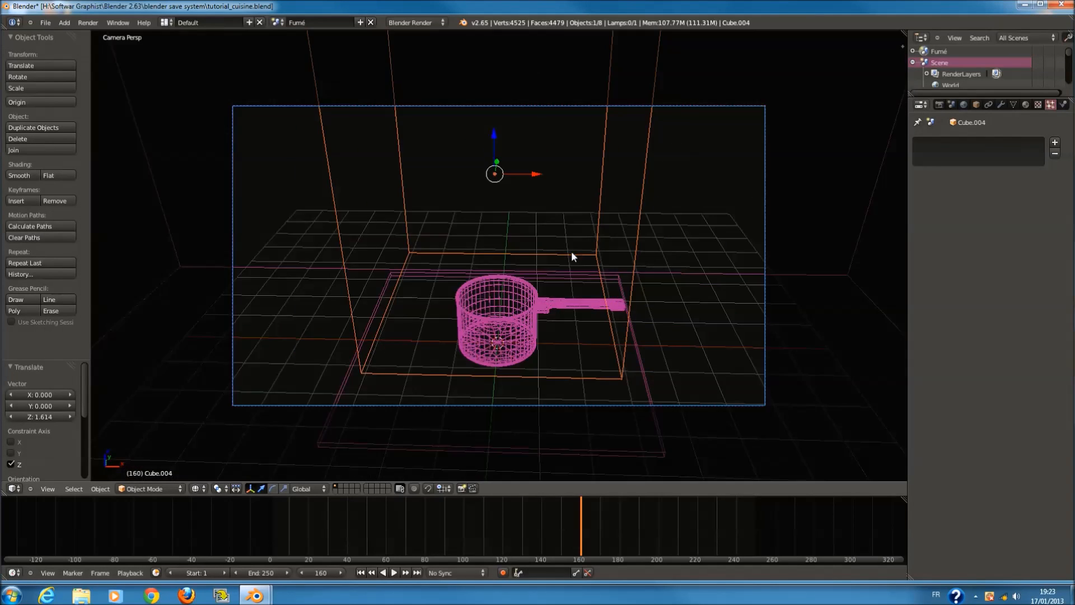
{"action": "key", "text": "z"}
{"action": "key", "text": "z"}
{"action": "key", "text": "KP_1"}
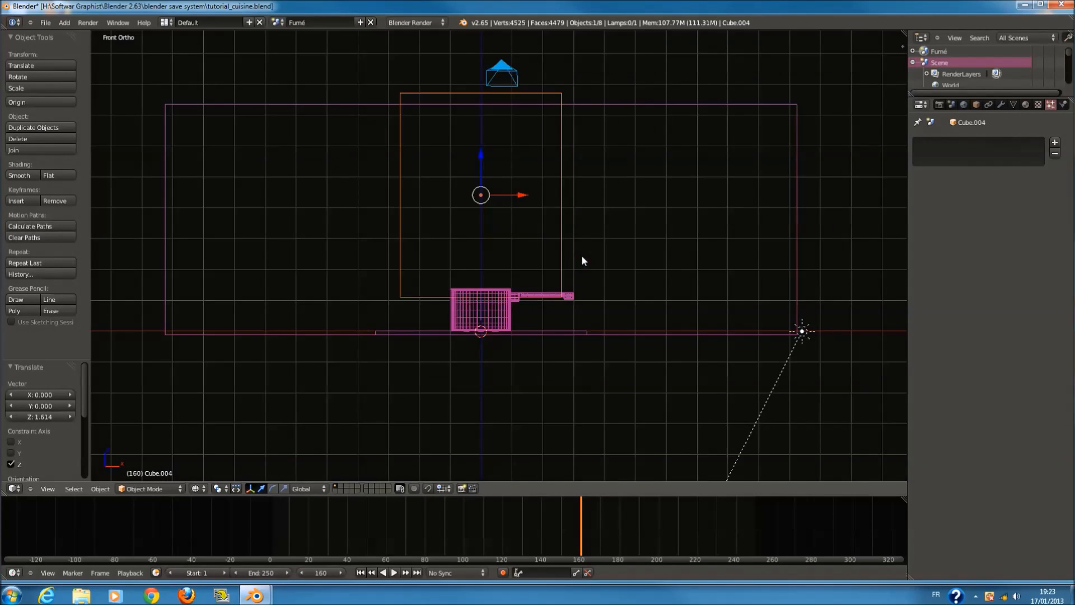
- Fine-tune the cube's overall scale around the space above the saucepan and deselect everything
{"action": "scroll", "coordinate": [581, 256], "scroll_direction": "down", "scroll_amount": 3}
{"action": "key", "text": "s"}
{"action": "left_click", "coordinate": [653, 301]}
{"action": "scroll", "coordinate": [494, 371], "scroll_direction": "up", "scroll_amount": 5}
{"action": "scroll", "coordinate": [502, 365], "scroll_direction": "down", "scroll_amount": 2, "text": "shift"}
{"action": "scroll", "coordinate": [517, 359], "scroll_direction": "down", "scroll_amount": 2, "text": "ctrl"}
{"action": "scroll", "coordinate": [560, 341], "scroll_direction": "up", "scroll_amount": 3}
{"action": "key", "text": "a"}
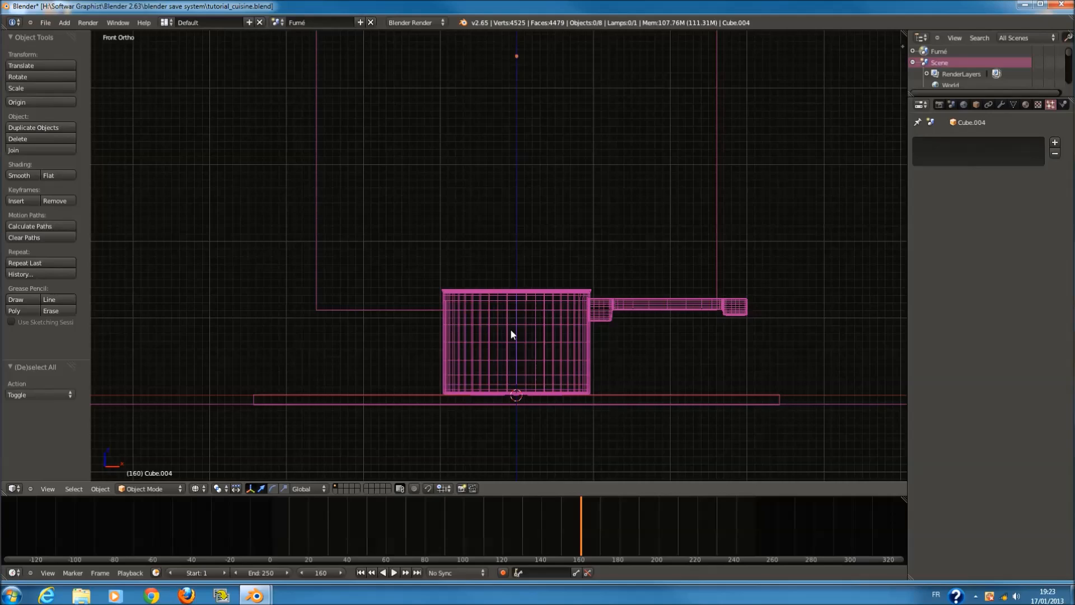
- Parent the emitter disc to the saucepan body as an object parent
{"action": "scroll", "coordinate": [523, 310], "scroll_direction": "up", "scroll_amount": 3}
{"action": "key", "text": "z"}
{"action": "key", "text": "z"}
{"action": "right_click", "coordinate": [502, 349]}
{"action": "middle_click_drag", "start_coordinate": [526, 334], "coordinate": [574, 188]}
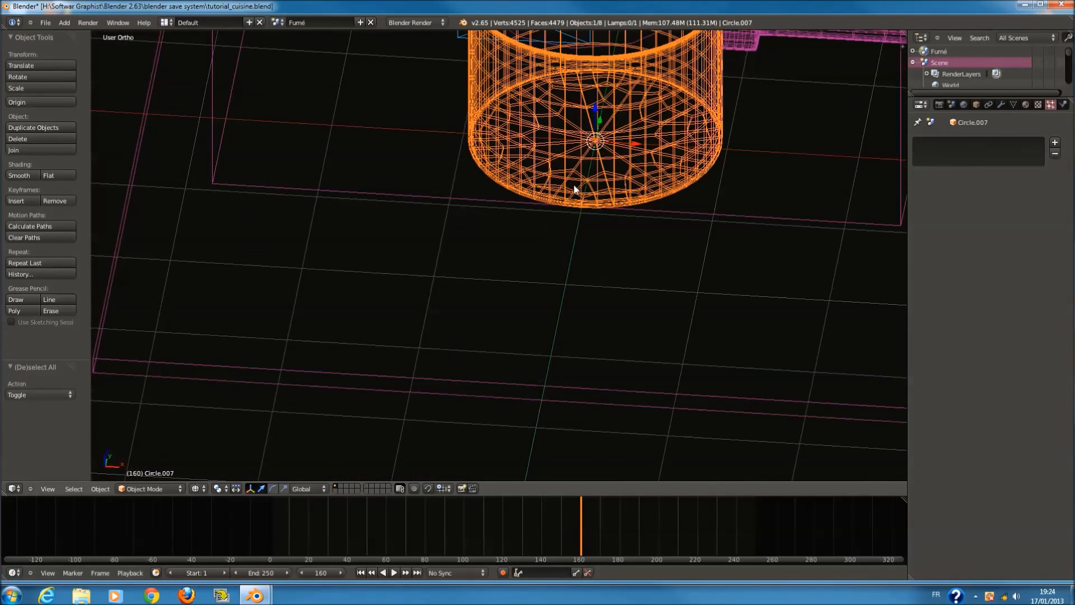
{"action": "key", "text": "KP_Decimal"}
{"action": "right_click", "coordinate": [552, 227]}
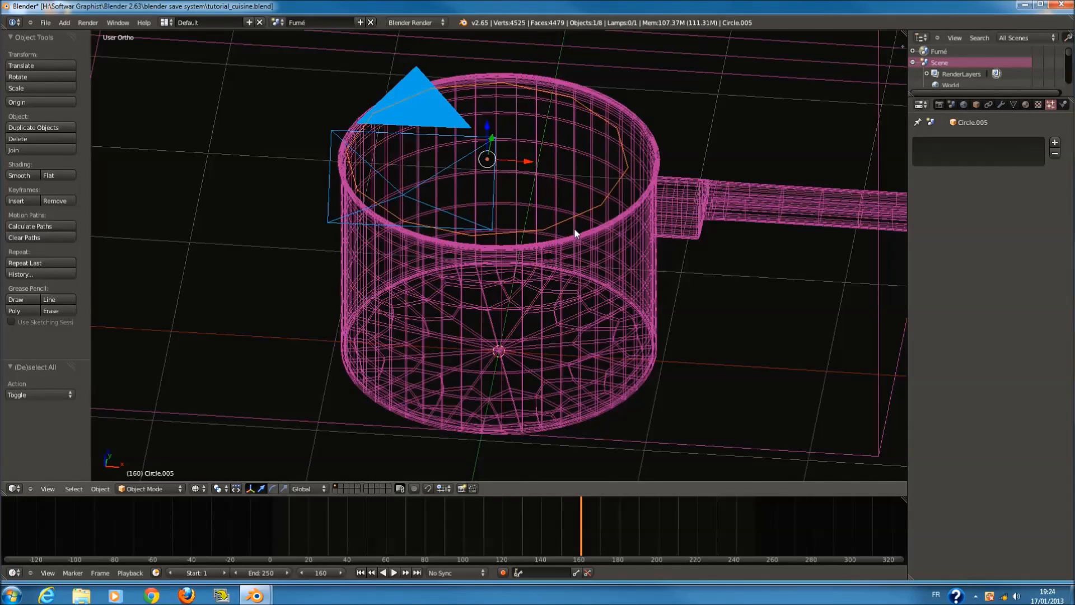
{"action": "scroll", "coordinate": [560, 250], "scroll_direction": "down", "scroll_amount": 1}
{"action": "key", "text": "z"}
{"action": "key", "text": "z"}
{"action": "right_click", "coordinate": [546, 255], "text": "shift"}
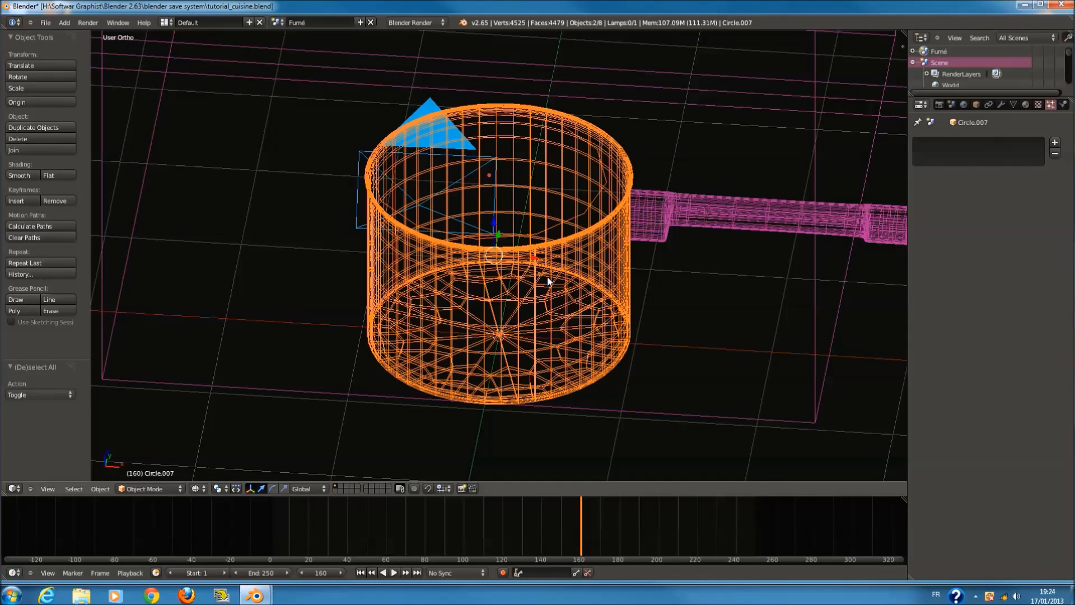
{"action": "key", "text": "ctrl+p"}
{"action": "left_click", "coordinate": [542, 284]}
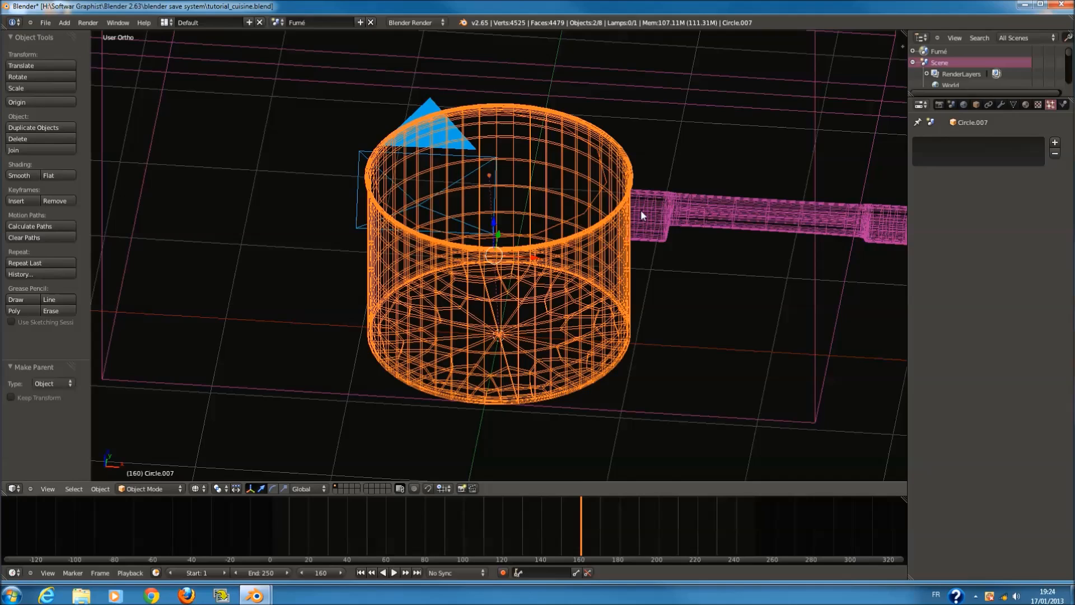
- Test-move the saucepan body to check whether the disc follows, cancelling each move
{"action": "right_click", "coordinate": [654, 203]}
{"action": "scroll", "coordinate": [653, 203], "scroll_direction": "down", "scroll_amount": 1}
{"action": "right_click", "coordinate": [599, 230]}
{"action": "key", "text": "g"}
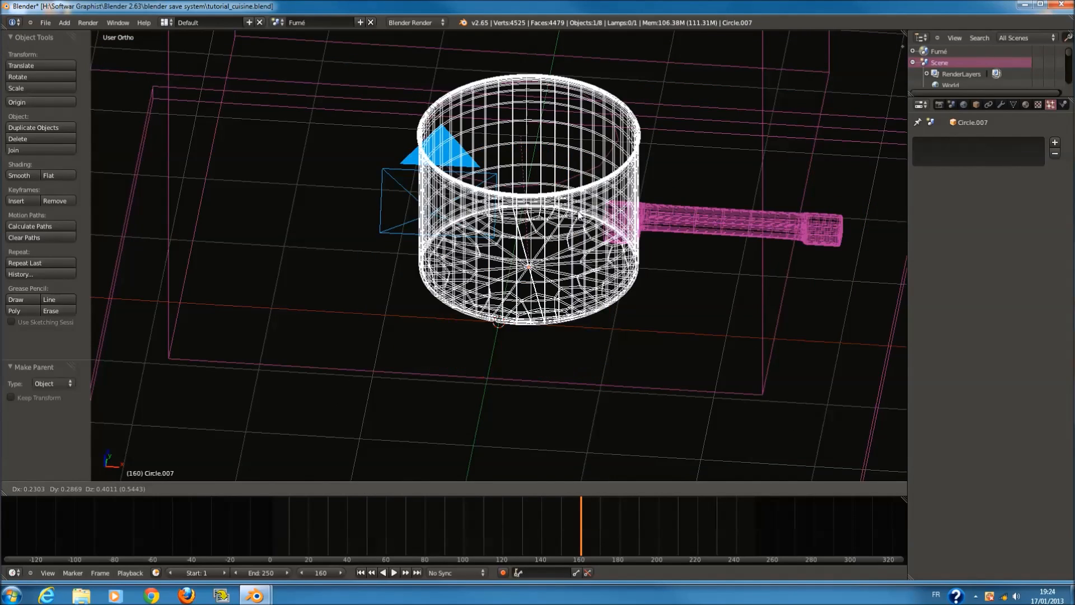
{"action": "right_click", "coordinate": [473, 173]}
{"action": "scroll", "coordinate": [455, 283], "scroll_direction": "down", "scroll_amount": 2}
{"action": "key", "text": "KP_1"}
{"action": "scroll", "coordinate": [487, 260], "scroll_direction": "down", "scroll_amount": 3}
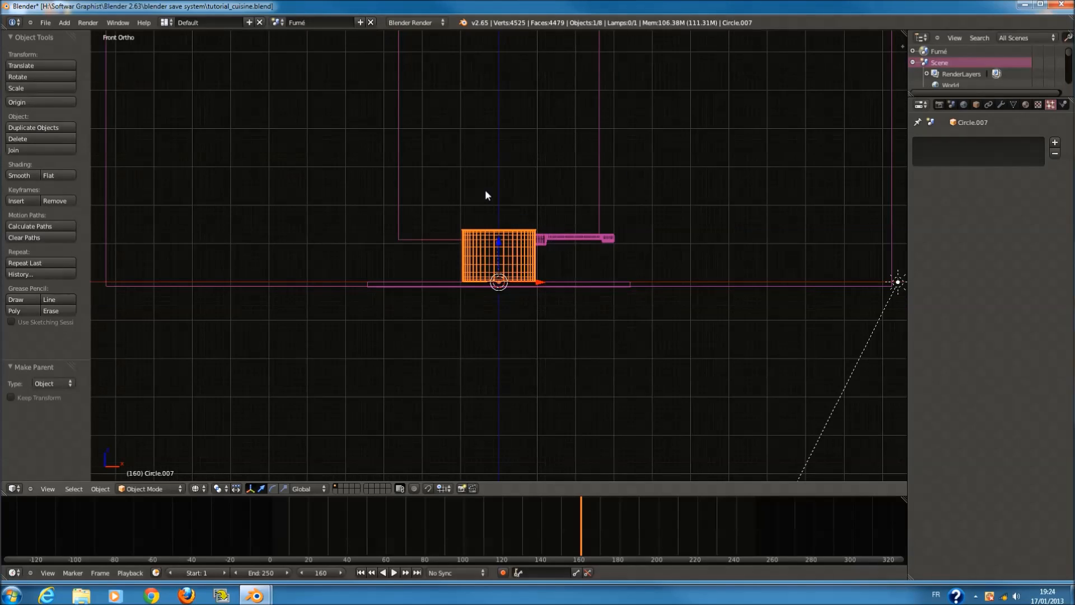
{"action": "scroll", "coordinate": [481, 256], "scroll_direction": "down", "scroll_amount": 2}
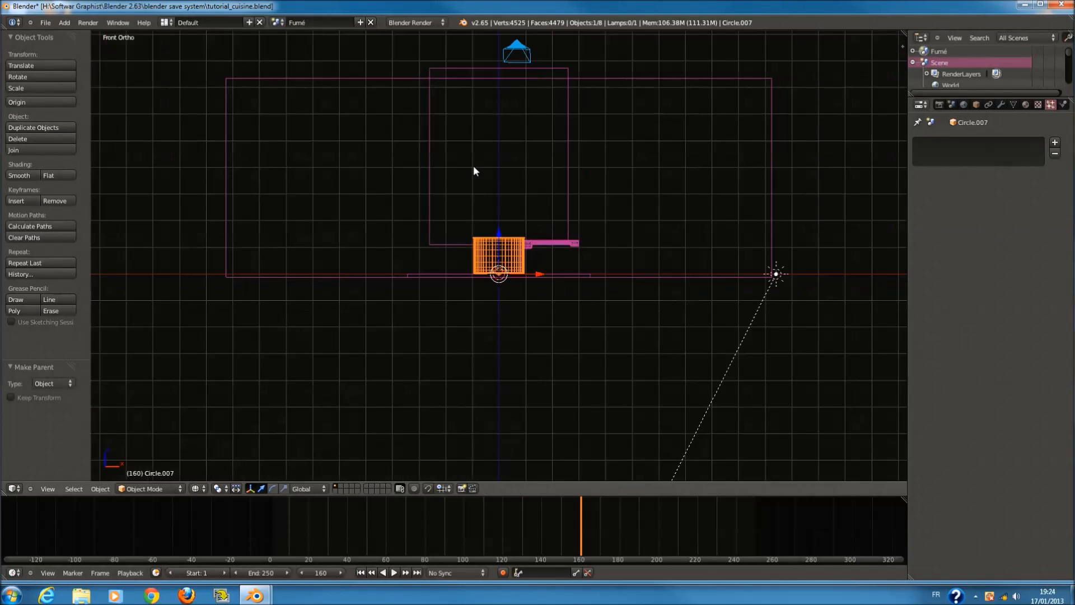
{"action": "key", "text": "g"}
{"action": "right_click", "coordinate": [529, 319]}
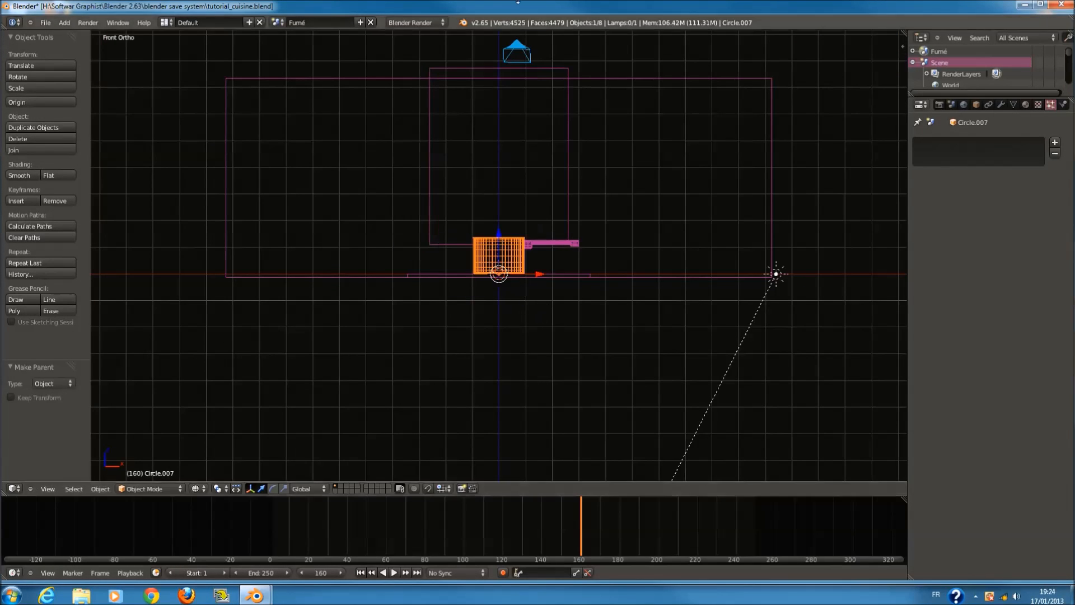
- Undo the parenting of the disc to the saucepan and deselect all objects
{"action": "scroll", "coordinate": [543, 353], "scroll_direction": "up", "scroll_amount": 2}
{"action": "scroll", "coordinate": [544, 352], "scroll_direction": "up", "scroll_amount": 3}
{"action": "right_click", "coordinate": [547, 354], "text": "shift"}
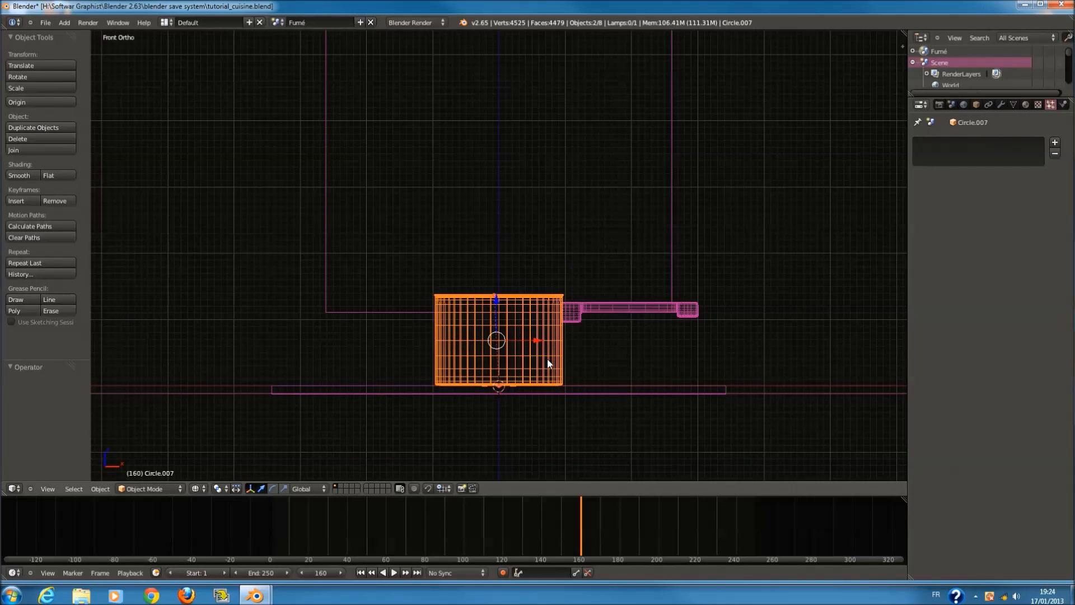
{"action": "scroll", "coordinate": [546, 362], "scroll_direction": "down", "scroll_amount": 2, "text": "shift"}
{"action": "scroll", "coordinate": [547, 355], "scroll_direction": "up", "scroll_amount": 5}
{"action": "scroll", "coordinate": [548, 353], "scroll_direction": "down", "scroll_amount": 5}
{"action": "scroll", "coordinate": [550, 357], "scroll_direction": "down", "scroll_amount": 2}
{"action": "key", "text": "a"}
{"action": "scroll", "coordinate": [540, 330], "scroll_direction": "down", "scroll_amount": 4, "text": "shift"}
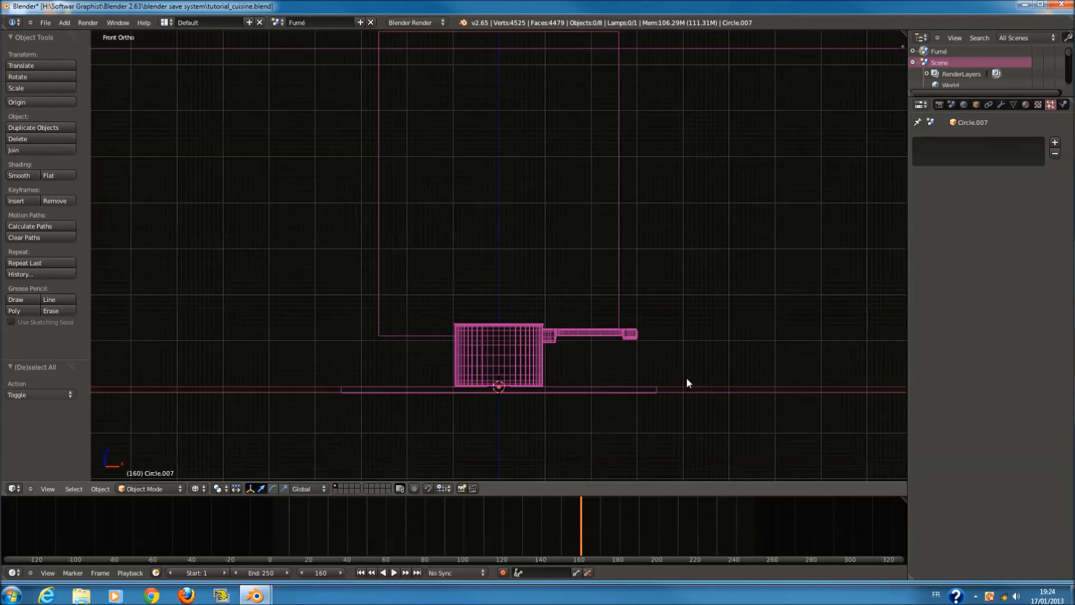
- Try rotating the saucepan body on its own in front view, cancelling each rotation
{"action": "scroll", "coordinate": [546, 335], "scroll_direction": "down", "scroll_amount": 2}
{"action": "scroll", "coordinate": [544, 334], "scroll_direction": "up", "scroll_amount": 6}
{"action": "scroll", "coordinate": [542, 331], "scroll_direction": "up", "scroll_amount": 2}
{"action": "scroll", "coordinate": [532, 286], "scroll_direction": "up", "scroll_amount": 5, "text": "shift"}
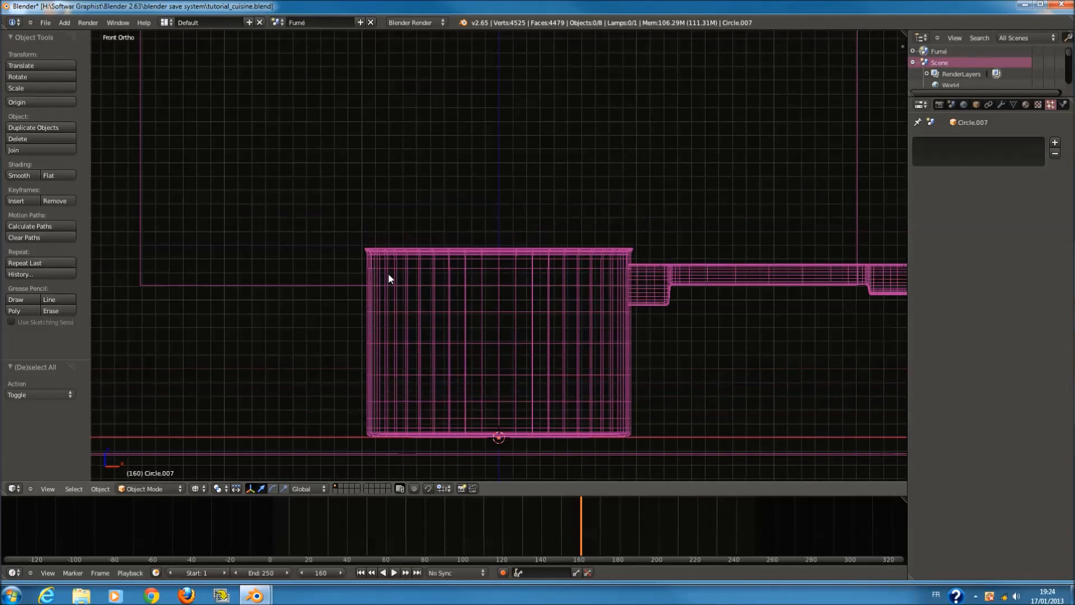
{"action": "right_click", "coordinate": [613, 276]}
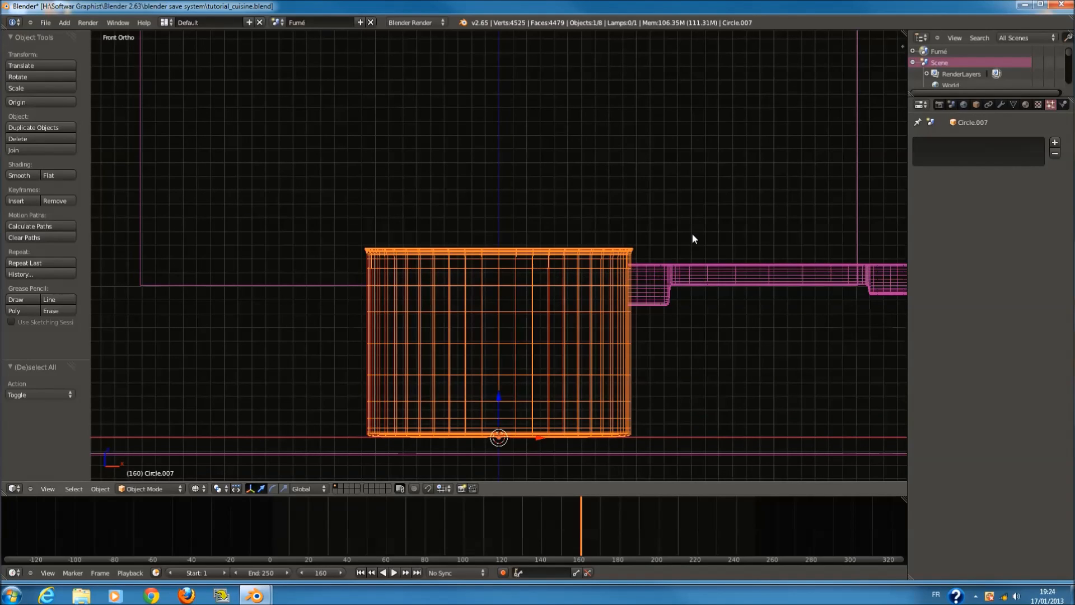
{"action": "key", "text": "r"}
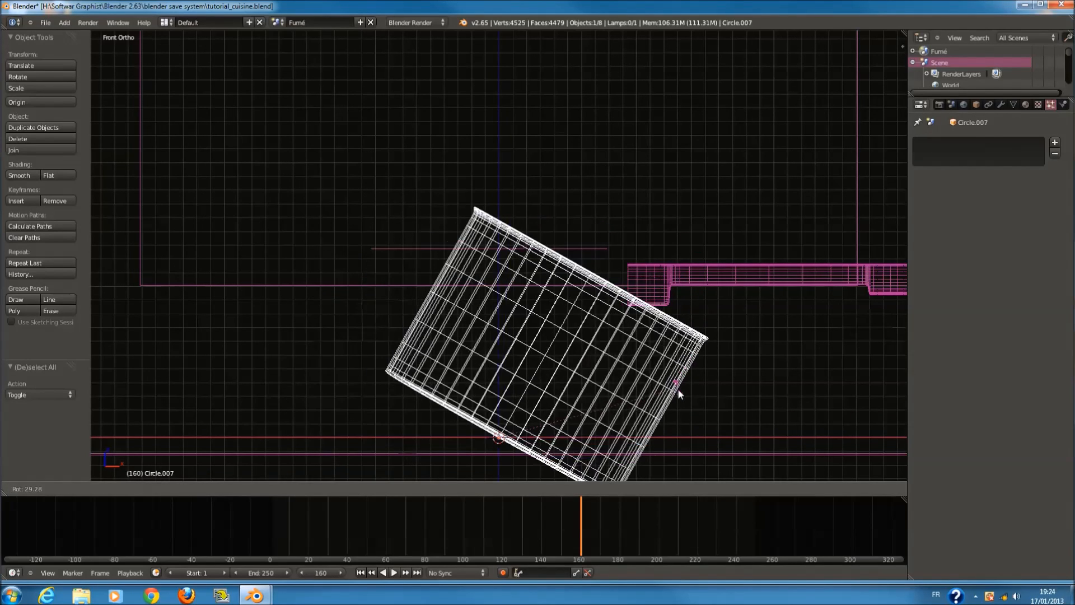
{"action": "key", "text": "Escape"}
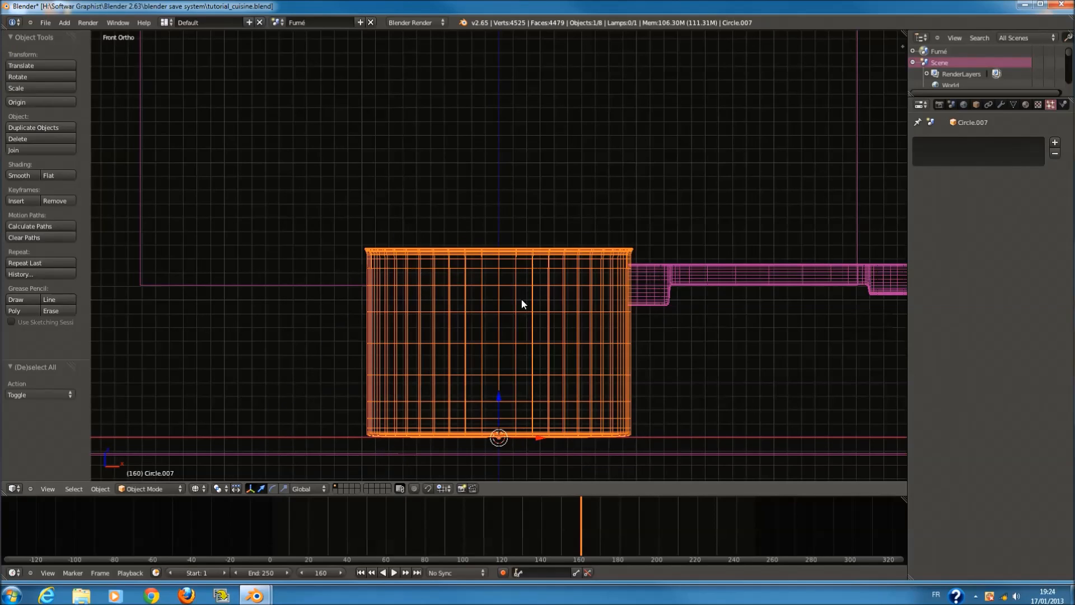
{"action": "key", "text": "r"}
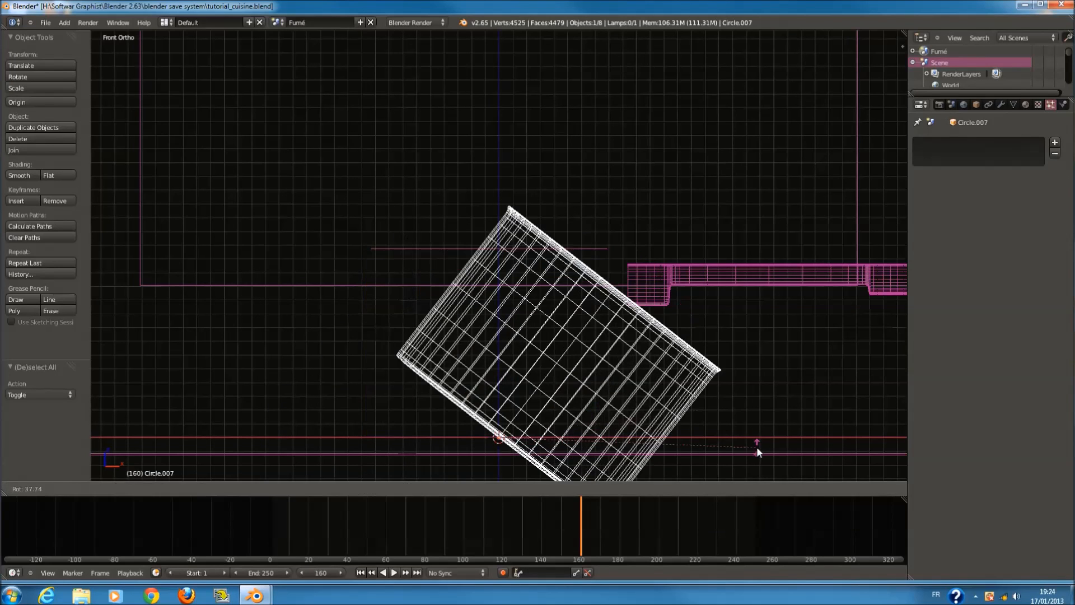
{"action": "key", "text": "Escape"}
{"action": "key", "text": "r"}
{"action": "key", "text": "Escape"}
- Examine the saucepan and surrounding cube from the camera in solid and wireframe shading
{"action": "scroll", "coordinate": [600, 343], "scroll_direction": "down", "scroll_amount": 5}
{"action": "scroll", "coordinate": [672, 338], "scroll_direction": "up", "scroll_amount": 6}
{"action": "scroll", "coordinate": [666, 381], "scroll_direction": "down", "scroll_amount": 4}
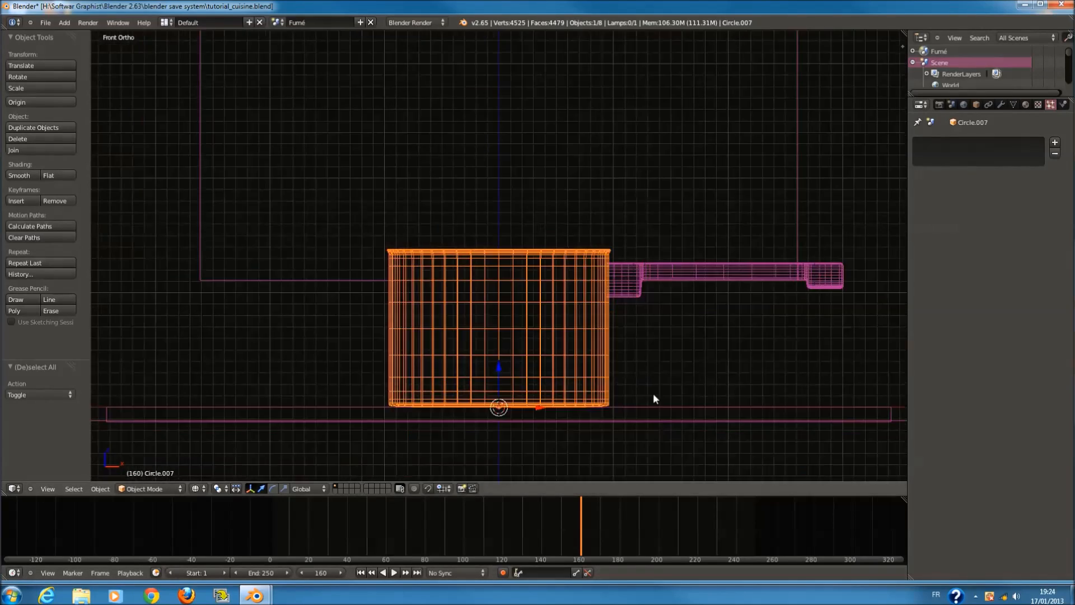
{"action": "scroll", "coordinate": [616, 381], "scroll_direction": "up", "scroll_amount": 4}
{"action": "key", "text": "KP_0"}
{"action": "key", "text": "z"}
{"action": "scroll", "coordinate": [593, 353], "scroll_direction": "up", "scroll_amount": 2}
{"action": "key", "text": "z"}
{"action": "key", "text": "z"}
{"action": "key", "text": "z"}
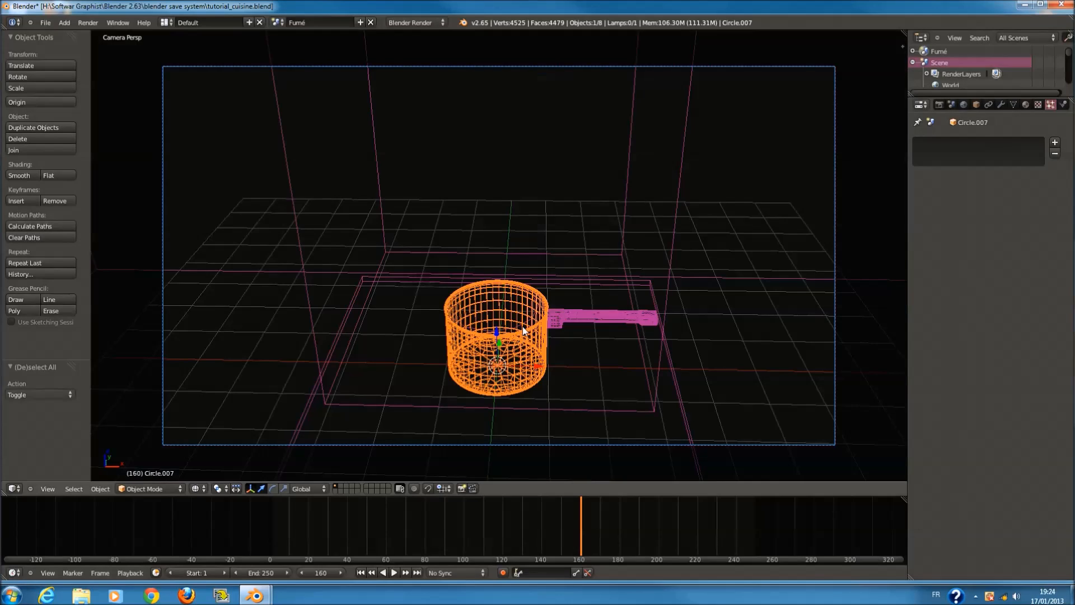
- Select the emitter disc at the saucepan's rim, enable Smoke physics on it and set its type to Flow
{"action": "right_click", "coordinate": [523, 331]}
{"action": "key", "text": "KP_1"}
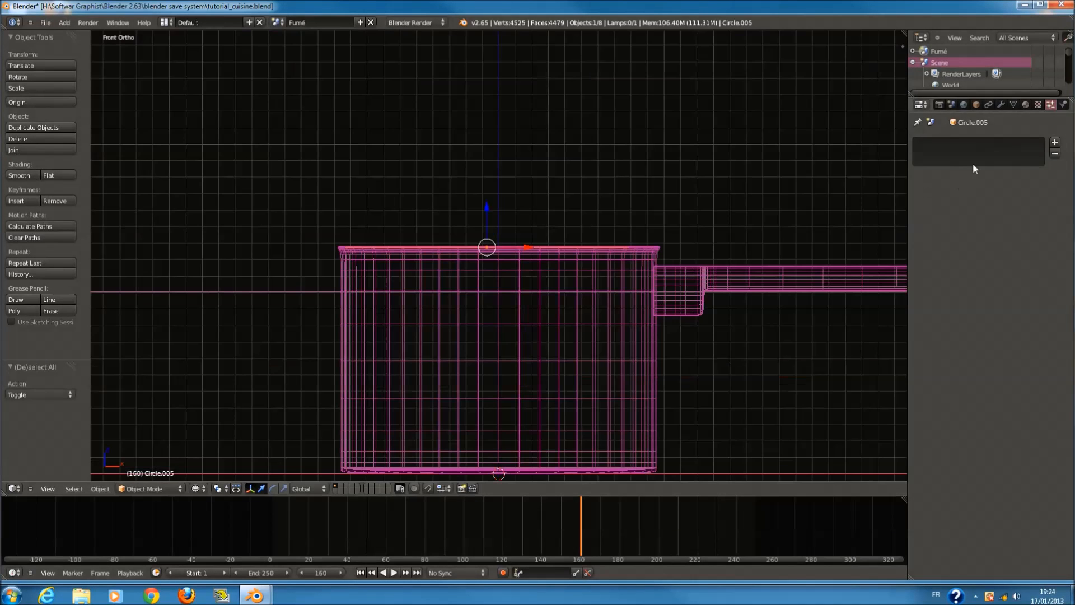
{"action": "left_click", "coordinate": [1062, 105]}
{"action": "left_click", "coordinate": [1018, 182]}
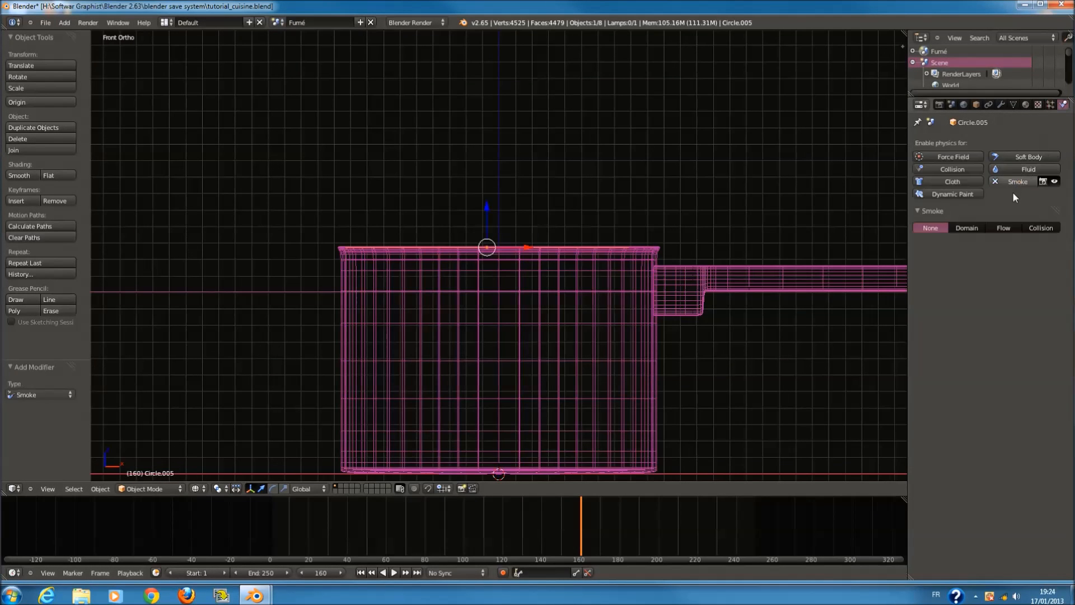
{"action": "scroll", "coordinate": [656, 260], "scroll_direction": "down", "scroll_amount": 7}
{"action": "scroll", "coordinate": [756, 255], "scroll_direction": "up", "scroll_amount": 2, "text": "shift"}
{"action": "left_click", "coordinate": [1003, 228]}
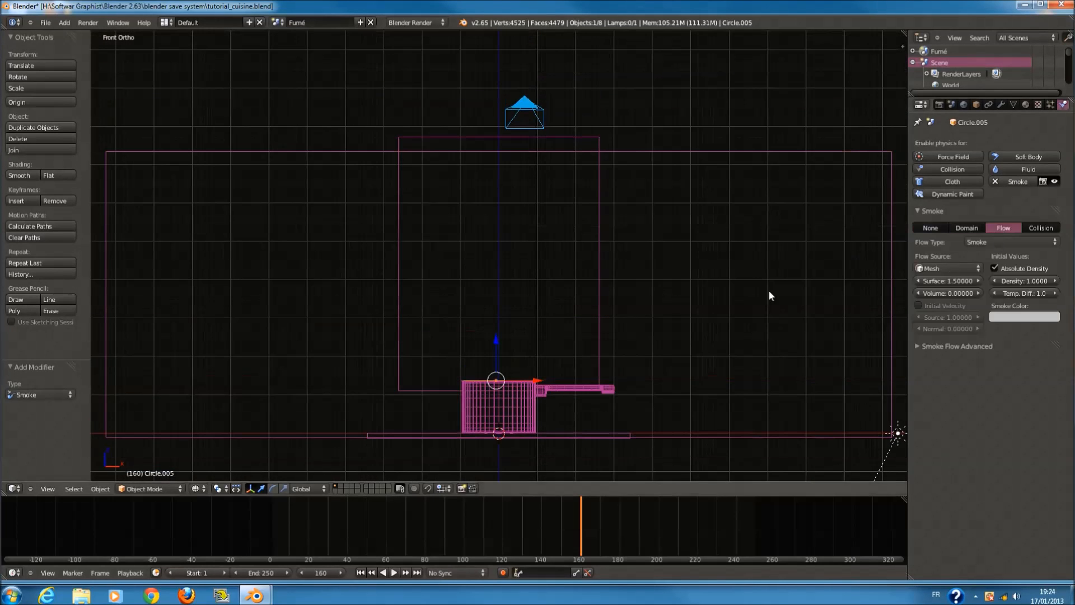
- Enable Smoke physics on the large cube above the saucepan and set its type to Domain
{"action": "right_click", "coordinate": [606, 276]}
{"action": "left_click", "coordinate": [1036, 181]}
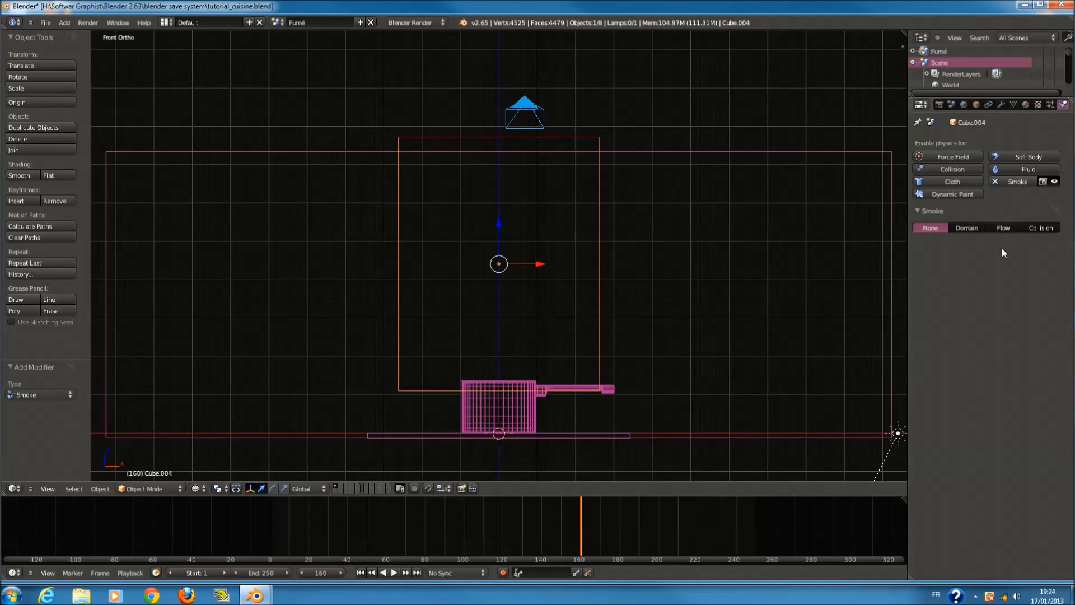
{"action": "left_click", "coordinate": [977, 227]}
{"action": "scroll", "coordinate": [575, 383], "scroll_direction": "up", "scroll_amount": 2}
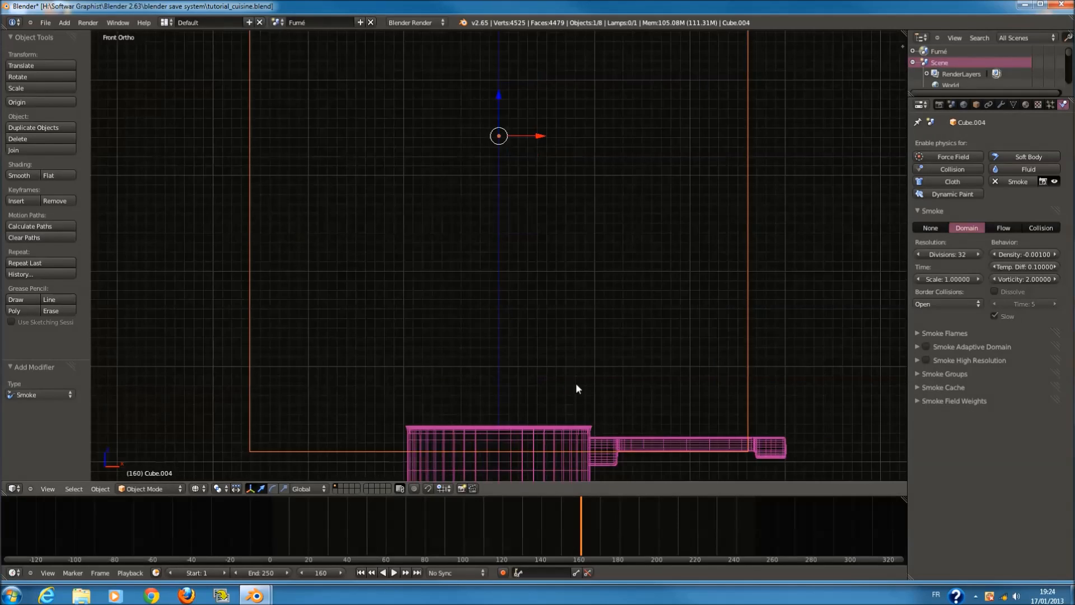
{"action": "scroll", "coordinate": [580, 375], "scroll_direction": "up", "scroll_amount": 2, "text": "shift"}
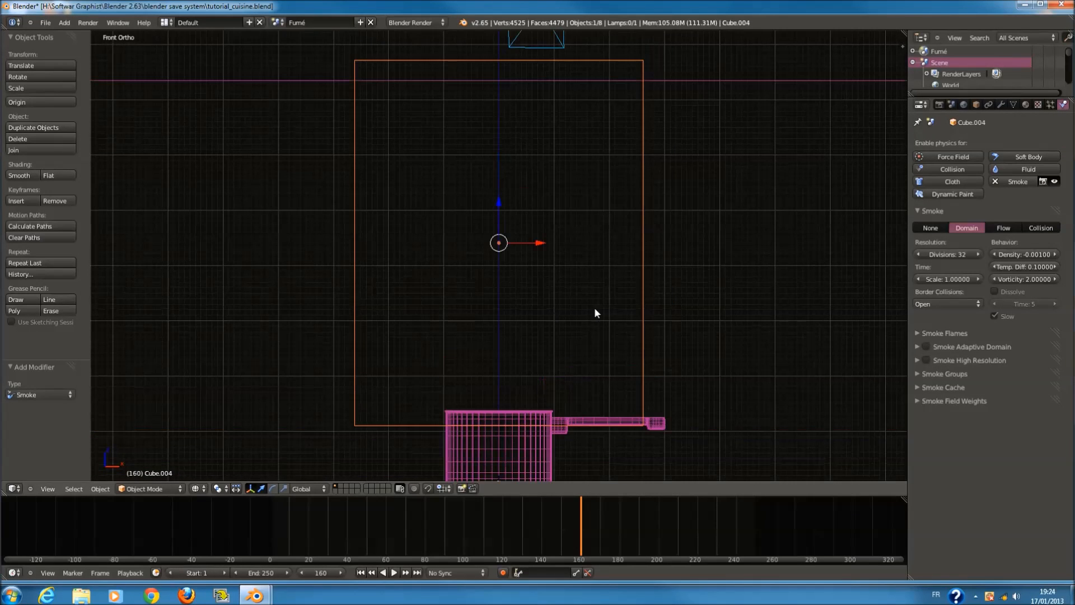
- Reselect the emitter disc and play the animation from near the start in camera view to preview the smoke in wireframe
{"action": "right_click", "coordinate": [512, 423]}
{"action": "middle_click_drag", "start_coordinate": [514, 416], "coordinate": [507, 432]}
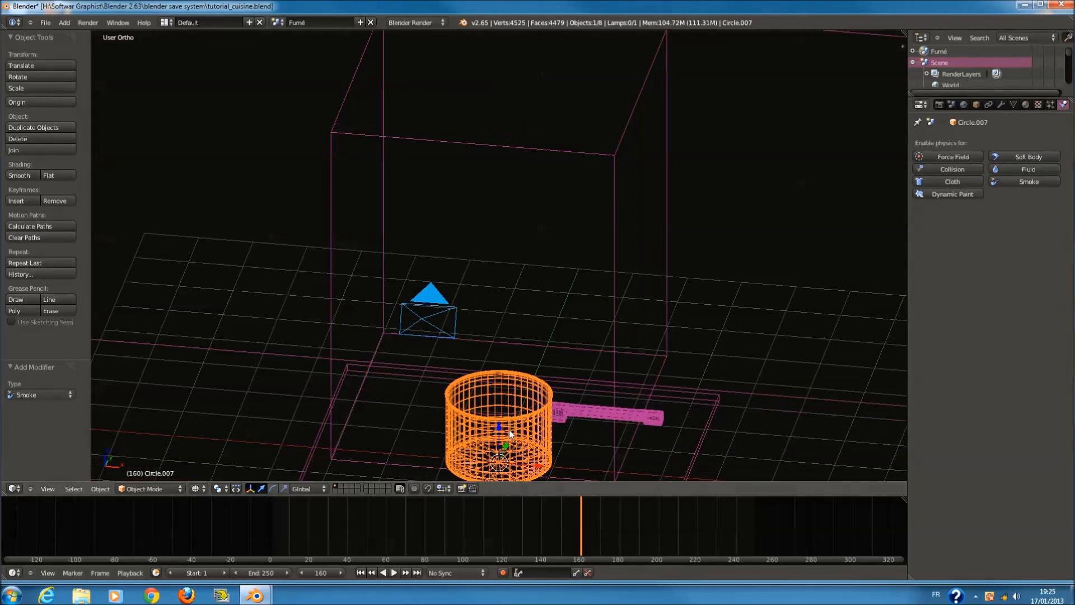
{"action": "key", "text": "z"}
{"action": "right_click", "coordinate": [519, 409]}
{"action": "key", "text": "KP_0"}
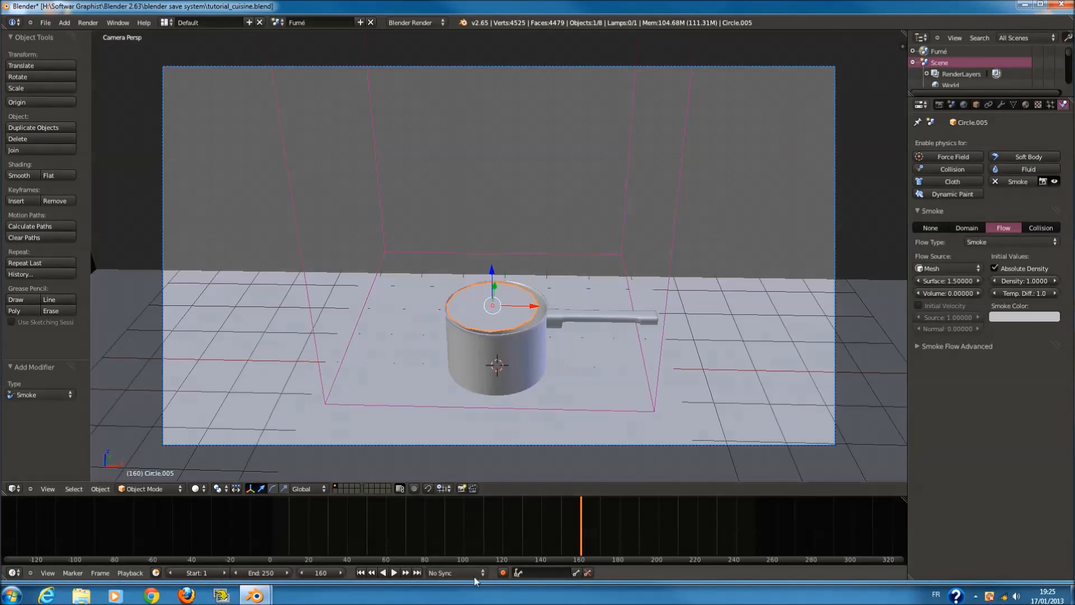
{"action": "key", "text": "alt+a"}
{"action": "left_click", "coordinate": [271, 516]}
{"action": "left_click", "coordinate": [241, 512]}
{"action": "key", "text": "z"}
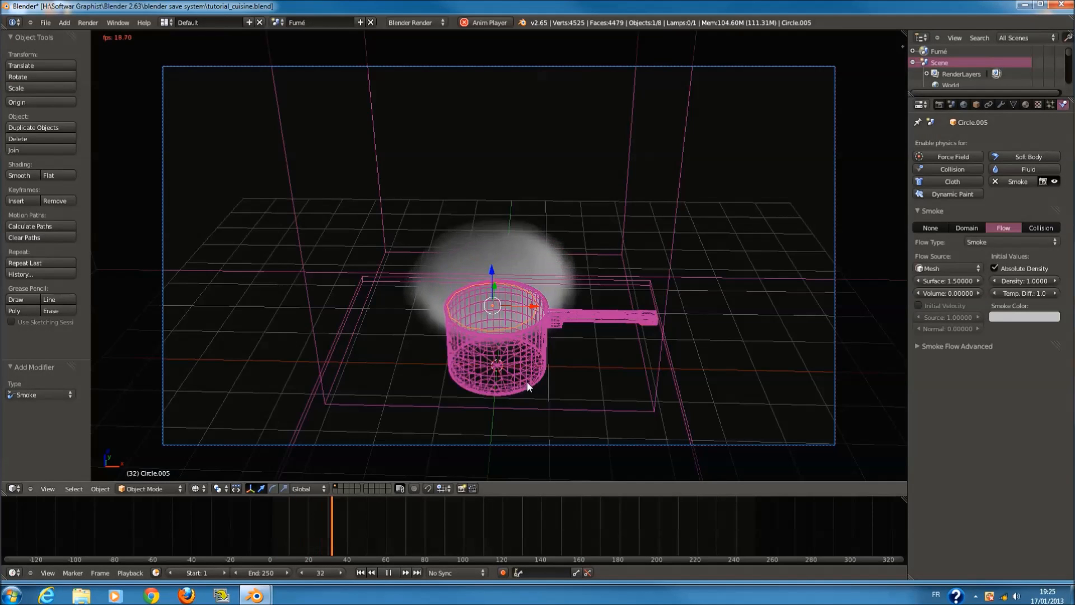
- Play the smoke simulation in front orthographic view, then return to camera view and check it in solid and wireframe shading
{"action": "key", "text": "KP_5"}
{"action": "key", "text": "KP_1"}
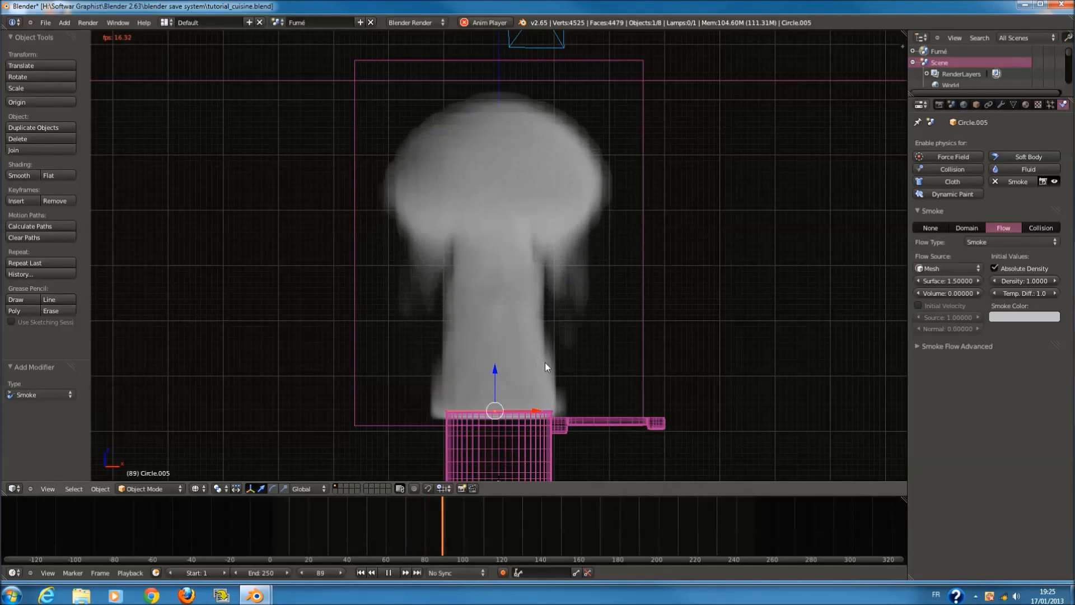
{"action": "key", "text": "alt+a"}
{"action": "scroll", "coordinate": [550, 372], "scroll_direction": "down", "scroll_amount": 2}
{"action": "scroll", "coordinate": [471, 548], "scroll_direction": "up", "scroll_amount": 1}
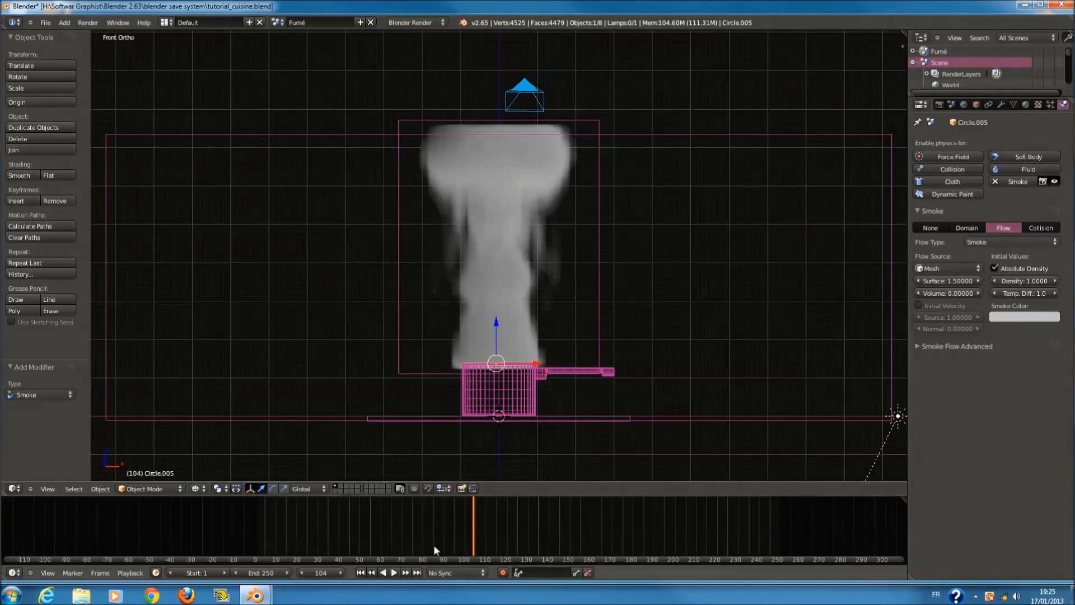
{"action": "scroll", "coordinate": [496, 532], "scroll_direction": "up", "scroll_amount": 4}
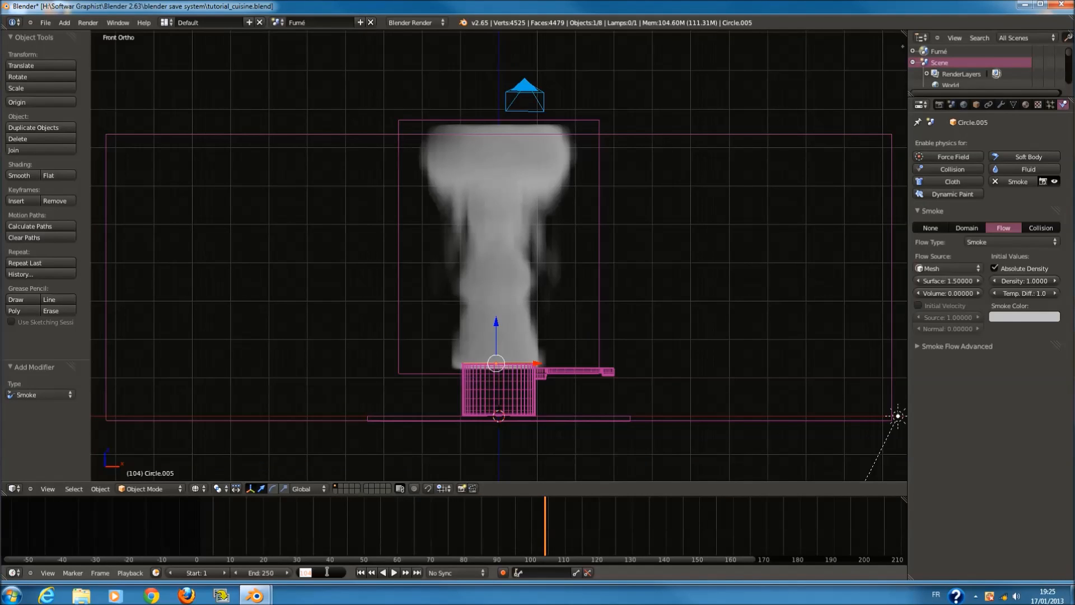
{"action": "key", "text": "alt+a"}
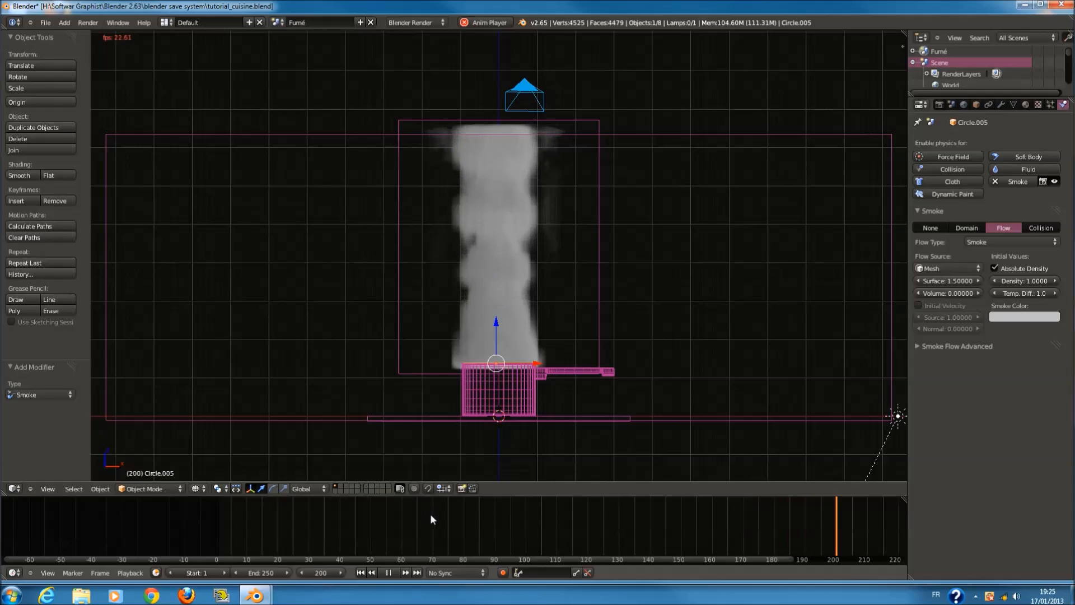
{"action": "key", "text": "alt+a"}
{"action": "key", "text": "KP_0"}
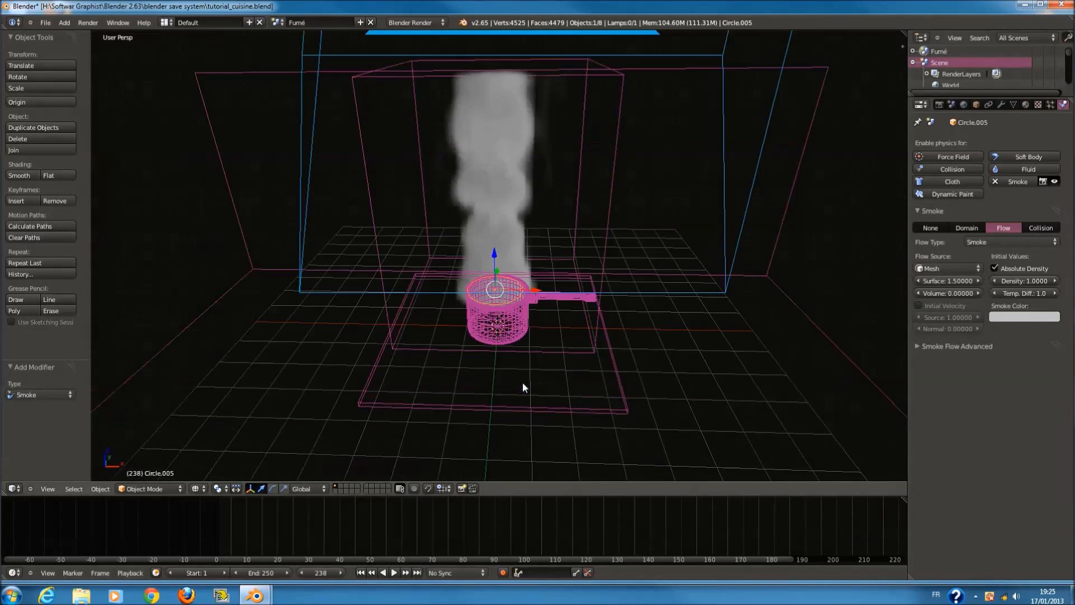
{"action": "key", "text": "z"}
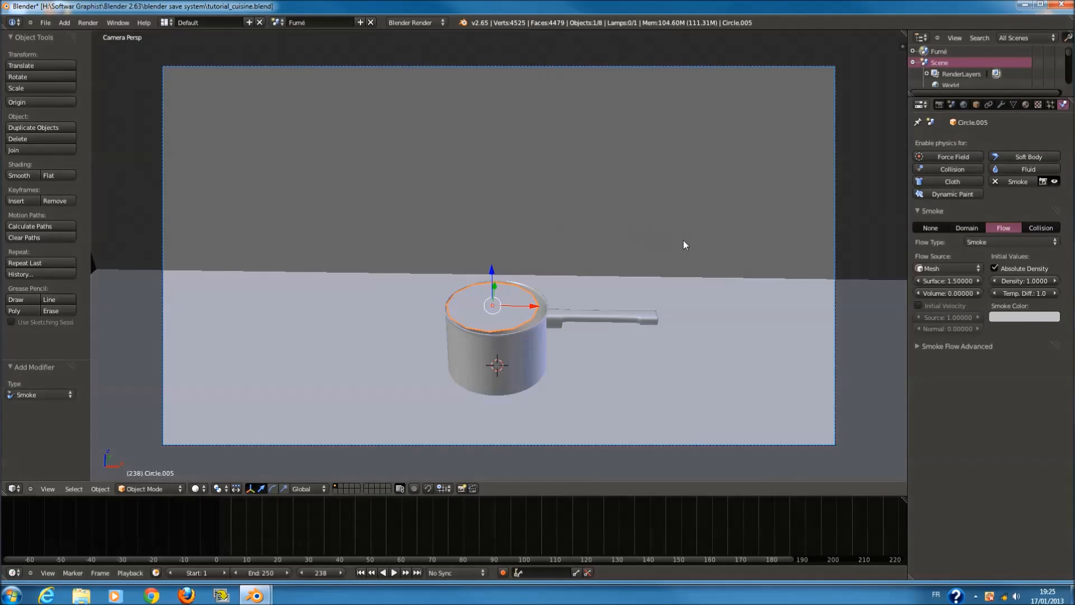
{"action": "key", "text": "z"}
- Give the smoke domain cube a new Volume material named fumé and try a render
{"action": "right_click", "coordinate": [682, 206]}
{"action": "left_click", "coordinate": [1025, 105]}
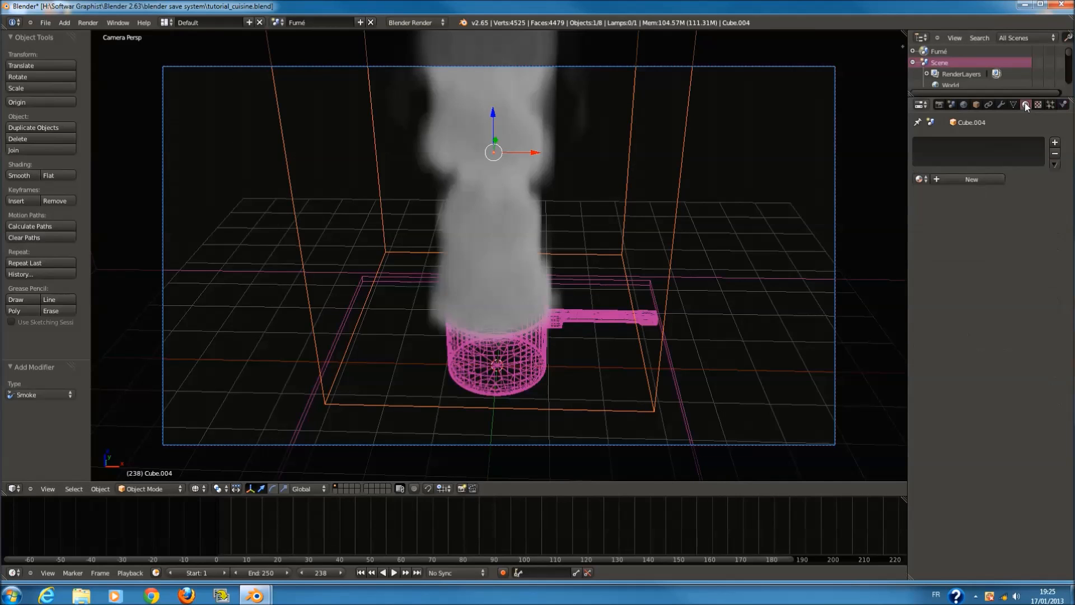
{"action": "left_click", "coordinate": [959, 178]}
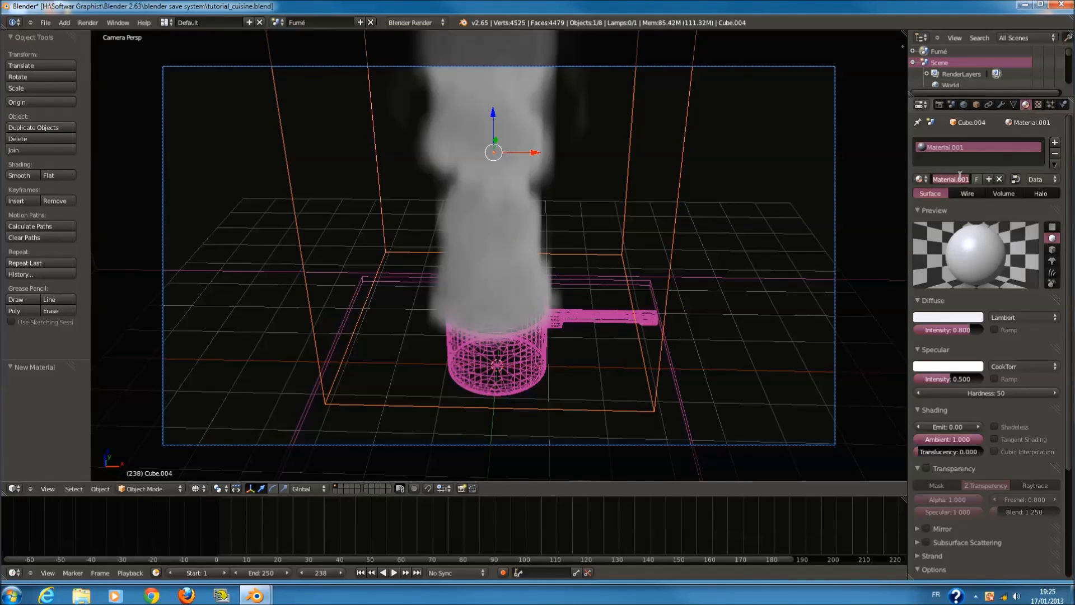
{"action": "type", "text": "fumé"}
{"action": "key", "text": "Return"}
{"action": "left_click", "coordinate": [1009, 190]}
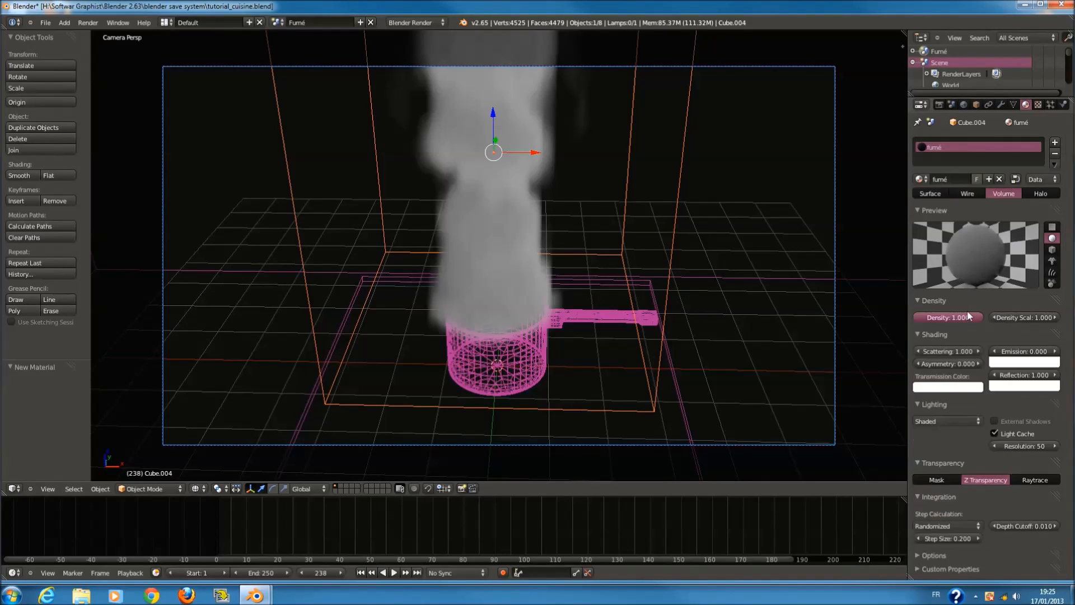
{"action": "key", "text": "F12"}
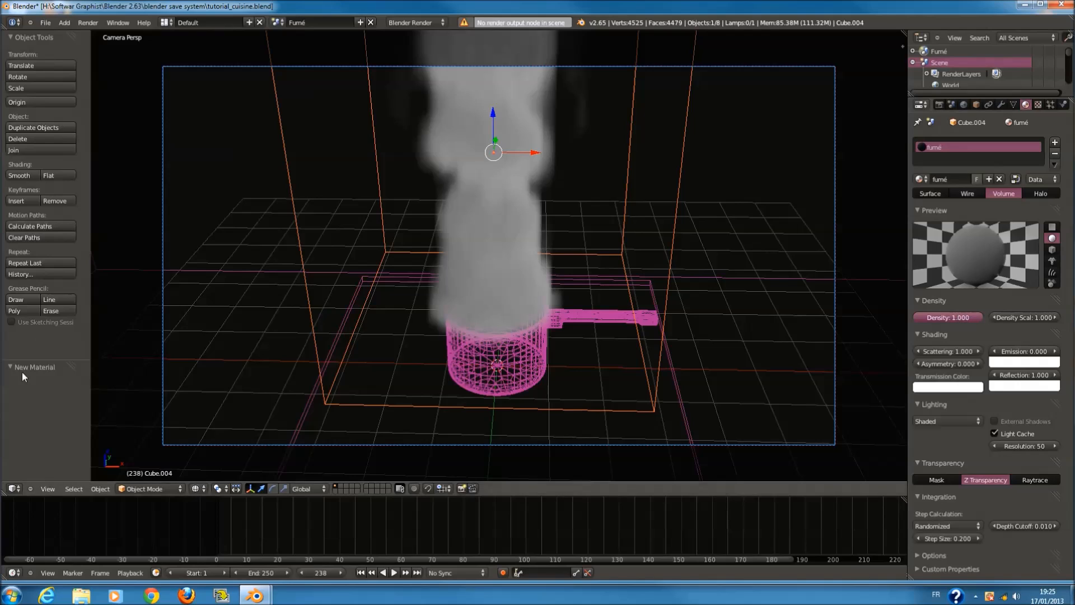
- Switch the viewport to the Node Editor and add a Render Layers node for the Fumé scene
{"action": "left_click", "coordinate": [23, 488]}
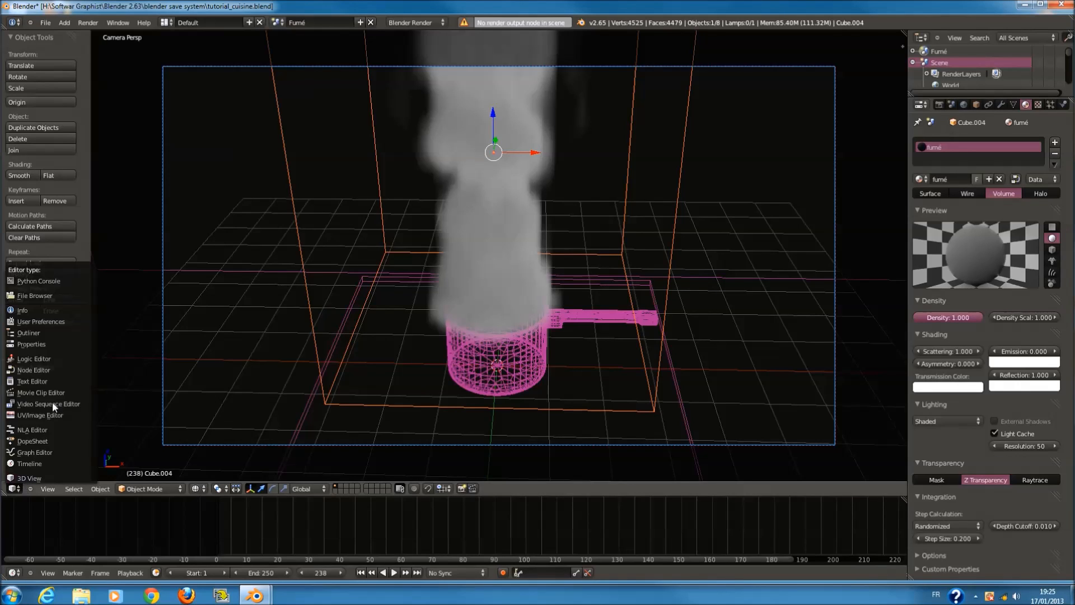
{"action": "left_click", "coordinate": [50, 372]}
{"action": "key", "text": "shift+a"}
{"action": "mouse_move", "coordinate": [421, 266]}
{"action": "left_click", "coordinate": [462, 277]}
{"action": "left_click", "coordinate": [367, 261]}
{"action": "scroll", "coordinate": [395, 269], "scroll_direction": "up", "scroll_amount": 7}
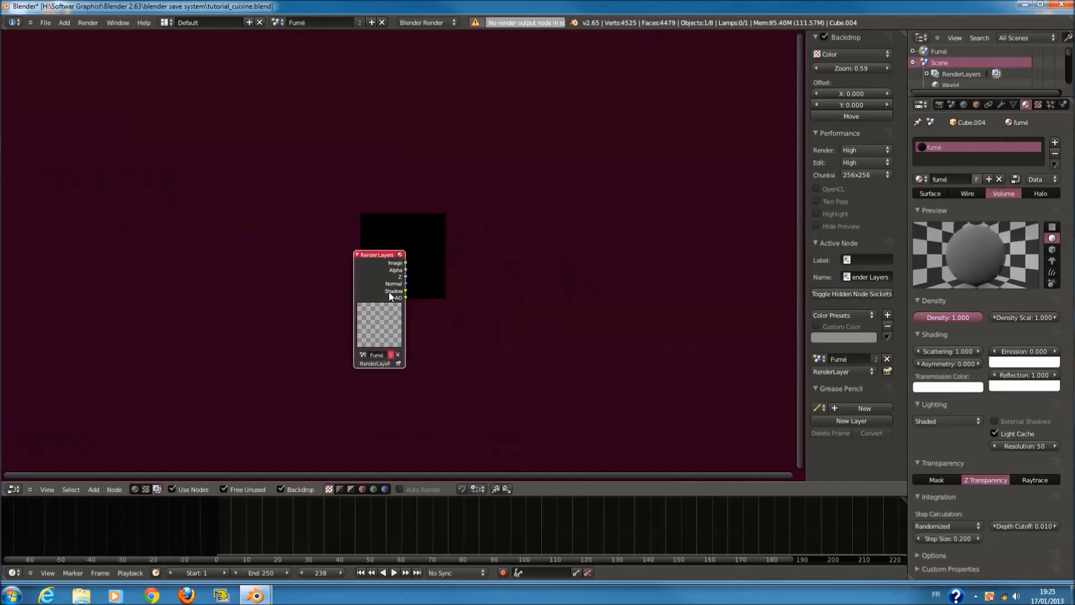
{"action": "middle_click_drag", "start_coordinate": [408, 289], "coordinate": [296, 261]}
{"action": "key", "text": "shift+a"}
{"action": "left_click", "coordinate": [247, 364]}
- Add Composite and Viewer output nodes and link the Render Layers Image output to both
{"action": "key", "text": "shift+a"}
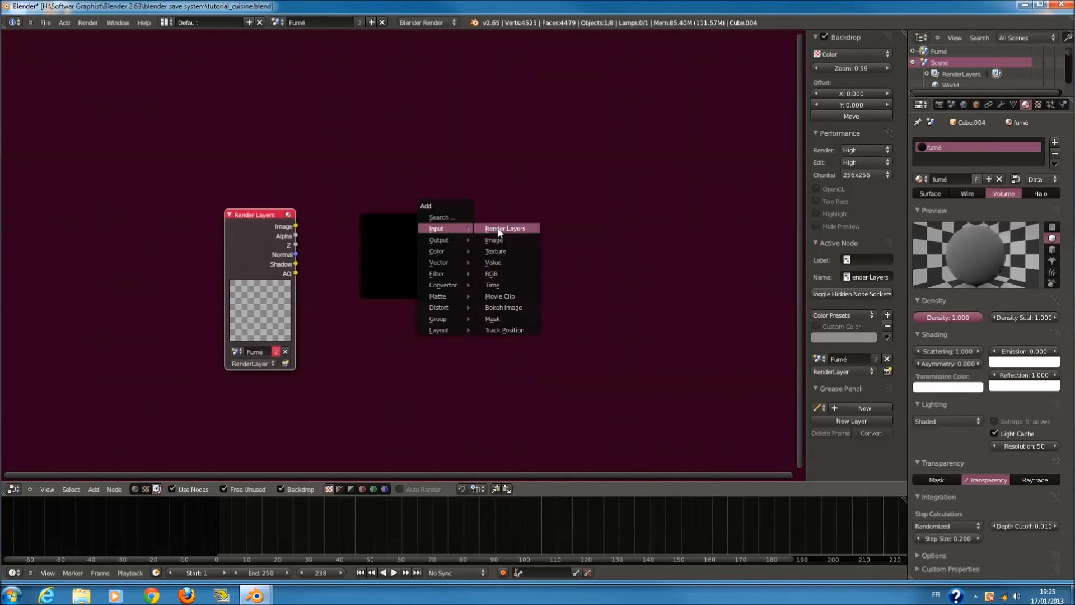
{"action": "mouse_move", "coordinate": [446, 245]}
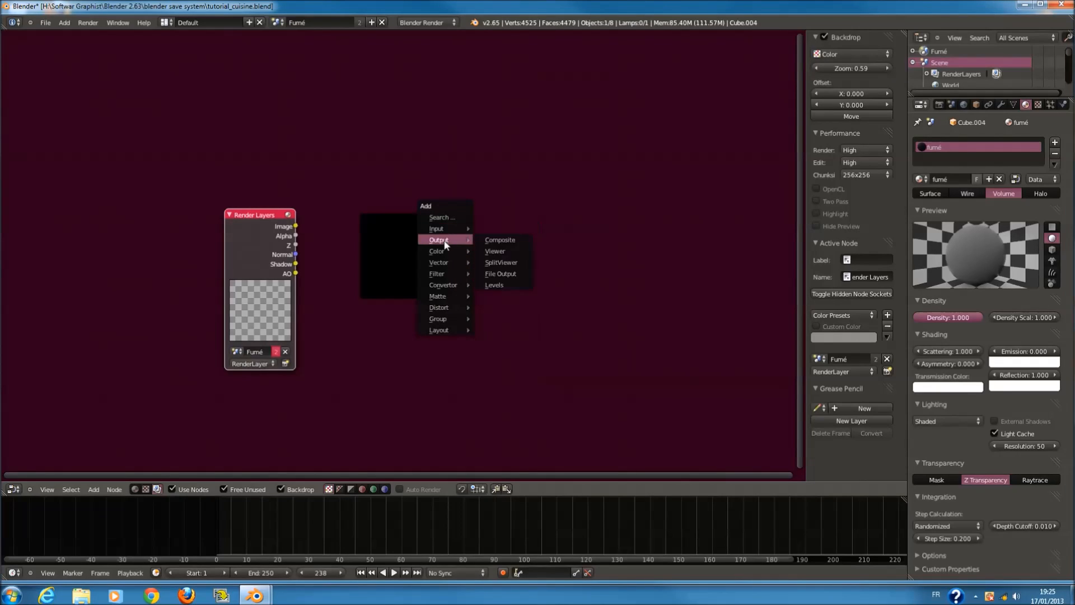
{"action": "left_click", "coordinate": [500, 240]}
{"action": "left_click_drag", "start_coordinate": [295, 226], "coordinate": [563, 203]}
{"action": "key", "text": "shift+a"}
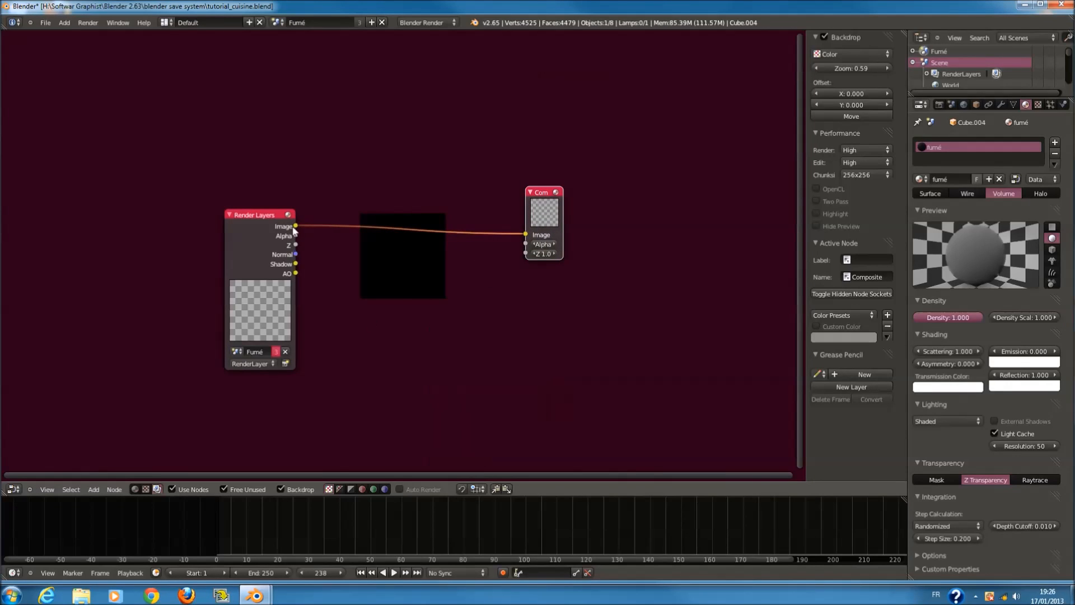
{"action": "scroll", "coordinate": [438, 303], "scroll_direction": "down", "scroll_amount": 2}
{"action": "key", "text": "shift+a"}
{"action": "left_click", "coordinate": [487, 316]}
{"action": "left_click_drag", "start_coordinate": [329, 232], "coordinate": [515, 274]}
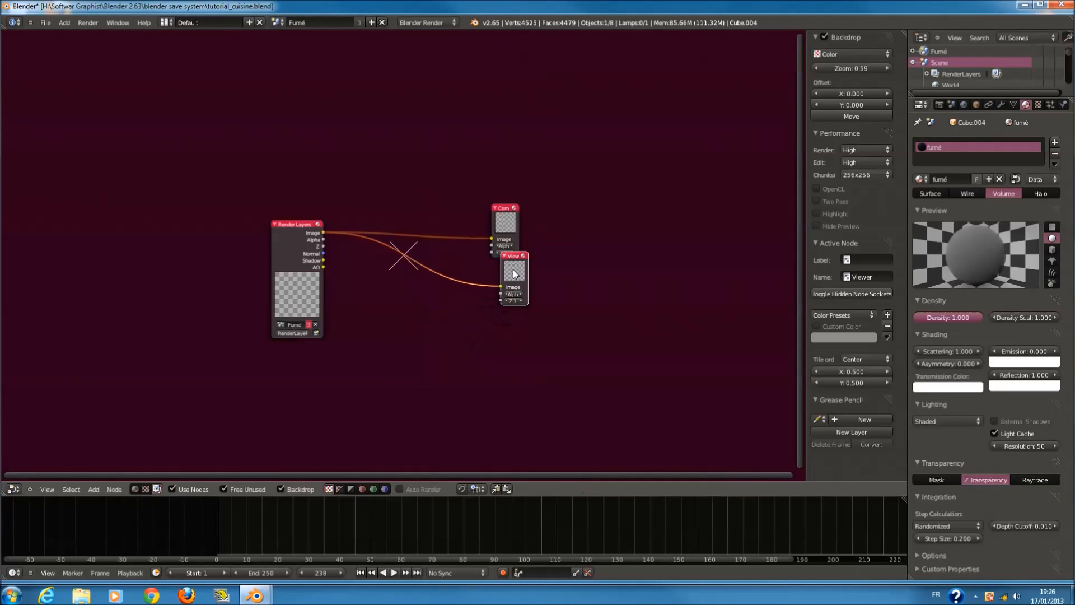
- Return to the 3D view and render the current frame from the camera to check the volume material
{"action": "left_click", "coordinate": [14, 489]}
{"action": "left_click", "coordinate": [25, 518]}
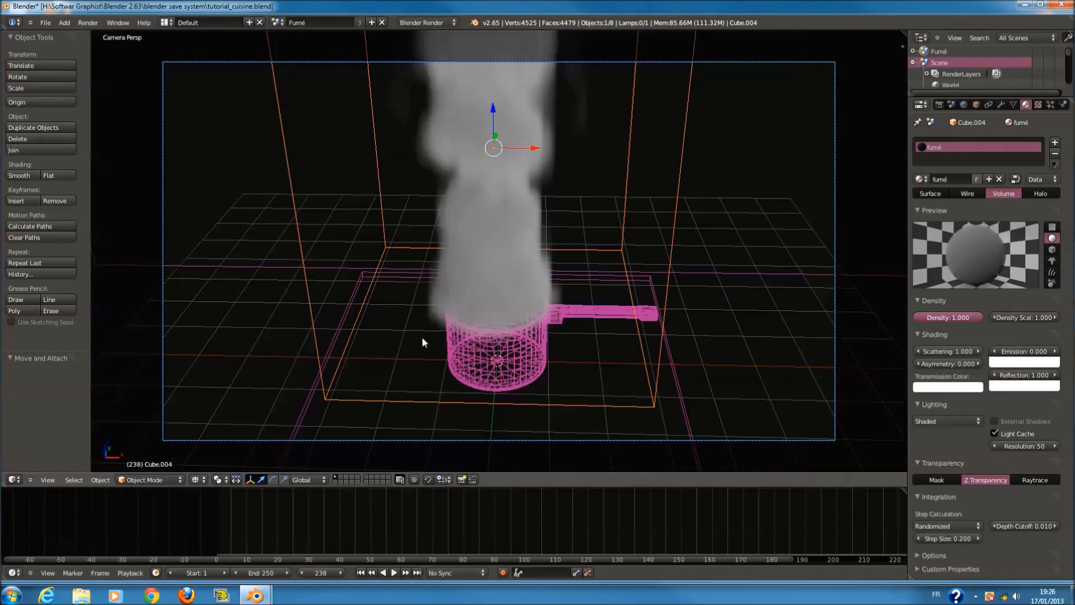
{"action": "key", "text": "F12"}
{"action": "scroll", "coordinate": [536, 288], "scroll_direction": "down", "scroll_amount": 3}
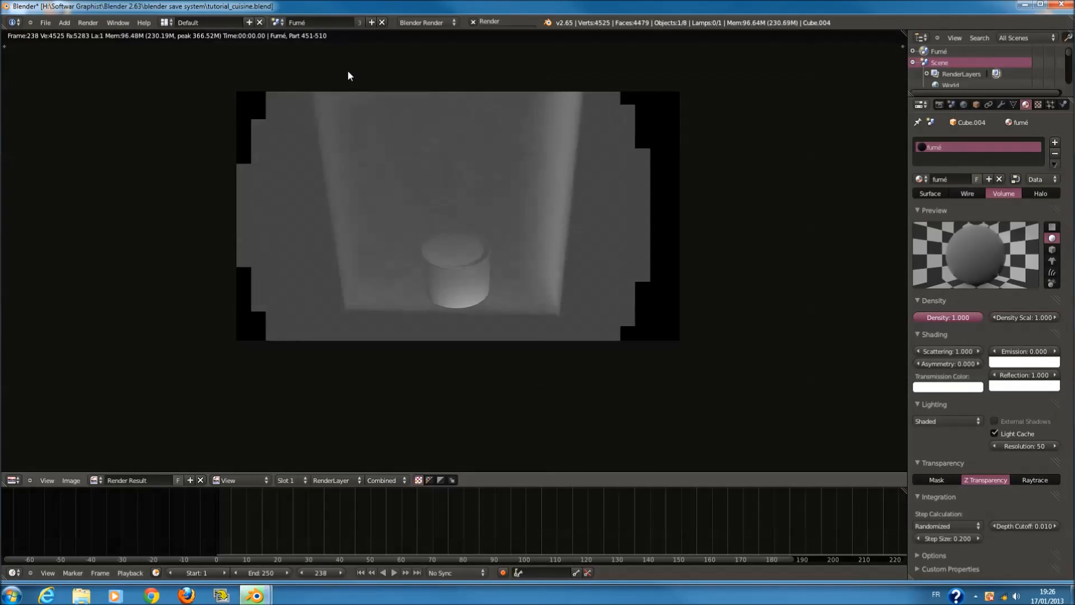
{"action": "scroll", "coordinate": [524, 235], "scroll_direction": "up", "scroll_amount": 2}
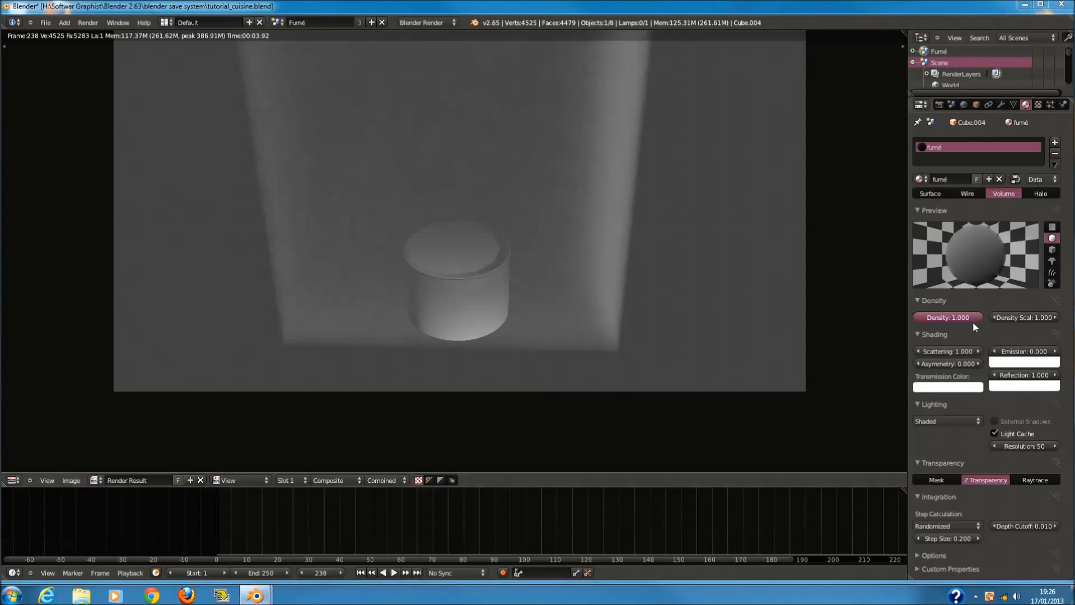
- Lower the fumé material's Density to 0, render again to inspect the saucepan, and close the render
{"action": "left_click_drag", "start_coordinate": [973, 319], "coordinate": [726, 336]}
{"action": "key", "text": "F12"}
{"action": "scroll", "coordinate": [538, 263], "scroll_direction": "up", "scroll_amount": 3}
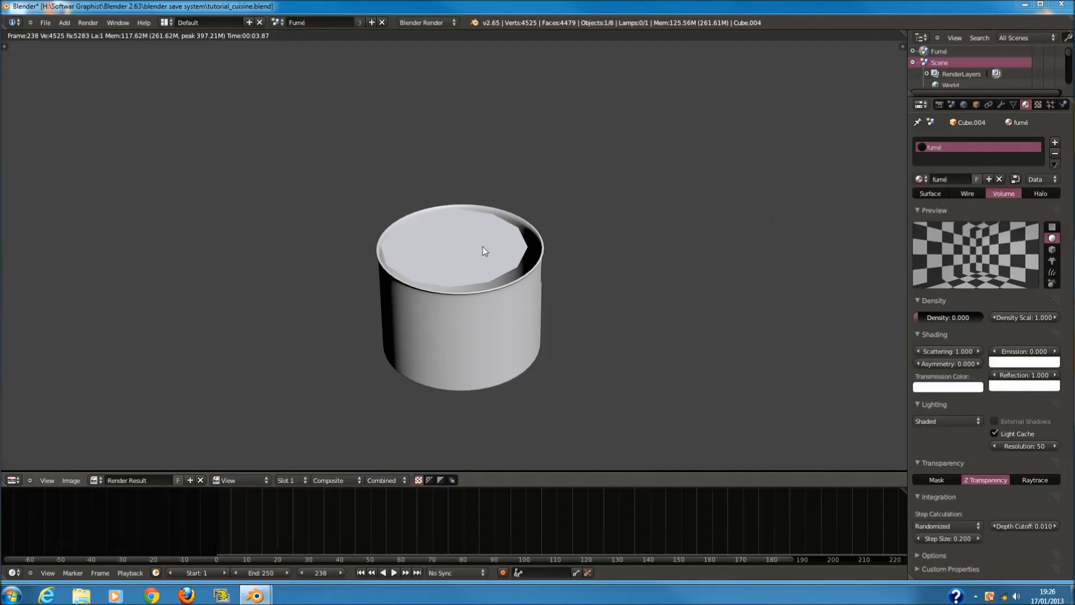
{"action": "scroll", "coordinate": [483, 247], "scroll_direction": "down", "scroll_amount": 2}
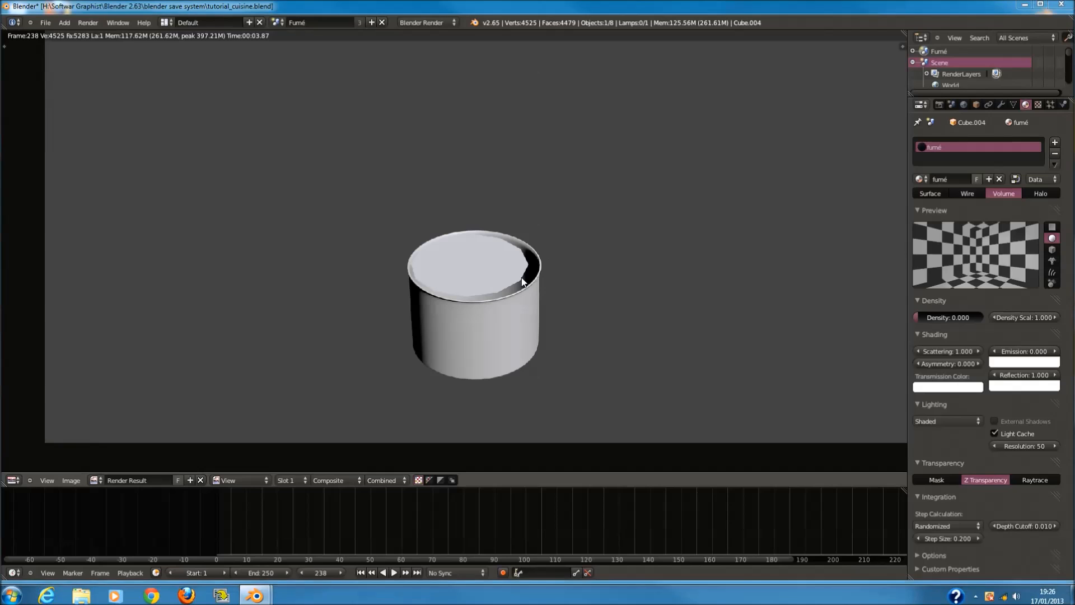
{"action": "scroll", "coordinate": [522, 281], "scroll_direction": "down", "scroll_amount": 2}
{"action": "key", "text": "Escape"}
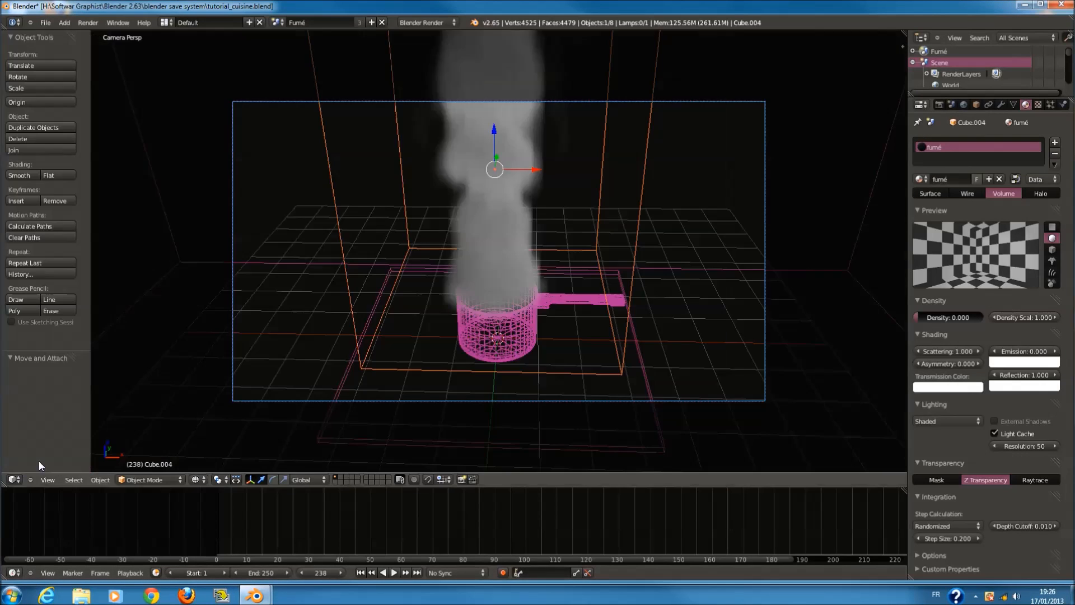
- Set the fumé material's Density Scale to 7 and render the frame
{"action": "scroll", "coordinate": [449, 314], "scroll_direction": "up", "scroll_amount": 2}
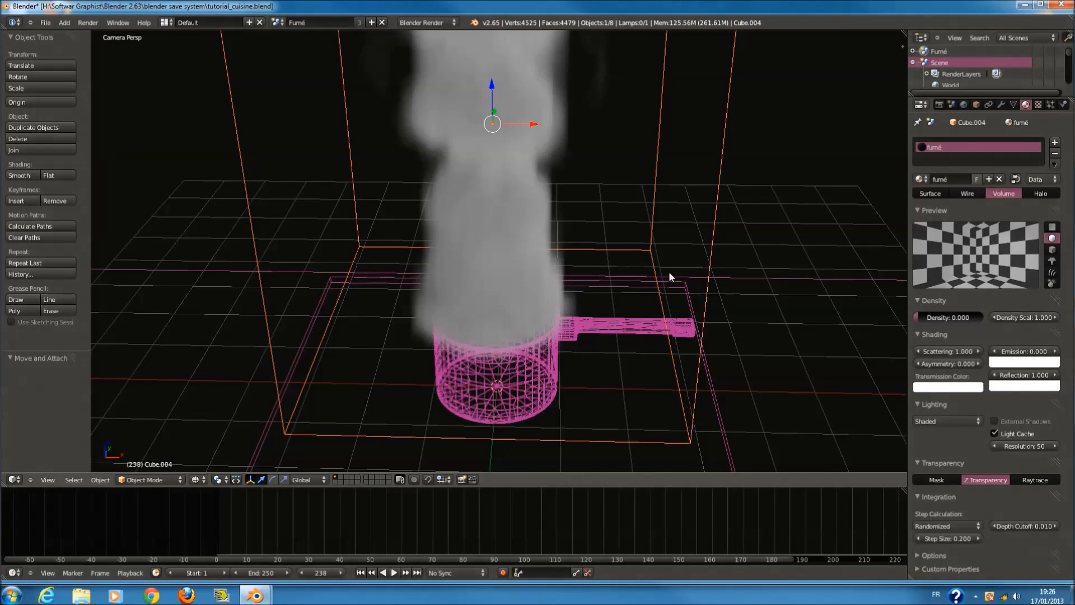
{"action": "scroll", "coordinate": [561, 307], "scroll_direction": "down", "scroll_amount": 2}
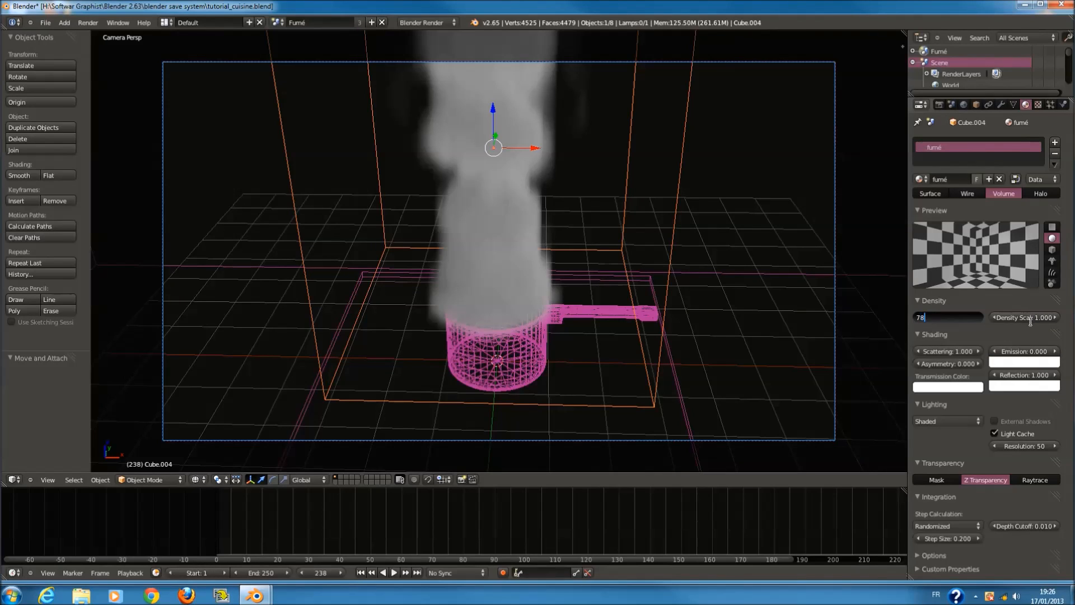
{"action": "type", "text": "7"}
{"action": "key", "text": "Return"}
{"action": "key", "text": "F12"}
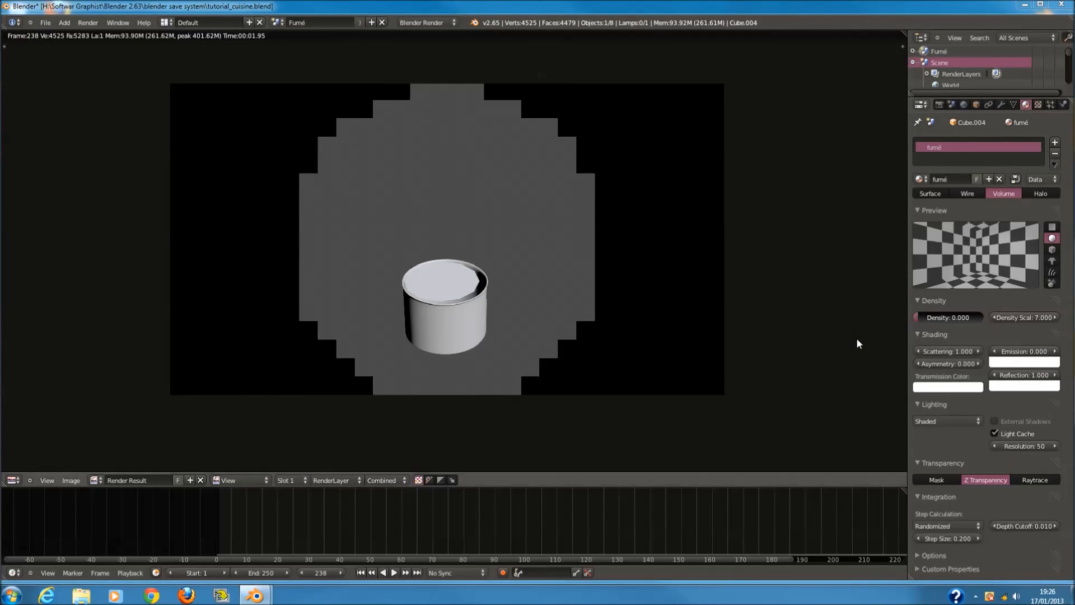
{"action": "scroll", "coordinate": [777, 327], "scroll_direction": "down", "scroll_amount": 1}
- Return to the 3D view, rewind to frame 0 and play the smoke animation
{"action": "left_click", "coordinate": [12, 480]}
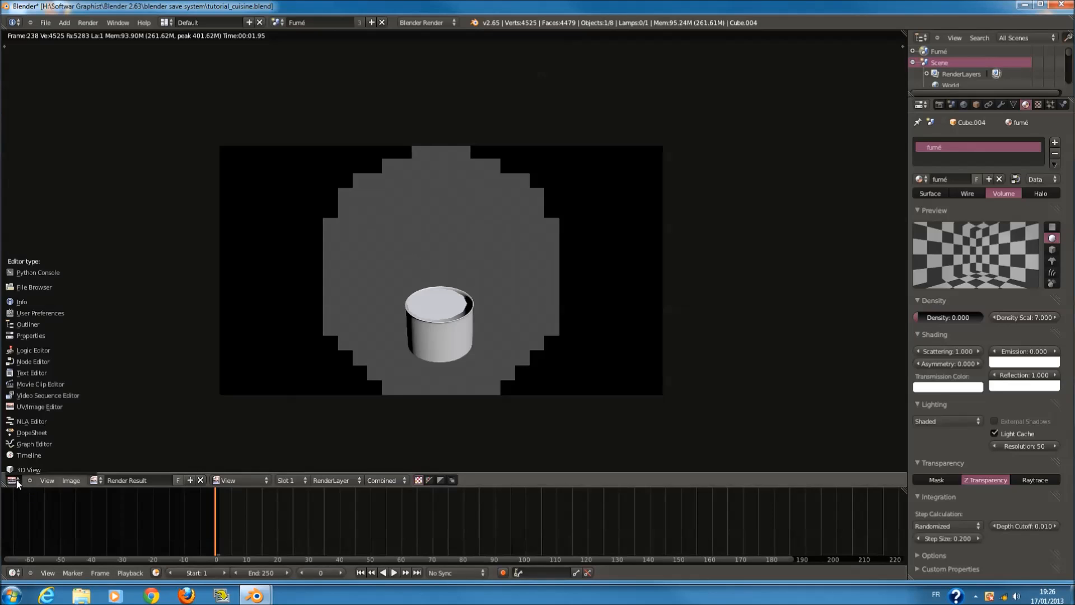
{"action": "left_click", "coordinate": [28, 442]}
{"action": "left_click", "coordinate": [492, 527]}
{"action": "left_click_drag", "start_coordinate": [506, 523], "coordinate": [210, 529]}
{"action": "key", "text": "alt+a"}
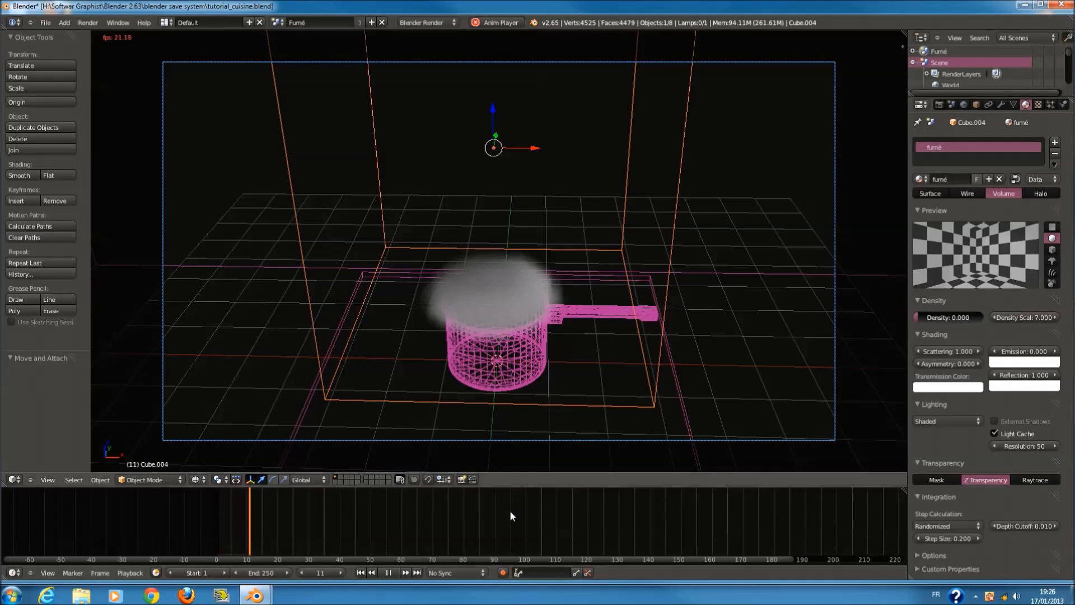
- Set the fumé material's Density Scale to 1 and stop the animation playback
{"action": "left_click", "coordinate": [1025, 319]}
{"action": "type", "text": "1"}
{"action": "key", "text": "Return"}
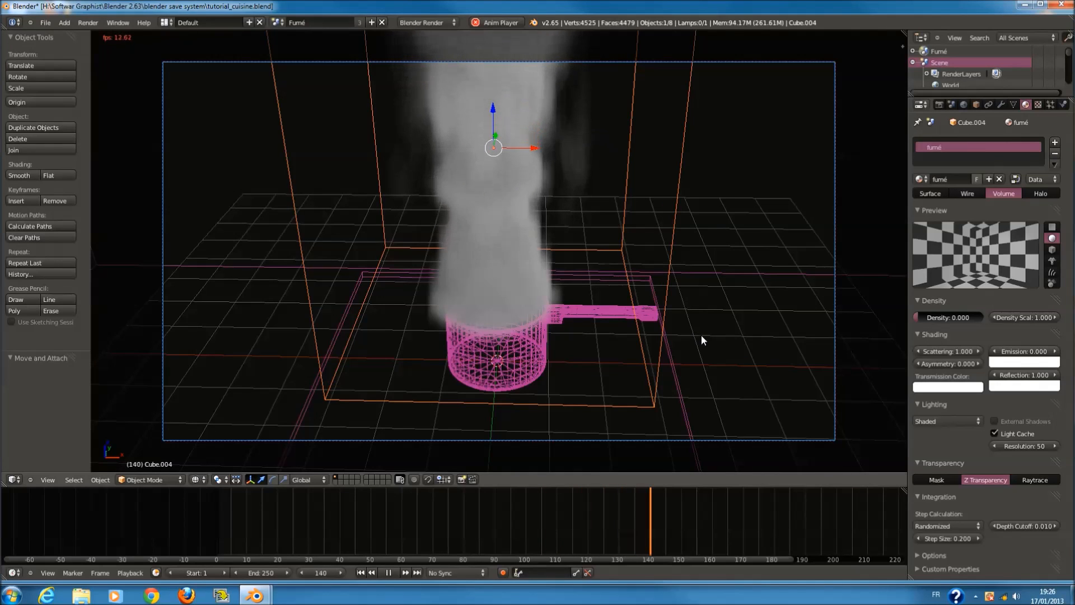
{"action": "key", "text": "alt+a"}
- Add a new texture to the fumé material and set its type to Voxel Data
{"action": "left_click", "coordinate": [1037, 105]}
{"action": "left_click", "coordinate": [1005, 221]}
{"action": "left_click", "coordinate": [996, 237]}
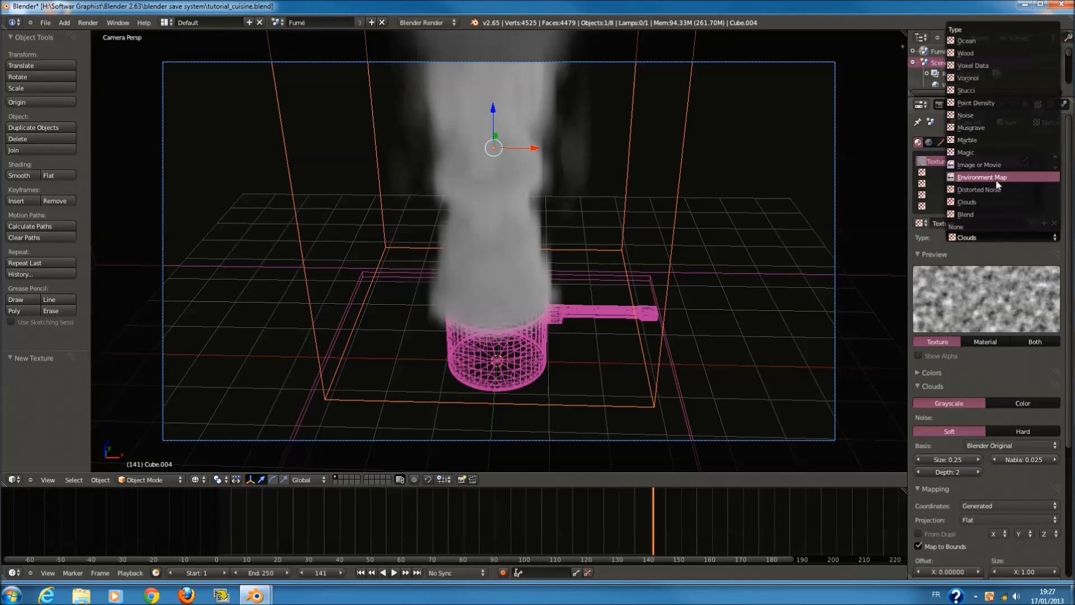
{"action": "left_click", "coordinate": [985, 165]}
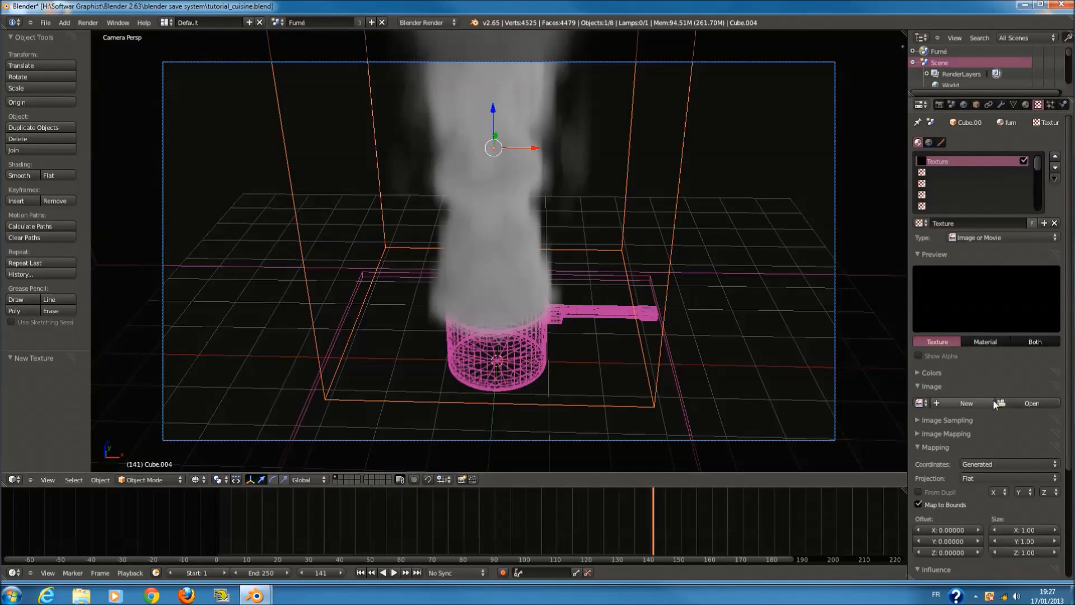
{"action": "left_click", "coordinate": [981, 239]}
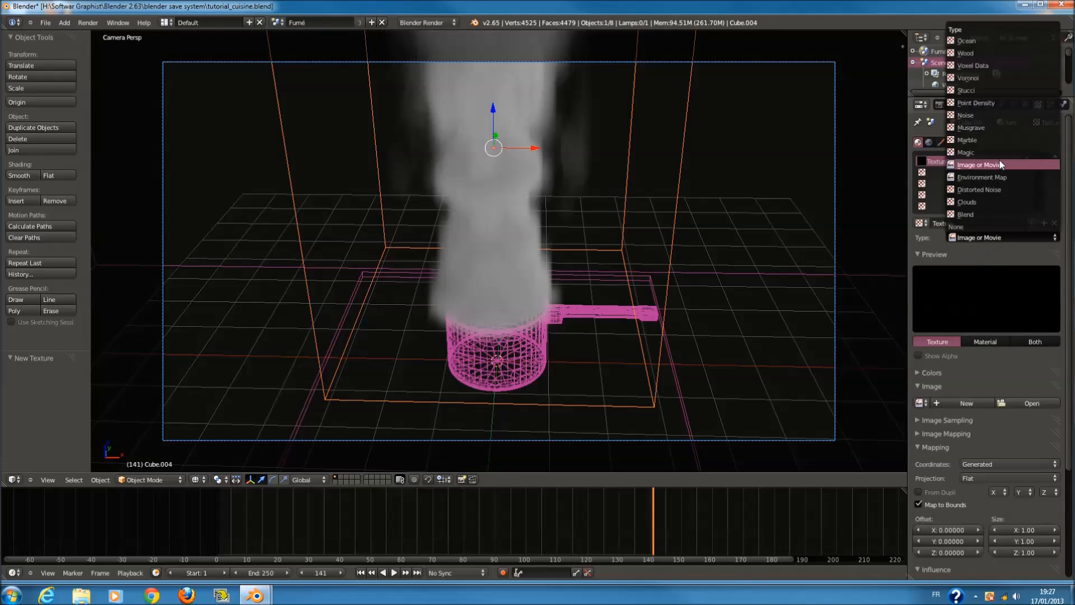
{"action": "left_click", "coordinate": [990, 64]}
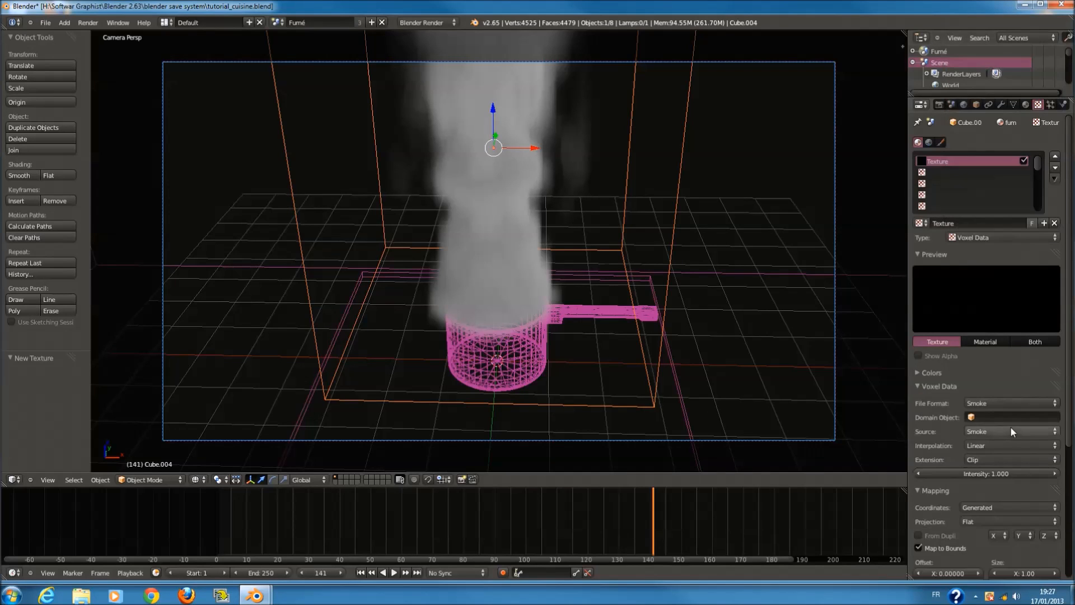
- Assign Cube.004 as the domain object of the fumé material's voxel data texture
{"action": "left_click", "coordinate": [1002, 415]}
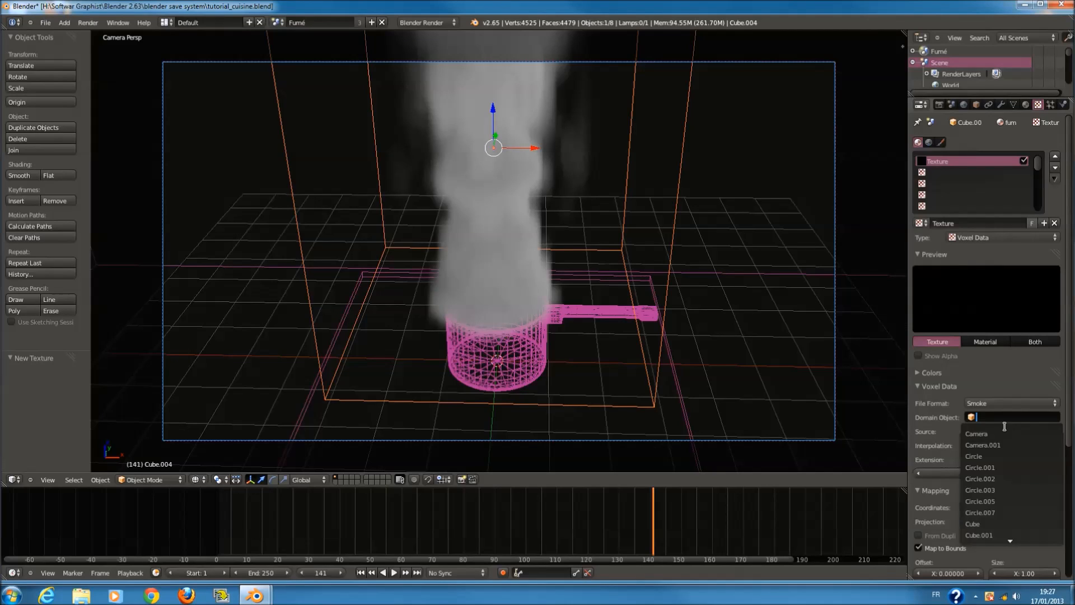
{"action": "key", "text": "Escape"}
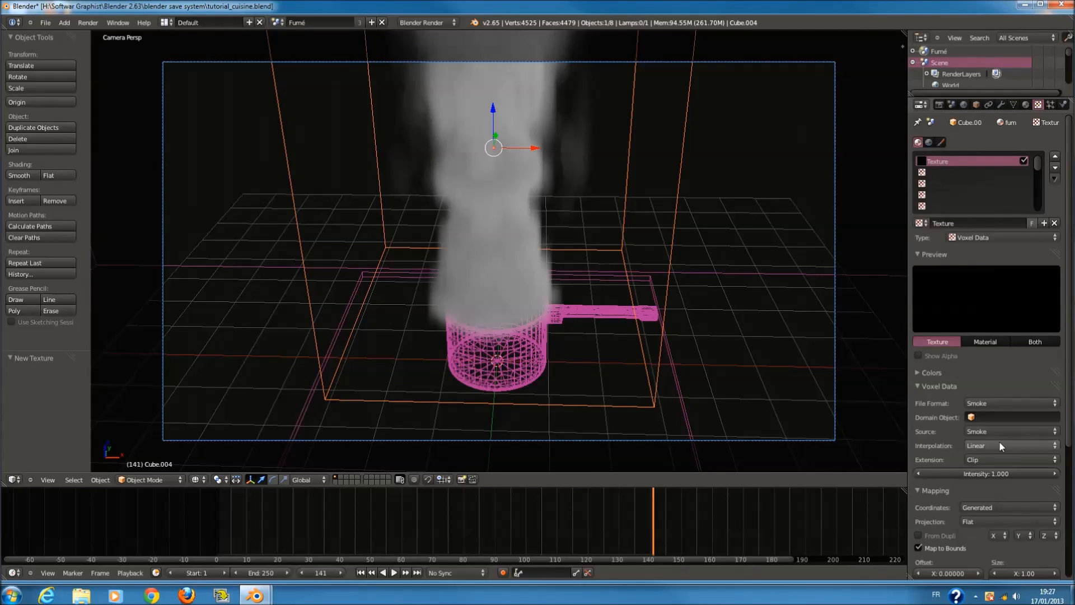
{"action": "left_click", "coordinate": [1016, 417]}
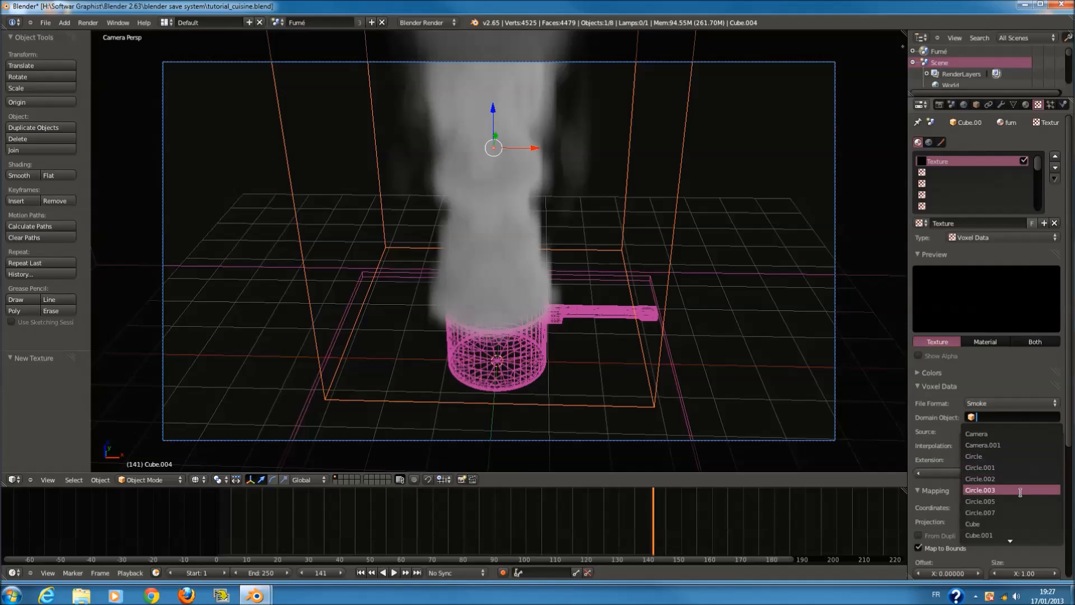
{"action": "scroll", "coordinate": [1012, 540], "scroll_direction": "down", "scroll_amount": 3}
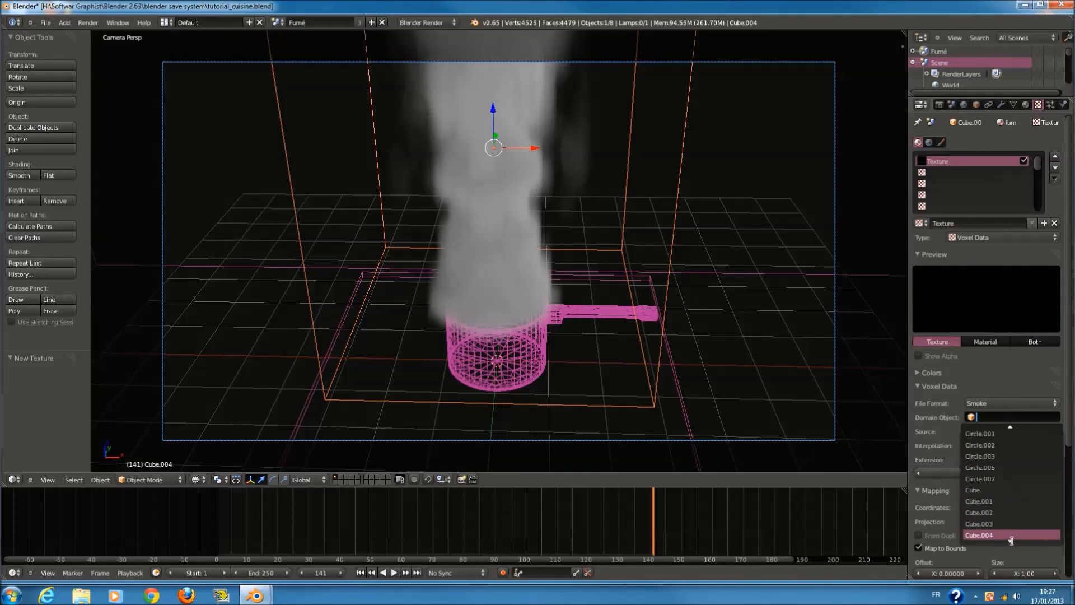
{"action": "left_click", "coordinate": [1011, 536]}
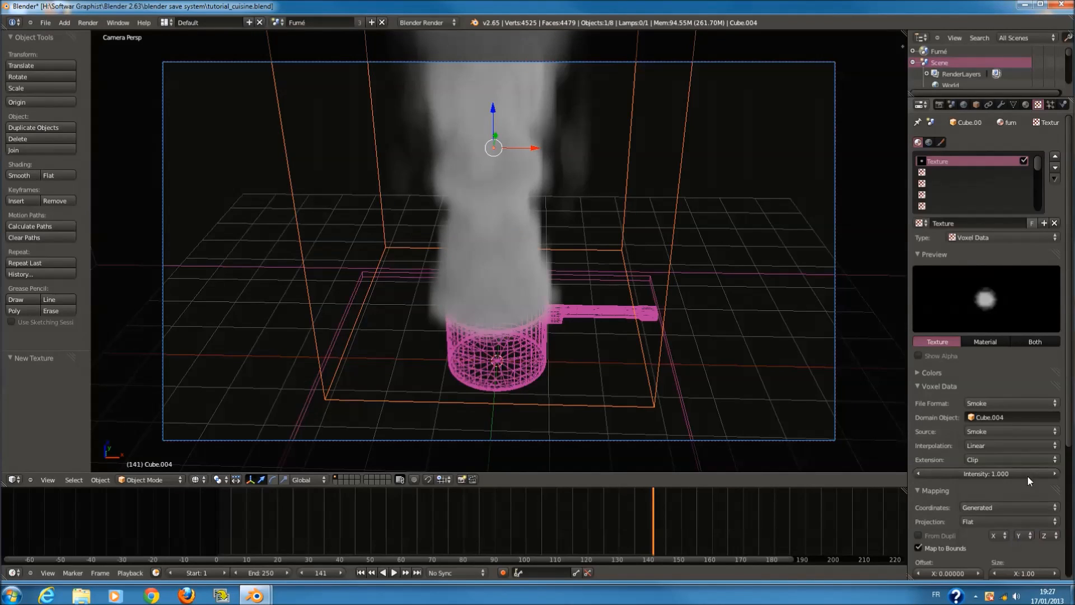
- Enable the color ramp on the voxel data texture
{"action": "left_click", "coordinate": [968, 390]}
{"action": "left_click", "coordinate": [959, 374]}
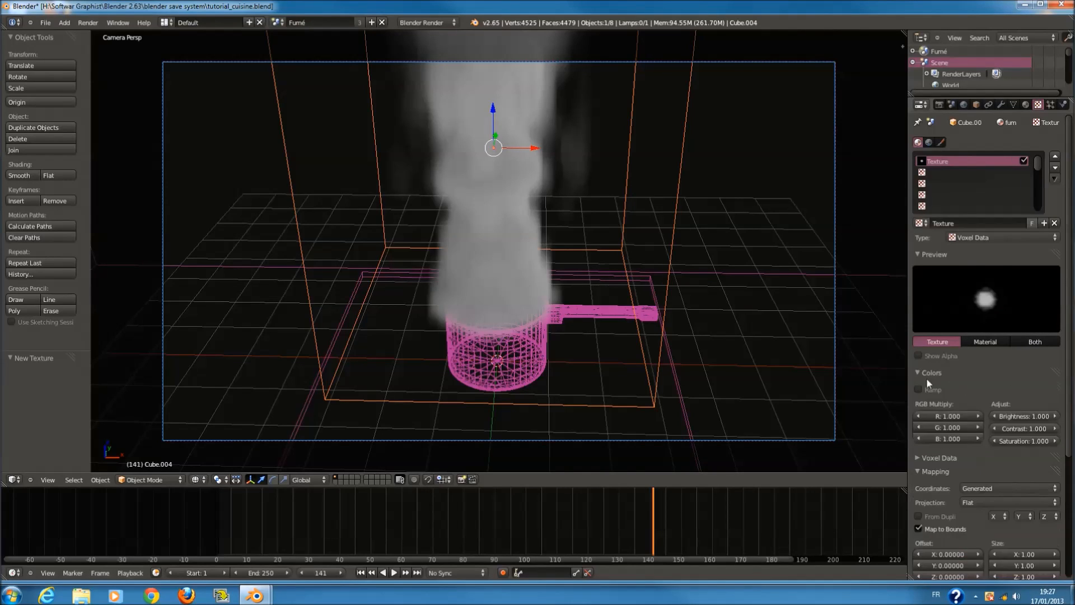
{"action": "left_click", "coordinate": [919, 389]}
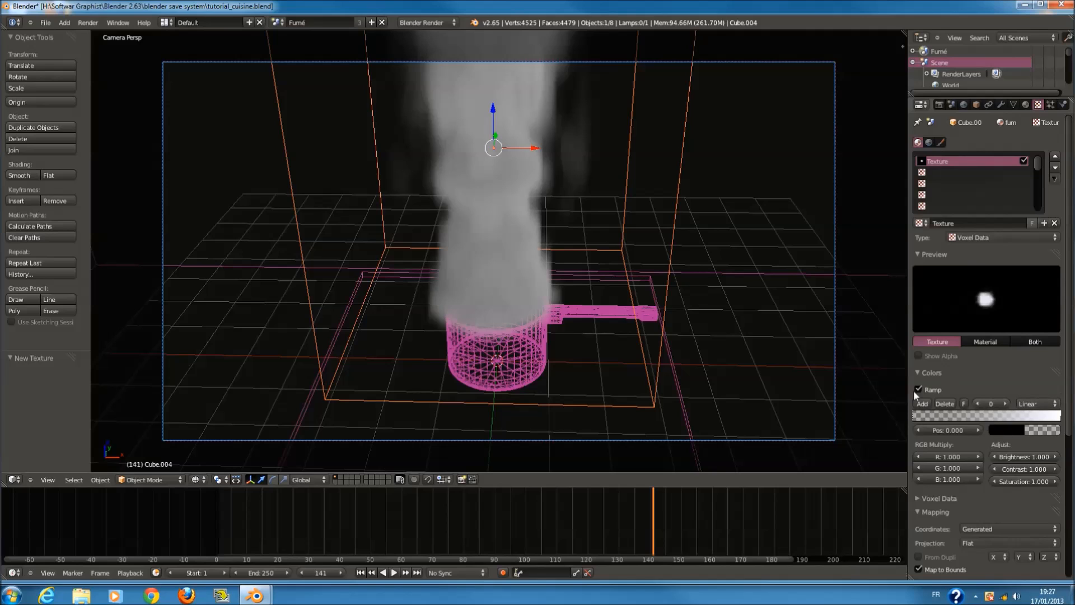
{"action": "left_click", "coordinate": [952, 374]}
- Make the voxel data texture influence the material's Density and Emission
{"action": "scroll", "coordinate": [977, 459], "scroll_direction": "down", "scroll_amount": 3}
{"action": "scroll", "coordinate": [969, 444], "scroll_direction": "down", "scroll_amount": 1}
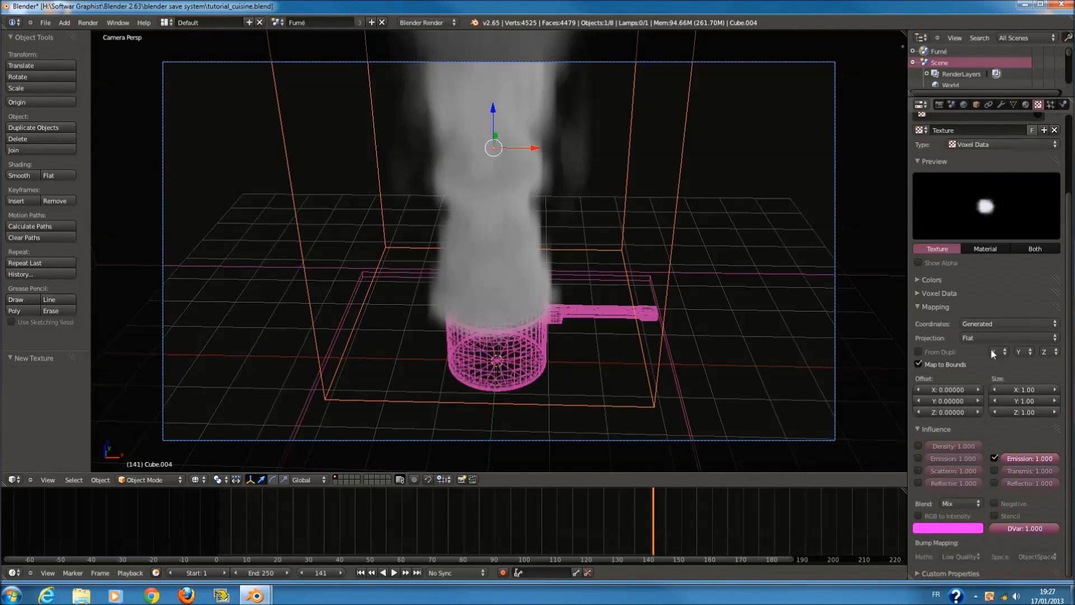
{"action": "left_click", "coordinate": [920, 445]}
{"action": "left_click", "coordinate": [918, 458]}
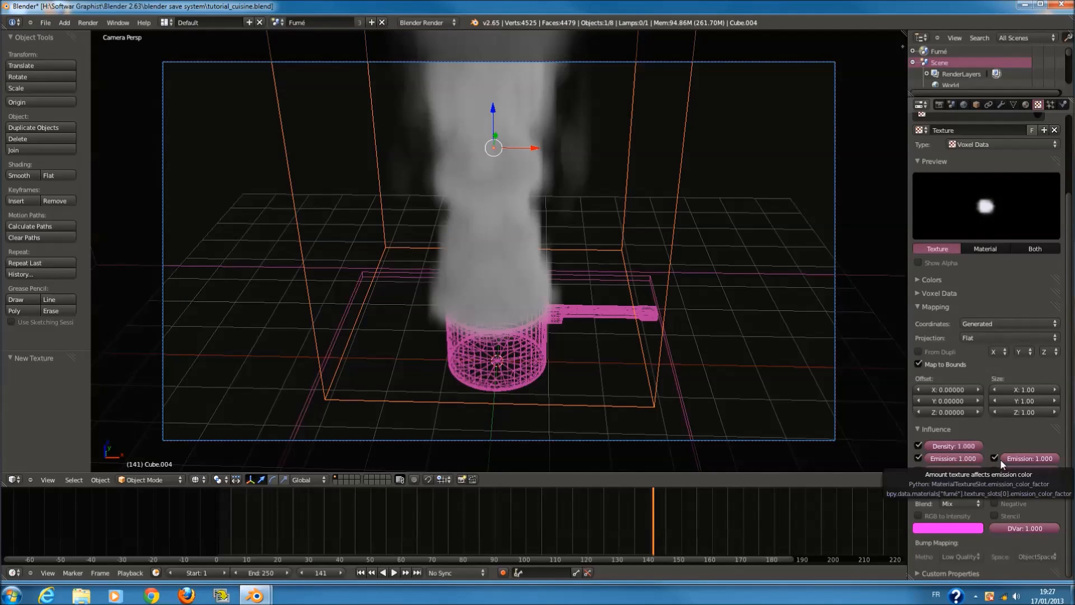
- Widen the properties editor so the full names of the influence options can be read
{"action": "scroll", "coordinate": [971, 471], "scroll_direction": "up", "scroll_amount": 3}
{"action": "scroll", "coordinate": [952, 470], "scroll_direction": "down", "scroll_amount": 2}
{"action": "left_click_drag", "start_coordinate": [907, 435], "coordinate": [855, 434]}
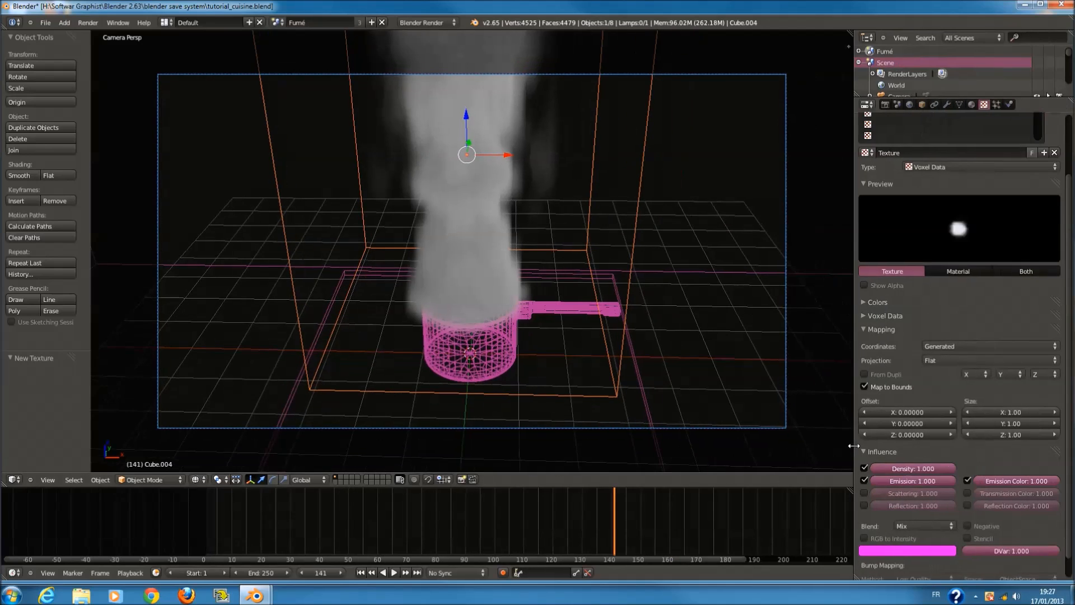
{"action": "scroll", "coordinate": [874, 435], "scroll_direction": "up", "scroll_amount": 1}
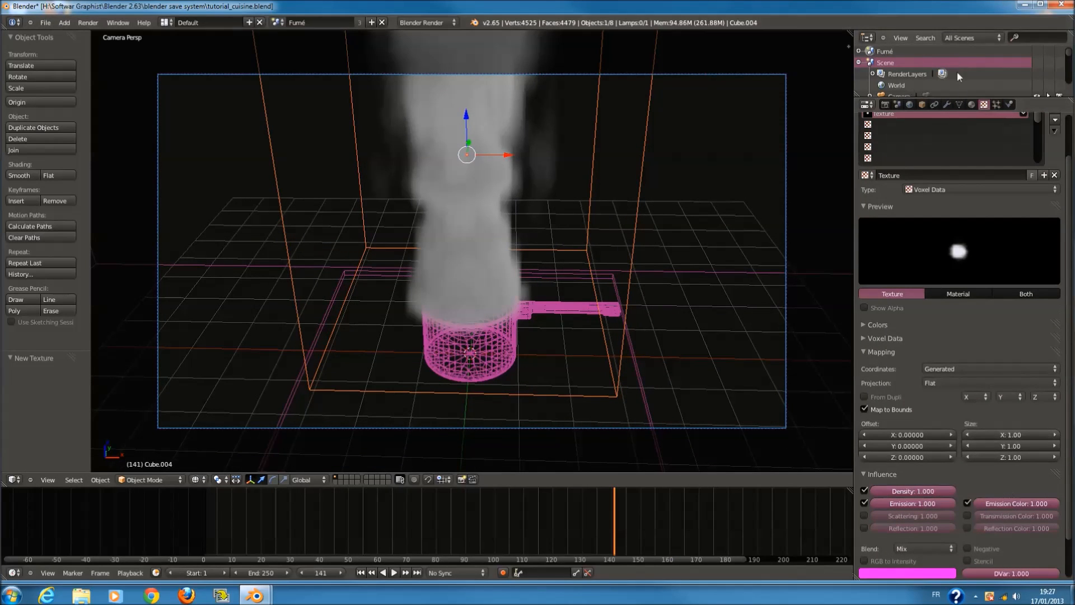
- Turn off the texture's Emission Color influence and render the frame
{"action": "left_click", "coordinate": [972, 104]}
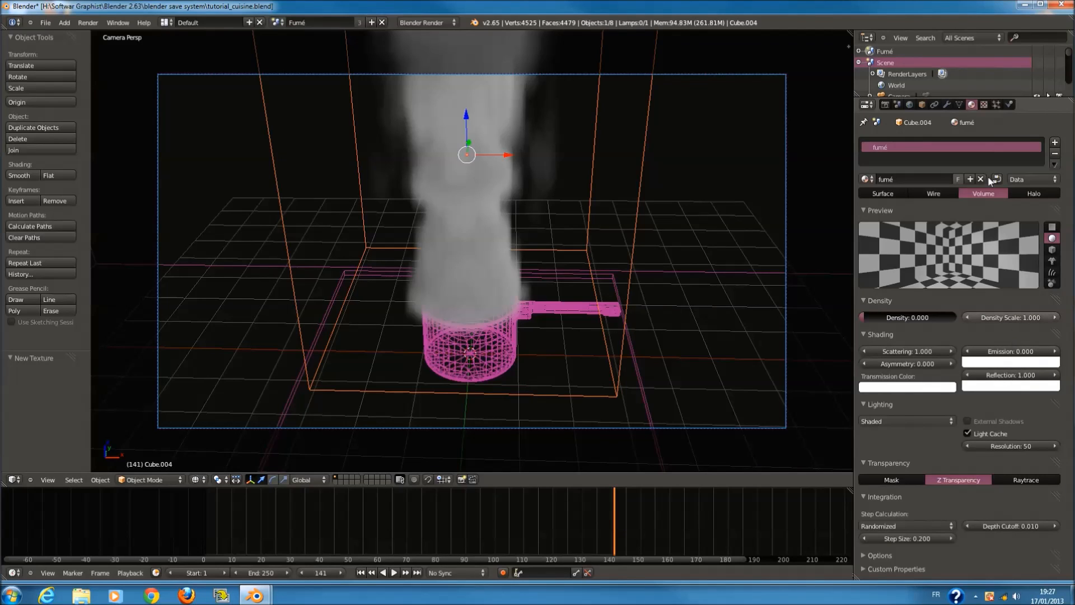
{"action": "left_click", "coordinate": [984, 104]}
{"action": "left_click", "coordinate": [968, 501]}
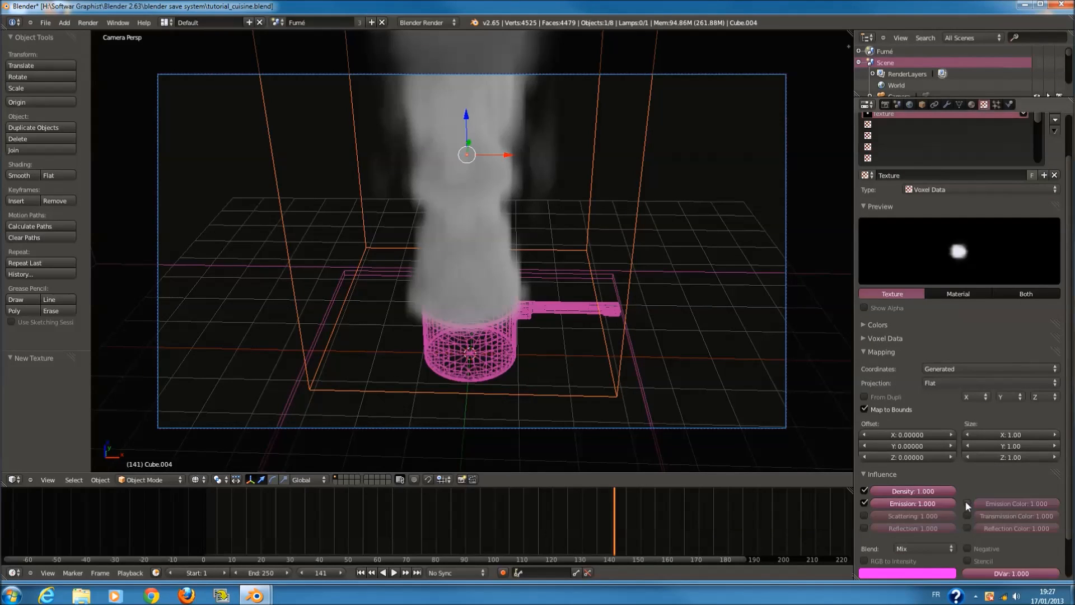
{"action": "key", "text": "F12"}
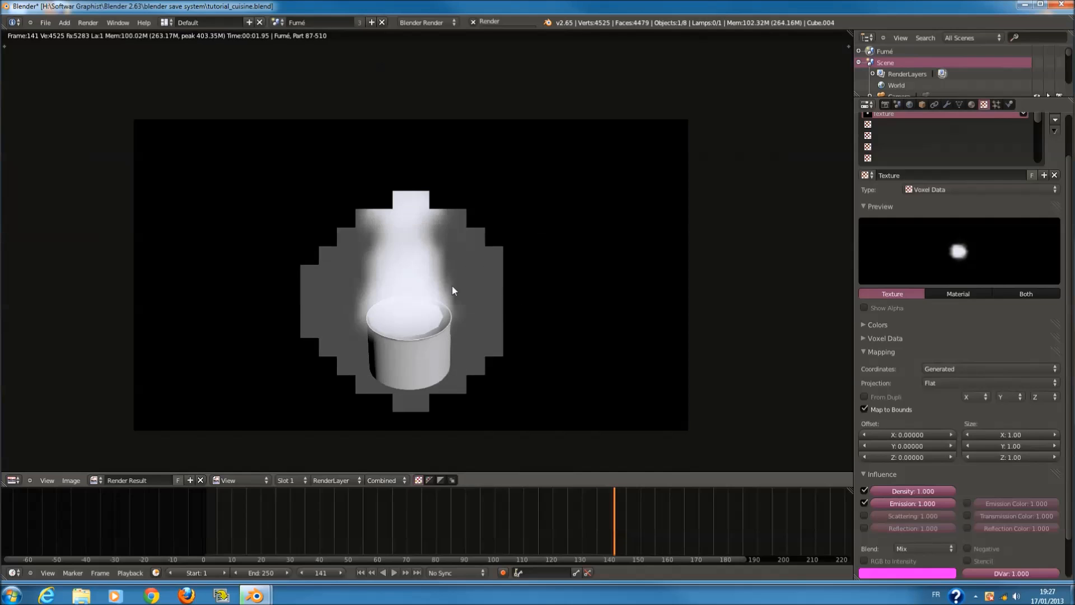
{"action": "scroll", "coordinate": [433, 250], "scroll_direction": "up", "scroll_amount": 1}
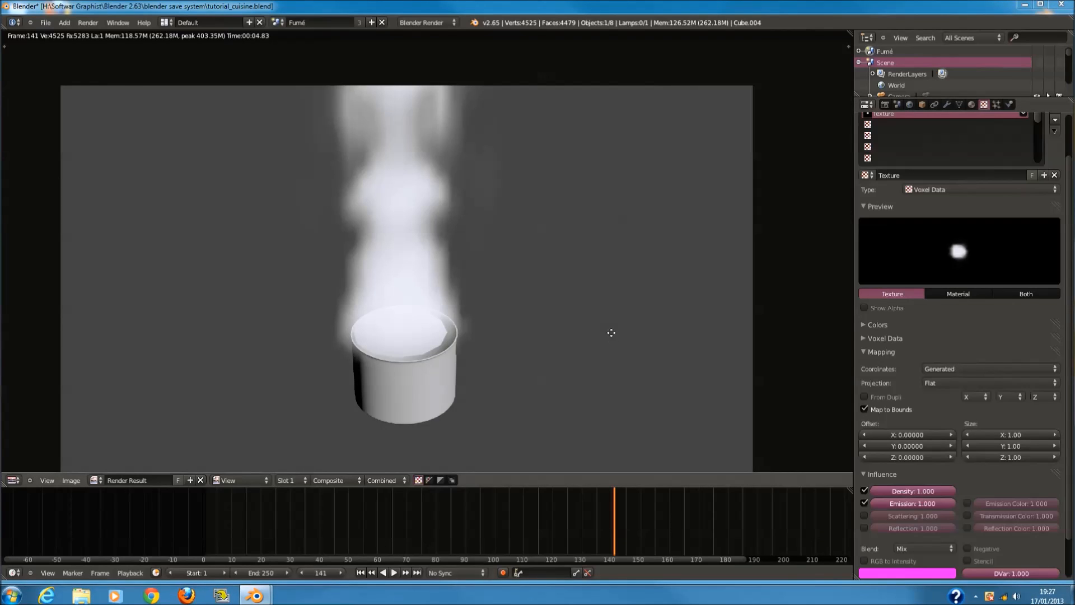
{"action": "scroll", "coordinate": [622, 333], "scroll_direction": "down", "scroll_amount": 1}
{"action": "scroll", "coordinate": [590, 304], "scroll_direction": "up", "scroll_amount": 1}
- Add a stop to the texture's color ramp at position 0.120 and give it a pale blue-grey color
{"action": "left_click", "coordinate": [901, 327]}
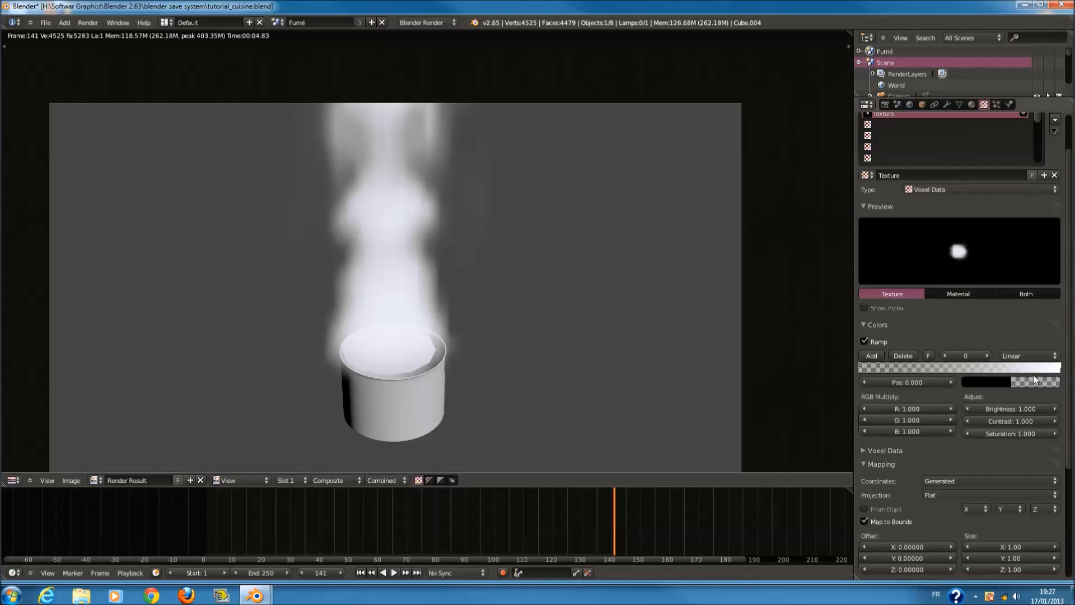
{"action": "left_click_drag", "start_coordinate": [1060, 369], "coordinate": [837, 370]}
{"action": "left_click", "coordinate": [873, 356]}
{"action": "left_click_drag", "start_coordinate": [921, 371], "coordinate": [882, 373]}
{"action": "left_click", "coordinate": [991, 382]}
{"action": "left_click_drag", "start_coordinate": [1000, 259], "coordinate": [1003, 253]}
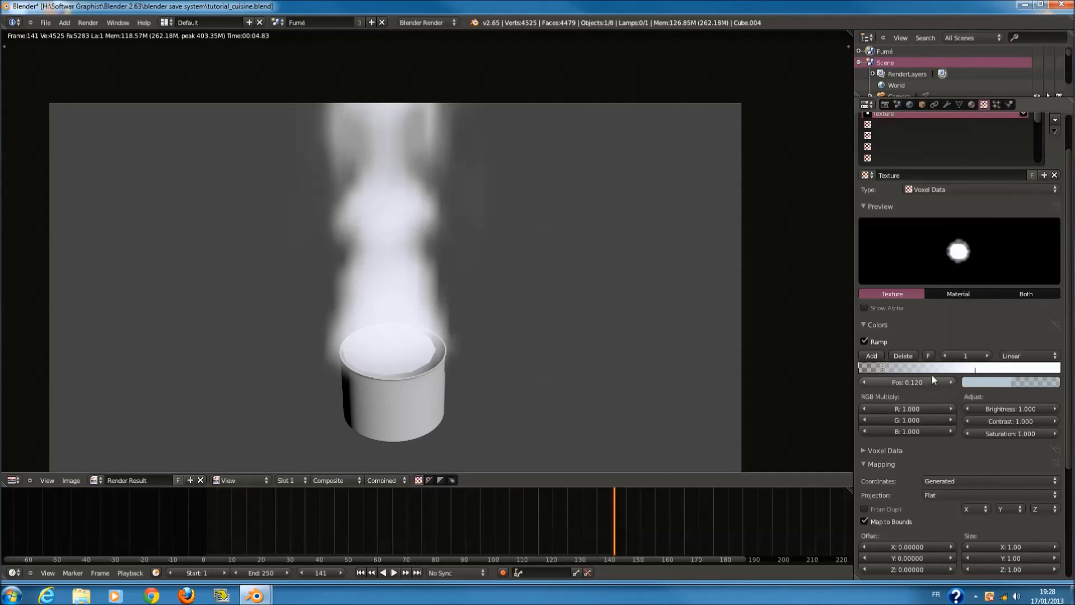
- Move the ramp's opaque white stop to position 0.429, darken it to grey and render the frame
{"action": "left_click_drag", "start_coordinate": [979, 370], "coordinate": [949, 374]}
{"action": "left_click", "coordinate": [987, 383]}
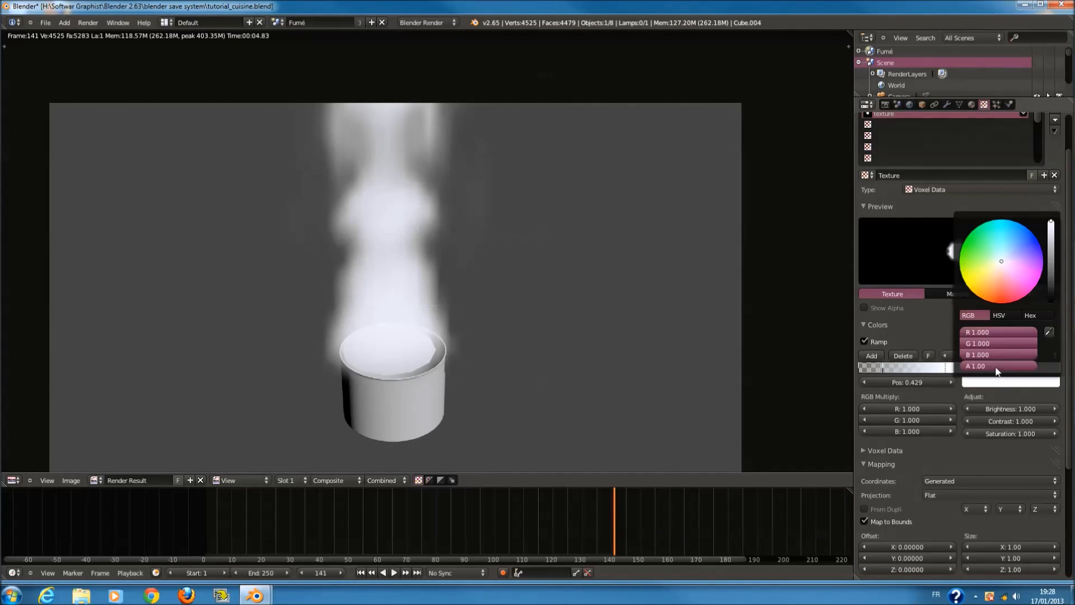
{"action": "left_click", "coordinate": [1049, 259]}
{"action": "key", "text": "F12"}
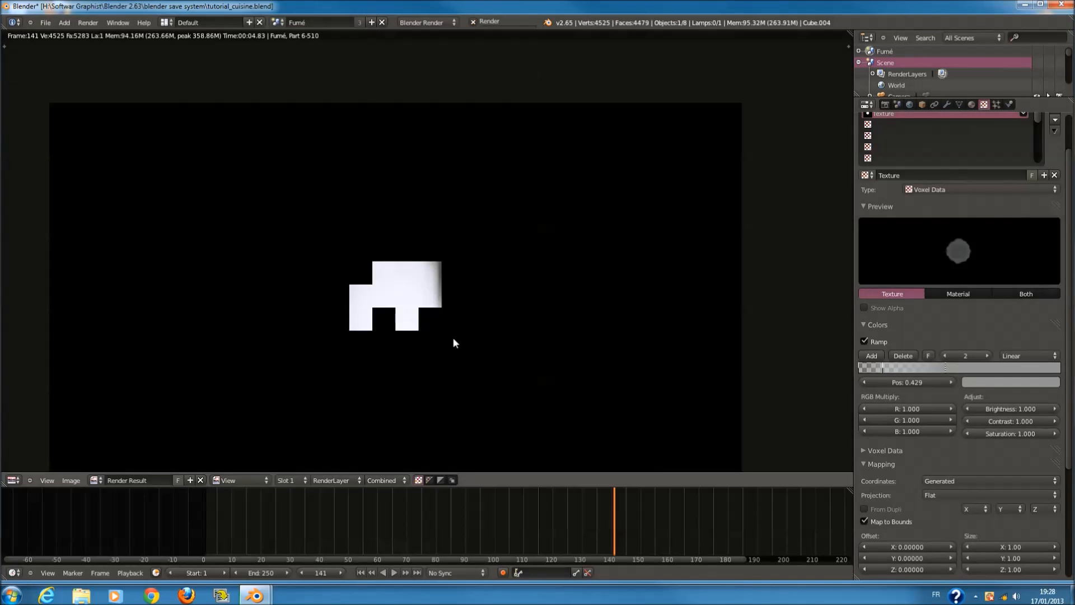
{"action": "scroll", "coordinate": [545, 287], "scroll_direction": "down", "scroll_amount": 1}
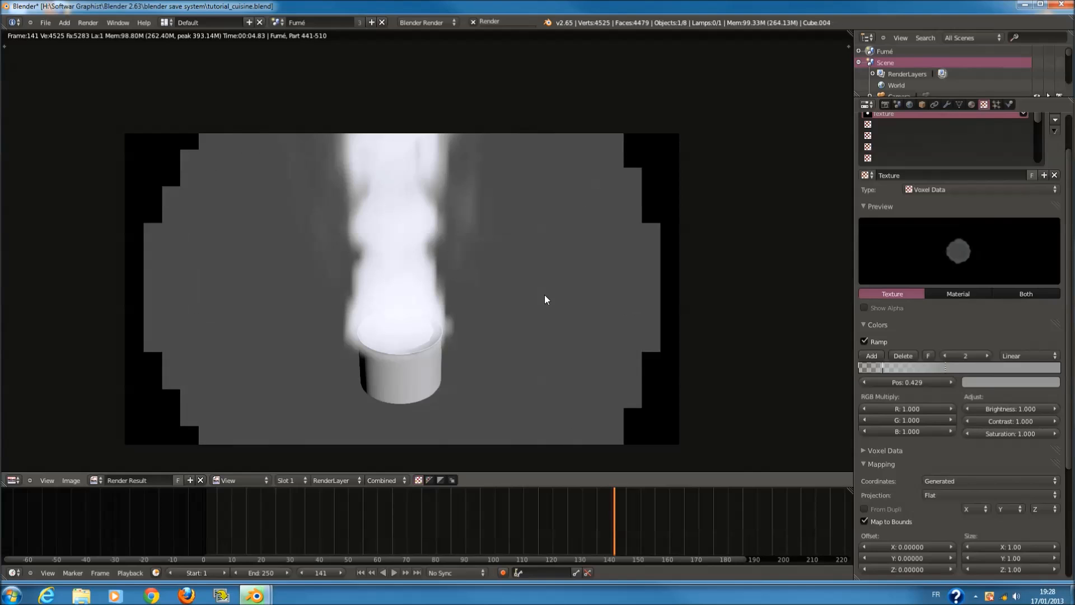
- Turn on the texture's Emission Color influence and render the frame
{"action": "scroll", "coordinate": [955, 435], "scroll_direction": "down", "scroll_amount": 4}
{"action": "left_click", "coordinate": [967, 524]}
{"action": "key", "text": "F12"}
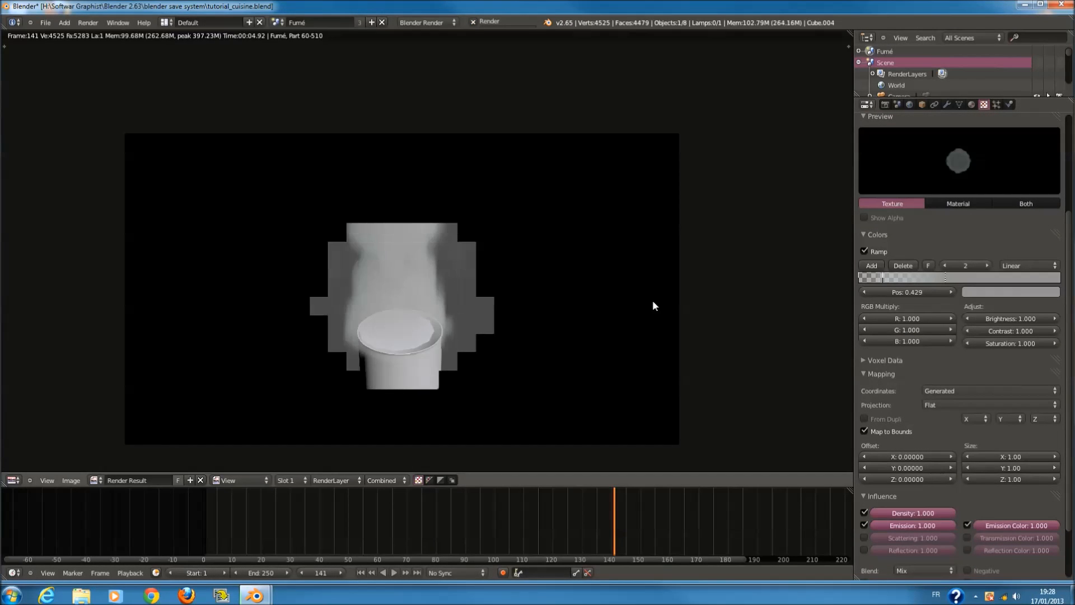
{"action": "scroll", "coordinate": [521, 263], "scroll_direction": "up", "scroll_amount": 3}
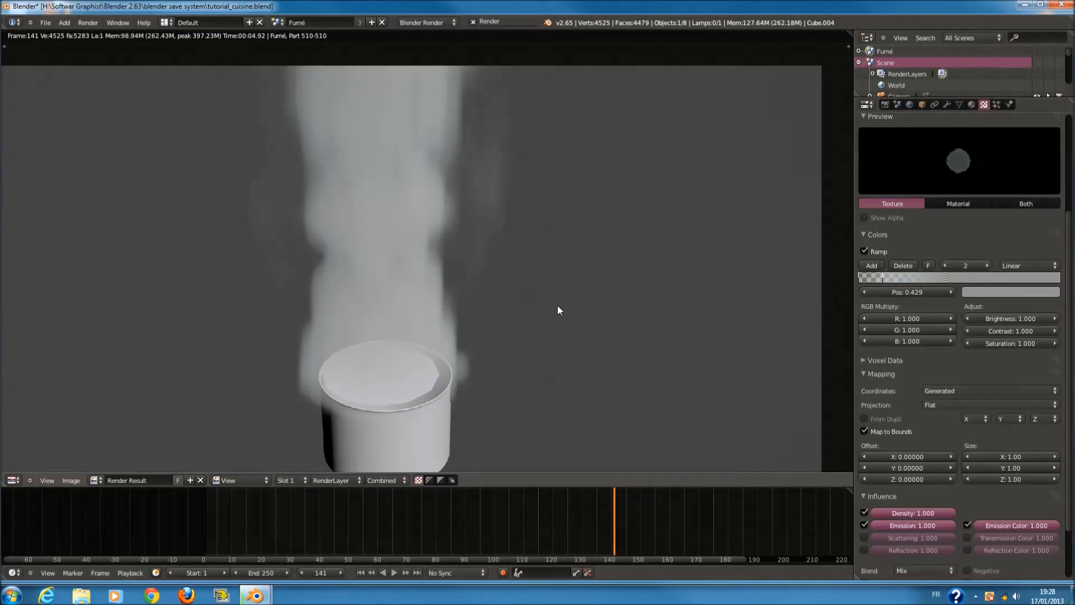
- Set the fumé material's Density Scale to 6 and render the frame
{"action": "left_click", "coordinate": [972, 105]}
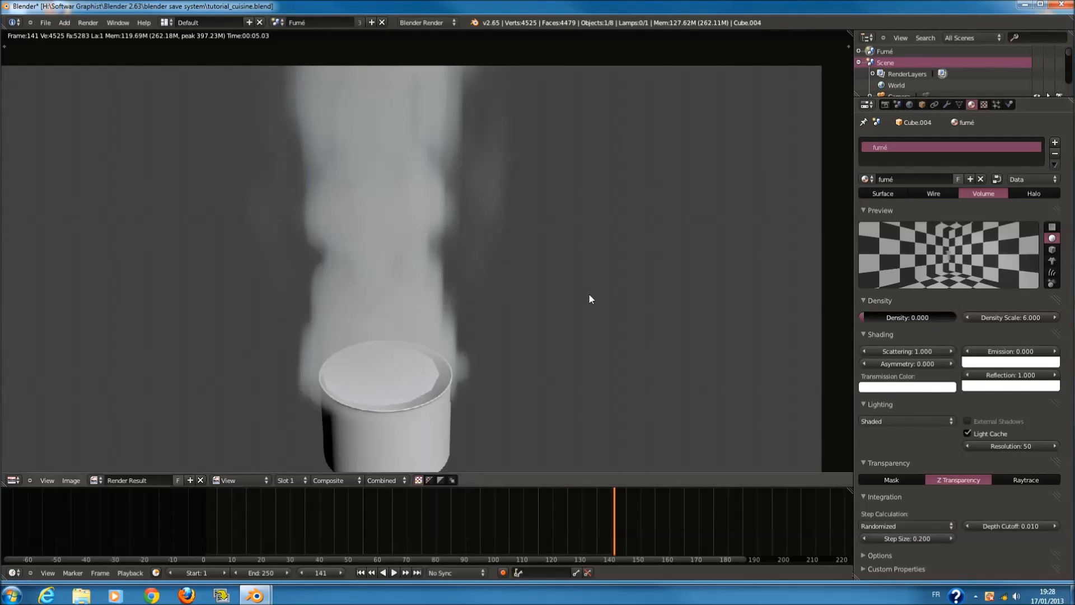
{"action": "key", "text": "F12"}
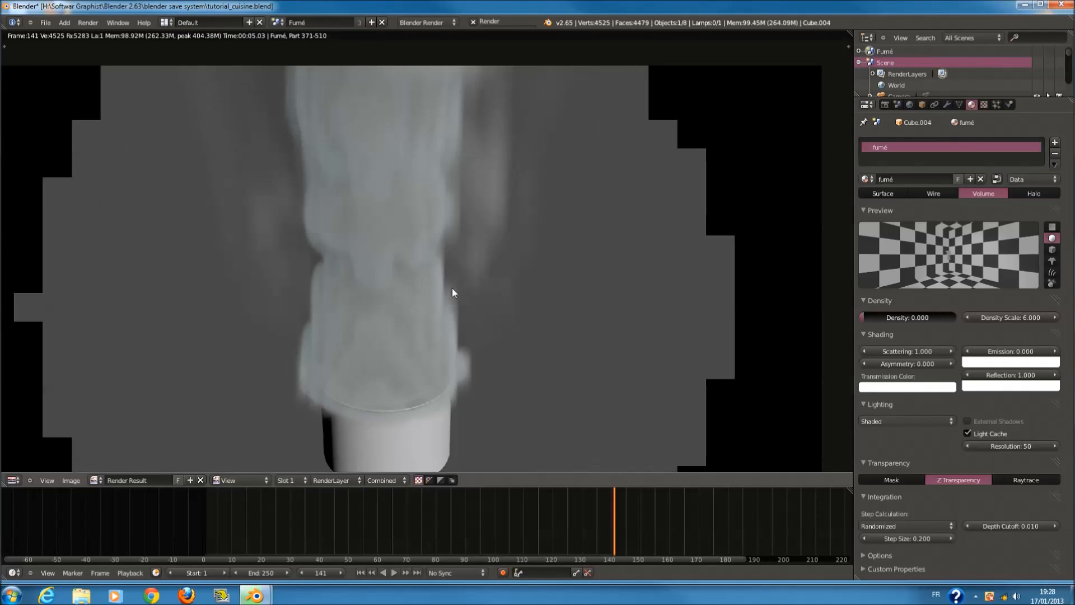
{"action": "scroll", "coordinate": [438, 264], "scroll_direction": "up", "scroll_amount": 1}
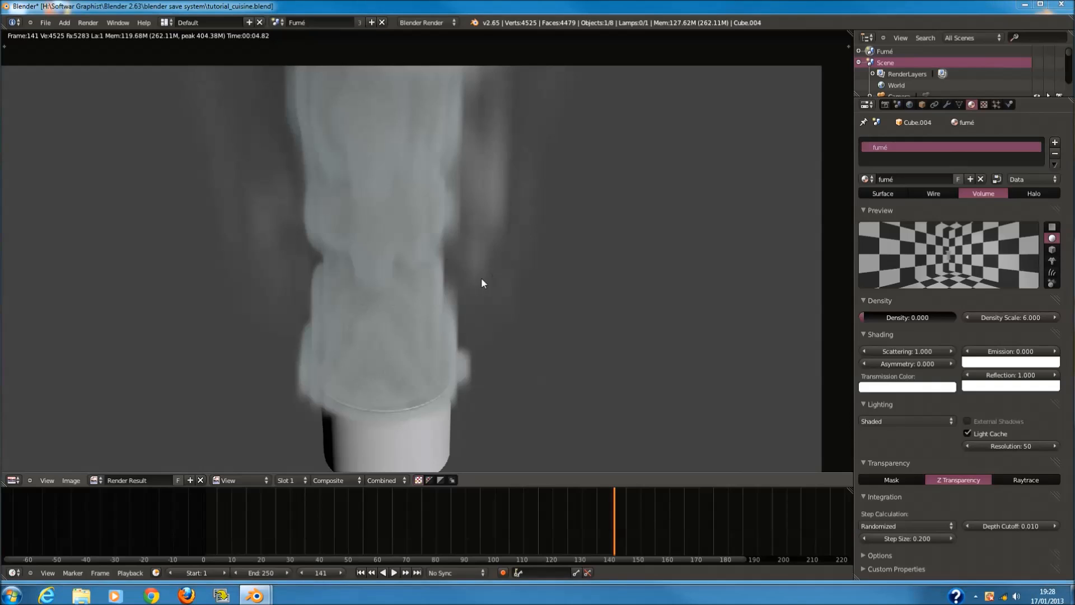
- Return to the 3D view, lower the fumé material's Density Scale to 0.010 and render the frame
{"action": "left_click", "coordinate": [13, 480]}
{"action": "left_click", "coordinate": [25, 466]}
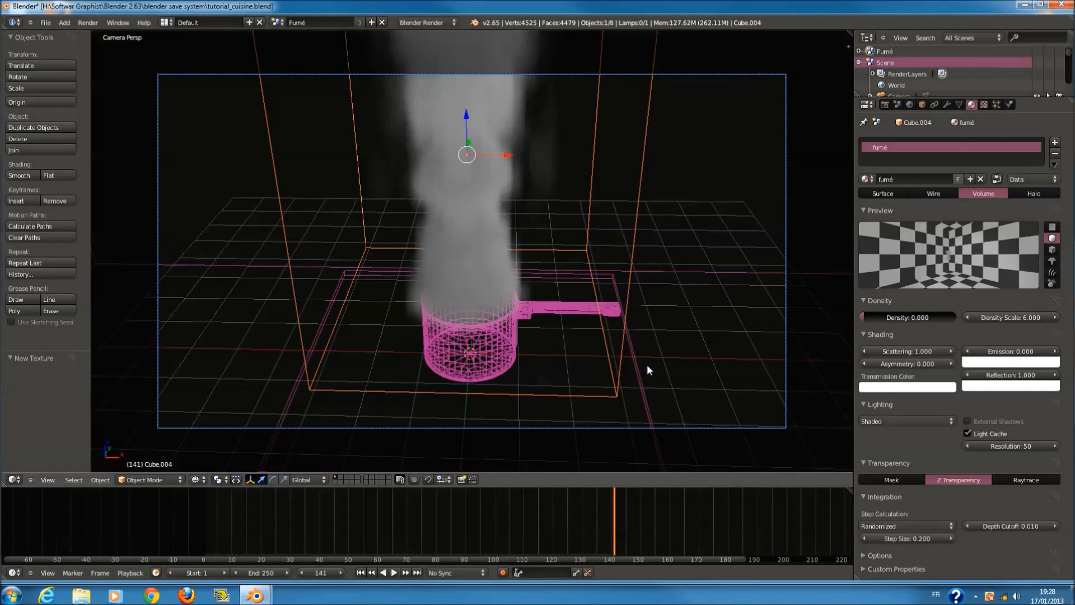
{"action": "left_click_drag", "start_coordinate": [1010, 318], "coordinate": [790, 340]}
{"action": "key", "text": "F12"}
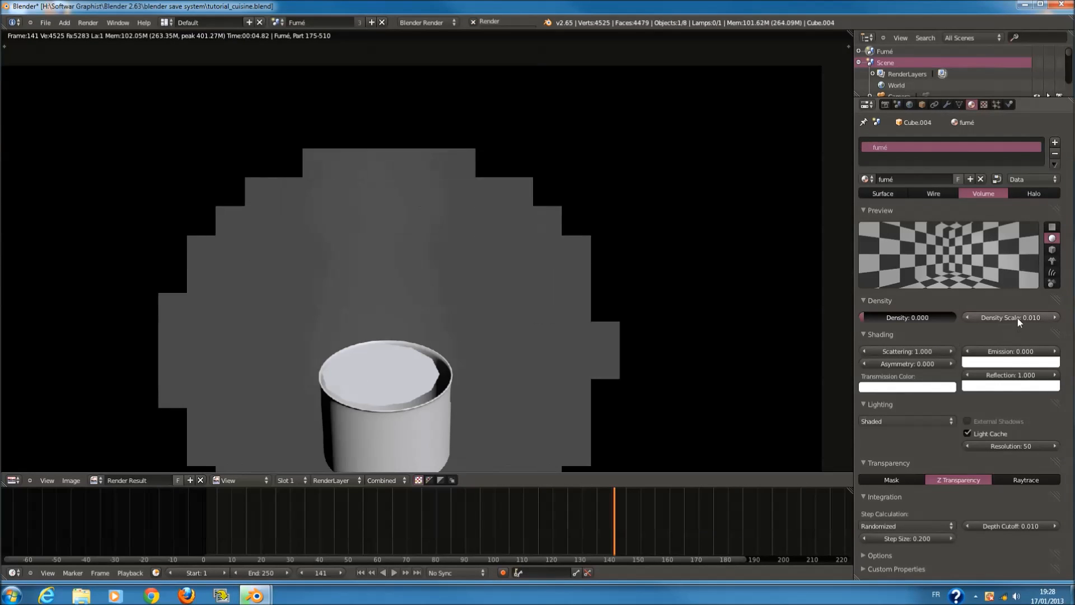
- Raise the fumé material's Density Scale to 1.390 and inspect the rendered image
{"action": "left_click_drag", "start_coordinate": [1017, 318], "coordinate": [1064, 318]}
{"action": "scroll", "coordinate": [405, 269], "scroll_direction": "down", "scroll_amount": 2}
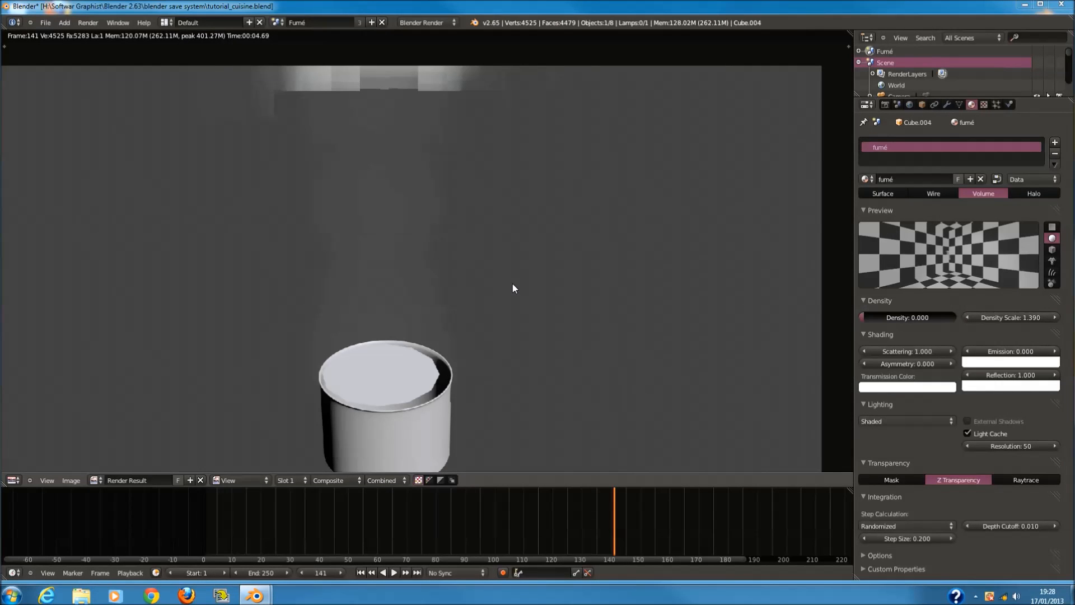
{"action": "scroll", "coordinate": [596, 297], "scroll_direction": "down", "scroll_amount": 1}
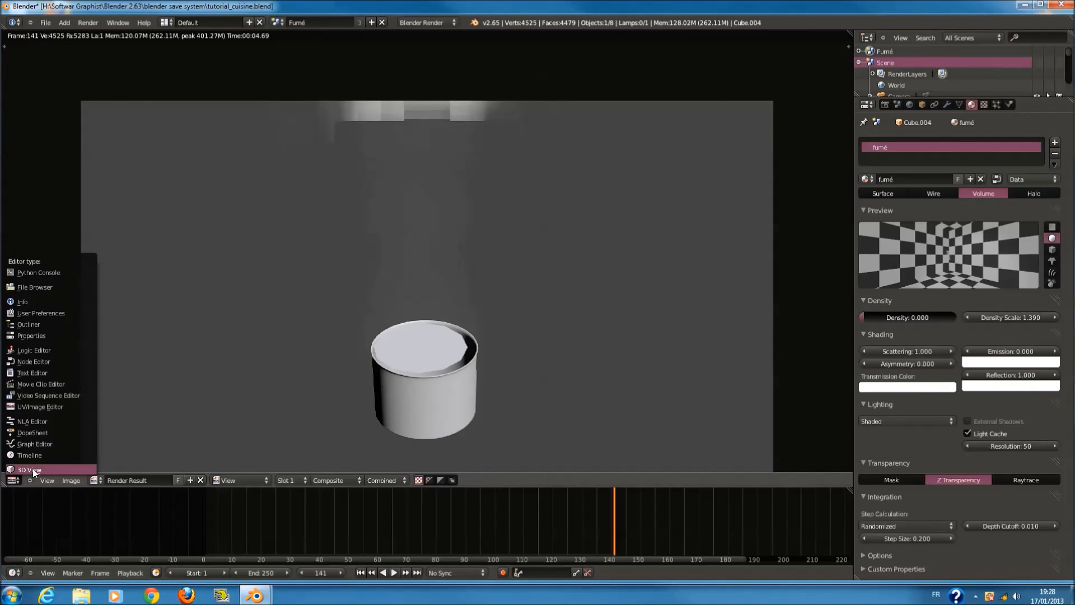
- Switch back to the 3D view and set the fumé material's Density Scale to 1
{"action": "left_click", "coordinate": [33, 469]}
{"action": "left_click", "coordinate": [1006, 320]}
{"action": "type", "text": "1"}
{"action": "key", "text": "Return"}
- Render the frame with the fumé material's Scattering at 0 and raise Scattering to 0.010
{"action": "left_click_drag", "start_coordinate": [918, 354], "coordinate": [734, 363]}
{"action": "key", "text": "F12"}
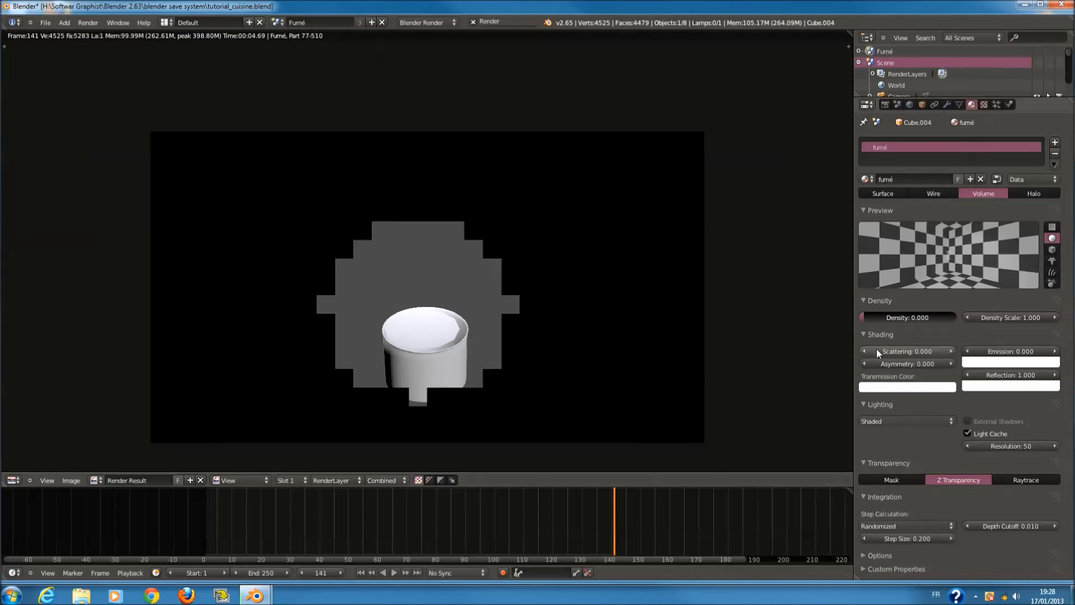
{"action": "left_click", "coordinate": [948, 353]}
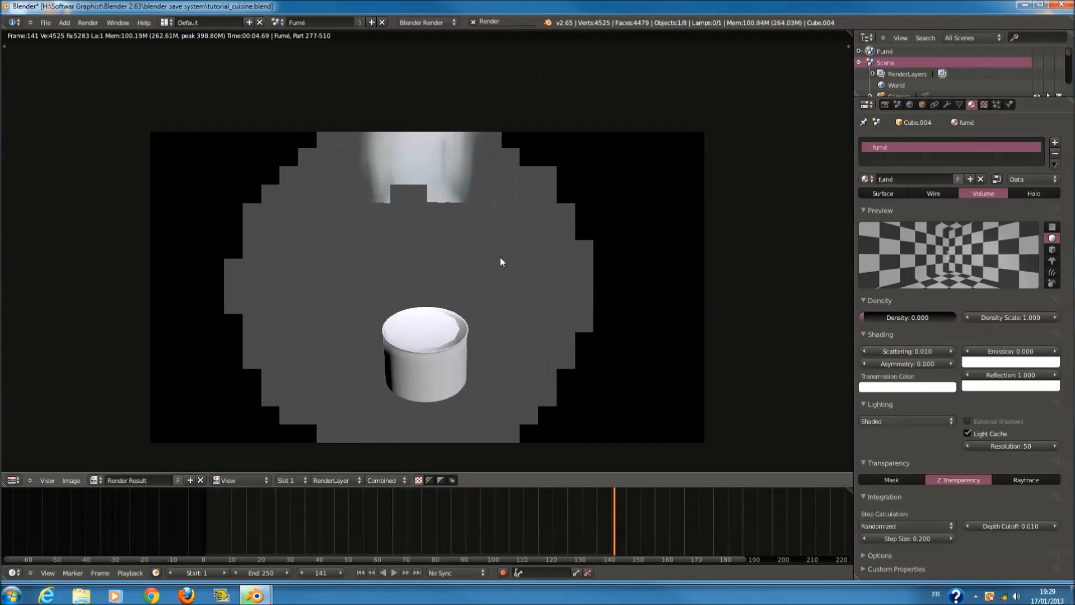
{"action": "left_click", "coordinate": [473, 23]}
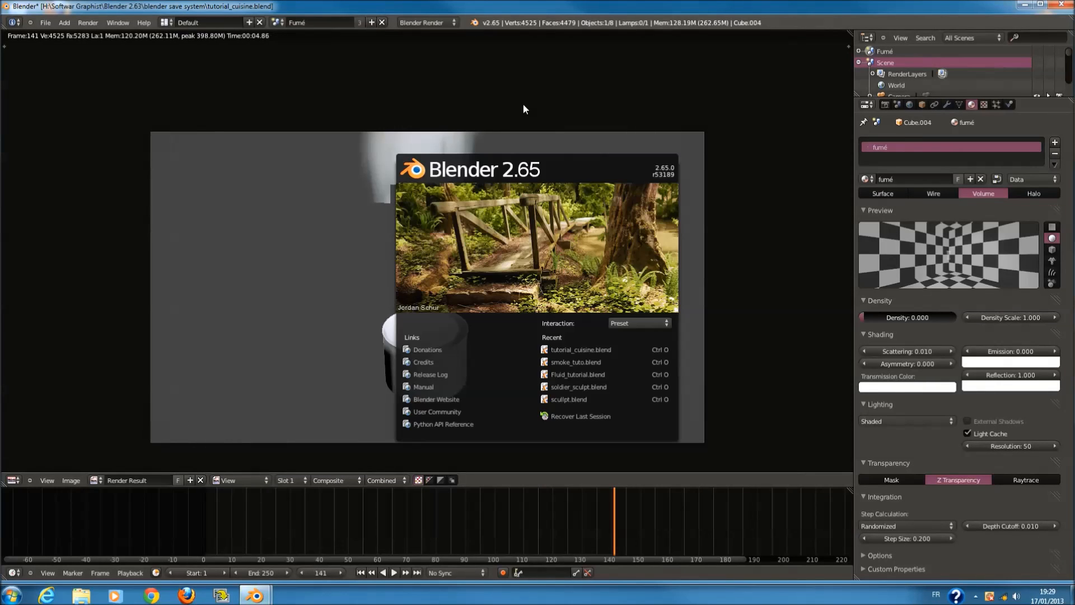
{"action": "left_click", "coordinate": [831, 211]}
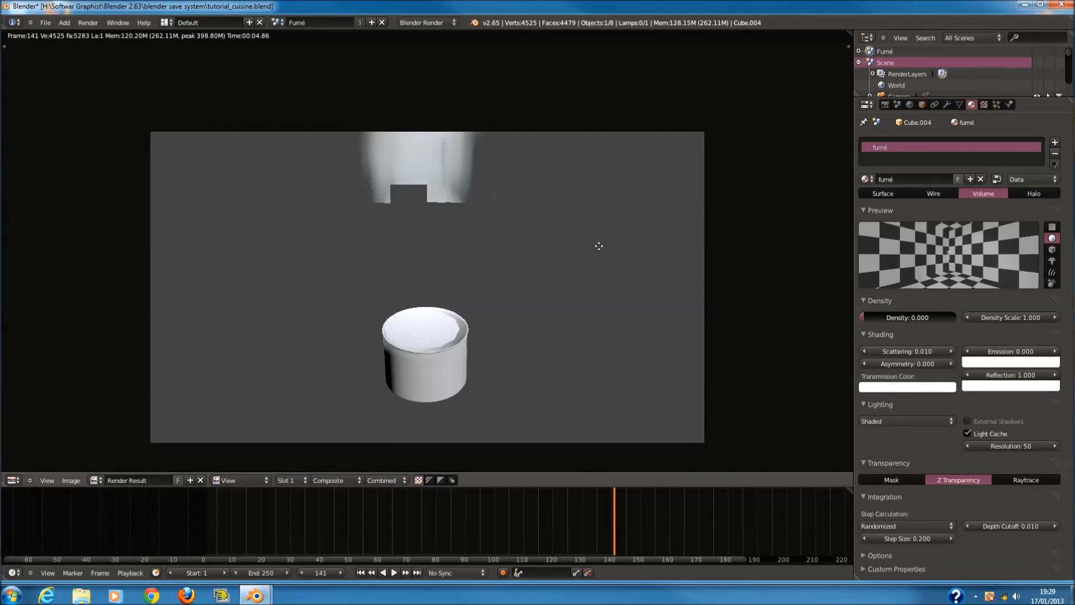
- Switch the render result area back to the 3D view
{"action": "scroll", "coordinate": [600, 249], "scroll_direction": "down", "scroll_amount": 2}
{"action": "left_click", "coordinate": [15, 480]}
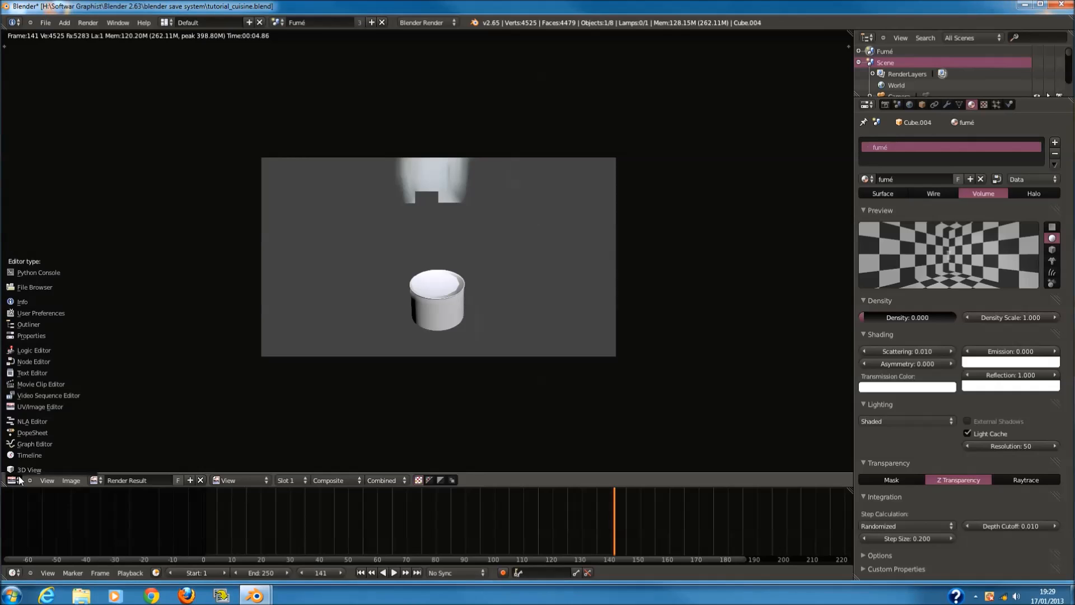
{"action": "left_click", "coordinate": [35, 469]}
{"action": "scroll", "coordinate": [433, 312], "scroll_direction": "down", "scroll_amount": 2}
{"action": "scroll", "coordinate": [462, 289], "scroll_direction": "up", "scroll_amount": 2}
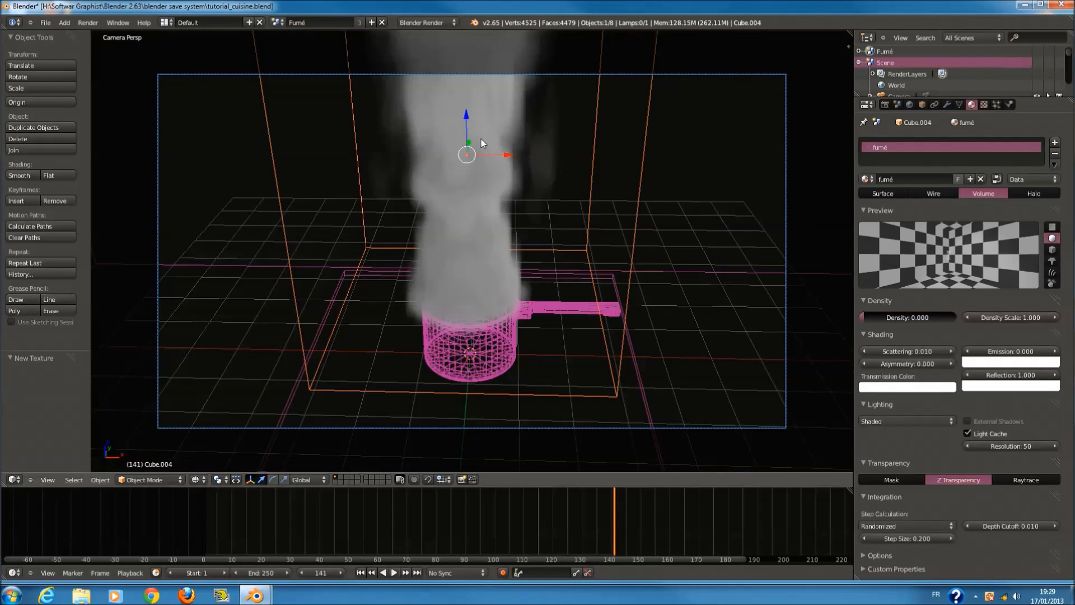
- Move the animation to frame 79, check the smoke from the side and front, and render the frame
{"action": "key", "text": "KP_3"}
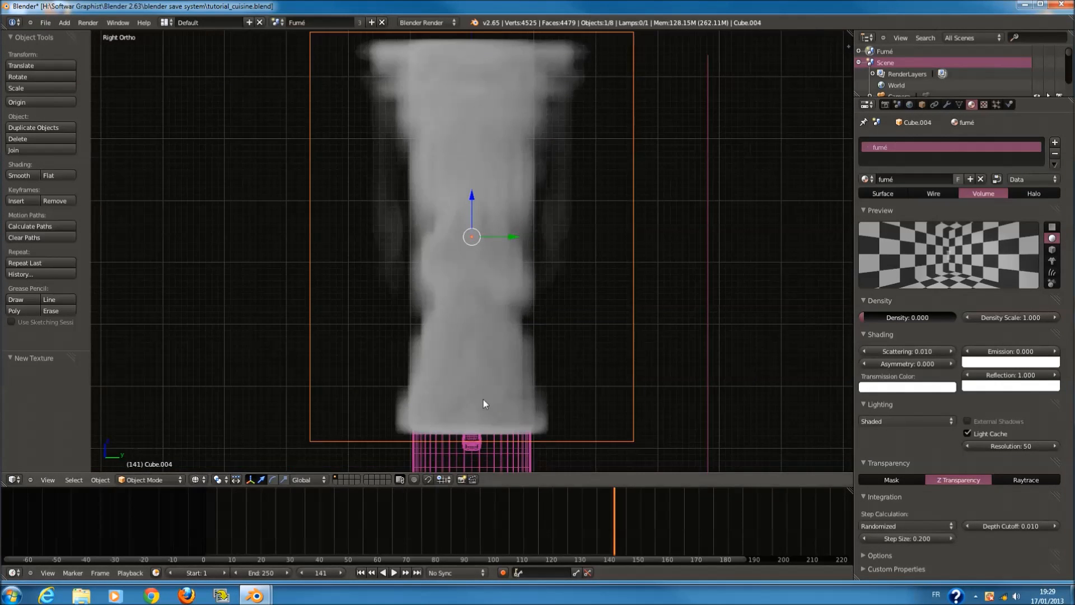
{"action": "scroll", "coordinate": [484, 404], "scroll_direction": "down", "scroll_amount": 1}
{"action": "left_click_drag", "start_coordinate": [200, 537], "coordinate": [435, 526]}
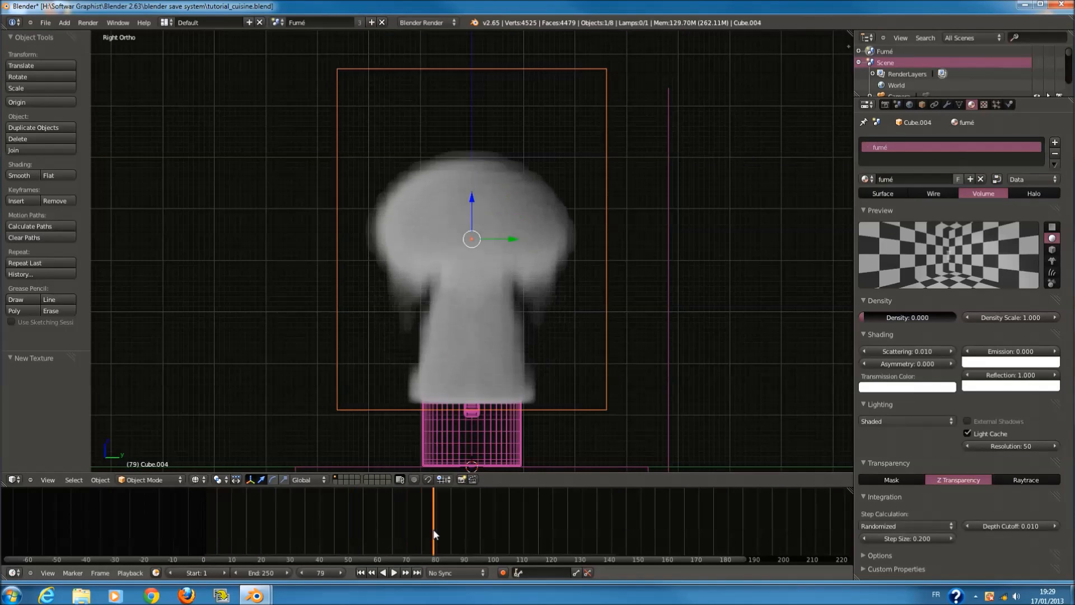
{"action": "key", "text": "KP_1"}
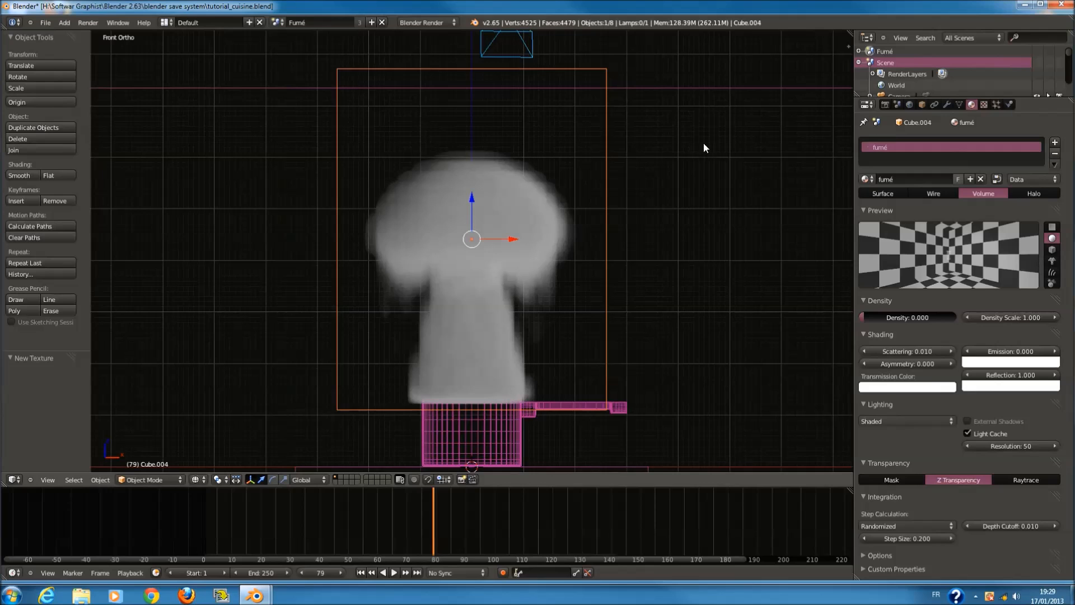
{"action": "key", "text": "KP_0"}
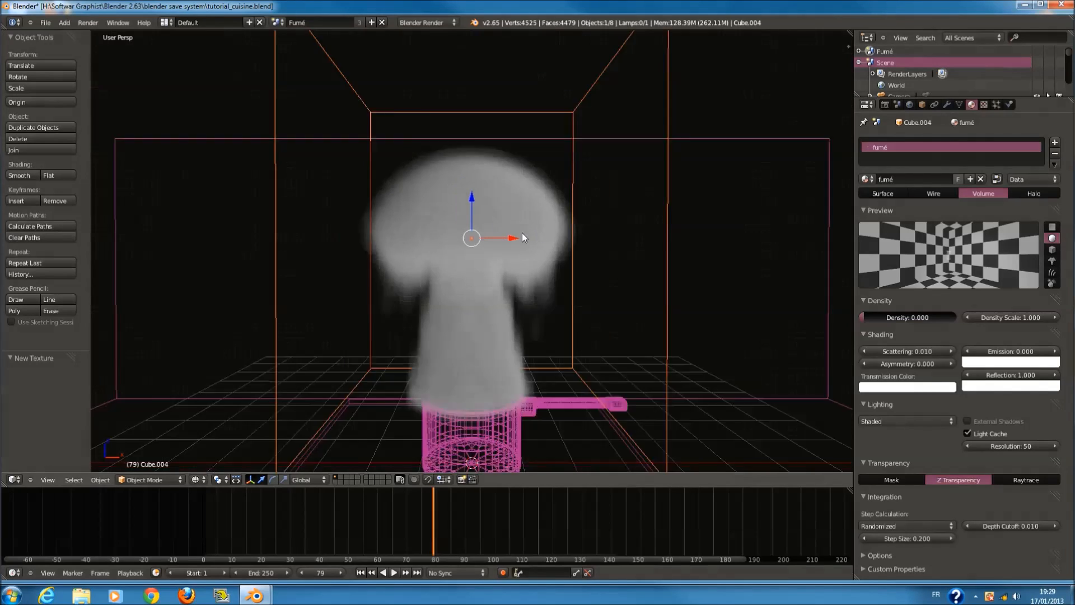
{"action": "key", "text": "F12"}
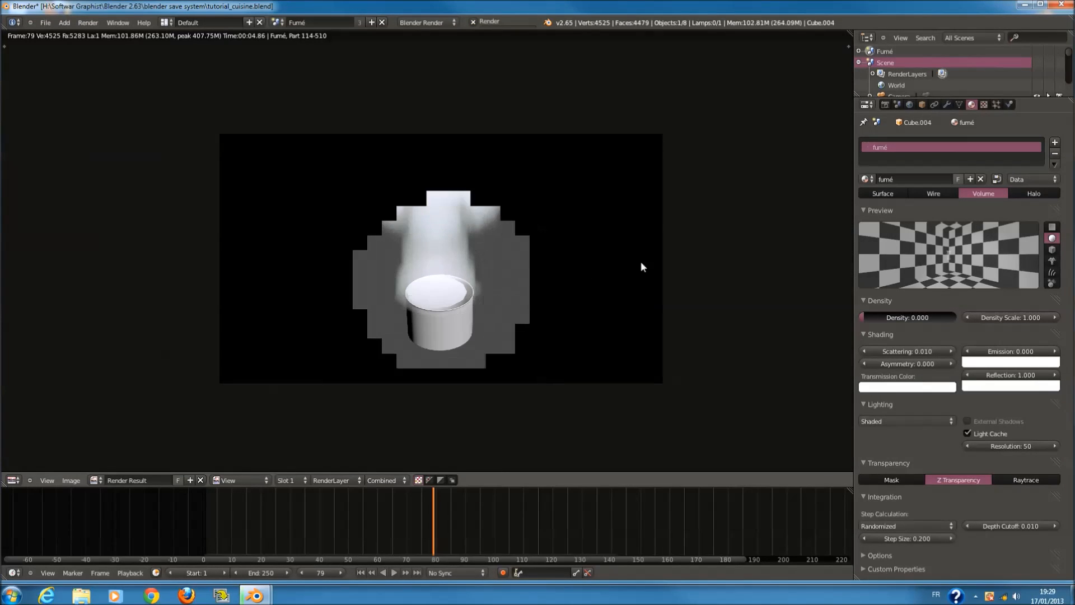
{"action": "scroll", "coordinate": [485, 207], "scroll_direction": "up", "scroll_amount": 1}
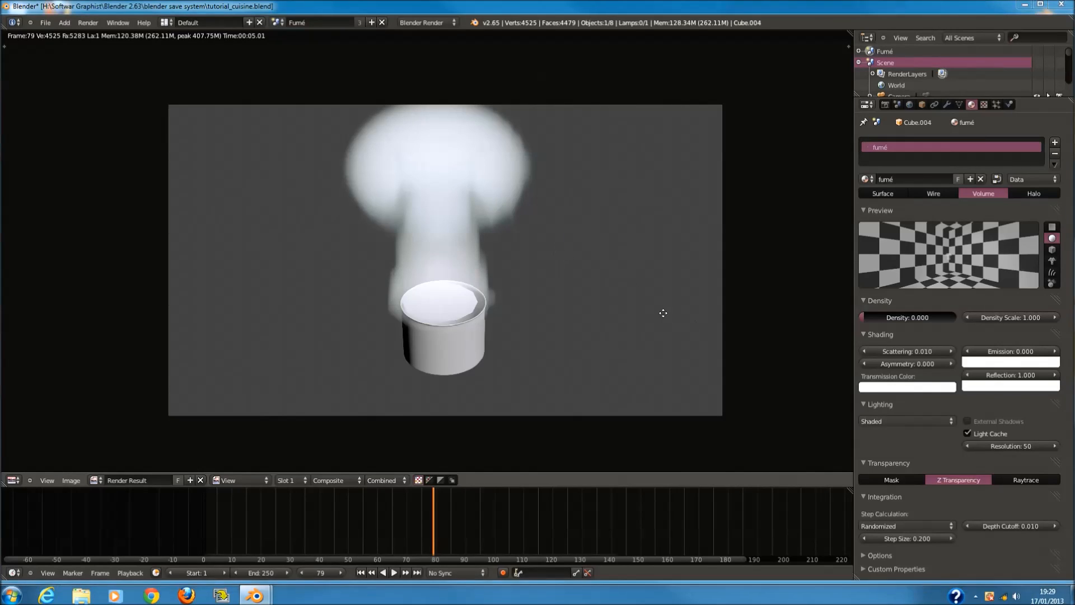
{"action": "scroll", "coordinate": [676, 316], "scroll_direction": "down", "scroll_amount": 1}
{"action": "scroll", "coordinate": [672, 315], "scroll_direction": "up", "scroll_amount": 2}
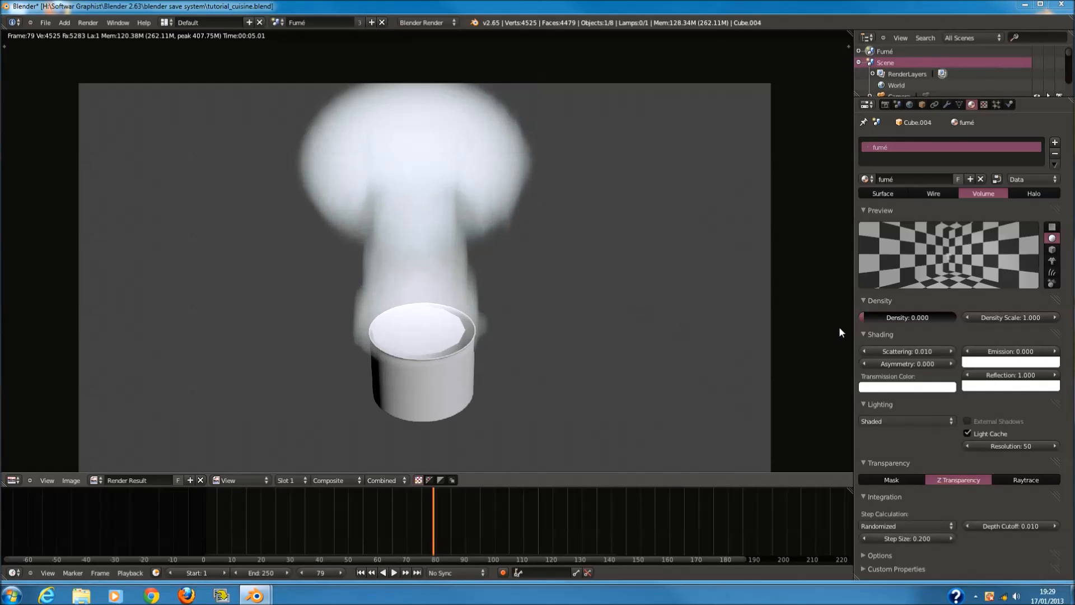
- Set the fumé material's Scattering to 1 and render the frame
{"action": "left_click", "coordinate": [910, 351]}
{"action": "type", "text": "1"}
{"action": "key", "text": "Return"}
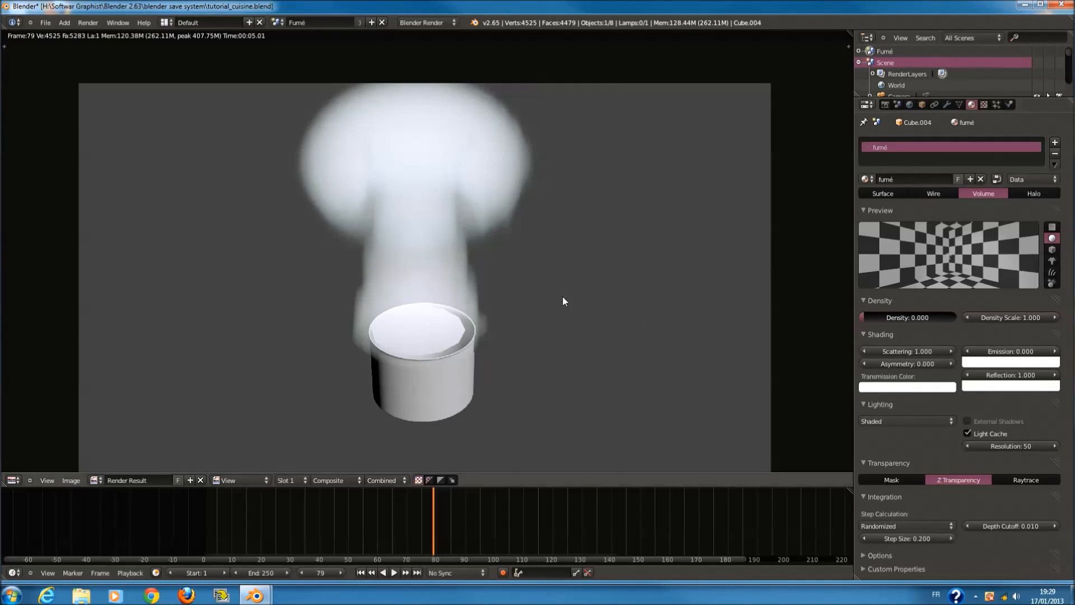
{"action": "key", "text": "F12"}
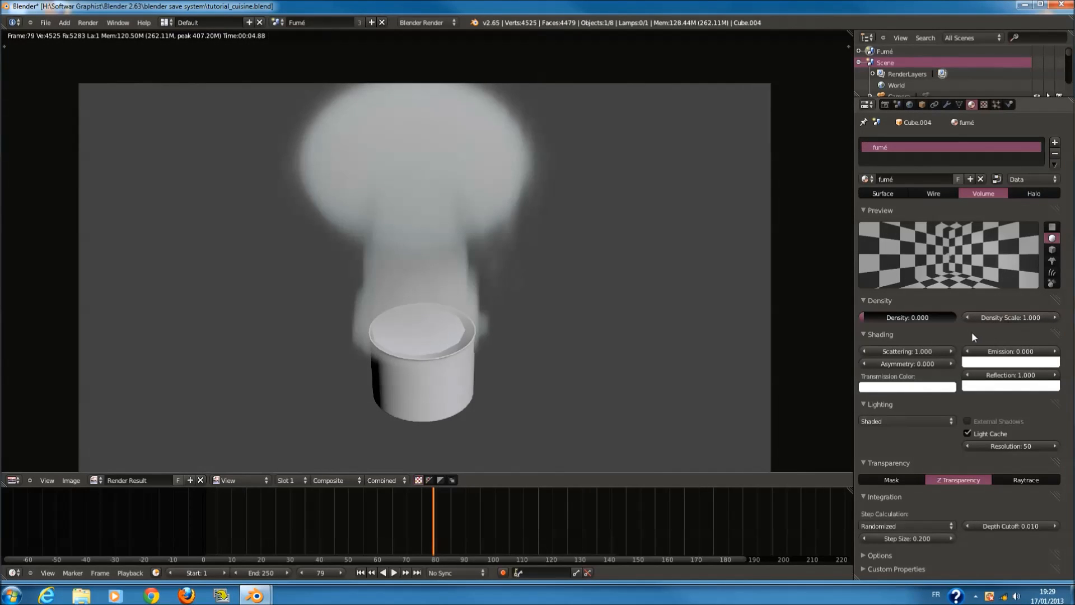
- Set the fumé material's Scattering to 0.030 and Density Scale to 0.040, and render the frame
{"action": "left_click", "coordinate": [911, 352]}
{"action": "type", "text": "0.02"}
{"action": "key", "text": "Return"}
{"action": "left_click", "coordinate": [952, 349]}
{"action": "left_click", "coordinate": [1035, 320]}
{"action": "left_click_drag", "start_coordinate": [755, 334], "coordinate": [754, 334]}
{"action": "left_click", "coordinate": [1023, 317]}
{"action": "key", "text": "Return"}
{"action": "left_click_drag", "start_coordinate": [1048, 316], "coordinate": [1050, 317]}
{"action": "key", "text": "F12"}
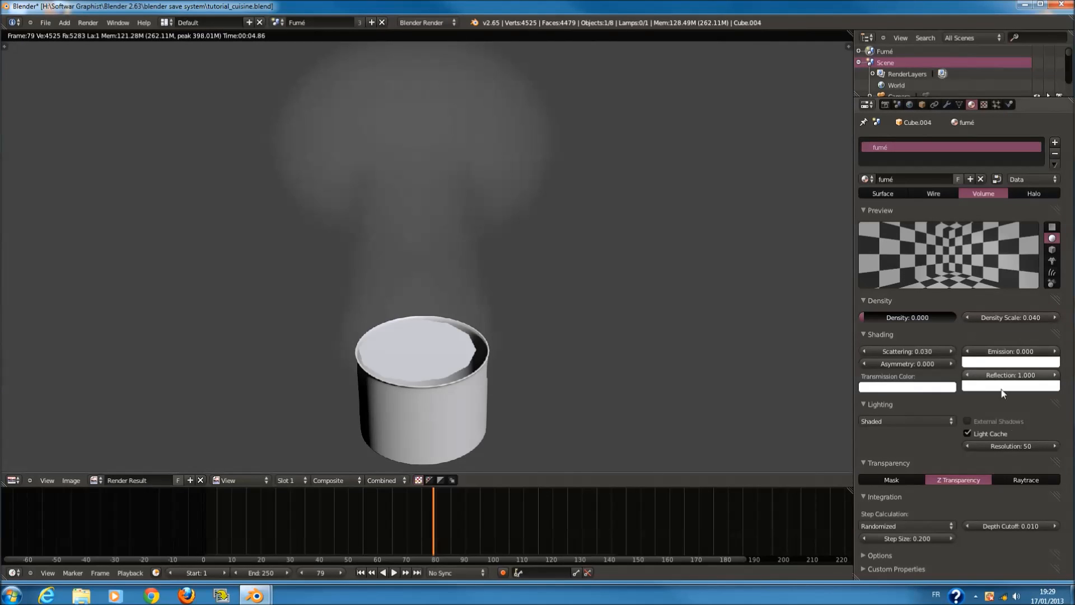
- Raise the fumé material's integration Step Size to 0.250 and render the frame
{"action": "left_click", "coordinate": [941, 539]}
{"action": "left_click", "coordinate": [941, 537]}
{"action": "left_click", "coordinate": [942, 538]}
{"action": "key", "text": "F12"}
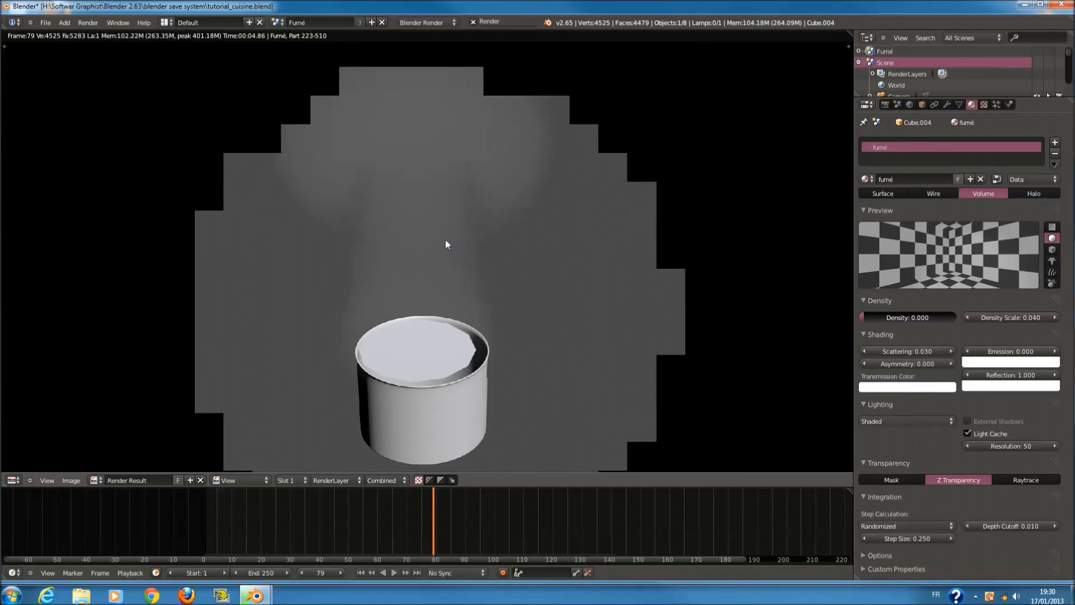
- Set both Density Scale and Scattering of the fumé material to 1 and render the smoke
{"action": "left_click", "coordinate": [1016, 319]}
{"action": "type", "text": "1"}
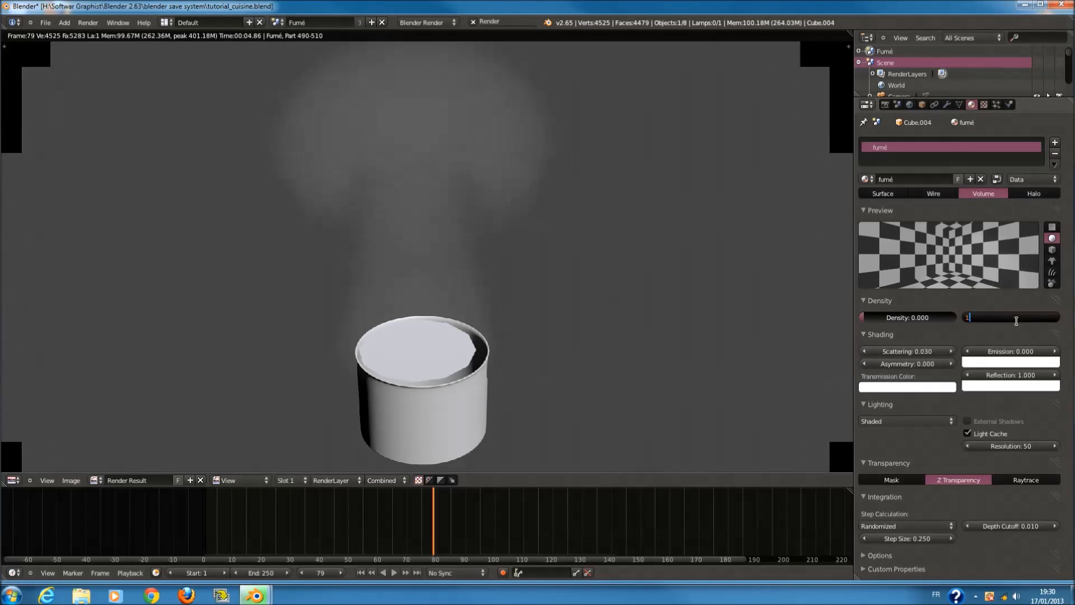
{"action": "key", "text": "Return"}
{"action": "left_click", "coordinate": [914, 350]}
{"action": "type", "text": "1"}
{"action": "key", "text": "Return"}
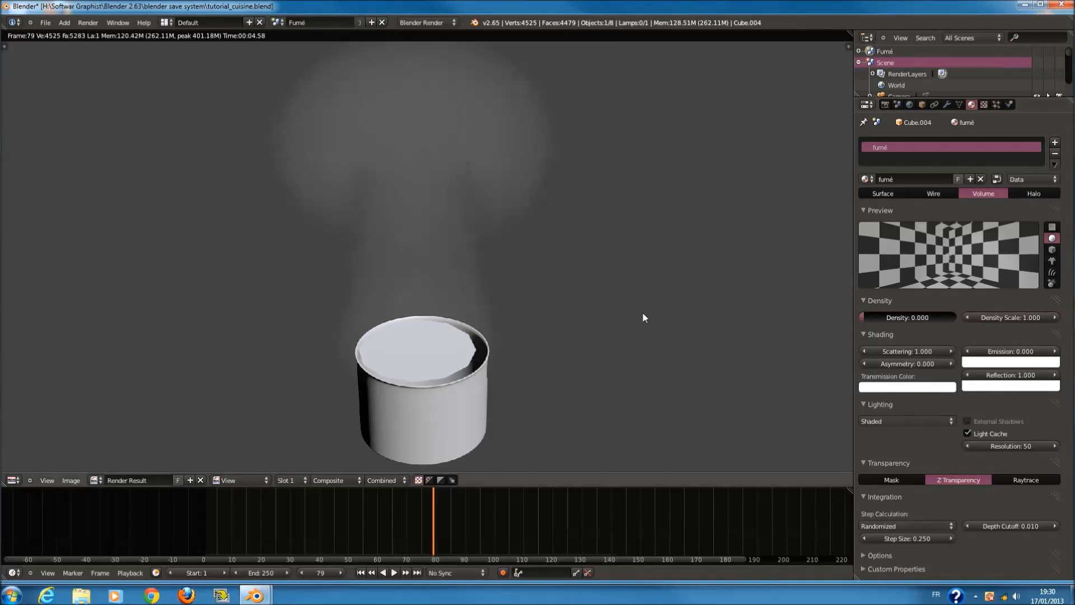
{"action": "key", "text": "F12"}
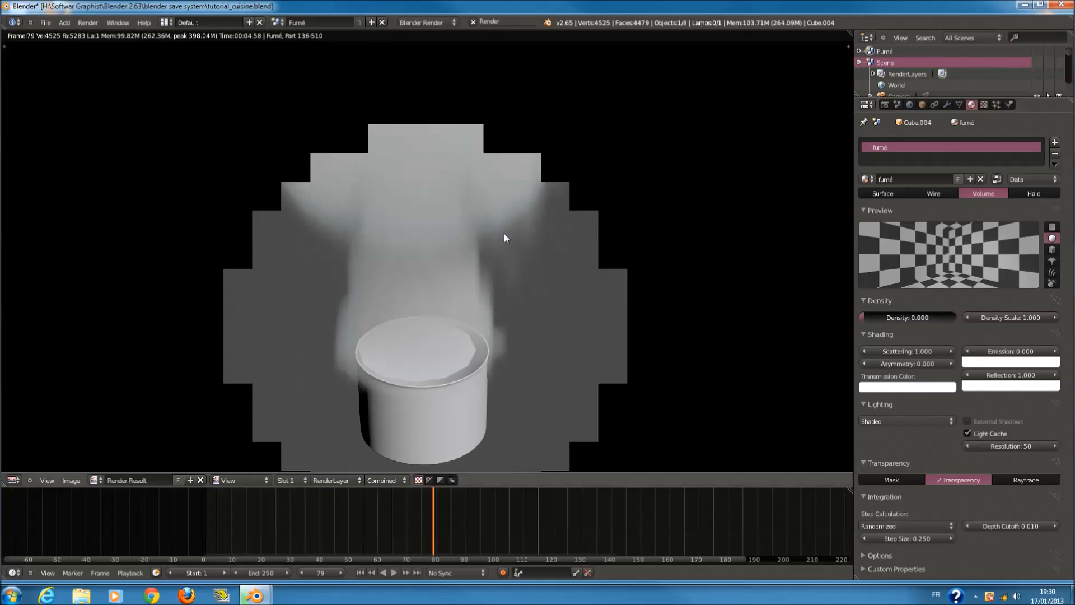
- Raise the fumé material's Density Scale to 7 and render the frame
{"action": "left_click", "coordinate": [1016, 316]}
{"action": "key", "text": "Return"}
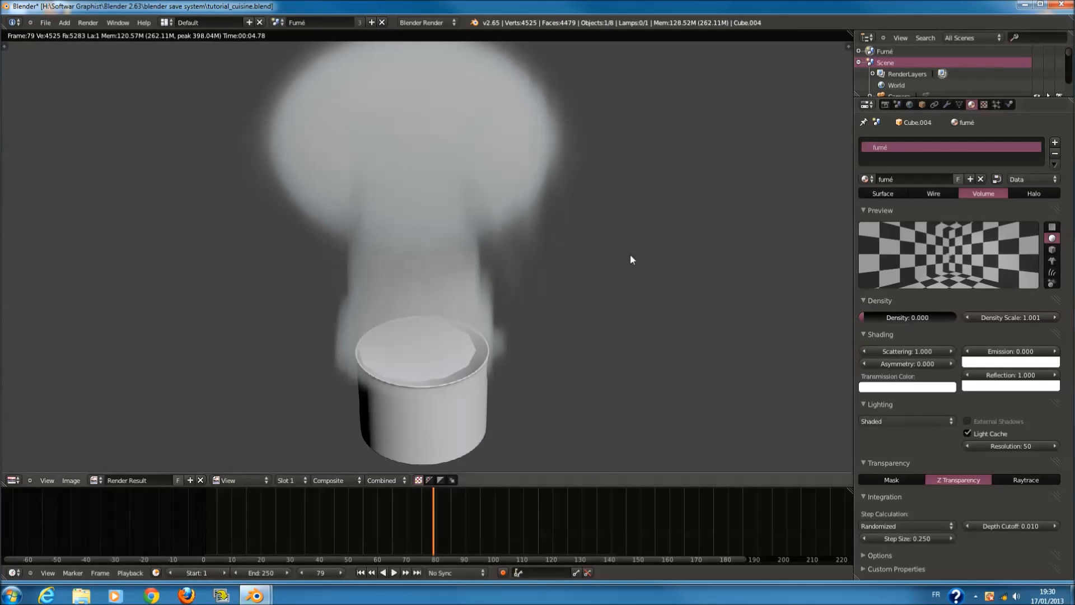
{"action": "left_click", "coordinate": [1011, 319]}
{"action": "type", "text": "7"}
{"action": "key", "text": "Return"}
{"action": "key", "text": "F12"}
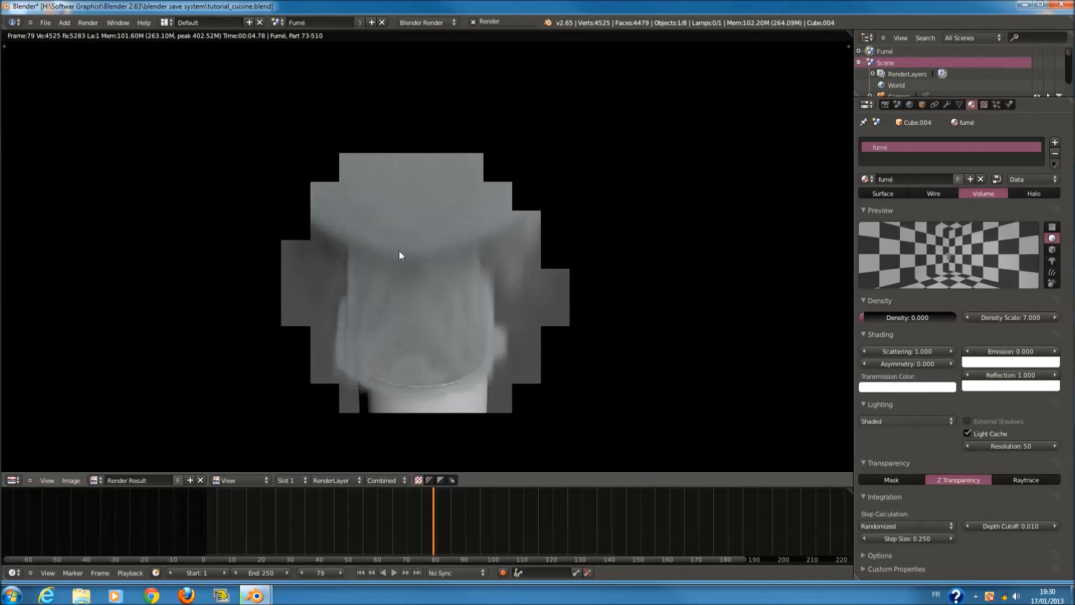
- Examine the rendered smoke cloud and the column above the saucepan up close
{"action": "scroll", "coordinate": [399, 252], "scroll_direction": "up", "scroll_amount": 4}
{"action": "scroll", "coordinate": [425, 300], "scroll_direction": "down", "scroll_amount": 2}
{"action": "middle_click_drag", "start_coordinate": [397, 235], "coordinate": [385, 165]}
{"action": "scroll", "coordinate": [386, 168], "scroll_direction": "up", "scroll_amount": 1}
{"action": "scroll", "coordinate": [434, 289], "scroll_direction": "down", "scroll_amount": 2}
{"action": "middle_click_drag", "start_coordinate": [463, 319], "coordinate": [477, 355]}
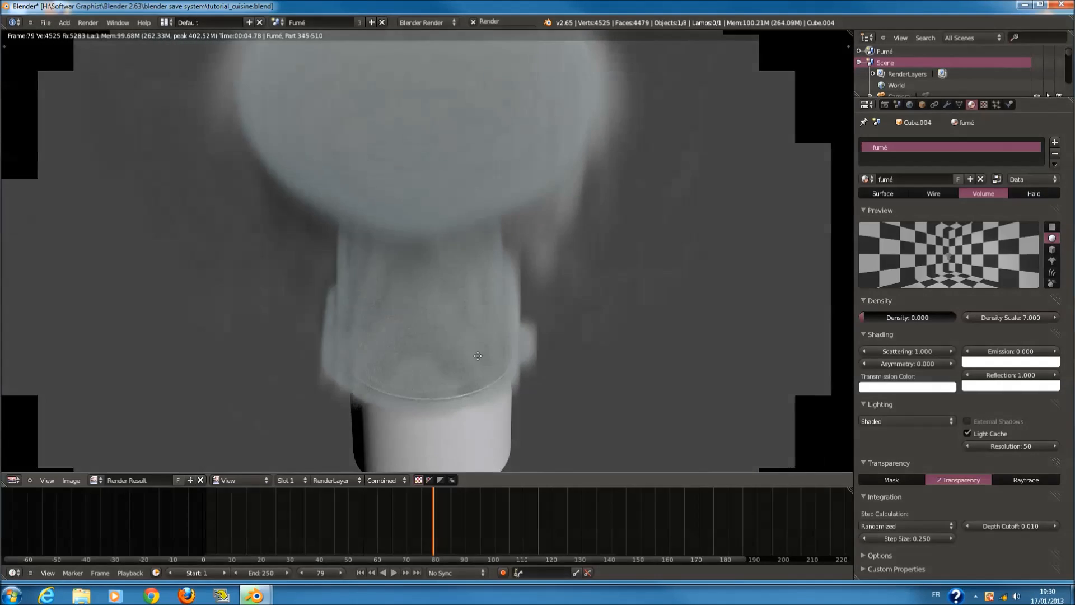
{"action": "scroll", "coordinate": [475, 208], "scroll_direction": "up", "scroll_amount": 2}
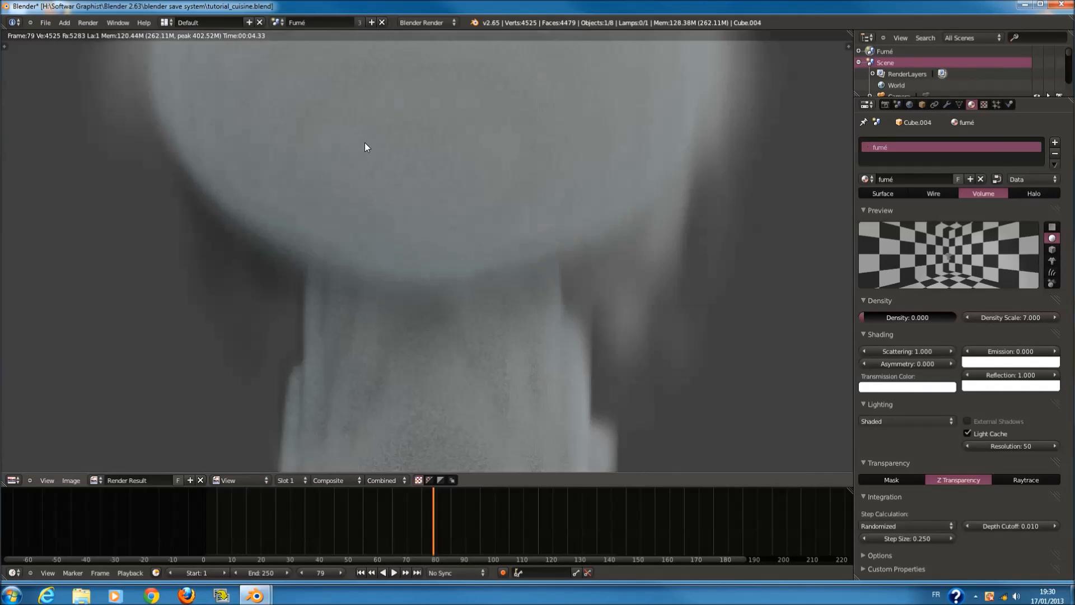
{"action": "scroll", "coordinate": [453, 223], "scroll_direction": "up", "scroll_amount": 3}
{"action": "scroll", "coordinate": [505, 269], "scroll_direction": "down", "scroll_amount": 2}
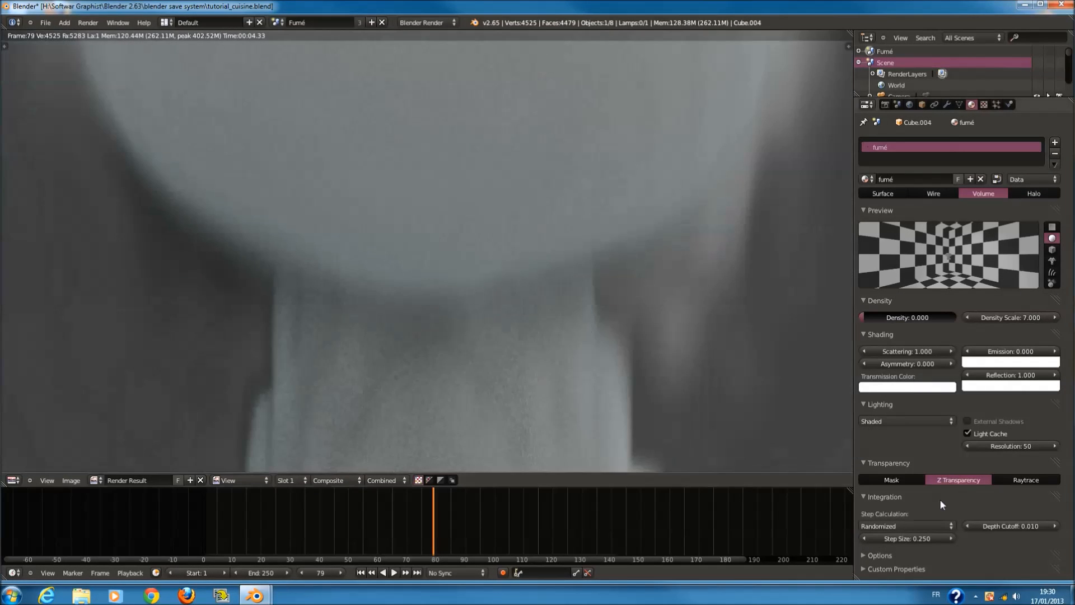
{"action": "scroll", "coordinate": [367, 229], "scroll_direction": "down", "scroll_amount": 2}
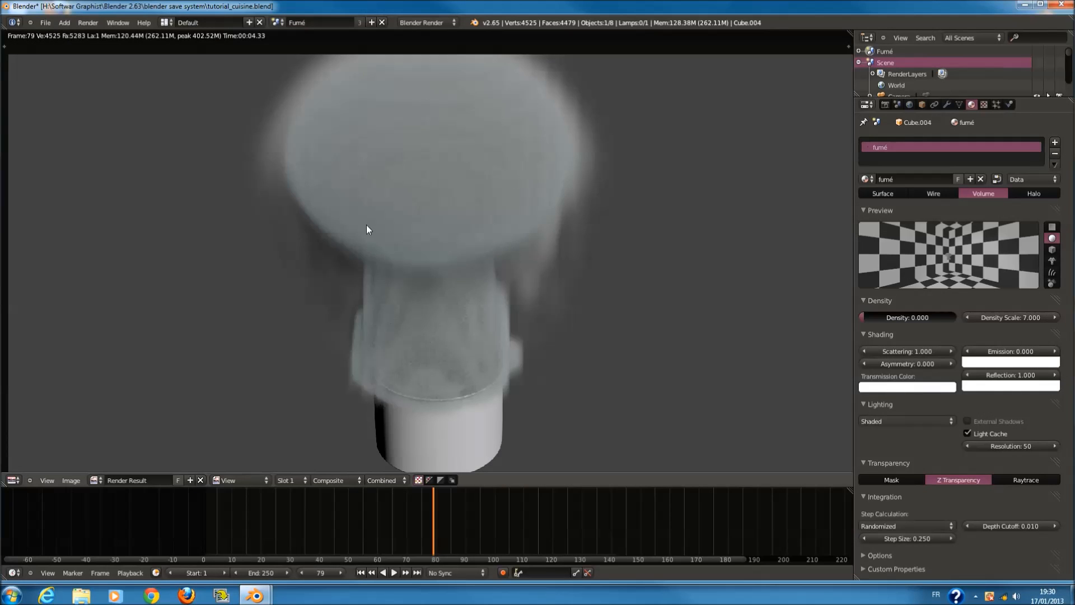
{"action": "scroll", "coordinate": [503, 273], "scroll_direction": "up", "scroll_amount": 2}
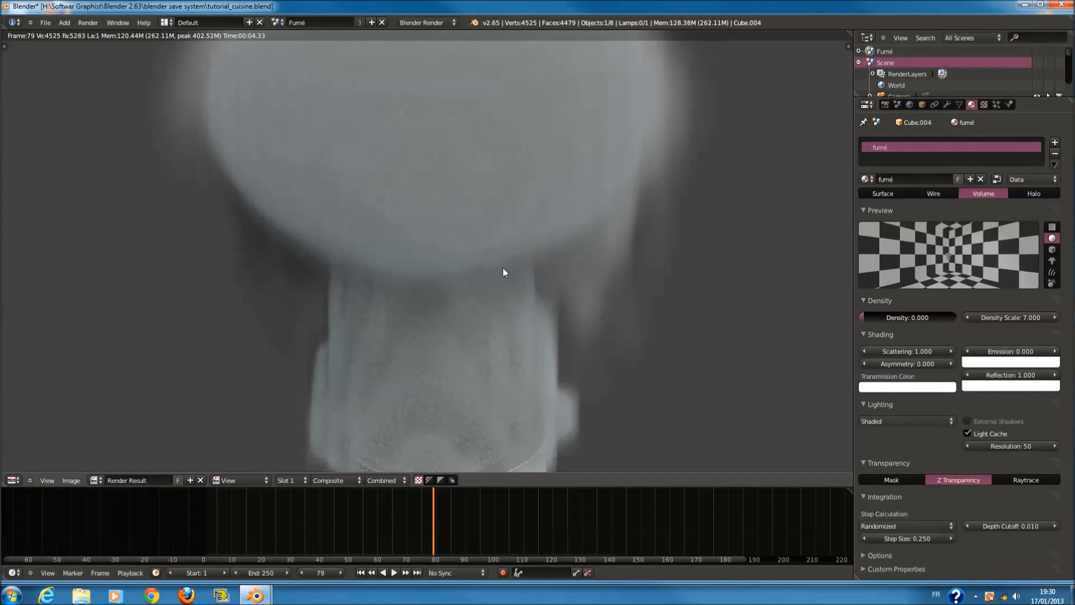
{"action": "scroll", "coordinate": [593, 290], "scroll_direction": "down", "scroll_amount": 1}
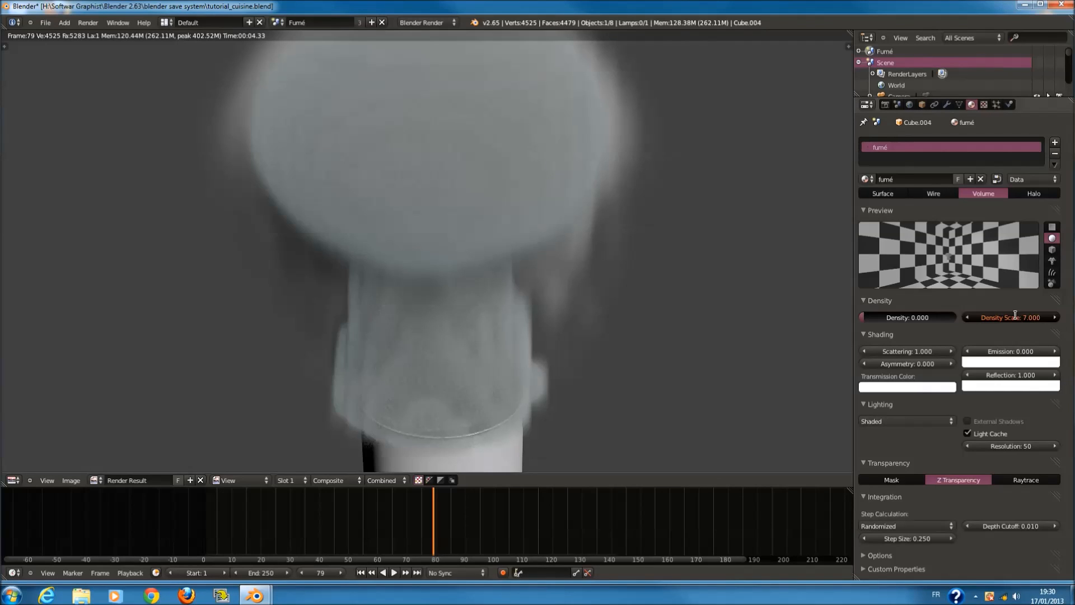
- Set the fumé material's Density Scale to 1
{"action": "left_click_drag", "start_coordinate": [1015, 317], "coordinate": [924, 316]}
{"action": "left_click_drag", "start_coordinate": [812, 314], "coordinate": [766, 351]}
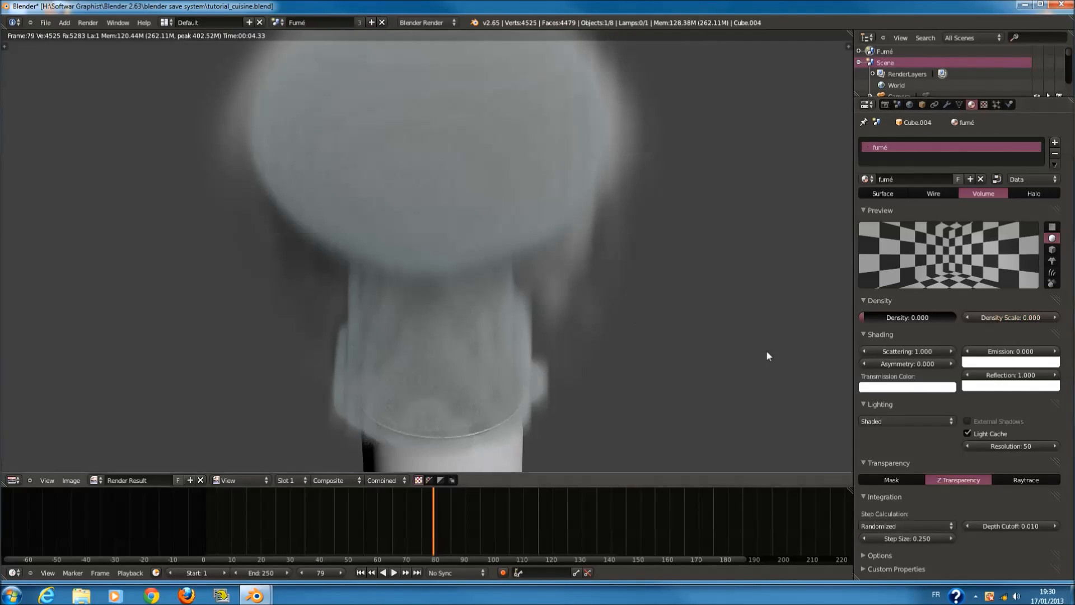
{"action": "left_click", "coordinate": [1023, 319]}
{"action": "type", "text": "1"}
{"action": "key", "text": "Return"}
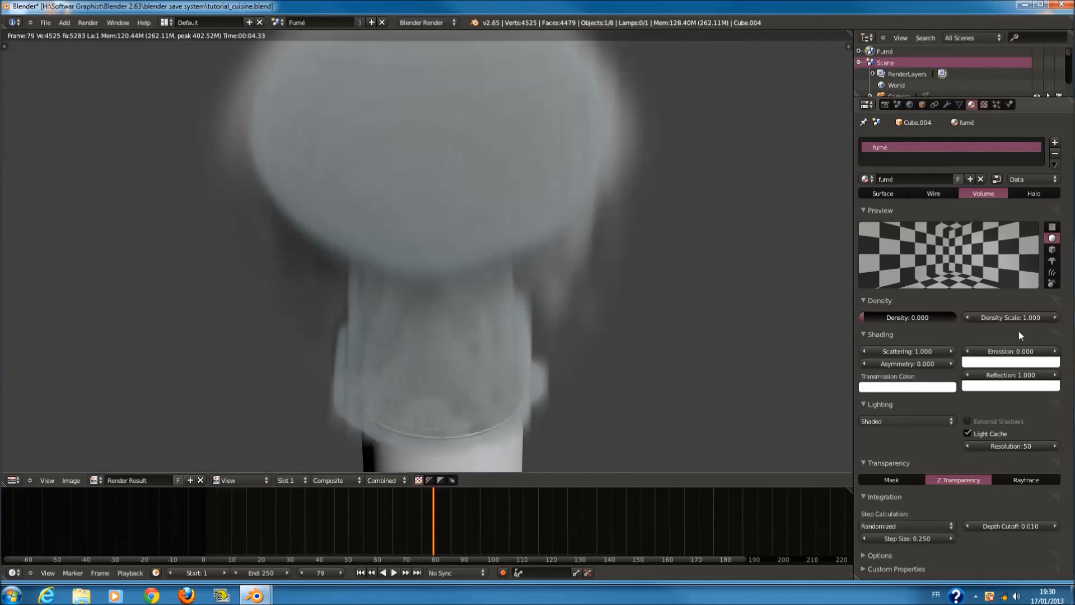
- Set the fumé material's Scattering to 0 and Asymmetry to 1, and render the frame
{"action": "left_click", "coordinate": [916, 348]}
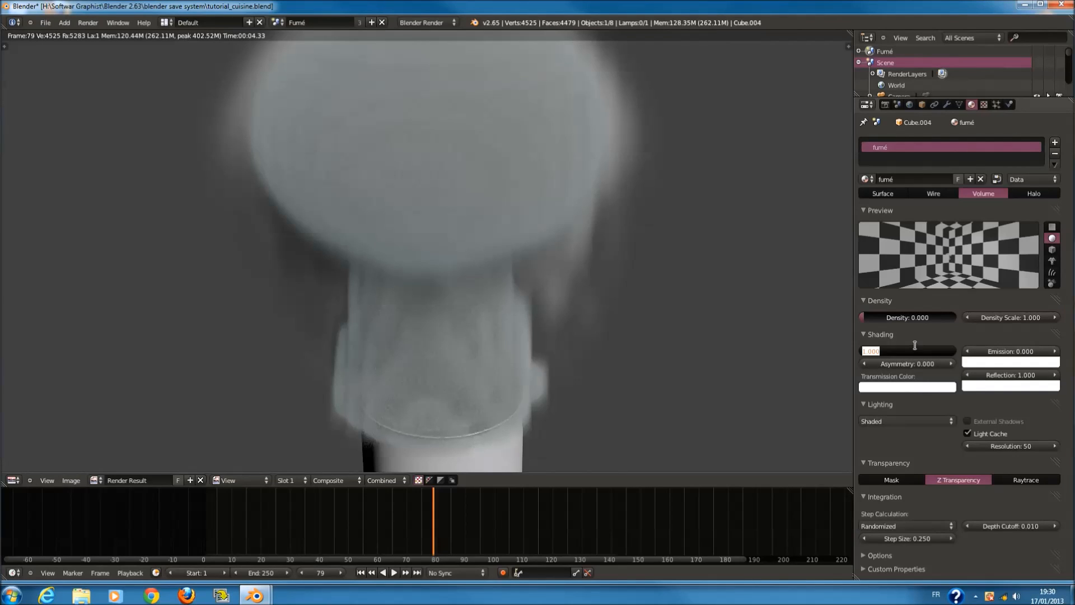
{"action": "type", "text": "0"}
{"action": "key", "text": "Return"}
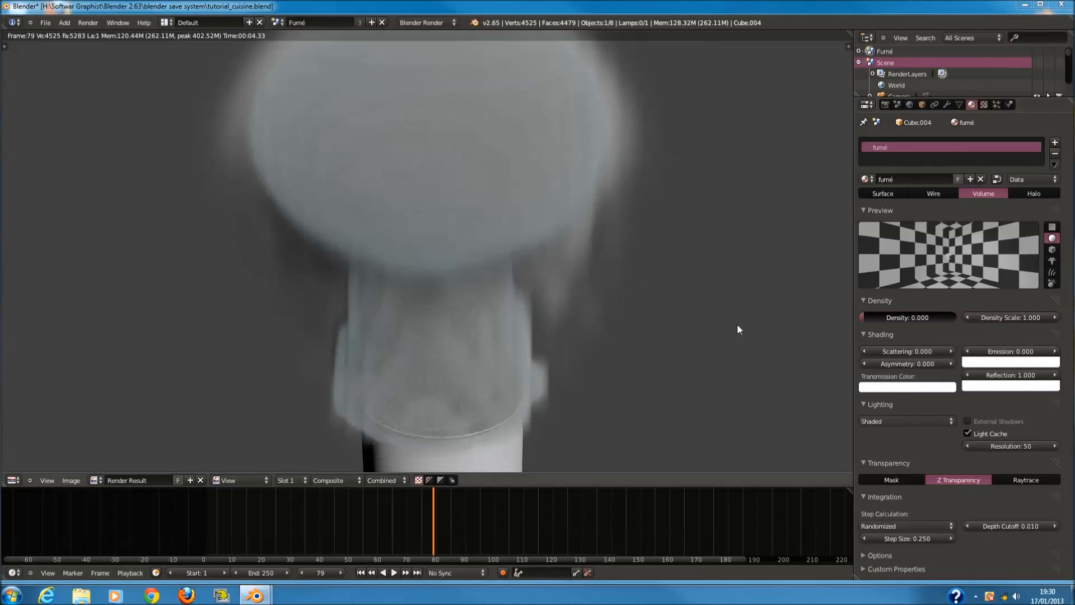
{"action": "middle_click_drag", "start_coordinate": [751, 360], "coordinate": [759, 370]}
{"action": "left_click", "coordinate": [909, 363]}
{"action": "type", "text": "1"}
{"action": "key", "text": "Return"}
{"action": "key", "text": "F12"}
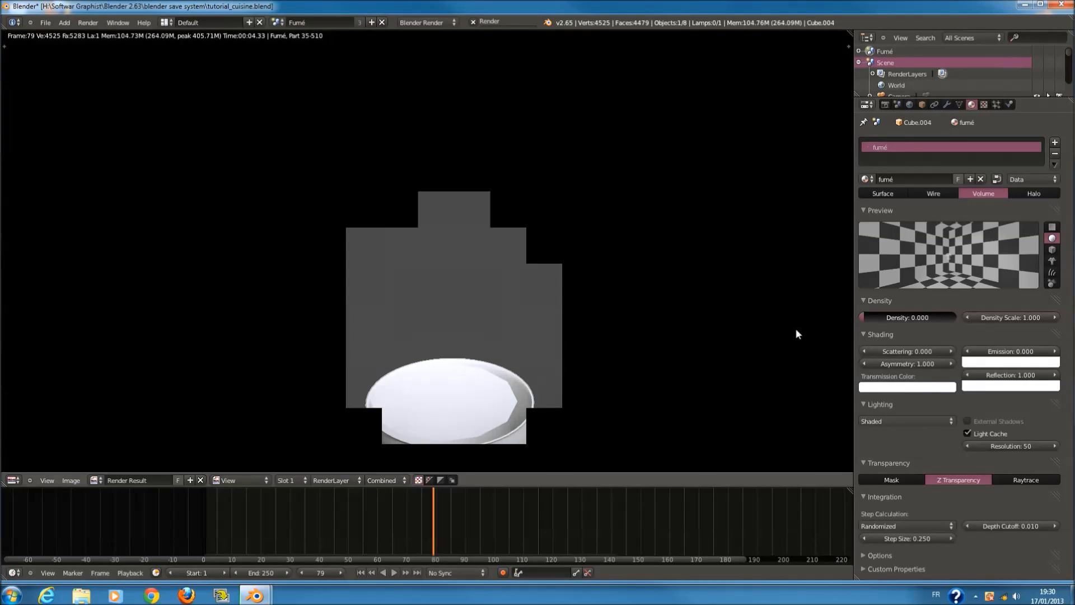
- Set the fumé material's Scattering to 1 with Asymmetry kept at 1, and render the frame again
{"action": "left_click", "coordinate": [907, 353]}
{"action": "type", "text": "1"}
{"action": "key", "text": "Return"}
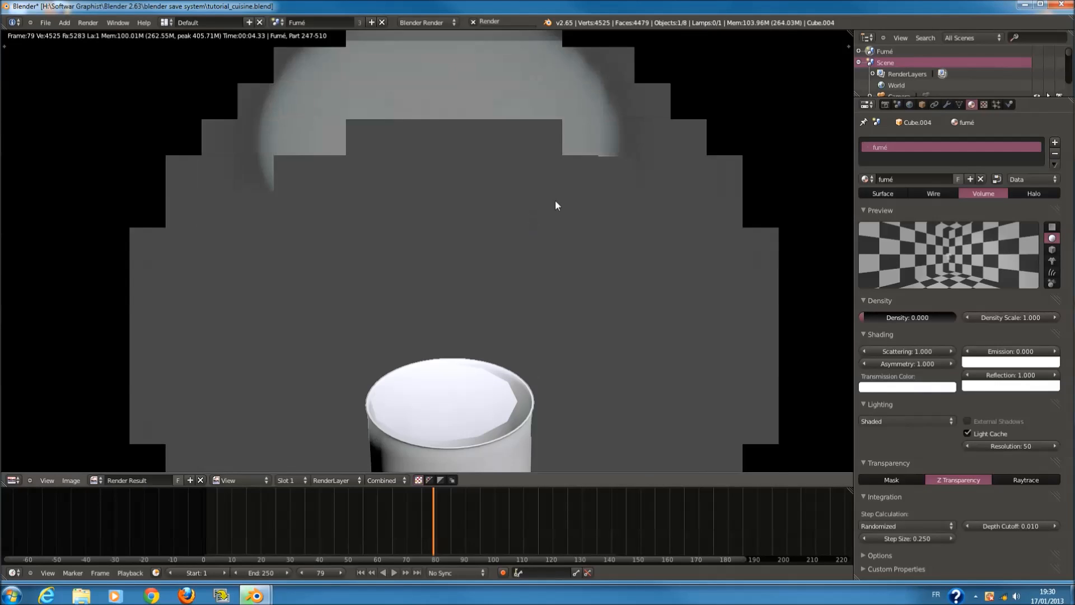
{"action": "scroll", "coordinate": [589, 191], "scroll_direction": "down", "scroll_amount": 1}
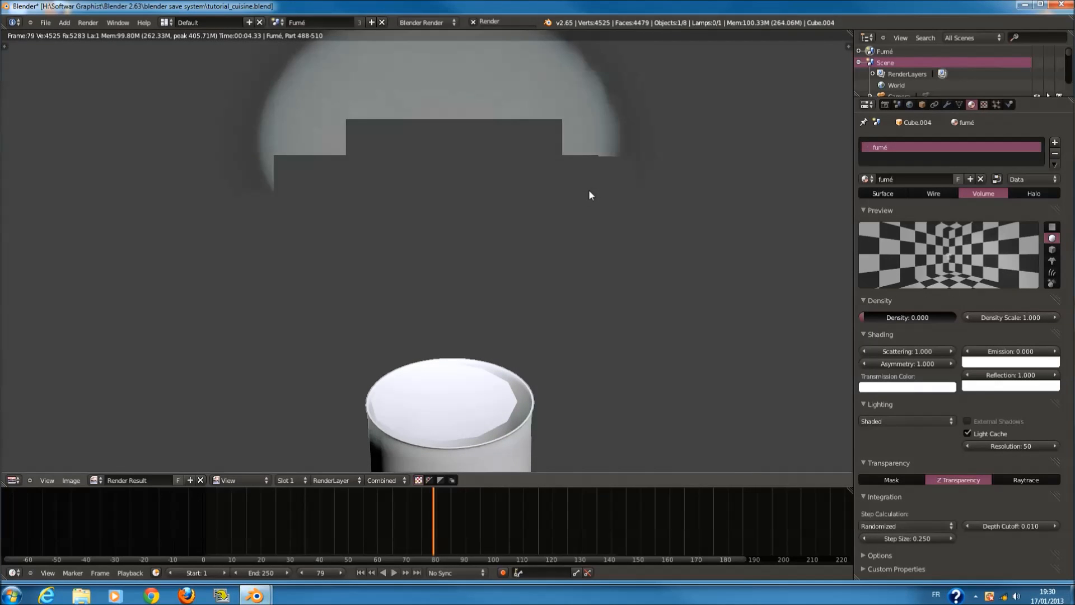
{"action": "scroll", "coordinate": [592, 193], "scroll_direction": "up", "scroll_amount": 1}
{"action": "middle_click_drag", "start_coordinate": [519, 145], "coordinate": [456, 170]}
{"action": "scroll", "coordinate": [558, 210], "scroll_direction": "down", "scroll_amount": 2}
{"action": "scroll", "coordinate": [556, 208], "scroll_direction": "up", "scroll_amount": 3}
{"action": "key", "text": "F12"}
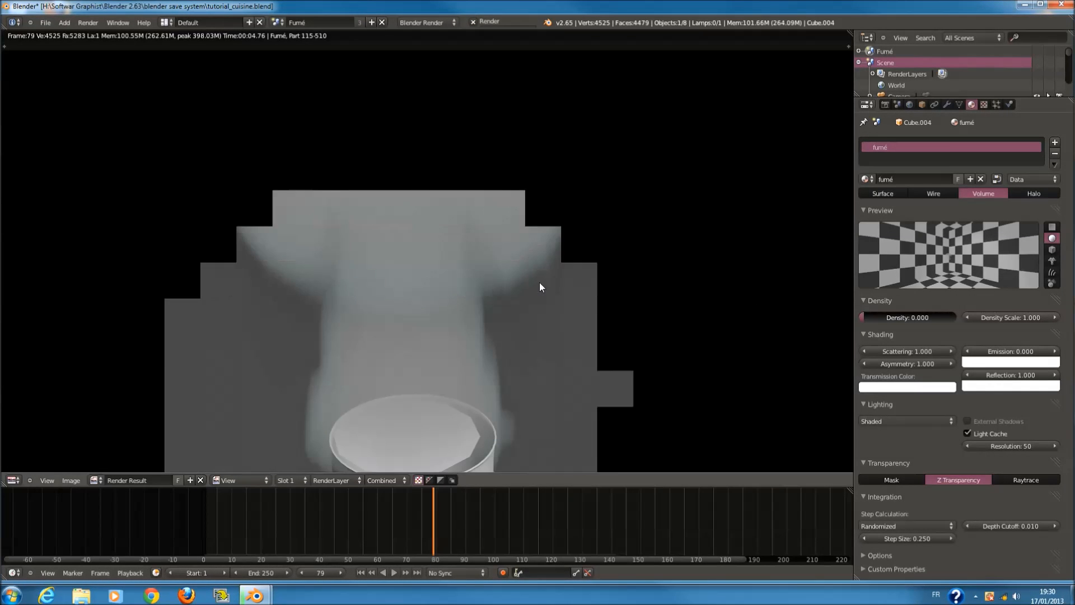
- In the smoke texture's color ramp, move stop 1 to position 0.357, and render and inspect the result
{"action": "left_click", "coordinate": [985, 105]}
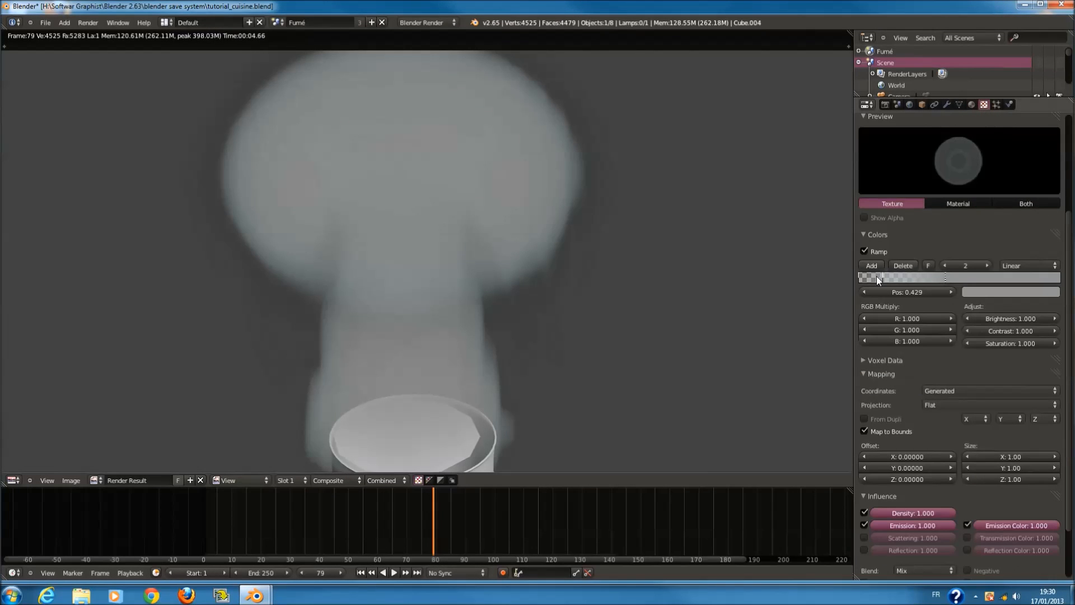
{"action": "left_click_drag", "start_coordinate": [877, 277], "coordinate": [920, 283]}
{"action": "left_click", "coordinate": [862, 277]}
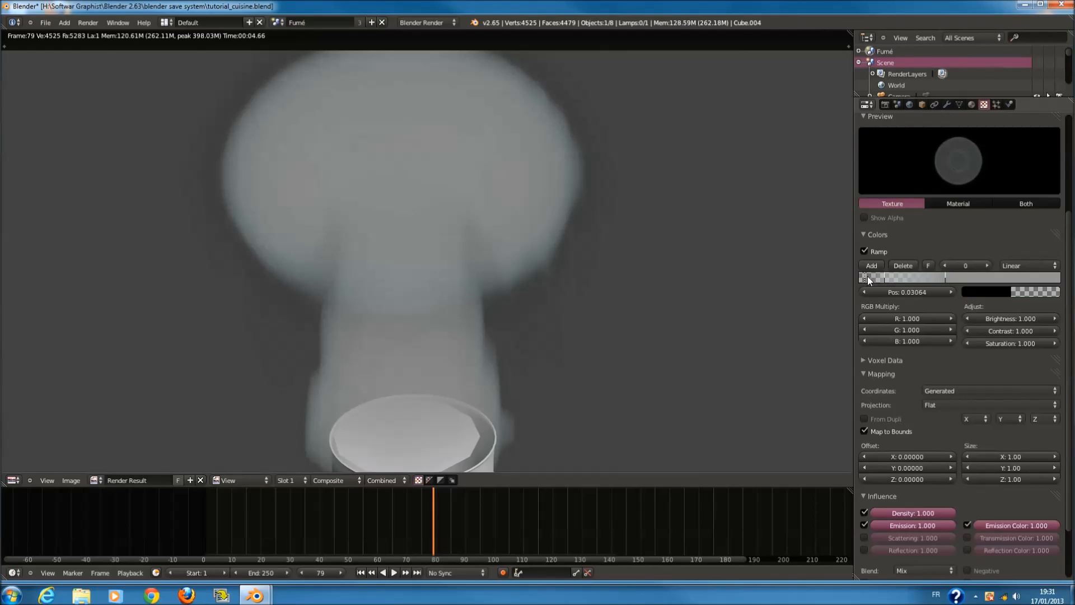
{"action": "left_click_drag", "start_coordinate": [882, 276], "coordinate": [928, 281]}
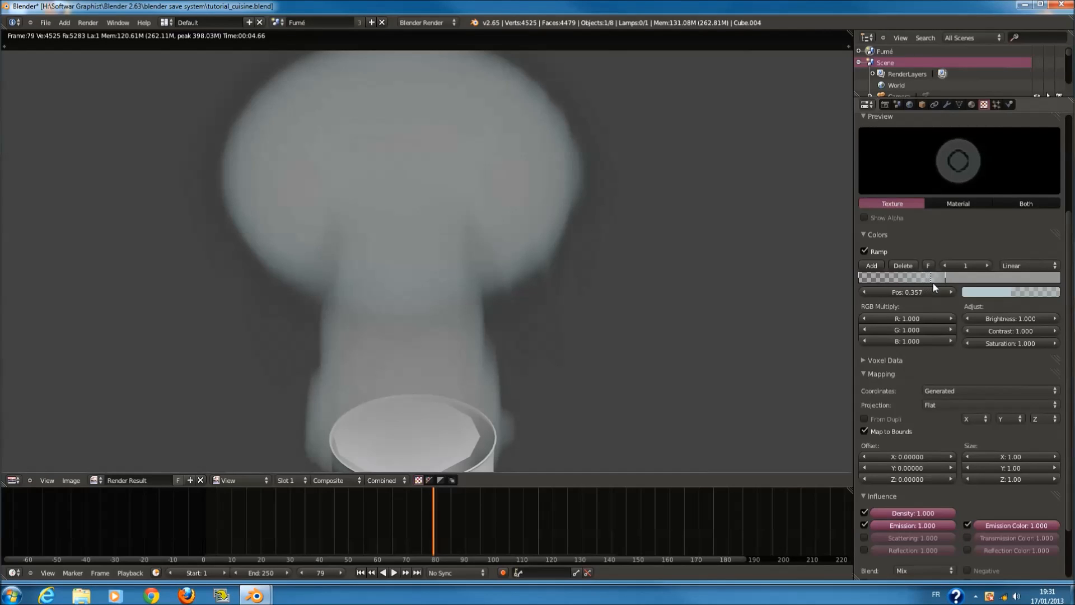
{"action": "key", "text": "F12"}
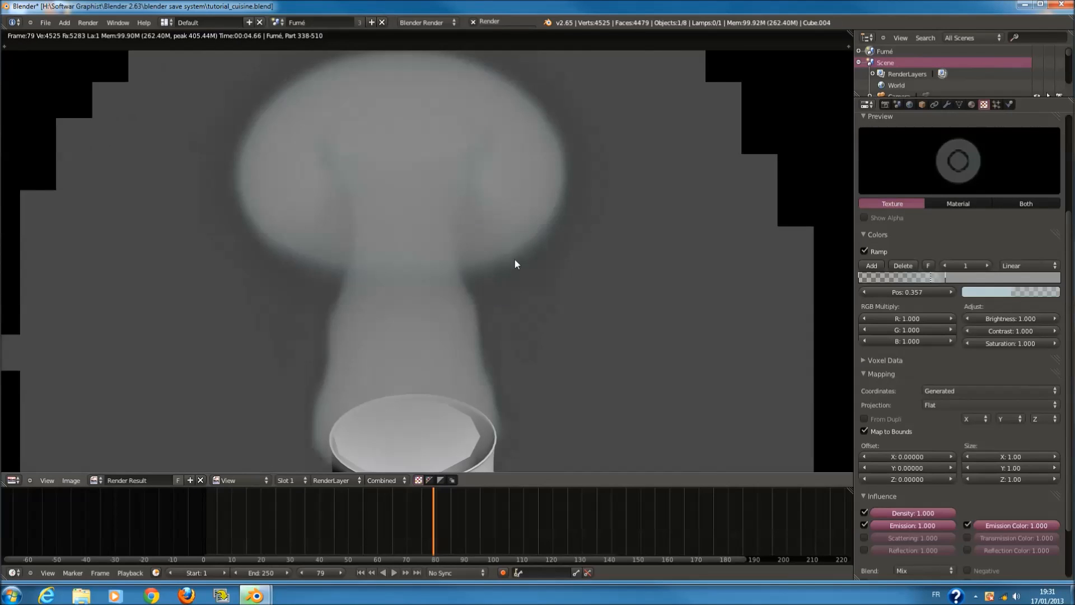
{"action": "scroll", "coordinate": [413, 125], "scroll_direction": "down", "scroll_amount": 2}
{"action": "scroll", "coordinate": [454, 188], "scroll_direction": "up", "scroll_amount": 1}
{"action": "scroll", "coordinate": [475, 216], "scroll_direction": "down", "scroll_amount": 1}
{"action": "scroll", "coordinate": [483, 220], "scroll_direction": "up", "scroll_amount": 2}
{"action": "scroll", "coordinate": [493, 225], "scroll_direction": "down", "scroll_amount": 1}
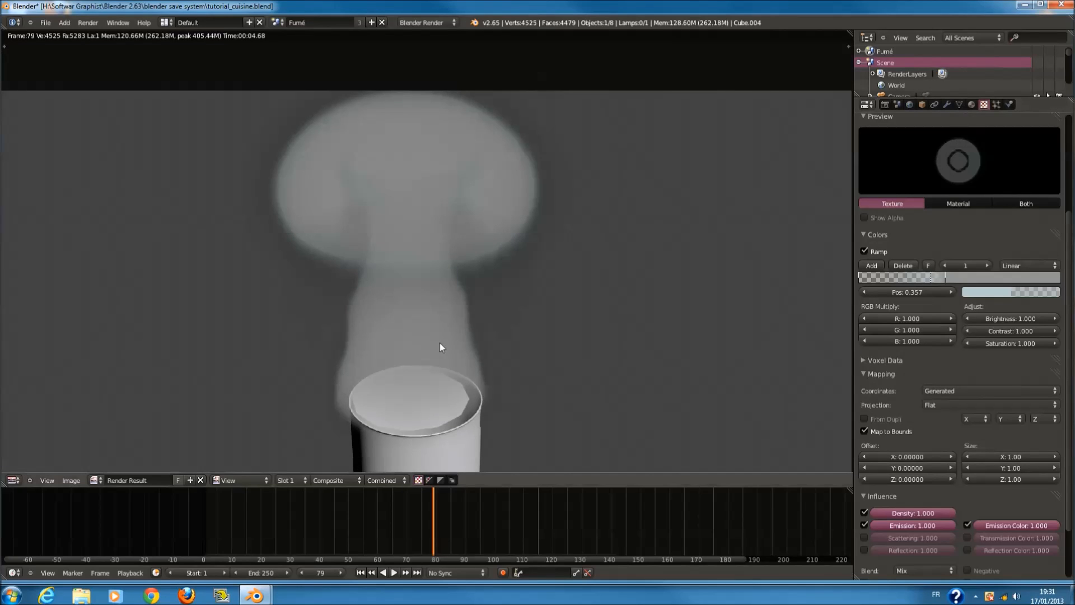
- Try a green emission color on the fumé material, render the frame, and restore the emission color to white
{"action": "left_click", "coordinate": [972, 104]}
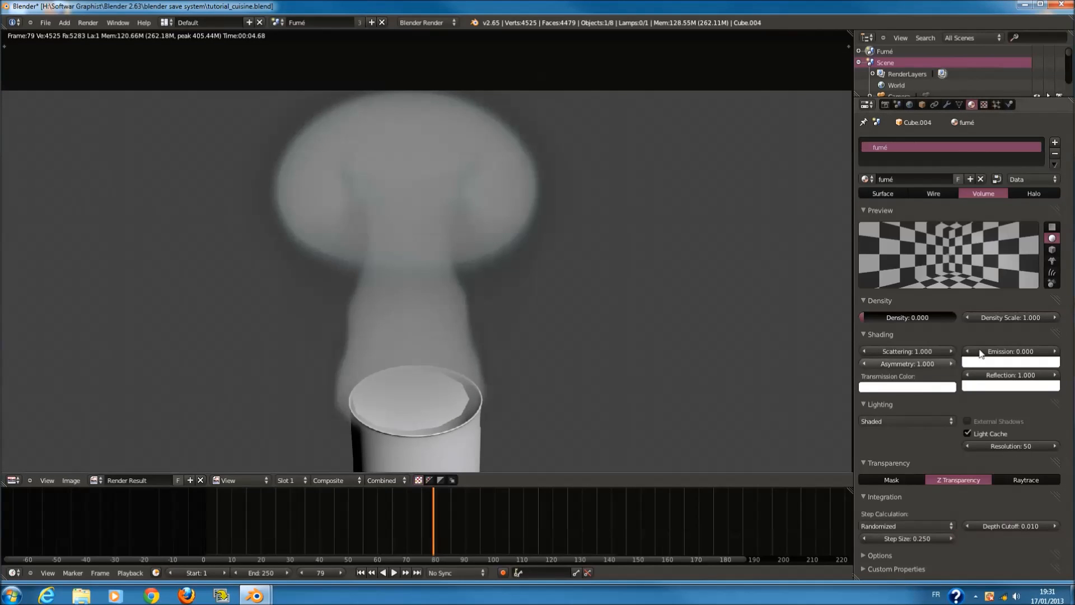
{"action": "left_click", "coordinate": [1012, 363]}
{"action": "left_click", "coordinate": [1011, 363]}
{"action": "left_click_drag", "start_coordinate": [1010, 247], "coordinate": [963, 257]}
{"action": "key", "text": "F12"}
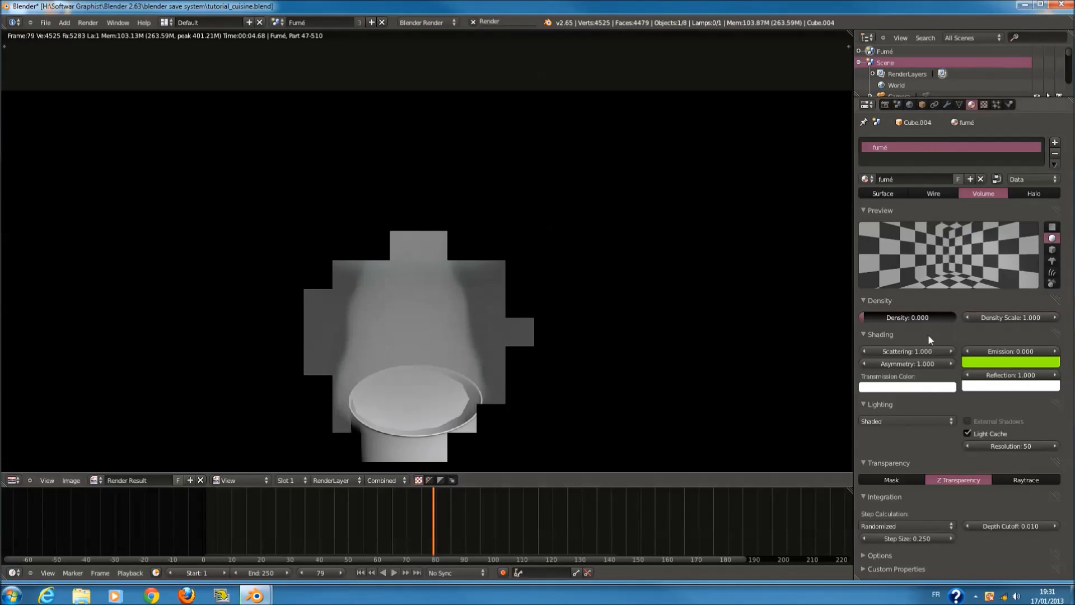
{"action": "left_click", "coordinate": [1011, 362]}
{"action": "left_click", "coordinate": [1001, 253]}
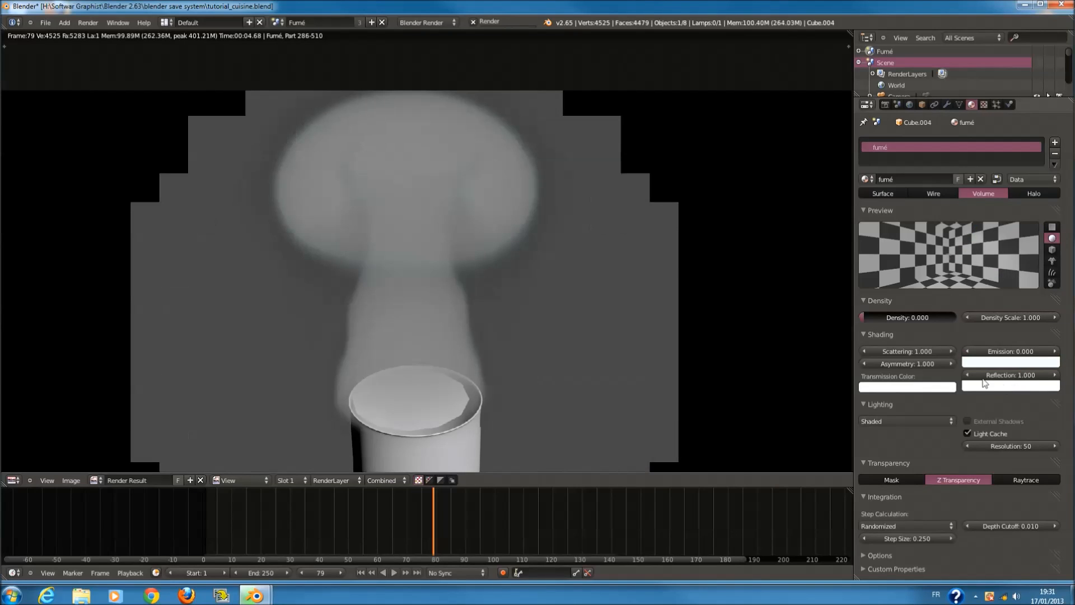
- Try a yellow transmission color on the fumé material, render and inspect the frame, and return the color to near white
{"action": "left_click", "coordinate": [897, 387]}
{"action": "left_click_drag", "start_coordinate": [902, 281], "coordinate": [849, 293]}
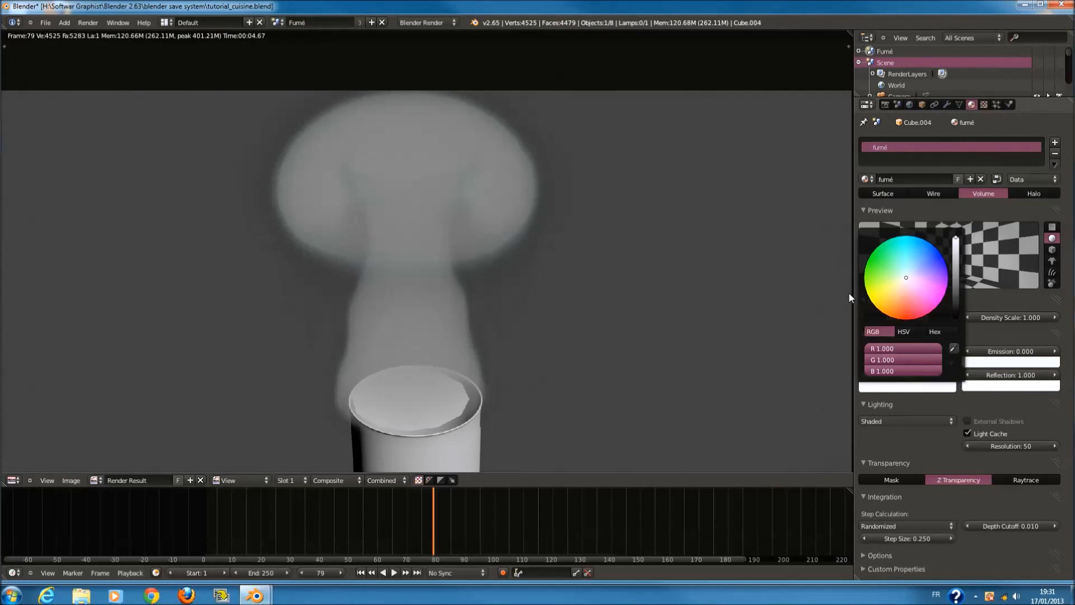
{"action": "key", "text": "F12"}
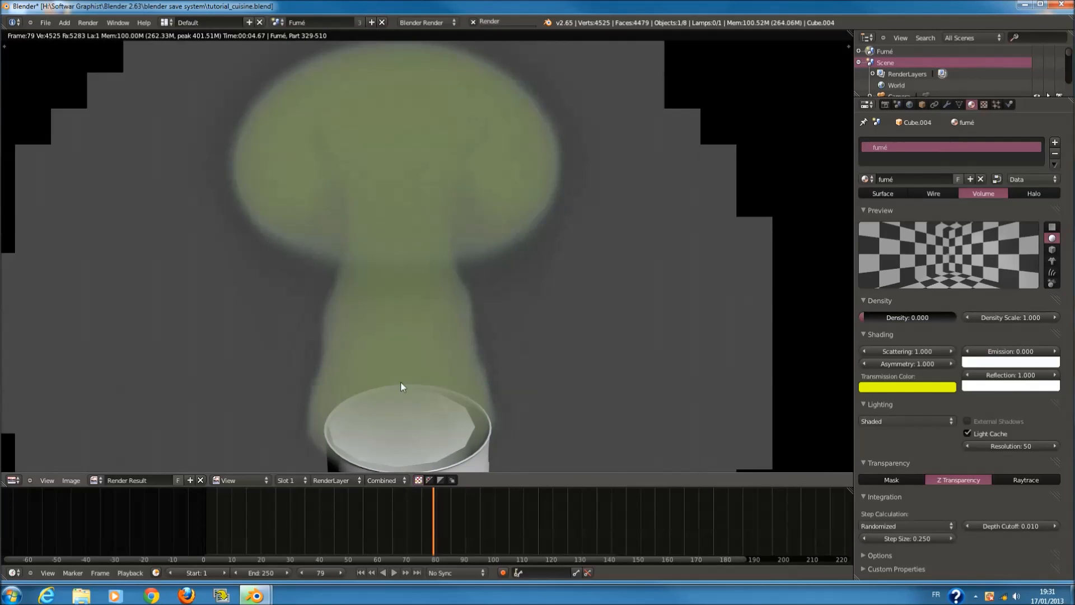
{"action": "left_click", "coordinate": [897, 387]}
{"action": "left_click", "coordinate": [904, 297]}
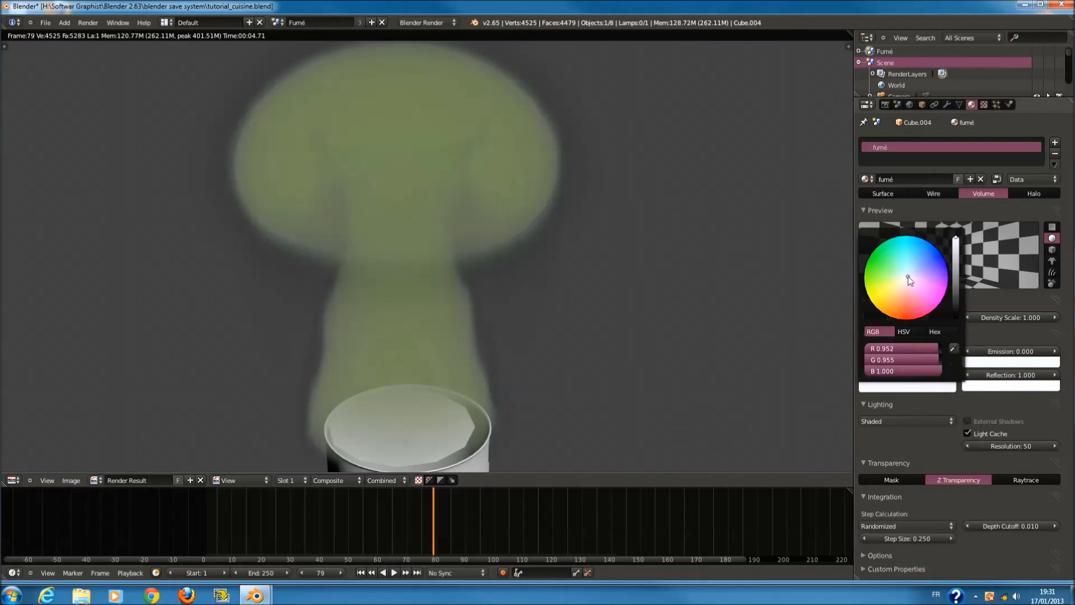
{"action": "left_click", "coordinate": [913, 418]}
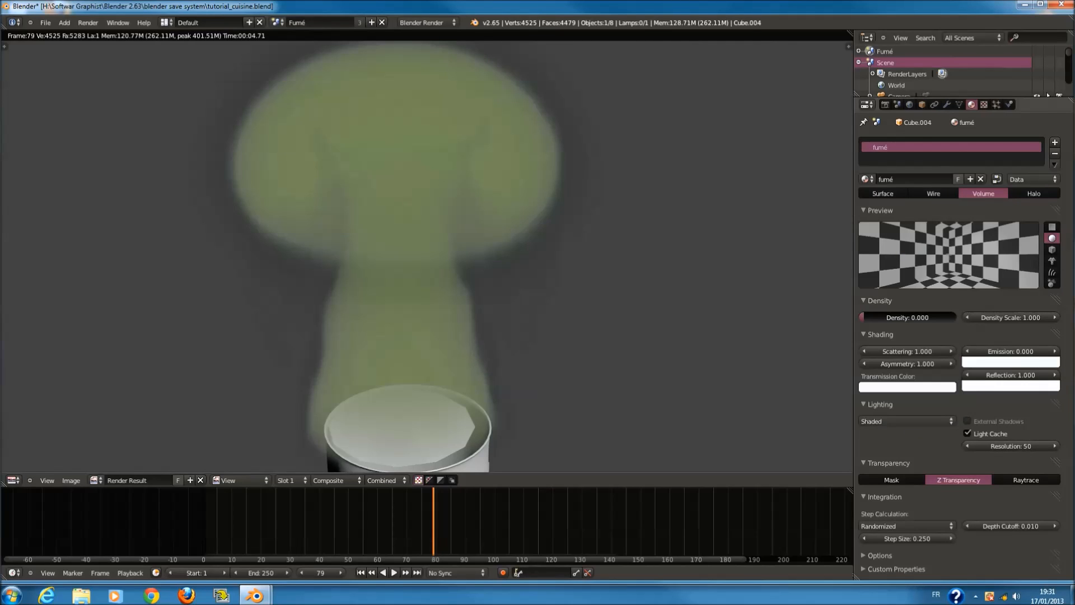
{"action": "scroll", "coordinate": [499, 308], "scroll_direction": "down", "scroll_amount": 2}
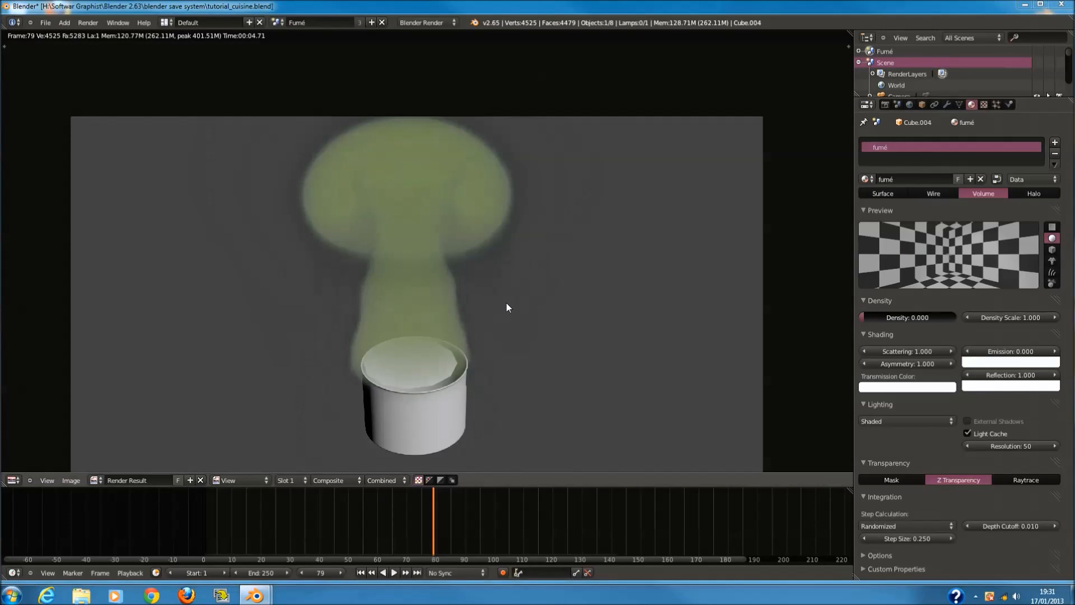
- Replace the render result with the 3D viewport and display the first layer's objects from the front in wireframe
{"action": "left_click", "coordinate": [12, 480]}
{"action": "left_click", "coordinate": [34, 467]}
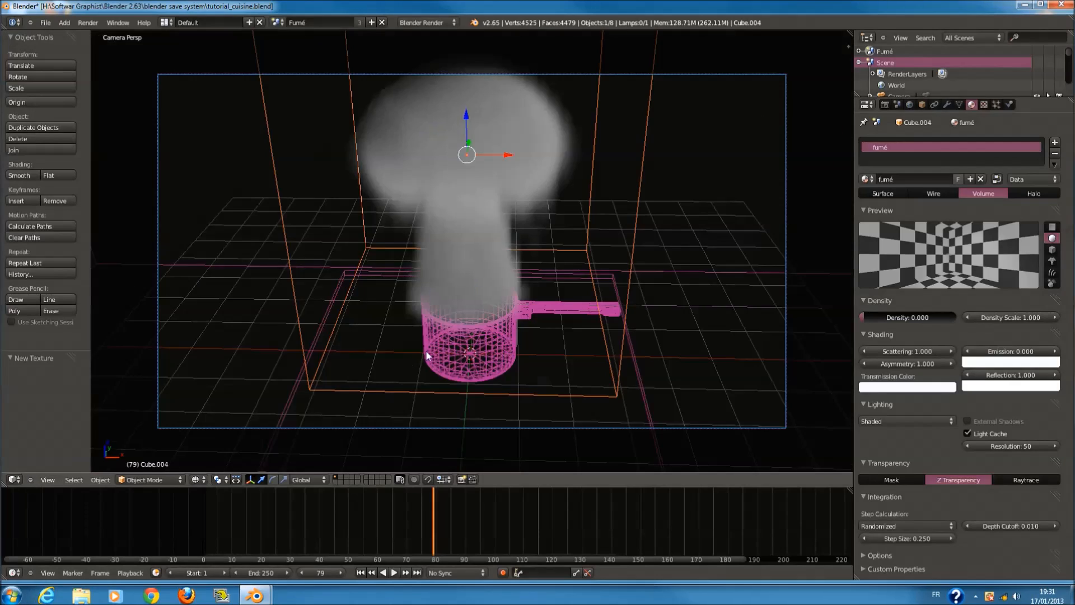
{"action": "key", "text": "KP_1"}
{"action": "key", "text": "2"}
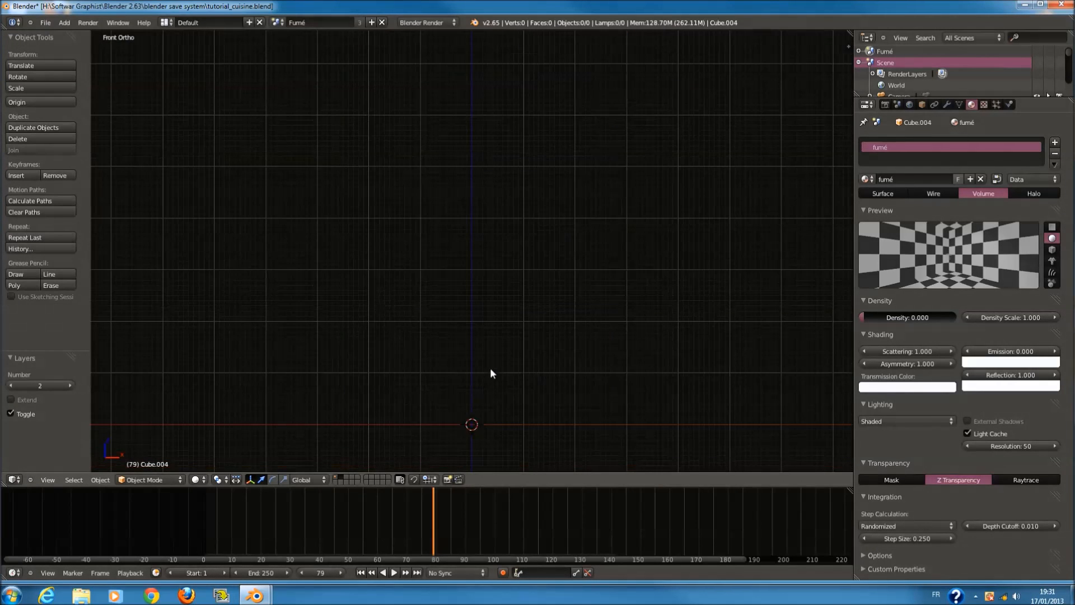
{"action": "scroll", "coordinate": [346, 449], "scroll_direction": "down", "scroll_amount": 3, "text": "shift"}
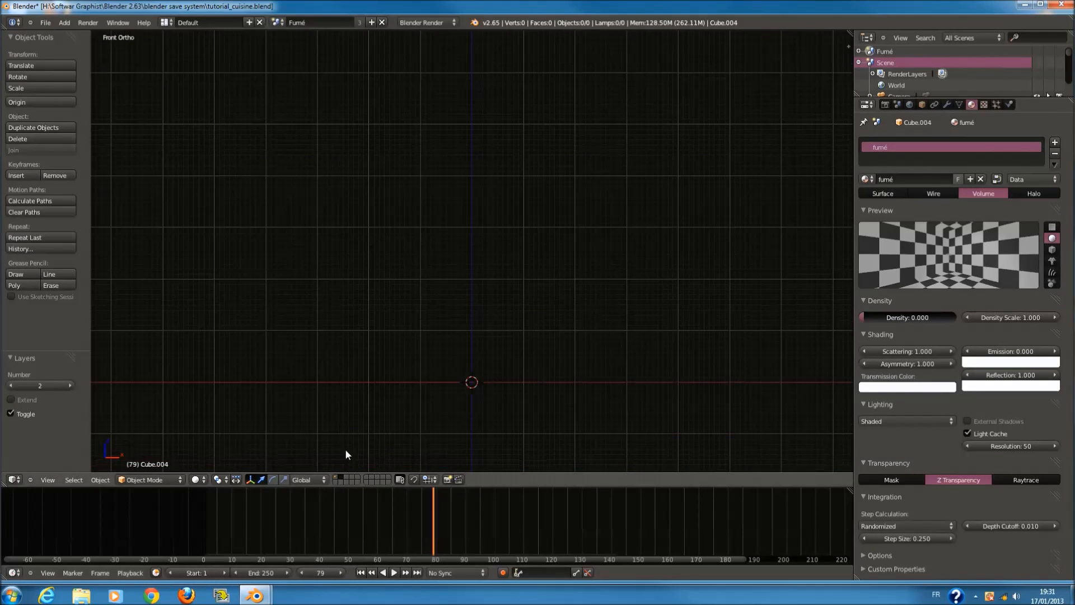
{"action": "left_click", "coordinate": [335, 477]}
{"action": "scroll", "coordinate": [445, 400], "scroll_direction": "down", "scroll_amount": 3, "text": "shift"}
{"action": "scroll", "coordinate": [473, 336], "scroll_direction": "up", "scroll_amount": 4}
{"action": "key", "text": "z"}
- Enable Initial Velocity on the smoke flow of the circle at the saucepan's rim, and save over tutorial_cuisine.blend
{"action": "right_click", "coordinate": [478, 292]}
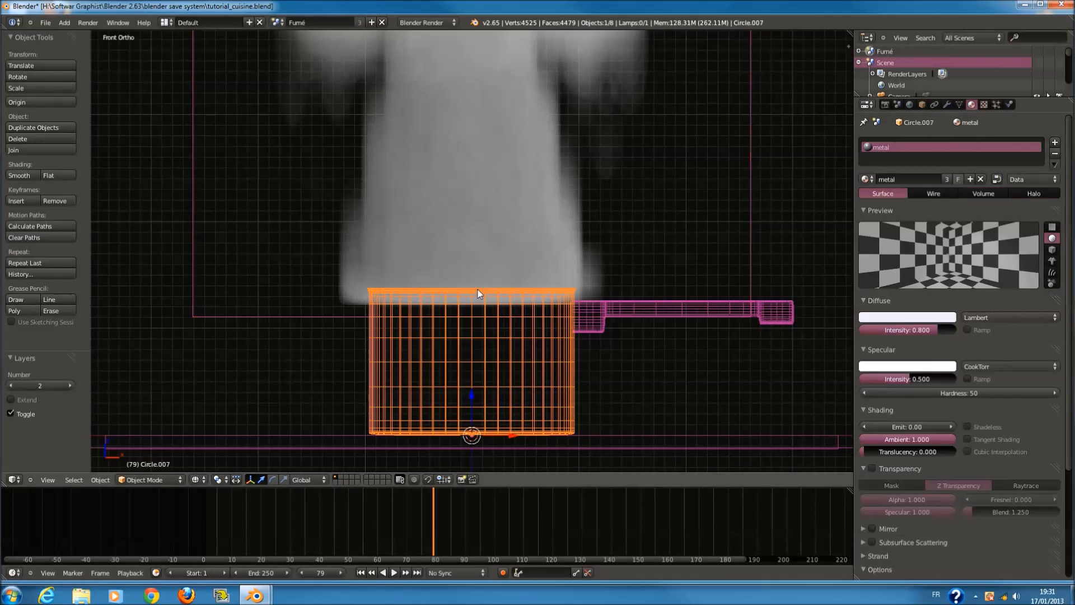
{"action": "right_click", "coordinate": [498, 284]}
{"action": "right_click", "coordinate": [496, 286]}
{"action": "right_click", "coordinate": [495, 286]}
{"action": "right_click", "coordinate": [496, 288]}
{"action": "left_click", "coordinate": [1006, 103]}
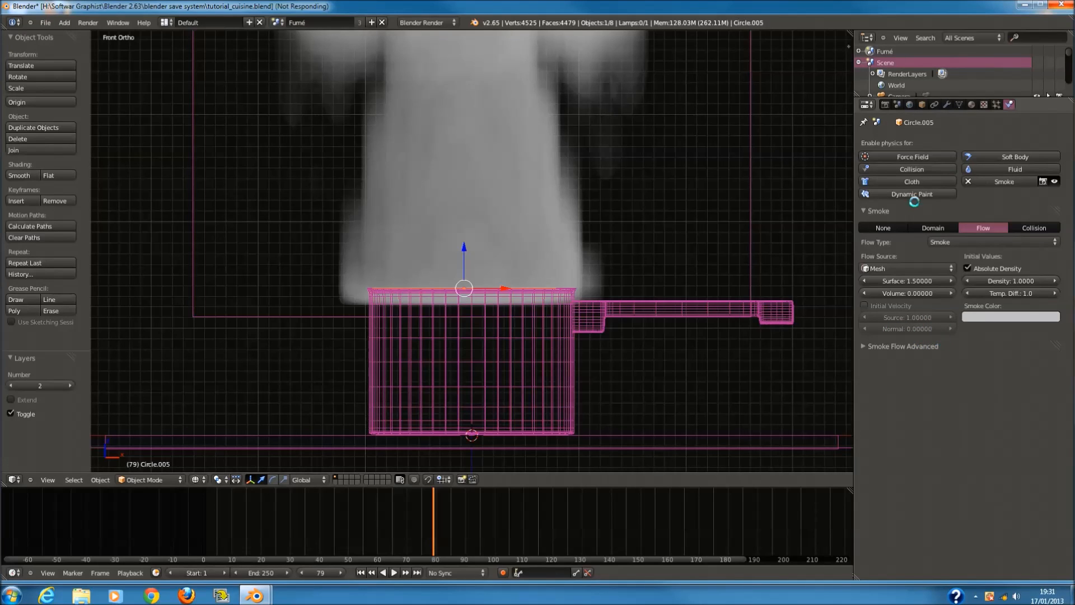
{"action": "middle_click_drag", "start_coordinate": [489, 307], "coordinate": [512, 323]}
{"action": "key", "text": "ctrl+s"}
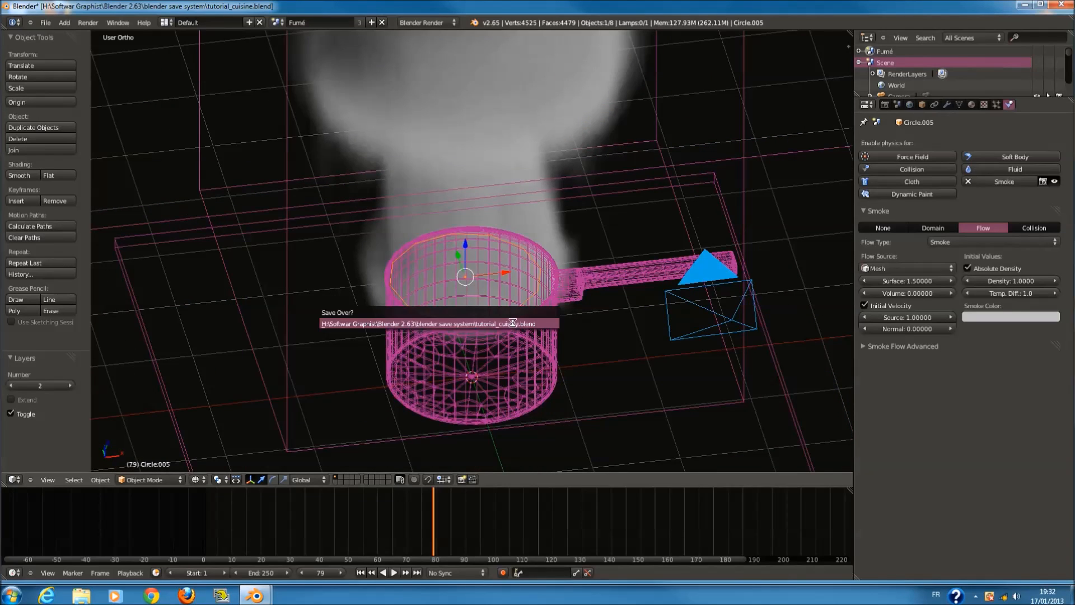
{"action": "left_click", "coordinate": [512, 324]}
- Play the smoke simulation from the first frame and watch it from the camera and front views
{"action": "key", "text": "KP_0"}
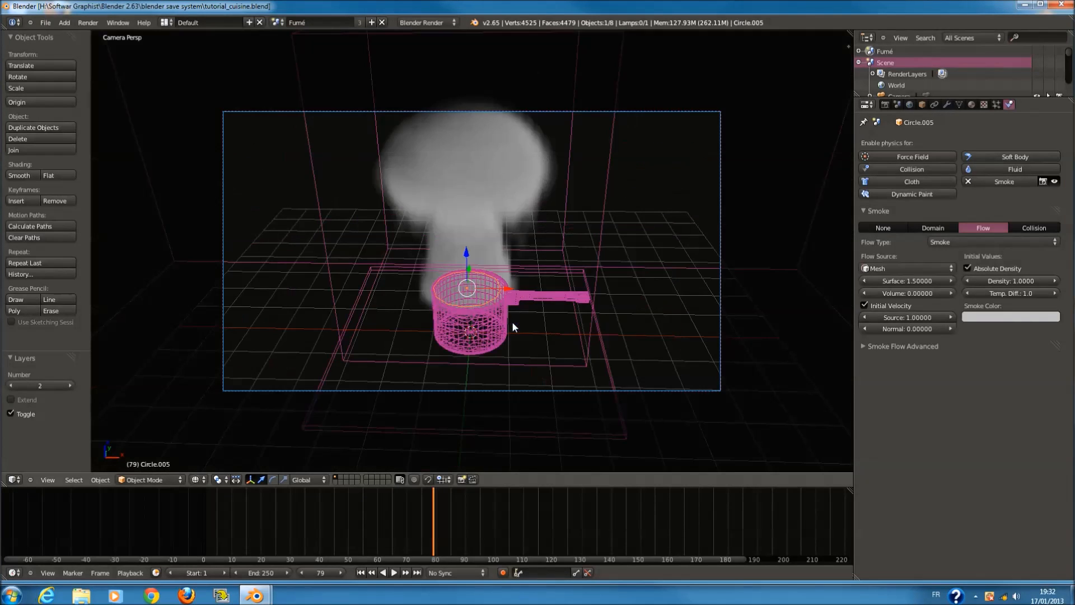
{"action": "key", "text": "shift+Left"}
{"action": "key", "text": "alt+a"}
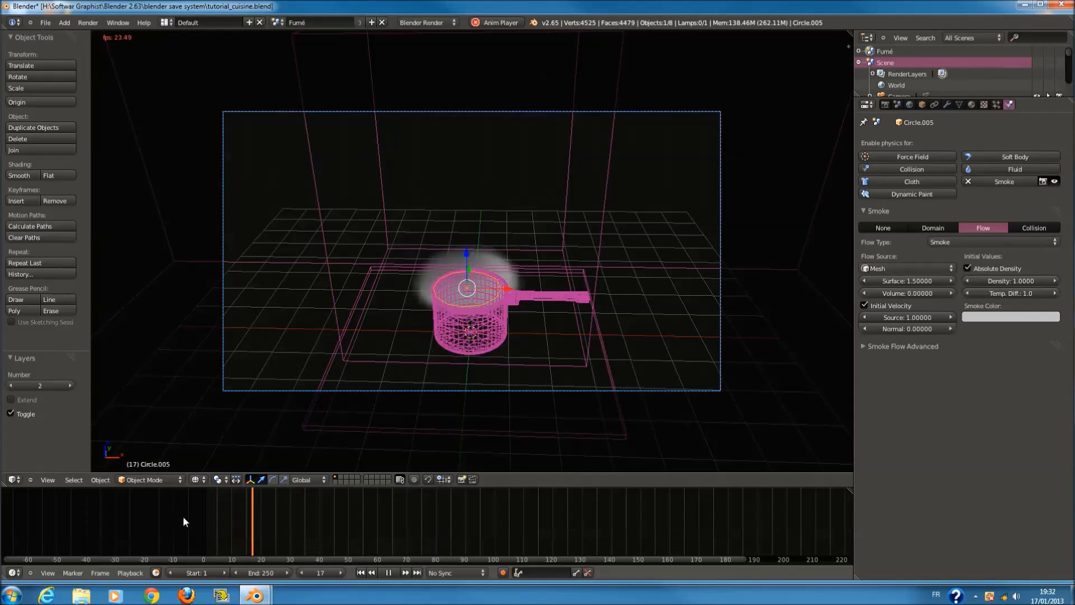
{"action": "key", "text": "KP_1"}
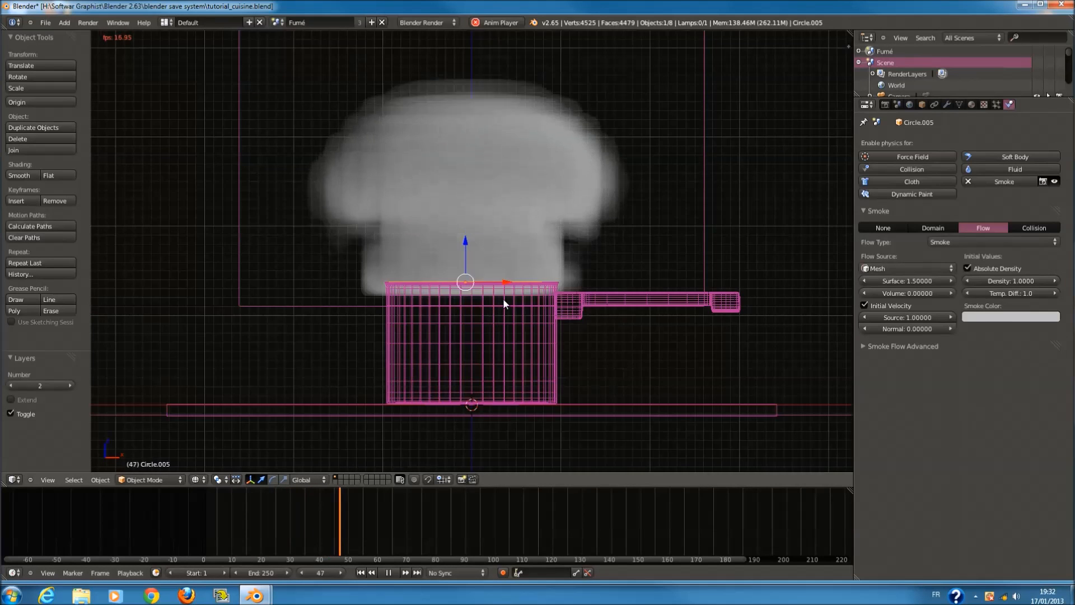
{"action": "scroll", "coordinate": [500, 278], "scroll_direction": "up", "scroll_amount": 6, "text": "shift"}
- Set the emitter's Normal initial velocity to 1 and replay the smoke from the start in front and camera views
{"action": "left_click", "coordinate": [900, 329]}
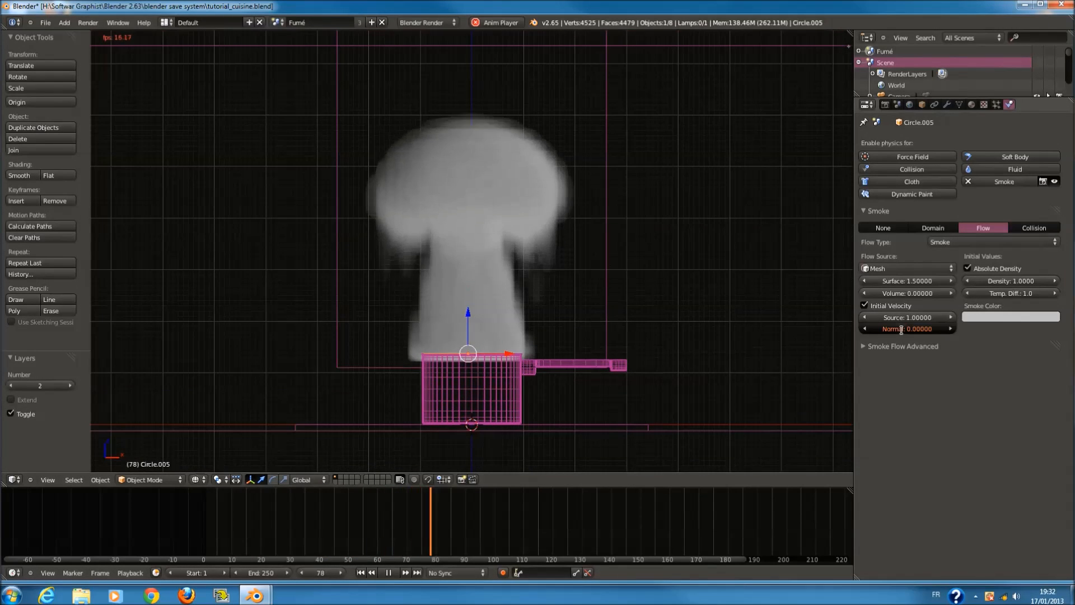
{"action": "type", "text": "1"}
{"action": "key", "text": "Return"}
{"action": "left_click", "coordinate": [361, 572]}
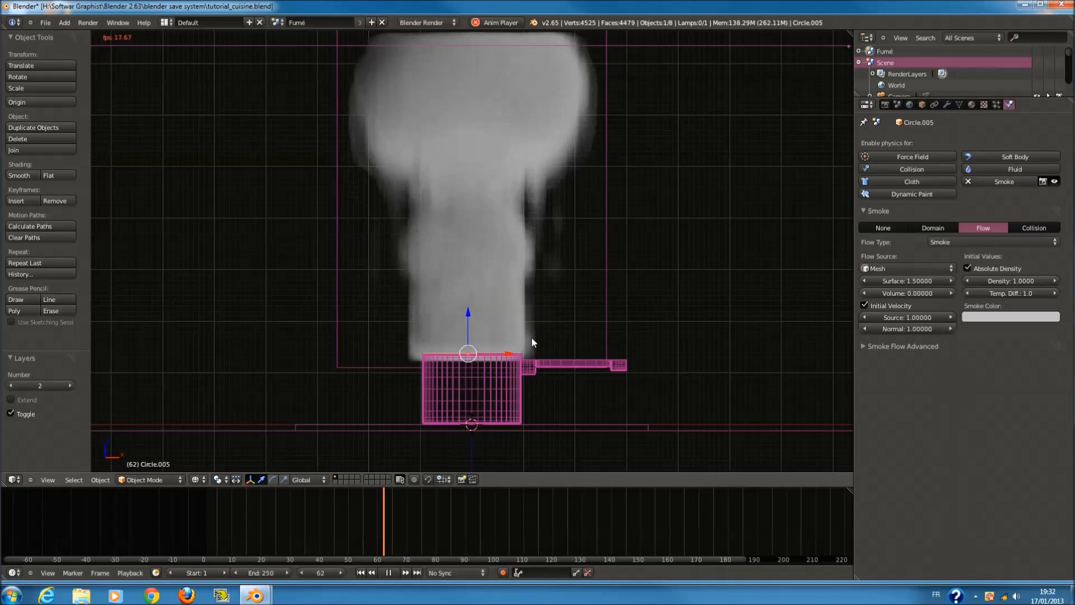
{"action": "key", "text": "KP_0"}
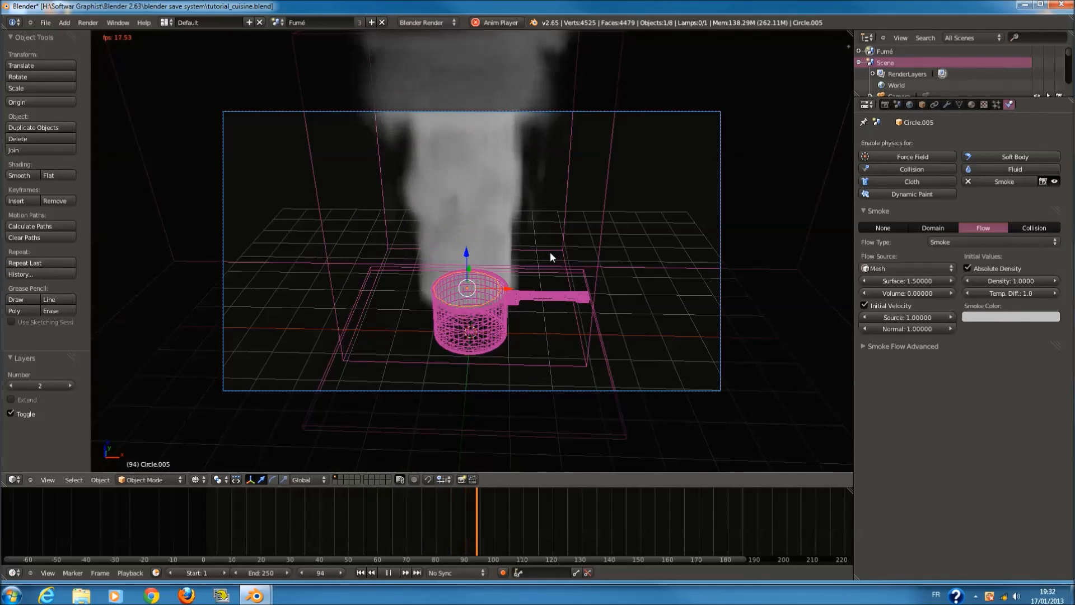
{"action": "key", "text": "alt+a"}
- Set the emitter's Normal initial velocity to 2 and replay the smoke from the start in camera and front views
{"action": "left_click", "coordinate": [903, 329]}
{"action": "type", "text": "2"}
{"action": "key", "text": "Return"}
{"action": "left_click", "coordinate": [137, 550]}
{"action": "key", "text": "alt+a"}
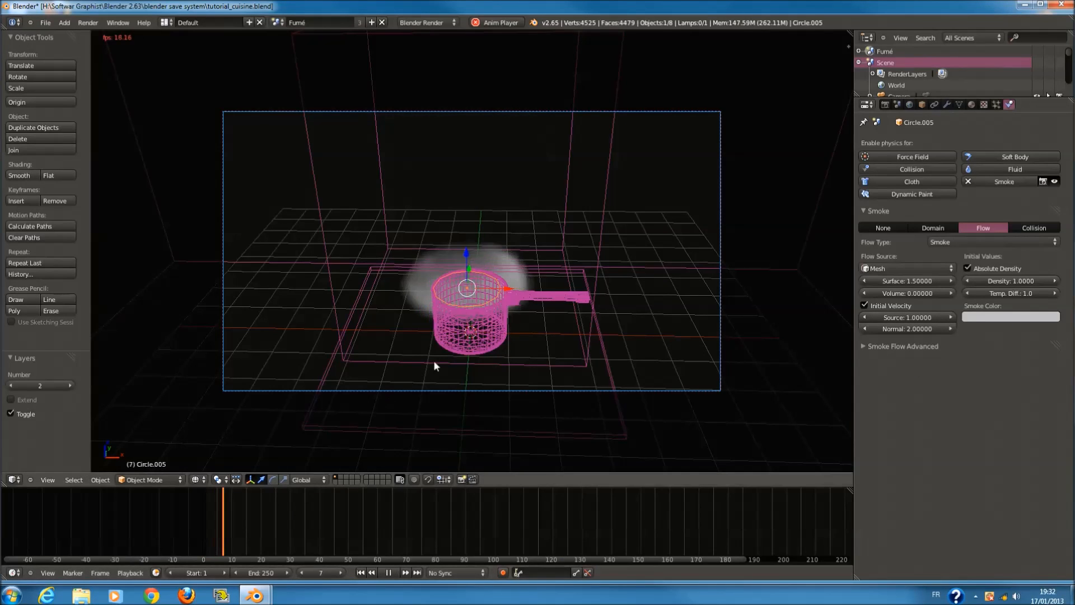
{"action": "key", "text": "KP_1"}
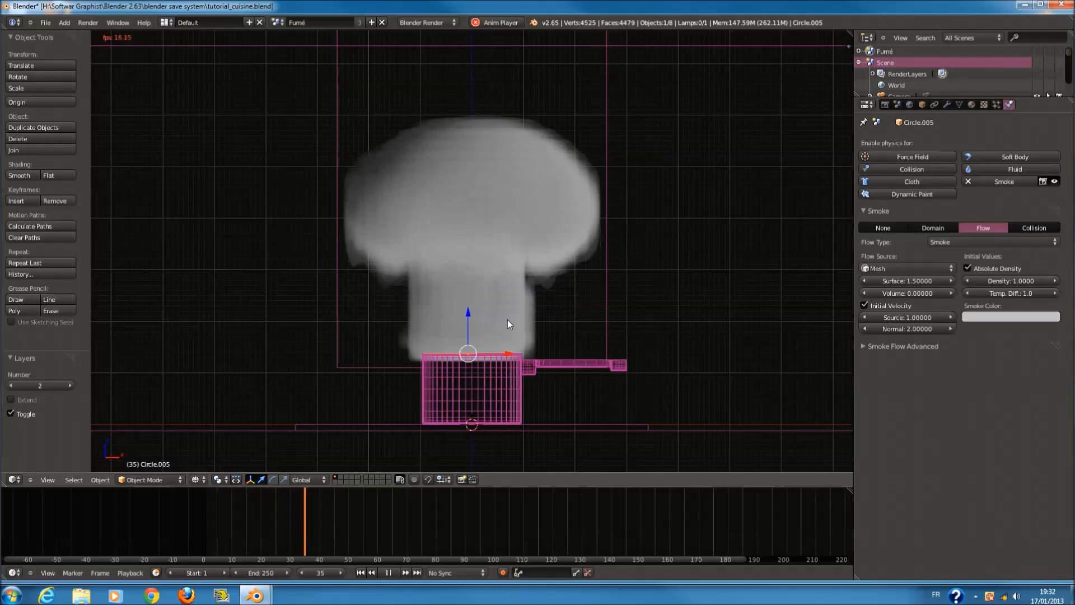
{"action": "key", "text": "KP_0"}
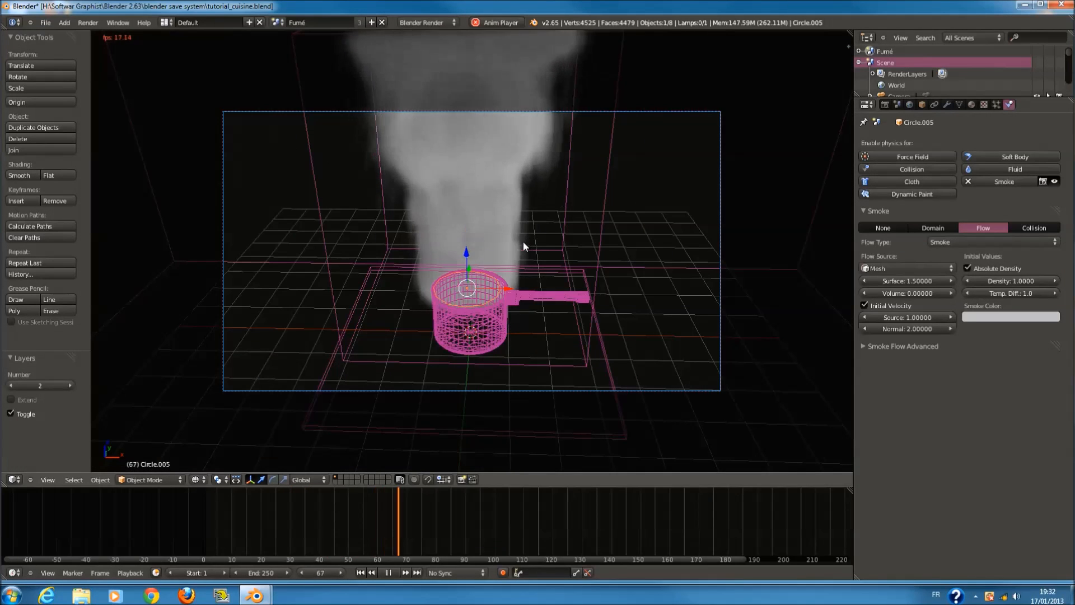
{"action": "key", "text": "alt+a"}
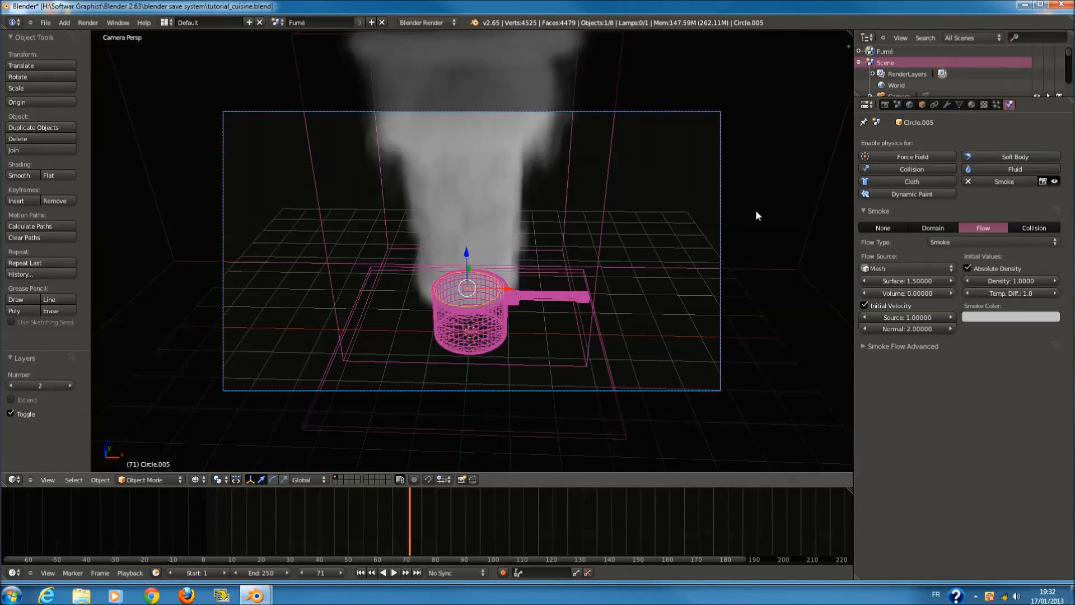
- Enable Smoke High Resolution on the smoke domain cube, leaving Smoke Adaptive Domain off
{"action": "right_click", "coordinate": [613, 192]}
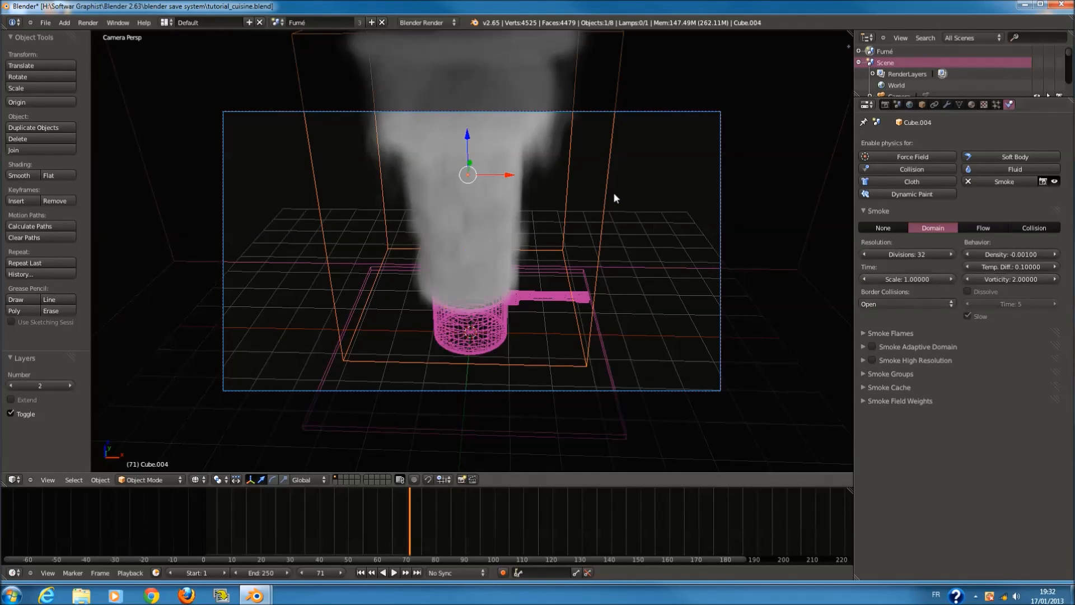
{"action": "left_click", "coordinate": [872, 345]}
{"action": "left_click", "coordinate": [895, 346]}
{"action": "left_click", "coordinate": [895, 345]}
{"action": "left_click", "coordinate": [873, 346]}
{"action": "left_click", "coordinate": [874, 360]}
{"action": "left_click", "coordinate": [885, 360]}
{"action": "left_click", "coordinate": [925, 347]}
{"action": "left_click", "coordinate": [924, 348]}
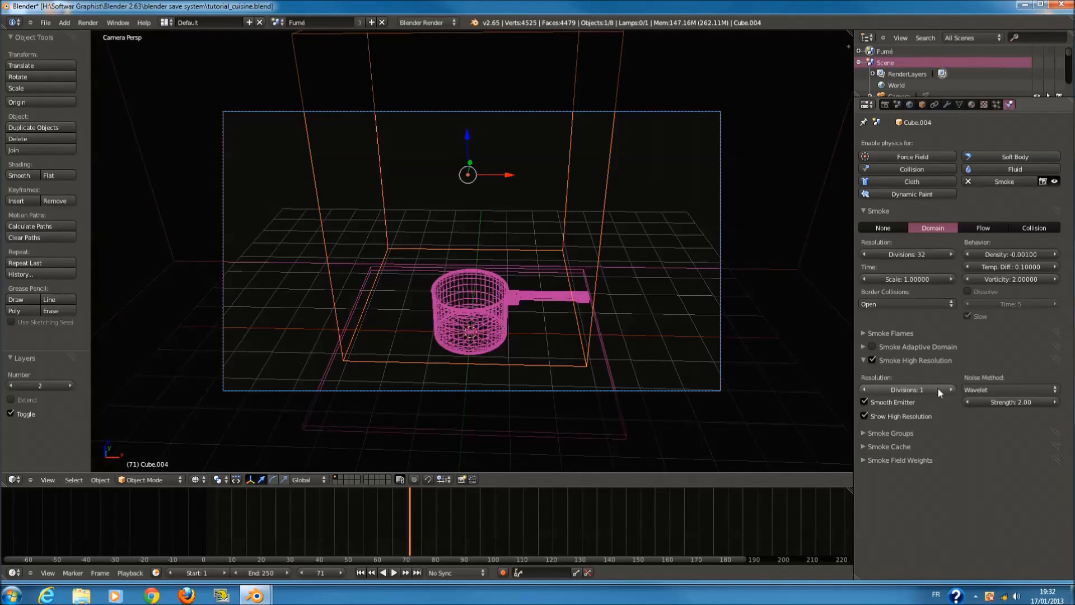
- Set the domain's high-resolution Divisions to 2 and noise Strength to 4, and try playing the smoke from frame 0
{"action": "left_click_drag", "start_coordinate": [388, 526], "coordinate": [193, 526]}
{"action": "left_click", "coordinate": [1026, 402]}
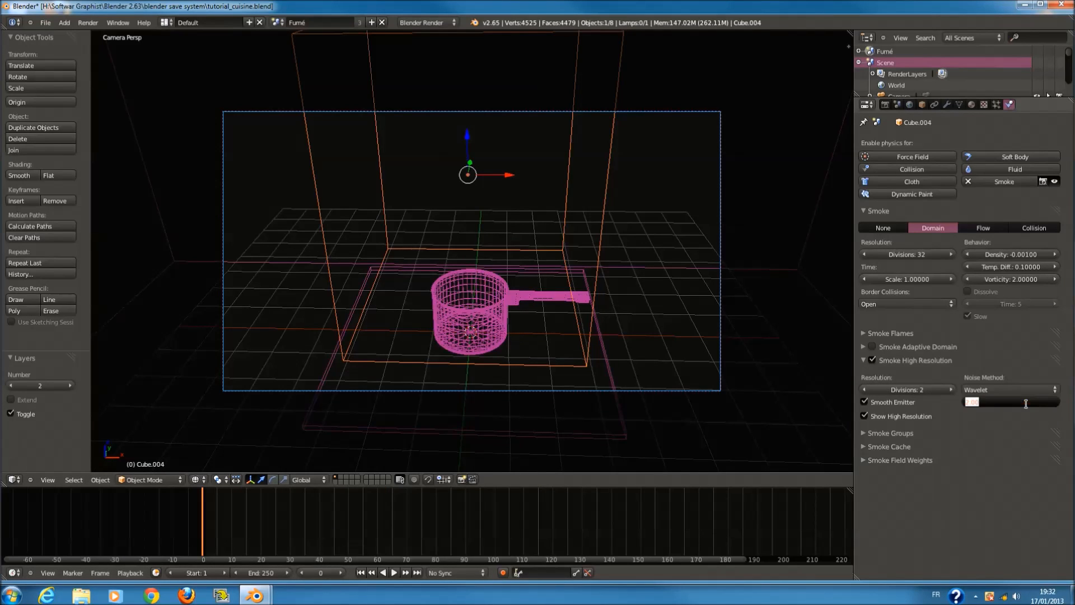
{"action": "type", "text": "4"}
{"action": "key", "text": "Return"}
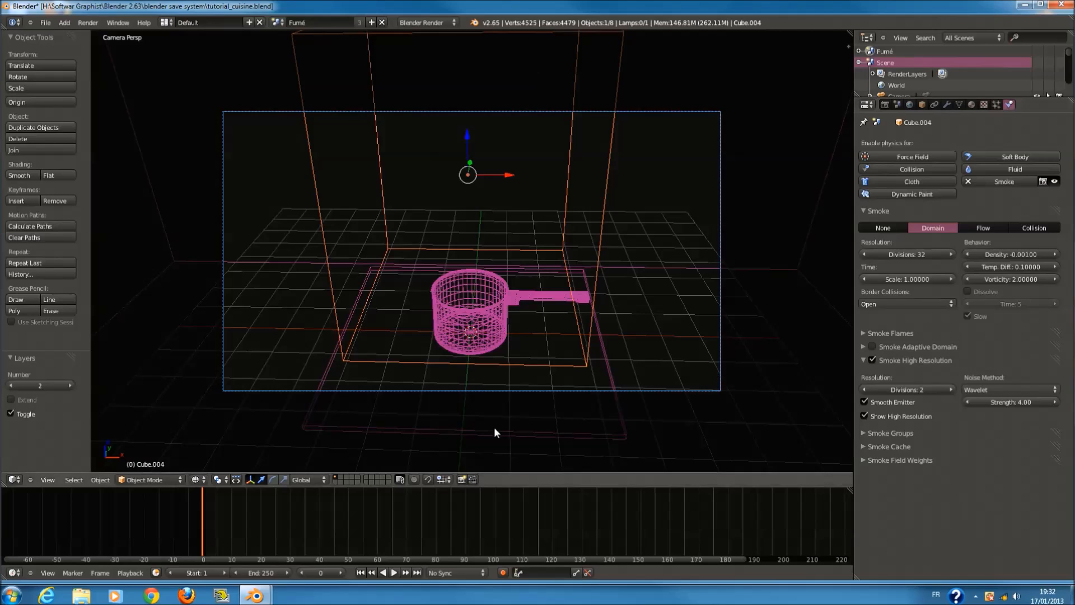
{"action": "key", "text": "alt+a"}
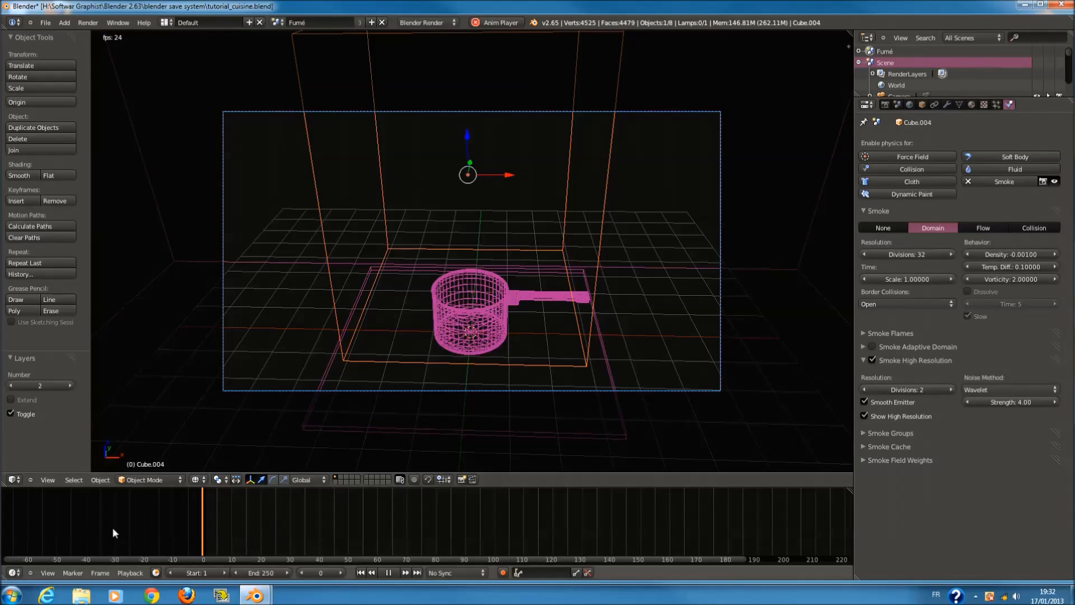
{"action": "key", "text": "alt+a"}
- Set the domain's high-resolution Divisions to 1, replay the smoke from the start, and inspect its detail from the front
{"action": "left_click_drag", "start_coordinate": [905, 390], "coordinate": [888, 390]}
{"action": "left_click", "coordinate": [185, 514]}
{"action": "key", "text": "alt+a"}
{"action": "left_click", "coordinate": [192, 511]}
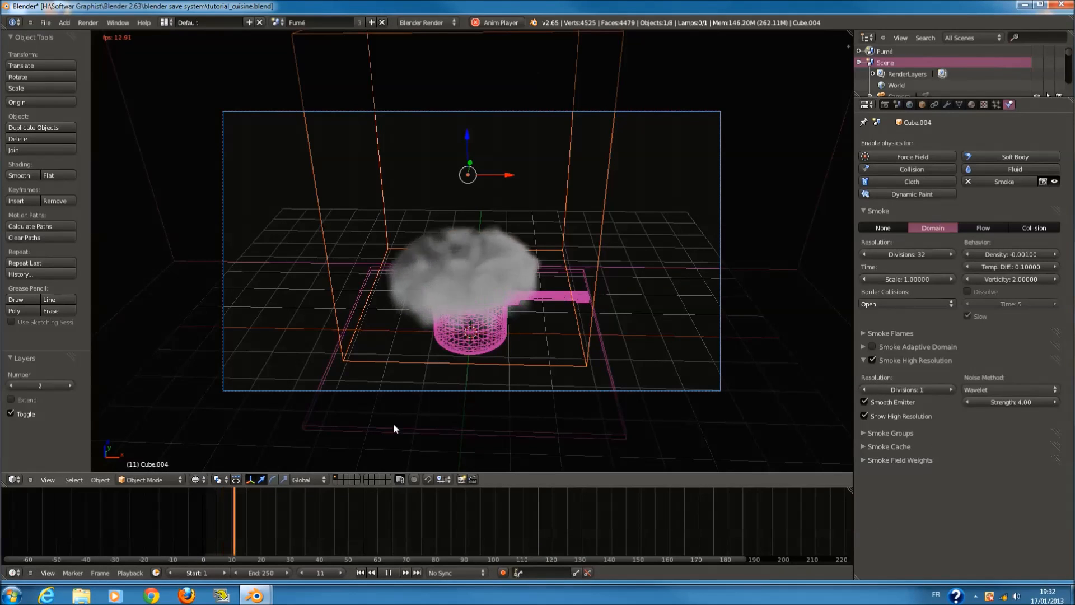
{"action": "key", "text": "KP_1"}
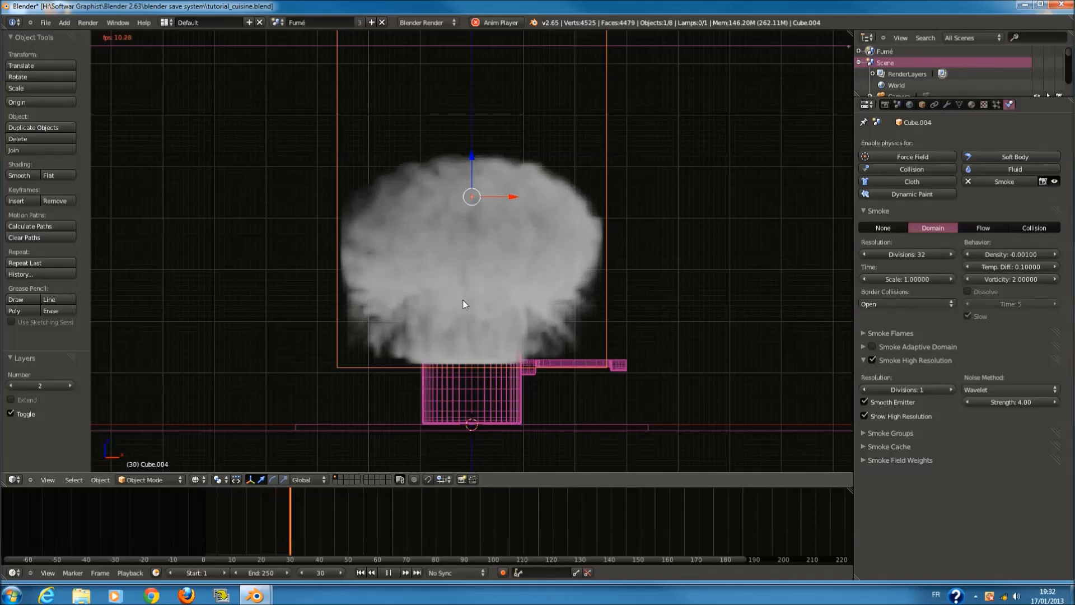
{"action": "scroll", "coordinate": [539, 299], "scroll_direction": "down", "scroll_amount": 1}
{"action": "scroll", "coordinate": [539, 299], "scroll_direction": "down", "scroll_amount": 1}
{"action": "key", "text": "alt+a"}
{"action": "scroll", "coordinate": [539, 299], "scroll_direction": "up", "scroll_amount": 5, "text": "shift"}
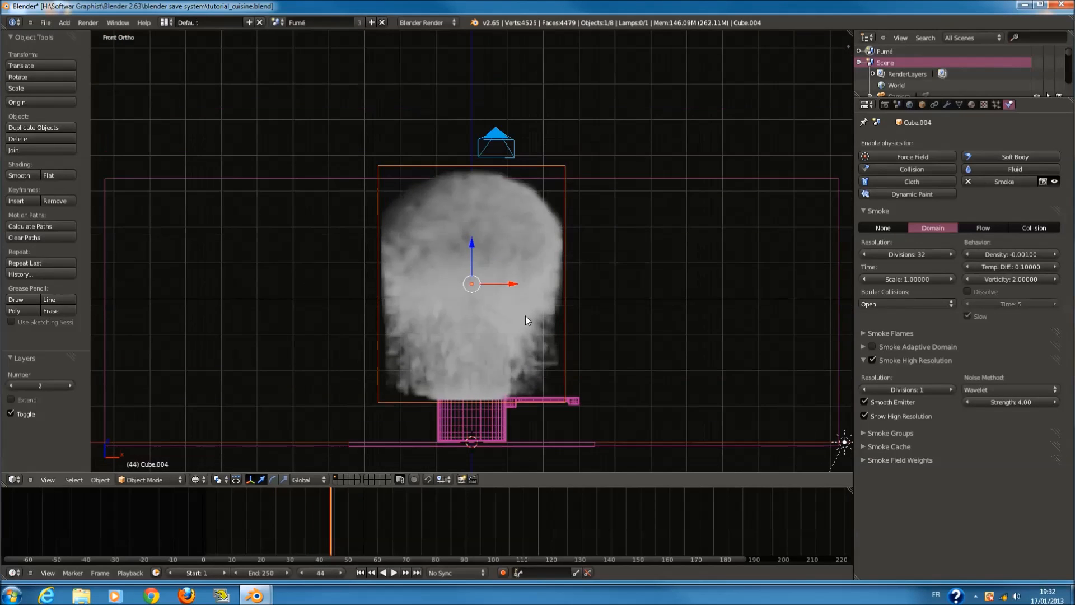
{"action": "scroll", "coordinate": [539, 300], "scroll_direction": "up", "scroll_amount": 2}
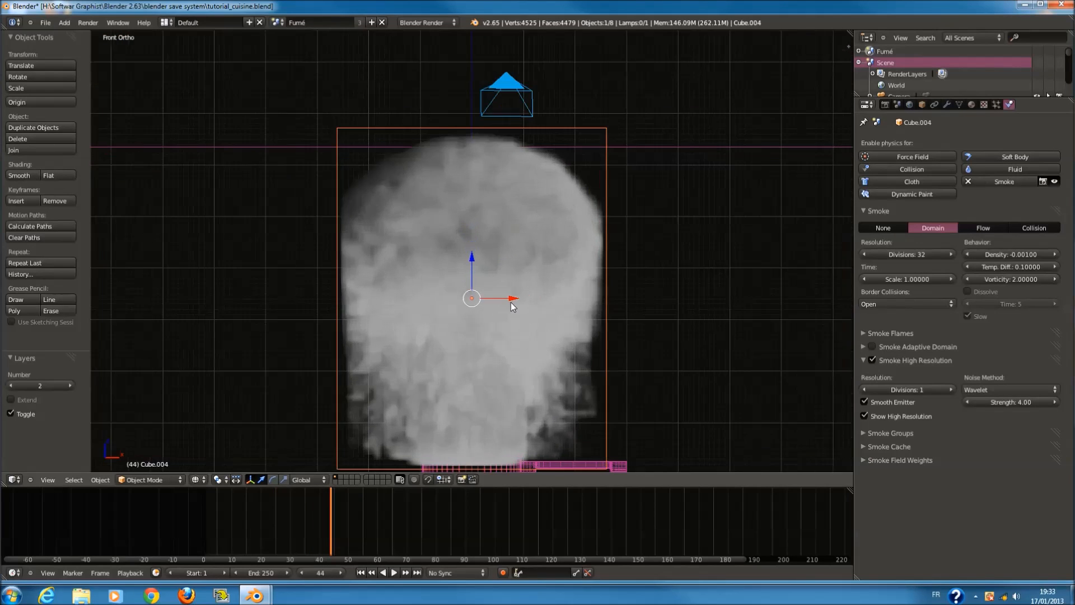
- Set the smoke domain's high-resolution noise Strength to 0.2
{"action": "left_click", "coordinate": [994, 402]}
{"action": "type", "text": "0"}
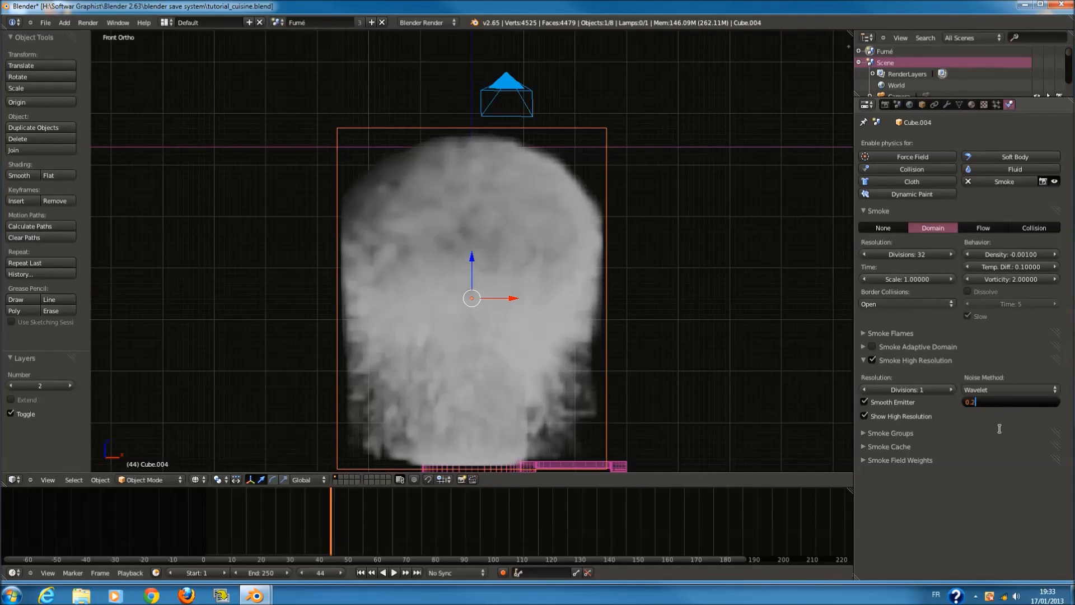
{"action": "type", "text": ".2"}
{"action": "key", "text": "Return"}
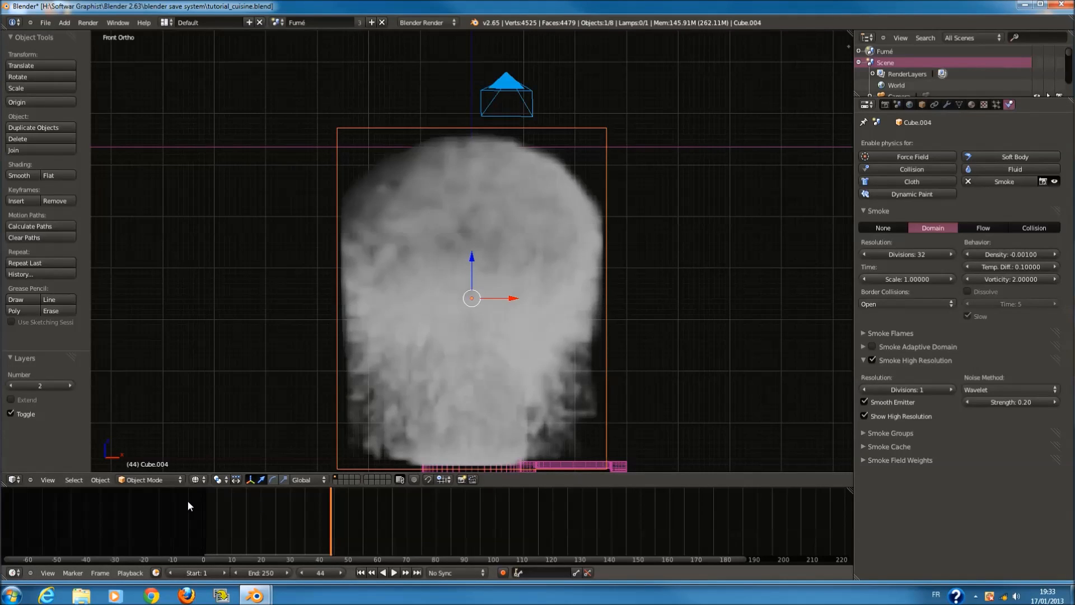
- Replay the smoke from the start, stop at frame 58, and view it through the camera
{"action": "key", "text": "shift+Left"}
{"action": "key", "text": "alt+a"}
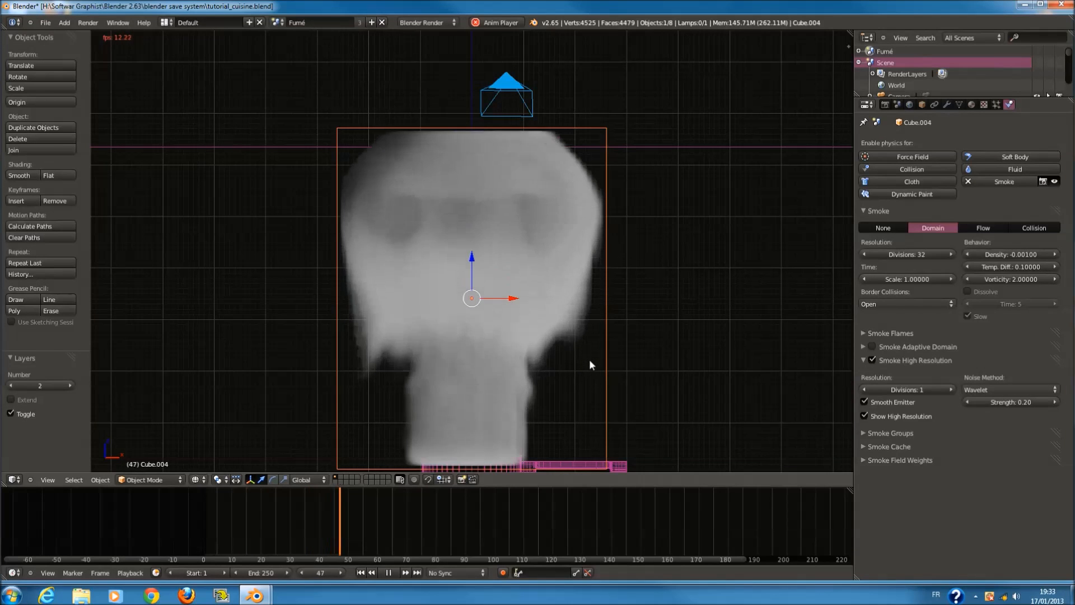
{"action": "key", "text": "alt+a"}
{"action": "key", "text": "KP_0"}
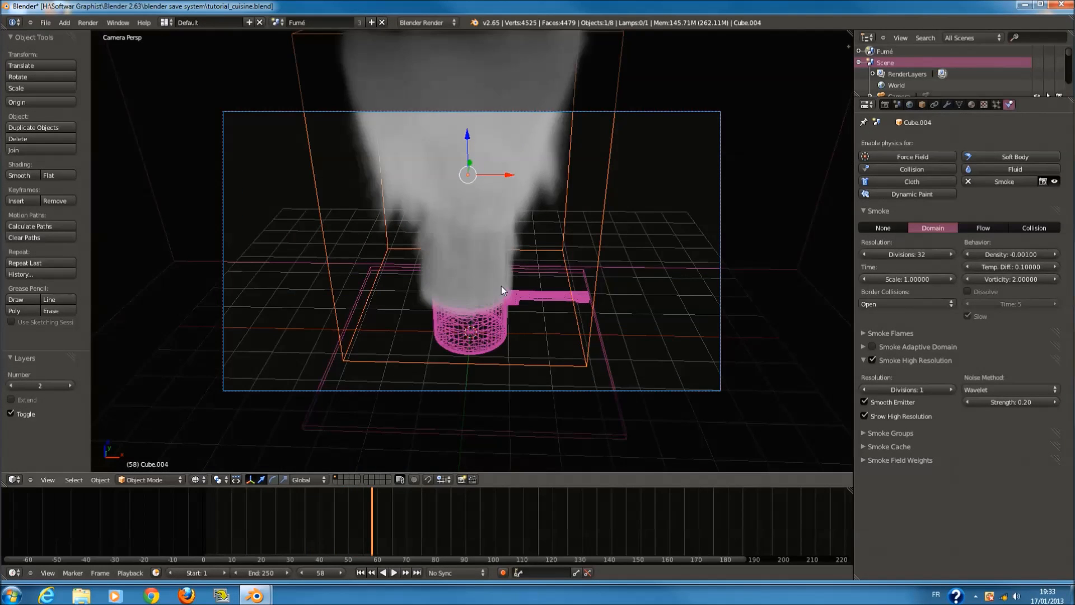
- Render frame 58 from the camera and examine the smoke above the saucepan up close
{"action": "scroll", "coordinate": [502, 288], "scroll_direction": "up", "scroll_amount": 2}
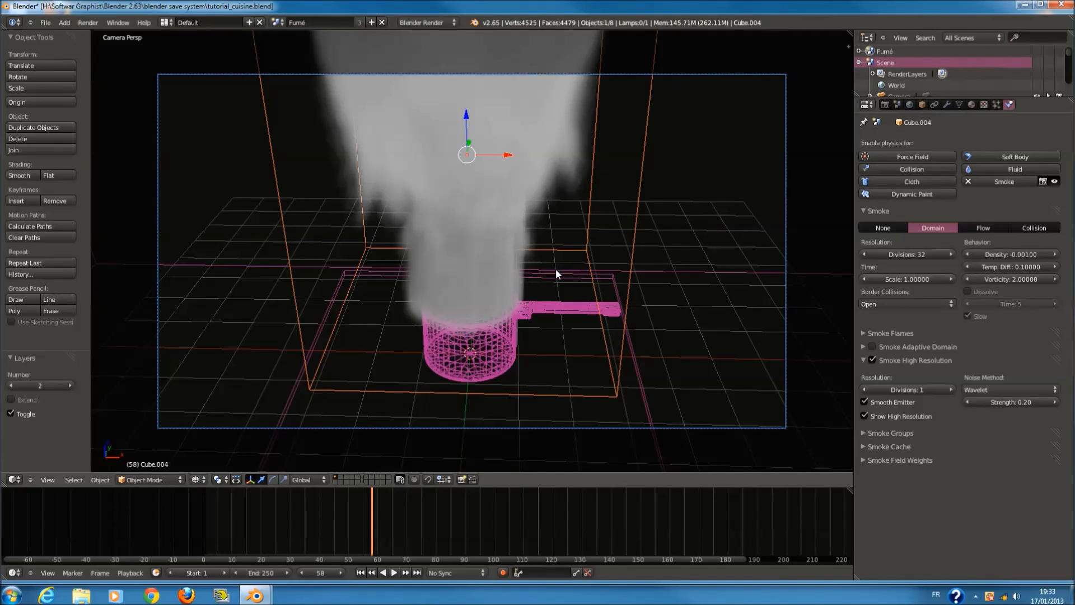
{"action": "key", "text": "F12"}
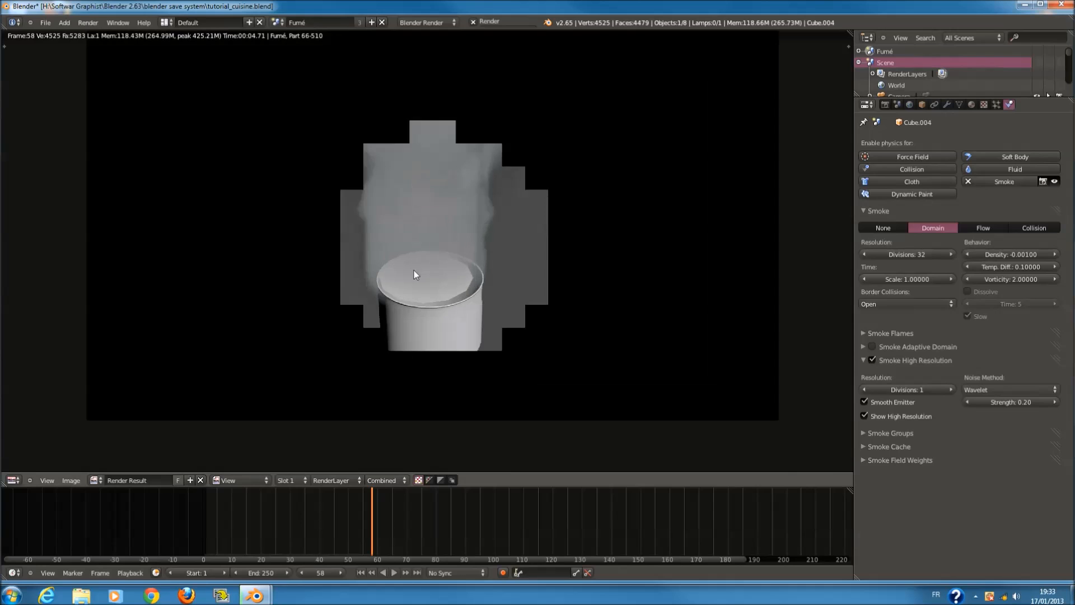
{"action": "scroll", "coordinate": [414, 274], "scroll_direction": "up", "scroll_amount": 2}
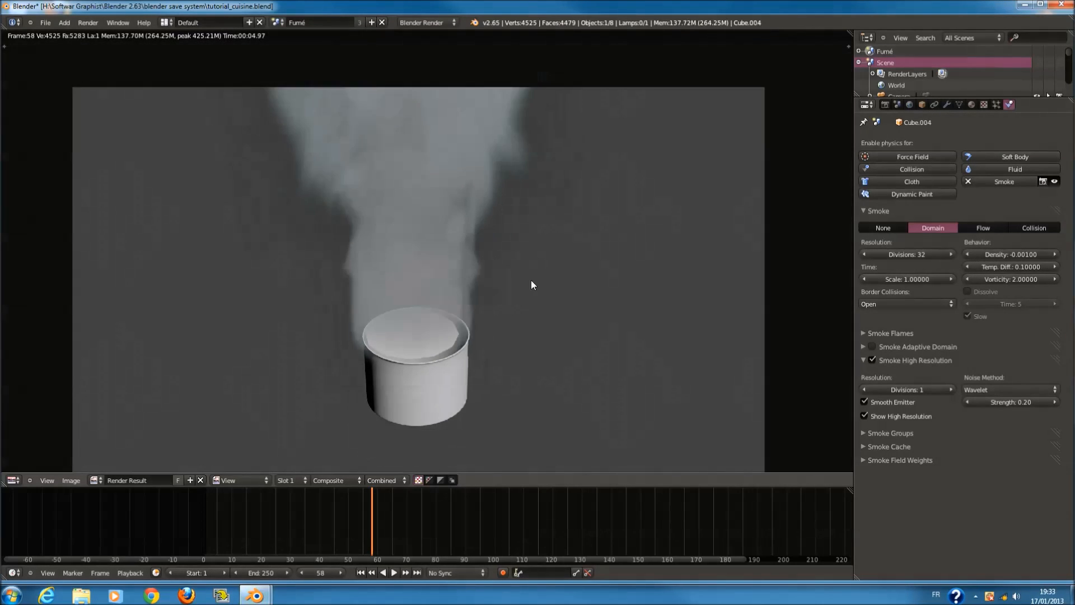
{"action": "scroll", "coordinate": [529, 284], "scroll_direction": "up", "scroll_amount": 3}
{"action": "scroll", "coordinate": [527, 285], "scroll_direction": "down", "scroll_amount": 2}
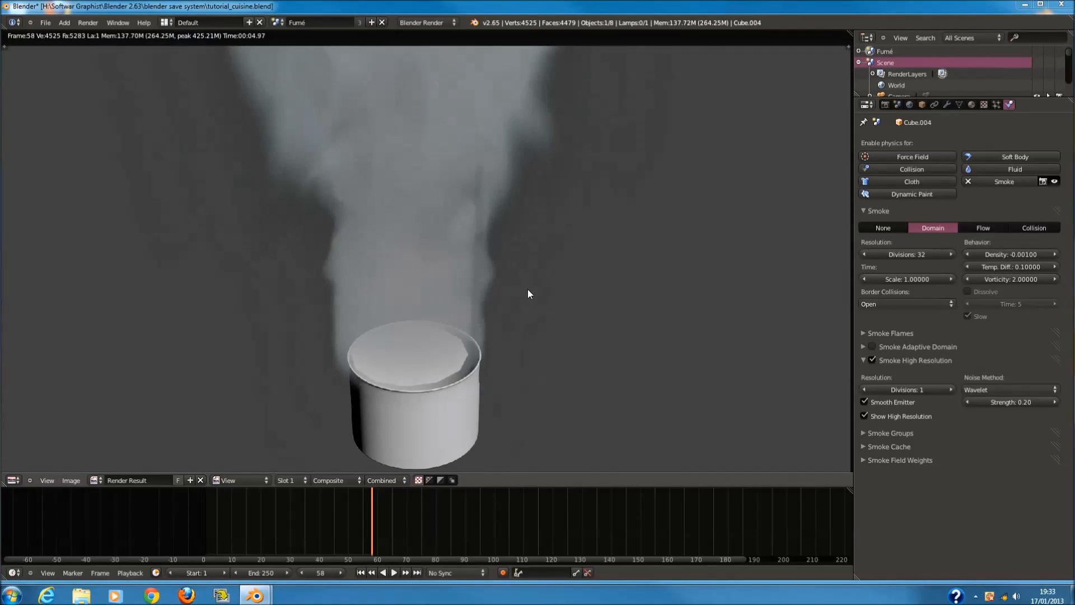
{"action": "scroll", "coordinate": [527, 289], "scroll_direction": "down", "scroll_amount": 2}
{"action": "scroll", "coordinate": [306, 422], "scroll_direction": "up", "scroll_amount": 2}
- Return from the render result to the 3D view and set the smoke domain's resolution Divisions to 120
{"action": "left_click", "coordinate": [12, 481]}
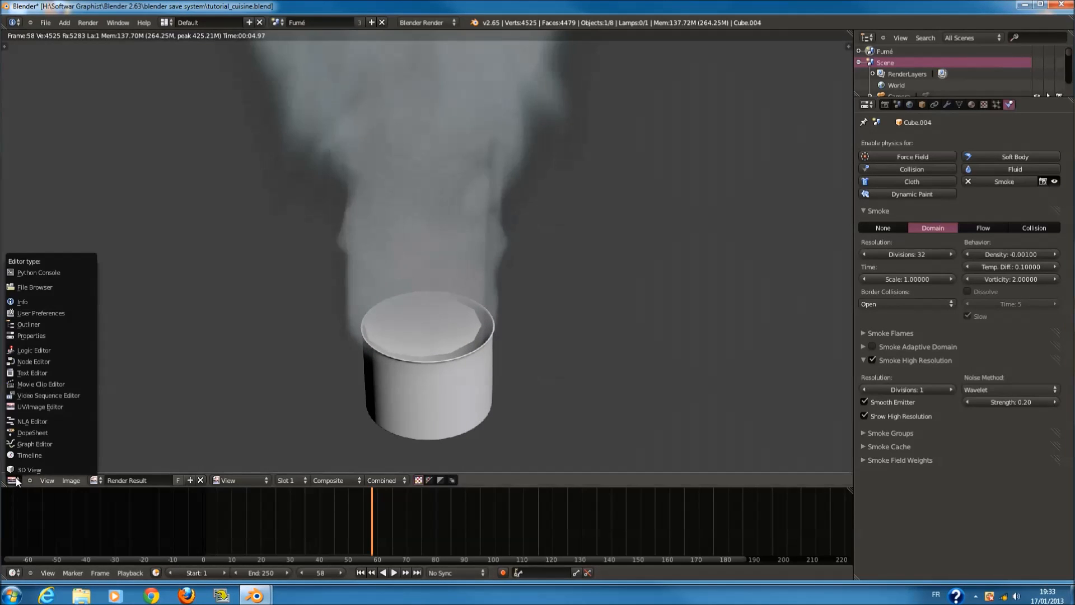
{"action": "left_click", "coordinate": [28, 470]}
{"action": "left_click", "coordinate": [902, 254]}
{"action": "type", "text": "12"}
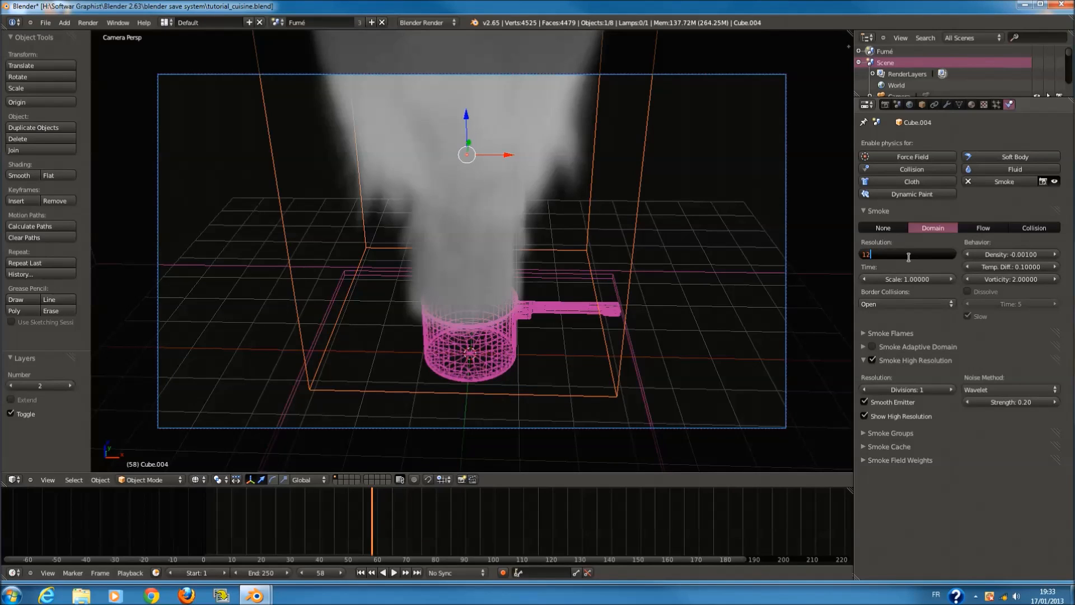
{"action": "type", "text": "0"}
{"action": "key", "text": "Return"}
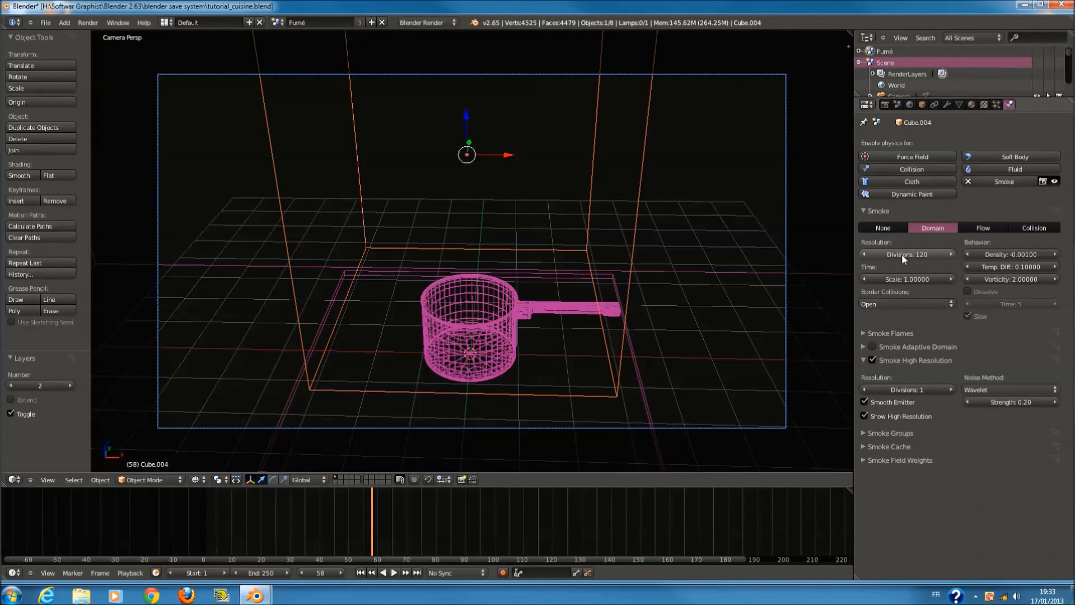
- Collapse the domain's Smoke High Resolution settings and expand its Smoke Cache settings
{"action": "left_click", "coordinate": [909, 334]}
{"action": "left_click", "coordinate": [910, 333]}
{"action": "left_click", "coordinate": [910, 346]}
{"action": "left_click", "coordinate": [911, 346]}
{"action": "left_click", "coordinate": [914, 361]}
{"action": "left_click", "coordinate": [914, 374]}
{"action": "left_click", "coordinate": [913, 374]}
{"action": "left_click", "coordinate": [906, 386]}
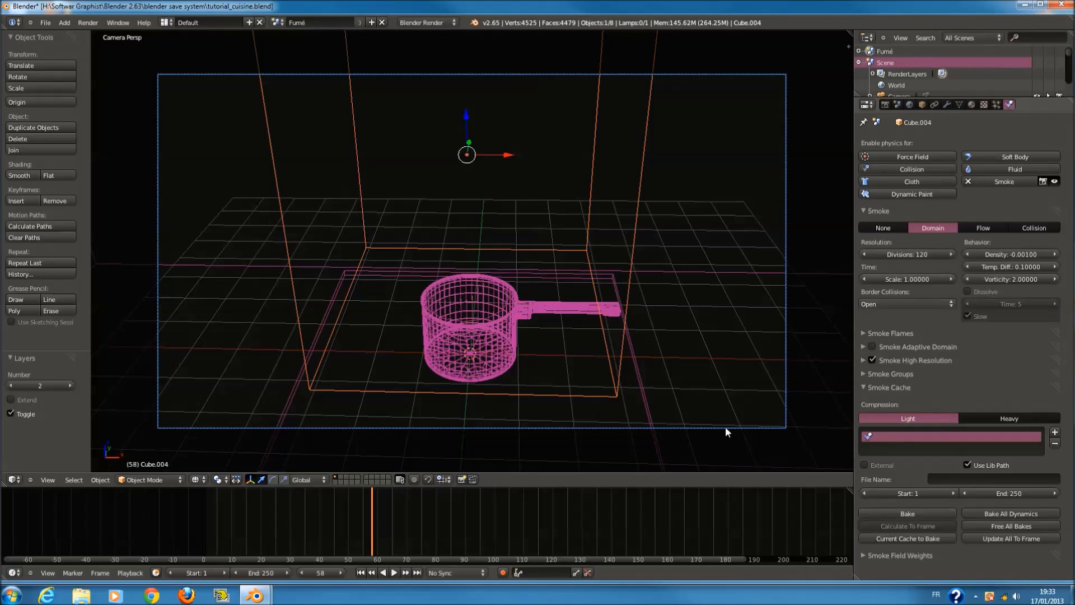
{"action": "scroll", "coordinate": [496, 339], "scroll_direction": "down", "scroll_amount": 3}
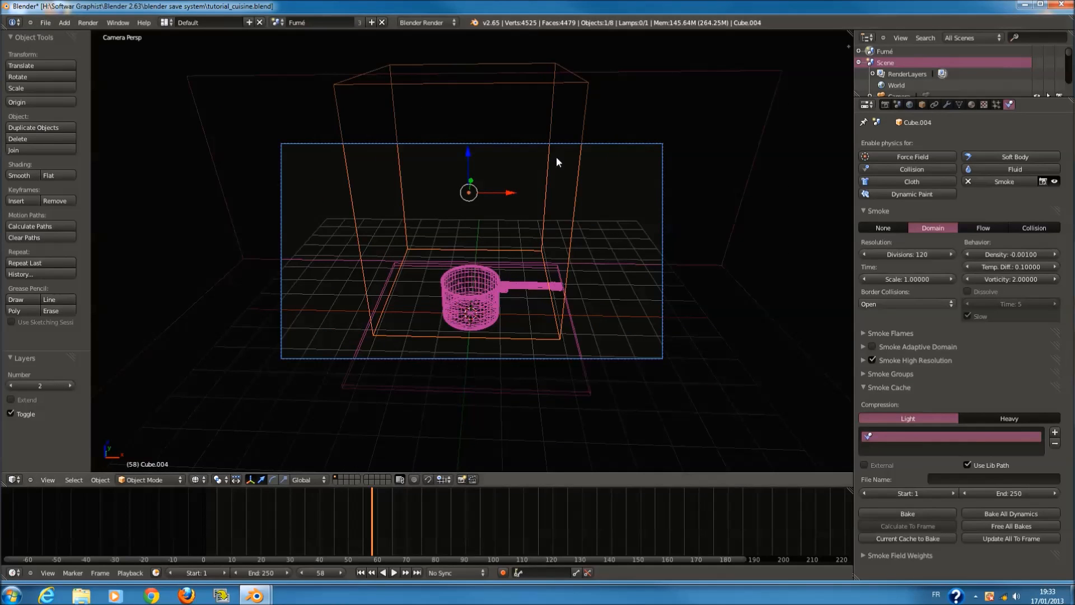
{"action": "scroll", "coordinate": [508, 125], "scroll_direction": "up", "scroll_amount": 3}
{"action": "scroll", "coordinate": [520, 517], "scroll_direction": "down", "scroll_amount": 3}
{"action": "middle_click_drag", "start_coordinate": [517, 518], "coordinate": [412, 512]}
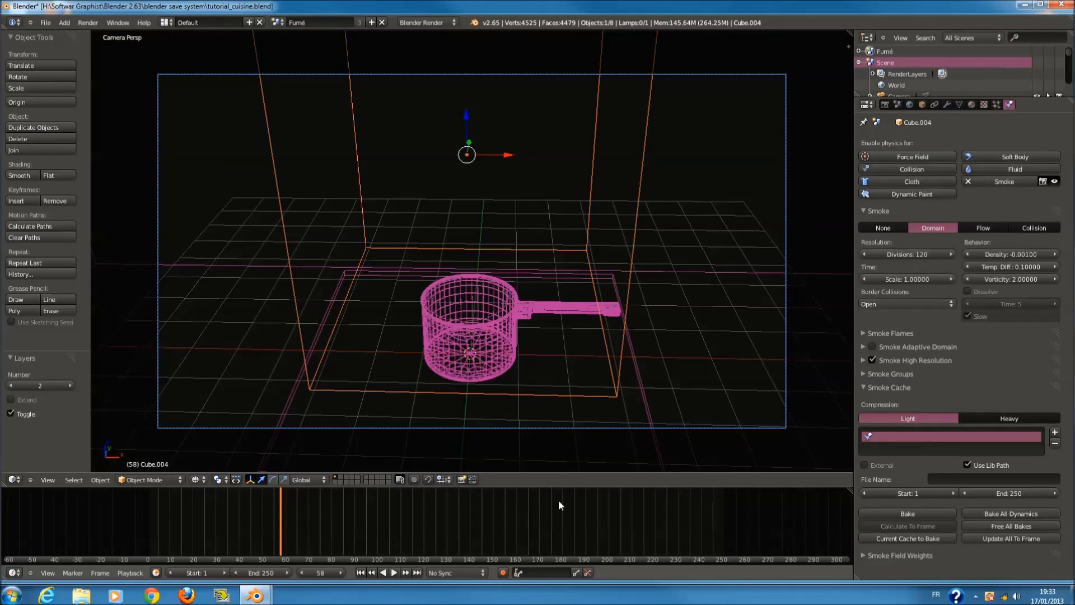
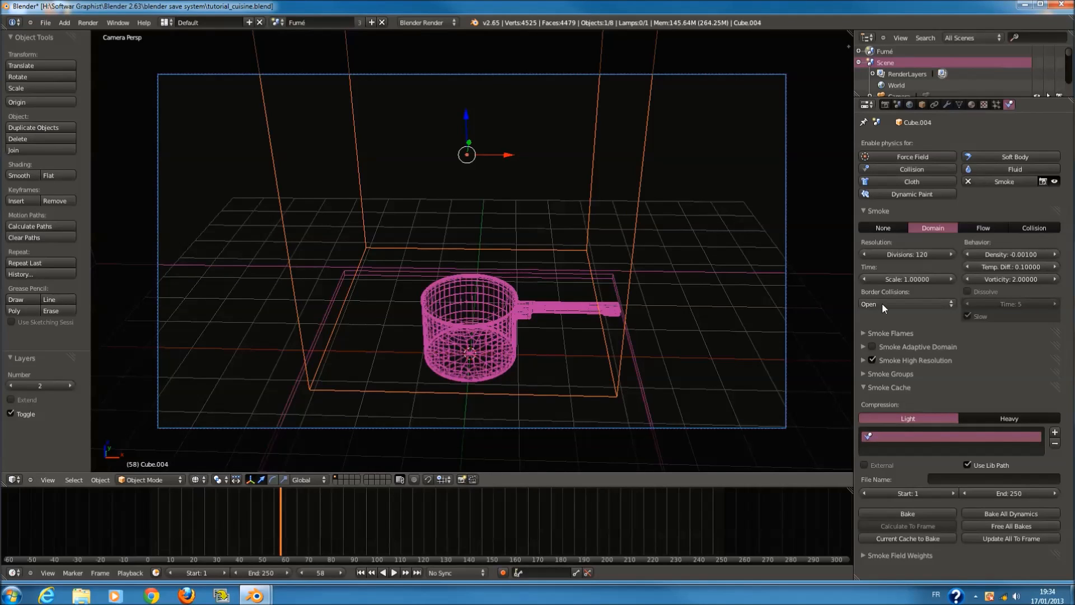
- Set the smoke domain's resolution Divisions to 34 and replay the simulation from the start to frame 109
{"action": "left_click", "coordinate": [920, 253]}
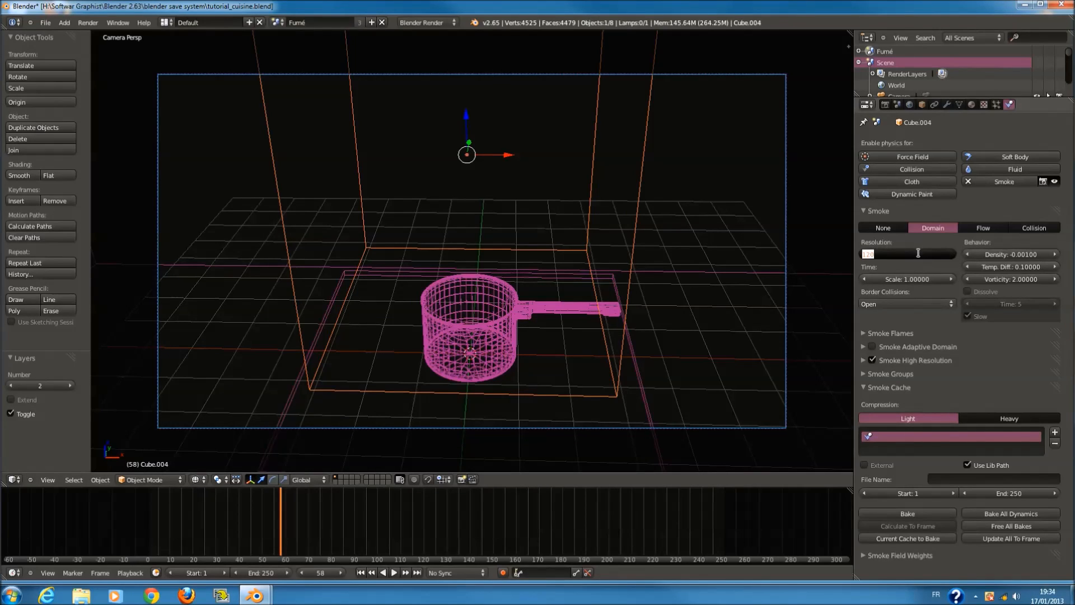
{"action": "type", "text": "34"}
{"action": "key", "text": "Return"}
{"action": "key", "text": "shift+Left"}
{"action": "key", "text": "alt+a"}
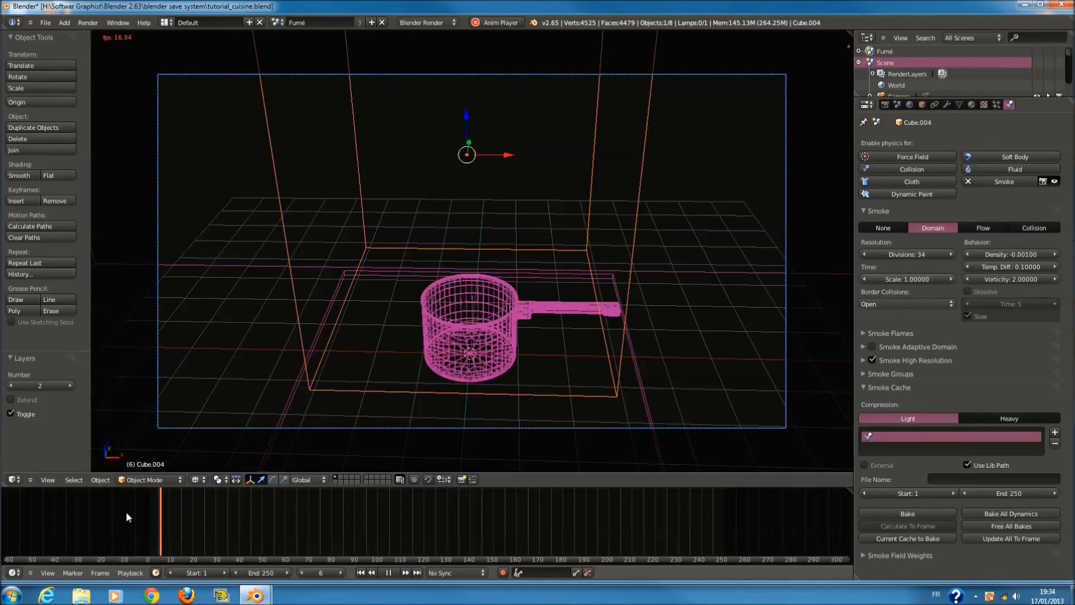
{"action": "left_click_drag", "start_coordinate": [124, 529], "coordinate": [131, 524]}
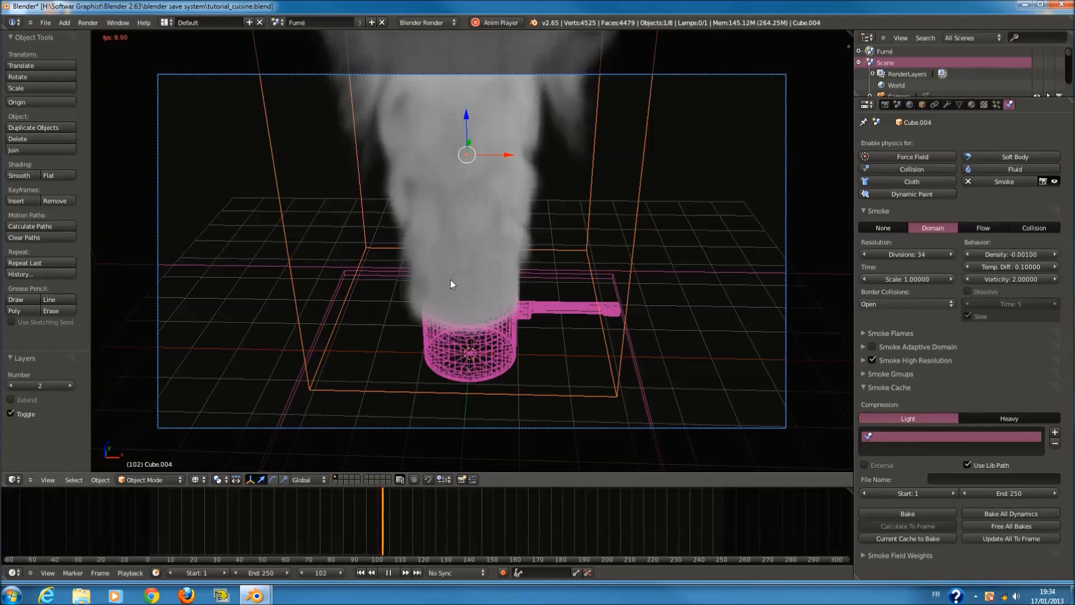
{"action": "key", "text": "alt+a"}
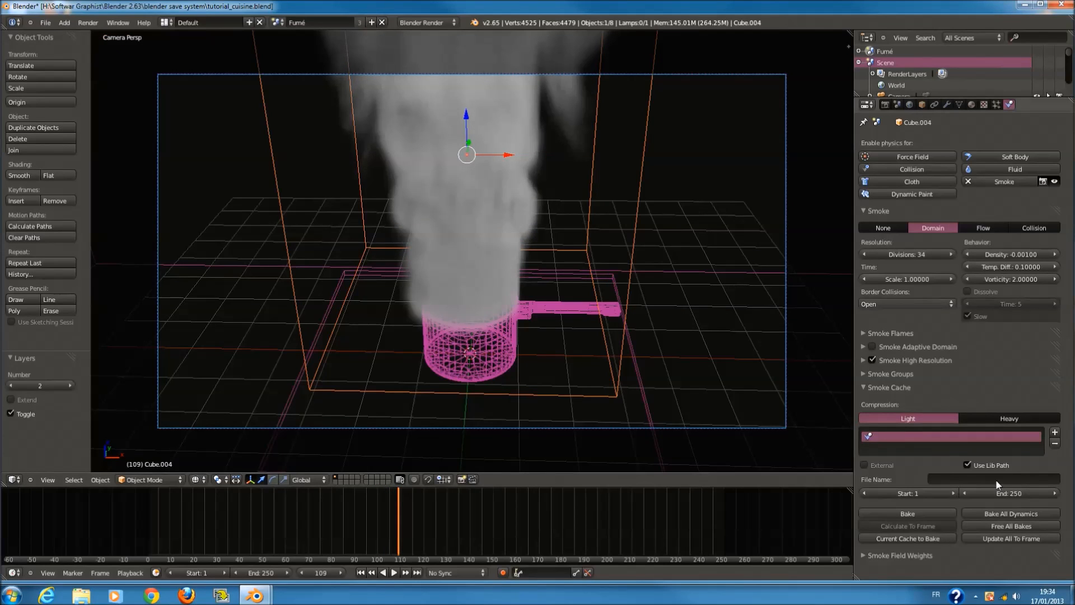
- Set both the smoke cache end and the animation end to frame 100, and return to frame 0
{"action": "left_click", "coordinate": [1017, 493]}
{"action": "type", "text": "100"}
{"action": "key", "text": "Return"}
{"action": "left_click_drag", "start_coordinate": [346, 547], "coordinate": [218, 556]}
{"action": "left_click", "coordinate": [267, 574]}
{"action": "type", "text": "1"}
{"action": "key", "text": "Return"}
{"action": "left_click_drag", "start_coordinate": [219, 525], "coordinate": [95, 524]}
- Try 150 as the smoke domain's resolution Divisions, and settle on 120
{"action": "left_click", "coordinate": [913, 254]}
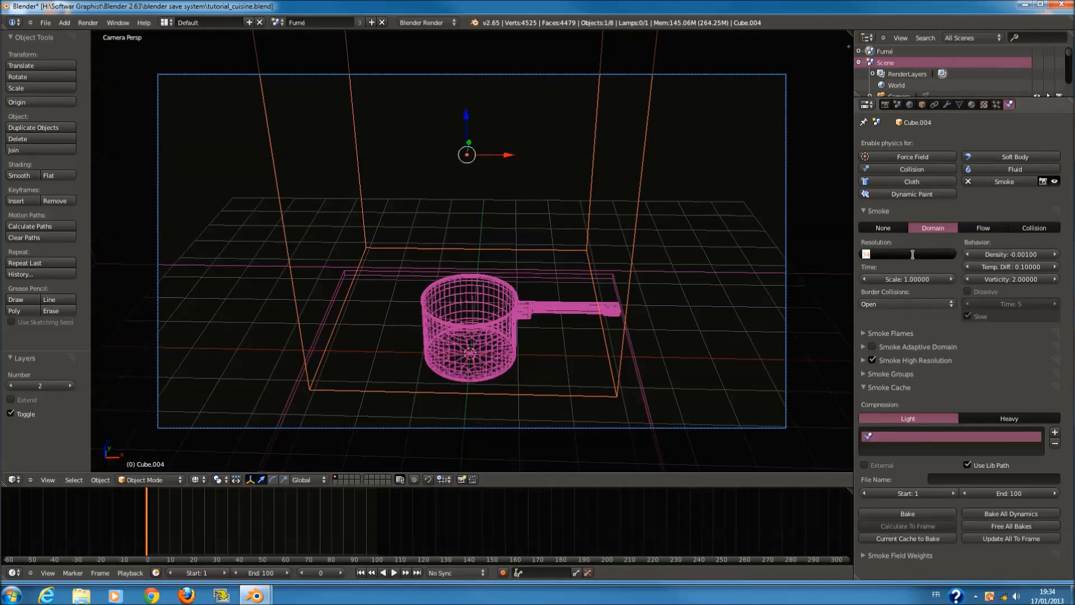
{"action": "type", "text": "150"}
{"action": "key", "text": "Return"}
{"action": "left_click", "coordinate": [913, 256]}
{"action": "type", "text": "120"}
{"action": "key", "text": "Return"}
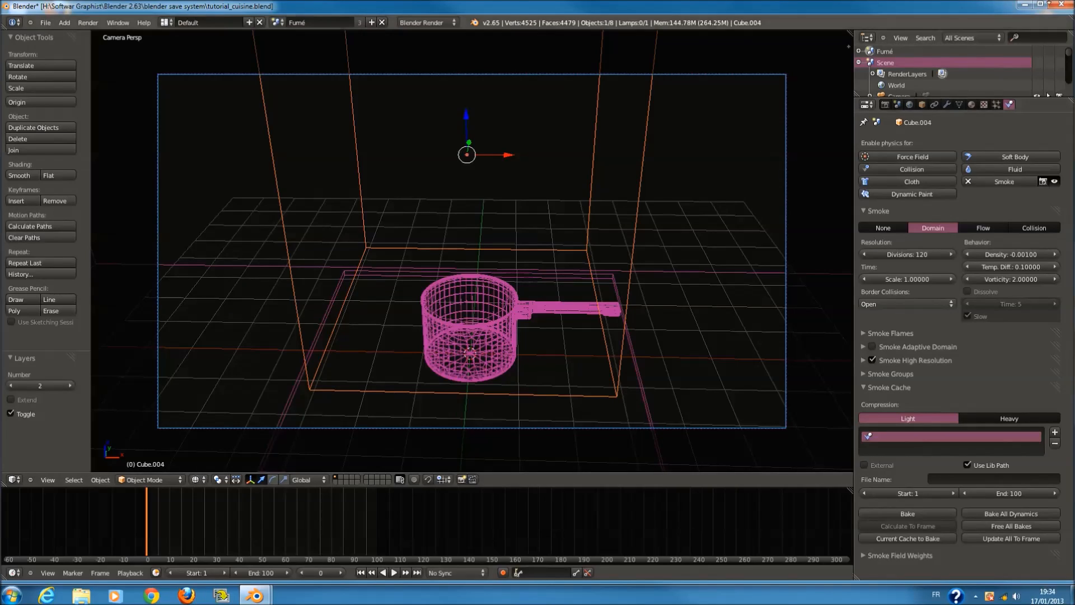
{"action": "left_click", "coordinate": [1030, 10]}
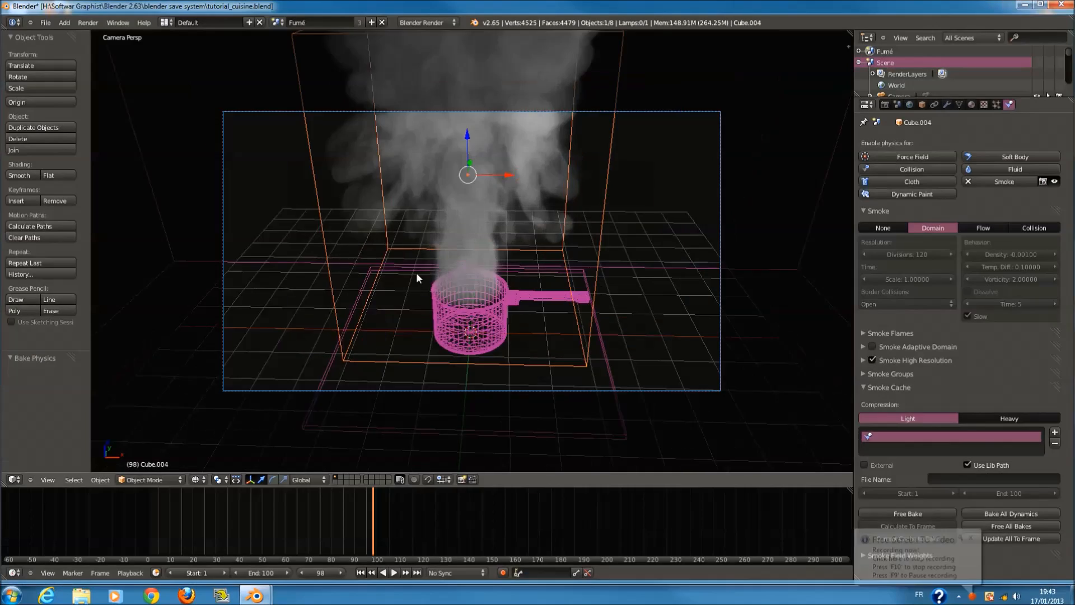
{"action": "scroll", "coordinate": [446, 231], "scroll_direction": "down", "scroll_amount": 1}
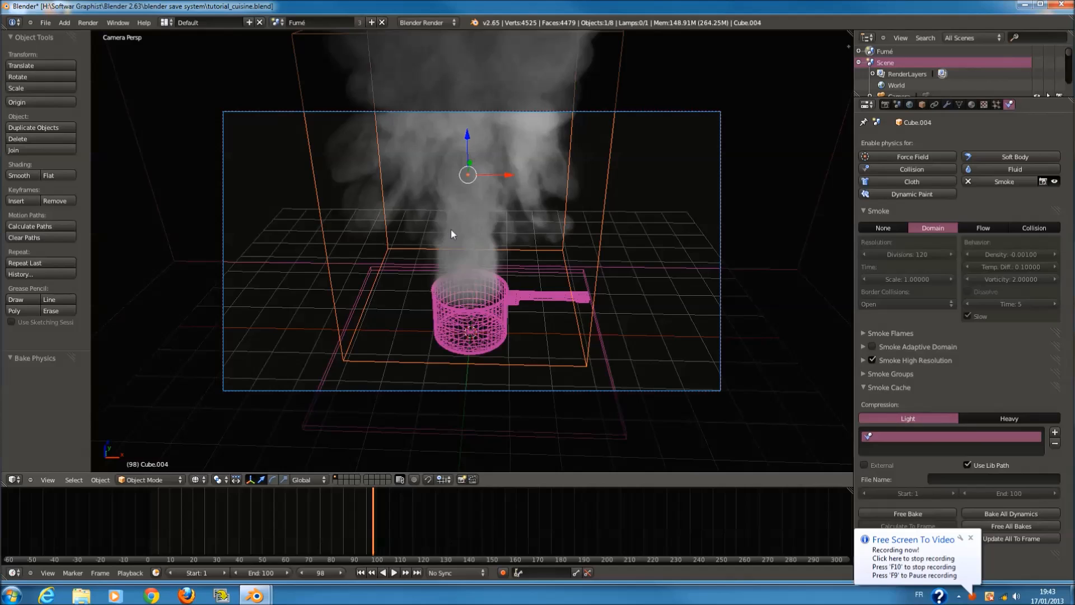
{"action": "left_click", "coordinate": [969, 539]}
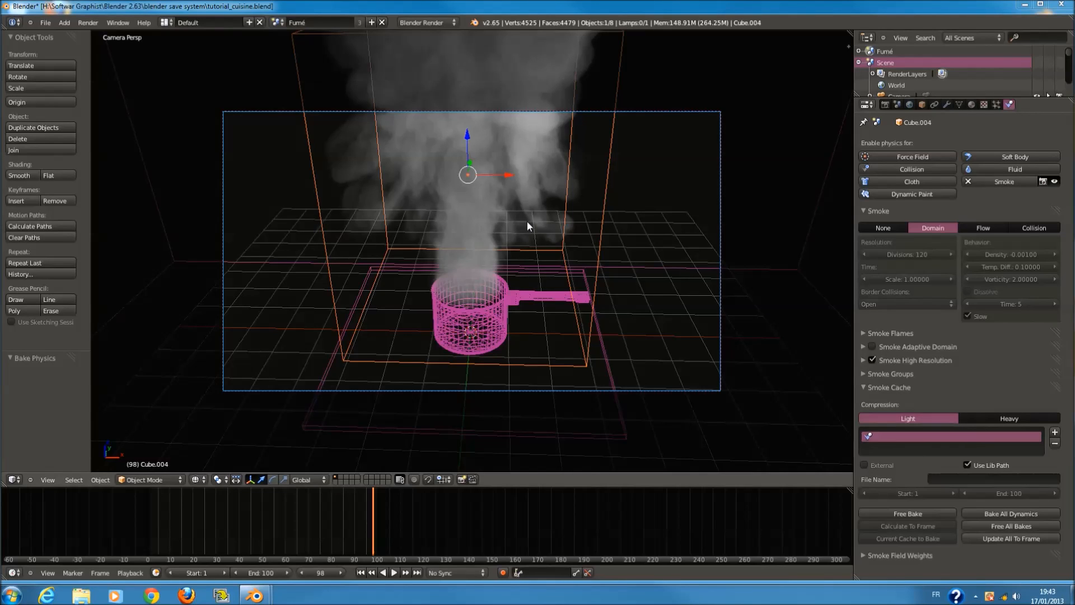
- Inspect the baked smoke at frame 98 from several angles and return to the camera view
{"action": "middle_click_drag", "start_coordinate": [527, 220], "coordinate": [760, 228]}
{"action": "scroll", "coordinate": [535, 270], "scroll_direction": "down", "scroll_amount": 3}
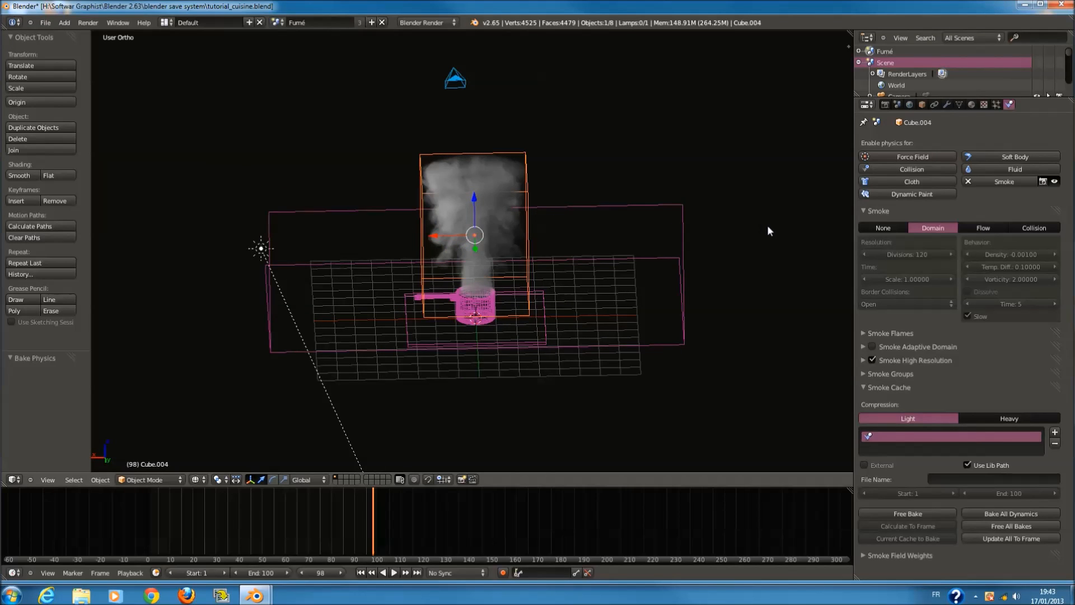
{"action": "middle_click_drag", "start_coordinate": [746, 260], "coordinate": [501, 247]}
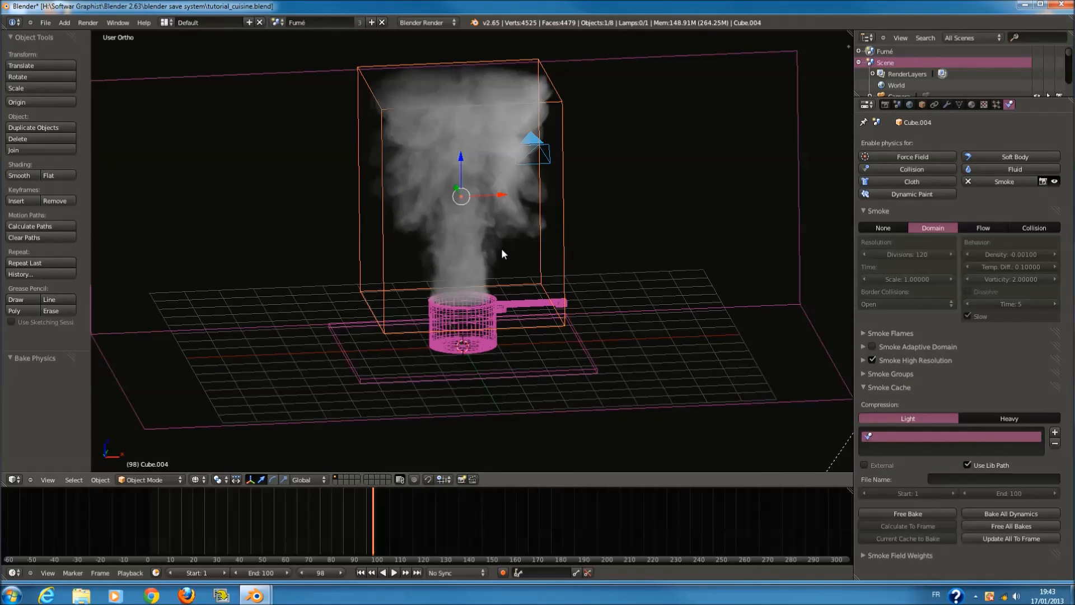
{"action": "key", "text": "KP_0"}
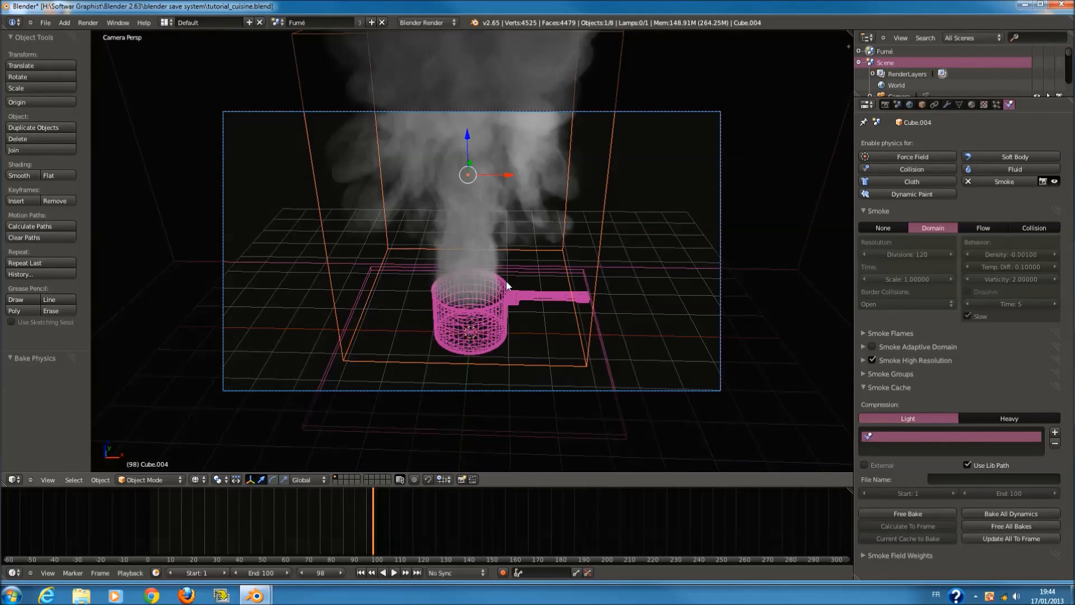
- Render frame 98 of the baked smoke and examine its wisps above the saucepan
{"action": "key", "text": "F12"}
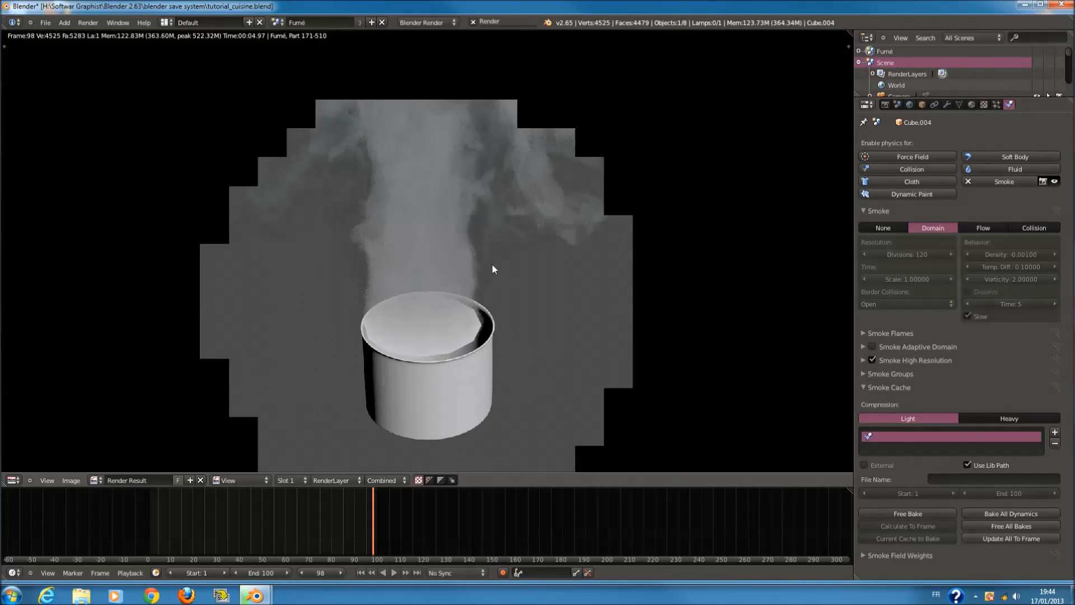
{"action": "scroll", "coordinate": [496, 227], "scroll_direction": "down", "scroll_amount": 3}
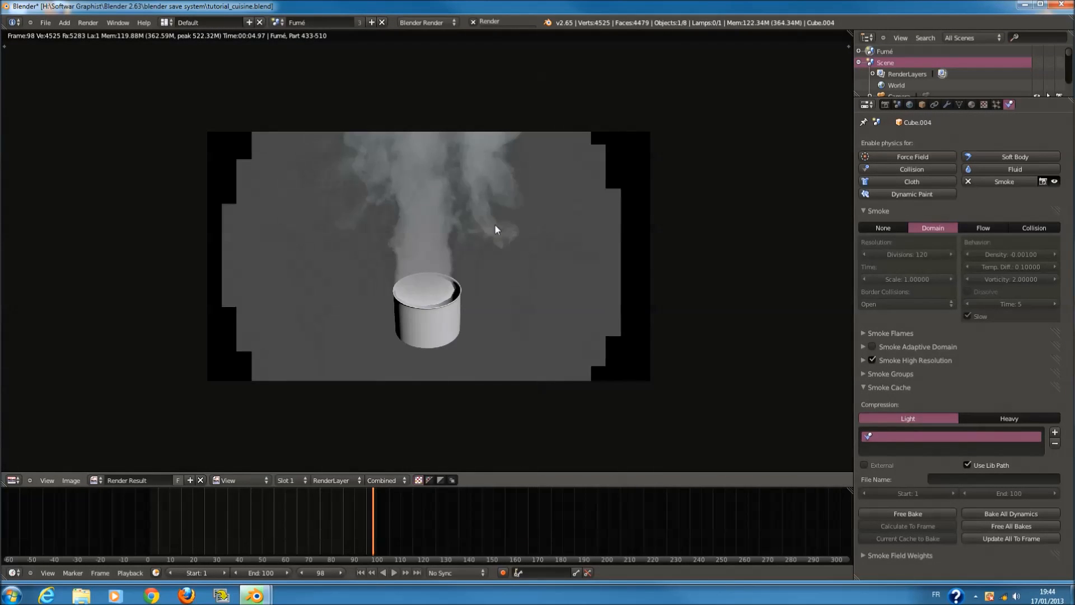
{"action": "scroll", "coordinate": [426, 185], "scroll_direction": "up", "scroll_amount": 4}
{"action": "scroll", "coordinate": [445, 269], "scroll_direction": "down", "scroll_amount": 2}
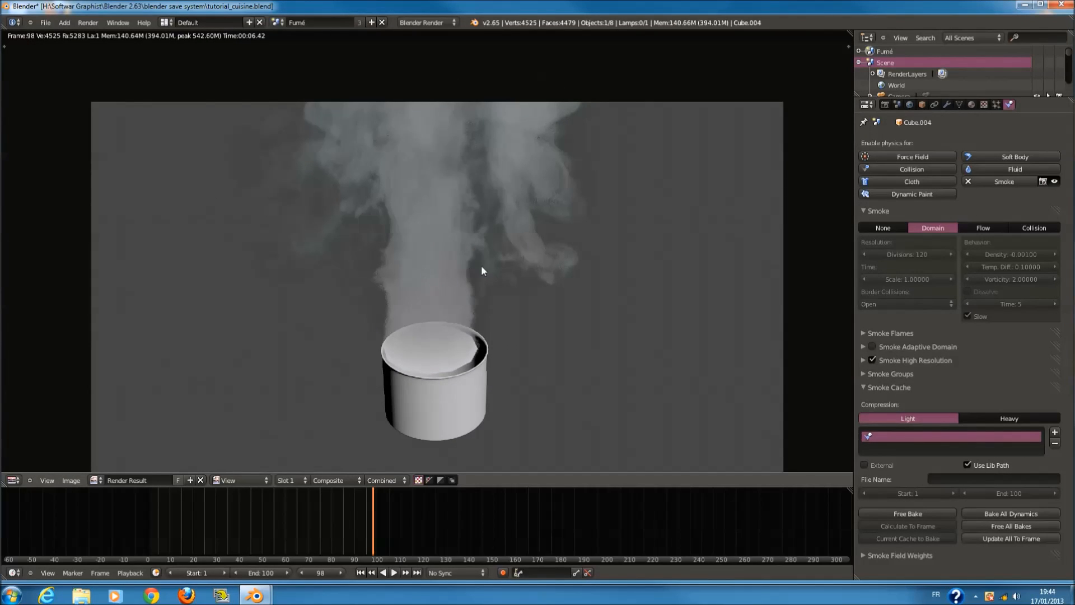
- Set the fumé volume material's Density Scale to 0.4 and render frame 98 again
{"action": "left_click", "coordinate": [971, 106]}
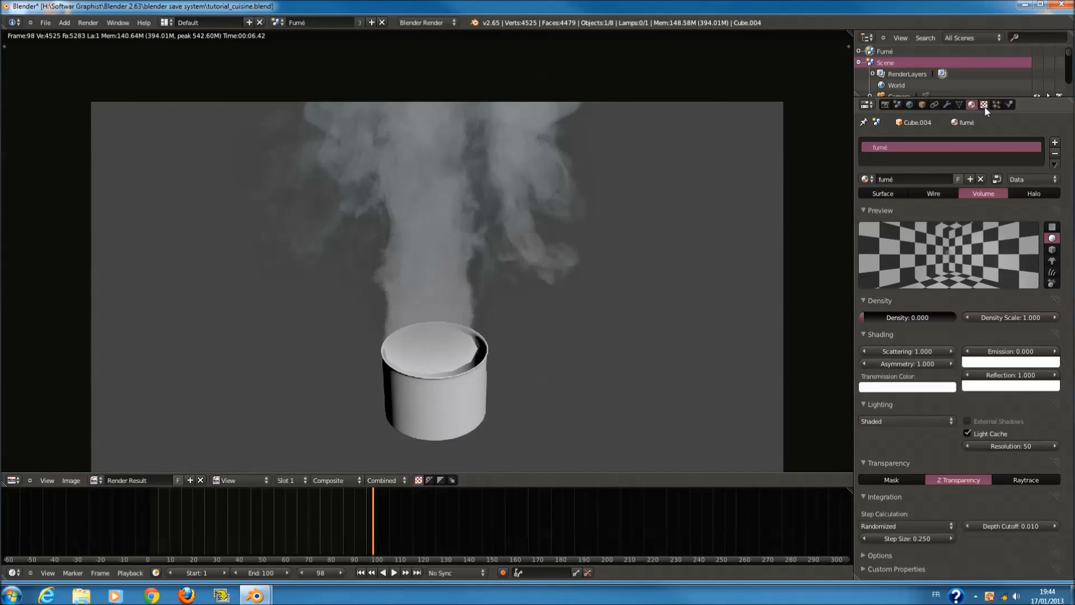
{"action": "left_click", "coordinate": [984, 106]}
{"action": "left_click", "coordinate": [972, 105]}
{"action": "left_click", "coordinate": [1009, 318]}
{"action": "type", "text": "0"}
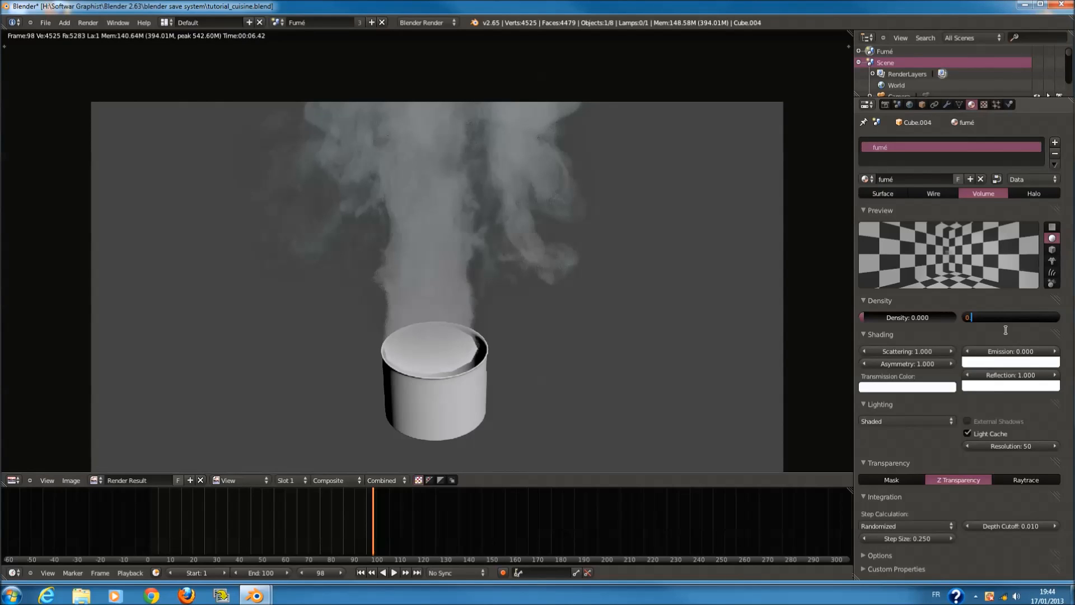
{"action": "key", "text": "F12"}
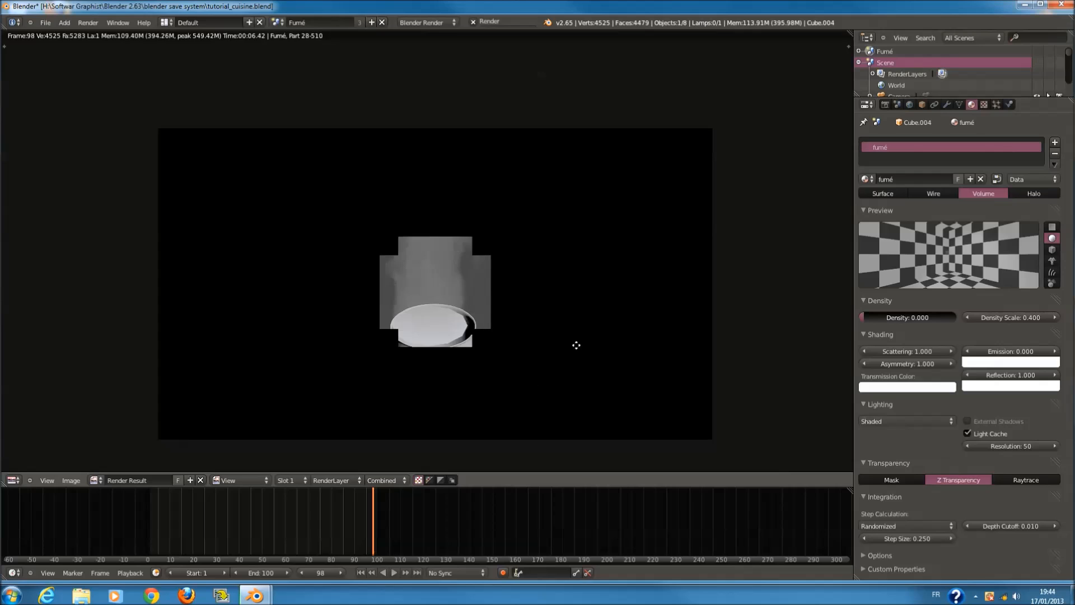
{"action": "middle_click_drag", "start_coordinate": [576, 345], "coordinate": [571, 337]}
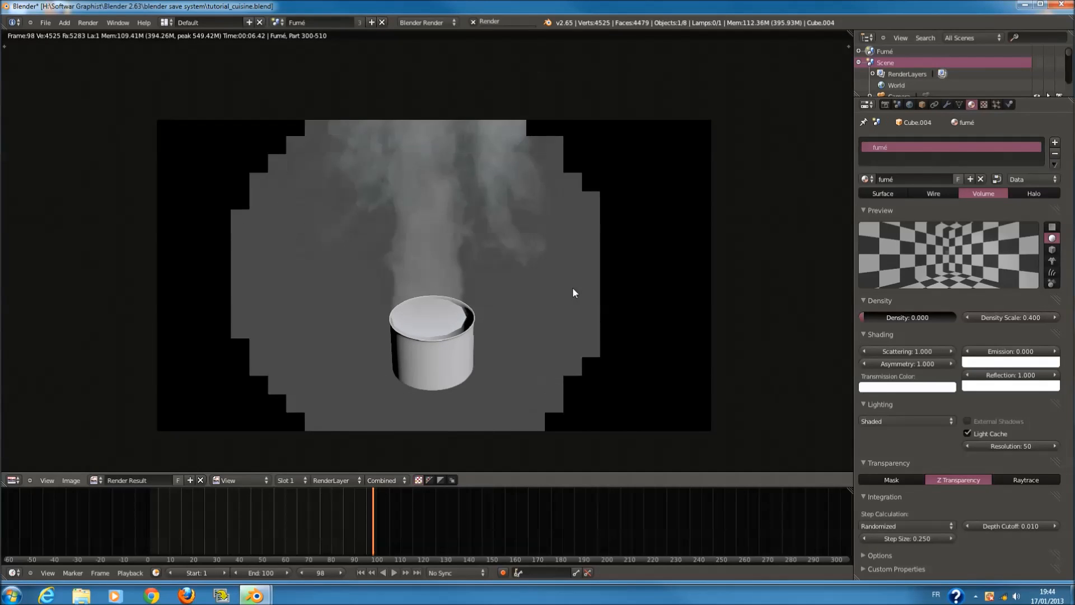
- Set the fumé material's Density Scale to 0.1 and open its texture settings
{"action": "left_click", "coordinate": [1012, 320]}
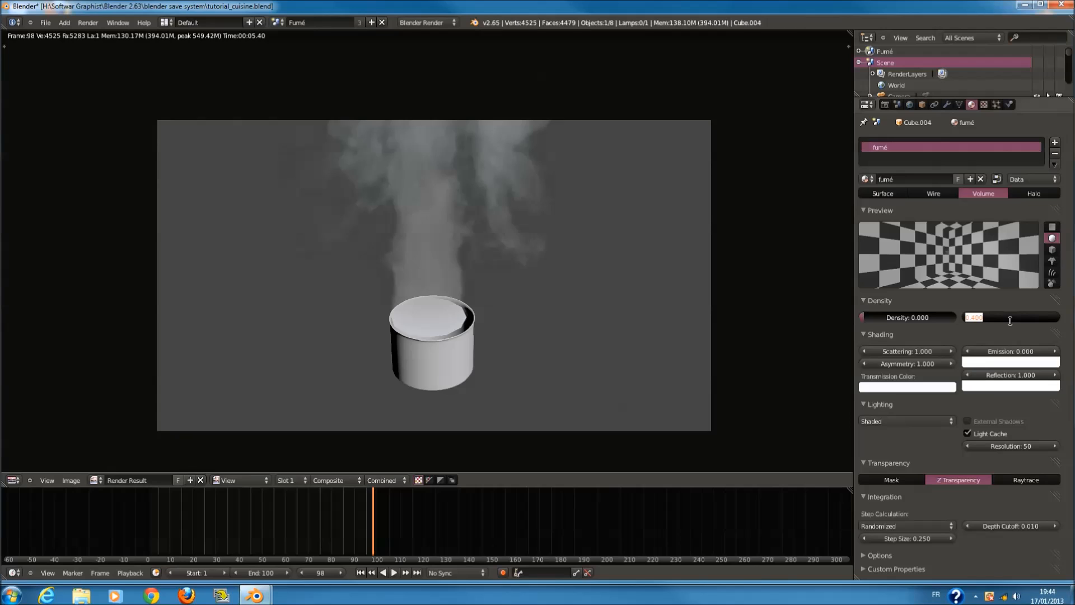
{"action": "key", "text": "Return"}
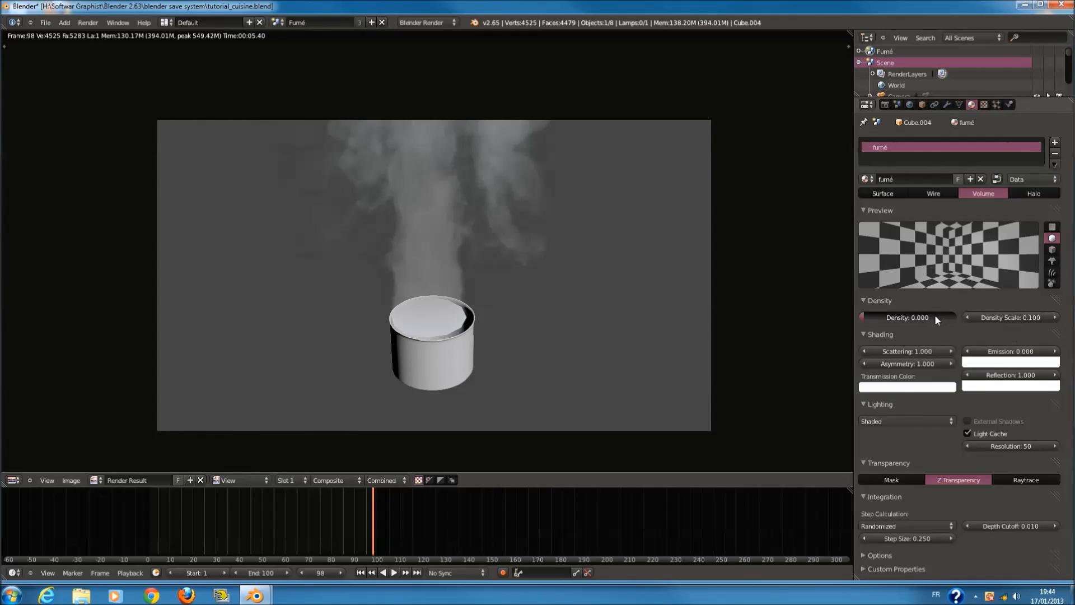
{"action": "left_click", "coordinate": [984, 105]}
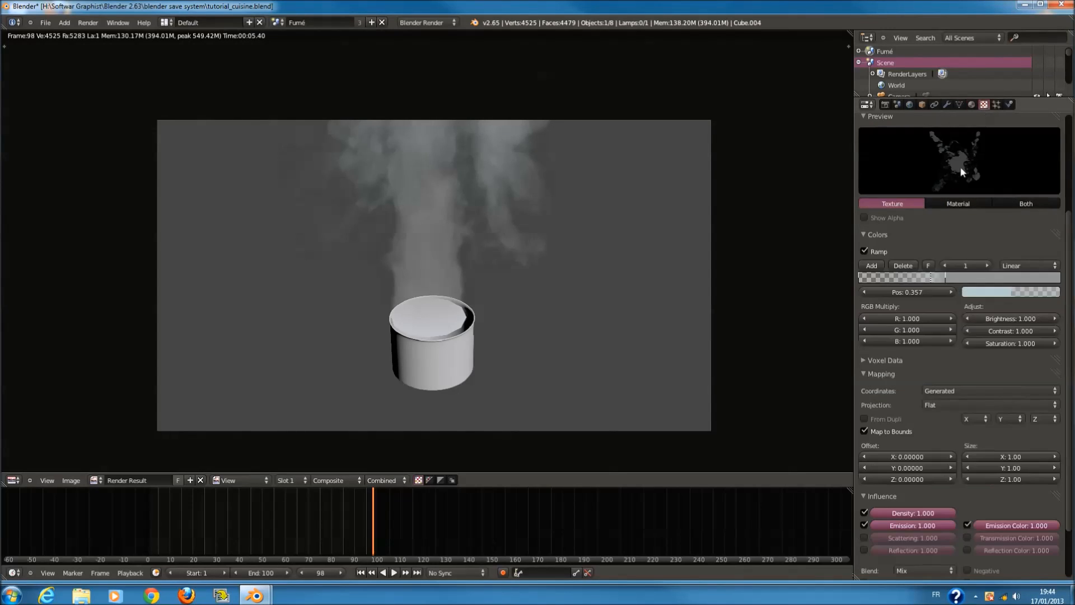
- Move the smoke texture's color ramp stop 1 to 0.0752 and stop 2 to 0.175, brighten stop 1 to near white, and render frame 98
{"action": "left_click_drag", "start_coordinate": [875, 290], "coordinate": [874, 289]}
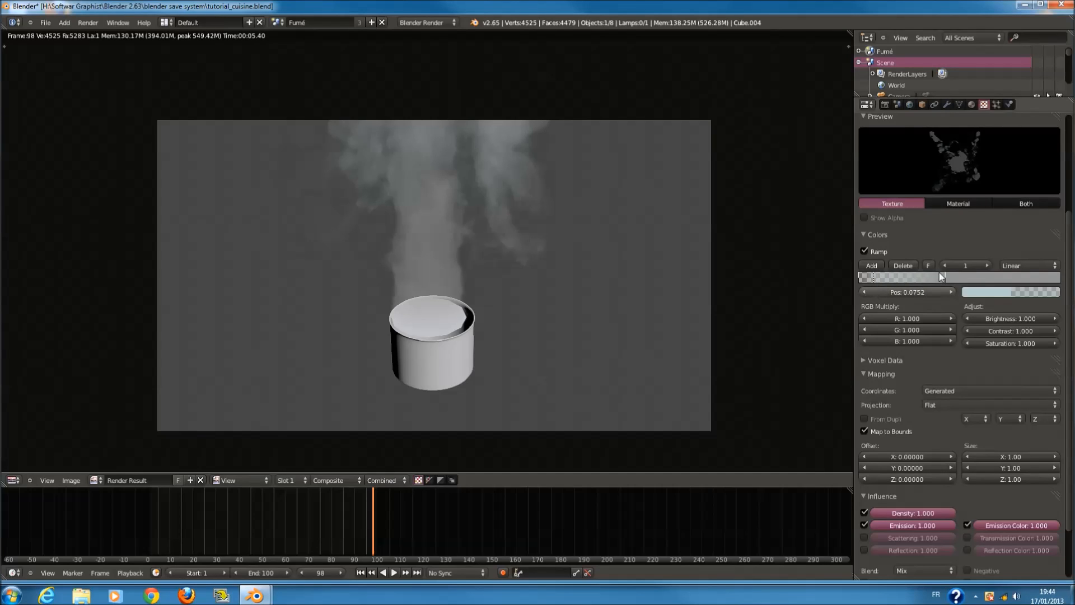
{"action": "left_click_drag", "start_coordinate": [945, 278], "coordinate": [906, 281]}
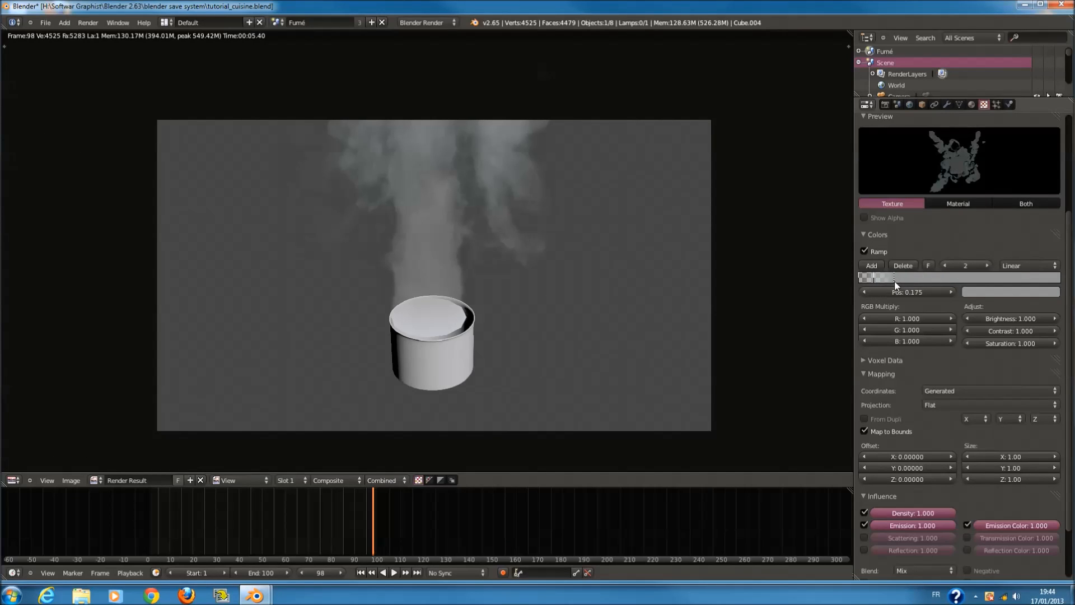
{"action": "left_click", "coordinate": [873, 278]}
{"action": "left_click", "coordinate": [979, 293]}
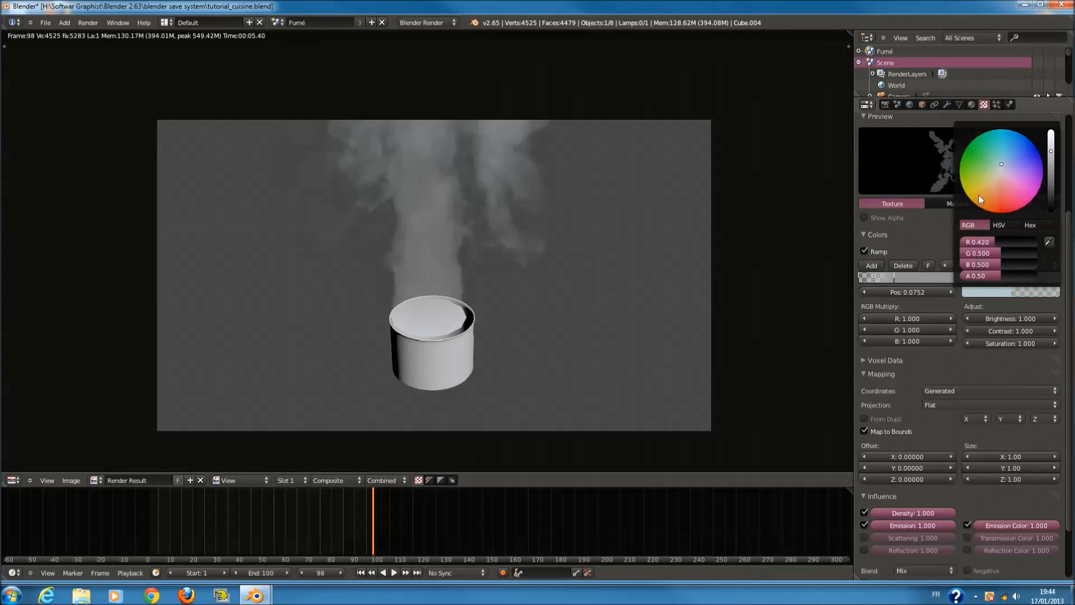
{"action": "left_click_drag", "start_coordinate": [1054, 152], "coordinate": [1051, 147]}
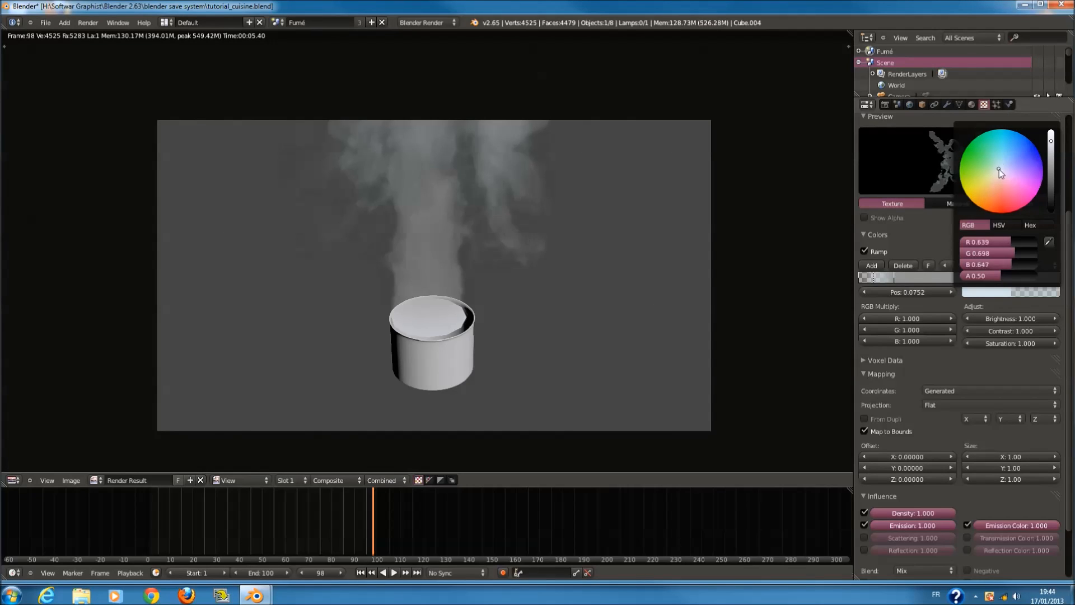
{"action": "key", "text": "F12"}
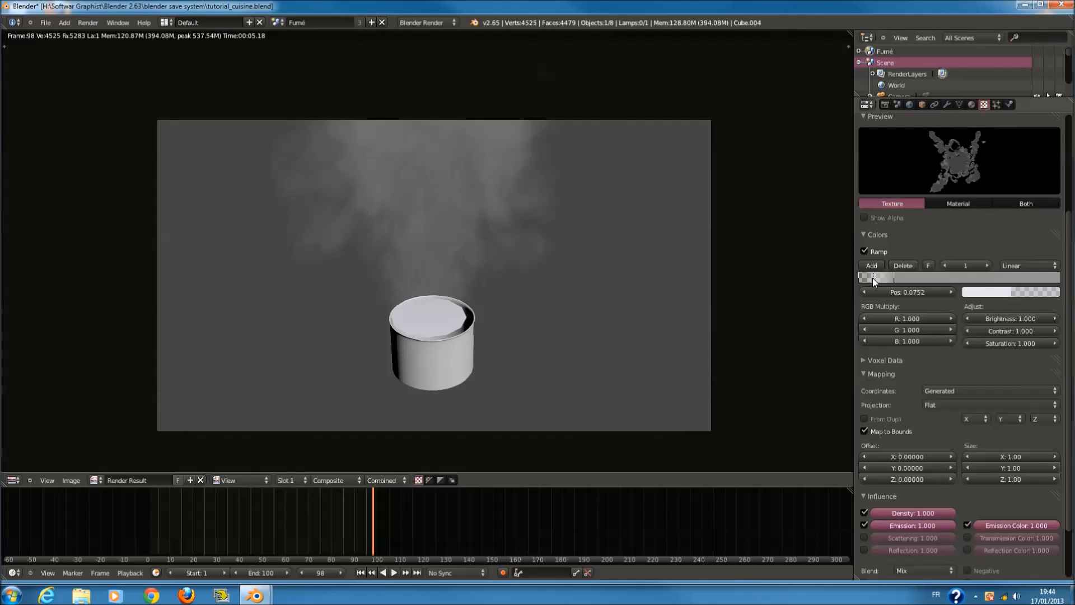
- Darken color ramp stop 1 to a neutral dark grey of about 0.167, lighten stop 2 to pale grey, and render frame 98
{"action": "left_click", "coordinate": [964, 294]}
{"action": "left_click_drag", "start_coordinate": [1048, 158], "coordinate": [1050, 169]}
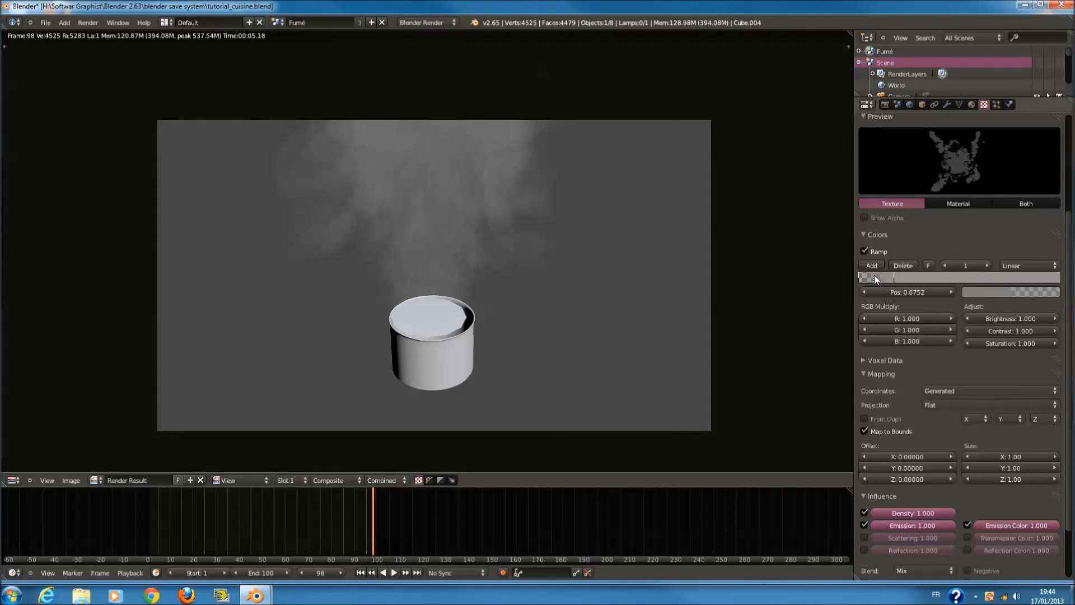
{"action": "left_click", "coordinate": [979, 296]}
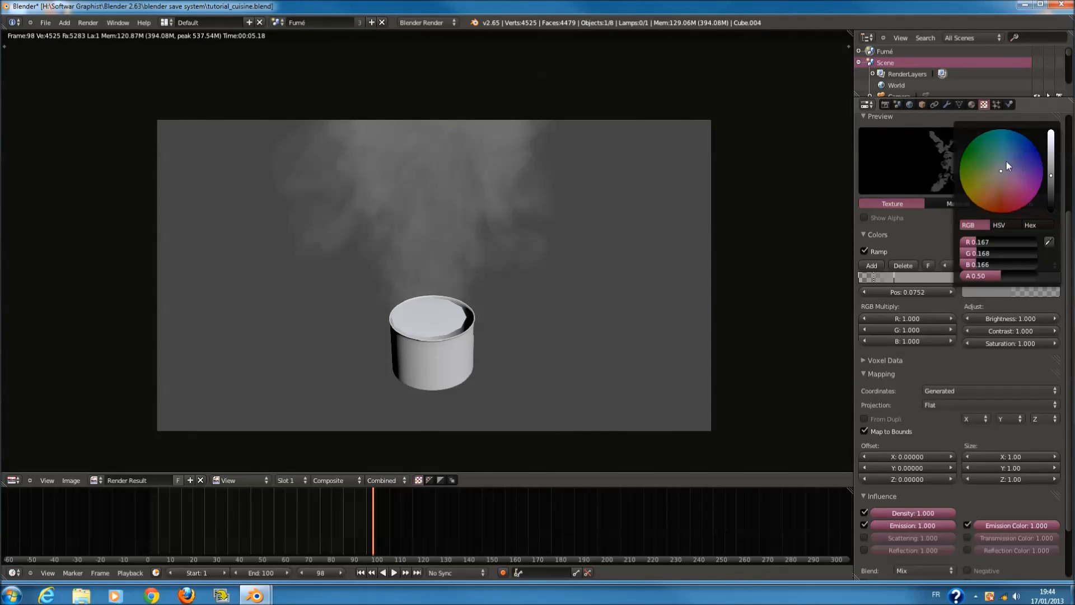
{"action": "left_click", "coordinate": [894, 277]}
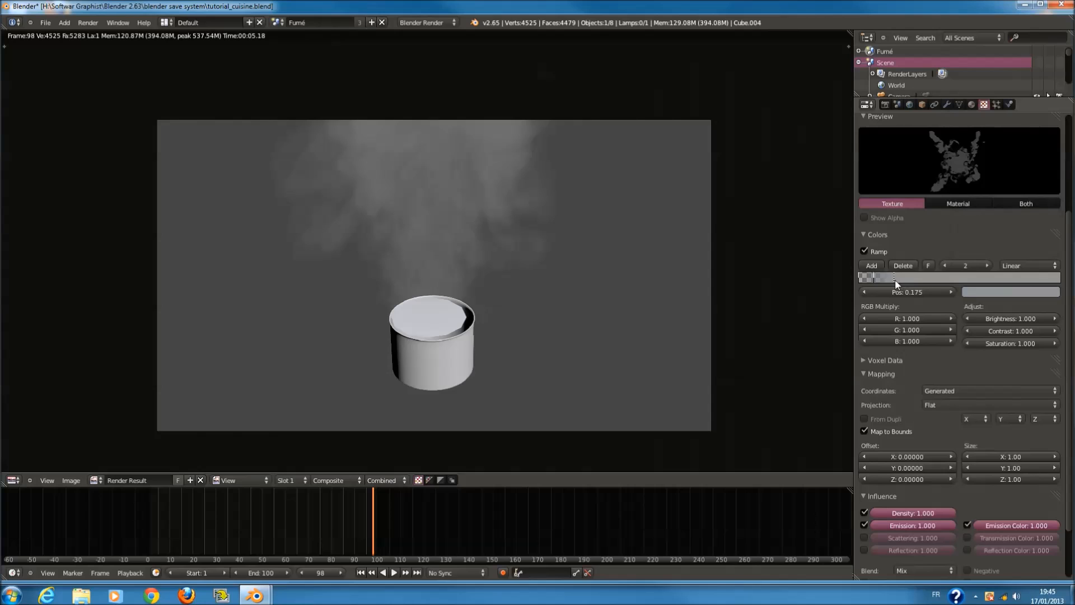
{"action": "left_click", "coordinate": [970, 295]}
{"action": "left_click_drag", "start_coordinate": [1051, 168], "coordinate": [1051, 145]}
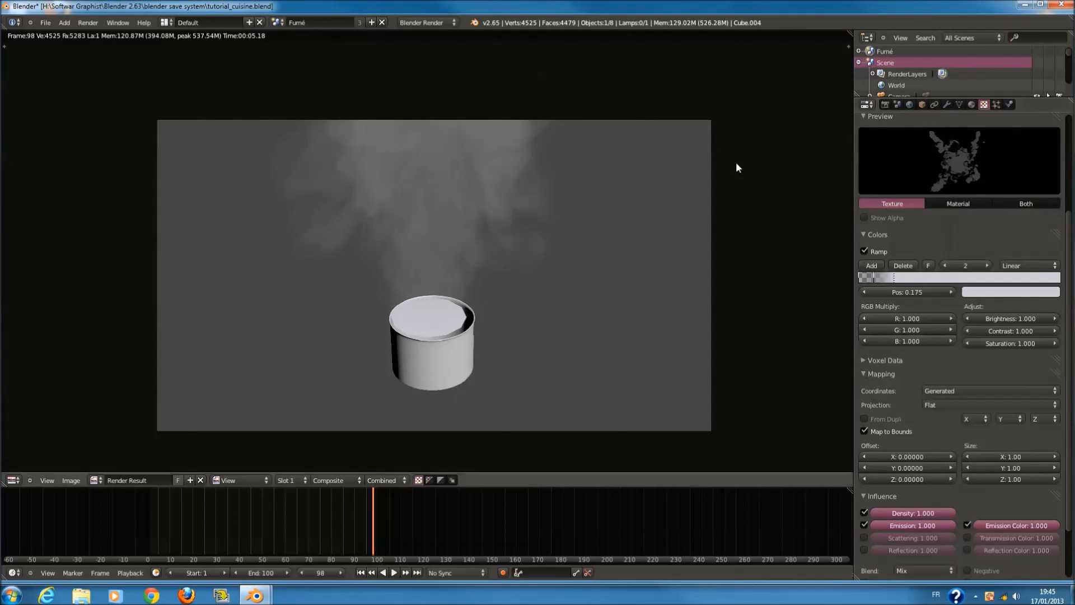
{"action": "key", "text": "F12"}
{"action": "scroll", "coordinate": [569, 220], "scroll_direction": "up", "scroll_amount": 1}
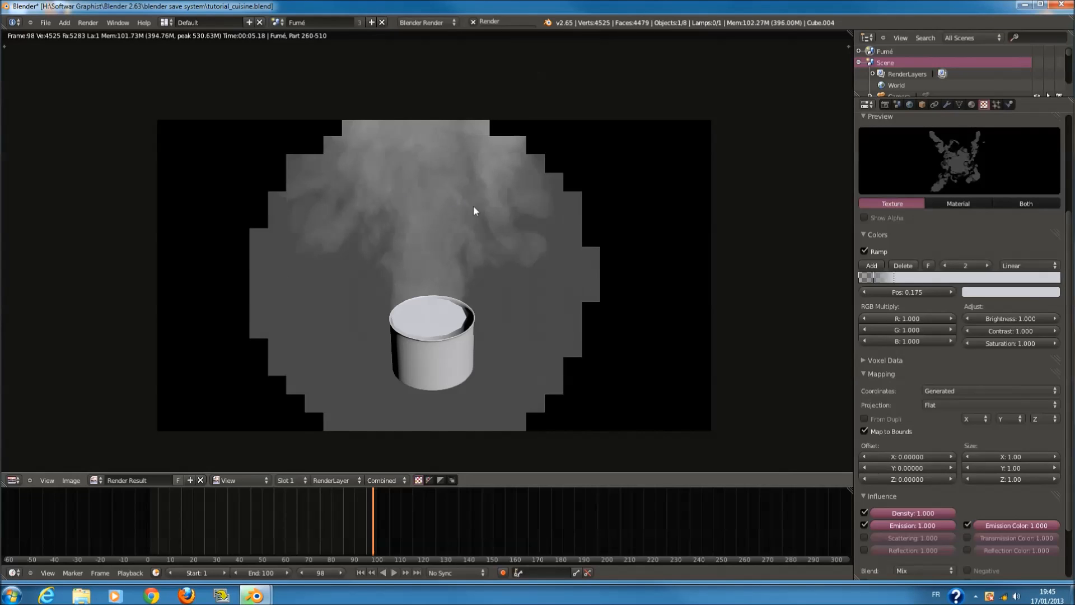
- Spread the color ramp stops apart, with stop 1 at 0.175 and stop 2 near the ramp's middle, and render frame 98
{"action": "left_click_drag", "start_coordinate": [874, 276], "coordinate": [963, 282]}
{"action": "left_click_drag", "start_coordinate": [871, 277], "coordinate": [894, 275]}
{"action": "key", "text": "F12"}
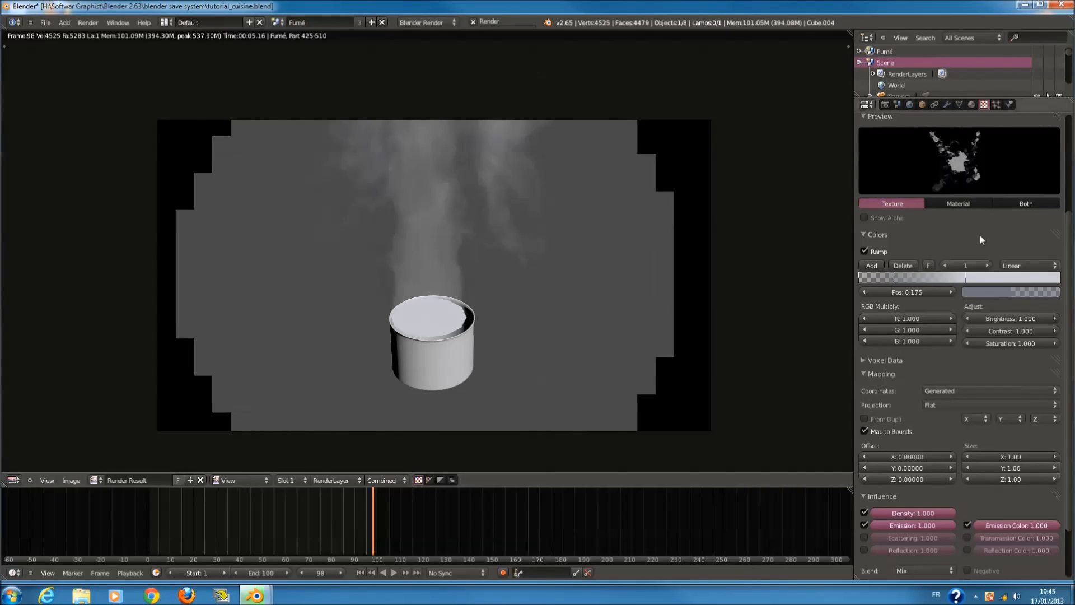
- Shift color ramp stop 2 to 0.407, set its alpha to 0.5, and render frame 98
{"action": "left_click", "coordinate": [963, 279]}
{"action": "left_click", "coordinate": [1016, 291]}
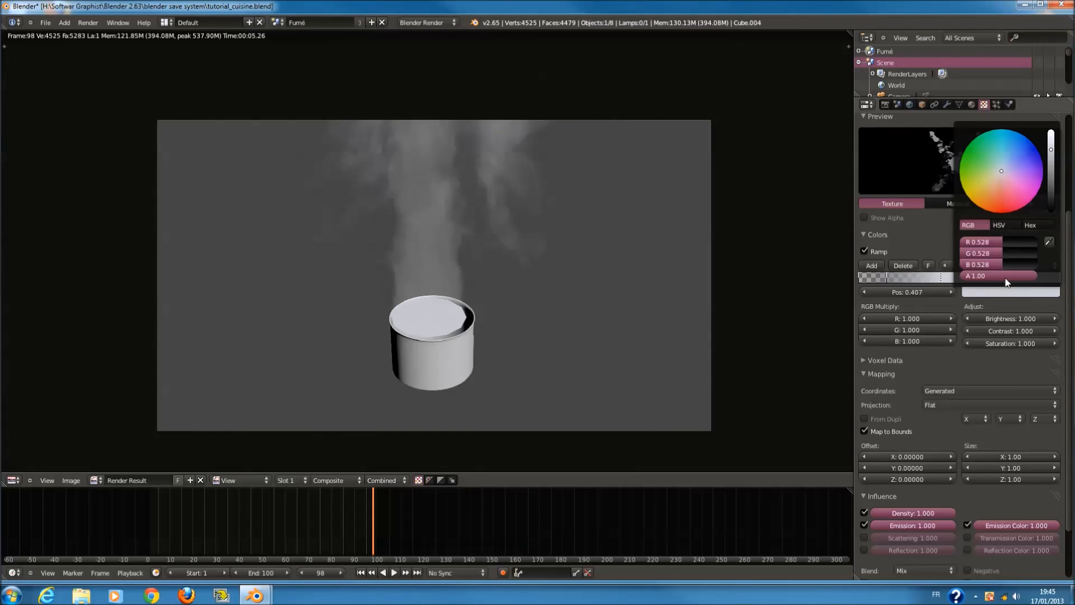
{"action": "left_click", "coordinate": [1003, 276]}
{"action": "type", "text": "0.5"}
{"action": "key", "text": "Return"}
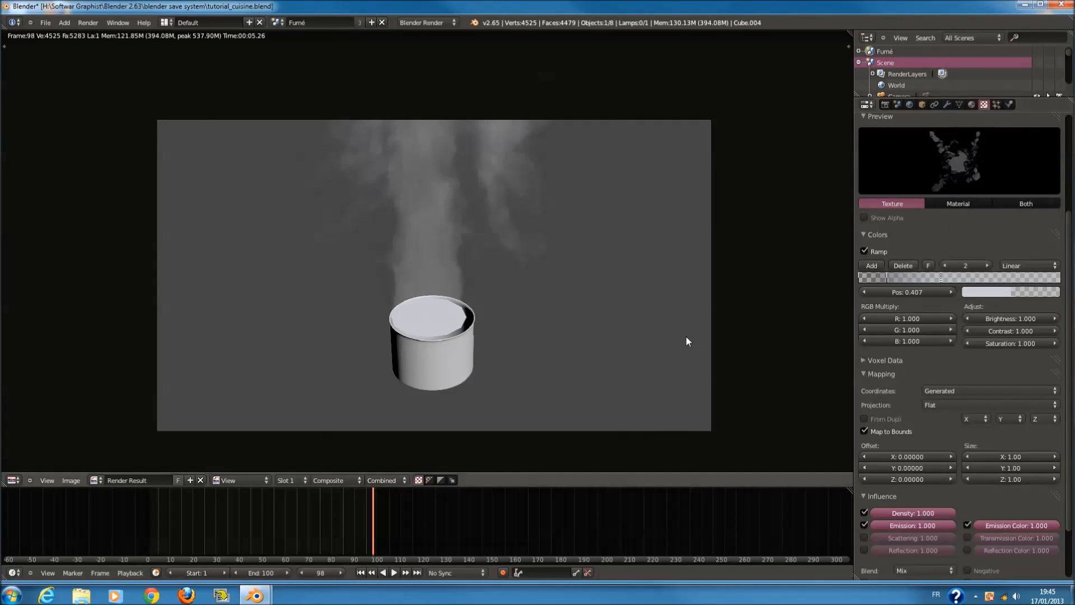
{"action": "key", "text": "F12"}
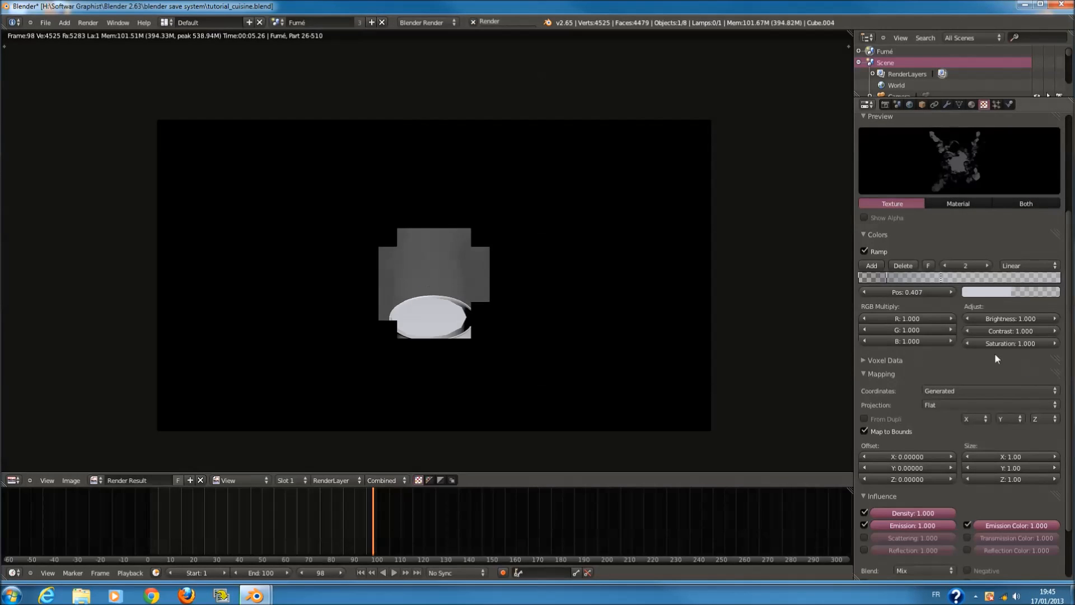
{"action": "scroll", "coordinate": [392, 185], "scroll_direction": "up", "scroll_amount": 1}
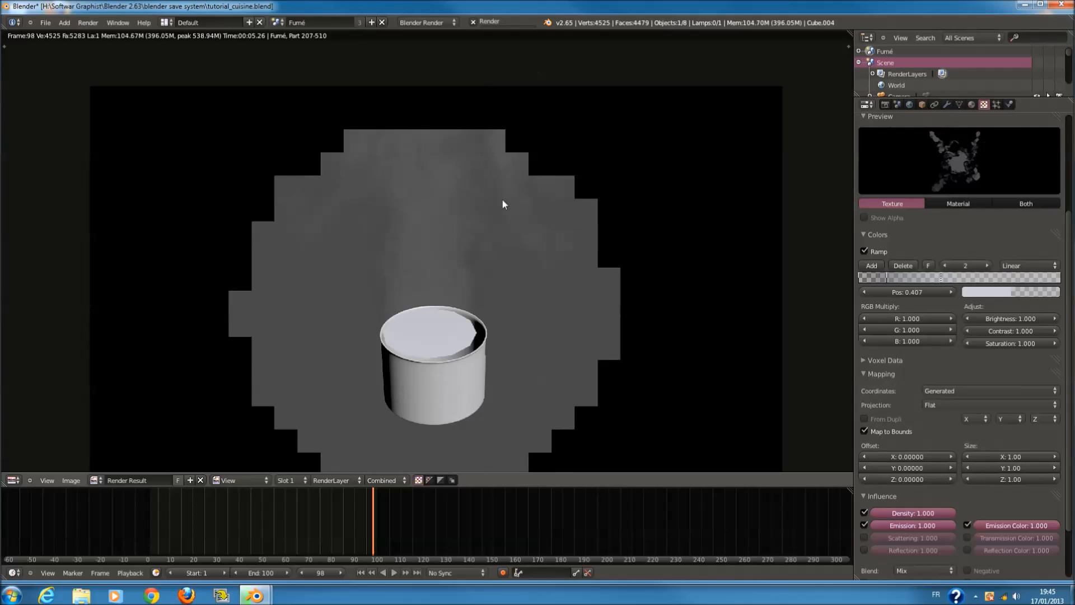
{"action": "scroll", "coordinate": [500, 257], "scroll_direction": "down", "scroll_amount": 2}
{"action": "scroll", "coordinate": [499, 259], "scroll_direction": "up", "scroll_amount": 1}
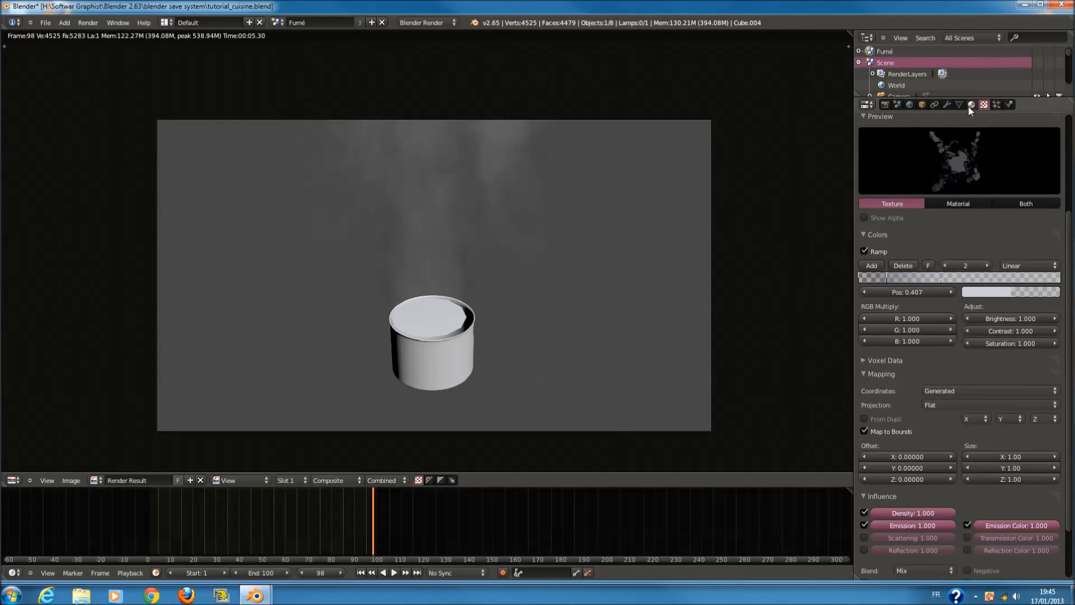
- Set the fumé material's Scattering to 0.7 and render frame 98
{"action": "left_click", "coordinate": [971, 104]}
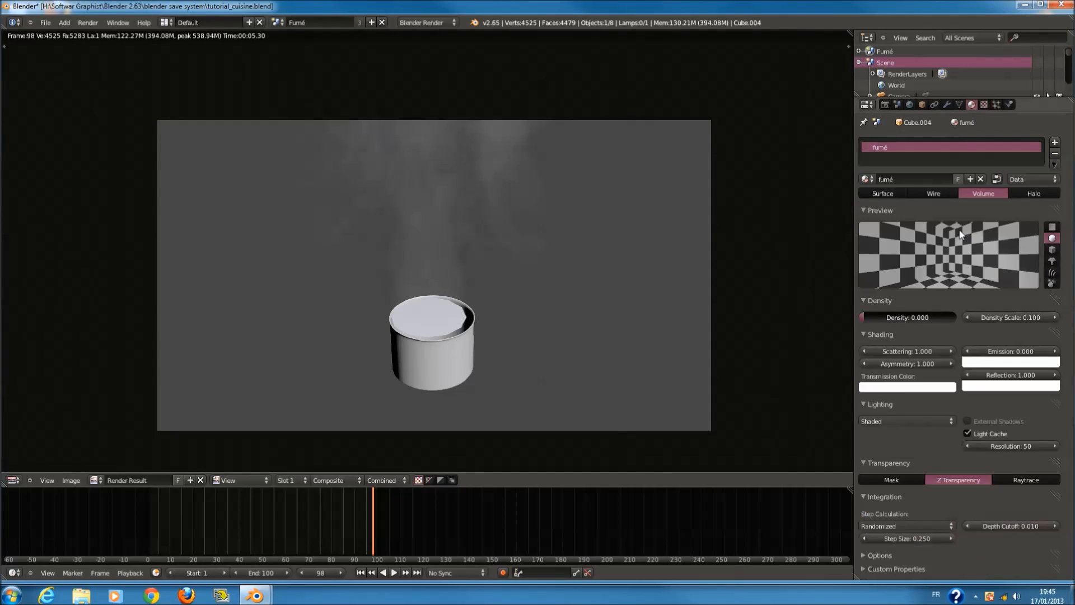
{"action": "left_click", "coordinate": [924, 351]}
{"action": "type", "text": "0.7"}
{"action": "key", "text": "Return"}
{"action": "key", "text": "F12"}
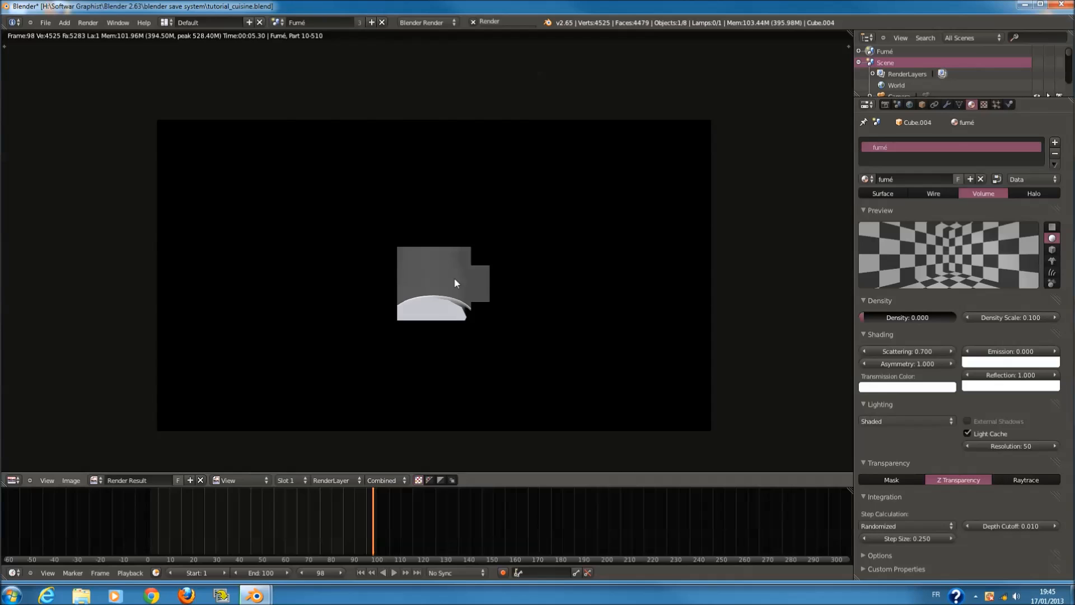
{"action": "scroll", "coordinate": [465, 254], "scroll_direction": "up", "scroll_amount": 1}
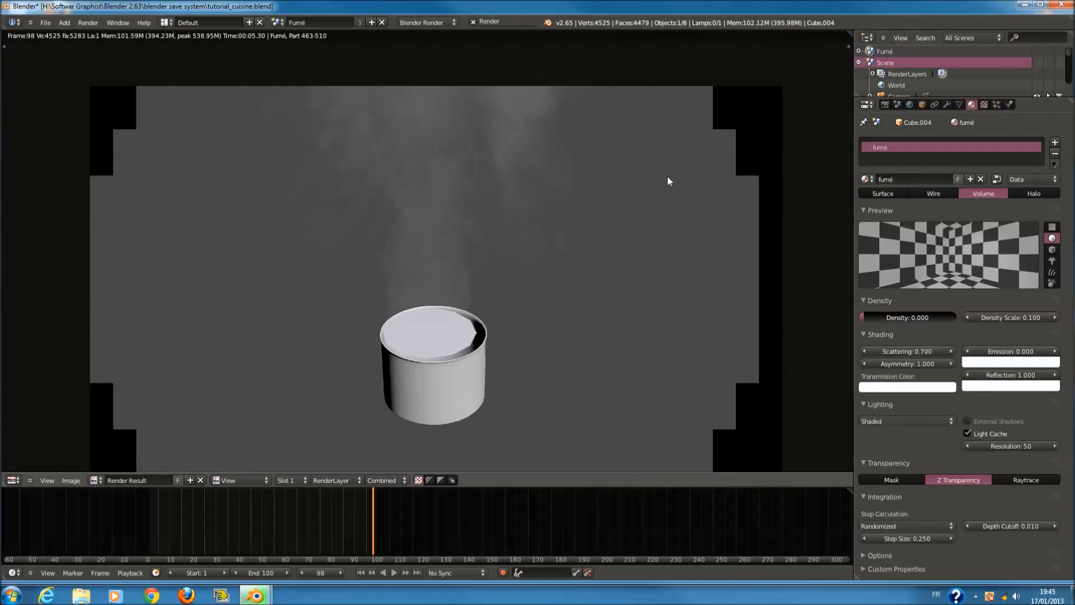
{"action": "scroll", "coordinate": [453, 141], "scroll_direction": "down", "scroll_amount": 1}
{"action": "scroll", "coordinate": [472, 213], "scroll_direction": "down", "scroll_amount": 2}
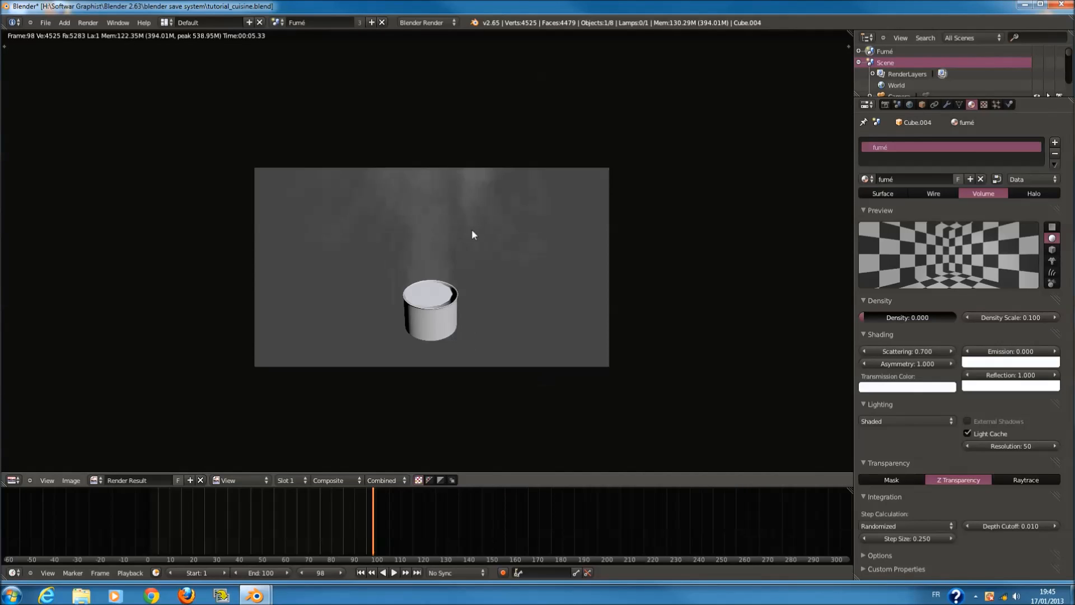
- Examine the rendered smoke above the saucepan at different magnifications
{"action": "scroll", "coordinate": [471, 229], "scroll_direction": "up", "scroll_amount": 4}
{"action": "scroll", "coordinate": [473, 224], "scroll_direction": "down", "scroll_amount": 2}
{"action": "scroll", "coordinate": [473, 222], "scroll_direction": "up", "scroll_amount": 1}
{"action": "scroll", "coordinate": [473, 221], "scroll_direction": "down", "scroll_amount": 1}
{"action": "scroll", "coordinate": [473, 221], "scroll_direction": "up", "scroll_amount": 1}
{"action": "scroll", "coordinate": [473, 222], "scroll_direction": "down", "scroll_amount": 1}
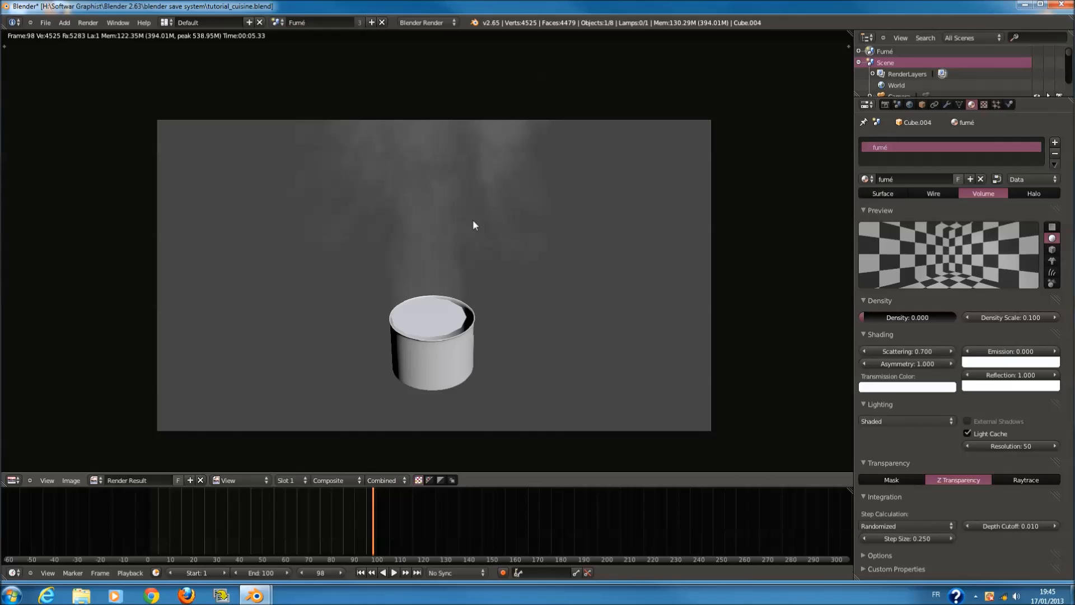
{"action": "middle_click_drag", "start_coordinate": [472, 220], "coordinate": [481, 250]}
{"action": "scroll", "coordinate": [543, 275], "scroll_direction": "up", "scroll_amount": 1}
{"action": "middle_click_drag", "start_coordinate": [554, 278], "coordinate": [537, 268]}
- Try the smoke texture's Transmission Color influence with a render of frame 98, and turn the influence off again
{"action": "left_click", "coordinate": [907, 386]}
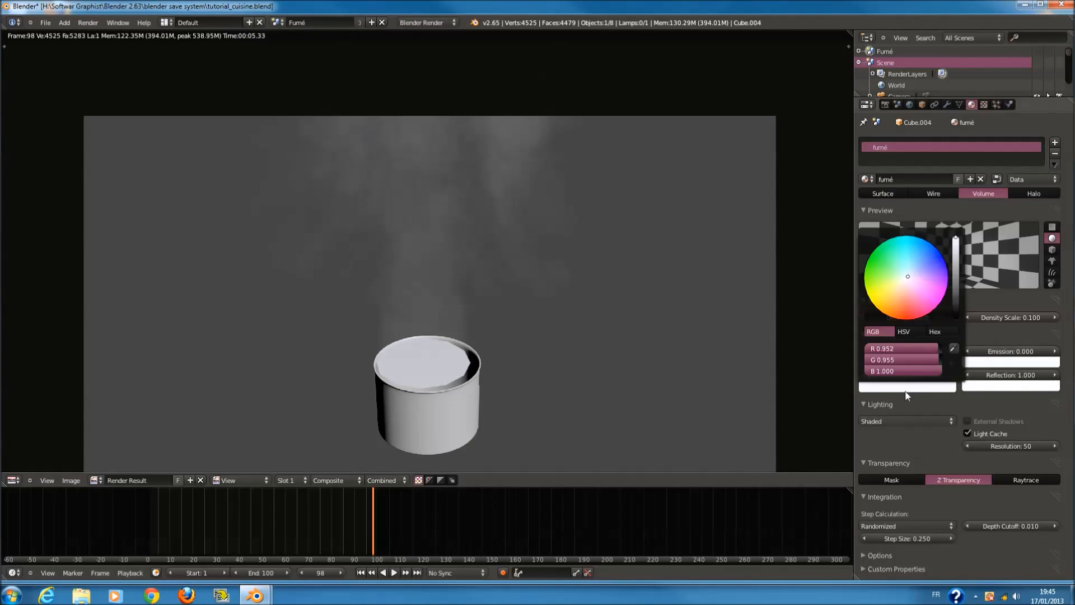
{"action": "left_click", "coordinate": [984, 105]}
{"action": "scroll", "coordinate": [952, 313], "scroll_direction": "down", "scroll_amount": 3}
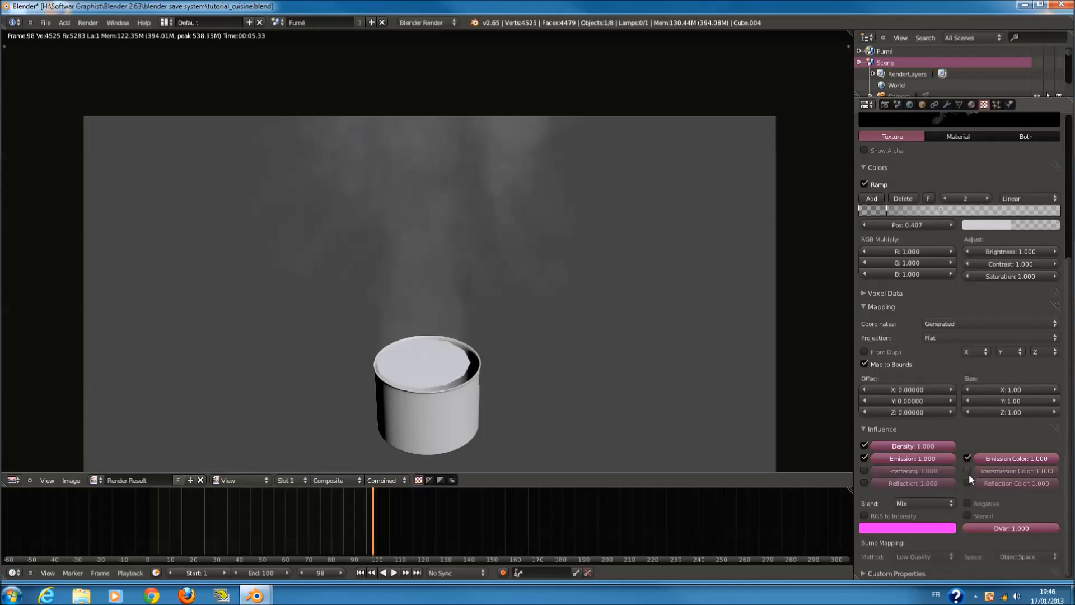
{"action": "left_click", "coordinate": [974, 105]}
{"action": "left_click", "coordinate": [984, 104]}
{"action": "key", "text": "F12"}
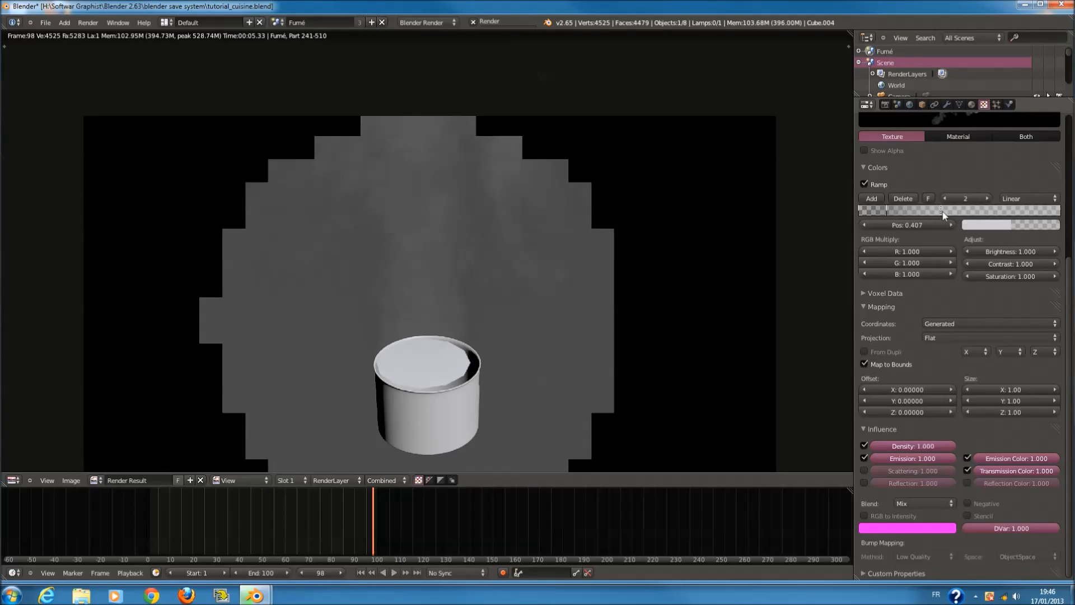
{"action": "left_click", "coordinate": [968, 470]}
- Set the fumé material's Asymmetry to -1 and render frame 98 to compare the scattering
{"action": "left_click", "coordinate": [971, 104]}
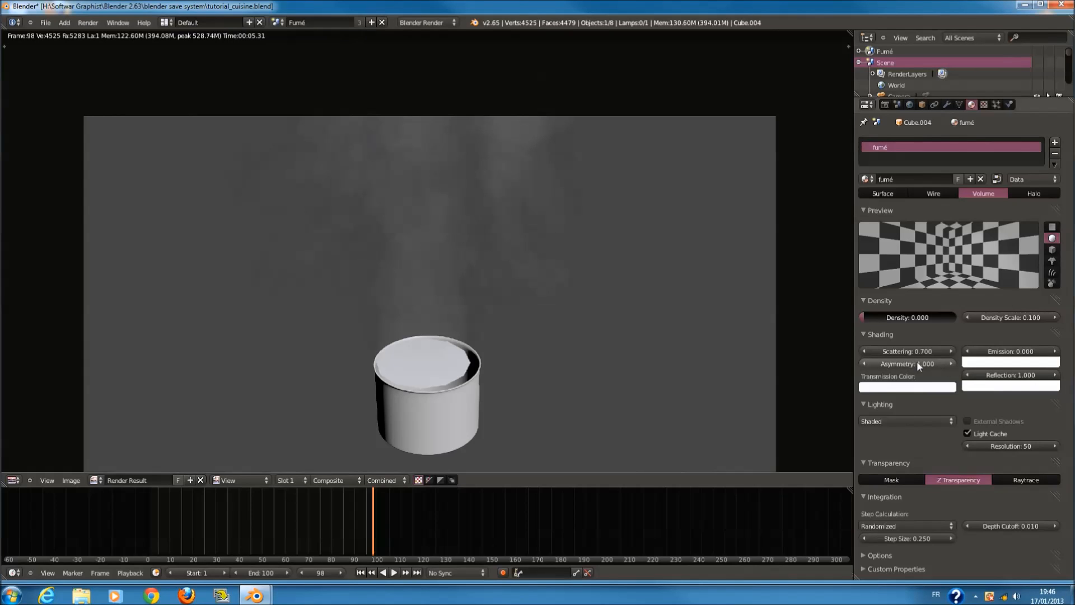
{"action": "left_click", "coordinate": [902, 364]}
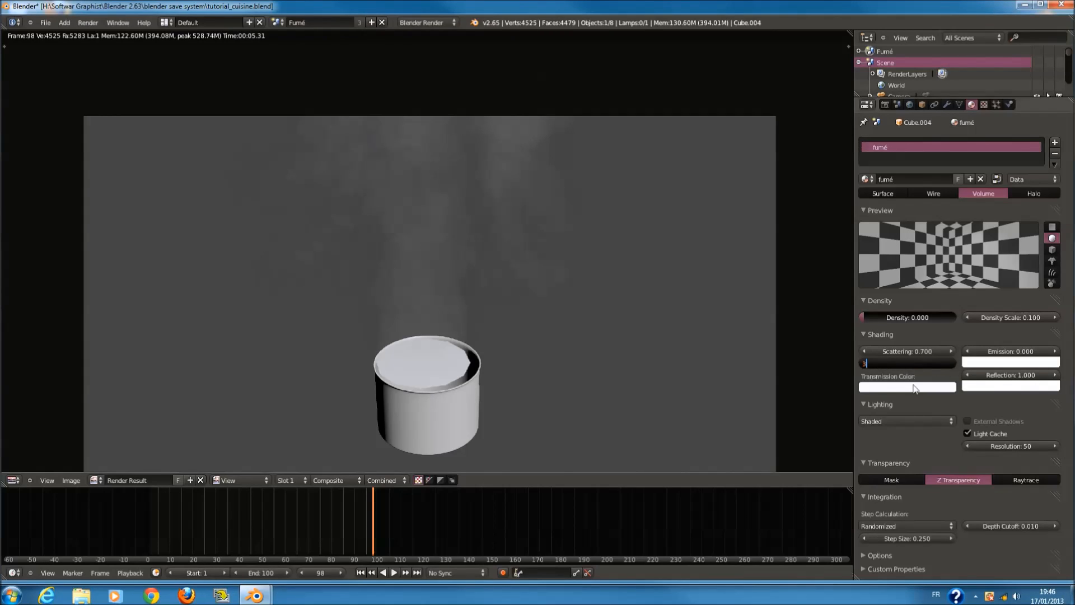
{"action": "type", "text": "3"}
{"action": "key", "text": "Return"}
{"action": "key", "text": "F12"}
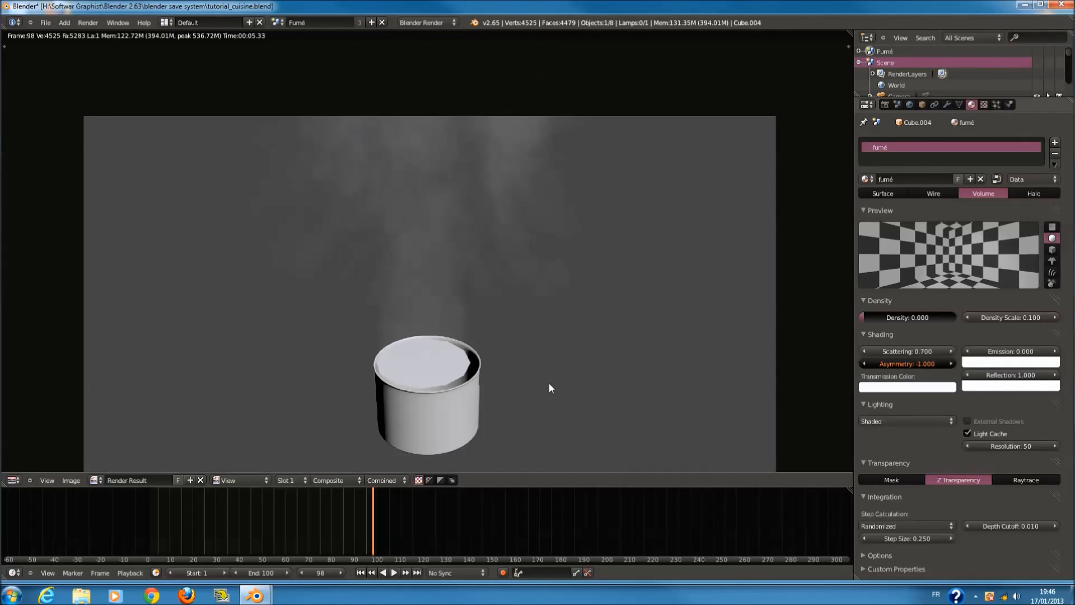
{"action": "left_click_drag", "start_coordinate": [549, 383], "coordinate": [559, 382]}
{"action": "key", "text": "F12"}
- Set the fumé material's Asymmetry to 0 and its Density Scale to 6, and render frame 98
{"action": "left_click", "coordinate": [913, 364]}
{"action": "type", "text": "0"}
{"action": "key", "text": "Return"}
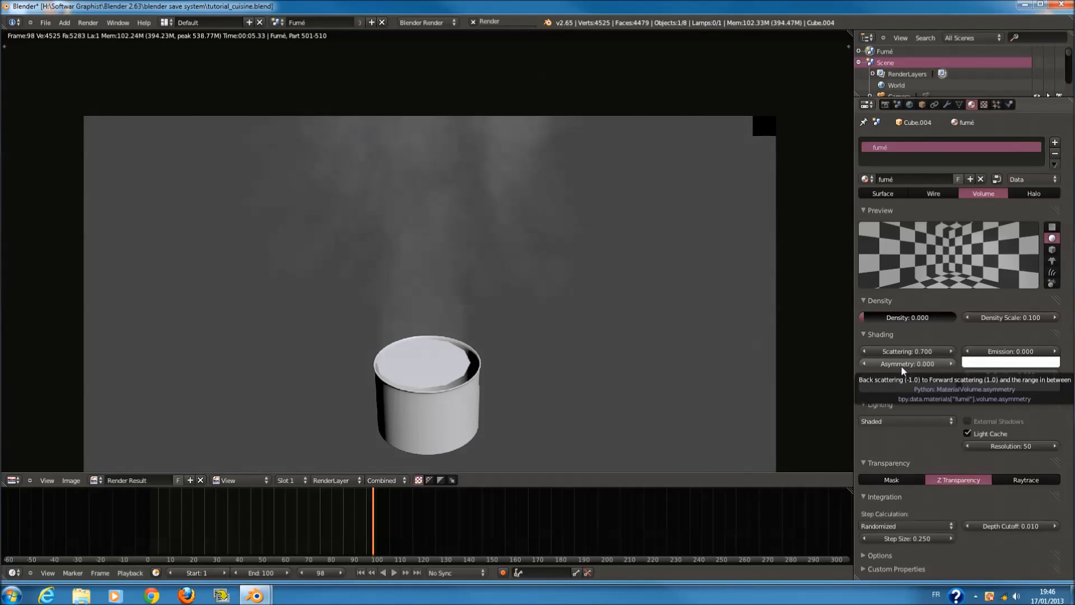
{"action": "left_click", "coordinate": [1029, 315]}
{"action": "type", "text": "6"}
{"action": "key", "text": "Return"}
{"action": "key", "text": "F12"}
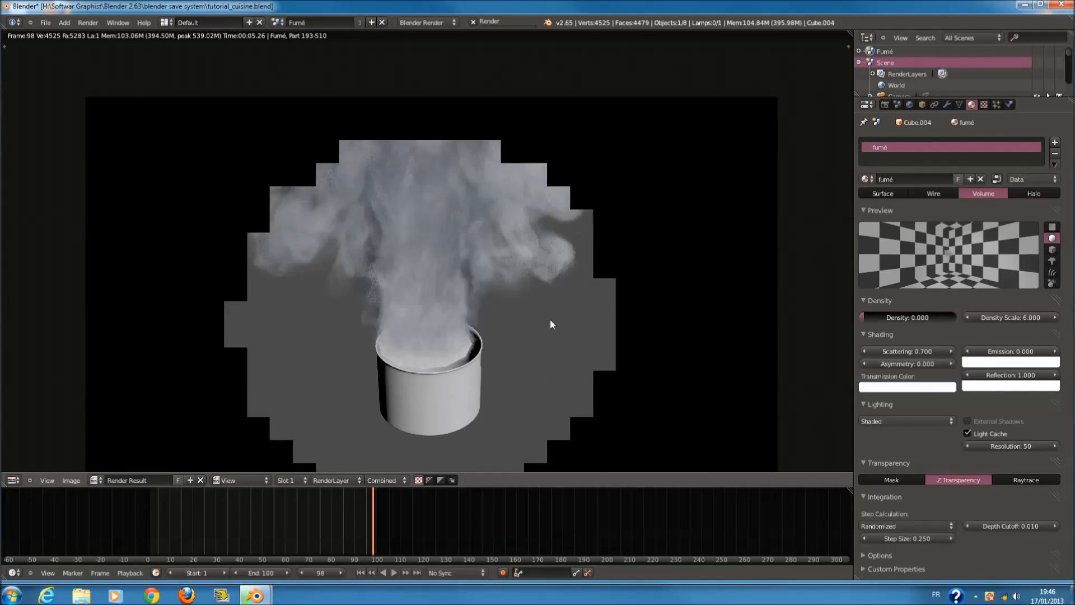
- Raise the fumé material's Asymmetry to 1 and render frame 98
{"action": "left_click_drag", "start_coordinate": [894, 365], "coordinate": [1041, 365]}
{"action": "key", "text": "F12"}
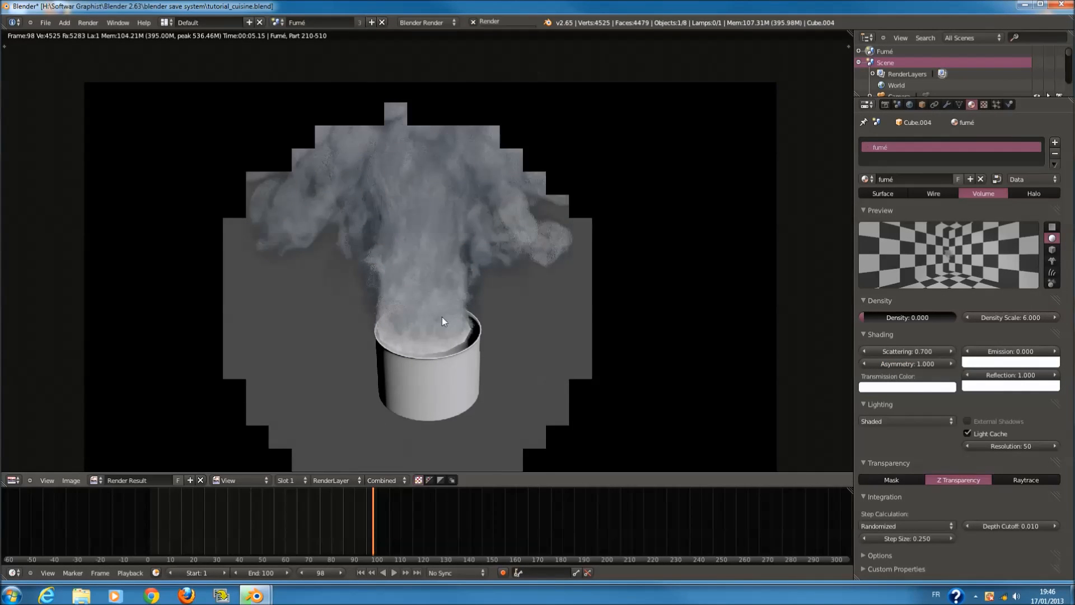
{"action": "scroll", "coordinate": [477, 224], "scroll_direction": "down", "scroll_amount": 1}
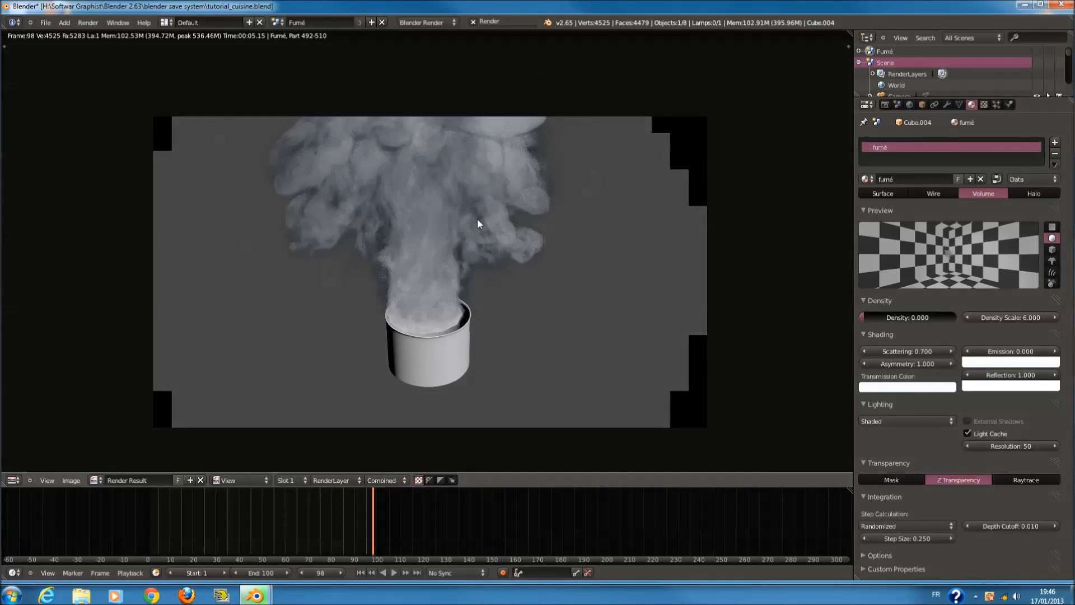
- Inspect the denser smoke's grain, set the material's integration Step Size to 0.19, and render frame 98
{"action": "scroll", "coordinate": [476, 223], "scroll_direction": "up", "scroll_amount": 3}
{"action": "scroll", "coordinate": [466, 177], "scroll_direction": "down", "scroll_amount": 2}
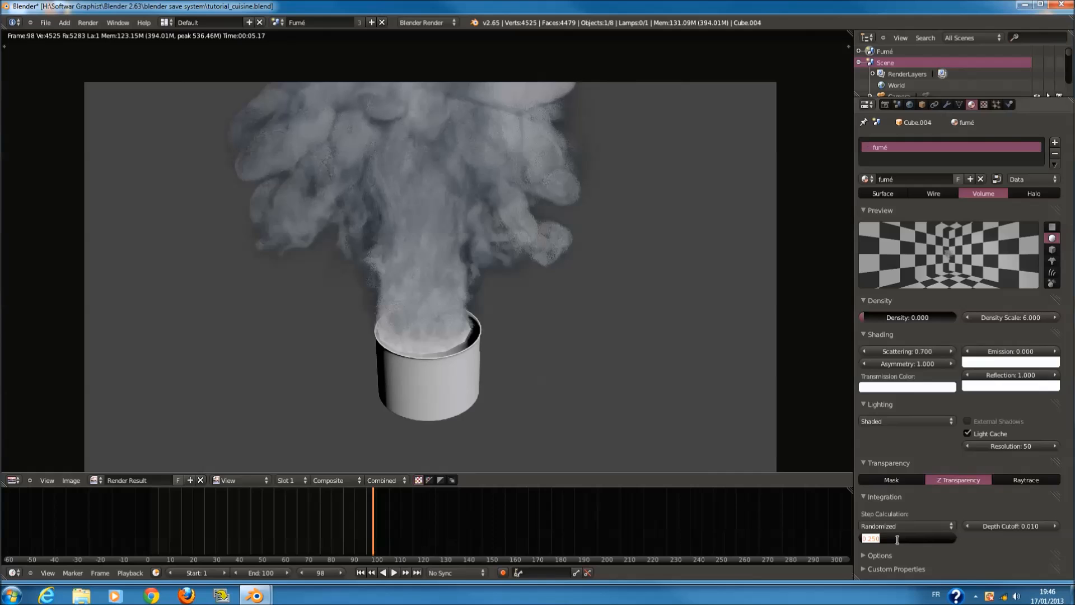
{"action": "left_click_drag", "start_coordinate": [898, 540], "coordinate": [878, 540]}
{"action": "key", "text": "F12"}
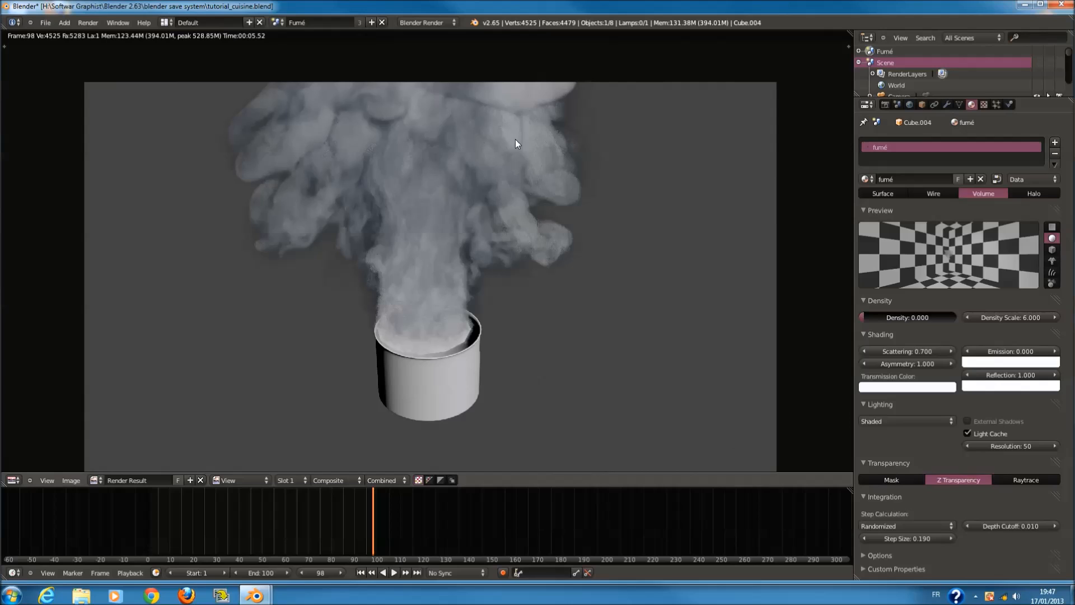
- Set the alpha of the smoke texture's color ramp stop 2 to 0.3 and render frame 98
{"action": "left_click", "coordinate": [984, 104]}
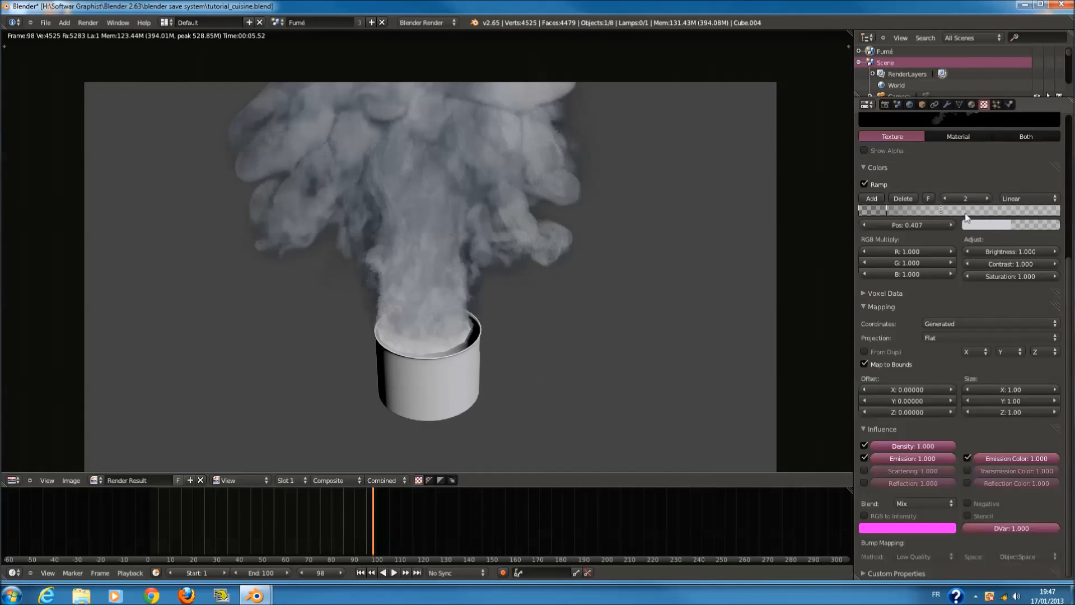
{"action": "left_click", "coordinate": [984, 226]}
{"action": "left_click", "coordinate": [995, 210]}
{"action": "type", "text": "0.3"}
{"action": "key", "text": "Return"}
{"action": "key", "text": "F12"}
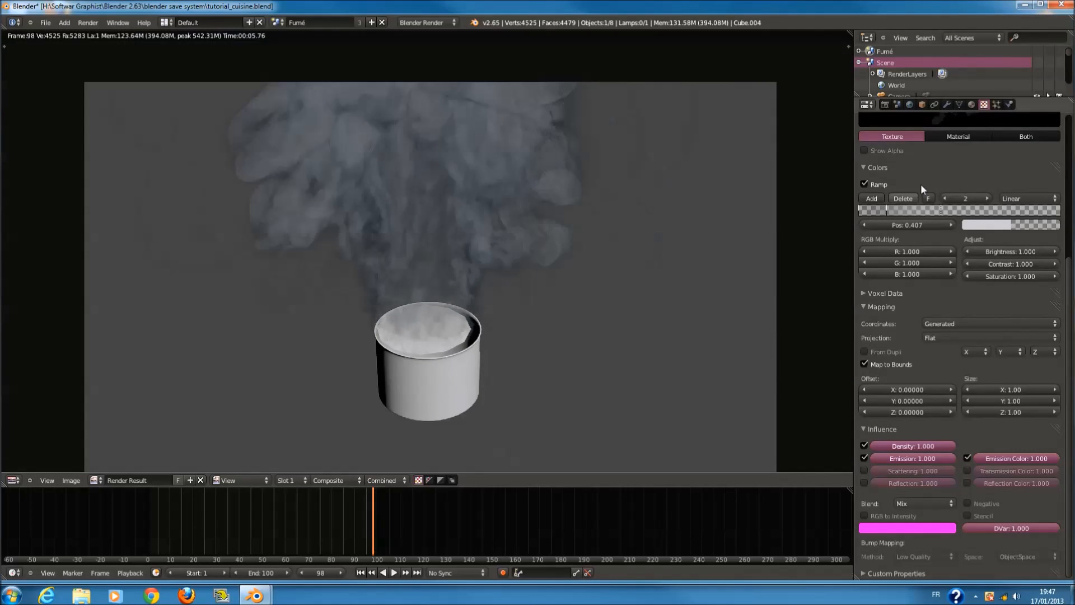
- Set the alpha of the smoke texture's color ramp stop 1 to 0.15 and render frame 98
{"action": "left_click", "coordinate": [972, 104]}
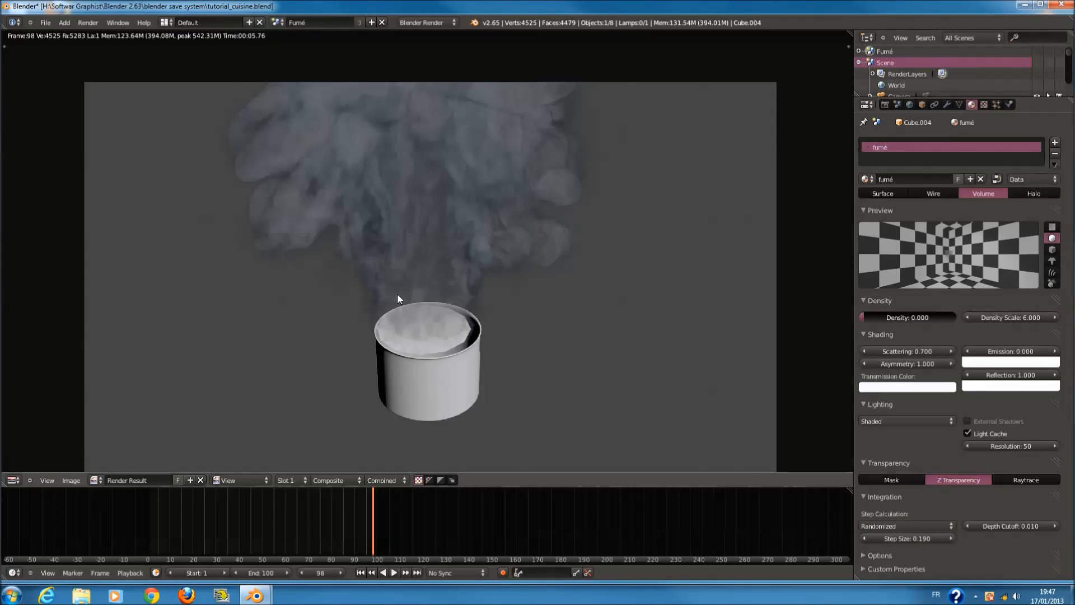
{"action": "scroll", "coordinate": [399, 294], "scroll_direction": "up", "scroll_amount": 1}
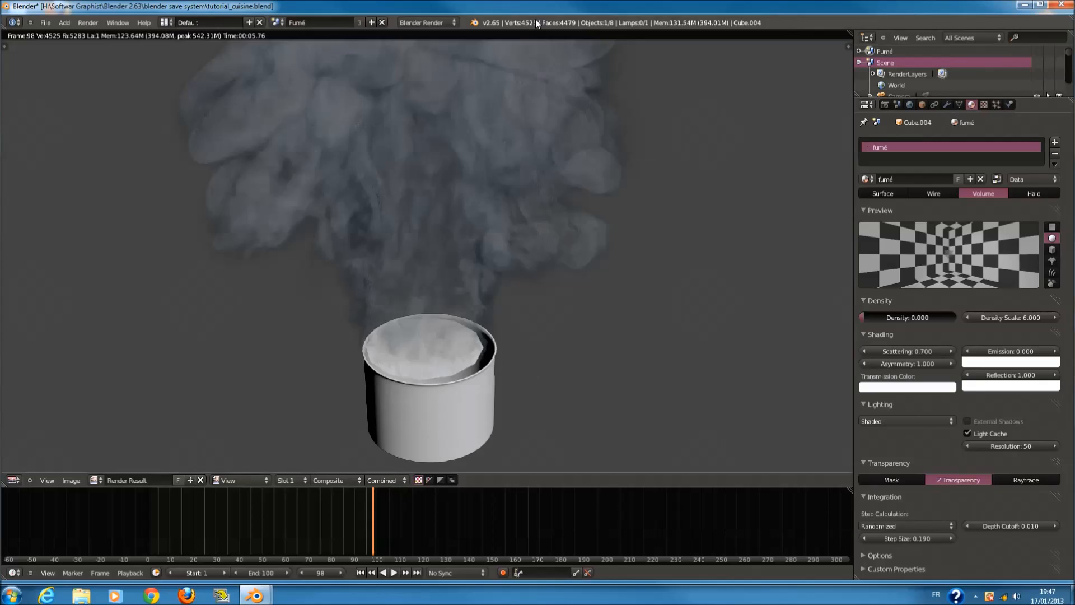
{"action": "scroll", "coordinate": [566, 161], "scroll_direction": "down", "scroll_amount": 1}
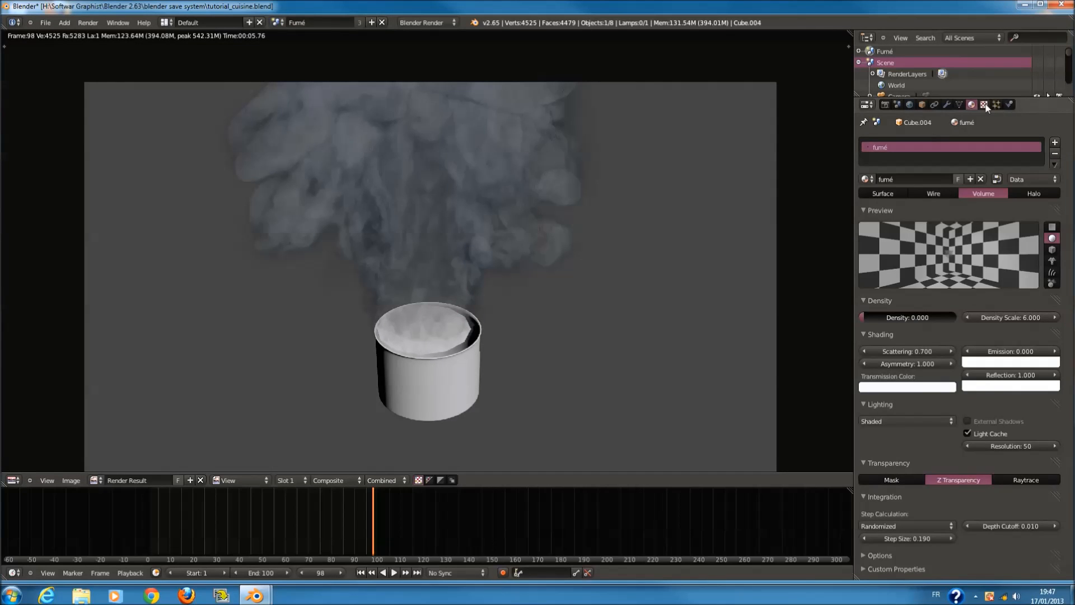
{"action": "left_click", "coordinate": [984, 105]}
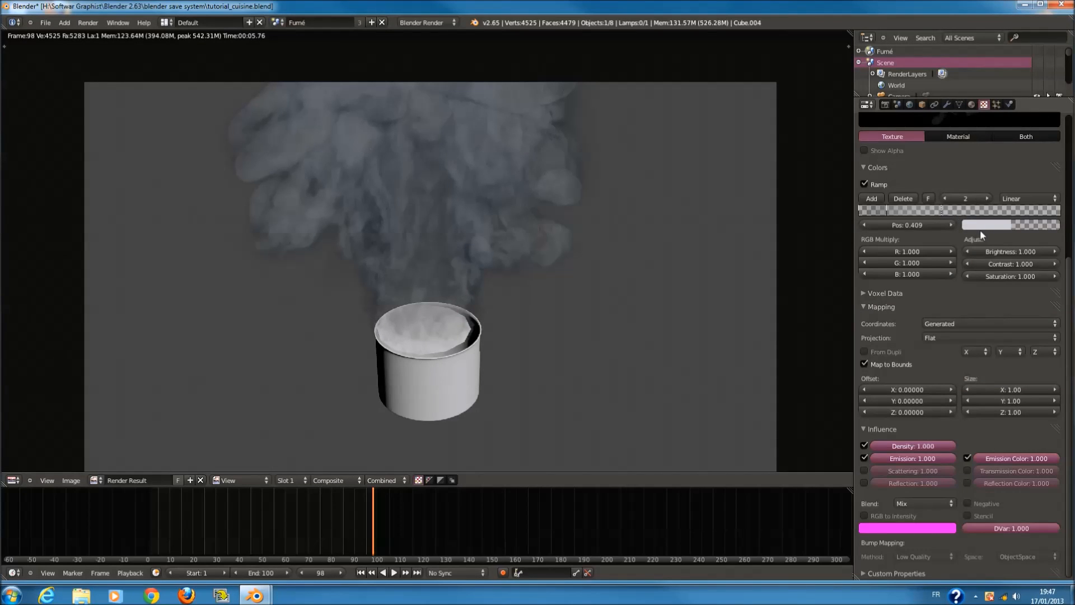
{"action": "left_click", "coordinate": [982, 227]}
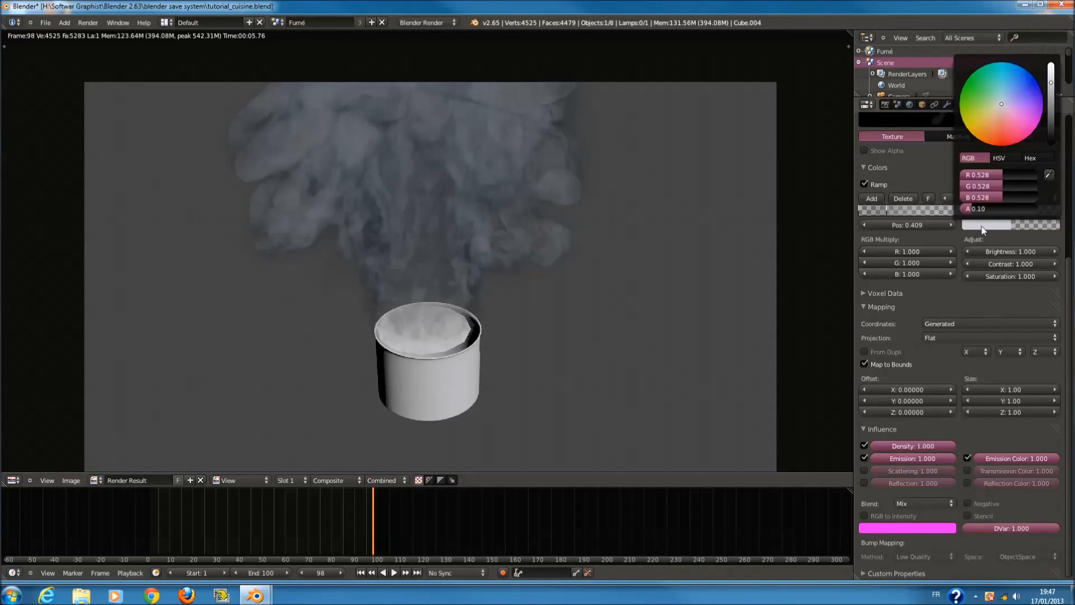
{"action": "left_click", "coordinate": [888, 208]}
{"action": "left_click", "coordinate": [974, 224]}
{"action": "left_click", "coordinate": [982, 211]}
{"action": "type", "text": "0.15"}
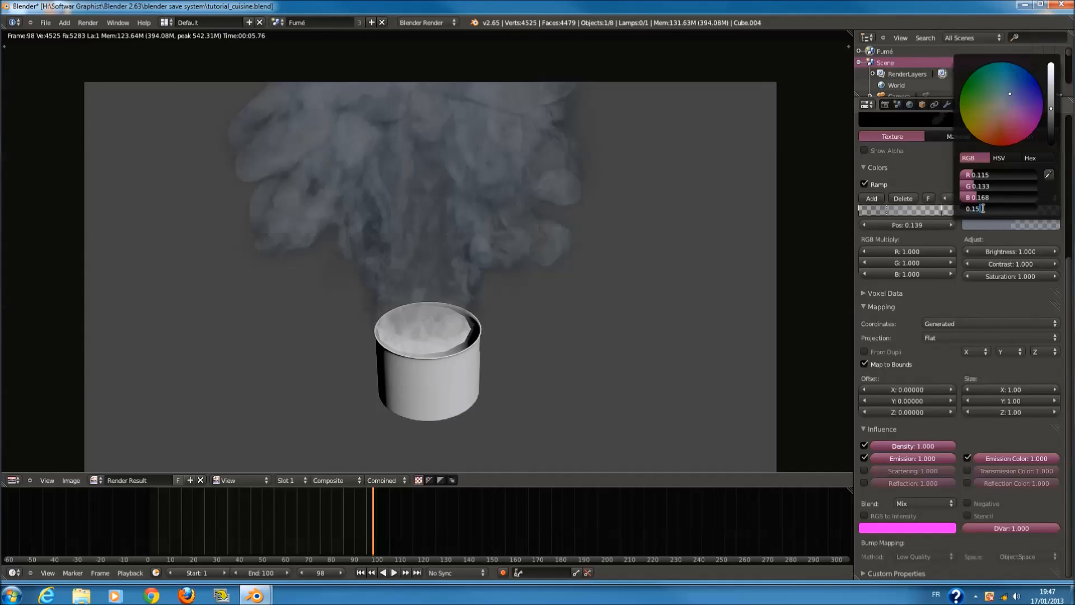
{"action": "key", "text": "Return"}
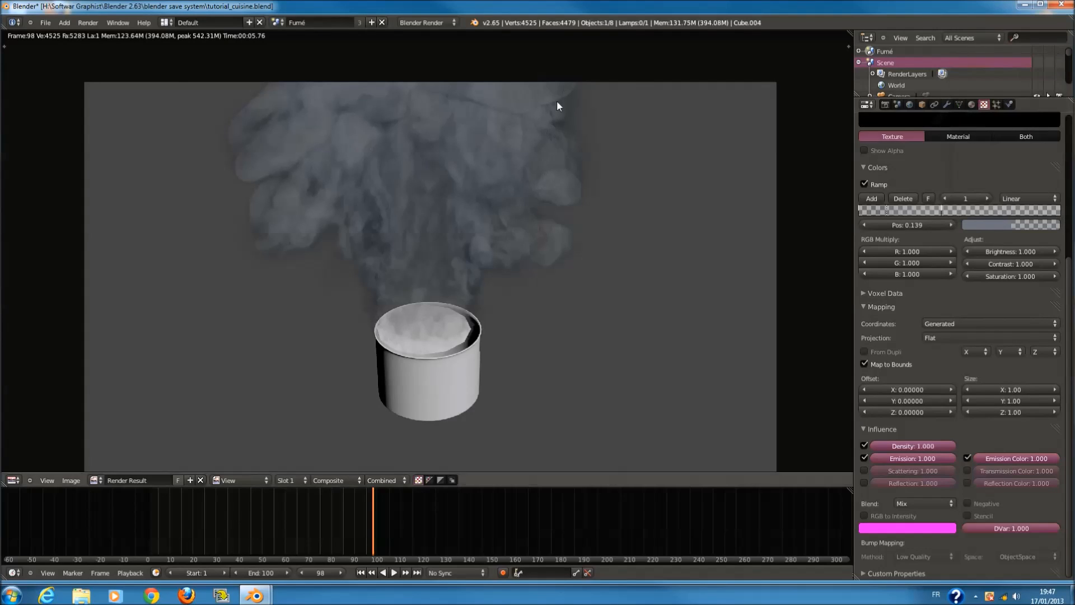
{"action": "key", "text": "F12"}
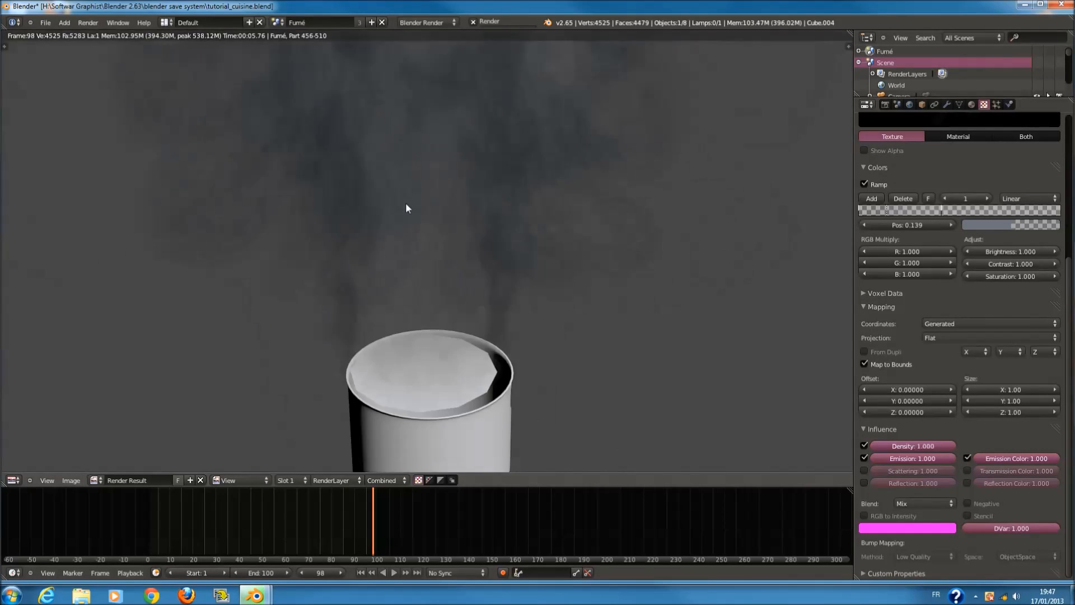
- Inspect the rendered smoke above the saucepan, lower the alpha of color ramp stop 1 to 0.0, and render frame 98
{"action": "scroll", "coordinate": [409, 235], "scroll_direction": "up", "scroll_amount": 4}
{"action": "scroll", "coordinate": [424, 226], "scroll_direction": "down", "scroll_amount": 2}
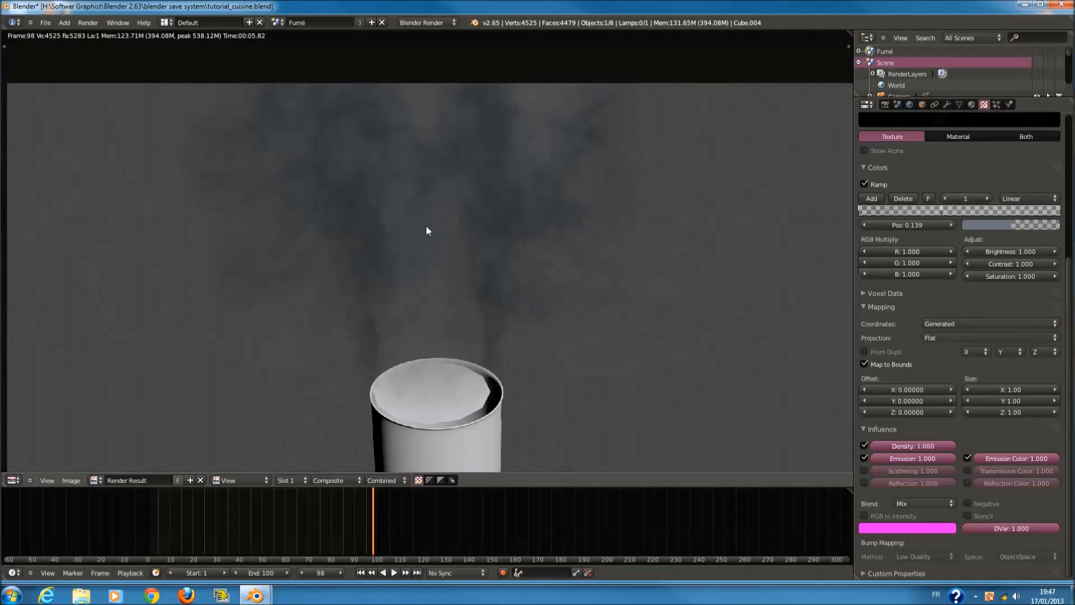
{"action": "scroll", "coordinate": [427, 230], "scroll_direction": "up", "scroll_amount": 1}
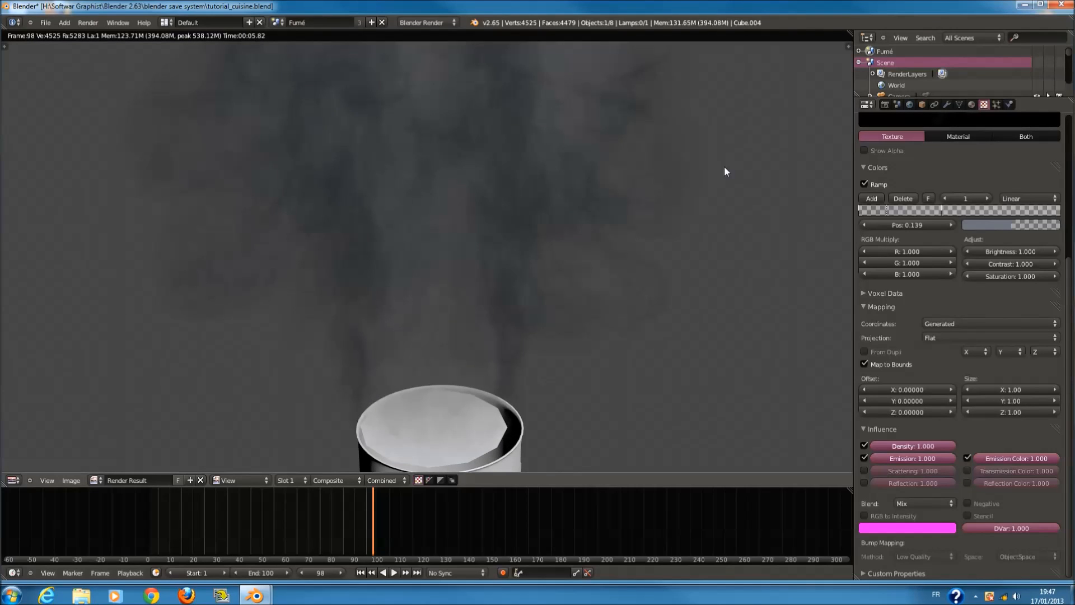
{"action": "scroll", "coordinate": [442, 220], "scroll_direction": "down", "scroll_amount": 3}
{"action": "scroll", "coordinate": [458, 224], "scroll_direction": "up", "scroll_amount": 1}
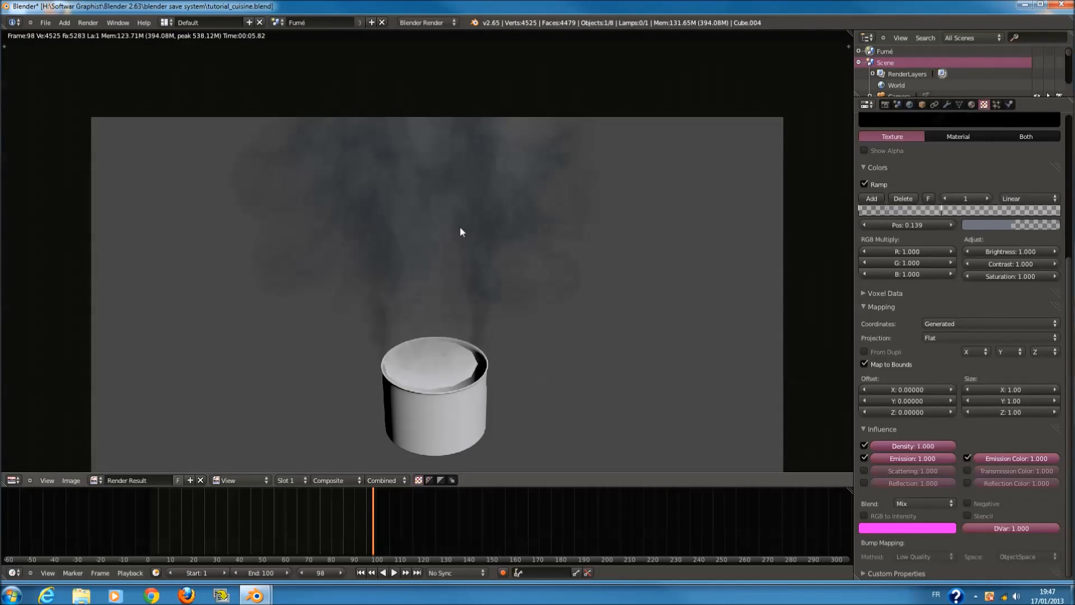
{"action": "scroll", "coordinate": [492, 216], "scroll_direction": "up", "scroll_amount": 1}
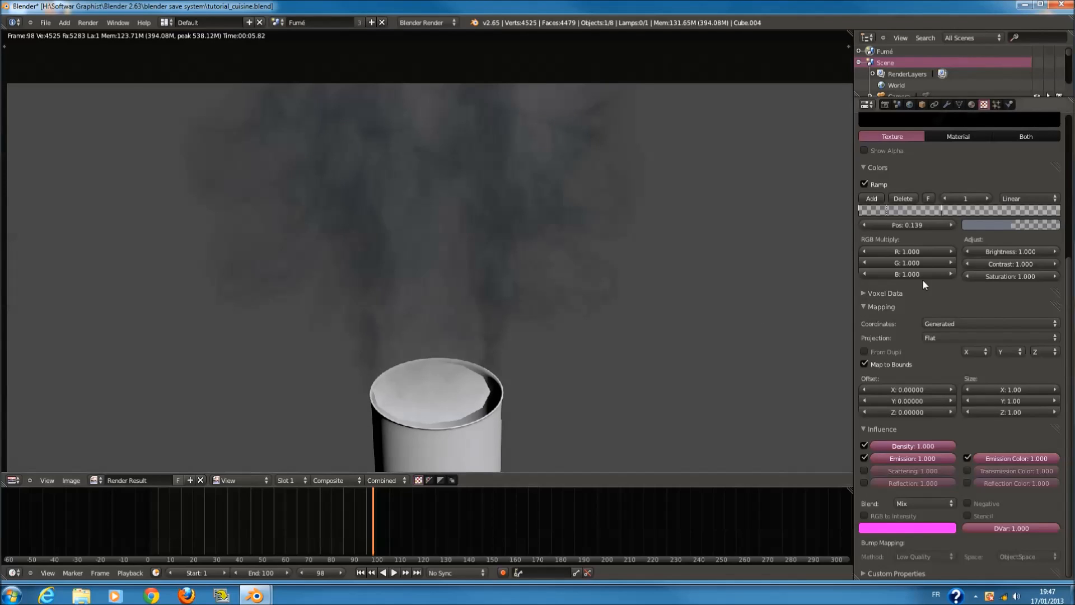
{"action": "left_click", "coordinate": [888, 208]}
{"action": "left_click", "coordinate": [980, 222]}
{"action": "left_click", "coordinate": [1004, 230]}
{"action": "left_click", "coordinate": [994, 208]}
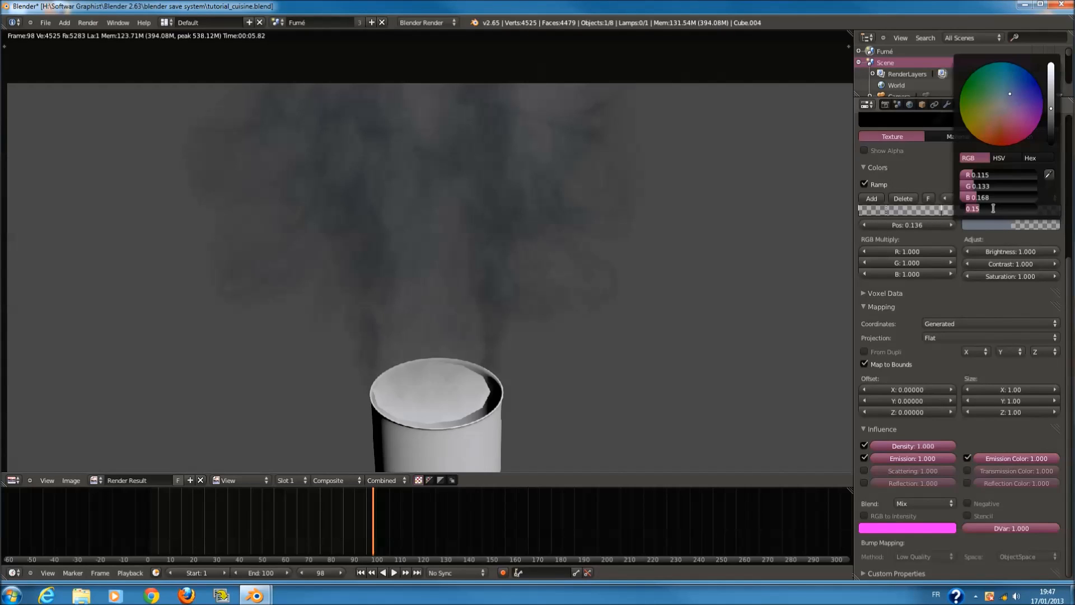
{"action": "type", "text": "0.0"}
{"action": "key", "text": "Return"}
{"action": "key", "text": "F12"}
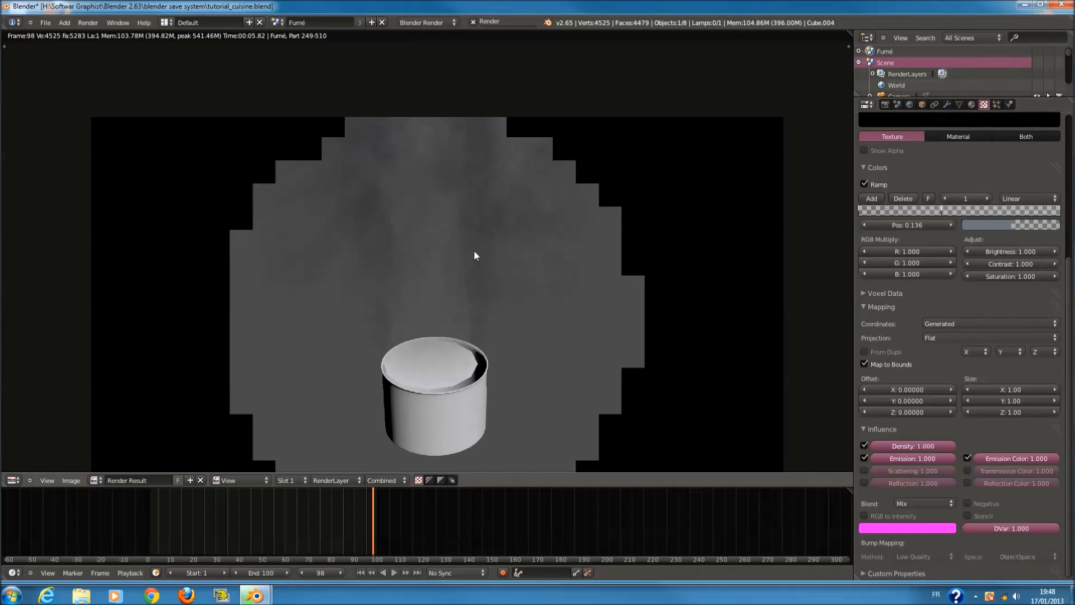
- Set the alpha of the smoke texture's color ramp stop 2 to 0.0 and render frame 98
{"action": "left_click", "coordinate": [943, 211]}
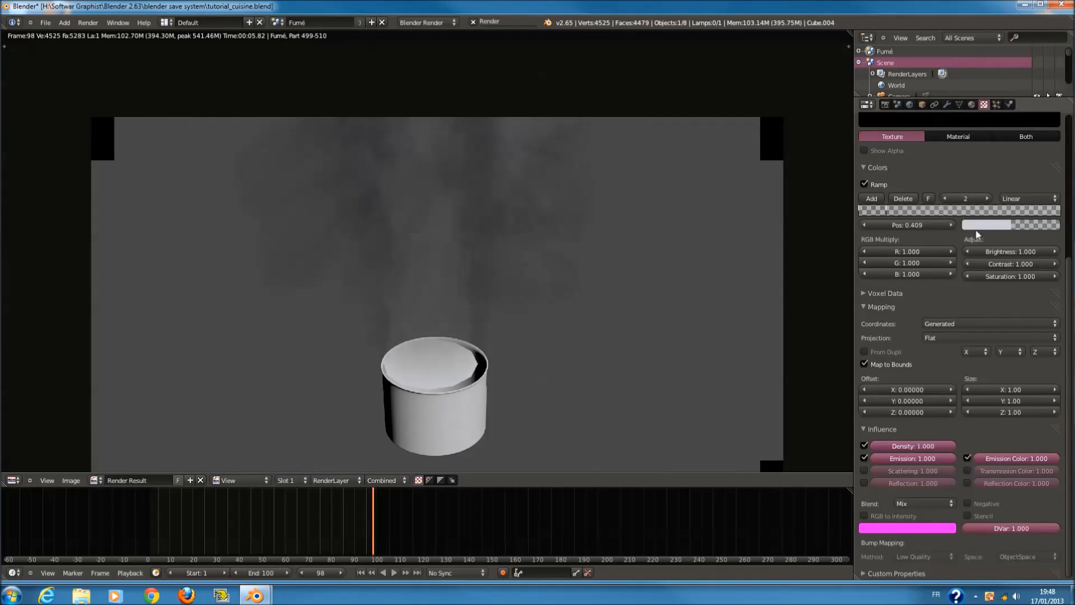
{"action": "left_click", "coordinate": [1003, 228]}
{"action": "left_click", "coordinate": [1004, 209]}
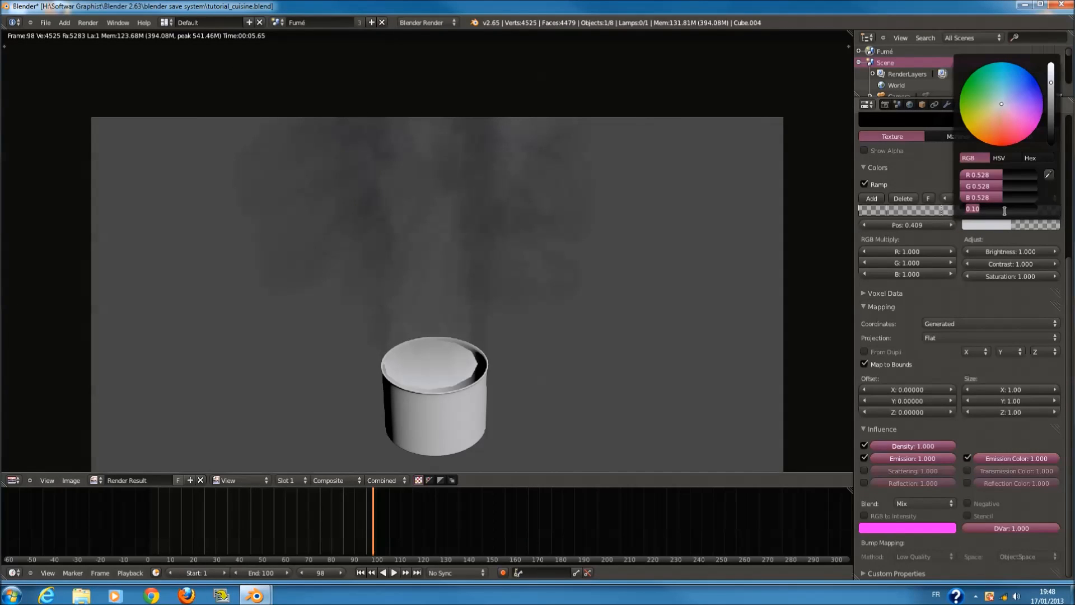
{"action": "type", "text": "0.0"}
{"action": "key", "text": "Return"}
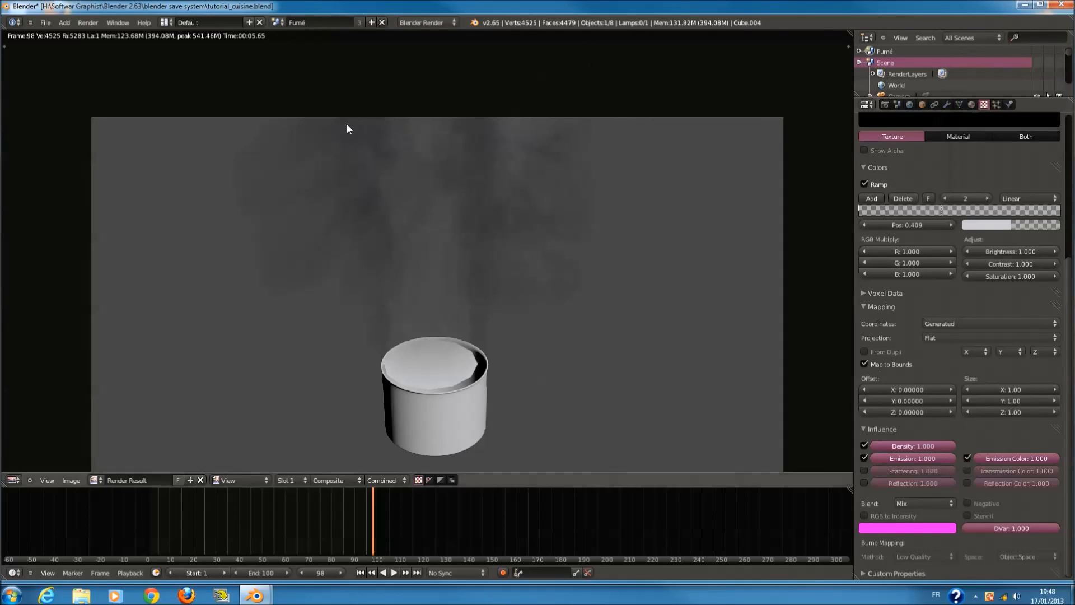
{"action": "key", "text": "F12"}
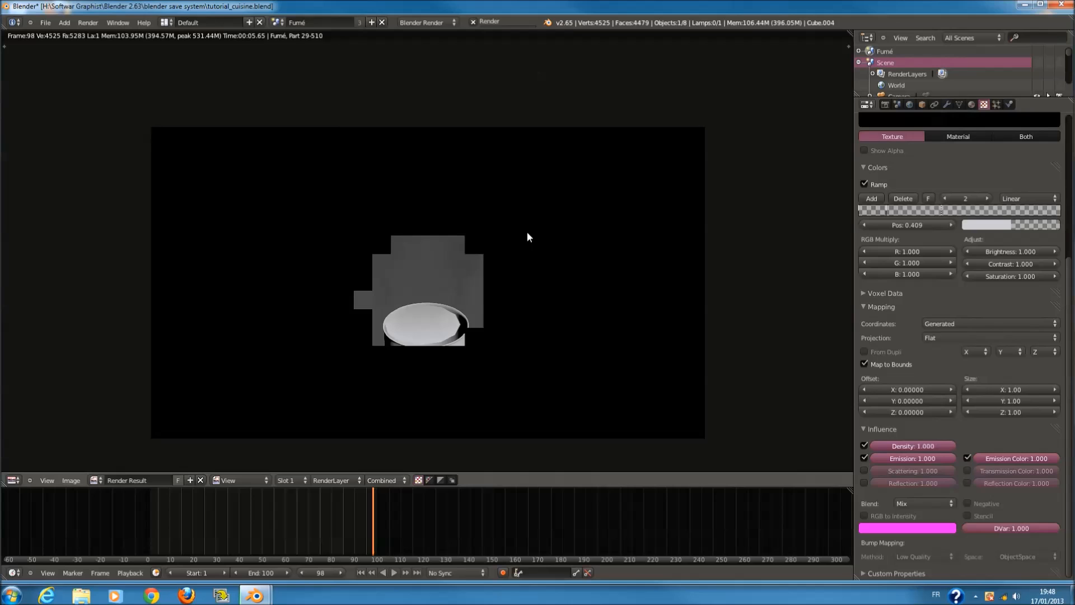
{"action": "scroll", "coordinate": [509, 301], "scroll_direction": "up", "scroll_amount": 1}
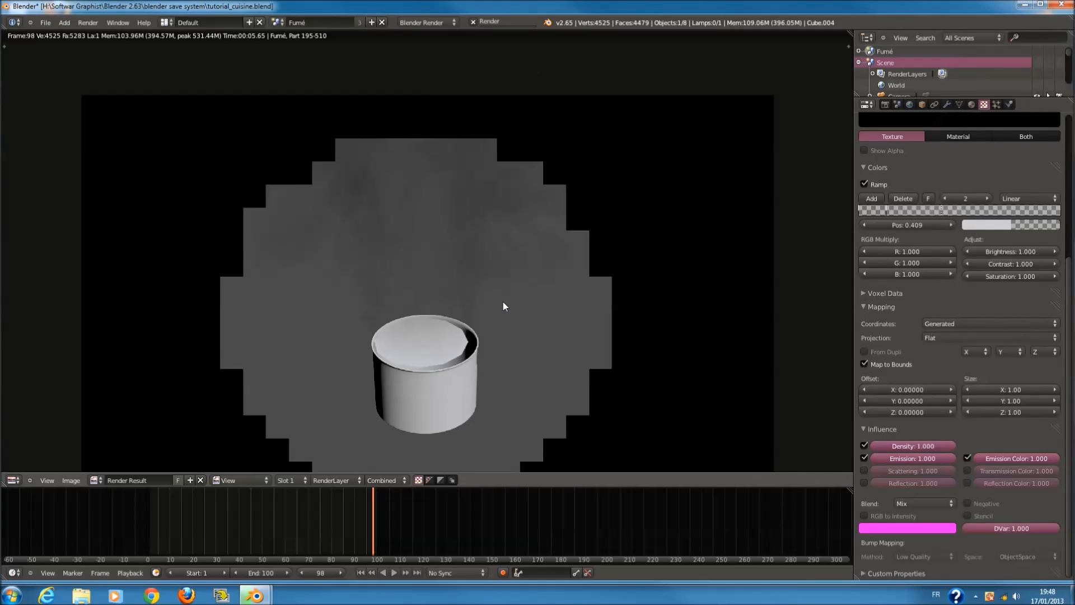
{"action": "scroll", "coordinate": [450, 188], "scroll_direction": "down", "scroll_amount": 1}
{"action": "scroll", "coordinate": [454, 196], "scroll_direction": "up", "scroll_amount": 1}
- Set the fumé material's Density Scale to 5 and render frame 98
{"action": "left_click", "coordinate": [971, 105]}
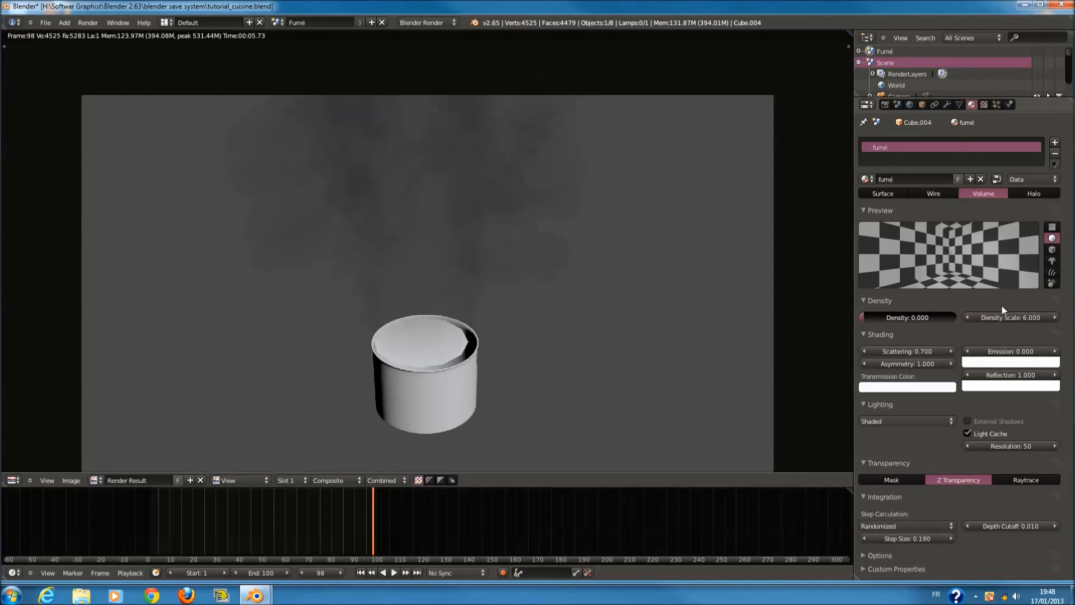
{"action": "left_click", "coordinate": [1006, 318]}
{"action": "type", "text": "5"}
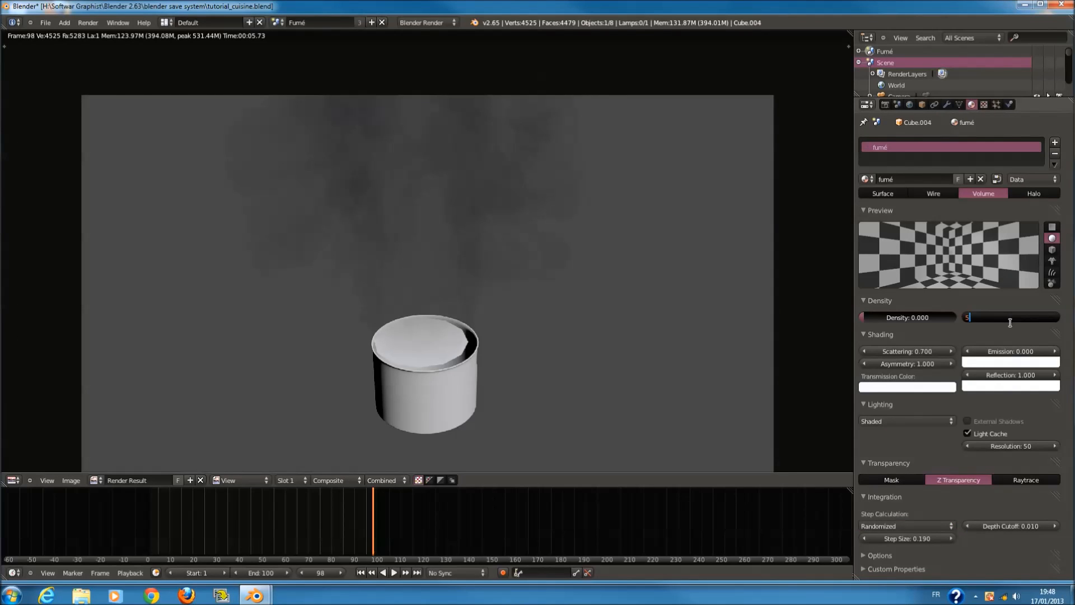
{"action": "key", "text": "Return"}
{"action": "key", "text": "F12"}
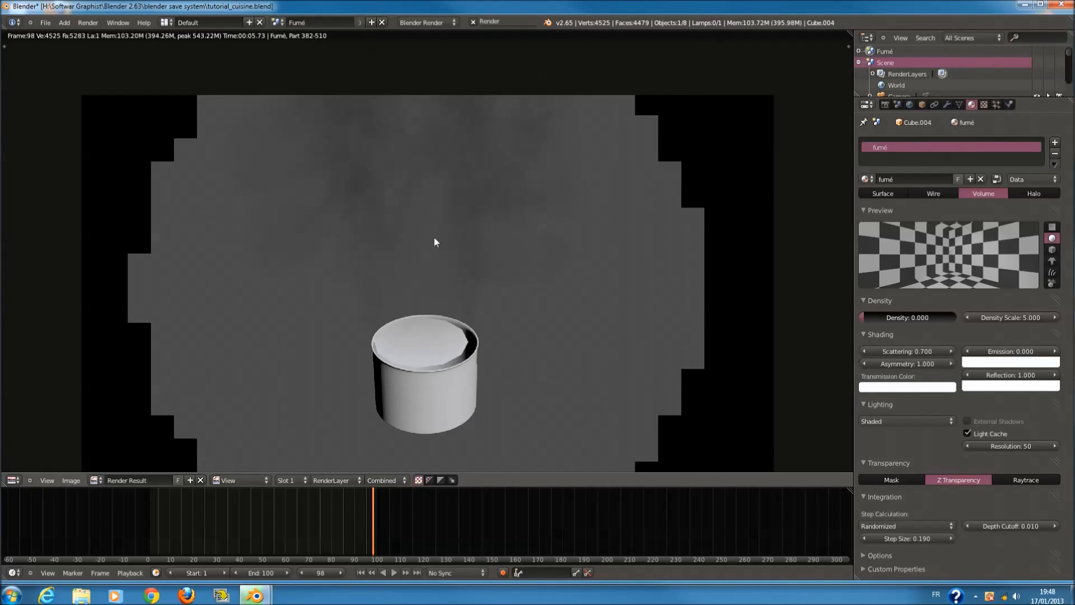
- Examine the smoke's opacity and detail above the saucepan in the frame 98 render
{"action": "scroll", "coordinate": [468, 248], "scroll_direction": "down", "scroll_amount": 2}
{"action": "scroll", "coordinate": [468, 248], "scroll_direction": "up", "scroll_amount": 2}
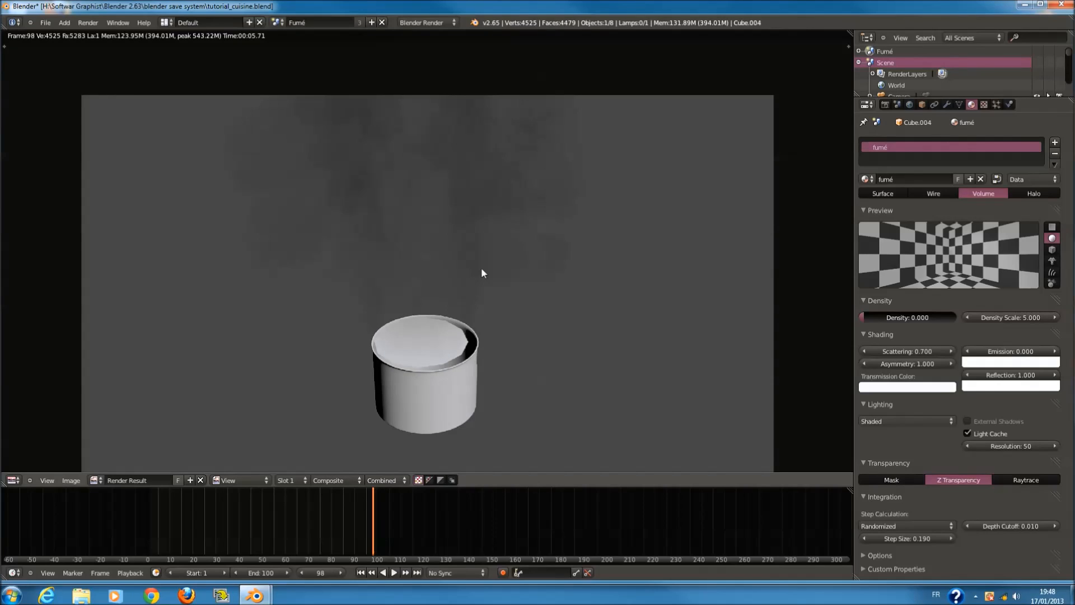
{"action": "scroll", "coordinate": [596, 263], "scroll_direction": "down", "scroll_amount": 1}
{"action": "scroll", "coordinate": [406, 278], "scroll_direction": "up", "scroll_amount": 2}
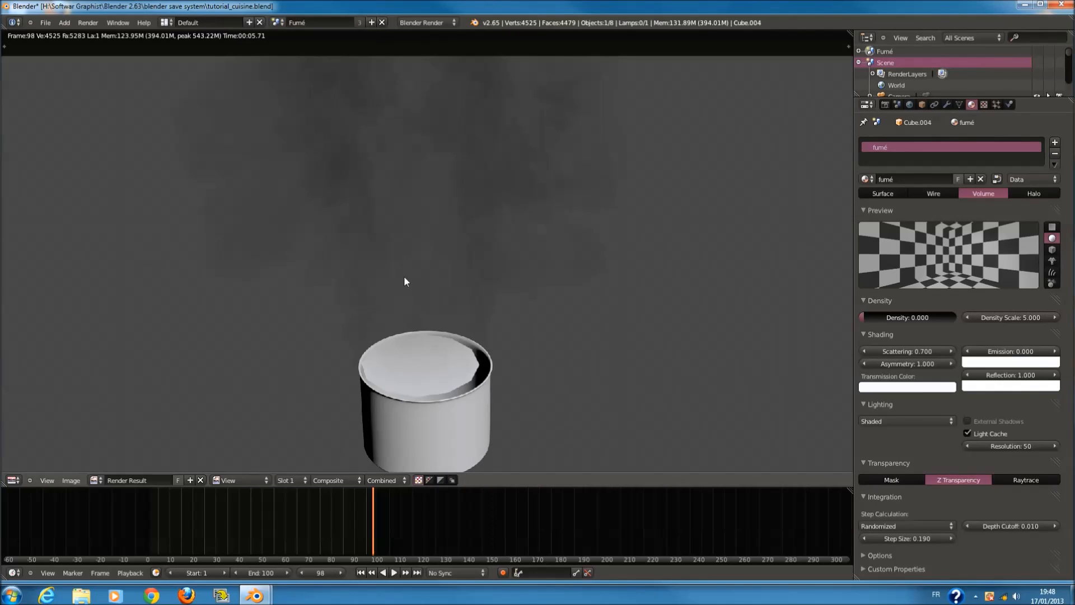
{"action": "scroll", "coordinate": [596, 282], "scroll_direction": "down", "scroll_amount": 2}
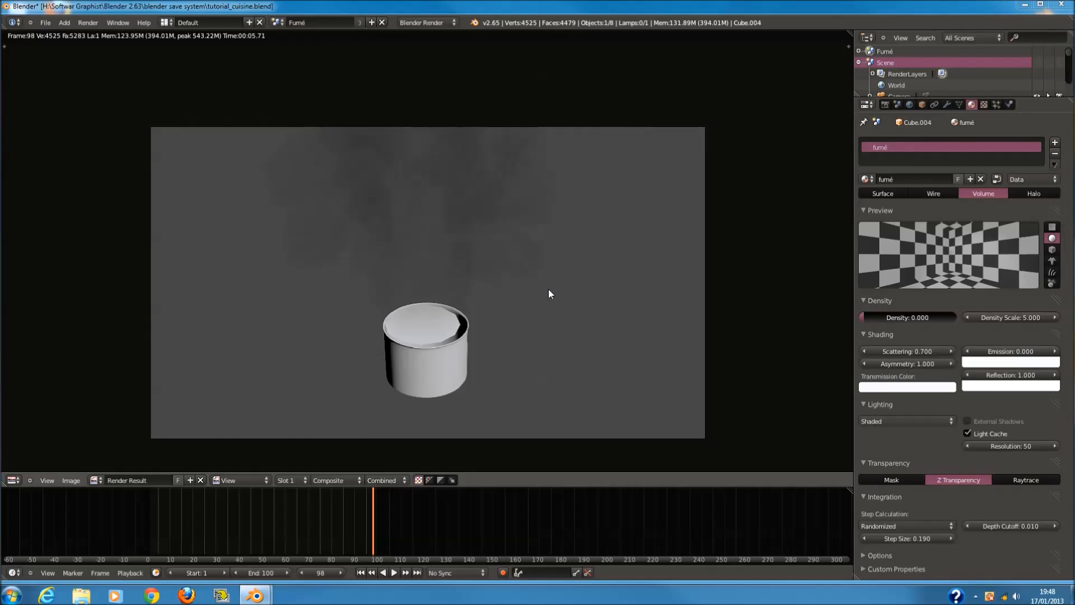
{"action": "scroll", "coordinate": [495, 219], "scroll_direction": "up", "scroll_amount": 1}
{"action": "scroll", "coordinate": [499, 234], "scroll_direction": "up", "scroll_amount": 1}
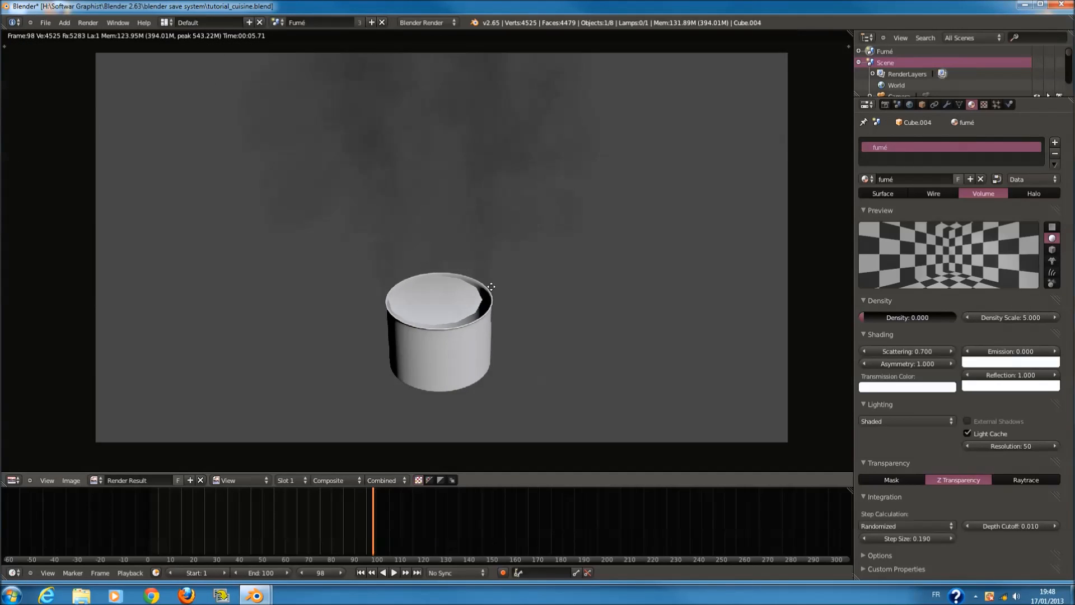
{"action": "scroll", "coordinate": [517, 293], "scroll_direction": "down", "scroll_amount": 2}
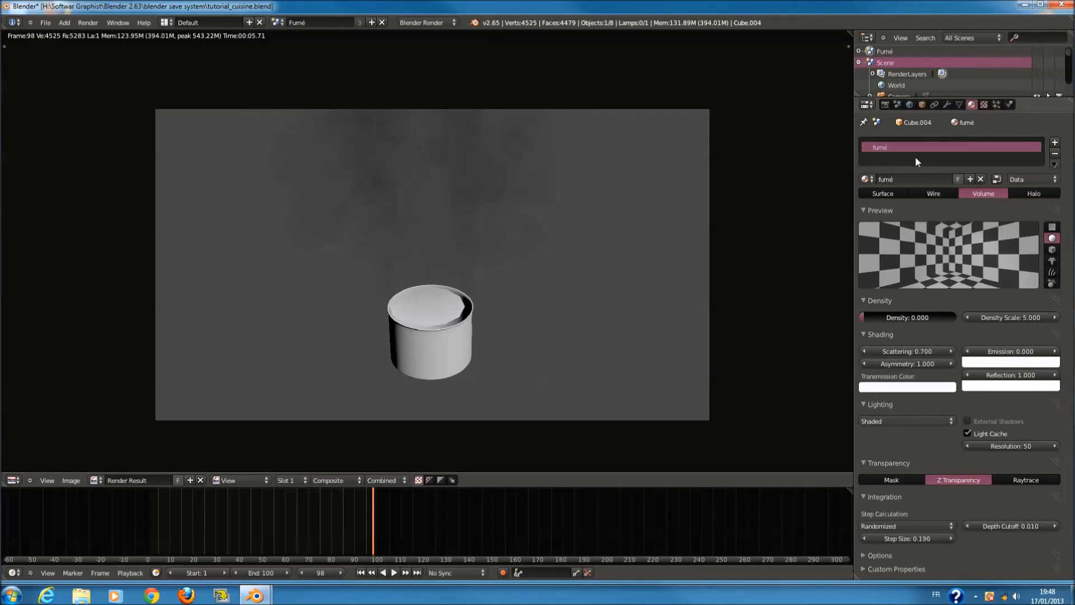
- Enable Receive Transparent in the fumé material's Surface shadow options and return the material type to Volume
{"action": "left_click", "coordinate": [898, 192]}
{"action": "scroll", "coordinate": [932, 429], "scroll_direction": "down", "scroll_amount": 6}
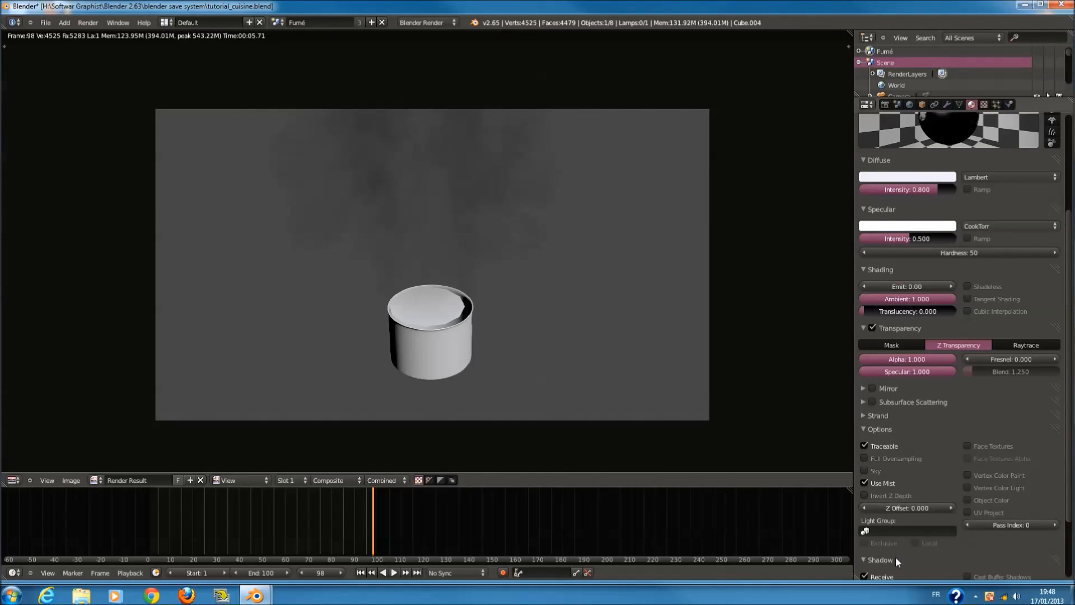
{"action": "left_click", "coordinate": [896, 557]}
{"action": "scroll", "coordinate": [905, 537], "scroll_direction": "down", "scroll_amount": 3}
{"action": "left_click", "coordinate": [869, 505]}
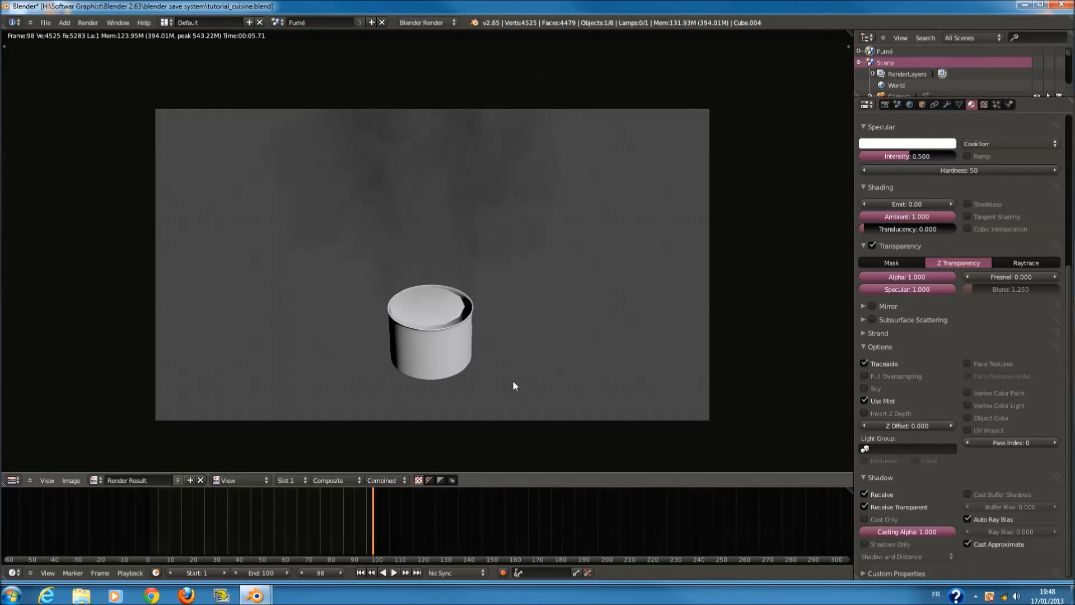
{"action": "left_click", "coordinate": [882, 477]}
{"action": "scroll", "coordinate": [949, 430], "scroll_direction": "up", "scroll_amount": 5}
{"action": "scroll", "coordinate": [977, 206], "scroll_direction": "up", "scroll_amount": 4}
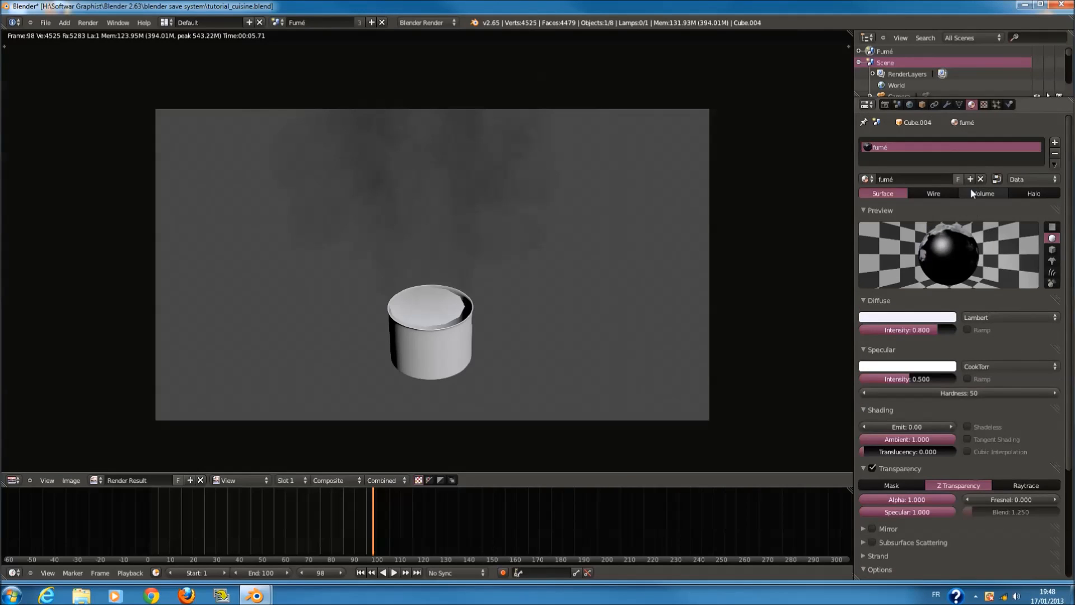
{"action": "left_click", "coordinate": [983, 193]}
{"action": "scroll", "coordinate": [106, 446], "scroll_direction": "down", "scroll_amount": 1}
{"action": "scroll", "coordinate": [107, 451], "scroll_direction": "up", "scroll_amount": 1}
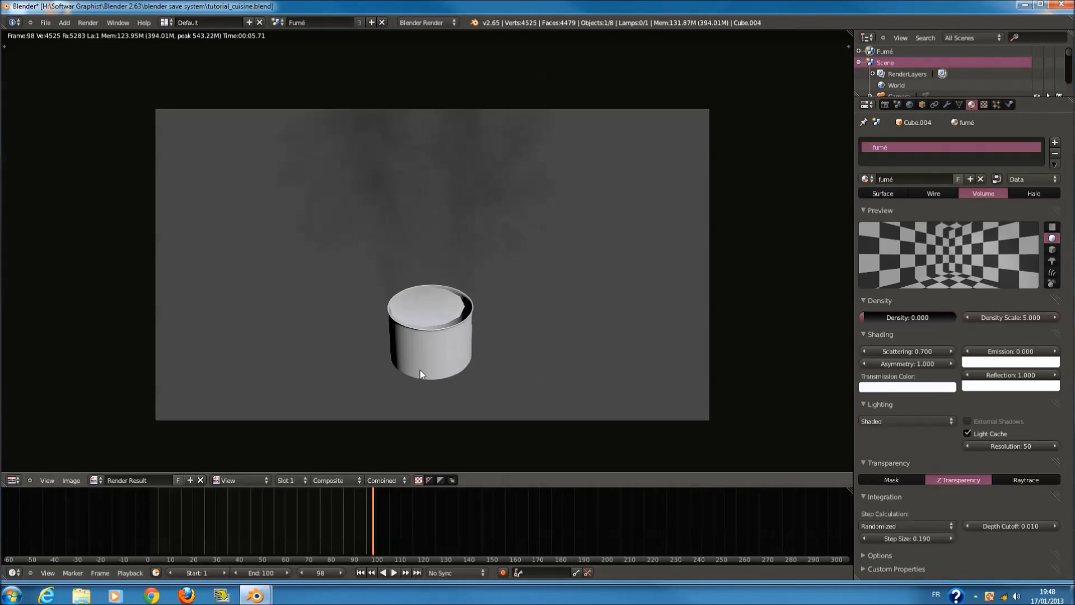
- Return to the 3D view and delete the flat disc inside the saucepan in the Fumé scene
{"action": "left_click", "coordinate": [11, 480]}
{"action": "left_click", "coordinate": [23, 469]}
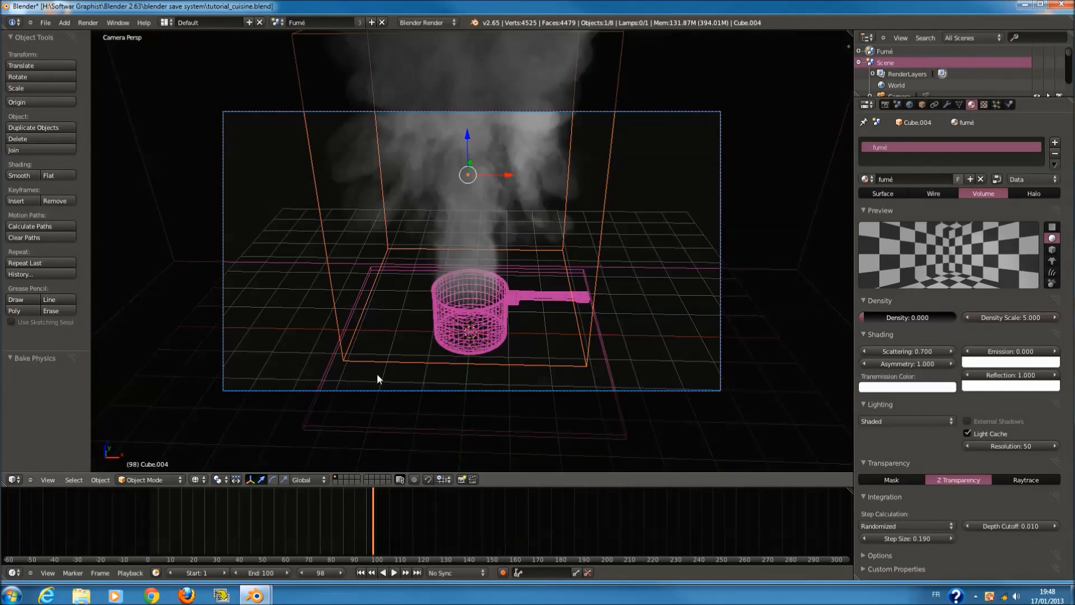
{"action": "scroll", "coordinate": [482, 318], "scroll_direction": "up", "scroll_amount": 1}
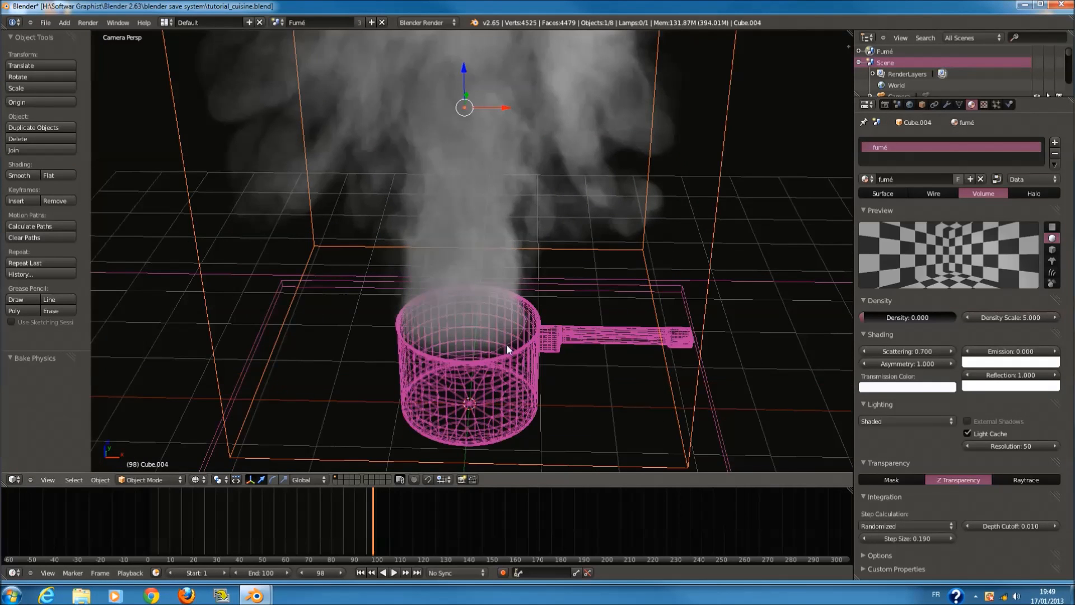
{"action": "right_click", "coordinate": [508, 350]}
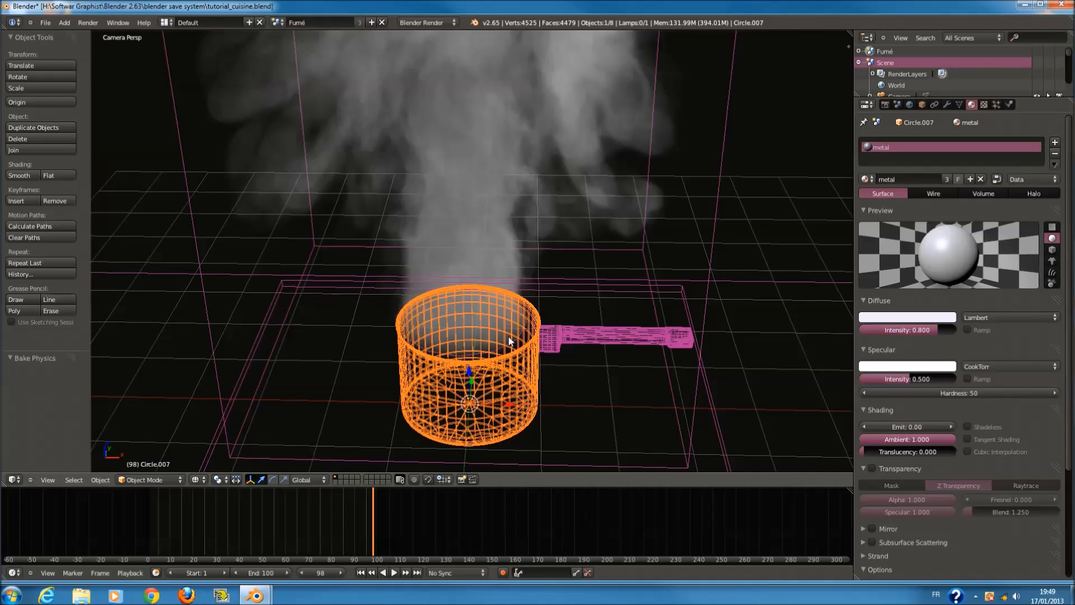
{"action": "right_click", "coordinate": [516, 342]}
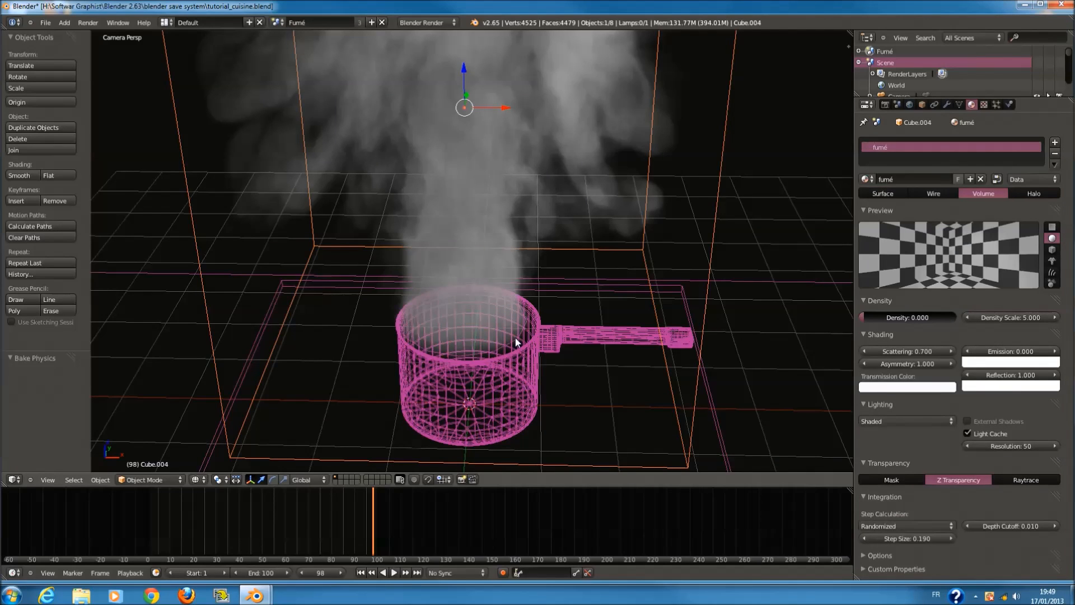
{"action": "right_click", "coordinate": [516, 343]}
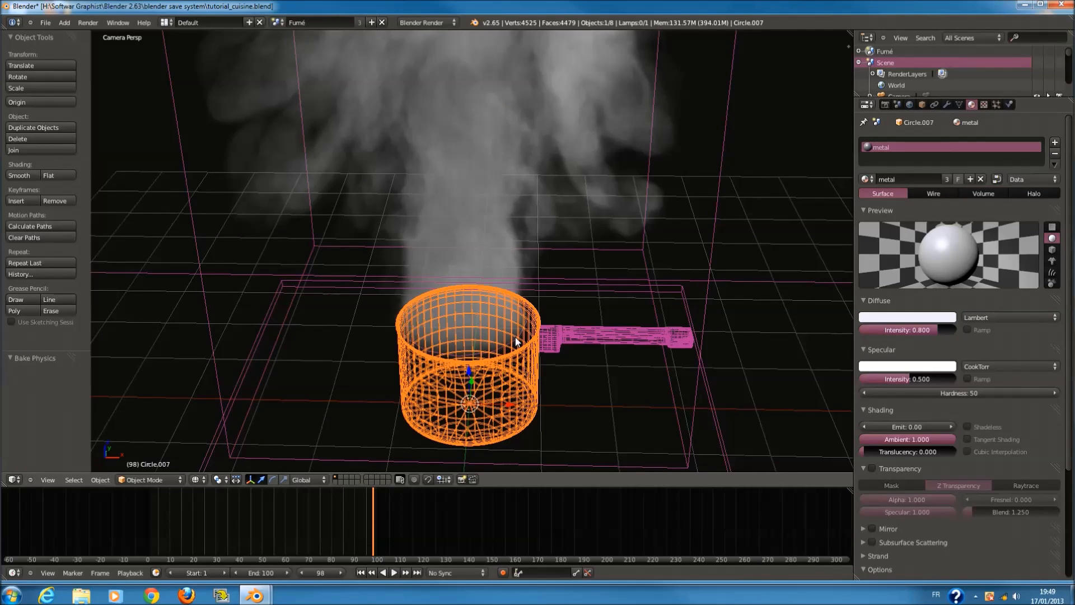
{"action": "key", "text": "x"}
{"action": "left_click", "coordinate": [515, 343]}
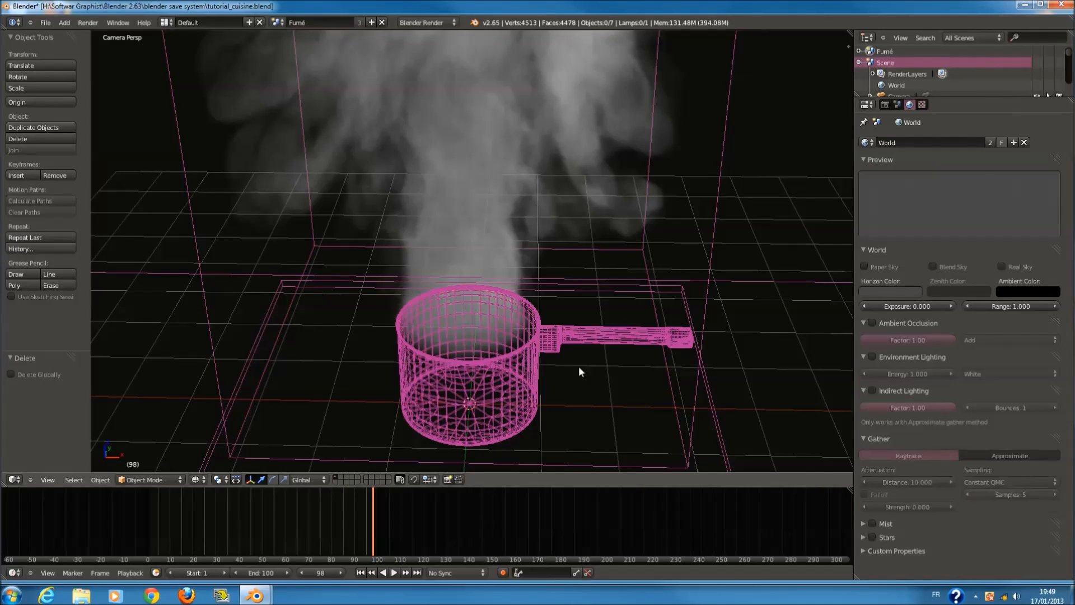
- Scrub the timeline to frame 102 to check the smoke above the saucepan
{"action": "scroll", "coordinate": [329, 520], "scroll_direction": "down", "scroll_amount": 3}
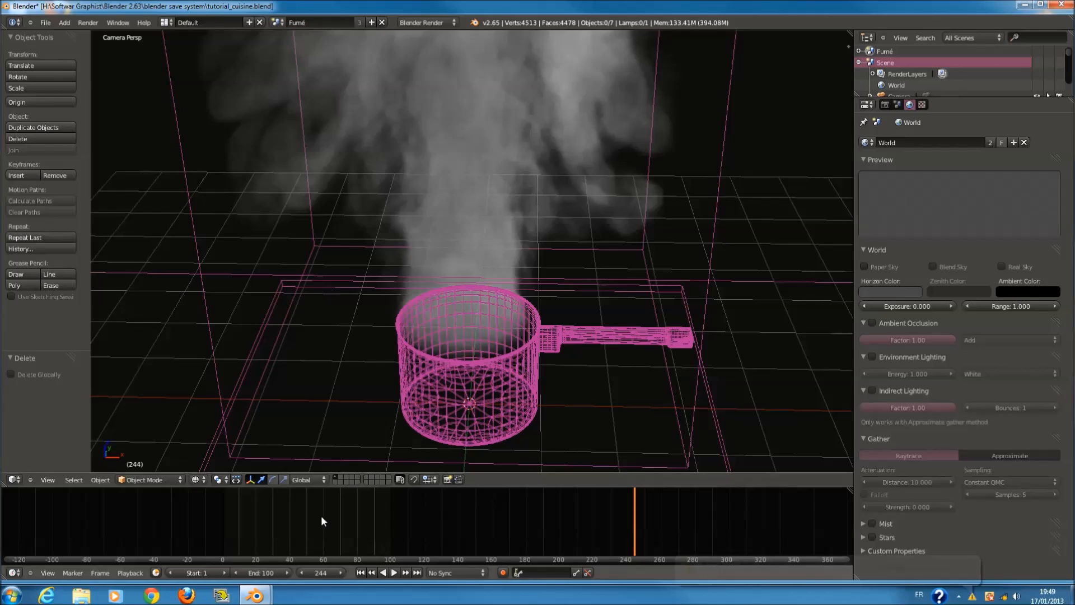
{"action": "left_click", "coordinate": [321, 515]}
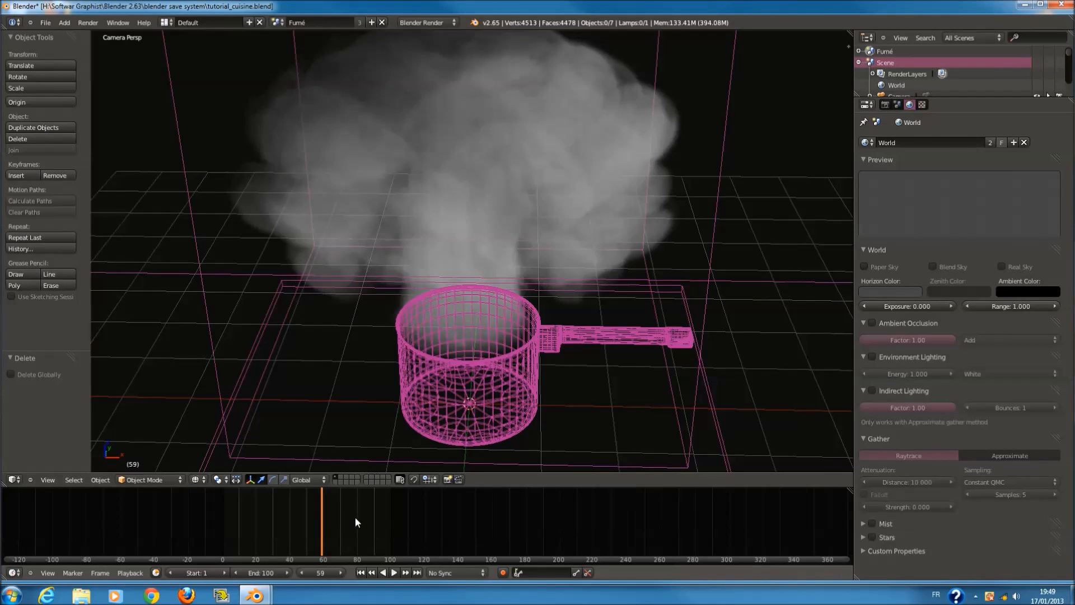
{"action": "left_click_drag", "start_coordinate": [366, 514], "coordinate": [395, 514]}
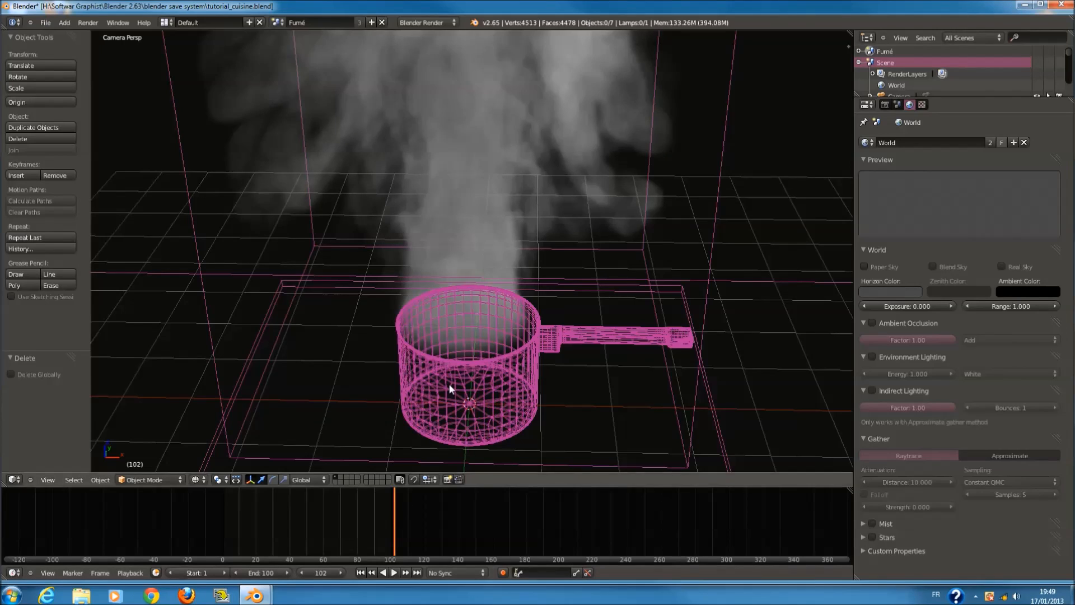
- Set the World's horizon color to black and open the Fumé scene's render layer settings
{"action": "scroll", "coordinate": [449, 381], "scroll_direction": "down", "scroll_amount": 6}
{"action": "scroll", "coordinate": [466, 375], "scroll_direction": "up", "scroll_amount": 2}
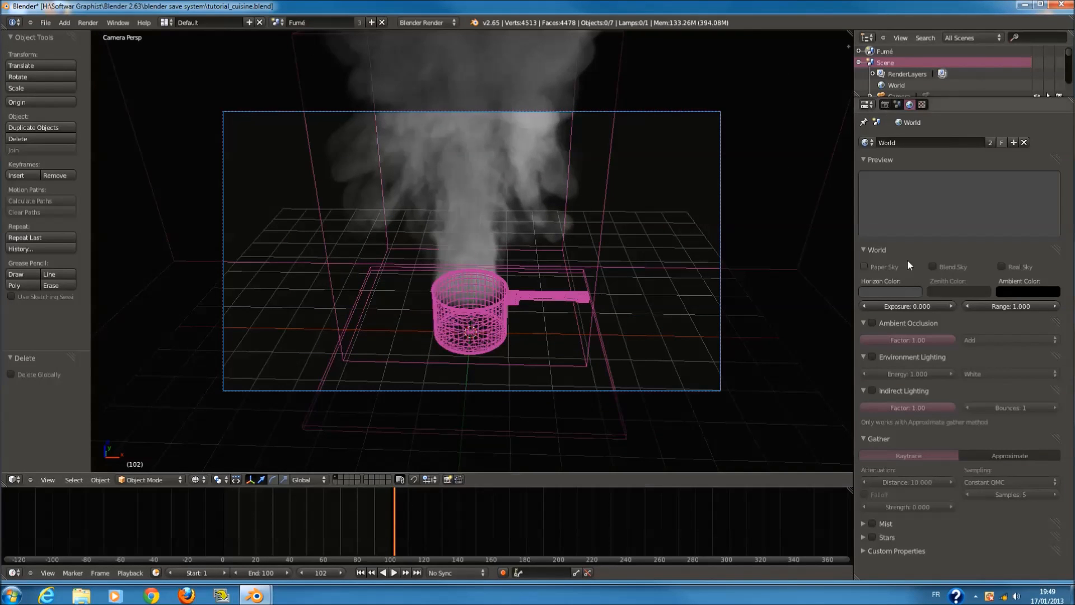
{"action": "left_click", "coordinate": [915, 291]}
{"action": "left_click_drag", "start_coordinate": [946, 214], "coordinate": [960, 230]}
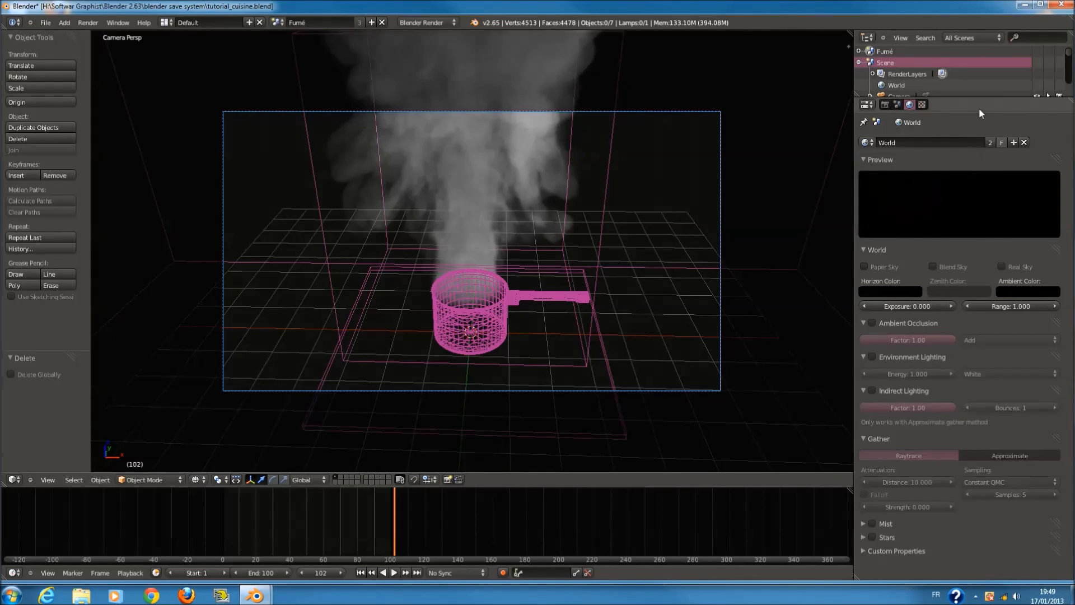
{"action": "left_click", "coordinate": [885, 104]}
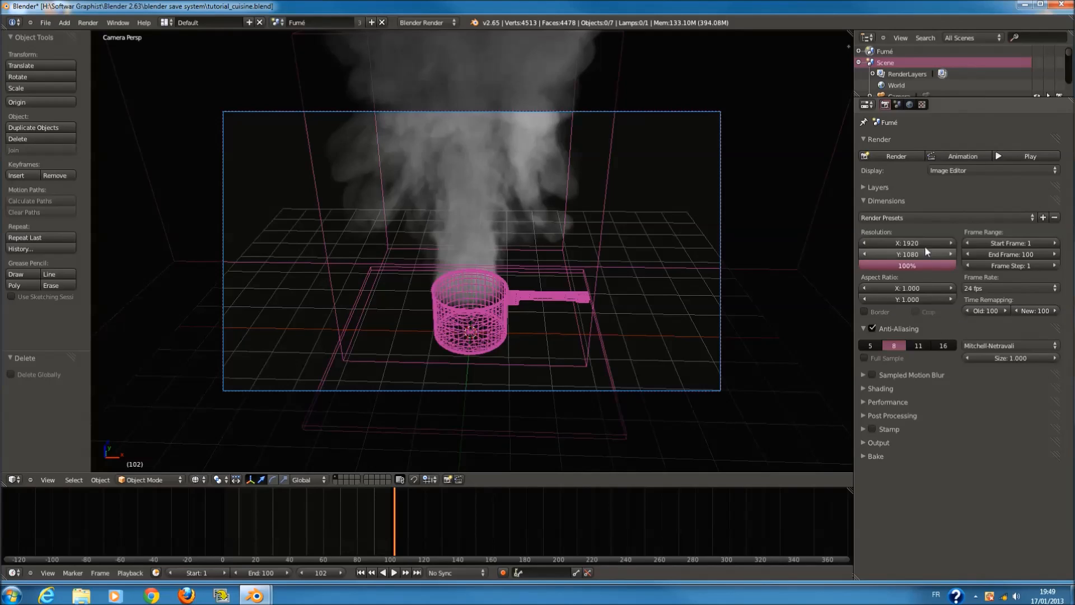
{"action": "left_click", "coordinate": [892, 199]}
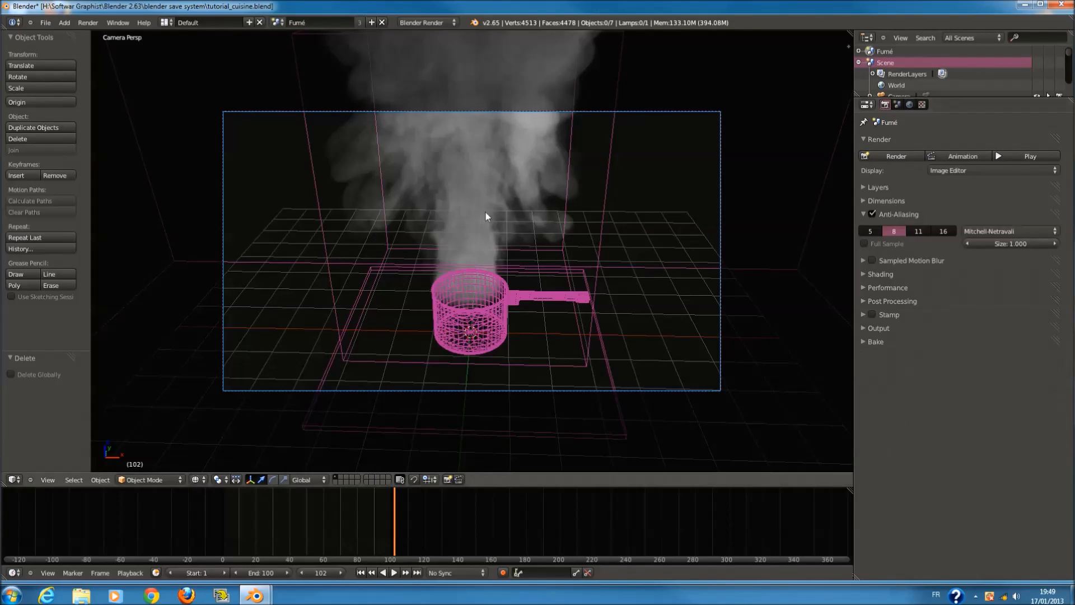
{"action": "left_click", "coordinate": [899, 187]}
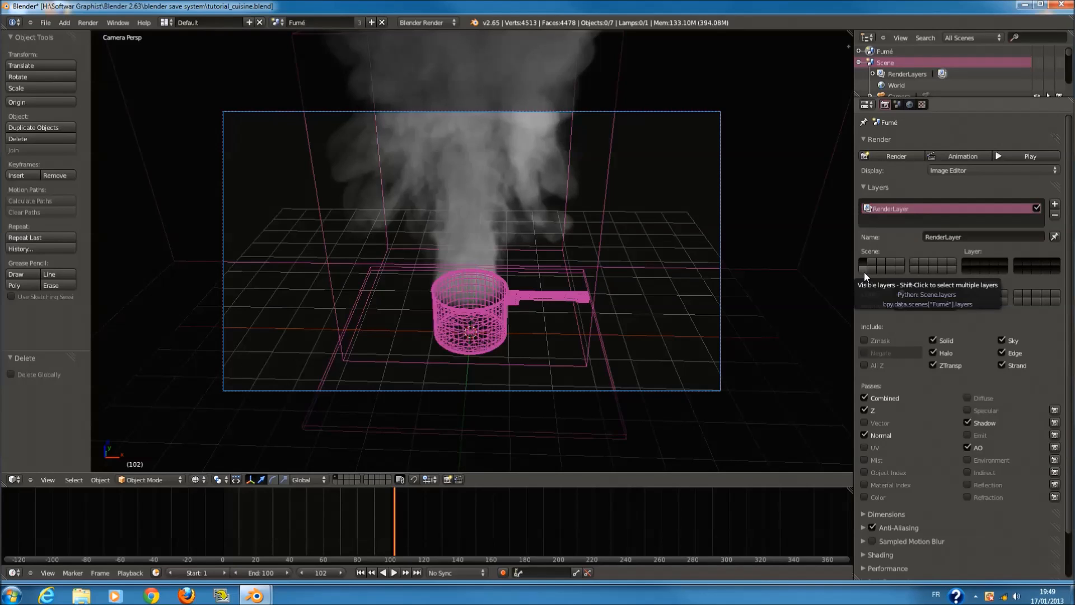
- Switch to the Scene scene in solid shading and view only layer 3 through the camera
{"action": "left_click", "coordinate": [278, 23]}
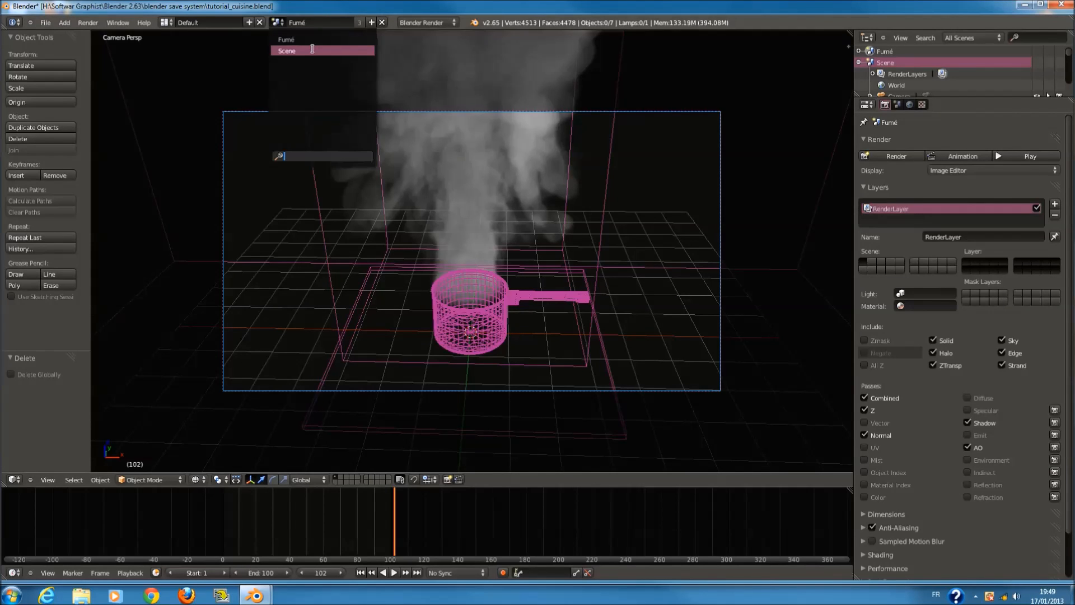
{"action": "left_click", "coordinate": [312, 50]}
{"action": "scroll", "coordinate": [594, 322], "scroll_direction": "down", "scroll_amount": 1}
{"action": "scroll", "coordinate": [537, 403], "scroll_direction": "up", "scroll_amount": 2}
{"action": "key", "text": "z"}
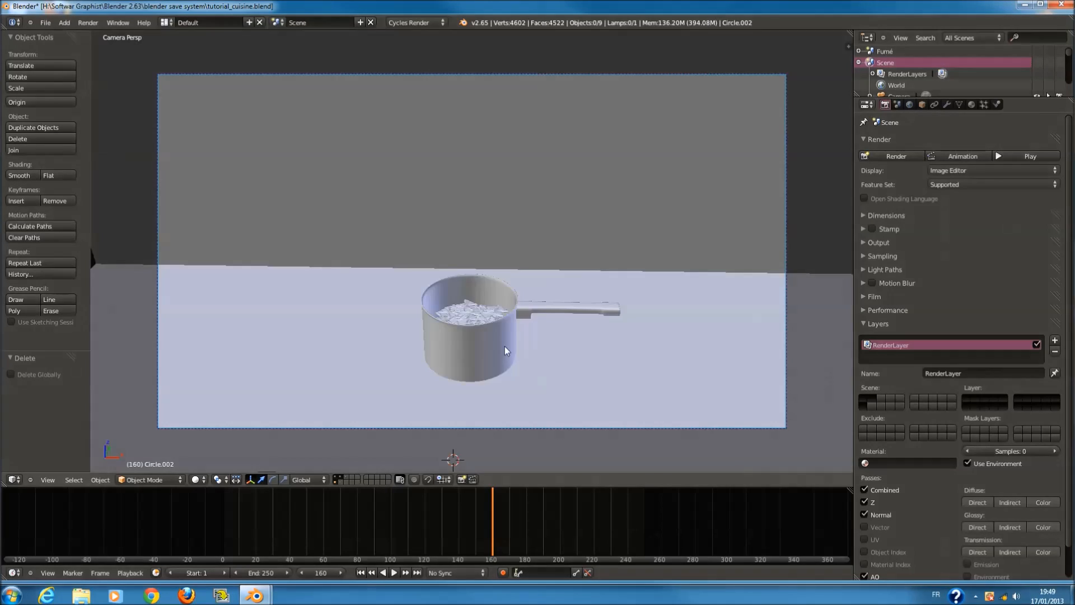
{"action": "scroll", "coordinate": [503, 348], "scroll_direction": "up", "scroll_amount": 2}
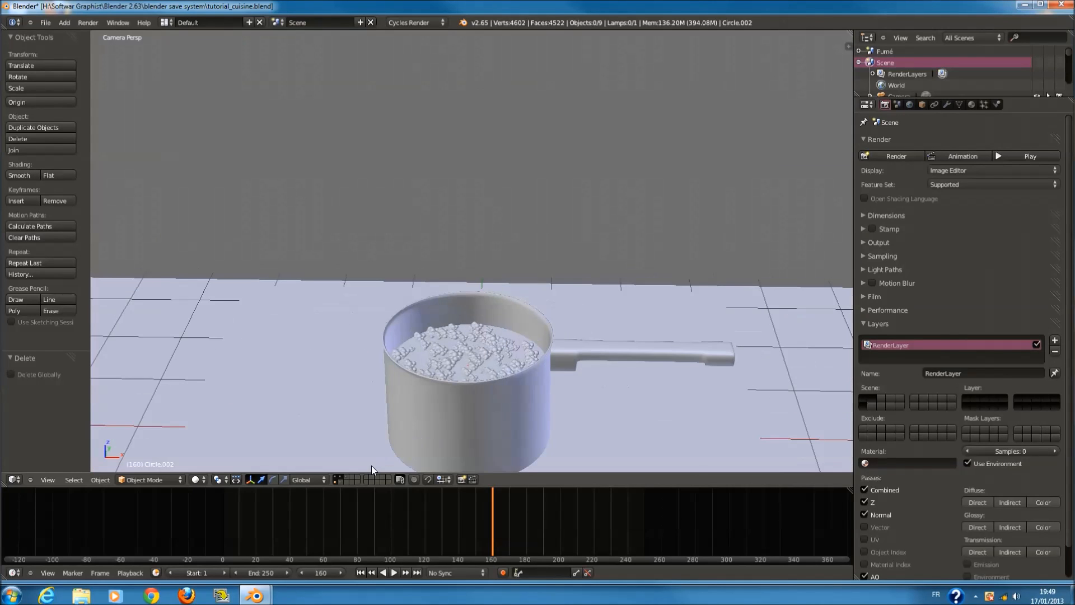
{"action": "left_click", "coordinate": [347, 477]}
{"action": "key", "text": "KP_5"}
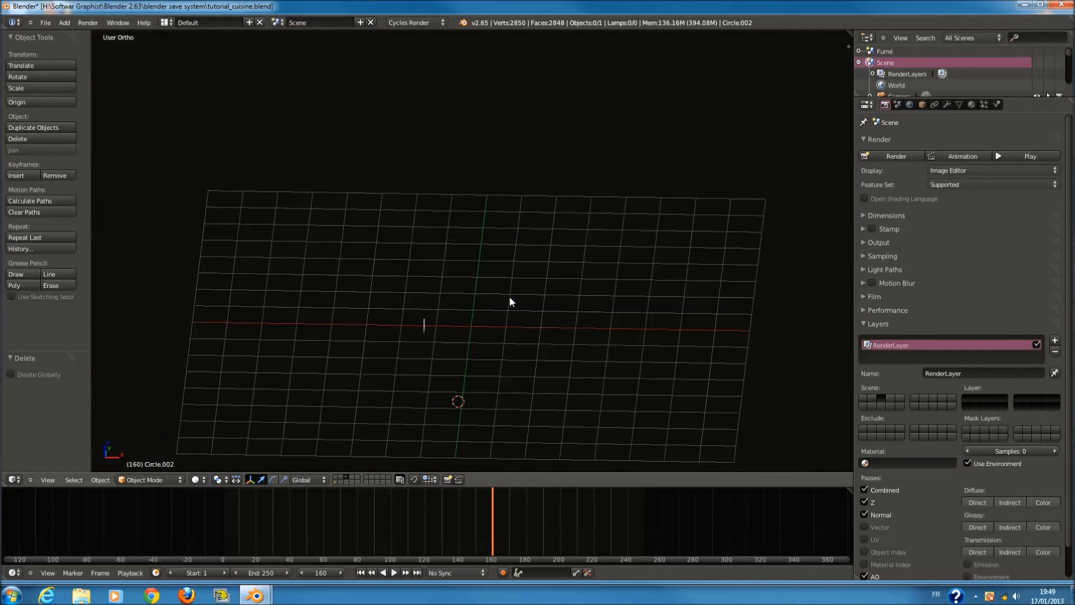
{"action": "key", "text": "KP_0"}
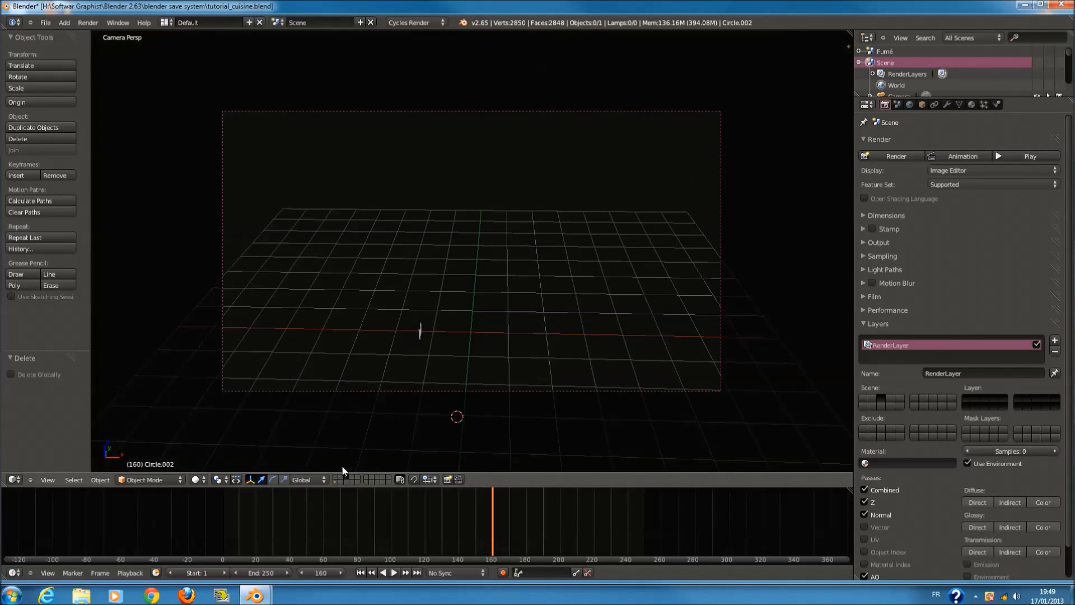
- Display layers 1 and 2 together and narrow the RenderLayer's included layers to match the displayed ones
{"action": "left_click", "coordinate": [339, 478]}
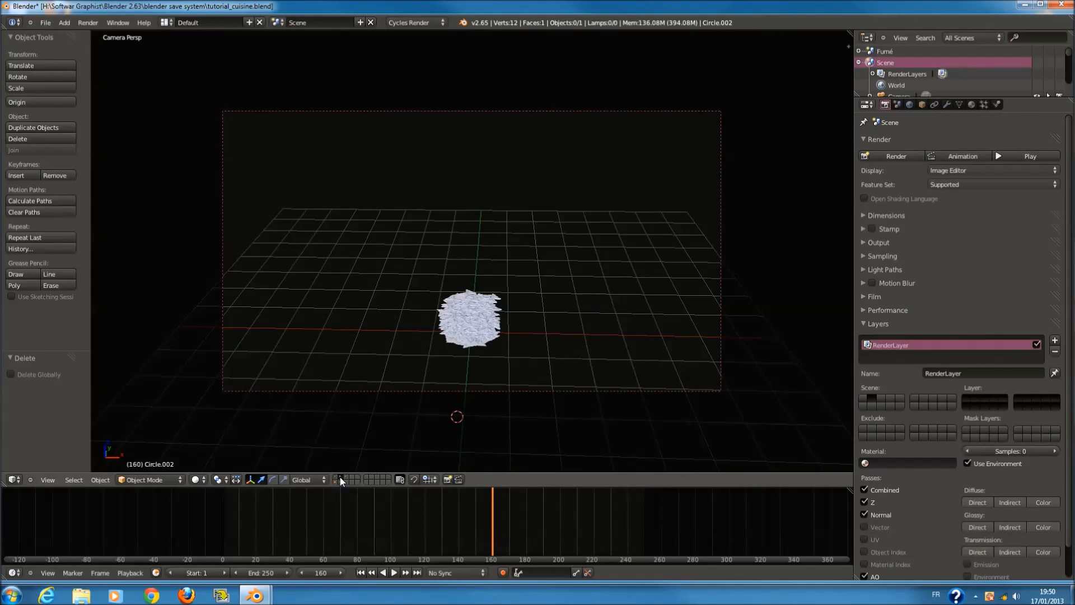
{"action": "left_click", "coordinate": [336, 478]}
{"action": "scroll", "coordinate": [438, 395], "scroll_direction": "down", "scroll_amount": 3}
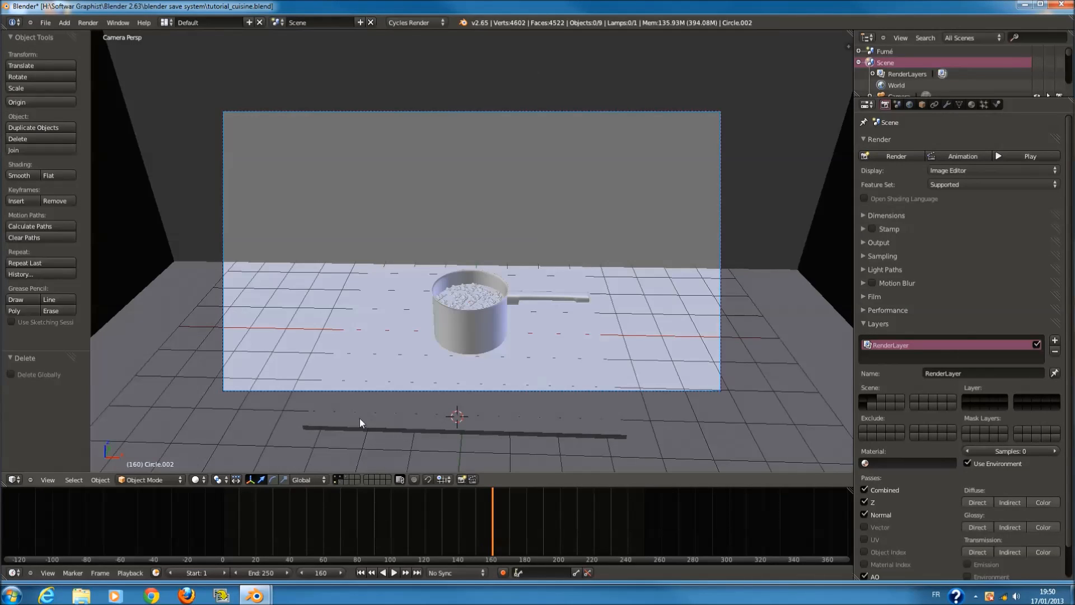
{"action": "scroll", "coordinate": [539, 382], "scroll_direction": "up", "scroll_amount": 3}
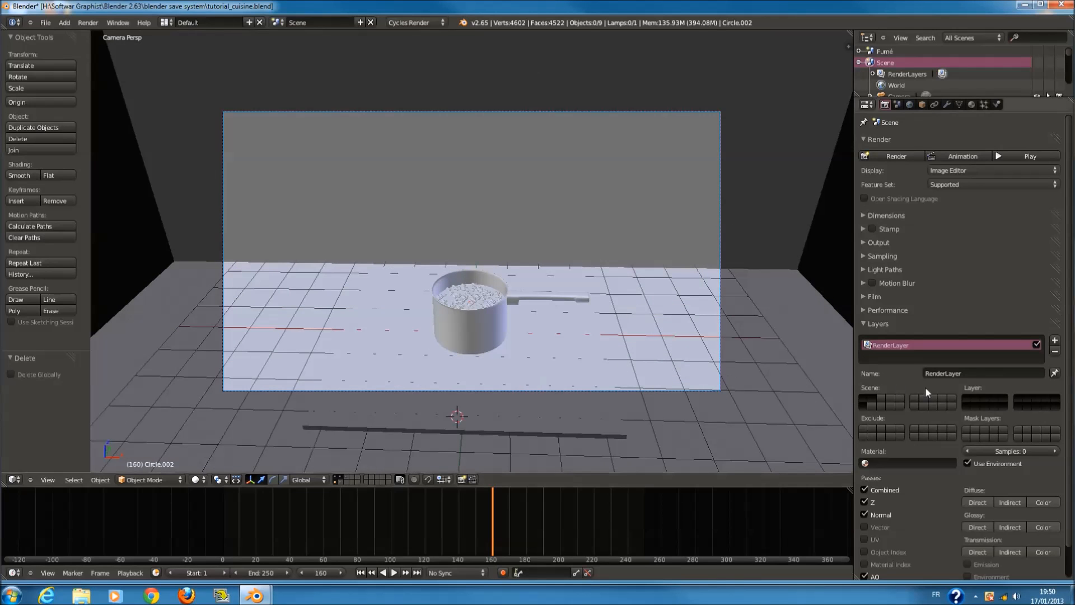
{"action": "left_click", "coordinate": [965, 398]}
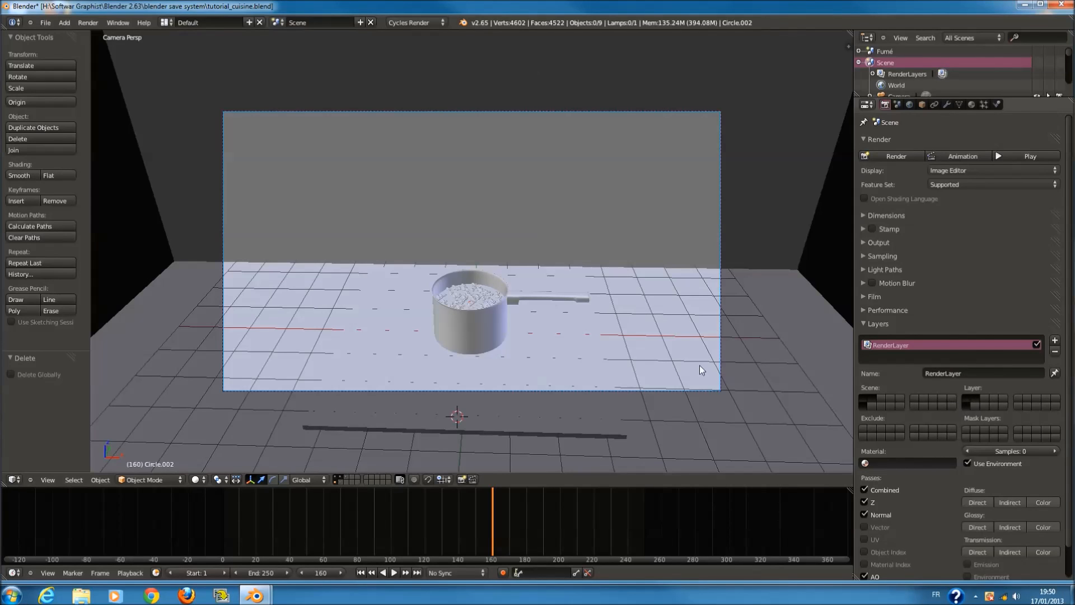
- Switch back to the Fumé scene and move all of its objects to layer 12
{"action": "left_click", "coordinate": [278, 23]}
{"action": "left_click", "coordinate": [278, 22]}
{"action": "left_click", "coordinate": [308, 39]}
{"action": "key", "text": "a"}
{"action": "scroll", "coordinate": [509, 355], "scroll_direction": "down", "scroll_amount": 3}
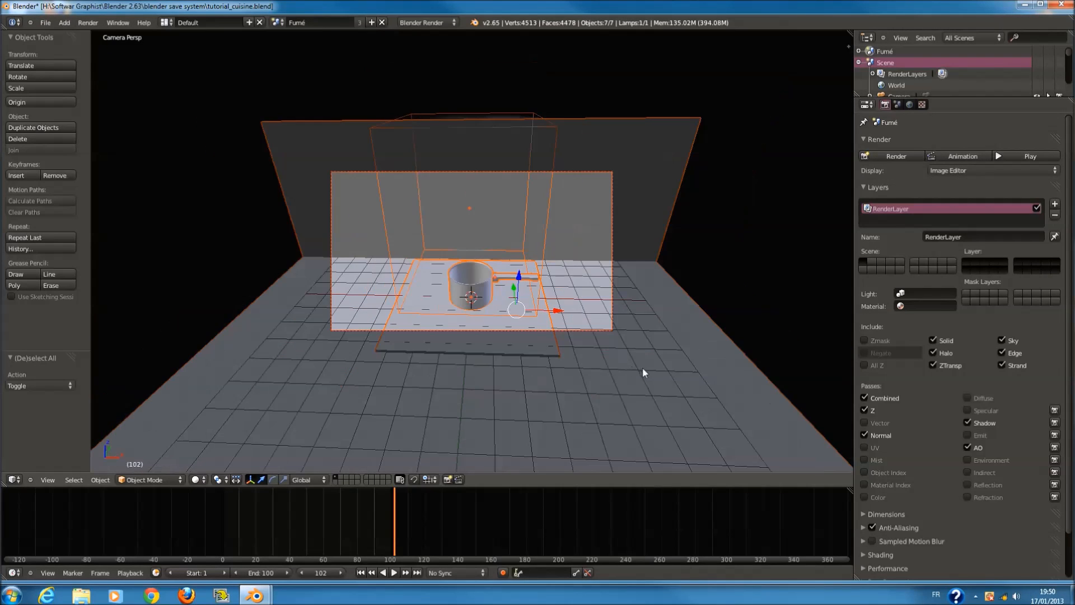
{"action": "key", "text": "m"}
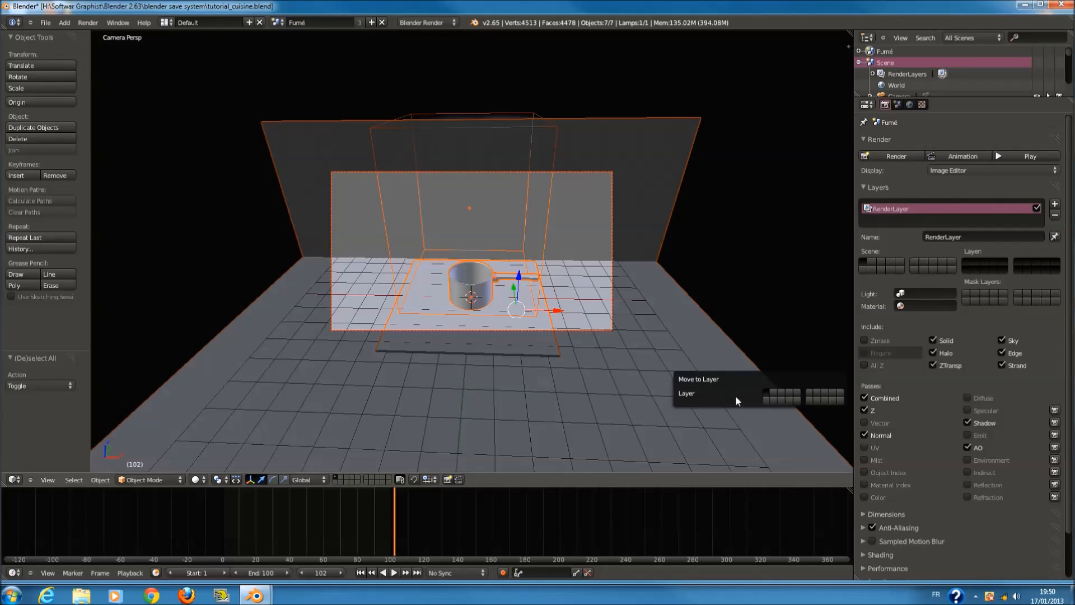
{"action": "left_click", "coordinate": [774, 402]}
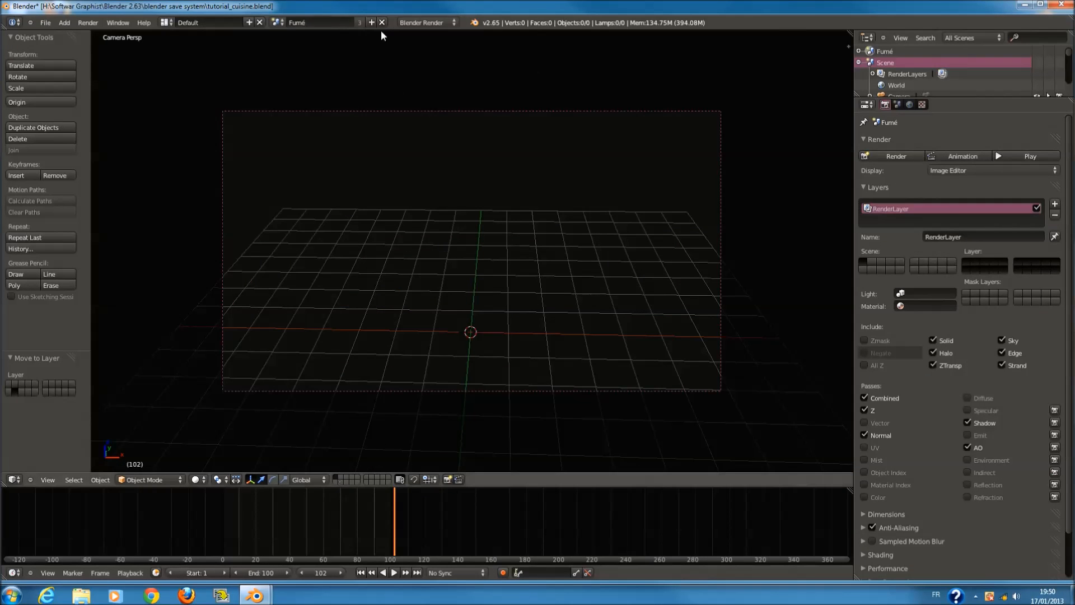
- Enable the scene layers holding the pot and cooktop in the Fumé scene, along with the matching layers of its RenderLayer
{"action": "left_click", "coordinate": [871, 265]}
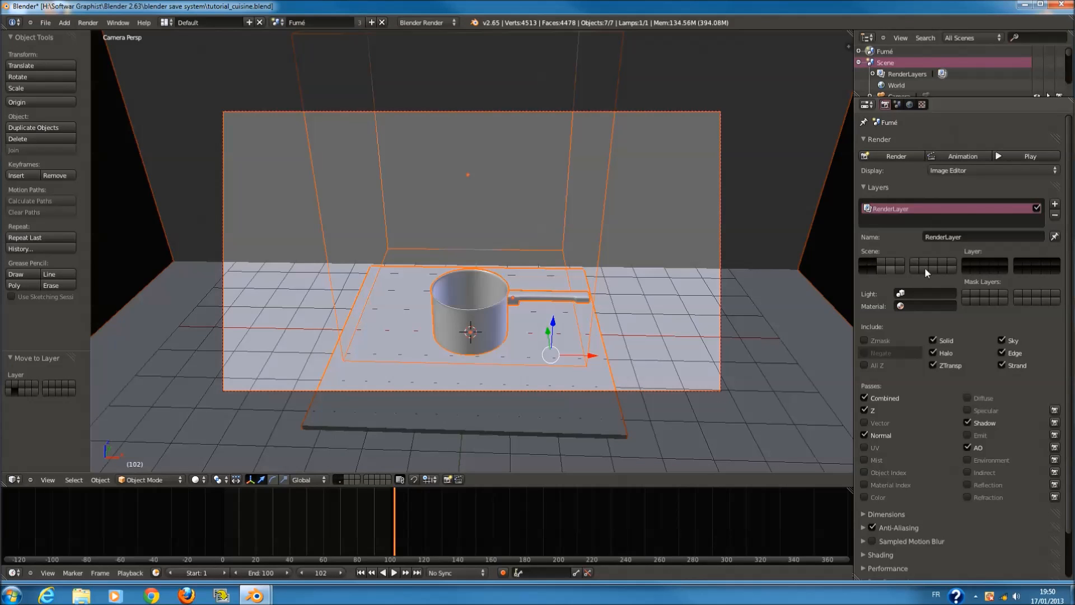
{"action": "left_click", "coordinate": [975, 272]}
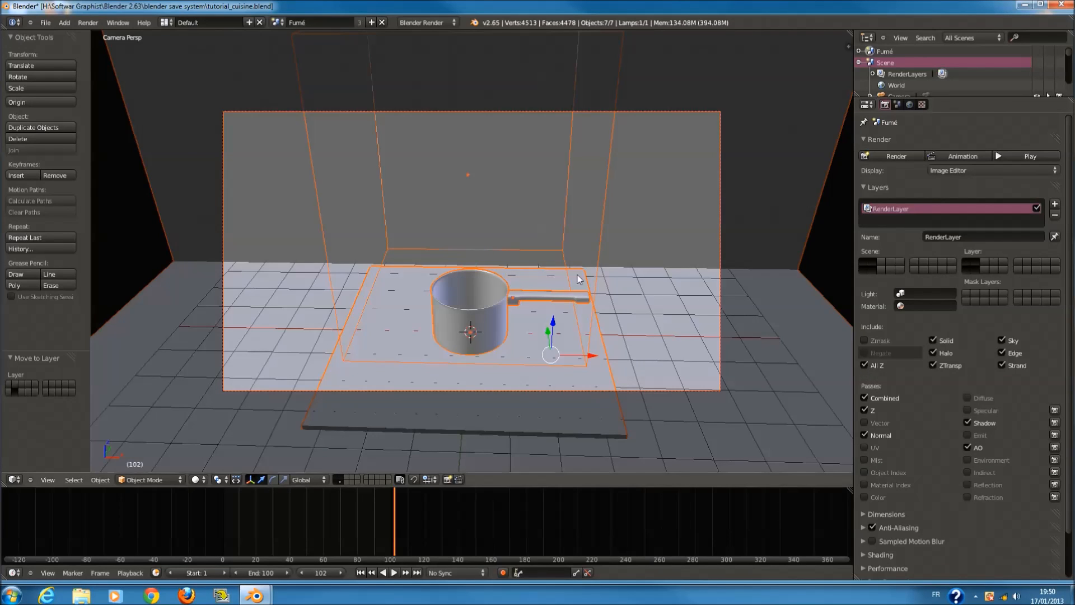
- Switch from the Fumé scene to the scene named Scene and try to render it
{"action": "left_click", "coordinate": [275, 25]}
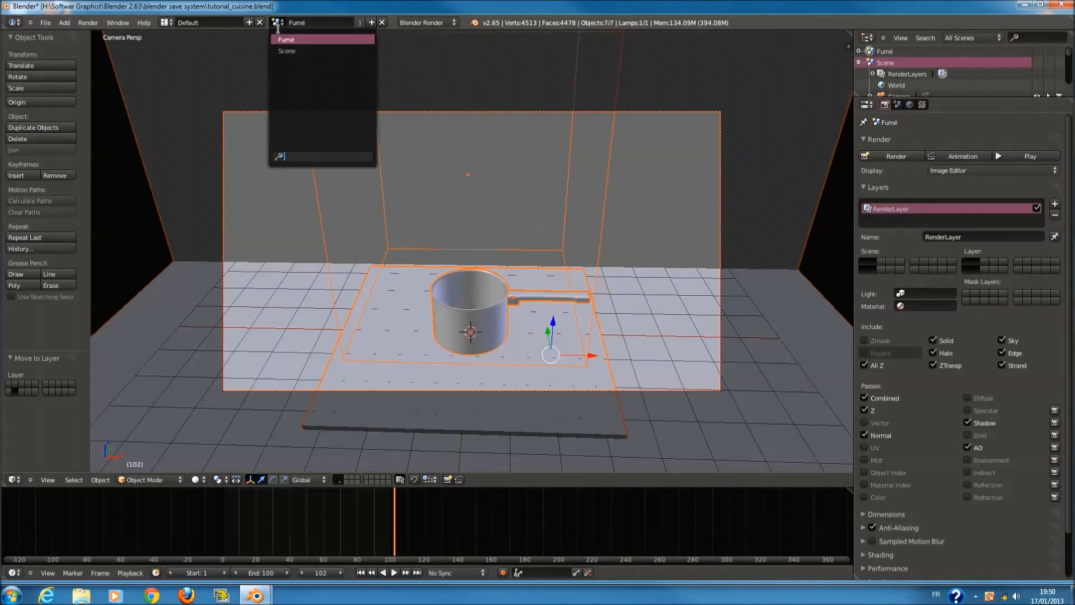
{"action": "left_click", "coordinate": [297, 49]}
{"action": "key", "text": "F12"}
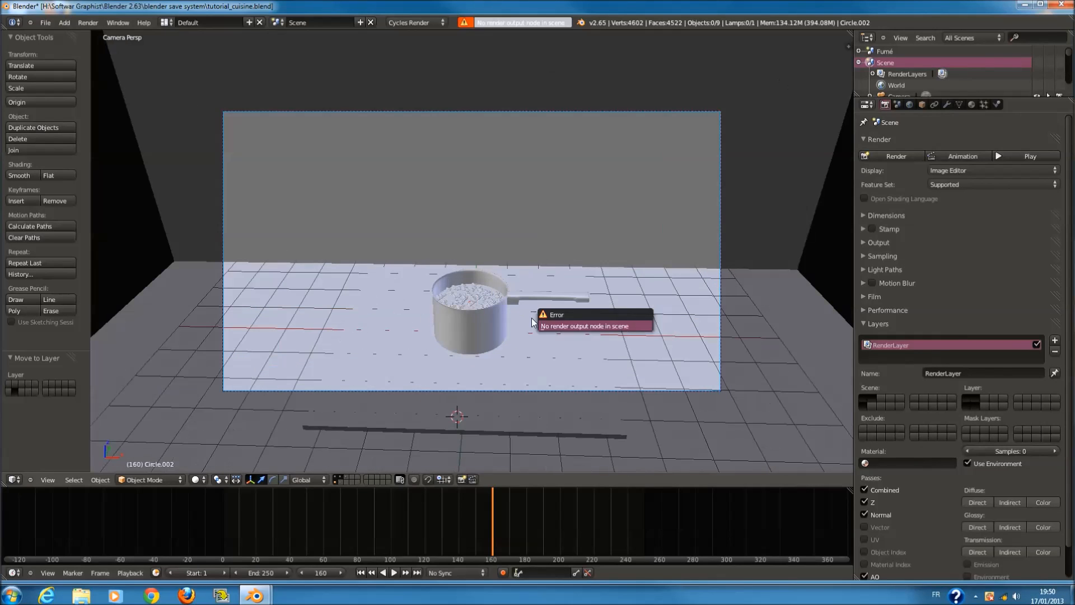
- Change the 3D viewport to the Node Editor and add a Render Layers input node to the compositing tree
{"action": "left_click", "coordinate": [12, 479]}
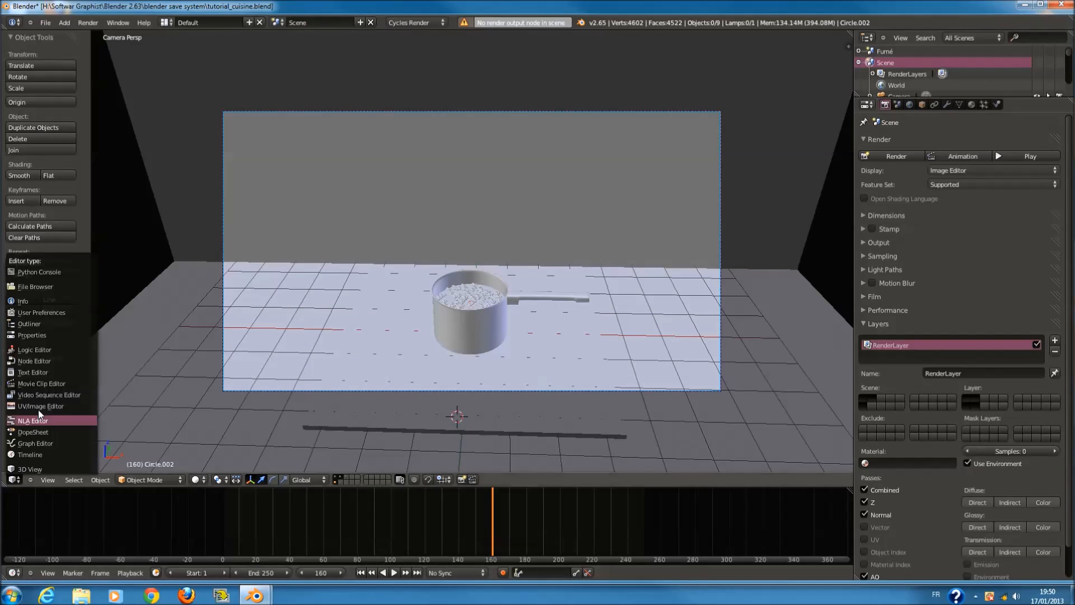
{"action": "left_click", "coordinate": [33, 363]}
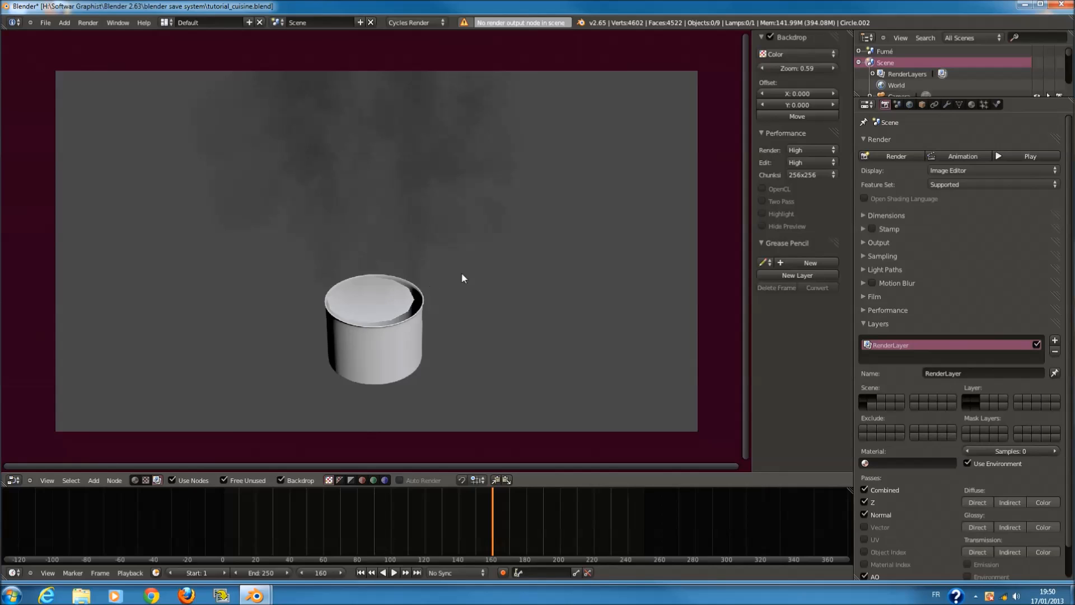
{"action": "middle_click_drag", "start_coordinate": [316, 290], "coordinate": [414, 244]}
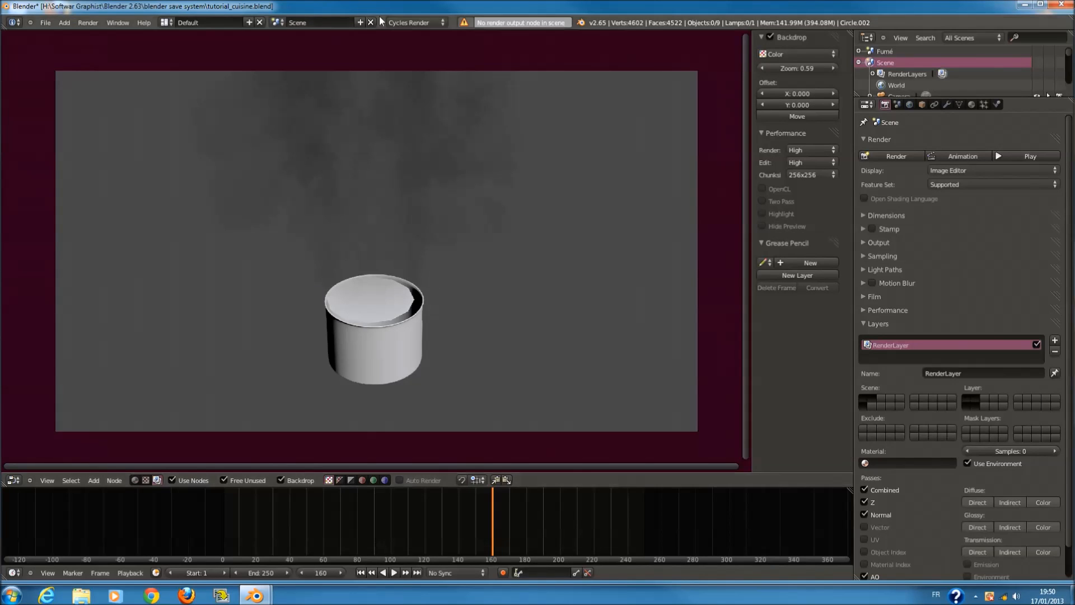
{"action": "key", "text": "shift+a"}
{"action": "mouse_move", "coordinate": [326, 201]}
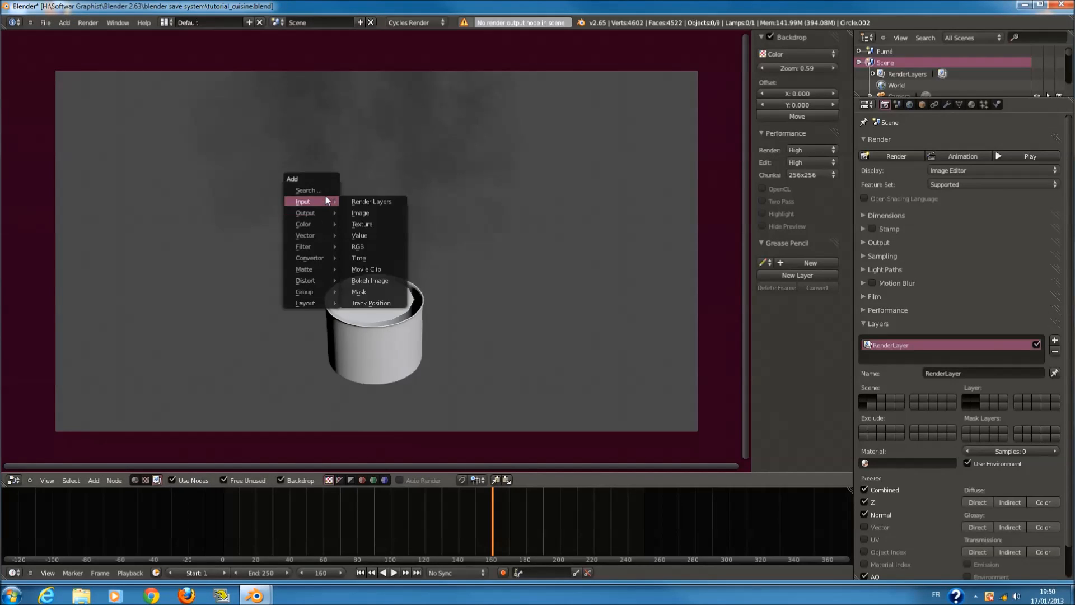
{"action": "left_click", "coordinate": [365, 203]}
{"action": "left_click", "coordinate": [308, 207]}
{"action": "scroll", "coordinate": [433, 233], "scroll_direction": "up", "scroll_amount": 3}
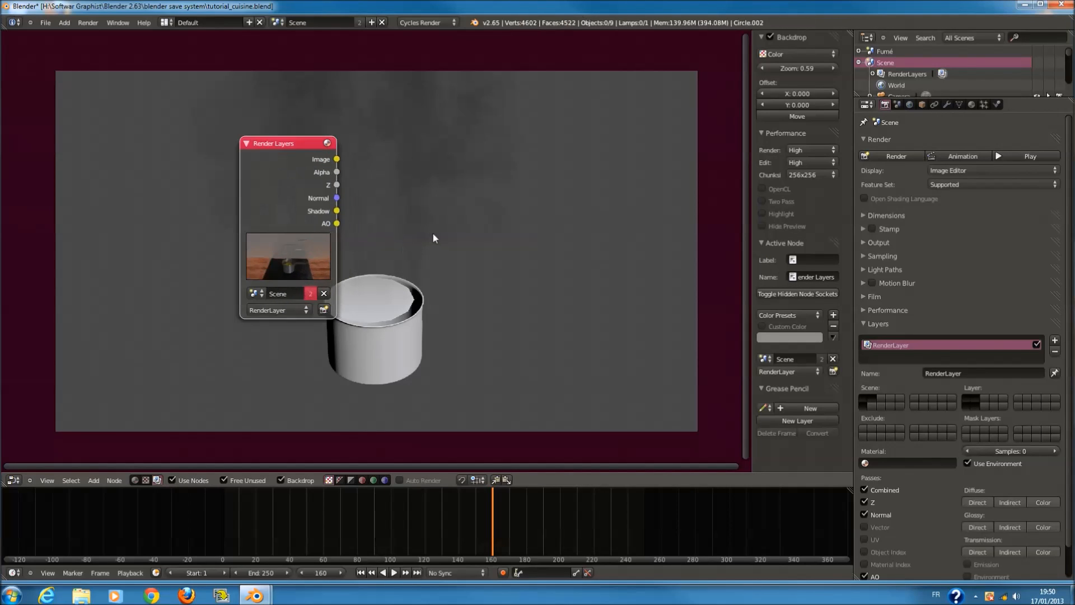
- Add a Viewer output node beside the Render Layers node and connect the Image output to its Image input
{"action": "key", "text": "shift+a"}
{"action": "mouse_move", "coordinate": [477, 232]}
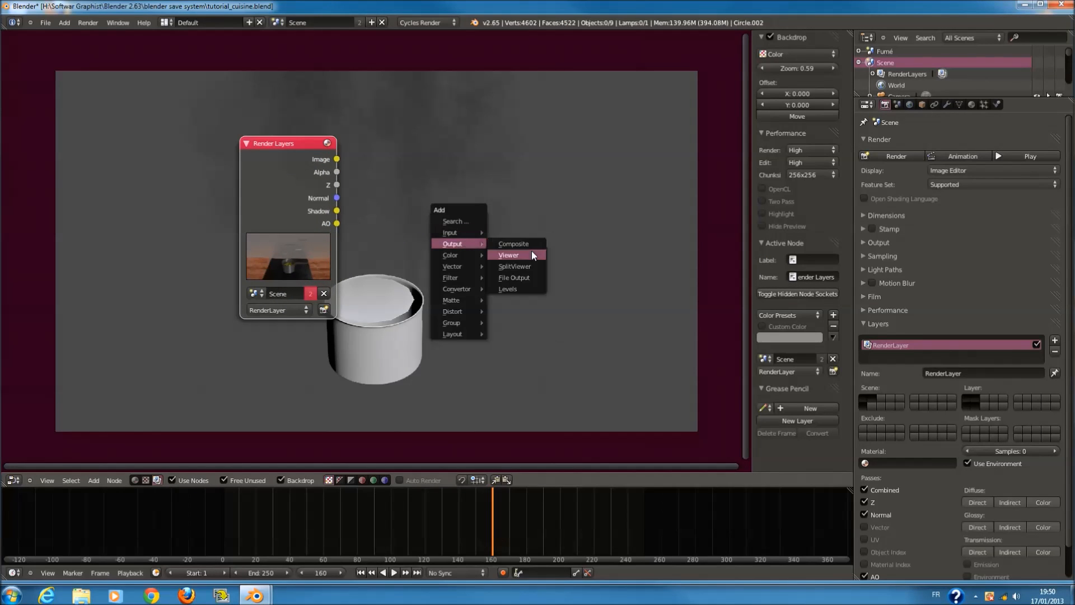
{"action": "left_click", "coordinate": [531, 251]}
{"action": "left_click", "coordinate": [552, 255]}
{"action": "left_click_drag", "start_coordinate": [536, 270], "coordinate": [535, 278]}
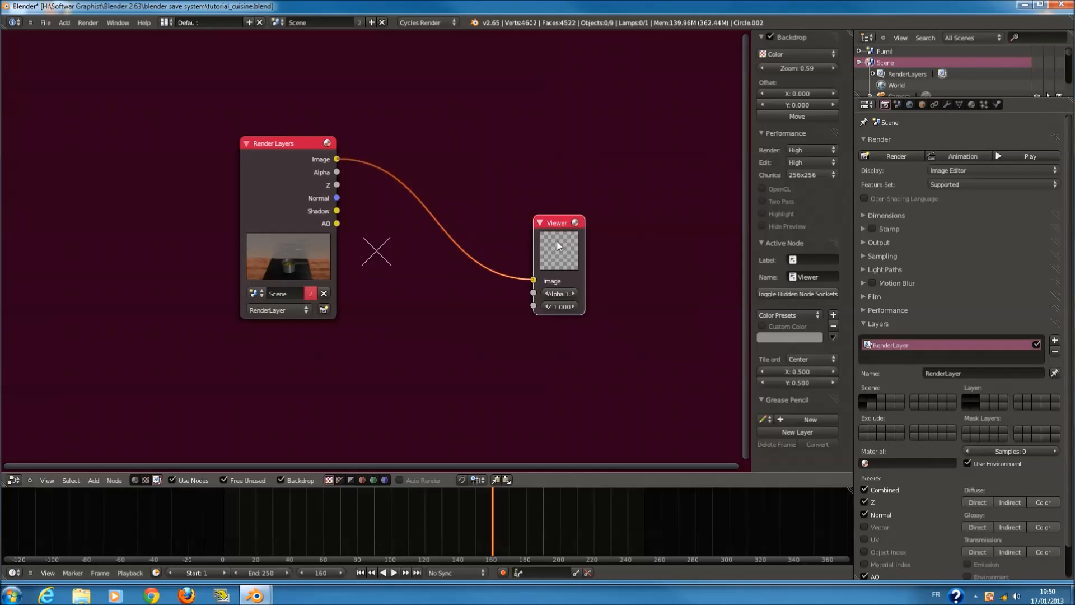
{"action": "left_click_drag", "start_coordinate": [556, 241], "coordinate": [574, 329]}
- Add a Composite output node above the Viewer and link the Render Layers Image output to it
{"action": "key", "text": "shift+a"}
{"action": "mouse_move", "coordinate": [542, 214]}
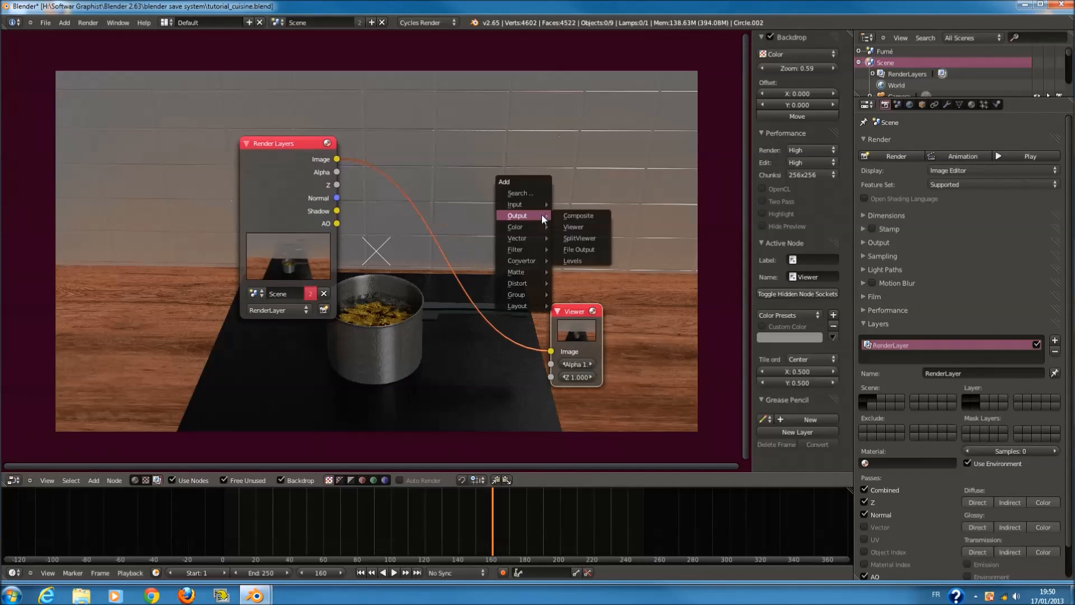
{"action": "left_click", "coordinate": [573, 217]}
{"action": "left_click_drag", "start_coordinate": [341, 161], "coordinate": [574, 228]}
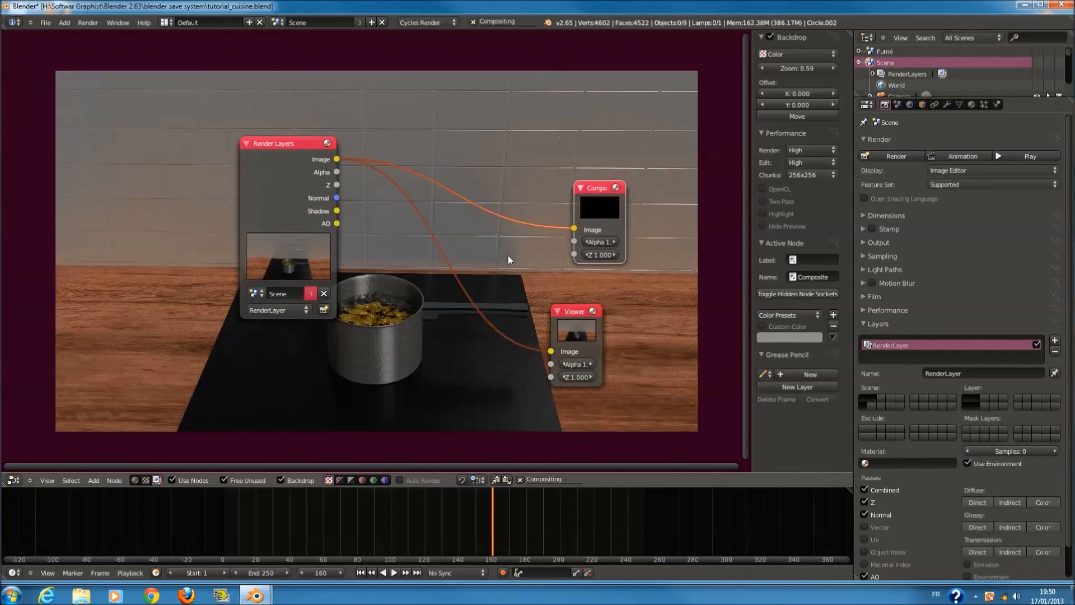
- Return to the 3D View, enable one more scene layer alongside the active ones, and render the current frame
{"action": "left_click", "coordinate": [12, 480]}
{"action": "left_click", "coordinate": [28, 469]}
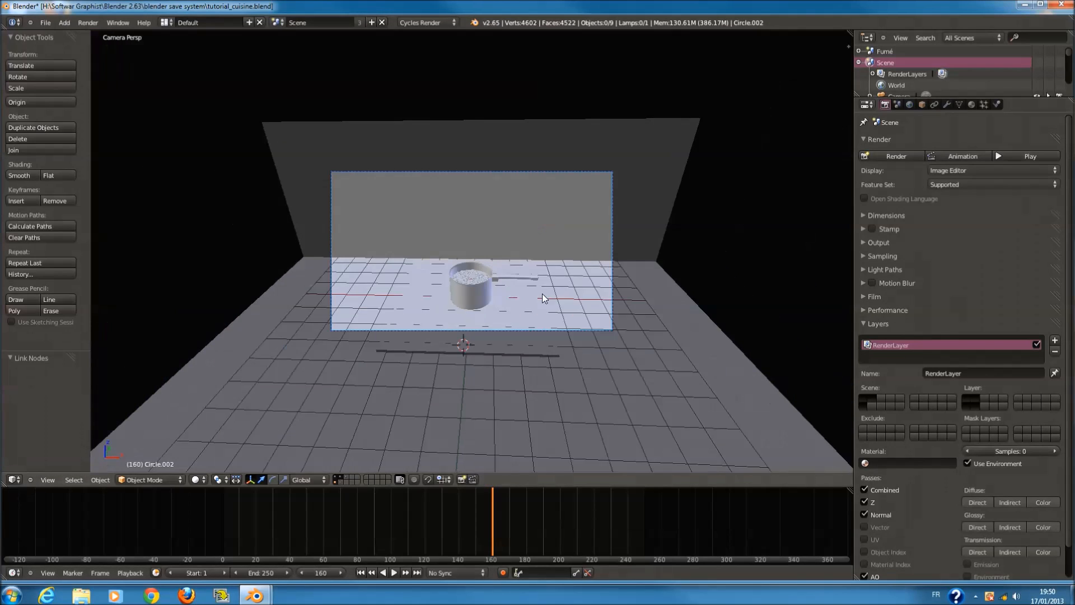
{"action": "scroll", "coordinate": [931, 465], "scroll_direction": "down", "scroll_amount": 2}
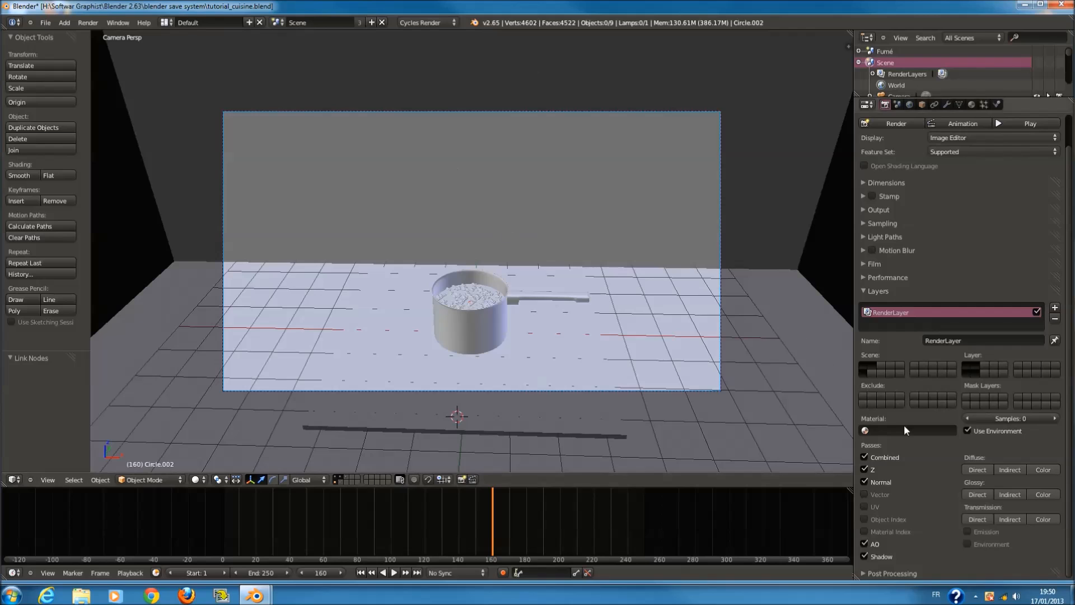
{"action": "left_click", "coordinate": [872, 374], "text": "shift"}
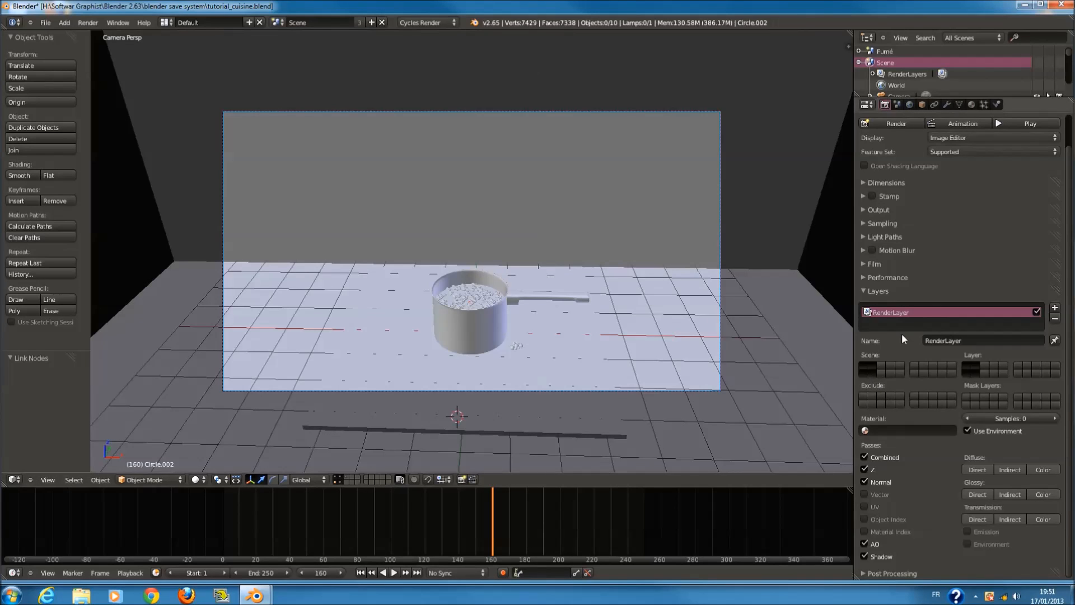
{"action": "key", "text": "F12"}
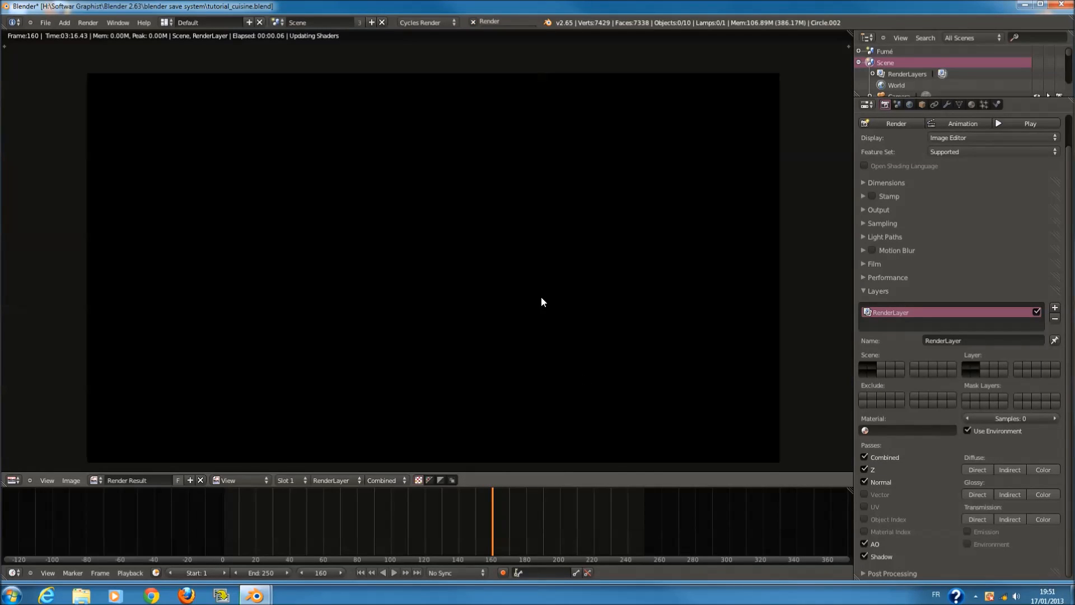
- In the Node Editor, duplicate the Render Layers node below the original and set the copy's scene to Fumé
{"action": "left_click", "coordinate": [13, 480]}
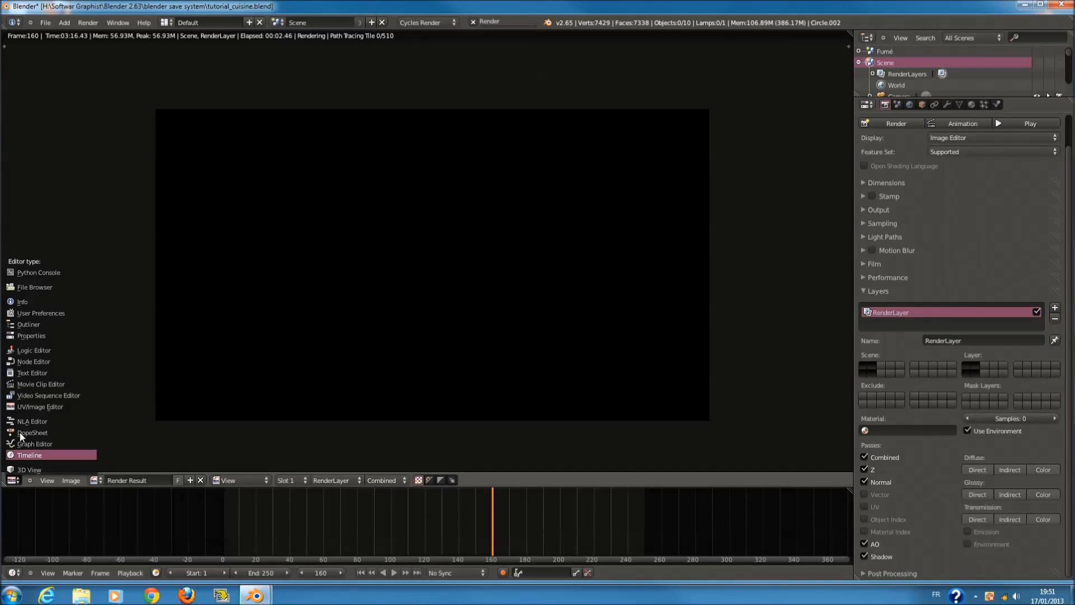
{"action": "left_click", "coordinate": [34, 362]}
{"action": "scroll", "coordinate": [386, 315], "scroll_direction": "down", "scroll_amount": 1}
{"action": "middle_click_drag", "start_coordinate": [446, 302], "coordinate": [567, 202]}
{"action": "left_click_drag", "start_coordinate": [391, 112], "coordinate": [166, 120]}
{"action": "key", "text": "shift+d"}
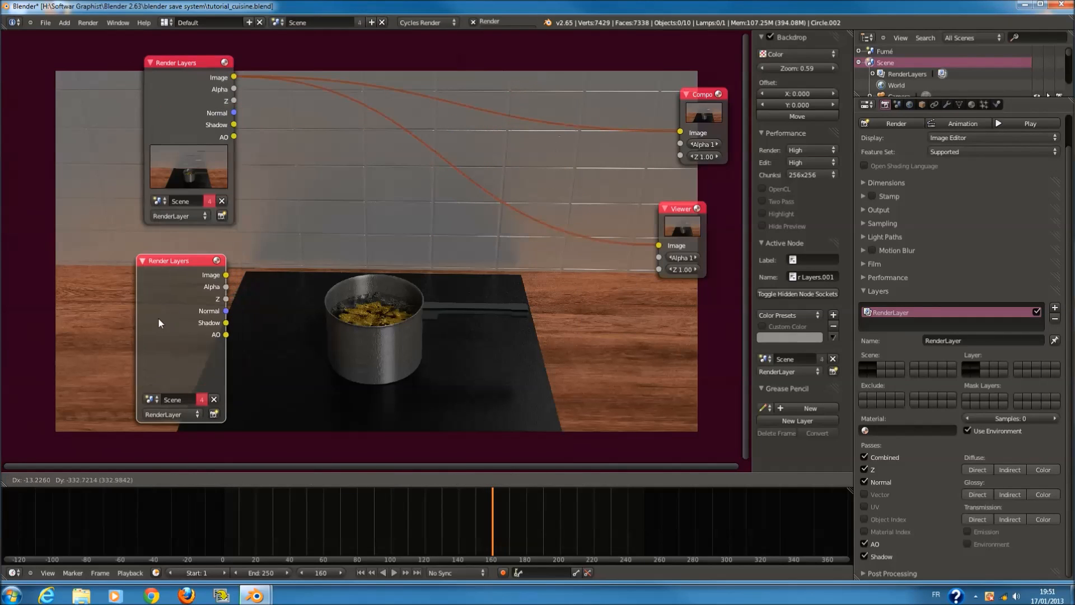
{"action": "left_click", "coordinate": [164, 328]}
{"action": "left_click", "coordinate": [150, 400]}
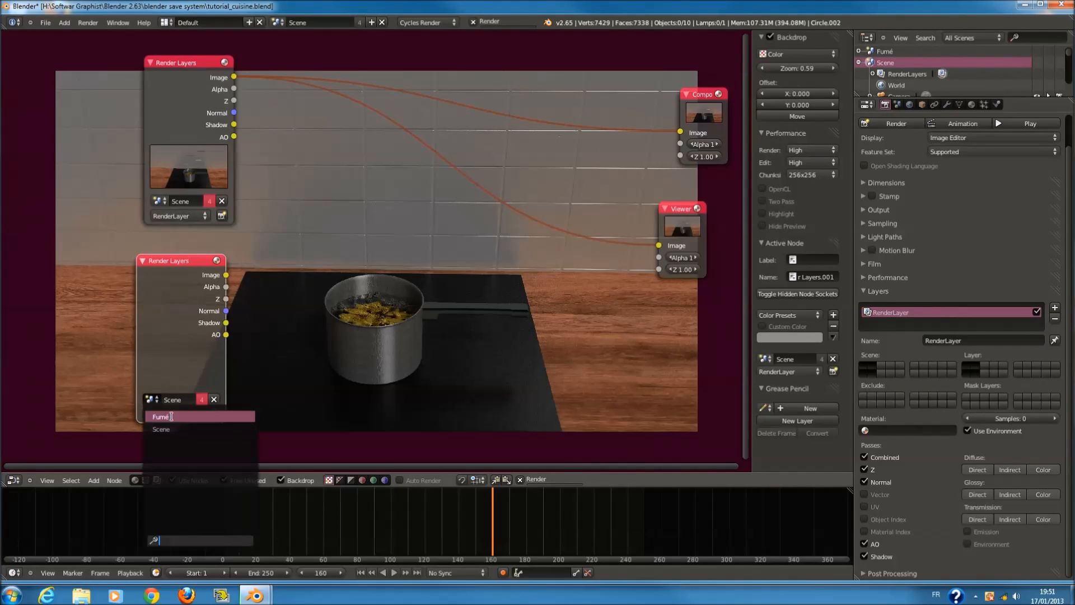
{"action": "left_click", "coordinate": [168, 416]}
- Insert a Mix color node on the Viewer link and connect the Fumé Render Layers image to its second Image input
{"action": "key", "text": "shift+a"}
{"action": "mouse_move", "coordinate": [311, 327]}
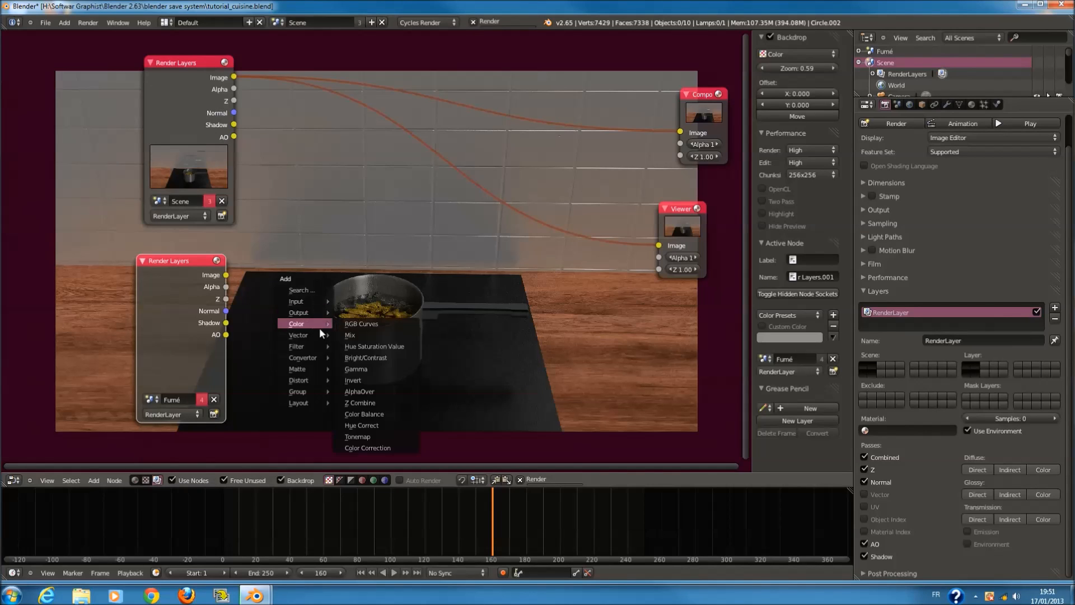
{"action": "left_click", "coordinate": [364, 326]}
{"action": "left_click", "coordinate": [417, 157]}
{"action": "left_click_drag", "start_coordinate": [398, 247], "coordinate": [227, 275]}
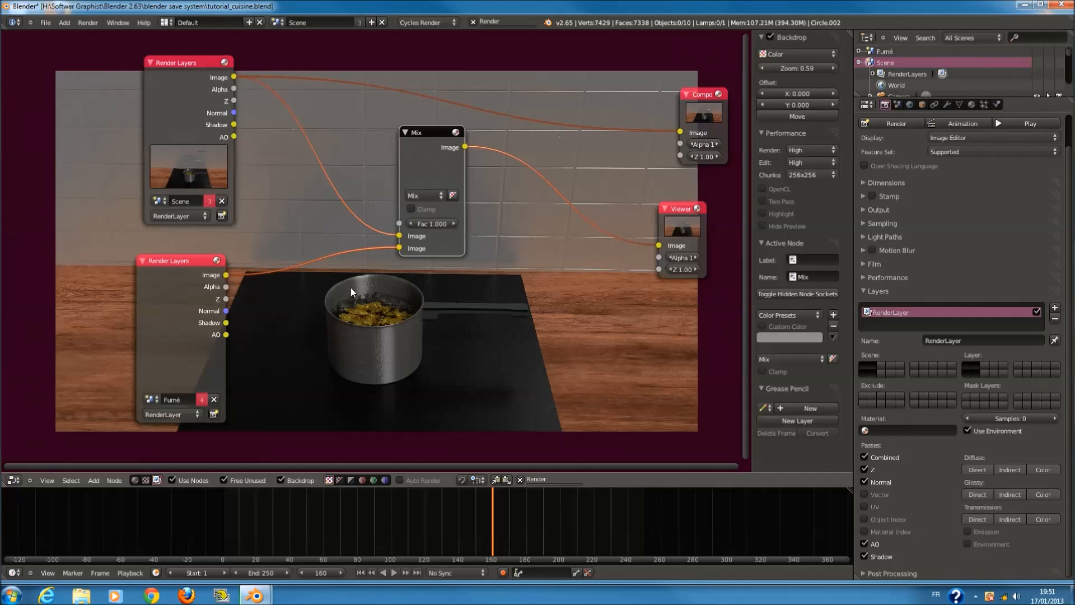
- Set the Mix node's blend mode to Add and link its Image output to the Composite node
{"action": "scroll", "coordinate": [403, 292], "scroll_direction": "down", "scroll_amount": 1}
{"action": "middle_click_drag", "start_coordinate": [399, 273], "coordinate": [375, 289]}
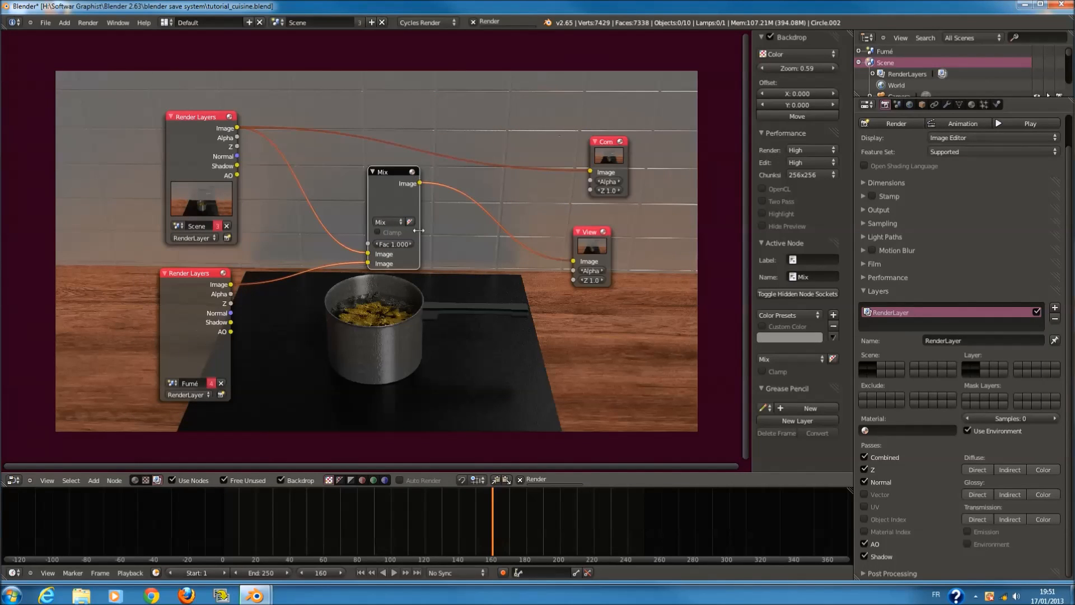
{"action": "left_click", "coordinate": [382, 223]}
{"action": "left_click", "coordinate": [411, 202]}
{"action": "scroll", "coordinate": [385, 255], "scroll_direction": "up", "scroll_amount": 1}
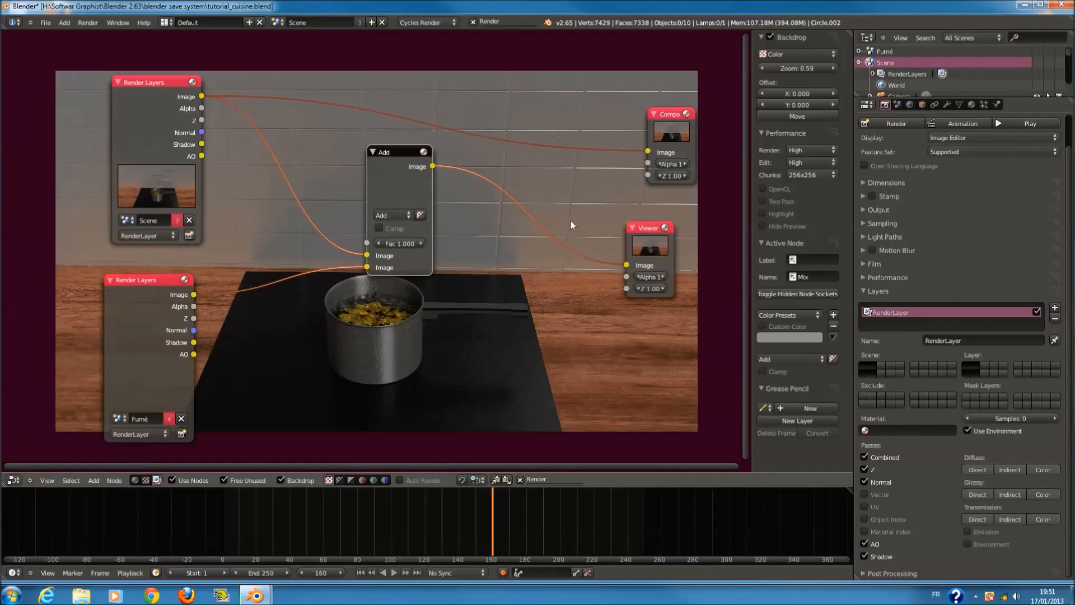
{"action": "left_click_drag", "start_coordinate": [432, 167], "coordinate": [641, 179]}
- Show the ongoing render in the UV/Image Editor and examine the pot and its contents up close
{"action": "left_click", "coordinate": [14, 480]}
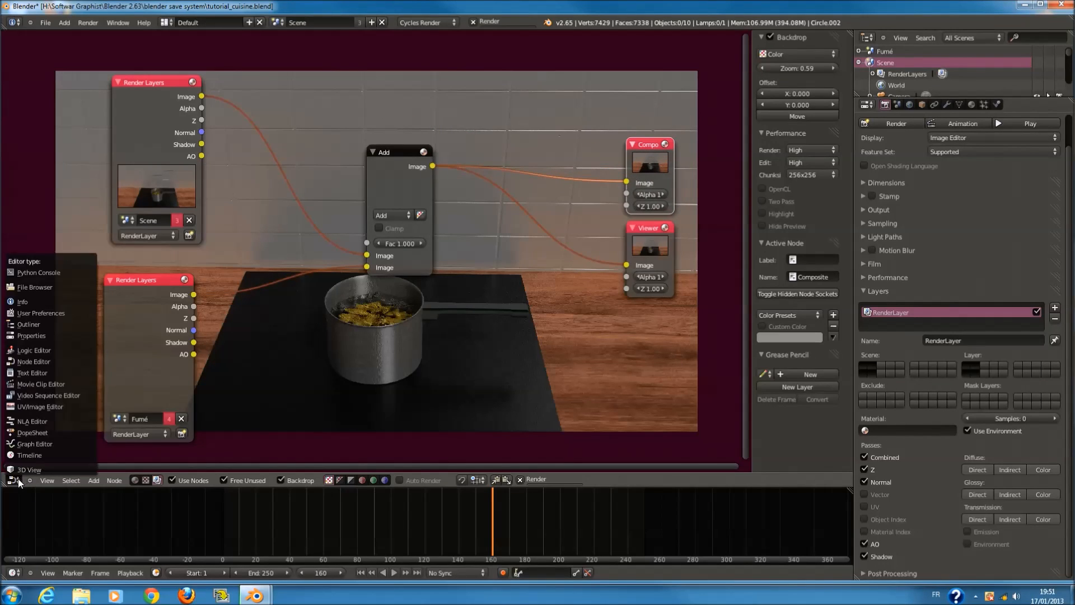
{"action": "left_click", "coordinate": [35, 403]}
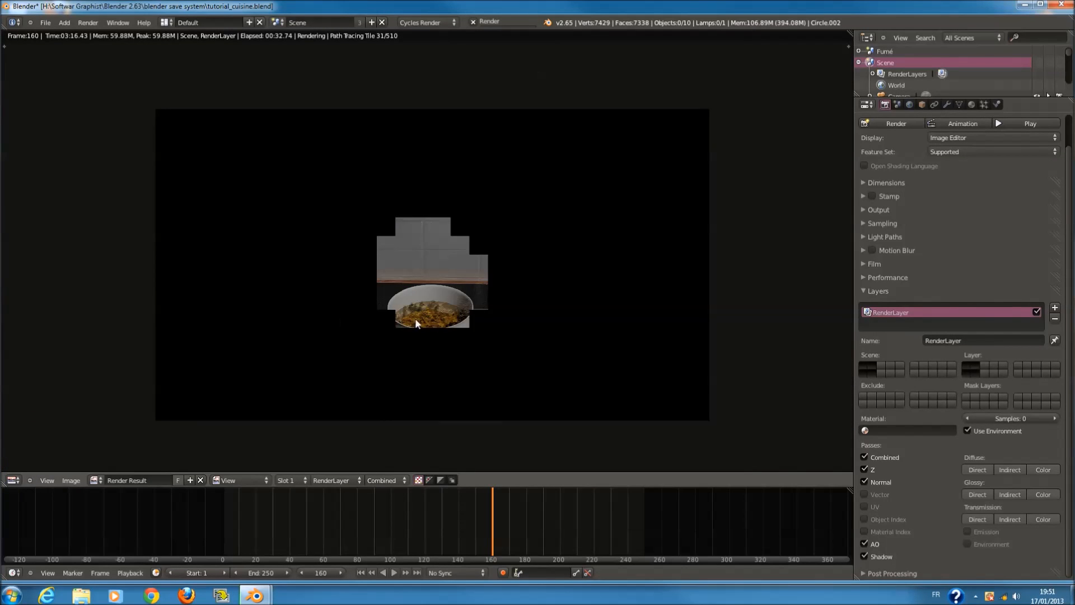
{"action": "scroll", "coordinate": [420, 328], "scroll_direction": "up", "scroll_amount": 4}
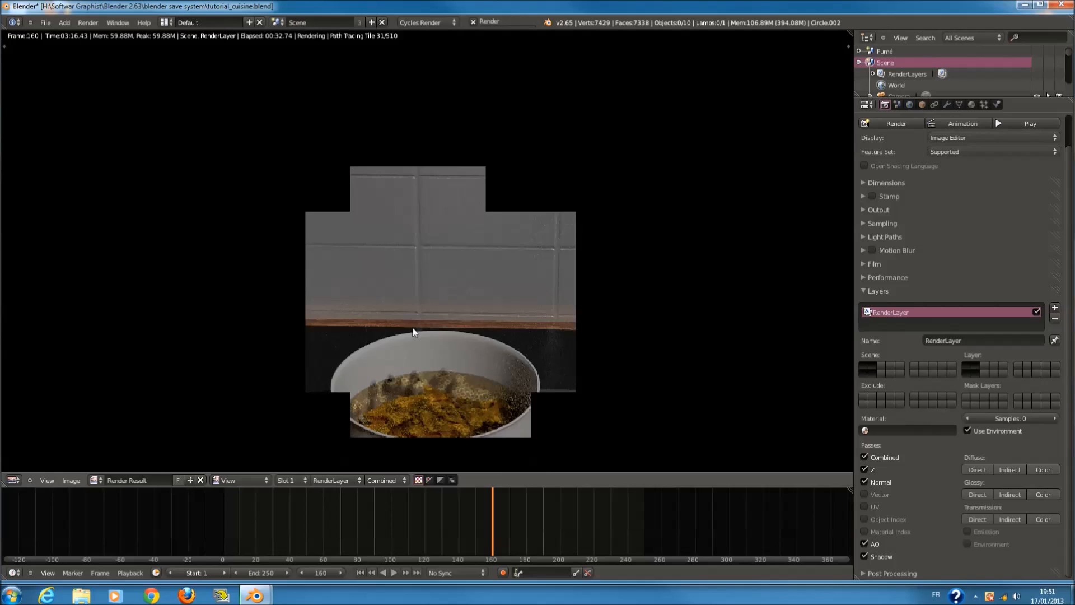
{"action": "scroll", "coordinate": [421, 353], "scroll_direction": "down", "scroll_amount": 1}
{"action": "middle_click_drag", "start_coordinate": [510, 384], "coordinate": [479, 290]}
{"action": "scroll", "coordinate": [477, 291], "scroll_direction": "up", "scroll_amount": 4}
{"action": "scroll", "coordinate": [477, 292], "scroll_direction": "down", "scroll_amount": 4}
{"action": "middle_click_drag", "start_coordinate": [461, 291], "coordinate": [502, 339]}
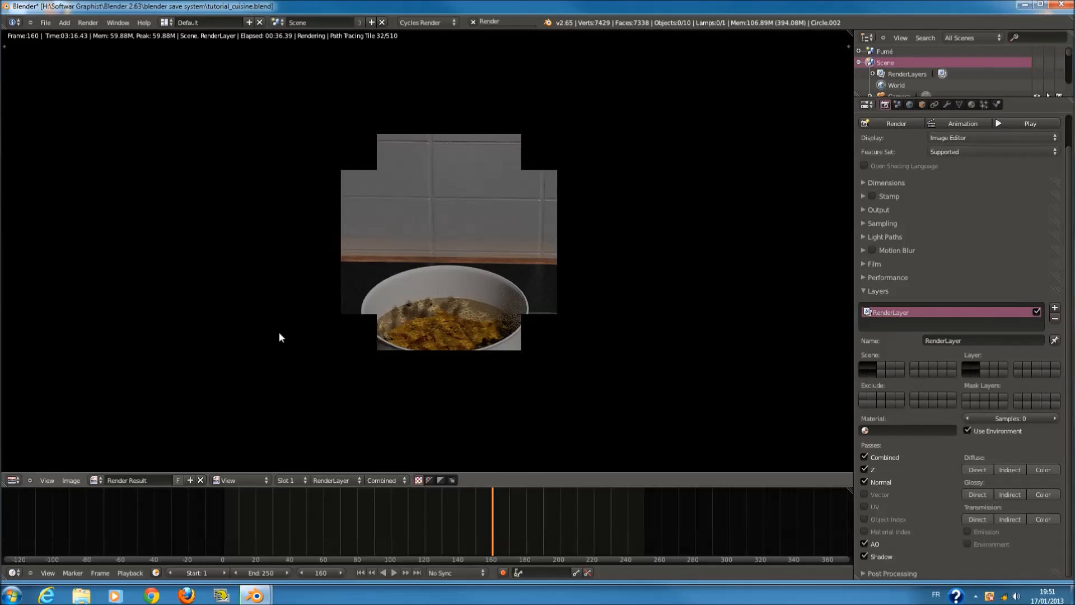
{"action": "scroll", "coordinate": [384, 246], "scroll_direction": "down", "scroll_amount": 3}
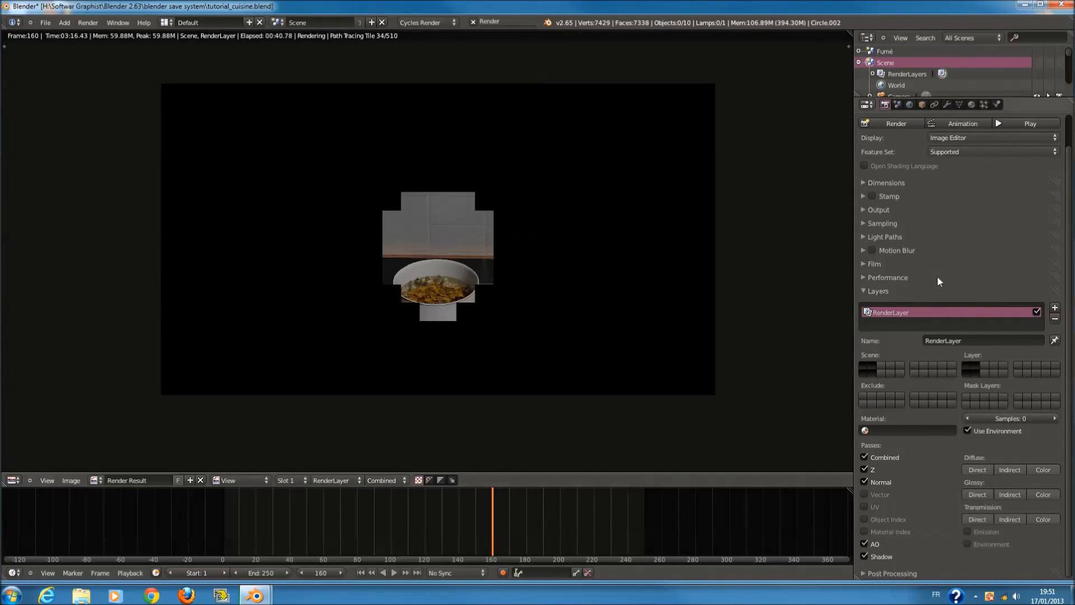
- Collapse the Layers settings and check the render's resolution and frame range under Dimensions
{"action": "left_click", "coordinate": [911, 288]}
{"action": "left_click", "coordinate": [896, 216]}
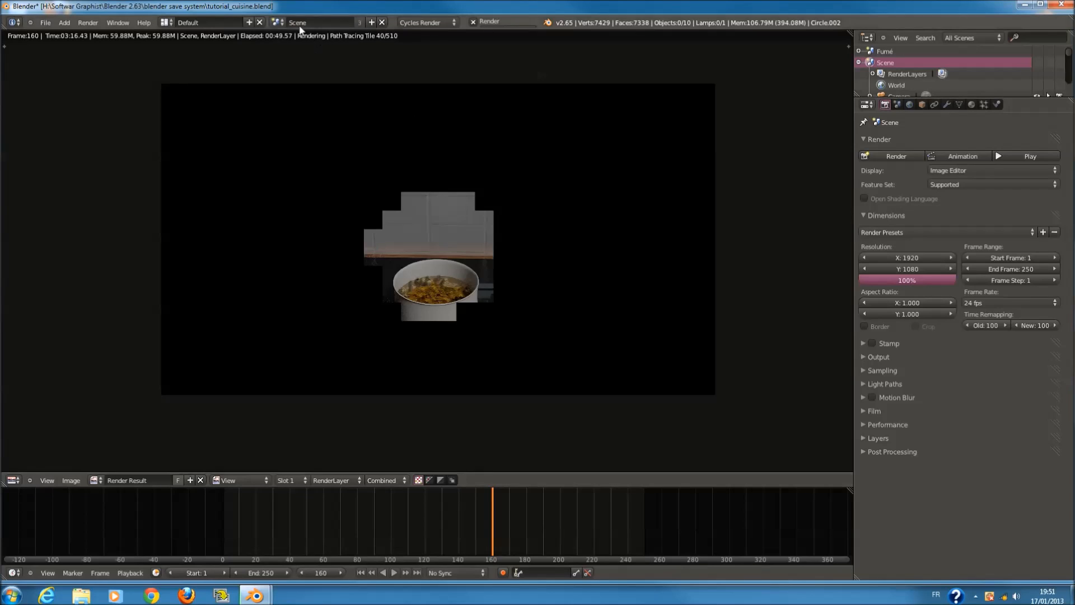
{"action": "left_click", "coordinate": [278, 22]}
{"action": "left_click", "coordinate": [279, 23]}
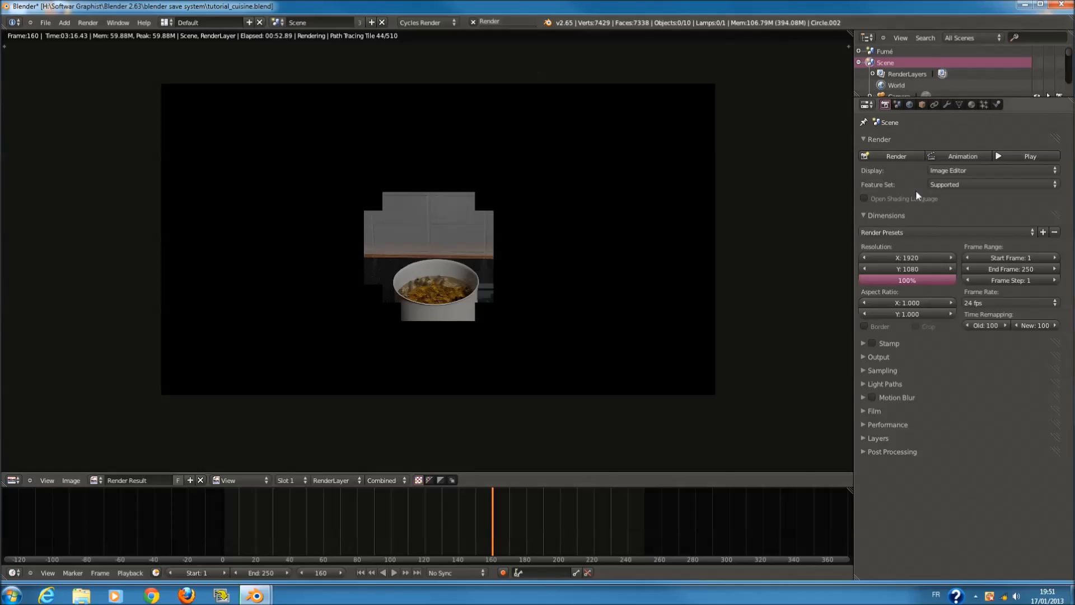
{"action": "scroll", "coordinate": [402, 373], "scroll_direction": "up", "scroll_amount": 2}
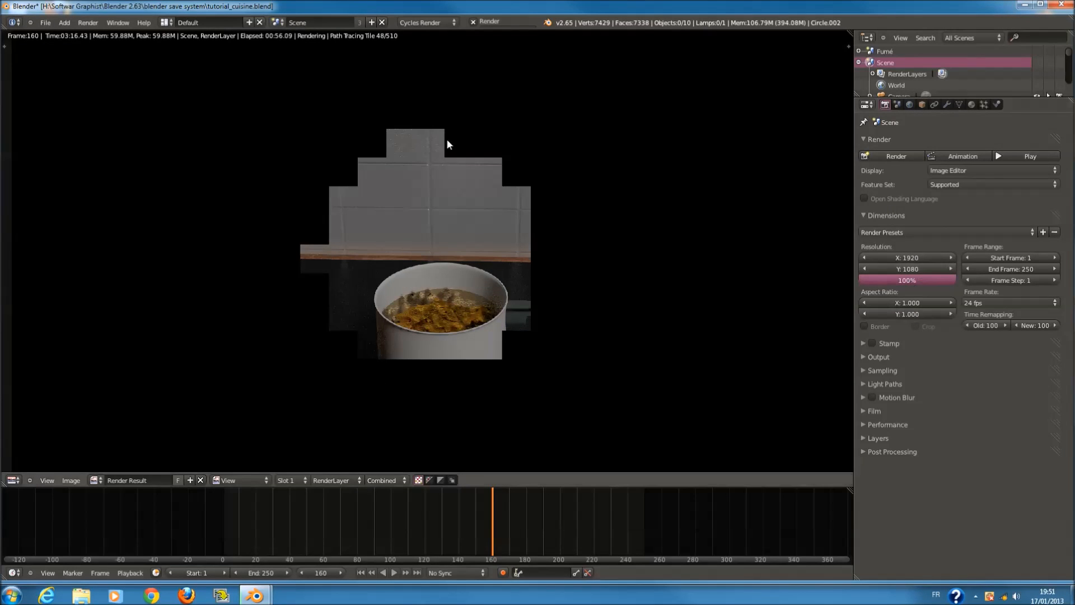
{"action": "scroll", "coordinate": [446, 168], "scroll_direction": "down", "scroll_amount": 1}
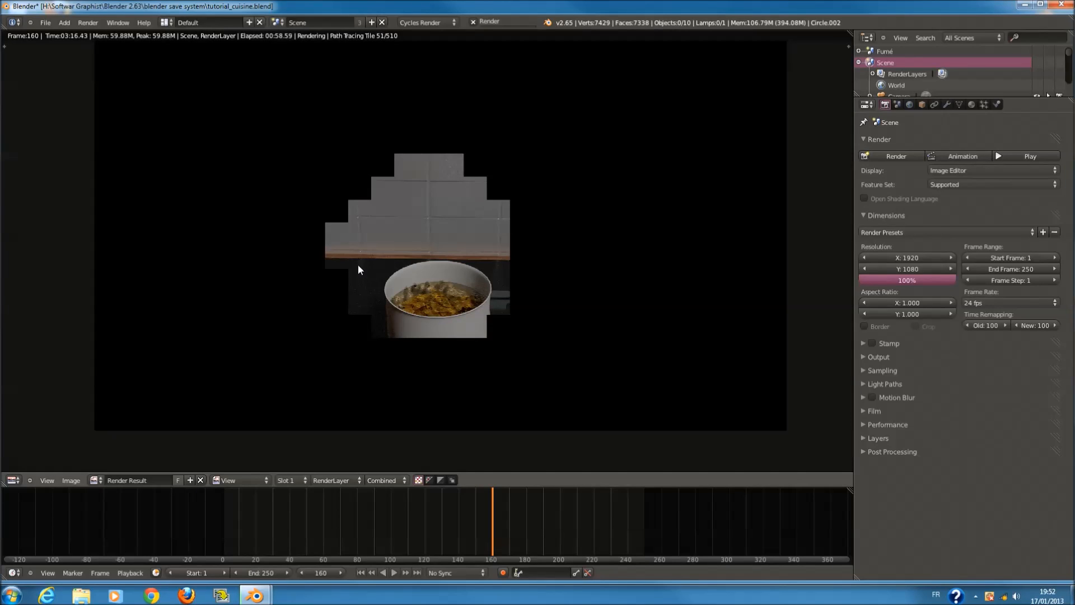
{"action": "scroll", "coordinate": [384, 264], "scroll_direction": "down", "scroll_amount": 1}
{"action": "scroll", "coordinate": [392, 264], "scroll_direction": "up", "scroll_amount": 1}
{"action": "scroll", "coordinate": [433, 288], "scroll_direction": "down", "scroll_amount": 1}
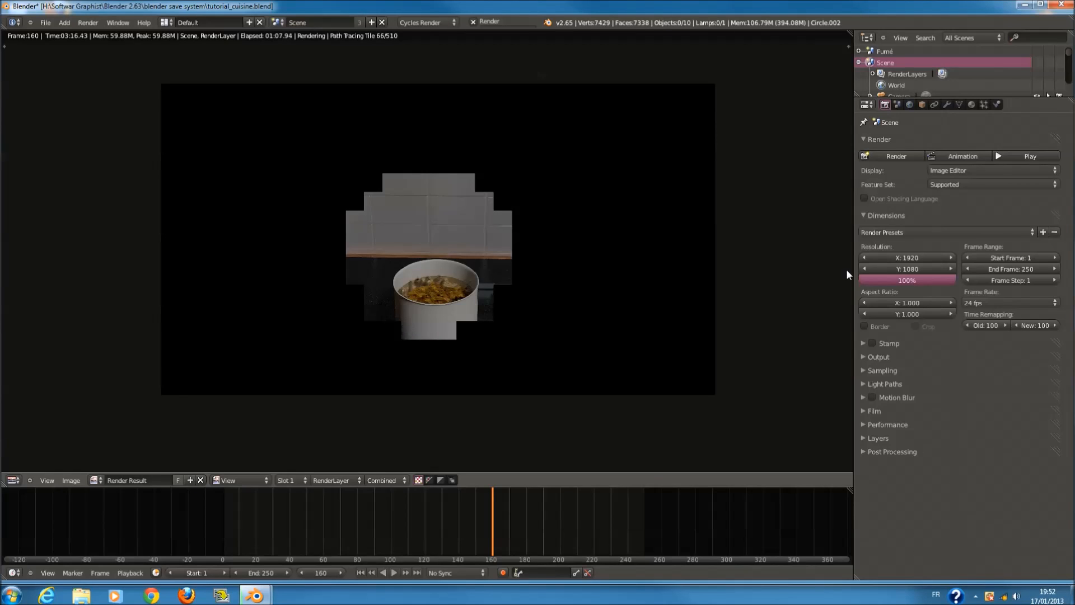
- Collapse the Dimensions settings and check the render's Output, Sampling and Light Paths settings
{"action": "left_click", "coordinate": [911, 217]}
{"action": "left_click", "coordinate": [911, 241]}
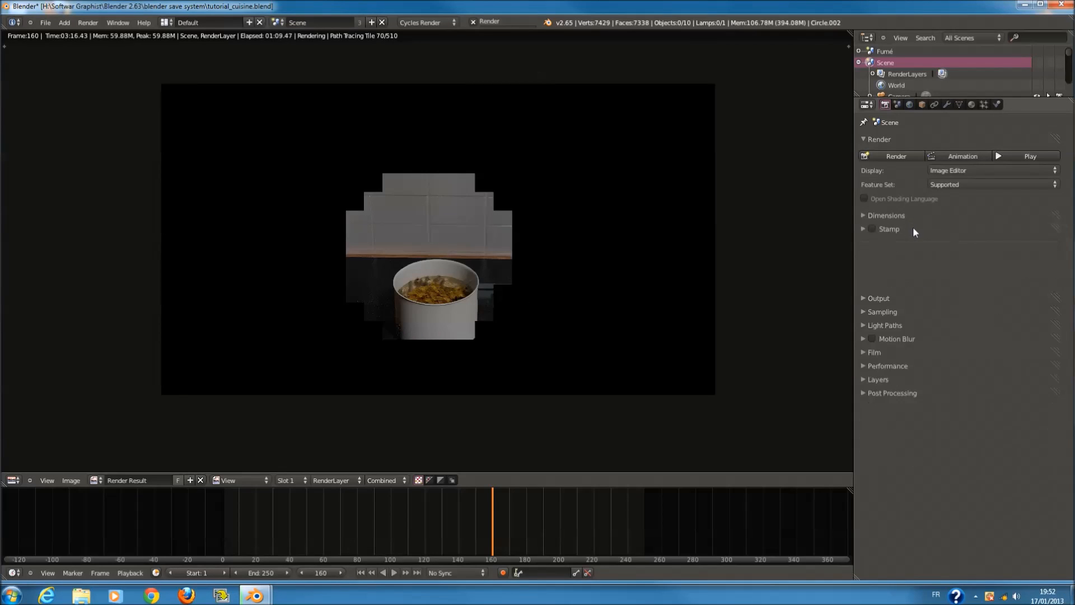
{"action": "left_click", "coordinate": [908, 237]}
{"action": "left_click", "coordinate": [901, 255]}
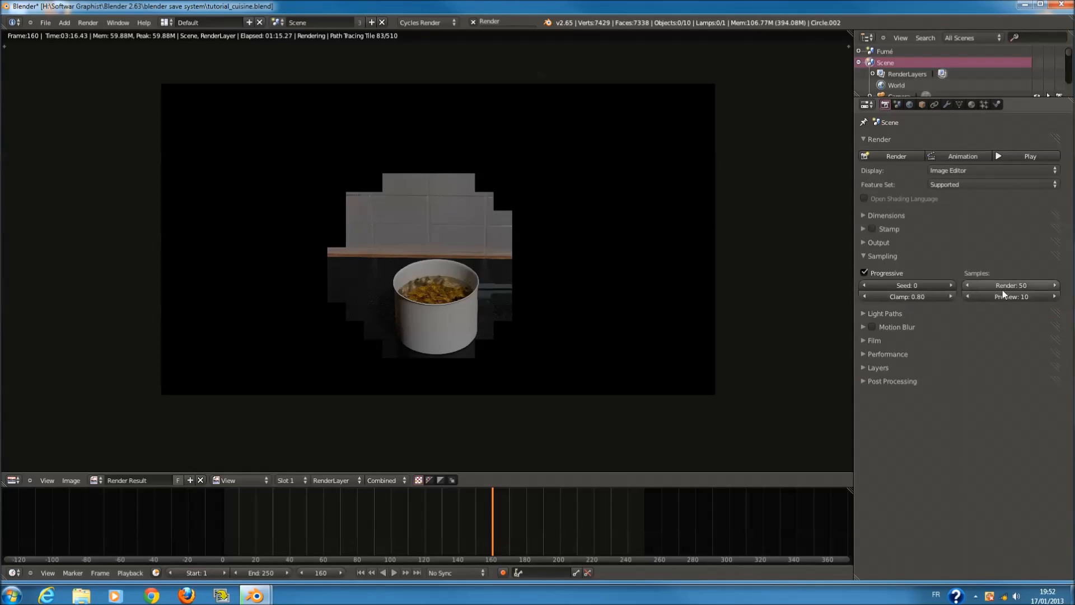
{"action": "left_click", "coordinate": [887, 254]}
{"action": "left_click", "coordinate": [890, 263]}
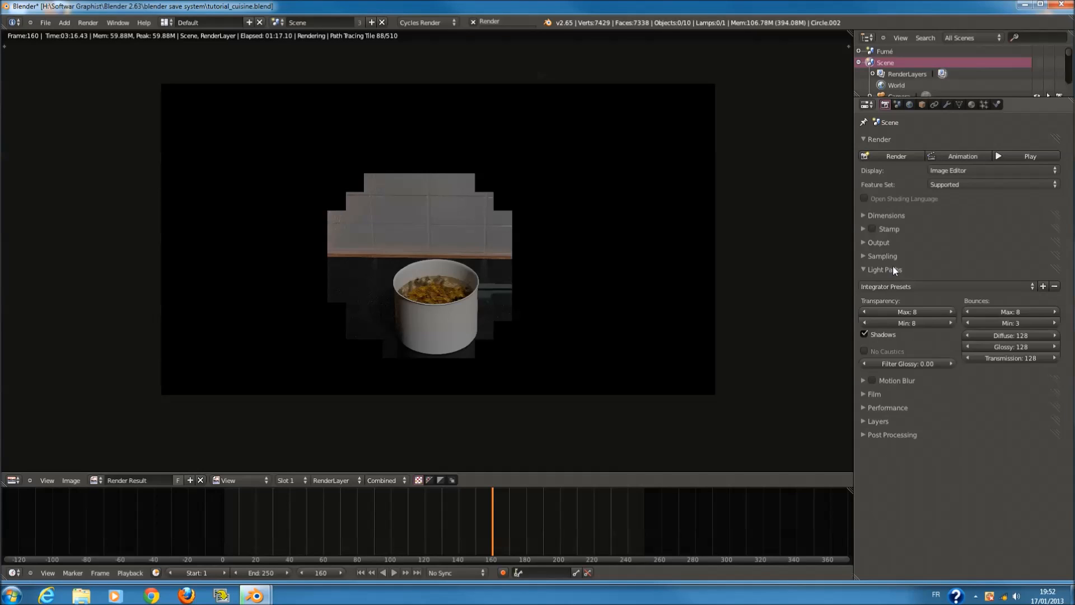
{"action": "left_click", "coordinate": [893, 265]}
{"action": "scroll", "coordinate": [388, 331], "scroll_direction": "up", "scroll_amount": 3}
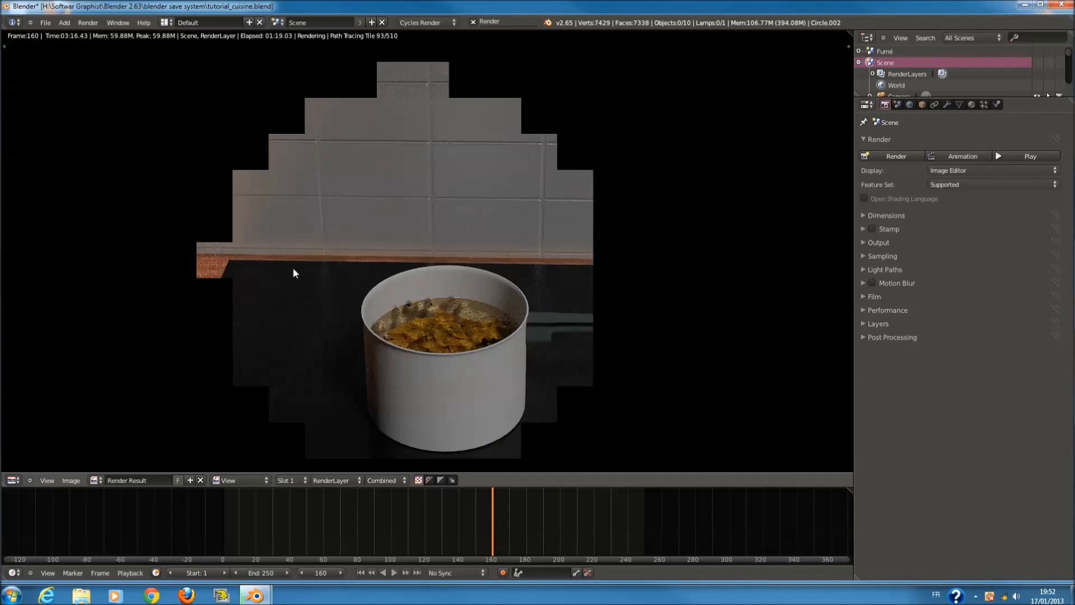
- Check the render's Film, Performance and Layers settings, leaving each section collapsed
{"action": "left_click", "coordinate": [907, 293]}
{"action": "left_click", "coordinate": [907, 295]}
{"action": "left_click", "coordinate": [901, 313]}
{"action": "left_click", "coordinate": [900, 311]}
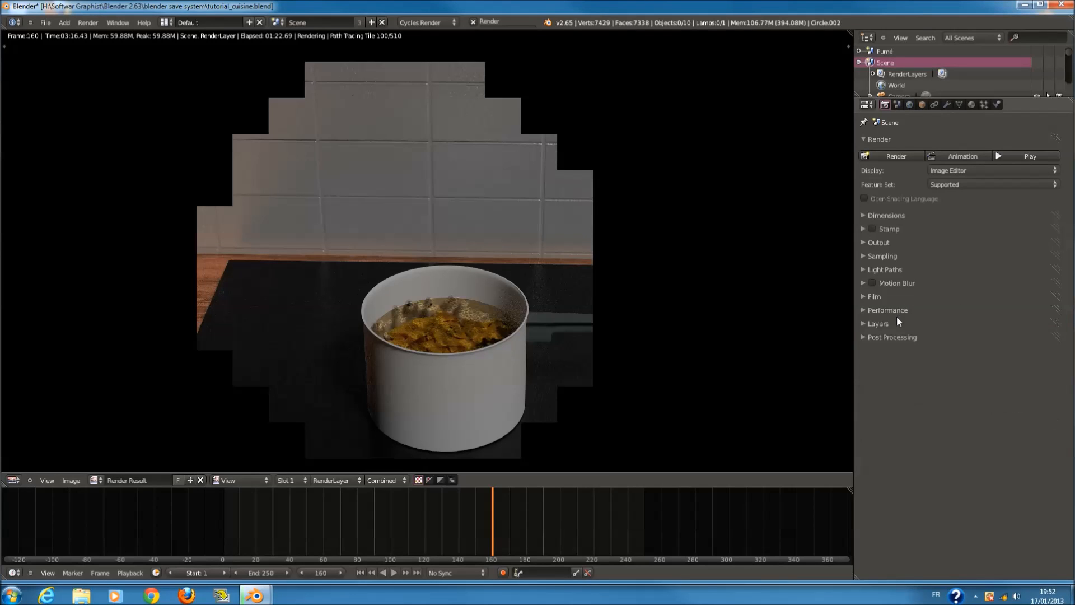
{"action": "left_click", "coordinate": [897, 322]}
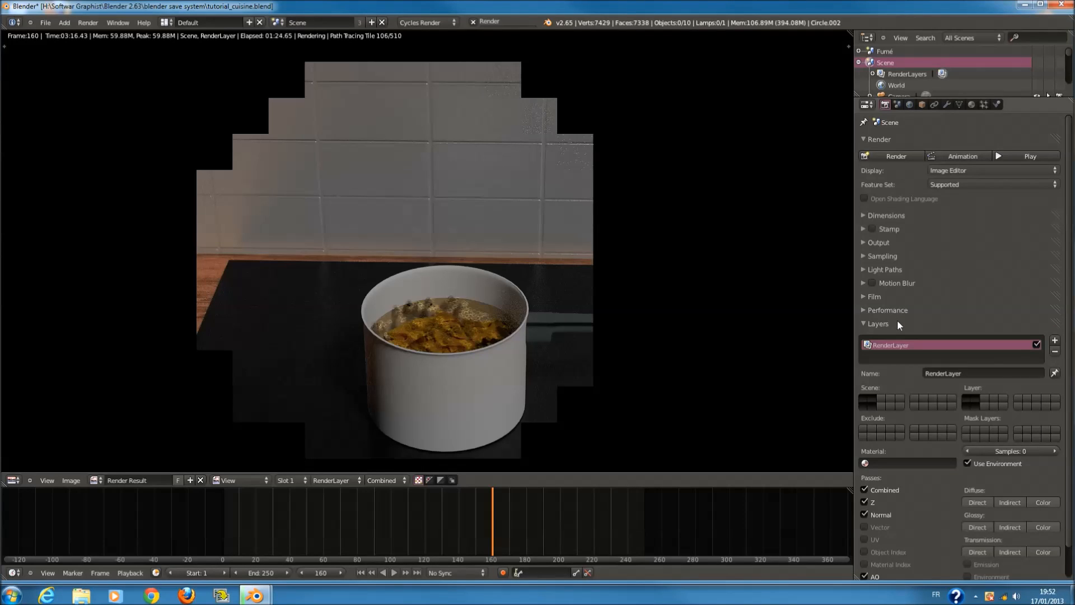
{"action": "left_click", "coordinate": [897, 321]}
- Examine the pot's rim, bubbles and food up close in the ongoing render
{"action": "scroll", "coordinate": [438, 272], "scroll_direction": "down", "scroll_amount": 3}
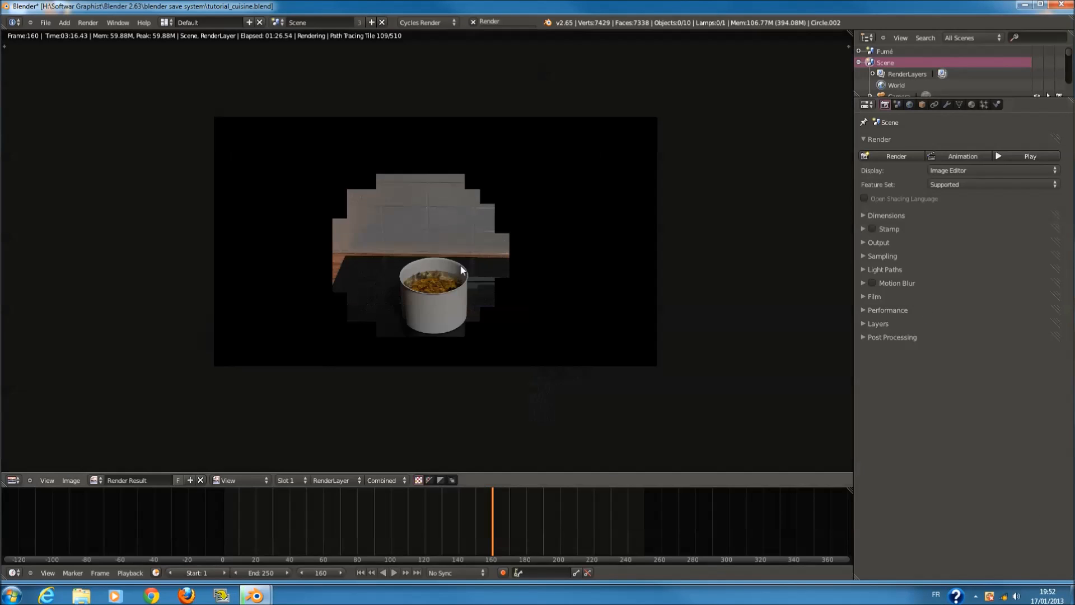
{"action": "scroll", "coordinate": [437, 272], "scroll_direction": "up", "scroll_amount": 4}
{"action": "scroll", "coordinate": [469, 249], "scroll_direction": "up", "scroll_amount": 5}
{"action": "scroll", "coordinate": [476, 235], "scroll_direction": "down", "scroll_amount": 8}
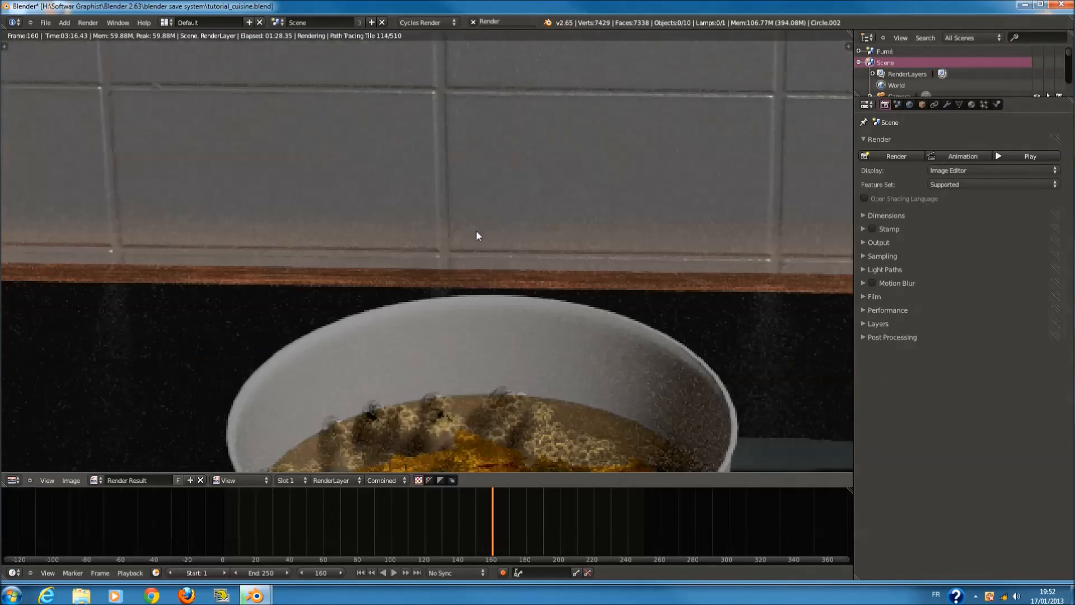
{"action": "scroll", "coordinate": [491, 252], "scroll_direction": "up", "scroll_amount": 1}
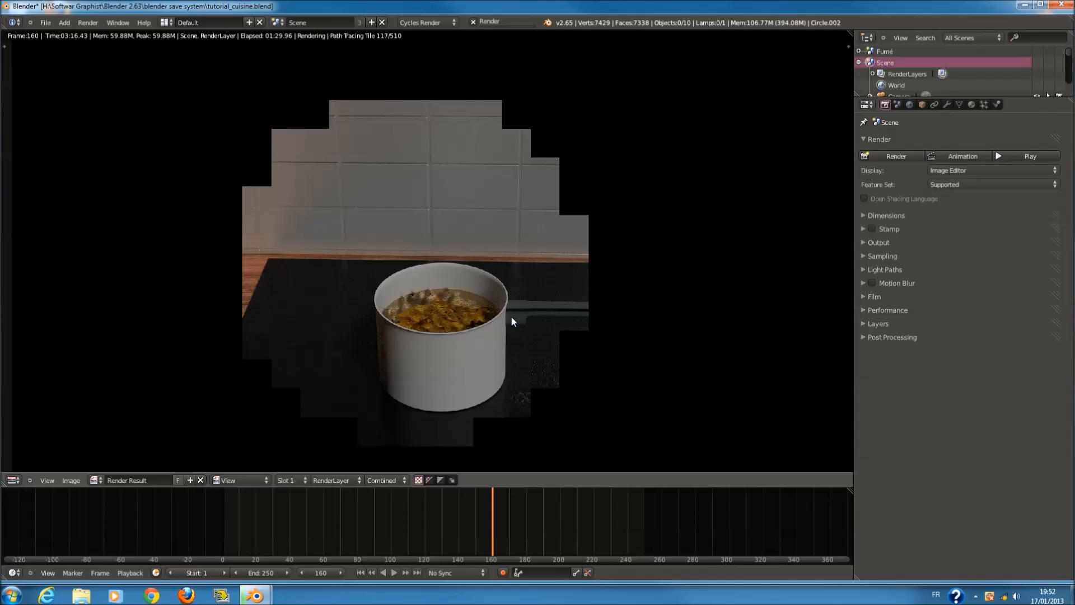
{"action": "scroll", "coordinate": [486, 224], "scroll_direction": "up", "scroll_amount": 3}
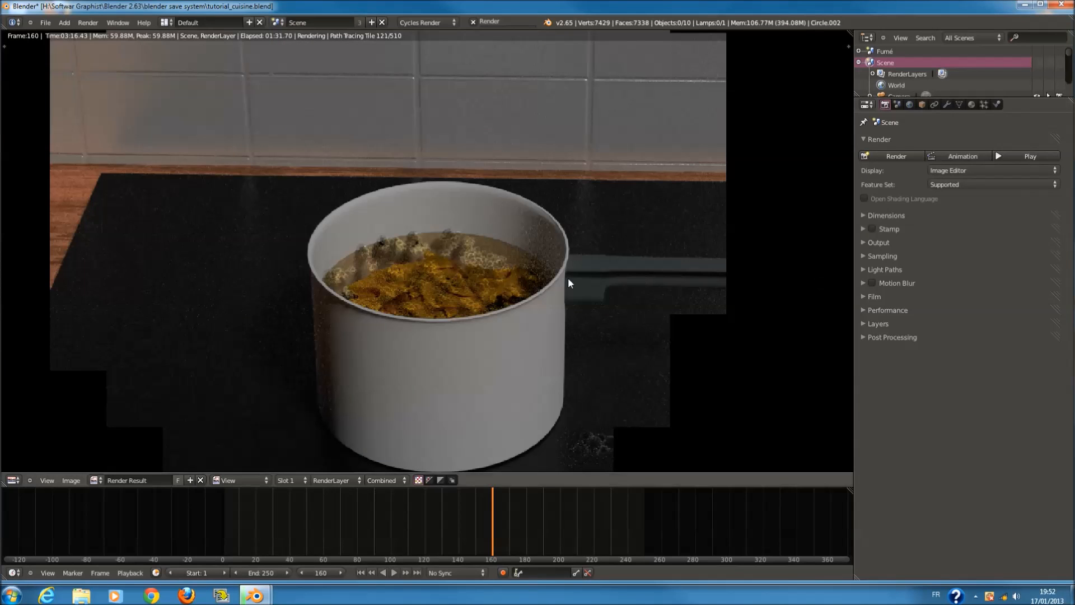
{"action": "scroll", "coordinate": [576, 271], "scroll_direction": "up", "scroll_amount": 3}
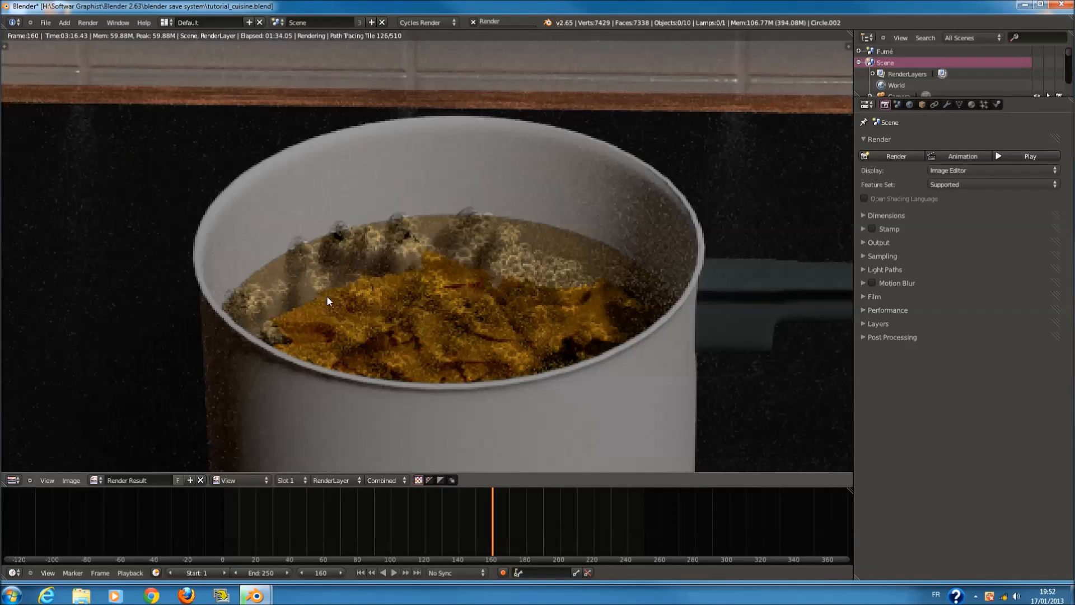
{"action": "scroll", "coordinate": [347, 271], "scroll_direction": "up", "scroll_amount": 2}
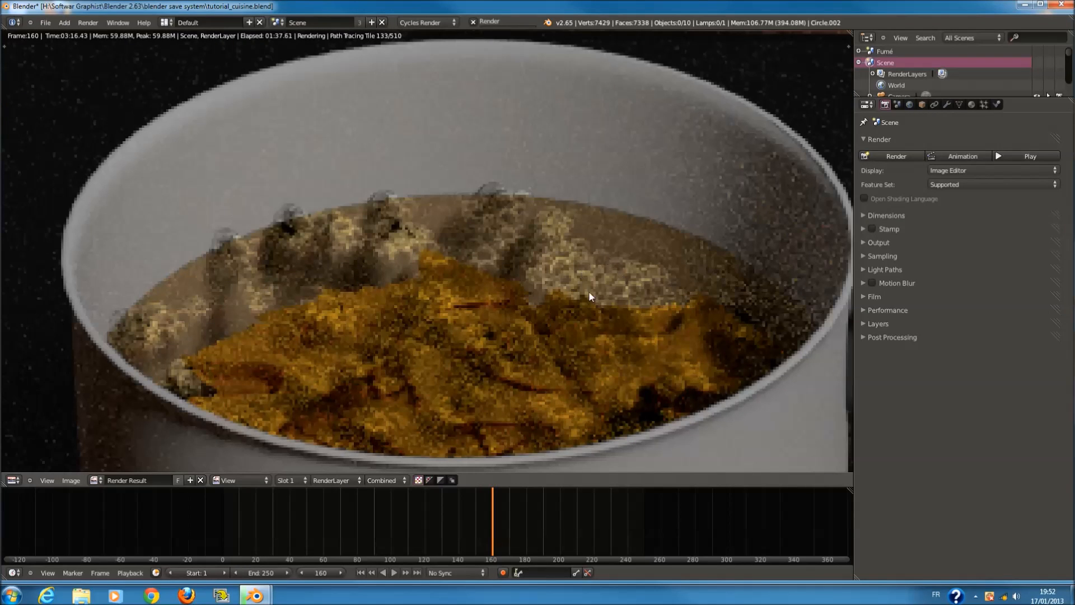
{"action": "scroll", "coordinate": [452, 273], "scroll_direction": "down", "scroll_amount": 3}
{"action": "scroll", "coordinate": [492, 234], "scroll_direction": "down", "scroll_amount": 3}
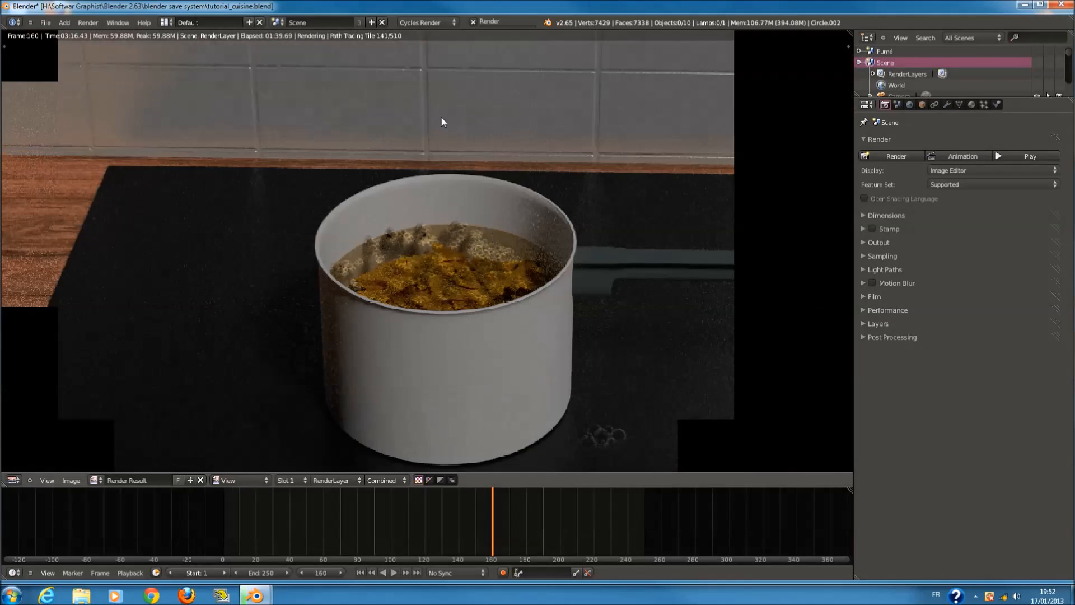
{"action": "scroll", "coordinate": [520, 172], "scroll_direction": "down", "scroll_amount": 2}
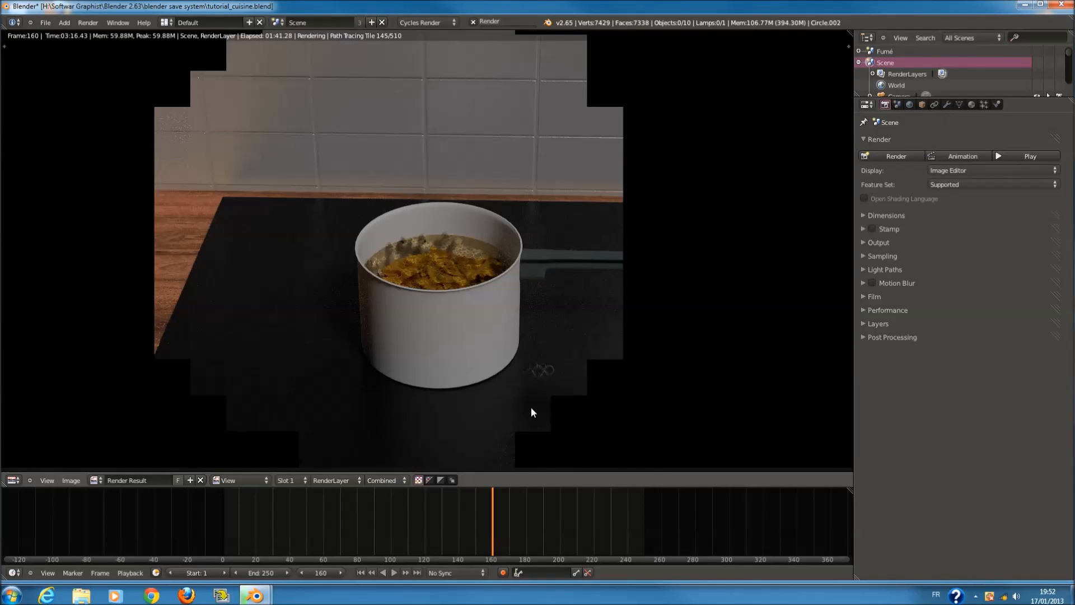
- Examine the small ring-shaped marks on the black cooktop beside the pot in the ongoing render
{"action": "scroll", "coordinate": [532, 411], "scroll_direction": "up", "scroll_amount": 4}
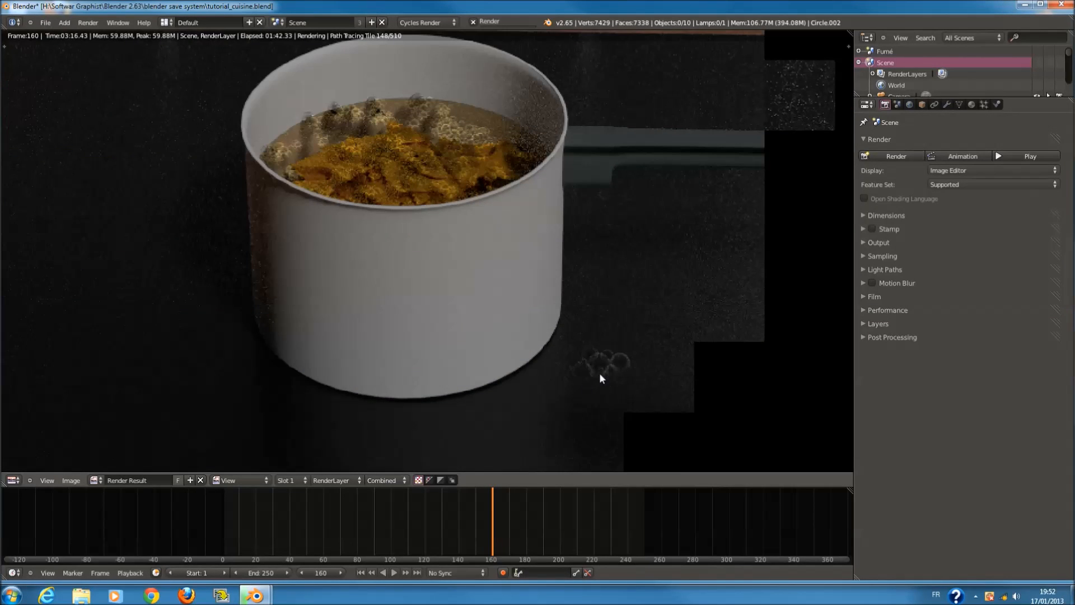
{"action": "scroll", "coordinate": [605, 358], "scroll_direction": "down", "scroll_amount": 2}
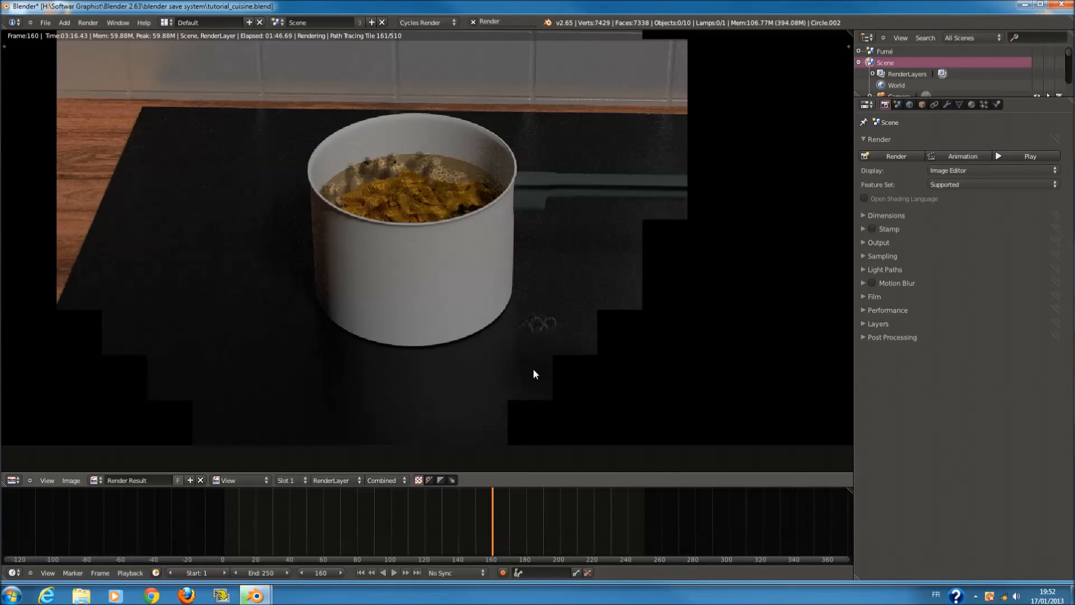
{"action": "scroll", "coordinate": [543, 341], "scroll_direction": "up", "scroll_amount": 1}
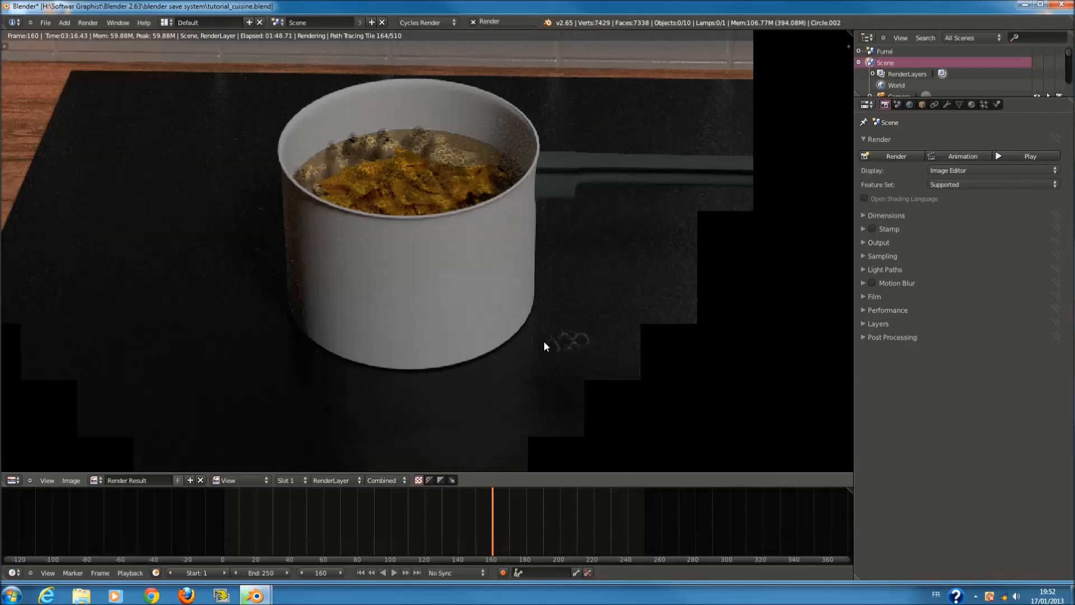
{"action": "scroll", "coordinate": [543, 340], "scroll_direction": "down", "scroll_amount": 1}
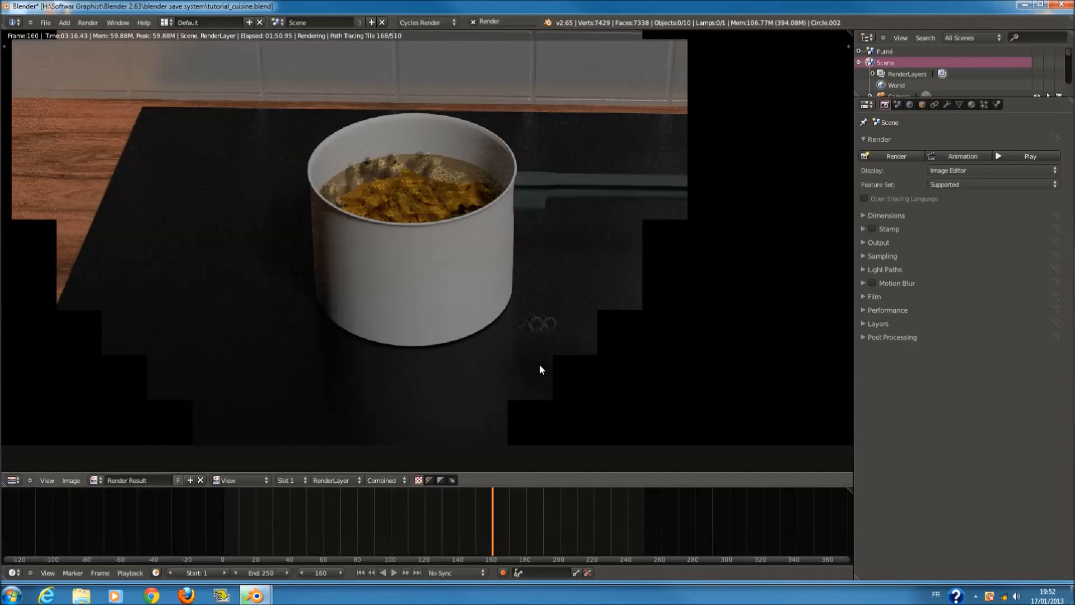
{"action": "scroll", "coordinate": [437, 270], "scroll_direction": "down", "scroll_amount": 1}
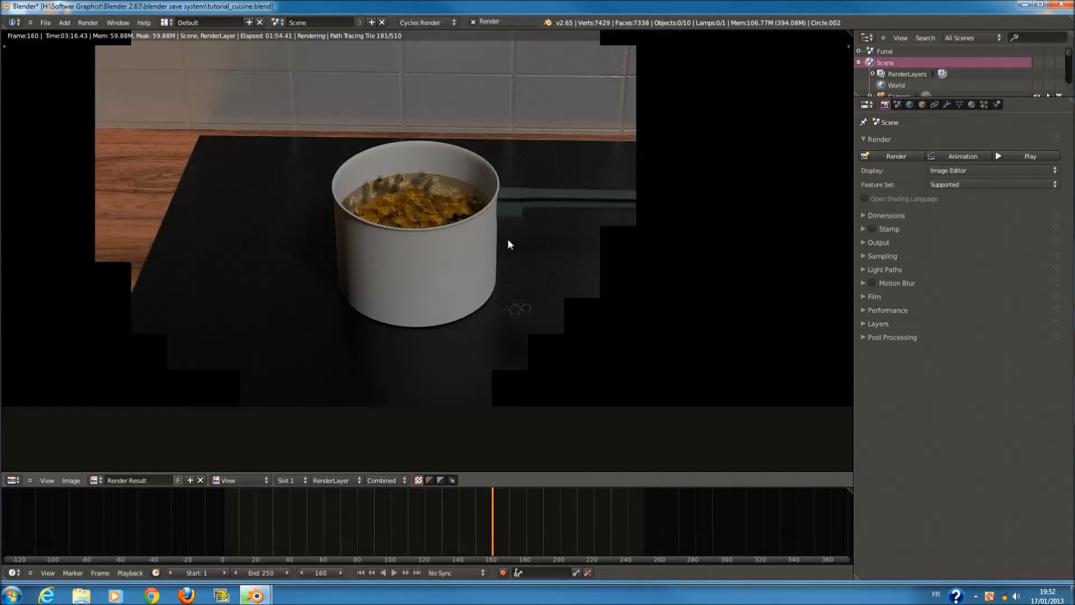
{"action": "scroll", "coordinate": [356, 288], "scroll_direction": "down", "scroll_amount": 3}
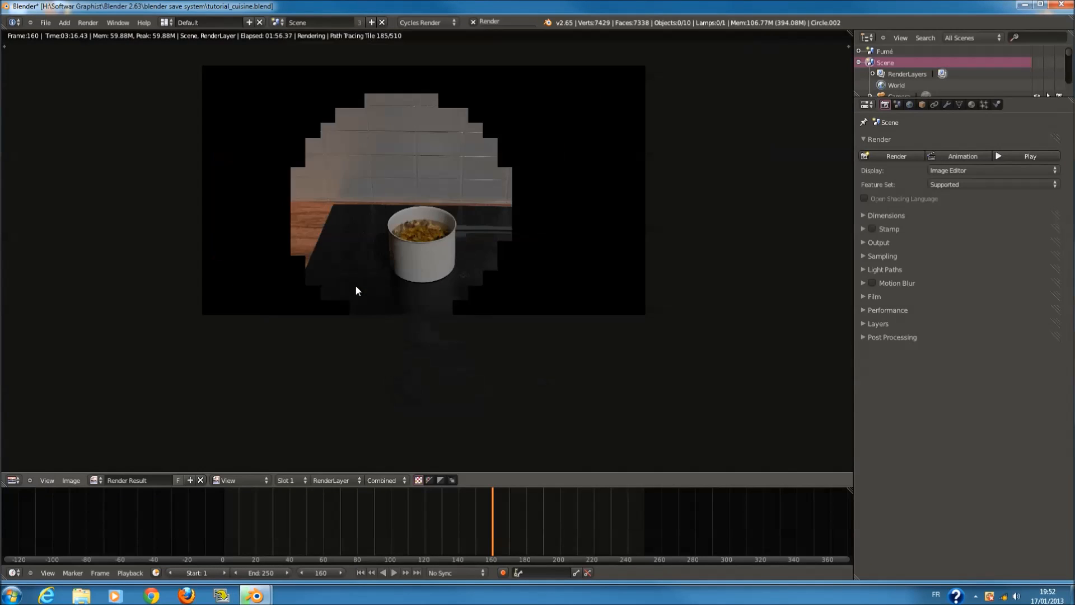
{"action": "scroll", "coordinate": [356, 287], "scroll_direction": "up", "scroll_amount": 3}
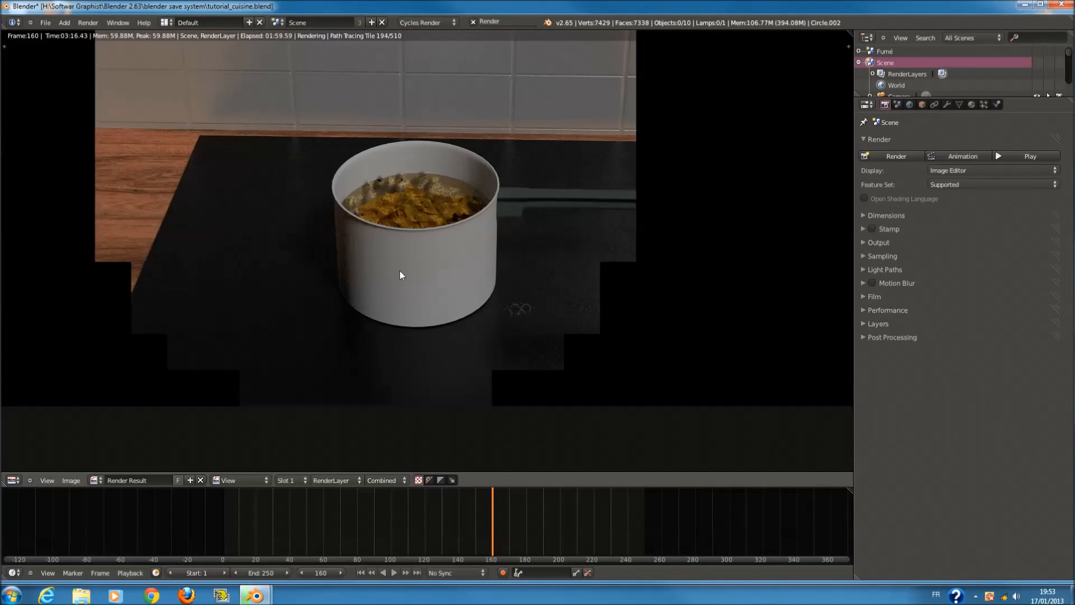
{"action": "scroll", "coordinate": [405, 257], "scroll_direction": "up", "scroll_amount": 3}
{"action": "scroll", "coordinate": [484, 213], "scroll_direction": "down", "scroll_amount": 1}
{"action": "scroll", "coordinate": [414, 312], "scroll_direction": "down", "scroll_amount": 1}
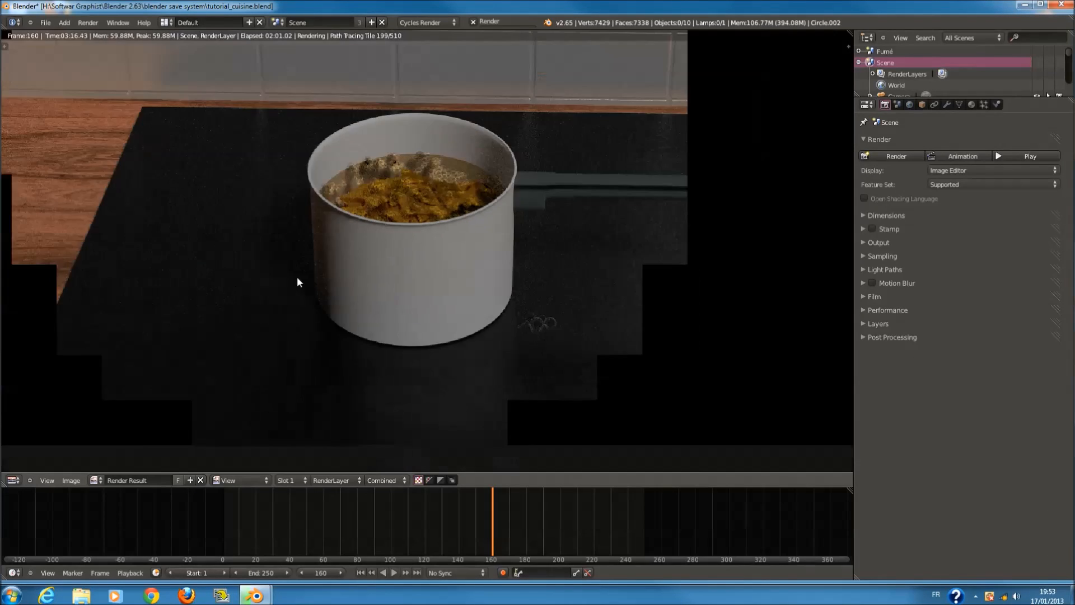
{"action": "scroll", "coordinate": [414, 255], "scroll_direction": "down", "scroll_amount": 1}
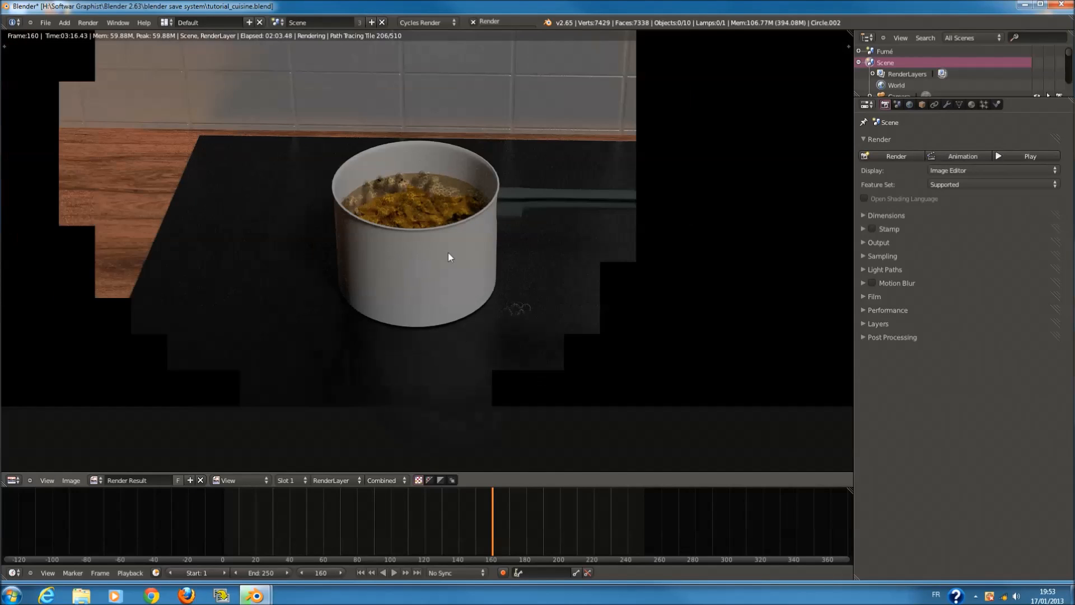
{"action": "scroll", "coordinate": [448, 235], "scroll_direction": "up", "scroll_amount": 2}
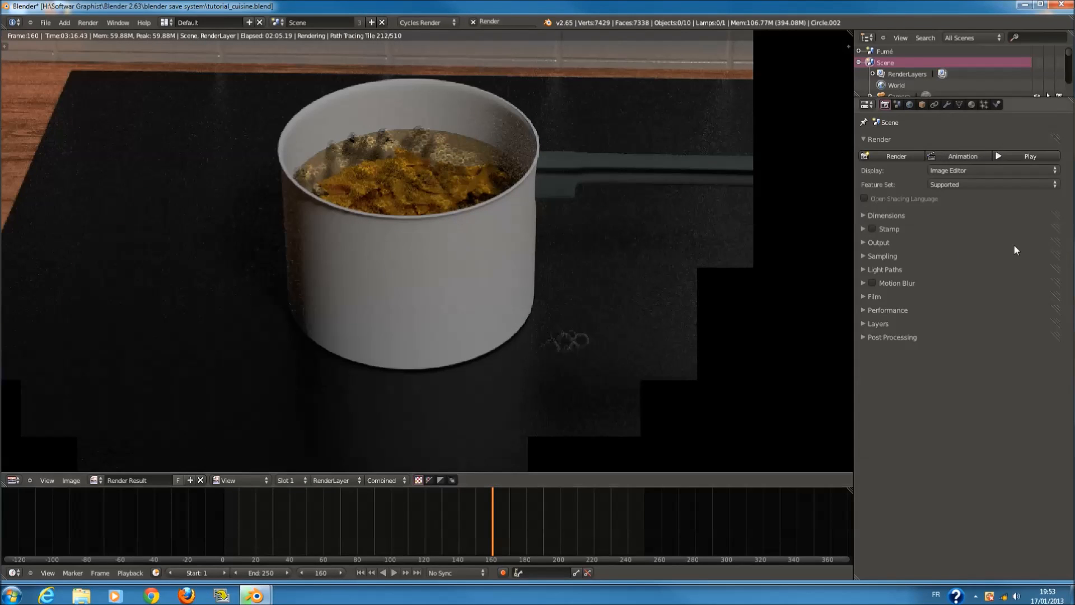
- Check the Sampling settings and the available Feature Set options for the Cycles render
{"action": "left_click", "coordinate": [910, 254]}
{"action": "left_click", "coordinate": [909, 254]}
{"action": "left_click", "coordinate": [951, 186]}
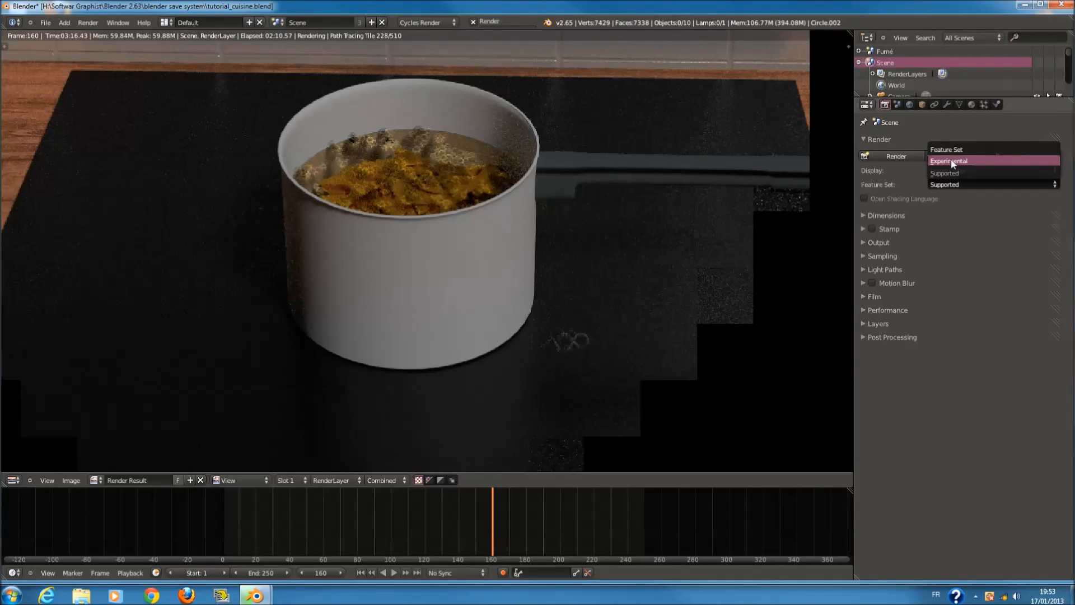
- Examine the tiled wall, worktop and pot across the whole render, and look through the available editor types
{"action": "scroll", "coordinate": [737, 217], "scroll_direction": "down", "scroll_amount": 3}
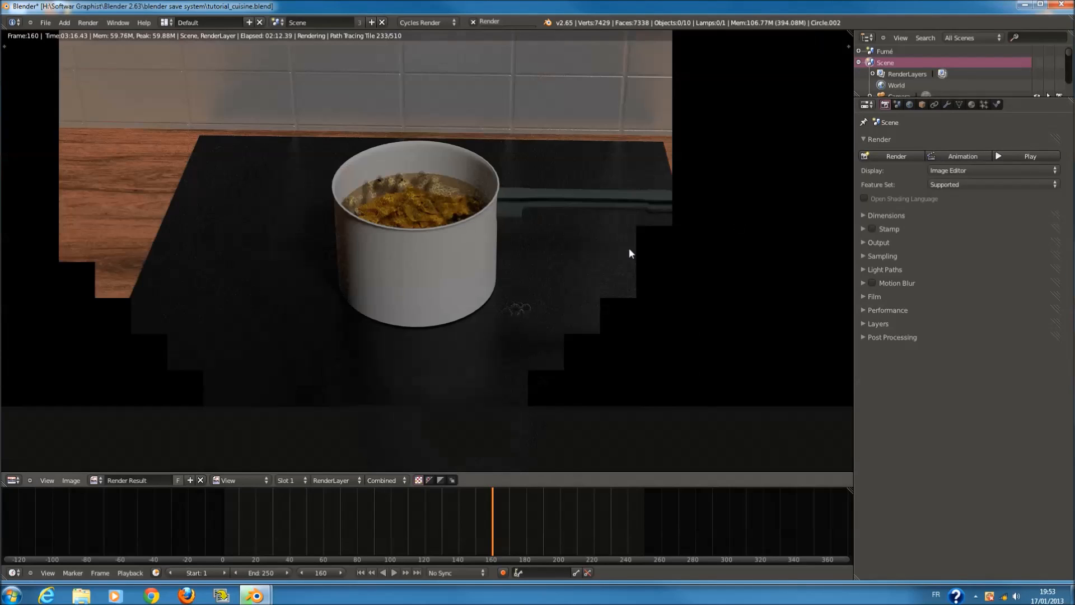
{"action": "middle_click_drag", "start_coordinate": [560, 246], "coordinate": [569, 305]}
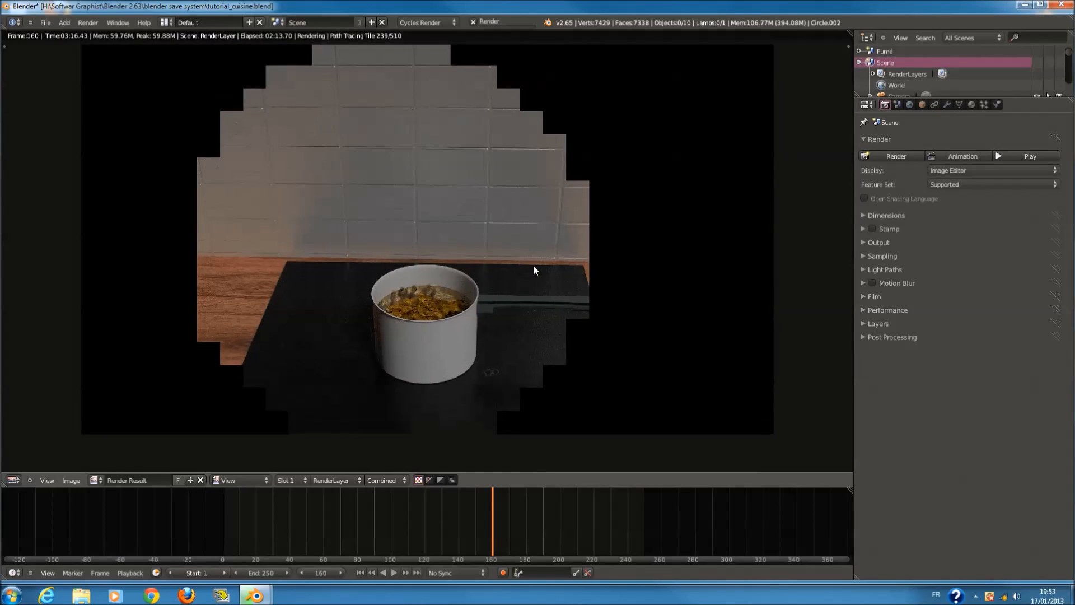
{"action": "scroll", "coordinate": [538, 280], "scroll_direction": "up", "scroll_amount": 3}
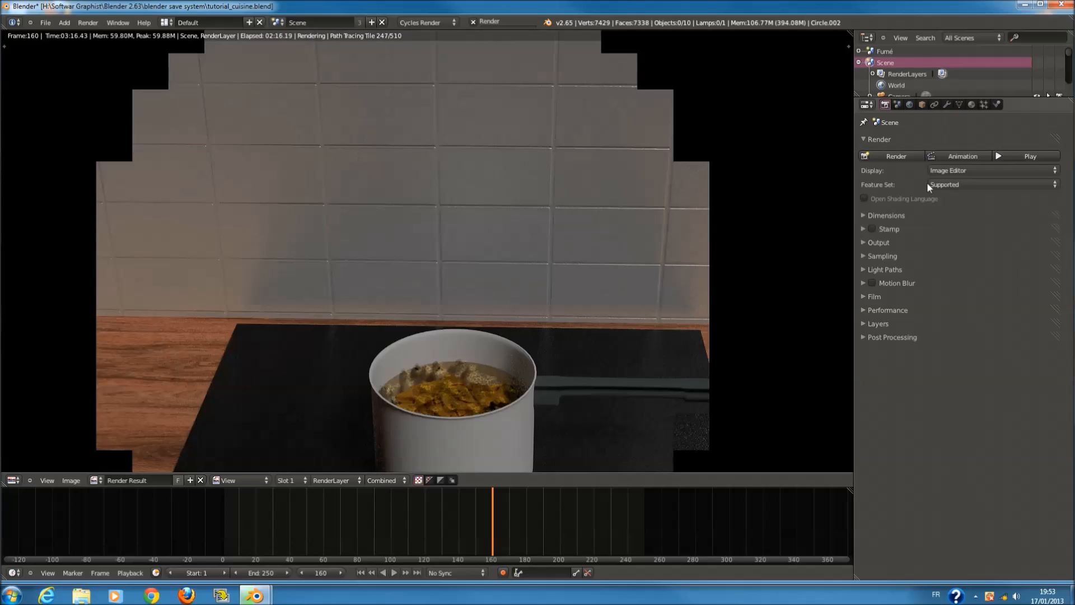
{"action": "left_click", "coordinate": [13, 480]}
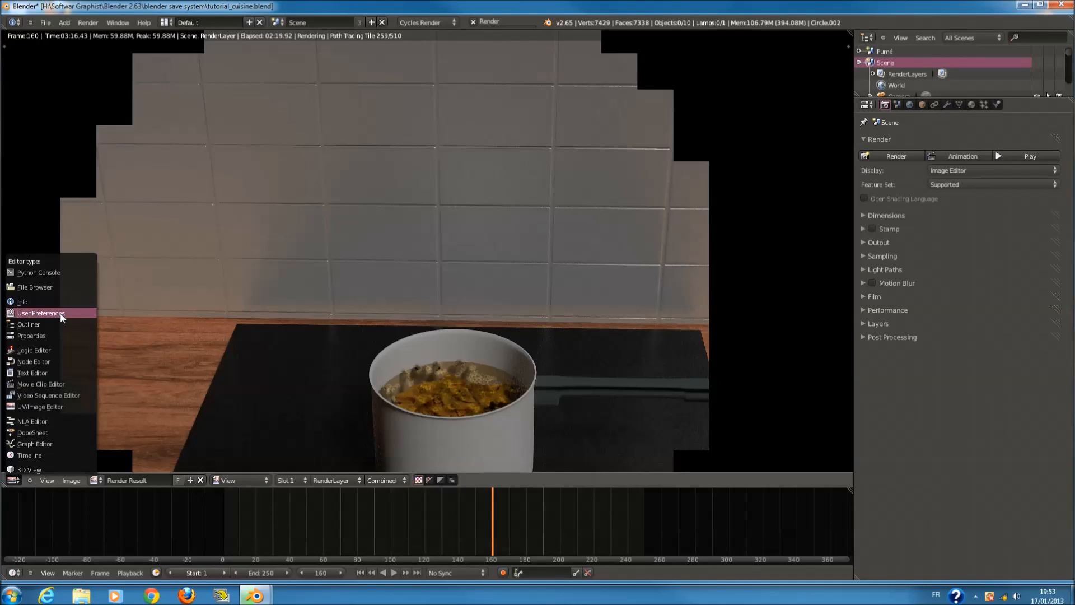
{"action": "scroll", "coordinate": [336, 272], "scroll_direction": "down", "scroll_amount": 2}
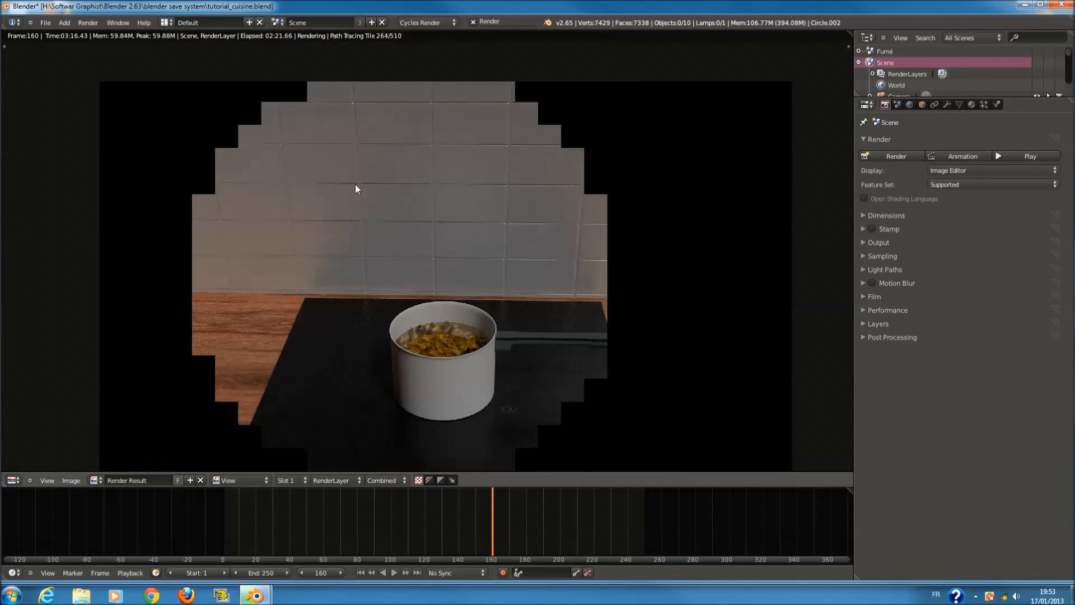
{"action": "left_click", "coordinate": [13, 480]}
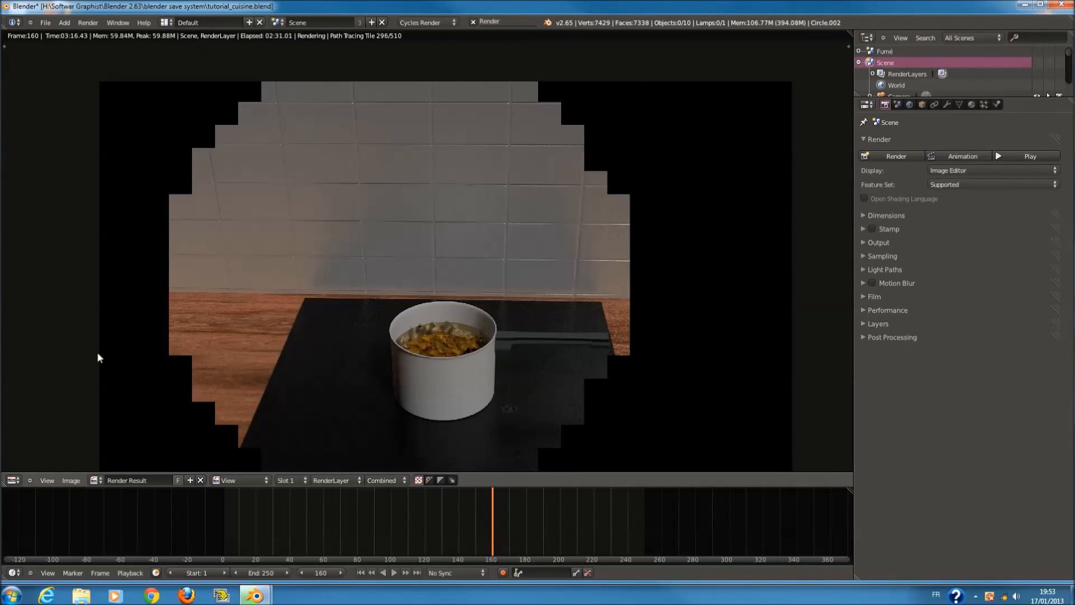
{"action": "scroll", "coordinate": [628, 353], "scroll_direction": "down", "scroll_amount": 2}
{"action": "mouse_move", "coordinate": [628, 351]}
{"action": "middle_mouse_down"}
{"action": "mouse_move", "coordinate": [612, 305]}
{"action": "mouse_move", "coordinate": [648, 352]}
{"action": "middle_mouse_up"}
{"action": "scroll", "coordinate": [616, 314], "scroll_direction": "up", "scroll_amount": 1}
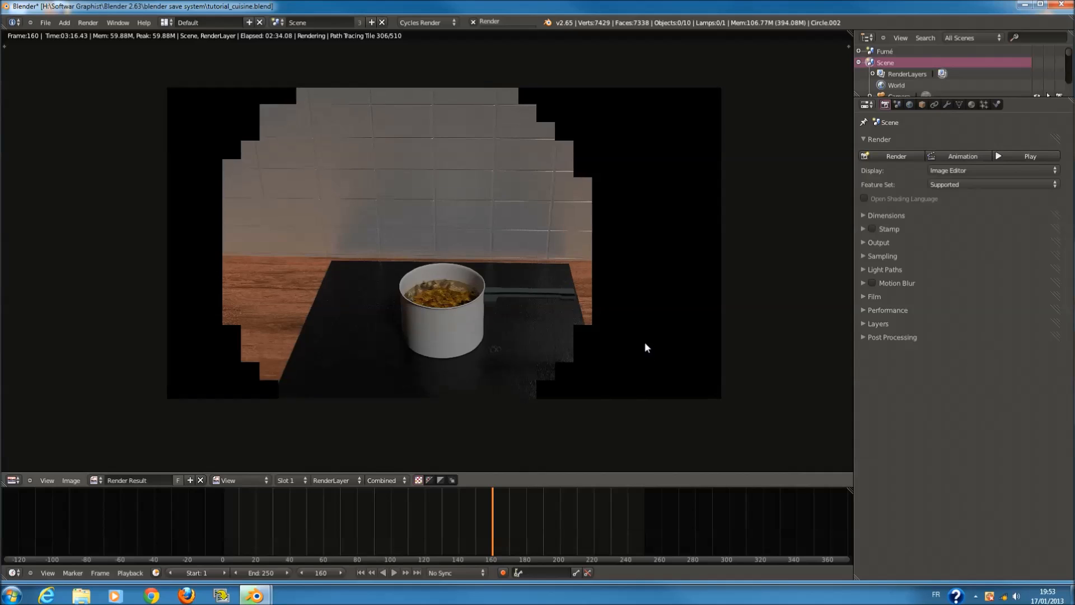
{"action": "scroll", "coordinate": [644, 341], "scroll_direction": "up", "scroll_amount": 1}
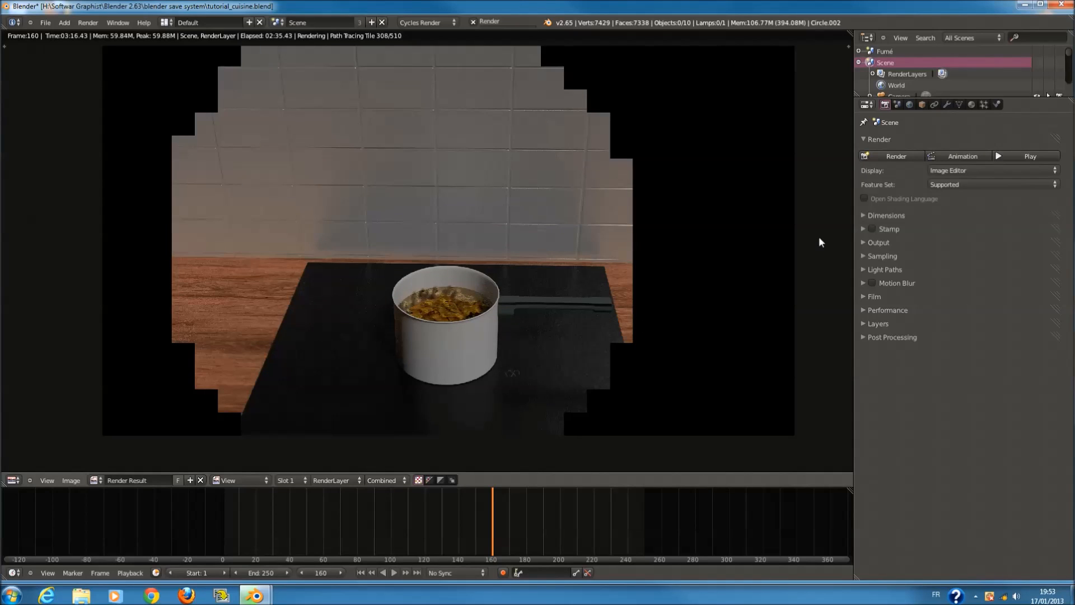
- Review the Dimensions, Output and Sampling settings once more, collapsing each section again
{"action": "left_click", "coordinate": [888, 216]}
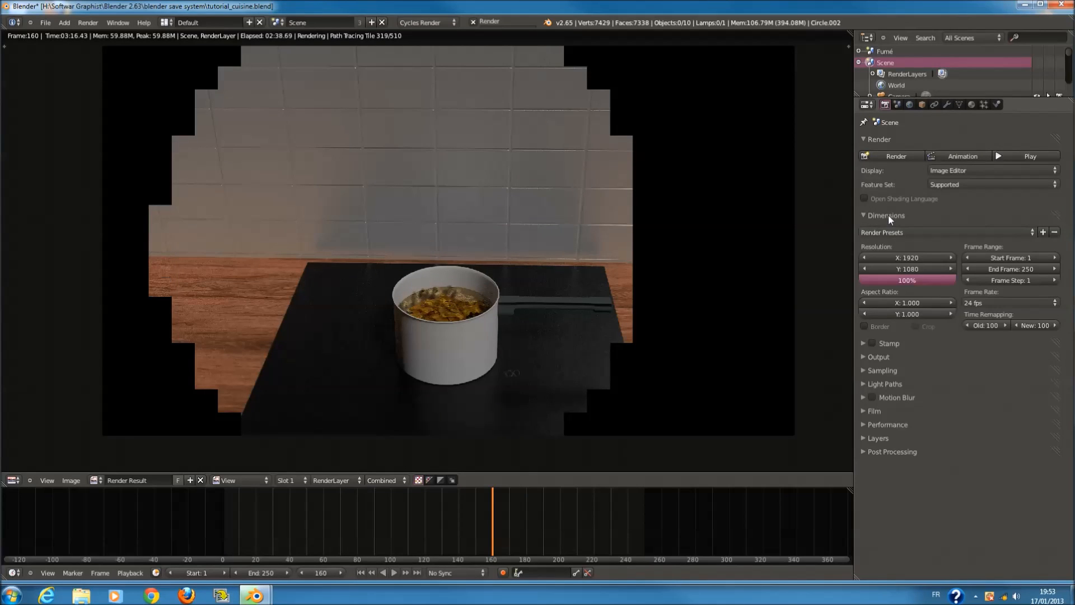
{"action": "left_click", "coordinate": [888, 215]}
{"action": "left_click", "coordinate": [887, 243]}
{"action": "left_click", "coordinate": [887, 244]}
{"action": "left_click", "coordinate": [892, 255]}
{"action": "left_click", "coordinate": [892, 255]}
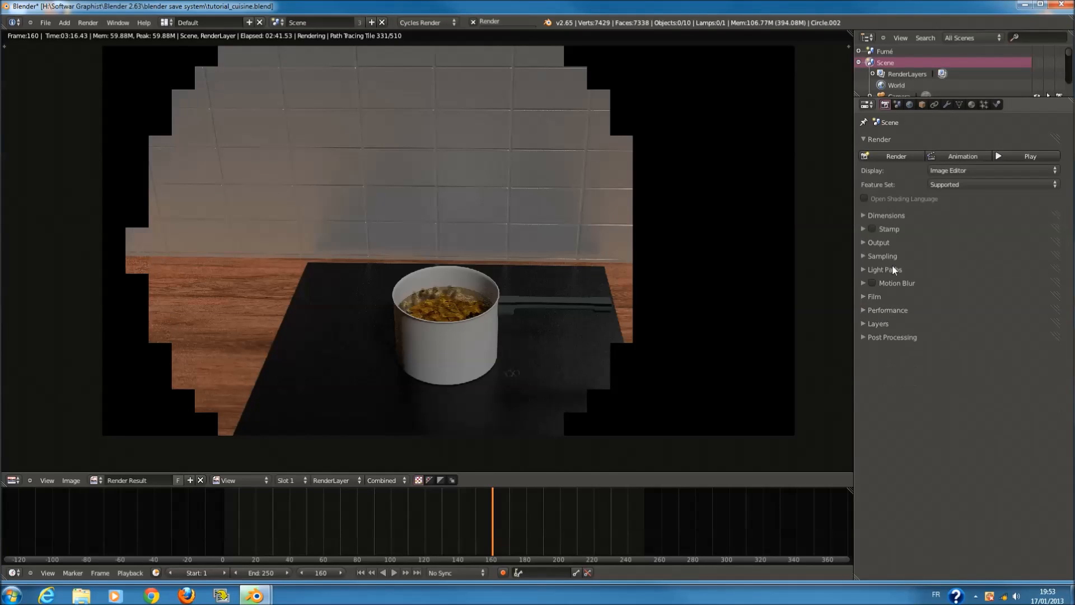
- Review the Light Paths, Film, Performance, Layers and Post Processing settings, collapsing each section again
{"action": "left_click", "coordinate": [893, 268]}
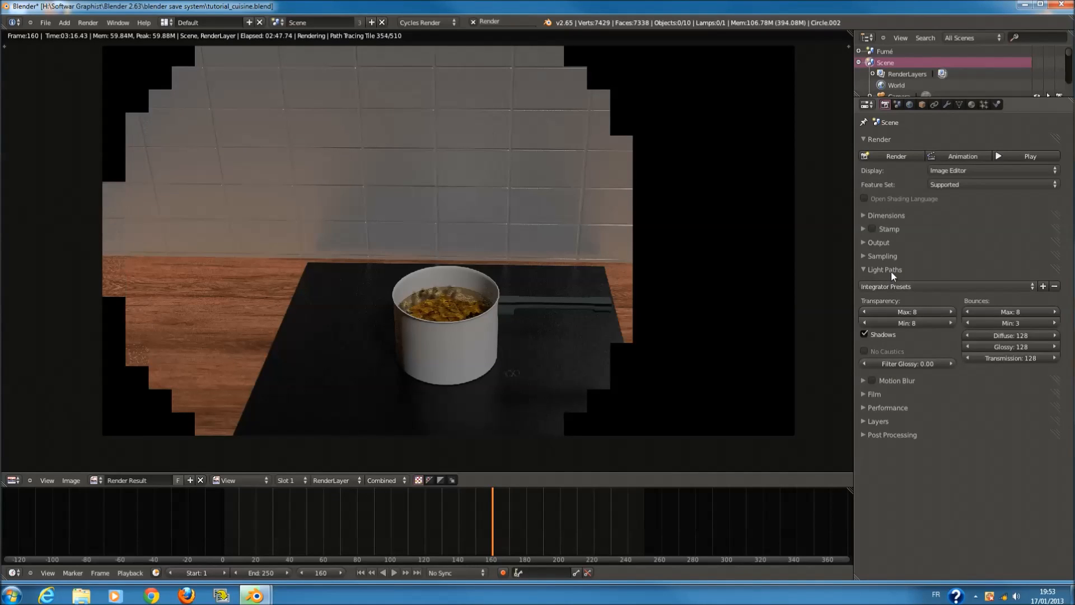
{"action": "left_click", "coordinate": [892, 270]}
{"action": "left_click", "coordinate": [905, 291]}
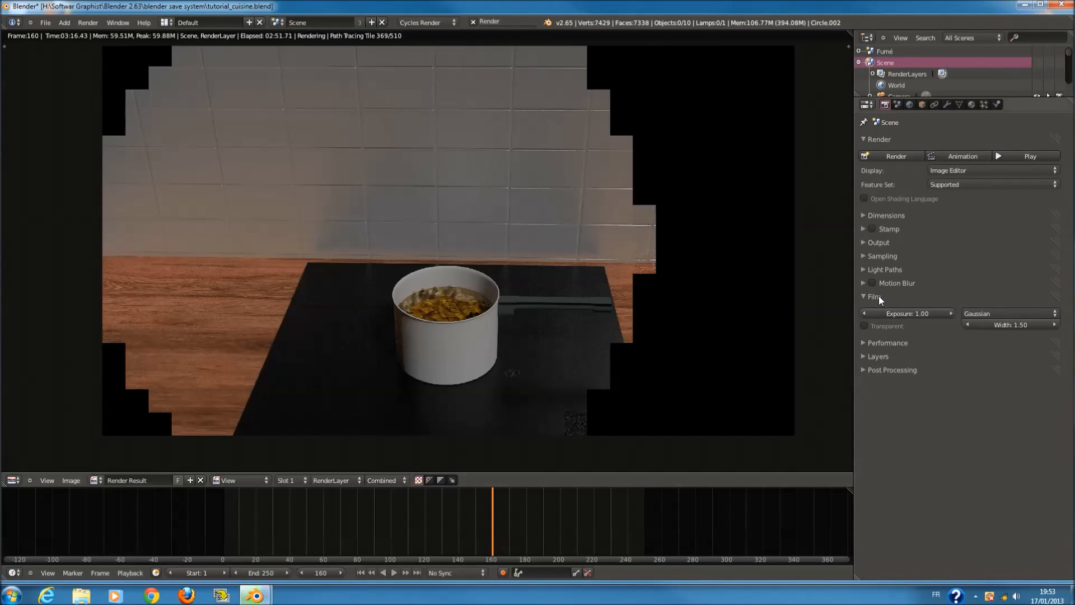
{"action": "left_click", "coordinate": [879, 296]}
{"action": "left_click", "coordinate": [898, 308]}
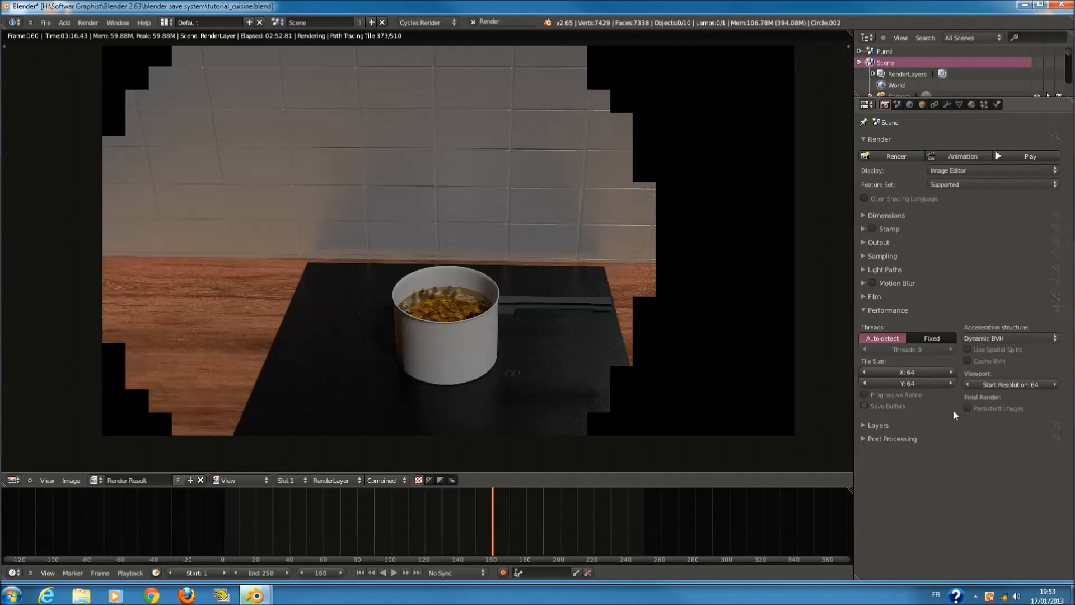
{"action": "left_click", "coordinate": [906, 310]}
{"action": "left_click", "coordinate": [906, 324]}
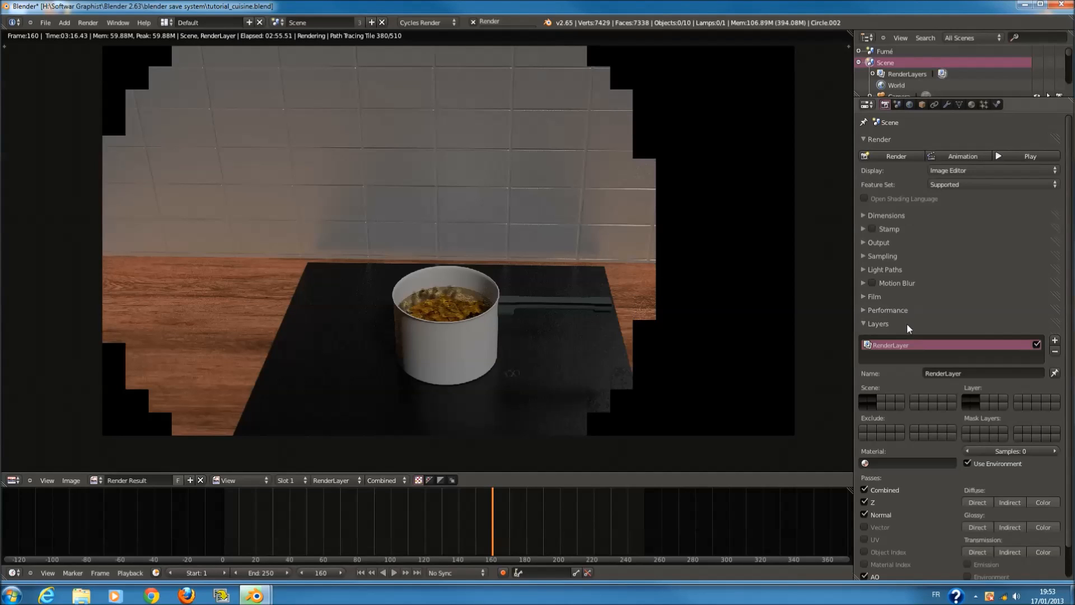
{"action": "left_click", "coordinate": [907, 323]}
{"action": "left_click", "coordinate": [908, 338]}
{"action": "left_click", "coordinate": [908, 339]}
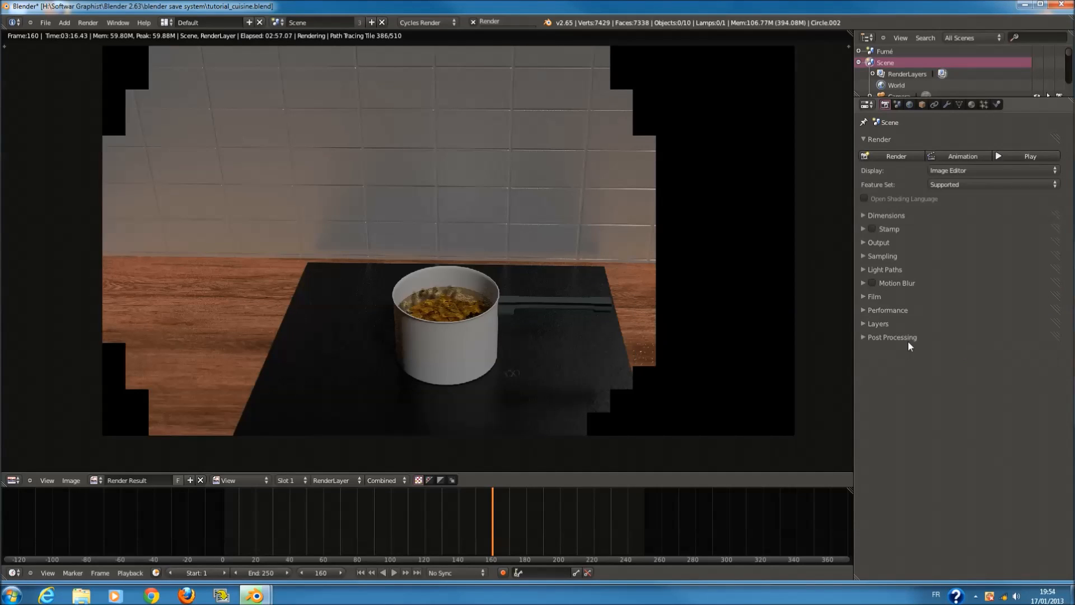
- Examine the pot, its handle, the cooktop and the tiled wall as the last tiles of the render complete
{"action": "scroll", "coordinate": [543, 272], "scroll_direction": "down", "scroll_amount": 1}
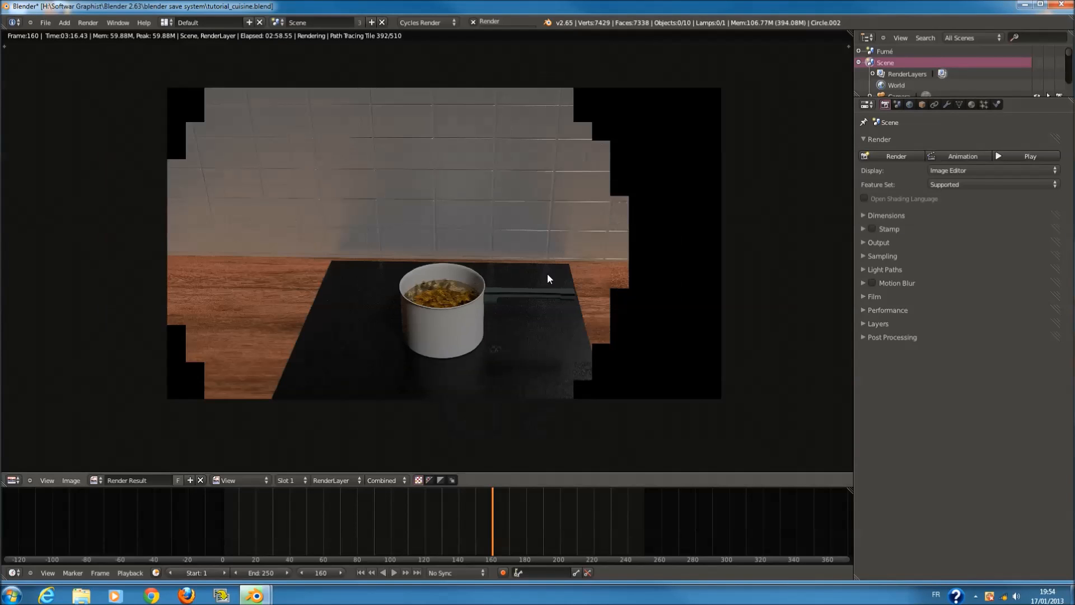
{"action": "scroll", "coordinate": [546, 271], "scroll_direction": "up", "scroll_amount": 2}
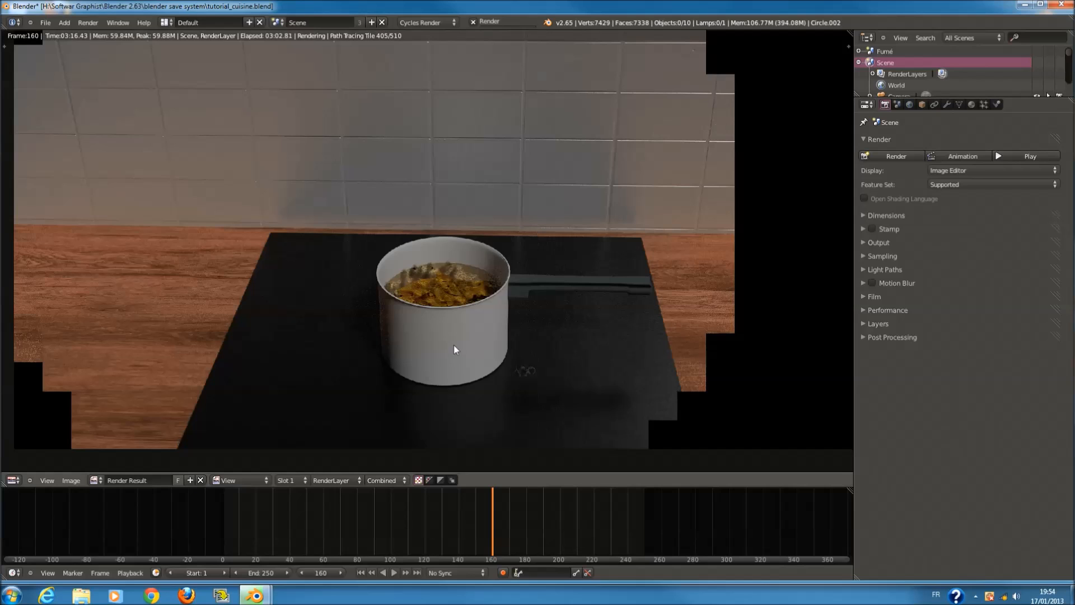
{"action": "scroll", "coordinate": [453, 347], "scroll_direction": "down", "scroll_amount": 1}
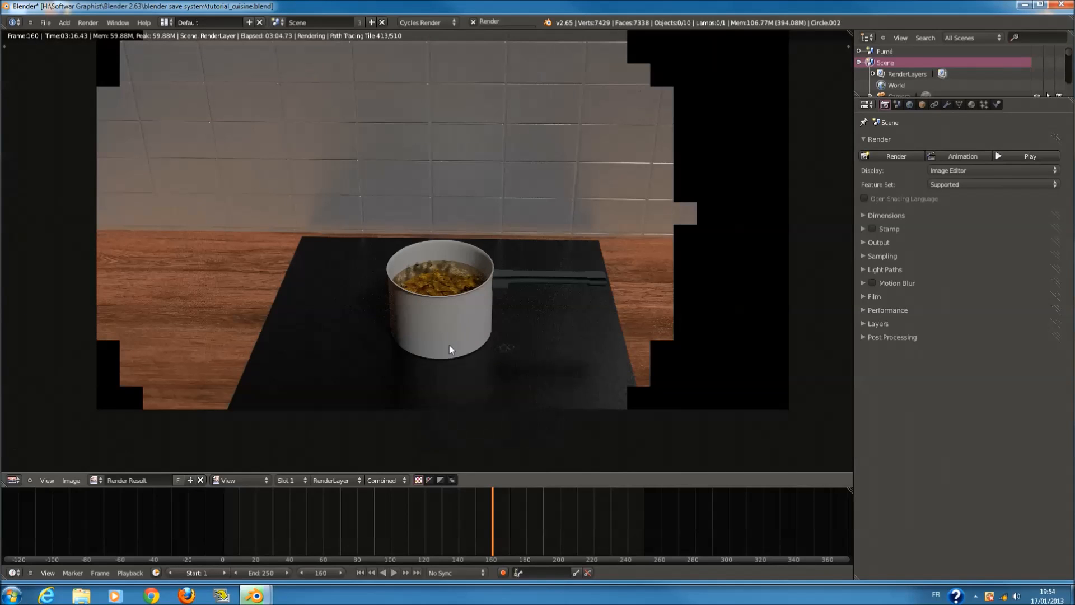
{"action": "middle_click_drag", "start_coordinate": [412, 346], "coordinate": [392, 337]}
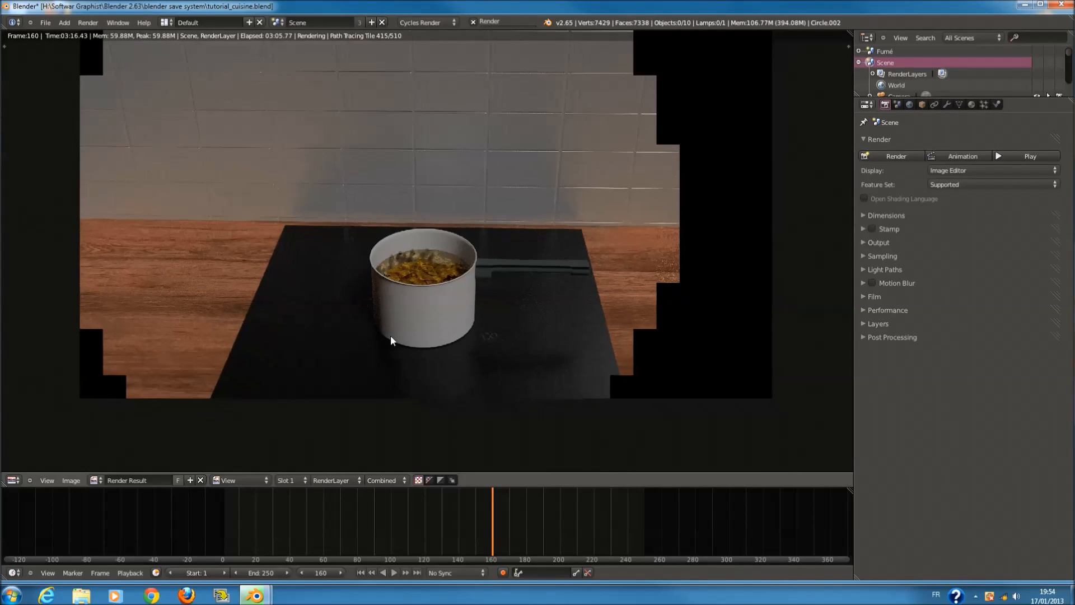
{"action": "scroll", "coordinate": [435, 365], "scroll_direction": "up", "scroll_amount": 1}
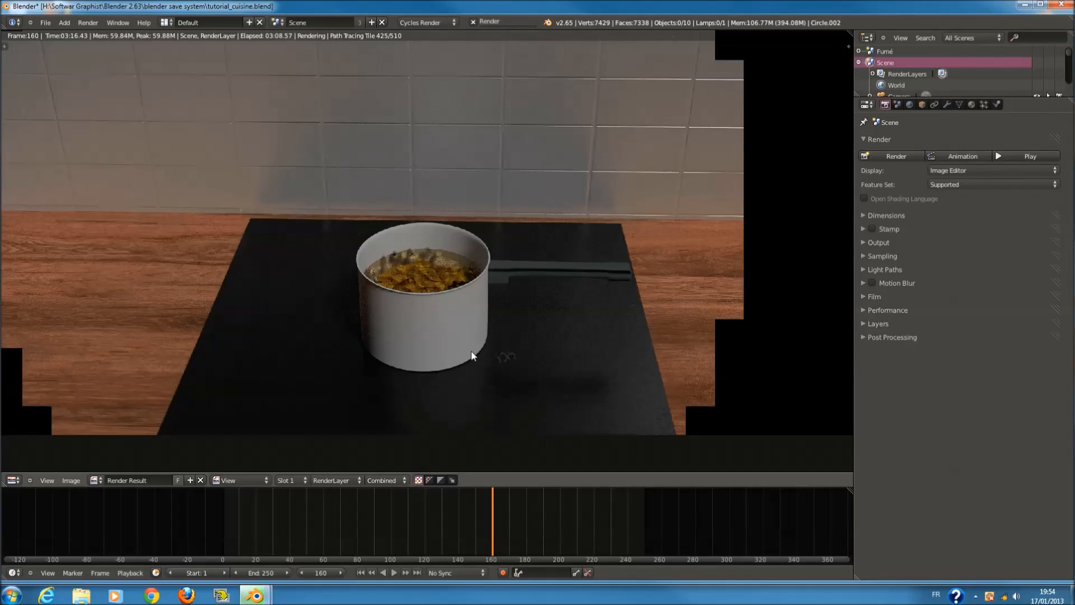
{"action": "scroll", "coordinate": [479, 336], "scroll_direction": "down", "scroll_amount": 1}
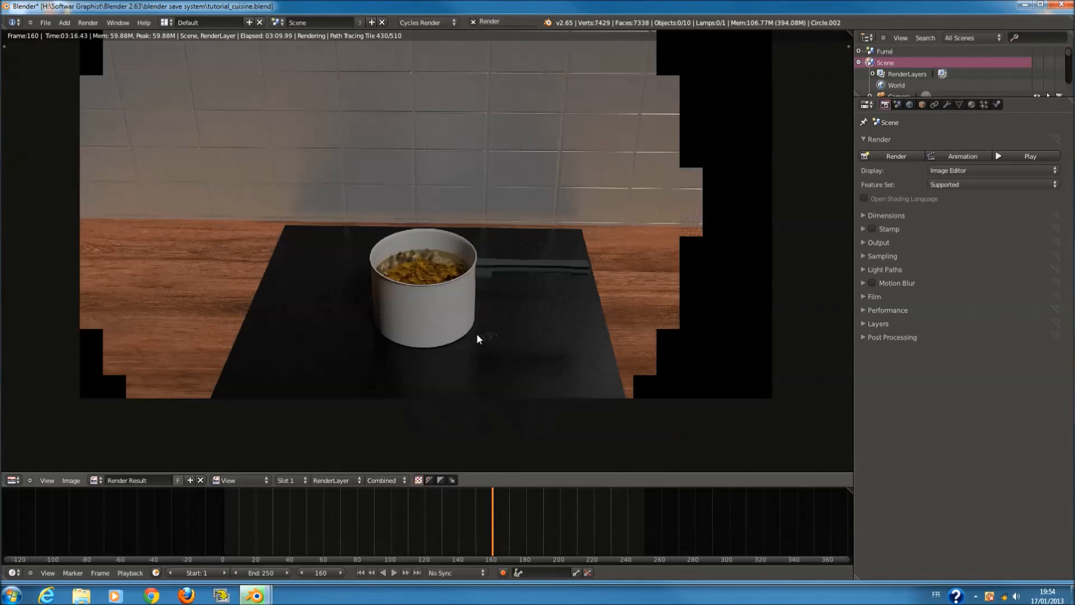
{"action": "scroll", "coordinate": [476, 334], "scroll_direction": "down", "scroll_amount": 1}
{"action": "middle_click_drag", "start_coordinate": [476, 334], "coordinate": [493, 356]}
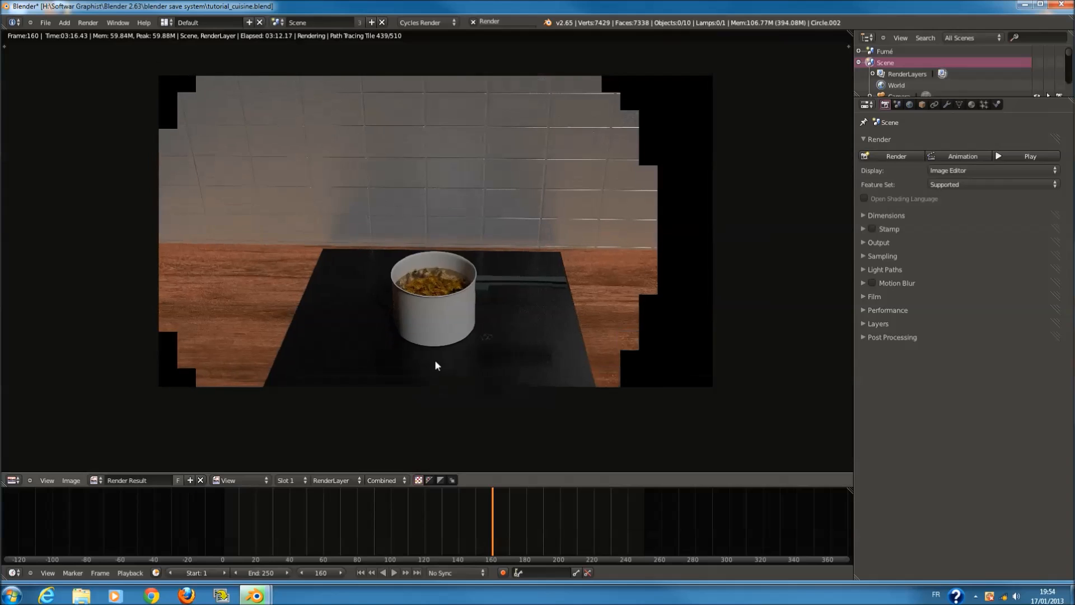
{"action": "scroll", "coordinate": [443, 324], "scroll_direction": "up", "scroll_amount": 1}
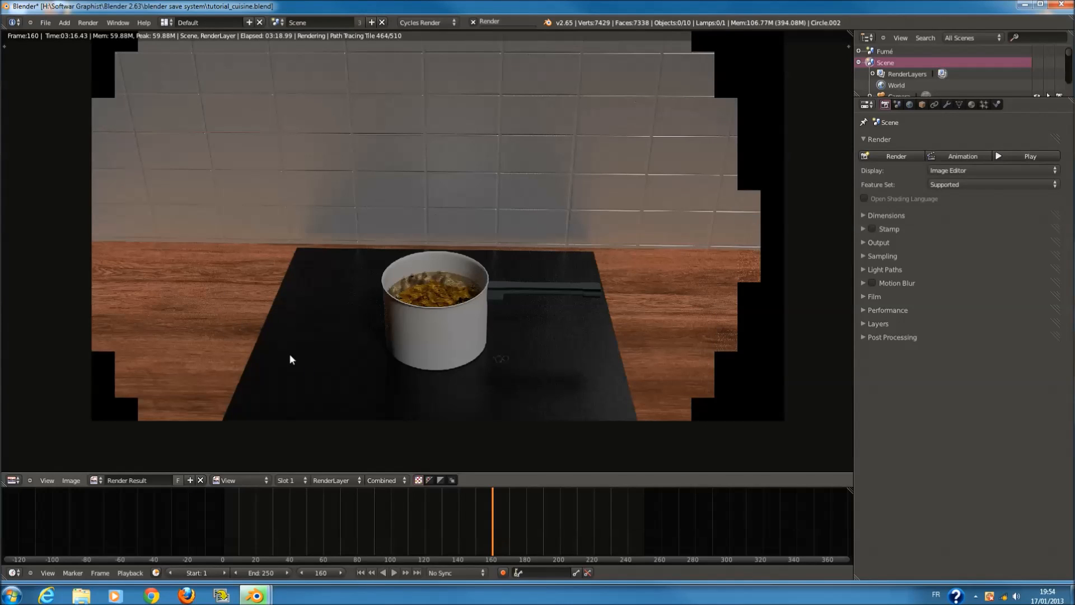
{"action": "scroll", "coordinate": [381, 392], "scroll_direction": "up", "scroll_amount": 2}
{"action": "scroll", "coordinate": [323, 384], "scroll_direction": "down", "scroll_amount": 2}
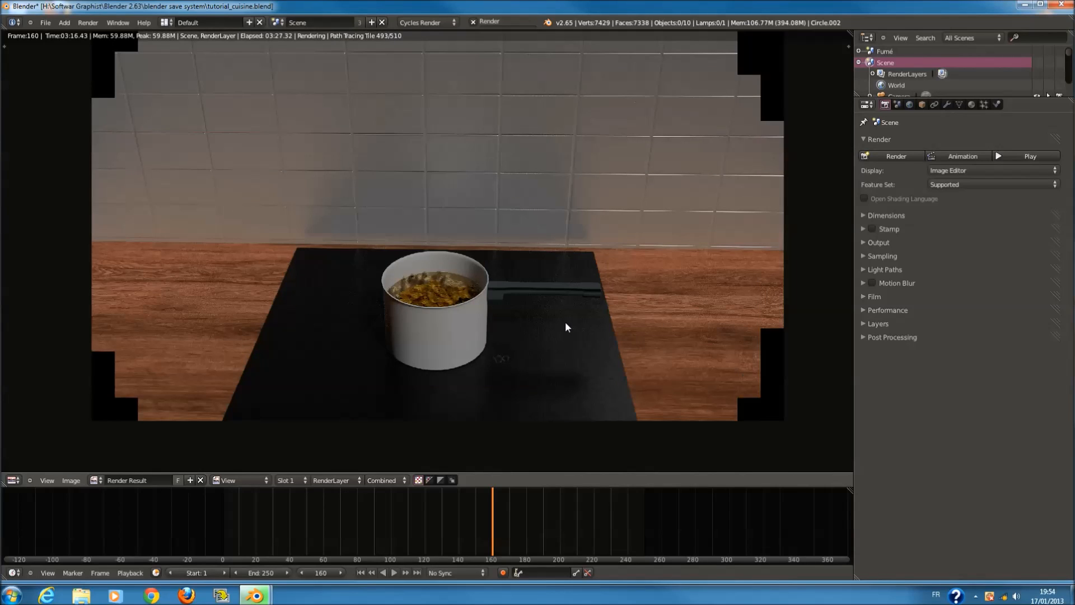
{"action": "scroll", "coordinate": [566, 321], "scroll_direction": "up", "scroll_amount": 3}
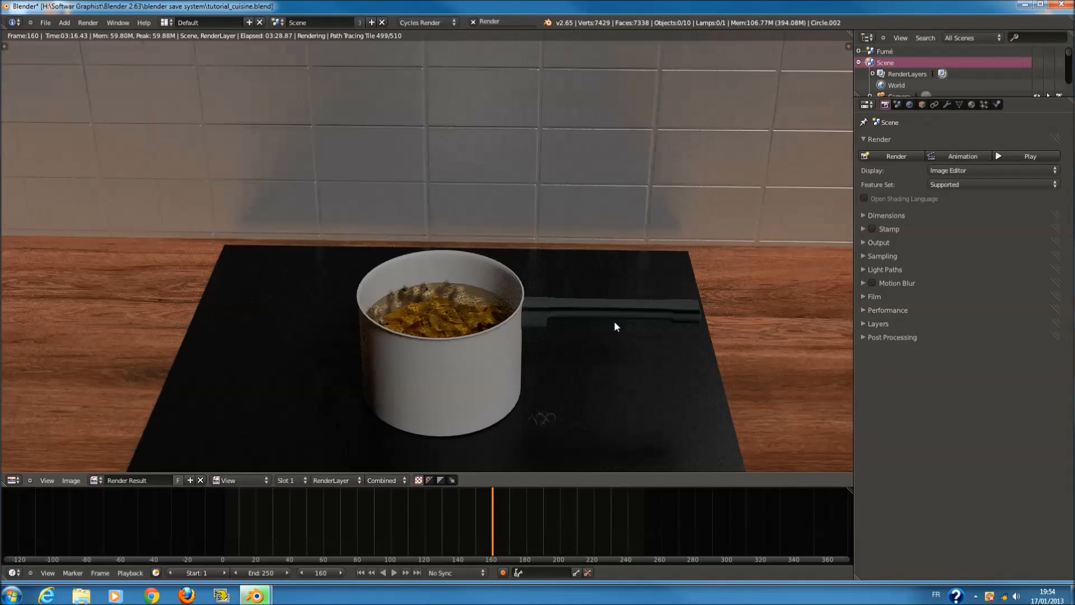
{"action": "scroll", "coordinate": [613, 320], "scroll_direction": "down", "scroll_amount": 3}
{"action": "scroll", "coordinate": [555, 305], "scroll_direction": "up", "scroll_amount": 1}
{"action": "mouse_move", "coordinate": [566, 311]}
{"action": "middle_mouse_down"}
{"action": "mouse_move", "coordinate": [467, 286]}
{"action": "mouse_move", "coordinate": [563, 332]}
{"action": "middle_mouse_up"}
{"action": "scroll", "coordinate": [565, 333], "scroll_direction": "down", "scroll_amount": 1}
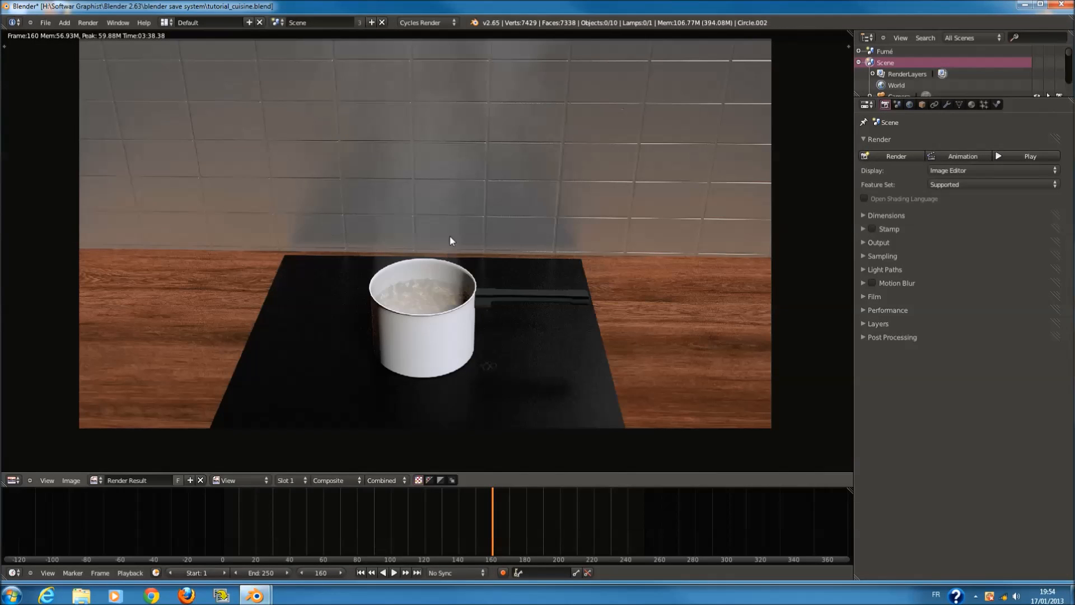
- Examine the finished composite, checking the smoke above the pot, the pot's contents and the wall behind it
{"action": "scroll", "coordinate": [451, 241], "scroll_direction": "down", "scroll_amount": 1}
{"action": "scroll", "coordinate": [494, 208], "scroll_direction": "up", "scroll_amount": 3}
{"action": "scroll", "coordinate": [479, 367], "scroll_direction": "up", "scroll_amount": 1}
{"action": "scroll", "coordinate": [527, 347], "scroll_direction": "down", "scroll_amount": 2}
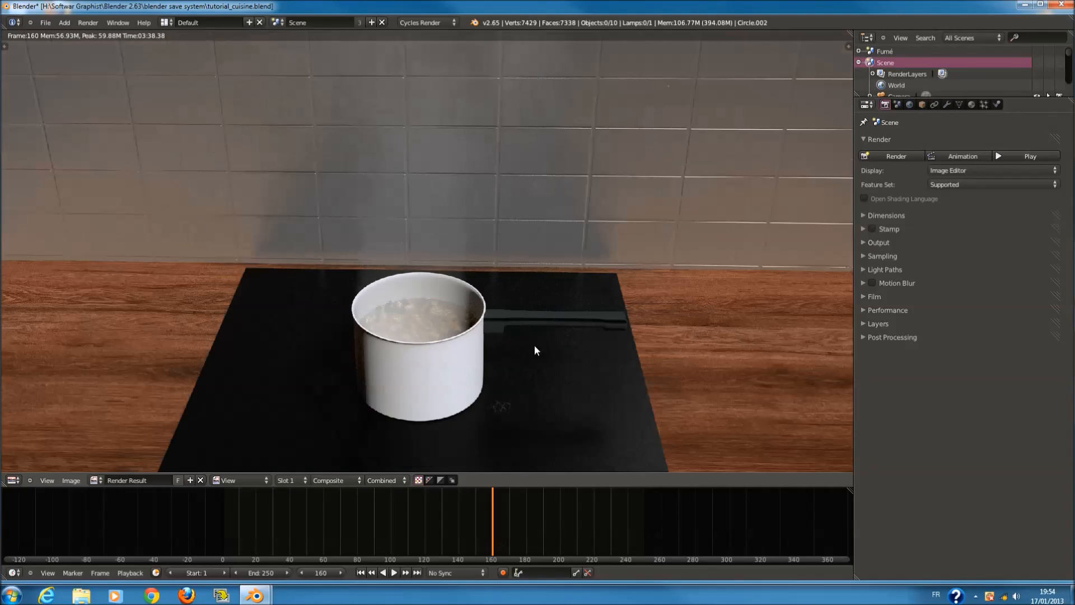
{"action": "scroll", "coordinate": [388, 348], "scroll_direction": "down", "scroll_amount": 1}
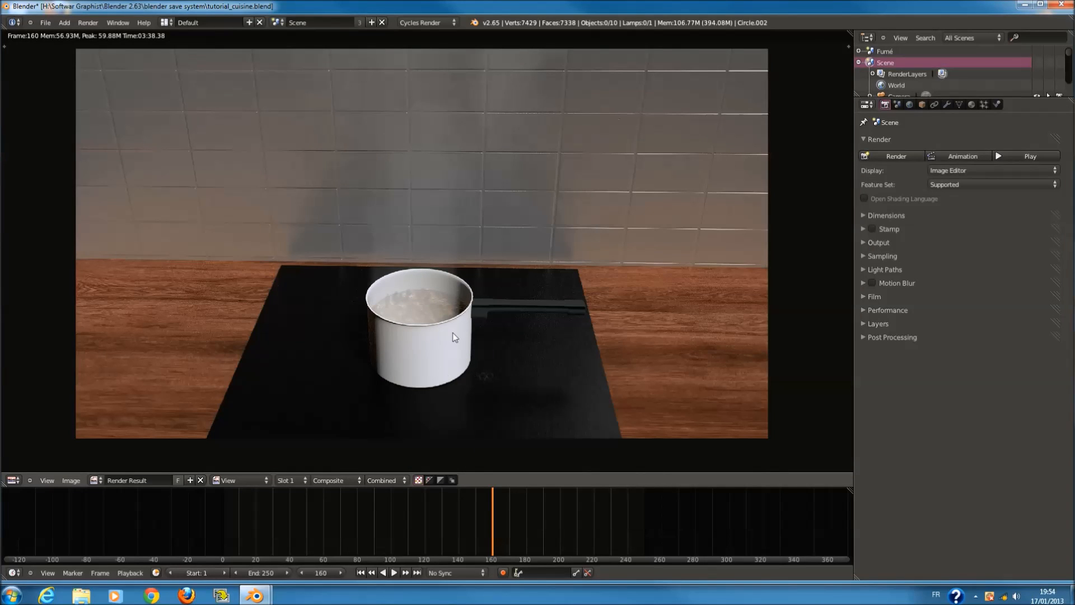
{"action": "scroll", "coordinate": [466, 307], "scroll_direction": "up", "scroll_amount": 2}
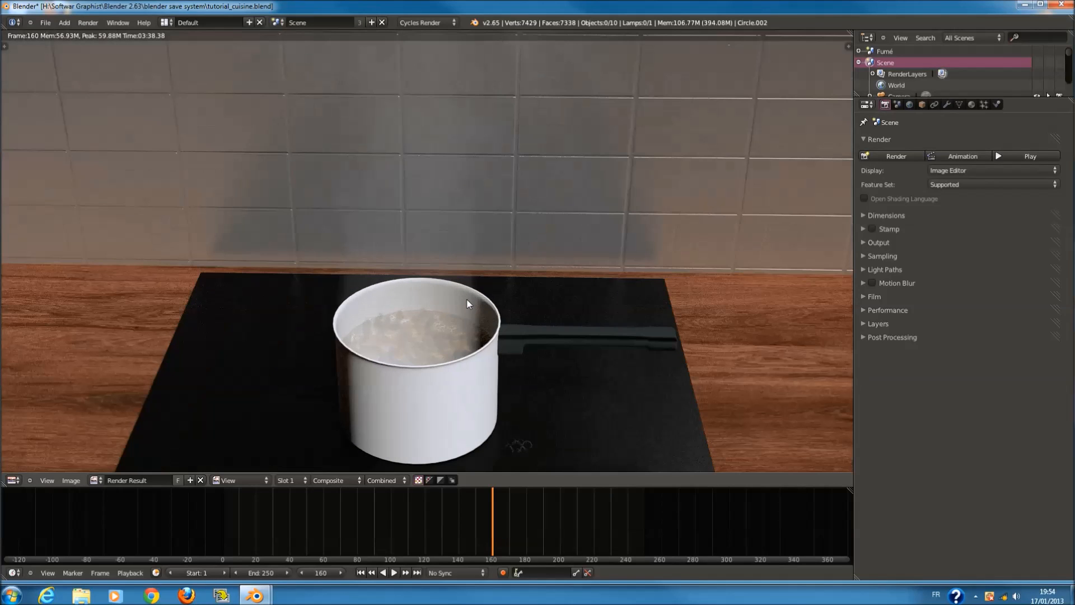
{"action": "middle_click_drag", "start_coordinate": [477, 247], "coordinate": [475, 273]}
{"action": "scroll", "coordinate": [473, 277], "scroll_direction": "down", "scroll_amount": 2}
{"action": "scroll", "coordinate": [470, 276], "scroll_direction": "down", "scroll_amount": 1}
{"action": "scroll", "coordinate": [466, 263], "scroll_direction": "up", "scroll_amount": 1}
- Return to the compositing nodes and move both Render Layers nodes farther from the Add node
{"action": "left_click", "coordinate": [20, 482]}
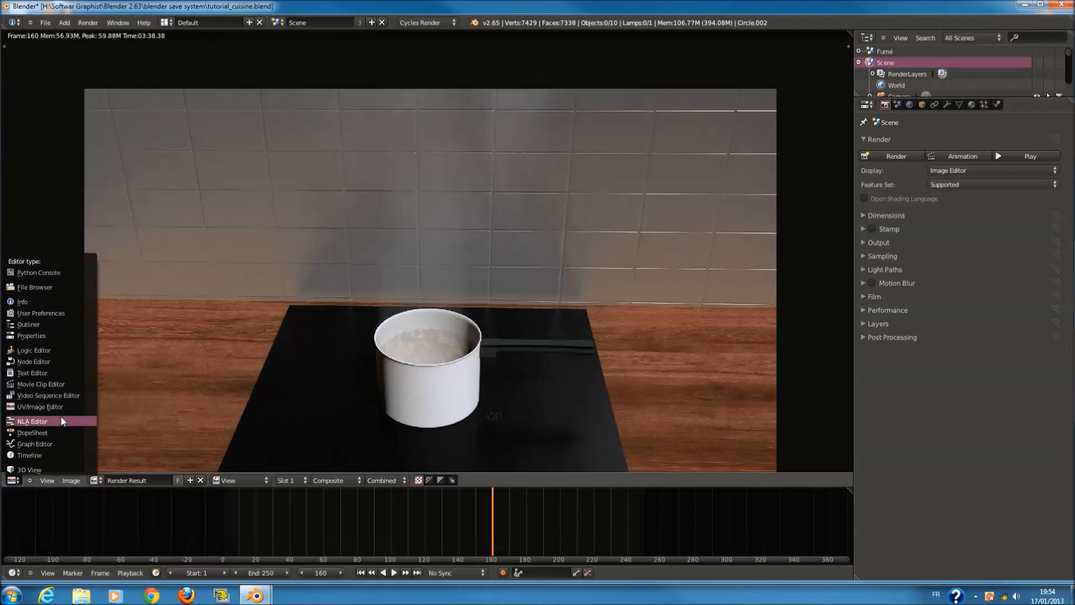
{"action": "left_click", "coordinate": [54, 358]}
{"action": "scroll", "coordinate": [287, 293], "scroll_direction": "down", "scroll_amount": 1}
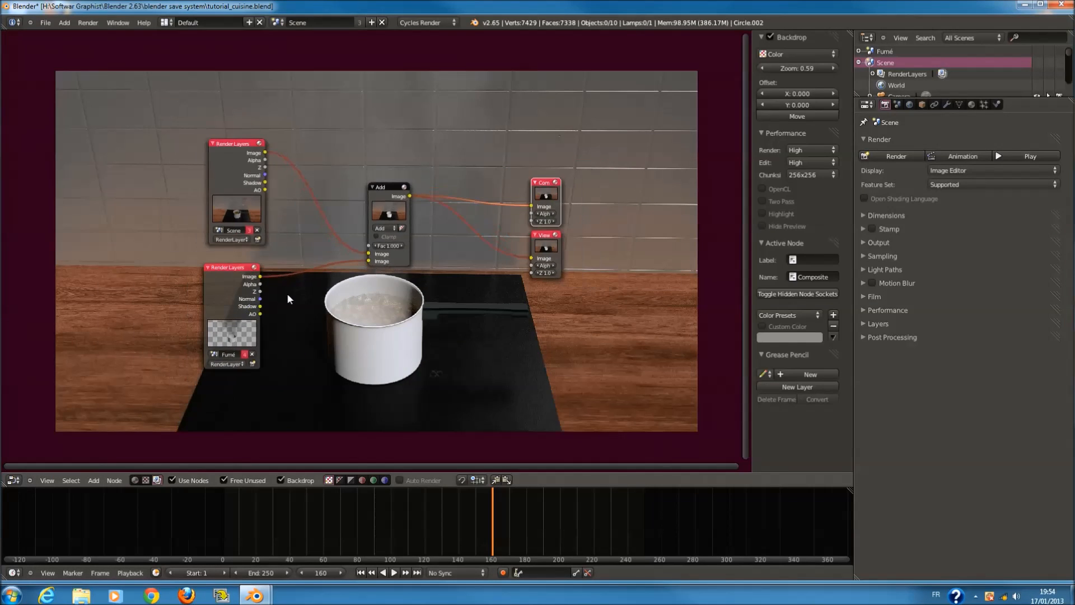
{"action": "scroll", "coordinate": [207, 314], "scroll_direction": "up", "scroll_amount": 2}
{"action": "middle_click_drag", "start_coordinate": [224, 340], "coordinate": [290, 279]}
{"action": "scroll", "coordinate": [270, 281], "scroll_direction": "up", "scroll_amount": 4}
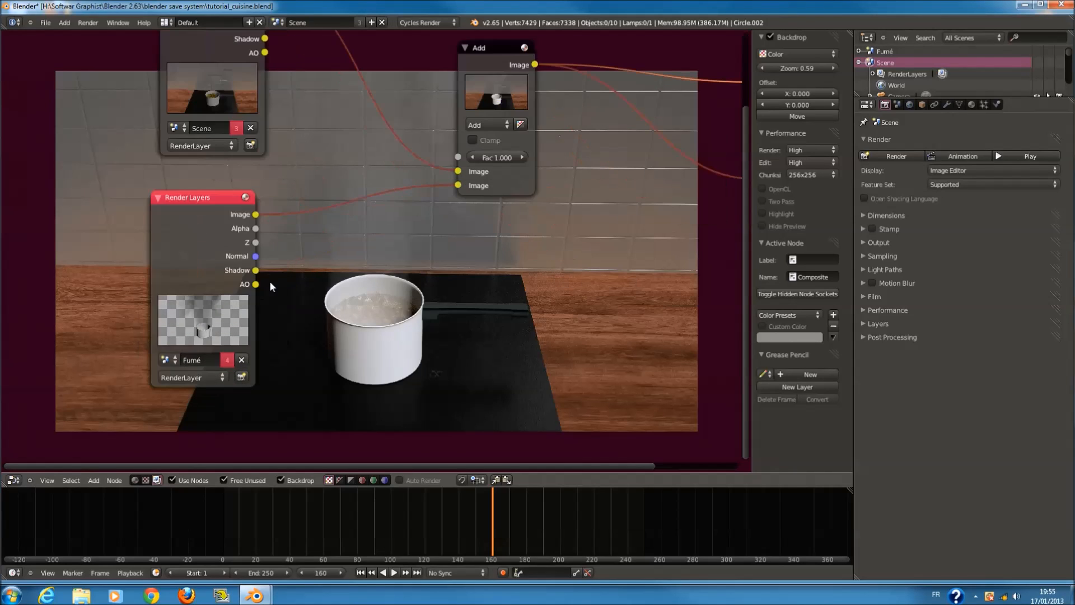
{"action": "scroll", "coordinate": [271, 280], "scroll_direction": "down", "scroll_amount": 6}
{"action": "left_click_drag", "start_coordinate": [267, 249], "coordinate": [100, 273]}
{"action": "left_click_drag", "start_coordinate": [263, 90], "coordinate": [102, 124]}
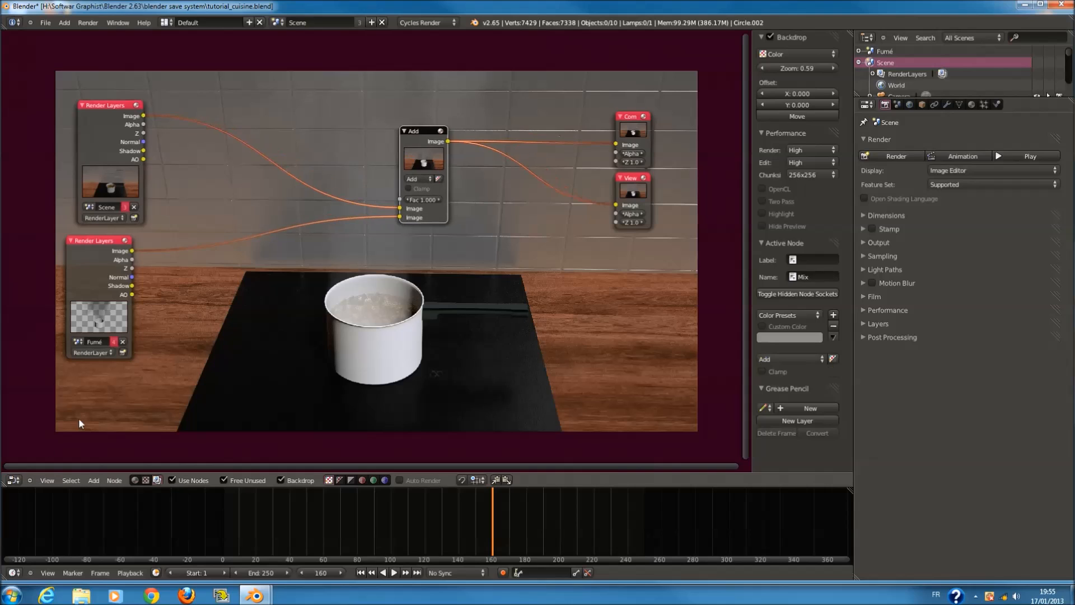
- Select the pot in the 3D view and enable nodes for its metal material
{"action": "left_click", "coordinate": [14, 480]}
{"action": "left_click", "coordinate": [26, 470]}
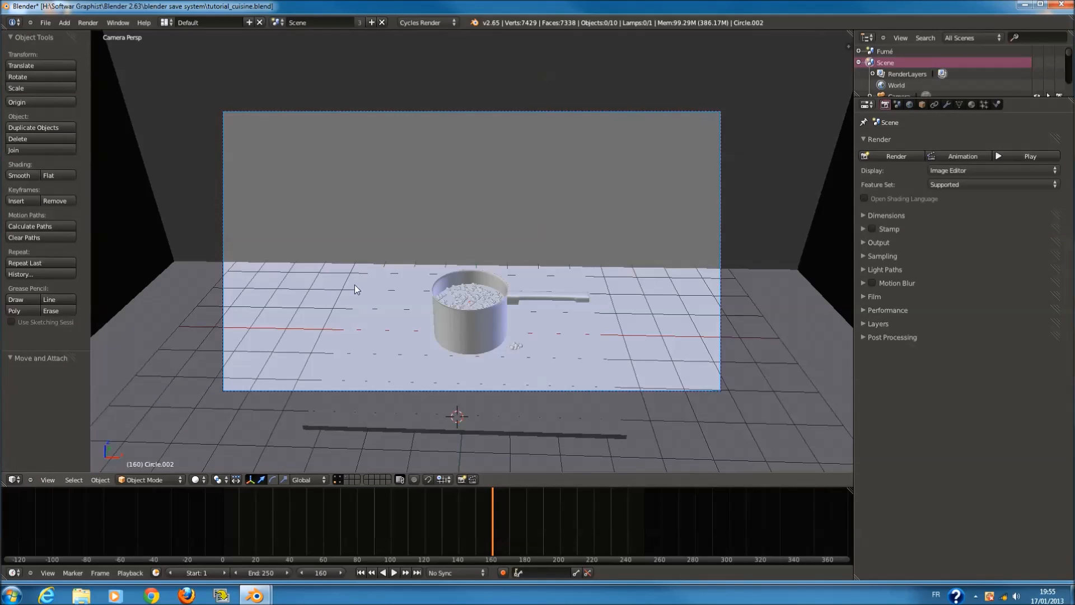
{"action": "right_click", "coordinate": [462, 329]}
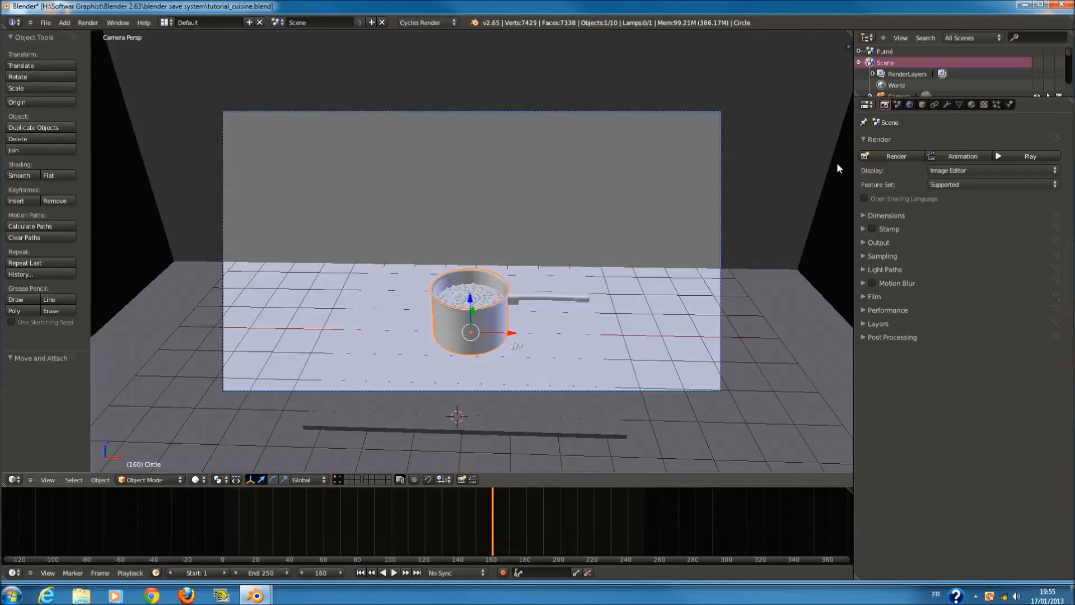
{"action": "left_click", "coordinate": [971, 106]}
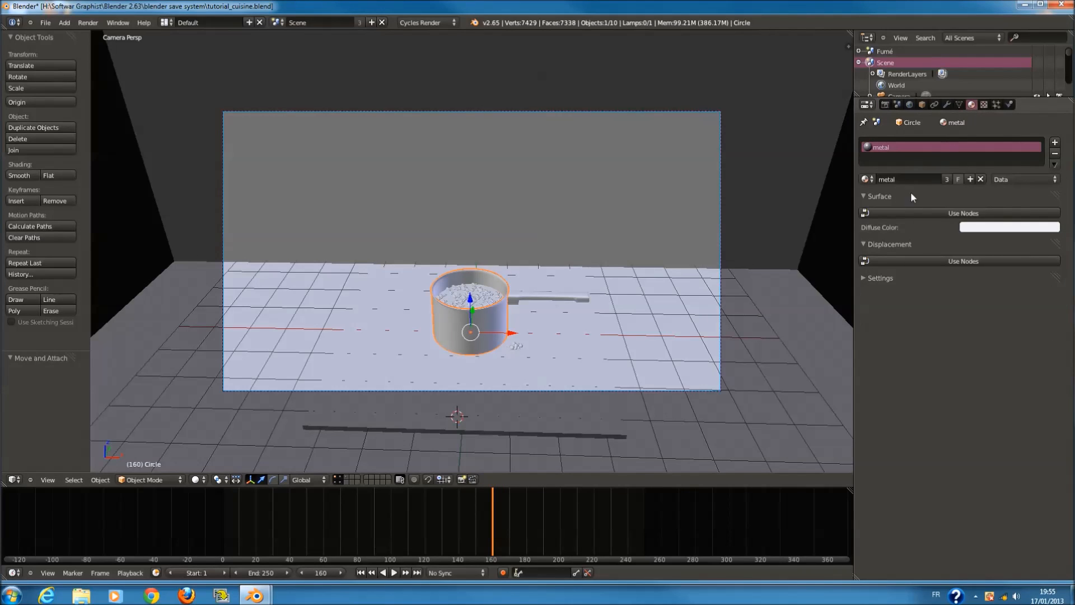
{"action": "left_click", "coordinate": [939, 211]}
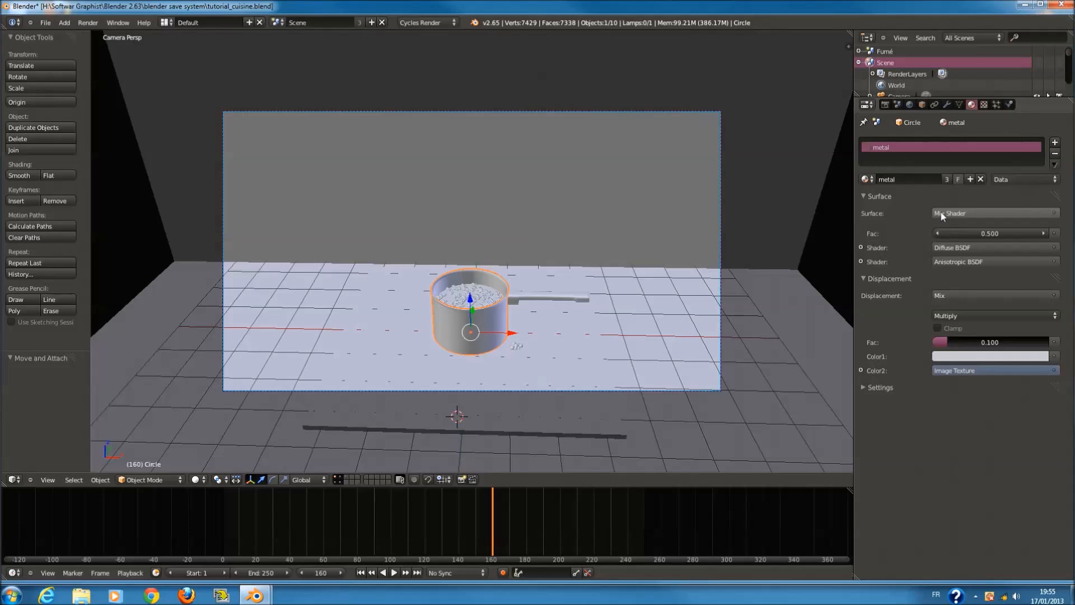
- Go back to the compositing nodes and move the Composite and Viewer nodes farther away from the Add node
{"action": "left_click", "coordinate": [14, 479]}
{"action": "left_click", "coordinate": [33, 360]}
{"action": "scroll", "coordinate": [510, 250], "scroll_direction": "down", "scroll_amount": 4}
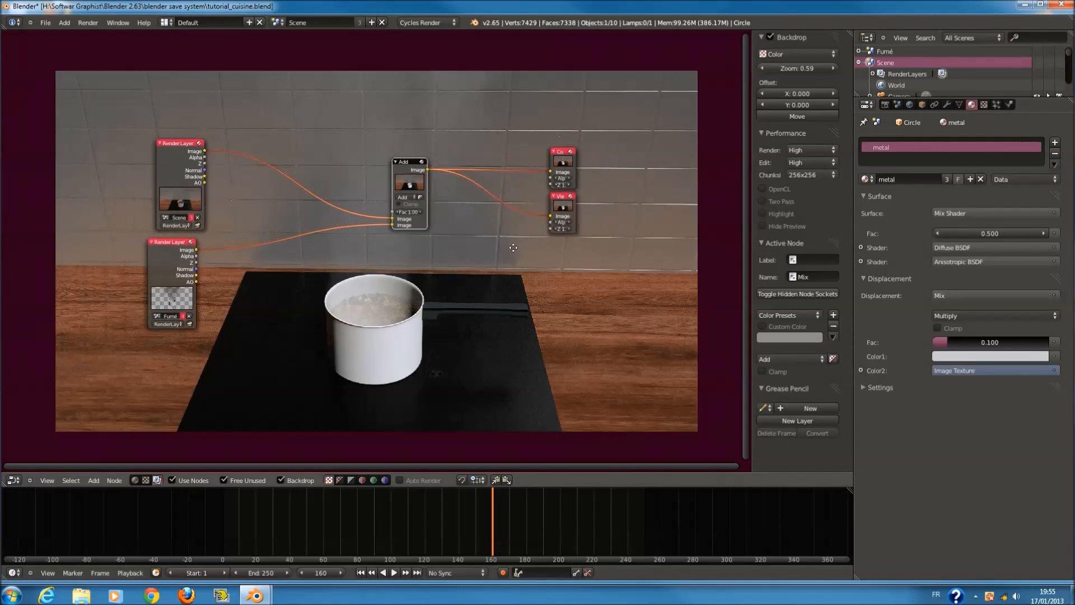
{"action": "middle_click_drag", "start_coordinate": [519, 247], "coordinate": [294, 248]}
{"action": "scroll", "coordinate": [303, 242], "scroll_direction": "up", "scroll_amount": 1}
{"action": "left_click_drag", "start_coordinate": [336, 157], "coordinate": [658, 145]}
{"action": "left_click", "coordinate": [336, 209]}
{"action": "scroll", "coordinate": [481, 325], "scroll_direction": "up", "scroll_amount": 2}
- Move the Add node close to the two Render Layers nodes to free space before the outputs
{"action": "key", "text": "shift+a"}
{"action": "mouse_move", "coordinate": [387, 309]}
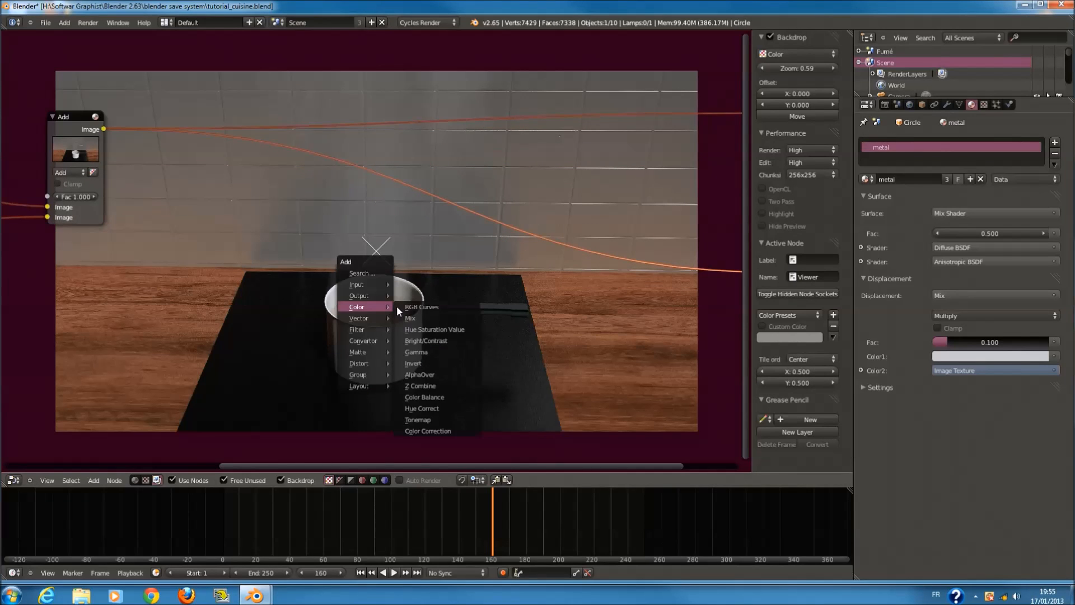
{"action": "scroll", "coordinate": [131, 246], "scroll_direction": "down", "scroll_amount": 1}
{"action": "middle_click_drag", "start_coordinate": [129, 243], "coordinate": [453, 255]}
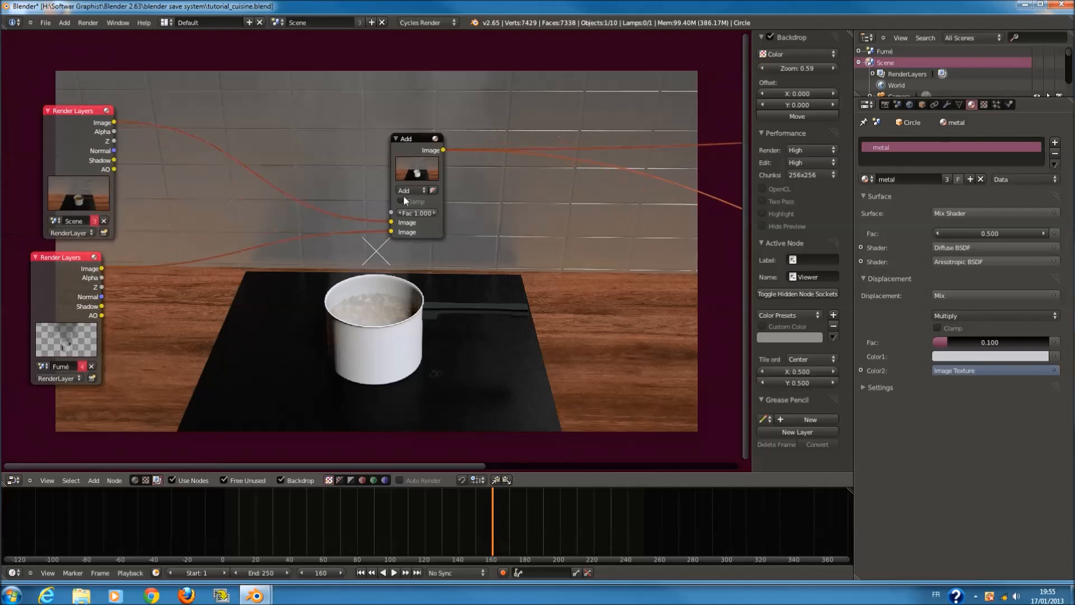
{"action": "left_click_drag", "start_coordinate": [402, 140], "coordinate": [203, 153]}
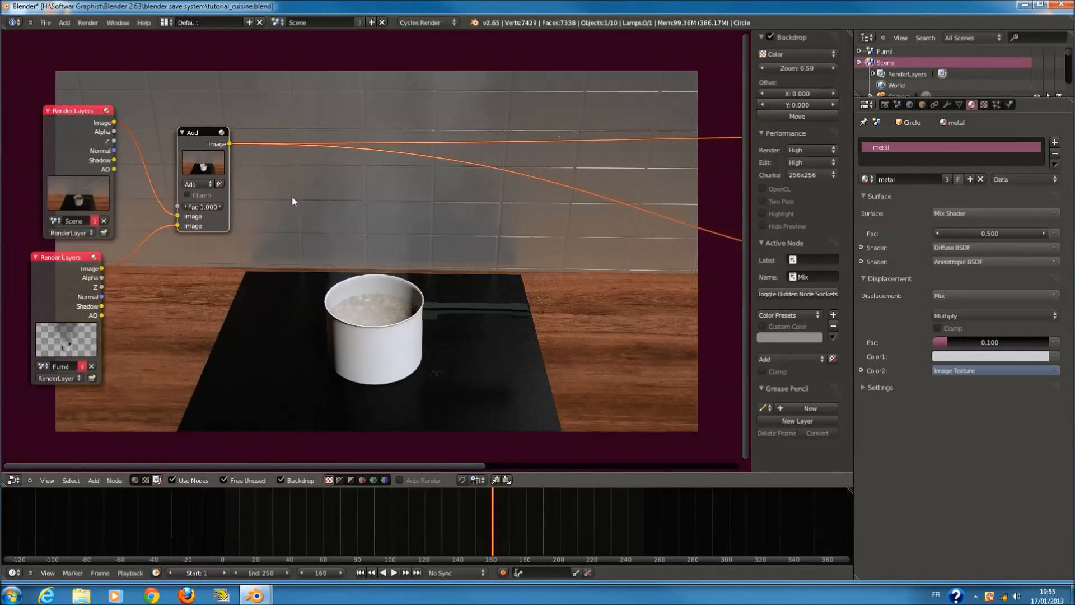
- Insert a Mix node between the Add and Viewer nodes, and connect the Scene render layer's AO pass to its second Image input
{"action": "middle_click_drag", "start_coordinate": [292, 196], "coordinate": [197, 244]}
{"action": "key", "text": "shift+a"}
{"action": "left_click", "coordinate": [303, 275]}
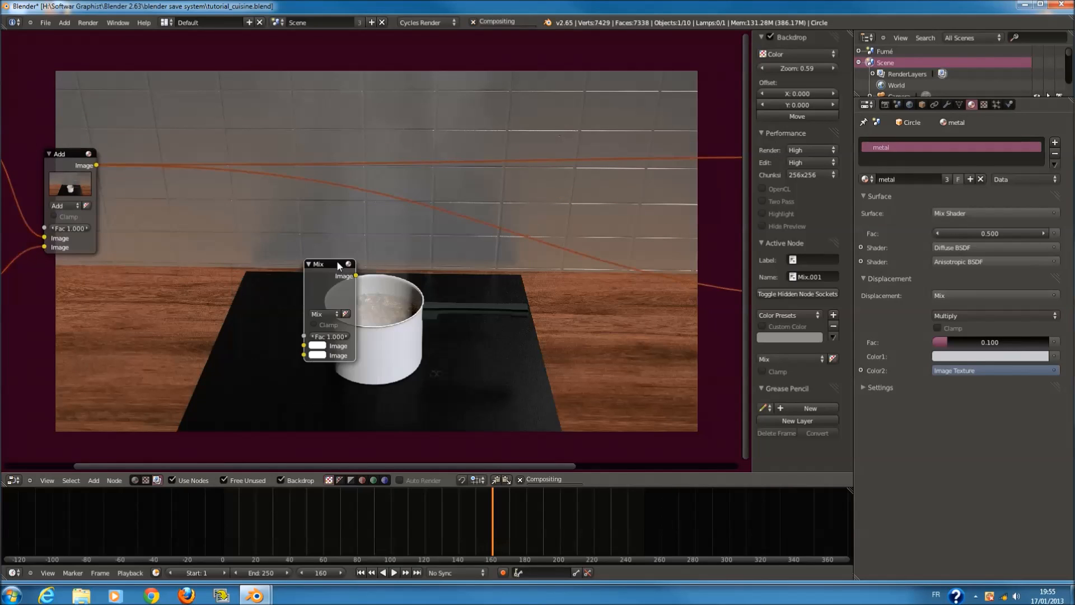
{"action": "left_click", "coordinate": [311, 163]}
{"action": "middle_click_drag", "start_coordinate": [311, 164], "coordinate": [426, 156]}
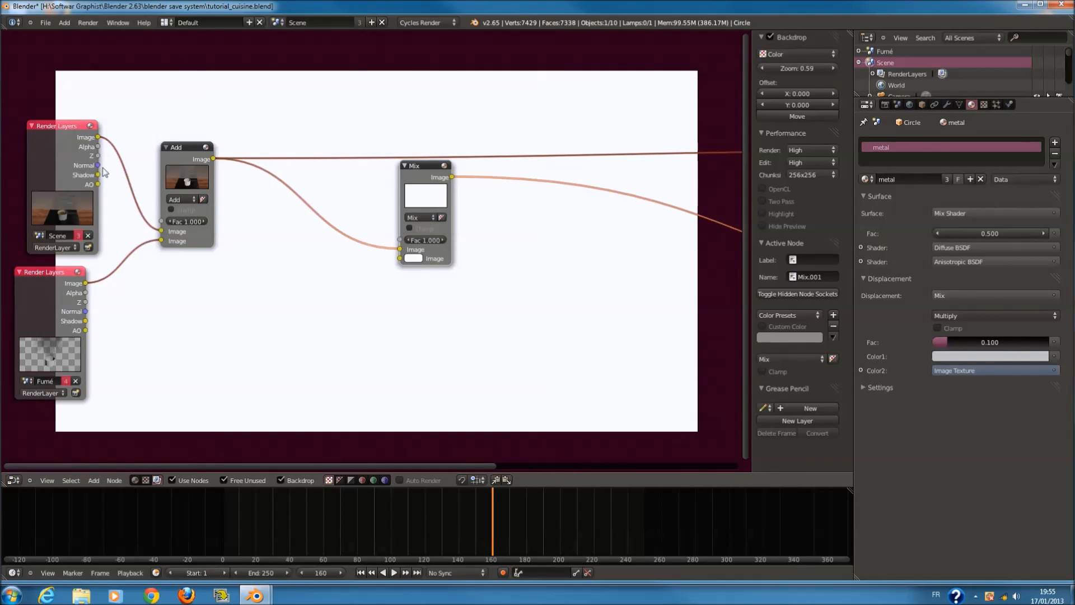
{"action": "left_click_drag", "start_coordinate": [97, 183], "coordinate": [399, 258]}
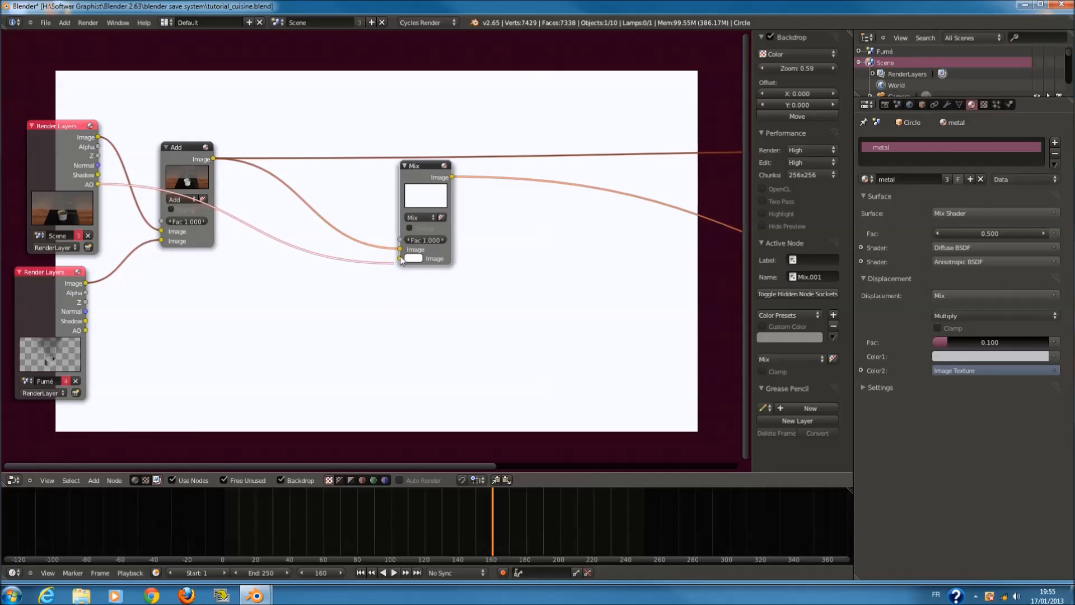
{"action": "scroll", "coordinate": [489, 236], "scroll_direction": "up", "scroll_amount": 3}
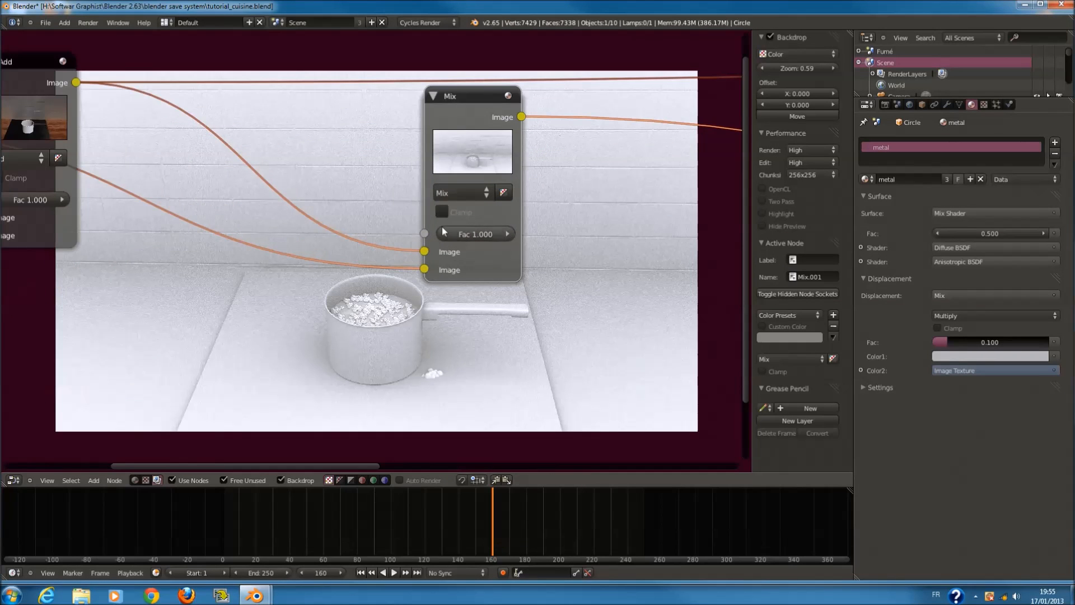
- Switch the AO Mix node's blend mode to Multiply and test its factor at 0.100 and 5.000
{"action": "left_click", "coordinate": [451, 193]}
{"action": "left_click", "coordinate": [466, 247]}
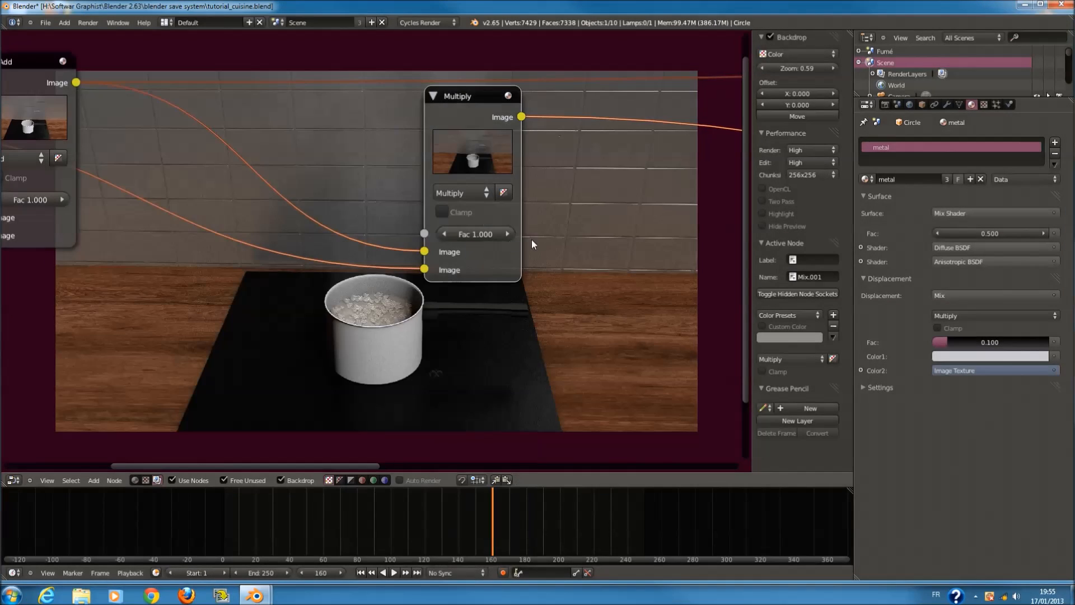
{"action": "scroll", "coordinate": [471, 239], "scroll_direction": "up", "scroll_amount": 3}
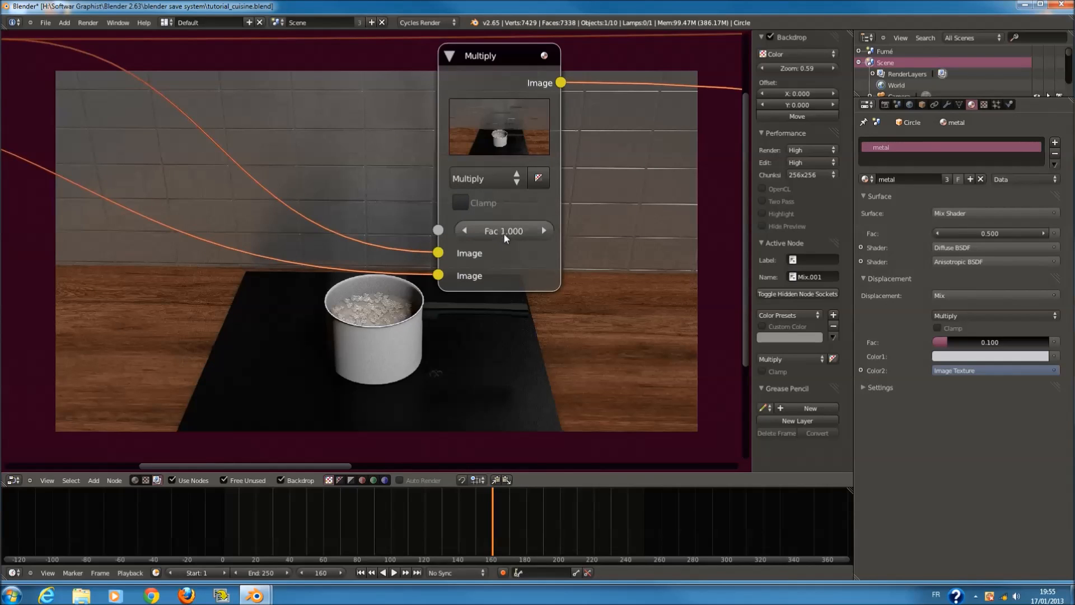
{"action": "left_click_drag", "start_coordinate": [505, 235], "coordinate": [205, 274]}
{"action": "left_click", "coordinate": [536, 234]}
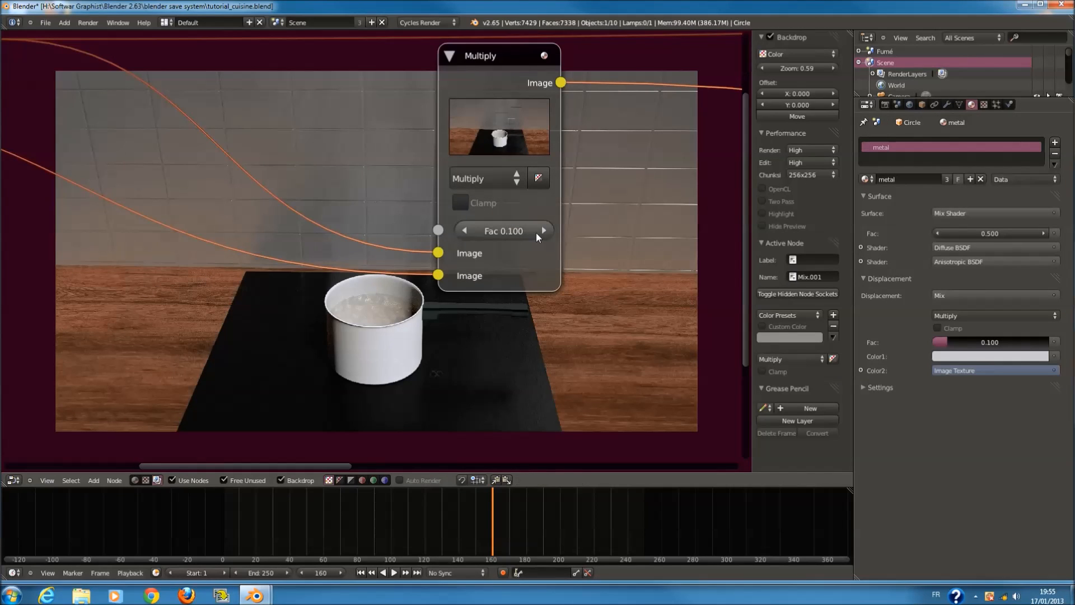
{"action": "left_click_drag", "start_coordinate": [492, 231], "coordinate": [1006, 270]}
{"action": "middle_click_drag", "start_coordinate": [506, 243], "coordinate": [599, 227]}
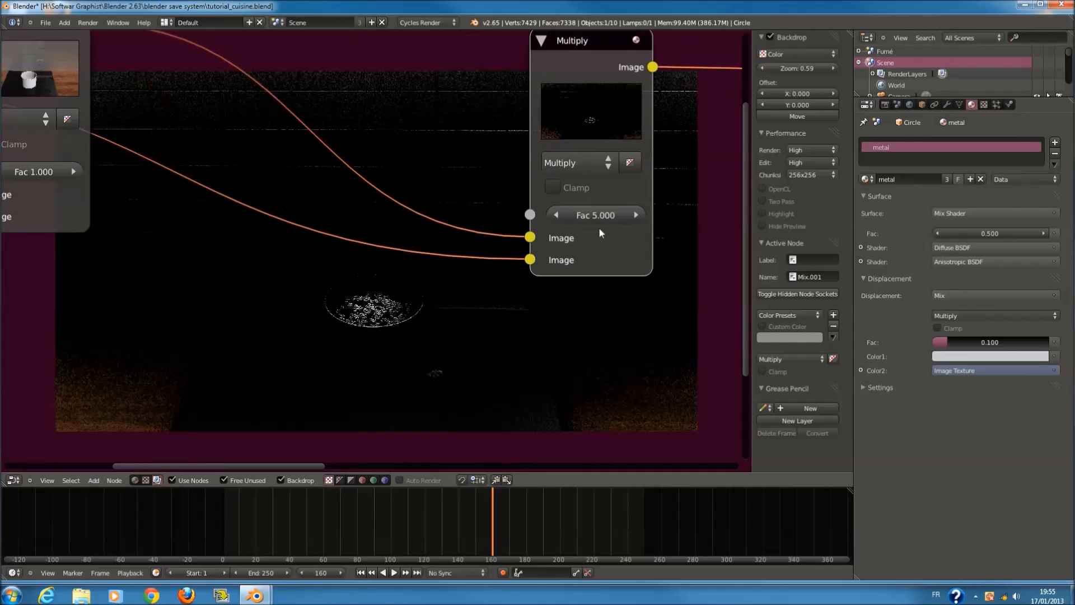
- Set the AO Multiply node's factor to 0.500
{"action": "left_click_drag", "start_coordinate": [599, 215], "coordinate": [5, 267]}
{"action": "left_click_drag", "start_coordinate": [603, 219], "coordinate": [570, 225]}
{"action": "left_click", "coordinate": [601, 220]}
{"action": "key", "text": "Escape"}
{"action": "left_click", "coordinate": [601, 219]}
{"action": "key", "text": "Escape"}
{"action": "left_click", "coordinate": [627, 219]}
{"action": "left_click", "coordinate": [634, 218]}
{"action": "left_click", "coordinate": [633, 217]}
{"action": "left_click", "coordinate": [633, 217]}
{"action": "scroll", "coordinate": [345, 290], "scroll_direction": "down", "scroll_amount": 3}
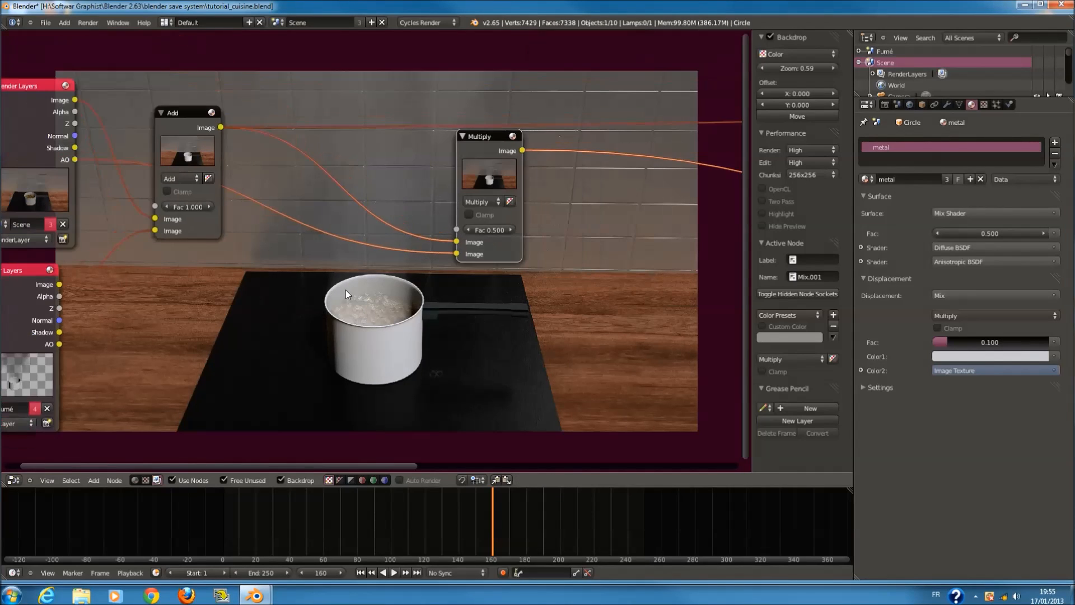
- Duplicate the Multiply node onto its output link and connect the Scene render layer's Shadow pass to the copy's second Image input
{"action": "scroll", "coordinate": [367, 188], "scroll_direction": "down", "scroll_amount": 1}
{"action": "left_click_drag", "start_coordinate": [465, 160], "coordinate": [334, 196]}
{"action": "key", "text": "shift+d"}
{"action": "left_click", "coordinate": [483, 213]}
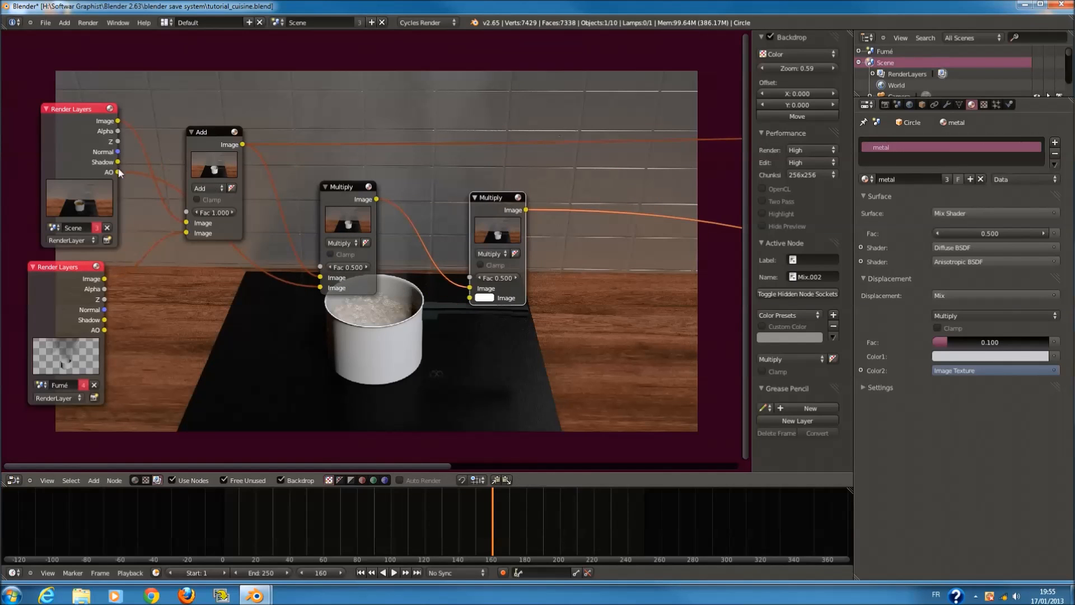
{"action": "left_click_drag", "start_coordinate": [118, 172], "coordinate": [506, 306]}
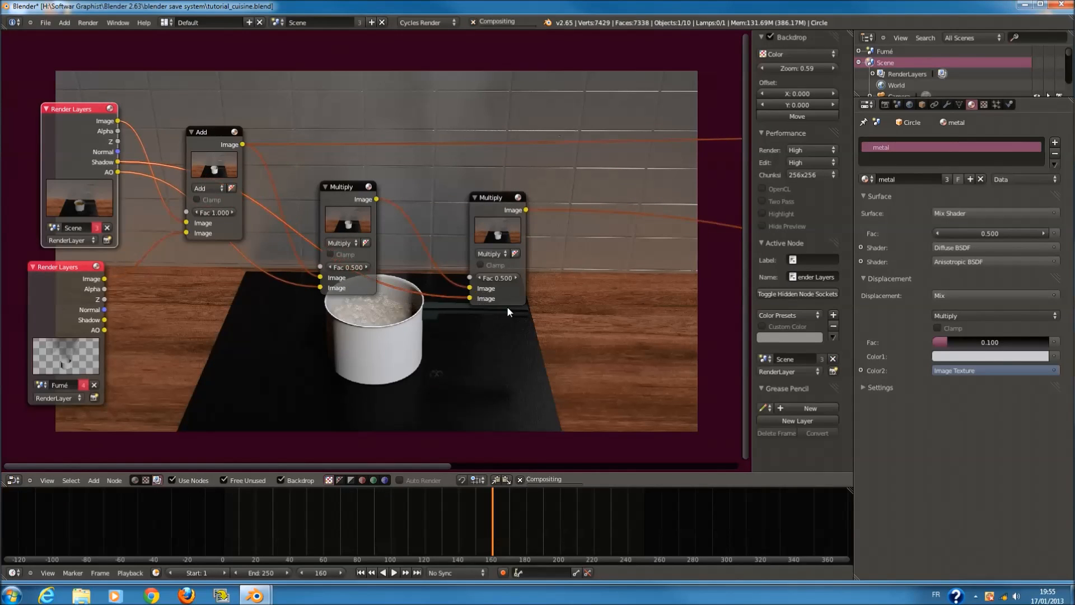
- Set the factor of the Multiply node for the Shadow pass to 0.100
{"action": "scroll", "coordinate": [433, 239], "scroll_direction": "up", "scroll_amount": 2}
{"action": "scroll", "coordinate": [434, 244], "scroll_direction": "up", "scroll_amount": 2}
{"action": "middle_click_drag", "start_coordinate": [428, 273], "coordinate": [477, 281]}
{"action": "scroll", "coordinate": [477, 282], "scroll_direction": "up", "scroll_amount": 1}
{"action": "left_click_drag", "start_coordinate": [513, 223], "coordinate": [278, 308]}
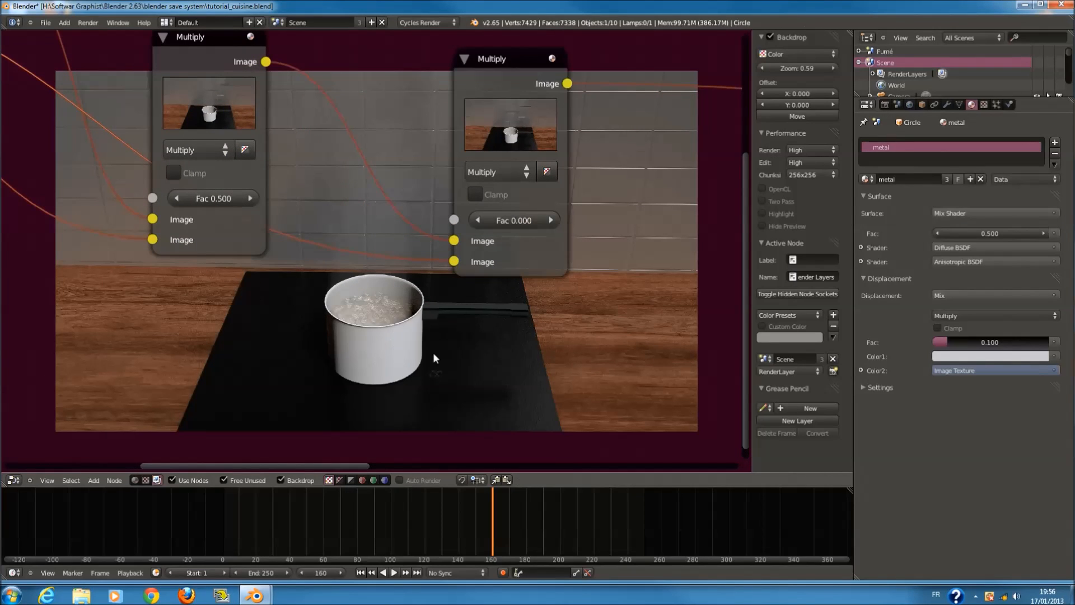
{"action": "left_click", "coordinate": [549, 221]}
{"action": "left_click", "coordinate": [549, 221]}
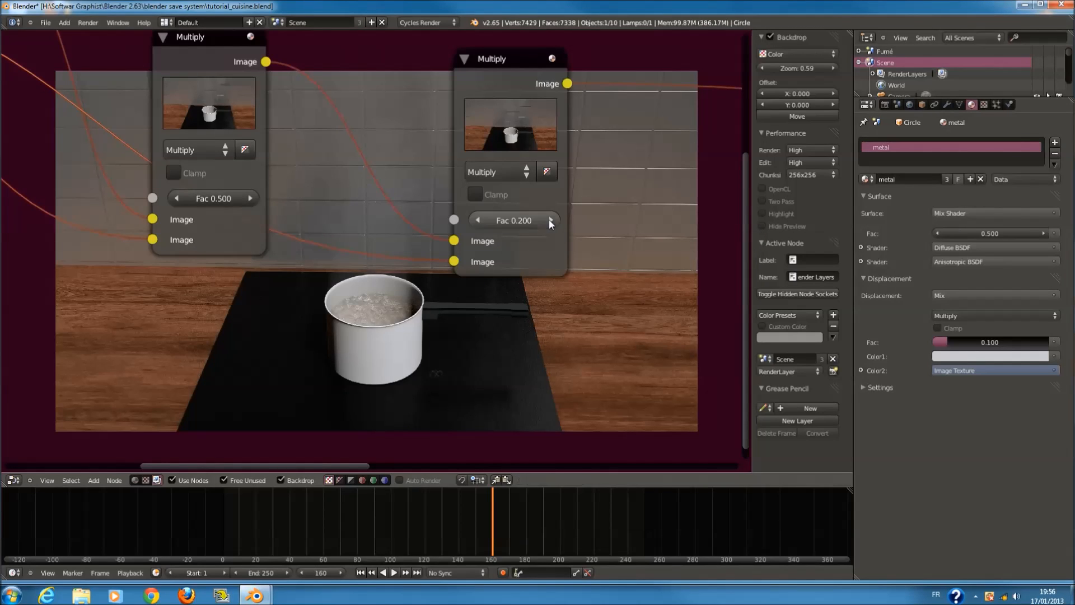
{"action": "left_click", "coordinate": [476, 220]}
- Duplicate the Shadow Multiply node as a third one and connect the Scene render layer's Normal pass to its second Image input
{"action": "left_click_drag", "start_coordinate": [489, 78], "coordinate": [304, 70]}
{"action": "scroll", "coordinate": [392, 168], "scroll_direction": "down", "scroll_amount": 2}
{"action": "left_click", "coordinate": [526, 221]}
{"action": "middle_click_drag", "start_coordinate": [172, 268], "coordinate": [301, 299]}
{"action": "left_click_drag", "start_coordinate": [104, 140], "coordinate": [575, 333]}
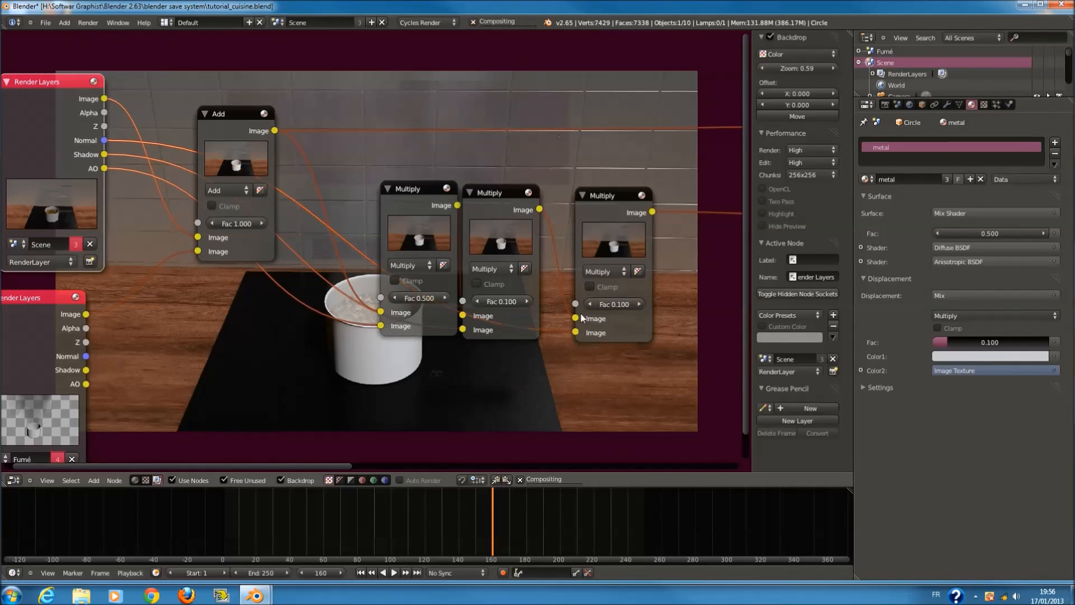
- Move the third Multiply node away from the others and insert a Normal node on its link from the Normal pass
{"action": "middle_click_drag", "start_coordinate": [605, 281], "coordinate": [472, 109]}
{"action": "scroll", "coordinate": [472, 108], "scroll_direction": "down", "scroll_amount": 1}
{"action": "left_click_drag", "start_coordinate": [461, 66], "coordinate": [522, 215]}
{"action": "key", "text": "shift+a"}
{"action": "mouse_move", "coordinate": [351, 308]}
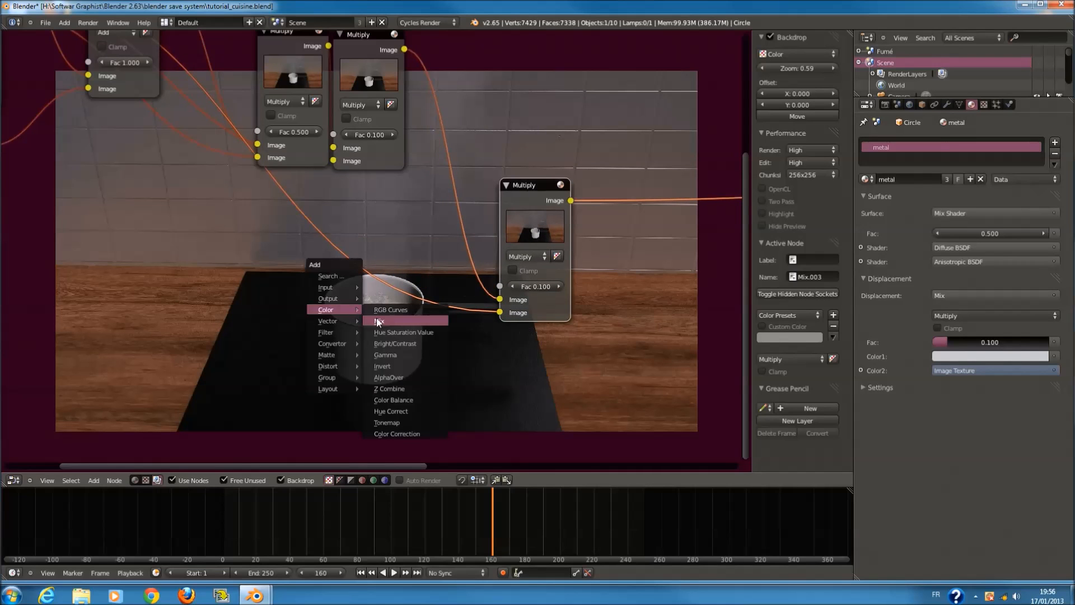
{"action": "mouse_move", "coordinate": [341, 327]}
{"action": "left_click", "coordinate": [392, 320]}
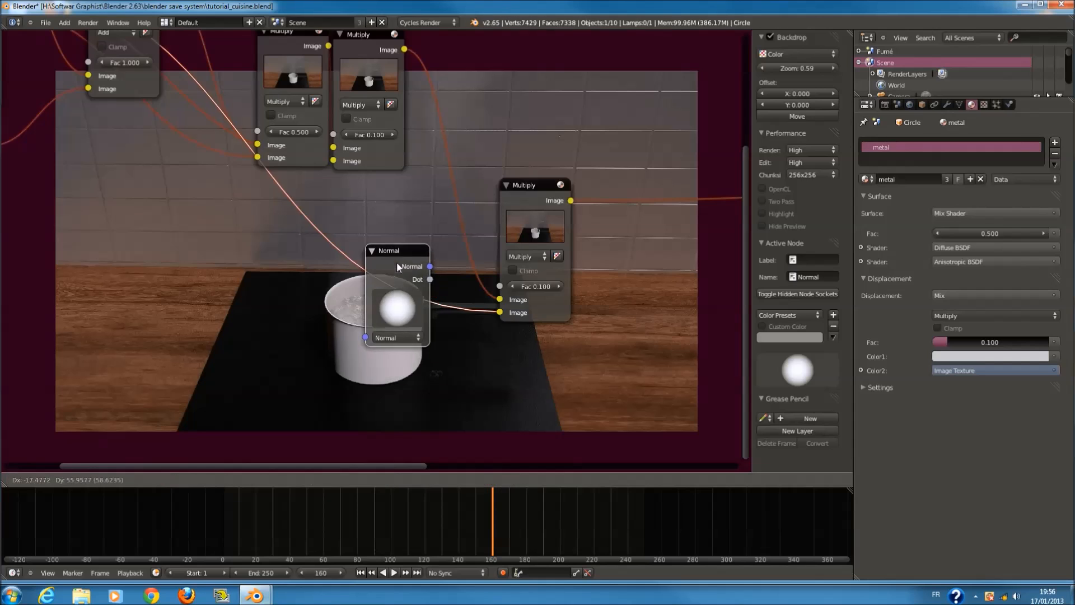
{"action": "left_click", "coordinate": [403, 268]}
- Connect the Normal node's Dot output to the third Multiply node's second Image input and rotate the normal sphere slightly
{"action": "scroll", "coordinate": [411, 263], "scroll_direction": "up", "scroll_amount": 1}
{"action": "scroll", "coordinate": [411, 267], "scroll_direction": "up", "scroll_amount": 2}
{"action": "left_click_drag", "start_coordinate": [460, 290], "coordinate": [576, 351]}
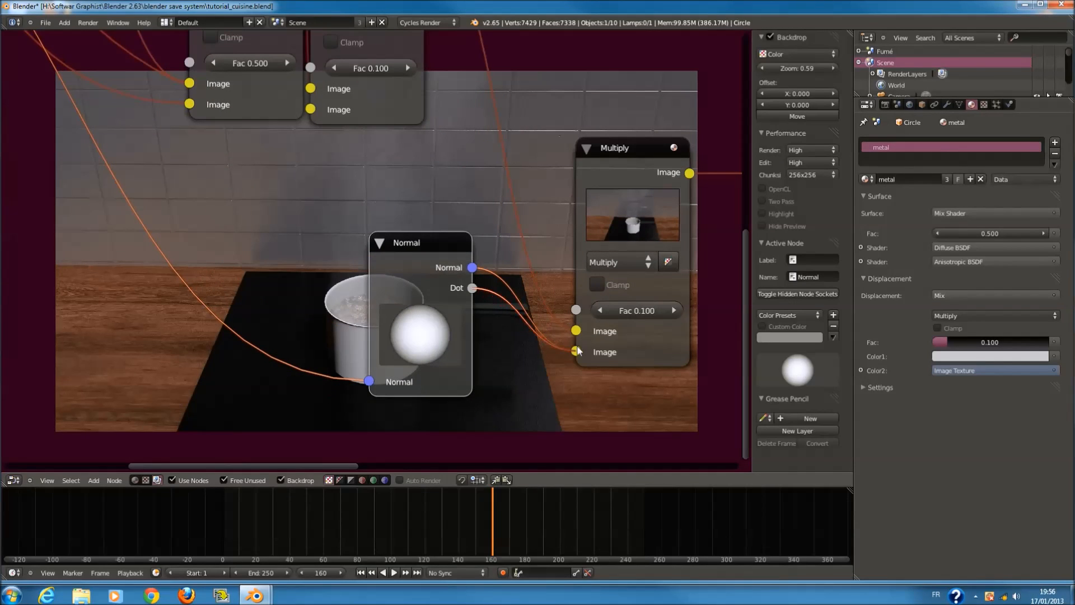
{"action": "left_click_drag", "start_coordinate": [441, 344], "coordinate": [421, 333]}
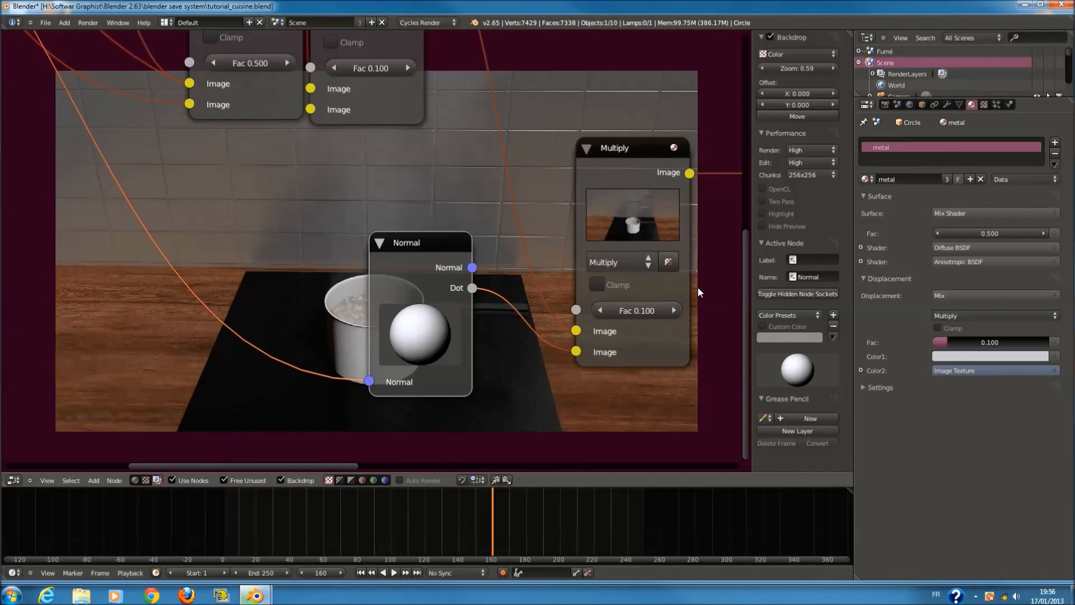
- Try the Add blend mode on the third mix node with another normal direction, and switch it back to Multiply
{"action": "left_click", "coordinate": [640, 263]}
{"action": "left_click", "coordinate": [621, 304]}
{"action": "mouse_move", "coordinate": [420, 339]}
{"action": "left_mouse_down"}
{"action": "mouse_move", "coordinate": [457, 333]}
{"action": "mouse_move", "coordinate": [447, 344]}
{"action": "mouse_move", "coordinate": [411, 326]}
{"action": "left_mouse_up"}
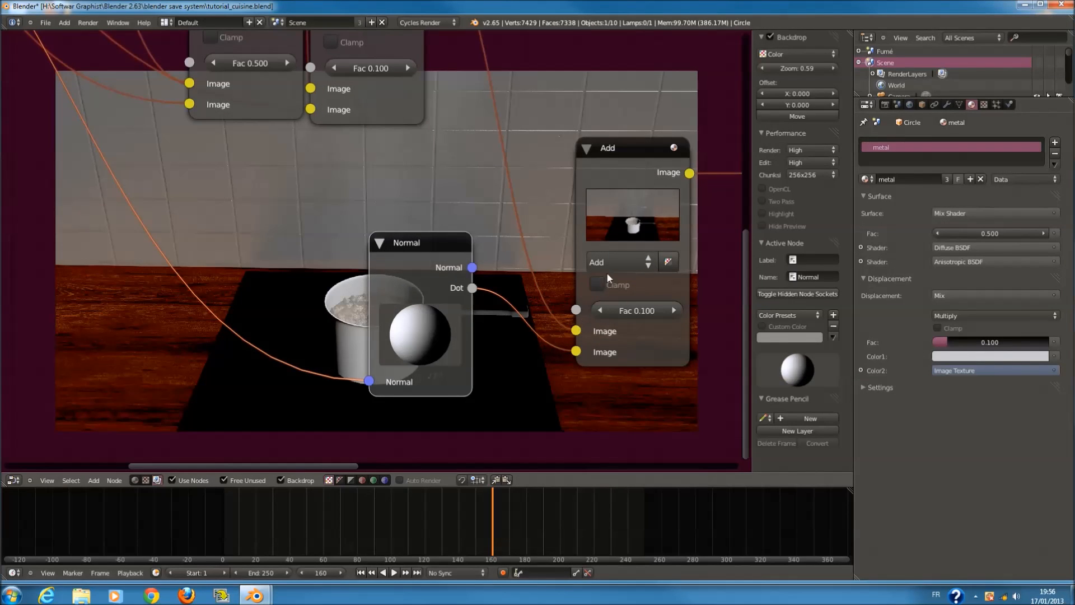
{"action": "left_click", "coordinate": [607, 264]}
{"action": "left_click", "coordinate": [623, 323]}
- Try the Normal output instead of Dot as the third Multiply node's second Image, rotate the sphere, and reconnect Dot
{"action": "left_click_drag", "start_coordinate": [472, 267], "coordinate": [576, 351]}
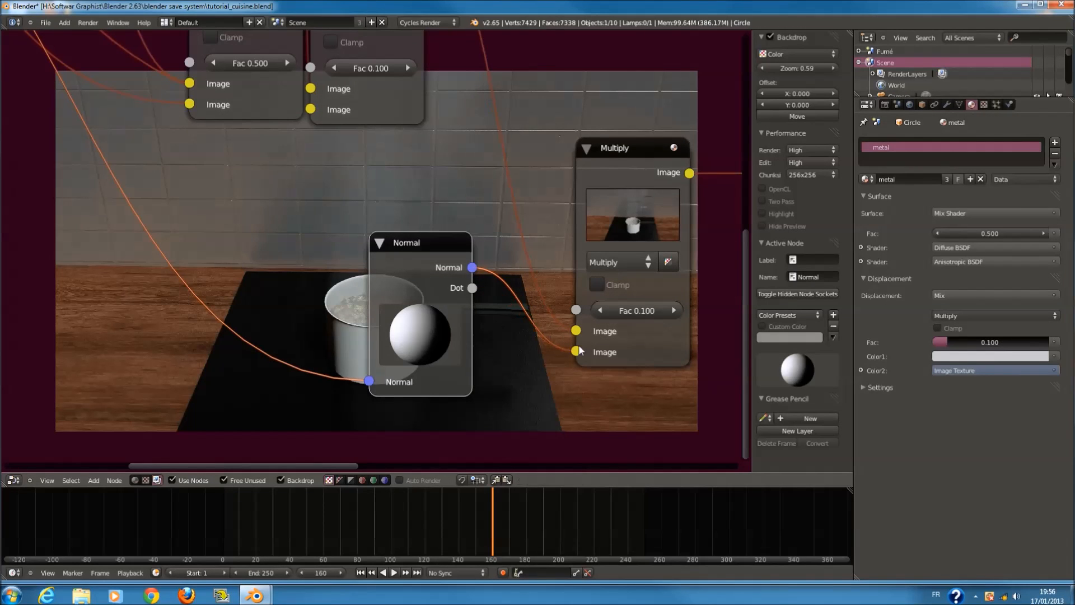
{"action": "left_click_drag", "start_coordinate": [421, 342], "coordinate": [509, 322]}
{"action": "left_click_drag", "start_coordinate": [473, 288], "coordinate": [576, 352]}
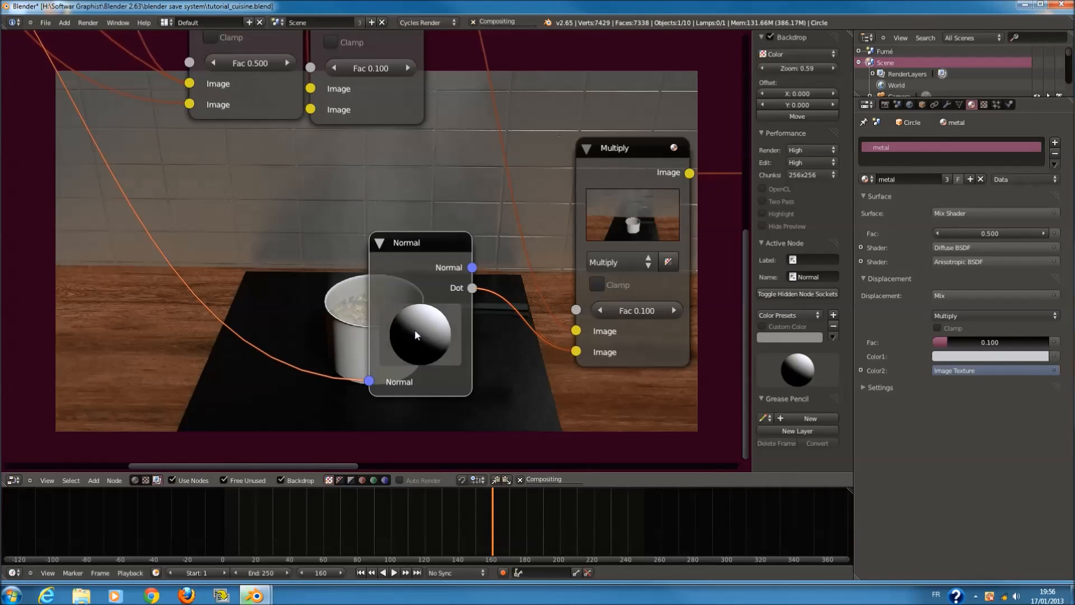
- Try several light directions on the Normal node's sphere while its Dot output feeds the third Multiply node's second Image
{"action": "scroll", "coordinate": [414, 330], "scroll_direction": "down", "scroll_amount": 1}
{"action": "middle_click_drag", "start_coordinate": [418, 336], "coordinate": [456, 270]}
{"action": "left_click_drag", "start_coordinate": [455, 270], "coordinate": [503, 243]}
{"action": "scroll", "coordinate": [437, 322], "scroll_direction": "up", "scroll_amount": 3}
{"action": "scroll", "coordinate": [476, 285], "scroll_direction": "down", "scroll_amount": 3}
{"action": "scroll", "coordinate": [471, 300], "scroll_direction": "up", "scroll_amount": 1}
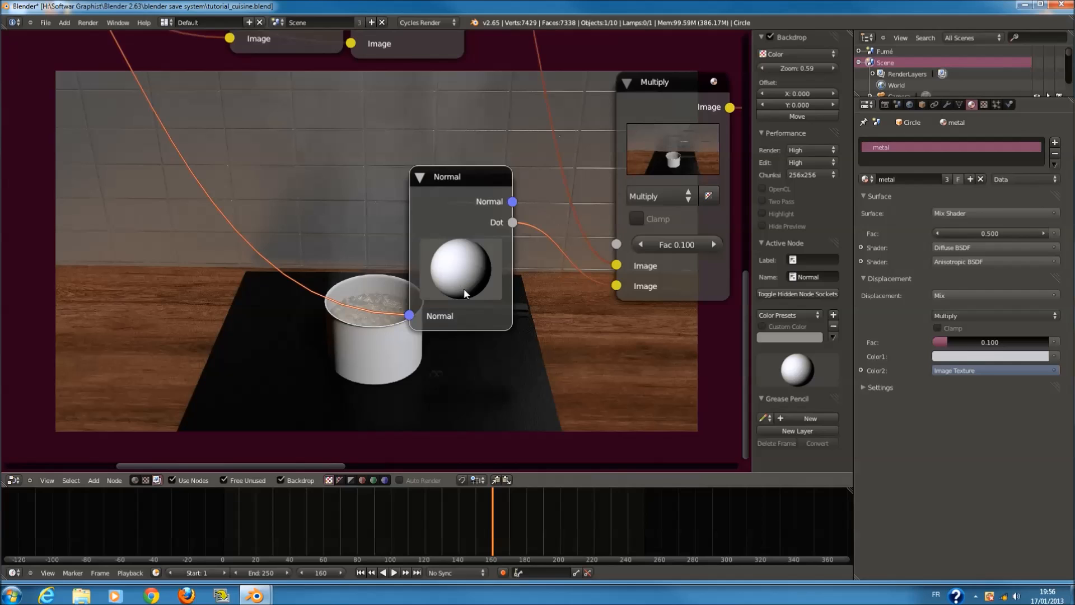
{"action": "left_click_drag", "start_coordinate": [468, 294], "coordinate": [475, 353]}
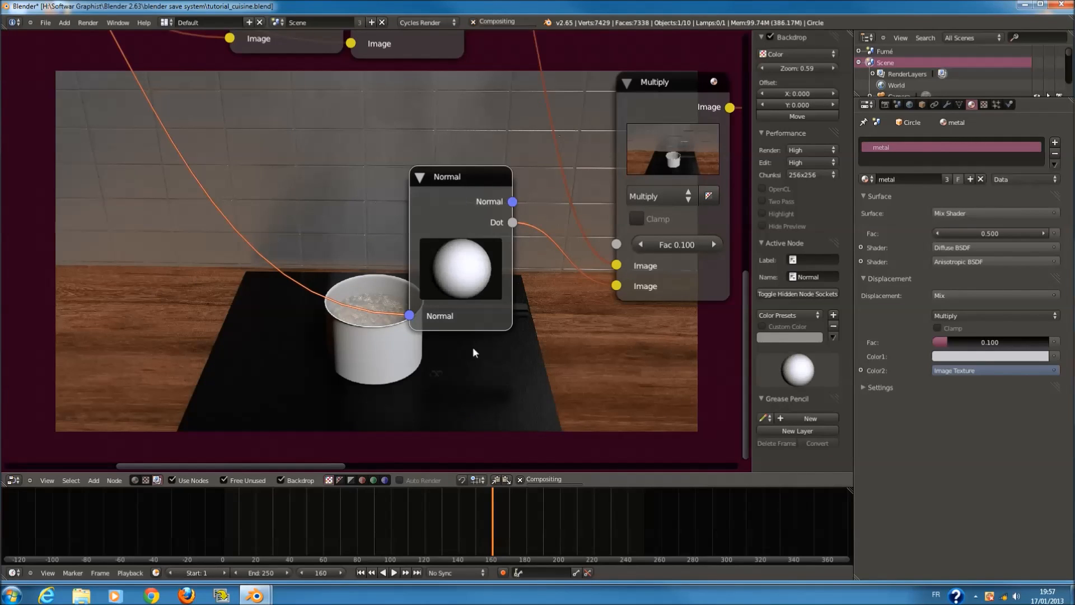
{"action": "left_click_drag", "start_coordinate": [484, 238], "coordinate": [477, 236]}
{"action": "left_click_drag", "start_coordinate": [467, 245], "coordinate": [459, 200]}
{"action": "left_click_drag", "start_coordinate": [506, 220], "coordinate": [605, 285]}
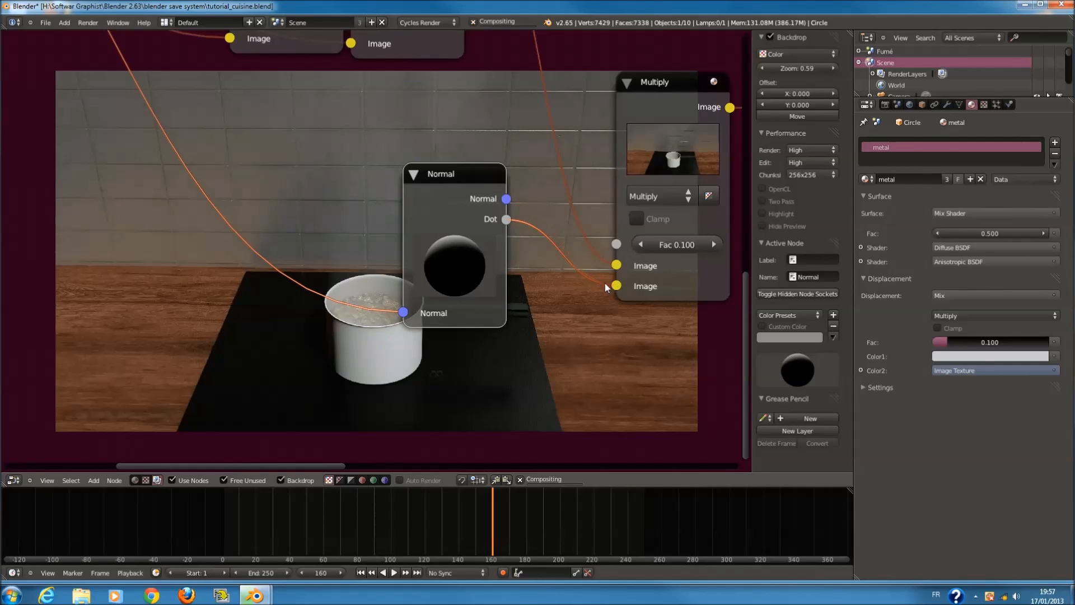
{"action": "scroll", "coordinate": [518, 263], "scroll_direction": "down", "scroll_amount": 4}
{"action": "left_click_drag", "start_coordinate": [418, 257], "coordinate": [390, 256]}
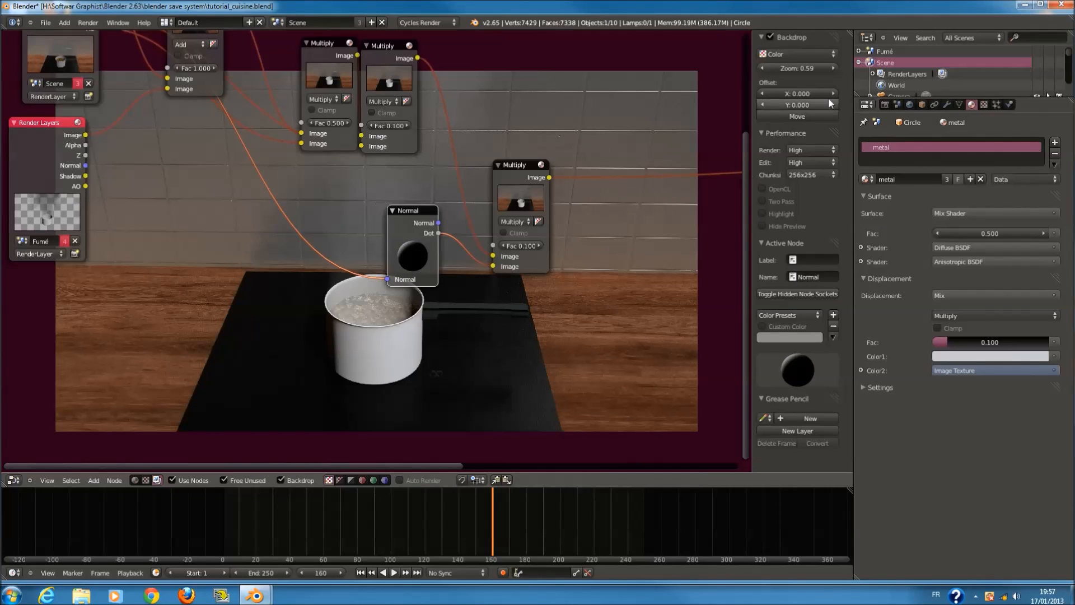
- Move the Normal node away from the third Multiply node and relink its Dot output from the second Image to the Fac input
{"action": "scroll", "coordinate": [433, 251], "scroll_direction": "up", "scroll_amount": 2}
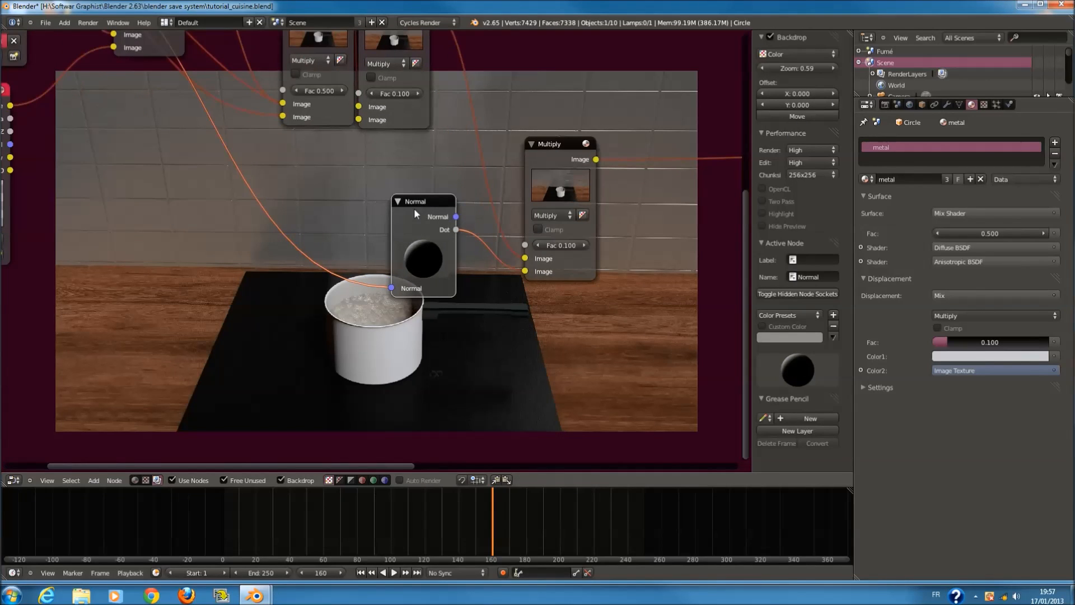
{"action": "left_click_drag", "start_coordinate": [415, 212], "coordinate": [367, 231]}
{"action": "left_click_drag", "start_coordinate": [524, 273], "coordinate": [521, 245]}
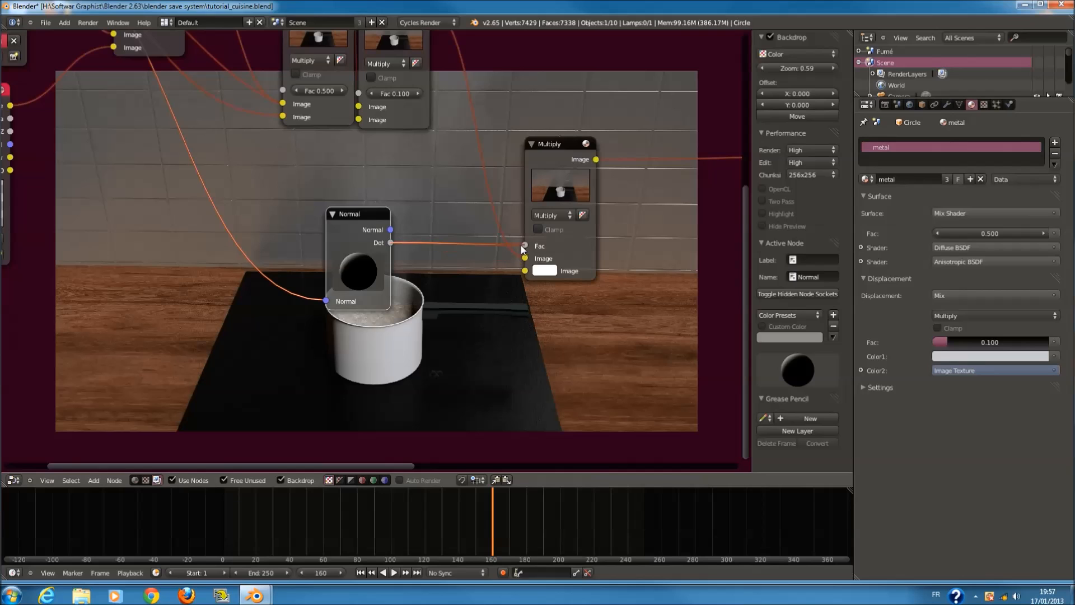
{"action": "scroll", "coordinate": [549, 274], "scroll_direction": "up", "scroll_amount": 2}
{"action": "left_click_drag", "start_coordinate": [339, 267], "coordinate": [295, 269]}
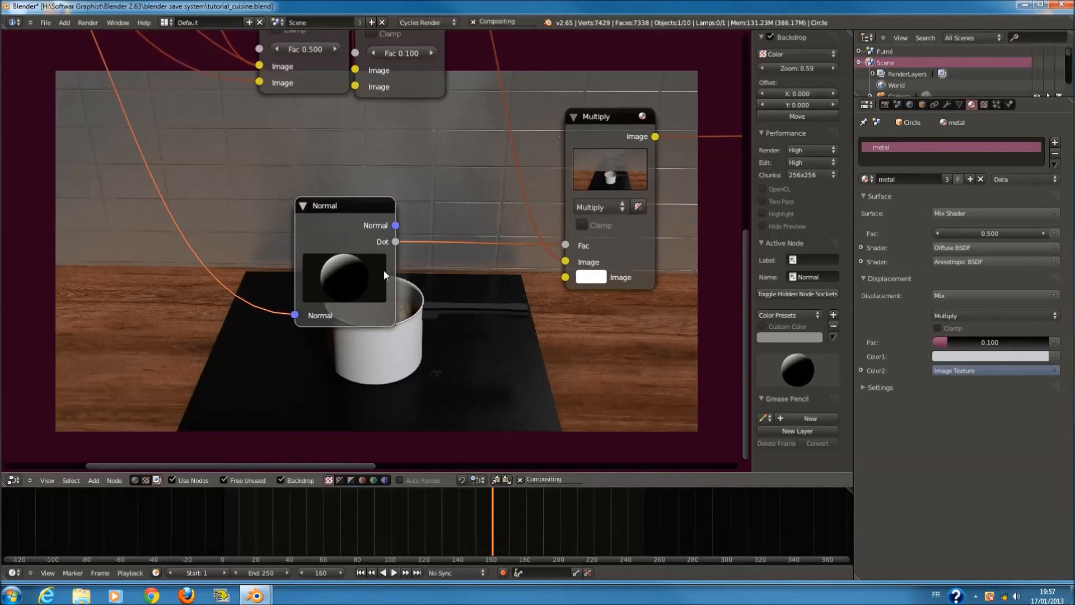
{"action": "left_click_drag", "start_coordinate": [385, 268], "coordinate": [358, 272]}
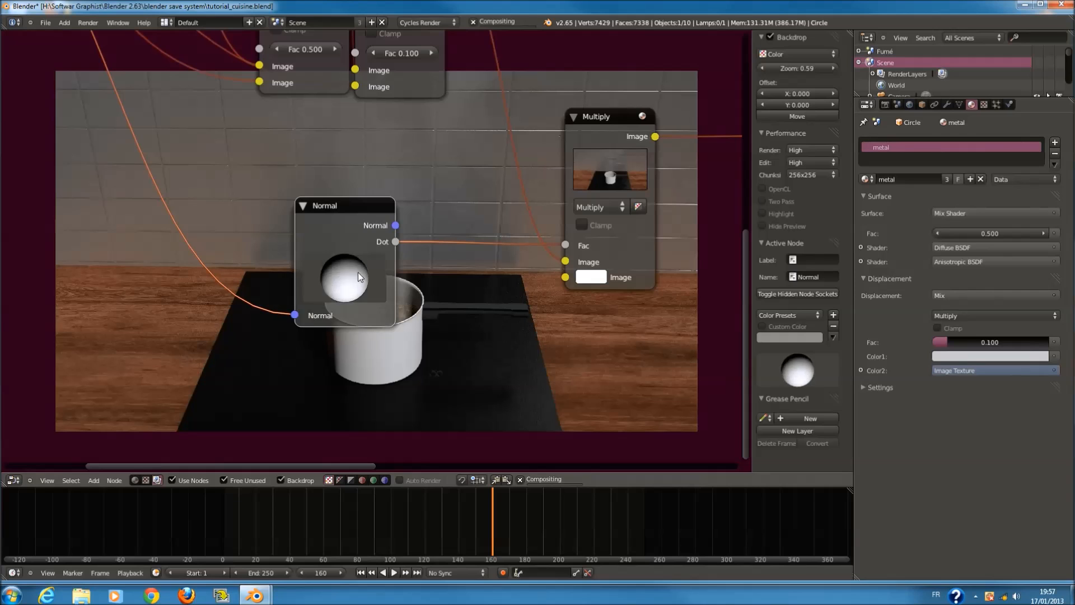
- Set the third Multiply node's second Image colour to blue and feed its Fac input from the Normal node's Normal output
{"action": "left_click_drag", "start_coordinate": [351, 186], "coordinate": [369, 114]}
{"action": "left_click", "coordinate": [583, 284]}
{"action": "left_click", "coordinate": [591, 274]}
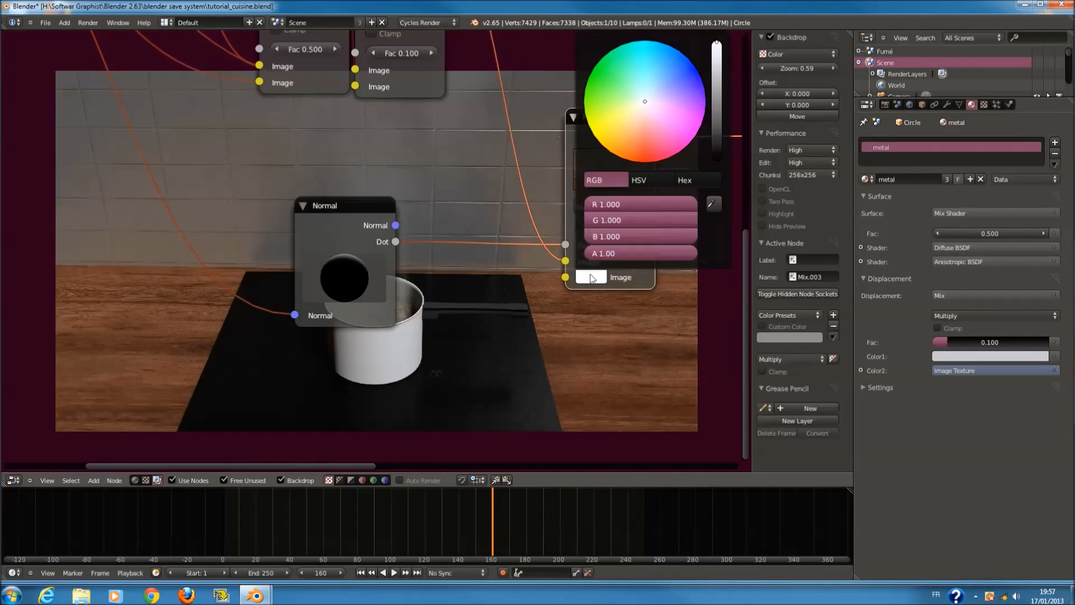
{"action": "left_click", "coordinate": [653, 80]}
{"action": "left_click_drag", "start_coordinate": [382, 284], "coordinate": [345, 303]}
{"action": "left_click_drag", "start_coordinate": [562, 242], "coordinate": [562, 243]}
{"action": "left_click_drag", "start_coordinate": [341, 277], "coordinate": [348, 243]}
- Try a pale warm tint and a yellow as the third Multiply node's second Image colour, with another normal direction
{"action": "left_click", "coordinate": [591, 277]}
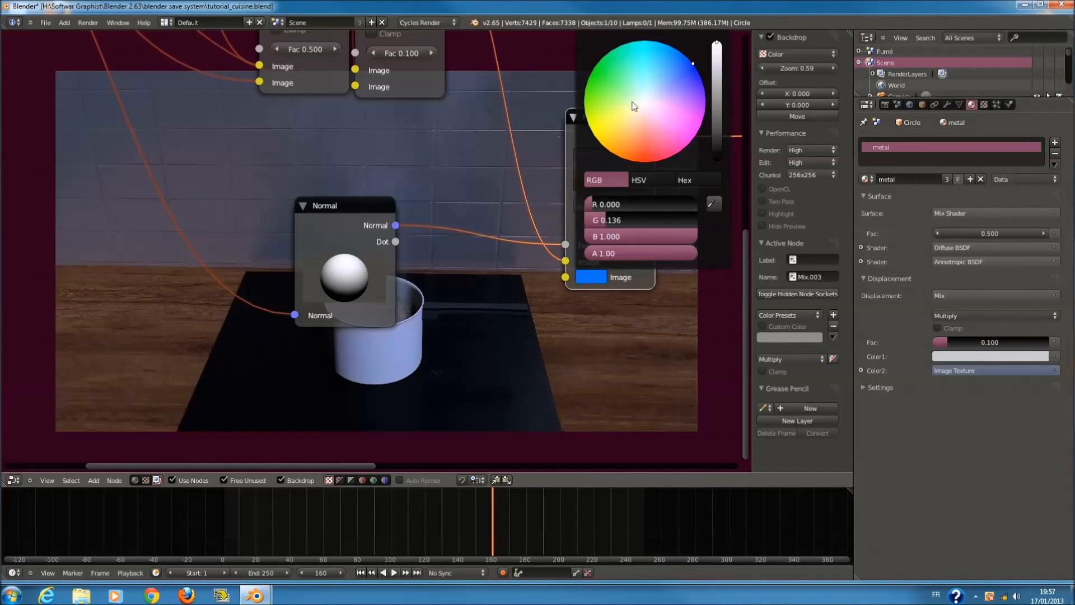
{"action": "left_click", "coordinate": [635, 115]}
{"action": "left_click_drag", "start_coordinate": [344, 277], "coordinate": [321, 257]}
{"action": "mouse_move", "coordinate": [347, 205]}
{"action": "left_mouse_down"}
{"action": "mouse_move", "coordinate": [331, 189]}
{"action": "mouse_move", "coordinate": [351, 292]}
{"action": "mouse_move", "coordinate": [338, 237]}
{"action": "mouse_move", "coordinate": [375, 297]}
{"action": "mouse_move", "coordinate": [367, 311]}
{"action": "mouse_move", "coordinate": [354, 297]}
{"action": "mouse_move", "coordinate": [509, 280]}
{"action": "left_mouse_up"}
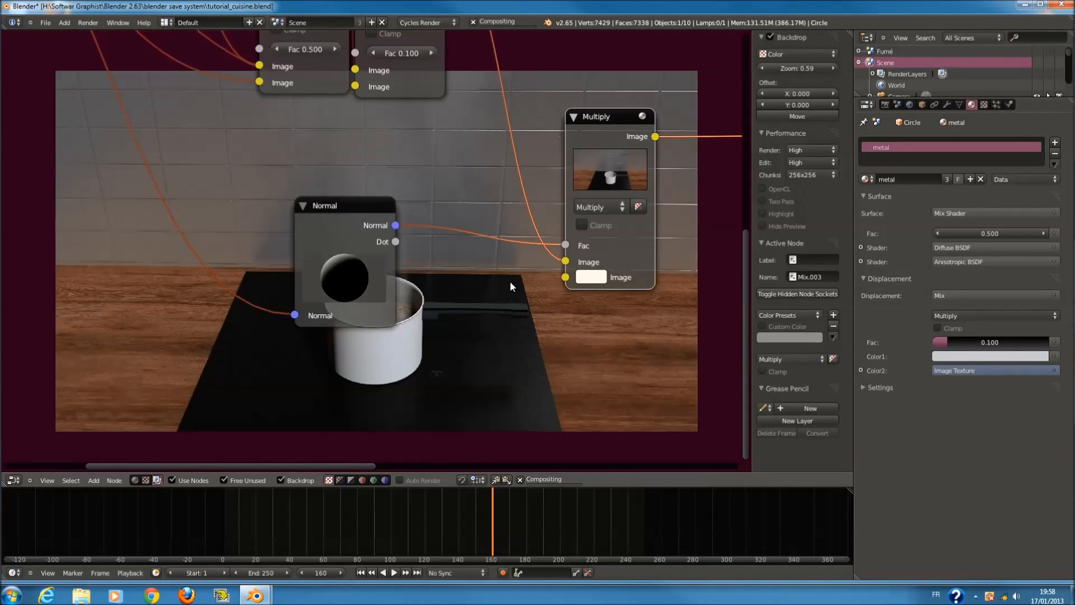
{"action": "left_click", "coordinate": [584, 280]}
{"action": "left_click_drag", "start_coordinate": [642, 90], "coordinate": [579, 136]}
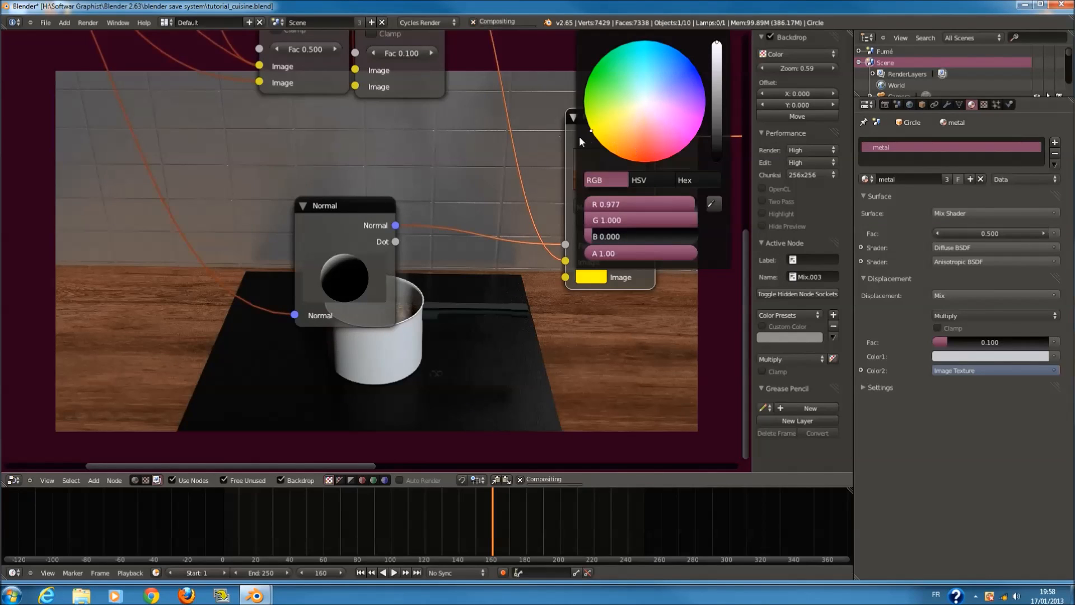
- Rotate the Normal node's sphere and set the third Multiply node's second Image colour to light orange
{"action": "mouse_move", "coordinate": [343, 277]}
{"action": "left_mouse_down"}
{"action": "mouse_move", "coordinate": [361, 289]}
{"action": "mouse_move", "coordinate": [351, 274]}
{"action": "mouse_move", "coordinate": [335, 286]}
{"action": "left_mouse_up"}
{"action": "left_click", "coordinate": [591, 277]}
{"action": "left_click_drag", "start_coordinate": [621, 143], "coordinate": [626, 149]}
{"action": "scroll", "coordinate": [459, 288], "scroll_direction": "down", "scroll_amount": 4}
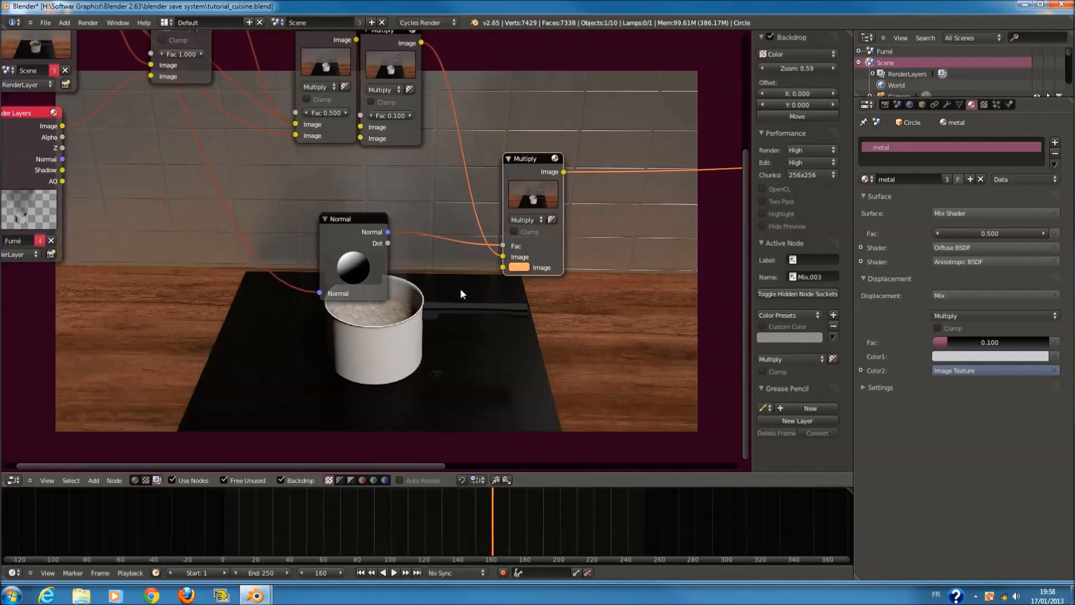
- Move the third Multiply node beside the other two and place the Normal node just below them
{"action": "scroll", "coordinate": [456, 281], "scroll_direction": "down", "scroll_amount": 1}
{"action": "left_click_drag", "start_coordinate": [360, 228], "coordinate": [339, 198]}
{"action": "left_click_drag", "start_coordinate": [472, 191], "coordinate": [428, 119]}
{"action": "scroll", "coordinate": [333, 221], "scroll_direction": "up", "scroll_amount": 1}
- Move the Composite and Viewer nodes closer to the Multiply nodes
{"action": "scroll", "coordinate": [506, 246], "scroll_direction": "down", "scroll_amount": 3}
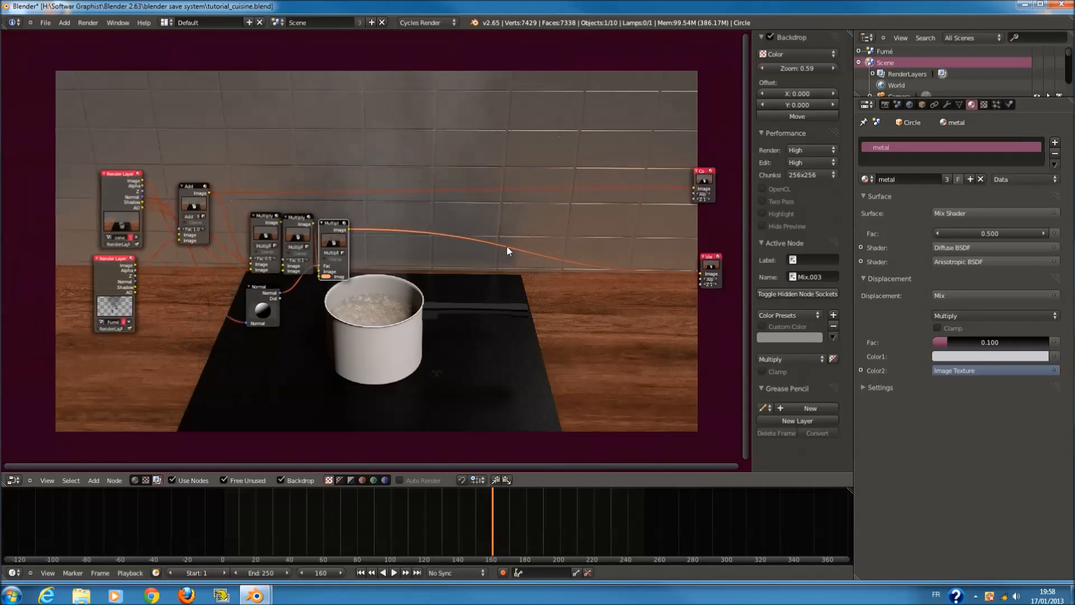
{"action": "key", "text": "g"}
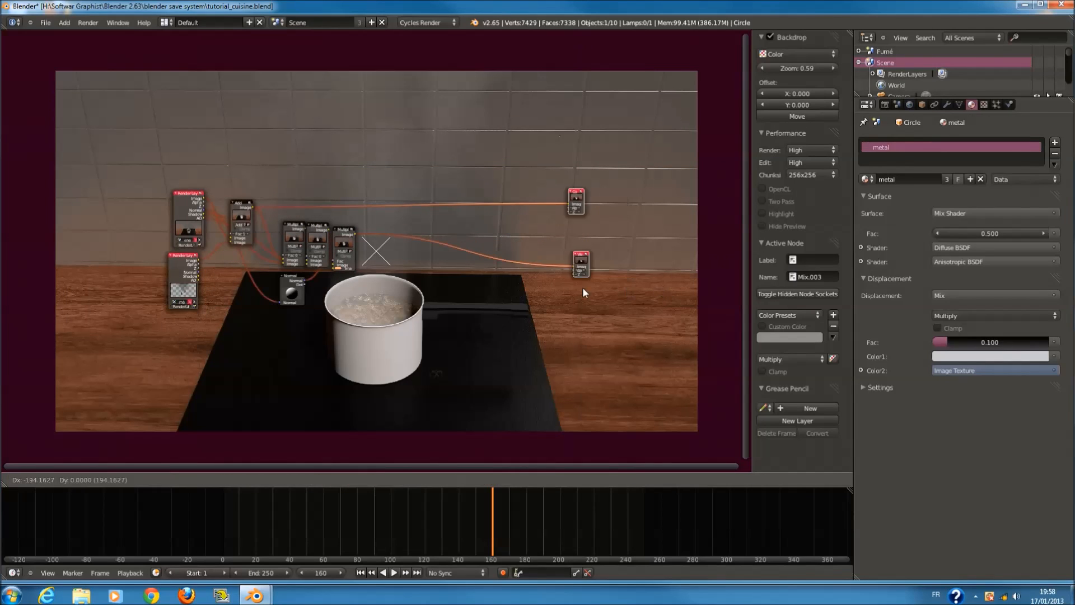
{"action": "left_click", "coordinate": [476, 287]}
{"action": "scroll", "coordinate": [376, 241], "scroll_direction": "up", "scroll_amount": 5}
{"action": "middle_click_drag", "start_coordinate": [261, 248], "coordinate": [395, 265]}
{"action": "scroll", "coordinate": [395, 265], "scroll_direction": "up", "scroll_amount": 1}
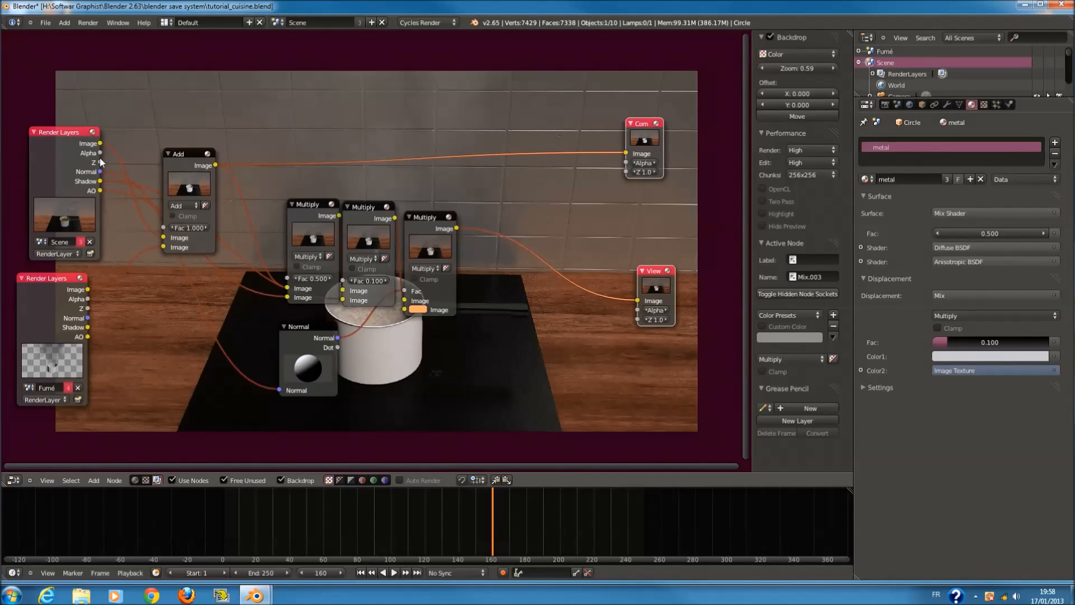
- Duplicate the Viewer node and place the copy near the Fumé Render Layers node
{"action": "scroll", "coordinate": [94, 338], "scroll_direction": "down", "scroll_amount": 3}
{"action": "scroll", "coordinate": [134, 347], "scroll_direction": "up", "scroll_amount": 3}
{"action": "middle_click_drag", "start_coordinate": [147, 348], "coordinate": [276, 287]}
{"action": "scroll", "coordinate": [552, 257], "scroll_direction": "down", "scroll_amount": 2}
{"action": "left_click", "coordinate": [729, 227]}
{"action": "key", "text": "shift+d"}
{"action": "left_click", "coordinate": [316, 266]}
- Connect the Fumé render layer's Image output to the duplicated Viewer node and show it in the backdrop
{"action": "scroll", "coordinate": [271, 286], "scroll_direction": "up", "scroll_amount": 3}
{"action": "middle_click_drag", "start_coordinate": [271, 285], "coordinate": [406, 266]}
{"action": "scroll", "coordinate": [406, 266], "scroll_direction": "up", "scroll_amount": 4}
{"action": "left_click_drag", "start_coordinate": [275, 212], "coordinate": [149, 240]}
{"action": "scroll", "coordinate": [421, 291], "scroll_direction": "down", "scroll_amount": 1}
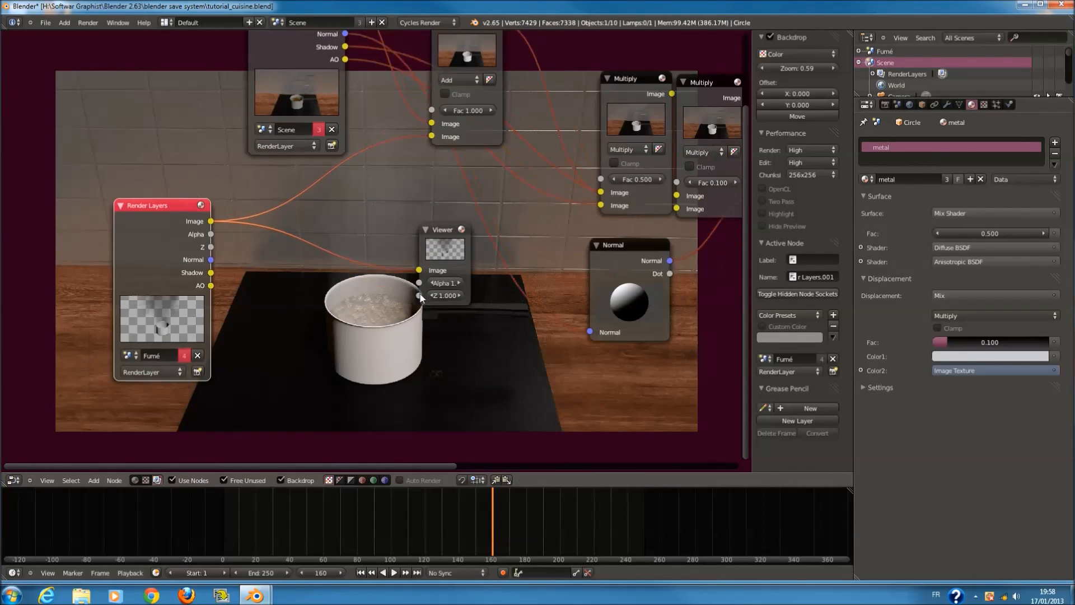
{"action": "left_click", "coordinate": [444, 255]}
- Move the Fumé and Scene Render Layers nodes farther from the Add node to free space between them
{"action": "middle_click_drag", "start_coordinate": [406, 291], "coordinate": [457, 175]}
{"action": "left_click_drag", "start_coordinate": [216, 155], "coordinate": [111, 166]}
{"action": "scroll", "coordinate": [609, 179], "scroll_direction": "down", "scroll_amount": 4}
{"action": "middle_click_drag", "start_coordinate": [394, 219], "coordinate": [458, 329]}
{"action": "left_click_drag", "start_coordinate": [419, 130], "coordinate": [323, 130]}
{"action": "left_click", "coordinate": [648, 166]}
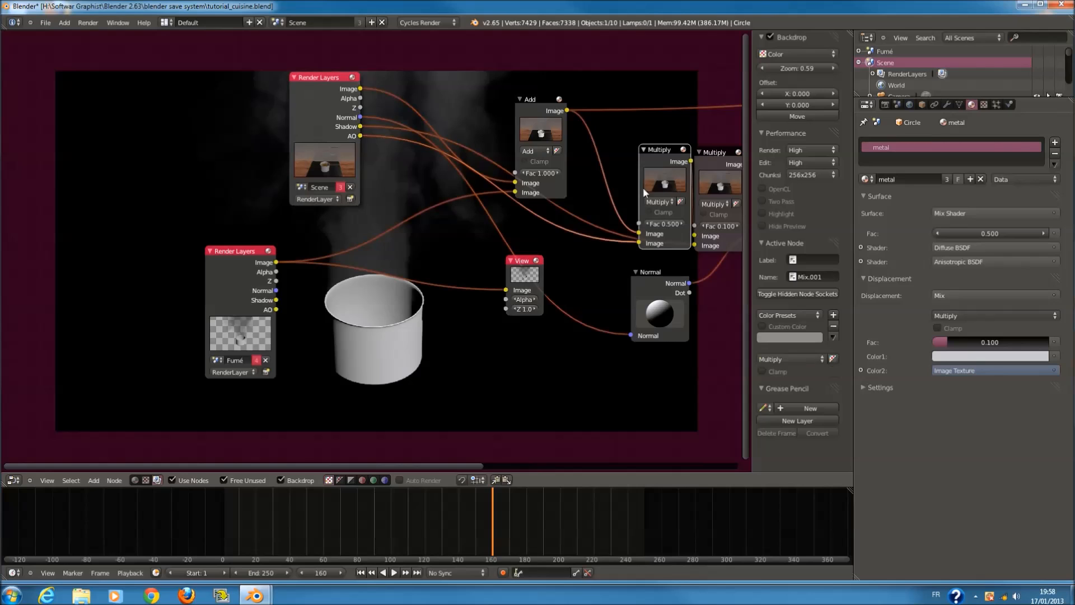
- Duplicate the Multiply node onto the link between the Fumé Render Layers and its Viewer, and connect the AO output to its second Image input
{"action": "key", "text": "shift+d"}
{"action": "left_click", "coordinate": [407, 277]}
{"action": "scroll", "coordinate": [370, 302], "scroll_direction": "up", "scroll_amount": 3}
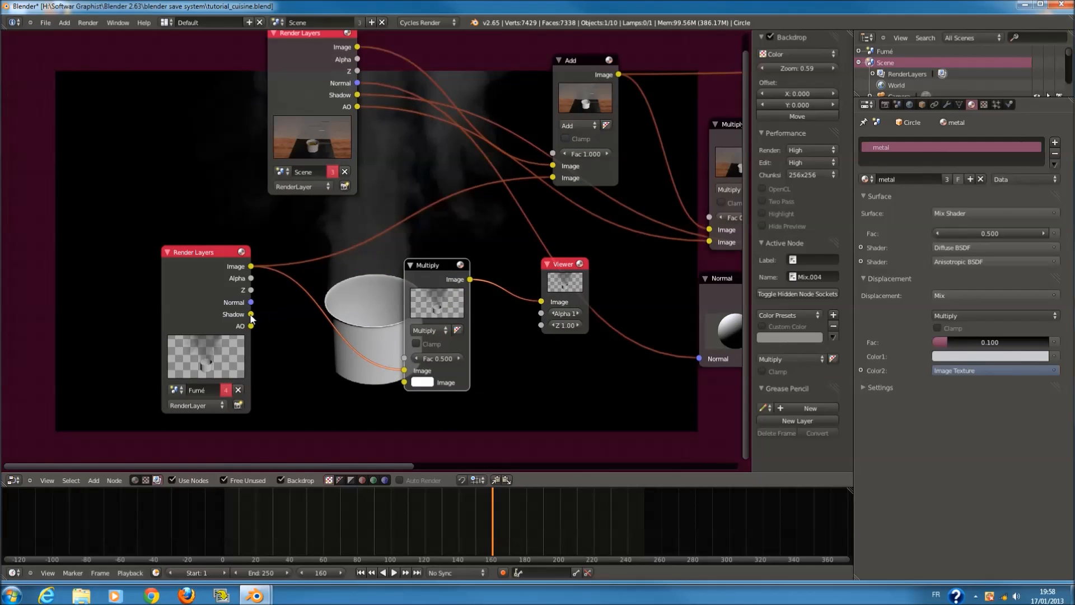
{"action": "scroll", "coordinate": [420, 387], "scroll_direction": "up", "scroll_amount": 2}
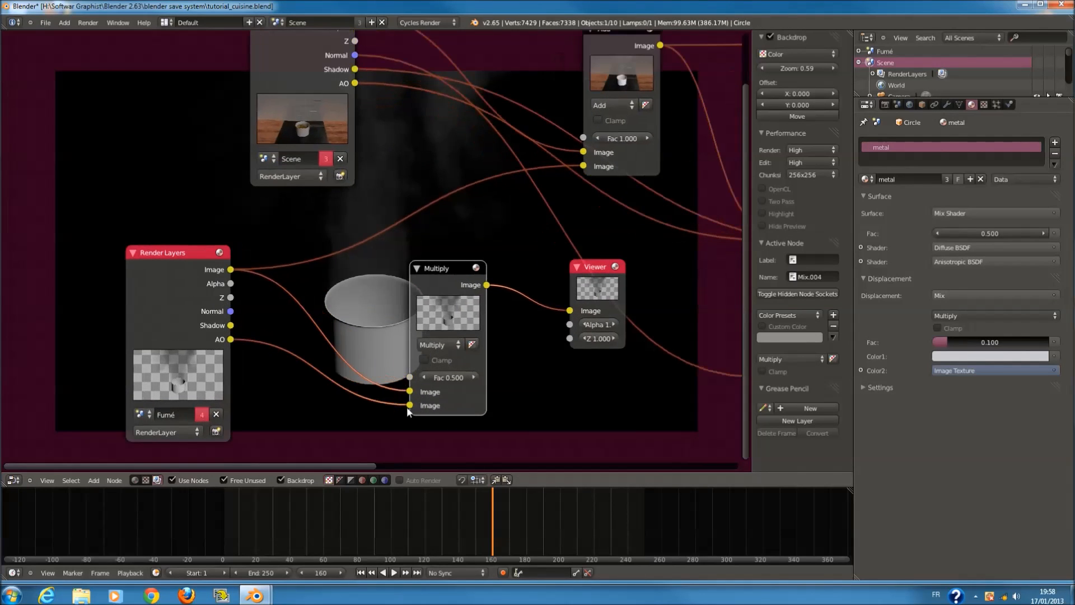
{"action": "left_click_drag", "start_coordinate": [409, 405], "coordinate": [358, 396]}
{"action": "scroll", "coordinate": [313, 389], "scroll_direction": "up", "scroll_amount": 1}
{"action": "middle_click_drag", "start_coordinate": [249, 374], "coordinate": [191, 277]}
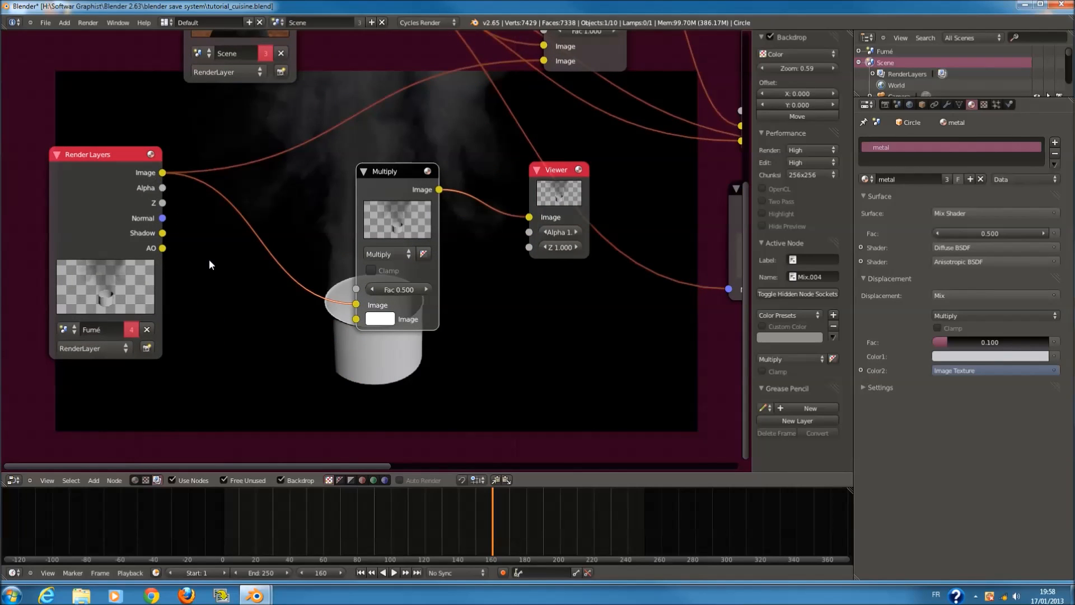
{"action": "left_click_drag", "start_coordinate": [347, 322], "coordinate": [351, 321]}
{"action": "scroll", "coordinate": [424, 329], "scroll_direction": "up", "scroll_amount": 2}
{"action": "middle_click_drag", "start_coordinate": [450, 322], "coordinate": [506, 284]}
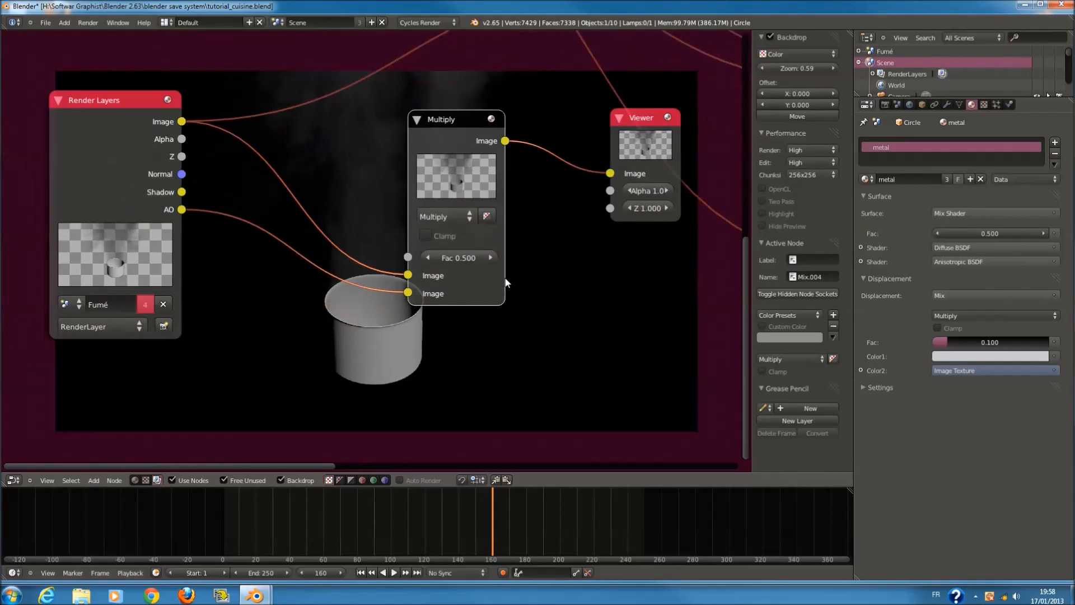
- Connect the new Multiply node's output to the Add node's second Image input and show the final Viewer in the backdrop
{"action": "scroll", "coordinate": [506, 284], "scroll_direction": "down", "scroll_amount": 4}
{"action": "middle_click_drag", "start_coordinate": [607, 132], "coordinate": [528, 208]}
{"action": "scroll", "coordinate": [528, 207], "scroll_direction": "down", "scroll_amount": 4}
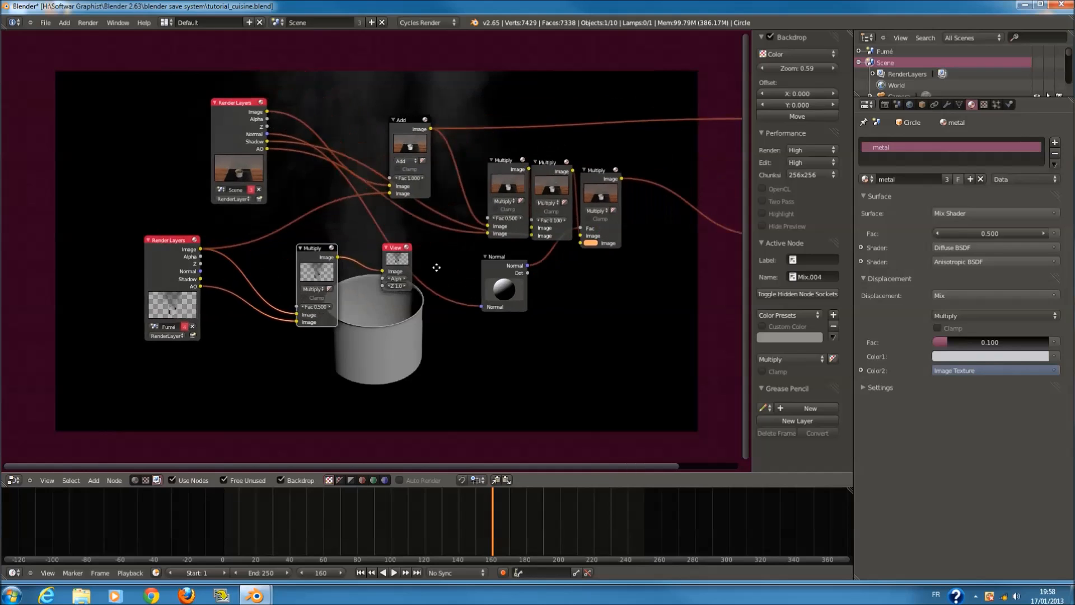
{"action": "scroll", "coordinate": [344, 253], "scroll_direction": "up", "scroll_amount": 4}
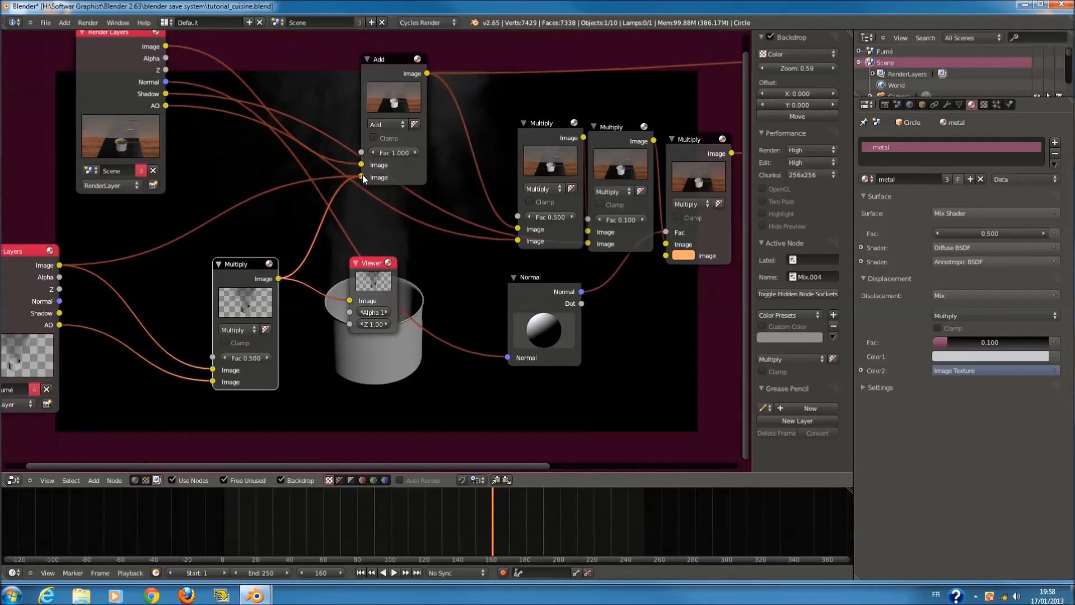
{"action": "scroll", "coordinate": [362, 174], "scroll_direction": "down", "scroll_amount": 3}
{"action": "left_click", "coordinate": [670, 235]}
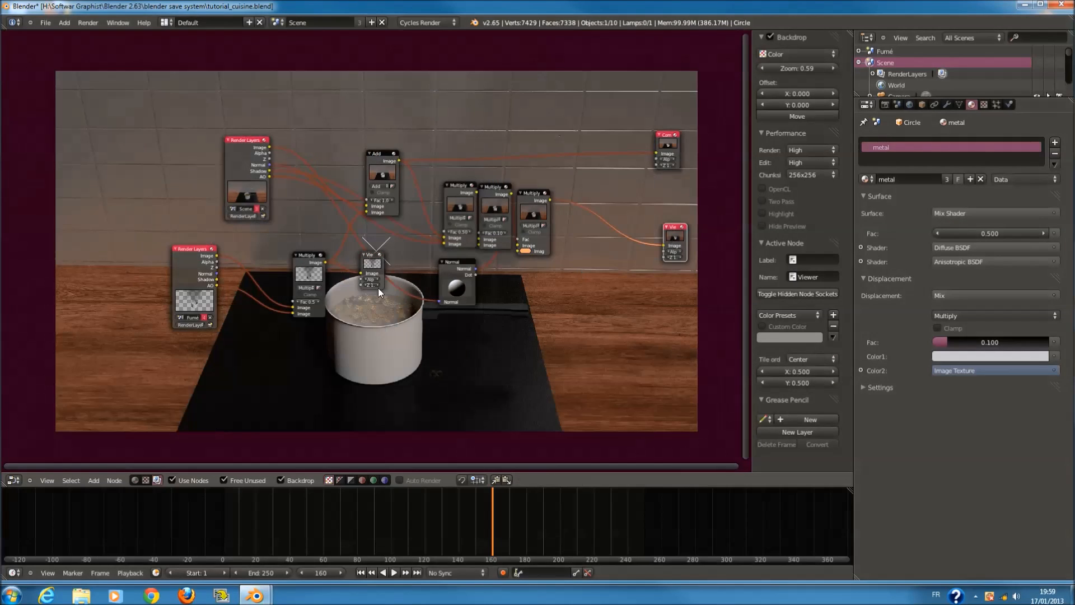
- Unlink the Fumé Multiply node from the Add node's second Image input and reconnect it to compare the result
{"action": "scroll", "coordinate": [378, 287], "scroll_direction": "up", "scroll_amount": 4}
{"action": "middle_click_drag", "start_coordinate": [369, 313], "coordinate": [470, 355]}
{"action": "scroll", "coordinate": [458, 303], "scroll_direction": "up", "scroll_amount": 2}
{"action": "scroll", "coordinate": [458, 300], "scroll_direction": "up", "scroll_amount": 1}
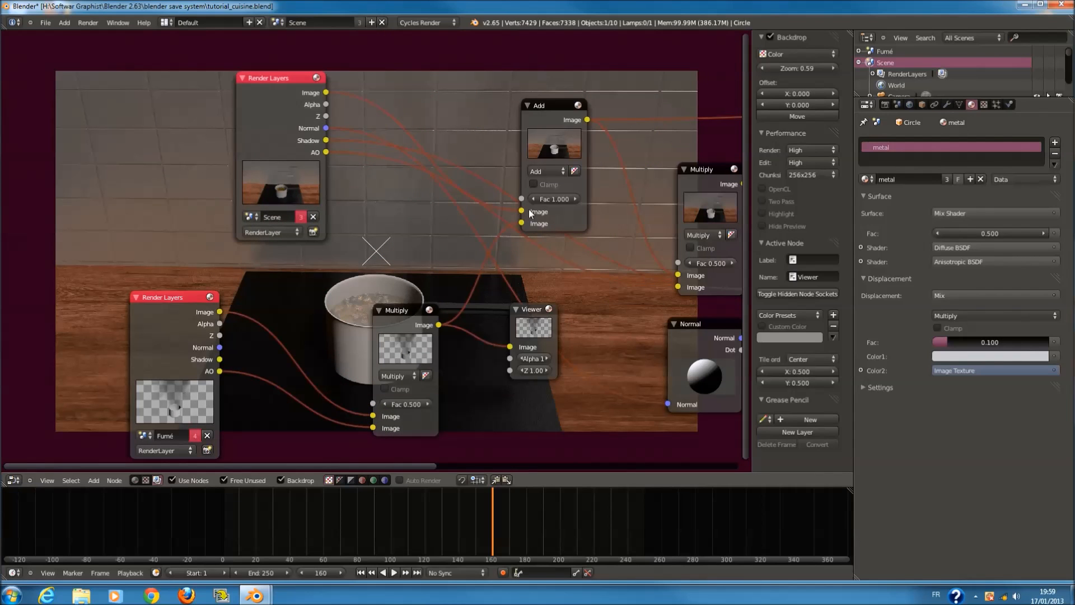
{"action": "left_click_drag", "start_coordinate": [477, 245], "coordinate": [443, 323]}
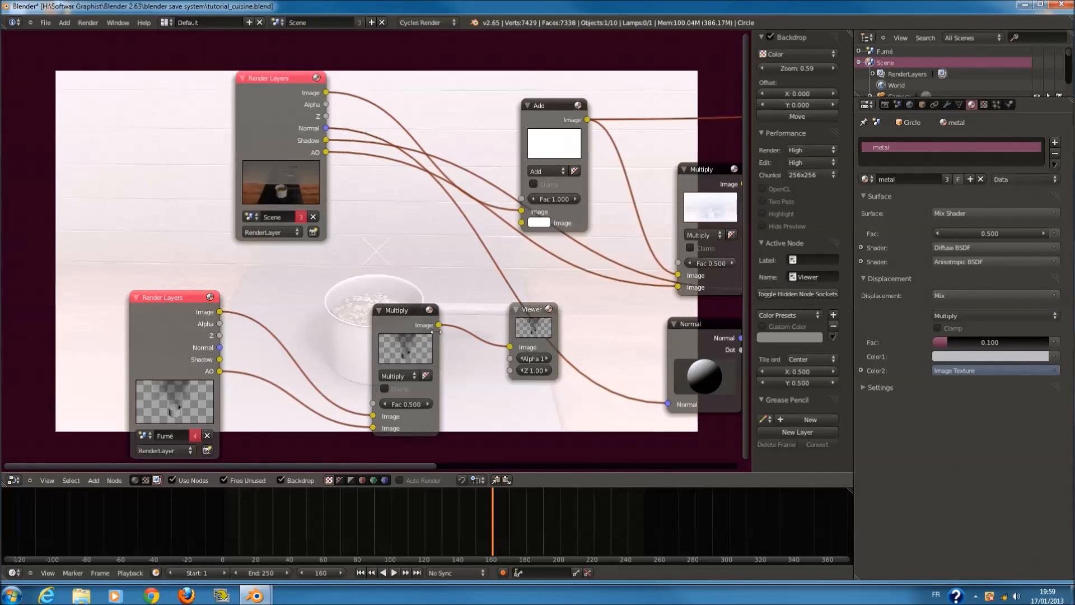
{"action": "left_click_drag", "start_coordinate": [439, 325], "coordinate": [527, 219]}
- Disconnect the AO pass from the Fumé Multiply node and connect the Fumé Z output to its Fac input
{"action": "scroll", "coordinate": [442, 375], "scroll_direction": "up", "scroll_amount": 1}
{"action": "middle_click_drag", "start_coordinate": [439, 381], "coordinate": [439, 283]}
{"action": "scroll", "coordinate": [439, 284], "scroll_direction": "up", "scroll_amount": 5}
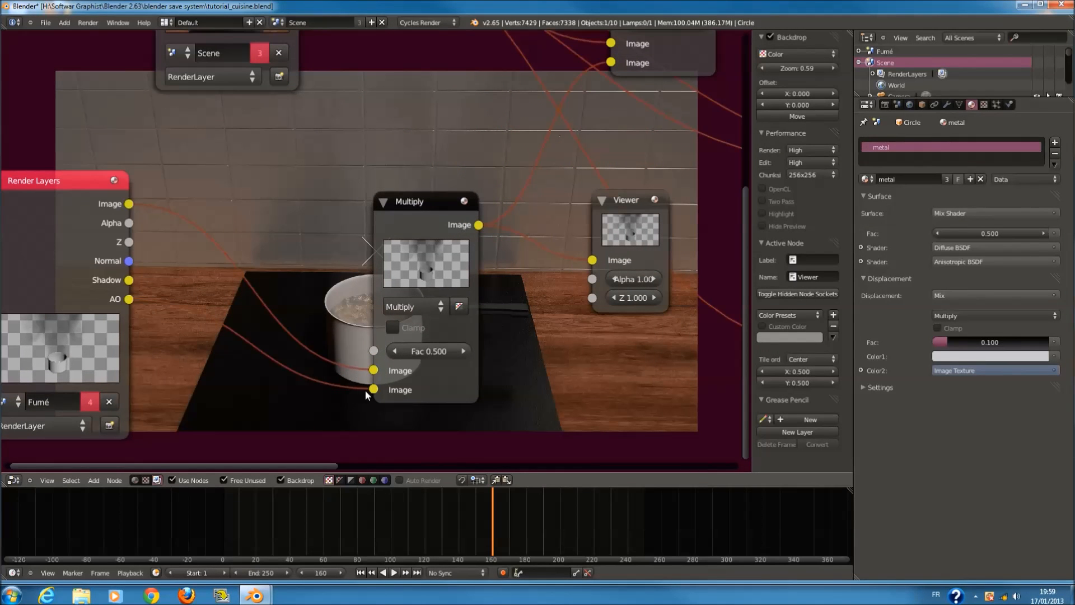
{"action": "left_click_drag", "start_coordinate": [375, 389], "coordinate": [330, 386]}
{"action": "middle_click_drag", "start_coordinate": [151, 336], "coordinate": [239, 338]}
{"action": "left_click_drag", "start_coordinate": [216, 244], "coordinate": [461, 353]}
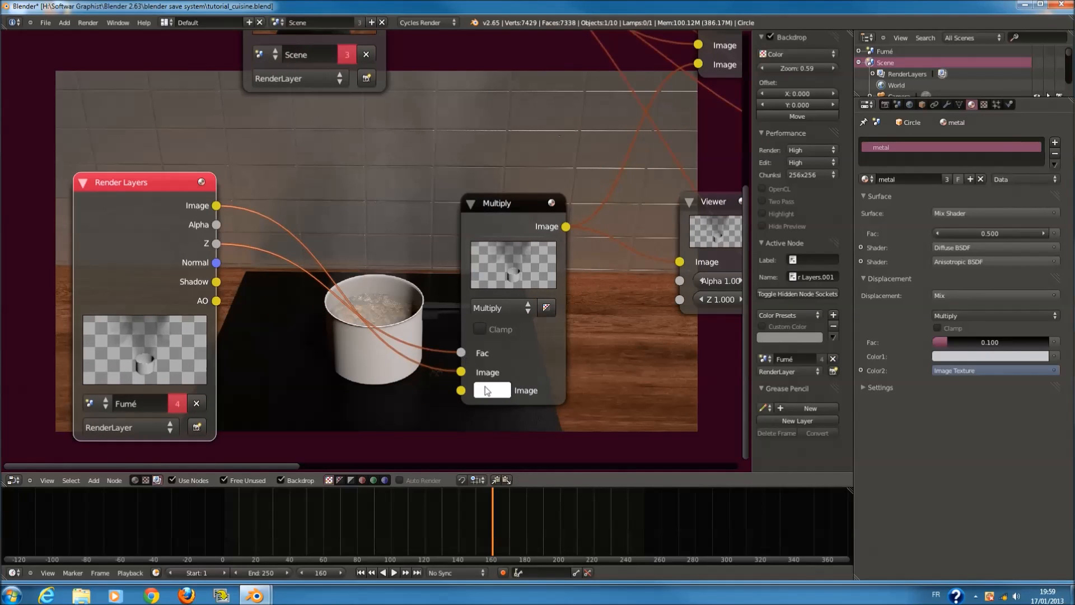
- Try tinting the smoke by setting the Fumé Multiply node's second colour to blue and then to orange
{"action": "left_click", "coordinate": [487, 391]}
{"action": "left_click", "coordinate": [588, 126]}
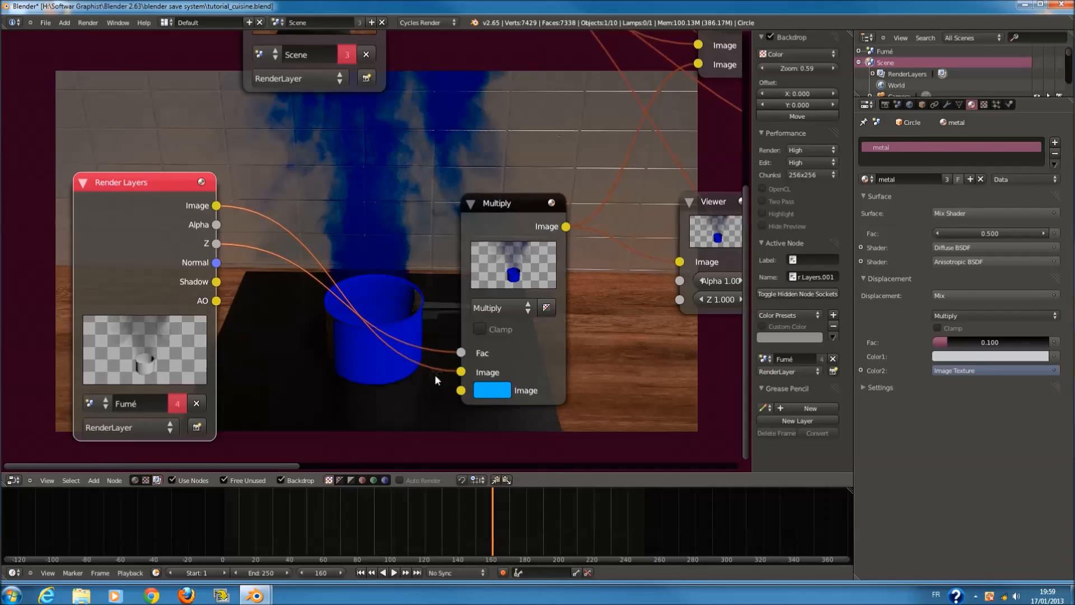
{"action": "left_click", "coordinate": [504, 391]}
{"action": "left_click_drag", "start_coordinate": [596, 156], "coordinate": [488, 218]}
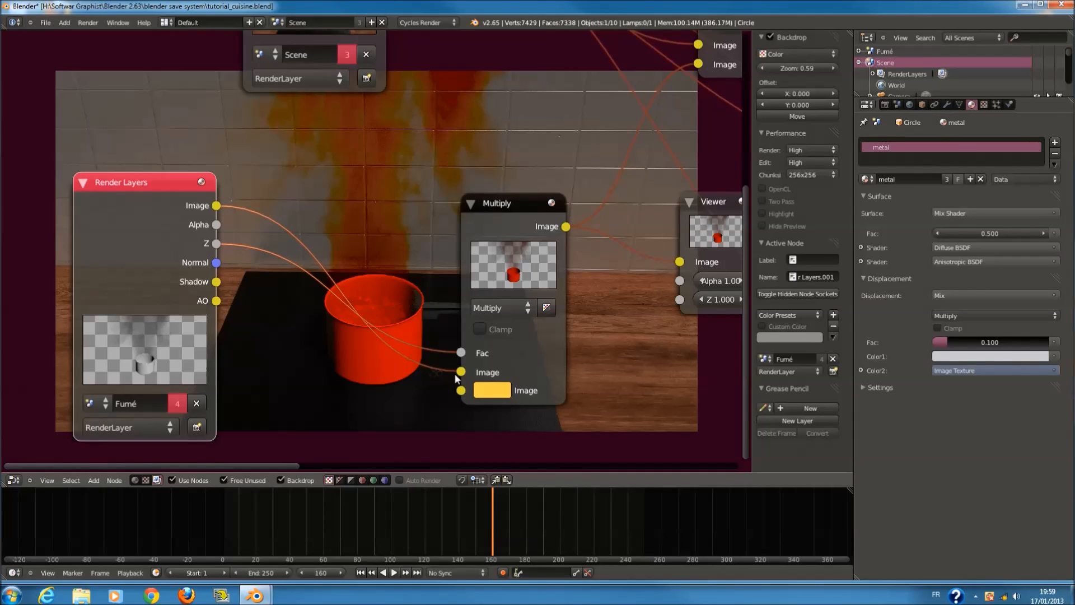
- Connect the Fumé Alpha output to the Multiply node's Fac input, then detach and reconnect the Image link to the first Image input
{"action": "left_click_drag", "start_coordinate": [460, 372], "coordinate": [215, 226]}
{"action": "left_click_drag", "start_coordinate": [471, 361], "coordinate": [362, 331]}
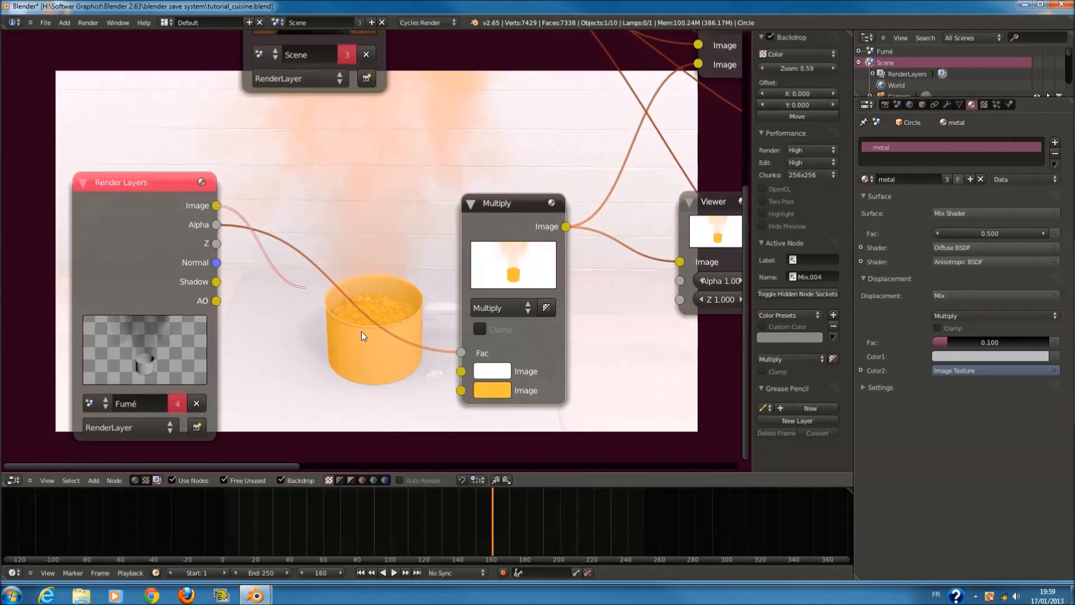
{"action": "left_click_drag", "start_coordinate": [453, 372], "coordinate": [460, 371]}
- Try other tints for the Fumé Multiply node's second colour and set it back to white
{"action": "left_click", "coordinate": [492, 387]}
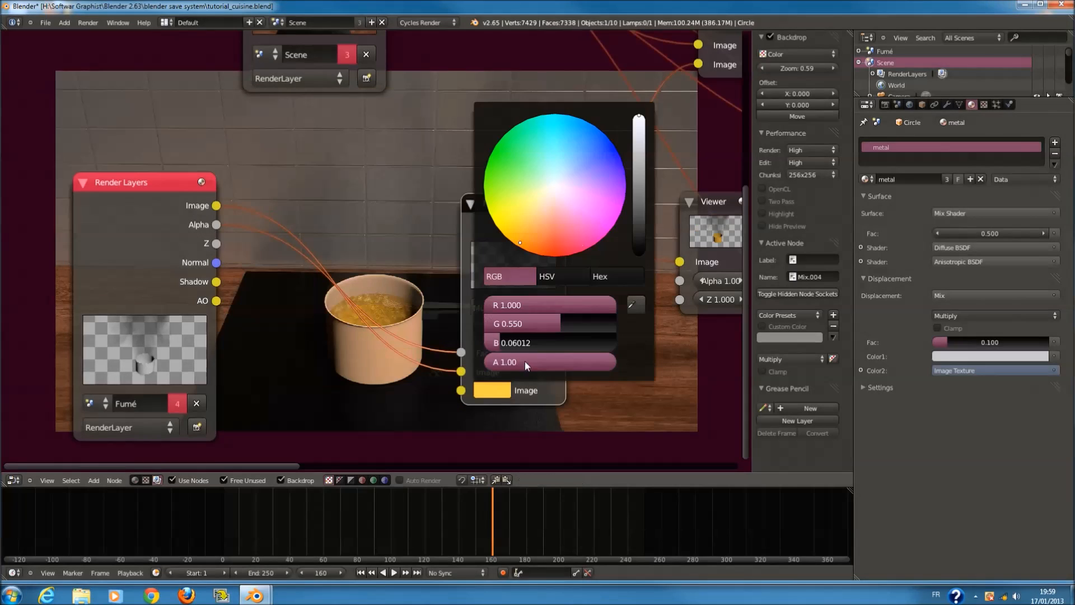
{"action": "left_click", "coordinate": [554, 184]}
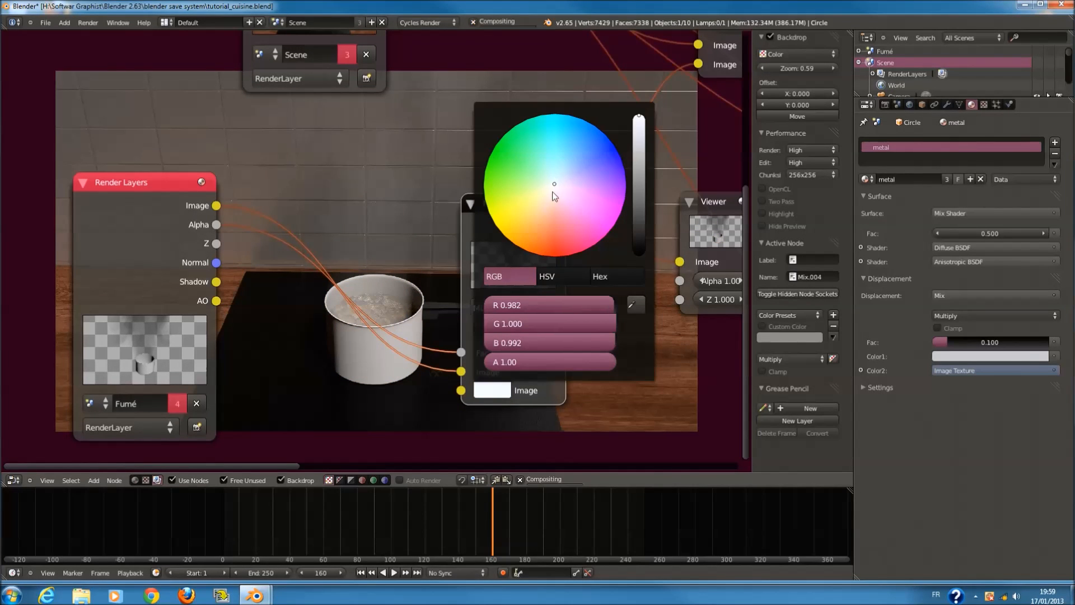
{"action": "left_click_drag", "start_coordinate": [581, 153], "coordinate": [610, 105]}
{"action": "left_click_drag", "start_coordinate": [589, 153], "coordinate": [487, 267]}
{"action": "mouse_move", "coordinate": [519, 219]}
{"action": "left_mouse_down"}
{"action": "mouse_move", "coordinate": [639, 69]}
{"action": "mouse_move", "coordinate": [550, 200]}
{"action": "mouse_move", "coordinate": [554, 187]}
{"action": "left_mouse_up"}
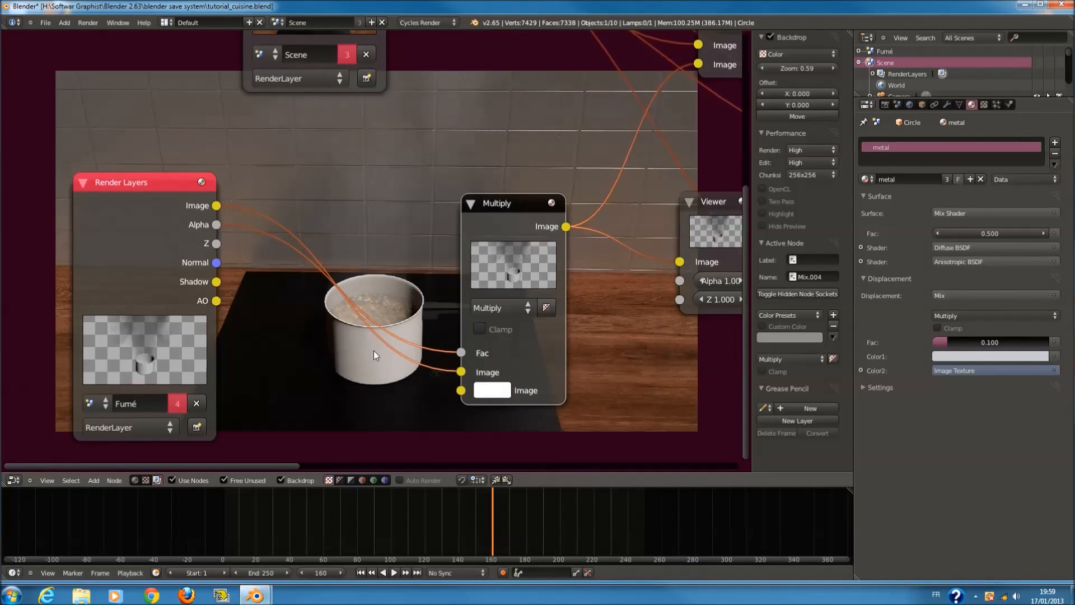
- Replace the Image link on the Fumé Multiply node's first Image input with the Normal output
{"action": "left_click_drag", "start_coordinate": [461, 371], "coordinate": [341, 294]}
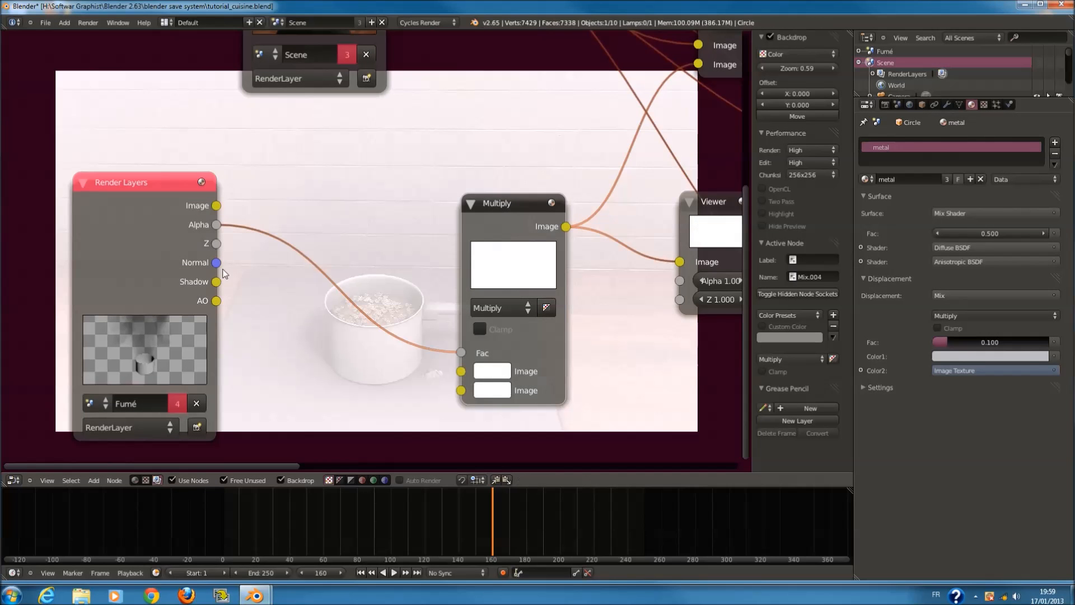
{"action": "mouse_move", "coordinate": [453, 368]}
{"action": "left_mouse_down"}
{"action": "mouse_move", "coordinate": [461, 390]}
{"action": "mouse_move", "coordinate": [461, 371]}
{"action": "left_mouse_up"}
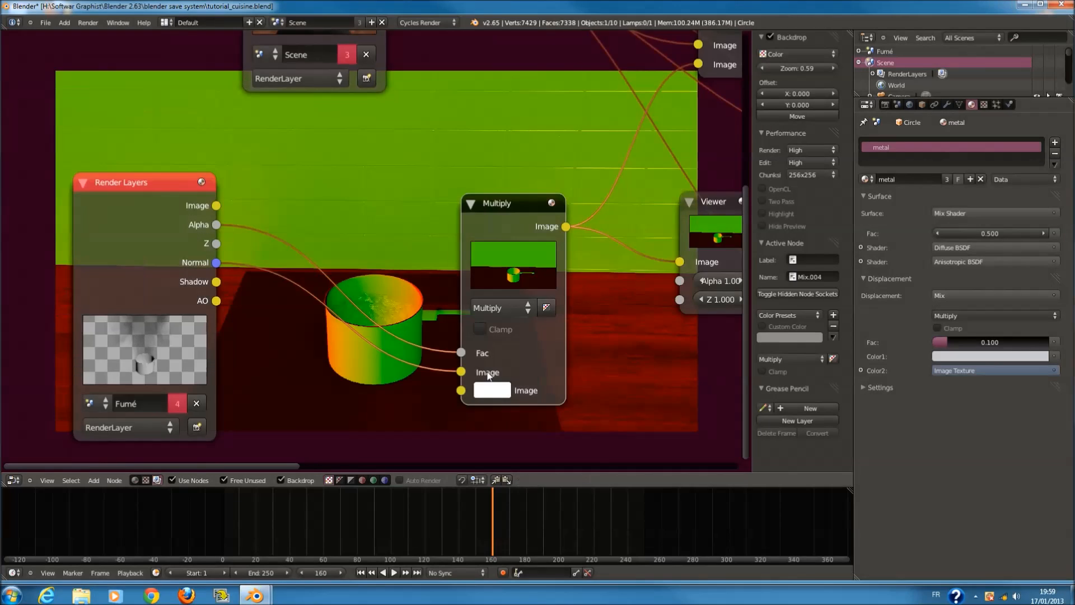
- Examine the effect of the Fumé Normal pass on the composite in the backdrop
{"action": "scroll", "coordinate": [500, 352], "scroll_direction": "down", "scroll_amount": 2}
{"action": "scroll", "coordinate": [498, 349], "scroll_direction": "up", "scroll_amount": 3}
{"action": "middle_click_drag", "start_coordinate": [437, 426], "coordinate": [362, 303]}
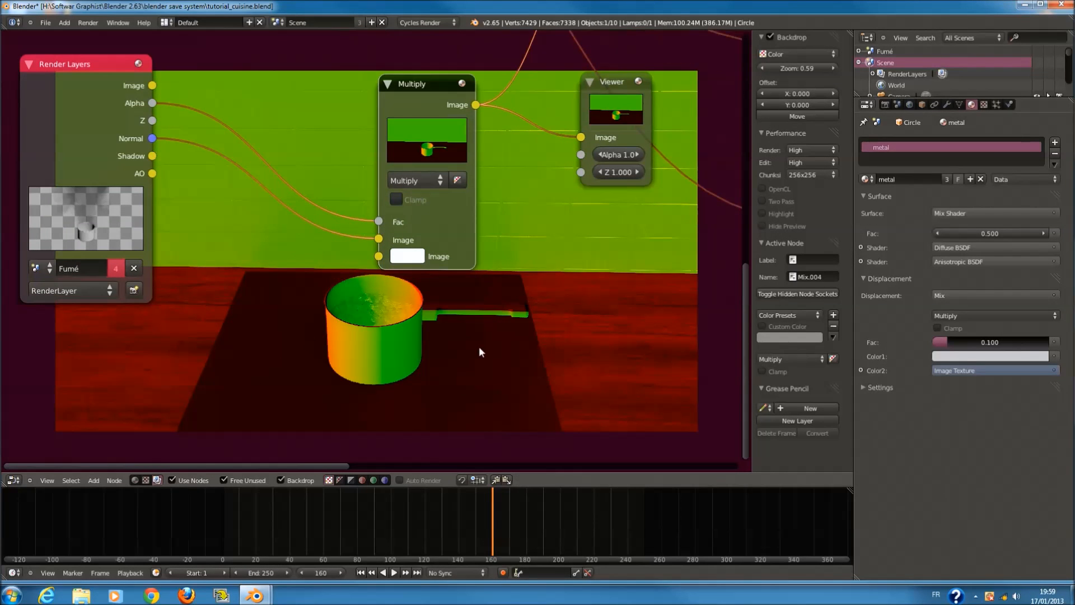
{"action": "scroll", "coordinate": [374, 280], "scroll_direction": "up", "scroll_amount": 1}
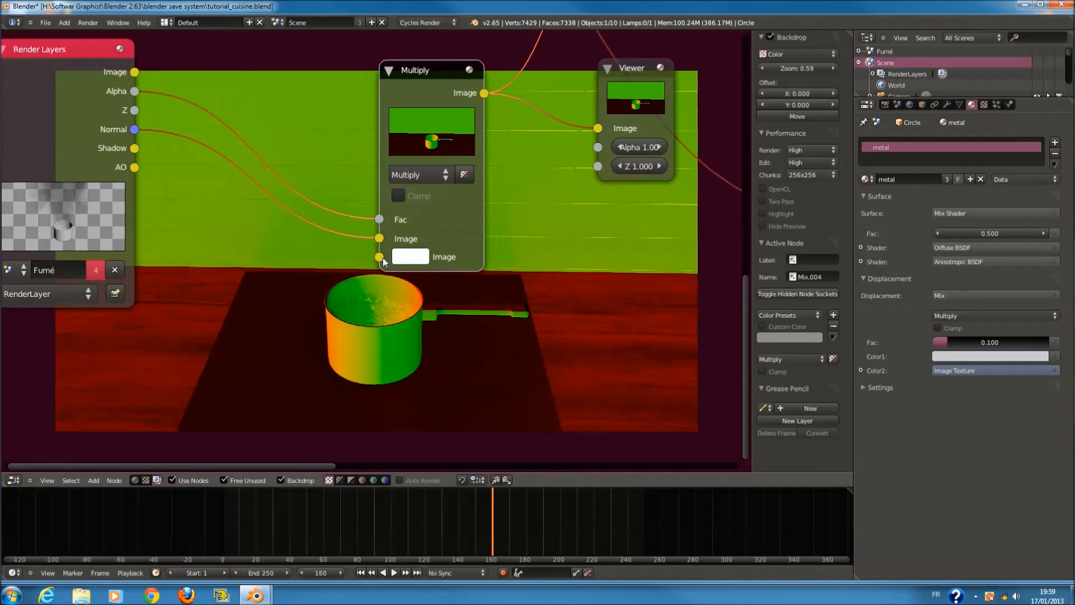
{"action": "scroll", "coordinate": [408, 182], "scroll_direction": "up", "scroll_amount": 1}
{"action": "scroll", "coordinate": [415, 193], "scroll_direction": "down", "scroll_amount": 2}
{"action": "scroll", "coordinate": [409, 253], "scroll_direction": "down", "scroll_amount": 1}
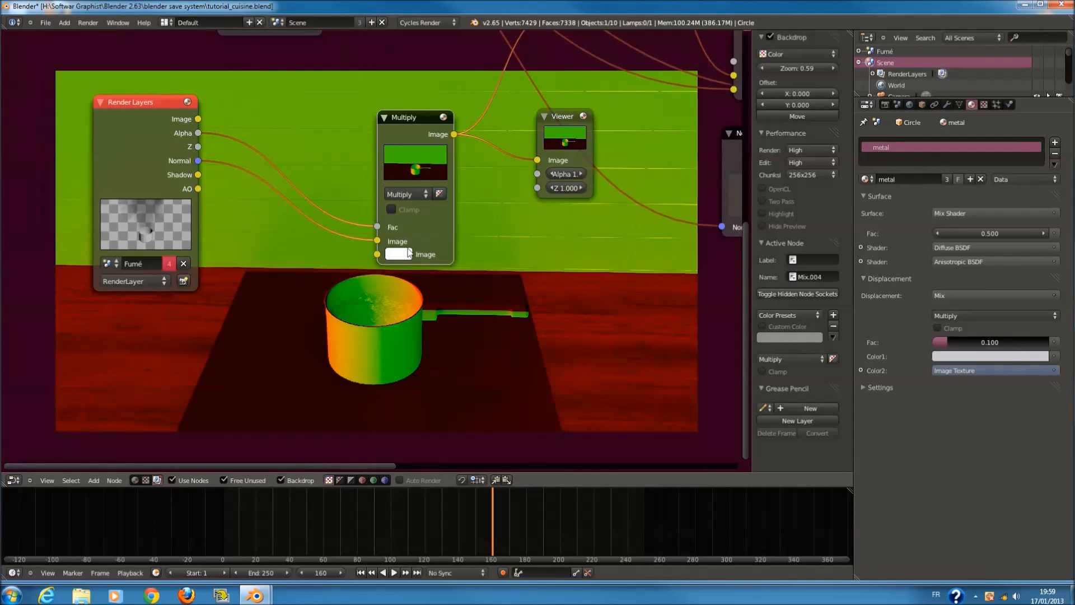
{"action": "scroll", "coordinate": [464, 286], "scroll_direction": "up", "scroll_amount": 1}
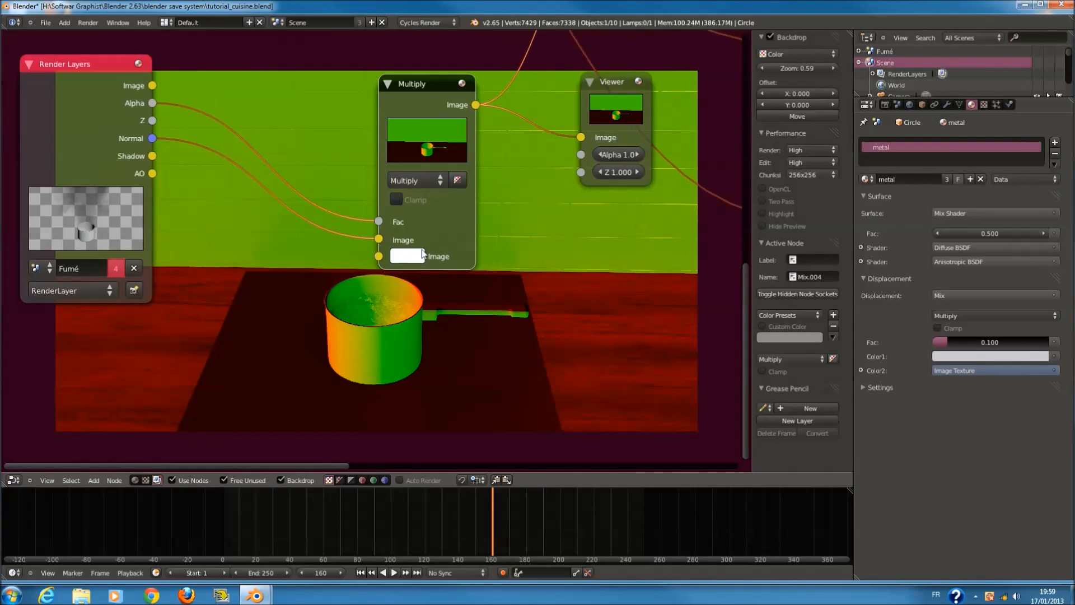
{"action": "scroll", "coordinate": [421, 254], "scroll_direction": "up", "scroll_amount": 1}
{"action": "scroll", "coordinate": [320, 240], "scroll_direction": "up", "scroll_amount": 1}
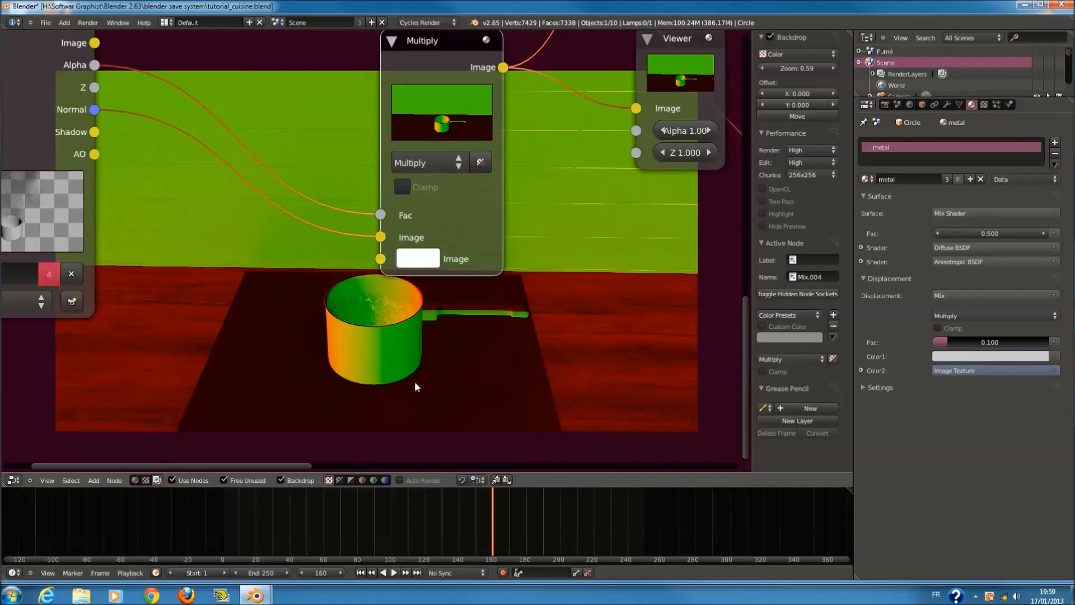
{"action": "scroll", "coordinate": [385, 379], "scroll_direction": "down", "scroll_amount": 1}
{"action": "scroll", "coordinate": [487, 200], "scroll_direction": "down", "scroll_amount": 1}
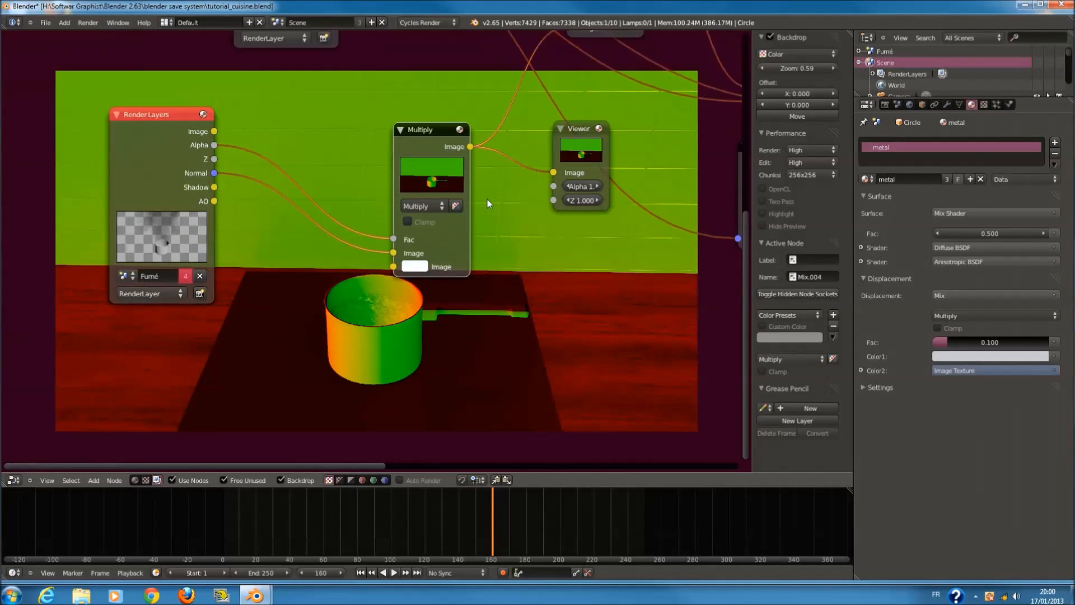
- Disconnect the Normal pass from the Fumé Multiply node and connect the Shadow output to its second Image input
{"action": "scroll", "coordinate": [487, 200], "scroll_direction": "up", "scroll_amount": 1}
{"action": "left_click_drag", "start_coordinate": [382, 251], "coordinate": [329, 238]}
{"action": "left_click_drag", "start_coordinate": [173, 171], "coordinate": [280, 235]}
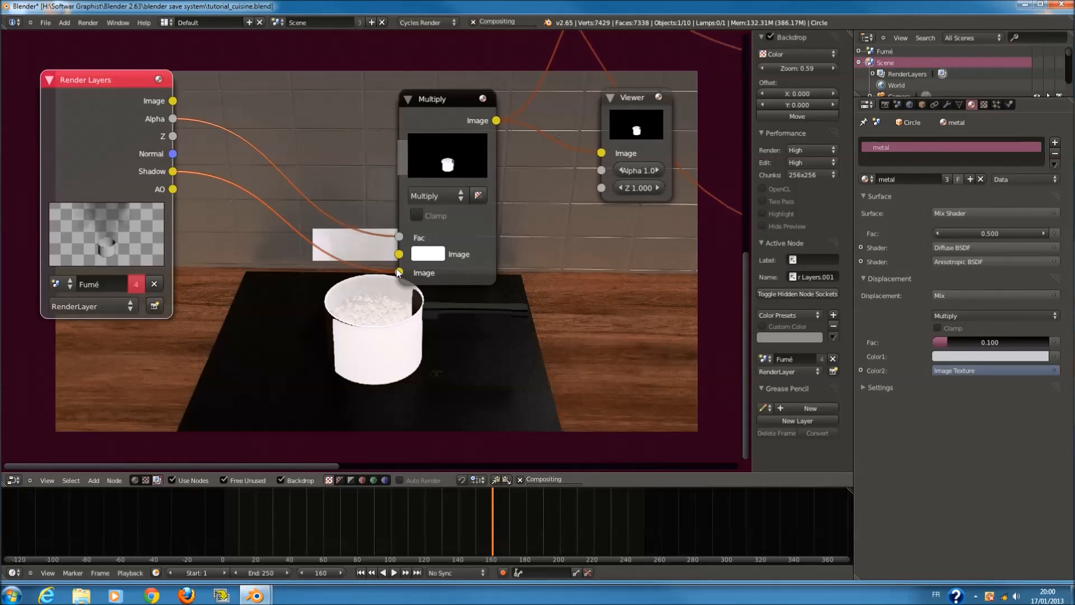
- Delete the Fumé Multiply node, reconnect the Fumé Image output directly to the Add node, and show the Fumé Viewer in the backdrop
{"action": "scroll", "coordinate": [238, 226], "scroll_direction": "down", "scroll_amount": 2}
{"action": "left_click", "coordinate": [425, 173]}
{"action": "key", "text": "x"}
{"action": "left_click_drag", "start_coordinate": [225, 140], "coordinate": [552, 44]}
{"action": "left_click", "coordinate": [566, 153]}
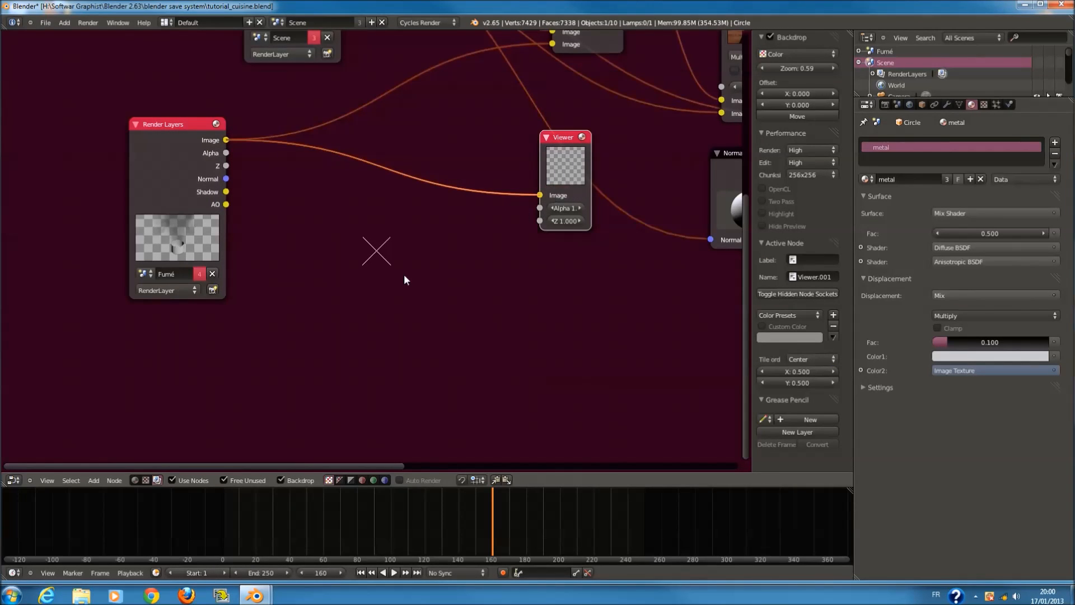
- Add an RGB Curves node on the link between the Fumé Render Layers and its Viewer
{"action": "scroll", "coordinate": [404, 275], "scroll_direction": "up", "scroll_amount": 2}
{"action": "key", "text": "shift+a"}
{"action": "mouse_move", "coordinate": [397, 266]}
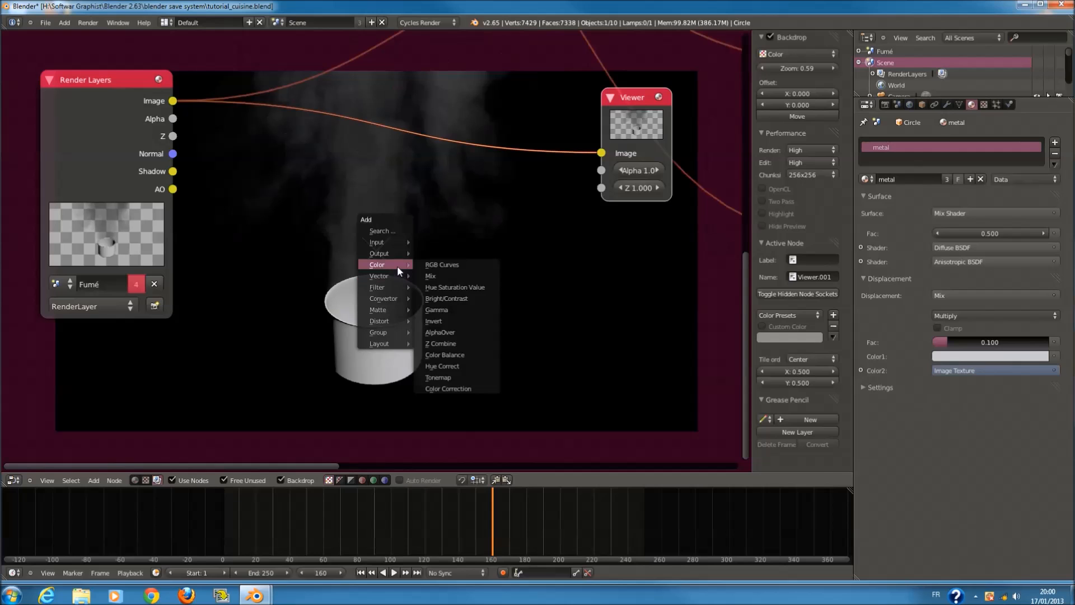
{"action": "left_click", "coordinate": [442, 264]}
{"action": "left_click", "coordinate": [454, 257]}
- Brighten the smoke by raising a point on the RGB Curves combined curve to about X 0.317, Y 0.672
{"action": "left_click_drag", "start_coordinate": [454, 261], "coordinate": [422, 218]}
{"action": "scroll", "coordinate": [439, 193], "scroll_direction": "down", "scroll_amount": 1}
{"action": "middle_click_drag", "start_coordinate": [439, 192], "coordinate": [426, 293]}
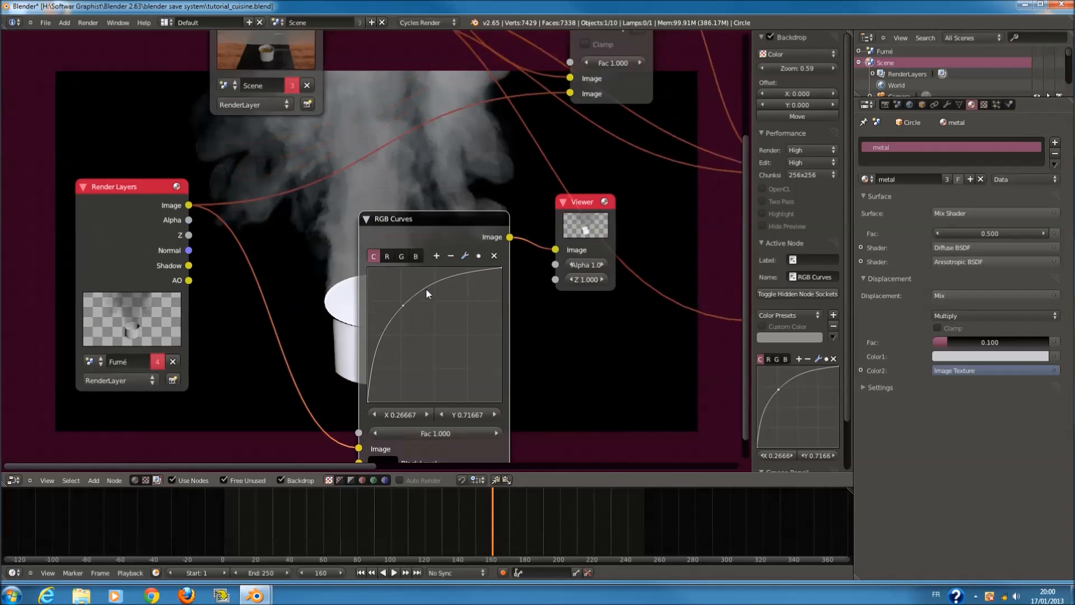
{"action": "scroll", "coordinate": [525, 214], "scroll_direction": "down", "scroll_amount": 1}
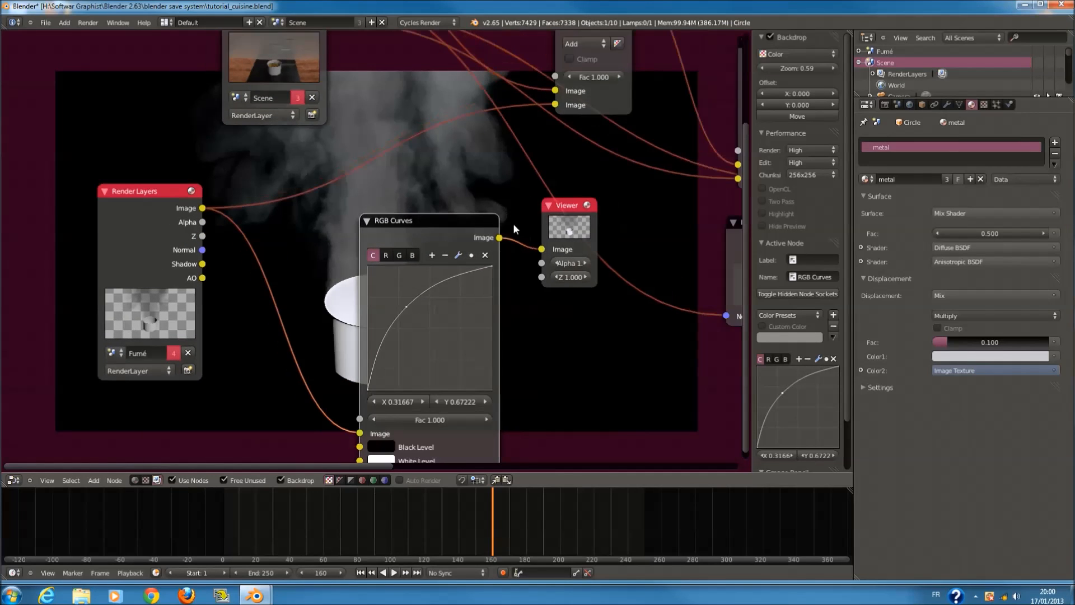
- Connect the RGB Curves output to the Add node's second Image input and show the final Viewer in the backdrop
{"action": "scroll", "coordinate": [560, 146], "scroll_direction": "down", "scroll_amount": 2}
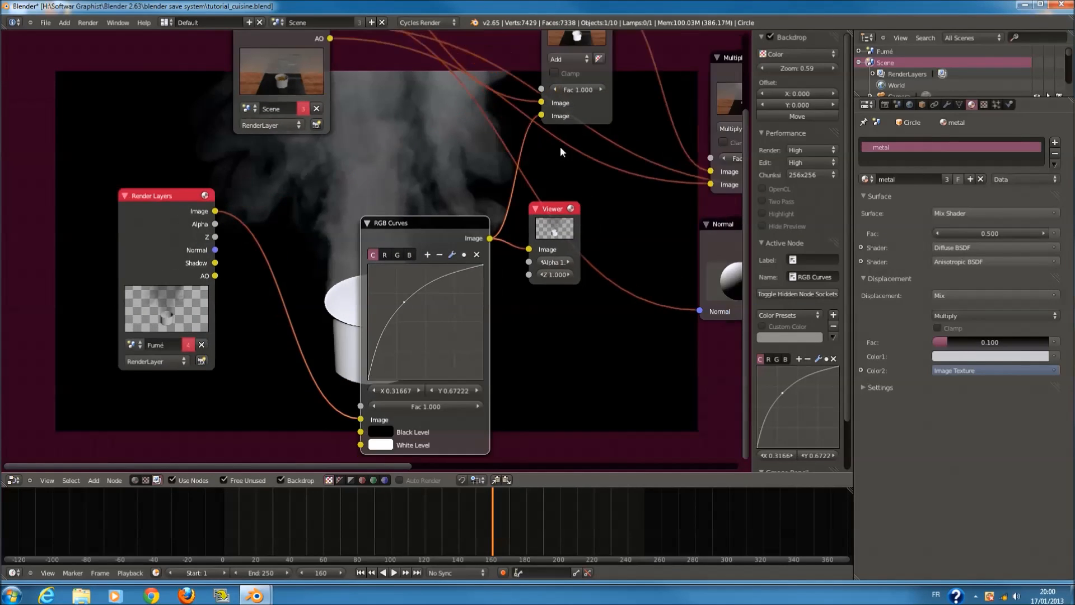
{"action": "scroll", "coordinate": [602, 207], "scroll_direction": "down", "scroll_amount": 3}
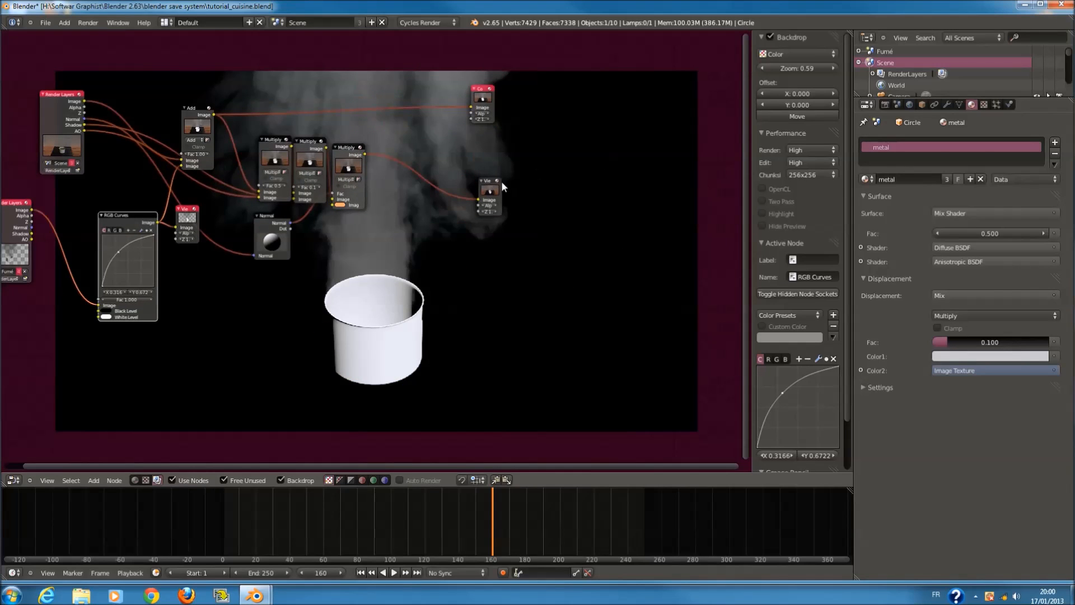
{"action": "left_click", "coordinate": [493, 181]}
- Soften the smoke by lowering the RGB Curves point to about X 0.289, Y 0.550
{"action": "scroll", "coordinate": [296, 250], "scroll_direction": "up", "scroll_amount": 4}
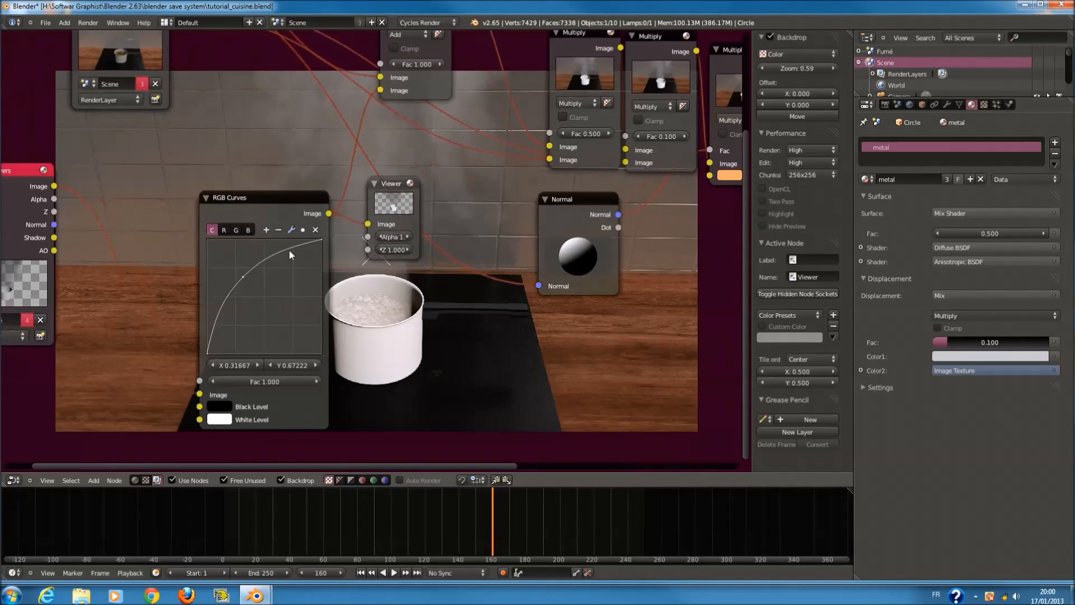
{"action": "mouse_move", "coordinate": [247, 274]}
{"action": "left_mouse_down"}
{"action": "mouse_move", "coordinate": [216, 246]}
{"action": "mouse_move", "coordinate": [298, 347]}
{"action": "mouse_move", "coordinate": [236, 257]}
{"action": "mouse_move", "coordinate": [338, 353]}
{"action": "mouse_move", "coordinate": [258, 271]}
{"action": "mouse_move", "coordinate": [274, 278]}
{"action": "mouse_move", "coordinate": [232, 251]}
{"action": "mouse_move", "coordinate": [229, 269]}
{"action": "mouse_move", "coordinate": [253, 292]}
{"action": "left_mouse_up"}
{"action": "left_click_drag", "start_coordinate": [246, 290], "coordinate": [240, 286]}
{"action": "middle_click_drag", "start_coordinate": [343, 287], "coordinate": [371, 255]}
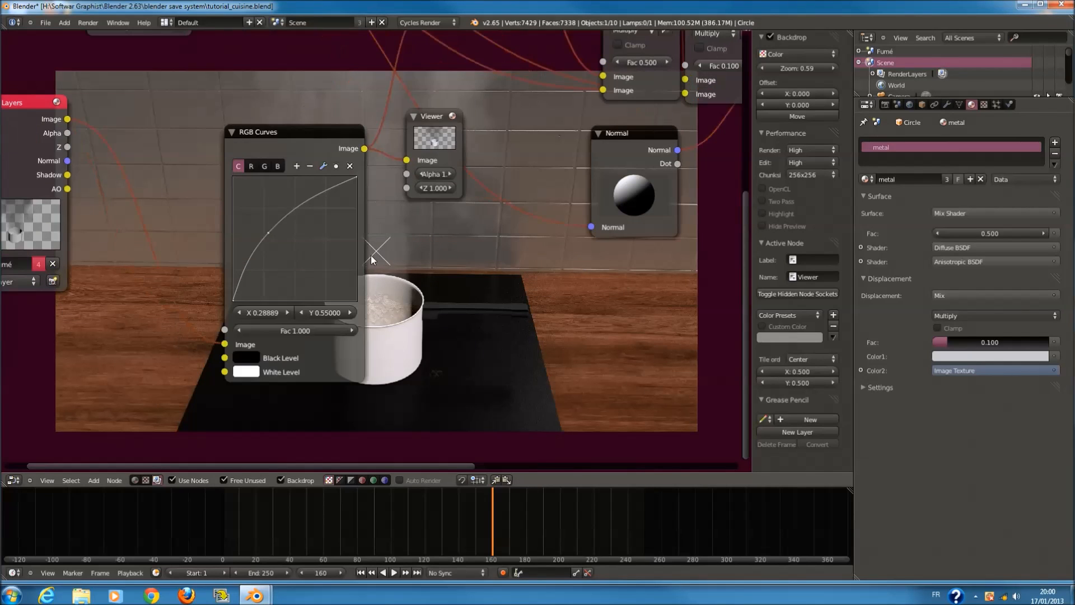
- Move the RGB Curves node closer to the Fumé Render Layers node to free space before the Viewer
{"action": "middle_click_drag", "start_coordinate": [68, 217], "coordinate": [120, 191]}
{"action": "scroll", "coordinate": [297, 207], "scroll_direction": "down", "scroll_amount": 1}
{"action": "middle_click_drag", "start_coordinate": [297, 206], "coordinate": [397, 242]}
{"action": "left_click_drag", "start_coordinate": [438, 208], "coordinate": [329, 189]}
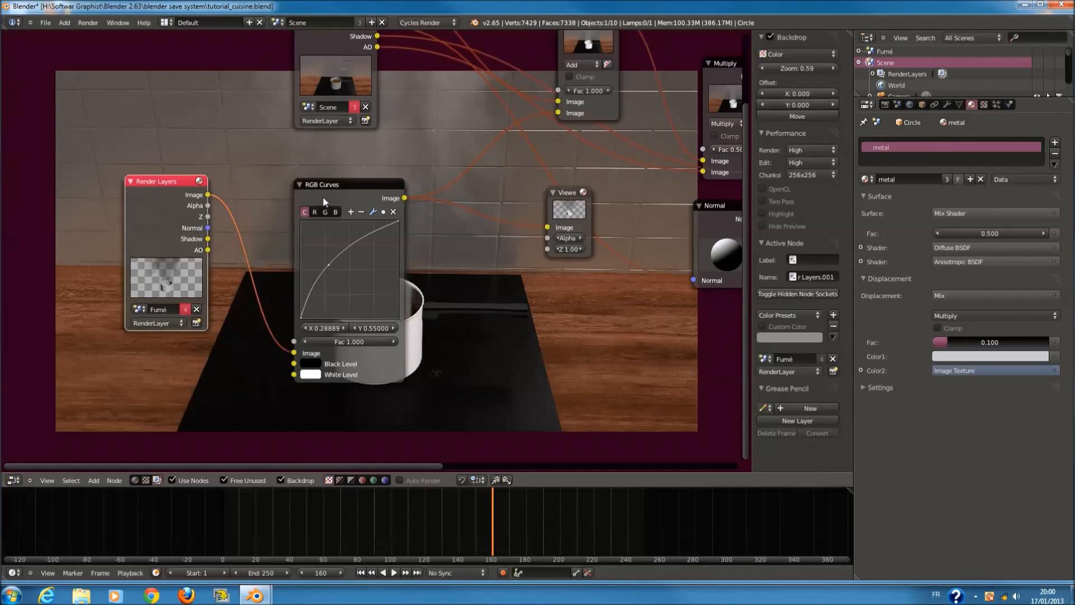
- Soften the smoke by lowering the RGB Curves point to about Y 0.538, and shift the RGB Curves and Fumé Render Layers nodes slightly
{"action": "scroll", "coordinate": [321, 196], "scroll_direction": "up", "scroll_amount": 2}
{"action": "key", "text": "shift+a"}
{"action": "mouse_move", "coordinate": [379, 251]}
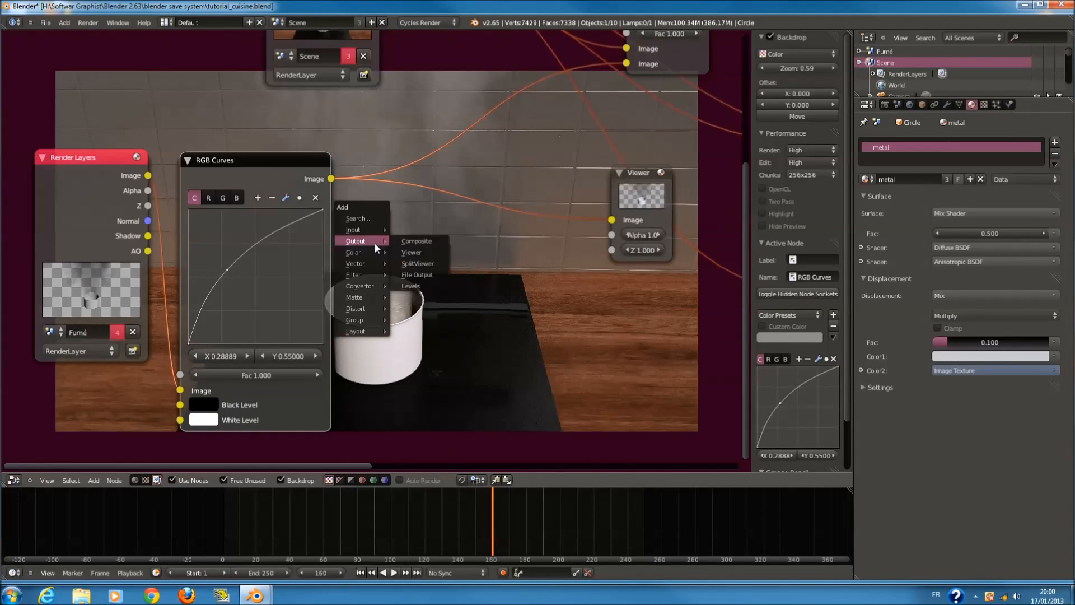
{"action": "left_click_drag", "start_coordinate": [229, 268], "coordinate": [233, 271]}
{"action": "scroll", "coordinate": [252, 230], "scroll_direction": "down", "scroll_amount": 2}
{"action": "left_click_drag", "start_coordinate": [280, 183], "coordinate": [326, 185]}
{"action": "left_click_drag", "start_coordinate": [171, 202], "coordinate": [185, 207]}
- Move the final Viewer and Composite nodes farther from the last Multiply node to make room for more nodes
{"action": "scroll", "coordinate": [586, 219], "scroll_direction": "down", "scroll_amount": 2}
{"action": "scroll", "coordinate": [586, 219], "scroll_direction": "down", "scroll_amount": 3}
{"action": "middle_click_drag", "start_coordinate": [532, 235], "coordinate": [221, 259]}
{"action": "scroll", "coordinate": [378, 237], "scroll_direction": "up", "scroll_amount": 1}
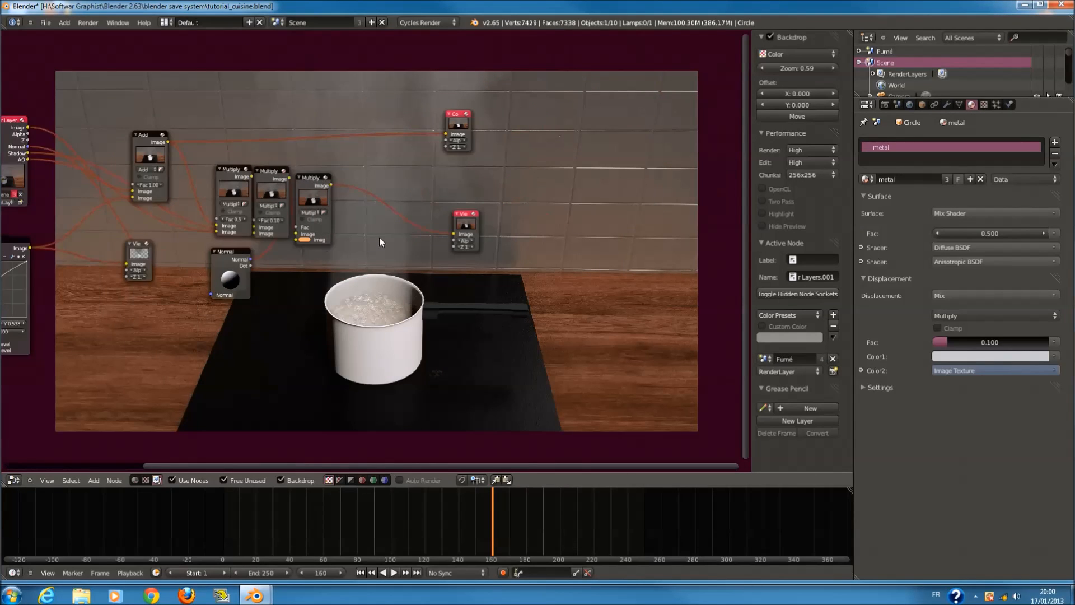
{"action": "middle_click_drag", "start_coordinate": [390, 220], "coordinate": [252, 225]}
{"action": "scroll", "coordinate": [323, 224], "scroll_direction": "up", "scroll_amount": 1}
{"action": "left_click_drag", "start_coordinate": [341, 224], "coordinate": [533, 227]}
{"action": "left_click_drag", "start_coordinate": [336, 131], "coordinate": [584, 155]}
{"action": "scroll", "coordinate": [187, 237], "scroll_direction": "up", "scroll_amount": 2}
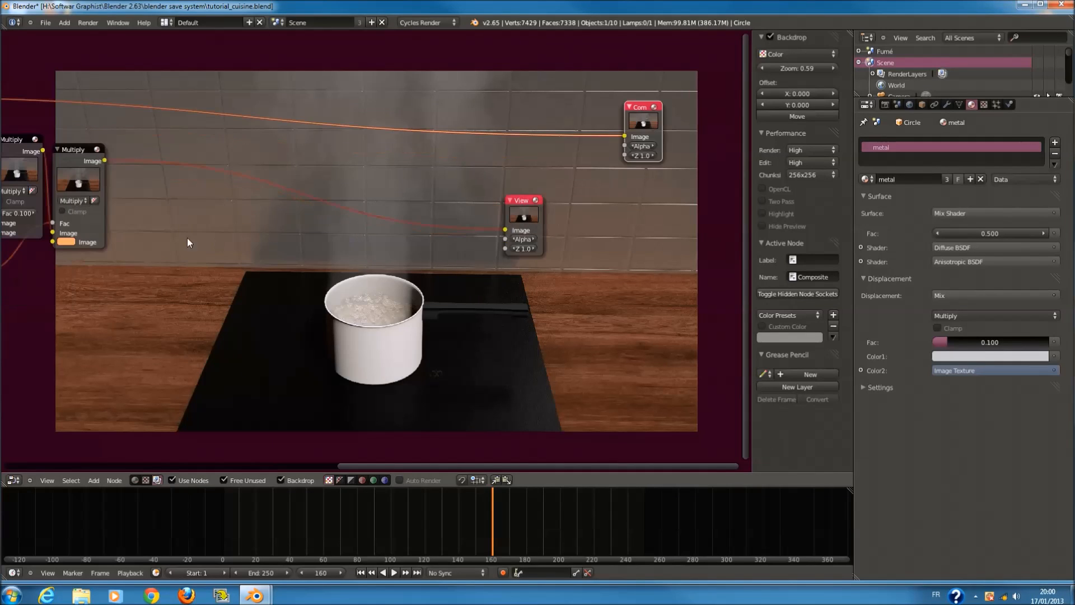
- Add a Blur node and insert it on the link between the last Multiply node and the Viewer
{"action": "middle_click_drag", "start_coordinate": [187, 237], "coordinate": [407, 264]}
{"action": "key", "text": "shift+a"}
{"action": "mouse_move", "coordinate": [407, 296]}
{"action": "scroll", "coordinate": [589, 214], "scroll_direction": "up", "scroll_amount": 2}
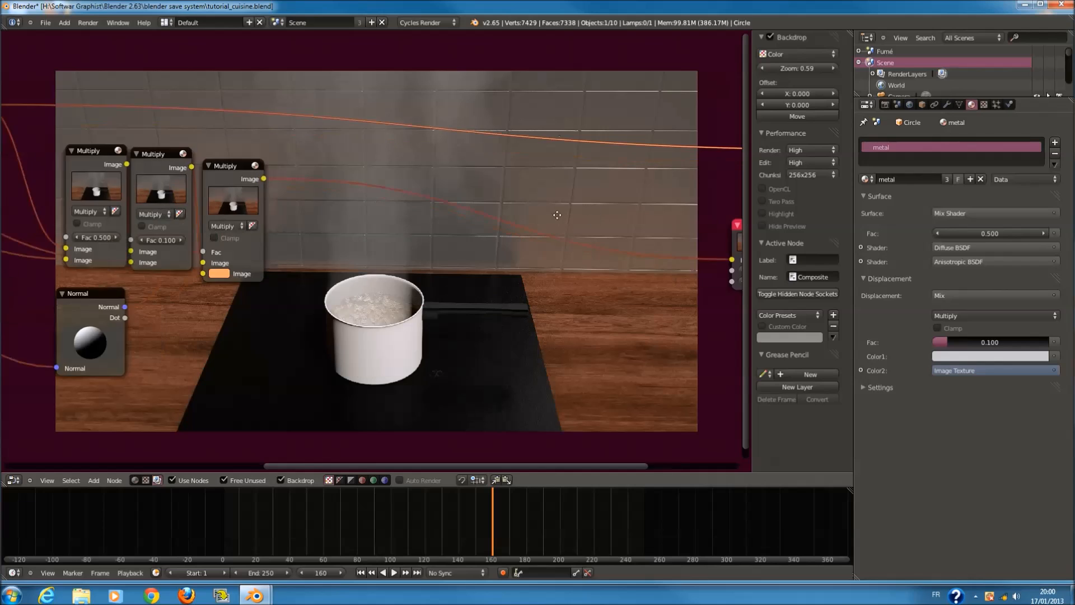
{"action": "key", "text": "shift+a"}
{"action": "mouse_move", "coordinate": [372, 303]}
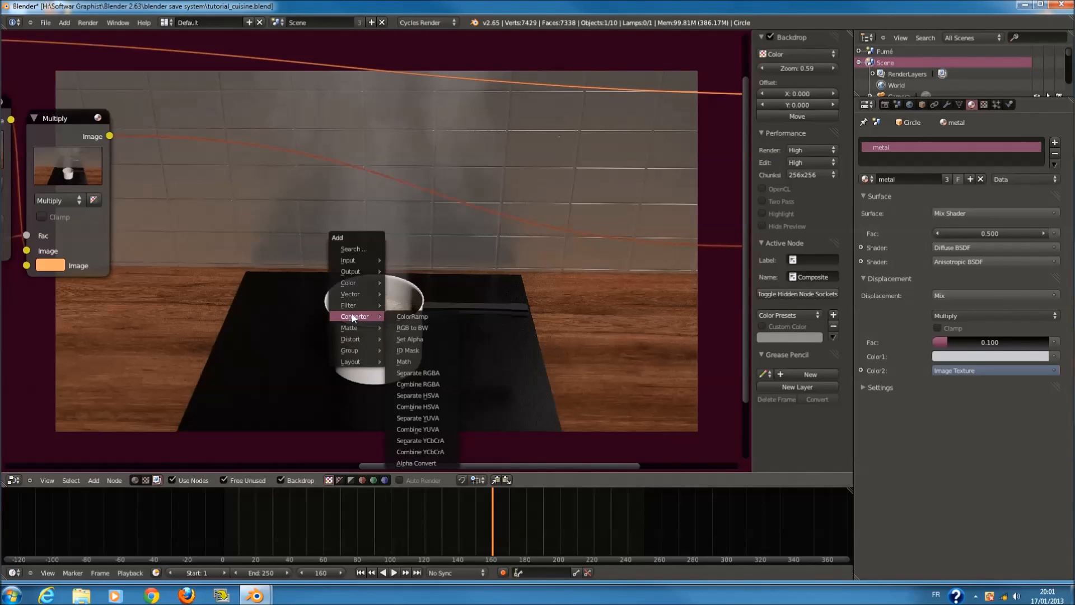
{"action": "left_click", "coordinate": [424, 317]}
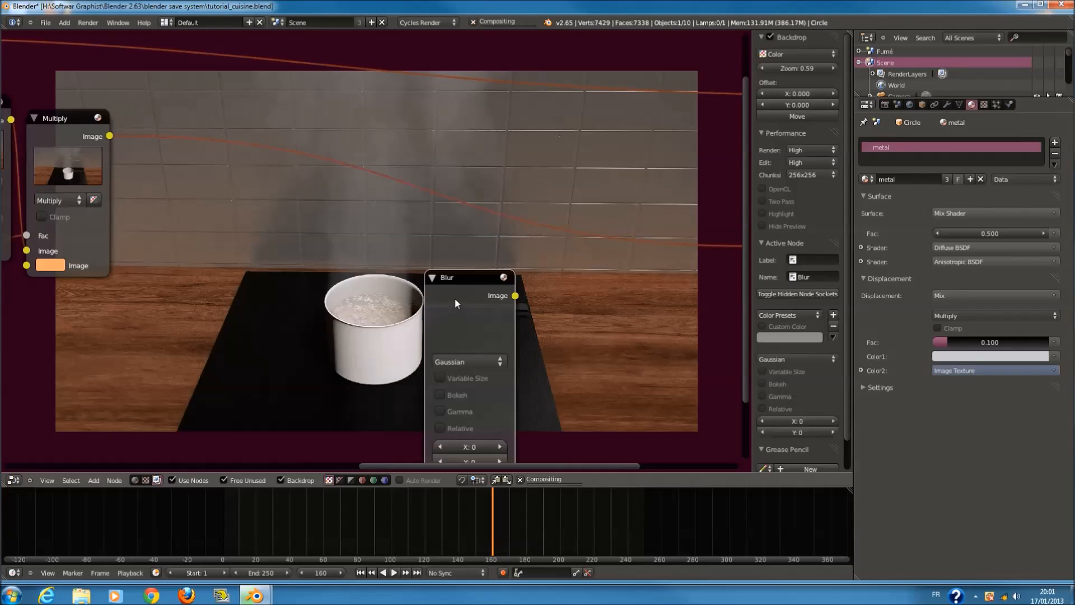
{"action": "left_click", "coordinate": [529, 267]}
- Set the Blur node to Fast Gaussian with Relative on, Y aspect correction, and 24% for both X and Y
{"action": "left_click", "coordinate": [526, 274]}
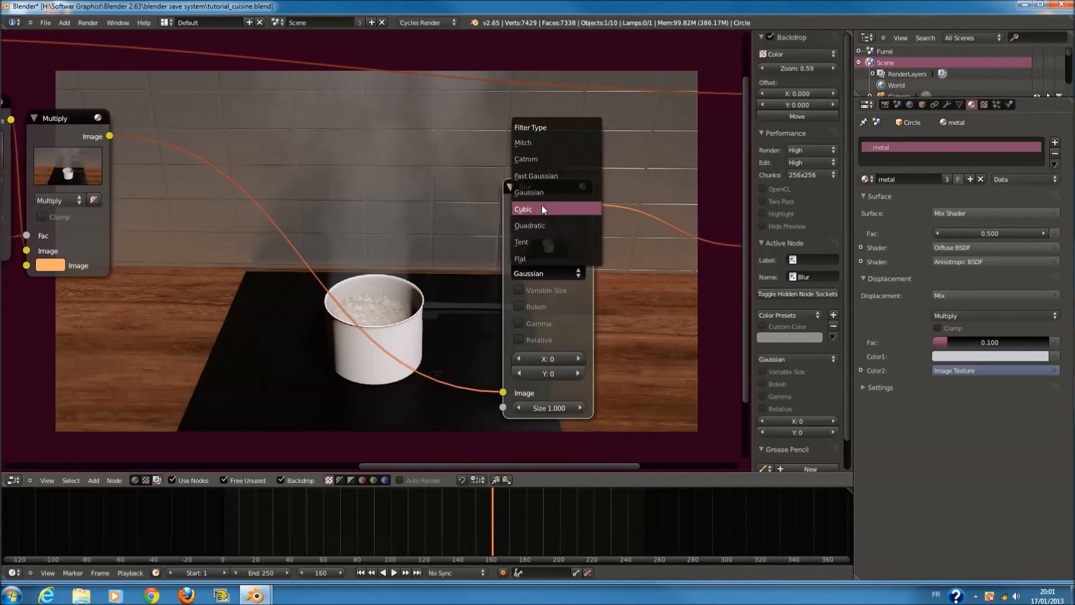
{"action": "left_click", "coordinate": [536, 175]}
{"action": "left_click", "coordinate": [520, 289]}
{"action": "left_click", "coordinate": [549, 326]}
{"action": "left_click", "coordinate": [548, 343]}
{"action": "type", "text": "24"}
{"action": "left_click", "coordinate": [545, 355]}
{"action": "type", "text": "24"}
{"action": "key", "text": "Return"}
- Duplicate the last Multiply node between Blur and Viewer with Fac 1.000, and feed the original Multiply output into its other Image input
{"action": "key", "text": "shift+a"}
{"action": "mouse_move", "coordinate": [329, 311]}
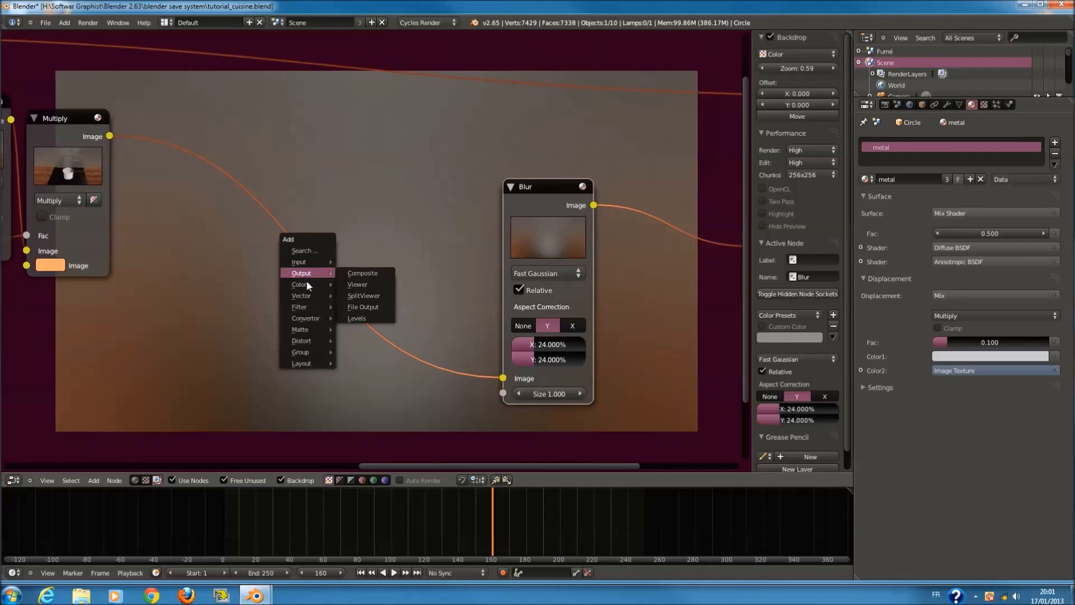
{"action": "left_click", "coordinate": [79, 152]}
{"action": "key", "text": "shift+d"}
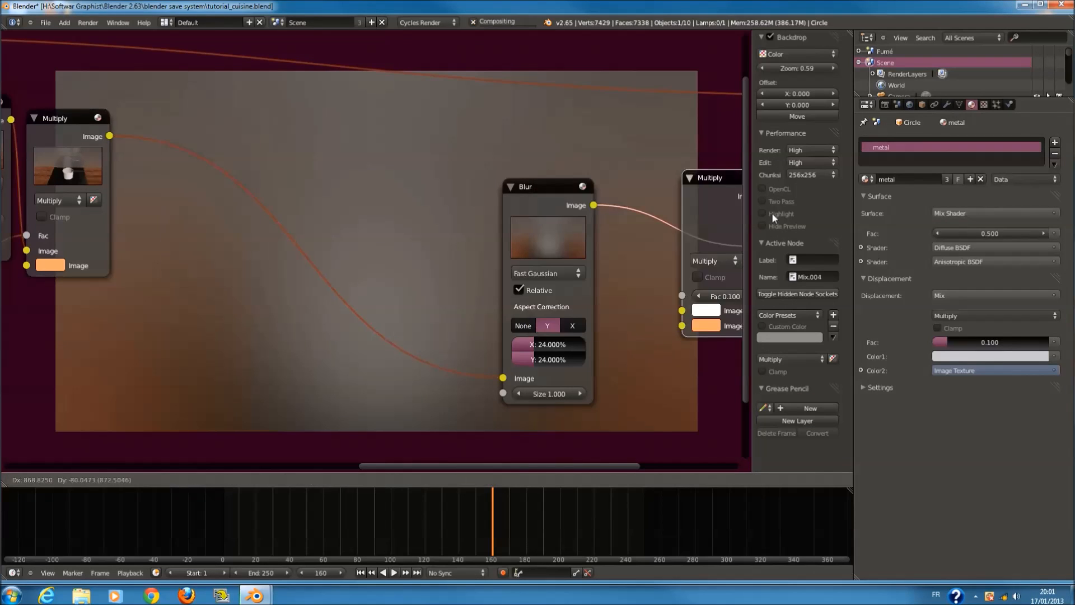
{"action": "left_click", "coordinate": [678, 205]}
{"action": "left_click", "coordinate": [657, 317]}
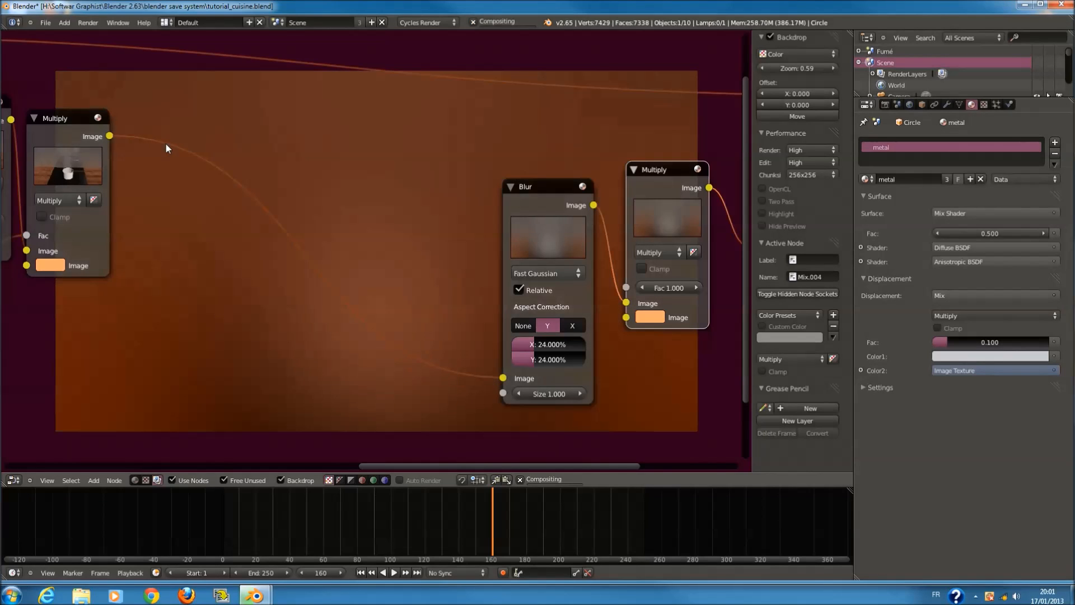
{"action": "left_click_drag", "start_coordinate": [110, 135], "coordinate": [626, 317]}
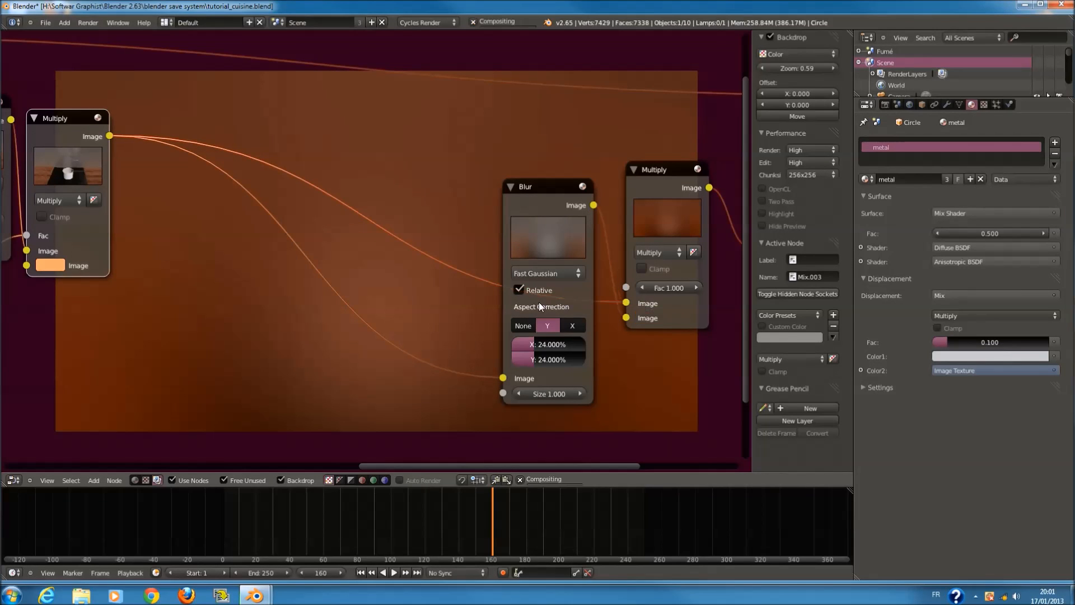
- Insert a Lens Distortion node on the link between the original Multiply and Blur nodes, with Distort at 1.000
{"action": "key", "text": "shift+a"}
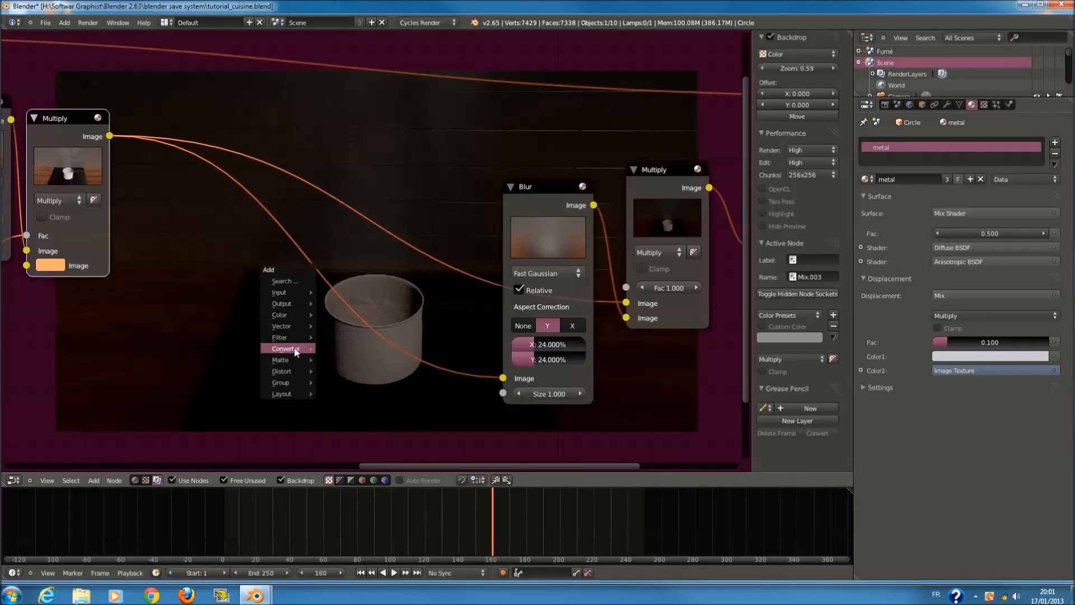
{"action": "key", "text": "Escape"}
{"action": "key", "text": "shift+a"}
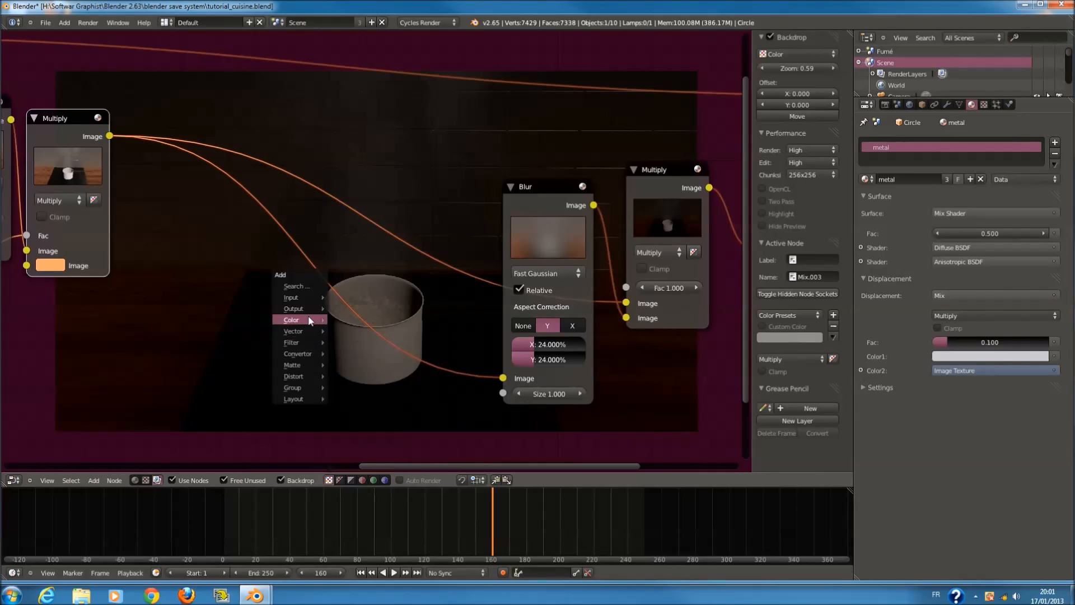
{"action": "mouse_move", "coordinate": [305, 377]}
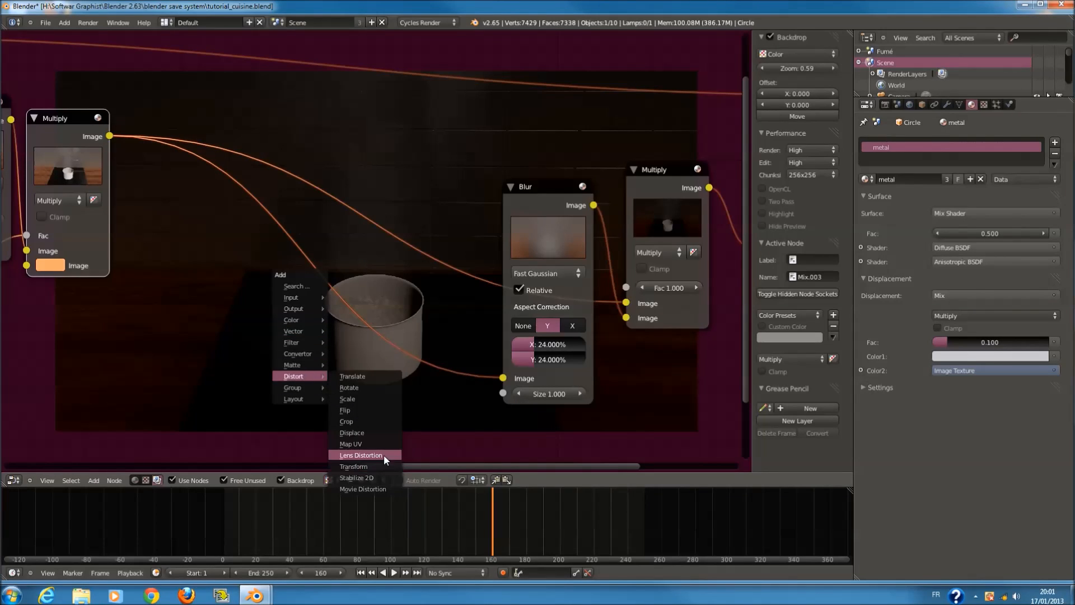
{"action": "left_click", "coordinate": [384, 455]}
{"action": "left_click", "coordinate": [301, 262]}
{"action": "left_click_drag", "start_coordinate": [295, 364], "coordinate": [339, 310]}
{"action": "left_click_drag", "start_coordinate": [260, 269], "coordinate": [194, 254]}
- Insert a Math node between Lens Distortion and Blur, and set its second value to 0
{"action": "middle_click_drag", "start_coordinate": [446, 212], "coordinate": [511, 196]}
{"action": "key", "text": "shift+a"}
{"action": "mouse_move", "coordinate": [444, 317]}
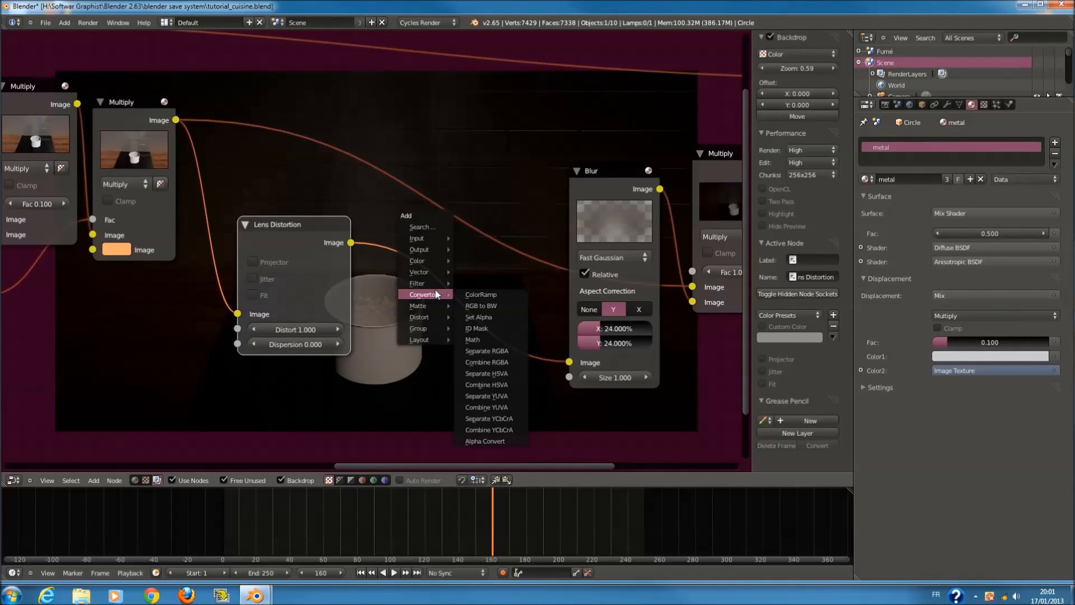
{"action": "left_click", "coordinate": [473, 340]}
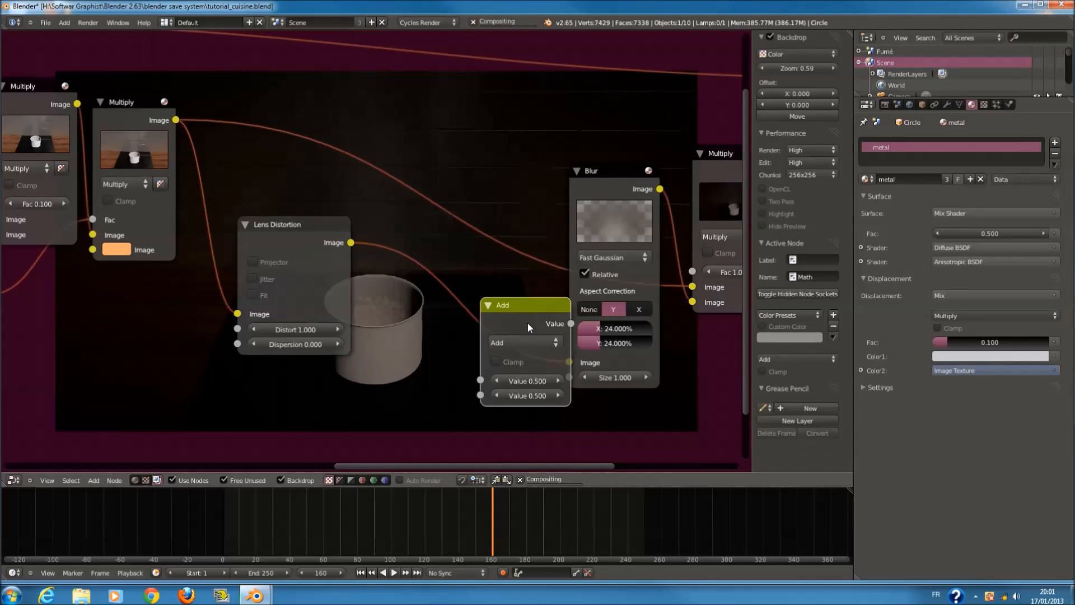
{"action": "left_click", "coordinate": [444, 291]}
{"action": "left_click", "coordinate": [458, 364]}
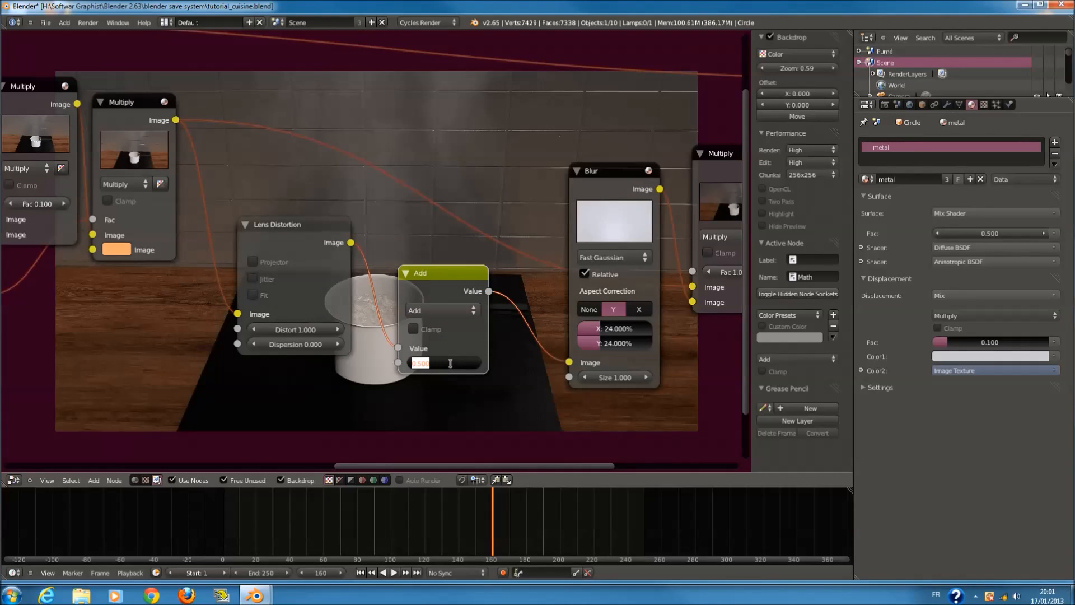
{"action": "type", "text": "0"}
{"action": "key", "text": "Return"}
- Try the Tangent, Arcsine, Arctangent, Power and Greater Than operations on the Math node to compare the vignette
{"action": "left_click", "coordinate": [452, 311]}
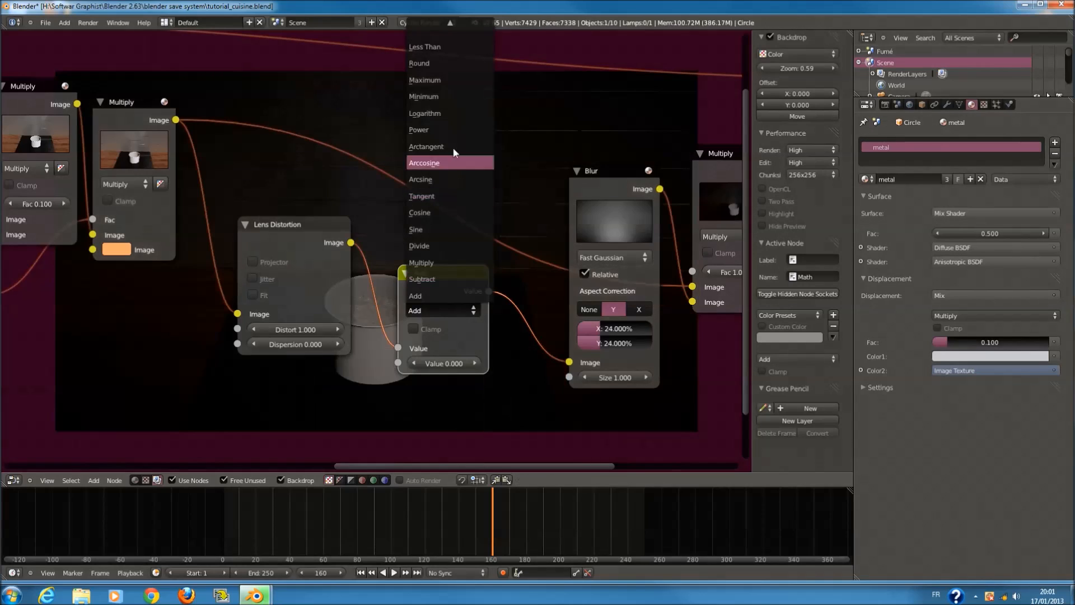
{"action": "left_click", "coordinate": [442, 196]}
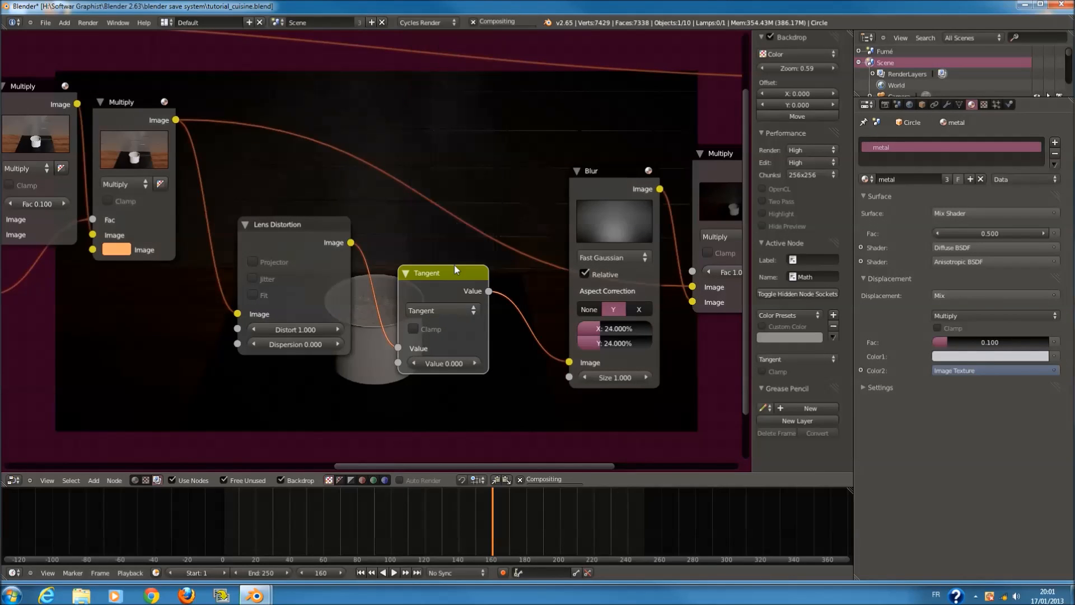
{"action": "left_click", "coordinate": [457, 312]}
{"action": "left_click", "coordinate": [425, 179]}
{"action": "left_click", "coordinate": [450, 311]}
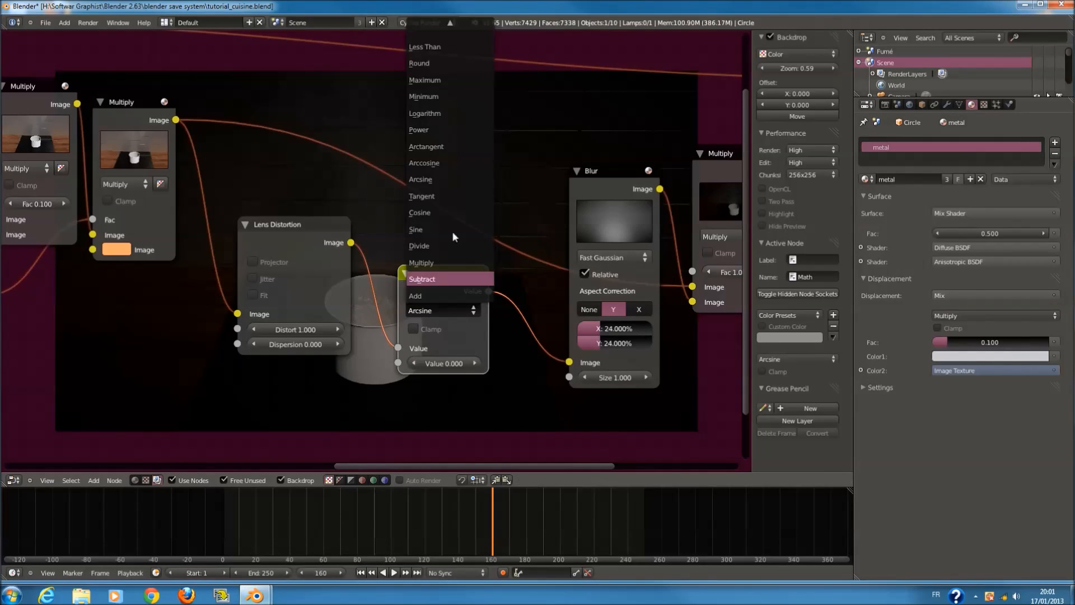
{"action": "left_click", "coordinate": [443, 147]}
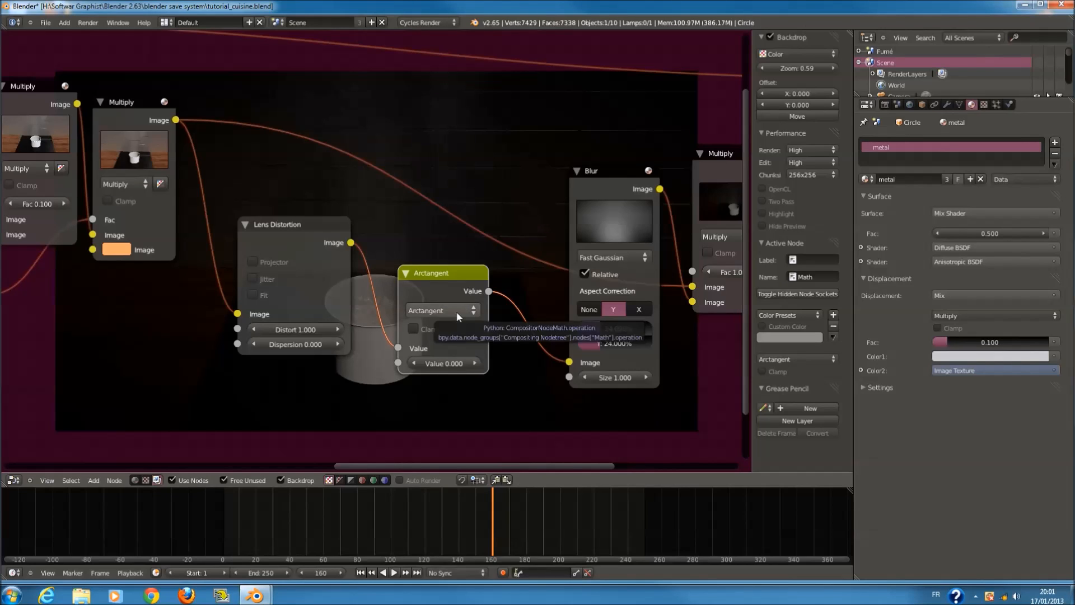
{"action": "left_click", "coordinate": [456, 311]}
{"action": "left_click", "coordinate": [448, 131]}
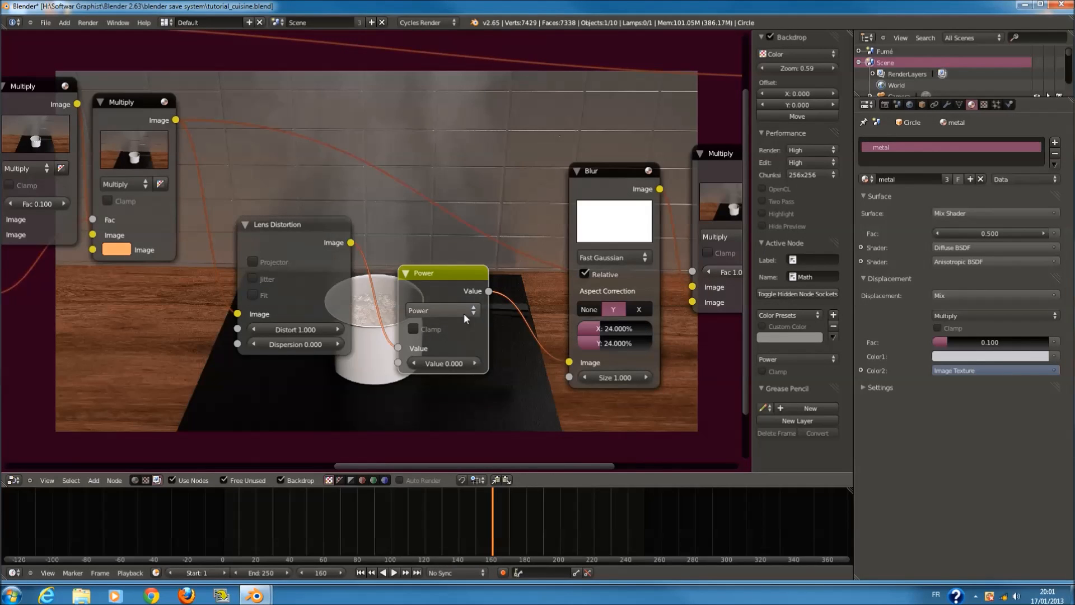
{"action": "left_click", "coordinate": [464, 312]}
{"action": "left_click", "coordinate": [441, 178]}
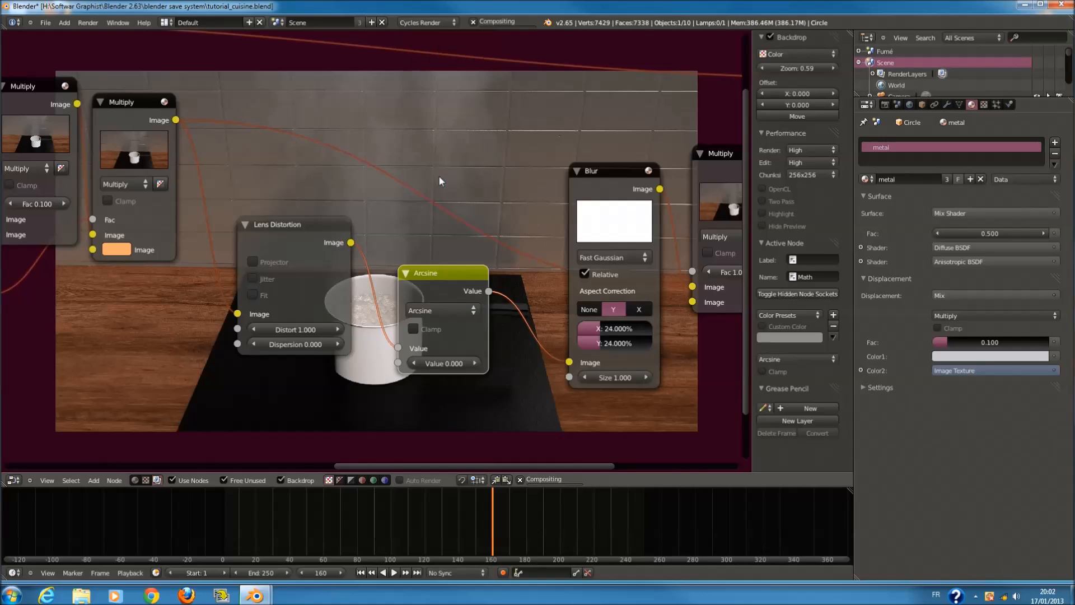
{"action": "left_click", "coordinate": [444, 311]}
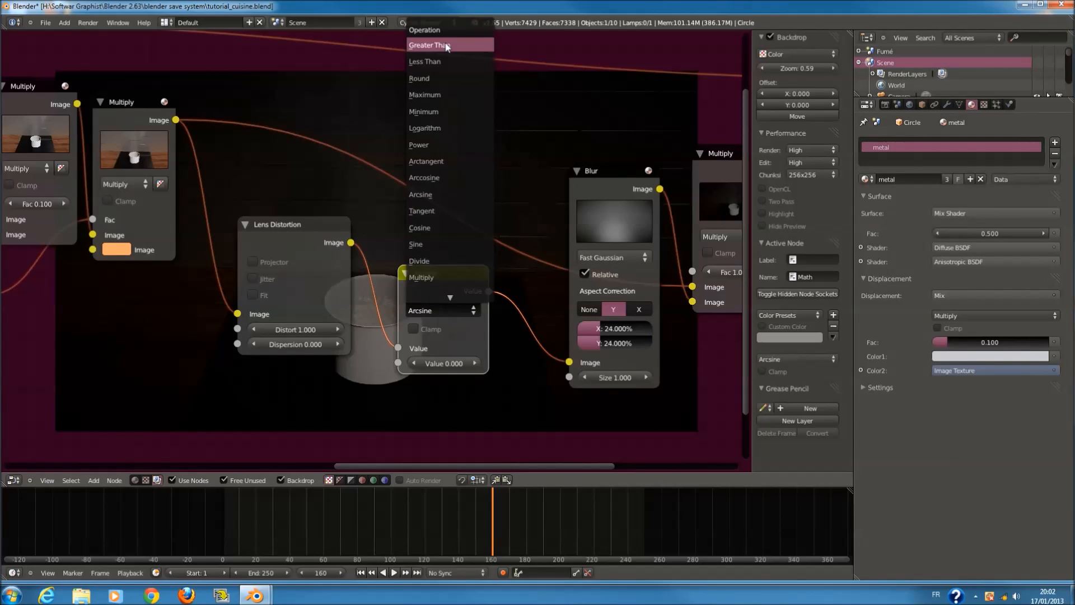
{"action": "left_click", "coordinate": [445, 42]}
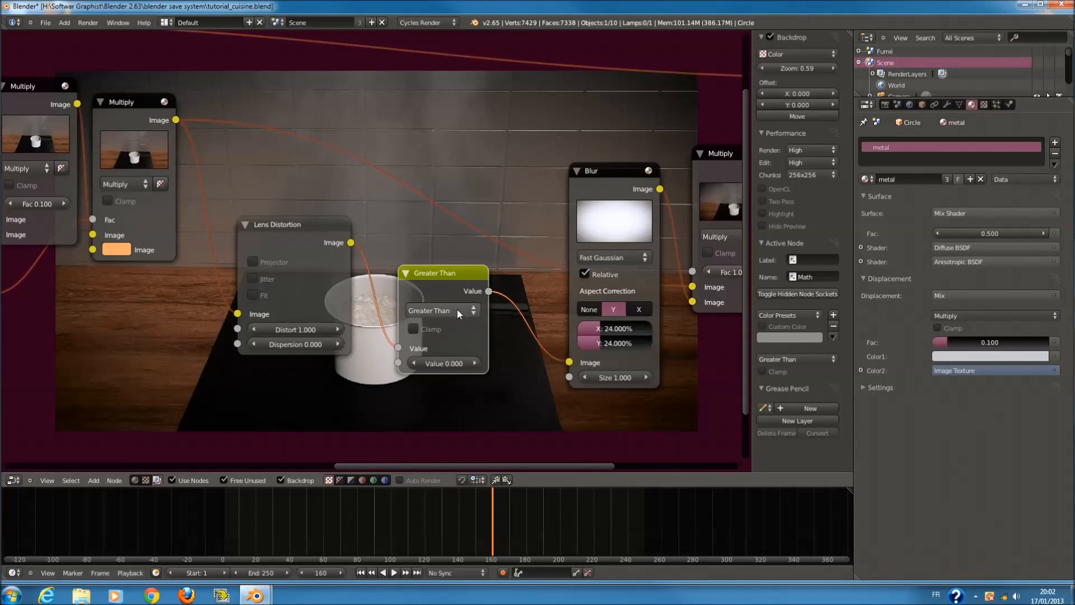
- Try the Less Than operation on the Math node with different second values, including -15.880
{"action": "left_click", "coordinate": [442, 310]}
{"action": "left_click", "coordinate": [448, 51]}
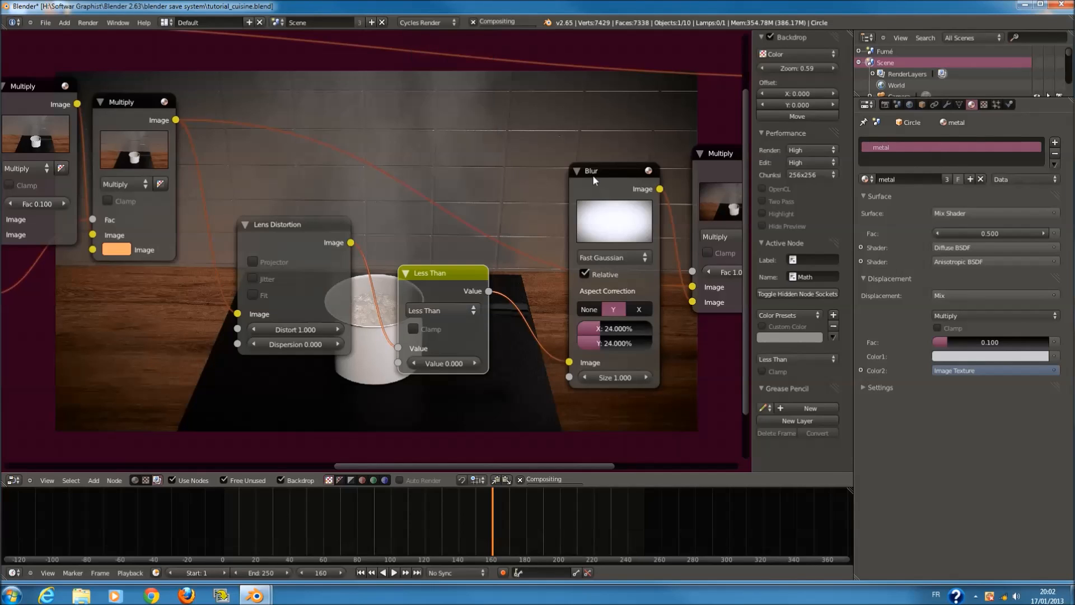
{"action": "left_click", "coordinate": [439, 311]}
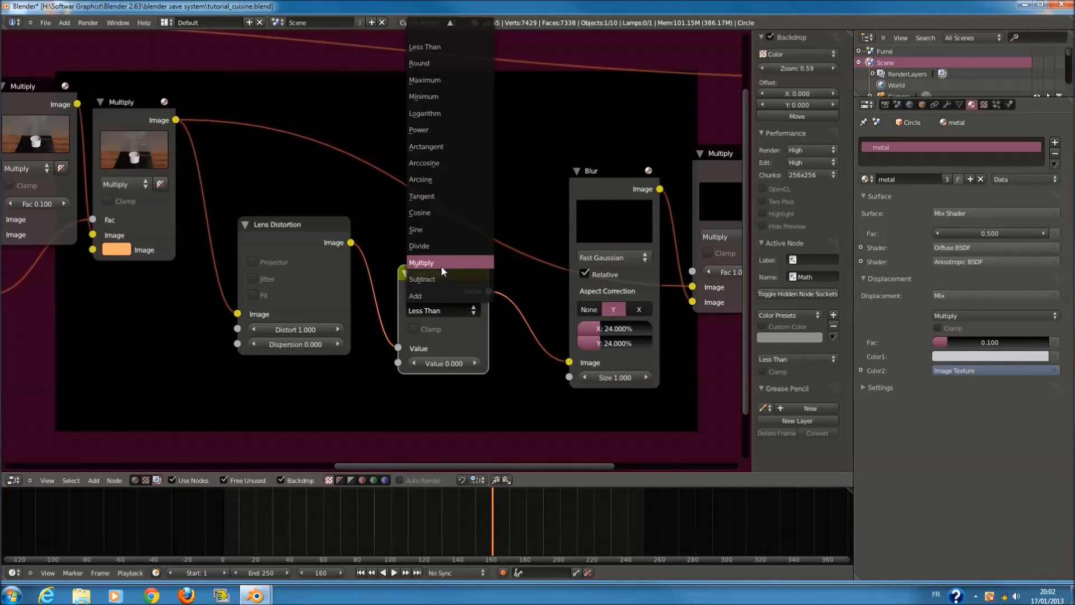
{"action": "left_click", "coordinate": [439, 365]}
{"action": "type", "text": "1"}
{"action": "key", "text": "Return"}
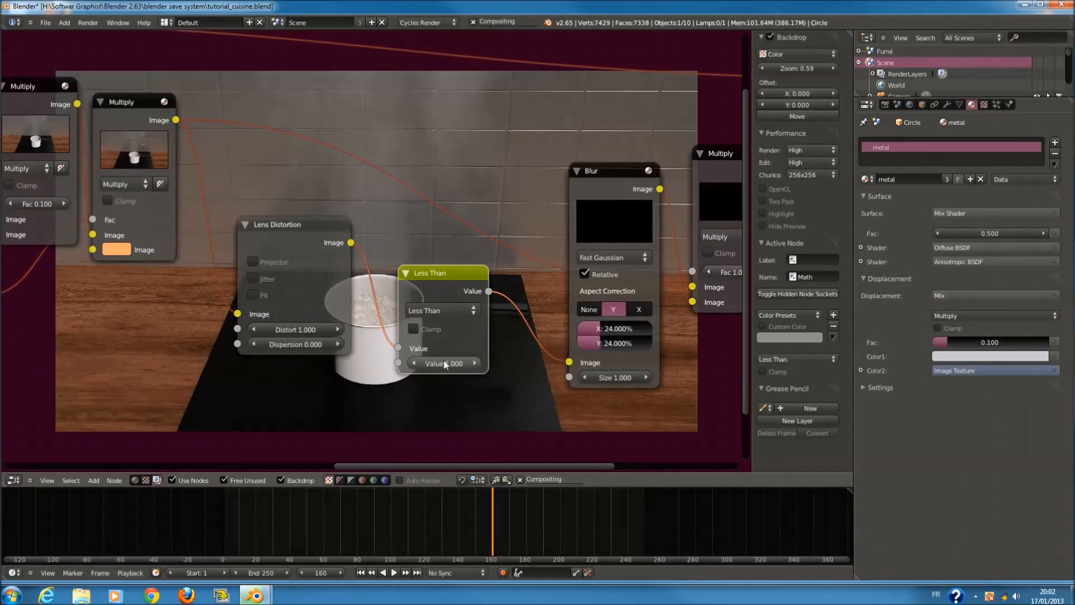
{"action": "left_click", "coordinate": [444, 363]}
{"action": "type", "text": "1.88"}
{"action": "key", "text": "Return"}
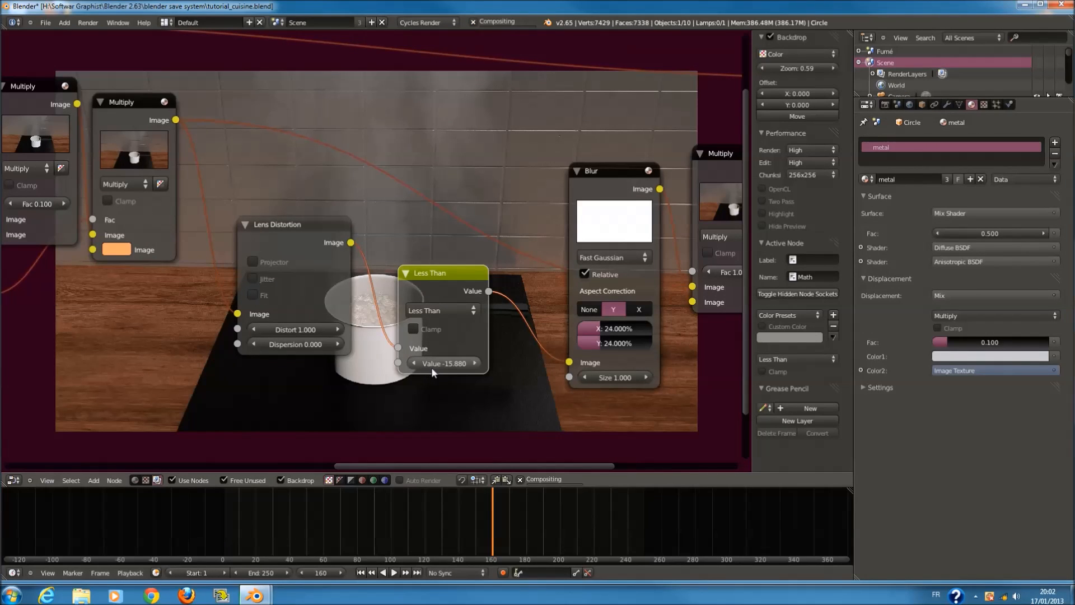
- Reset the Math node's second value to 0 and change its operation to Greater Than
{"action": "left_click", "coordinate": [449, 363]}
{"action": "type", "text": "0"}
{"action": "key", "text": "Return"}
{"action": "left_click", "coordinate": [474, 362]}
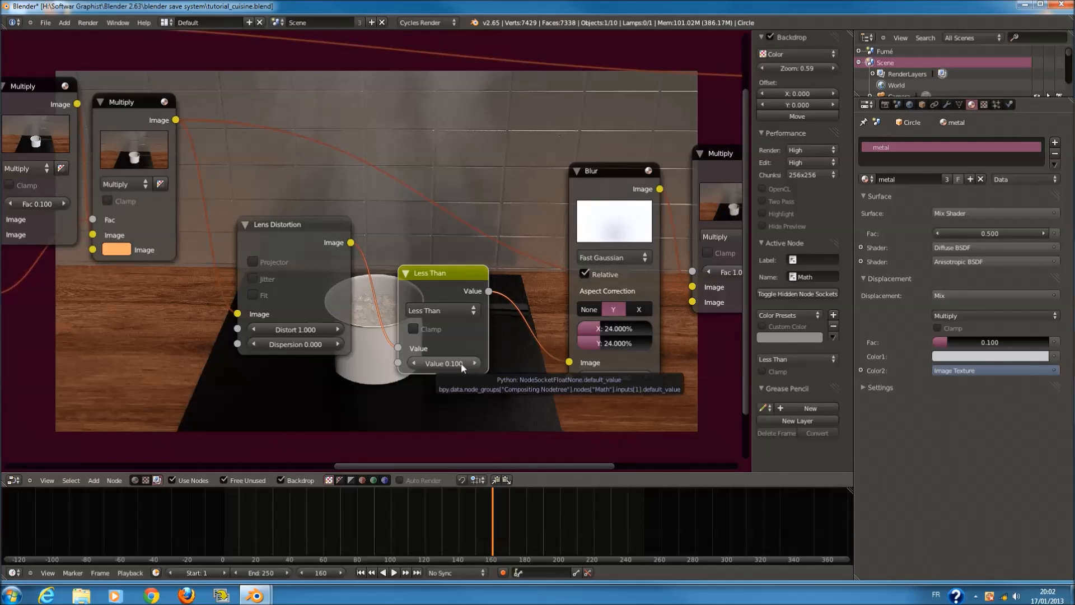
{"action": "left_click", "coordinate": [445, 363]}
{"action": "type", "text": "0"}
{"action": "key", "text": "Return"}
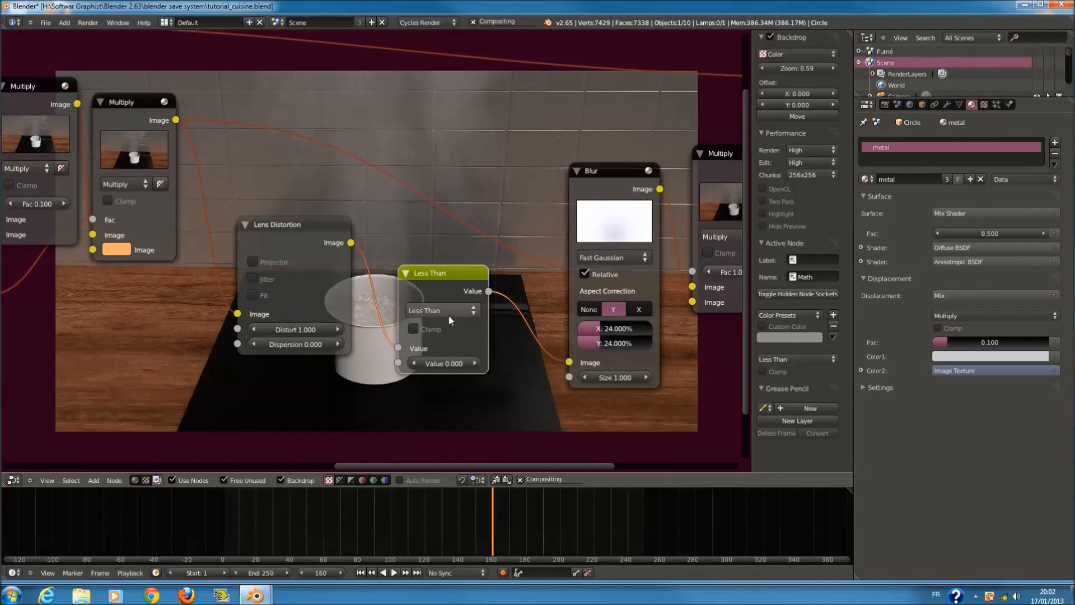
{"action": "left_click", "coordinate": [448, 310]}
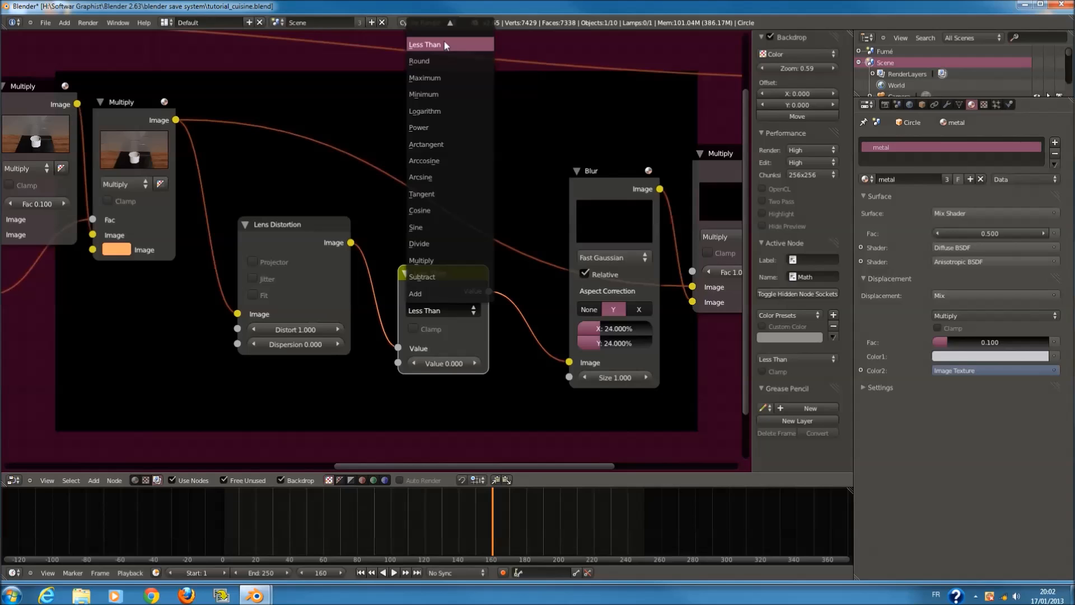
{"action": "left_click", "coordinate": [447, 37]}
- Set the Blur node's X and Y sizes to 26%
{"action": "scroll", "coordinate": [484, 133], "scroll_direction": "down", "scroll_amount": 4}
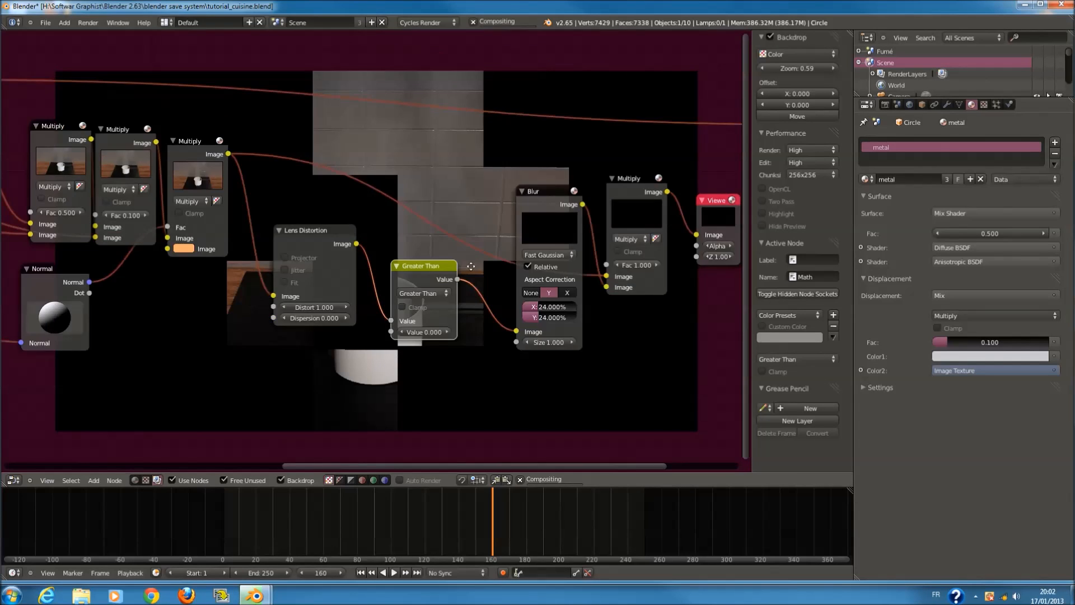
{"action": "scroll", "coordinate": [550, 242], "scroll_direction": "up", "scroll_amount": 1}
{"action": "middle_click_drag", "start_coordinate": [550, 242], "coordinate": [344, 231]}
{"action": "scroll", "coordinate": [350, 200], "scroll_direction": "up", "scroll_amount": 3}
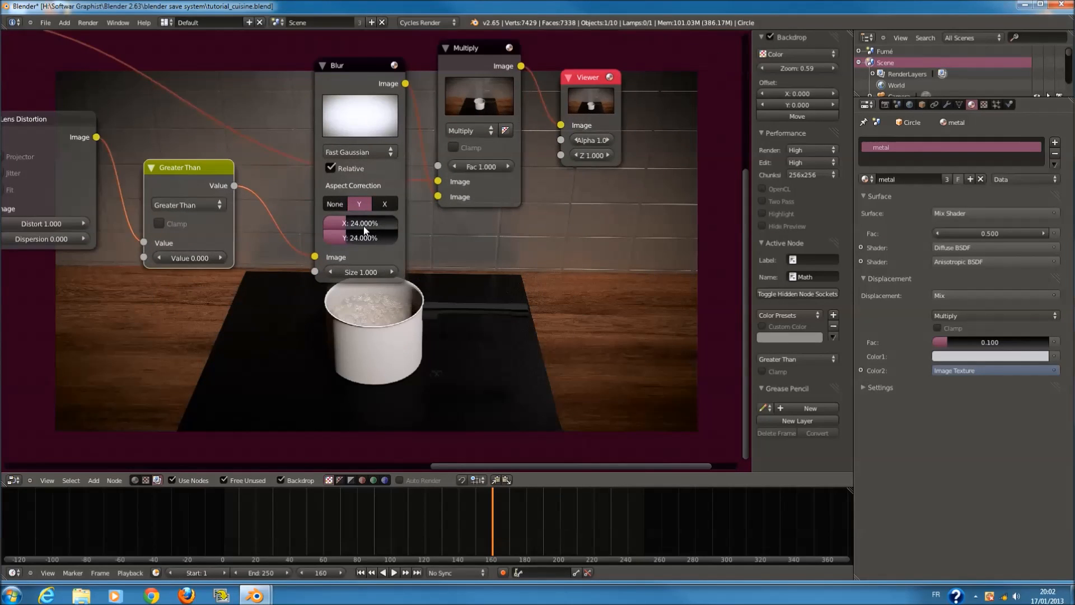
{"action": "left_click", "coordinate": [356, 224]}
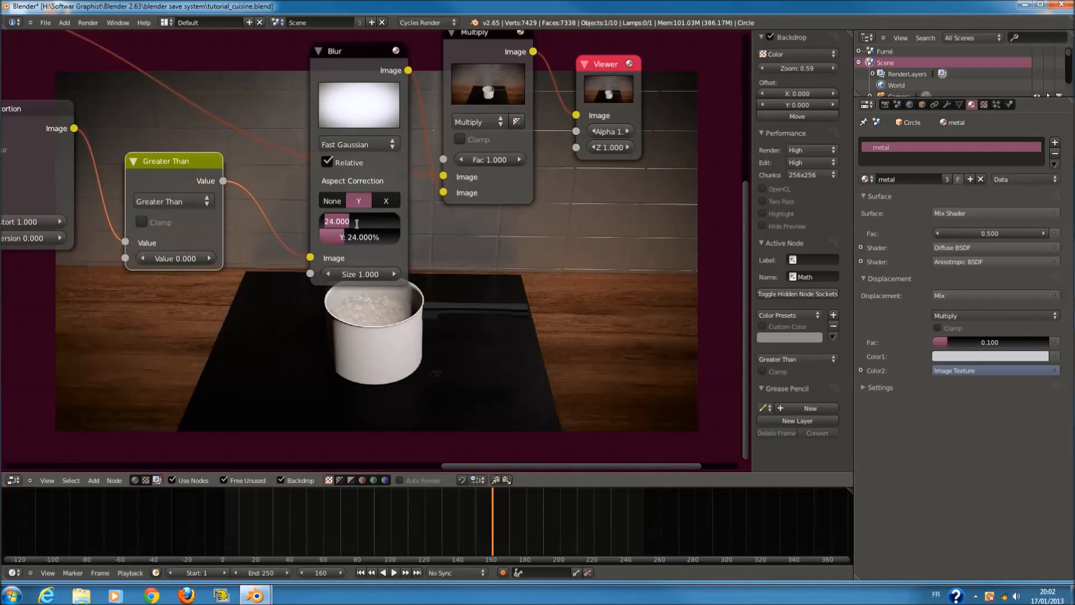
{"action": "type", "text": "26"}
{"action": "key", "text": "Tab"}
{"action": "type", "text": "26"}
{"action": "key", "text": "Return"}
- Move the Viewer and Composite nodes farther from the vignette Multiply node to make room for more nodes
{"action": "scroll", "coordinate": [536, 287], "scroll_direction": "down", "scroll_amount": 1}
{"action": "middle_click_drag", "start_coordinate": [518, 358], "coordinate": [184, 400]}
{"action": "scroll", "coordinate": [348, 165], "scroll_direction": "down", "scroll_amount": 2}
{"action": "scroll", "coordinate": [350, 168], "scroll_direction": "down", "scroll_amount": 1}
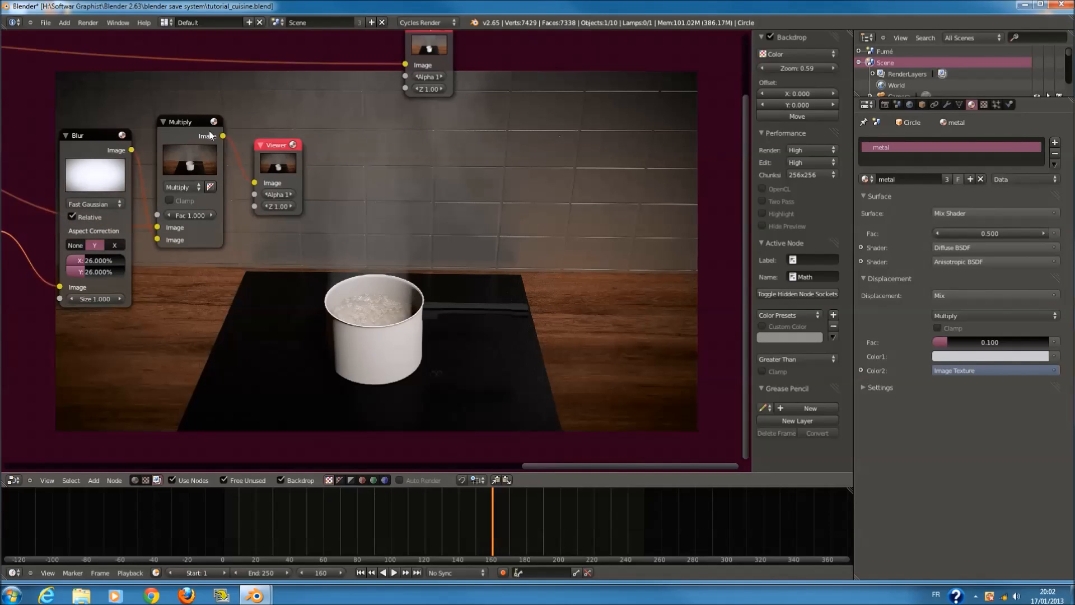
{"action": "scroll", "coordinate": [459, 297], "scroll_direction": "down", "scroll_amount": 4}
{"action": "middle_click_drag", "start_coordinate": [469, 181], "coordinate": [450, 266]}
{"action": "scroll", "coordinate": [449, 266], "scroll_direction": "up", "scroll_amount": 1}
{"action": "left_click_drag", "start_coordinate": [293, 270], "coordinate": [561, 314]}
{"action": "left_click_drag", "start_coordinate": [397, 180], "coordinate": [572, 208]}
- Add a Color Correction node beside the final Multiply node and delete it
{"action": "key", "text": "shift+a"}
{"action": "mouse_move", "coordinate": [353, 322]}
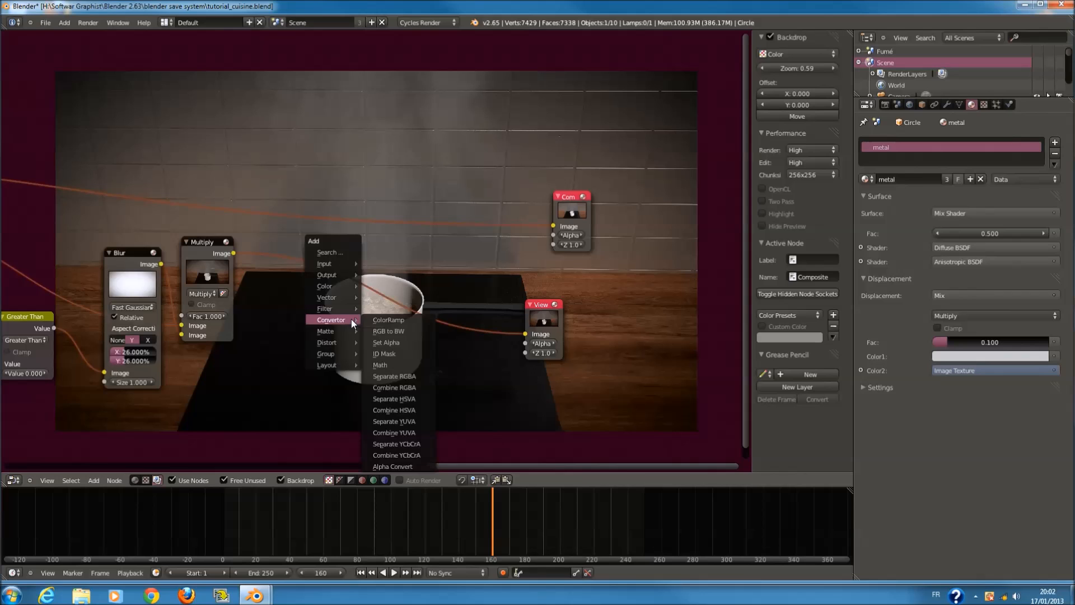
{"action": "mouse_move", "coordinate": [339, 294]}
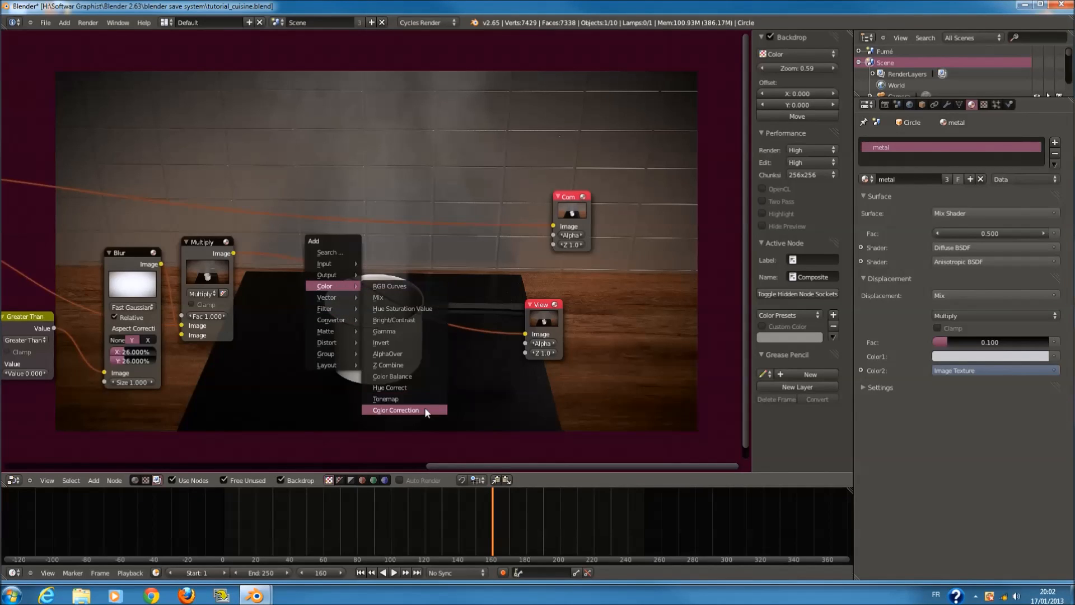
{"action": "left_click", "coordinate": [424, 408]}
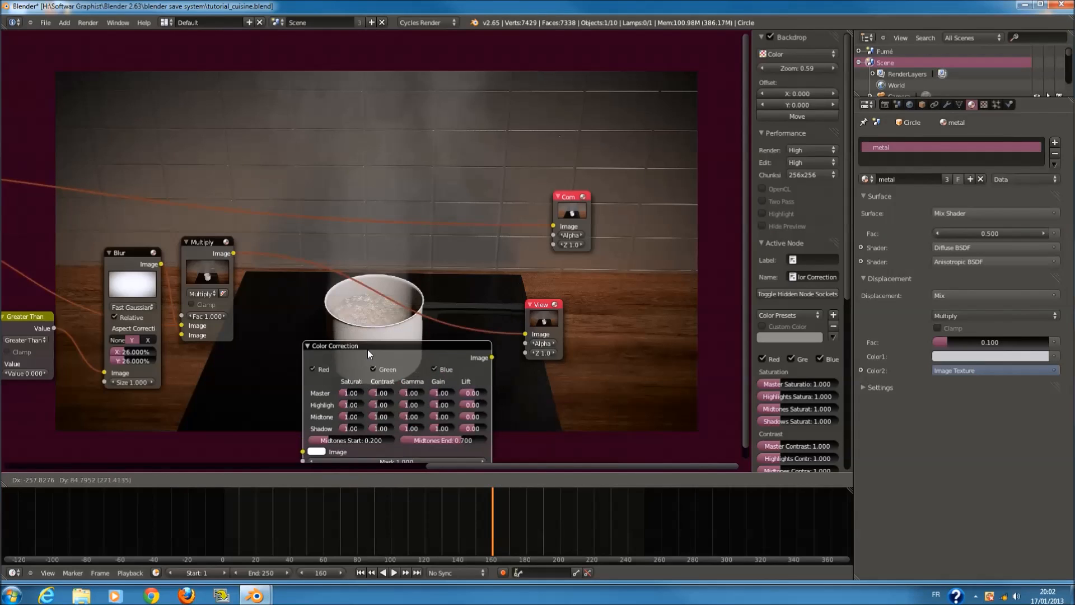
{"action": "left_click", "coordinate": [369, 351]}
{"action": "key", "text": "x"}
- Try a Hue Correct node between the final Multiply and Viewer nodes, and remove it, restoring the direct link
{"action": "key", "text": "shift+a"}
{"action": "mouse_move", "coordinate": [391, 347]}
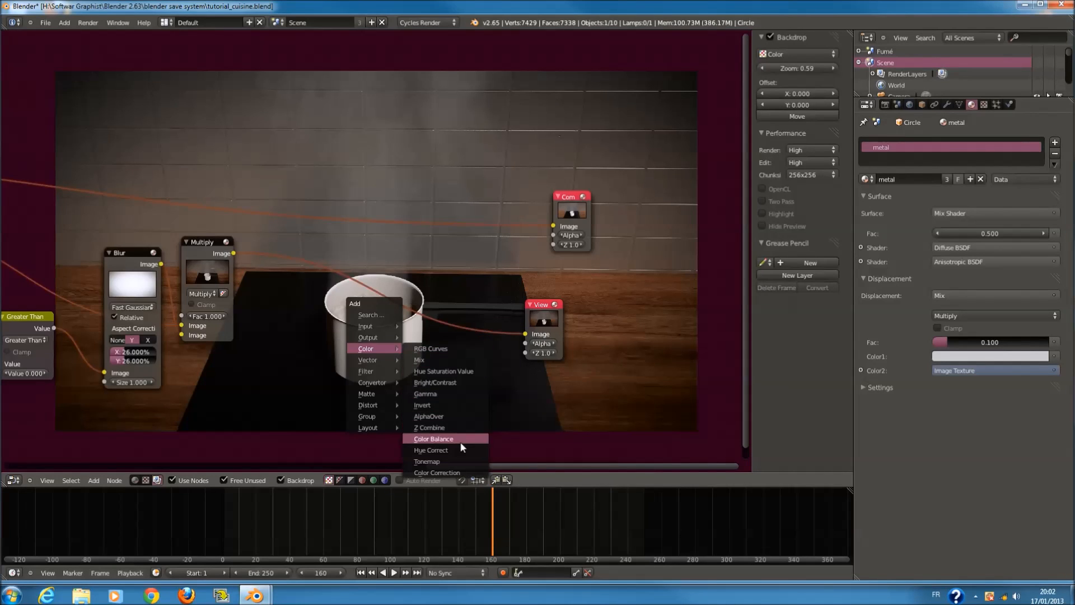
{"action": "left_click", "coordinate": [461, 450]}
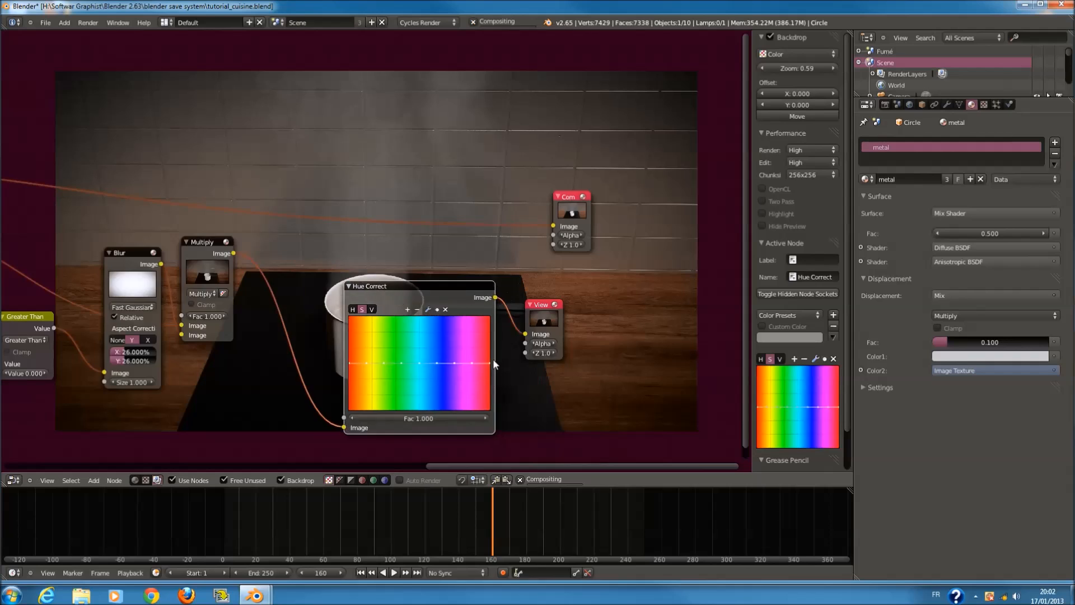
{"action": "left_click", "coordinate": [425, 312]}
{"action": "scroll", "coordinate": [427, 313], "scroll_direction": "up", "scroll_amount": 4}
{"action": "left_click_drag", "start_coordinate": [427, 312], "coordinate": [435, 248]}
{"action": "middle_click_drag", "start_coordinate": [453, 255], "coordinate": [532, 235]}
{"action": "left_click_drag", "start_coordinate": [511, 277], "coordinate": [519, 240]}
{"action": "key", "text": "x"}
{"action": "left_click_drag", "start_coordinate": [214, 113], "coordinate": [679, 261]}
- Try an AlphaOver node between Multiply and Viewer, with the Multiply output routed into its second image input
{"action": "key", "text": "shift+a"}
{"action": "mouse_move", "coordinate": [557, 332]}
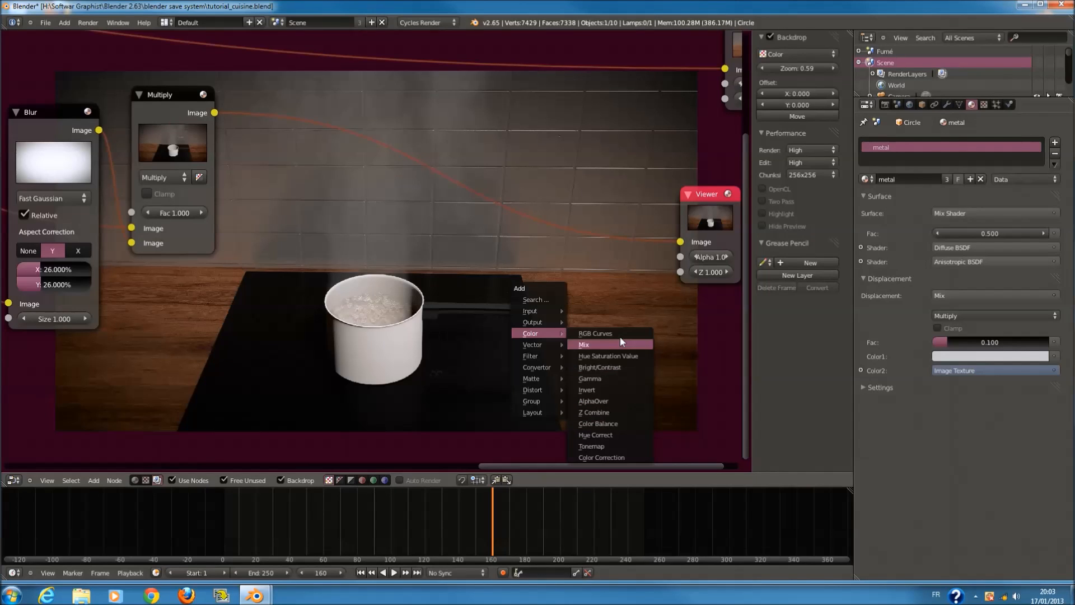
{"action": "left_click", "coordinate": [630, 400]}
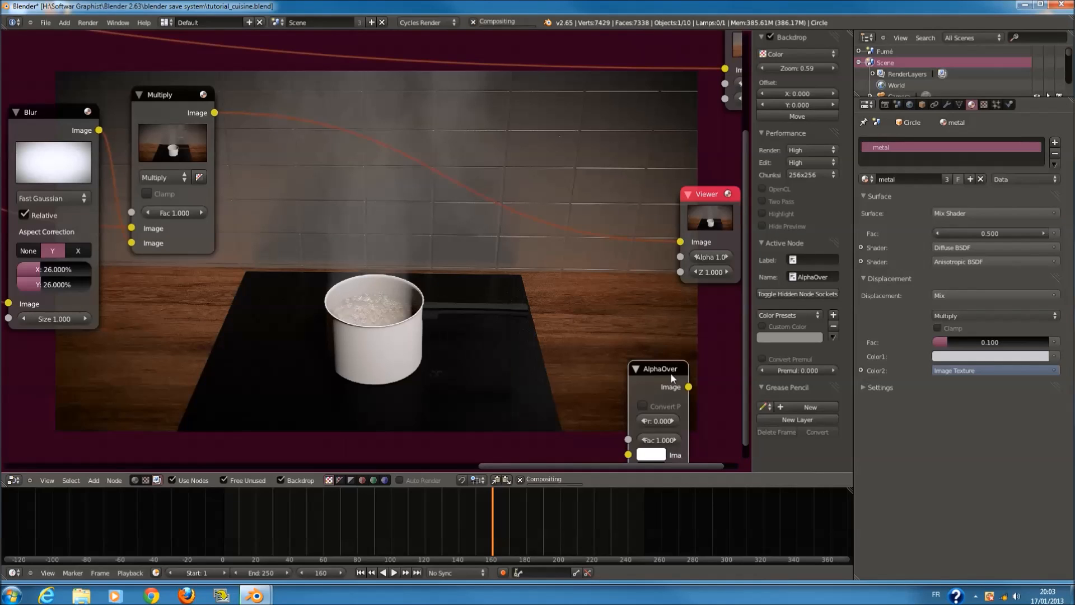
{"action": "left_click", "coordinate": [542, 194]}
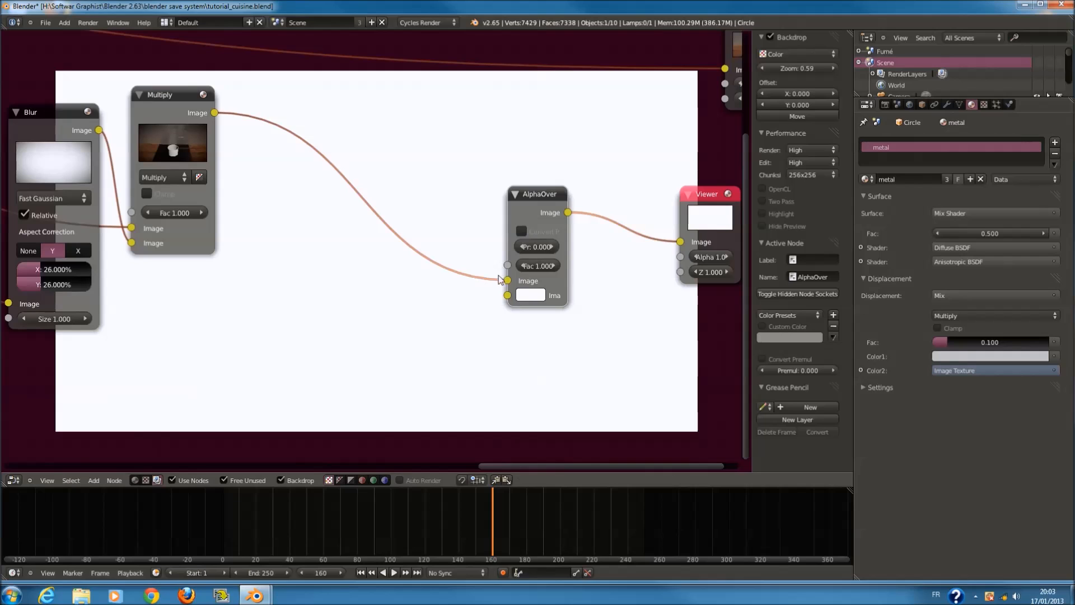
{"action": "left_click_drag", "start_coordinate": [509, 274], "coordinate": [508, 297]}
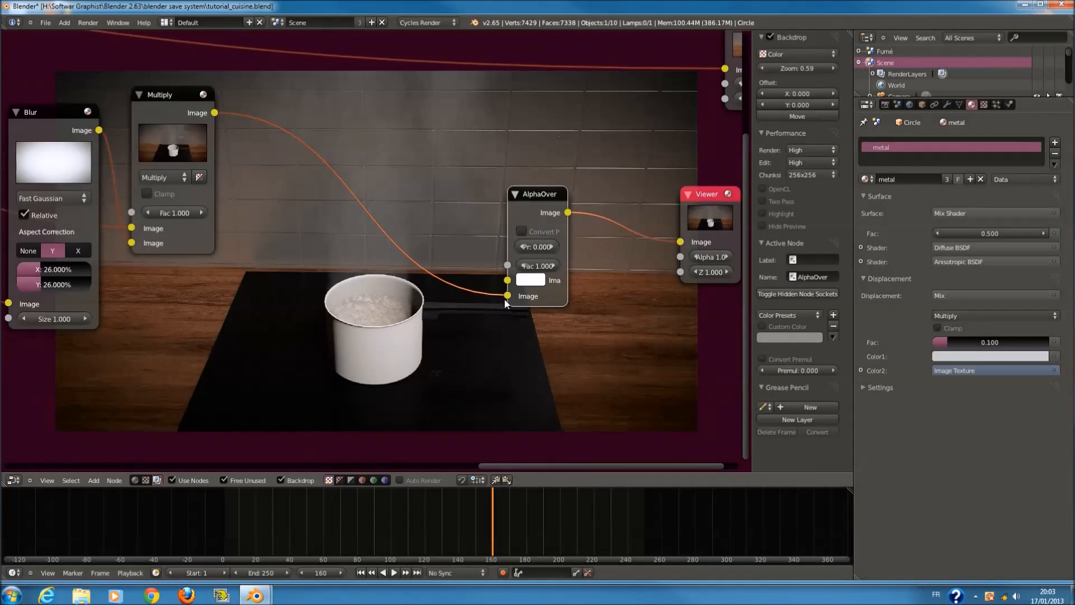
{"action": "left_click", "coordinate": [530, 280]}
- Delete the AlphaOver node and reconnect the Multiply output directly to the Viewer's image input
{"action": "mouse_move", "coordinate": [541, 135]}
{"action": "left_mouse_down"}
{"action": "mouse_move", "coordinate": [516, 153]}
{"action": "mouse_move", "coordinate": [605, 100]}
{"action": "left_mouse_up"}
{"action": "key", "text": "x"}
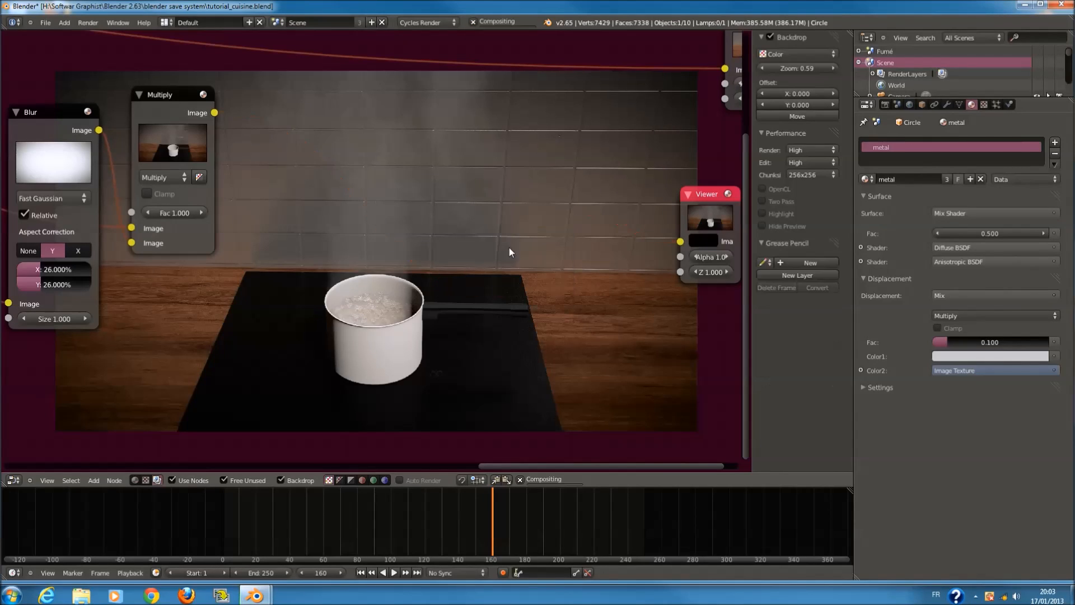
{"action": "left_click_drag", "start_coordinate": [215, 113], "coordinate": [682, 274]}
{"action": "left_click_drag", "start_coordinate": [682, 275], "coordinate": [214, 112]}
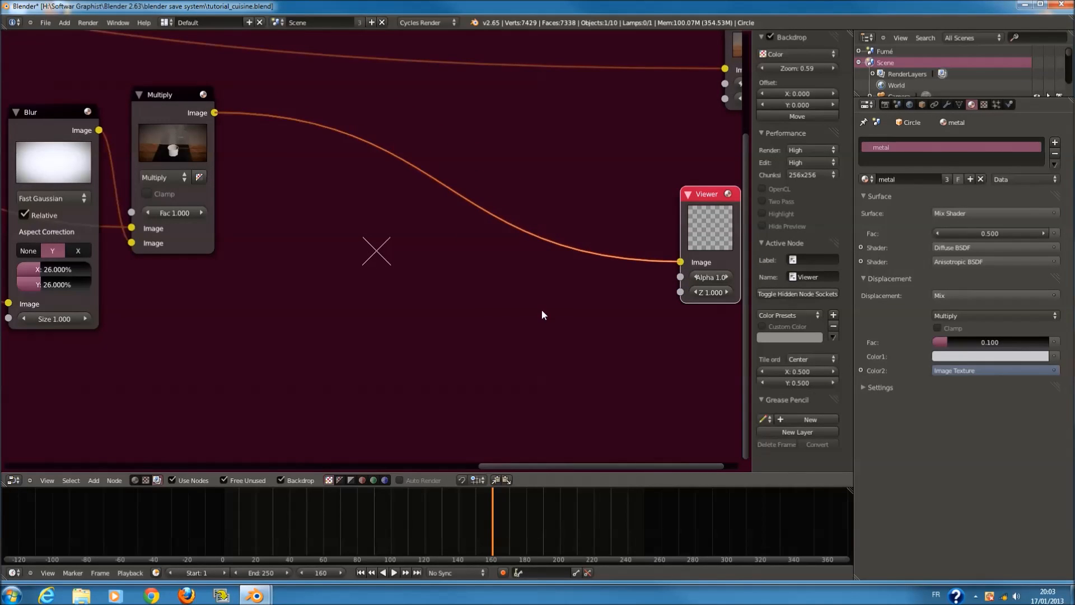
- Insert a Color Balance node between Multiply and Viewer, and move the Viewer clear of it
{"action": "key", "text": "shift+a"}
{"action": "mouse_move", "coordinate": [541, 310]}
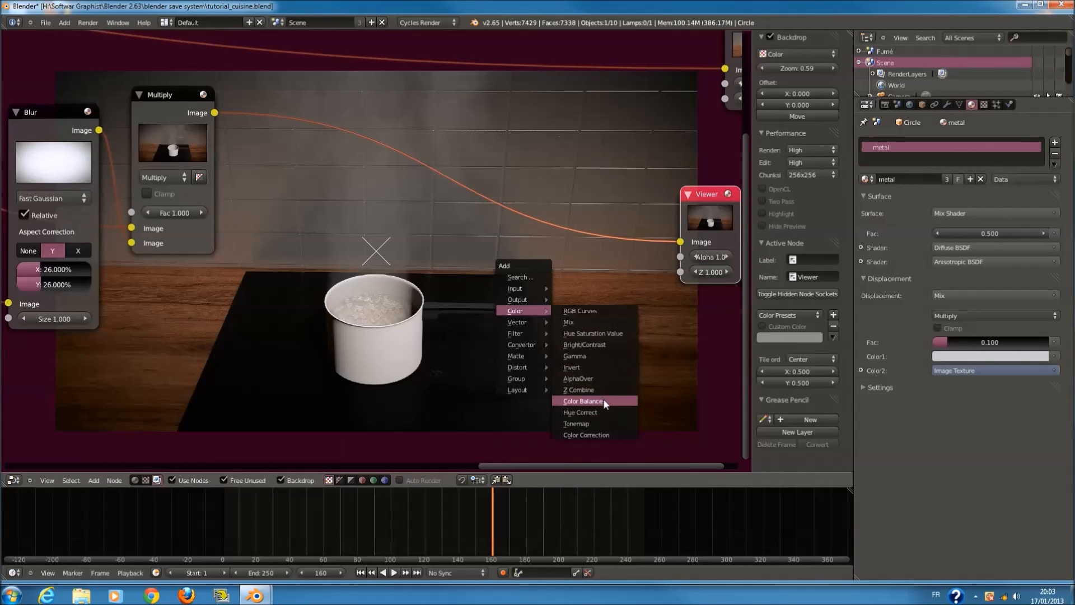
{"action": "left_click", "coordinate": [603, 399]}
{"action": "left_click", "coordinate": [418, 162]}
{"action": "middle_click_drag", "start_coordinate": [589, 314], "coordinate": [327, 290]}
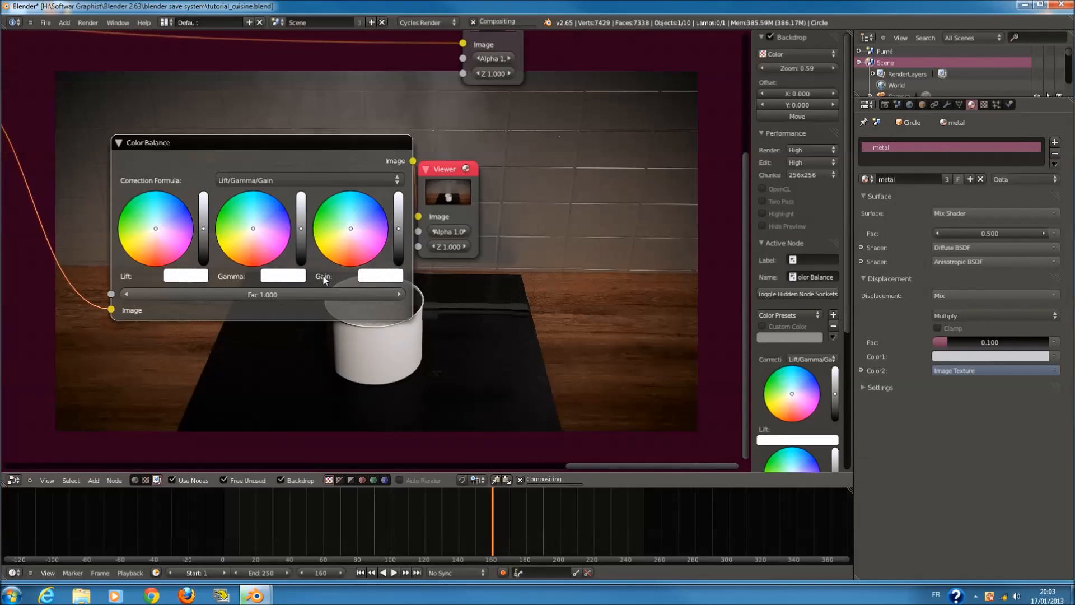
{"action": "left_click_drag", "start_coordinate": [465, 183], "coordinate": [551, 193]}
- Try a strong color grade on the Color Balance node with a faintly tinted lift, light blue gamma and yellow gain
{"action": "scroll", "coordinate": [357, 223], "scroll_direction": "up", "scroll_amount": 2}
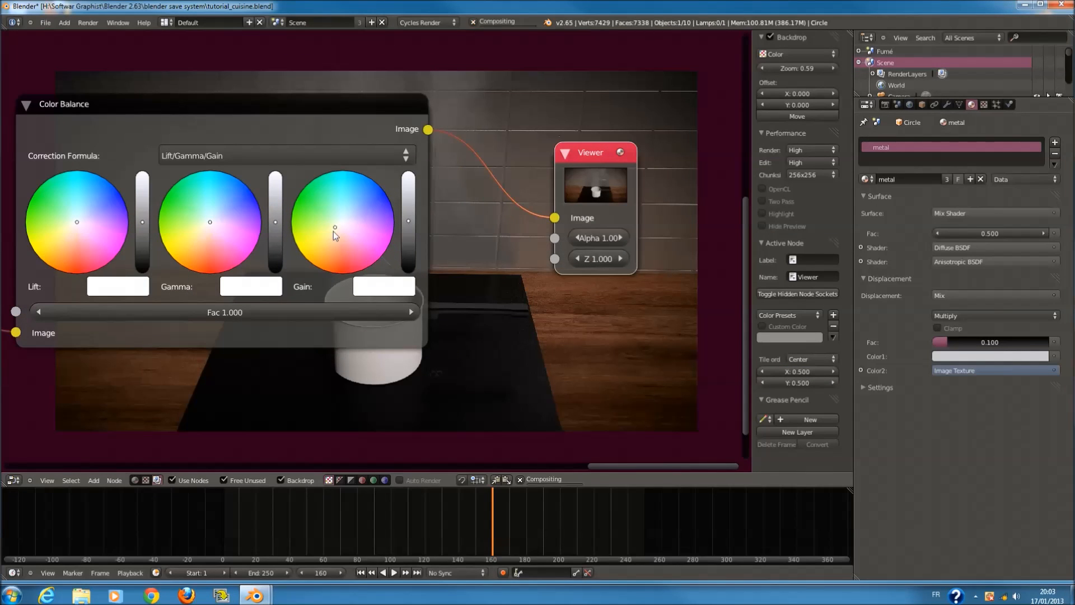
{"action": "middle_click_drag", "start_coordinate": [358, 295], "coordinate": [556, 240]}
{"action": "scroll", "coordinate": [556, 241], "scroll_direction": "up", "scroll_amount": 1}
{"action": "left_click", "coordinate": [418, 150]}
{"action": "middle_click_drag", "start_coordinate": [305, 157], "coordinate": [480, 177]}
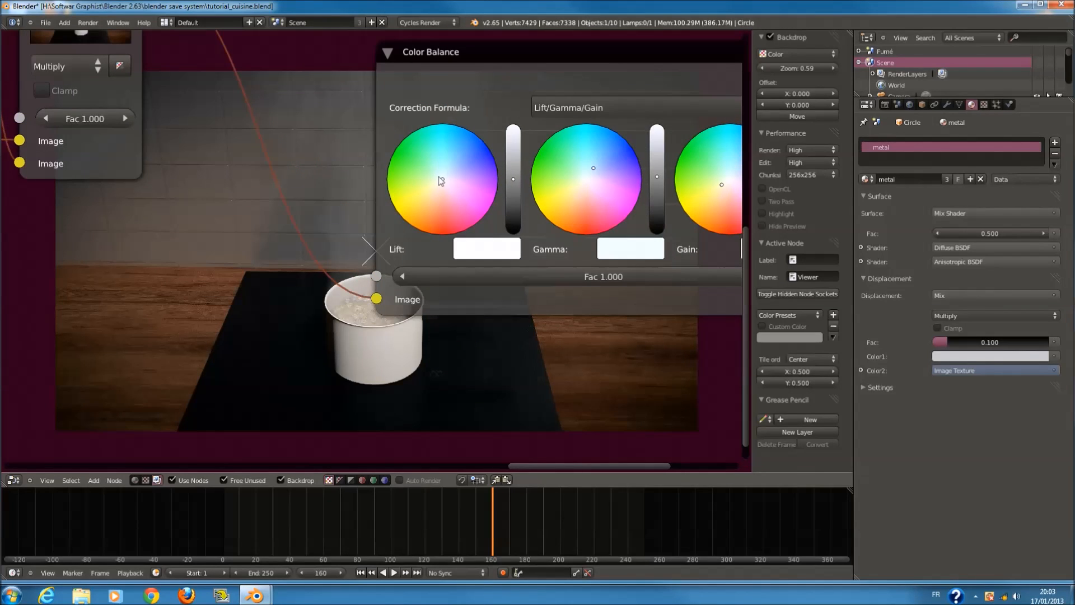
{"action": "mouse_move", "coordinate": [442, 180]}
{"action": "left_mouse_down"}
{"action": "mouse_move", "coordinate": [443, 192]}
{"action": "mouse_move", "coordinate": [435, 178]}
{"action": "left_mouse_up"}
{"action": "middle_click_drag", "start_coordinate": [523, 201], "coordinate": [391, 243]}
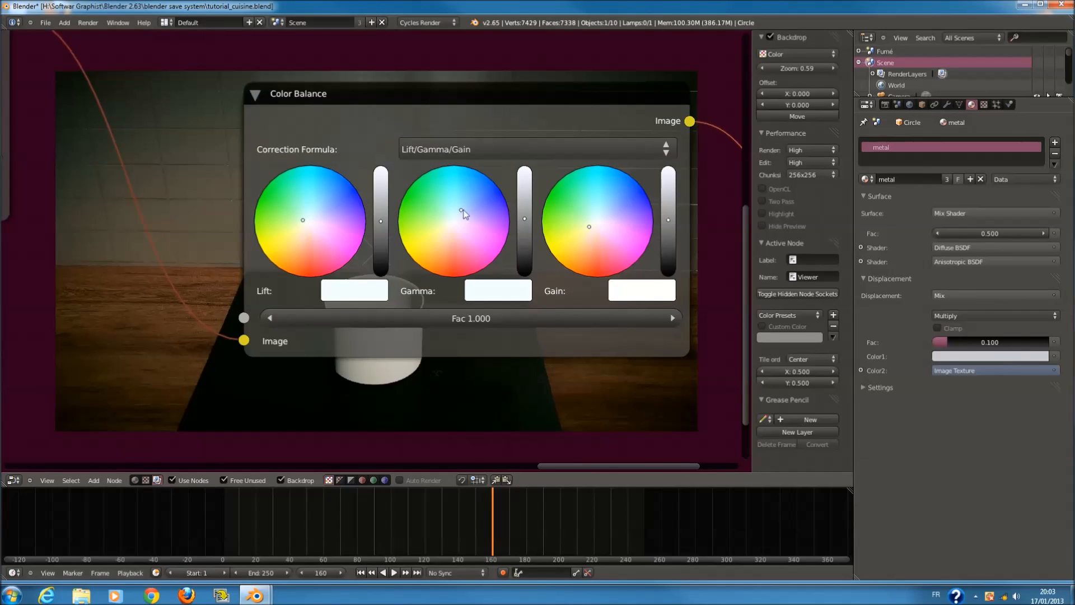
{"action": "left_click_drag", "start_coordinate": [461, 210], "coordinate": [475, 196]}
{"action": "left_click_drag", "start_coordinate": [591, 231], "coordinate": [566, 250]}
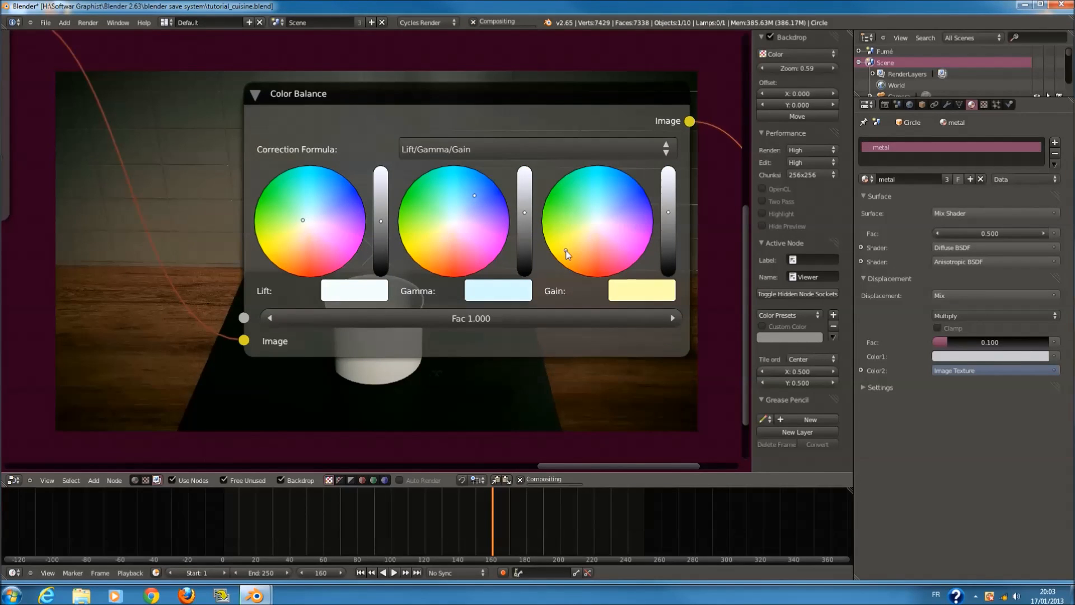
- Bring the Color Balance node's gamma and lift colors back close to neutral white
{"action": "middle_click_drag", "start_coordinate": [436, 304], "coordinate": [416, 183]}
{"action": "scroll", "coordinate": [328, 64], "scroll_direction": "up", "scroll_amount": 1}
{"action": "middle_click_drag", "start_coordinate": [308, 65], "coordinate": [328, 161]}
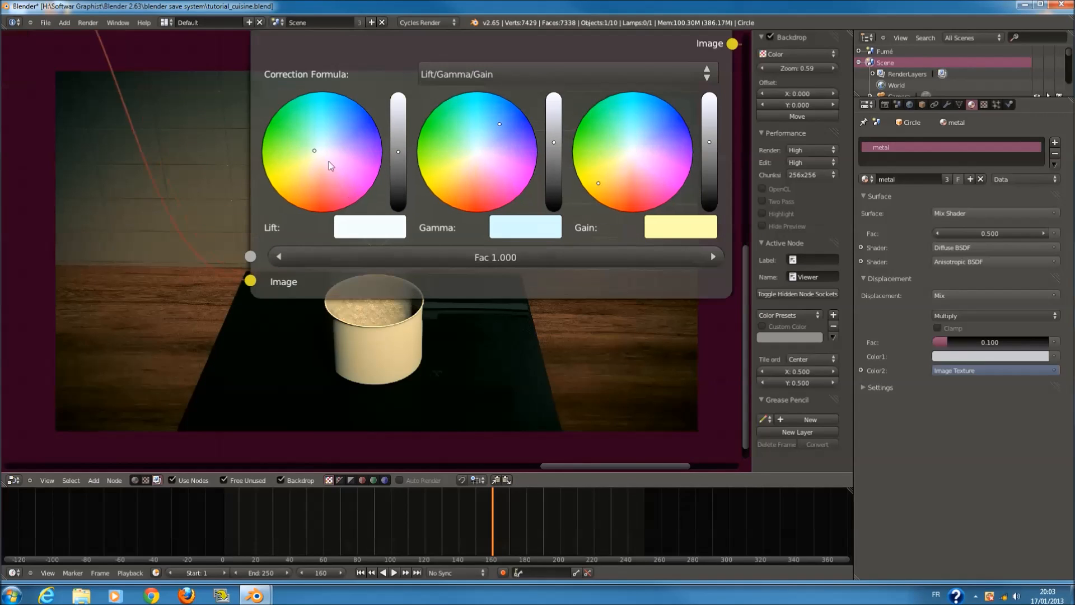
{"action": "left_click_drag", "start_coordinate": [476, 146], "coordinate": [478, 143]}
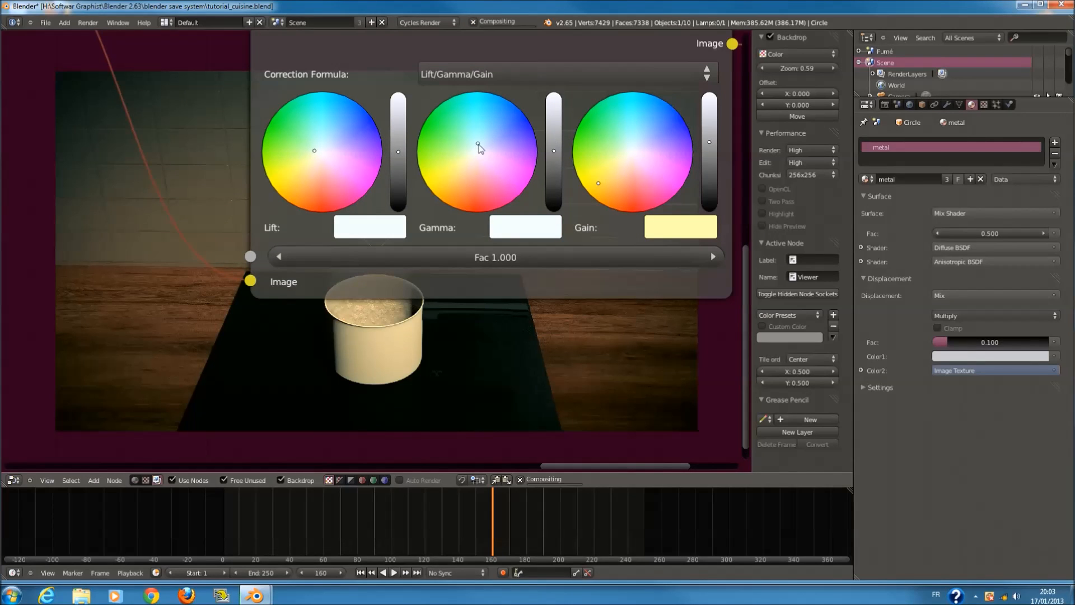
{"action": "left_click", "coordinate": [319, 155]}
{"action": "middle_click_drag", "start_coordinate": [467, 345], "coordinate": [306, 289]}
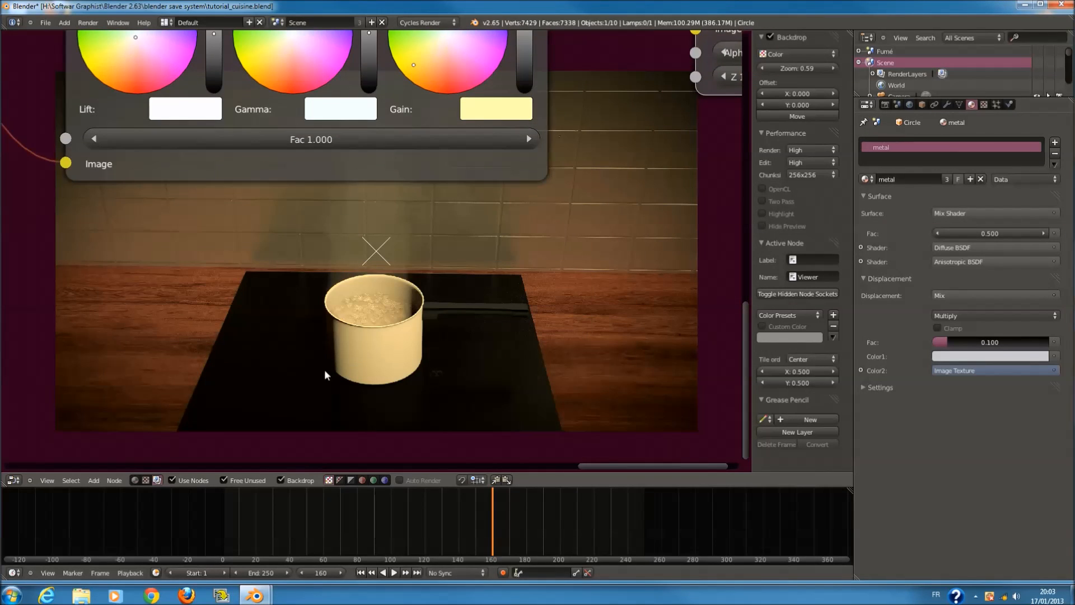
- Soften the Color Balance node's gain color from strong yellow to a pale cream
{"action": "scroll", "coordinate": [643, 312], "scroll_direction": "down", "scroll_amount": 2}
{"action": "scroll", "coordinate": [604, 288], "scroll_direction": "up", "scroll_amount": 2}
{"action": "middle_click_drag", "start_coordinate": [507, 105], "coordinate": [515, 199]}
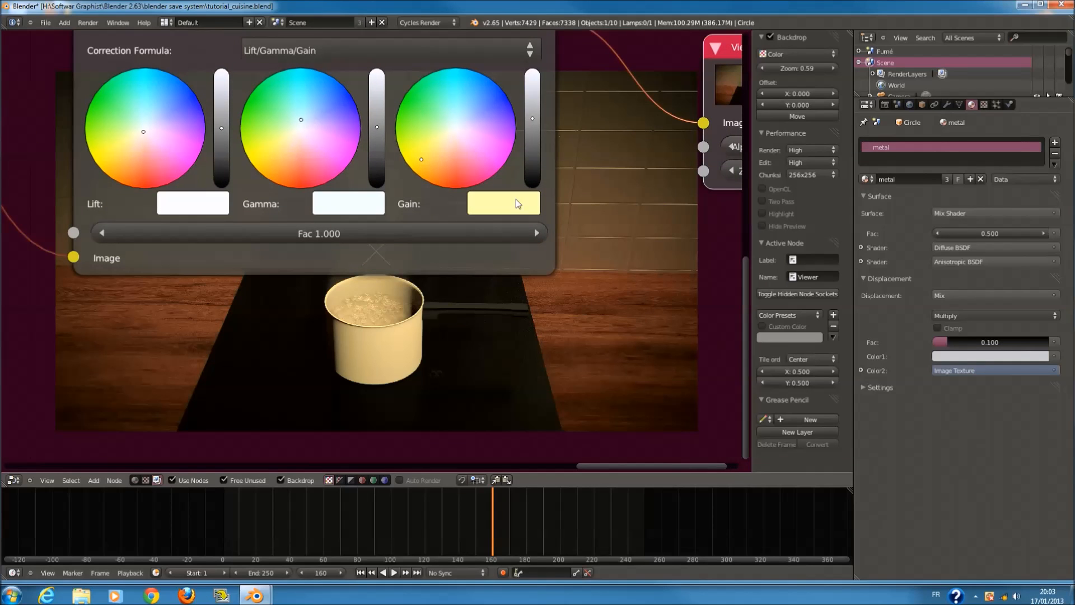
{"action": "left_click_drag", "start_coordinate": [438, 144], "coordinate": [428, 143]}
{"action": "middle_click_drag", "start_coordinate": [468, 130], "coordinate": [465, 170]}
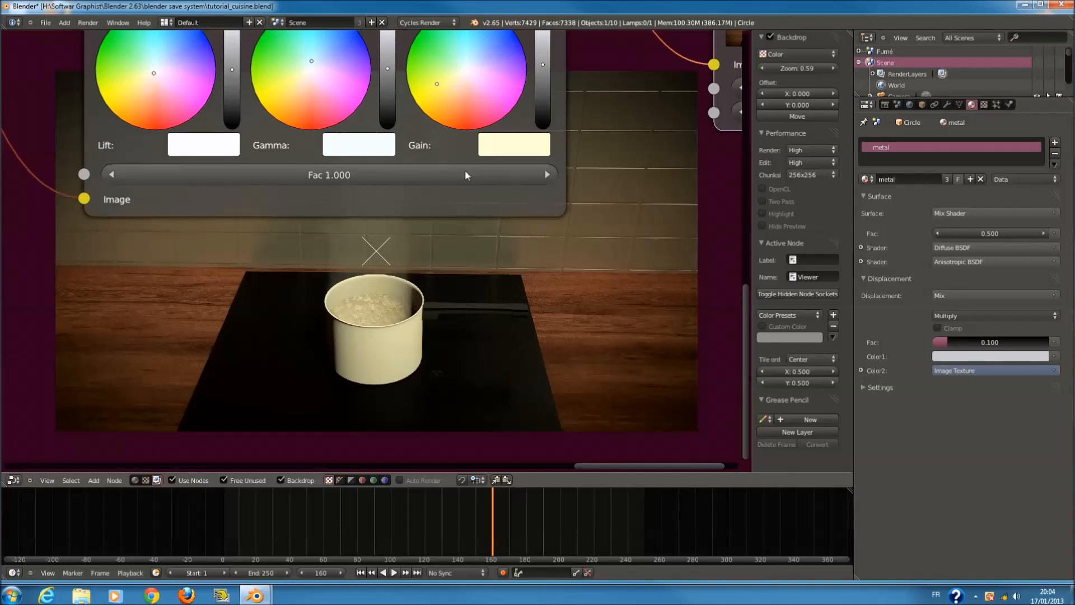
{"action": "left_click_drag", "start_coordinate": [447, 100], "coordinate": [447, 92]}
{"action": "middle_click_drag", "start_coordinate": [352, 112], "coordinate": [356, 160]}
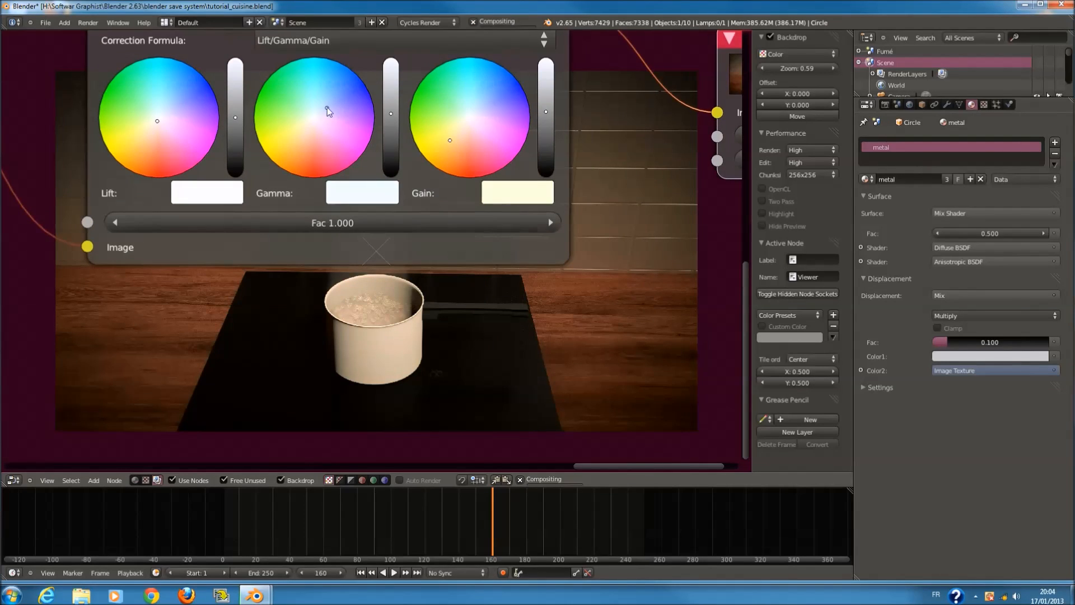
- Balance the color wheels with a near-neutral lift, a light blue gamma and a nearly white gain
{"action": "left_click", "coordinate": [159, 124]}
{"action": "left_click_drag", "start_coordinate": [160, 126], "coordinate": [159, 117]}
{"action": "middle_click_drag", "start_coordinate": [331, 104], "coordinate": [295, 216]}
{"action": "left_click", "coordinate": [286, 210]}
{"action": "left_click_drag", "start_coordinate": [286, 209], "coordinate": [284, 209]}
{"action": "middle_click_drag", "start_coordinate": [284, 210], "coordinate": [226, 117]}
{"action": "left_click_drag", "start_coordinate": [235, 130], "coordinate": [232, 114]}
{"action": "left_click_drag", "start_coordinate": [356, 153], "coordinate": [362, 152]}
{"action": "middle_click_drag", "start_coordinate": [412, 260], "coordinate": [344, 159]}
- Move the Viewer and Composite nodes farther away from the Color Balance node
{"action": "scroll", "coordinate": [354, 286], "scroll_direction": "down", "scroll_amount": 3}
{"action": "middle_click_drag", "start_coordinate": [330, 257], "coordinate": [193, 322]}
{"action": "middle_click_drag", "start_coordinate": [134, 218], "coordinate": [372, 232]}
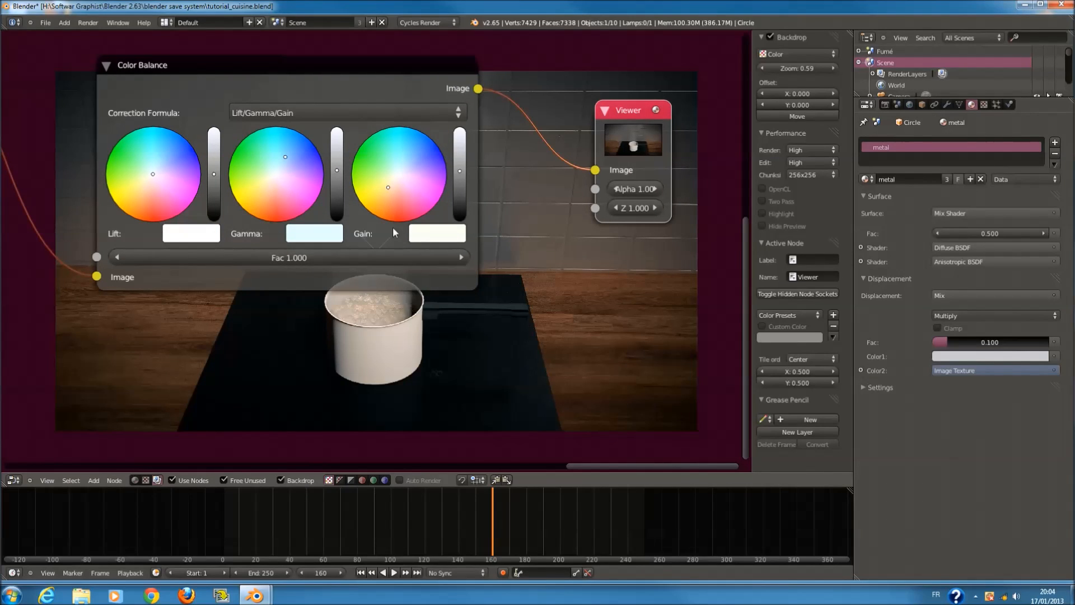
{"action": "scroll", "coordinate": [200, 189], "scroll_direction": "down", "scroll_amount": 2}
{"action": "middle_click_drag", "start_coordinate": [620, 188], "coordinate": [285, 302]}
{"action": "scroll", "coordinate": [429, 211], "scroll_direction": "down", "scroll_amount": 3}
{"action": "left_click_drag", "start_coordinate": [285, 302], "coordinate": [488, 308]}
{"action": "left_click_drag", "start_coordinate": [263, 132], "coordinate": [522, 157]}
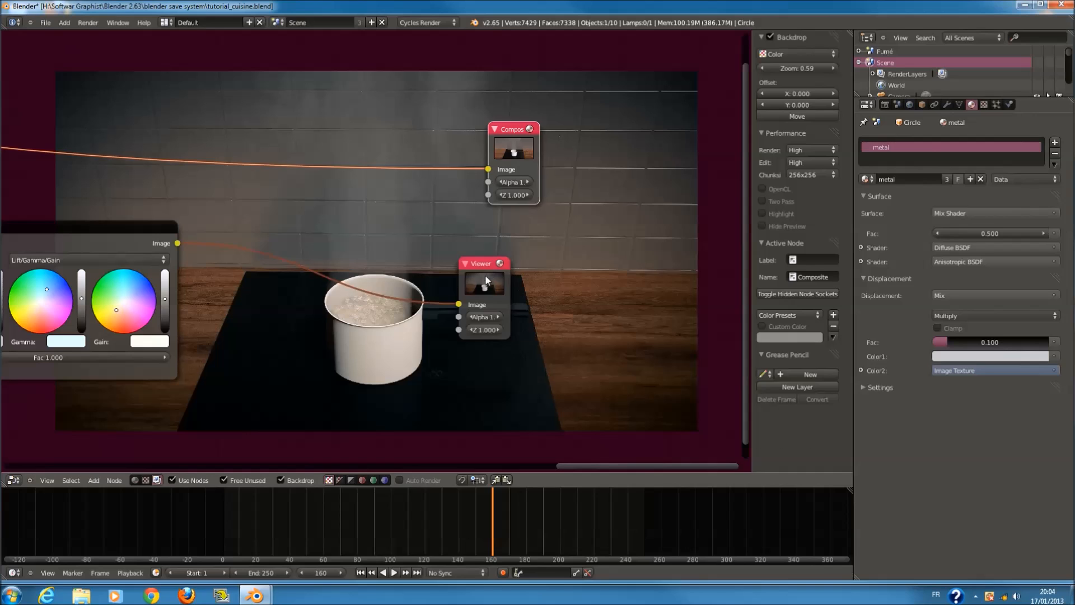
{"action": "left_click_drag", "start_coordinate": [484, 282], "coordinate": [635, 290]}
{"action": "left_click_drag", "start_coordinate": [525, 178], "coordinate": [628, 173]}
- Warm the Color Balance node's gain to a pale cream tint
{"action": "left_click", "coordinate": [109, 312]}
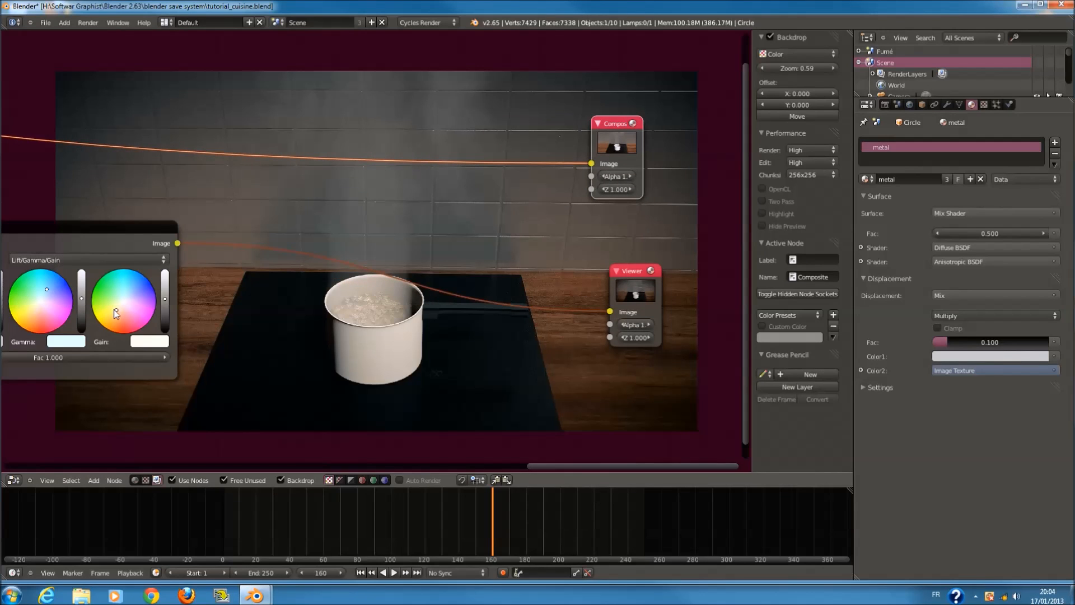
{"action": "left_click_drag", "start_coordinate": [112, 311], "coordinate": [116, 317]}
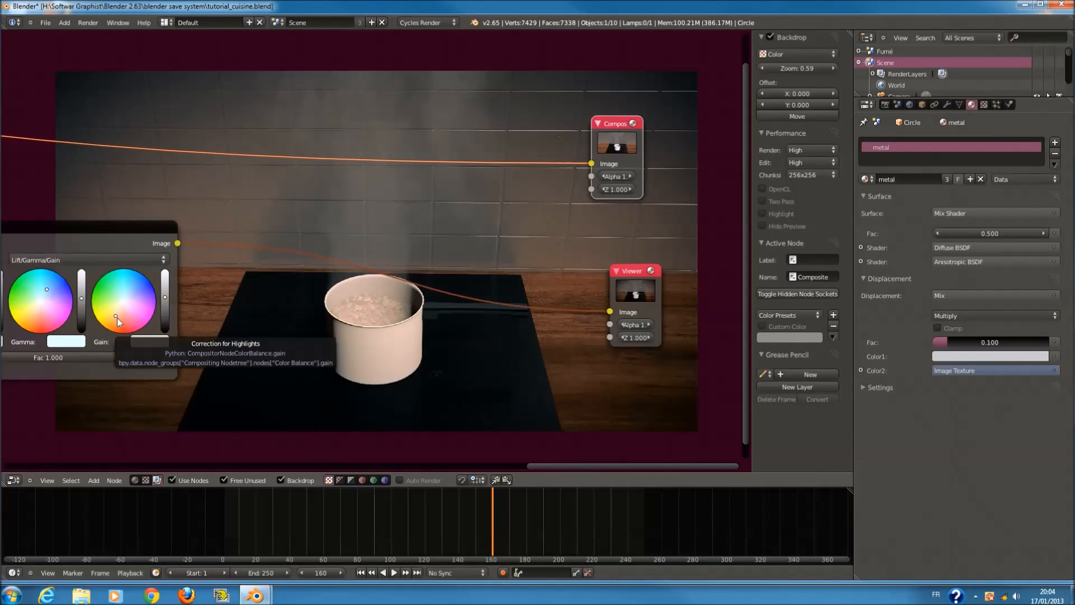
{"action": "scroll", "coordinate": [364, 334], "scroll_direction": "up", "scroll_amount": 1}
{"action": "key", "text": "shift+a"}
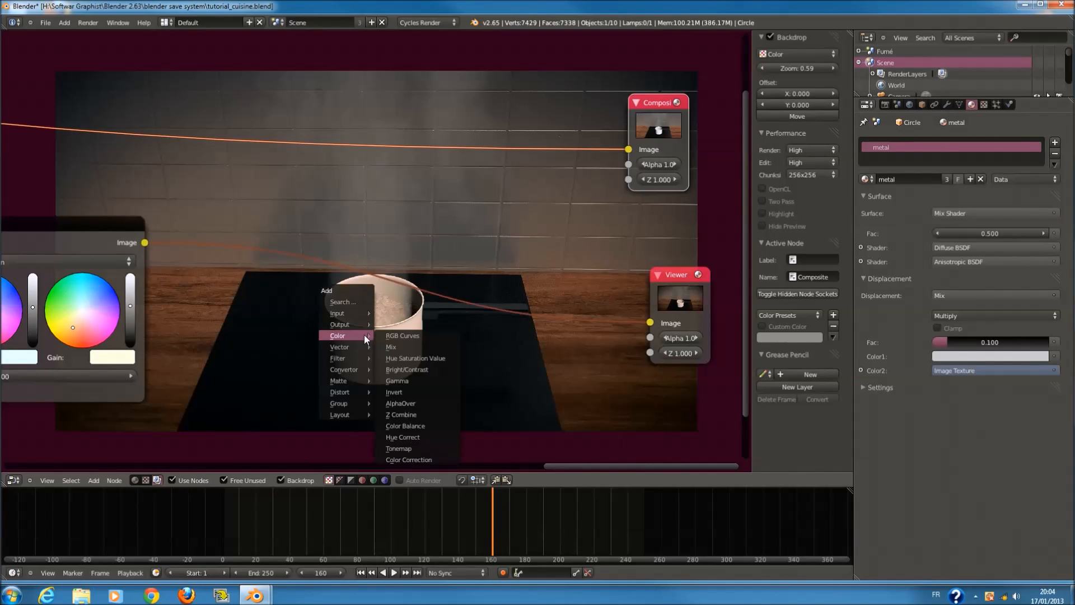
{"action": "scroll", "coordinate": [381, 365], "scroll_direction": "down", "scroll_amount": 1}
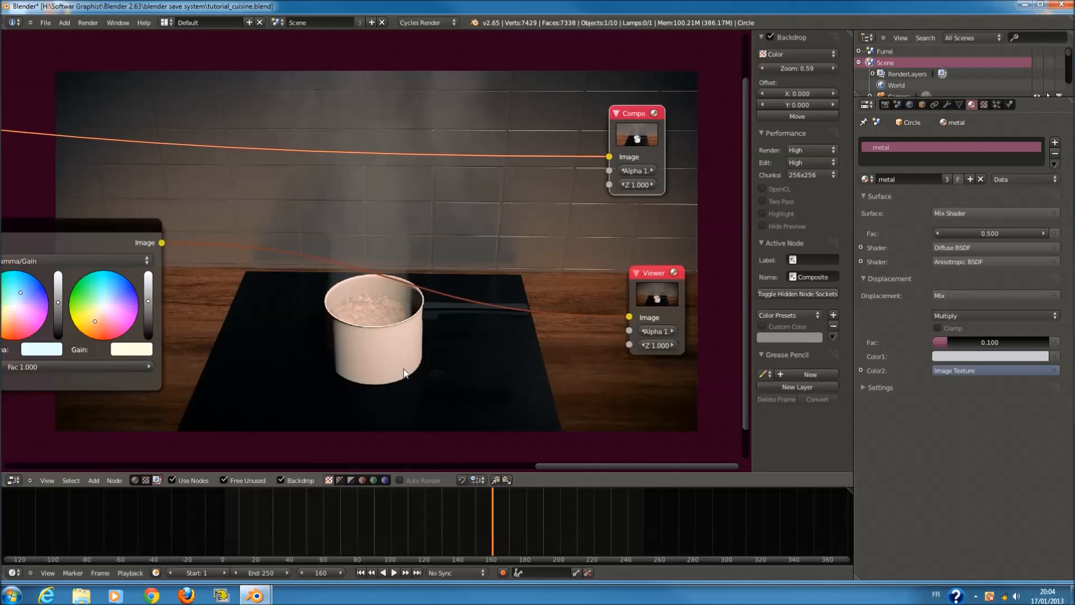
{"action": "scroll", "coordinate": [384, 366], "scroll_direction": "up", "scroll_amount": 1}
{"action": "key", "text": "shift+a"}
{"action": "scroll", "coordinate": [220, 355], "scroll_direction": "down", "scroll_amount": 1}
{"action": "scroll", "coordinate": [150, 345], "scroll_direction": "down", "scroll_amount": 2}
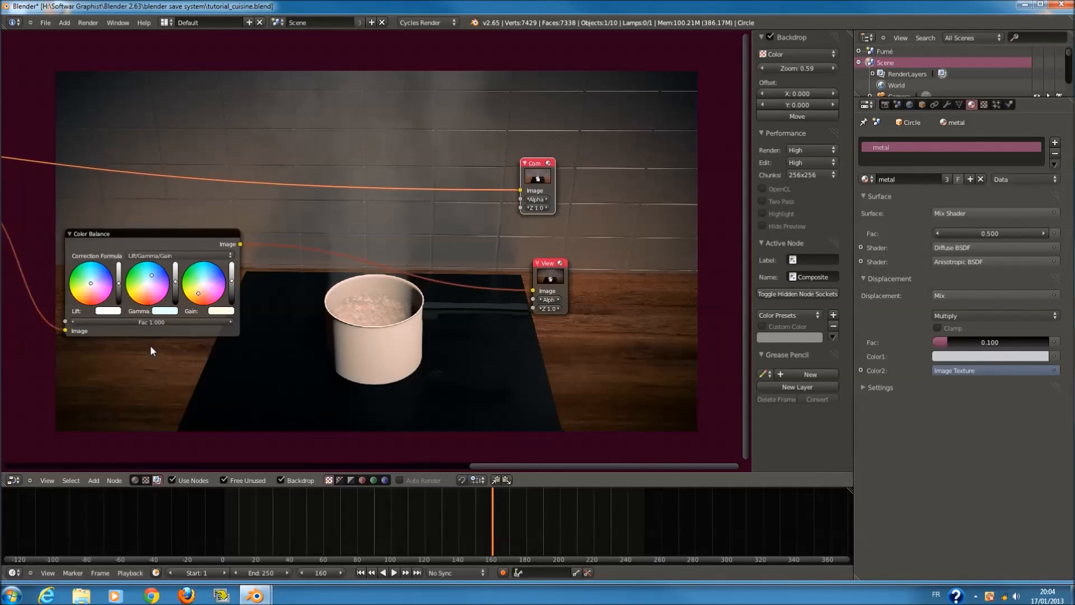
{"action": "mouse_move", "coordinate": [150, 343]}
{"action": "middle_mouse_down"}
{"action": "mouse_move", "coordinate": [256, 353]}
{"action": "mouse_move", "coordinate": [361, 344]}
{"action": "mouse_move", "coordinate": [168, 343]}
{"action": "middle_mouse_up"}
{"action": "scroll", "coordinate": [309, 341], "scroll_direction": "up", "scroll_amount": 3}
{"action": "key", "text": "shift+a"}
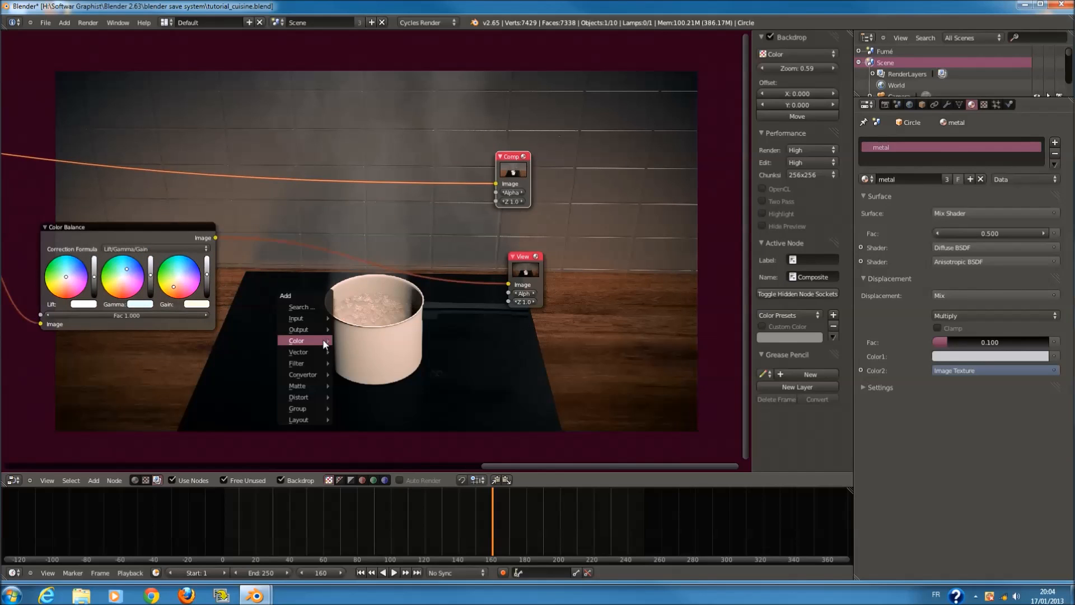
{"action": "mouse_move", "coordinate": [305, 341]}
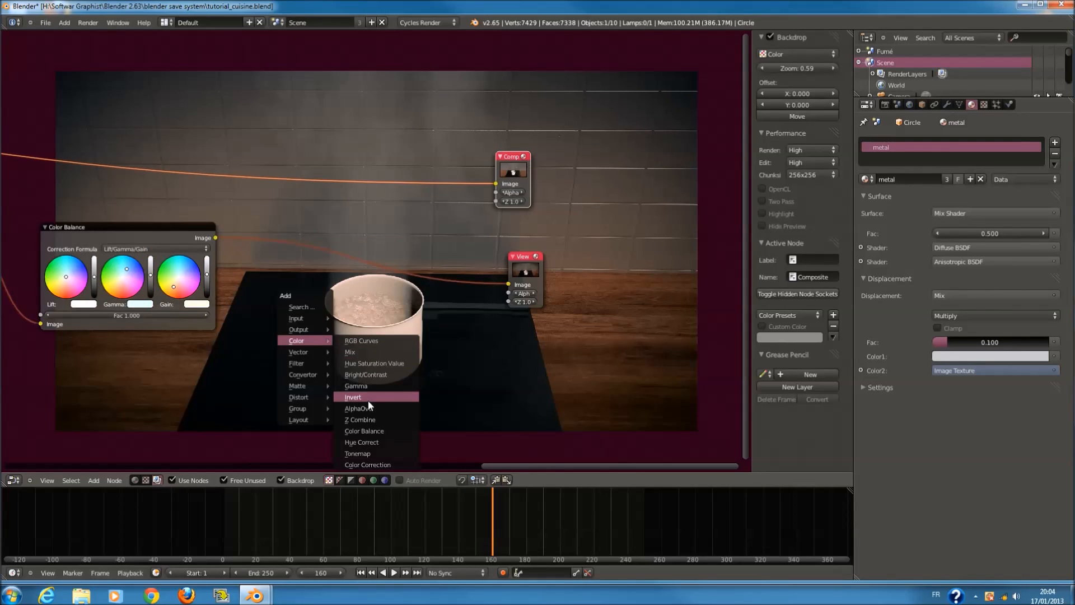
{"action": "mouse_move", "coordinate": [291, 365]}
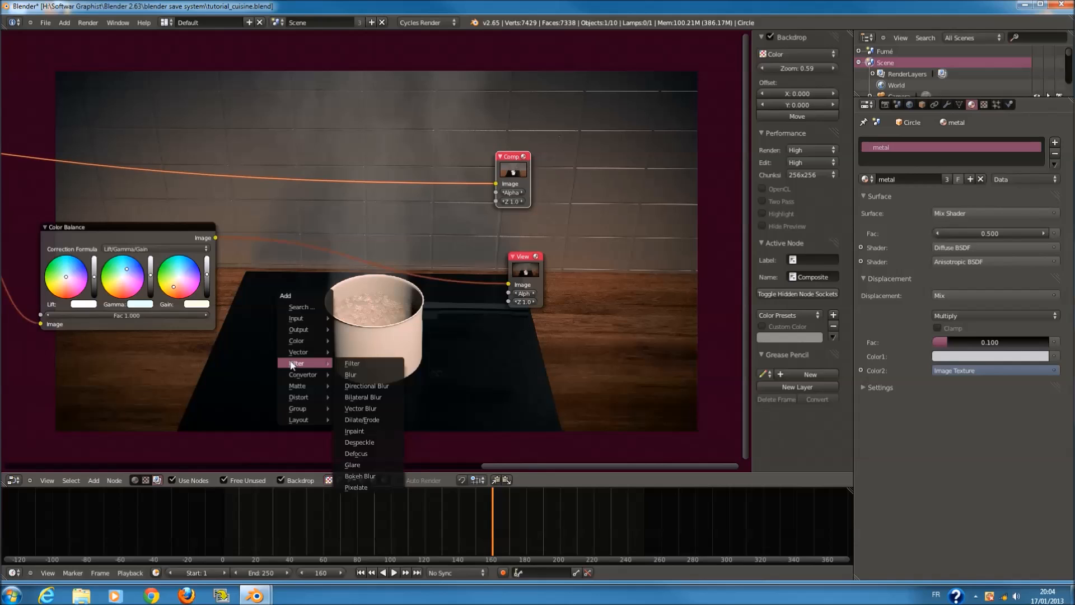
{"action": "scroll", "coordinate": [512, 196], "scroll_direction": "down", "scroll_amount": 2}
- Move the Composite node farther from the Color Balance node and enlarge the backdrop to a zoom of 0.91
{"action": "left_click_drag", "start_coordinate": [497, 173], "coordinate": [572, 159]}
{"action": "scroll", "coordinate": [390, 277], "scroll_direction": "up", "scroll_amount": 4}
{"action": "key", "text": "shift+a"}
{"action": "scroll", "coordinate": [402, 277], "scroll_direction": "up", "scroll_amount": 6}
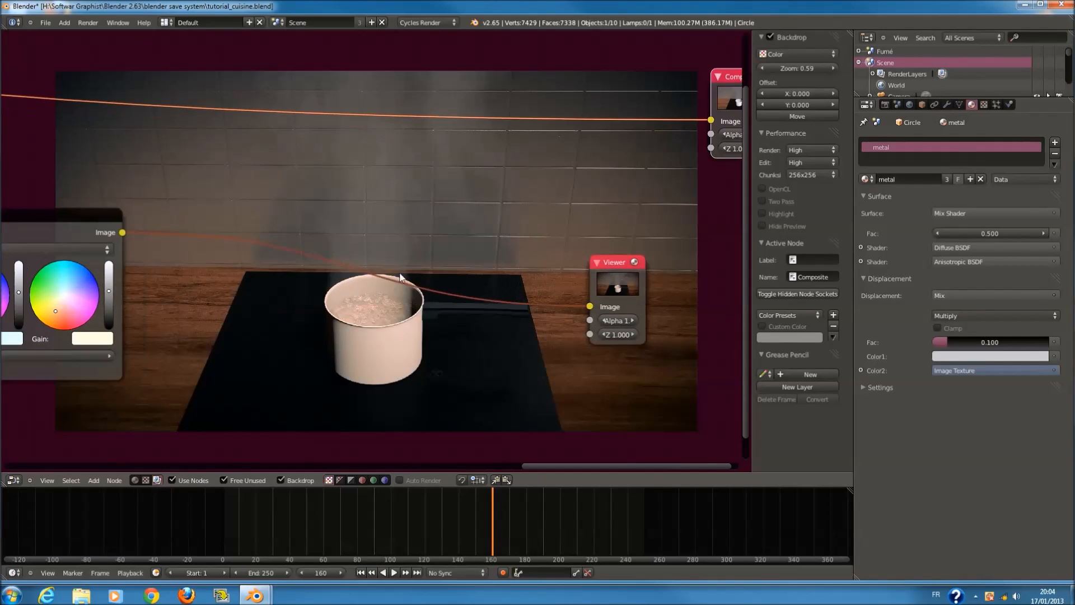
{"action": "left_click_drag", "start_coordinate": [801, 68], "coordinate": [823, 76]}
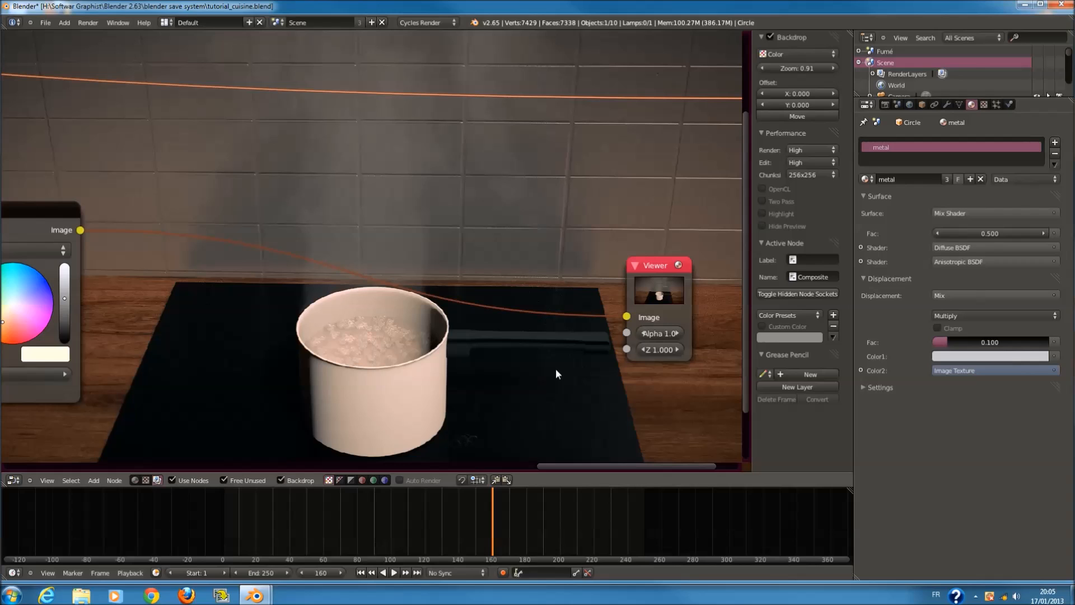
- Add a Pixelate filter node and place it below the link between Color Balance and Viewer
{"action": "key", "text": "shift+a"}
{"action": "mouse_move", "coordinate": [338, 349]}
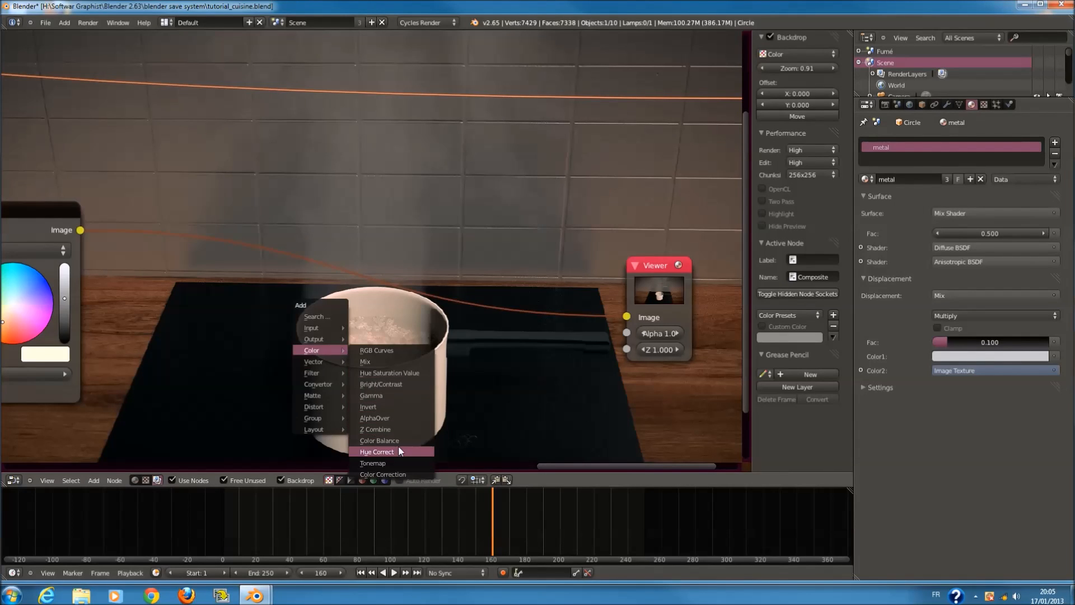
{"action": "mouse_move", "coordinate": [324, 373]}
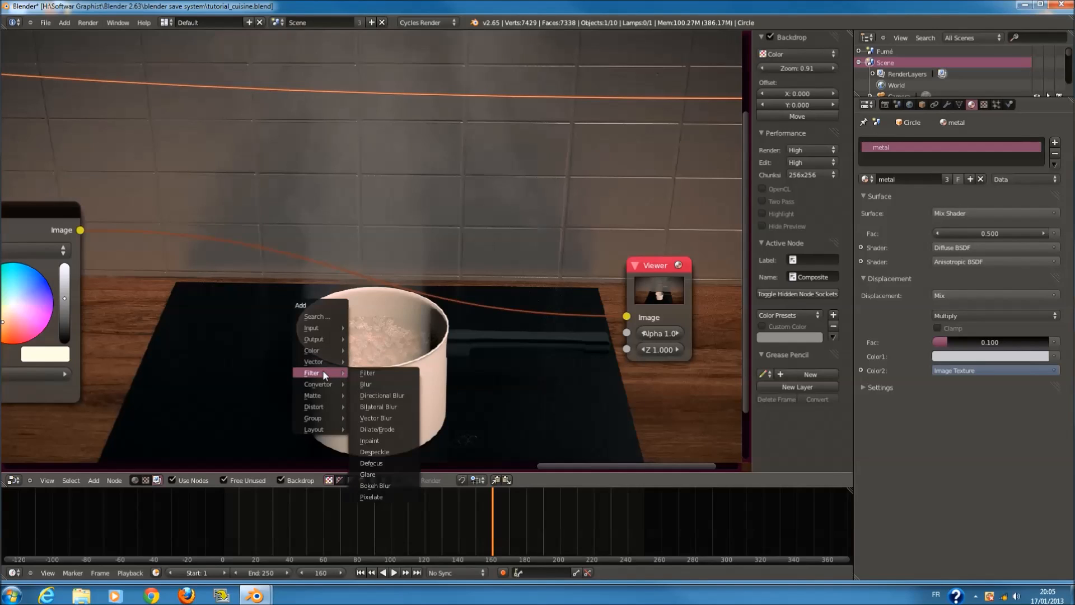
{"action": "left_click", "coordinate": [387, 496]}
{"action": "left_click", "coordinate": [471, 345]}
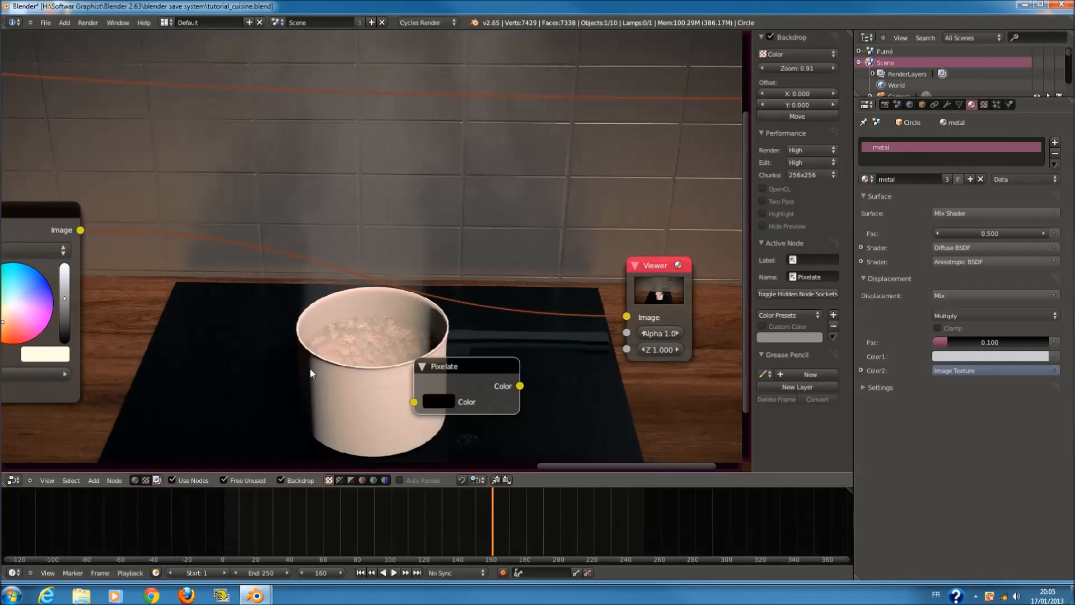
- Add a Despeckle filter node and insert it on the link between the Color Balance and Viewer nodes
{"action": "key", "text": "shift+a"}
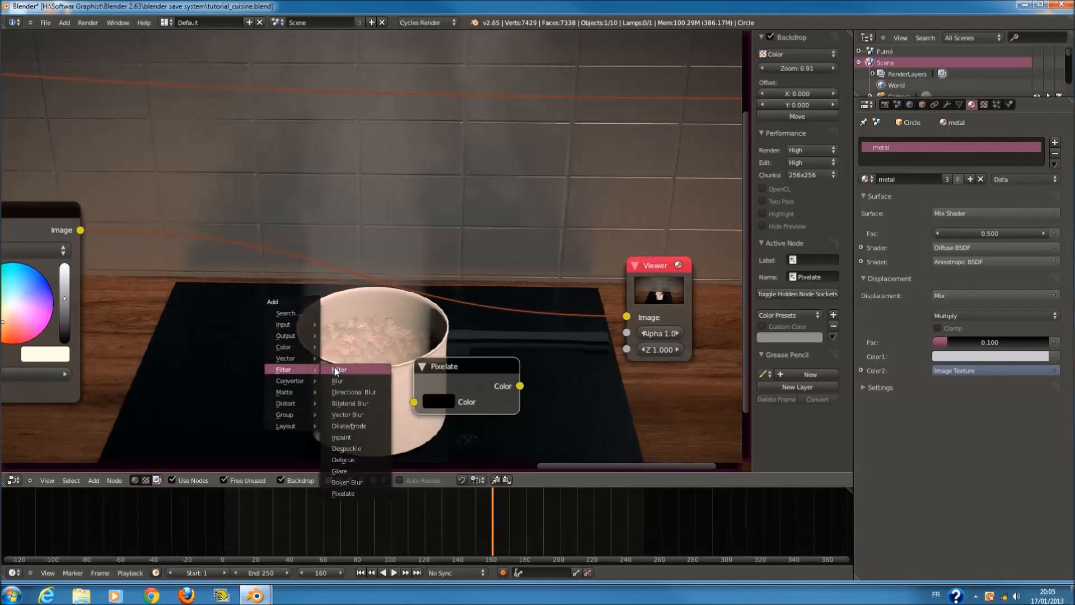
{"action": "left_click", "coordinate": [361, 447]}
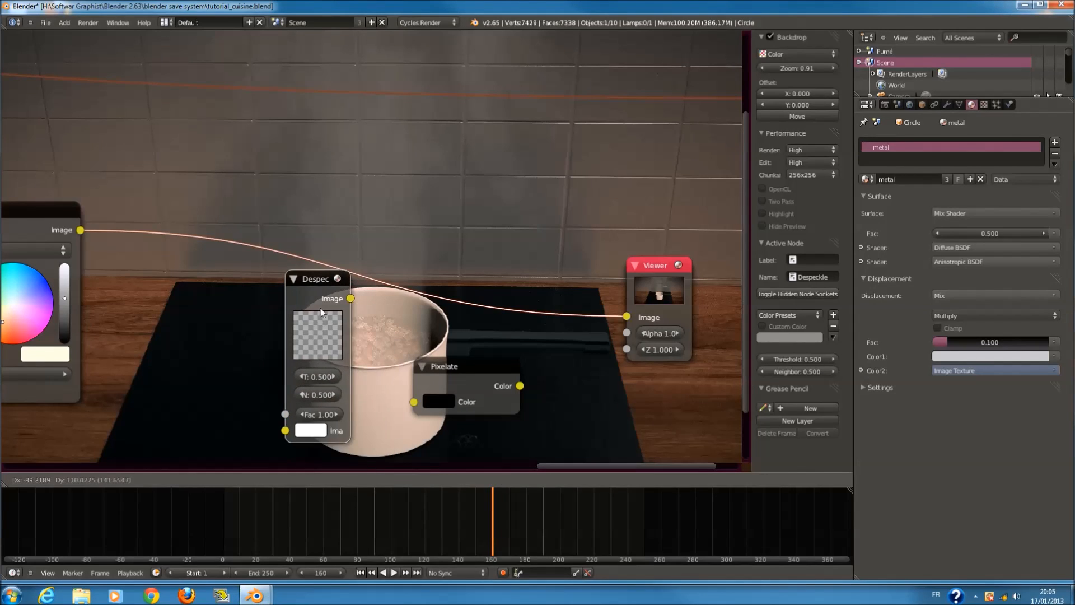
{"action": "left_click", "coordinate": [300, 299]}
{"action": "middle_click_drag", "start_coordinate": [327, 302], "coordinate": [318, 239]}
{"action": "scroll", "coordinate": [318, 232], "scroll_direction": "up", "scroll_amount": 1}
- Link the Despeckle output to the Pixelate input and the Pixelate output to the Viewer image input
{"action": "left_click_drag", "start_coordinate": [323, 226], "coordinate": [401, 351]}
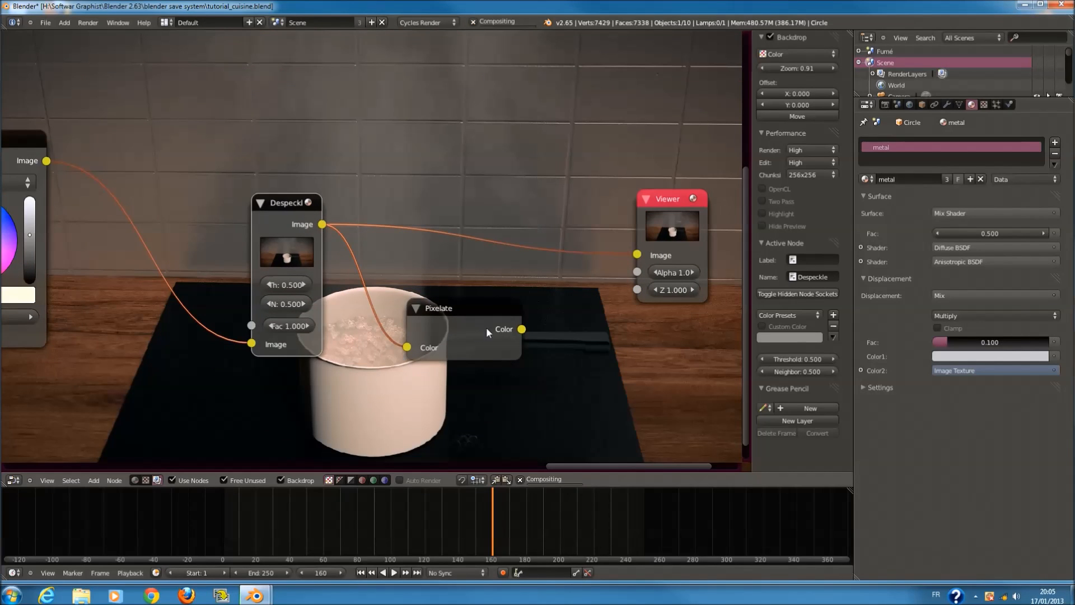
{"action": "left_click_drag", "start_coordinate": [522, 328], "coordinate": [637, 255]}
{"action": "middle_click_drag", "start_coordinate": [535, 309], "coordinate": [607, 217]}
{"action": "scroll", "coordinate": [372, 246], "scroll_direction": "up", "scroll_amount": 2}
- Try a lower factor on the Despeckle node and restore it to 1
{"action": "left_click_drag", "start_coordinate": [365, 229], "coordinate": [34, 255]}
{"action": "scroll", "coordinate": [362, 236], "scroll_direction": "up", "scroll_amount": 2}
{"action": "left_click", "coordinate": [364, 223]}
{"action": "type", "text": "1"}
{"action": "key", "text": "Return"}
- Set both the threshold and the neighbor value of the Despeckle node to 0
{"action": "left_click_drag", "start_coordinate": [361, 160], "coordinate": [167, 177]}
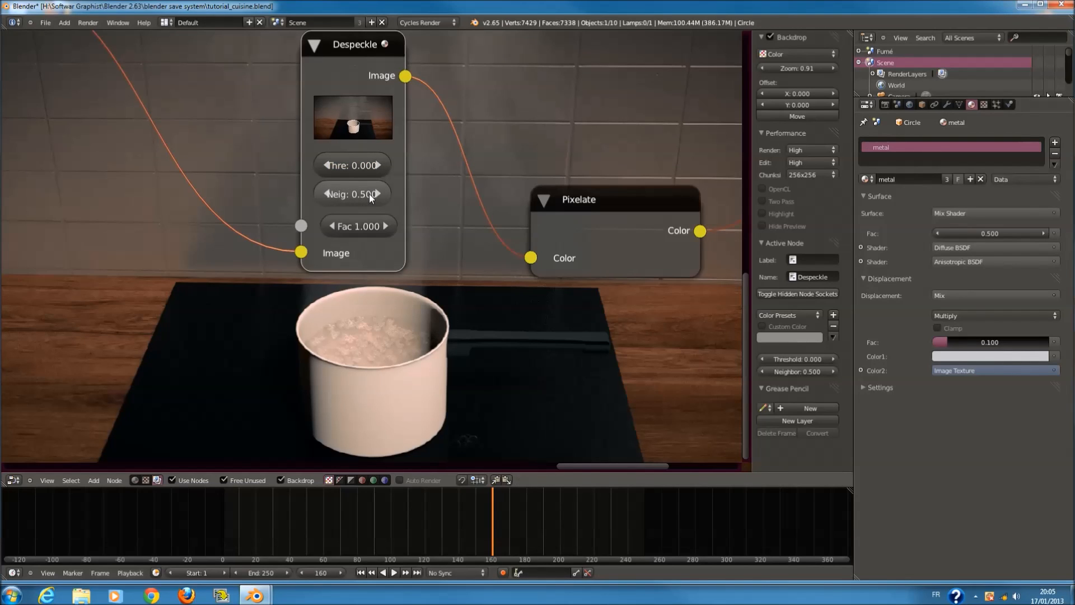
{"action": "middle_click_drag", "start_coordinate": [384, 291], "coordinate": [432, 279]}
{"action": "left_click_drag", "start_coordinate": [409, 187], "coordinate": [31, 201]}
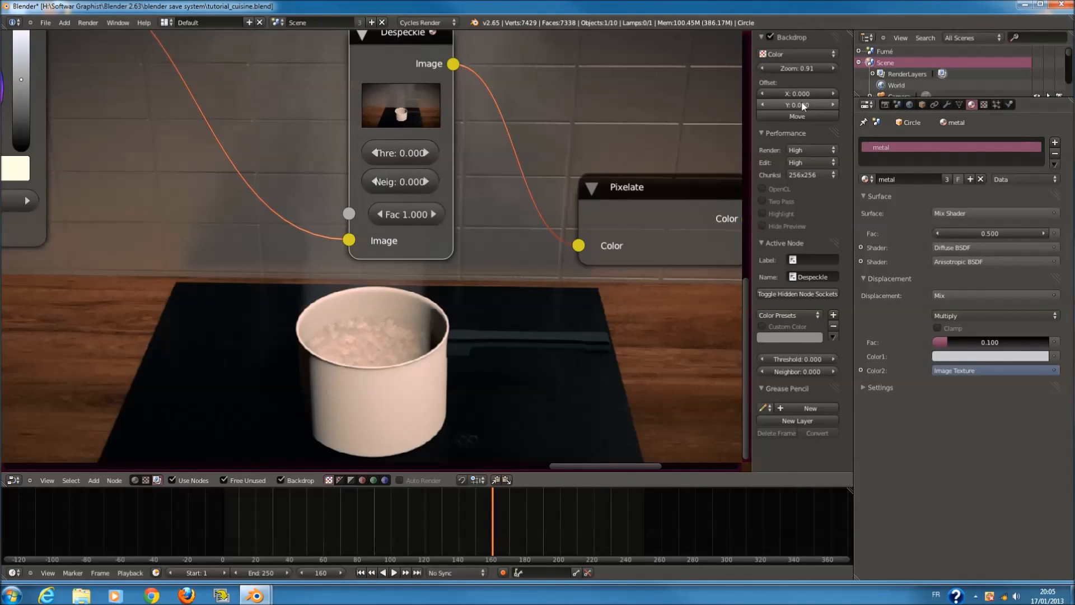
- Try the backdrop zoom at 1.00 and reduce it to 0.58 to fit the whole image
{"action": "left_click", "coordinate": [800, 65]}
{"action": "type", "text": "1"}
{"action": "key", "text": "Return"}
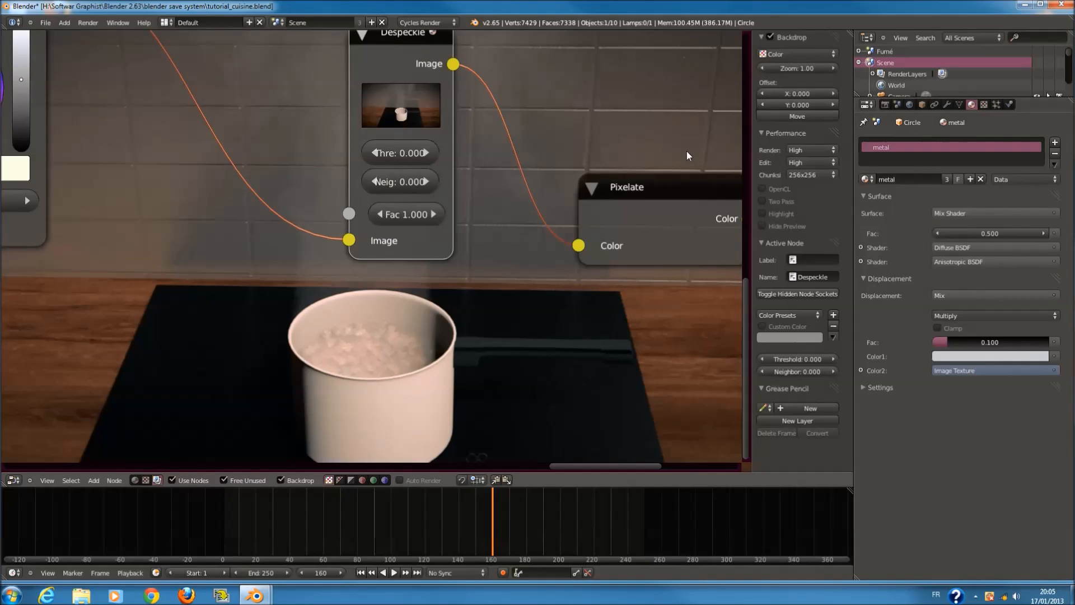
{"action": "scroll", "coordinate": [532, 224], "scroll_direction": "down", "scroll_amount": 3}
{"action": "left_click_drag", "start_coordinate": [796, 71], "coordinate": [768, 74]}
{"action": "scroll", "coordinate": [477, 212], "scroll_direction": "up", "scroll_amount": 2}
- Try the Despeckle threshold and neighbor values at 1 and bring both back down to 0
{"action": "left_click", "coordinate": [403, 154]}
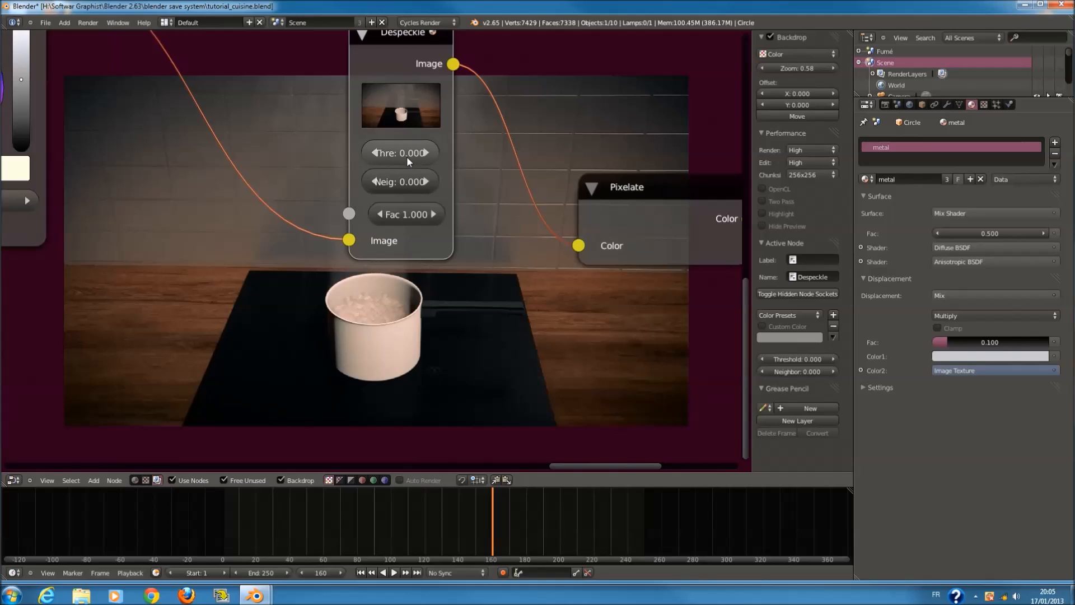
{"action": "type", "text": "1"}
{"action": "key", "text": "Return"}
{"action": "left_click", "coordinate": [412, 182]}
{"action": "type", "text": "1"}
{"action": "key", "text": "Return"}
{"action": "left_click_drag", "start_coordinate": [423, 191], "coordinate": [147, 217]}
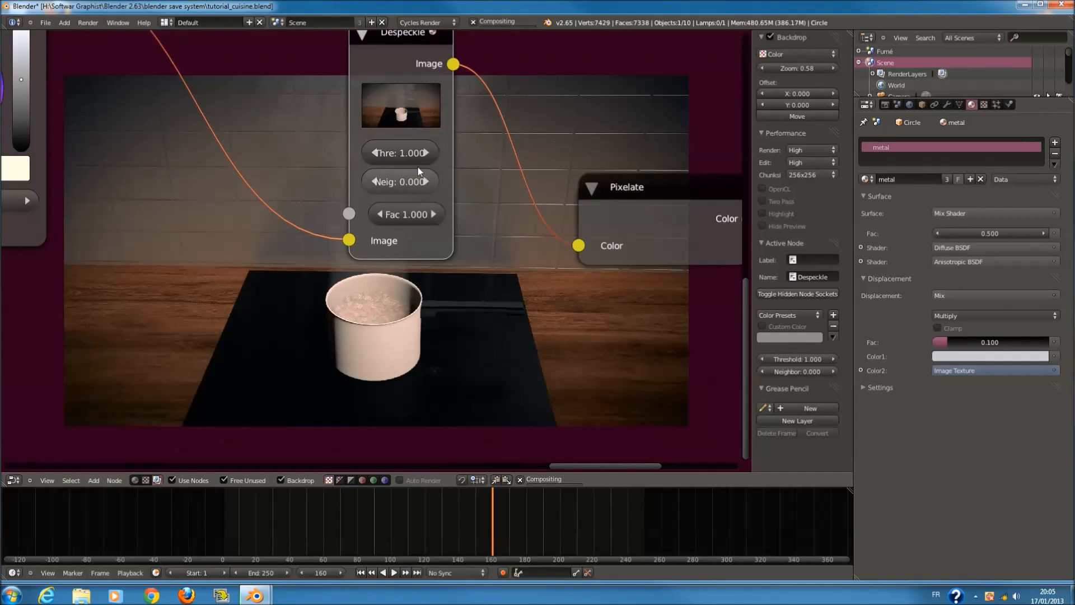
{"action": "left_click_drag", "start_coordinate": [416, 155], "coordinate": [20, 218]}
{"action": "left_click_drag", "start_coordinate": [405, 153], "coordinate": [268, 255]}
- Raise the Despeckle node's threshold and neighbor values to 1
{"action": "left_click", "coordinate": [400, 153]}
{"action": "type", "text": "1"}
{"action": "key", "text": "Return"}
{"action": "left_click", "coordinate": [393, 180]}
{"action": "type", "text": "1"}
{"action": "key", "text": "Return"}
- Set the Despeckle node's neighbor value to 0.2 and its threshold to 0.1
{"action": "left_click", "coordinate": [395, 185]}
{"action": "type", "text": "0.2"}
{"action": "key", "text": "Return"}
{"action": "left_click", "coordinate": [408, 150]}
{"action": "type", "text": "0.1"}
{"action": "key", "text": "Return"}
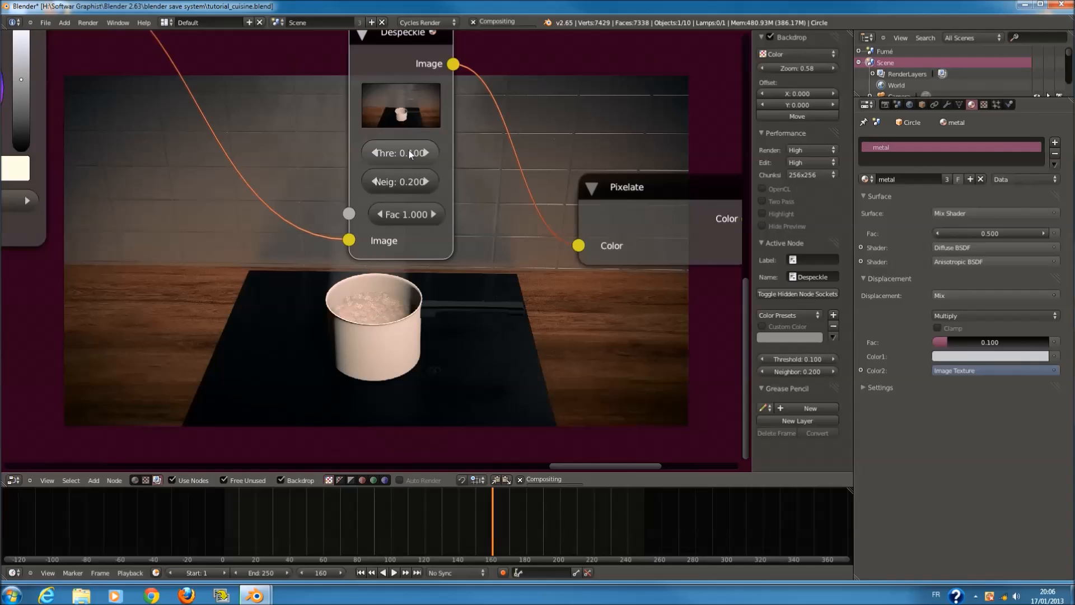
- Bypass Pixelate by linking Despeckle directly to the Viewer, and reconnect Pixelate between the two nodes
{"action": "scroll", "coordinate": [661, 238], "scroll_direction": "down", "scroll_amount": 3}
{"action": "middle_click_drag", "start_coordinate": [515, 266], "coordinate": [235, 332]}
{"action": "scroll", "coordinate": [235, 332], "scroll_direction": "up", "scroll_amount": 1}
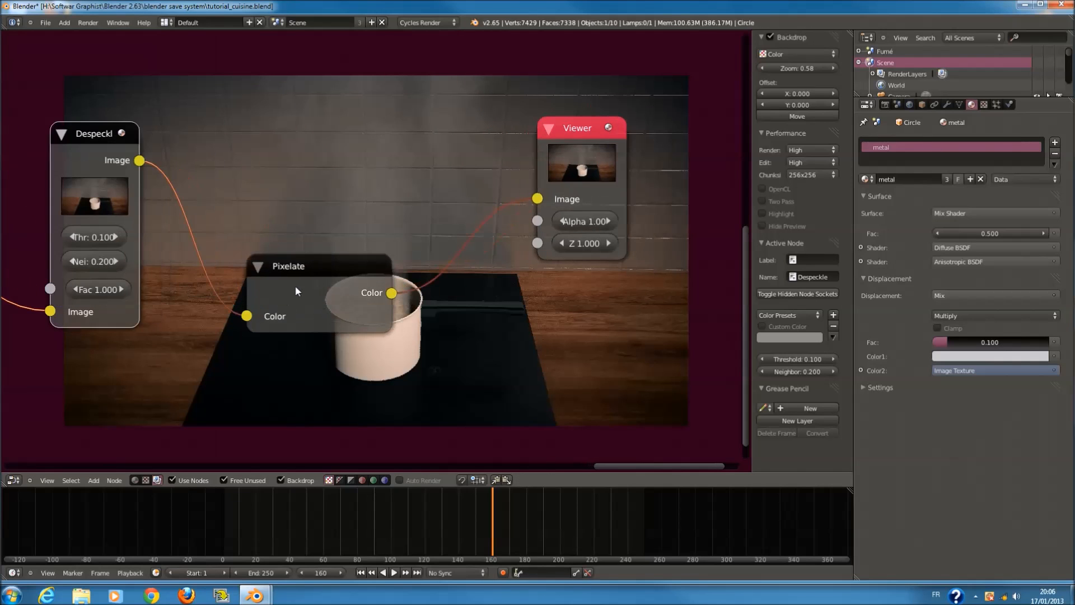
{"action": "left_click_drag", "start_coordinate": [247, 316], "coordinate": [537, 199]}
{"action": "scroll", "coordinate": [490, 252], "scroll_direction": "up", "scroll_amount": 2}
{"action": "left_click_drag", "start_coordinate": [367, 284], "coordinate": [407, 336]}
{"action": "left_click_drag", "start_coordinate": [564, 191], "coordinate": [283, 368]}
{"action": "left_click_drag", "start_coordinate": [452, 343], "coordinate": [565, 224]}
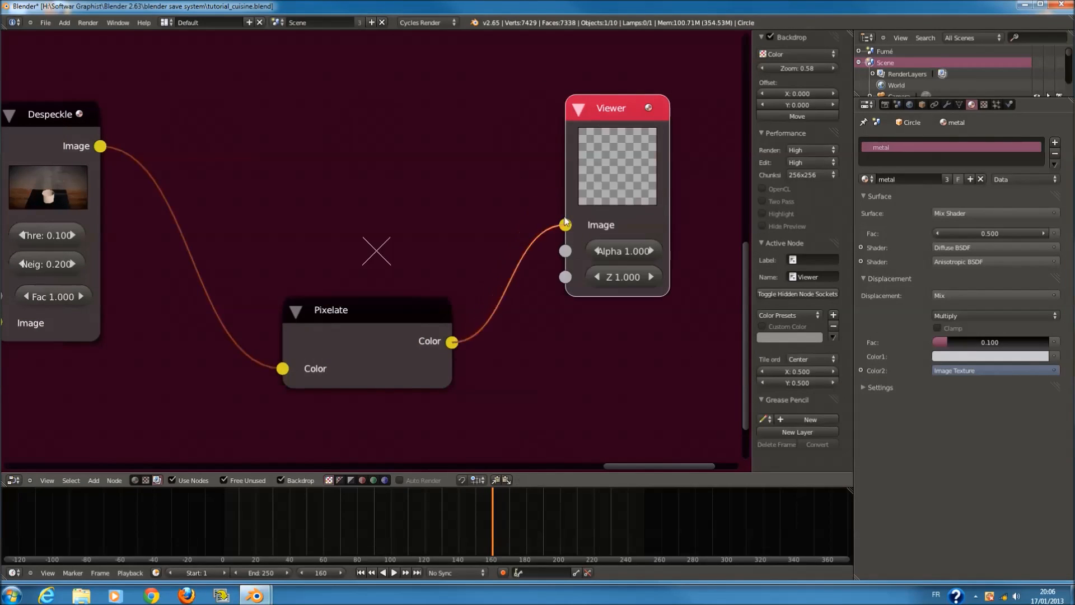
- Adjust the Despeckle node to a threshold of 0.6 and a neighbor value of 0.1
{"action": "middle_click_drag", "start_coordinate": [424, 217], "coordinate": [613, 151]}
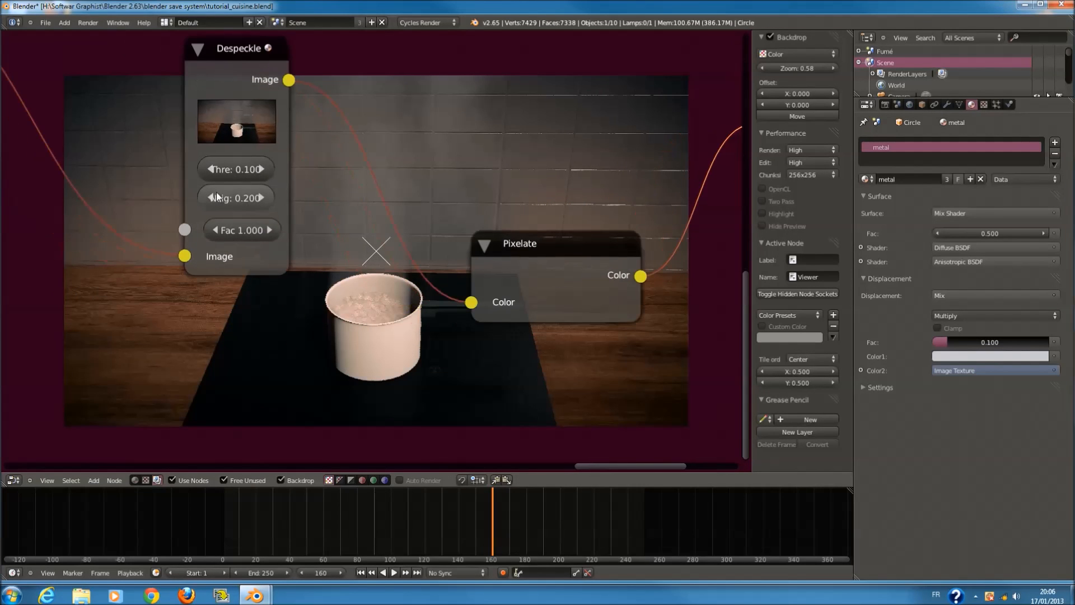
{"action": "left_click_drag", "start_coordinate": [240, 193], "coordinate": [55, 205]}
{"action": "left_click", "coordinate": [260, 170]}
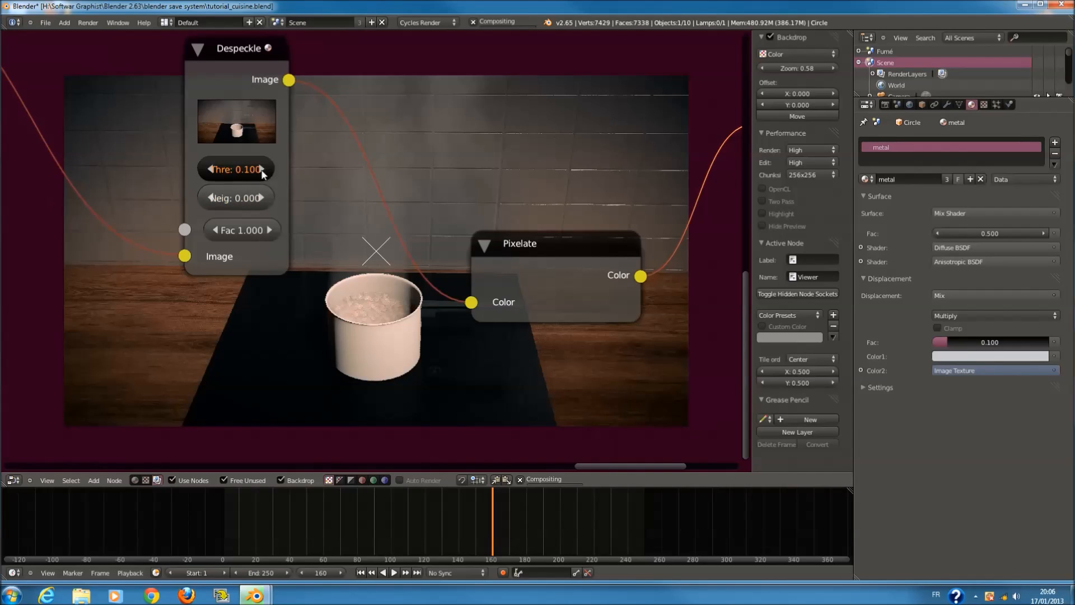
{"action": "left_click_drag", "start_coordinate": [242, 169], "coordinate": [435, 173]}
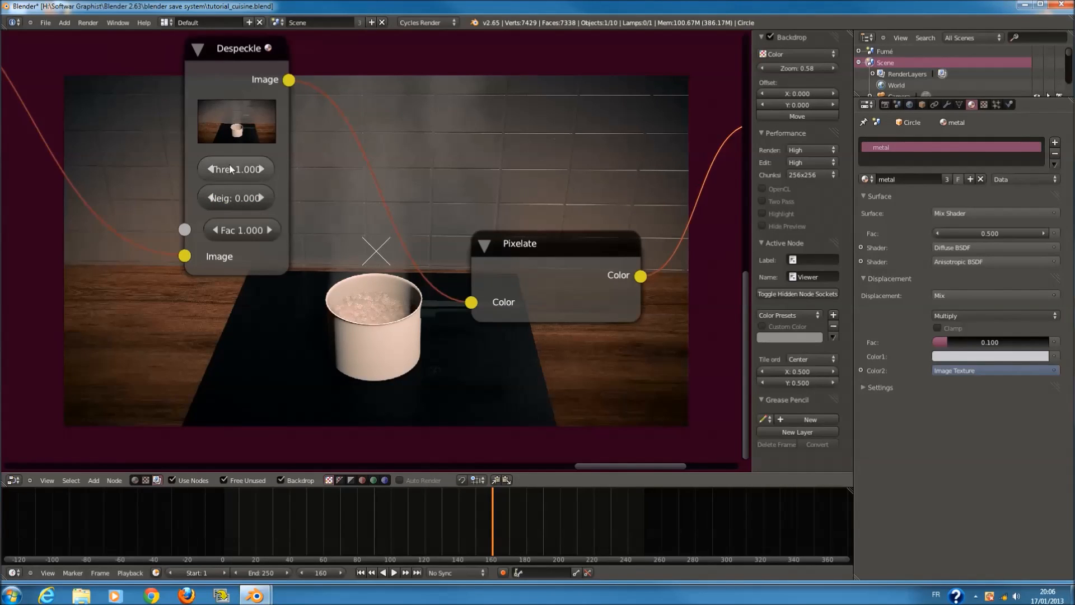
{"action": "left_click", "coordinate": [203, 170]}
{"action": "left_click", "coordinate": [204, 170]}
{"action": "left_click", "coordinate": [203, 170]}
{"action": "left_click", "coordinate": [204, 170]}
{"action": "left_click", "coordinate": [266, 198]}
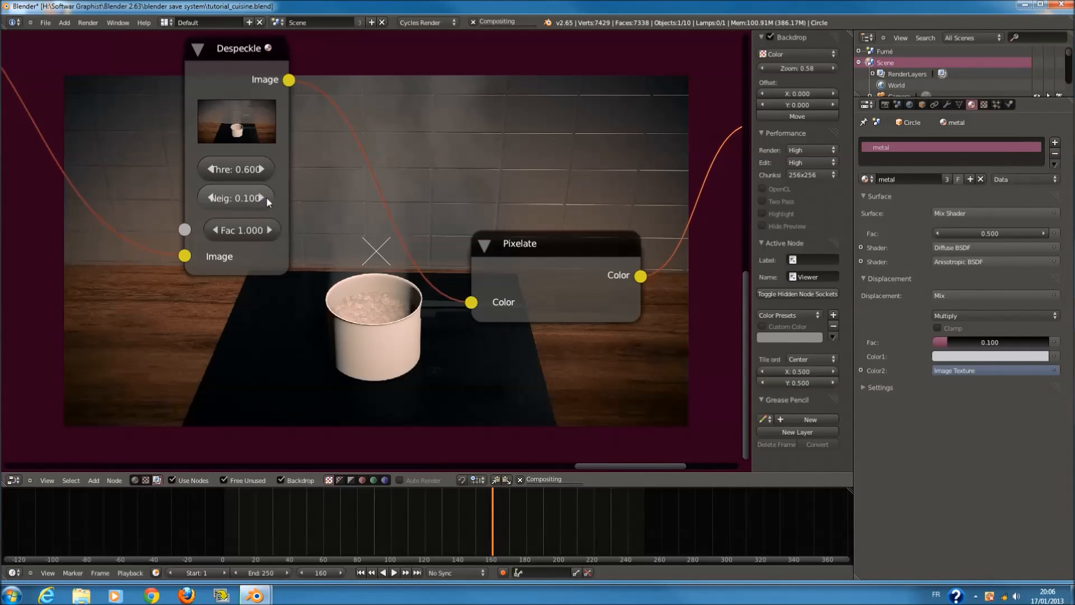
- Move the Despeckle and Pixelate nodes closer to the Color Balance node
{"action": "middle_click_drag", "start_coordinate": [323, 427], "coordinate": [283, 323]}
{"action": "scroll", "coordinate": [566, 230], "scroll_direction": "down", "scroll_amount": 1}
{"action": "middle_click_drag", "start_coordinate": [515, 206], "coordinate": [604, 318]}
{"action": "scroll", "coordinate": [415, 241], "scroll_direction": "down", "scroll_amount": 1}
{"action": "left_click_drag", "start_coordinate": [377, 168], "coordinate": [282, 142]}
{"action": "left_click_drag", "start_coordinate": [593, 316], "coordinate": [425, 291]}
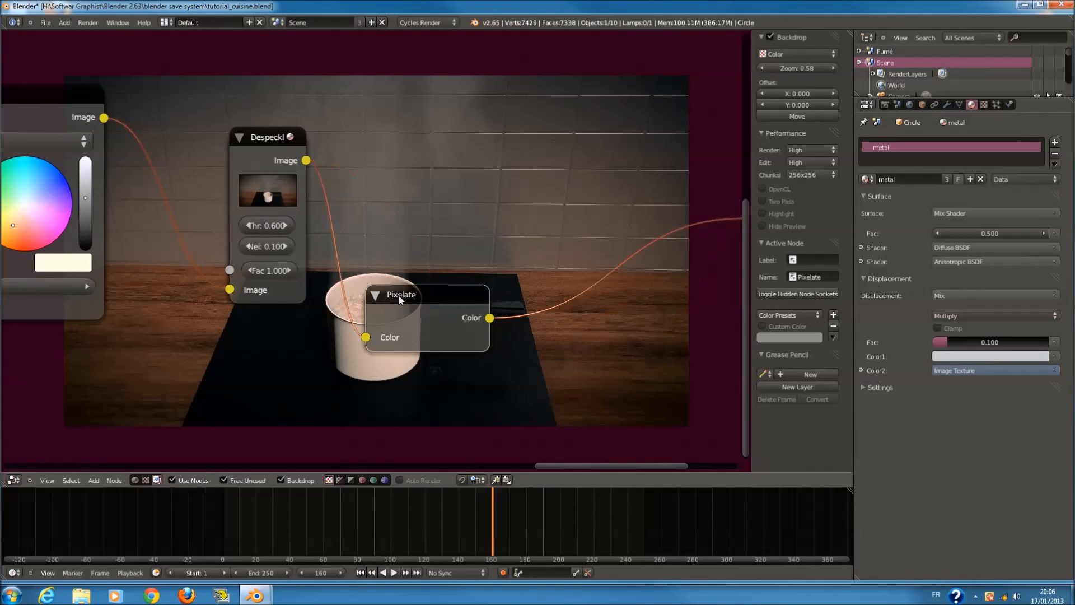
- Duplicate the orange-tinted Multiply mix node and insert the copy between the Pixelate and Viewer nodes
{"action": "scroll", "coordinate": [425, 291], "scroll_direction": "down", "scroll_amount": 5}
{"action": "left_click_drag", "start_coordinate": [39, 156], "coordinate": [449, 207]}
{"action": "scroll", "coordinate": [446, 279], "scroll_direction": "up", "scroll_amount": 1}
{"action": "scroll", "coordinate": [378, 244], "scroll_direction": "up", "scroll_amount": 2}
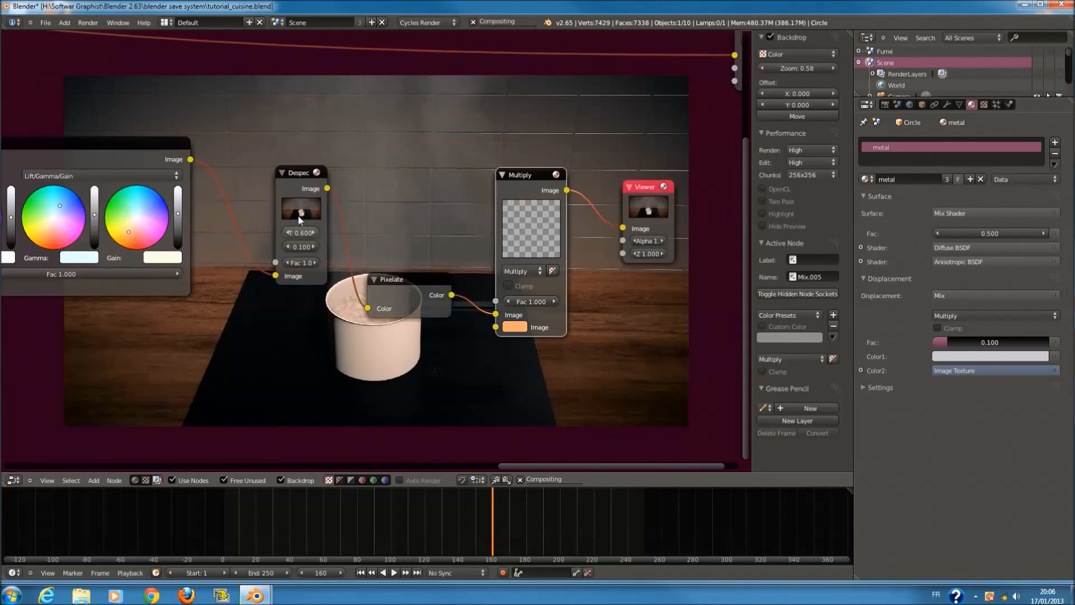
- Feed the Color Balance output into the new Multiply node's first image input and the Pixelate output into its second
{"action": "left_click_drag", "start_coordinate": [246, 212], "coordinate": [496, 289]}
{"action": "scroll", "coordinate": [555, 318], "scroll_direction": "up", "scroll_amount": 2}
{"action": "middle_click_drag", "start_coordinate": [554, 318], "coordinate": [492, 317]}
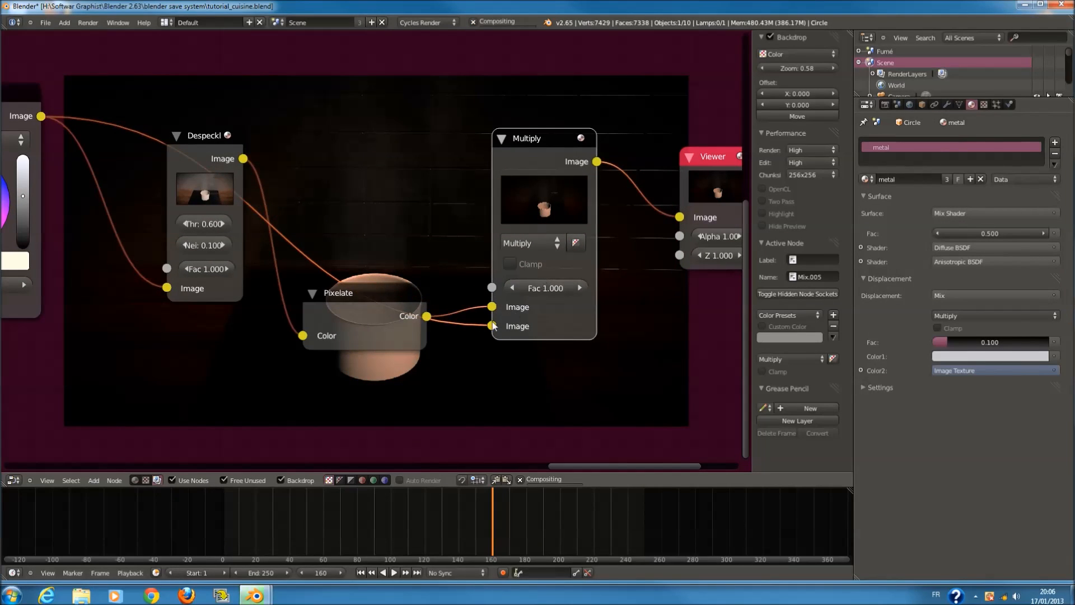
{"action": "left_click", "coordinate": [526, 244]}
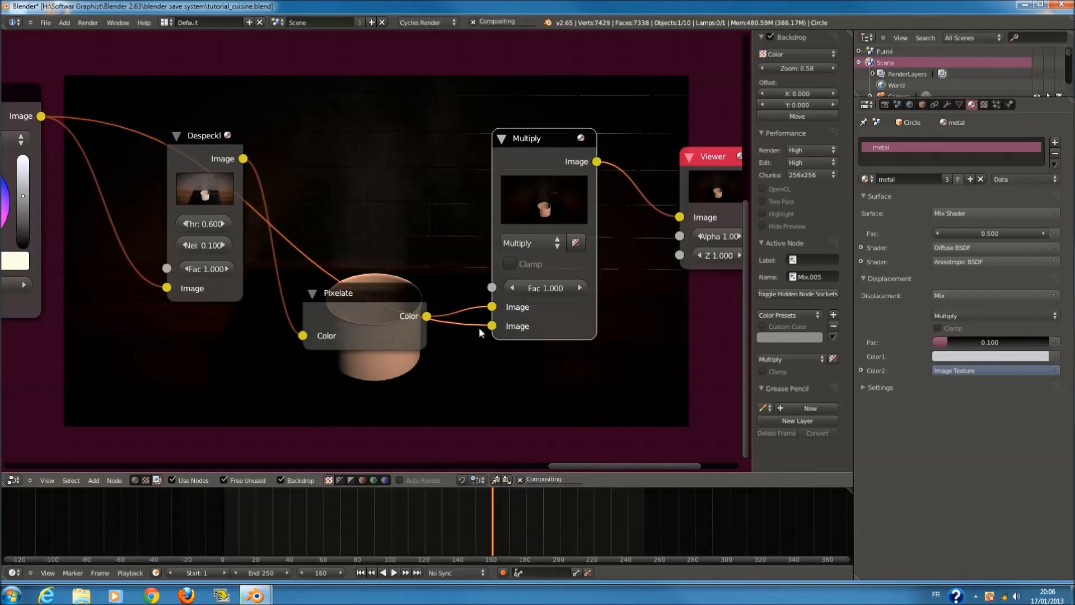
{"action": "mouse_move", "coordinate": [489, 324]}
{"action": "left_mouse_down"}
{"action": "mouse_move", "coordinate": [494, 304]}
{"action": "mouse_move", "coordinate": [492, 325]}
{"action": "left_mouse_up"}
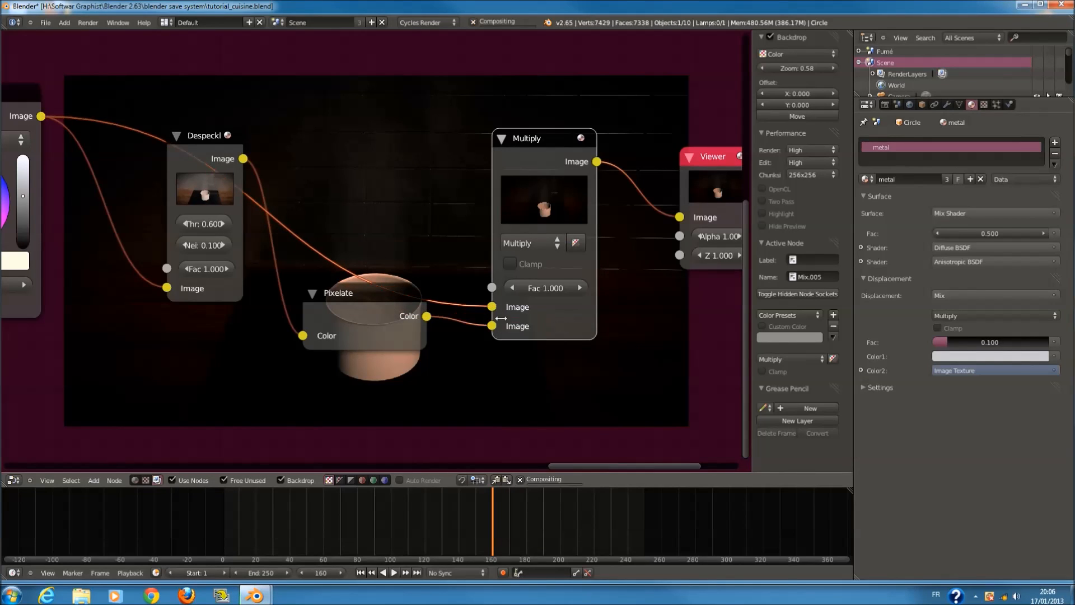
- Change the new mix node's blend mode to Add and check the composited image
{"action": "left_click", "coordinate": [530, 245]}
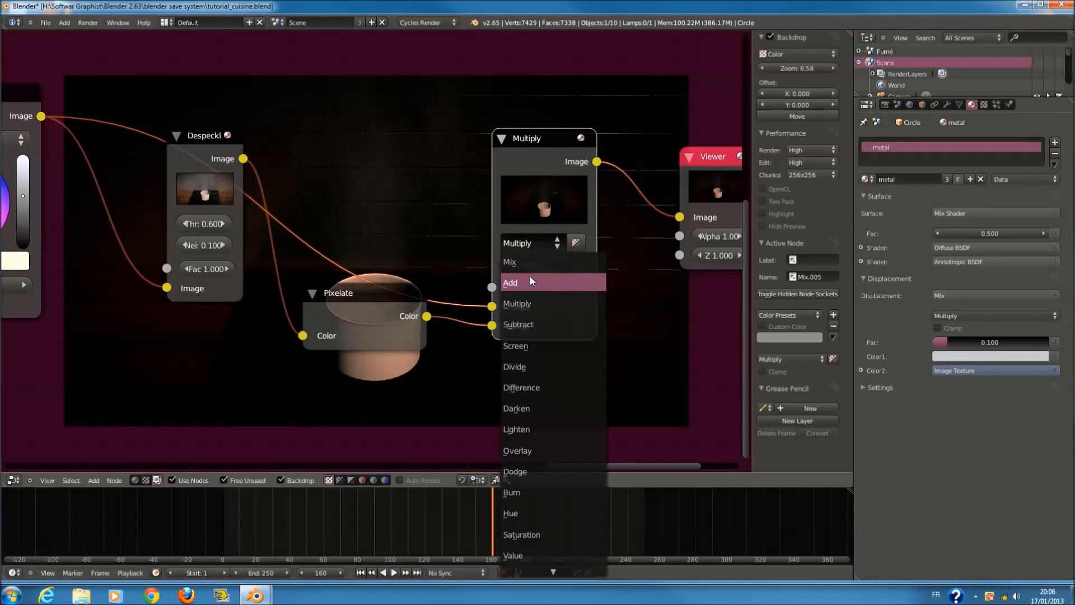
{"action": "left_click", "coordinate": [530, 280]}
{"action": "scroll", "coordinate": [364, 301], "scroll_direction": "up", "scroll_amount": 1}
{"action": "scroll", "coordinate": [366, 305], "scroll_direction": "up", "scroll_amount": 3}
{"action": "mouse_move", "coordinate": [331, 331]}
{"action": "middle_mouse_down"}
{"action": "mouse_move", "coordinate": [224, 427]}
{"action": "mouse_move", "coordinate": [314, 362]}
{"action": "mouse_move", "coordinate": [314, 337]}
{"action": "middle_mouse_up"}
{"action": "middle_click_drag", "start_coordinate": [478, 270], "coordinate": [381, 176]}
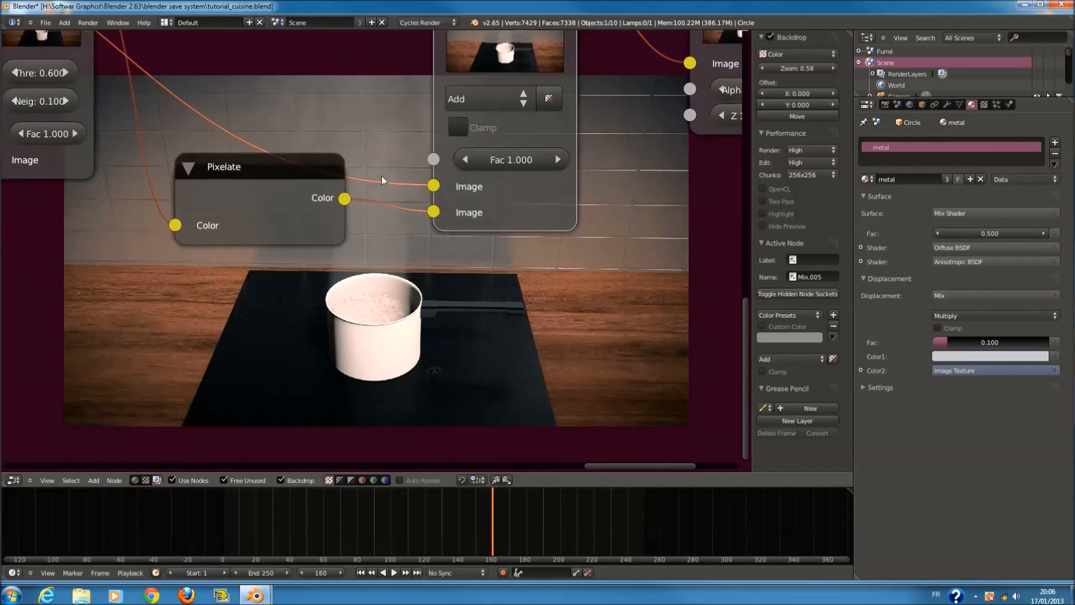
{"action": "scroll", "coordinate": [431, 370], "scroll_direction": "down", "scroll_amount": 1}
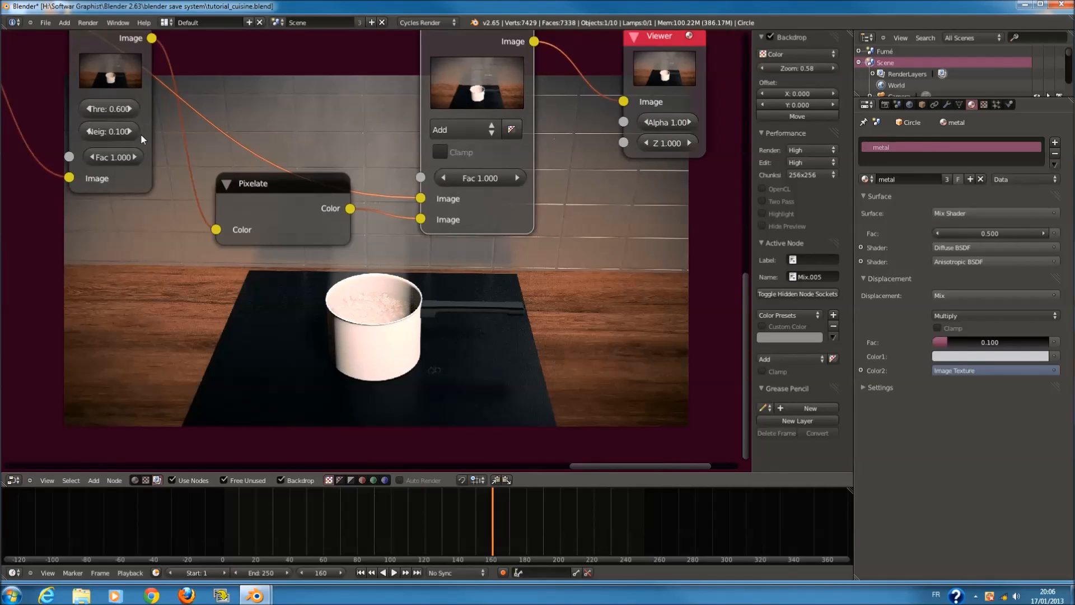
{"action": "middle_click_drag", "start_coordinate": [387, 212], "coordinate": [496, 151]}
{"action": "middle_click_drag", "start_coordinate": [516, 231], "coordinate": [549, 369]}
{"action": "scroll", "coordinate": [506, 291], "scroll_direction": "down", "scroll_amount": 2}
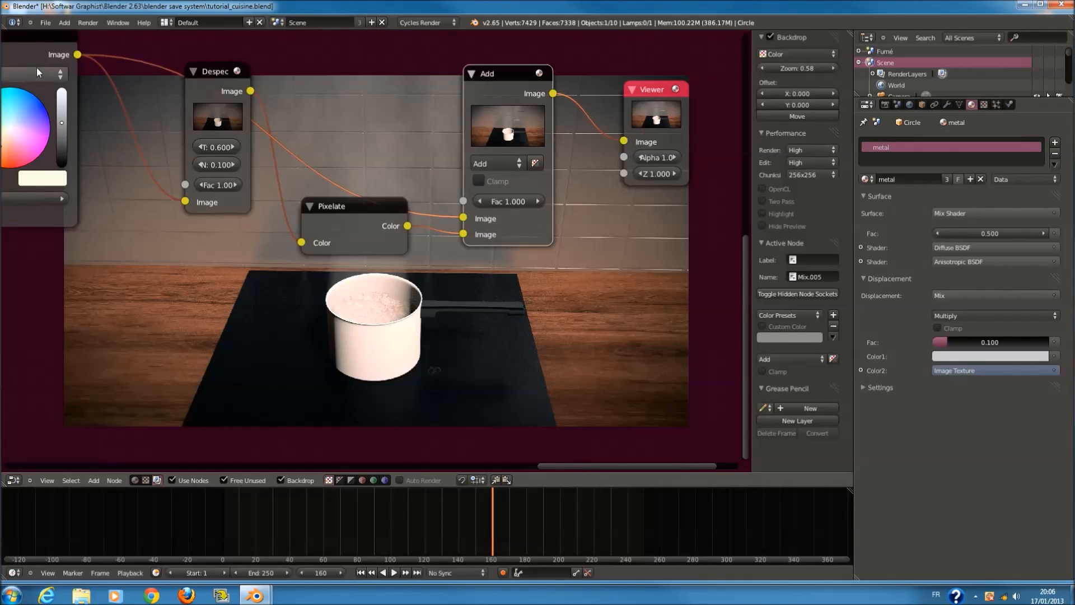
- Try swapping the Add node's two image links, then return Color Balance to the first input and Pixelate to the second
{"action": "middle_click_drag", "start_coordinate": [477, 305], "coordinate": [475, 266]}
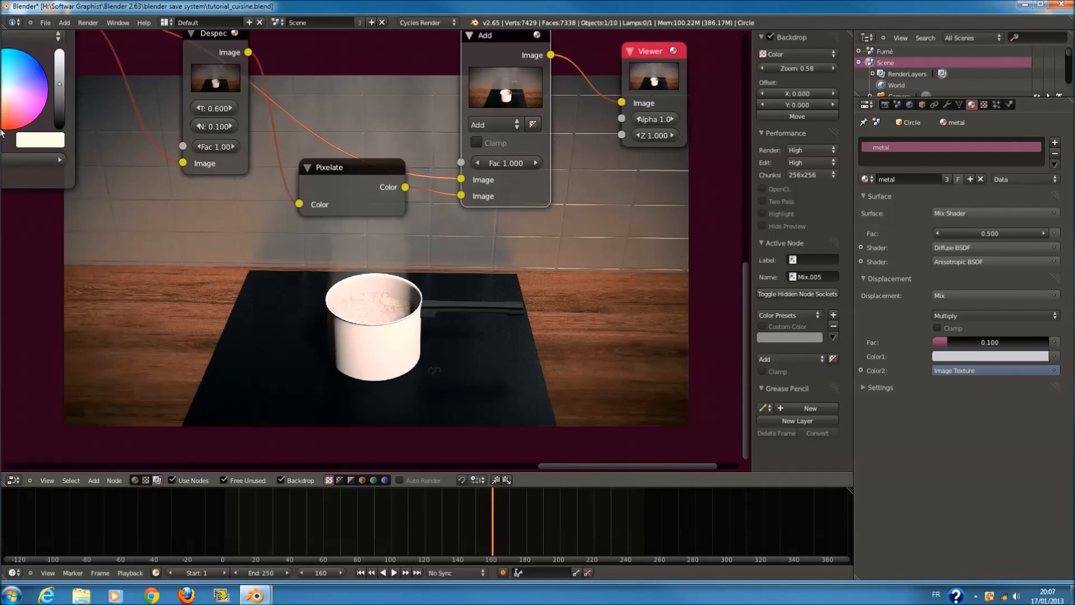
{"action": "scroll", "coordinate": [490, 304], "scroll_direction": "up", "scroll_amount": 1}
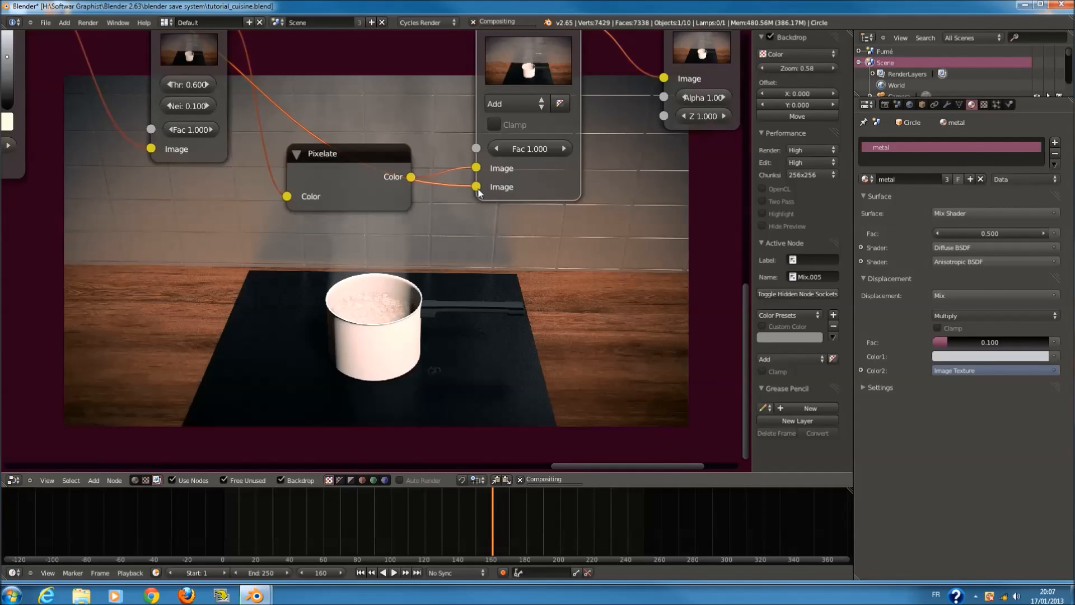
{"action": "left_click_drag", "start_coordinate": [477, 187], "coordinate": [477, 168]}
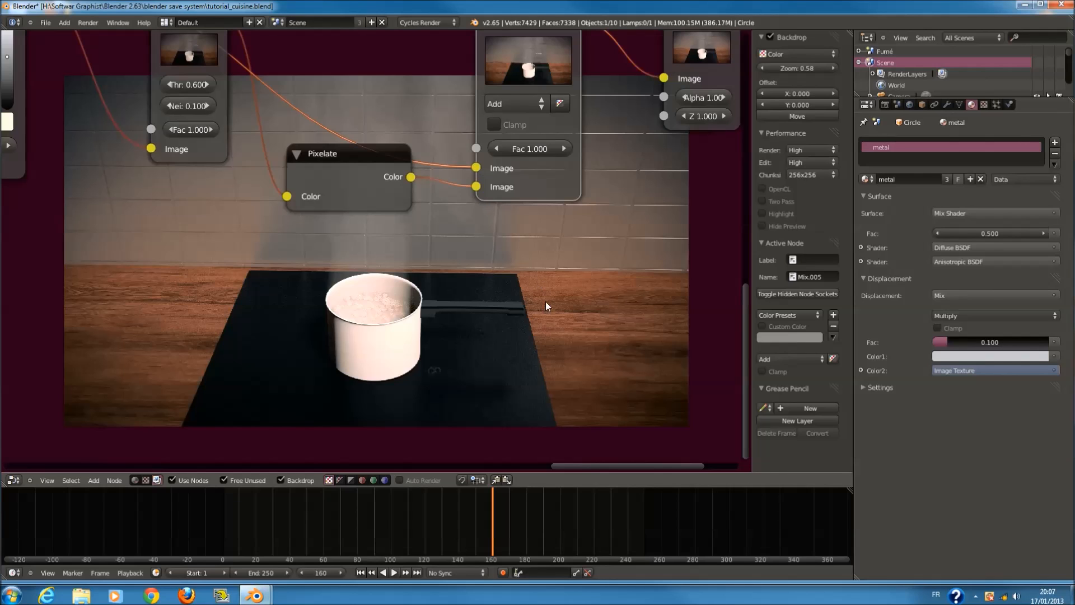
- Link the Add node's output to the Composite node and place the Composite and Viewer nodes together beside it
{"action": "scroll", "coordinate": [630, 233], "scroll_direction": "down", "scroll_amount": 4}
{"action": "middle_click_drag", "start_coordinate": [560, 158], "coordinate": [398, 276]}
{"action": "left_click_drag", "start_coordinate": [468, 216], "coordinate": [707, 278]}
{"action": "left_click_drag", "start_coordinate": [366, 200], "coordinate": [548, 54]}
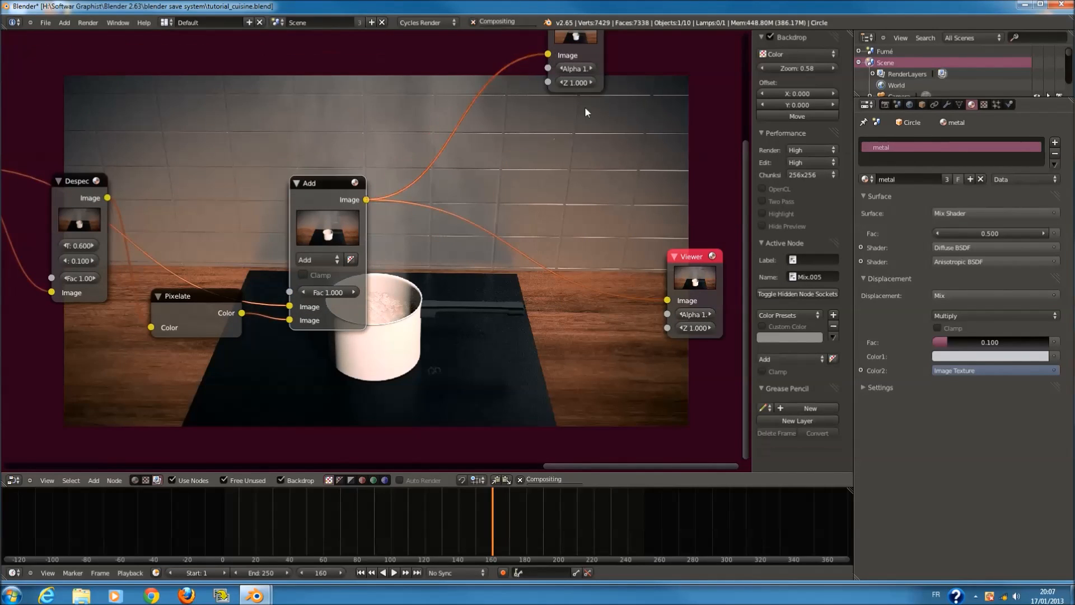
{"action": "scroll", "coordinate": [585, 107], "scroll_direction": "down", "scroll_amount": 2}
{"action": "left_click_drag", "start_coordinate": [580, 253], "coordinate": [459, 244]}
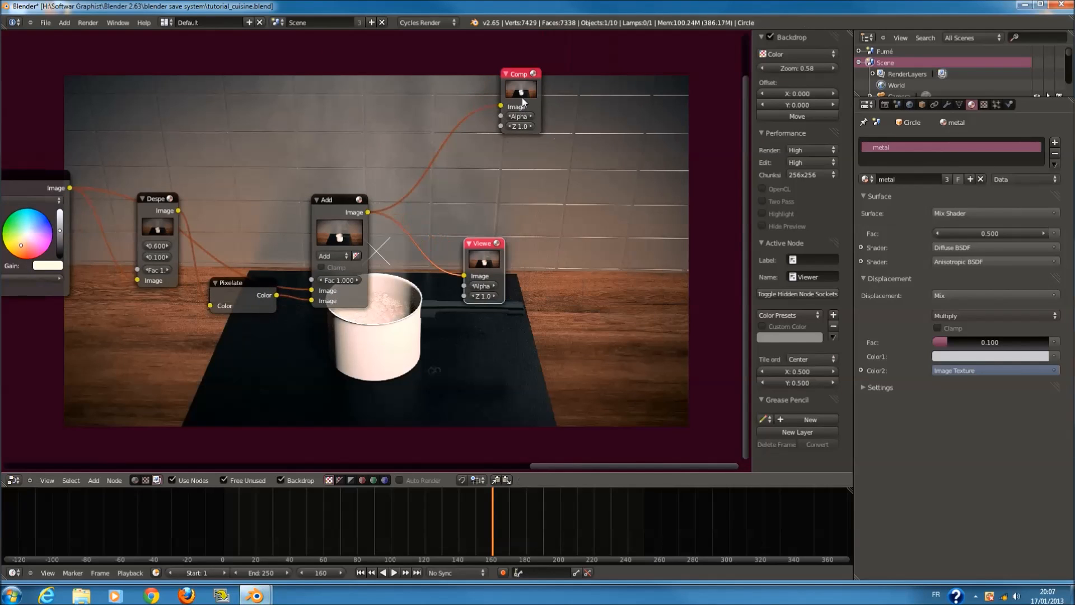
{"action": "left_click_drag", "start_coordinate": [522, 97], "coordinate": [482, 200]}
- Move the kitchen scene's Render Layers node farther away from the first Add node
{"action": "scroll", "coordinate": [255, 260], "scroll_direction": "down", "scroll_amount": 6}
{"action": "middle_click_drag", "start_coordinate": [253, 260], "coordinate": [536, 231]}
{"action": "scroll", "coordinate": [536, 232], "scroll_direction": "down", "scroll_amount": 2}
{"action": "scroll", "coordinate": [322, 250], "scroll_direction": "down", "scroll_amount": 2}
{"action": "middle_click_drag", "start_coordinate": [323, 250], "coordinate": [401, 263]}
{"action": "scroll", "coordinate": [262, 201], "scroll_direction": "up", "scroll_amount": 1}
{"action": "left_click_drag", "start_coordinate": [177, 180], "coordinate": [140, 174]}
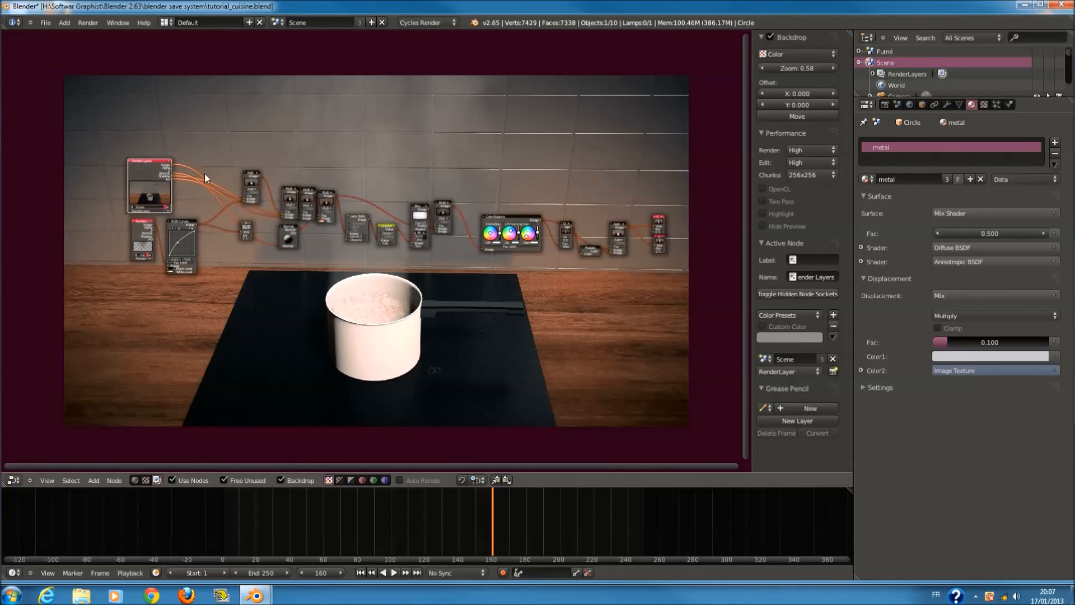
- Try to group all processing nodes between the render inputs and the output nodes
{"action": "left_click_drag", "start_coordinate": [229, 149], "coordinate": [630, 315]}
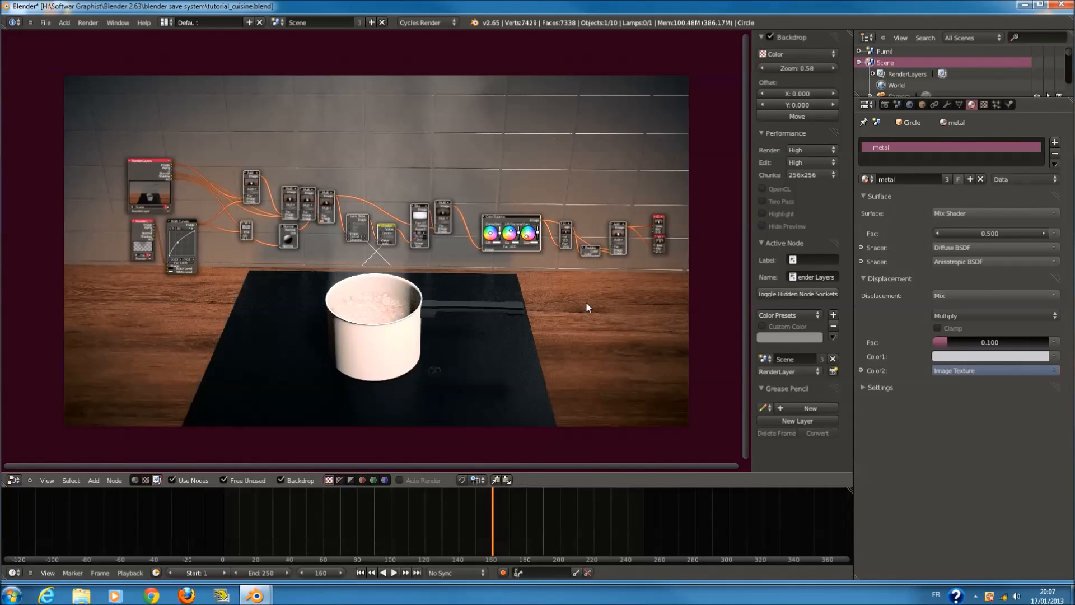
{"action": "key", "text": "f"}
{"action": "key", "text": "ctrl+g"}
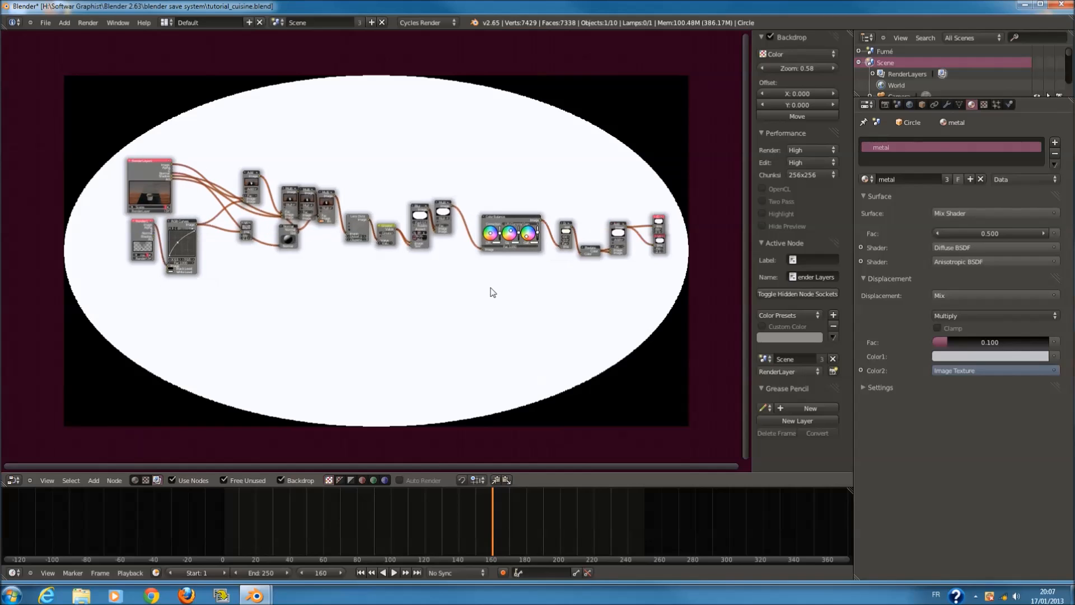
{"action": "scroll", "coordinate": [487, 289], "scroll_direction": "down", "scroll_amount": 2}
{"action": "scroll", "coordinate": [487, 289], "scroll_direction": "up", "scroll_amount": 2}
{"action": "scroll", "coordinate": [316, 289], "scroll_direction": "up", "scroll_amount": 2}
{"action": "middle_click_drag", "start_coordinate": [487, 289], "coordinate": [379, 291]}
{"action": "left_click", "coordinate": [500, 245]}
{"action": "scroll", "coordinate": [314, 285], "scroll_direction": "down", "scroll_amount": 2}
{"action": "scroll", "coordinate": [355, 293], "scroll_direction": "up", "scroll_amount": 1}
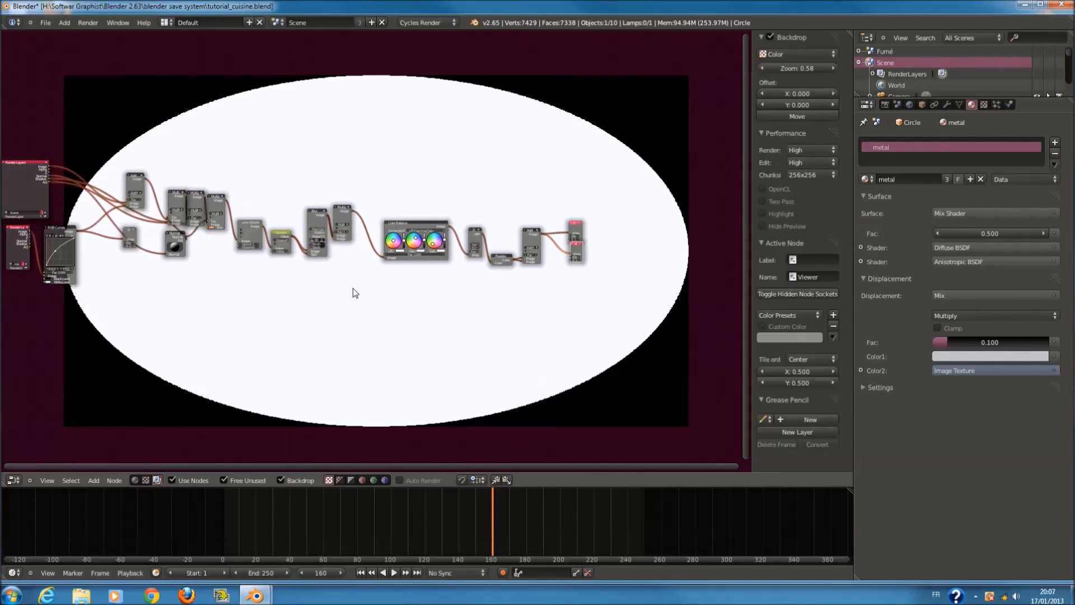
- Repair the links so Greater Than feeds the Blur image input and the orange-tinted Multiply feeds the Multiply after the Blur
{"action": "scroll", "coordinate": [355, 292], "scroll_direction": "up", "scroll_amount": 3}
{"action": "left_click_drag", "start_coordinate": [119, 167], "coordinate": [263, 255]}
{"action": "scroll", "coordinate": [294, 259], "scroll_direction": "down", "scroll_amount": 2}
{"action": "scroll", "coordinate": [438, 297], "scroll_direction": "up", "scroll_amount": 3}
{"action": "left_click_drag", "start_coordinate": [241, 254], "coordinate": [240, 261]}
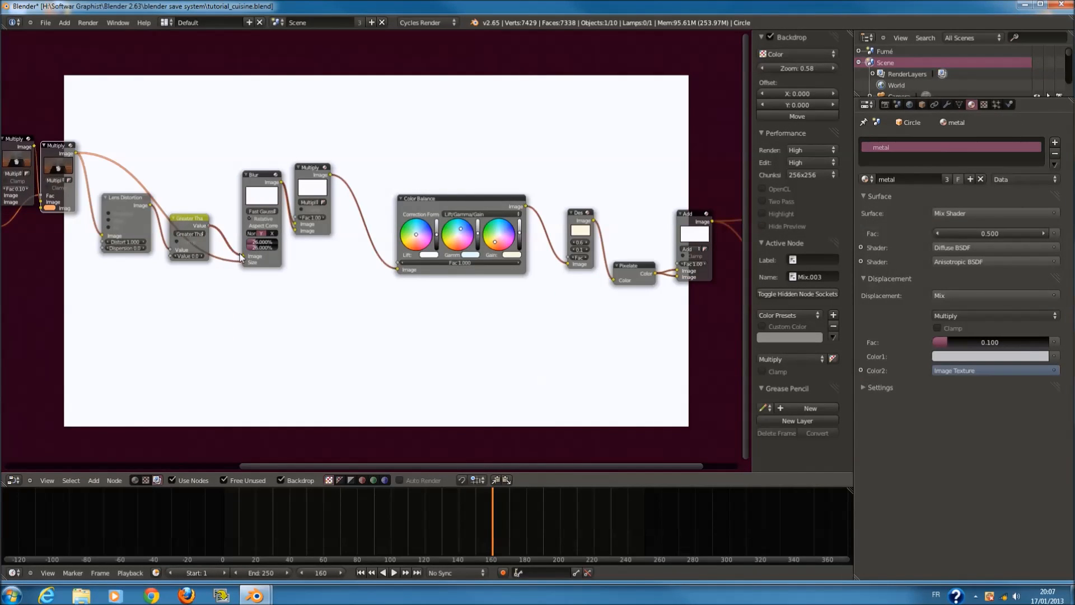
{"action": "left_click_drag", "start_coordinate": [241, 261], "coordinate": [215, 241]}
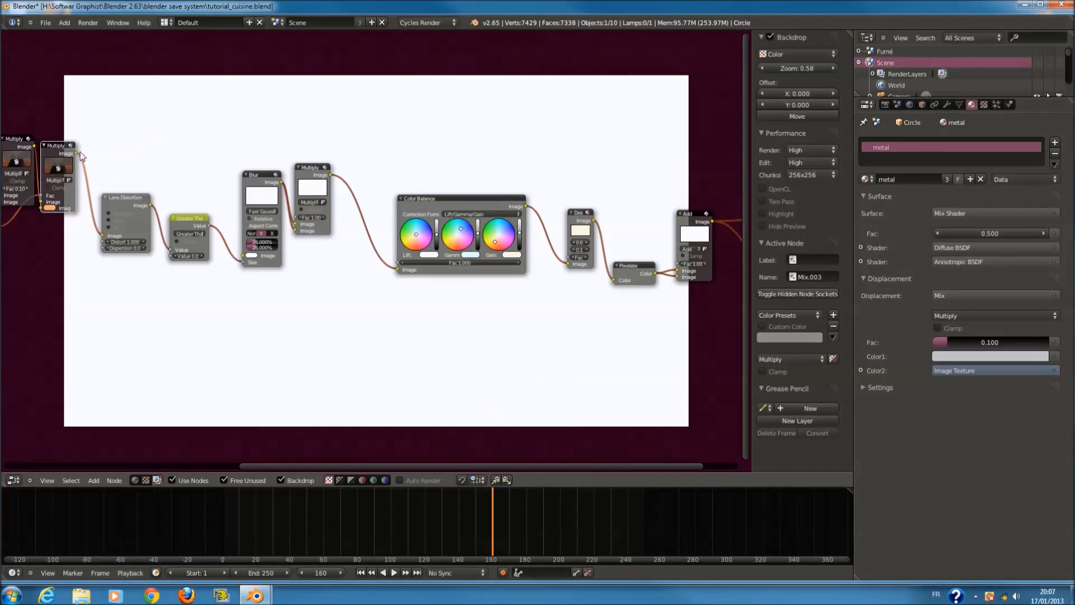
{"action": "left_click_drag", "start_coordinate": [167, 202], "coordinate": [299, 227]}
{"action": "scroll", "coordinate": [241, 258], "scroll_direction": "up", "scroll_amount": 1}
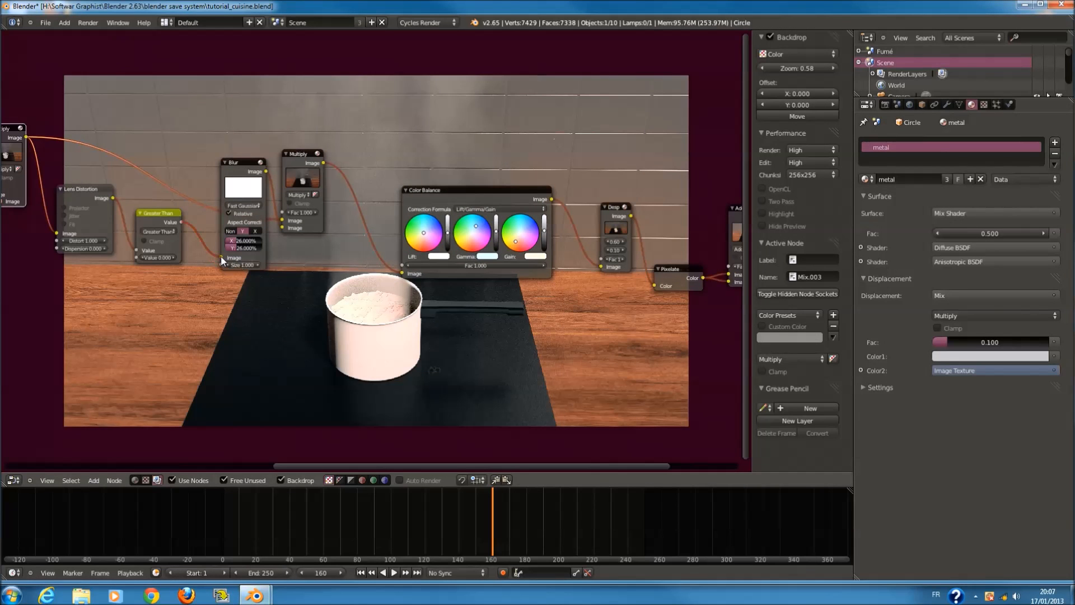
- Shift the kitchen scene's Render Layers node farther out to leave clear space before the processing nodes
{"action": "scroll", "coordinate": [328, 236], "scroll_direction": "down", "scroll_amount": 4}
{"action": "scroll", "coordinate": [379, 275], "scroll_direction": "down", "scroll_amount": 6}
{"action": "scroll", "coordinate": [353, 274], "scroll_direction": "up", "scroll_amount": 4}
{"action": "middle_click_drag", "start_coordinate": [209, 231], "coordinate": [341, 216]}
{"action": "key", "text": "a"}
{"action": "key", "text": "a"}
{"action": "left_click_drag", "start_coordinate": [125, 150], "coordinate": [93, 152]}
- Group the processing nodes from the first Add through the last Add into a new node group and collapse it
{"action": "key", "text": "b"}
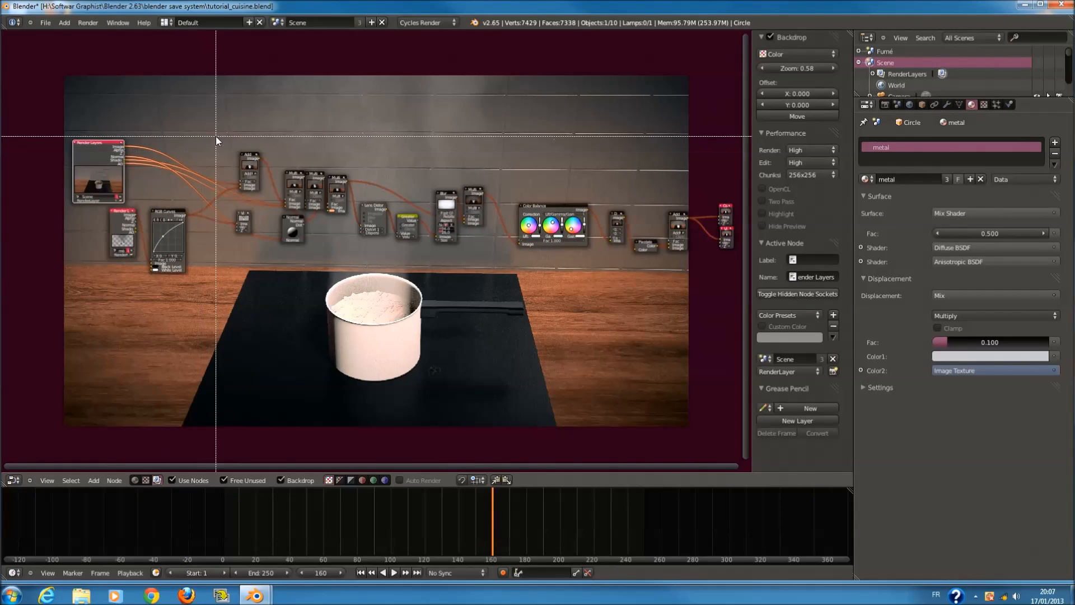
{"action": "left_click_drag", "start_coordinate": [221, 132], "coordinate": [677, 293]}
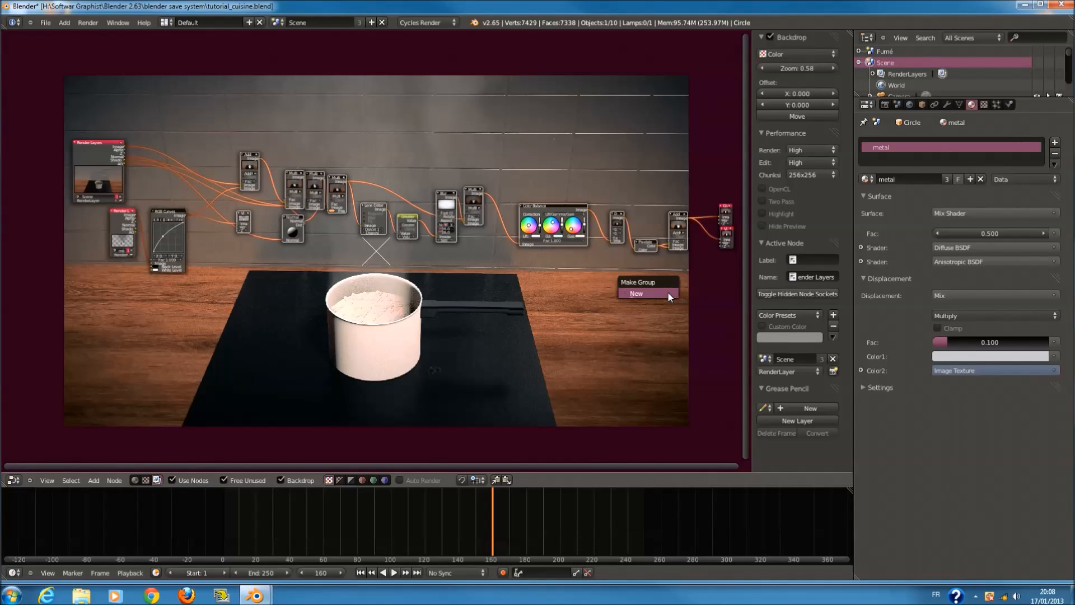
{"action": "left_click", "coordinate": [670, 295]}
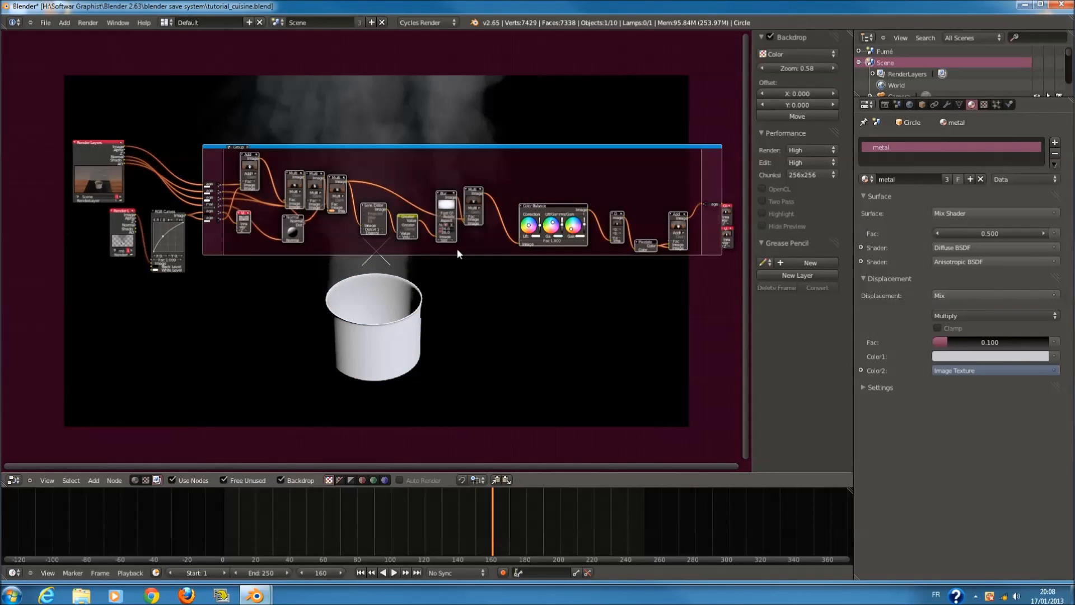
{"action": "key", "text": "Tab"}
- Move the collapsed node group next to the render inputs and bring the Composite and Viewer nodes close to it
{"action": "left_click_drag", "start_coordinate": [482, 230], "coordinate": [274, 208]}
{"action": "key", "text": "a"}
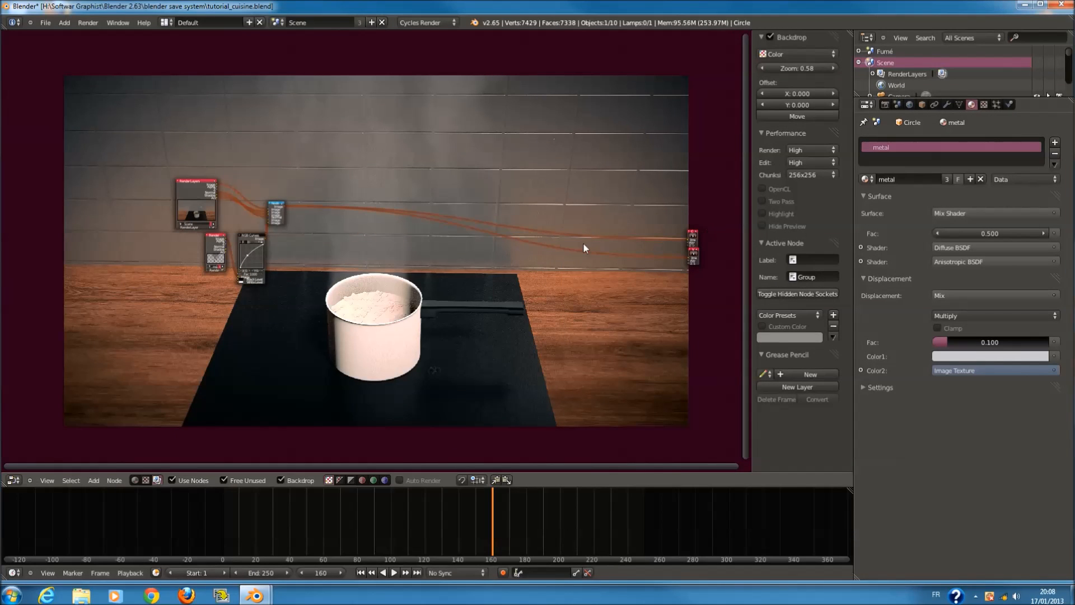
{"action": "key", "text": "b"}
{"action": "mouse_move", "coordinate": [634, 206]}
{"action": "left_mouse_down"}
{"action": "mouse_move", "coordinate": [657, 261]}
{"action": "mouse_move", "coordinate": [704, 313]}
{"action": "left_mouse_up"}
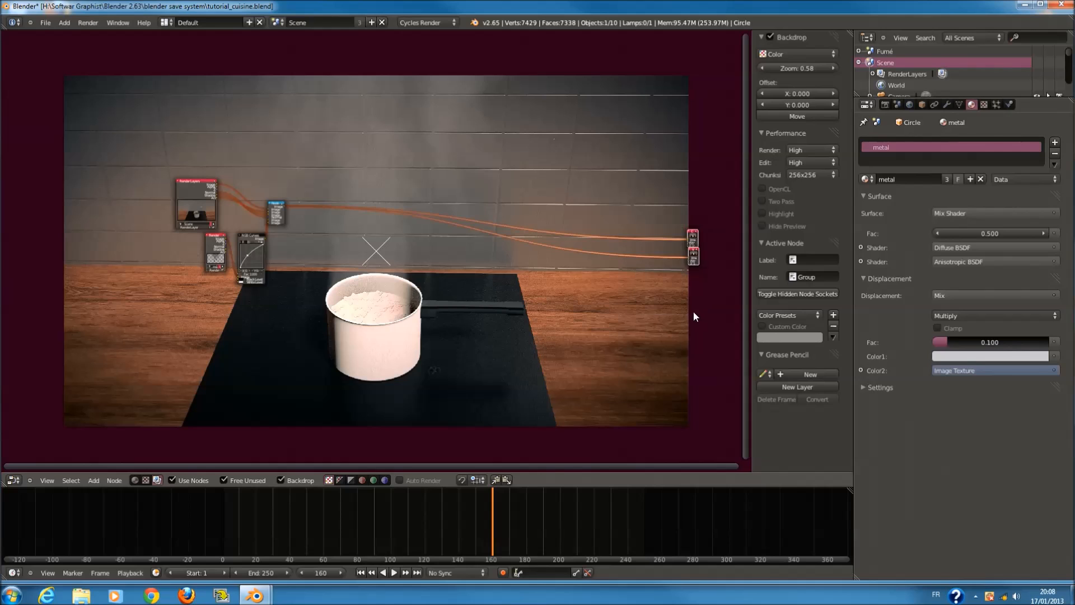
{"action": "key", "text": "g"}
{"action": "left_click", "coordinate": [294, 282]}
- Move the Fumé Render Layers and RGB Curves nodes away from the node group to space out the inputs
{"action": "scroll", "coordinate": [296, 274], "scroll_direction": "up", "scroll_amount": 2}
{"action": "middle_click_drag", "start_coordinate": [297, 264], "coordinate": [399, 263]}
{"action": "scroll", "coordinate": [541, 312], "scroll_direction": "up", "scroll_amount": 6}
{"action": "scroll", "coordinate": [400, 263], "scroll_direction": "up", "scroll_amount": 3}
{"action": "left_click_drag", "start_coordinate": [192, 249], "coordinate": [4, 242]}
{"action": "left_click_drag", "start_coordinate": [300, 255], "coordinate": [142, 262]}
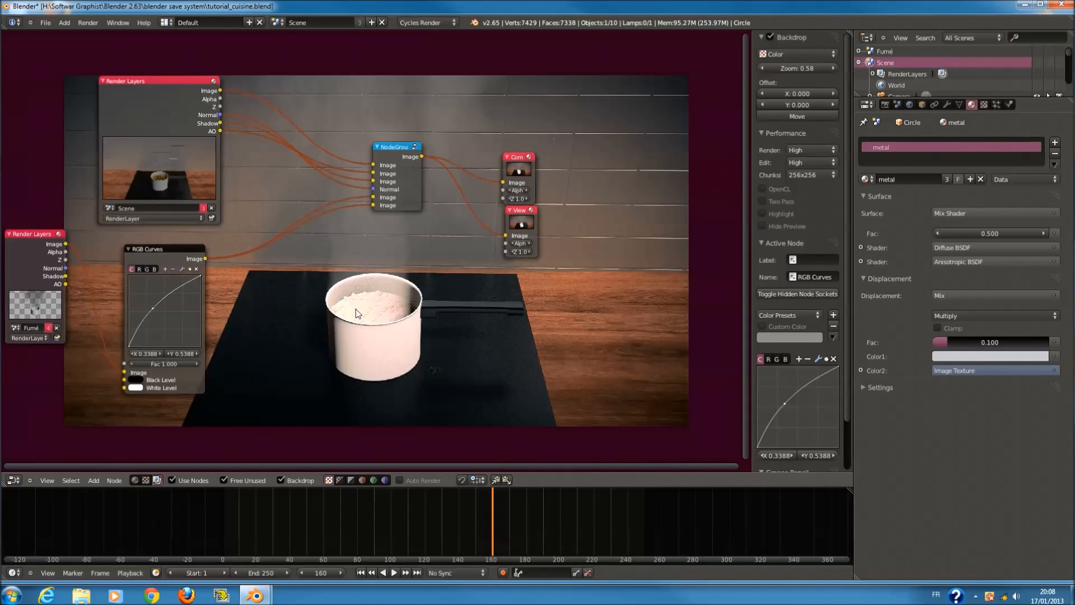
- Add a Frame node in the empty area below the node group and give it an orange custom color
{"action": "key", "text": "shift+a"}
{"action": "mouse_move", "coordinate": [347, 365]}
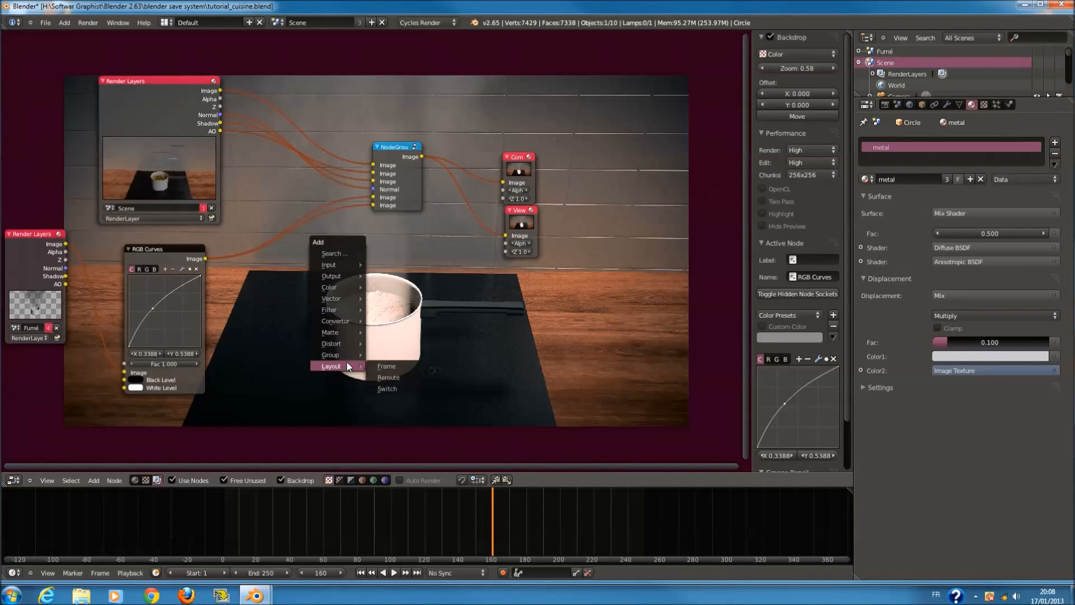
{"action": "left_click", "coordinate": [388, 365]}
{"action": "left_click", "coordinate": [435, 353]}
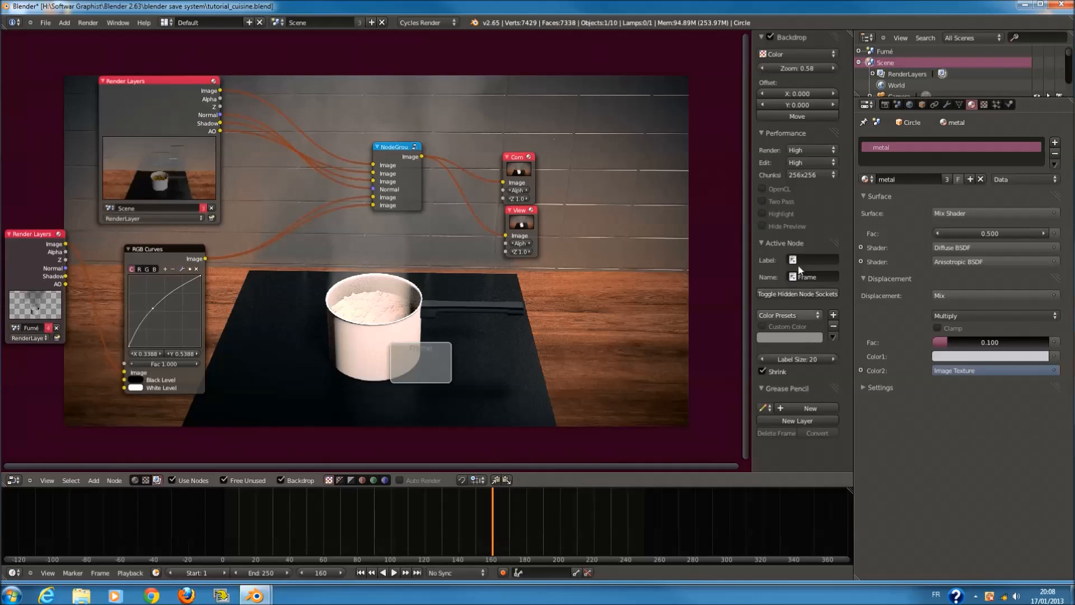
{"action": "left_click", "coordinate": [768, 325]}
{"action": "left_click", "coordinate": [777, 338]}
{"action": "left_click_drag", "start_coordinate": [782, 233], "coordinate": [448, 367]}
- Enlarge the orange frame into a wide rectangle below the output nodes
{"action": "scroll", "coordinate": [449, 368], "scroll_direction": "down", "scroll_amount": 1}
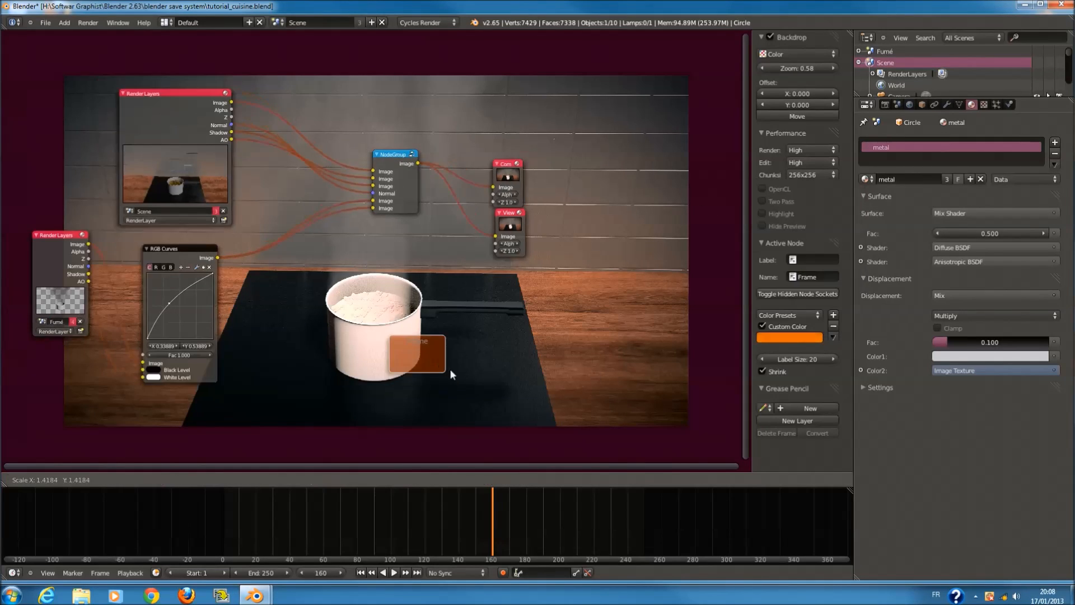
{"action": "left_click_drag", "start_coordinate": [447, 372], "coordinate": [608, 446]}
{"action": "middle_click_drag", "start_coordinate": [418, 368], "coordinate": [369, 288]}
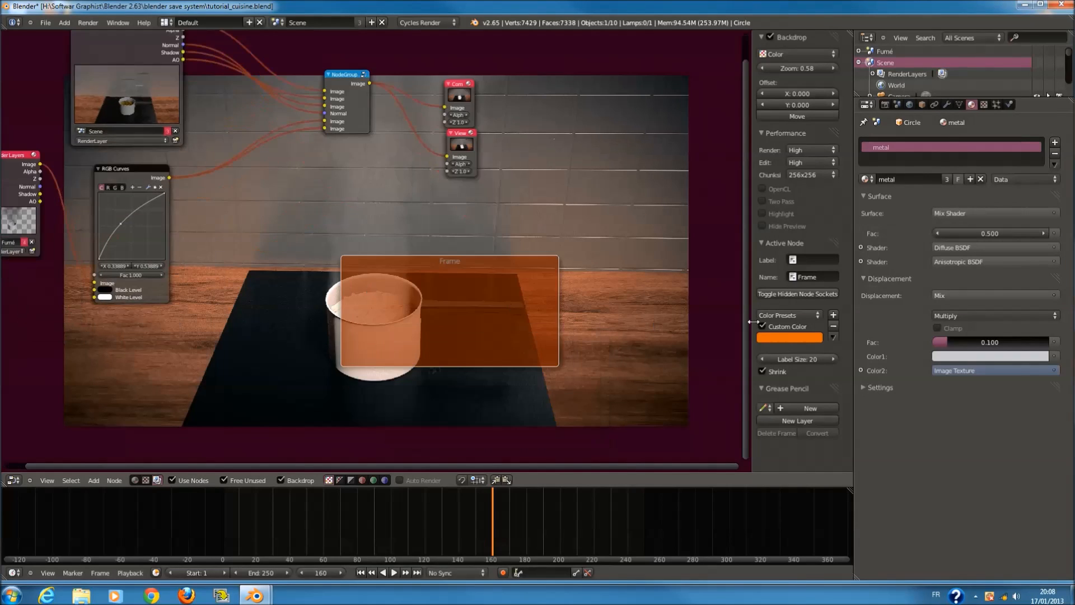
{"action": "scroll", "coordinate": [644, 316], "scroll_direction": "up", "scroll_amount": 1}
{"action": "middle_click_drag", "start_coordinate": [644, 316], "coordinate": [621, 294]}
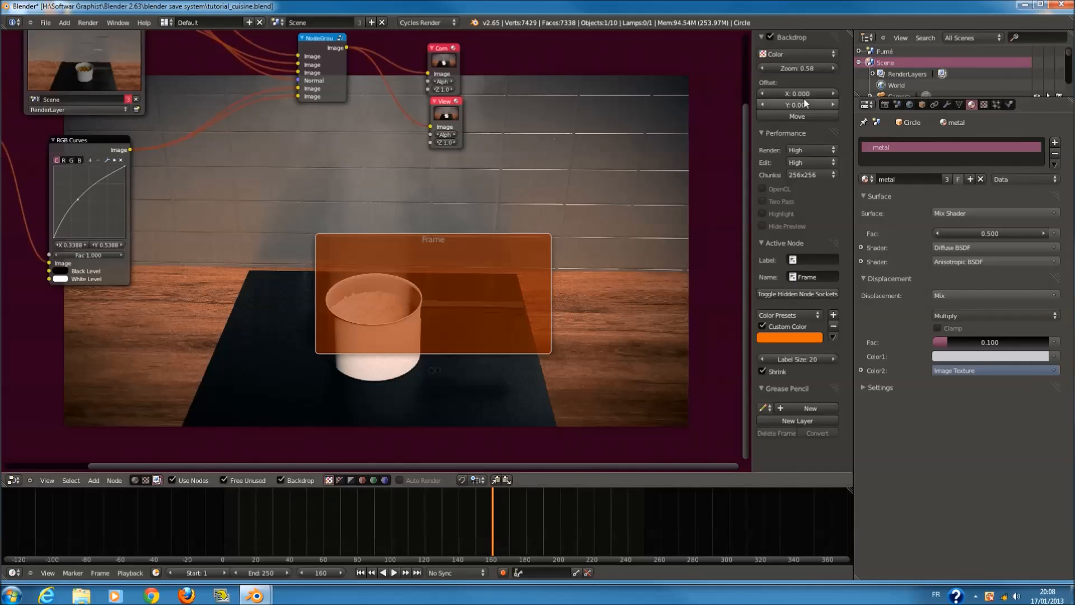
- Try the label SDFQDFDF on the orange frame, then delete the frame
{"action": "left_click", "coordinate": [805, 52]}
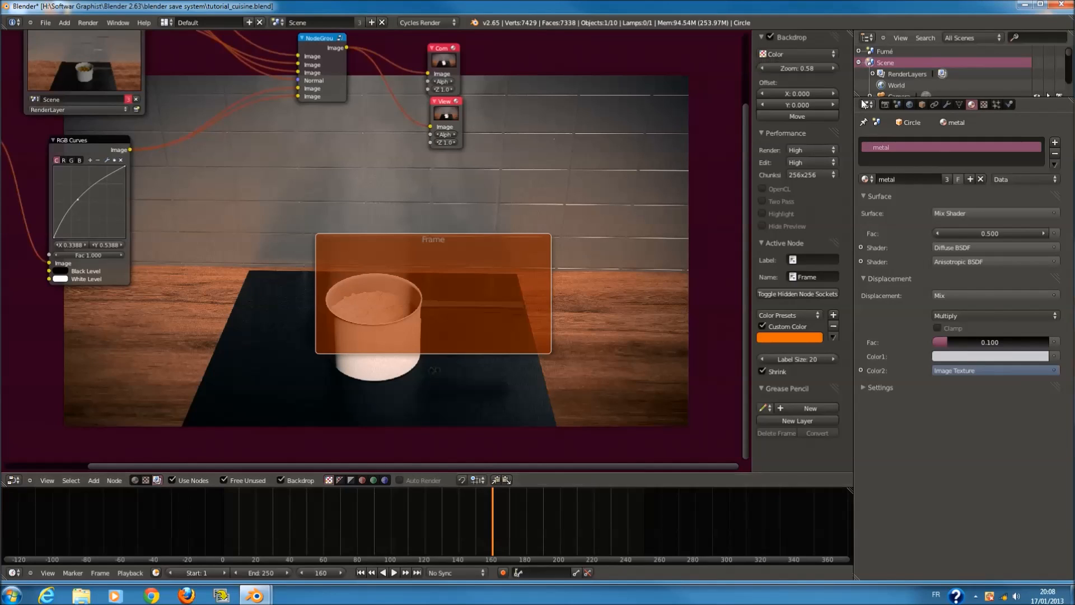
{"action": "left_click", "coordinate": [806, 151]}
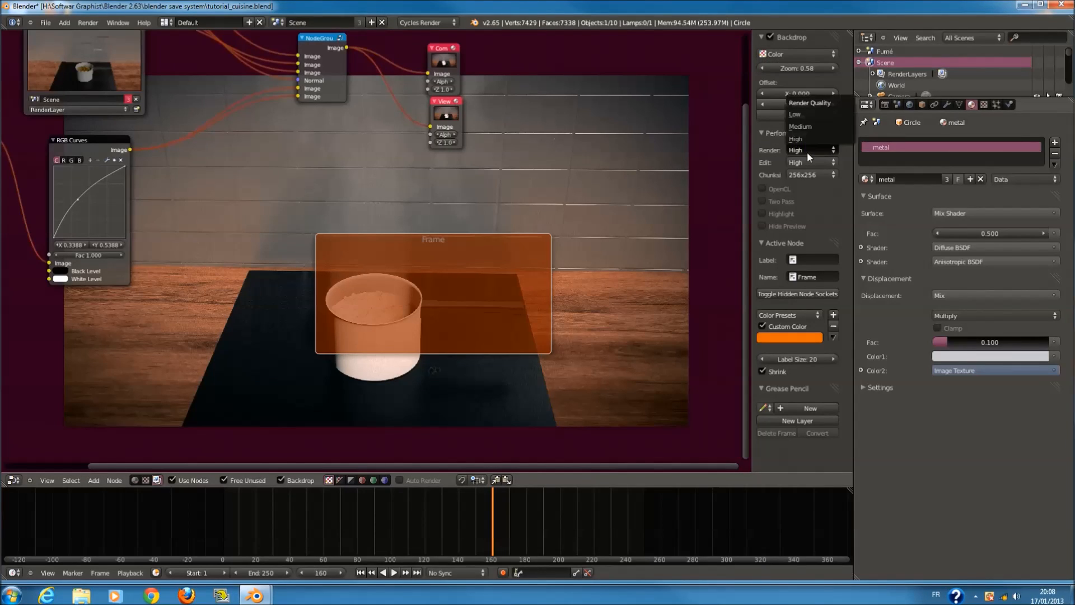
{"action": "left_click", "coordinate": [802, 260]}
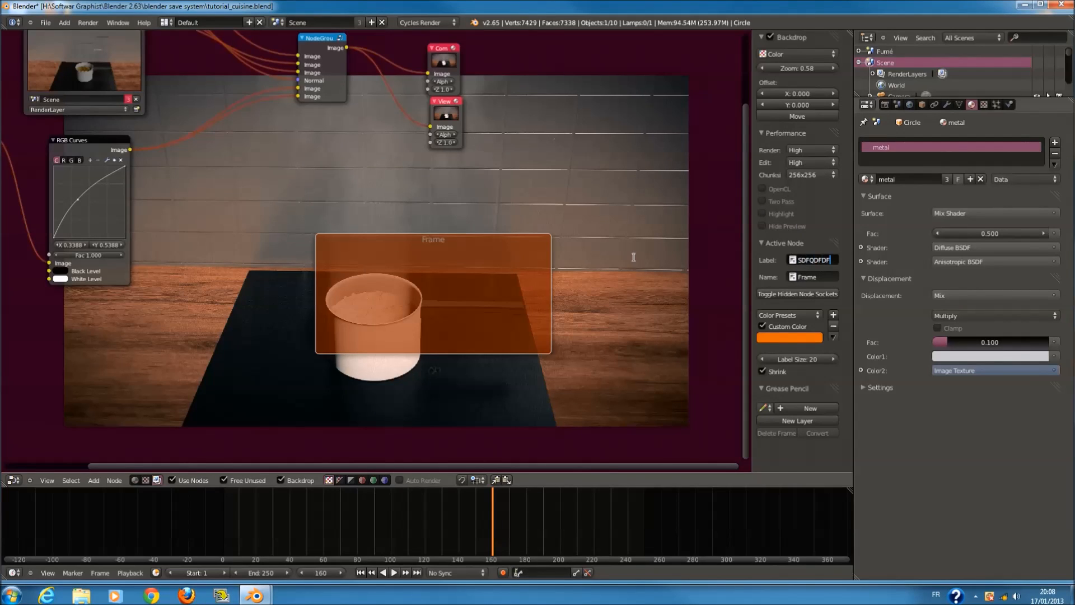
{"action": "left_click", "coordinate": [823, 261]}
{"action": "key", "text": "Delete"}
{"action": "key", "text": "Home"}
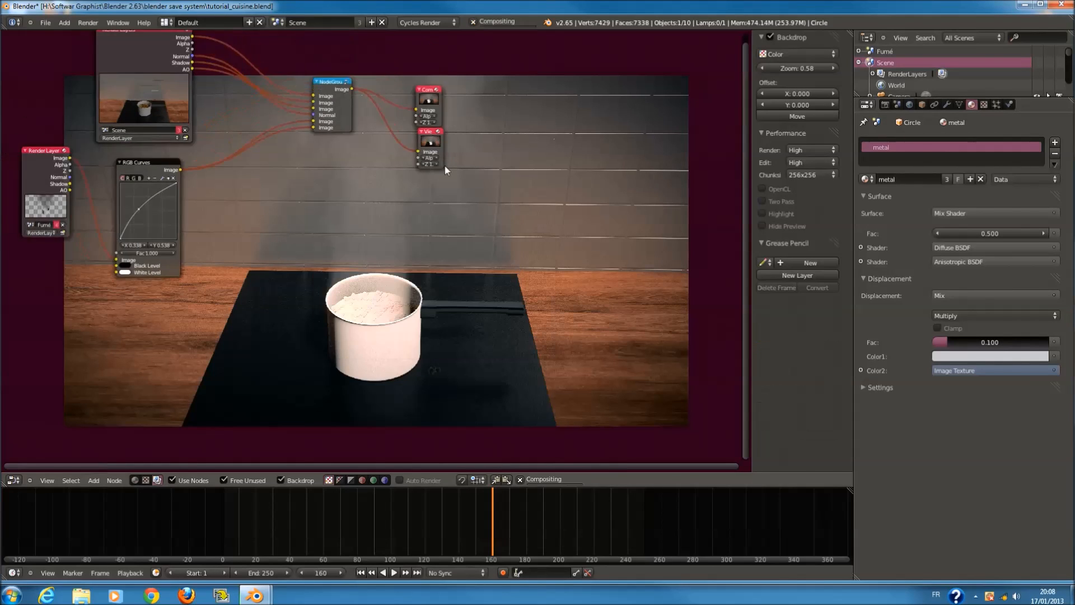
- Move the Composite and Viewer nodes well away from the node group to make room between them
{"action": "scroll", "coordinate": [422, 258], "scroll_direction": "up", "scroll_amount": 2}
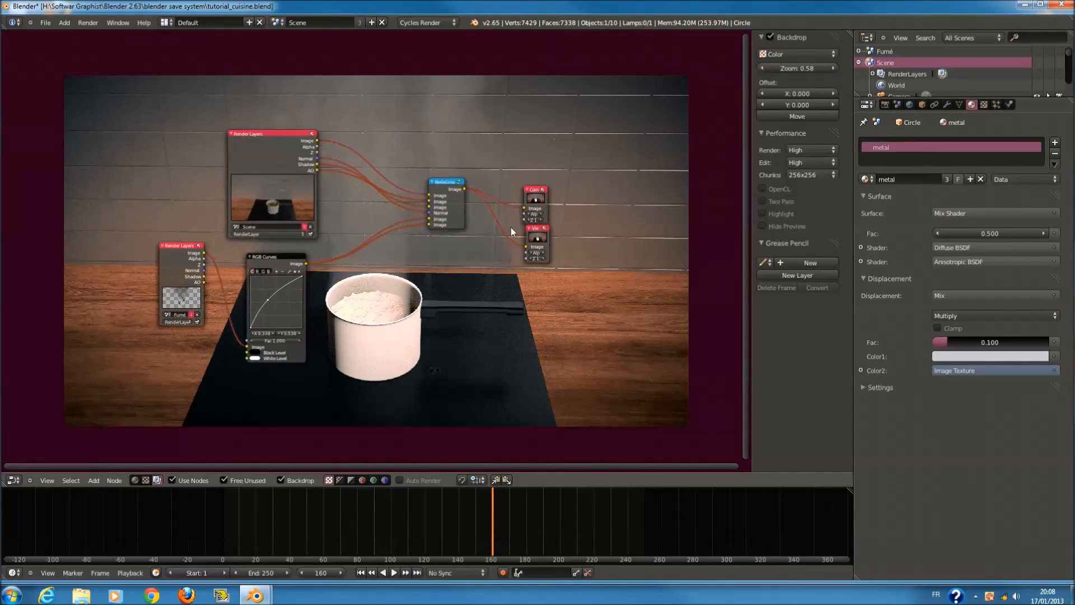
{"action": "middle_click_drag", "start_coordinate": [511, 227], "coordinate": [333, 207]}
{"action": "key", "text": "a"}
{"action": "scroll", "coordinate": [424, 209], "scroll_direction": "up", "scroll_amount": 3}
{"action": "middle_click_drag", "start_coordinate": [425, 209], "coordinate": [369, 214]}
{"action": "left_click_drag", "start_coordinate": [418, 128], "coordinate": [697, 99]}
{"action": "left_click_drag", "start_coordinate": [416, 207], "coordinate": [657, 219]}
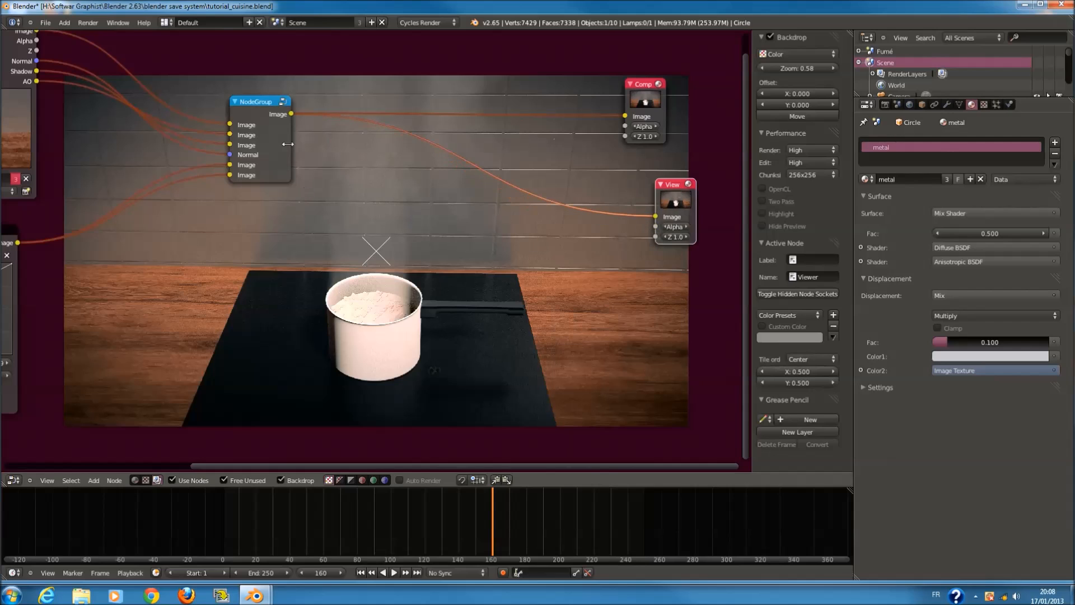
- Add a SplitViewer node below the node group's output links and connect the group's image output to its second input
{"action": "scroll", "coordinate": [381, 257], "scroll_direction": "up", "scroll_amount": 1}
{"action": "key", "text": "shift+a"}
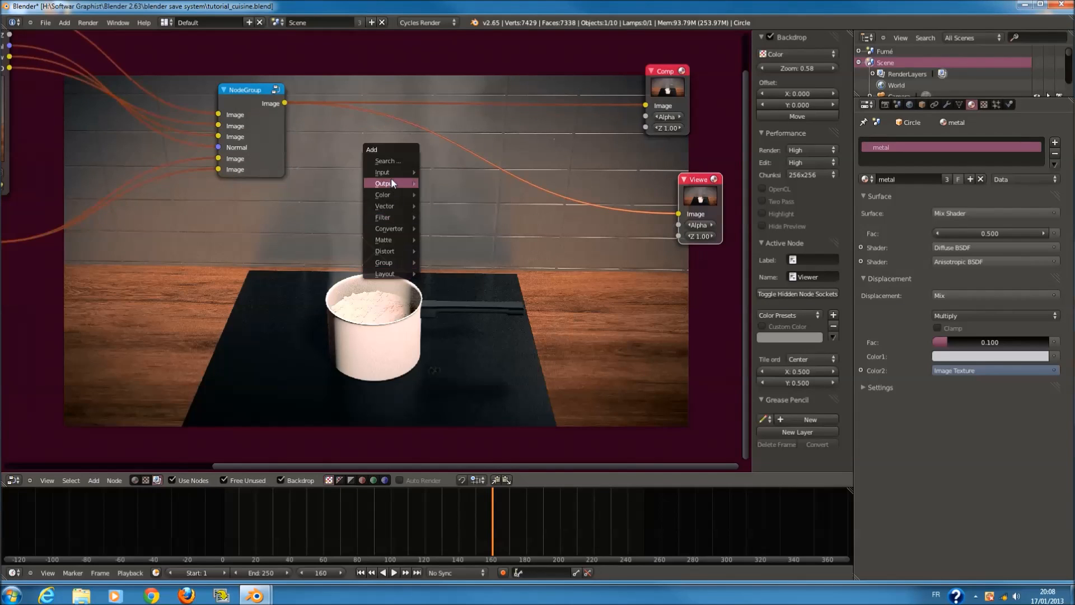
{"action": "mouse_move", "coordinate": [404, 182]}
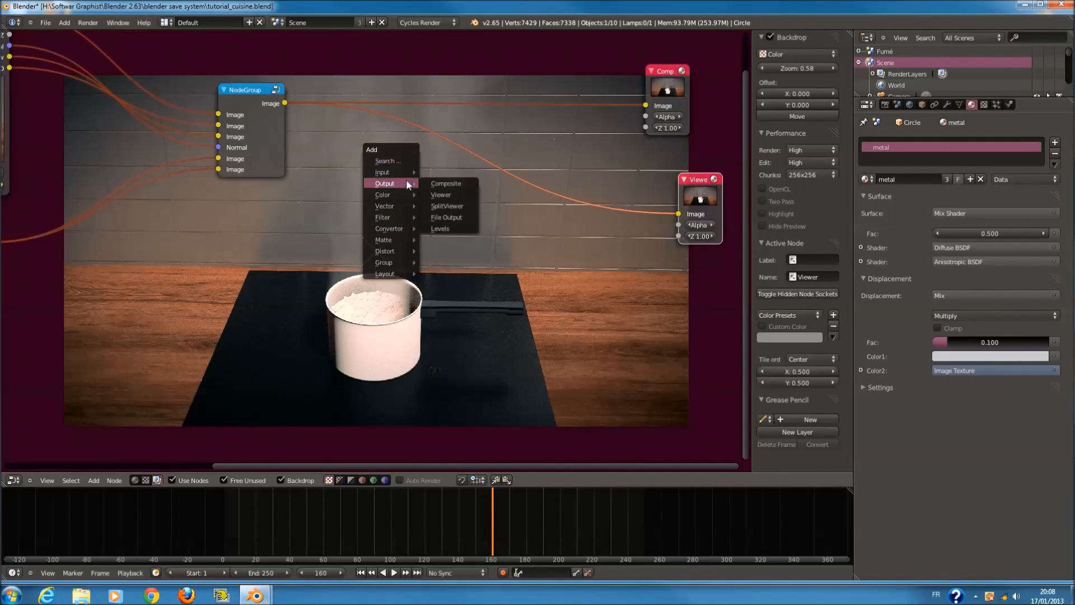
{"action": "left_click", "coordinate": [470, 206]}
{"action": "left_click", "coordinate": [457, 257]}
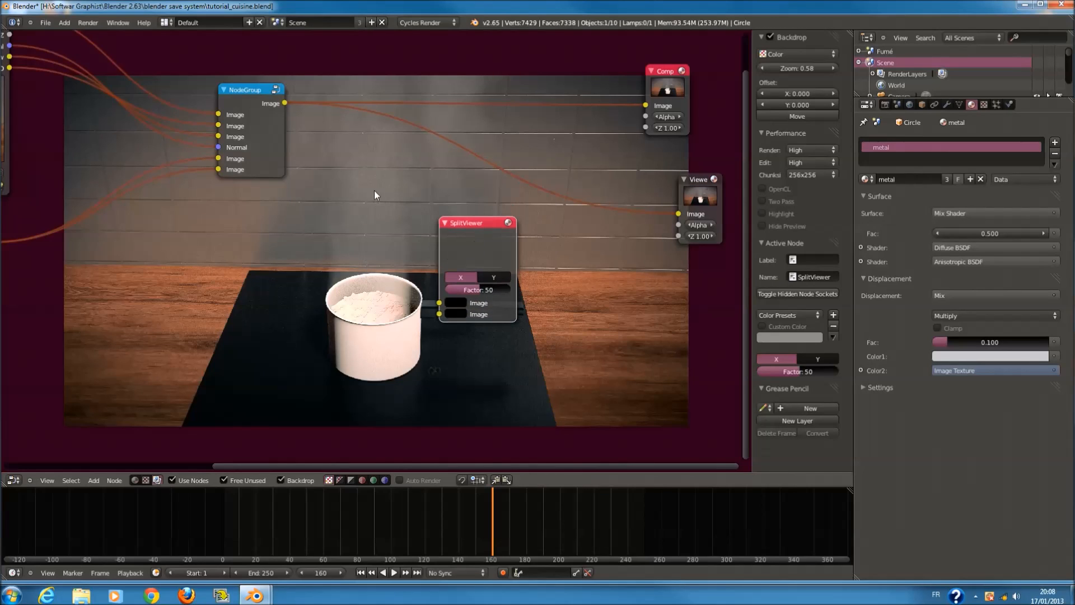
{"action": "left_click_drag", "start_coordinate": [284, 102], "coordinate": [439, 314]}
{"action": "scroll", "coordinate": [560, 316], "scroll_direction": "up", "scroll_amount": 2}
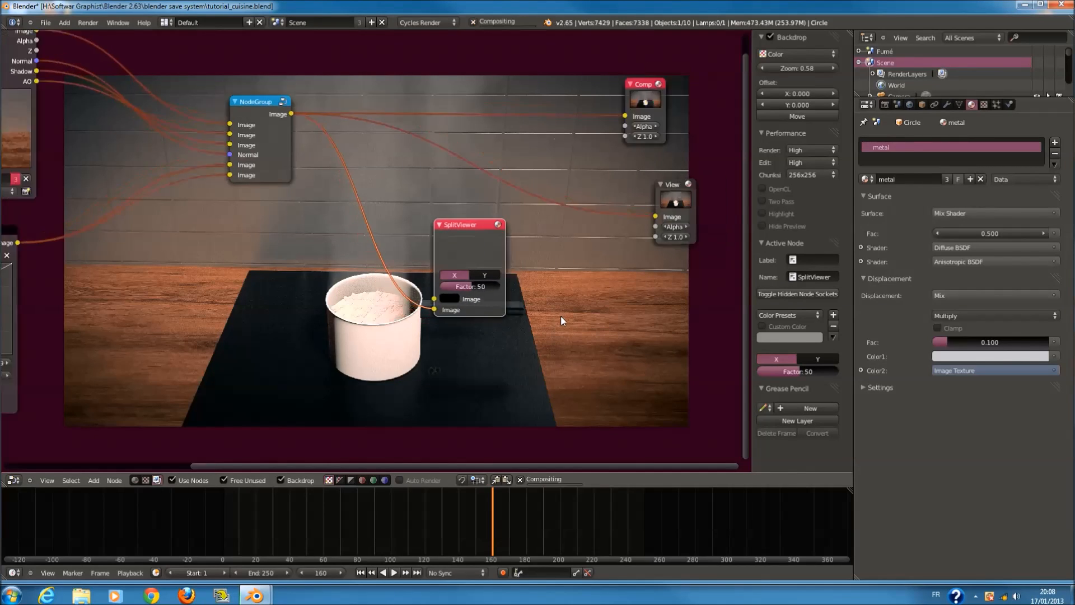
- Set the color of the SplitViewer's unconnected first image input to white
{"action": "middle_click_drag", "start_coordinate": [540, 289], "coordinate": [526, 265]}
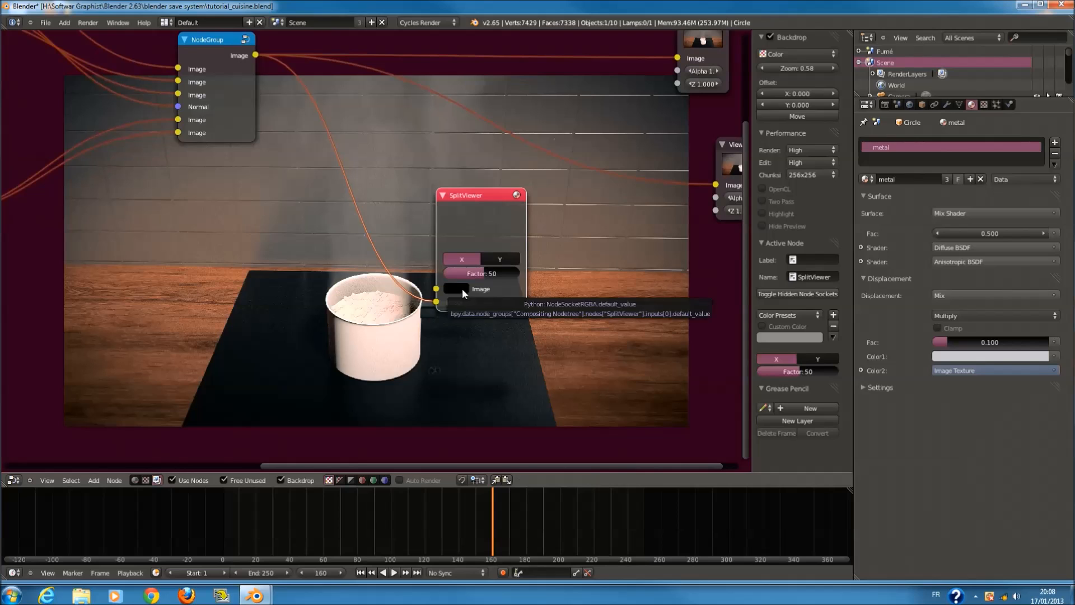
{"action": "left_click", "coordinate": [469, 289]}
{"action": "left_click_drag", "start_coordinate": [556, 193], "coordinate": [572, 69]}
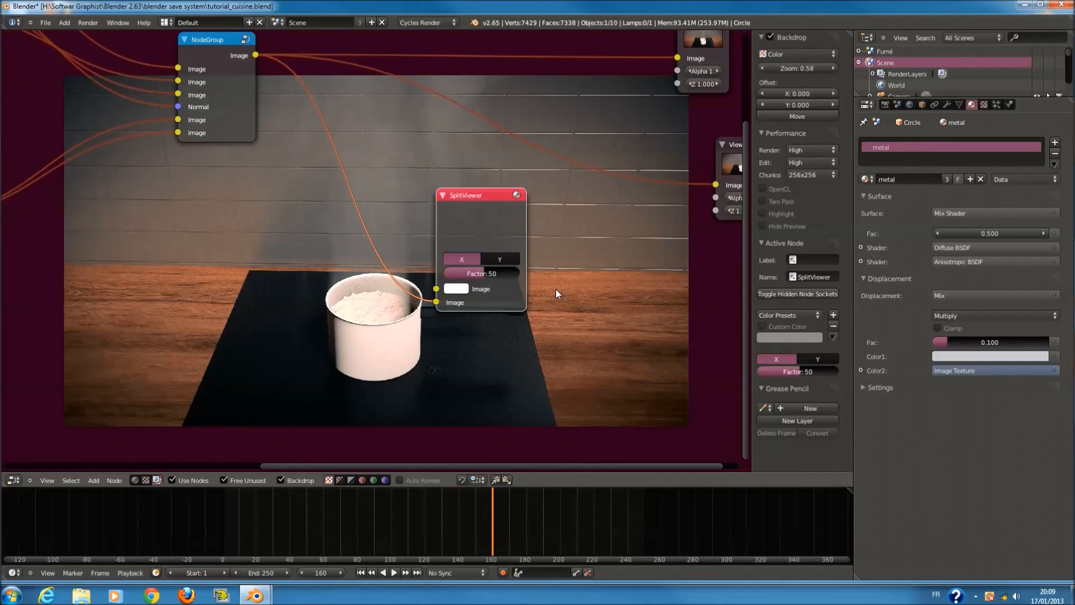
- Move the SplitViewer node directly below the Viewer node
{"action": "scroll", "coordinate": [556, 289], "scroll_direction": "down", "scroll_amount": 3}
{"action": "left_click_drag", "start_coordinate": [462, 223], "coordinate": [661, 273]}
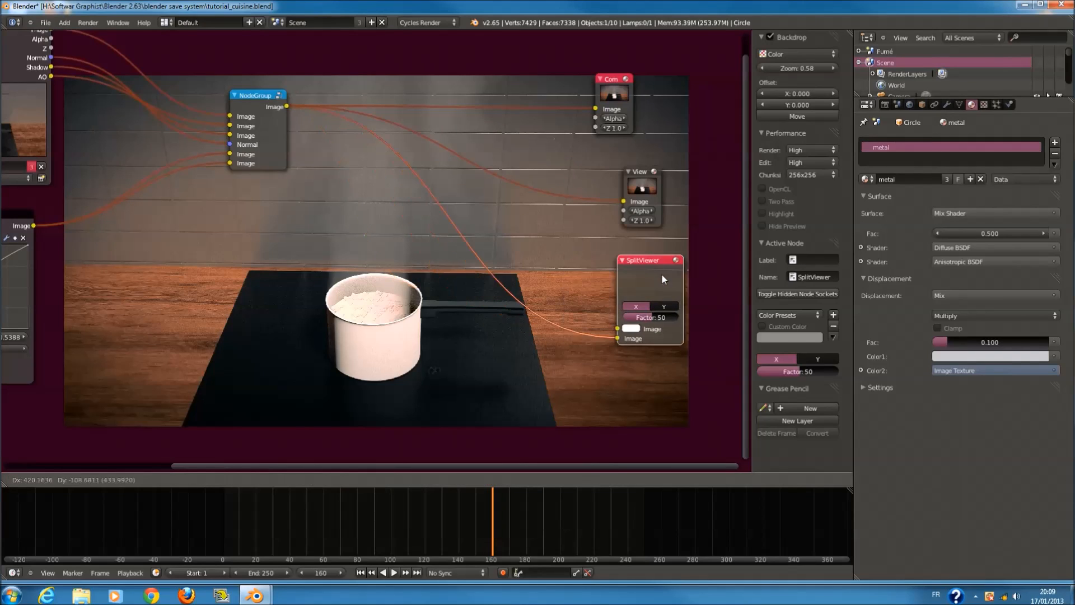
{"action": "scroll", "coordinate": [480, 287], "scroll_direction": "up", "scroll_amount": 1}
{"action": "scroll", "coordinate": [481, 301], "scroll_direction": "down", "scroll_amount": 1}
{"action": "scroll", "coordinate": [482, 303], "scroll_direction": "down", "scroll_amount": 1}
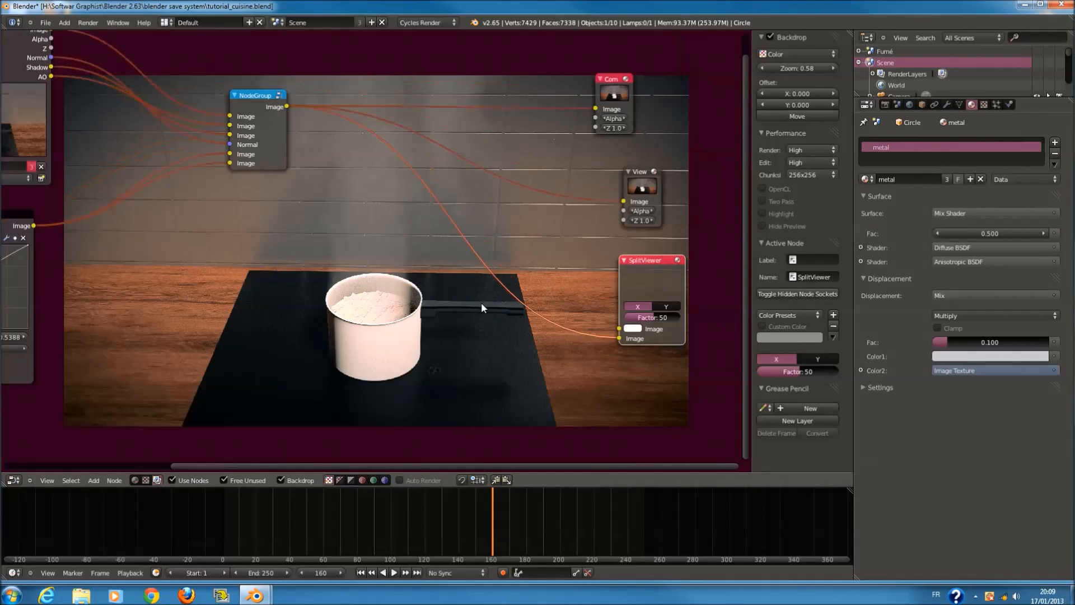
{"action": "left_click_drag", "start_coordinate": [677, 288], "coordinate": [631, 297]}
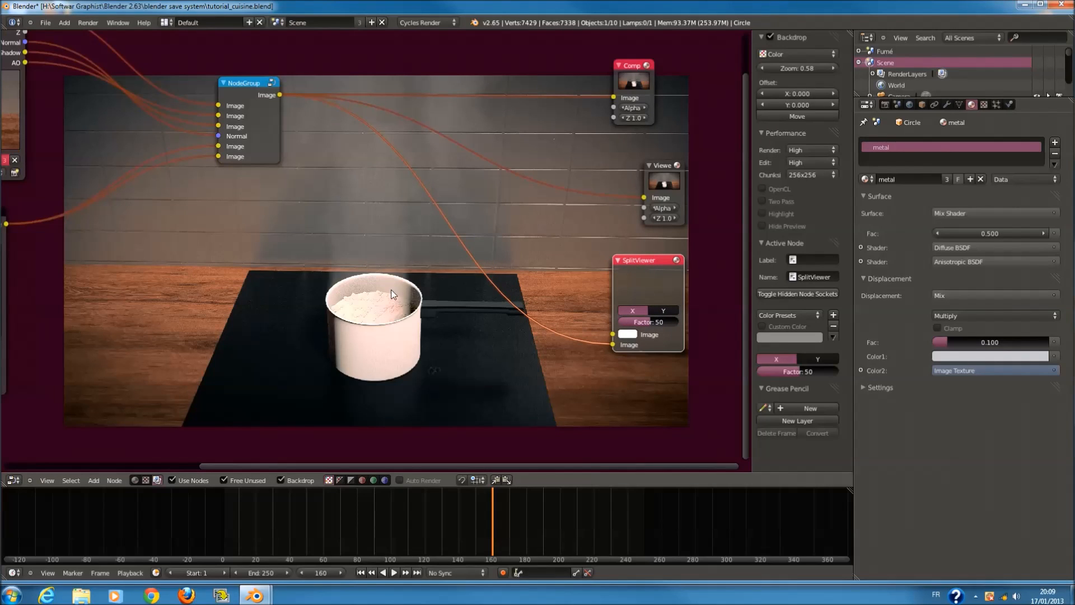
{"action": "key", "text": "shift+a"}
{"action": "mouse_move", "coordinate": [380, 335]}
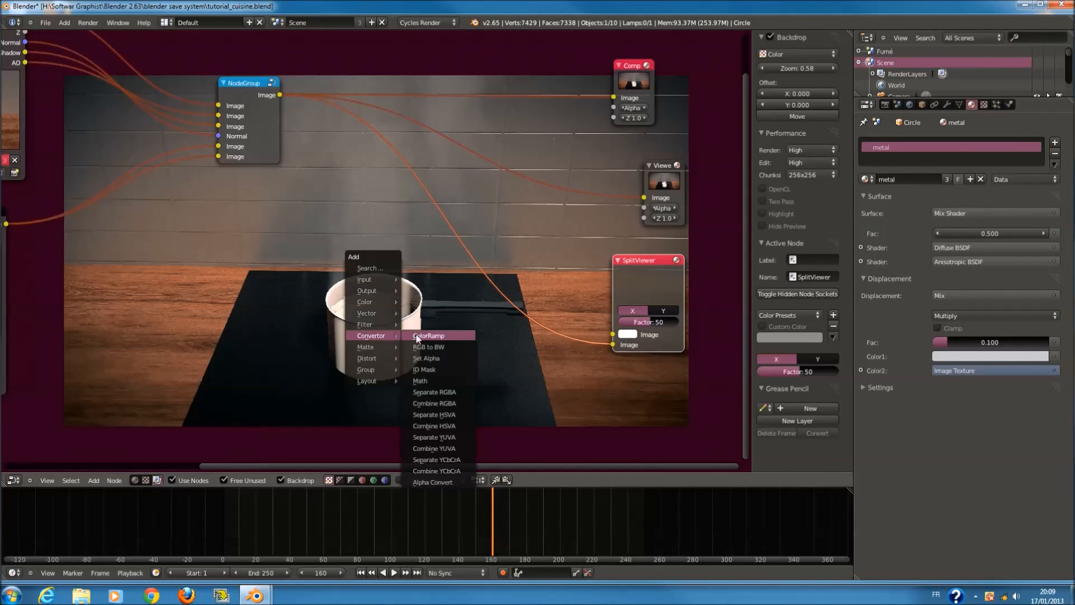
{"action": "left_click", "coordinate": [442, 471]}
{"action": "key", "text": "g"}
{"action": "left_click", "coordinate": [401, 163]}
{"action": "left_click_drag", "start_coordinate": [409, 218], "coordinate": [486, 219]}
{"action": "scroll", "coordinate": [417, 256], "scroll_direction": "up", "scroll_amount": 1}
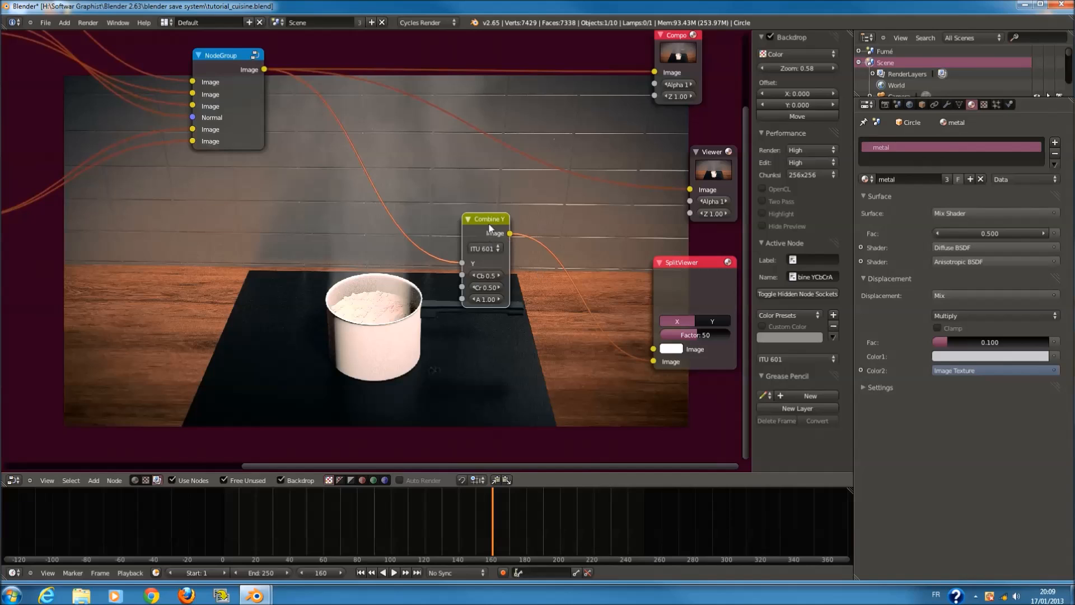
{"action": "key", "text": "x"}
- Add a Separate YCbCrA node ahead of the SplitViewer and feed it the node group's image output
{"action": "key", "text": "shift+a"}
{"action": "mouse_move", "coordinate": [480, 246]}
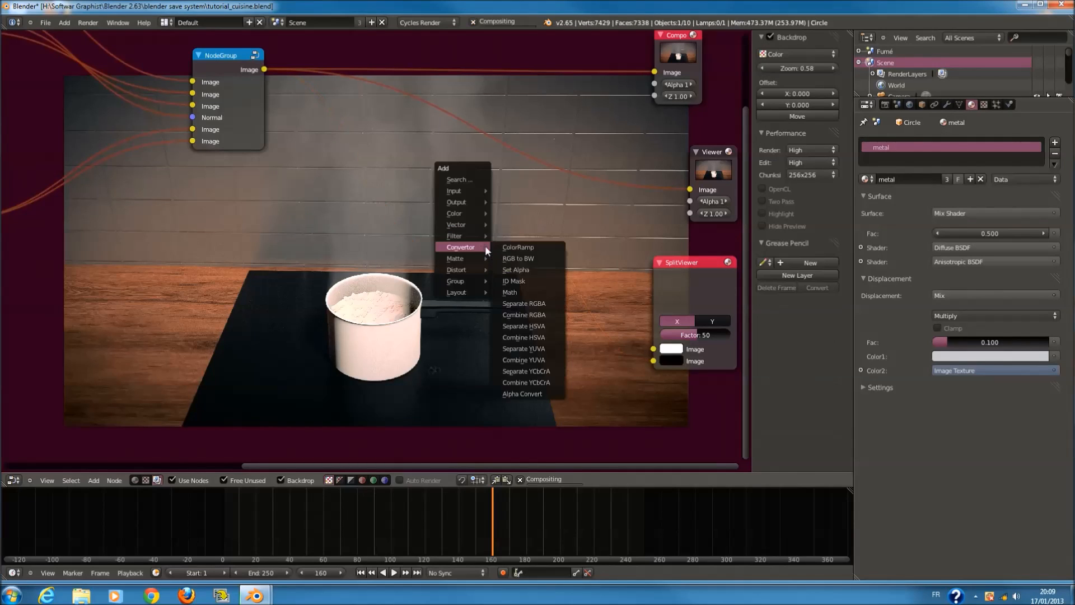
{"action": "left_click", "coordinate": [537, 370]}
{"action": "left_click_drag", "start_coordinate": [565, 342], "coordinate": [436, 191]}
{"action": "left_click_drag", "start_coordinate": [327, 192], "coordinate": [408, 264]}
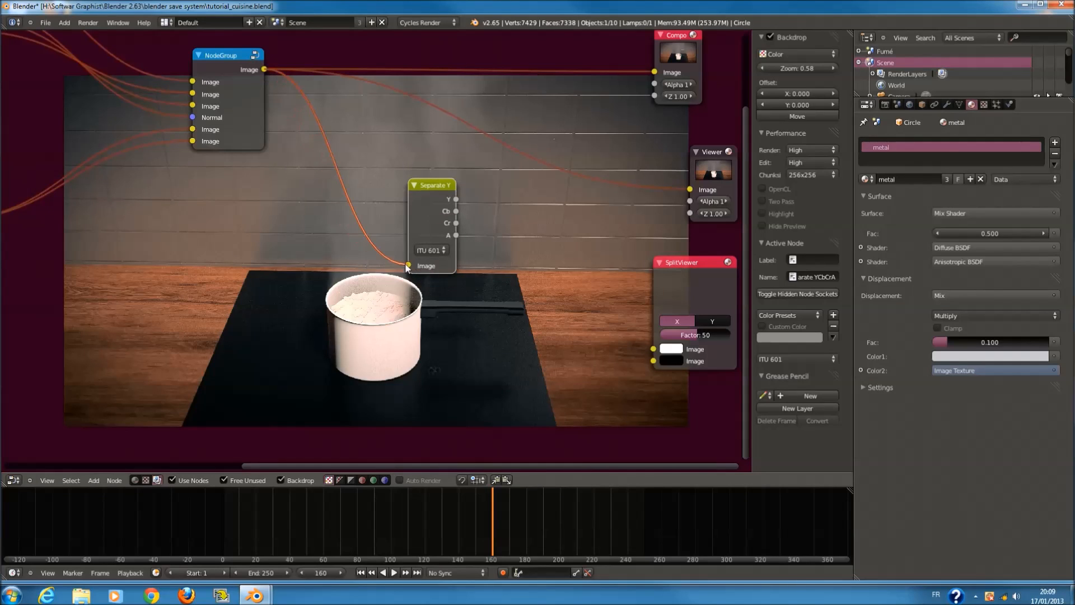
{"action": "key", "text": "g"}
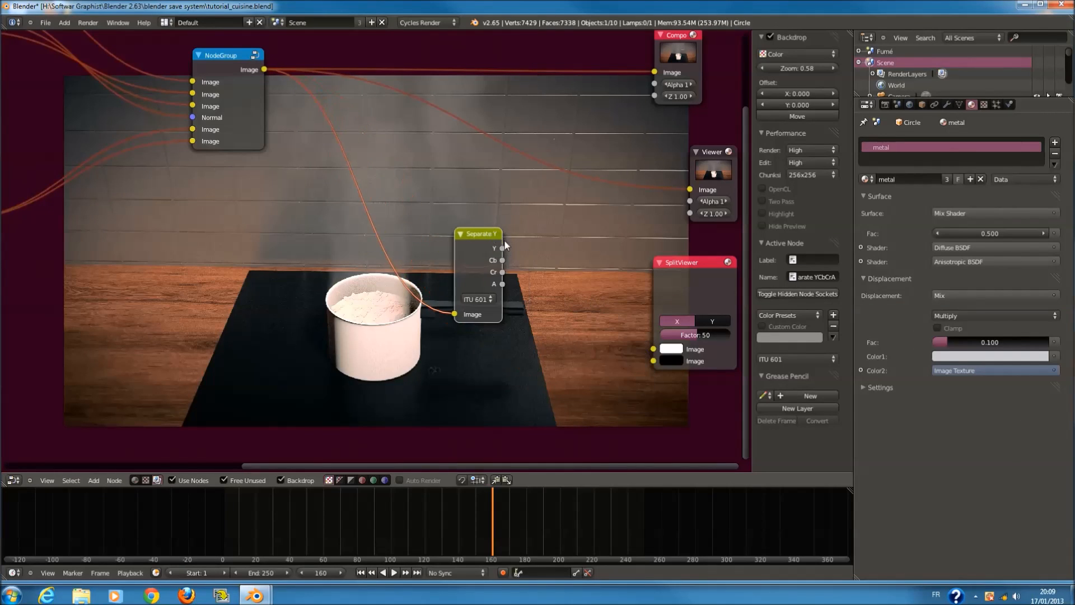
{"action": "left_click", "coordinate": [507, 255]}
- Connect the Separate YCbCrA node's Y output to the SplitViewer's second image input and space the two nodes apart
{"action": "left_click_drag", "start_coordinate": [502, 256], "coordinate": [653, 348]}
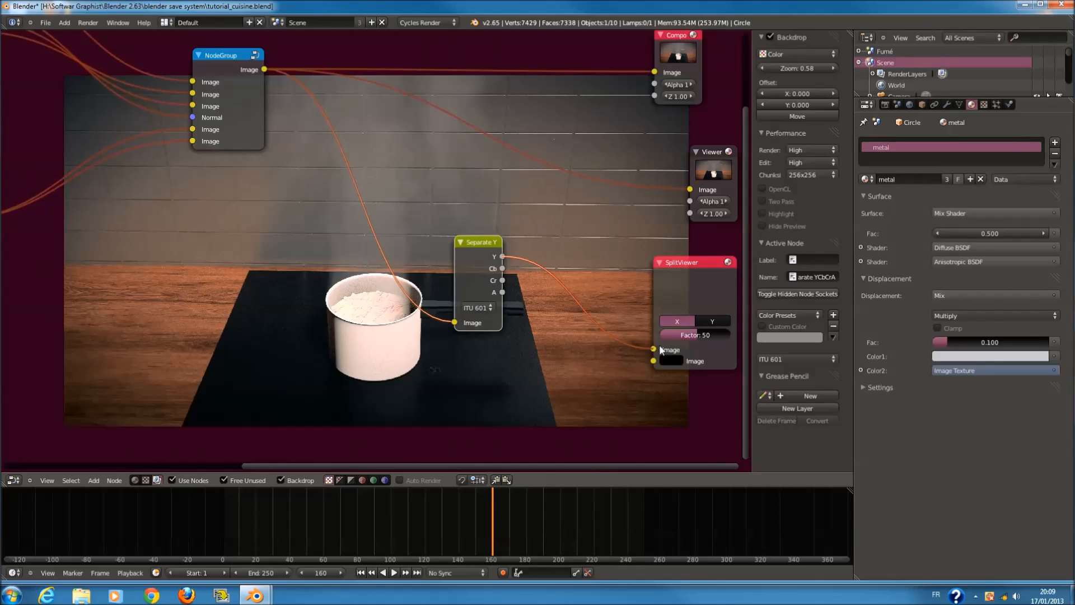
{"action": "left_click_drag", "start_coordinate": [470, 252], "coordinate": [430, 240]}
{"action": "left_click_drag", "start_coordinate": [652, 349], "coordinate": [657, 362]}
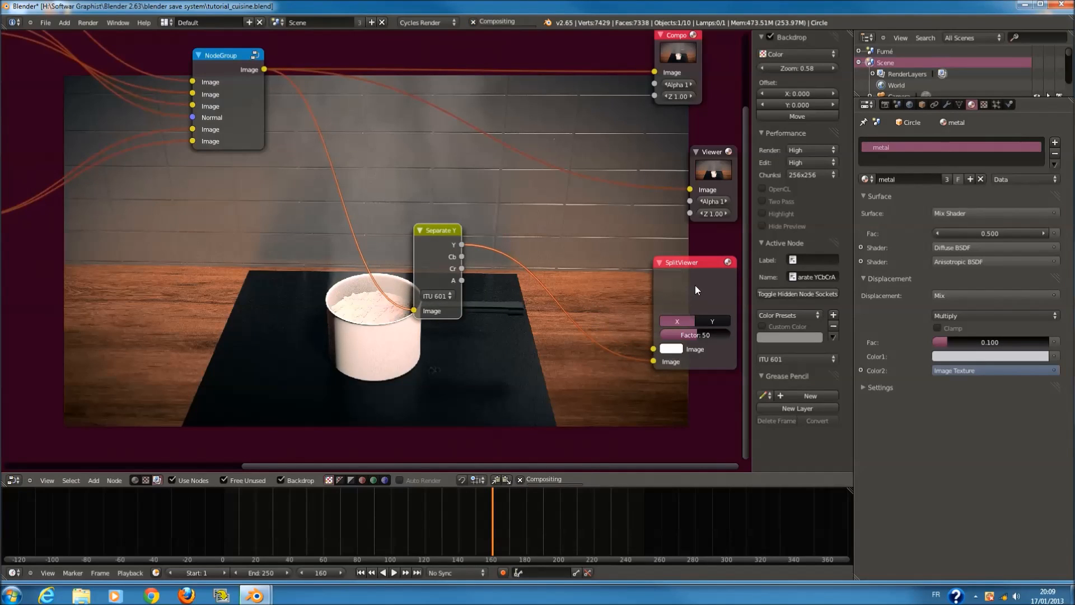
{"action": "left_click_drag", "start_coordinate": [694, 290], "coordinate": [593, 277]}
{"action": "scroll", "coordinate": [458, 307], "scroll_direction": "up", "scroll_amount": 1}
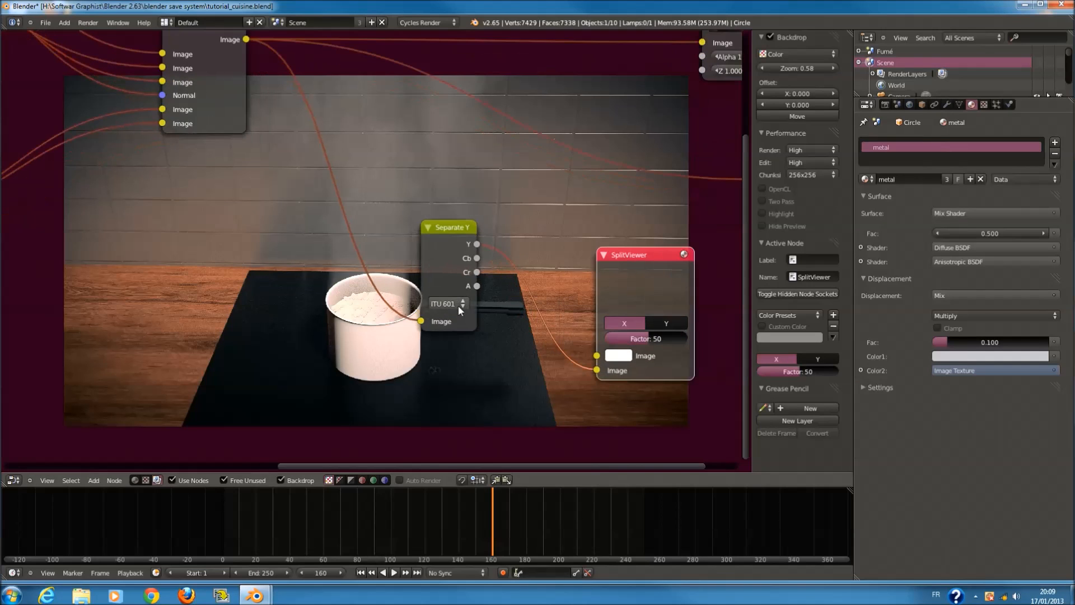
{"action": "left_click_drag", "start_coordinate": [454, 237], "coordinate": [305, 230]}
{"action": "key", "text": "shift+a"}
{"action": "mouse_move", "coordinate": [435, 274]}
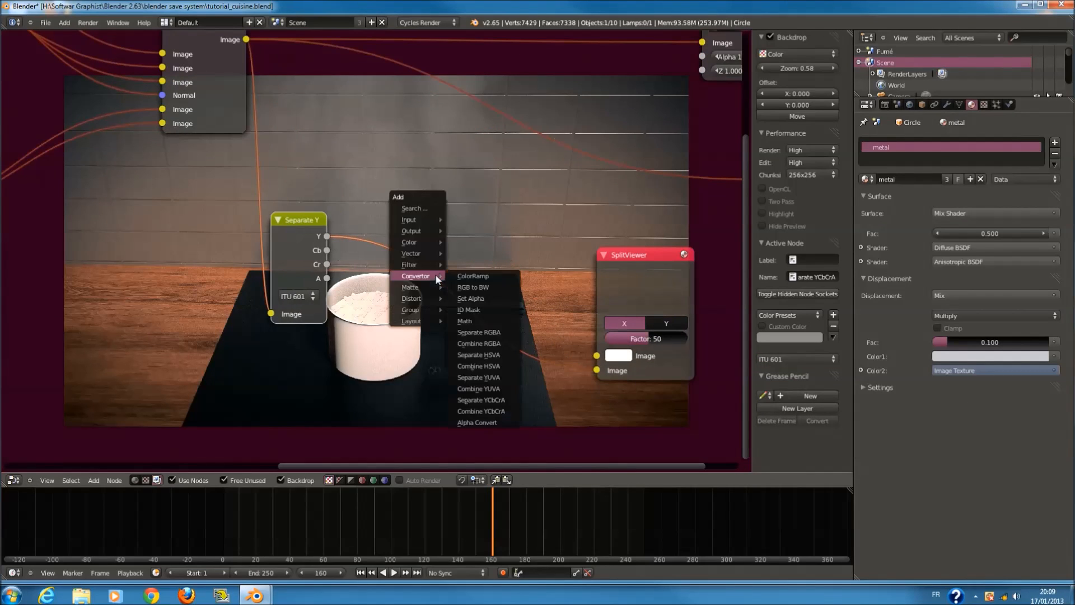
{"action": "left_click", "coordinate": [493, 411]}
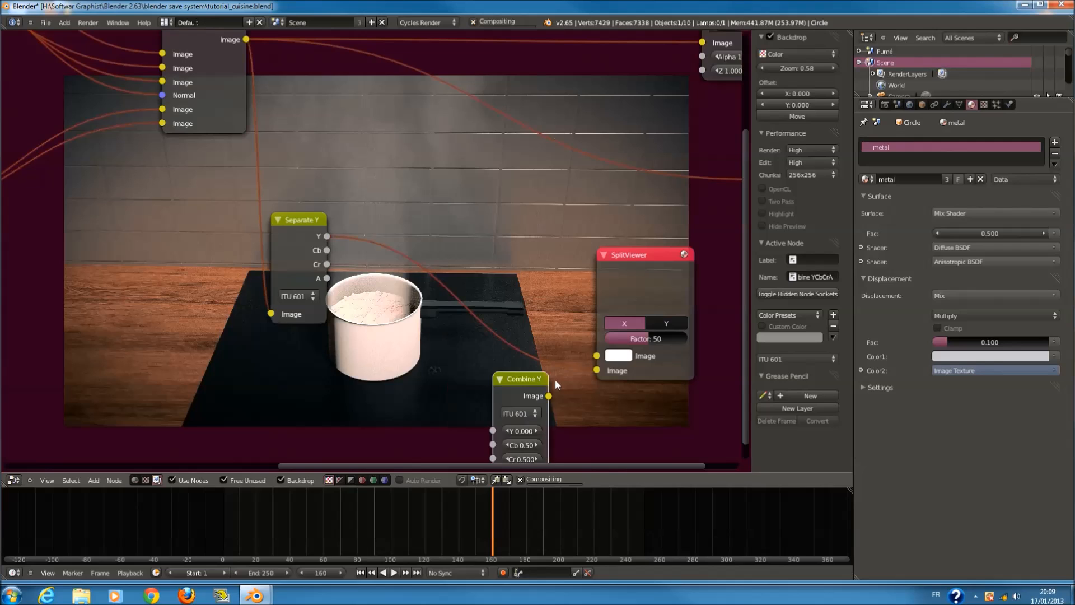
{"action": "left_click", "coordinate": [411, 339]}
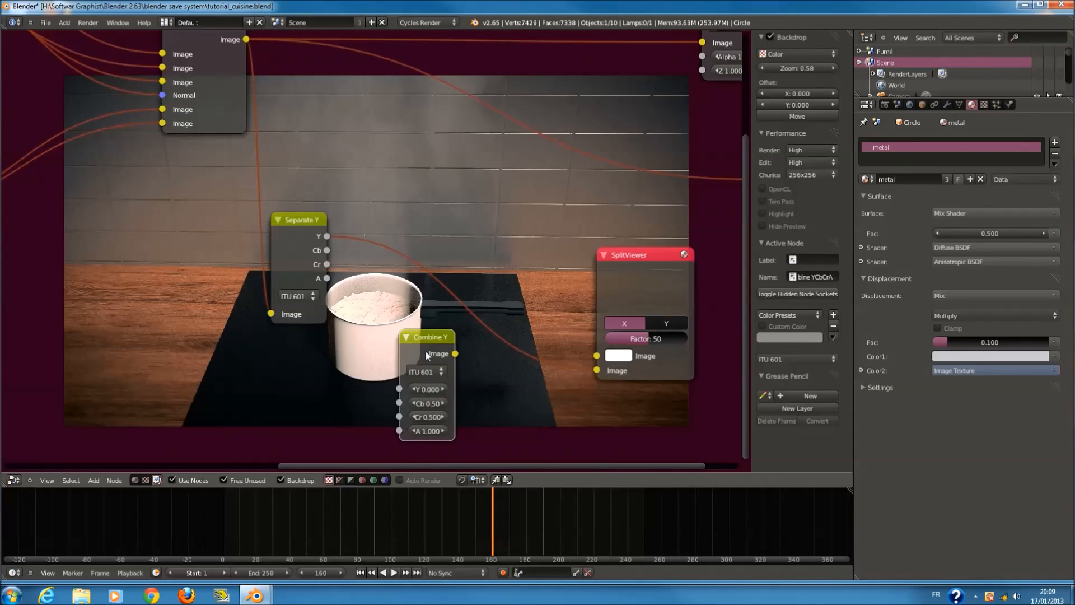
{"action": "key", "text": "x"}
- Connect the Separate YCbCrA node's Cb output to the SplitViewer's second image input for a side-by-side comparison with Y
{"action": "left_click_drag", "start_coordinate": [327, 250], "coordinate": [598, 374]}
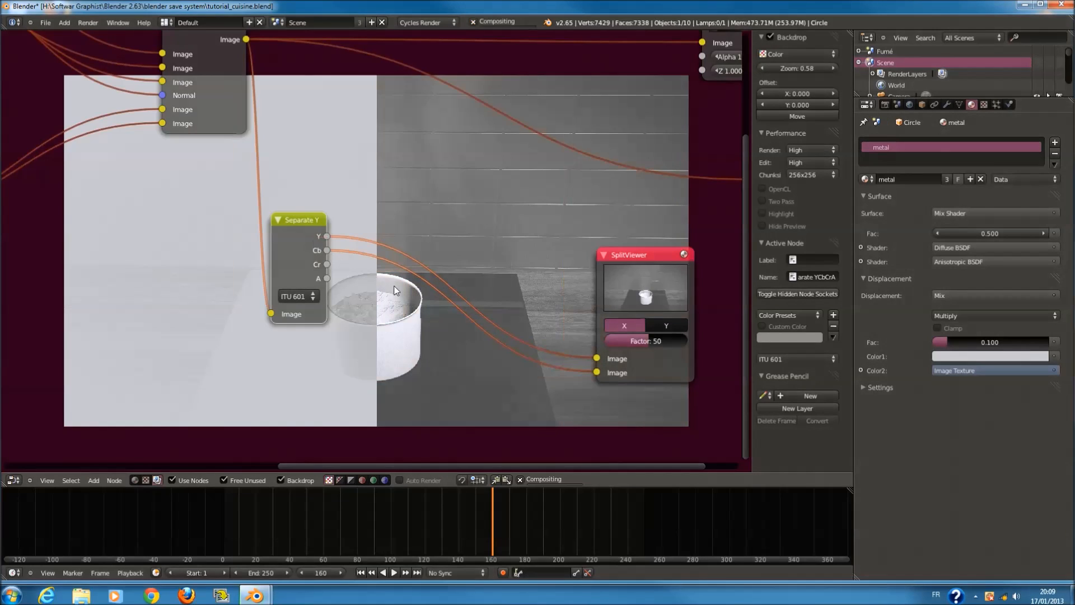
{"action": "scroll", "coordinate": [438, 318], "scroll_direction": "down", "scroll_amount": 2}
{"action": "scroll", "coordinate": [438, 318], "scroll_direction": "up", "scroll_amount": 3}
{"action": "middle_click_drag", "start_coordinate": [437, 315], "coordinate": [356, 183]}
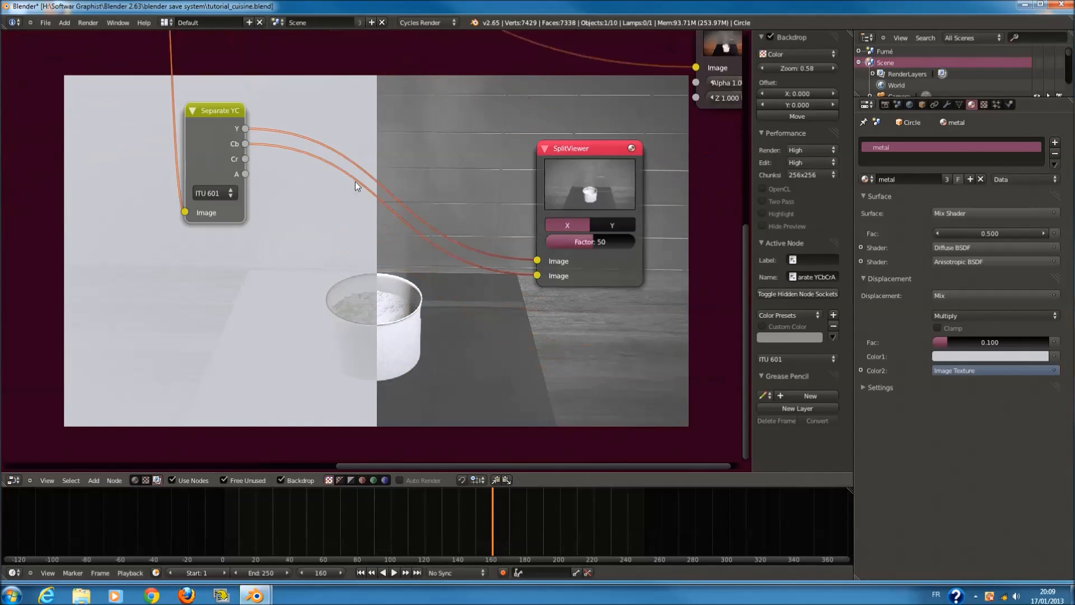
- Switch the SplitViewer's split direction to Y and set its factor to 33
{"action": "scroll", "coordinate": [506, 233], "scroll_direction": "up", "scroll_amount": 2}
{"action": "mouse_move", "coordinate": [616, 236]}
{"action": "left_mouse_down"}
{"action": "mouse_move", "coordinate": [684, 232]}
{"action": "mouse_move", "coordinate": [532, 234]}
{"action": "mouse_move", "coordinate": [644, 243]}
{"action": "mouse_move", "coordinate": [626, 243]}
{"action": "left_mouse_up"}
{"action": "left_click", "coordinate": [636, 218]}
{"action": "scroll", "coordinate": [626, 200], "scroll_direction": "down", "scroll_amount": 1}
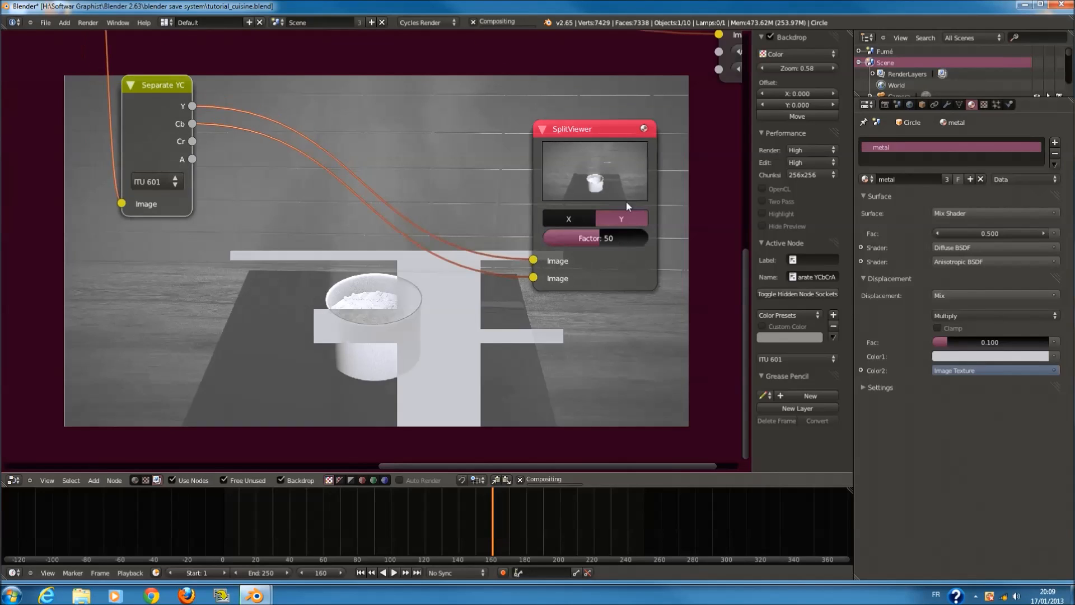
{"action": "scroll", "coordinate": [626, 200], "scroll_direction": "down", "scroll_amount": 2}
{"action": "left_click_drag", "start_coordinate": [516, 244], "coordinate": [505, 240]}
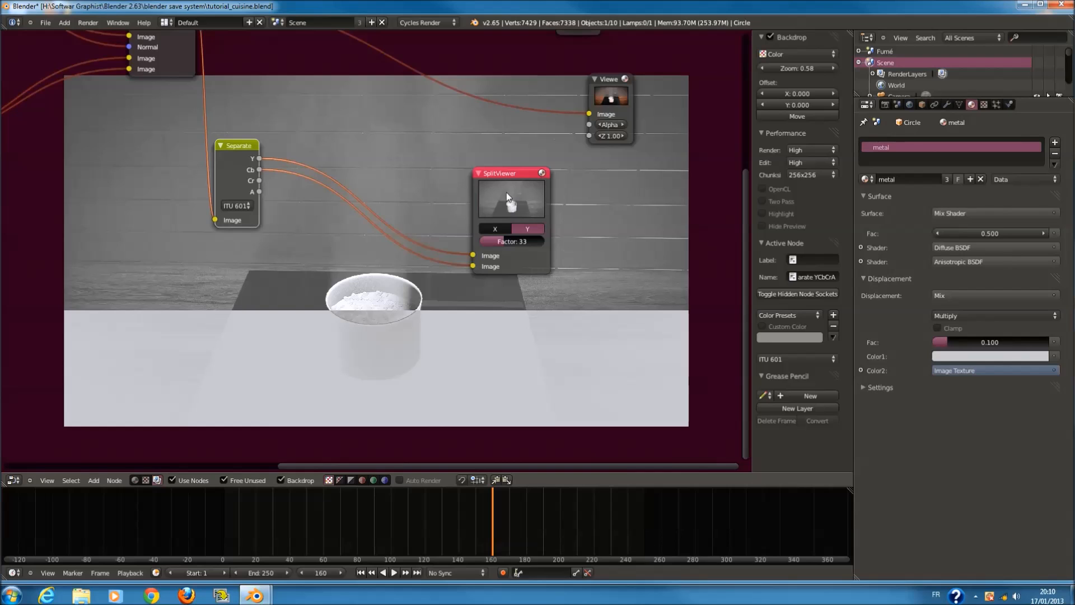
- Delete the SplitViewer and Separate YCbCrA nodes
{"action": "key", "text": "x"}
{"action": "right_click", "coordinate": [250, 149]}
{"action": "key", "text": "x"}
- Move the Viewer and Composite nodes closer to the node group, with Composite above Viewer, and deselect all nodes
{"action": "scroll", "coordinate": [250, 149], "scroll_direction": "down", "scroll_amount": 3}
{"action": "middle_click_drag", "start_coordinate": [482, 109], "coordinate": [528, 211]}
{"action": "scroll", "coordinate": [527, 211], "scroll_direction": "up", "scroll_amount": 1}
{"action": "right_click_drag", "start_coordinate": [635, 222], "coordinate": [502, 224]}
{"action": "right_click_drag", "start_coordinate": [587, 127], "coordinate": [485, 162]}
{"action": "scroll", "coordinate": [301, 196], "scroll_direction": "down", "scroll_amount": 6}
{"action": "middle_click_drag", "start_coordinate": [326, 223], "coordinate": [461, 191]}
{"action": "key", "text": "a"}
{"action": "key", "text": "a"}
{"action": "key", "text": "a"}
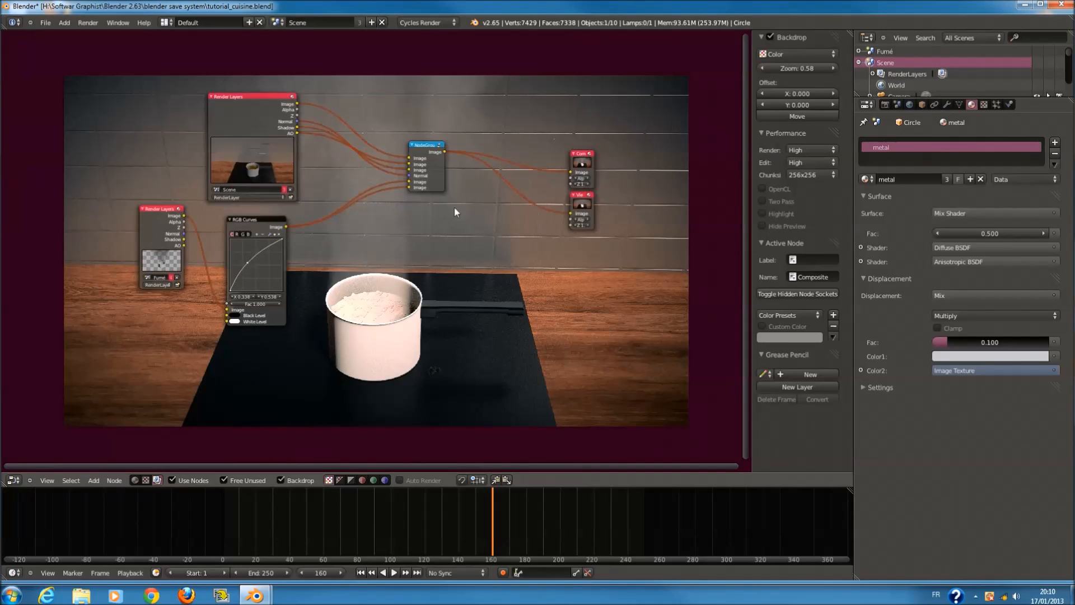
{"action": "scroll", "coordinate": [493, 183], "scroll_direction": "up", "scroll_amount": 2}
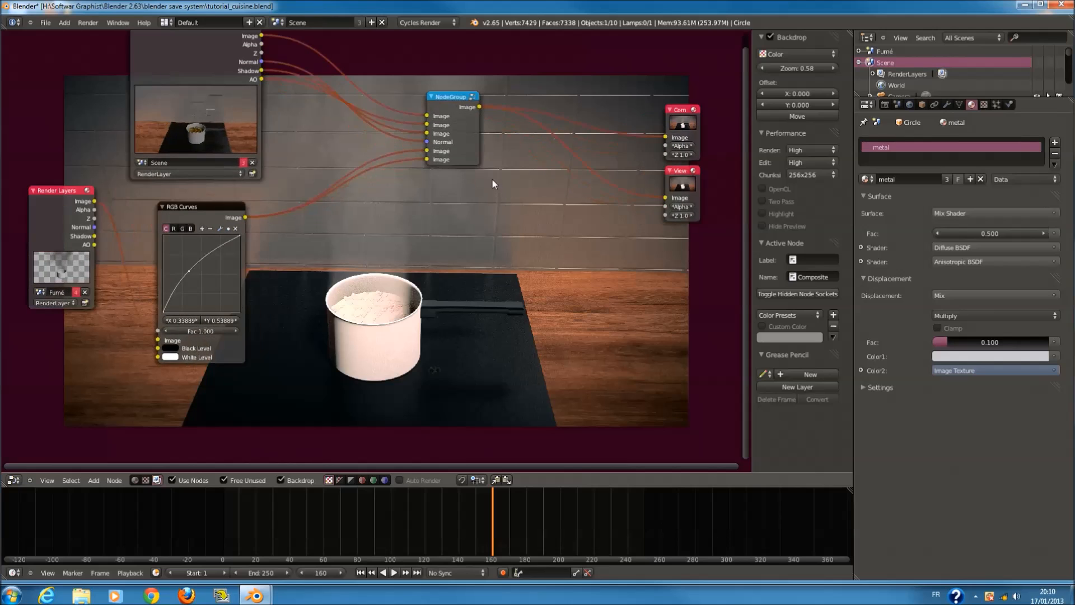
{"action": "scroll", "coordinate": [572, 241], "scroll_direction": "up", "scroll_amount": 1}
{"action": "middle_click_drag", "start_coordinate": [572, 241], "coordinate": [406, 241]}
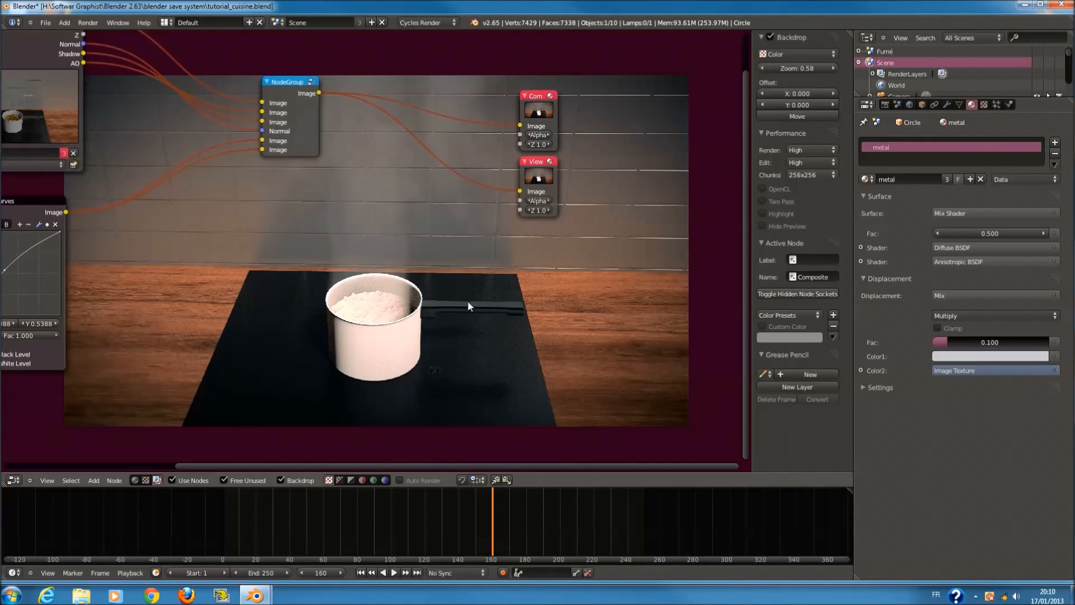
{"action": "scroll", "coordinate": [385, 247], "scroll_direction": "down", "scroll_amount": 1}
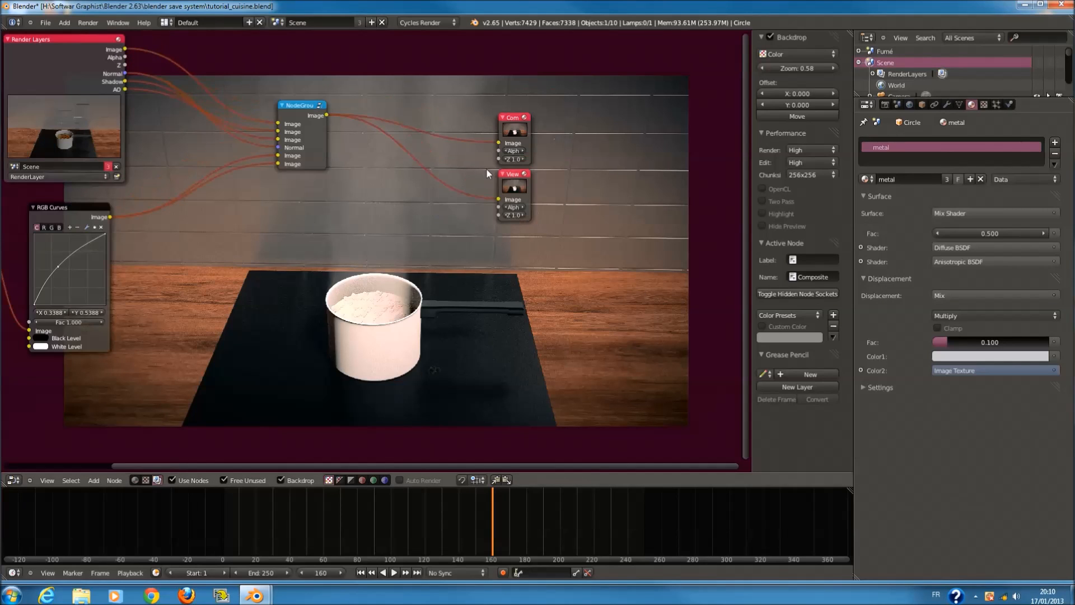
{"action": "scroll", "coordinate": [493, 168], "scroll_direction": "up", "scroll_amount": 9}
{"action": "scroll", "coordinate": [537, 155], "scroll_direction": "down", "scroll_amount": 5}
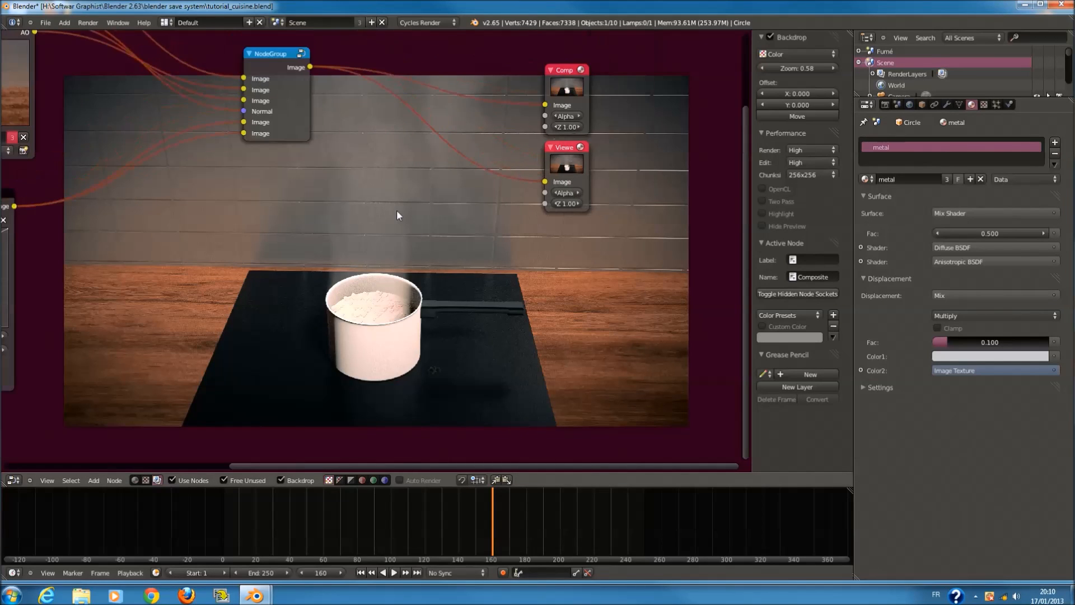
- Place the Fumé Render Layers node beside the Scene Render Layers node and enlarge it to a similar size
{"action": "scroll", "coordinate": [397, 211], "scroll_direction": "down", "scroll_amount": 3}
{"action": "middle_click_drag", "start_coordinate": [226, 268], "coordinate": [333, 276]}
{"action": "scroll", "coordinate": [370, 267], "scroll_direction": "up", "scroll_amount": 1}
{"action": "middle_click_drag", "start_coordinate": [65, 230], "coordinate": [162, 218]}
{"action": "left_click_drag", "start_coordinate": [173, 200], "coordinate": [156, 64]}
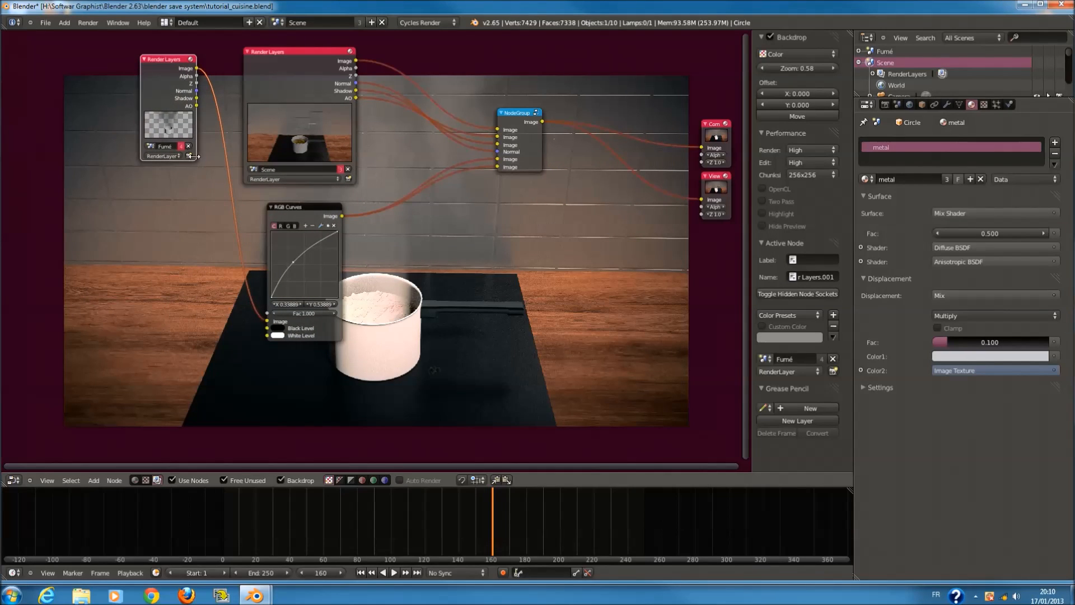
{"action": "left_click_drag", "start_coordinate": [193, 161], "coordinate": [230, 181]}
{"action": "left_click_drag", "start_coordinate": [180, 78], "coordinate": [190, 64]}
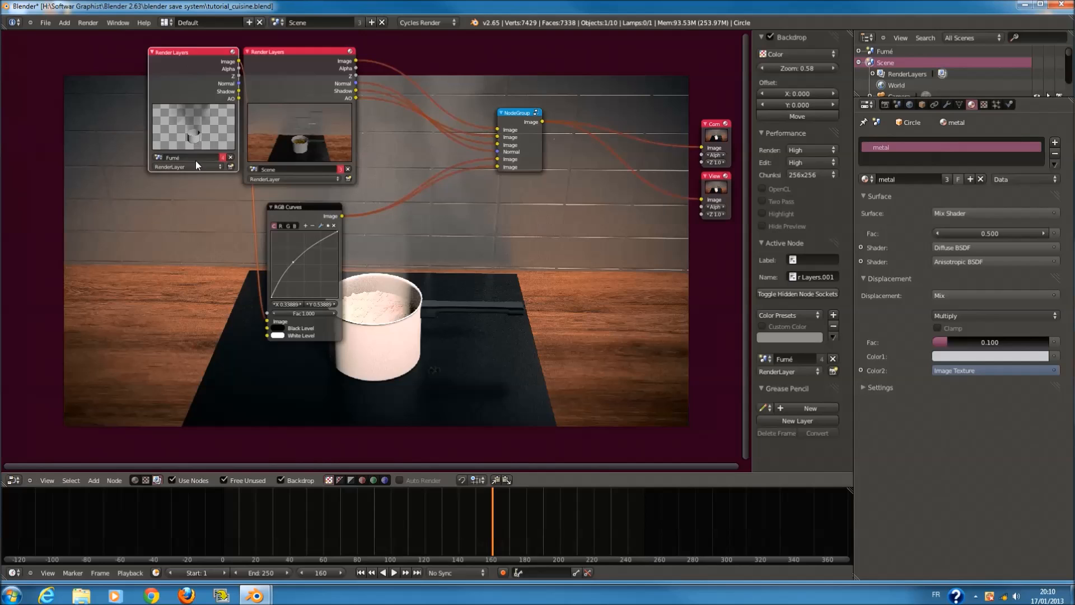
- Arrange the Fumé Render Layers node beneath the Scene Render Layers node, with the RGB Curves node between it and the group
{"action": "left_click_drag", "start_coordinate": [205, 76], "coordinate": [207, 233]}
{"action": "left_click", "coordinate": [287, 213]}
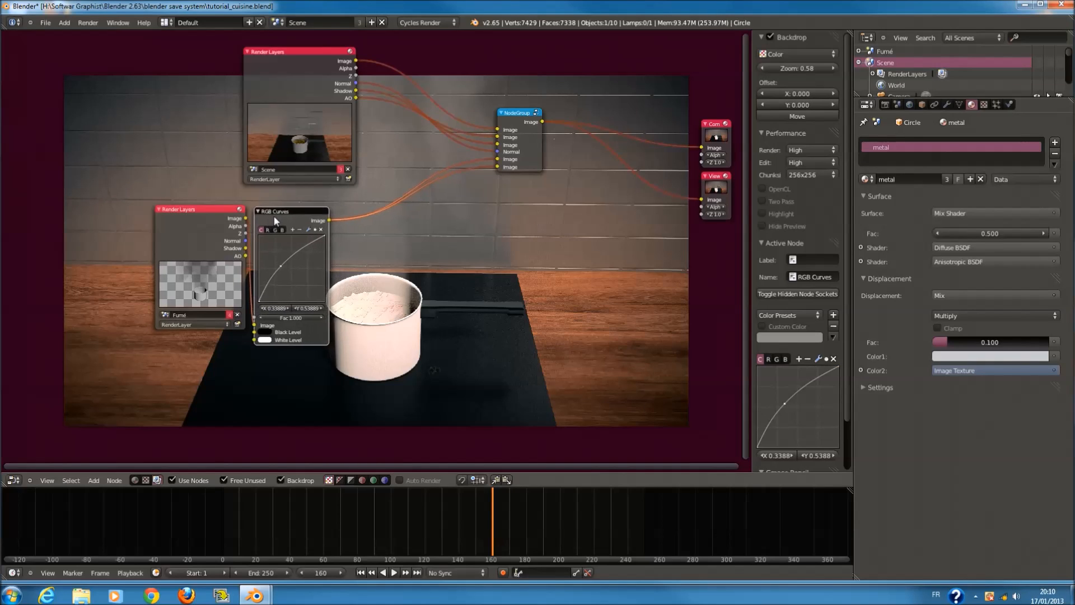
{"action": "scroll", "coordinate": [399, 227], "scroll_direction": "down", "scroll_amount": 2}
{"action": "left_click_drag", "start_coordinate": [332, 219], "coordinate": [434, 206]}
{"action": "left_click_drag", "start_coordinate": [251, 221], "coordinate": [317, 211]}
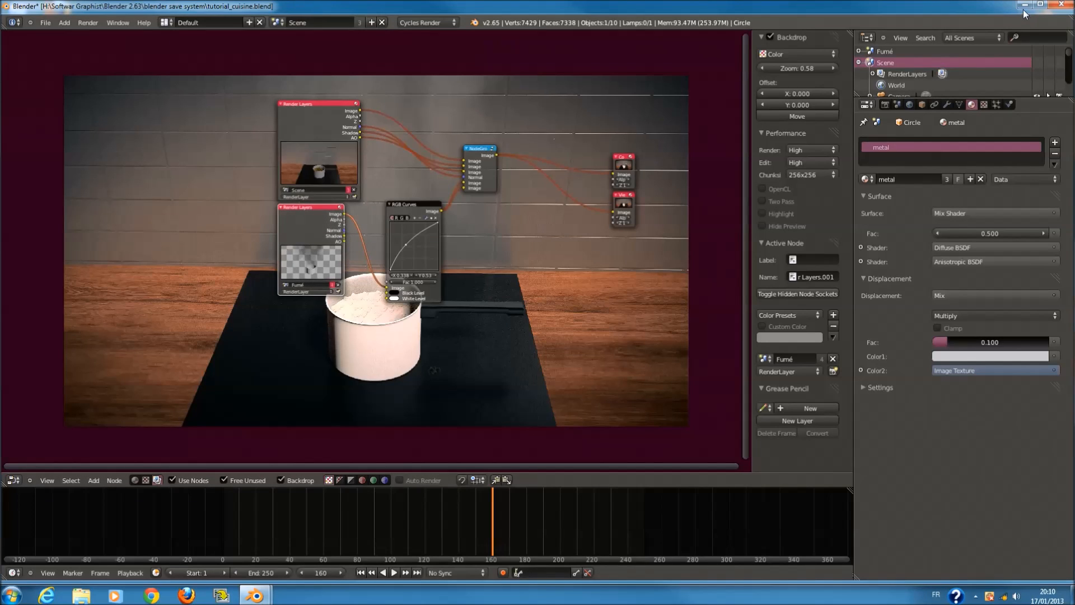